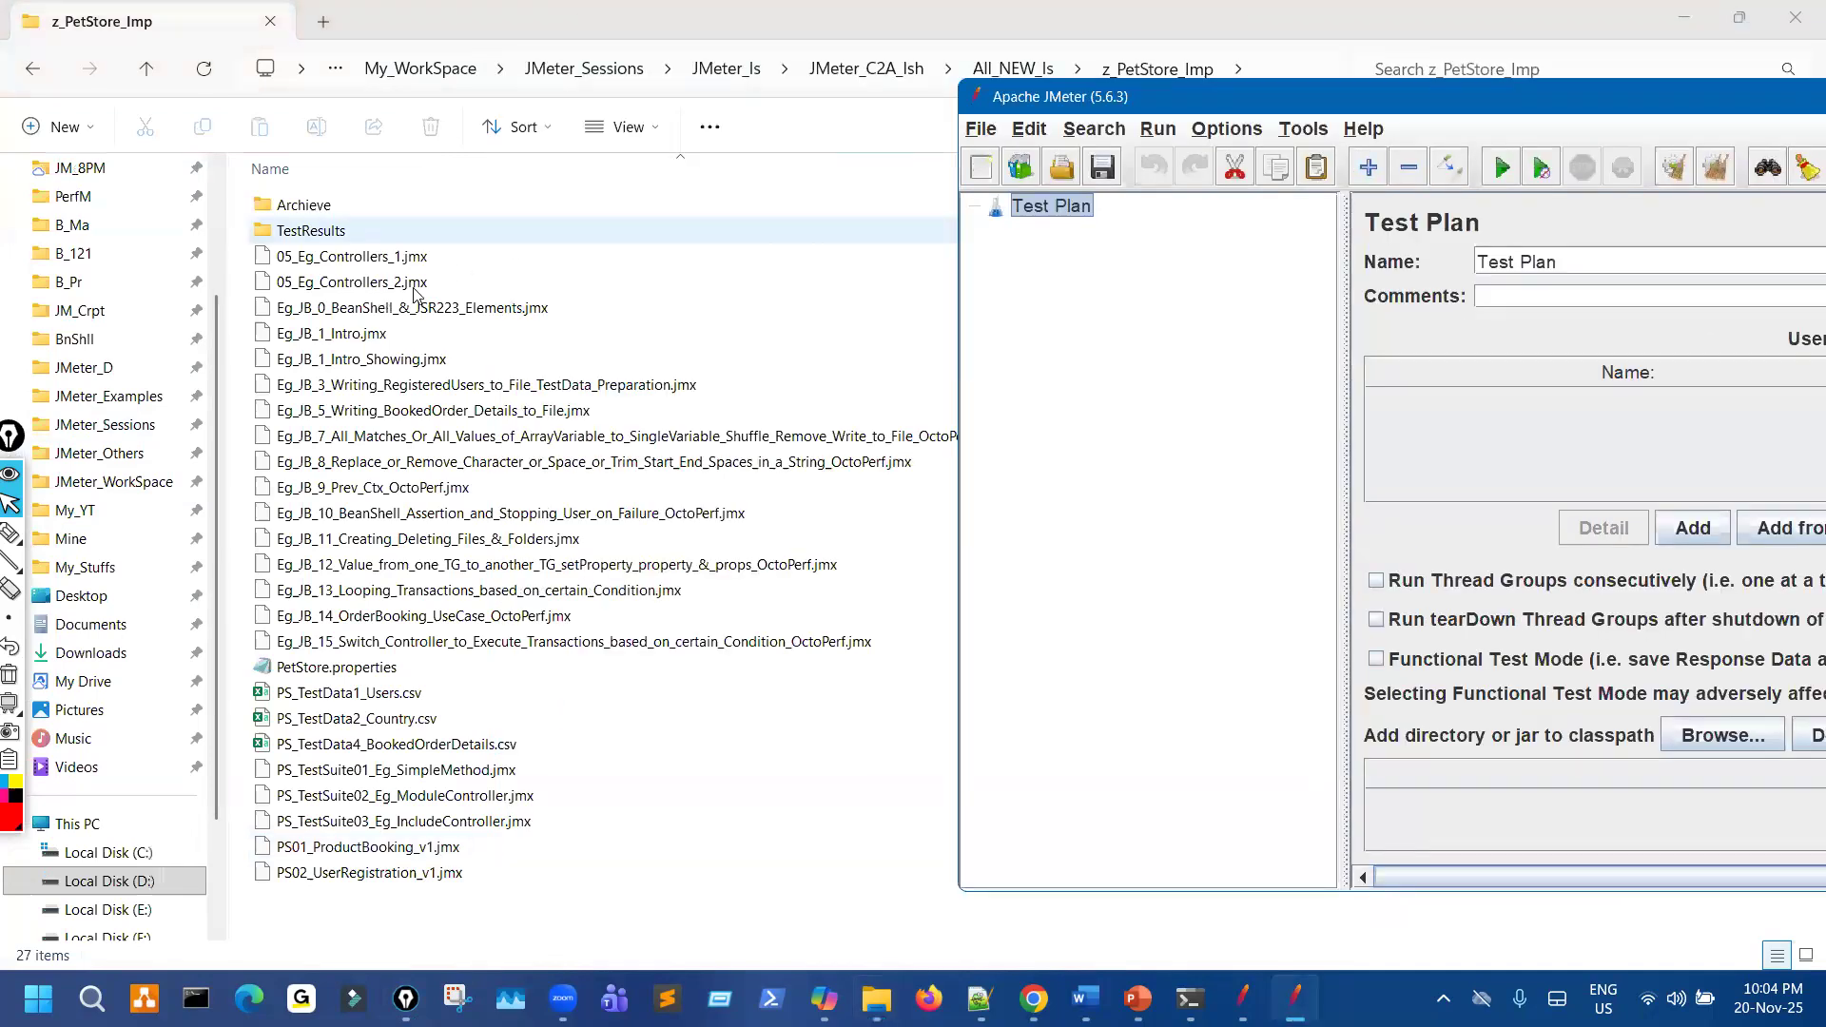
Open 05_Eg_Controllers_2.jmx from the z_PetStore_Imp folder in the empty JMeter window.
{"action": "left_click_drag", "start_coordinate": [412, 286], "coordinate": [1207, 343]}
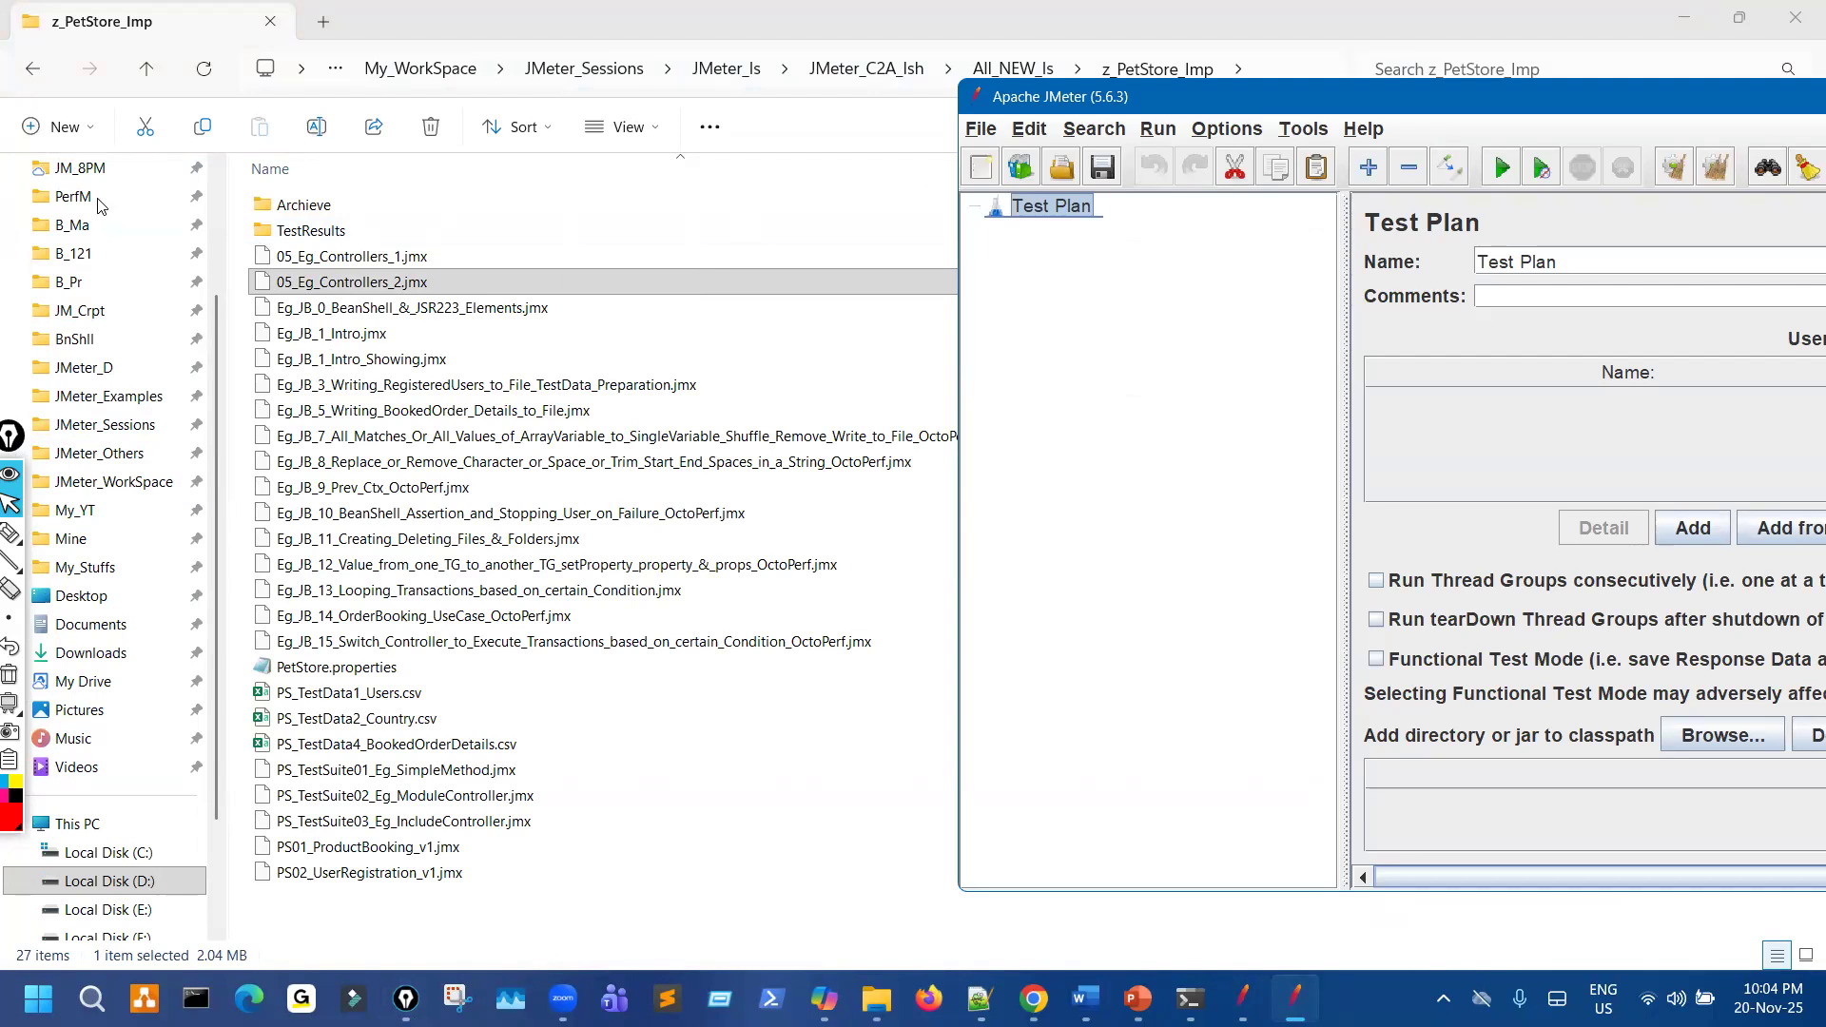
Duplicate 05_Eg_Controllers_1.jmx inside the PetStore_more_Imp > Other_Eg_Scripts folder of All_NEW_Is.
{"action": "scroll", "coordinate": [100, 209], "scroll_direction": "up", "scroll_amount": 2}
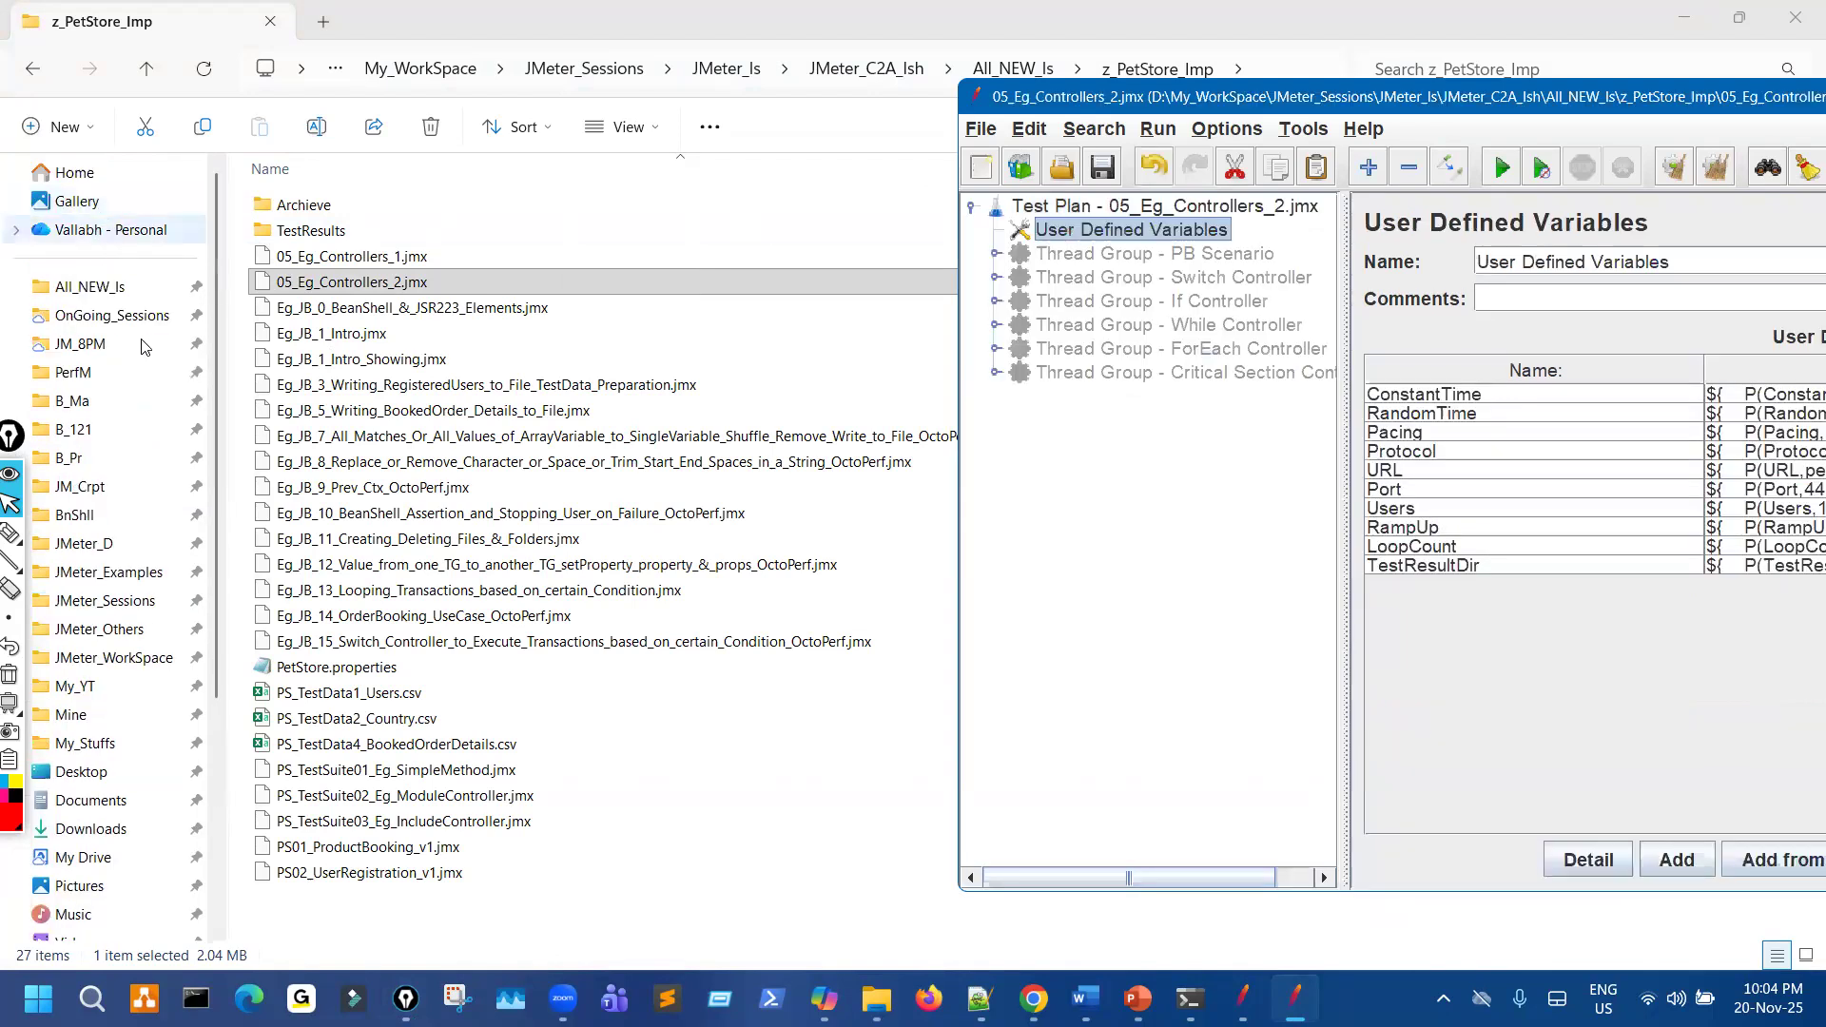
{"action": "left_click", "coordinate": [114, 288]}
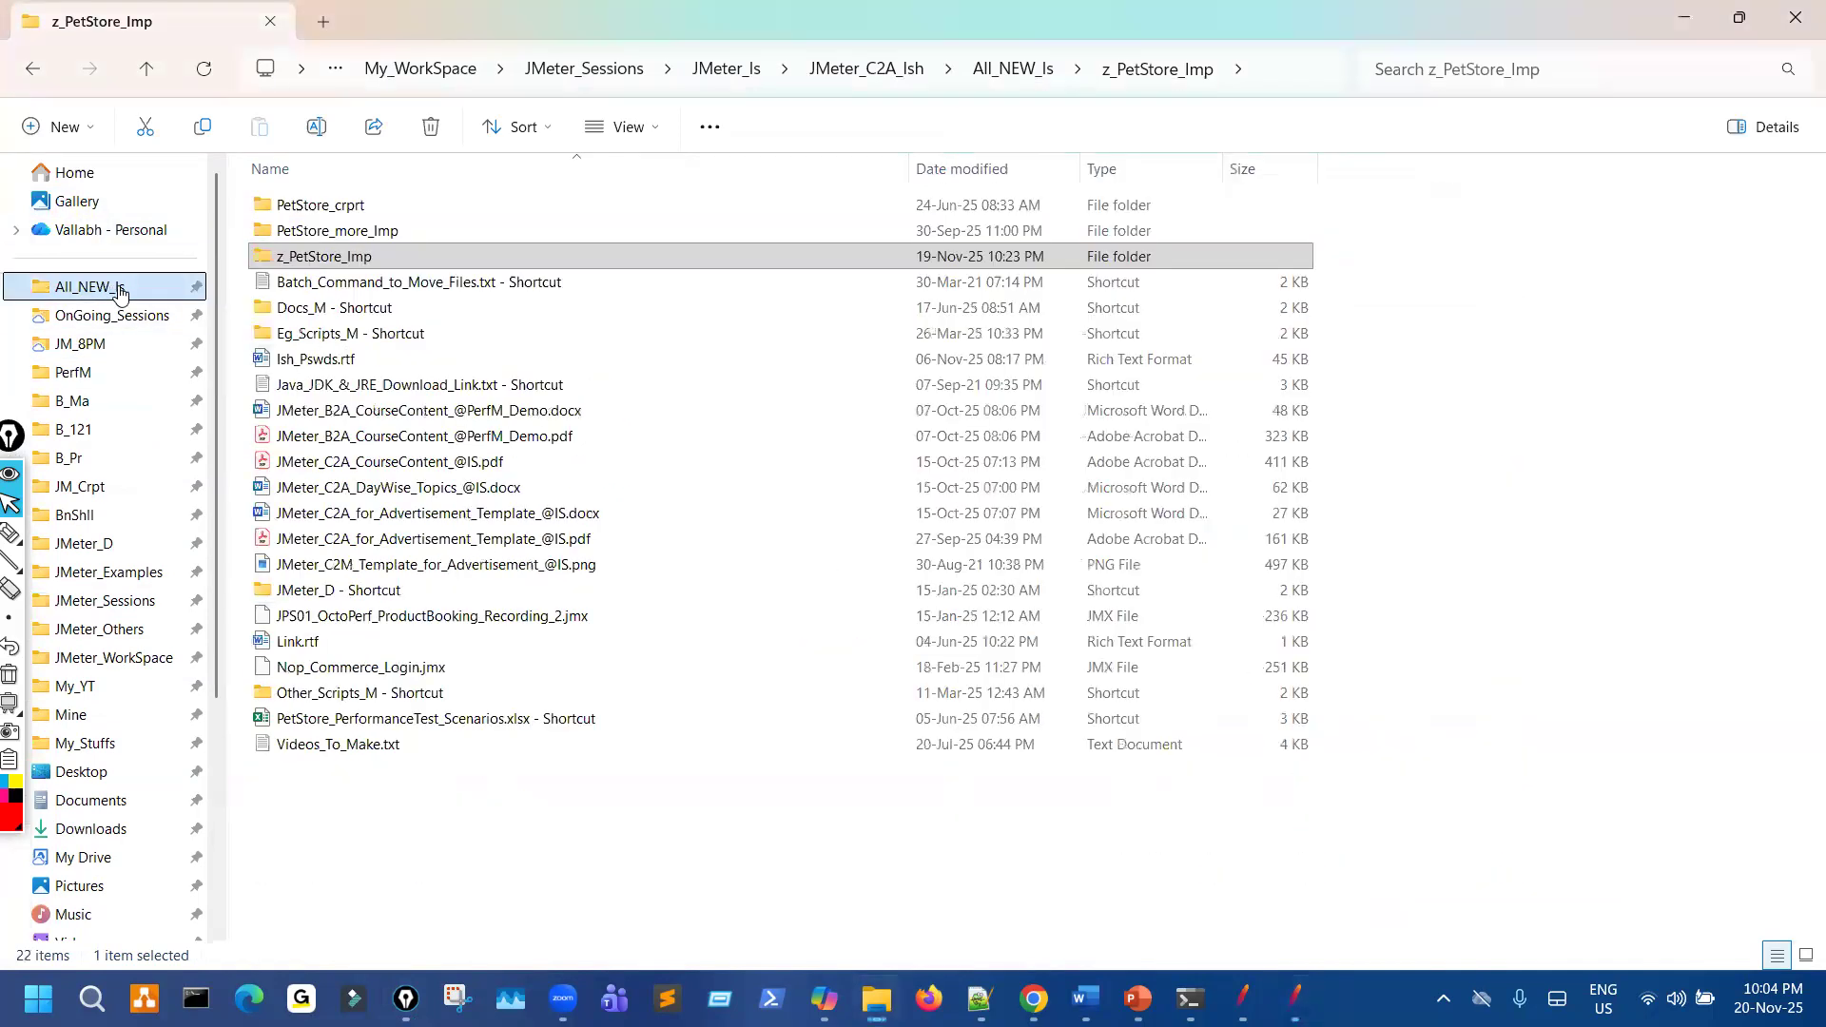
{"action": "double_click", "coordinate": [401, 229]}
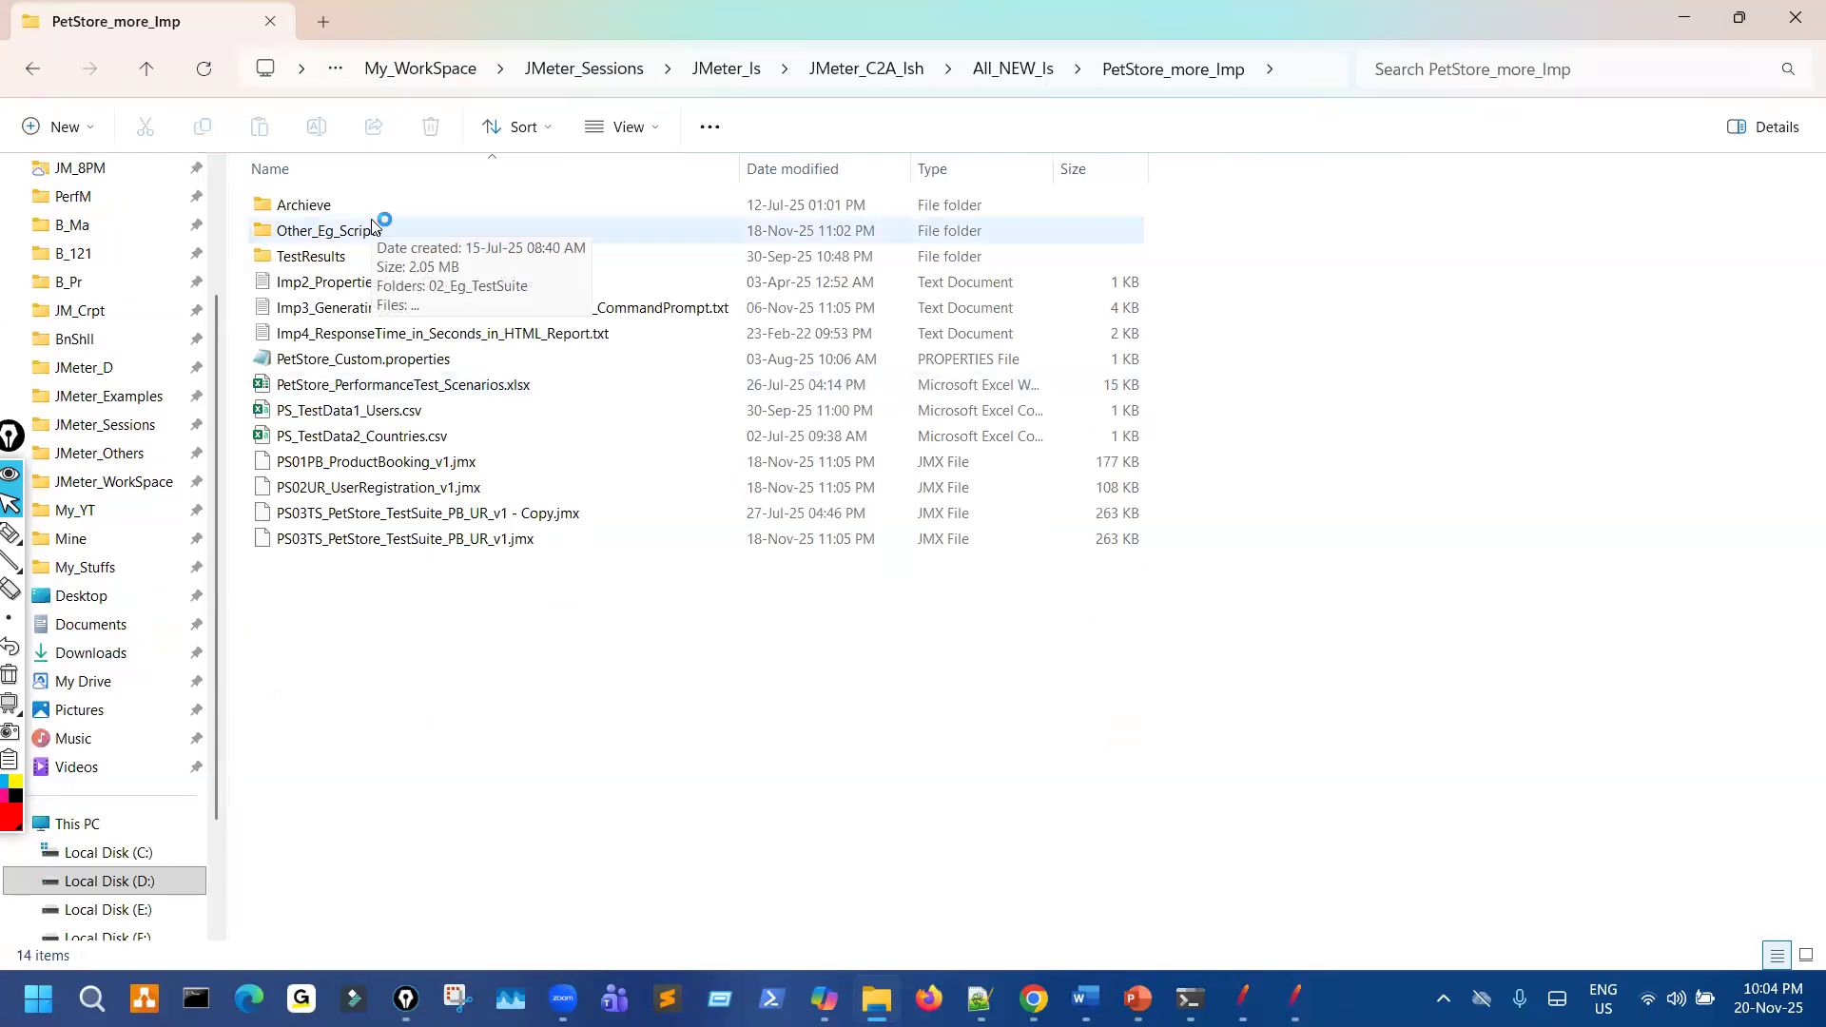
{"action": "double_click", "coordinate": [328, 230]}
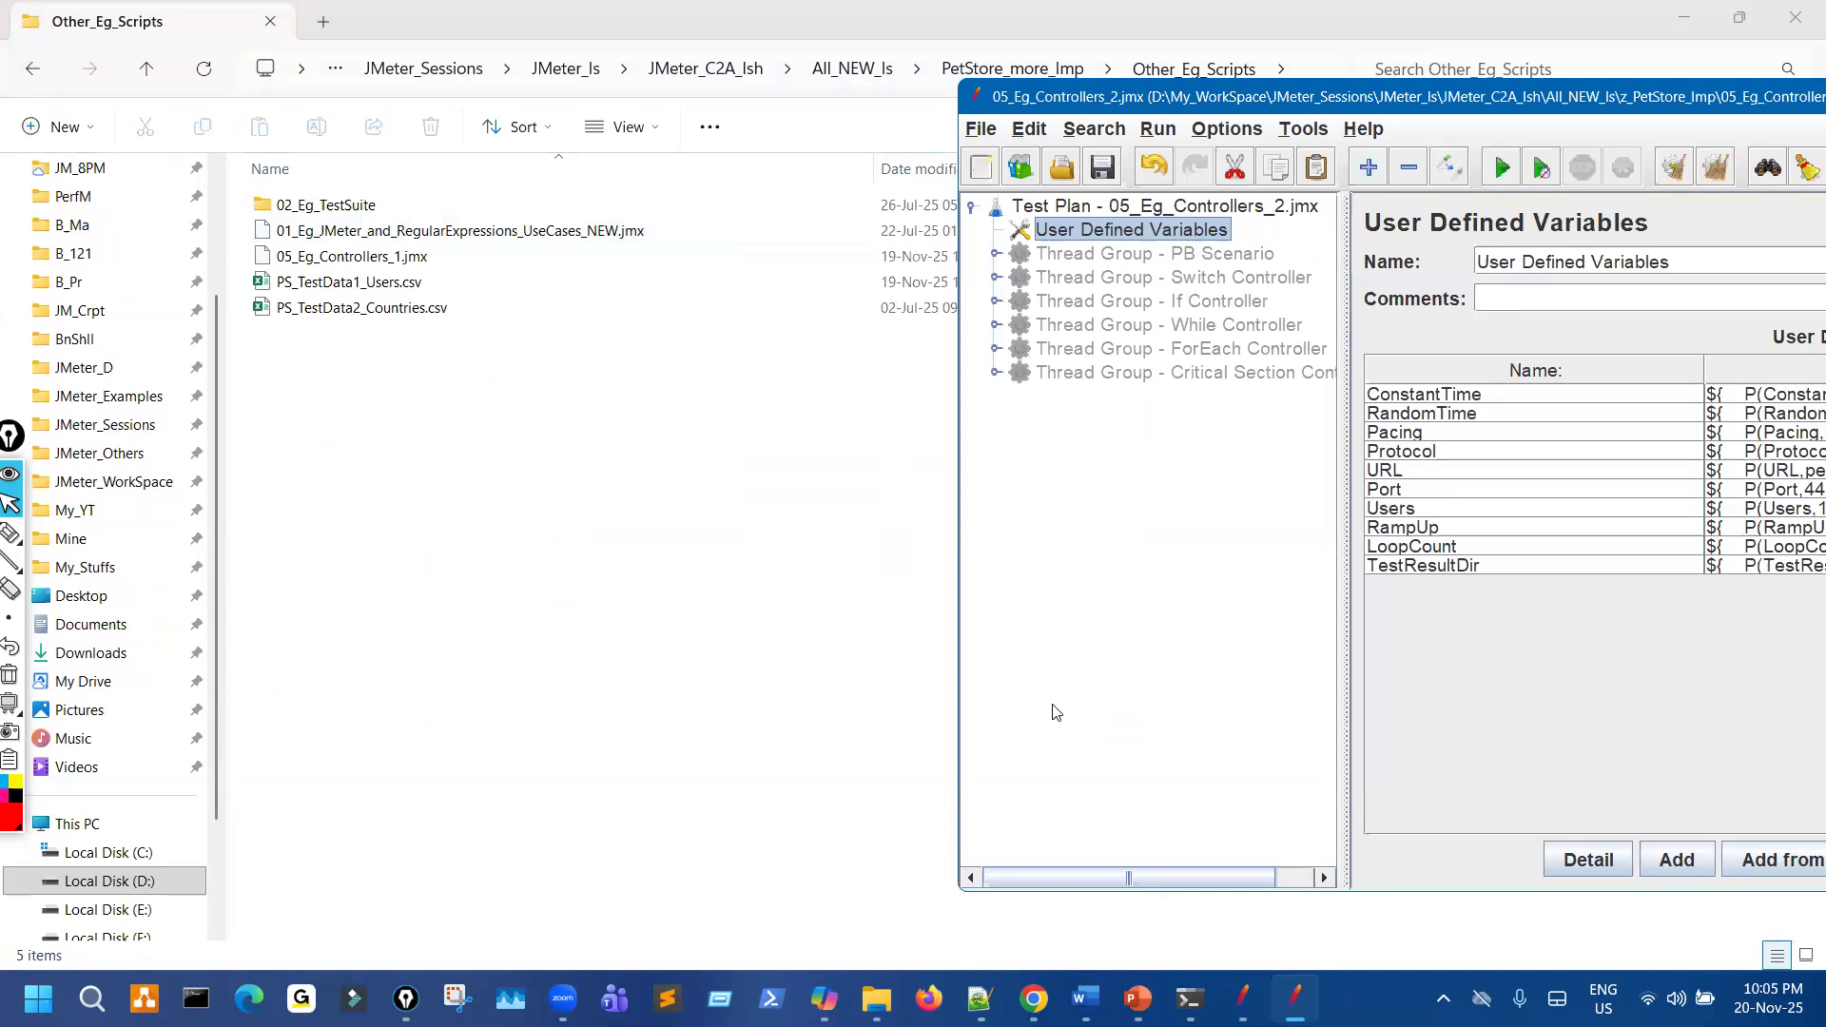
{"action": "left_click", "coordinate": [441, 453]}
{"action": "left_click", "coordinate": [427, 262]}
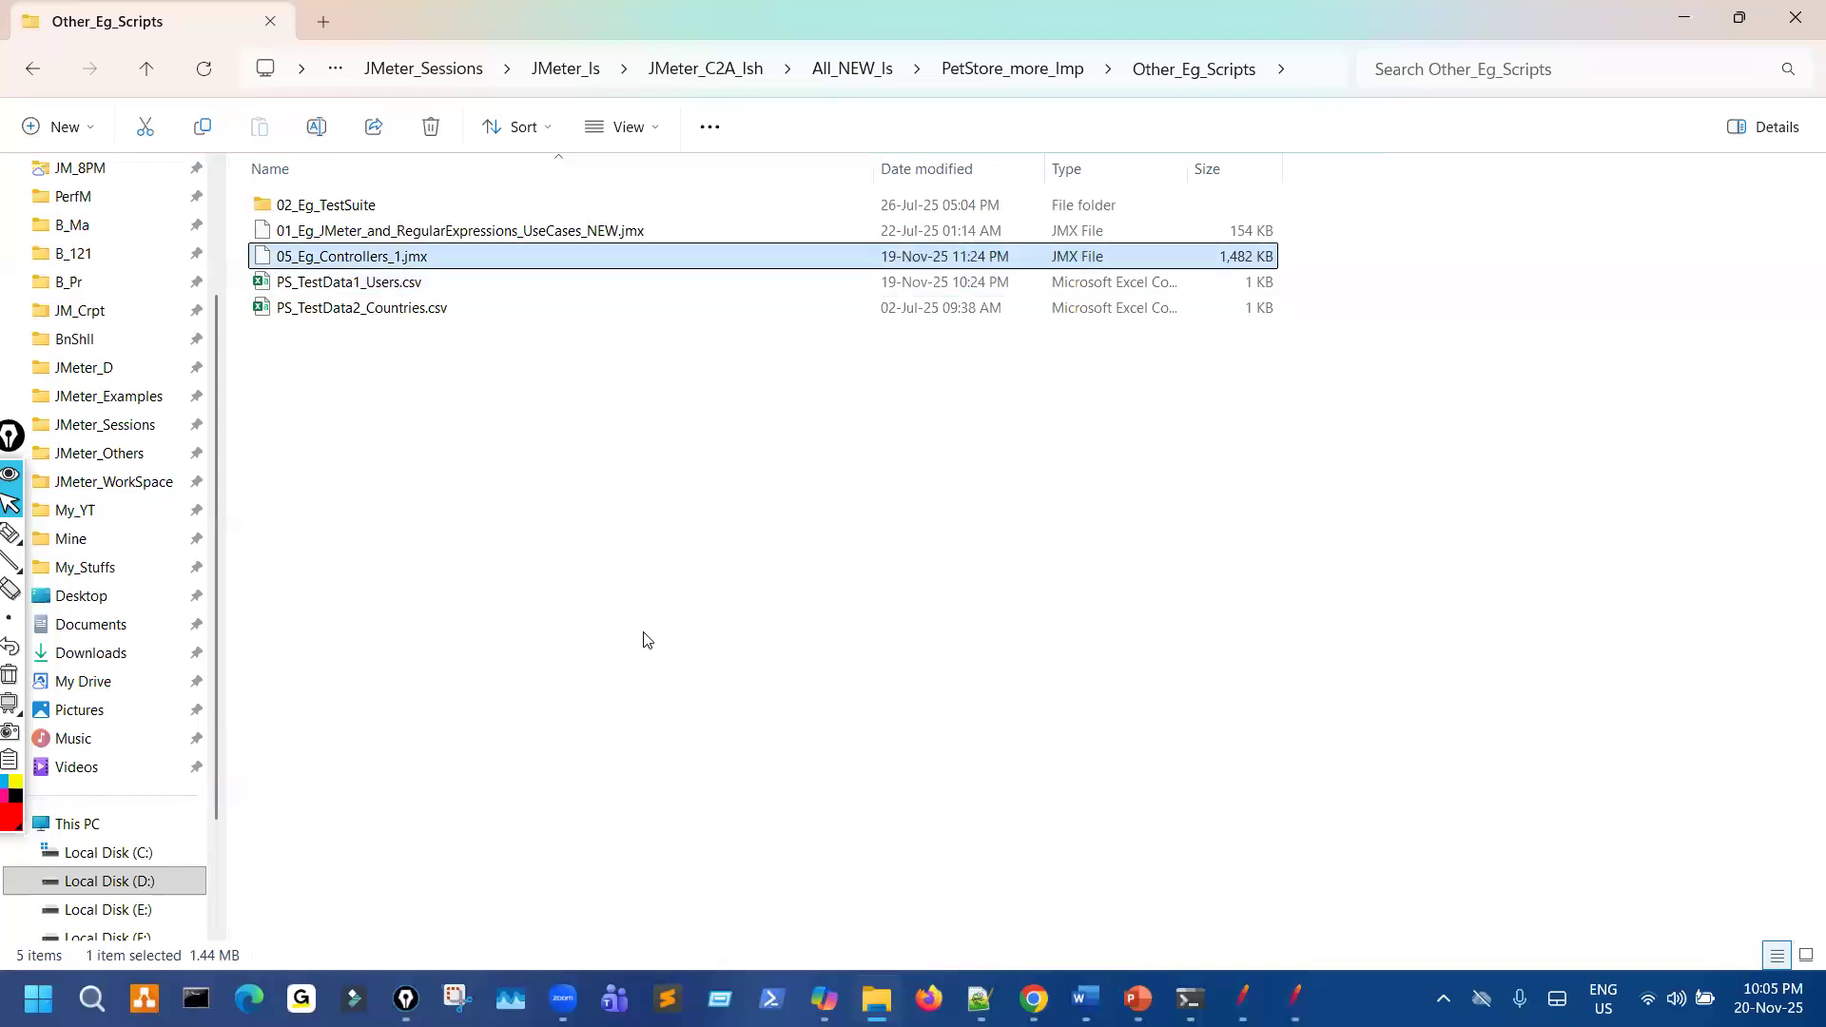
{"action": "left_click", "coordinate": [625, 653]}
{"action": "key", "text": "ctrl+v"}
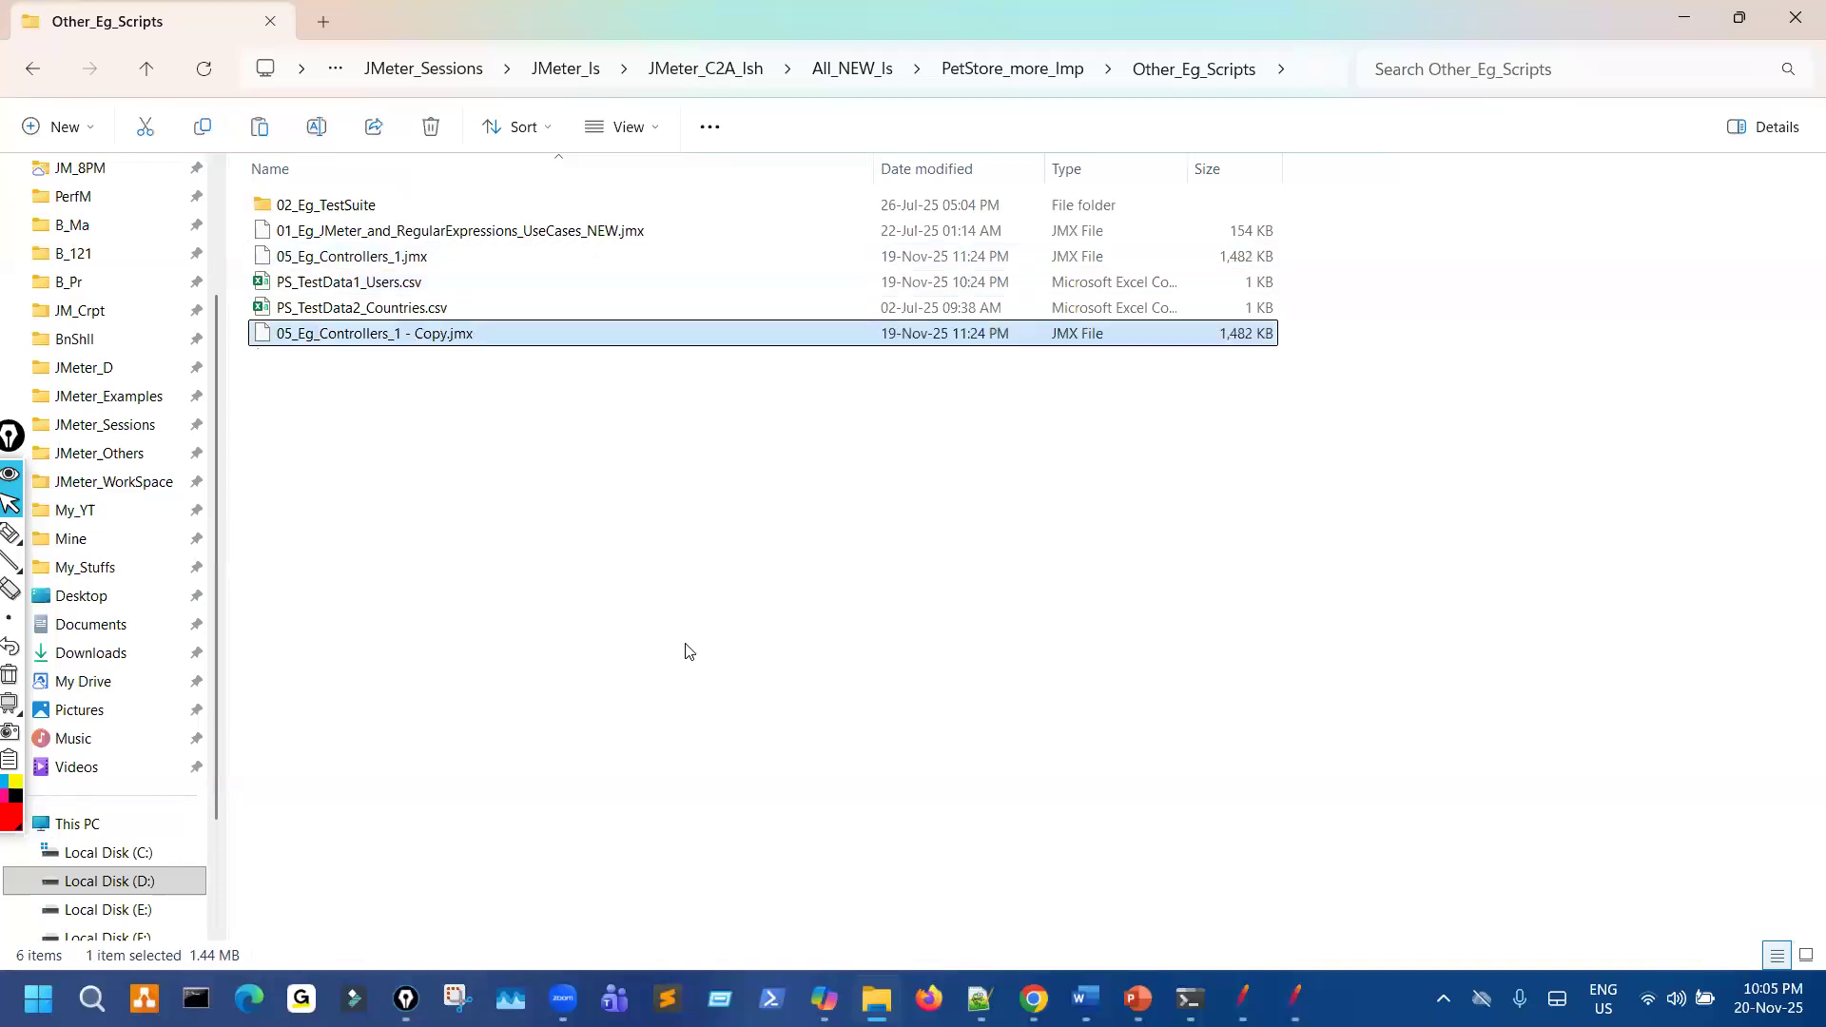
Rename the copied script file to 05_Eg_Controllers_2.jmx.
{"action": "left_click", "coordinate": [446, 334]}
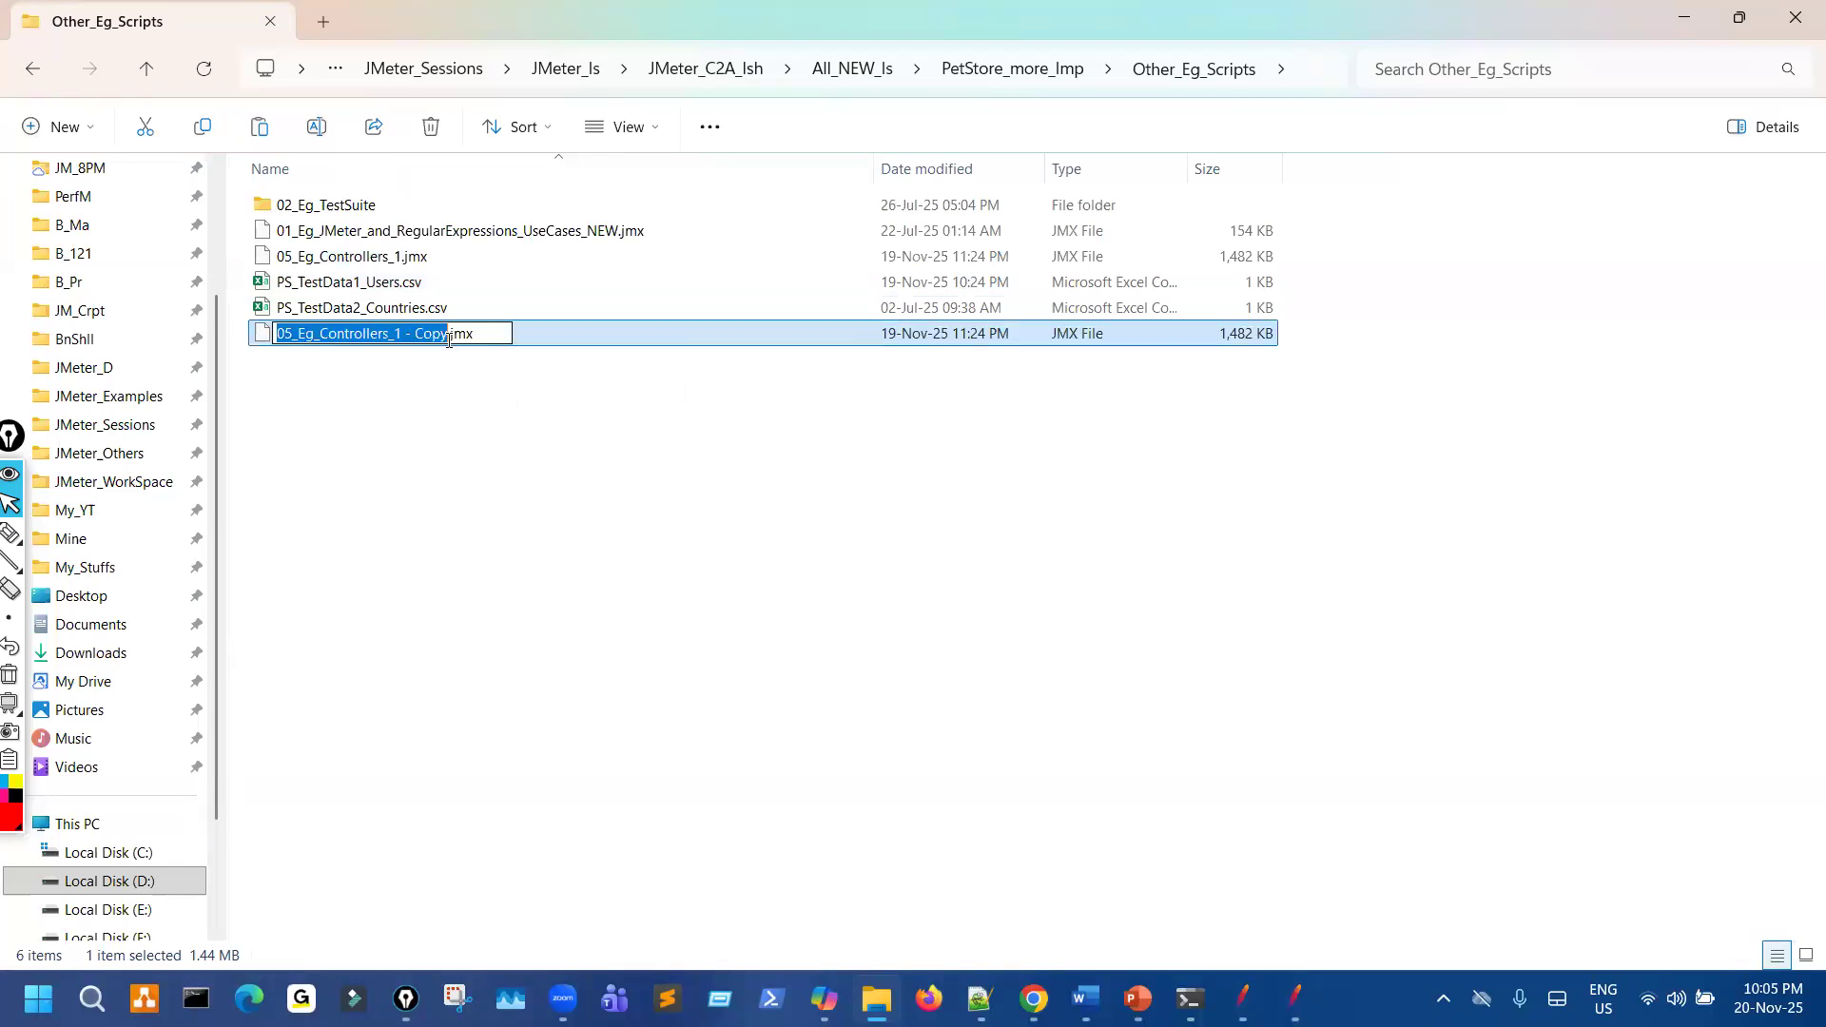
{"action": "left_click", "coordinate": [443, 334]}
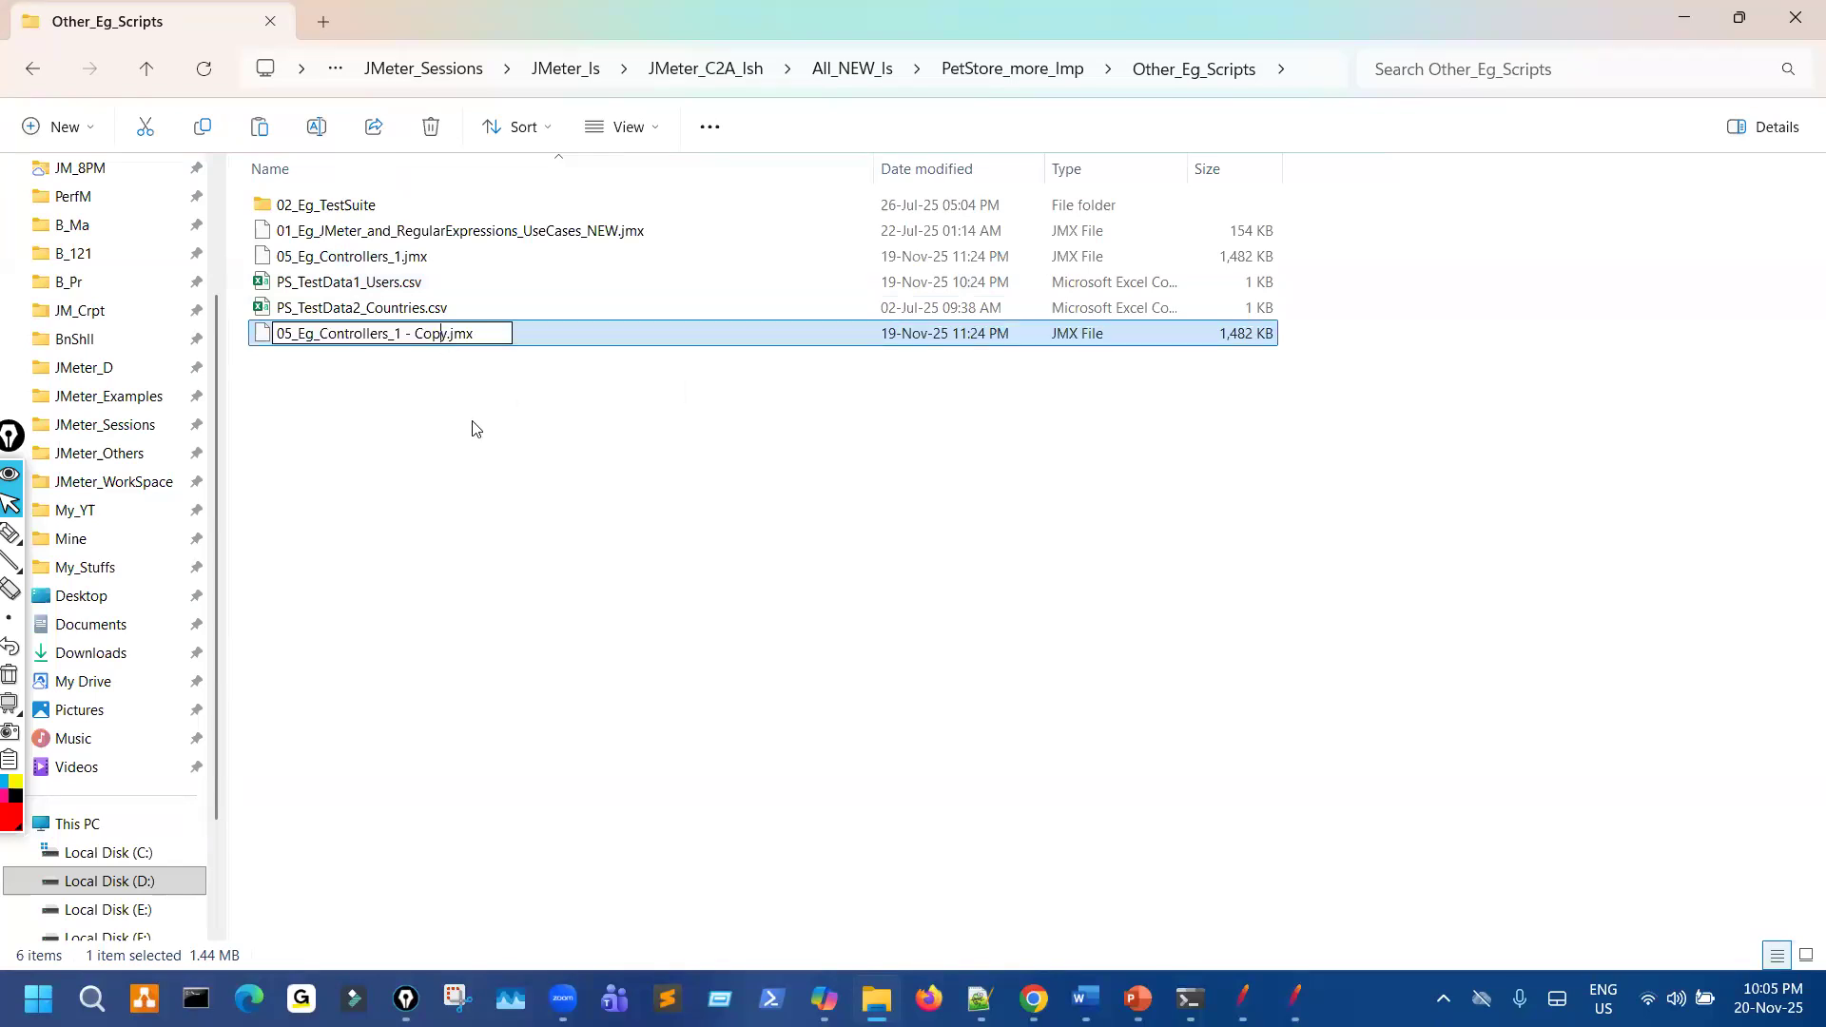
{"action": "key", "text": "BackSpace"}
{"action": "key", "text": "BackSpace"}
{"action": "key", "text": "BackSpace"}
{"action": "key", "text": "BackSpace"}
{"action": "key", "text": "BackSpace"}
{"action": "key", "text": "BackSpace"}
{"action": "key", "text": "BackSpace"}
{"action": "key", "text": "BackSpace"}
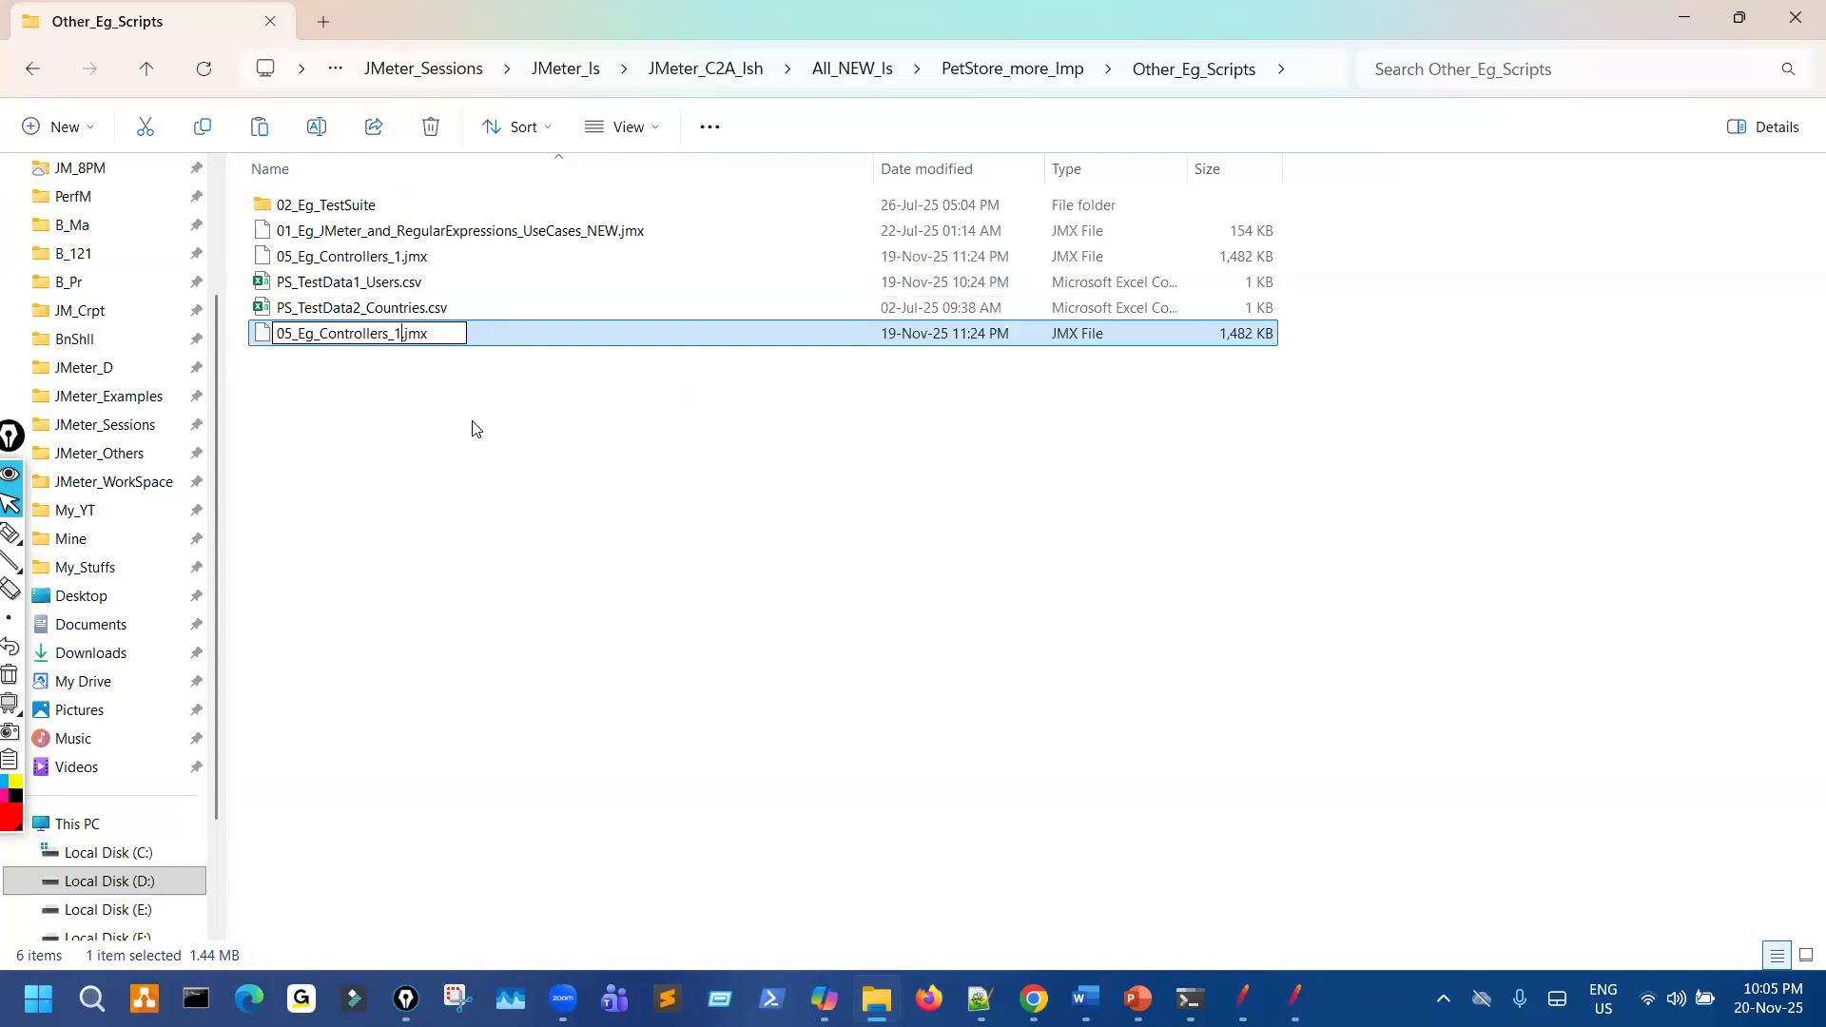
{"action": "type", "text": "2"}
{"action": "left_click", "coordinate": [544, 559]}
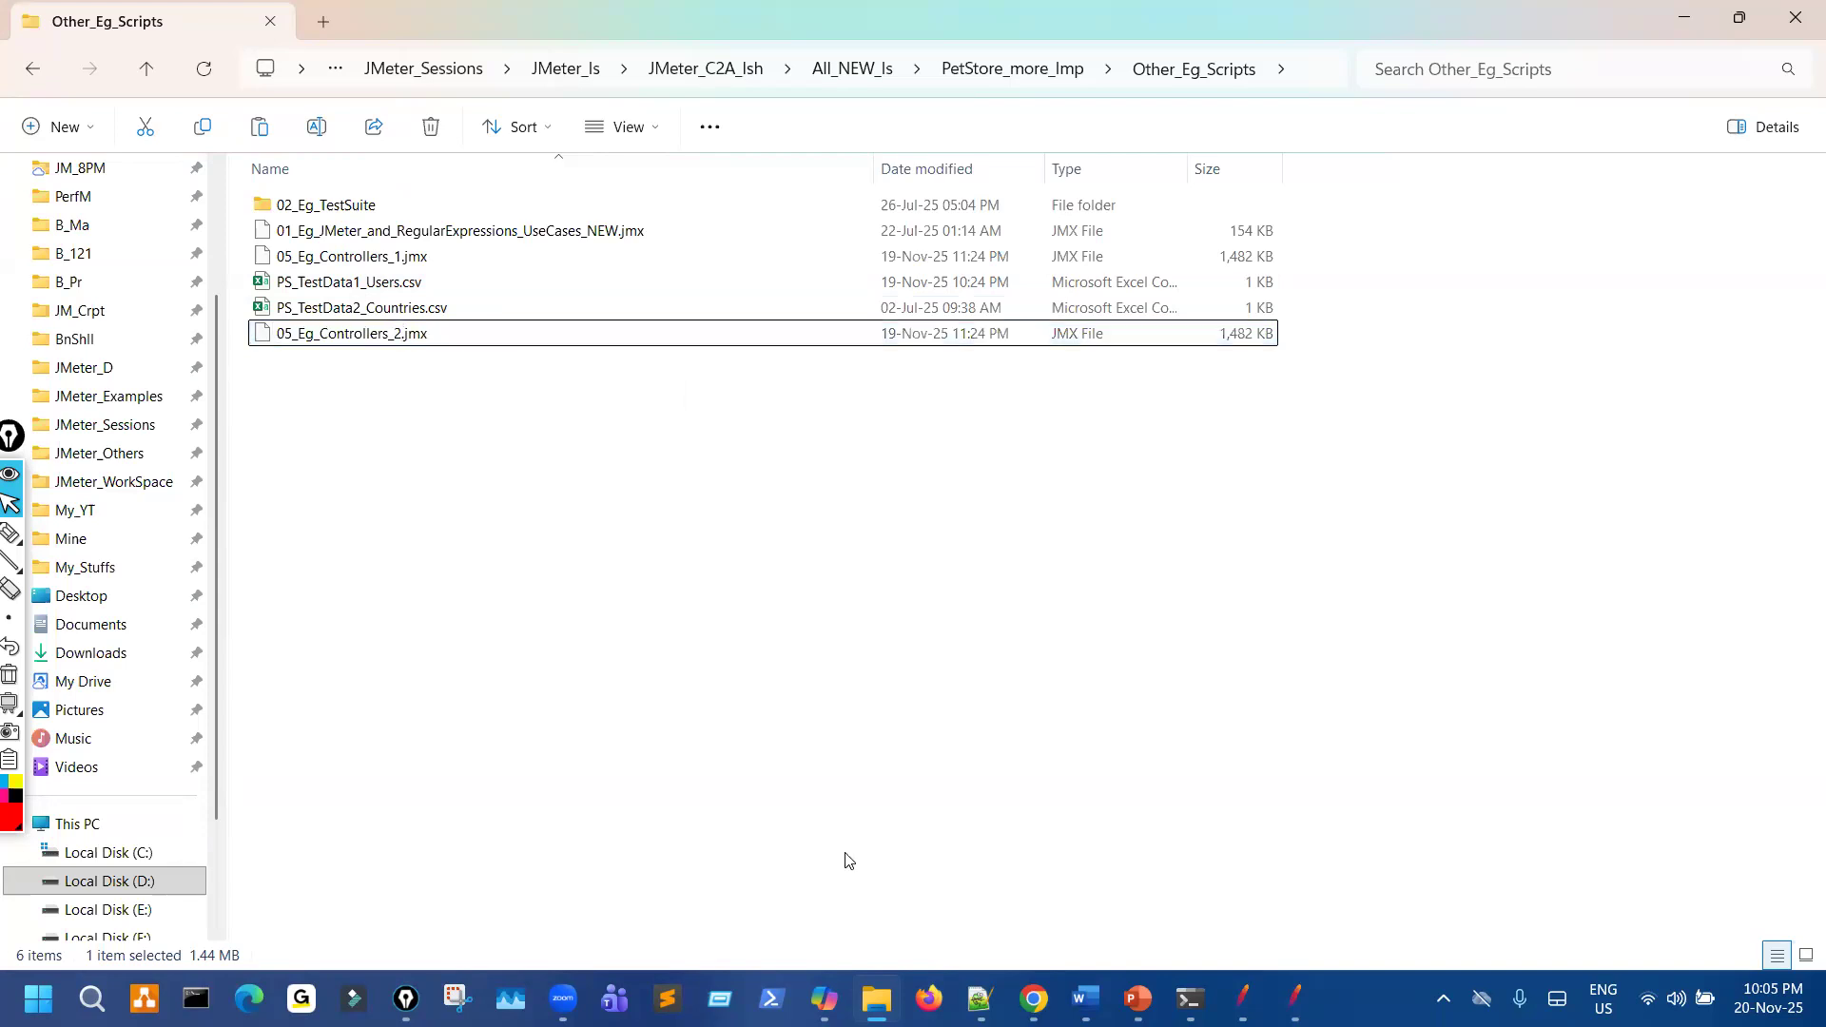
Open 05_Eg_Controllers_2.jmx from Other_Eg_Scripts in the second, empty JMeter window and maximize that window.
{"action": "mouse_move", "coordinate": [1298, 990]}
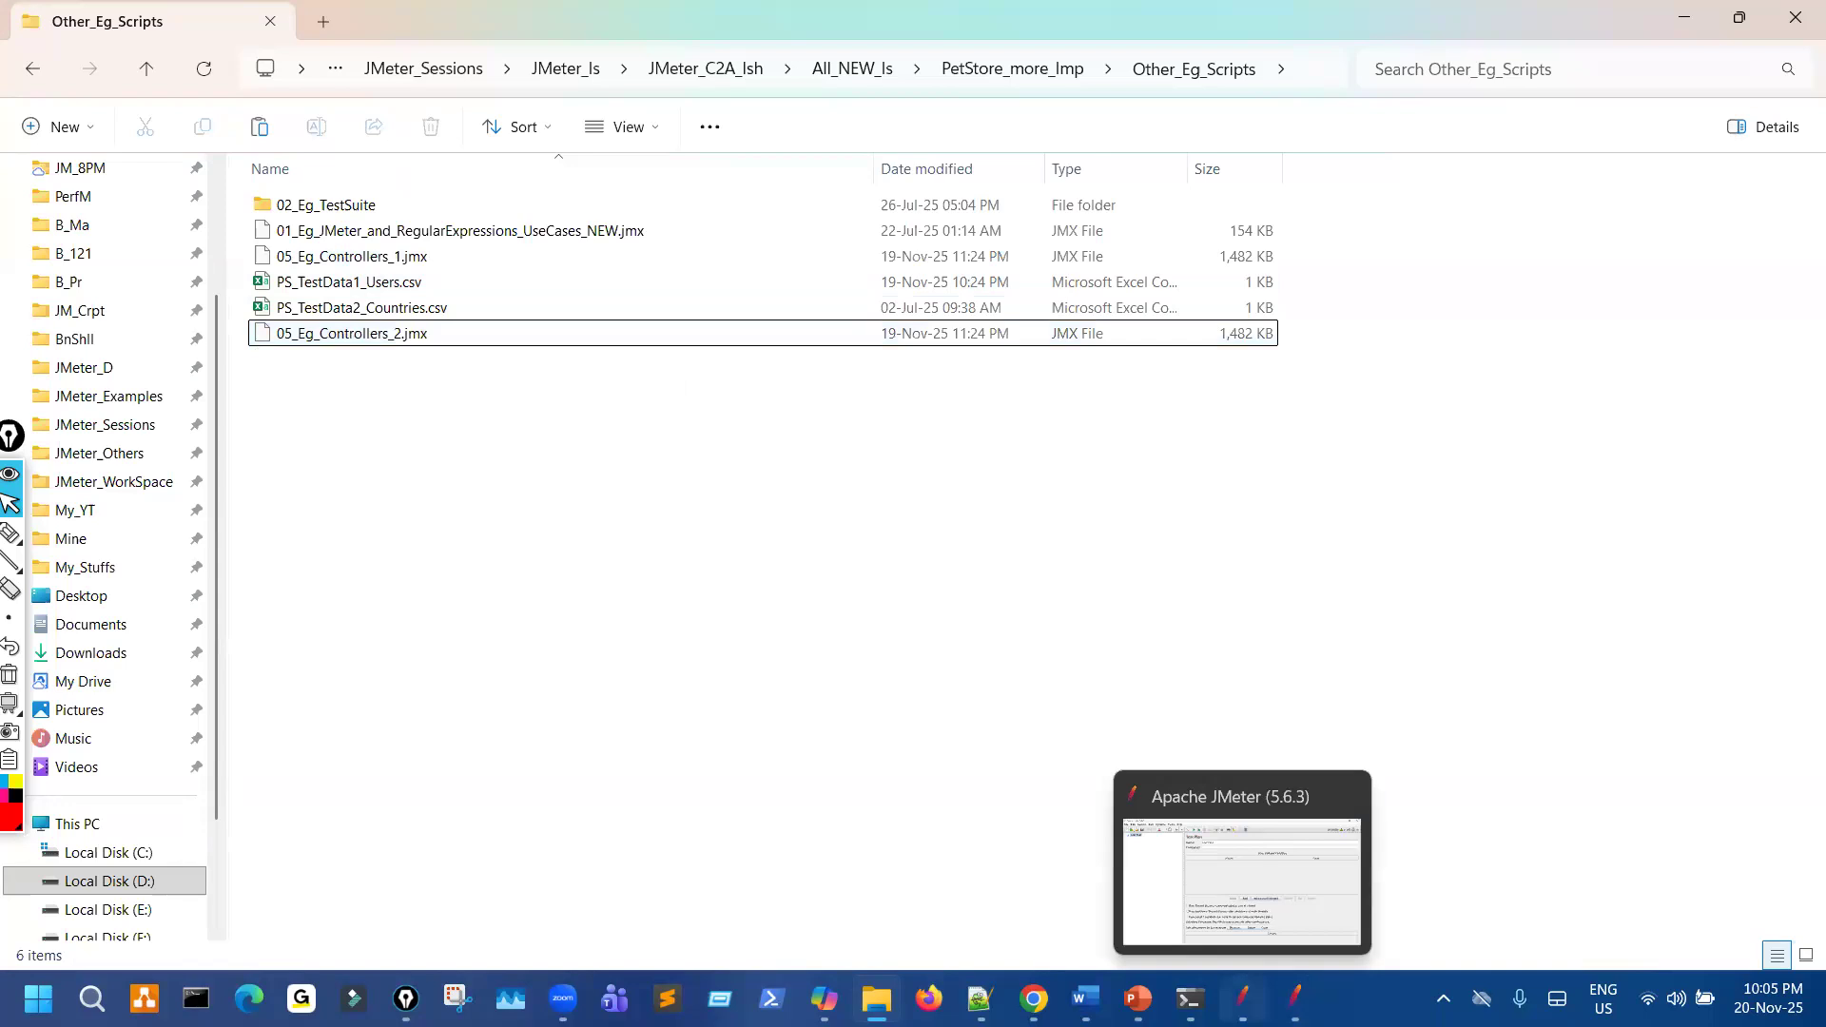
{"action": "left_click", "coordinate": [1168, 886]}
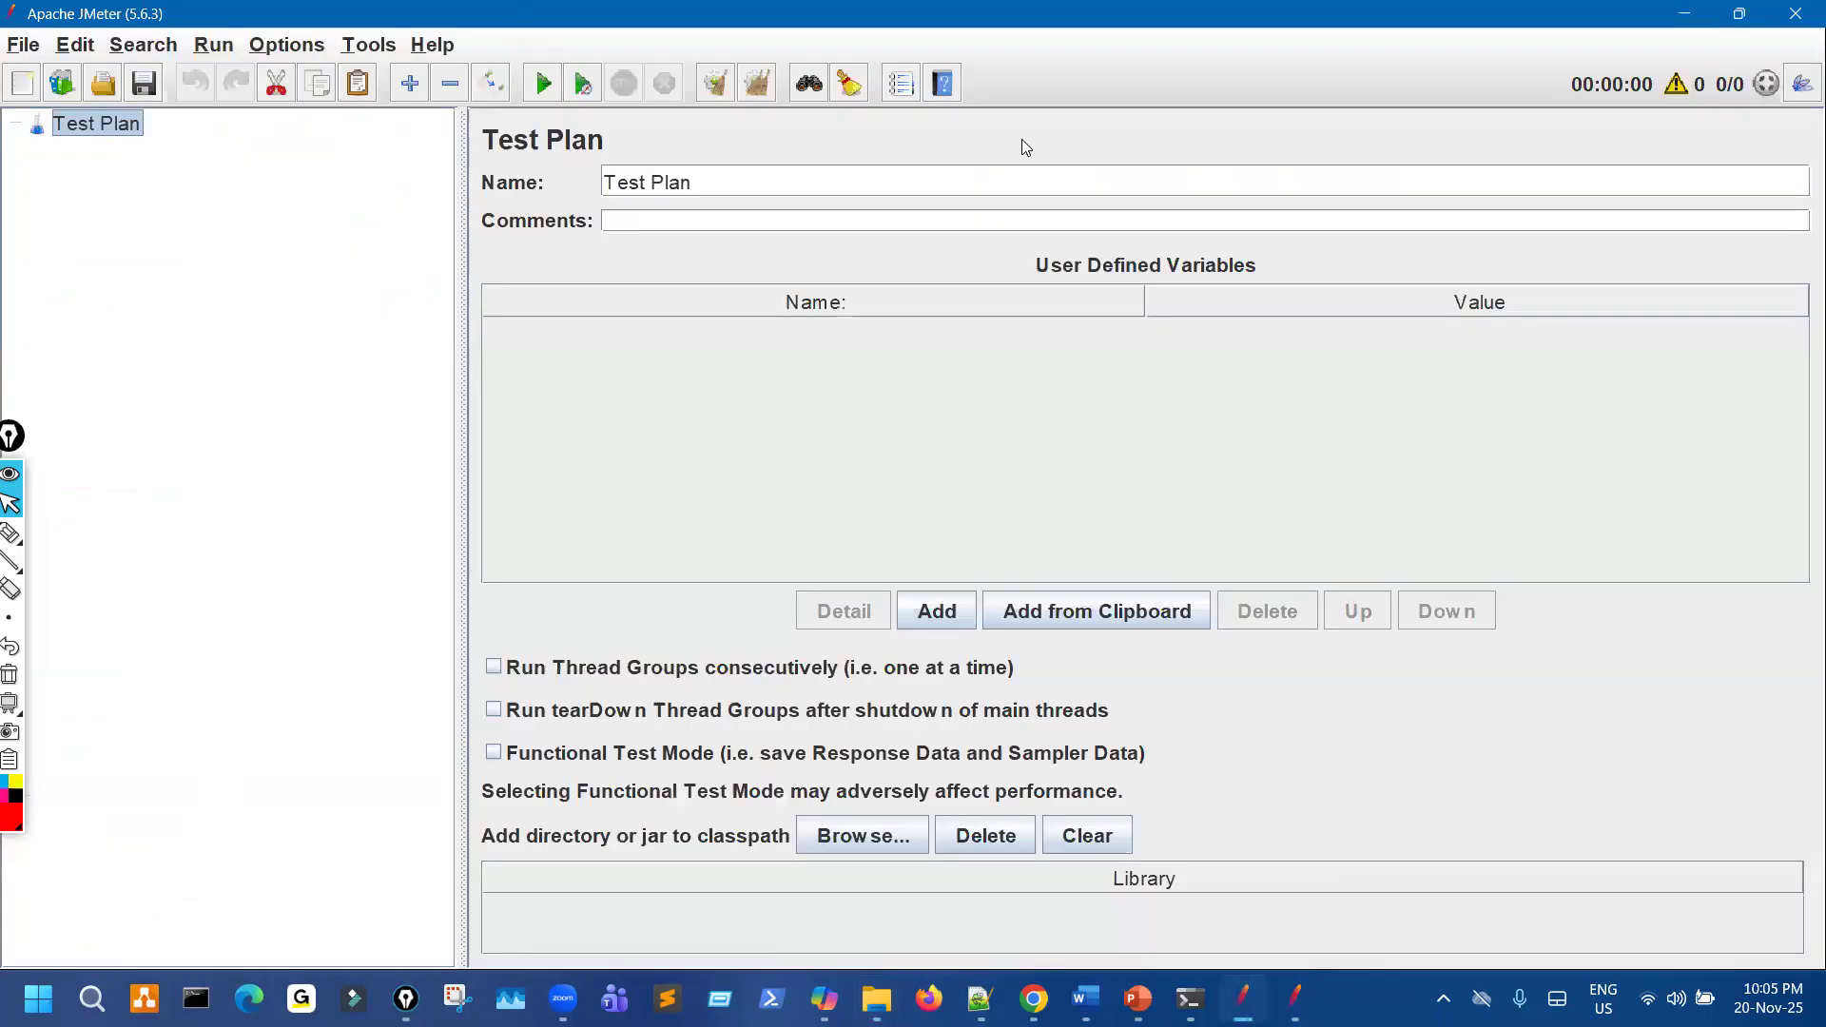
{"action": "left_click_drag", "start_coordinate": [657, 14], "coordinate": [1022, 139]}
{"action": "left_click_drag", "start_coordinate": [387, 337], "coordinate": [666, 409]}
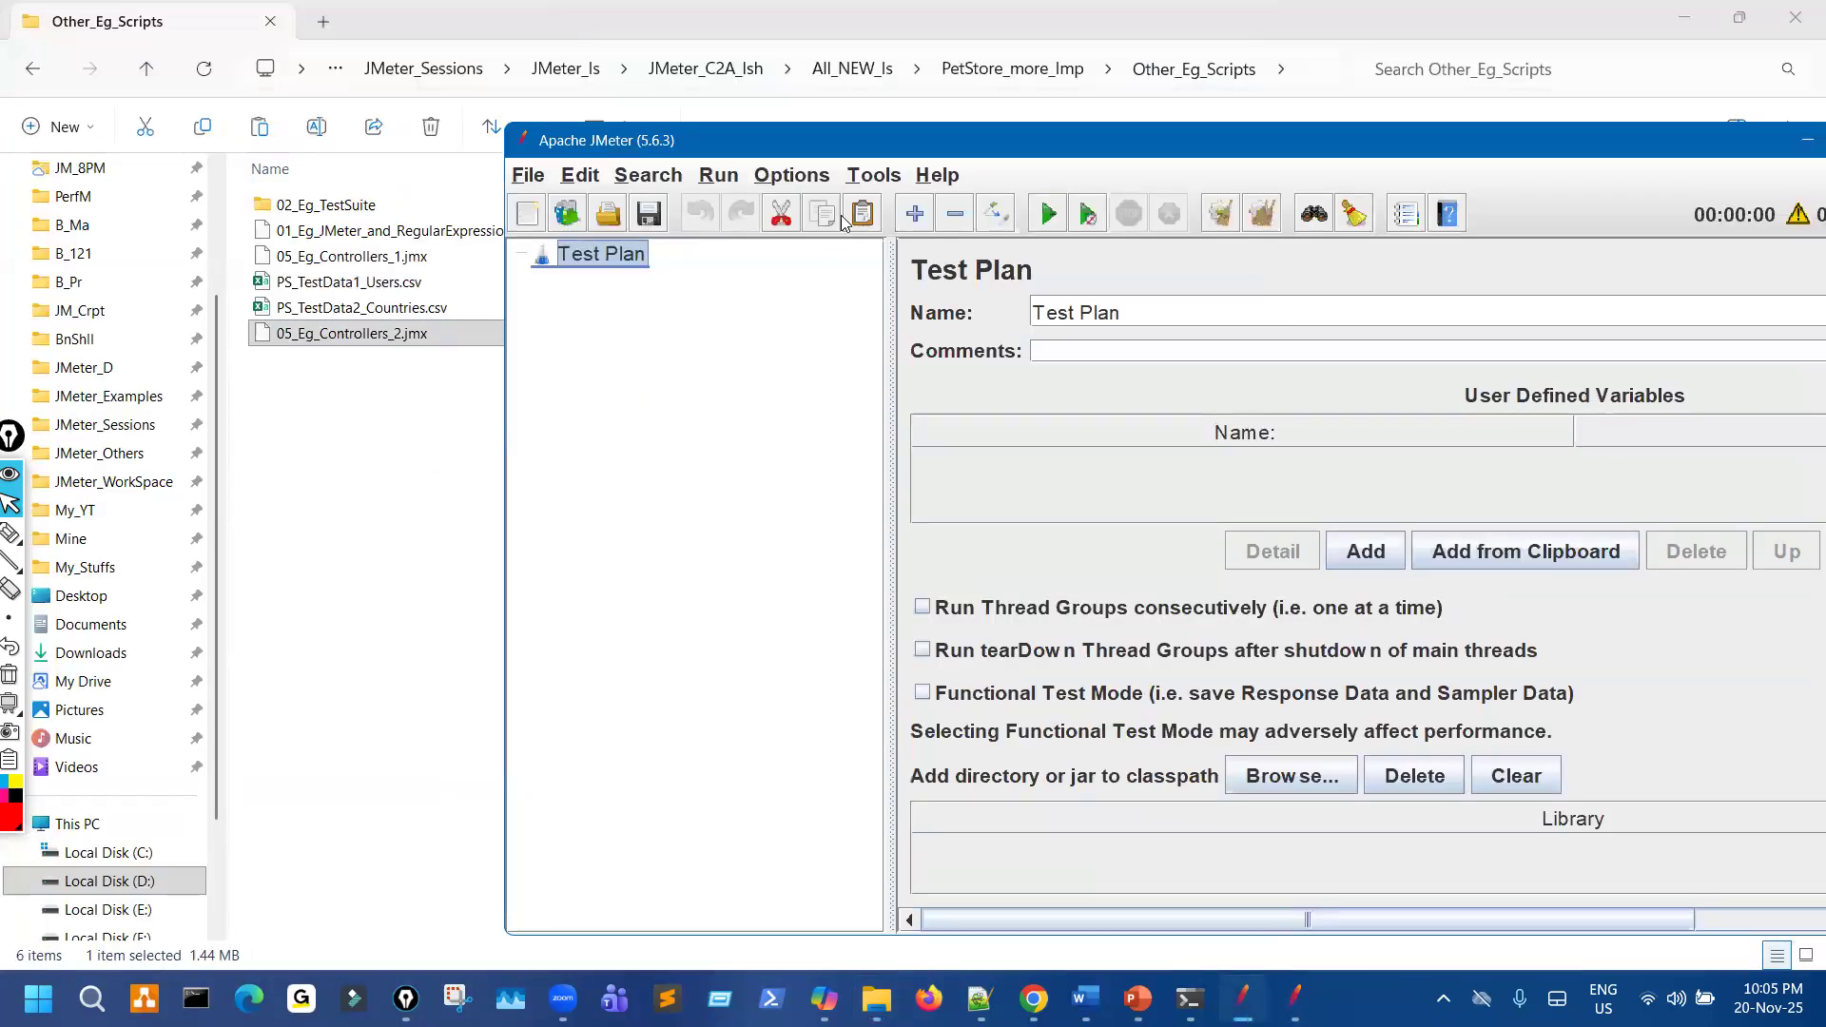
{"action": "double_click", "coordinate": [869, 144]}
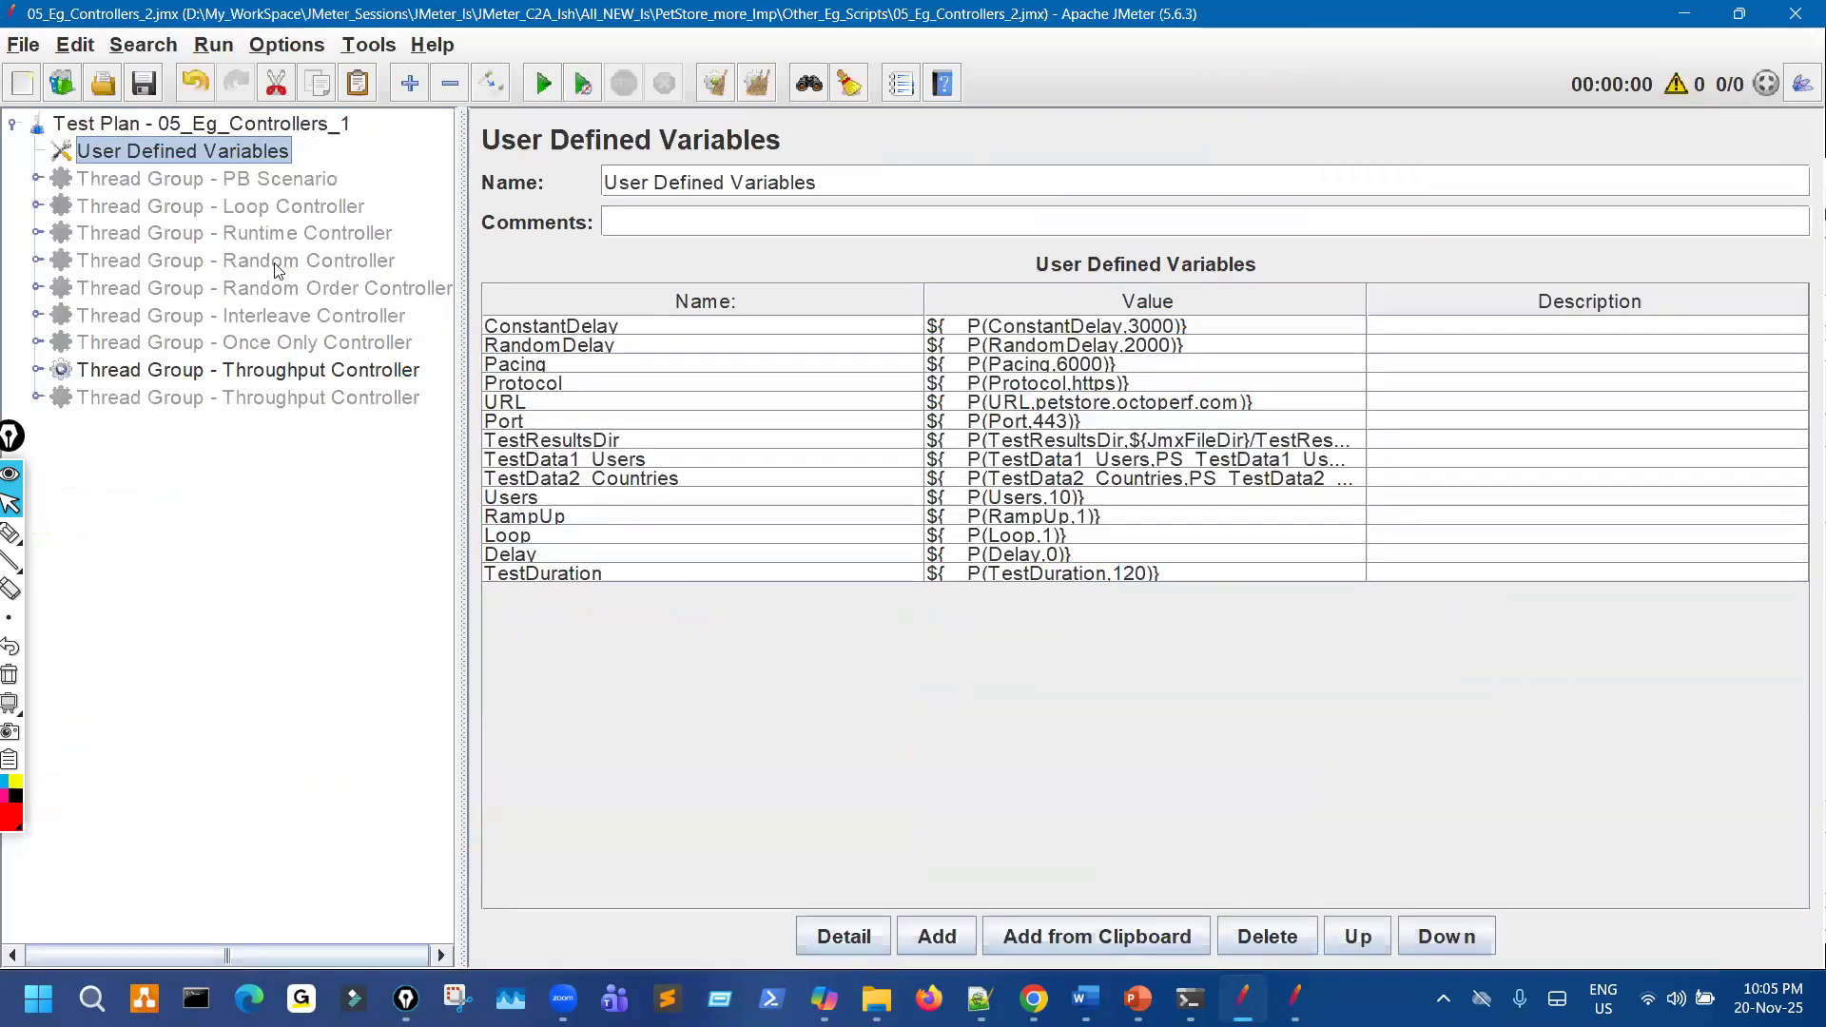
{"action": "left_click", "coordinate": [291, 208]}
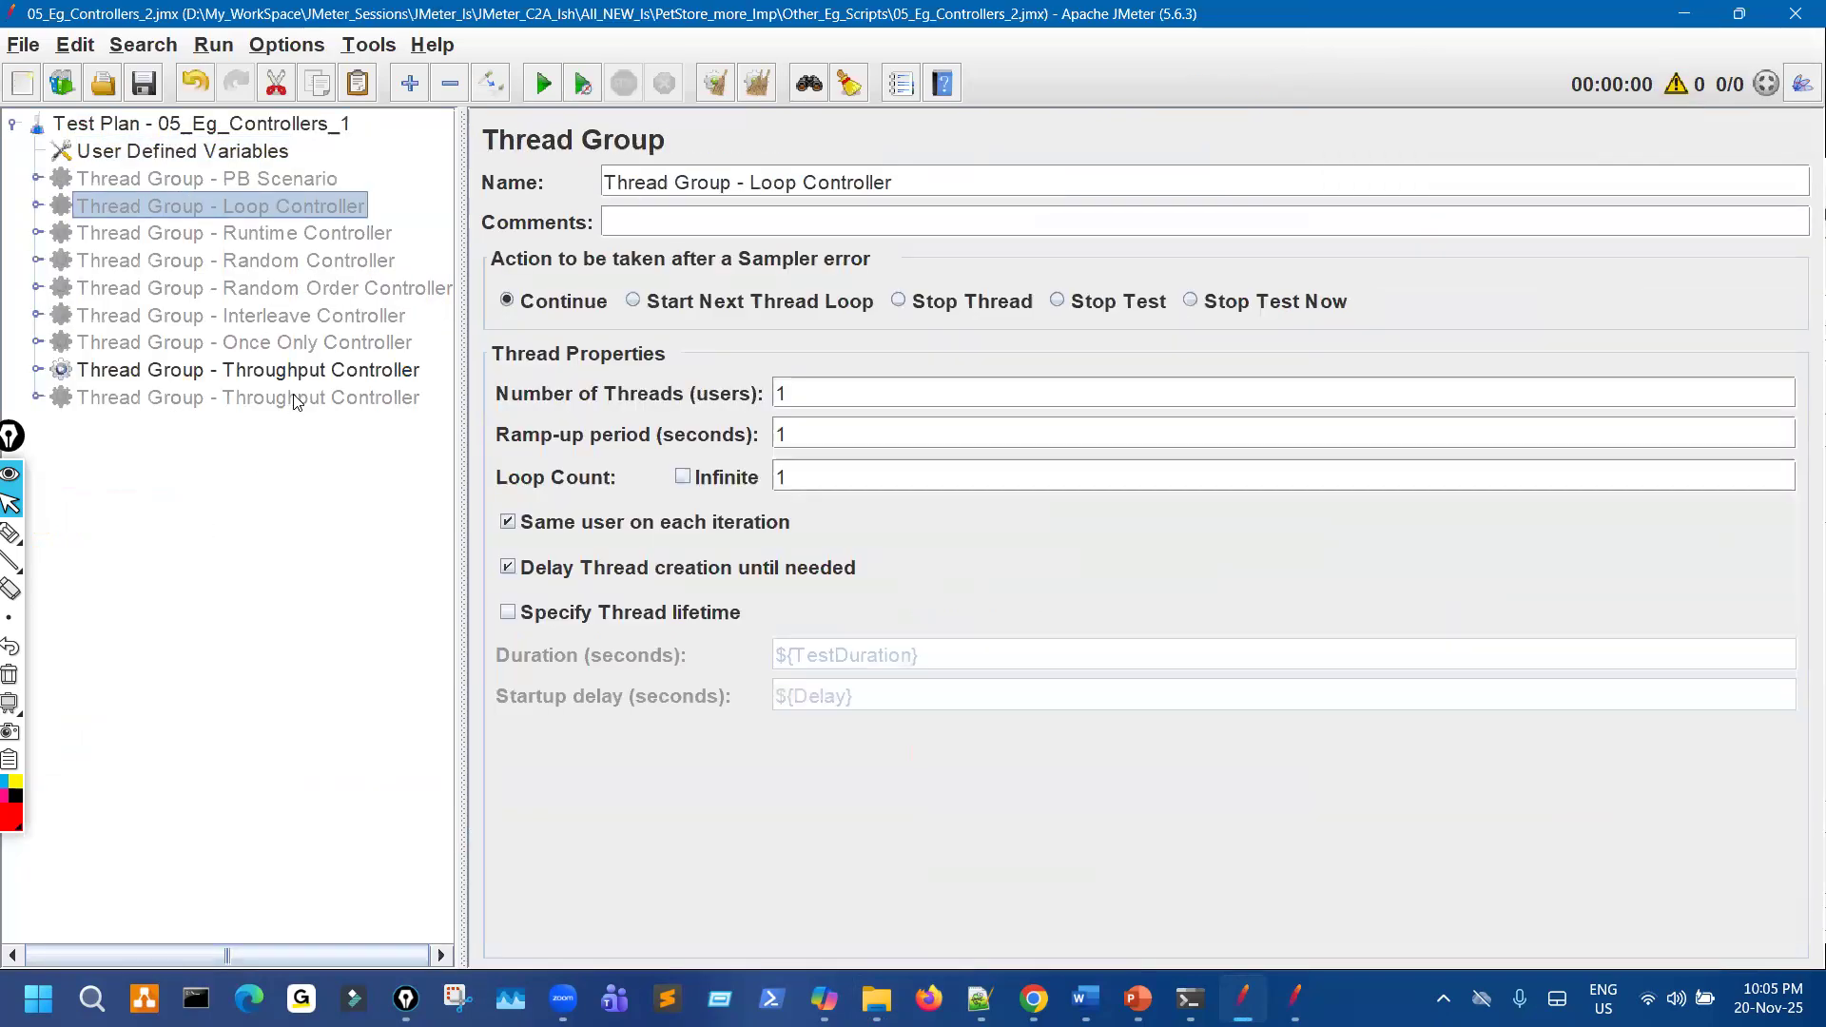
{"action": "left_click", "coordinate": [297, 399], "text": "ctrl"}
{"action": "left_click", "coordinate": [316, 215], "text": "shift"}
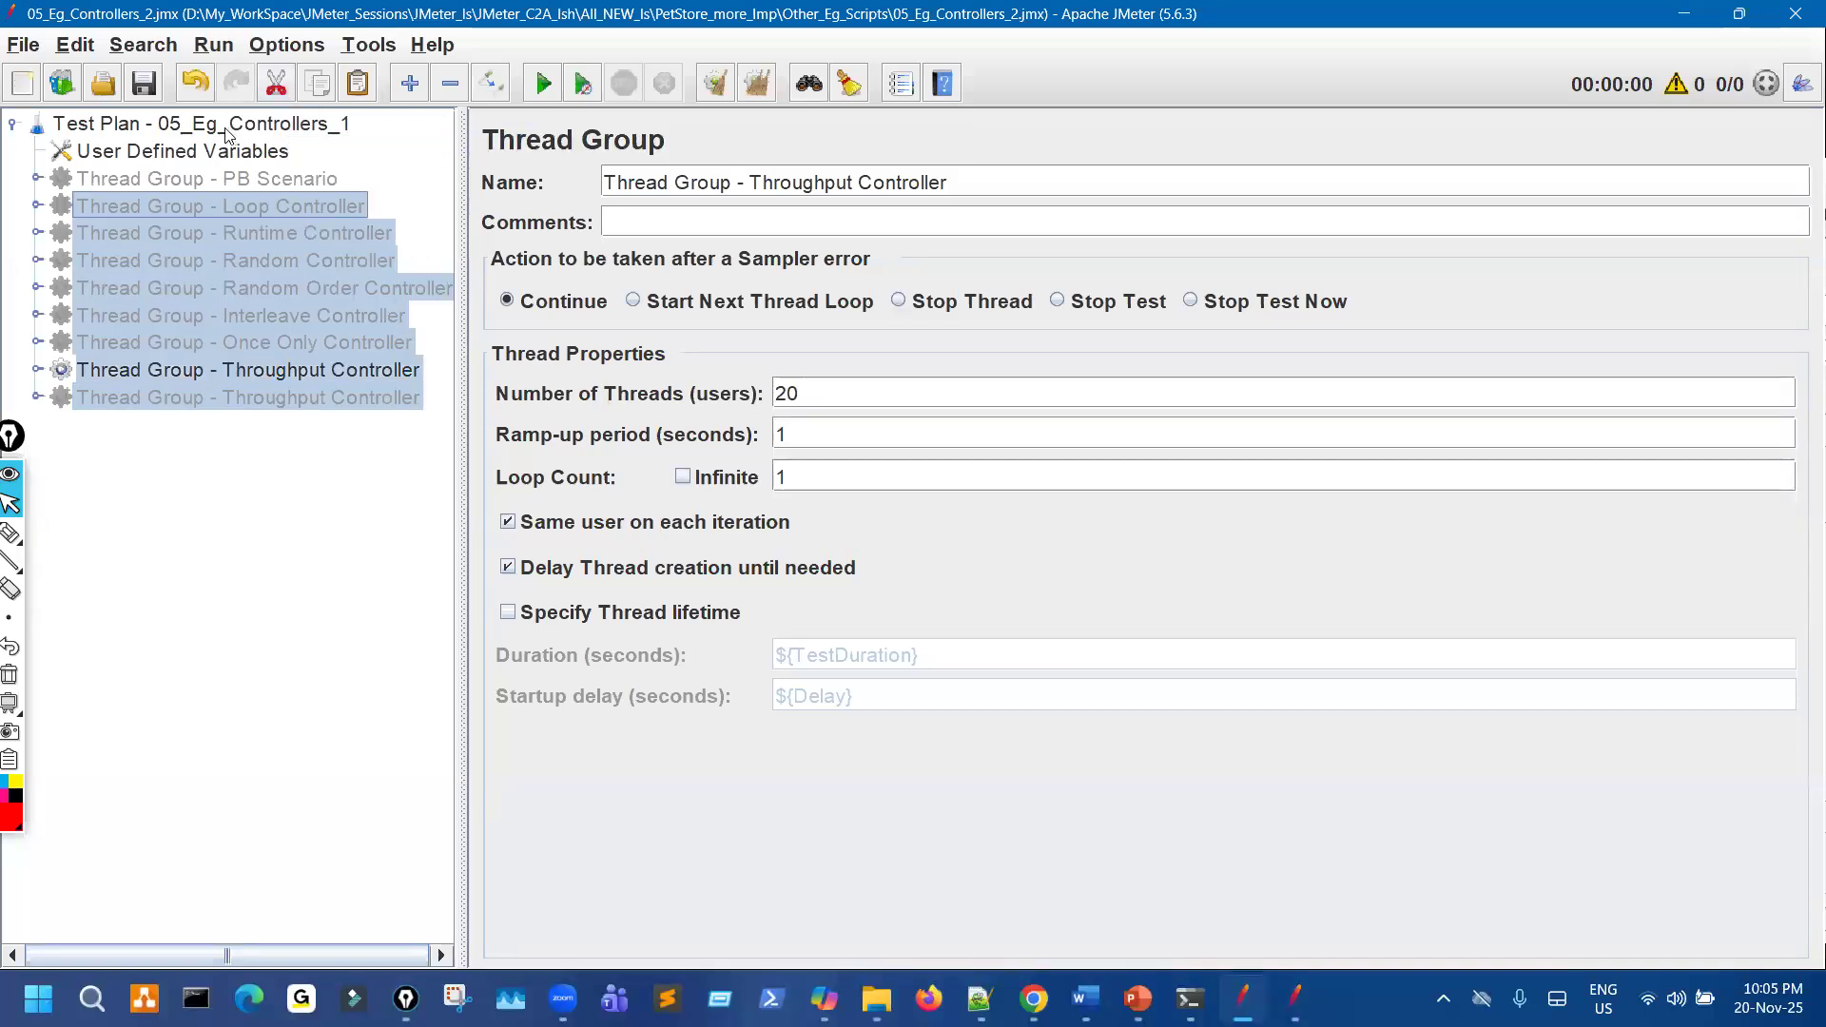
{"action": "left_click", "coordinate": [388, 268]}
Examine the Switch Controller and its child transactions within the Switch Controller thread group of the z_PetStore_Imp reference plan.
{"action": "left_click", "coordinate": [1296, 999]}
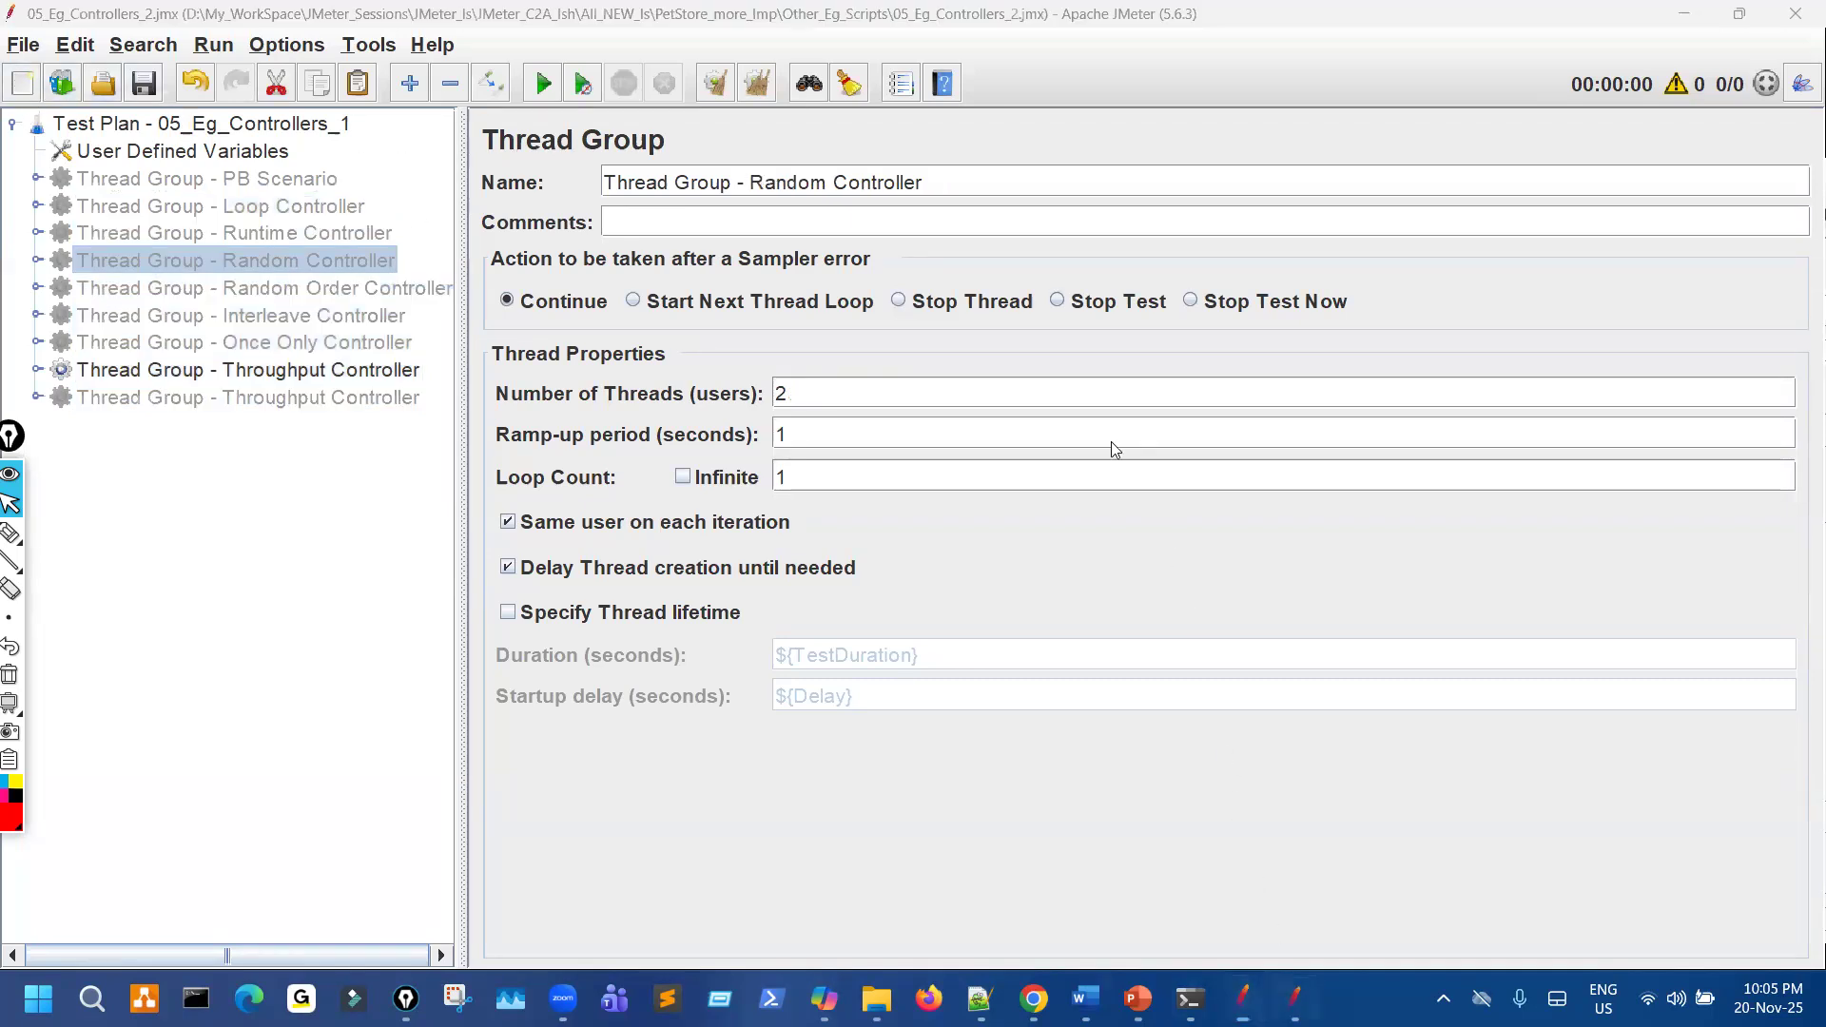
{"action": "left_click", "coordinate": [996, 276]}
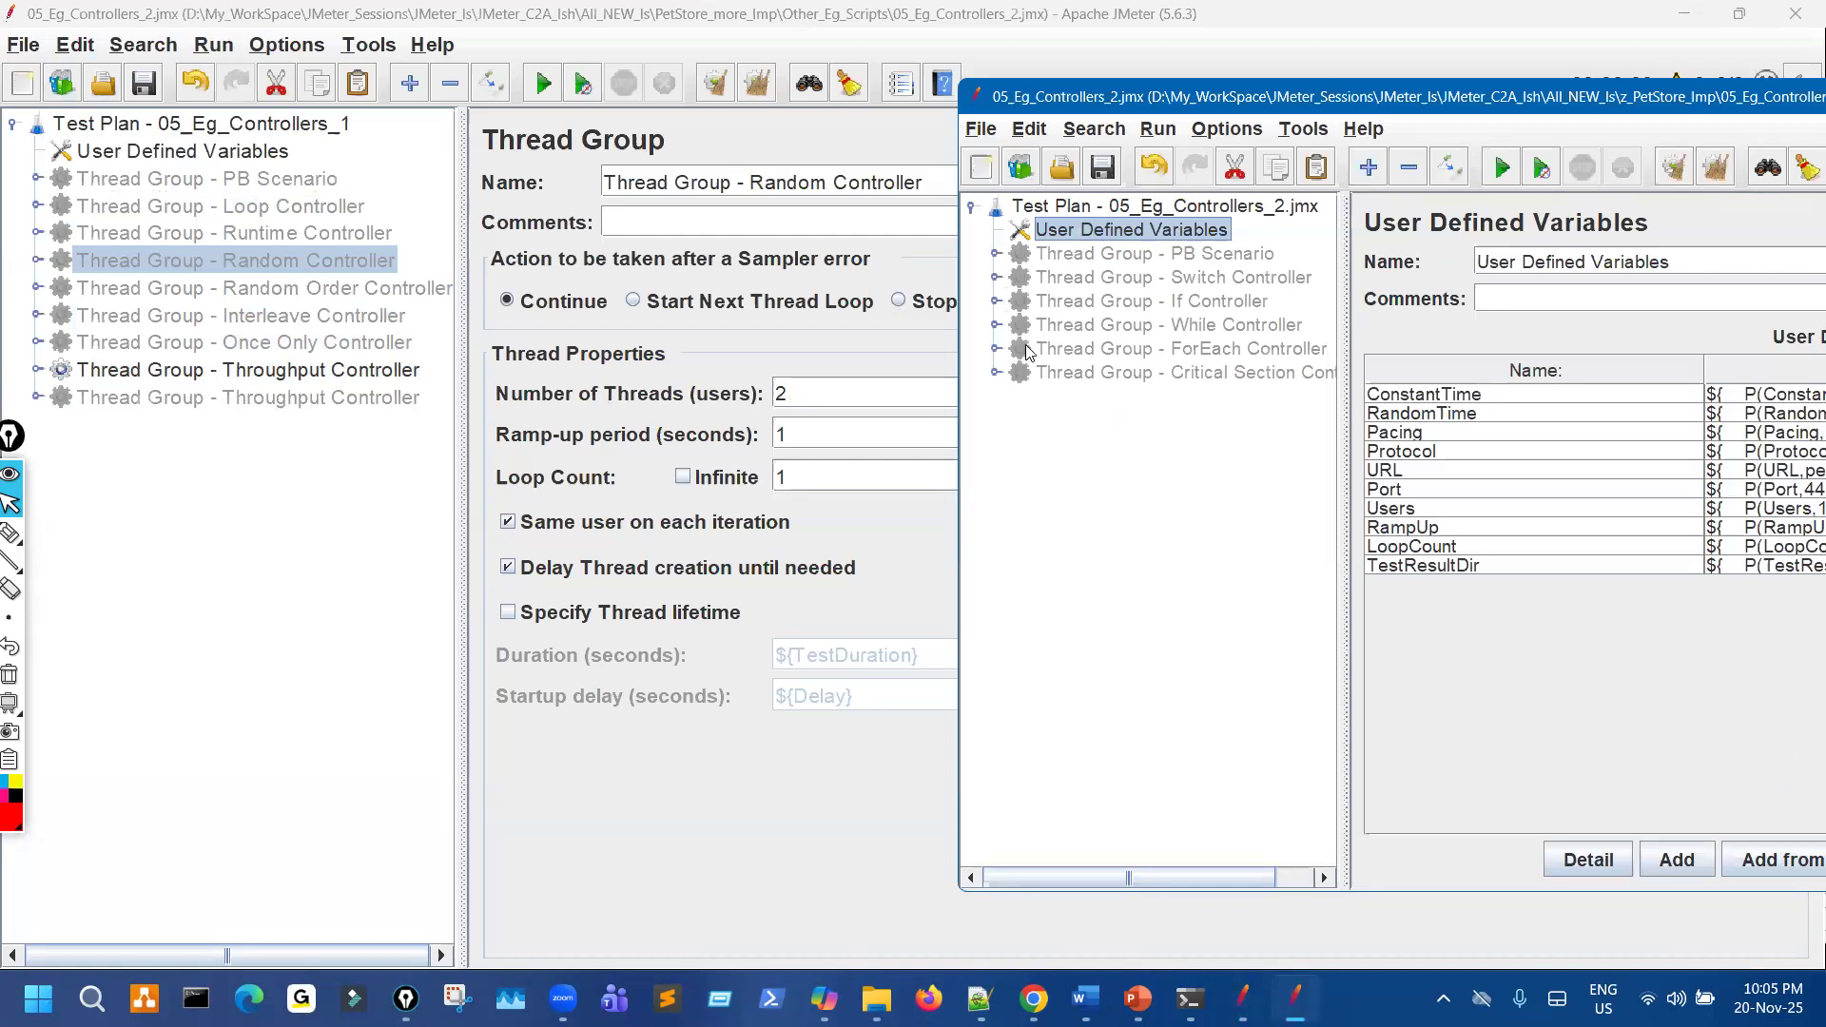
{"action": "left_click", "coordinate": [1019, 372]}
{"action": "left_click_drag", "start_coordinate": [1342, 443], "coordinate": [1484, 423]}
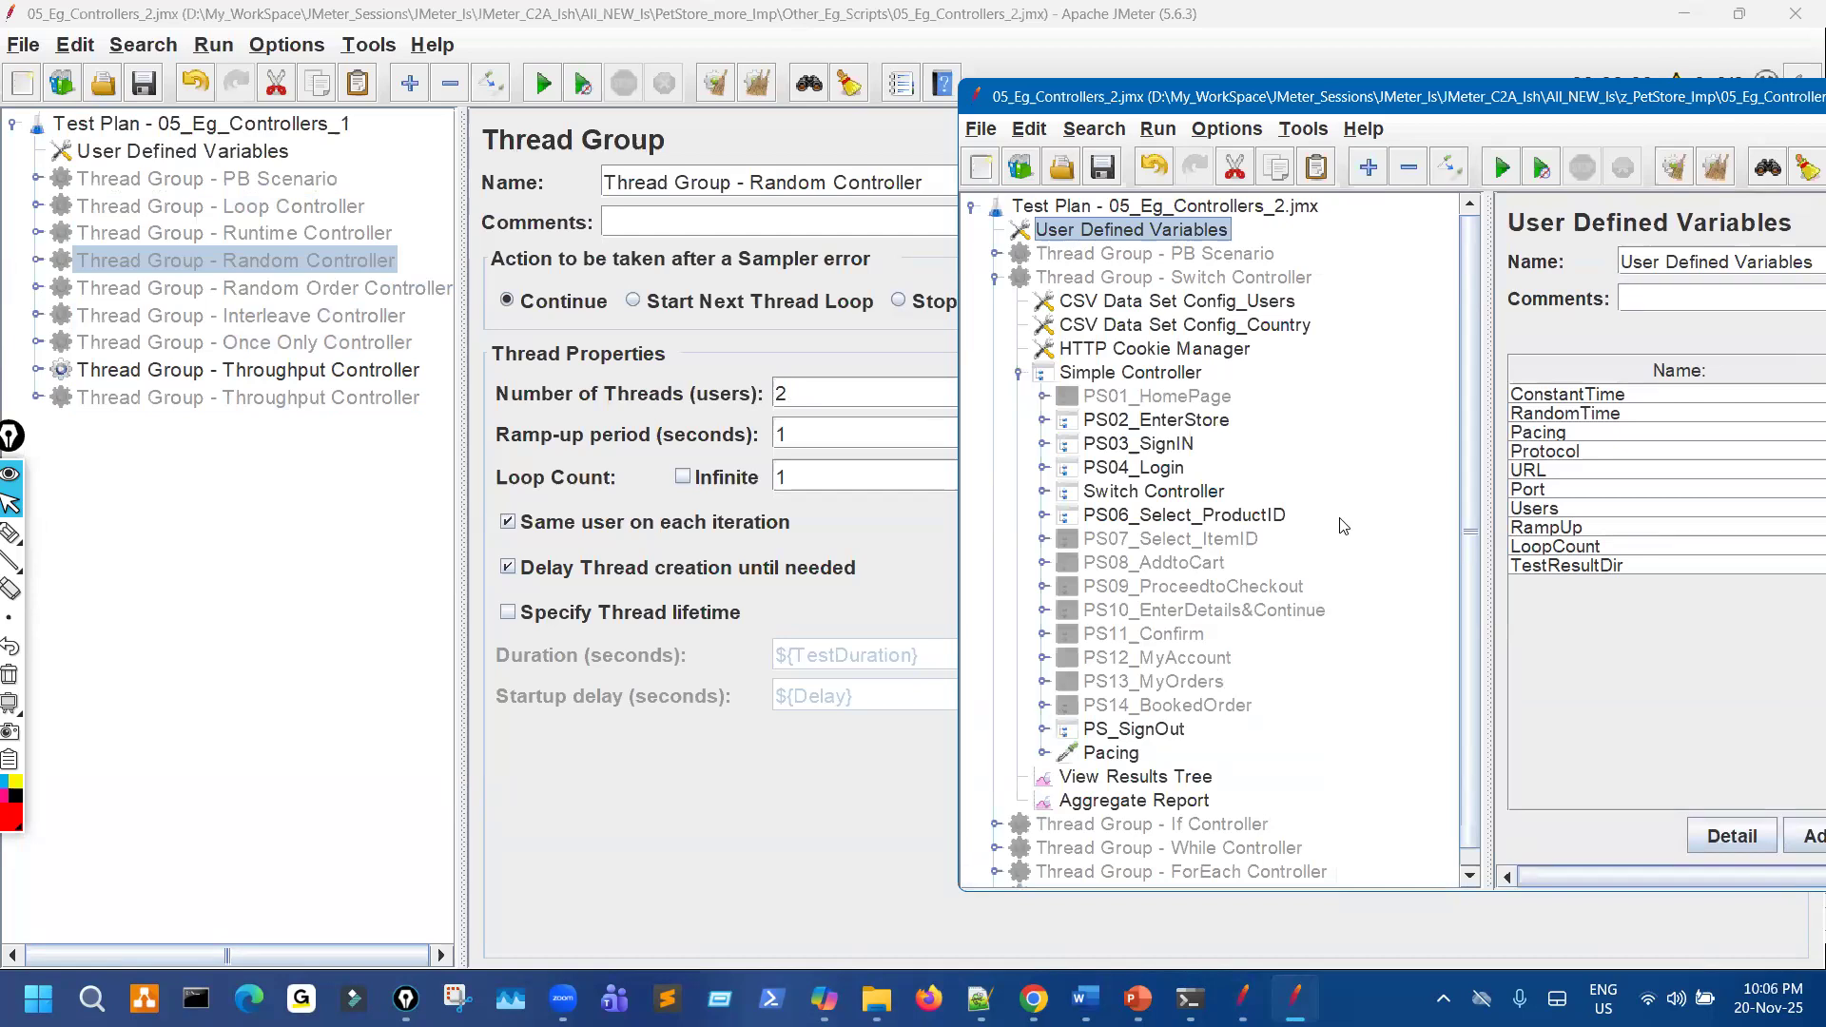
{"action": "left_click", "coordinate": [1043, 491]}
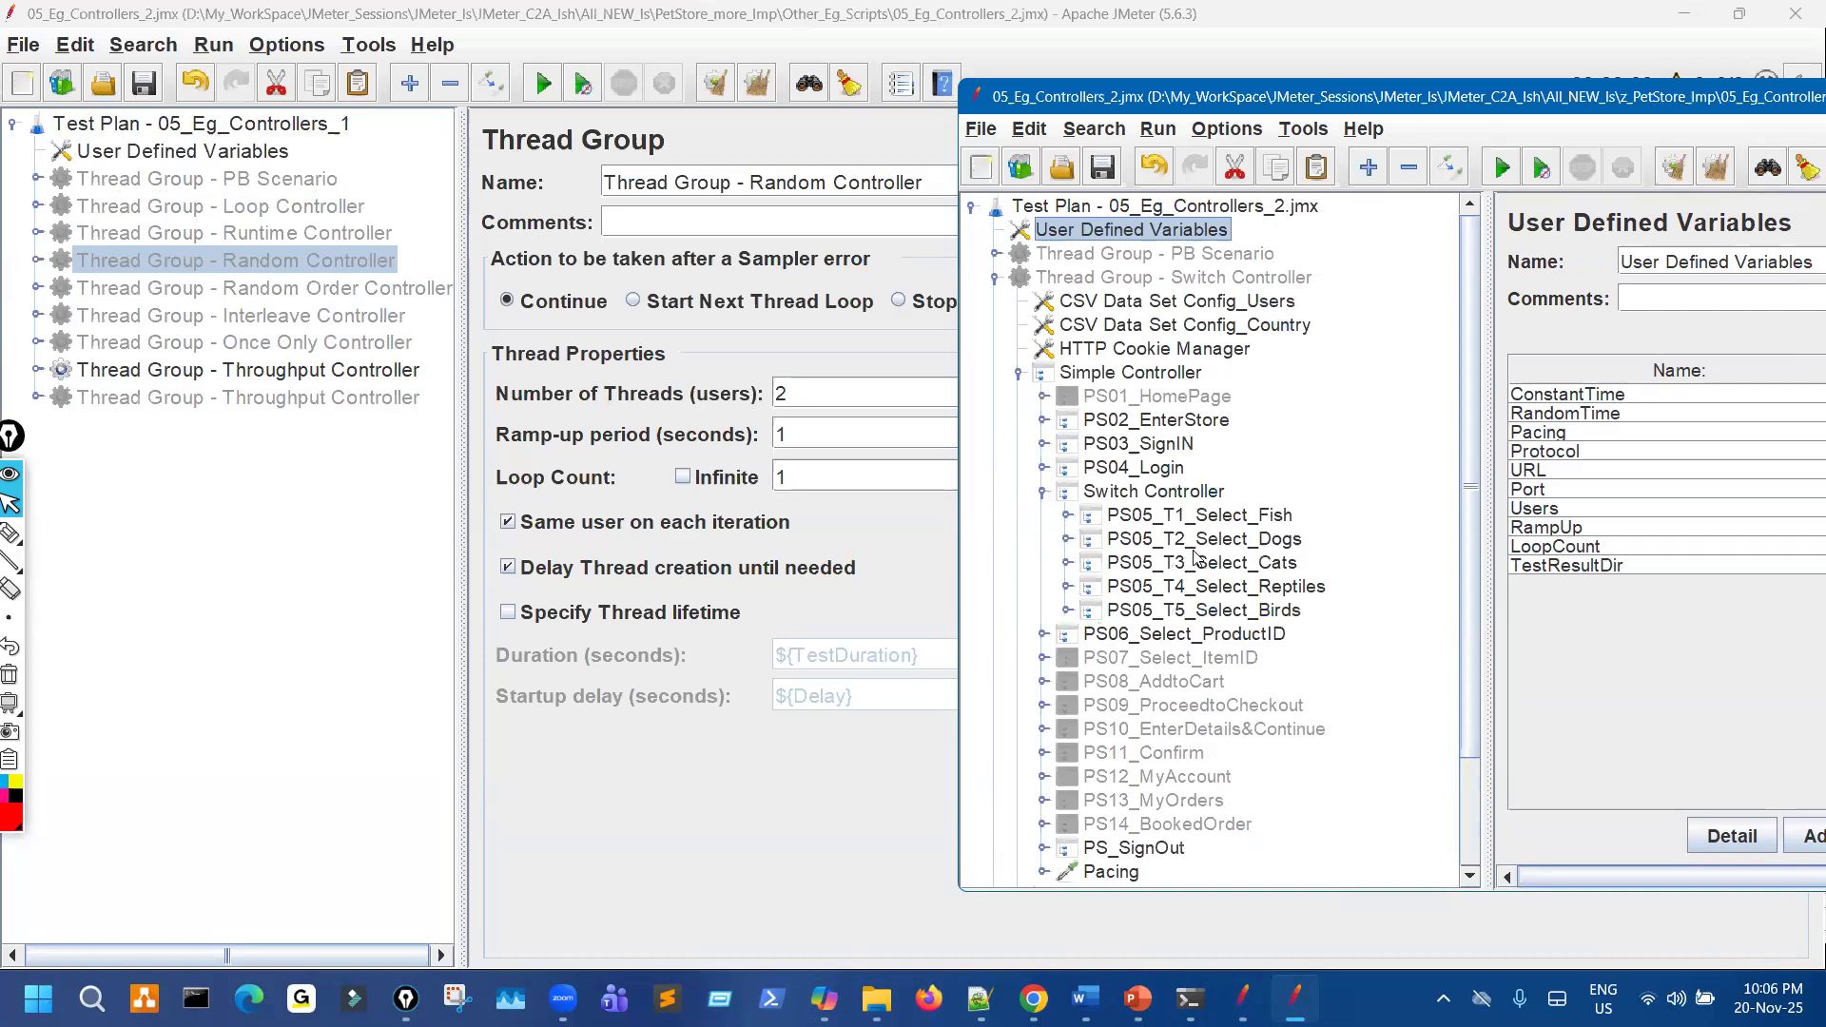
{"action": "scroll", "coordinate": [1197, 552], "scroll_direction": "down", "scroll_amount": 1}
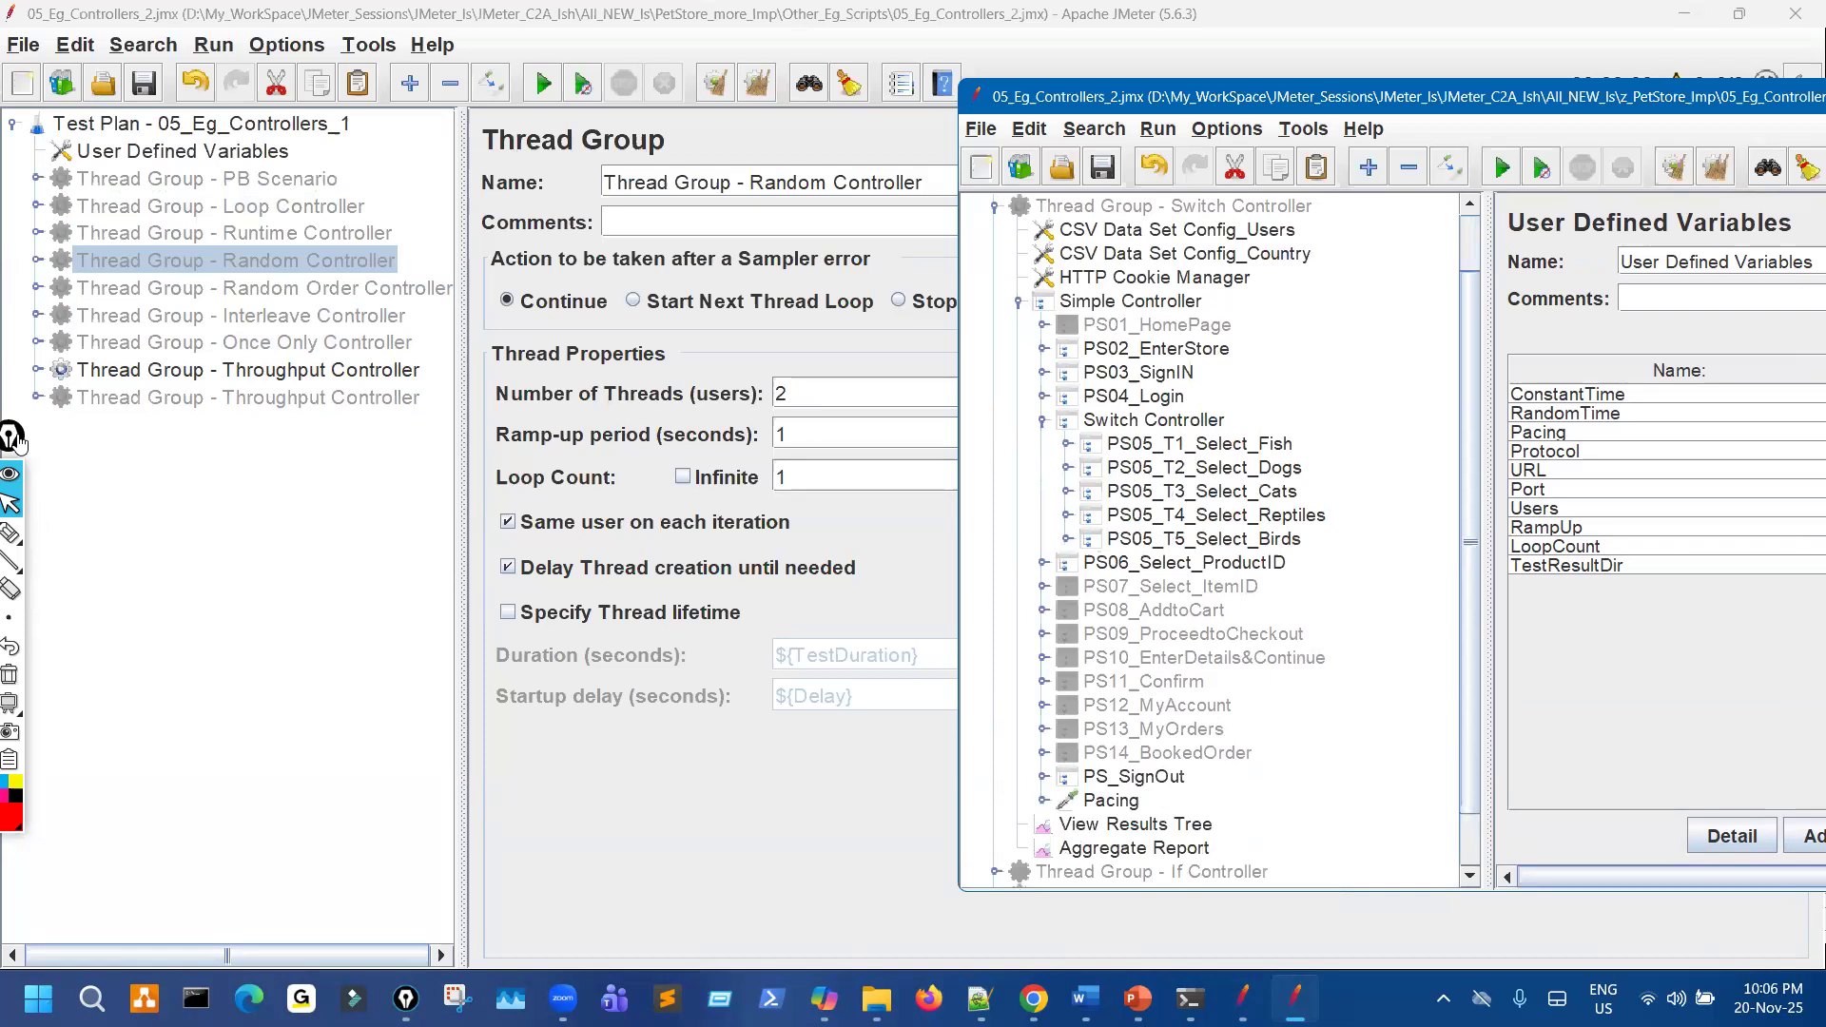
Copy the enabled Throughput Controller thread group and paste it under the 05_Eg_Controllers_1 test plan node.
{"action": "left_click_drag", "start_coordinate": [13, 437], "coordinate": [50, 415]}
{"action": "left_click", "coordinate": [37, 370]}
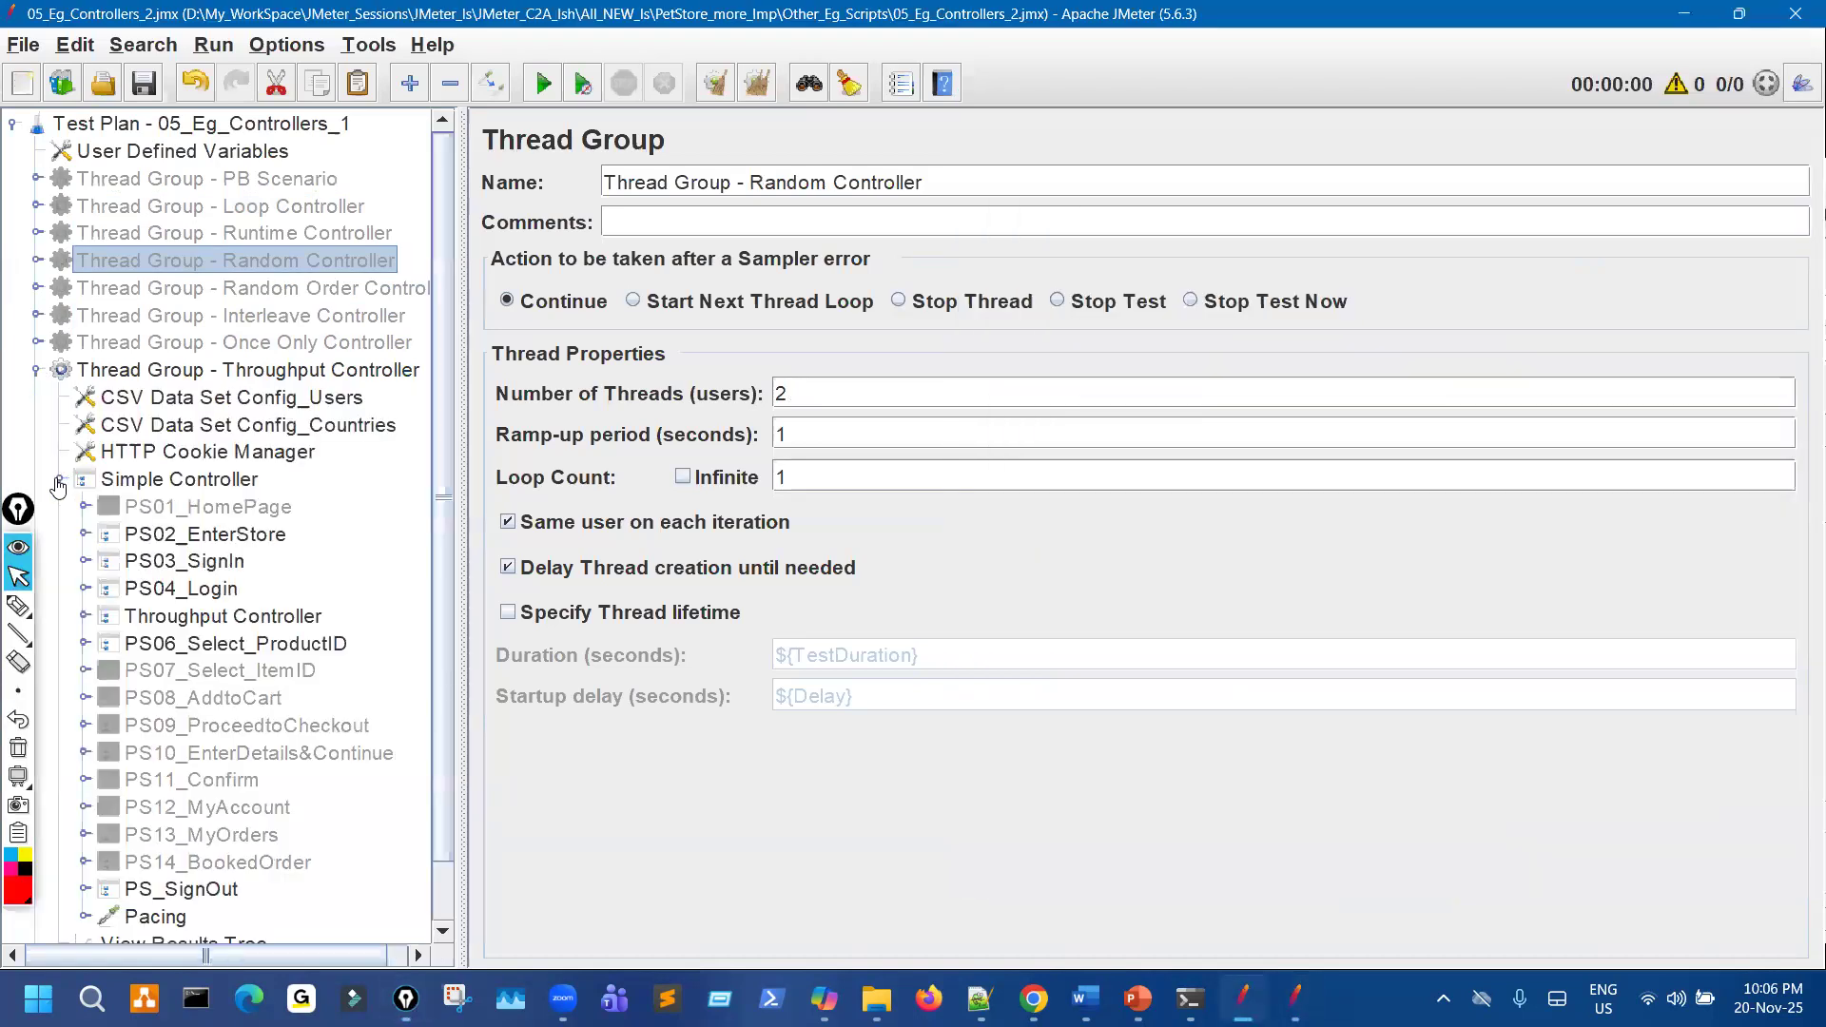
{"action": "left_click", "coordinate": [59, 480]}
{"action": "left_click", "coordinate": [36, 370]}
{"action": "left_click", "coordinate": [228, 370]}
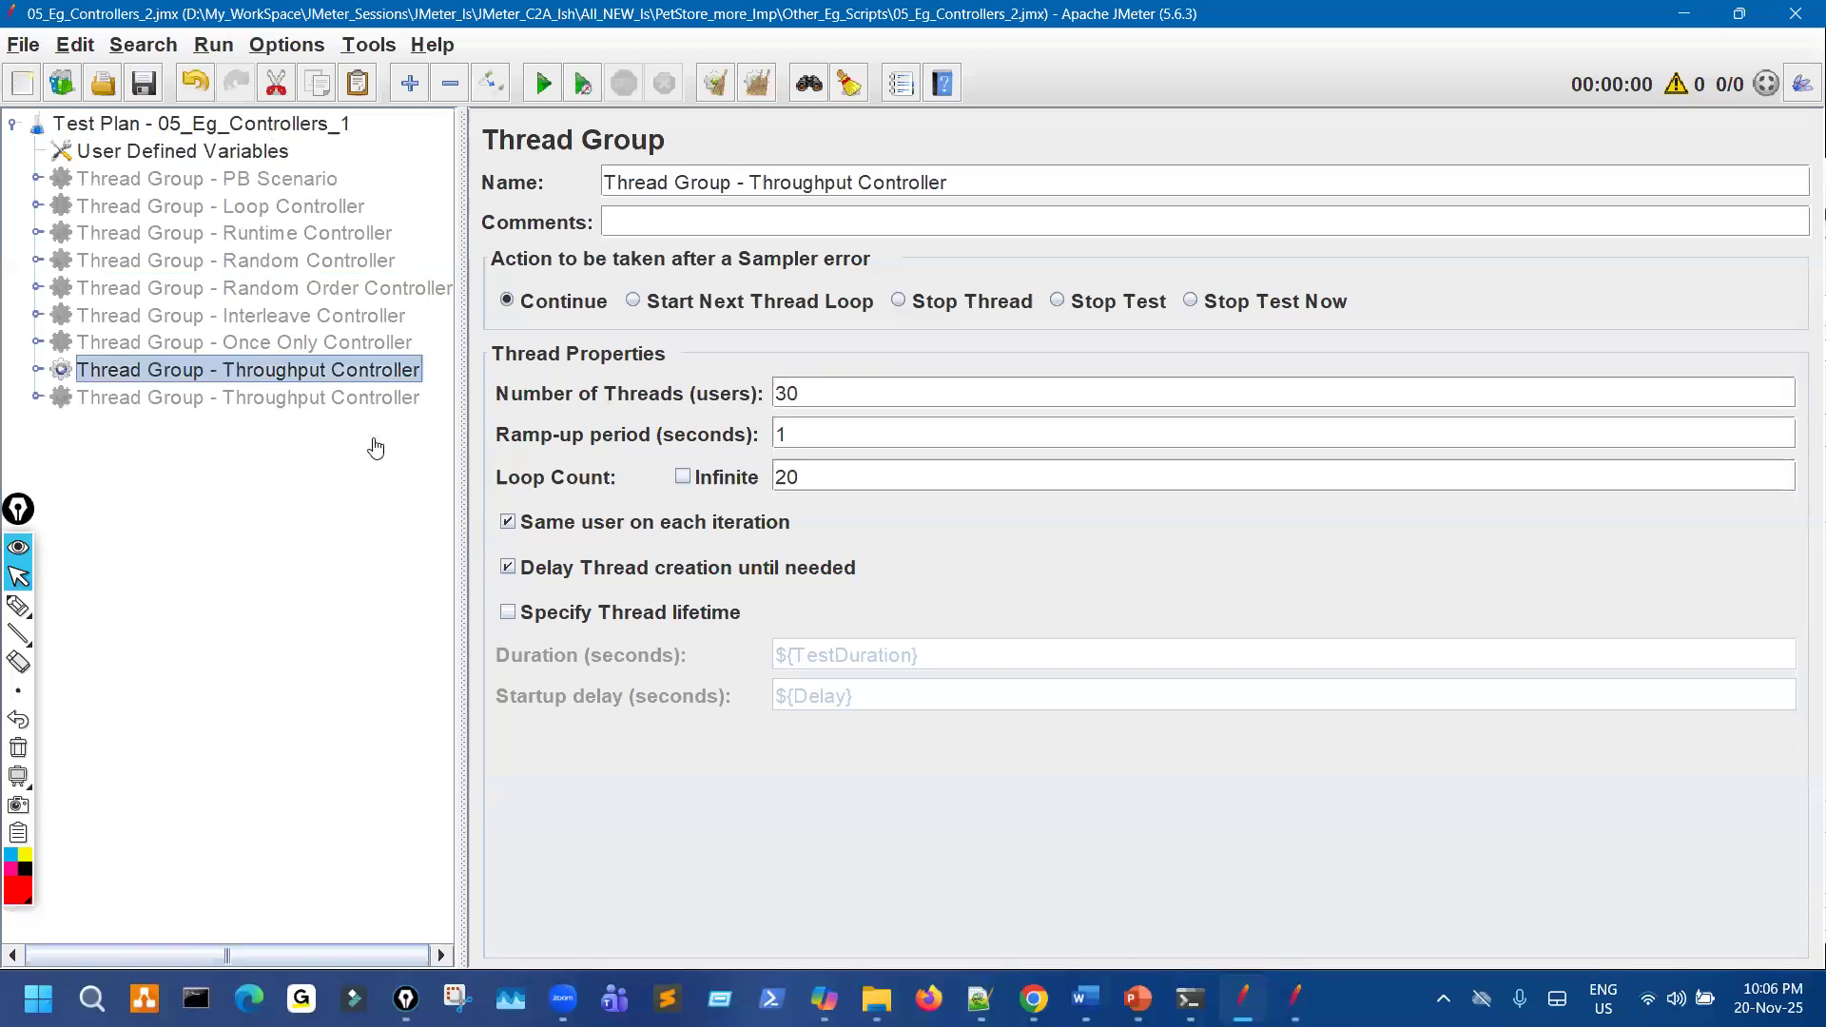
{"action": "key", "text": "Home"}
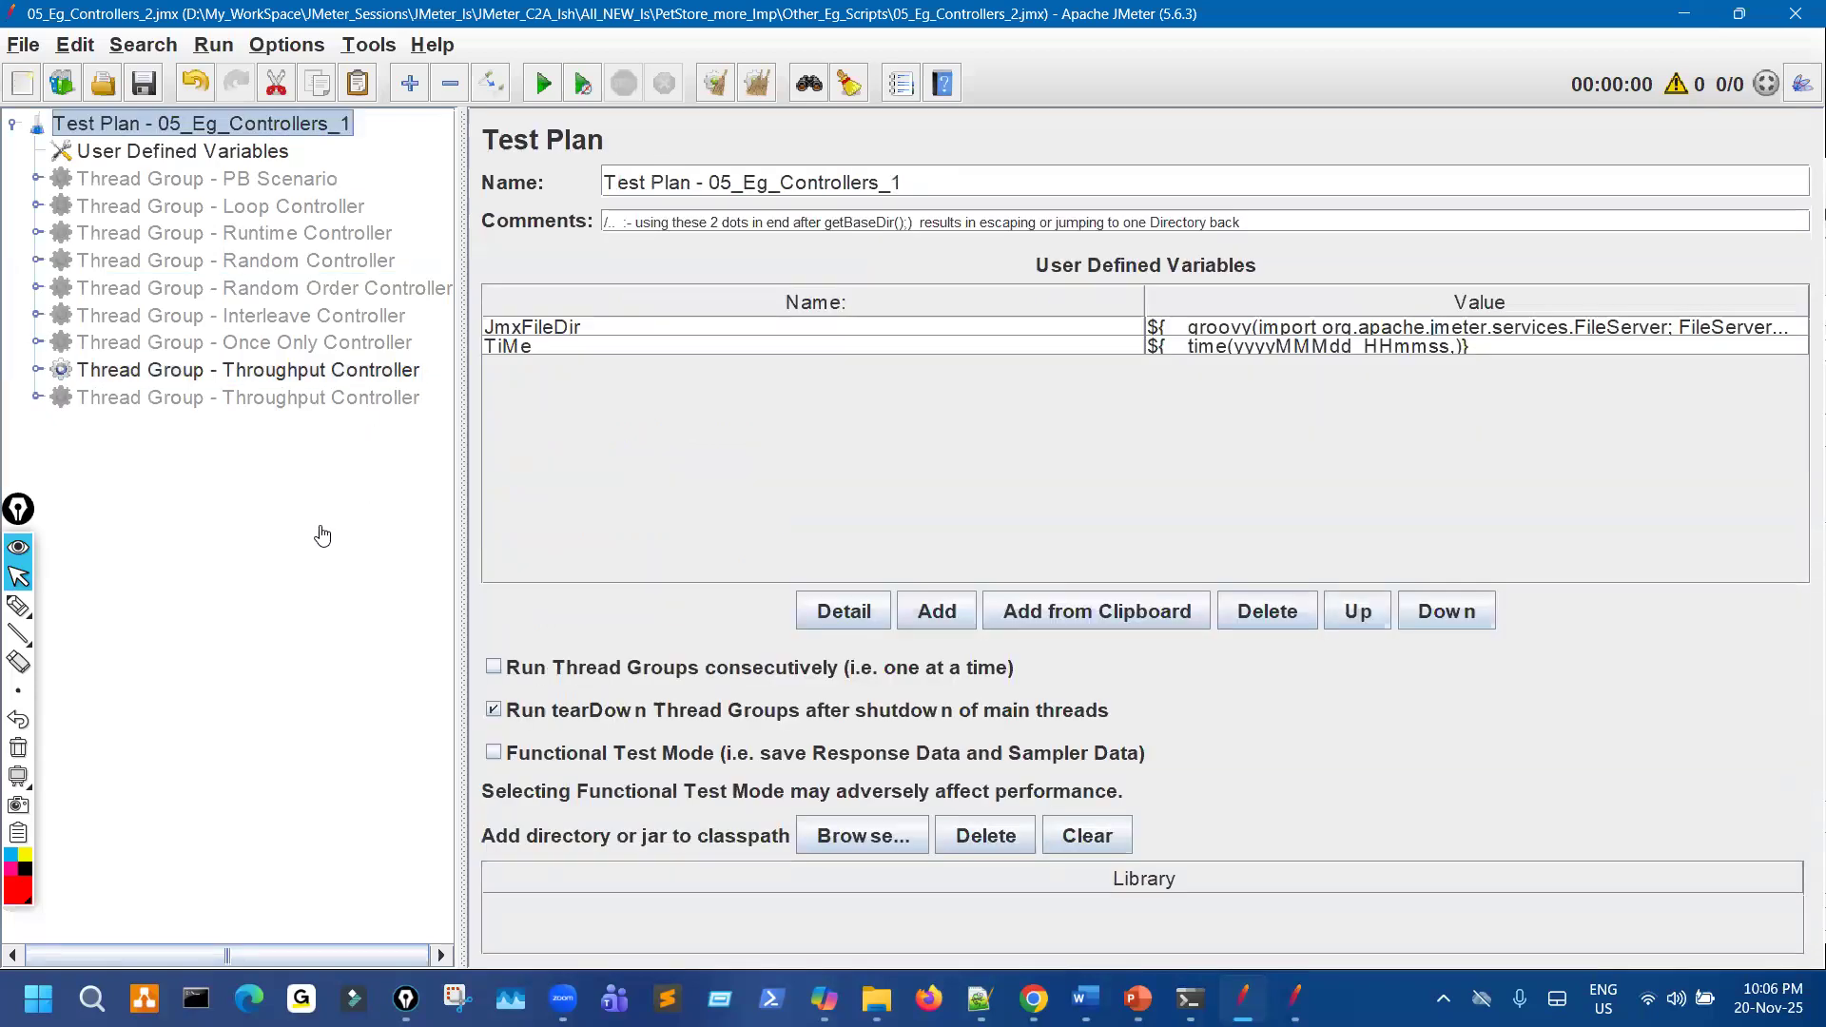
{"action": "key", "text": "ctrl+v"}
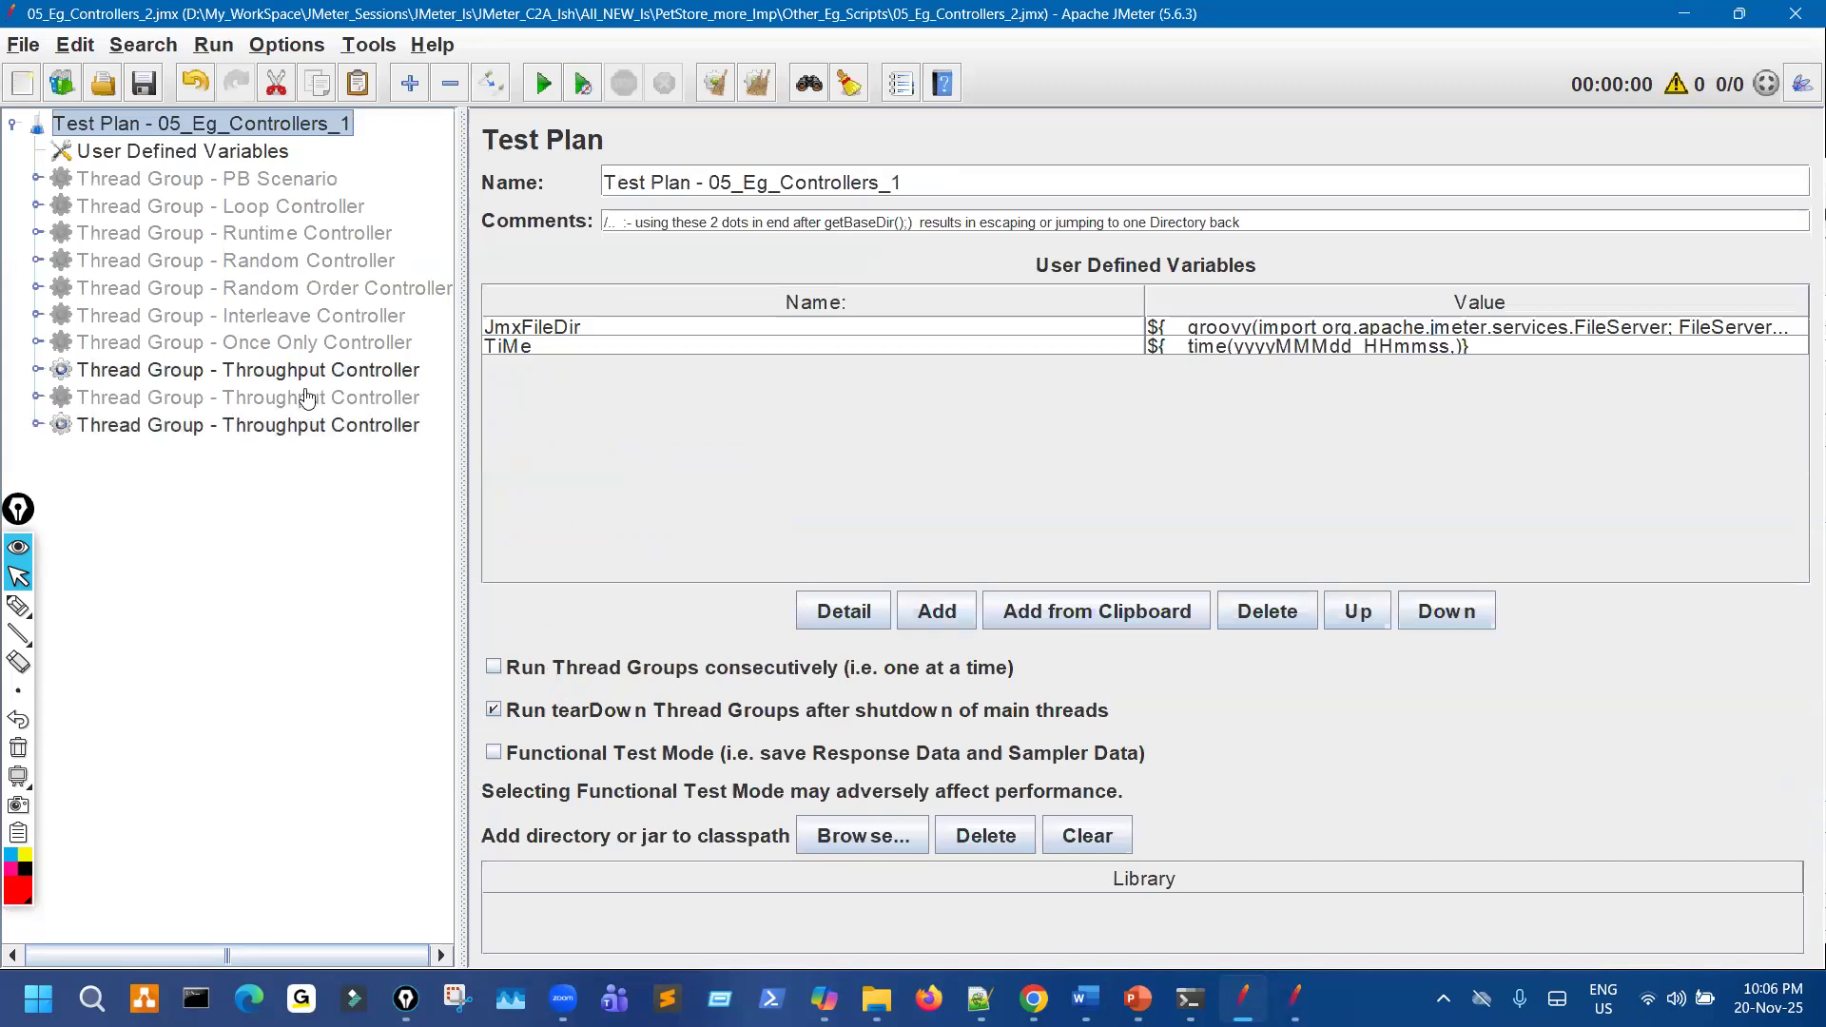
Remove all thread groups from Loop Controller down to the disabled Throughput Controller, keeping PB Scenario and the pasted copy.
{"action": "left_click", "coordinate": [317, 215]}
{"action": "left_click", "coordinate": [341, 398], "text": "shift"}
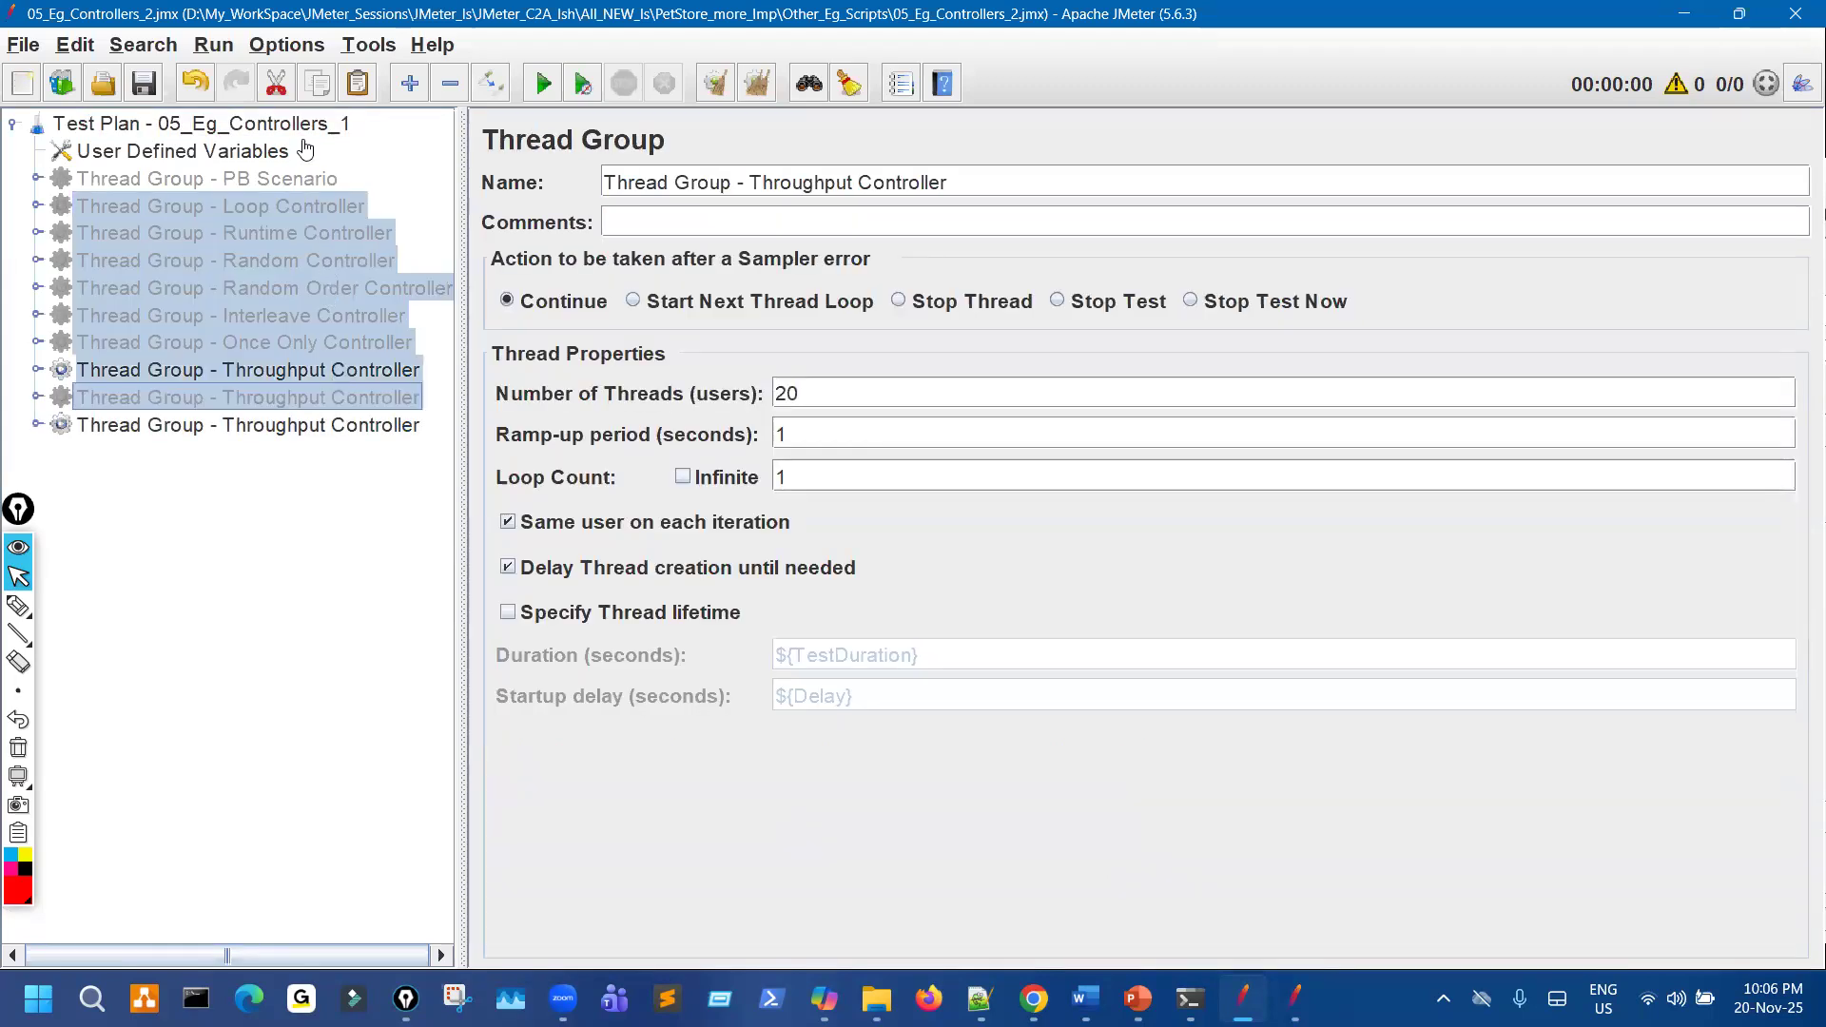
{"action": "left_click", "coordinate": [276, 84]}
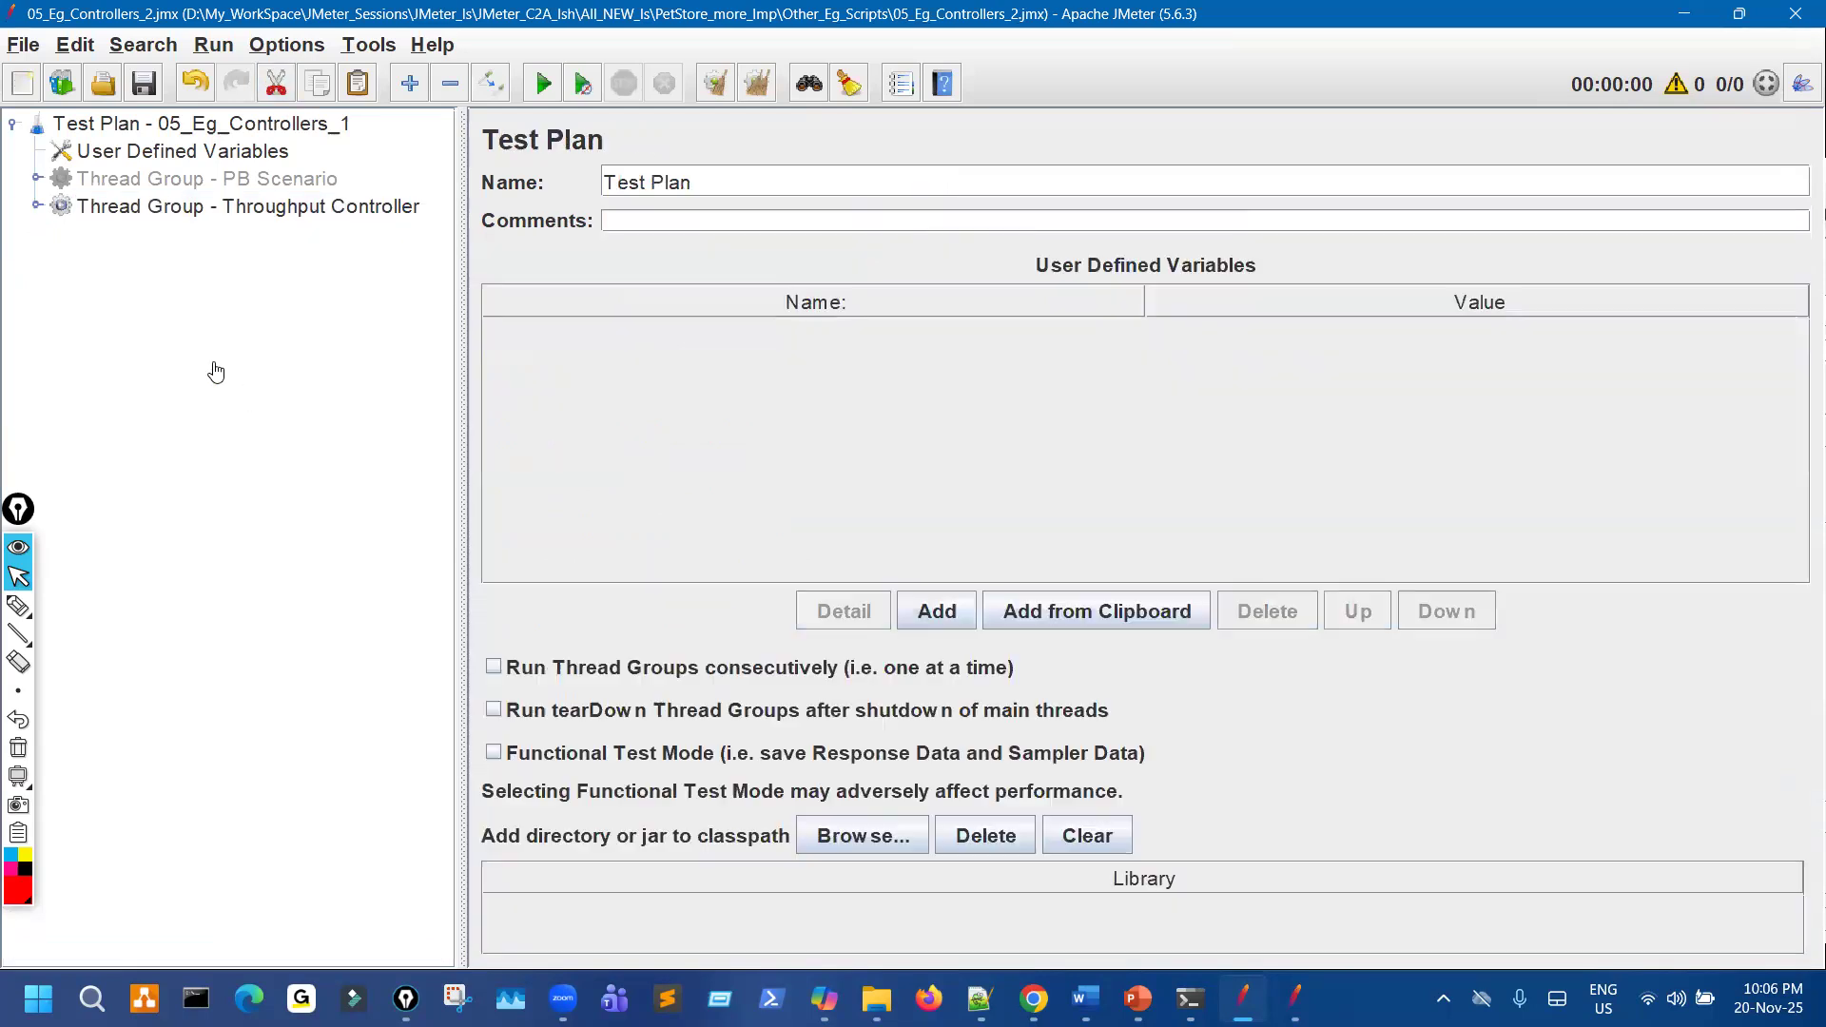
Add a Switch Controller to the Simple Controller of the Throughput Controller thread group and place it directly after PS04_Login.
{"action": "left_click", "coordinate": [36, 207]}
{"action": "left_click", "coordinate": [59, 316]}
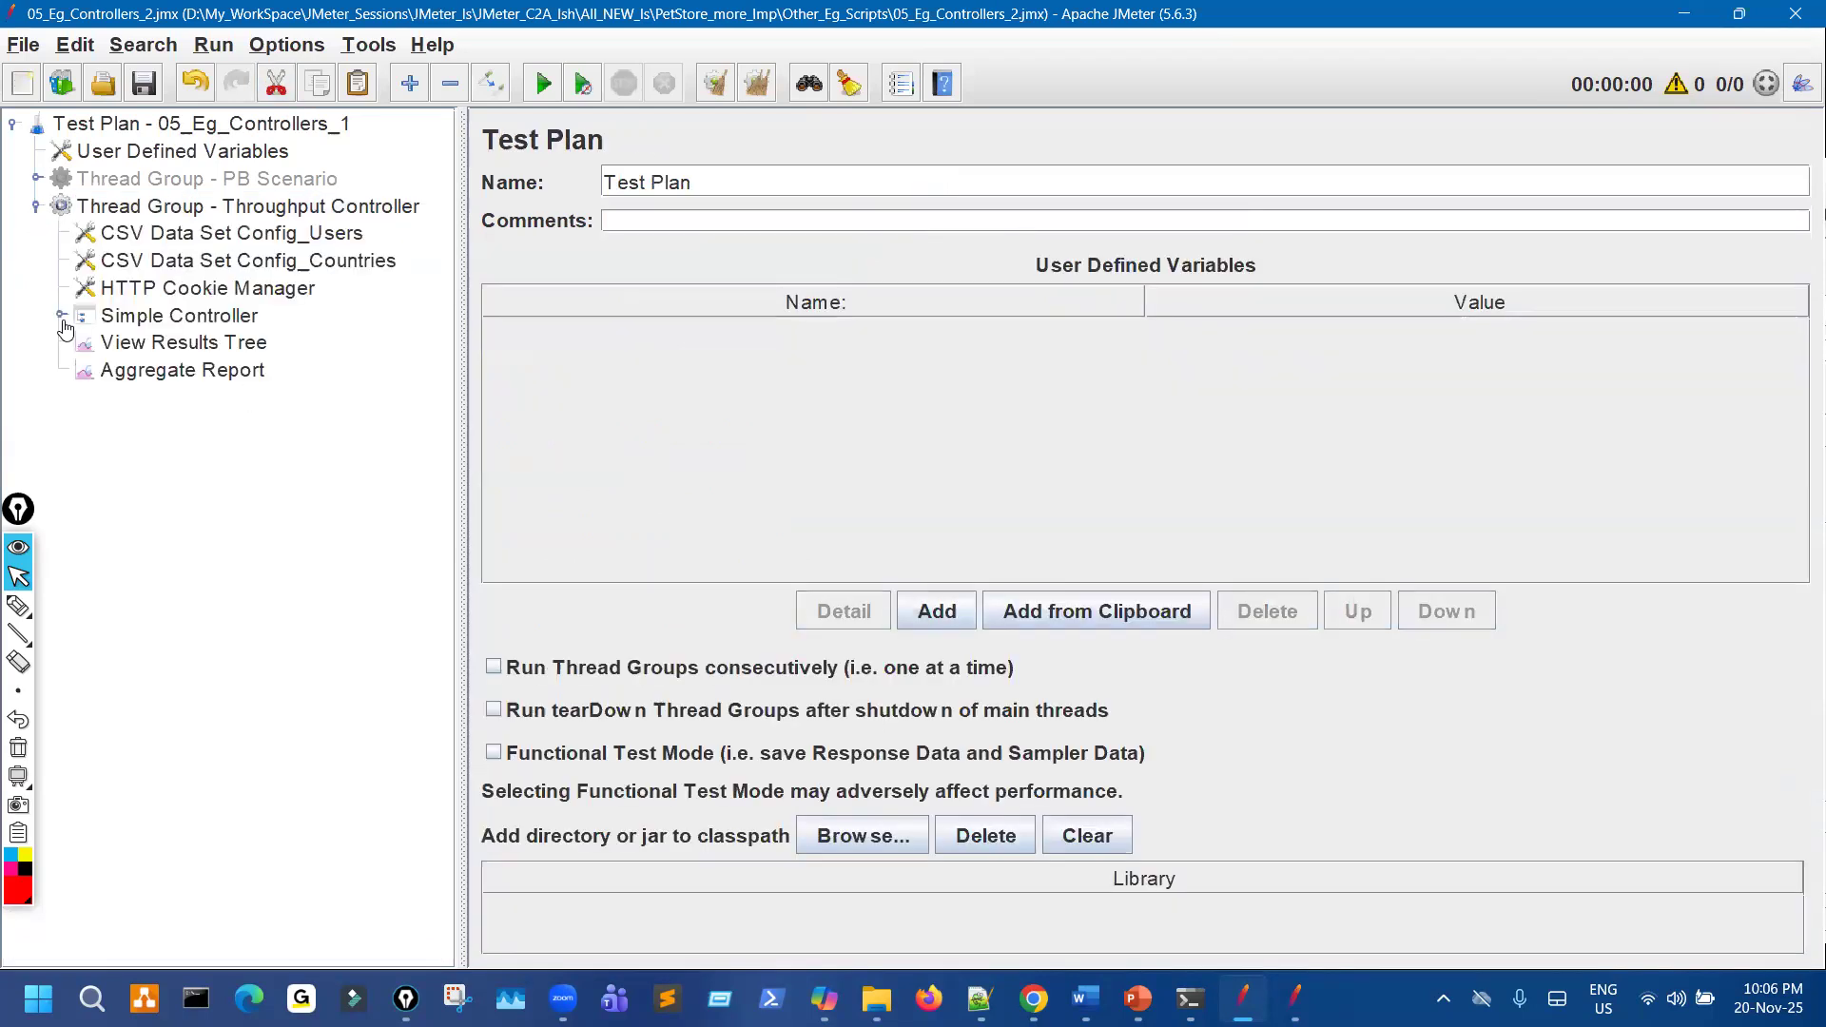
{"action": "left_click", "coordinate": [231, 318]}
{"action": "right_click", "coordinate": [231, 317]}
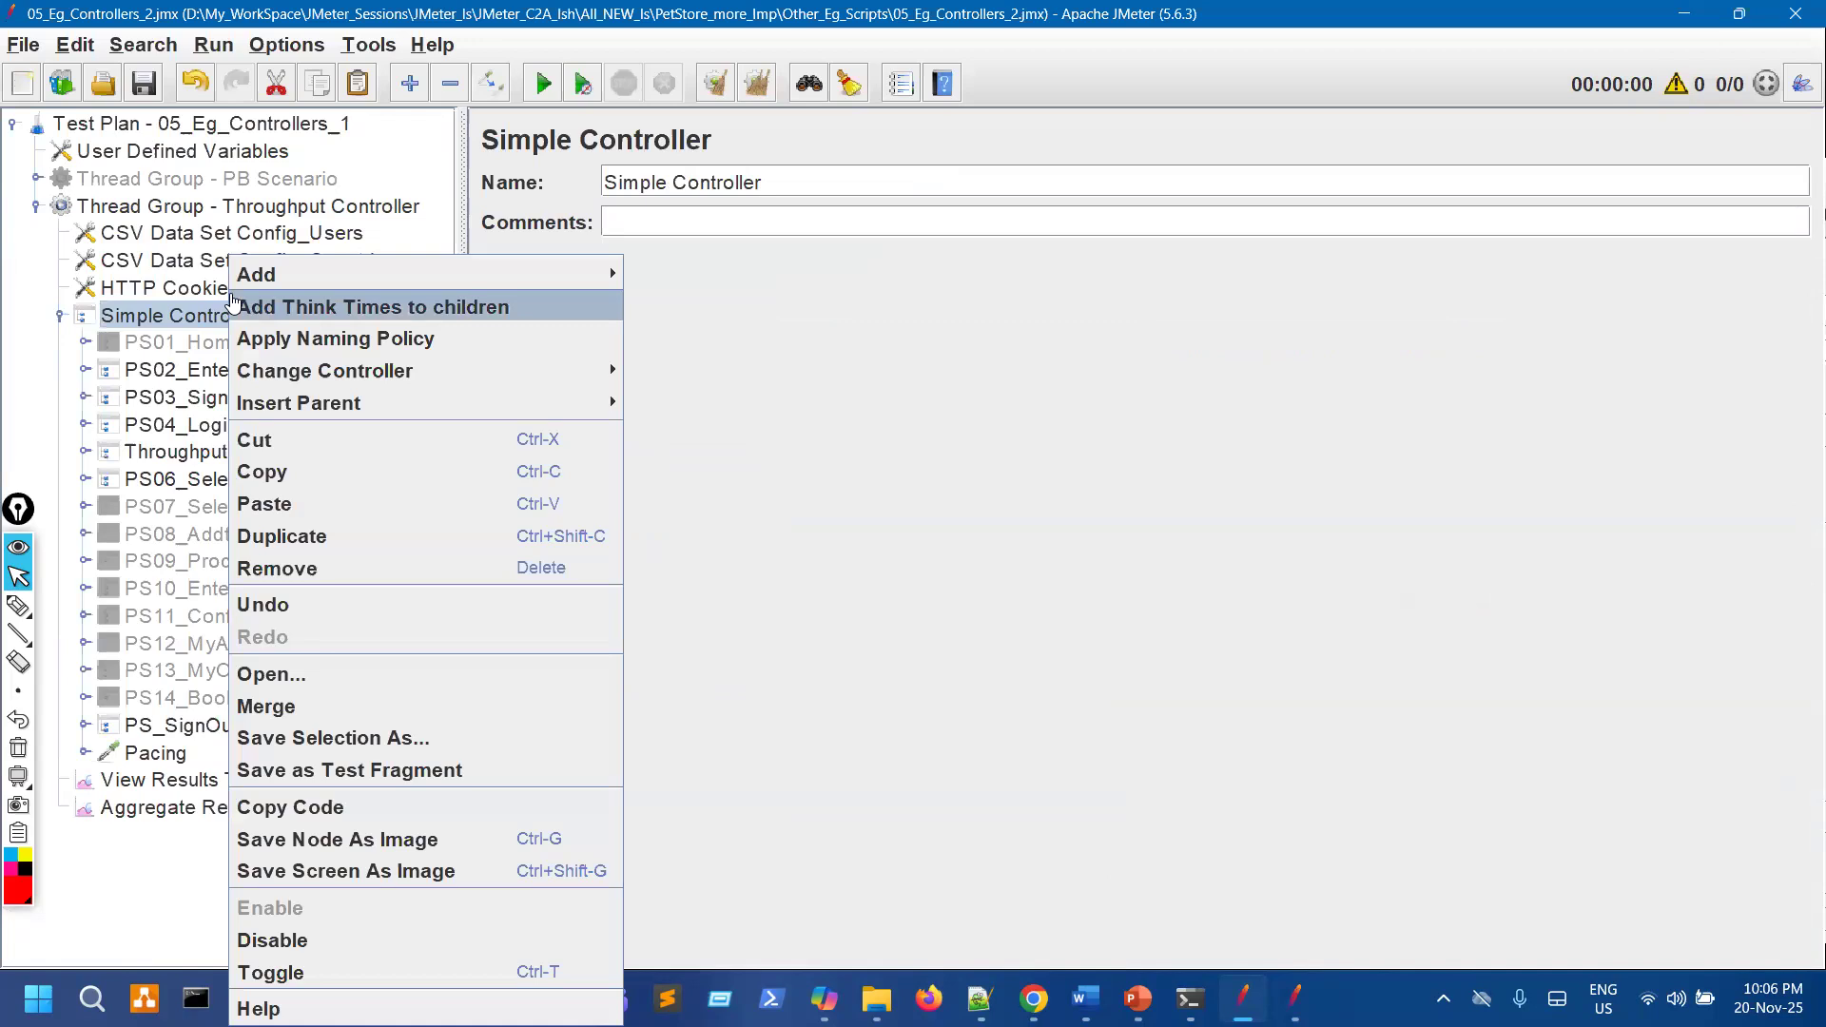
{"action": "mouse_move", "coordinate": [390, 265]}
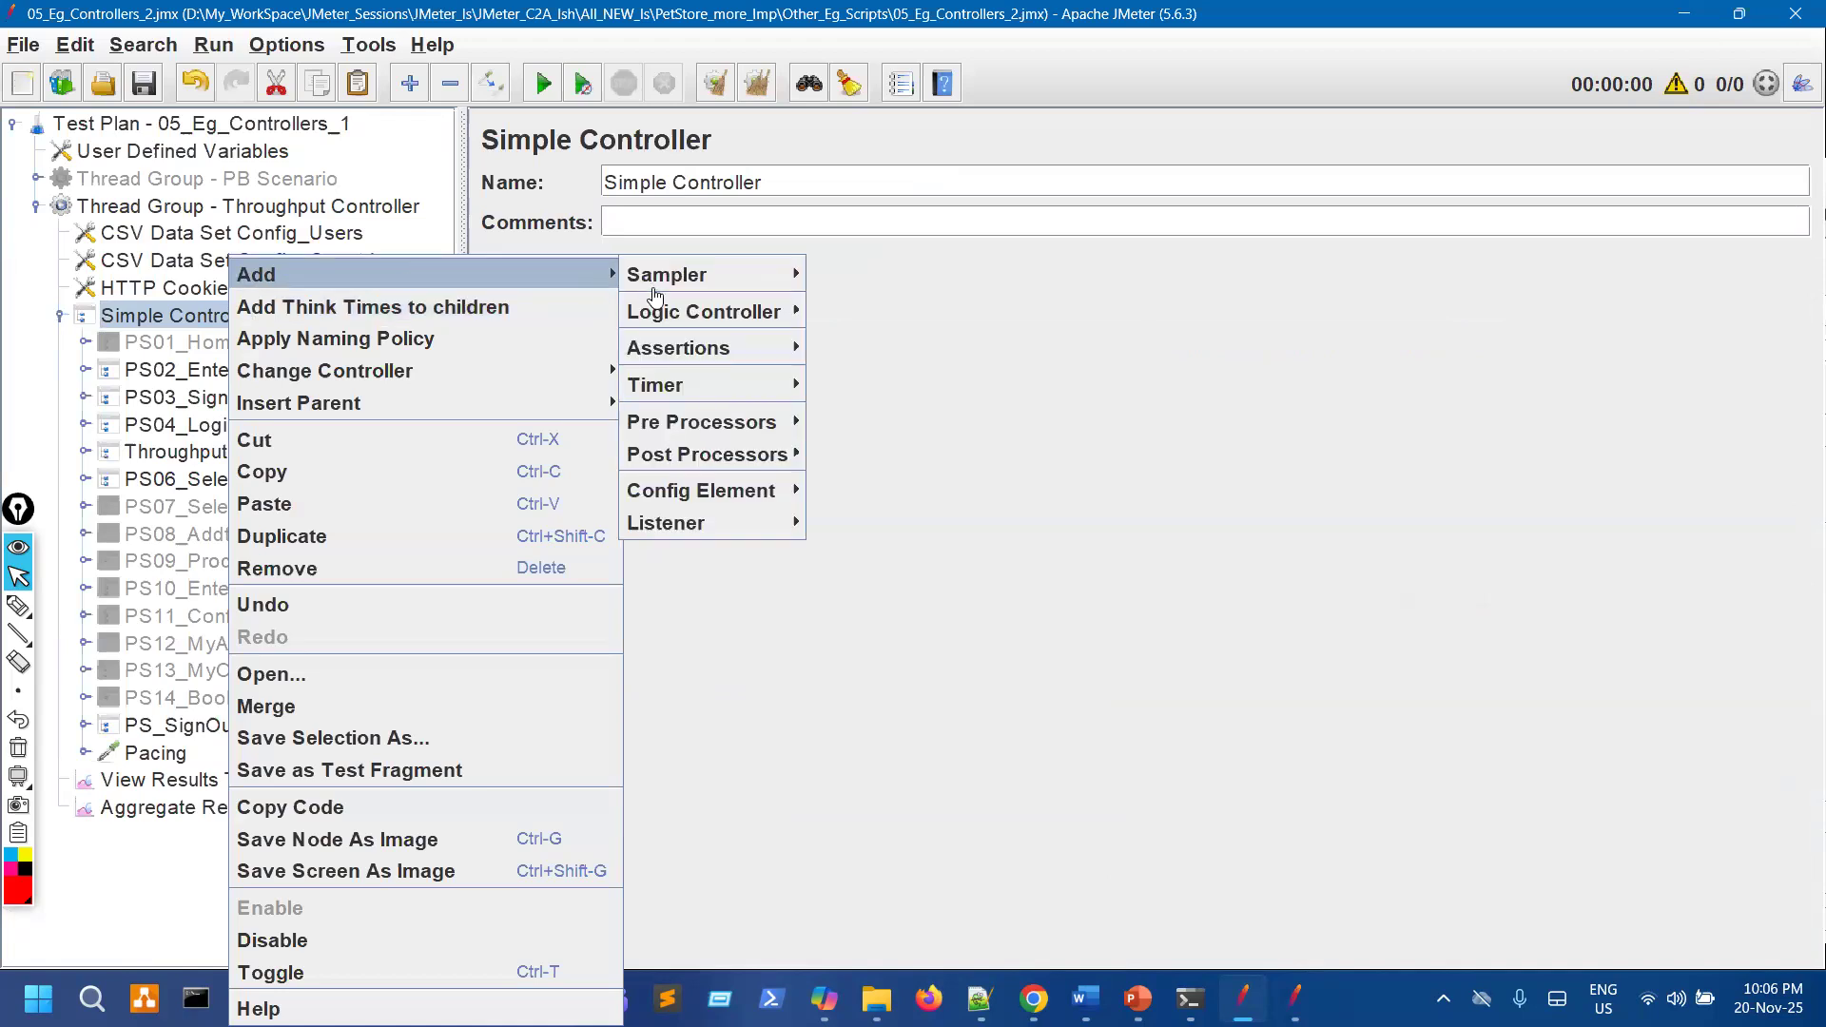
{"action": "mouse_move", "coordinate": [759, 311]}
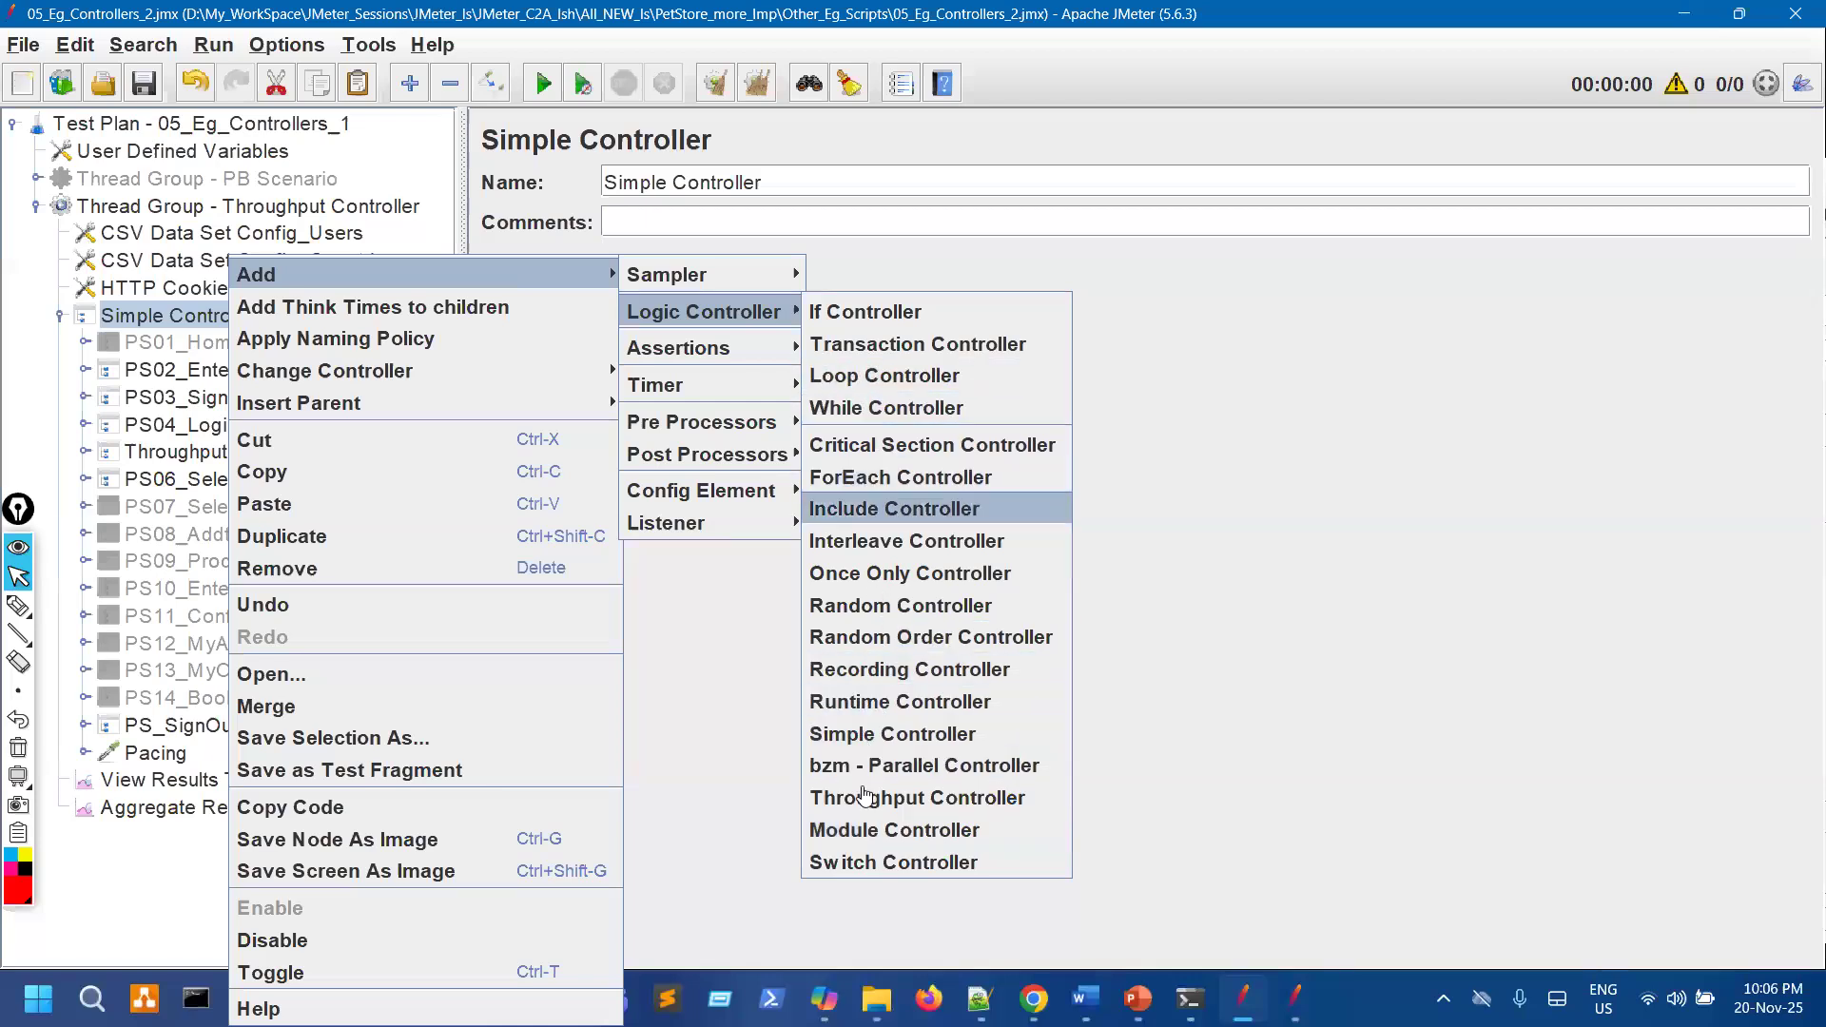
{"action": "left_click", "coordinate": [862, 863]}
{"action": "left_click_drag", "start_coordinate": [207, 786], "coordinate": [314, 440]}
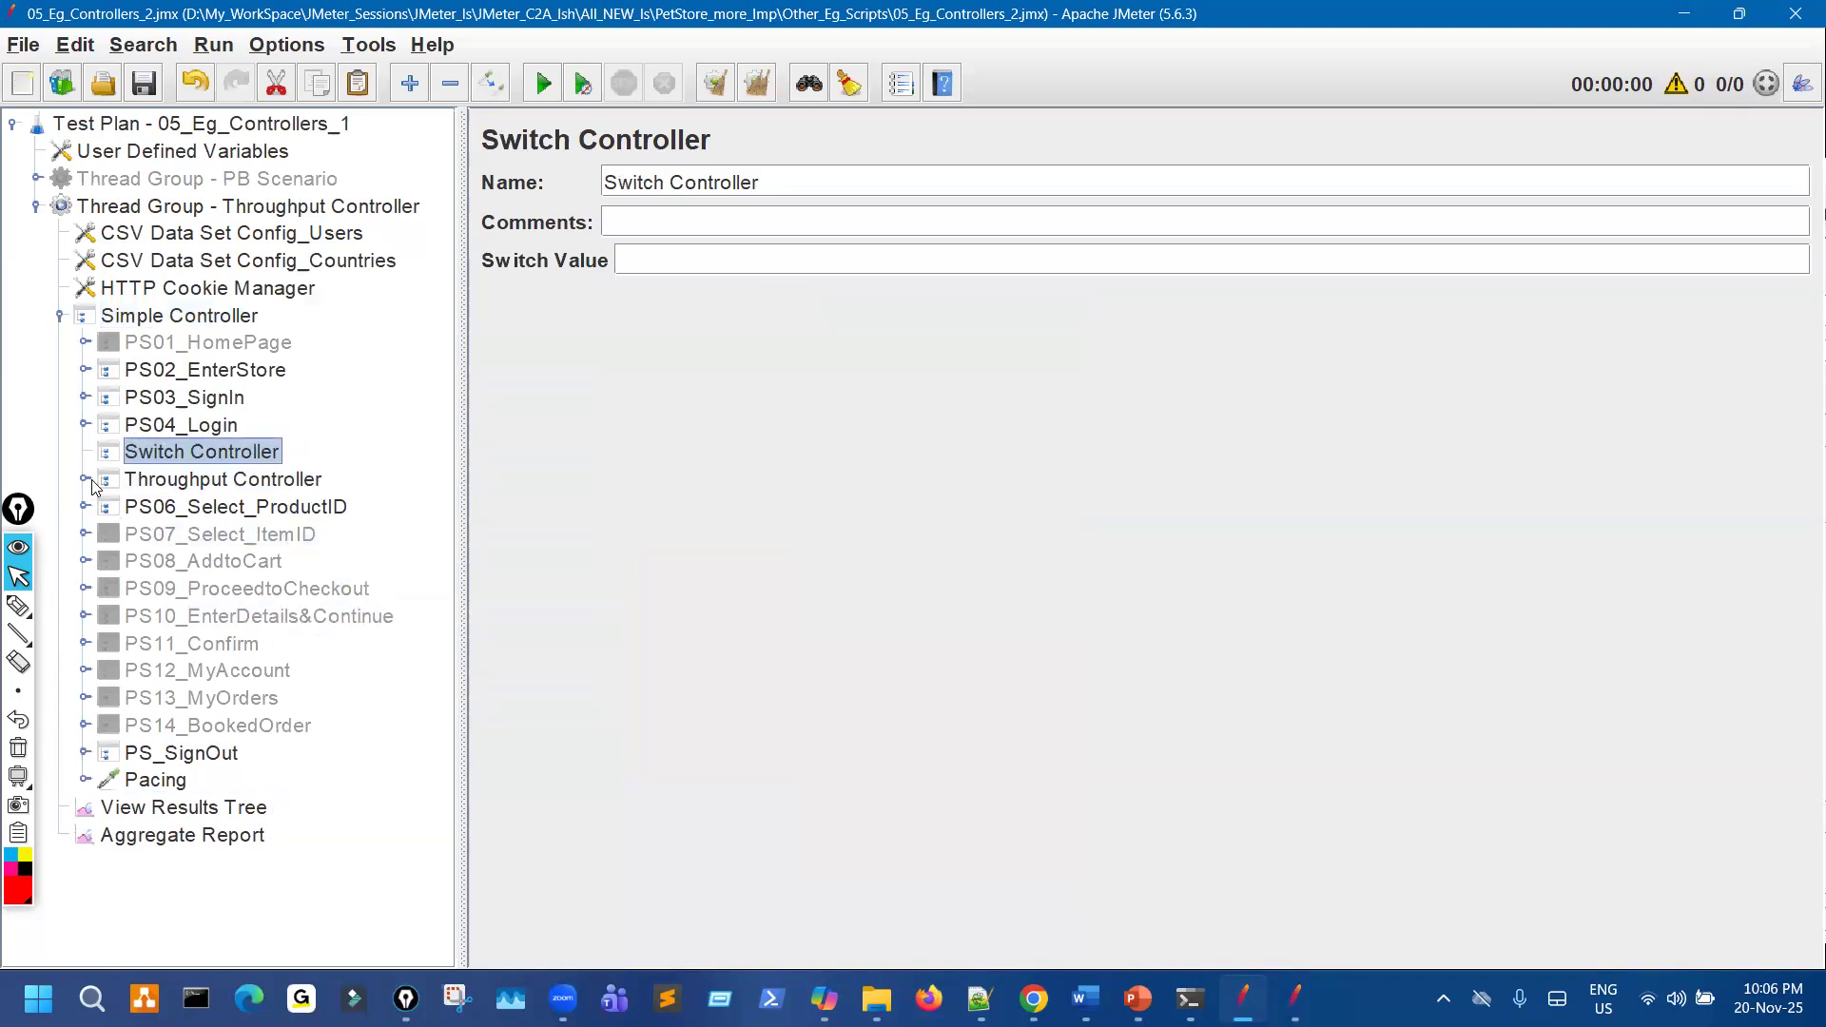
Compare the Throughput Controller's child transactions with the reference plan's Switch Controller, and discard the open test plan for a blank one.
{"action": "left_click", "coordinate": [91, 480]}
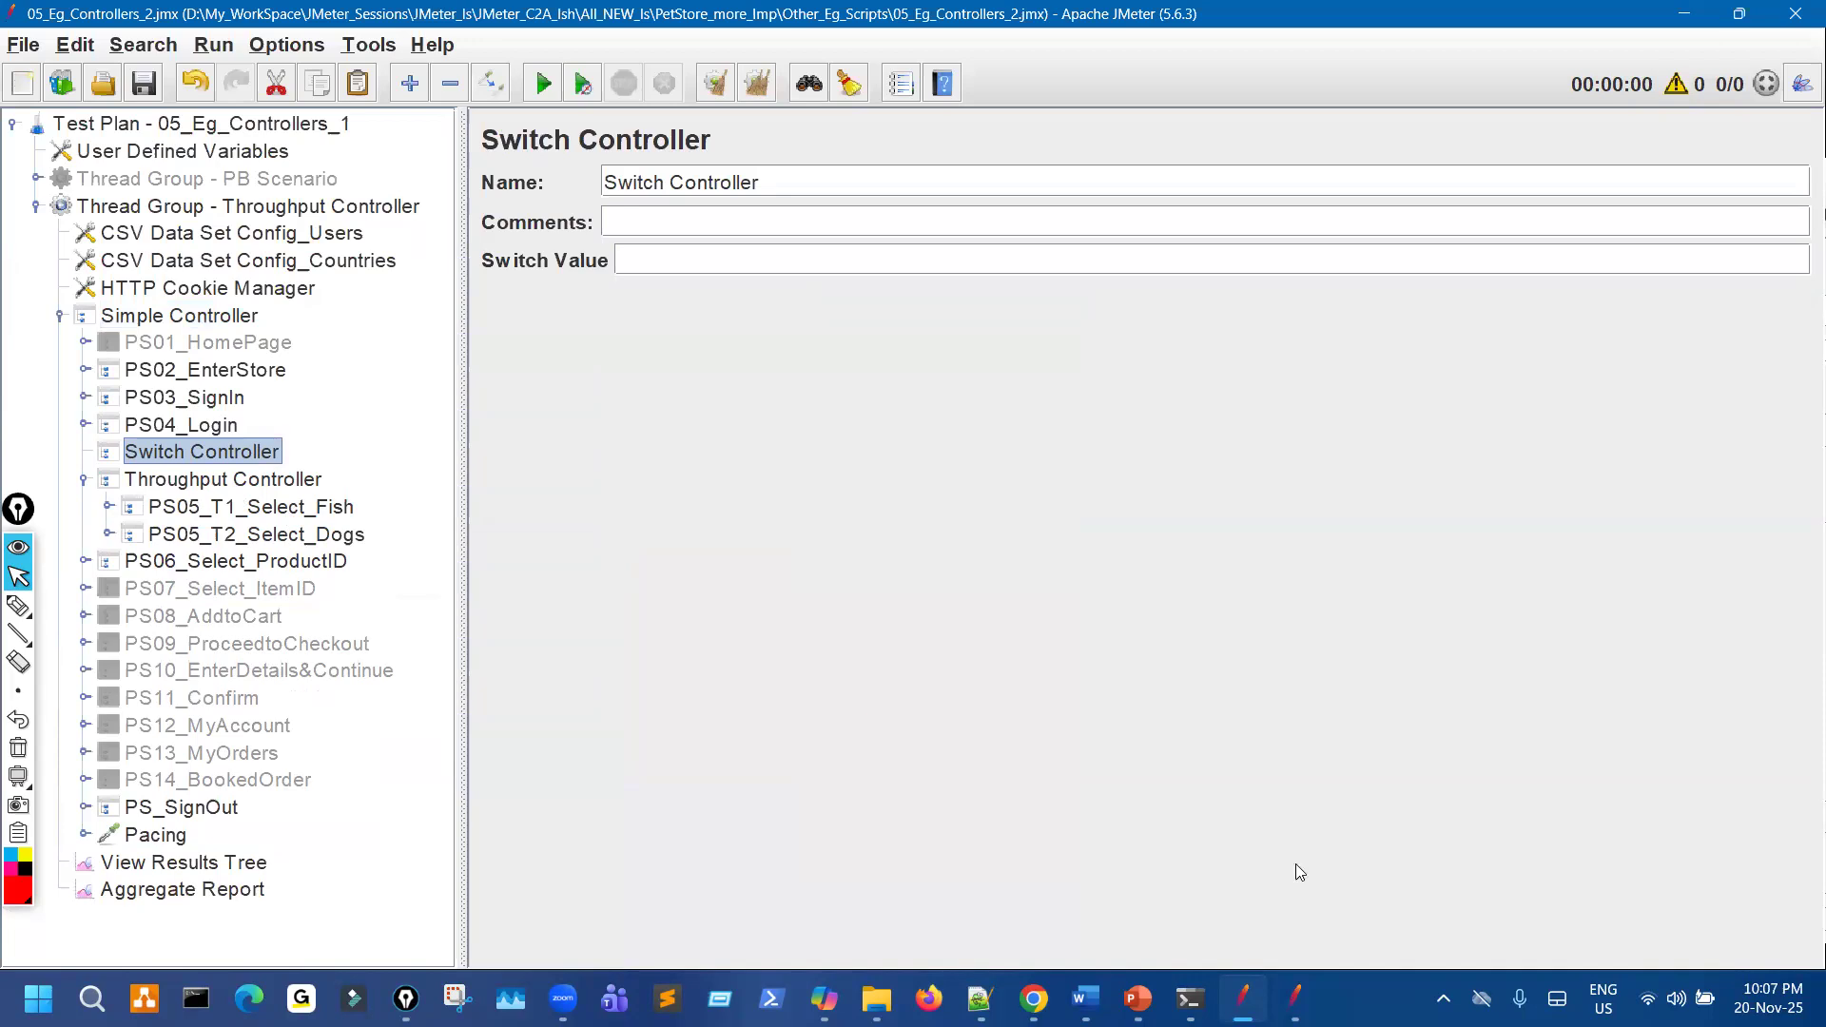
{"action": "left_click", "coordinate": [1295, 999]}
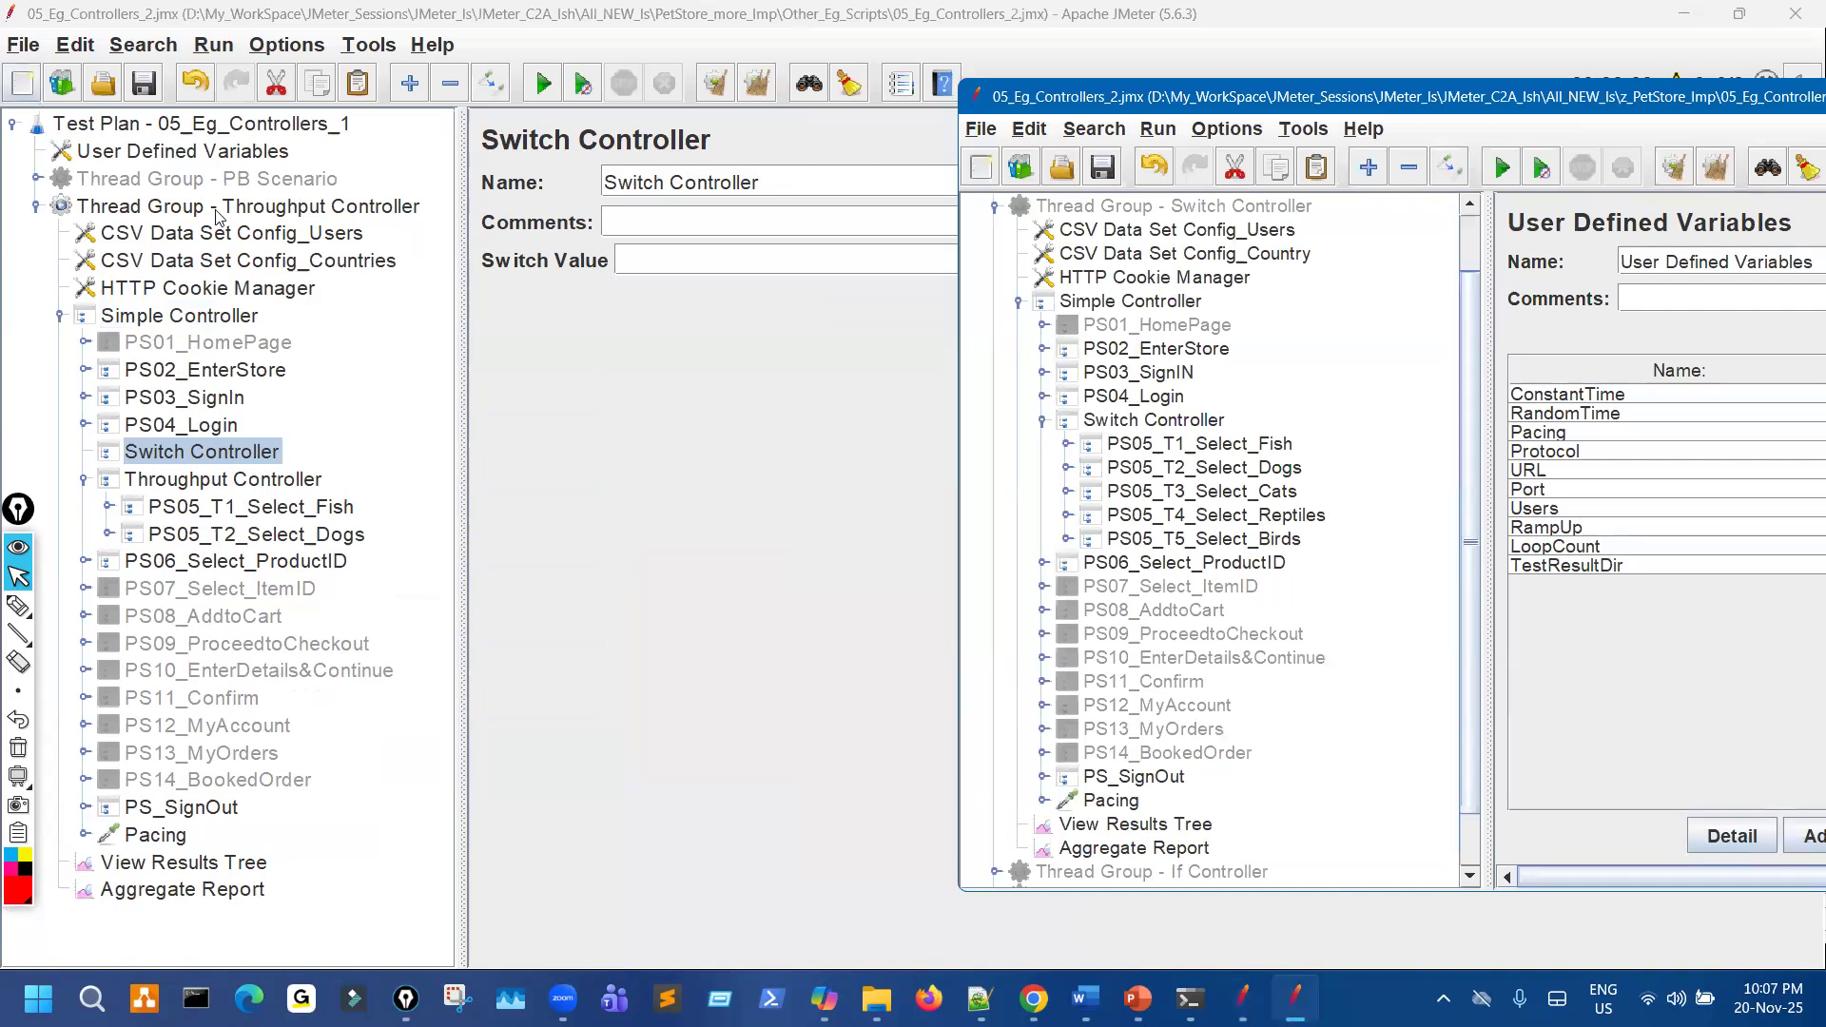
{"action": "key", "text": "ctrl+n"}
{"action": "left_click", "coordinate": [895, 522]}
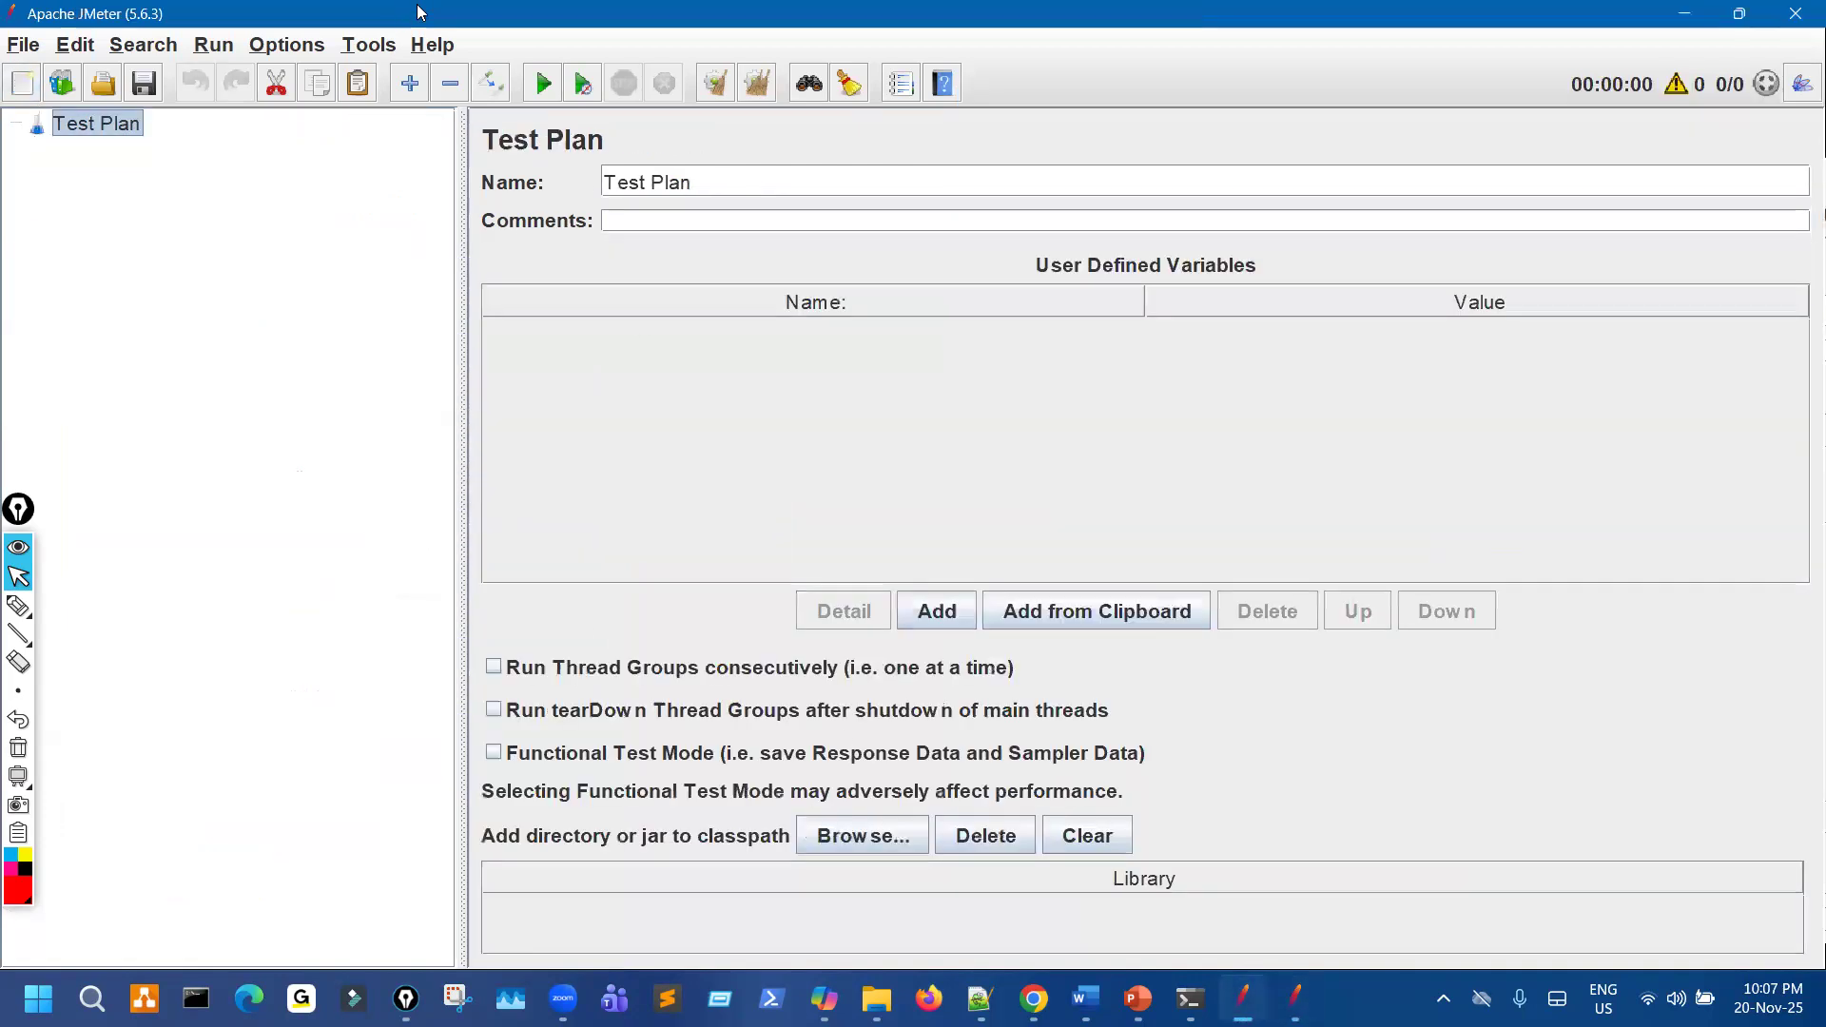
Switch to File Explorer, delete 05_Eg_Controllers_2.jmx from the Other_Eg_Scripts folder, and duplicate 05_Eg_Controllers_1.jmx there.
{"action": "key", "text": "alt+Tab"}
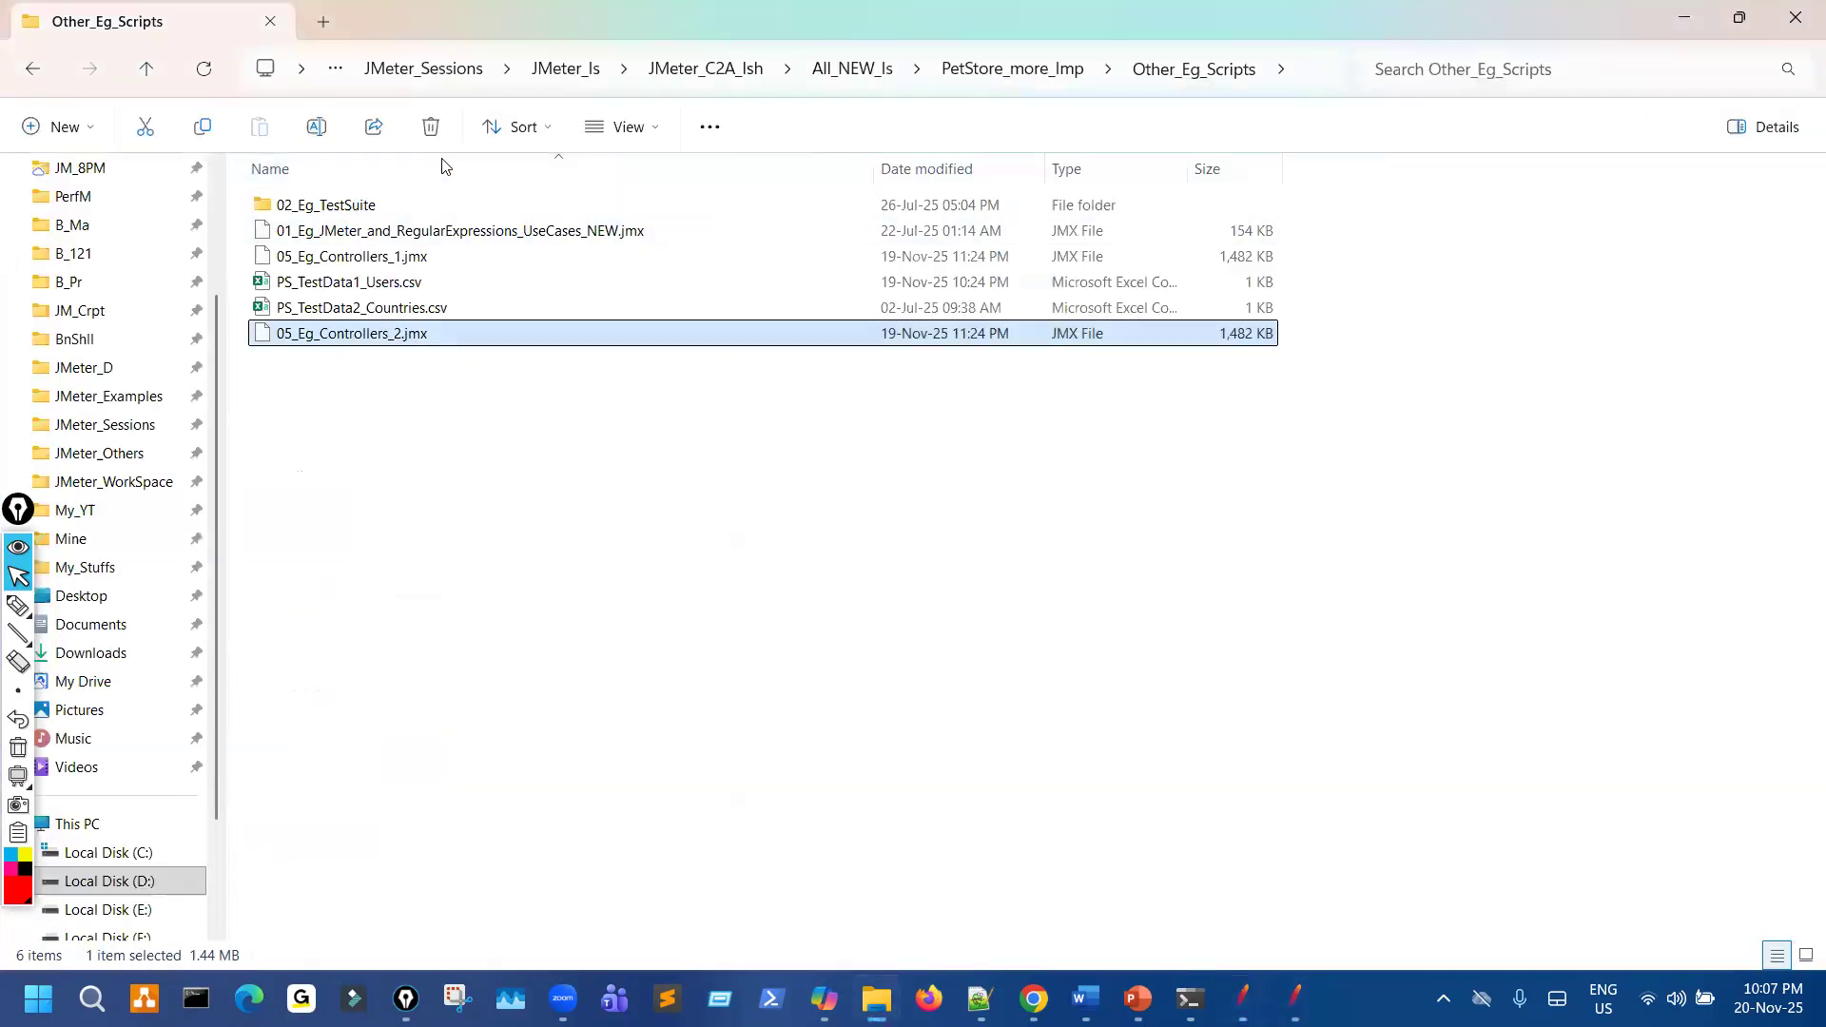
{"action": "left_click", "coordinate": [433, 128]}
{"action": "left_click", "coordinate": [409, 257]}
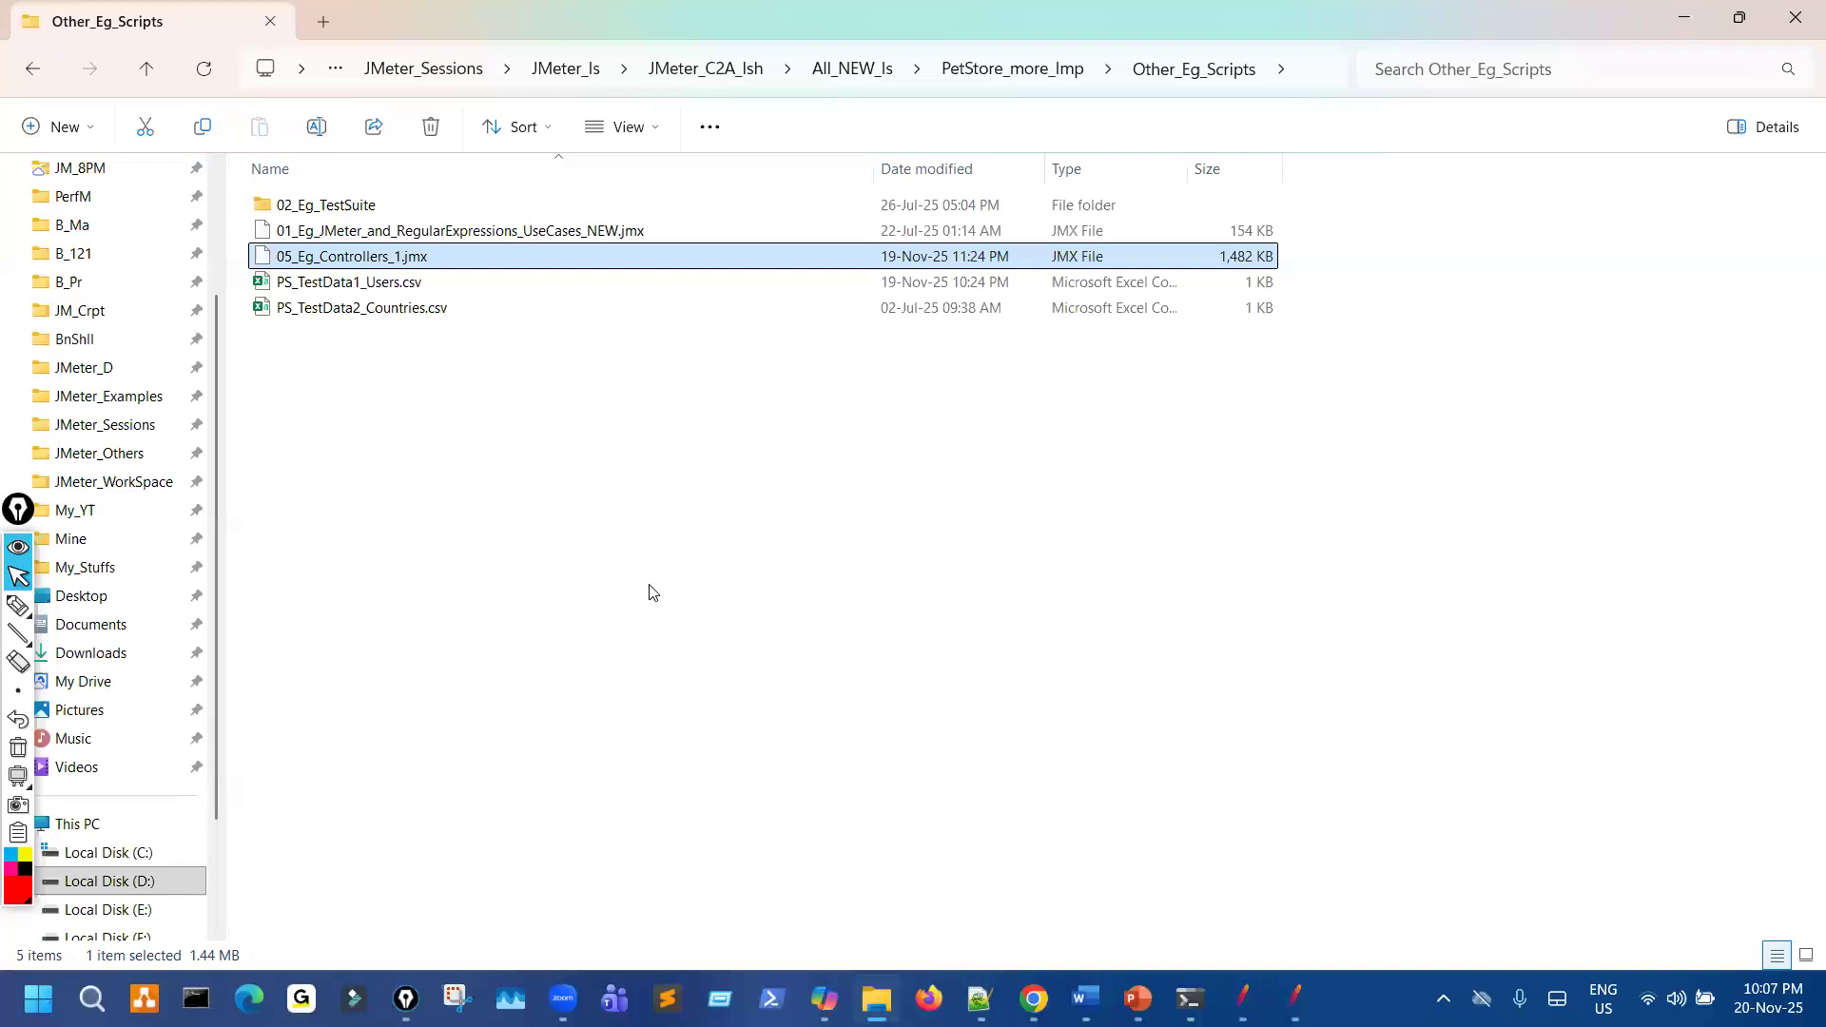
{"action": "key", "text": "ctrl+v"}
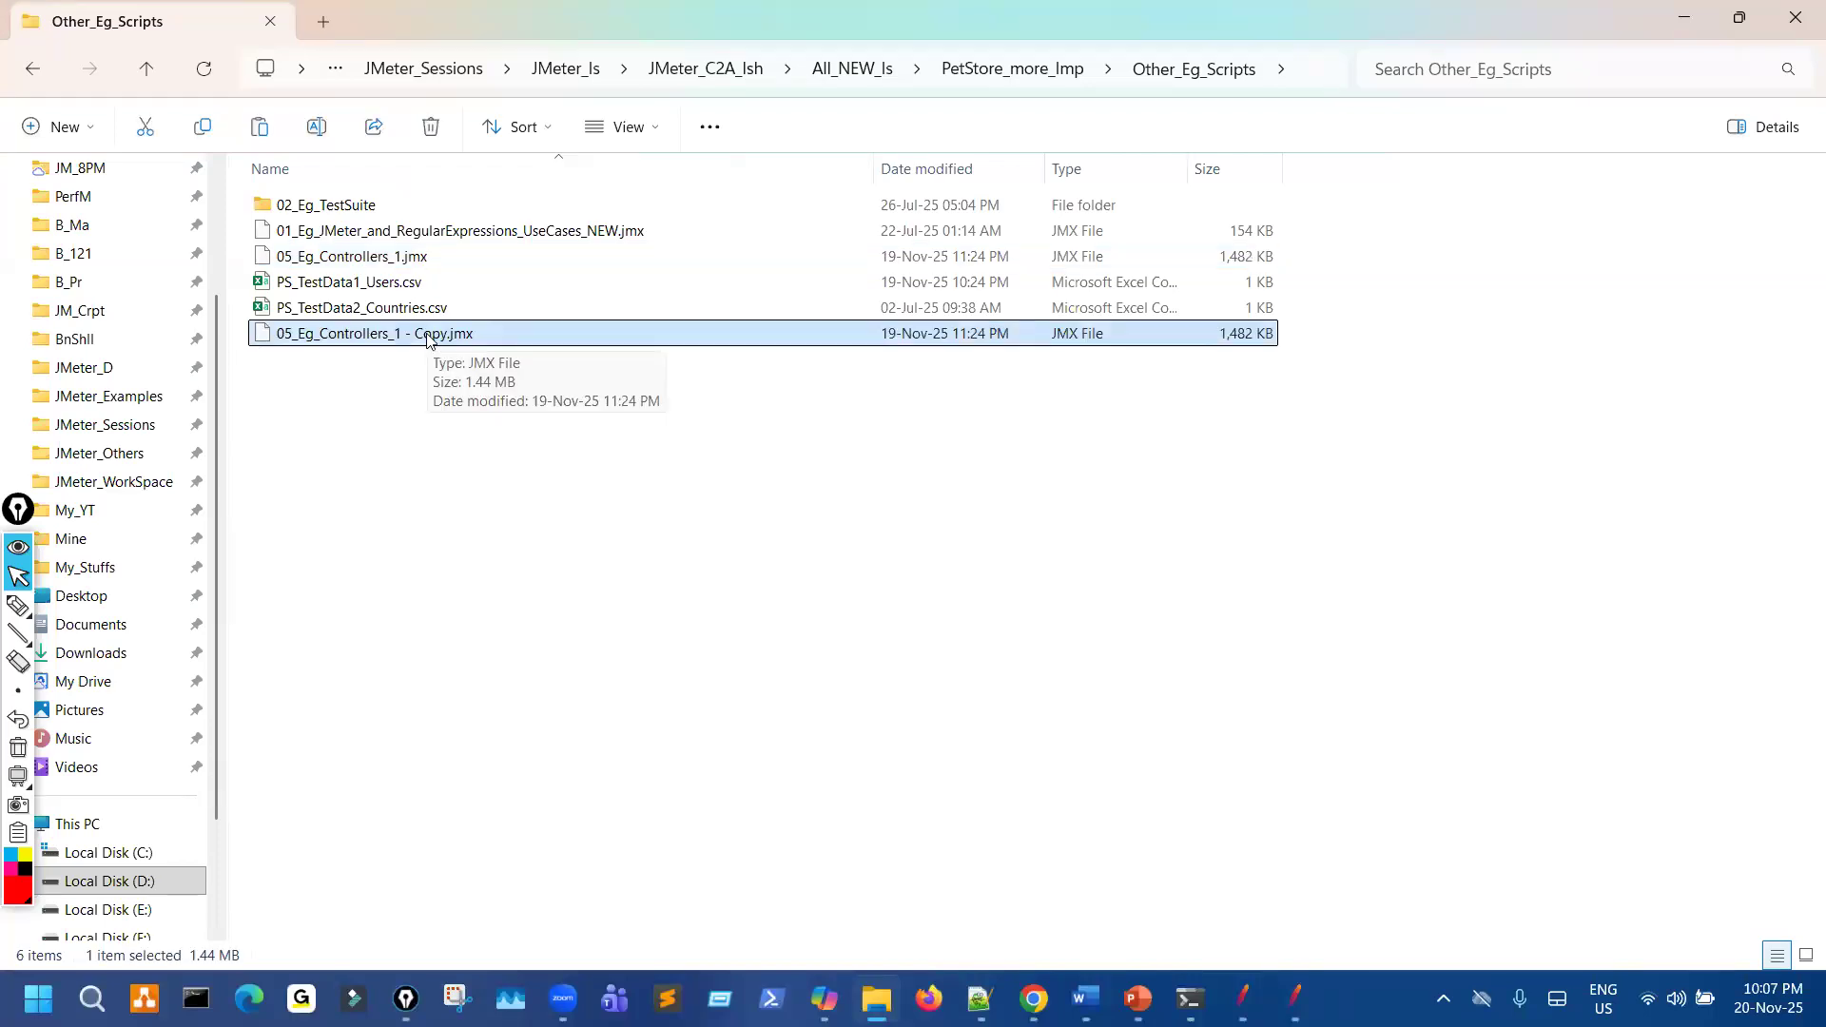
Rename the duplicated script file as 05_Eg_Controllers_2.jmx.
{"action": "left_click", "coordinate": [426, 341]}
{"action": "left_click", "coordinate": [444, 333]}
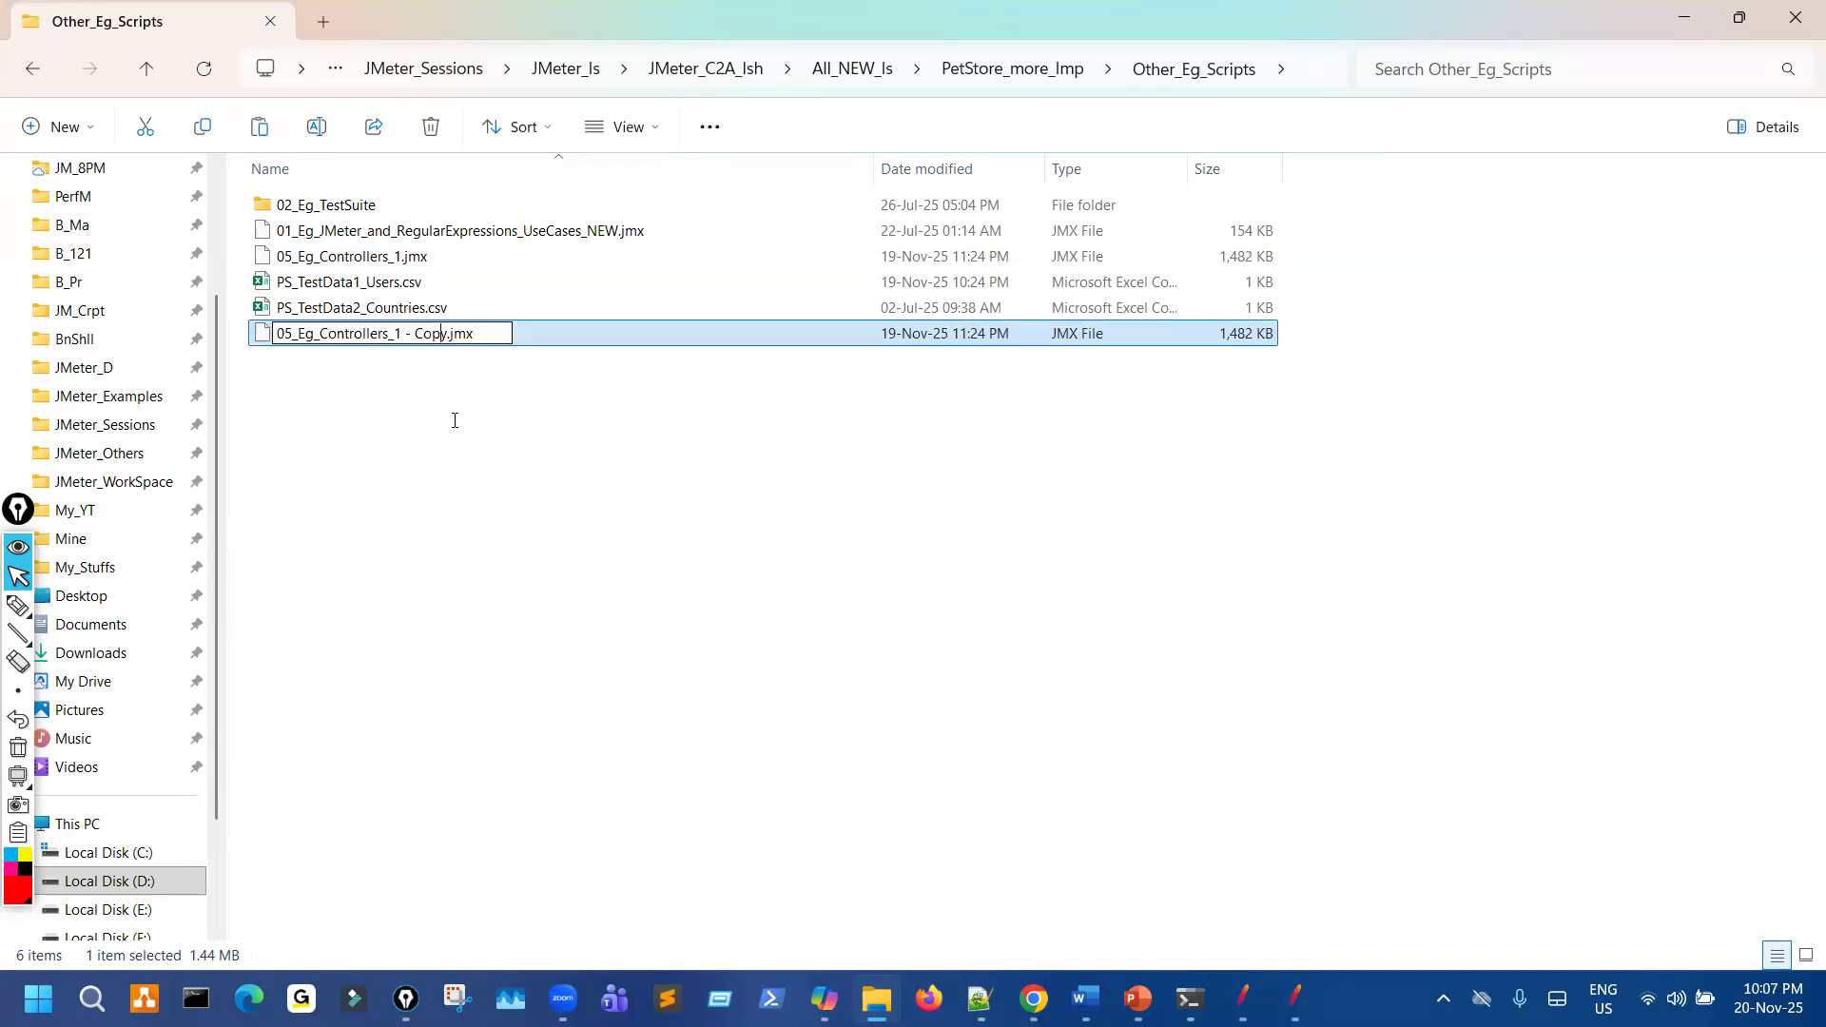
{"action": "key", "text": "BackSpace"}
{"action": "key", "text": "BackSpace"}
{"action": "key", "text": "BackSpace"}
{"action": "key", "text": "BackSpace"}
{"action": "key", "text": "BackSpace"}
{"action": "key", "text": "BackSpace"}
{"action": "key", "text": "BackSpace"}
{"action": "key", "text": "BackSpace"}
{"action": "type", "text": "2"}
{"action": "left_click", "coordinate": [453, 429]}
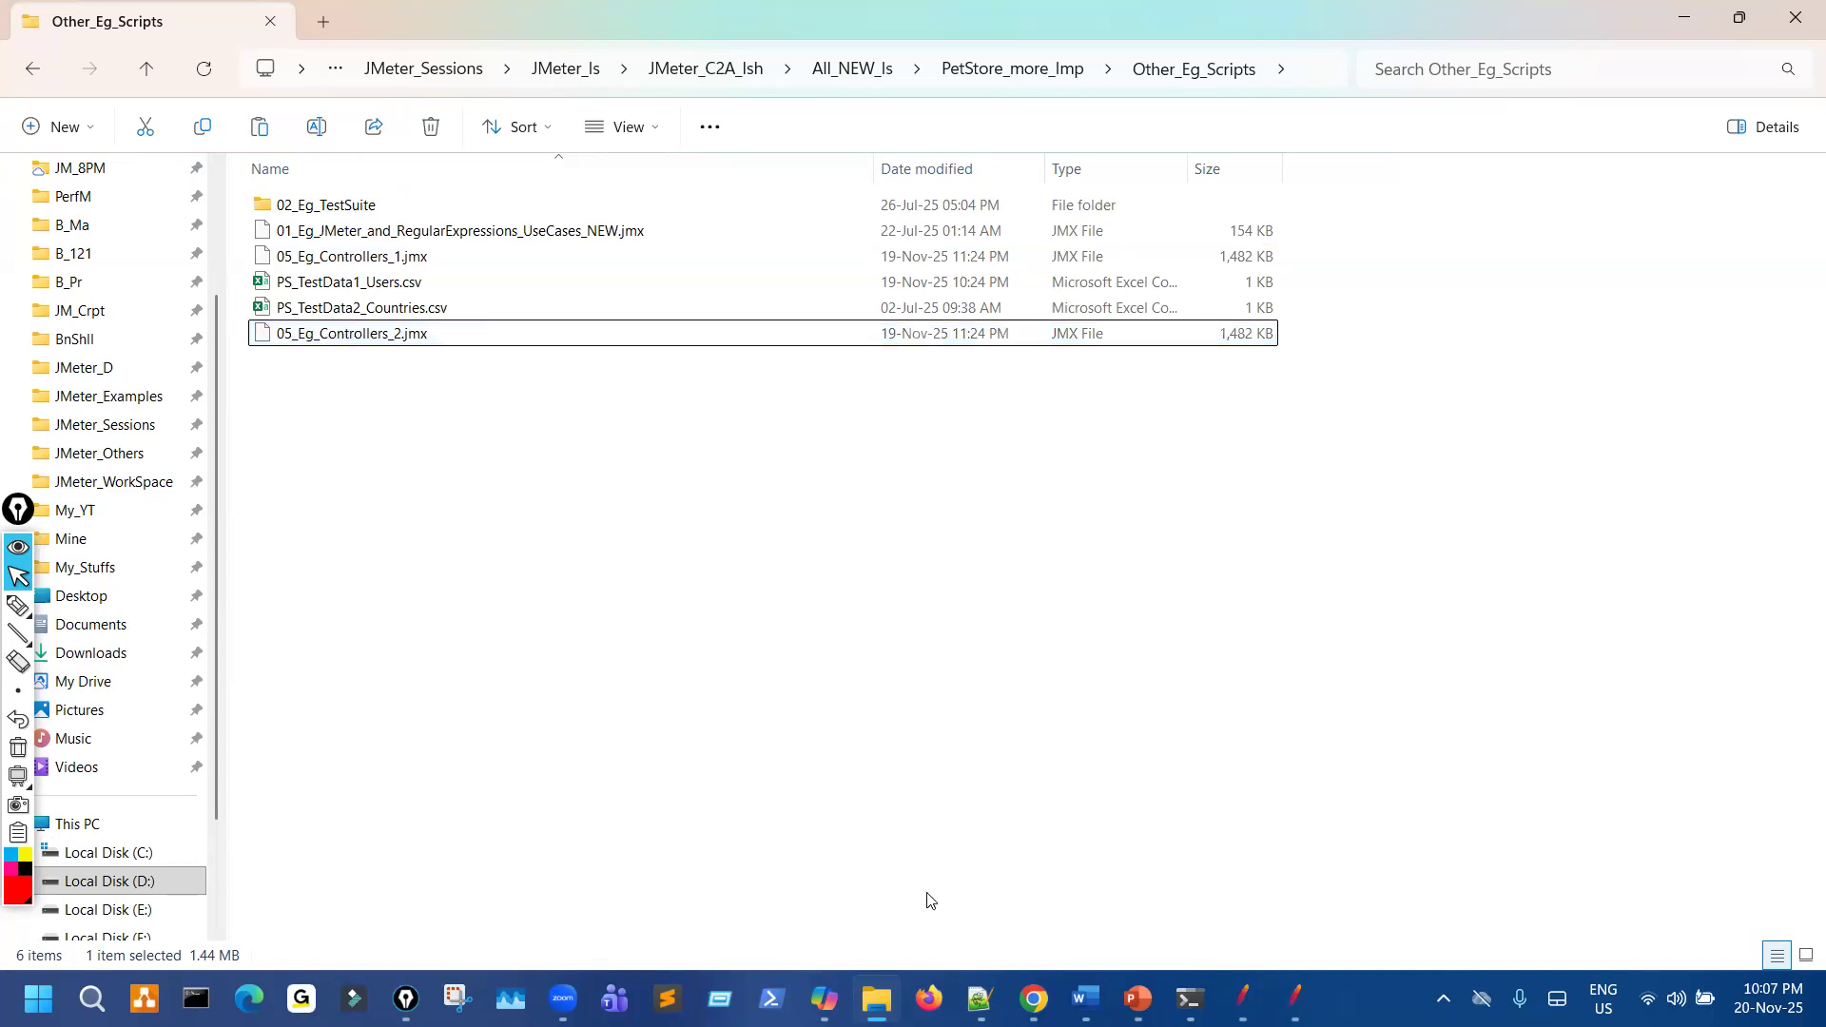
Open the new 05_Eg_Controllers_2.jmx file in JMeter and maximize its window.
{"action": "left_click", "coordinate": [1234, 991]}
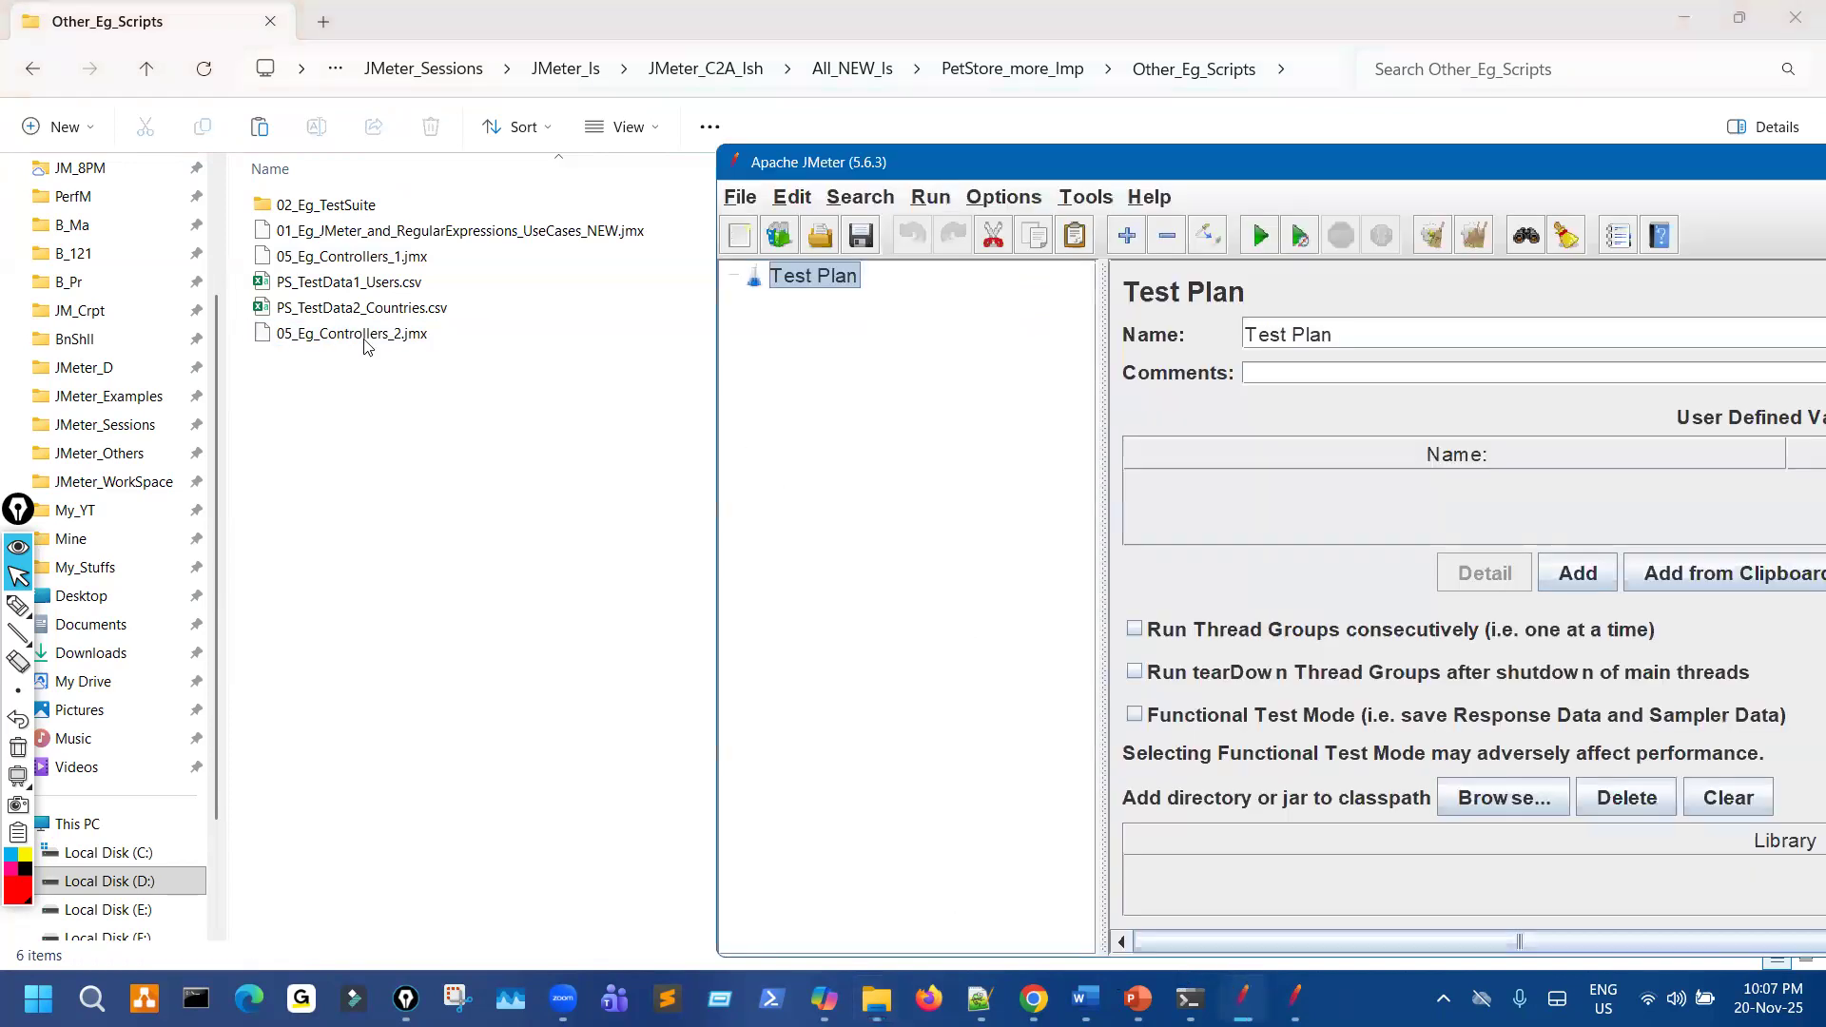
{"action": "left_click_drag", "start_coordinate": [367, 340], "coordinate": [967, 373]}
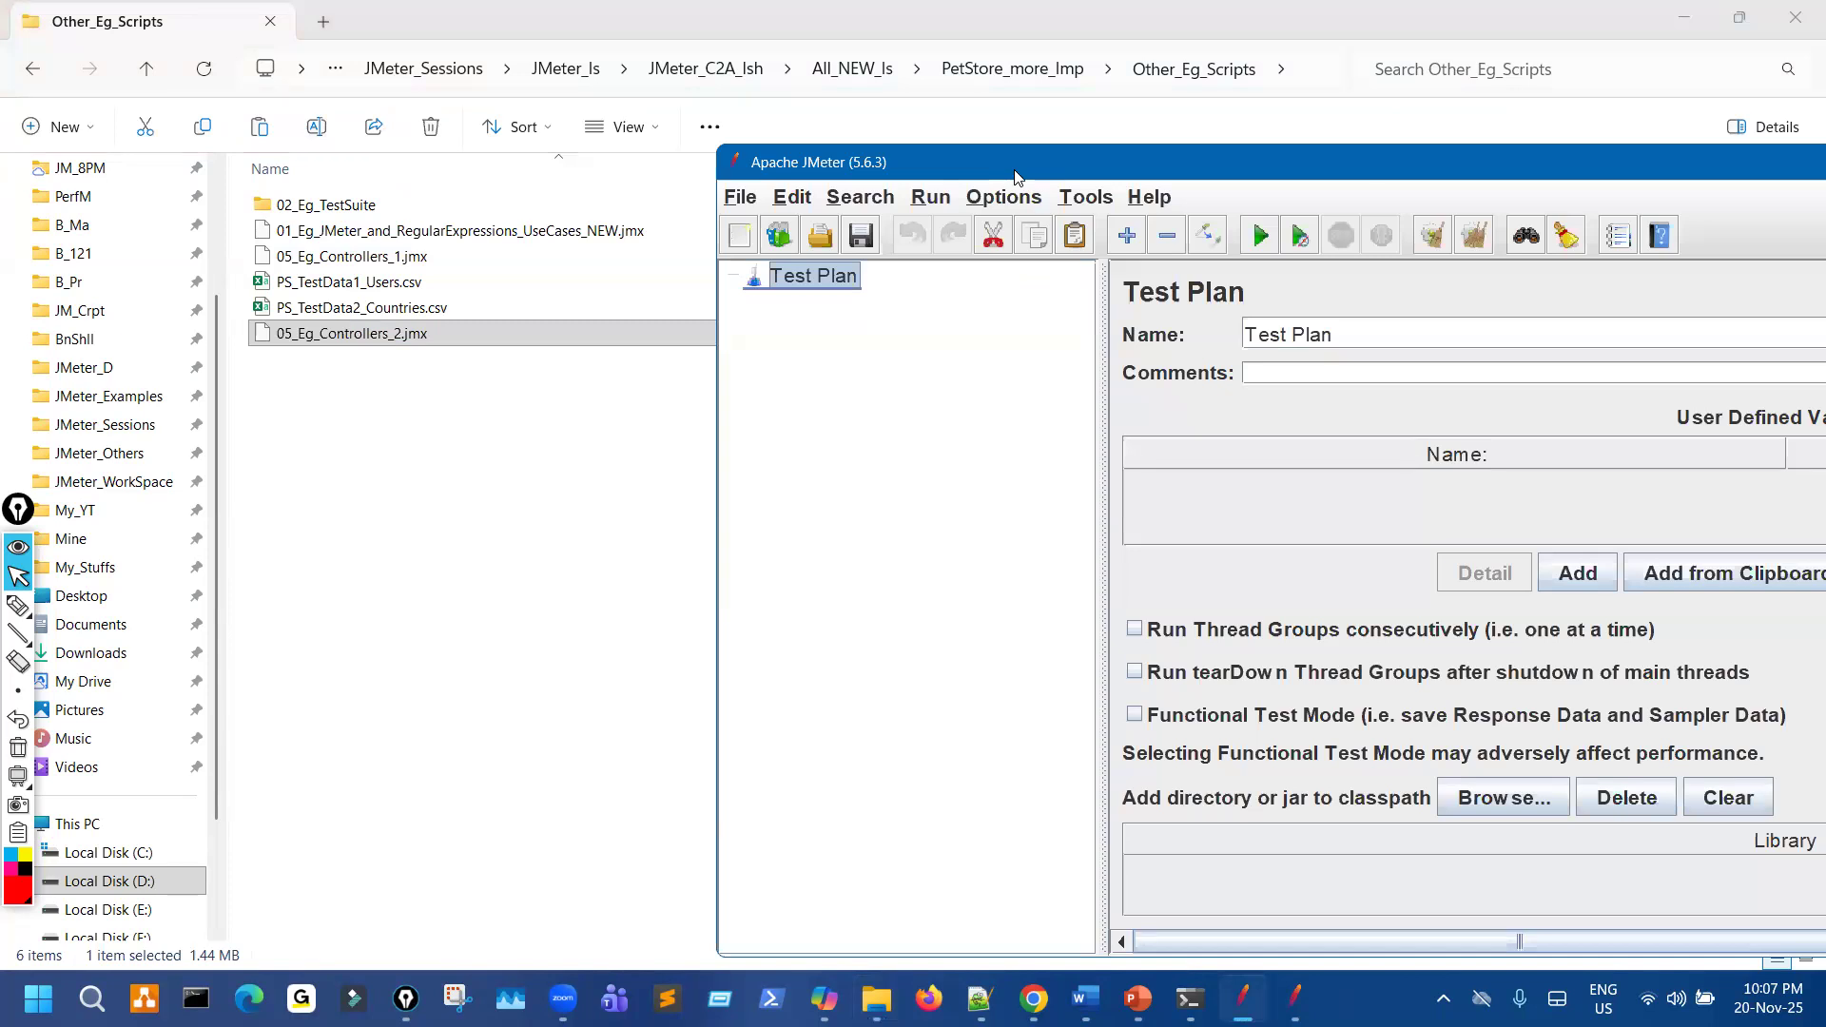
{"action": "double_click", "coordinate": [1012, 169]}
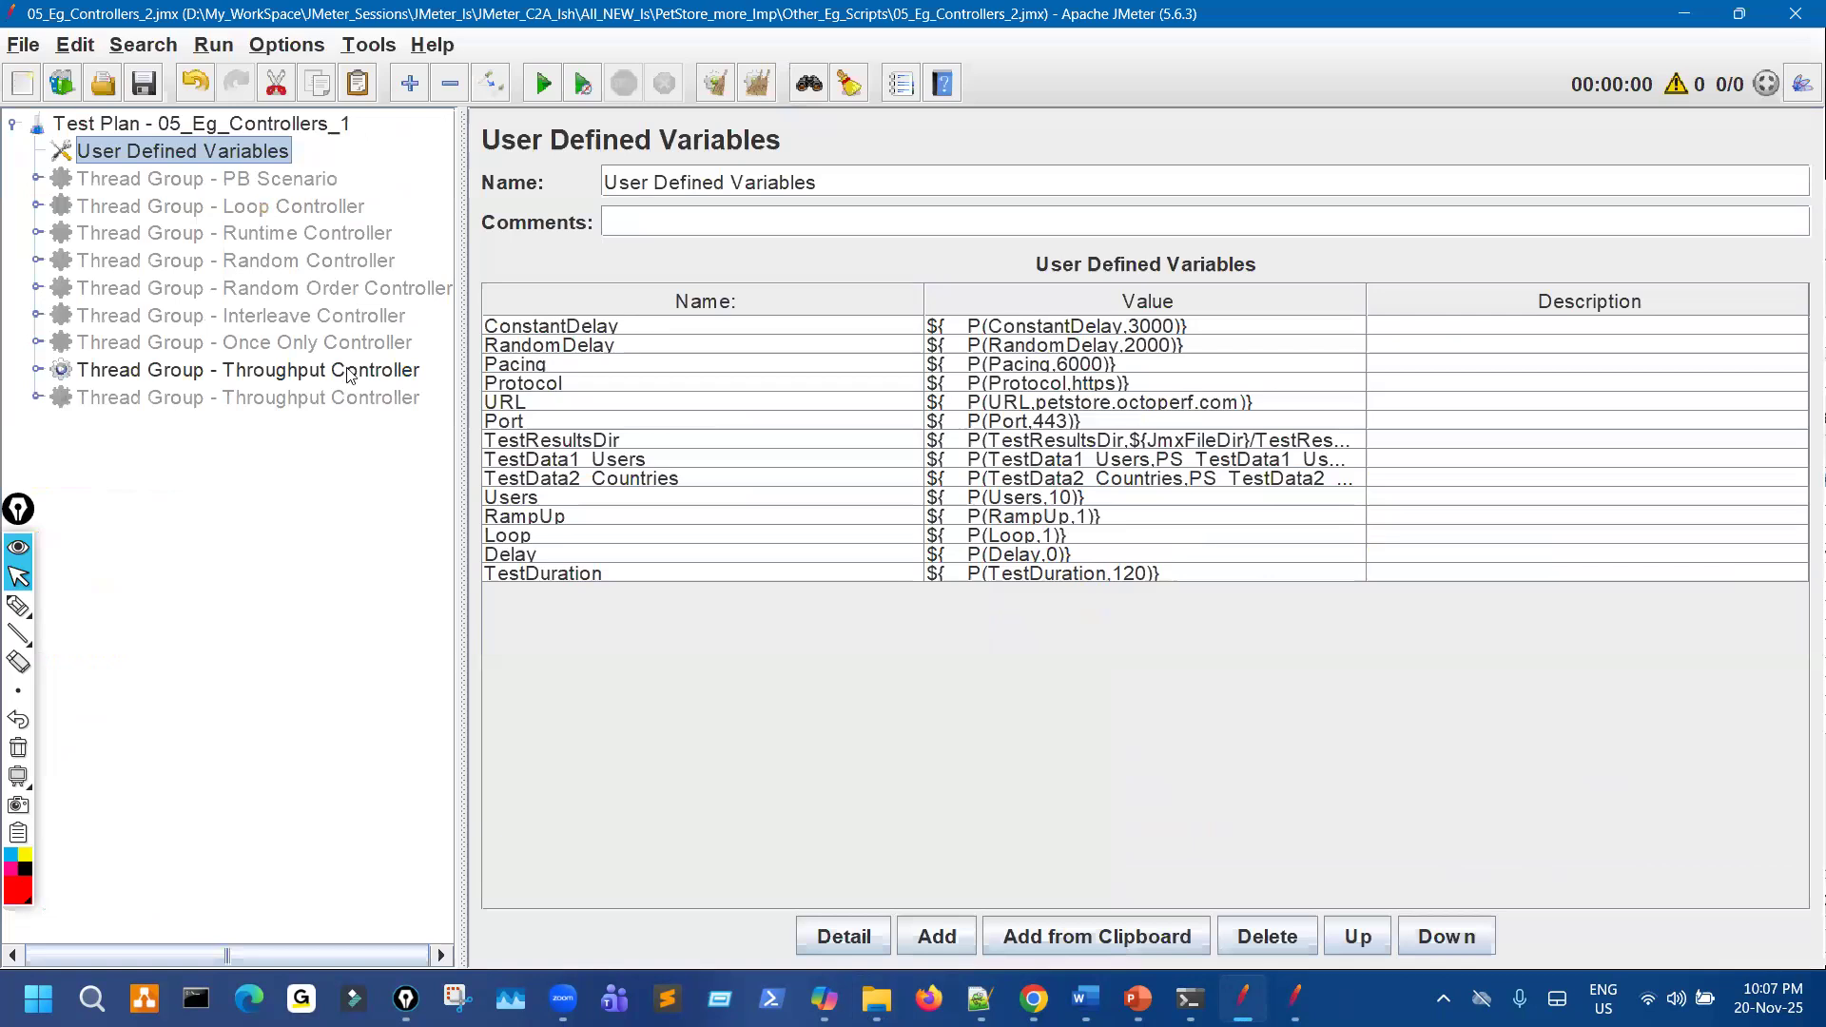
Duplicate the enabled Throughput Controller thread group under the test plan node and expand the copy to its PS05 transactions.
{"action": "left_click", "coordinate": [351, 372]}
{"action": "left_click", "coordinate": [258, 129]}
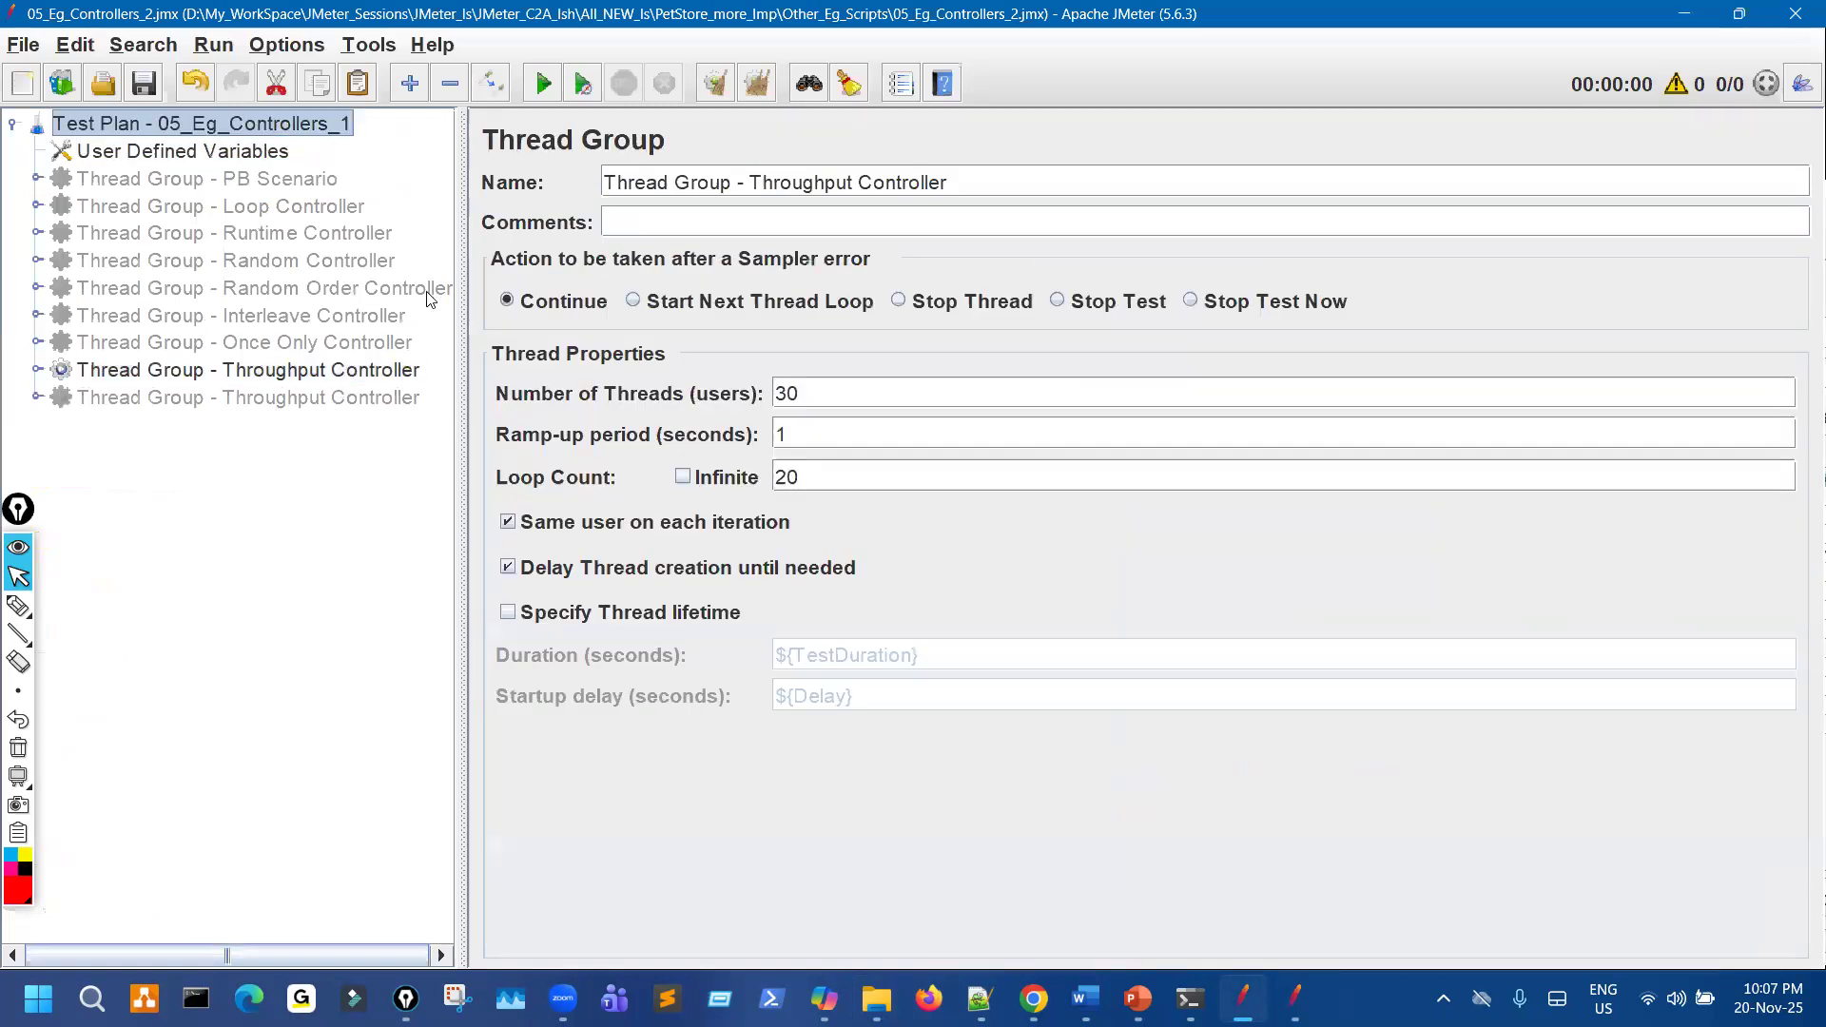
{"action": "key", "text": "ctrl+v"}
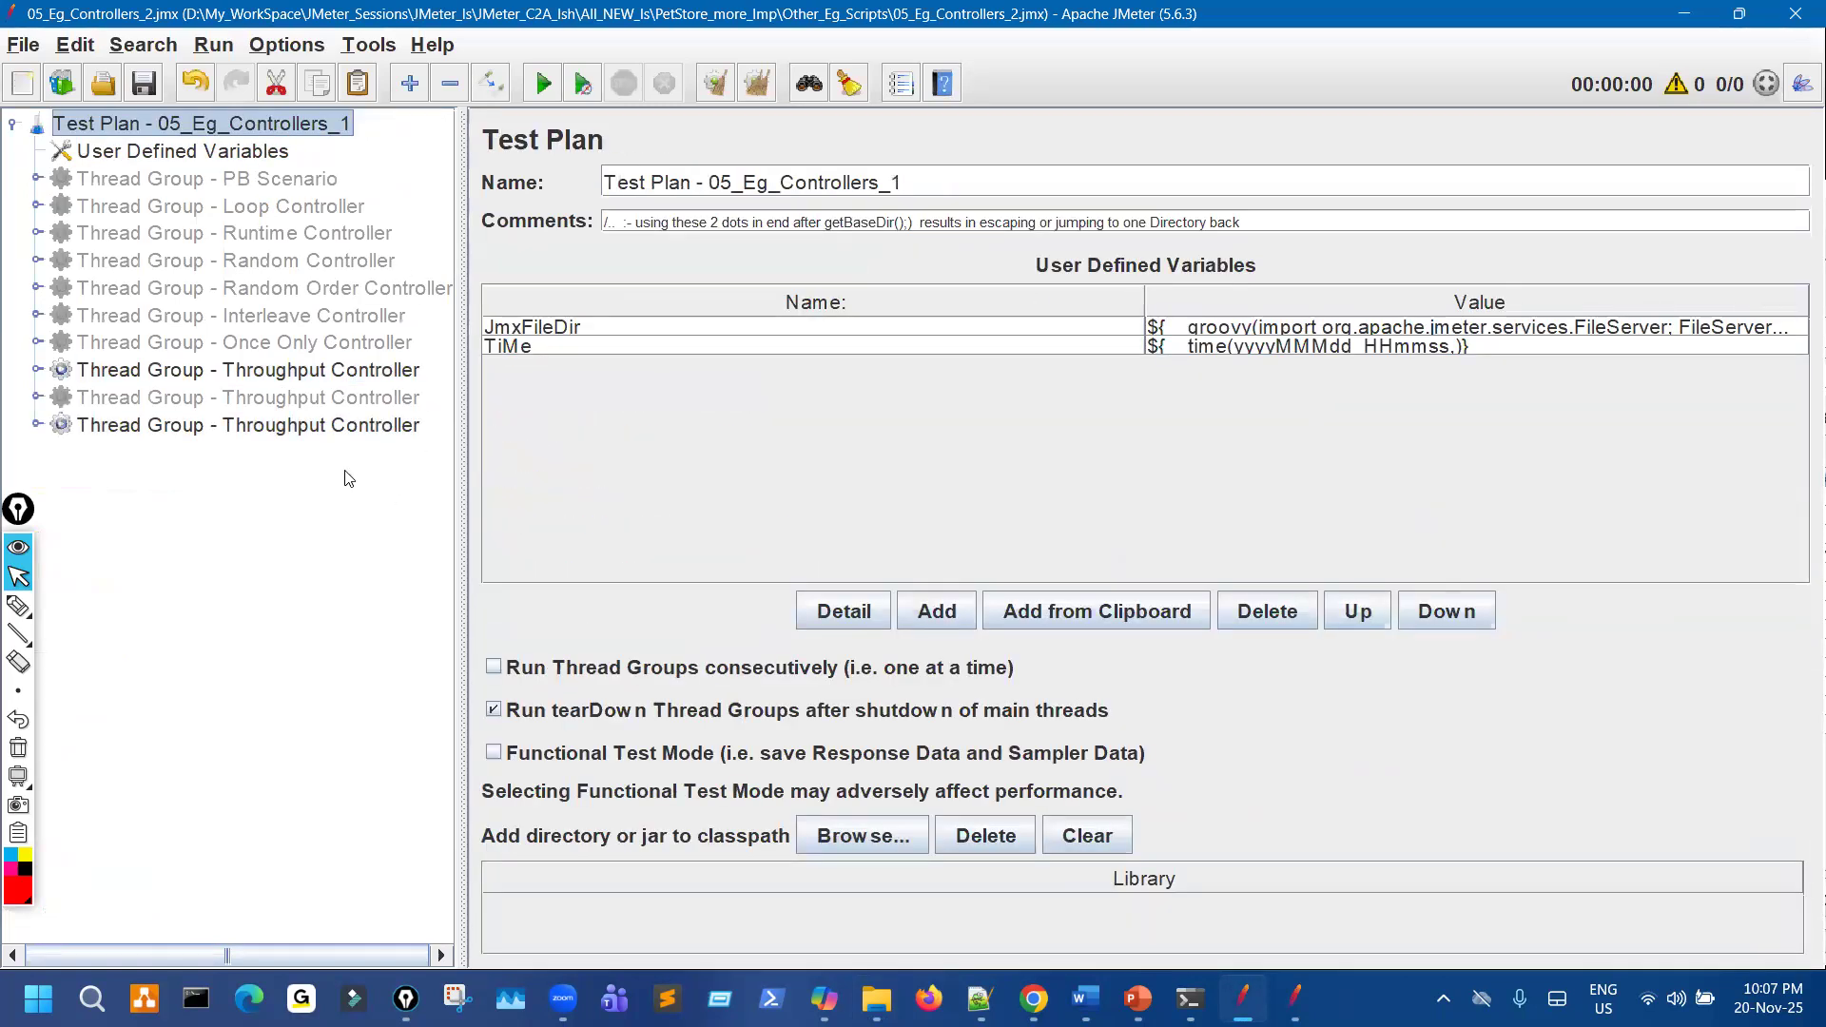
{"action": "left_click", "coordinate": [36, 425]}
{"action": "left_click", "coordinate": [59, 535]}
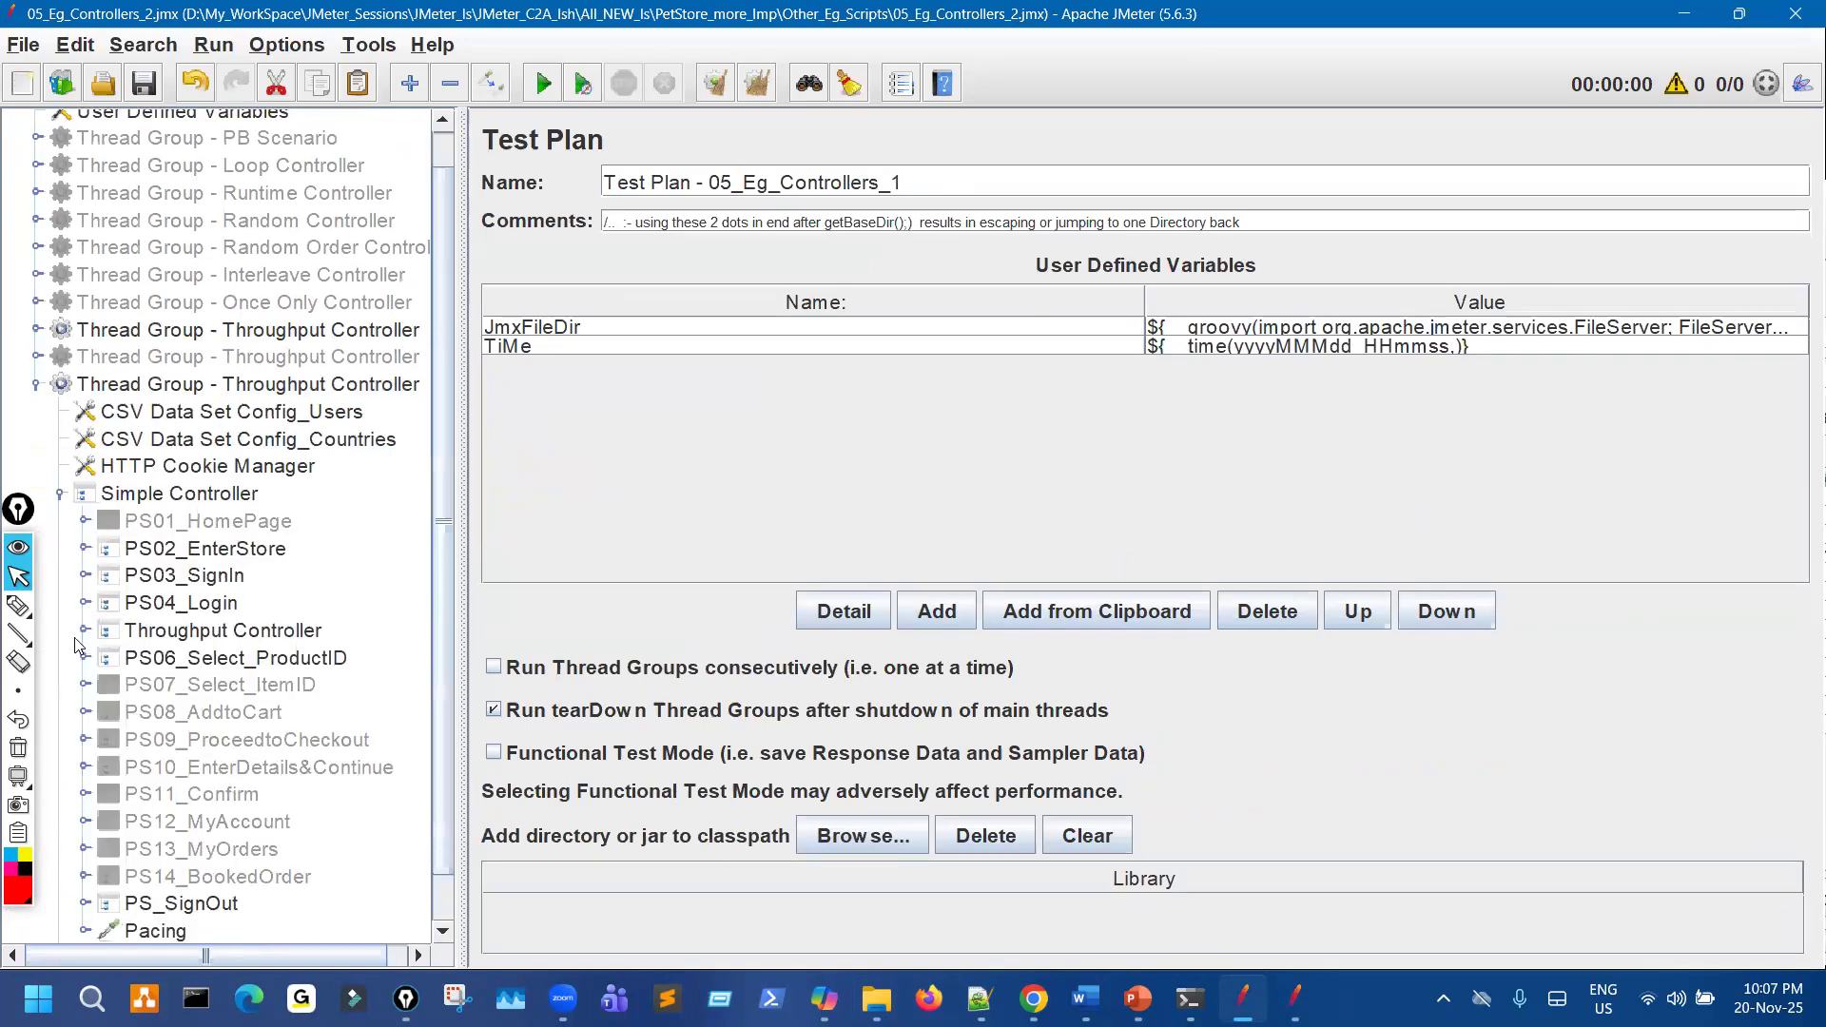
{"action": "left_click", "coordinate": [84, 630]}
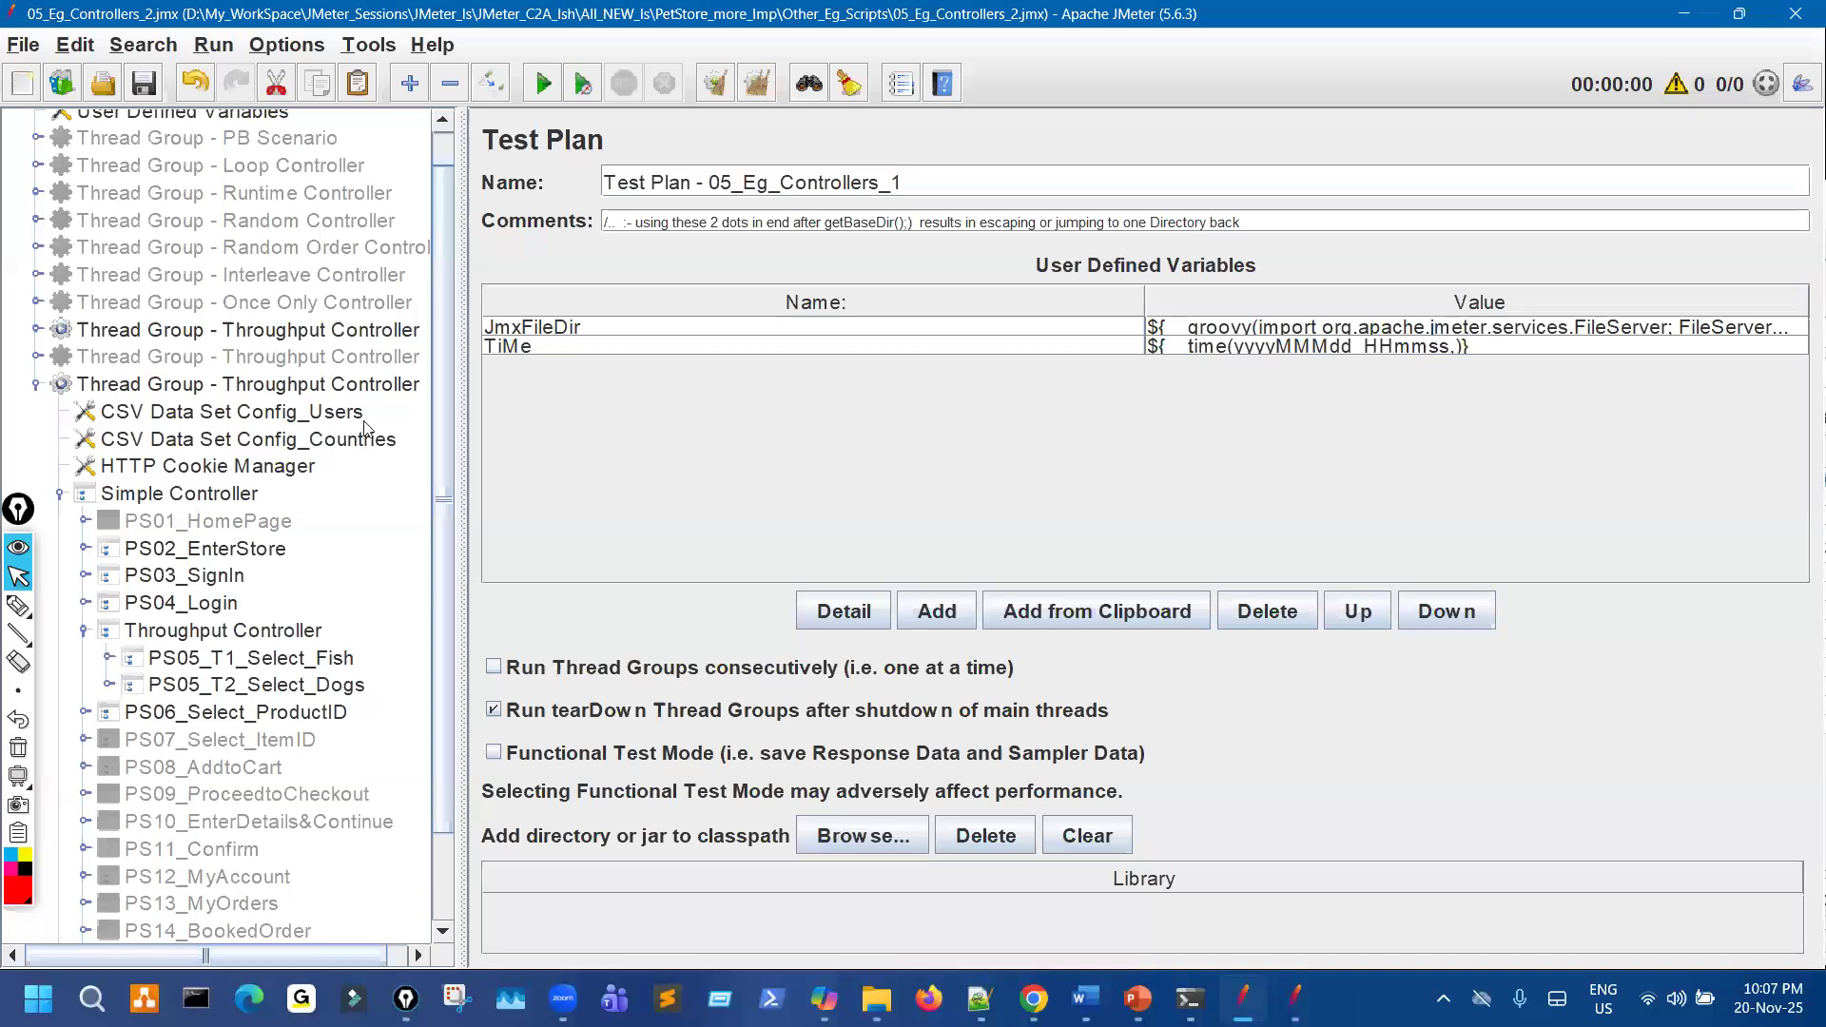
Look through the Once Only Controller and Interleave Controller thread groups for the remaining PS05 pet-selection transactions.
{"action": "left_click_drag", "start_coordinate": [463, 433], "coordinate": [700, 433]}
{"action": "left_click", "coordinate": [36, 303]}
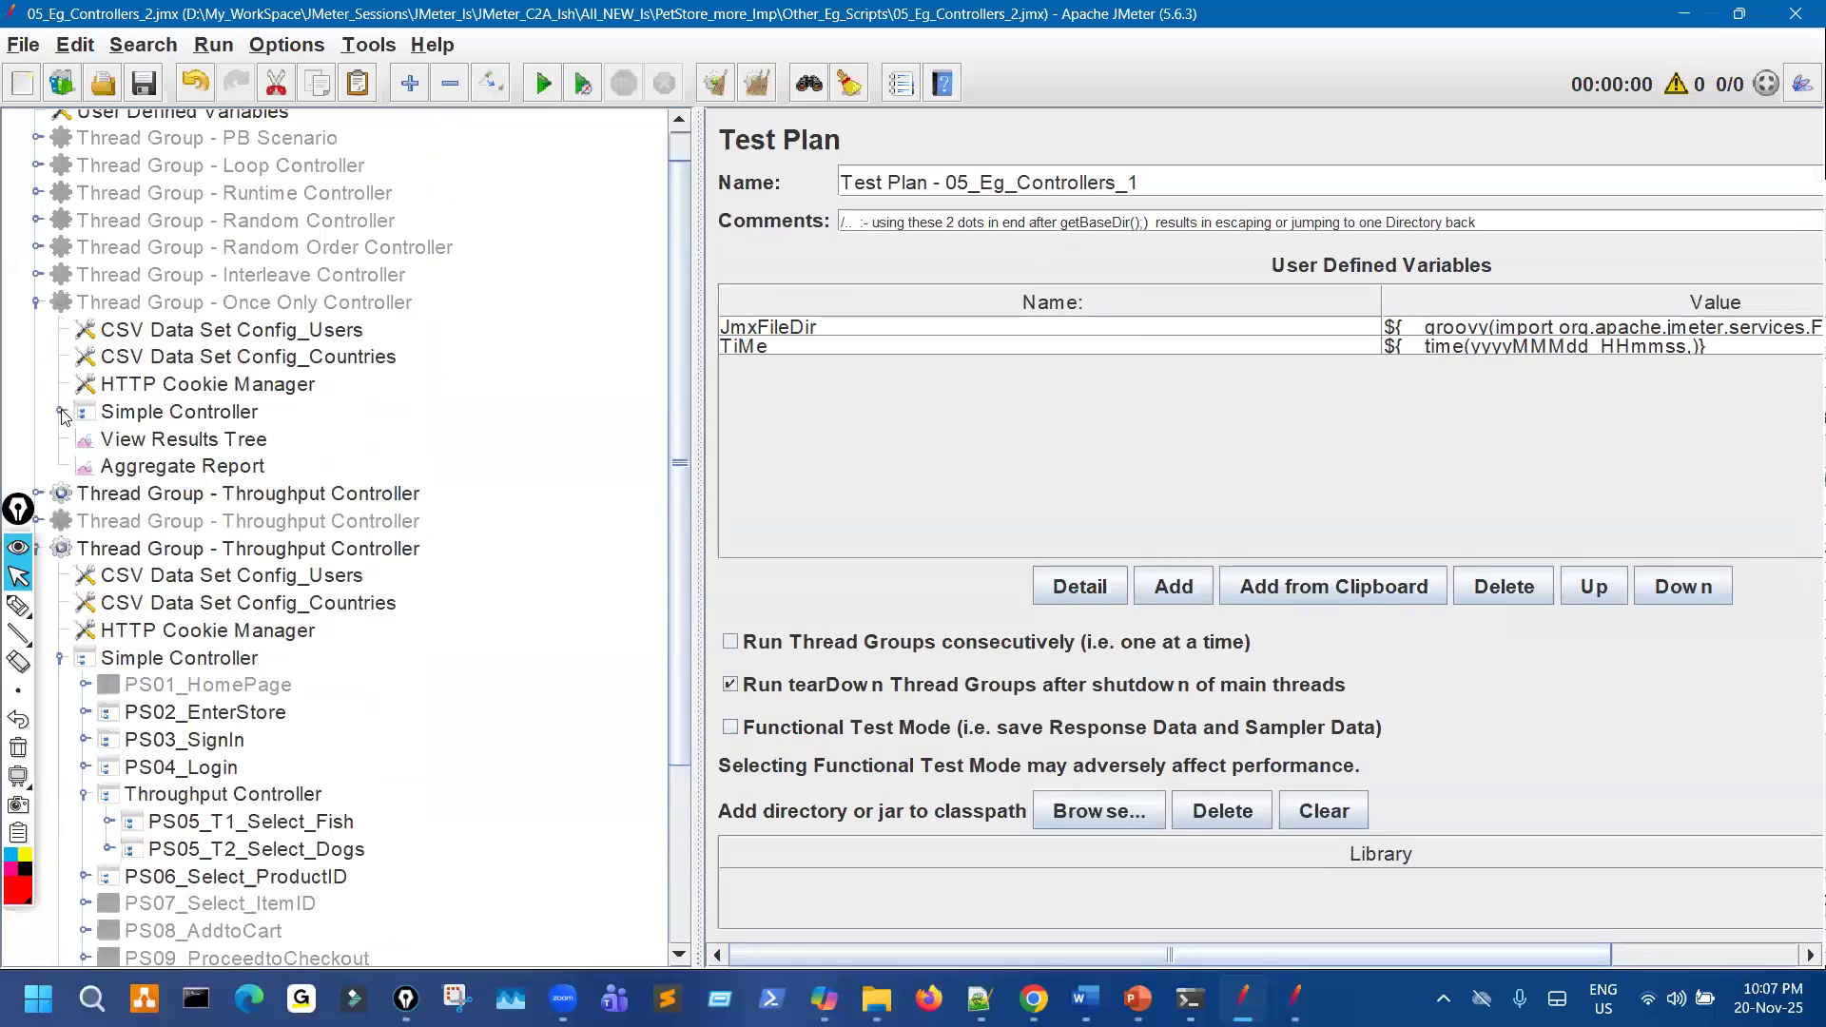
{"action": "left_click", "coordinate": [59, 411]}
{"action": "left_click", "coordinate": [37, 303]}
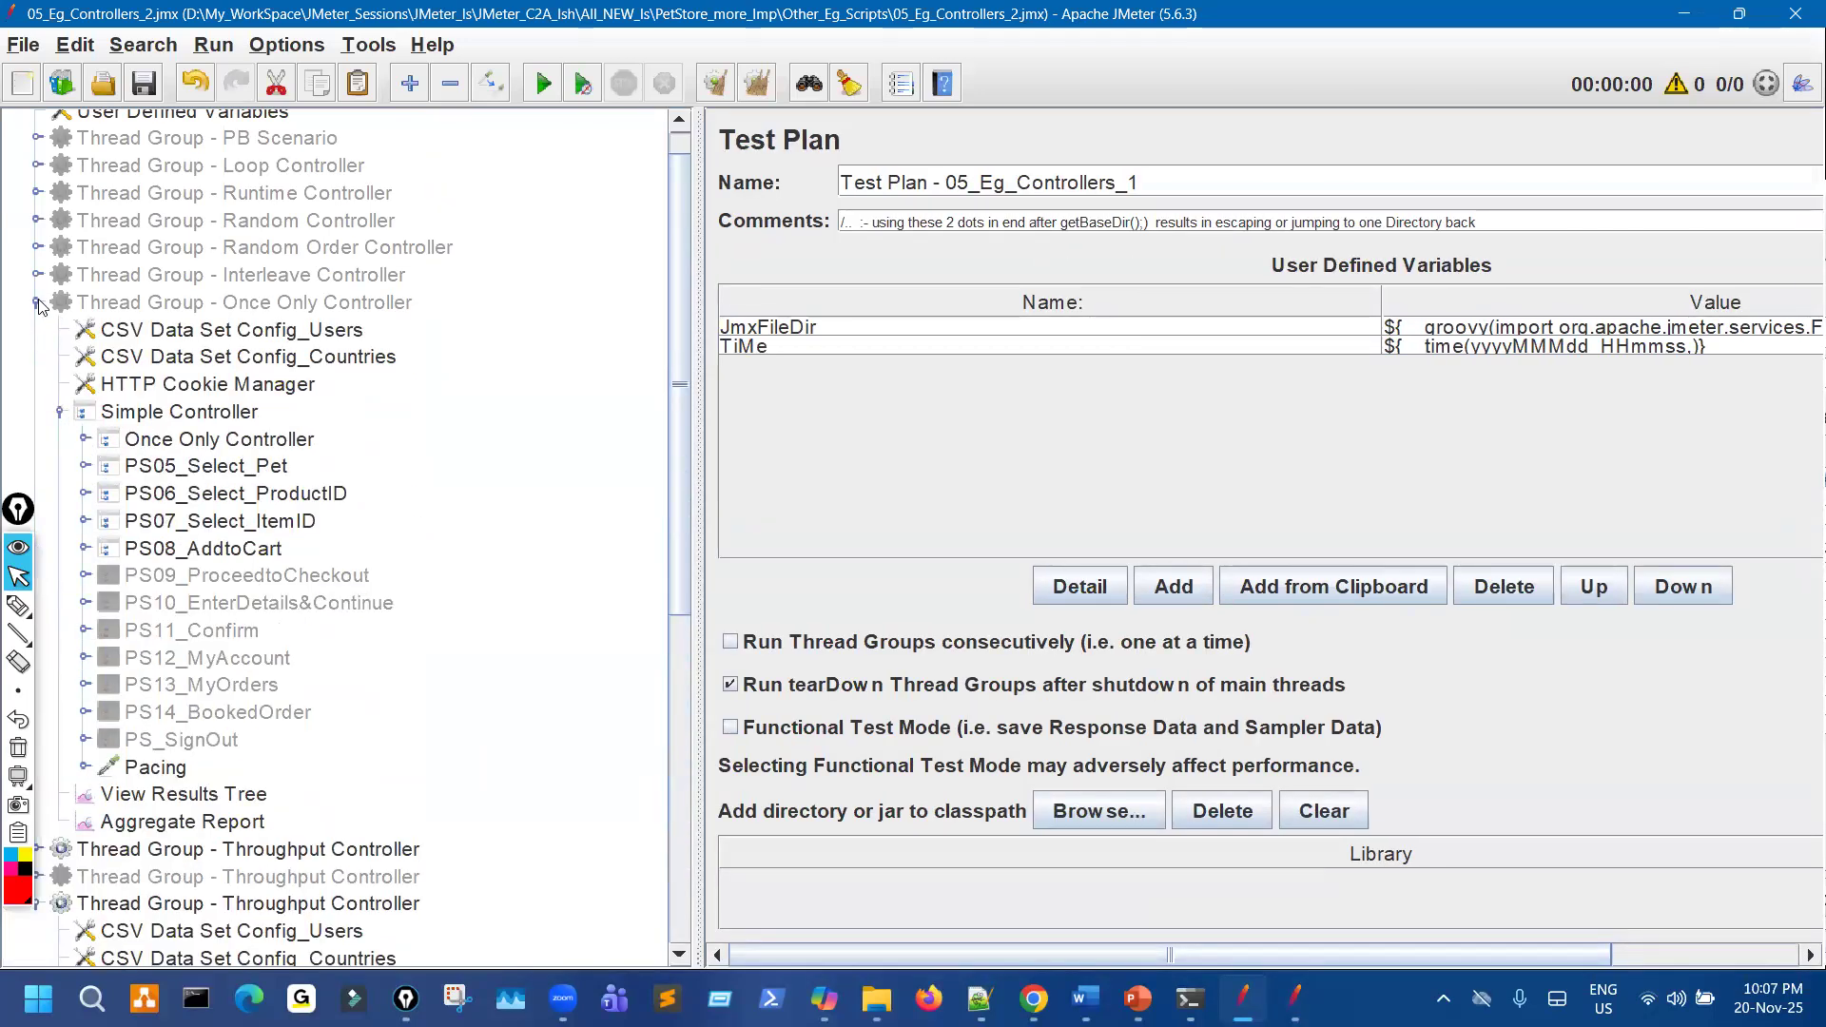
{"action": "left_click", "coordinate": [37, 275]}
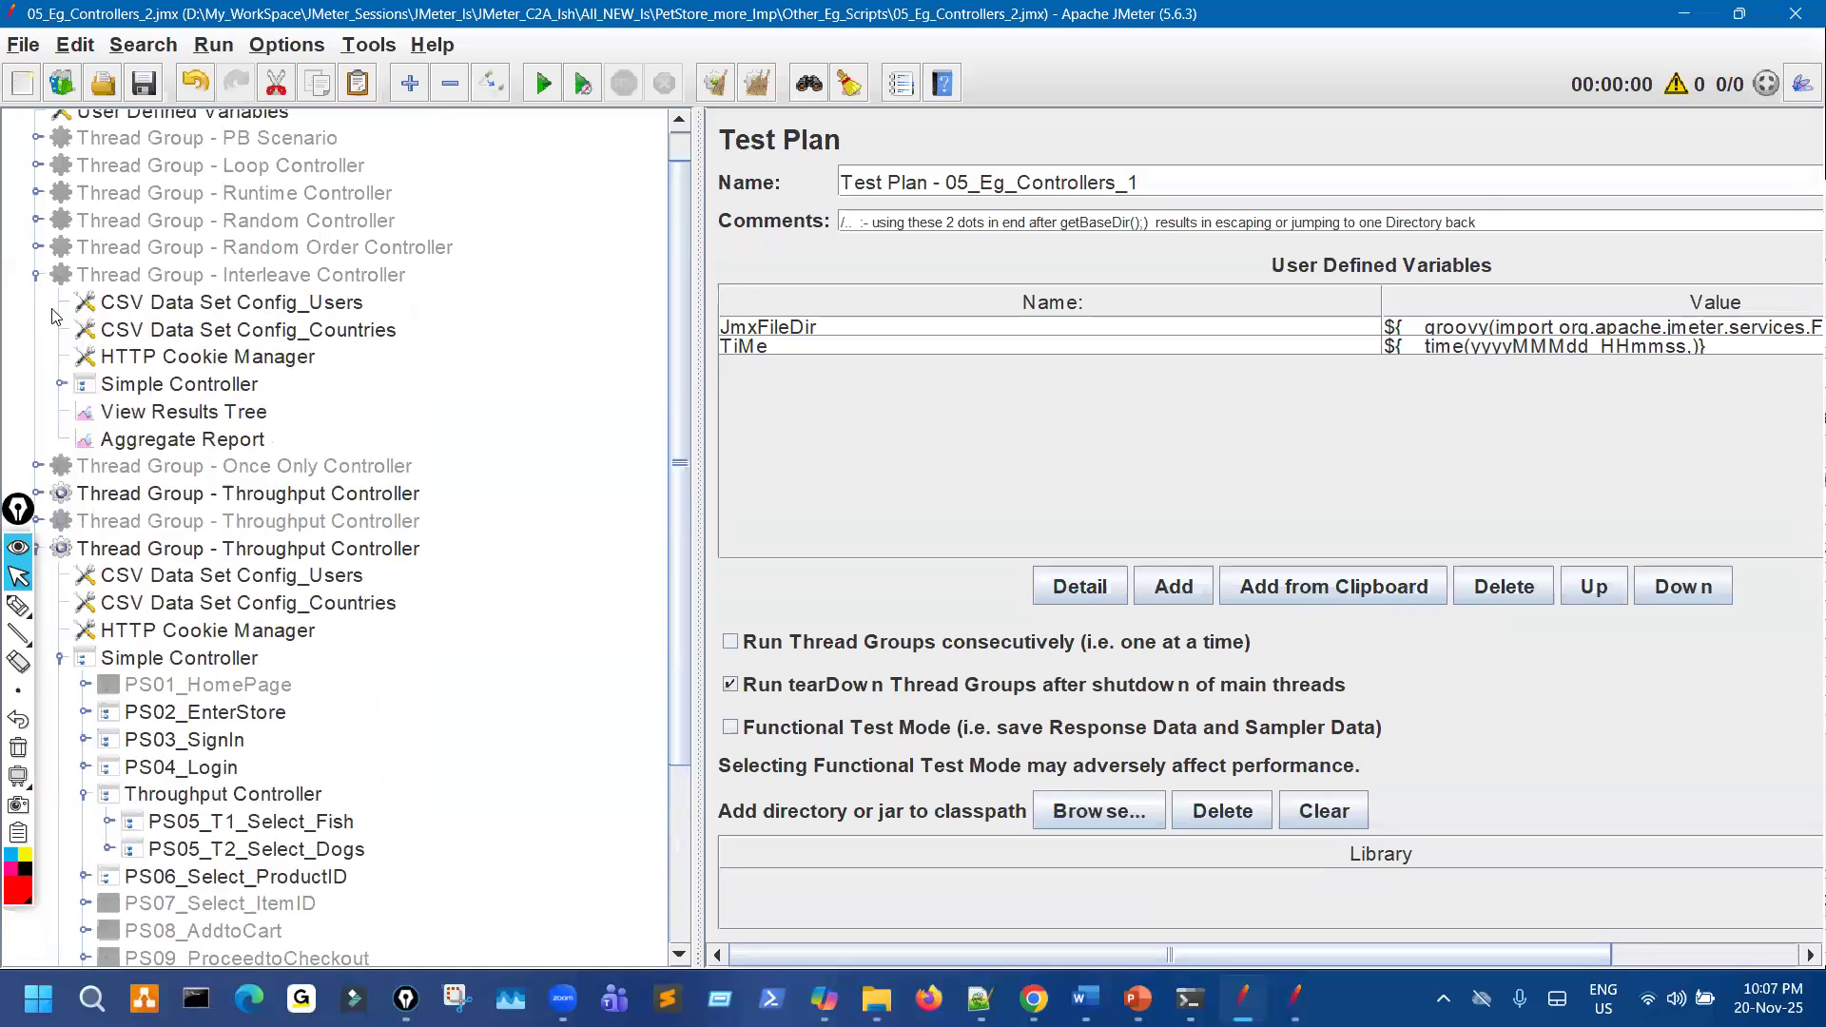
{"action": "left_click", "coordinate": [60, 385]}
{"action": "left_click", "coordinate": [84, 521]}
{"action": "scroll", "coordinate": [190, 562], "scroll_direction": "down", "scroll_amount": 1}
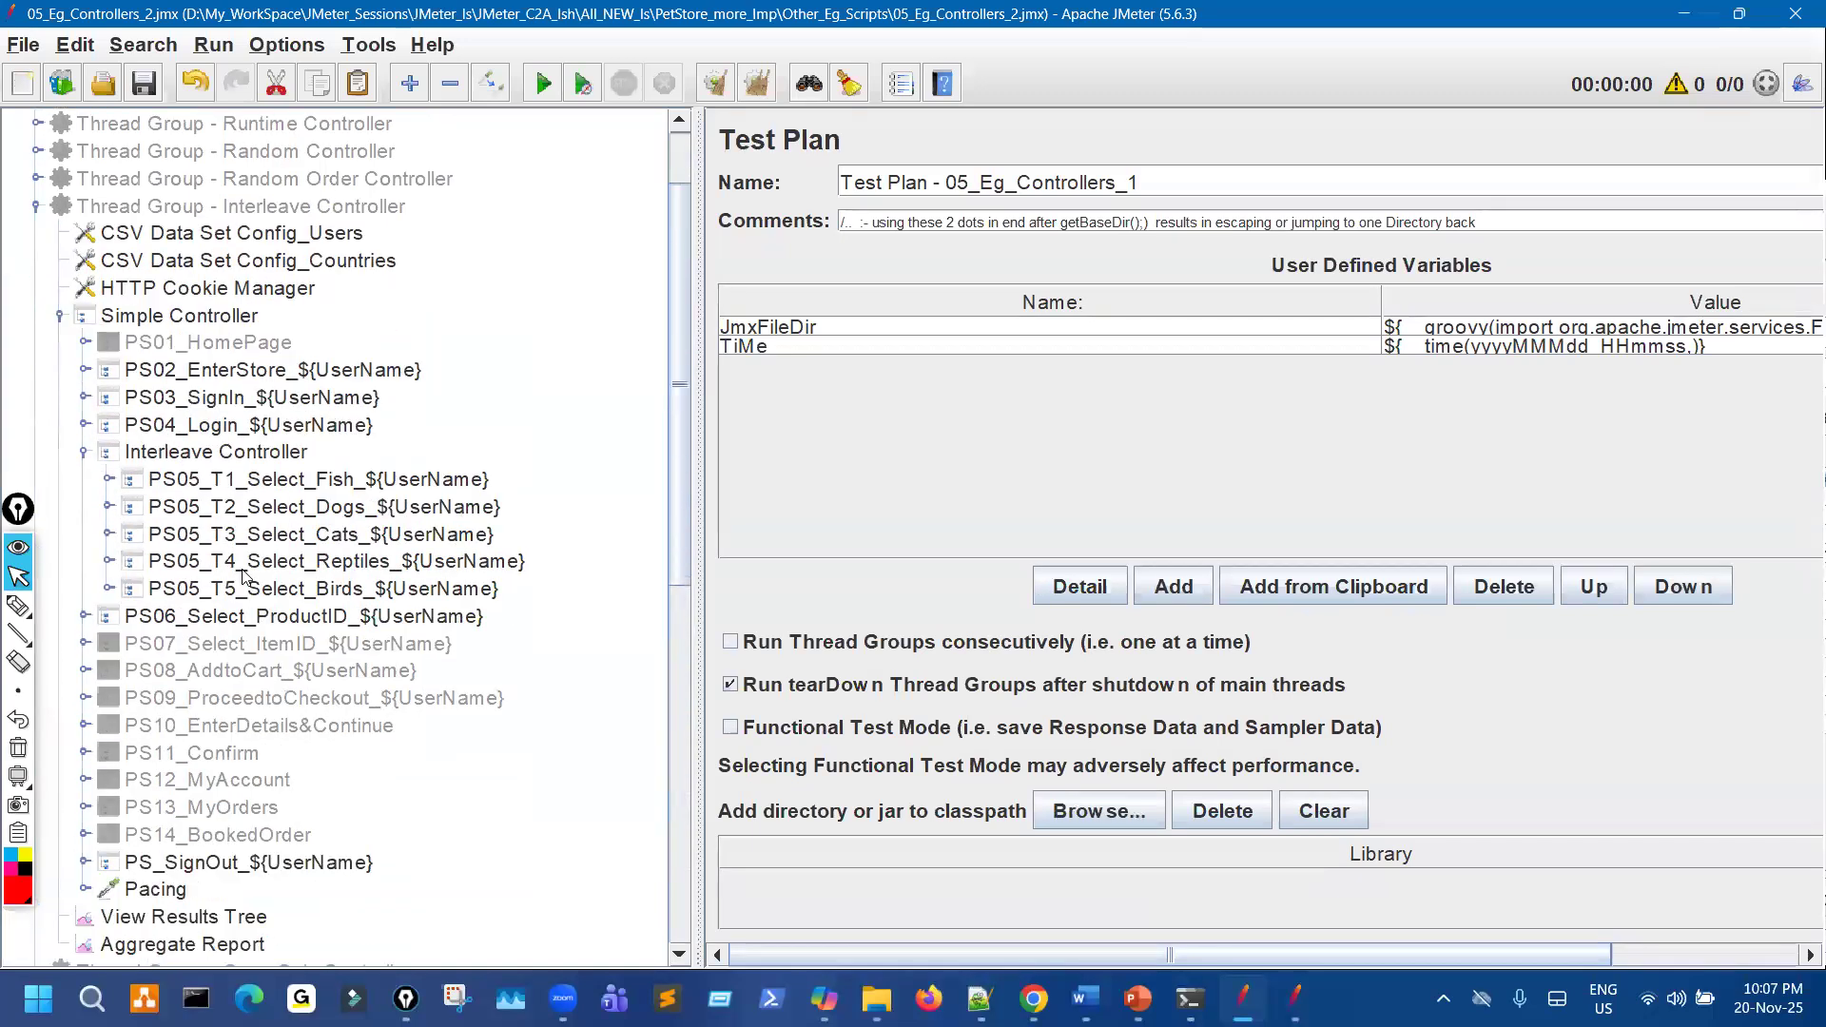
Copy the PS05 T3 Cats, T4 Reptiles and T5 Birds transactions from the Interleave Controller into the duplicated thread group's Throughput Controller.
{"action": "left_click", "coordinate": [338, 542]}
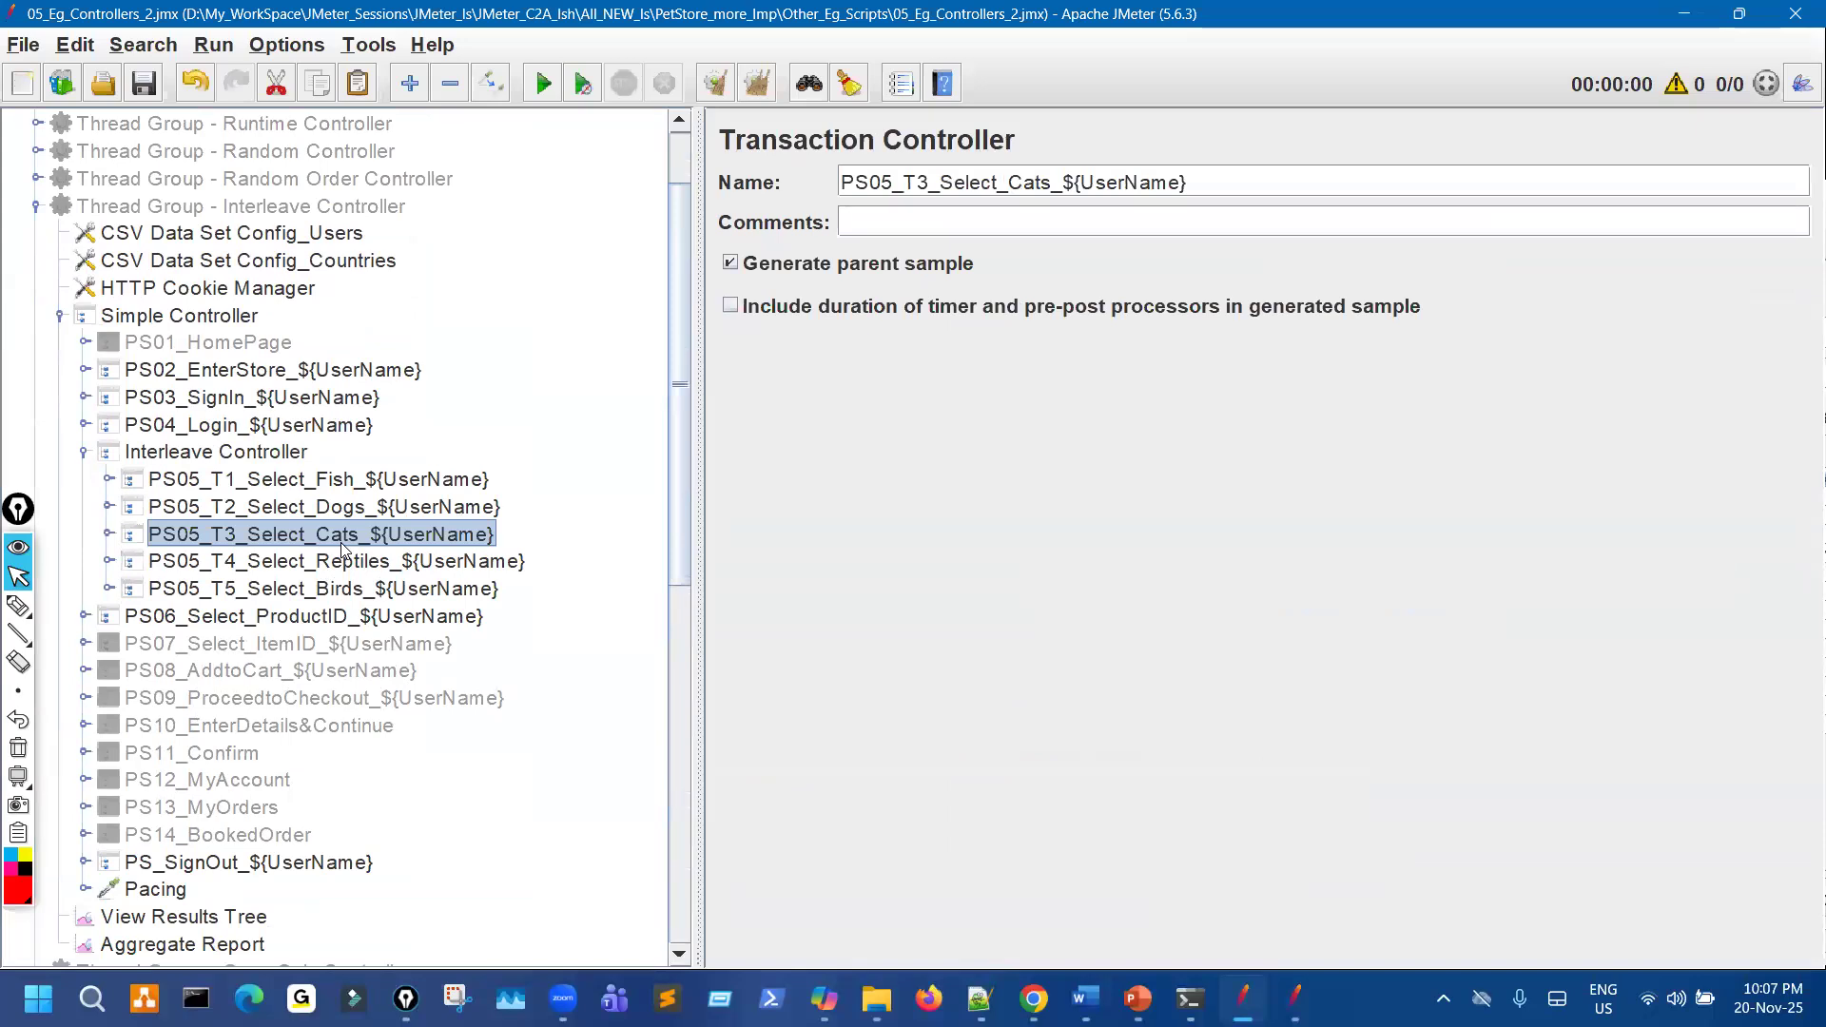
{"action": "left_click", "coordinate": [345, 561], "text": "shift"}
{"action": "left_click", "coordinate": [351, 591], "text": "shift"}
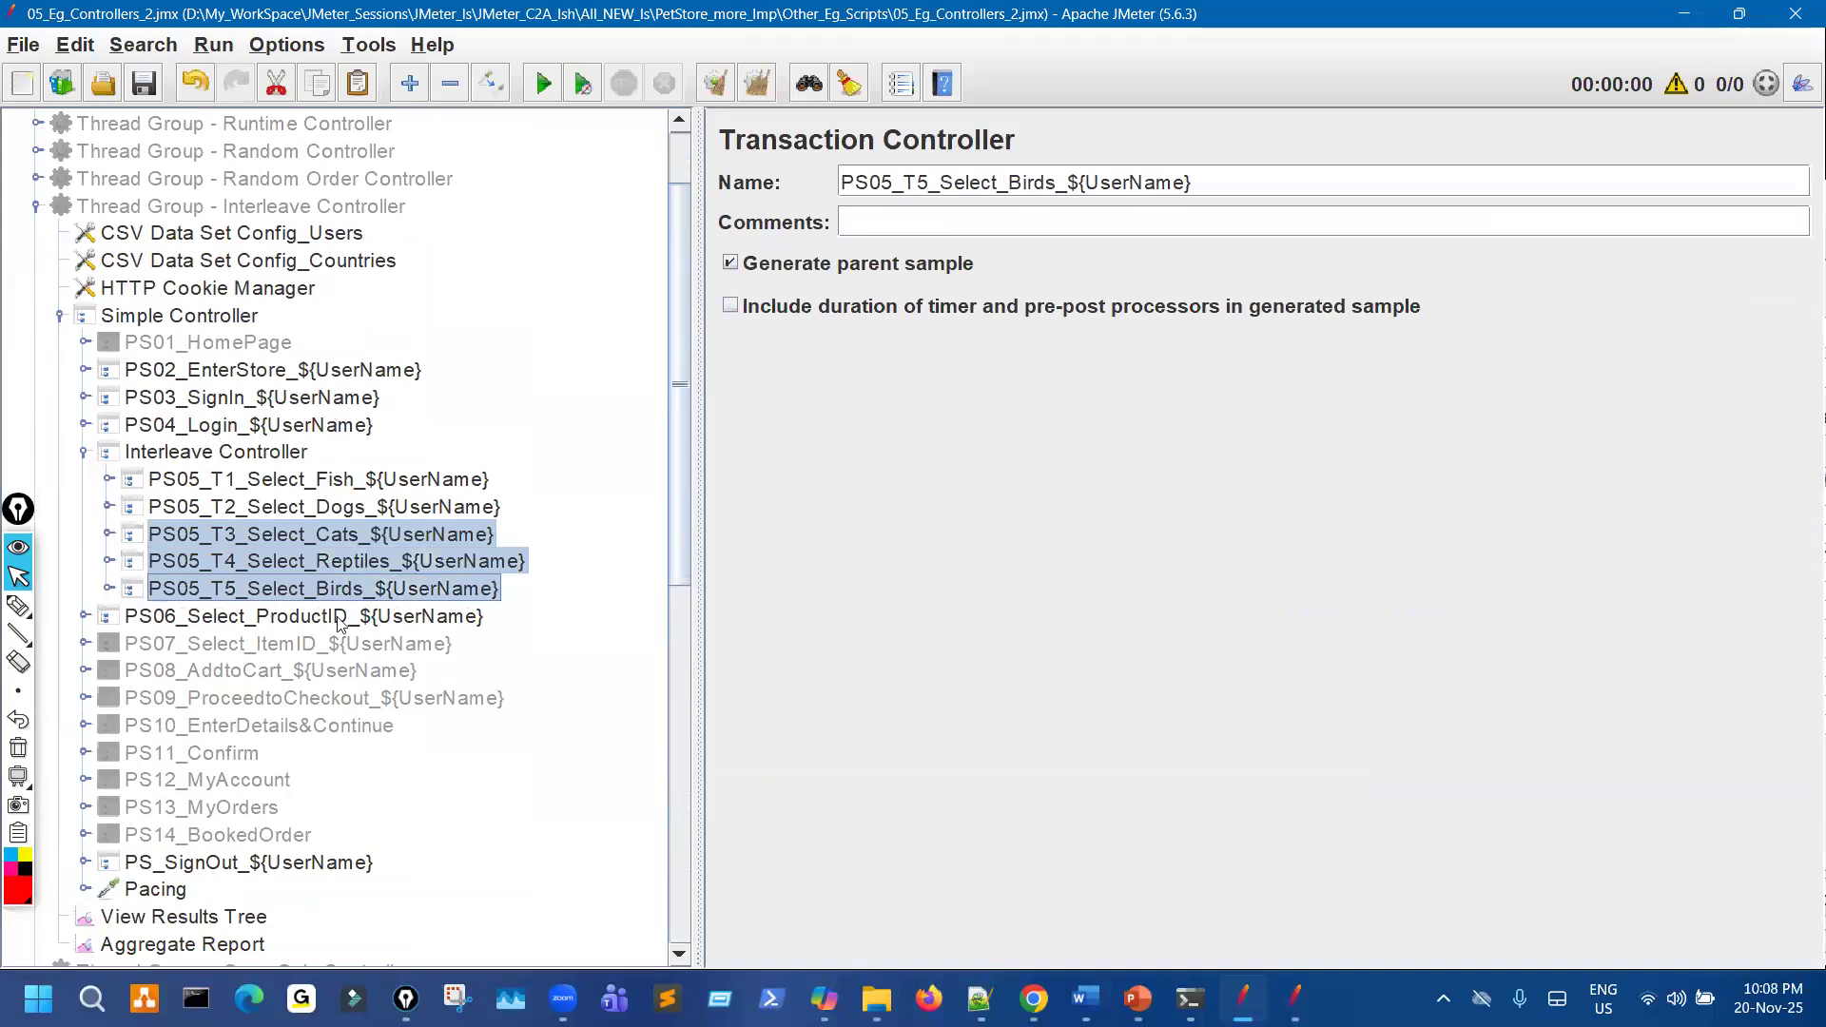
{"action": "scroll", "coordinate": [343, 628], "scroll_direction": "down", "scroll_amount": 8}
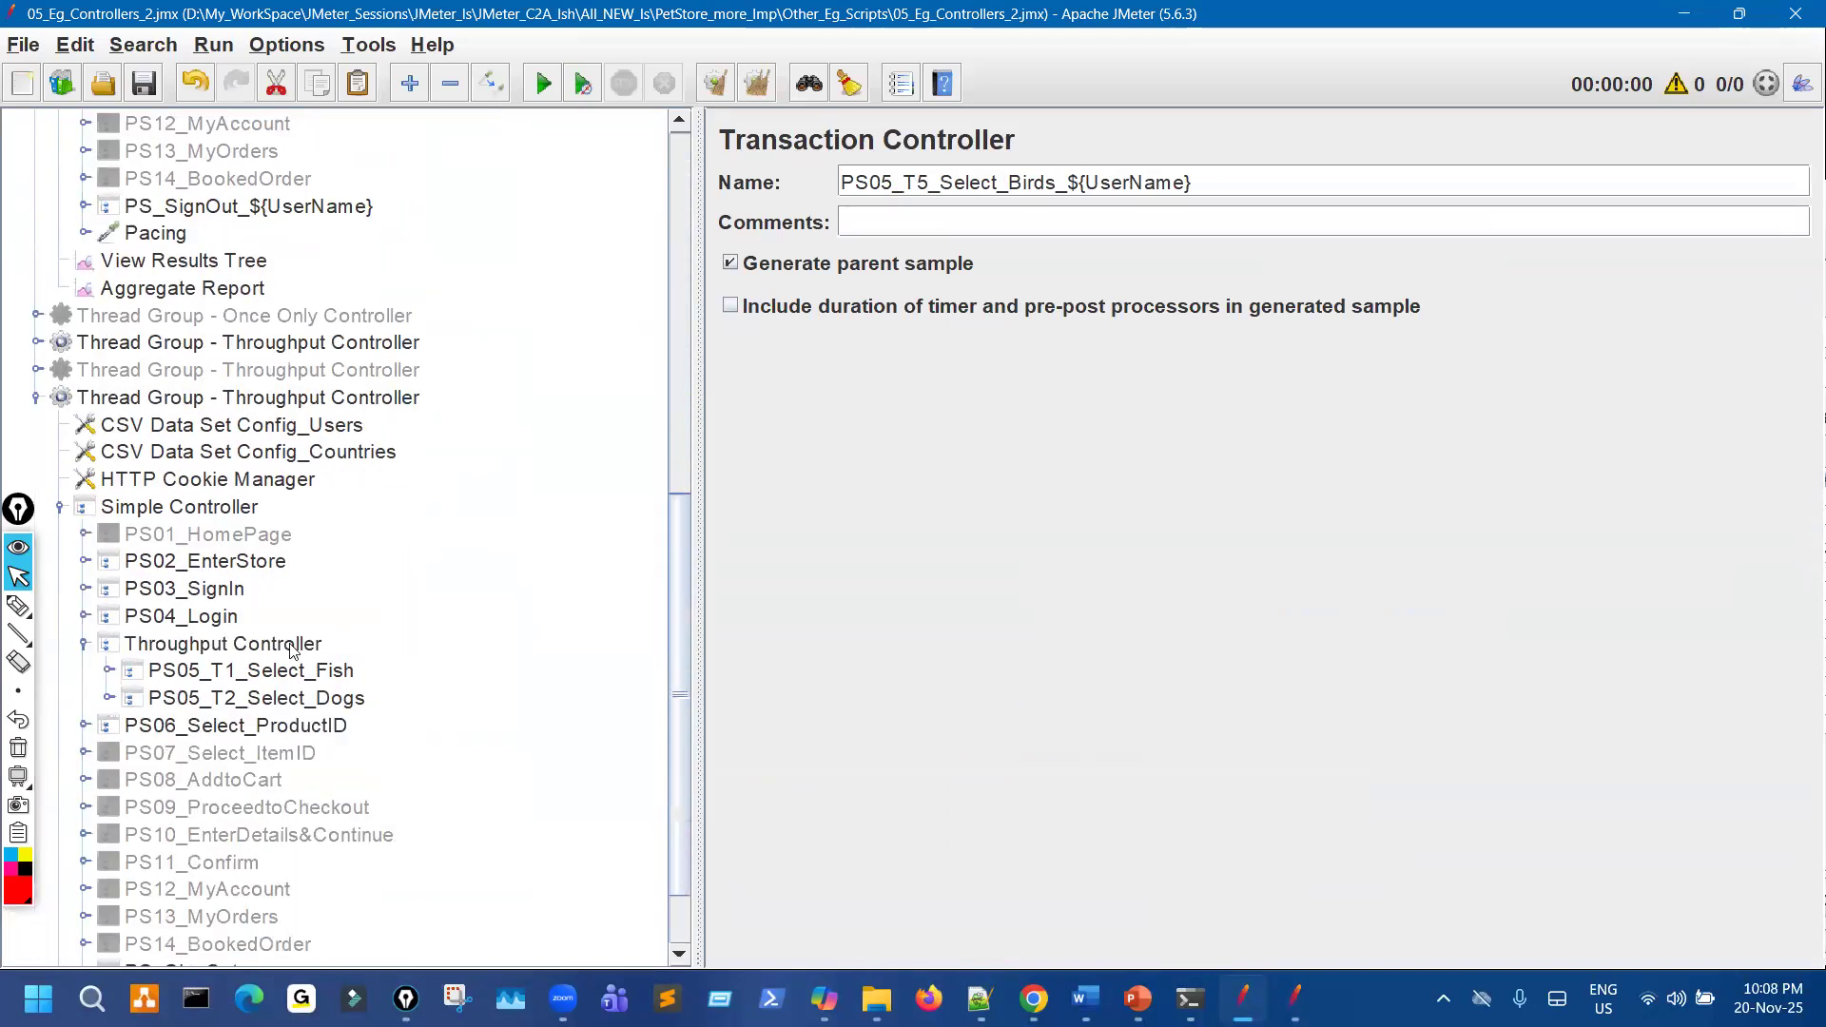
{"action": "left_click", "coordinate": [293, 650]}
Rename the pasted transactions as PS05_T3_Select_Cats, PS05_T4_Select_Reptiles and PS05_T5_Select_Birds, and save the test plan.
{"action": "left_click", "coordinate": [332, 732]}
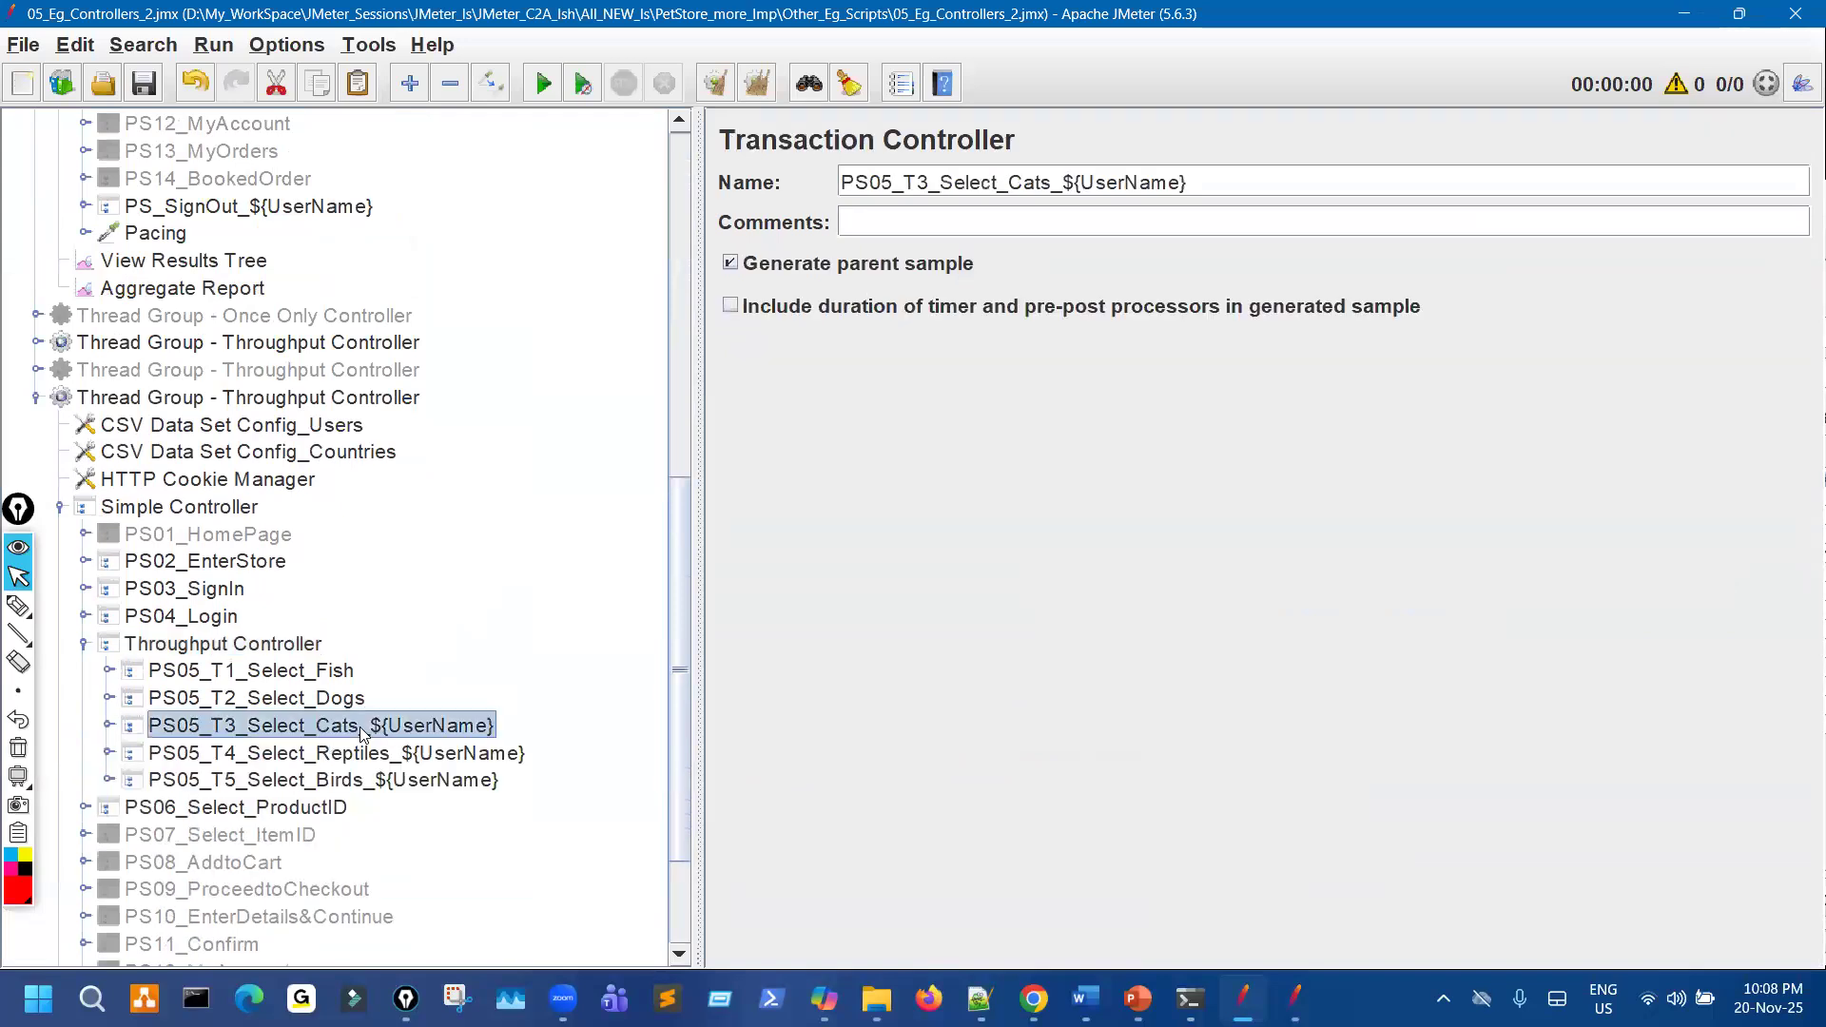
{"action": "left_click", "coordinate": [1054, 182]}
{"action": "key", "text": "shift+End"}
{"action": "key", "text": "BackSpace"}
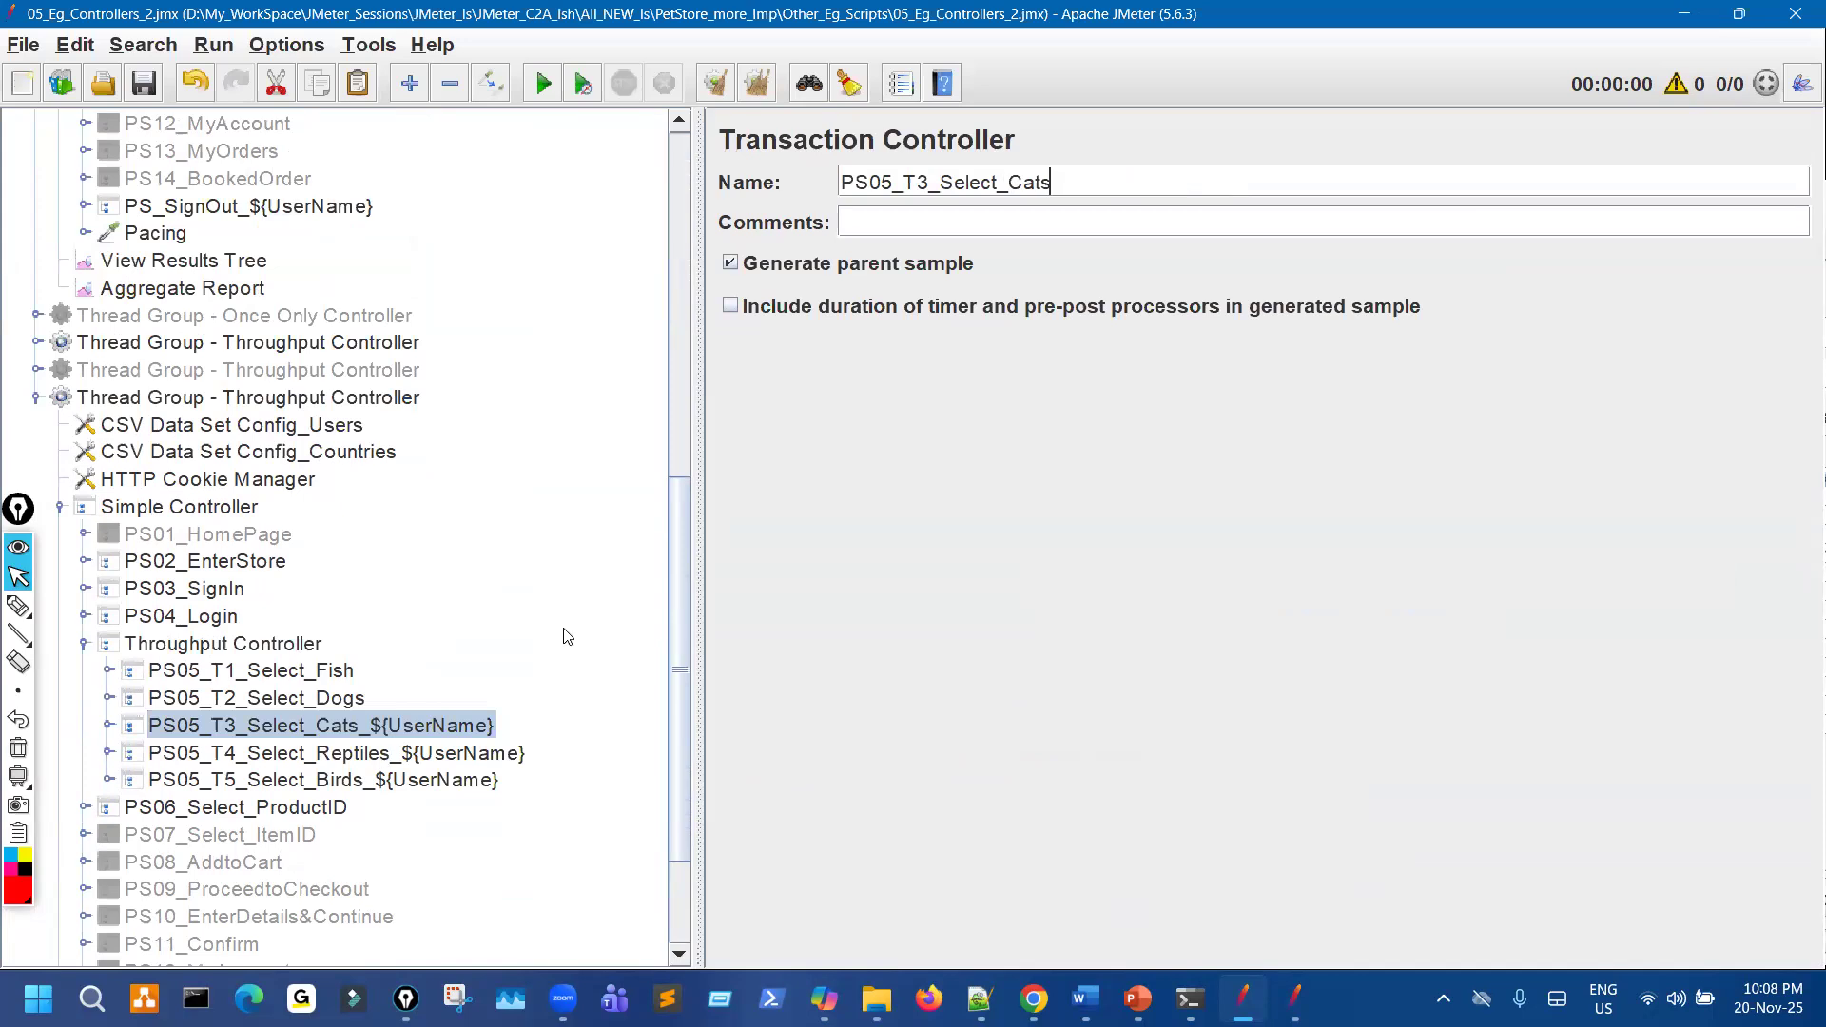
{"action": "left_click", "coordinate": [466, 753]}
{"action": "left_click_drag", "start_coordinate": [1082, 187], "coordinate": [1242, 192]}
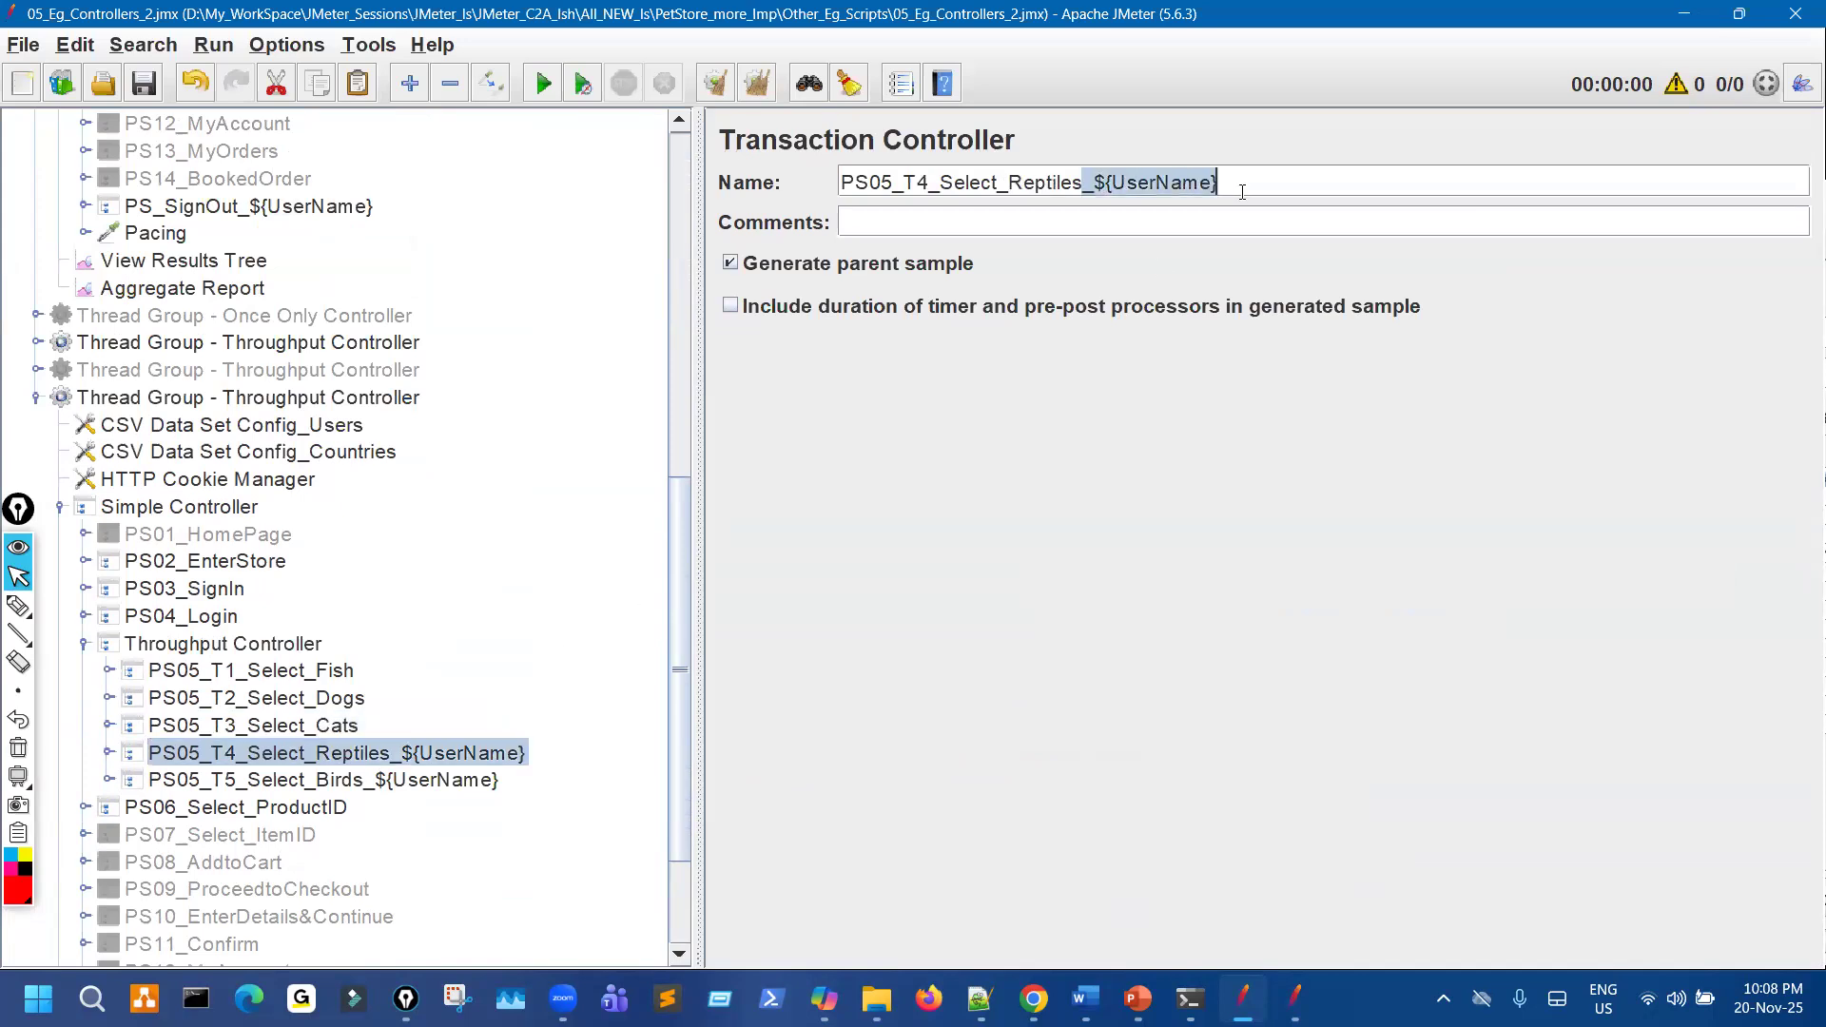
{"action": "key", "text": "BackSpace"}
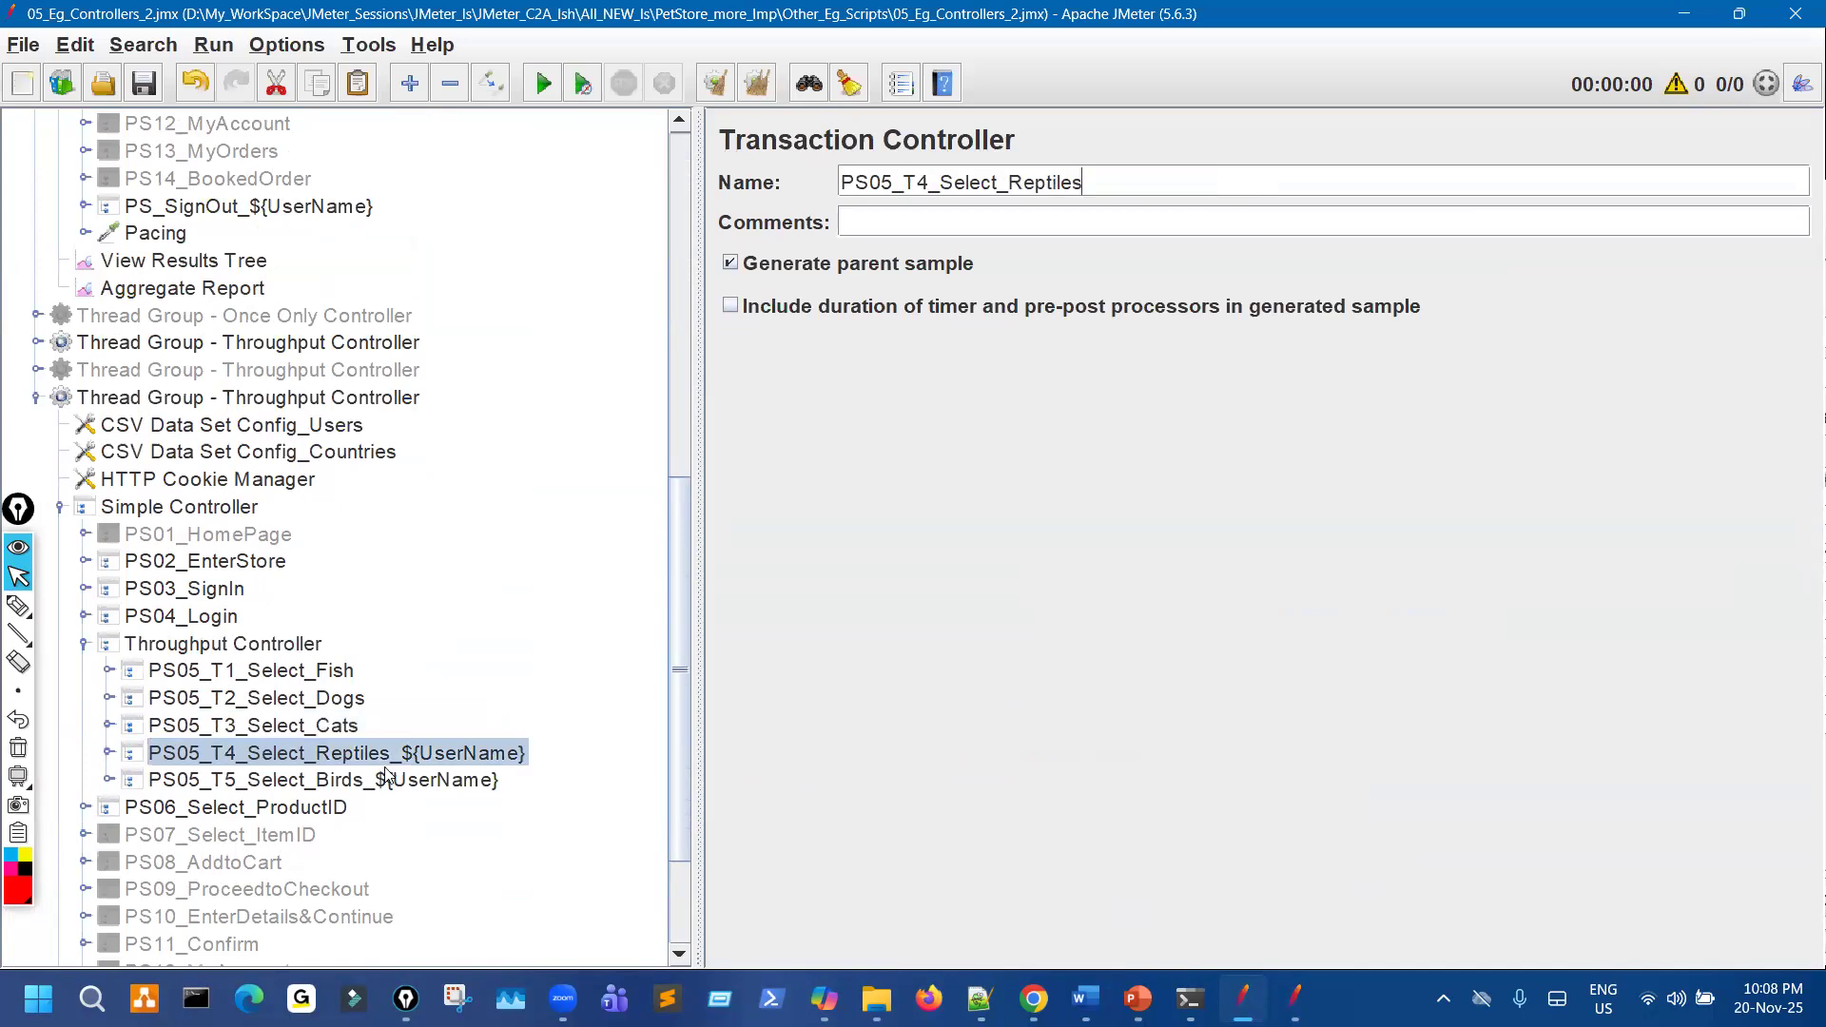
{"action": "left_click", "coordinate": [464, 780]}
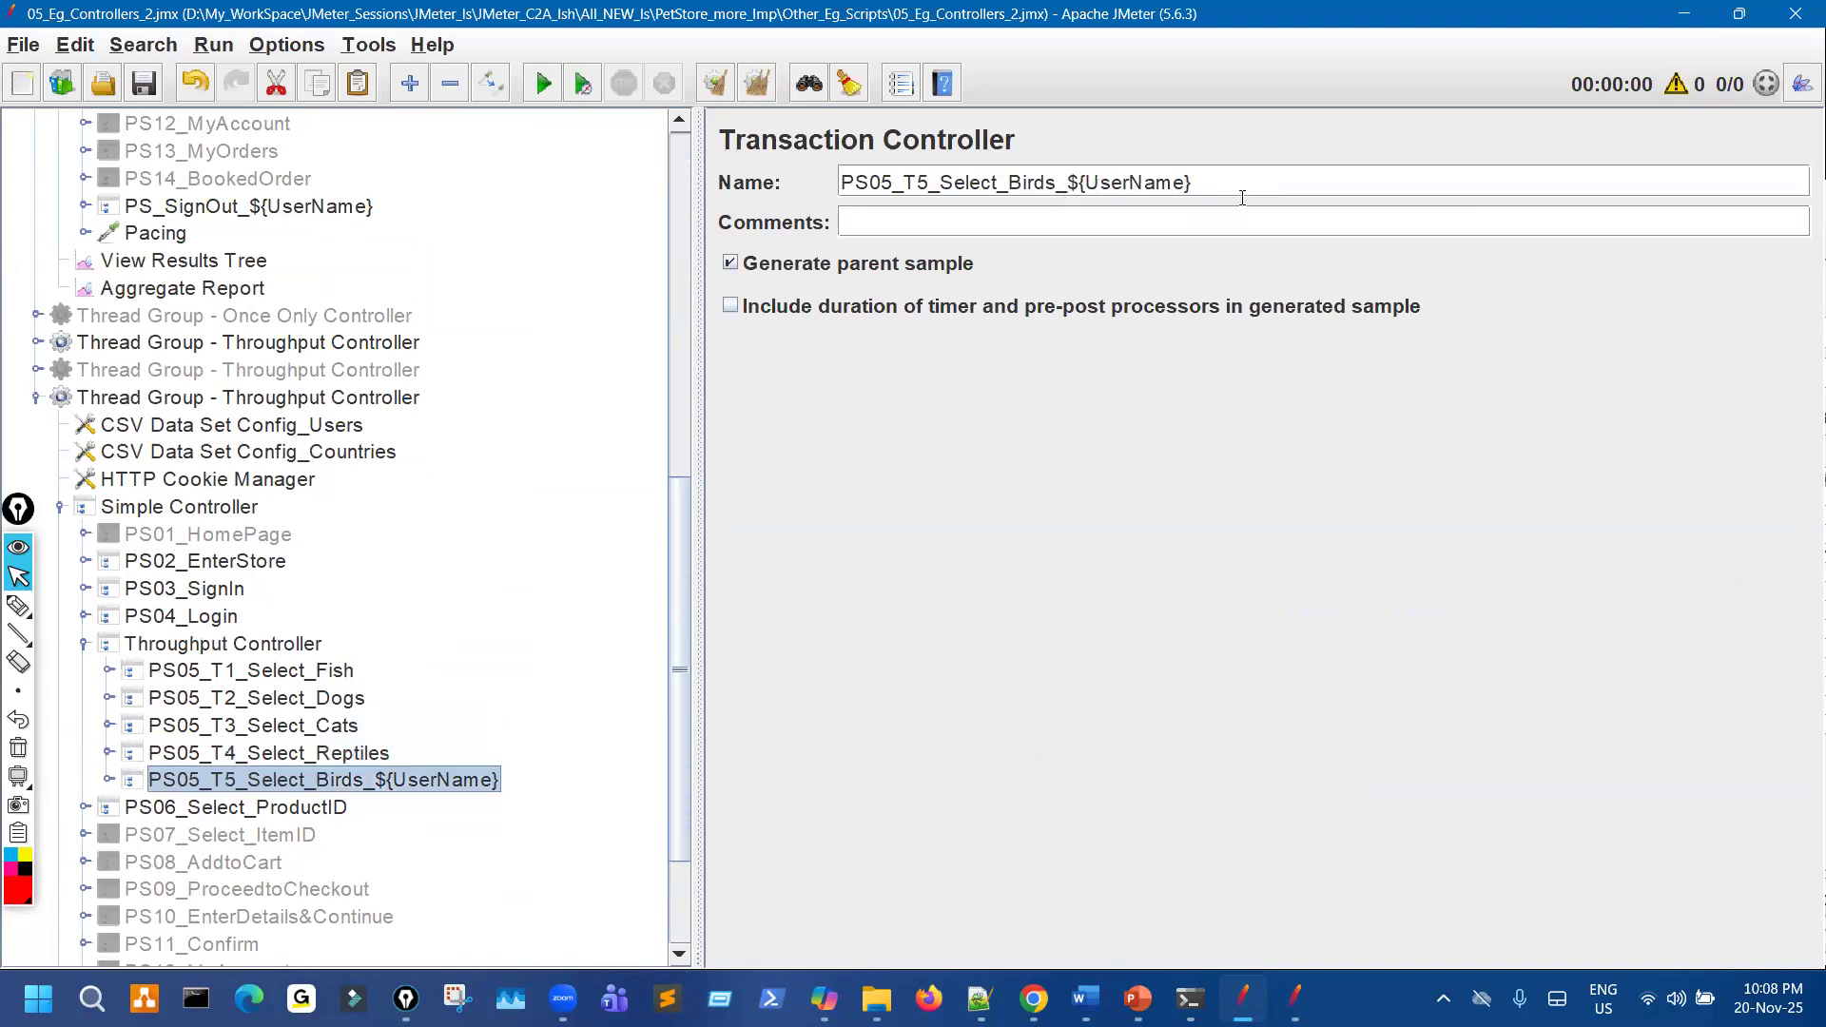
{"action": "left_click_drag", "start_coordinate": [1056, 185], "coordinate": [1243, 197]}
{"action": "key", "text": "BackSpace"}
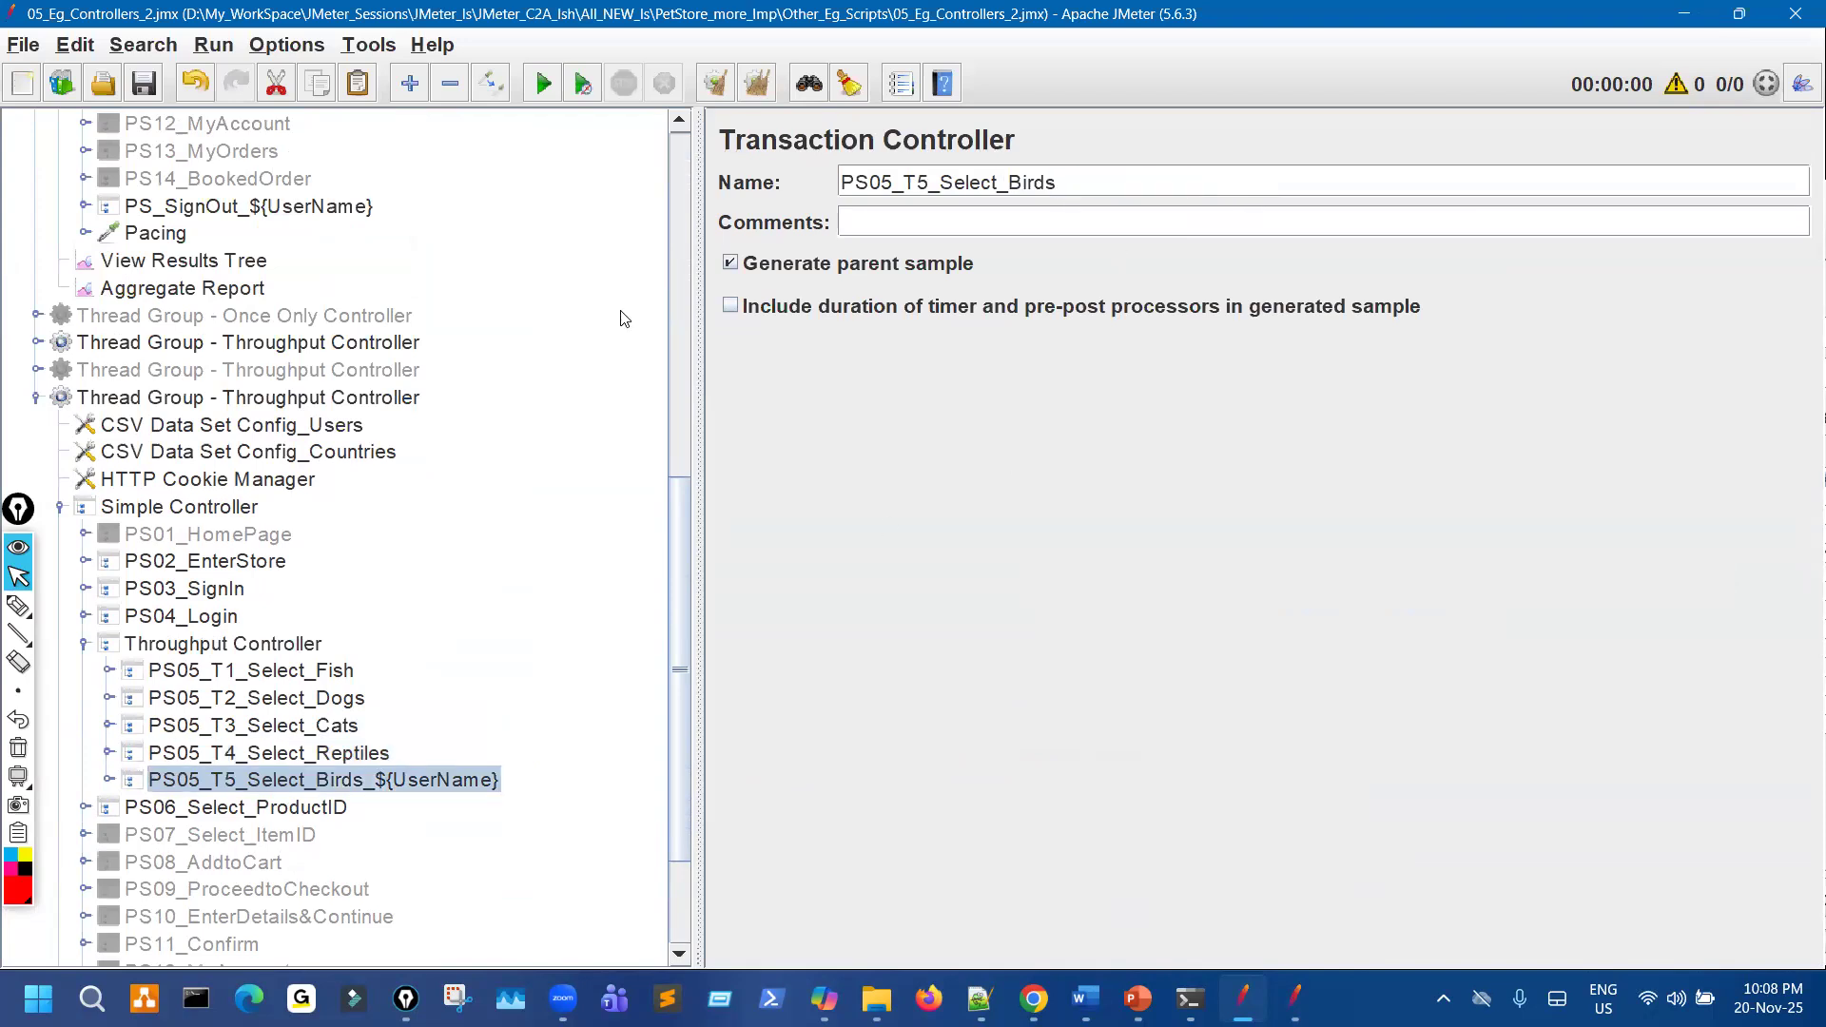
{"action": "left_click", "coordinate": [137, 86]}
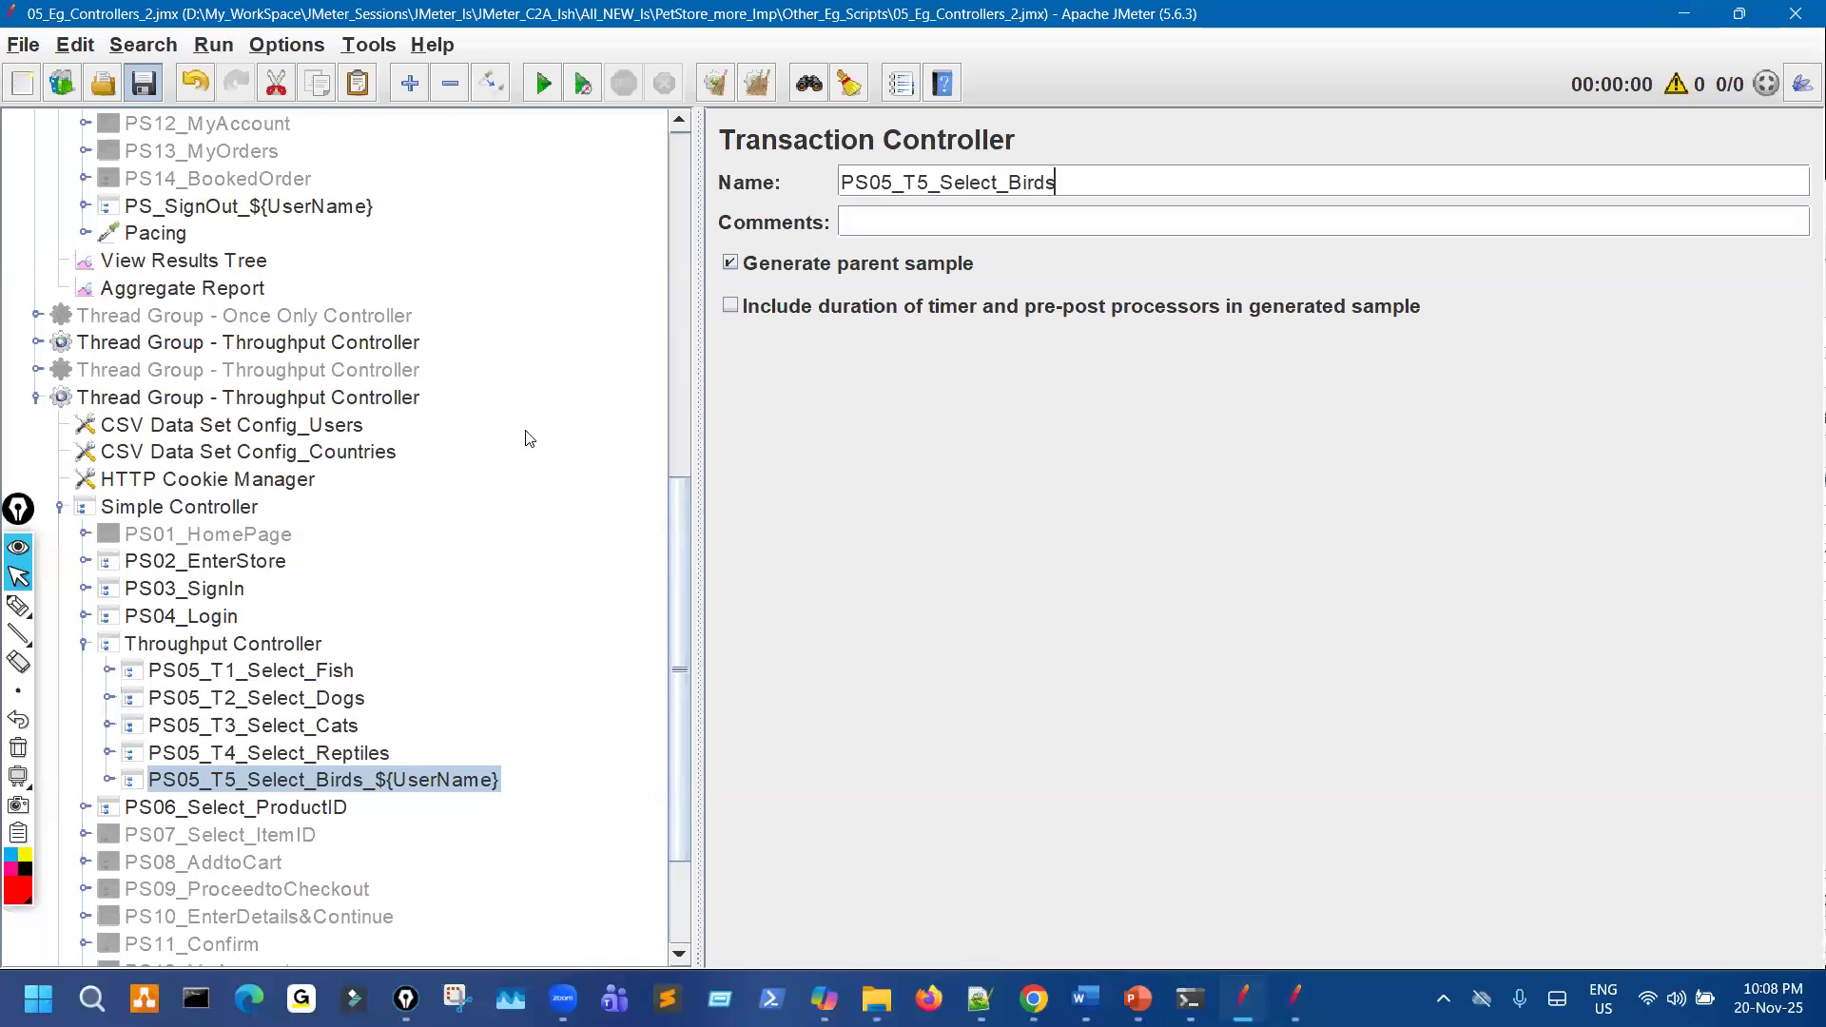
Remove all thread groups from Loop Controller through the disabled Throughput Controller, keeping PB Scenario and the last Throughput Controller copy.
{"action": "scroll", "coordinate": [590, 511], "scroll_direction": "up", "scroll_amount": 10}
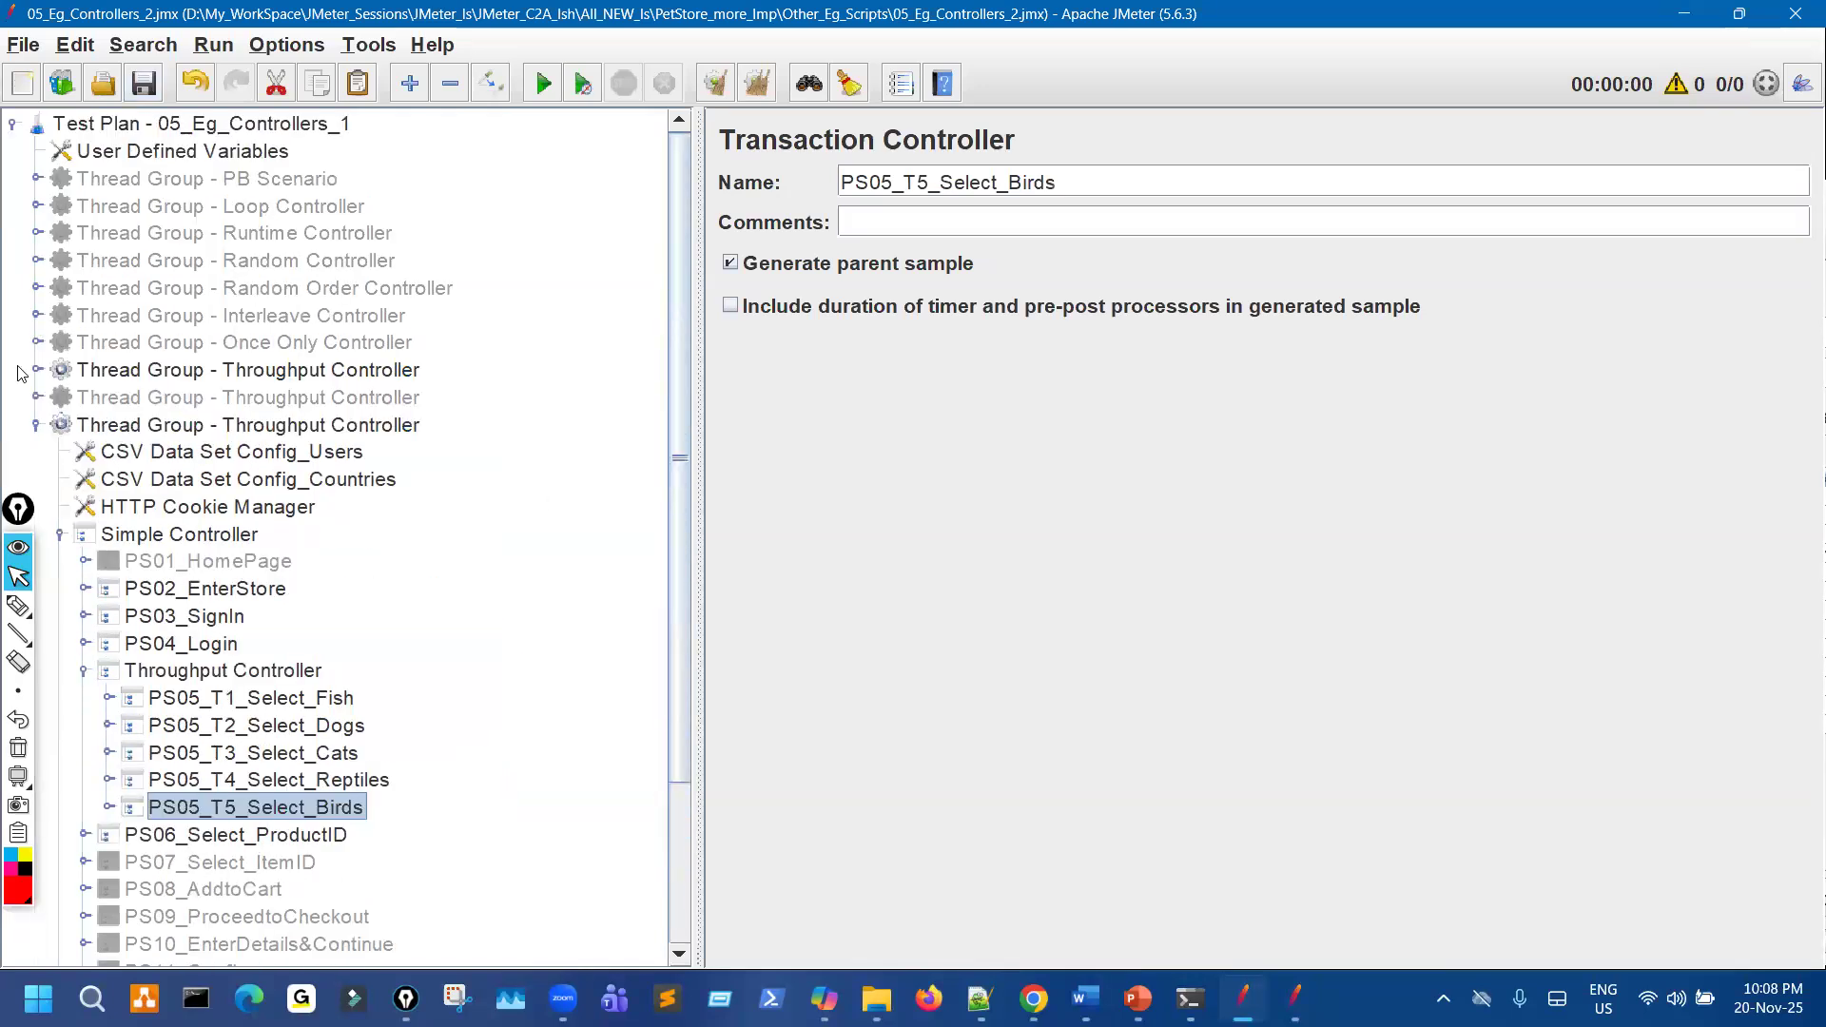
{"action": "left_click", "coordinate": [36, 425]}
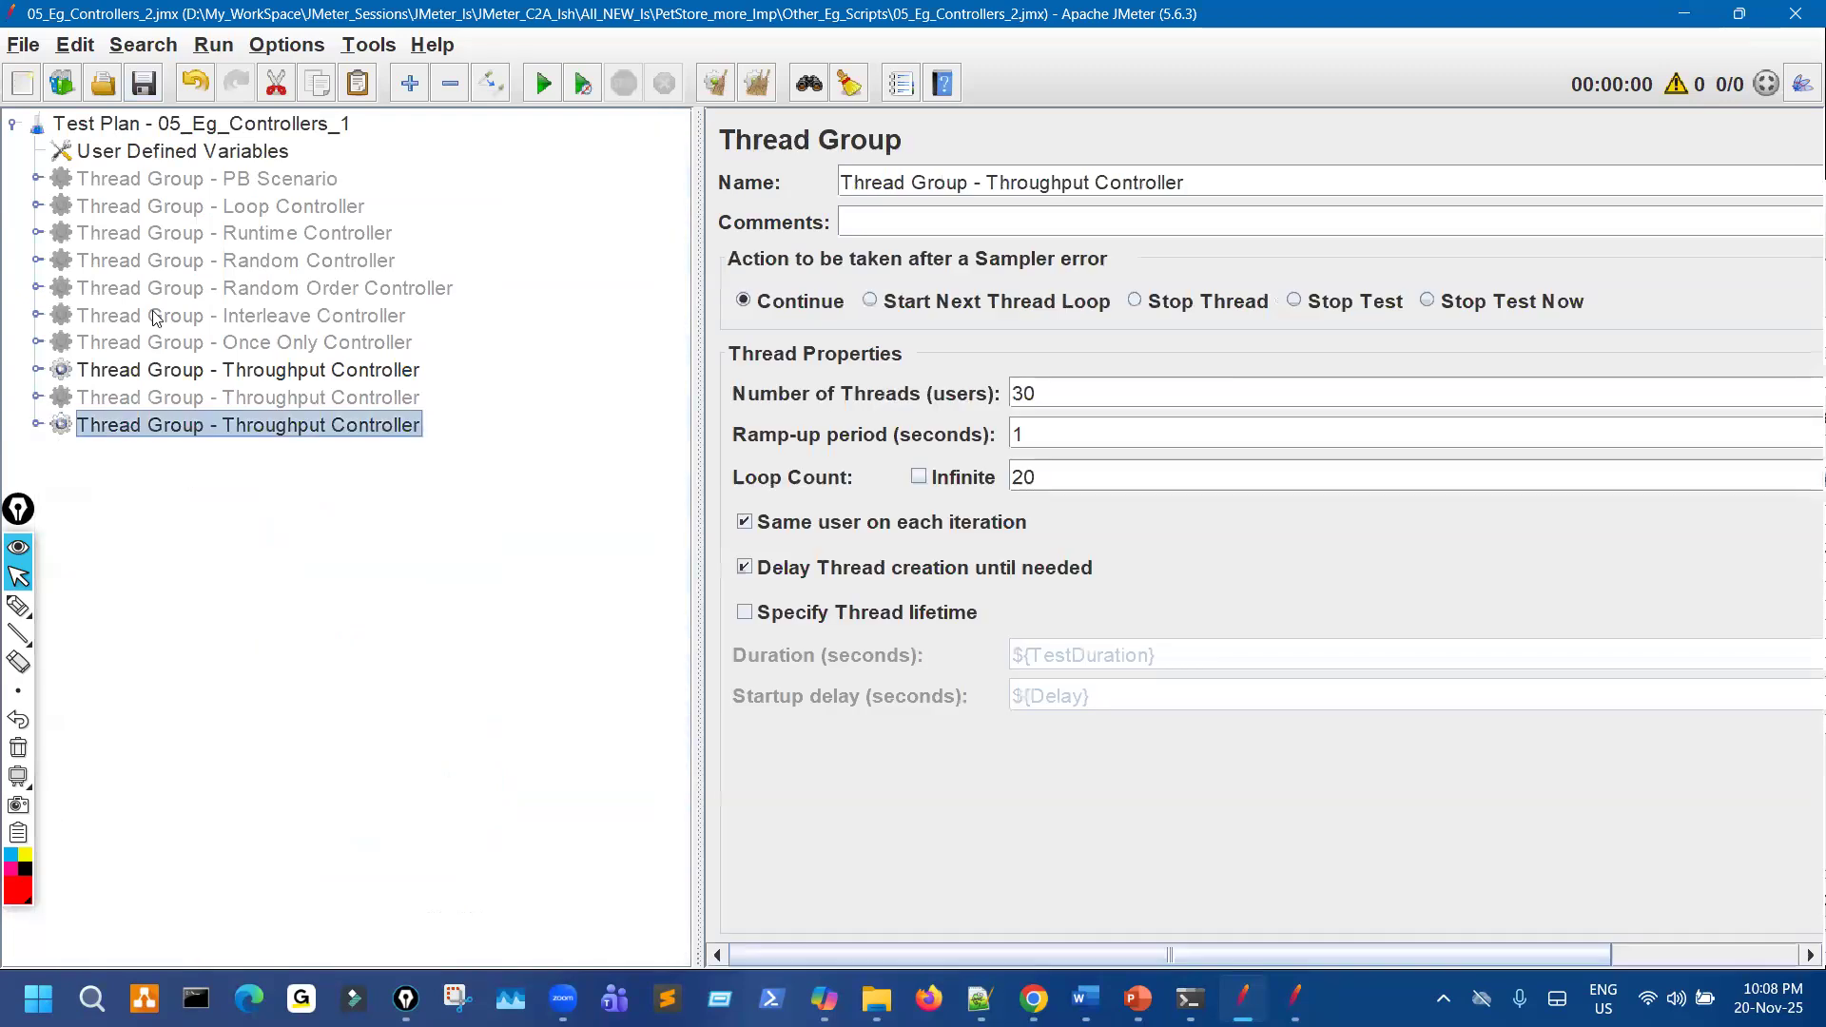
{"action": "left_click", "coordinate": [271, 209]}
{"action": "left_click", "coordinate": [320, 403], "text": "shift"}
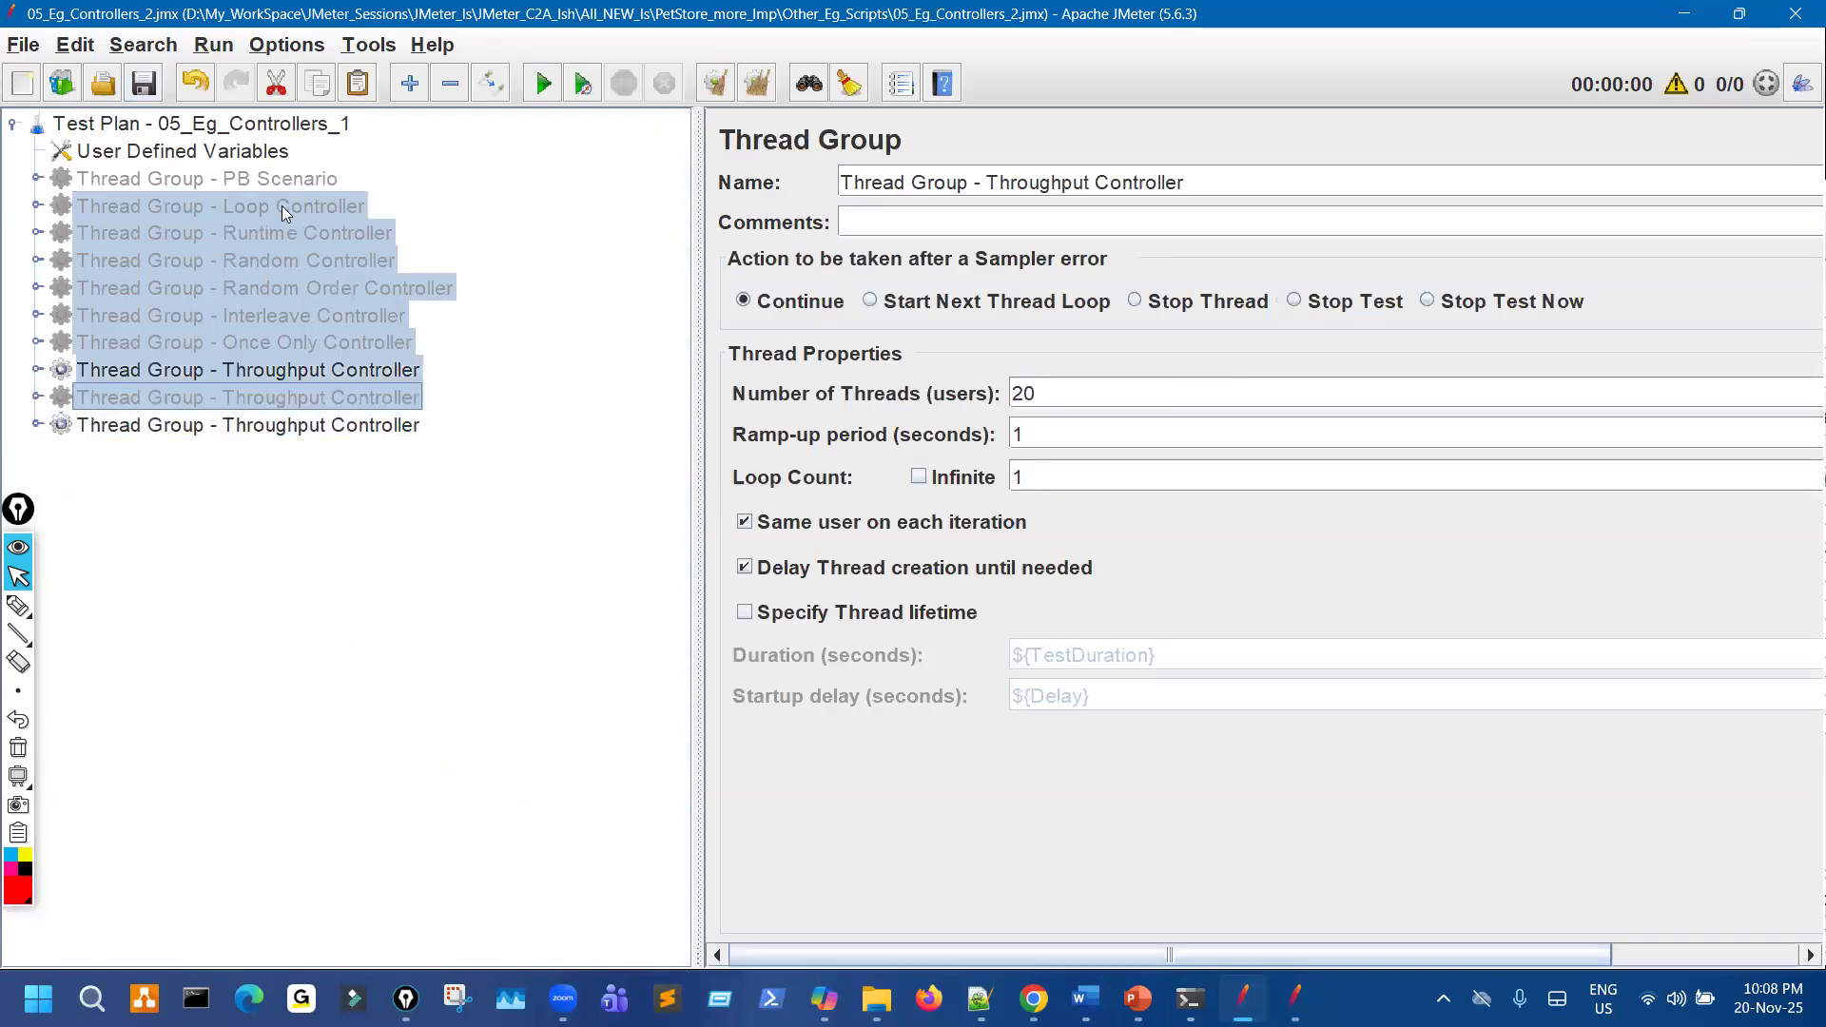
{"action": "left_click", "coordinate": [277, 84]}
Add a Switch Controller to the remaining thread group's Simple Controller and place it between PS04_Login and the Throughput Controller.
{"action": "left_click", "coordinate": [36, 206]}
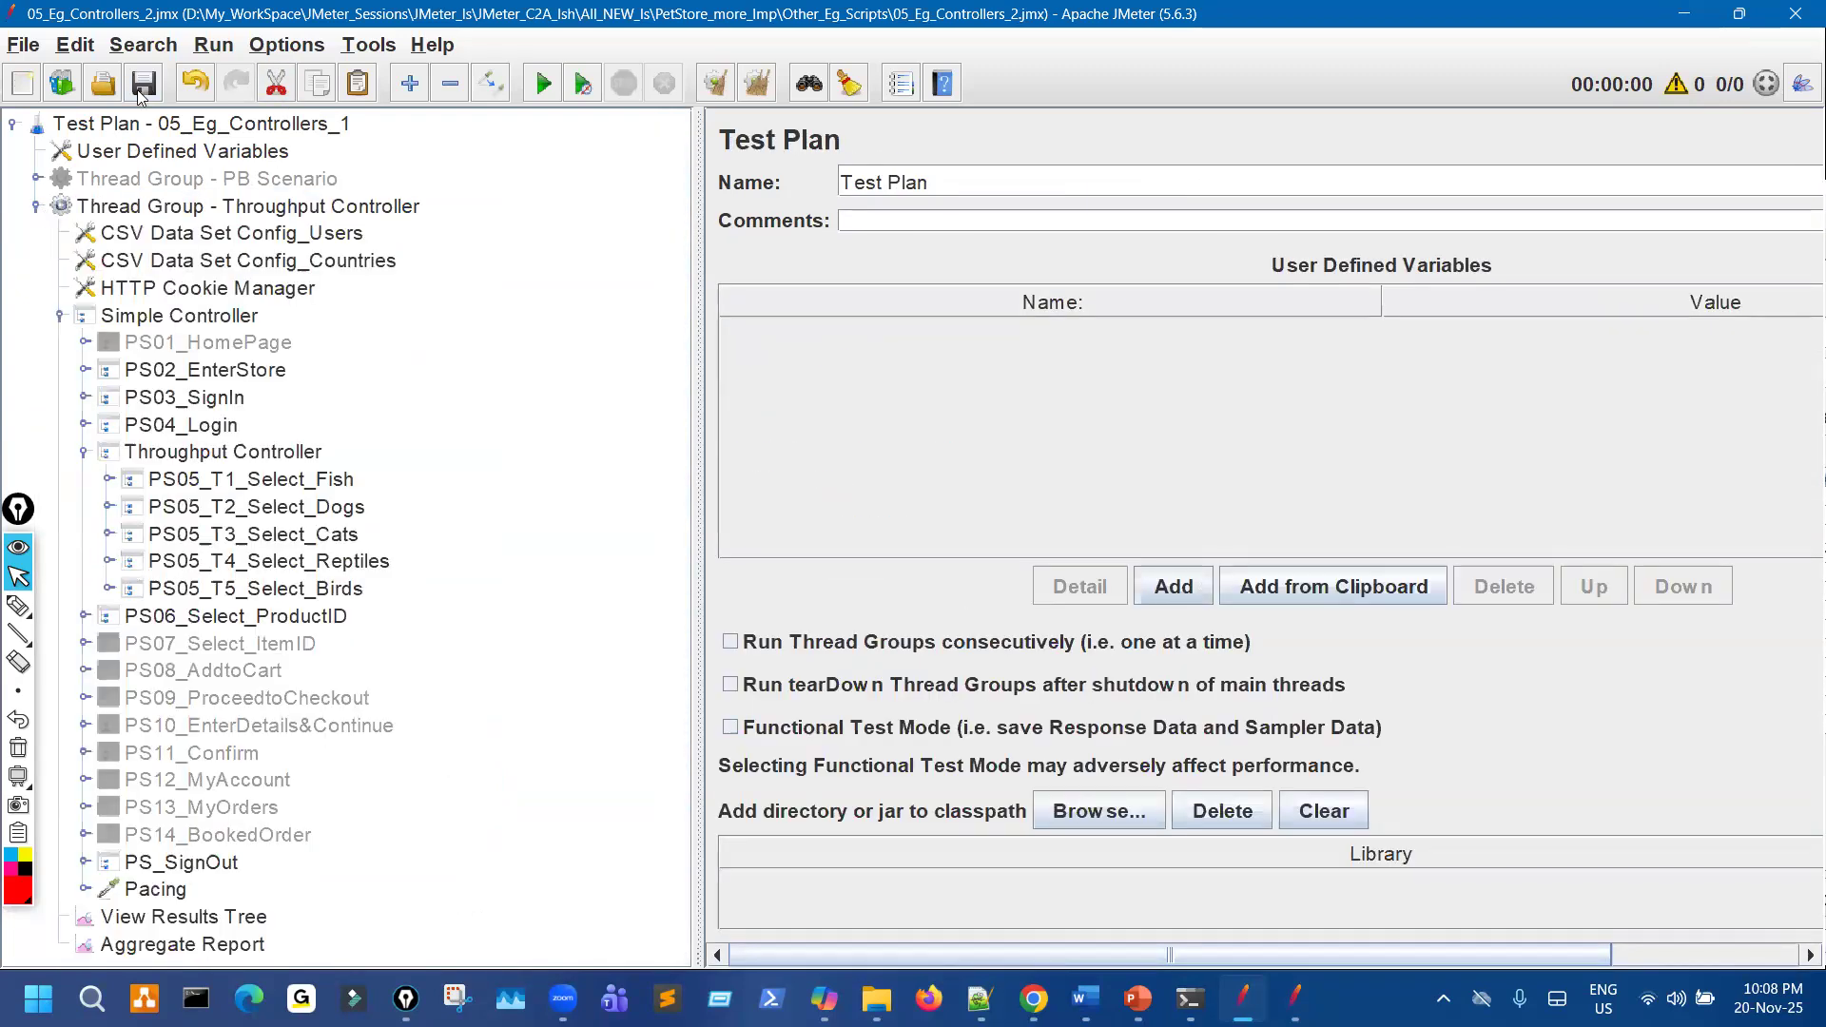
{"action": "right_click", "coordinate": [187, 326]}
{"action": "mouse_move", "coordinate": [381, 274]}
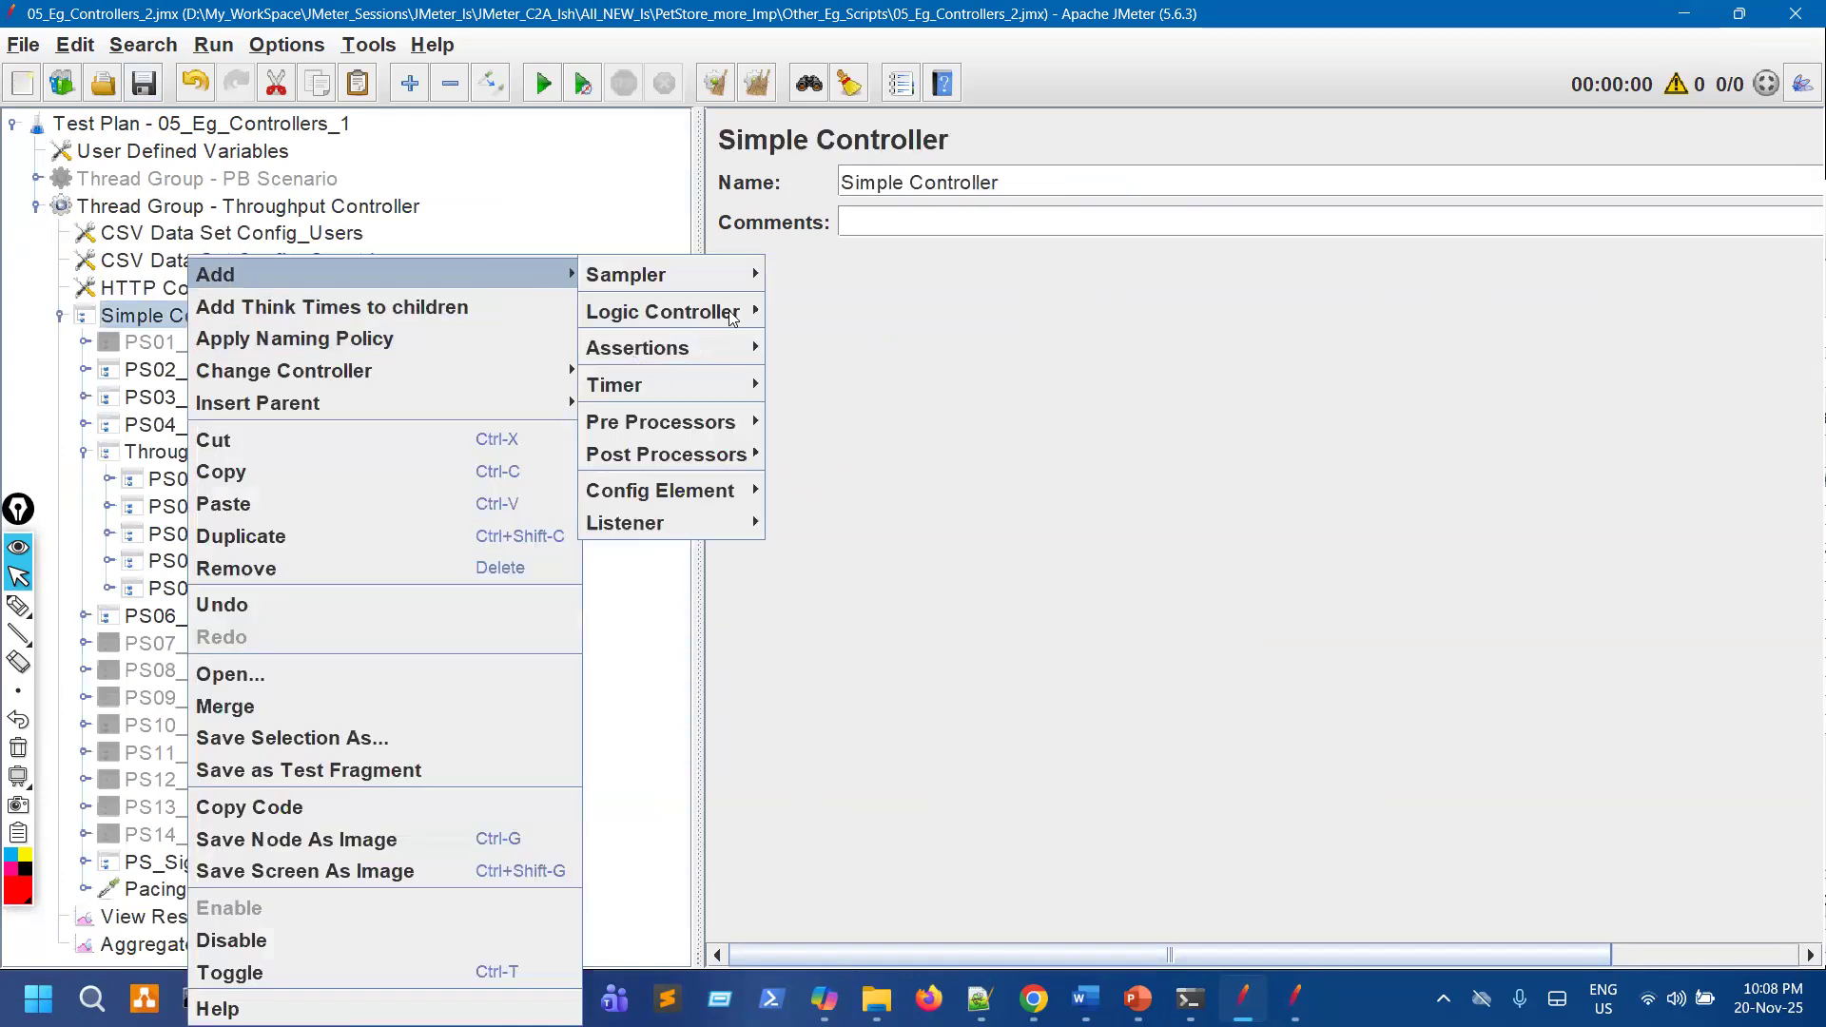
{"action": "mouse_move", "coordinate": [666, 312]}
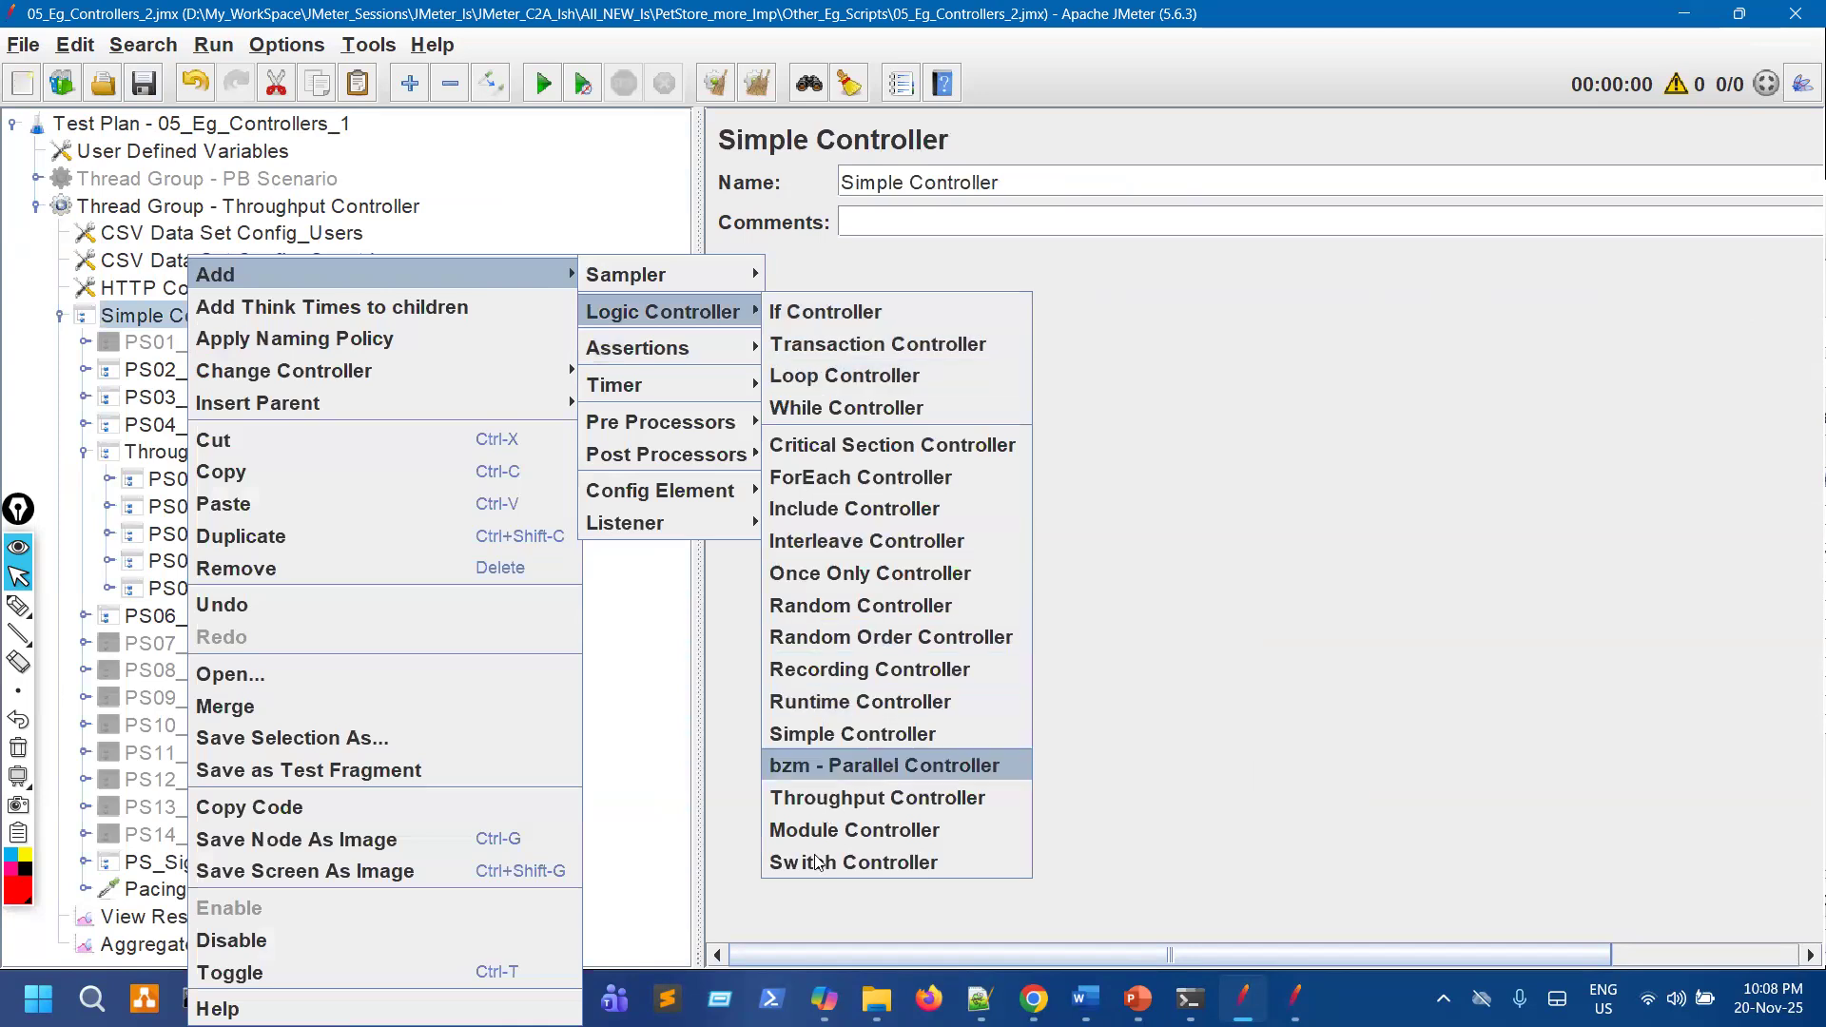
{"action": "left_click", "coordinate": [774, 862]}
{"action": "left_click_drag", "start_coordinate": [241, 917], "coordinate": [347, 431]}
Move the five PS05 transactions from the Throughput Controller into the Switch Controller, and remove the emptied Throughput Controller.
{"action": "left_click", "coordinate": [310, 511]}
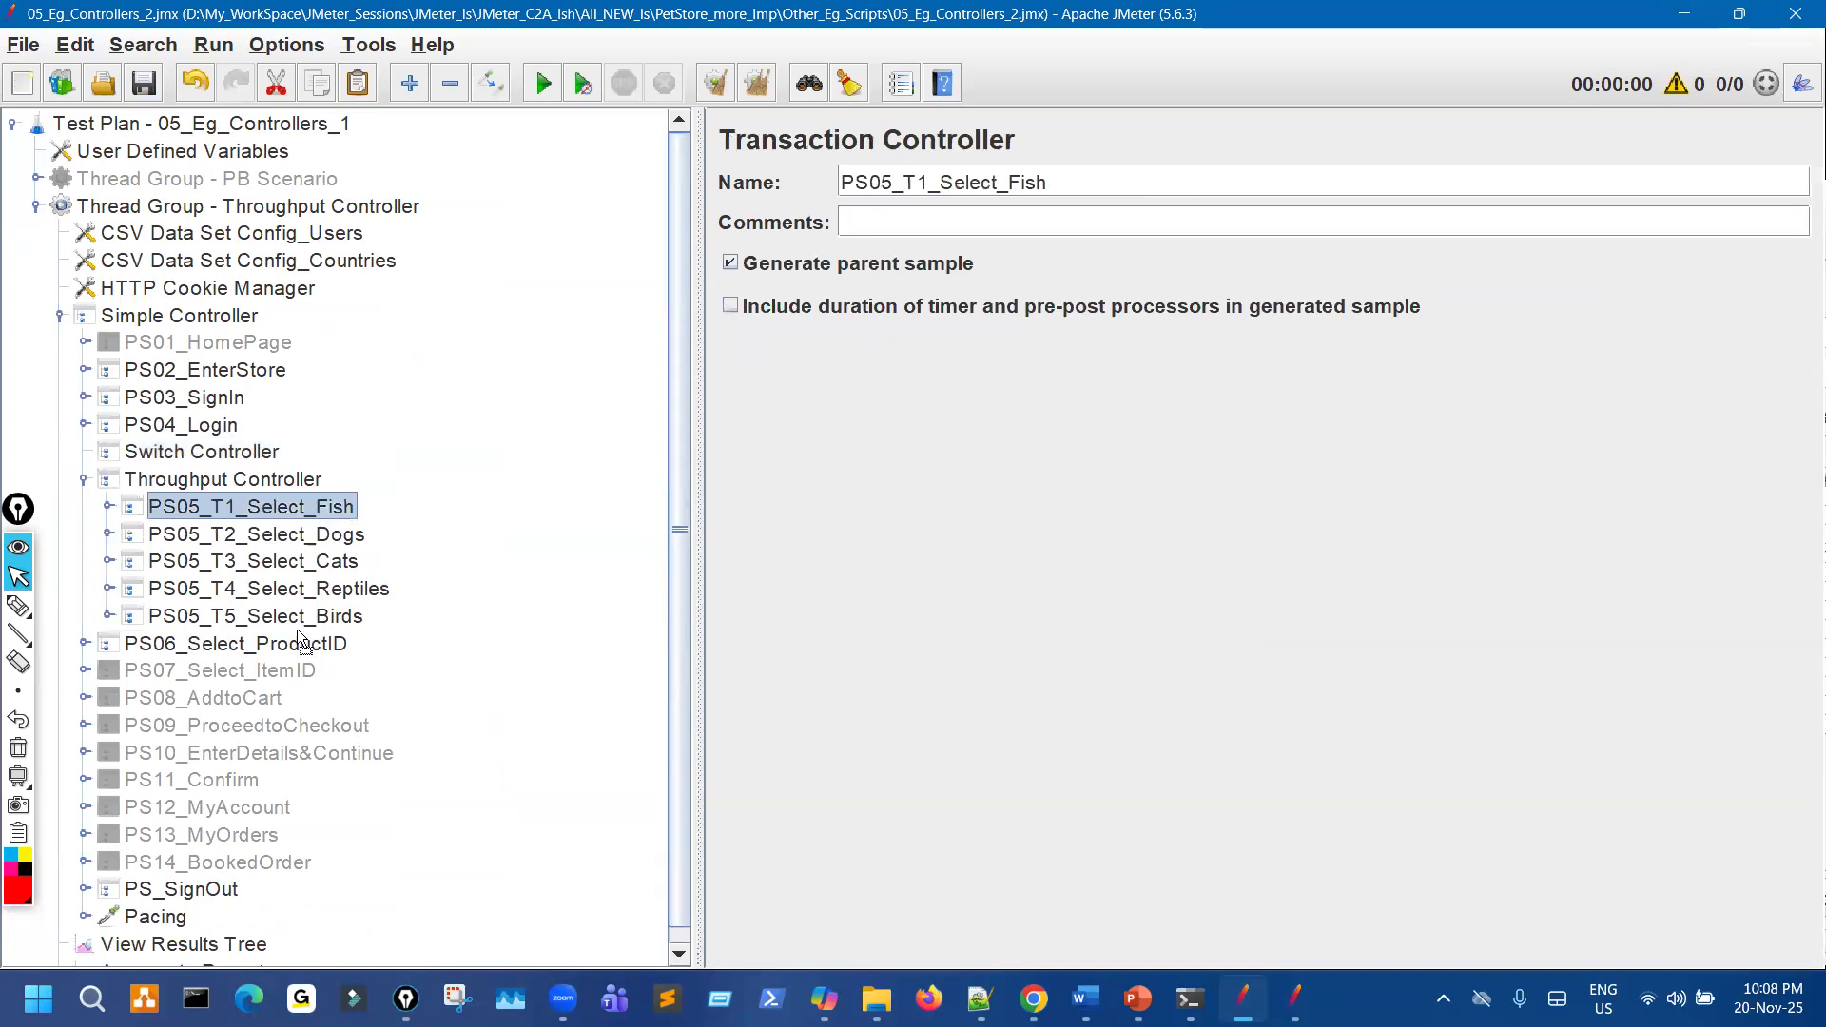
{"action": "left_click", "coordinate": [305, 616], "text": "shift"}
{"action": "key", "text": "ctrl+x"}
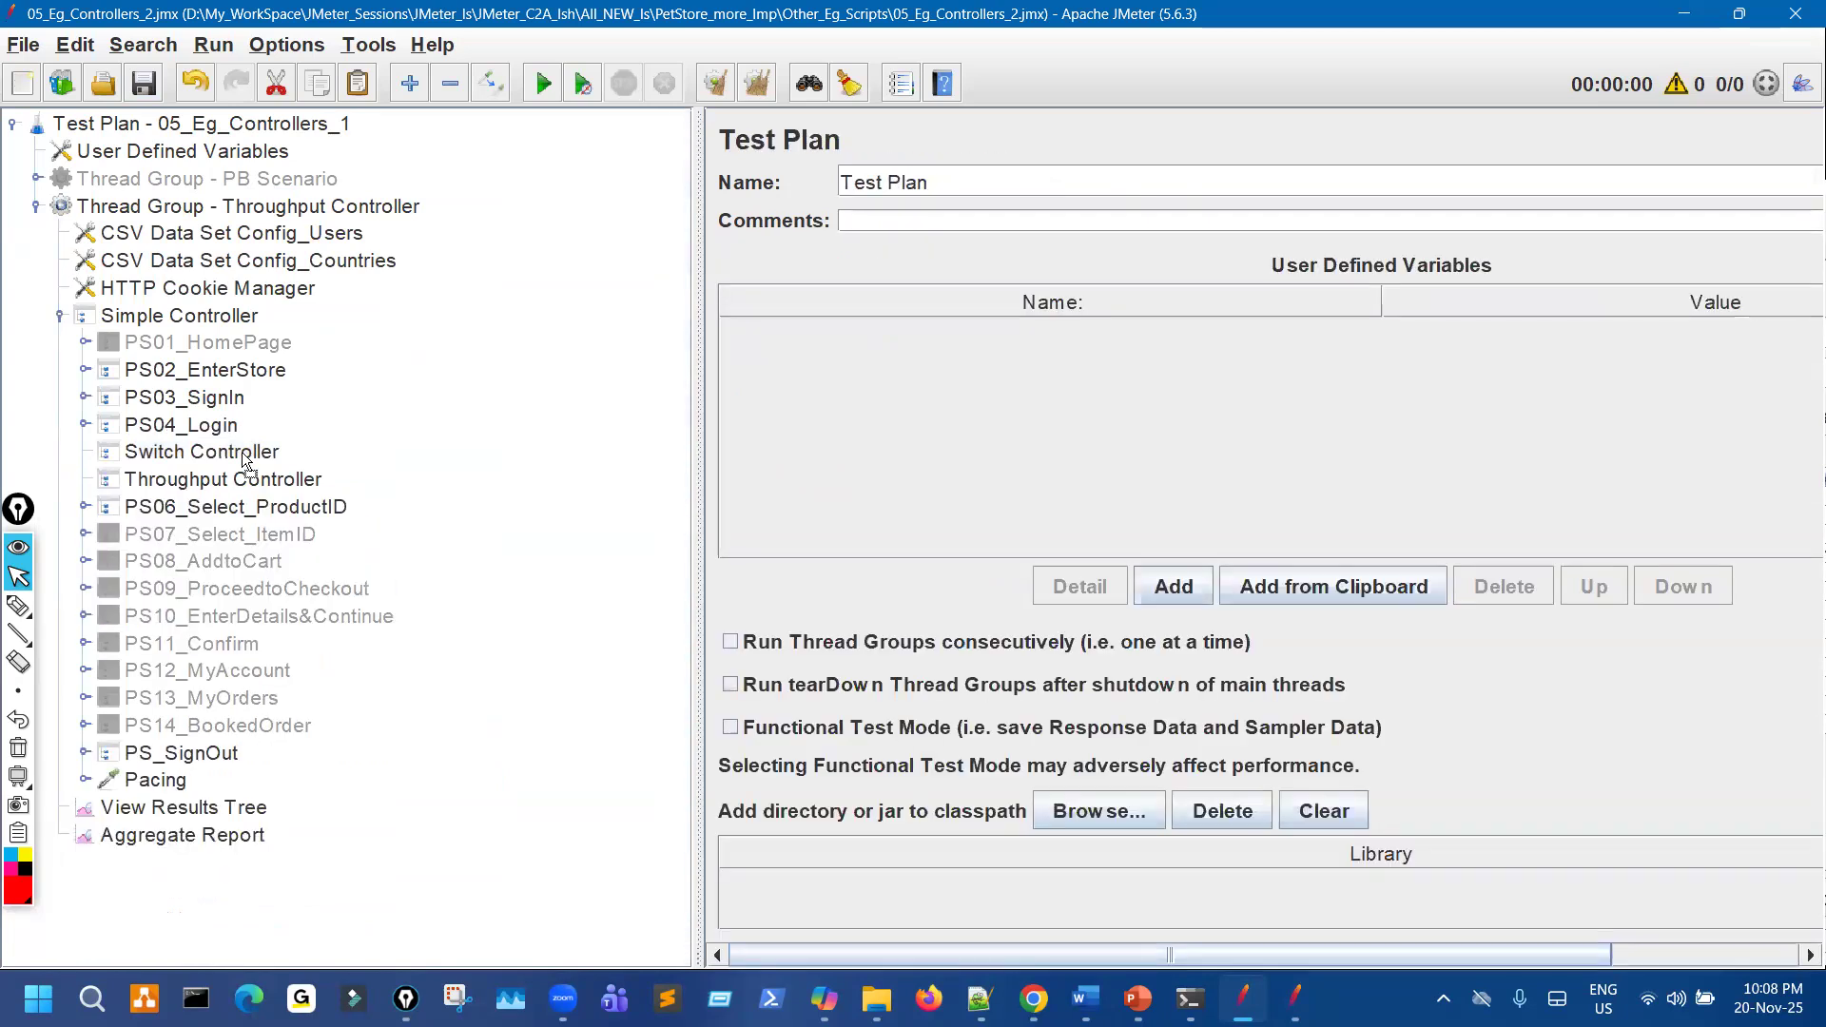
{"action": "left_click", "coordinate": [246, 461]}
{"action": "left_click", "coordinate": [249, 482]}
{"action": "left_click", "coordinate": [276, 88]}
{"action": "left_click", "coordinate": [240, 453]}
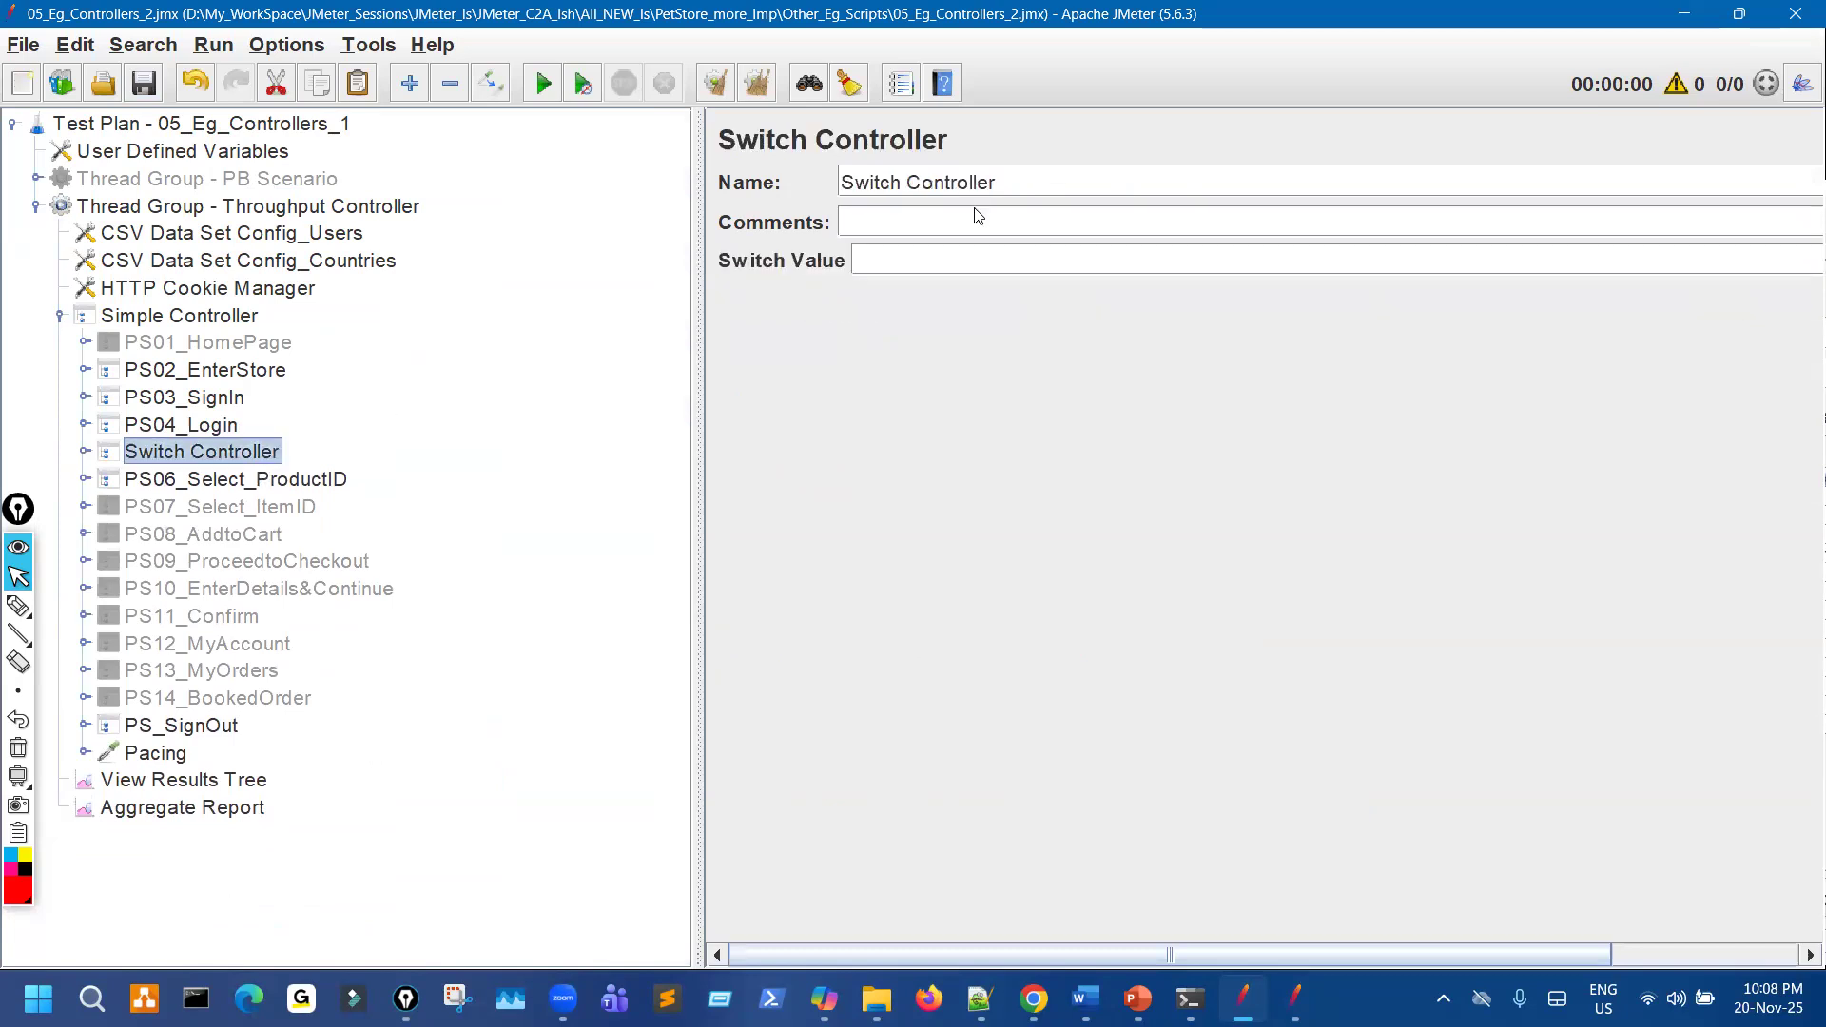
Rename the Throughput Controller thread group as Thread Group - Switch Controller, copying the controller's name.
{"action": "left_click_drag", "start_coordinate": [1022, 184], "coordinate": [758, 180]}
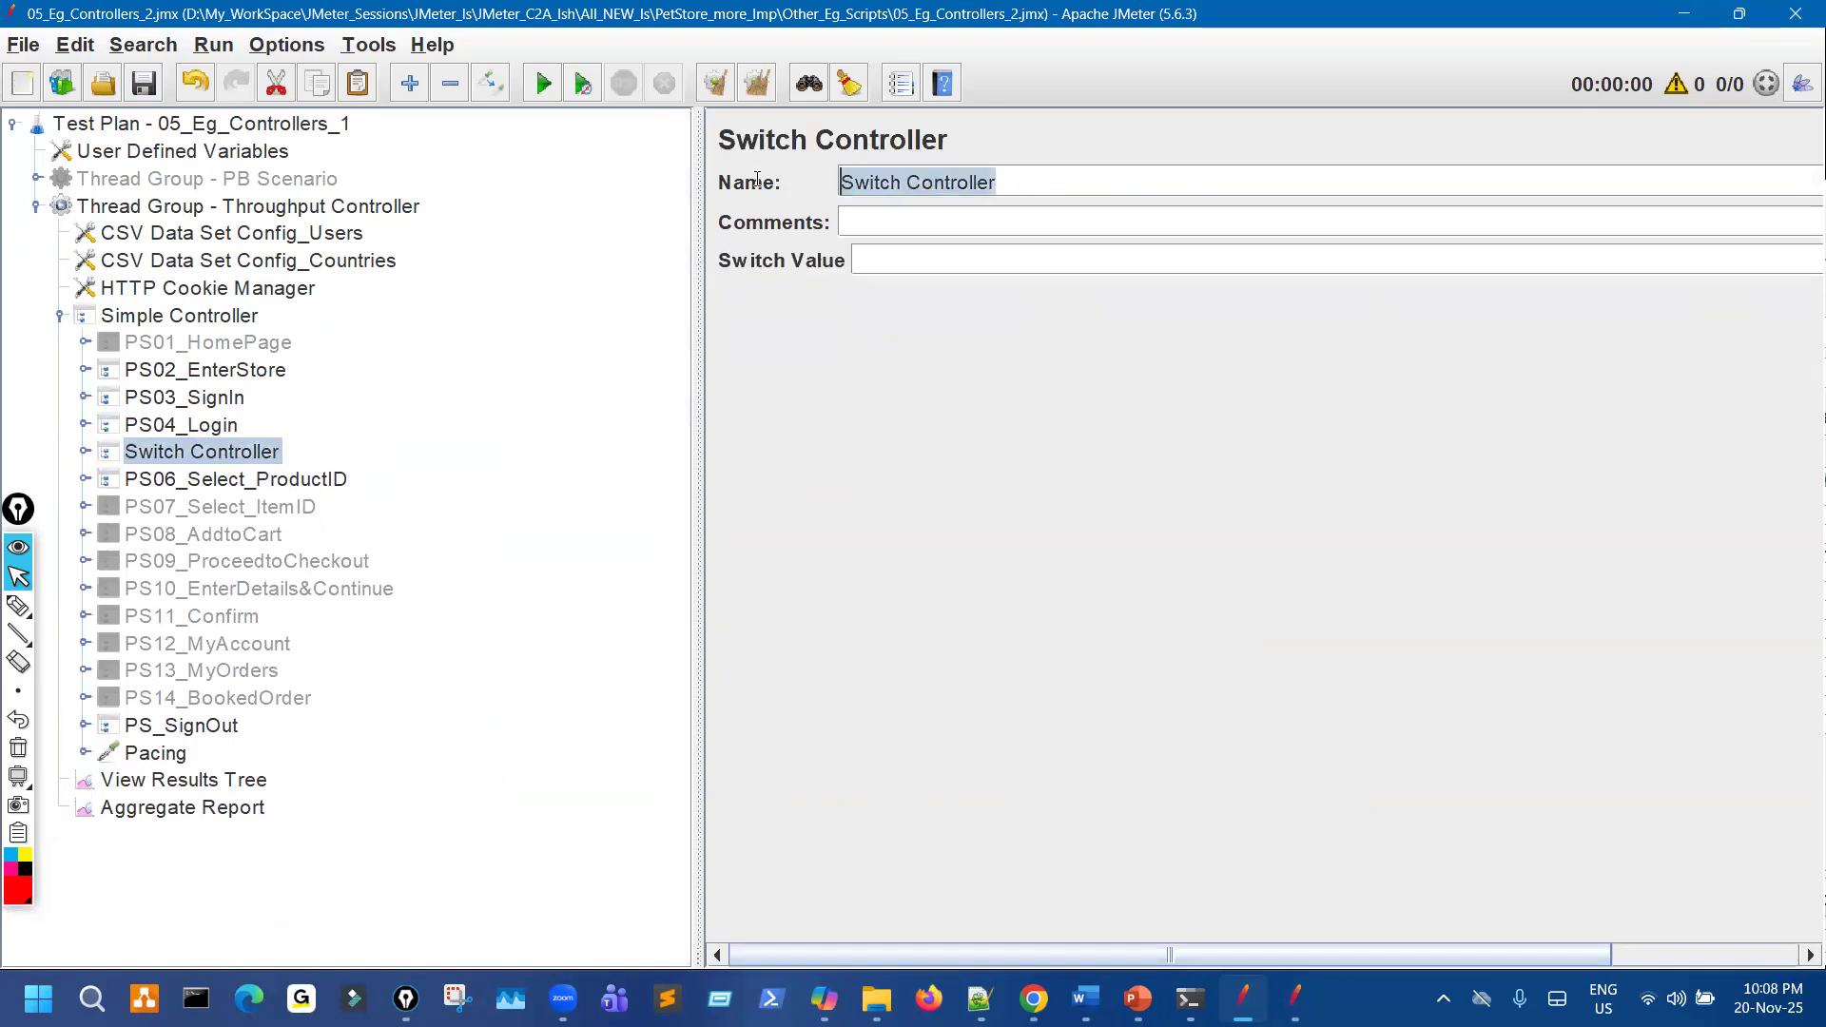
{"action": "left_click", "coordinate": [387, 215]}
{"action": "left_click_drag", "start_coordinate": [991, 181], "coordinate": [1214, 180]}
{"action": "key", "text": "ctrl+v"}
Rename the test plan as Test Plan - 05_Eg_Controllers_2.
{"action": "left_click", "coordinate": [347, 127]}
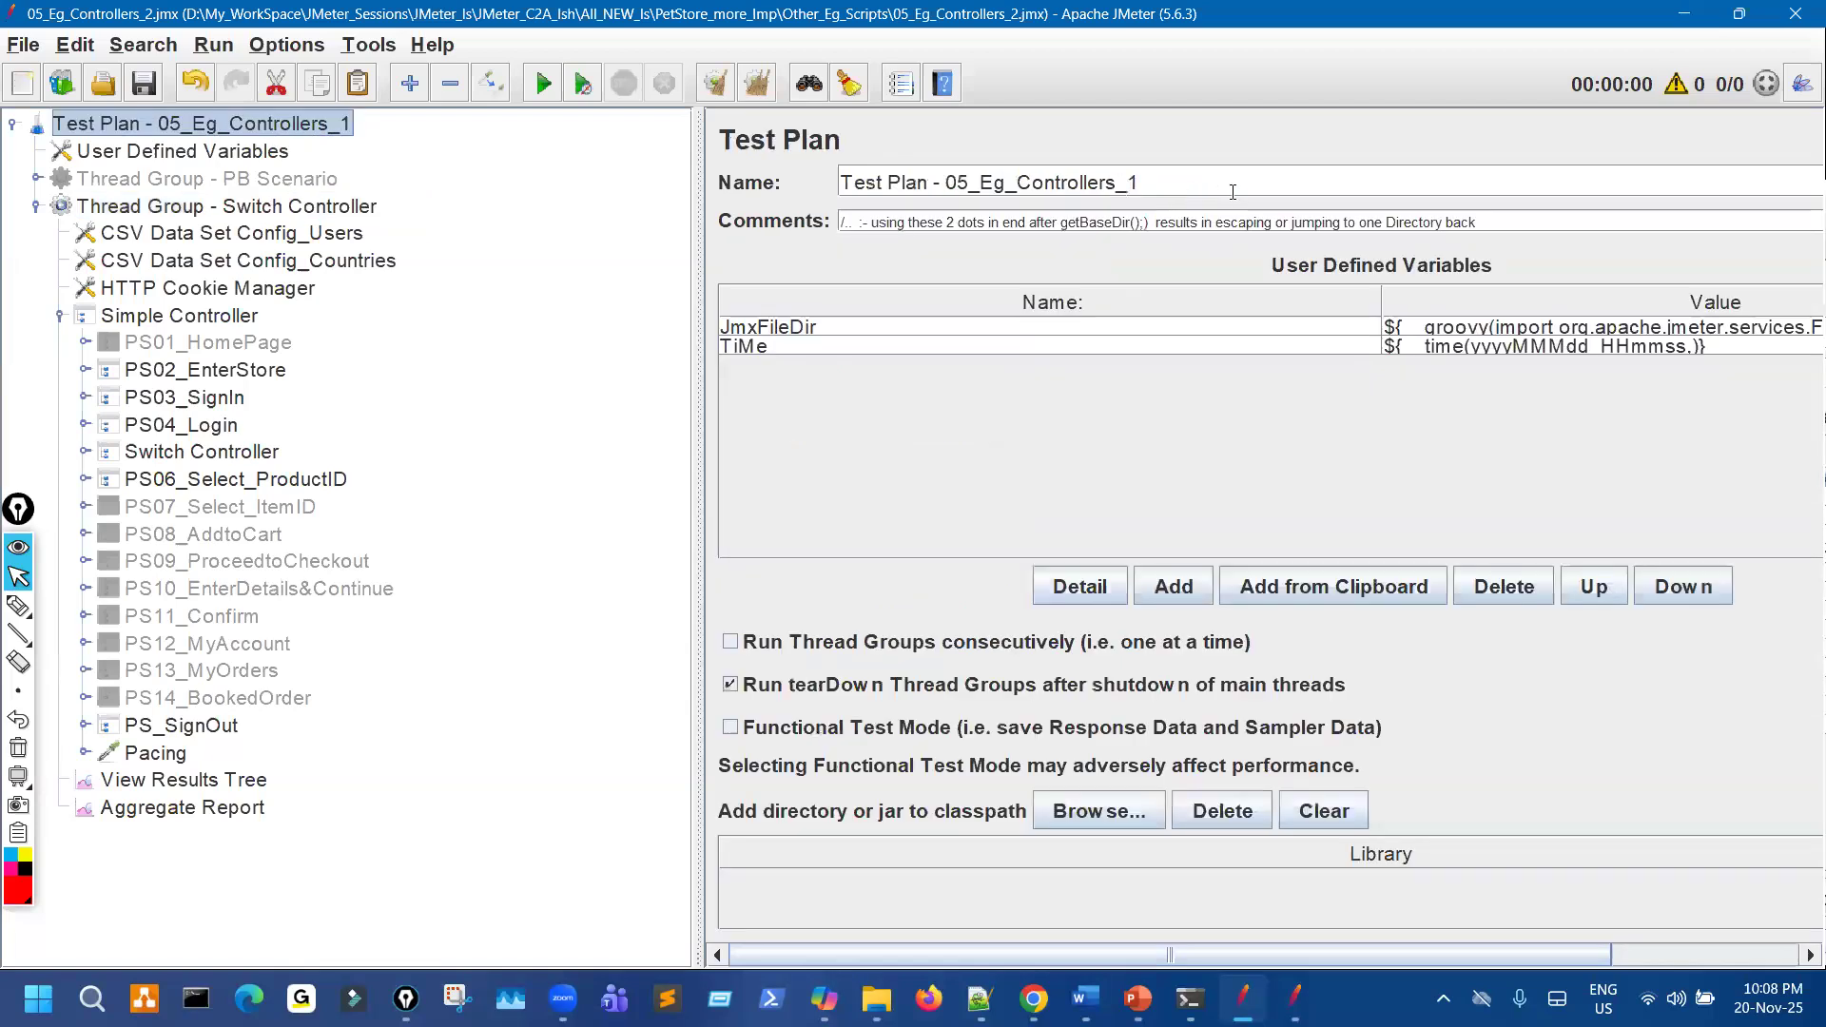
{"action": "left_click", "coordinate": [1233, 192]}
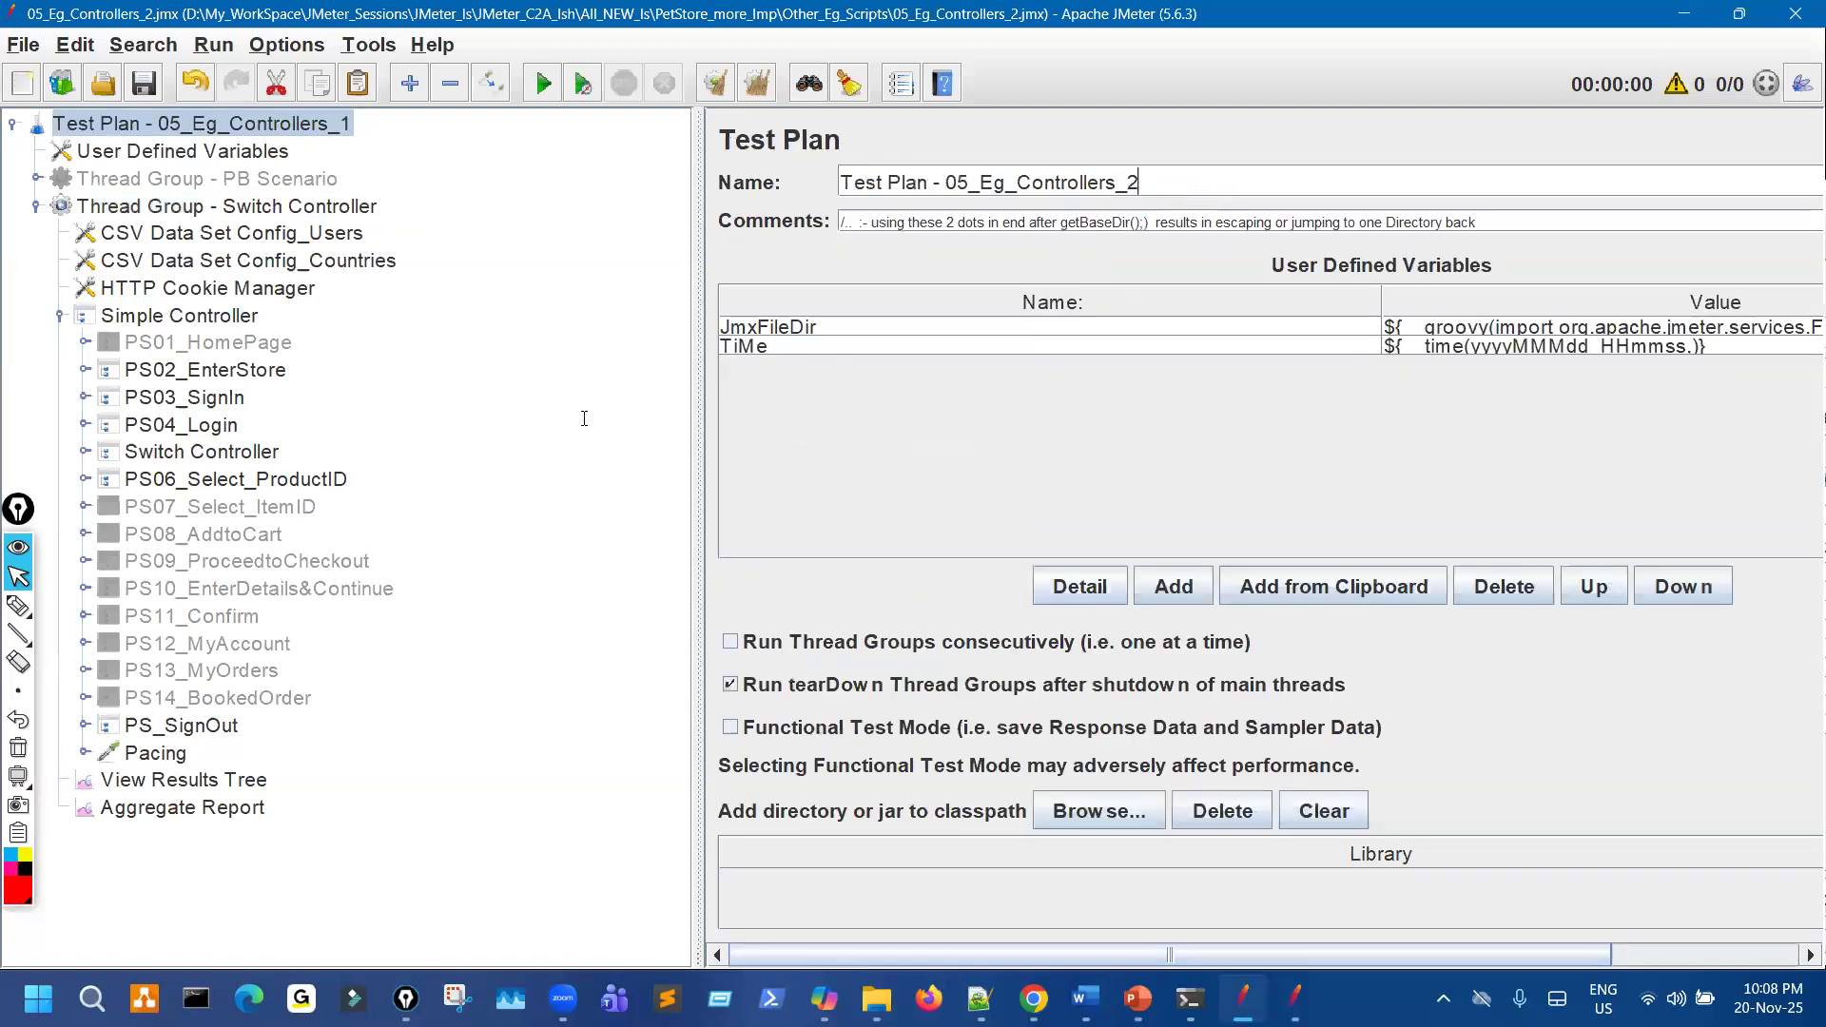
{"action": "left_click", "coordinate": [246, 315]}
Set the Switch Controller thread group to 1 user and a loop count of 1, and save the test plan.
{"action": "left_click", "coordinate": [314, 208]}
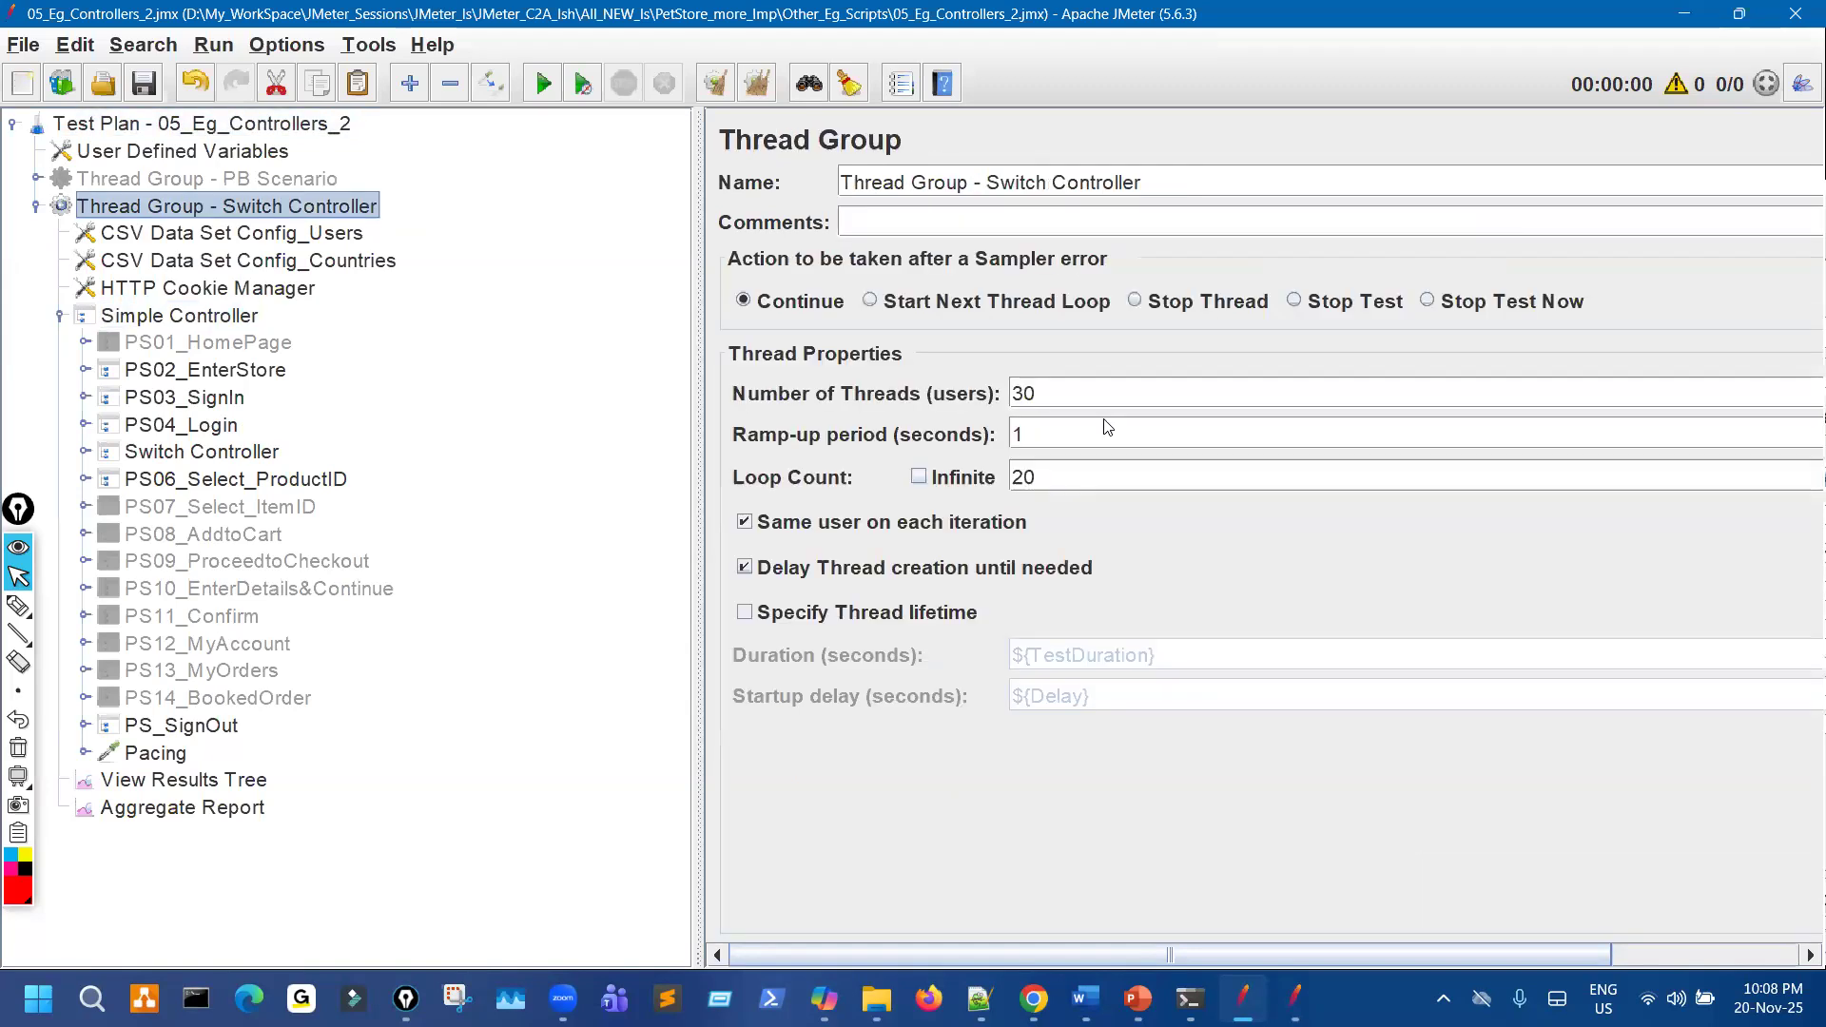
{"action": "left_click_drag", "start_coordinate": [1049, 395], "coordinate": [966, 398]}
{"action": "type", "text": "1"}
{"action": "left_click_drag", "start_coordinate": [1044, 479], "coordinate": [929, 479]}
{"action": "type", "text": "1"}
{"action": "left_click", "coordinate": [143, 86]}
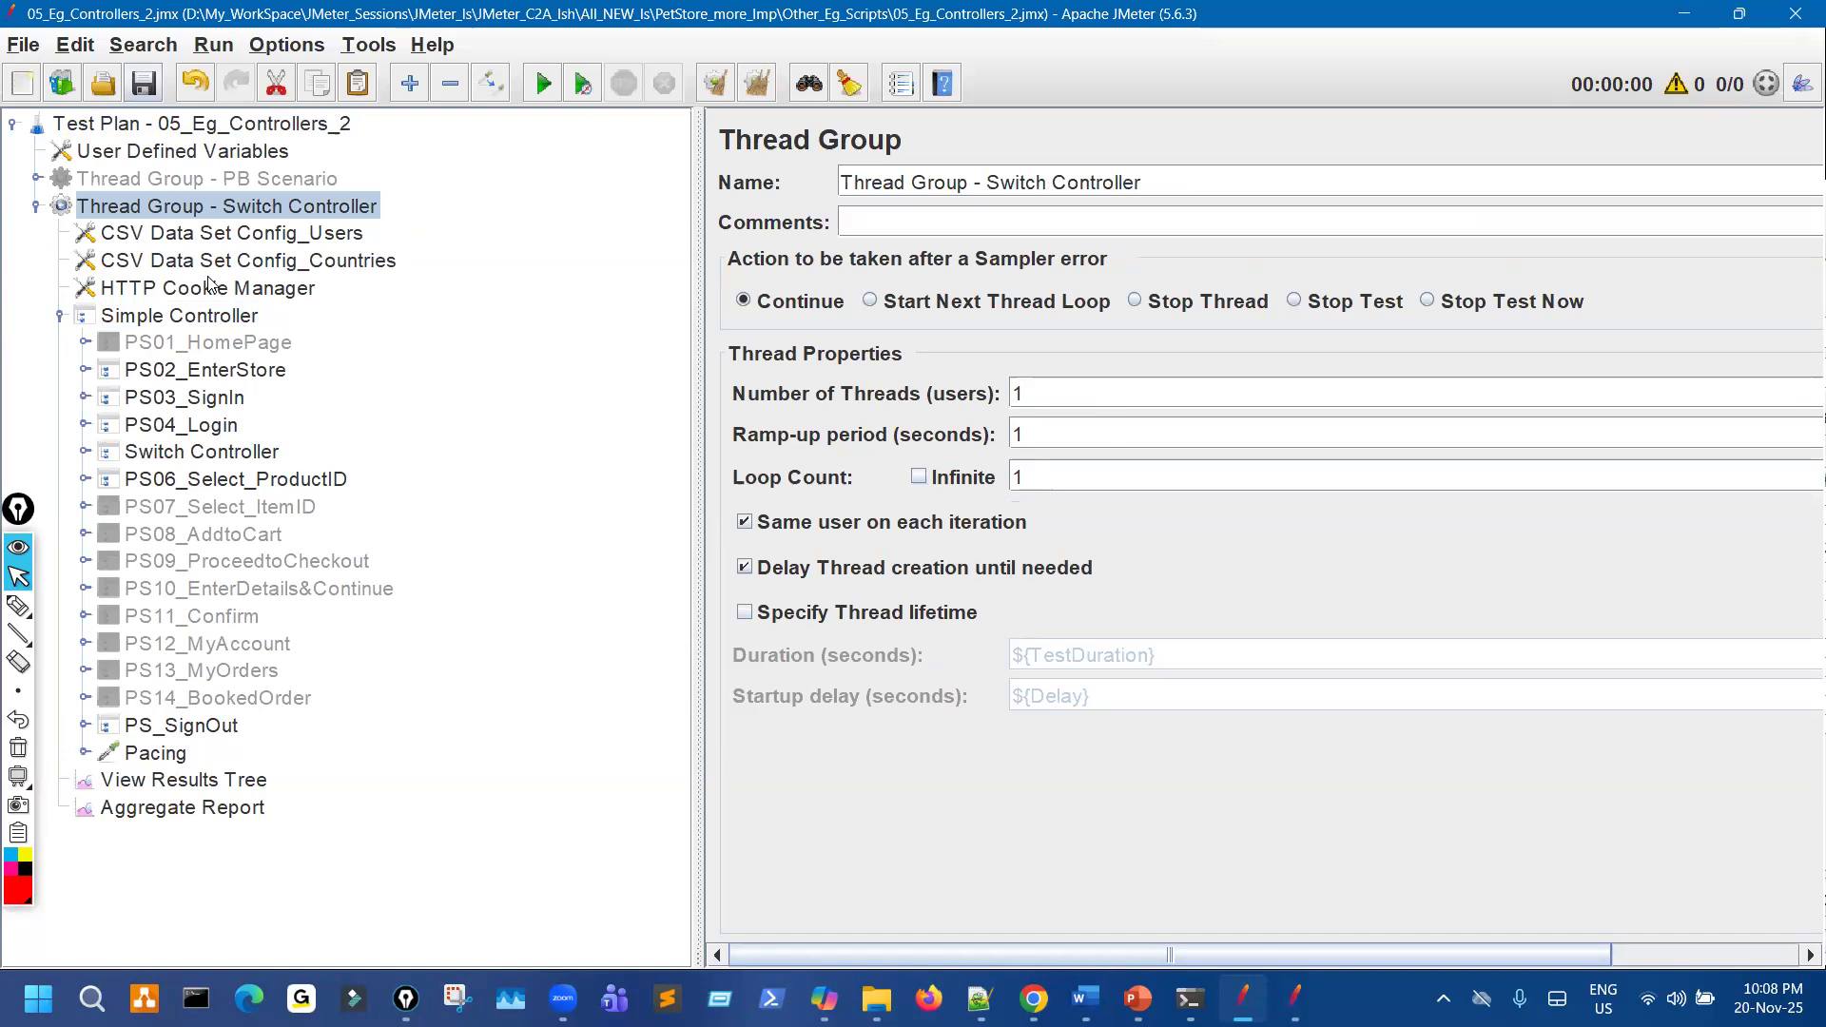
Expand the Switch Controller, bracket its five PS05 transactions with the red pen, and circle the controller's Switch Value field.
{"action": "left_click", "coordinate": [85, 453]}
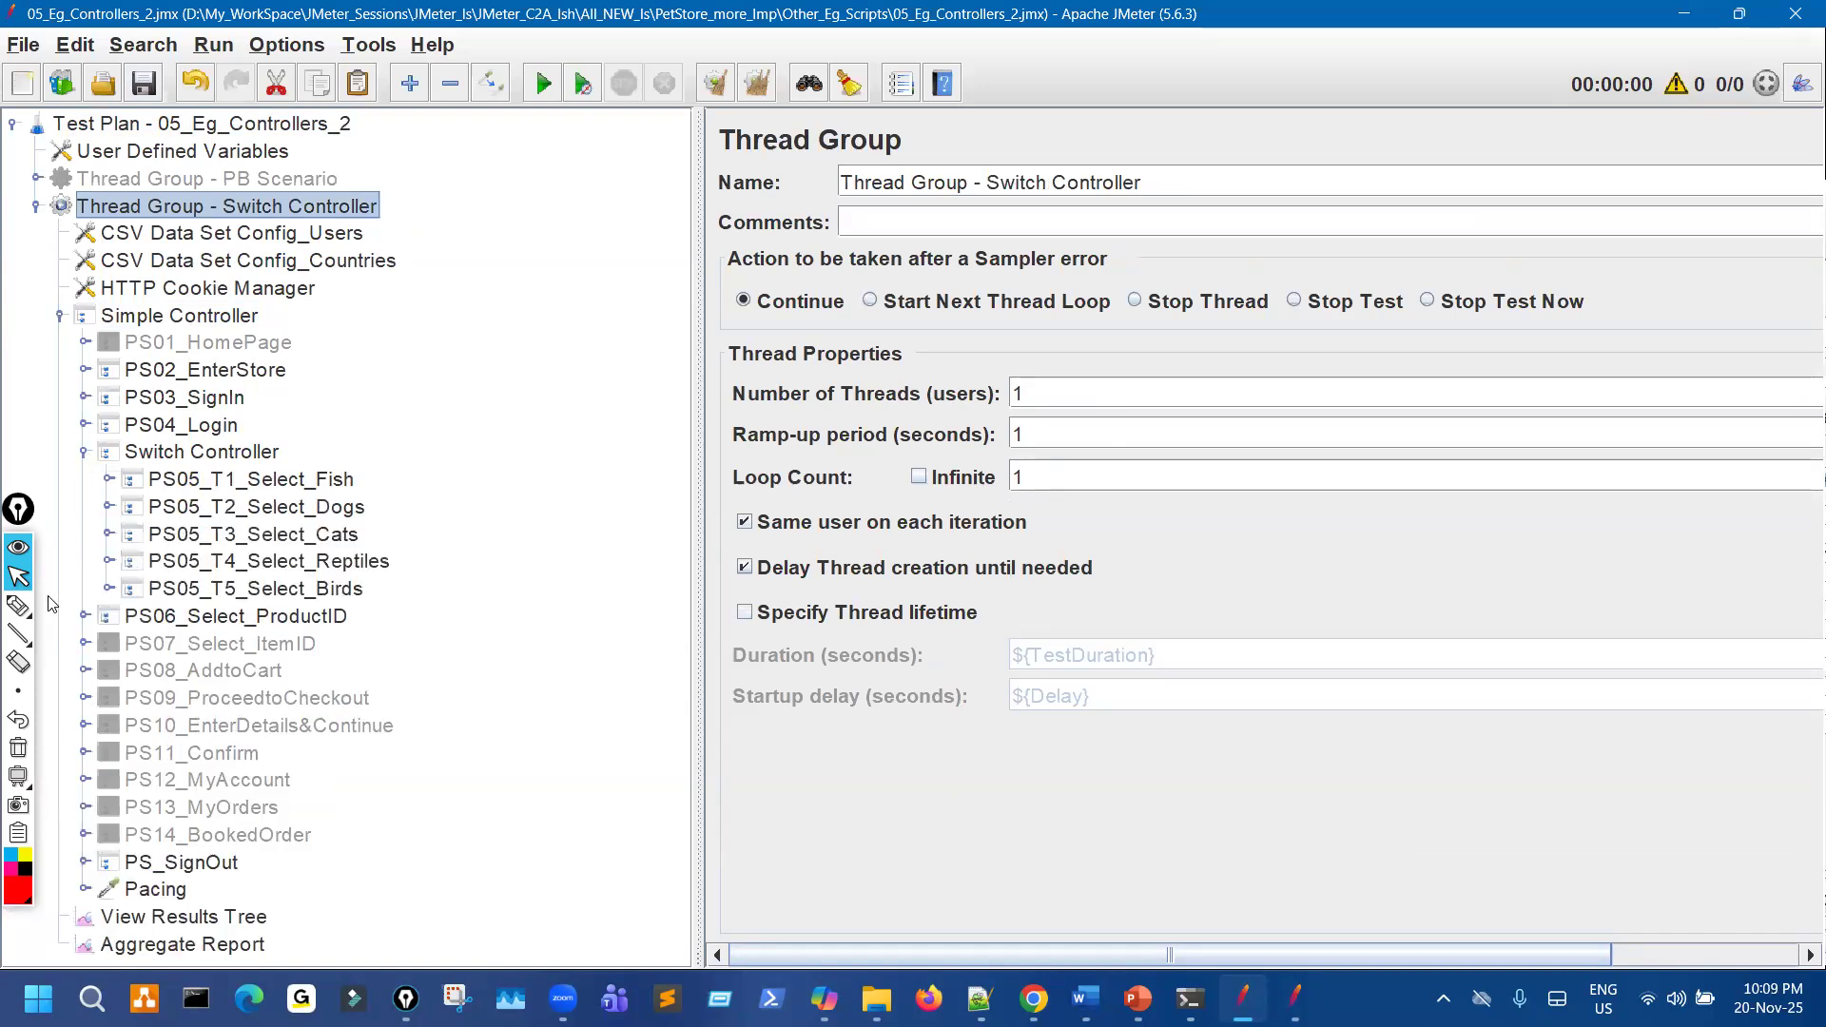
{"action": "left_click", "coordinate": [18, 605]}
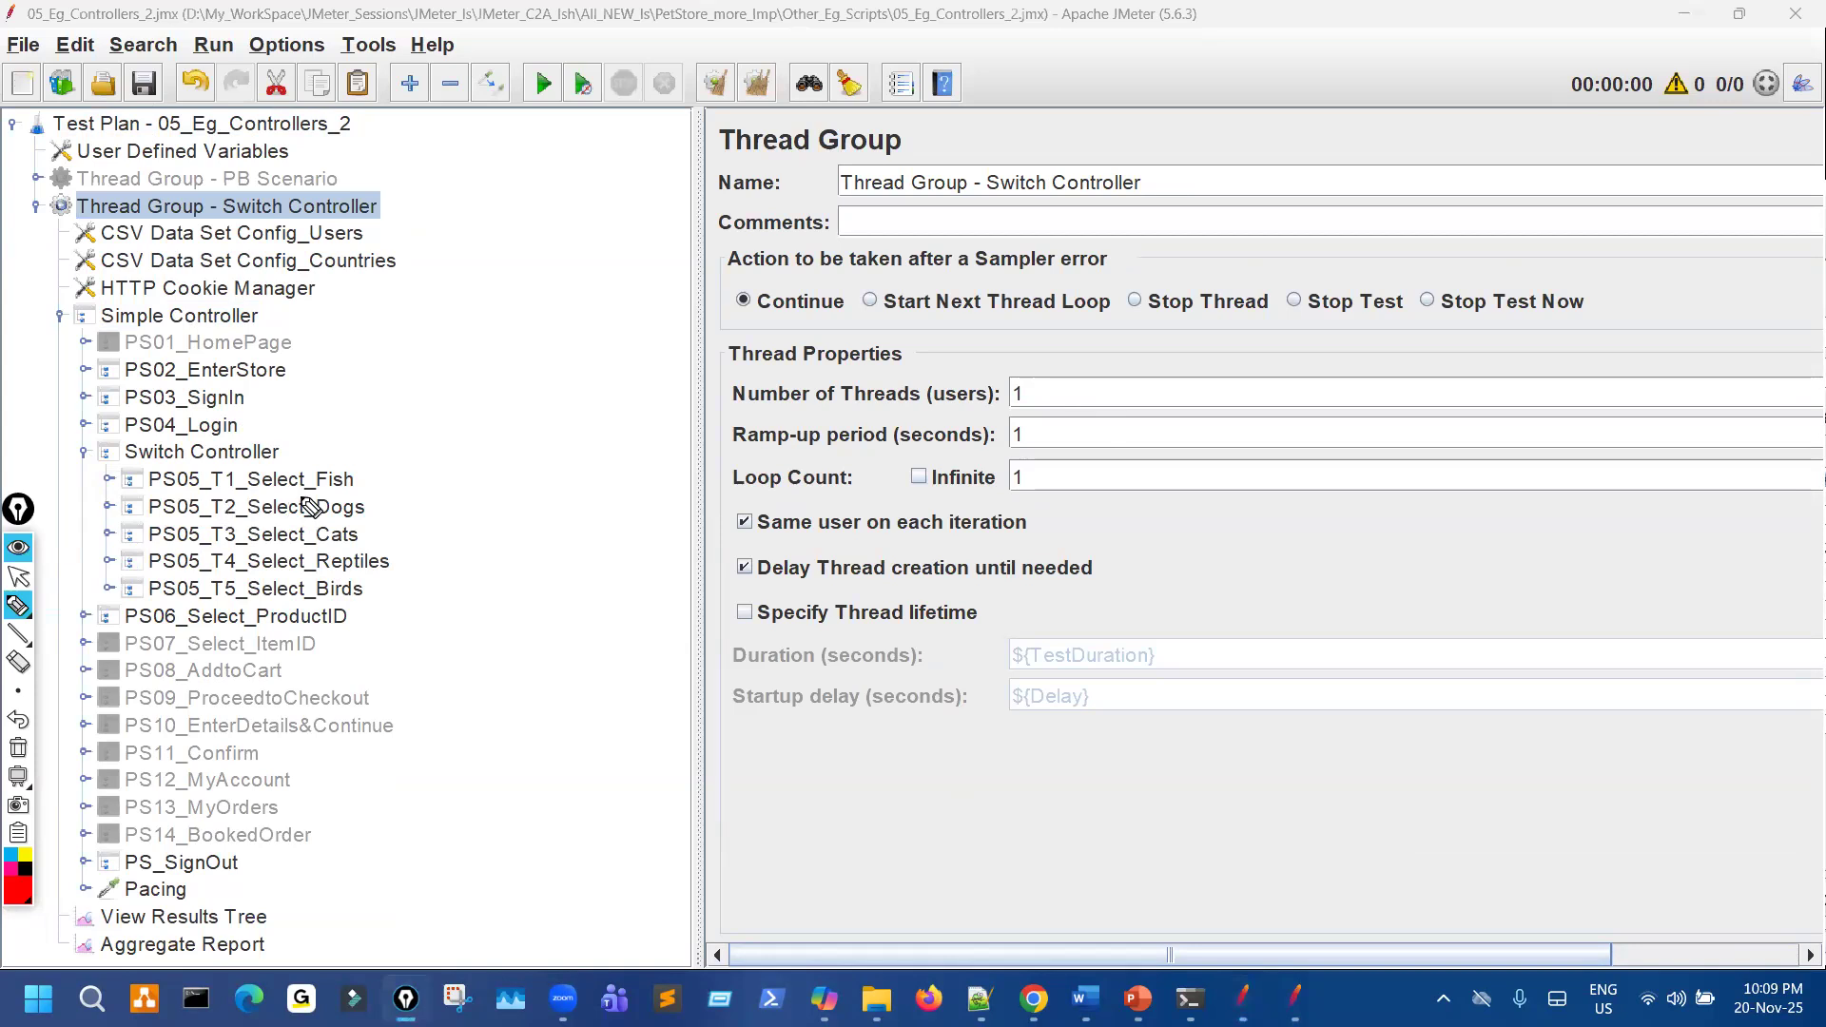
{"action": "mouse_move", "coordinate": [357, 465]}
{"action": "left_mouse_down"}
{"action": "mouse_move", "coordinate": [393, 554]}
{"action": "mouse_move", "coordinate": [344, 597]}
{"action": "left_mouse_up"}
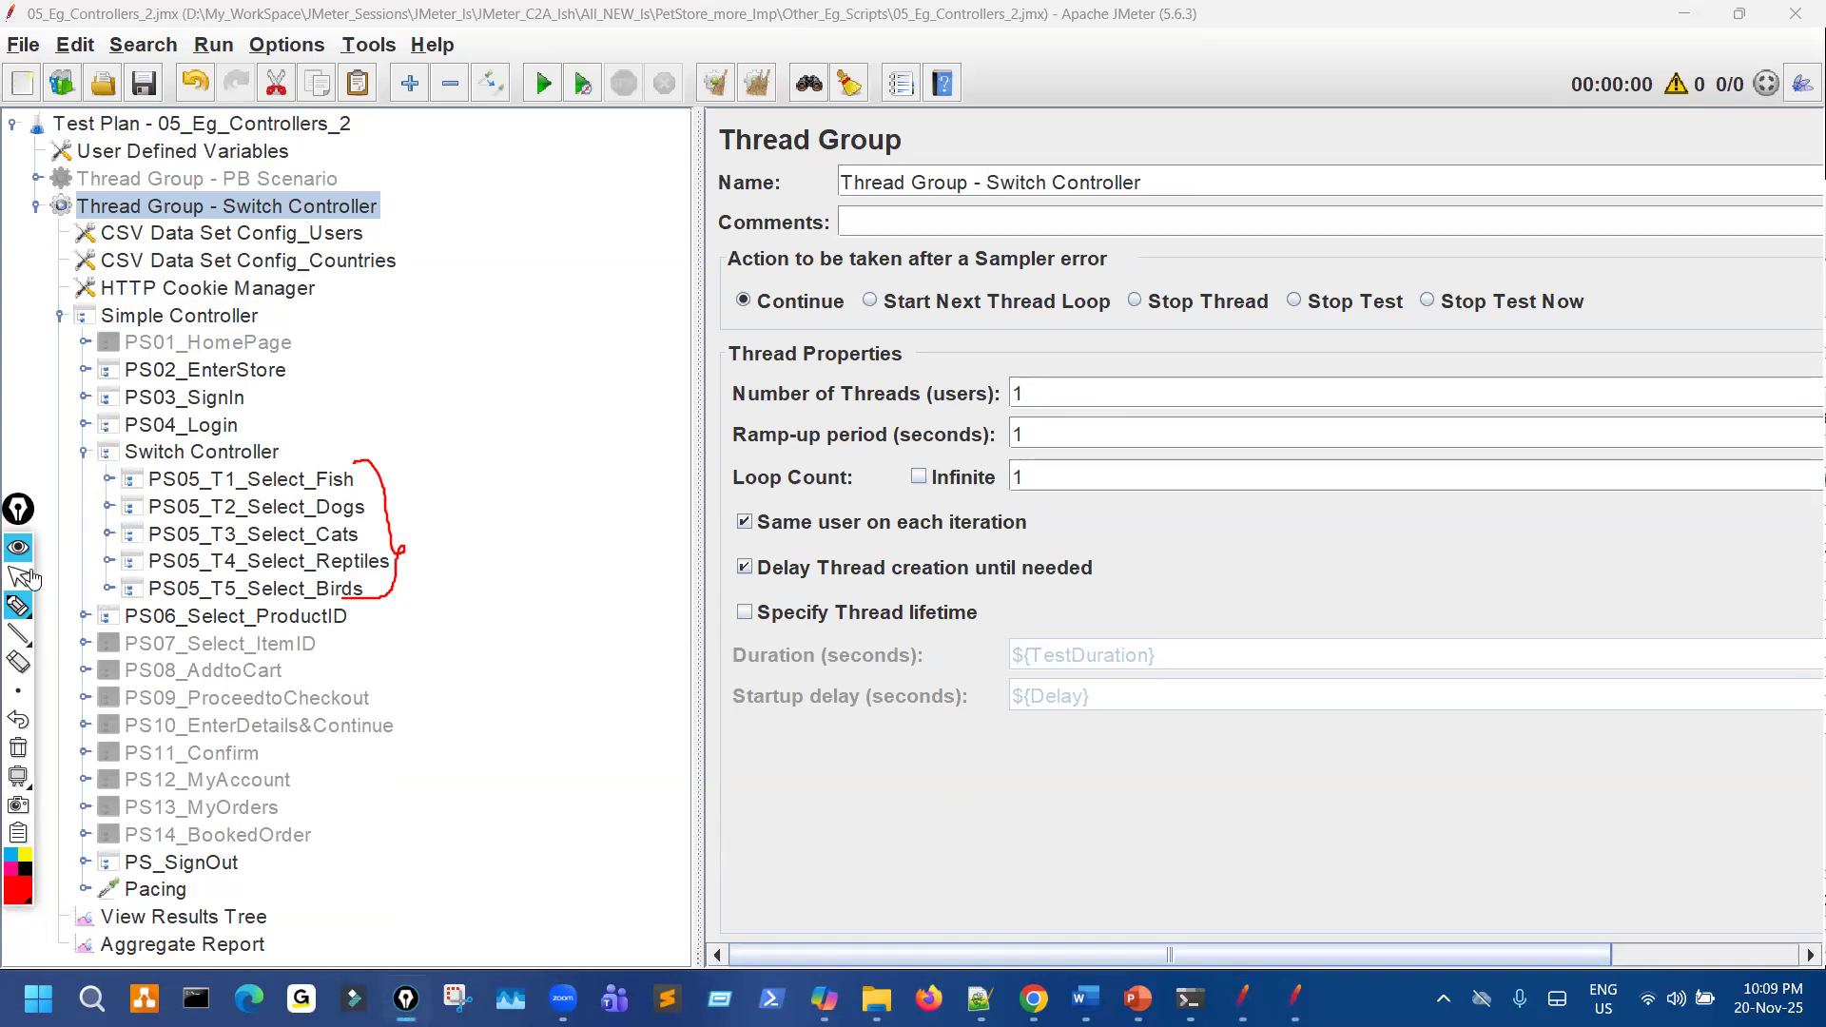
{"action": "left_click", "coordinate": [202, 451]}
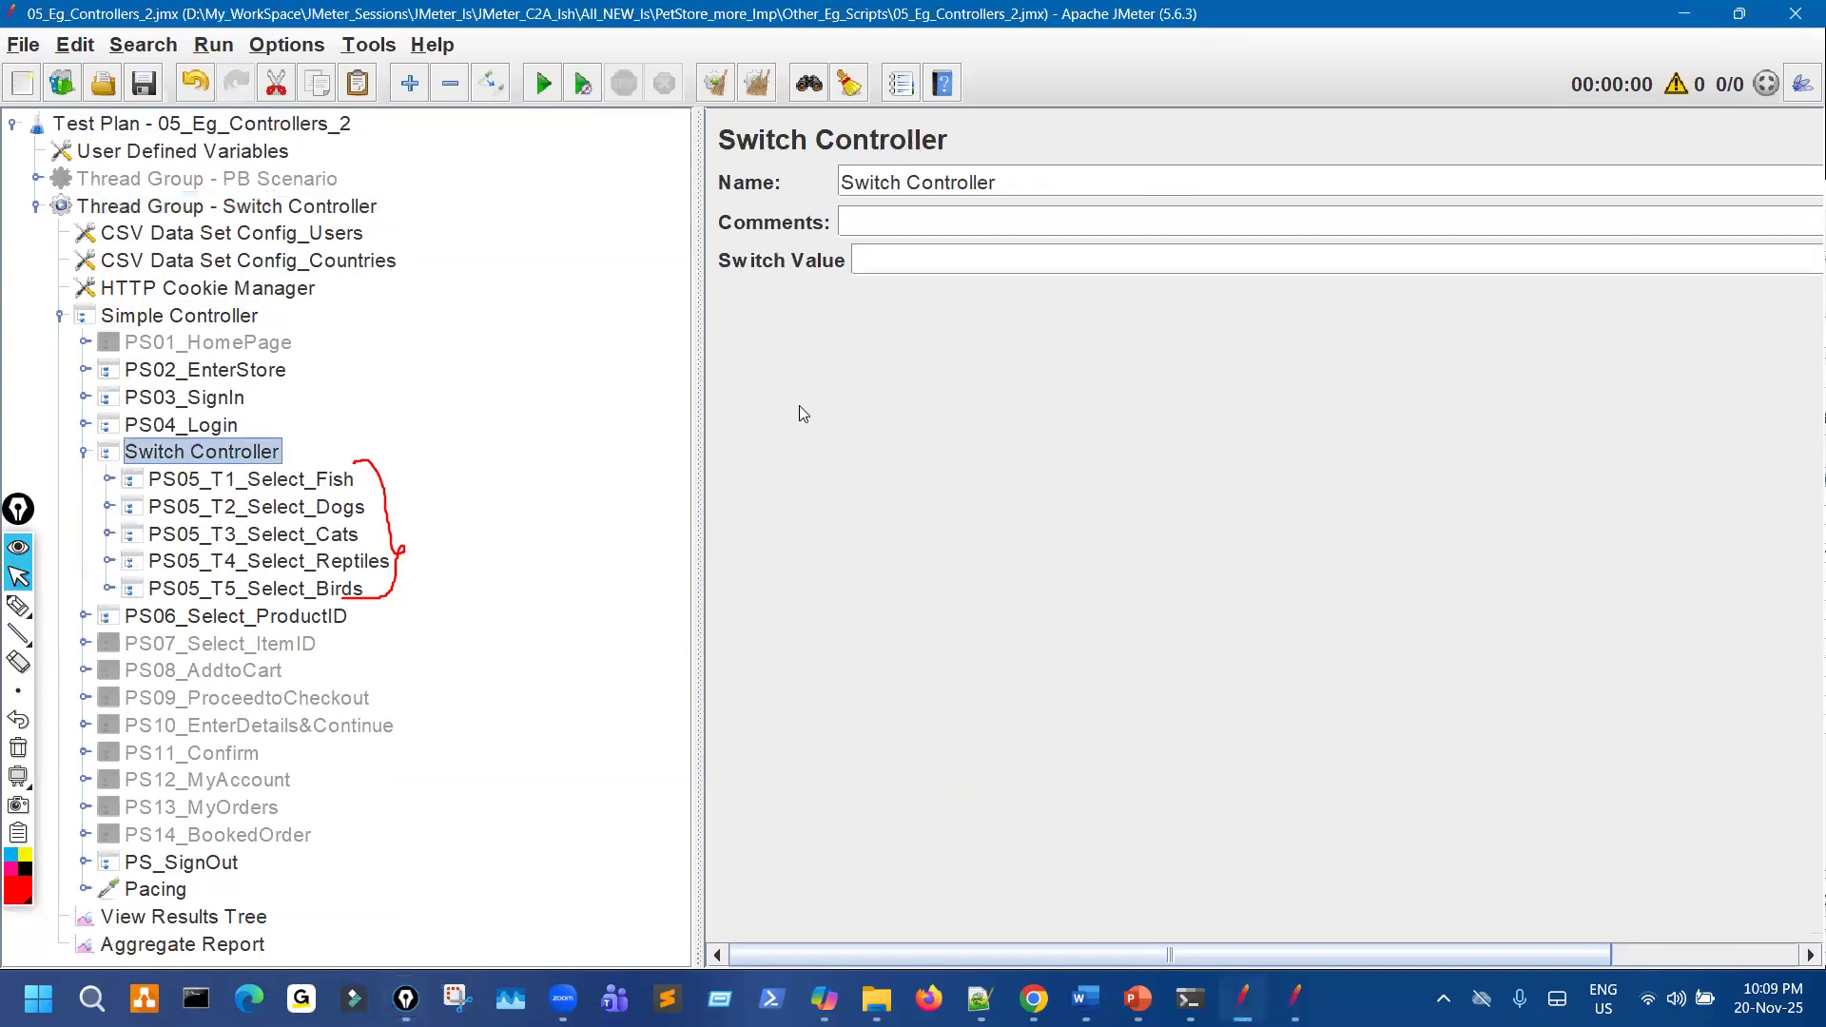
{"action": "left_click", "coordinate": [18, 605]}
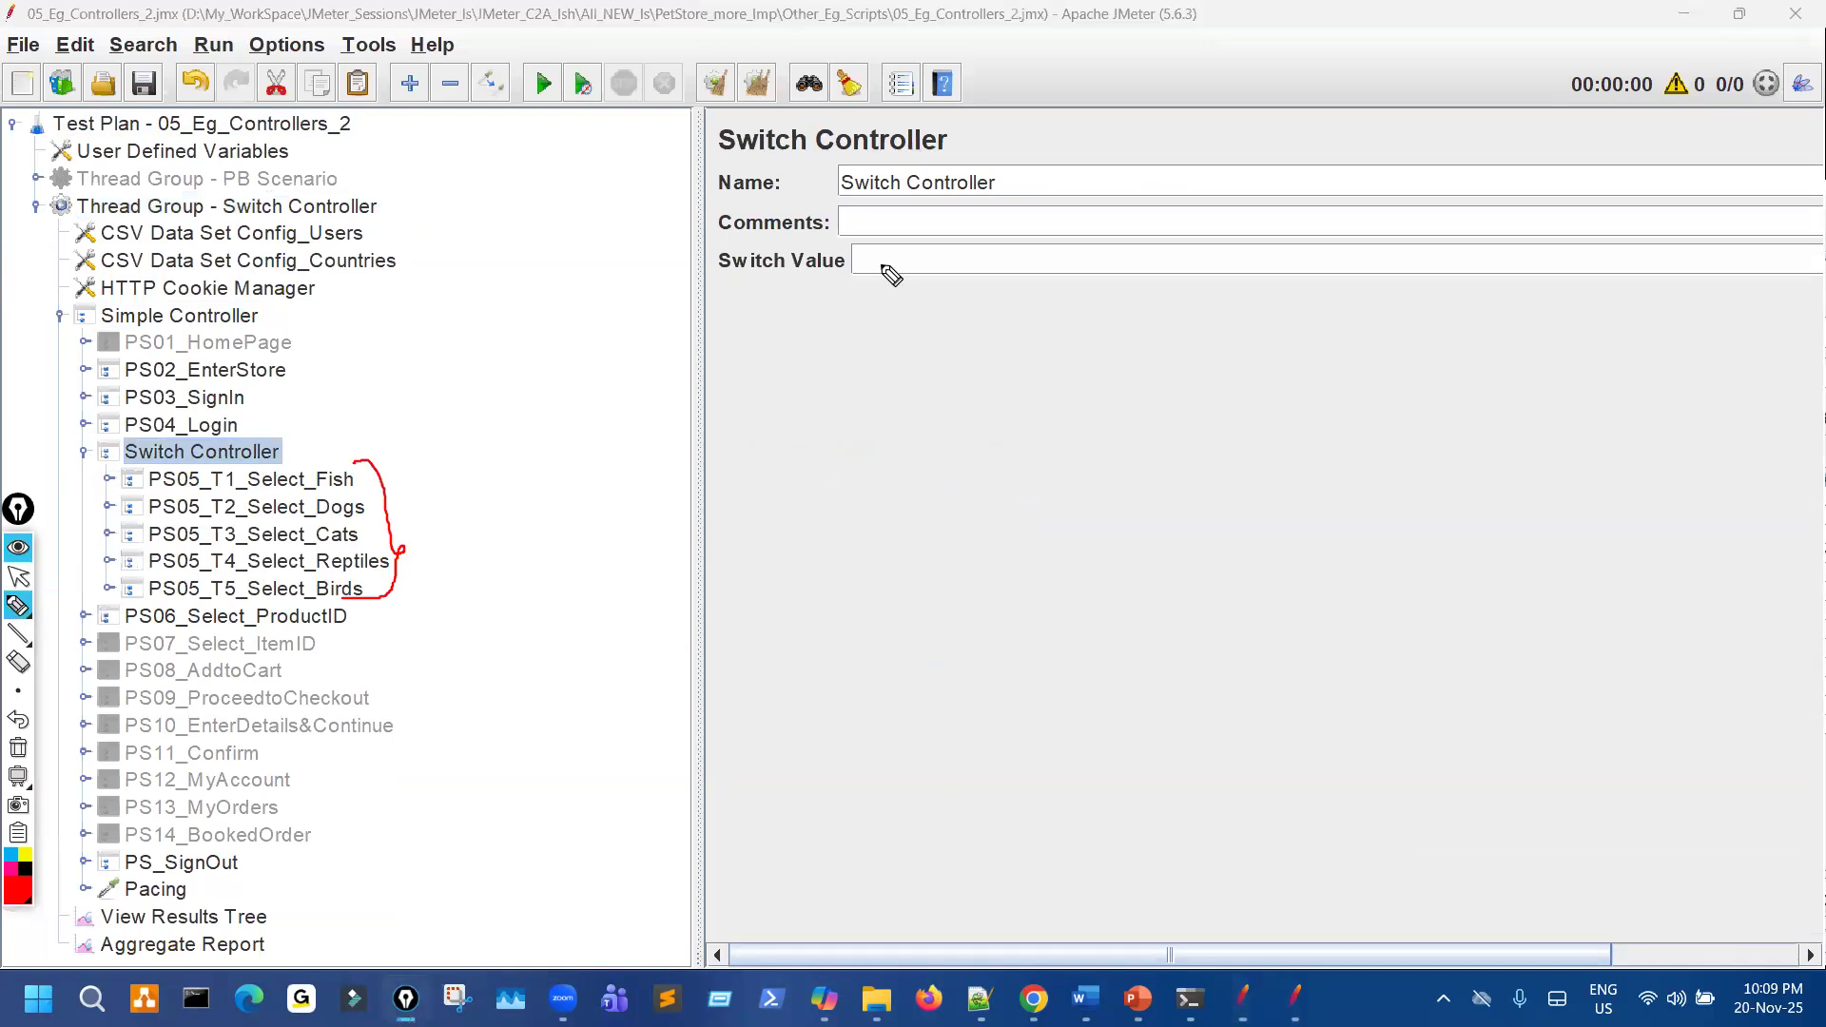
{"action": "mouse_move", "coordinate": [878, 247]}
{"action": "left_mouse_down"}
{"action": "mouse_move", "coordinate": [854, 268]}
{"action": "mouse_move", "coordinate": [899, 300]}
{"action": "mouse_move", "coordinate": [924, 250]}
{"action": "mouse_move", "coordinate": [877, 245]}
{"action": "mouse_move", "coordinate": [904, 231]}
{"action": "left_mouse_up"}
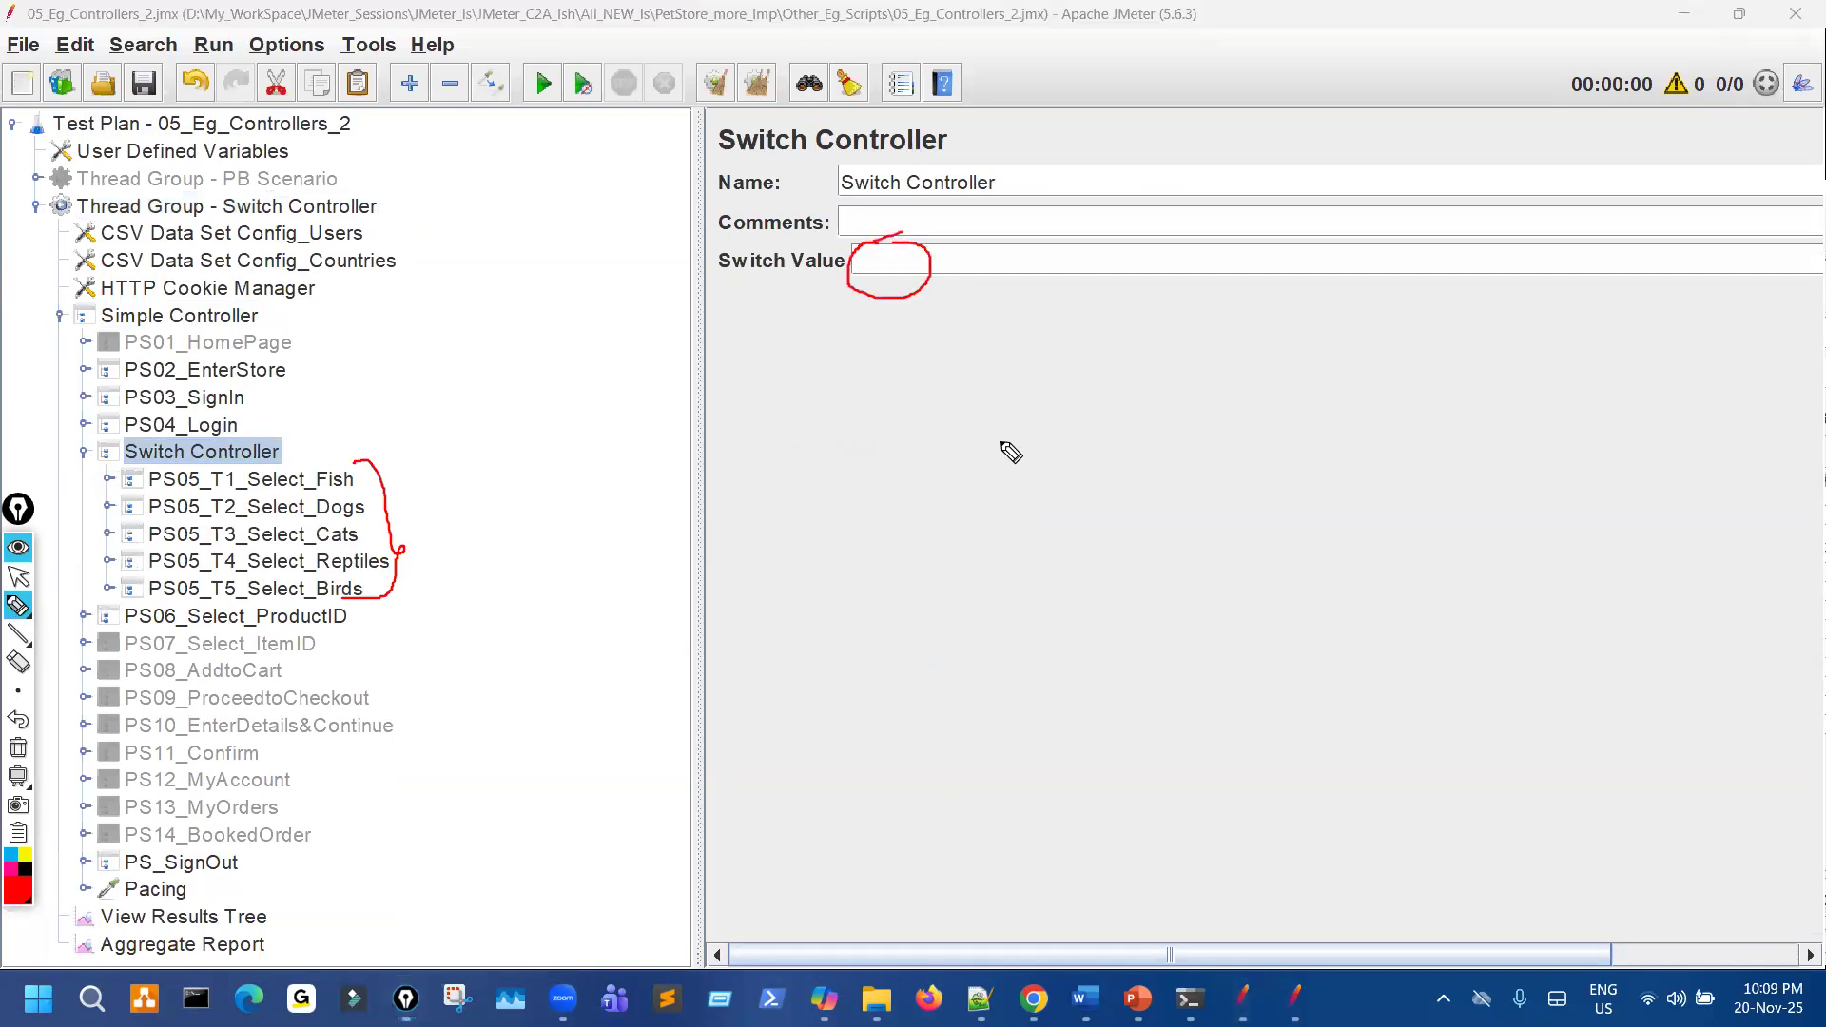
Handwrite the note "child name or index number" in red below the Switch Value field.
{"action": "mouse_move", "coordinate": [845, 459]}
{"action": "left_mouse_down"}
{"action": "mouse_move", "coordinate": [971, 469]}
{"action": "mouse_move", "coordinate": [1003, 432]}
{"action": "mouse_move", "coordinate": [1065, 412]}
{"action": "mouse_move", "coordinate": [1044, 348]}
{"action": "mouse_move", "coordinate": [1073, 428]}
{"action": "left_mouse_up"}
{"action": "left_click_drag", "start_coordinate": [1179, 400], "coordinate": [1415, 316]}
{"action": "mouse_move", "coordinate": [979, 627]}
{"action": "left_mouse_down"}
{"action": "mouse_move", "coordinate": [994, 692]}
{"action": "mouse_move", "coordinate": [1077, 649]}
{"action": "left_mouse_up"}
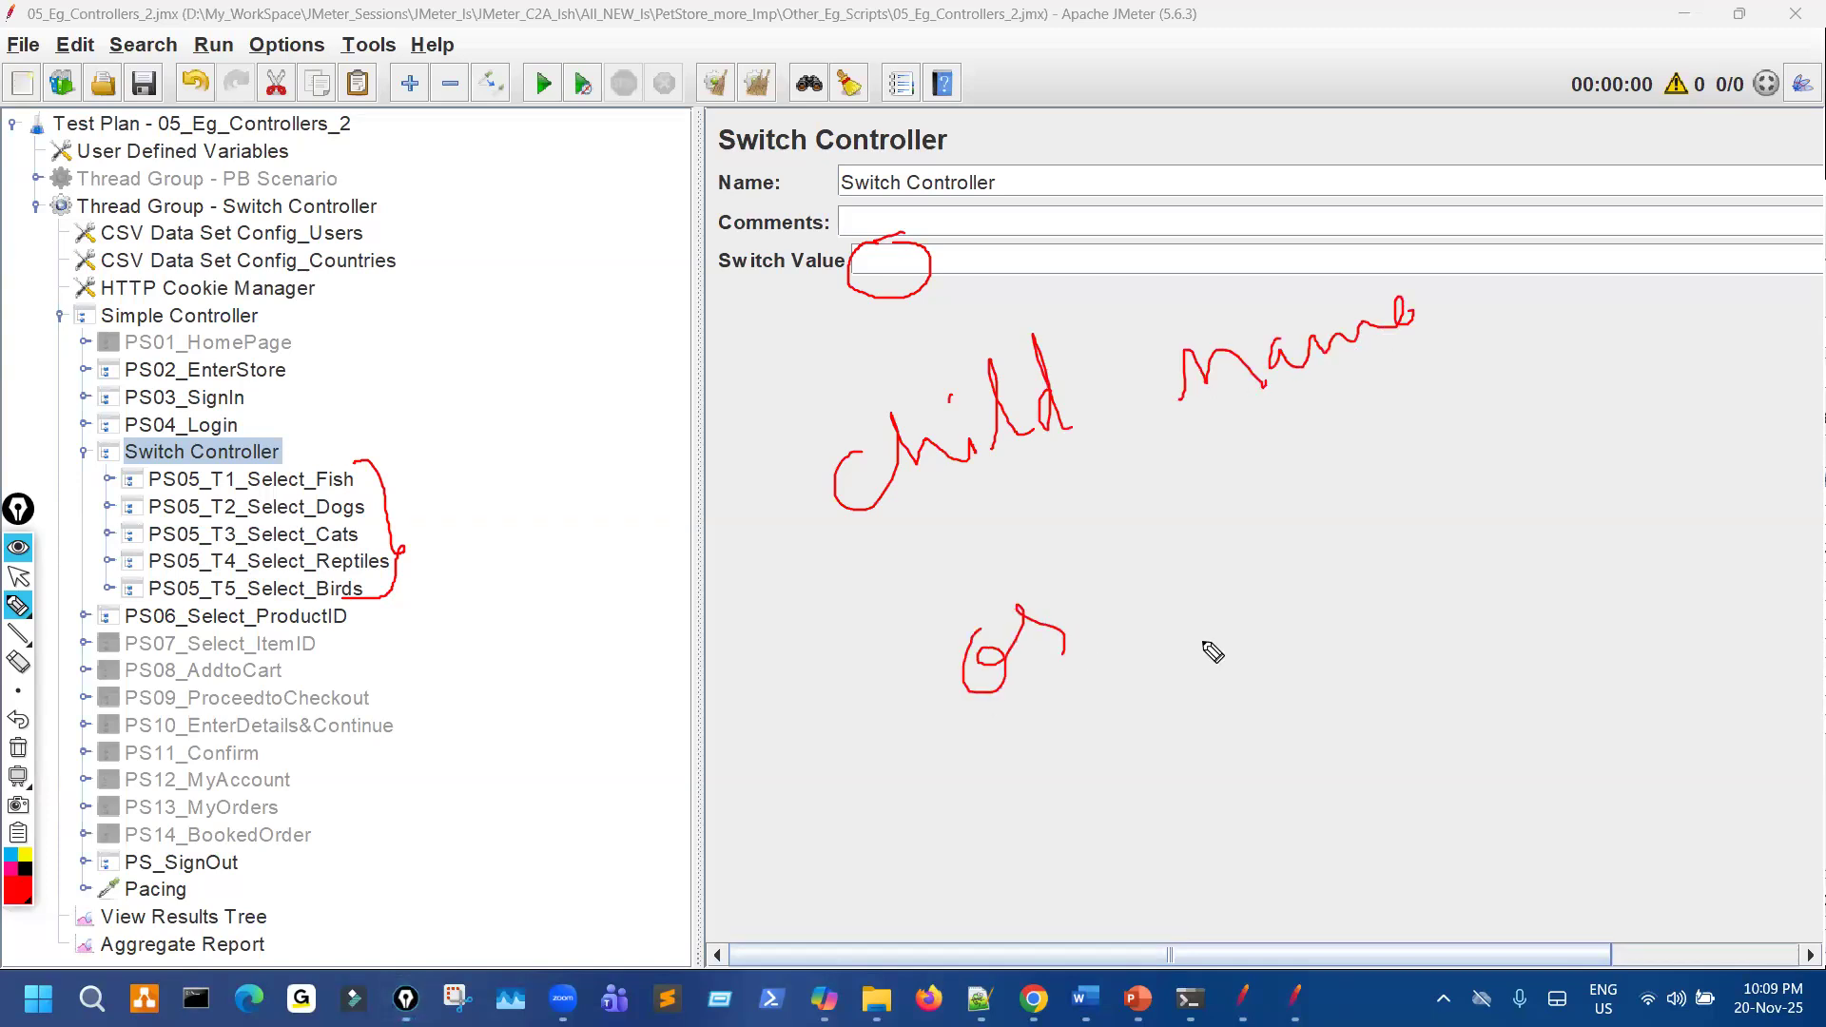
{"action": "left_click_drag", "start_coordinate": [1215, 571], "coordinate": [1225, 585]}
{"action": "mouse_move", "coordinate": [1206, 609]}
{"action": "left_mouse_down"}
{"action": "mouse_move", "coordinate": [1218, 649]}
{"action": "mouse_move", "coordinate": [1415, 583]}
{"action": "mouse_move", "coordinate": [1511, 520]}
{"action": "left_mouse_up"}
{"action": "mouse_move", "coordinate": [1212, 824]}
{"action": "left_mouse_down"}
{"action": "mouse_move", "coordinate": [1281, 789]}
{"action": "mouse_move", "coordinate": [1408, 780]}
{"action": "mouse_move", "coordinate": [1447, 751]}
{"action": "left_mouse_up"}
{"action": "mouse_move", "coordinate": [1437, 683]}
{"action": "left_mouse_down"}
{"action": "mouse_move", "coordinate": [1522, 746]}
{"action": "mouse_move", "coordinate": [1601, 698]}
{"action": "left_mouse_up"}
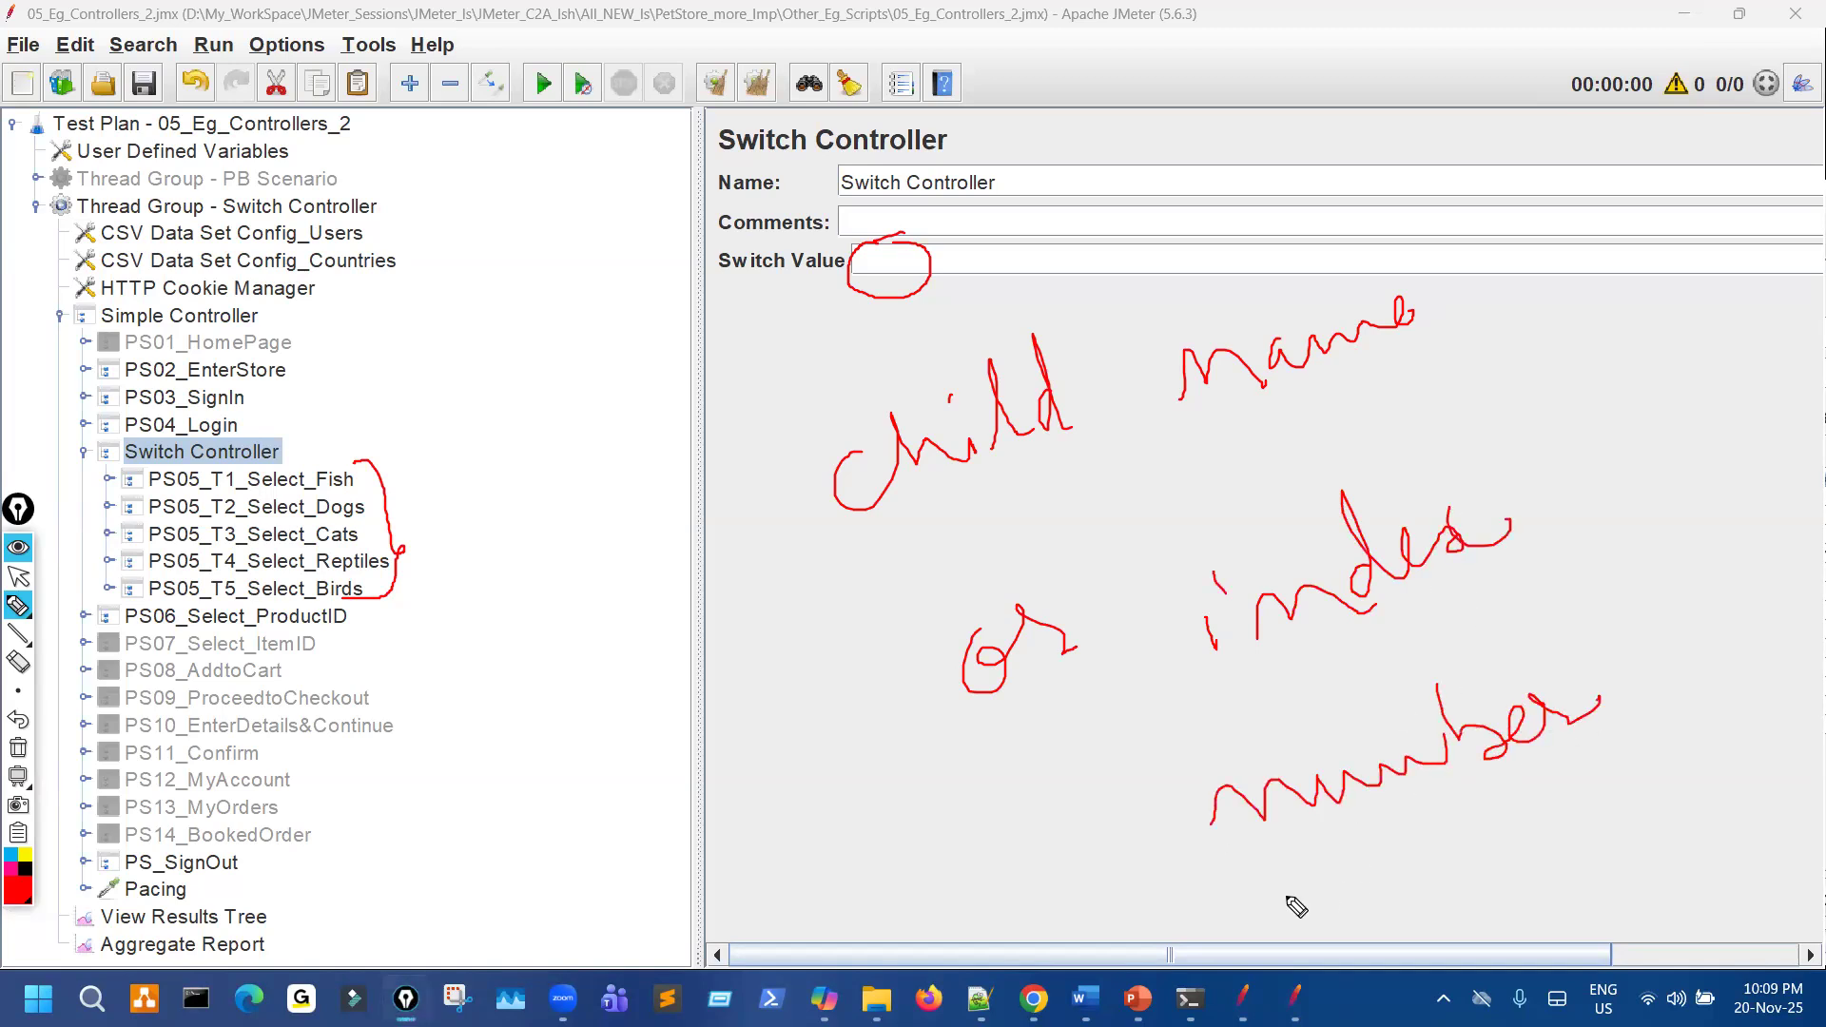
Handwrite "start 0" with the 0 underlined below the index number note, and clear all pen annotations.
{"action": "left_click_drag", "start_coordinate": [1036, 915], "coordinate": [1056, 944]}
{"action": "left_click_drag", "start_coordinate": [1073, 868], "coordinate": [1115, 943]}
{"action": "mouse_move", "coordinate": [1047, 942]}
{"action": "left_mouse_down"}
{"action": "mouse_move", "coordinate": [1146, 906]}
{"action": "mouse_move", "coordinate": [1194, 856]}
{"action": "mouse_move", "coordinate": [1180, 918]}
{"action": "mouse_move", "coordinate": [1250, 879]}
{"action": "left_mouse_up"}
{"action": "left_click_drag", "start_coordinate": [1427, 856], "coordinate": [1423, 851]}
{"action": "mouse_move", "coordinate": [1376, 940]}
{"action": "left_mouse_down"}
{"action": "mouse_move", "coordinate": [1513, 910]}
{"action": "mouse_move", "coordinate": [1453, 919]}
{"action": "left_mouse_up"}
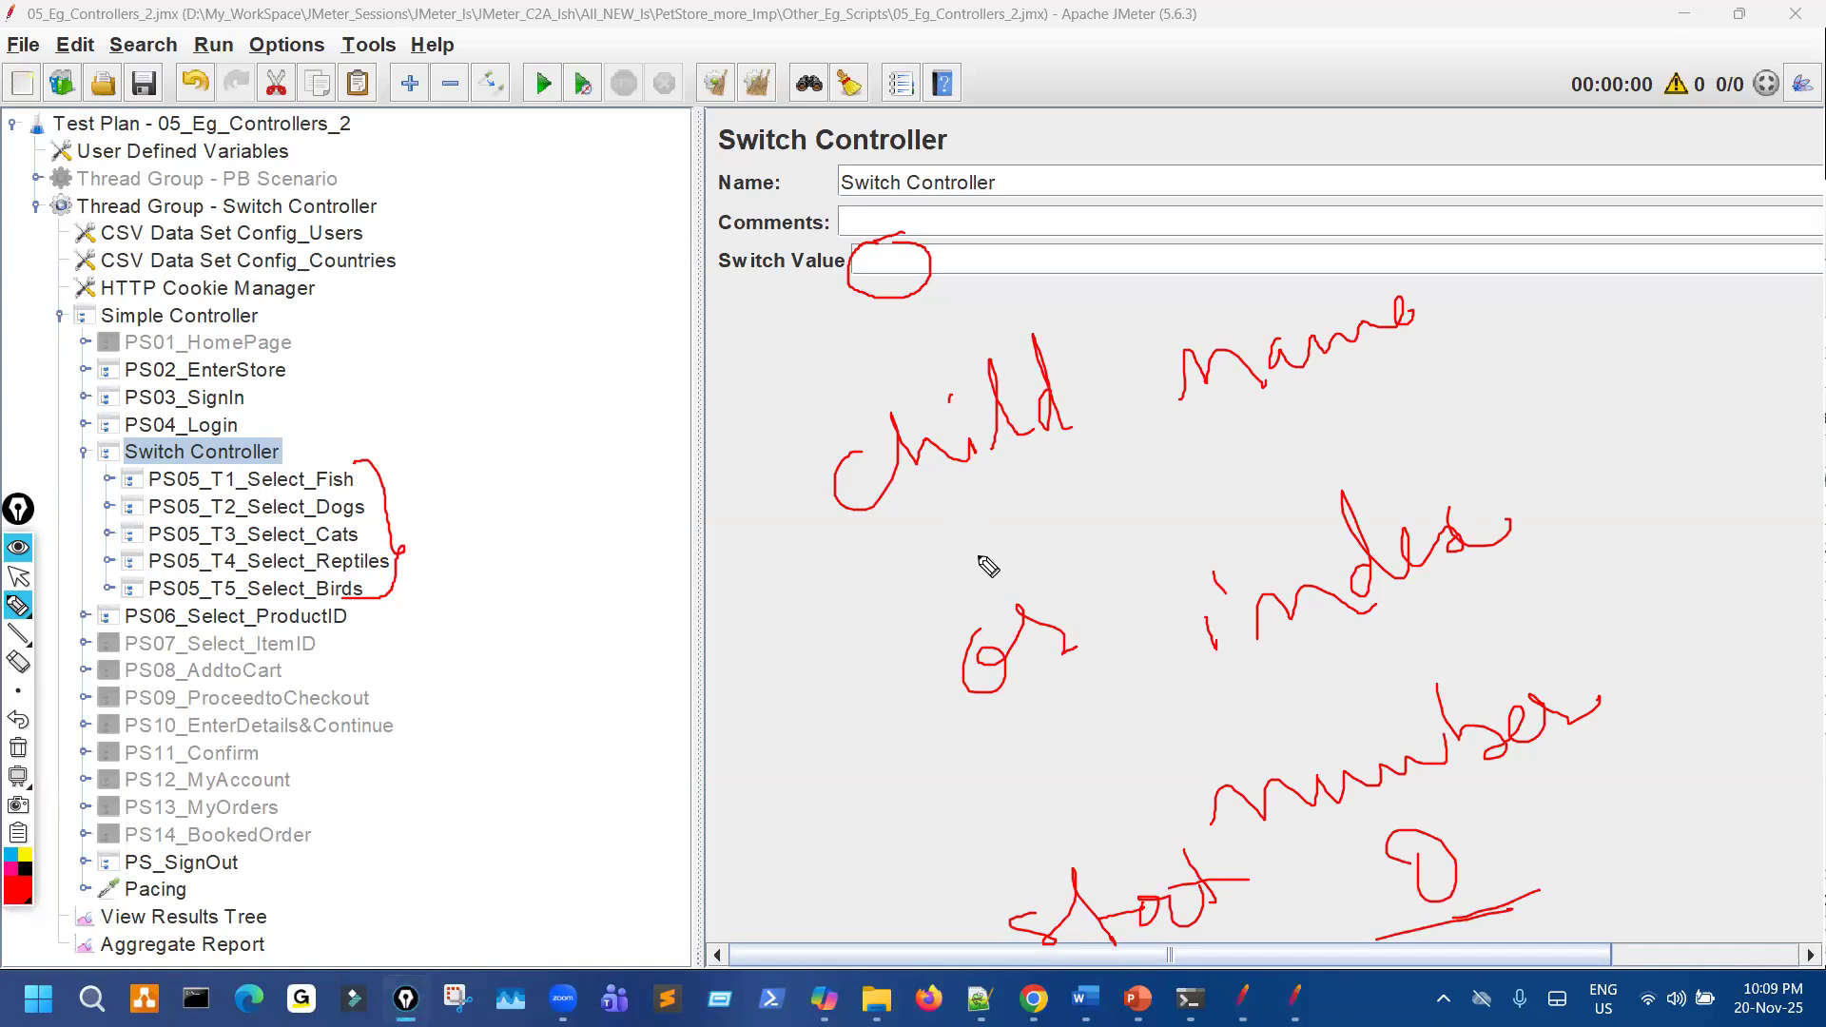
{"action": "key", "text": "ctrl+shift+7"}
{"action": "key", "text": "ctrl+shift+2"}
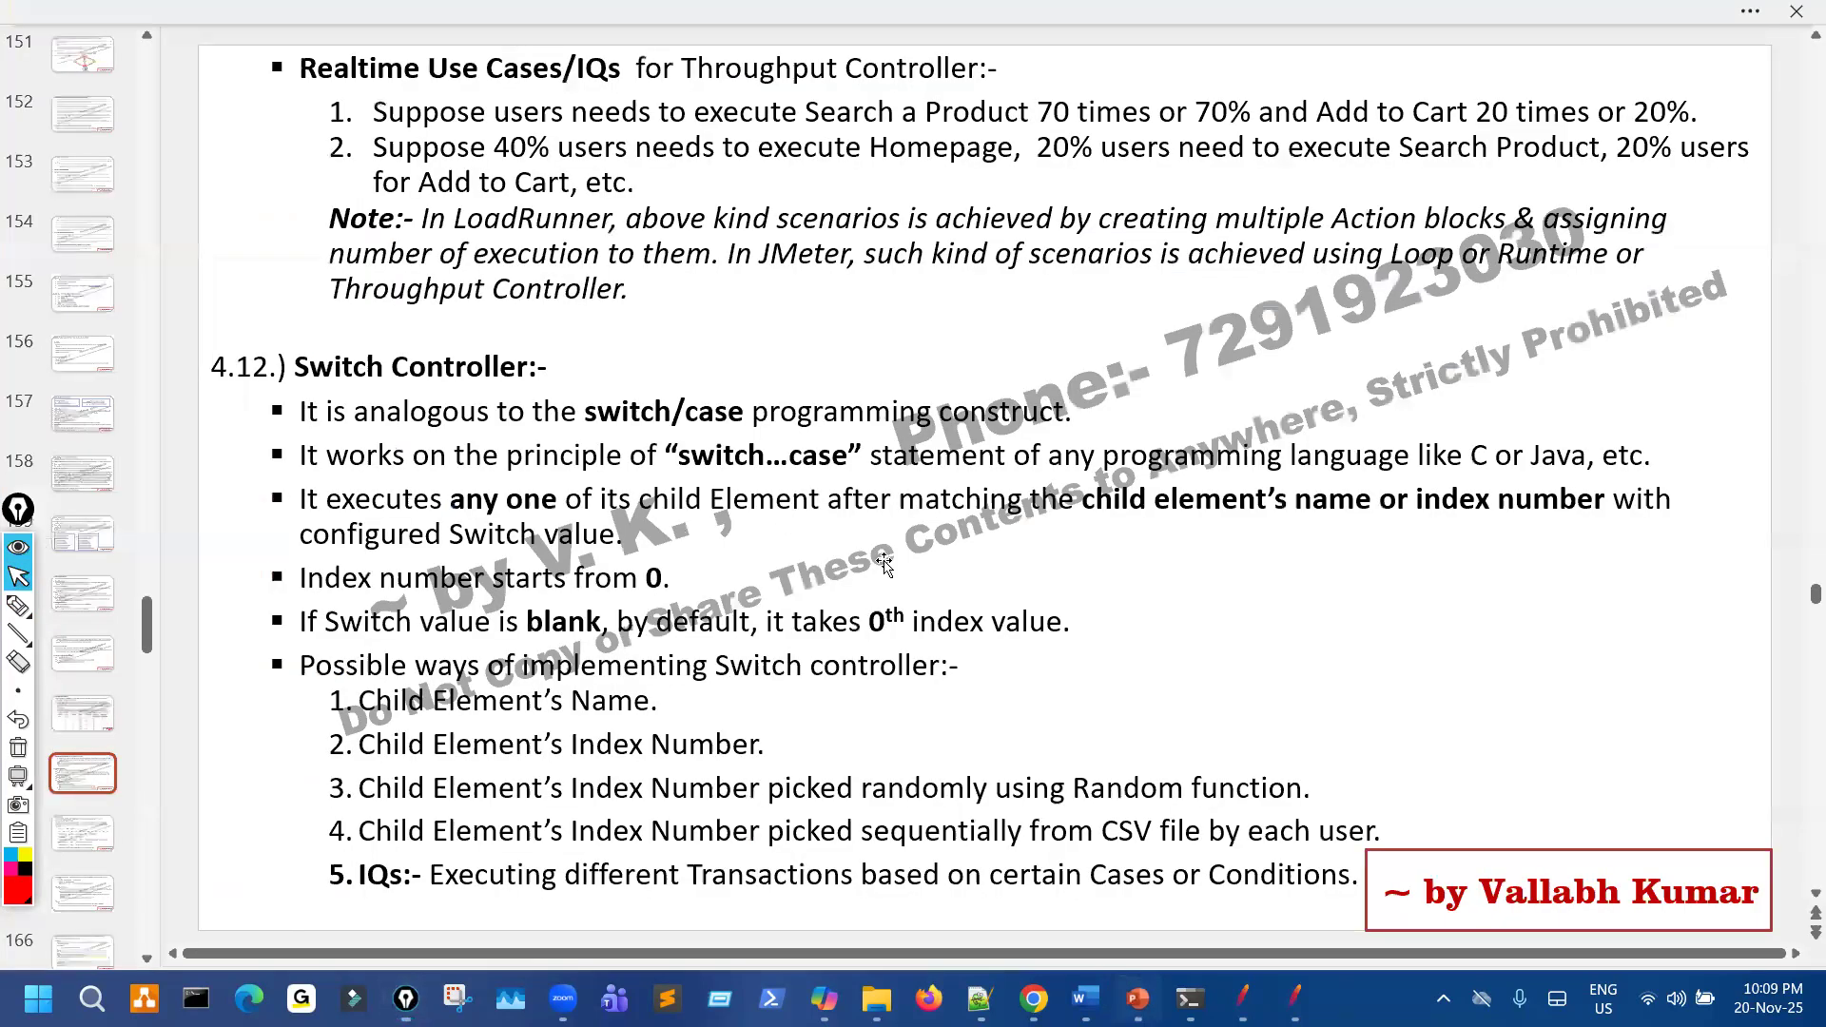
Switch to the PowerPoint slide on the Switch Controller and examine the child name, index number and starting index rules, marking them temporarily.
{"action": "key", "text": "alt+Tab"}
{"action": "left_click_drag", "start_coordinate": [1134, 521], "coordinate": [1322, 520]}
{"action": "left_click_drag", "start_coordinate": [1452, 526], "coordinate": [1503, 534]}
{"action": "key", "text": "ctrl+shift+7"}
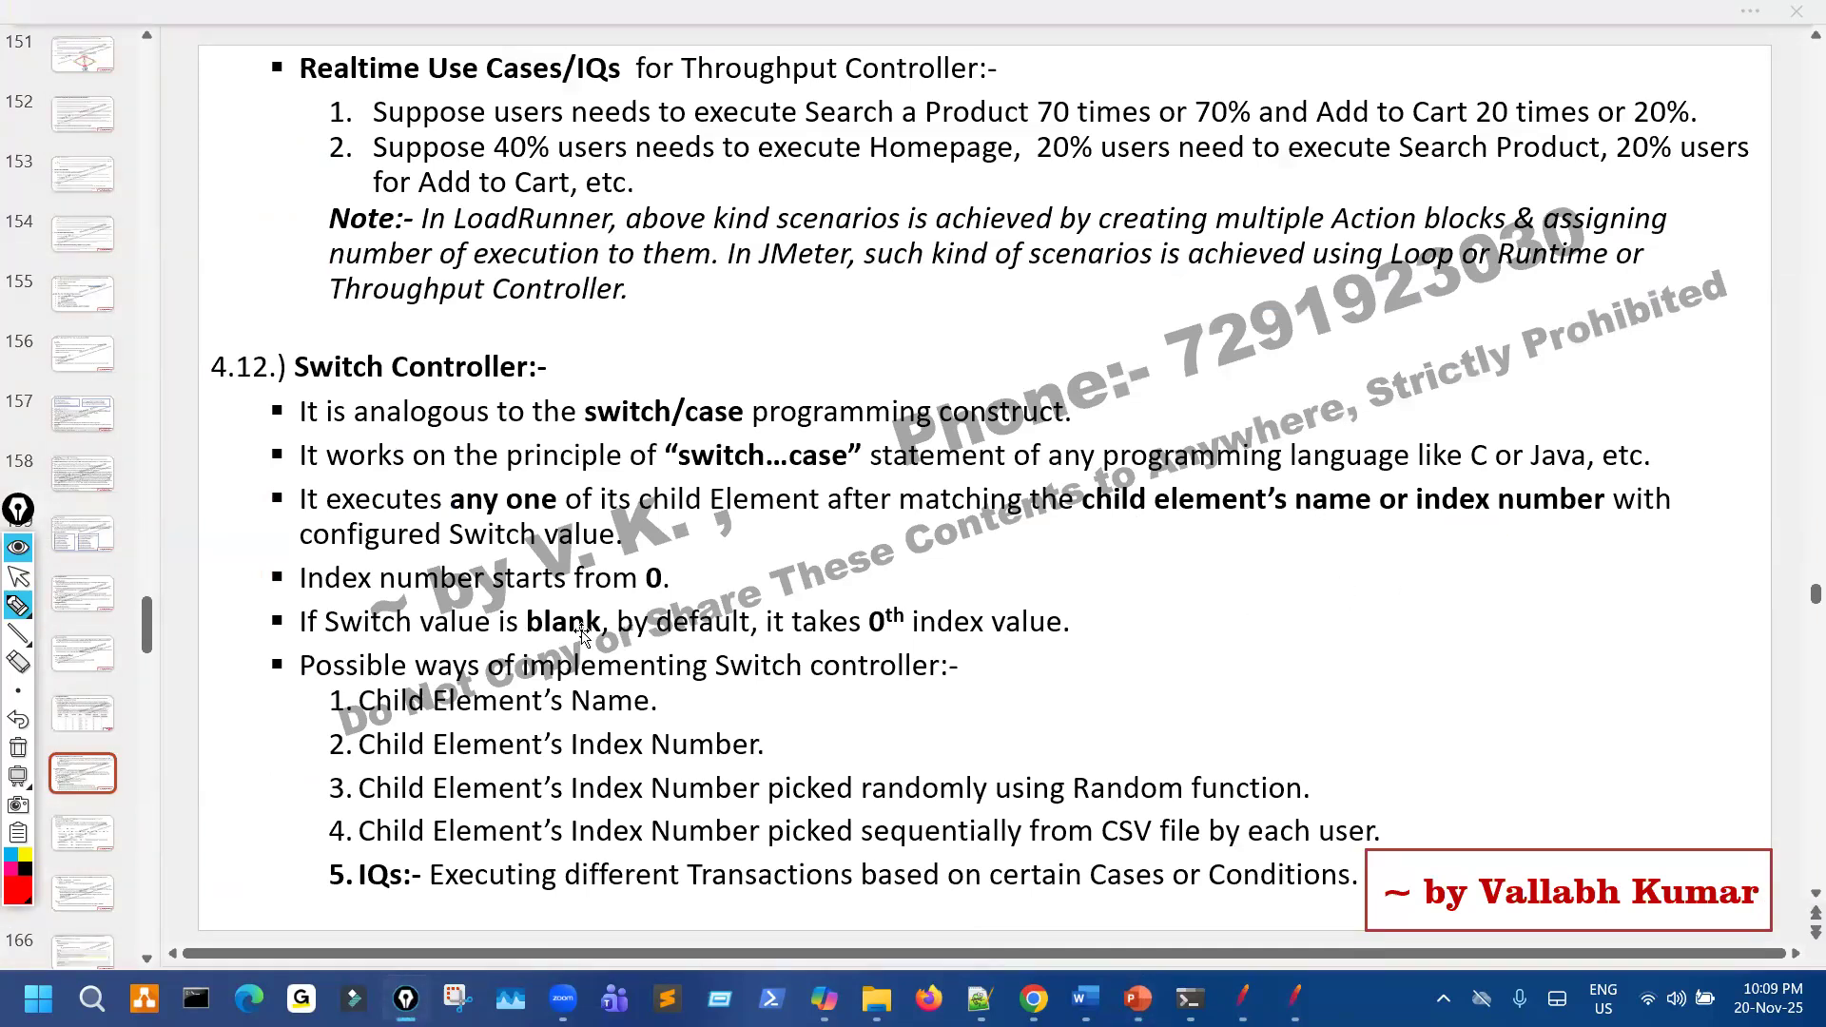
{"action": "mouse_move", "coordinate": [626, 562]}
{"action": "left_mouse_down"}
{"action": "mouse_move", "coordinate": [643, 557]}
{"action": "mouse_move", "coordinate": [630, 571]}
{"action": "left_mouse_up"}
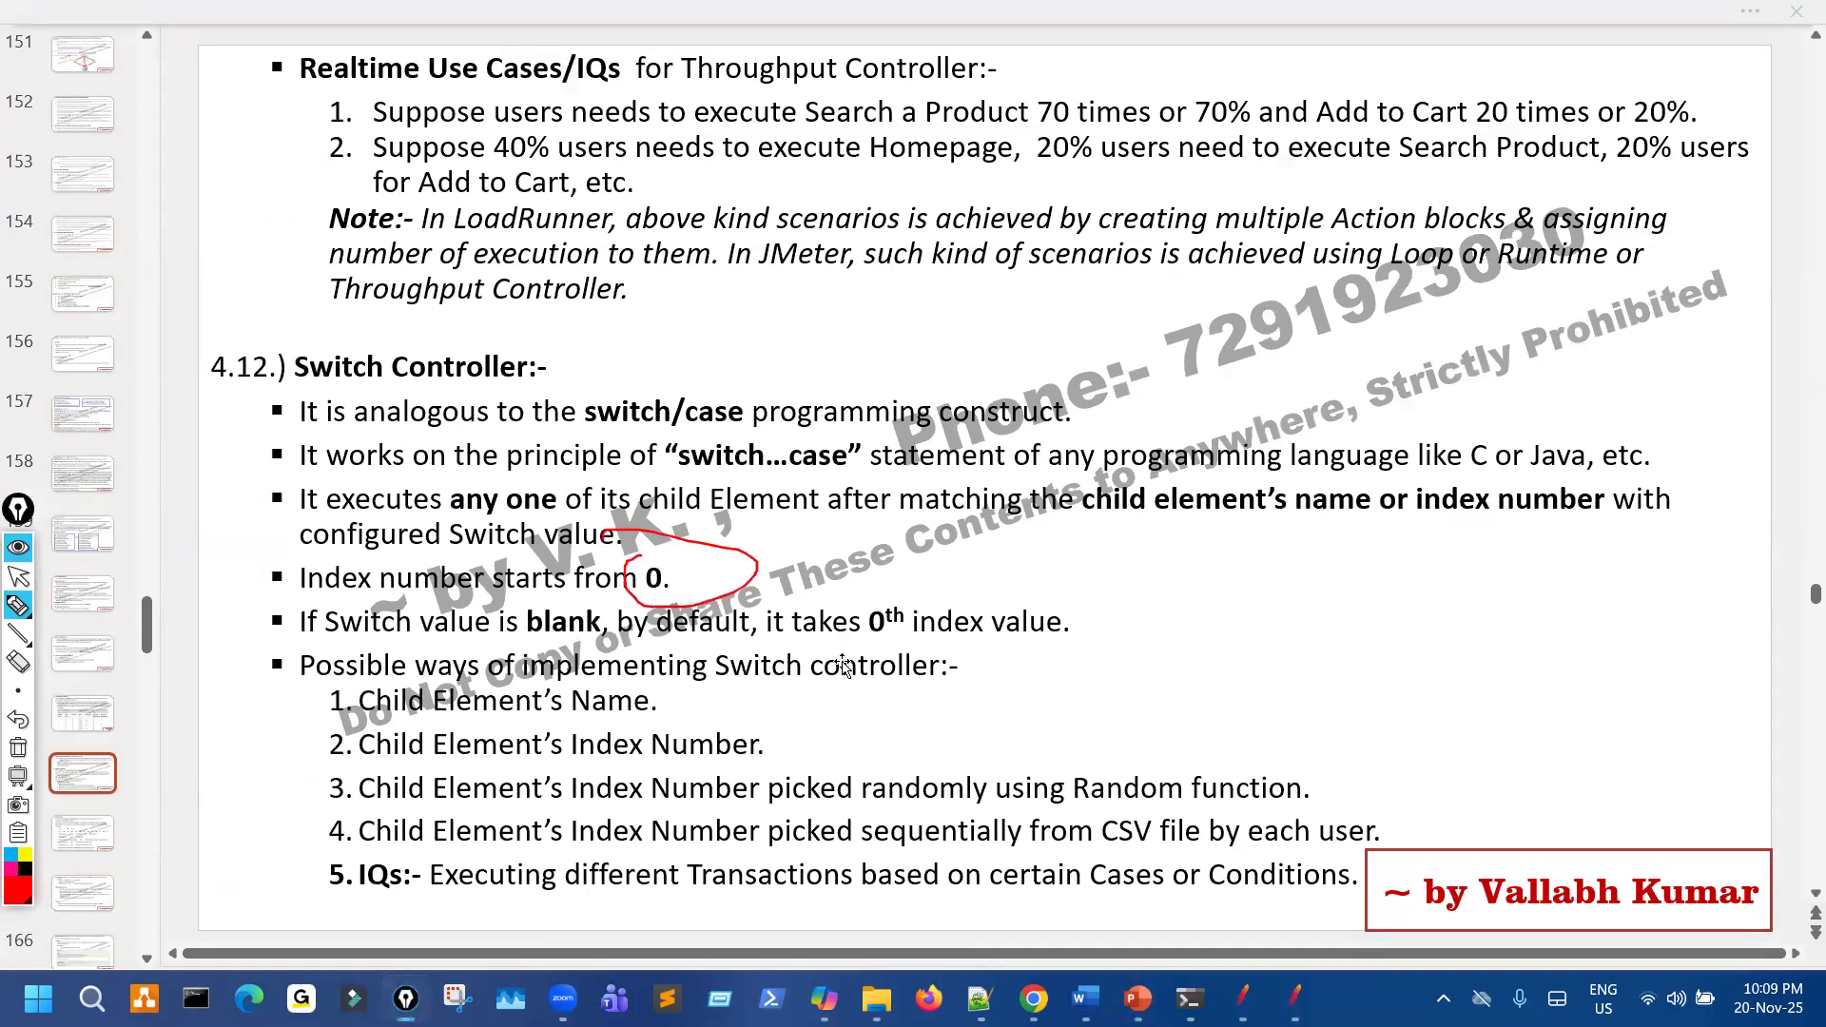
{"action": "key", "text": "ctrl+shift+7"}
{"action": "key", "text": "ctrl+shift+1"}
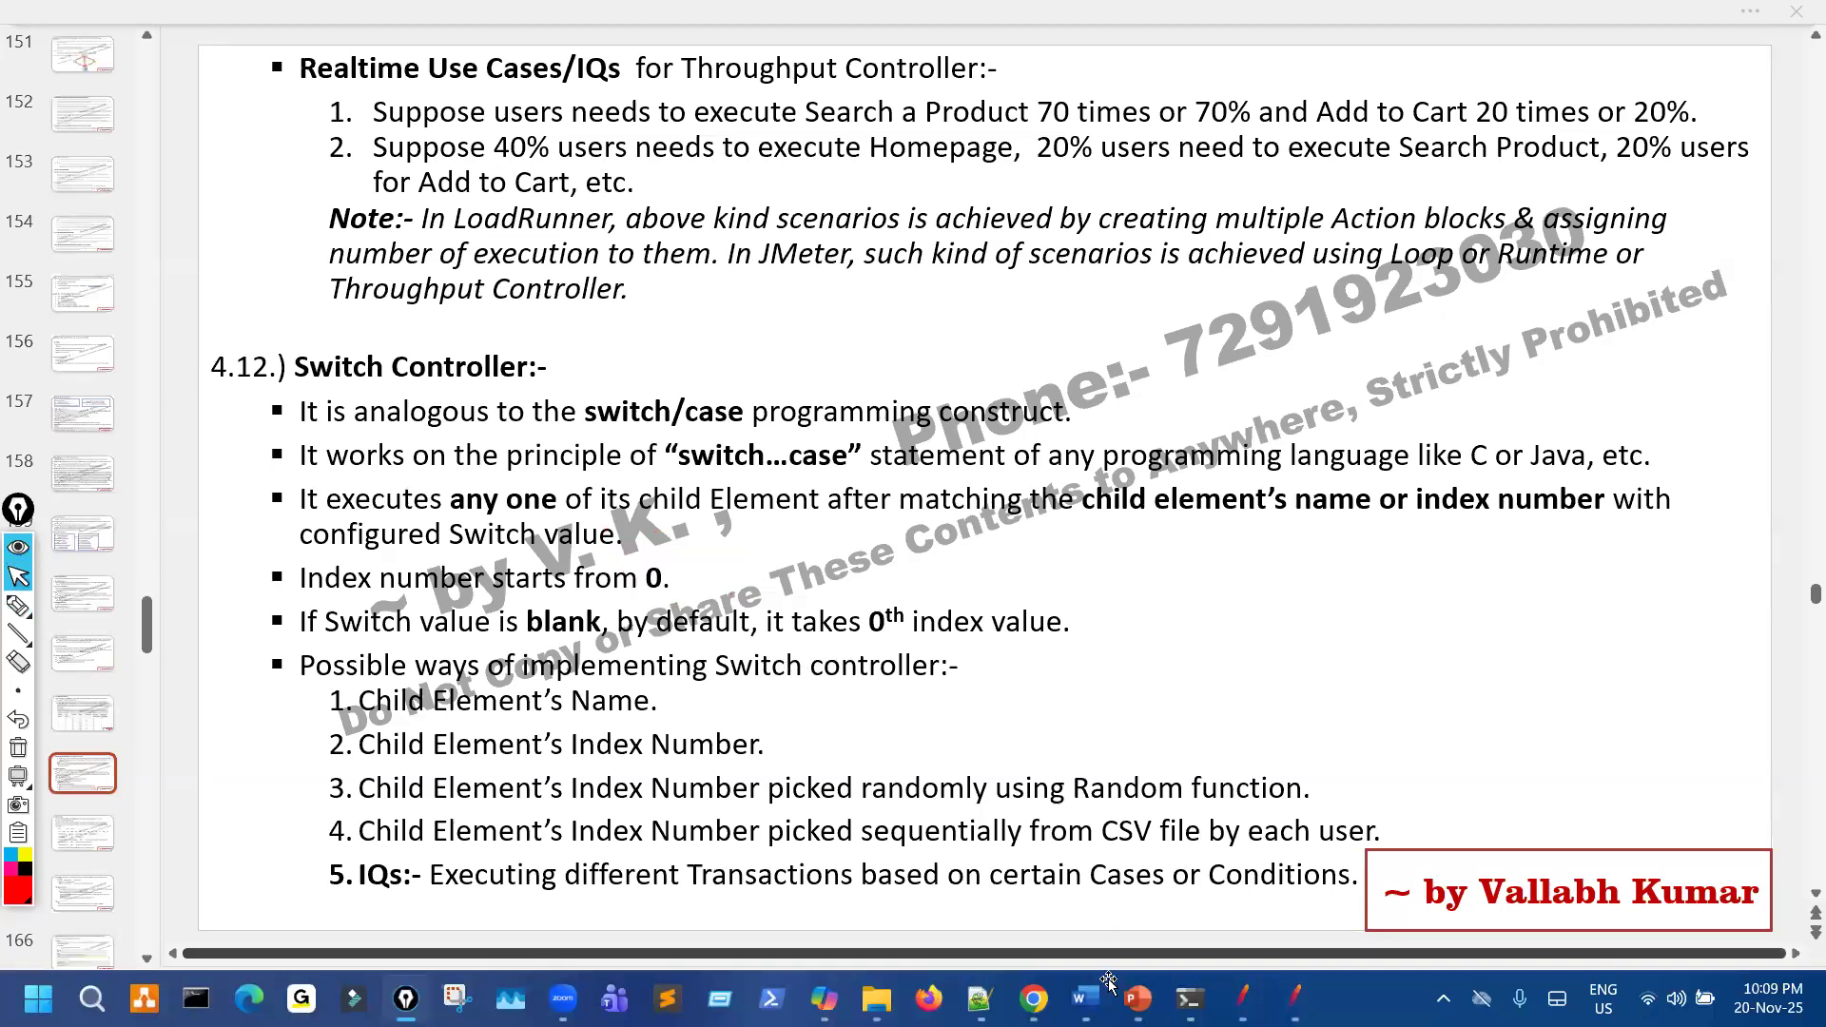
Switch to Copilot and examine the C switch-case example, temporarily marking the day value and the cases, and minimise Copilot.
{"action": "mouse_move", "coordinate": [1079, 994]}
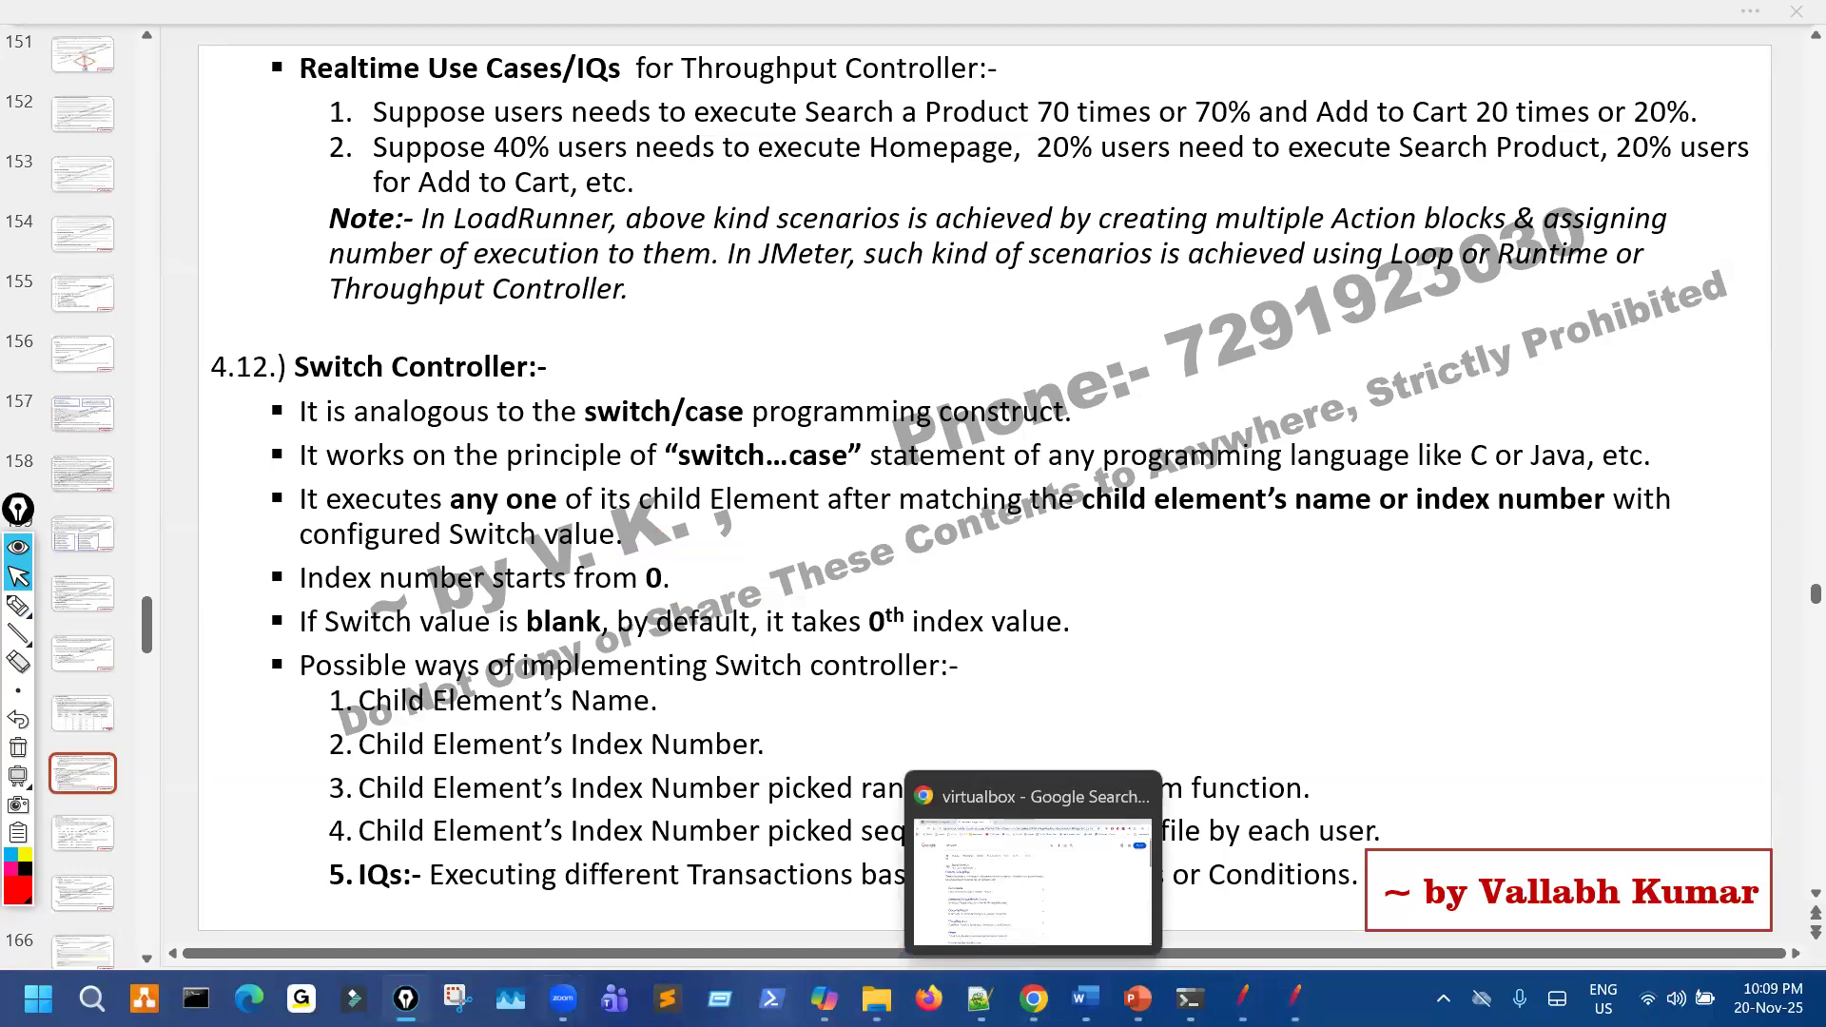
{"action": "left_click", "coordinate": [824, 997]}
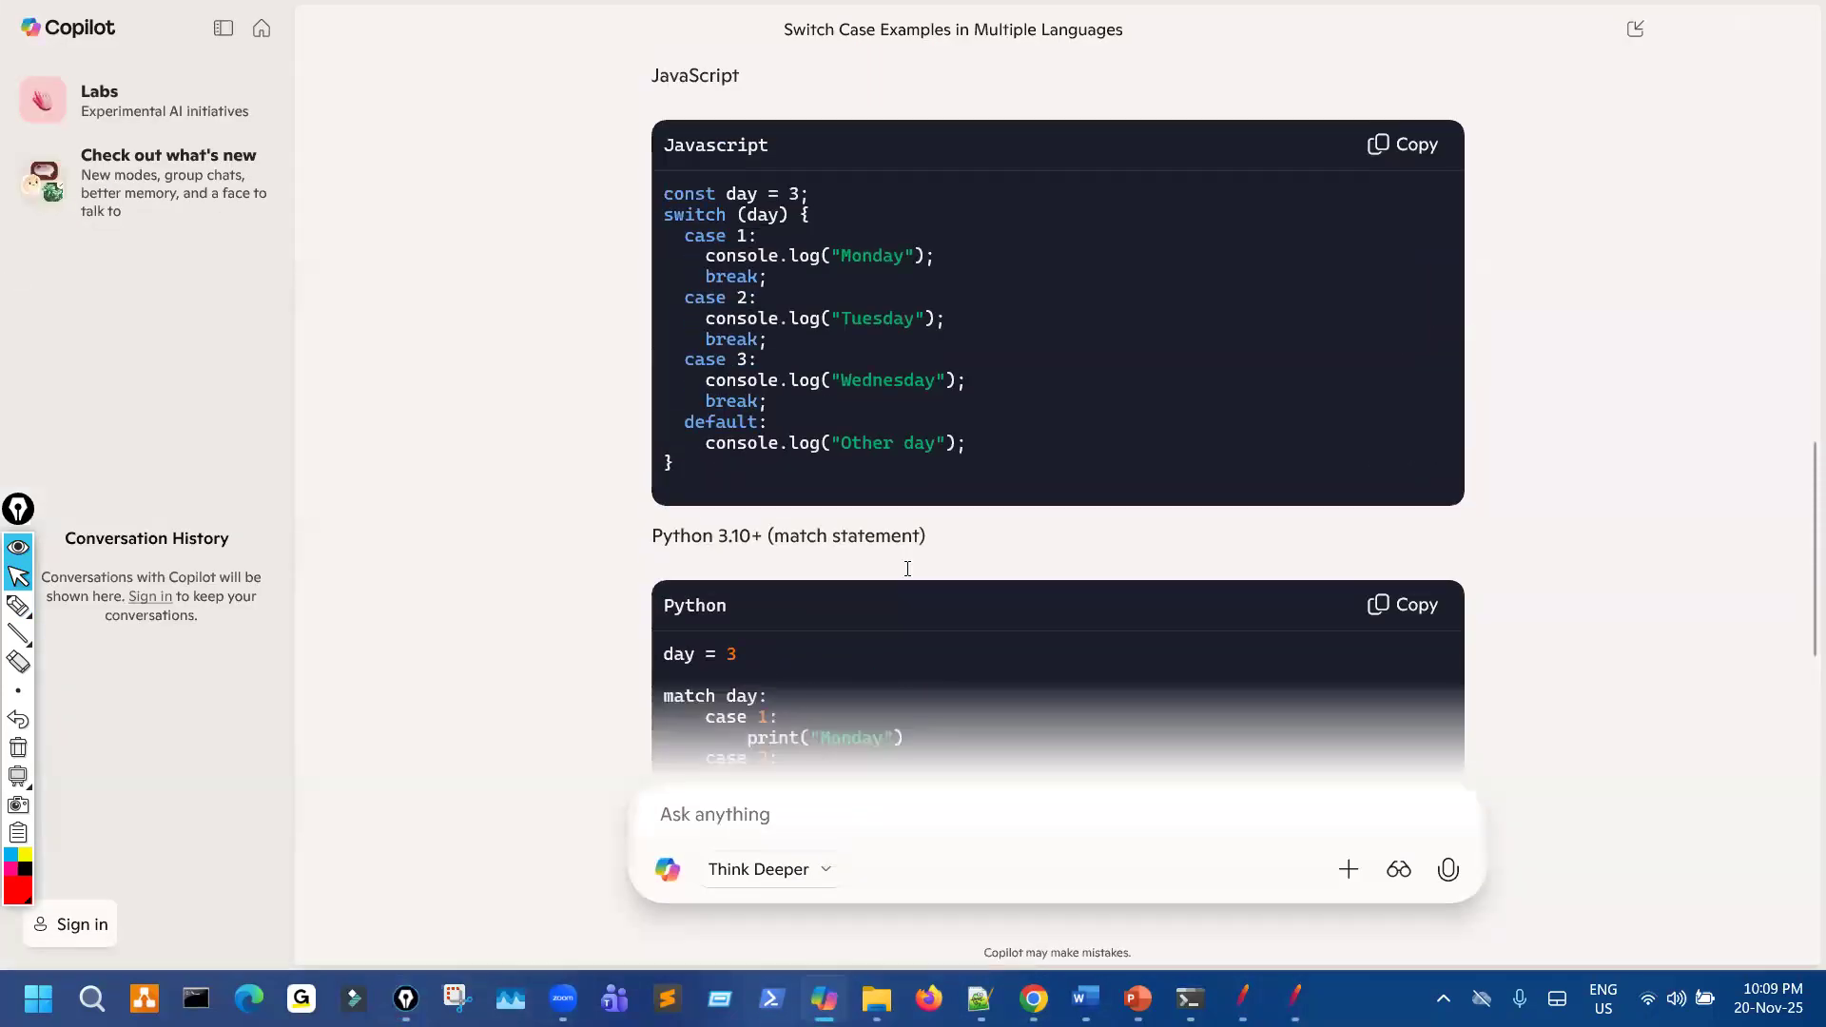
{"action": "scroll", "coordinate": [908, 569], "scroll_direction": "up", "scroll_amount": 12}
{"action": "scroll", "coordinate": [833, 291], "scroll_direction": "down", "scroll_amount": 3}
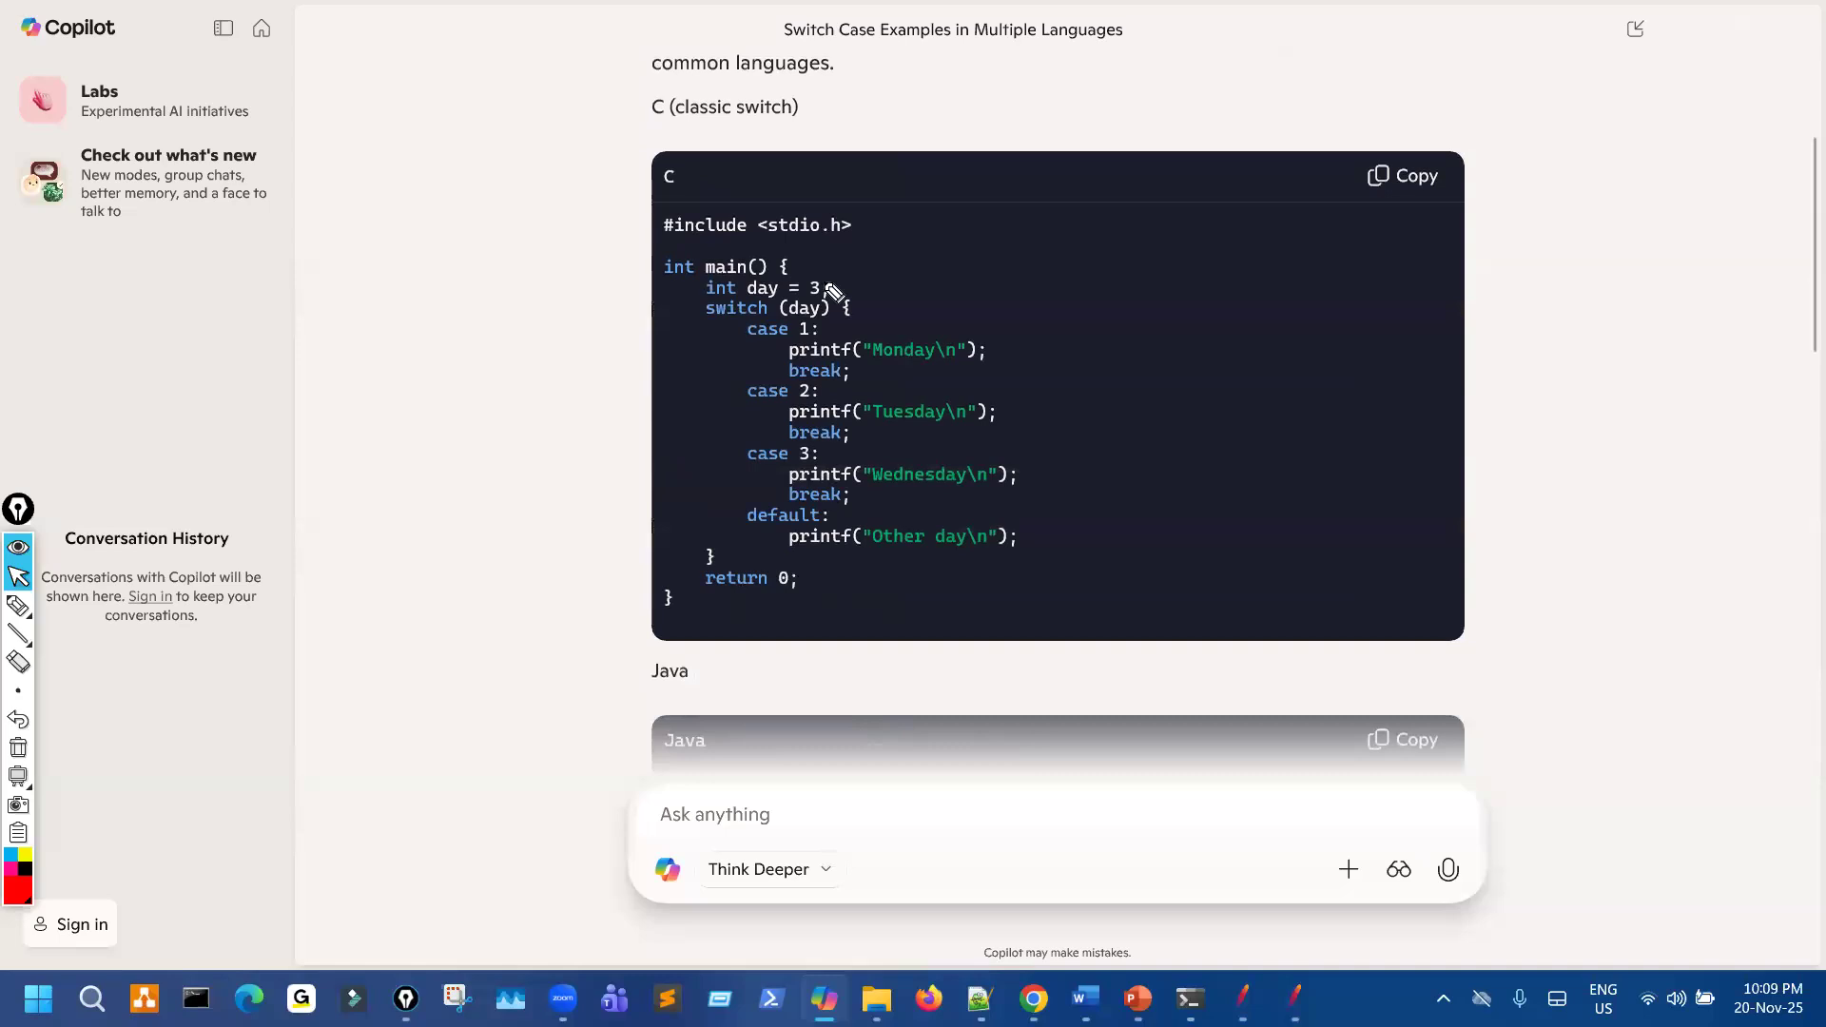
{"action": "key", "text": "ctrl+shift+3"}
{"action": "mouse_move", "coordinate": [805, 268]}
{"action": "left_mouse_down"}
{"action": "mouse_move", "coordinate": [835, 277]}
{"action": "mouse_move", "coordinate": [807, 262]}
{"action": "left_mouse_up"}
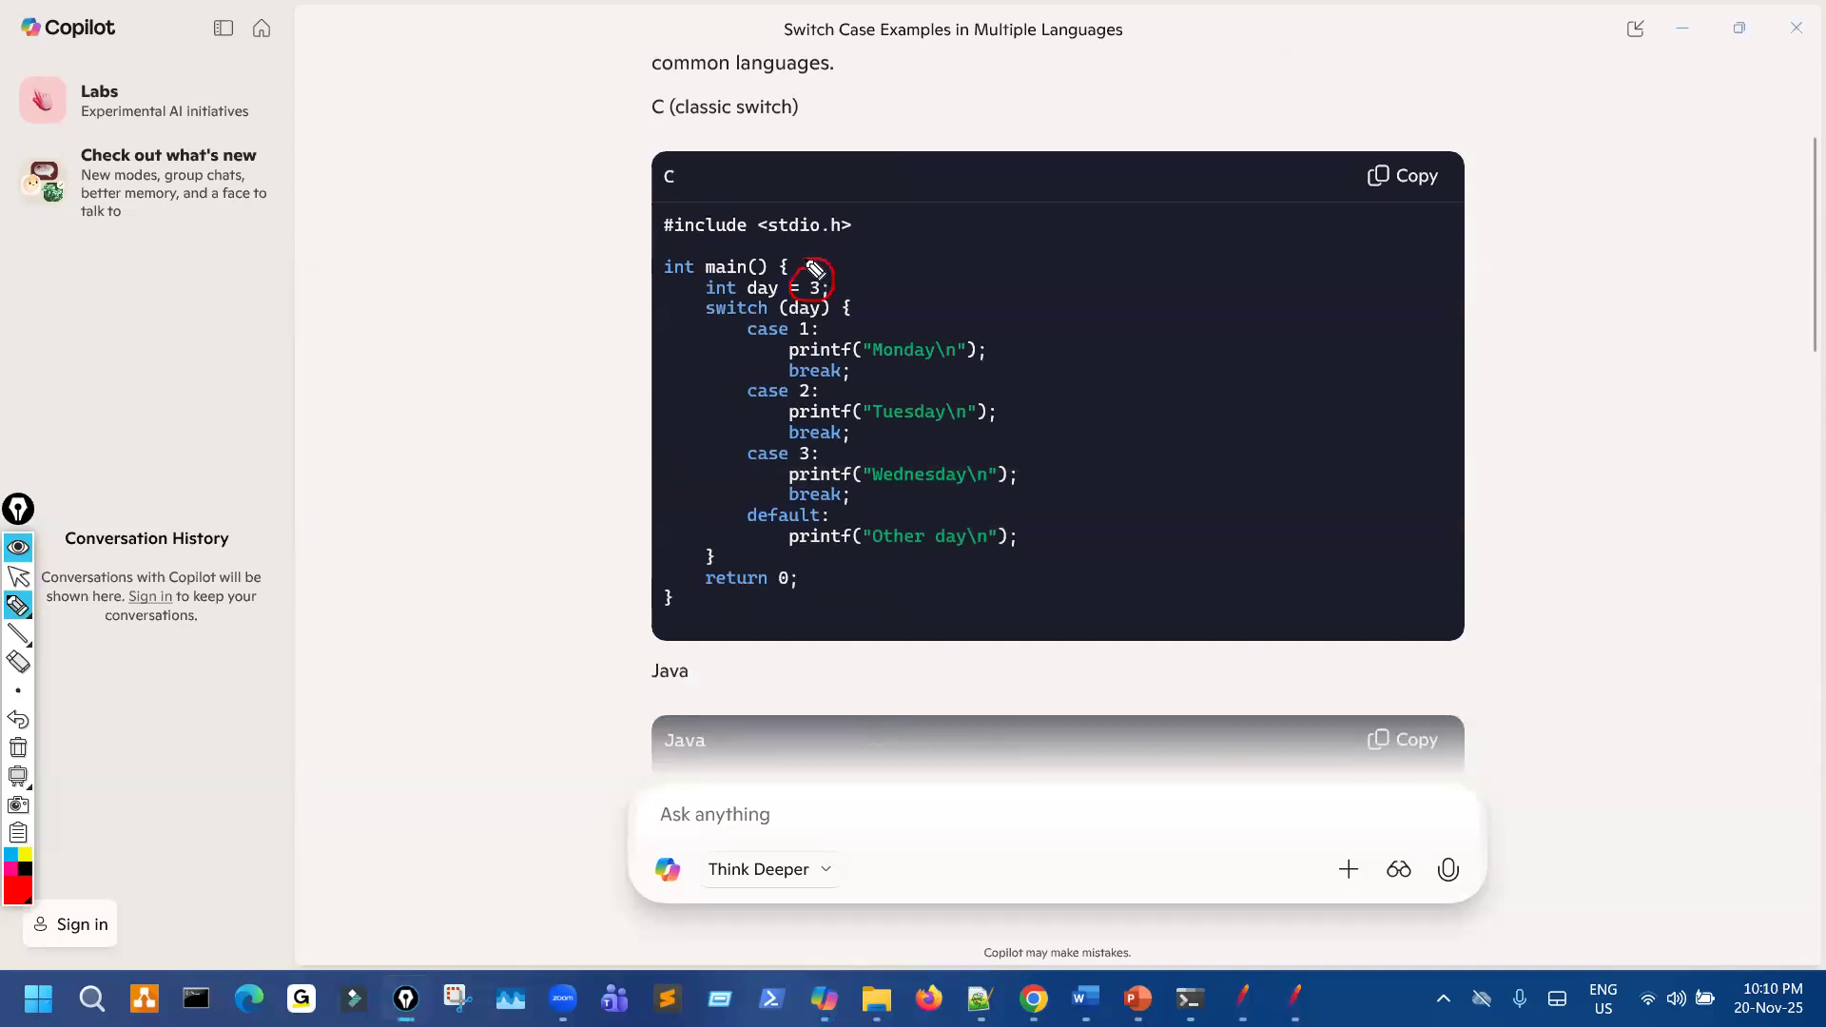
{"action": "mouse_move", "coordinate": [818, 350]}
{"action": "left_mouse_down"}
{"action": "mouse_move", "coordinate": [888, 485]}
{"action": "mouse_move", "coordinate": [864, 376]}
{"action": "mouse_move", "coordinate": [885, 416]}
{"action": "left_mouse_up"}
{"action": "key", "text": "ctrl+shift+7"}
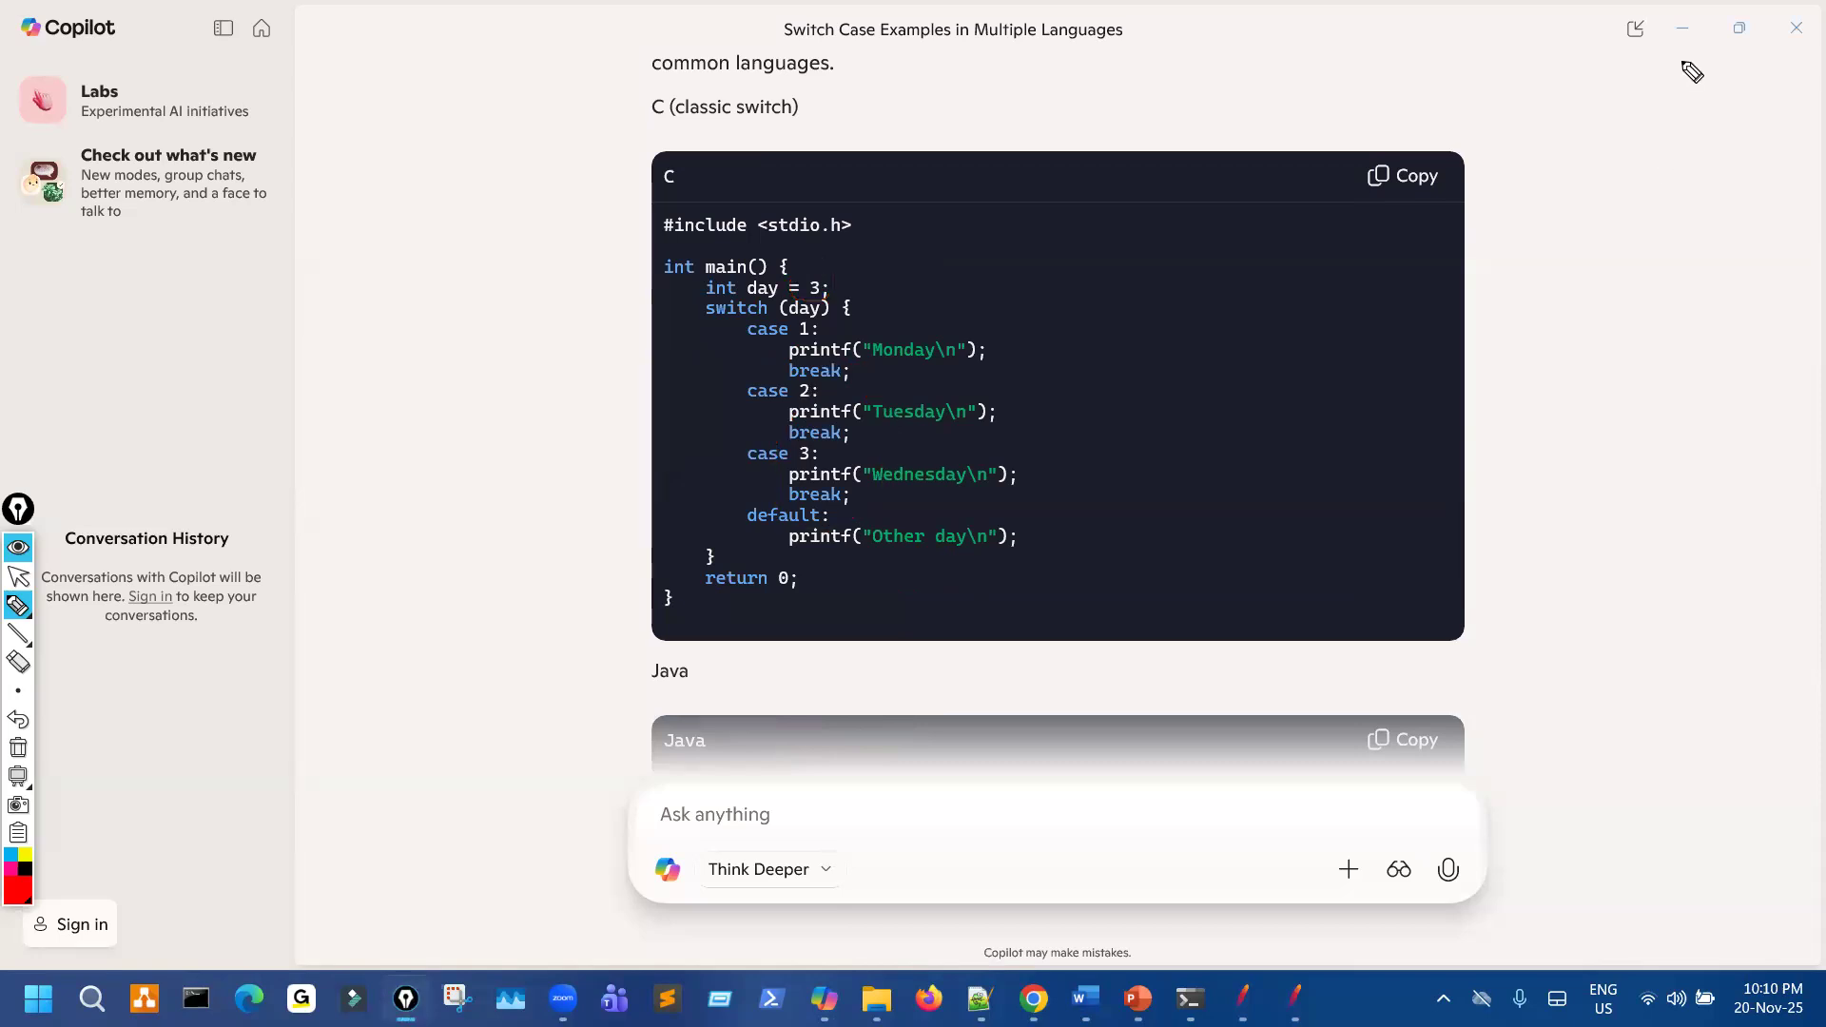
{"action": "key", "text": "ctrl+shift+2"}
{"action": "left_click", "coordinate": [1683, 34]}
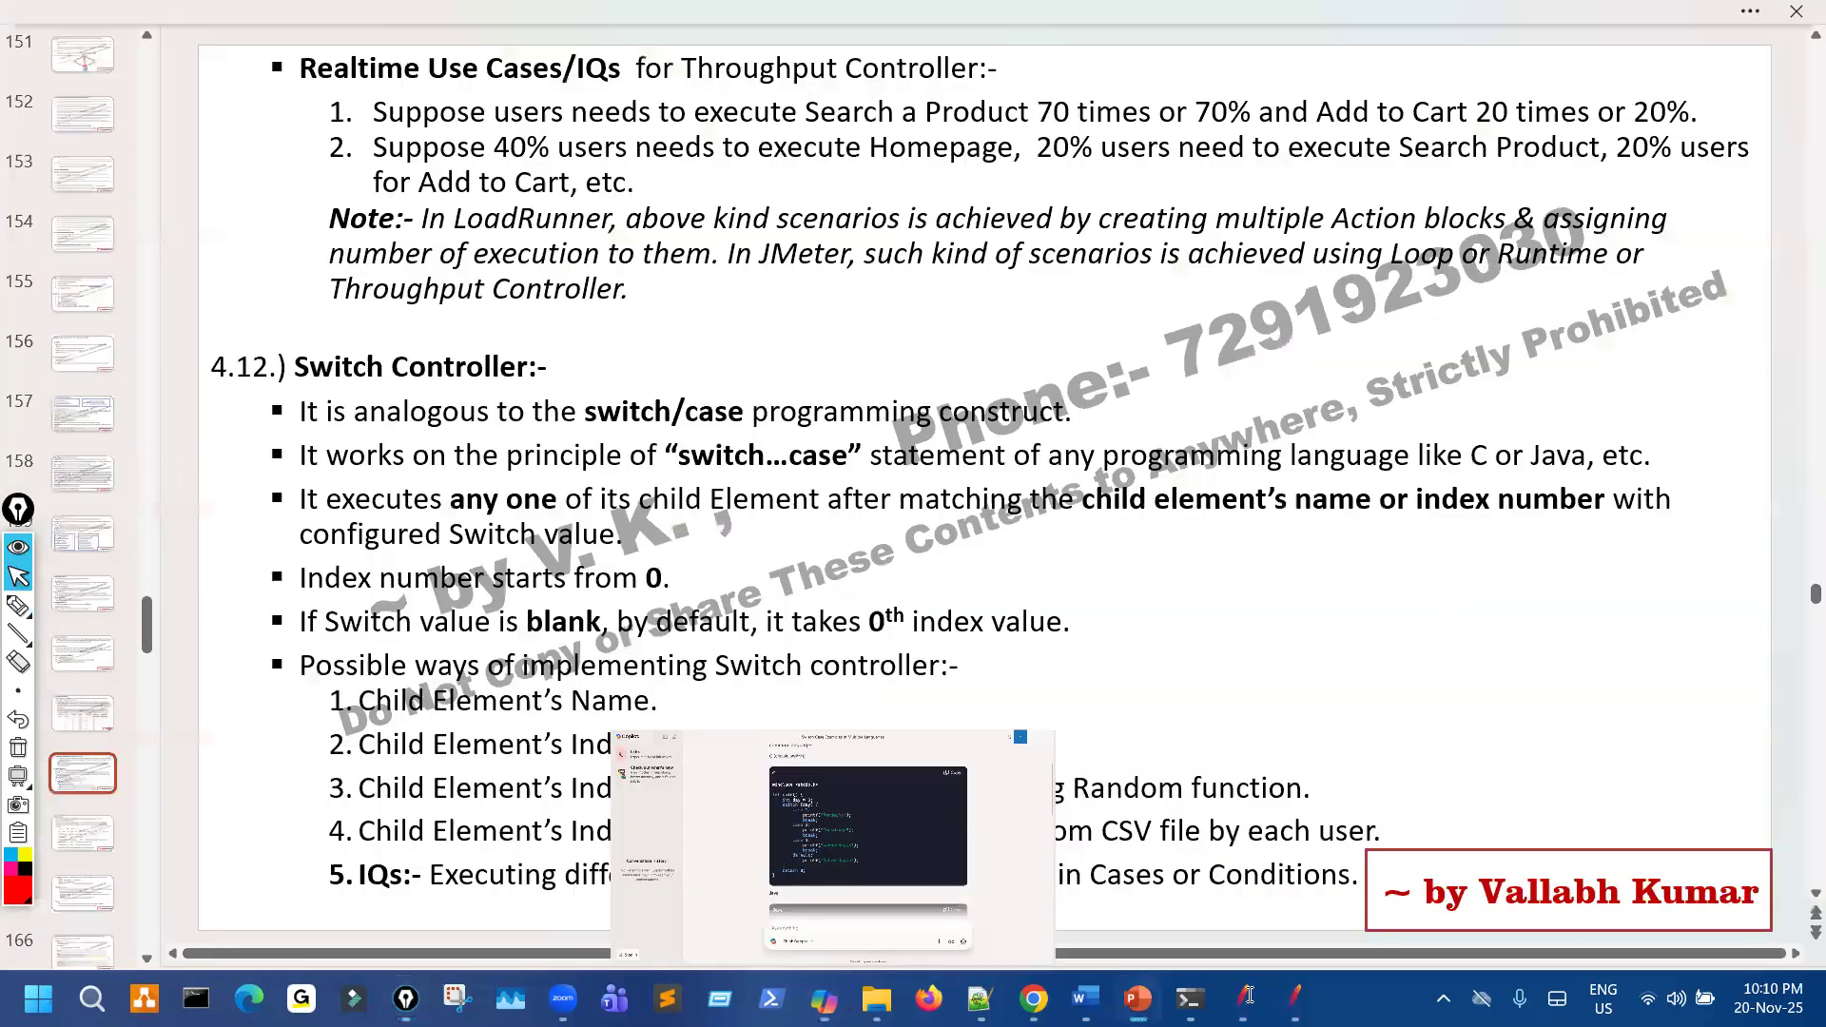
Back in JMeter, circle the Switch Value field and the five PS05 transactions in red, clear the marks, and select PS05_T2_Select_Dogs.
{"action": "mouse_move", "coordinate": [876, 253]}
{"action": "left_mouse_down"}
{"action": "mouse_move", "coordinate": [860, 270]}
{"action": "mouse_move", "coordinate": [865, 244]}
{"action": "left_mouse_up"}
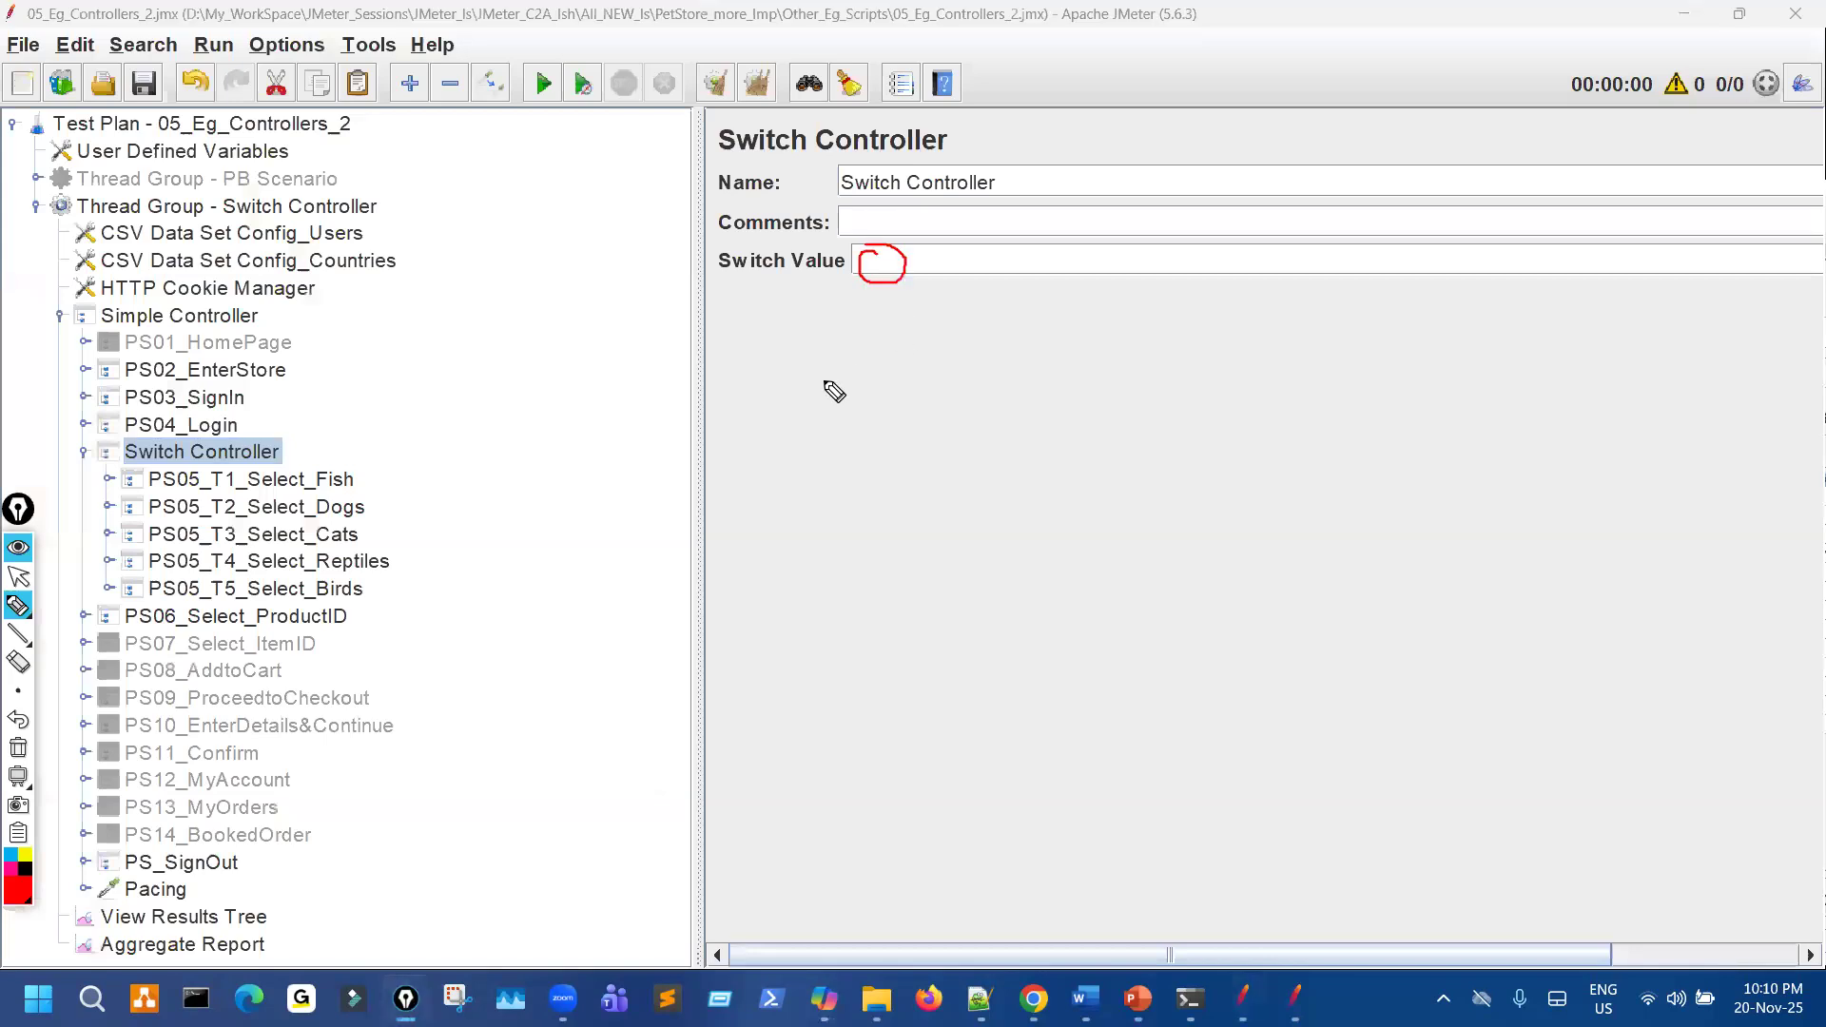
{"action": "left_click_drag", "start_coordinate": [254, 473], "coordinate": [230, 526]}
{"action": "mouse_move", "coordinate": [249, 588]}
{"action": "left_mouse_down"}
{"action": "mouse_move", "coordinate": [327, 494]}
{"action": "mouse_move", "coordinate": [278, 480]}
{"action": "left_mouse_up"}
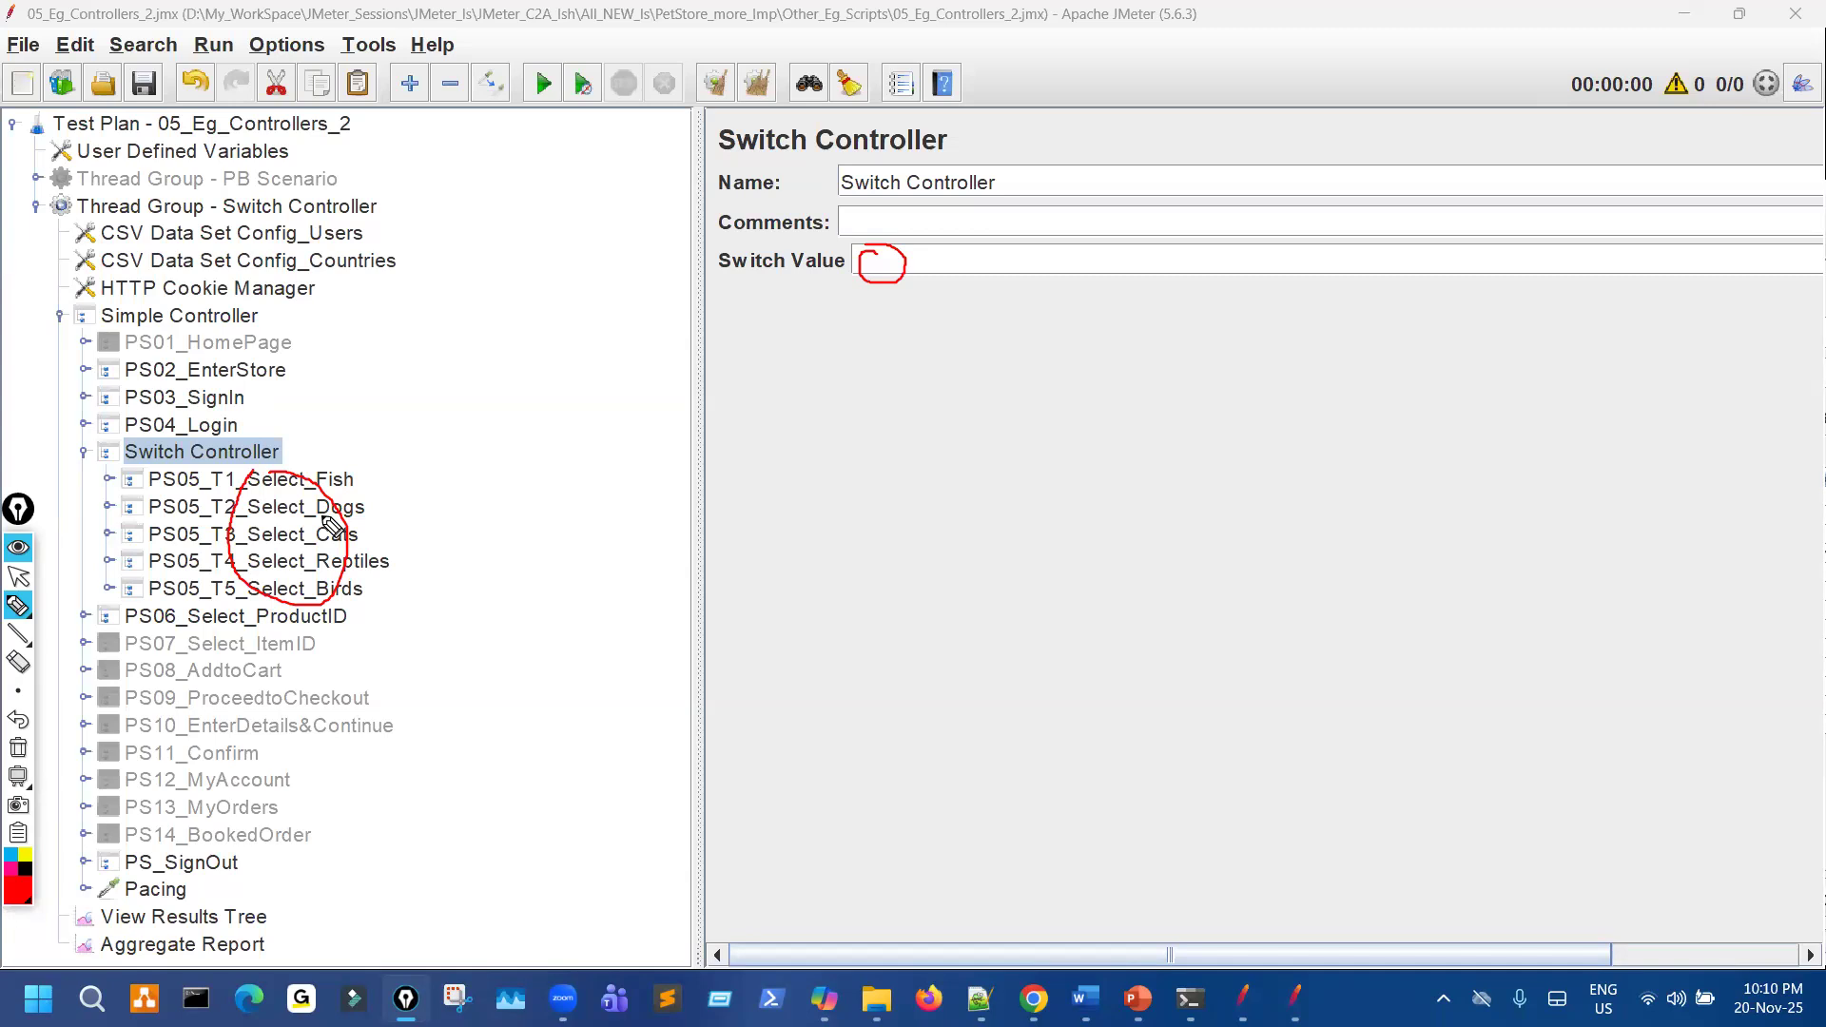
{"action": "left_click", "coordinate": [317, 509]}
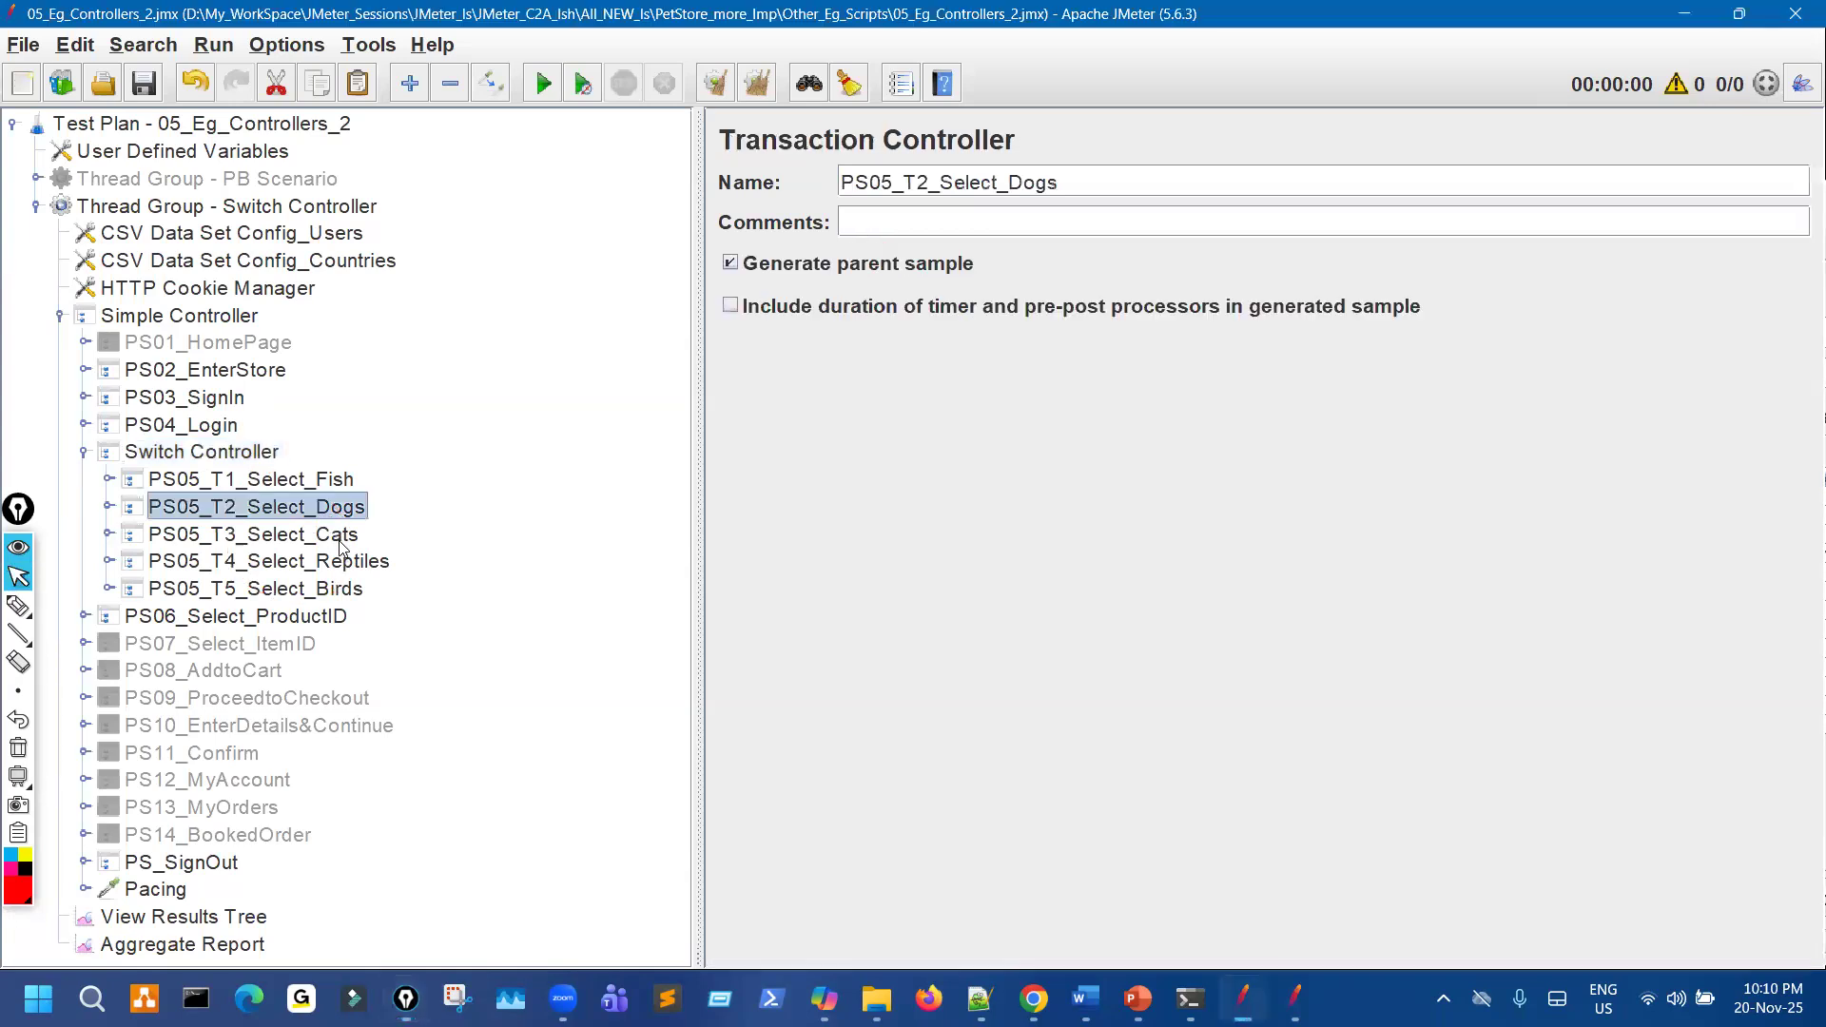
Bracket the five PS05 transactions on both sides with the red pen, and mark the Switch Controller and its child names.
{"action": "left_click_drag", "start_coordinate": [353, 472], "coordinate": [342, 595]}
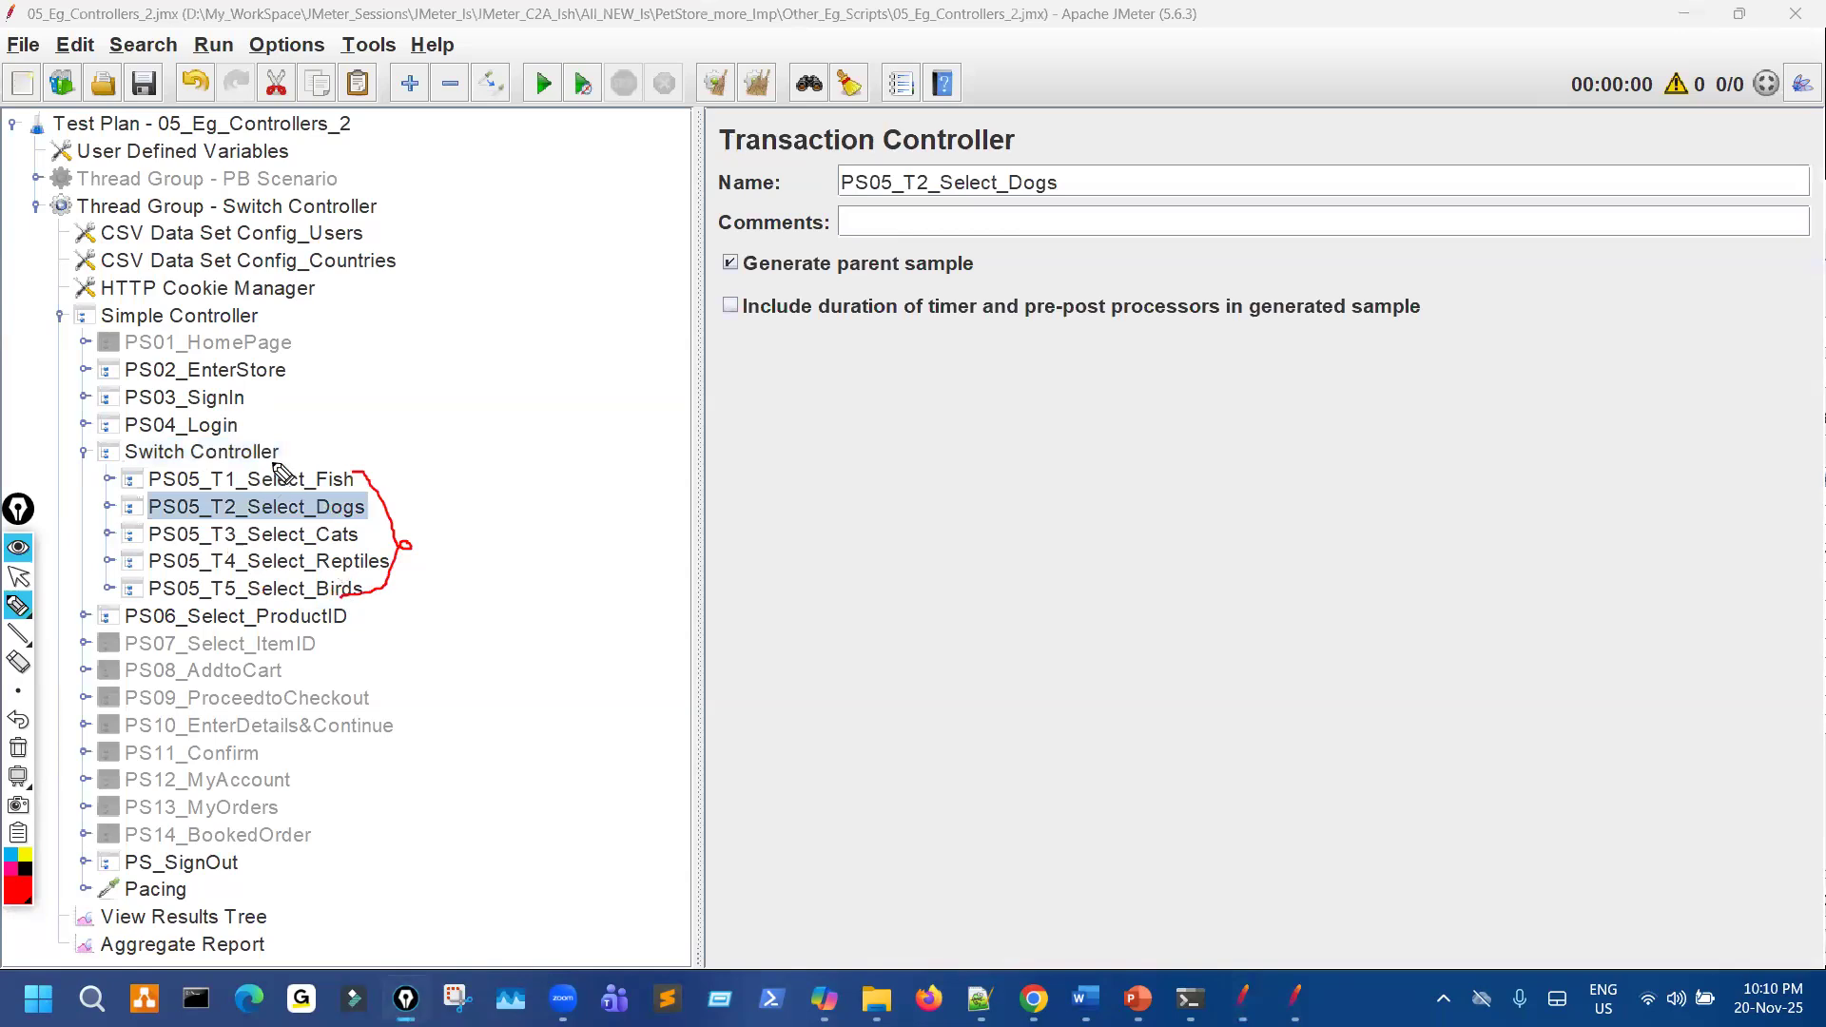
{"action": "mouse_move", "coordinate": [157, 455]}
{"action": "left_mouse_down"}
{"action": "mouse_move", "coordinate": [308, 459]}
{"action": "mouse_move", "coordinate": [157, 441]}
{"action": "mouse_move", "coordinate": [105, 599]}
{"action": "left_mouse_up"}
{"action": "mouse_move", "coordinate": [195, 473]}
{"action": "left_mouse_down"}
{"action": "mouse_move", "coordinate": [103, 509]}
{"action": "mouse_move", "coordinate": [146, 594]}
{"action": "mouse_move", "coordinate": [285, 514]}
{"action": "left_mouse_up"}
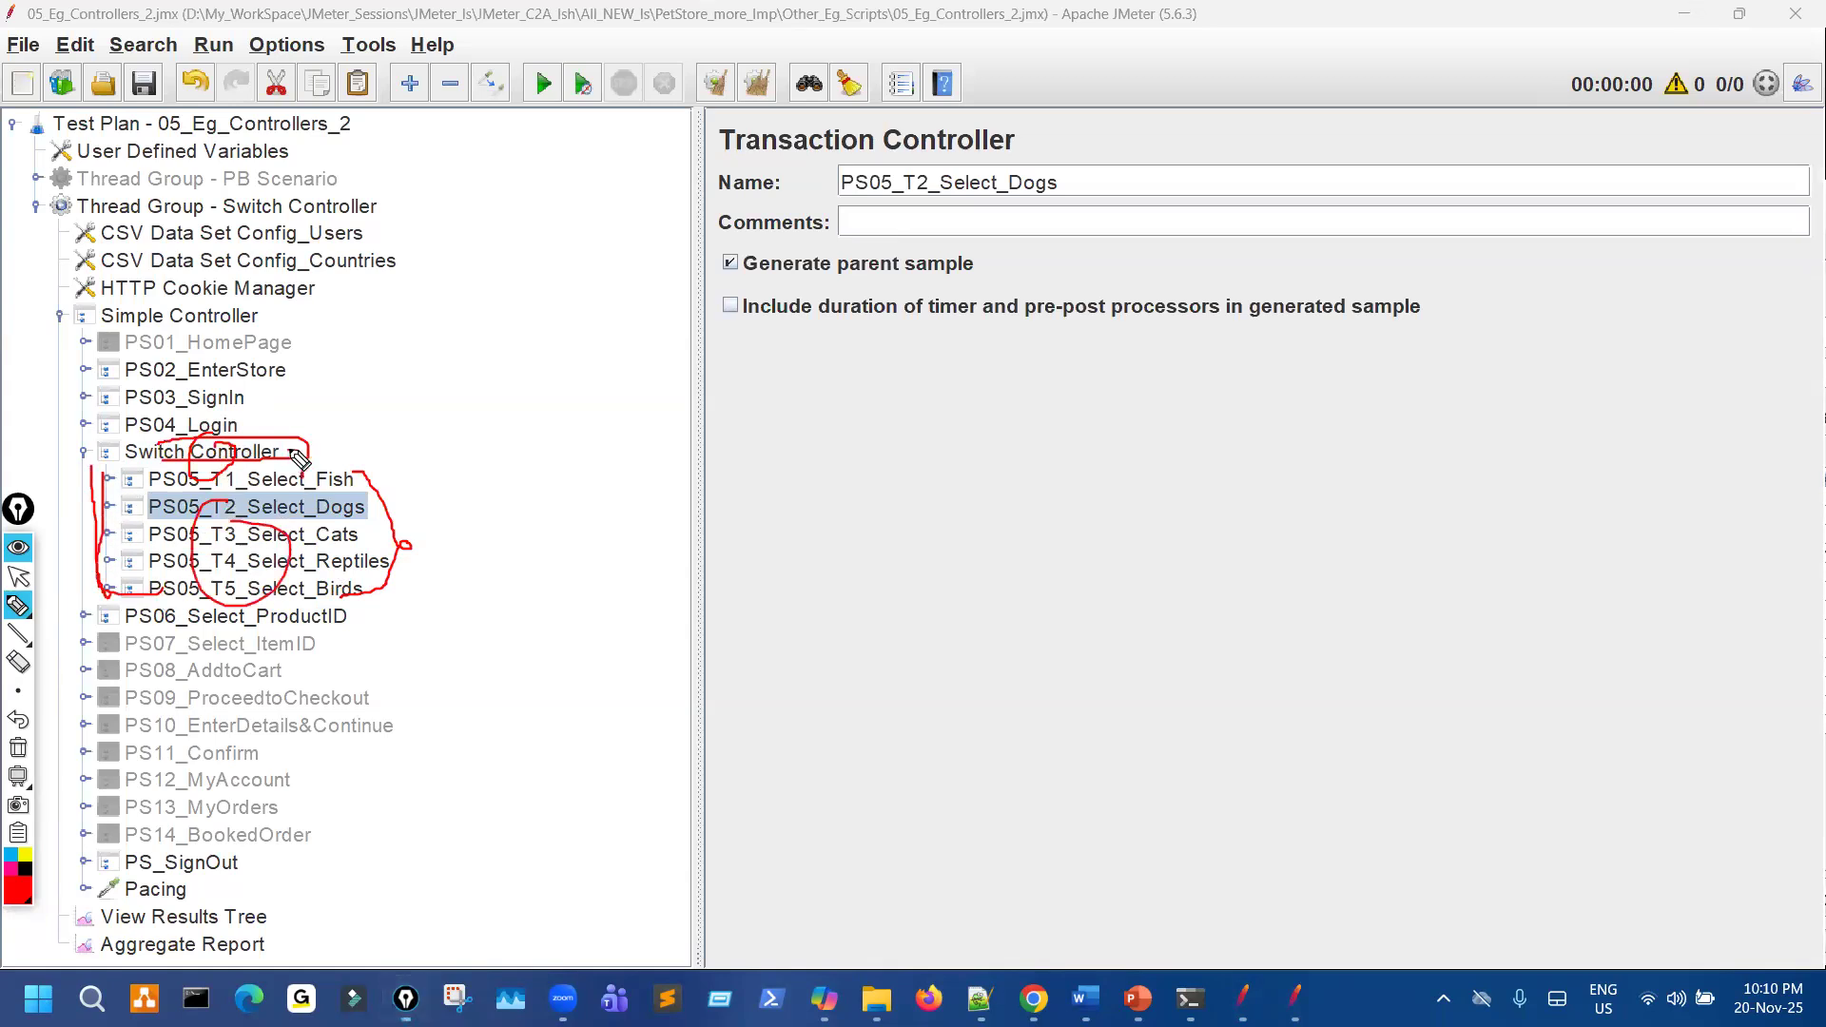
Clear the red marks, copy the name PS05_T2_Select_Dogs, and paste it as the Switch Controller's Switch Value.
{"action": "key", "text": "ctrl+shift+7"}
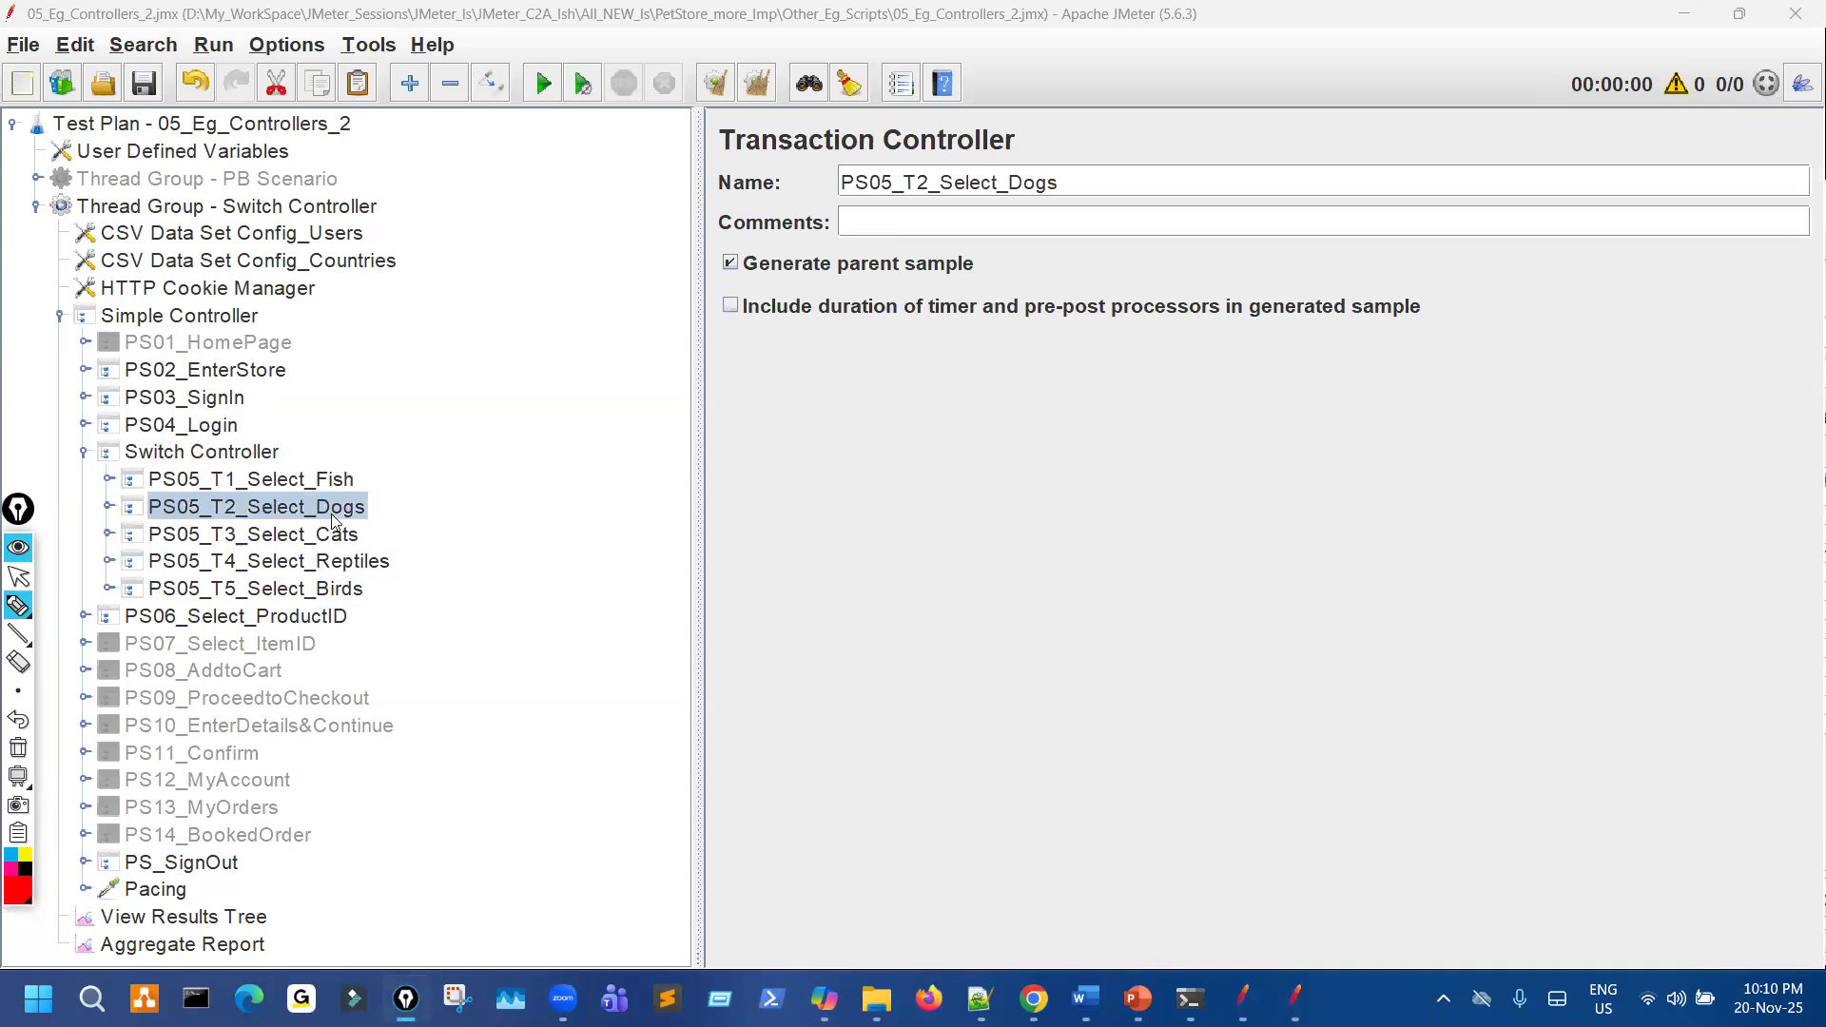
{"action": "key", "text": "ctrl+shift+1"}
{"action": "left_click_drag", "start_coordinate": [1058, 182], "coordinate": [741, 183]}
{"action": "key", "text": "ctrl+c"}
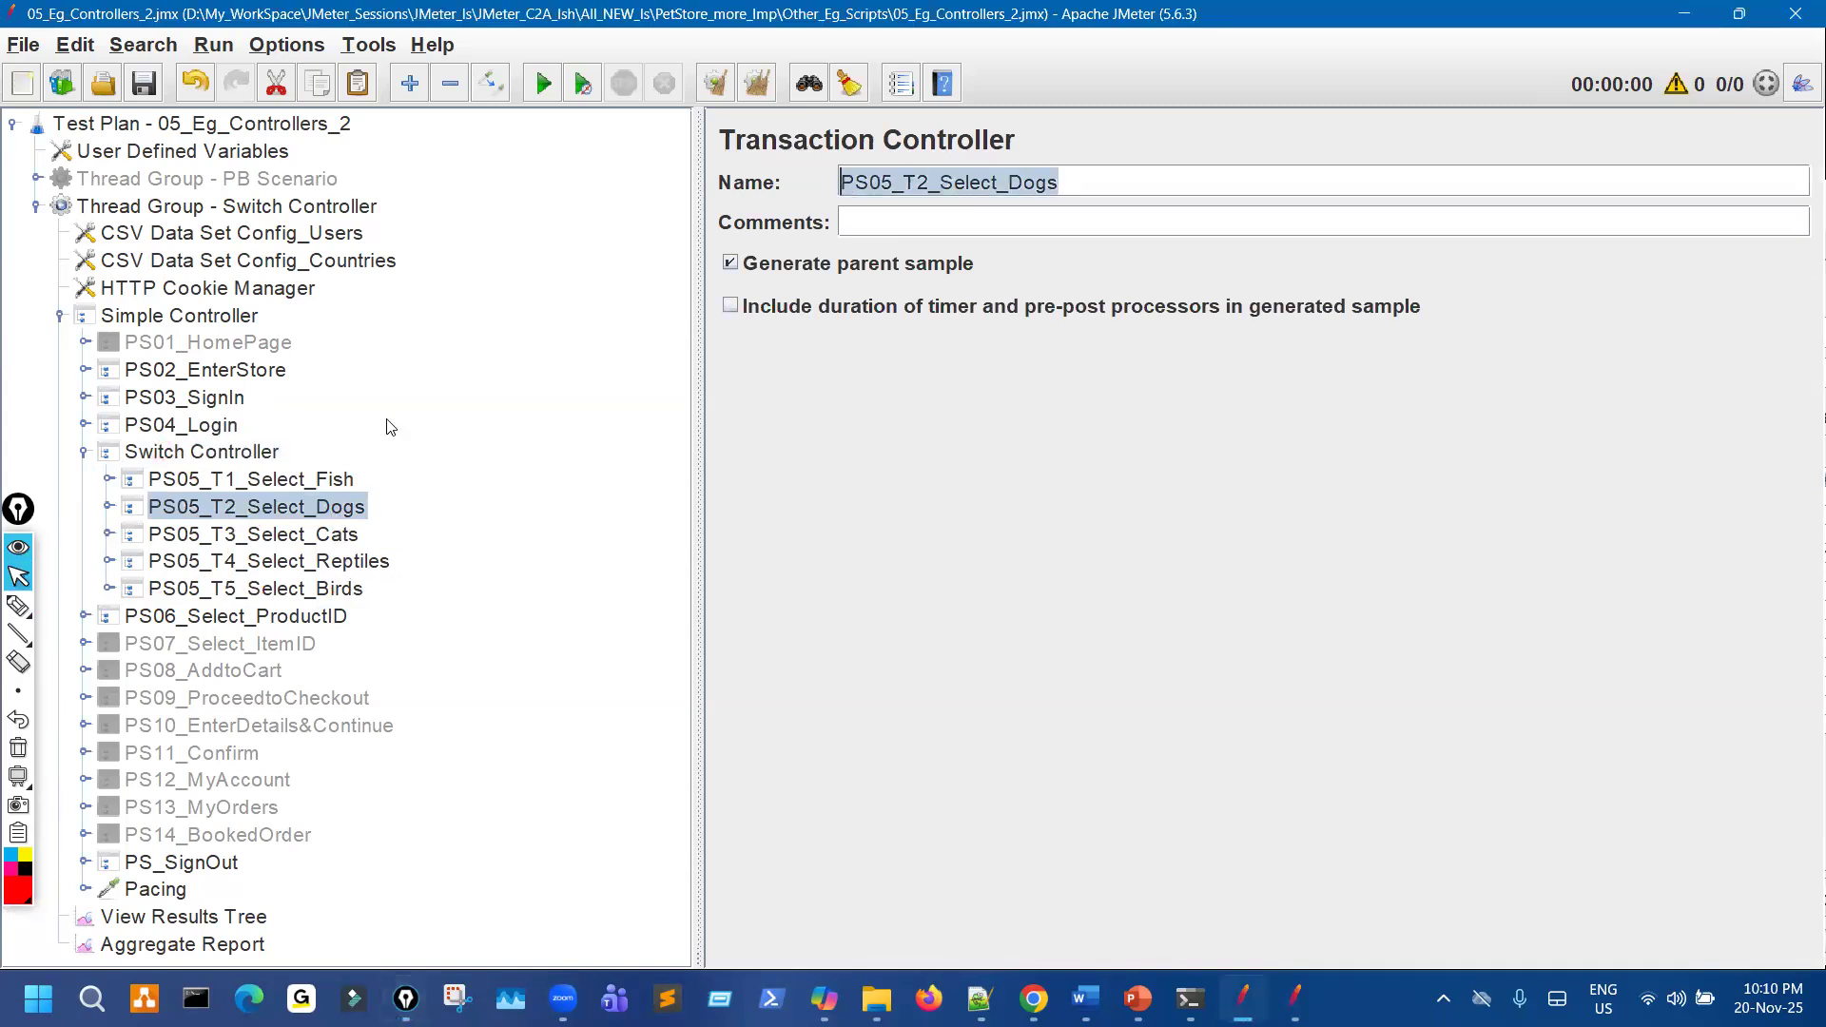
{"action": "left_click", "coordinate": [201, 452]}
{"action": "left_click", "coordinate": [895, 260]}
{"action": "key", "text": "ctrl+v"}
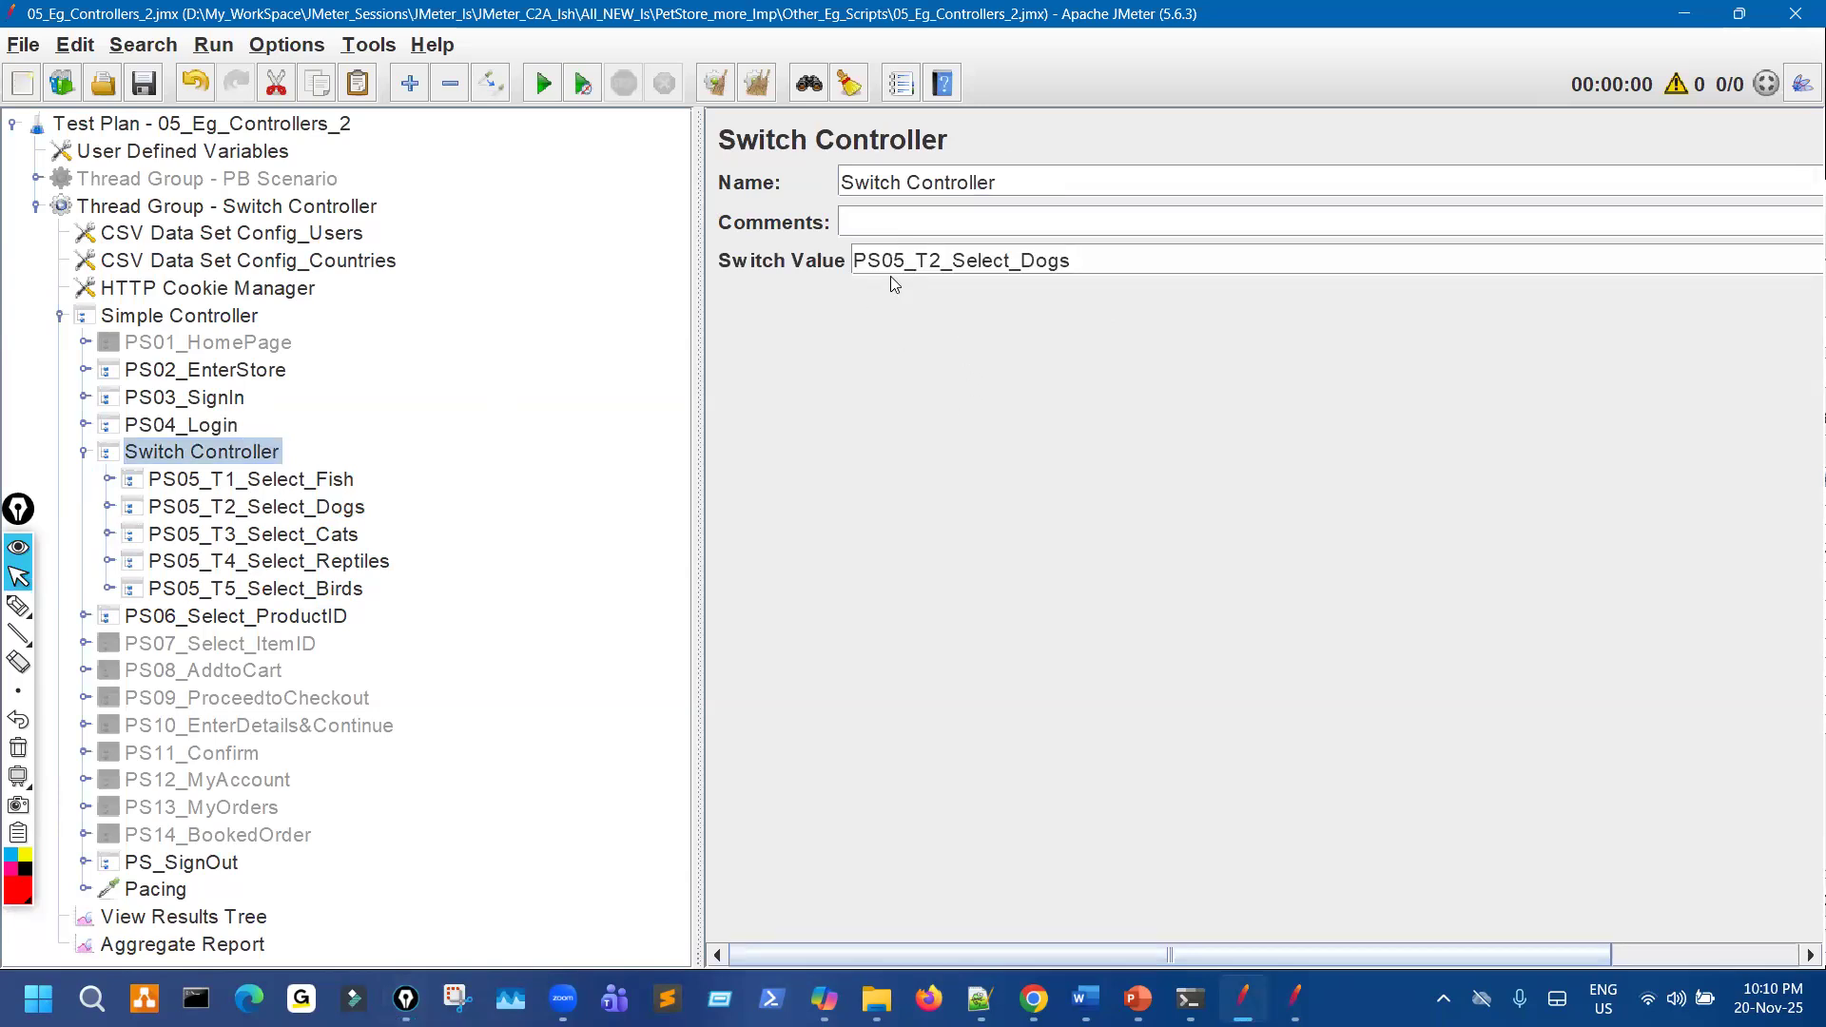
{"action": "key", "text": "BackSpace"}
Set the number of threads in Thread Group - Switch Controller to 2 and show the View Results Tree.
{"action": "left_click", "coordinate": [257, 918]}
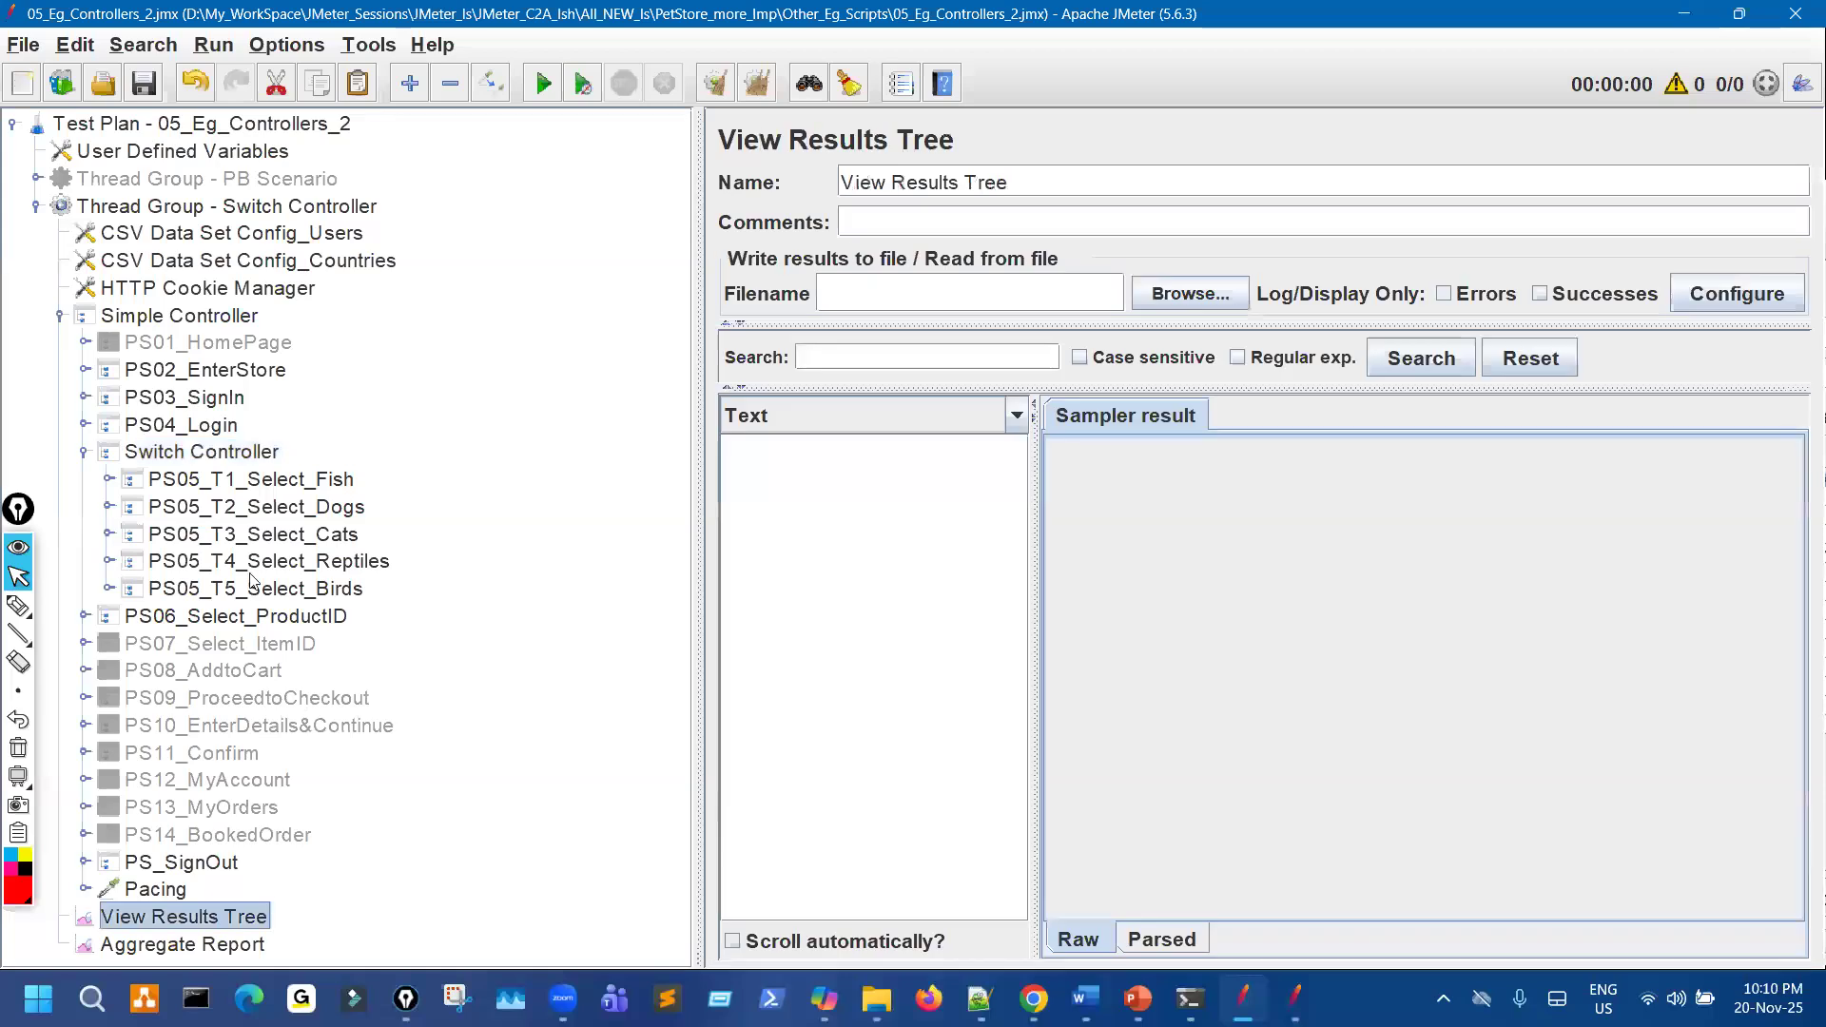
{"action": "left_click", "coordinate": [285, 207]}
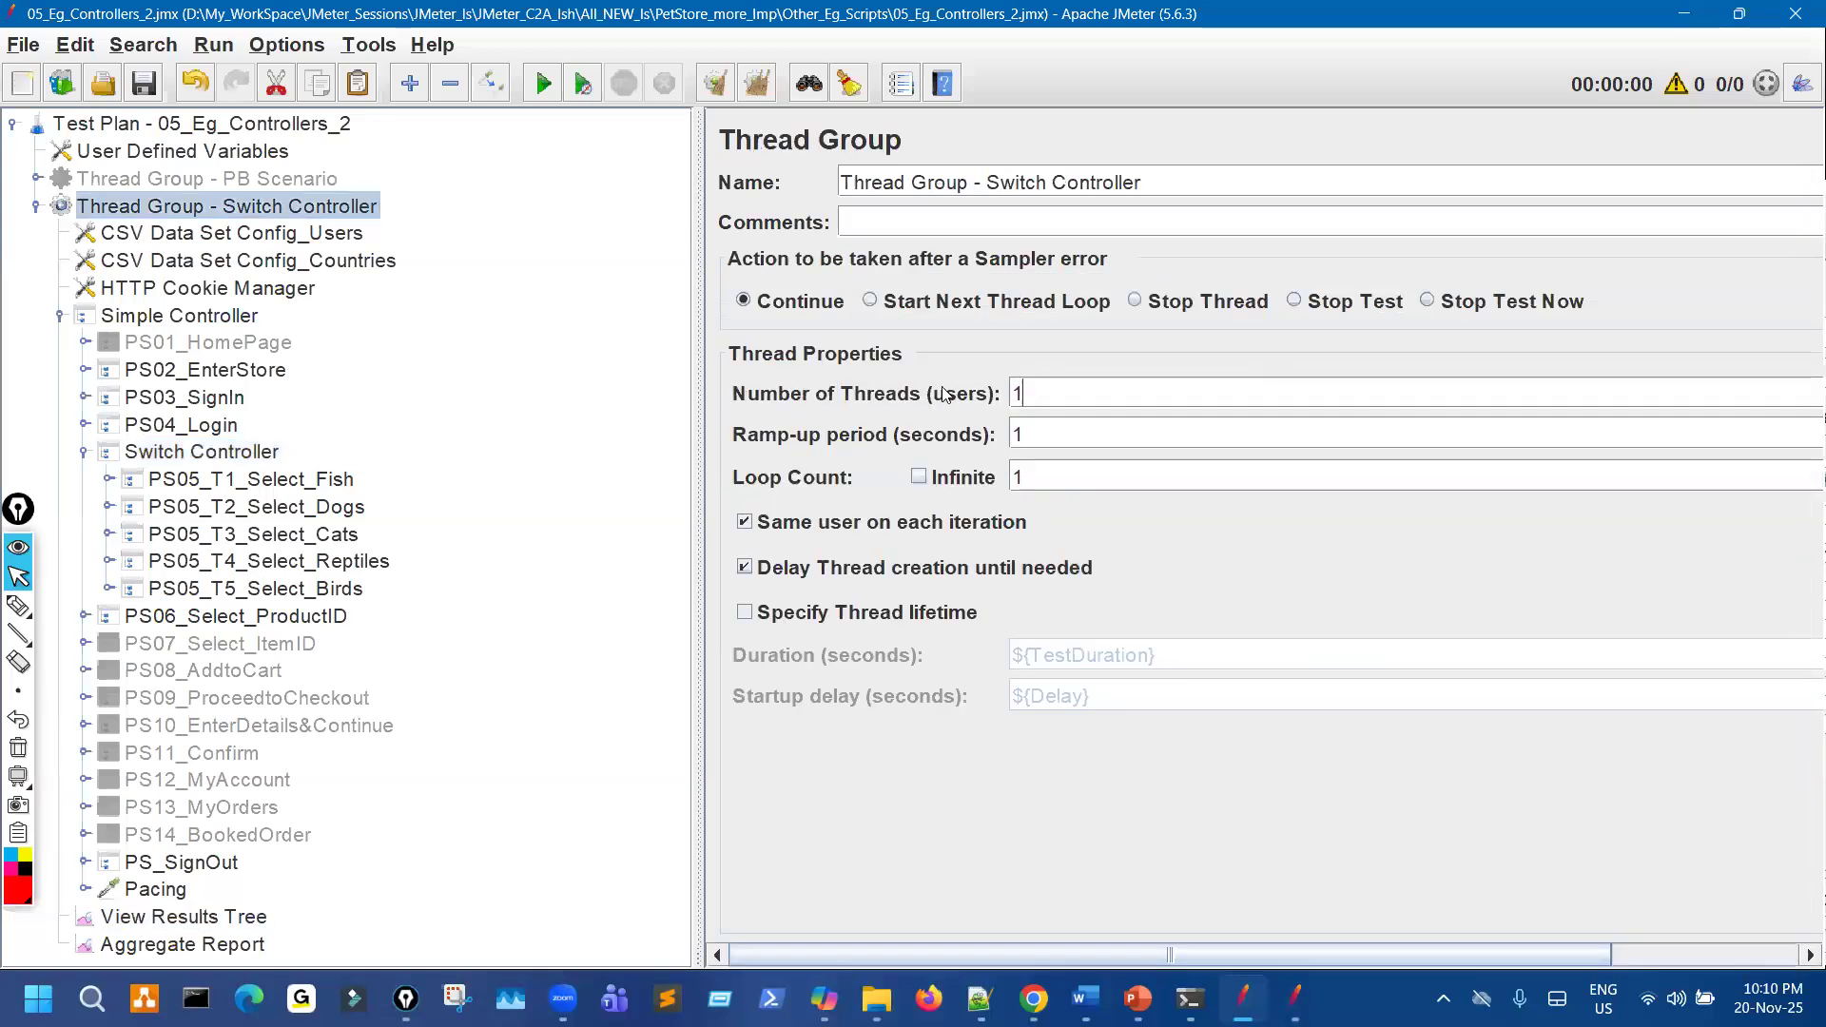
{"action": "type", "text": "2"}
{"action": "left_click", "coordinate": [257, 918]}
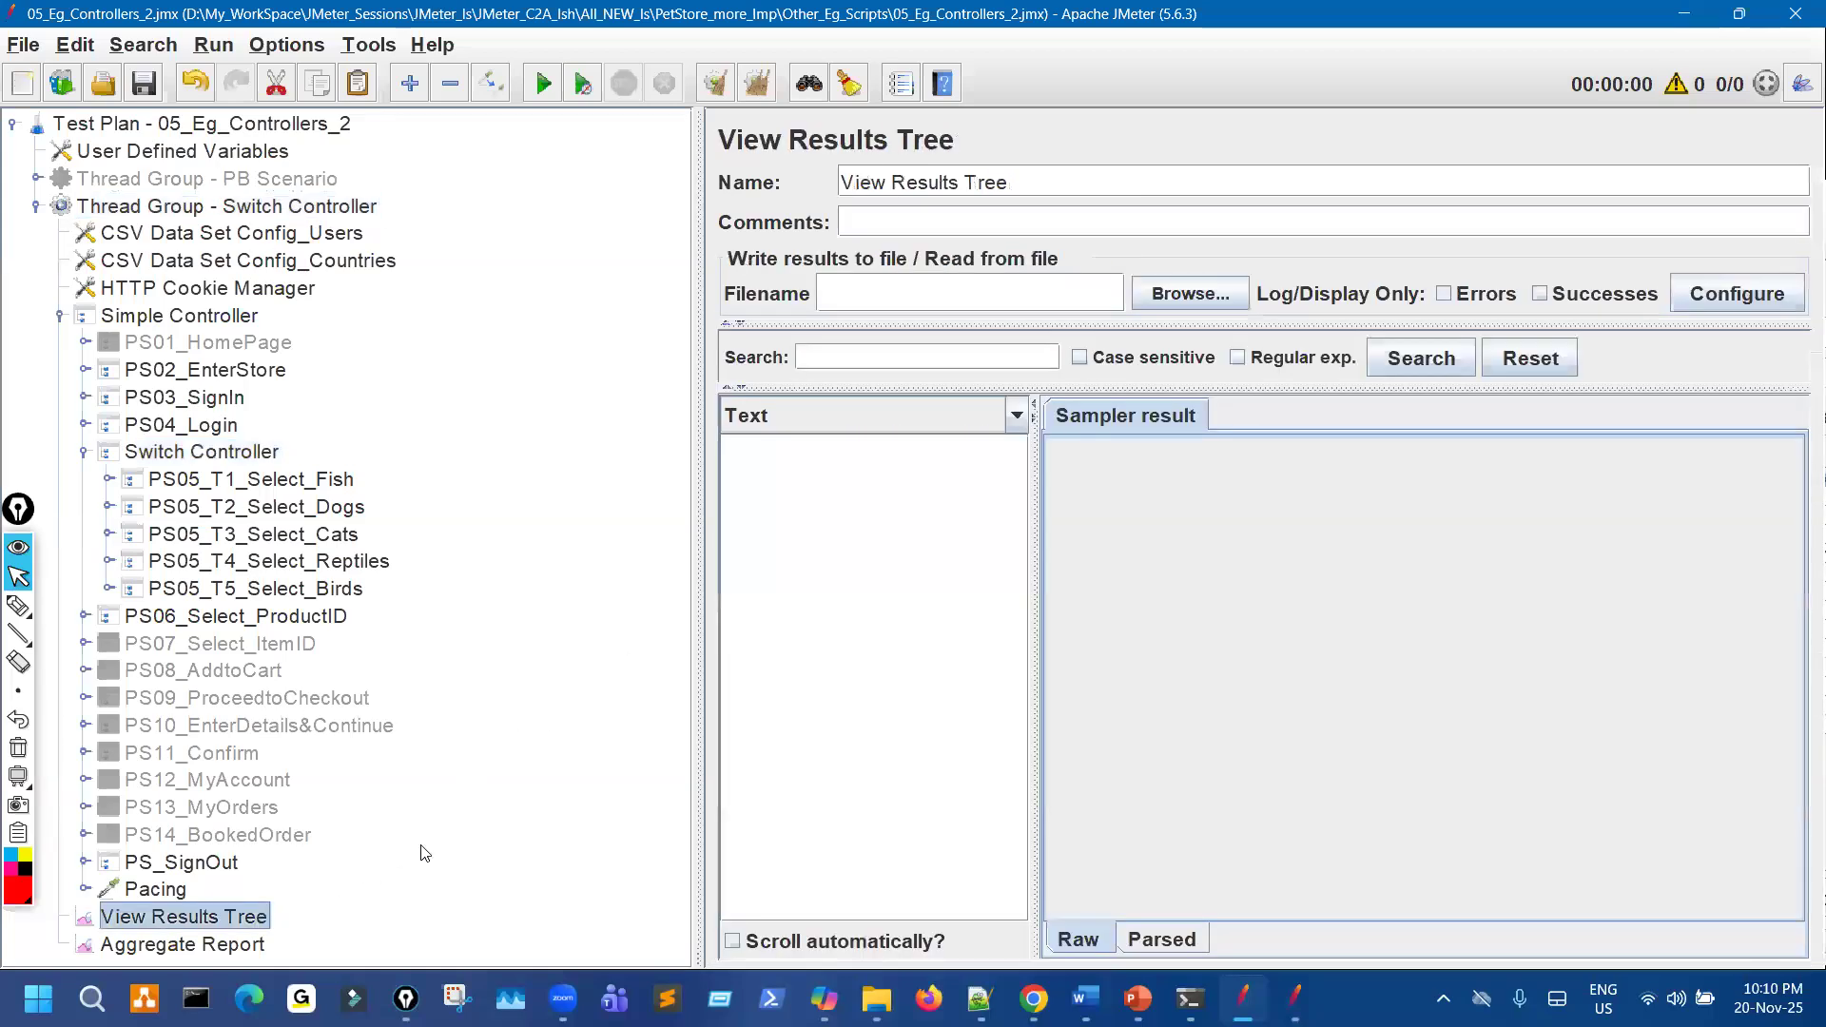
Tick PS05_T2_Select_Dogs with the red pen, run the test, and widen the results tree's sample list.
{"action": "key", "text": "ctrl+shift+p"}
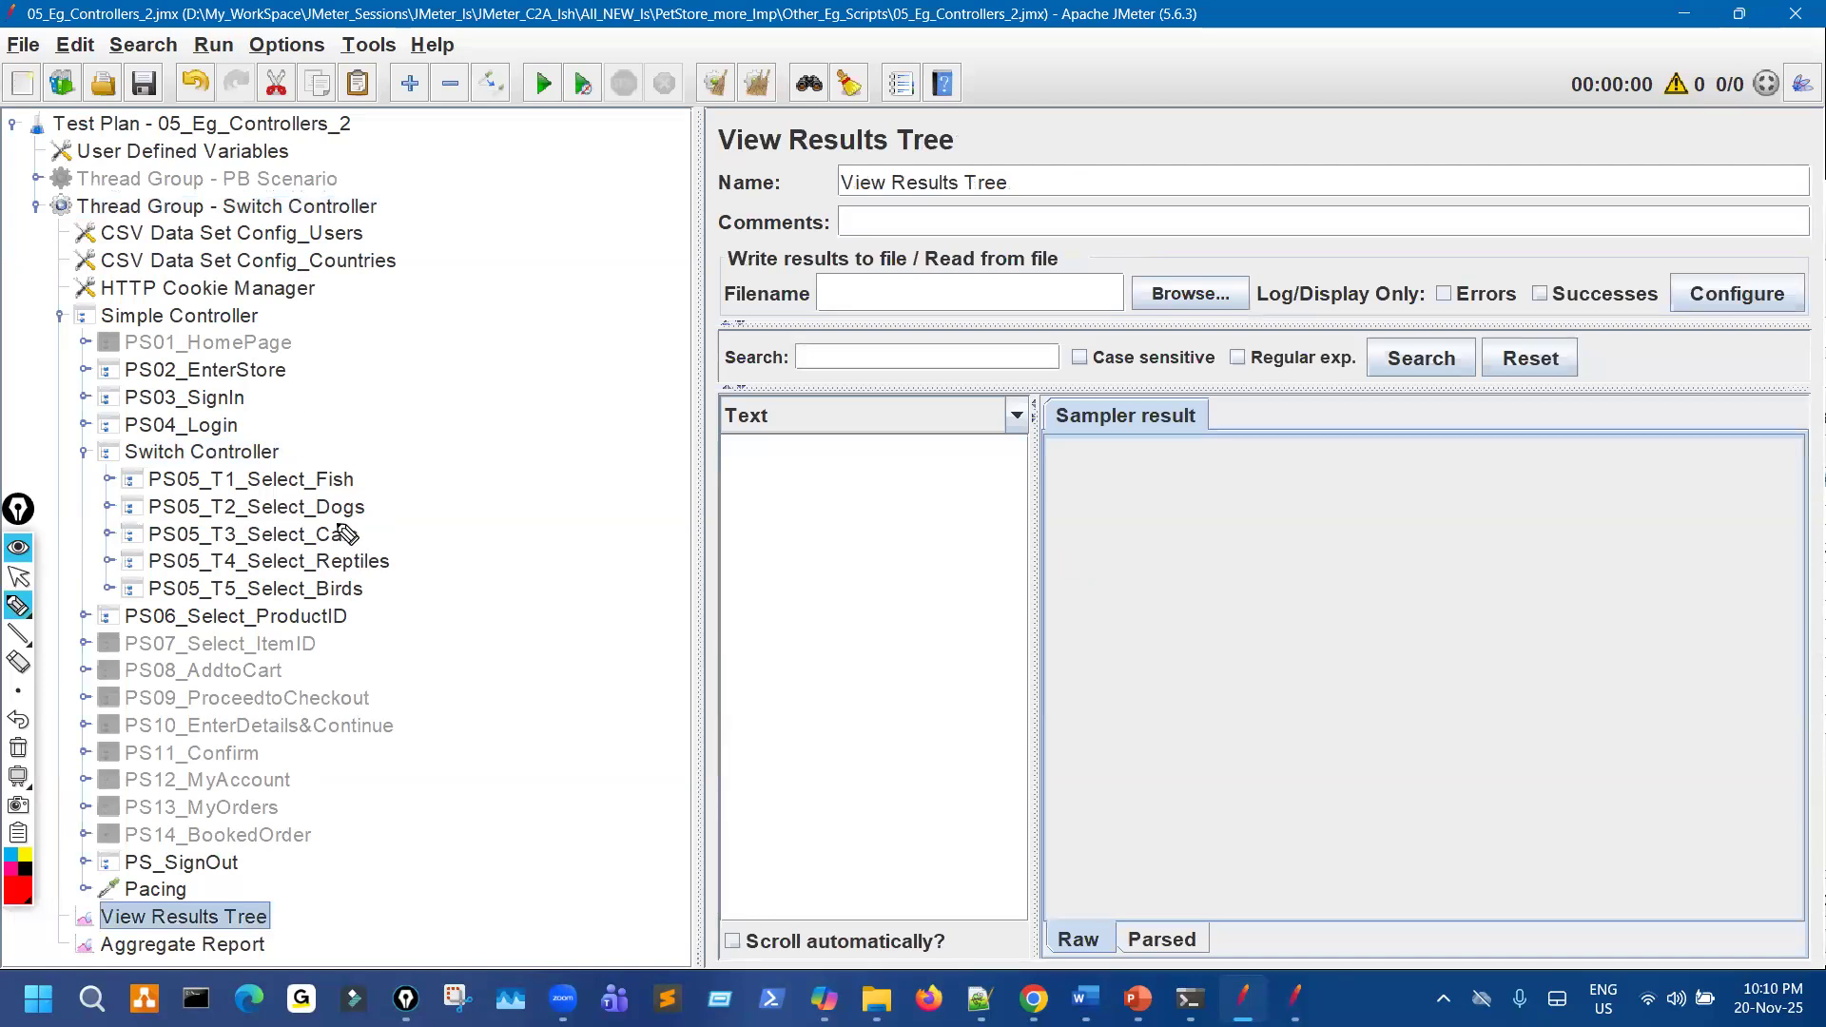
{"action": "left_click_drag", "start_coordinate": [344, 513], "coordinate": [409, 483]}
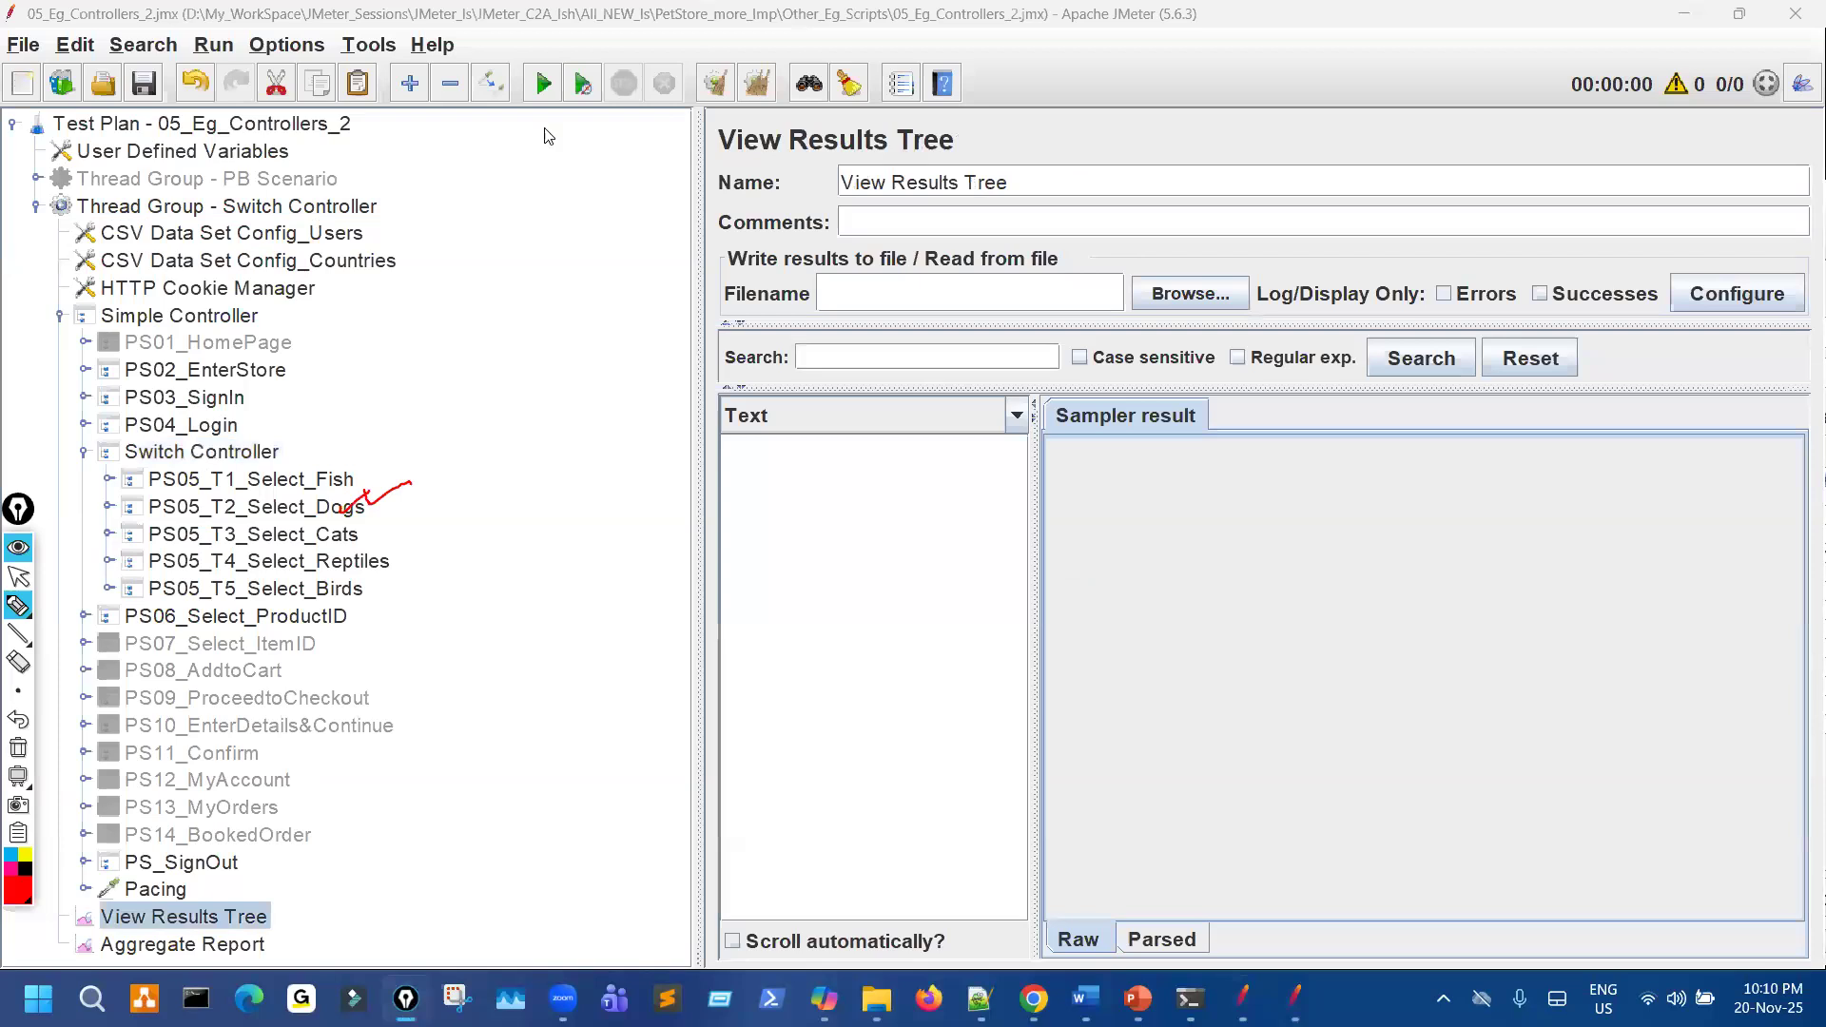
{"action": "key", "text": "ctrl+shift+2"}
{"action": "left_click", "coordinate": [542, 86]}
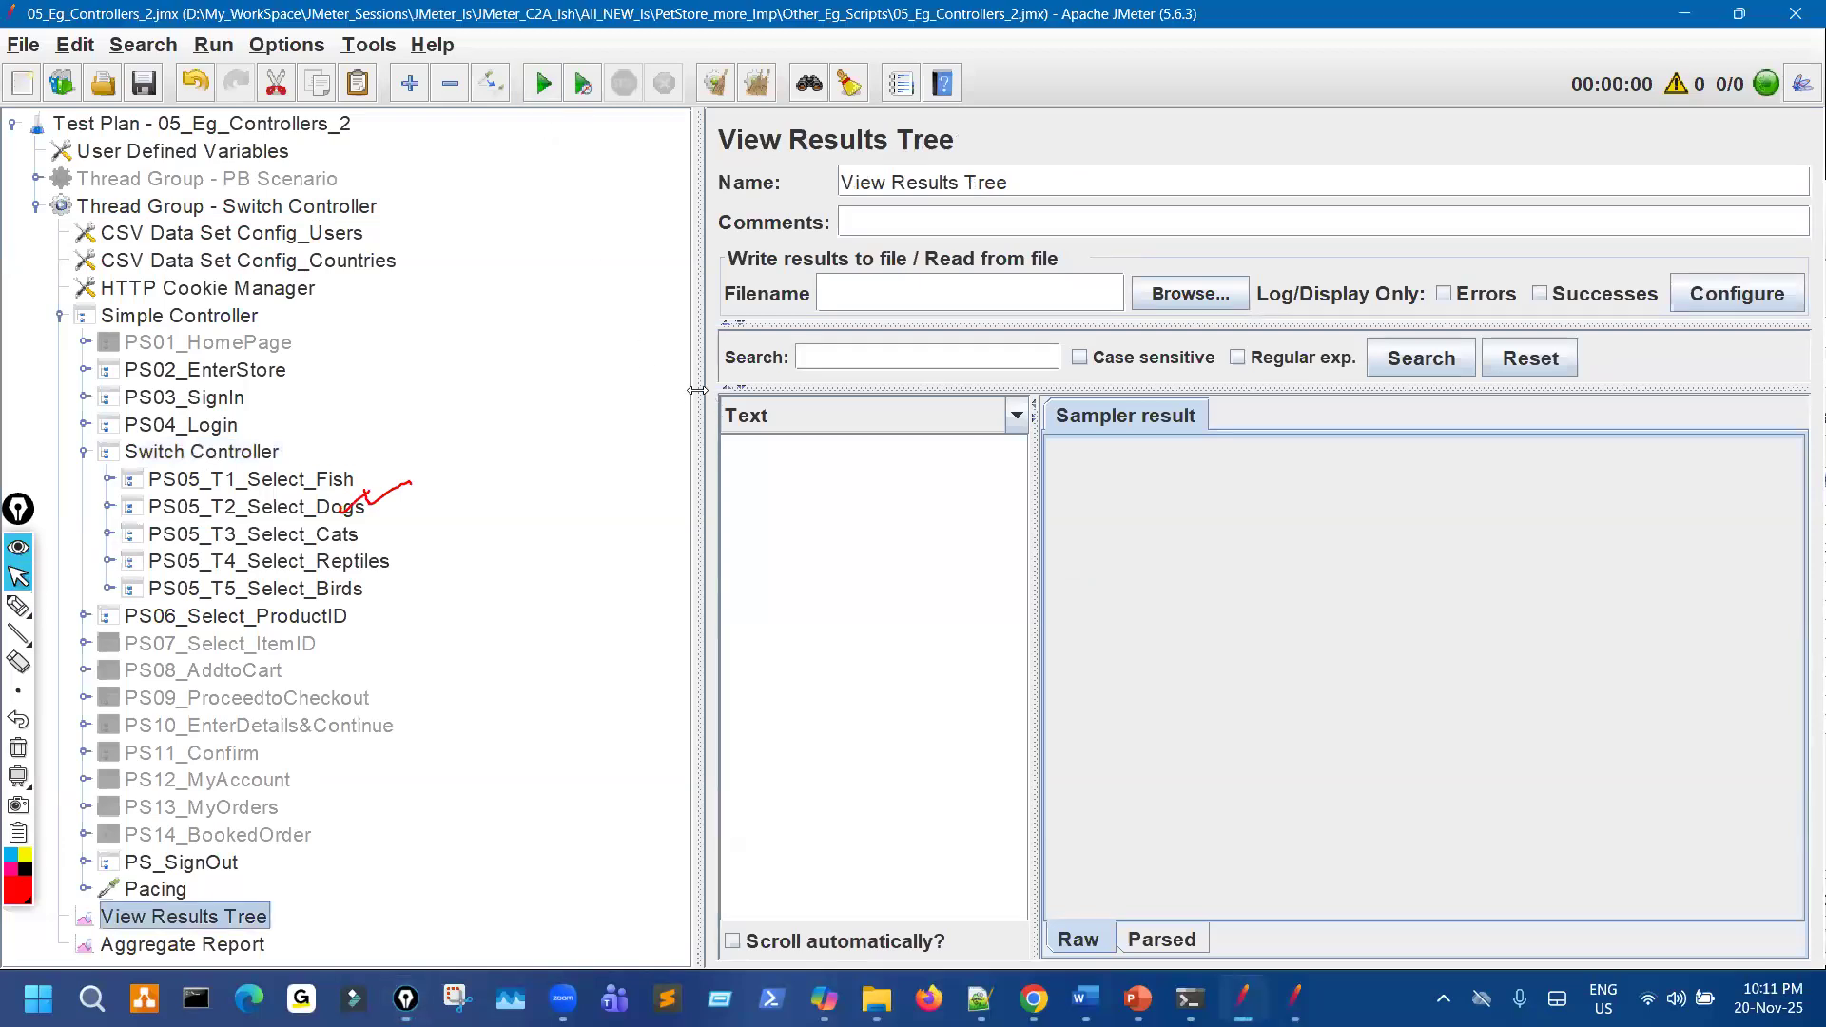
{"action": "left_click_drag", "start_coordinate": [819, 552], "coordinate": [1132, 552]}
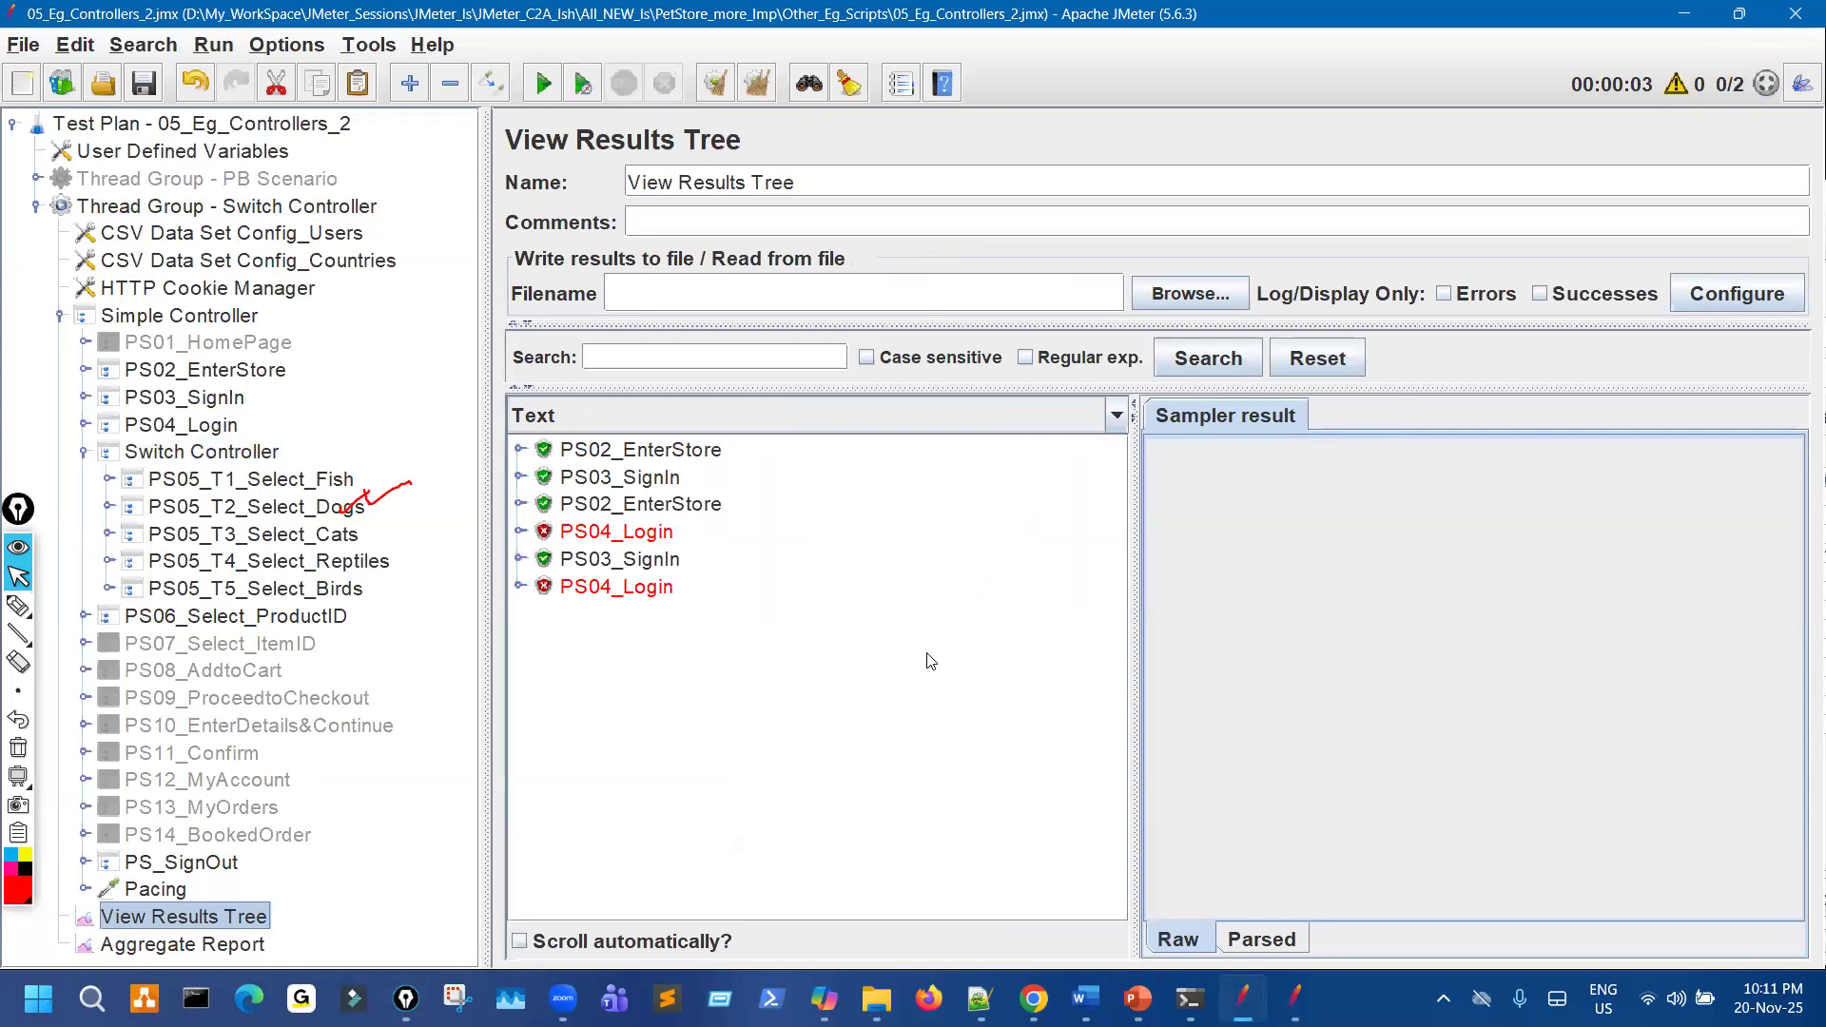
Expand the failed PS04_Login sample down to its Account.action request and examine its sampler result, request body and response body.
{"action": "left_click", "coordinate": [522, 532]}
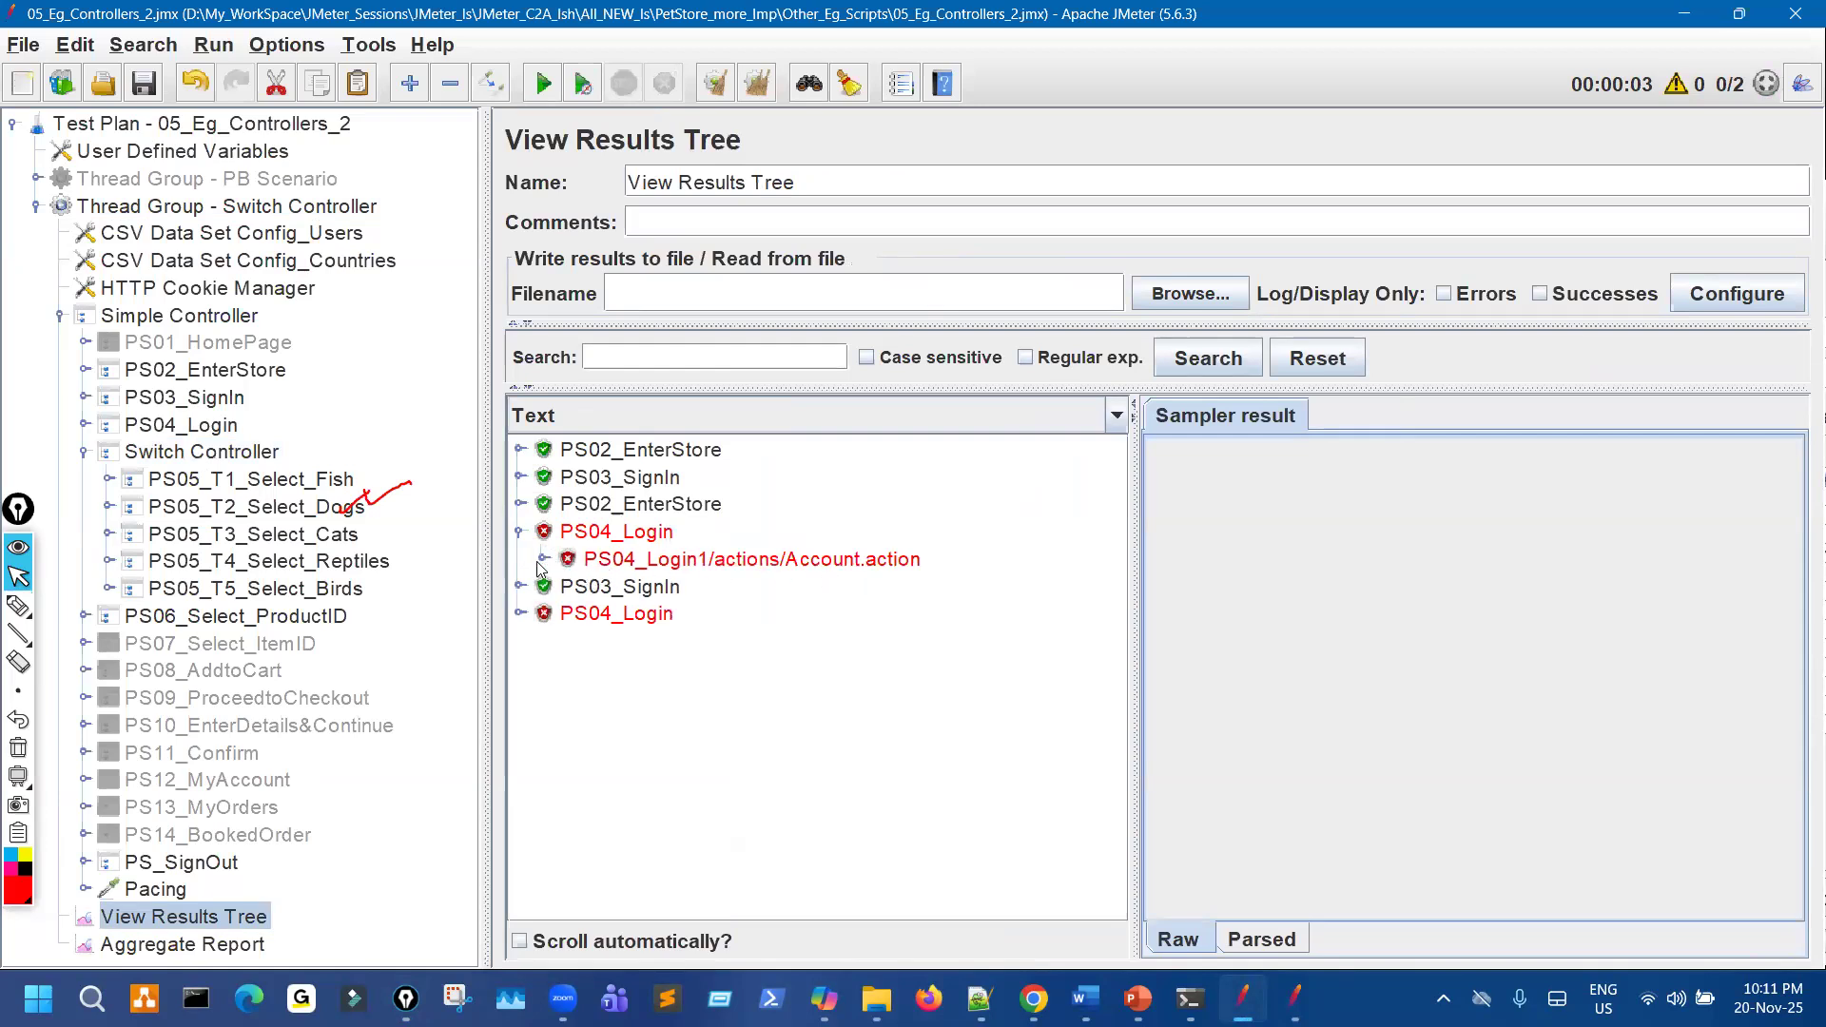
{"action": "left_click", "coordinate": [542, 560]}
{"action": "left_click", "coordinate": [904, 563]}
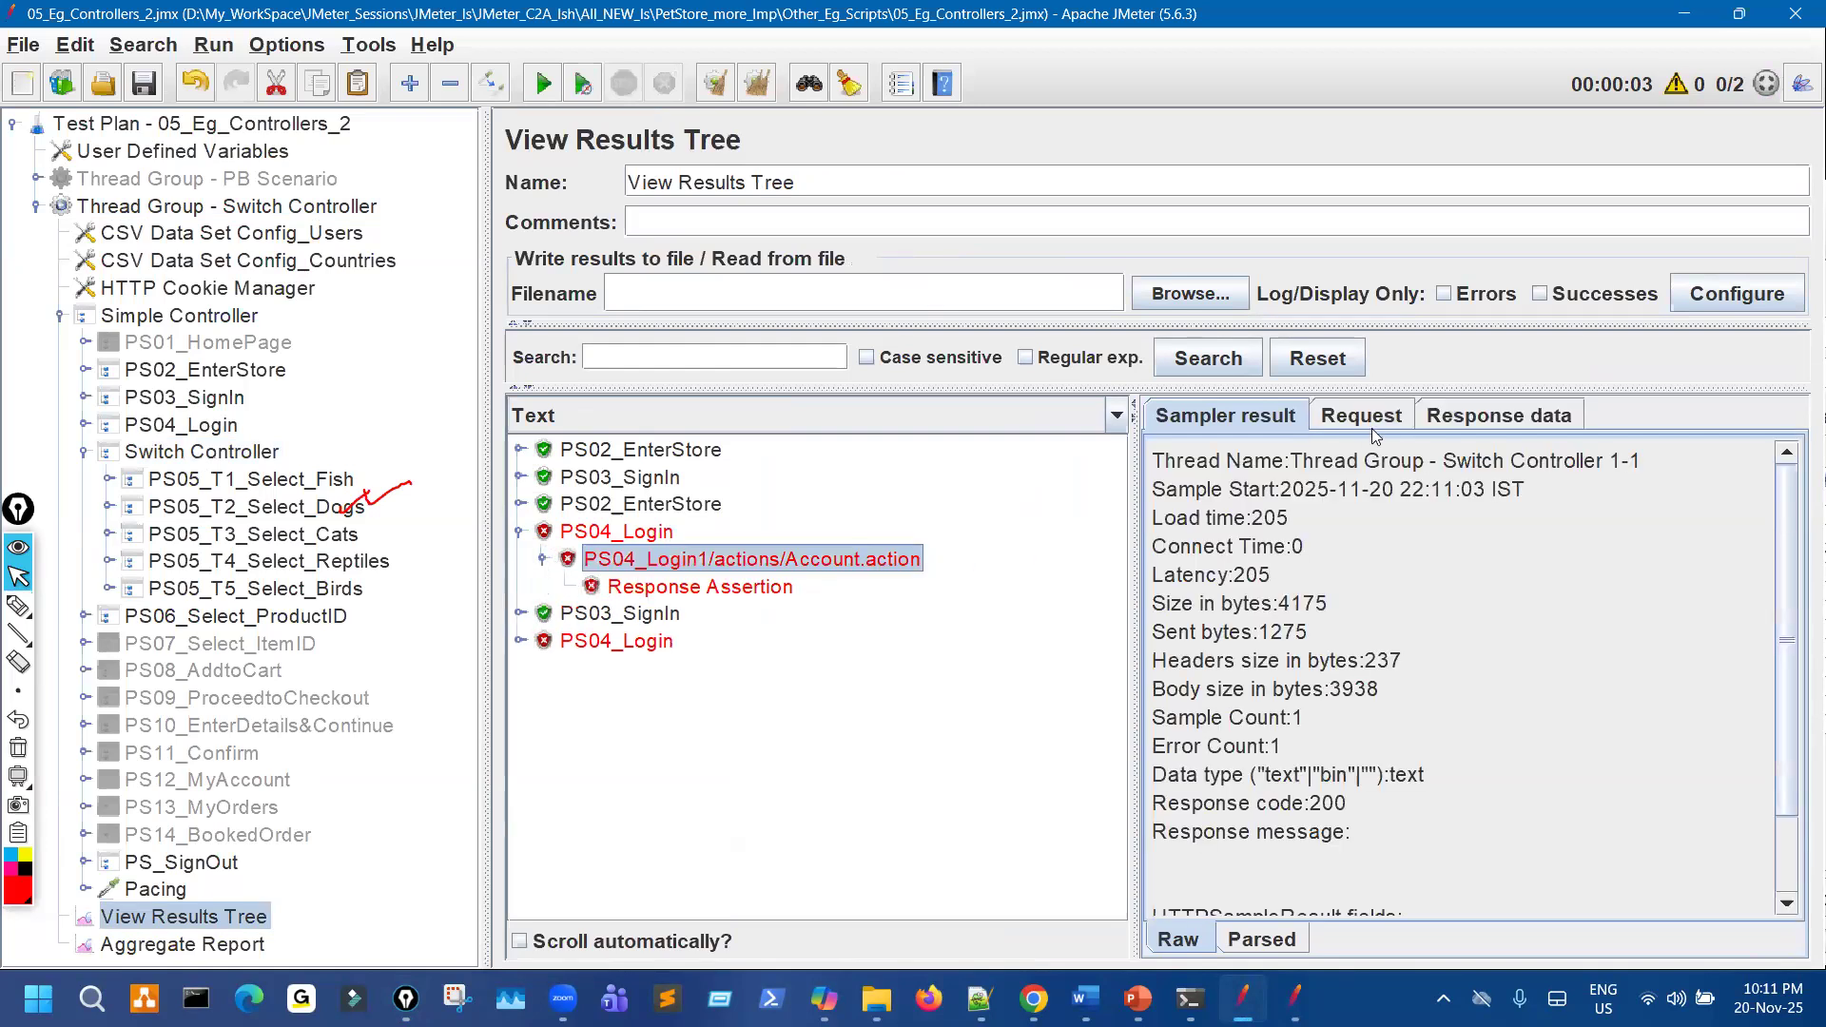
{"action": "left_click", "coordinate": [1378, 418]}
{"action": "left_click", "coordinate": [1496, 418]}
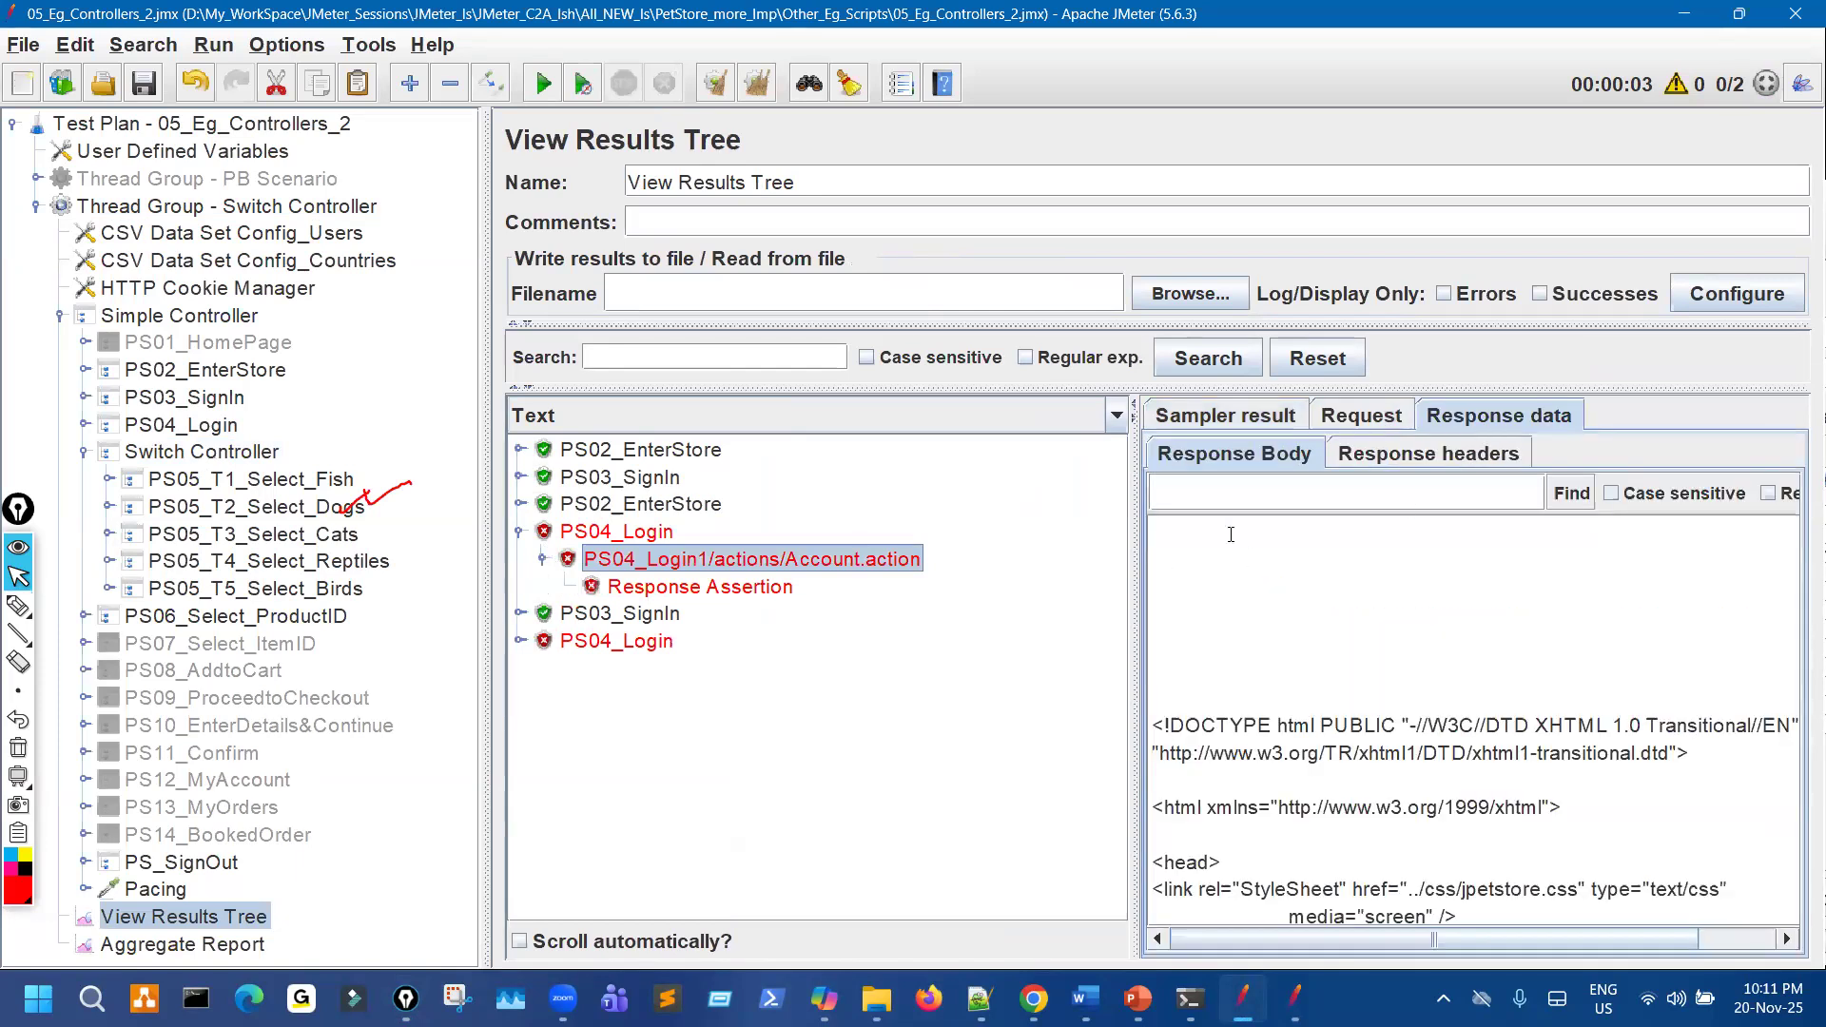
{"action": "left_click", "coordinate": [1395, 413]}
{"action": "left_click_drag", "start_coordinate": [1138, 544], "coordinate": [980, 532]}
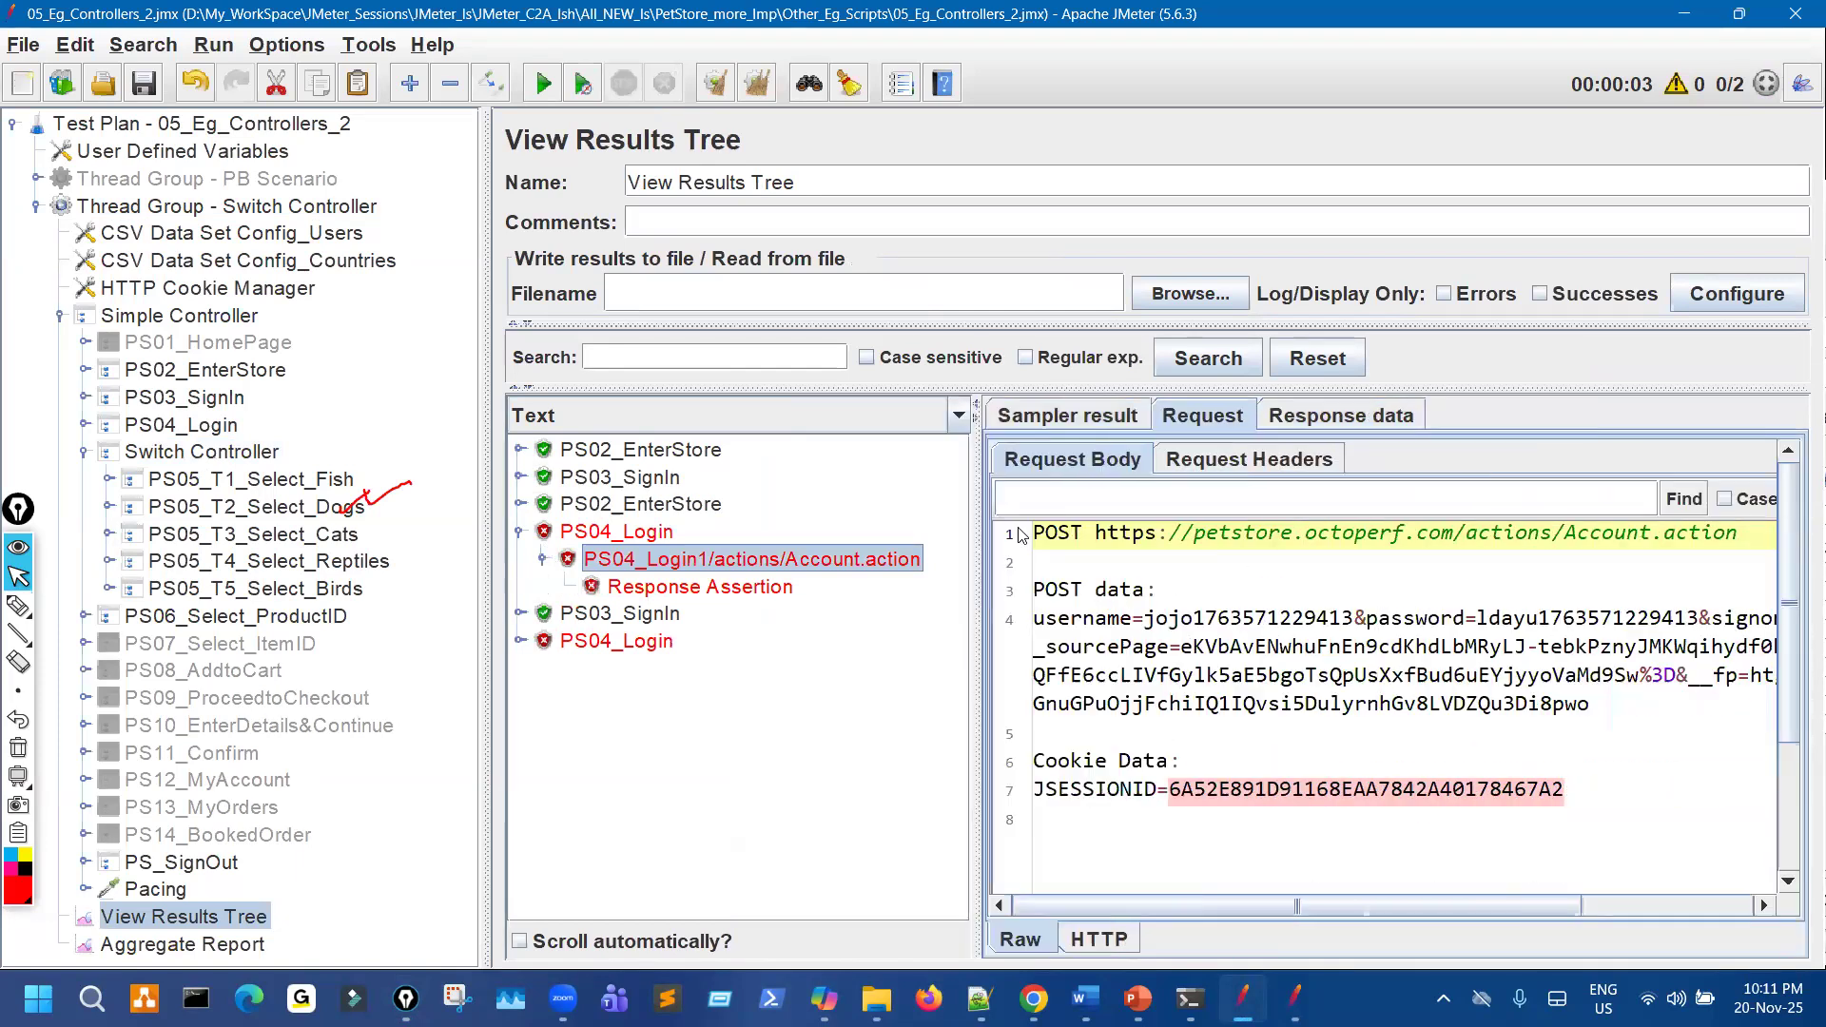
{"action": "left_click", "coordinate": [1334, 416]}
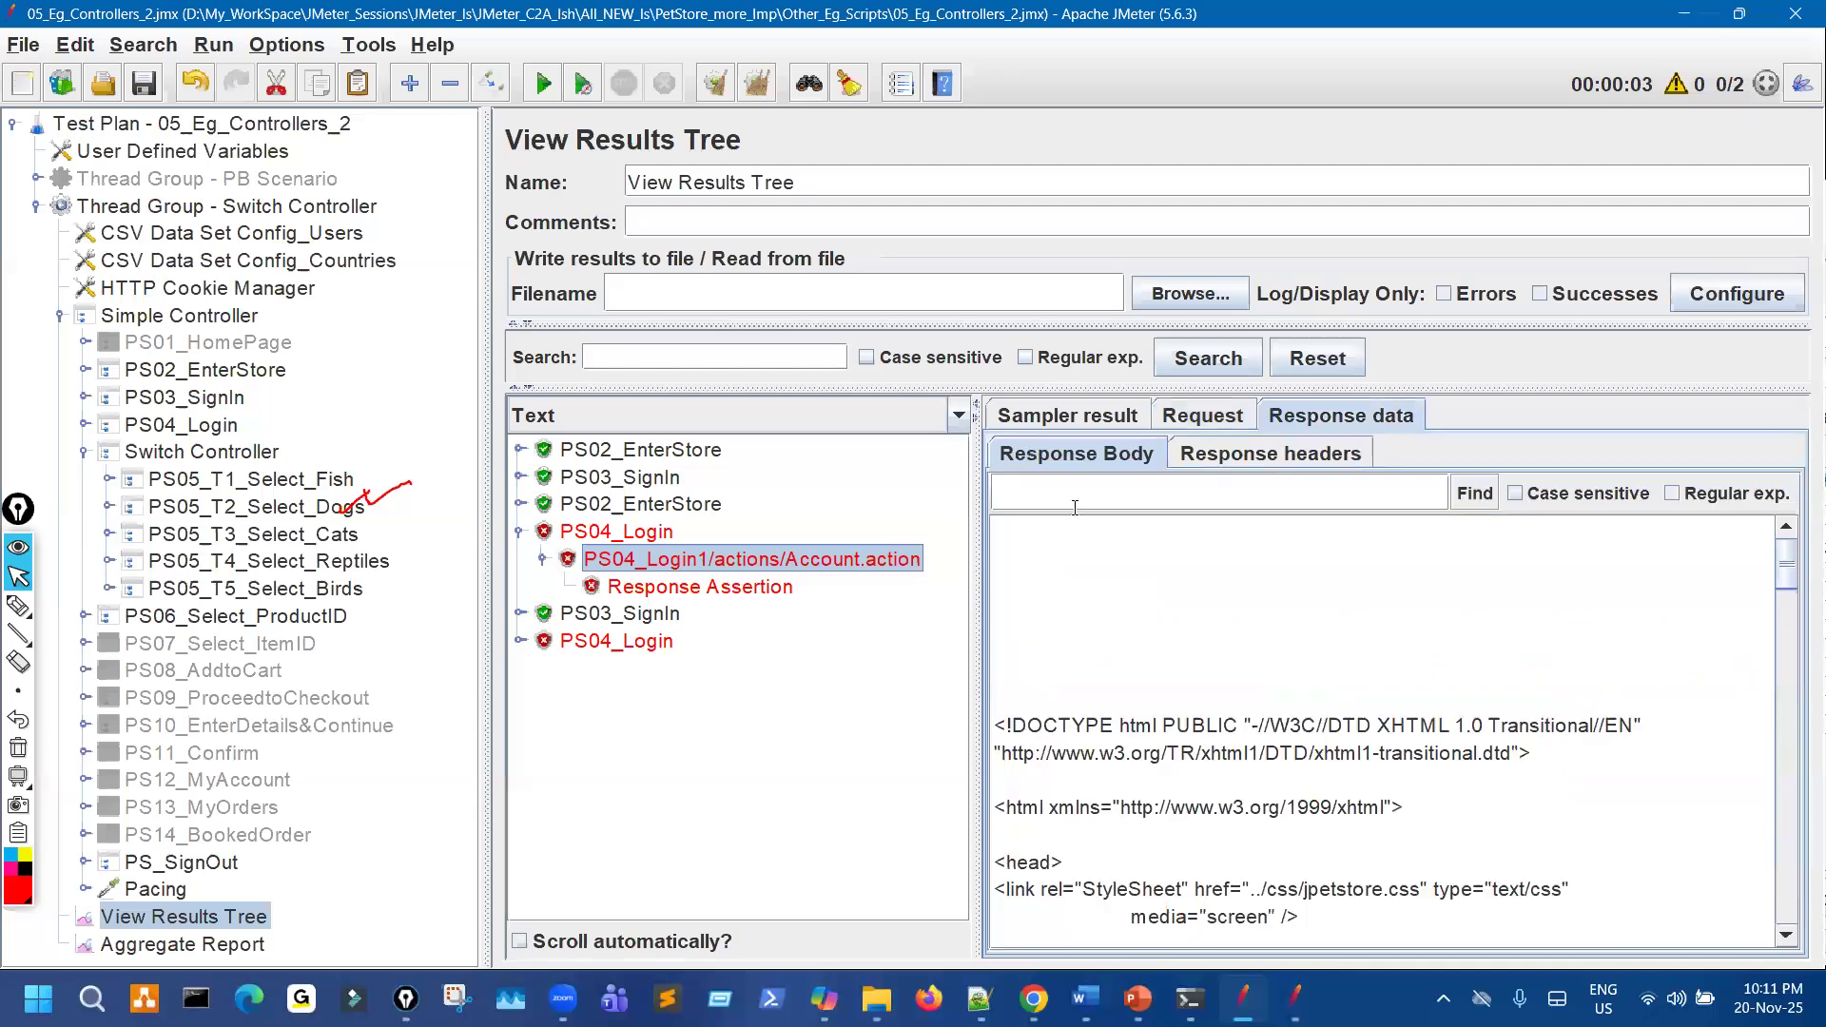
Render the login response as HTML and highlight part of the sign-on error message.
{"action": "left_click", "coordinate": [958, 415]}
{"action": "scroll", "coordinate": [856, 536], "scroll_direction": "down", "scroll_amount": 2}
{"action": "left_click", "coordinate": [813, 510]}
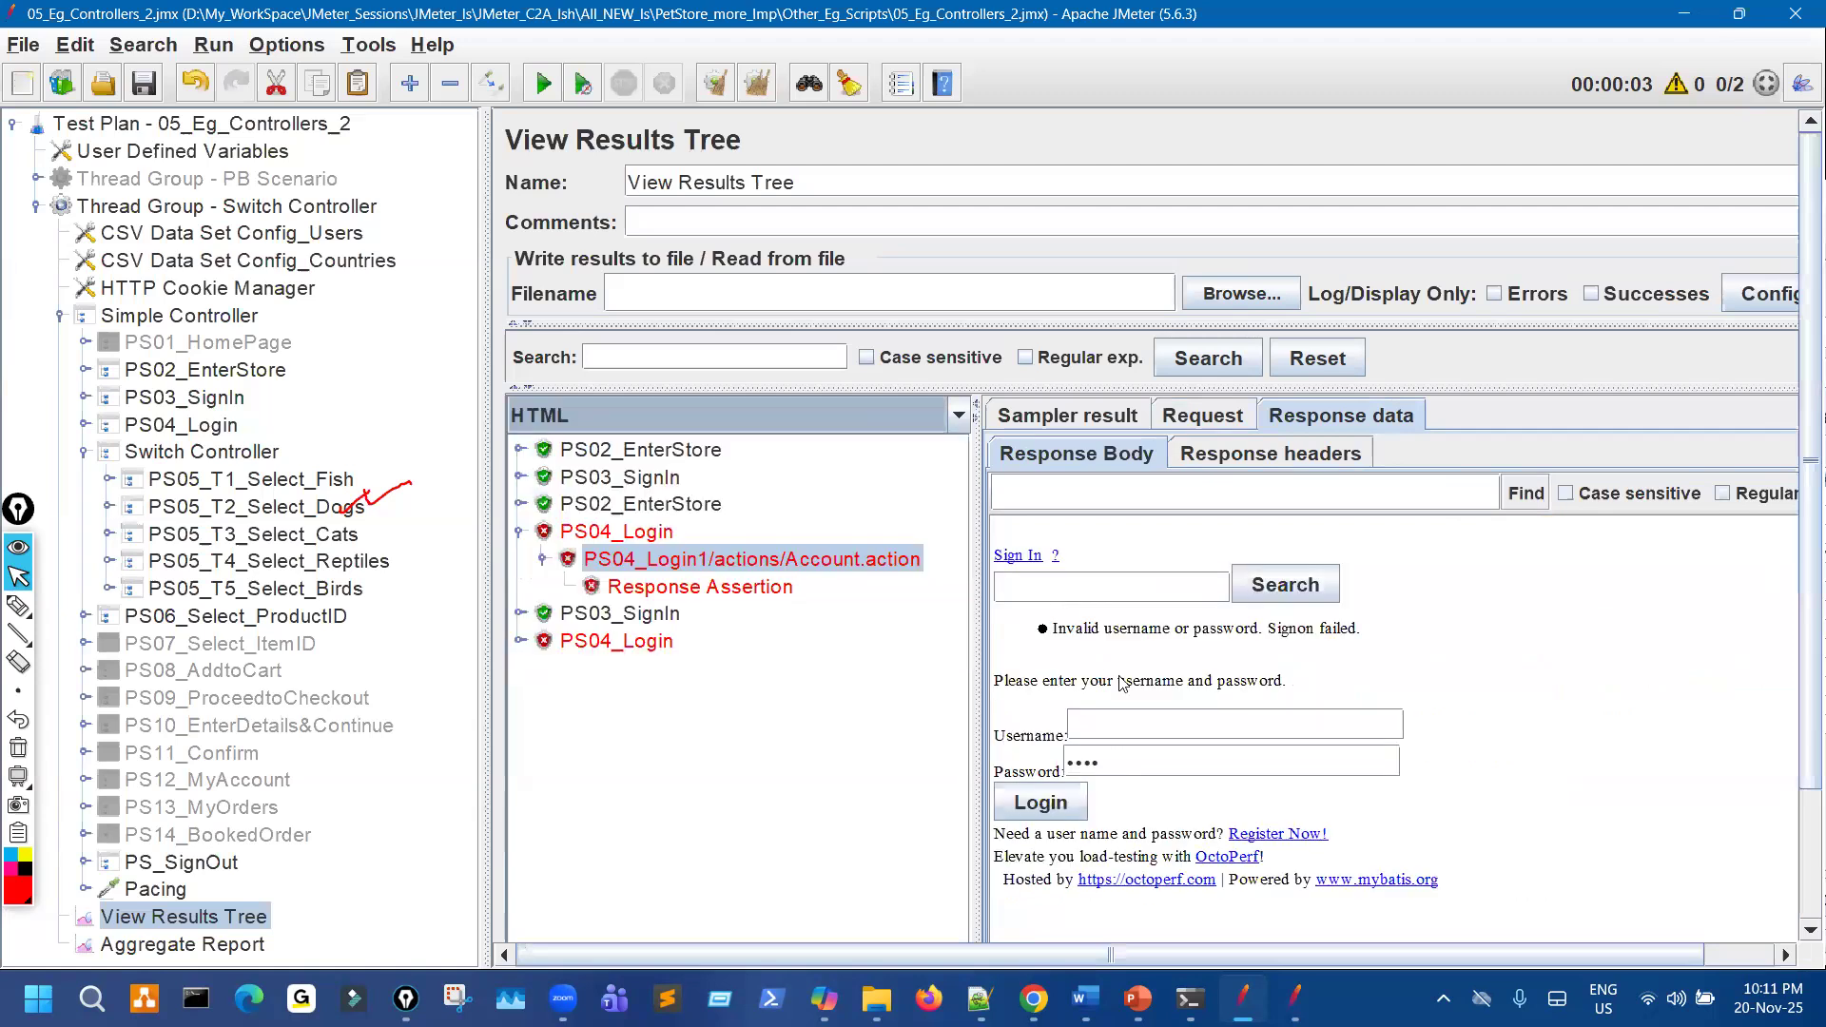
{"action": "left_click_drag", "start_coordinate": [1128, 630], "coordinate": [1274, 639]}
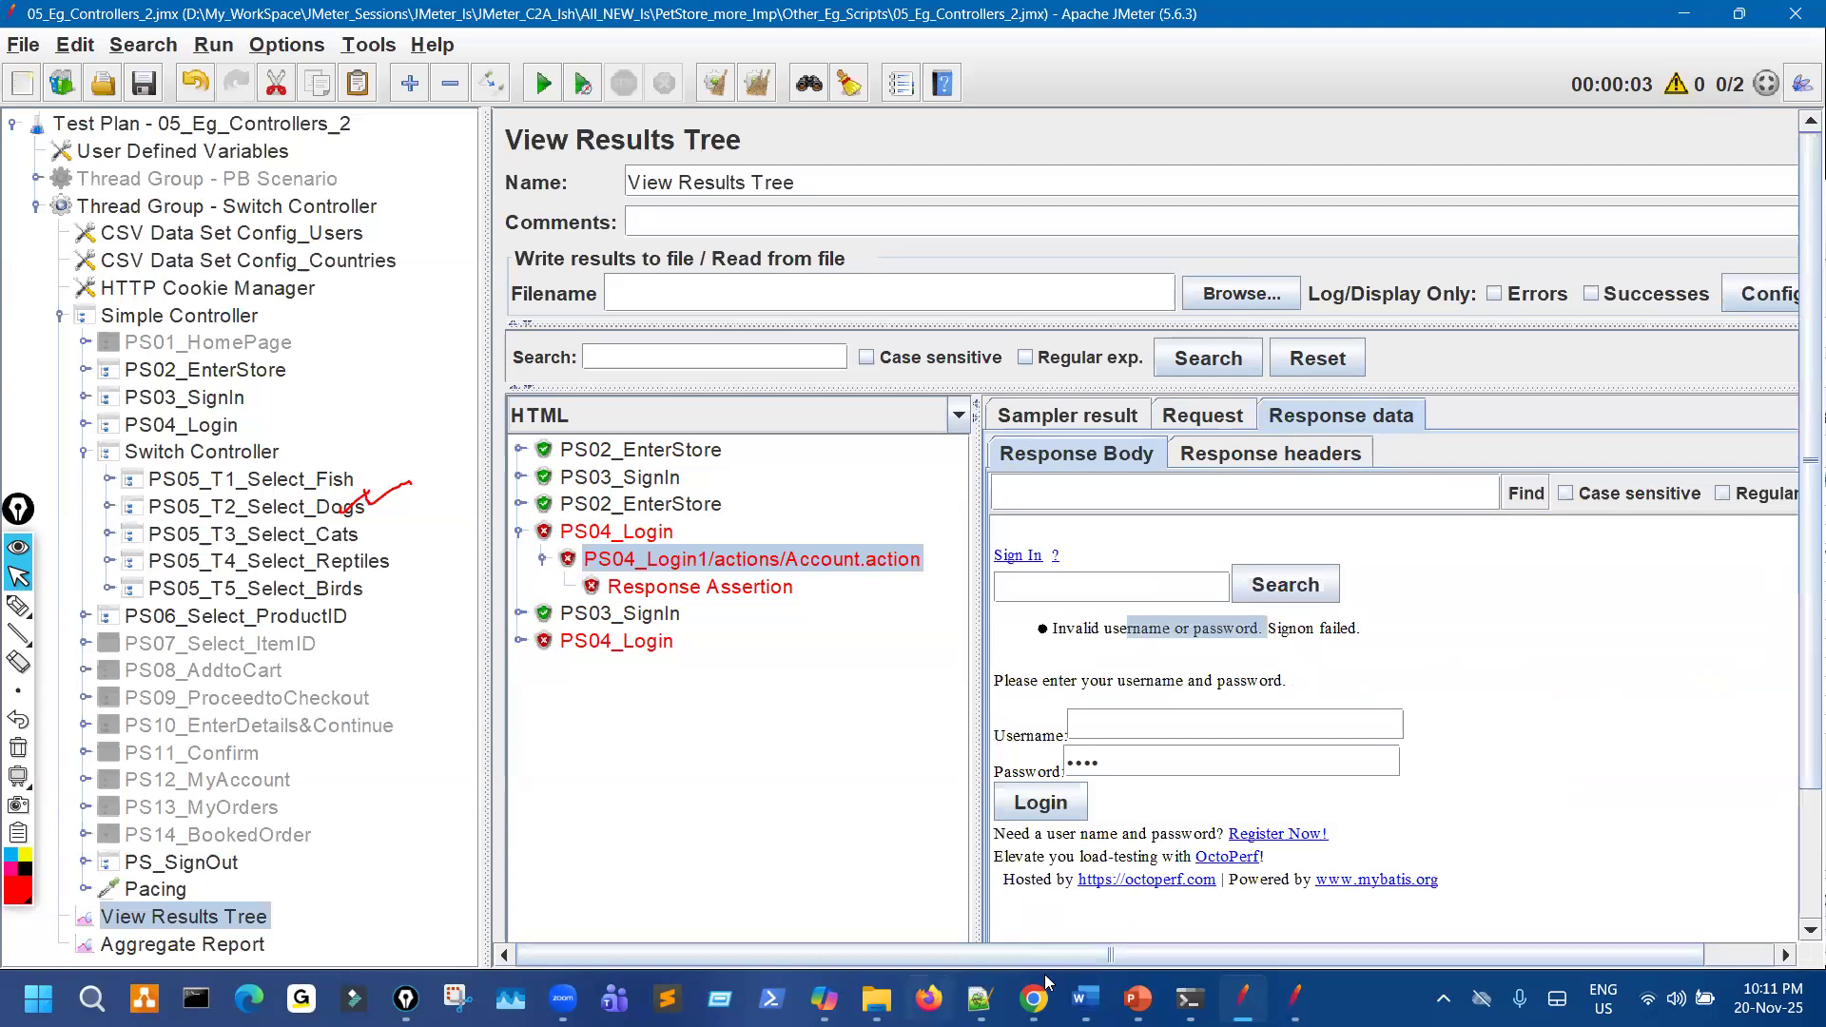
Switch to File Explorer and open the z_PetStore_Imp folder inside All_NEW_Is.
{"action": "left_click", "coordinate": [877, 999]}
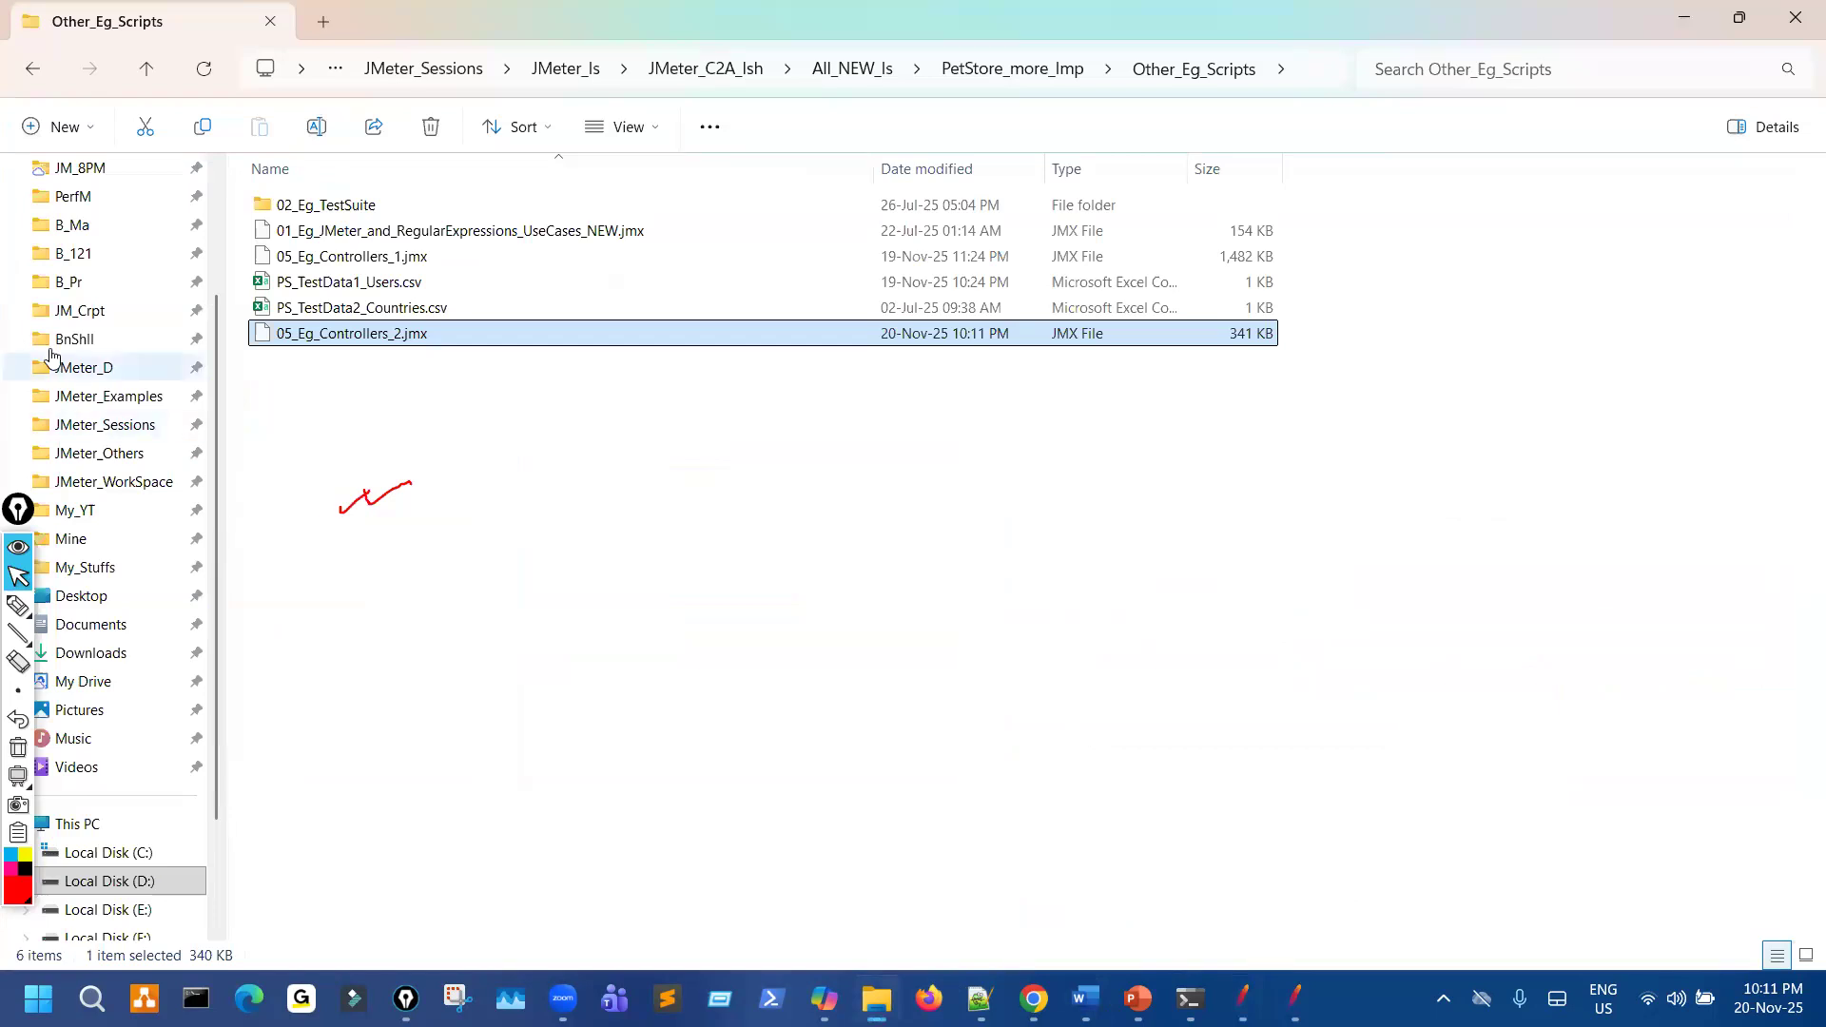
{"action": "scroll", "coordinate": [114, 428], "scroll_direction": "up", "scroll_amount": 3}
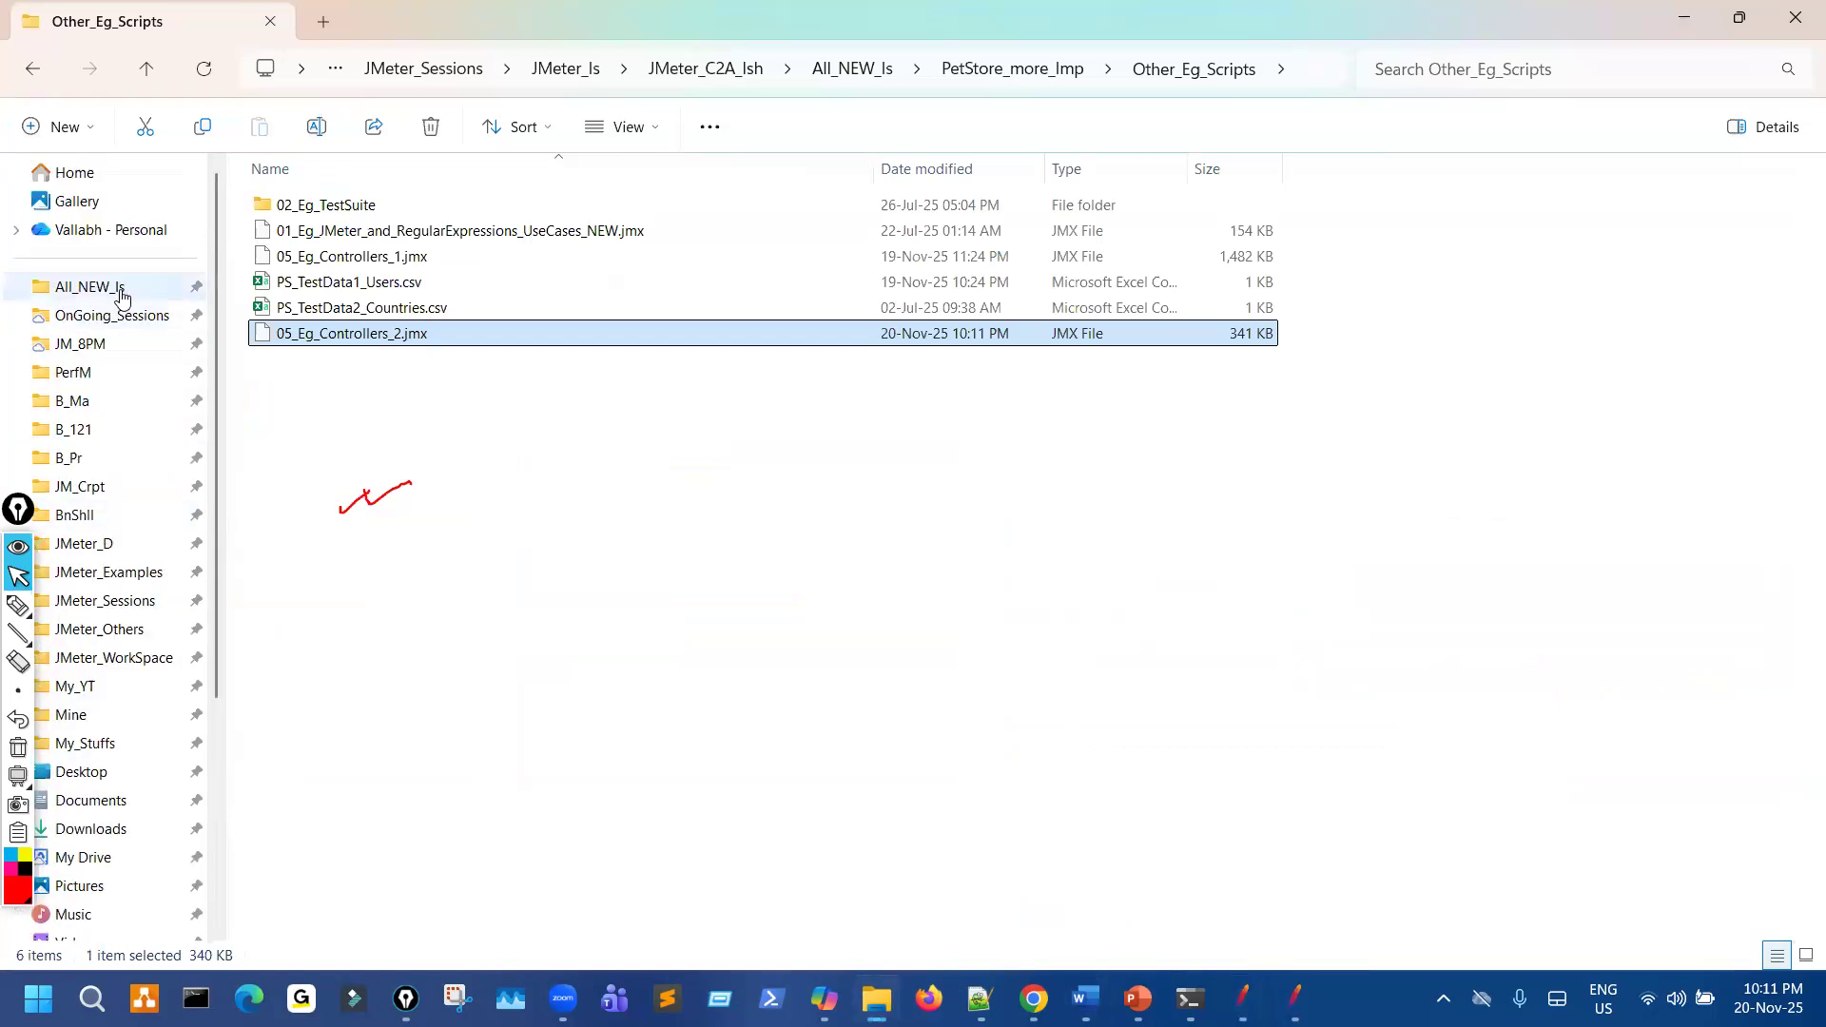
{"action": "left_click", "coordinate": [122, 296]}
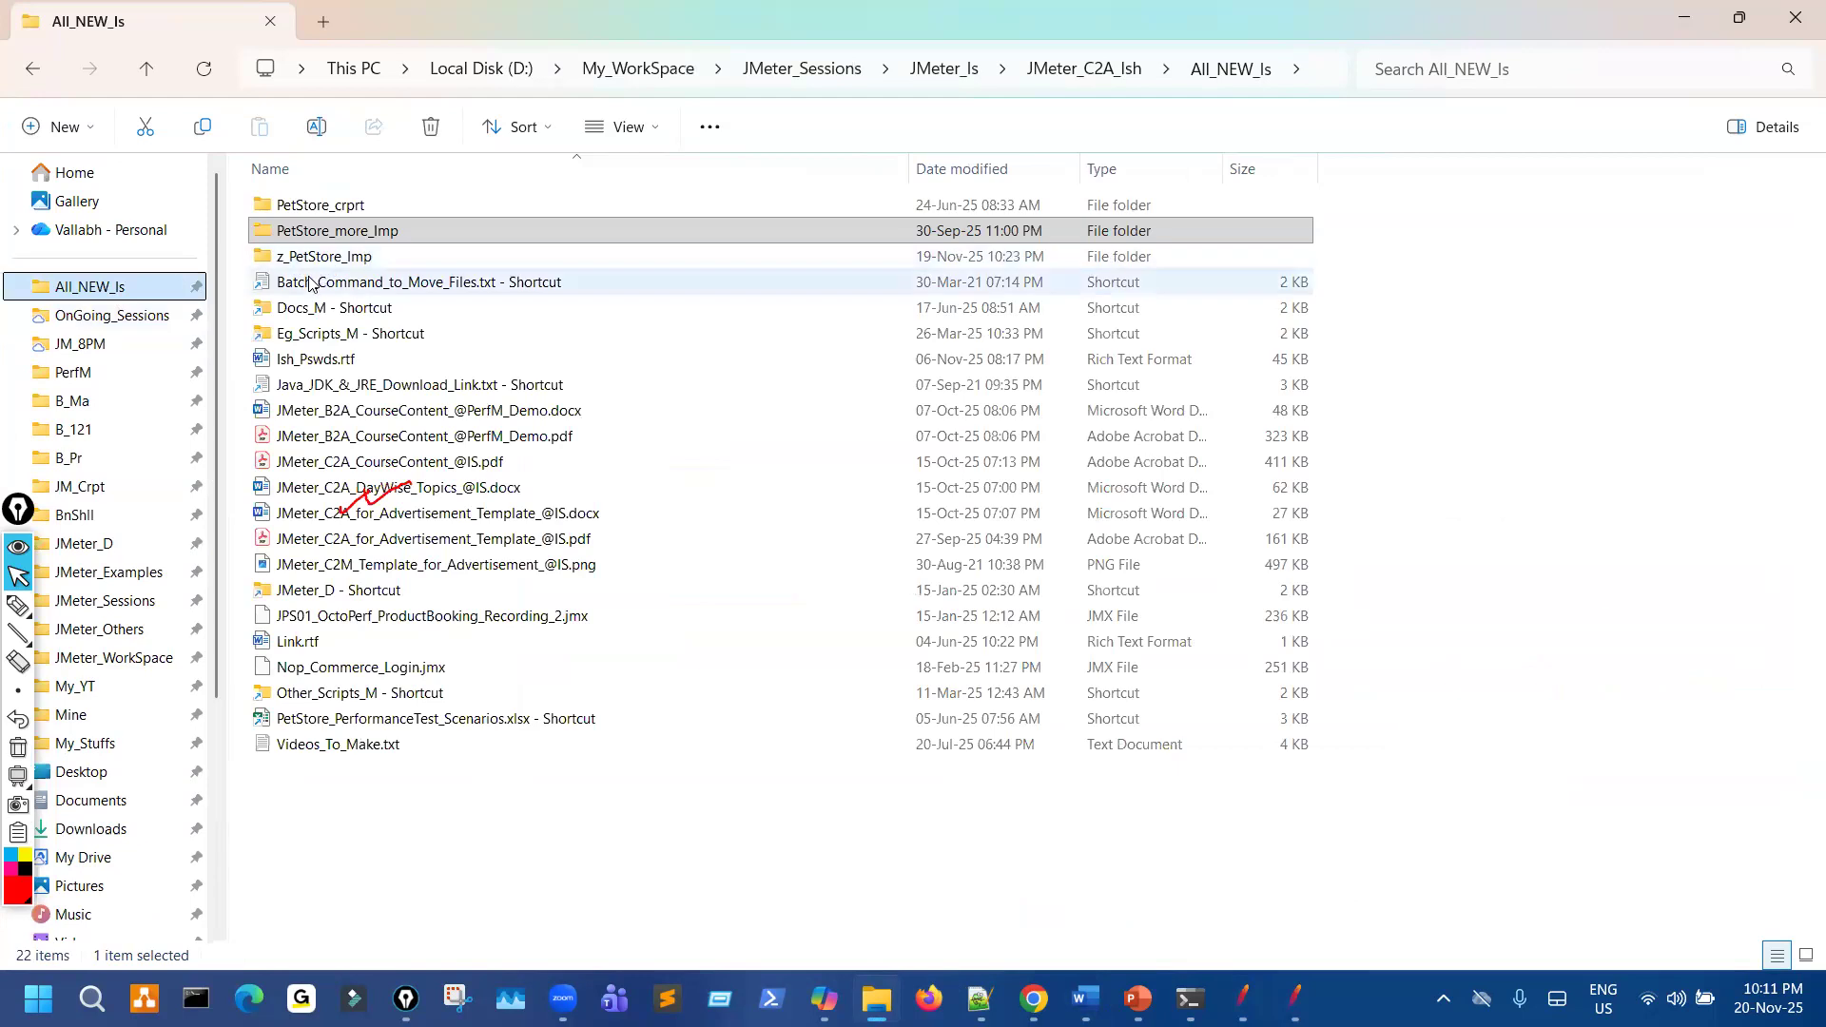
{"action": "double_click", "coordinate": [344, 255]}
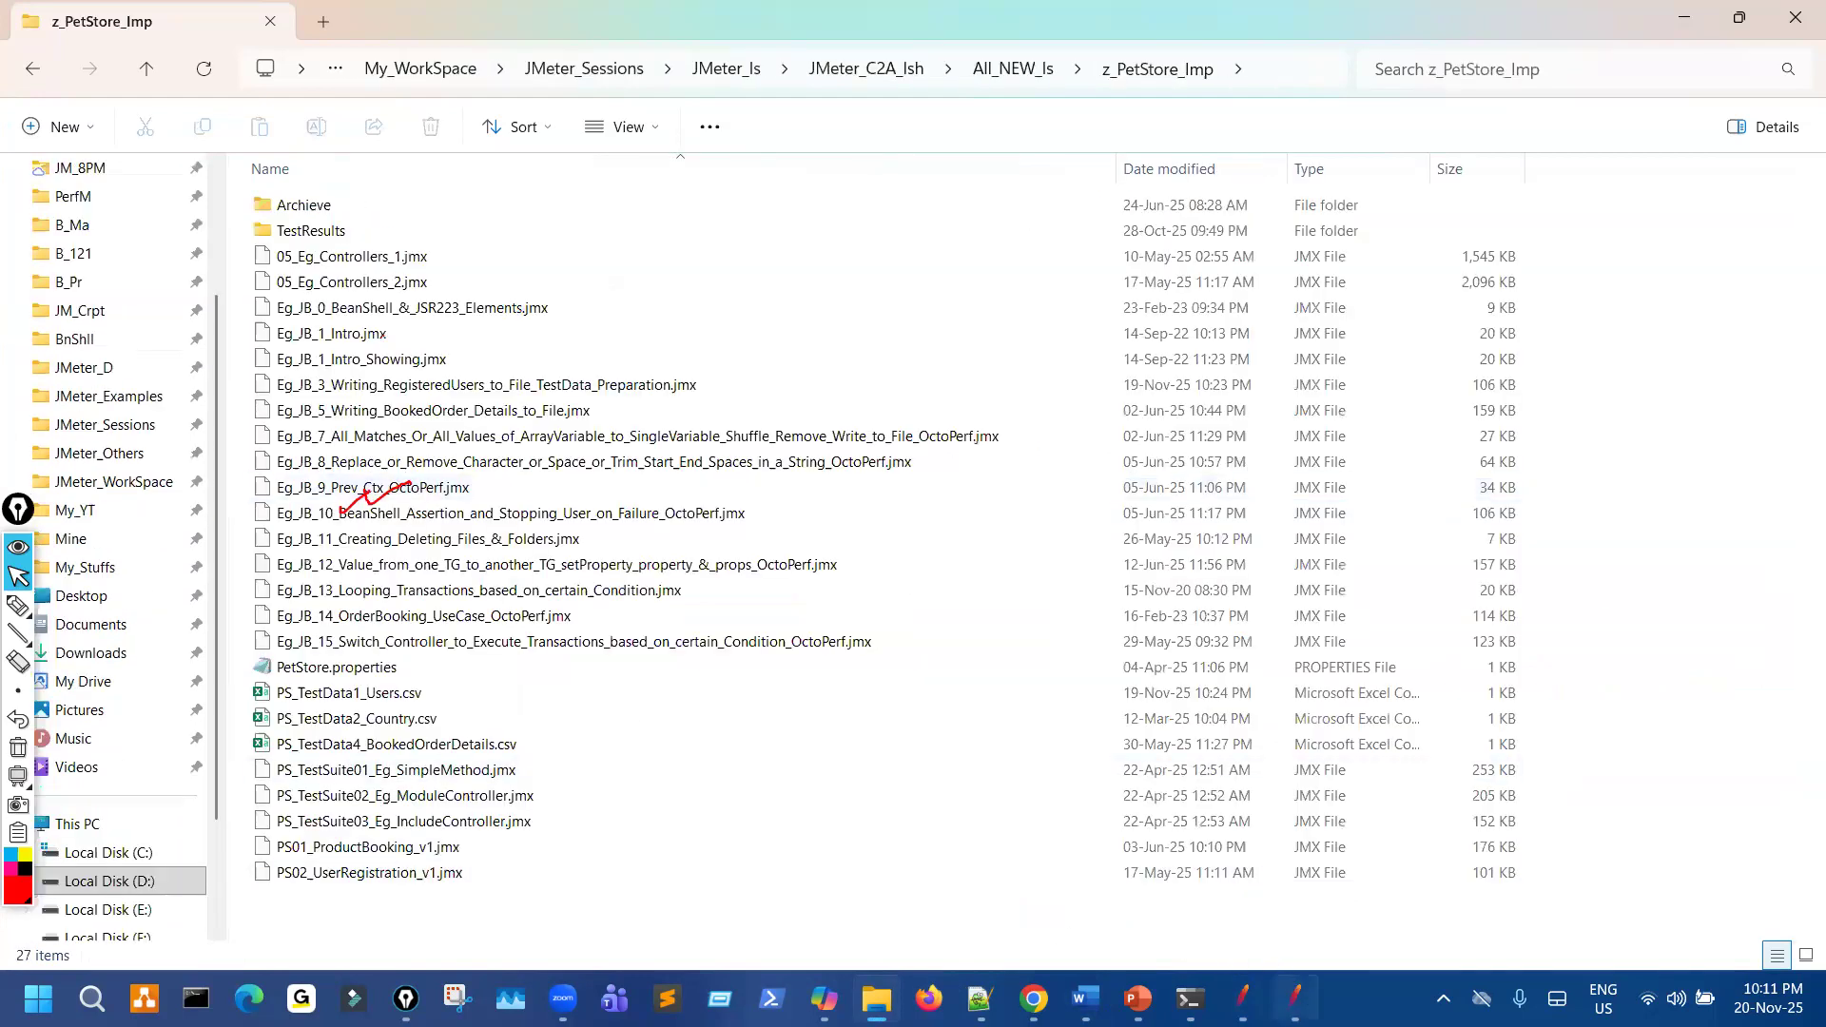
In the second JMeter window, start a new empty test plan without saving the changes to the open one.
{"action": "left_click", "coordinate": [1296, 999]}
{"action": "left_click", "coordinate": [981, 167]}
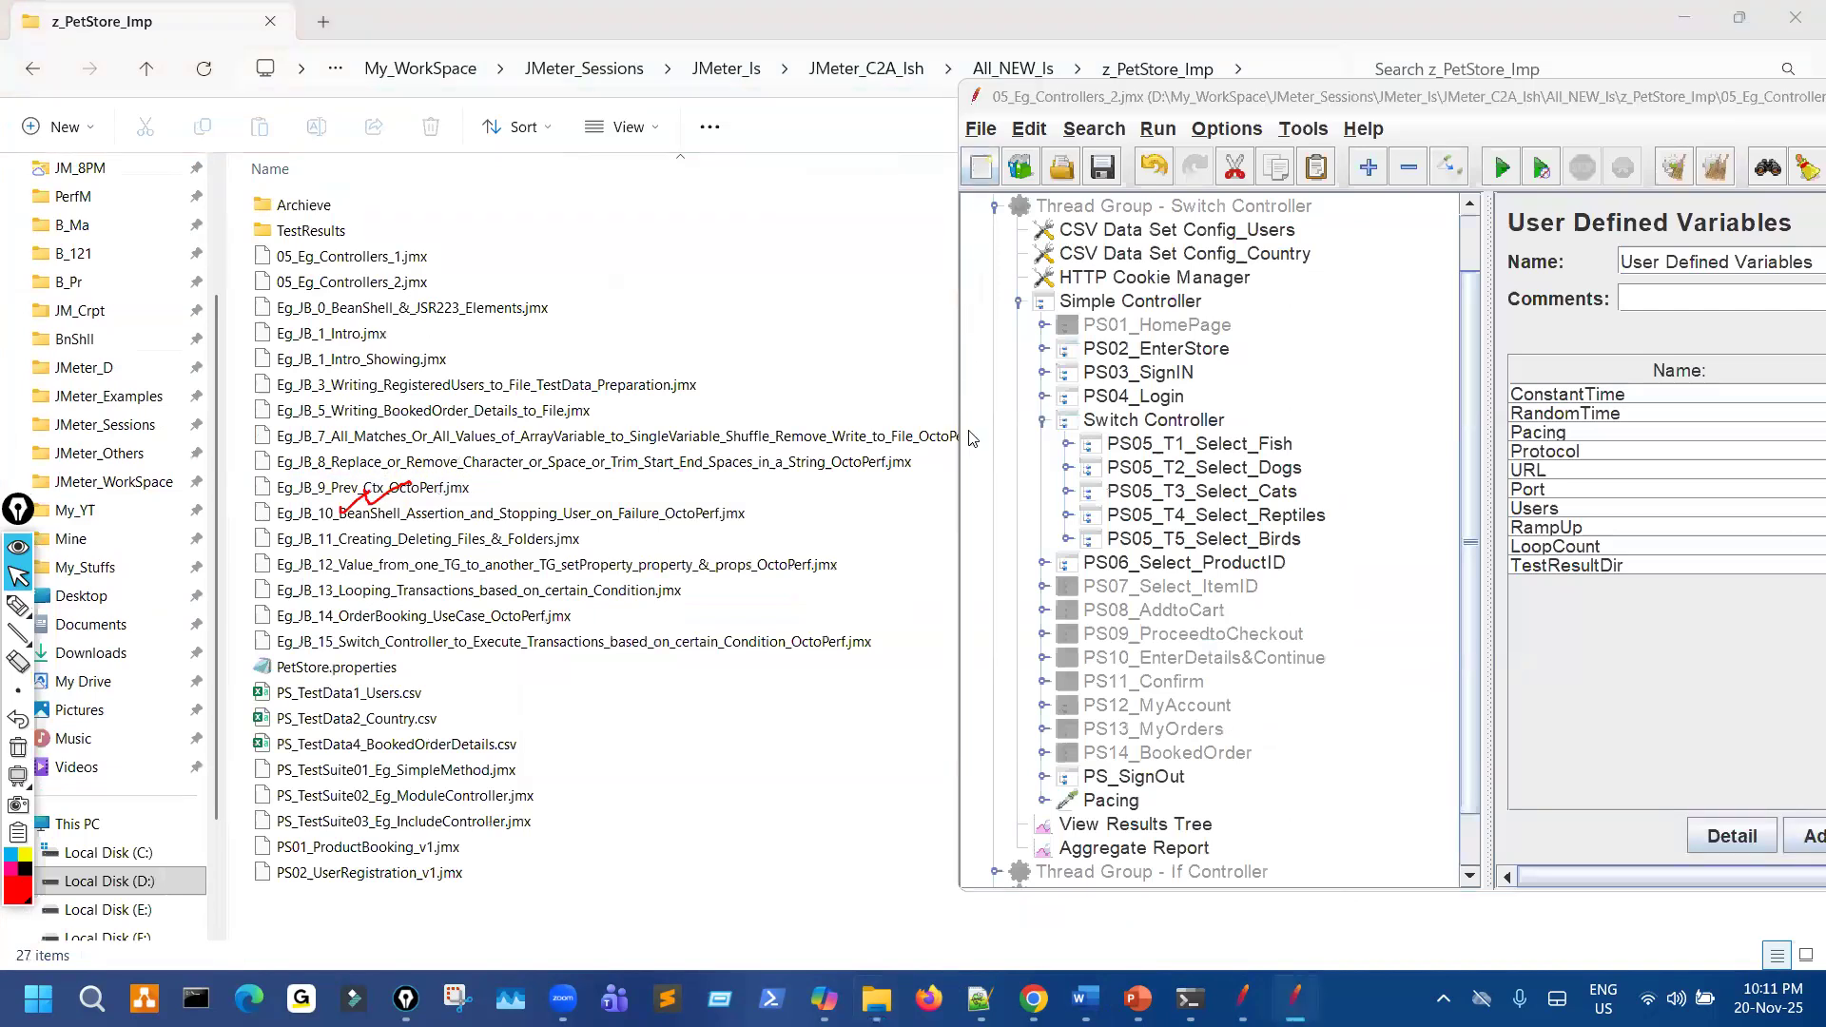
{"action": "left_click", "coordinate": [1338, 523]}
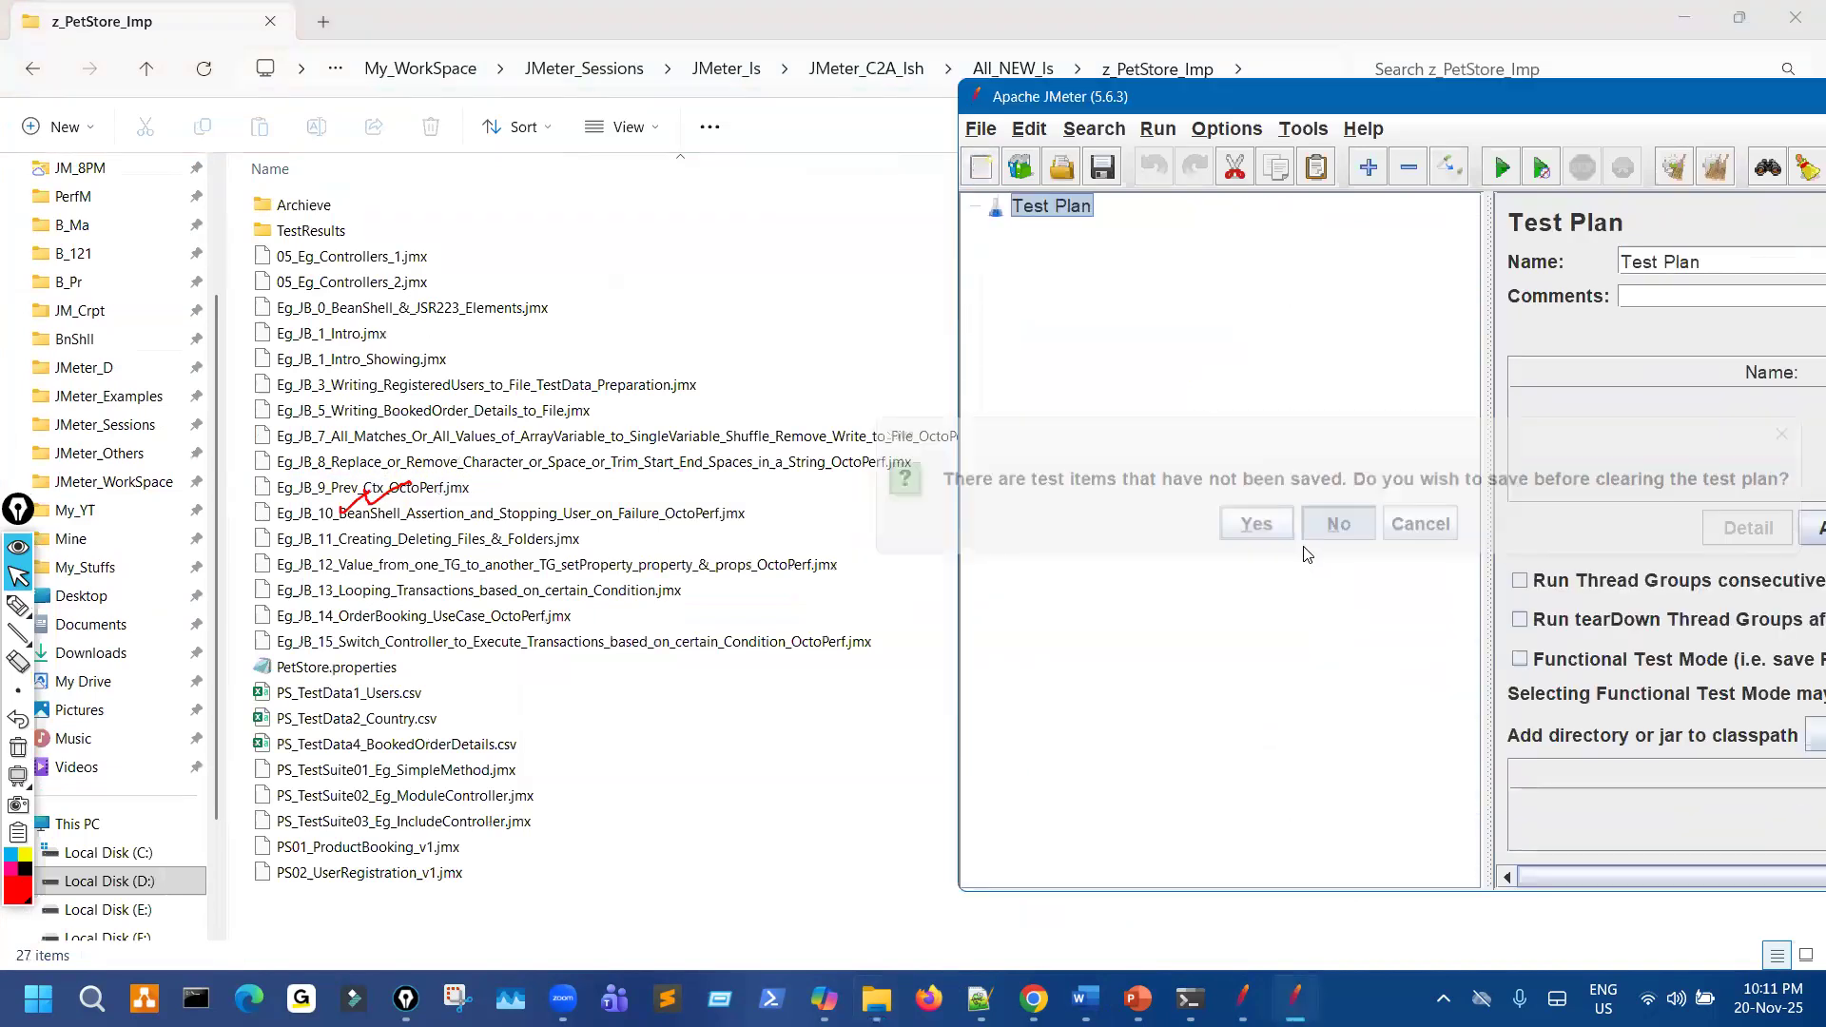
Back in File Explorer, delete PS_TestData1_Users.csv from the z_PetStore_Imp folder.
{"action": "left_click", "coordinate": [627, 909]}
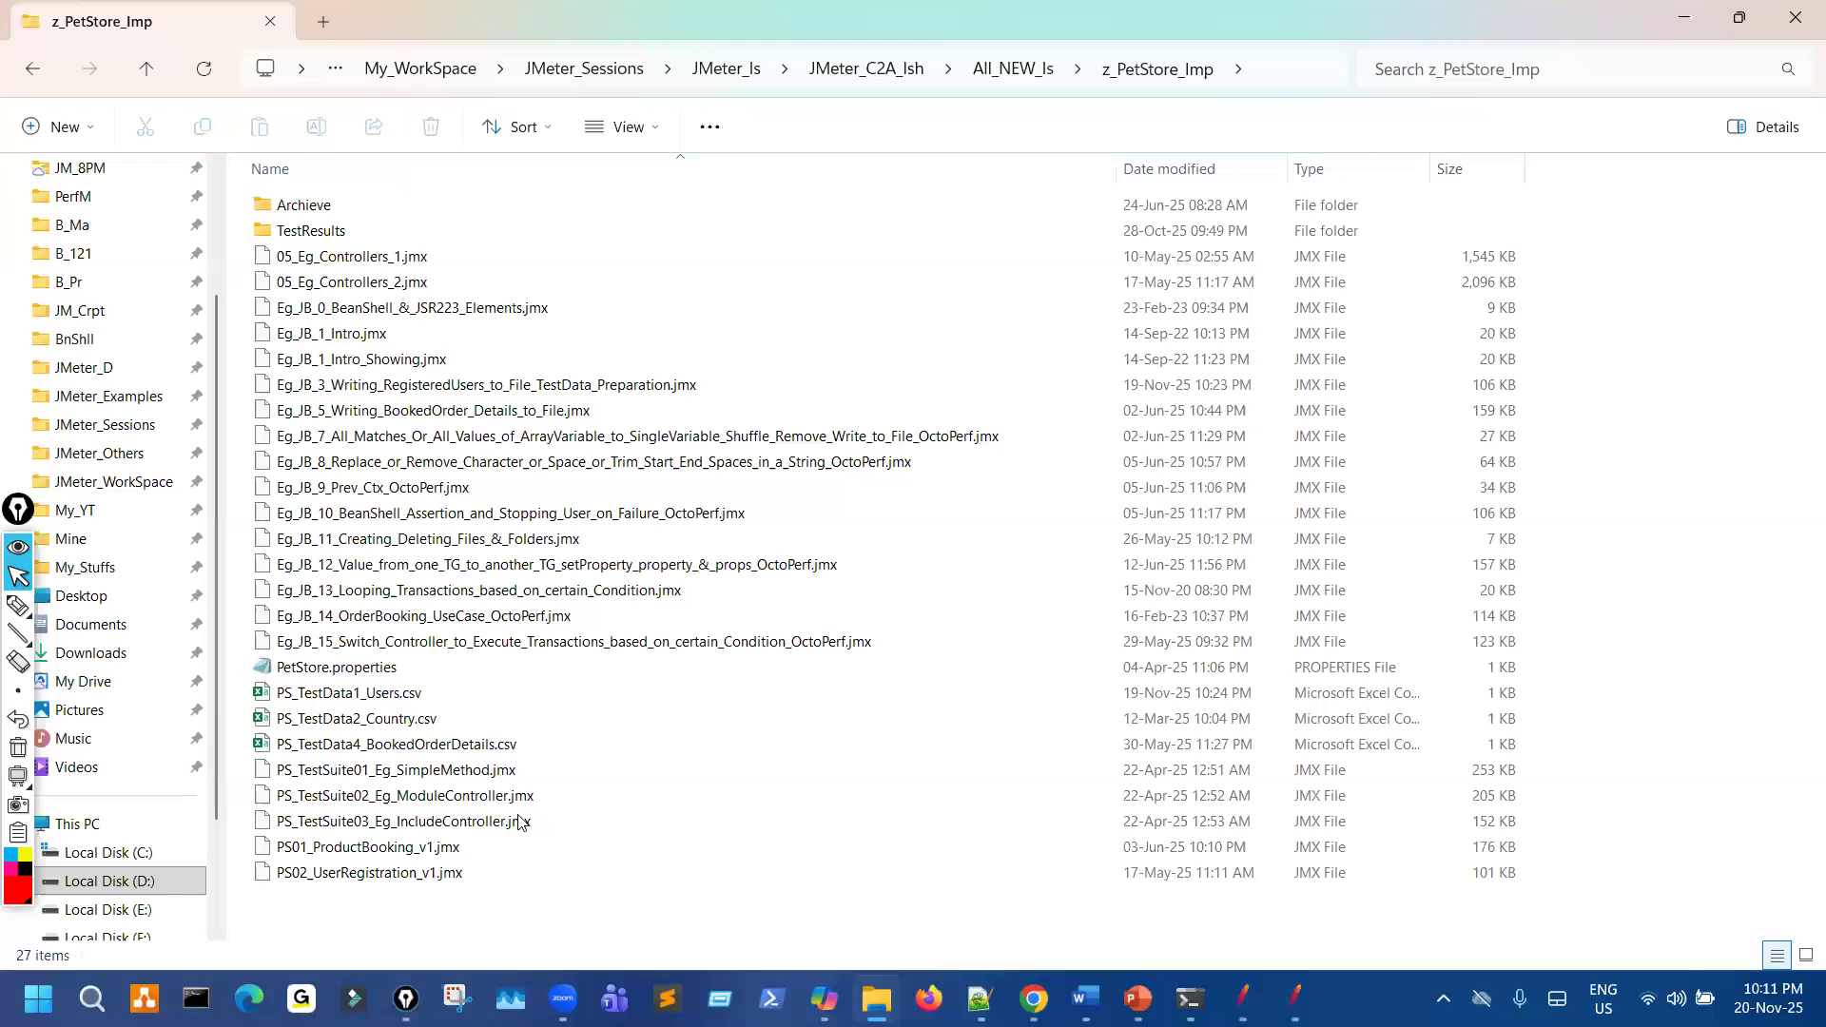
{"action": "left_click", "coordinate": [433, 687]}
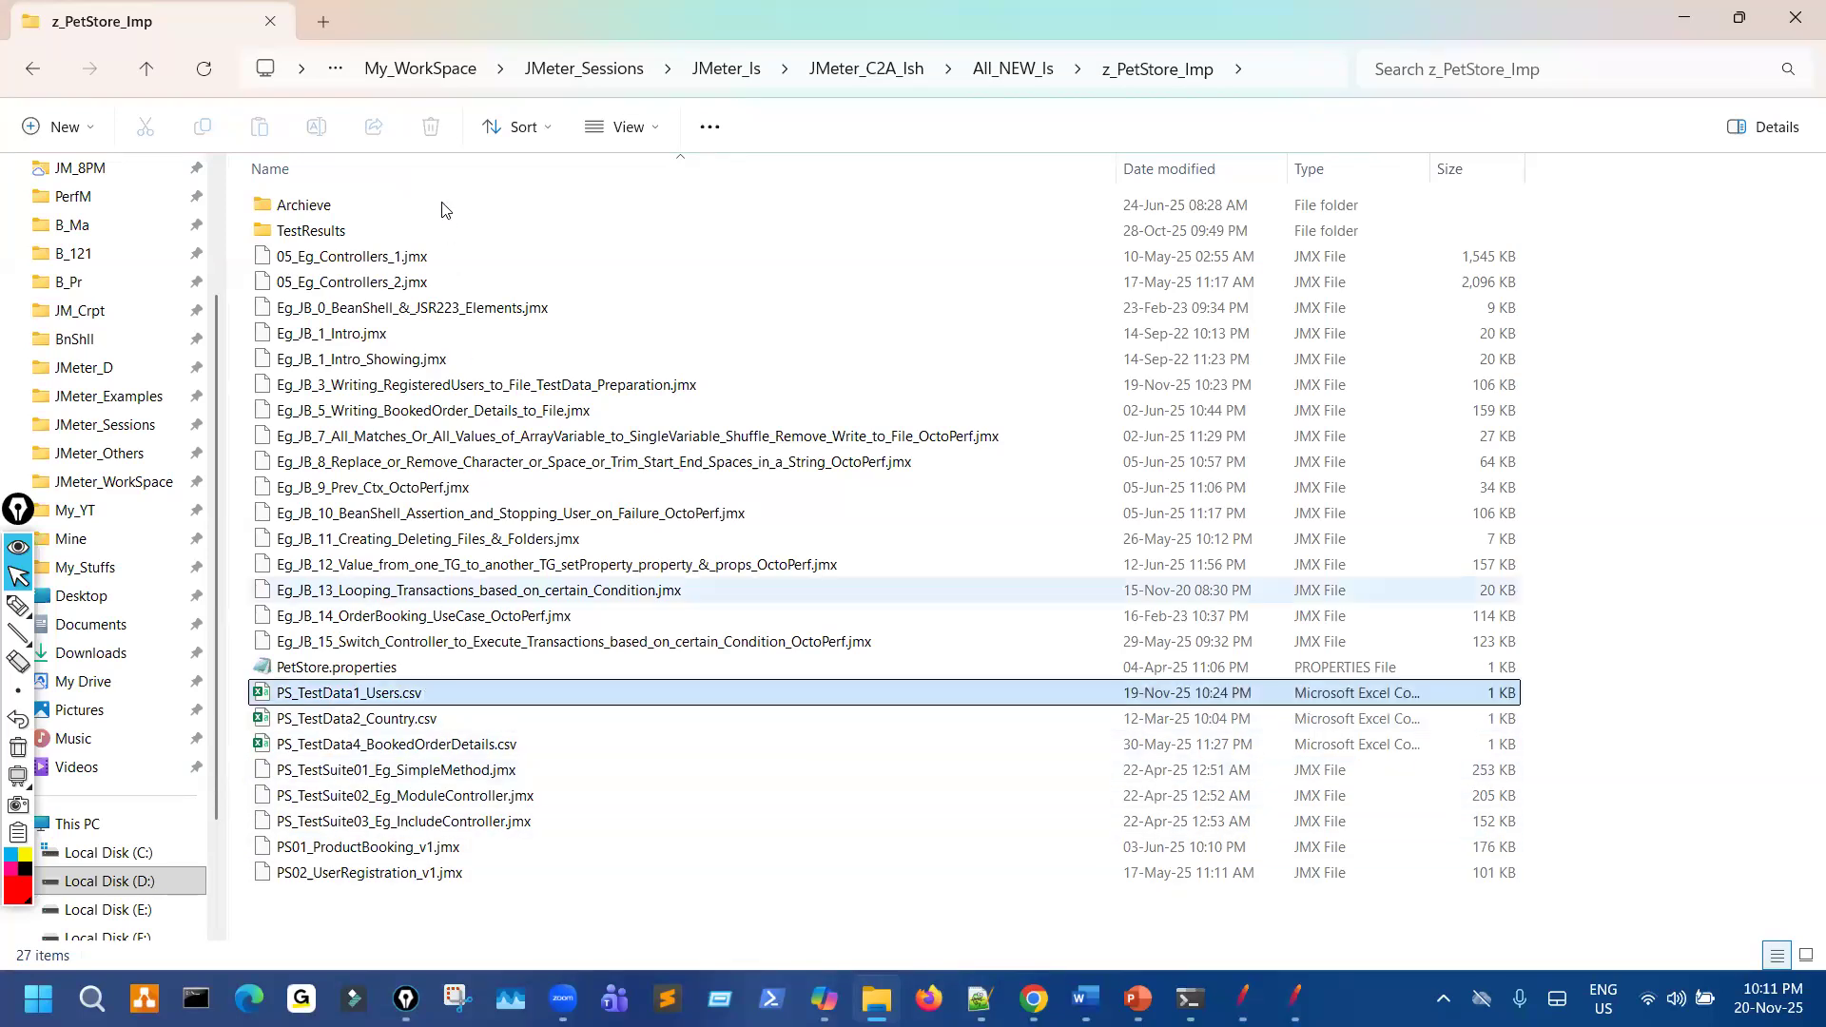
{"action": "left_click", "coordinate": [431, 126]}
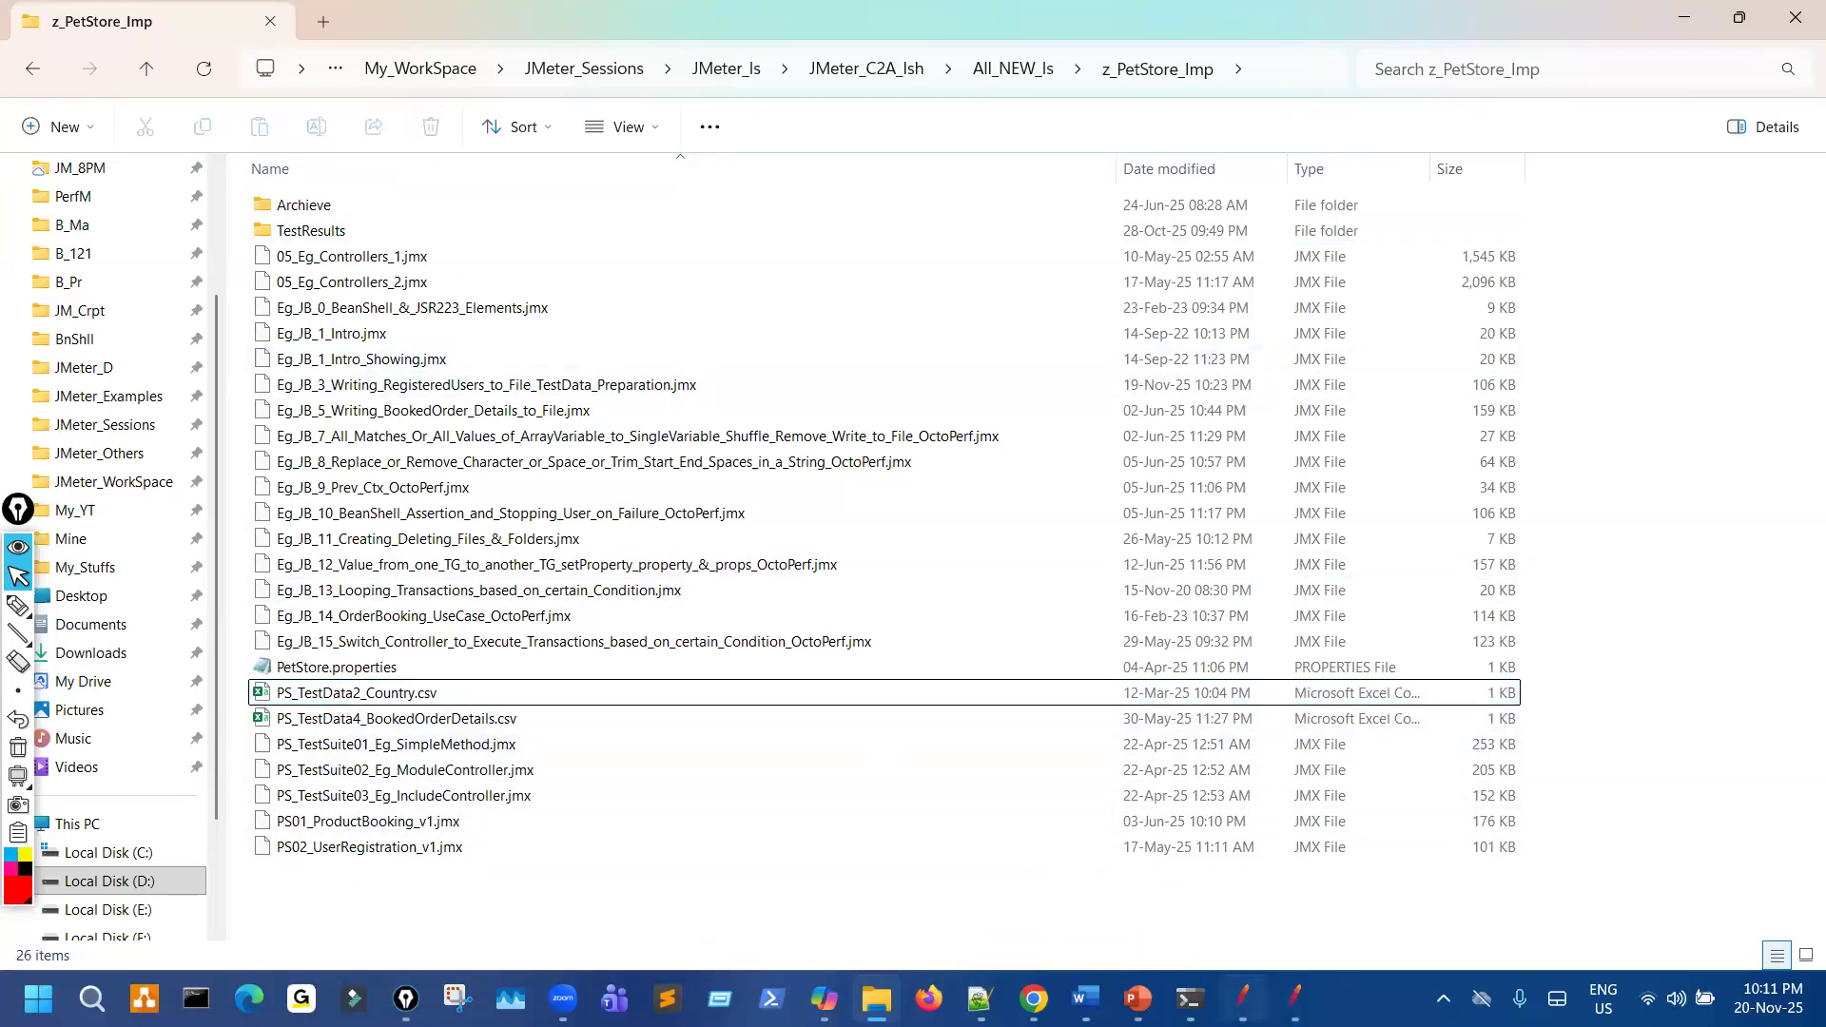
Load Eg_JB_3_Writing_RegisteredUsers_to_File_TestData_Preparation.jmx into the second JMeter window, then save and run it with 10 threads in Thread Group-PS02-UserRegistration.
{"action": "left_click", "coordinate": [1295, 998]}
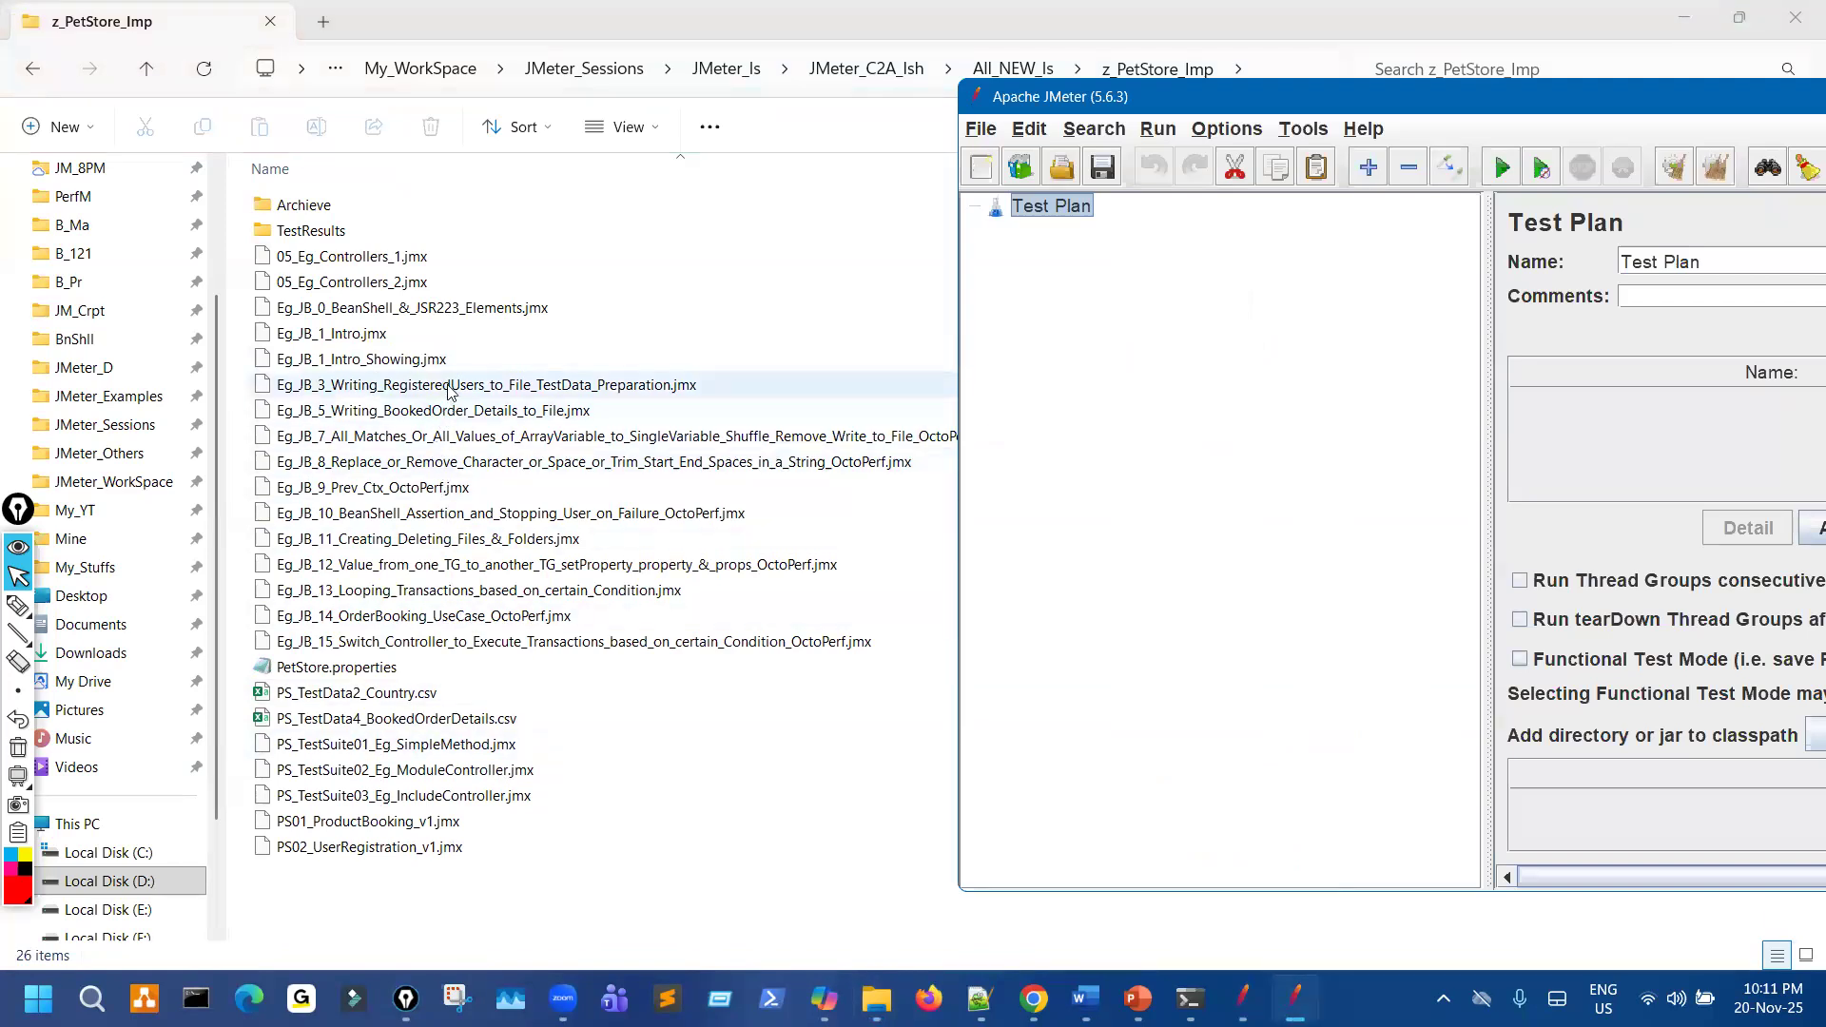
{"action": "left_click_drag", "start_coordinate": [799, 384], "coordinate": [1125, 395]}
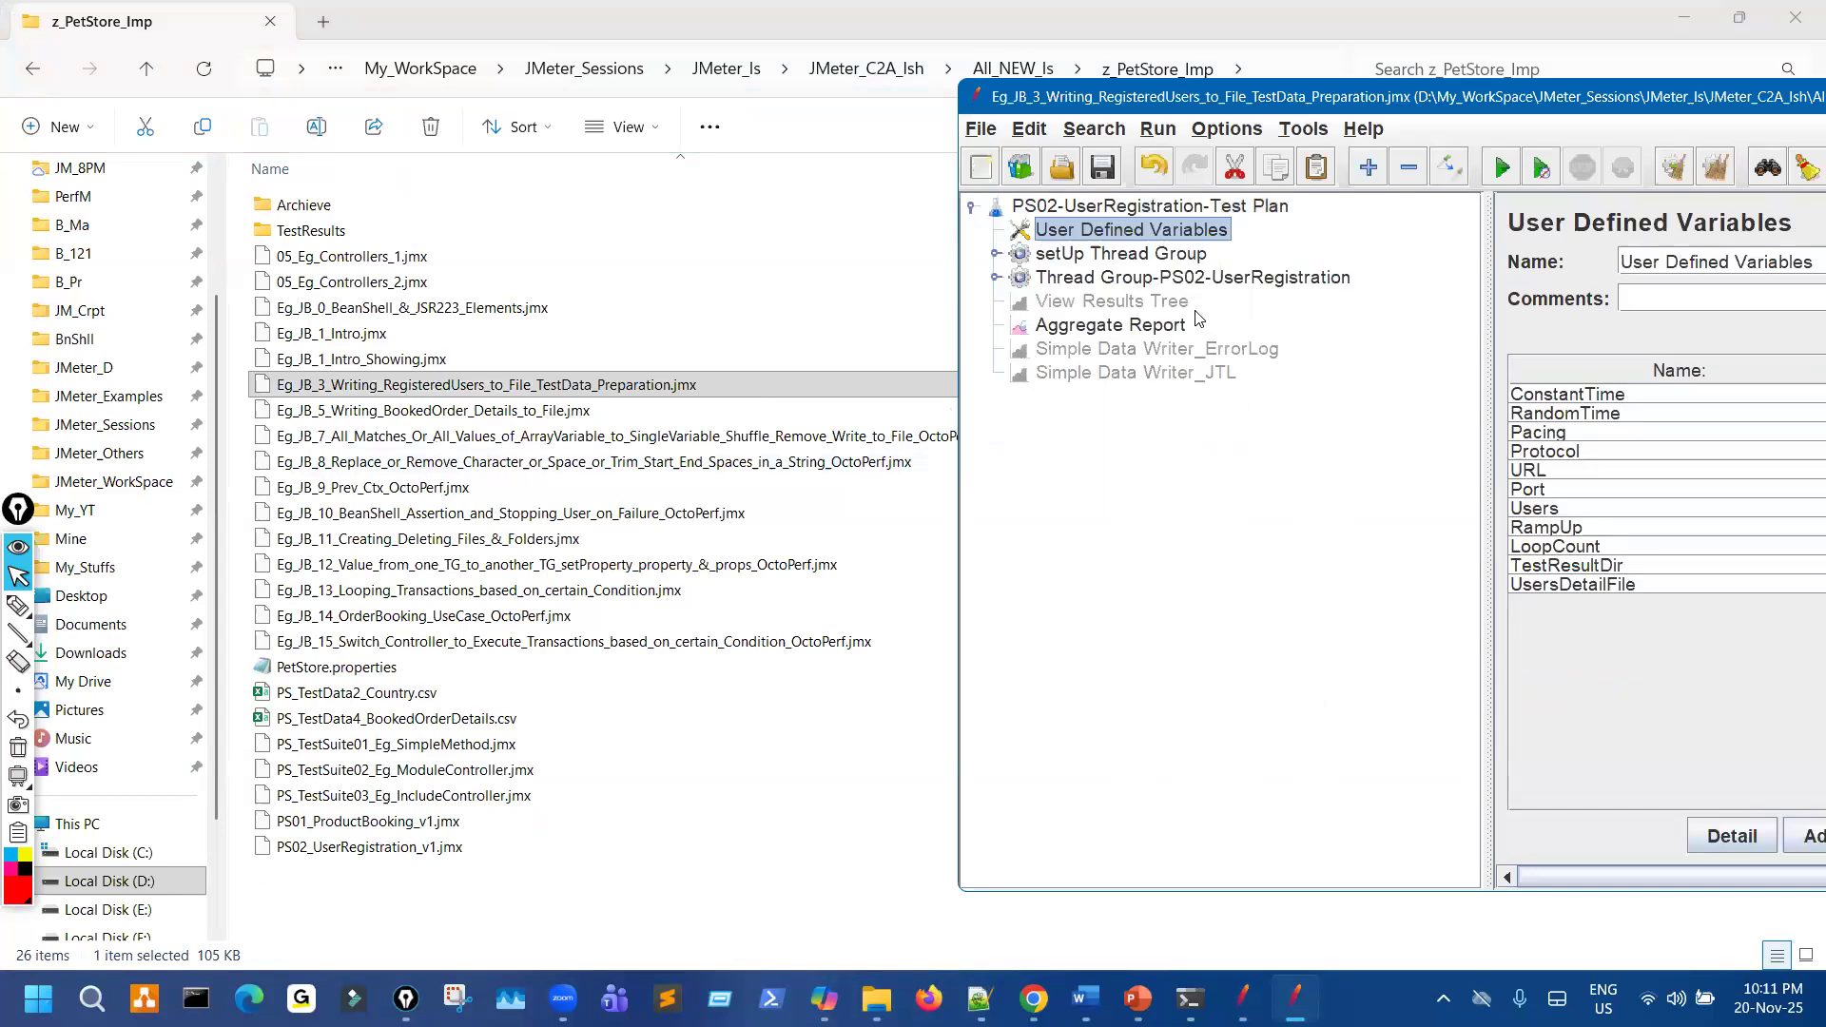
{"action": "double_click", "coordinate": [1805, 456]}
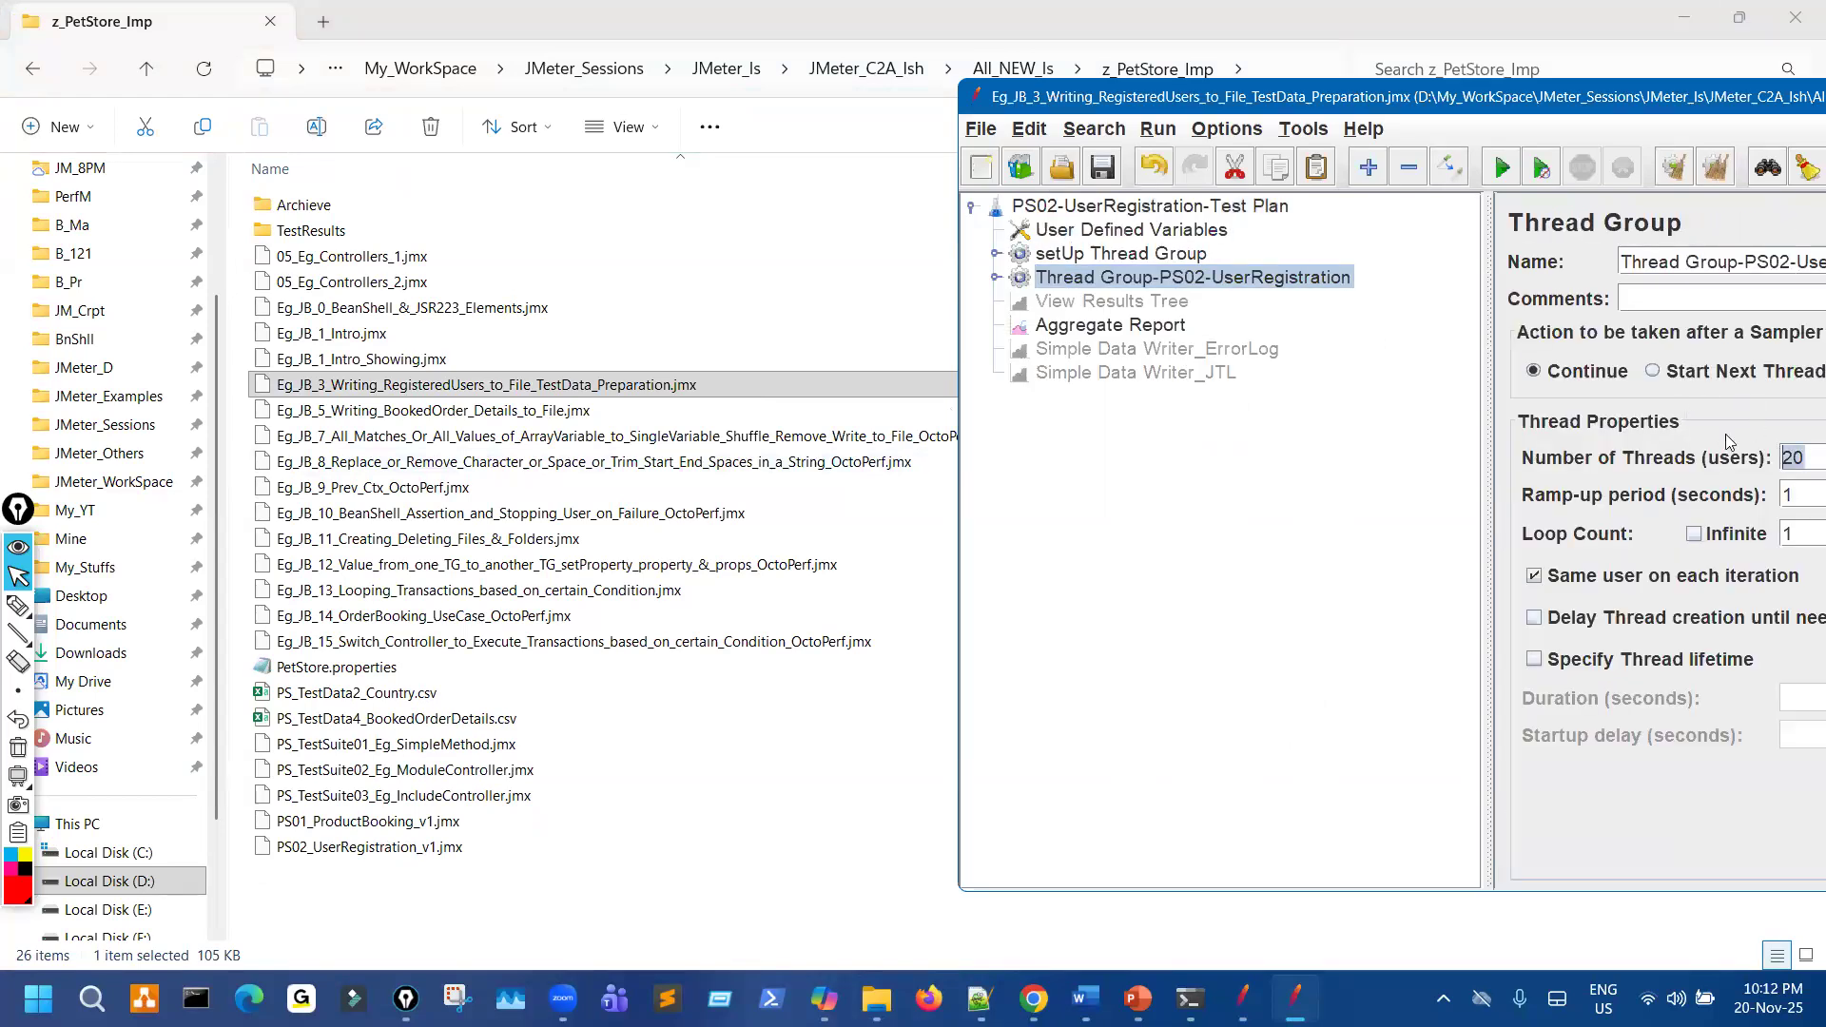
{"action": "type", "text": "10"}
{"action": "left_click", "coordinate": [1102, 168]}
{"action": "left_click", "coordinate": [1502, 168]}
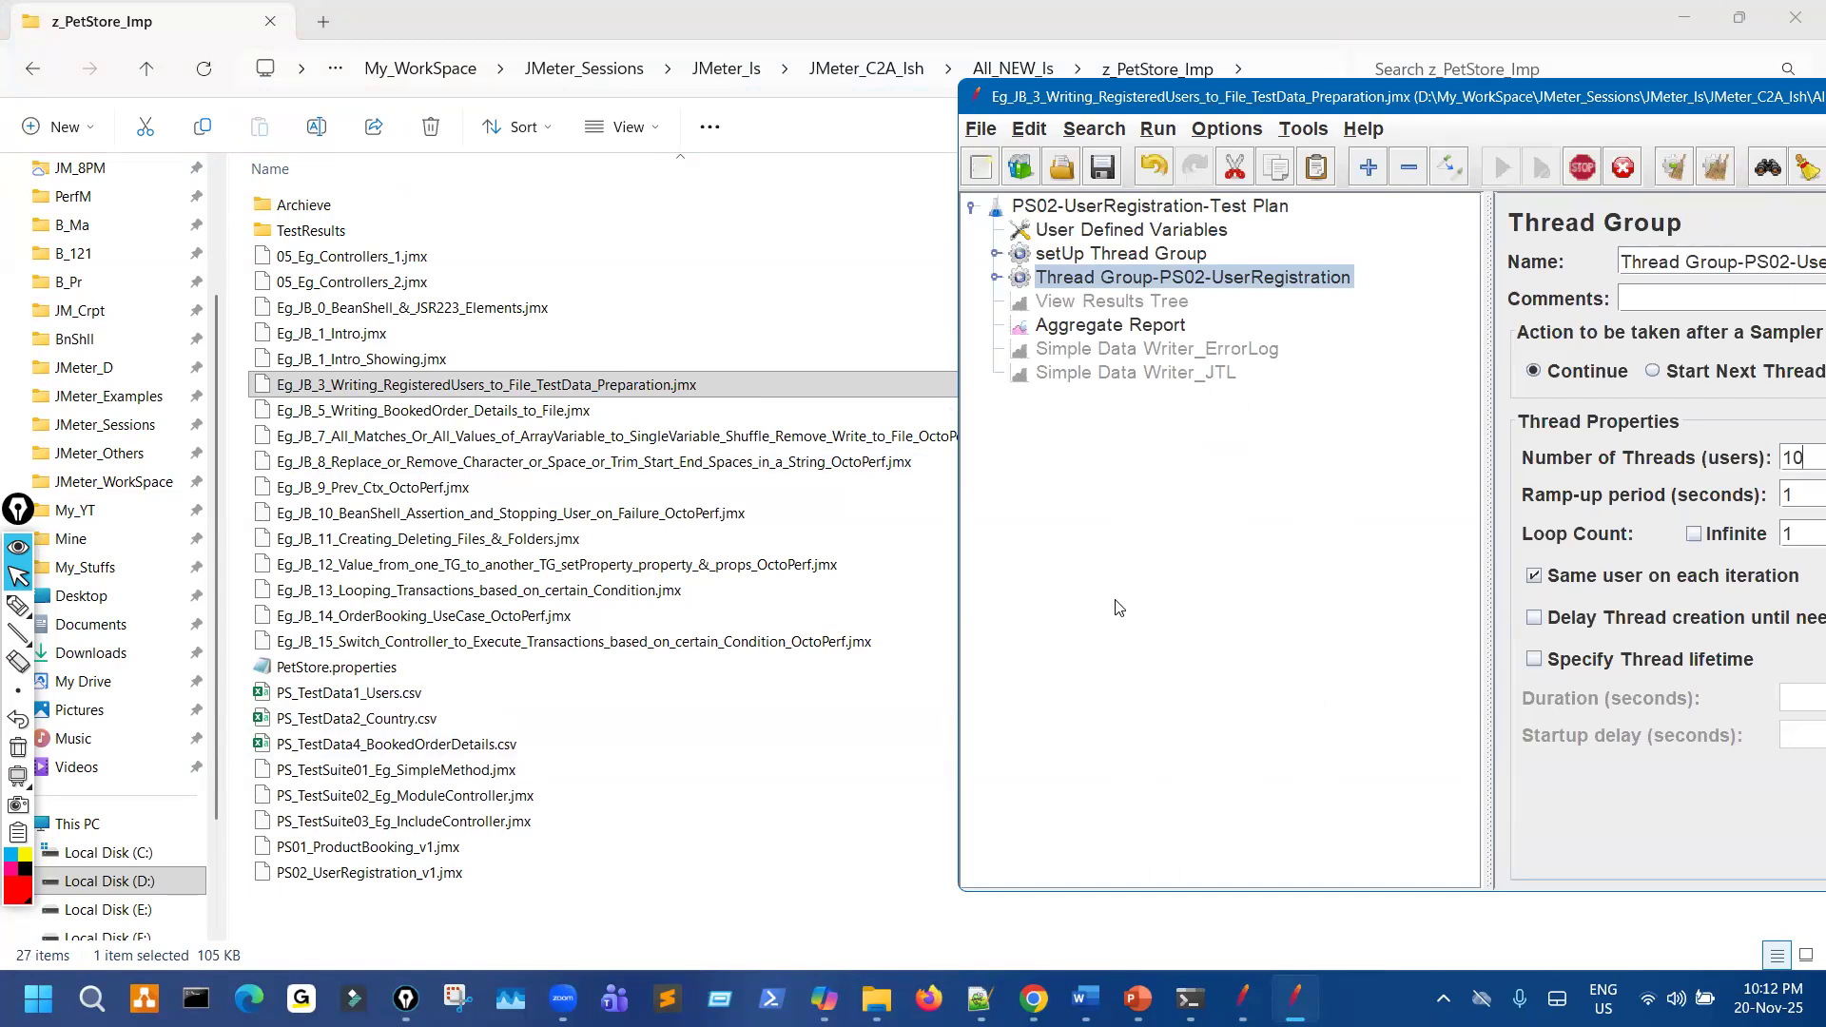
Follow the registration run in the Aggregate Report with a wider Label column, and select PS_TestData1_Users.csv in File Explorer.
{"action": "left_click", "coordinate": [1157, 326]}
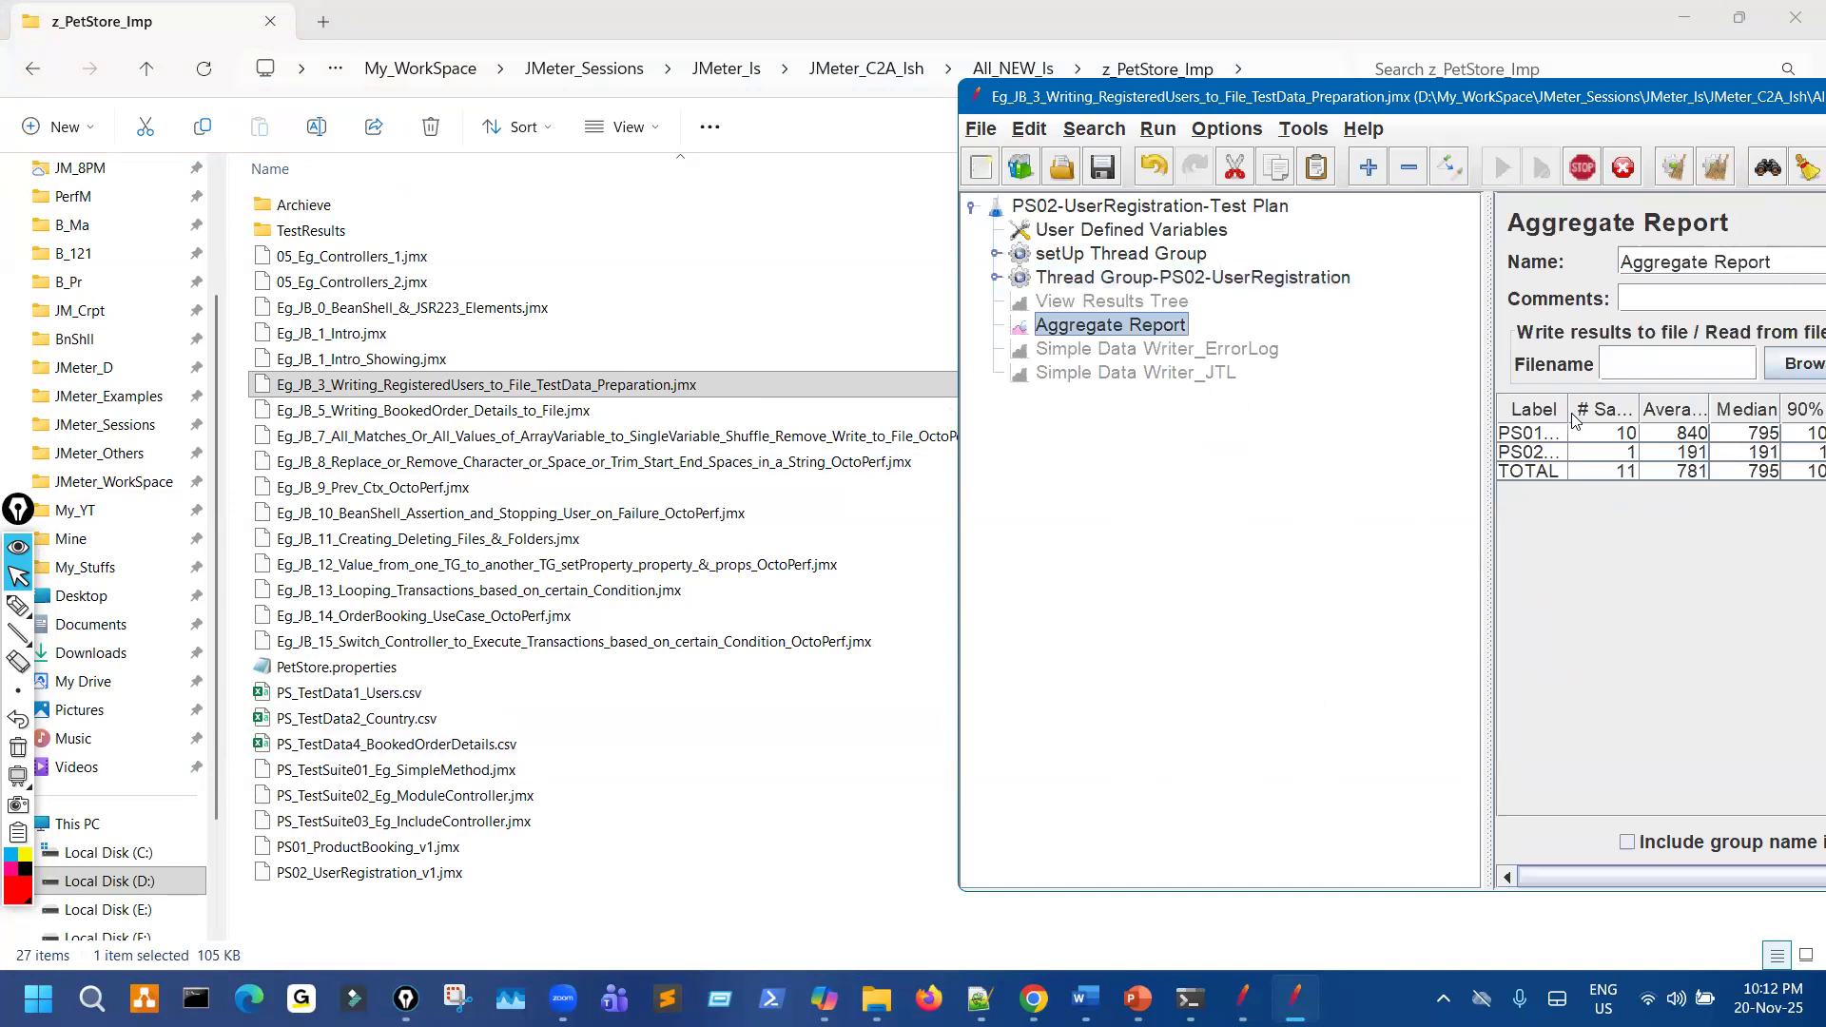
{"action": "left_click_drag", "start_coordinate": [1568, 405], "coordinate": [1685, 396]}
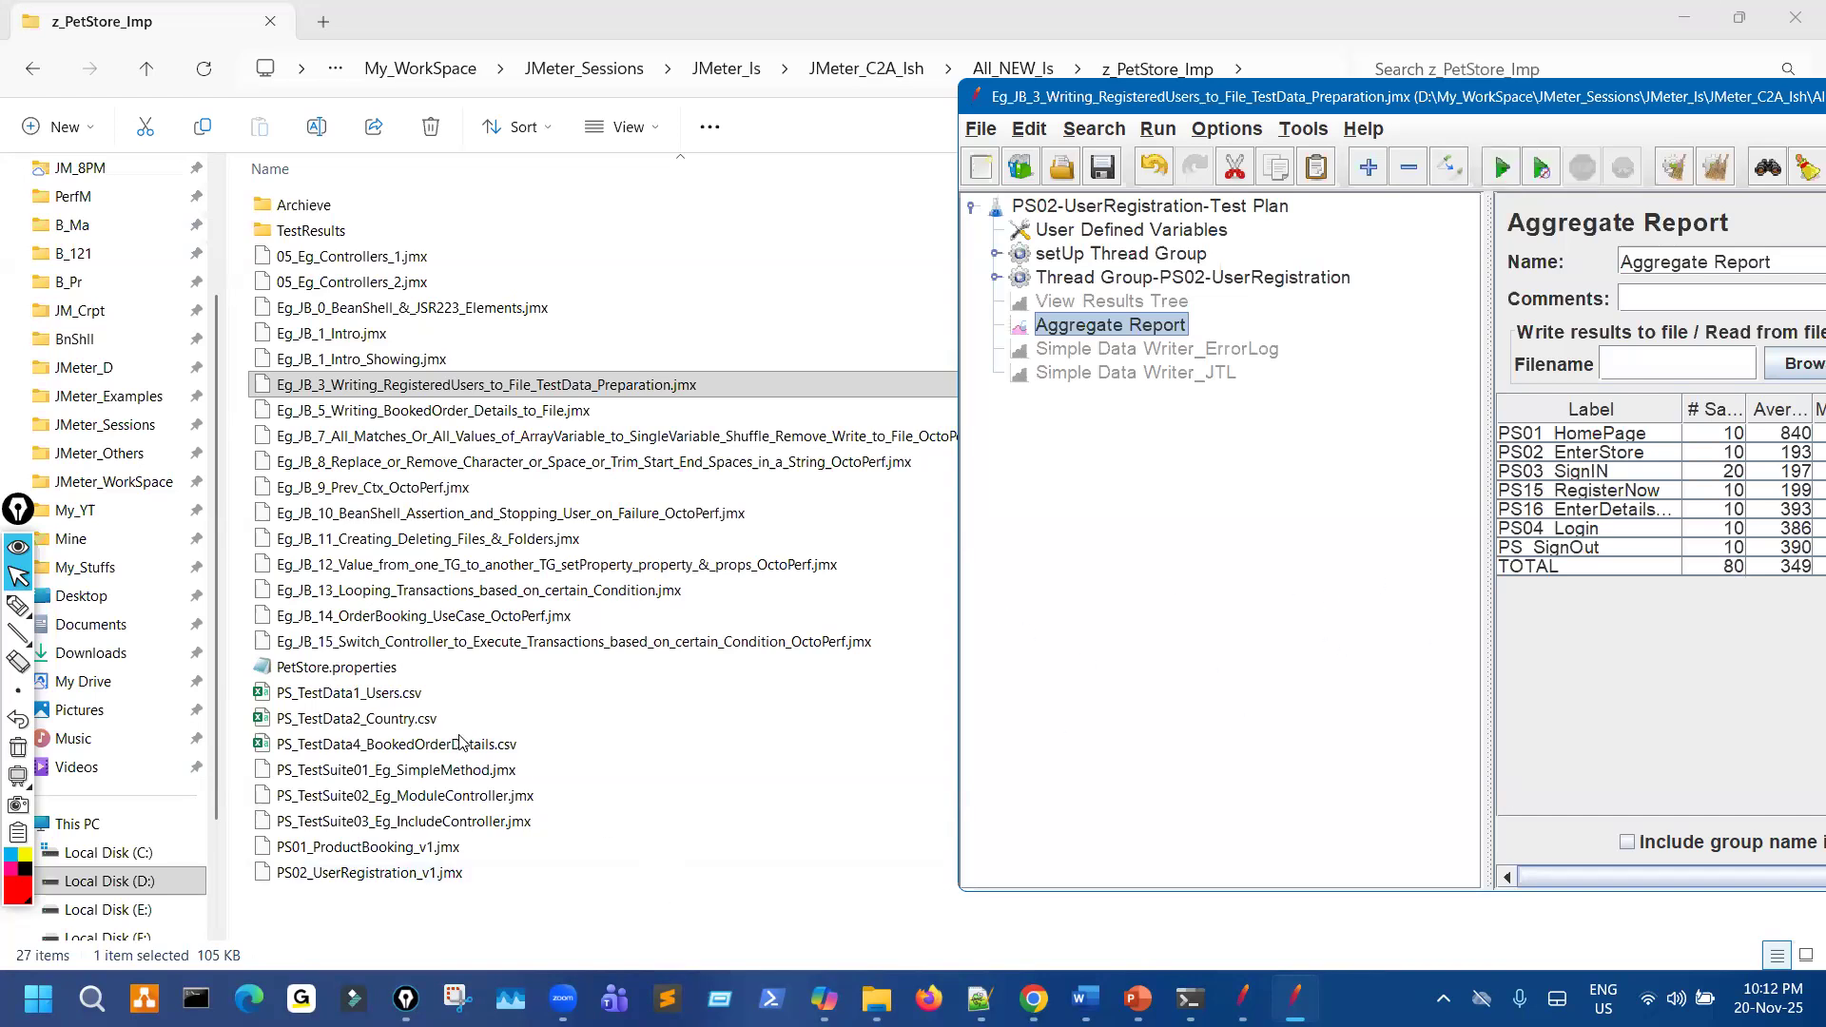
{"action": "left_click", "coordinate": [394, 700]}
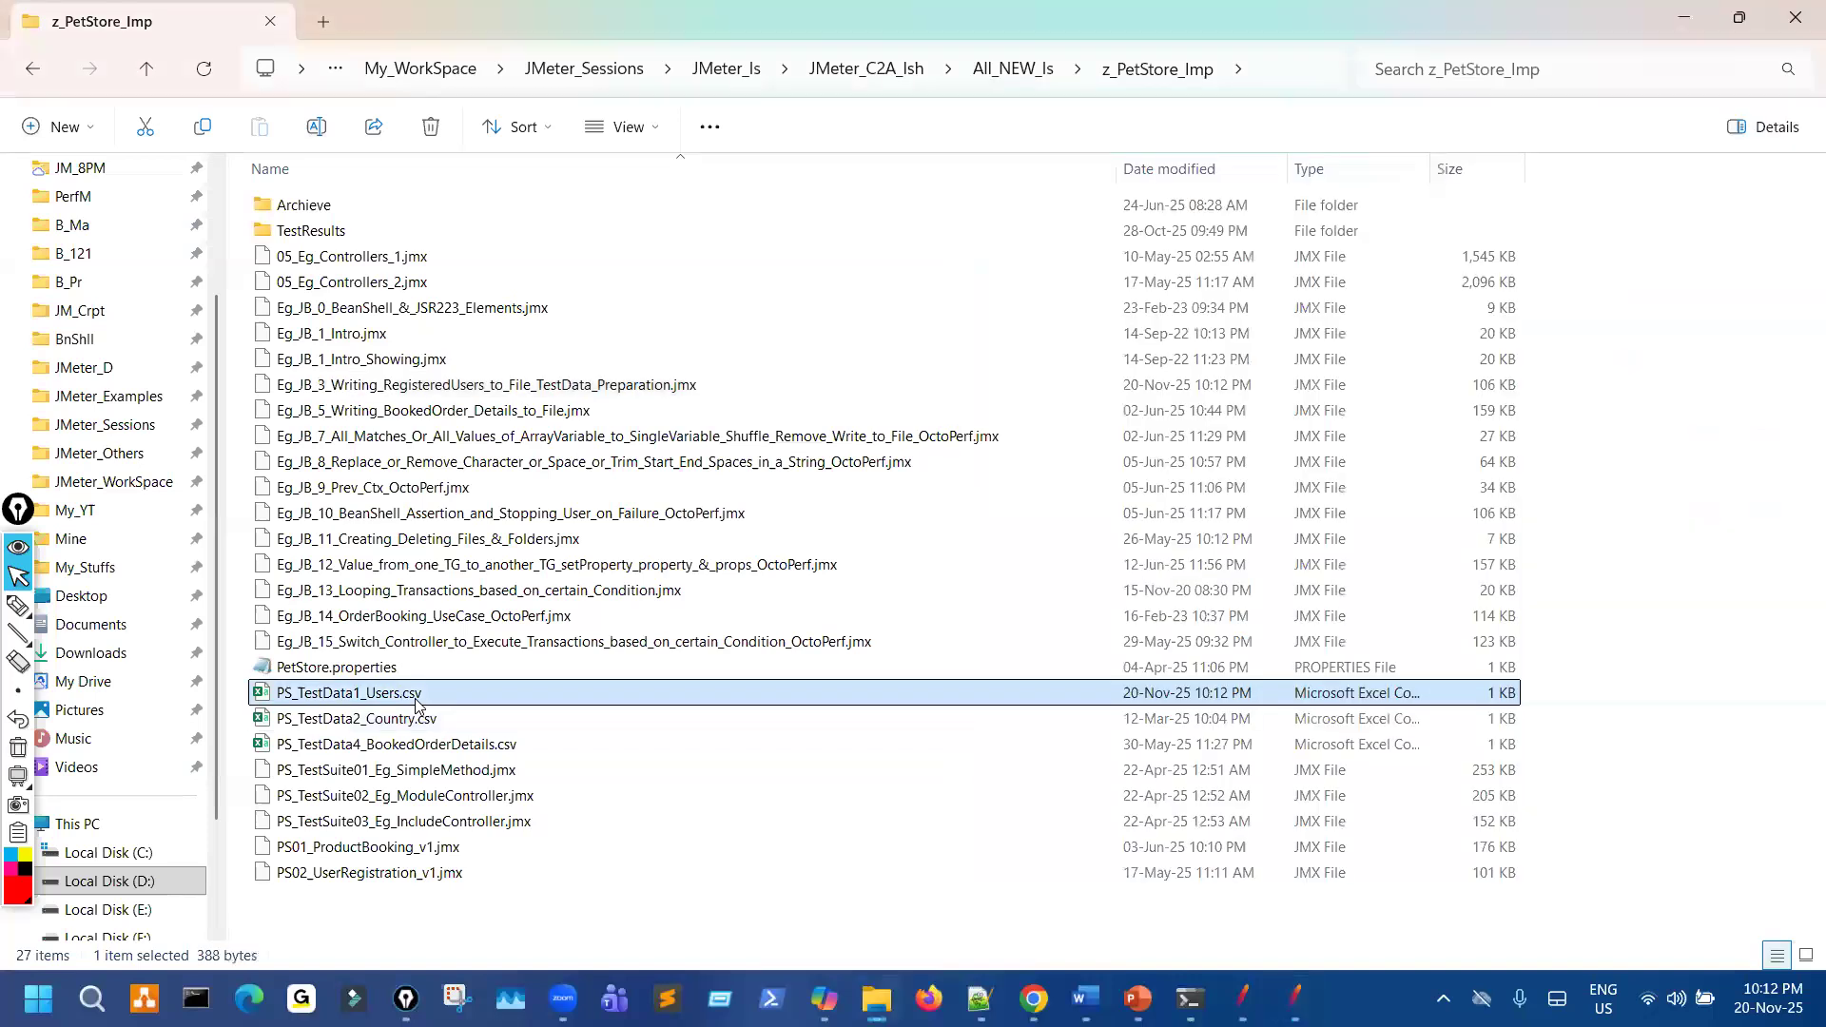
Clear the test plan in the second JMeter window and load 05_Eg_Controllers_2.jmx from the z_PetStore_Imp folder into it.
{"action": "left_click", "coordinate": [1294, 999]}
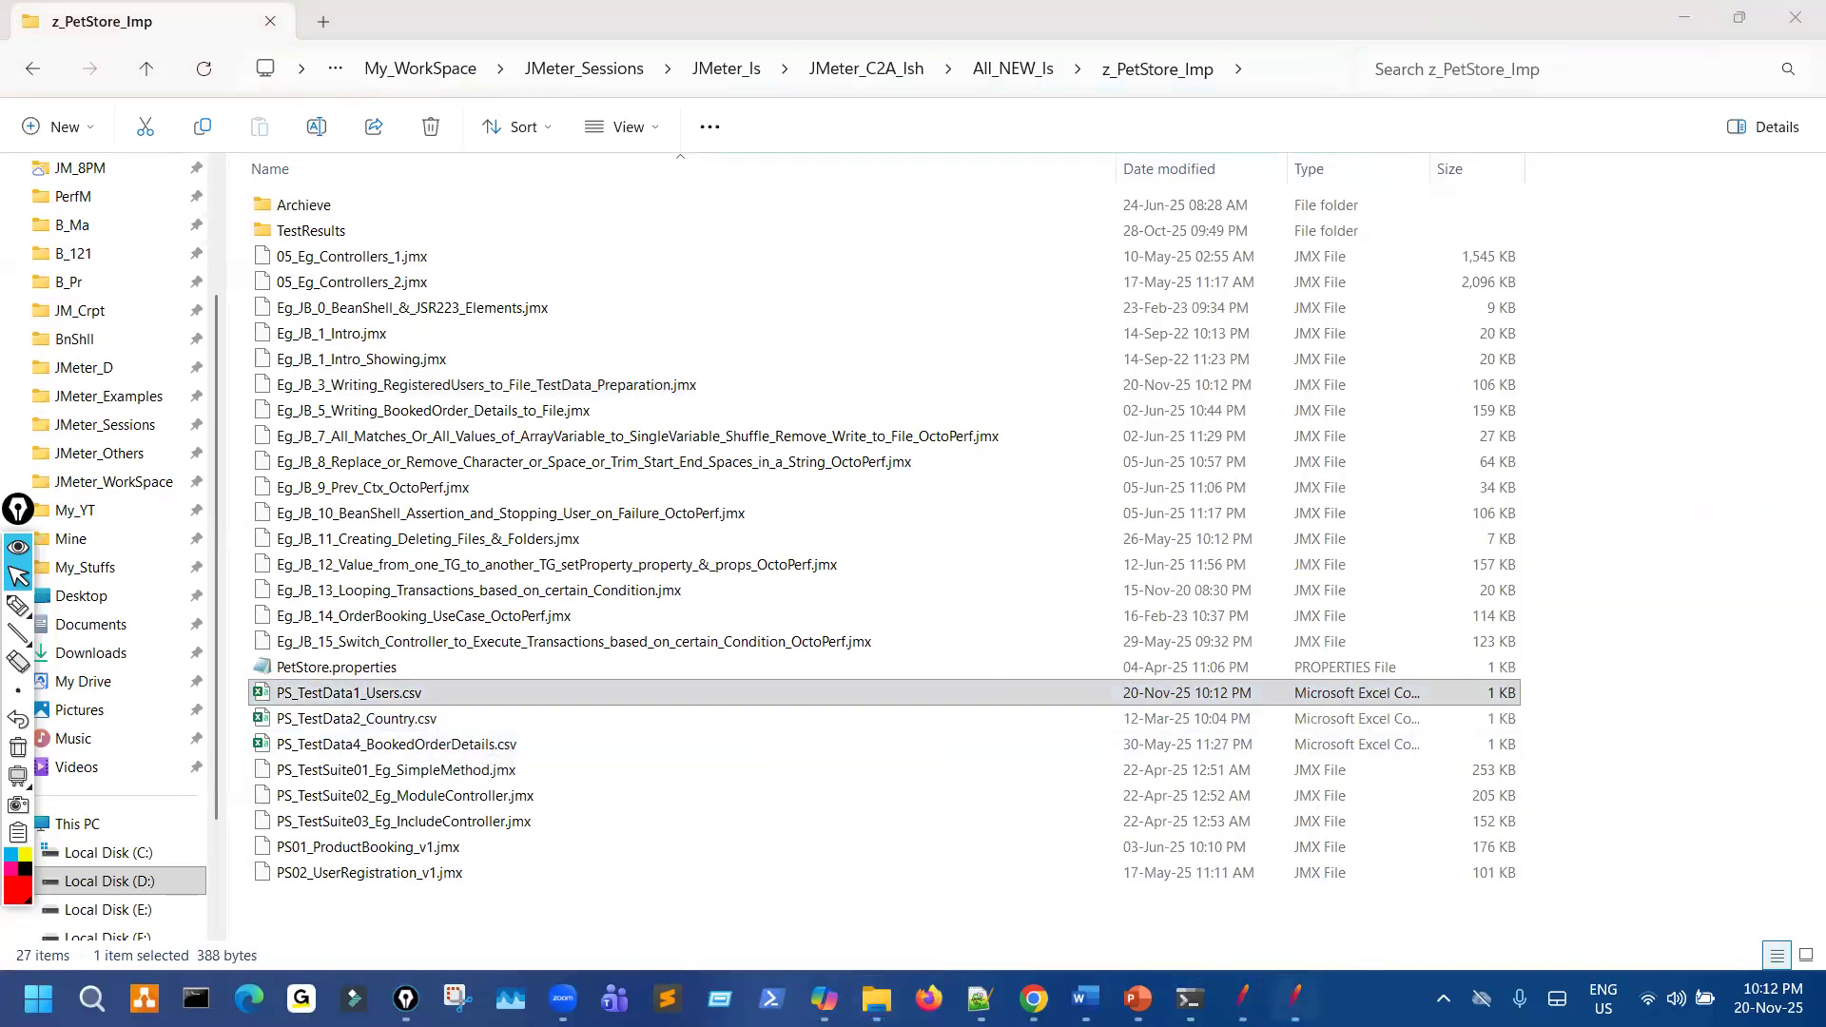
{"action": "left_click", "coordinate": [995, 176]}
{"action": "key", "text": "Tab"}
{"action": "key", "text": "Return"}
{"action": "left_click_drag", "start_coordinate": [381, 282], "coordinate": [1176, 378]}
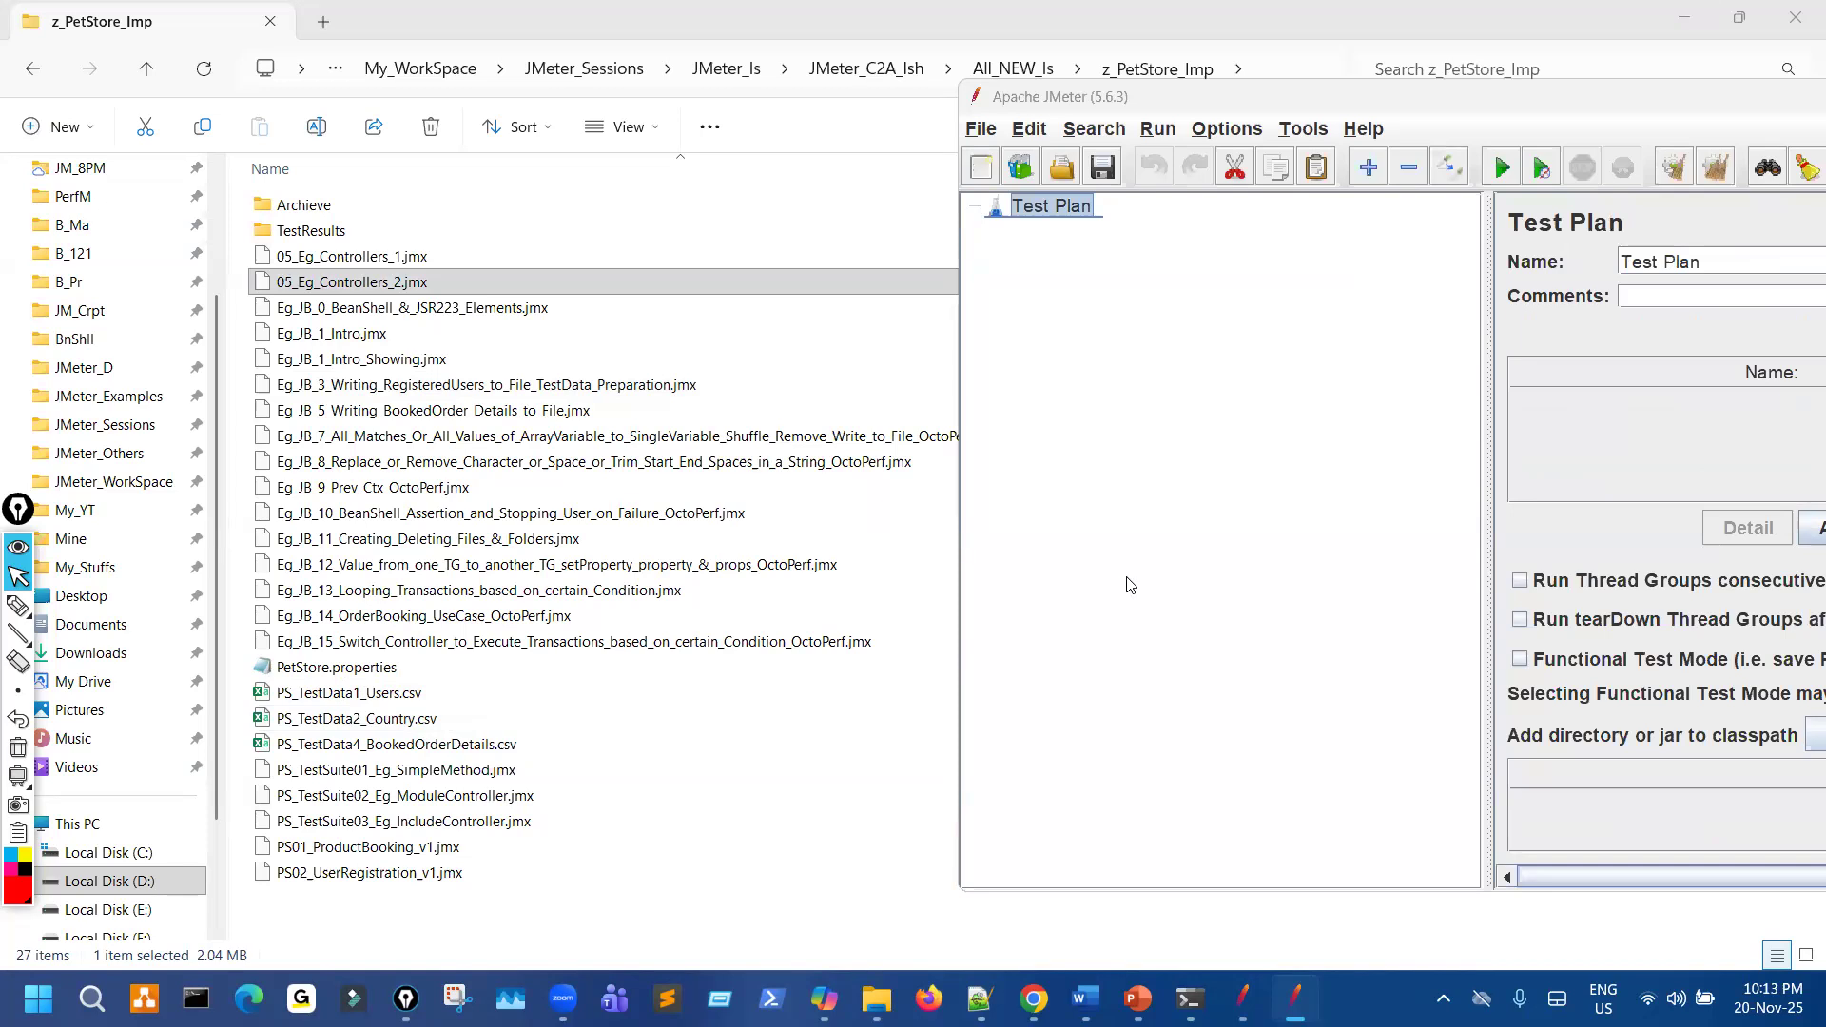
Copy PS_TestData1_Users.csv from the z_PetStore_Imp folder in File Explorer.
{"action": "left_click", "coordinate": [443, 696]}
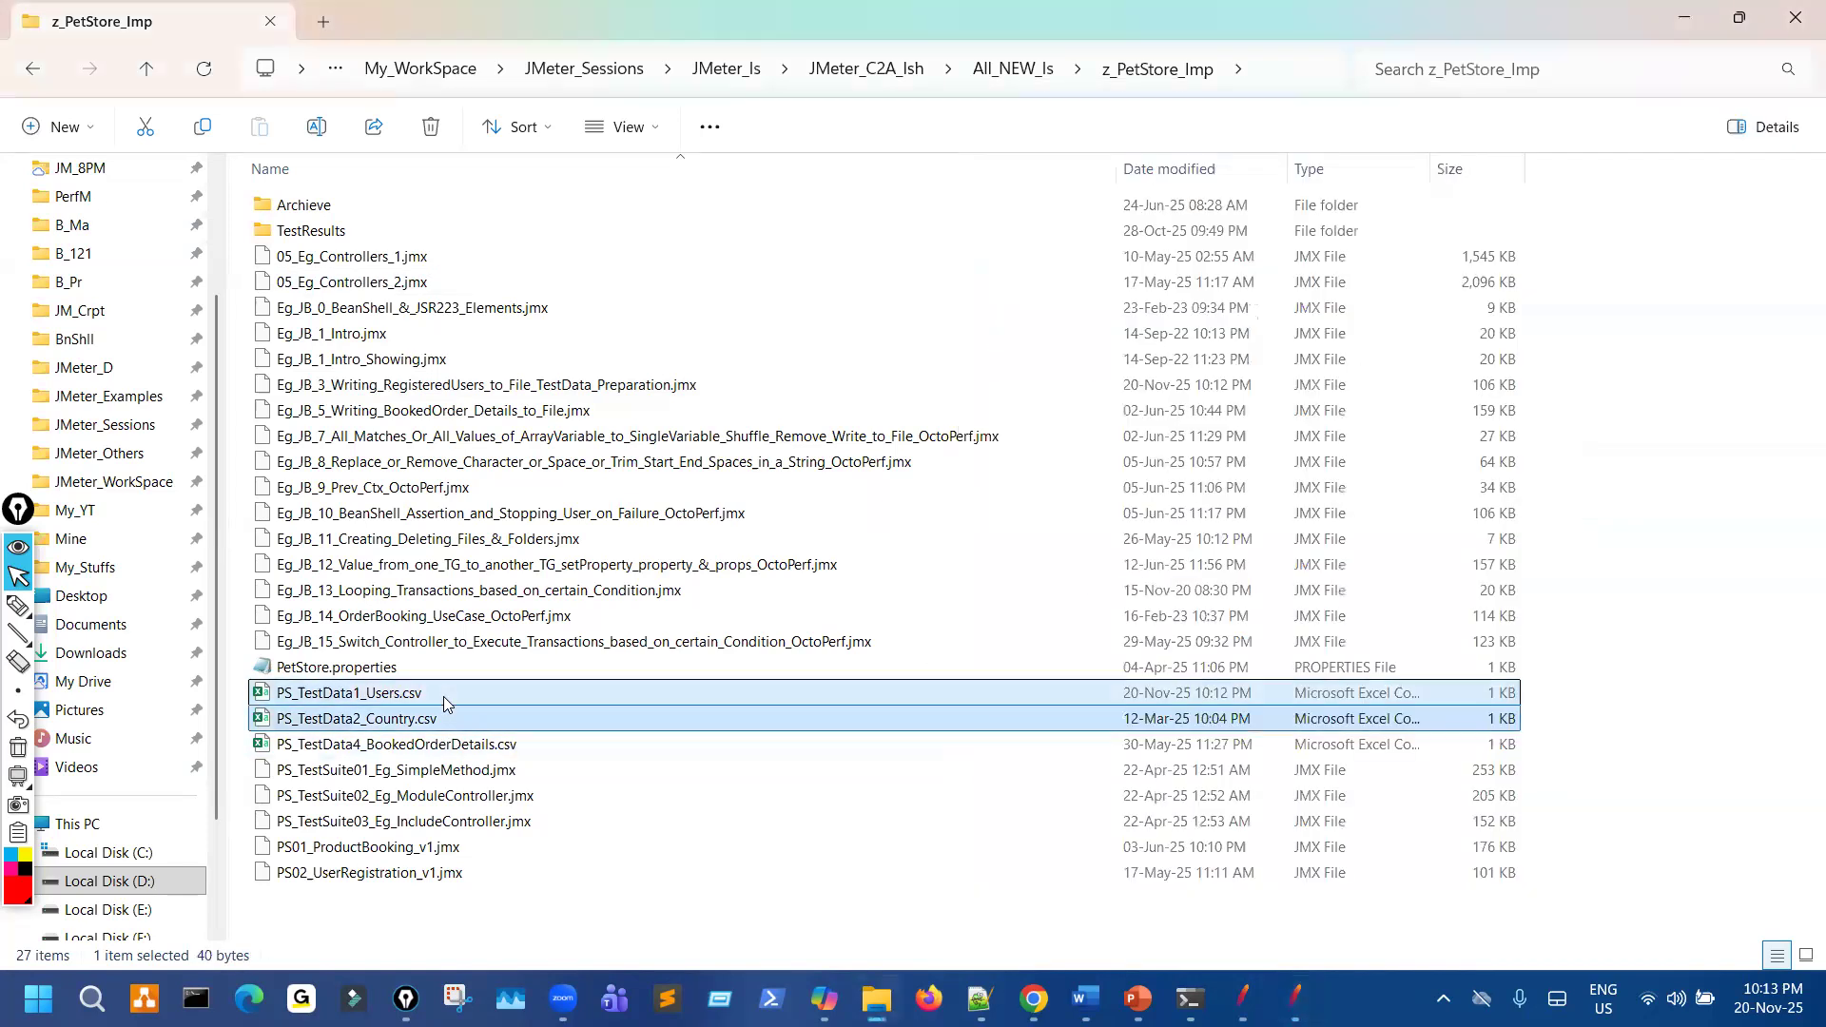
{"action": "key", "text": "ctrl+c"}
{"action": "left_click", "coordinate": [100, 206]}
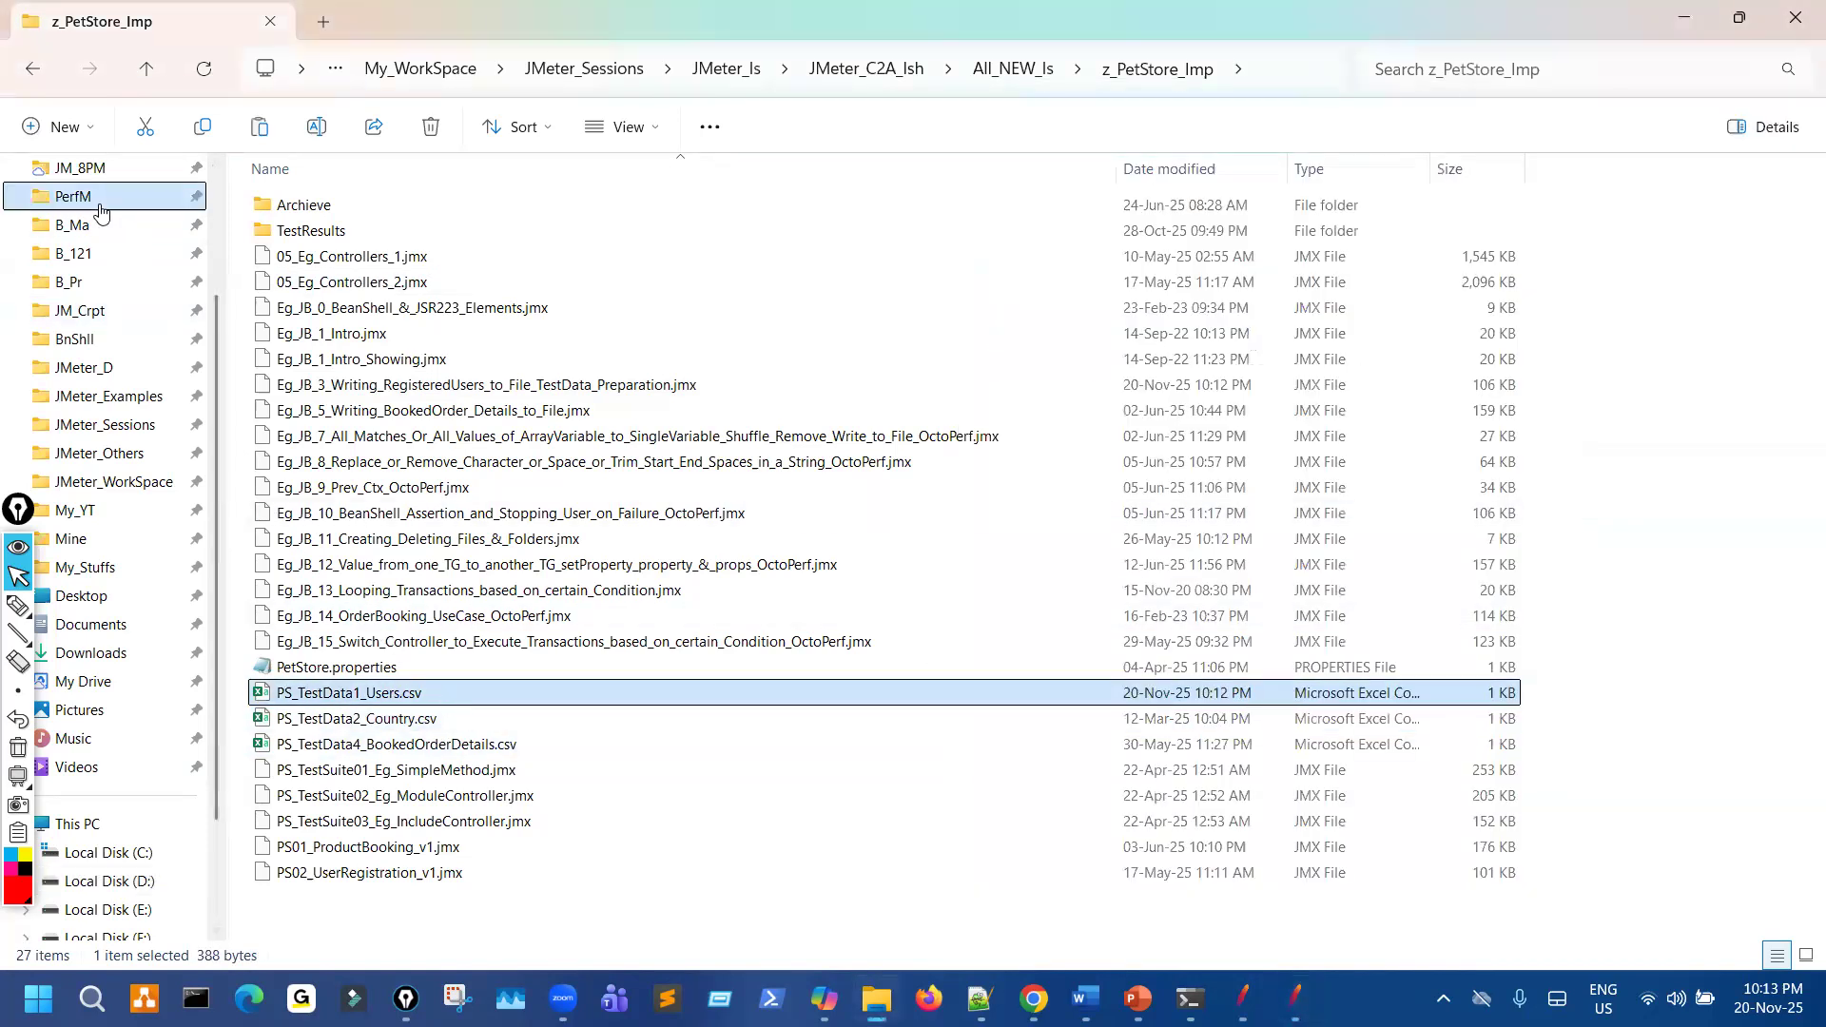
{"action": "double_click", "coordinate": [350, 237]}
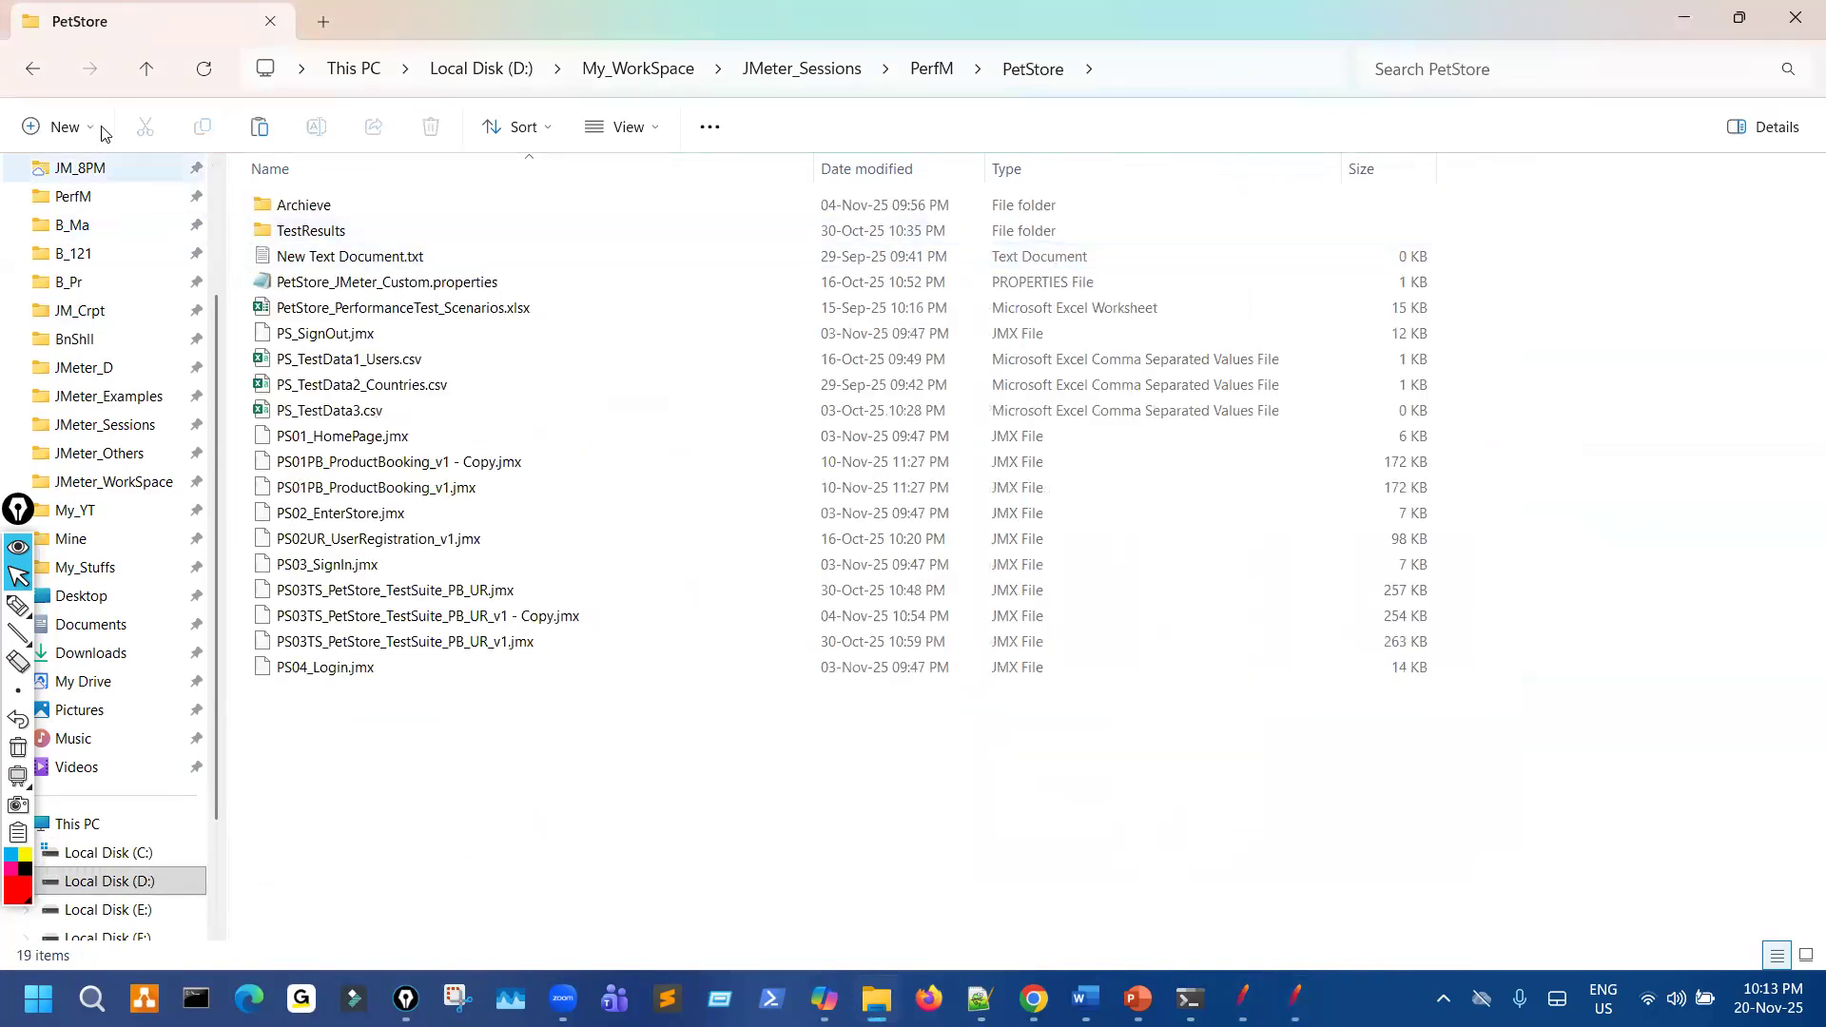
{"action": "left_click", "coordinate": [32, 70]}
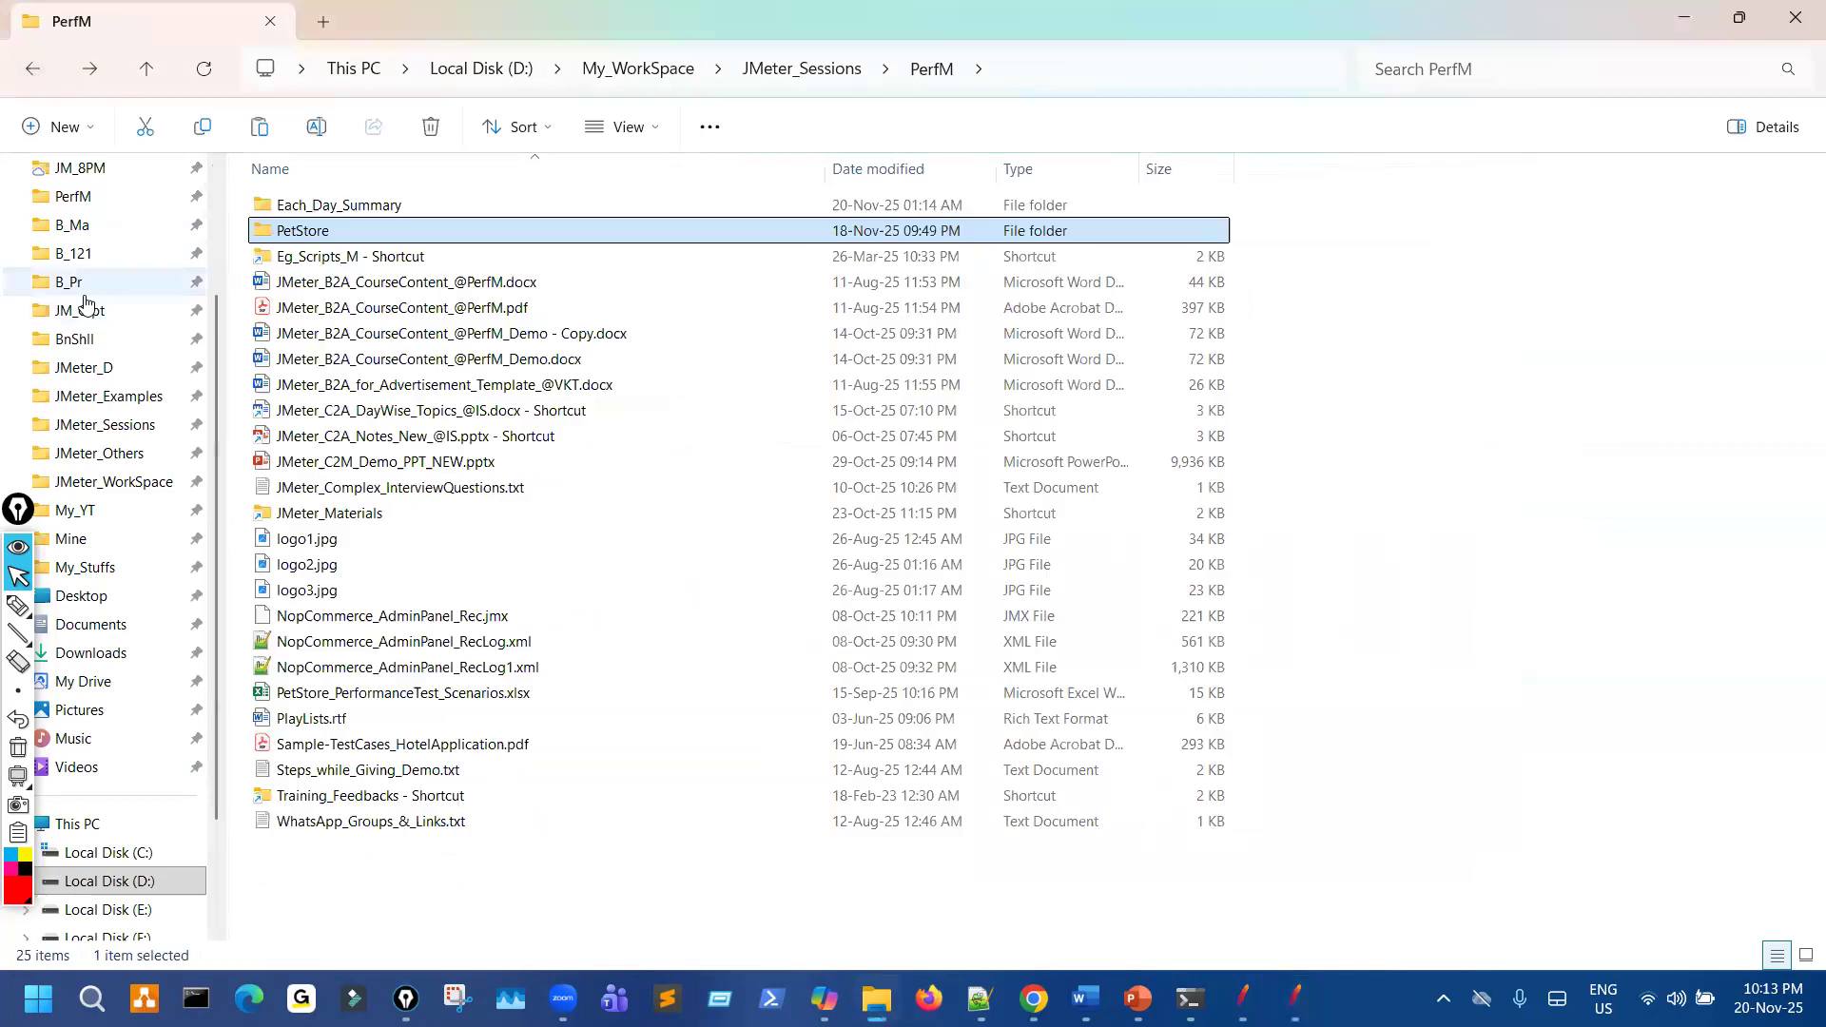
Paste the copied users file into All_NEW_Is > PetStore_more_Imp > Other_Eg_Scripts, replacing the existing PS_TestData1_Users.csv.
{"action": "scroll", "coordinate": [109, 309], "scroll_direction": "up", "scroll_amount": 2}
{"action": "left_click", "coordinate": [117, 288]}
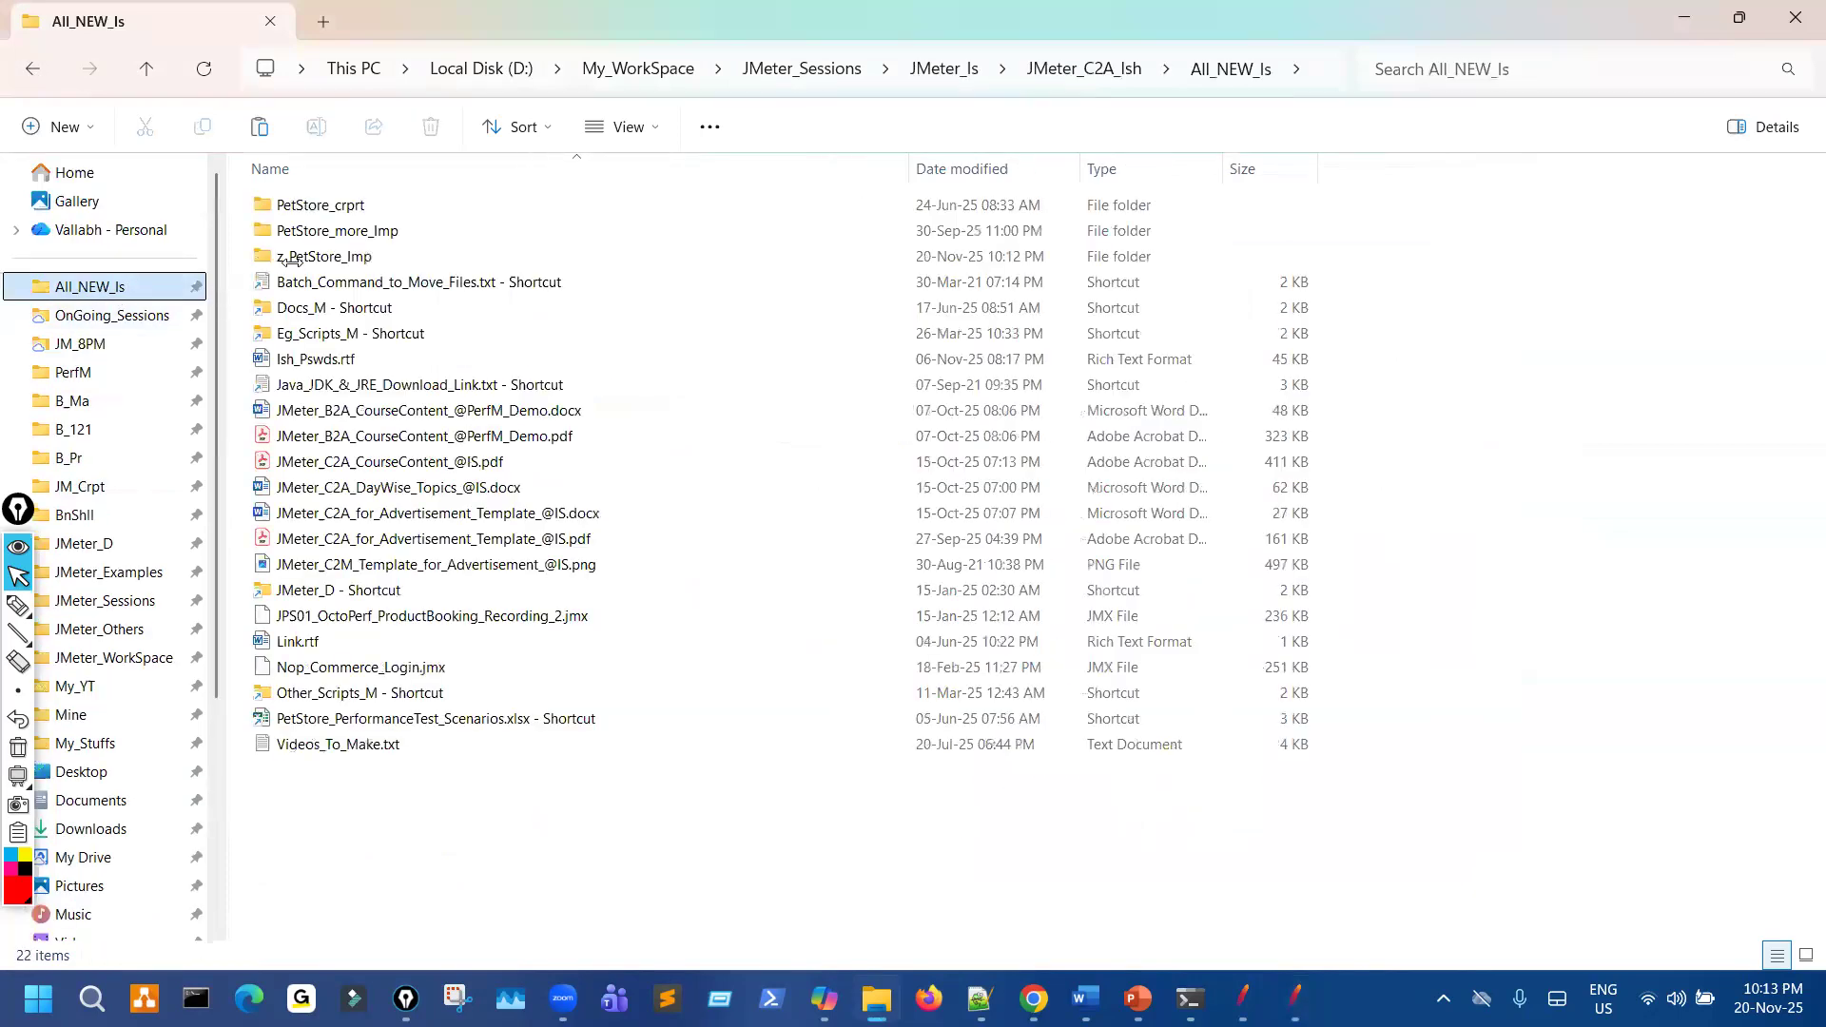
{"action": "left_click", "coordinate": [366, 227]}
{"action": "double_click", "coordinate": [366, 229]}
{"action": "double_click", "coordinate": [362, 231]}
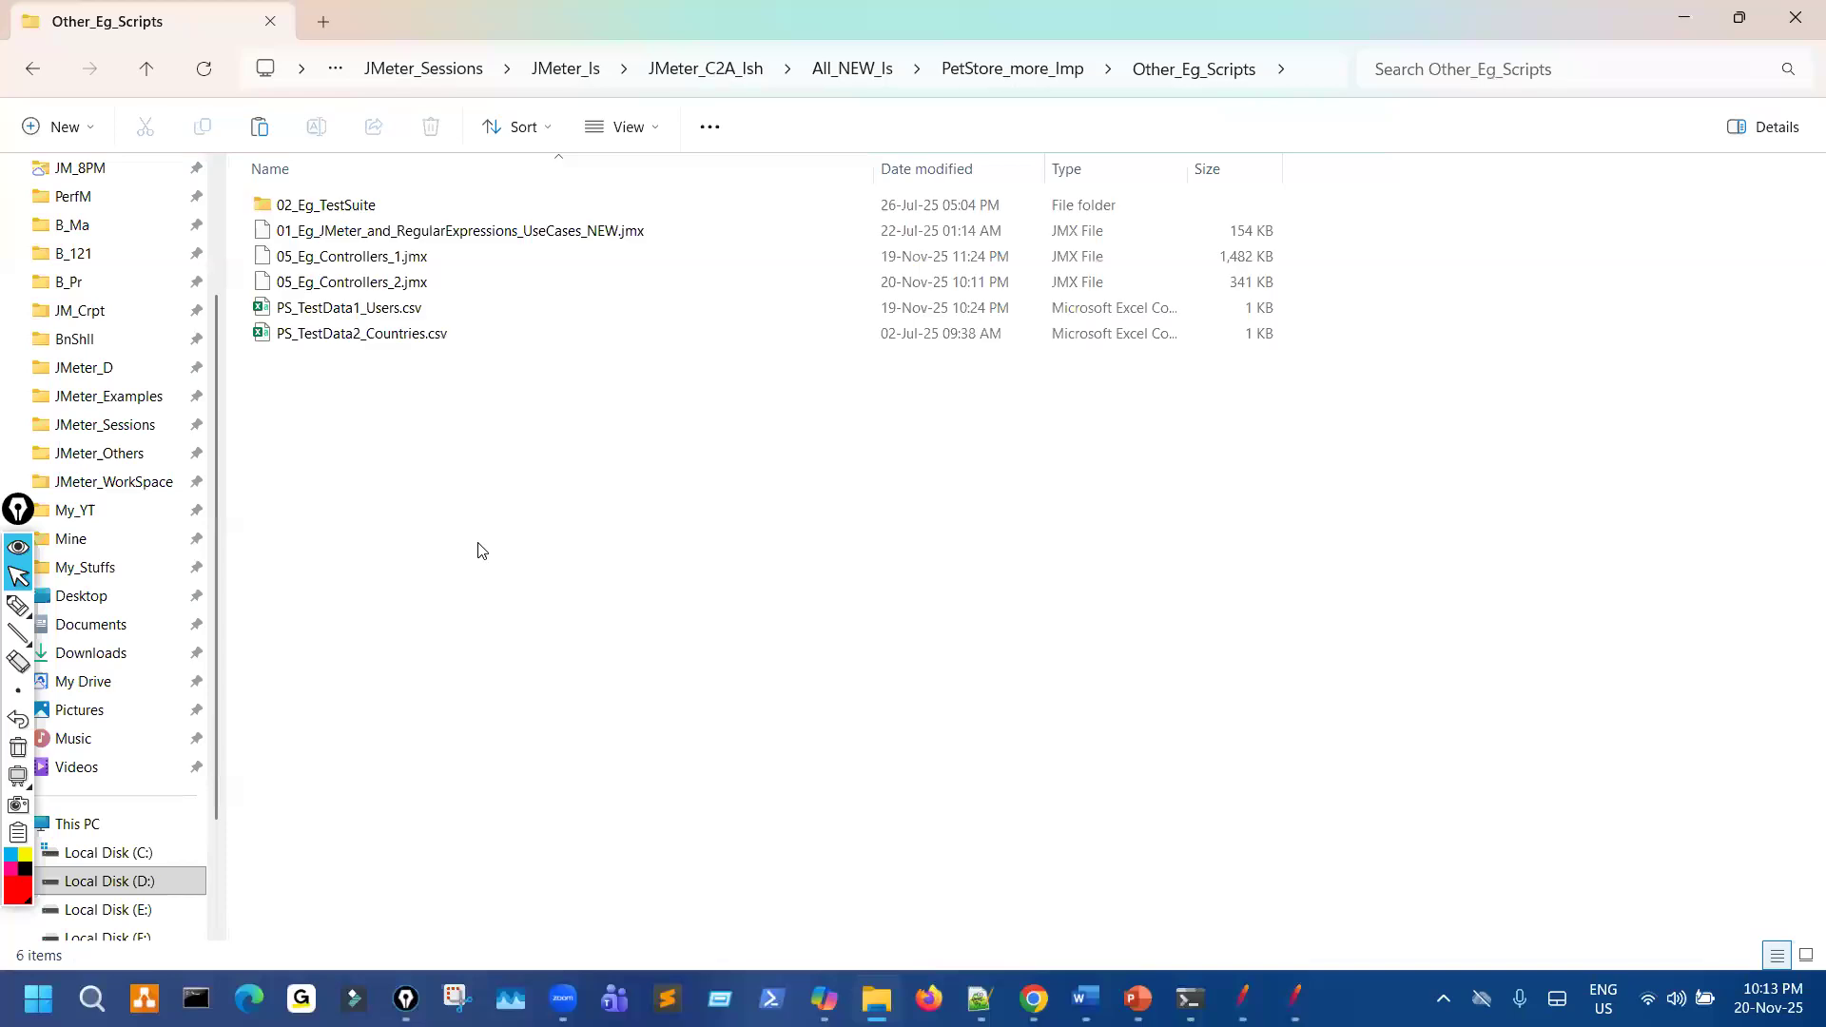
{"action": "key", "text": "ctrl+v"}
{"action": "left_click", "coordinate": [541, 407]}
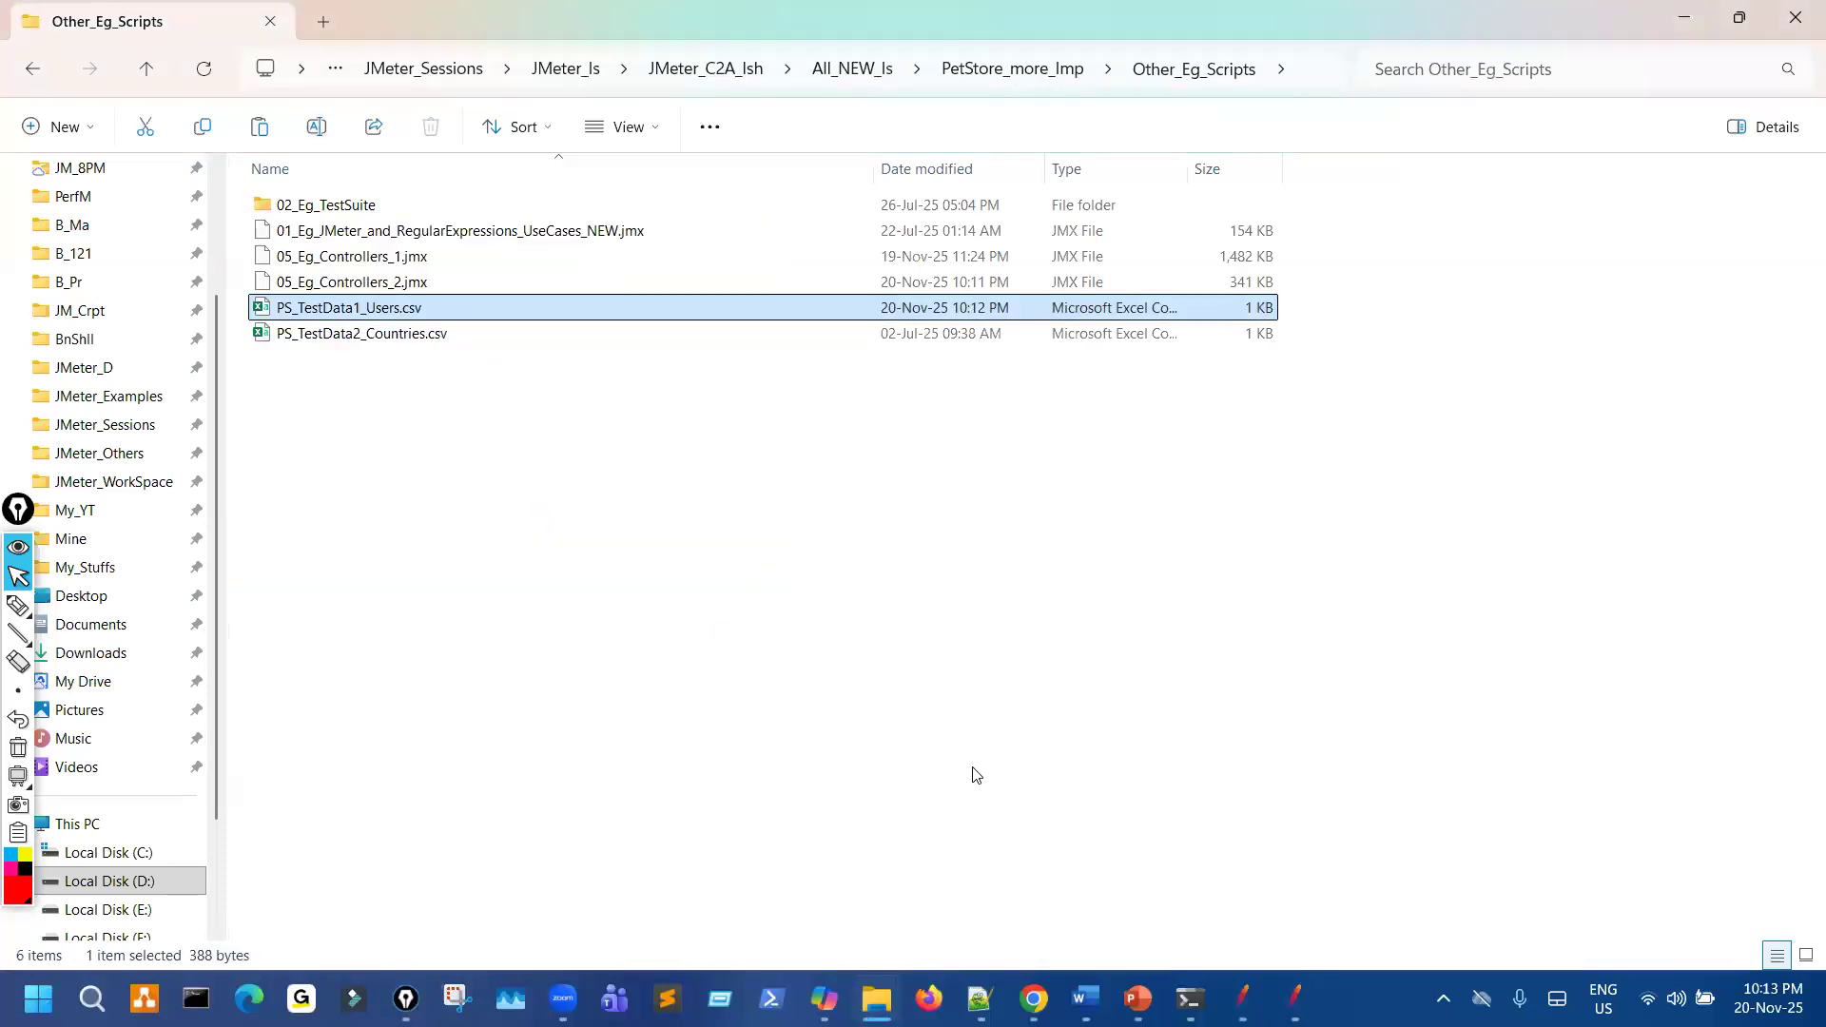
Switch to the JMeter window holding 05_Eg_Controllers_2.jmx from Other_Eg_Scripts and run its test plan.
{"action": "left_click", "coordinate": [1244, 999]}
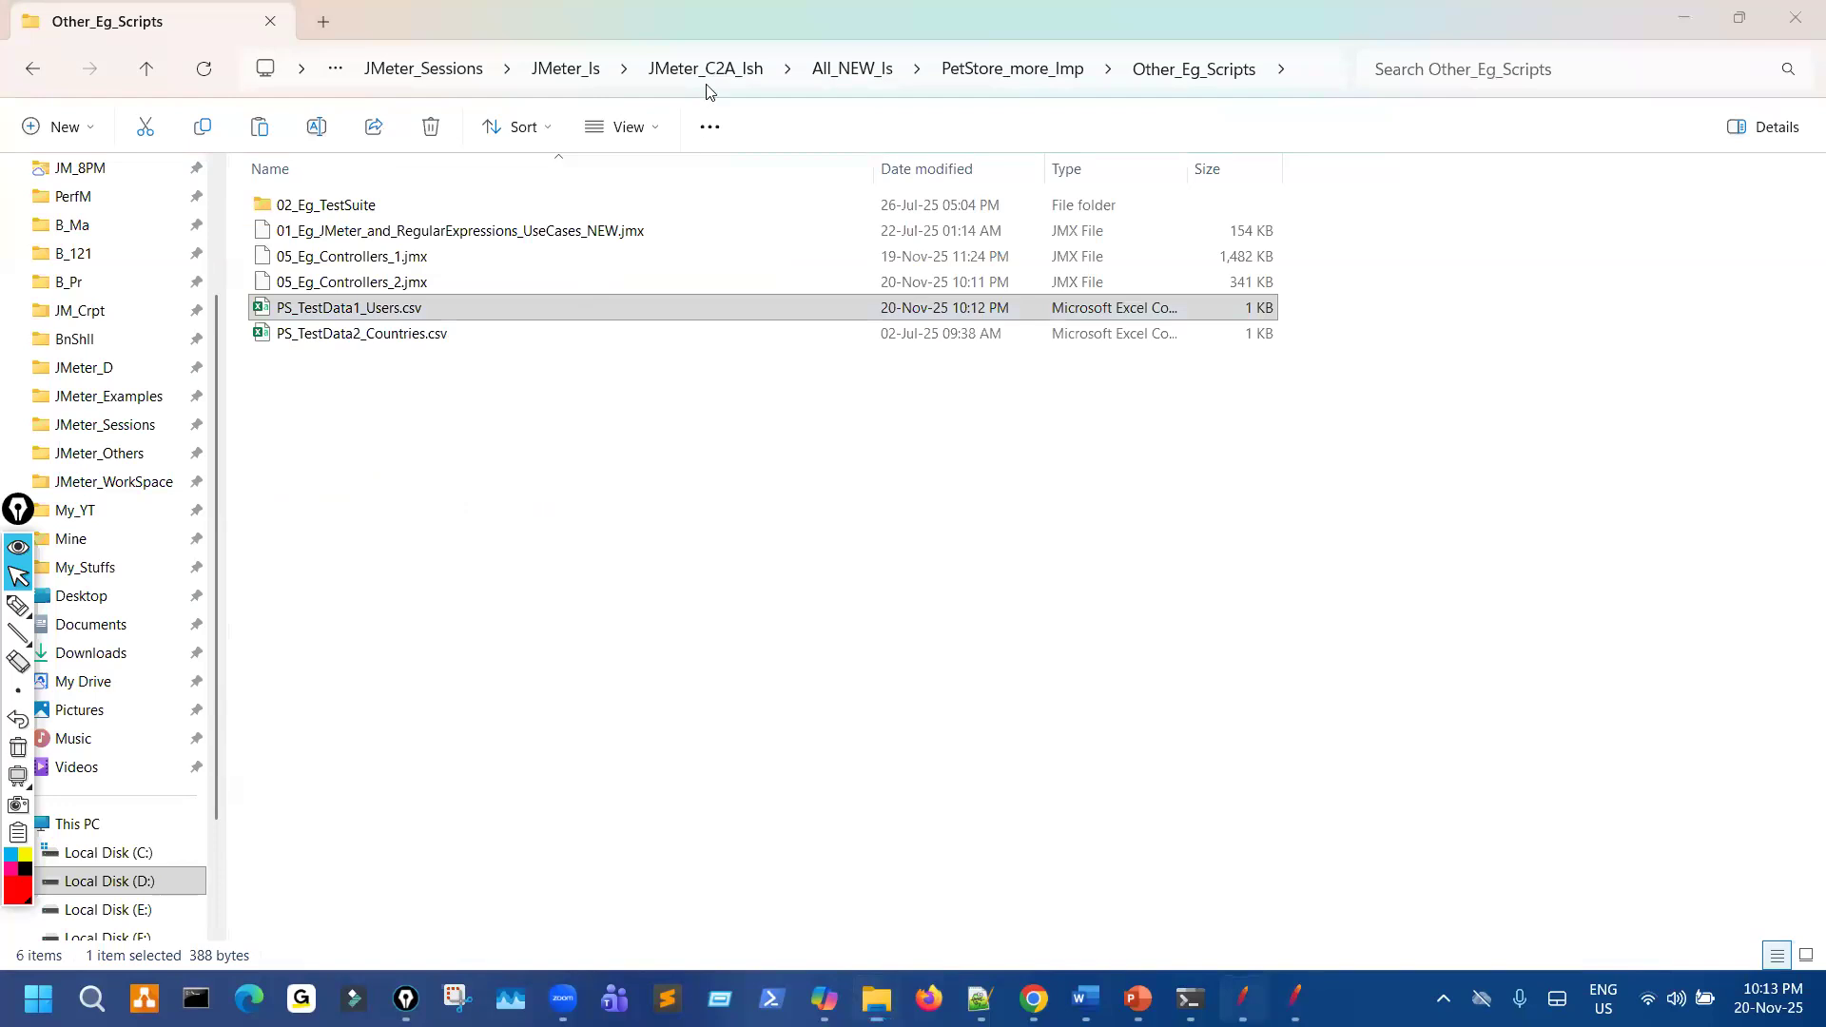
{"action": "key", "text": "ctrl+r"}
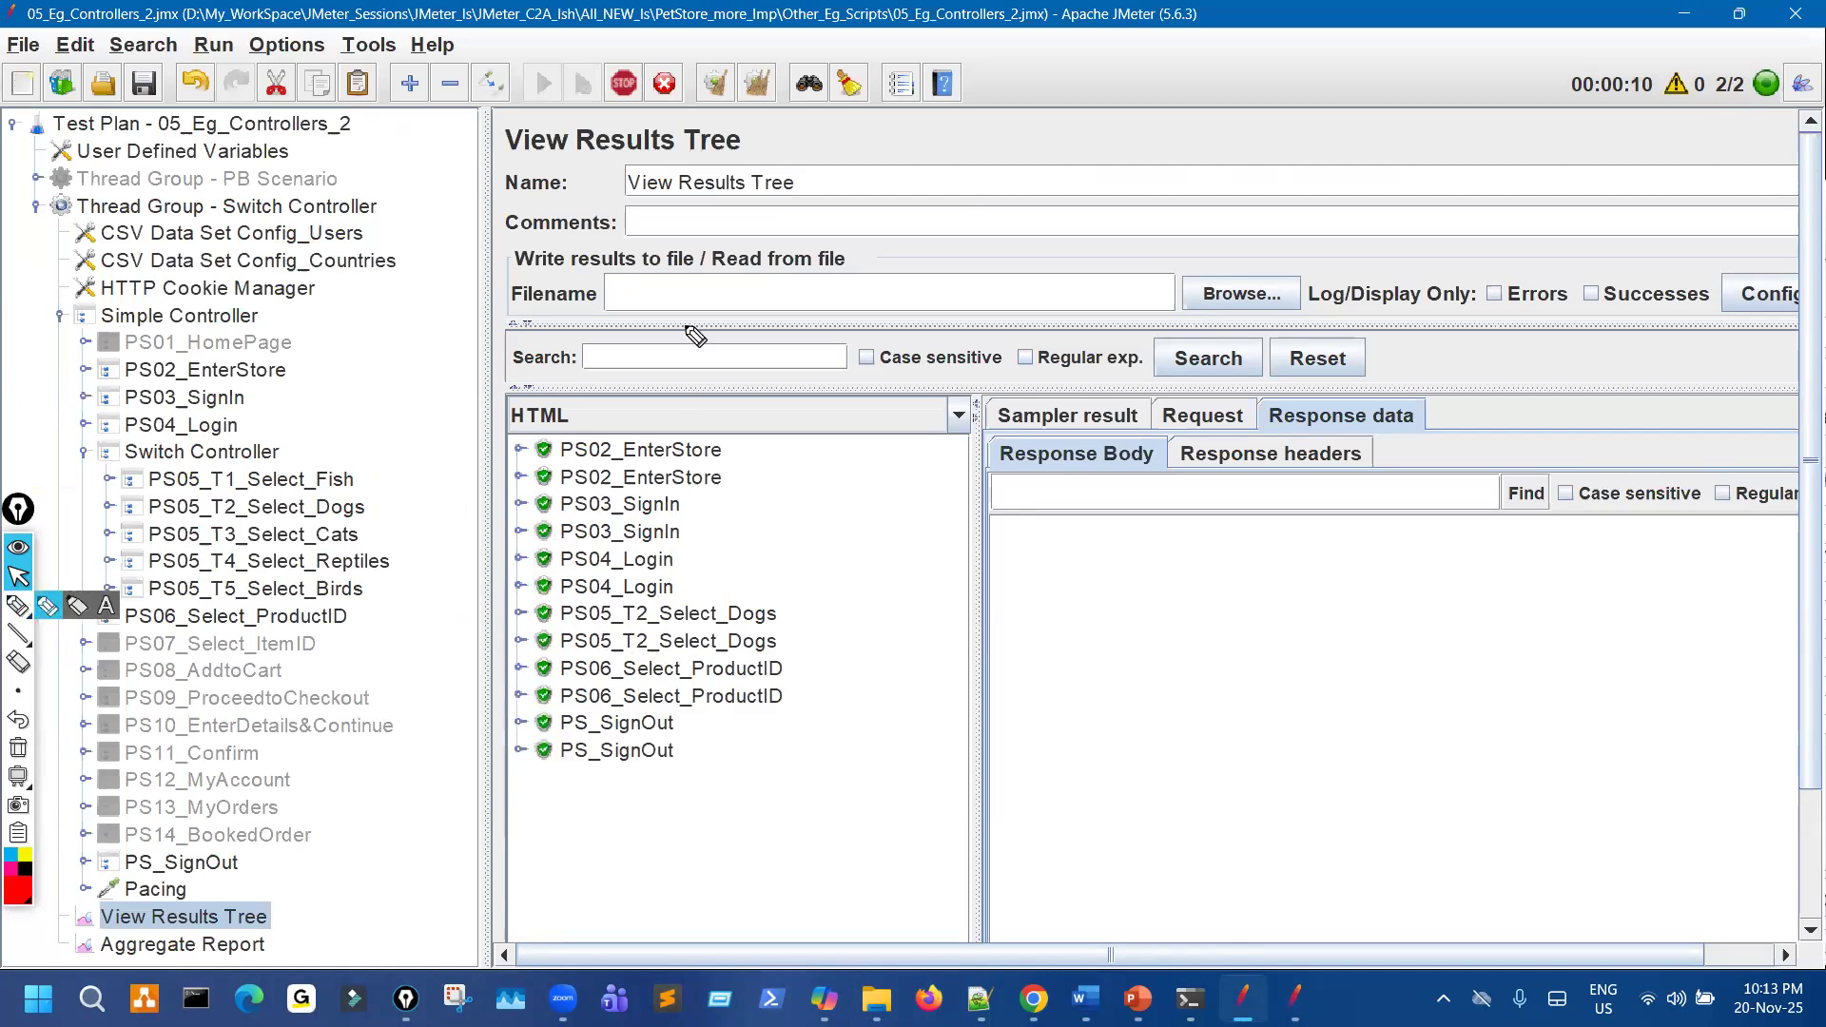
Mark with the red pen PS02 to PS04, the PS04_Login results, the Switch Controller's child transactions and PS05_T2_Select_Dogs.
{"action": "left_click", "coordinate": [18, 605]}
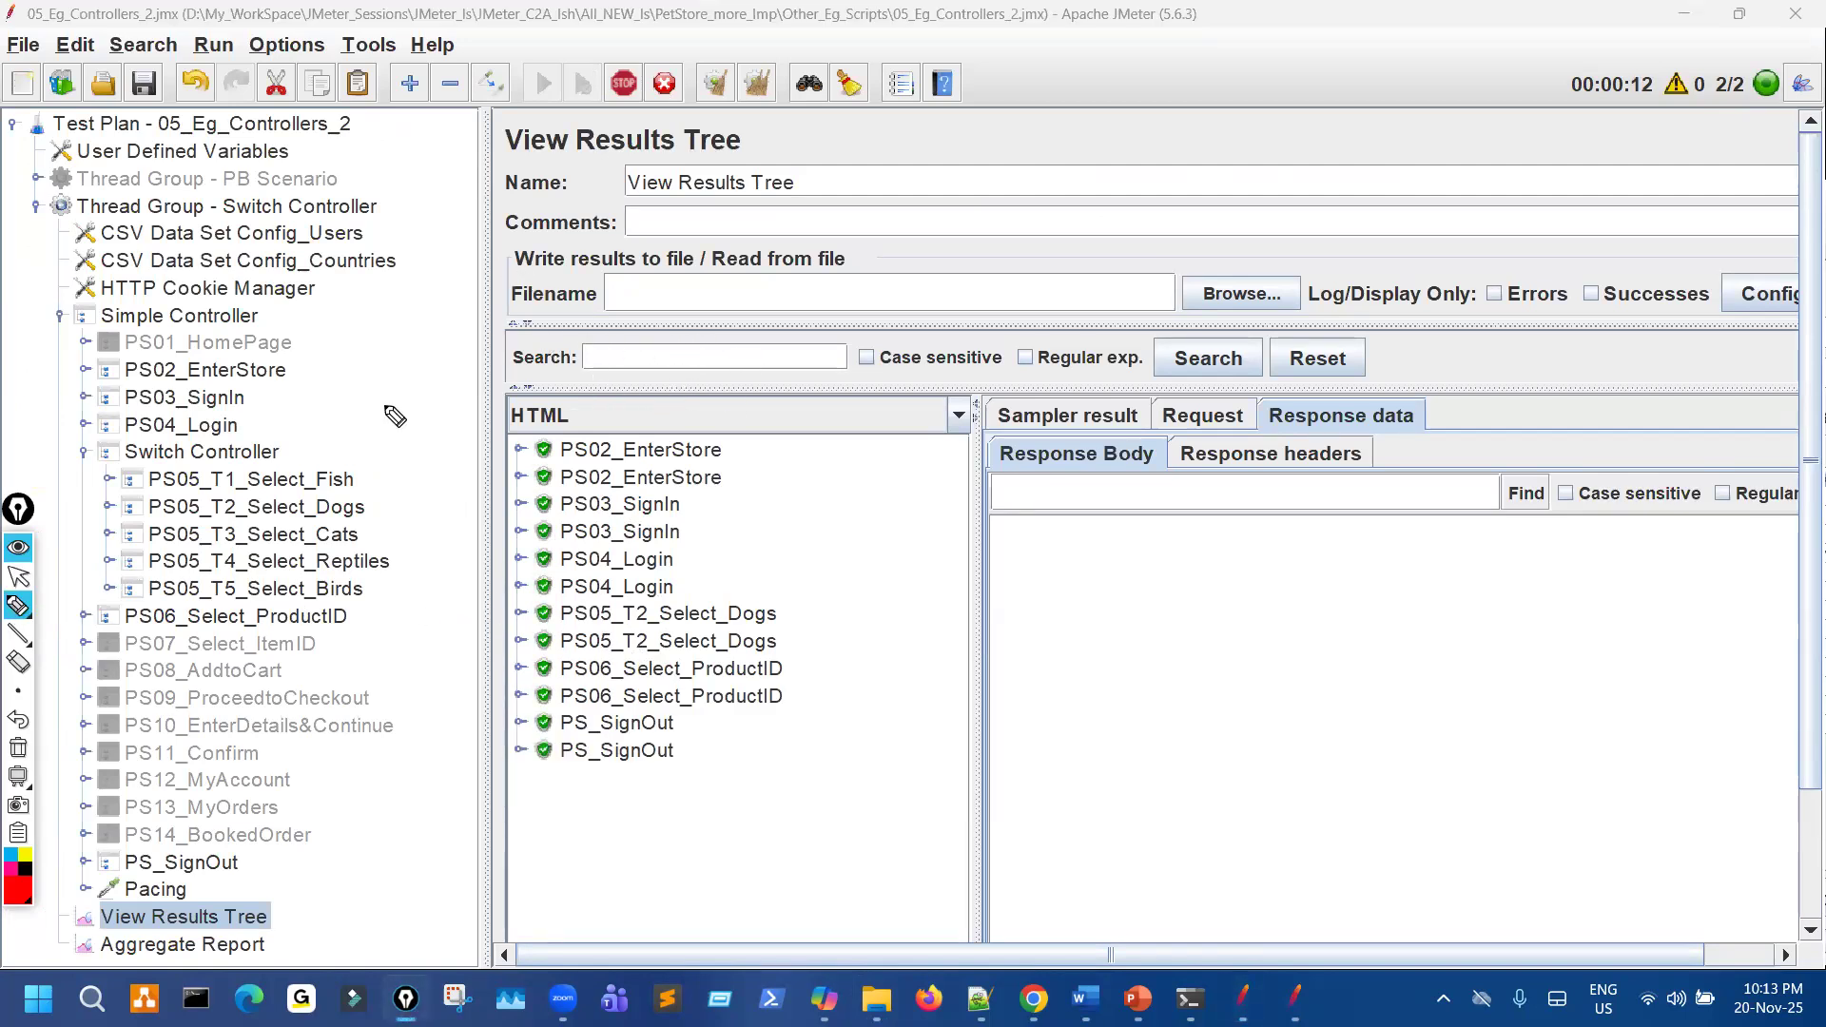
{"action": "mouse_move", "coordinate": [283, 311]}
{"action": "left_mouse_down"}
{"action": "mouse_move", "coordinate": [273, 418]}
{"action": "mouse_move", "coordinate": [284, 371]}
{"action": "mouse_move", "coordinate": [330, 424]}
{"action": "left_mouse_up"}
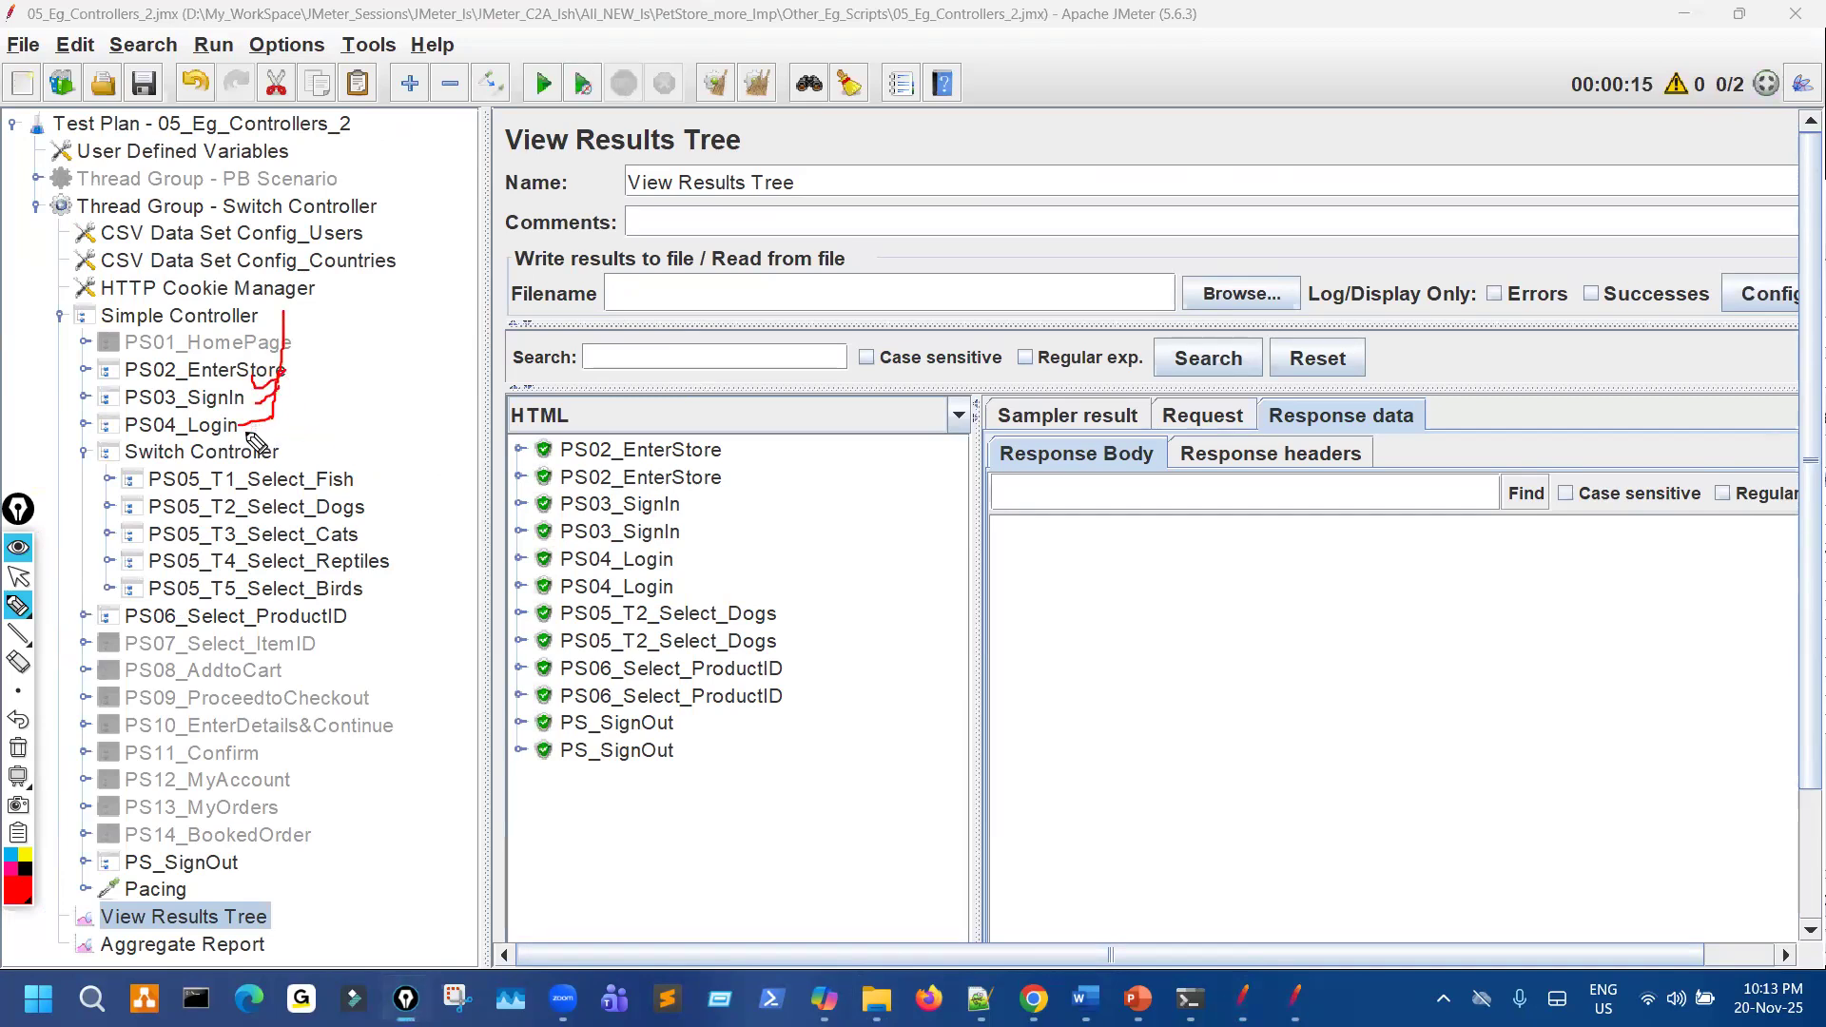
{"action": "left_click_drag", "start_coordinate": [674, 558], "coordinate": [733, 569]}
{"action": "left_click_drag", "start_coordinate": [292, 437], "coordinate": [409, 402]}
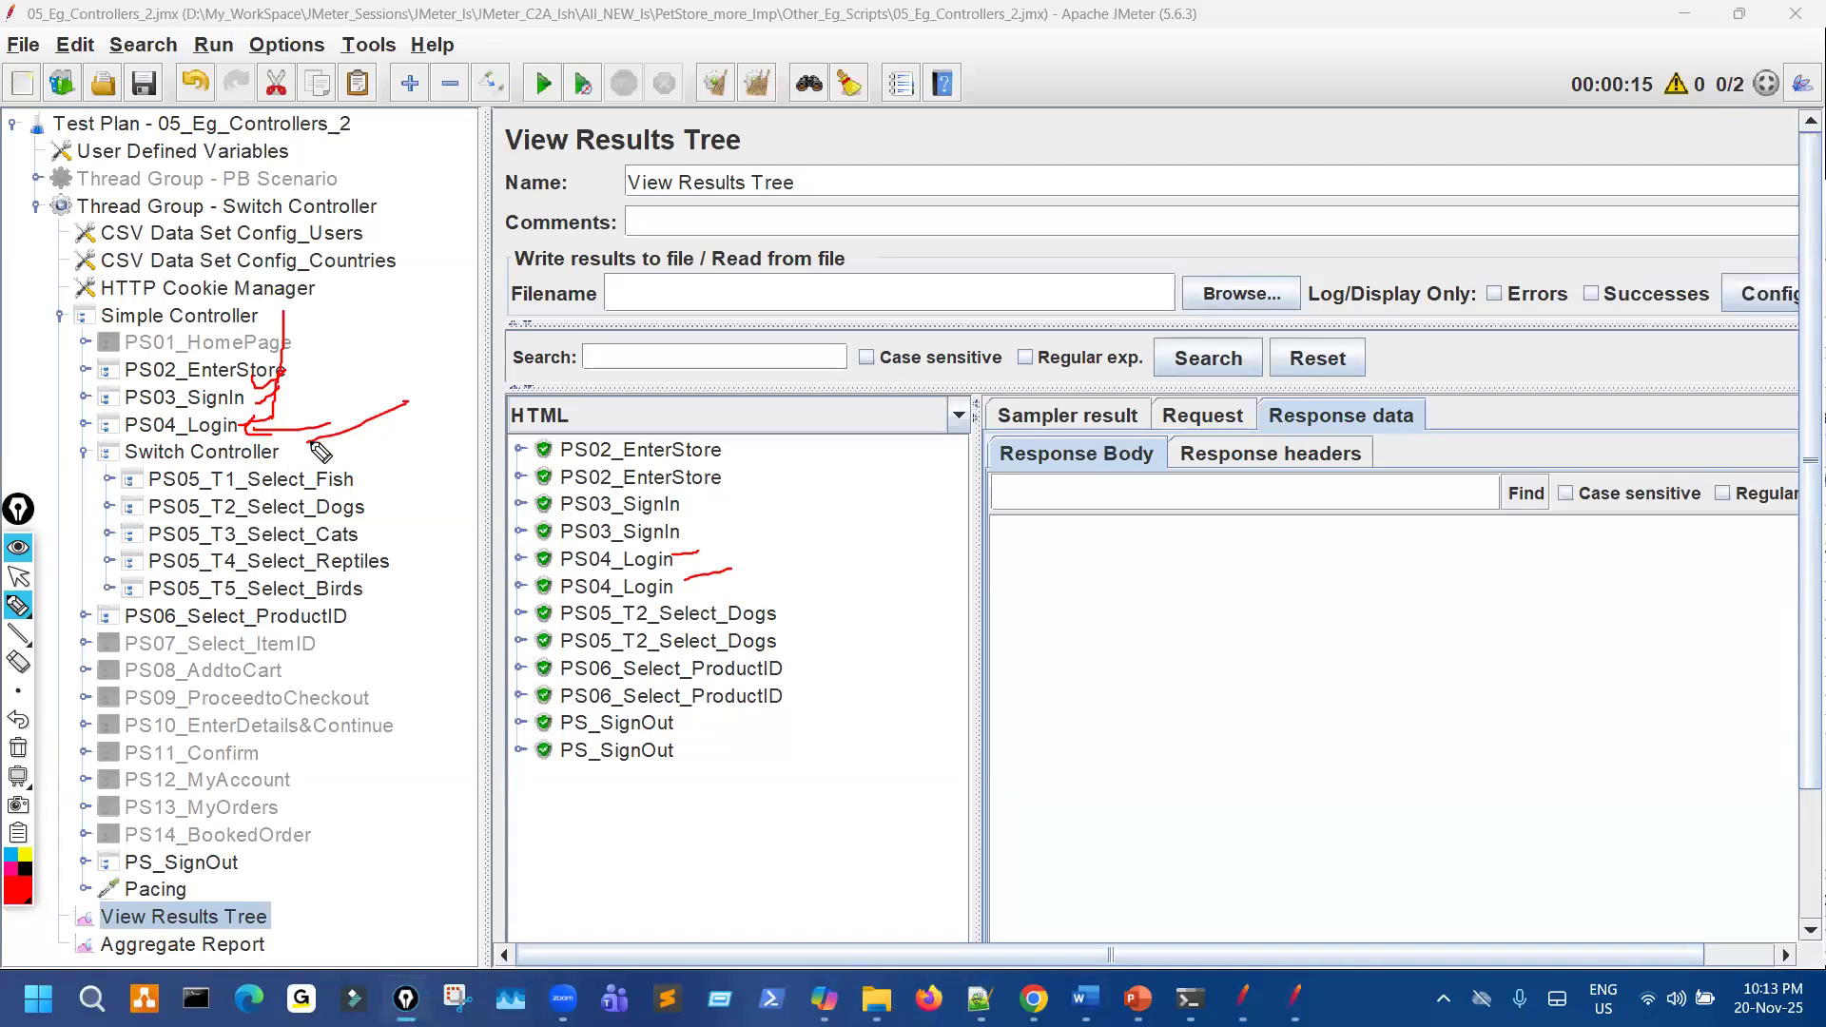
{"action": "left_click_drag", "start_coordinate": [197, 465], "coordinate": [214, 438]}
{"action": "mouse_move", "coordinate": [369, 473]}
{"action": "left_mouse_down"}
{"action": "mouse_move", "coordinate": [390, 570]}
{"action": "mouse_move", "coordinate": [352, 610]}
{"action": "left_mouse_up"}
{"action": "left_click", "coordinate": [92, 477]}
{"action": "mouse_move", "coordinate": [95, 528]}
{"action": "left_mouse_down"}
{"action": "mouse_move", "coordinate": [94, 607]}
{"action": "mouse_move", "coordinate": [189, 617]}
{"action": "left_mouse_up"}
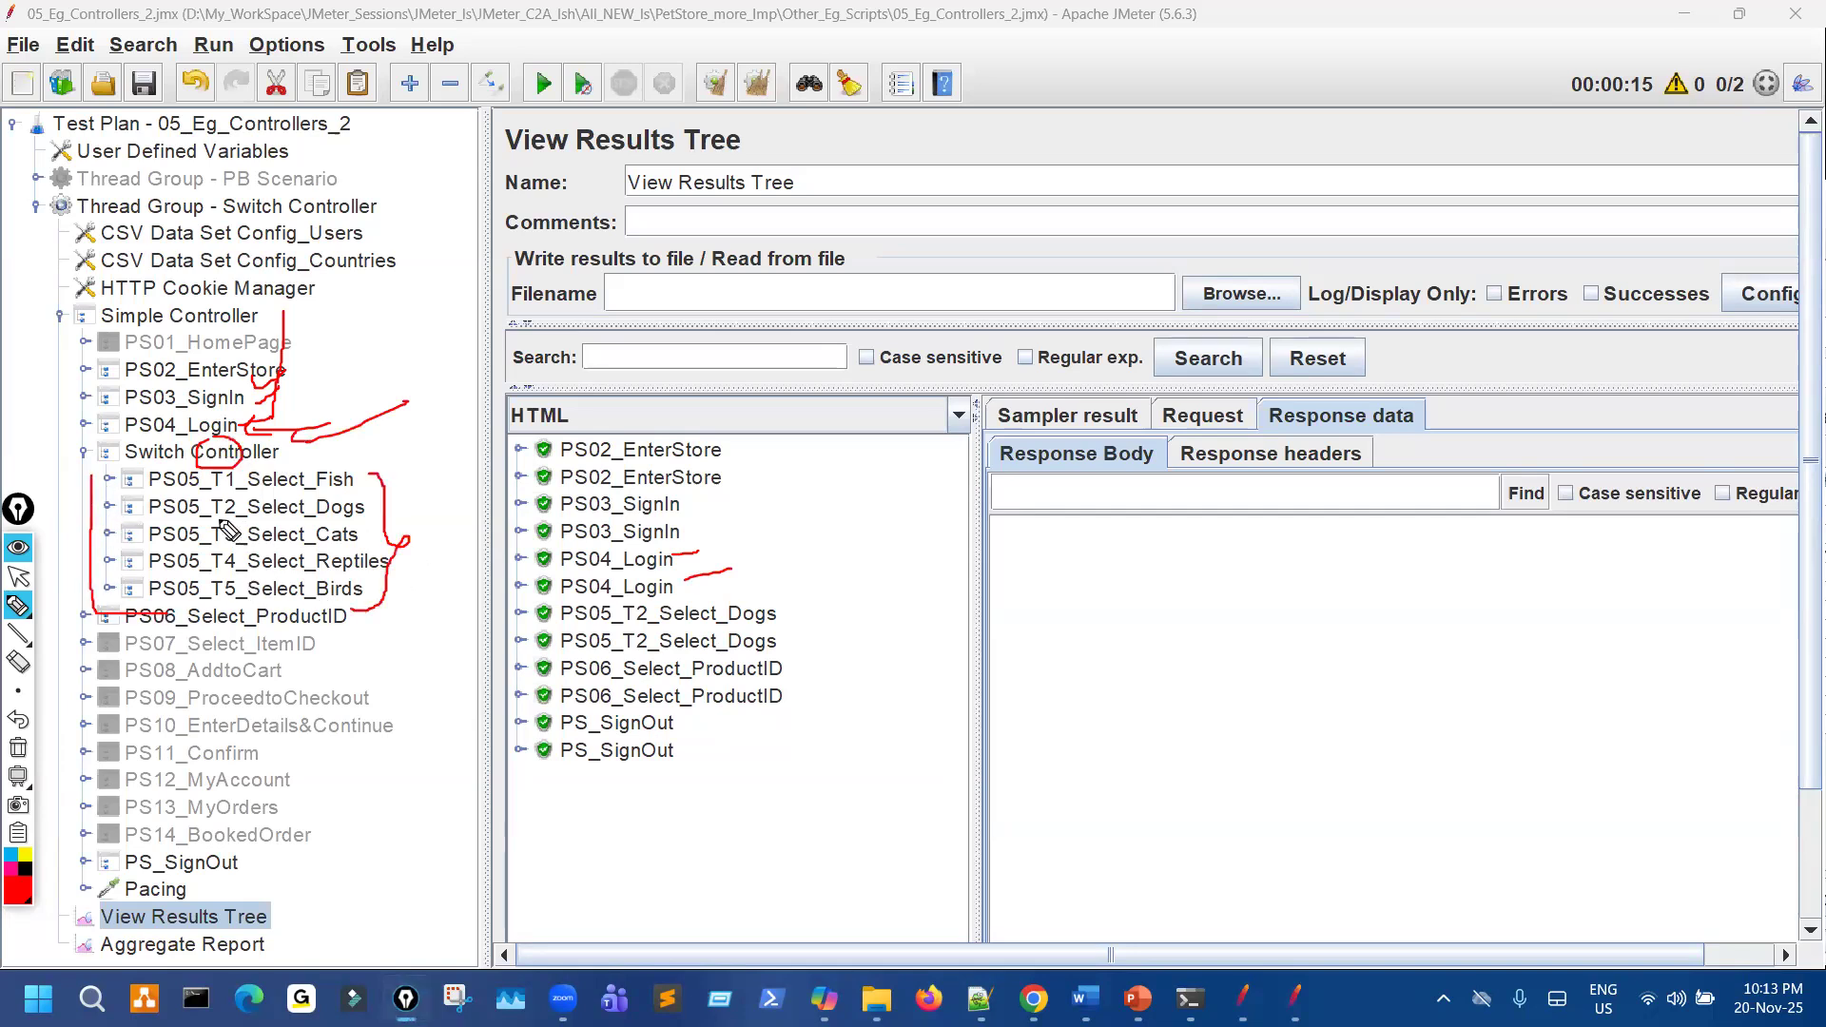
{"action": "mouse_move", "coordinate": [209, 526]}
{"action": "left_mouse_down"}
{"action": "mouse_move", "coordinate": [362, 529]}
{"action": "mouse_move", "coordinate": [335, 496]}
{"action": "mouse_move", "coordinate": [176, 512]}
{"action": "left_mouse_up"}
Check the Switch Value of the Switch Controller, and return to the View Results Tree.
{"action": "left_click", "coordinate": [19, 577]}
{"action": "left_click", "coordinate": [204, 457]}
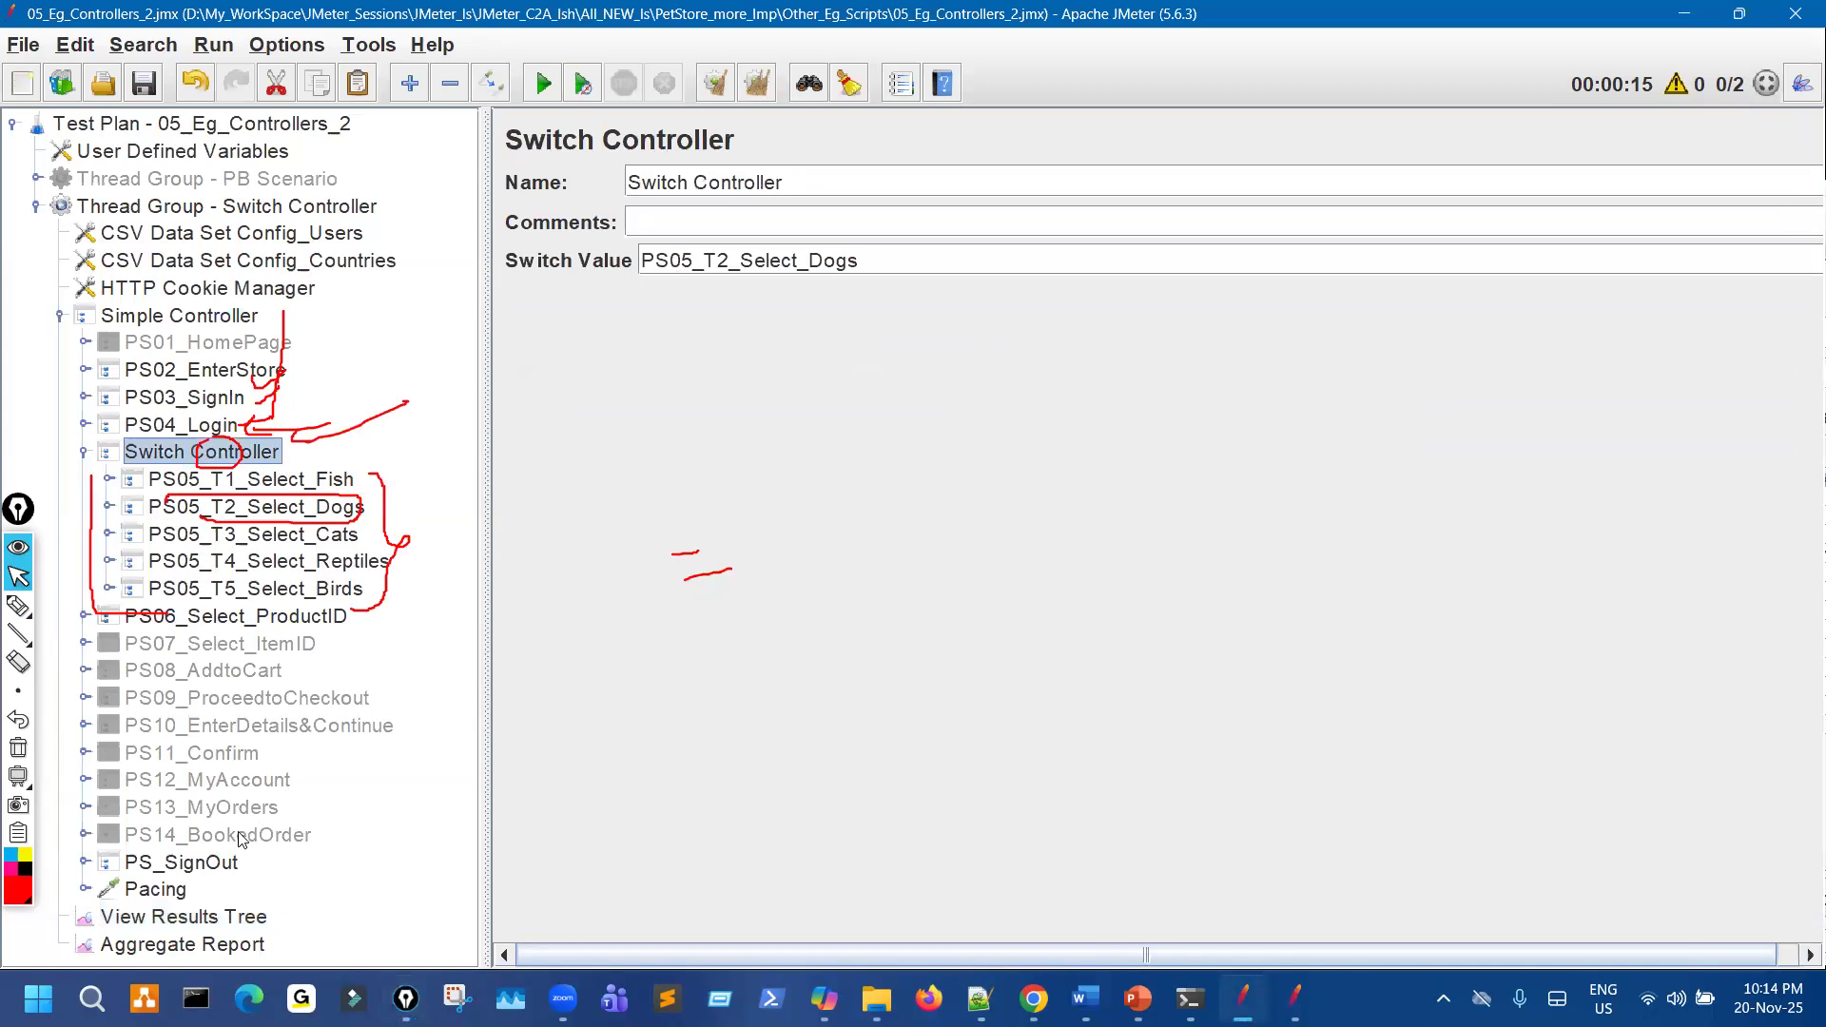
{"action": "left_click", "coordinate": [220, 919]}
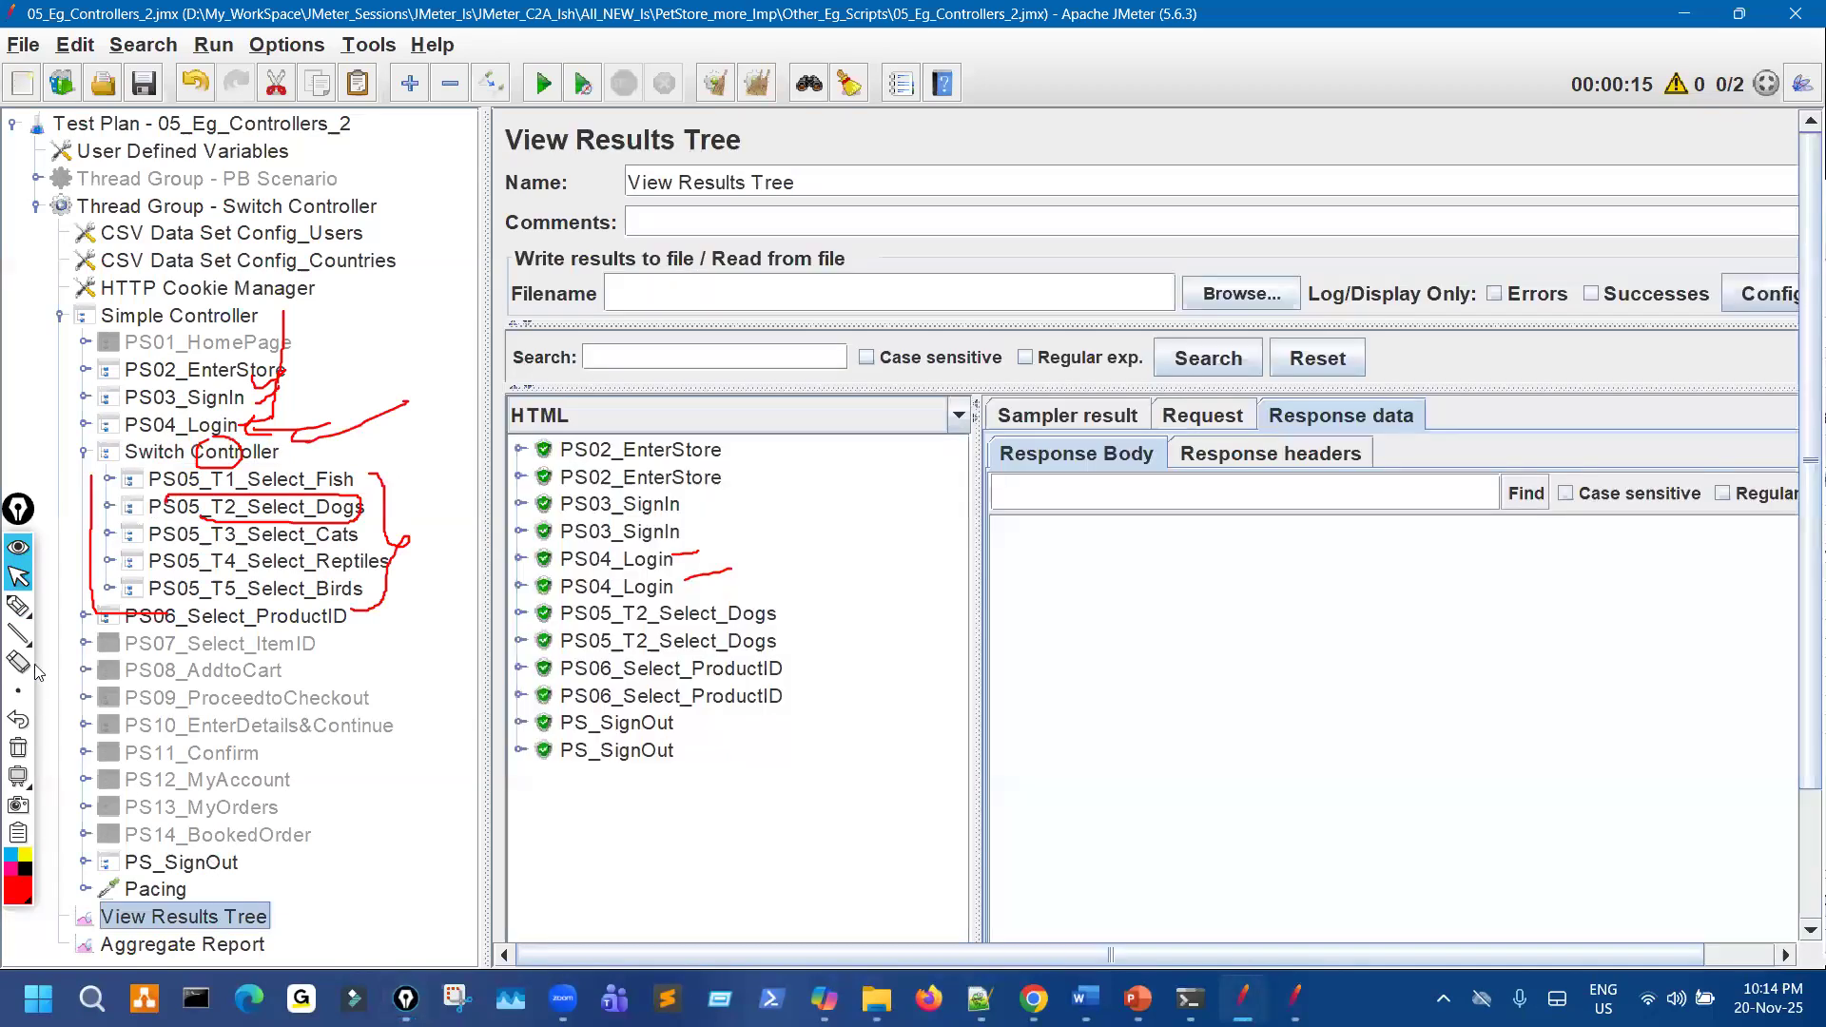
Mark the PS05_T2_Select_Dogs, PS06_Select_ProductID and PS_SignOut transactions and matching results with the pen, and clear all annotations.
{"action": "left_click", "coordinate": [47, 610]}
{"action": "left_click_drag", "start_coordinate": [392, 508], "coordinate": [480, 482]}
{"action": "mouse_move", "coordinate": [774, 602]}
{"action": "left_mouse_down"}
{"action": "mouse_move", "coordinate": [822, 584]}
{"action": "mouse_move", "coordinate": [836, 621]}
{"action": "left_mouse_up"}
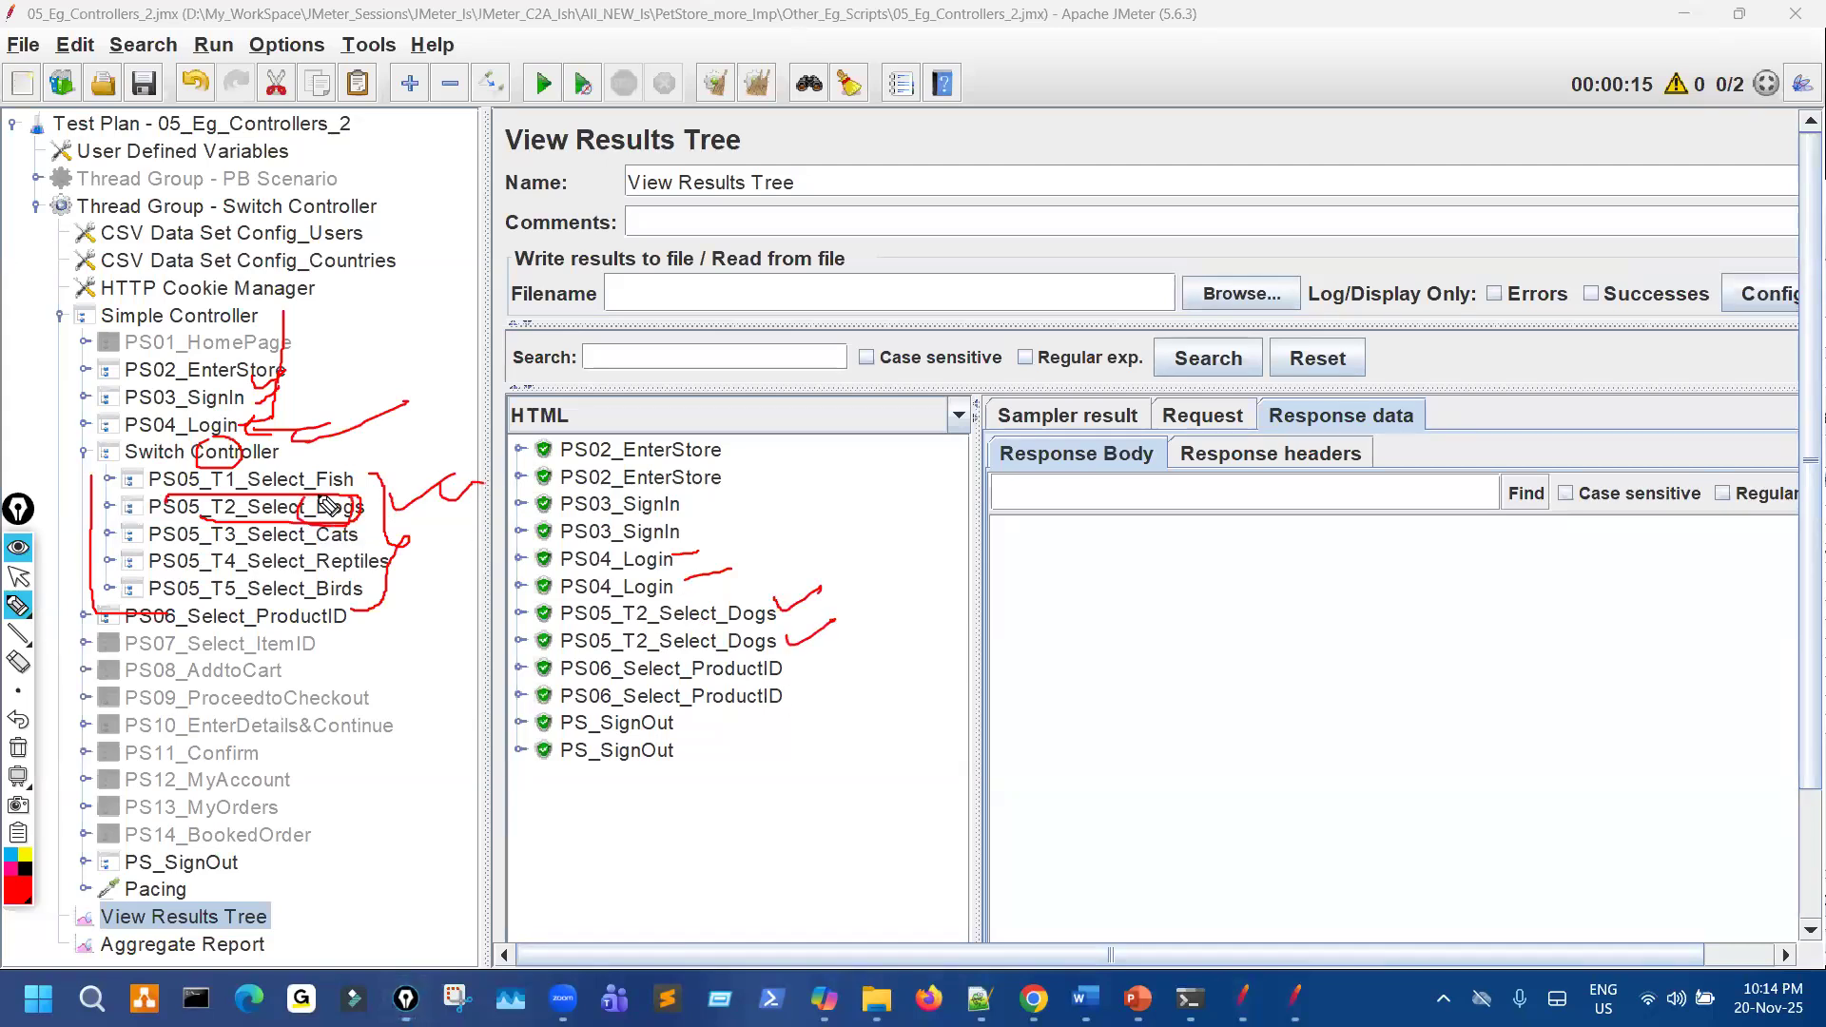
{"action": "left_click_drag", "start_coordinate": [152, 485], "coordinate": [195, 532]}
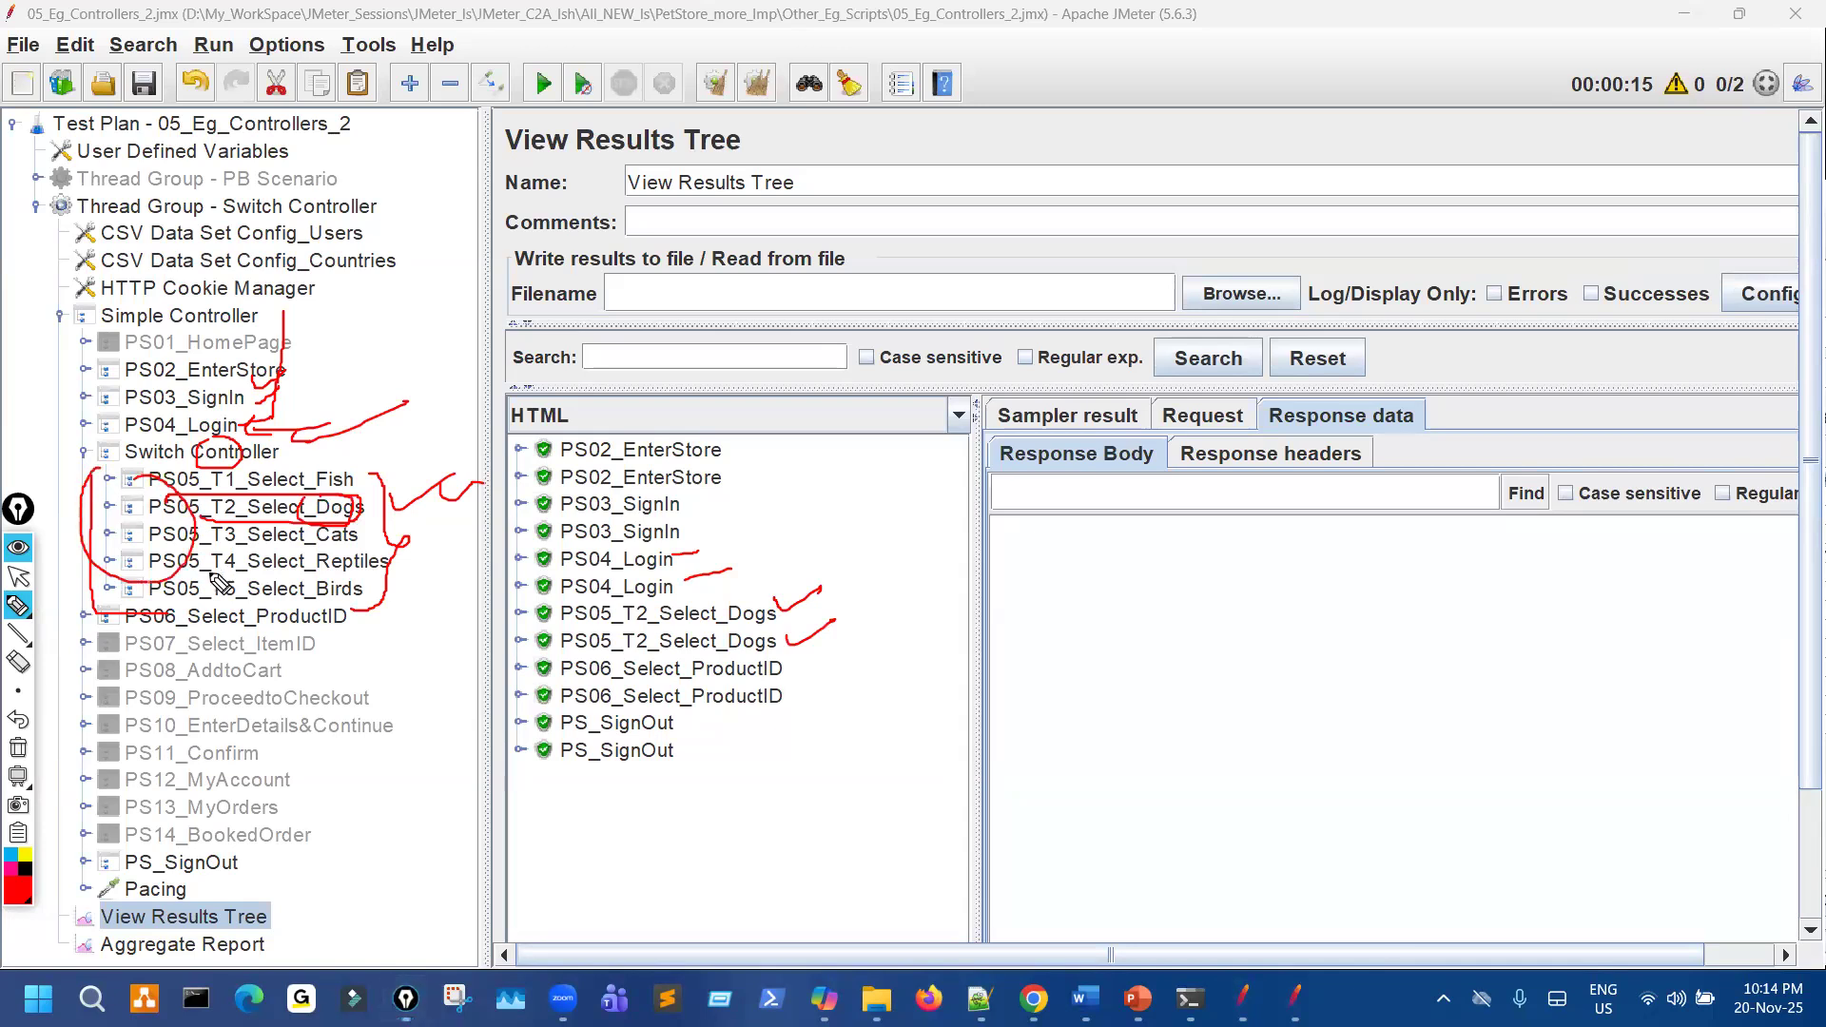
{"action": "left_click_drag", "start_coordinate": [155, 631], "coordinate": [261, 627]}
{"action": "left_click_drag", "start_coordinate": [666, 705], "coordinate": [745, 699]}
{"action": "left_click", "coordinate": [154, 853]}
{"action": "left_click_drag", "start_coordinate": [195, 854], "coordinate": [223, 849]}
{"action": "left_click_drag", "start_coordinate": [231, 681], "coordinate": [233, 758]}
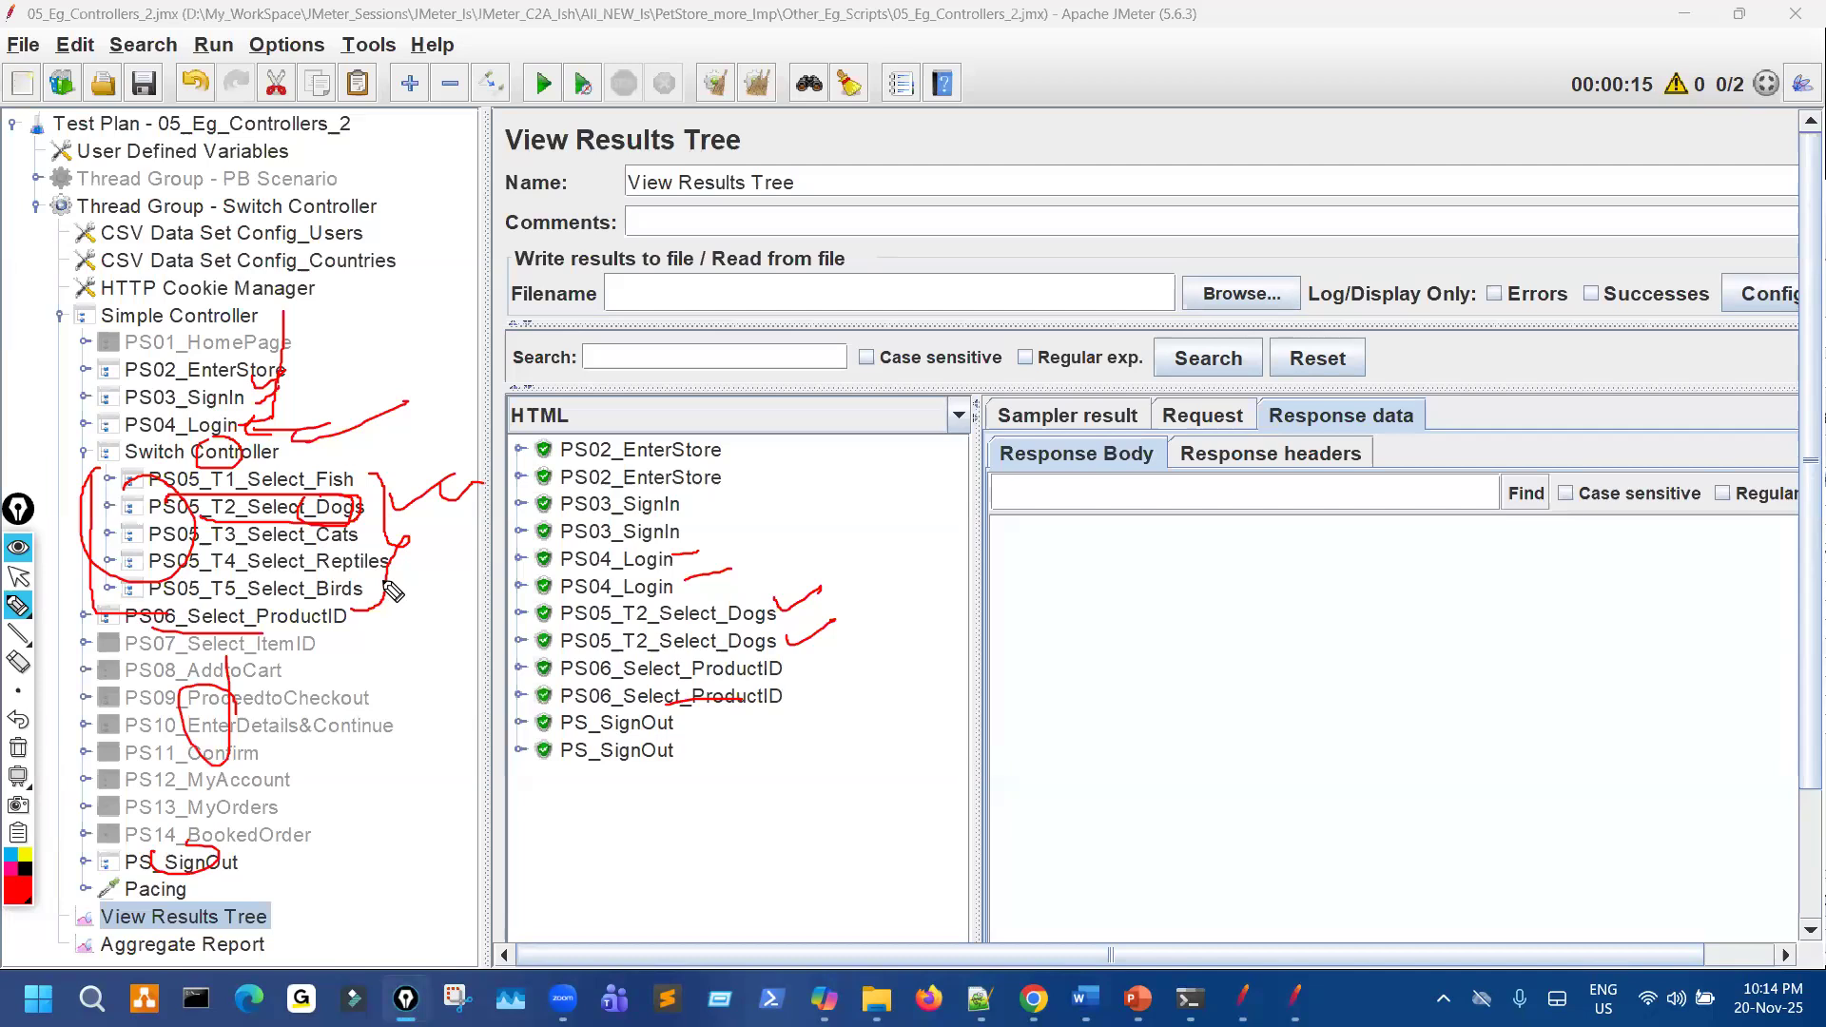
{"action": "key", "text": "ctrl+shift+7"}
{"action": "key", "text": "ctrl+shift+2"}
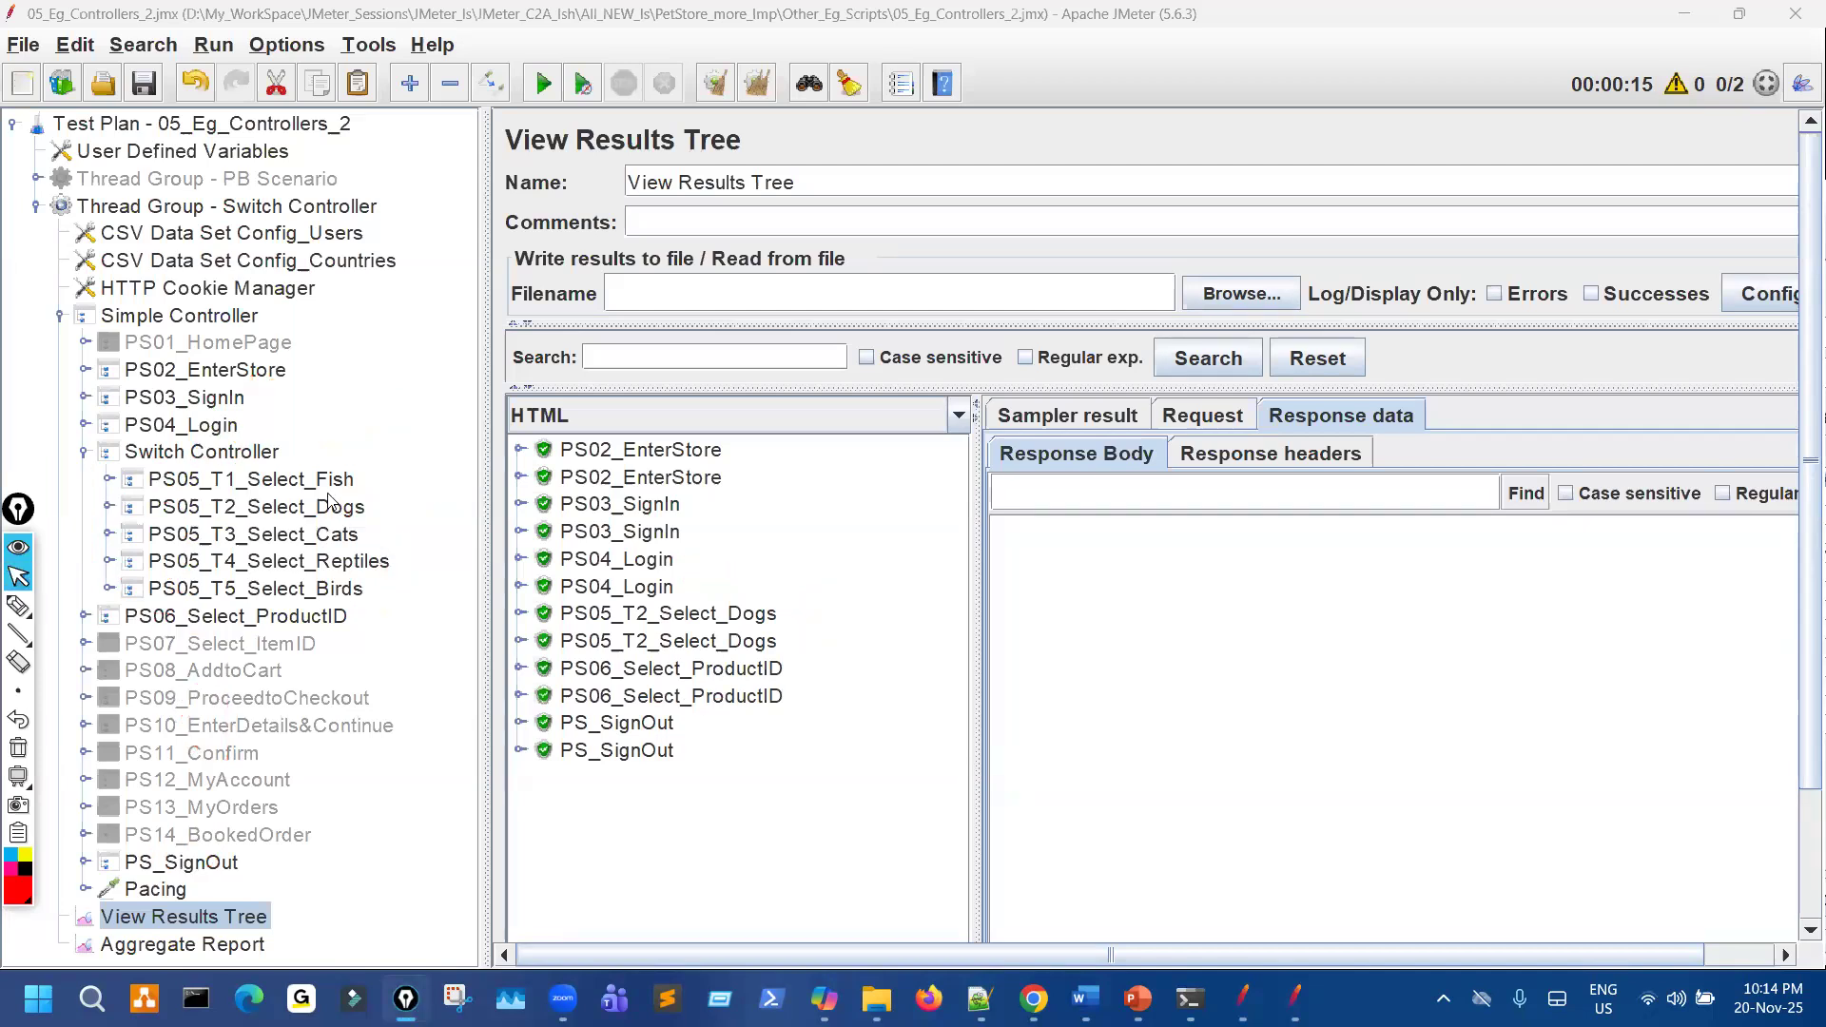
Show the Switch Controller settings, bracket its five PS05 child transactions with the pen, and clear the drawing.
{"action": "left_click", "coordinate": [271, 456]}
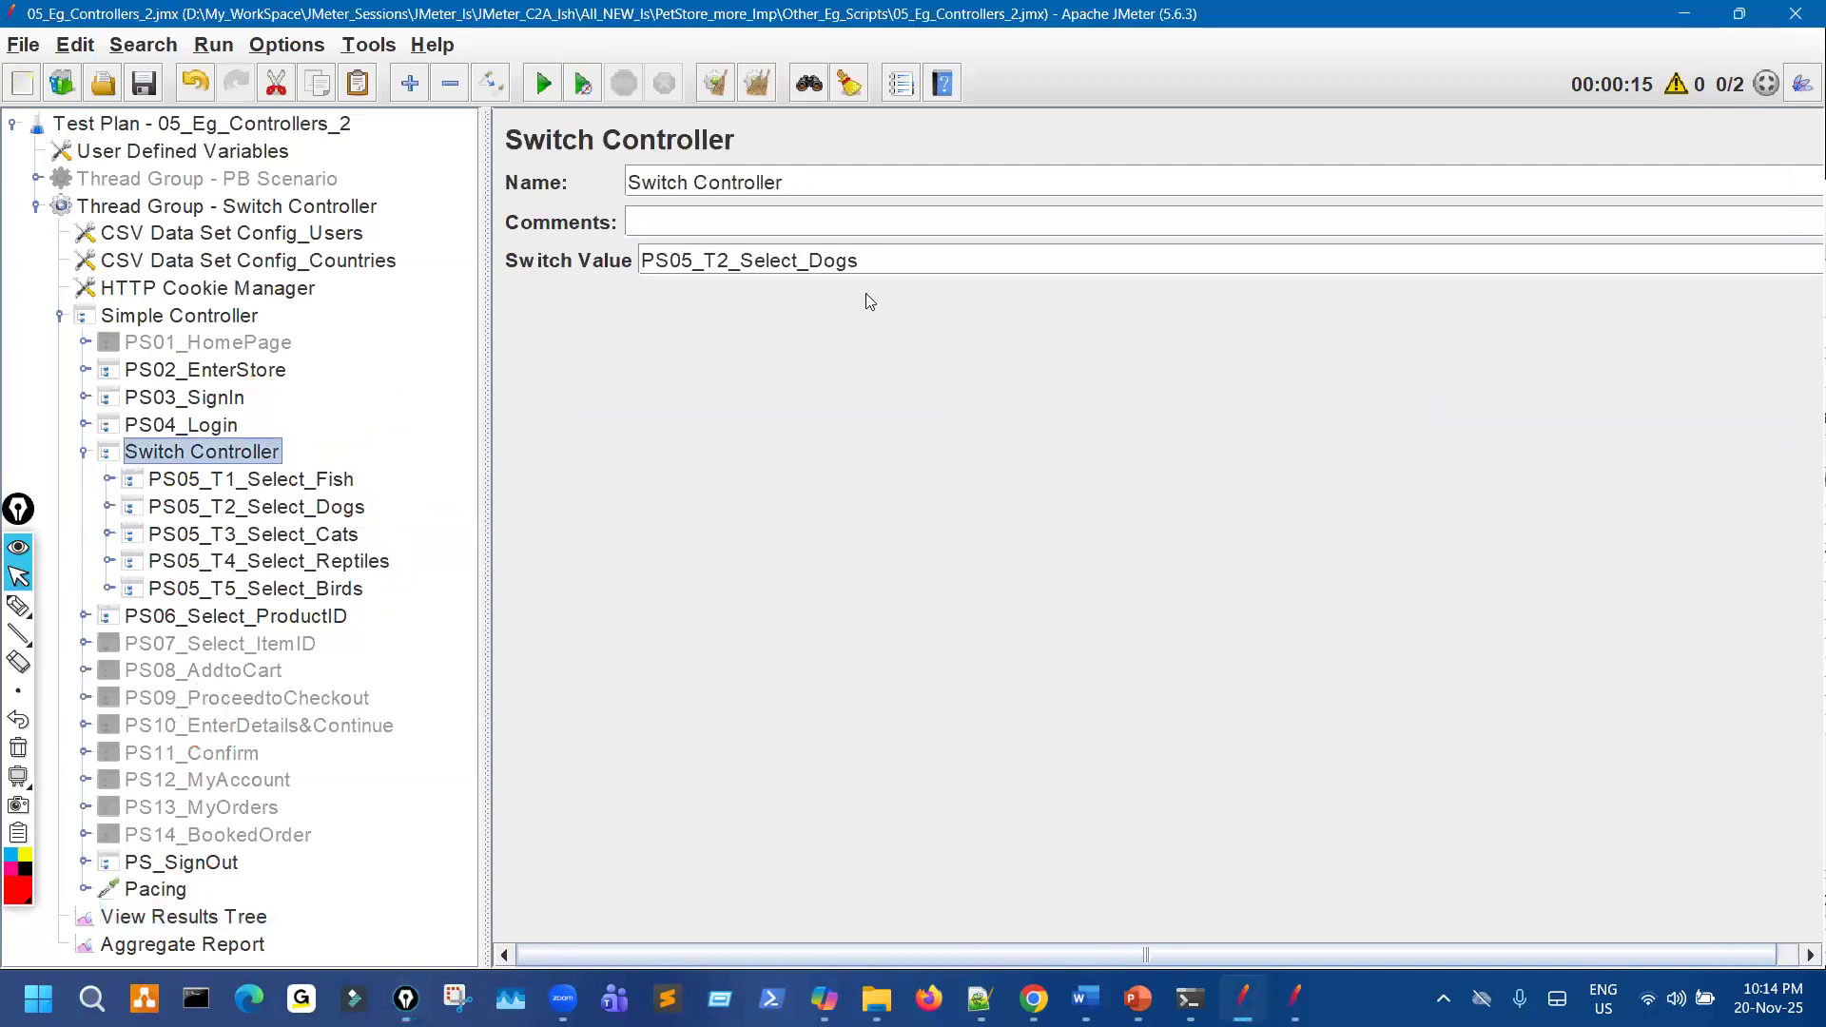
{"action": "key", "text": "ctrl+shift+1"}
{"action": "left_click_drag", "start_coordinate": [363, 478], "coordinate": [394, 590]}
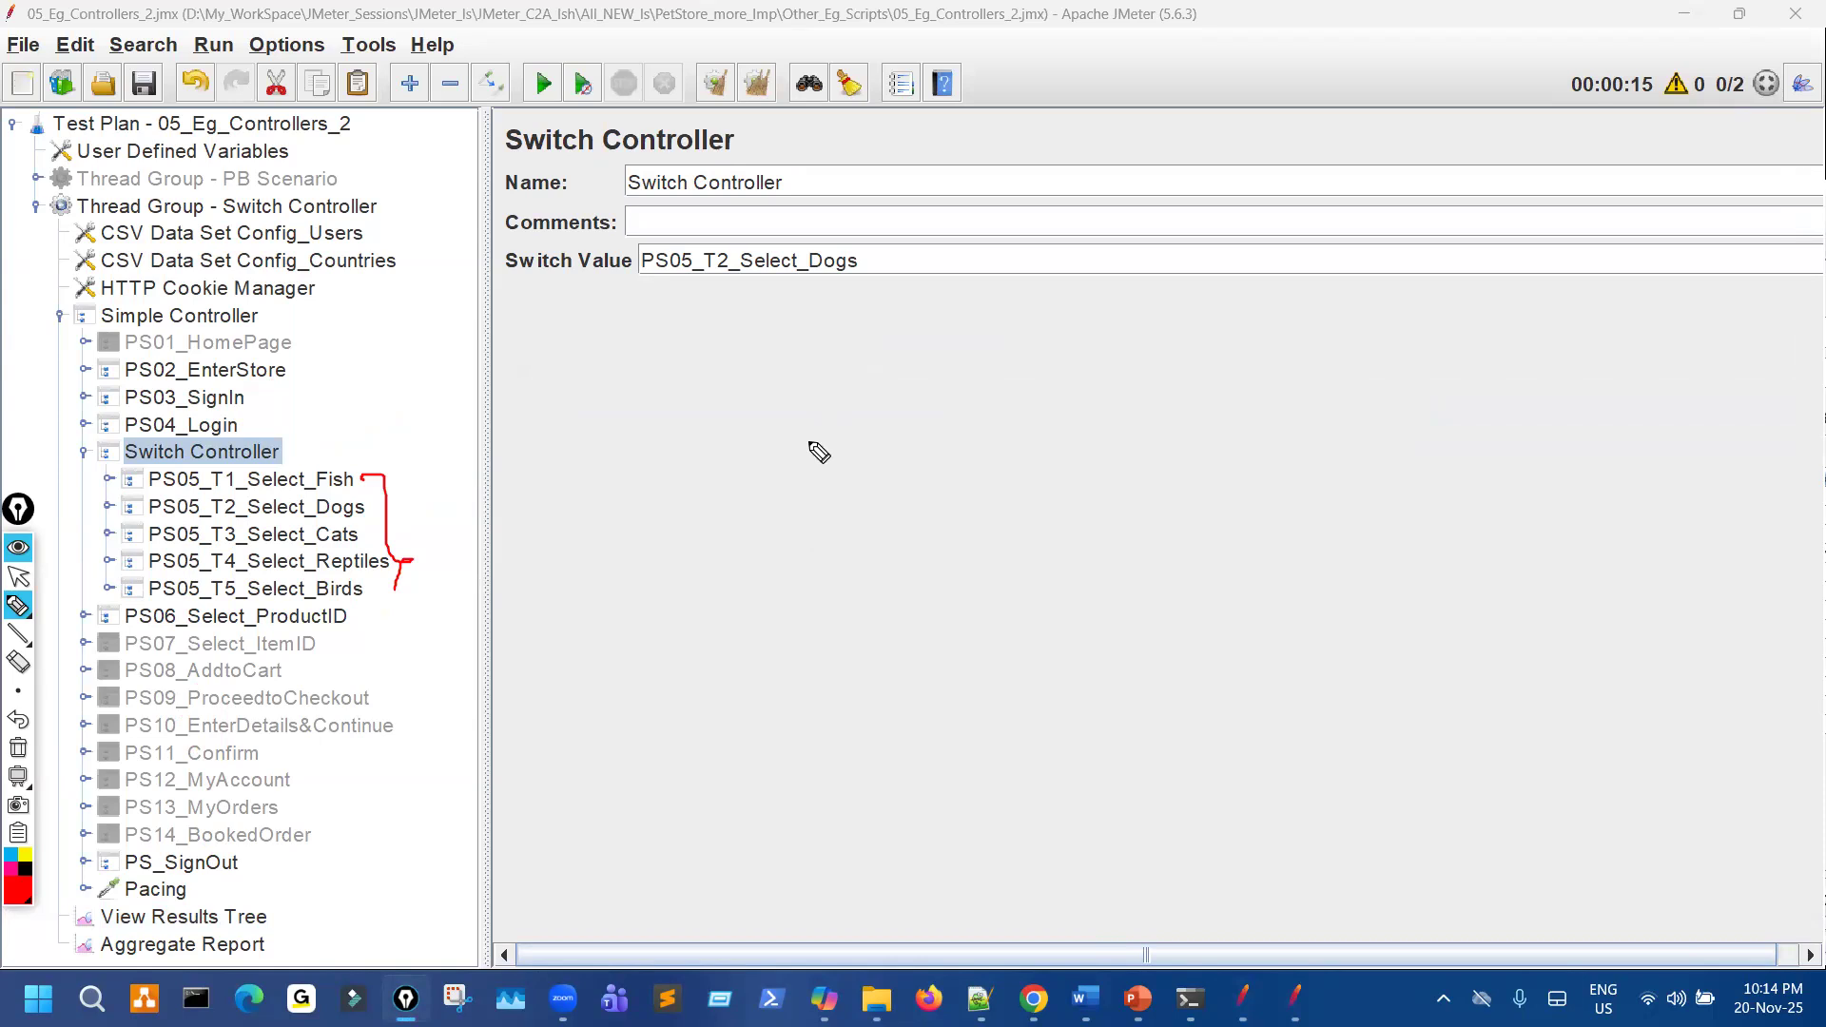
{"action": "key", "text": "ctrl+shift+7"}
{"action": "key", "text": "ctrl+shift+2"}
Set the Switch Value to 0, and outline the Switch Controller and its child transactions with the pen.
{"action": "left_click_drag", "start_coordinate": [878, 265], "coordinate": [593, 222]}
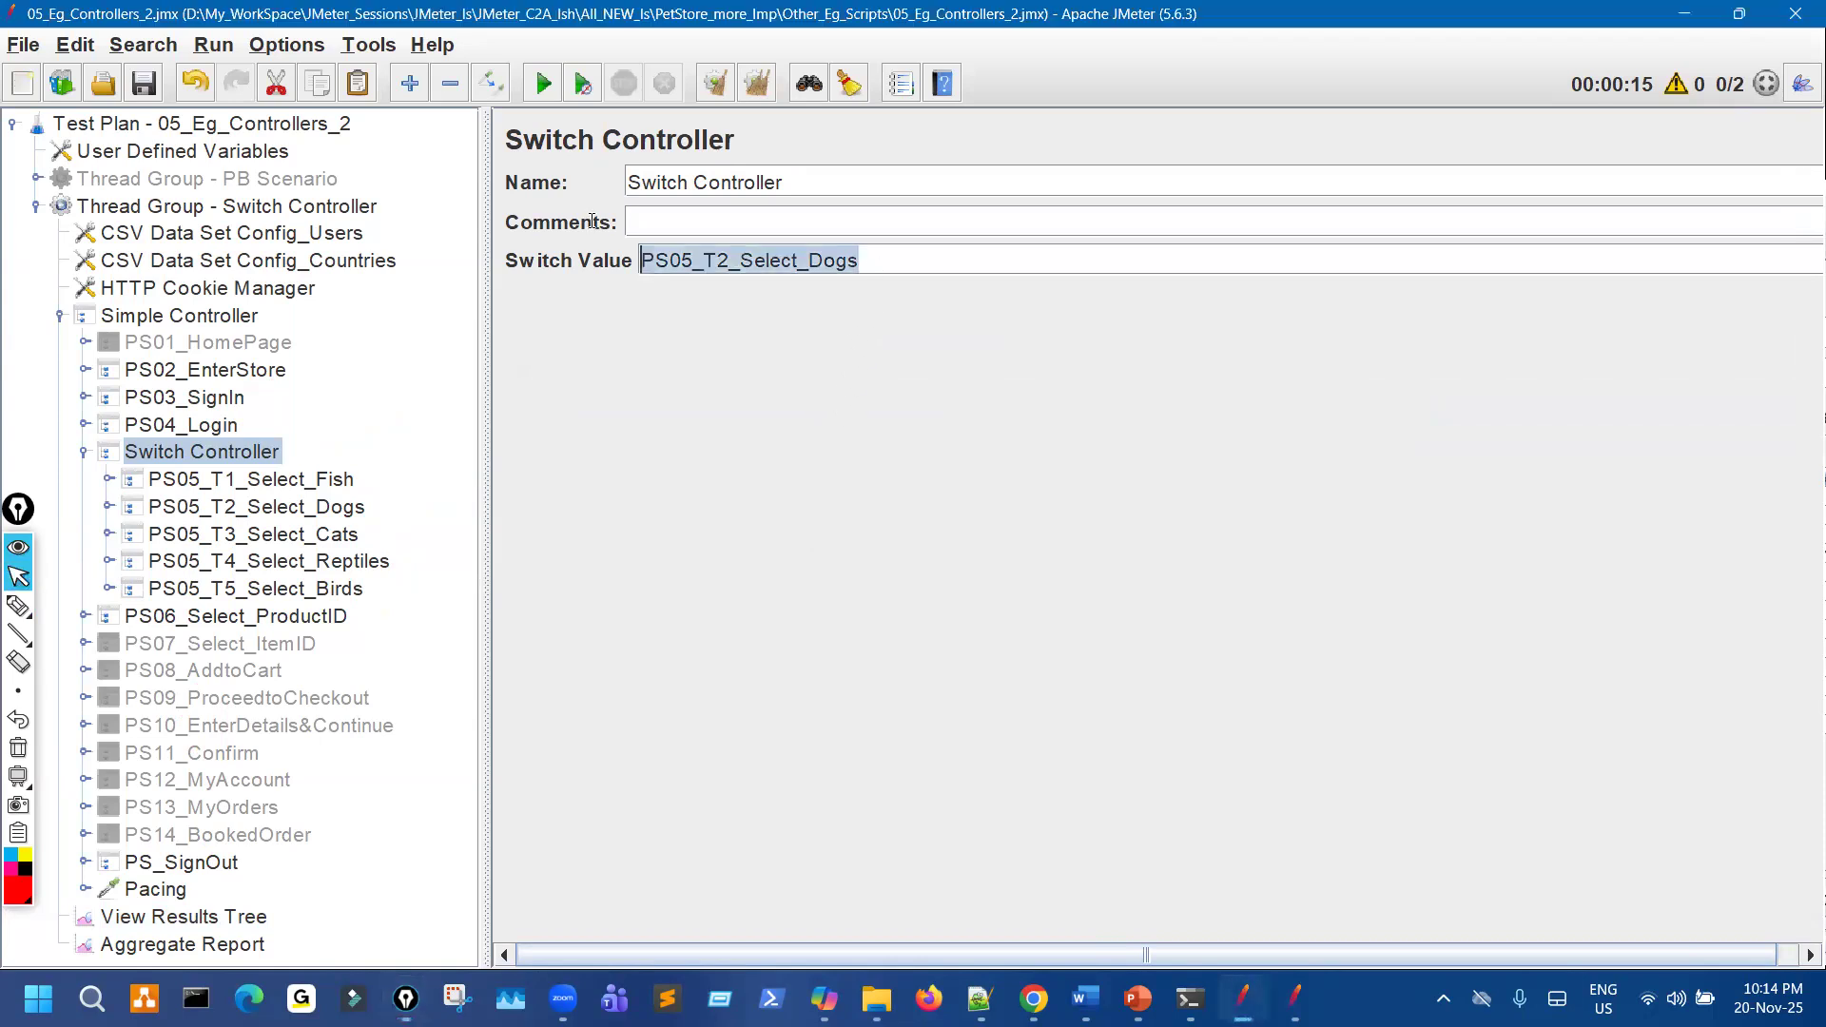
{"action": "type", "text": "0"}
{"action": "key", "text": "ctrl+shift+3"}
{"action": "mouse_move", "coordinate": [90, 471]}
{"action": "left_mouse_down"}
{"action": "mouse_move", "coordinate": [100, 613]}
{"action": "mouse_move", "coordinate": [394, 620]}
{"action": "mouse_move", "coordinate": [385, 599]}
{"action": "left_mouse_up"}
{"action": "left_click_drag", "start_coordinate": [267, 467], "coordinate": [300, 459]}
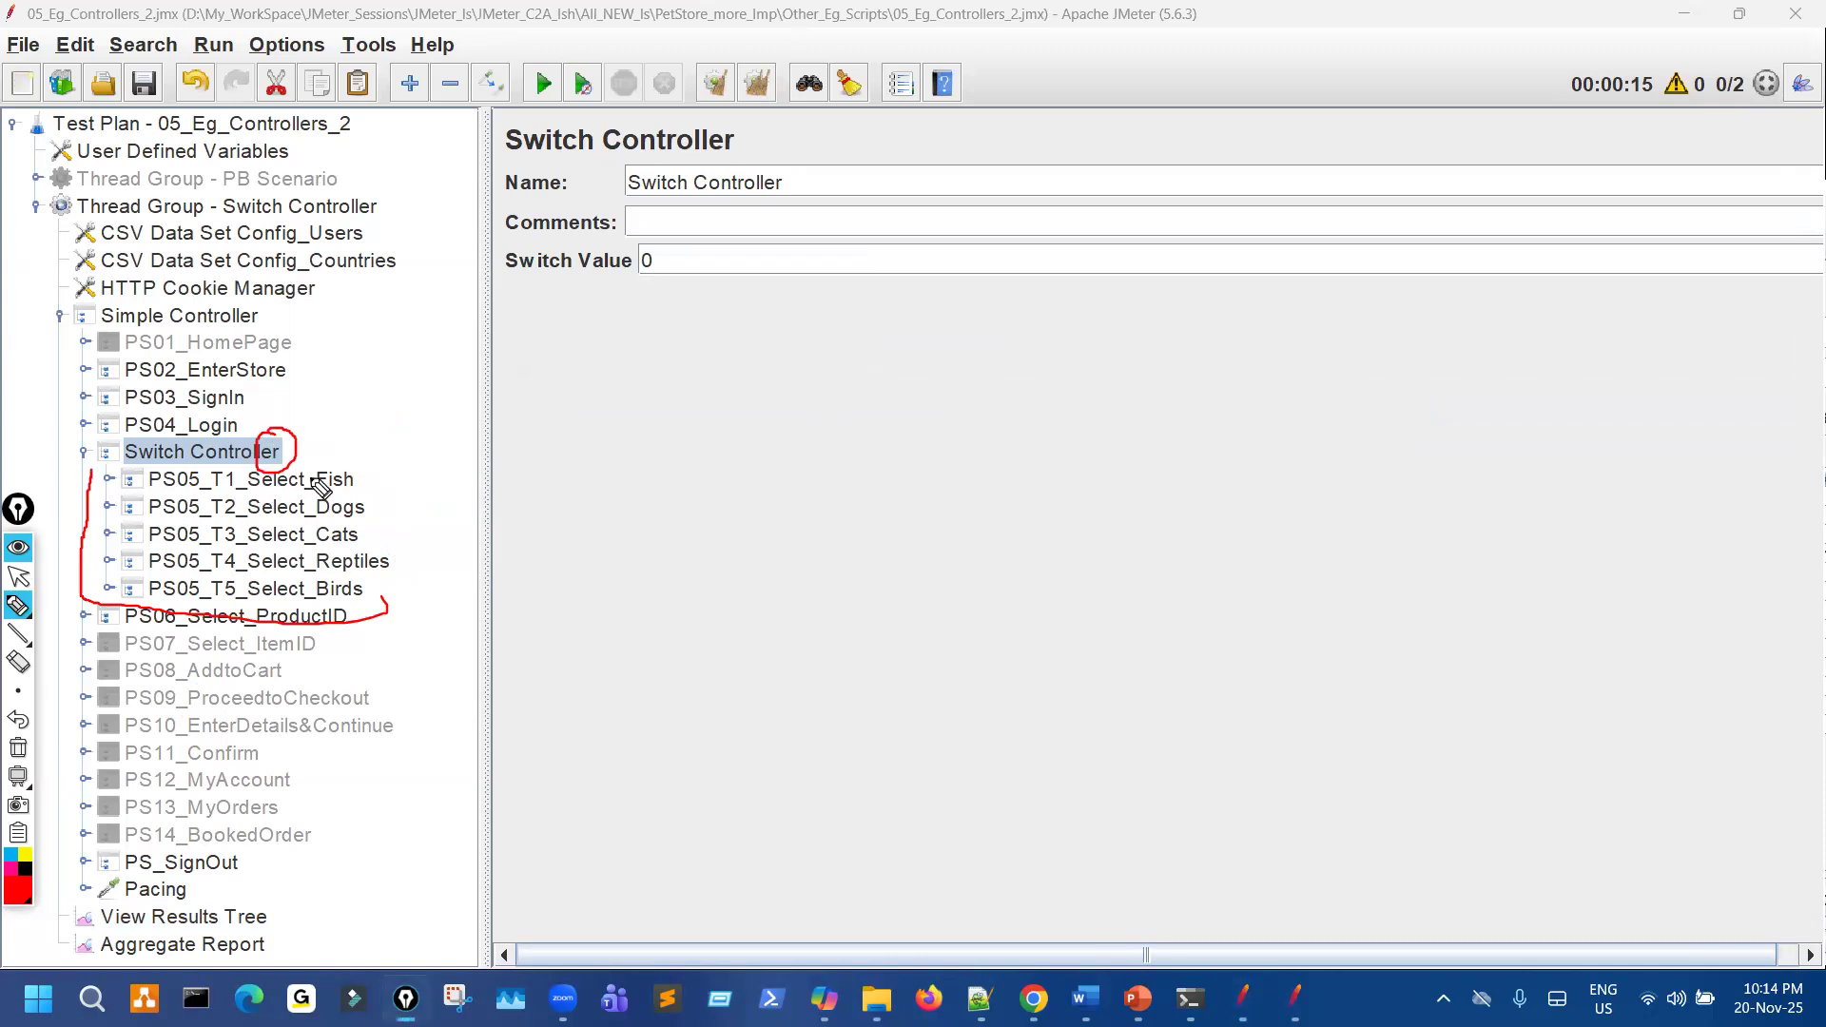
Number the child transactions from Fish to Birds with pen-drawn ids 0 to 4, and clear the annotations.
{"action": "left_click_drag", "start_coordinate": [358, 464], "coordinate": [412, 431]}
{"action": "mouse_move", "coordinate": [408, 394]}
{"action": "left_mouse_down"}
{"action": "mouse_move", "coordinate": [428, 406]}
{"action": "mouse_move", "coordinate": [474, 367]}
{"action": "left_mouse_up"}
{"action": "left_click_drag", "start_coordinate": [467, 381], "coordinate": [522, 367]}
{"action": "left_click_drag", "start_coordinate": [445, 483], "coordinate": [372, 503]}
{"action": "left_click_drag", "start_coordinate": [392, 490], "coordinate": [411, 507]}
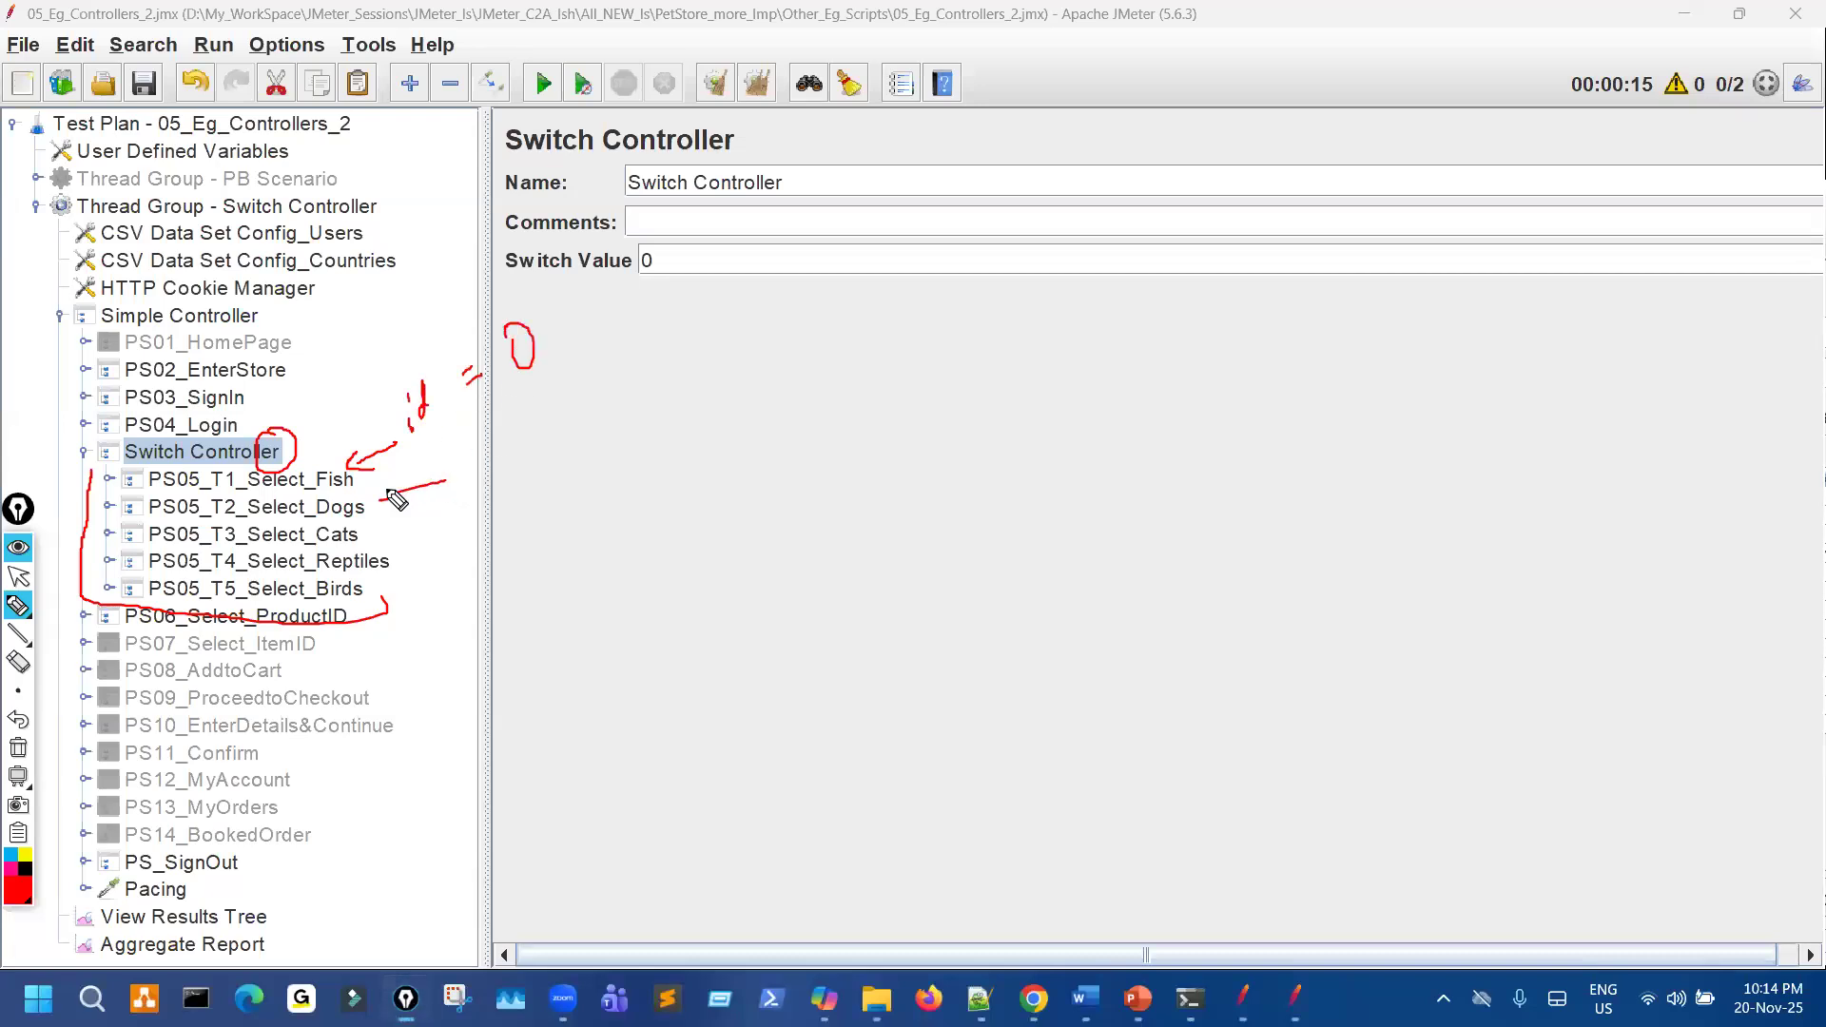
{"action": "mouse_move", "coordinate": [496, 455]}
{"action": "left_mouse_down"}
{"action": "mouse_move", "coordinate": [504, 483]}
{"action": "mouse_move", "coordinate": [529, 479]}
{"action": "left_mouse_up"}
{"action": "mouse_move", "coordinate": [381, 536]}
{"action": "left_mouse_down"}
{"action": "mouse_move", "coordinate": [467, 522]}
{"action": "mouse_move", "coordinate": [409, 541]}
{"action": "left_mouse_up"}
{"action": "left_click_drag", "start_coordinate": [487, 512], "coordinate": [546, 520]}
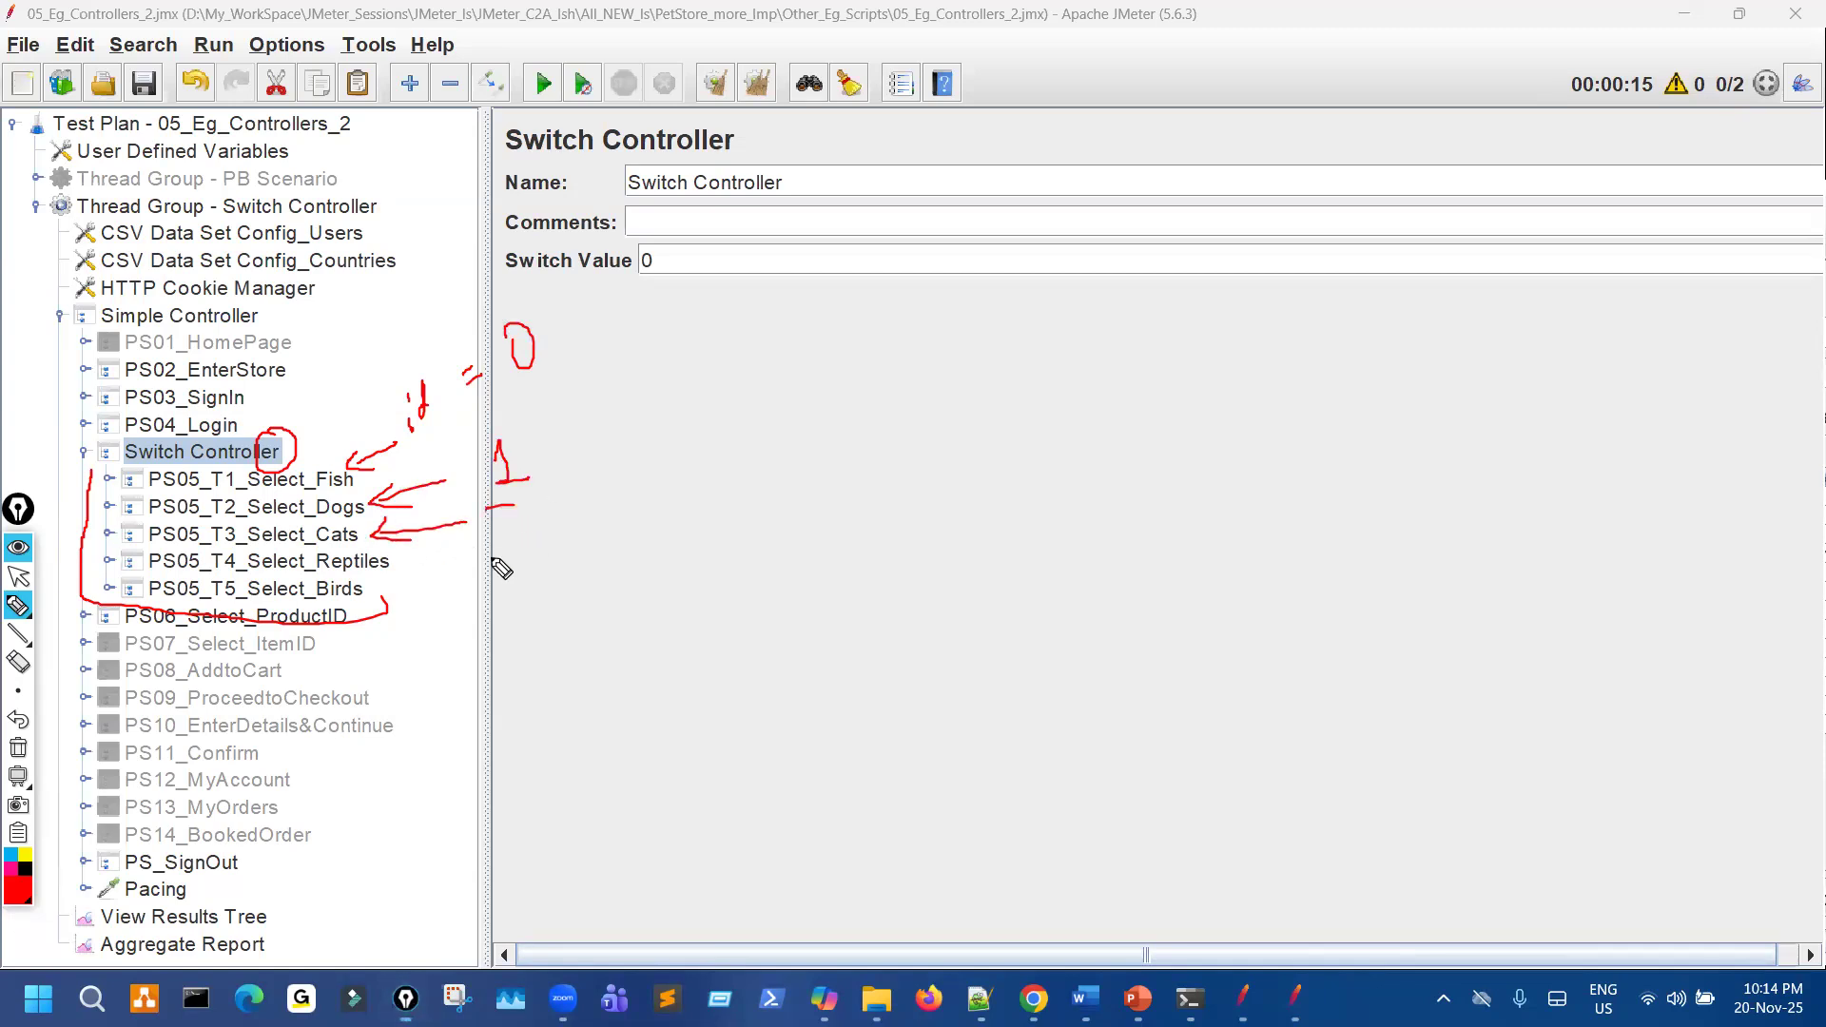
{"action": "left_click_drag", "start_coordinate": [427, 547], "coordinate": [431, 569]}
{"action": "left_click_drag", "start_coordinate": [455, 557], "coordinate": [407, 560]}
{"action": "mouse_move", "coordinate": [504, 560]}
{"action": "left_mouse_down"}
{"action": "mouse_move", "coordinate": [521, 570]}
{"action": "mouse_move", "coordinate": [371, 597]}
{"action": "mouse_move", "coordinate": [414, 623]}
{"action": "left_mouse_up"}
{"action": "left_click_drag", "start_coordinate": [523, 610], "coordinate": [544, 625]}
{"action": "left_click_drag", "start_coordinate": [537, 611], "coordinate": [562, 665]}
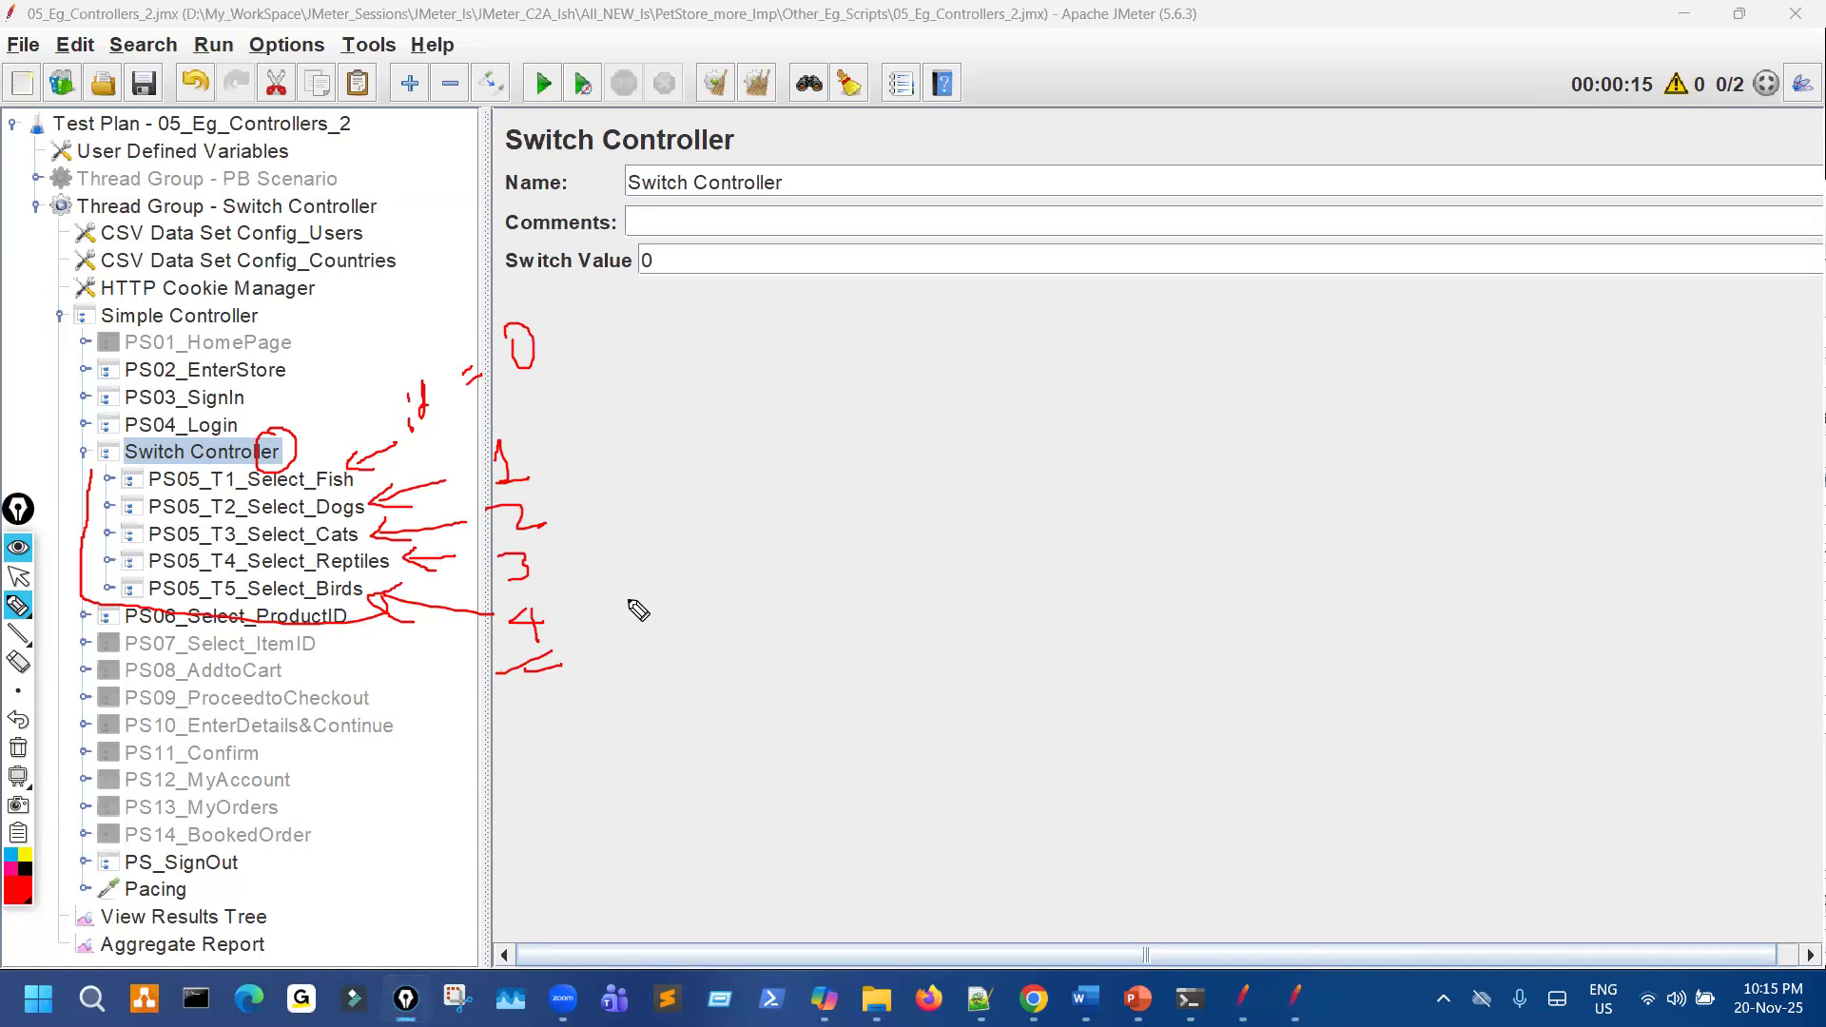
{"action": "key", "text": "ctrl+shift+7"}
{"action": "key", "text": "ctrl+shift+2"}
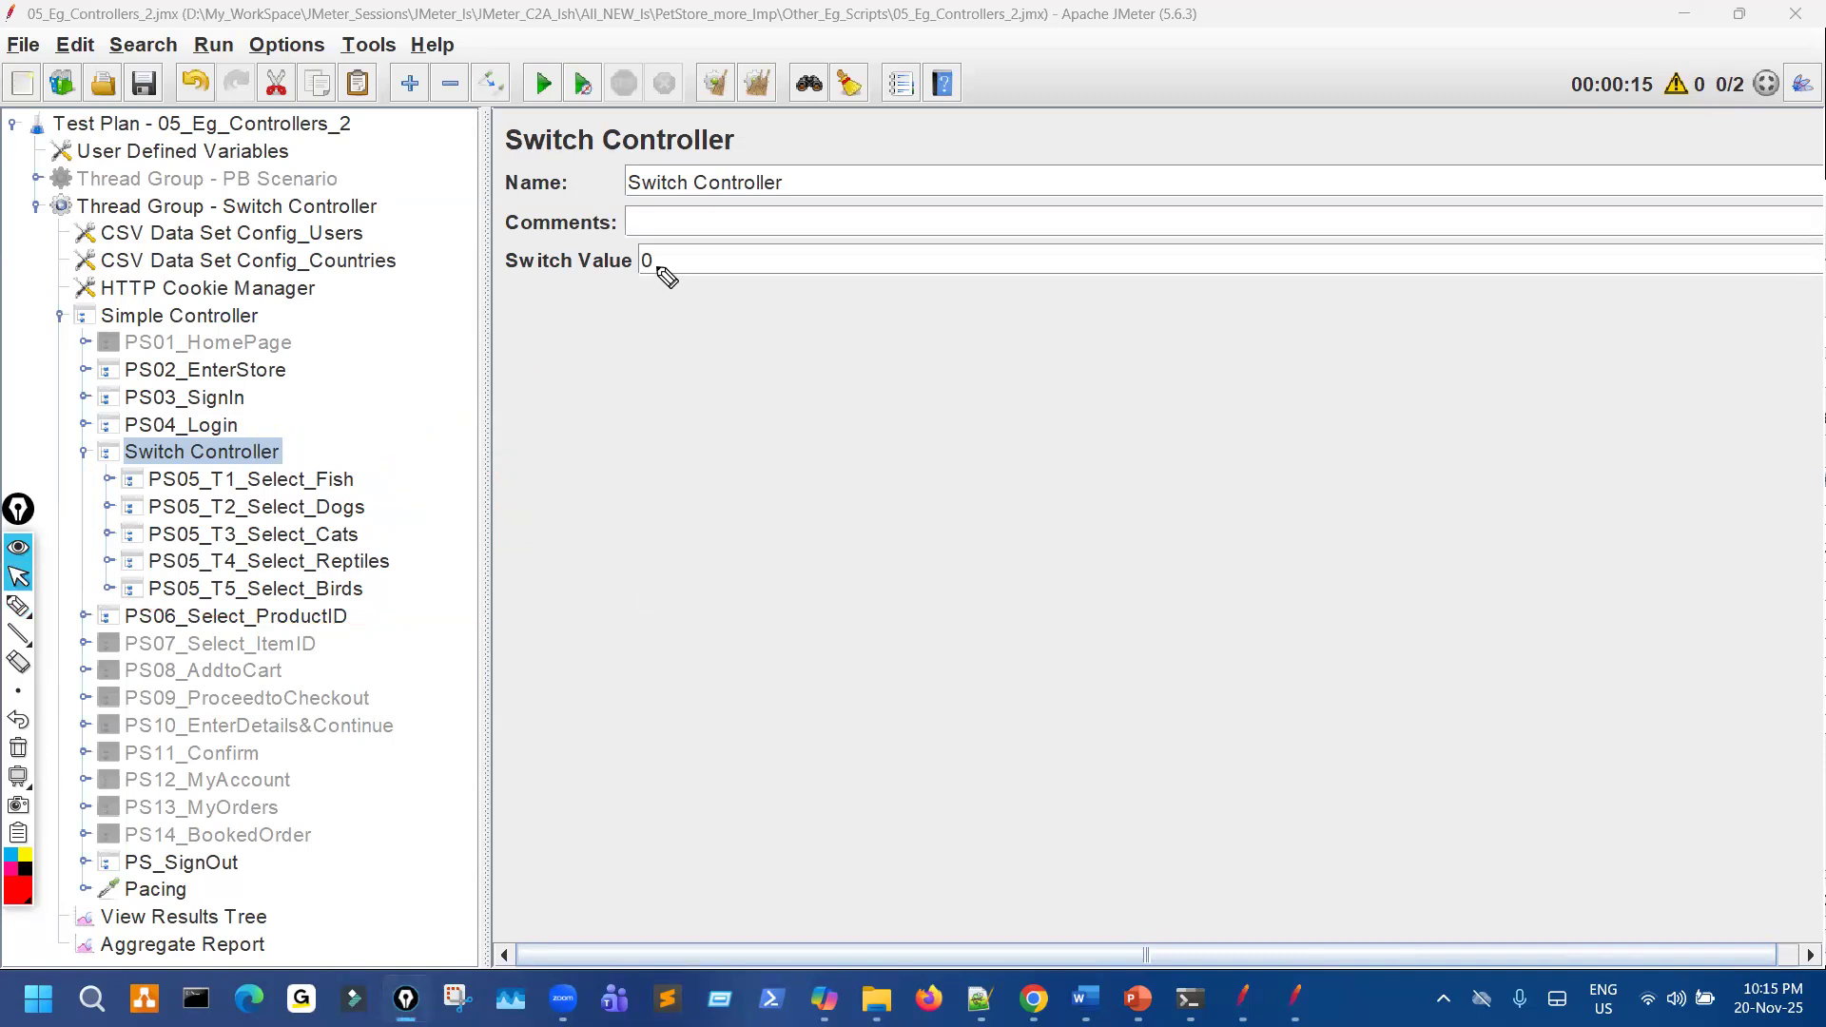
Set the Switch Value to 2, circle it with the pen, and number the Fish, Dogs and Cats transactions 0, 1 and 2.
{"action": "left_click_drag", "start_coordinate": [657, 265], "coordinate": [604, 254]}
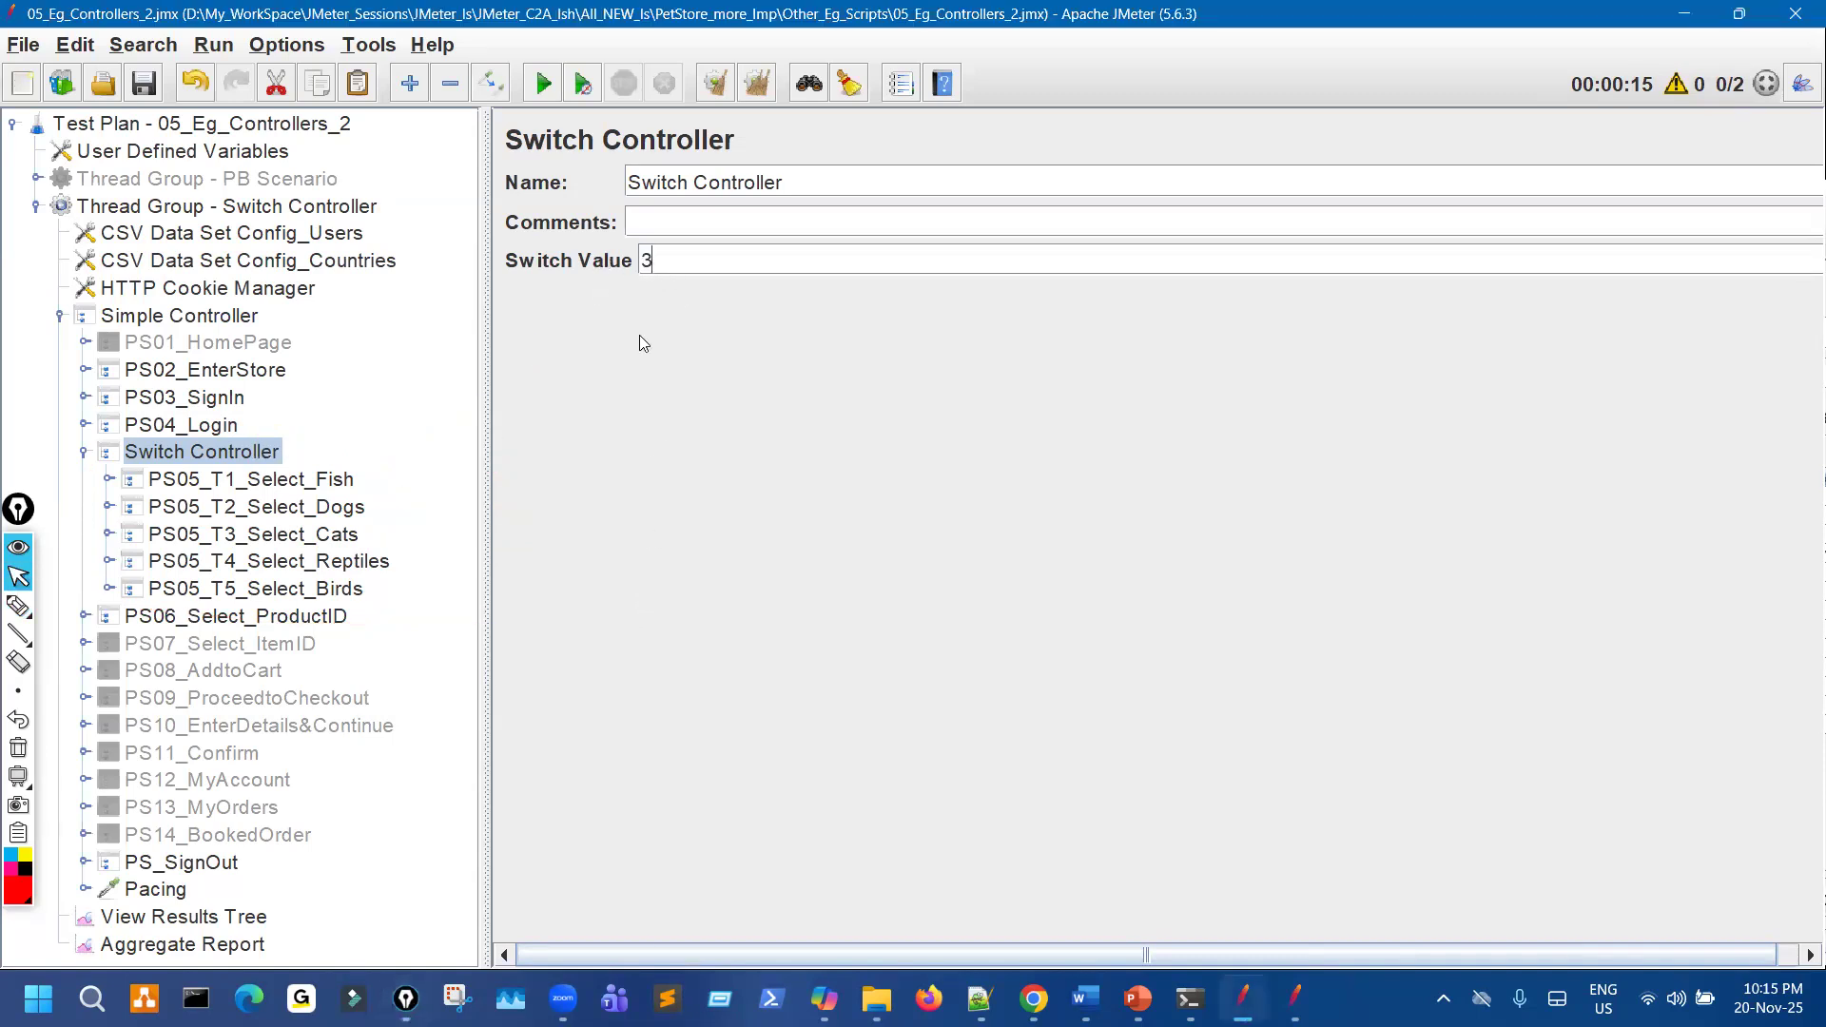
{"action": "key", "text": "BackSpace"}
{"action": "type", "text": "2"}
{"action": "key", "text": "ctrl+shift+1"}
{"action": "mouse_move", "coordinate": [635, 237]}
{"action": "left_mouse_down"}
{"action": "mouse_move", "coordinate": [678, 301]}
{"action": "mouse_move", "coordinate": [657, 238]}
{"action": "left_mouse_up"}
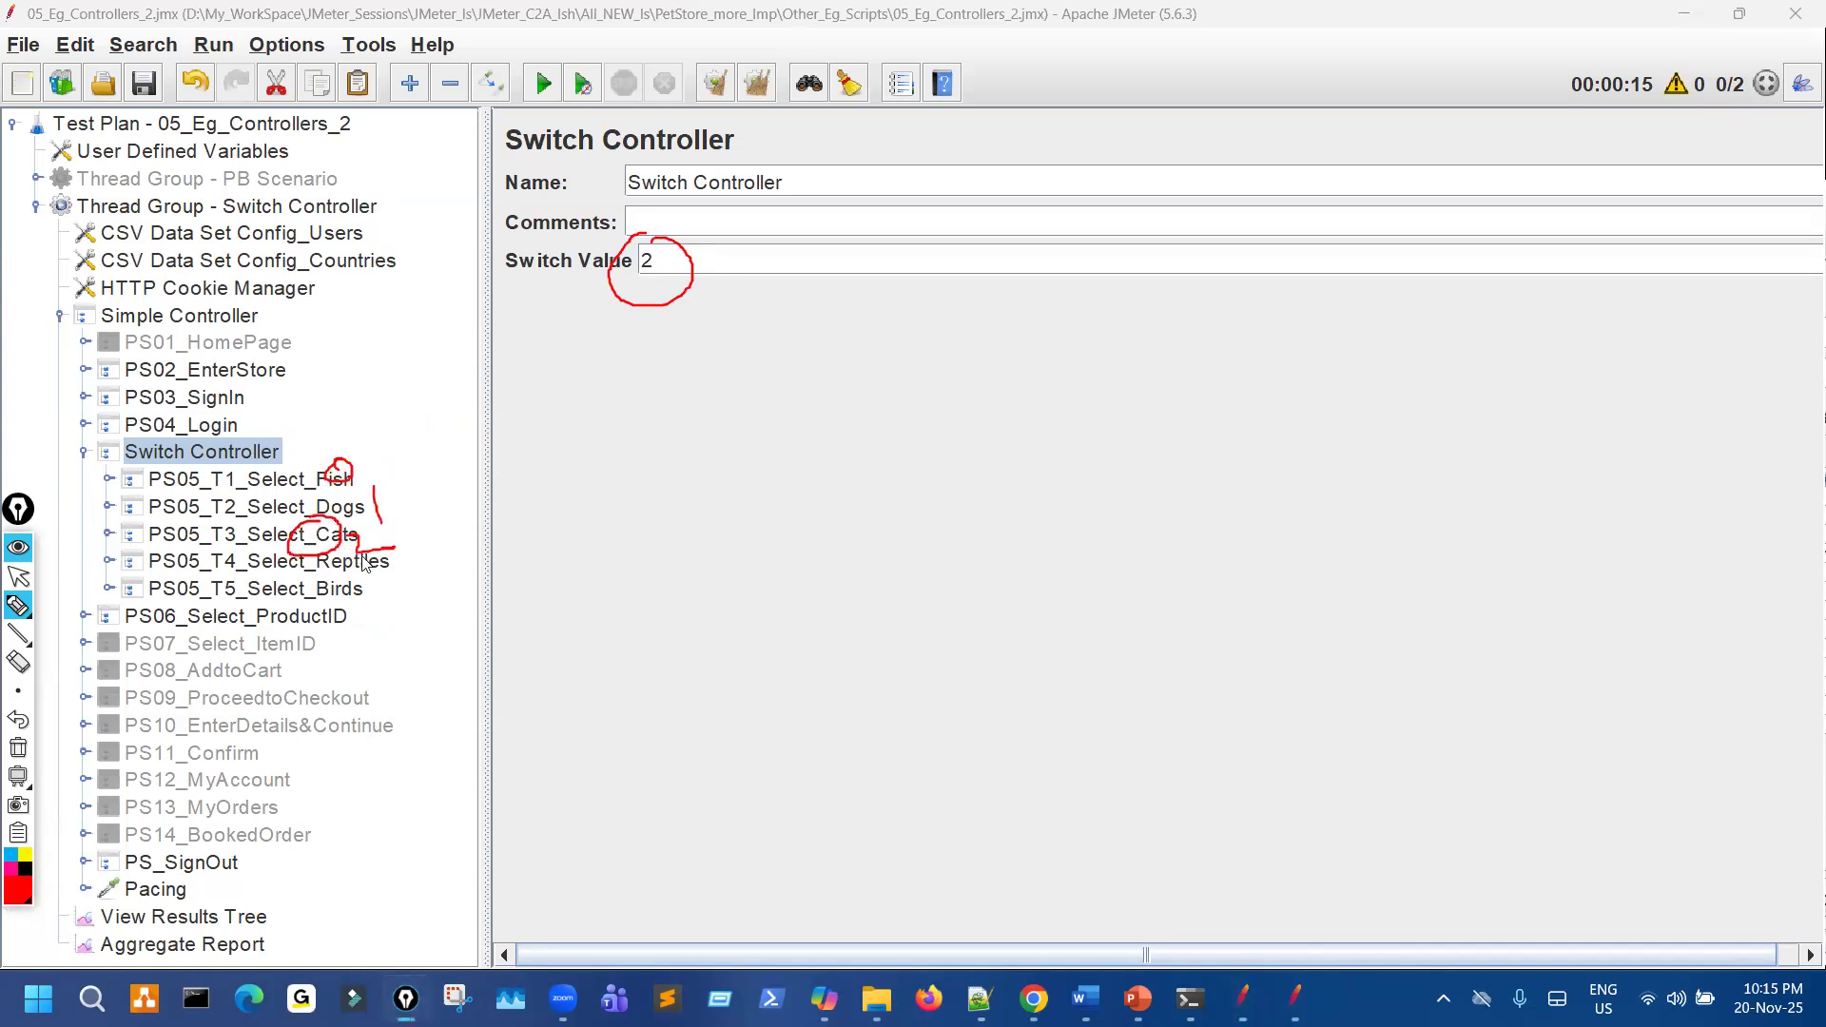
{"action": "key", "text": "ctrl+shift+1"}
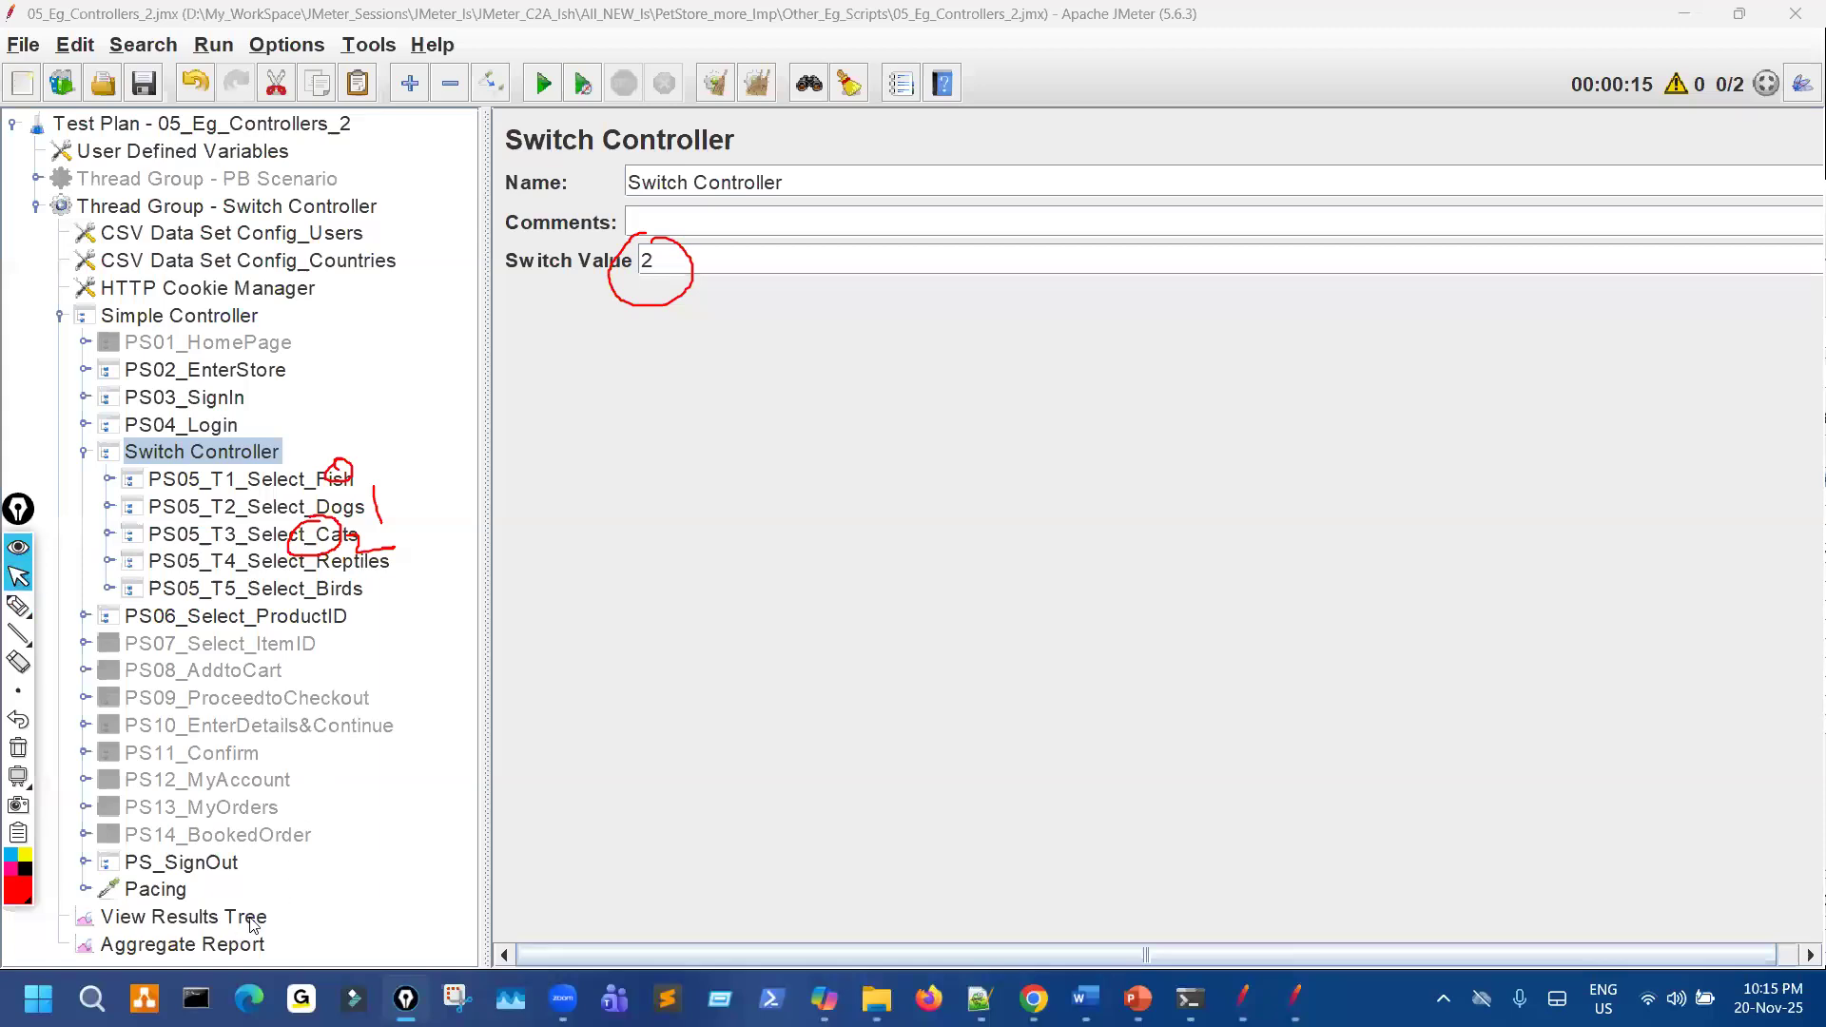
Rerun the test plan with the View Results Tree open.
{"action": "left_click", "coordinate": [183, 917]}
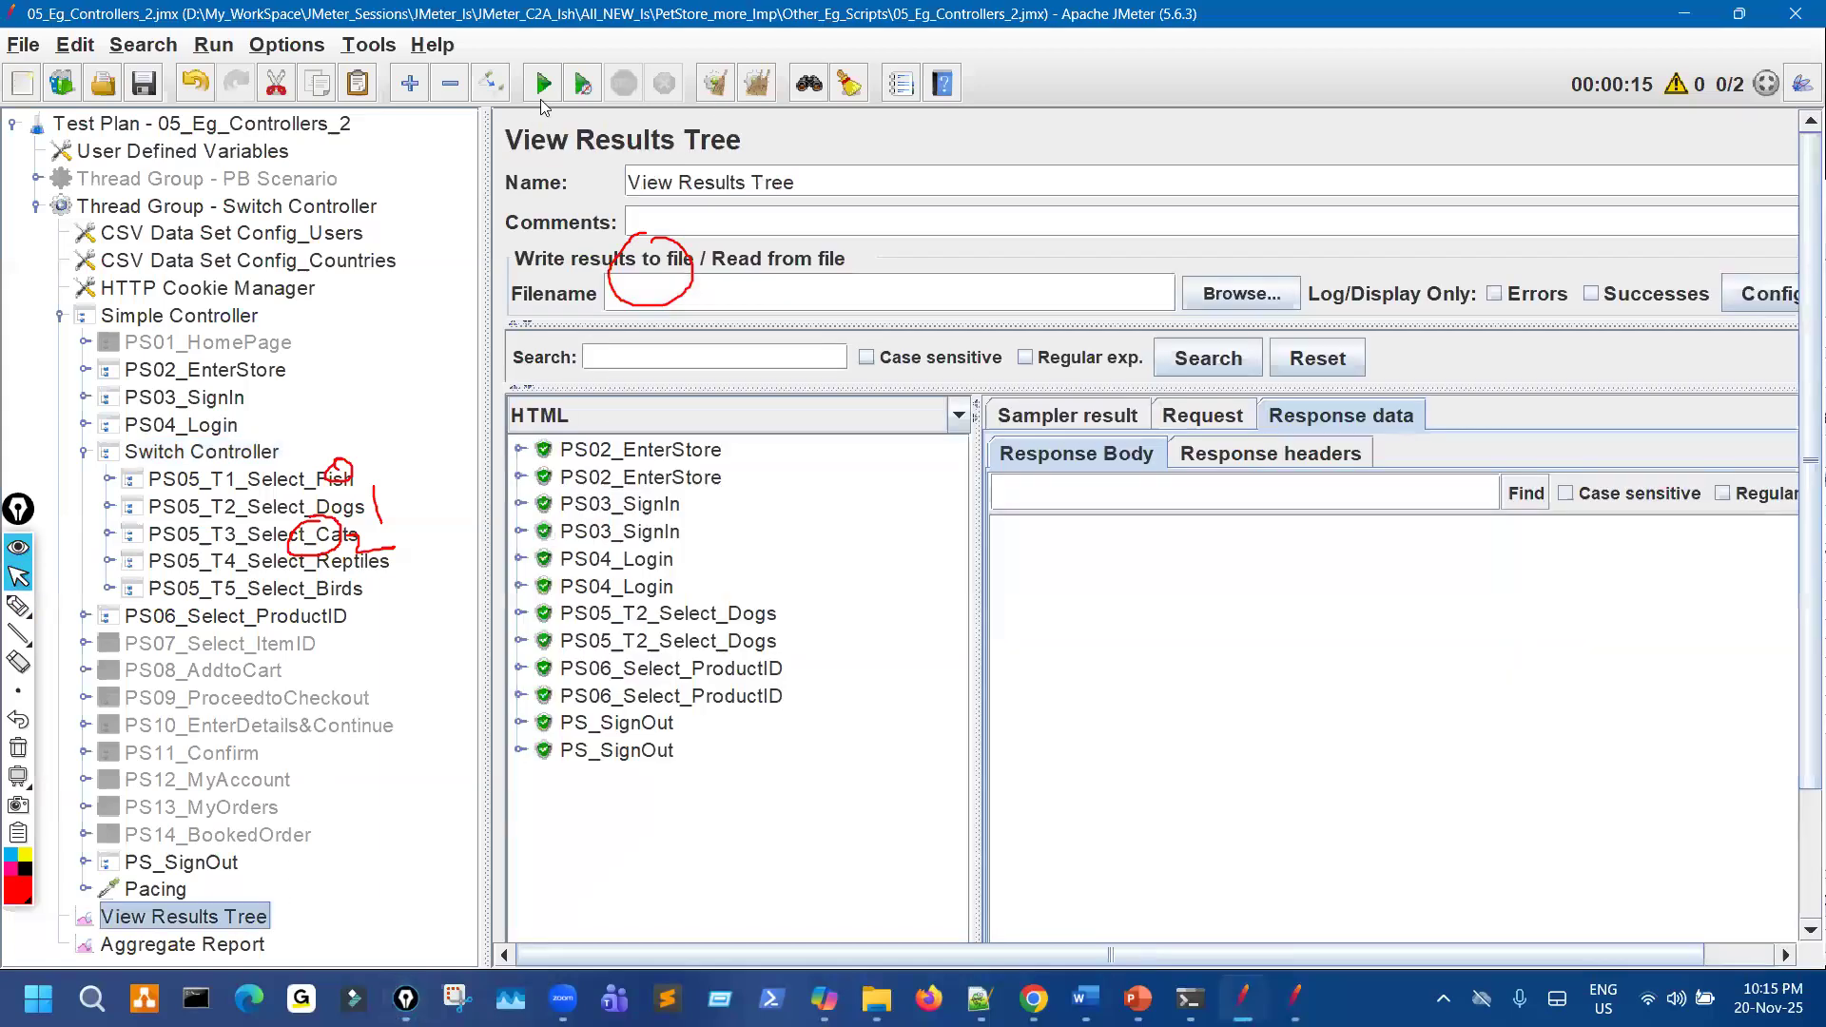
{"action": "left_click", "coordinate": [543, 87]}
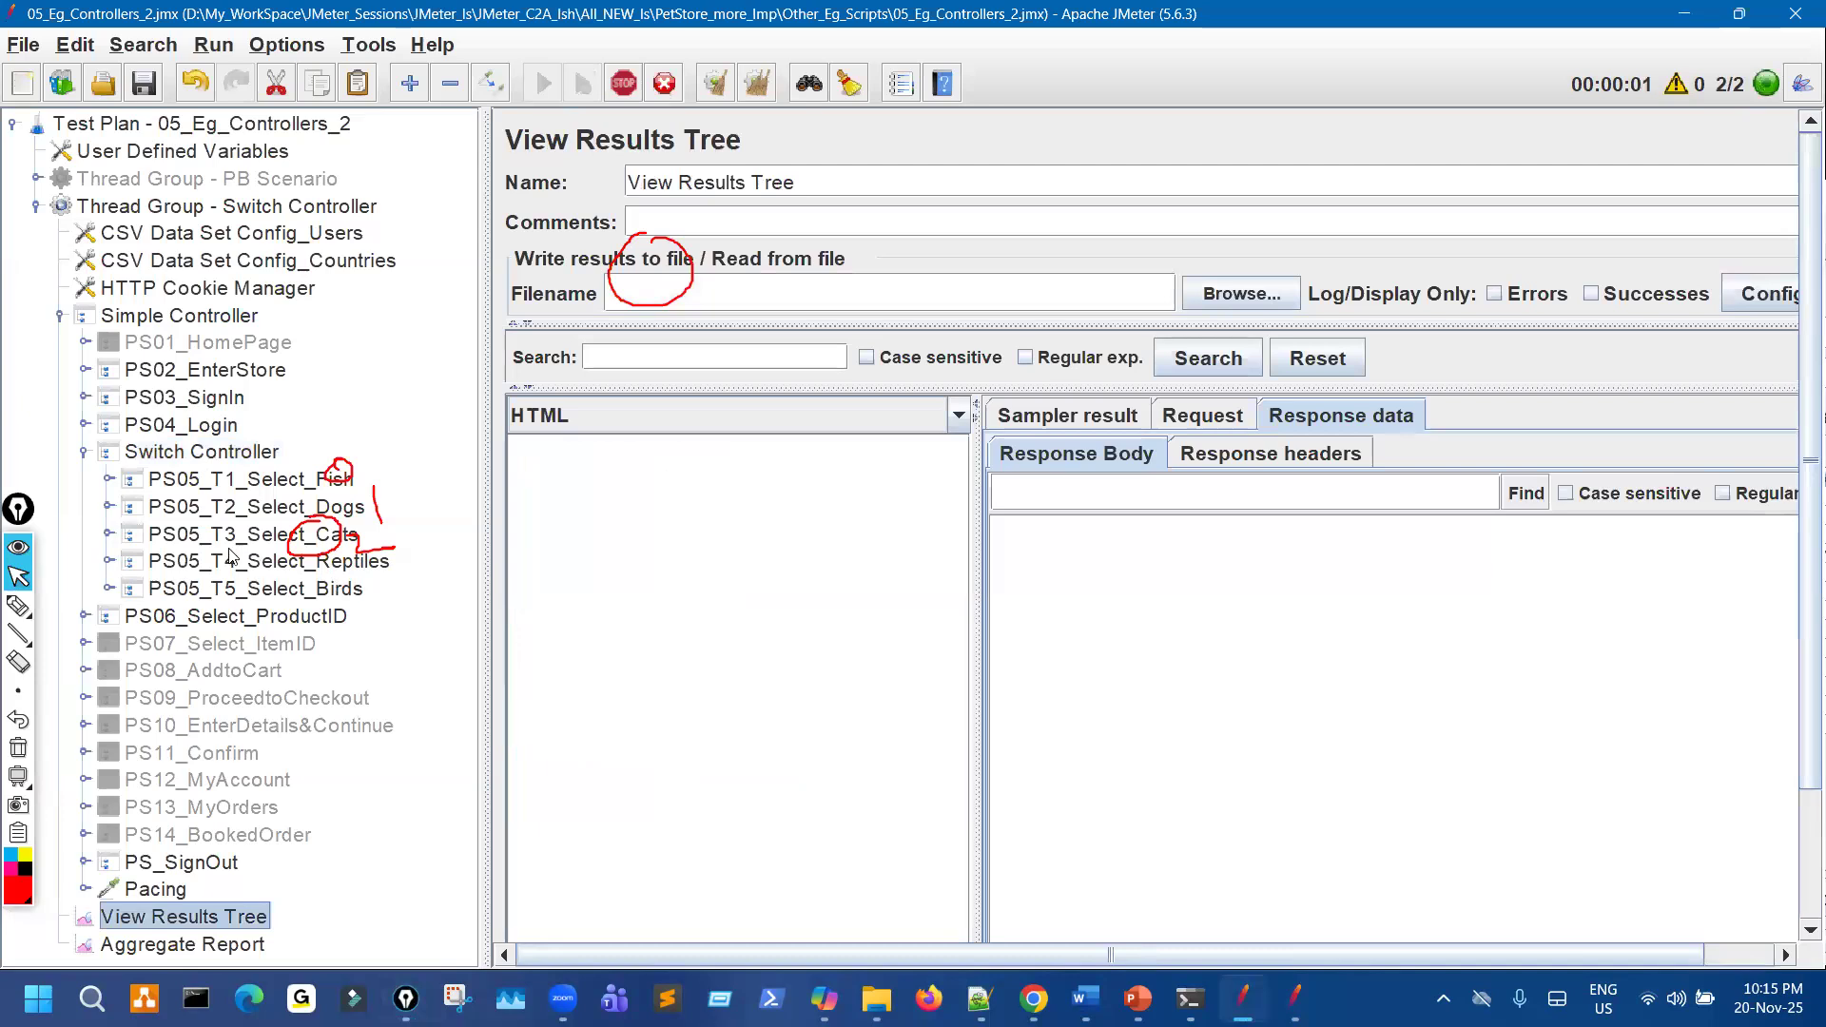
Underline PS05_T3_Select_Cats in the plan, circle its results, and write 1000 beside Thread Group - Switch Controller with the pen.
{"action": "key", "text": "ctrl+shift+3"}
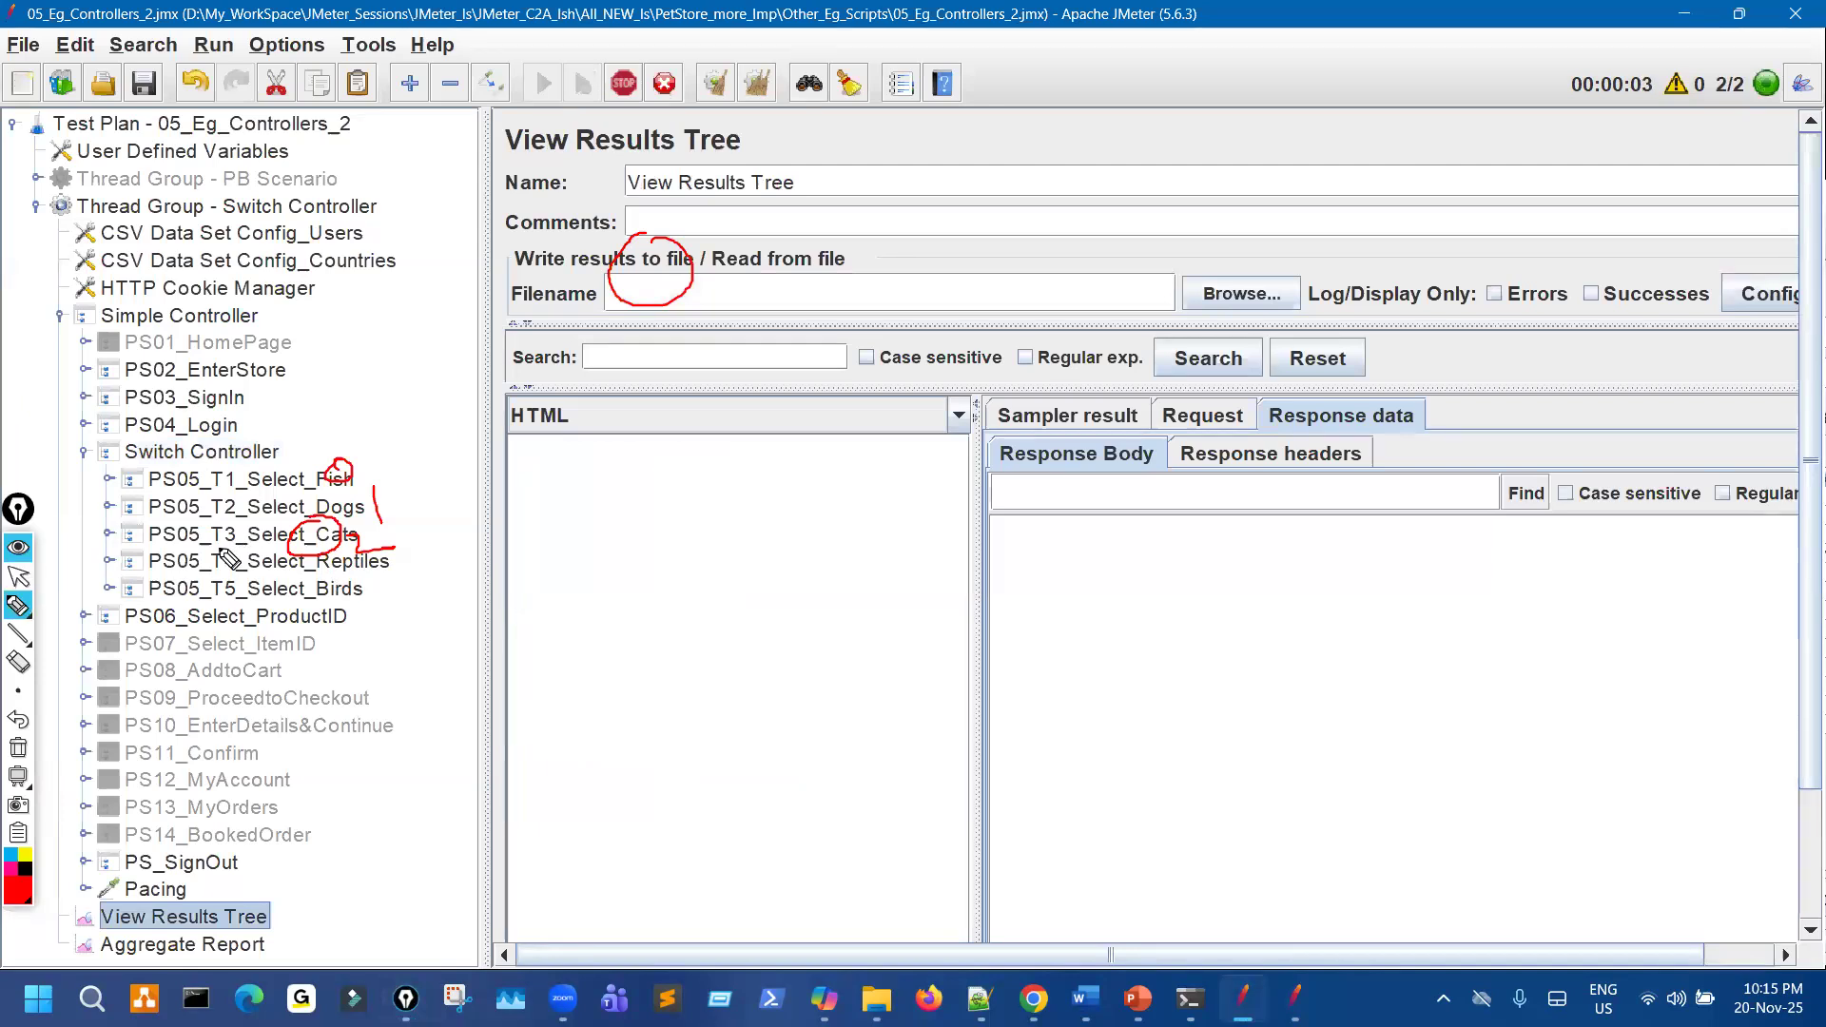
{"action": "left_click_drag", "start_coordinate": [219, 547], "coordinate": [378, 549]}
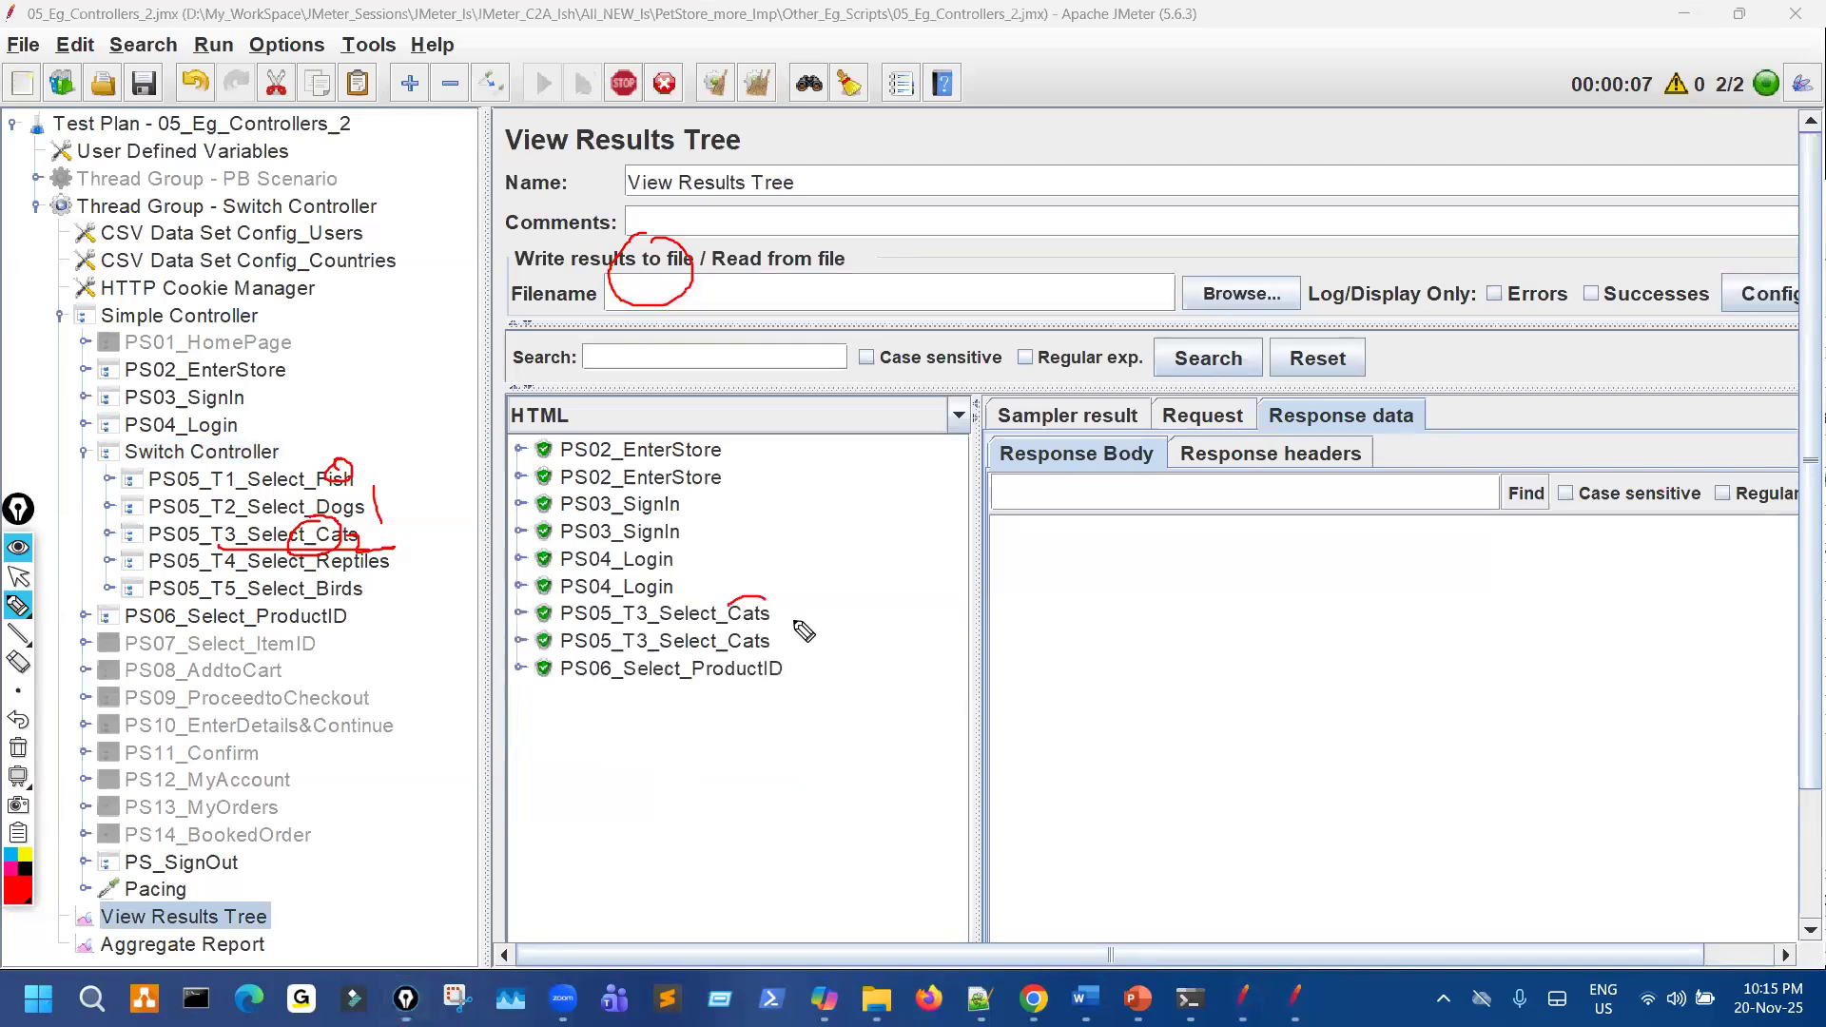
{"action": "left_click_drag", "start_coordinate": [800, 627], "coordinate": [761, 601]}
{"action": "left_click_drag", "start_coordinate": [384, 210], "coordinate": [416, 255]}
{"action": "mouse_move", "coordinate": [424, 224]}
{"action": "left_mouse_down"}
{"action": "mouse_move", "coordinate": [426, 248]}
{"action": "mouse_move", "coordinate": [466, 211]}
{"action": "left_mouse_up"}
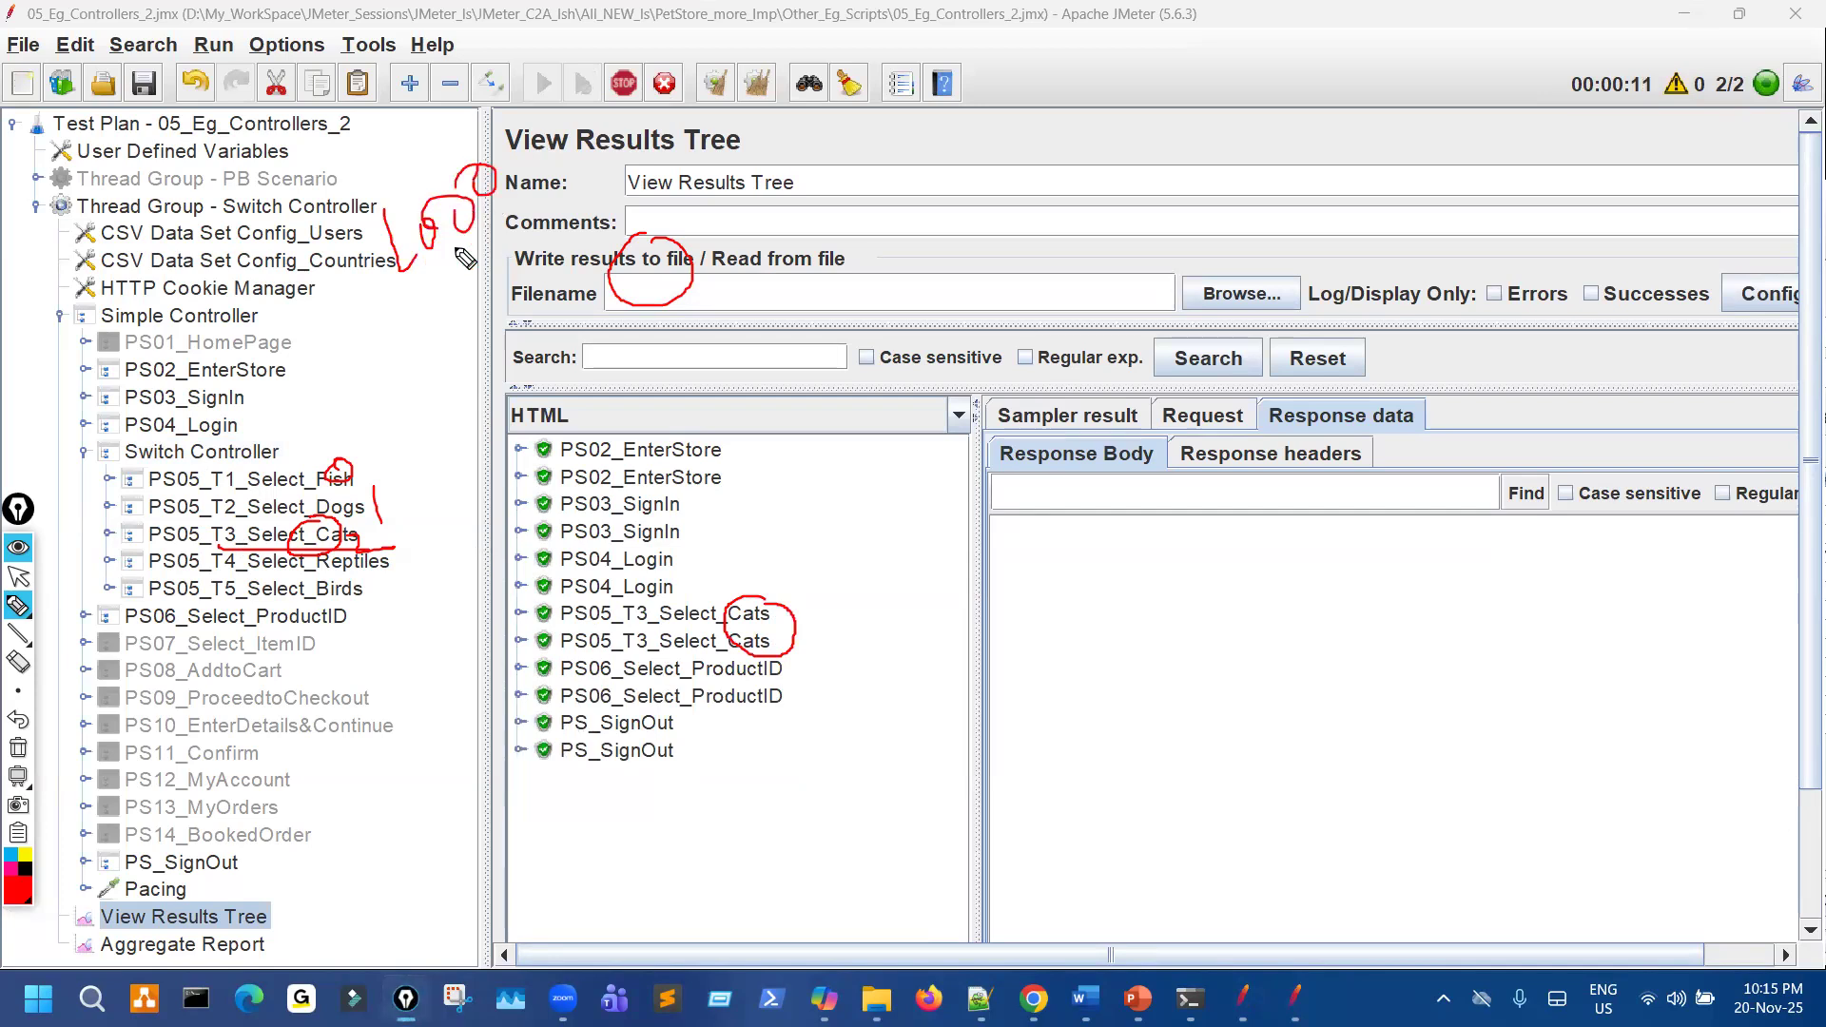
Clear the annotations, open the Switch Controller, then circle its child transactions and write a note ending in Case with the pen.
{"action": "key", "text": "ctrl+shift+7"}
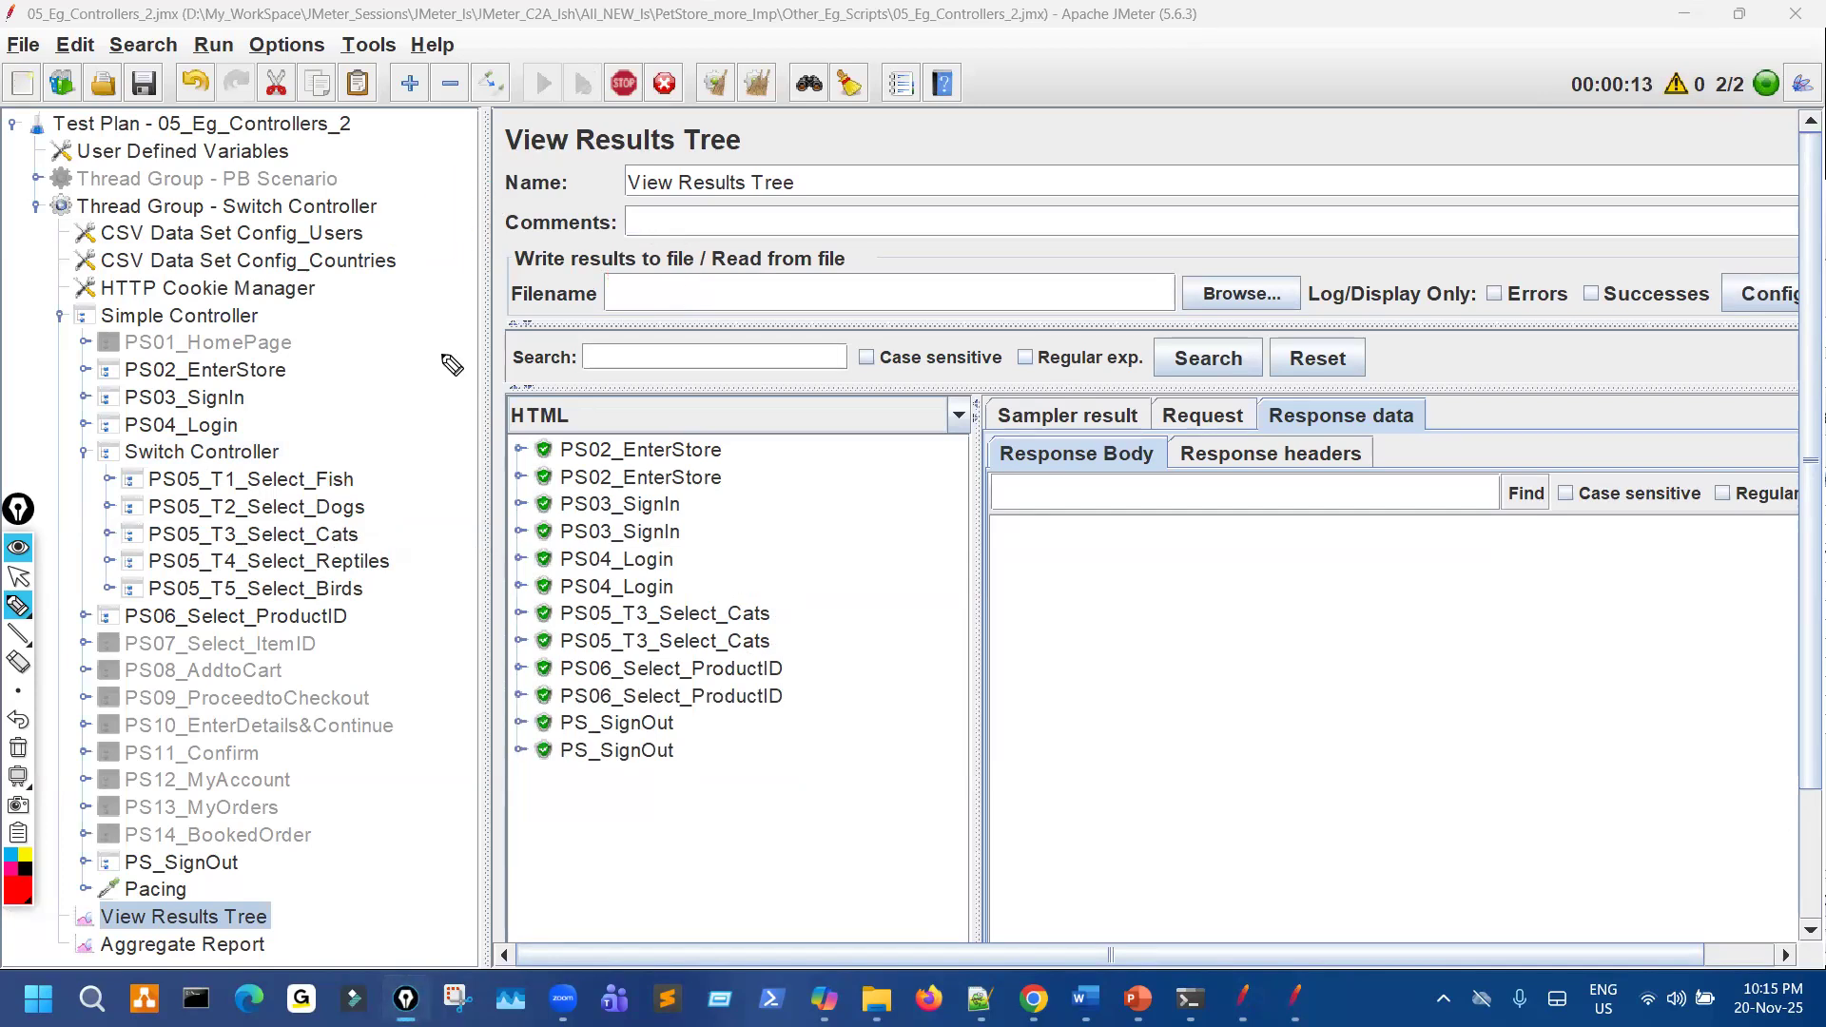
{"action": "key", "text": "ctrl+shift+2"}
{"action": "left_click", "coordinate": [227, 453]}
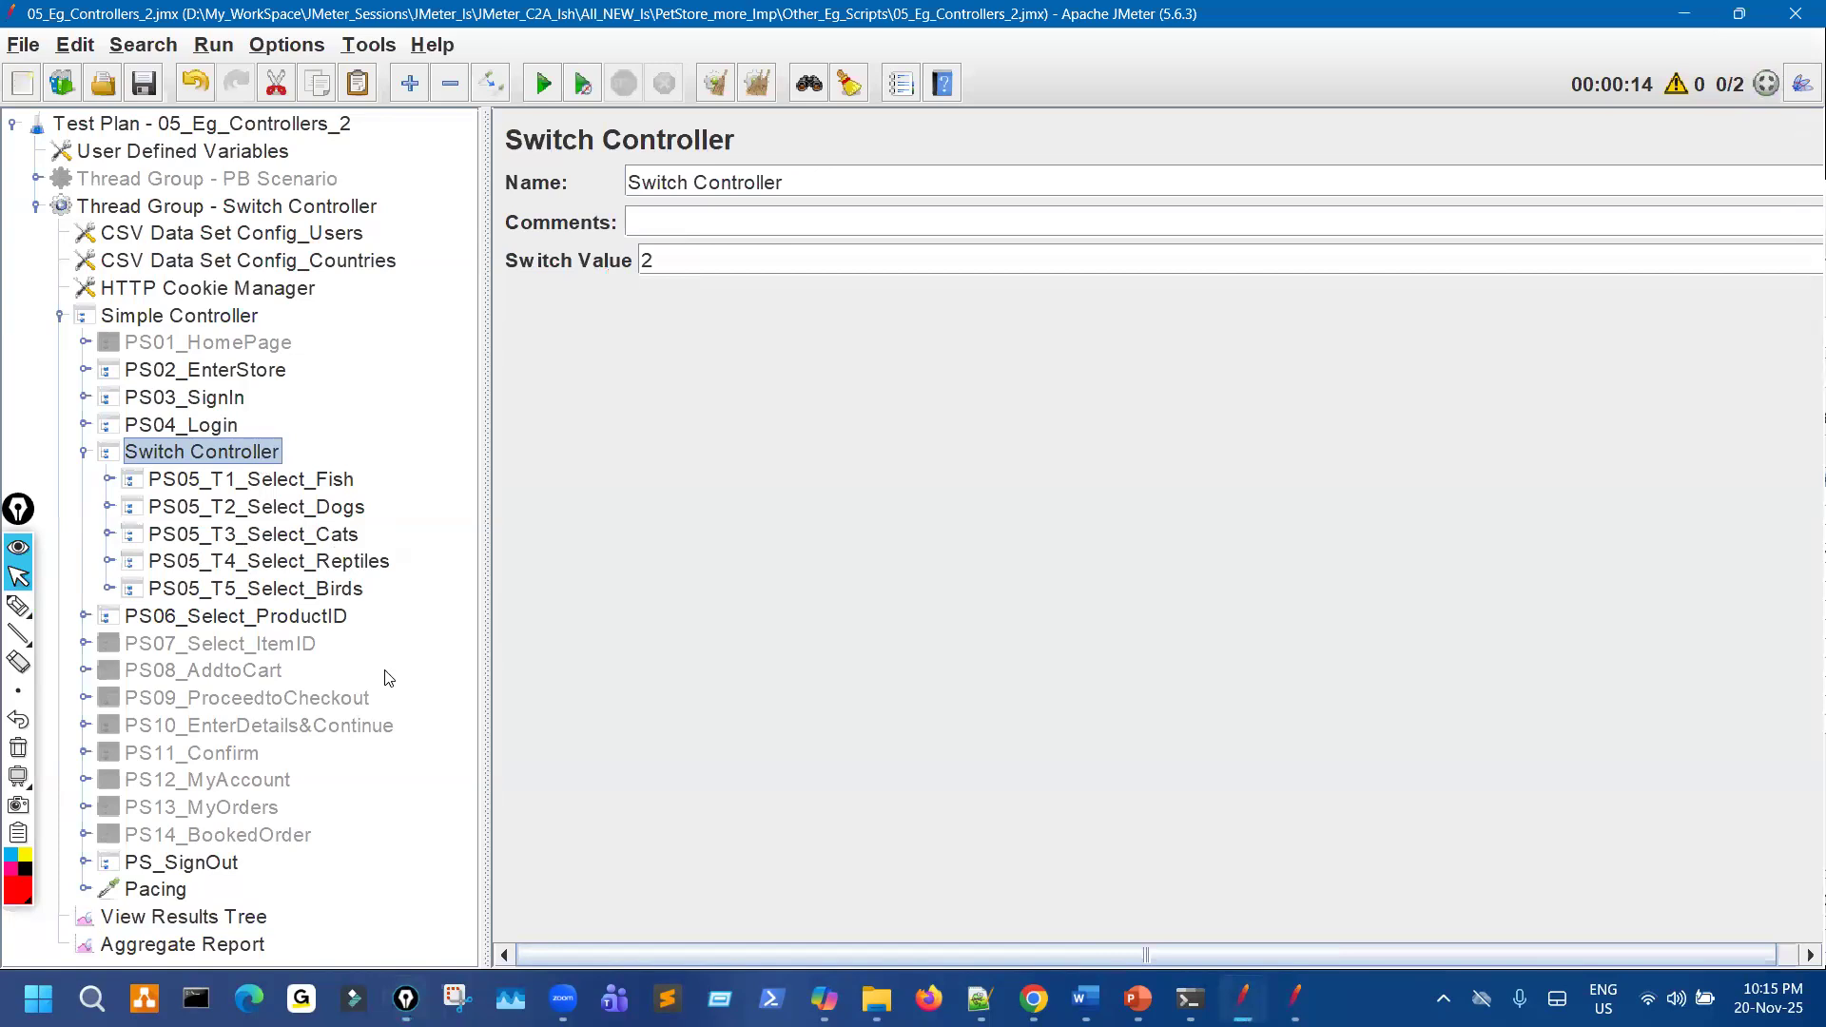
{"action": "left_click", "coordinate": [44, 608]}
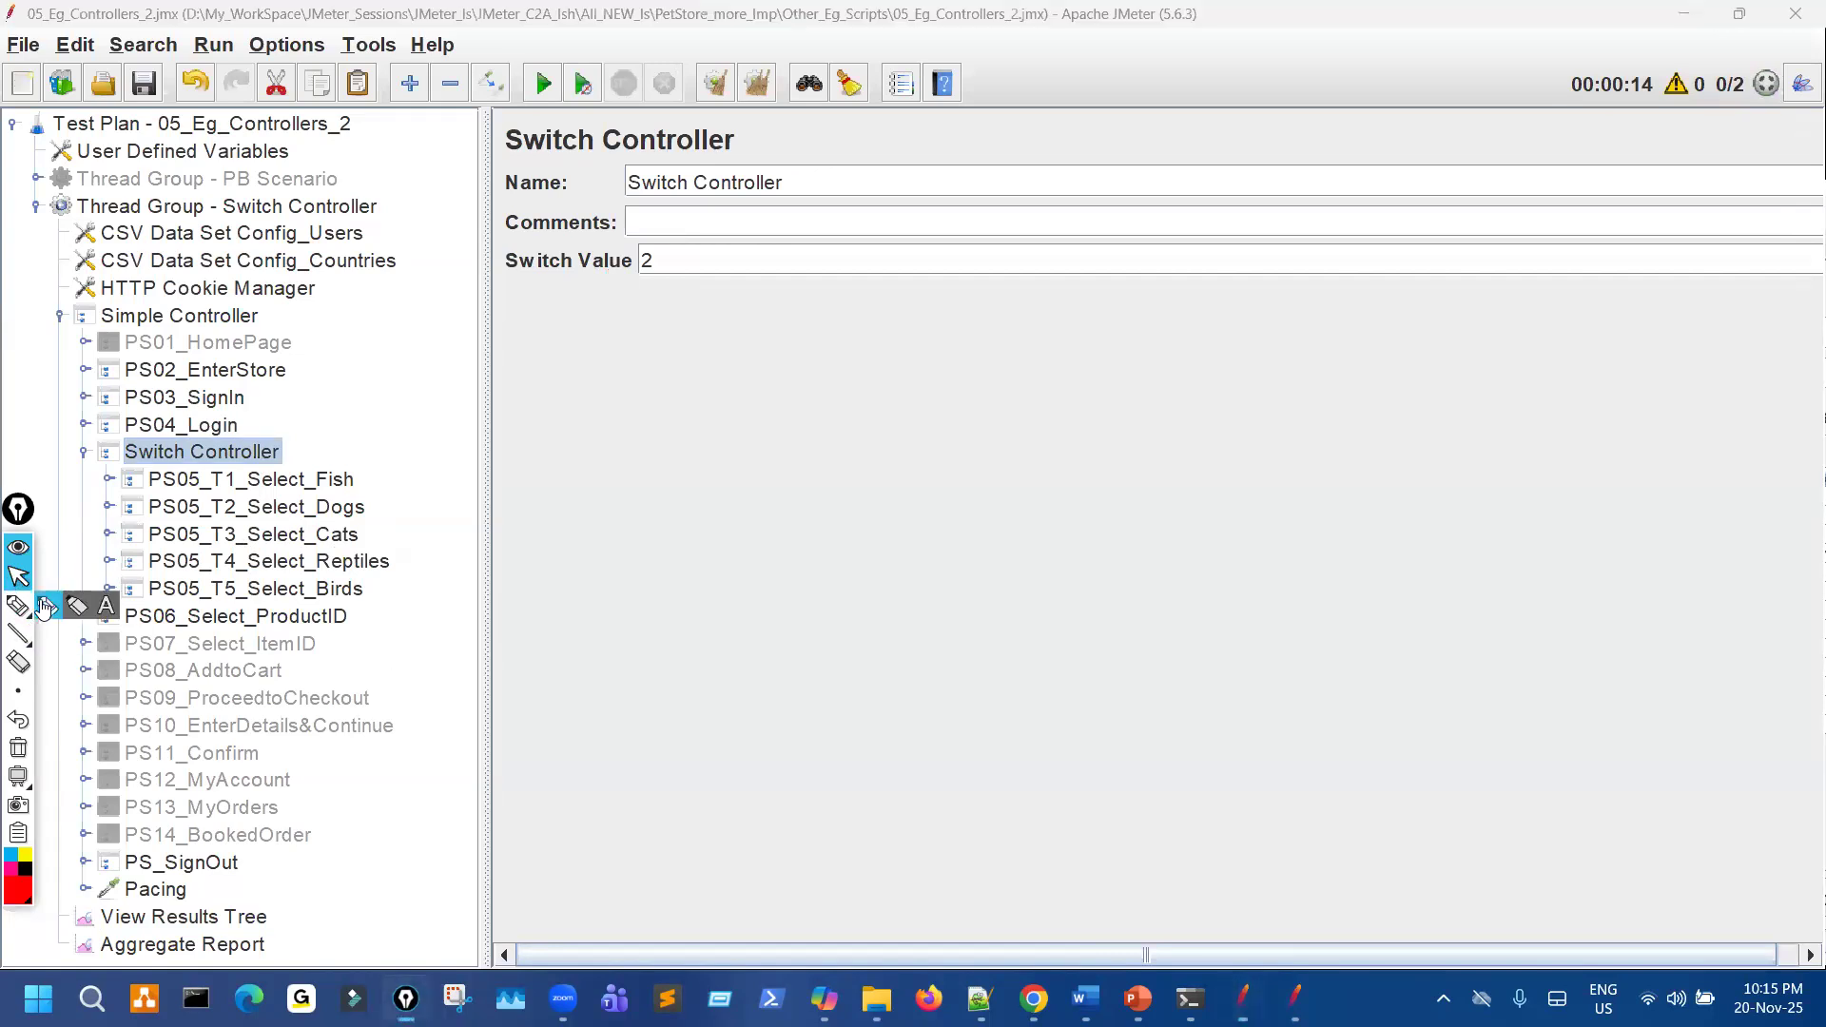
{"action": "mouse_move", "coordinate": [368, 465]}
{"action": "left_mouse_down"}
{"action": "mouse_move", "coordinate": [388, 604]}
{"action": "mouse_move", "coordinate": [264, 571]}
{"action": "mouse_move", "coordinate": [305, 433]}
{"action": "left_mouse_up"}
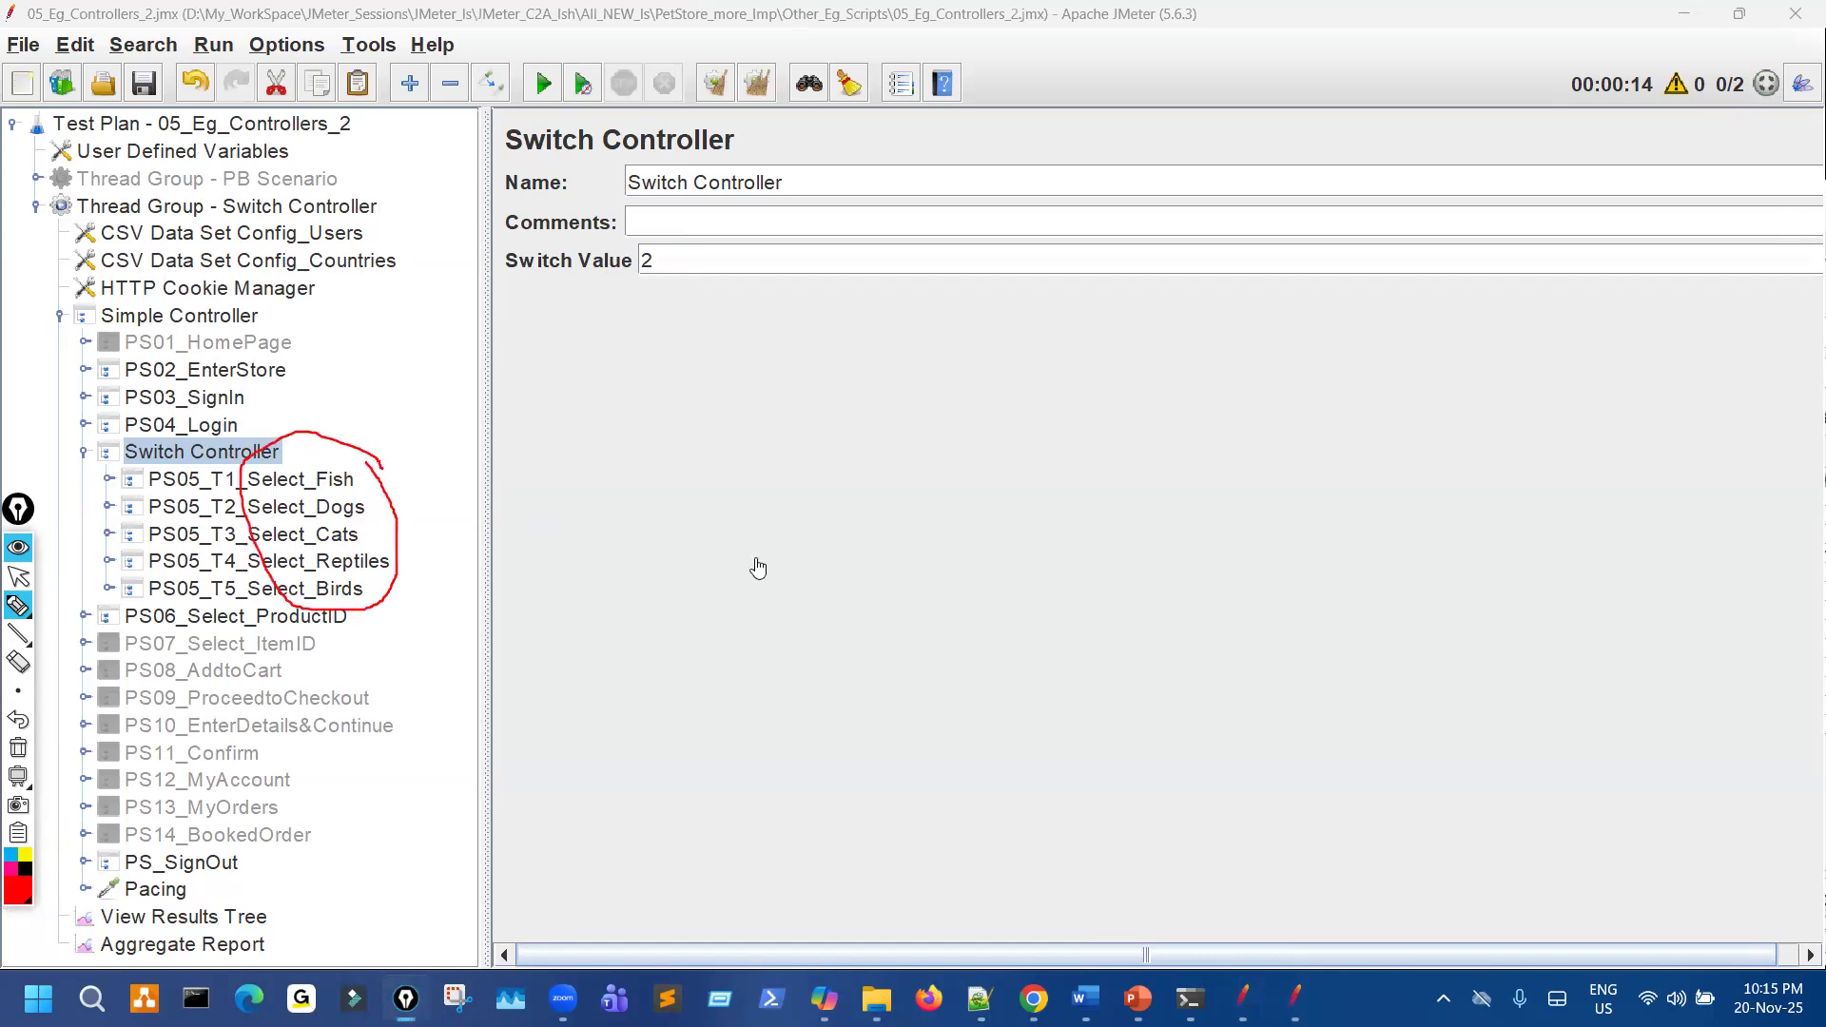
{"action": "mouse_move", "coordinate": [843, 532]}
{"action": "left_mouse_down"}
{"action": "mouse_move", "coordinate": [824, 569]}
{"action": "mouse_move", "coordinate": [1082, 504]}
{"action": "left_mouse_up"}
{"action": "mouse_move", "coordinate": [974, 600]}
{"action": "left_mouse_down"}
{"action": "mouse_move", "coordinate": [1005, 658]}
{"action": "mouse_move", "coordinate": [1186, 590]}
{"action": "left_mouse_up"}
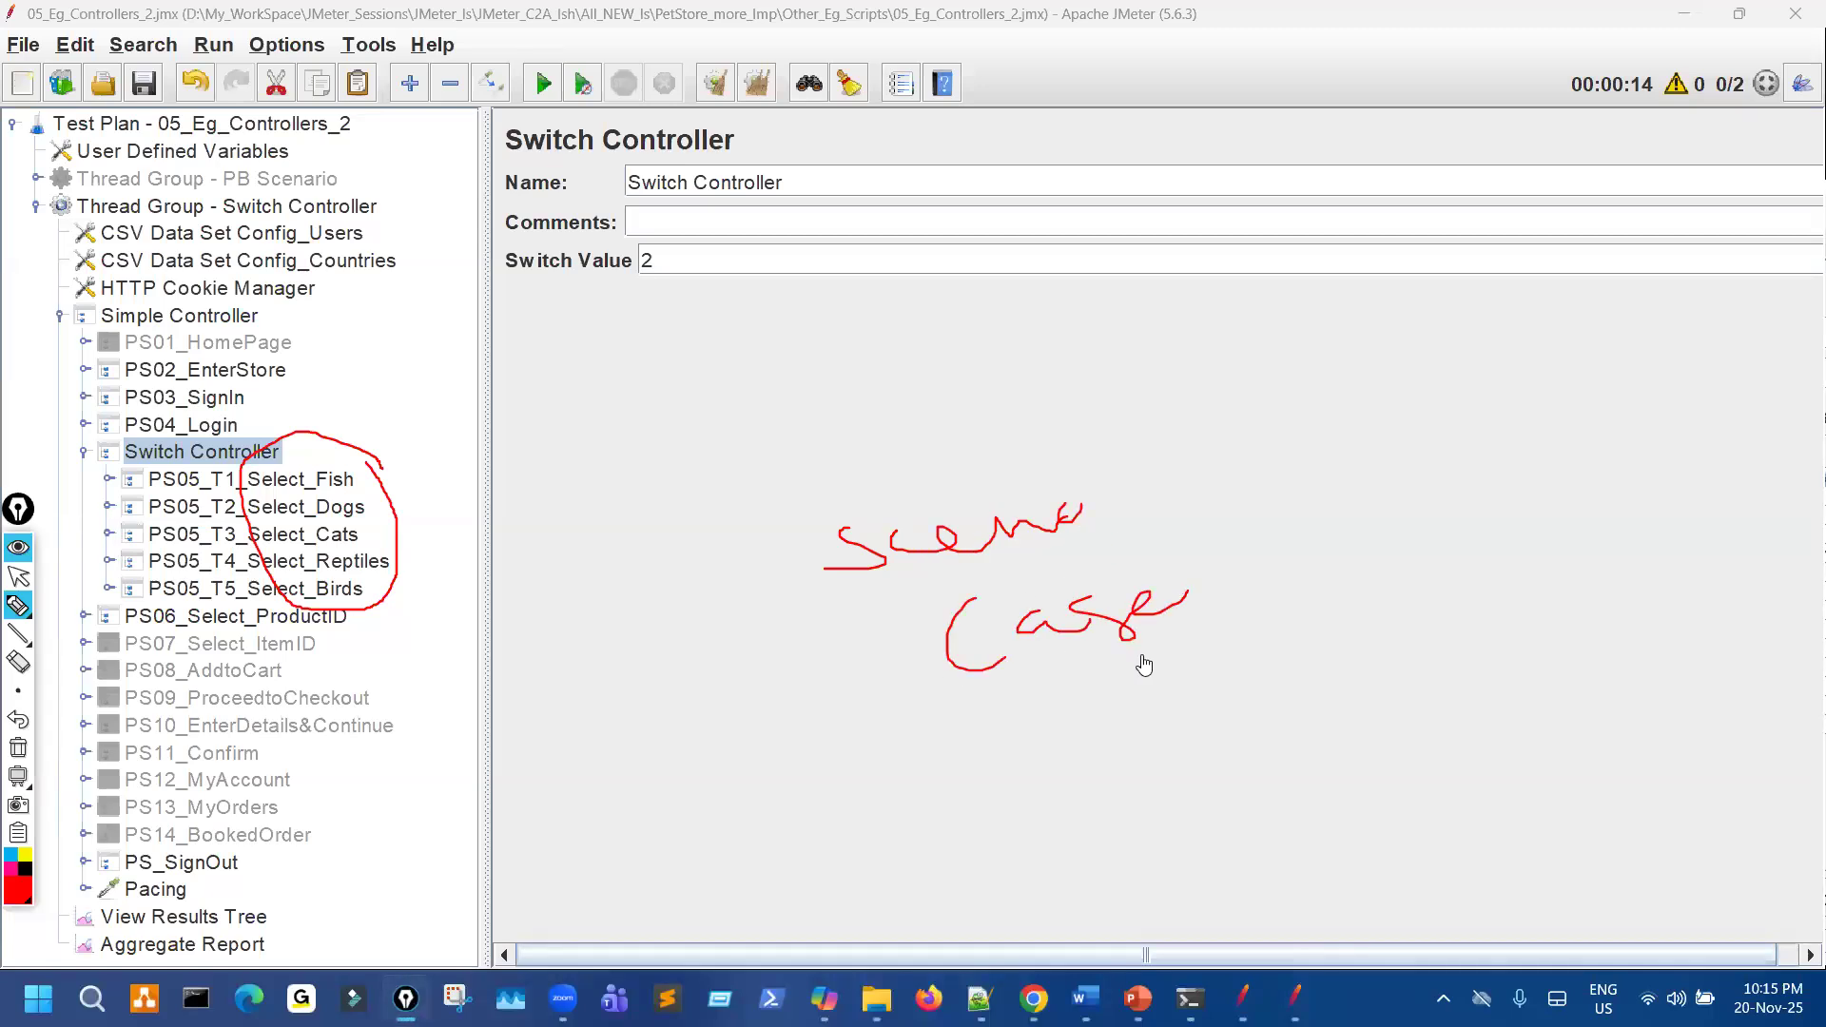
Switch to Copilot, circle the cases in the C classic switch example, and return to JMeter.
{"action": "left_click", "coordinate": [18, 577]}
{"action": "left_click", "coordinate": [824, 999]}
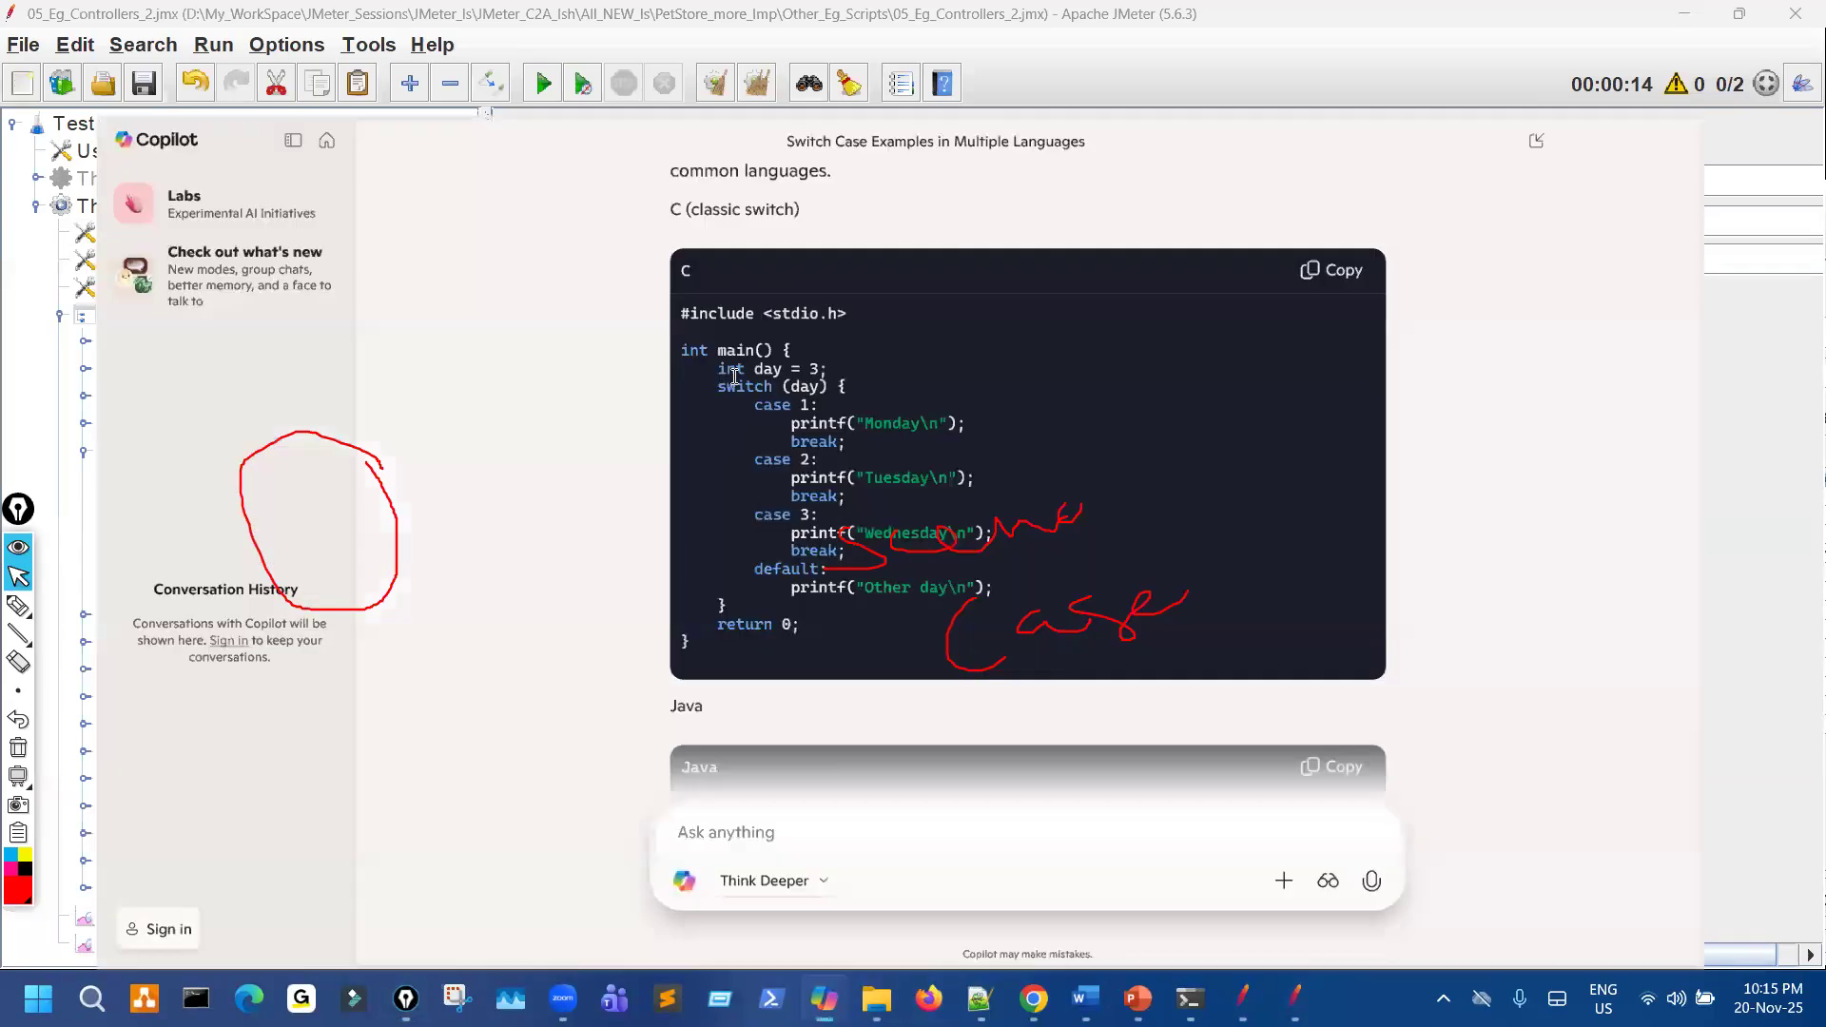
{"action": "mouse_move", "coordinate": [813, 352]}
{"action": "left_mouse_down"}
{"action": "mouse_move", "coordinate": [762, 496]}
{"action": "mouse_move", "coordinate": [824, 366]}
{"action": "left_mouse_up"}
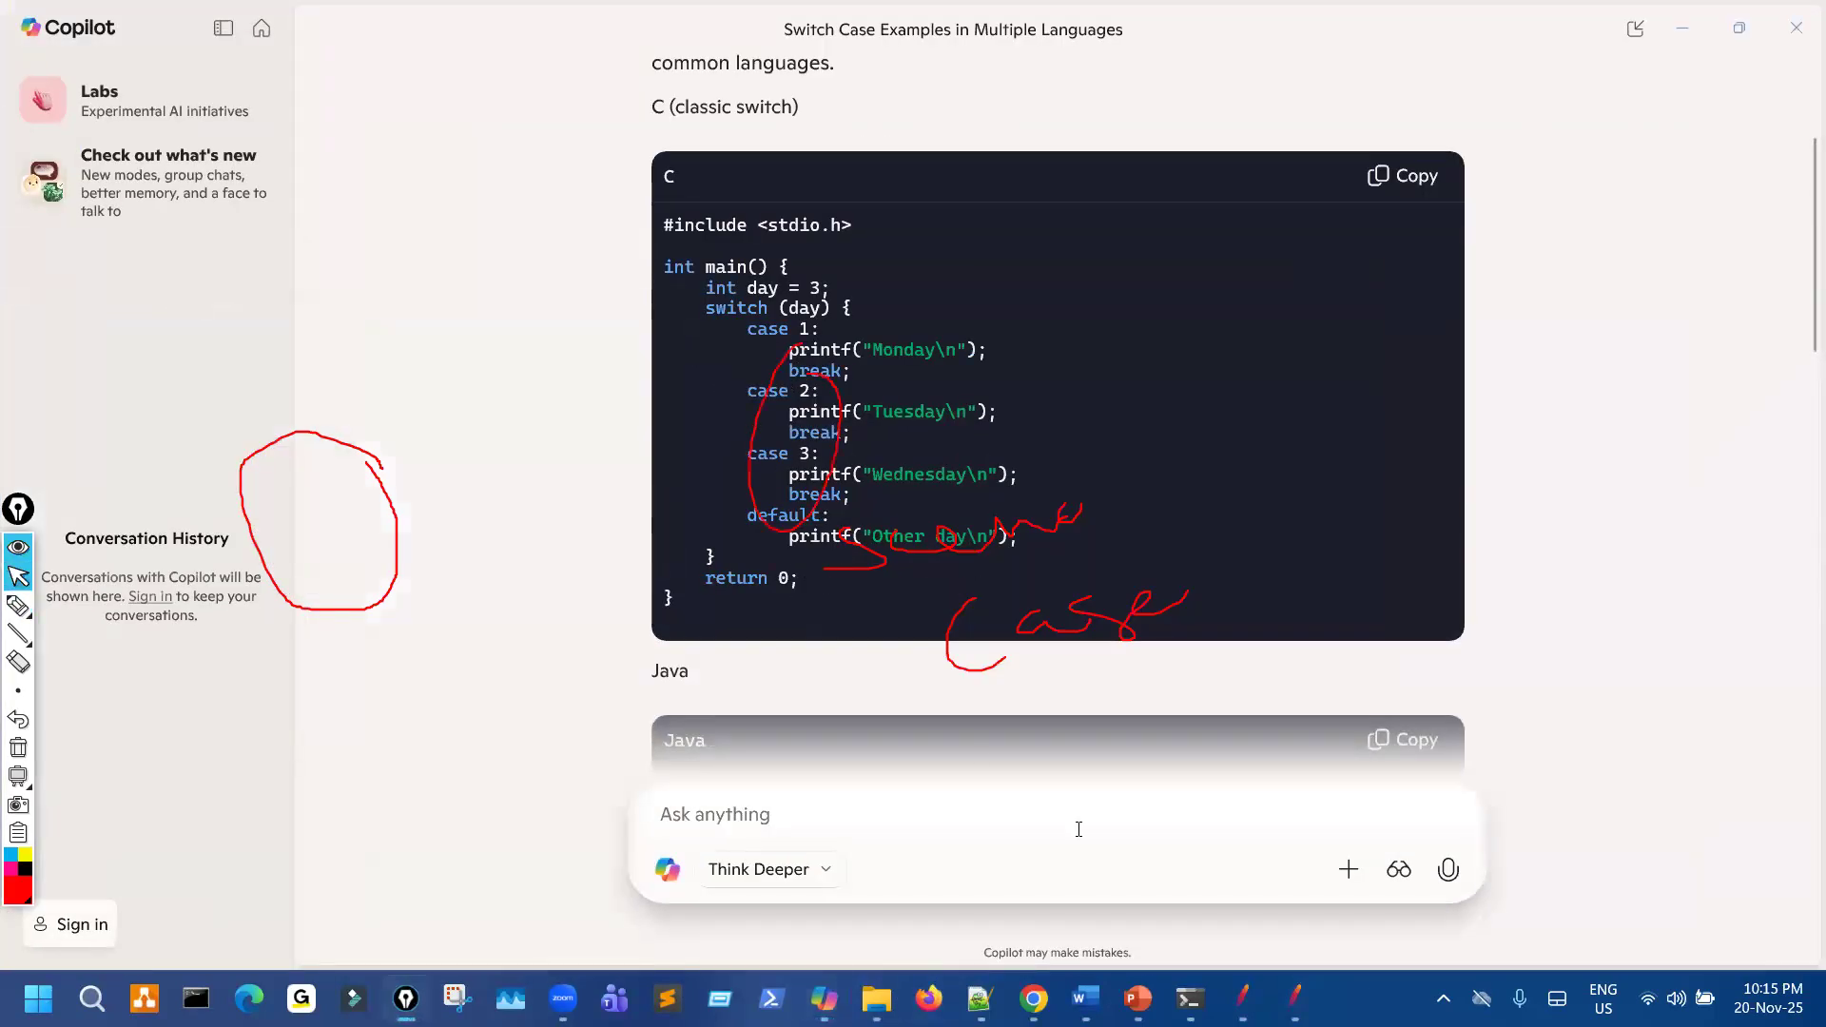
{"action": "left_click", "coordinate": [1237, 997]}
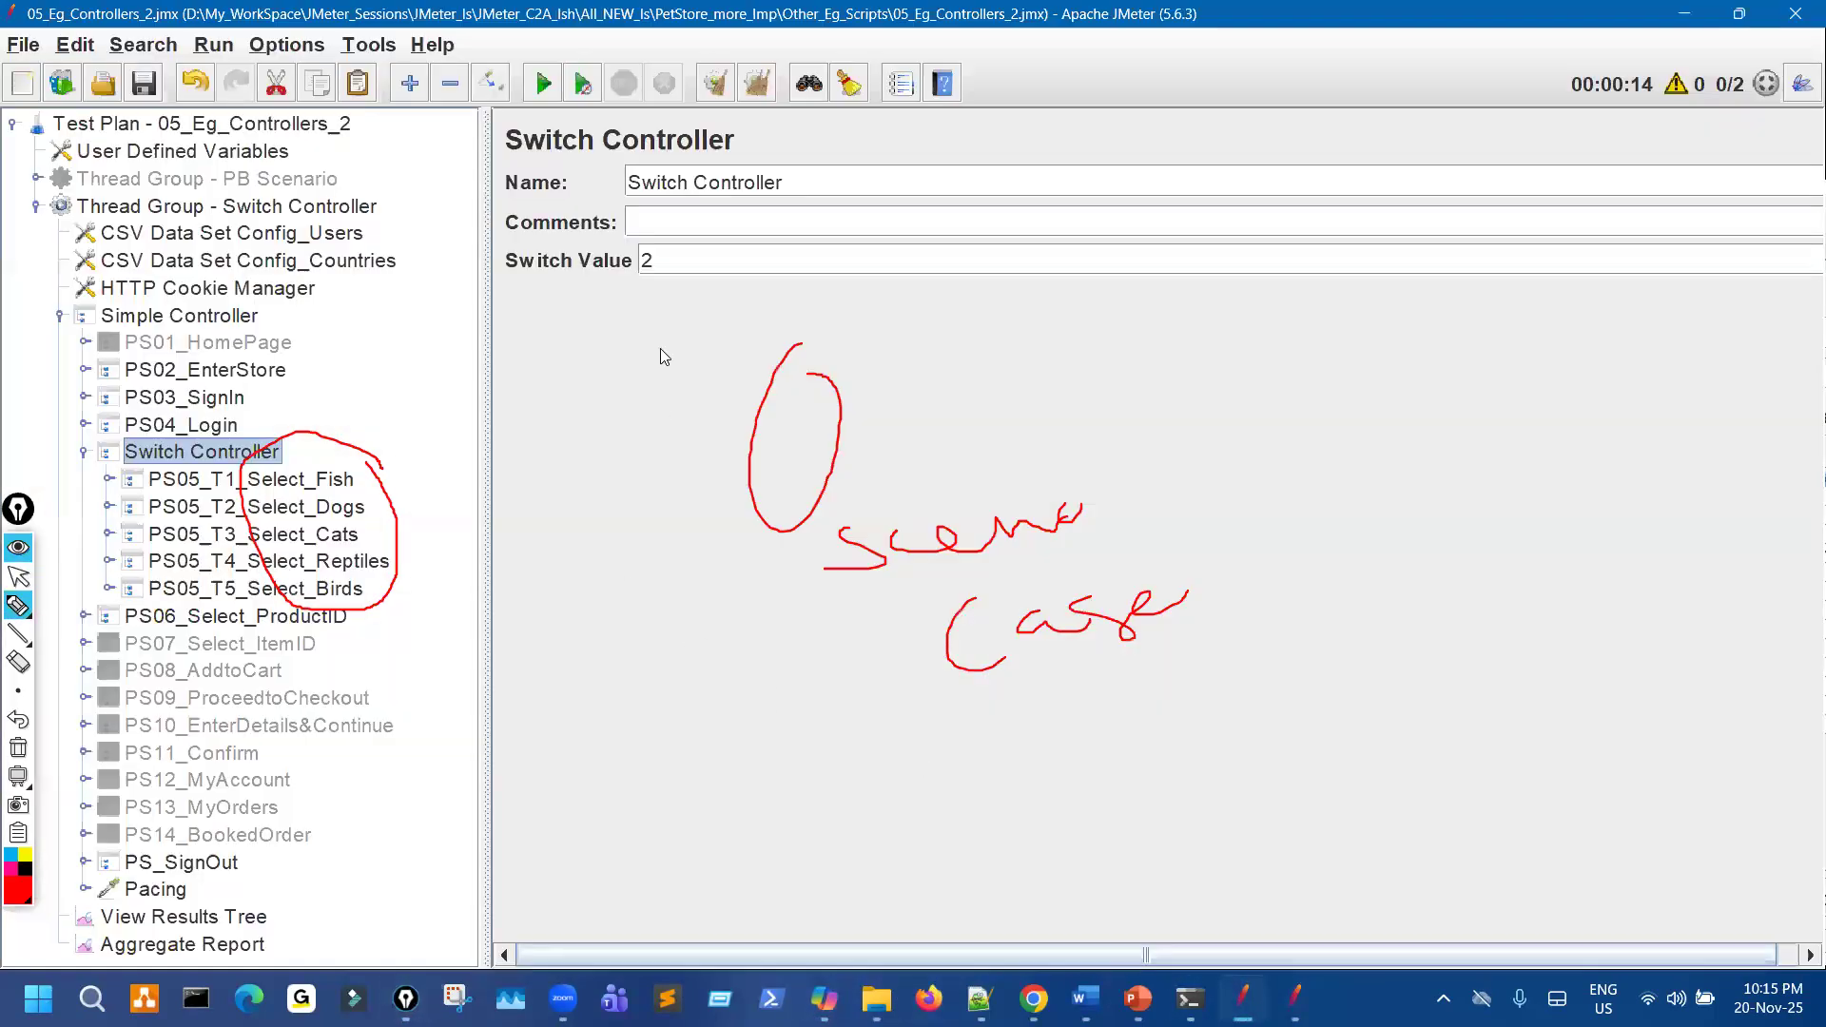
Clear the old annotations and circle the Switch Value, the pet transactions and the Switch Controller heading with the pen.
{"action": "mouse_move", "coordinate": [647, 228]}
{"action": "left_mouse_down"}
{"action": "mouse_move", "coordinate": [661, 251]}
{"action": "mouse_move", "coordinate": [617, 248]}
{"action": "mouse_move", "coordinate": [640, 230]}
{"action": "left_mouse_up"}
{"action": "key", "text": "ctrl+shift+7"}
{"action": "mouse_move", "coordinate": [352, 469]}
{"action": "left_mouse_down"}
{"action": "mouse_move", "coordinate": [392, 598]}
{"action": "mouse_move", "coordinate": [348, 474]}
{"action": "left_mouse_up"}
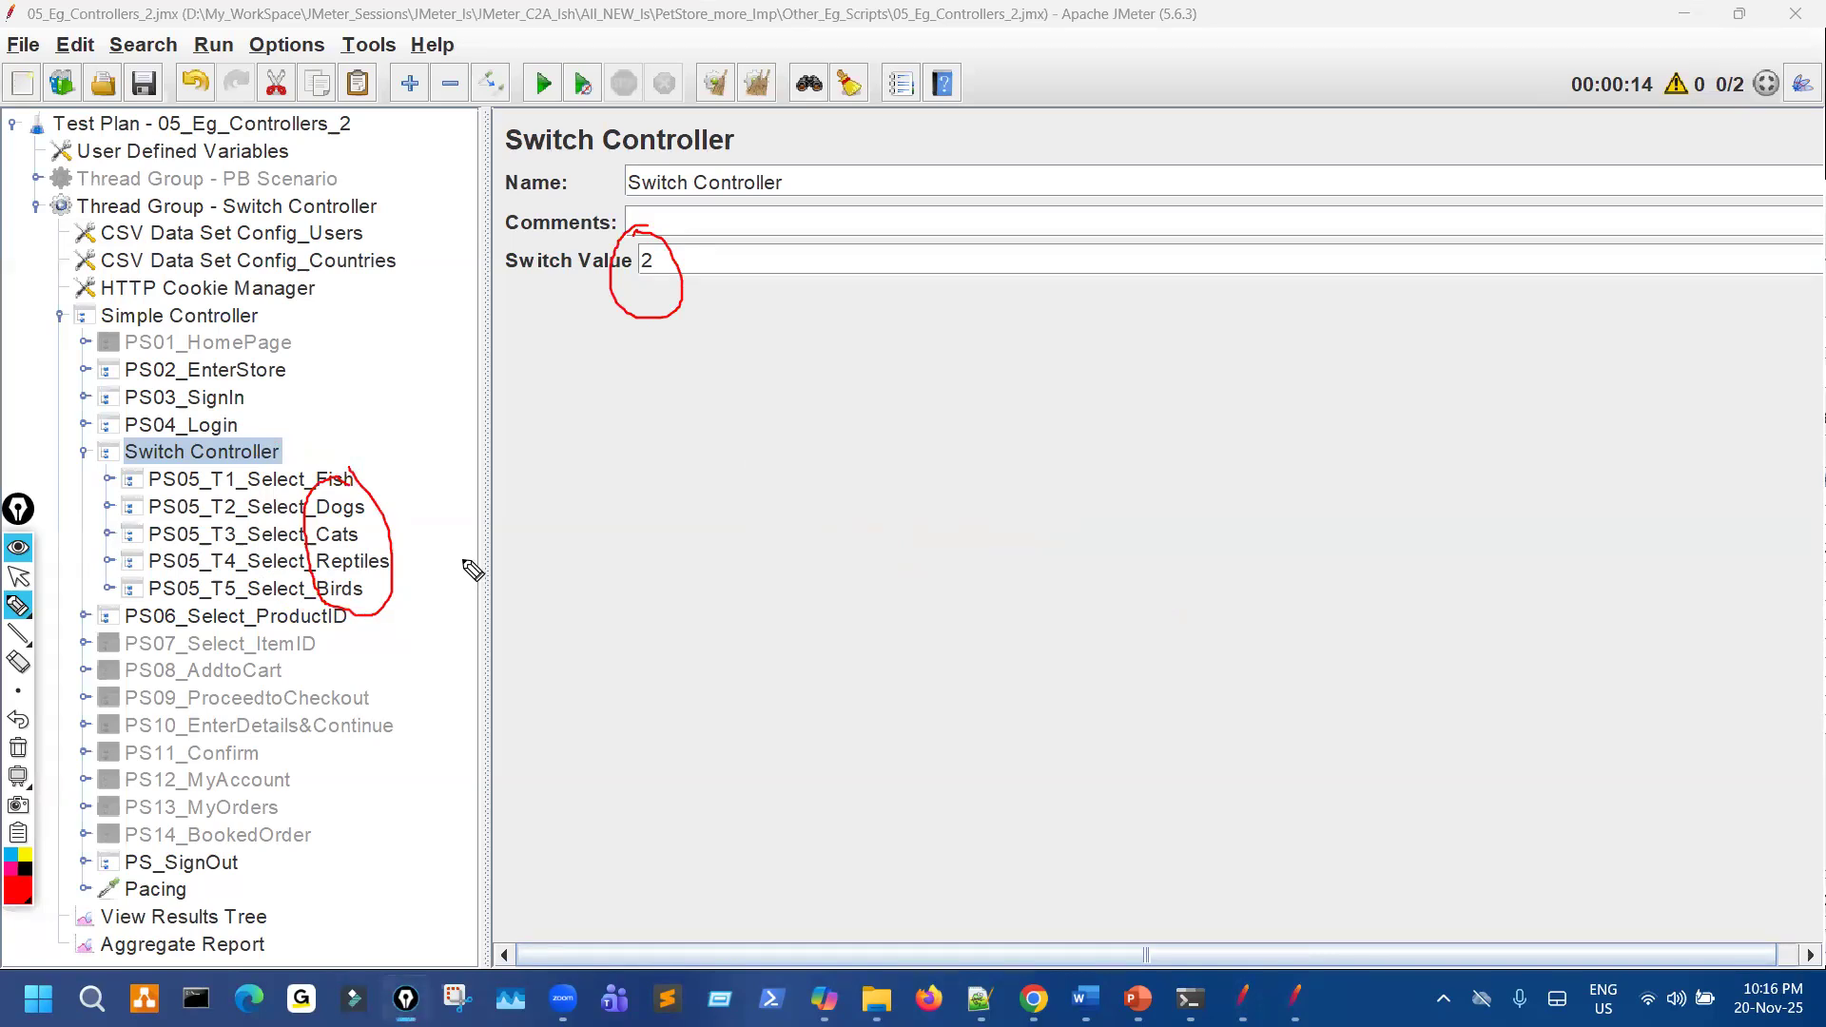
{"action": "mouse_move", "coordinate": [367, 545]}
{"action": "left_mouse_down"}
{"action": "mouse_move", "coordinate": [402, 610]}
{"action": "mouse_move", "coordinate": [414, 539]}
{"action": "left_mouse_up"}
{"action": "left_click_drag", "start_coordinate": [324, 502], "coordinate": [309, 525]}
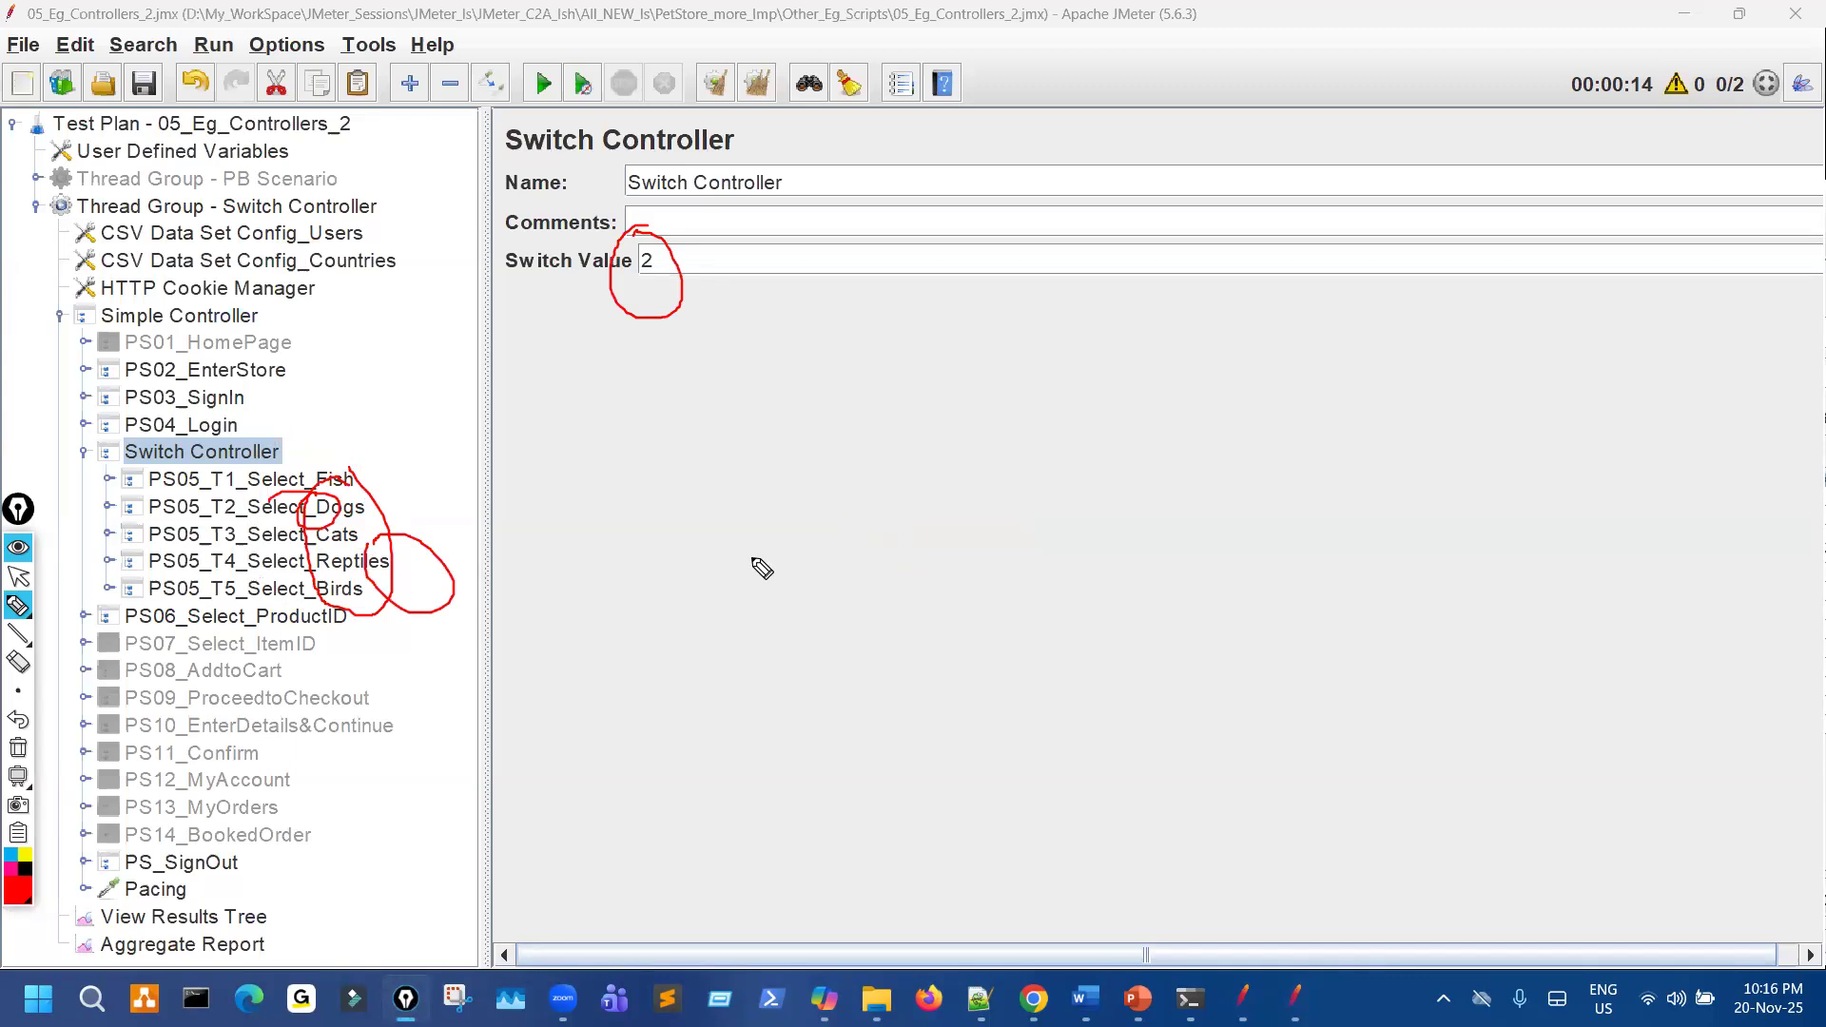
{"action": "mouse_move", "coordinate": [203, 558]}
{"action": "left_mouse_down"}
{"action": "mouse_move", "coordinate": [180, 552]}
{"action": "mouse_move", "coordinate": [186, 599]}
{"action": "left_mouse_up"}
{"action": "left_click_drag", "start_coordinate": [683, 119], "coordinate": [551, 135]}
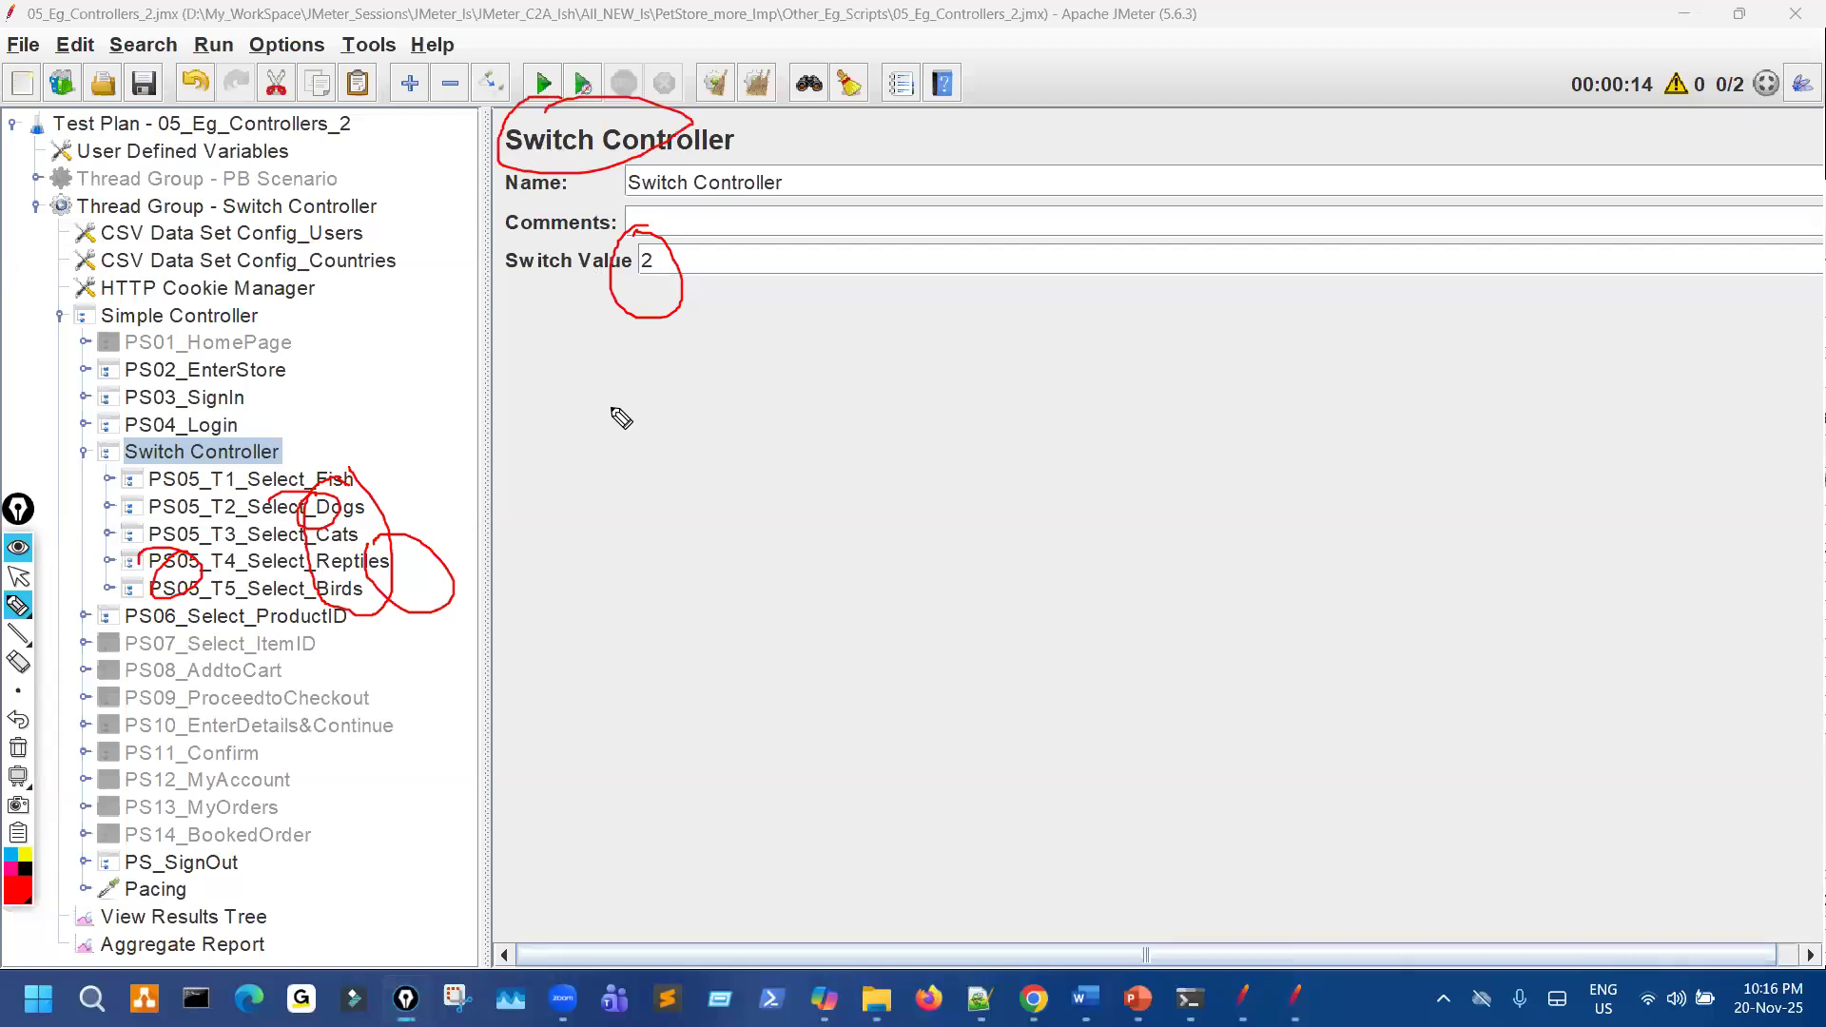
{"action": "mouse_move", "coordinate": [663, 326]}
{"action": "left_mouse_down"}
{"action": "mouse_move", "coordinate": [667, 233]}
{"action": "mouse_move", "coordinate": [643, 284]}
{"action": "left_mouse_up"}
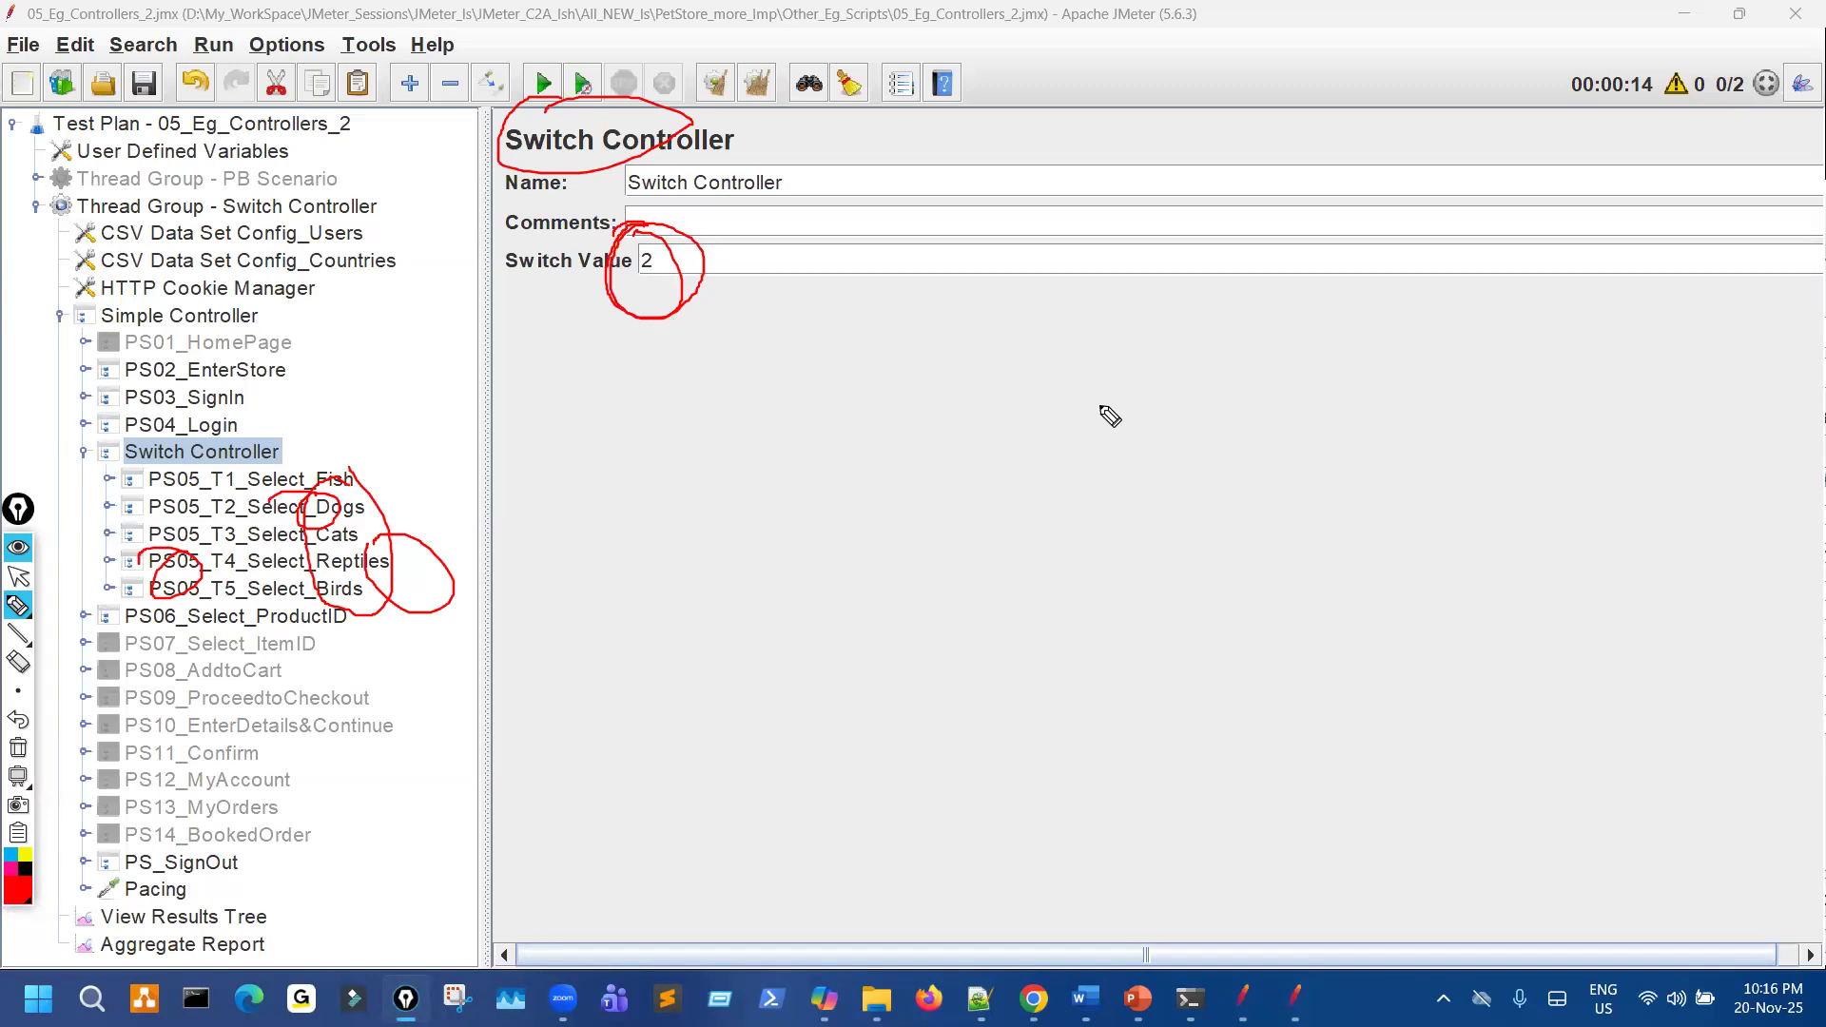
Draw a circled handwritten note in the blank area, loop the T1 to T5 labels, and clear the annotations.
{"action": "mouse_move", "coordinate": [1183, 381]}
{"action": "left_mouse_down"}
{"action": "mouse_move", "coordinate": [1176, 465]}
{"action": "mouse_move", "coordinate": [1317, 492]}
{"action": "mouse_move", "coordinate": [1191, 393]}
{"action": "left_mouse_up"}
{"action": "mouse_move", "coordinate": [1289, 430]}
{"action": "left_mouse_down"}
{"action": "mouse_move", "coordinate": [1307, 415]}
{"action": "mouse_move", "coordinate": [1339, 451]}
{"action": "left_mouse_up"}
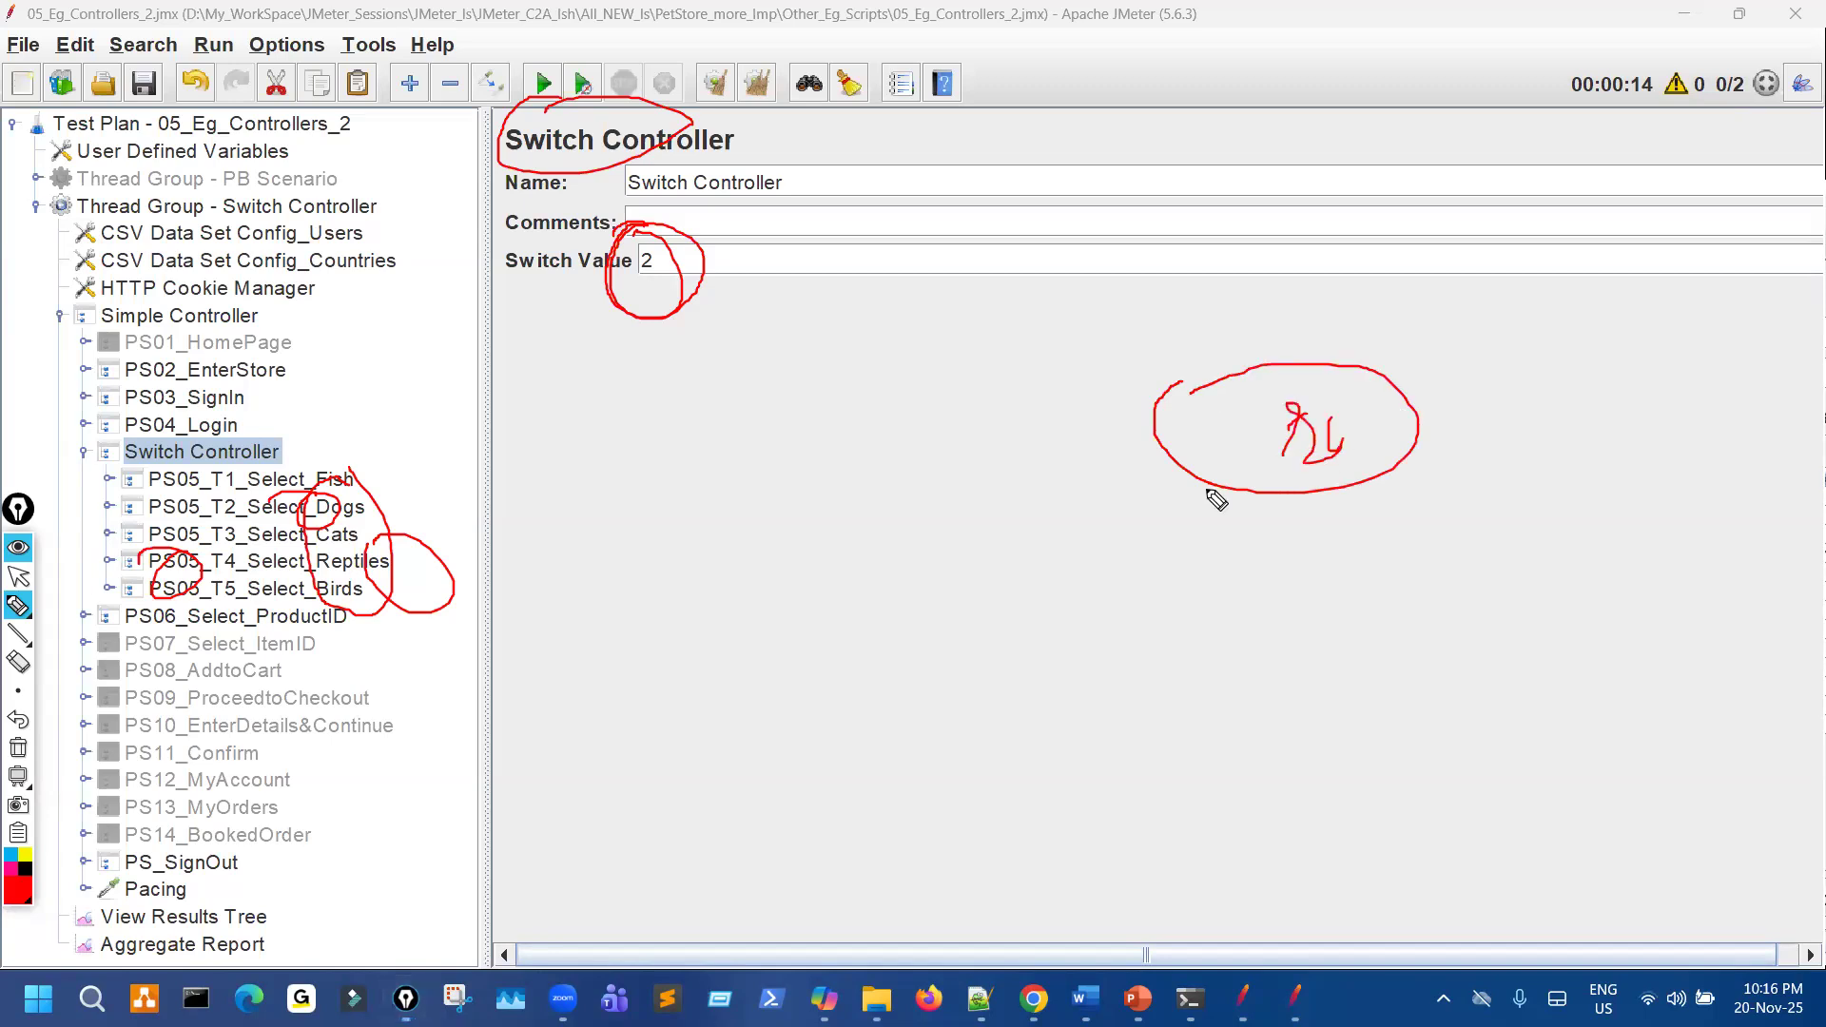
{"action": "mouse_move", "coordinate": [217, 464]}
{"action": "left_mouse_down"}
{"action": "mouse_move", "coordinate": [290, 557]}
{"action": "mouse_move", "coordinate": [224, 483]}
{"action": "left_mouse_up"}
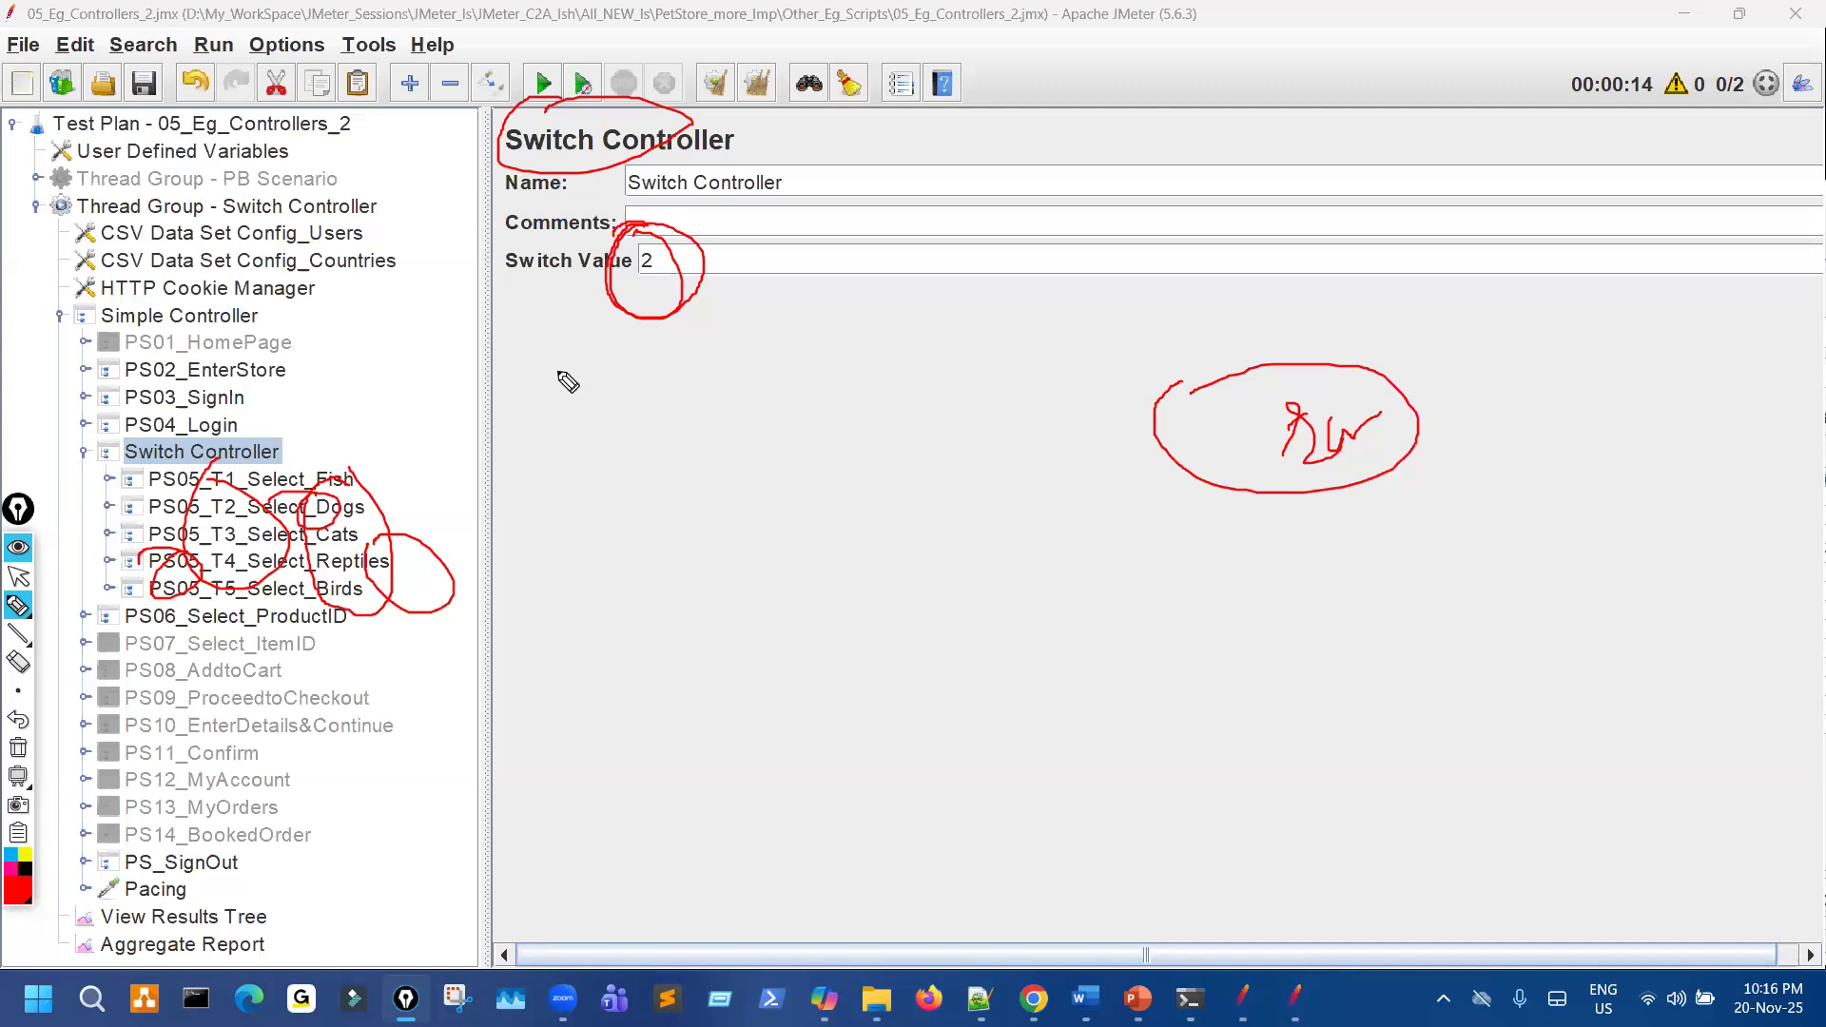
{"action": "key", "text": "ctrl+shift+7"}
Handwrite 1, 2 and 3 with a circled 5, and circle the Fish, Dogs and Reptiles transactions with the pen.
{"action": "left_click_drag", "start_coordinate": [800, 394], "coordinate": [890, 431]}
{"action": "mouse_move", "coordinate": [333, 462]}
{"action": "left_mouse_down"}
{"action": "mouse_move", "coordinate": [303, 487]}
{"action": "mouse_move", "coordinate": [364, 469]}
{"action": "left_mouse_up"}
{"action": "left_click_drag", "start_coordinate": [819, 567], "coordinate": [1059, 588]}
{"action": "left_click_drag", "start_coordinate": [366, 501], "coordinate": [335, 521]}
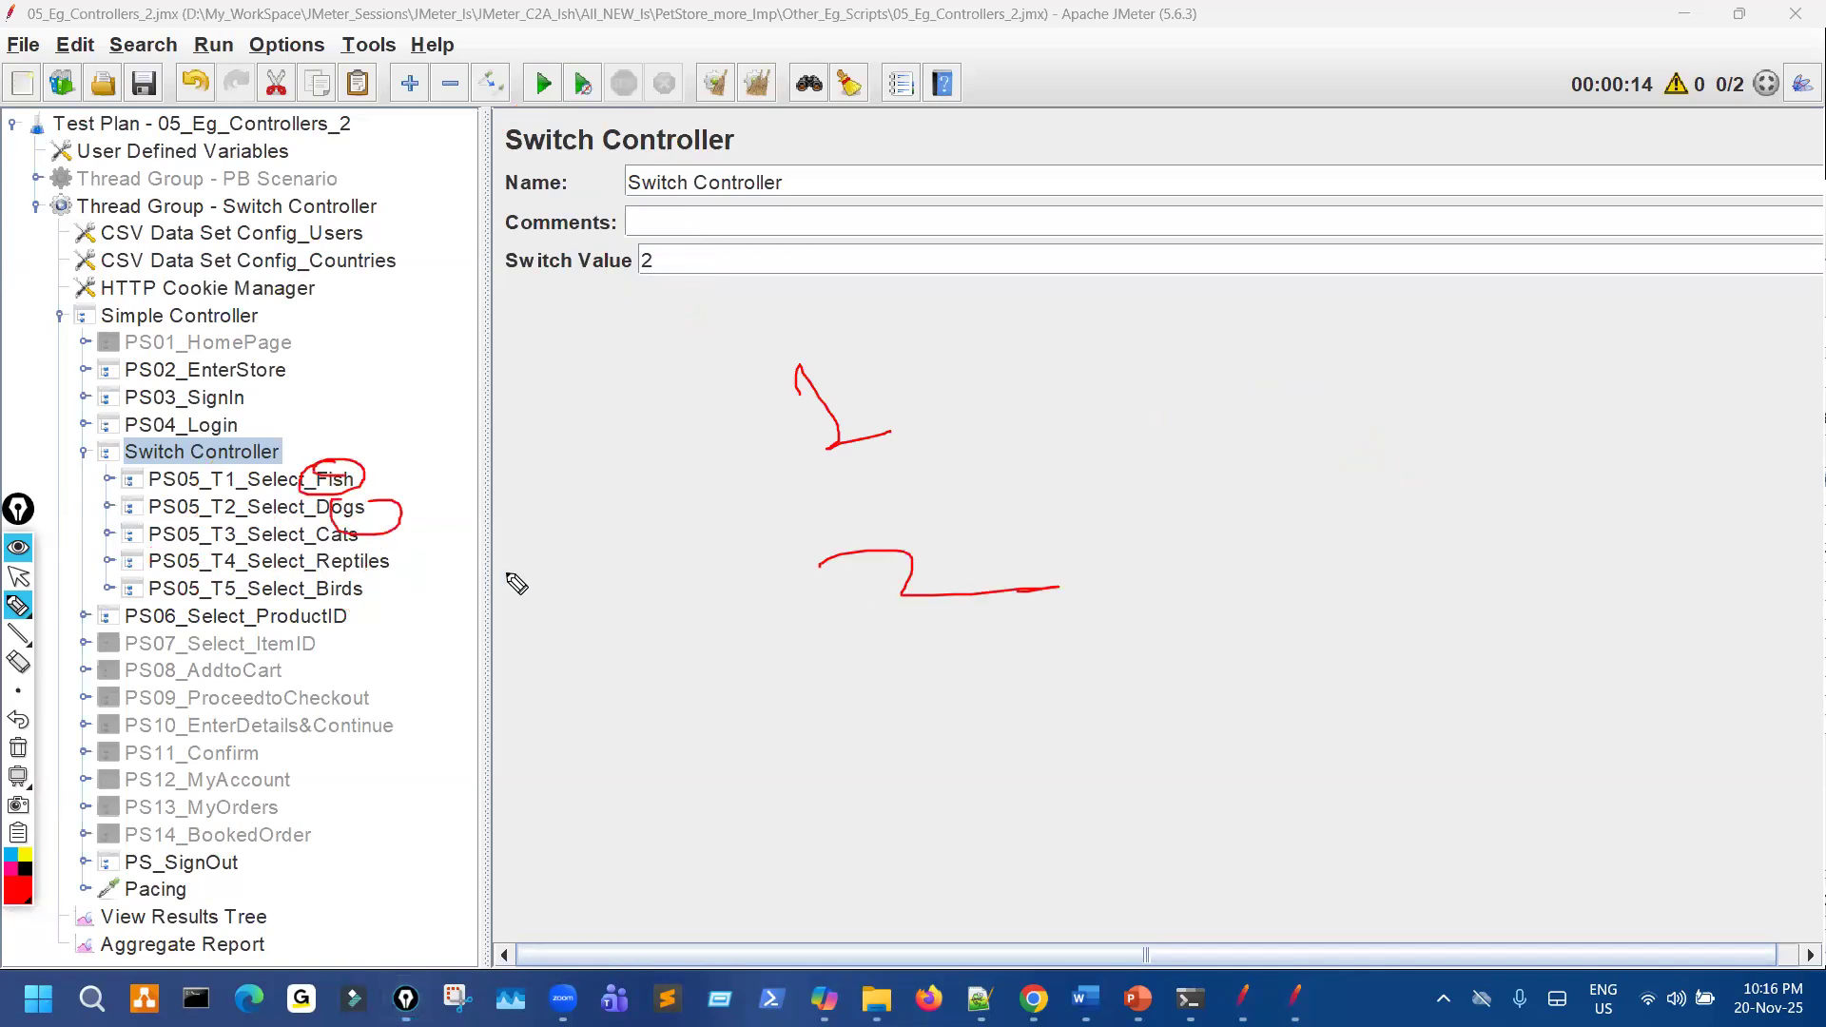
{"action": "left_click_drag", "start_coordinate": [985, 723], "coordinate": [1006, 806]}
{"action": "left_click_drag", "start_coordinate": [350, 555], "coordinate": [354, 571]}
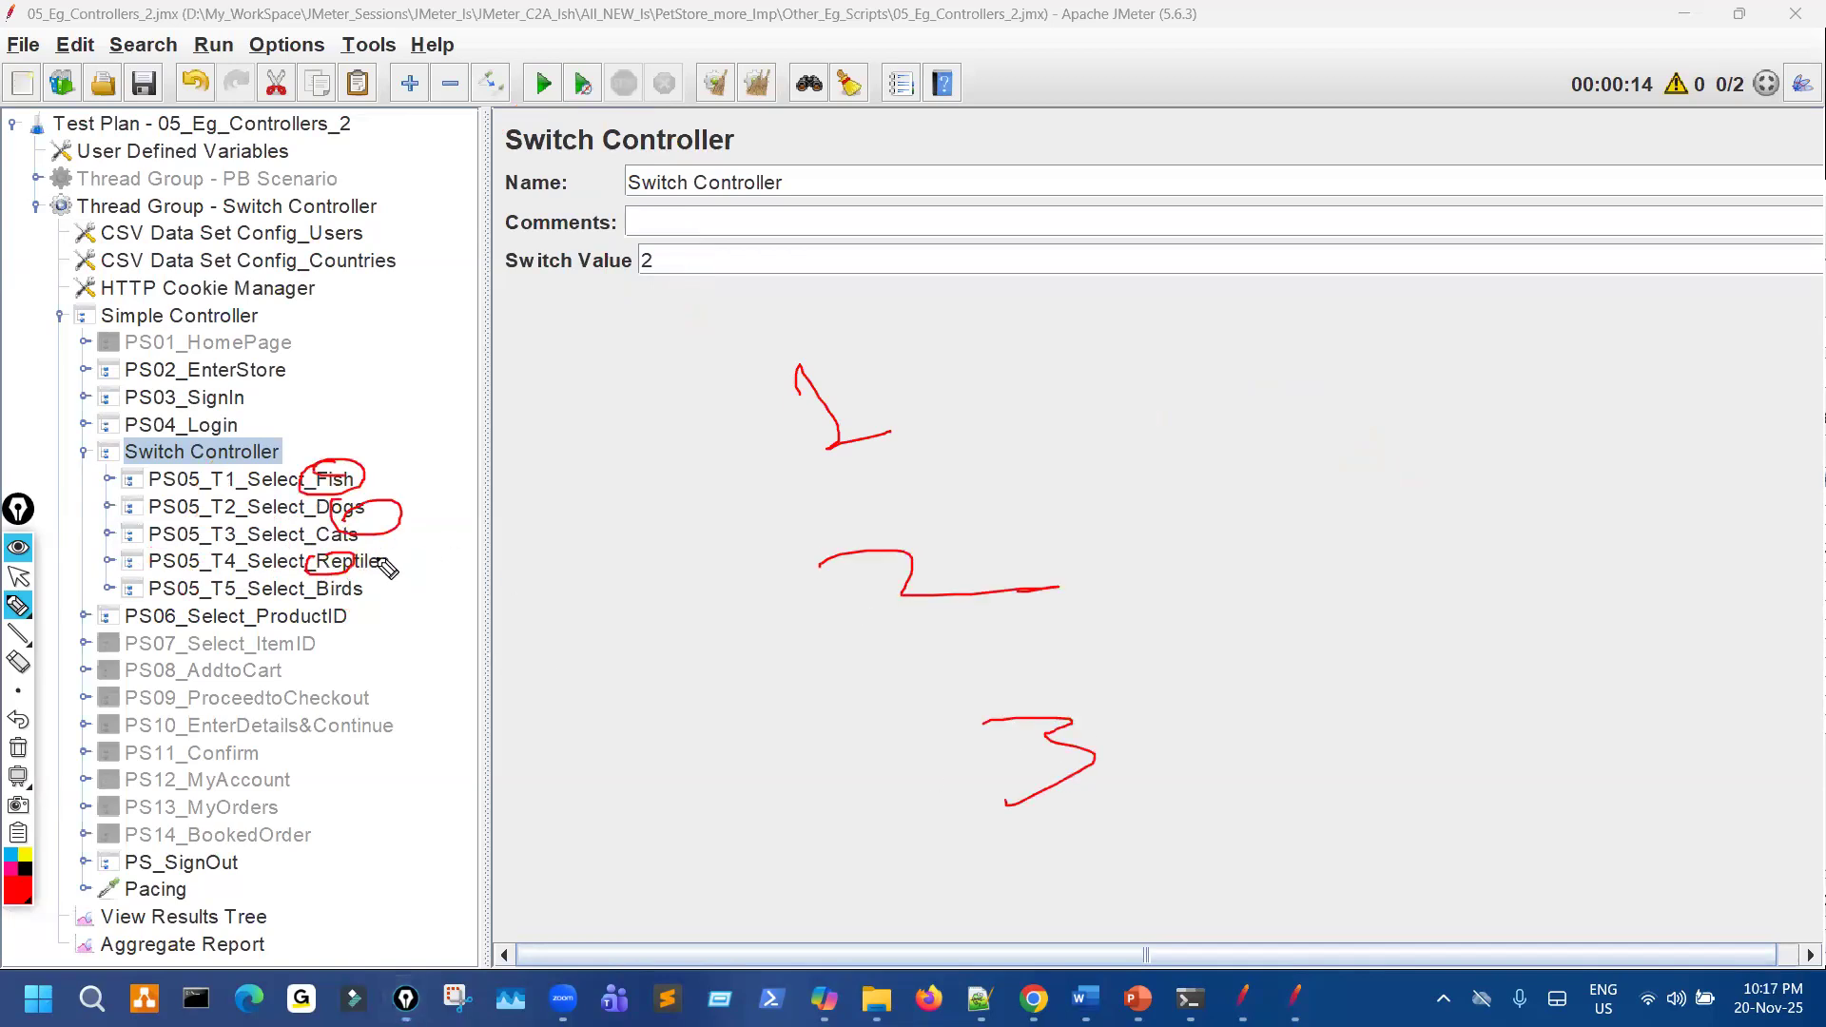
{"action": "mouse_move", "coordinate": [1376, 134]}
{"action": "left_mouse_down"}
{"action": "mouse_move", "coordinate": [1416, 92]}
{"action": "mouse_move", "coordinate": [1436, 145]}
{"action": "mouse_move", "coordinate": [1322, 171]}
{"action": "left_mouse_up"}
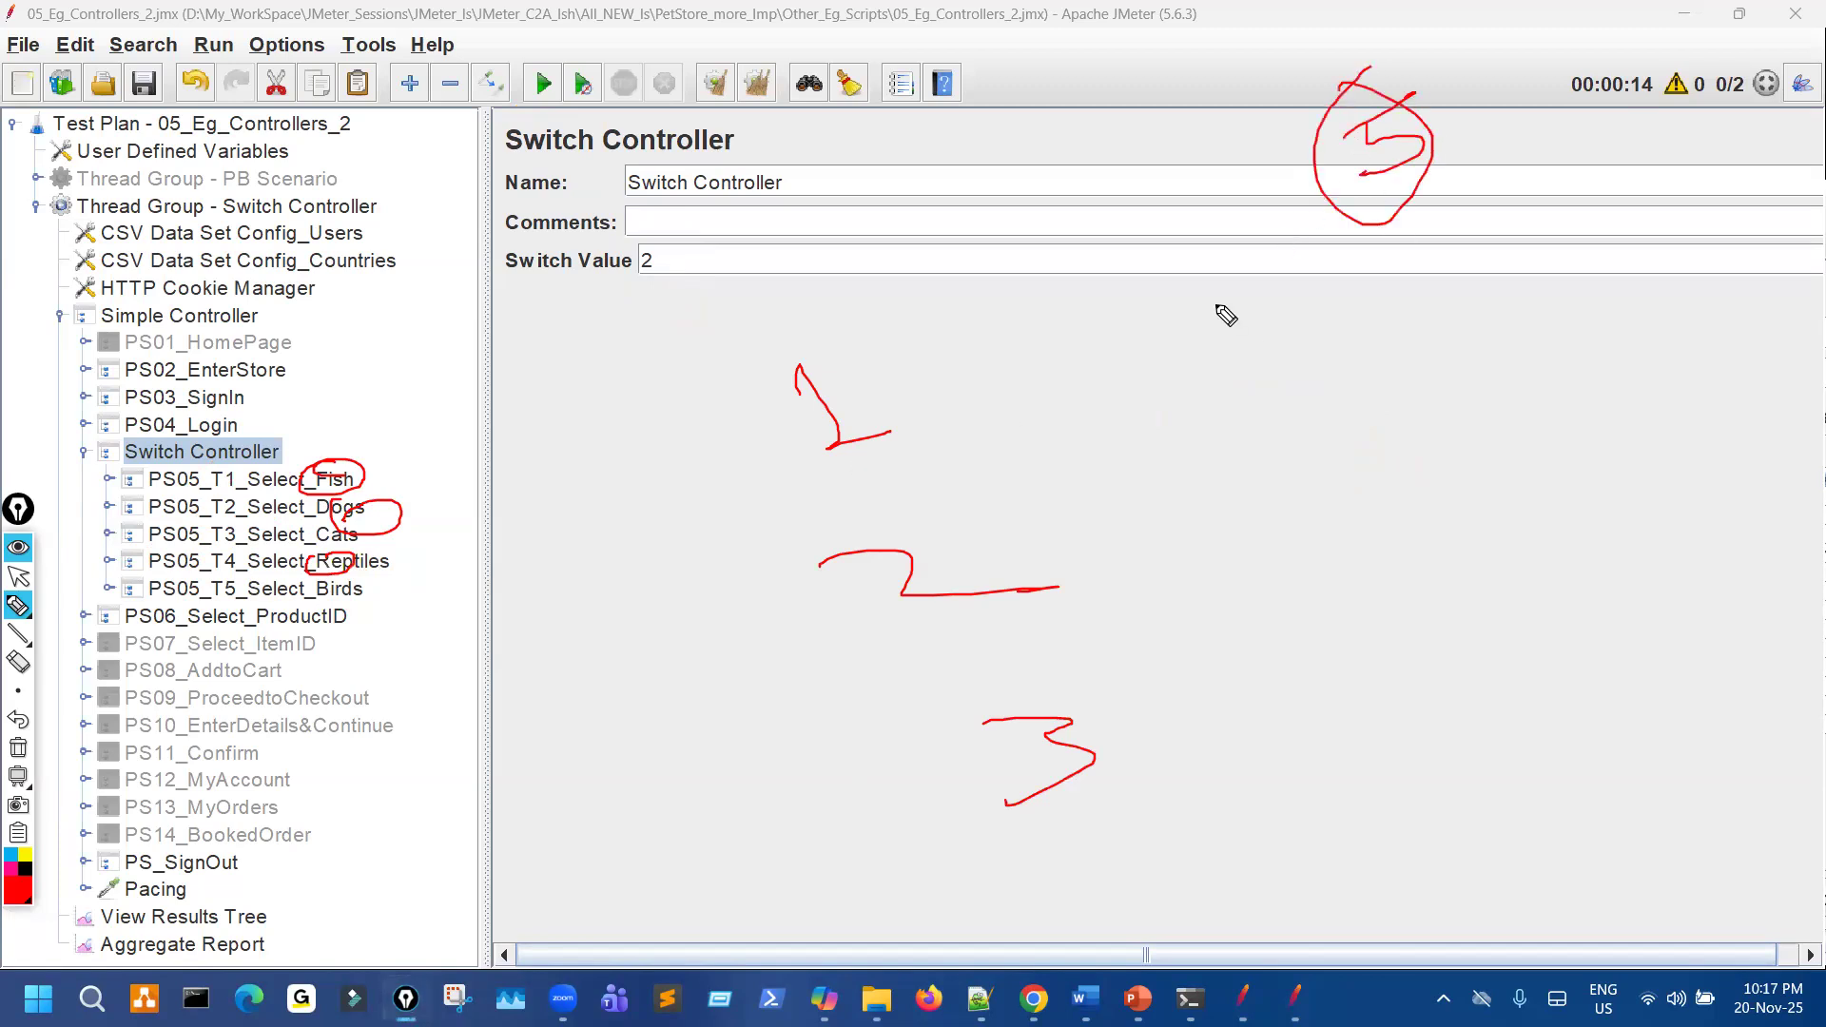
Tick the five child transactions with the pen, then circle their labels, the Switch Controller and the Switch Value.
{"action": "left_click_drag", "start_coordinate": [366, 474], "coordinate": [429, 437]}
{"action": "left_click_drag", "start_coordinate": [393, 506], "coordinate": [475, 451]}
{"action": "mouse_move", "coordinate": [404, 537]}
{"action": "left_mouse_down"}
{"action": "mouse_move", "coordinate": [471, 502]}
{"action": "mouse_move", "coordinate": [489, 538]}
{"action": "left_mouse_up"}
{"action": "left_click_drag", "start_coordinate": [389, 594], "coordinate": [462, 576]}
{"action": "left_click_drag", "start_coordinate": [217, 478], "coordinate": [285, 577]}
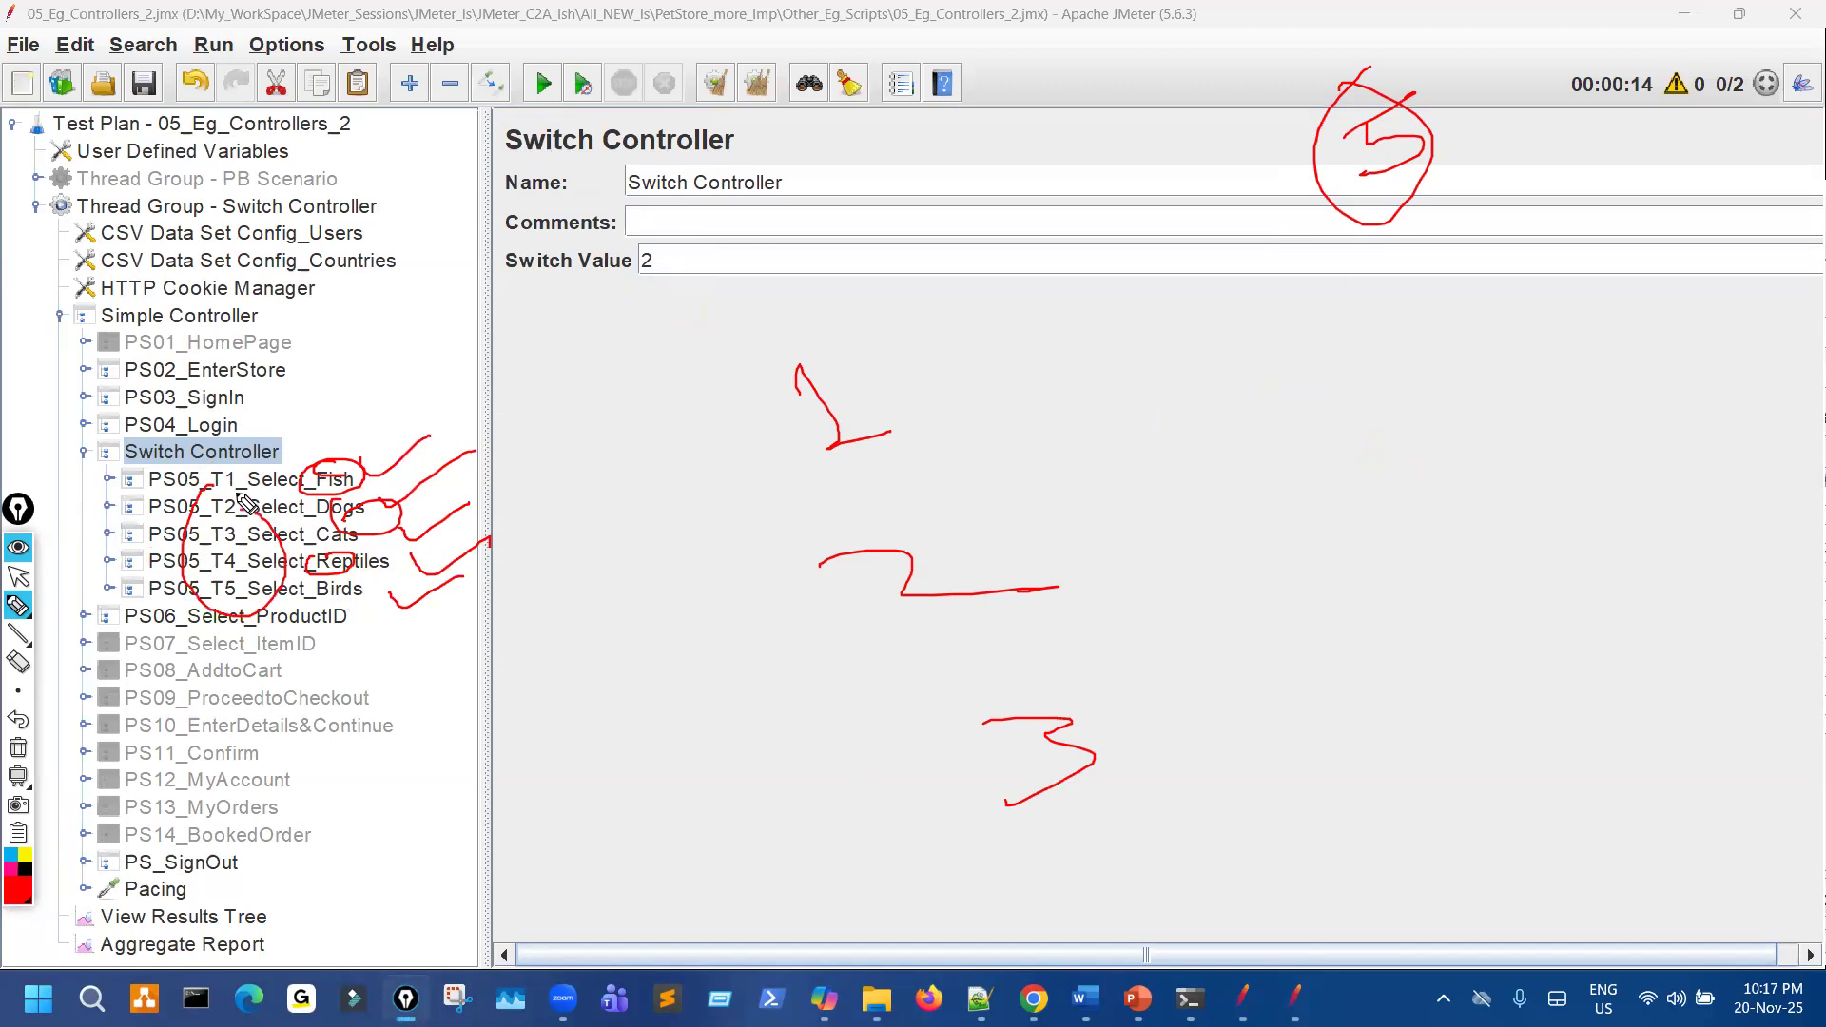
{"action": "mouse_move", "coordinate": [246, 432]}
{"action": "left_mouse_down"}
{"action": "mouse_move", "coordinate": [219, 449]}
{"action": "mouse_move", "coordinate": [250, 435]}
{"action": "left_mouse_up"}
{"action": "left_click_drag", "start_coordinate": [677, 243], "coordinate": [694, 253]}
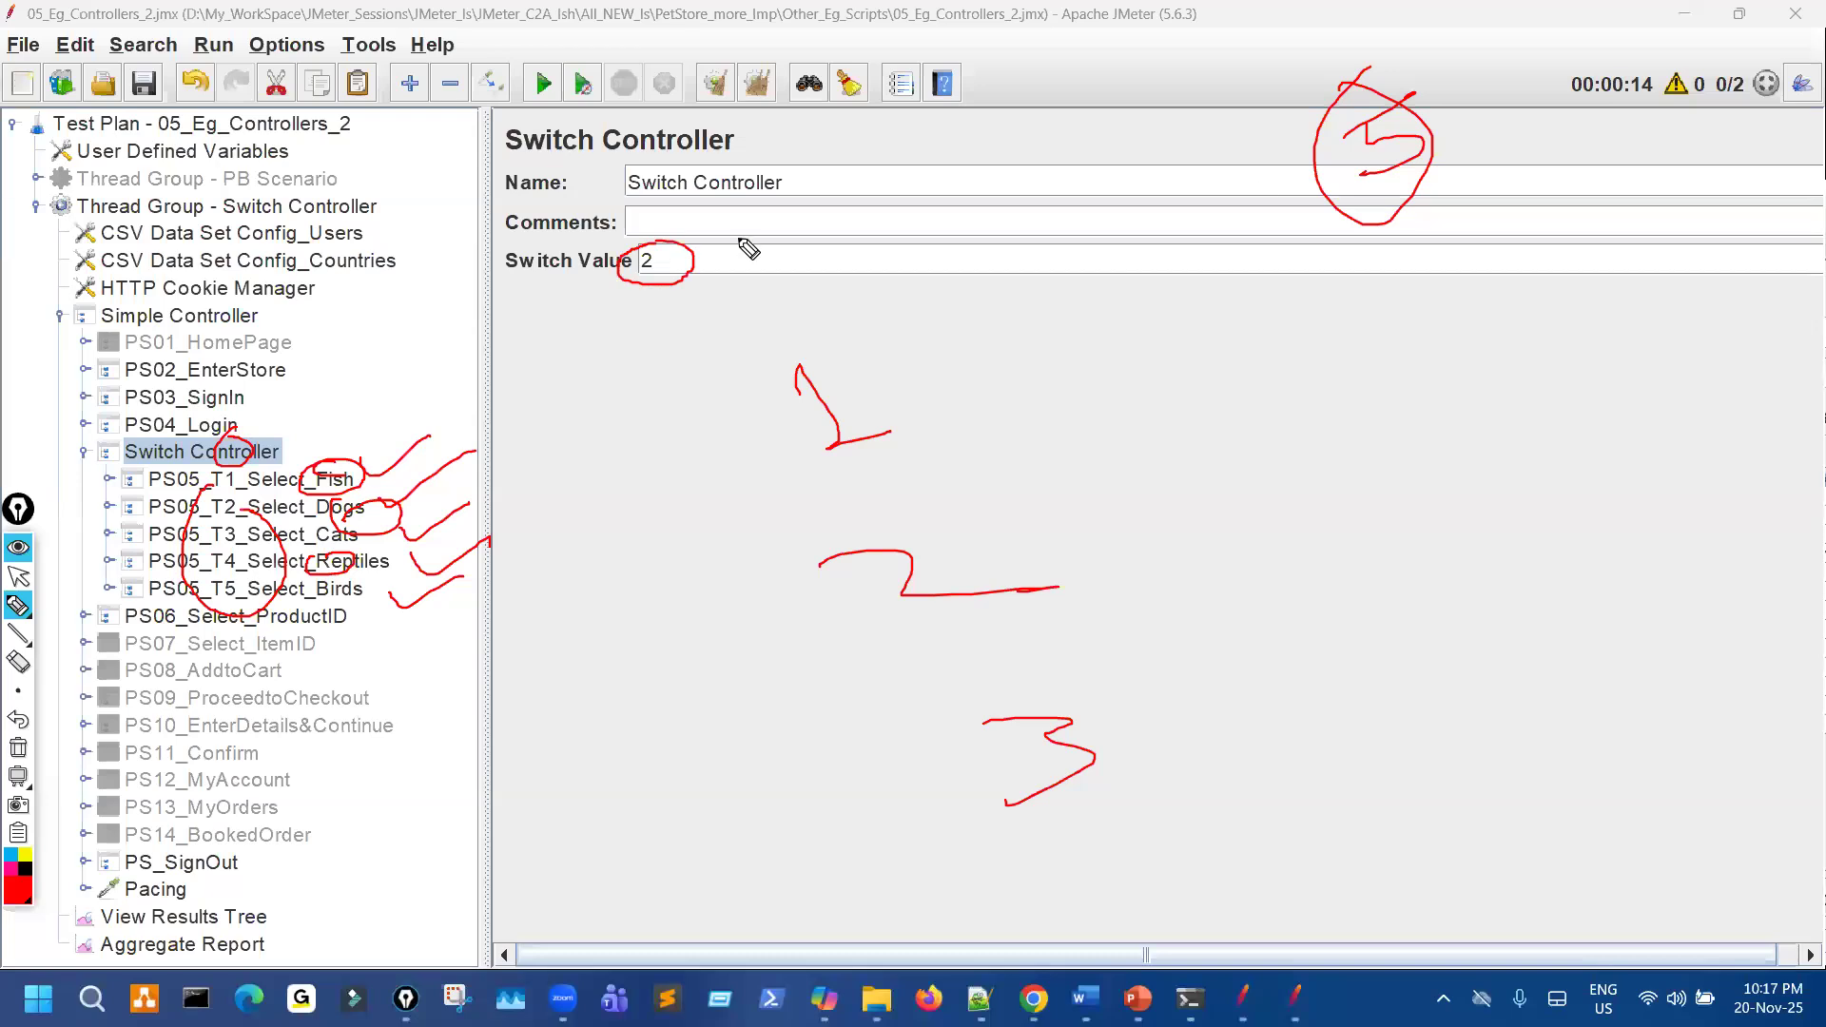
Link the handwritten 1, 2 and 3 to the Switch Value with lines marked 0, 1 and 2, and circle the child transactions.
{"action": "mouse_move", "coordinate": [897, 388]}
{"action": "left_mouse_down"}
{"action": "mouse_move", "coordinate": [884, 277]}
{"action": "mouse_move", "coordinate": [740, 258]}
{"action": "mouse_move", "coordinate": [772, 205]}
{"action": "left_mouse_up"}
{"action": "mouse_move", "coordinate": [1067, 531]}
{"action": "left_mouse_down"}
{"action": "mouse_move", "coordinate": [1087, 318]}
{"action": "mouse_move", "coordinate": [749, 294]}
{"action": "left_mouse_up"}
{"action": "mouse_move", "coordinate": [915, 209]}
{"action": "left_mouse_down"}
{"action": "mouse_move", "coordinate": [923, 183]}
{"action": "mouse_move", "coordinate": [963, 251]}
{"action": "left_mouse_up"}
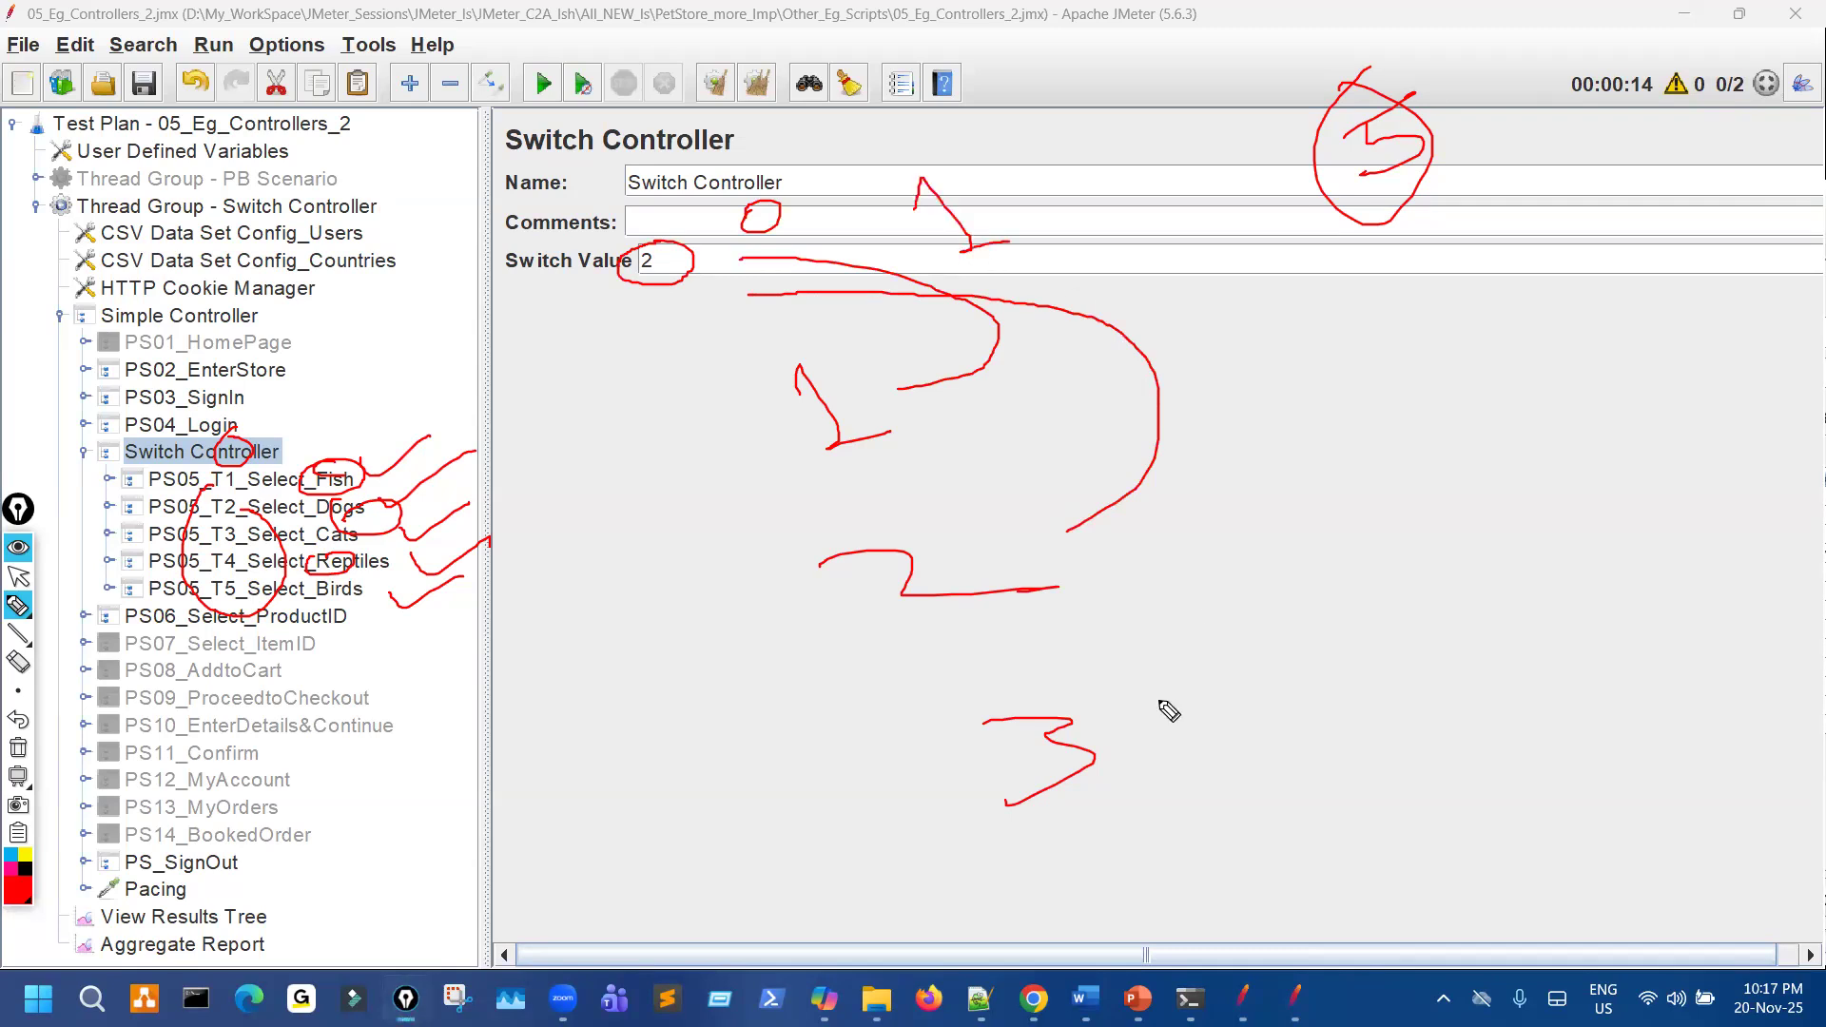
{"action": "mouse_move", "coordinate": [1170, 709]}
{"action": "left_mouse_down"}
{"action": "mouse_move", "coordinate": [1195, 280]}
{"action": "mouse_move", "coordinate": [790, 268]}
{"action": "left_mouse_up"}
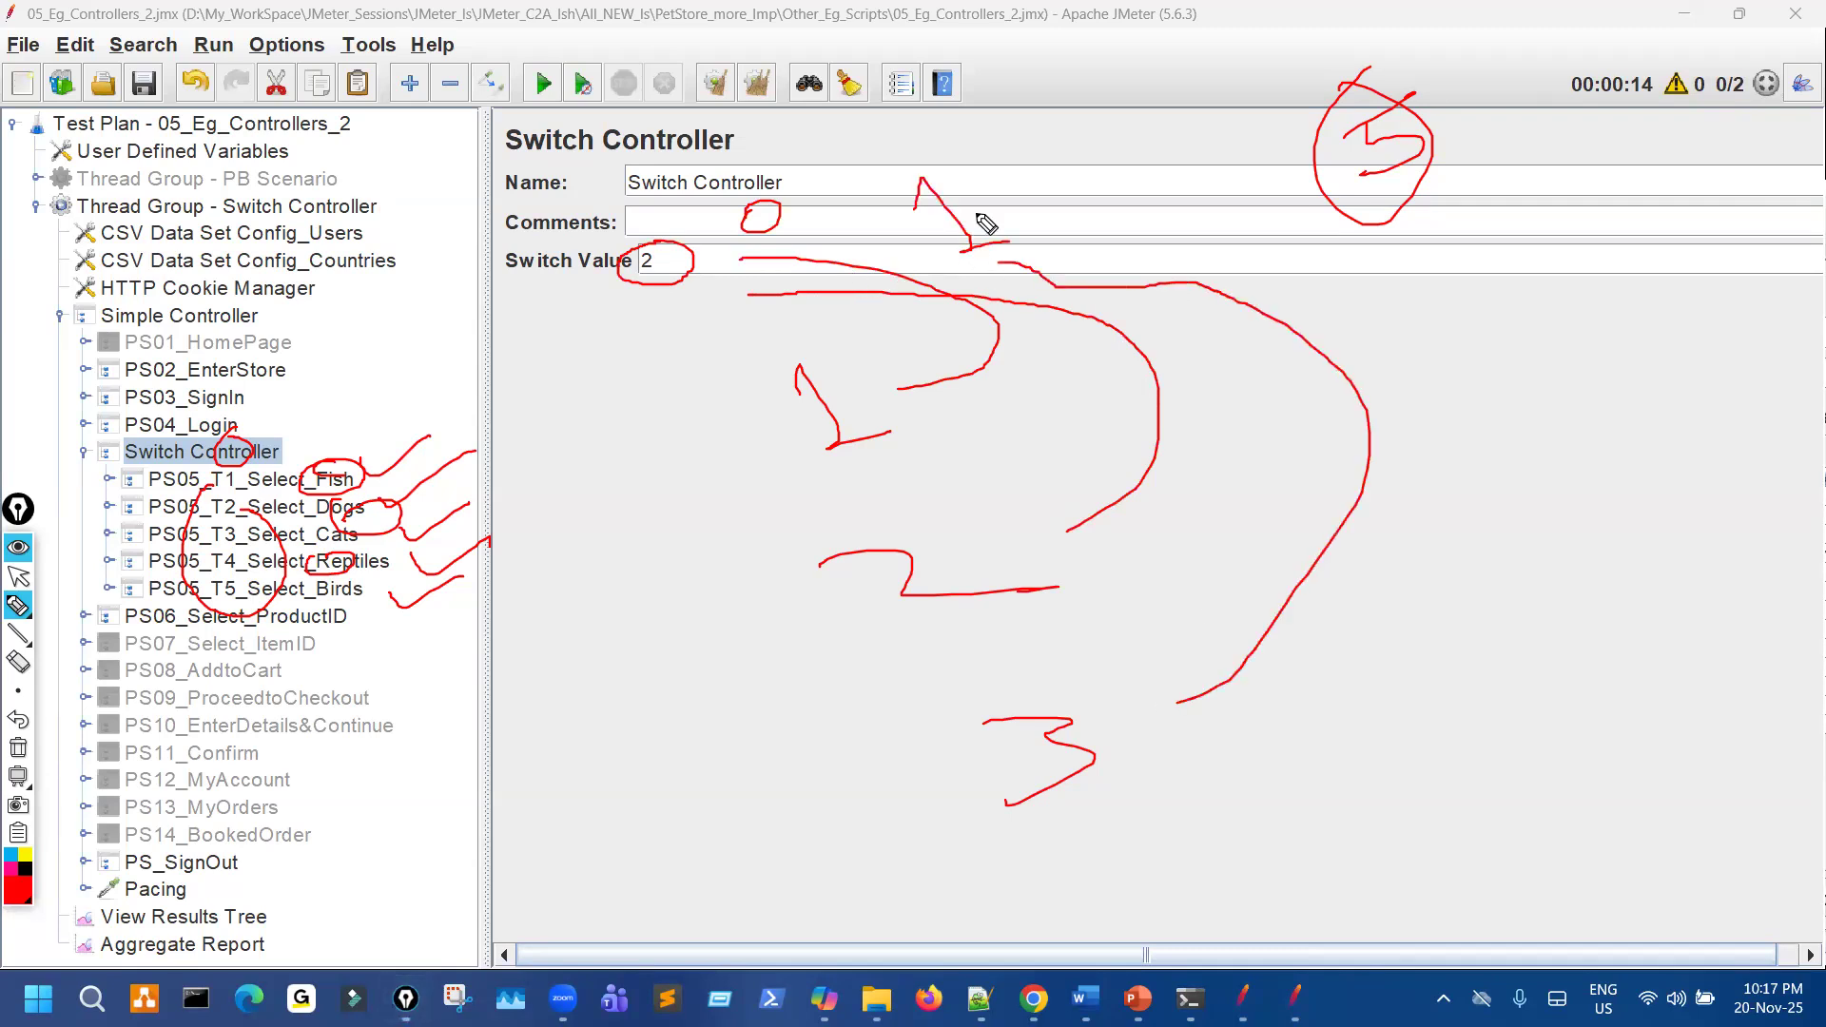
{"action": "mouse_move", "coordinate": [274, 475]}
{"action": "left_mouse_down"}
{"action": "mouse_move", "coordinate": [286, 501]}
{"action": "mouse_move", "coordinate": [234, 487]}
{"action": "left_mouse_up"}
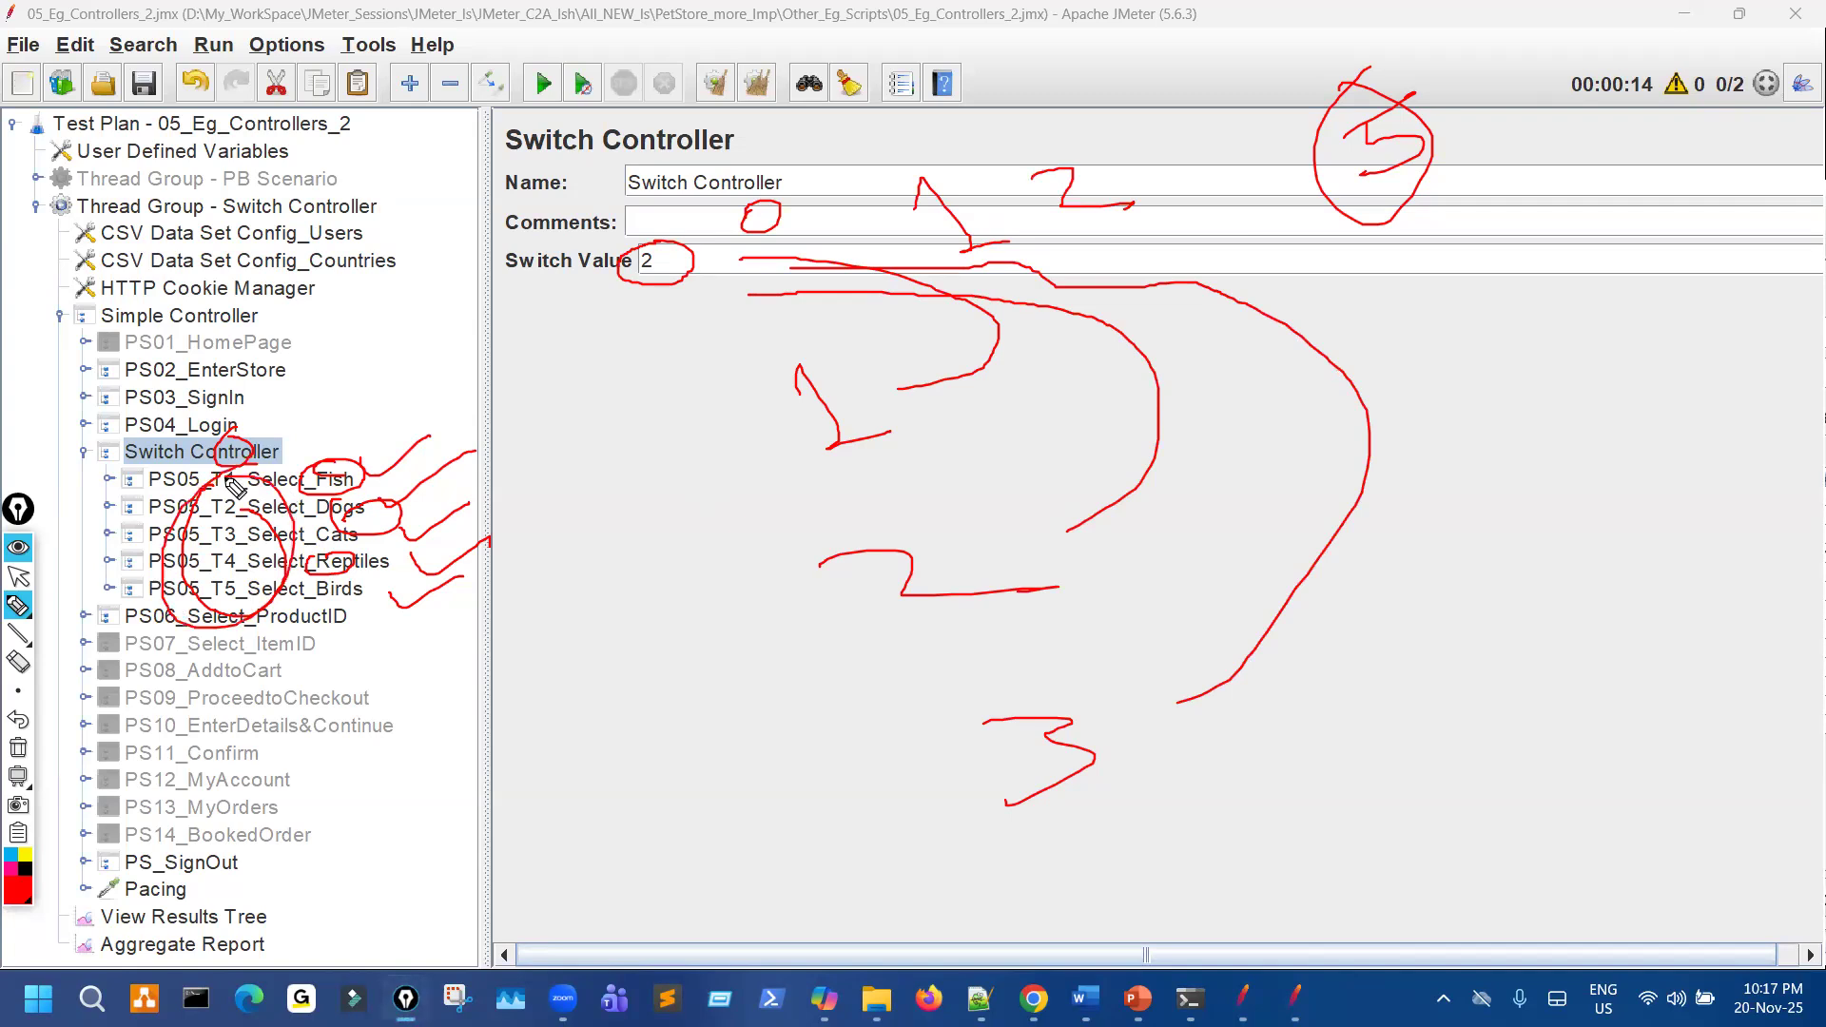
Clear the annotations, circle the Switch Value afresh with the pen, and clear that mark too.
{"action": "key", "text": "ctrl+shift+7"}
{"action": "left_click_drag", "start_coordinate": [599, 236], "coordinate": [600, 219]}
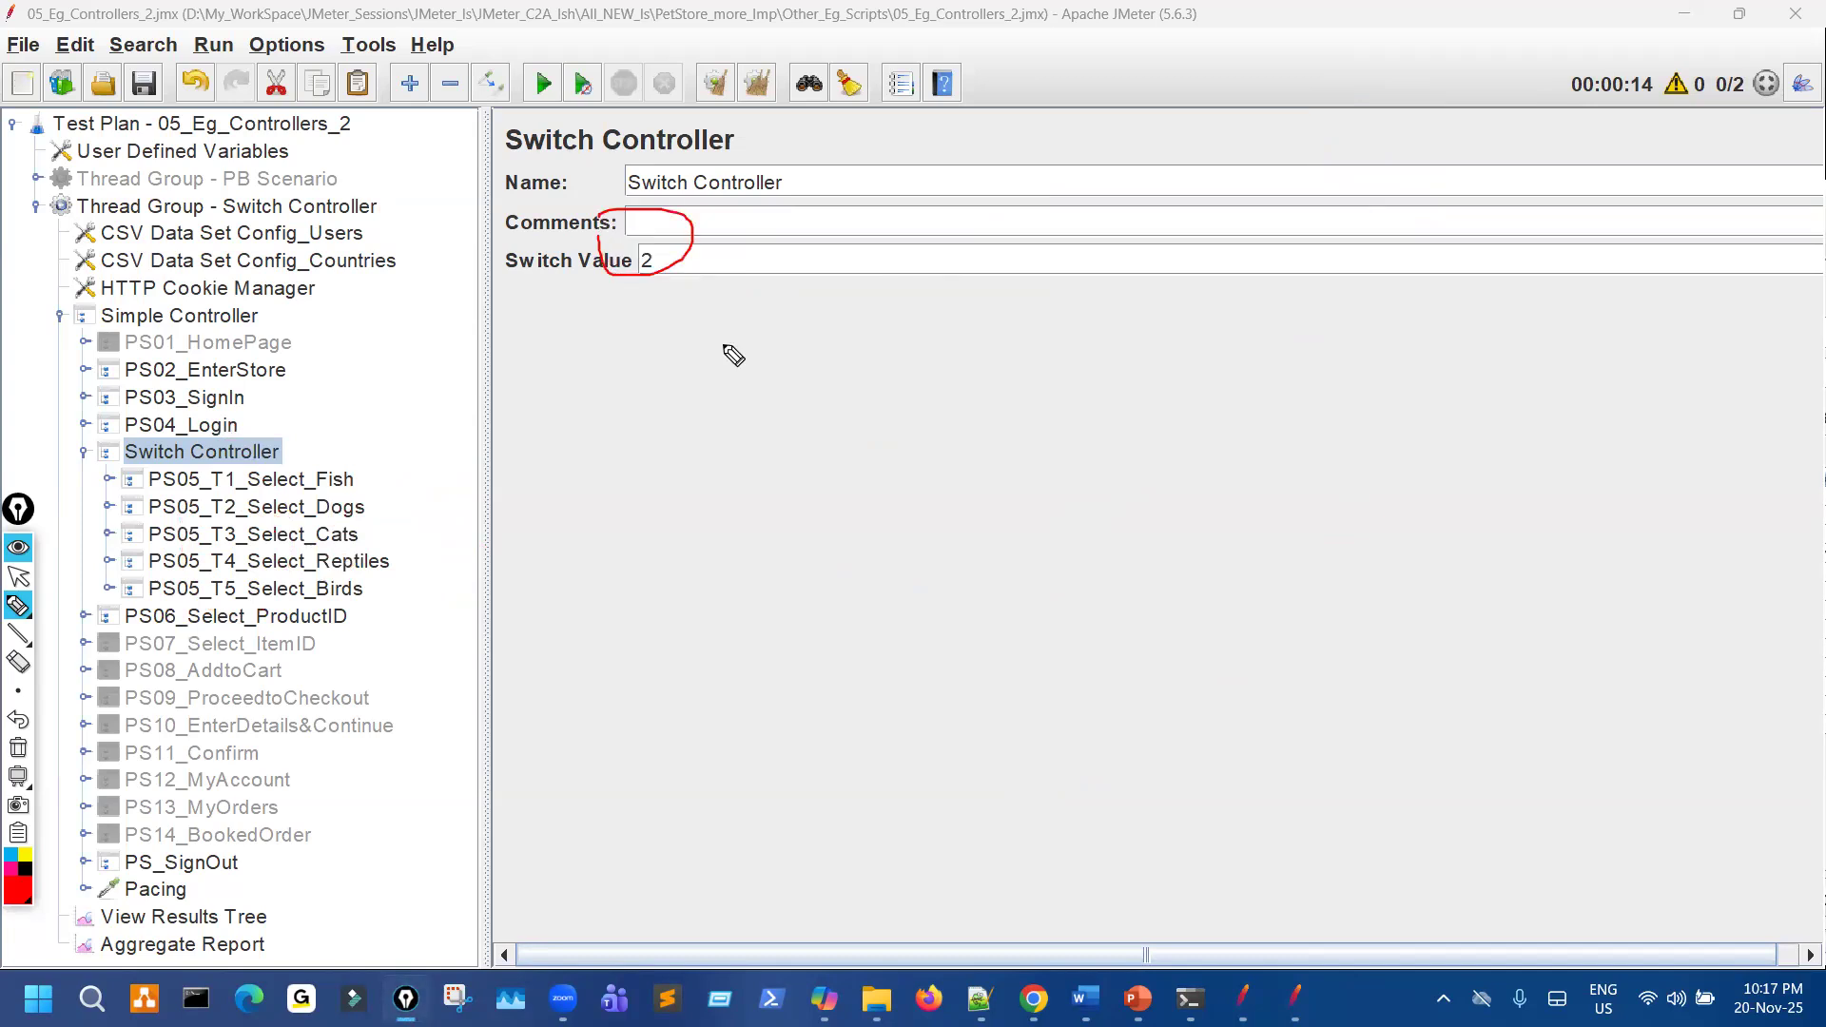
{"action": "key", "text": "ctrl+shift+7"}
{"action": "key", "text": "ctrl+shift+2"}
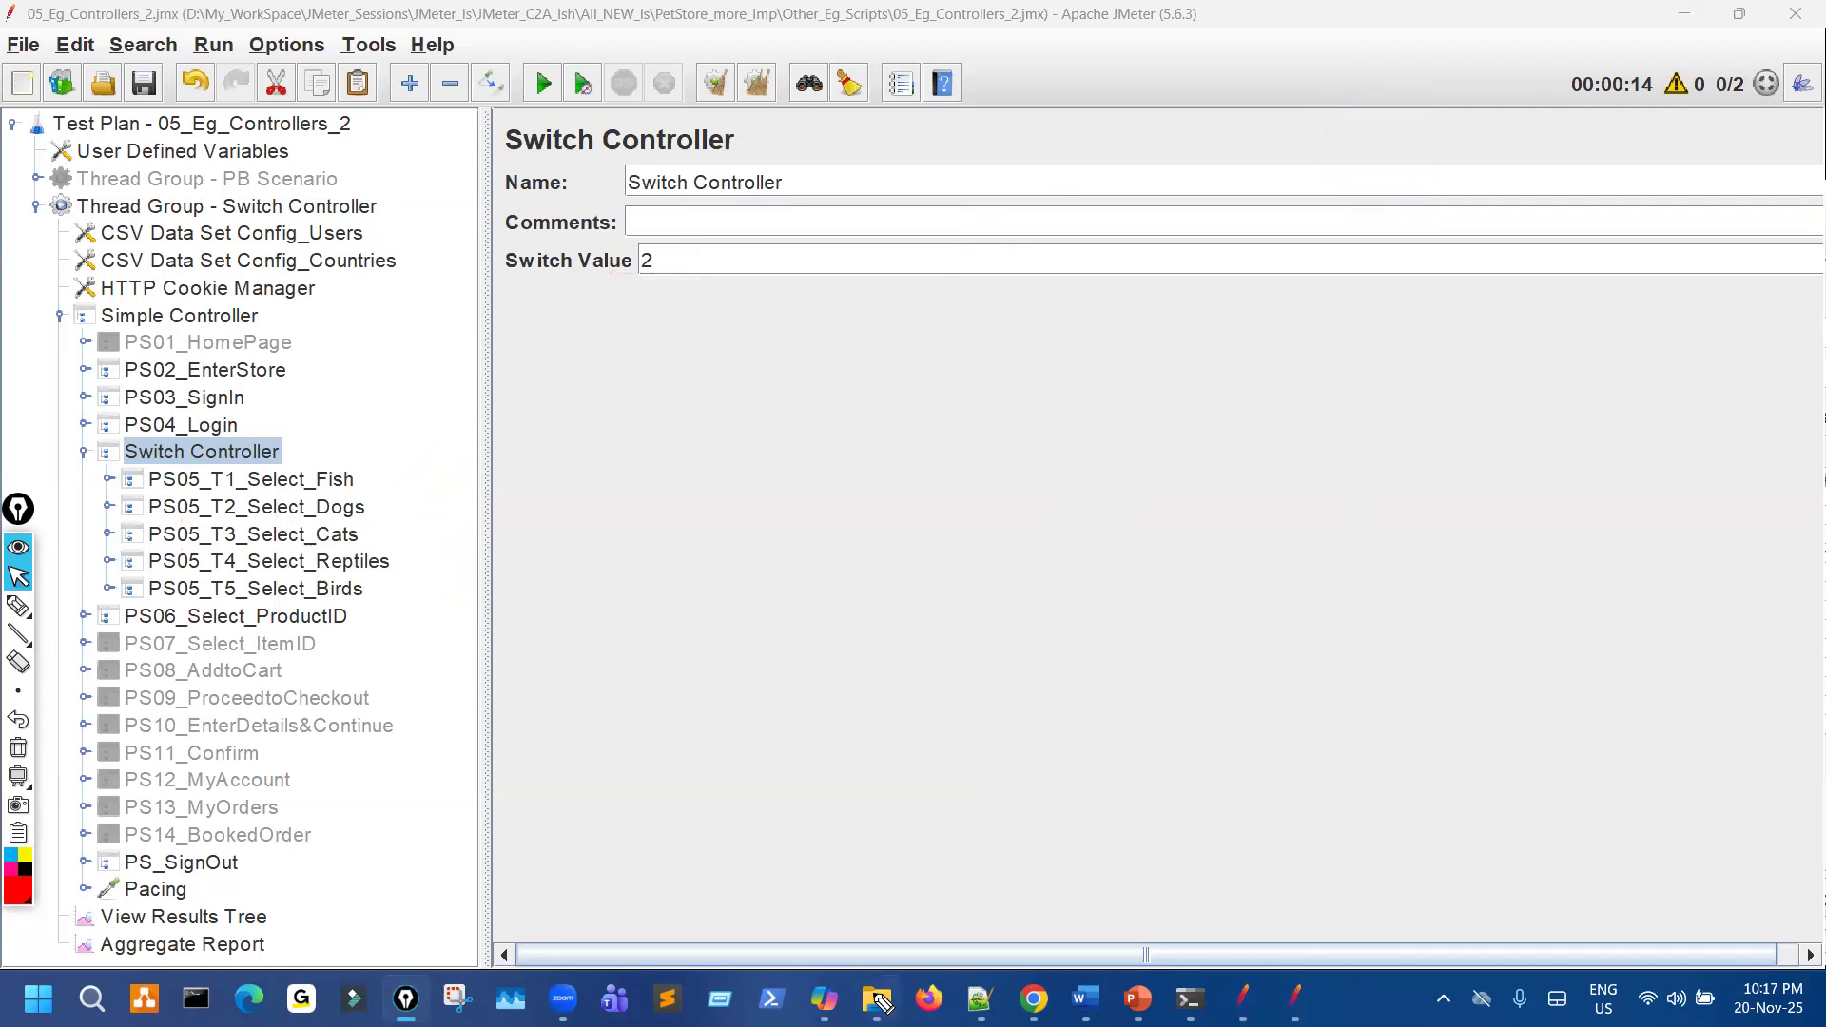
Open PS_TestData1_Users.csv from the Other_Eg_Scripts folder in a text editor.
{"action": "left_click", "coordinate": [877, 999]}
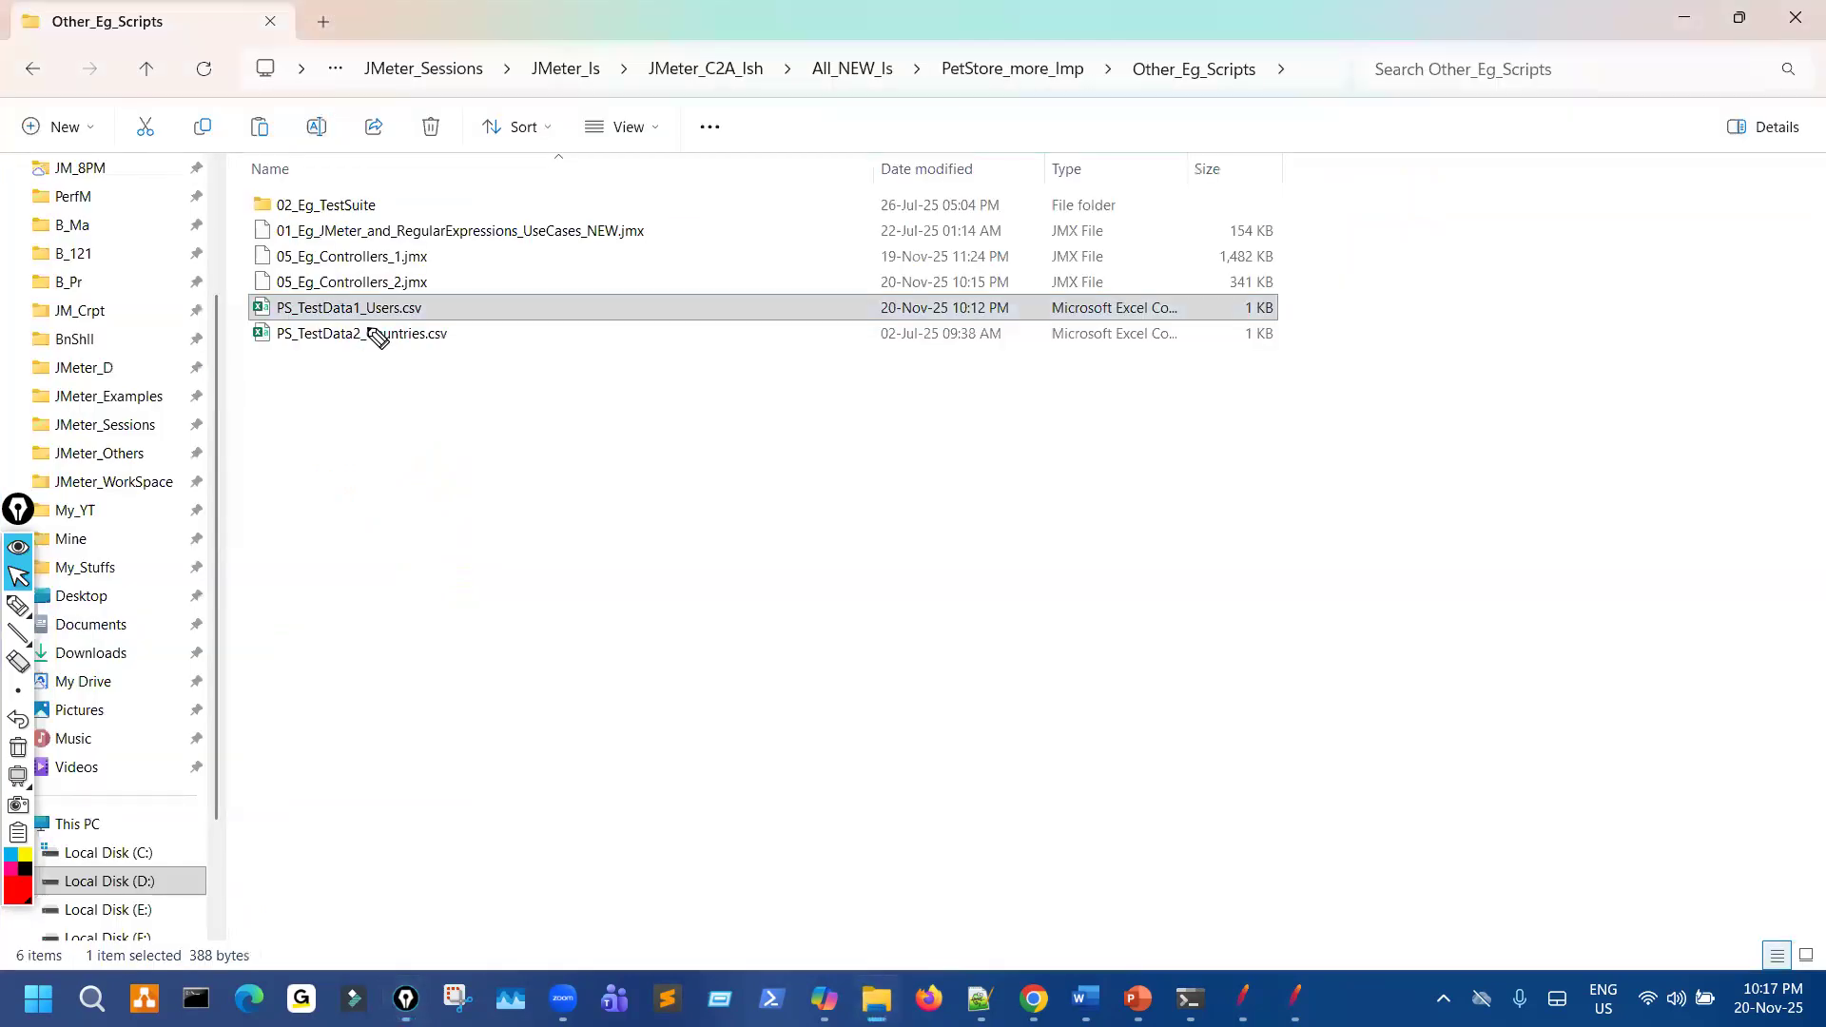
{"action": "right_click", "coordinate": [375, 307]}
{"action": "left_click", "coordinate": [487, 751]}
Sketch an extra circled column beside the CSV header with the pen, adding comma marks and the numbers 0 to 5 beneath it.
{"action": "key", "text": "ctrl+shift+3"}
{"action": "mouse_move", "coordinate": [715, 240]}
{"action": "left_mouse_down"}
{"action": "mouse_move", "coordinate": [824, 193]}
{"action": "mouse_move", "coordinate": [829, 215]}
{"action": "mouse_move", "coordinate": [872, 176]}
{"action": "left_mouse_up"}
{"action": "left_click_drag", "start_coordinate": [891, 247], "coordinate": [882, 267]}
{"action": "left_click_drag", "start_coordinate": [888, 288], "coordinate": [886, 375]}
{"action": "left_click_drag", "start_coordinate": [887, 454], "coordinate": [877, 474]}
{"action": "left_click_drag", "start_coordinate": [916, 238], "coordinate": [928, 249]}
{"action": "mouse_move", "coordinate": [928, 341]}
{"action": "left_mouse_down"}
{"action": "mouse_move", "coordinate": [957, 358]}
{"action": "mouse_move", "coordinate": [931, 445]}
{"action": "mouse_move", "coordinate": [945, 530]}
{"action": "left_mouse_up"}
{"action": "left_click_drag", "start_coordinate": [962, 518], "coordinate": [1002, 485]}
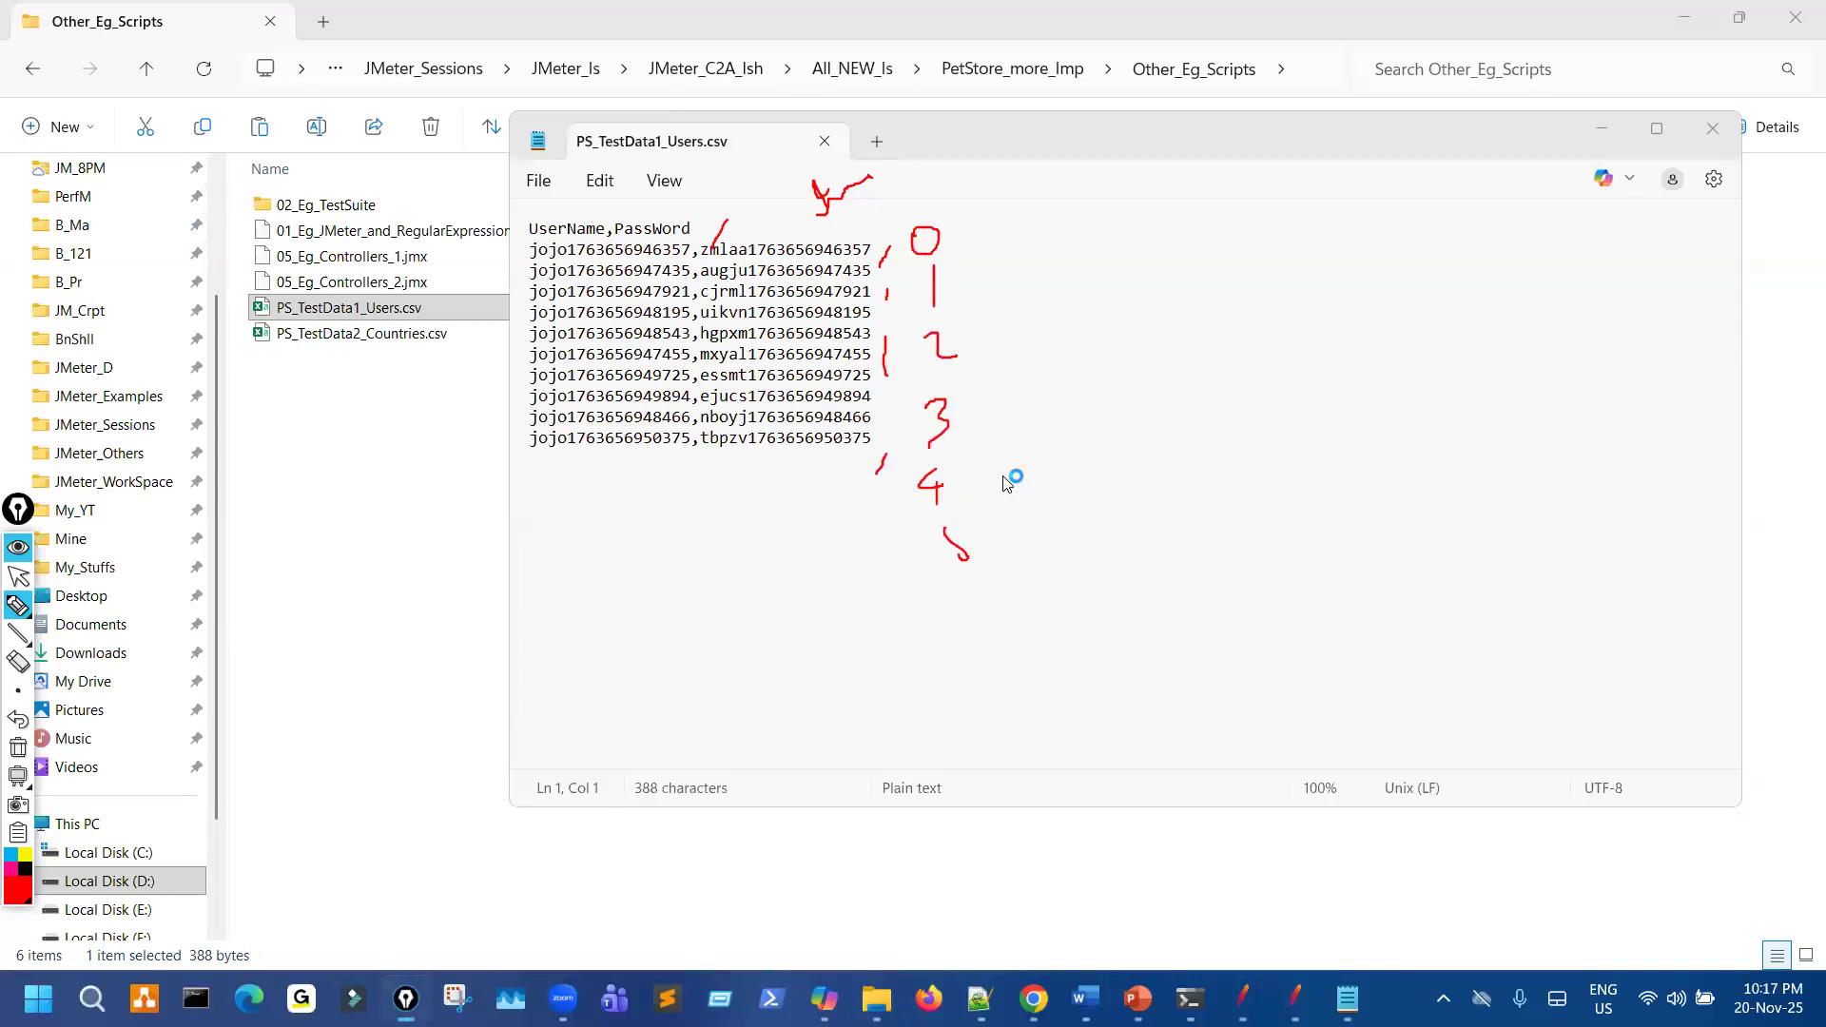
{"action": "left_click_drag", "start_coordinate": [861, 161], "coordinate": [801, 218]}
{"action": "left_click_drag", "start_coordinate": [897, 162], "coordinate": [917, 180]}
Return to JMeter, circle the Switch Value, and handwrite a variable reference ${VN} beside it.
{"action": "key", "text": "Escape"}
{"action": "left_click", "coordinate": [1242, 999]}
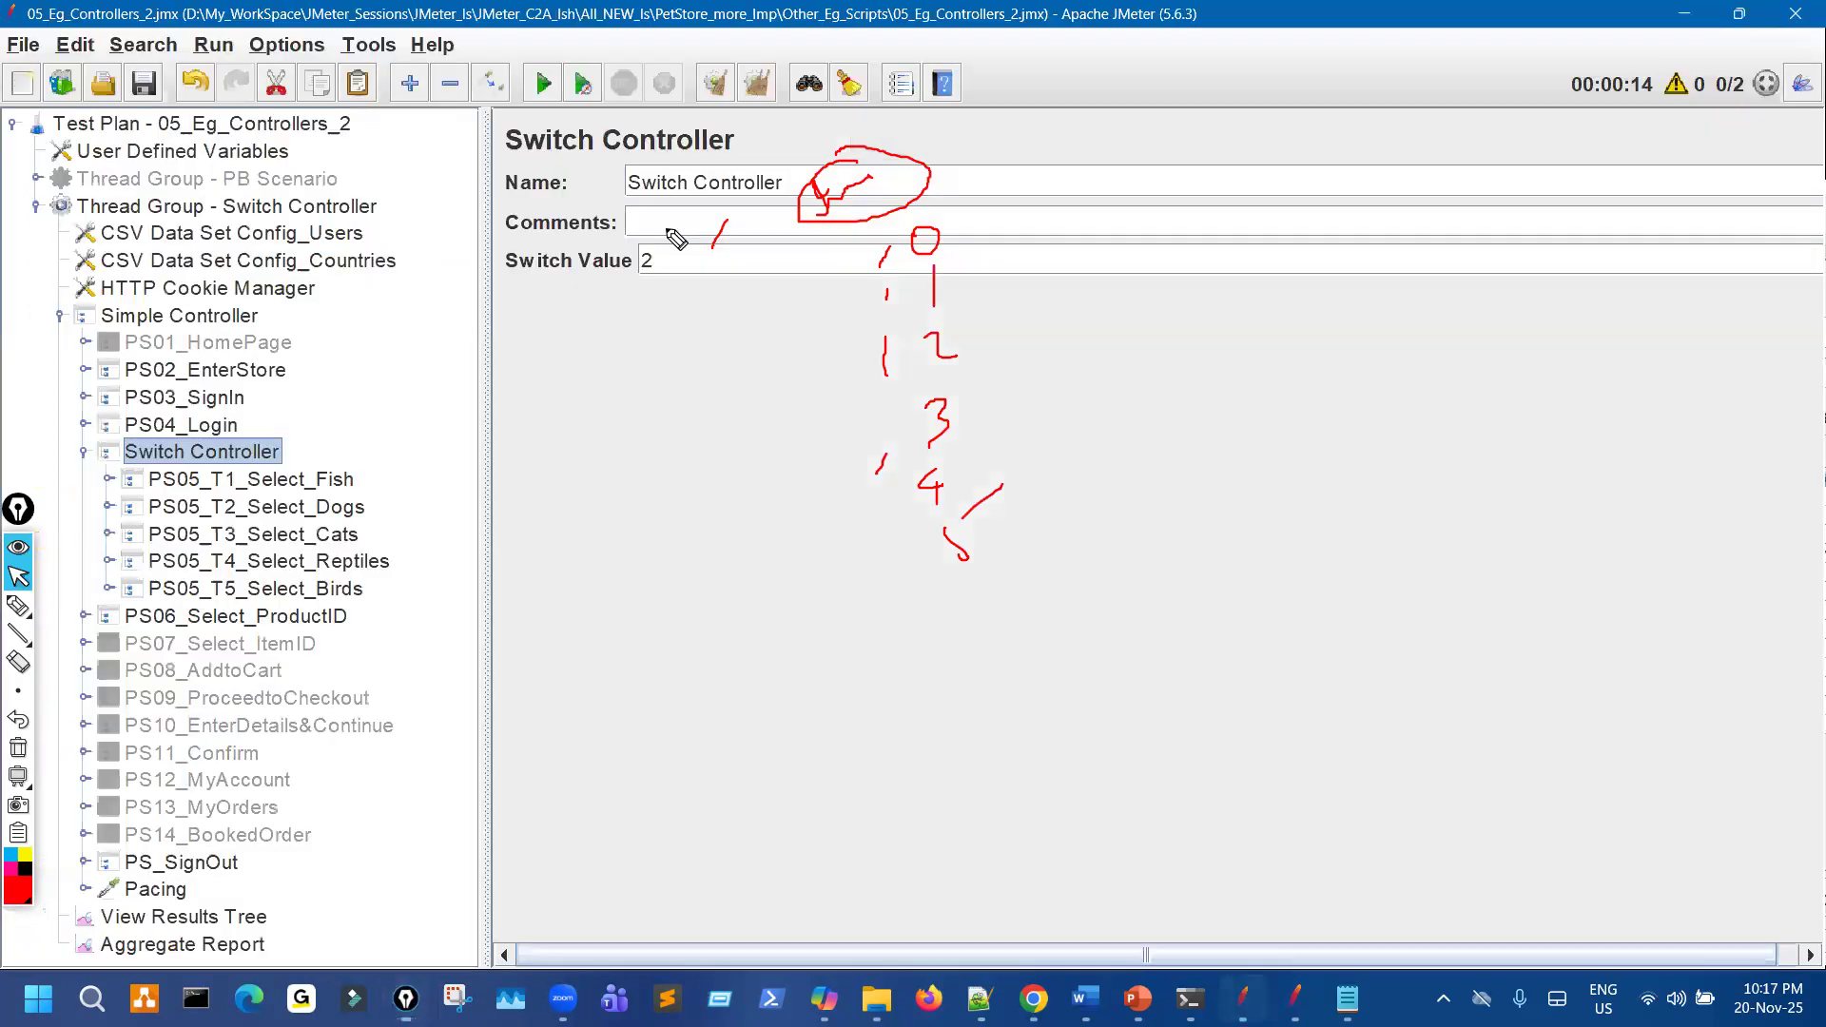
{"action": "left_click_drag", "start_coordinate": [670, 228], "coordinate": [660, 246]}
{"action": "mouse_move", "coordinate": [1195, 162]}
{"action": "left_mouse_down"}
{"action": "mouse_move", "coordinate": [1133, 181]}
{"action": "mouse_move", "coordinate": [1147, 234]}
{"action": "mouse_move", "coordinate": [1207, 270]}
{"action": "left_mouse_up"}
{"action": "left_click_drag", "start_coordinate": [1070, 201], "coordinate": [1077, 245]}
{"action": "left_click_drag", "start_coordinate": [1069, 196], "coordinate": [1096, 307]}
{"action": "mouse_move", "coordinate": [1232, 209]}
{"action": "left_mouse_down"}
{"action": "mouse_move", "coordinate": [1254, 233]}
{"action": "mouse_move", "coordinate": [1298, 178]}
{"action": "left_mouse_up"}
{"action": "left_click_drag", "start_coordinate": [1294, 112], "coordinate": [1318, 268]}
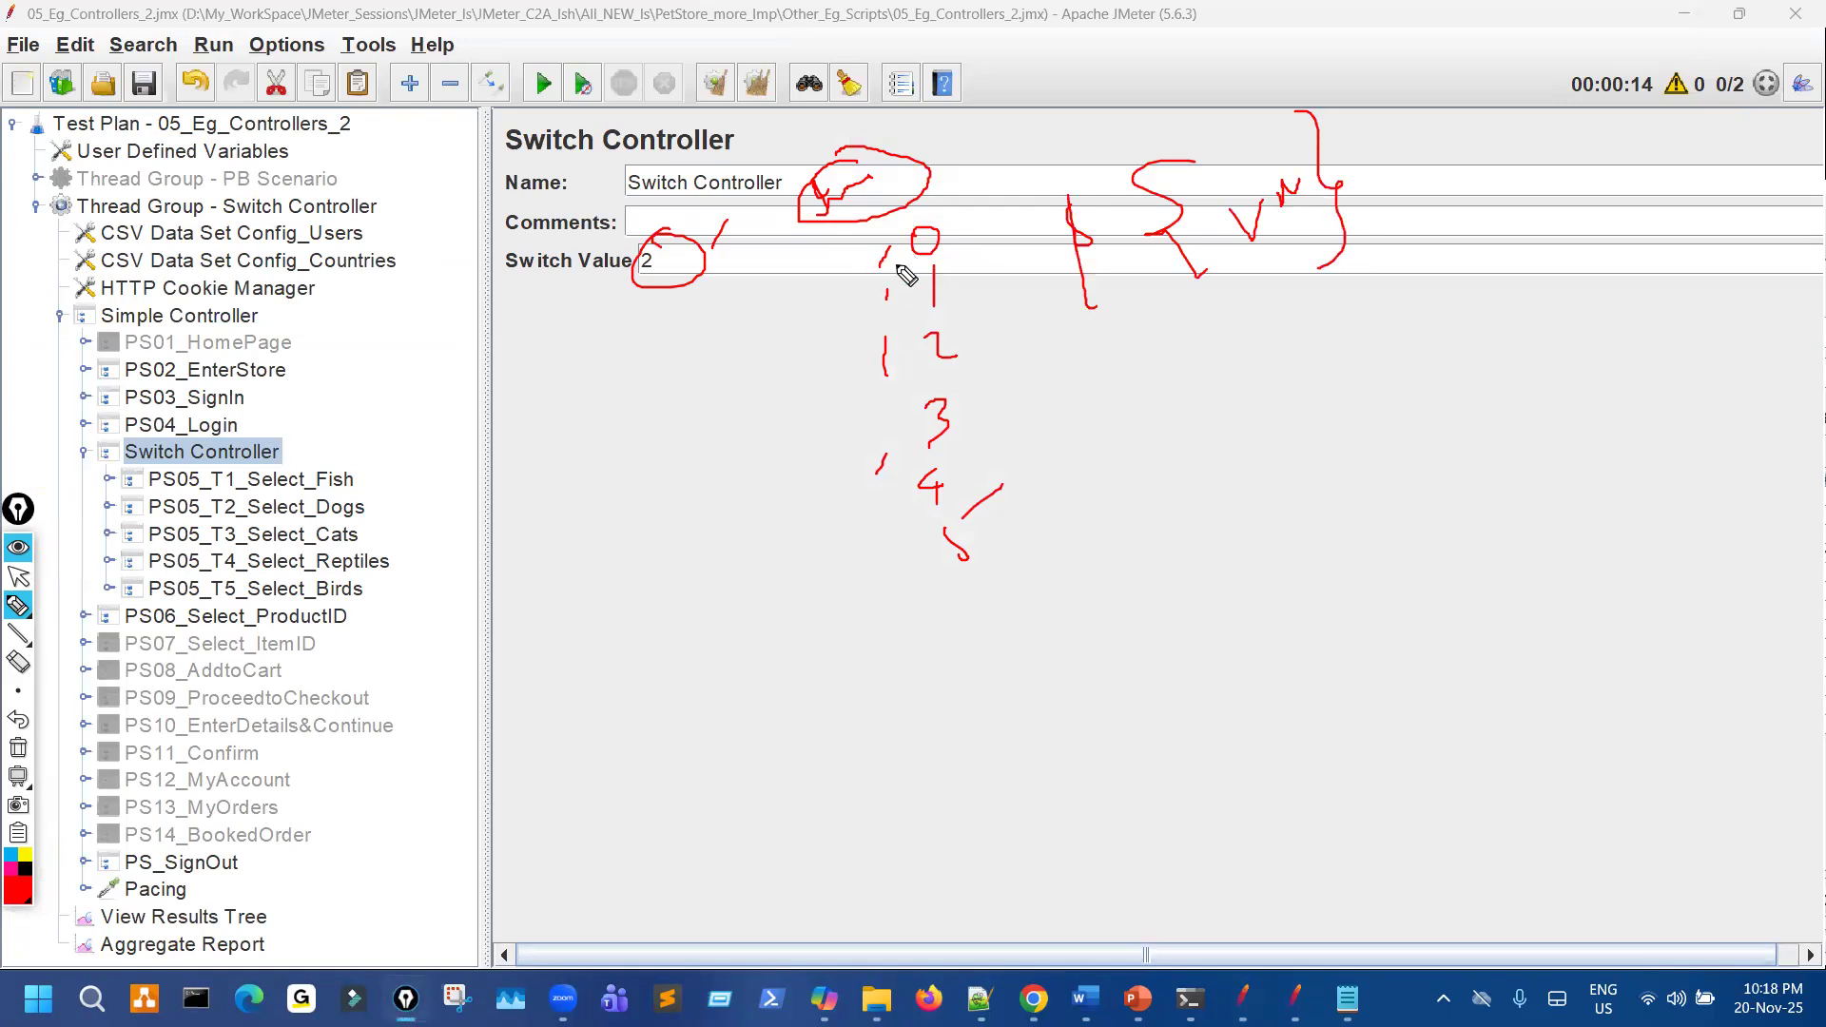
Circle the handwritten 0 to 3 and link them to the Switch Value, tick Fish, Dogs and Cats, and clear the annotations.
{"action": "mouse_move", "coordinate": [891, 249]}
{"action": "left_mouse_down"}
{"action": "mouse_move", "coordinate": [909, 262]}
{"action": "mouse_move", "coordinate": [816, 234]}
{"action": "mouse_move", "coordinate": [887, 280]}
{"action": "mouse_move", "coordinate": [737, 277]}
{"action": "left_mouse_up"}
{"action": "left_click_drag", "start_coordinate": [914, 330], "coordinate": [901, 349]}
{"action": "left_click_drag", "start_coordinate": [737, 300], "coordinate": [904, 343]}
{"action": "left_click_drag", "start_coordinate": [892, 433], "coordinate": [880, 392]}
{"action": "left_click_drag", "start_coordinate": [859, 403], "coordinate": [639, 284]}
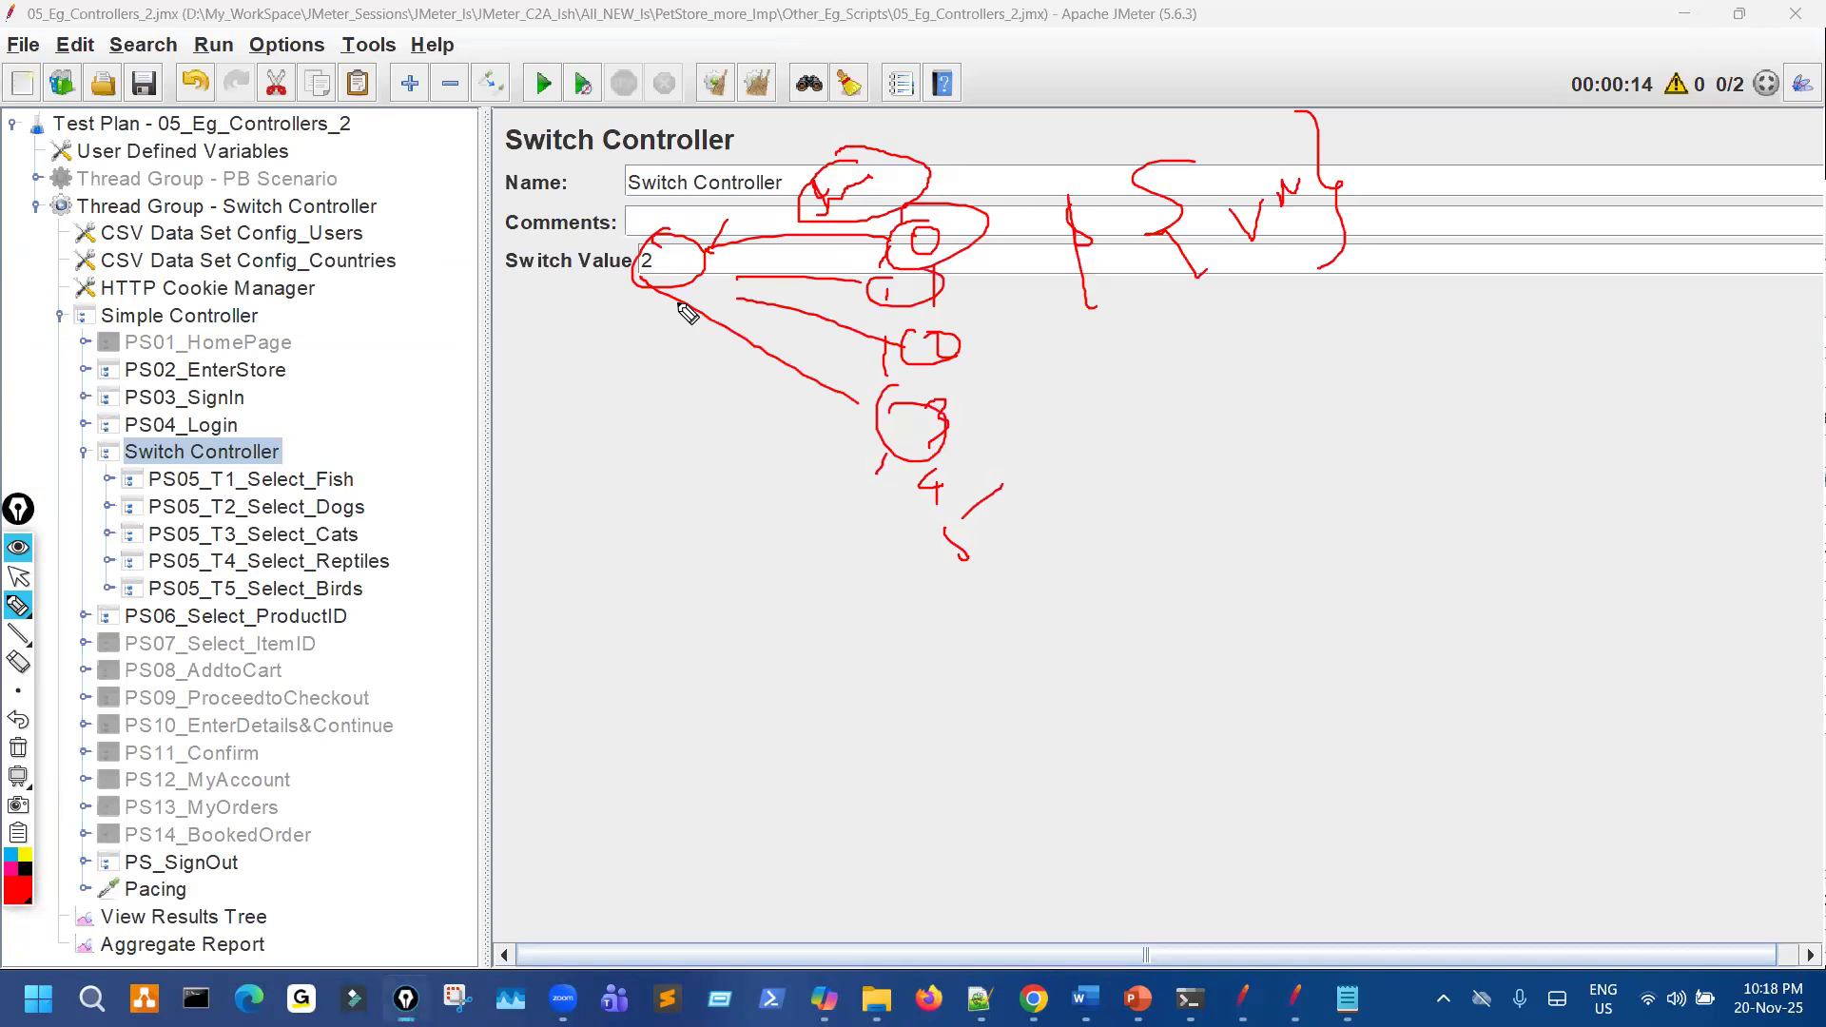
{"action": "mouse_move", "coordinate": [340, 480]}
{"action": "left_mouse_down"}
{"action": "mouse_move", "coordinate": [391, 448]}
{"action": "mouse_move", "coordinate": [404, 531]}
{"action": "left_mouse_up"}
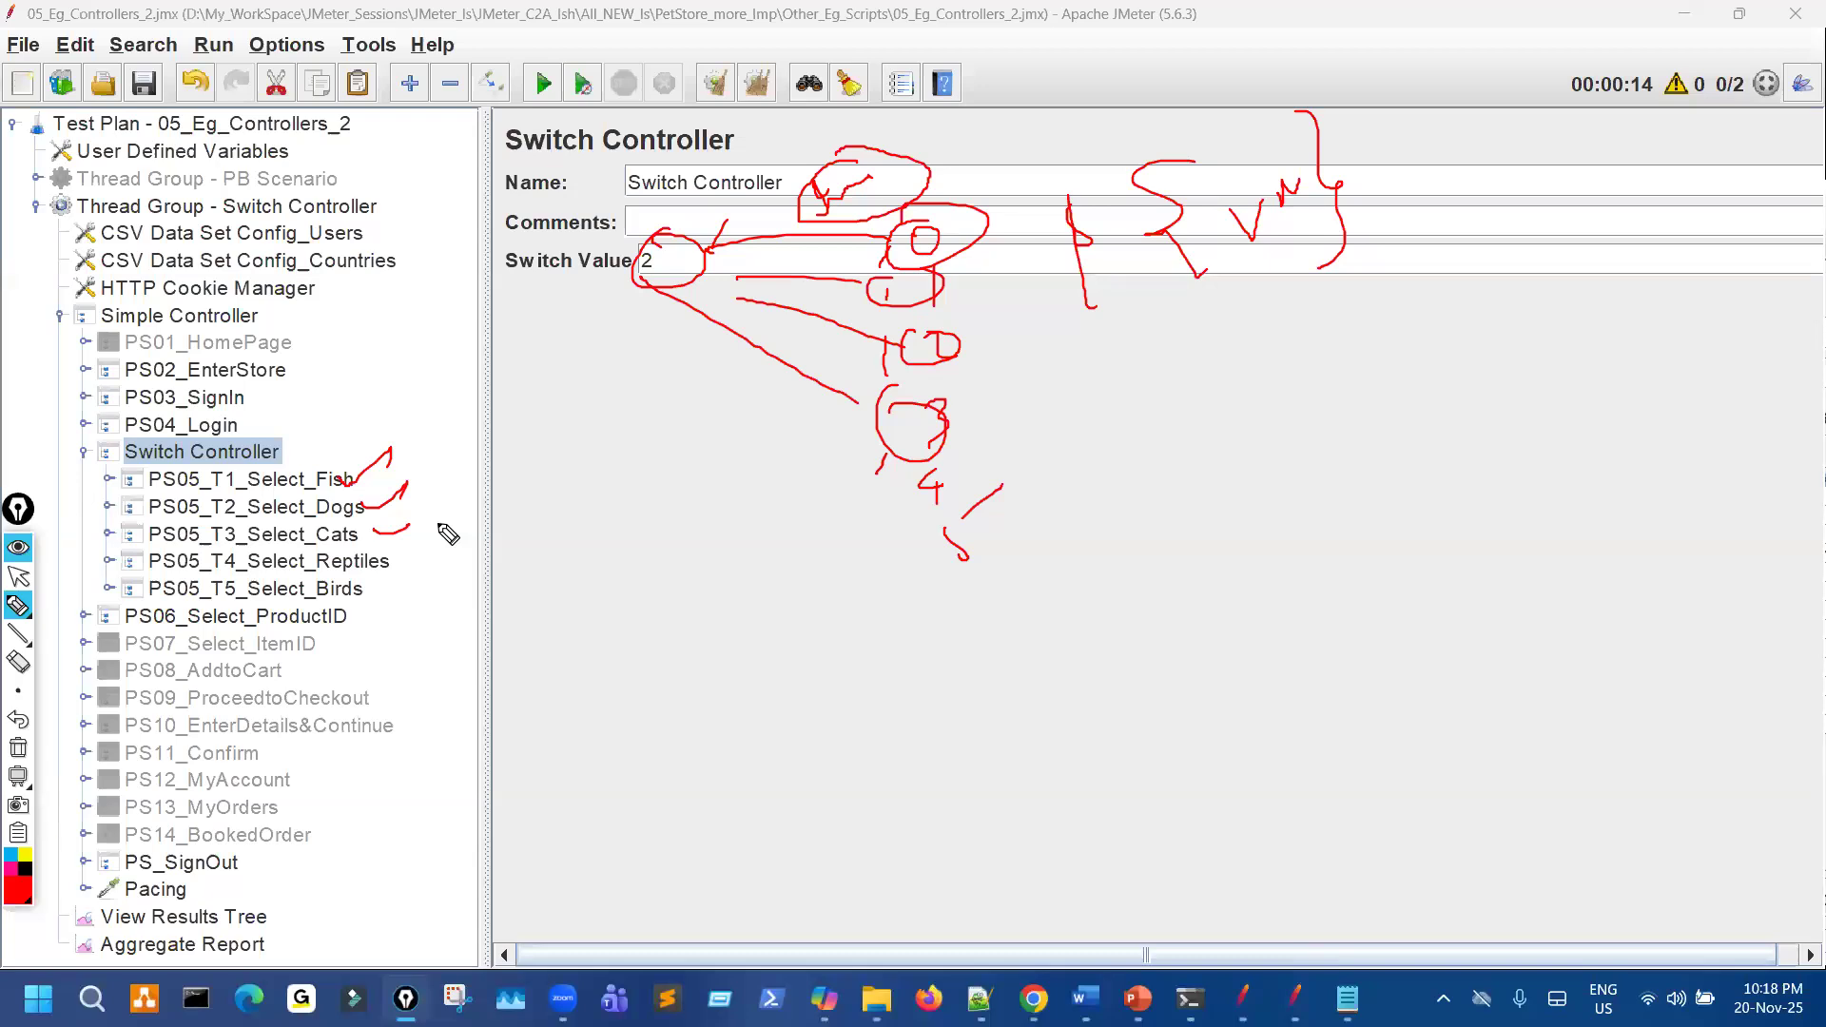
{"action": "key", "text": "ctrl+shift+7"}
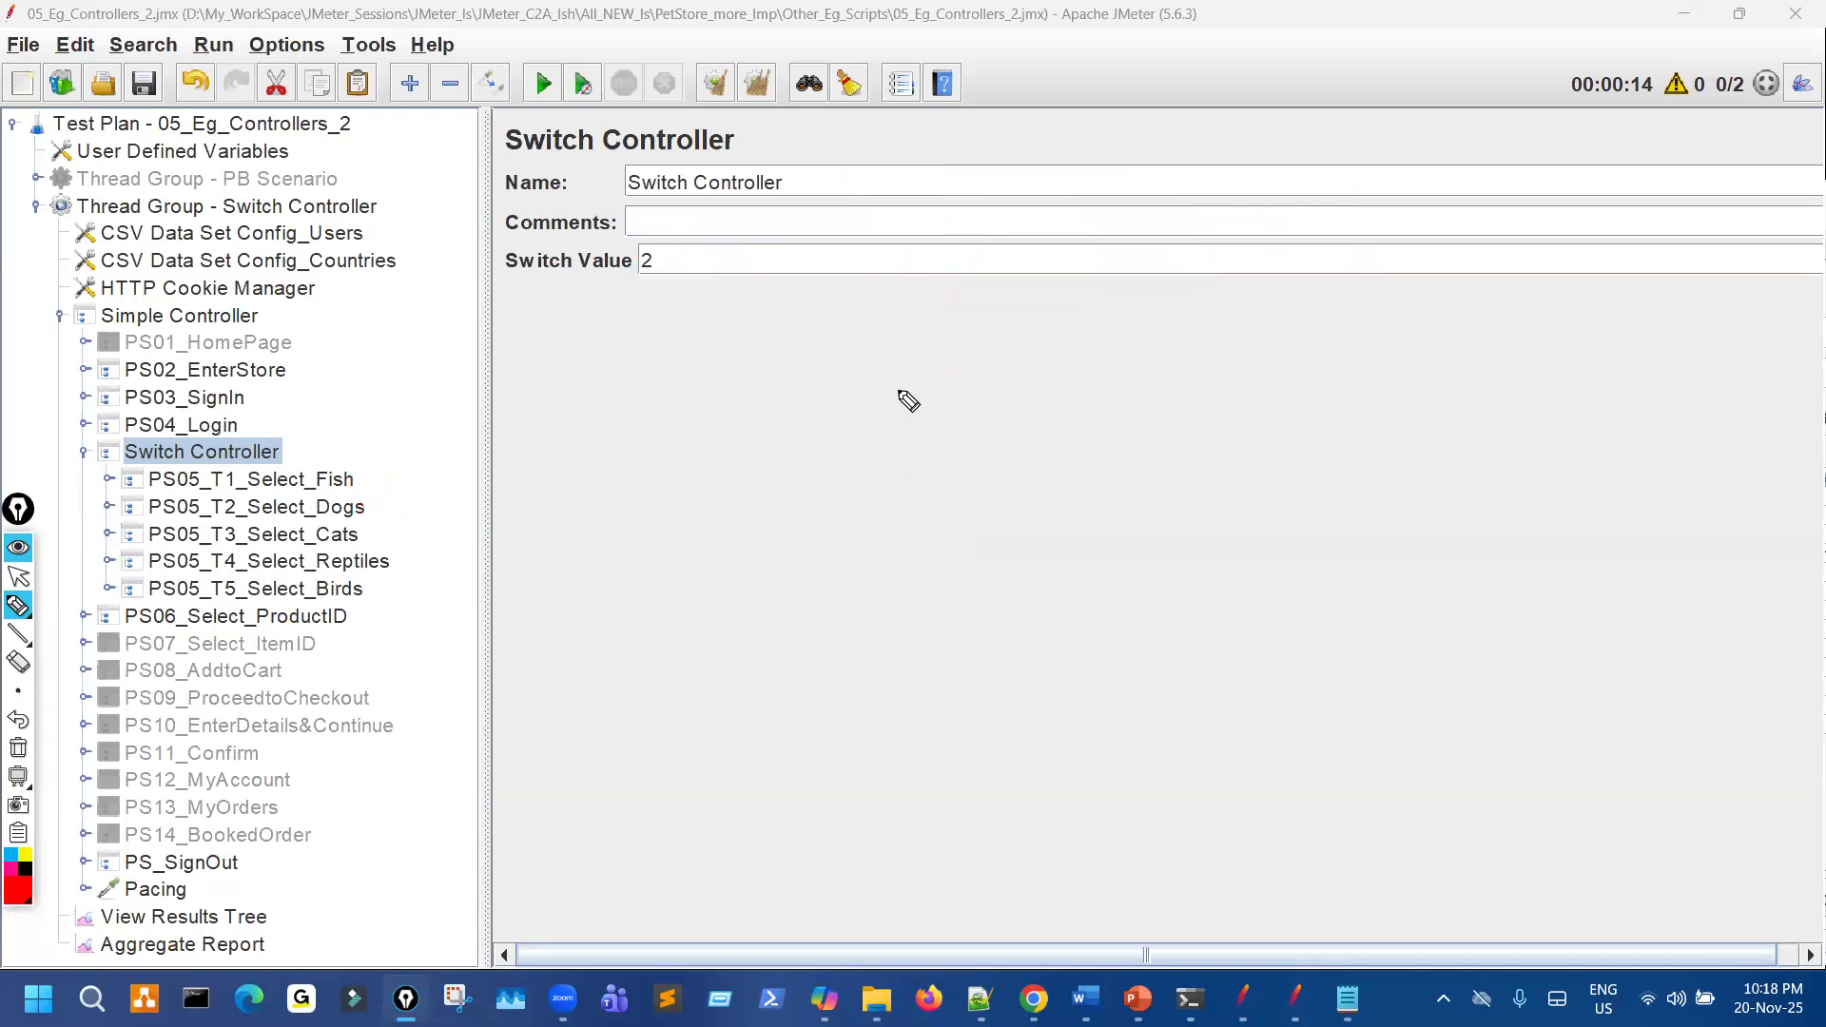
Draw a boxed handwritten note, mark the Fish and Dogs transactions and circle the Select labels, then clear the annotations.
{"action": "mouse_move", "coordinate": [1074, 336]}
{"action": "left_mouse_down"}
{"action": "mouse_move", "coordinate": [1048, 420]}
{"action": "mouse_move", "coordinate": [1273, 405]}
{"action": "mouse_move", "coordinate": [1181, 352]}
{"action": "left_mouse_up"}
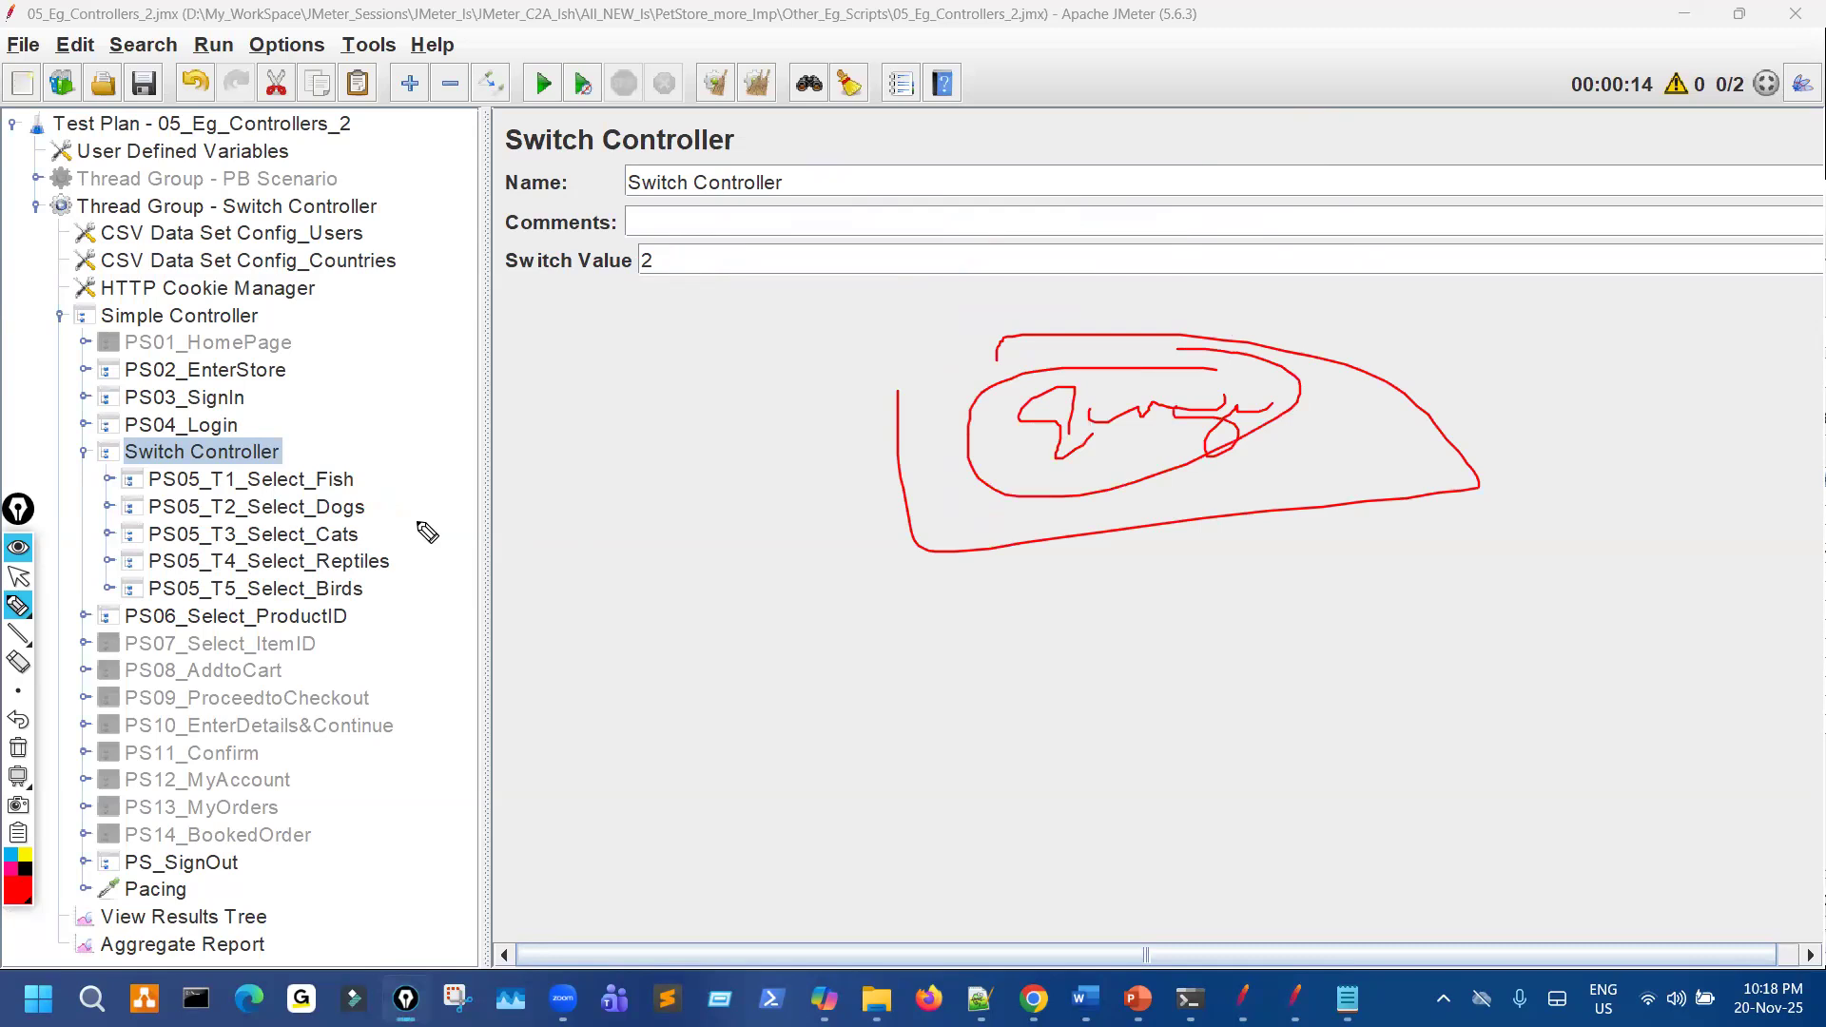
{"action": "left_click_drag", "start_coordinate": [348, 484], "coordinate": [370, 485]}
{"action": "mouse_move", "coordinate": [358, 514]}
{"action": "left_mouse_down"}
{"action": "mouse_move", "coordinate": [391, 510]}
{"action": "mouse_move", "coordinate": [302, 601]}
{"action": "mouse_move", "coordinate": [347, 526]}
{"action": "left_mouse_up"}
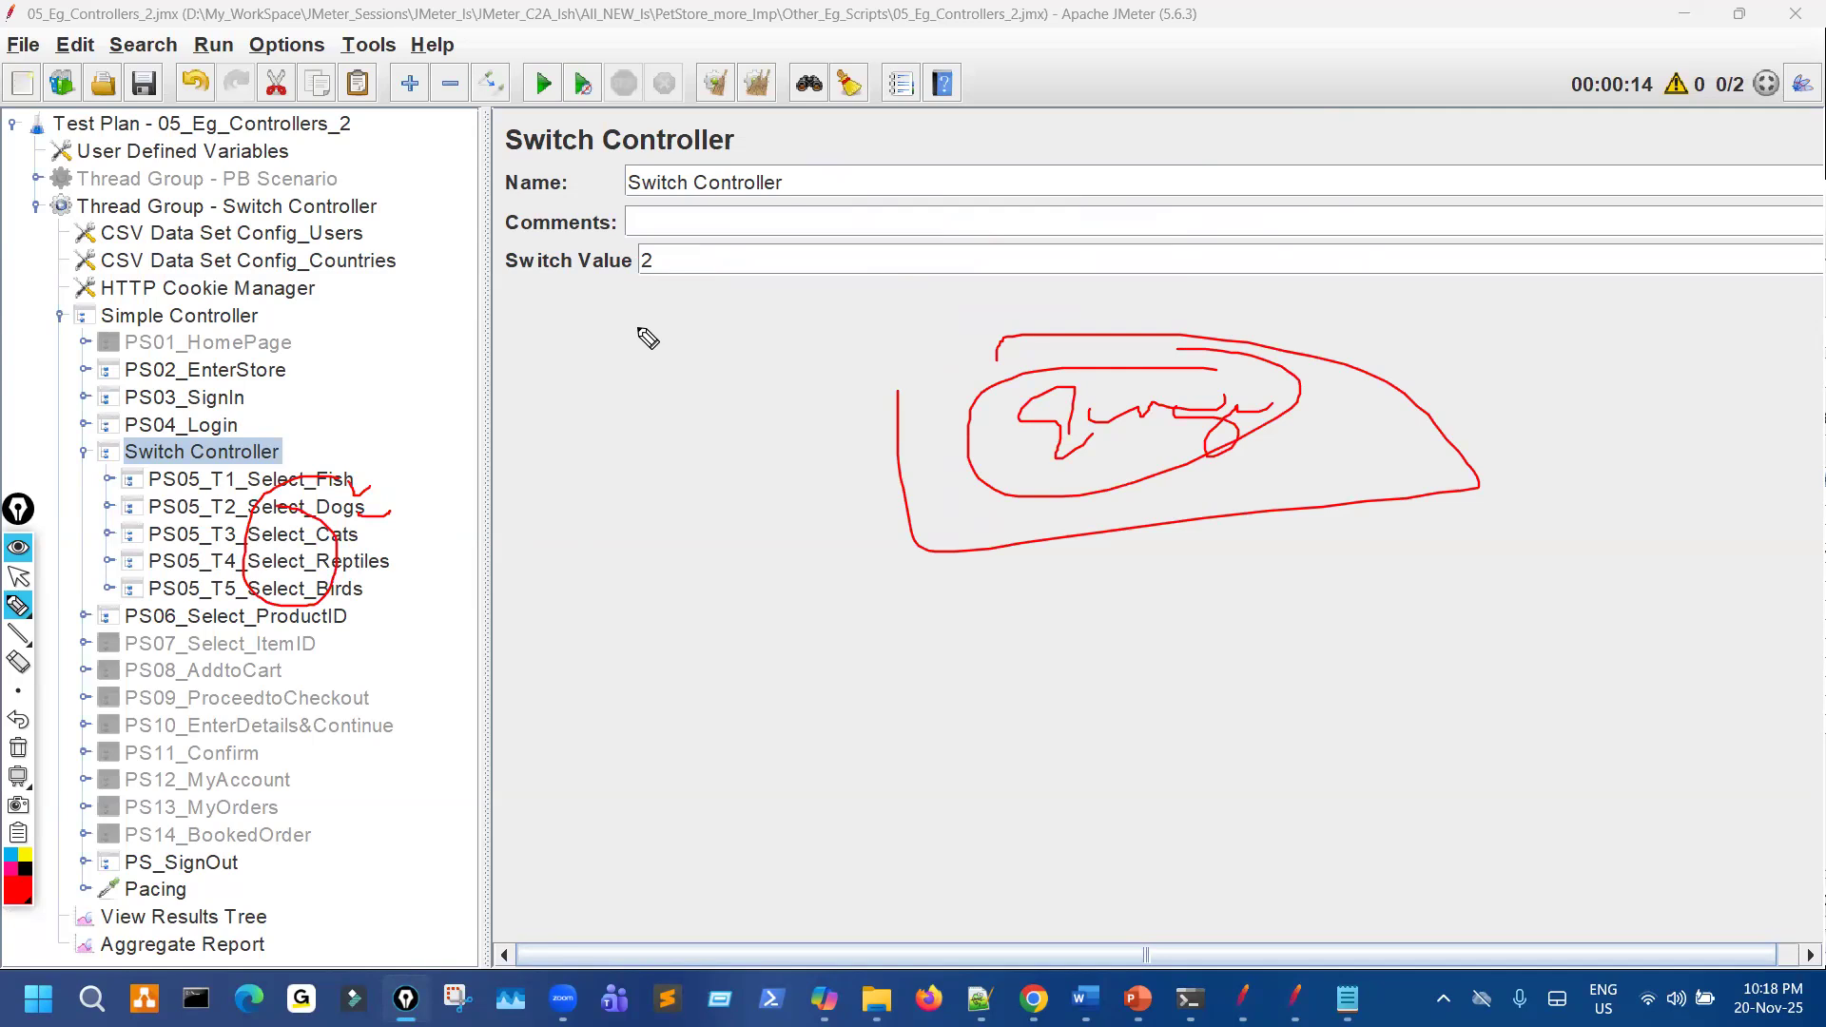
{"action": "key", "text": "ctrl+shift+7"}
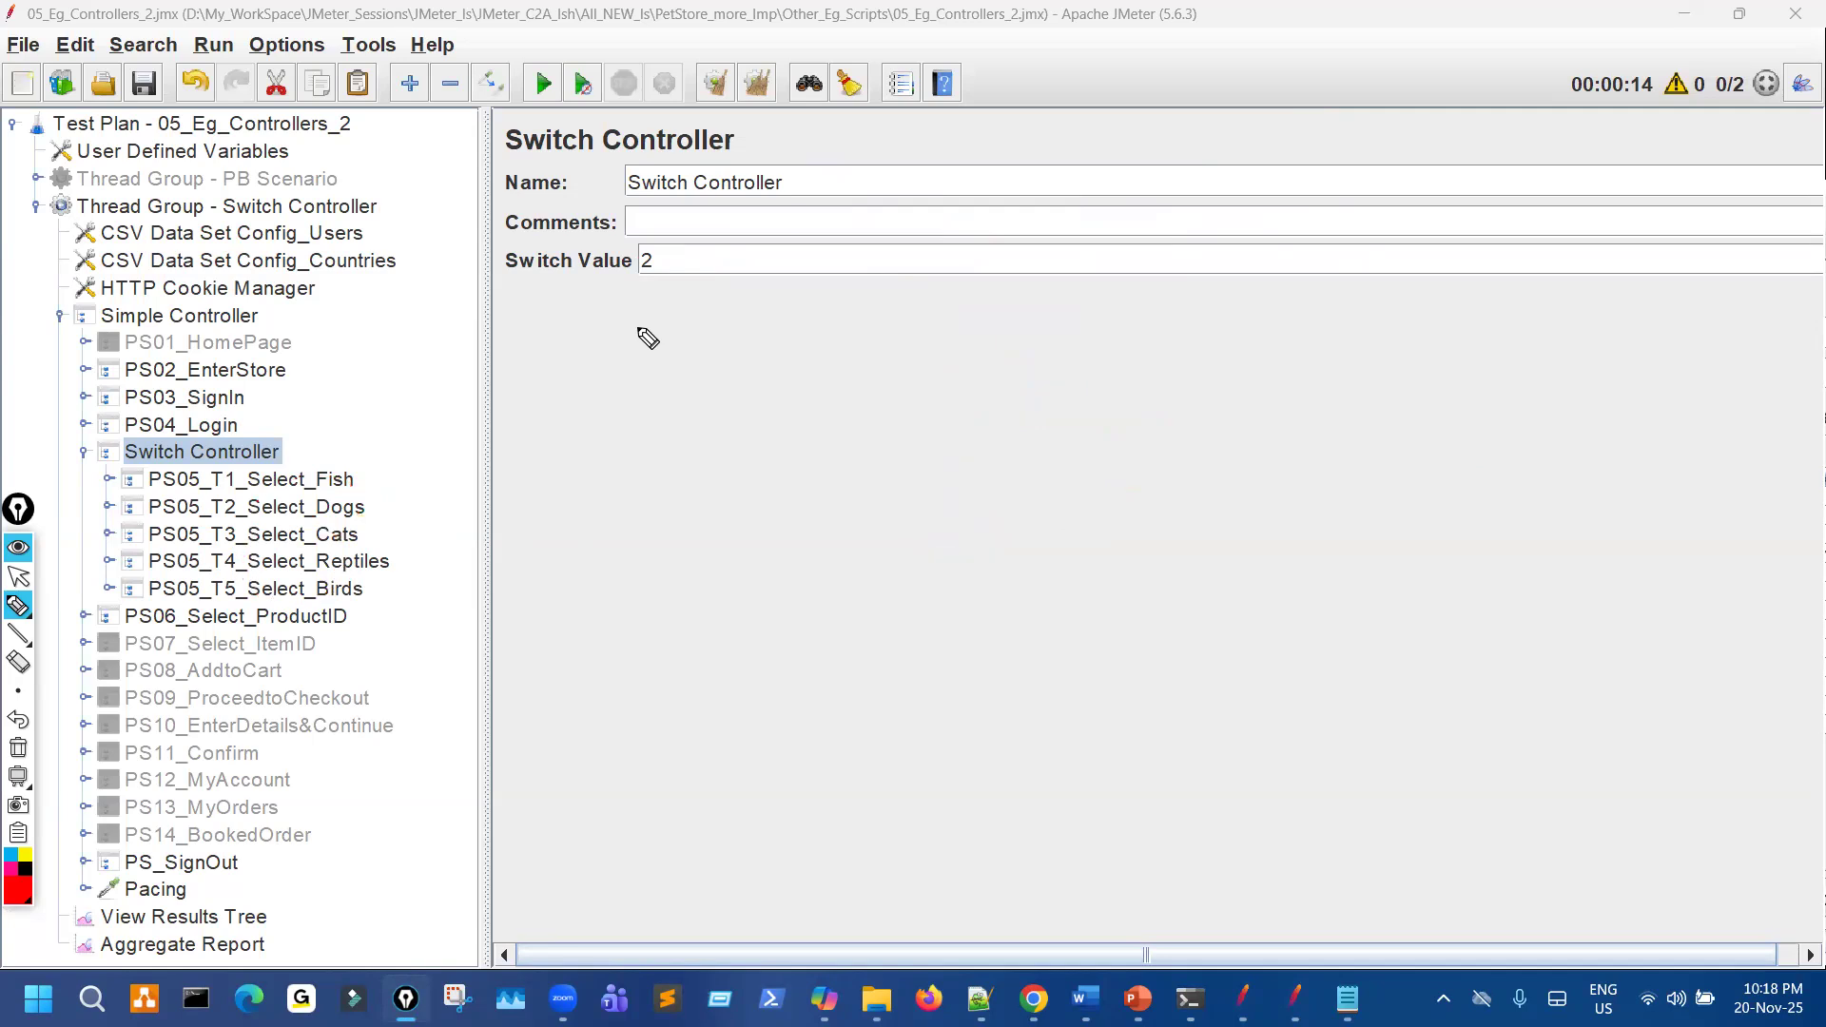
{"action": "key", "text": "ctrl+shift+2"}
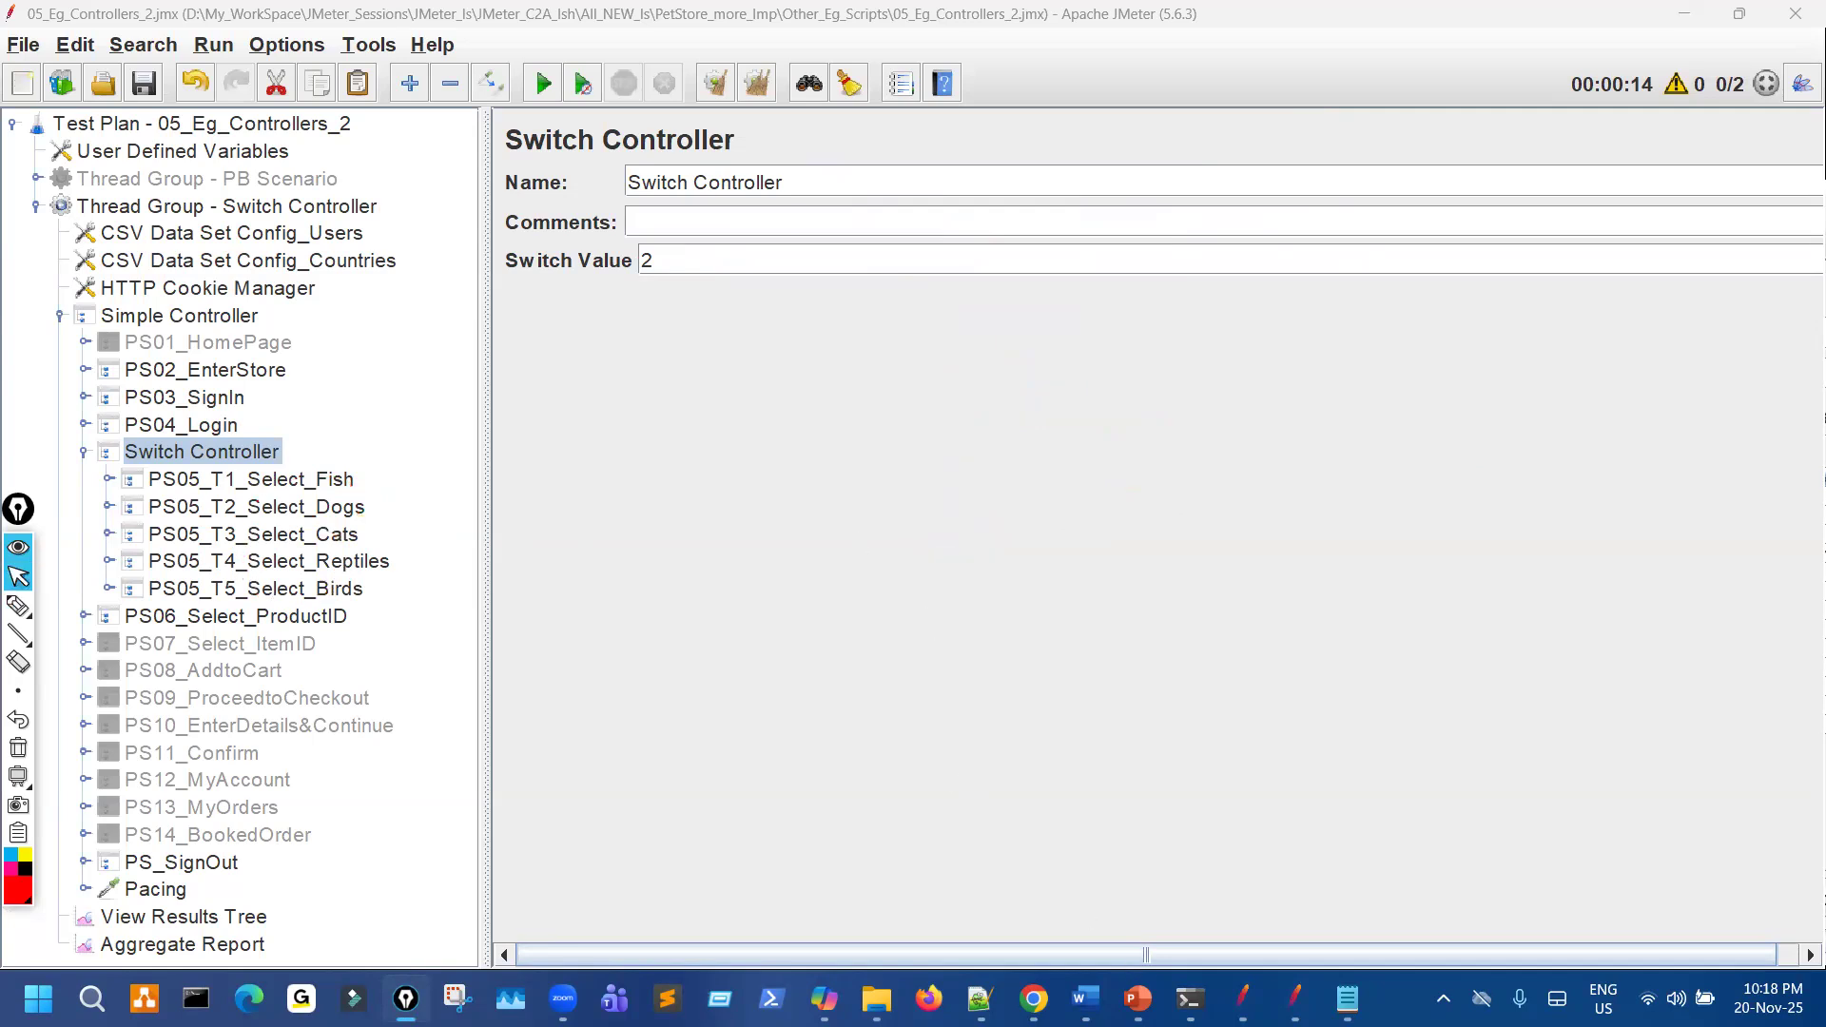
Switch to the Switch Controller slide in PowerPoint and underline the words about a blank Switch value with the pen.
{"action": "key", "text": "alt+Tab"}
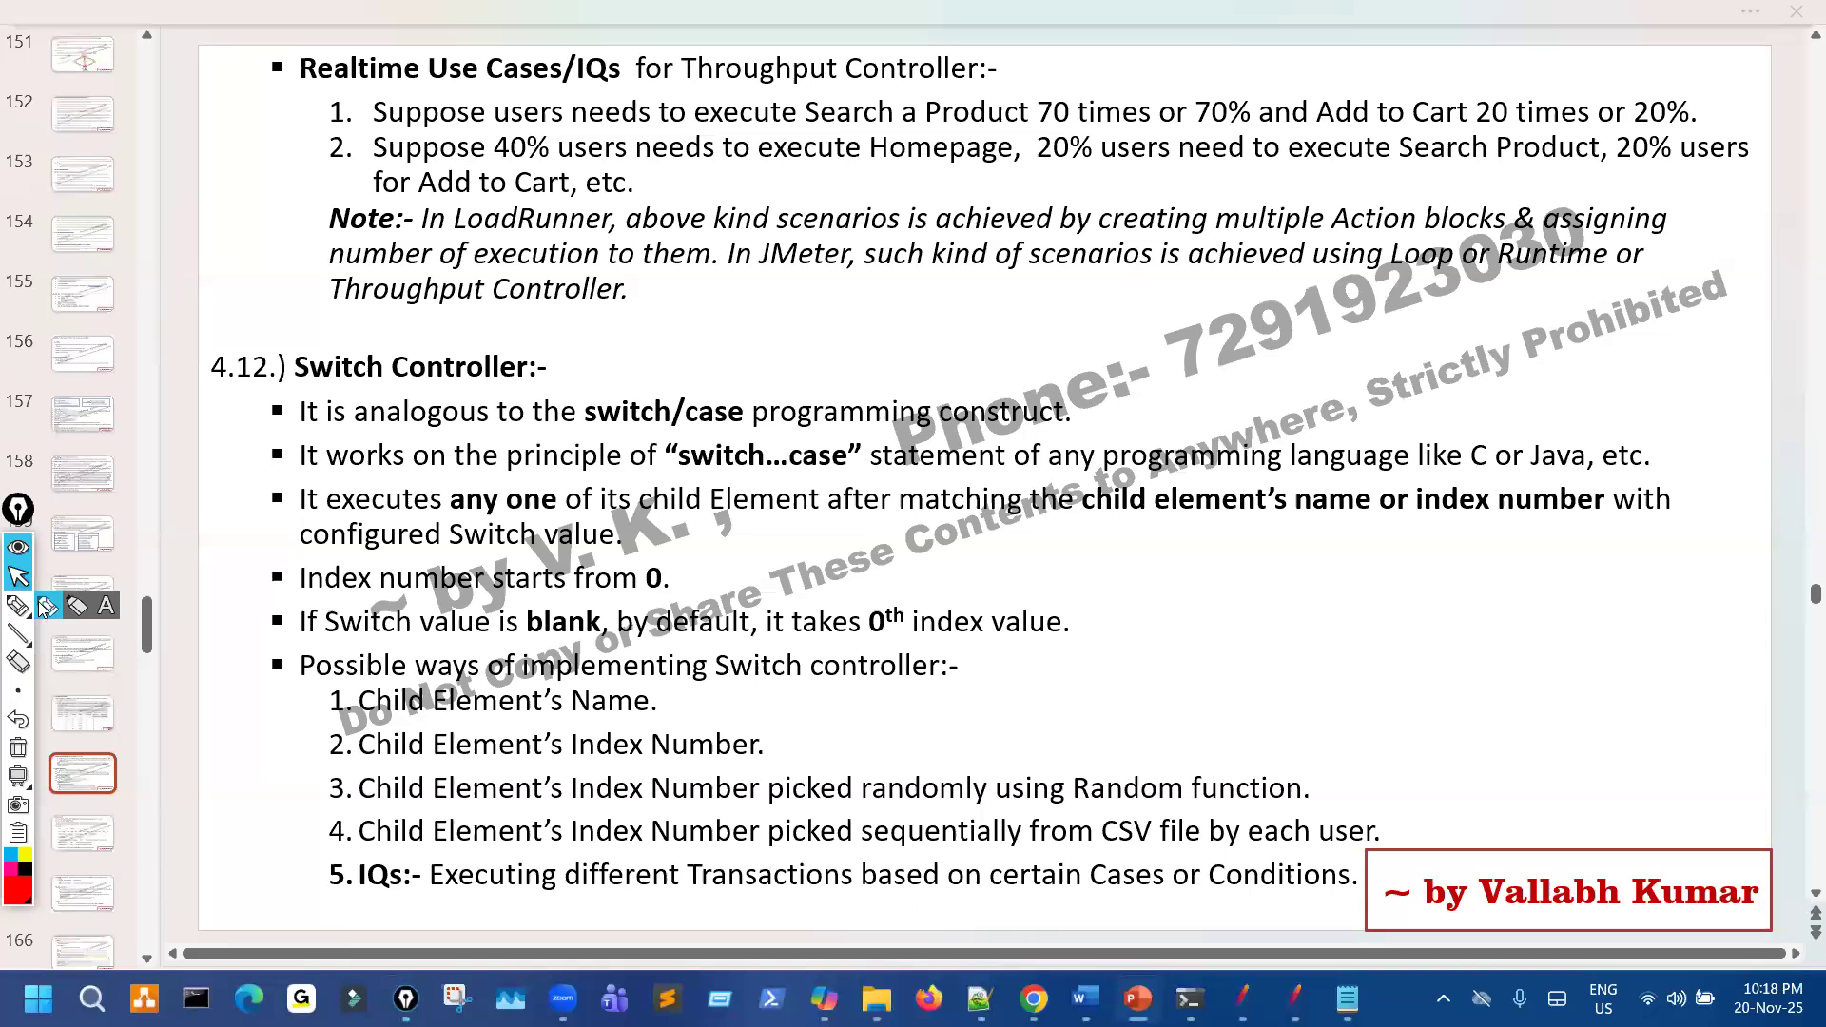
{"action": "left_click", "coordinate": [18, 605]}
{"action": "left_click_drag", "start_coordinate": [576, 636], "coordinate": [709, 637]}
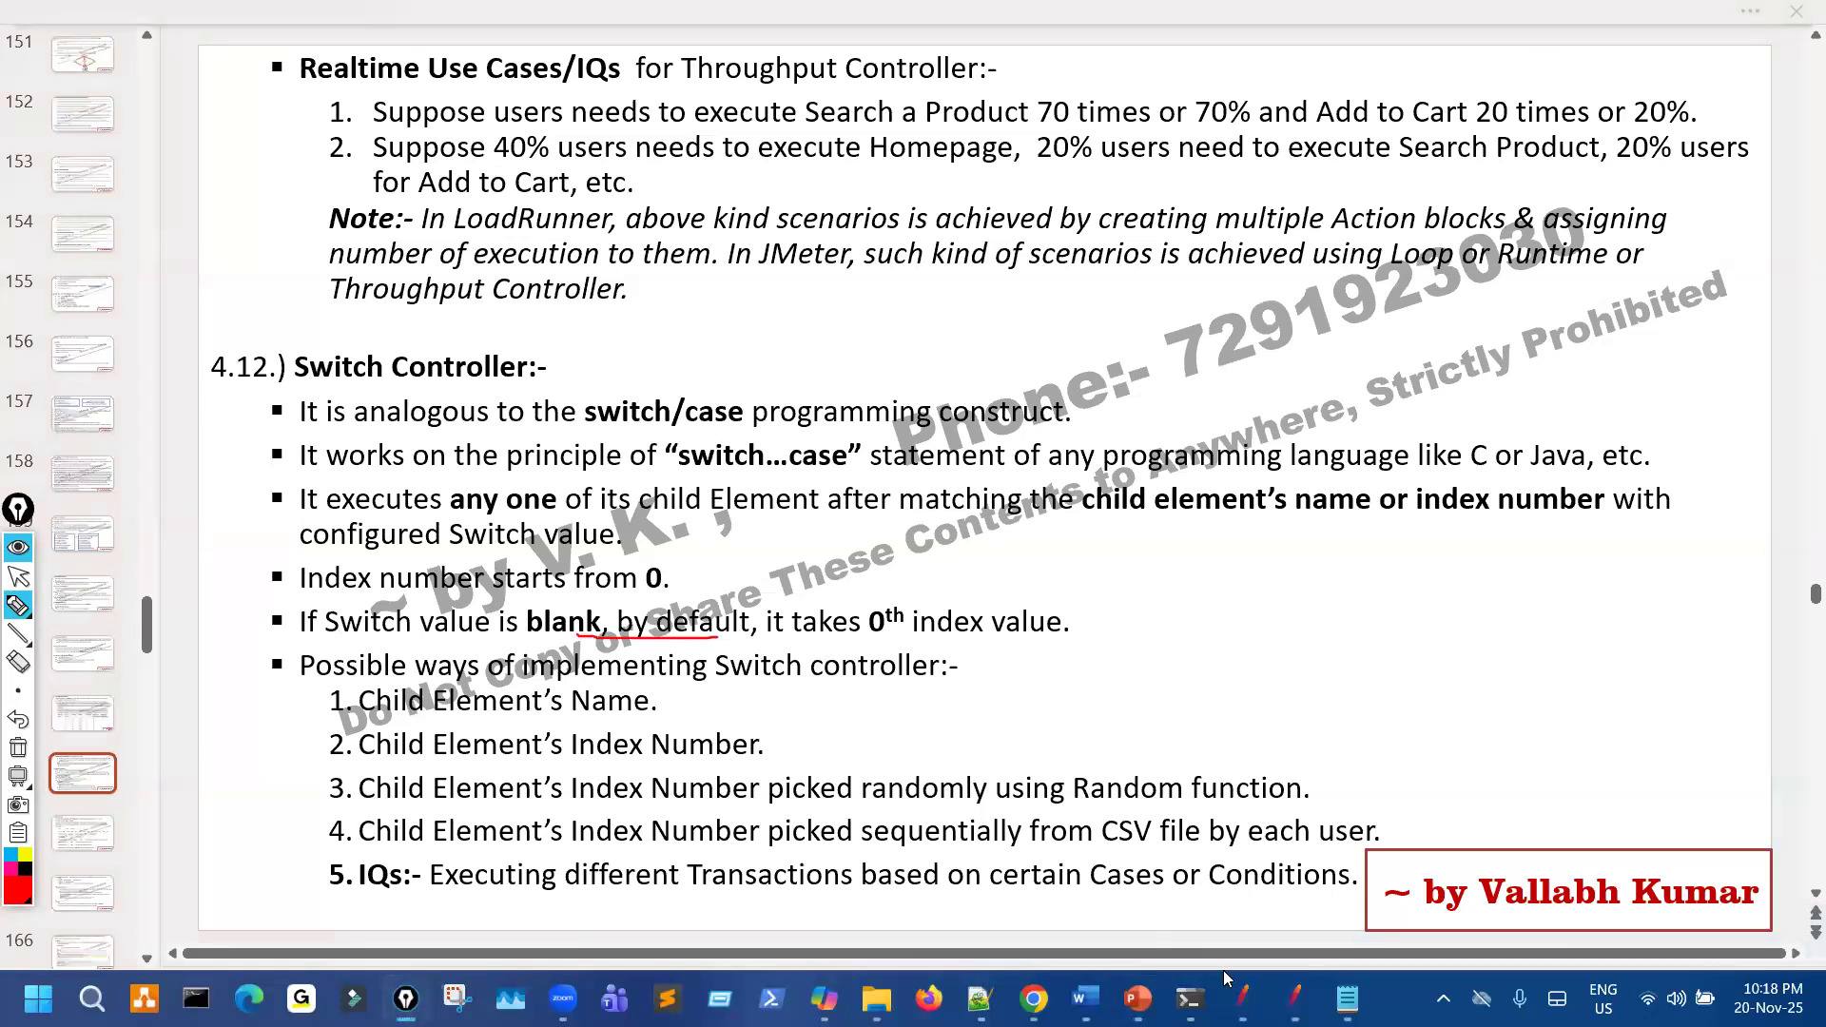
Return to JMeter, strike through the Switch Value with the pen and handwrite "blank" above it.
{"action": "left_click", "coordinate": [1243, 999]}
{"action": "key", "text": "ctrl+shift+3"}
{"action": "left_click_drag", "start_coordinate": [639, 263], "coordinate": [668, 255]}
{"action": "mouse_move", "coordinate": [723, 198]}
{"action": "left_mouse_down"}
{"action": "mouse_move", "coordinate": [827, 226]}
{"action": "mouse_move", "coordinate": [932, 205]}
{"action": "left_mouse_up"}
{"action": "left_click_drag", "start_coordinate": [946, 154], "coordinate": [1043, 209]}
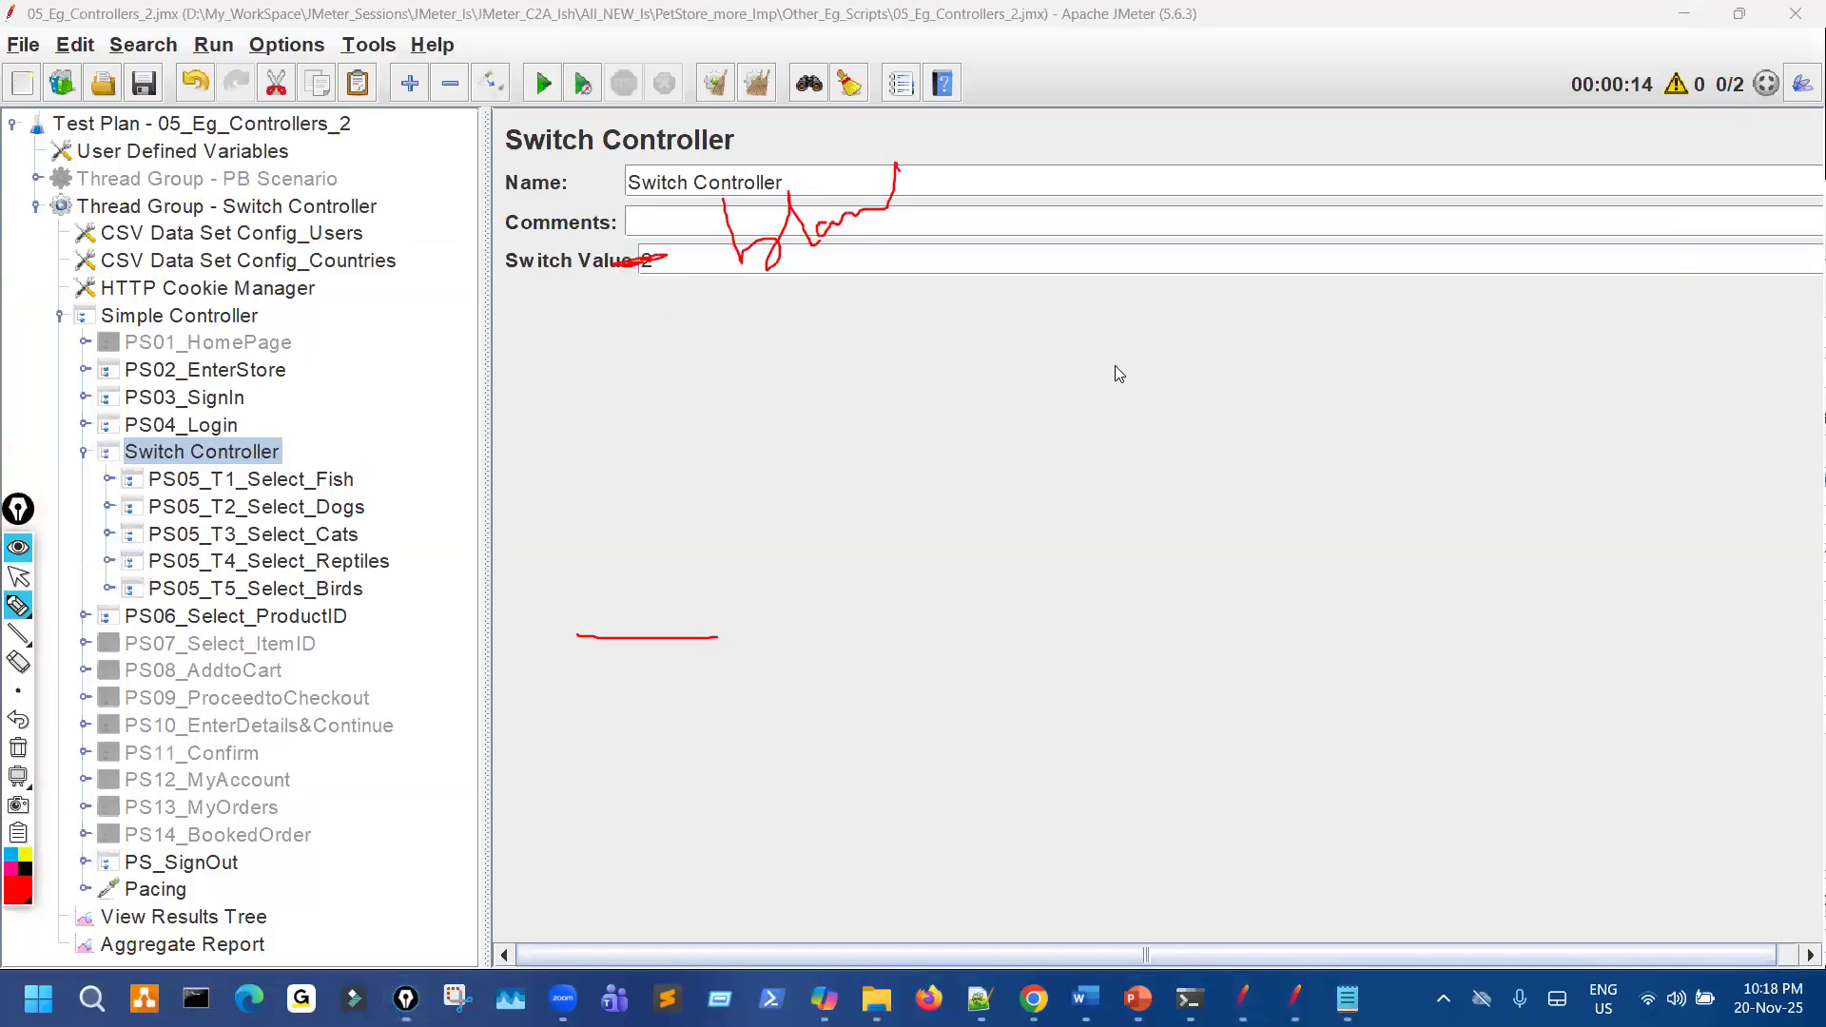
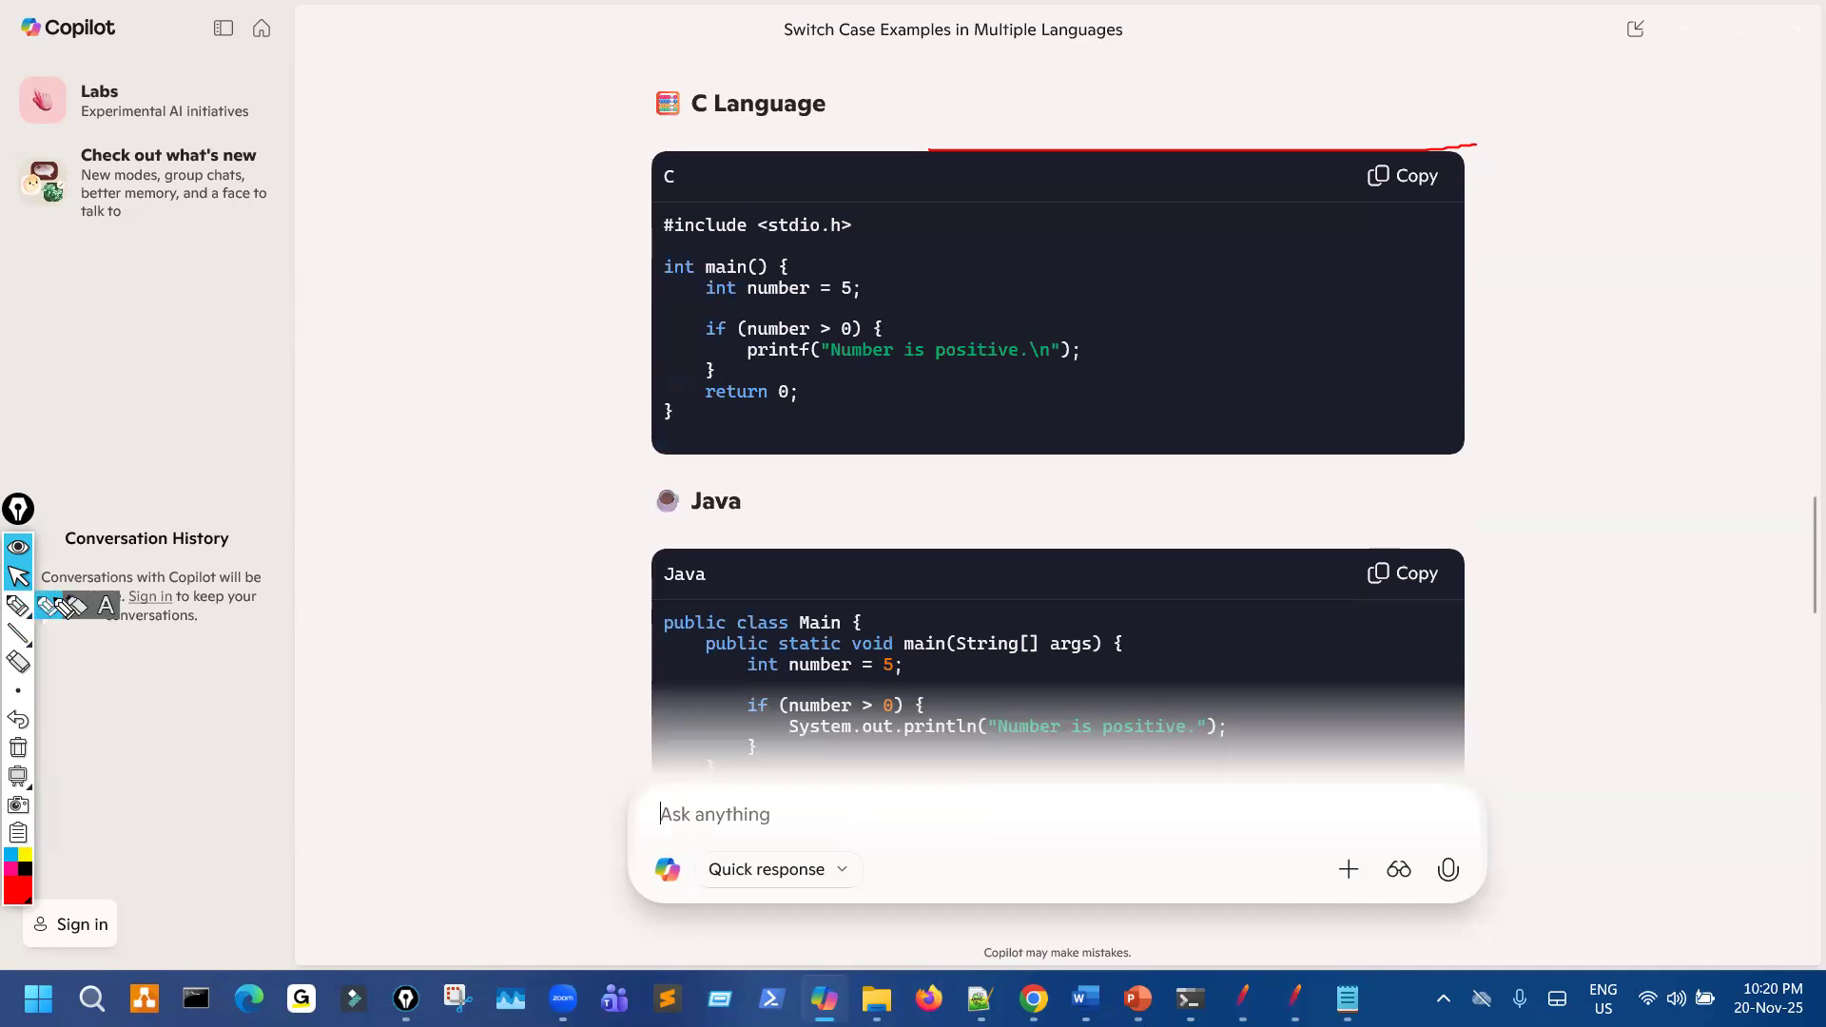
Mark the number assignment in the C example, circle the > 0 condition with an arrow, and handwrite "True" beside it.
{"action": "left_click", "coordinate": [49, 607]}
{"action": "left_click_drag", "start_coordinate": [817, 297], "coordinate": [835, 295]}
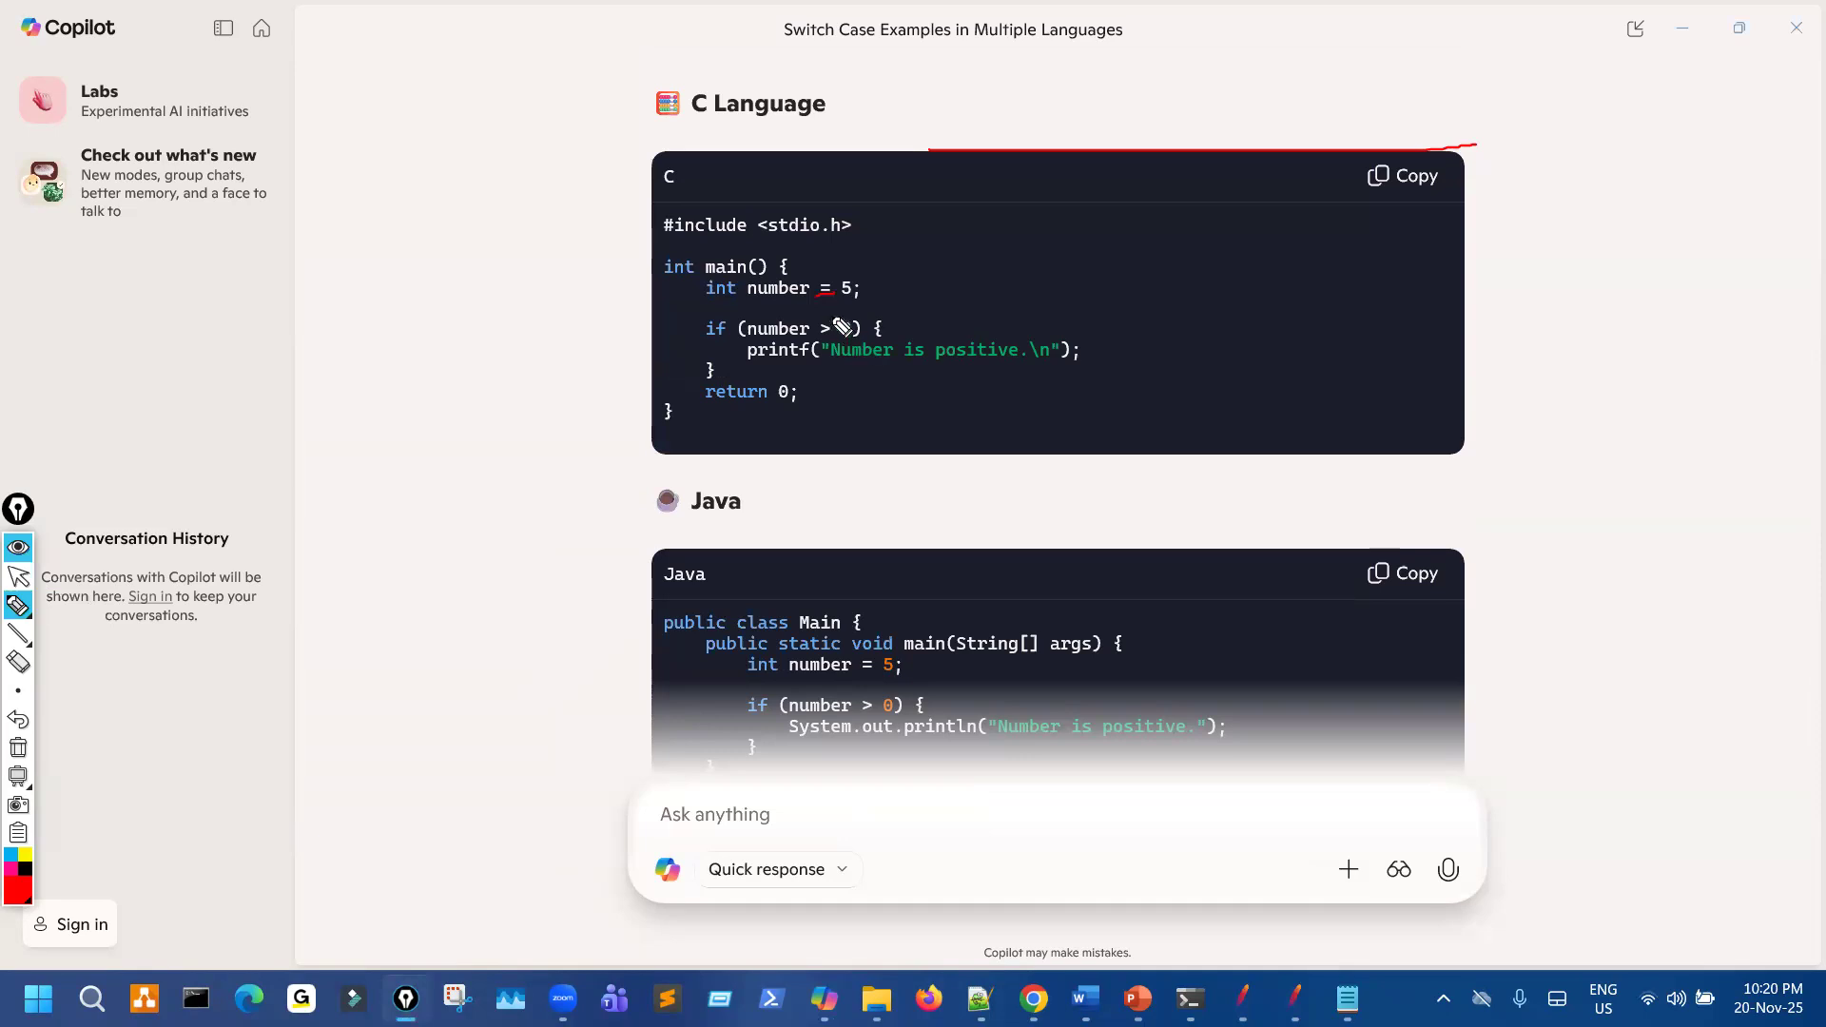
{"action": "mouse_move", "coordinate": [835, 318]}
{"action": "left_mouse_down"}
{"action": "mouse_move", "coordinate": [812, 351]}
{"action": "mouse_move", "coordinate": [945, 295]}
{"action": "mouse_move", "coordinate": [1077, 295]}
{"action": "mouse_move", "coordinate": [1132, 240]}
{"action": "left_mouse_up"}
{"action": "mouse_move", "coordinate": [904, 344]}
{"action": "left_mouse_down"}
{"action": "mouse_move", "coordinate": [919, 359]}
{"action": "mouse_move", "coordinate": [902, 346]}
{"action": "left_mouse_up"}
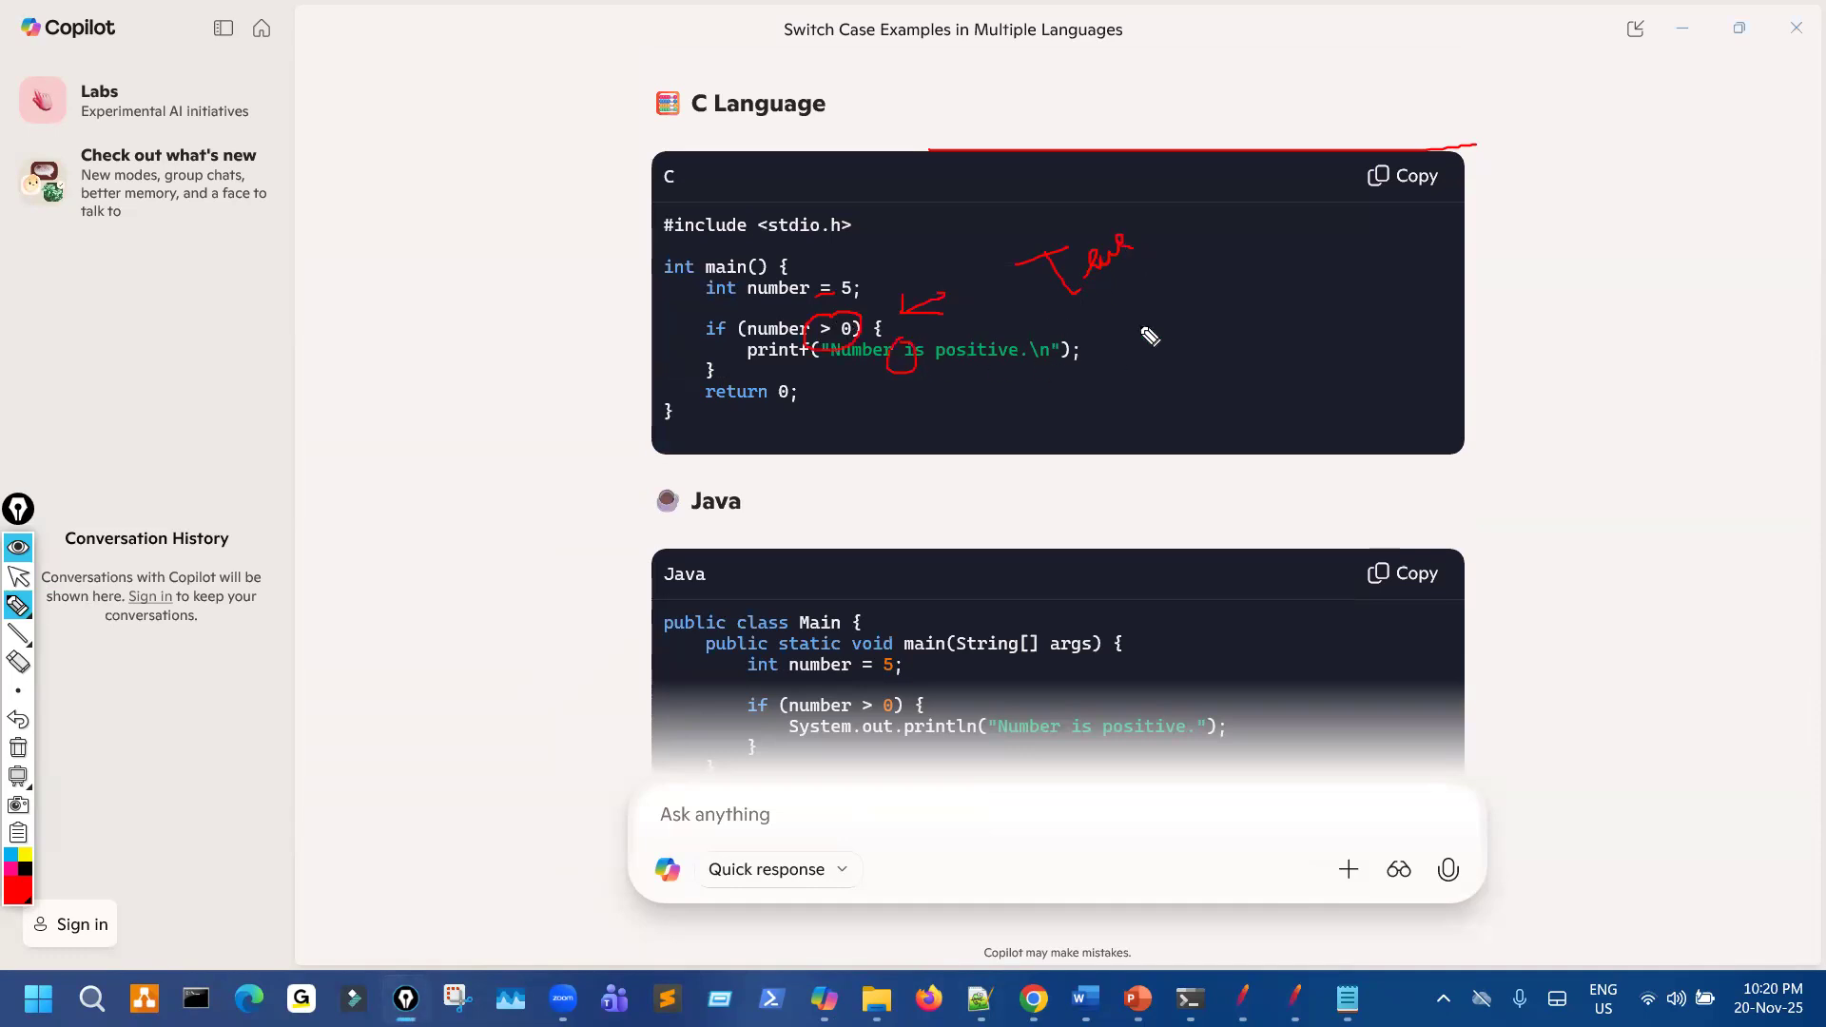
Handwrite "False" below "True", draw a cross over the printf line, and put the pen away.
{"action": "left_click_drag", "start_coordinate": [1102, 314], "coordinate": [1156, 302]}
{"action": "left_click_drag", "start_coordinate": [1126, 320], "coordinate": [1134, 352]}
{"action": "mouse_move", "coordinate": [1115, 339]}
{"action": "left_mouse_down"}
{"action": "mouse_move", "coordinate": [1200, 294]}
{"action": "mouse_move", "coordinate": [1213, 309]}
{"action": "left_mouse_up"}
{"action": "mouse_move", "coordinate": [935, 354]}
{"action": "left_mouse_down"}
{"action": "mouse_move", "coordinate": [1010, 352]}
{"action": "mouse_move", "coordinate": [970, 377]}
{"action": "left_mouse_up"}
{"action": "left_click", "coordinate": [18, 576]}
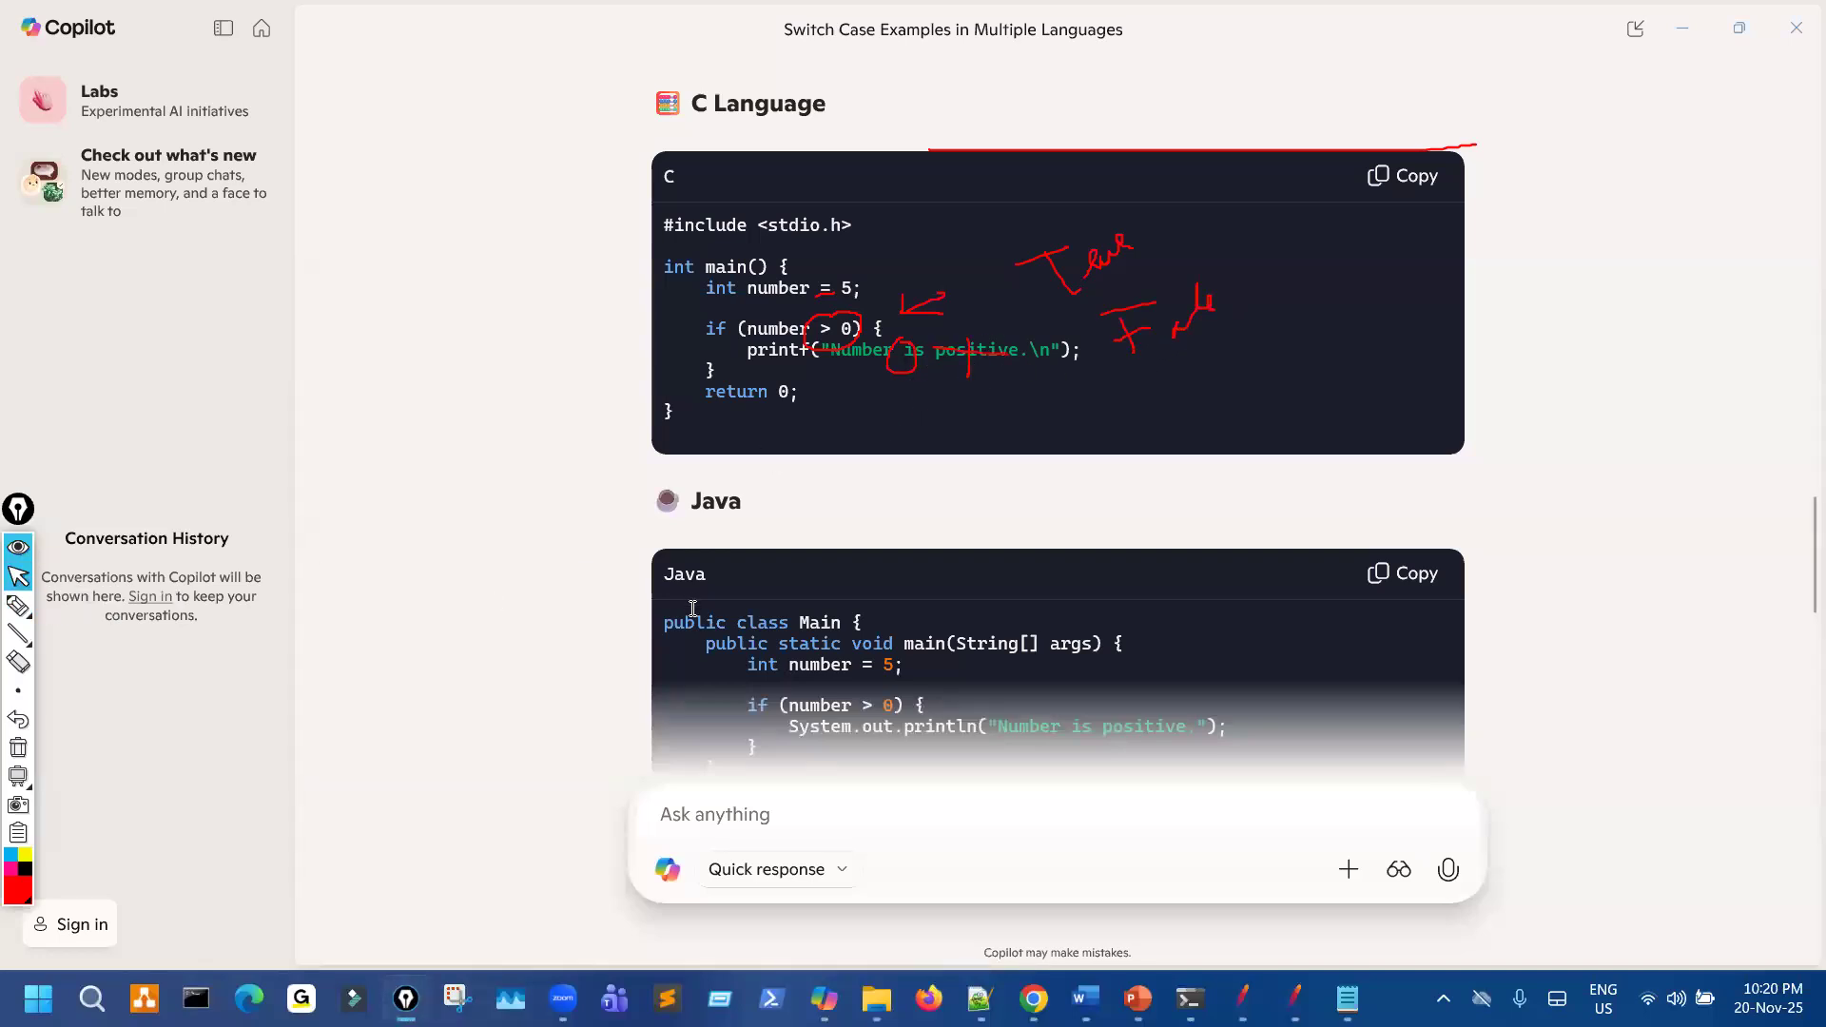
Review the Java, JavaScript and Python if examples down to the end of the Copilot answer.
{"action": "scroll", "coordinate": [911, 645], "scroll_direction": "down", "scroll_amount": 1}
{"action": "scroll", "coordinate": [896, 630], "scroll_direction": "down", "scroll_amount": 5}
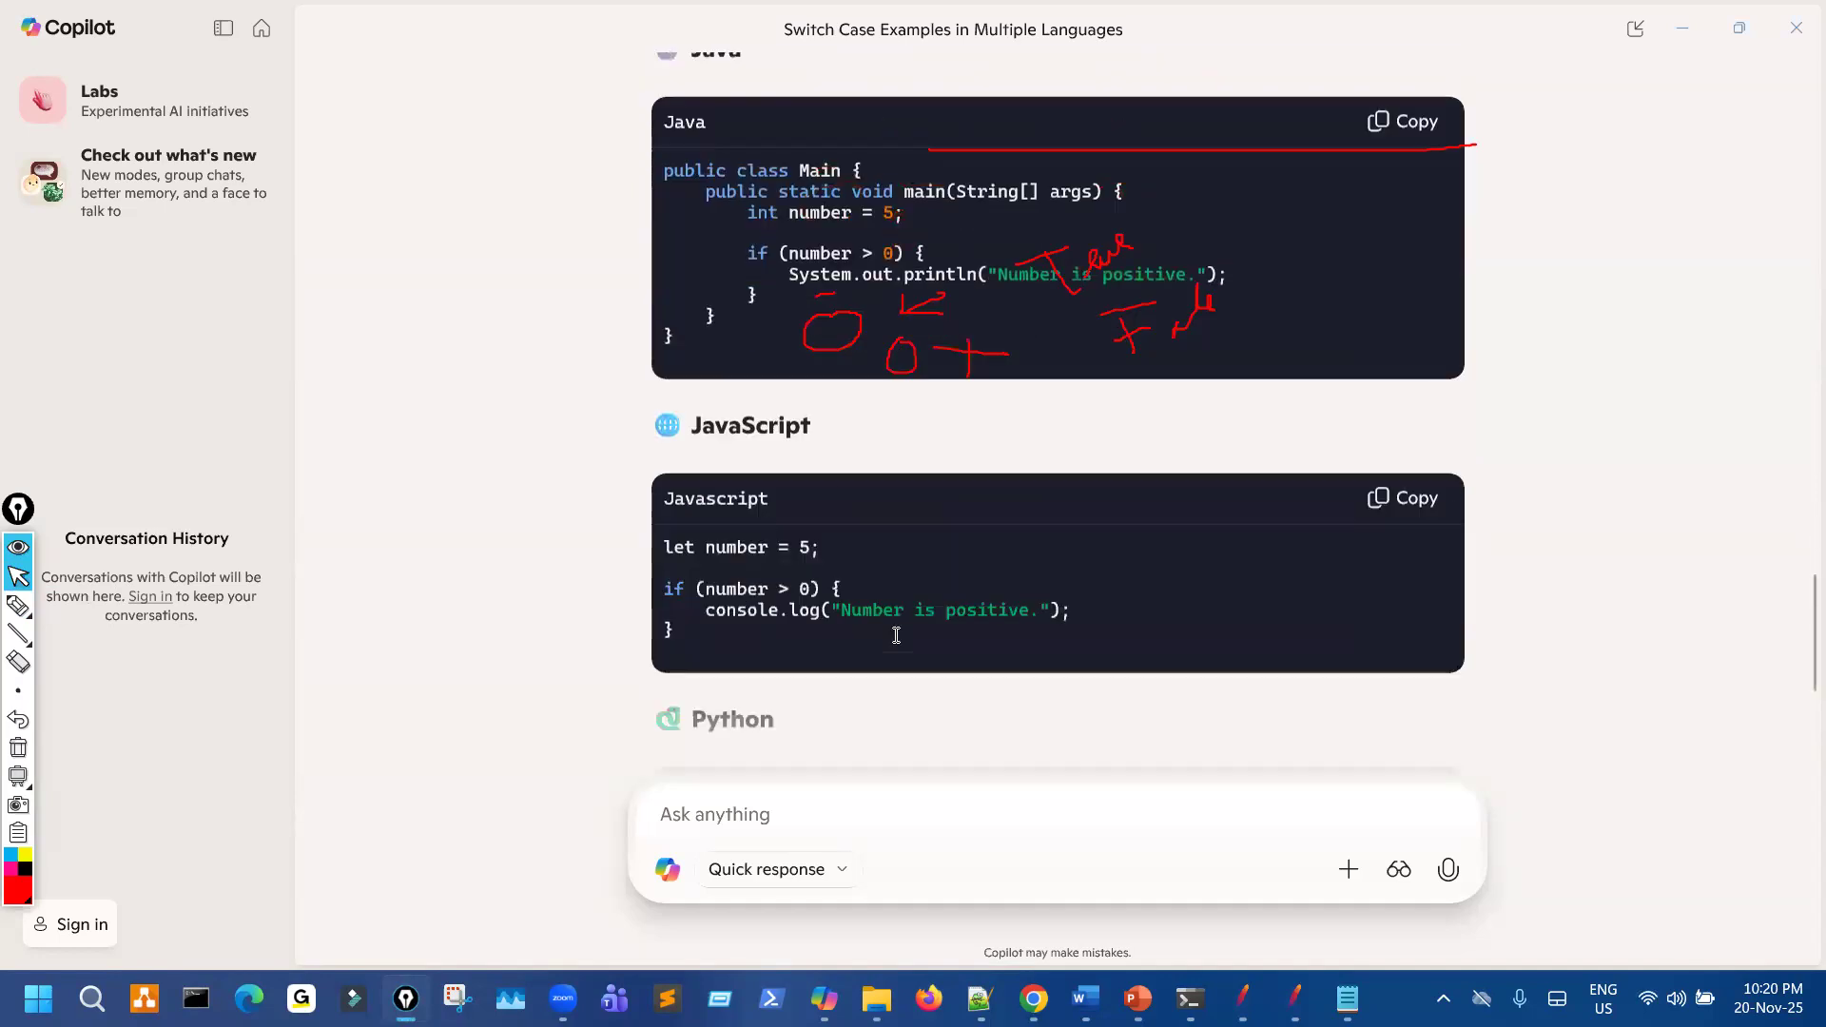
{"action": "scroll", "coordinate": [896, 636], "scroll_direction": "down", "scroll_amount": 1}
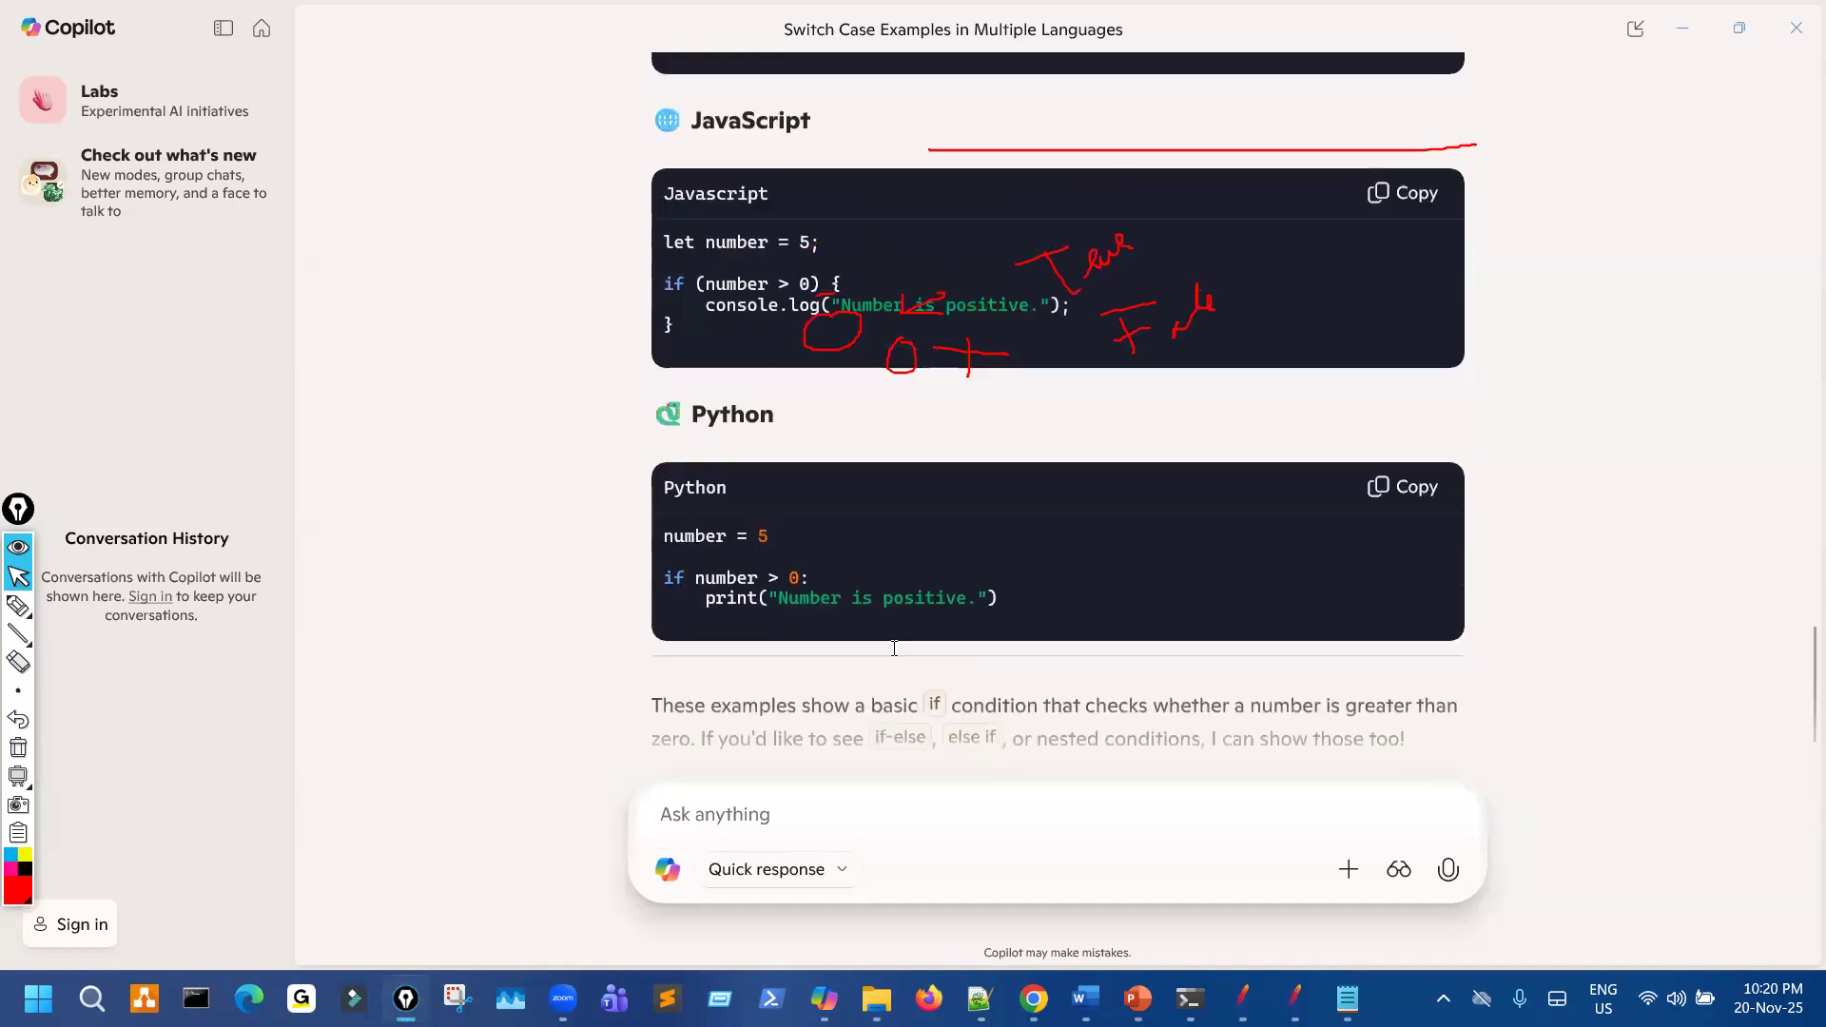
{"action": "scroll", "coordinate": [894, 648], "scroll_direction": "down", "scroll_amount": 1}
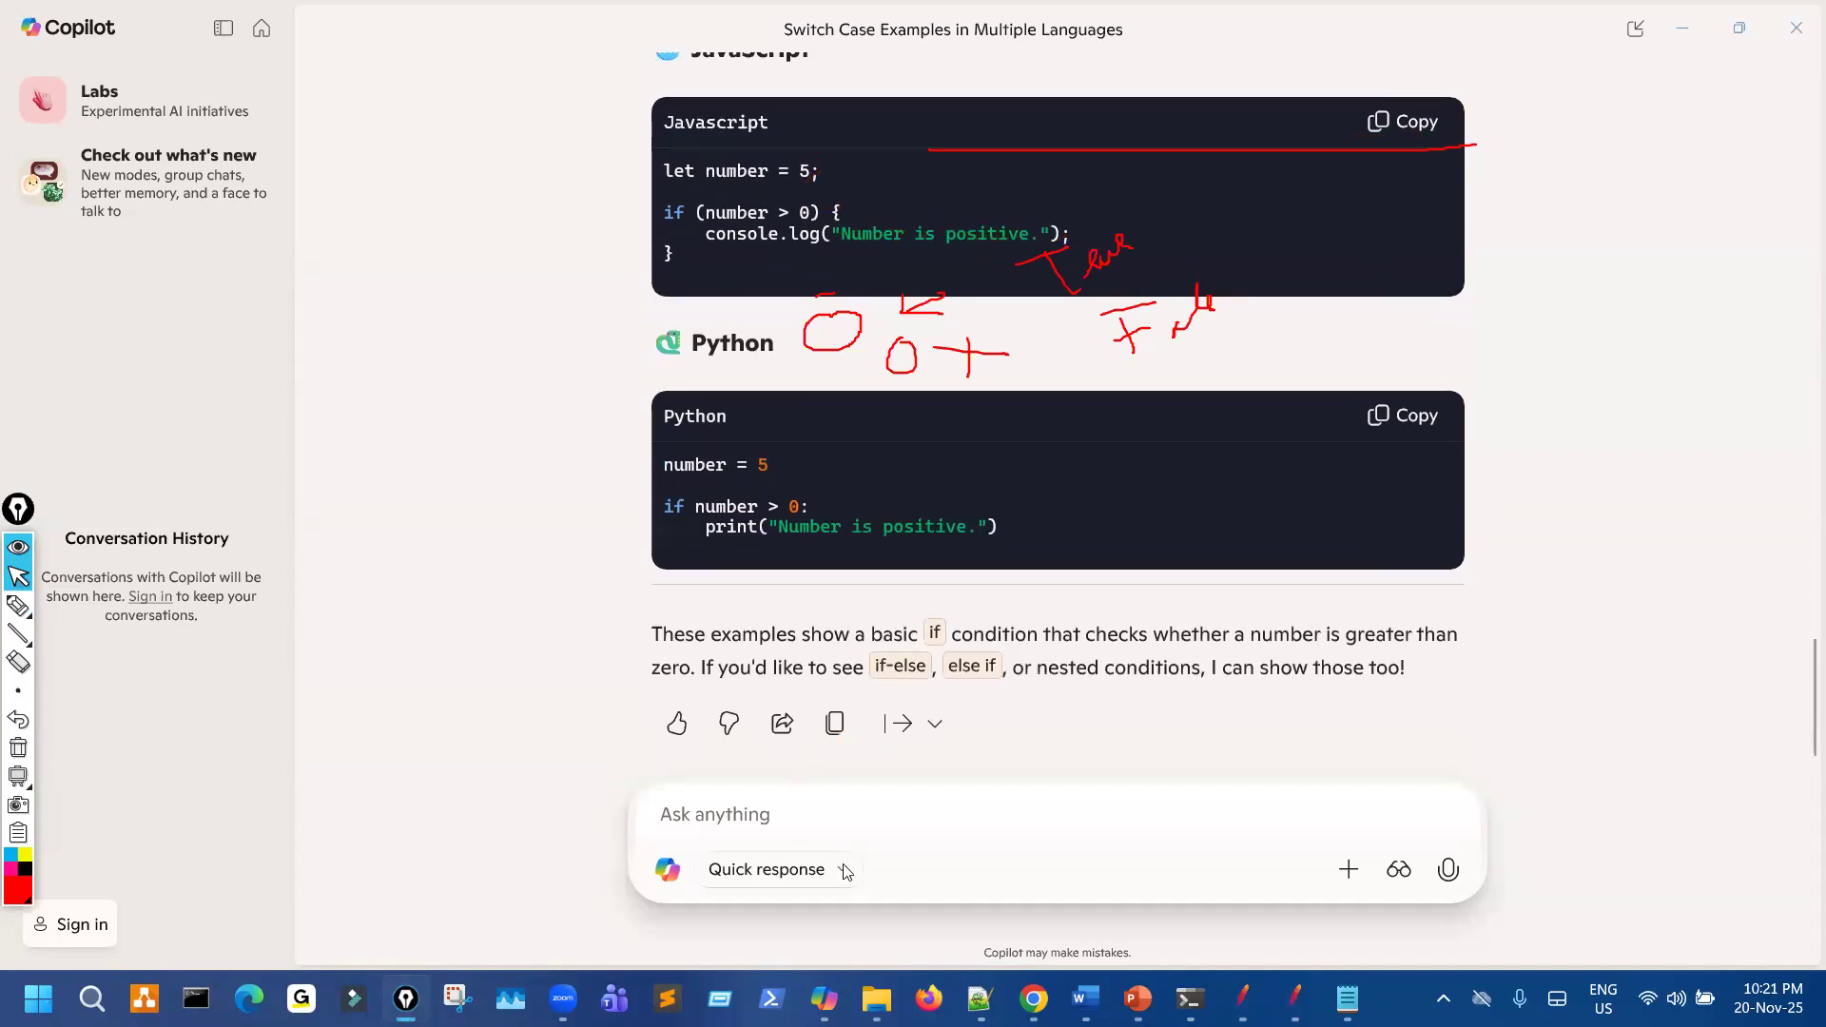
Return to the If Controller slide, clear the old annotations, underline the "if" statement line and circle the "true" or "false" wording.
{"action": "mouse_move", "coordinate": [1132, 994]}
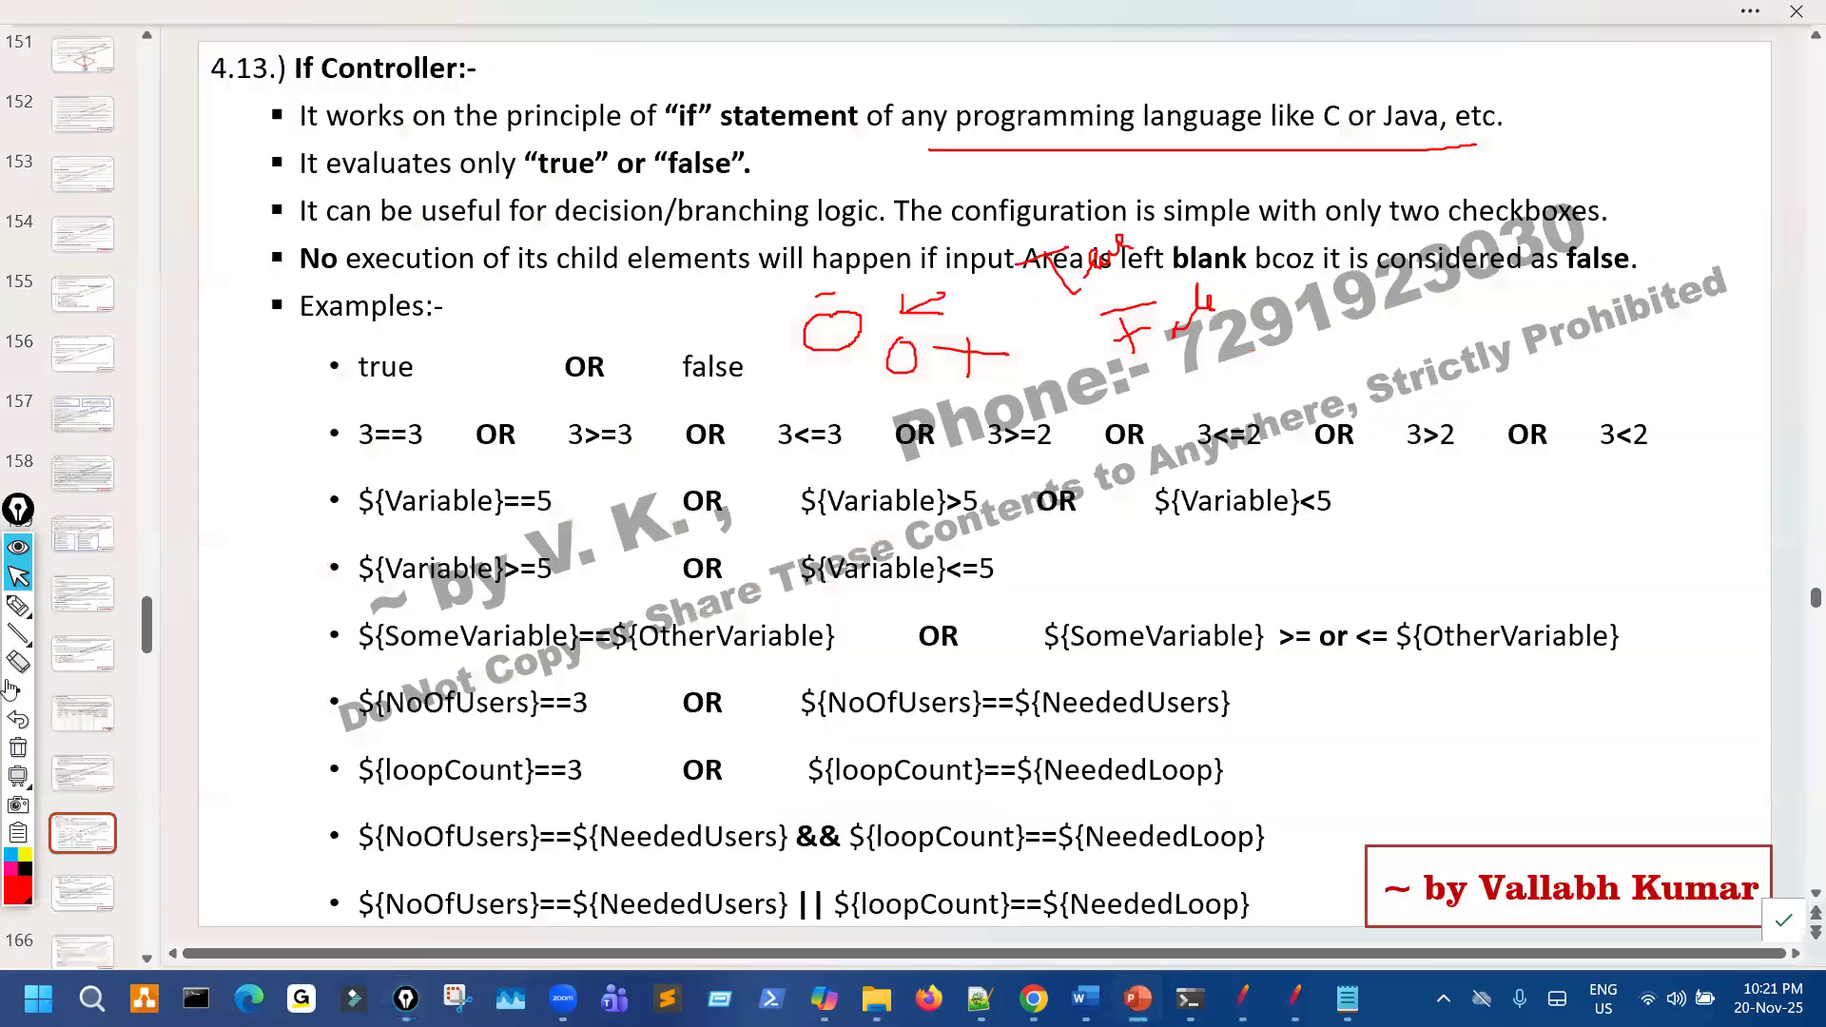
{"action": "left_click", "coordinate": [18, 747]}
{"action": "left_click", "coordinate": [17, 606]}
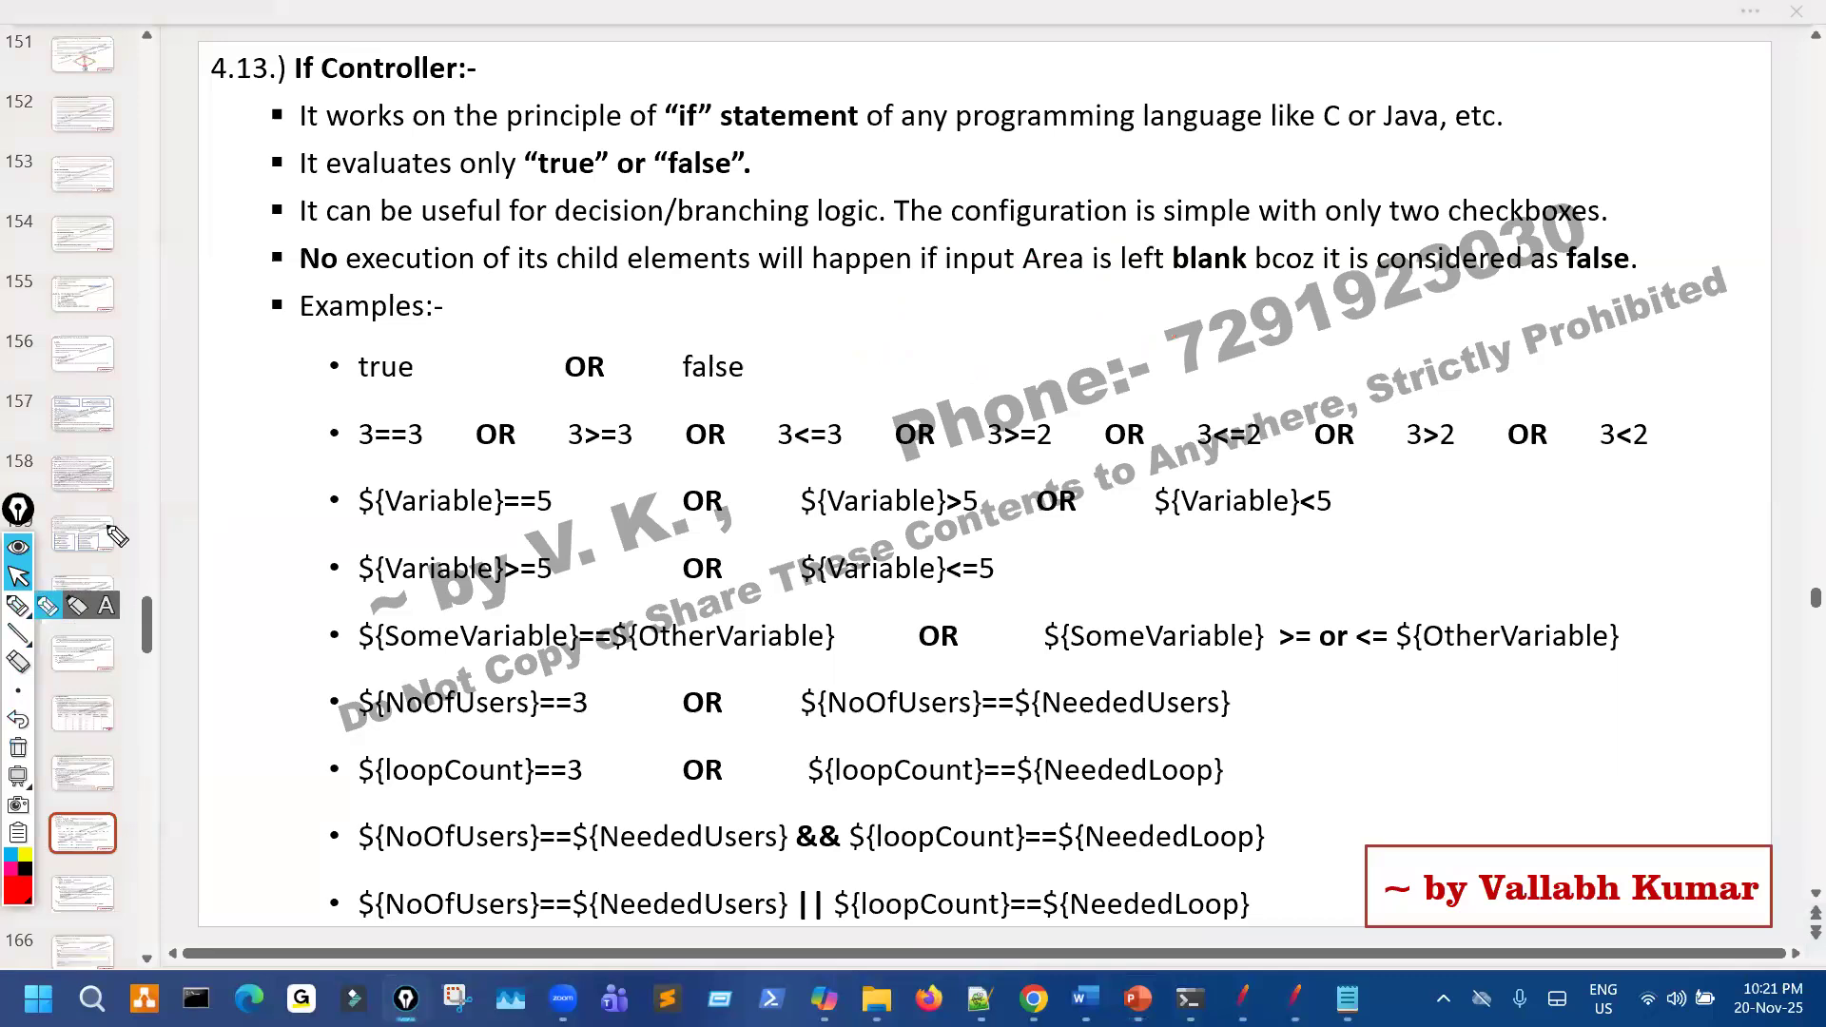
{"action": "left_click_drag", "start_coordinate": [829, 135], "coordinate": [1108, 135]}
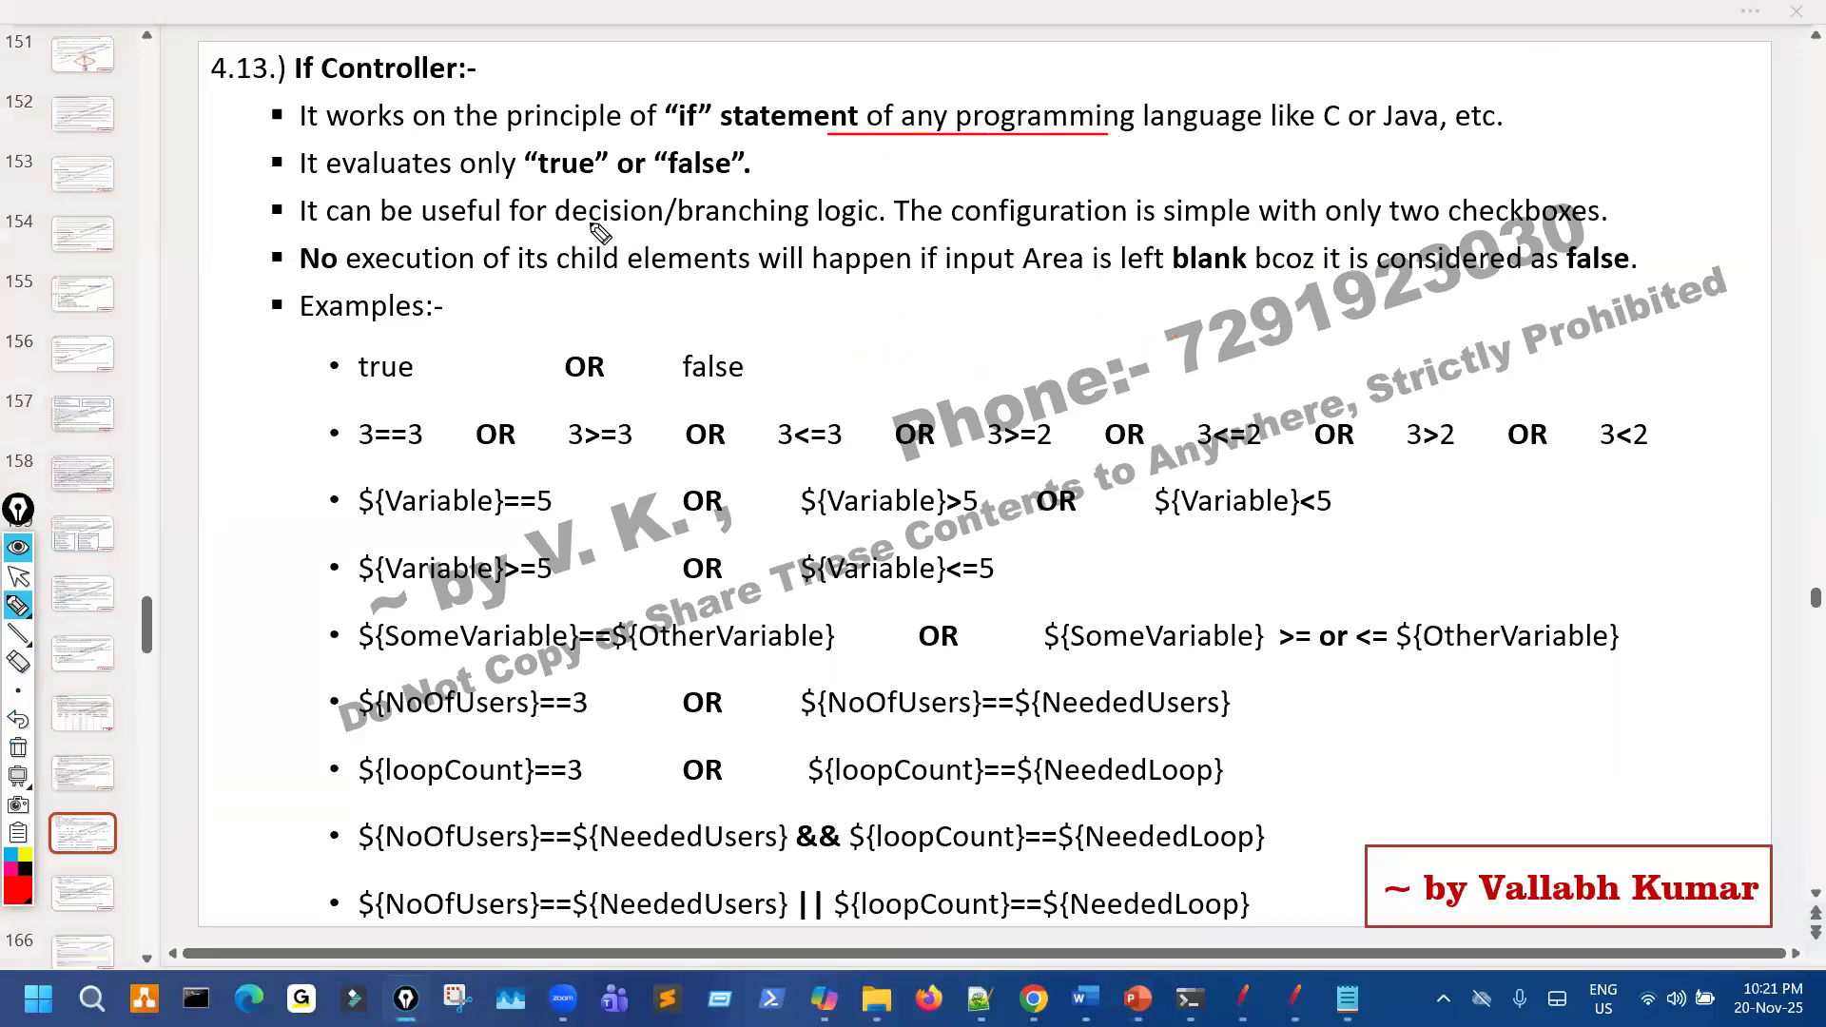
{"action": "mouse_move", "coordinate": [593, 131]}
{"action": "left_mouse_down"}
{"action": "mouse_move", "coordinate": [588, 171]}
{"action": "mouse_move", "coordinate": [669, 160]}
{"action": "mouse_move", "coordinate": [658, 138]}
{"action": "mouse_move", "coordinate": [522, 168]}
{"action": "mouse_move", "coordinate": [591, 160]}
{"action": "left_mouse_up"}
{"action": "left_click_drag", "start_coordinate": [407, 80], "coordinate": [440, 84]}
{"action": "mouse_move", "coordinate": [504, 155]}
{"action": "left_mouse_down"}
{"action": "mouse_move", "coordinate": [586, 182]}
{"action": "mouse_move", "coordinate": [537, 164]}
{"action": "left_mouse_up"}
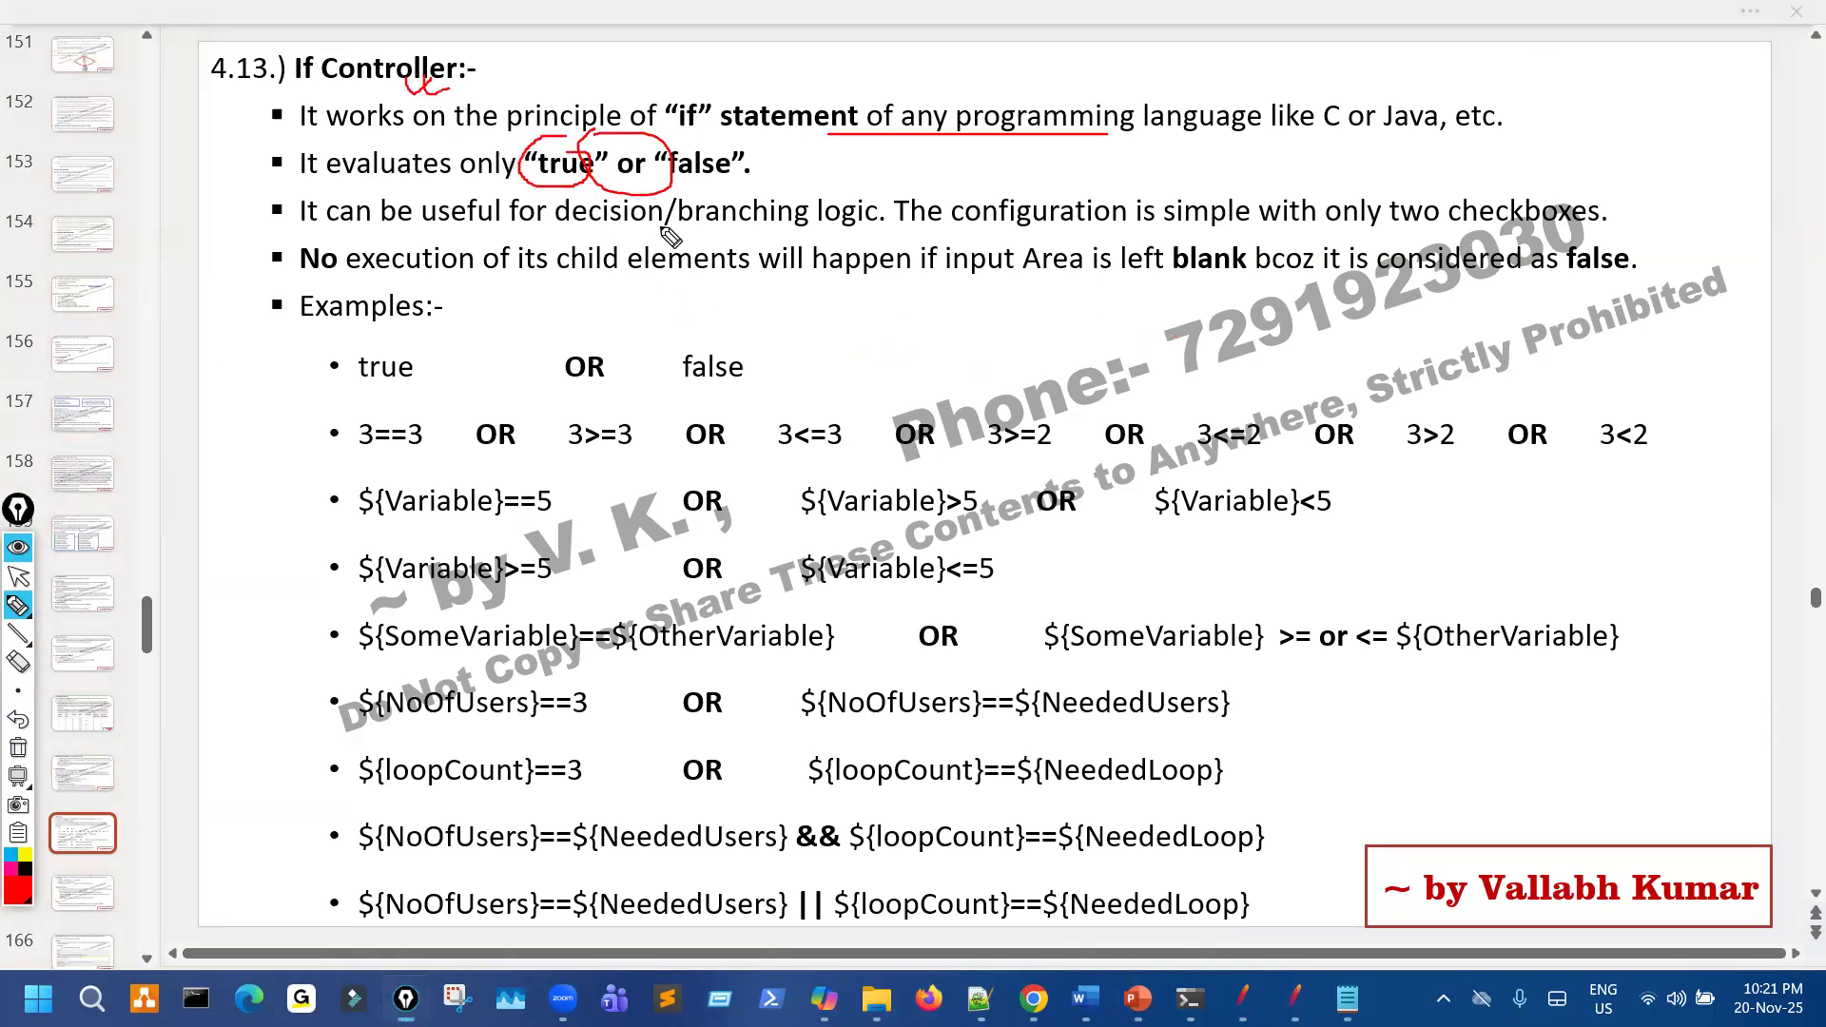
Mark the branching logic and child elements lines, circle the heading and "false", add a handwritten note, and clear the annotations.
{"action": "mouse_move", "coordinate": [666, 291]}
{"action": "left_mouse_down"}
{"action": "mouse_move", "coordinate": [962, 251]}
{"action": "mouse_move", "coordinate": [623, 273]}
{"action": "mouse_move", "coordinate": [951, 229]}
{"action": "mouse_move", "coordinate": [742, 290]}
{"action": "left_mouse_up"}
{"action": "mouse_move", "coordinate": [324, 32]}
{"action": "left_mouse_down"}
{"action": "mouse_move", "coordinate": [337, 71]}
{"action": "mouse_move", "coordinate": [328, 55]}
{"action": "left_mouse_up"}
{"action": "mouse_move", "coordinate": [1168, 141]}
{"action": "left_mouse_down"}
{"action": "mouse_move", "coordinate": [1279, 176]}
{"action": "mouse_move", "coordinate": [1374, 166]}
{"action": "mouse_move", "coordinate": [1512, 105]}
{"action": "mouse_move", "coordinate": [1489, 76]}
{"action": "left_mouse_up"}
{"action": "mouse_move", "coordinate": [701, 149]}
{"action": "left_mouse_down"}
{"action": "mouse_move", "coordinate": [666, 180]}
{"action": "mouse_move", "coordinate": [761, 157]}
{"action": "mouse_move", "coordinate": [708, 134]}
{"action": "left_mouse_up"}
{"action": "left_click_drag", "start_coordinate": [1134, 157], "coordinate": [1201, 156]}
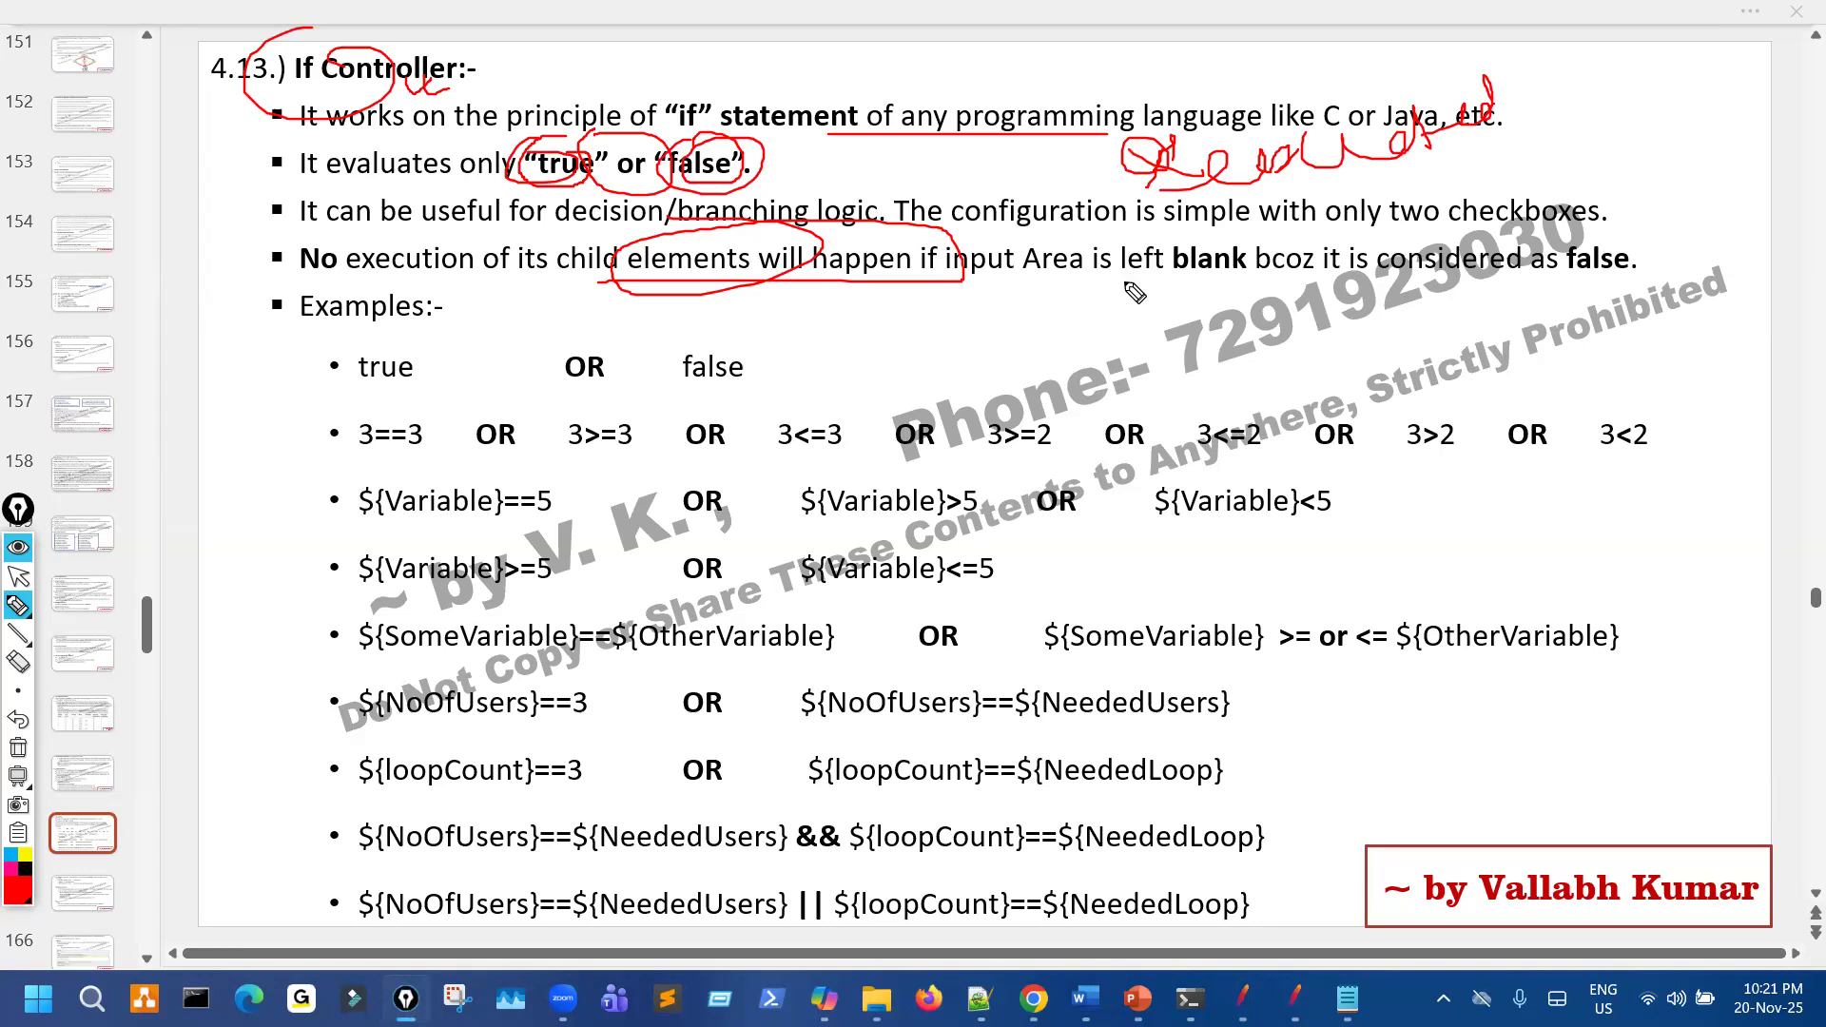
{"action": "key", "text": "ctrl+shift+7"}
{"action": "key", "text": "ctrl+shift+2"}
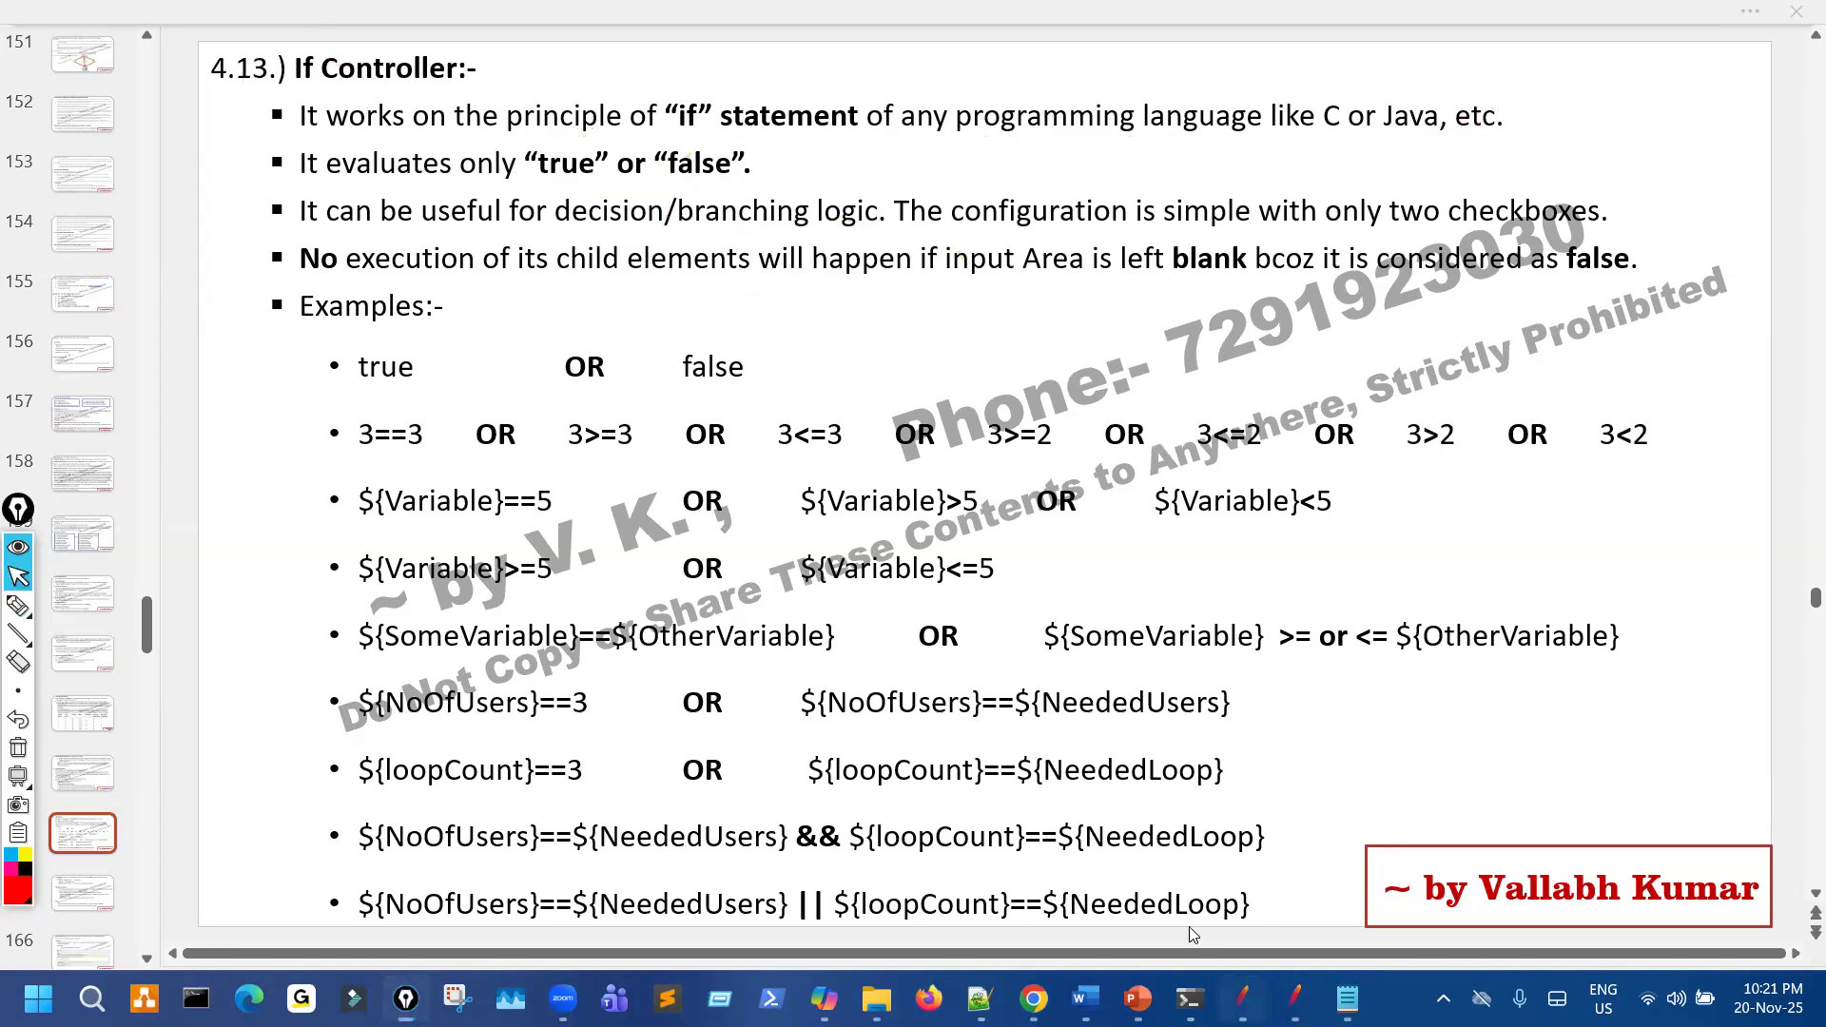
Return to JMeter, then collapse and disable Thread Group - Switch Controller.
{"action": "key", "text": "alt+Tab"}
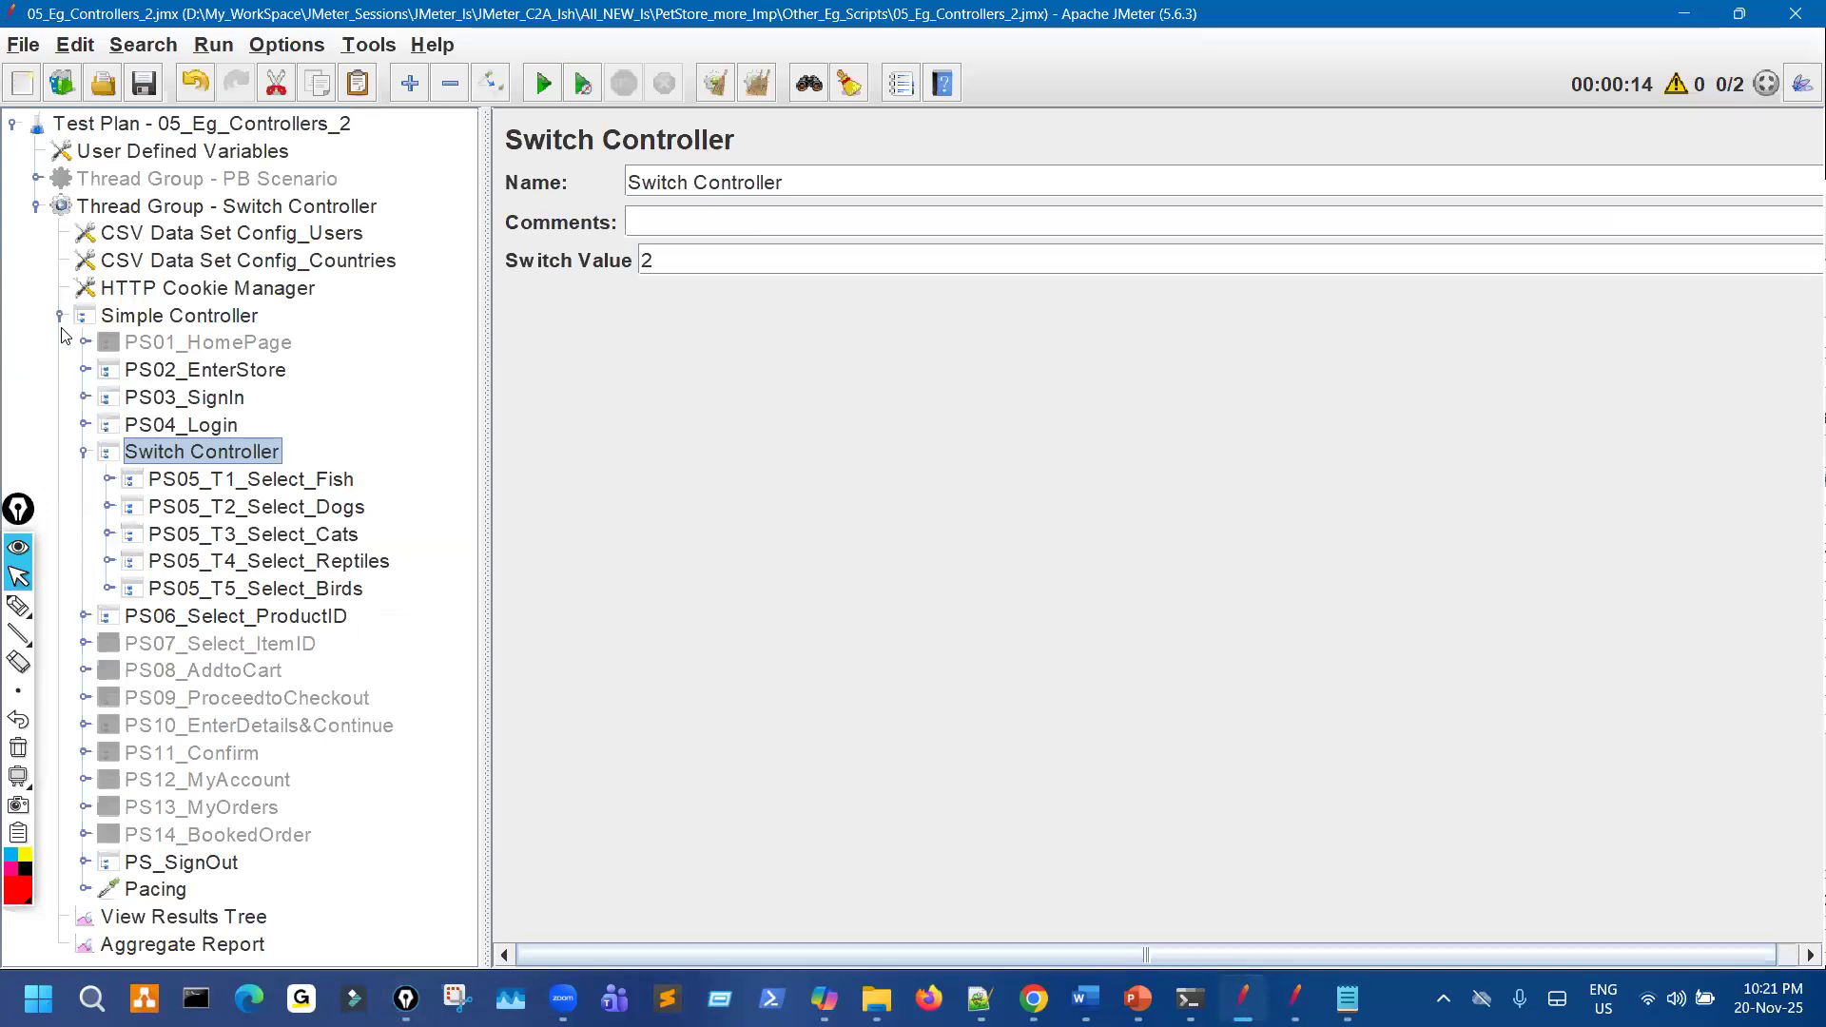
{"action": "left_click", "coordinate": [59, 314]}
{"action": "left_click", "coordinate": [37, 207]}
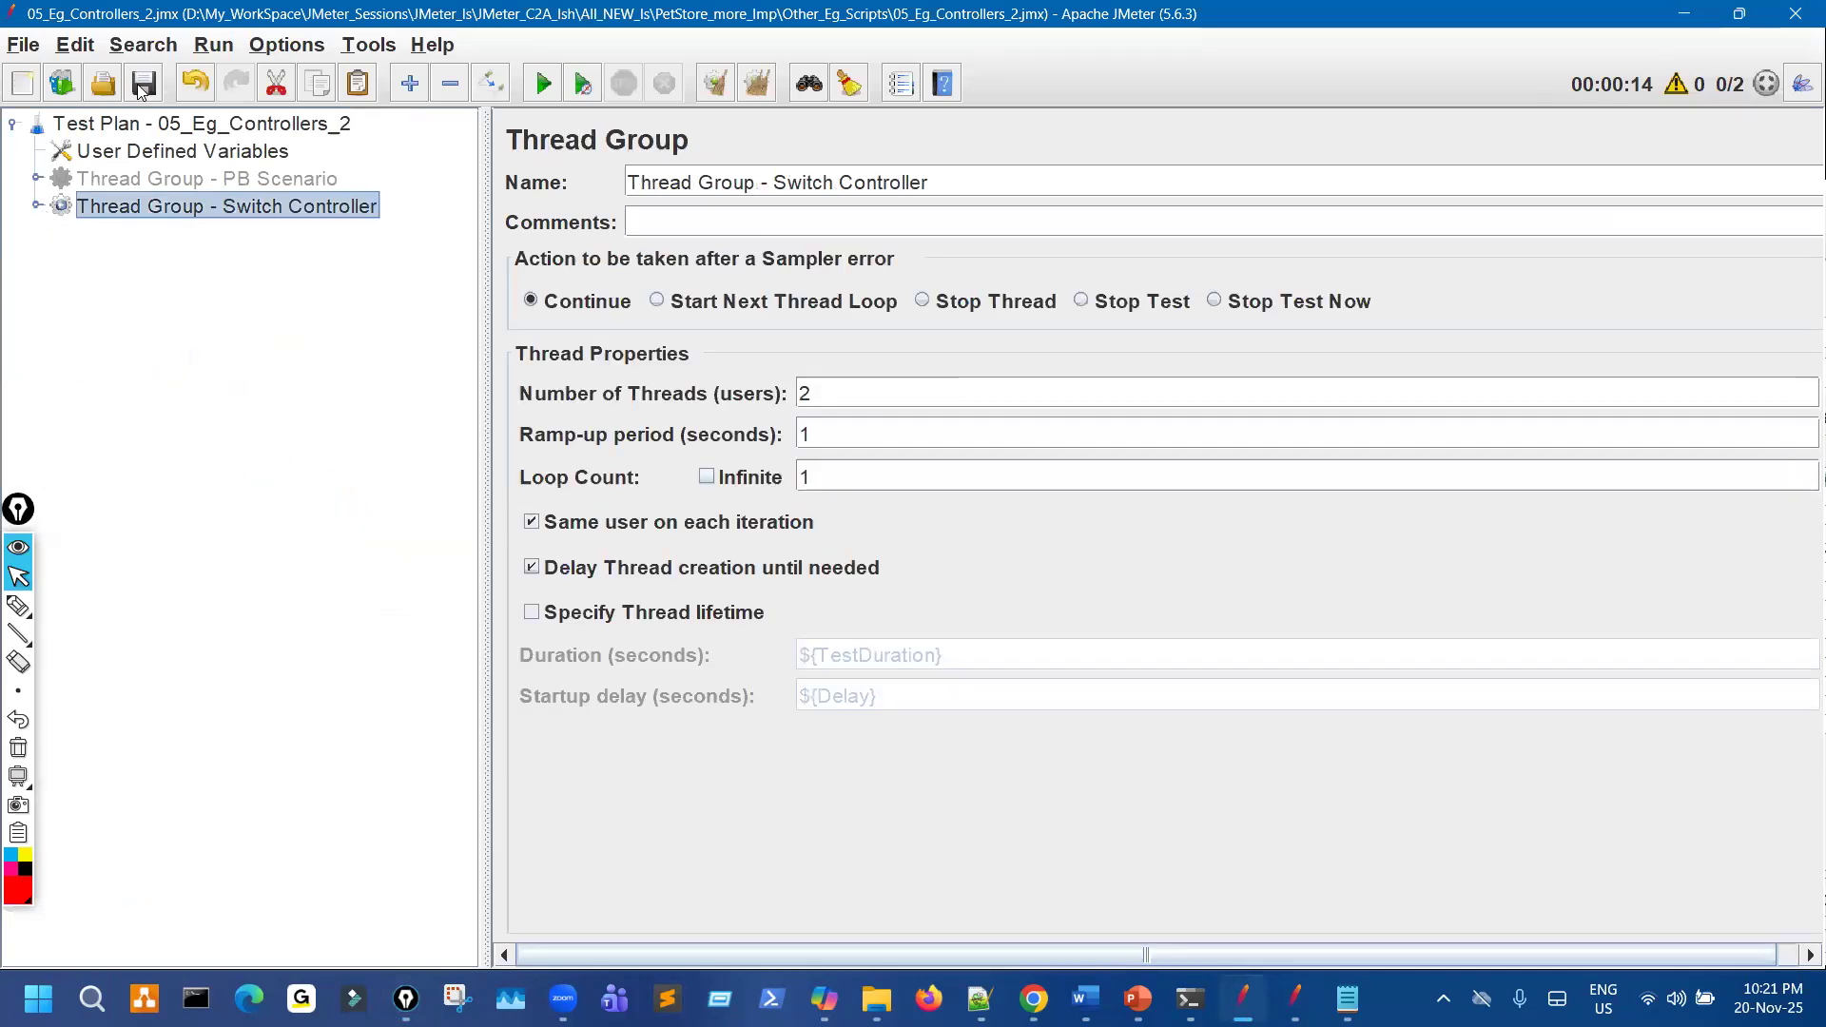
{"action": "left_click", "coordinate": [485, 87]}
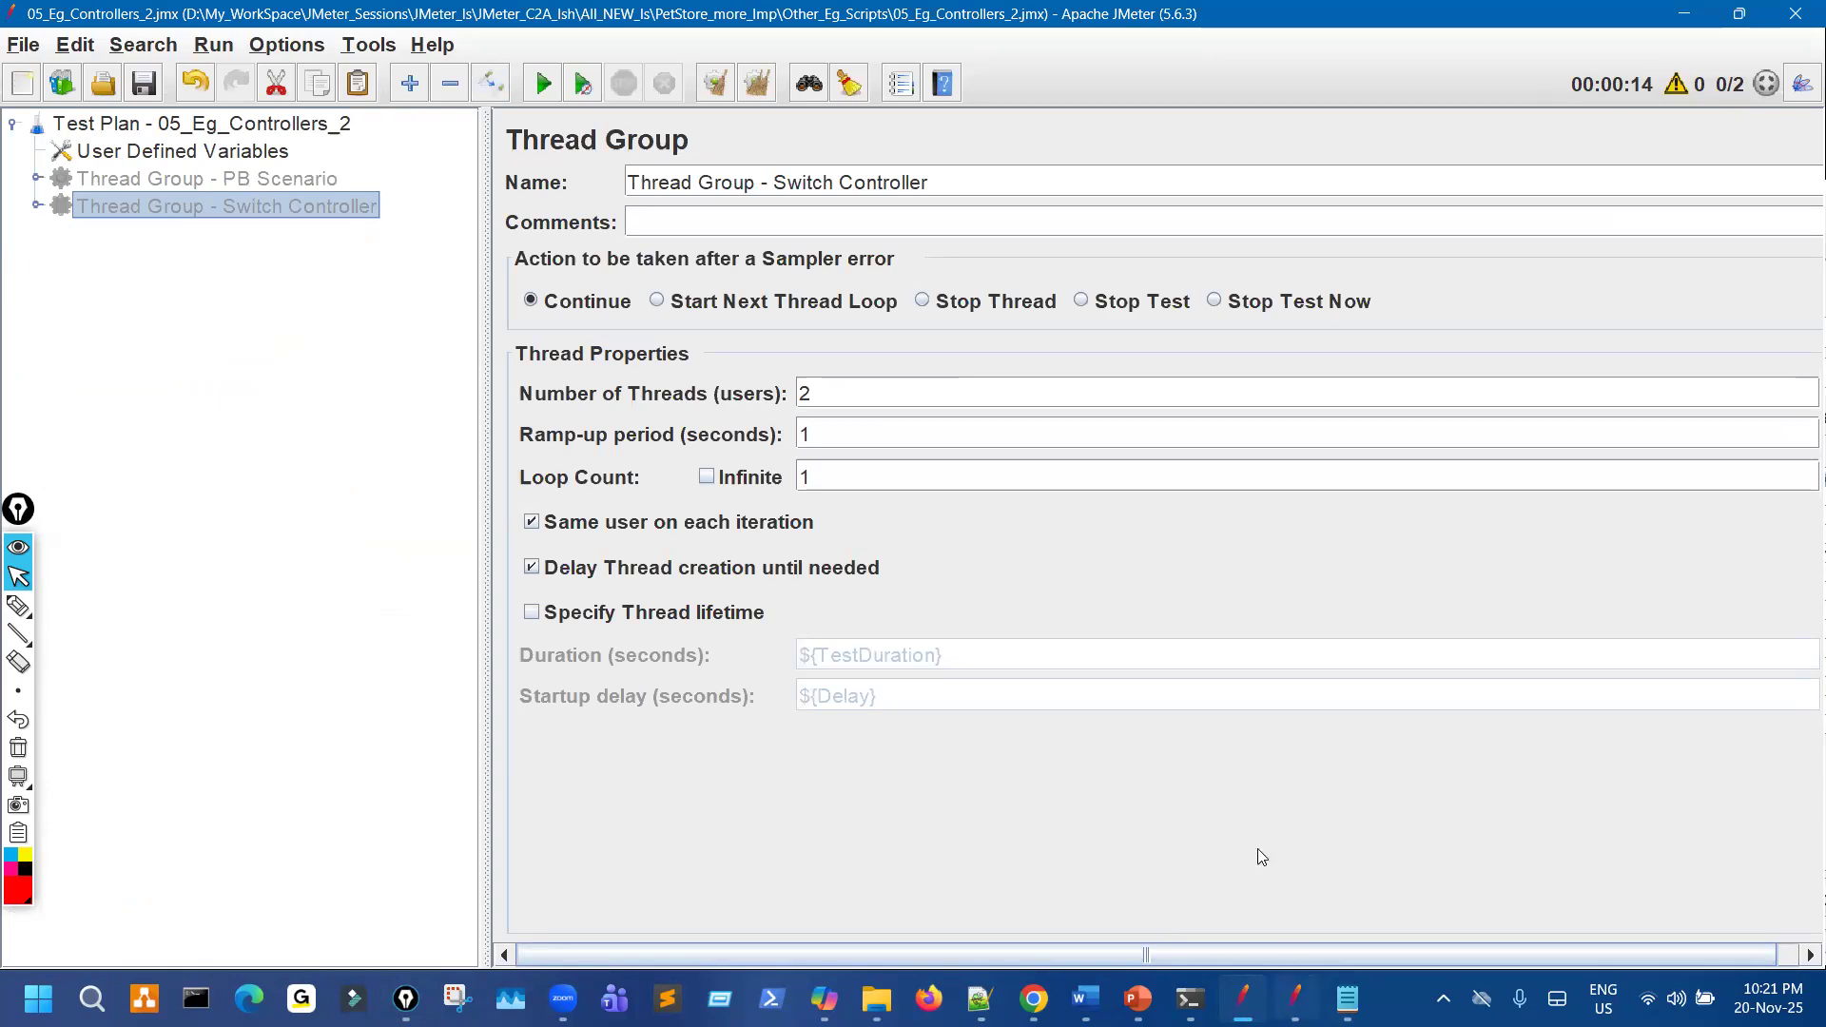
In the other JMeter window, expand Thread Group - If Controller down to the children of the first Simple Controller's If Controller.
{"action": "key", "text": "alt+Tab"}
{"action": "left_click", "coordinate": [995, 301]}
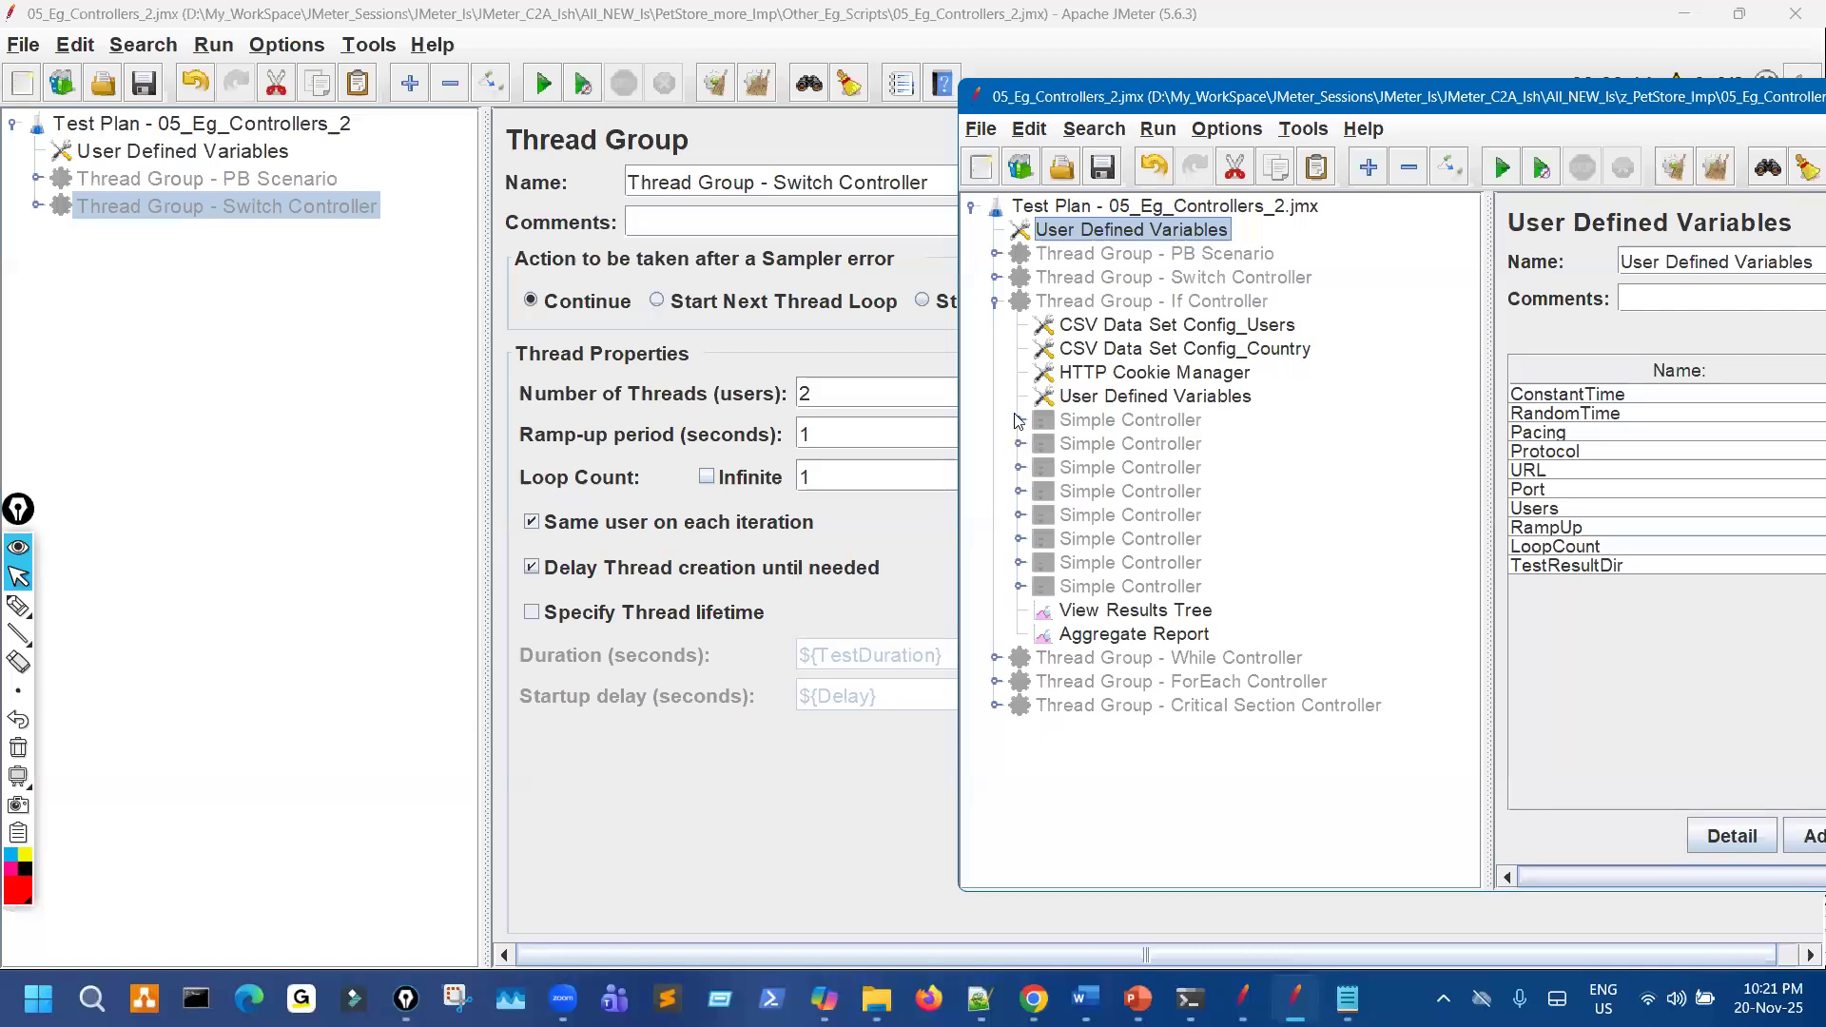
{"action": "left_click", "coordinate": [1019, 420]}
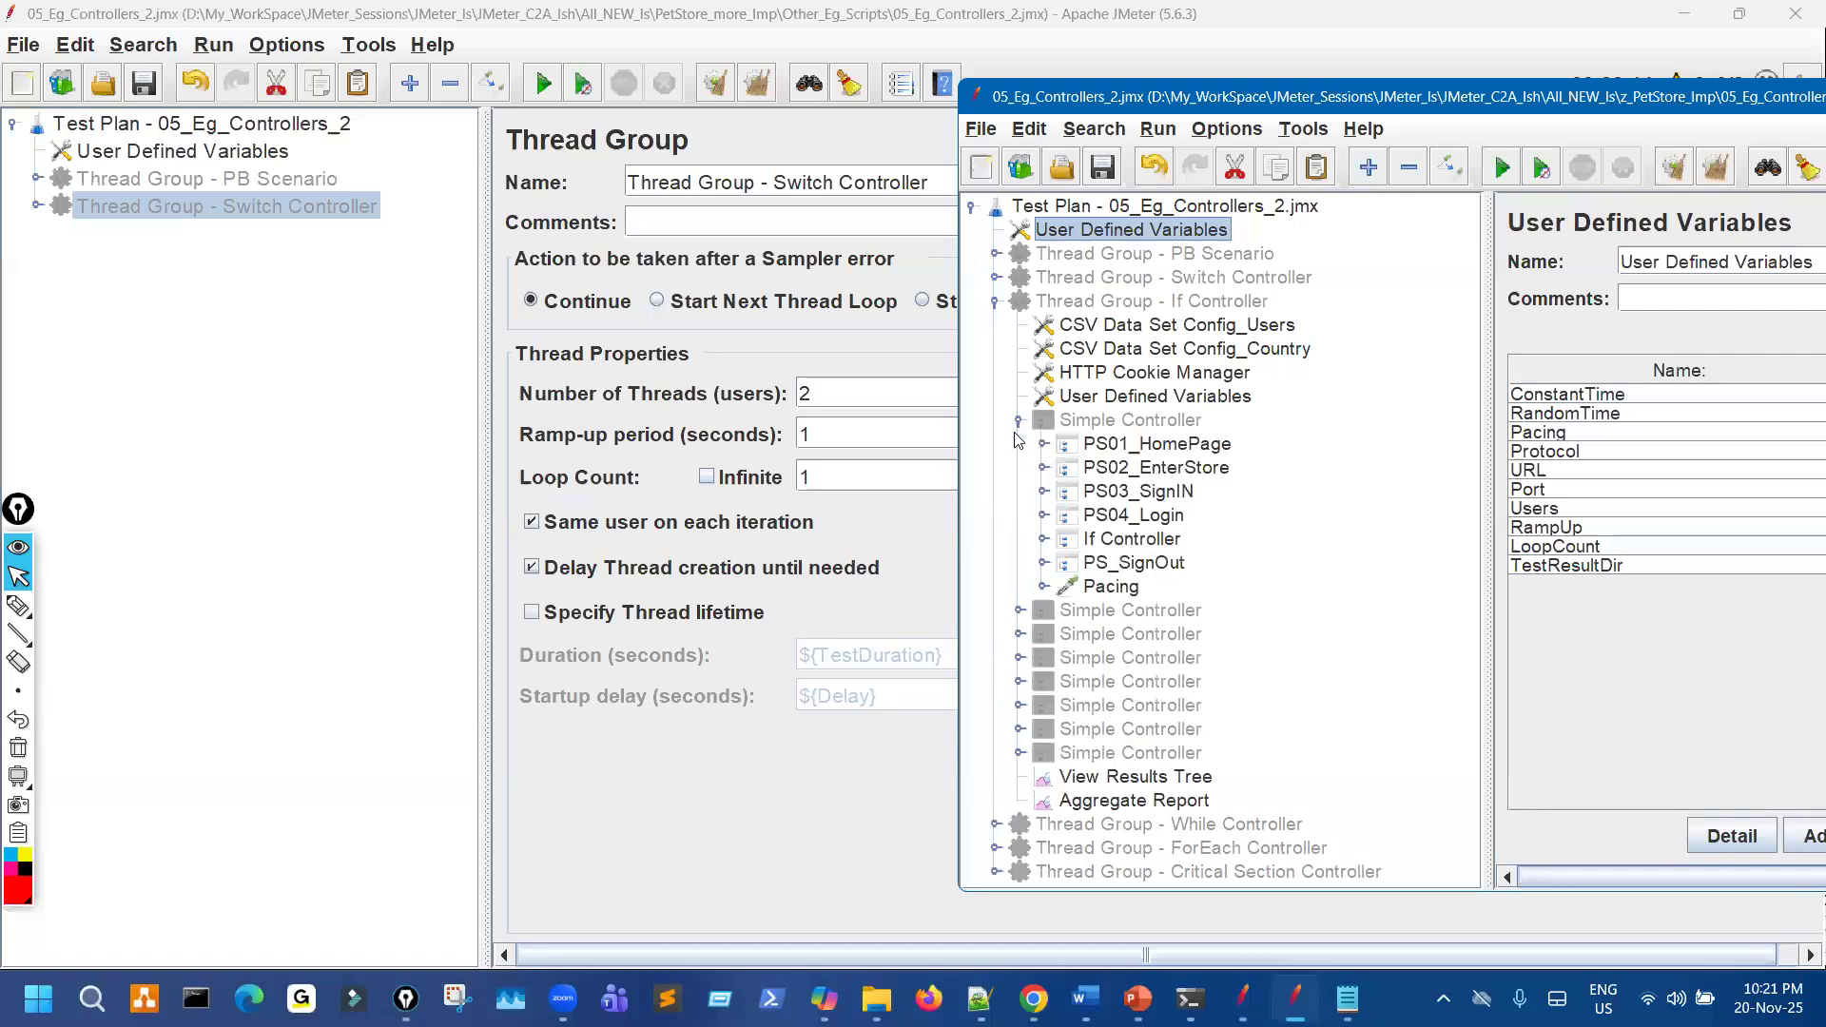
{"action": "left_click", "coordinate": [1042, 540]}
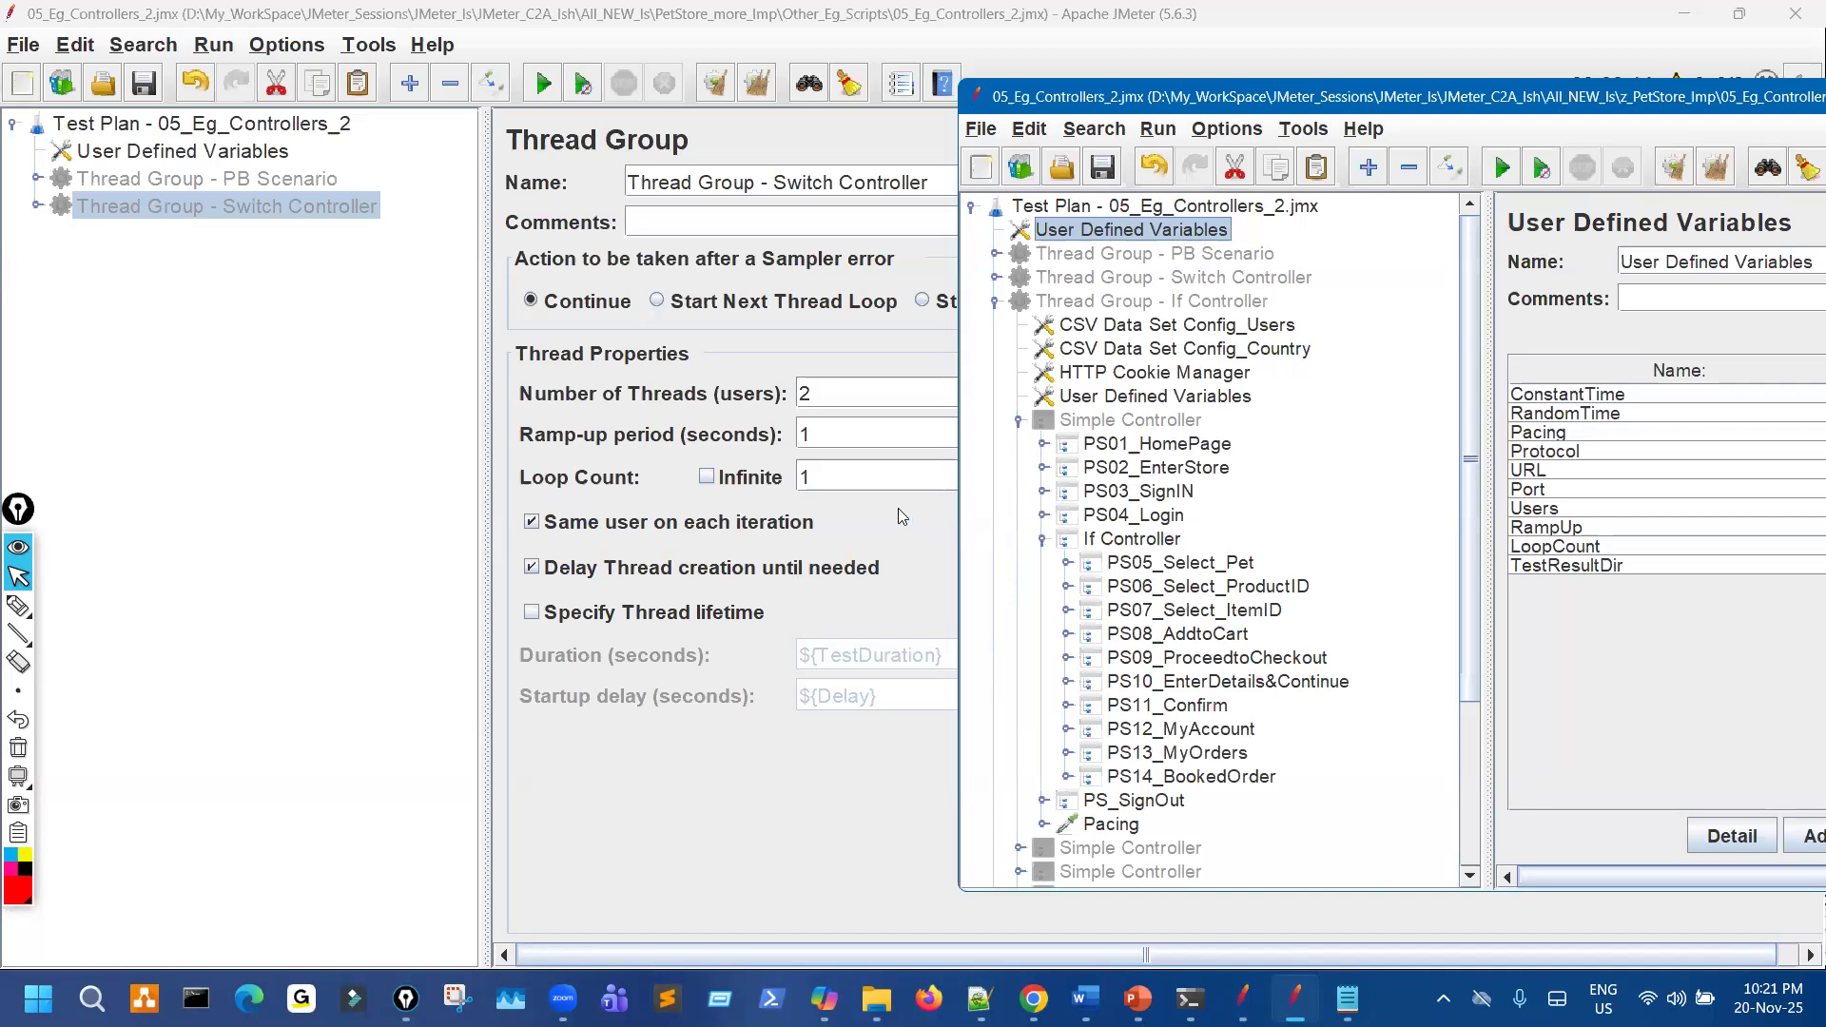
Return to the working test plan and paste a copy of Thread Group - PB Scenario under the Test Plan node.
{"action": "left_click", "coordinate": [295, 180]}
{"action": "key", "text": "Up"}
{"action": "left_click", "coordinate": [315, 179]}
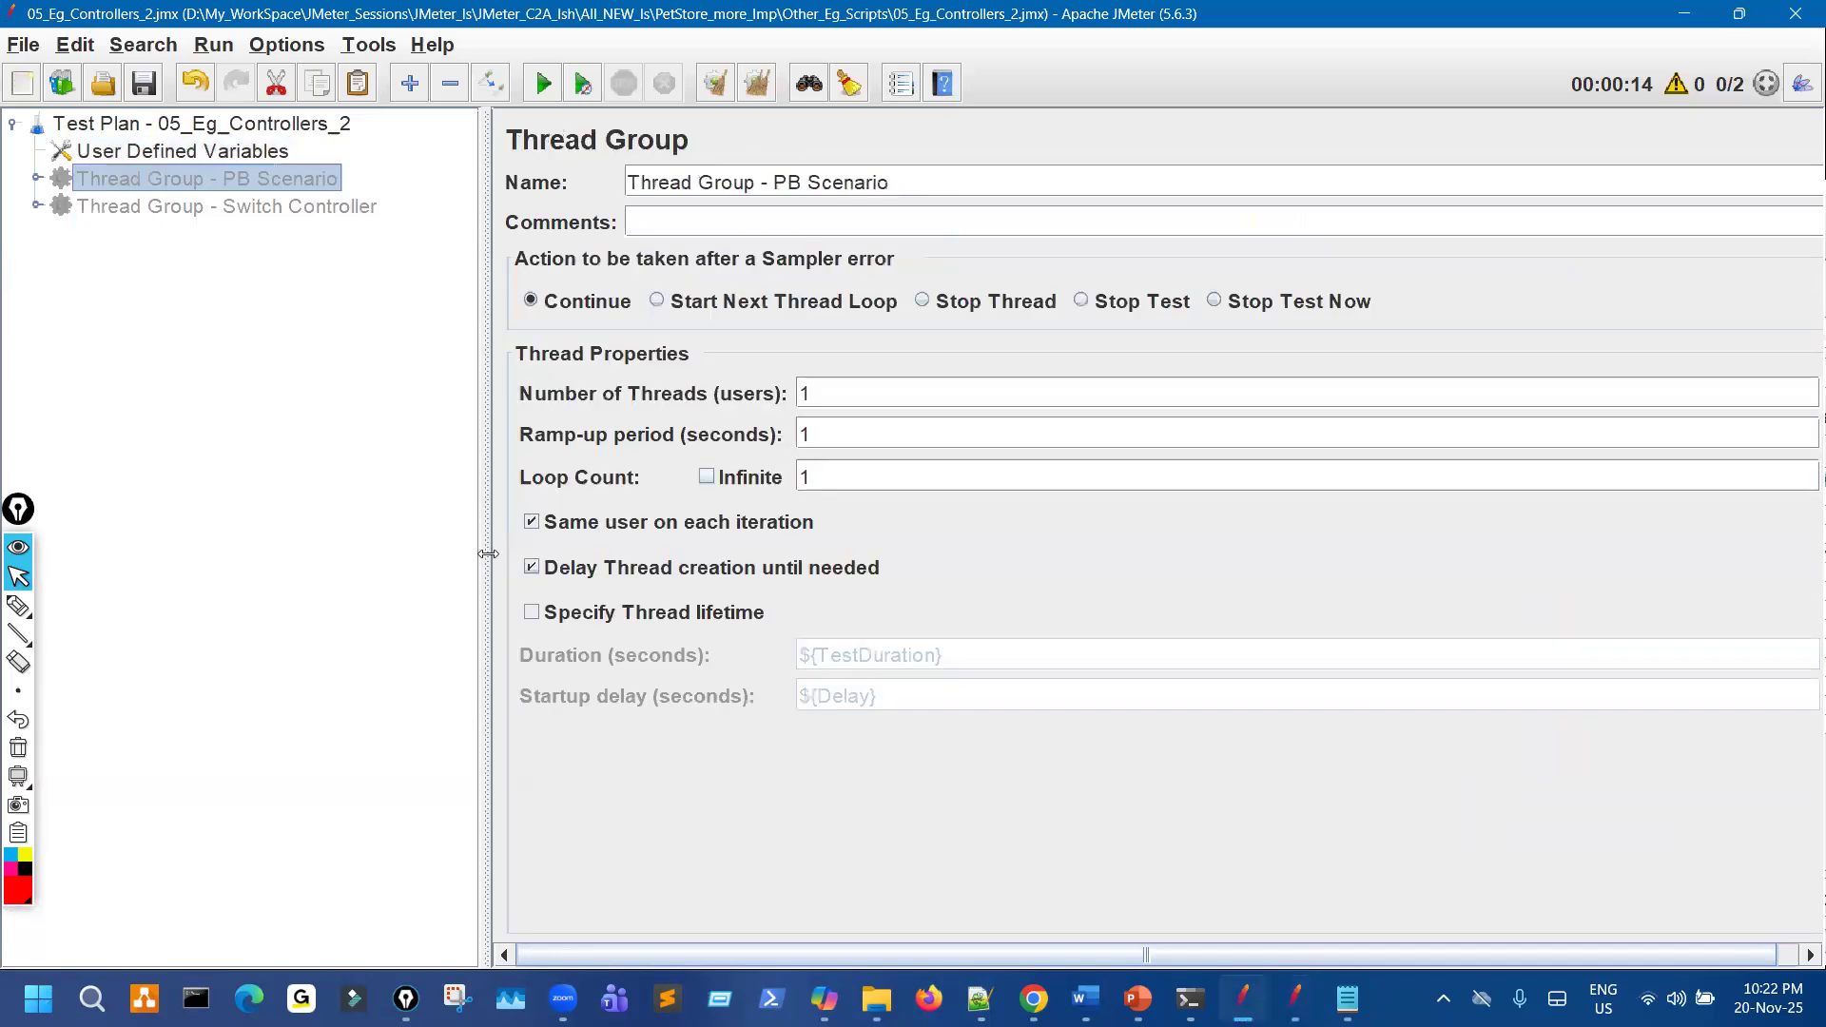
{"action": "left_click", "coordinate": [257, 131]}
{"action": "key", "text": "ctrl+v"}
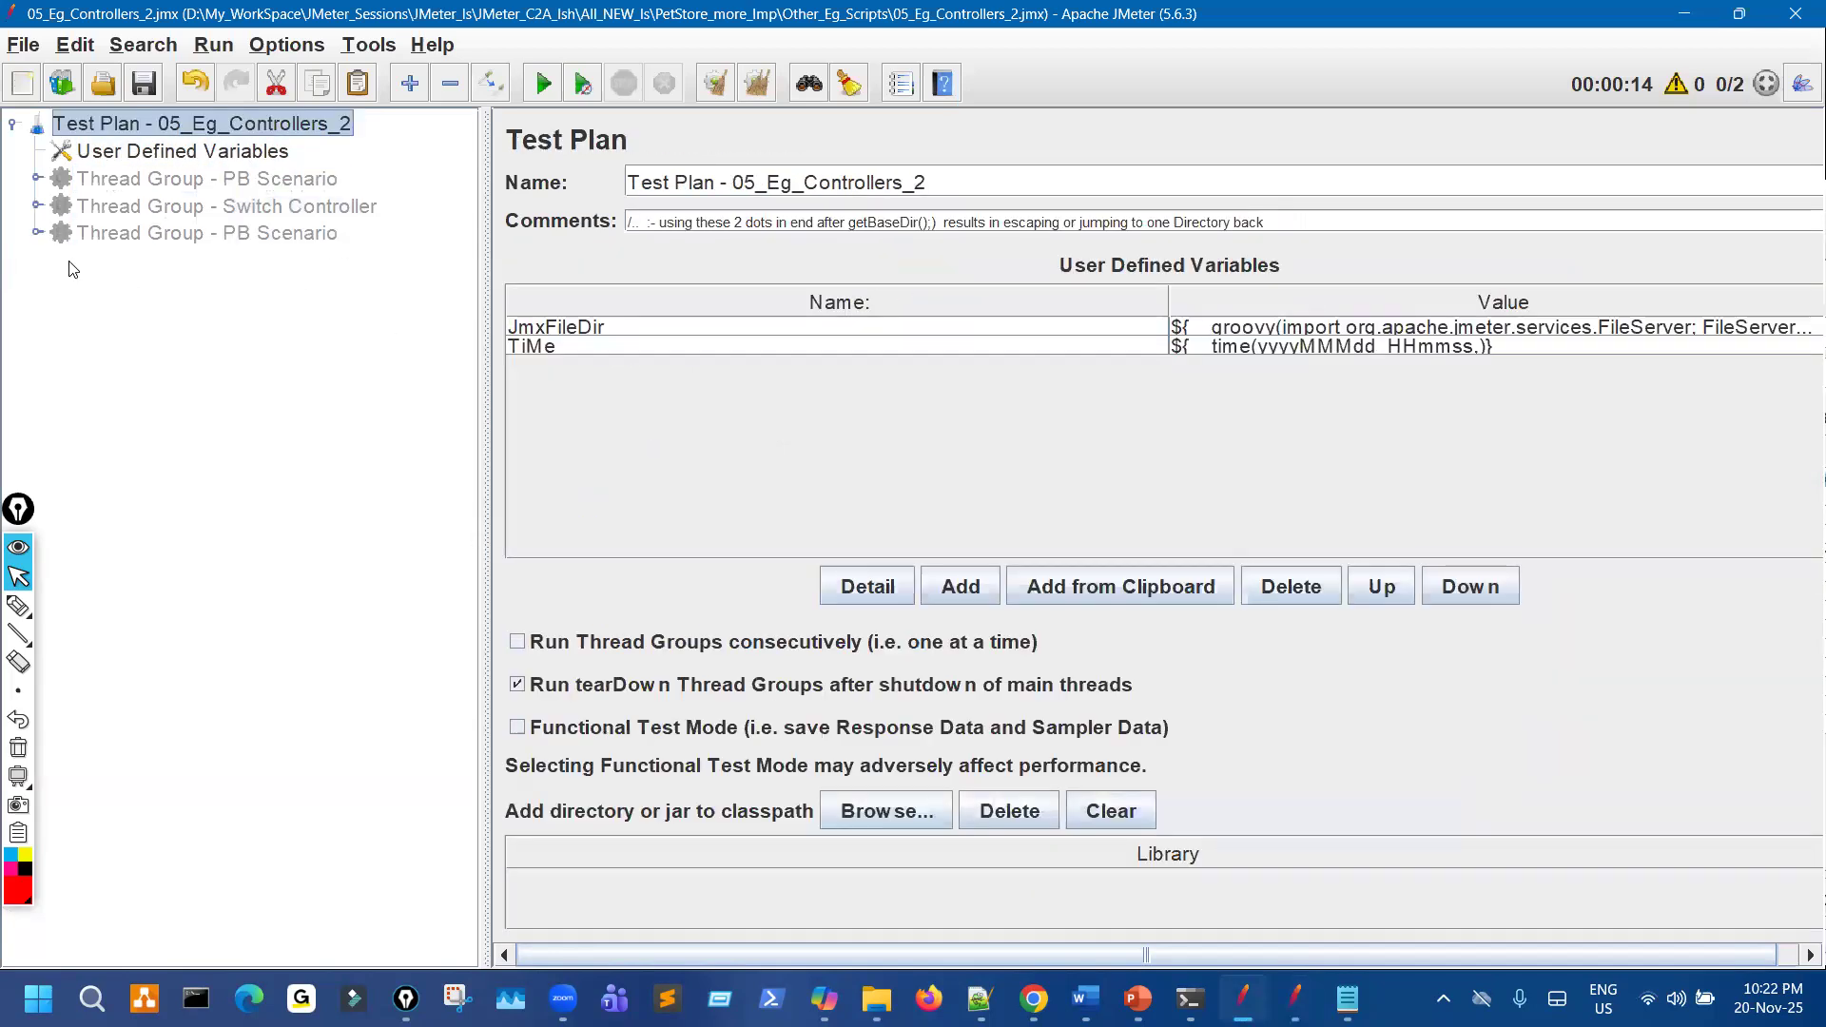
Enable the copied Thread Group - PB Scenario and expand it to show its elements.
{"action": "left_click", "coordinate": [148, 233]}
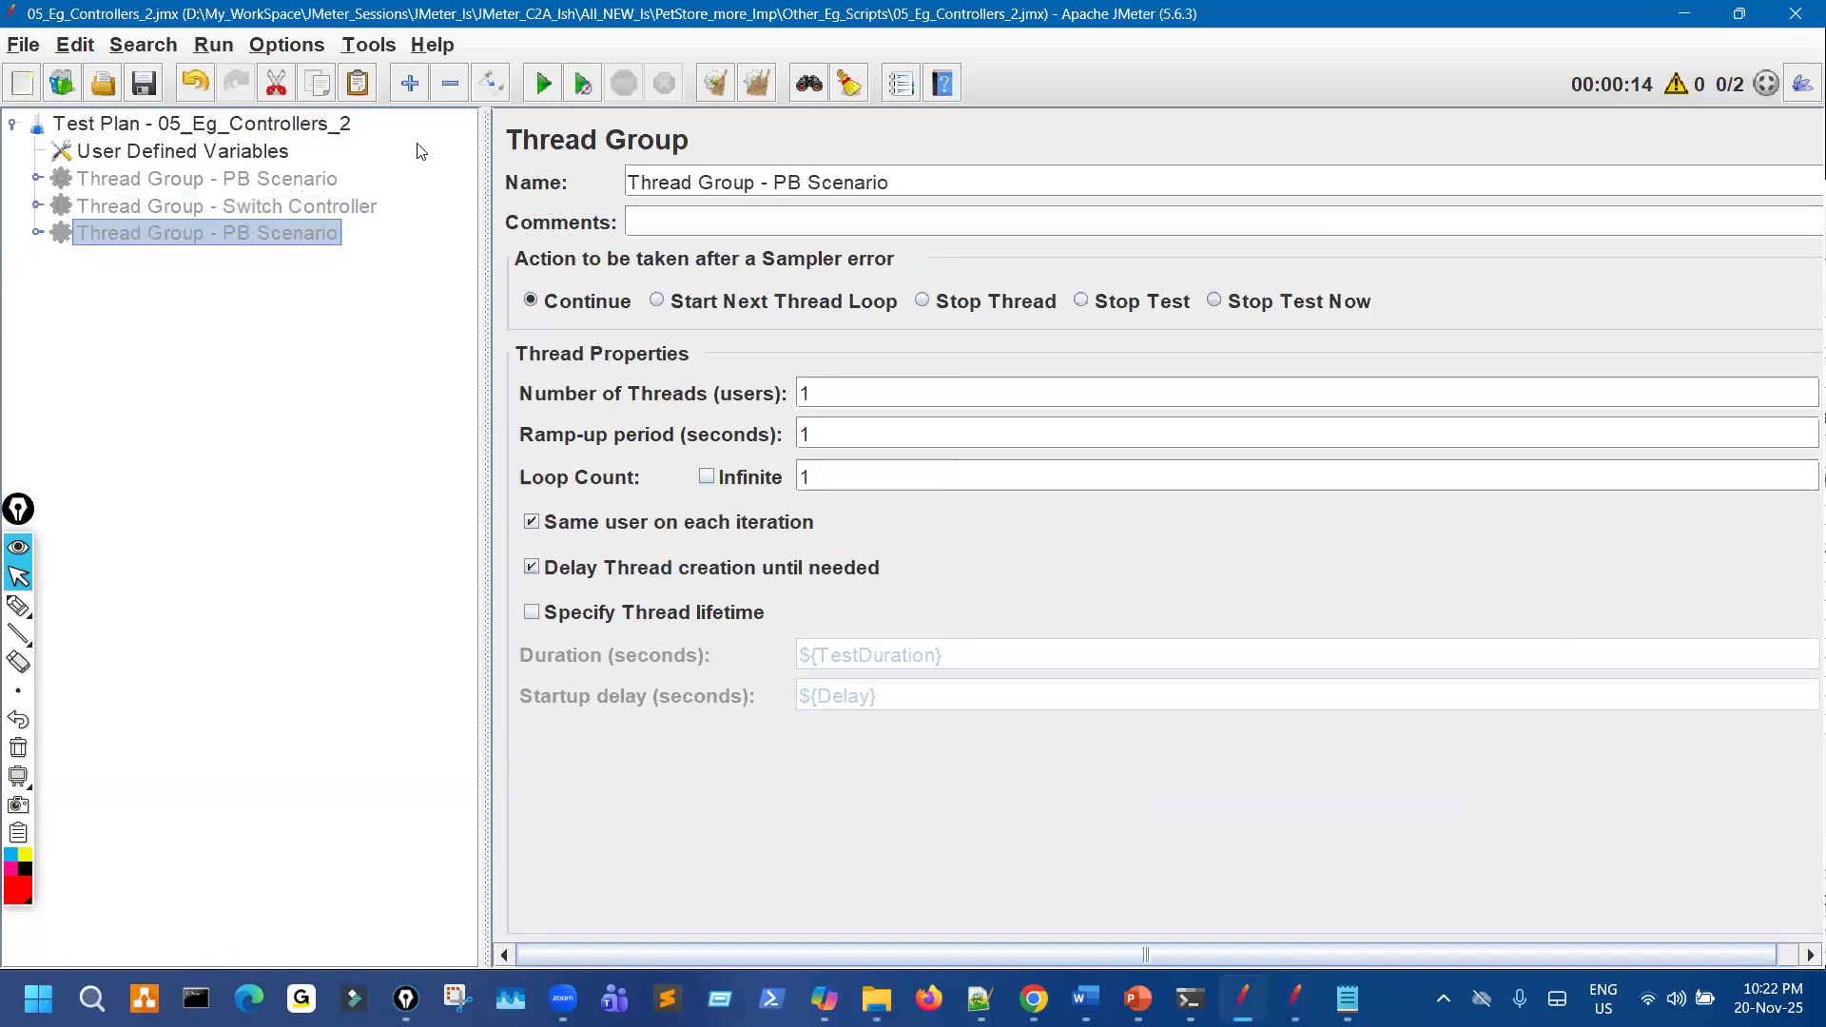
{"action": "left_click", "coordinate": [482, 88]}
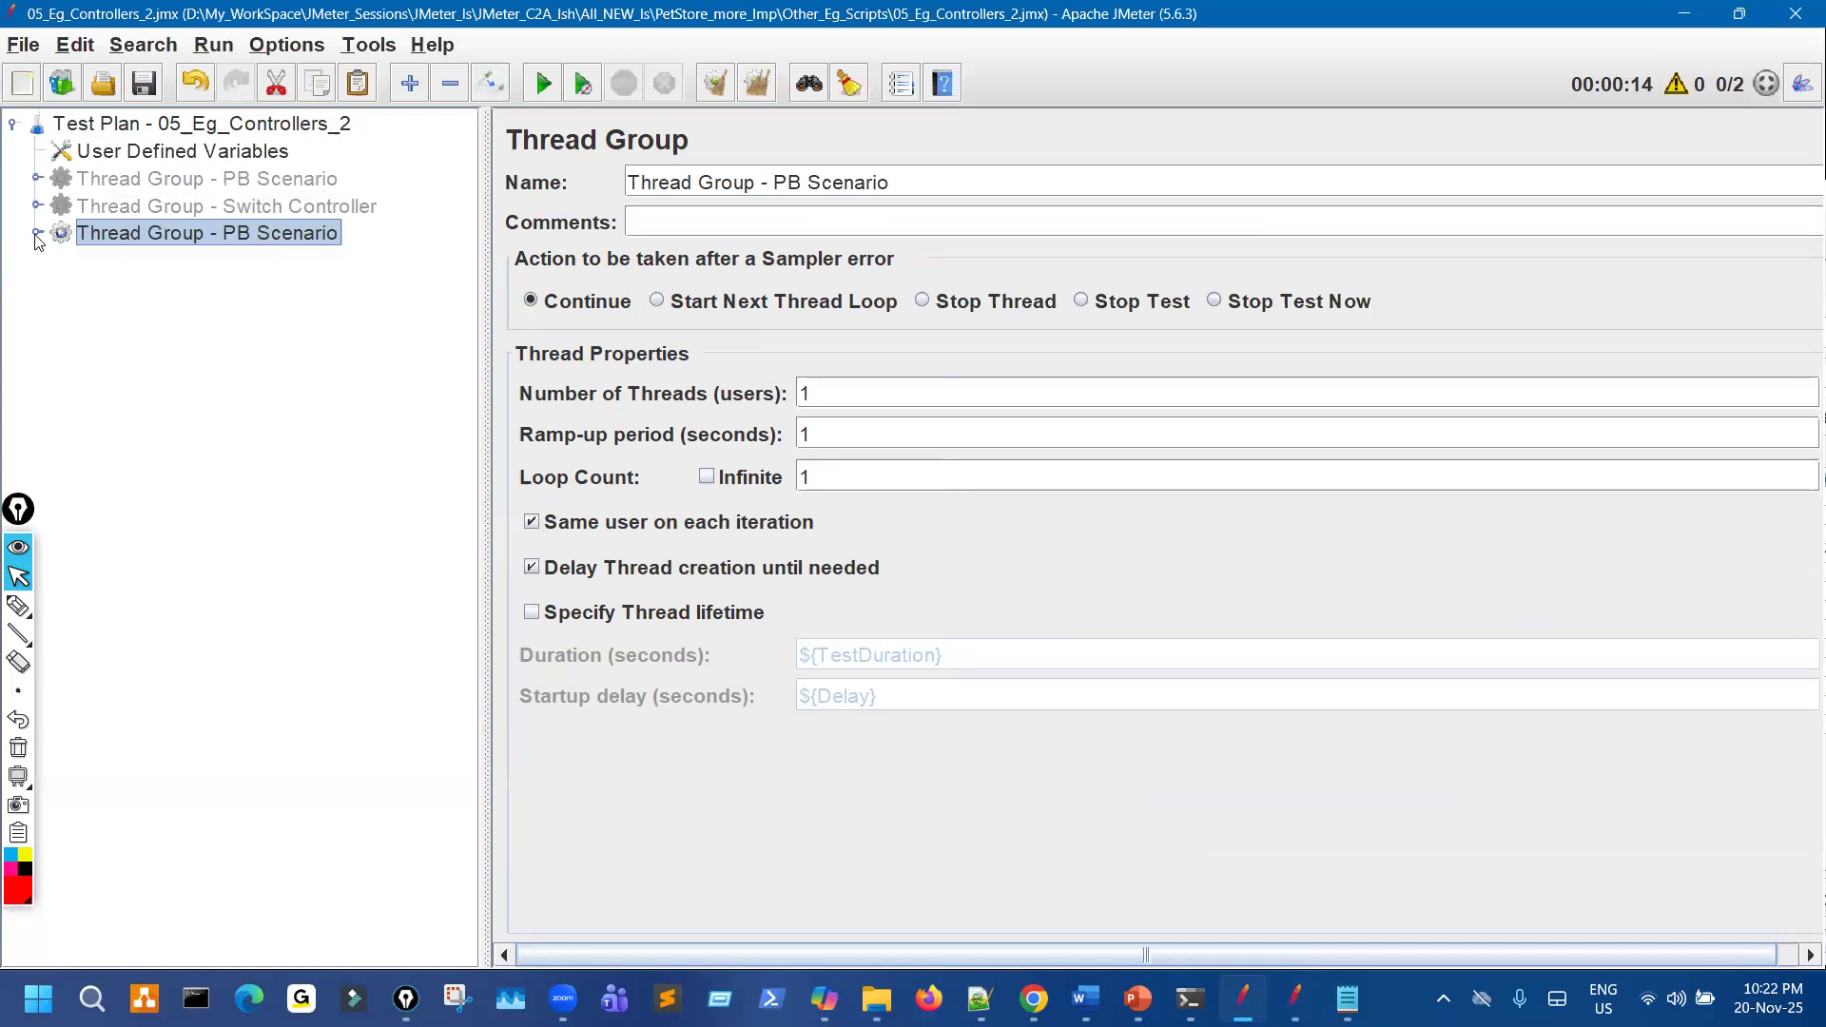
{"action": "left_click", "coordinate": [37, 234]}
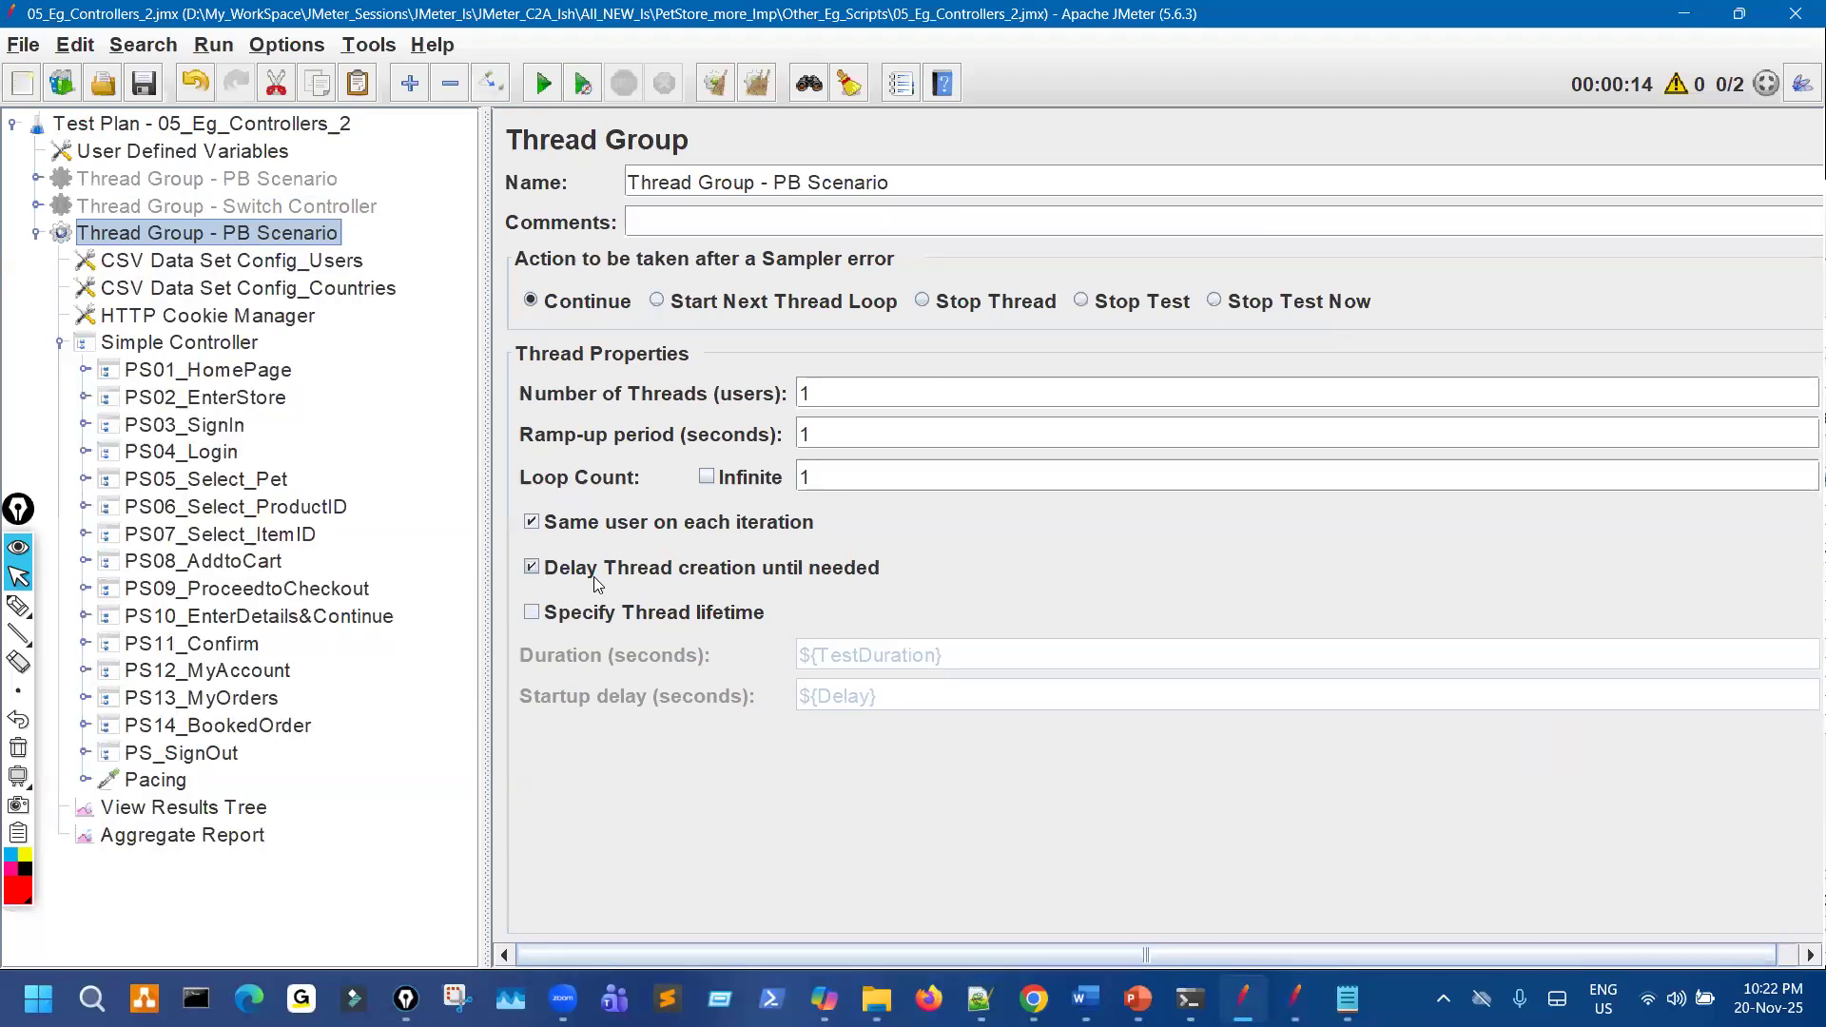
Check the reference If Controller layout, then add an If Controller under the copied thread group's Simple Controller.
{"action": "left_click", "coordinate": [1307, 991]}
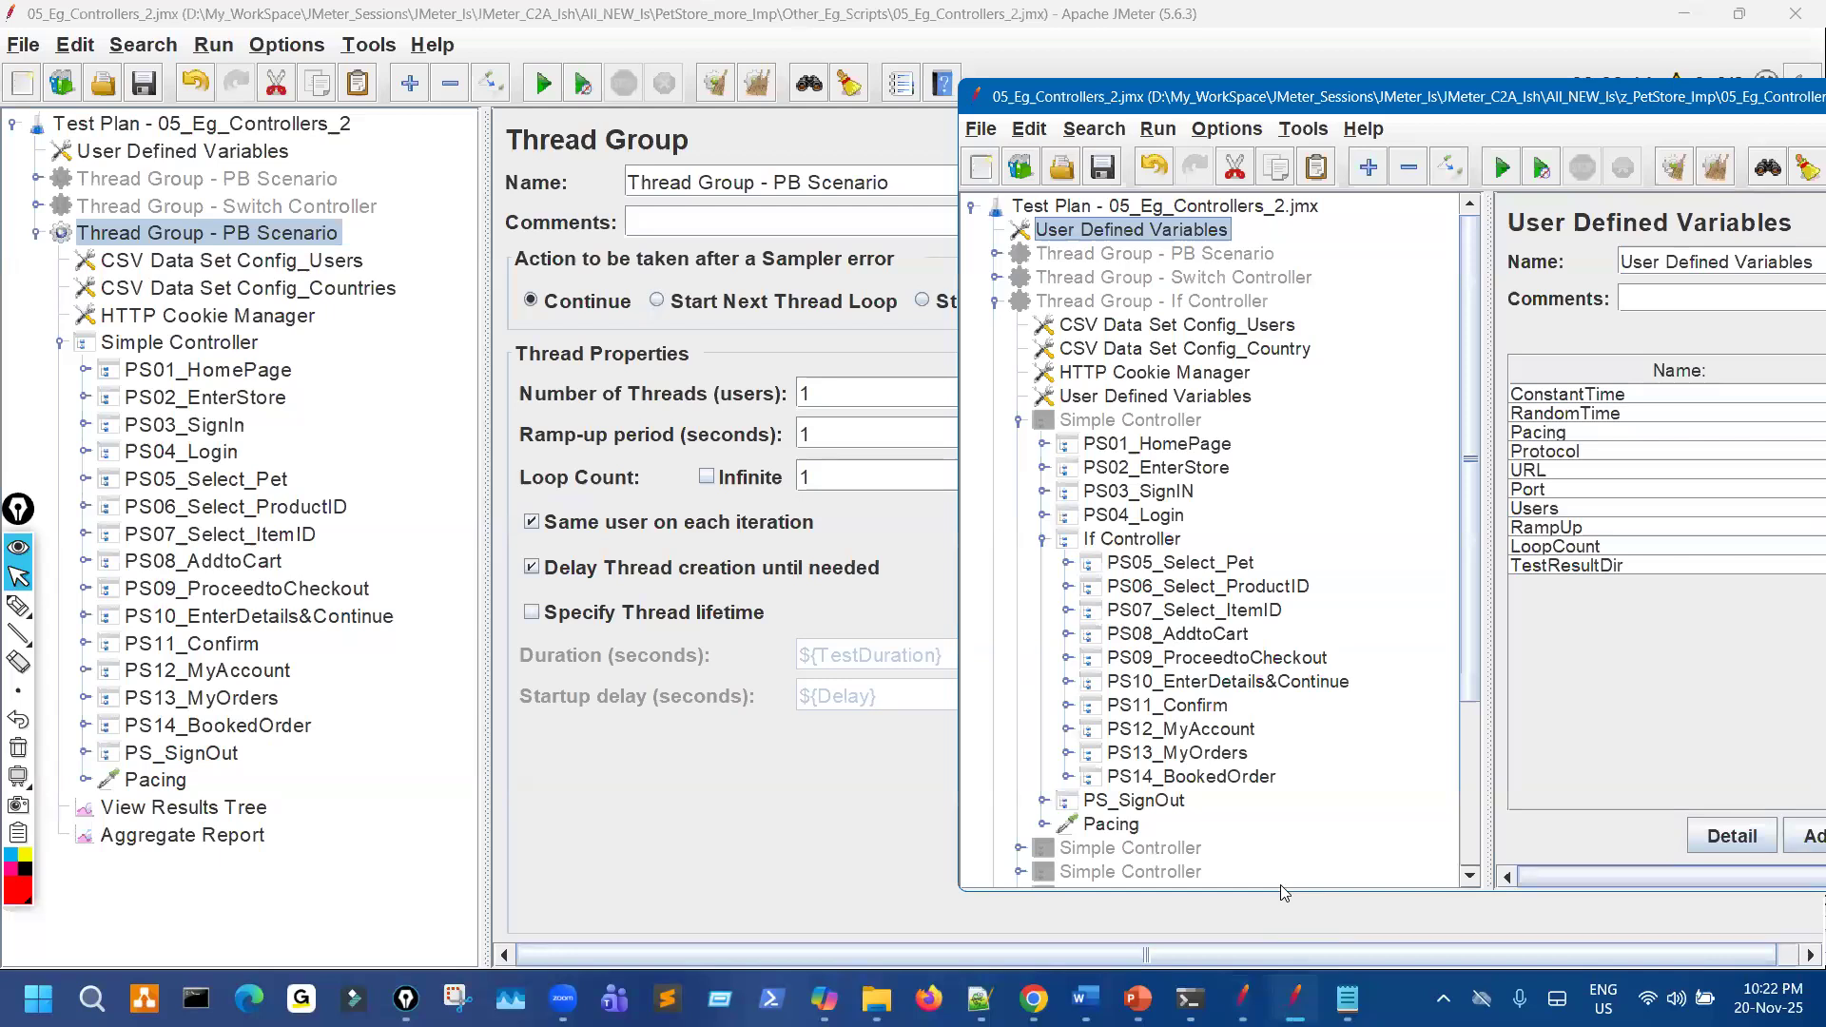
{"action": "left_click", "coordinate": [215, 343]}
{"action": "right_click", "coordinate": [215, 343]}
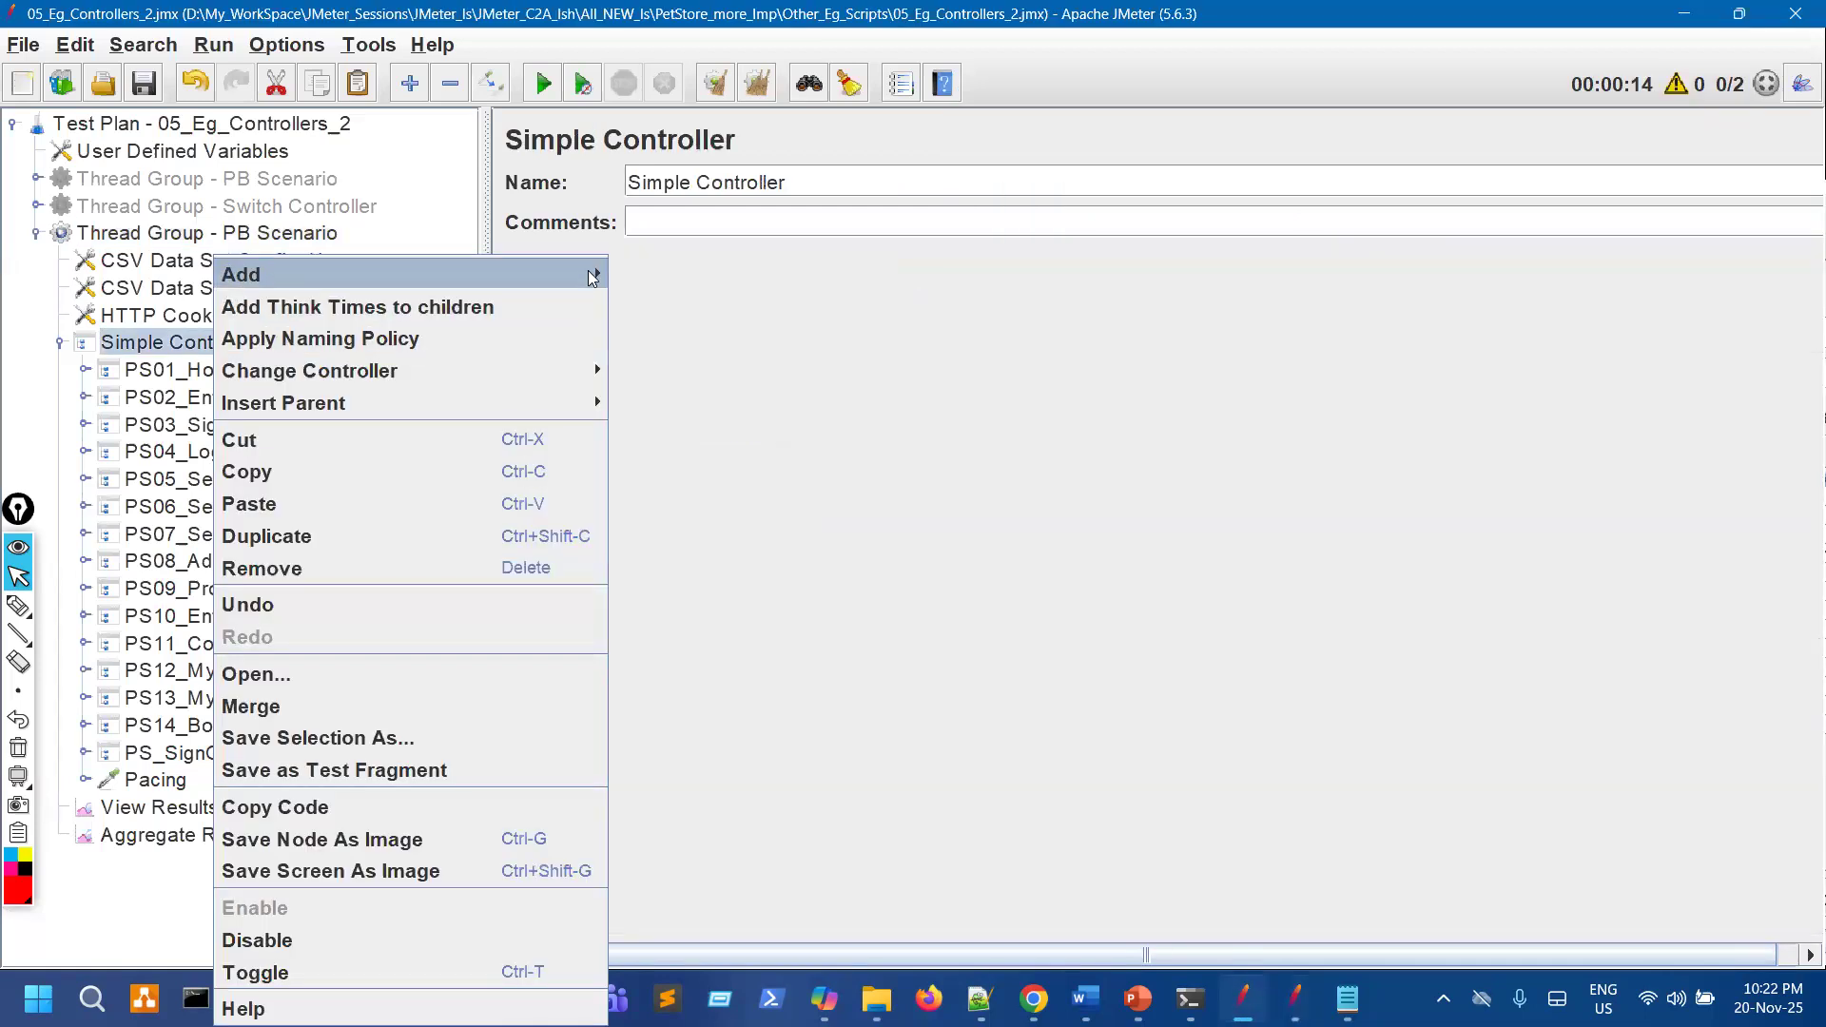
{"action": "mouse_move", "coordinate": [588, 273]}
{"action": "mouse_move", "coordinate": [788, 310]}
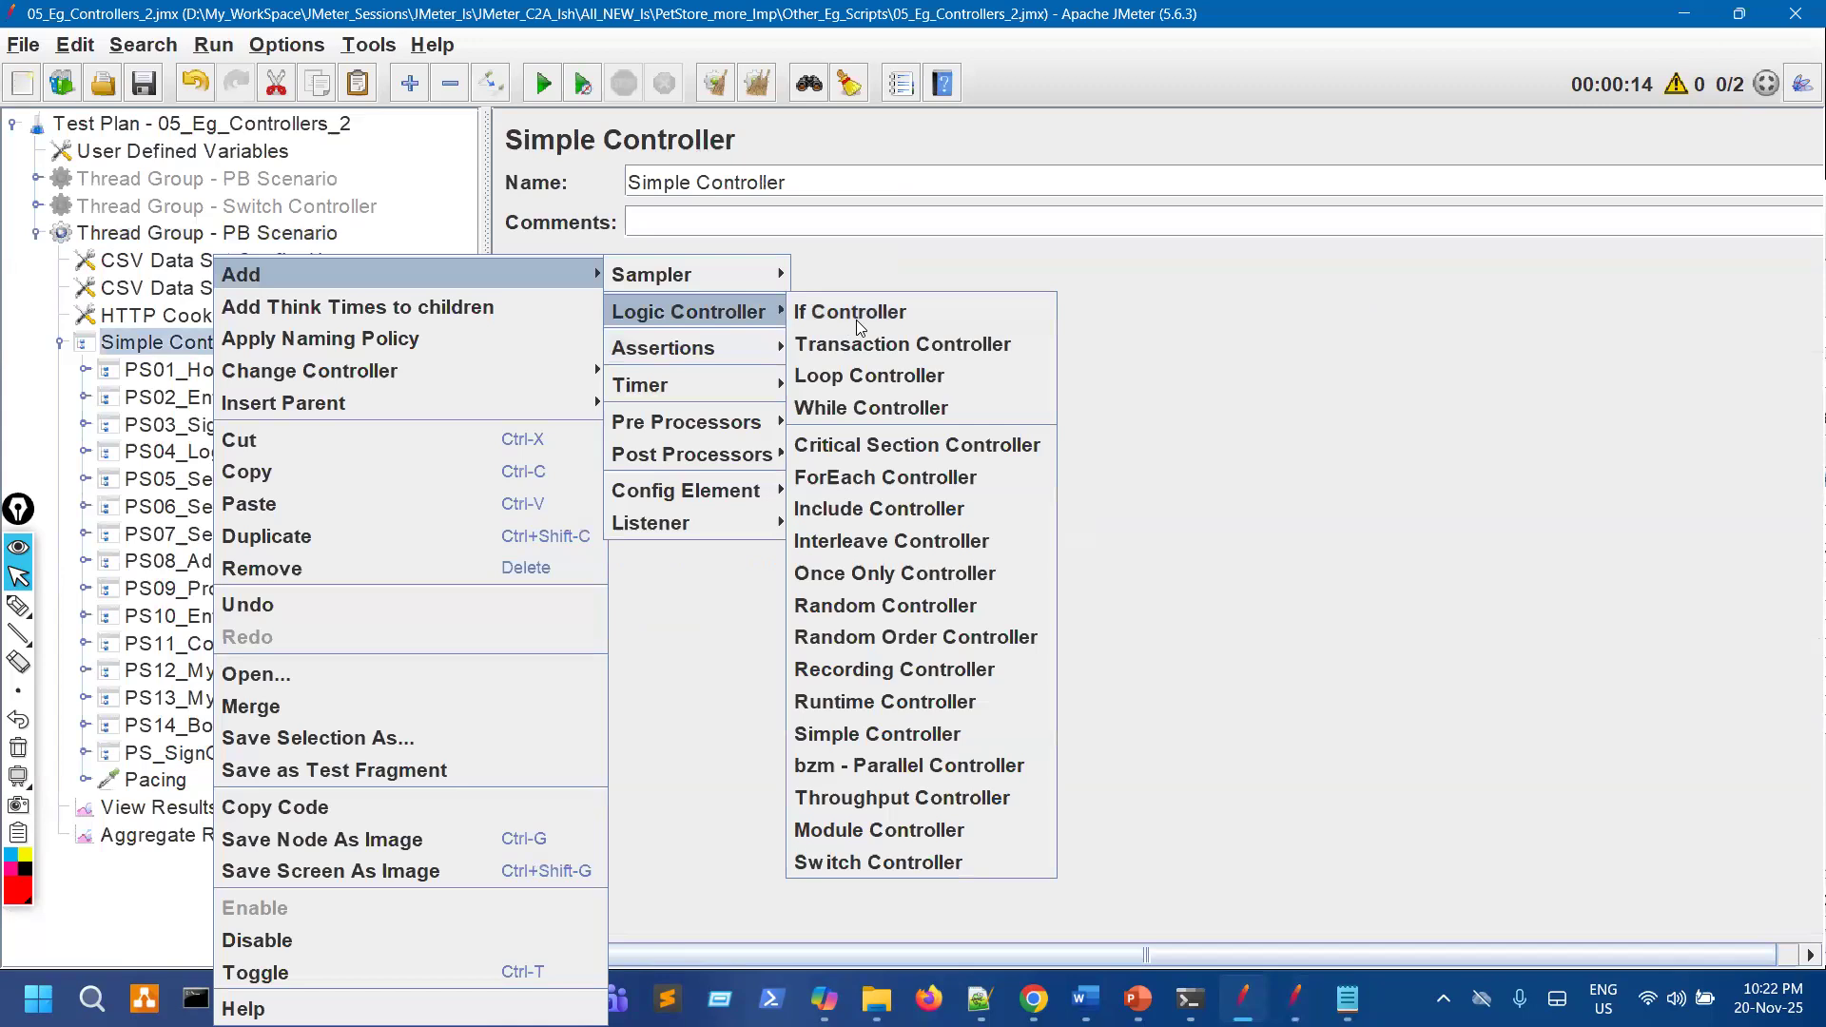
{"action": "left_click", "coordinate": [856, 320]}
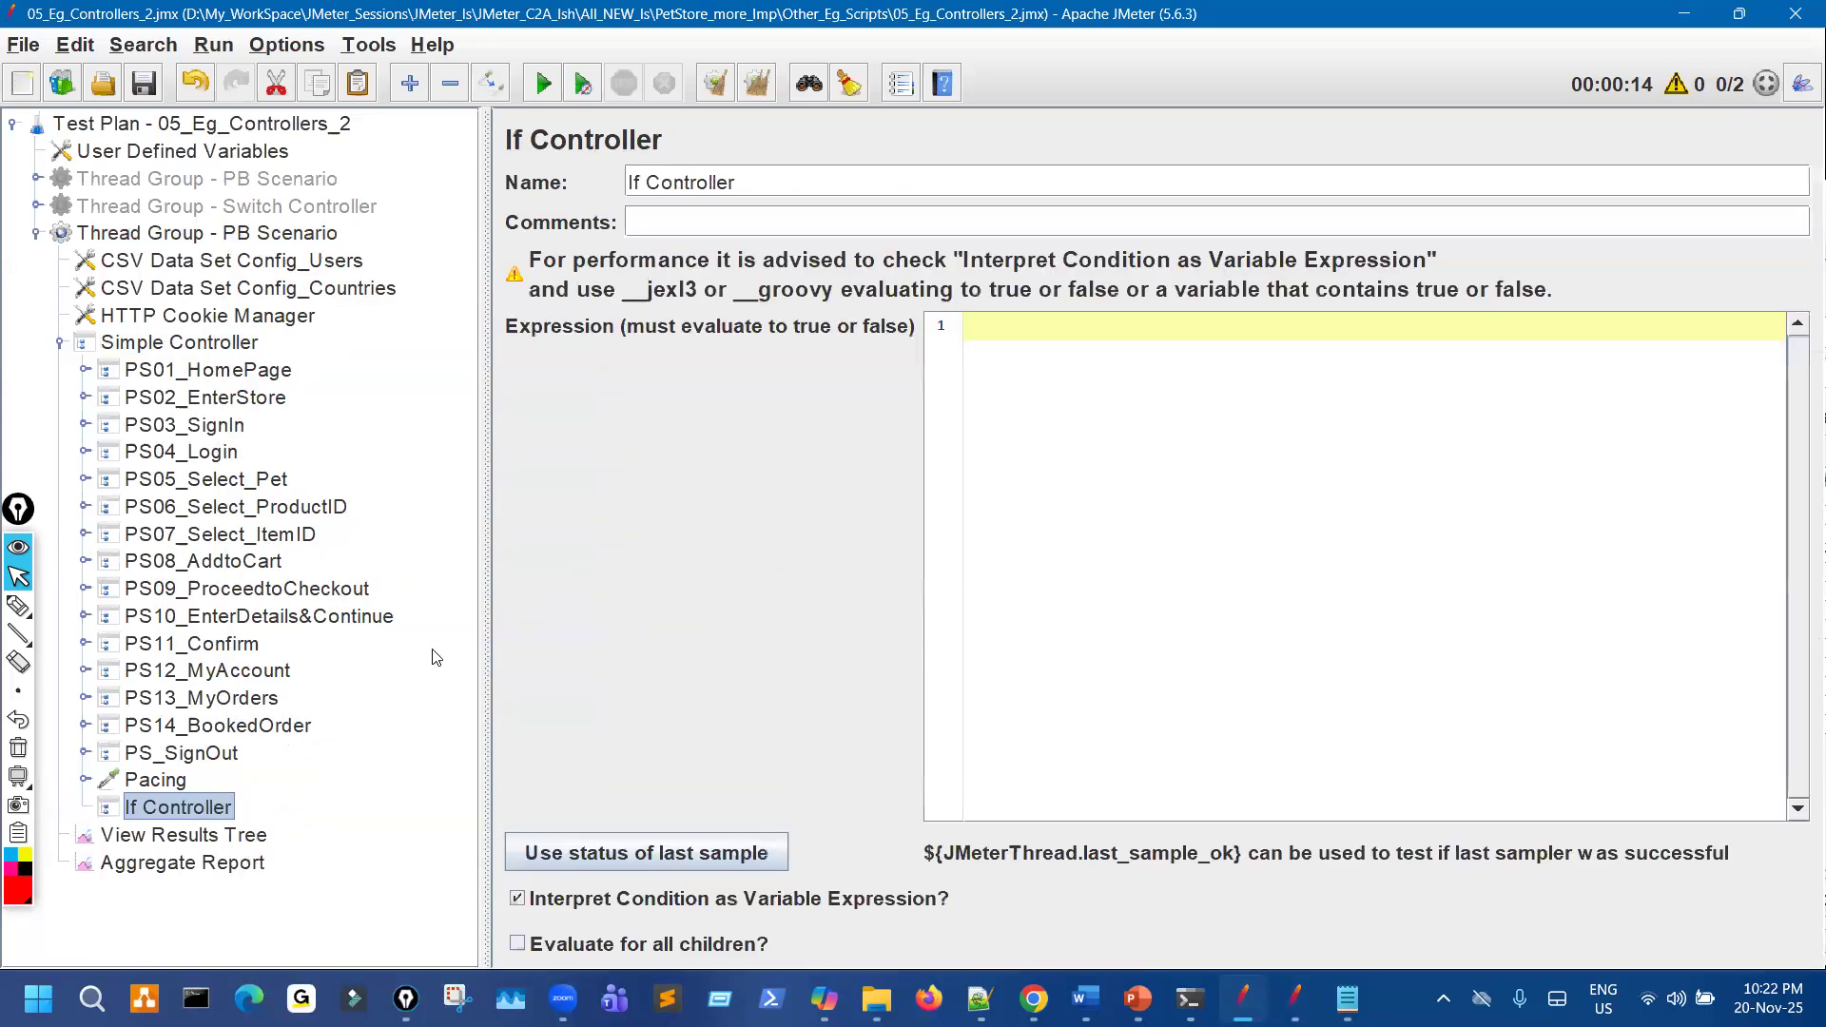
Move PS05_Select_Pet through PS14_BookedOrder into the If Controller, and place it between PS04_Login and PS_SignOut.
{"action": "left_click", "coordinate": [243, 483]}
{"action": "left_click", "coordinate": [220, 732], "text": "shift"}
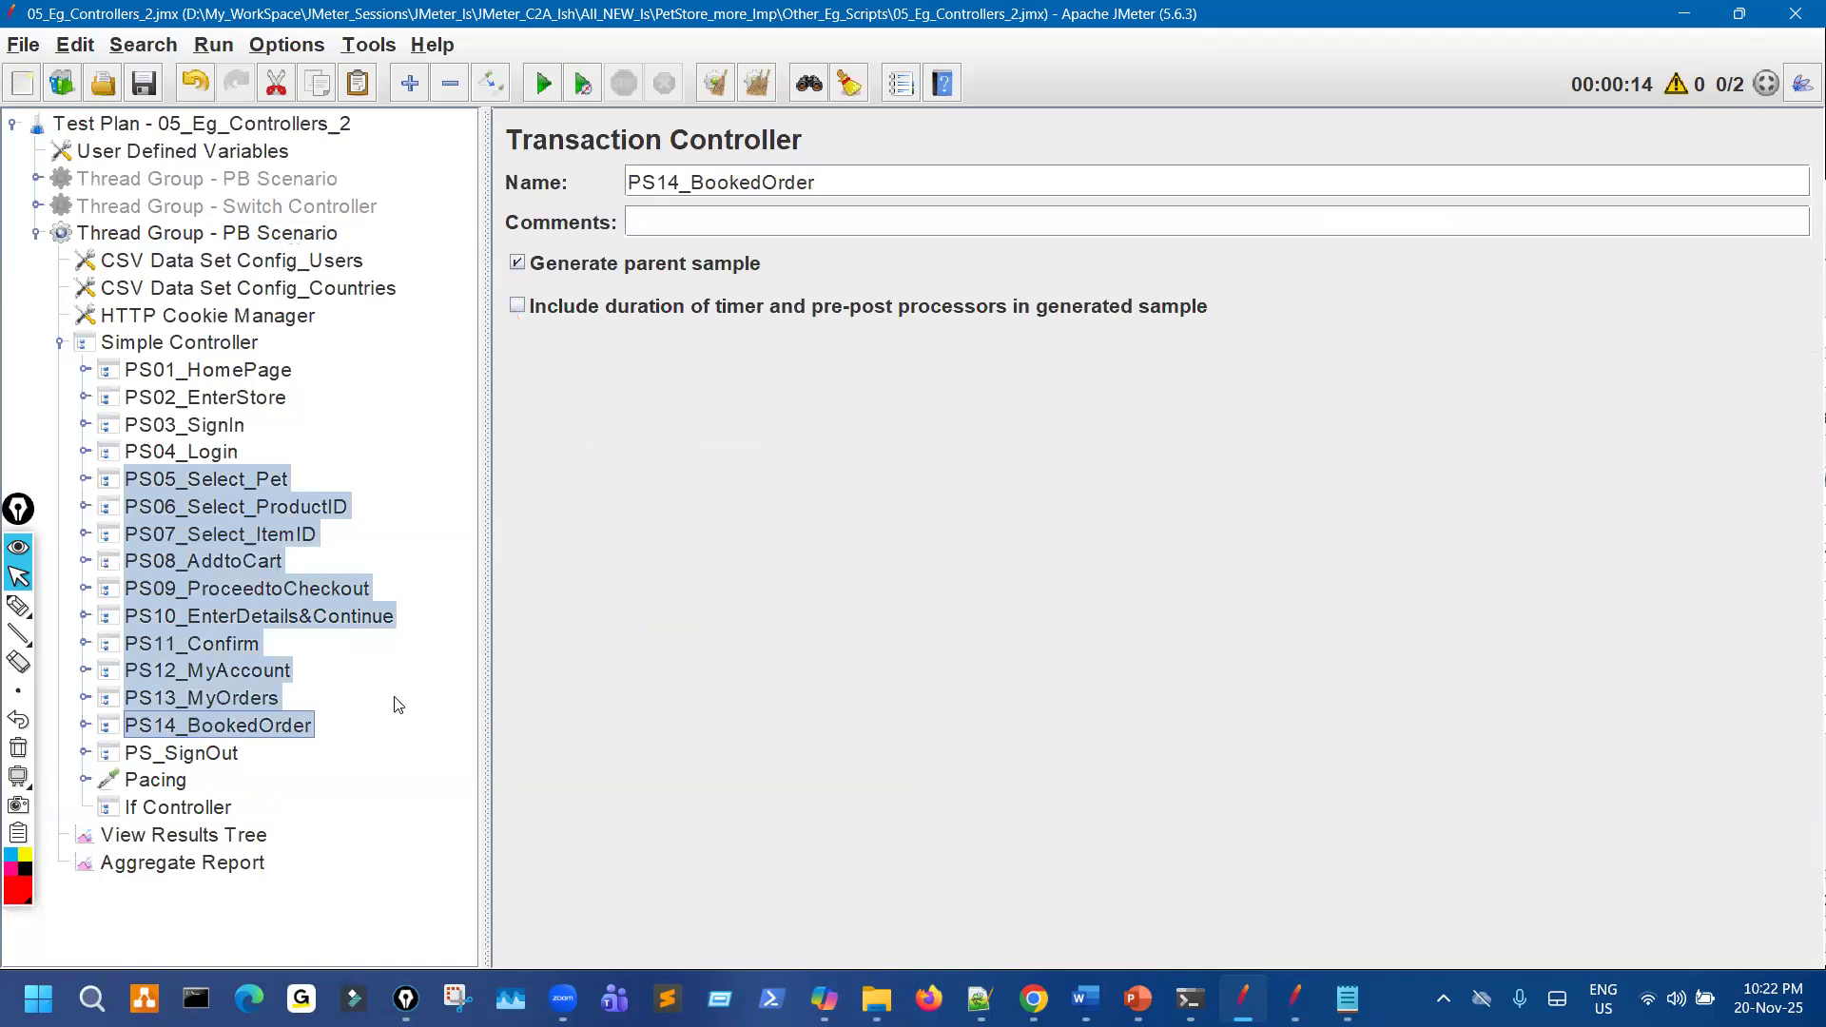
{"action": "key", "text": "Delete"}
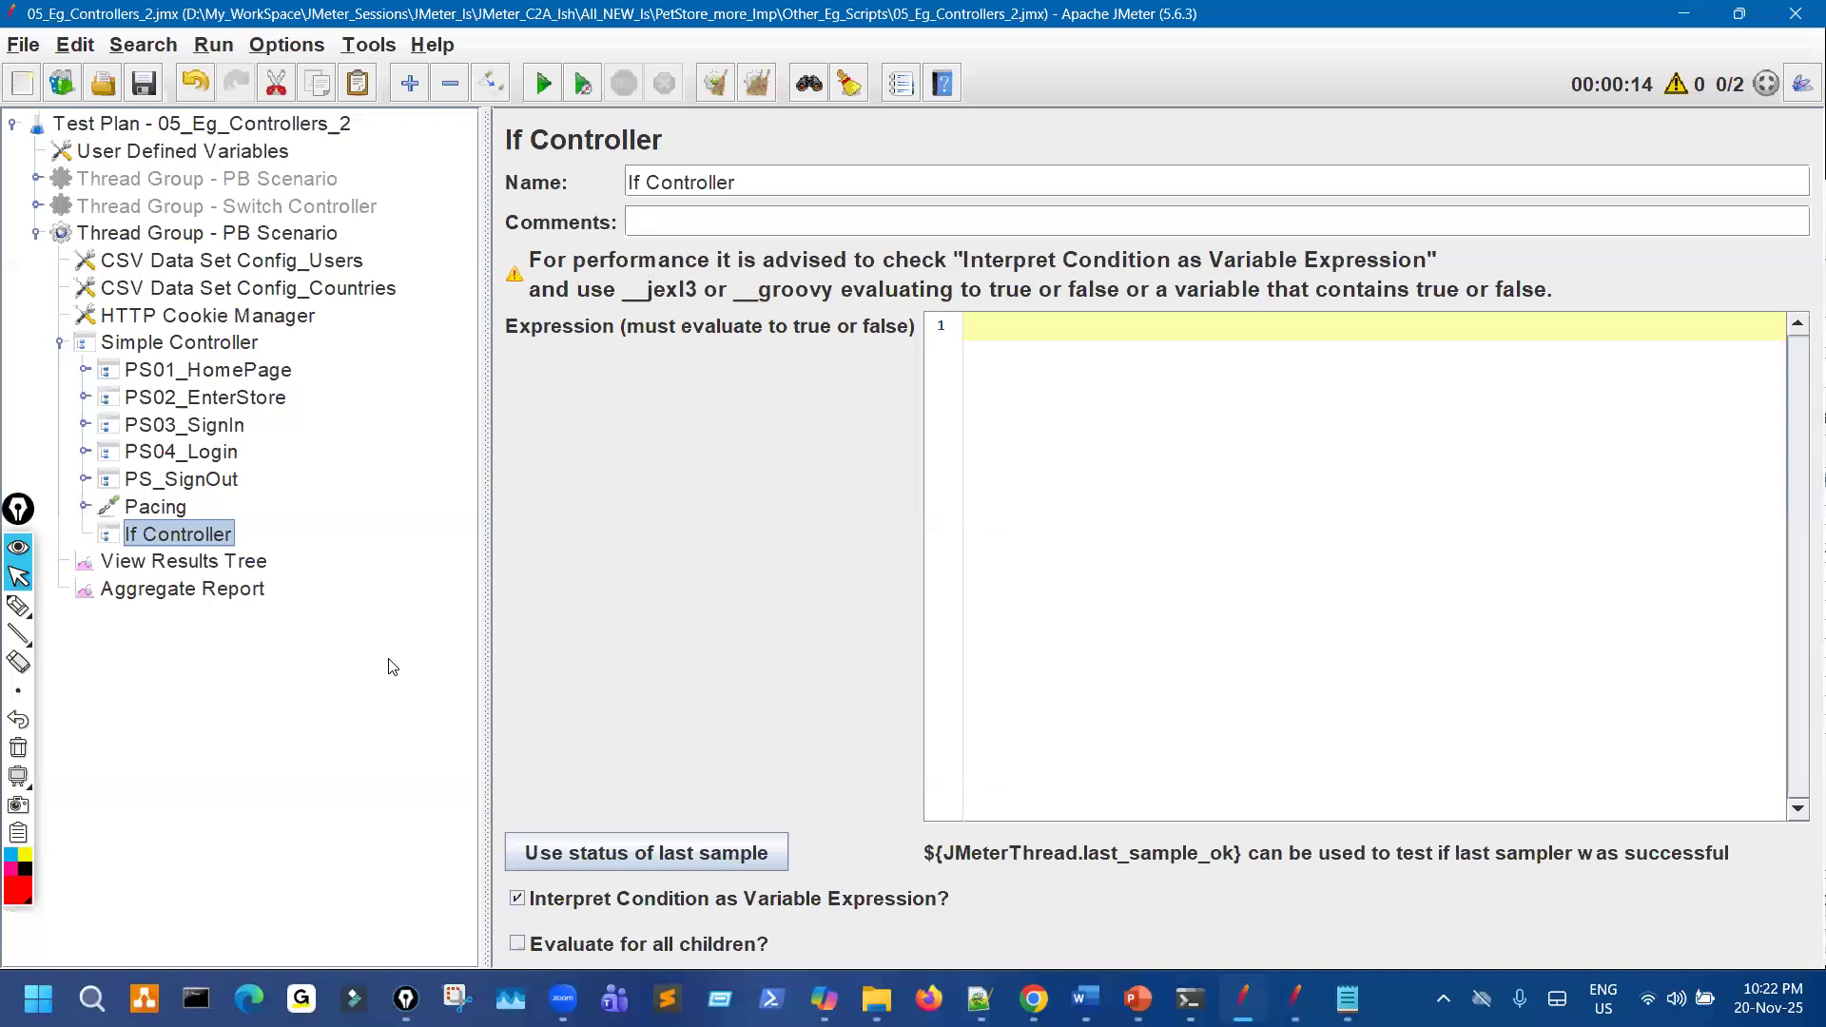
{"action": "left_click", "coordinate": [84, 535]}
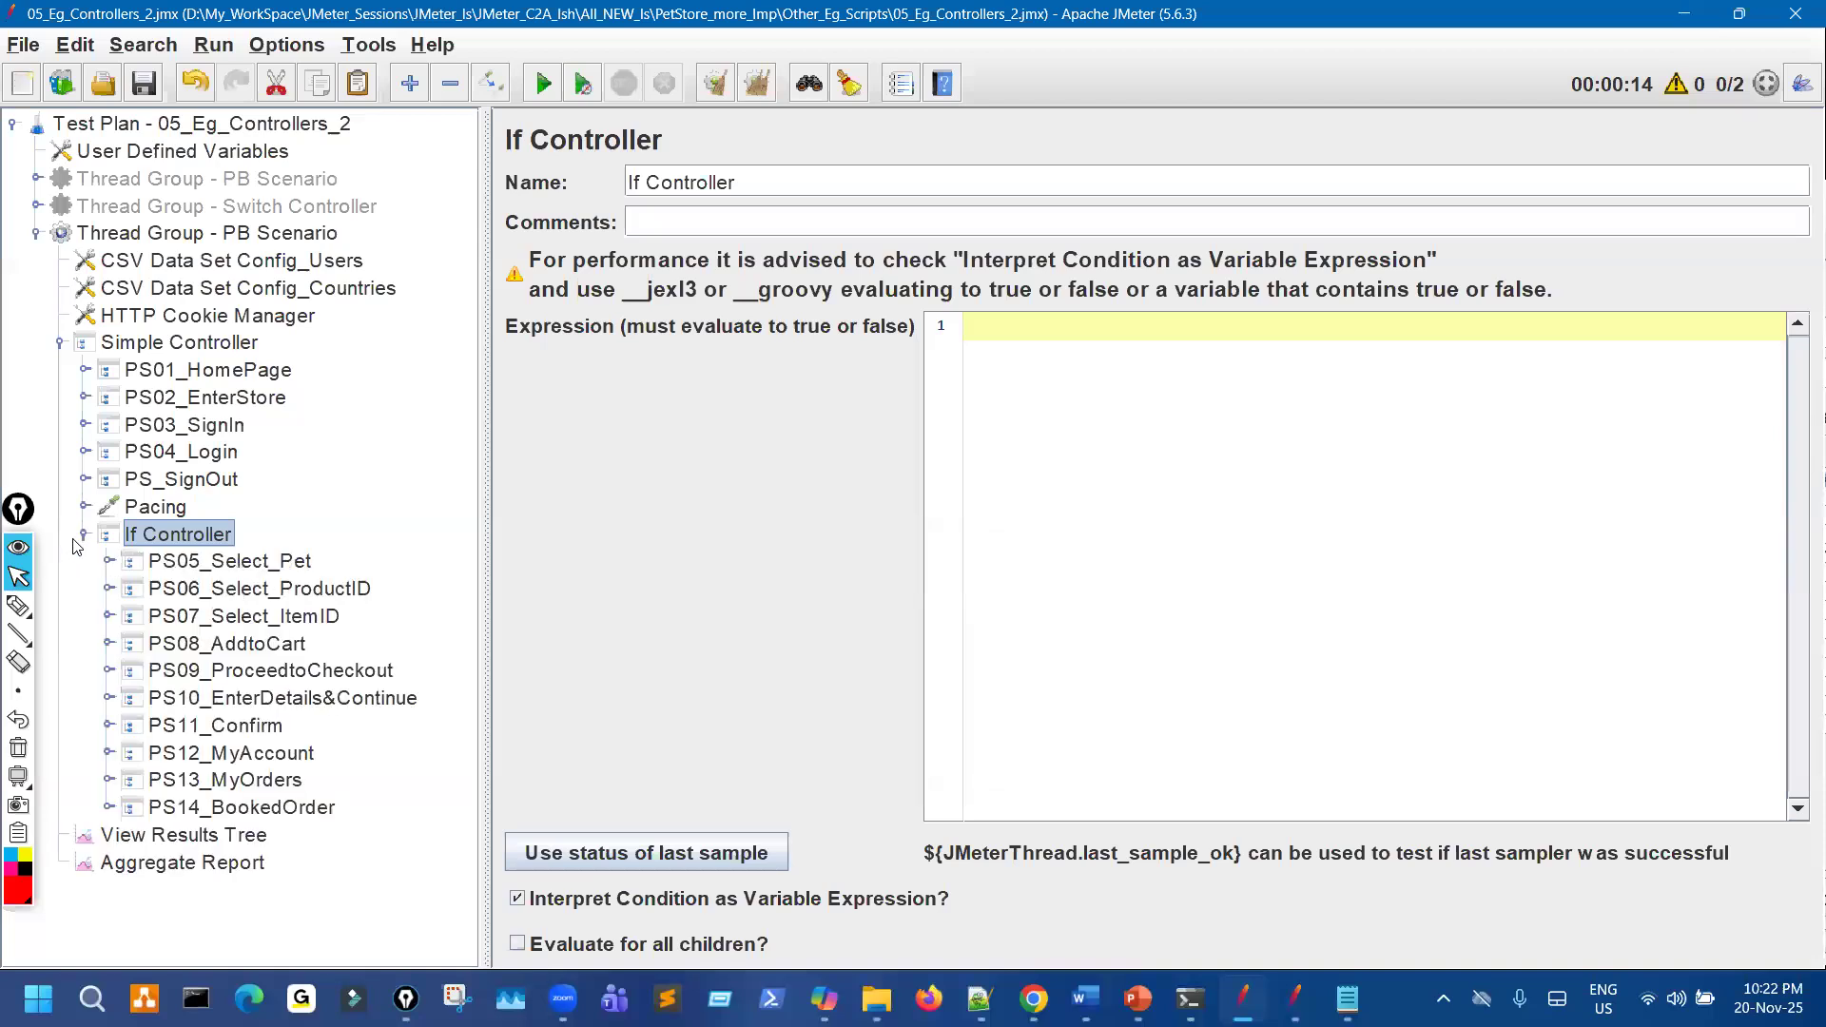
{"action": "double_click", "coordinate": [164, 539]}
{"action": "left_click_drag", "start_coordinate": [163, 539], "coordinate": [245, 469]}
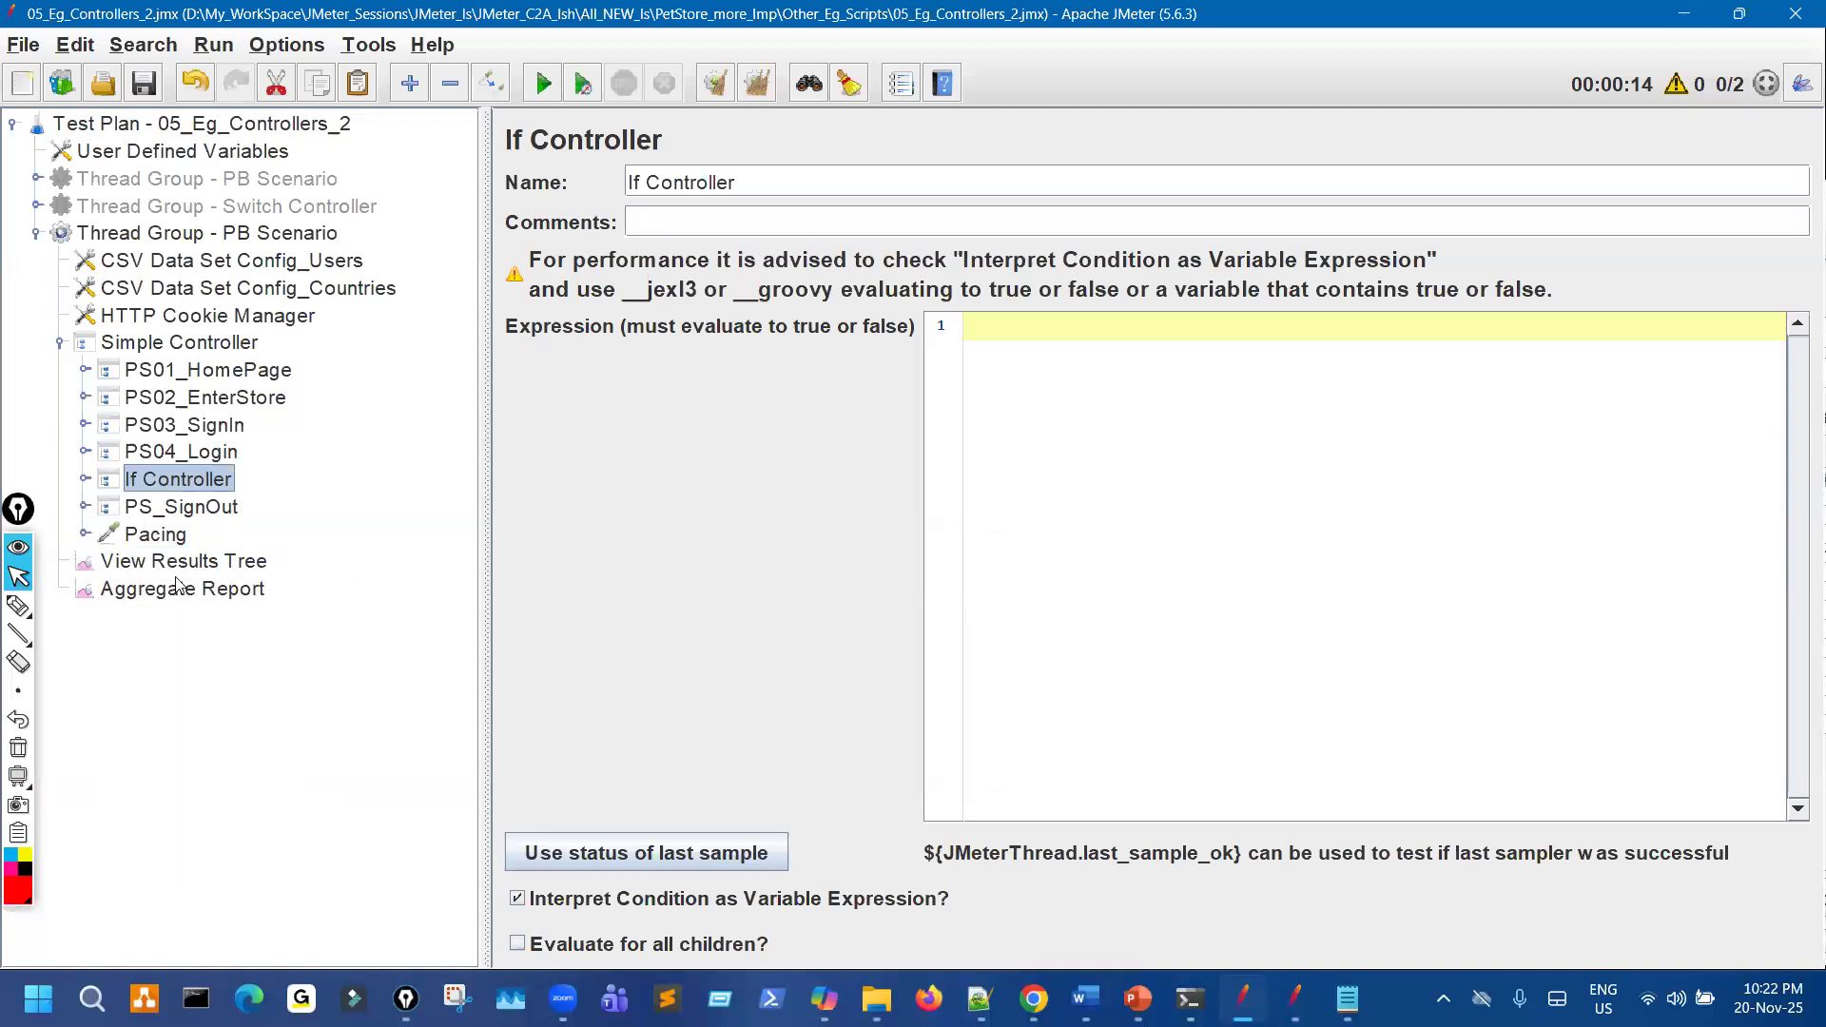
Examine the transactions inside the If Controller and the requests under PS_SignOut and PS04_Login.
{"action": "left_click", "coordinate": [85, 507]}
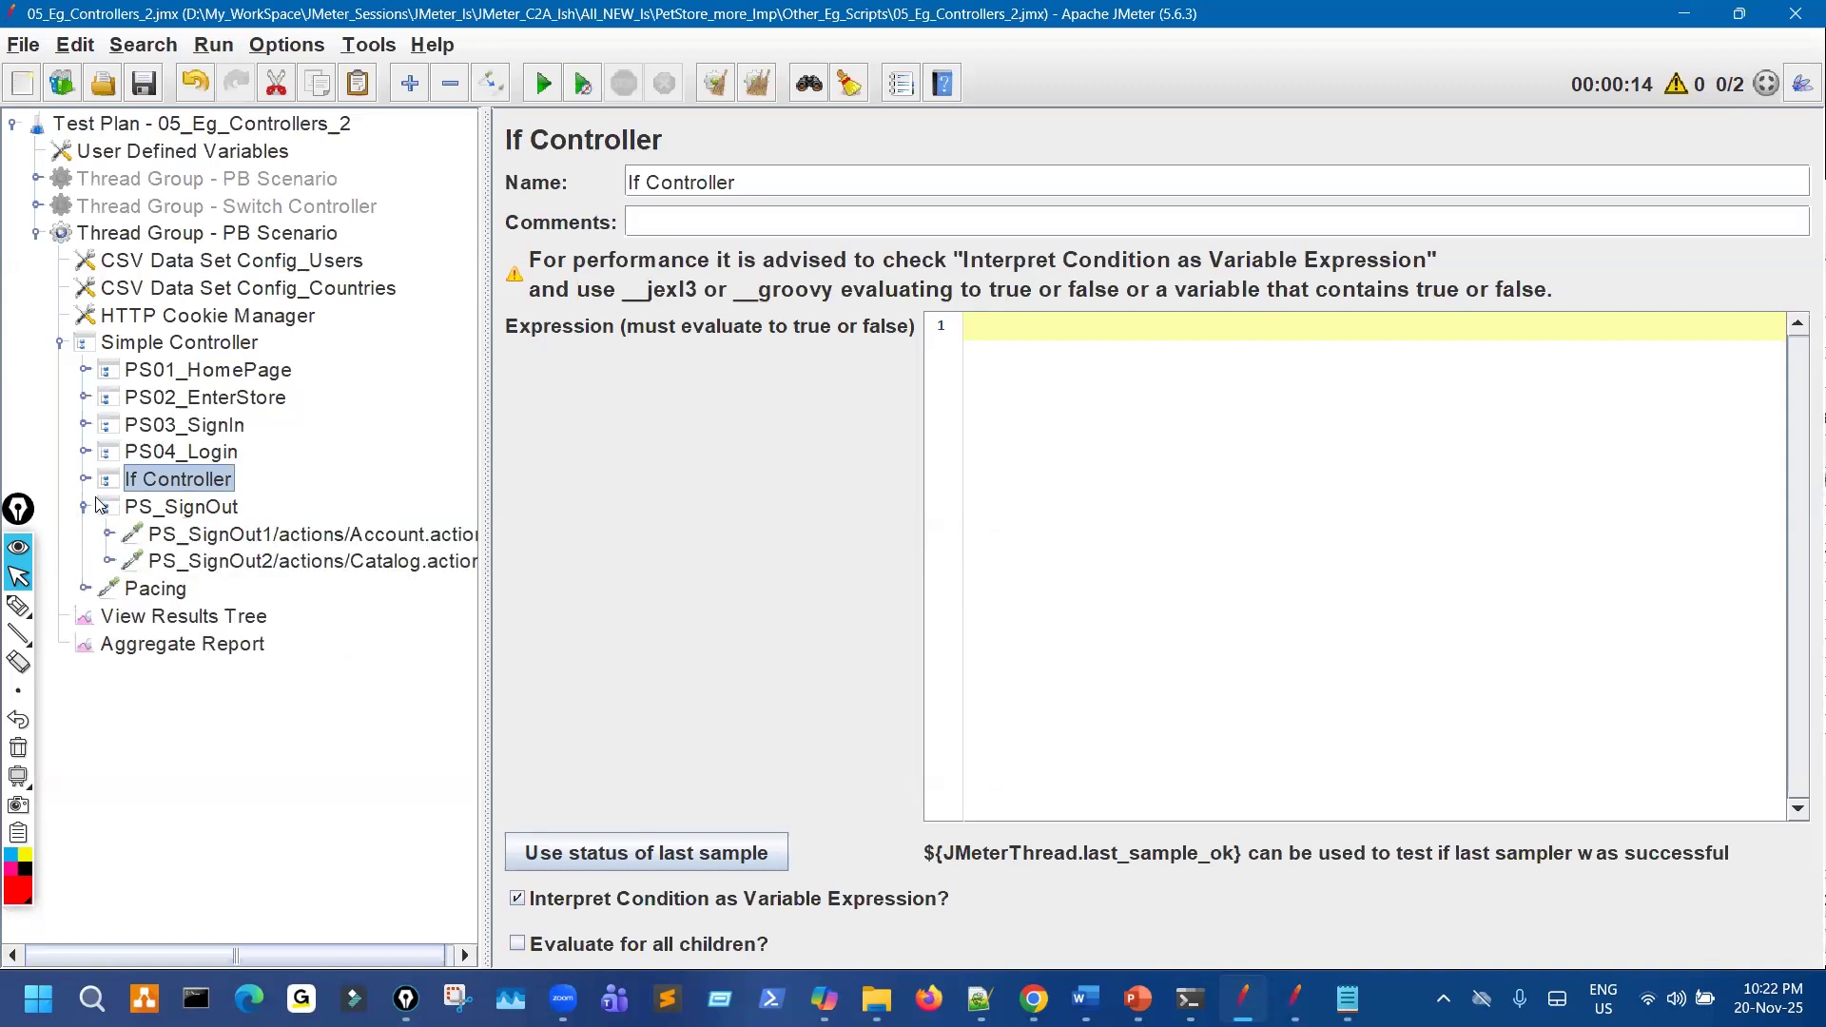
{"action": "left_click", "coordinate": [86, 507]}
{"action": "left_click", "coordinate": [83, 480]}
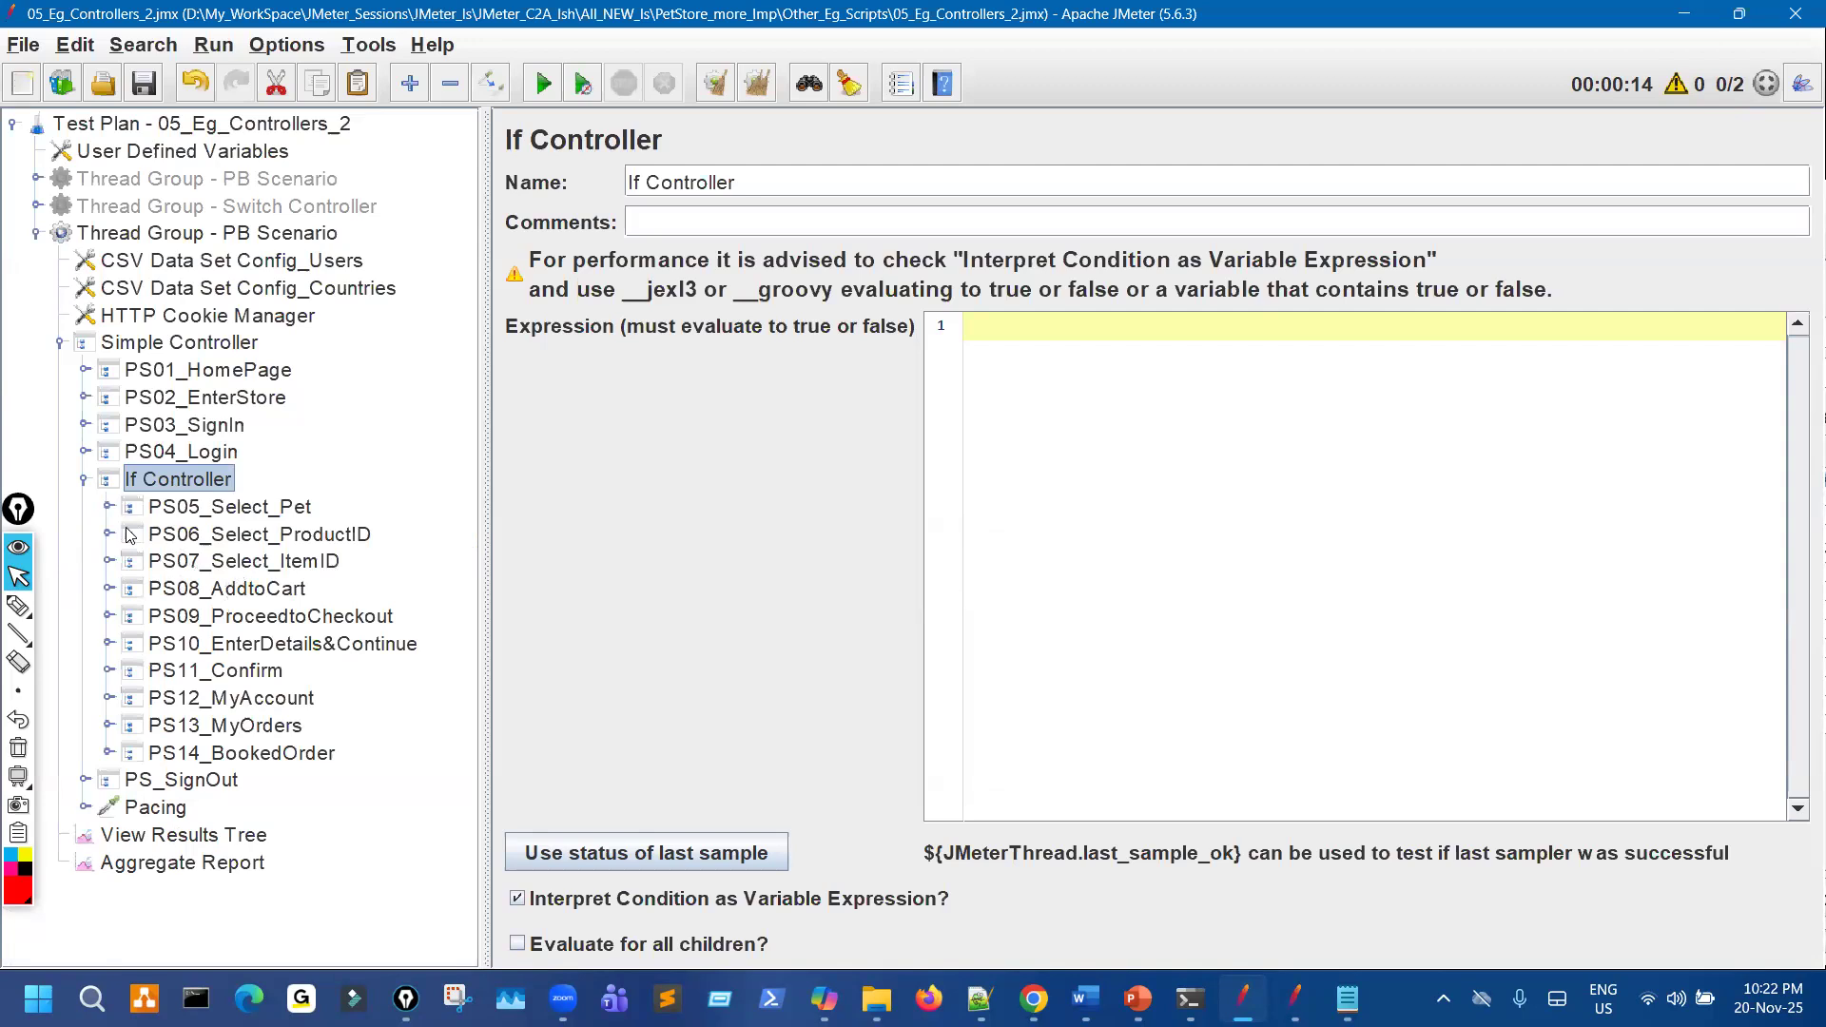
{"action": "left_click", "coordinate": [84, 452]}
{"action": "left_click", "coordinate": [338, 489]}
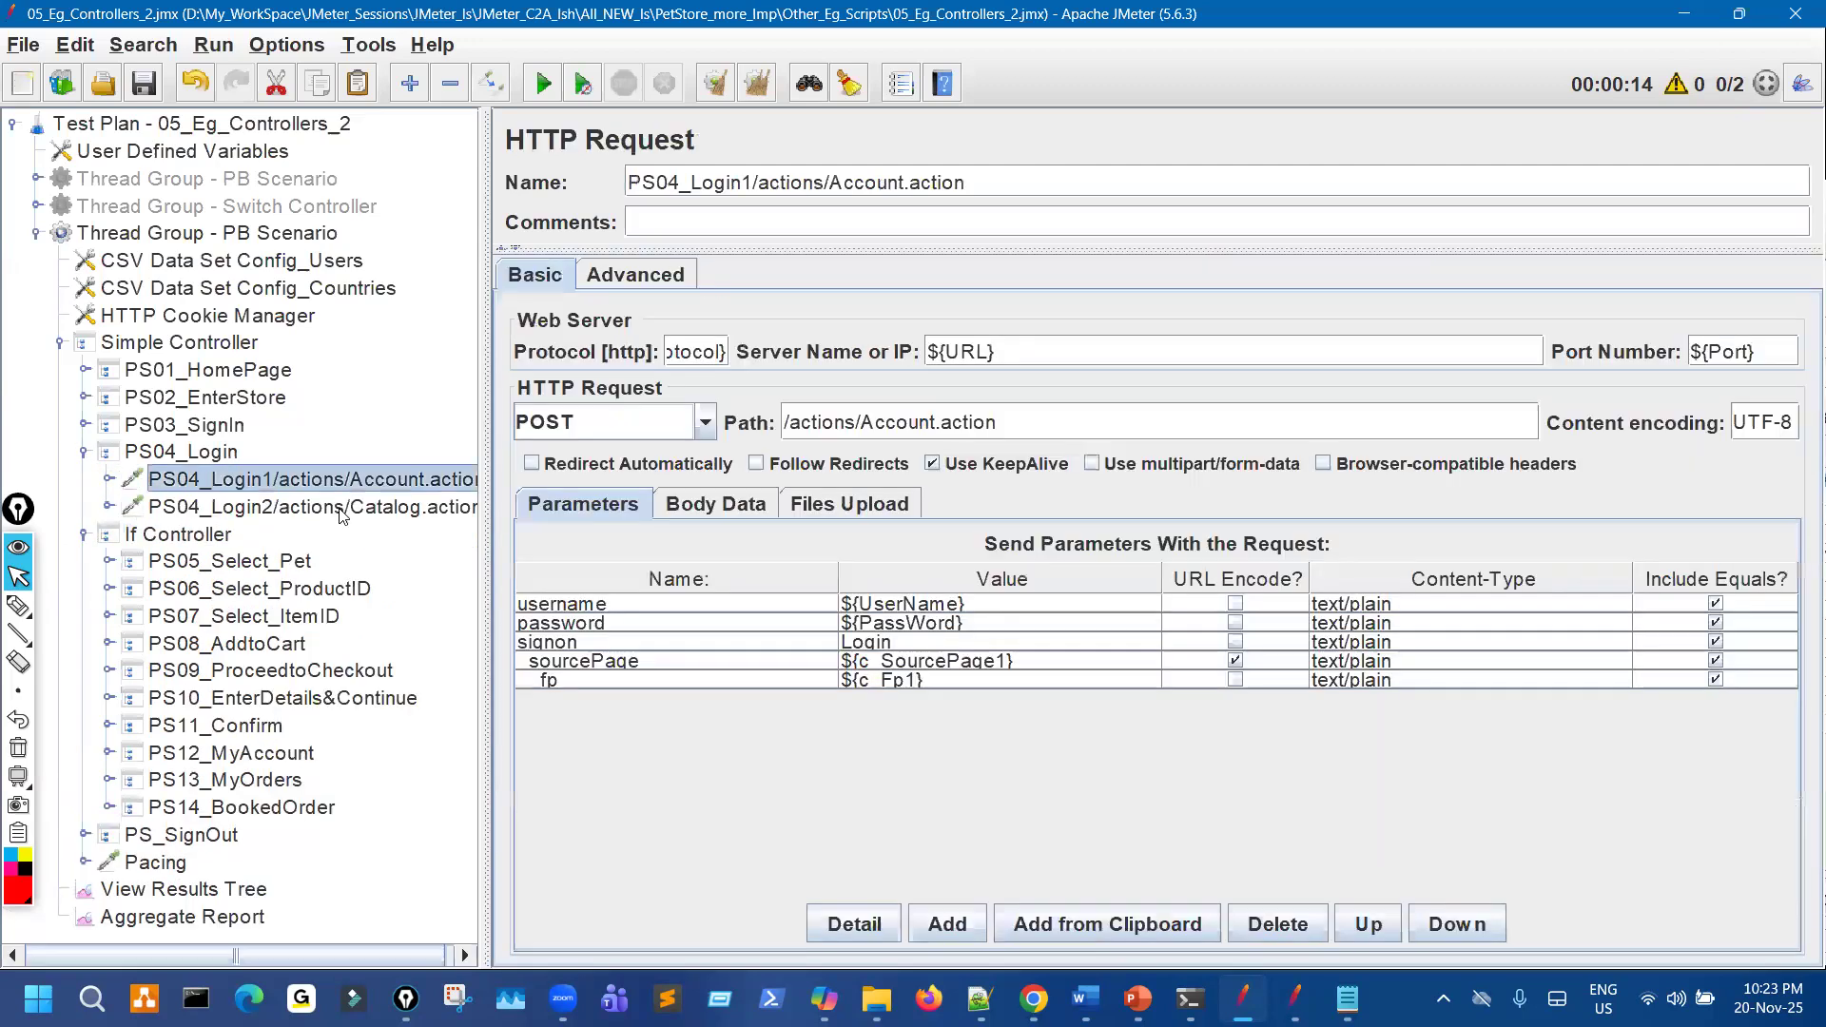
{"action": "left_click", "coordinate": [342, 512]}
{"action": "left_click", "coordinate": [84, 452]}
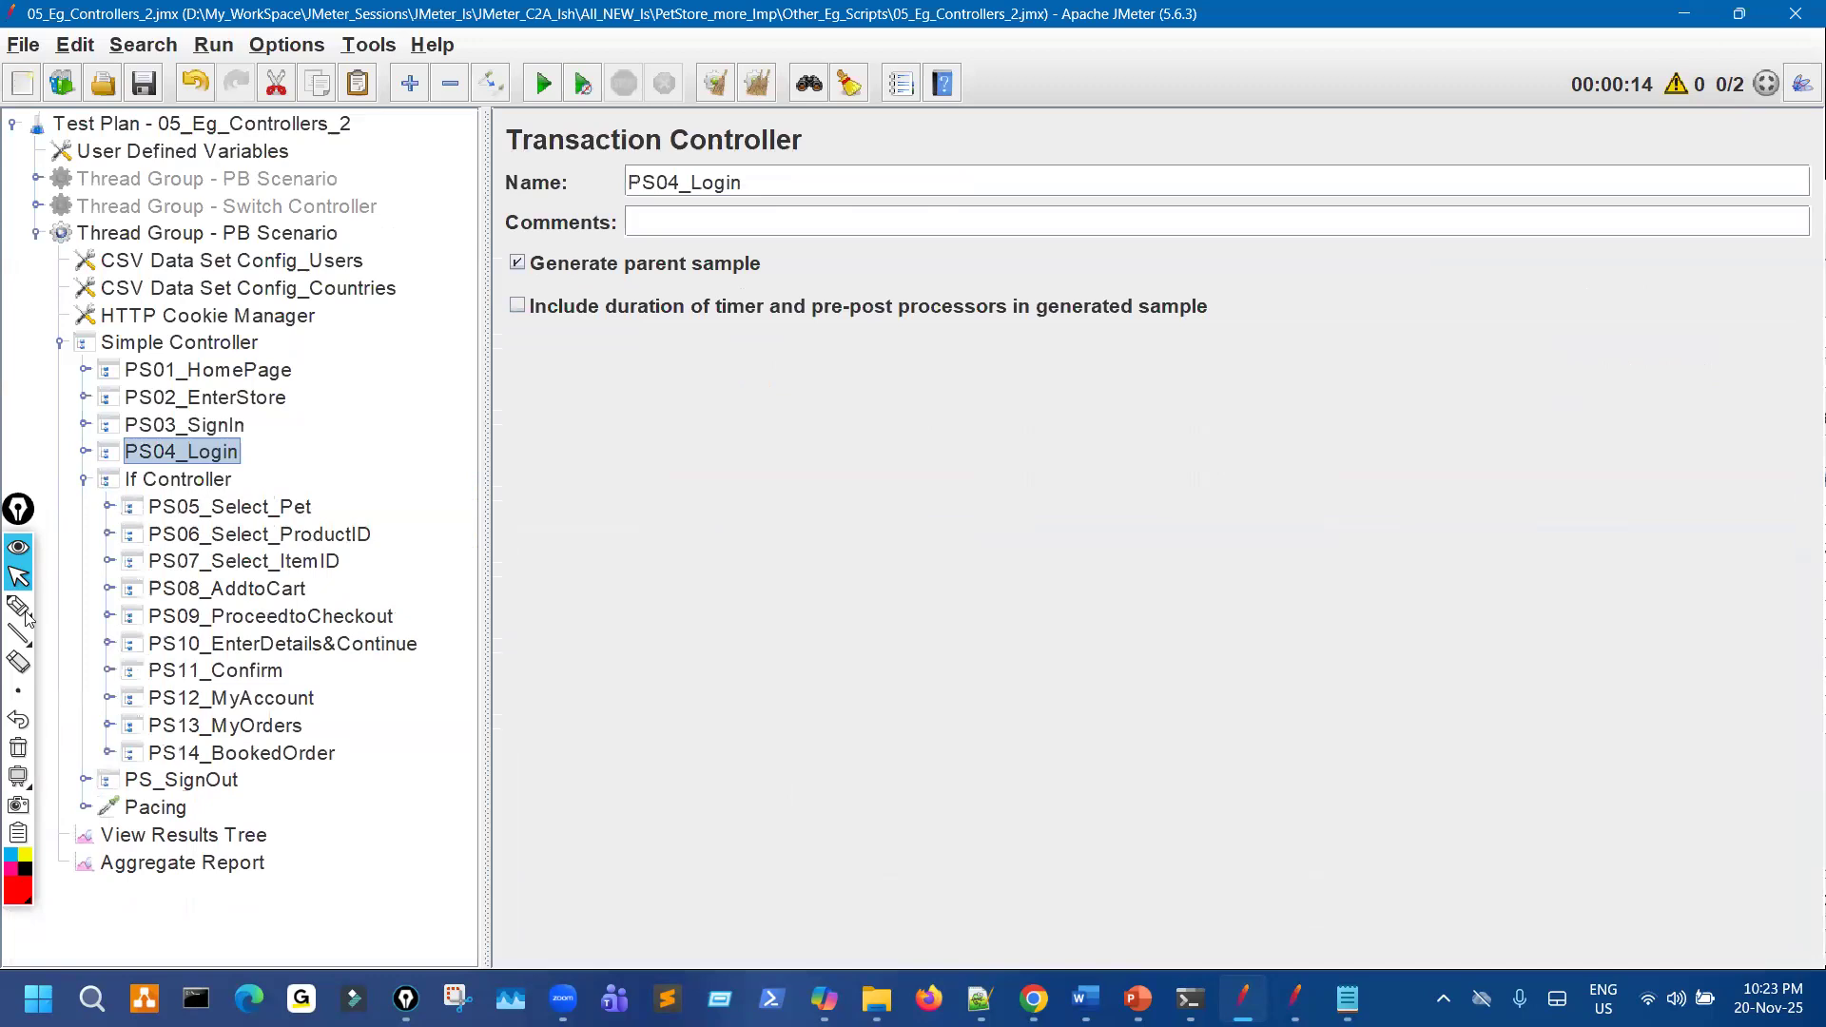
Mark PS04_Login, the If Controller's child transactions and PS_SignOut with red pen strokes, and clear all the marks.
{"action": "left_click", "coordinate": [18, 606]}
{"action": "mouse_move", "coordinate": [240, 544]}
{"action": "left_mouse_down"}
{"action": "mouse_move", "coordinate": [238, 752]}
{"action": "mouse_move", "coordinate": [335, 580]}
{"action": "mouse_move", "coordinate": [245, 518]}
{"action": "left_mouse_up"}
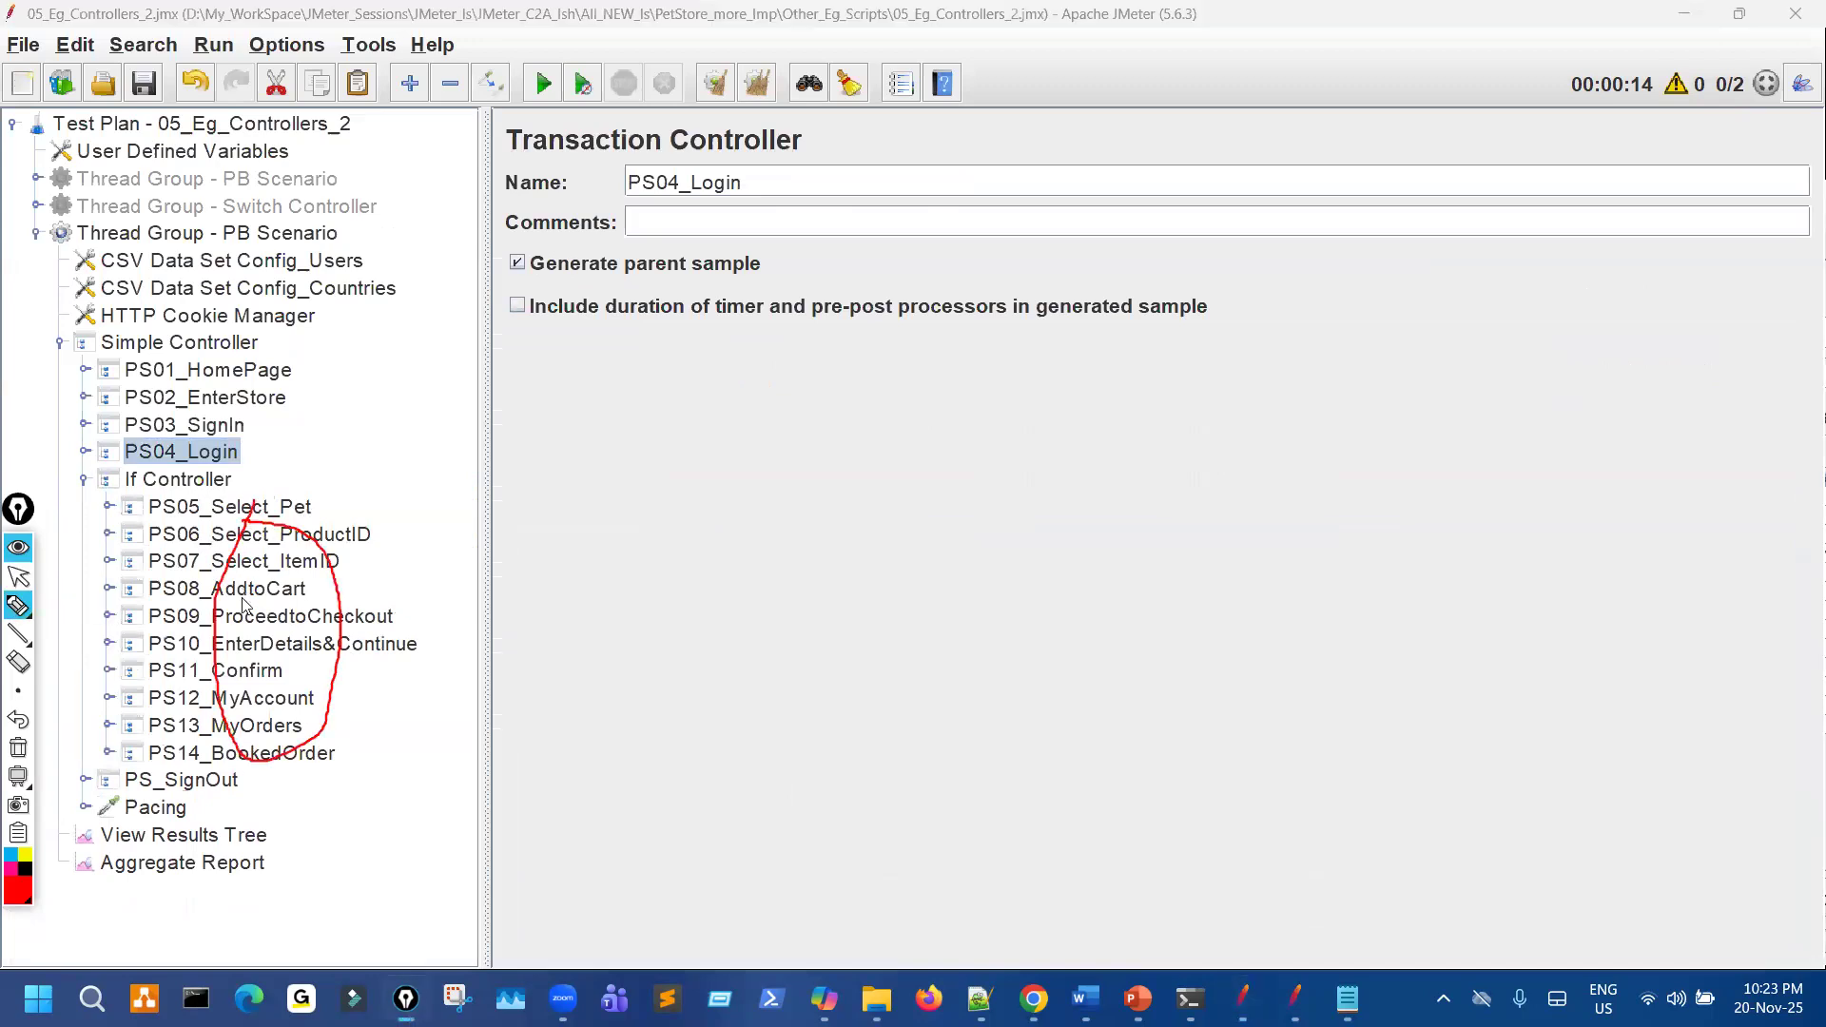
{"action": "left_click_drag", "start_coordinate": [282, 443], "coordinate": [340, 431]}
{"action": "mouse_move", "coordinate": [178, 776]}
{"action": "left_mouse_down"}
{"action": "mouse_move", "coordinate": [164, 816]}
{"action": "mouse_move", "coordinate": [192, 782]}
{"action": "left_mouse_up"}
{"action": "left_click_drag", "start_coordinate": [249, 445], "coordinate": [262, 437]}
{"action": "left_click_drag", "start_coordinate": [250, 801], "coordinate": [286, 807]}
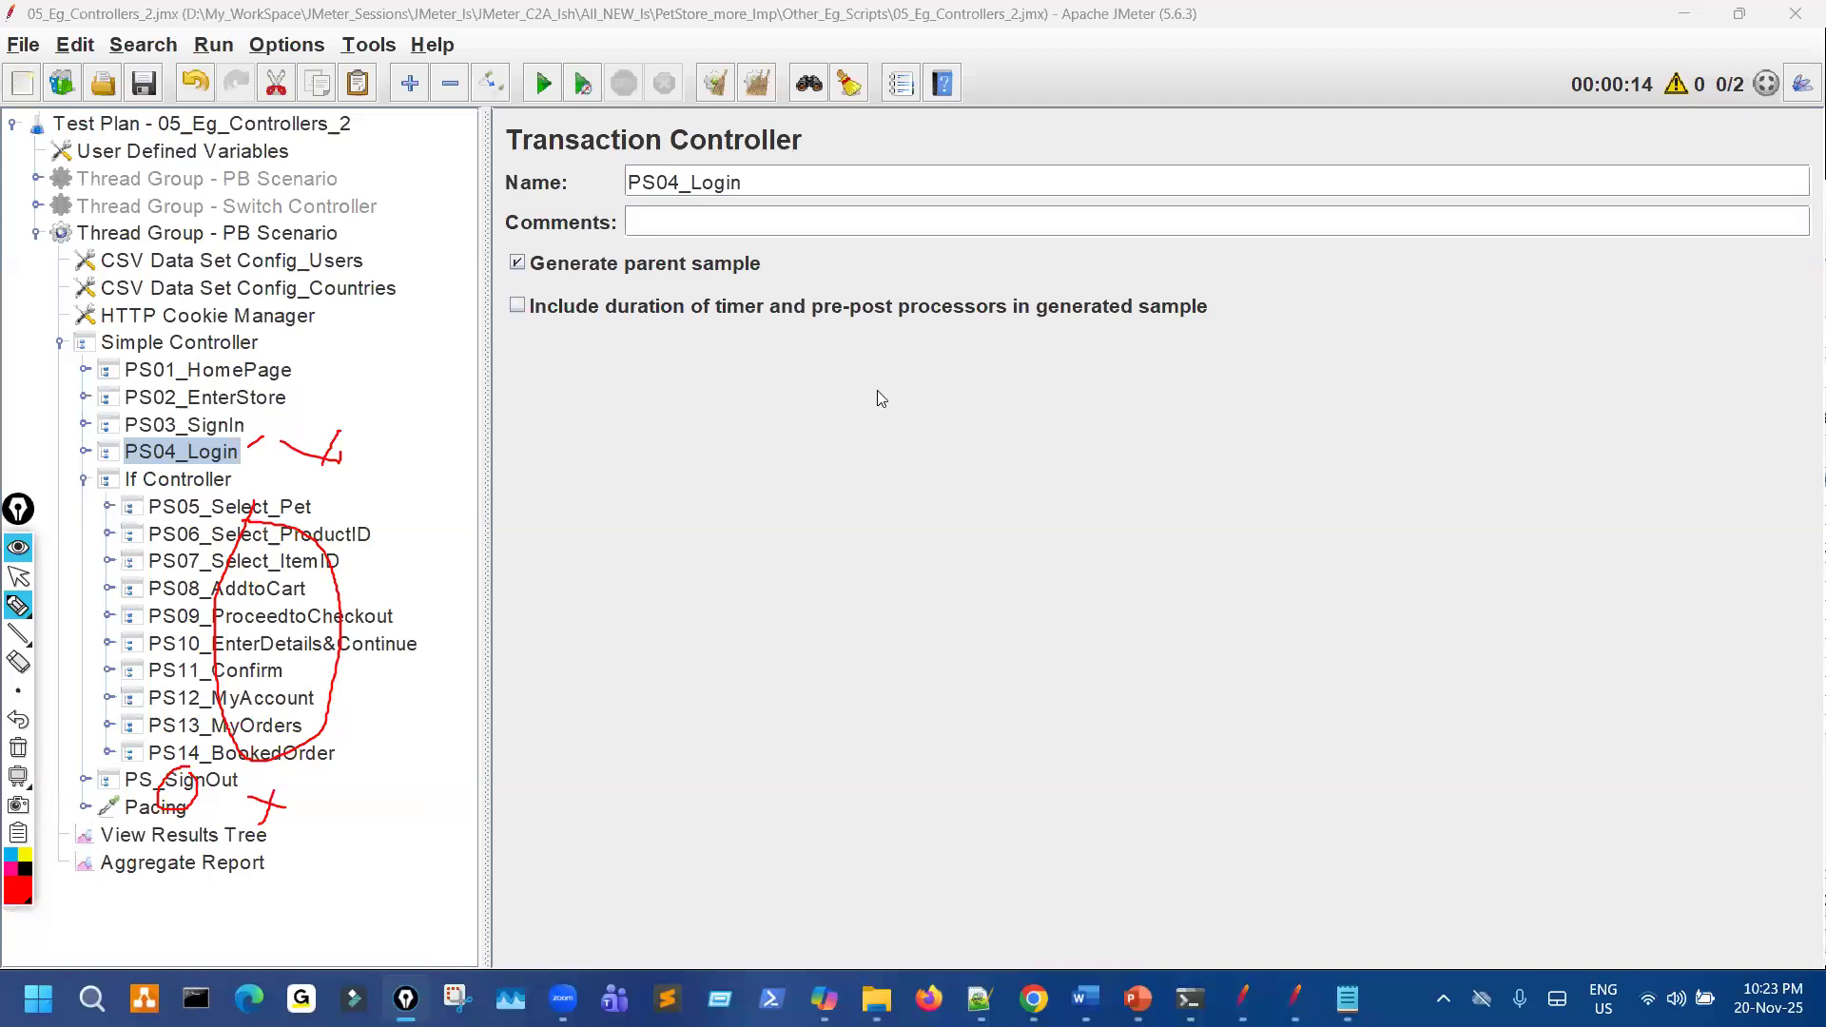
{"action": "mouse_move", "coordinate": [882, 365]}
{"action": "left_mouse_down"}
{"action": "mouse_move", "coordinate": [1012, 443]}
{"action": "mouse_move", "coordinate": [1057, 394]}
{"action": "mouse_move", "coordinate": [1077, 399]}
{"action": "left_mouse_up"}
{"action": "mouse_move", "coordinate": [261, 691]}
{"action": "left_mouse_down"}
{"action": "mouse_move", "coordinate": [404, 618]}
{"action": "mouse_move", "coordinate": [342, 519]}
{"action": "left_mouse_up"}
{"action": "left_click_drag", "start_coordinate": [487, 564], "coordinate": [603, 592]}
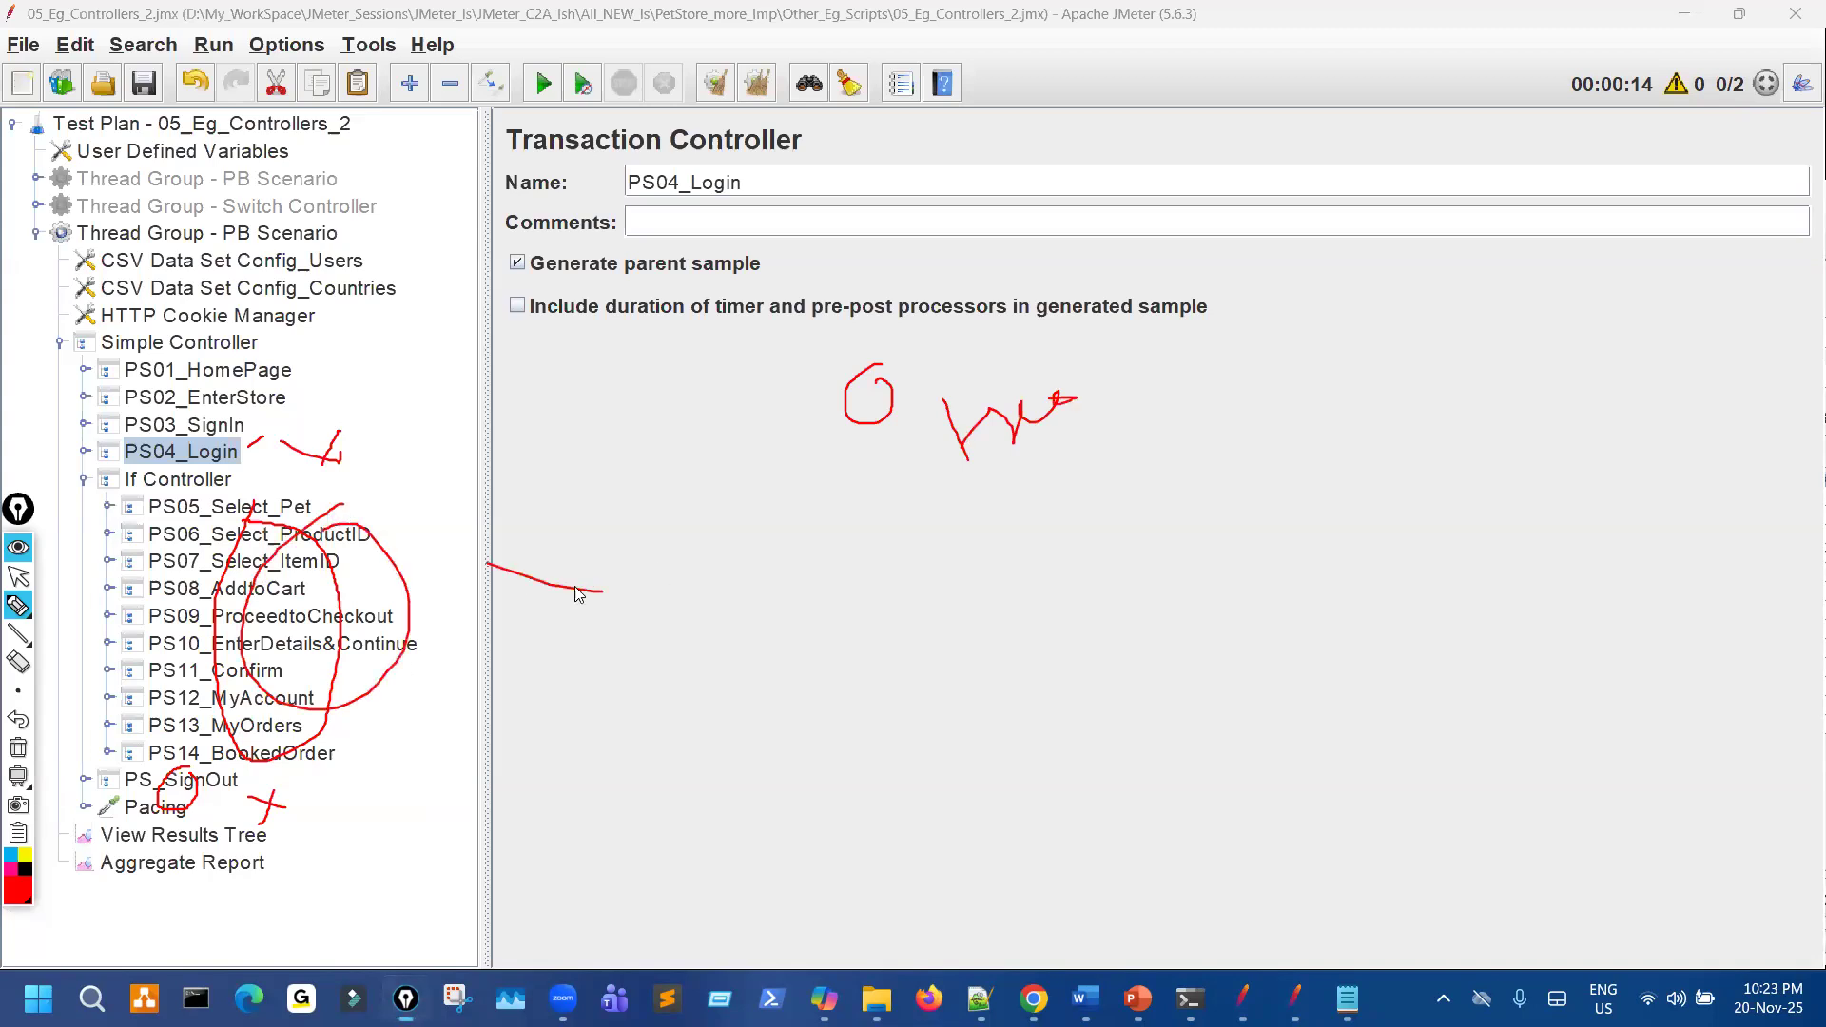
{"action": "left_click", "coordinate": [18, 748]}
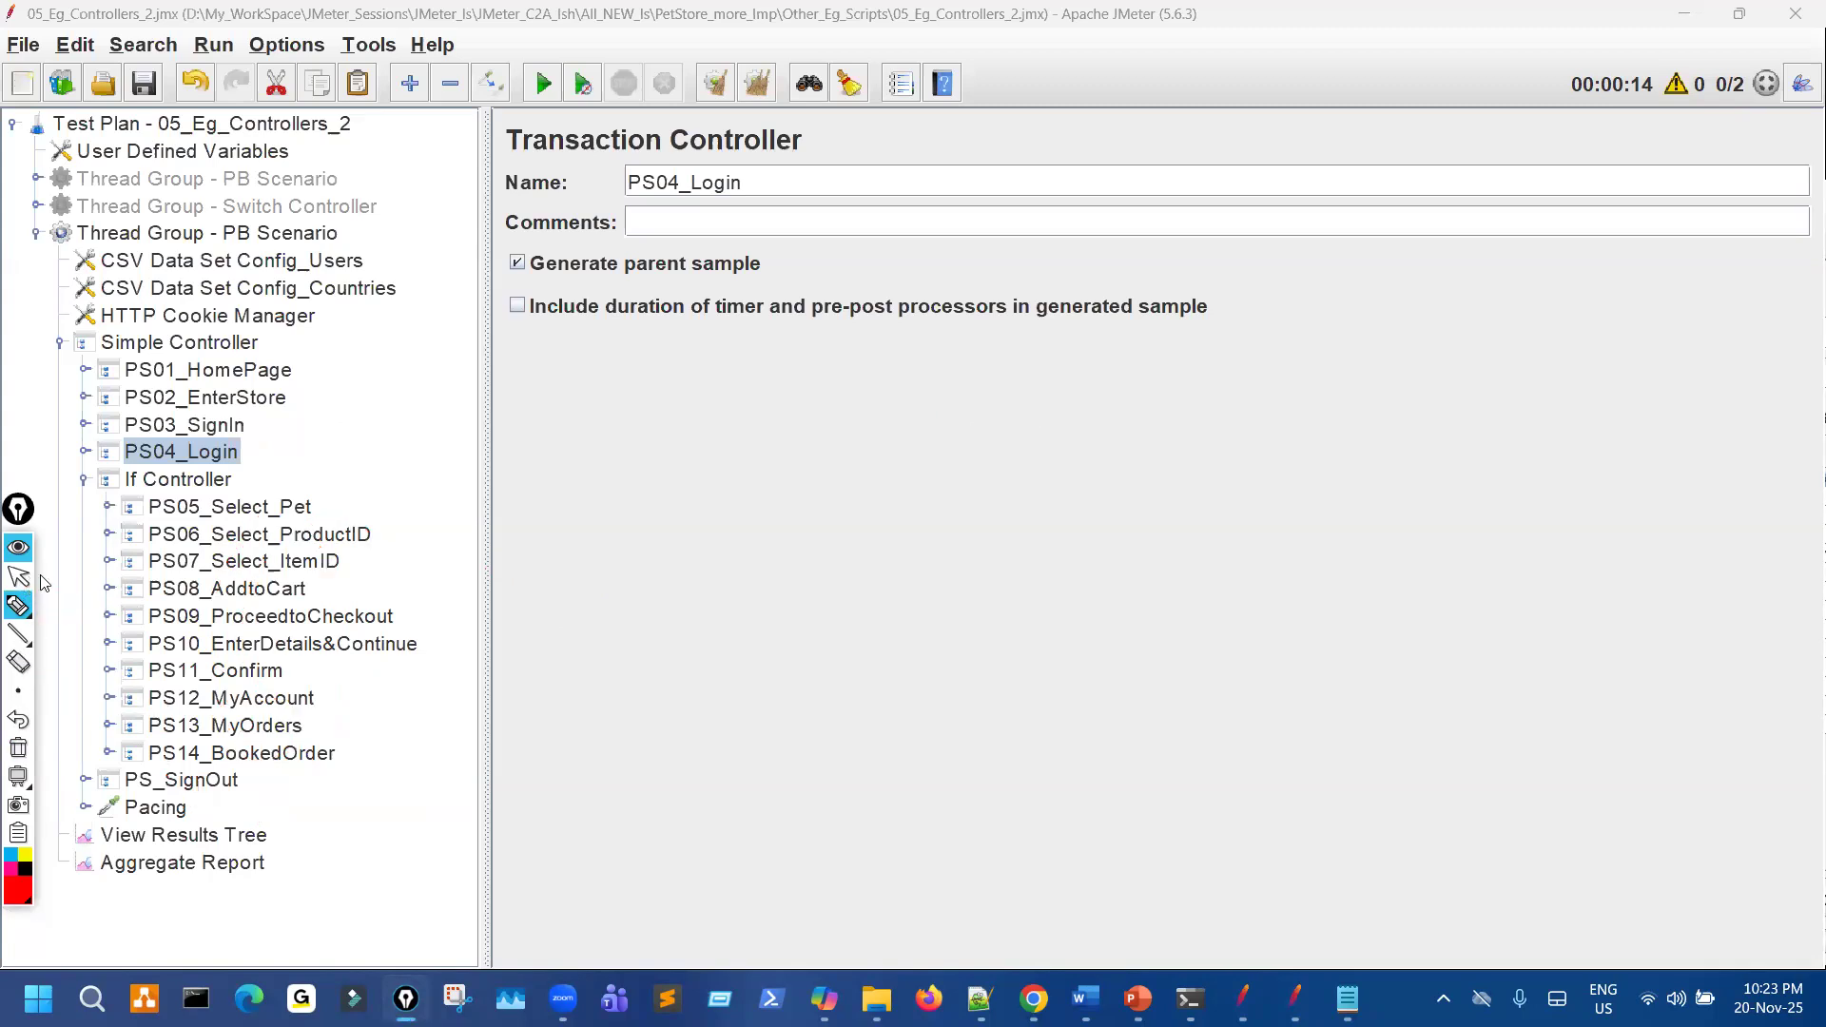
Circle PS04_Login in the test plan tree with the red pen.
{"action": "left_click", "coordinate": [21, 608]}
{"action": "left_click", "coordinate": [80, 602]}
{"action": "mouse_move", "coordinate": [228, 434]}
{"action": "left_mouse_down"}
{"action": "mouse_move", "coordinate": [203, 464]}
{"action": "mouse_move", "coordinate": [246, 440]}
{"action": "left_mouse_up"}
{"action": "left_click", "coordinate": [18, 576]}
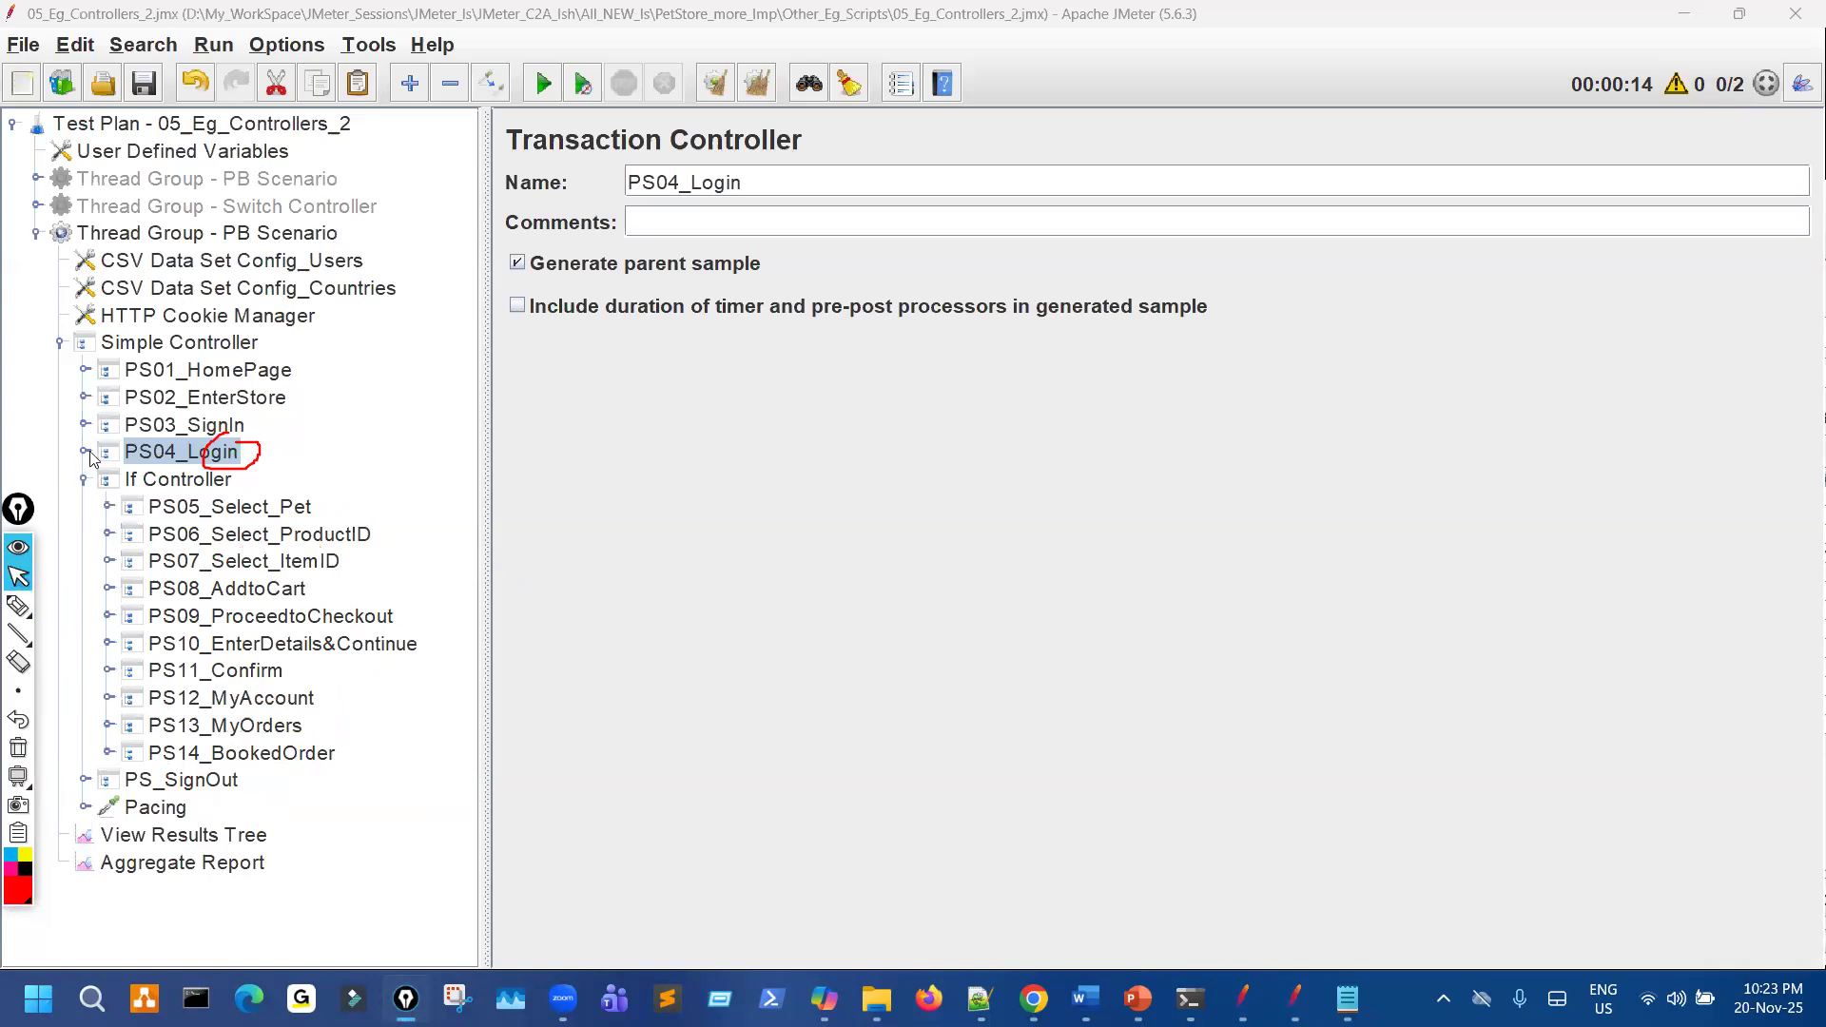
Examine the patterns to test in the Response Assertion under the PS04_Login2 request.
{"action": "left_click", "coordinate": [85, 451]}
{"action": "left_click", "coordinate": [124, 509]}
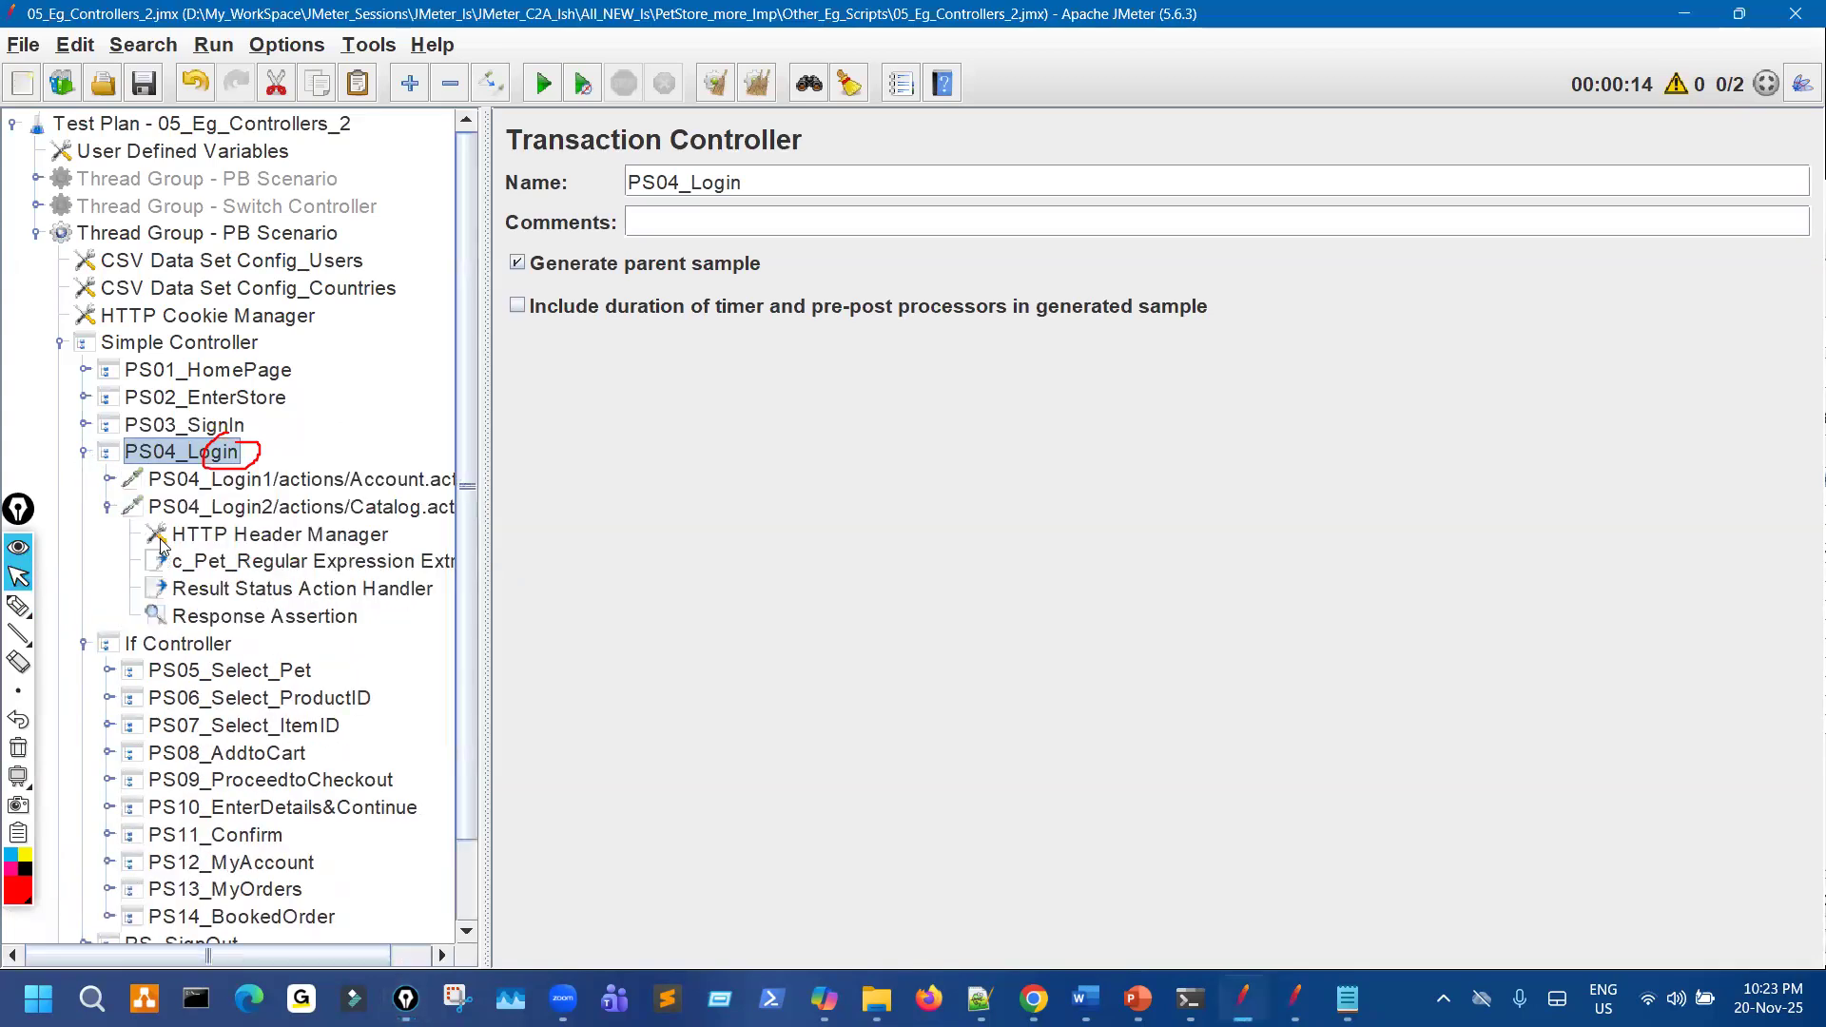
{"action": "left_click", "coordinate": [285, 619]}
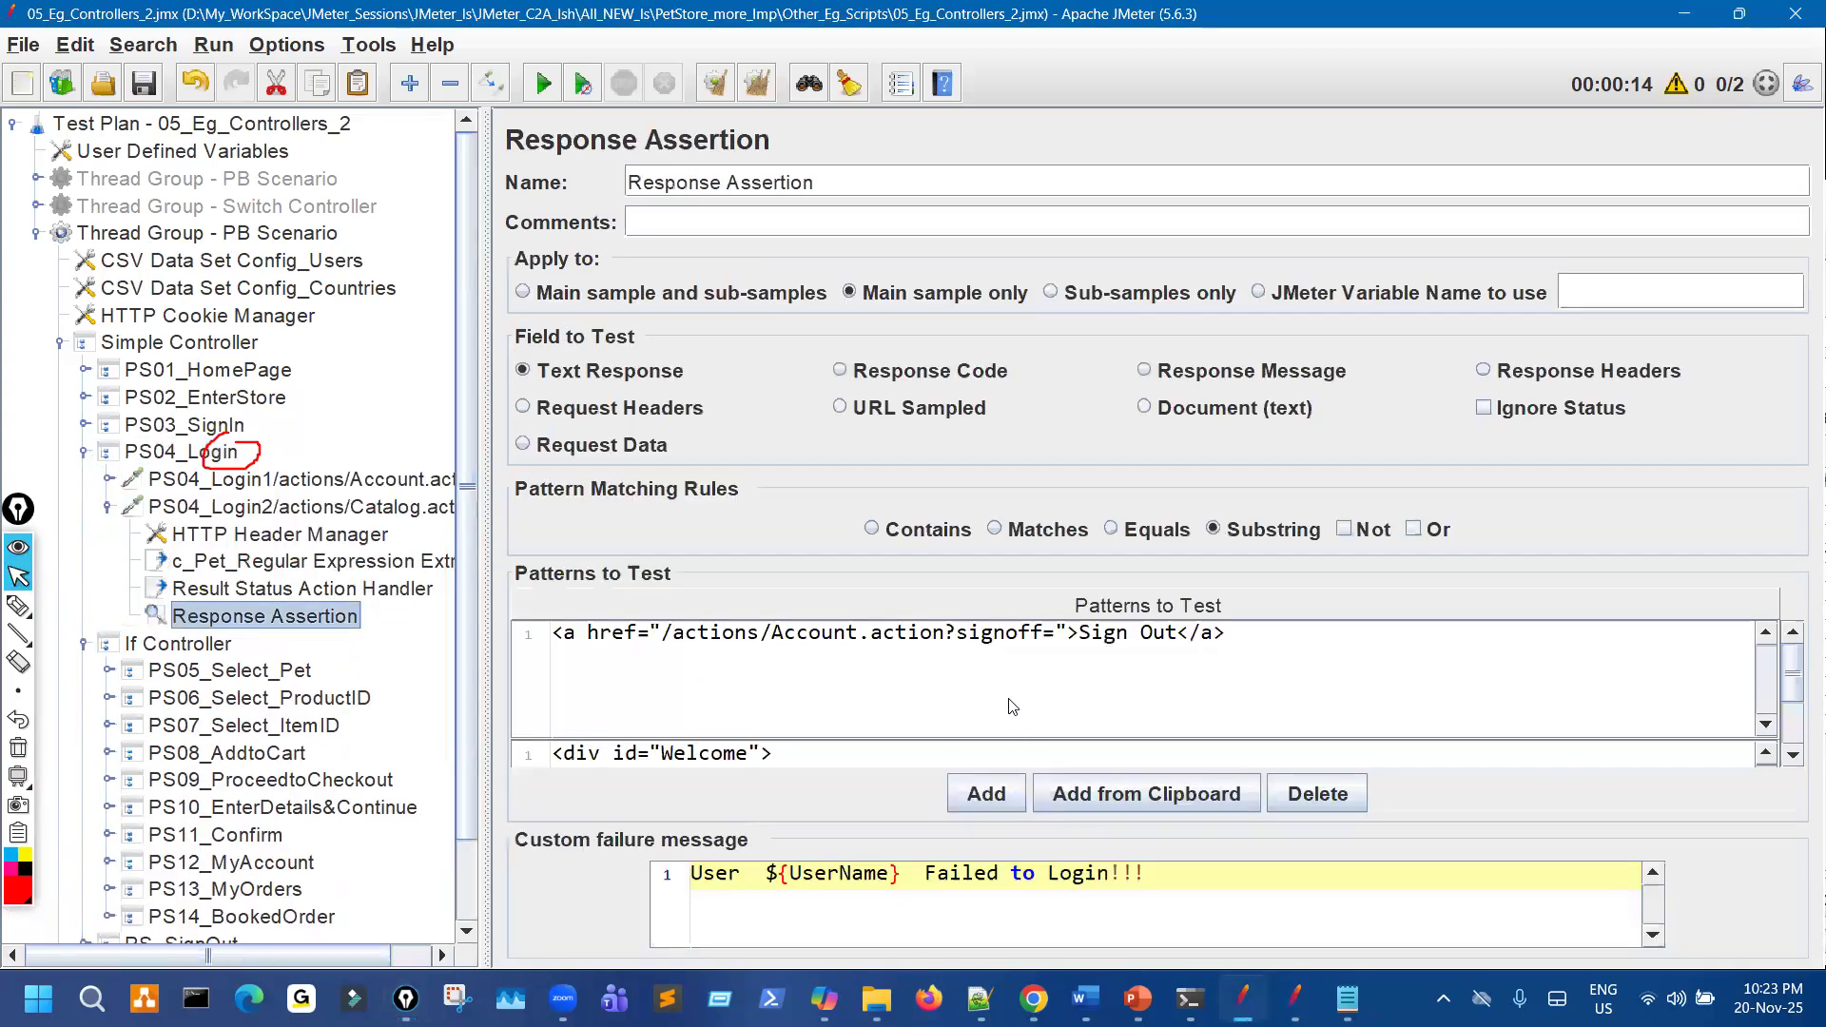
{"action": "scroll", "coordinate": [895, 714], "scroll_direction": "down", "scroll_amount": 2}
{"action": "left_click", "coordinate": [691, 661]}
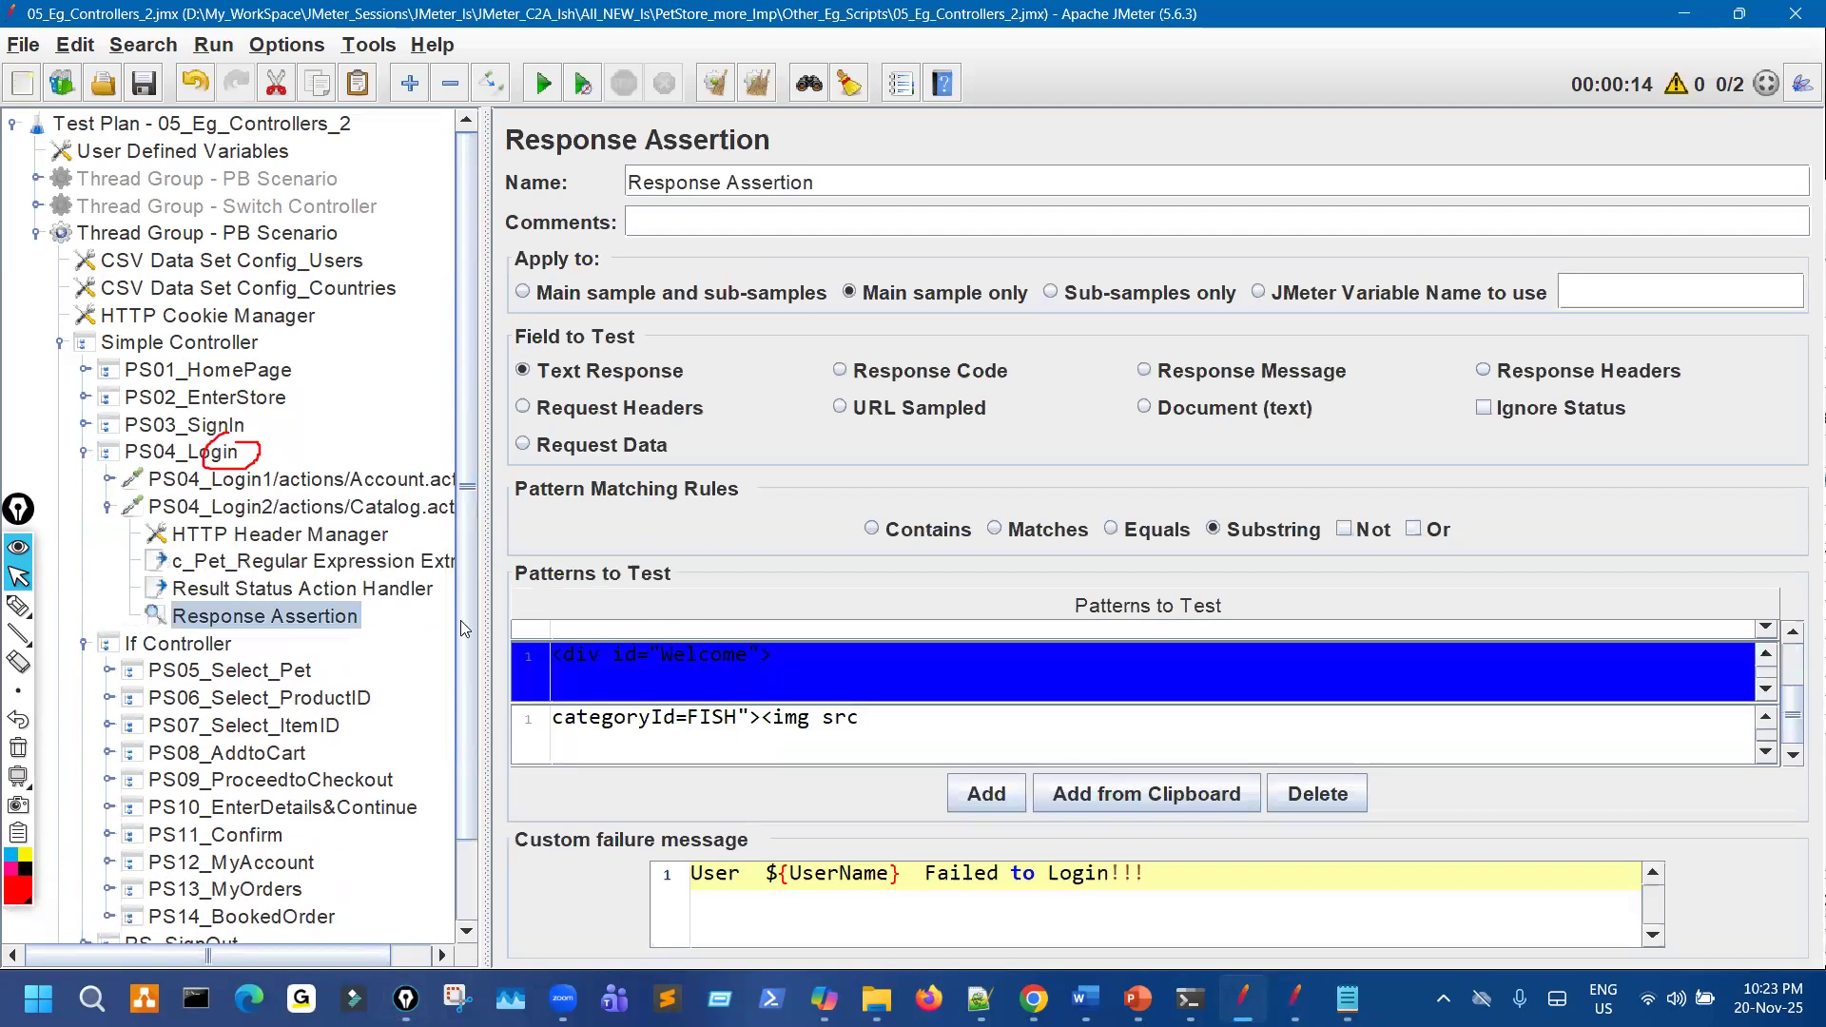
{"action": "left_click", "coordinate": [84, 454]}
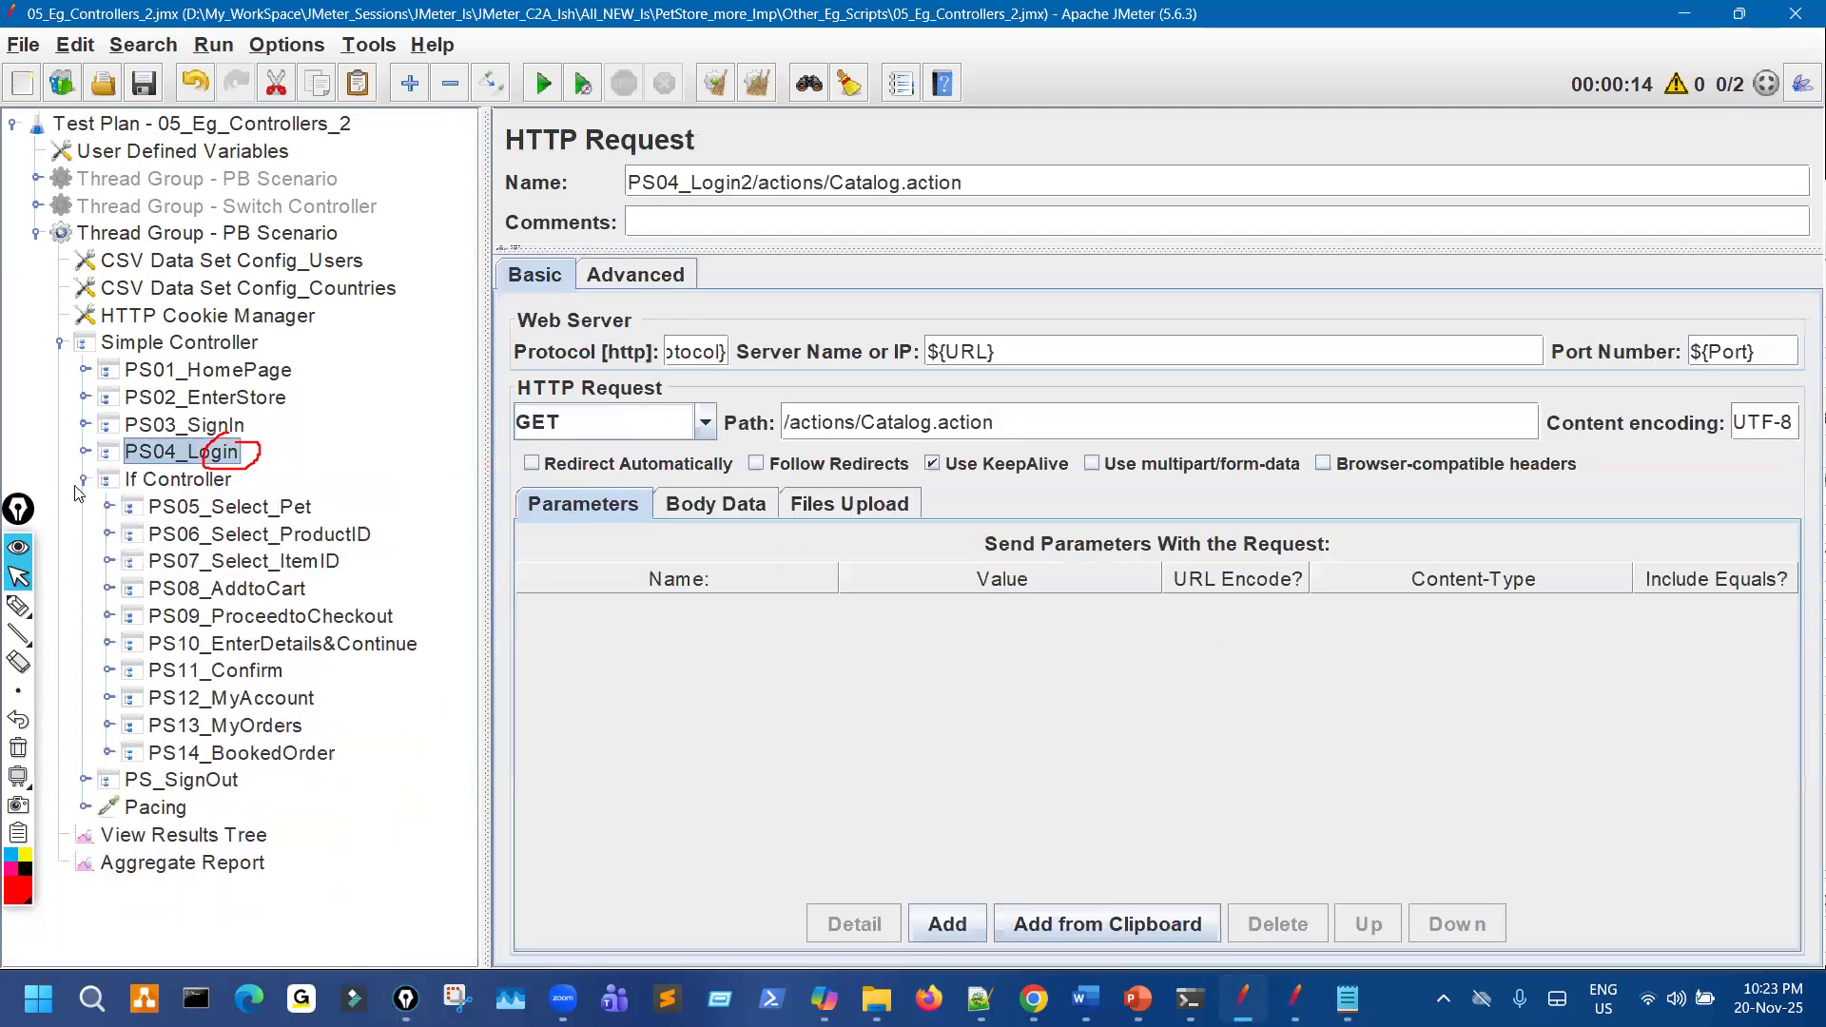
Circle PS05_Select_Pet through PS14_BookedOrder, cross them out, mark PS_SignOut in red, and erase the annotations.
{"action": "left_click", "coordinate": [49, 607]}
{"action": "mouse_move", "coordinate": [281, 500]}
{"action": "left_mouse_down"}
{"action": "mouse_move", "coordinate": [245, 748]}
{"action": "mouse_move", "coordinate": [354, 530]}
{"action": "mouse_move", "coordinate": [283, 513]}
{"action": "left_mouse_up"}
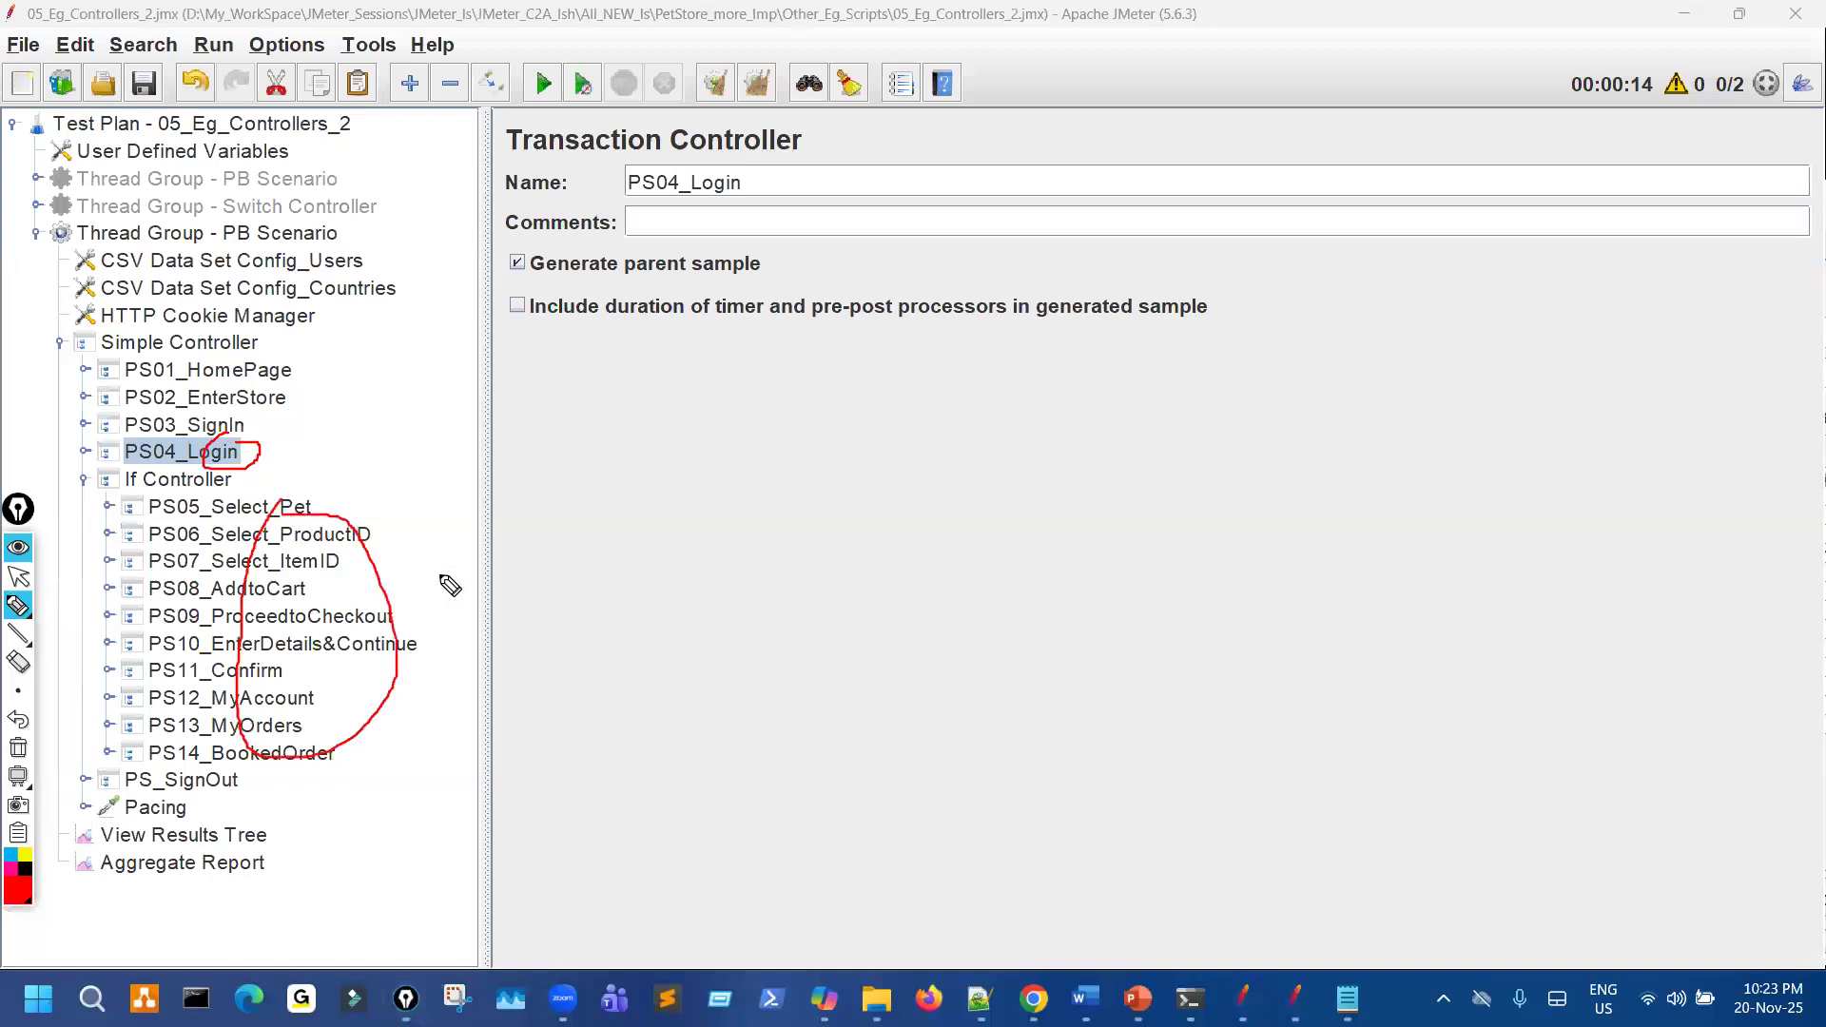
{"action": "mouse_move", "coordinate": [417, 510]}
{"action": "left_mouse_down"}
{"action": "mouse_move", "coordinate": [490, 517]}
{"action": "mouse_move", "coordinate": [451, 540]}
{"action": "left_mouse_up"}
{"action": "mouse_move", "coordinate": [171, 804]}
{"action": "left_mouse_down"}
{"action": "mouse_move", "coordinate": [229, 787]}
{"action": "mouse_move", "coordinate": [204, 770]}
{"action": "mouse_move", "coordinate": [167, 794]}
{"action": "left_mouse_up"}
{"action": "left_click", "coordinate": [18, 576]}
{"action": "left_click", "coordinate": [85, 480]}
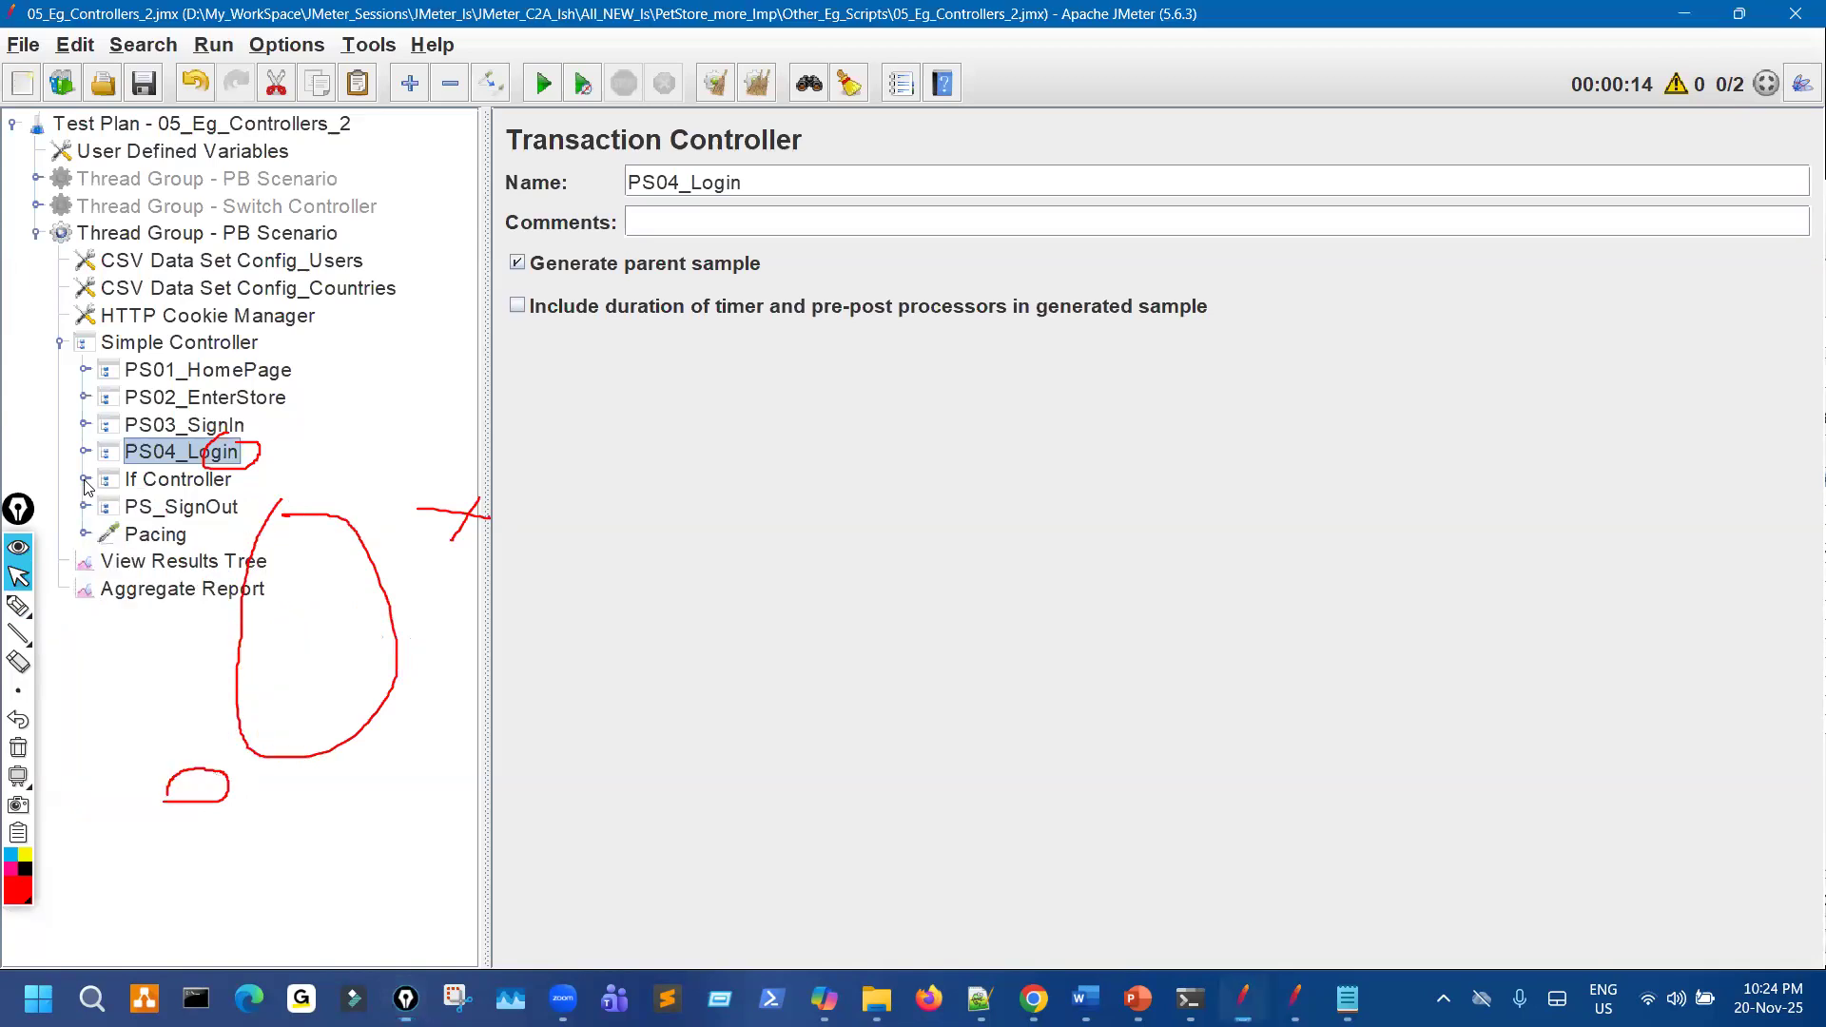
{"action": "left_click", "coordinate": [84, 479]}
{"action": "left_click", "coordinate": [18, 748]}
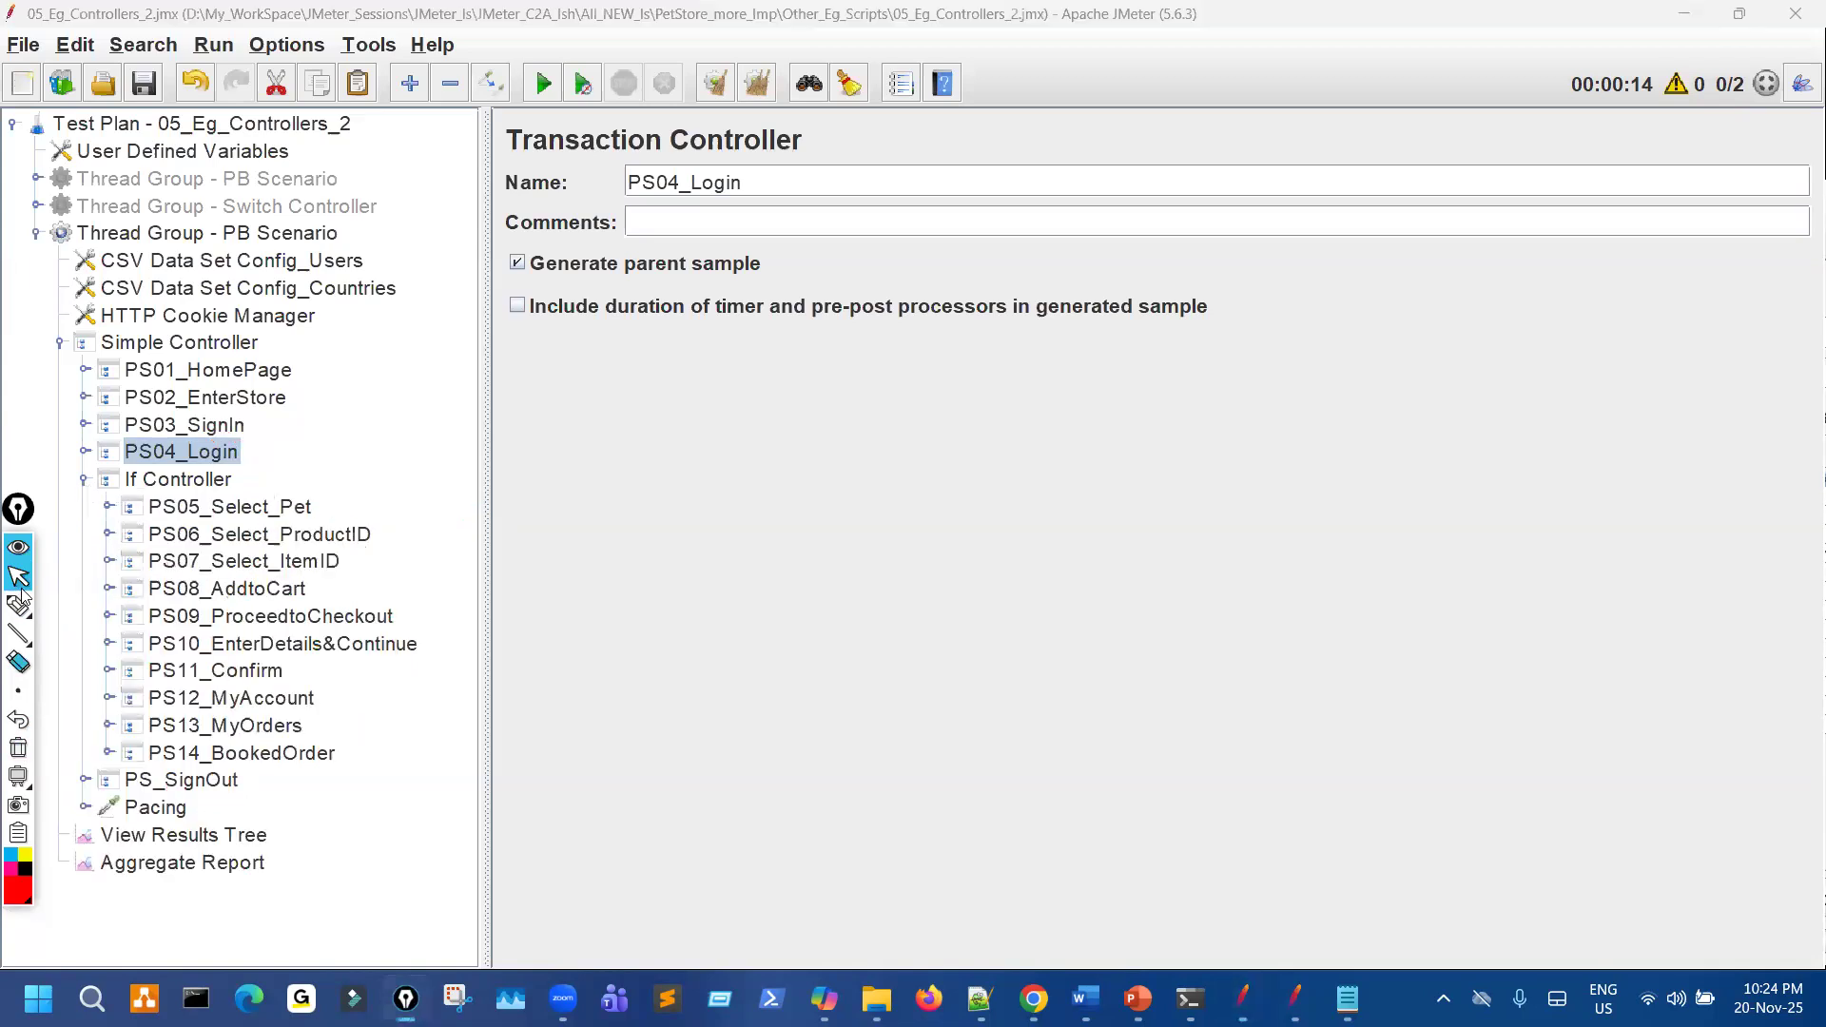
Circle the If Controller and its child transactions, handwrite a condition note, show the If Controller's settings, and wipe the drawing.
{"action": "left_click", "coordinate": [42, 604]}
{"action": "mouse_move", "coordinate": [302, 498]}
{"action": "left_mouse_down"}
{"action": "mouse_move", "coordinate": [322, 758]}
{"action": "mouse_move", "coordinate": [354, 698]}
{"action": "left_mouse_up"}
{"action": "mouse_move", "coordinate": [639, 560]}
{"action": "left_mouse_down"}
{"action": "mouse_move", "coordinate": [725, 619]}
{"action": "mouse_move", "coordinate": [875, 576]}
{"action": "left_mouse_up"}
{"action": "mouse_move", "coordinate": [158, 470]}
{"action": "left_mouse_down"}
{"action": "mouse_move", "coordinate": [176, 496]}
{"action": "mouse_move", "coordinate": [187, 483]}
{"action": "left_mouse_up"}
{"action": "left_click", "coordinate": [18, 577]}
{"action": "left_click", "coordinate": [189, 483]}
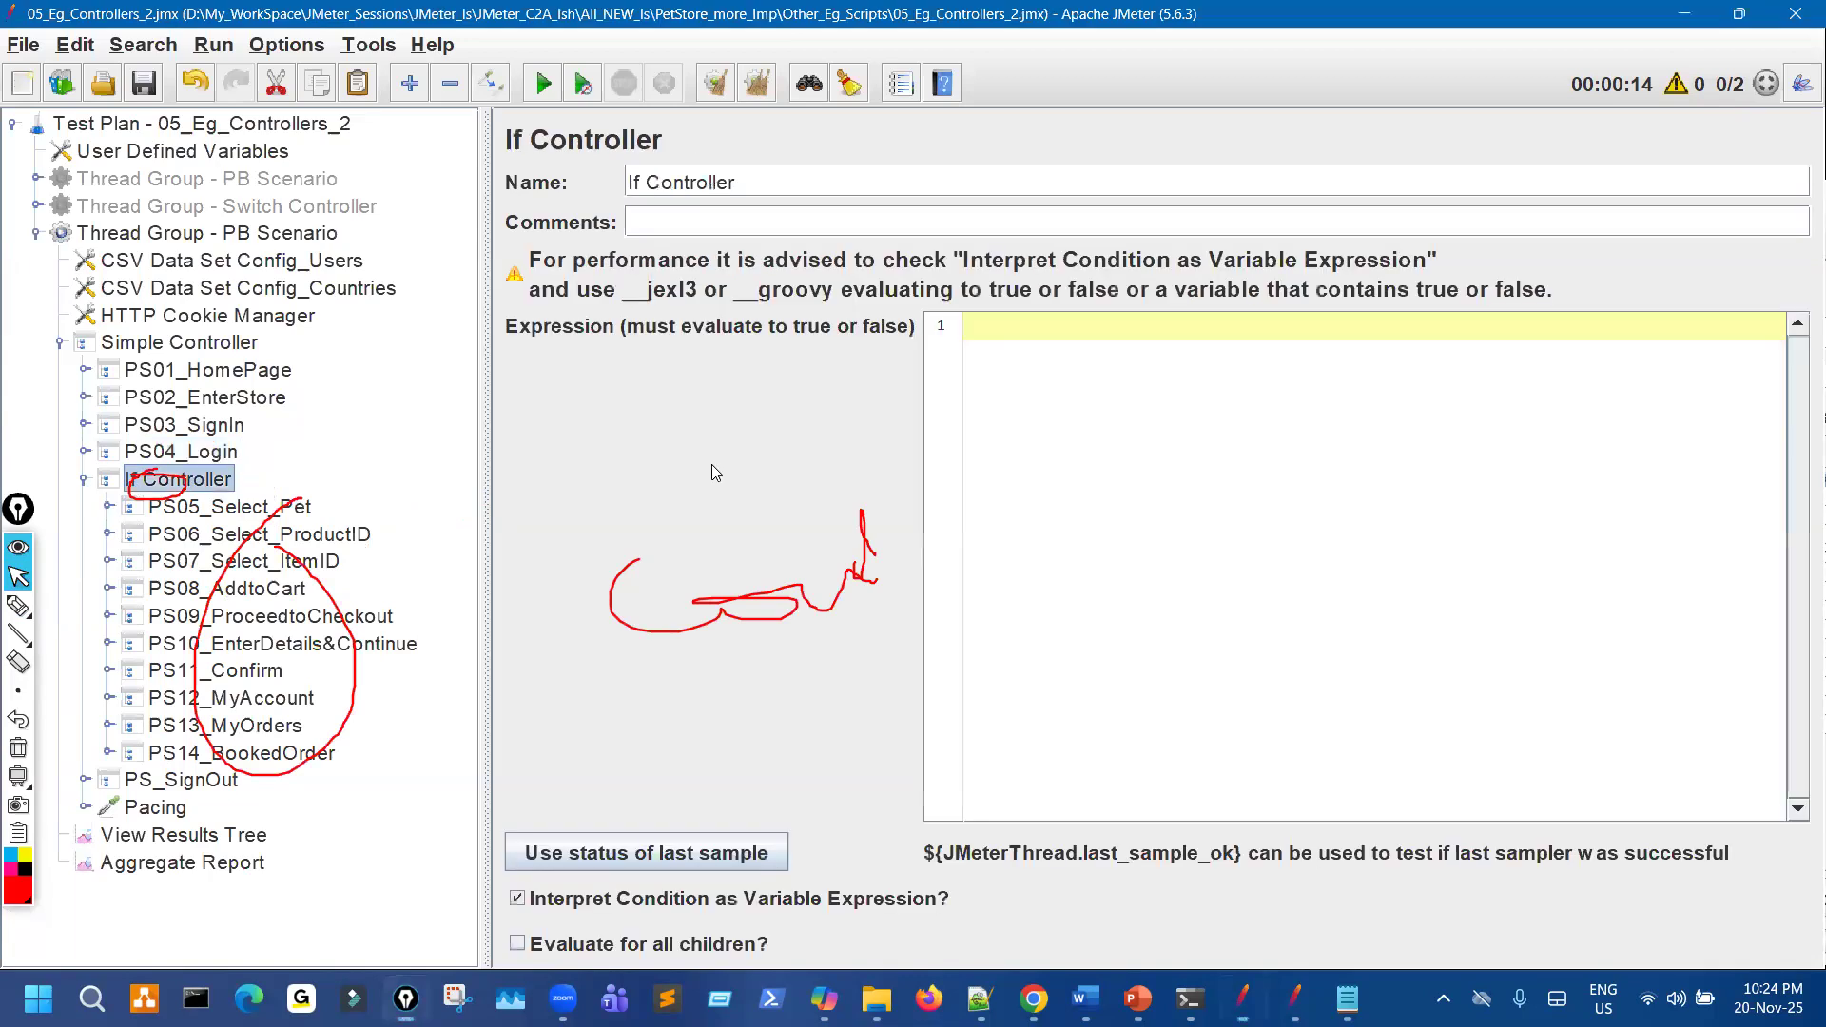
{"action": "left_click", "coordinate": [999, 325]}
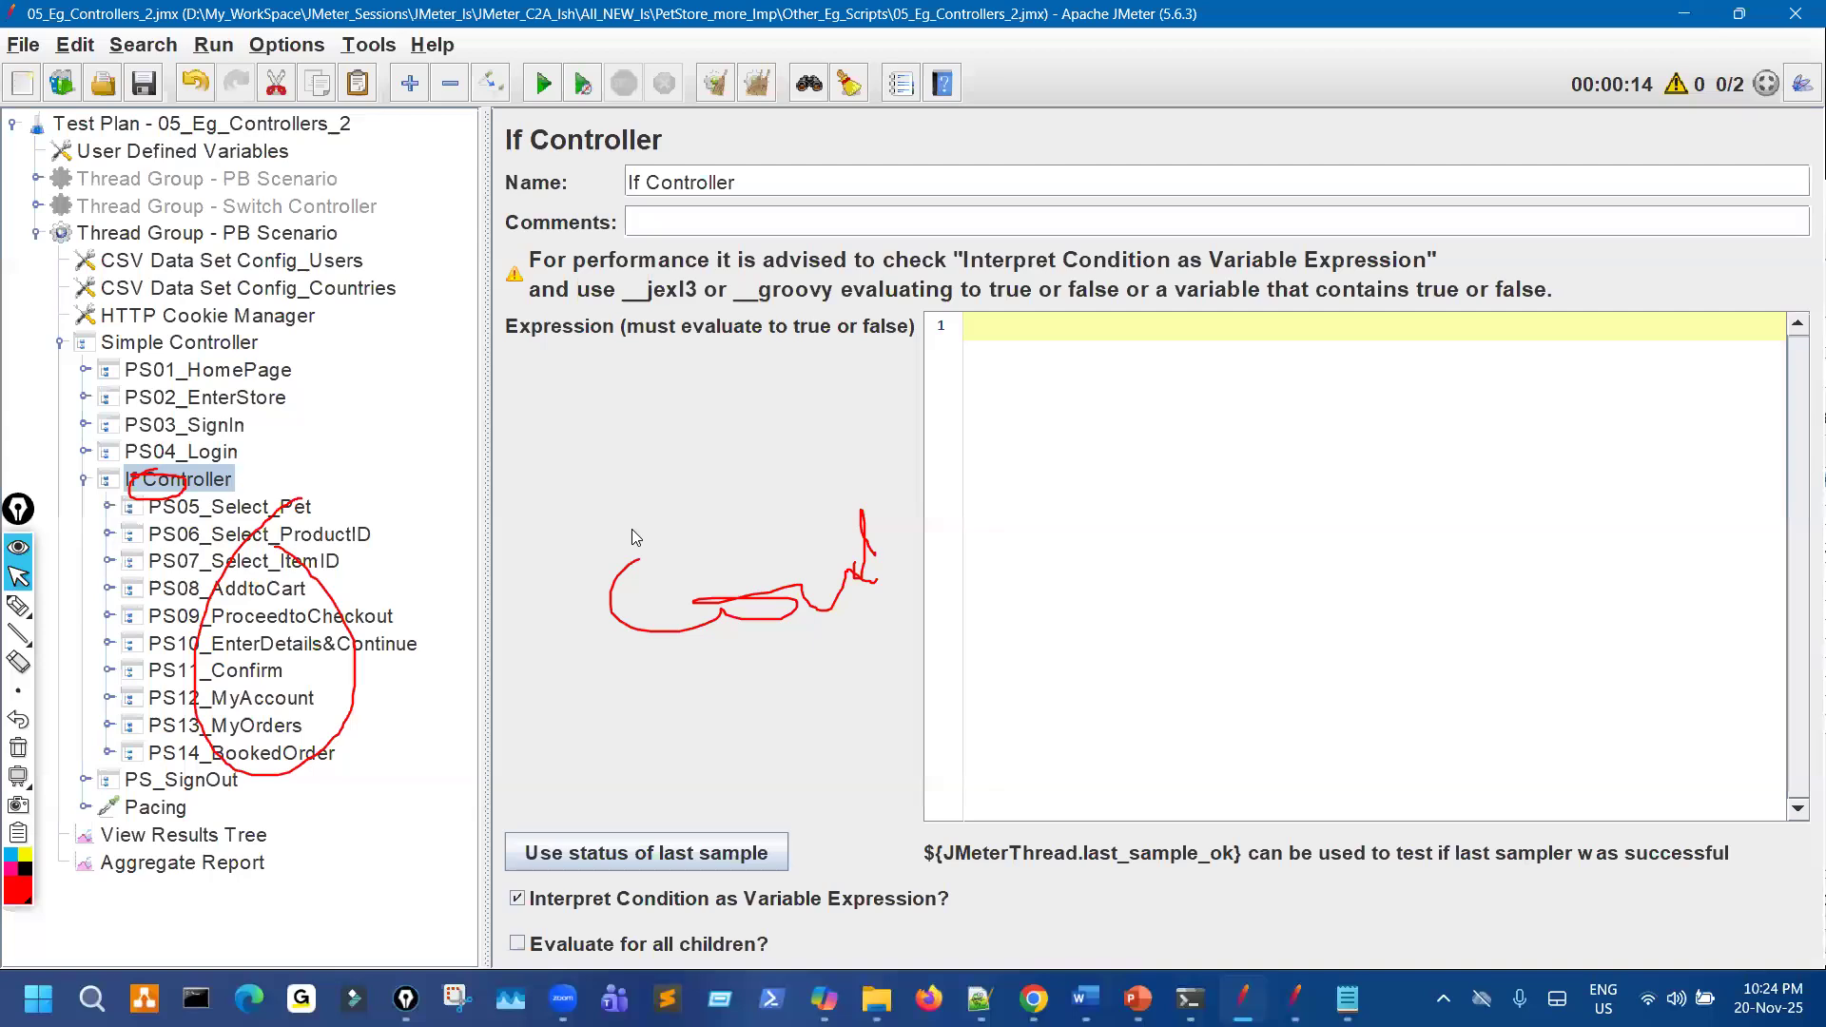
{"action": "key", "text": "BackSpace"}
{"action": "key", "text": "ctrl+shift+7"}
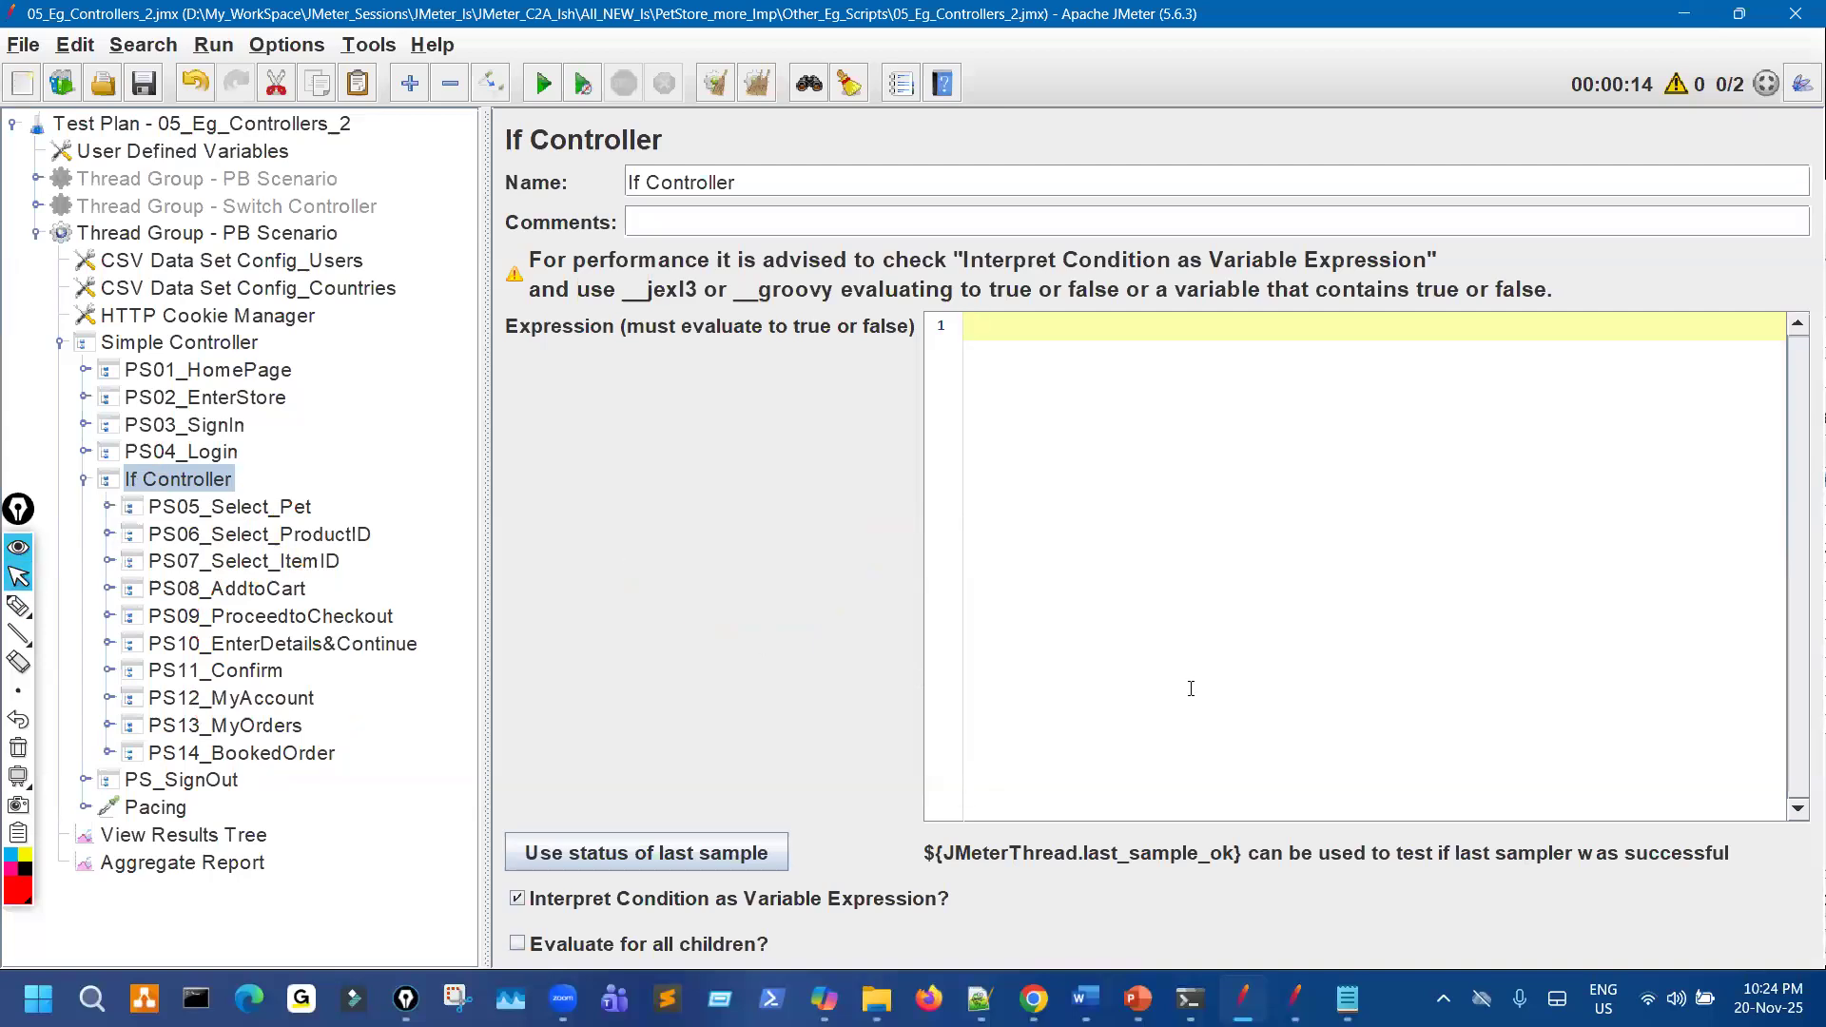
Switch to the If Controller slide in PowerPoint and review its numeric comparison examples, underlining them with temporary pen marks.
{"action": "left_click", "coordinate": [1296, 999]}
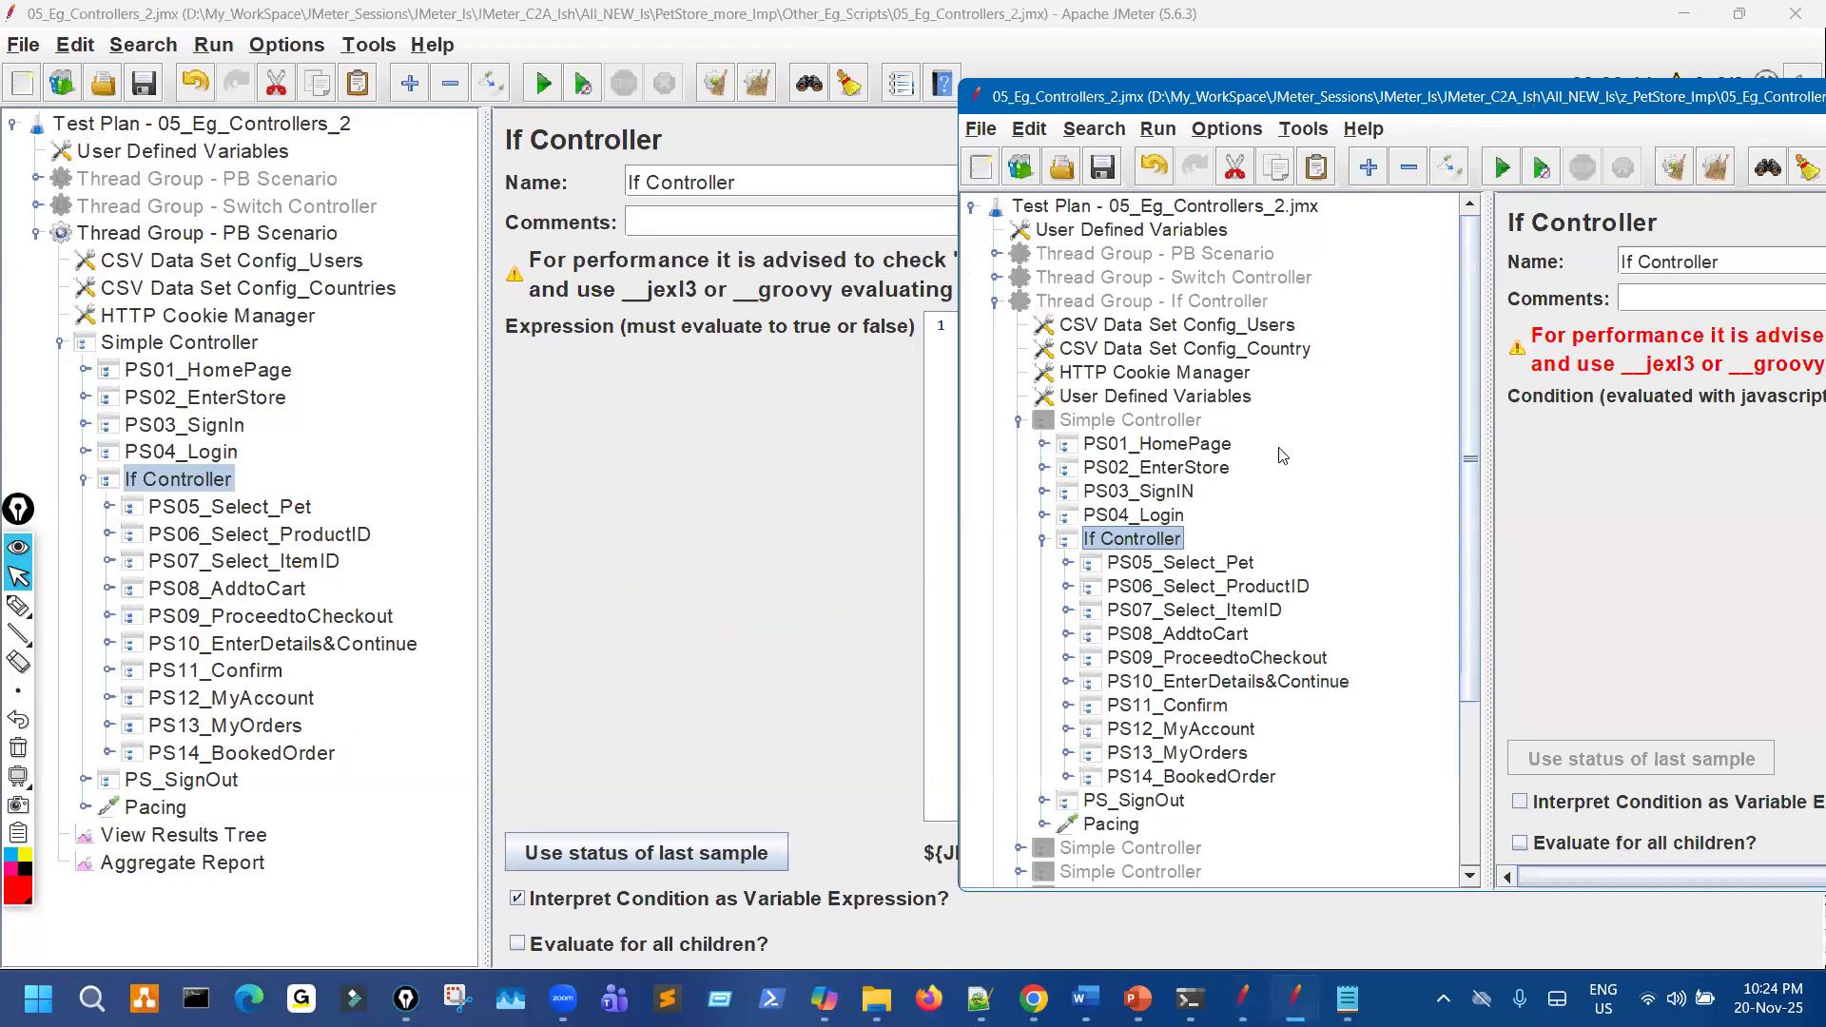
{"action": "key", "text": "alt+Tab"}
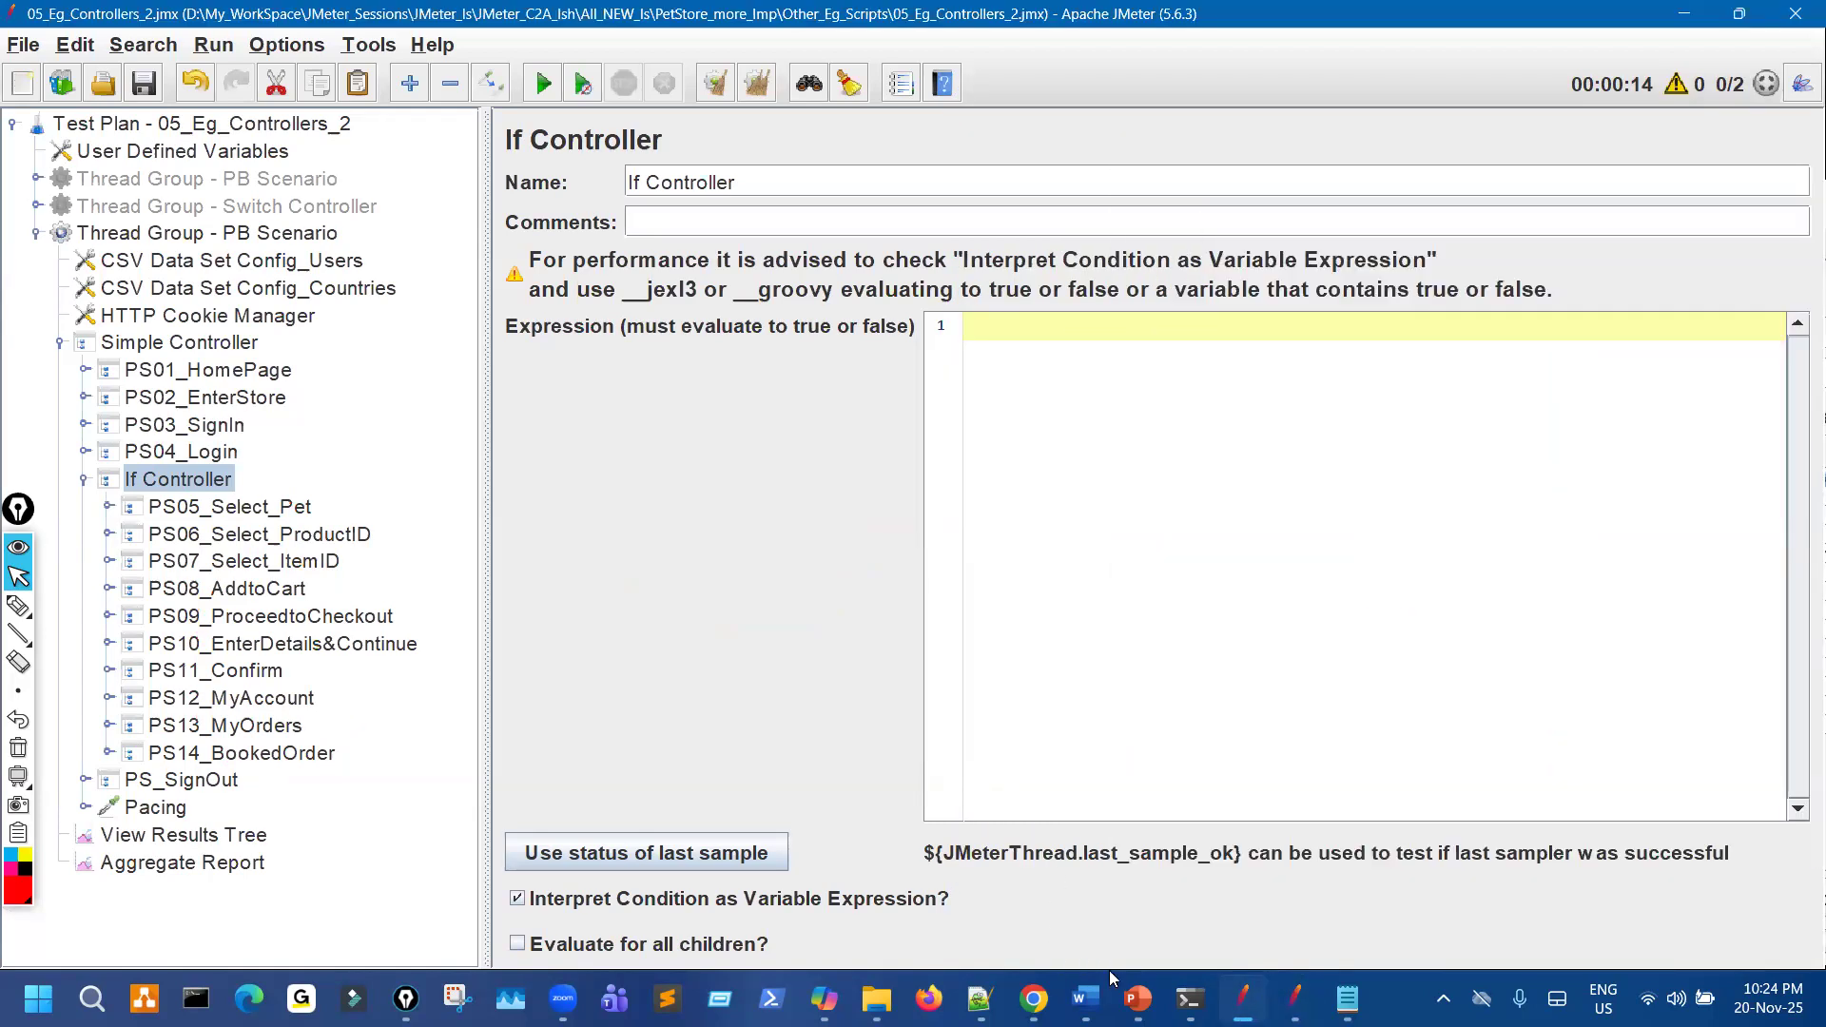
{"action": "left_click", "coordinate": [1137, 999]}
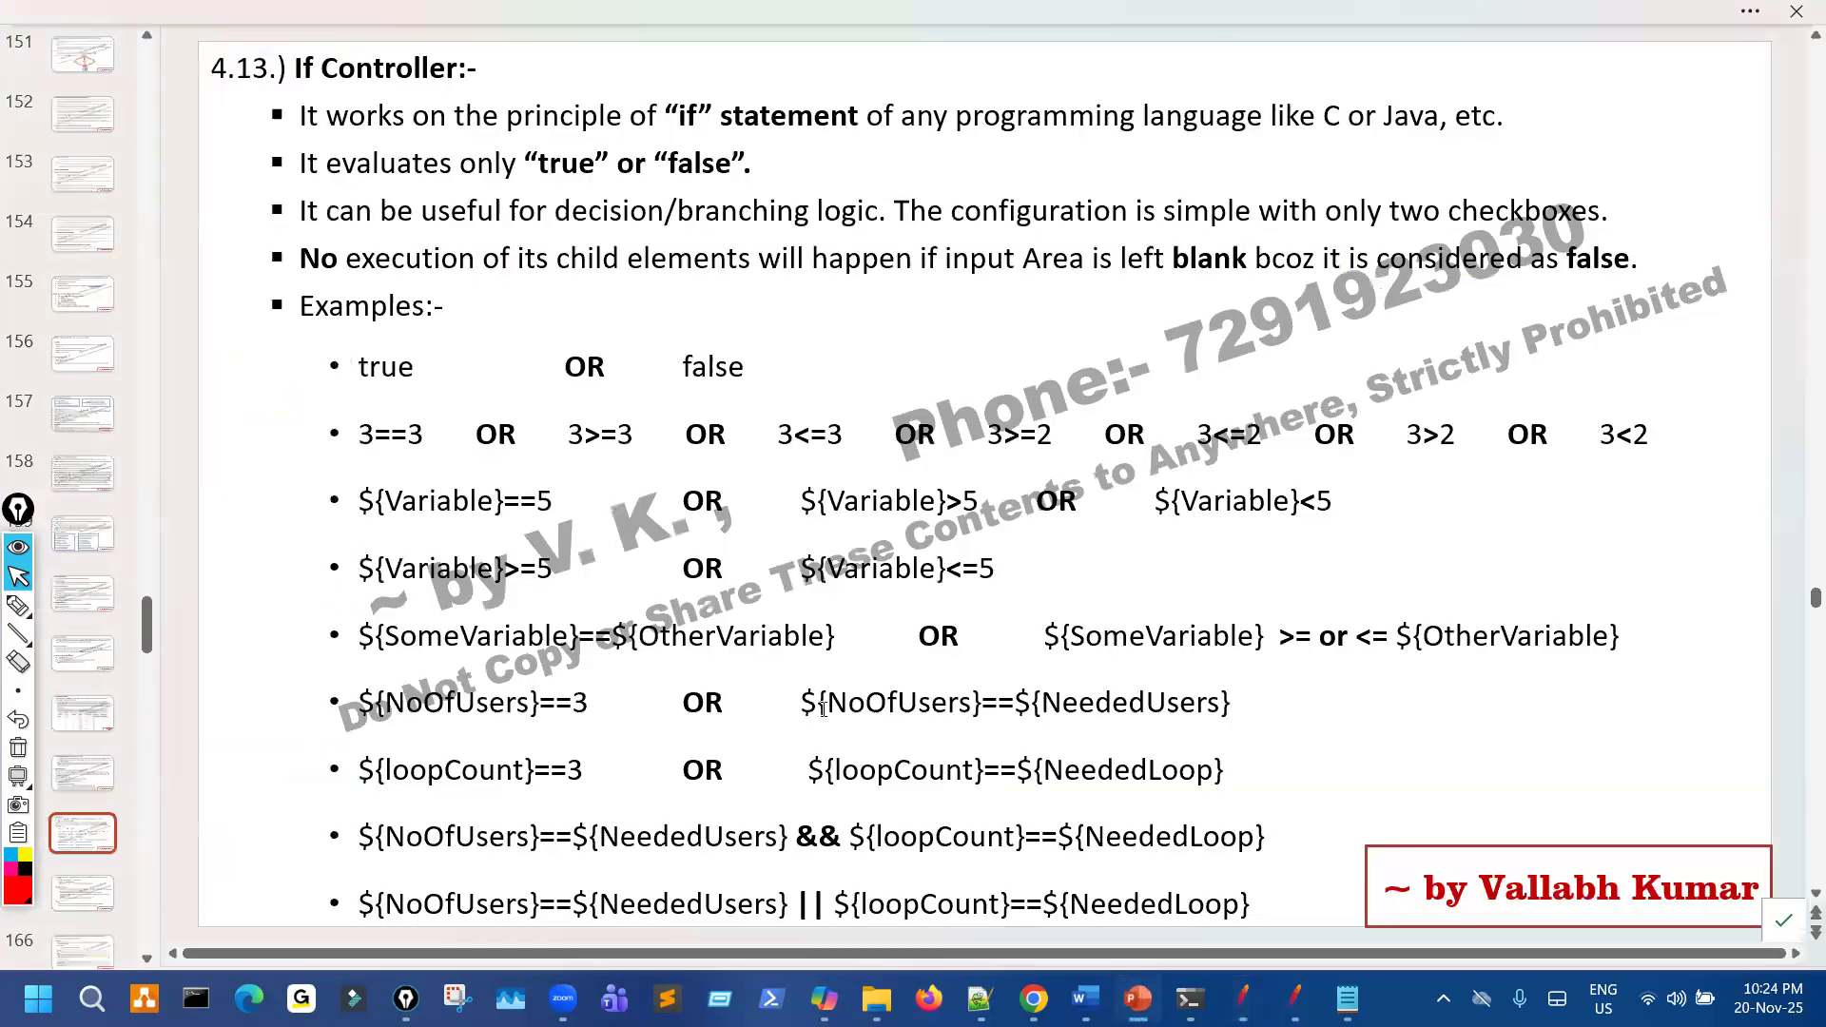
{"action": "key", "text": "ctrl+shift+3"}
{"action": "left_click_drag", "start_coordinate": [367, 463], "coordinate": [409, 464]}
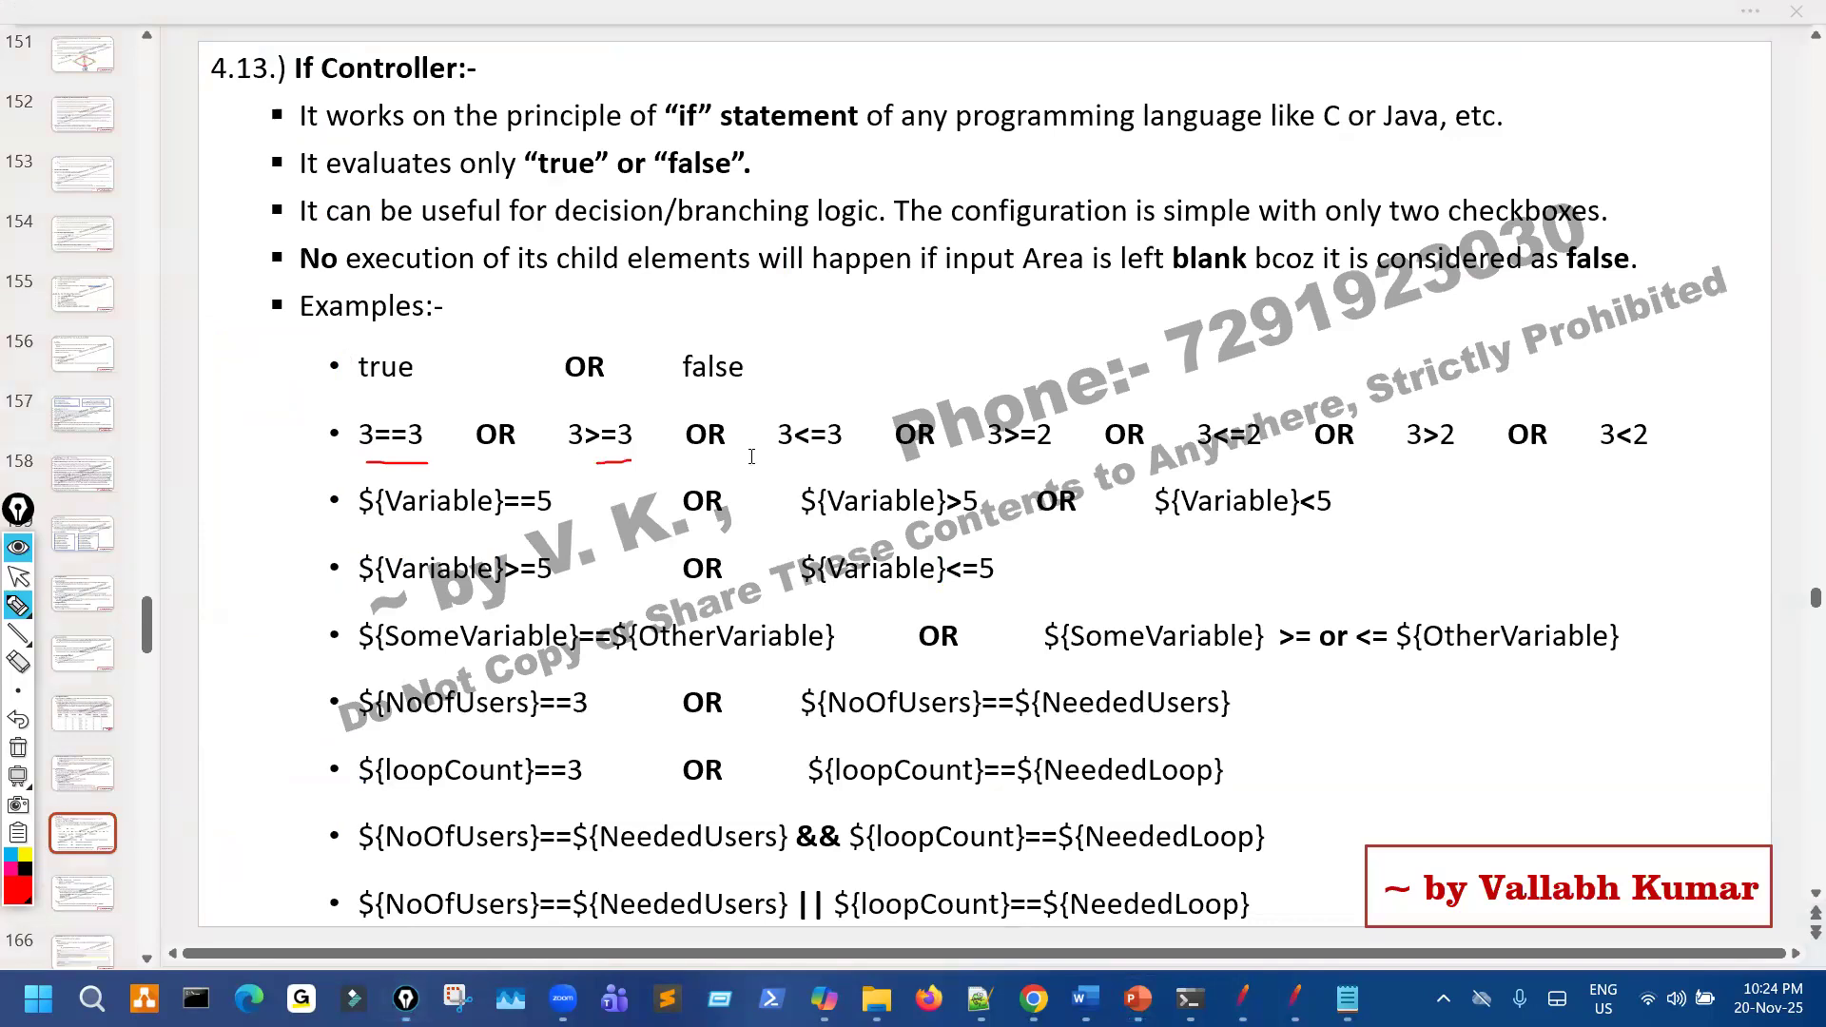
{"action": "left_click_drag", "start_coordinate": [808, 453], "coordinate": [750, 457]}
{"action": "left_click_drag", "start_coordinate": [825, 398], "coordinate": [858, 380]}
{"action": "left_click_drag", "start_coordinate": [1427, 460], "coordinate": [1456, 459]}
{"action": "key", "text": "ctrl+shift+7"}
{"action": "key", "text": "ctrl+shift+2"}
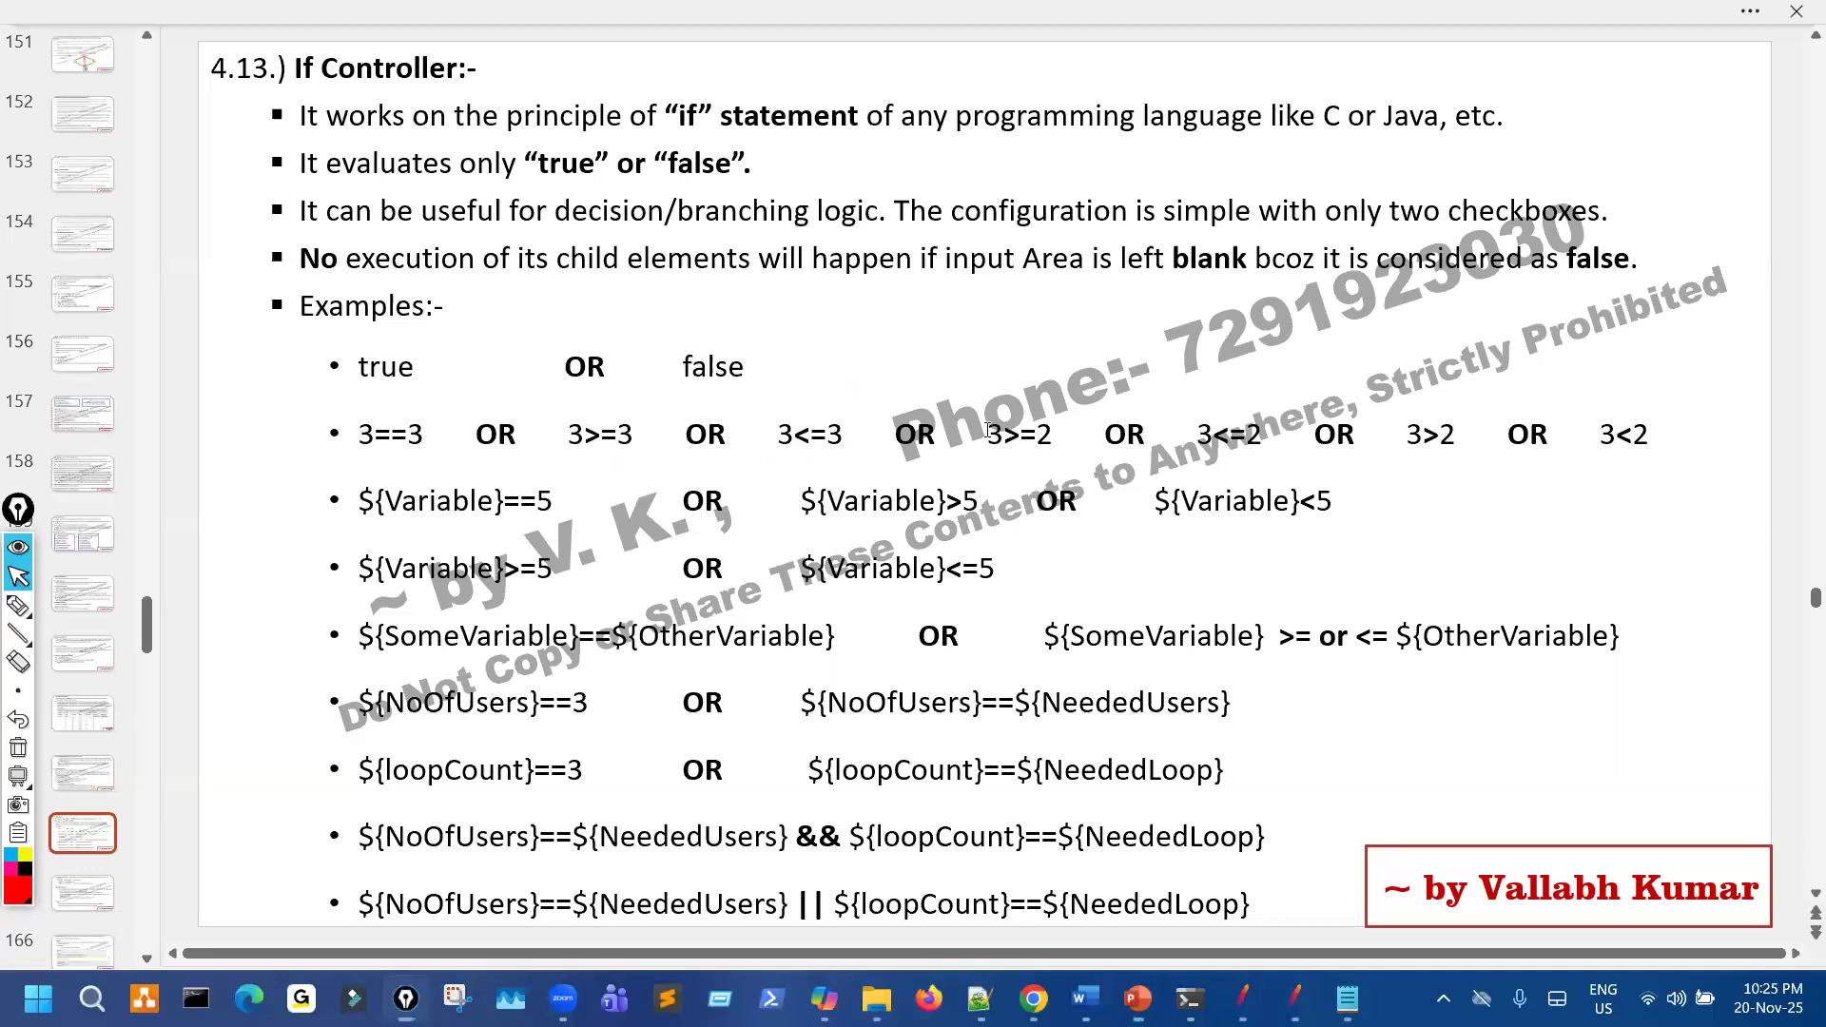
Copy the example 3>=2 from the slide and enter it as the If Controller's expression in JMeter, removing surplus characters.
{"action": "left_click_drag", "start_coordinate": [989, 431], "coordinate": [1077, 445]}
{"action": "key", "text": "ctrl+c"}
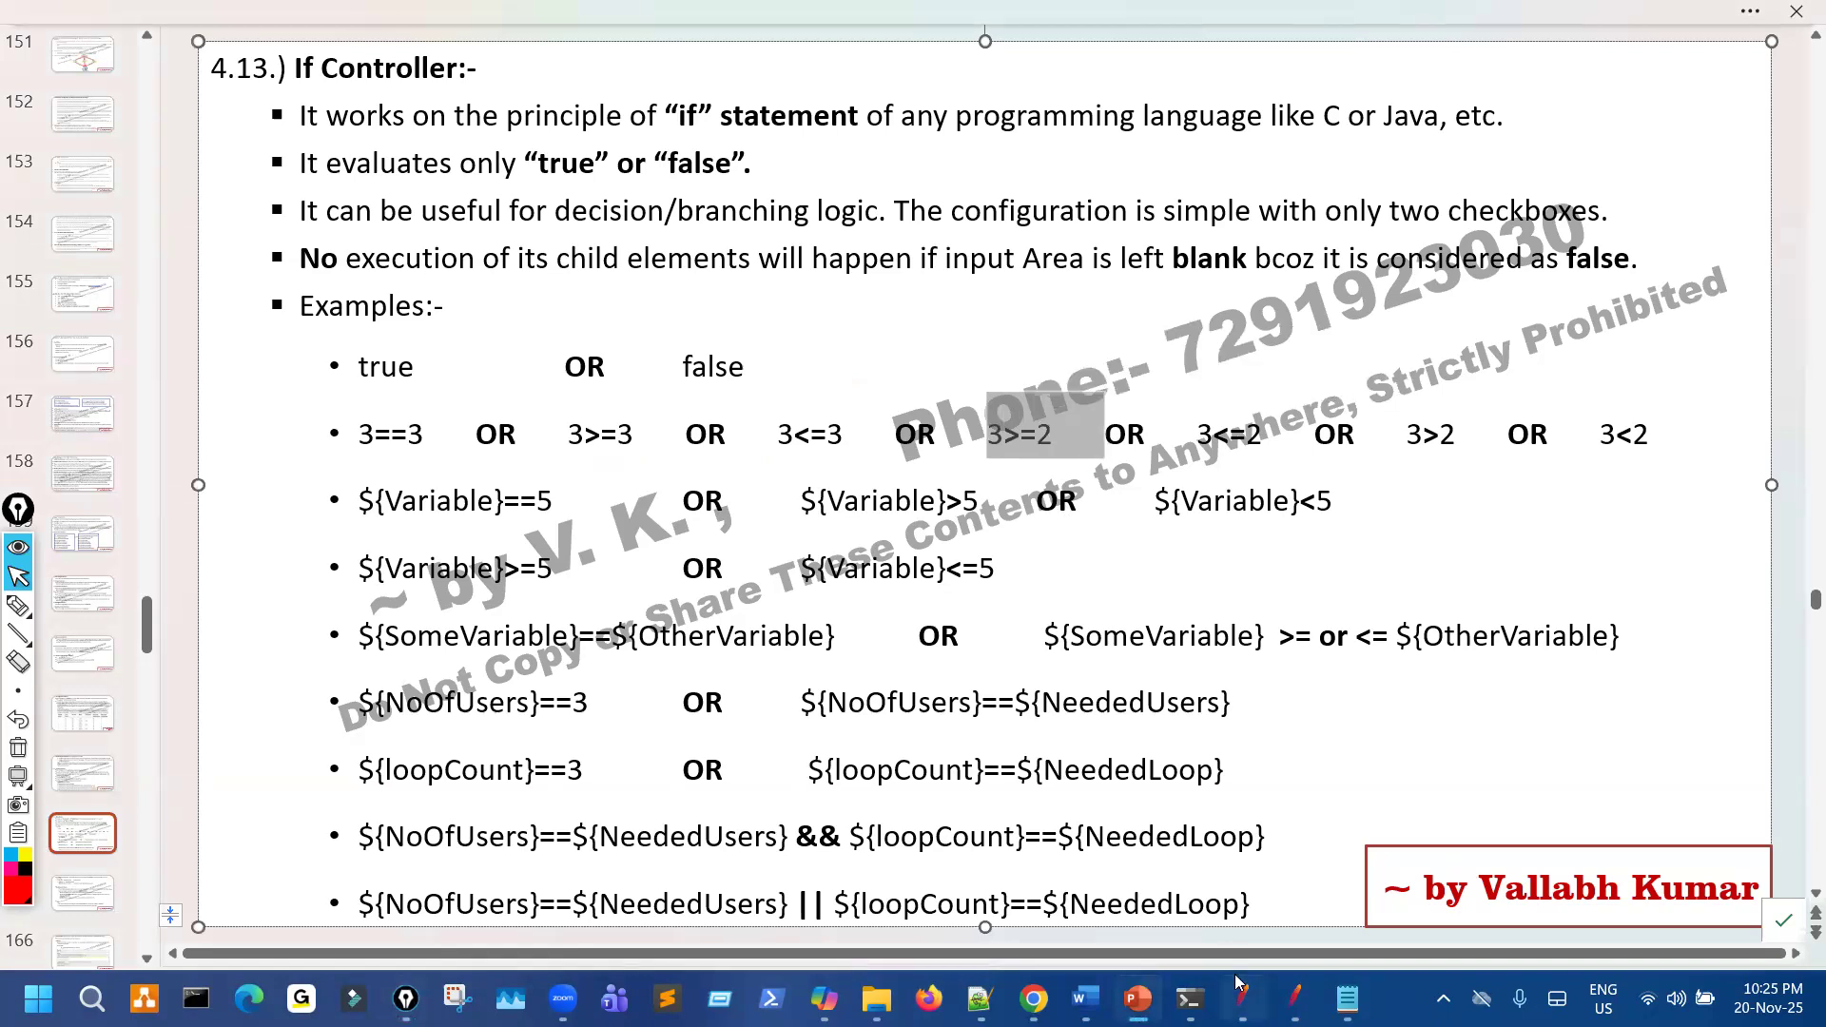
{"action": "key", "text": "alt+Tab"}
{"action": "key", "text": "ctrl+v"}
{"action": "key", "text": "BackSpace"}
{"action": "key", "text": "BackSpace"}
{"action": "key", "text": "BackSpace"}
{"action": "key", "text": "BackSpace"}
{"action": "key", "text": "BackSpace"}
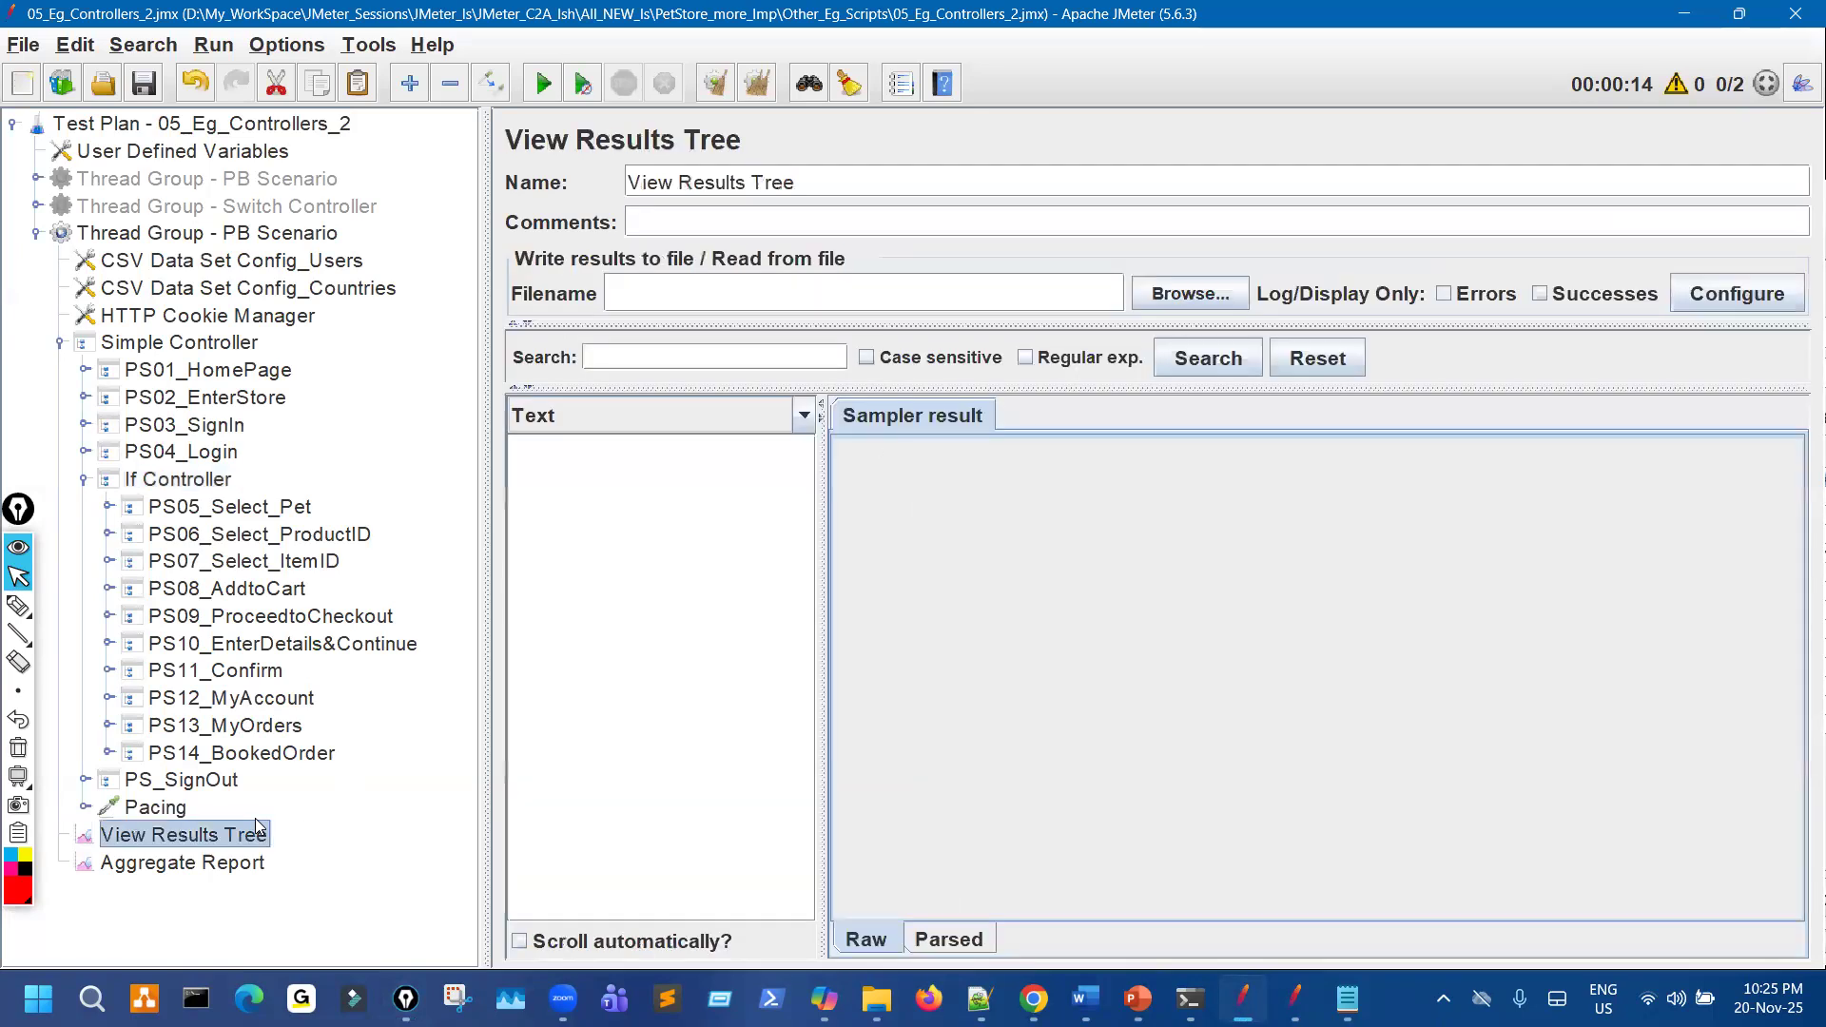
Run the test, widen the sample list in View Results Tree, and check the thread group's settings and the executed transactions.
{"action": "left_click", "coordinate": [236, 834]}
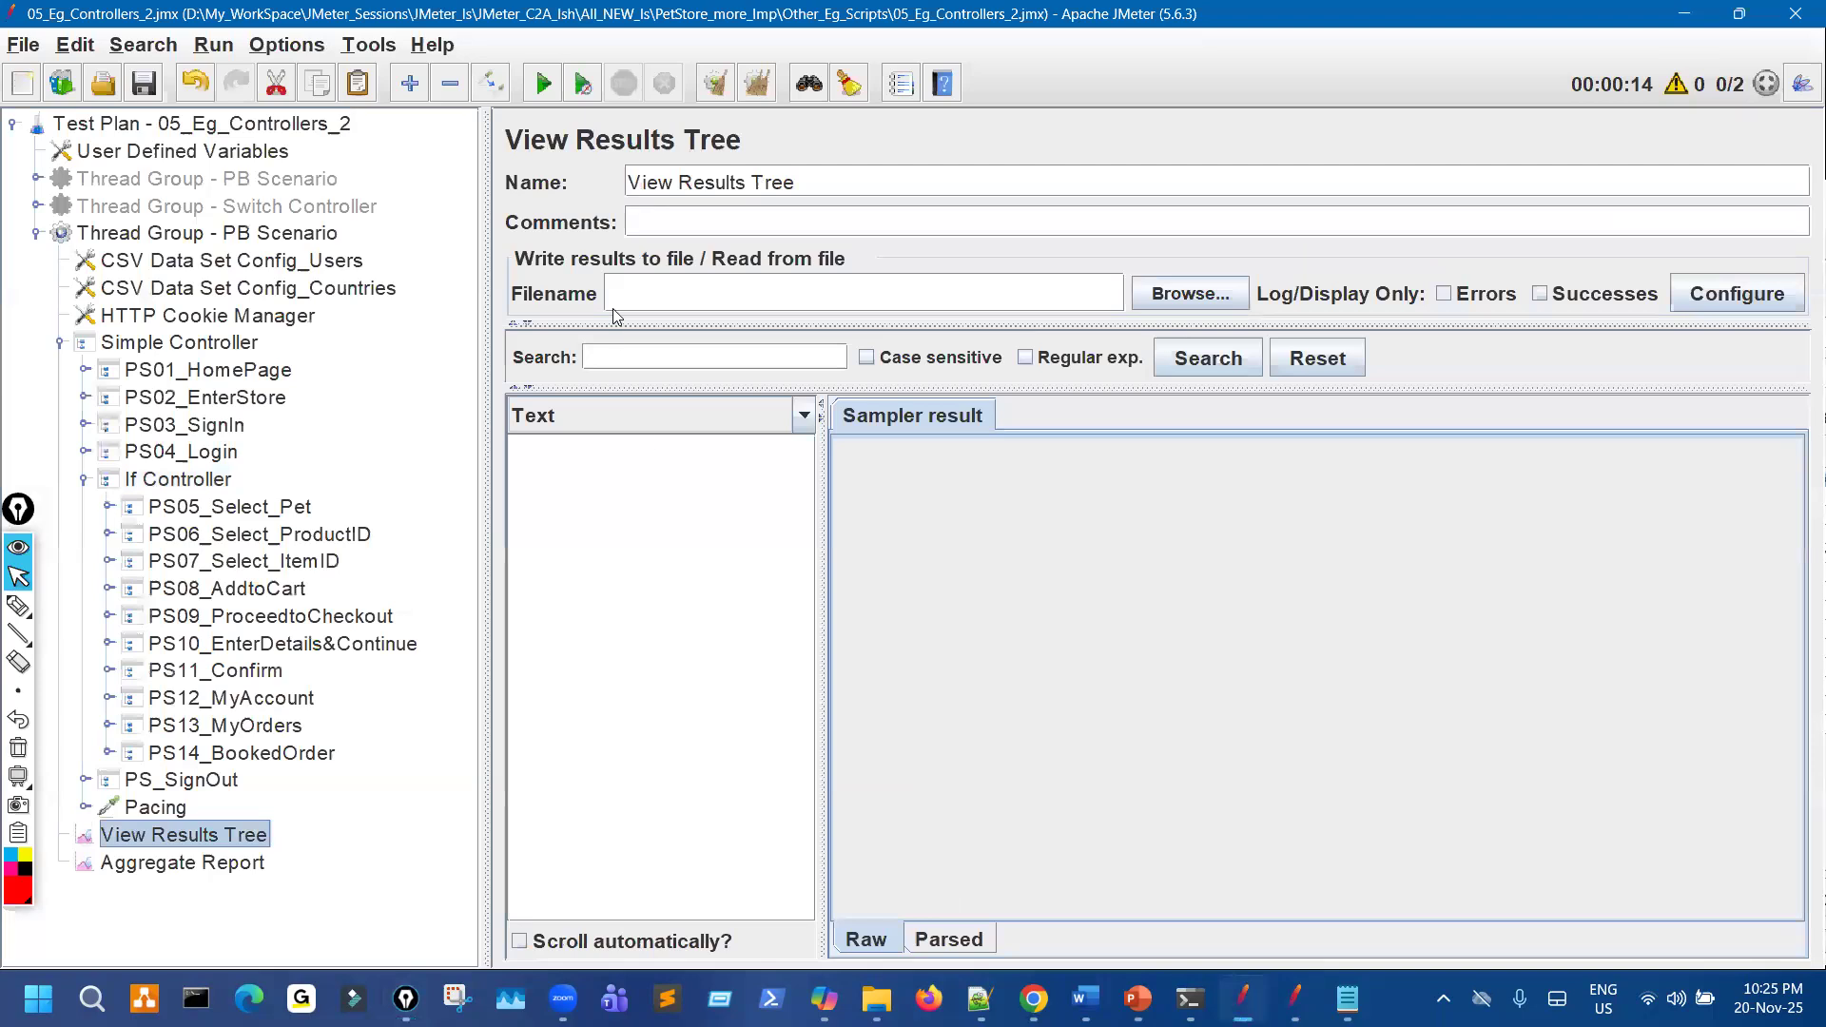
{"action": "left_click", "coordinate": [550, 83]}
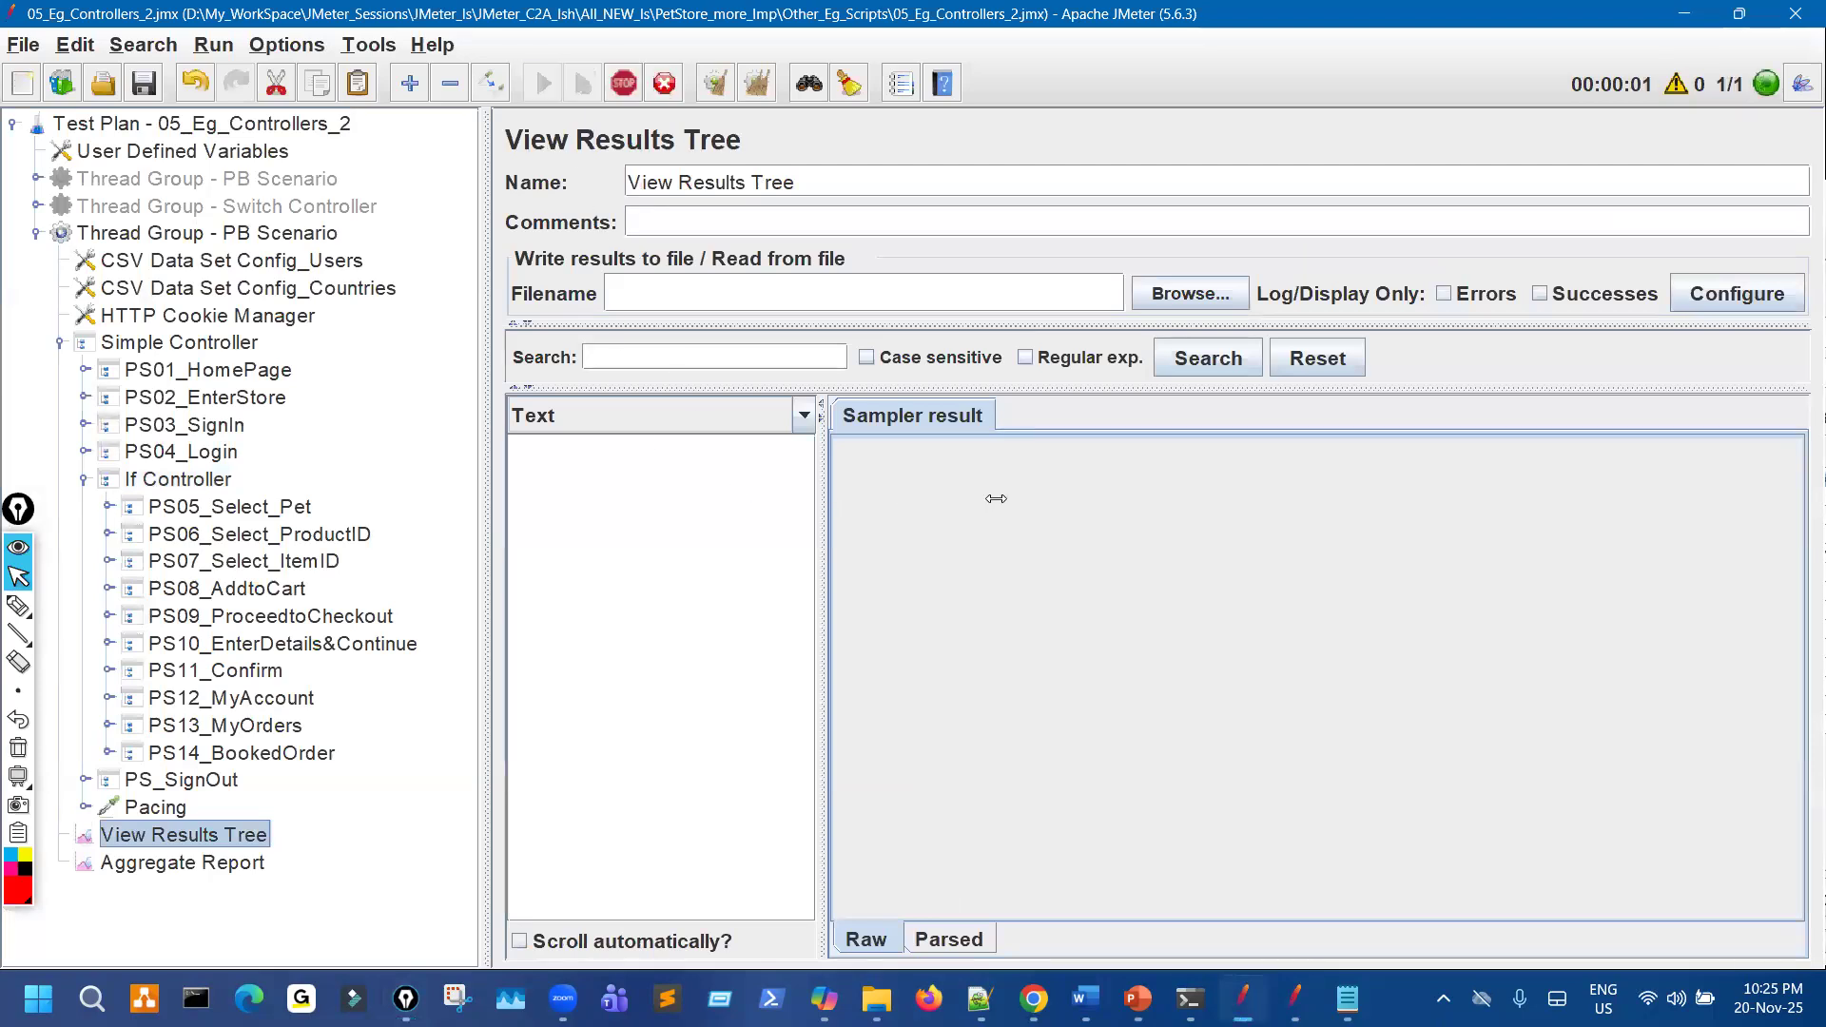
{"action": "left_click_drag", "start_coordinate": [996, 498], "coordinate": [994, 500]}
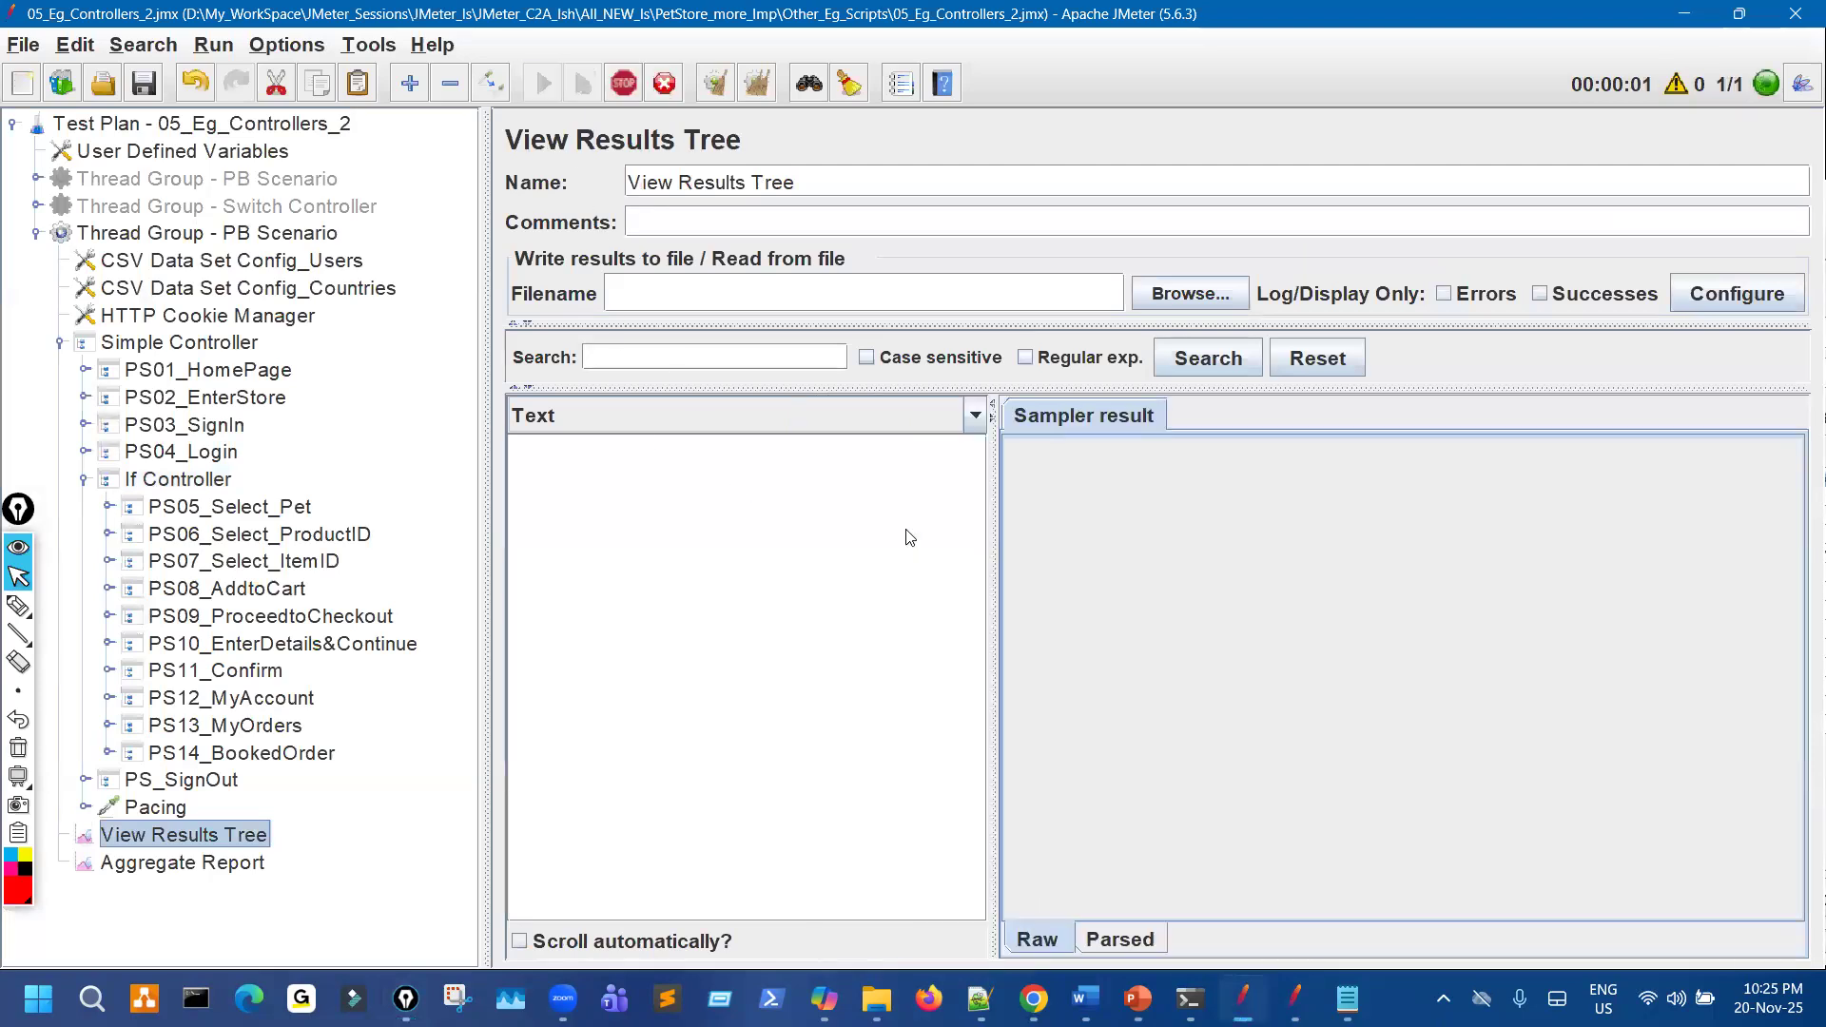
{"action": "left_click", "coordinate": [305, 241]}
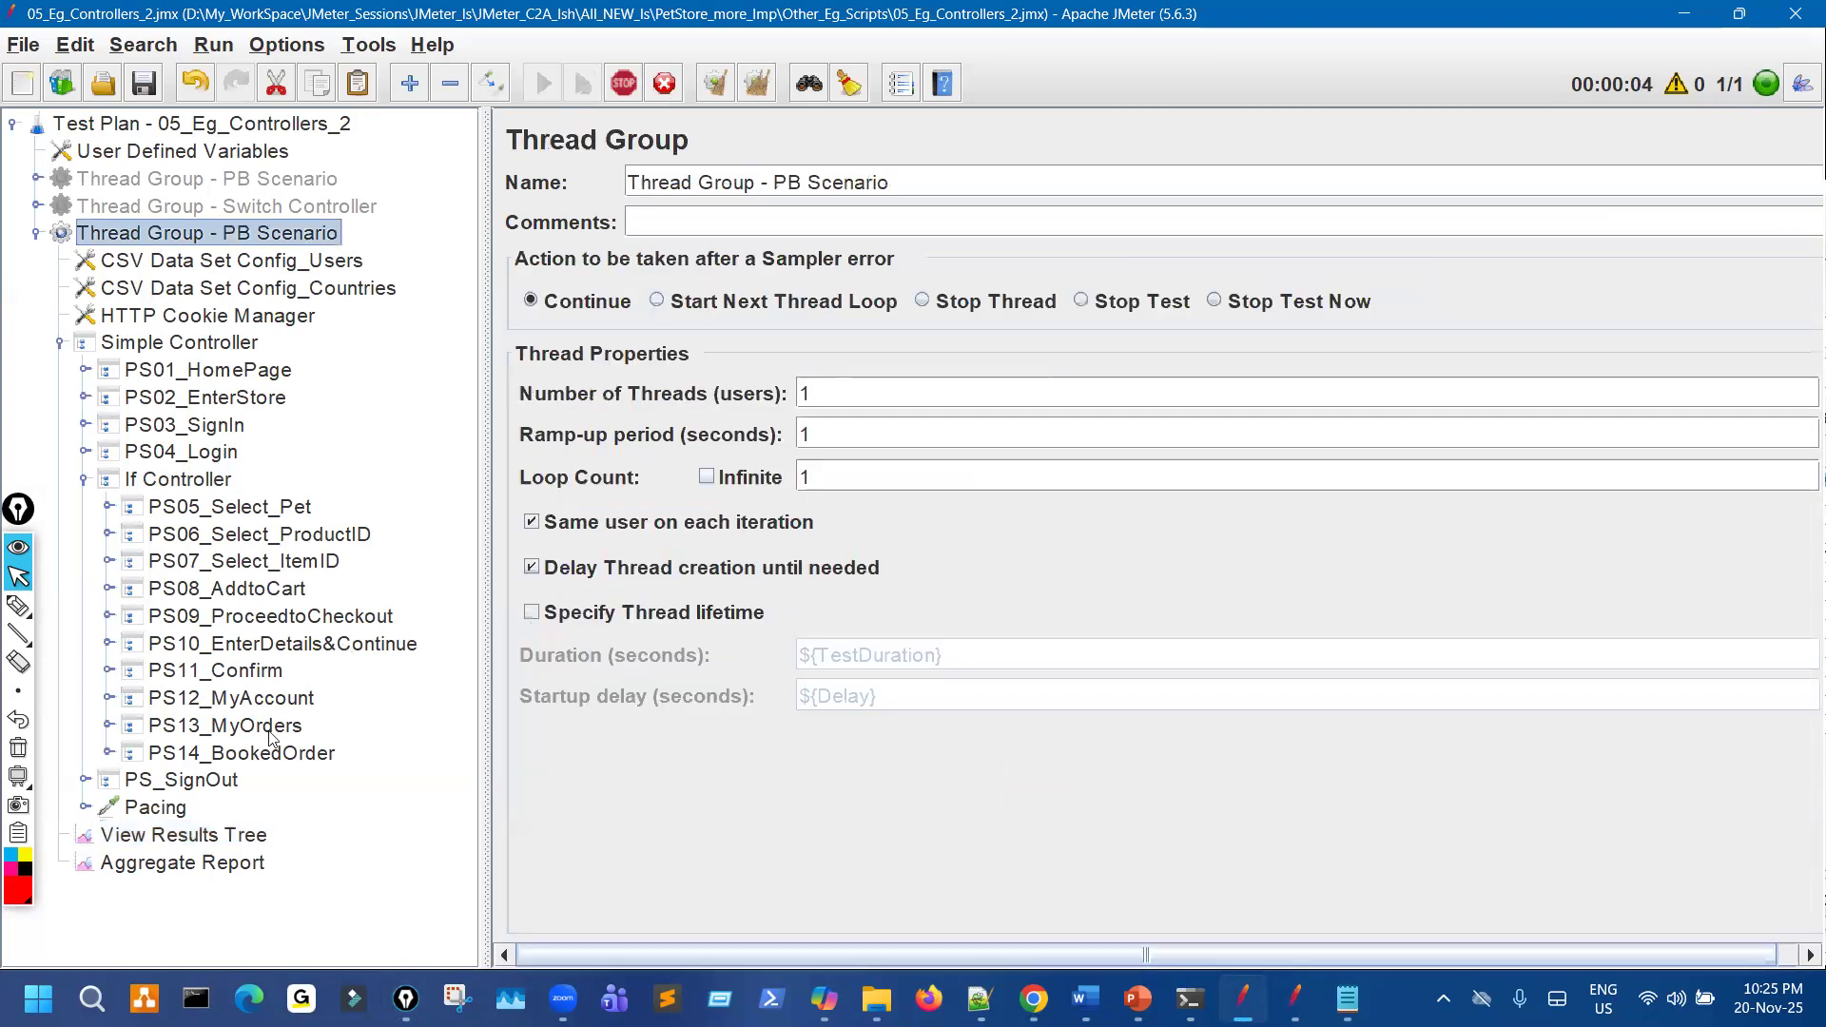
{"action": "left_click", "coordinate": [236, 834]}
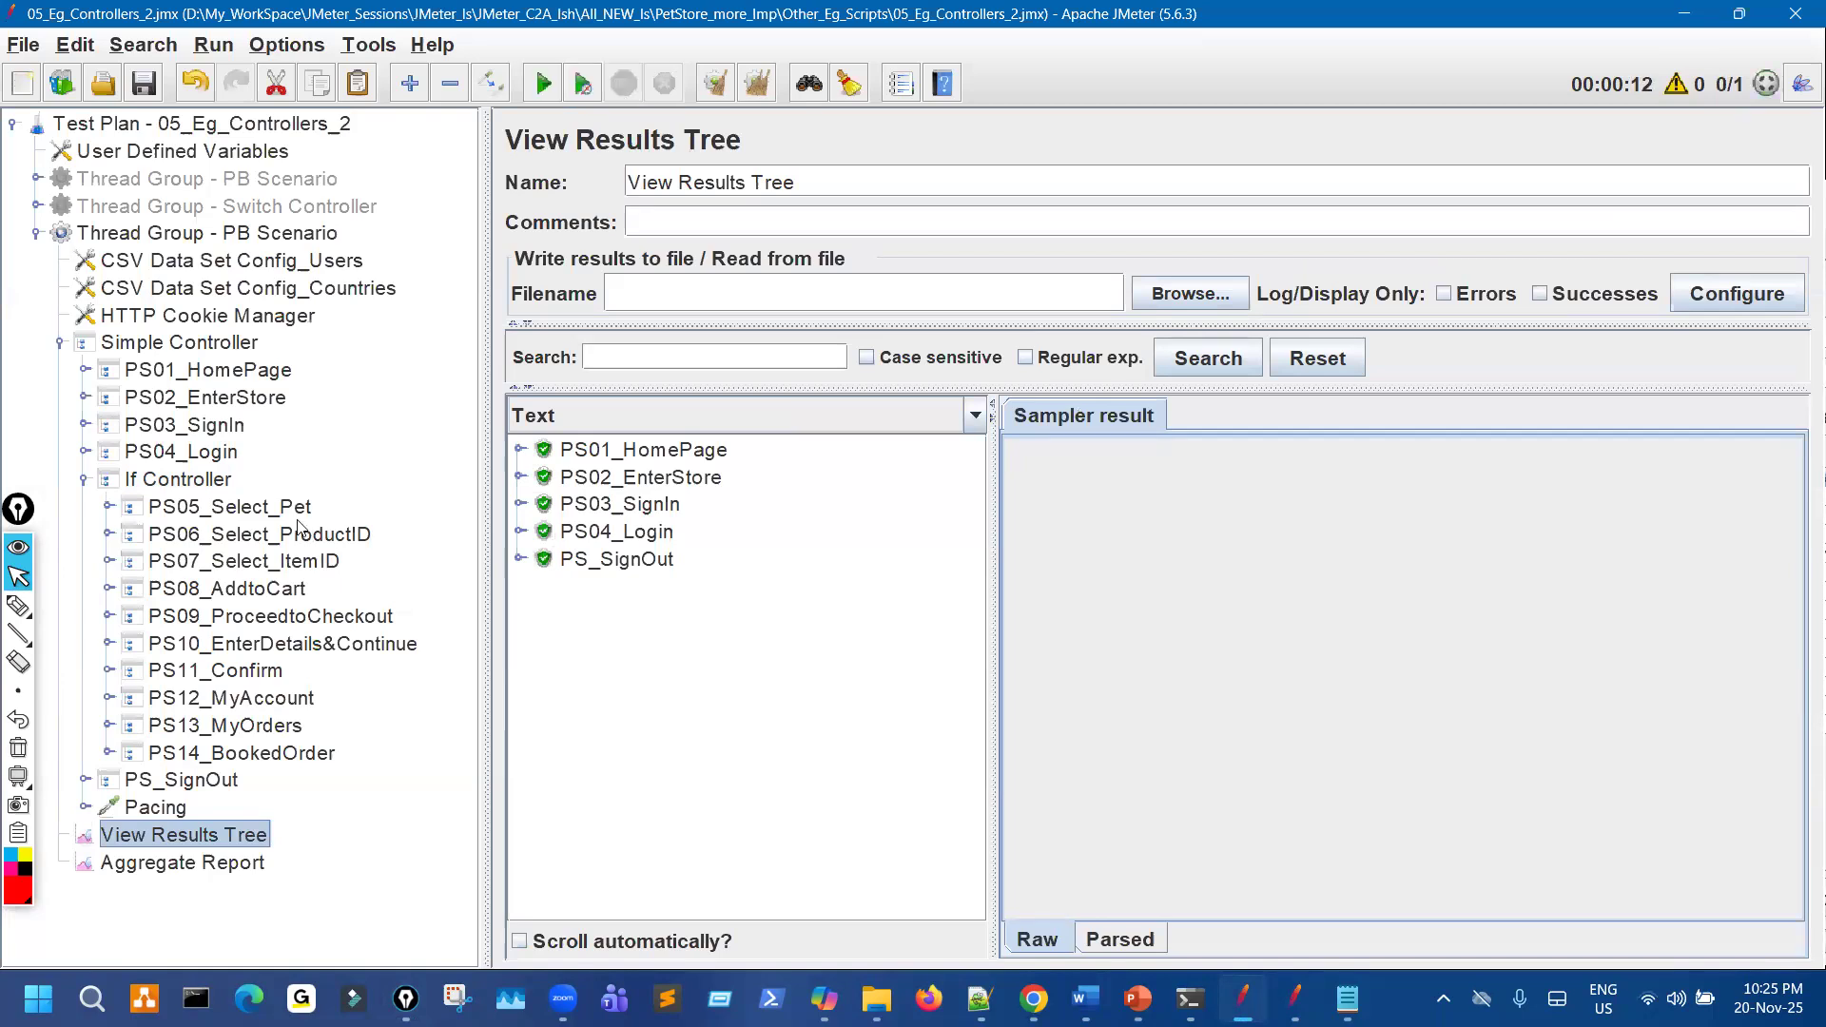
Turn off Interpret Condition as Variable Expression for the If Controller and rerun the test with View Results Tree open.
{"action": "left_click", "coordinate": [221, 483]}
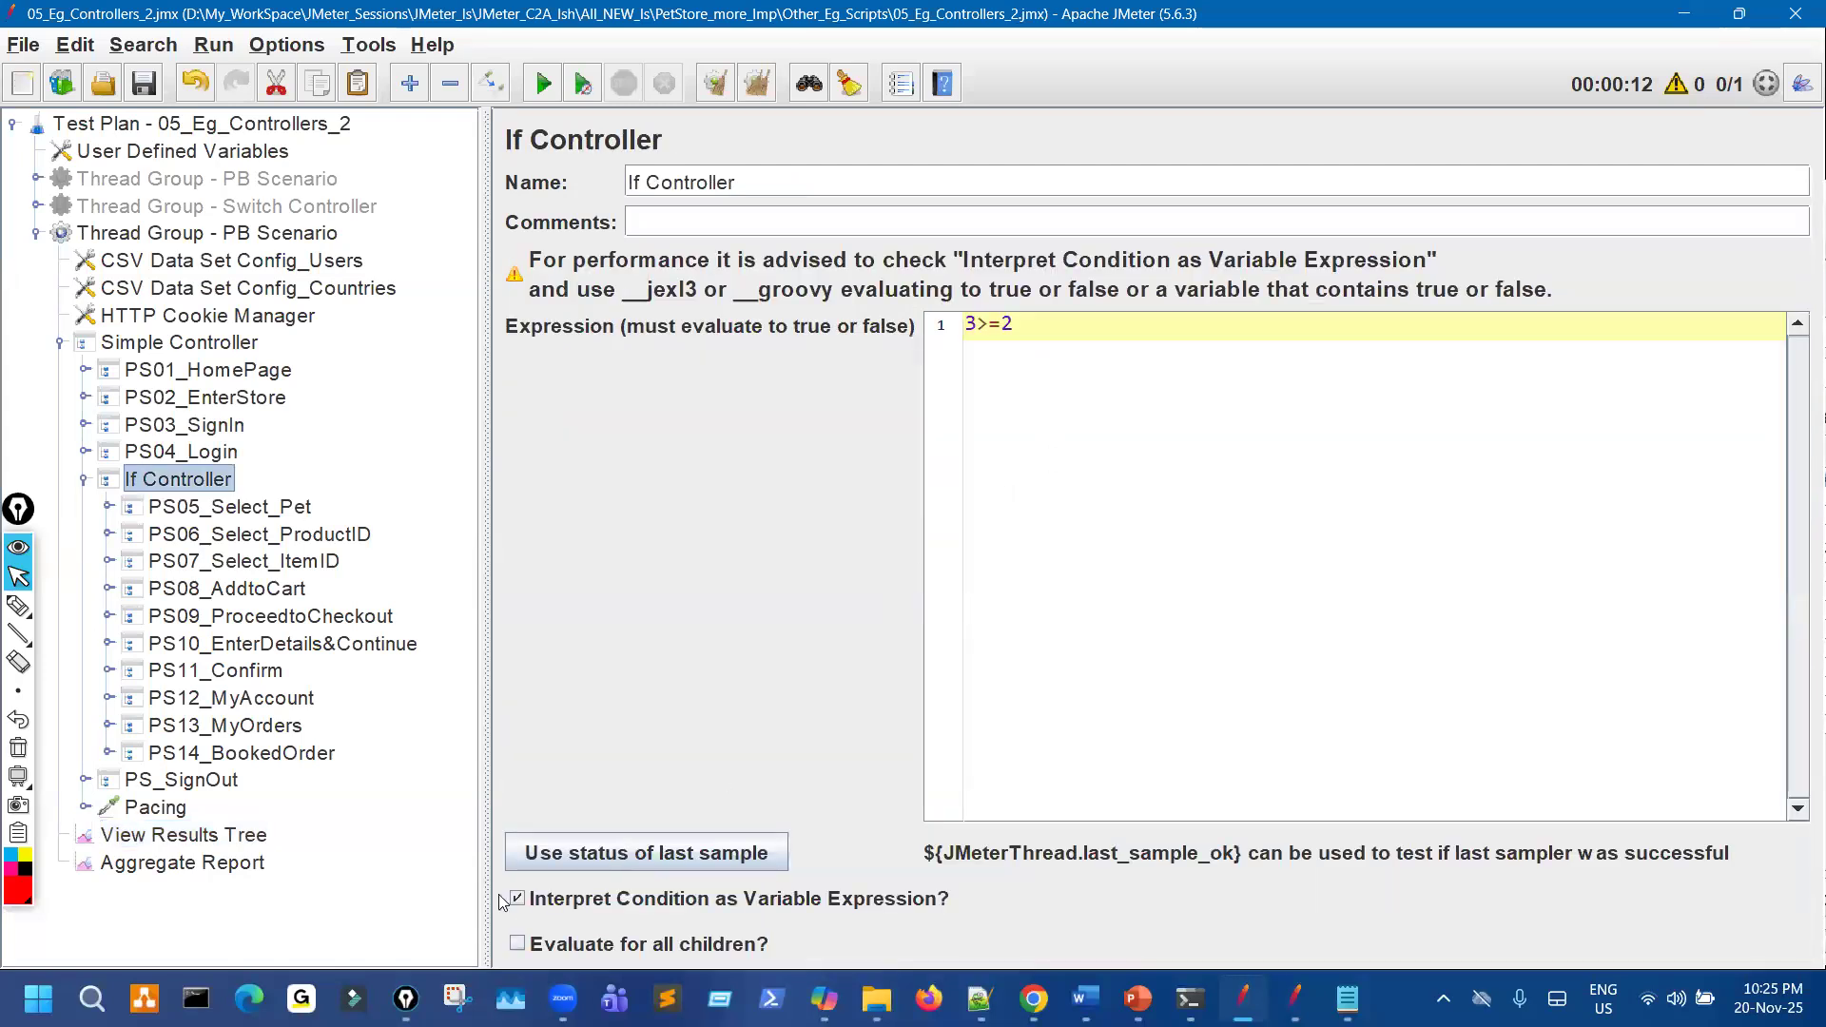
{"action": "left_click", "coordinate": [622, 900]}
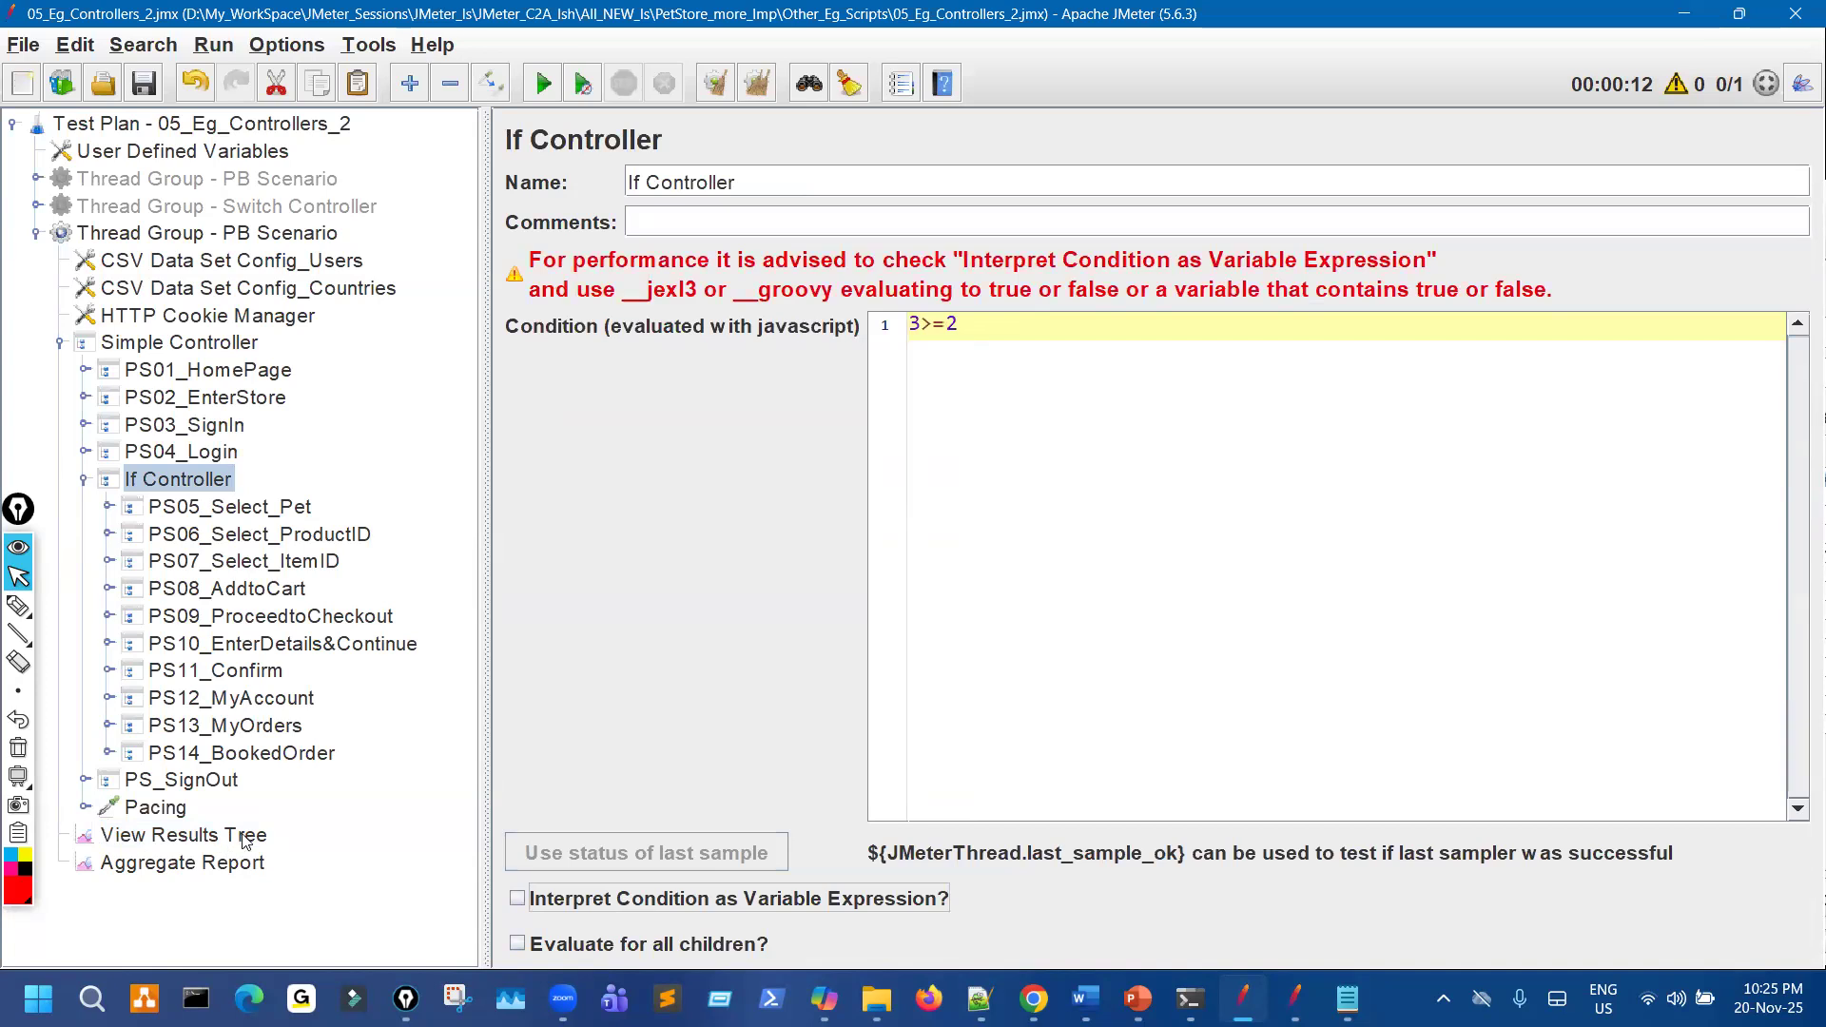
{"action": "left_click", "coordinate": [246, 837]}
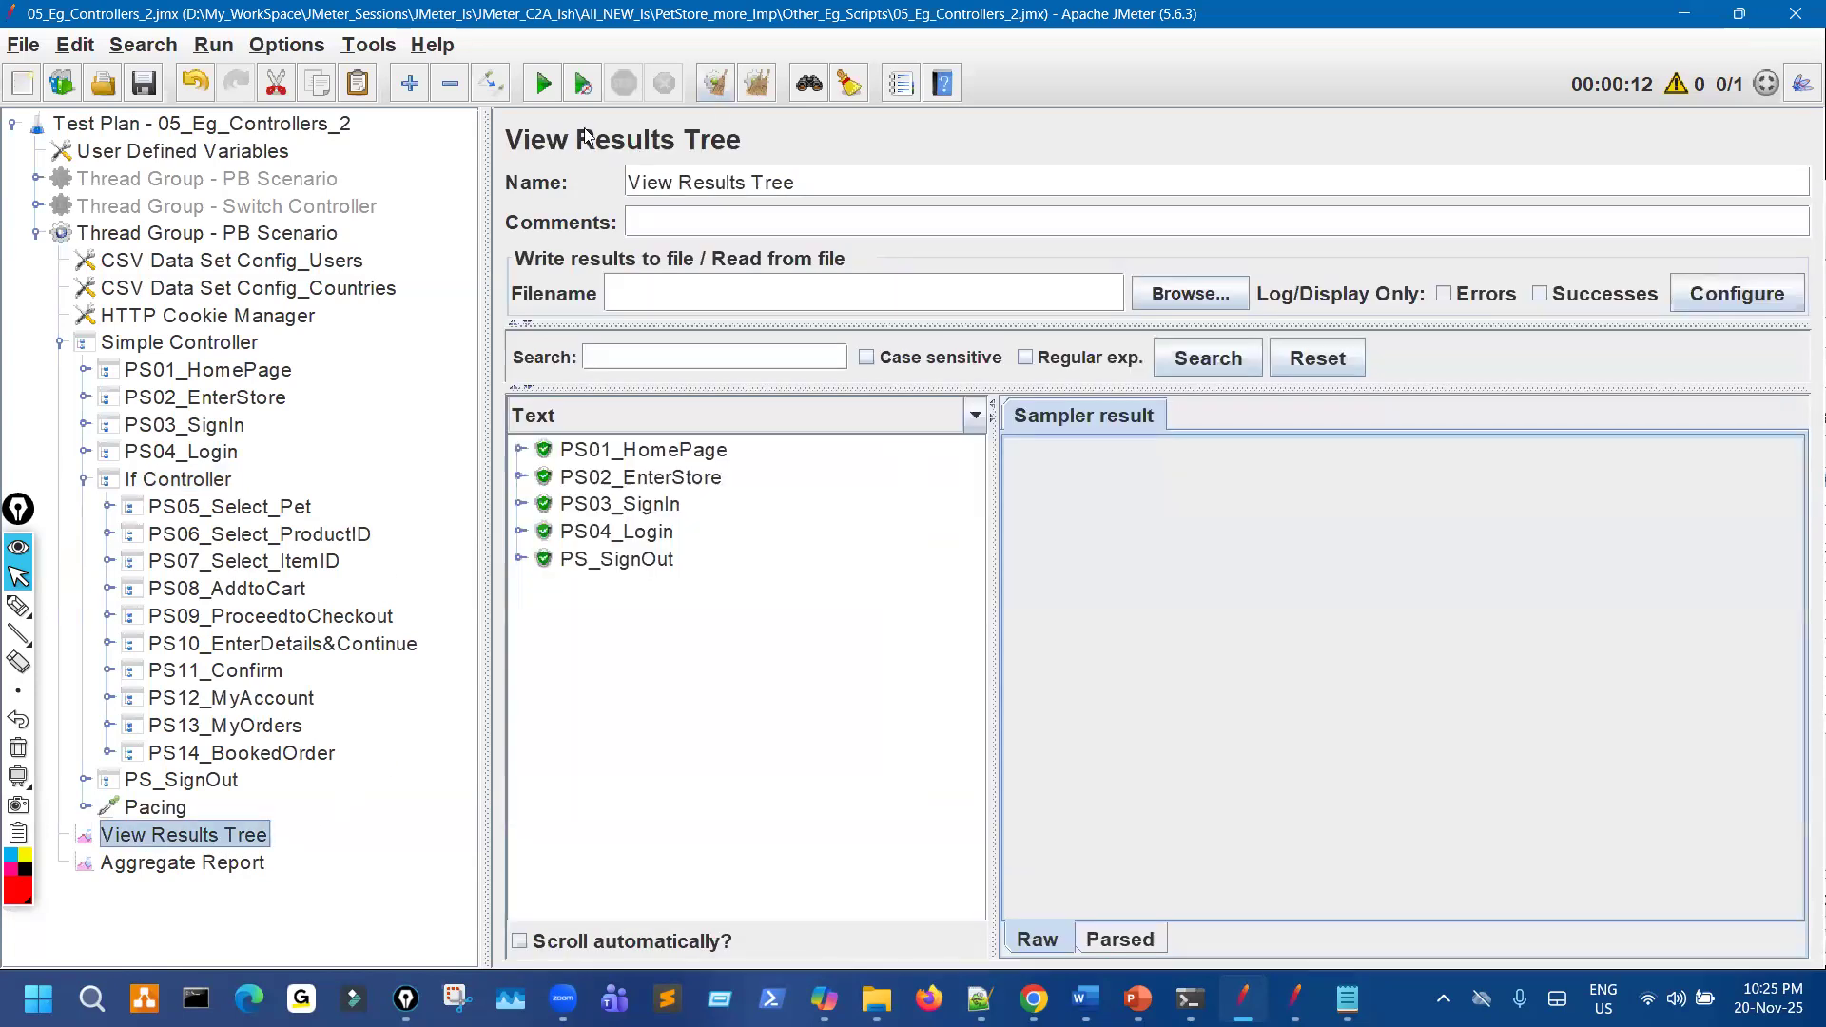
{"action": "left_click", "coordinate": [544, 84]}
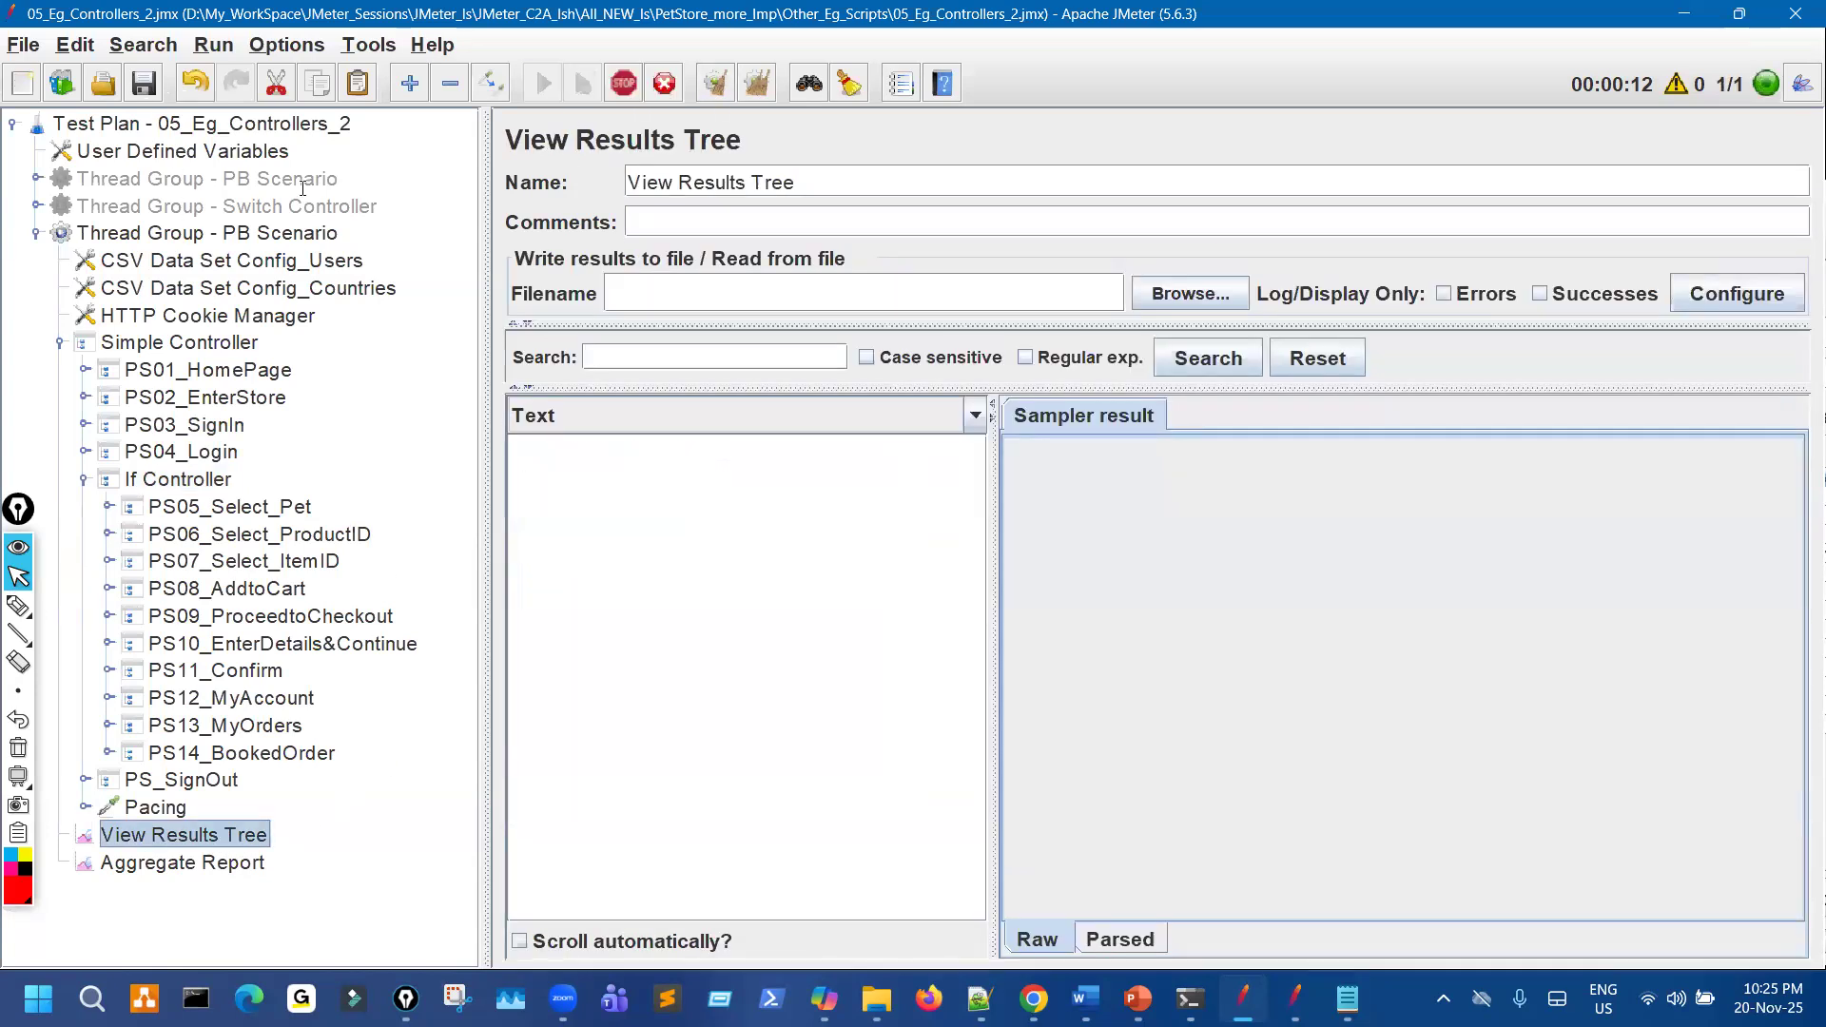
Review the If Controller's condition and the executed transactions in View Results Tree, marking PS05–PS14 with temporary pen strokes.
{"action": "left_click", "coordinate": [200, 480]}
{"action": "left_click_drag", "start_coordinate": [965, 325], "coordinate": [857, 318]}
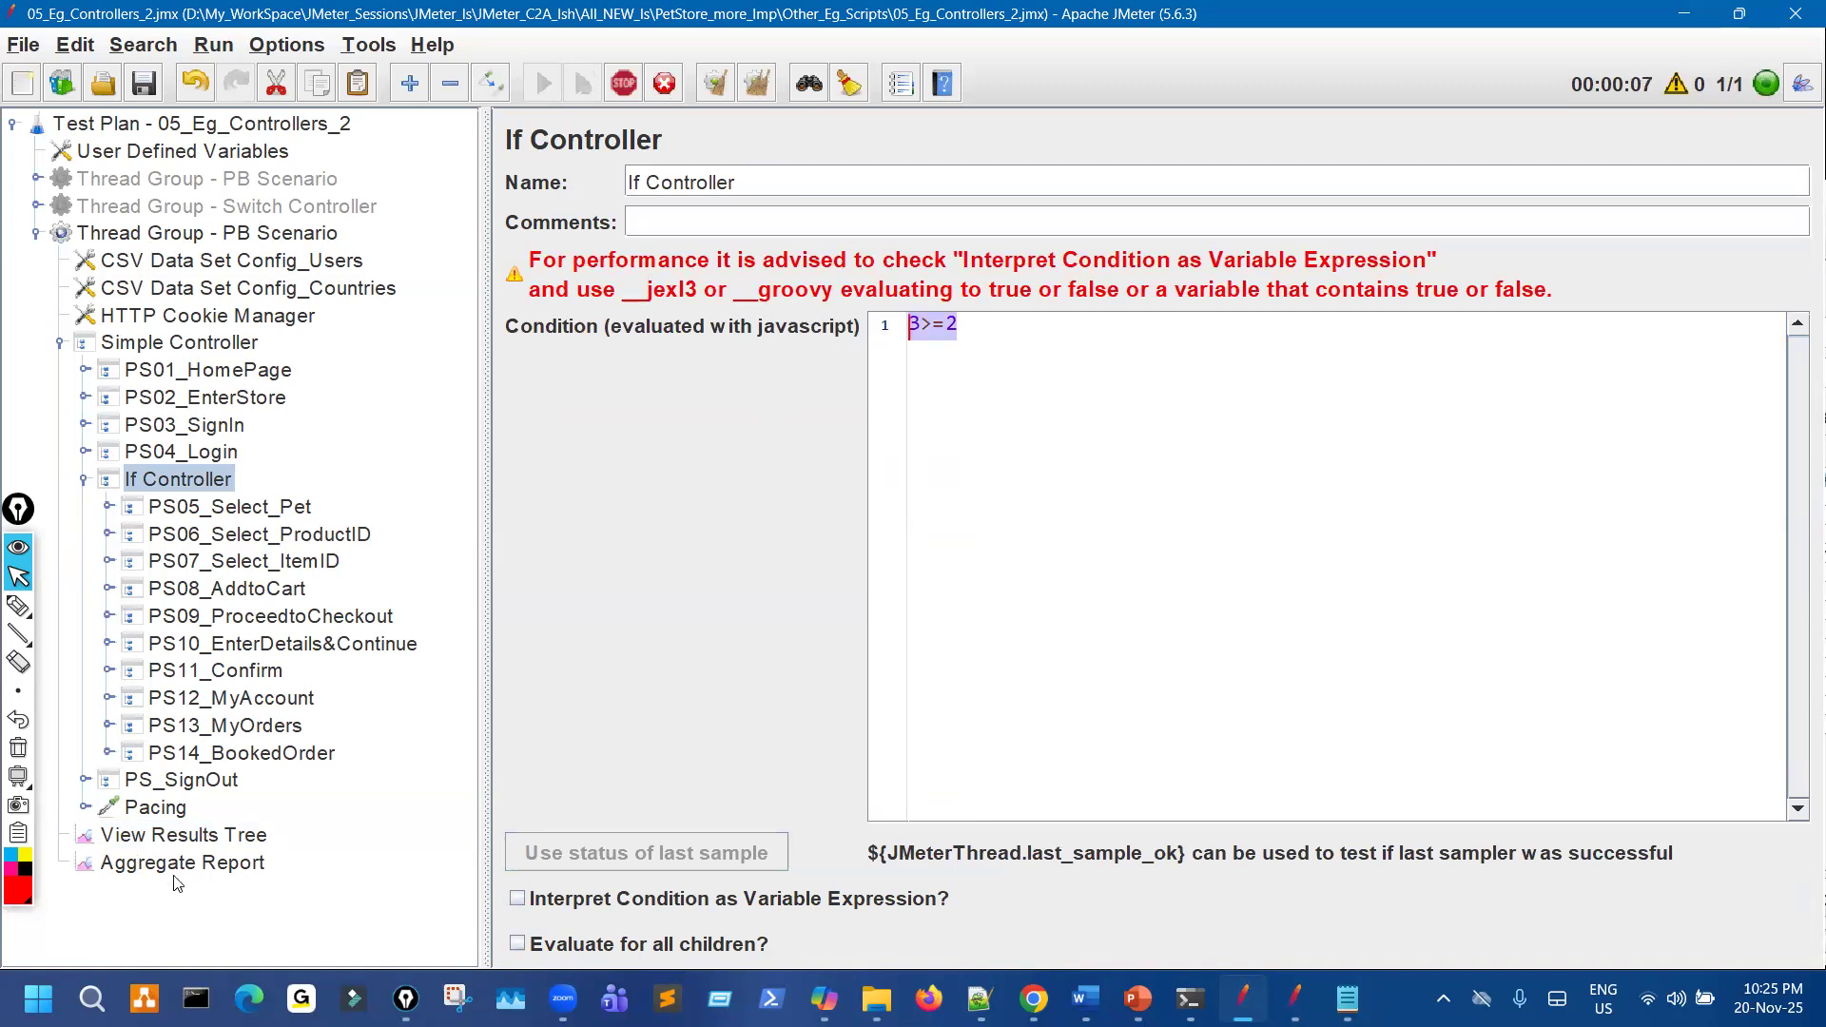
{"action": "left_click", "coordinate": [226, 836]}
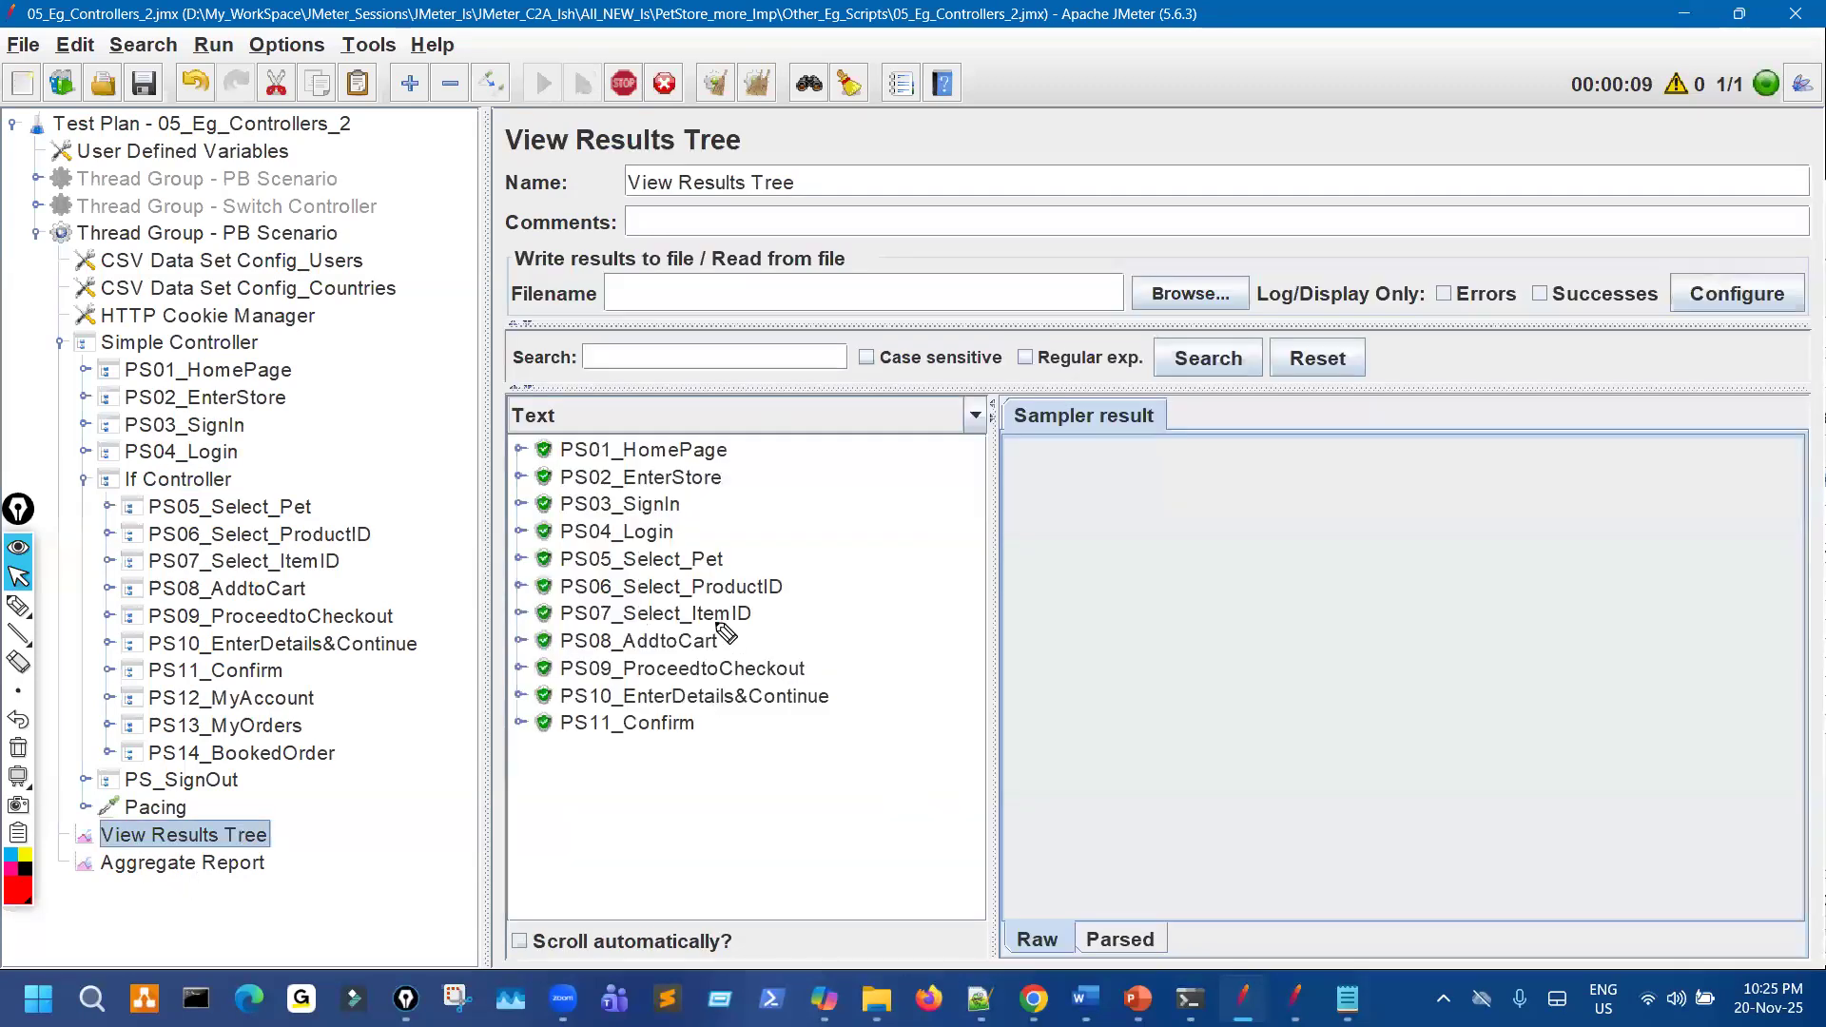
{"action": "key", "text": "ctrl+shift+3"}
{"action": "mouse_move", "coordinate": [674, 555]}
{"action": "left_mouse_down"}
{"action": "mouse_move", "coordinate": [726, 663]}
{"action": "mouse_move", "coordinate": [700, 775]}
{"action": "mouse_move", "coordinate": [676, 774]}
{"action": "left_mouse_up"}
{"action": "mouse_move", "coordinate": [223, 502]}
{"action": "left_mouse_down"}
{"action": "mouse_move", "coordinate": [206, 570]}
{"action": "mouse_move", "coordinate": [225, 502]}
{"action": "left_mouse_up"}
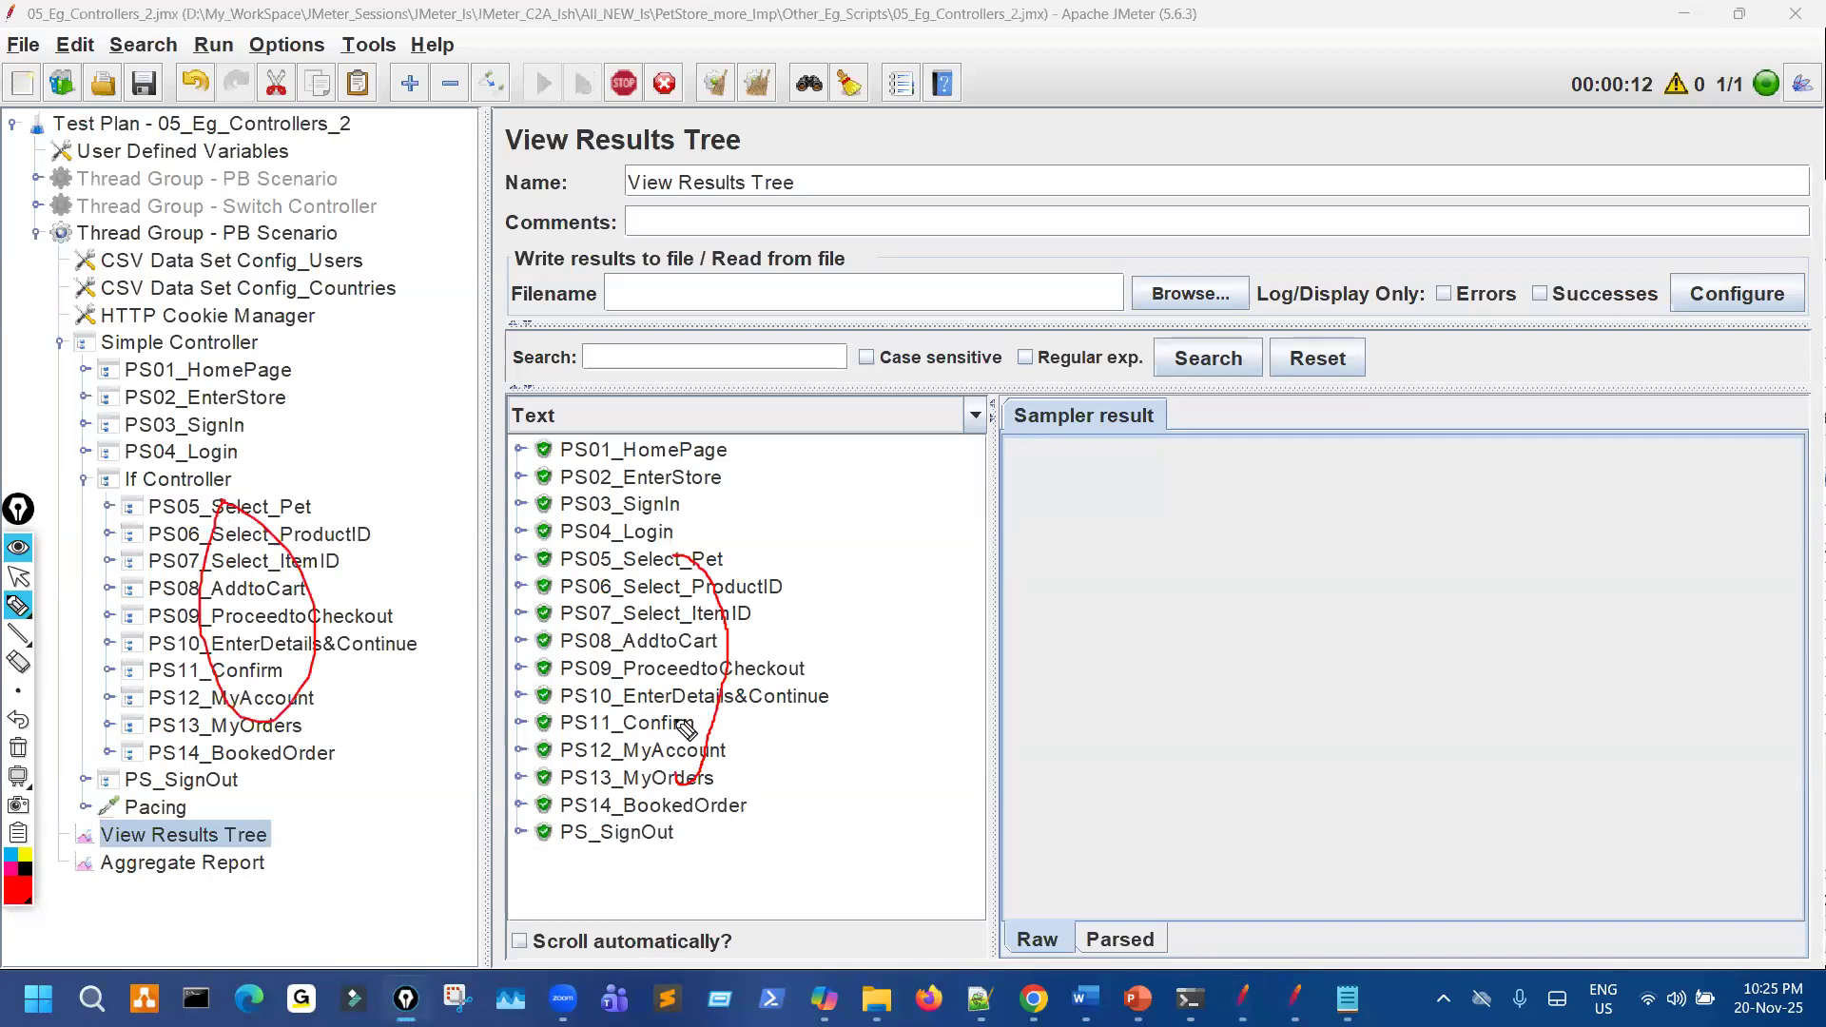
{"action": "key", "text": "ctrl+shift+7"}
{"action": "key", "text": "ctrl+shift+2"}
Change the If Controller's condition to 3<=2 and temporarily annotate it as false with the pen.
{"action": "left_click", "coordinate": [223, 479]}
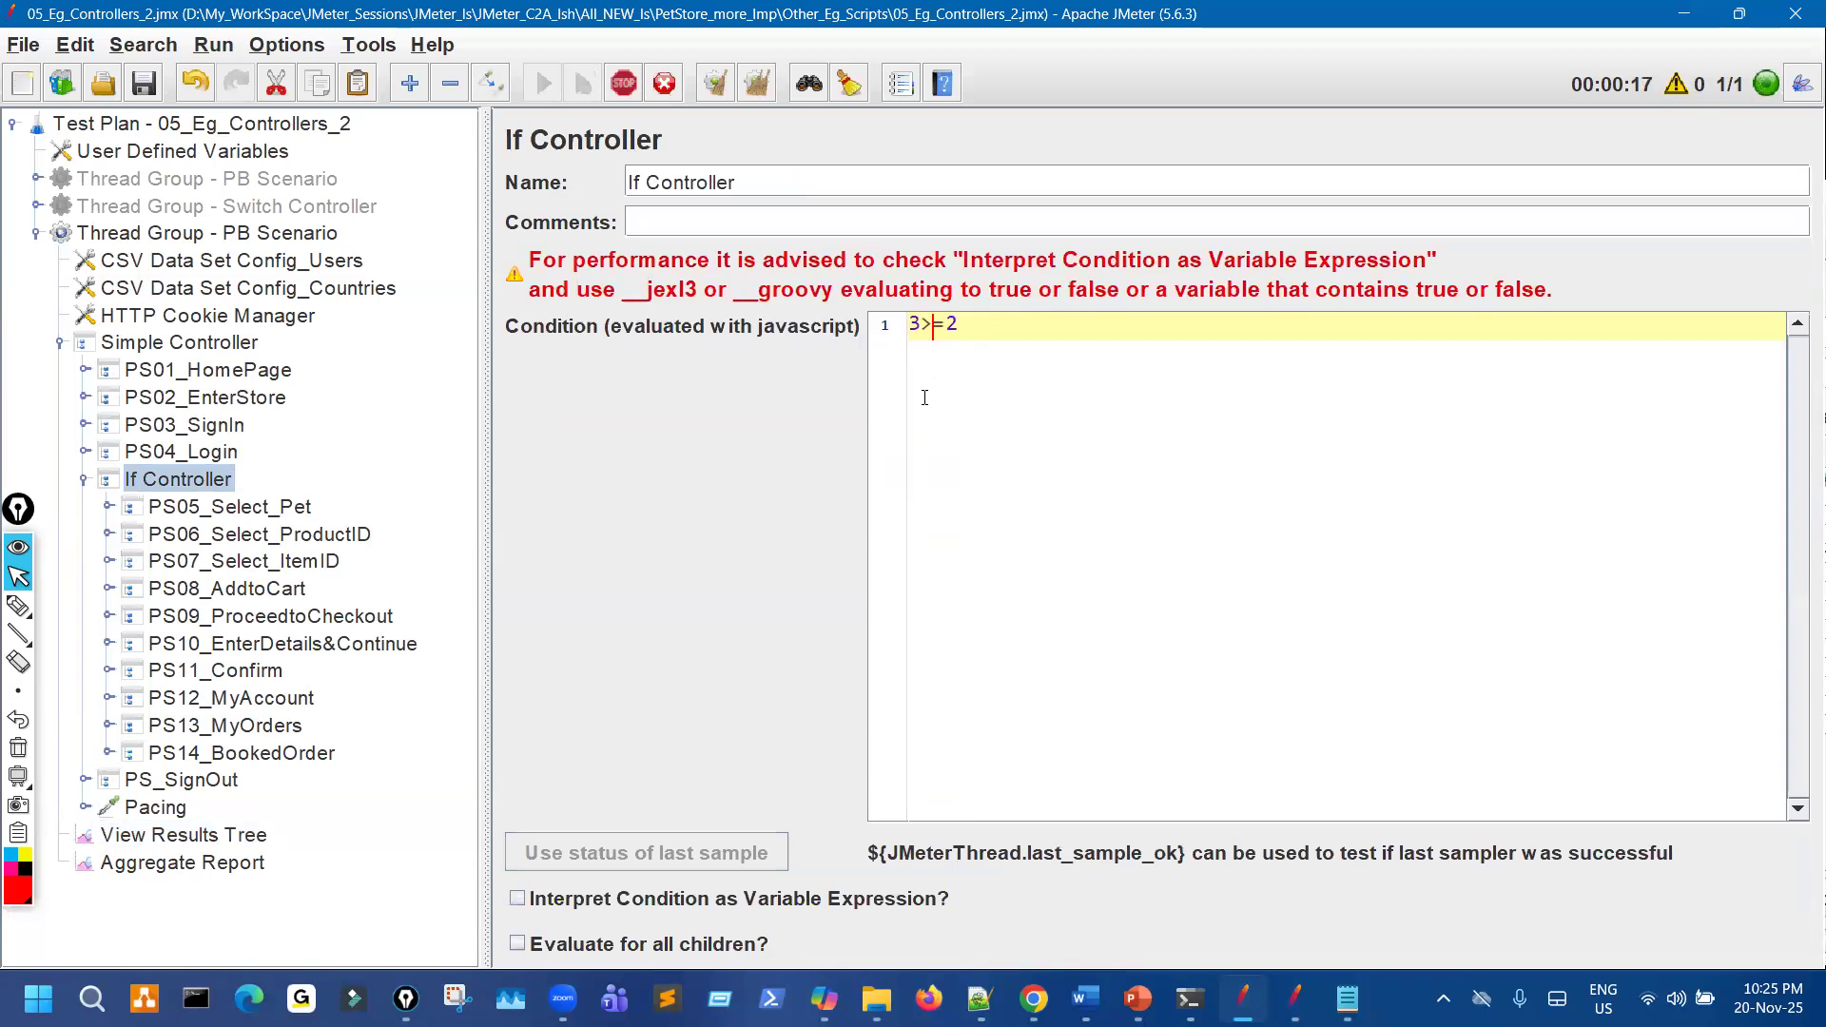
{"action": "key", "text": "BackSpace"}
{"action": "type", "text": "<"}
{"action": "key", "text": "ctrl+shift+3"}
{"action": "mouse_move", "coordinate": [937, 295]}
{"action": "left_mouse_down"}
{"action": "mouse_move", "coordinate": [914, 302]}
{"action": "mouse_move", "coordinate": [983, 314]}
{"action": "left_mouse_up"}
{"action": "mouse_move", "coordinate": [1194, 391]}
{"action": "left_mouse_down"}
{"action": "mouse_move", "coordinate": [1216, 372]}
{"action": "mouse_move", "coordinate": [1228, 386]}
{"action": "mouse_move", "coordinate": [1315, 295]}
{"action": "mouse_move", "coordinate": [1362, 338]}
{"action": "mouse_move", "coordinate": [1399, 335]}
{"action": "left_mouse_up"}
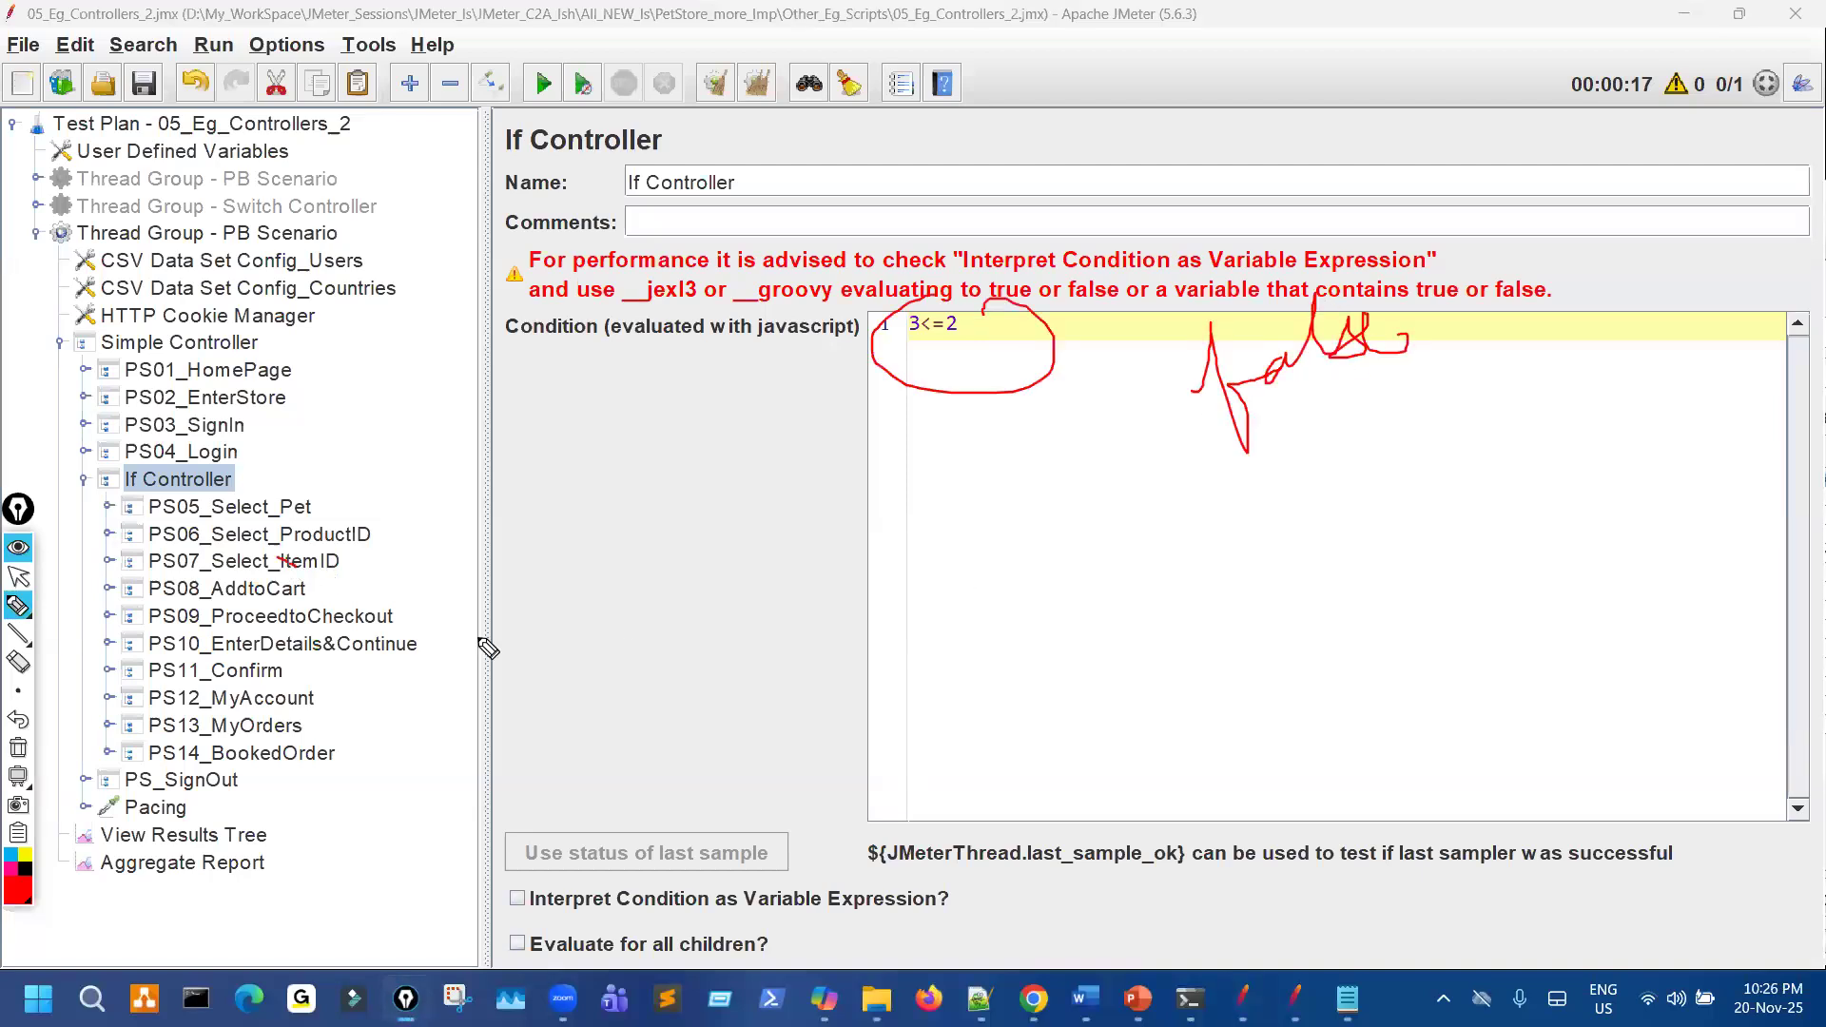
{"action": "key", "text": "ctrl+shift+7"}
{"action": "key", "text": "ctrl+shift+2"}
Check the Aggregate Report and rerun the test with View Results Tree open.
{"action": "left_click", "coordinate": [190, 862]}
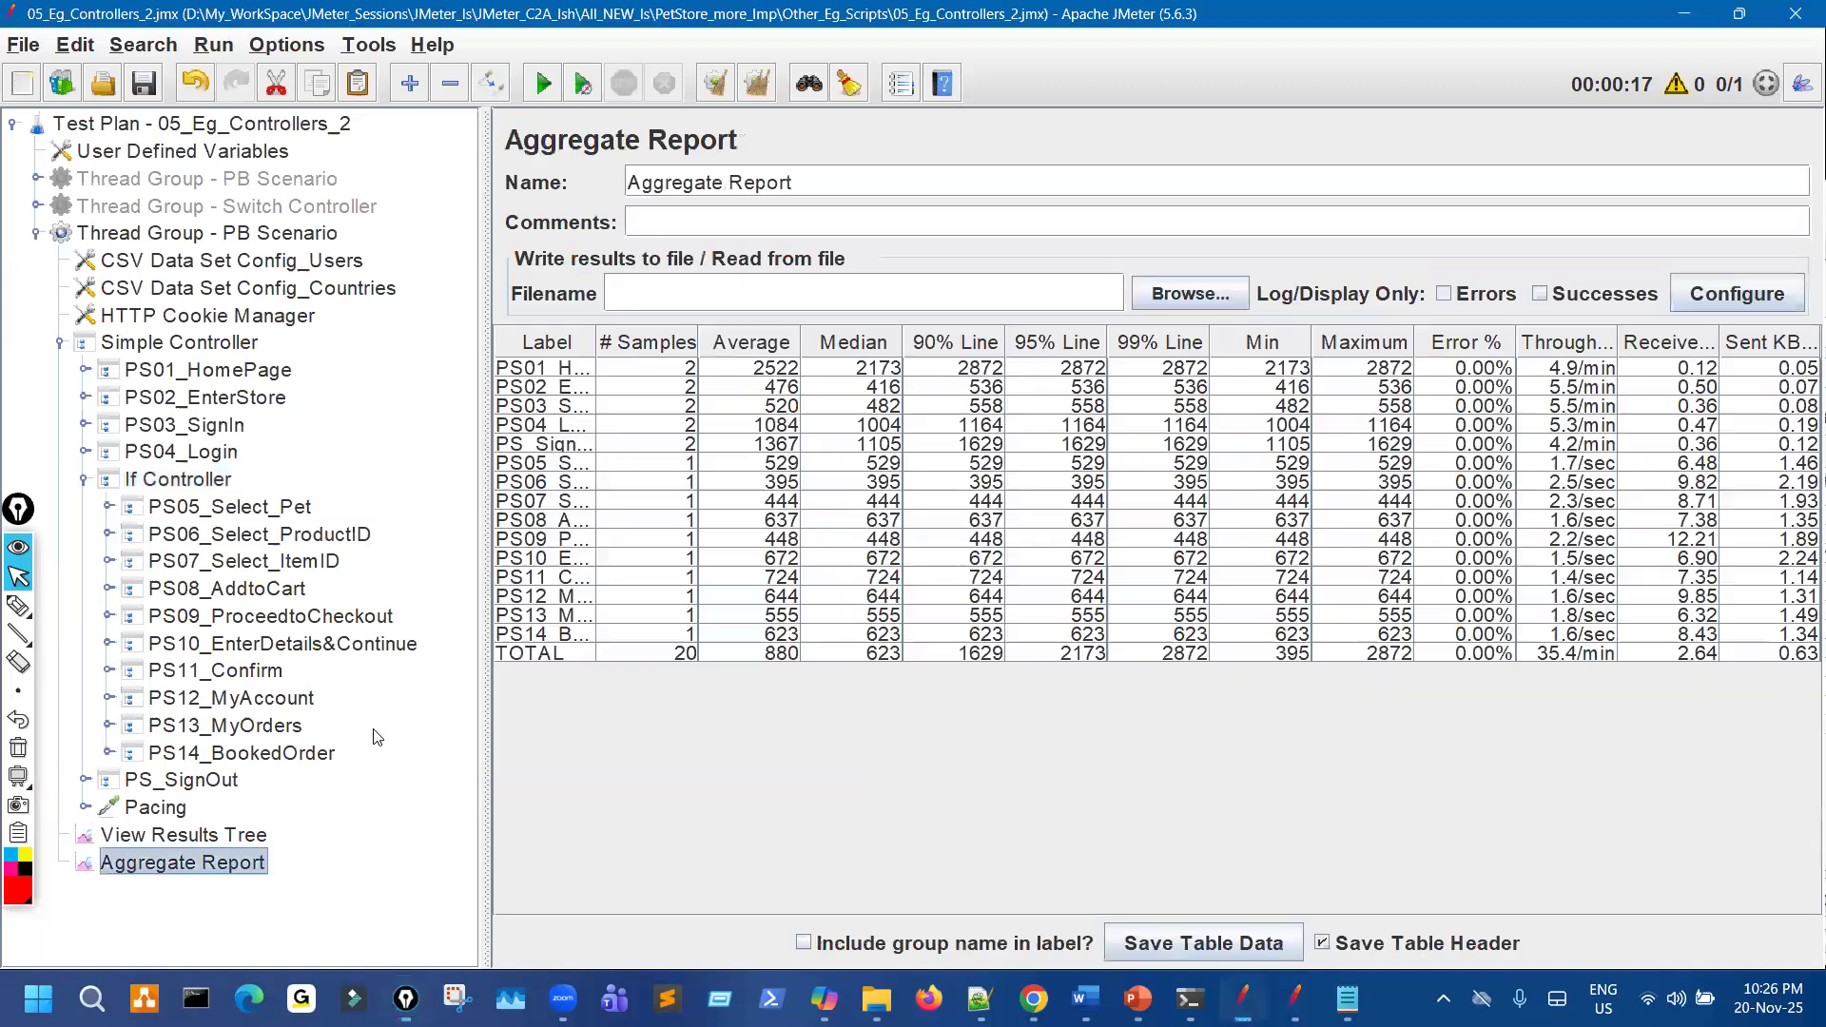
{"action": "left_click", "coordinate": [184, 834]}
{"action": "left_click", "coordinate": [544, 84]}
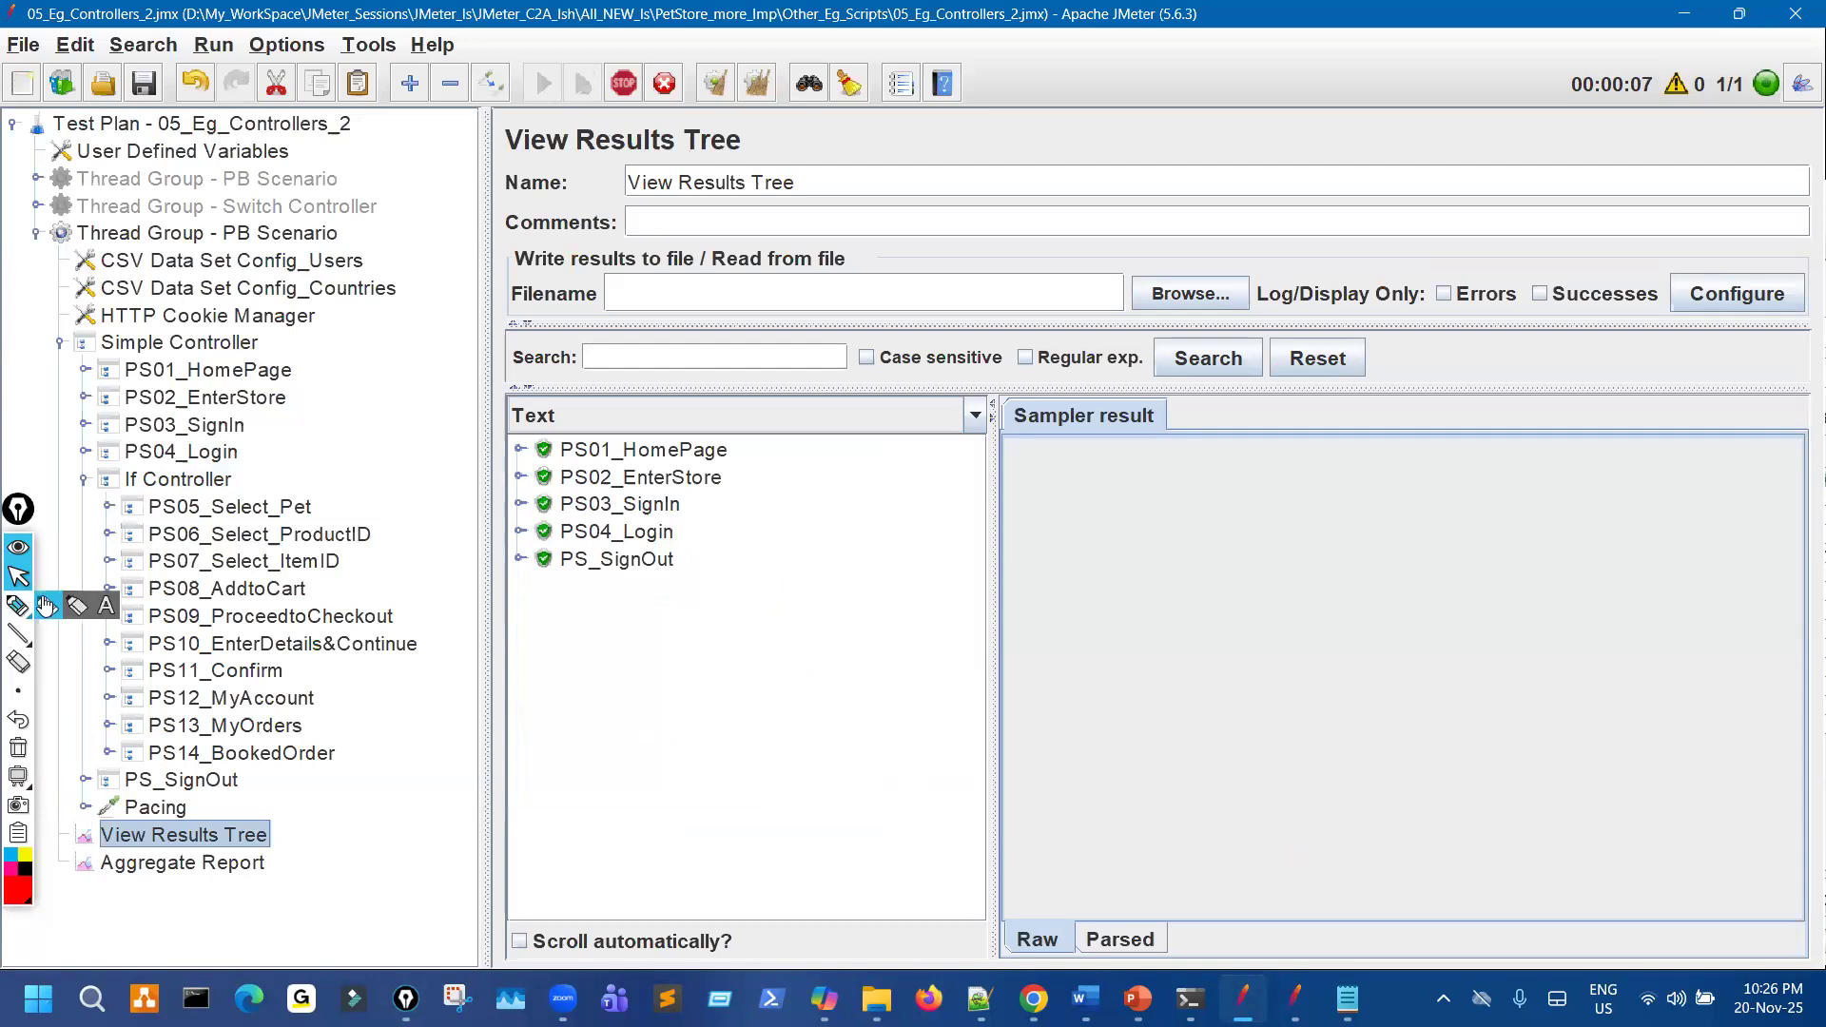
Cross out the If Controller's transactions with the pen and draw the jump from PS04_Login to PS_SignOut.
{"action": "left_click", "coordinate": [47, 606]}
{"action": "mouse_move", "coordinate": [200, 439]}
{"action": "left_mouse_down"}
{"action": "mouse_move", "coordinate": [270, 519]}
{"action": "mouse_move", "coordinate": [309, 635]}
{"action": "left_mouse_up"}
{"action": "left_click_drag", "start_coordinate": [294, 526], "coordinate": [233, 733]}
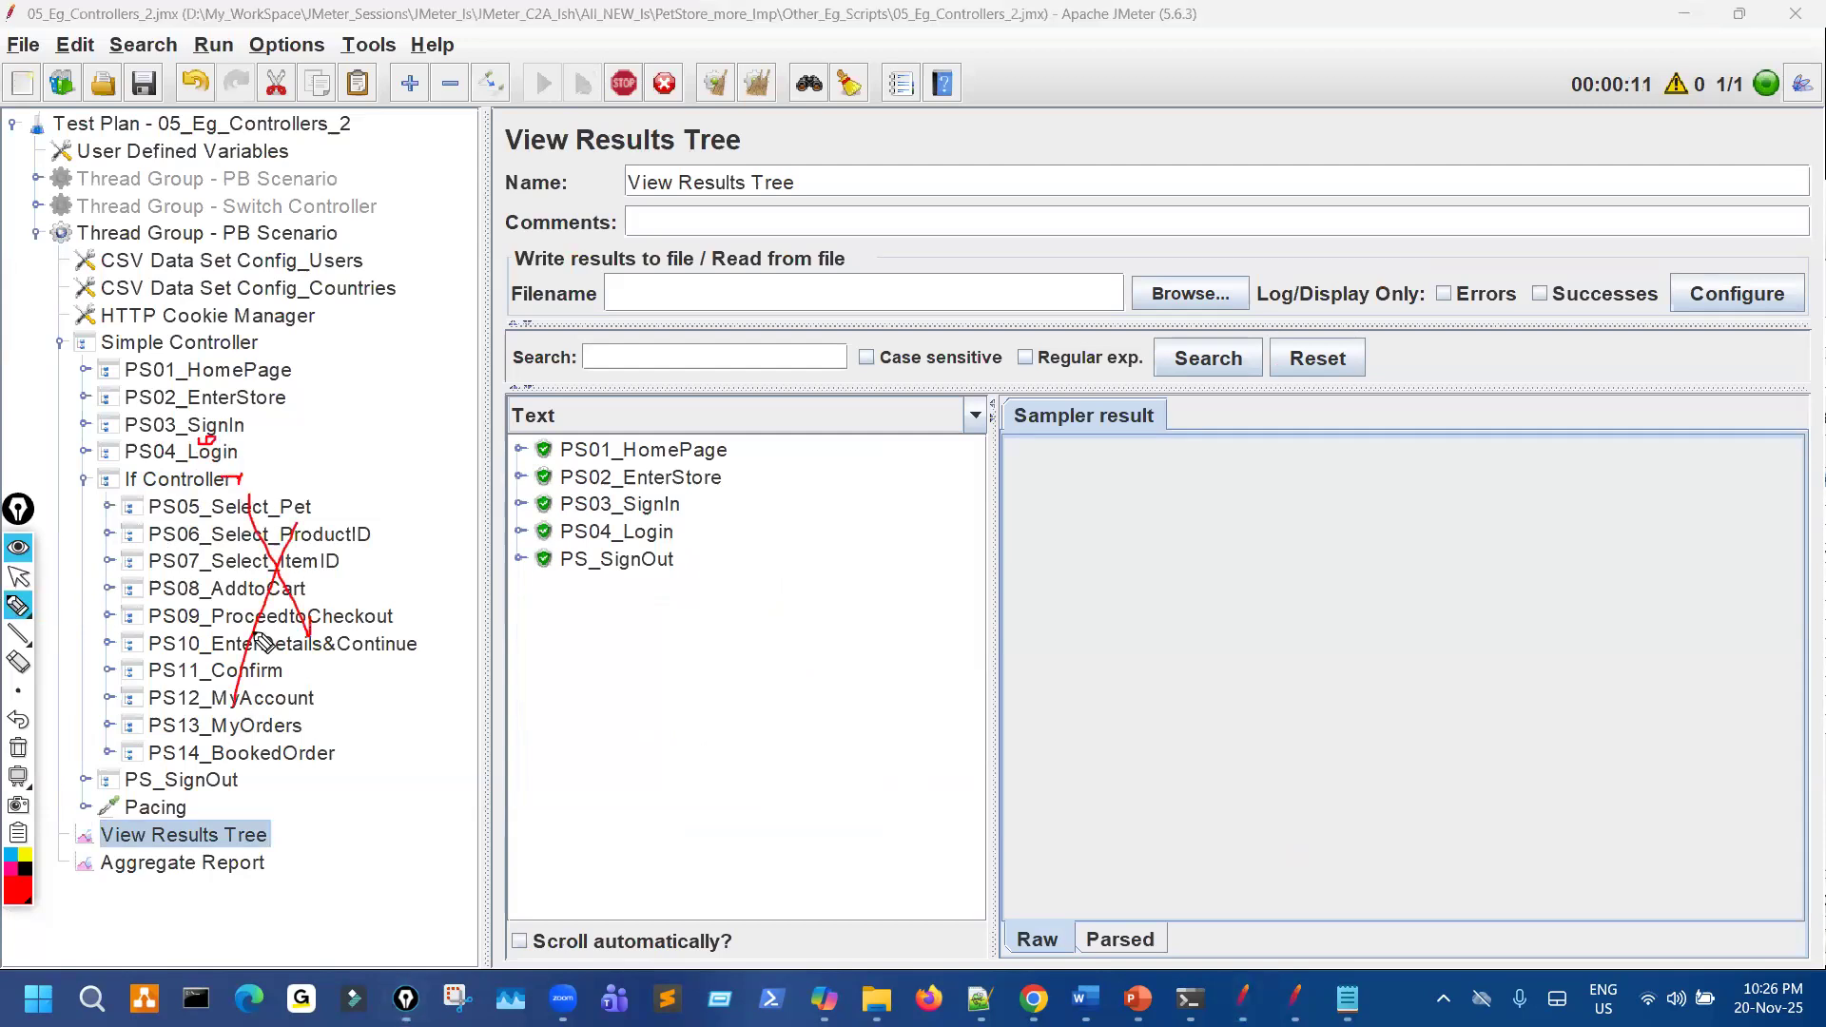
{"action": "mouse_move", "coordinate": [255, 445]}
{"action": "left_mouse_down"}
{"action": "mouse_move", "coordinate": [429, 657]}
{"action": "mouse_move", "coordinate": [265, 782]}
{"action": "left_mouse_up"}
{"action": "mouse_move", "coordinate": [66, 782]}
{"action": "left_mouse_down"}
{"action": "mouse_move", "coordinate": [105, 799]}
{"action": "mouse_move", "coordinate": [52, 767]}
{"action": "left_mouse_up"}
{"action": "left_click_drag", "start_coordinate": [73, 478], "coordinate": [57, 709]}
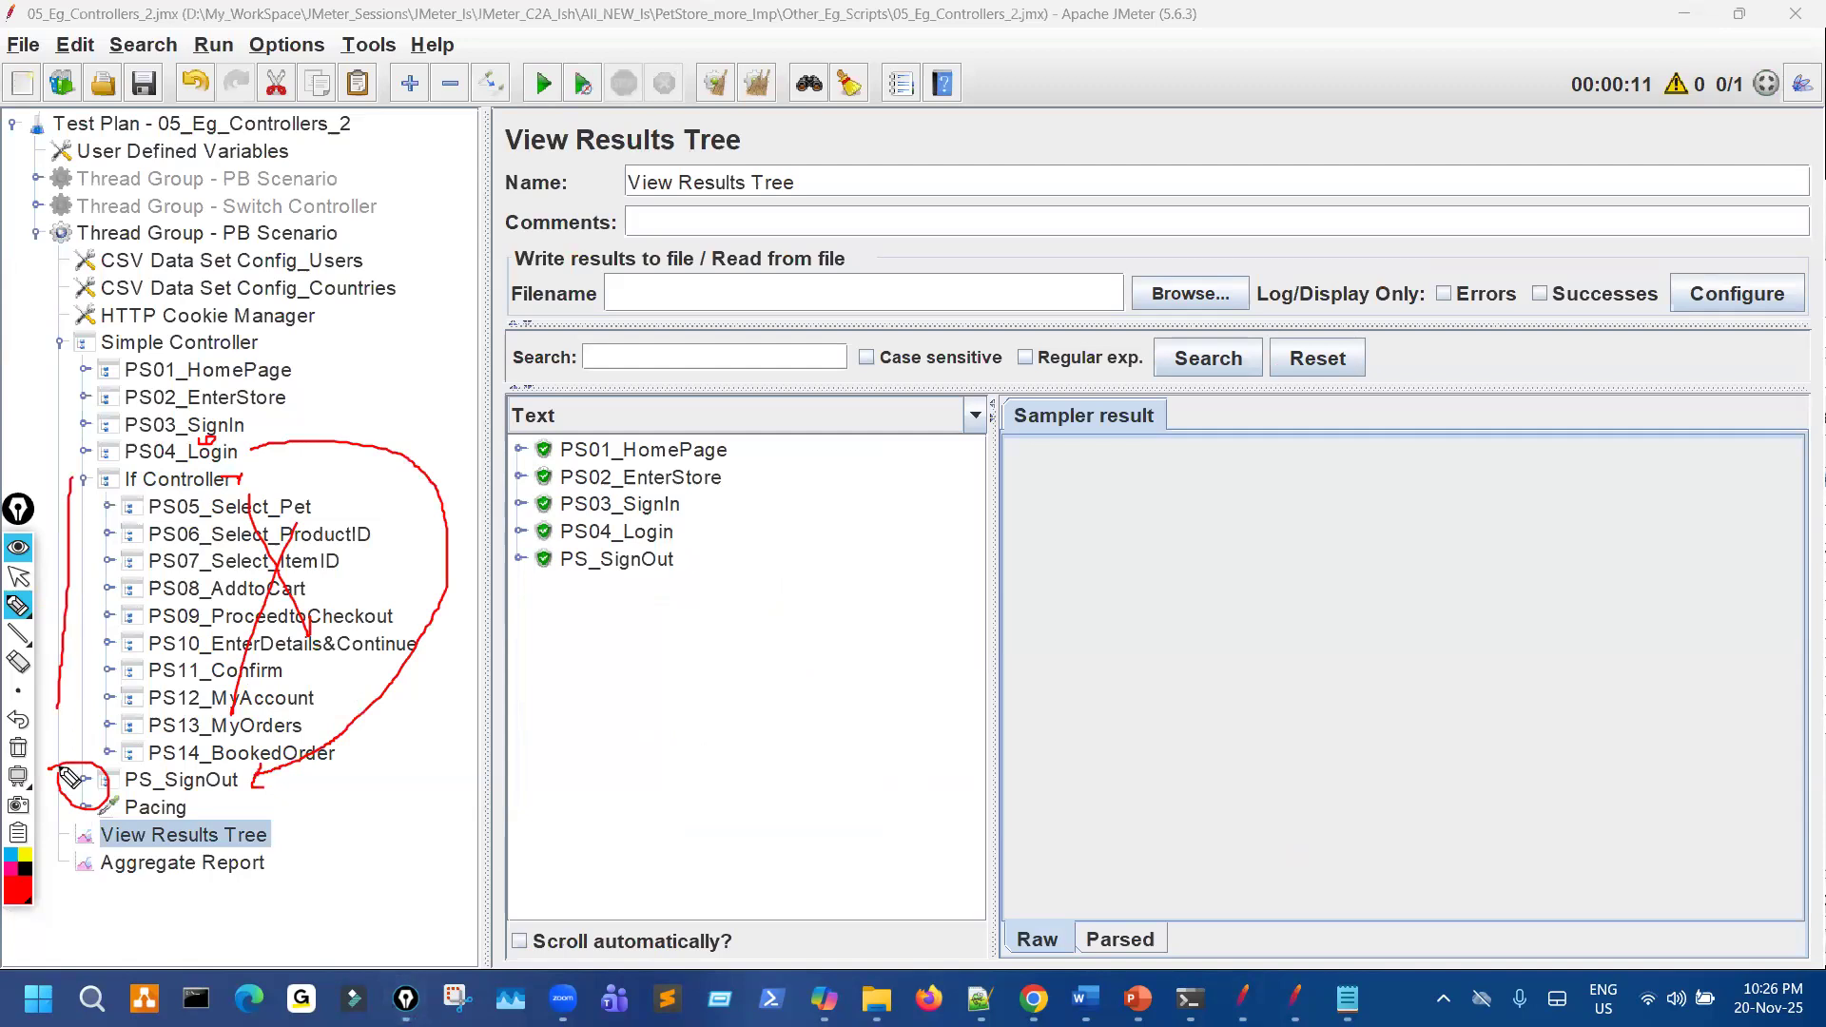
{"action": "mouse_move", "coordinate": [126, 488]}
{"action": "left_mouse_down"}
{"action": "mouse_move", "coordinate": [143, 628]}
{"action": "mouse_move", "coordinate": [185, 542]}
{"action": "left_mouse_up"}
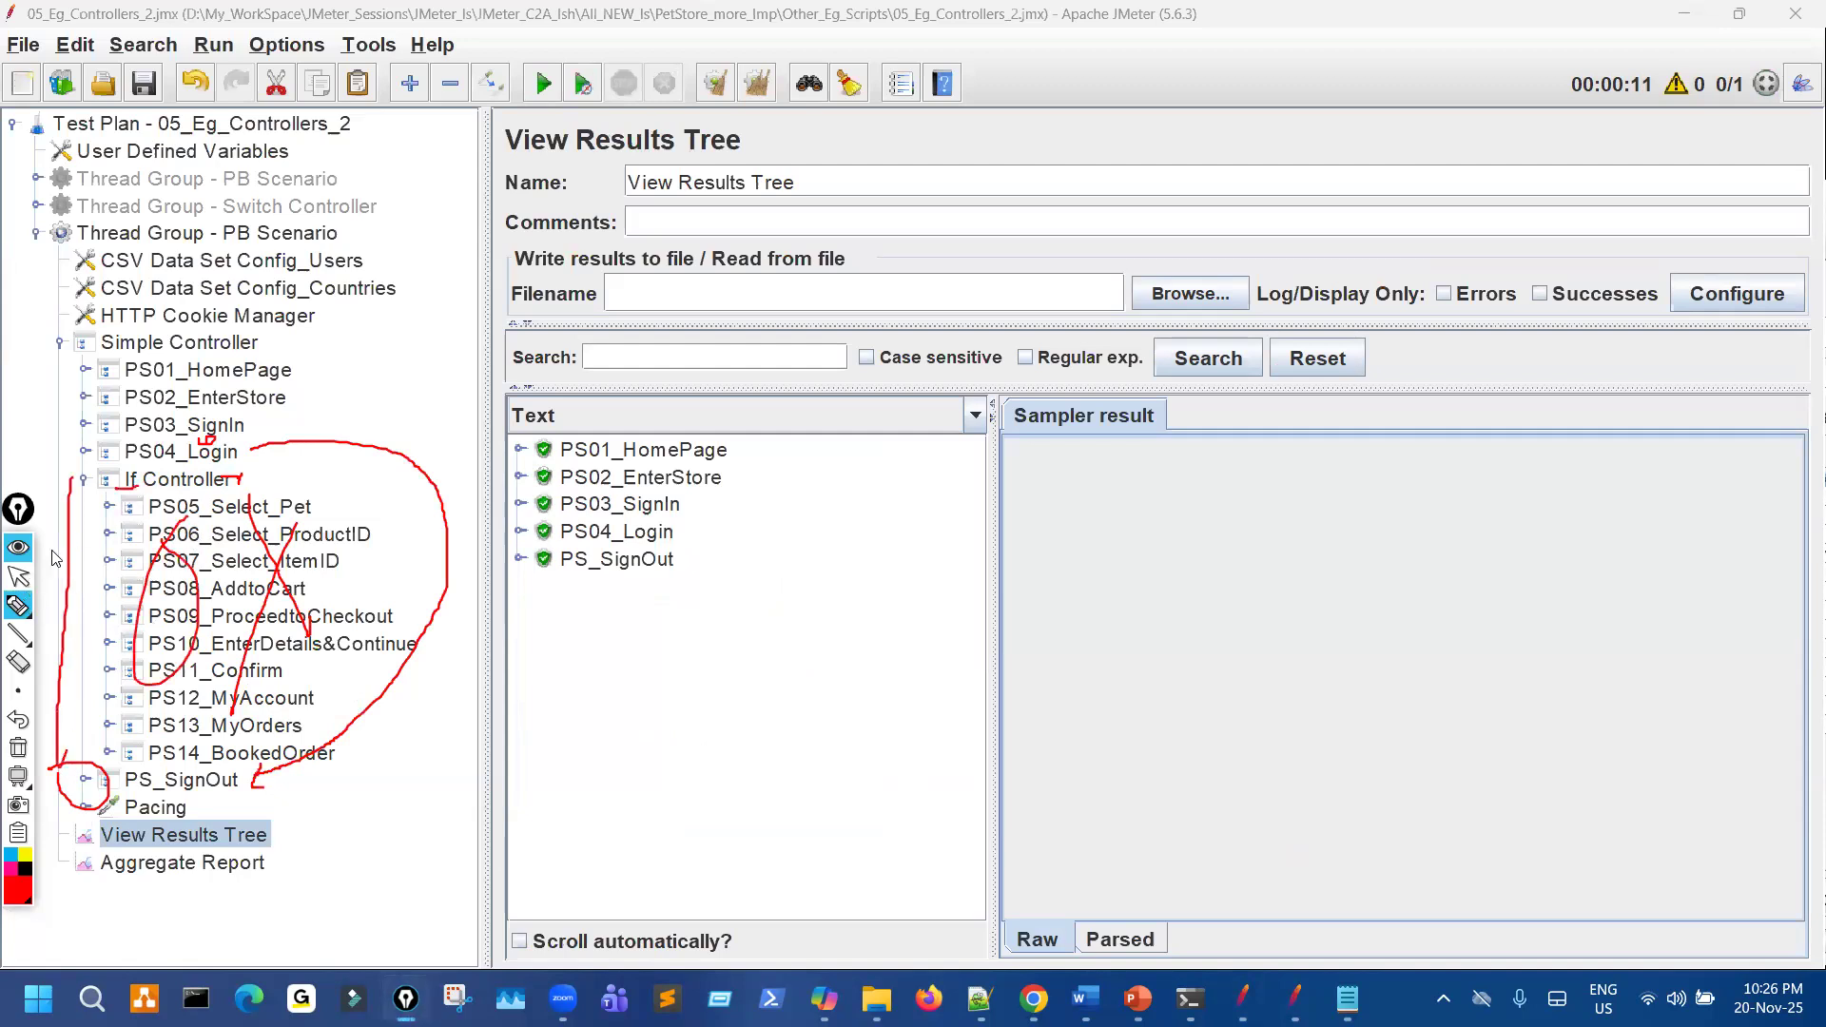
Collapse the If Controller in the test plan tree and clear the pen annotations.
{"action": "left_click", "coordinate": [18, 575]}
{"action": "left_click", "coordinate": [84, 480]}
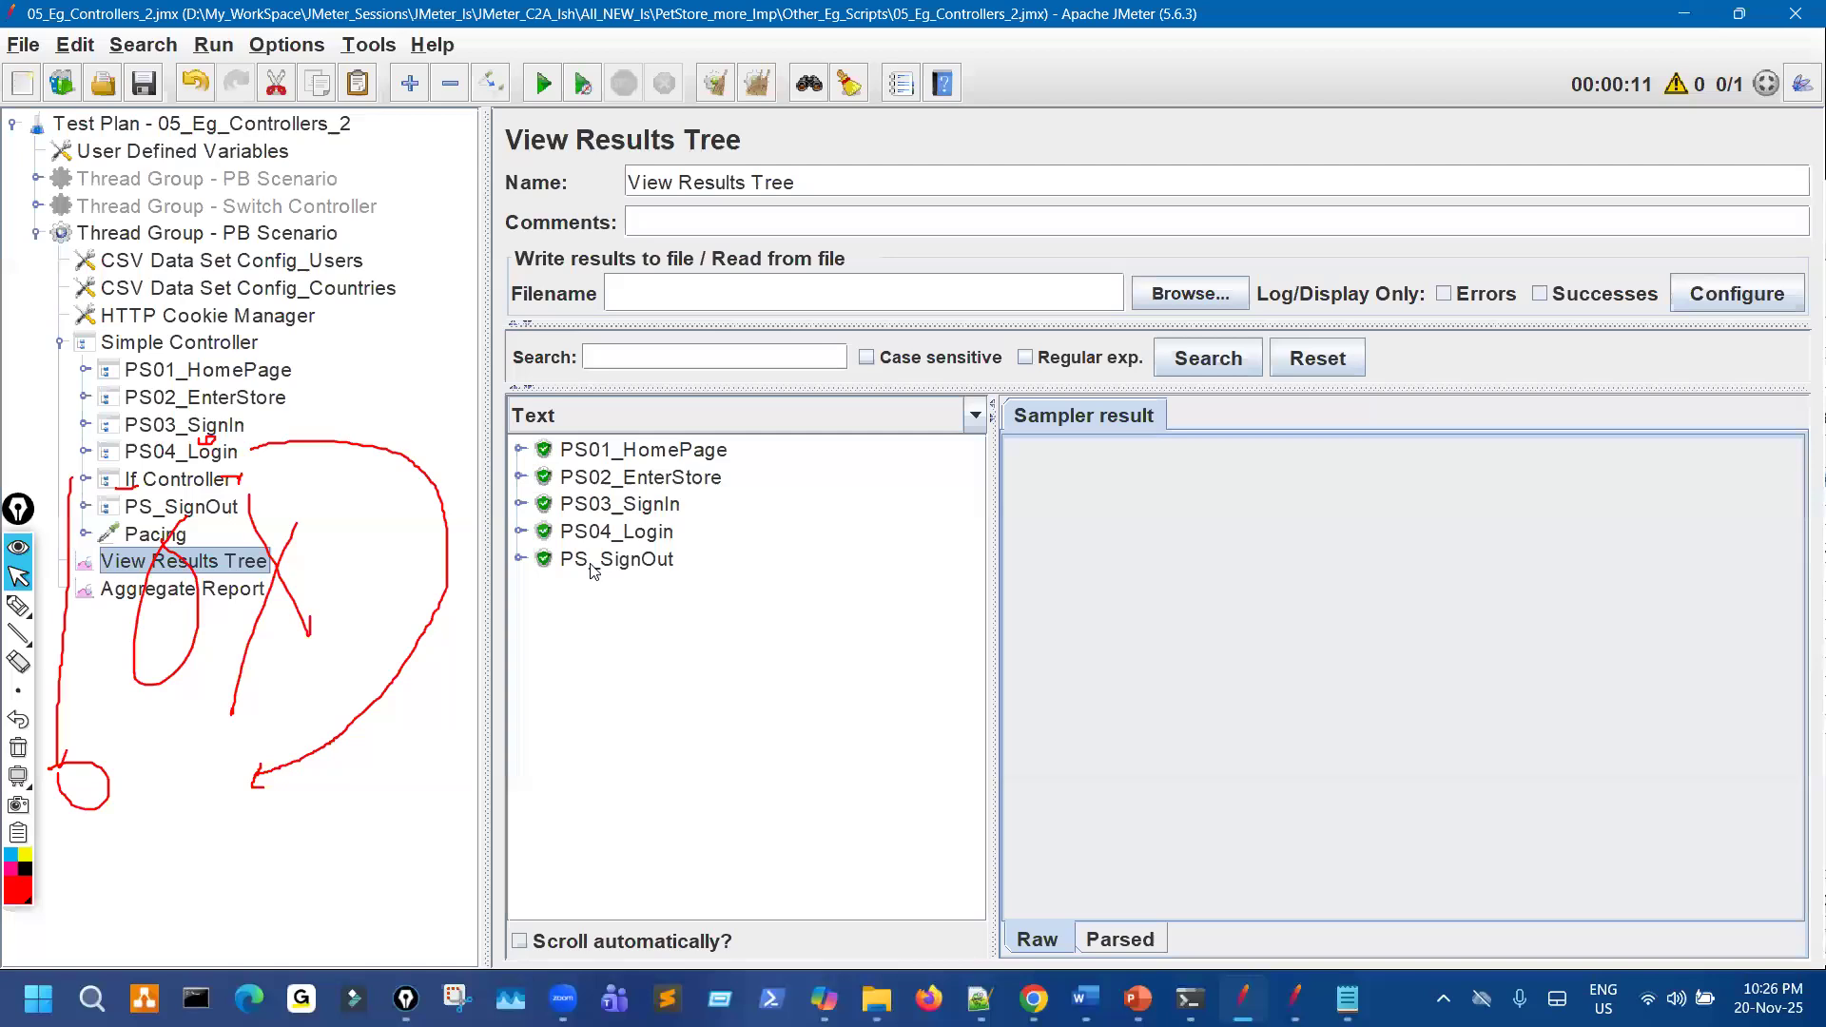
{"action": "key", "text": "ctrl+shift+7"}
{"action": "key", "text": "ctrl+shift+3"}
{"action": "key", "text": "ctrl+shift+2"}
Copy the condition ${SomeVariable} <= ${OtherVariable} from the other JMeter window's If Controller and replace this If Controller's condition with it.
{"action": "left_click", "coordinate": [215, 482]}
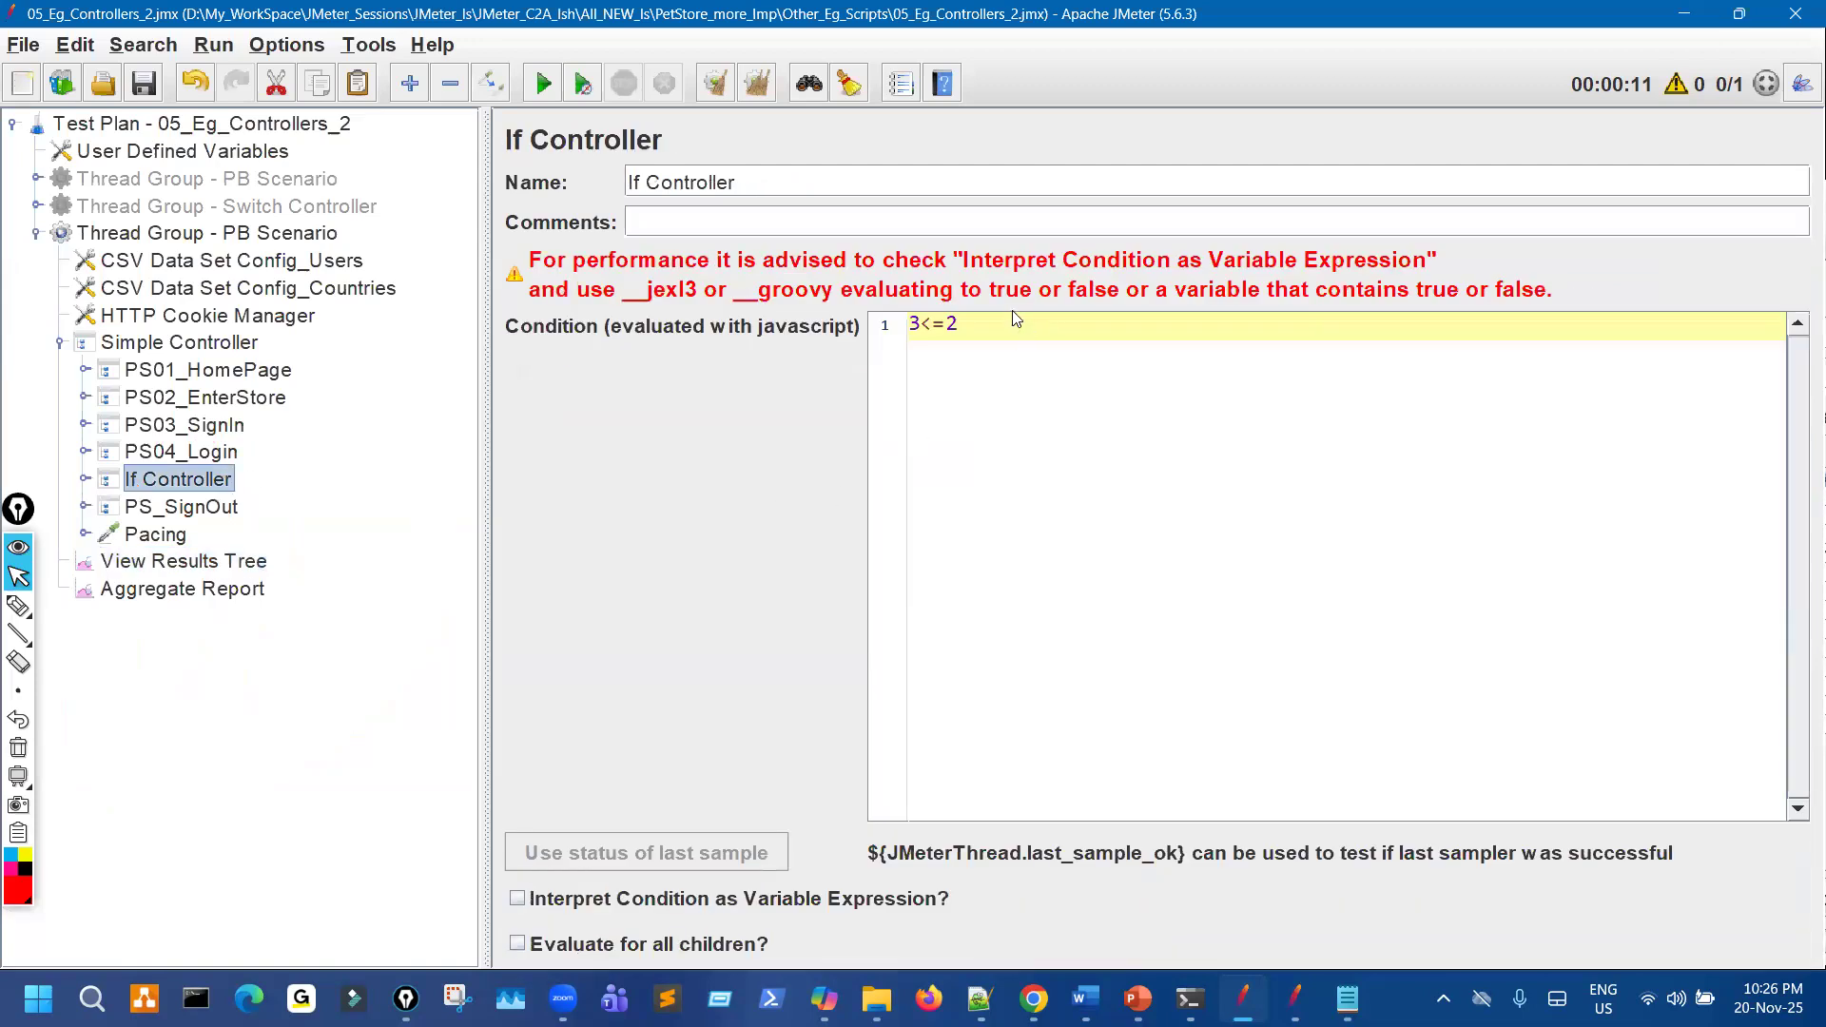
{"action": "left_click_drag", "start_coordinate": [966, 336], "coordinate": [866, 336]}
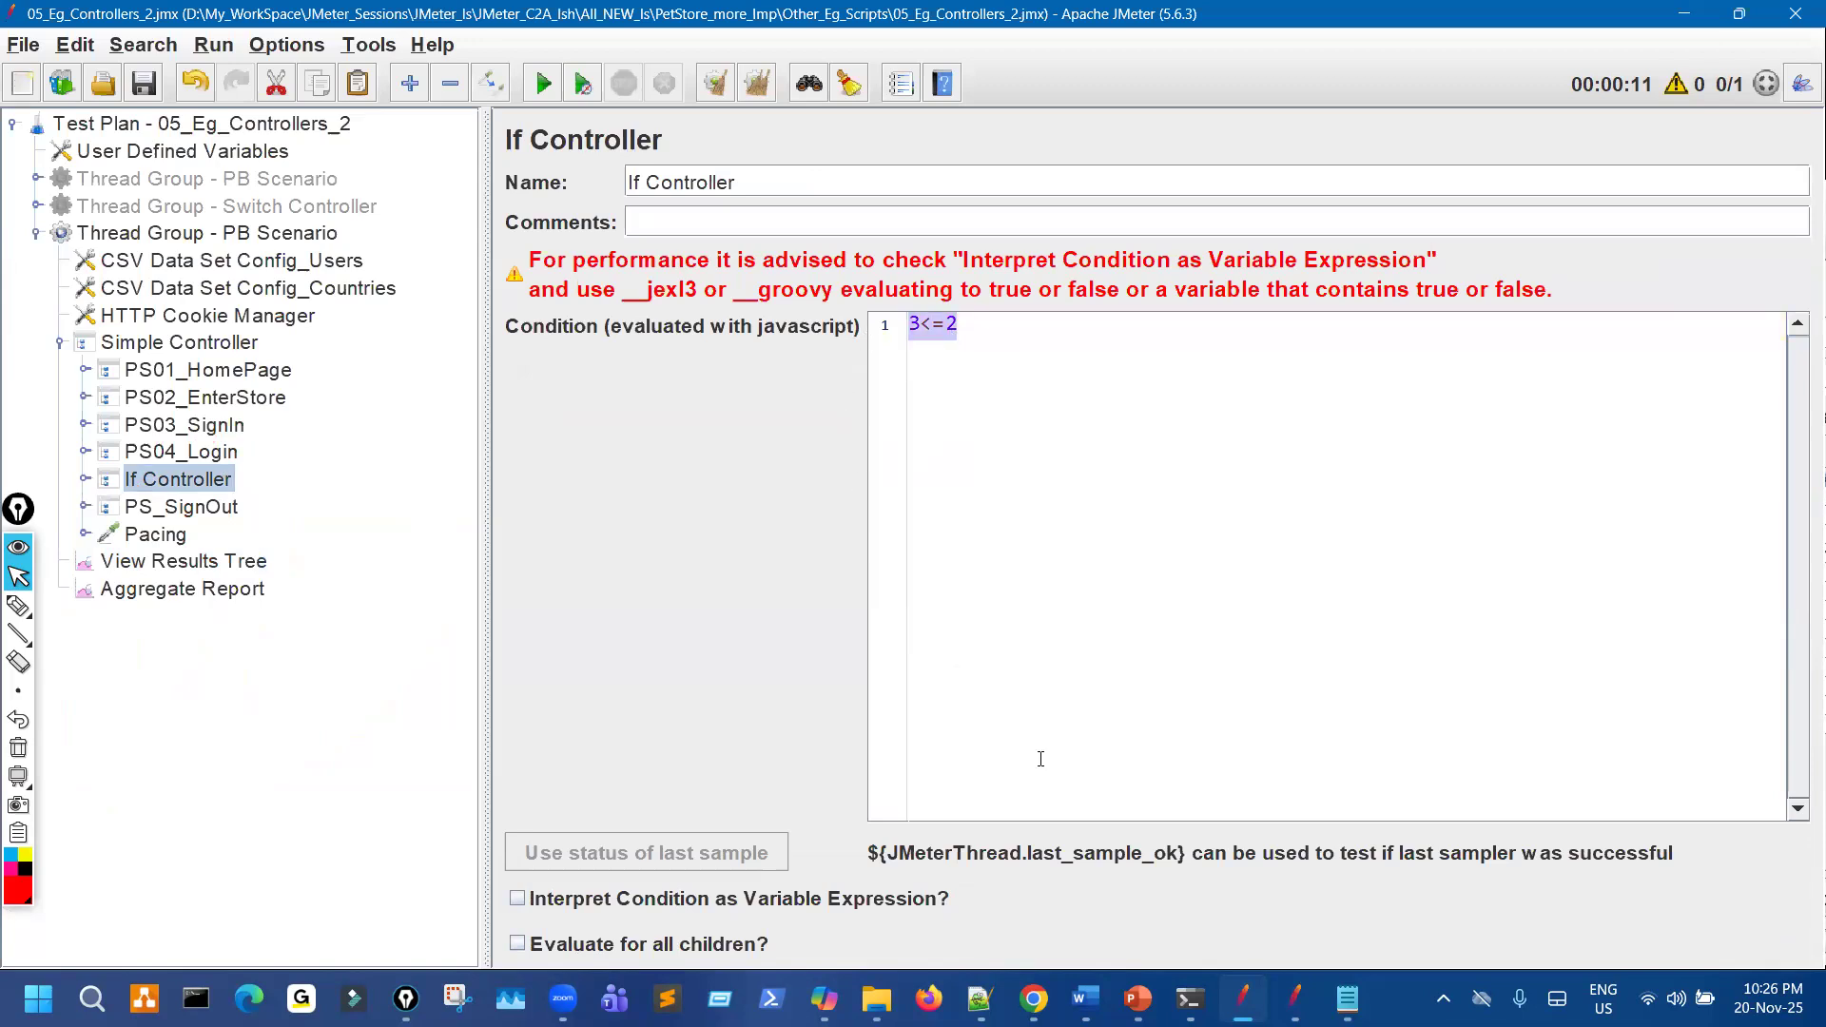
{"action": "left_click", "coordinate": [1298, 997]}
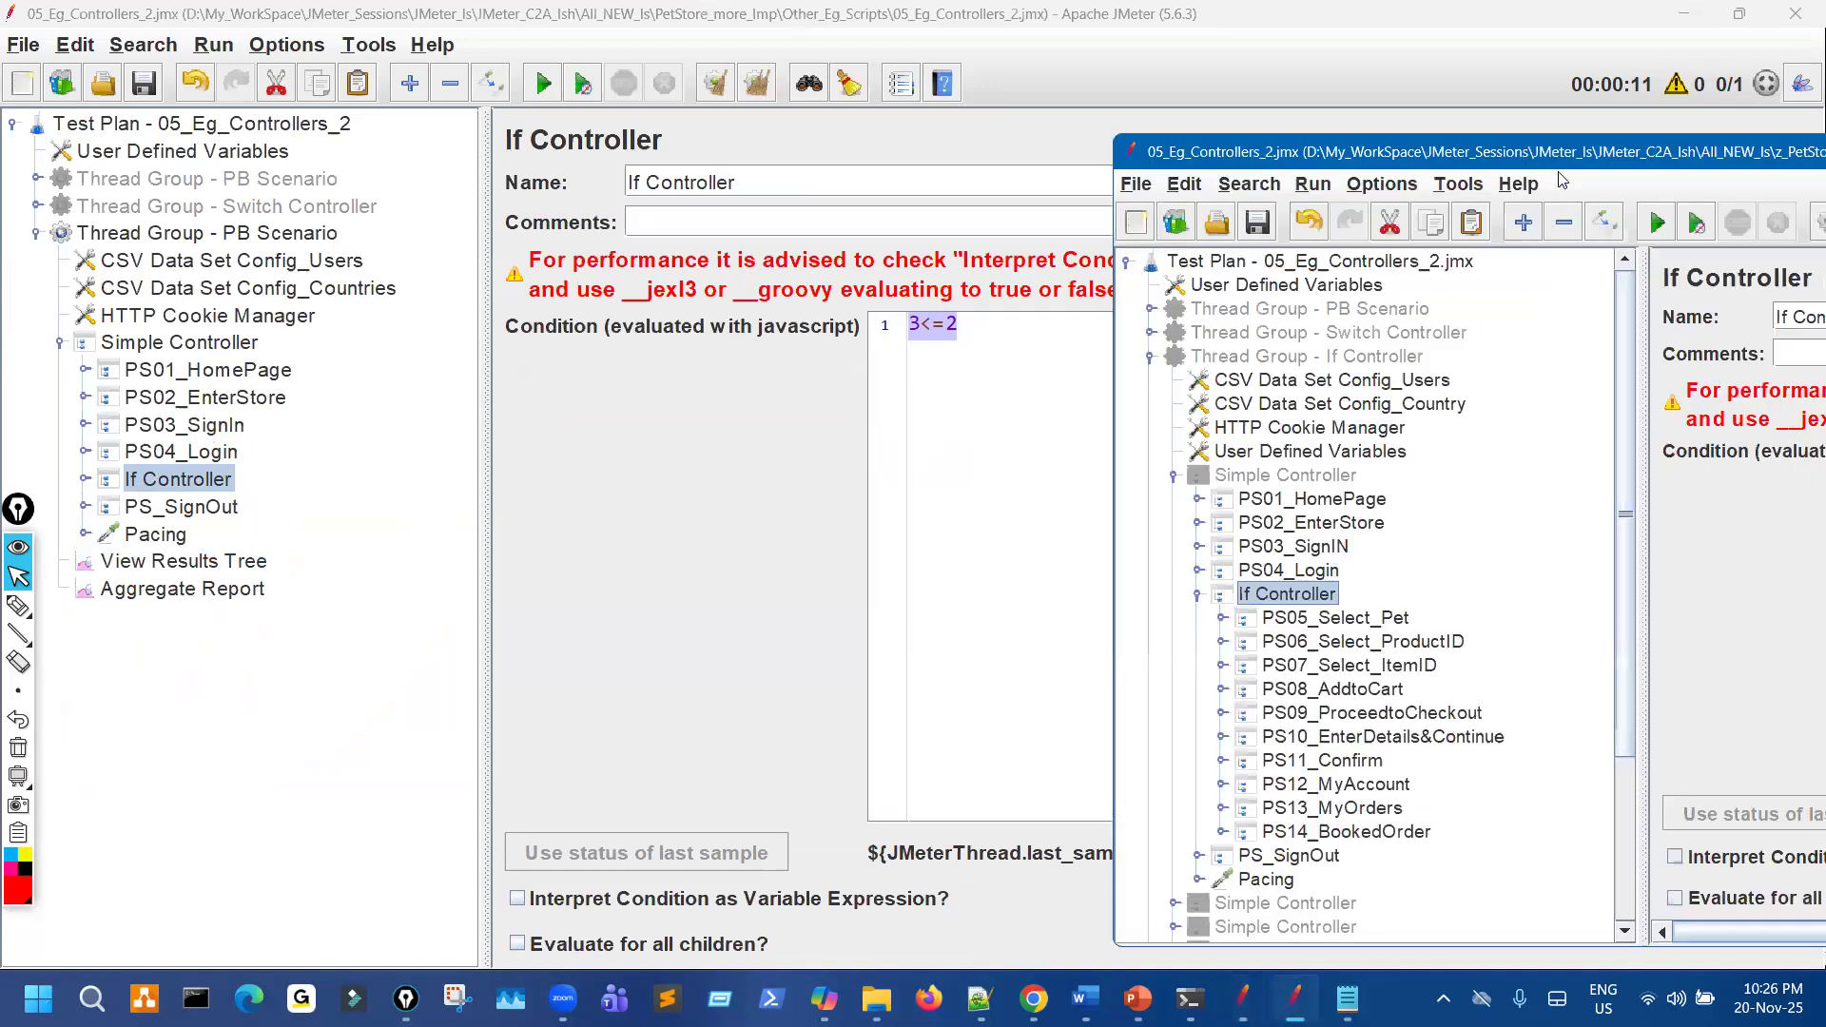
{"action": "left_click_drag", "start_coordinate": [1524, 153], "coordinate": [1512, 151]}
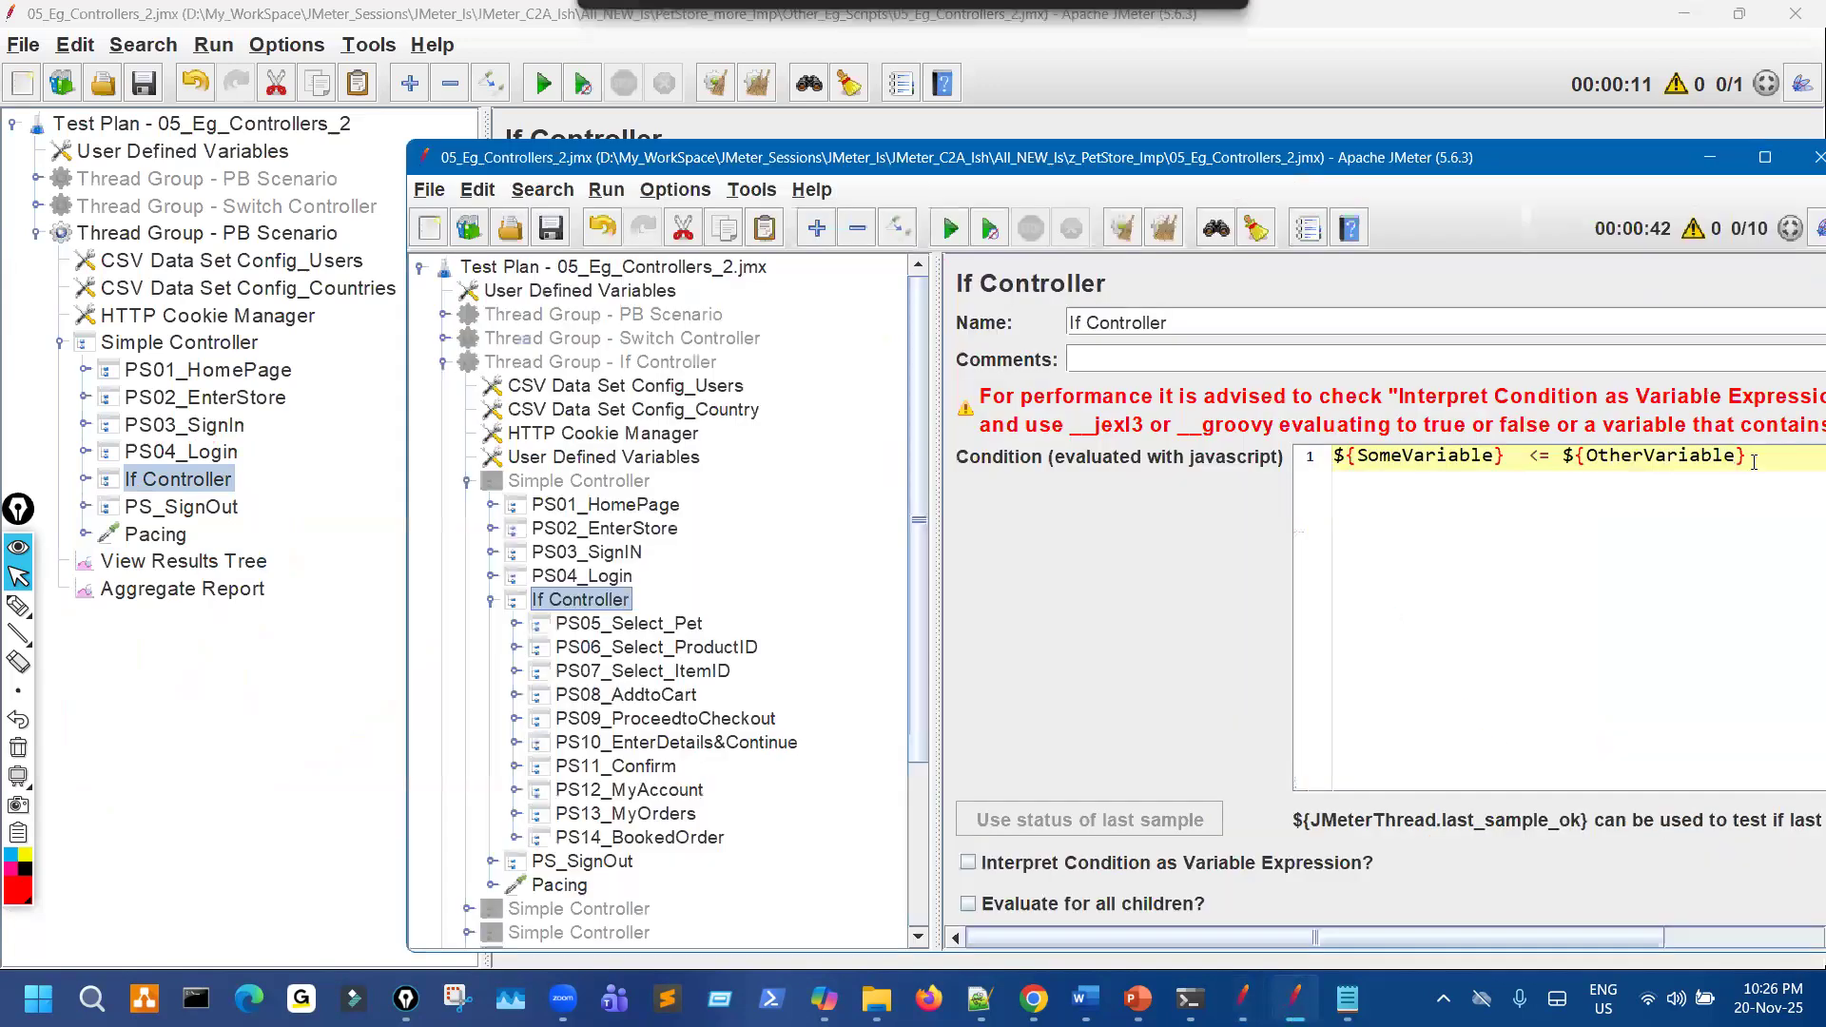
{"action": "left_click_drag", "start_coordinate": [1751, 462], "coordinate": [1318, 472]}
{"action": "key", "text": "ctrl+c"}
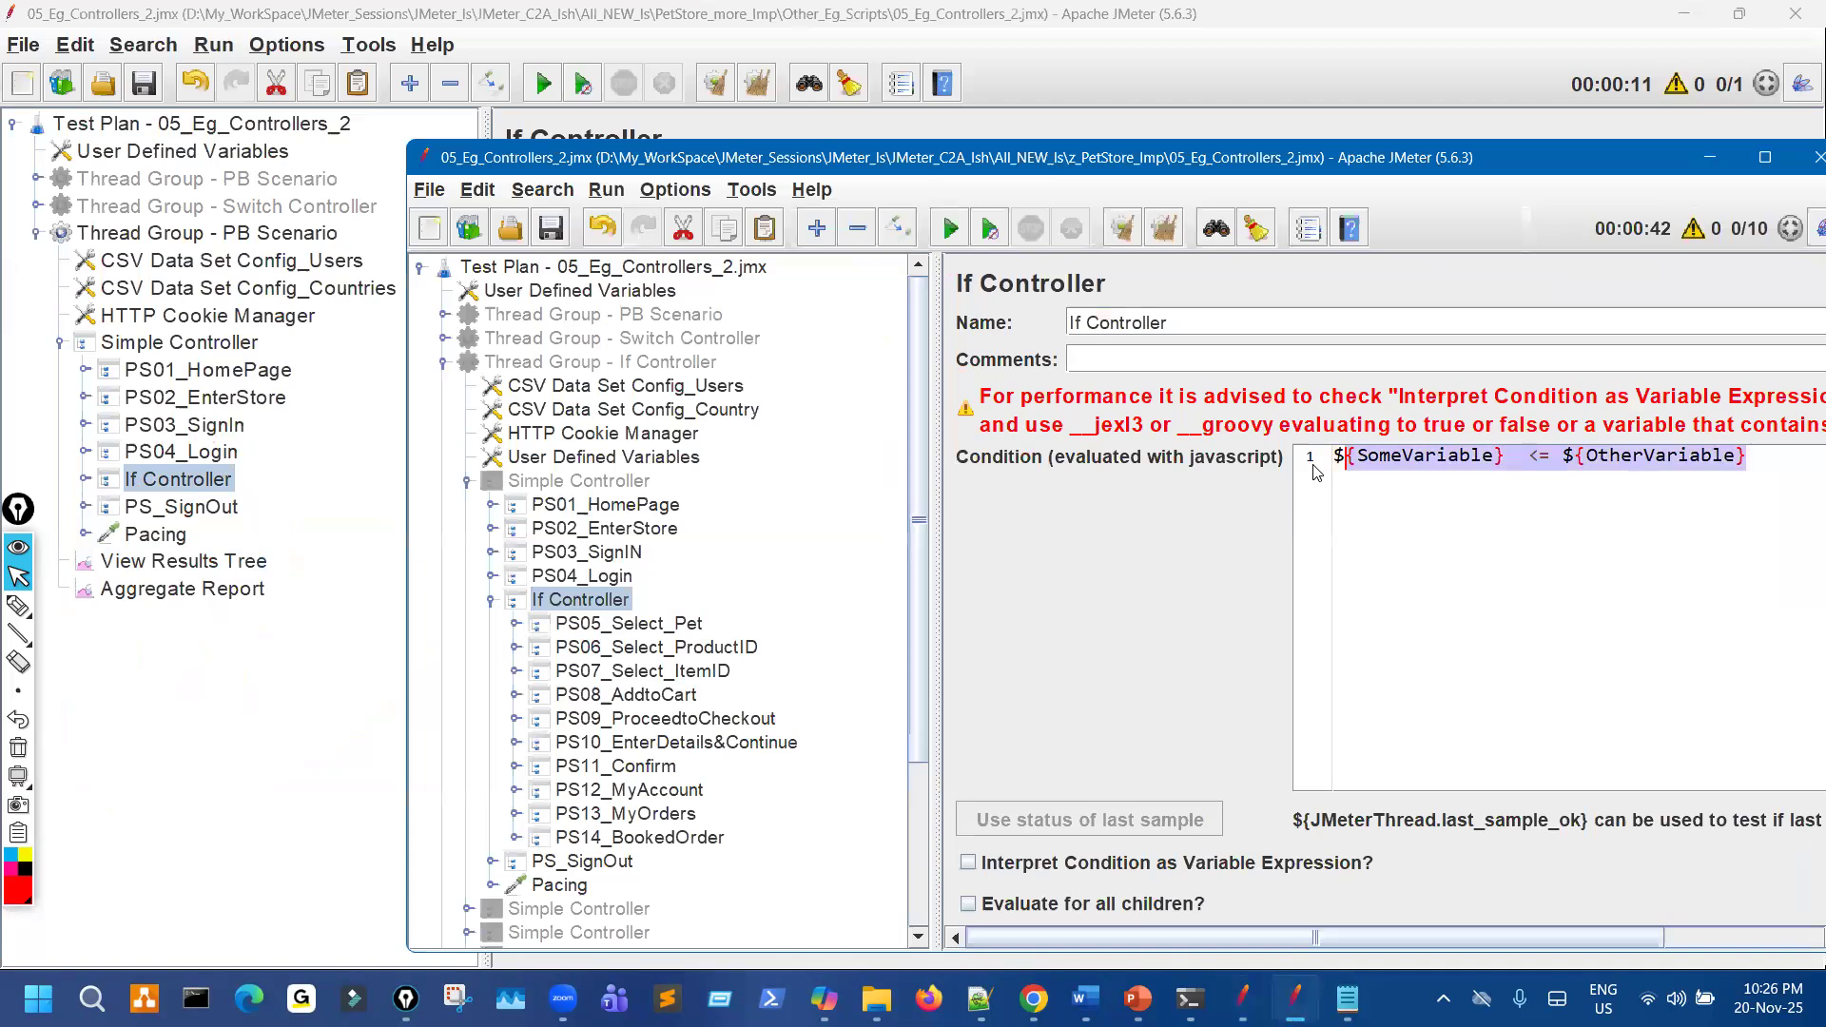
{"action": "left_click", "coordinate": [265, 744]}
{"action": "left_click", "coordinate": [969, 329]}
{"action": "key", "text": "ctrl+a"}
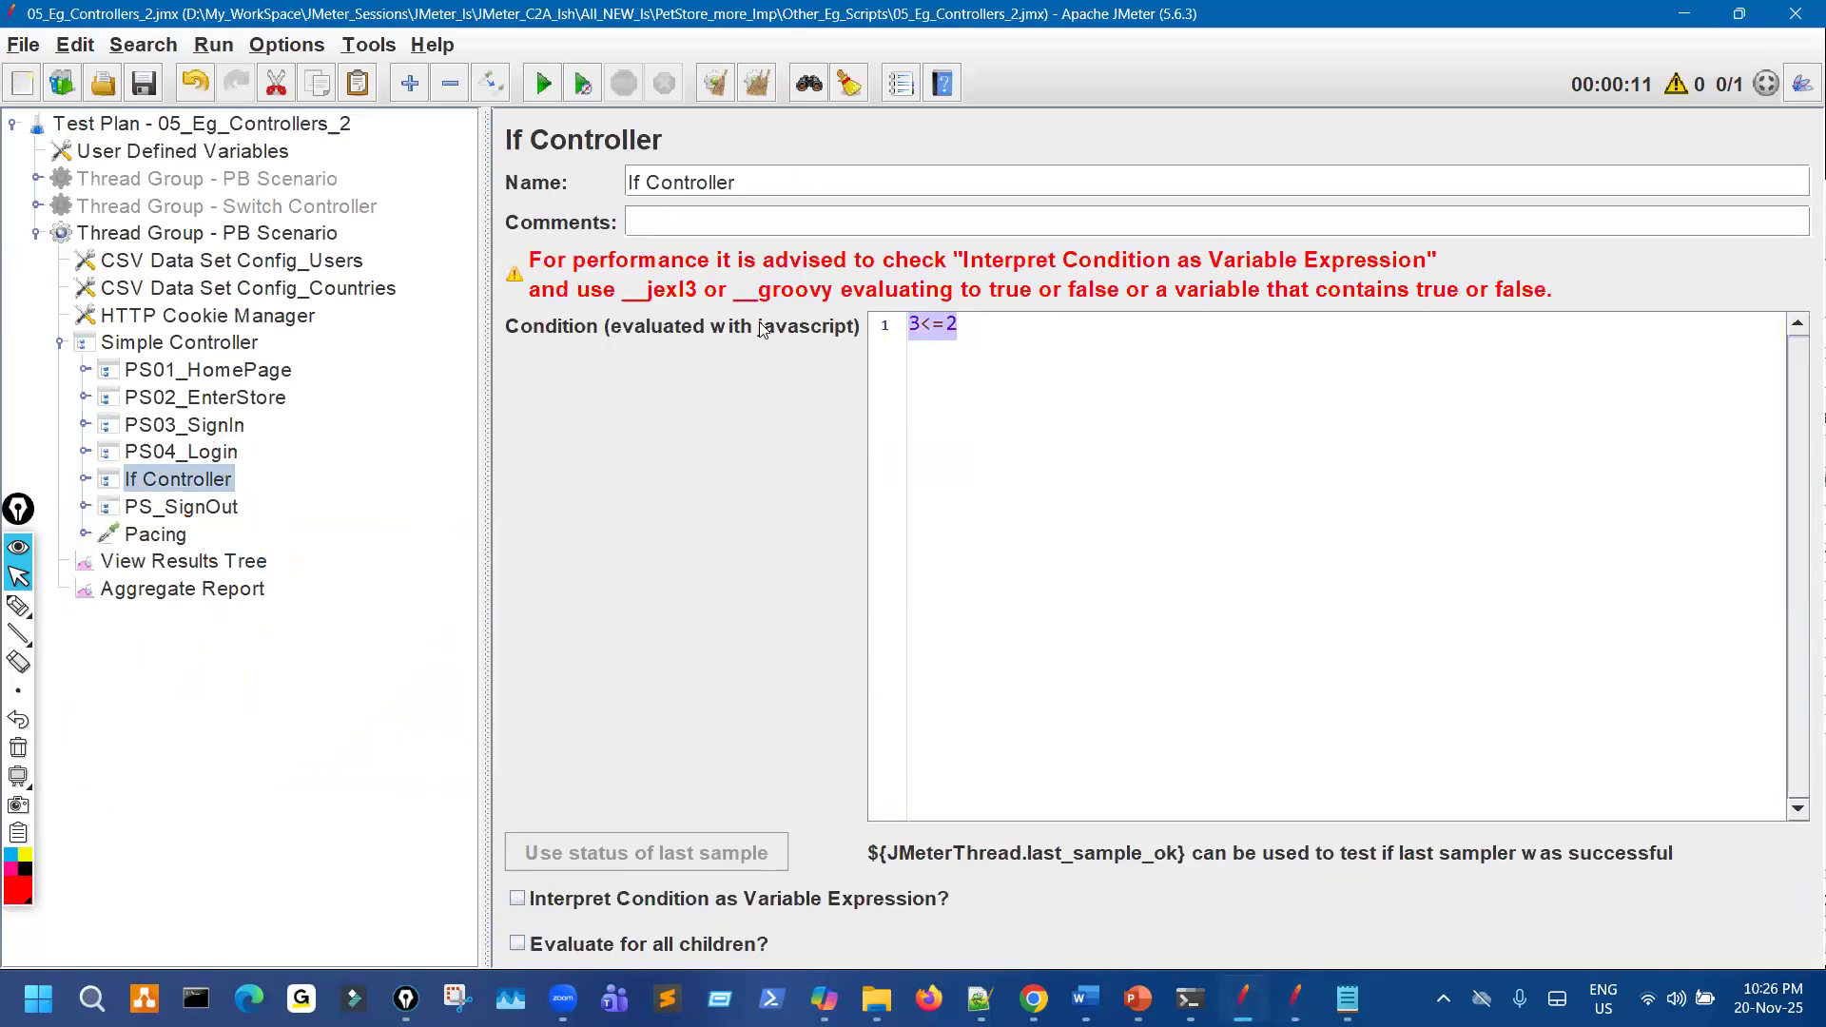
{"action": "key", "text": "ctrl+v"}
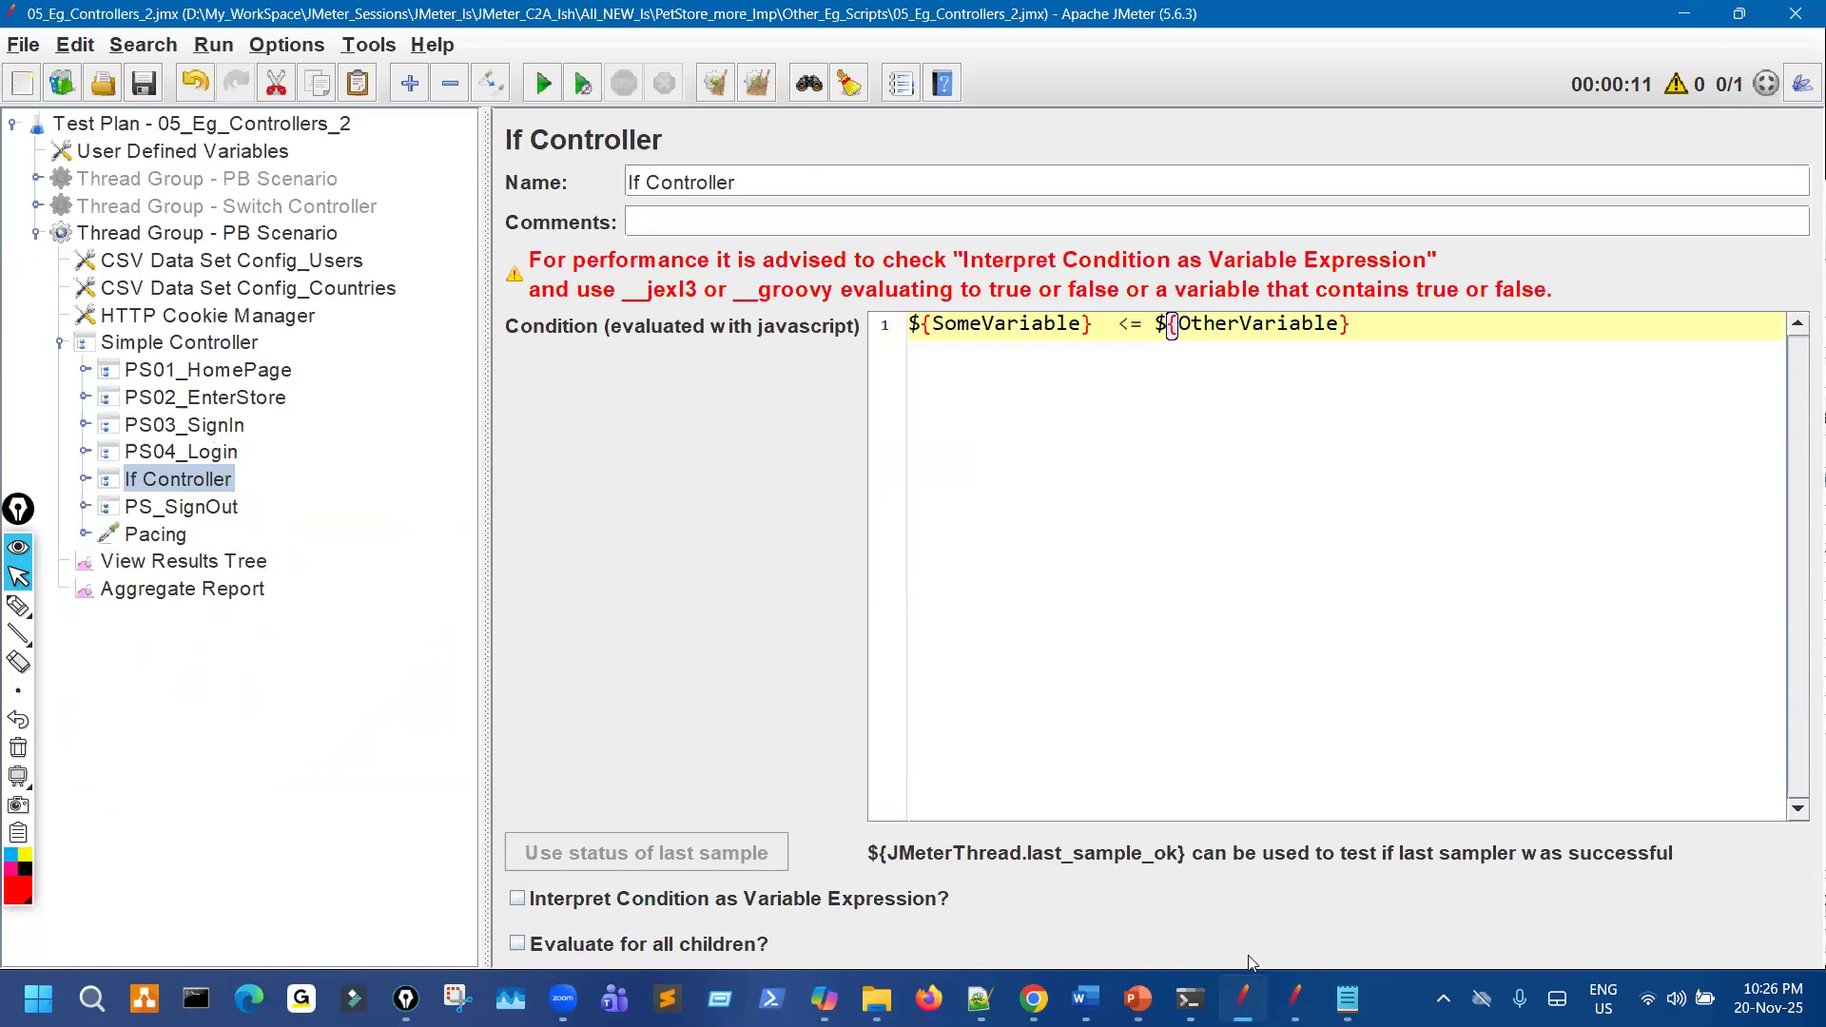
Copy the If Controller thread group's User Defined Variables from the other JMeter window into the active thread group and place it above Simple Controller.
{"action": "left_click", "coordinate": [1295, 999]}
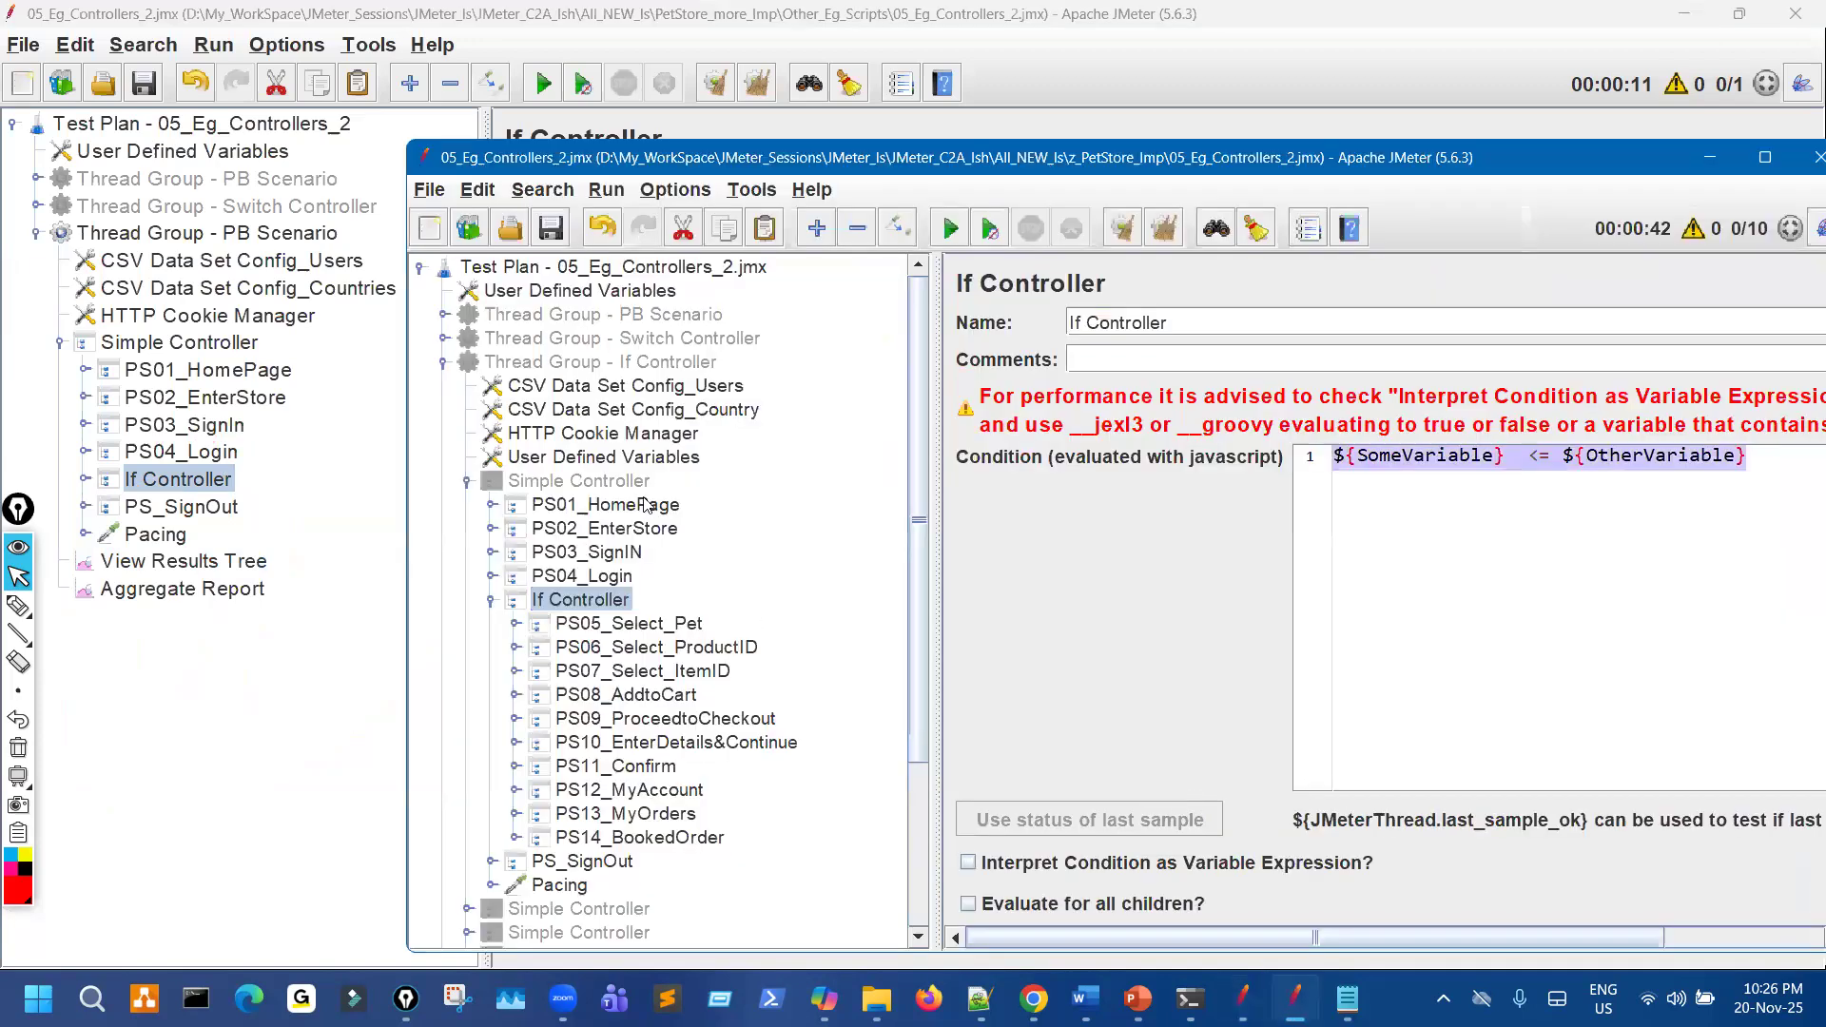
{"action": "left_click", "coordinate": [655, 460]}
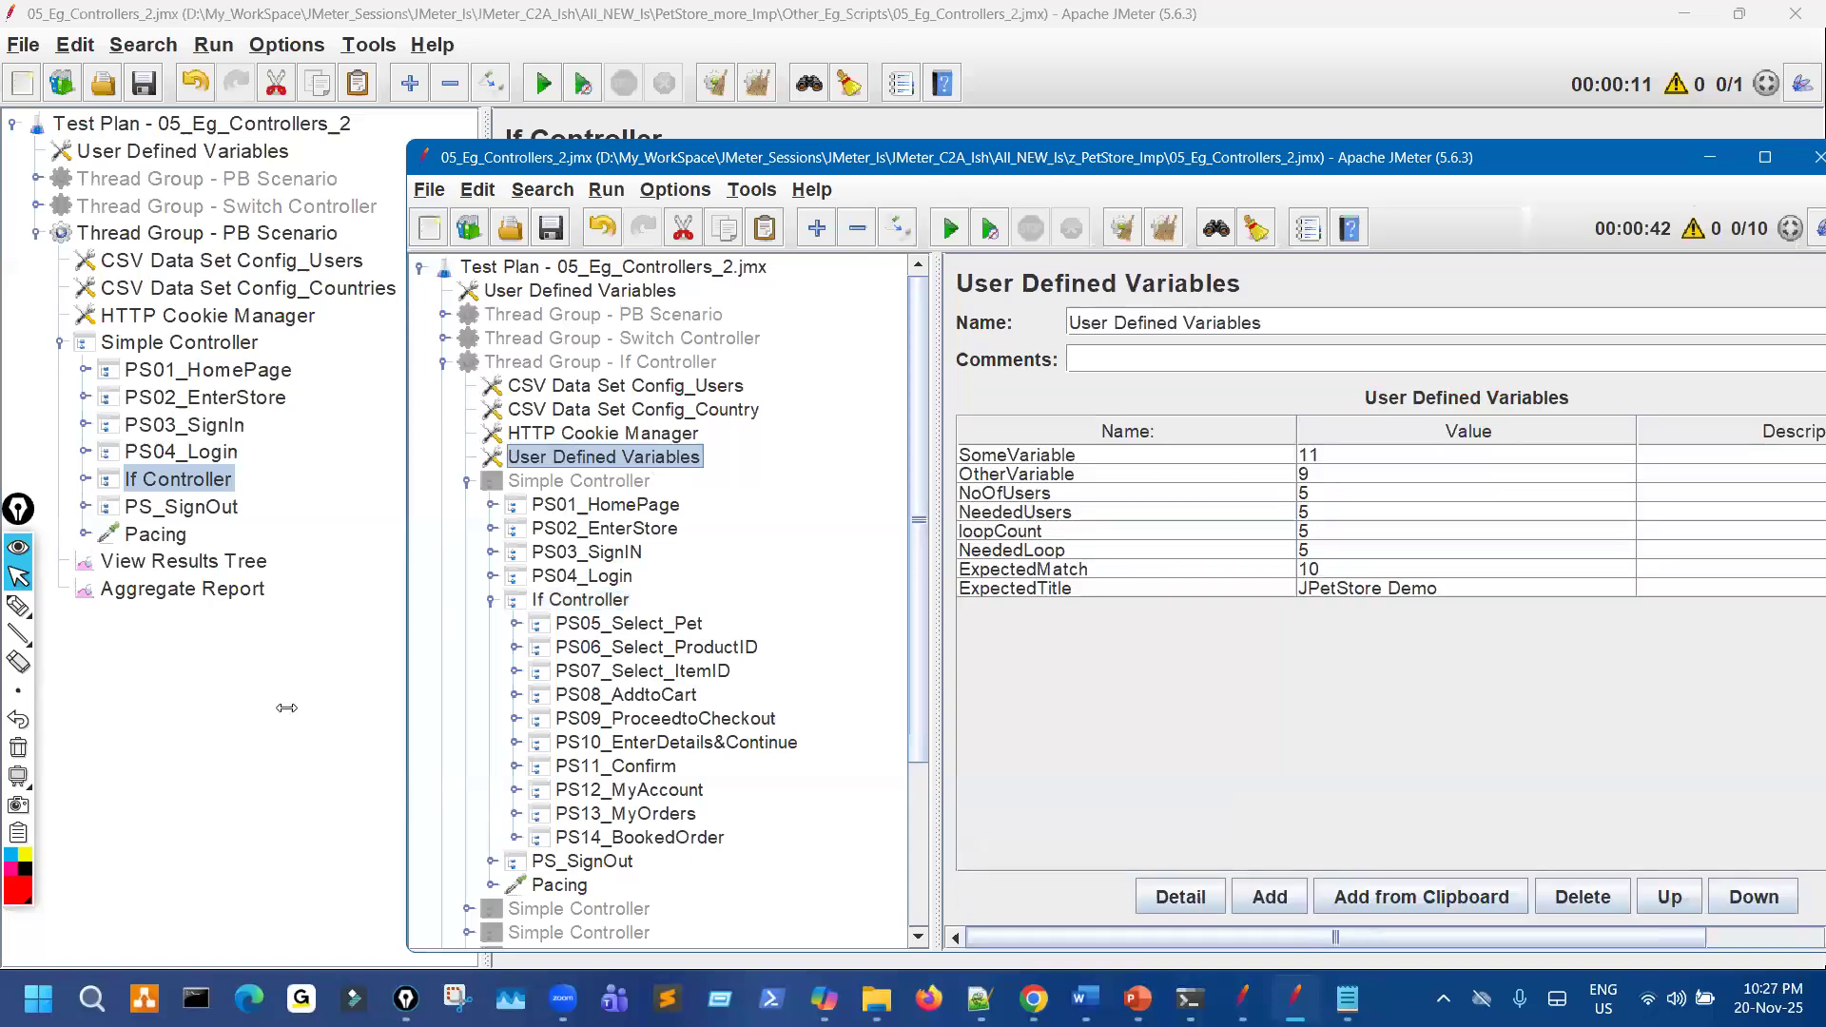
{"action": "left_click", "coordinate": [247, 740]}
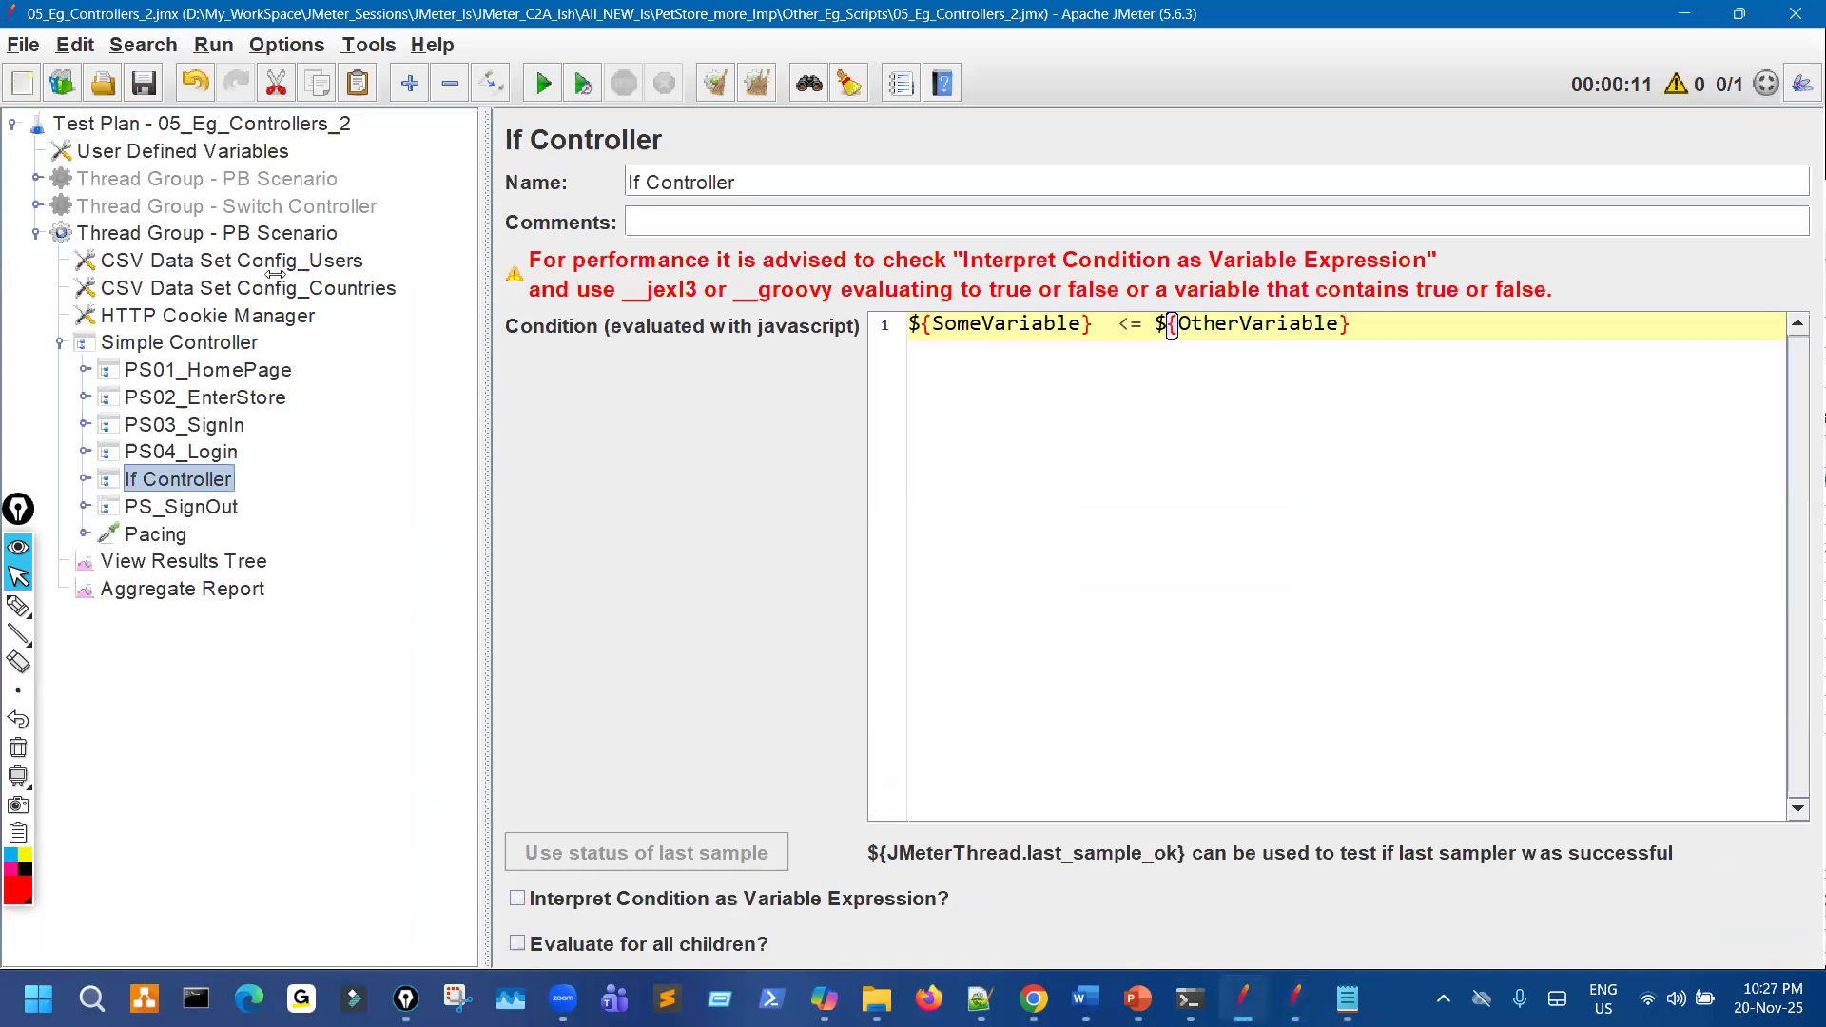
{"action": "left_click", "coordinate": [290, 228]}
{"action": "key", "text": "ctrl+v"}
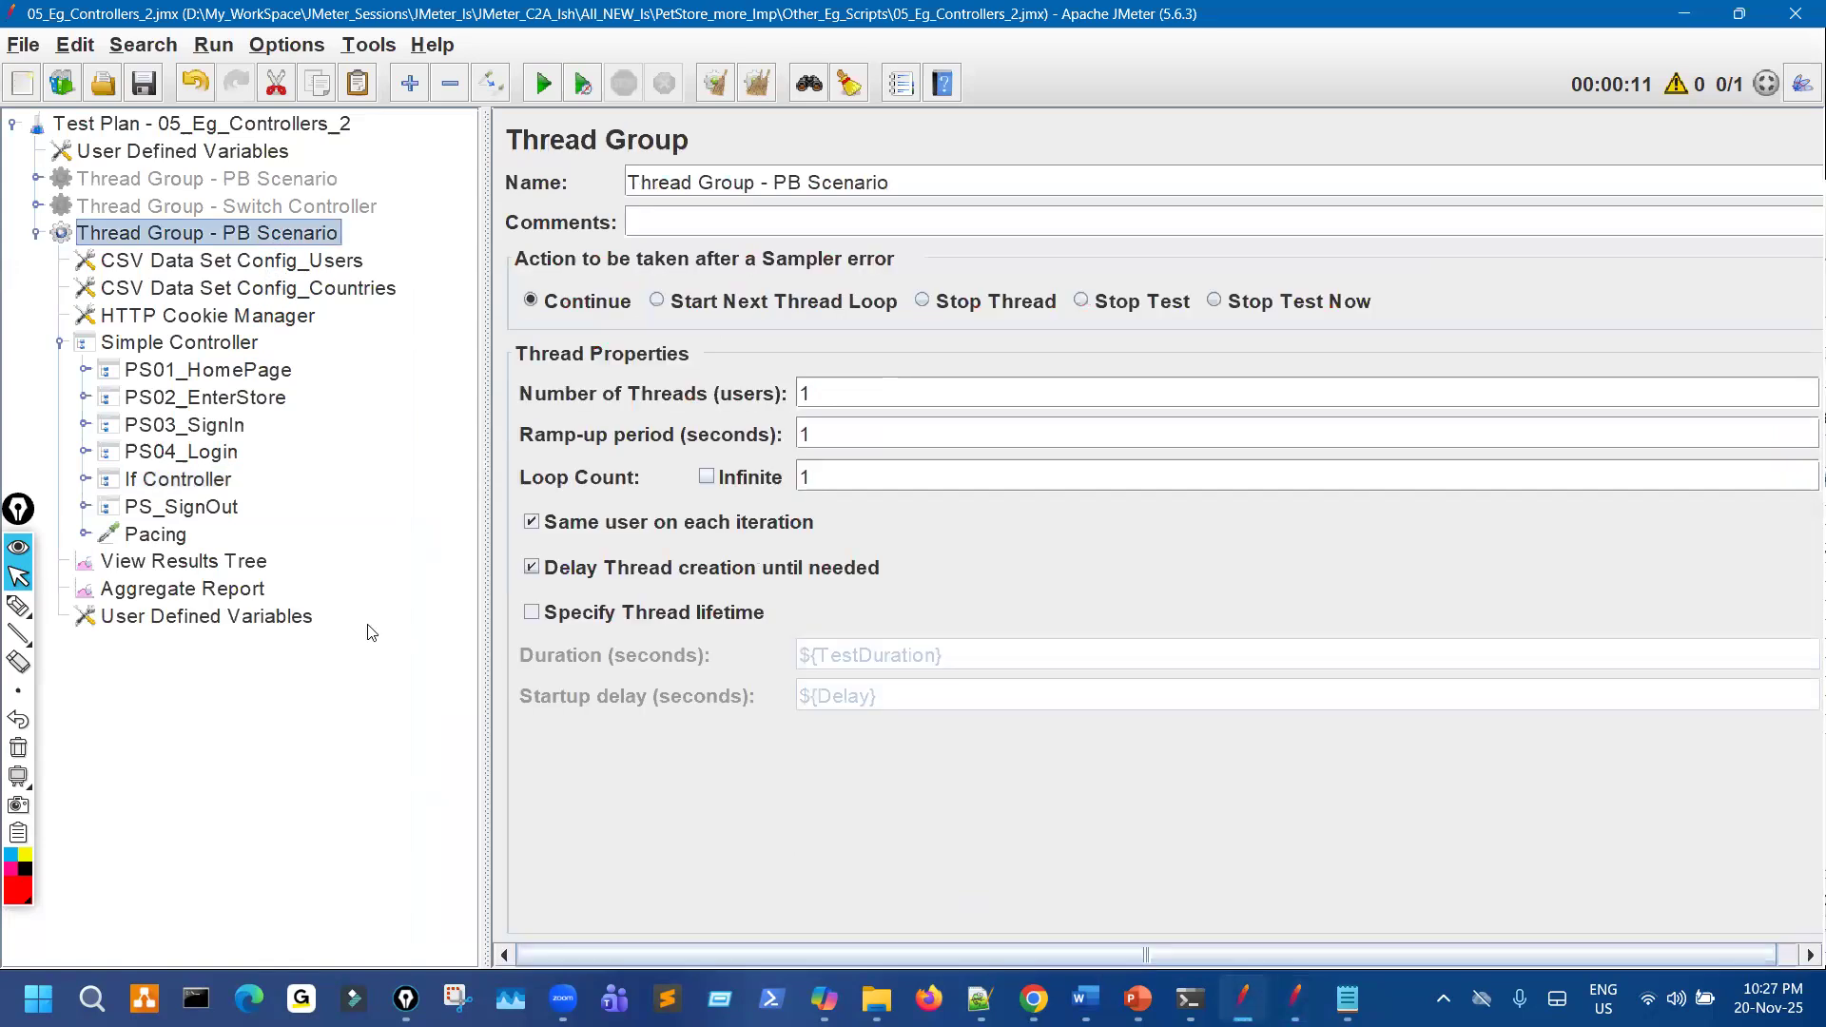
{"action": "left_click_drag", "start_coordinate": [302, 546], "coordinate": [407, 352]}
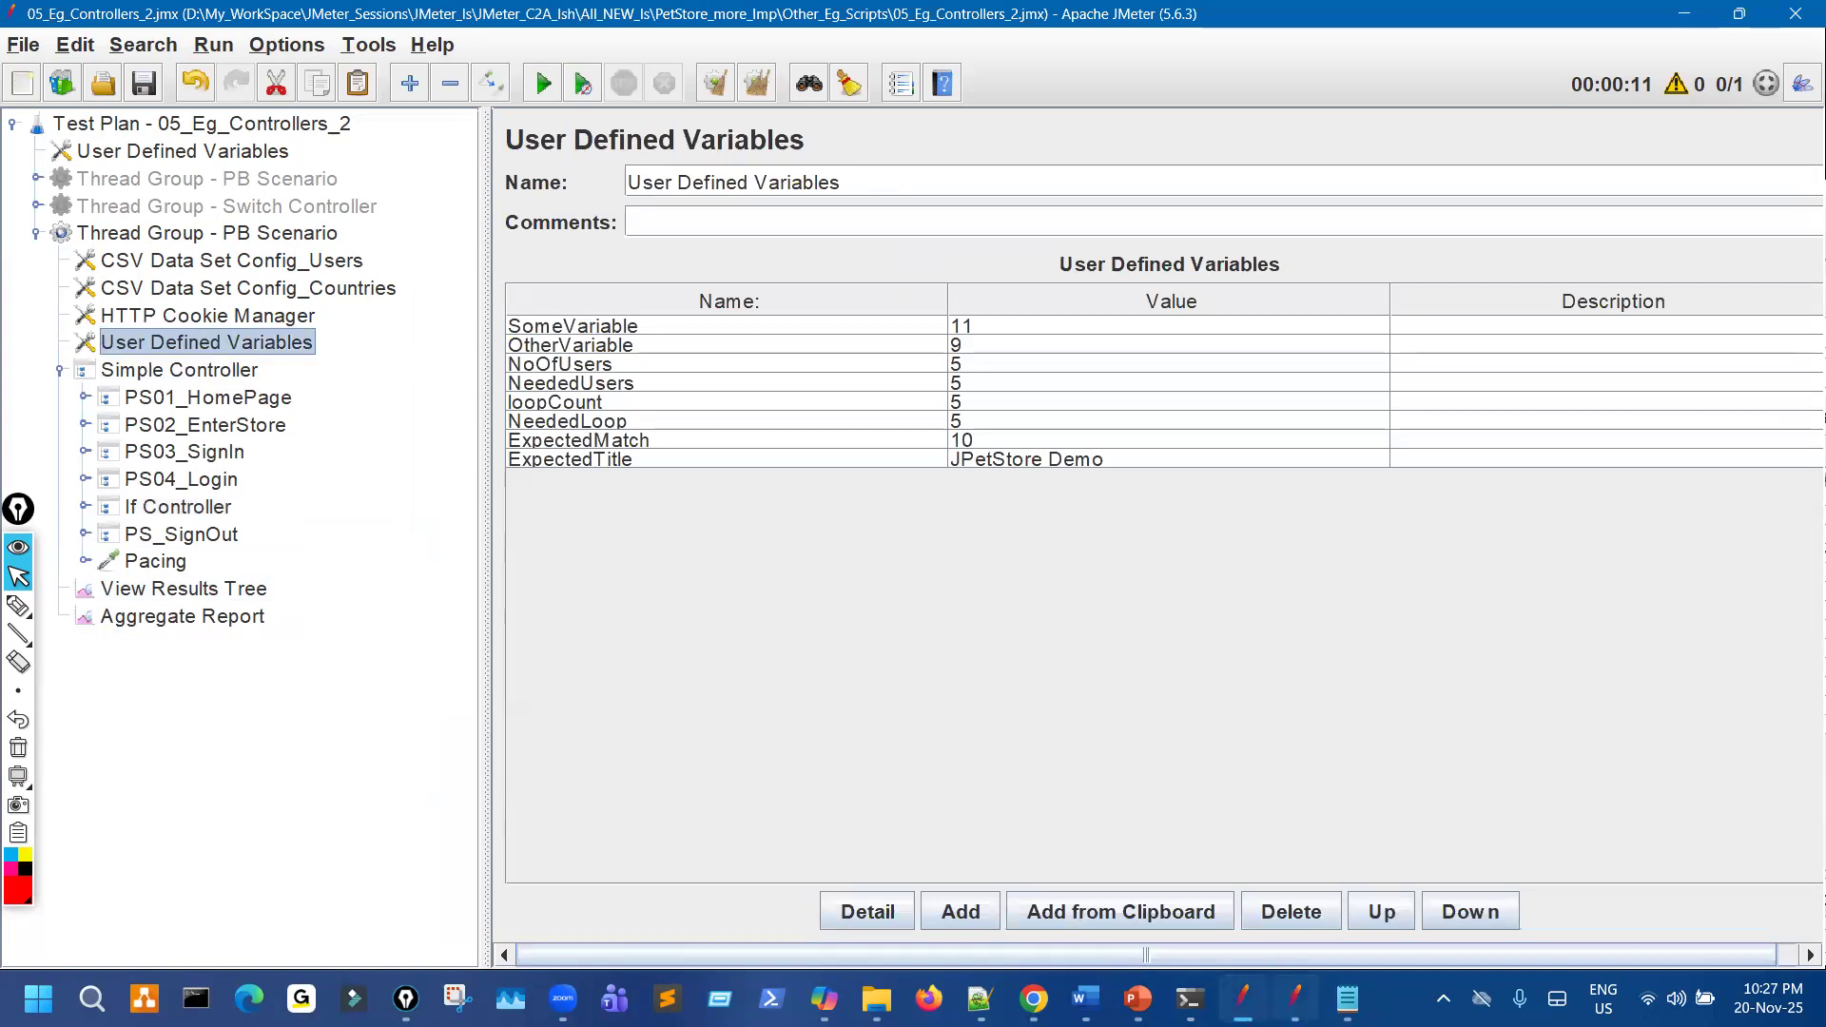
Rename the active thread group to Thread Group - If Controller and save the test plan.
{"action": "left_click", "coordinate": [1284, 995]}
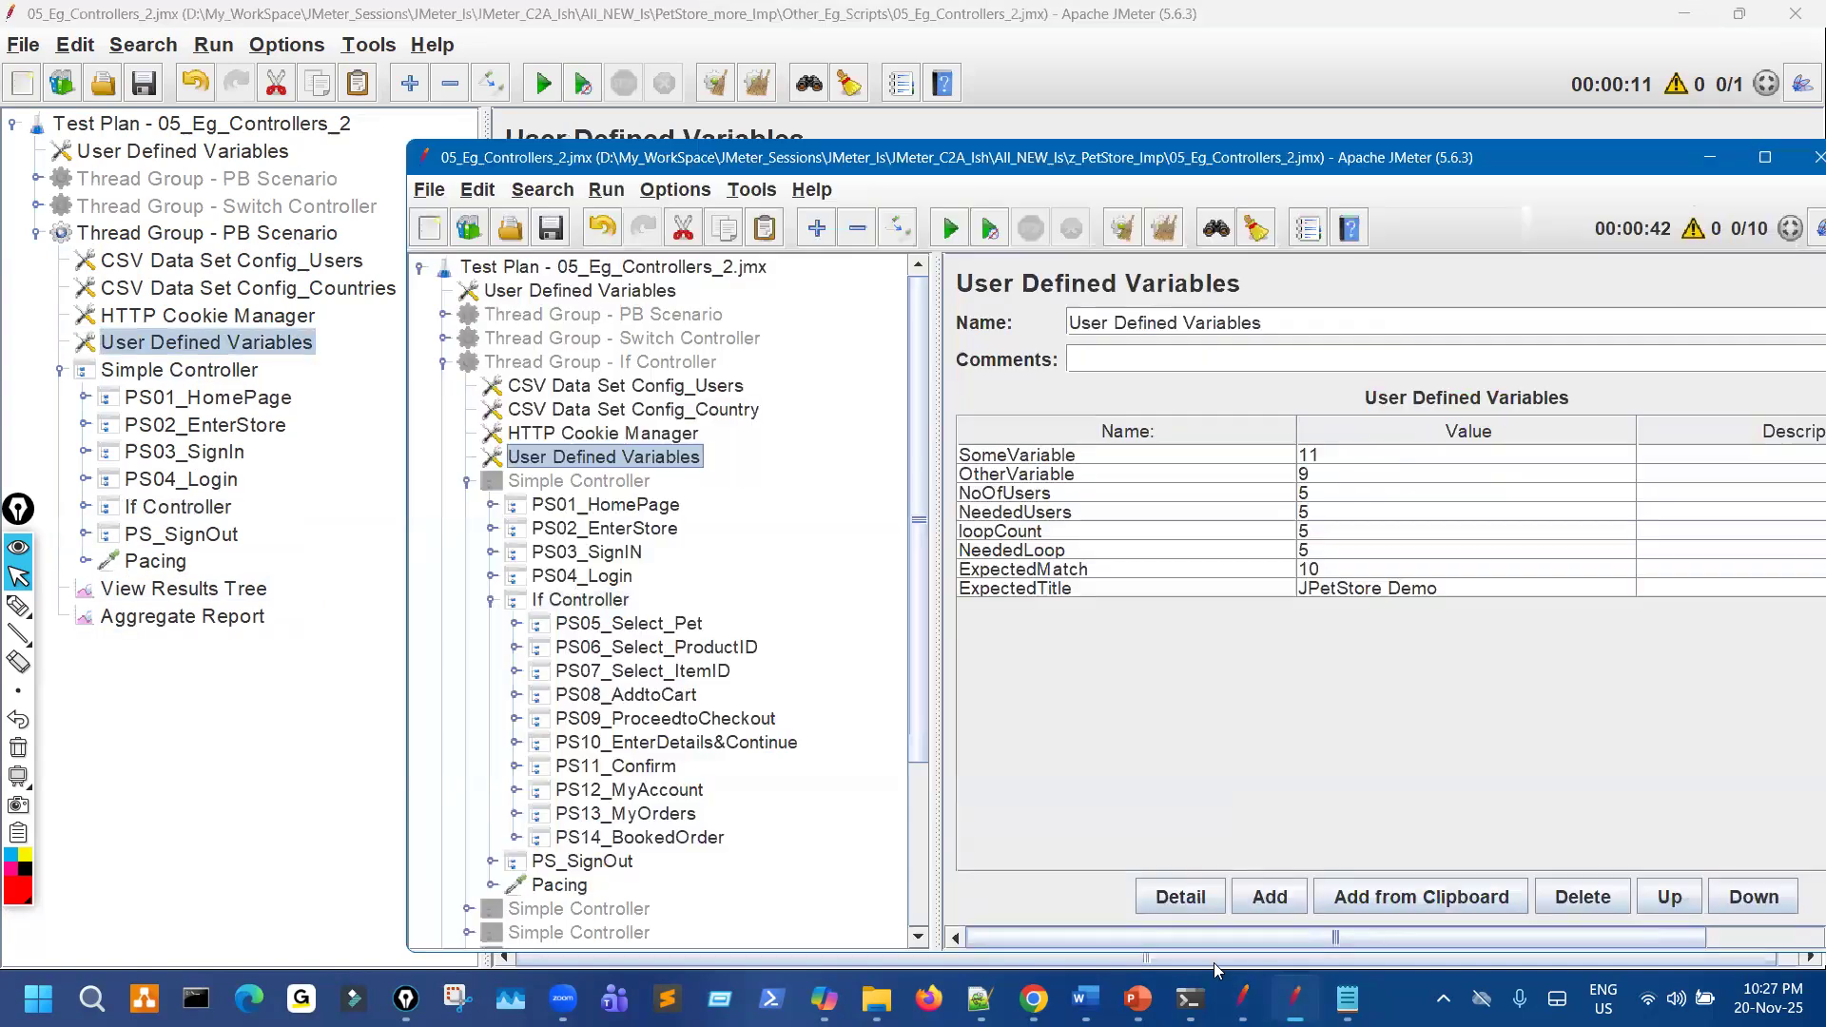
{"action": "left_click", "coordinate": [235, 707]}
{"action": "left_click", "coordinate": [178, 507]}
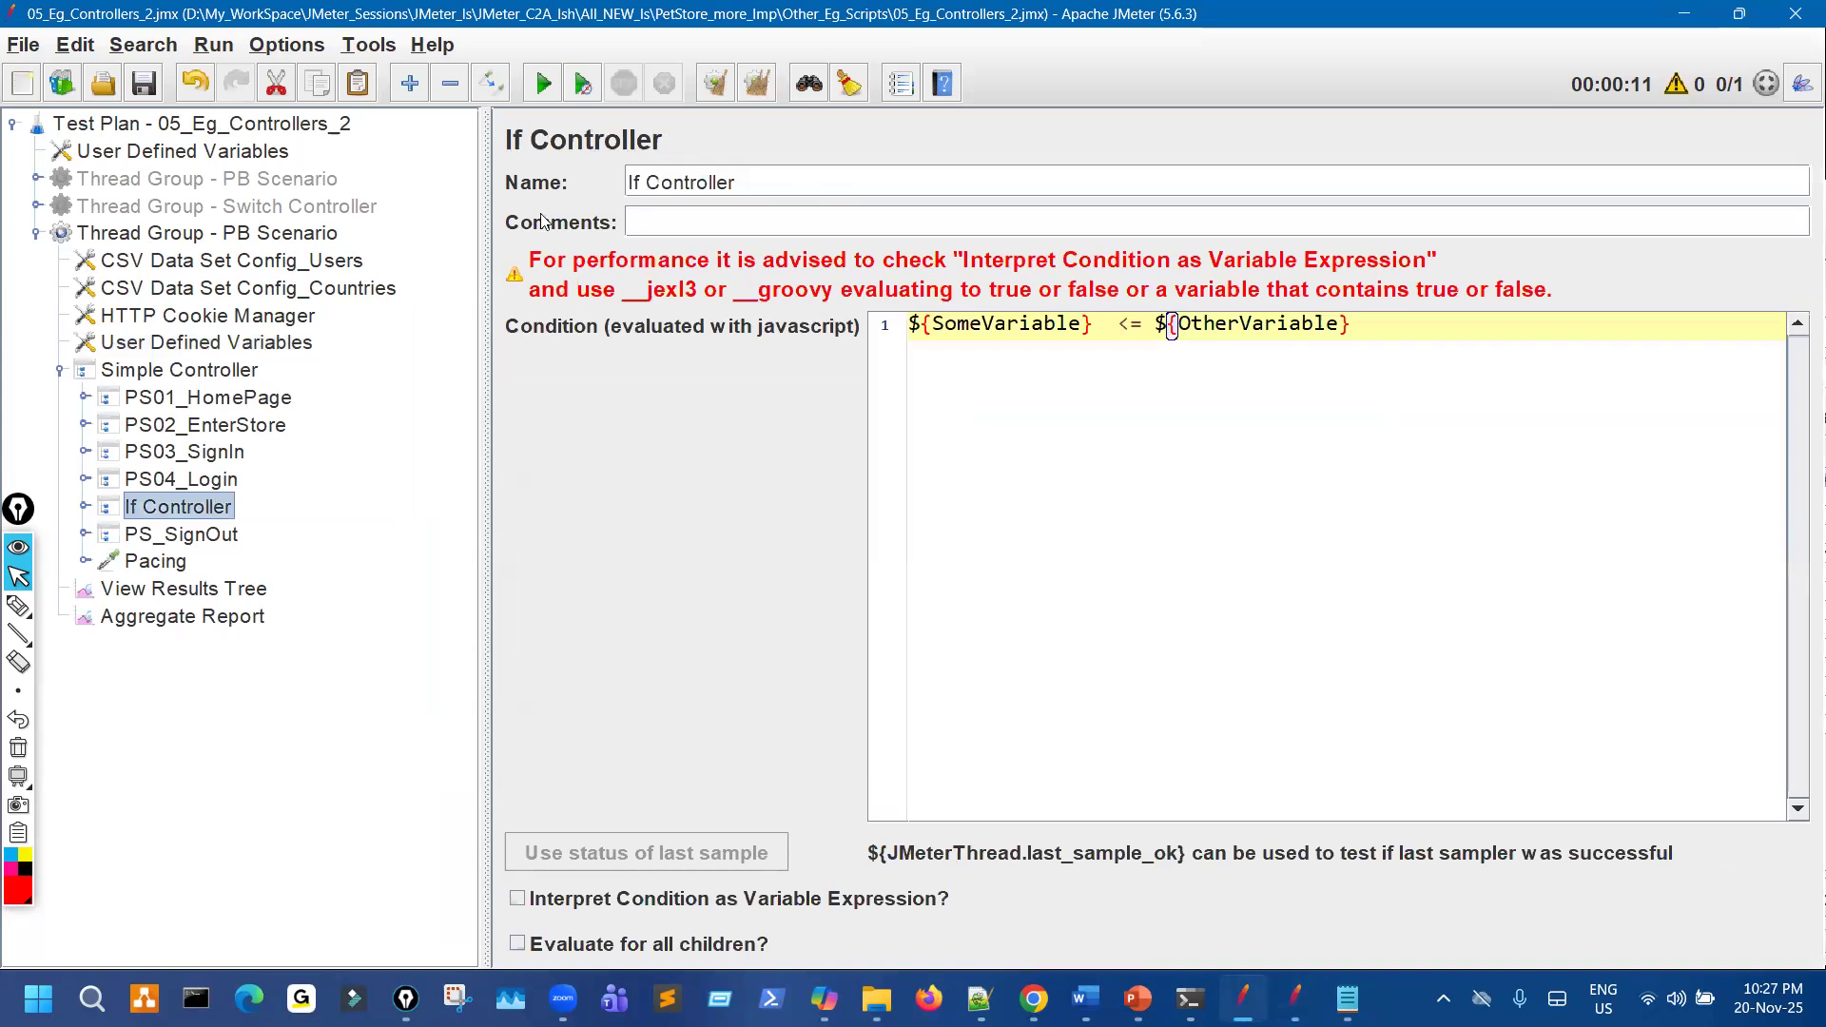
{"action": "left_click_drag", "start_coordinate": [758, 184], "coordinate": [540, 220]}
{"action": "key", "text": "ctrl+c"}
{"action": "left_click", "coordinate": [287, 233]}
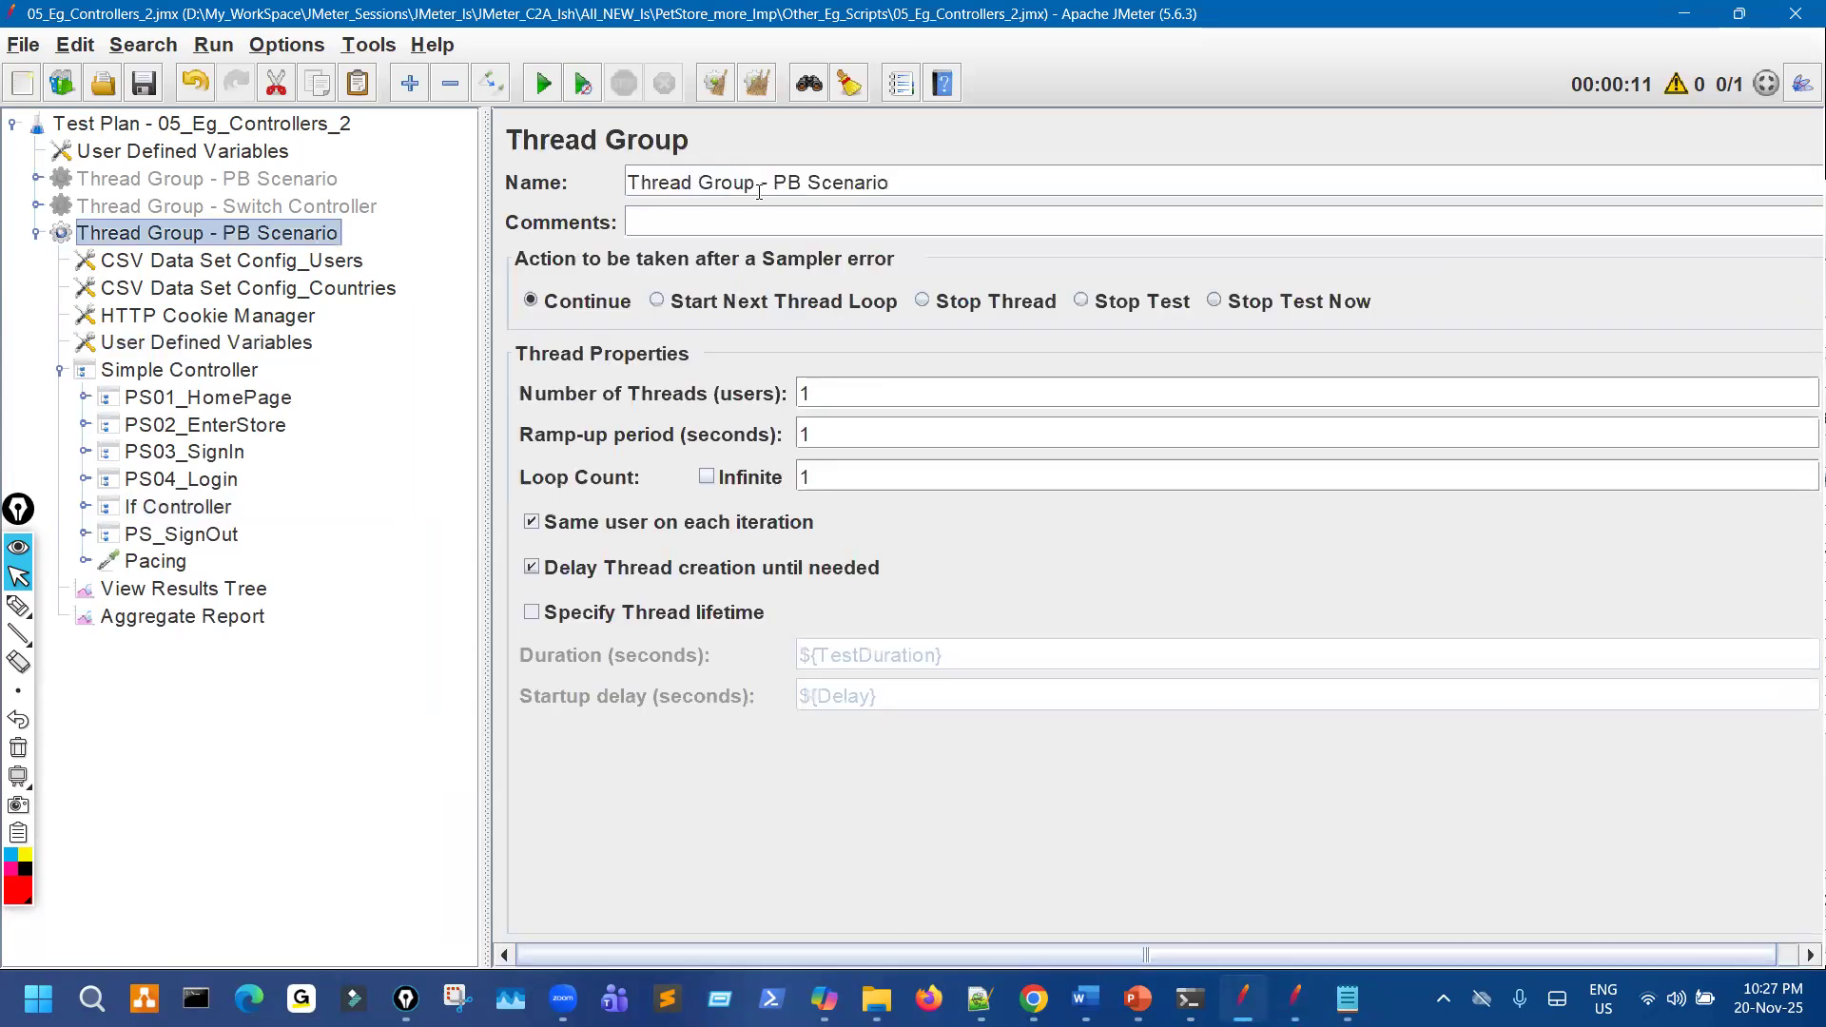
{"action": "left_click_drag", "start_coordinate": [774, 182], "coordinate": [979, 243]}
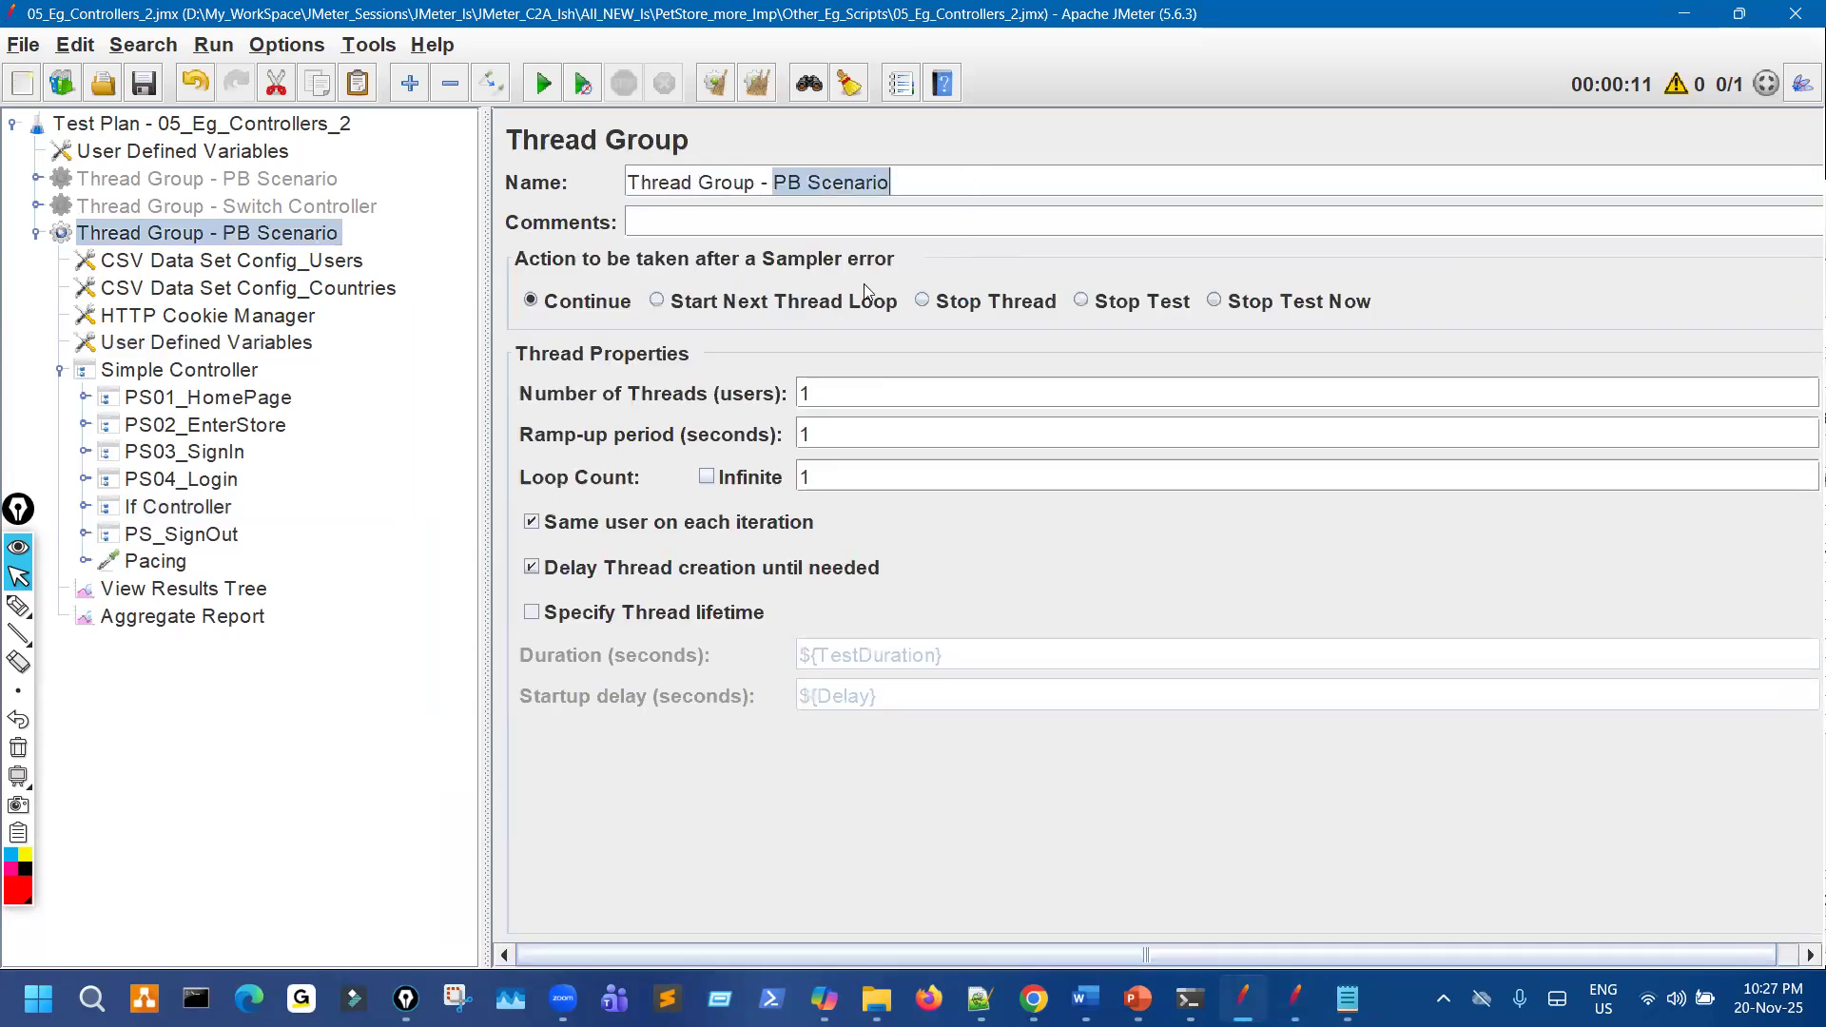
{"action": "key", "text": "ctrl+v"}
{"action": "left_click", "coordinate": [156, 91]}
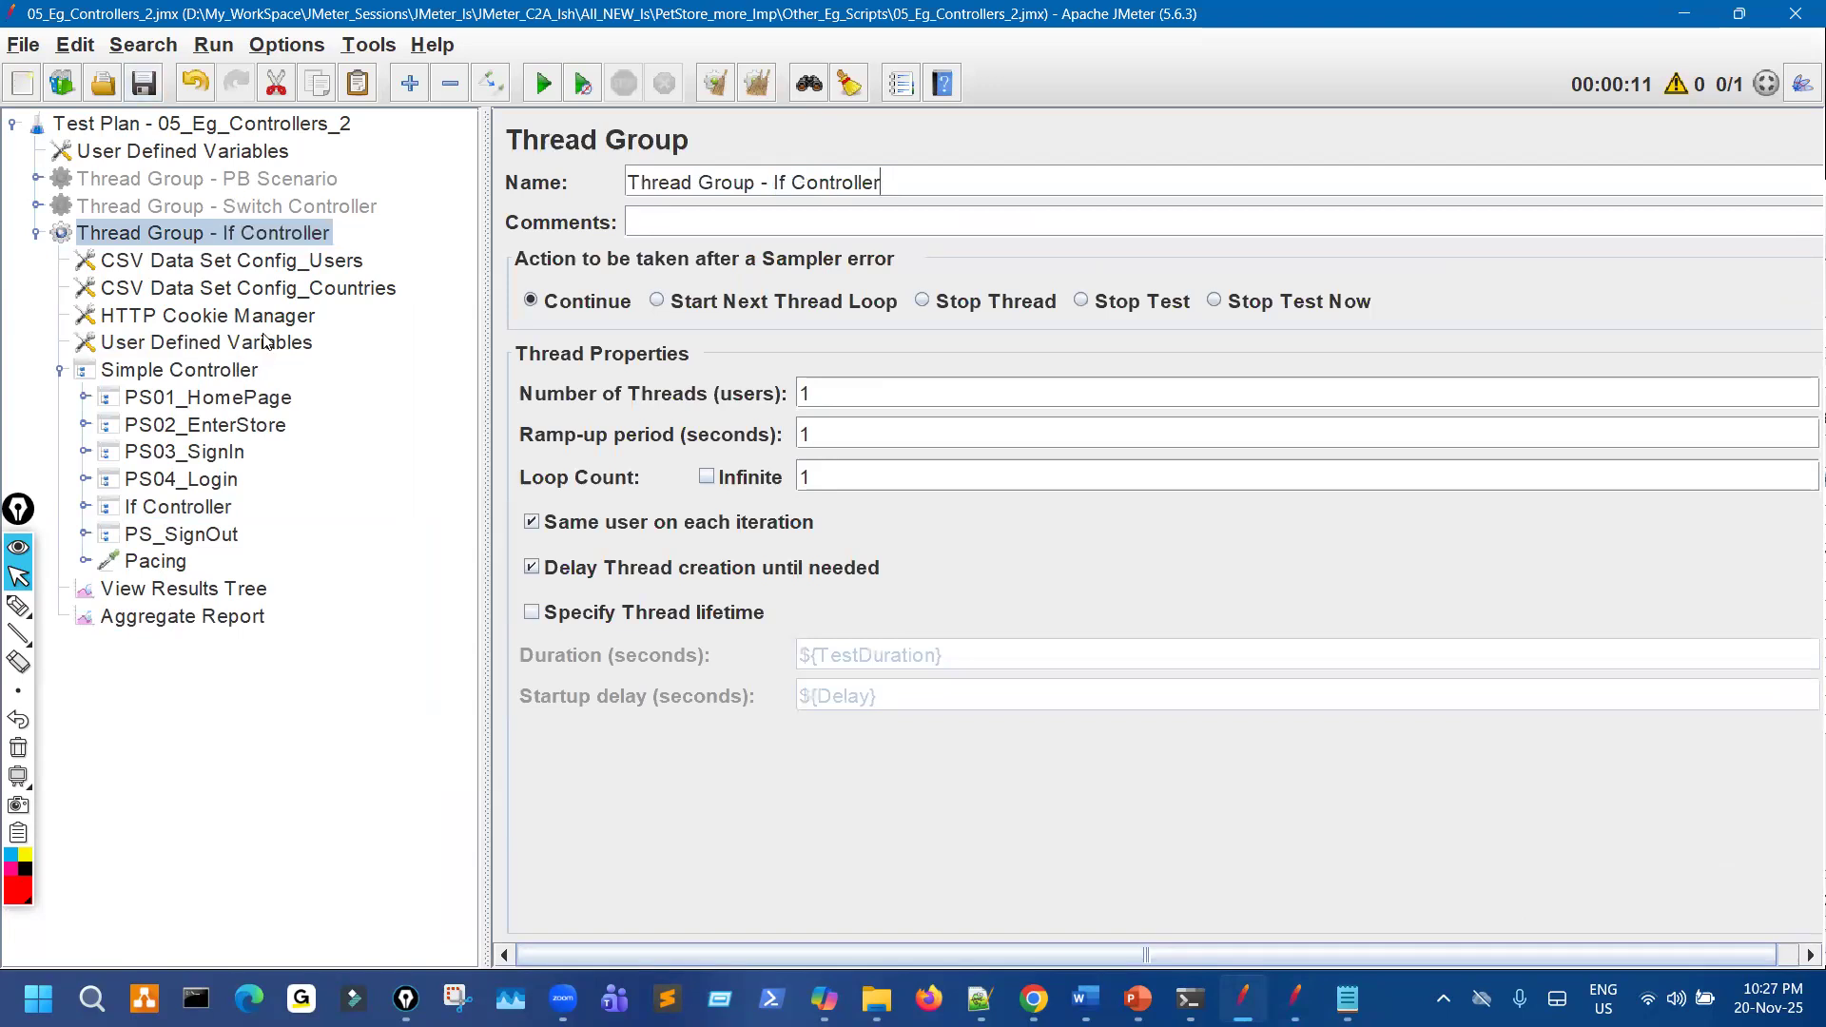
Compare the thread group's User Defined Variables with the variables used in the If Controller's condition.
{"action": "left_click", "coordinate": [206, 342]}
{"action": "key", "text": "ctrl+shift+3"}
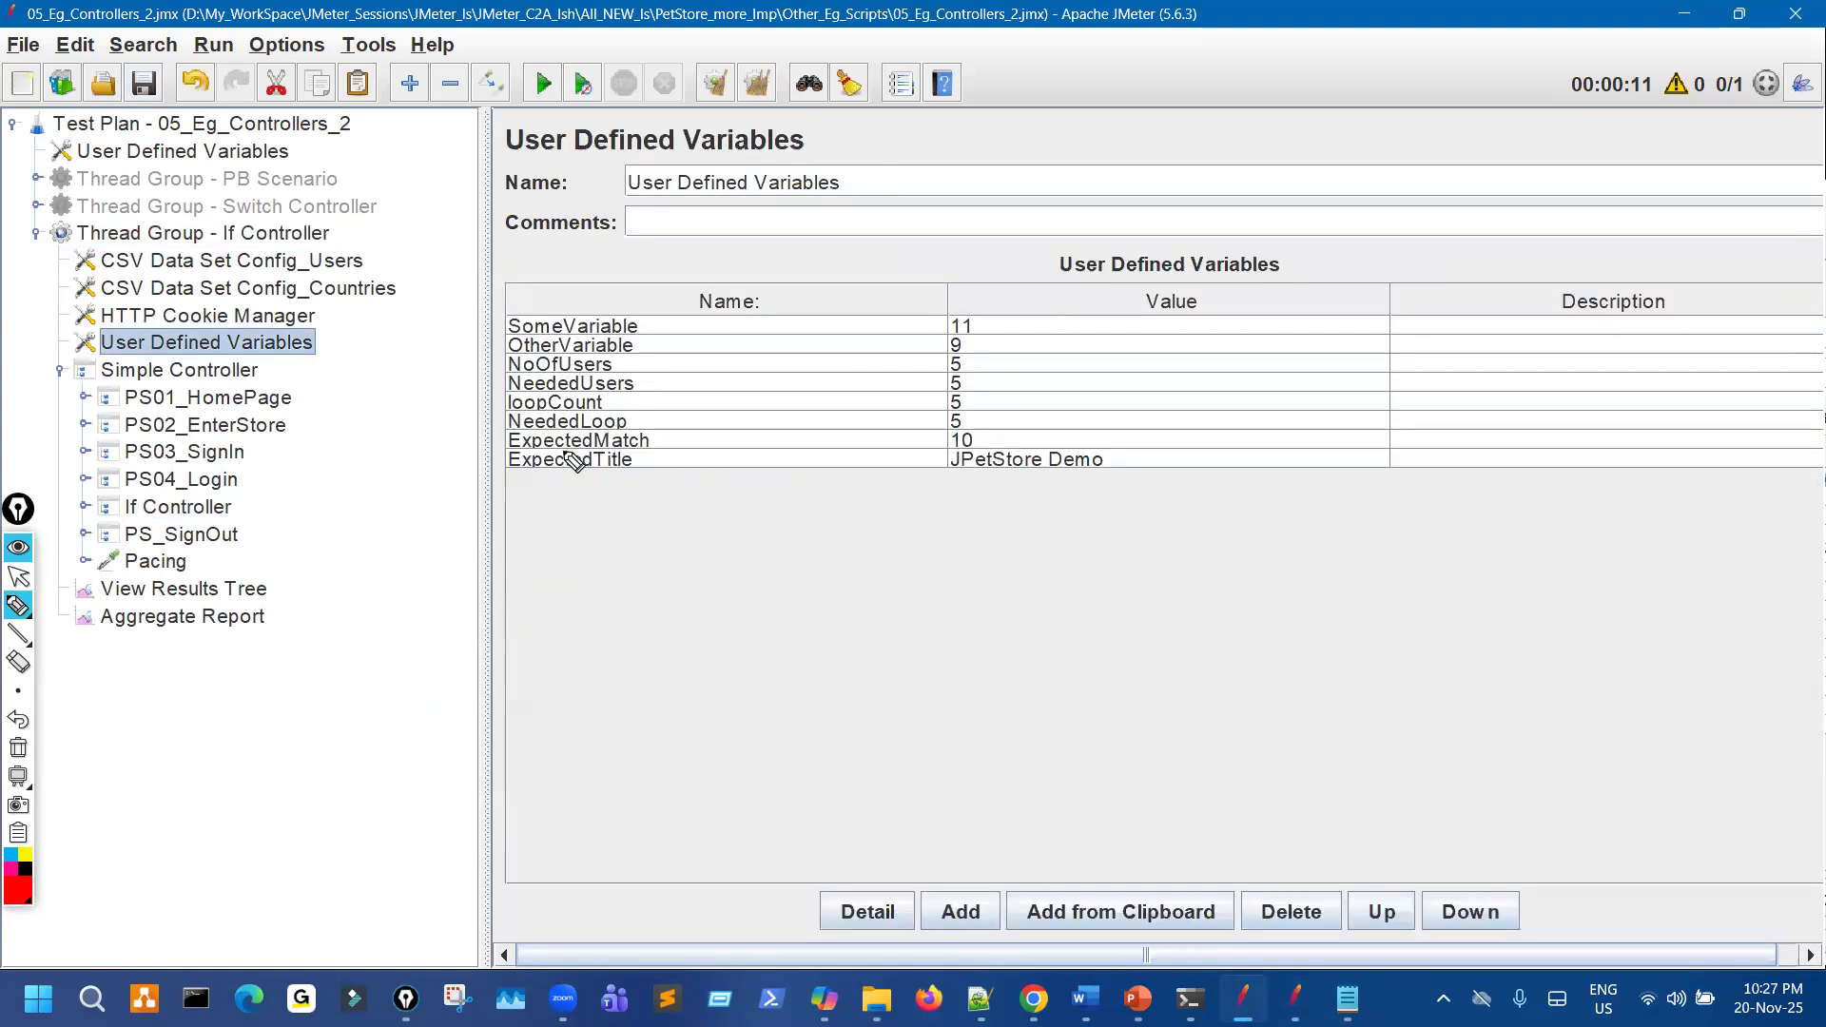
{"action": "key", "text": "ctrl+shift+1"}
{"action": "left_click", "coordinate": [205, 510]}
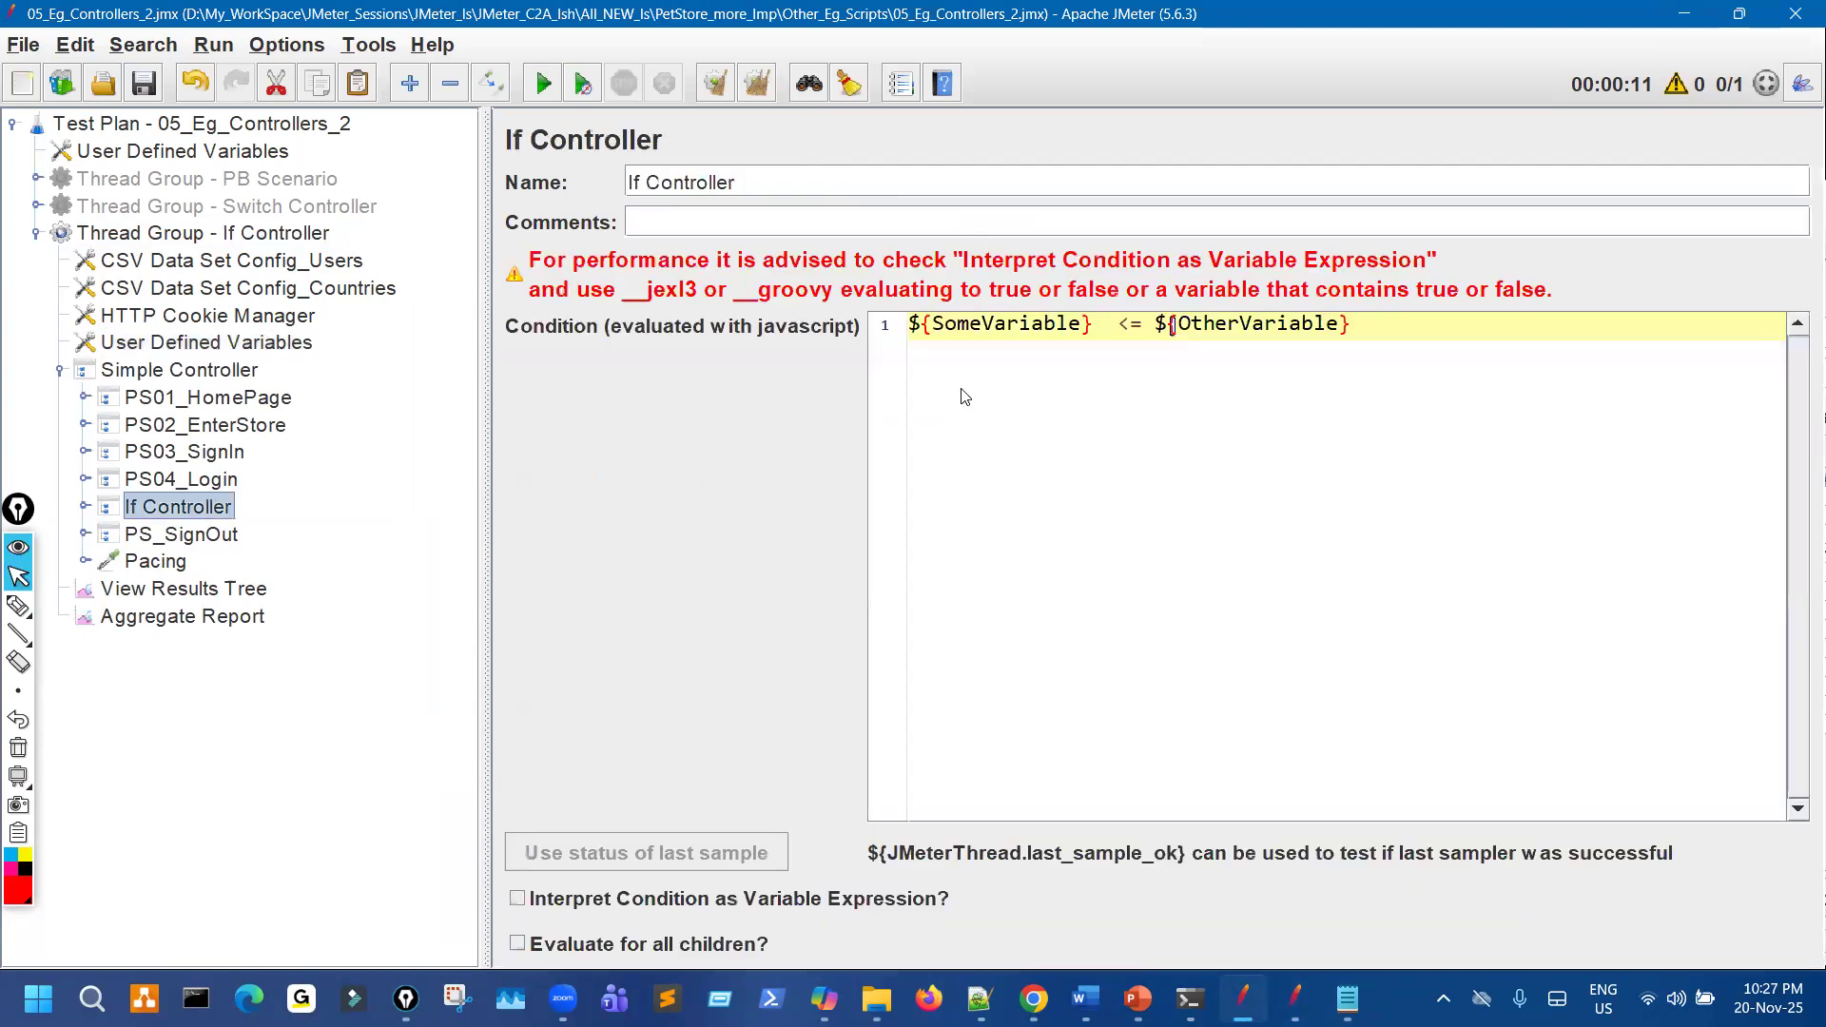
{"action": "left_click", "coordinate": [206, 345]}
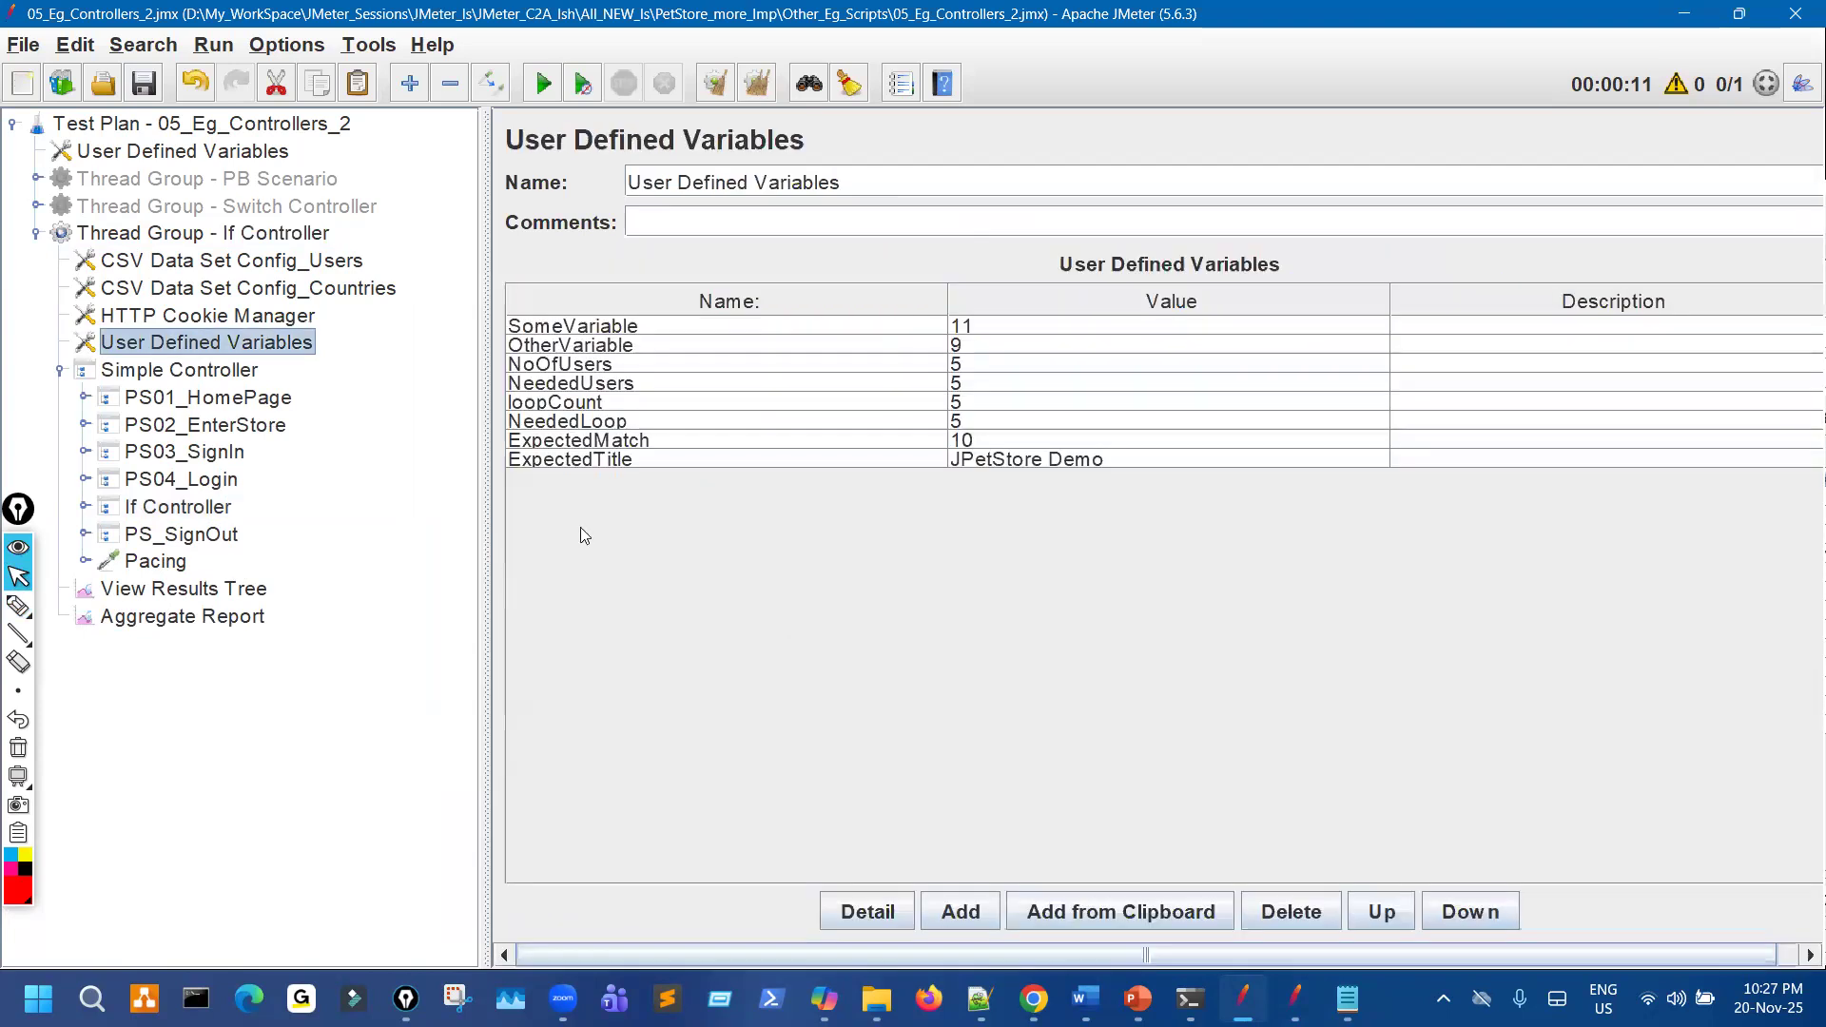
Mark SomeVariable and OtherVariable and their values with the pen, and clear the marks.
{"action": "key", "text": "ctrl+shift+2"}
{"action": "left_click_drag", "start_coordinate": [602, 333], "coordinate": [738, 333]}
{"action": "left_click_drag", "start_coordinate": [941, 314], "coordinate": [1020, 278]}
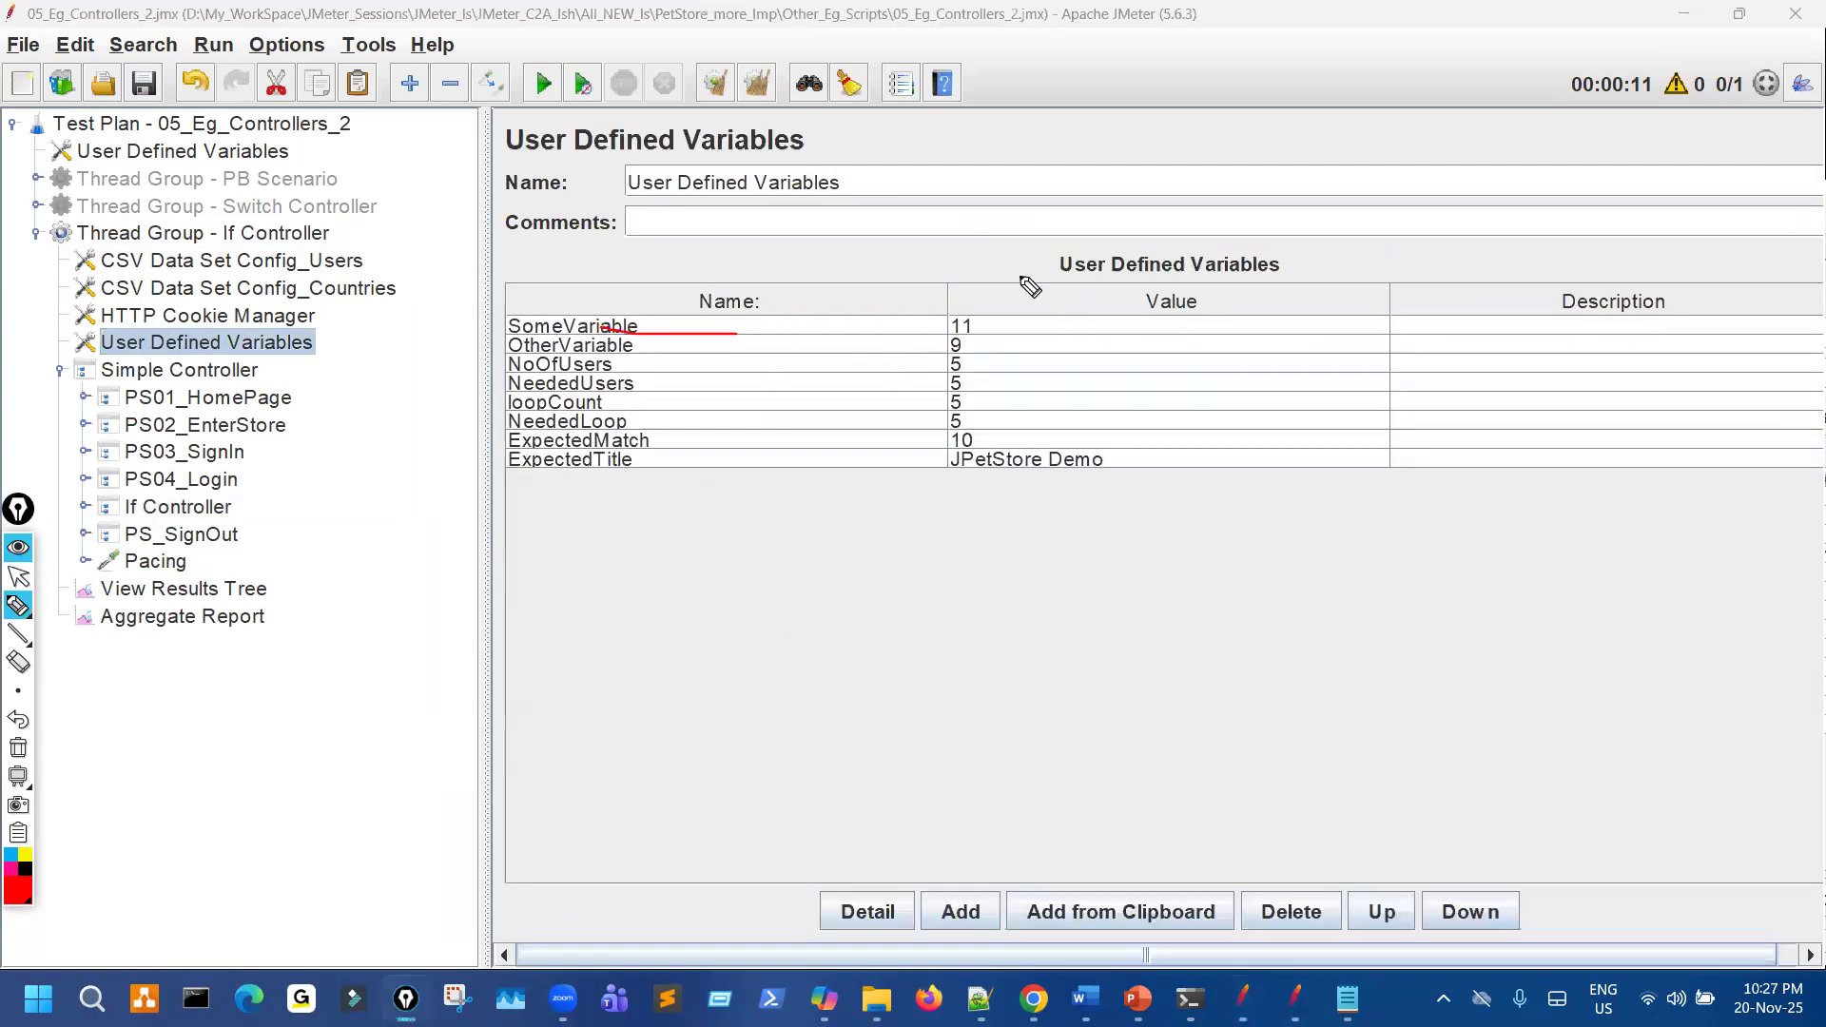
{"action": "left_click_drag", "start_coordinate": [644, 353], "coordinate": [737, 335]}
{"action": "mouse_move", "coordinate": [980, 341]}
{"action": "left_mouse_down"}
{"action": "mouse_move", "coordinate": [946, 350]}
{"action": "mouse_move", "coordinate": [978, 350]}
{"action": "left_mouse_up"}
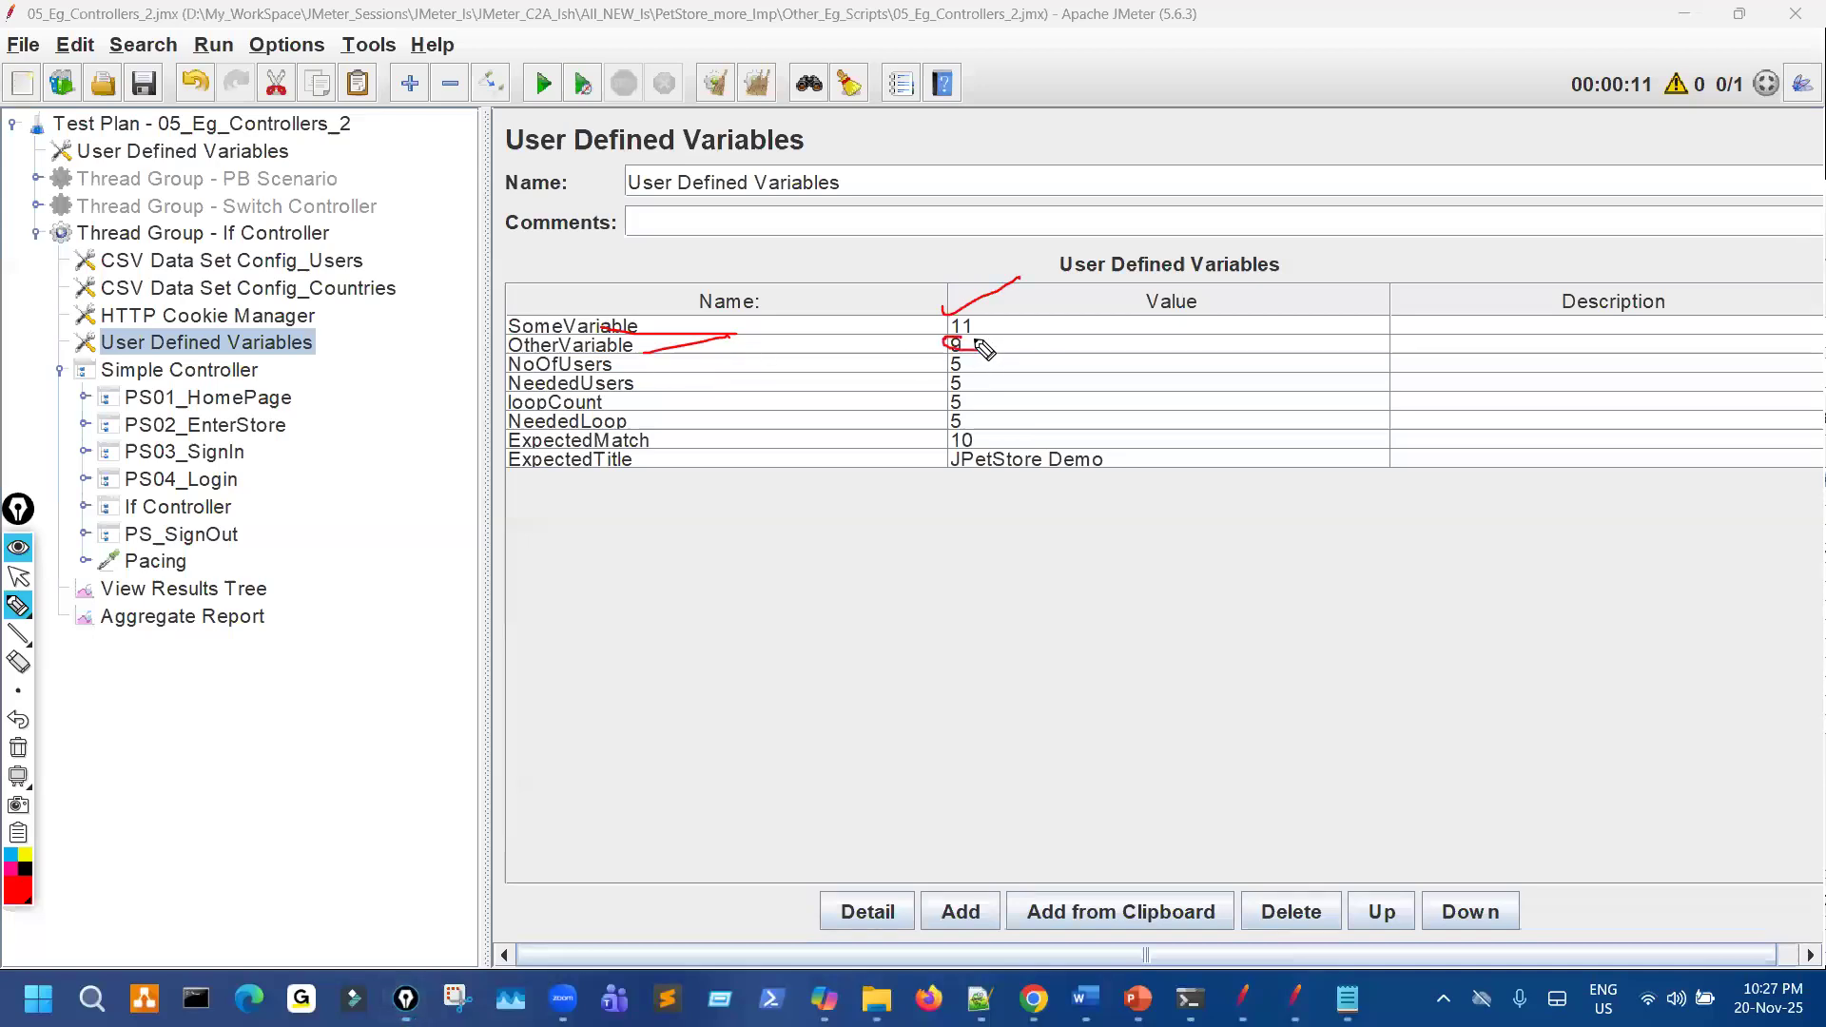
{"action": "mouse_move", "coordinate": [589, 321]}
{"action": "left_mouse_down"}
{"action": "mouse_move", "coordinate": [569, 357]}
{"action": "mouse_move", "coordinate": [588, 326]}
{"action": "left_mouse_up"}
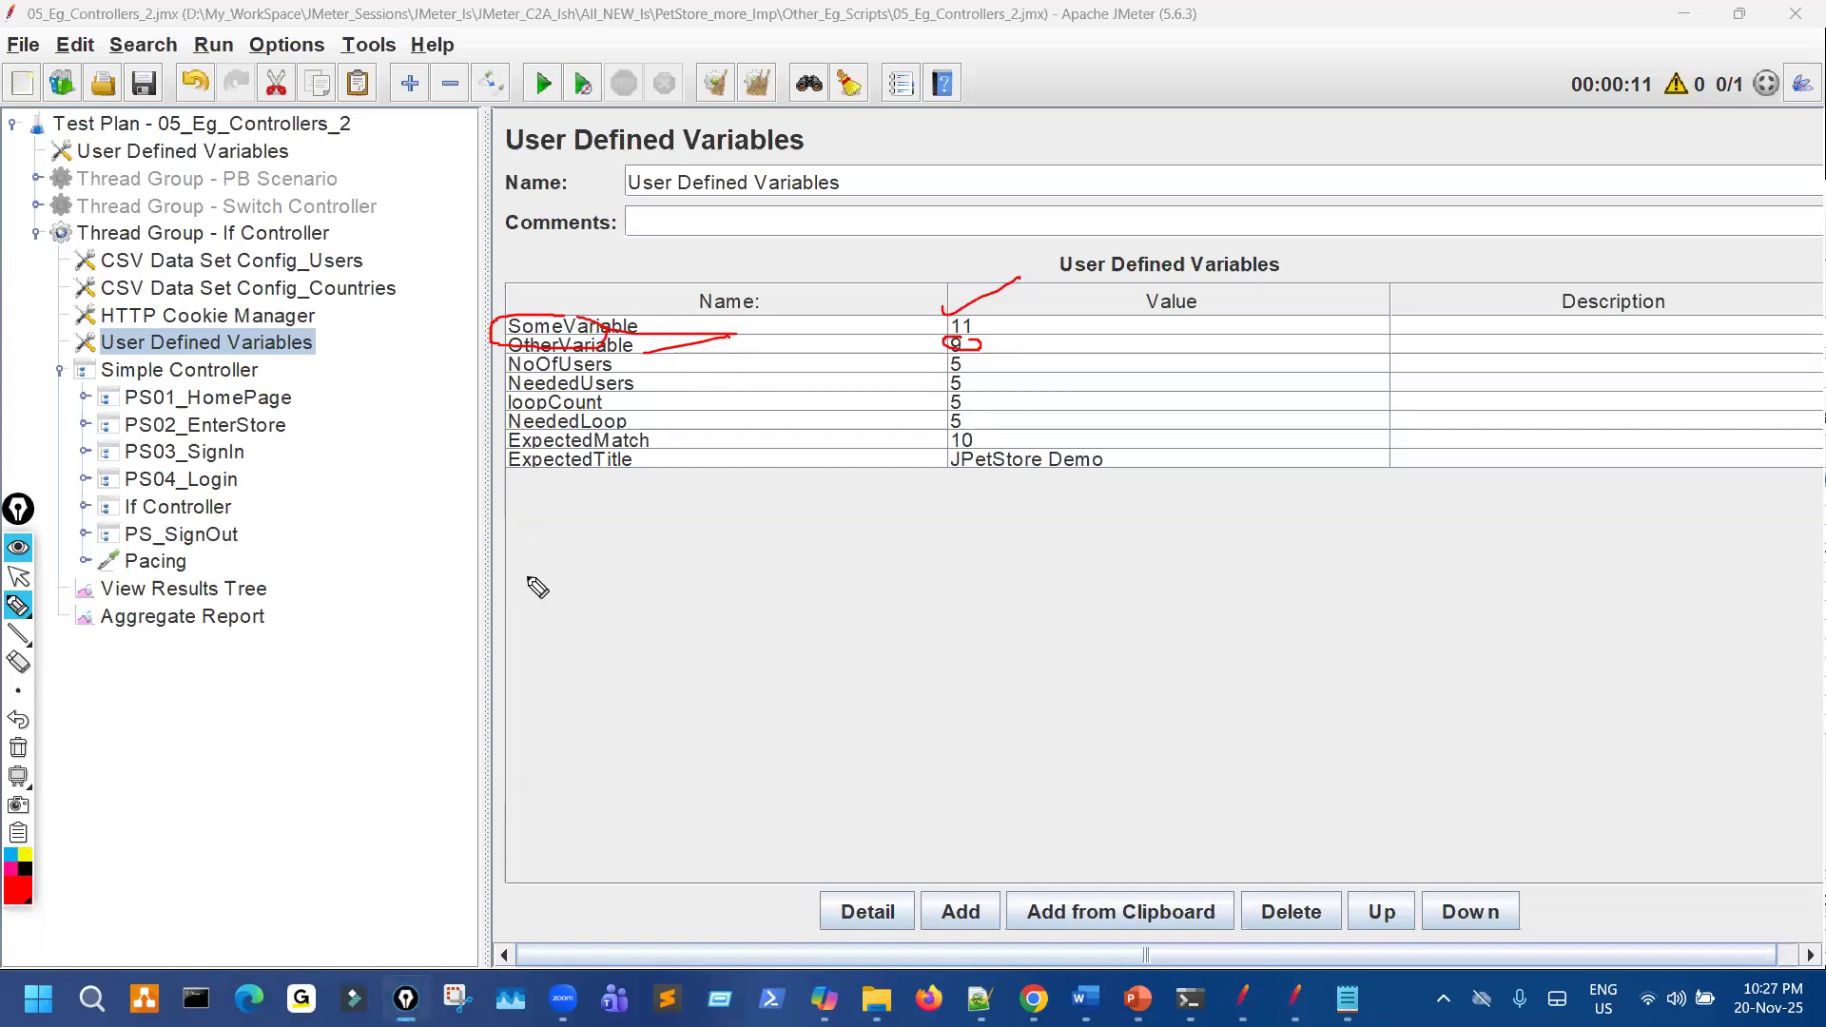
{"action": "key", "text": "ctrl+shift+7"}
{"action": "key", "text": "ctrl+shift+2"}
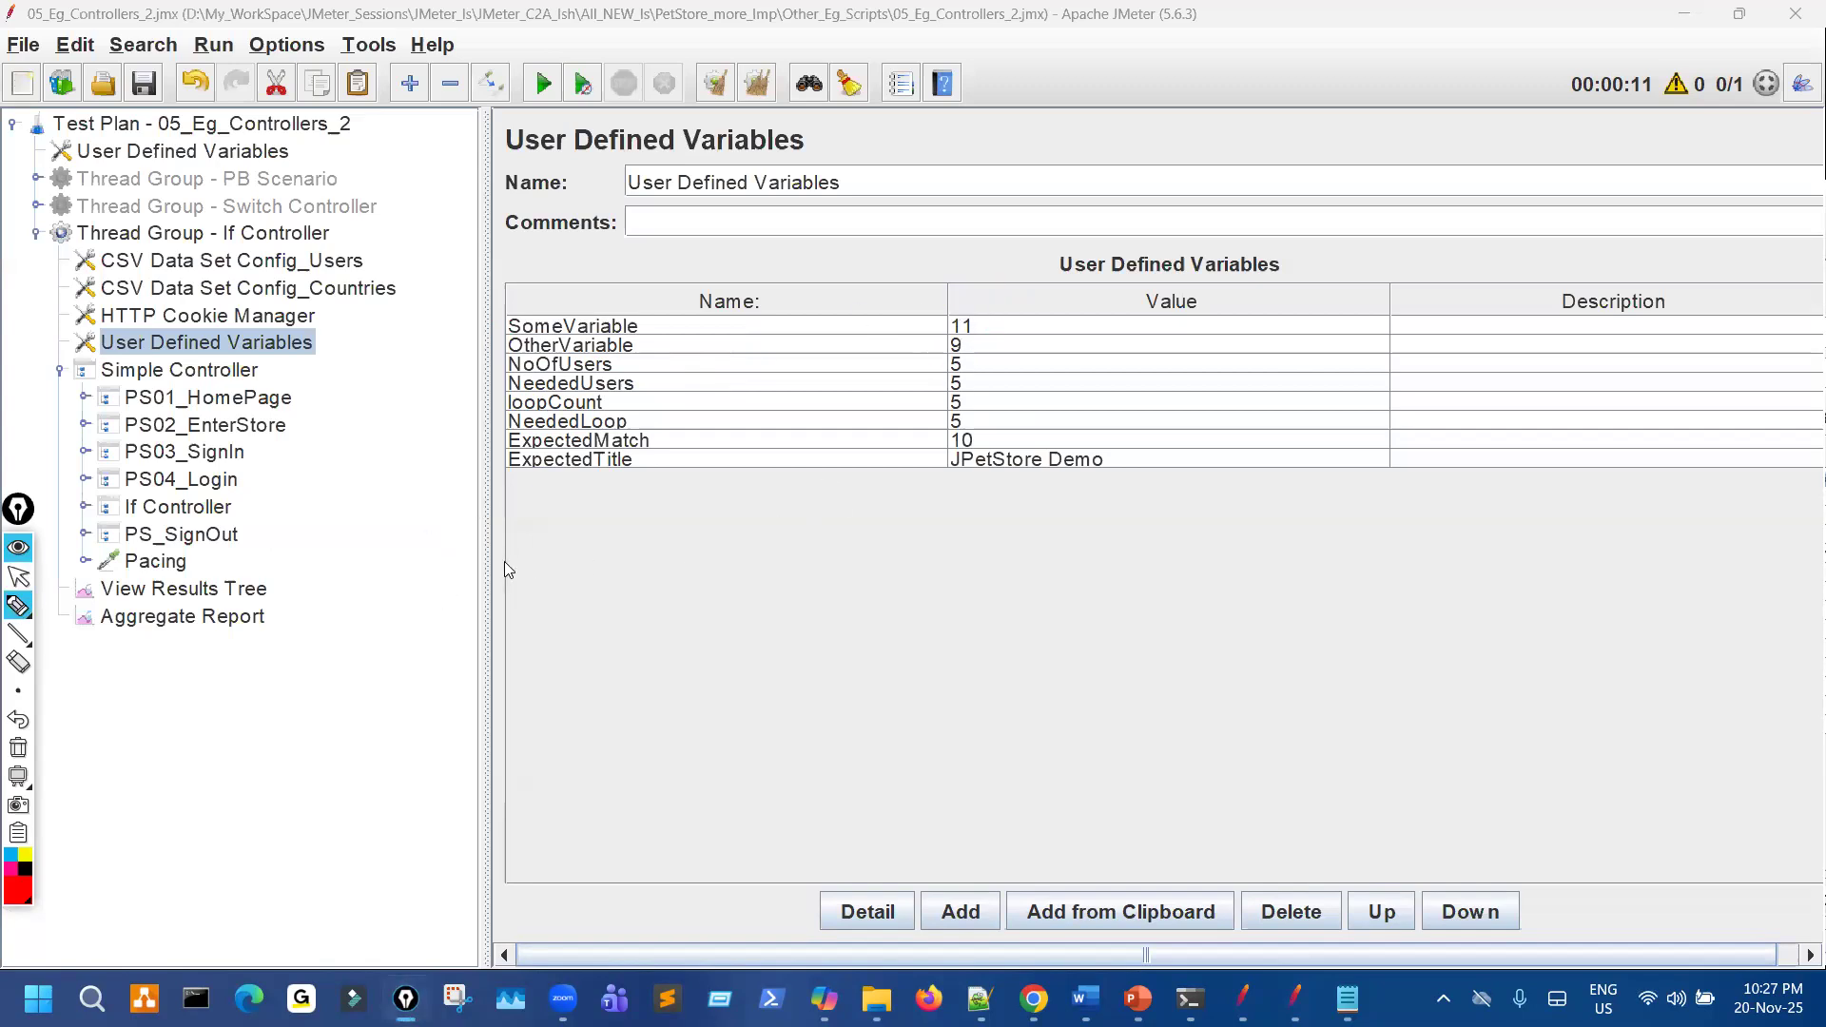
Expand PS04_Login and PS03_SignIn, and open the PS03_SignIn/actions/Account.action request.
{"action": "left_click", "coordinate": [92, 481]}
{"action": "left_click", "coordinate": [86, 453]}
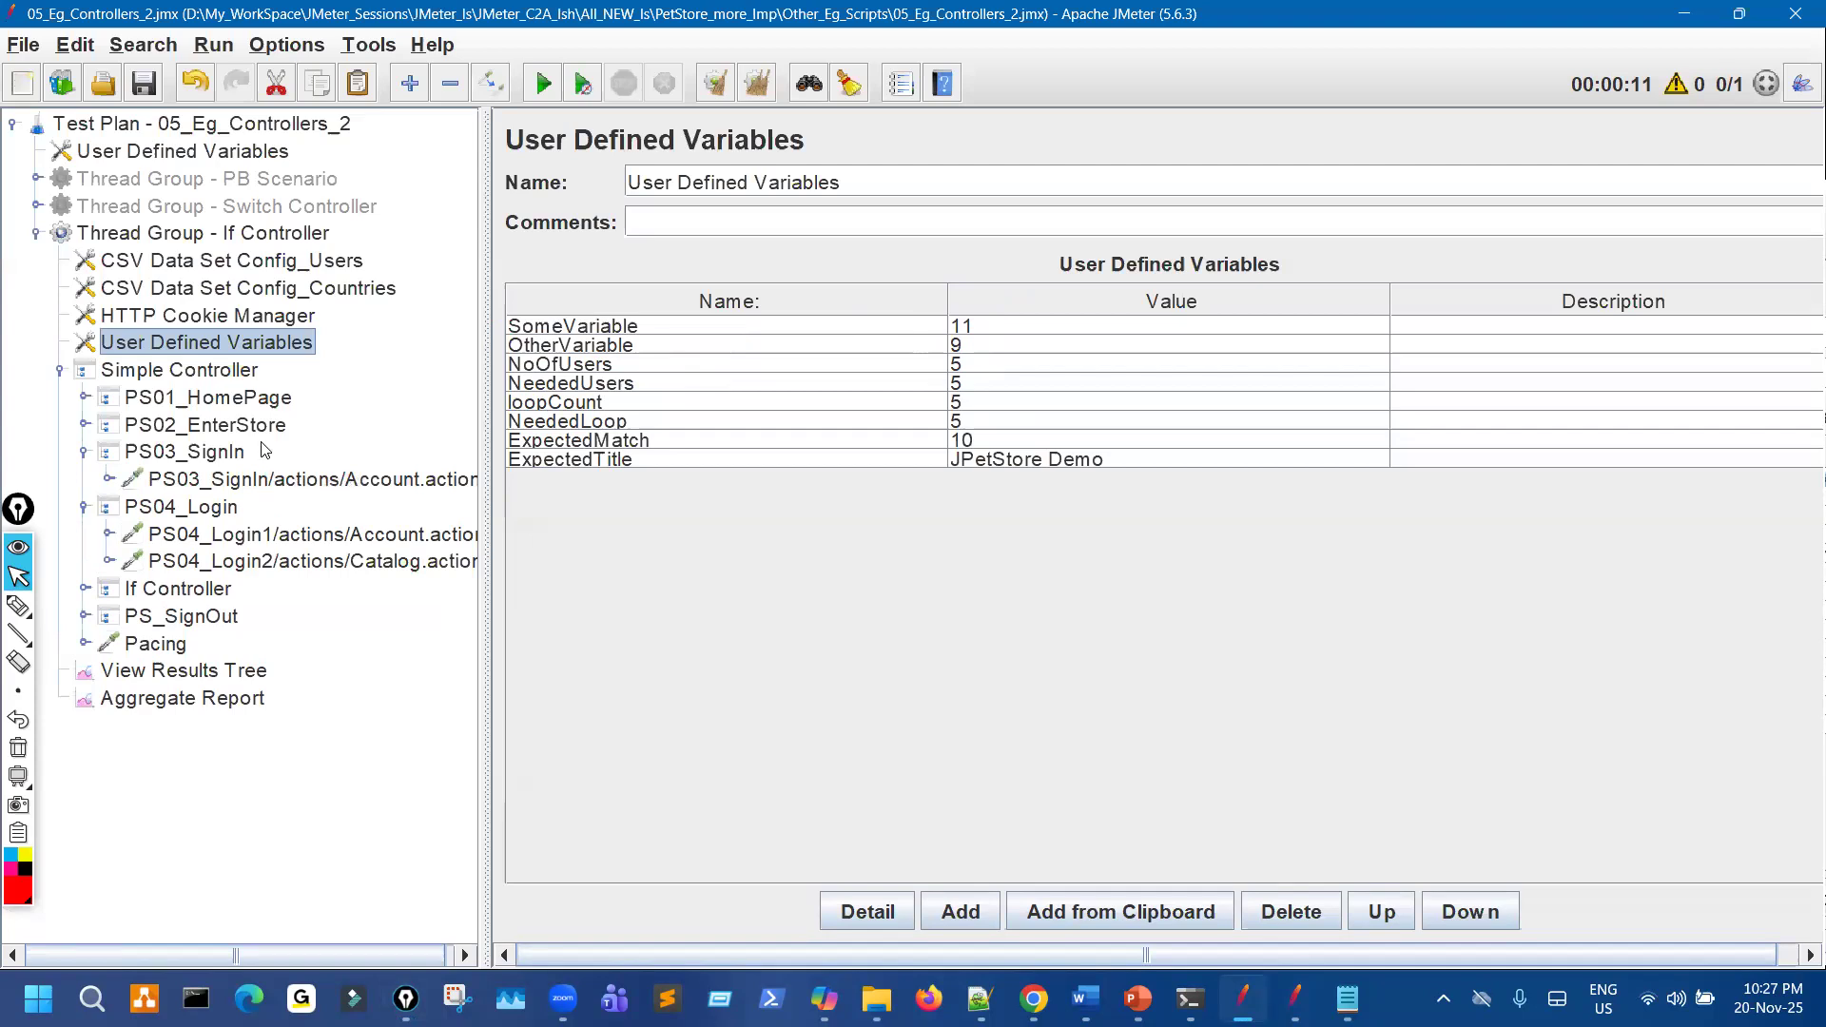
{"action": "left_click", "coordinate": [305, 480]}
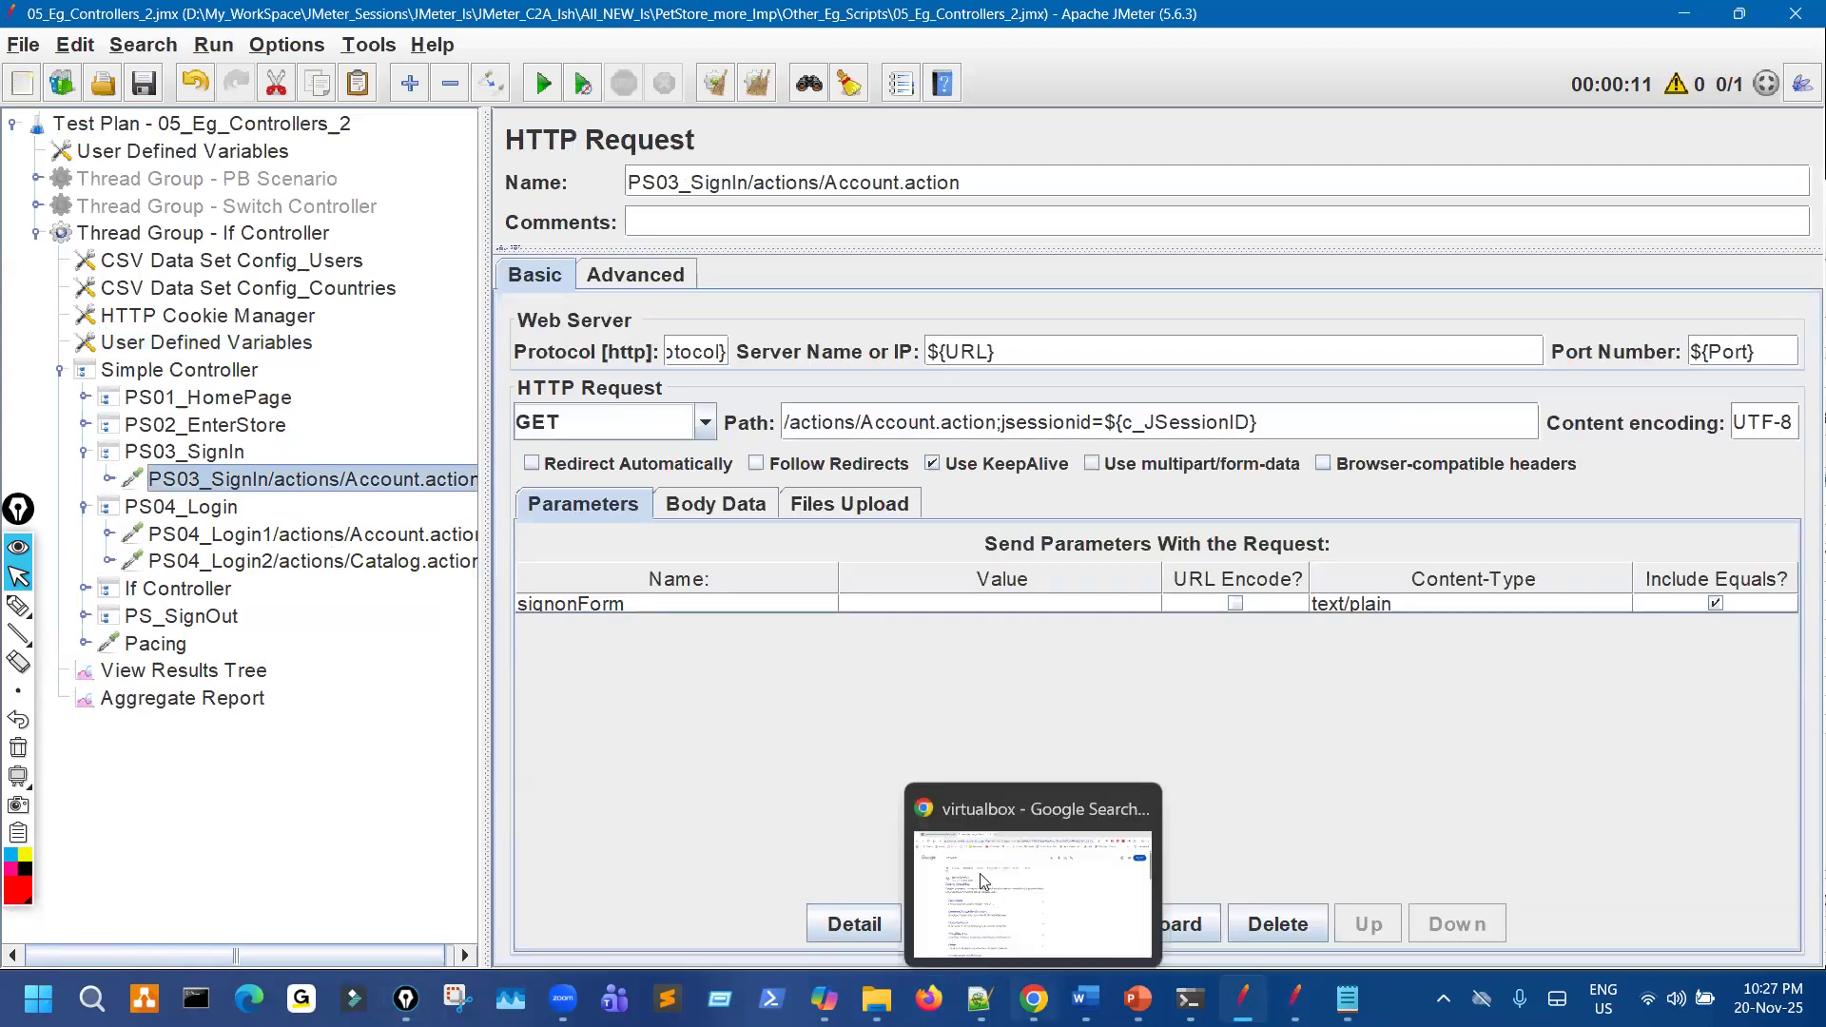
Switch to Chrome, open a new tab, and outline a large page frame with the pen.
{"action": "left_click", "coordinate": [986, 883]}
{"action": "left_click", "coordinate": [630, 24]}
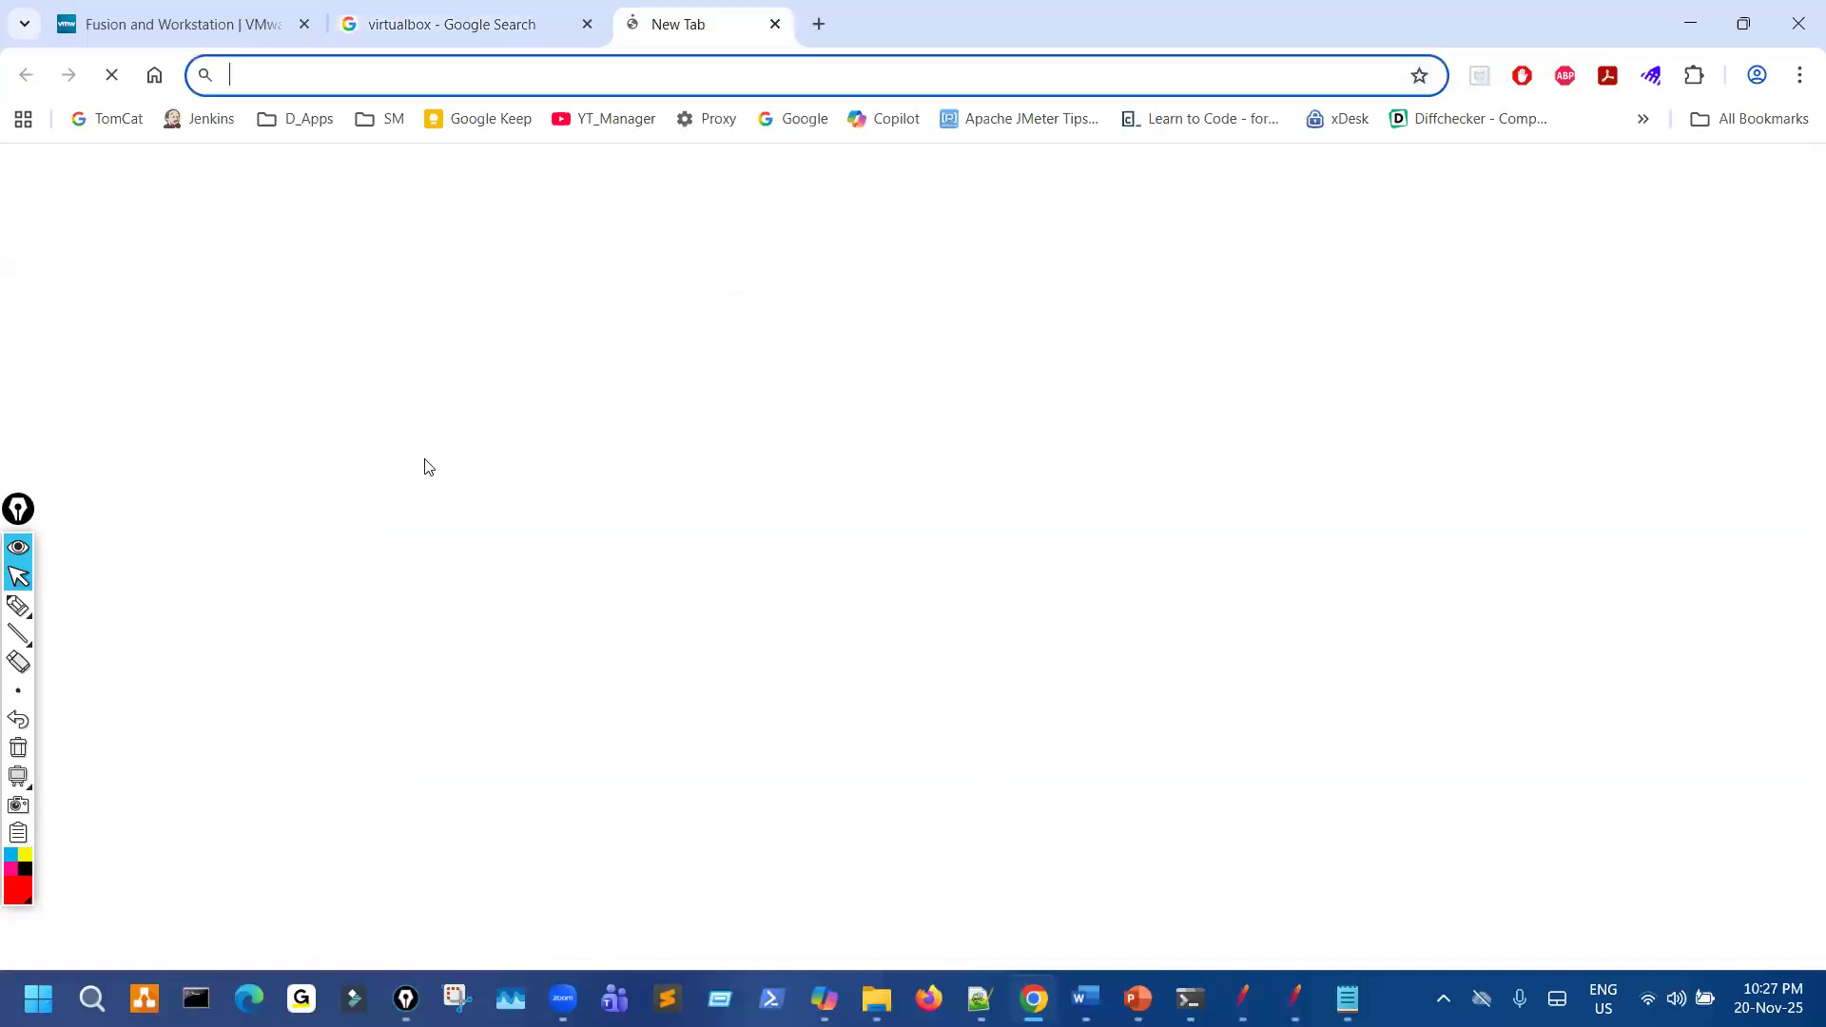
{"action": "left_click", "coordinate": [18, 605]}
{"action": "mouse_move", "coordinate": [348, 220]}
{"action": "left_mouse_down"}
{"action": "mouse_move", "coordinate": [312, 749]}
{"action": "mouse_move", "coordinate": [1436, 741]}
{"action": "mouse_move", "coordinate": [905, 178]}
{"action": "mouse_move", "coordinate": [350, 223]}
{"action": "left_mouse_up"}
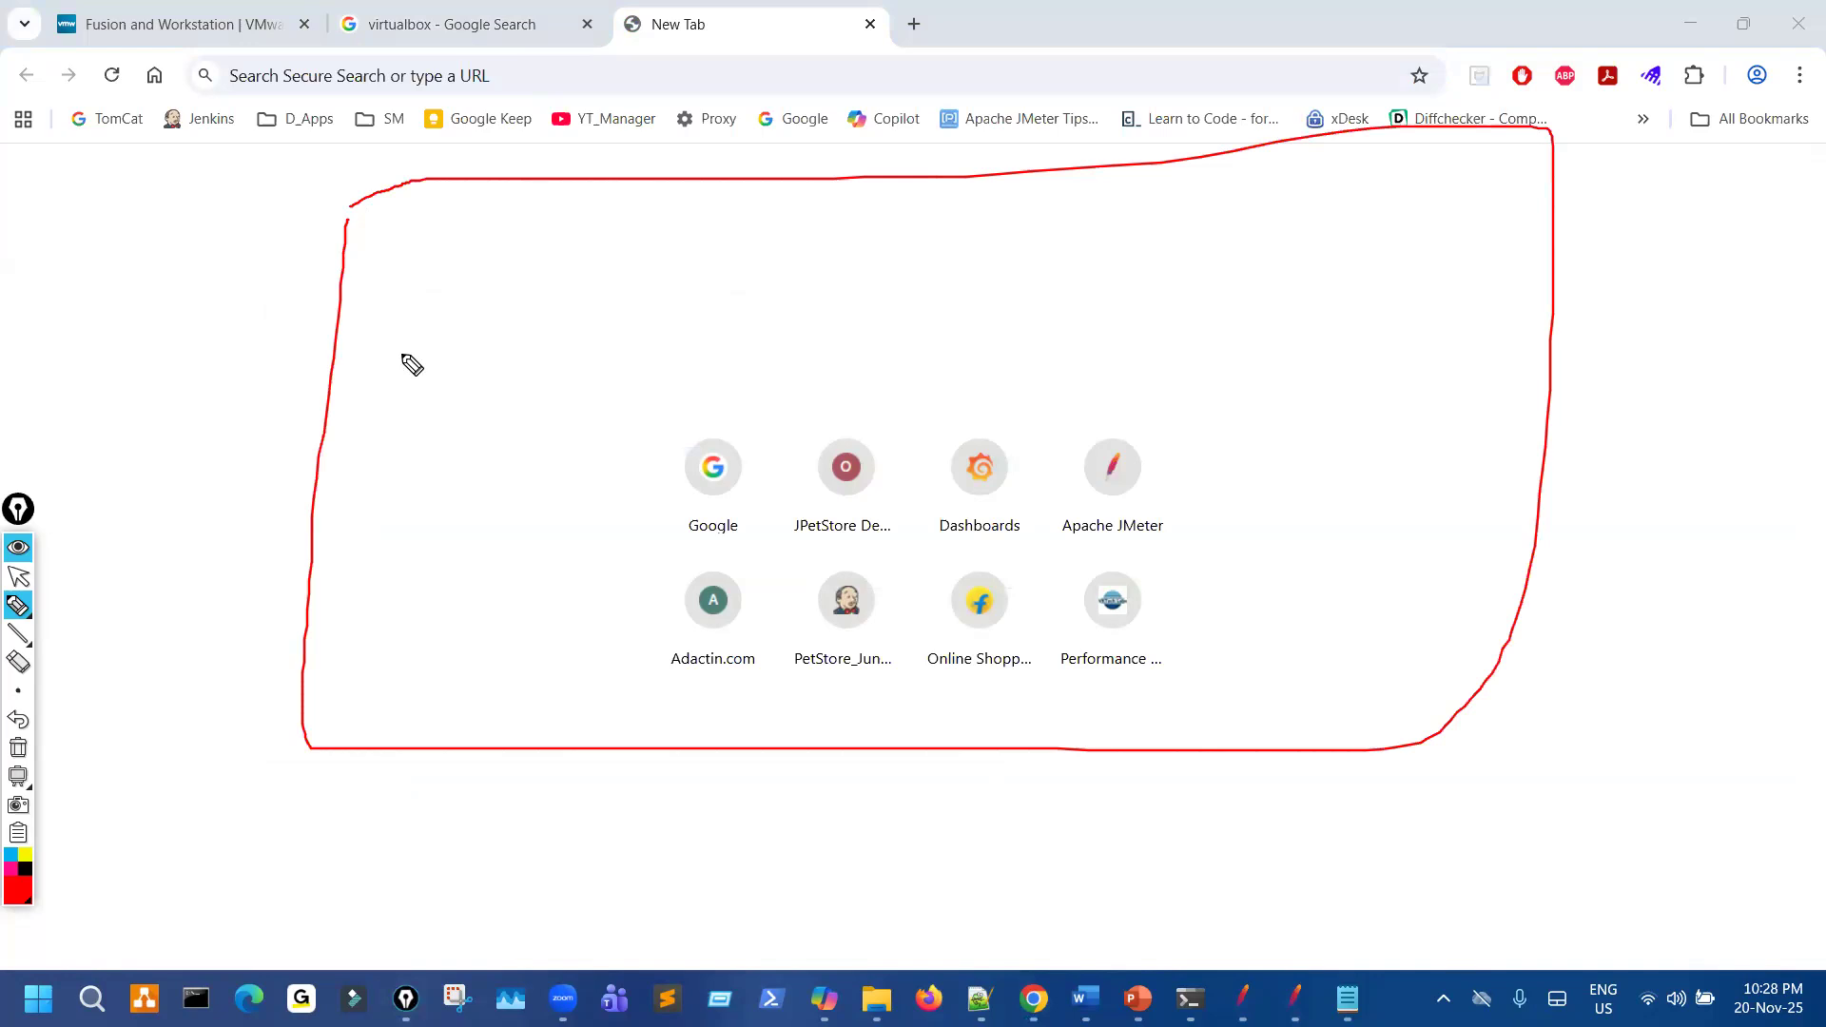
Draw circles along the page frame's upper edge and handwrite a double-underlined BF below the frame.
{"action": "left_click_drag", "start_coordinate": [188, 191], "coordinate": [174, 177]}
{"action": "left_click_drag", "start_coordinate": [458, 140], "coordinate": [498, 163]}
{"action": "left_click_drag", "start_coordinate": [859, 94], "coordinate": [869, 118]}
{"action": "left_click_drag", "start_coordinate": [1094, 89], "coordinate": [1156, 137]}
{"action": "left_click_drag", "start_coordinate": [1438, 71], "coordinate": [1491, 94]}
{"action": "mouse_move", "coordinate": [244, 937]}
{"action": "left_mouse_down"}
{"action": "mouse_move", "coordinate": [240, 876]}
{"action": "mouse_move", "coordinate": [275, 903]}
{"action": "left_mouse_up"}
{"action": "mouse_move", "coordinate": [352, 804]}
{"action": "left_mouse_down"}
{"action": "mouse_move", "coordinate": [390, 776]}
{"action": "mouse_move", "coordinate": [402, 893]}
{"action": "mouse_move", "coordinate": [416, 814]}
{"action": "left_mouse_up"}
{"action": "left_click_drag", "start_coordinate": [319, 944], "coordinate": [420, 900]}
{"action": "left_click_drag", "start_coordinate": [352, 955], "coordinate": [487, 927]}
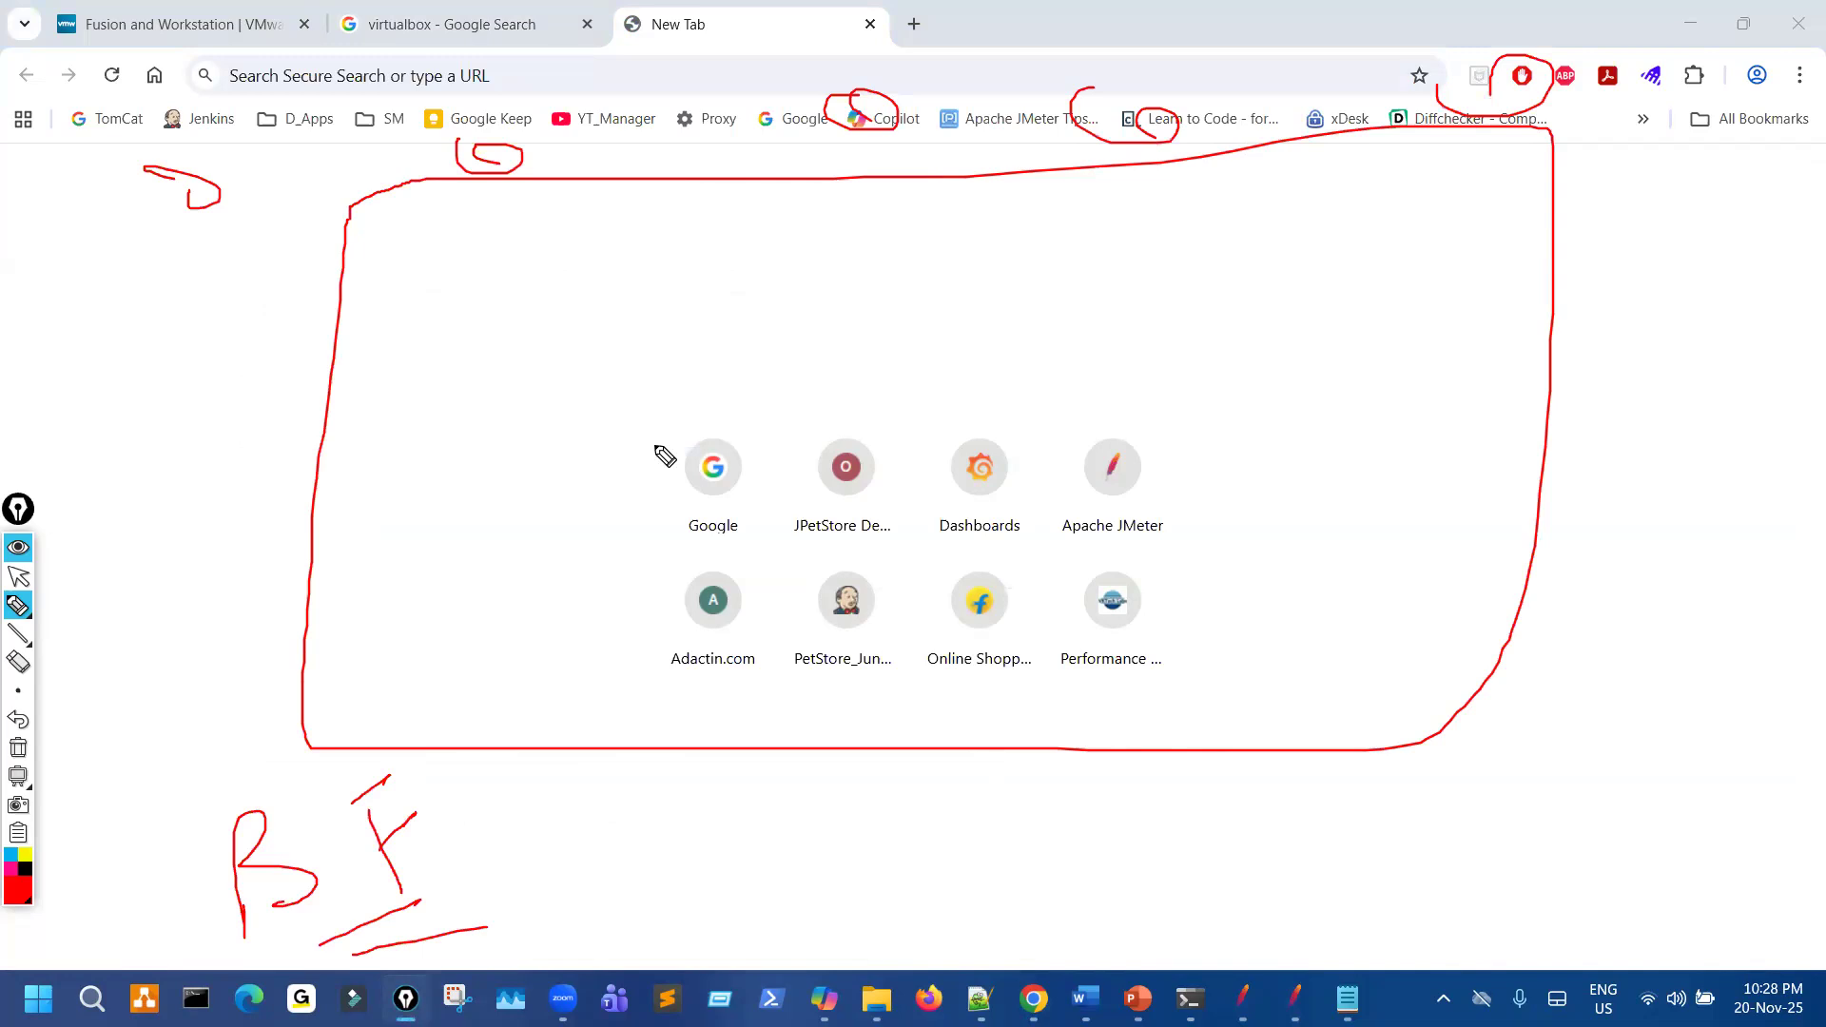
Sketch a smaller frame inside the page outline, with a box and a small circle nested in it.
{"action": "mouse_move", "coordinate": [219, 233]}
{"action": "left_mouse_down"}
{"action": "mouse_move", "coordinate": [877, 164]}
{"action": "mouse_move", "coordinate": [920, 213]}
{"action": "mouse_move", "coordinate": [924, 557]}
{"action": "mouse_move", "coordinate": [1322, 624]}
{"action": "mouse_move", "coordinate": [1174, 225]}
{"action": "mouse_move", "coordinate": [944, 214]}
{"action": "left_mouse_up"}
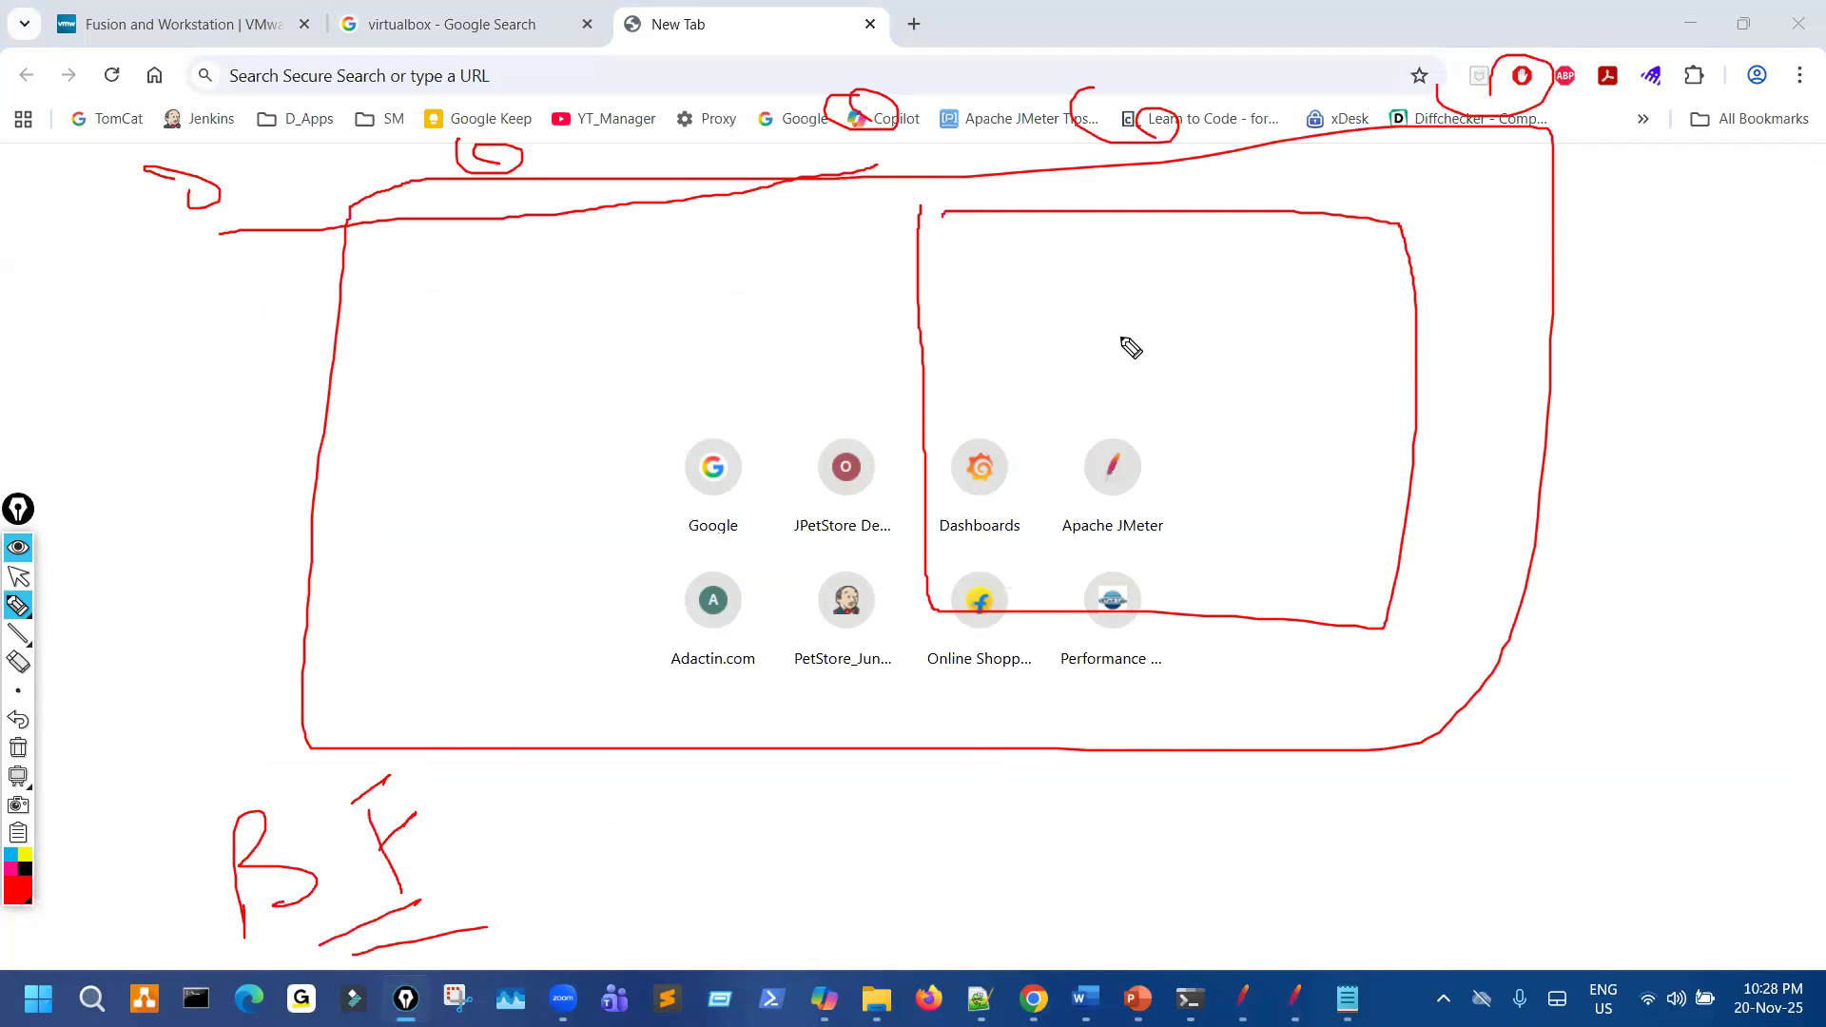
{"action": "left_click_drag", "start_coordinate": [1109, 283], "coordinate": [1113, 385]}
{"action": "mouse_move", "coordinate": [1248, 404]}
{"action": "left_mouse_down"}
{"action": "mouse_move", "coordinate": [1267, 286]}
{"action": "mouse_move", "coordinate": [1105, 271]}
{"action": "mouse_move", "coordinate": [1106, 310]}
{"action": "left_mouse_up"}
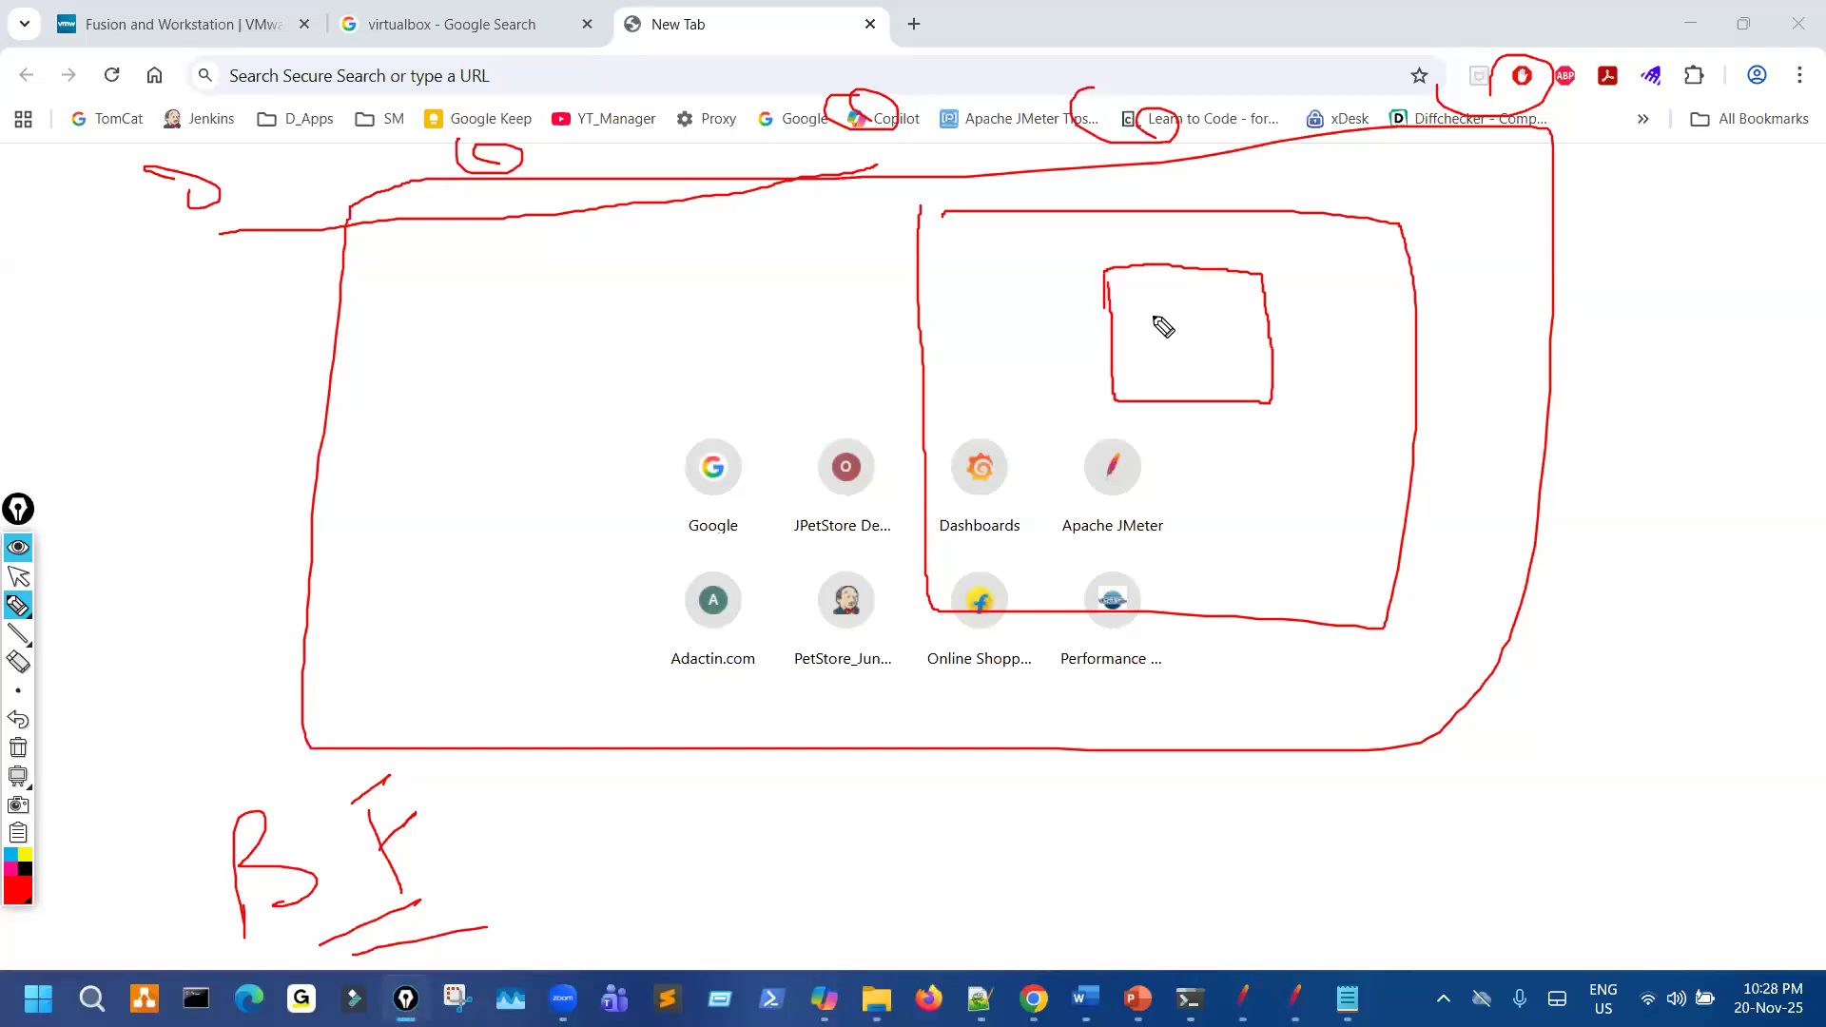
{"action": "mouse_move", "coordinate": [1163, 323]}
{"action": "left_mouse_down"}
{"action": "mouse_move", "coordinate": [1185, 314]}
{"action": "mouse_move", "coordinate": [1170, 359]}
{"action": "mouse_move", "coordinate": [1190, 335]}
{"action": "left_mouse_up"}
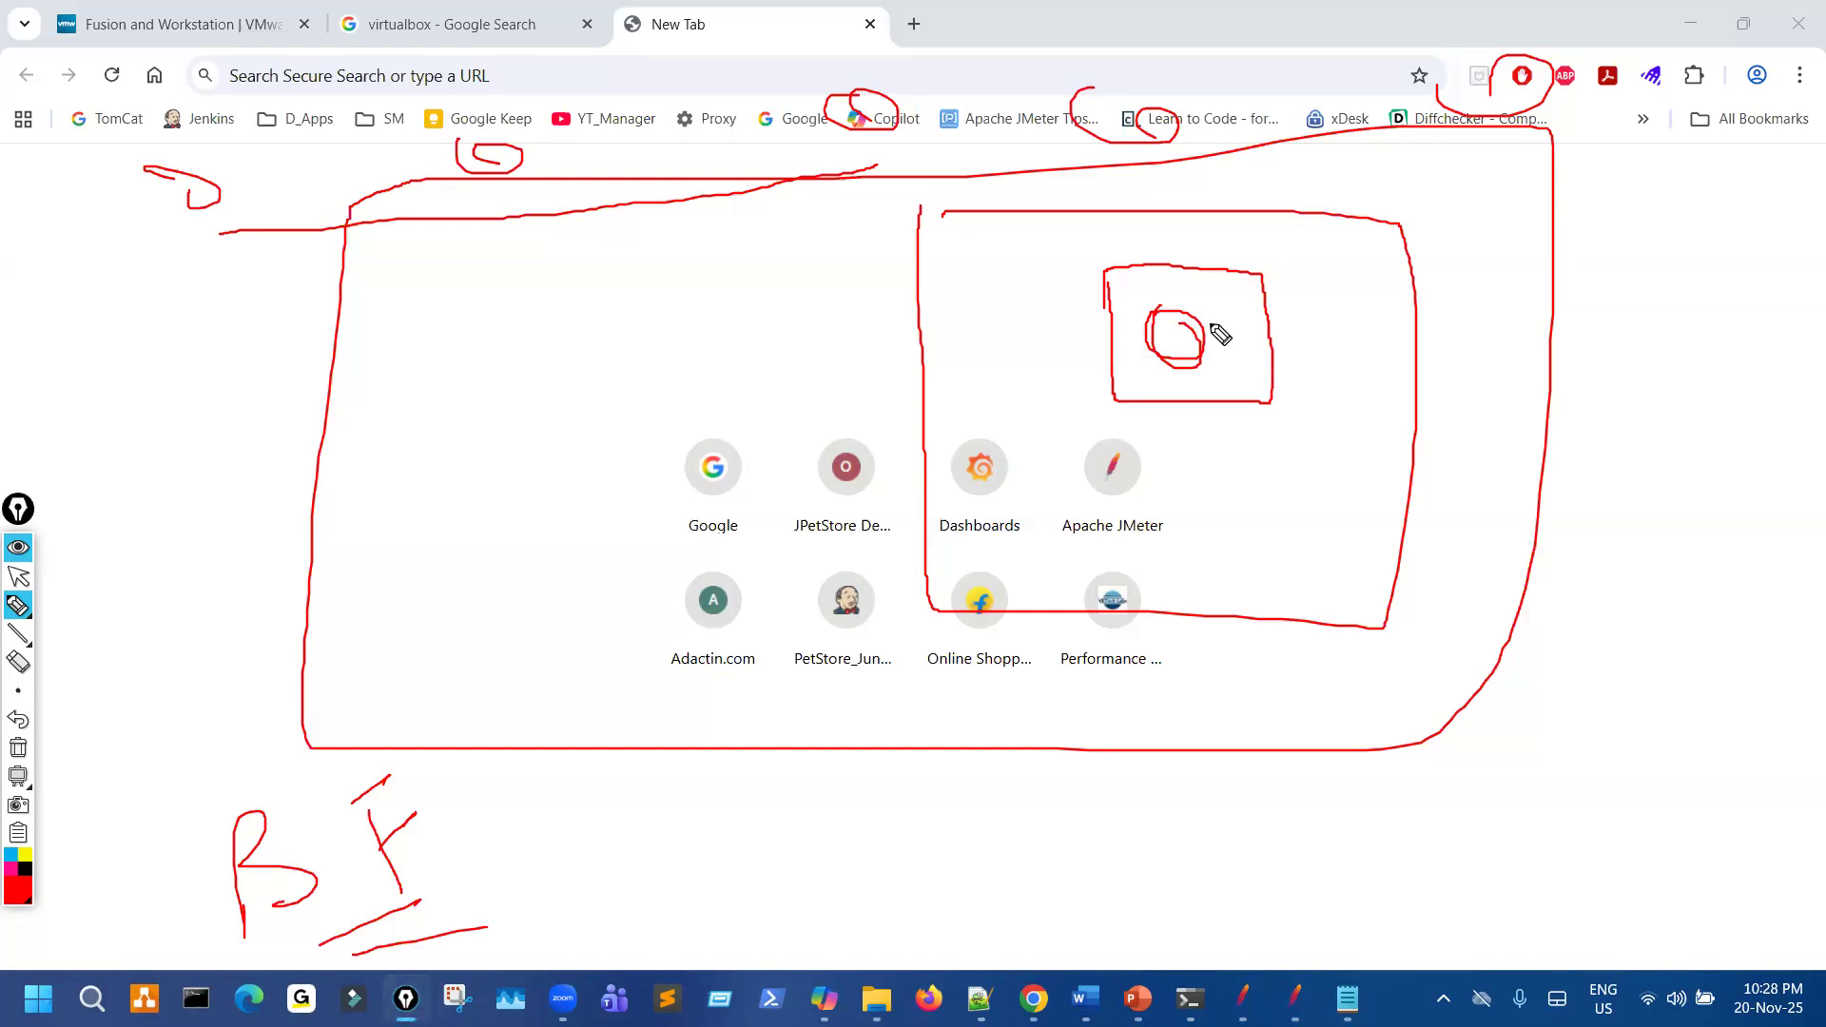
Draw and underline two marks near the page frame's upper corner, tick the inner circle, and cross the two marks out.
{"action": "left_click_drag", "start_coordinate": [1187, 138], "coordinate": [1289, 143]}
{"action": "mouse_move", "coordinate": [1360, 112]}
{"action": "left_mouse_down"}
{"action": "mouse_move", "coordinate": [1382, 139]}
{"action": "mouse_move", "coordinate": [1418, 105]}
{"action": "mouse_move", "coordinate": [1449, 106]}
{"action": "left_mouse_up"}
{"action": "left_click_drag", "start_coordinate": [1263, 167], "coordinate": [1436, 139]}
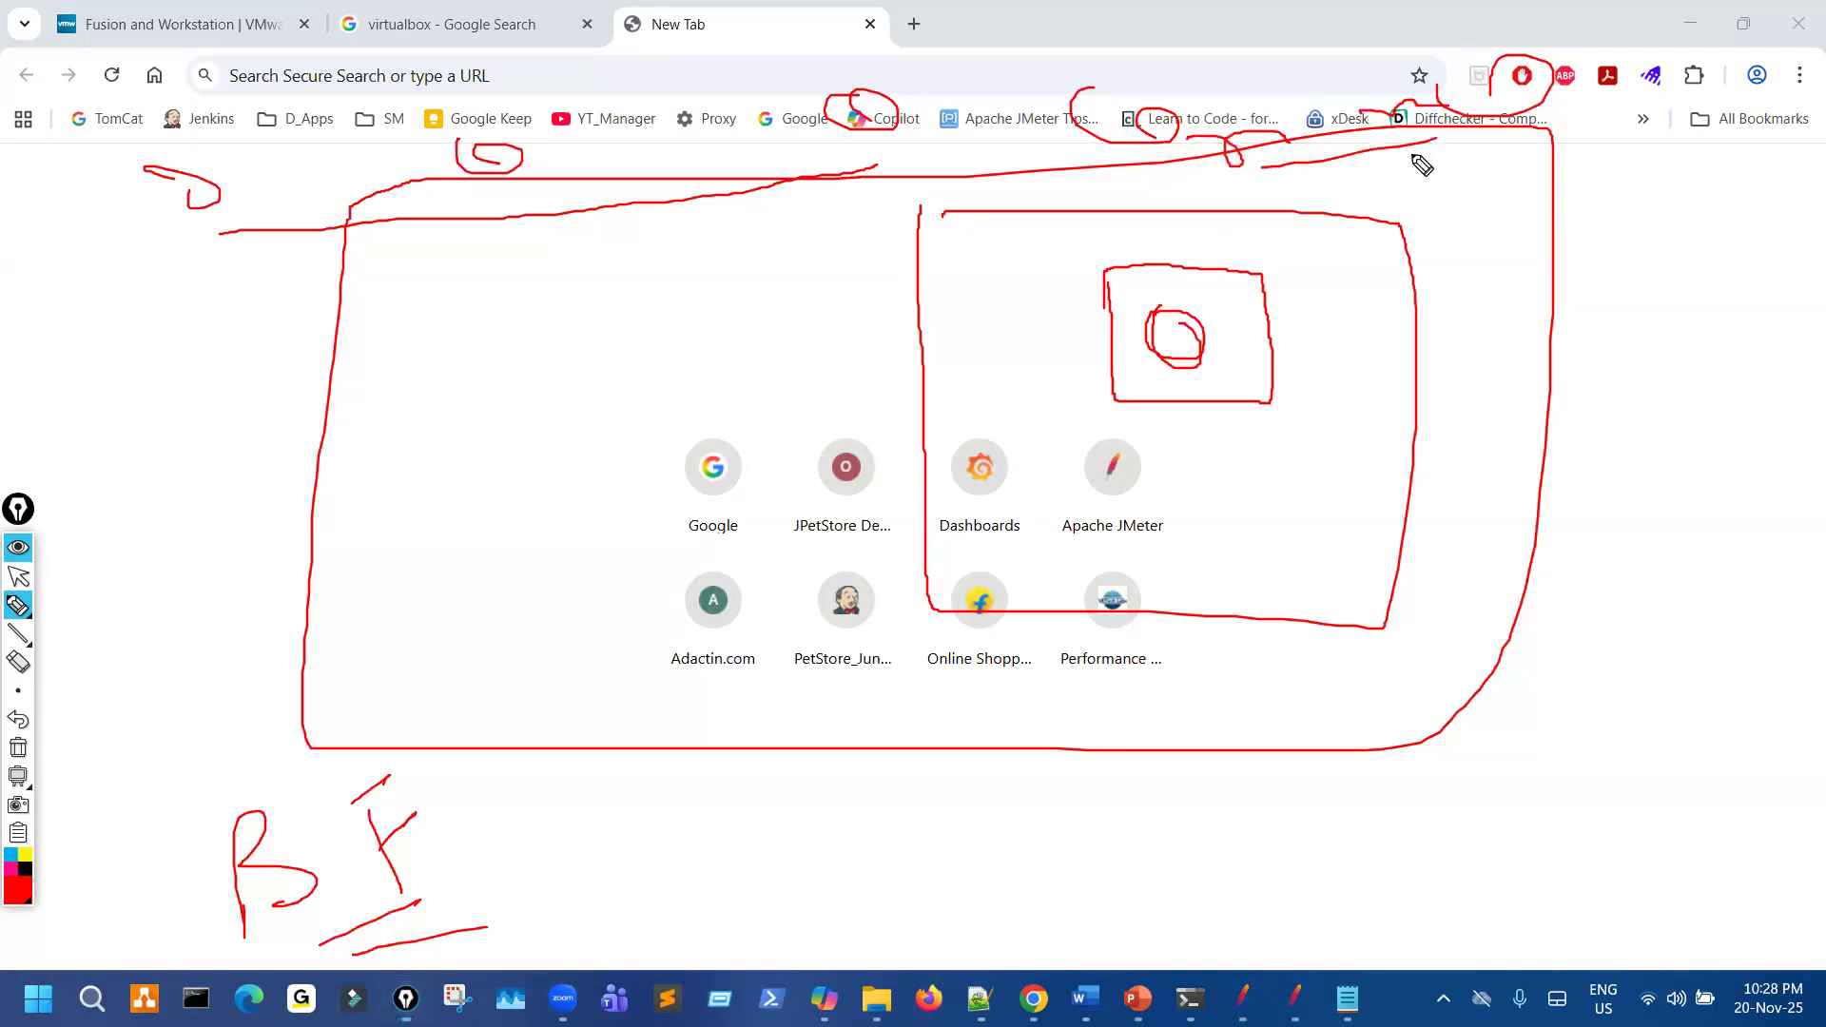
{"action": "mouse_move", "coordinate": [1167, 314]}
{"action": "left_mouse_down"}
{"action": "mouse_move", "coordinate": [1206, 312]}
{"action": "mouse_move", "coordinate": [1179, 321]}
{"action": "left_mouse_up"}
{"action": "mouse_move", "coordinate": [1219, 96]}
{"action": "left_mouse_down"}
{"action": "mouse_move", "coordinate": [1341, 132]}
{"action": "mouse_move", "coordinate": [1298, 112]}
{"action": "left_mouse_up"}
{"action": "left_click_drag", "start_coordinate": [1481, 104], "coordinate": [1554, 110]}
{"action": "left_click_drag", "start_coordinate": [1489, 68], "coordinate": [1439, 146]}
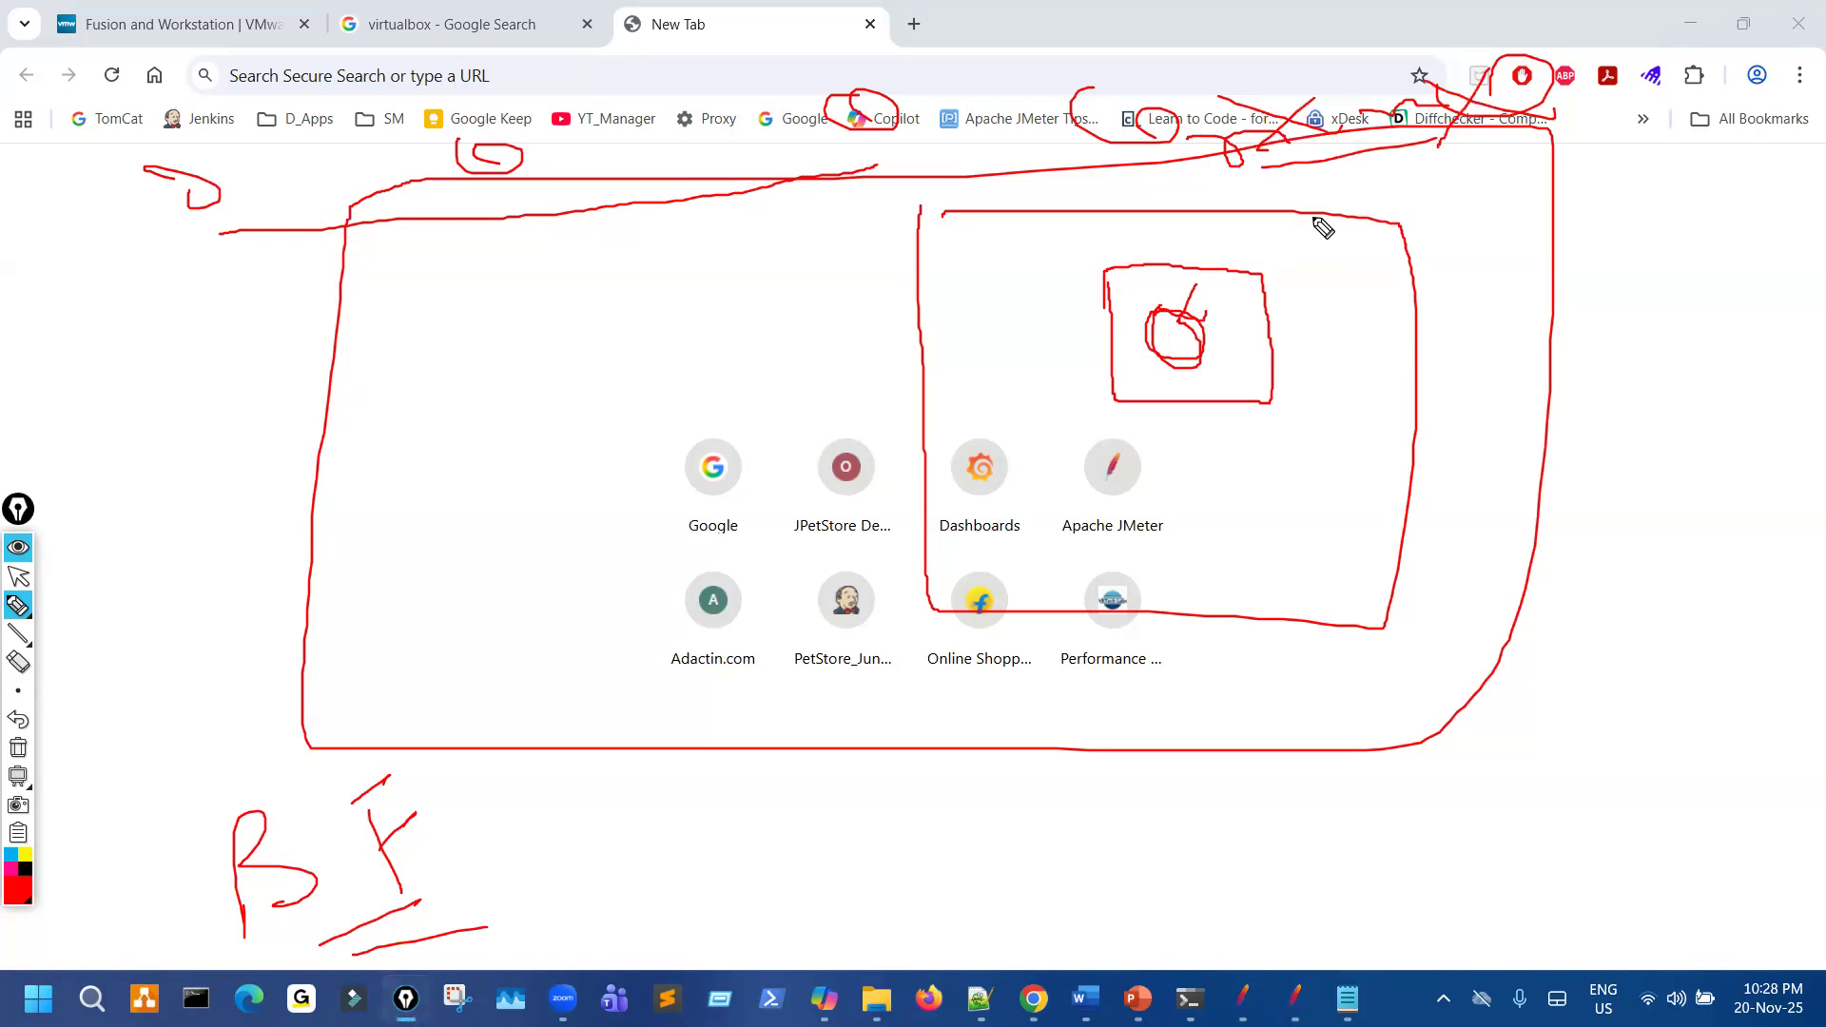
Draw a check stroke in the inner frame's lower corner and handwrite two notes beside and below the page sketch.
{"action": "left_click_drag", "start_coordinate": [1306, 542], "coordinate": [1413, 619]}
{"action": "left_click_drag", "start_coordinate": [1522, 675], "coordinate": [1554, 767]}
{"action": "left_click", "coordinate": [1567, 708]}
{"action": "mouse_move", "coordinate": [1632, 709]}
{"action": "left_mouse_down"}
{"action": "mouse_move", "coordinate": [1652, 813]}
{"action": "mouse_move", "coordinate": [1794, 713]}
{"action": "mouse_move", "coordinate": [1797, 667]}
{"action": "mouse_move", "coordinate": [1767, 659]}
{"action": "left_mouse_up"}
{"action": "mouse_move", "coordinate": [1294, 903]}
{"action": "left_mouse_down"}
{"action": "mouse_move", "coordinate": [1313, 917]}
{"action": "mouse_move", "coordinate": [1440, 871]}
{"action": "left_mouse_up"}
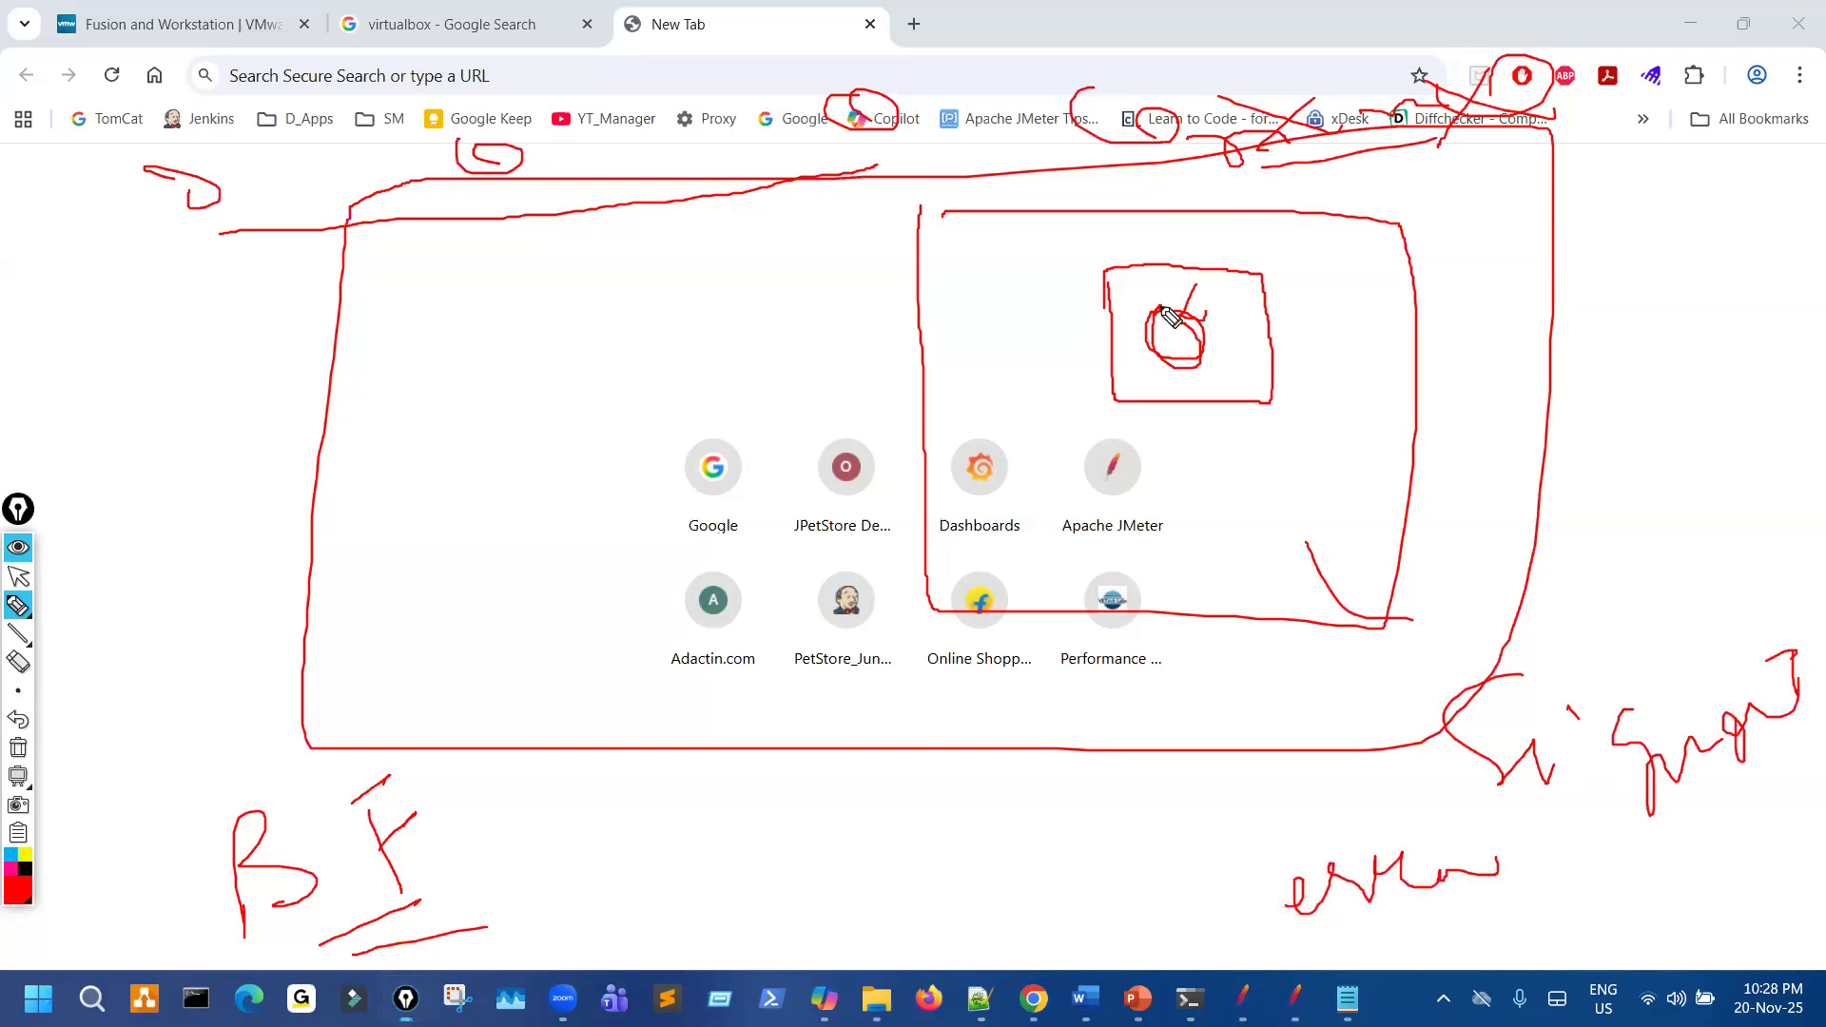
Emphasize the nested box and its inner circle with repeated loops, and draw arrows toward them from both sides.
{"action": "left_click_drag", "start_coordinate": [1134, 303], "coordinate": [1188, 317]}
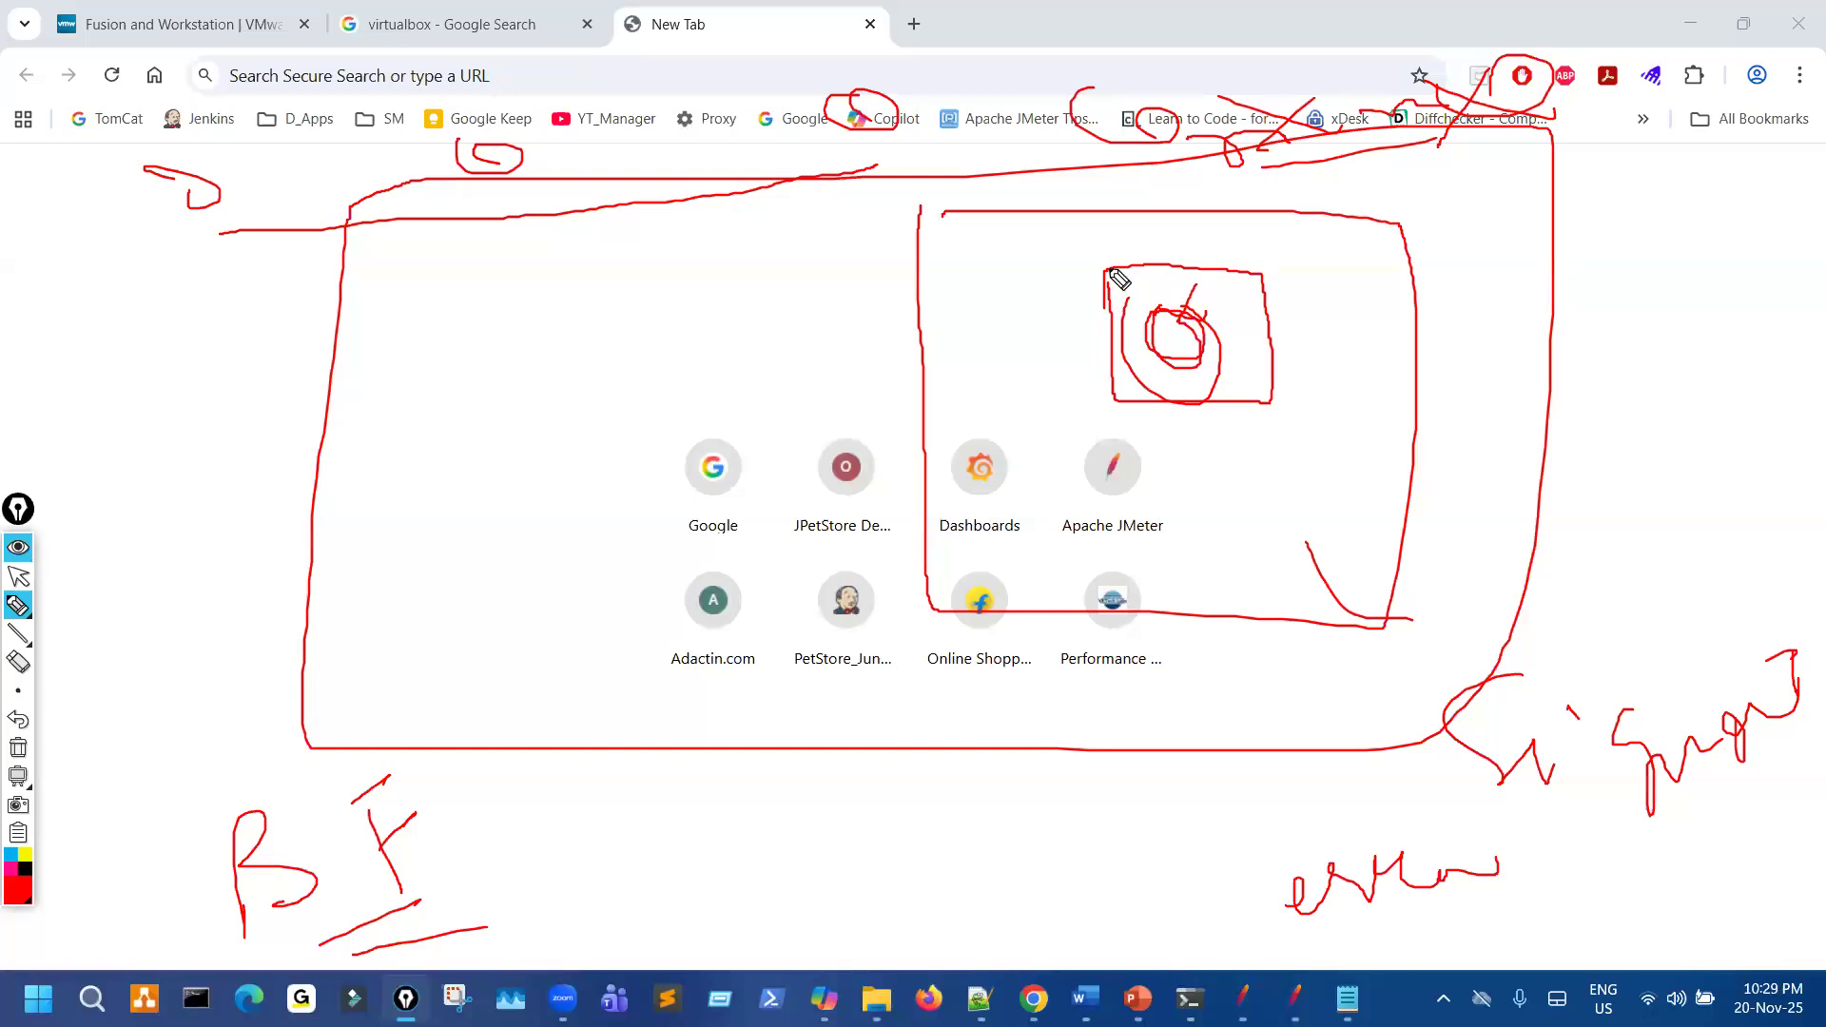
{"action": "mouse_move", "coordinate": [1097, 252]}
{"action": "left_mouse_down"}
{"action": "mouse_move", "coordinate": [1170, 437]}
{"action": "mouse_move", "coordinate": [1292, 387]}
{"action": "left_mouse_up"}
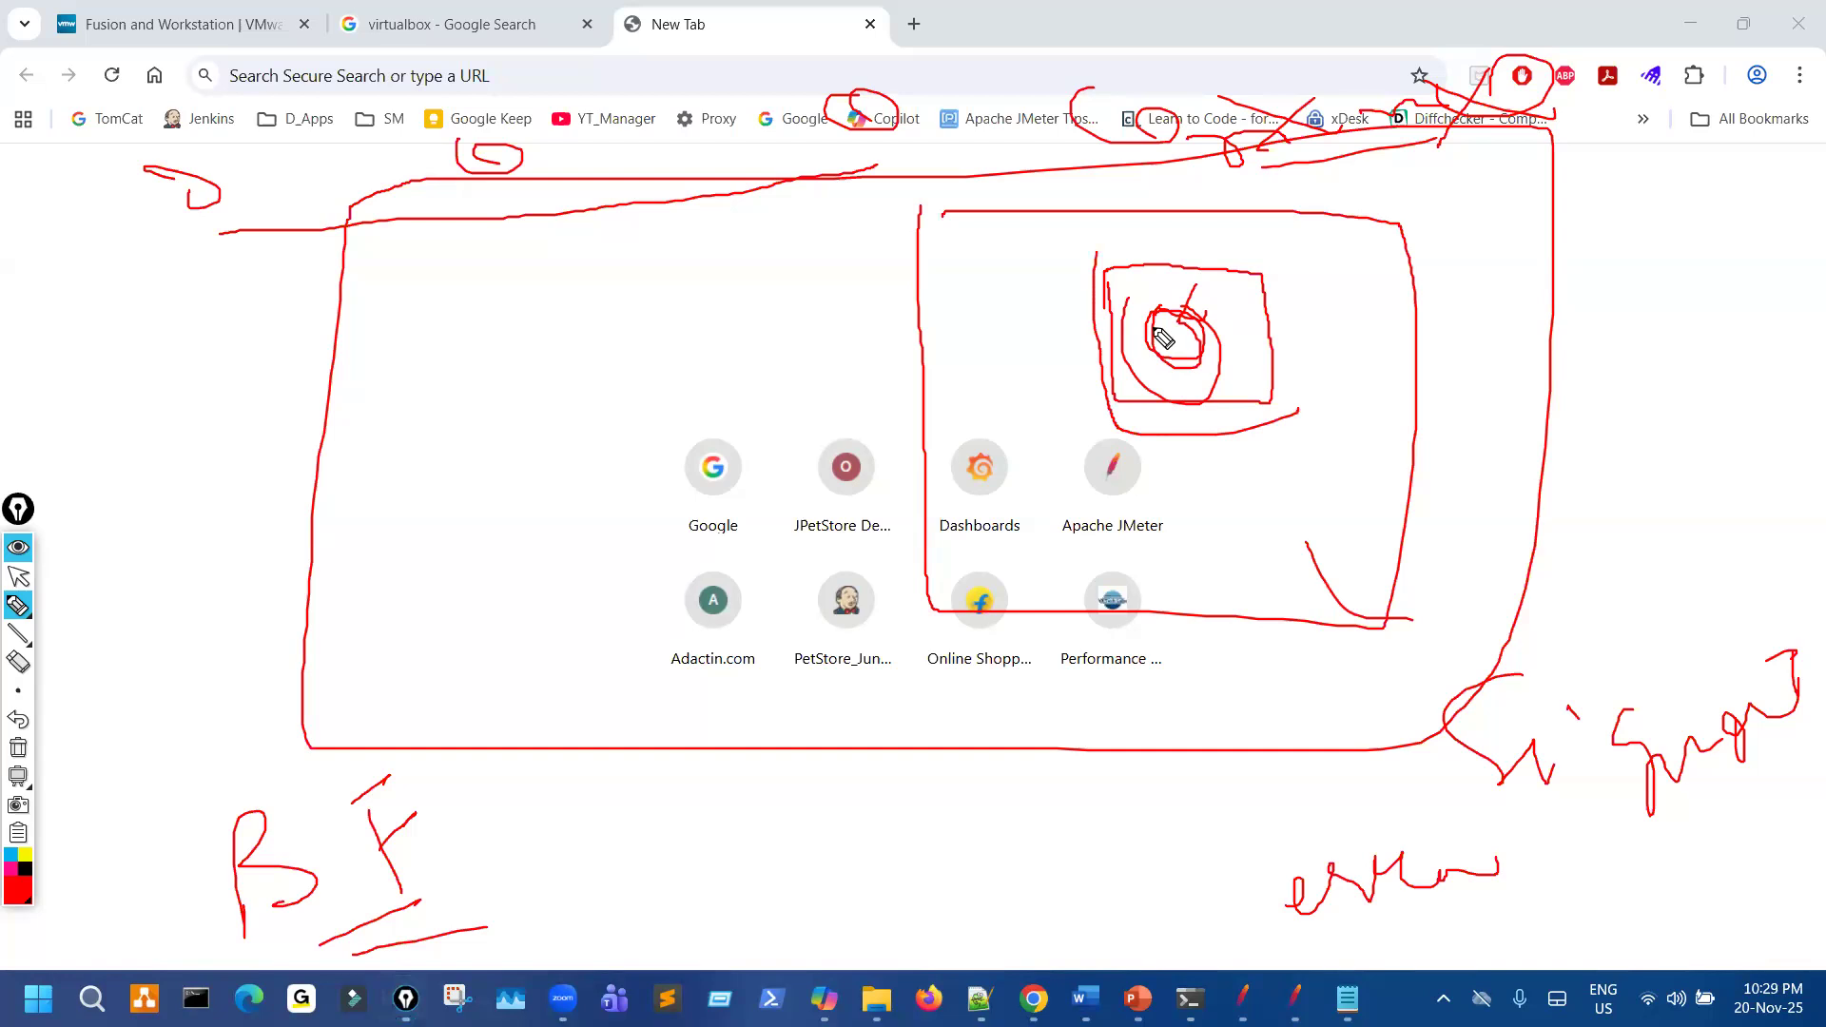
{"action": "mouse_move", "coordinate": [888, 201]}
{"action": "left_mouse_down"}
{"action": "mouse_move", "coordinate": [1058, 203]}
{"action": "mouse_move", "coordinate": [1049, 219]}
{"action": "left_mouse_up"}
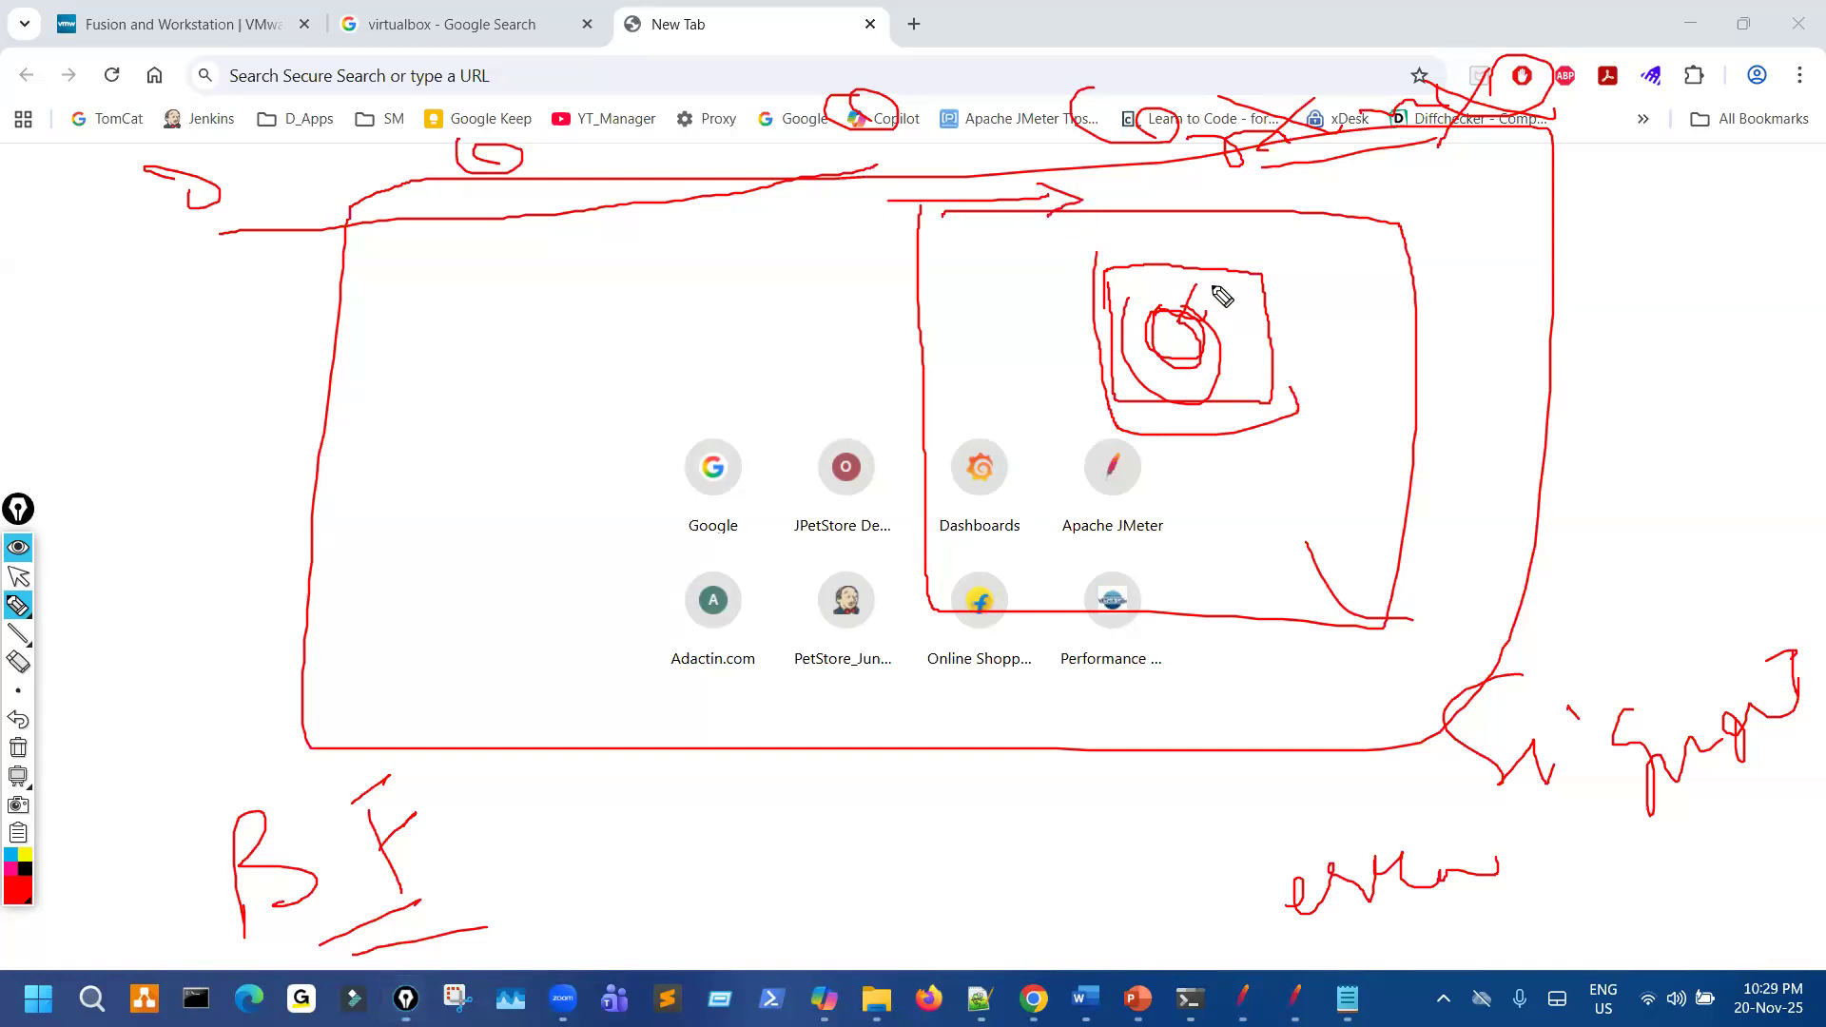
{"action": "mouse_move", "coordinate": [1179, 278]}
{"action": "left_mouse_down"}
{"action": "mouse_move", "coordinate": [1100, 298]}
{"action": "mouse_move", "coordinate": [1316, 346]}
{"action": "mouse_move", "coordinate": [1105, 259]}
{"action": "left_mouse_up"}
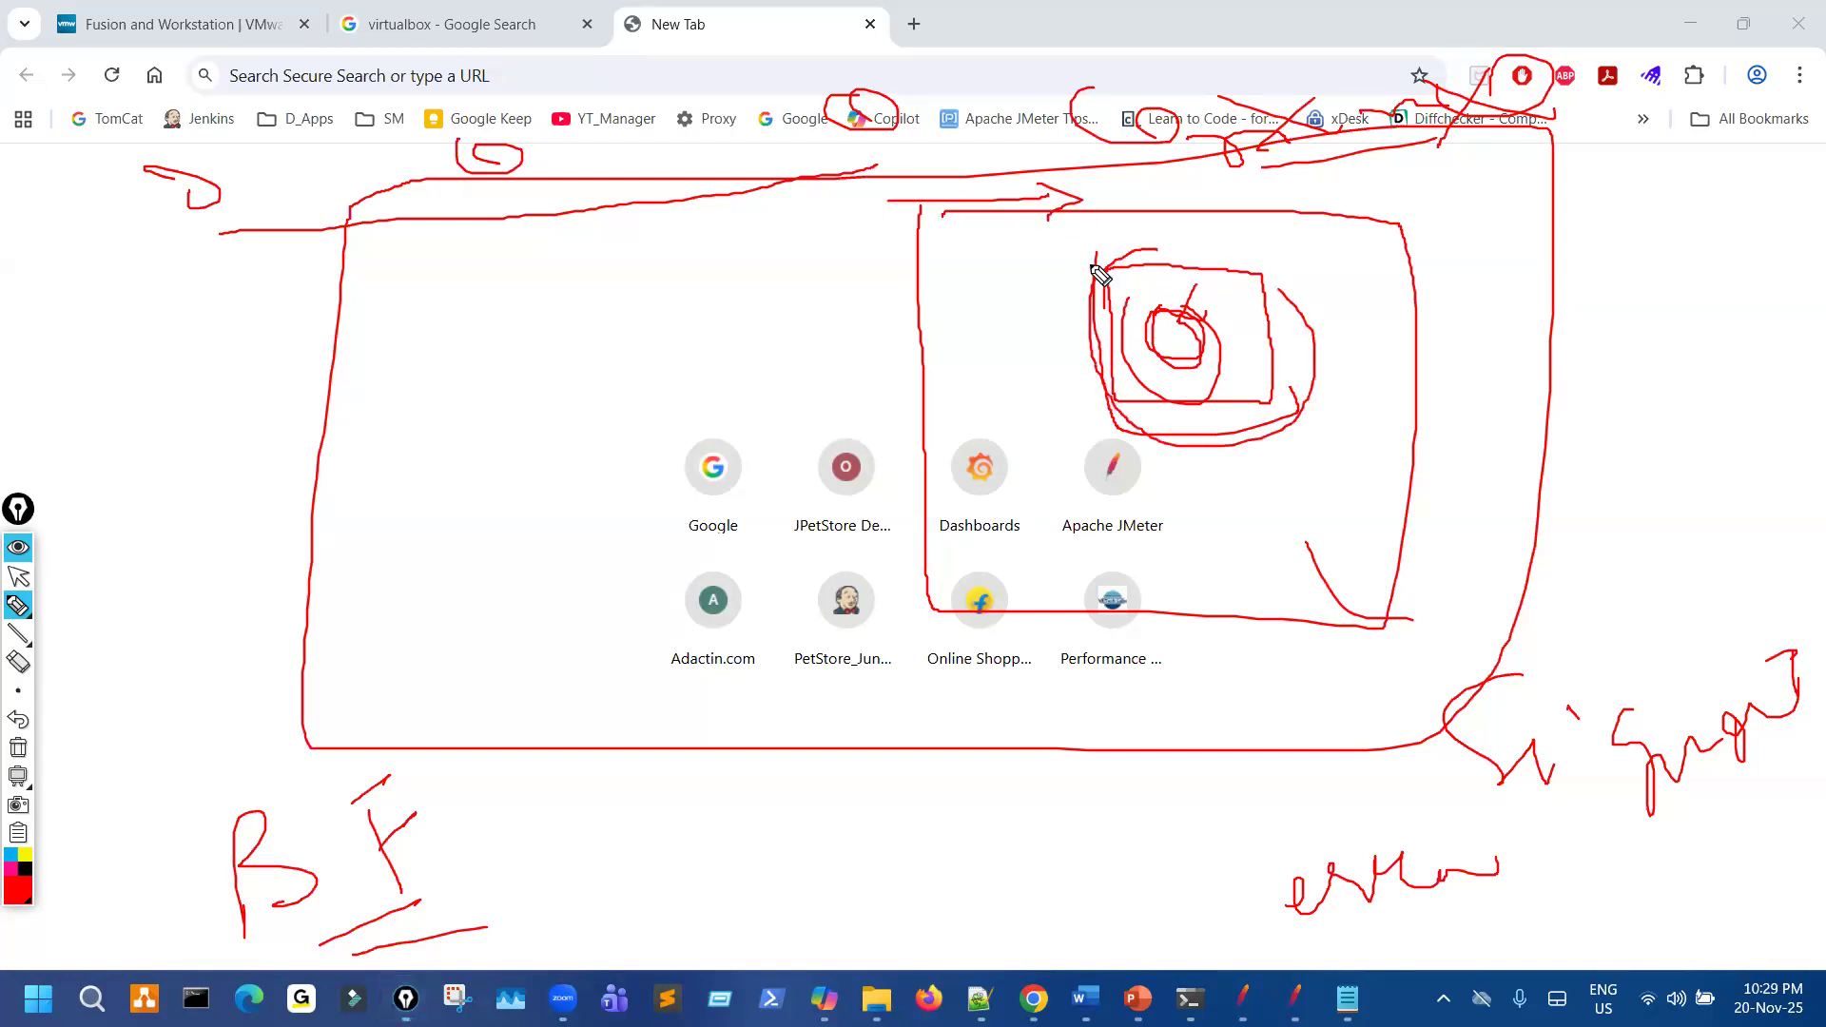
{"action": "left_click_drag", "start_coordinate": [1331, 229], "coordinate": [1221, 242]}
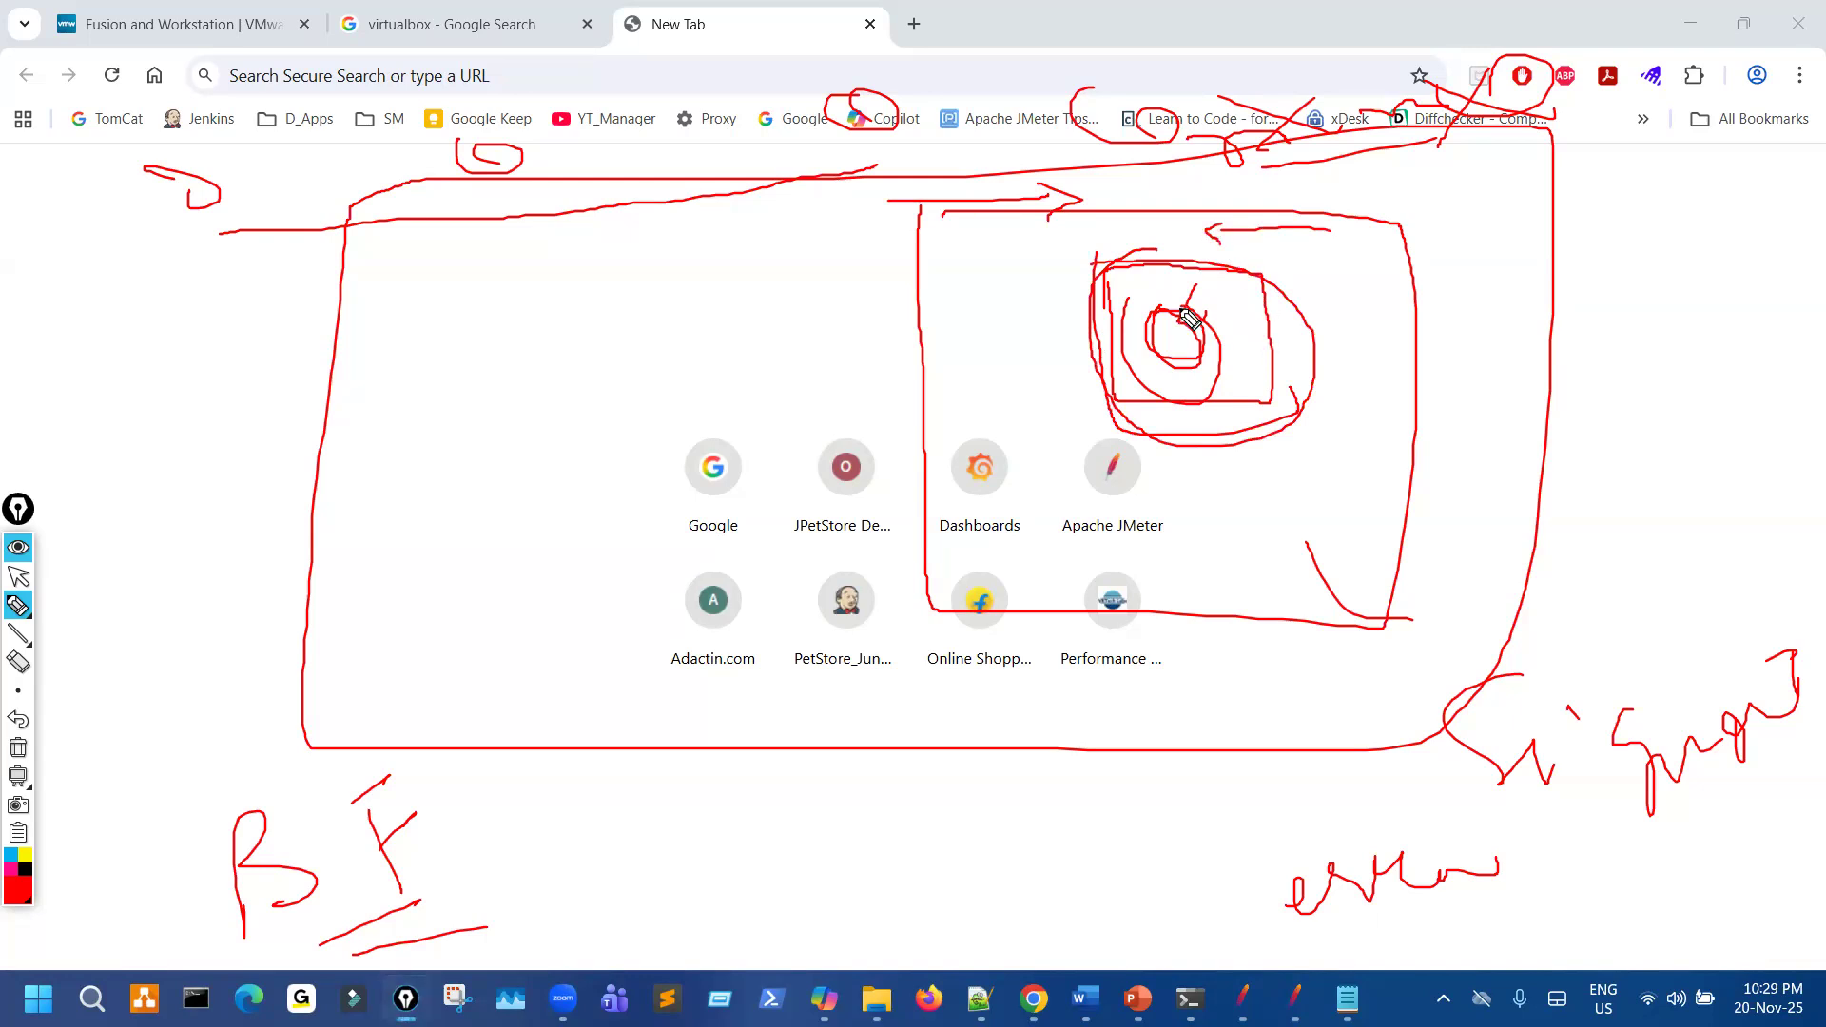
{"action": "mouse_move", "coordinate": [1189, 304]}
{"action": "left_mouse_down"}
{"action": "mouse_move", "coordinate": [1149, 392]}
{"action": "mouse_move", "coordinate": [1185, 302]}
{"action": "left_mouse_up"}
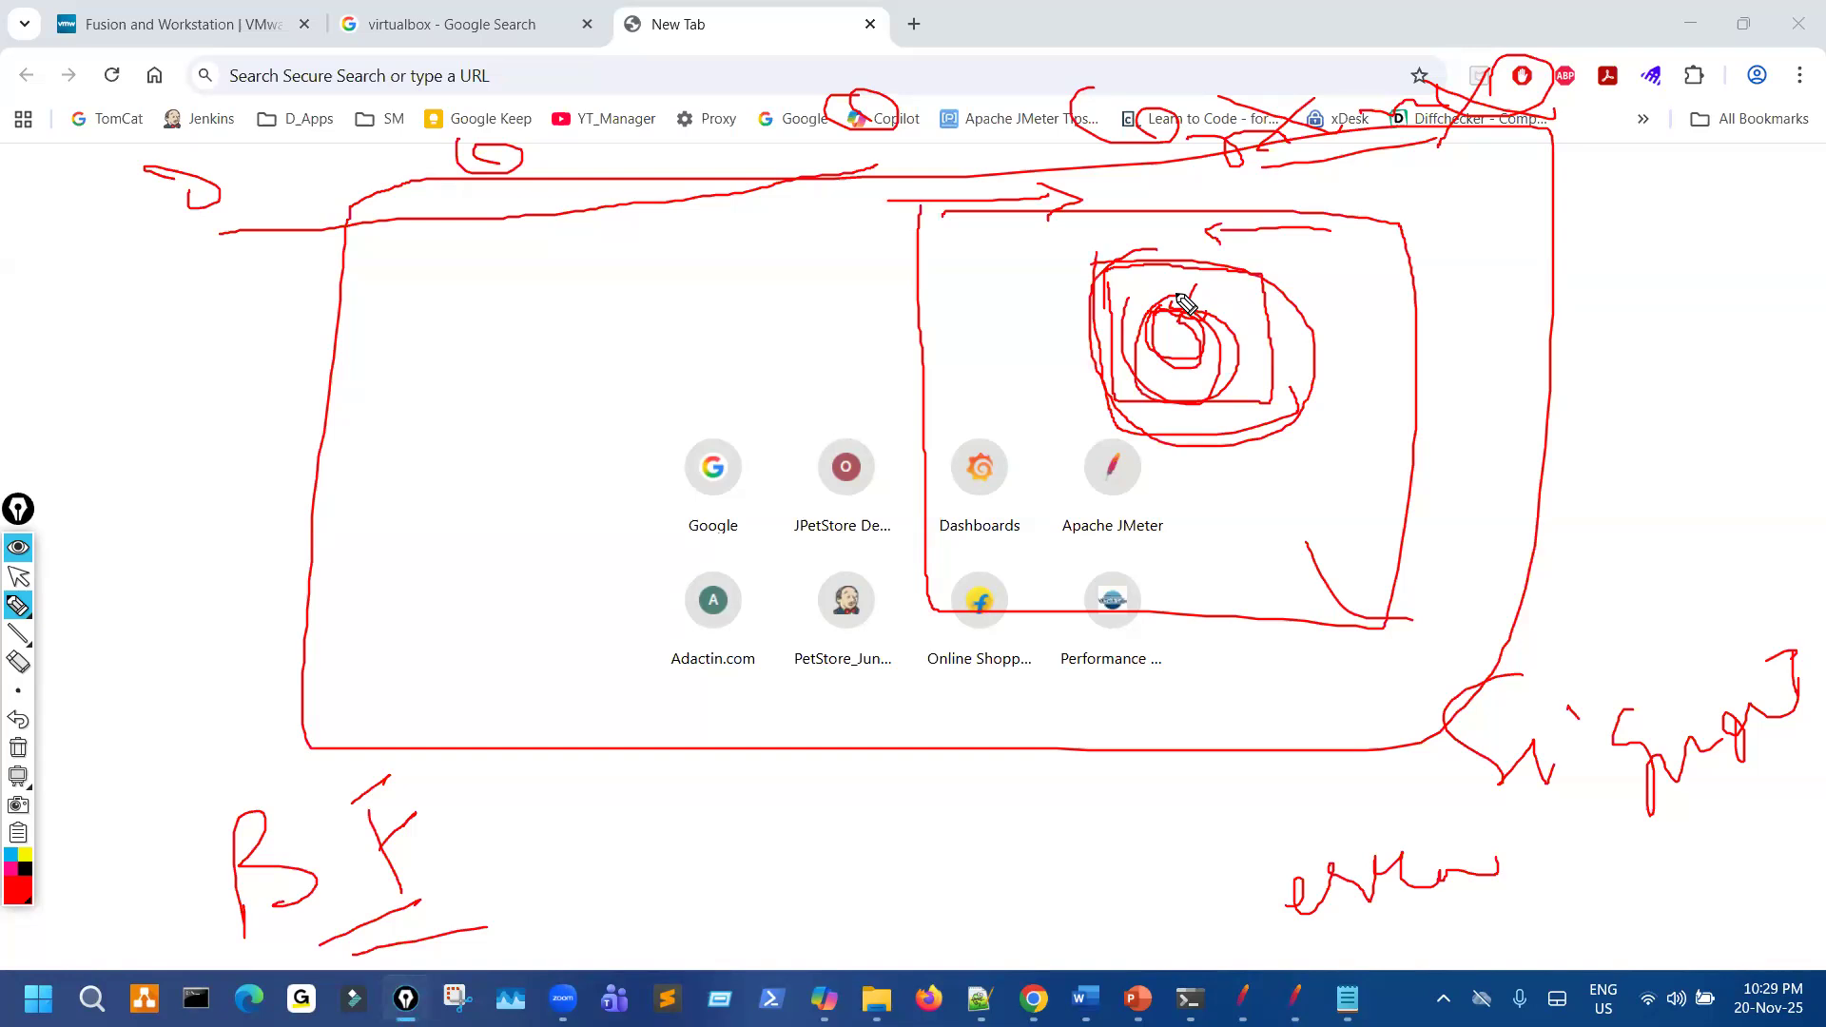
{"action": "left_click_drag", "start_coordinate": [1191, 317], "coordinate": [1180, 329]}
Handwrite and circle a "variable" note below the nested box, and circle the crossed-out marks at the page frame's upper corner.
{"action": "left_click_drag", "start_coordinate": [1182, 482], "coordinate": [1149, 563]}
{"action": "mouse_move", "coordinate": [1039, 620]}
{"action": "left_mouse_down"}
{"action": "mouse_move", "coordinate": [1112, 618]}
{"action": "mouse_move", "coordinate": [1211, 579]}
{"action": "mouse_move", "coordinate": [1202, 596]}
{"action": "left_mouse_up"}
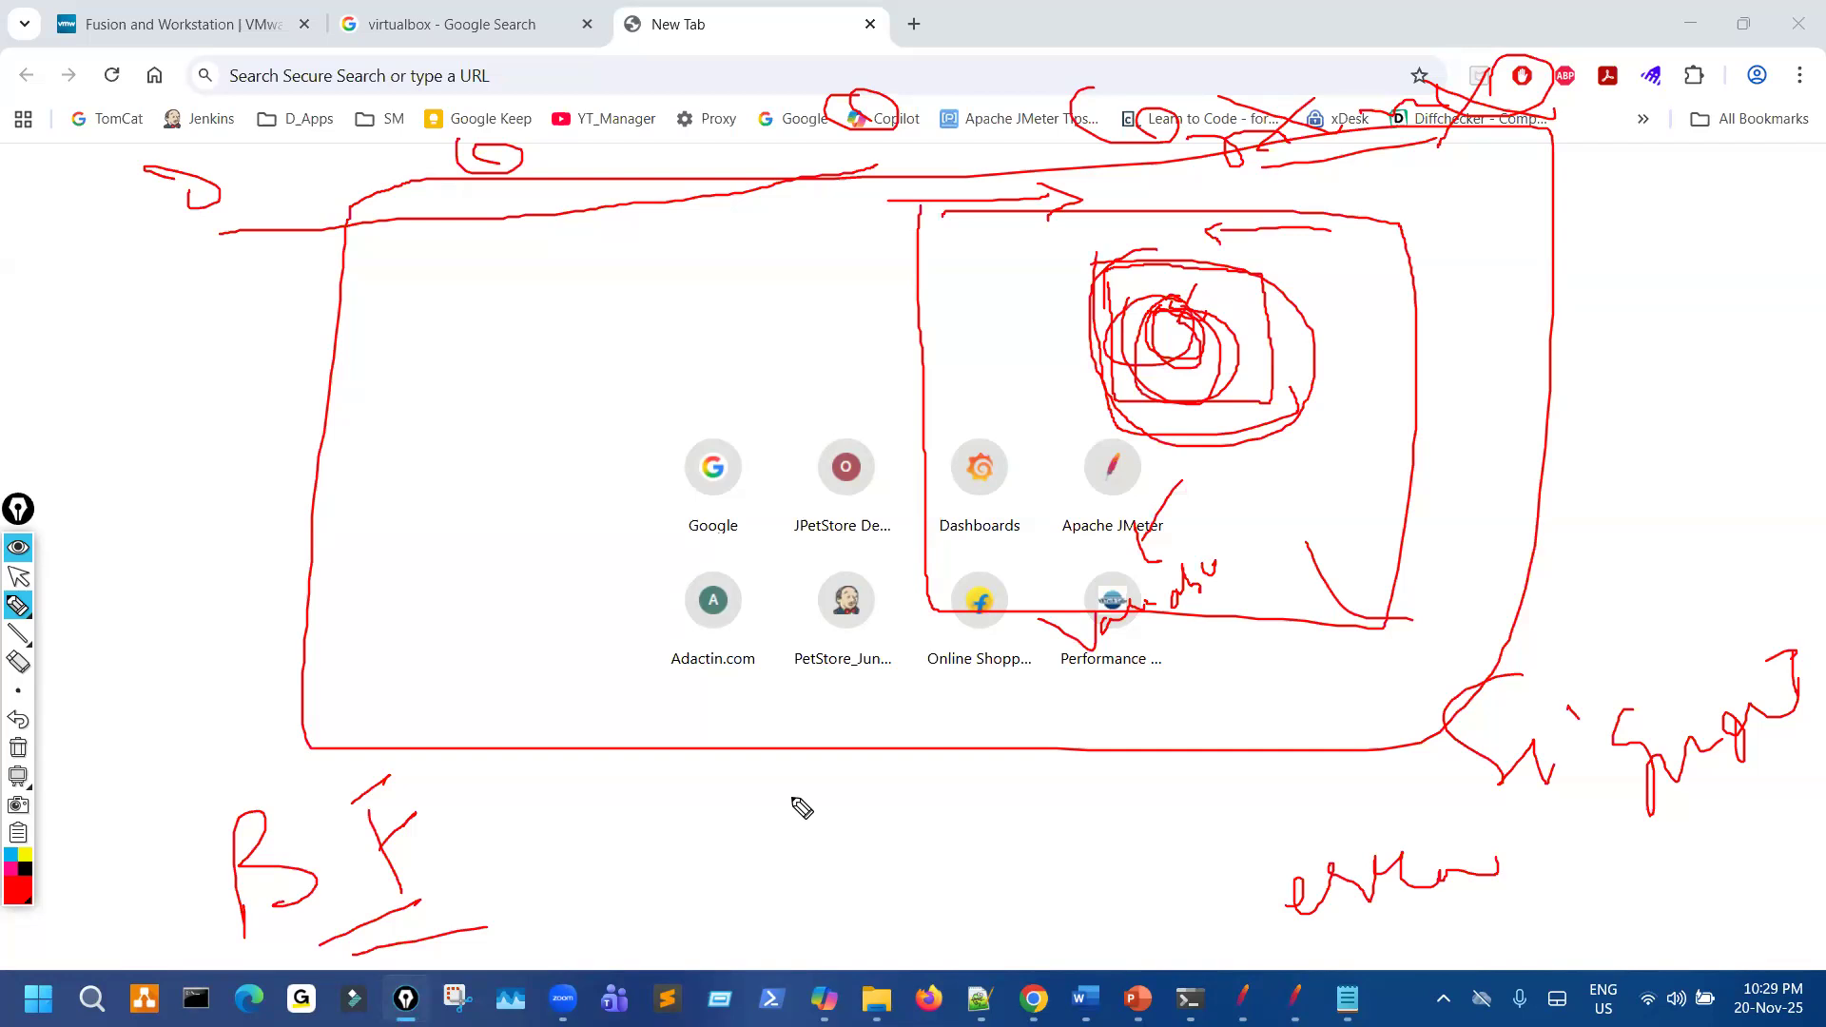
{"action": "left_click_drag", "start_coordinate": [1058, 714], "coordinate": [1209, 628]}
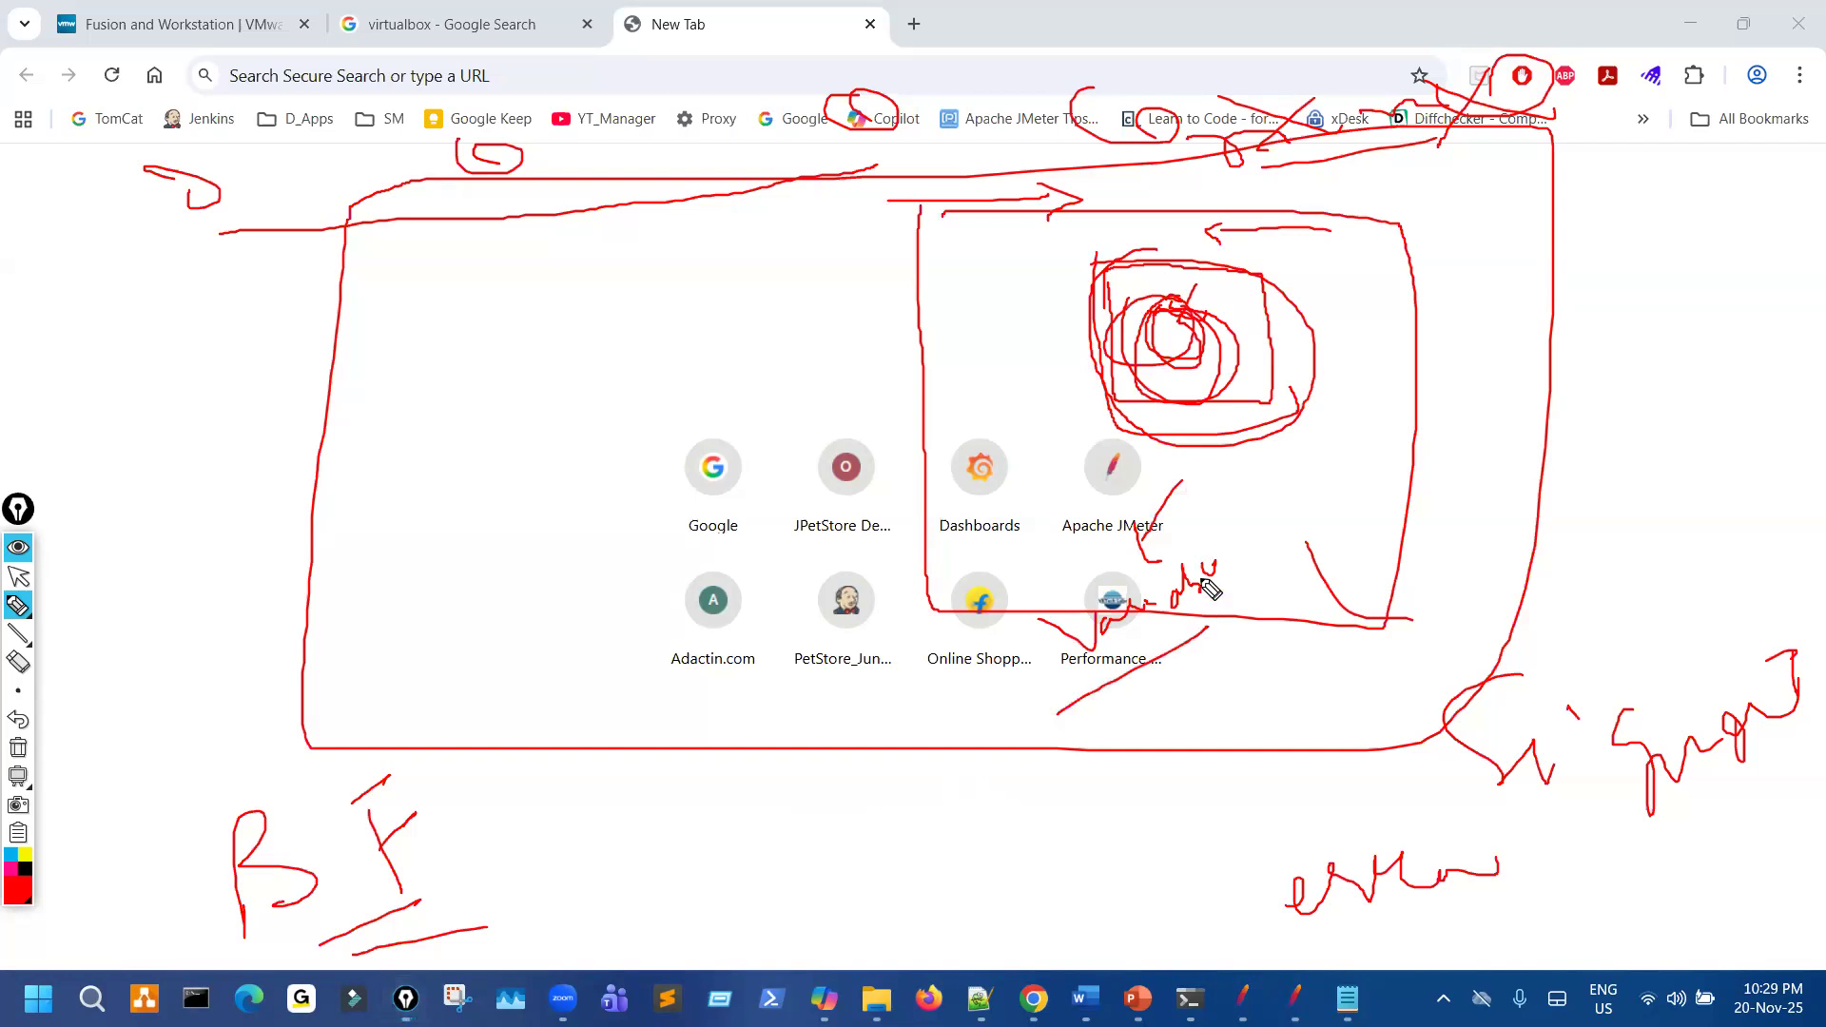
{"action": "mouse_move", "coordinate": [1166, 513]}
{"action": "left_mouse_down"}
{"action": "mouse_move", "coordinate": [1079, 561]}
{"action": "mouse_move", "coordinate": [1179, 560]}
{"action": "left_mouse_up"}
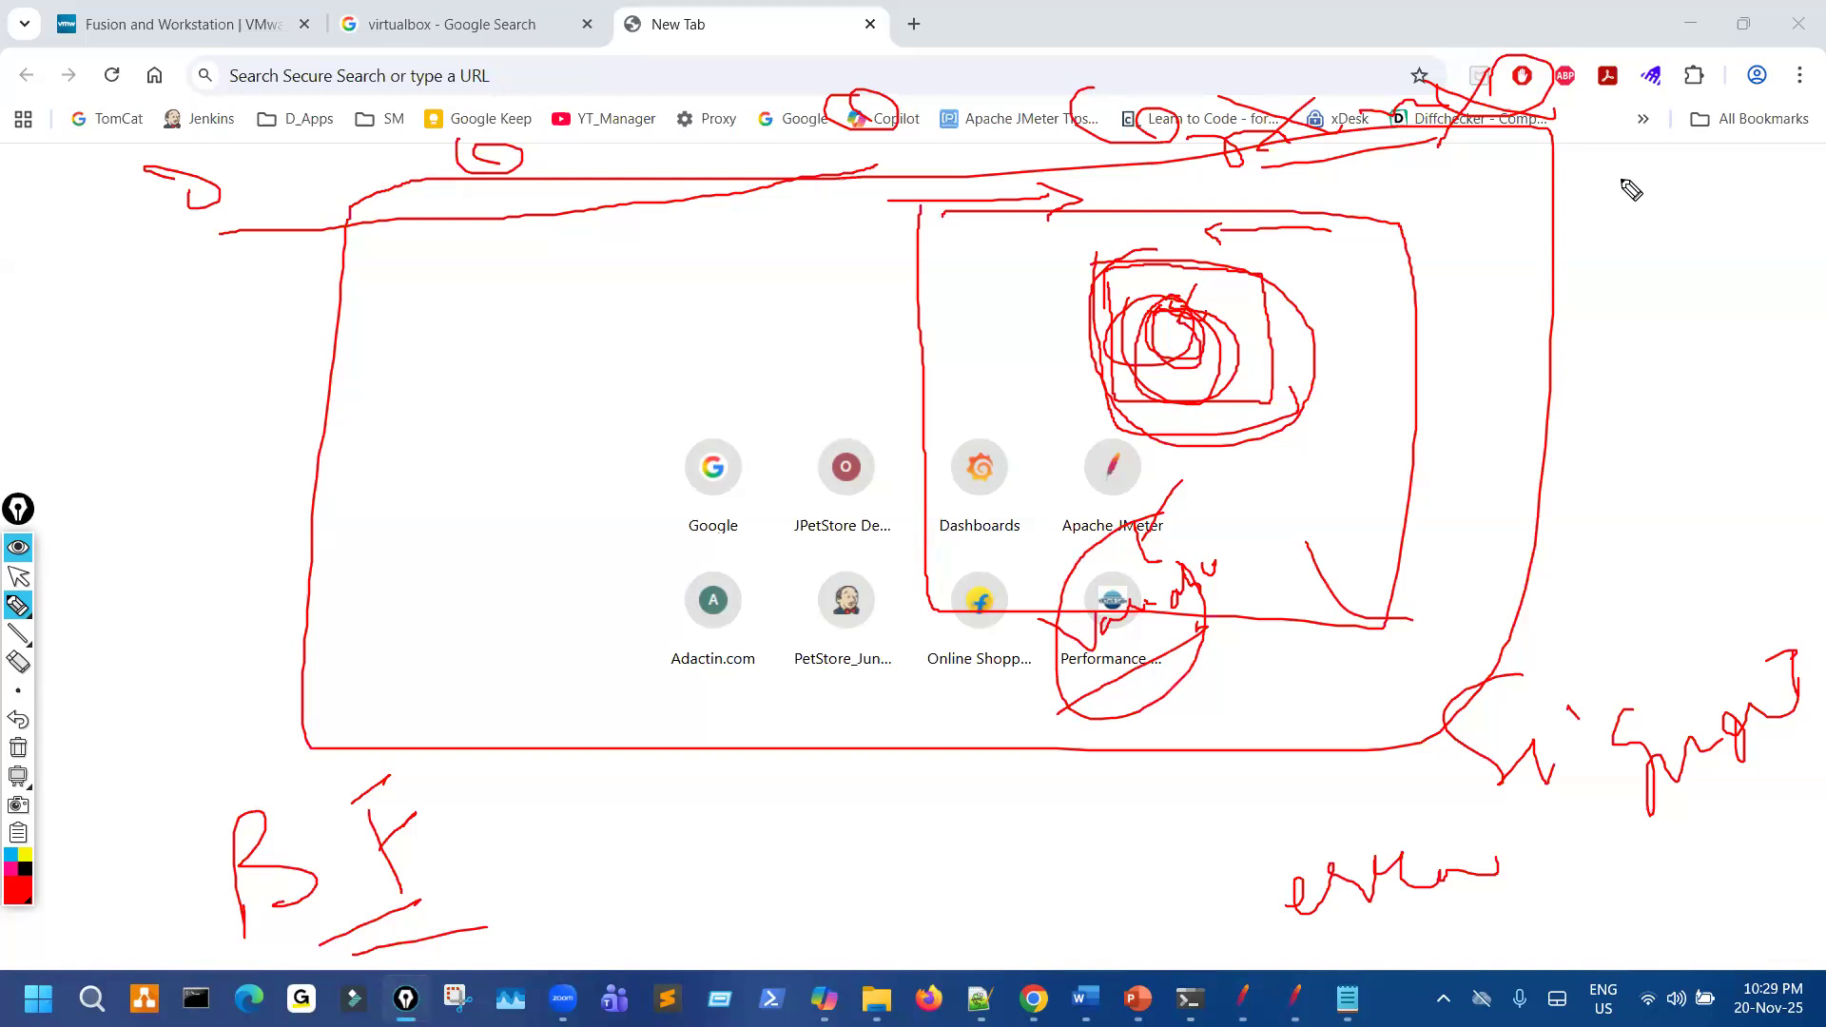
{"action": "mouse_move", "coordinate": [1330, 69]}
{"action": "left_mouse_down"}
{"action": "mouse_move", "coordinate": [1190, 215]}
{"action": "mouse_move", "coordinate": [1299, 57]}
{"action": "left_mouse_up"}
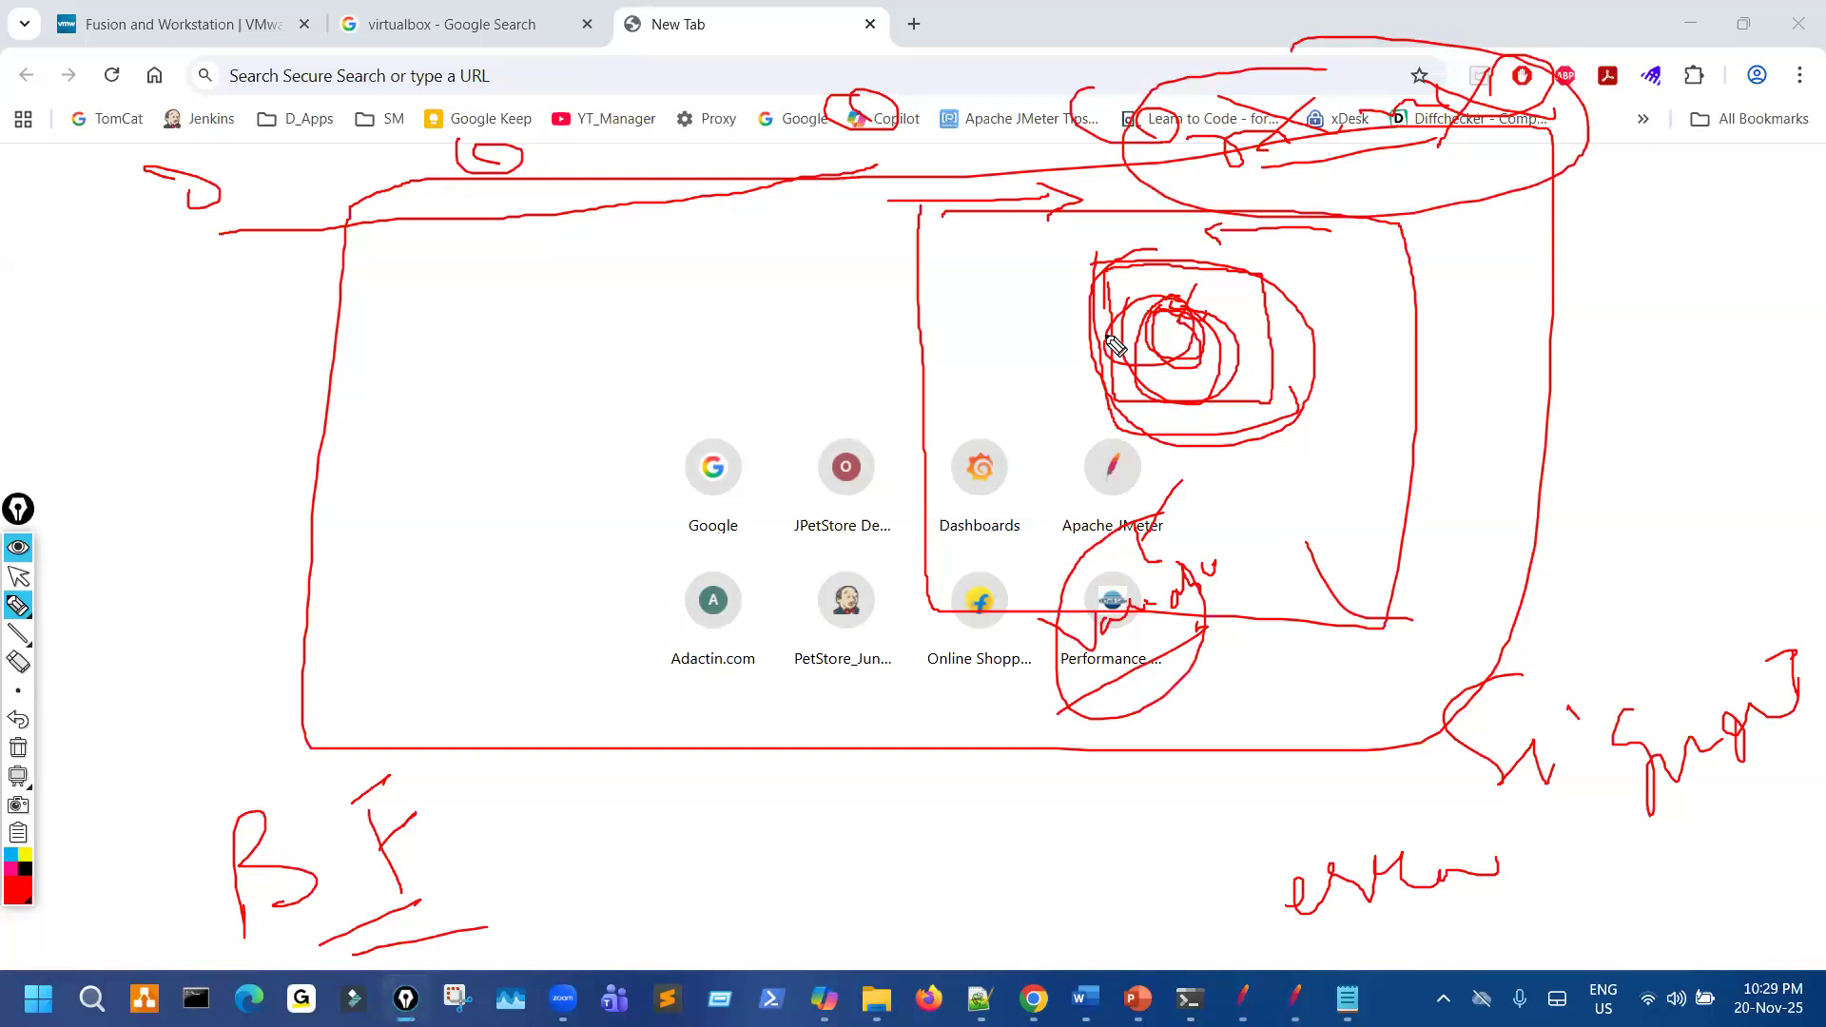
Switch back to JMeter, examine the If Controller's ${SomeVariable} <= ${OtherVariable} condition, and clear the pen drawing.
{"action": "left_click", "coordinate": [18, 576]}
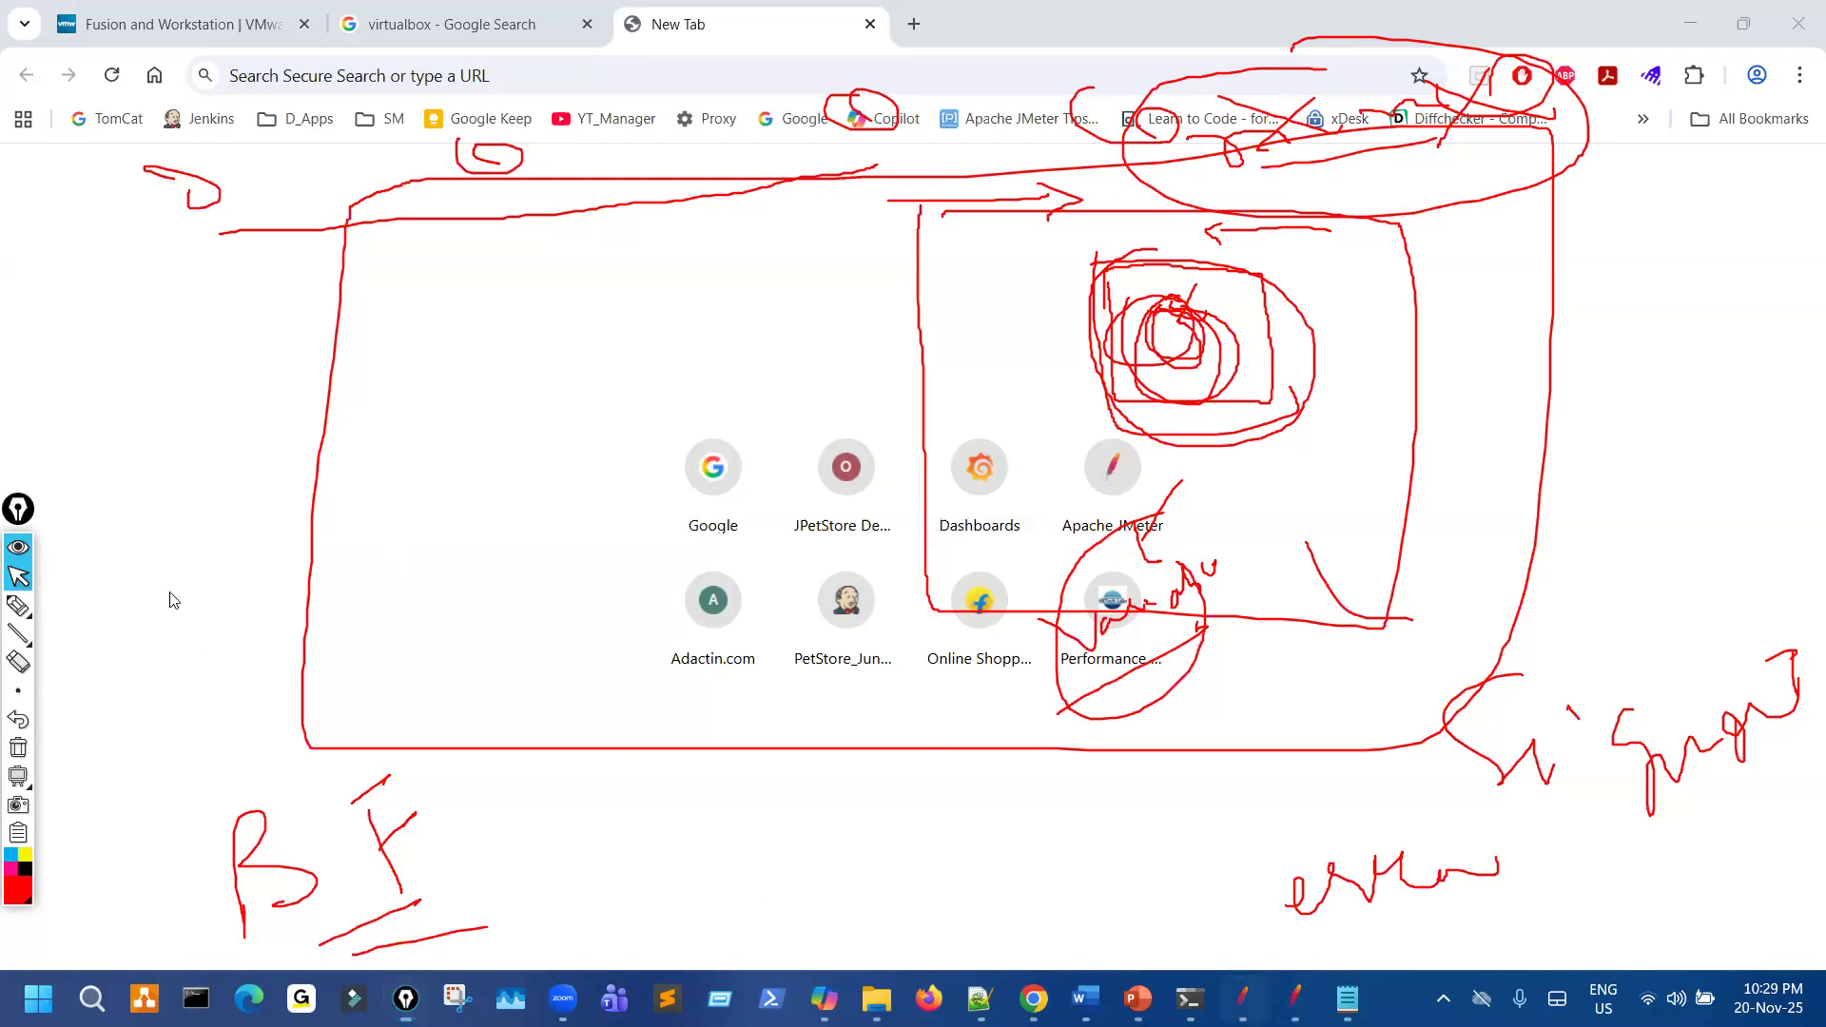
{"action": "key", "text": "alt+Tab"}
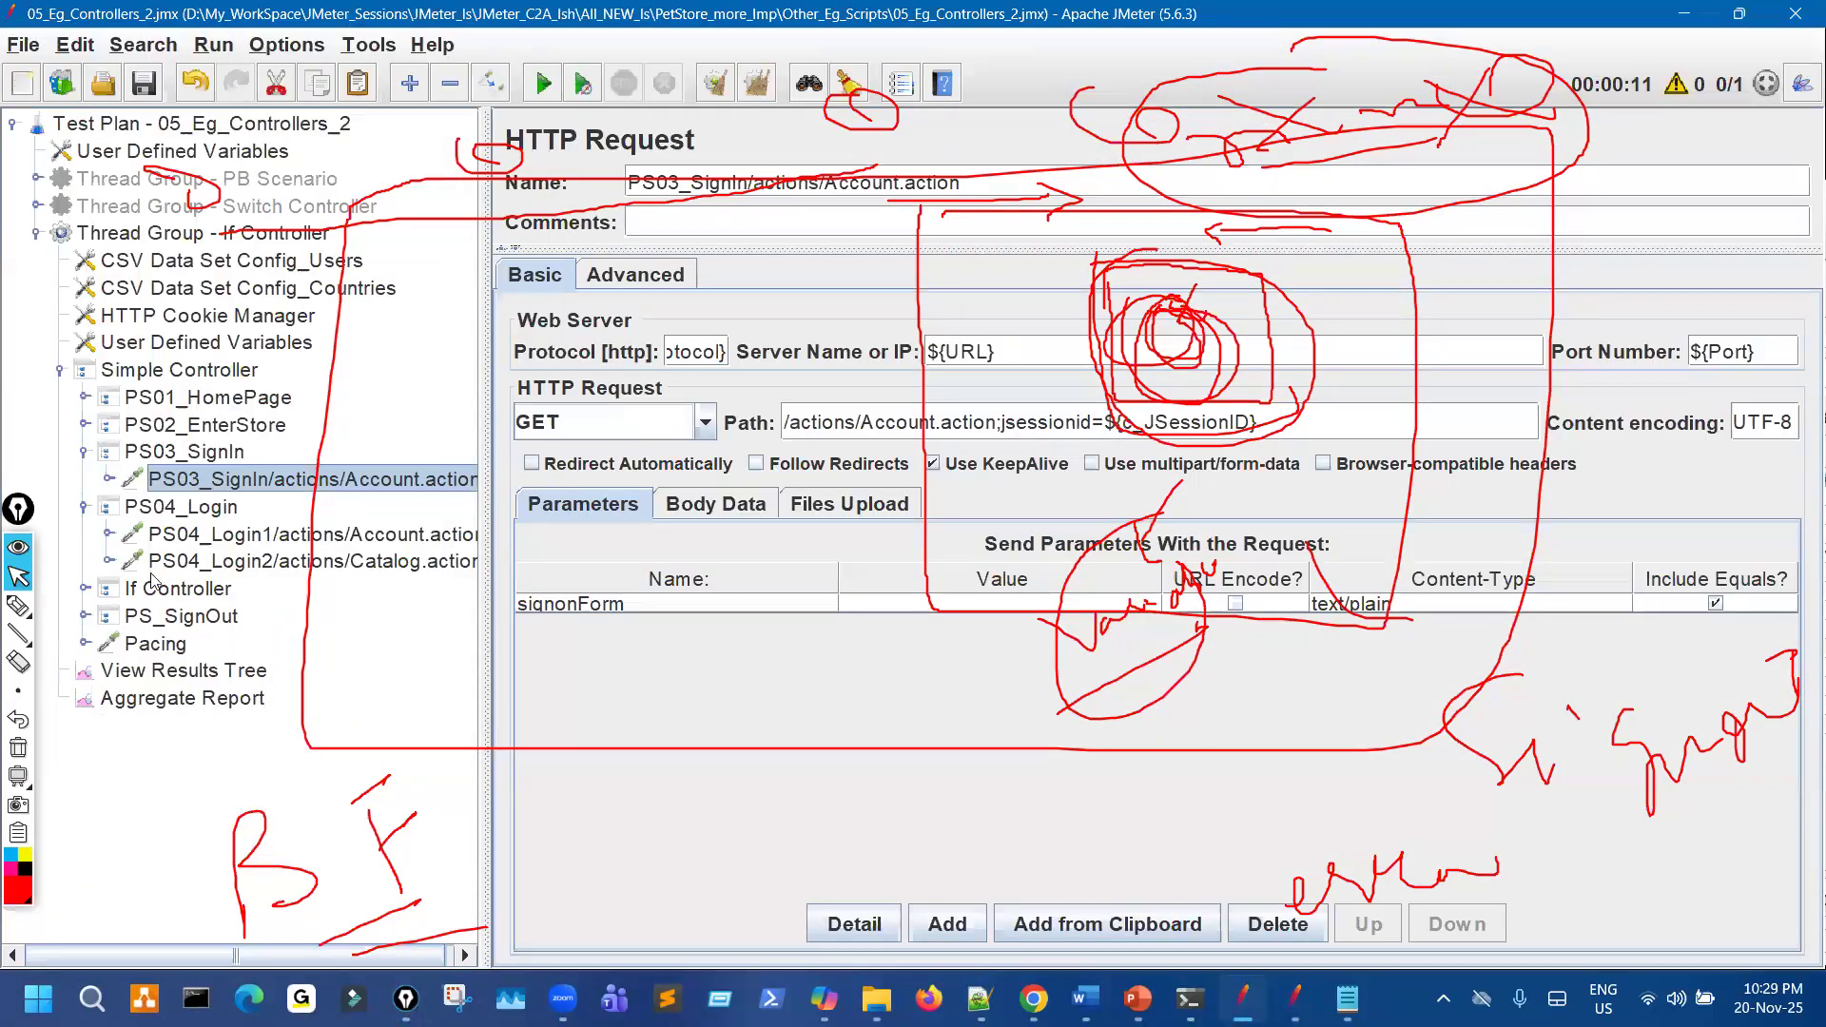
{"action": "left_click", "coordinate": [235, 587]}
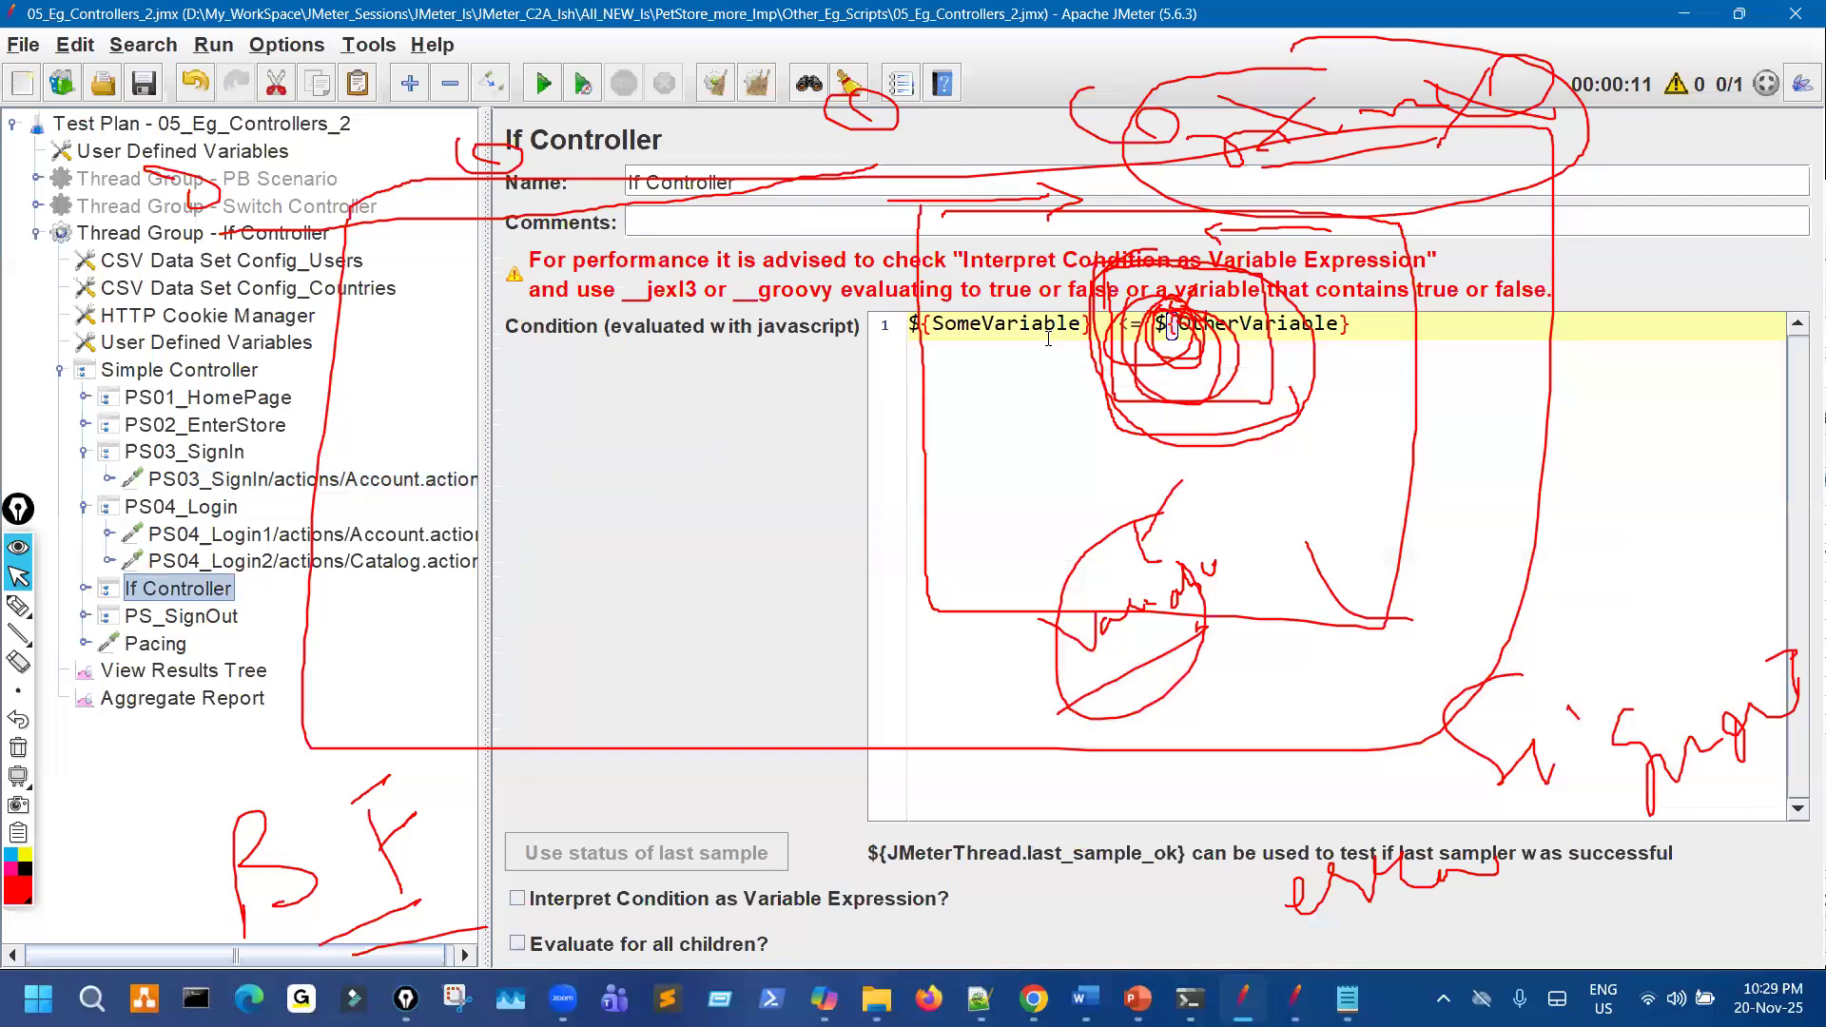
{"action": "left_click_drag", "start_coordinate": [1035, 332], "coordinate": [1359, 324]}
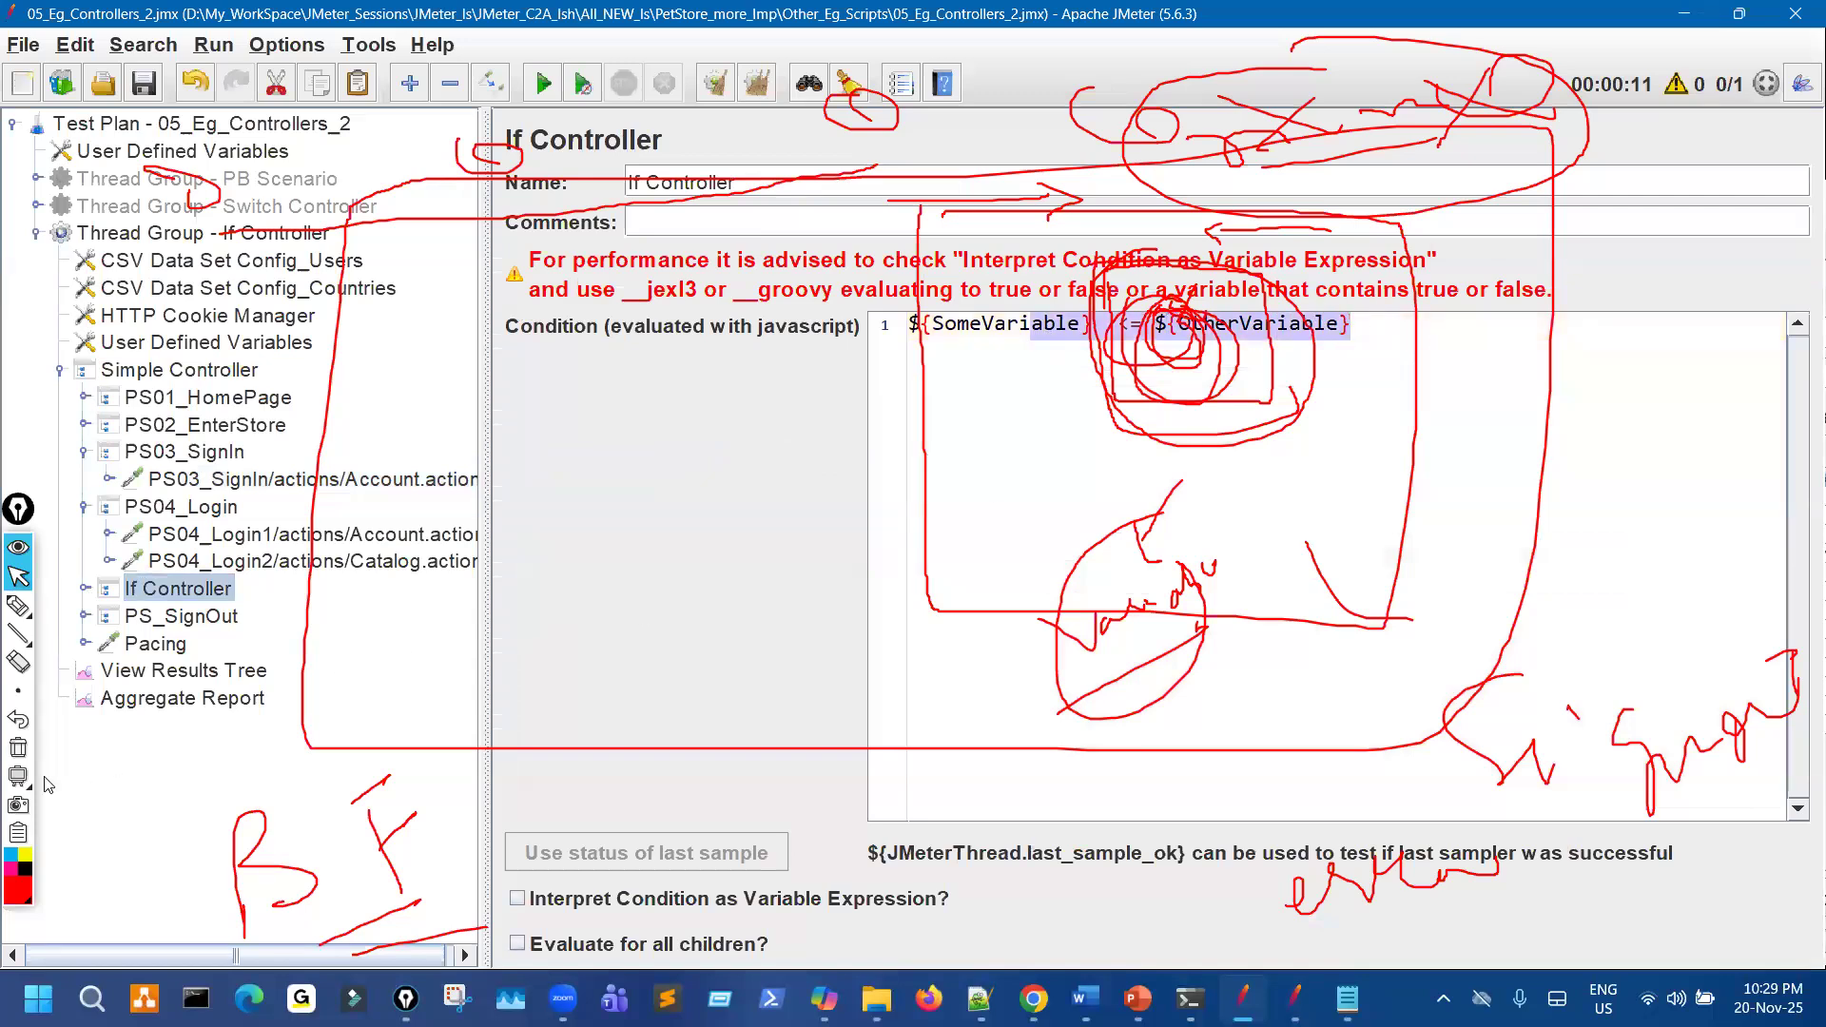
{"action": "left_click", "coordinate": [17, 748]}
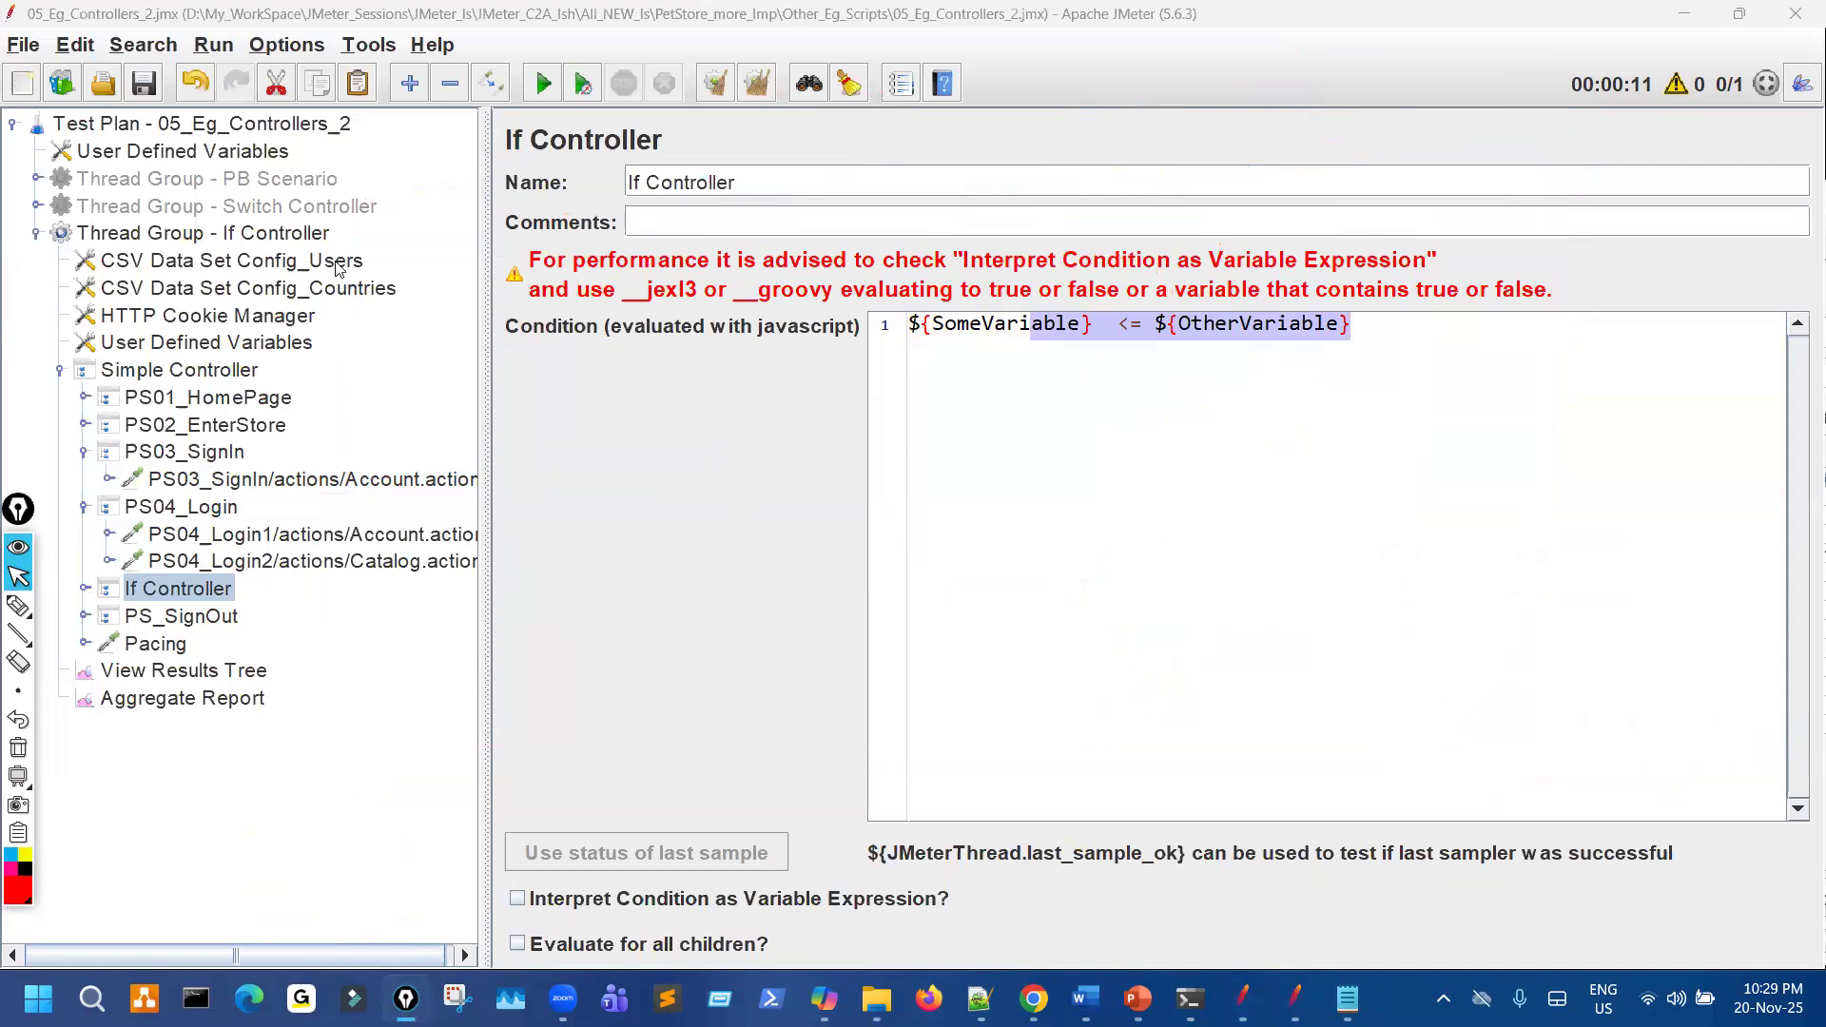
Check the SomeVariable and OtherVariable values in User Defined Variables, and circle SomeVariable's value and the PS03_SignIn request with the pen.
{"action": "left_click", "coordinate": [273, 347]}
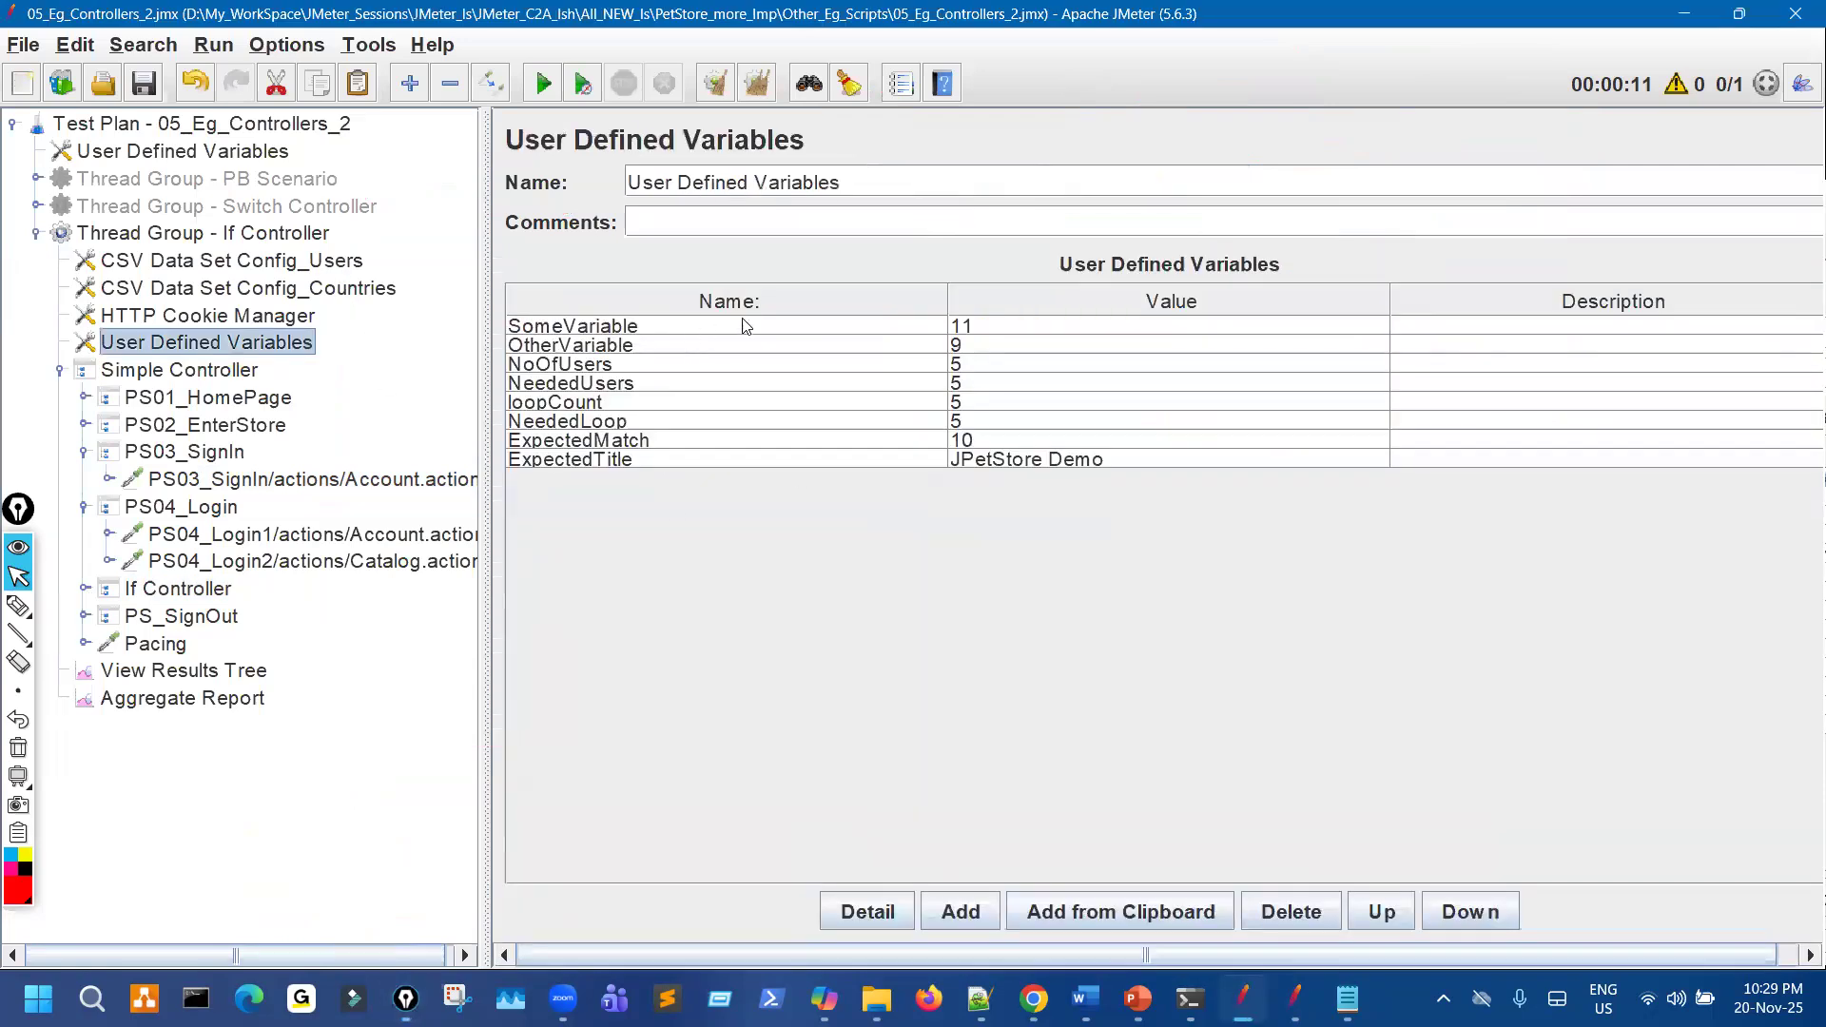
{"action": "left_click", "coordinate": [978, 327]}
{"action": "left_click", "coordinate": [962, 348]}
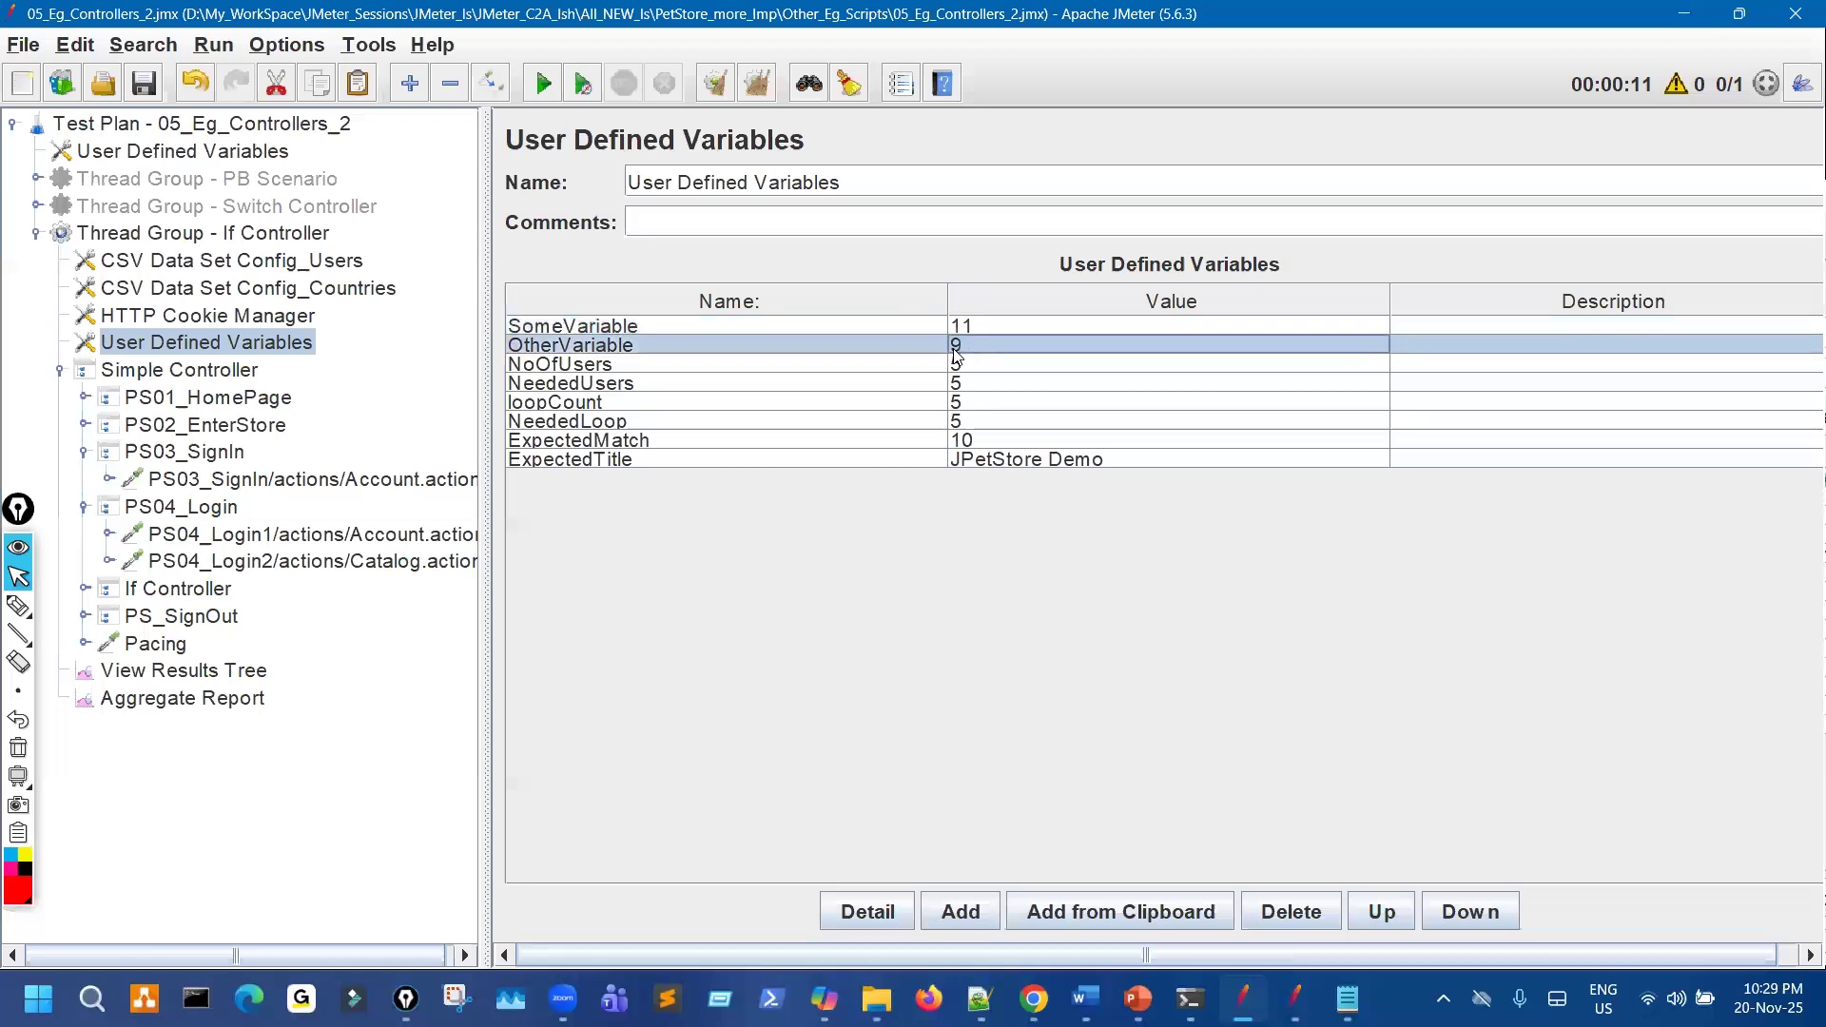
{"action": "left_click", "coordinate": [42, 611]}
{"action": "mouse_move", "coordinate": [950, 312]}
{"action": "left_mouse_down"}
{"action": "mouse_move", "coordinate": [998, 333]}
{"action": "mouse_move", "coordinate": [944, 316]}
{"action": "left_mouse_up"}
{"action": "left_click_drag", "start_coordinate": [378, 473], "coordinate": [373, 485]}
{"action": "left_click", "coordinate": [19, 577]}
Review the If Controller's condition, expand its child transactions PS05 to PS14, and clear the pen marks.
{"action": "left_click", "coordinate": [179, 590]}
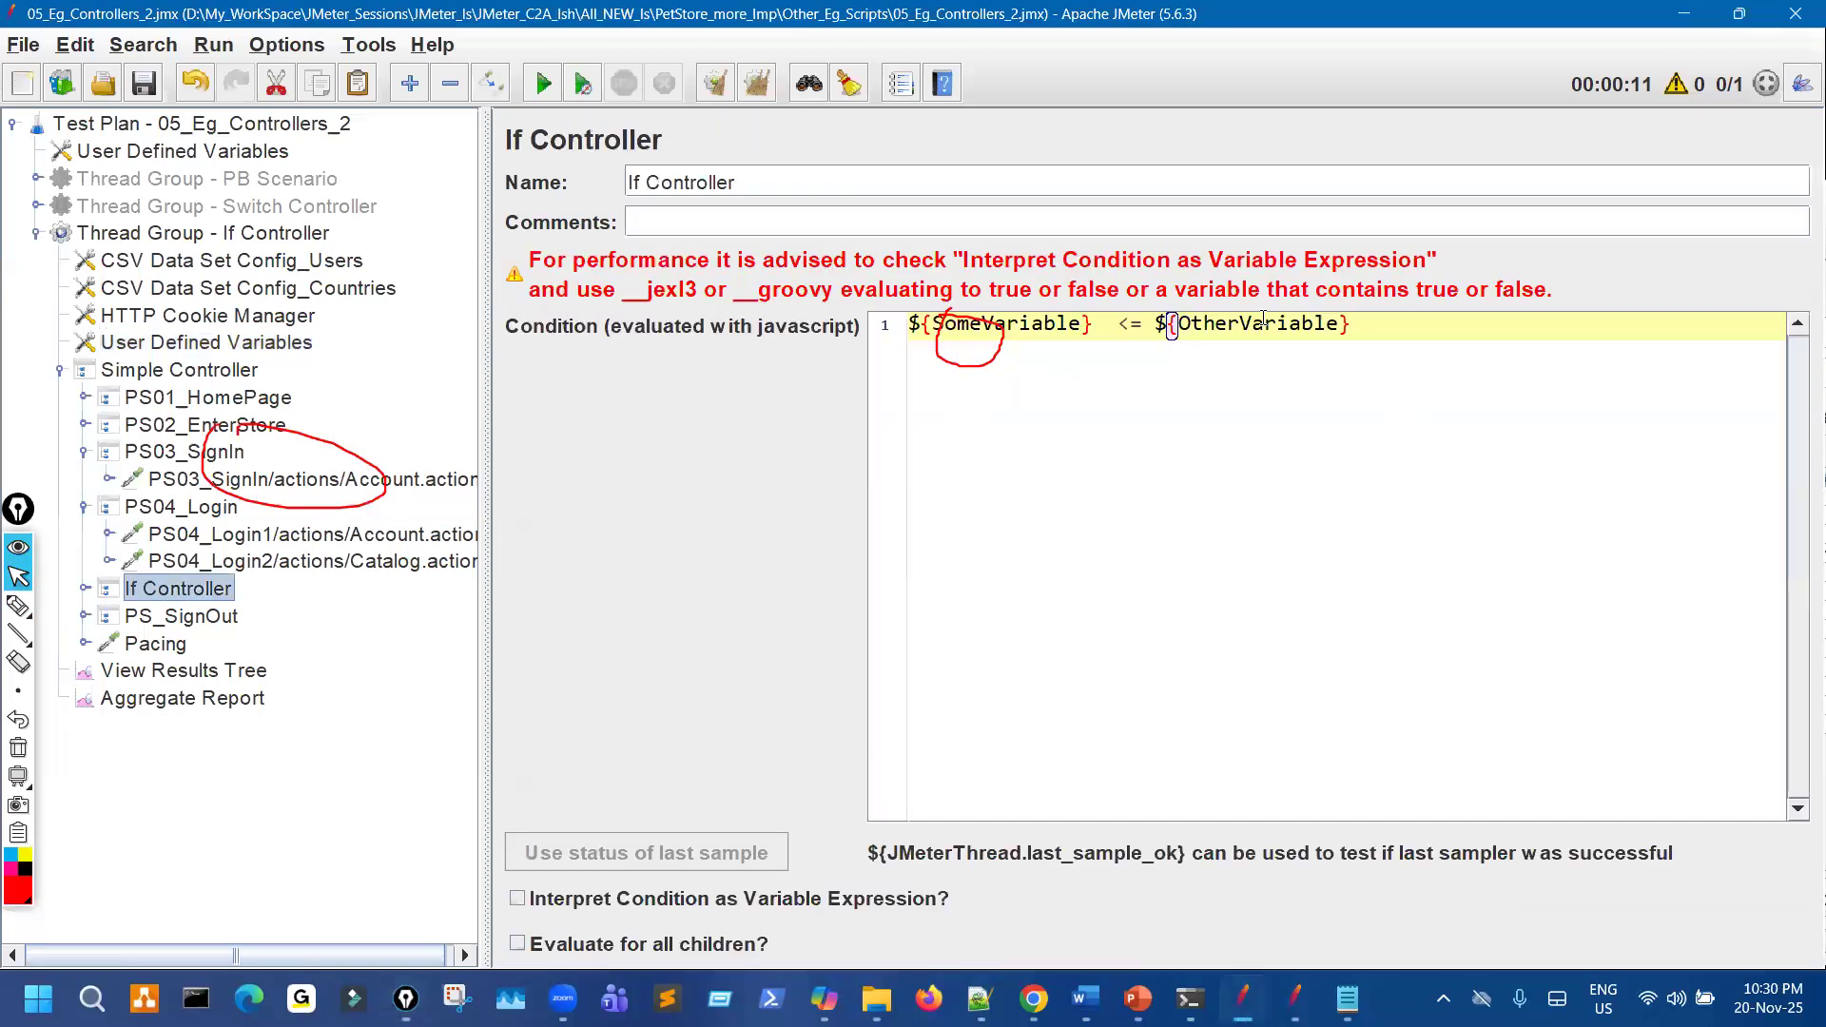
{"action": "left_click_drag", "start_coordinate": [1263, 324], "coordinate": [1106, 323]}
{"action": "left_click", "coordinate": [86, 589]}
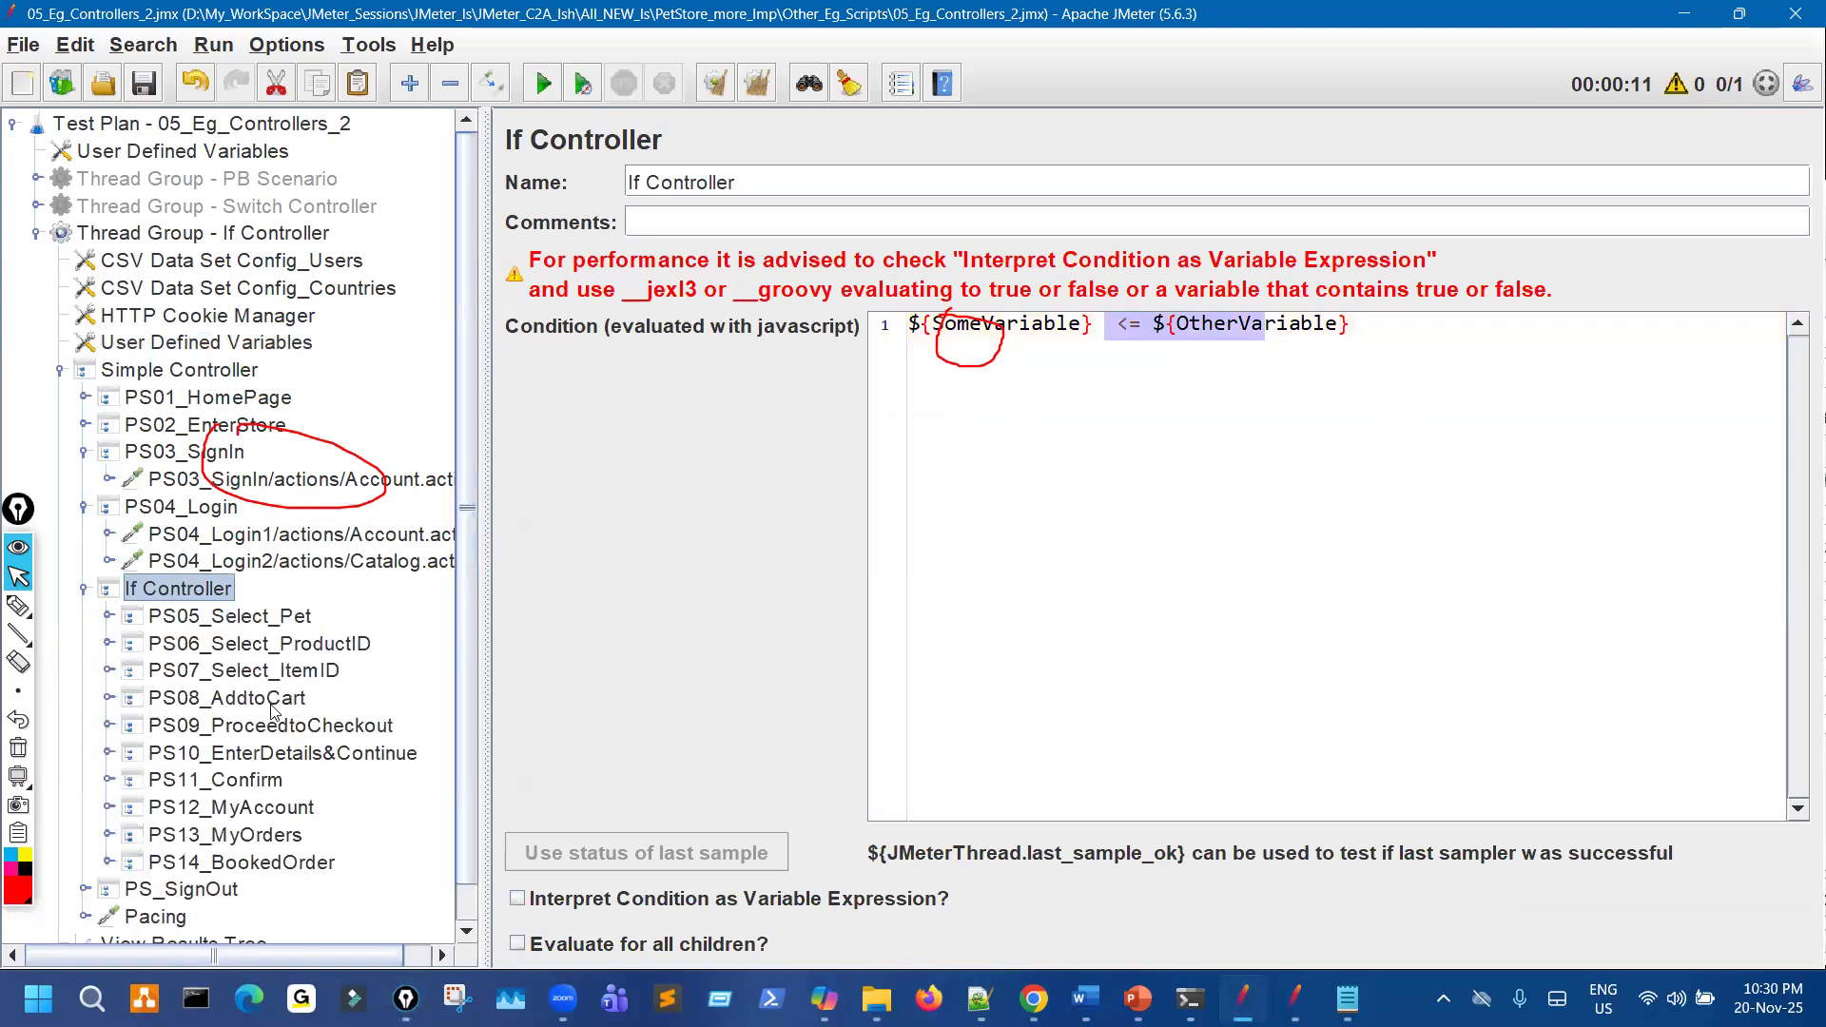
{"action": "scroll", "coordinate": [273, 708], "scroll_direction": "down", "scroll_amount": 1}
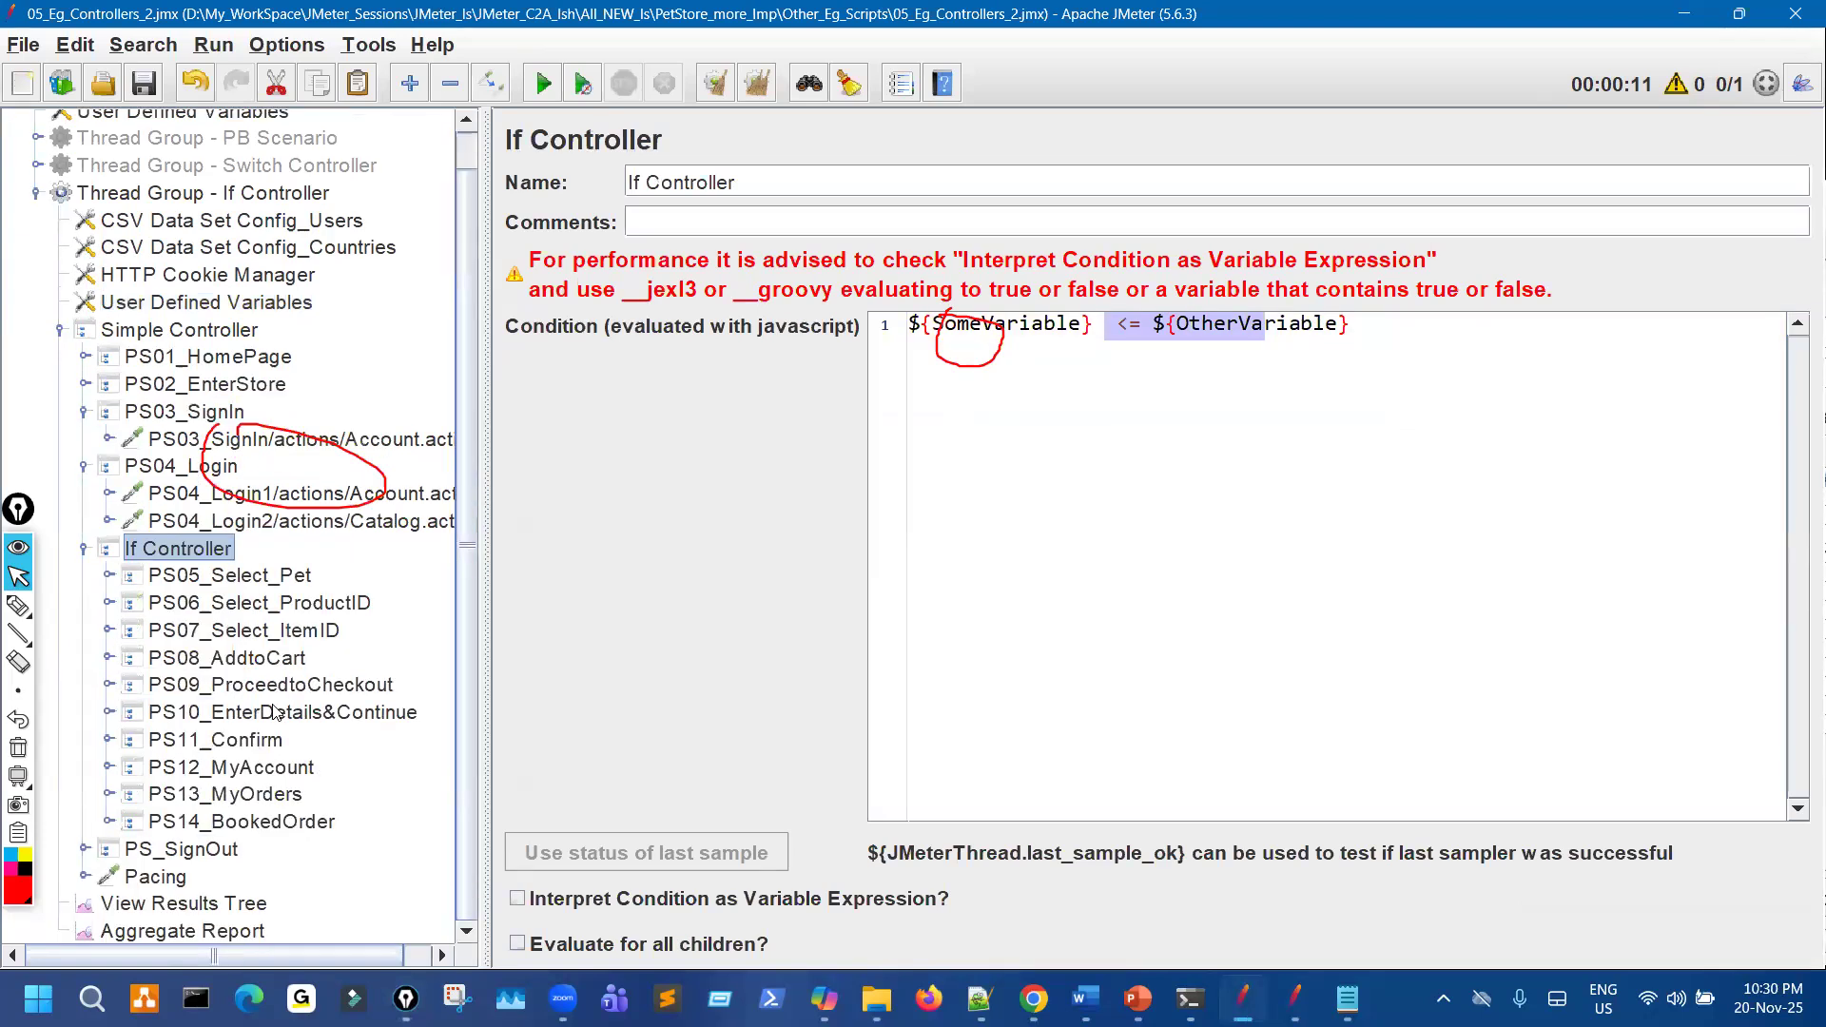
{"action": "left_click", "coordinate": [19, 748]}
Compare the SomeVariable and OtherVariable values with the If Controller's condition, and collapse PS04_Login.
{"action": "mouse_move", "coordinate": [28, 604]}
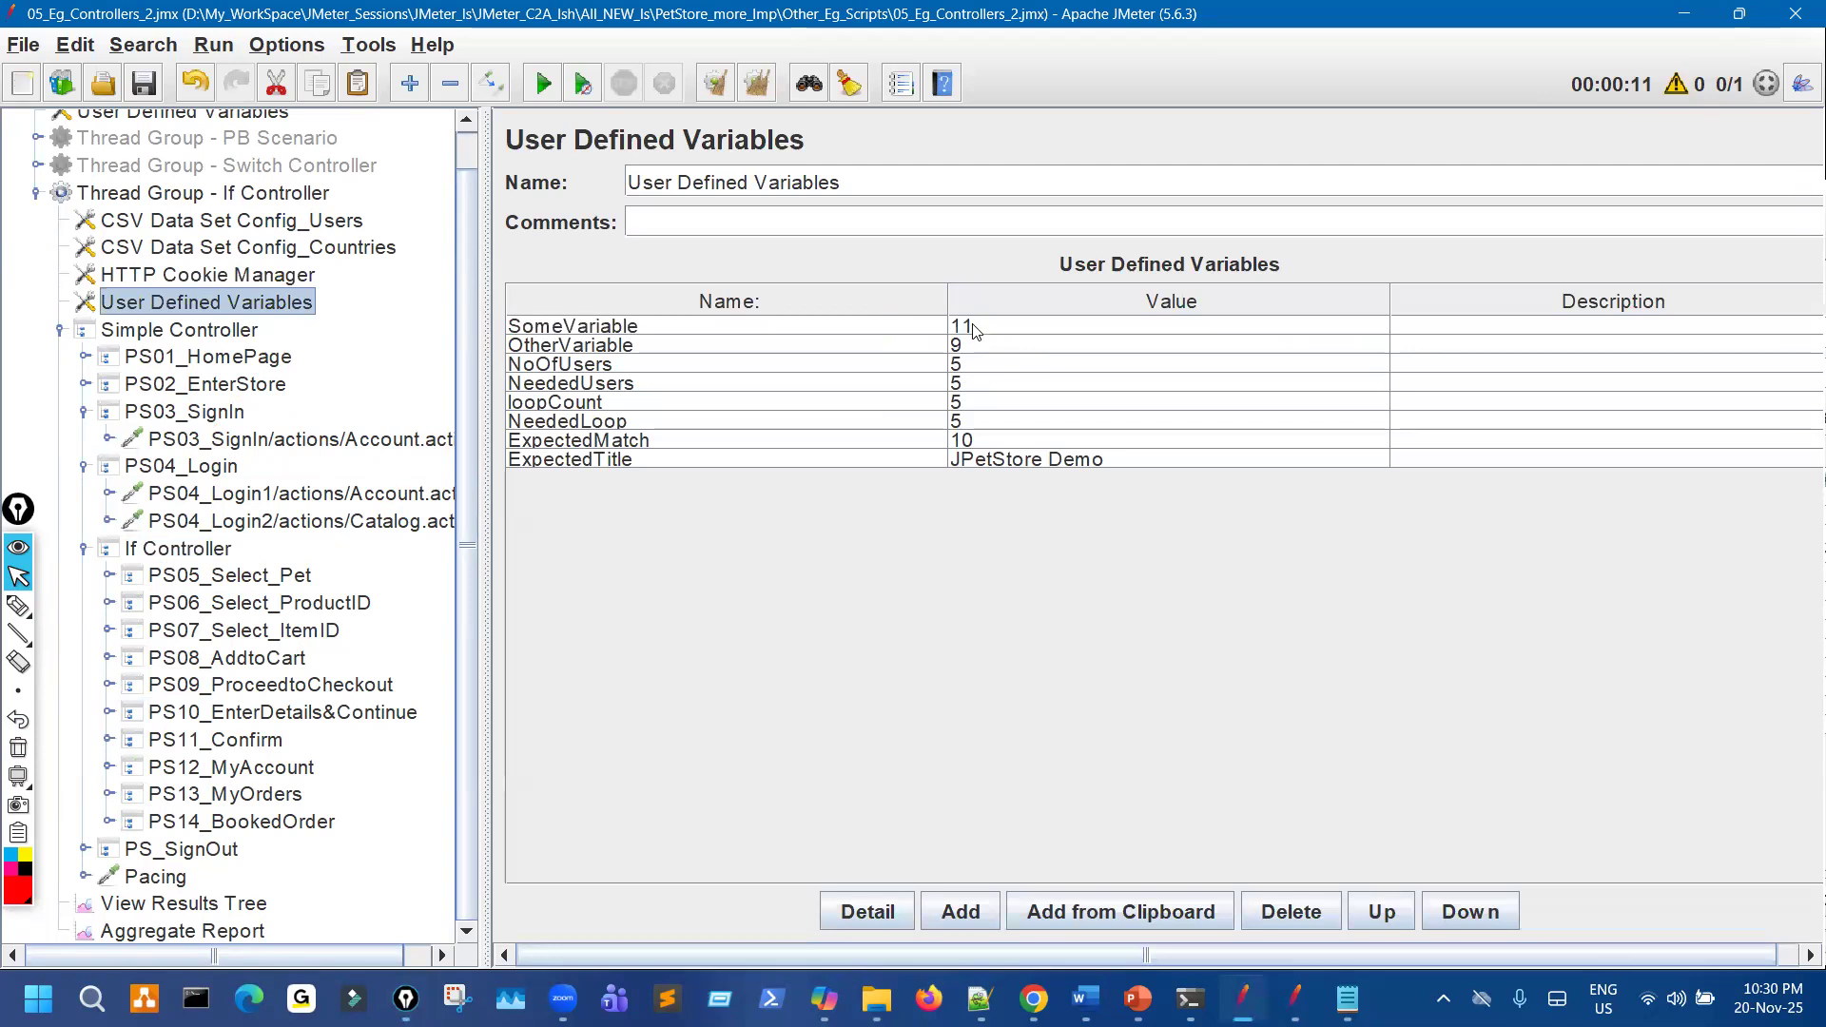
{"action": "left_click", "coordinate": [972, 329]}
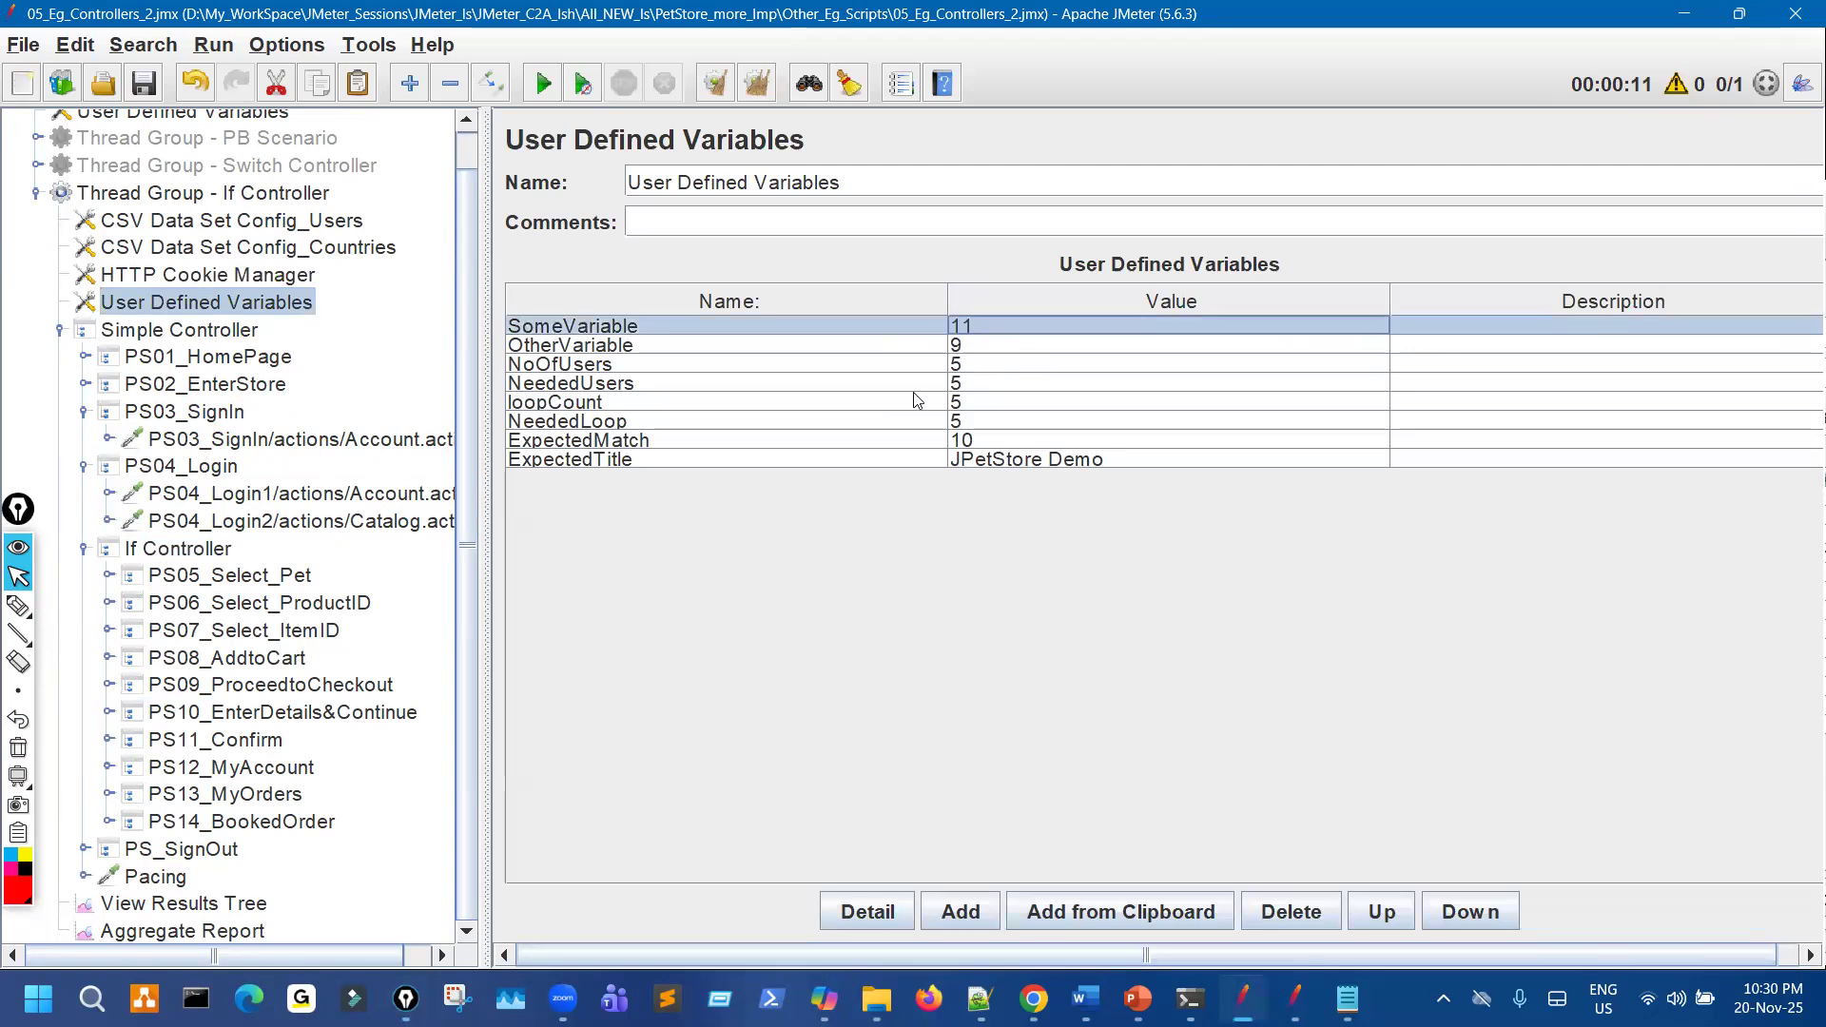
{"action": "key", "text": "Down"}
{"action": "left_click", "coordinate": [214, 554]}
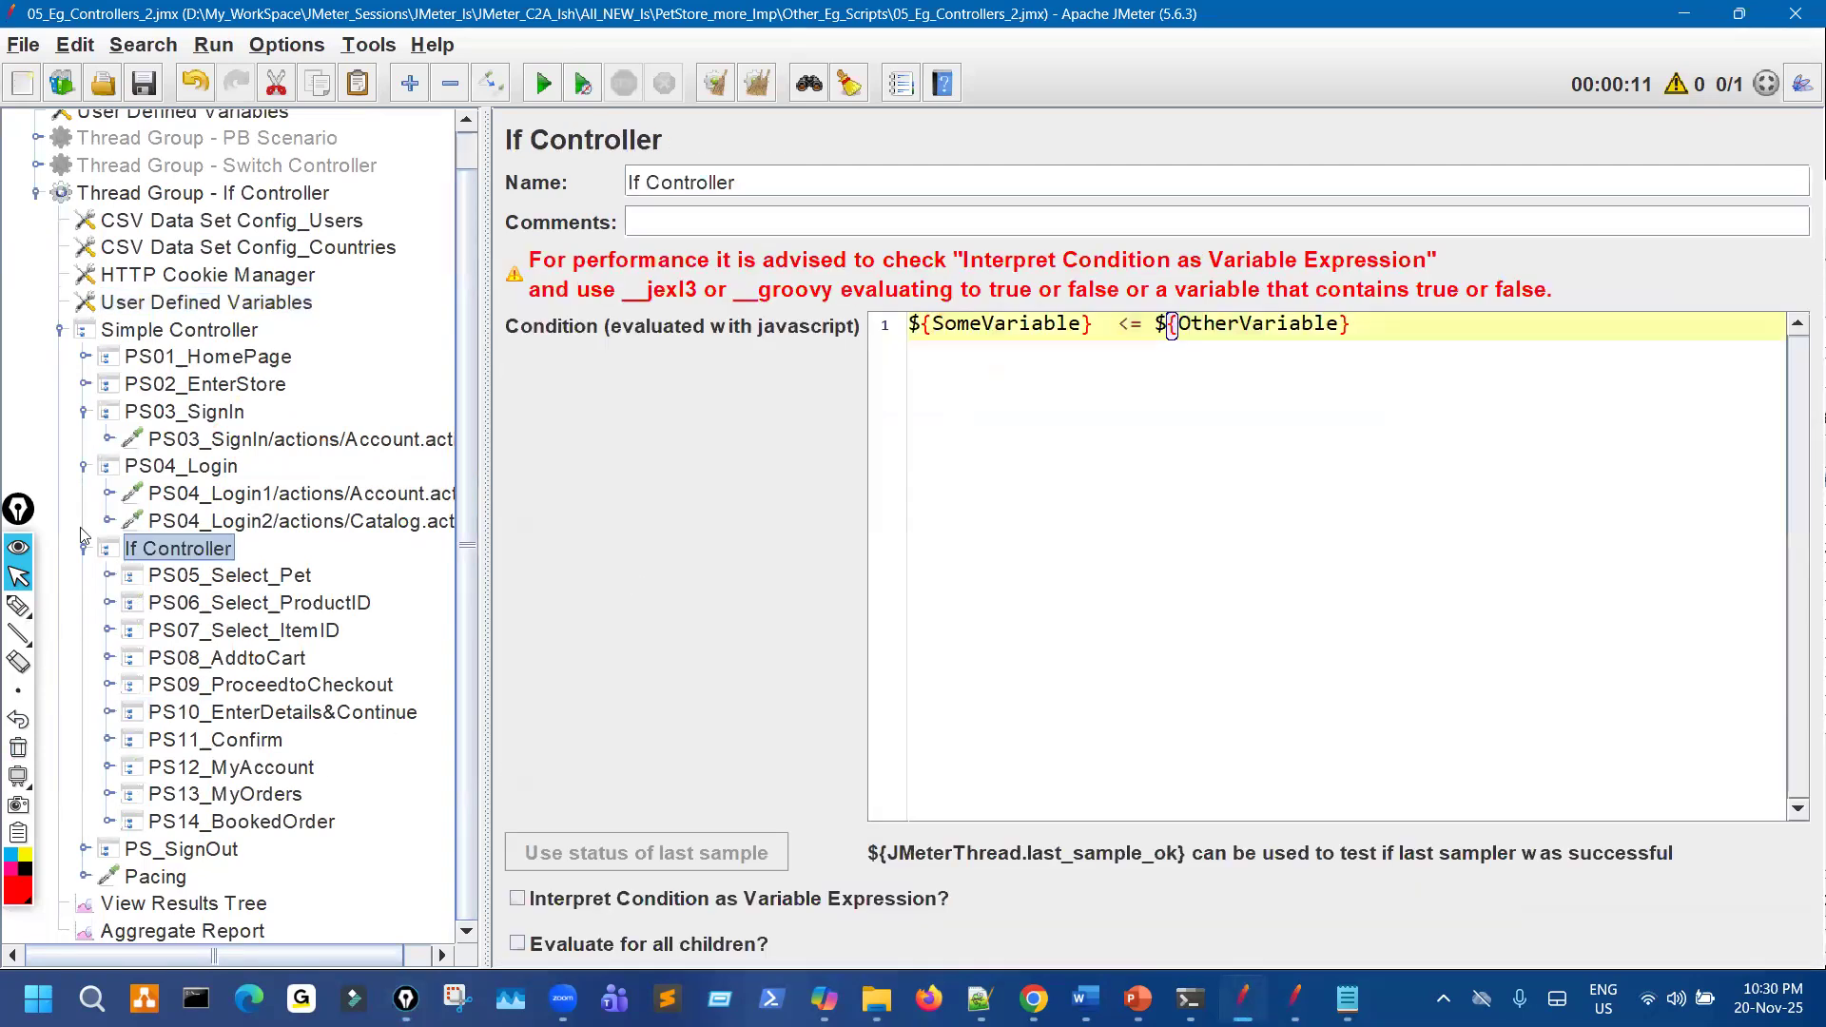
{"action": "left_click", "coordinate": [83, 466]}
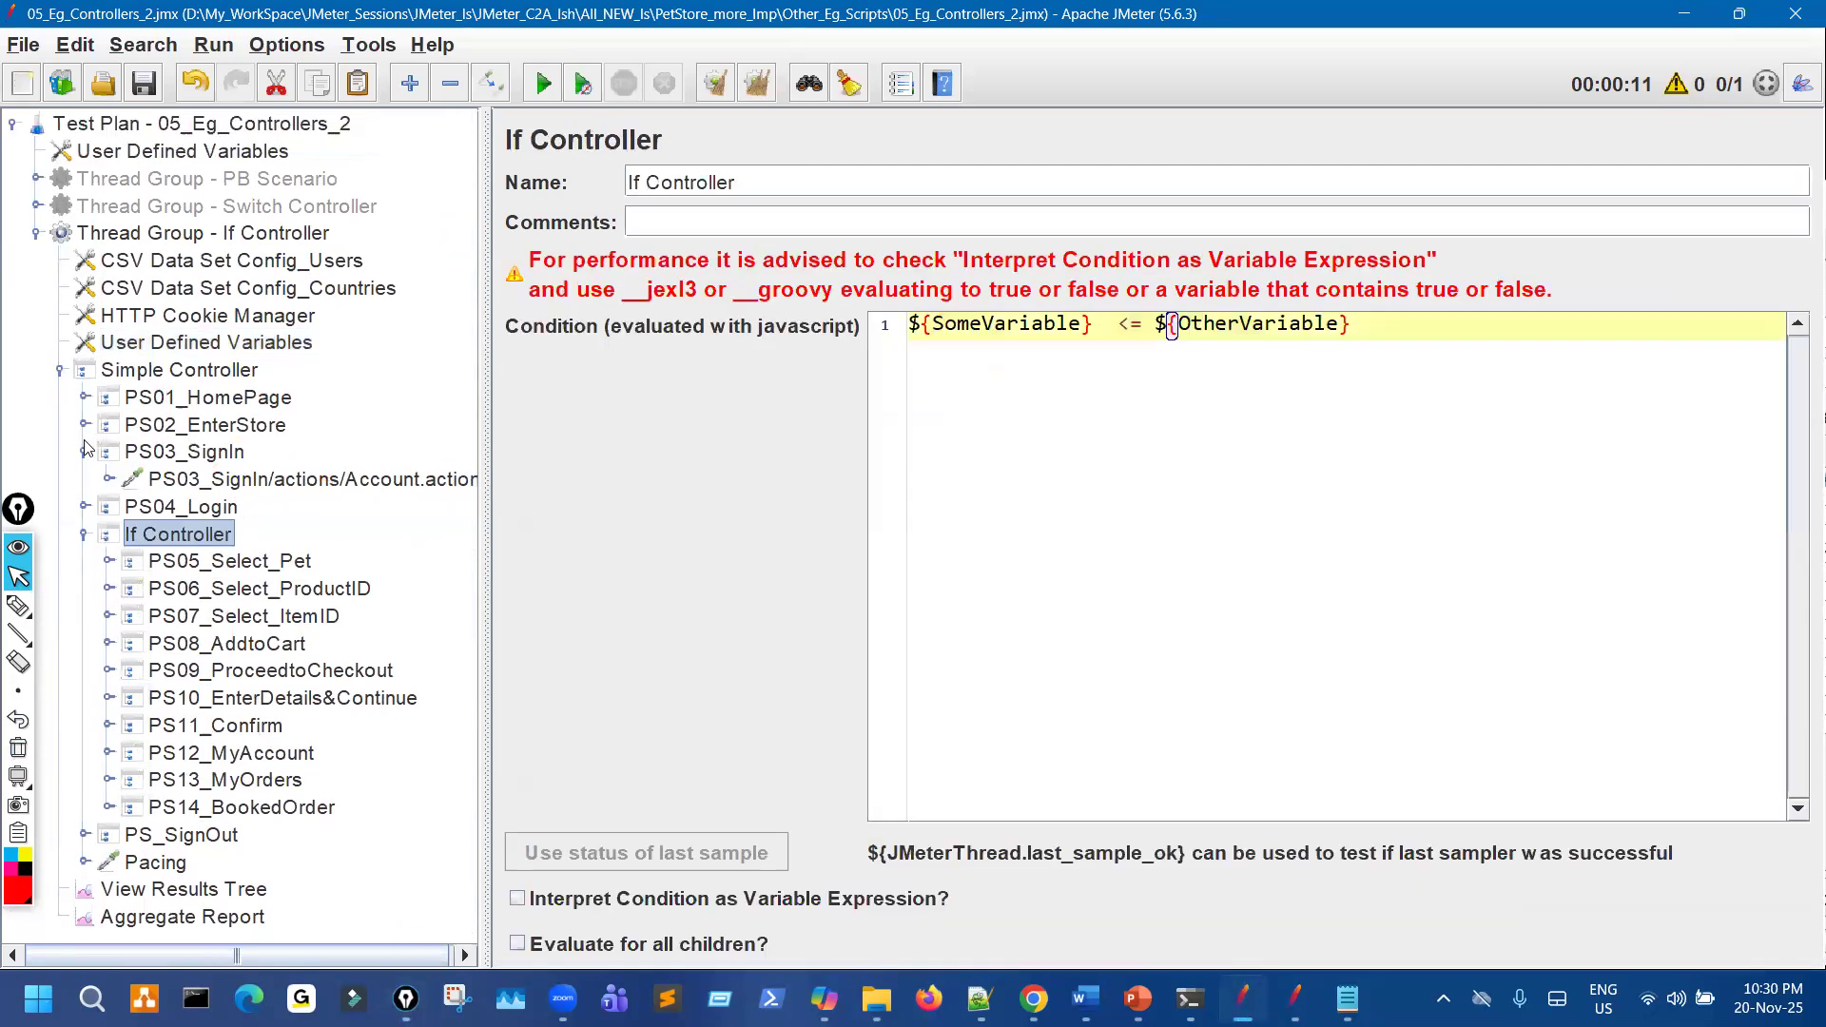
Write "11 <= 9" with the pen beneath the If Controller's condition, underline it, and return to the pointer.
{"action": "left_click", "coordinate": [18, 605]}
{"action": "mouse_move", "coordinate": [984, 382]}
{"action": "left_mouse_down"}
{"action": "mouse_move", "coordinate": [1008, 444]}
{"action": "mouse_move", "coordinate": [1047, 447]}
{"action": "mouse_move", "coordinate": [1187, 395]}
{"action": "left_mouse_up"}
{"action": "left_click_drag", "start_coordinate": [1234, 399], "coordinate": [1281, 387]}
{"action": "left_click_drag", "start_coordinate": [1237, 419], "coordinate": [1277, 413]}
{"action": "mouse_move", "coordinate": [1408, 360]}
{"action": "left_mouse_down"}
{"action": "mouse_move", "coordinate": [1353, 451]}
{"action": "mouse_move", "coordinate": [1461, 487]}
{"action": "left_mouse_up"}
{"action": "left_click_drag", "start_coordinate": [1369, 536], "coordinate": [1451, 514]}
{"action": "left_click", "coordinate": [18, 577]}
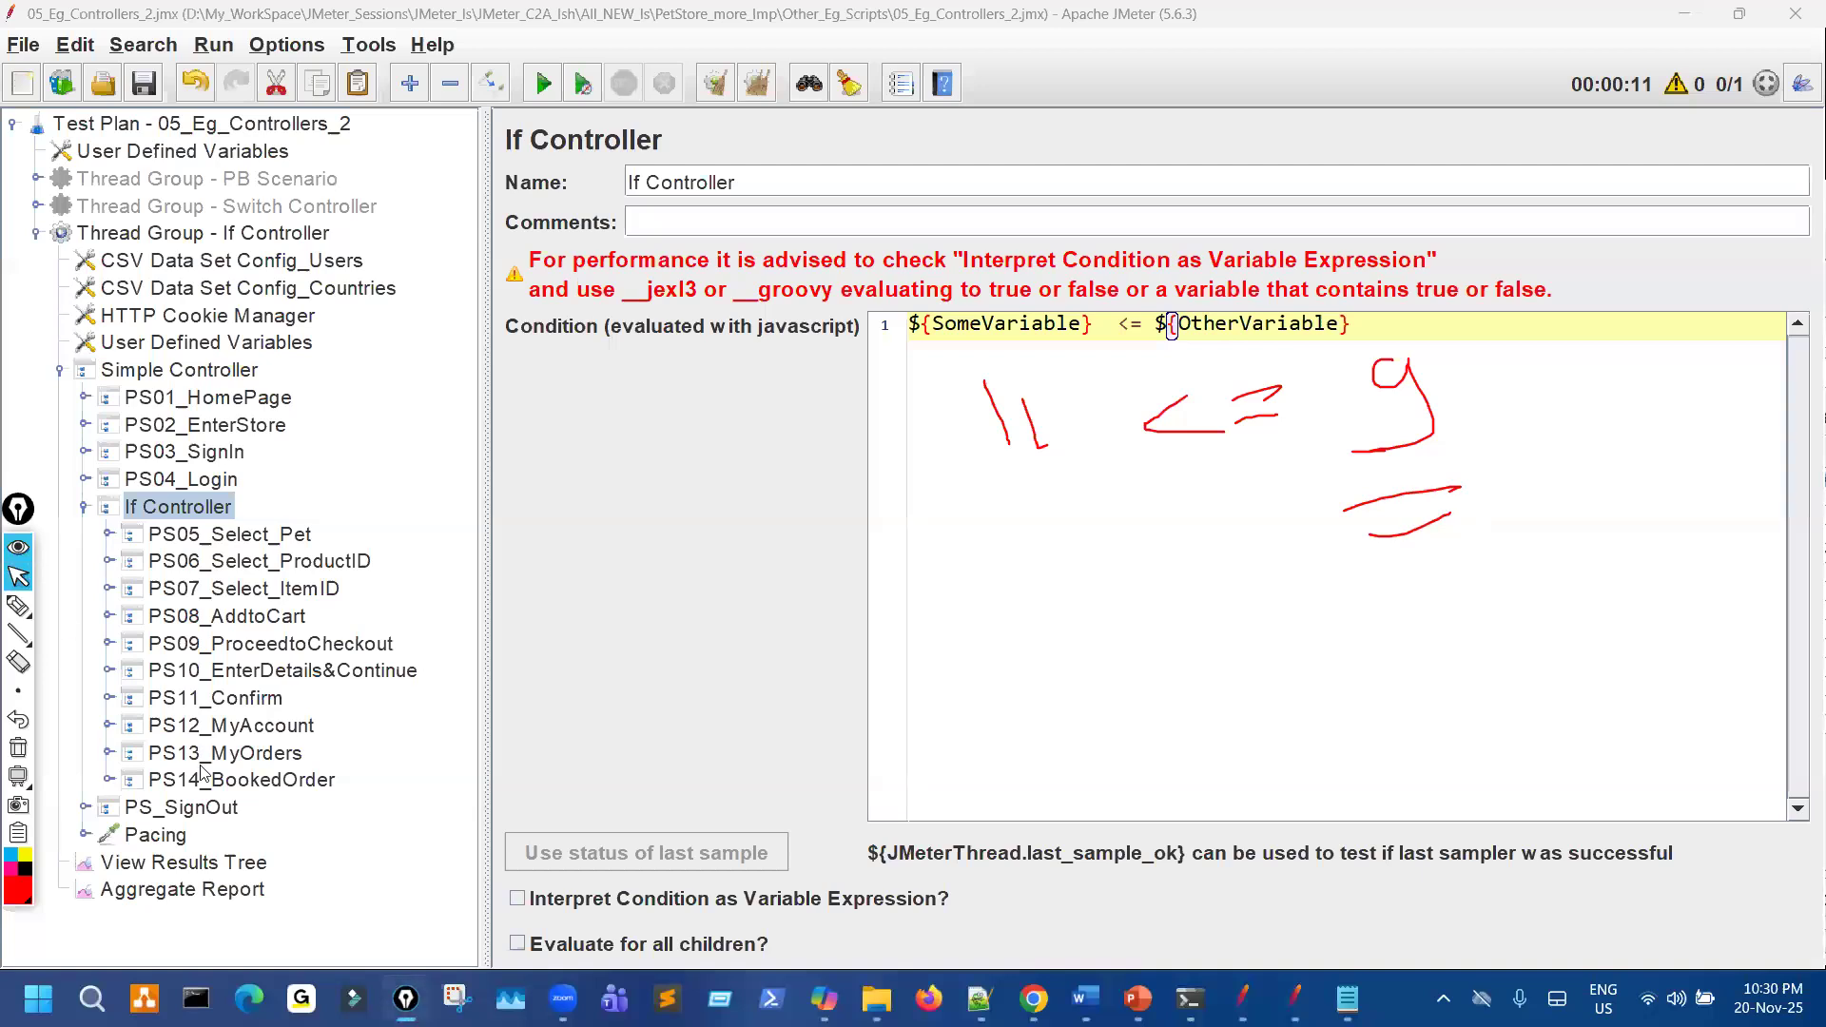
Clear the earlier results in View Results Tree and run the If Controller test.
{"action": "left_click", "coordinate": [166, 868]}
{"action": "left_click", "coordinate": [712, 86]}
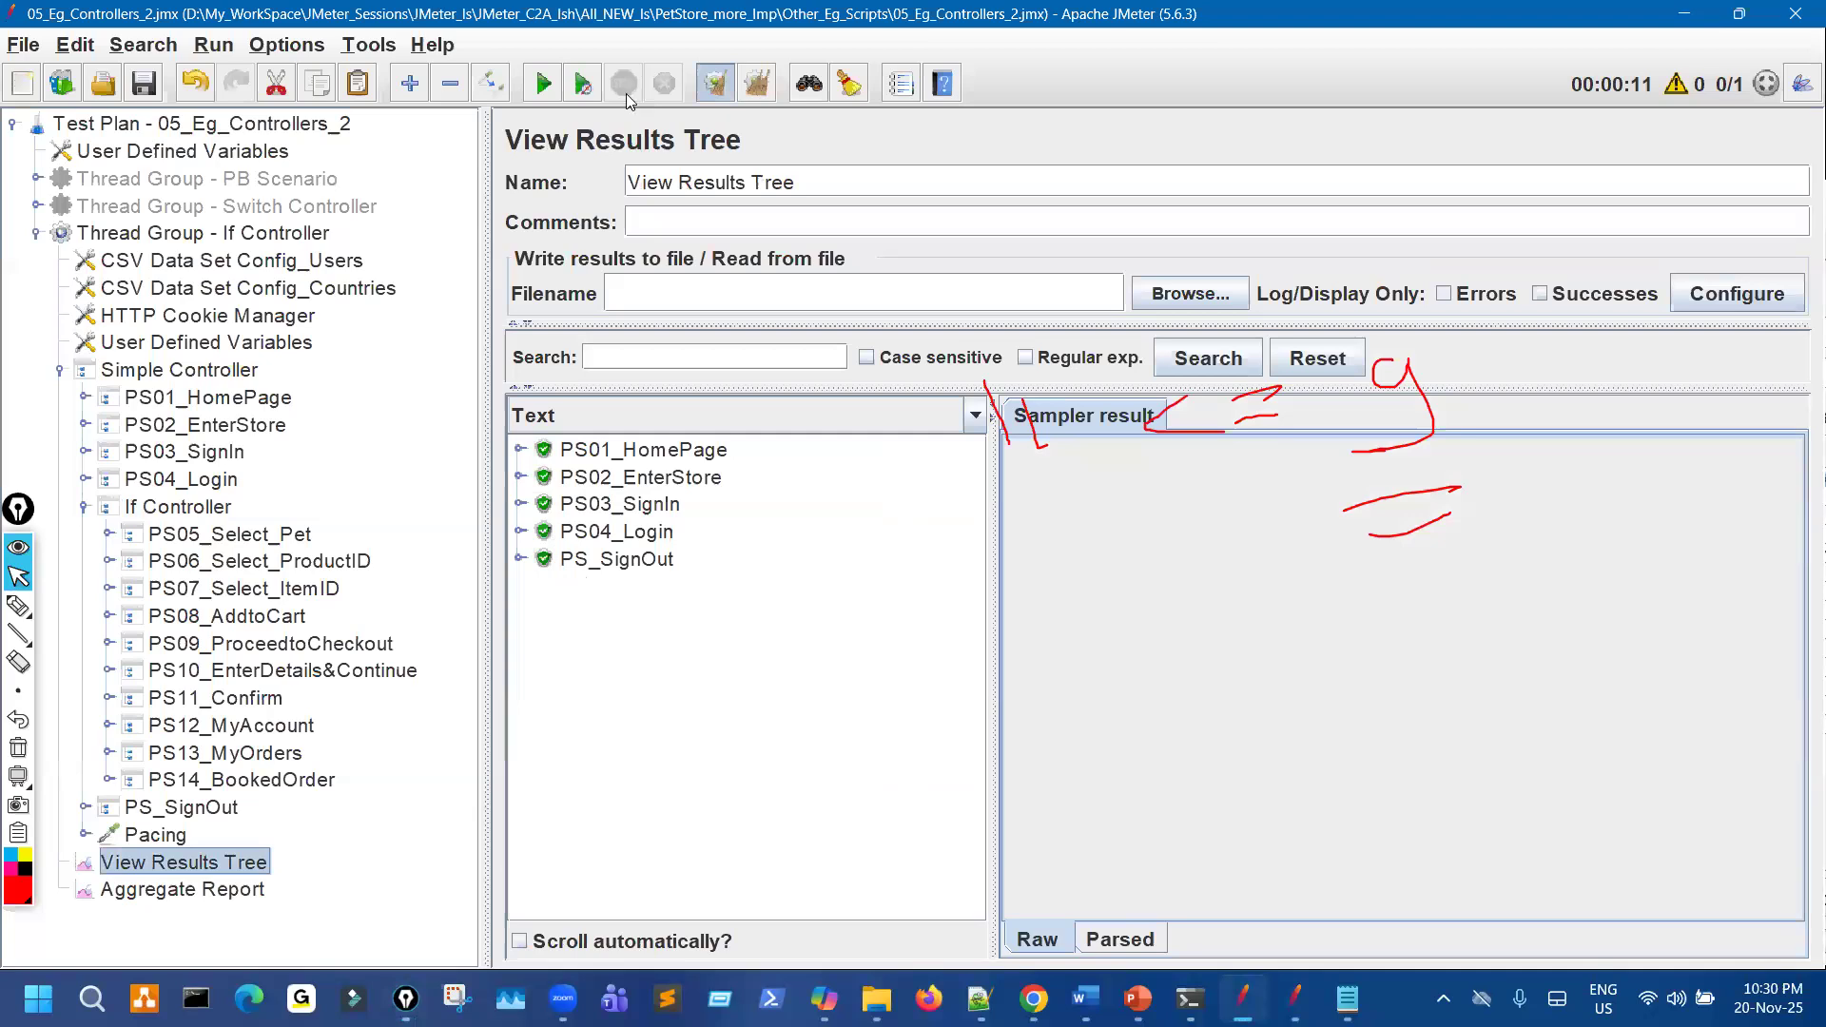
{"action": "left_click", "coordinate": [544, 84]}
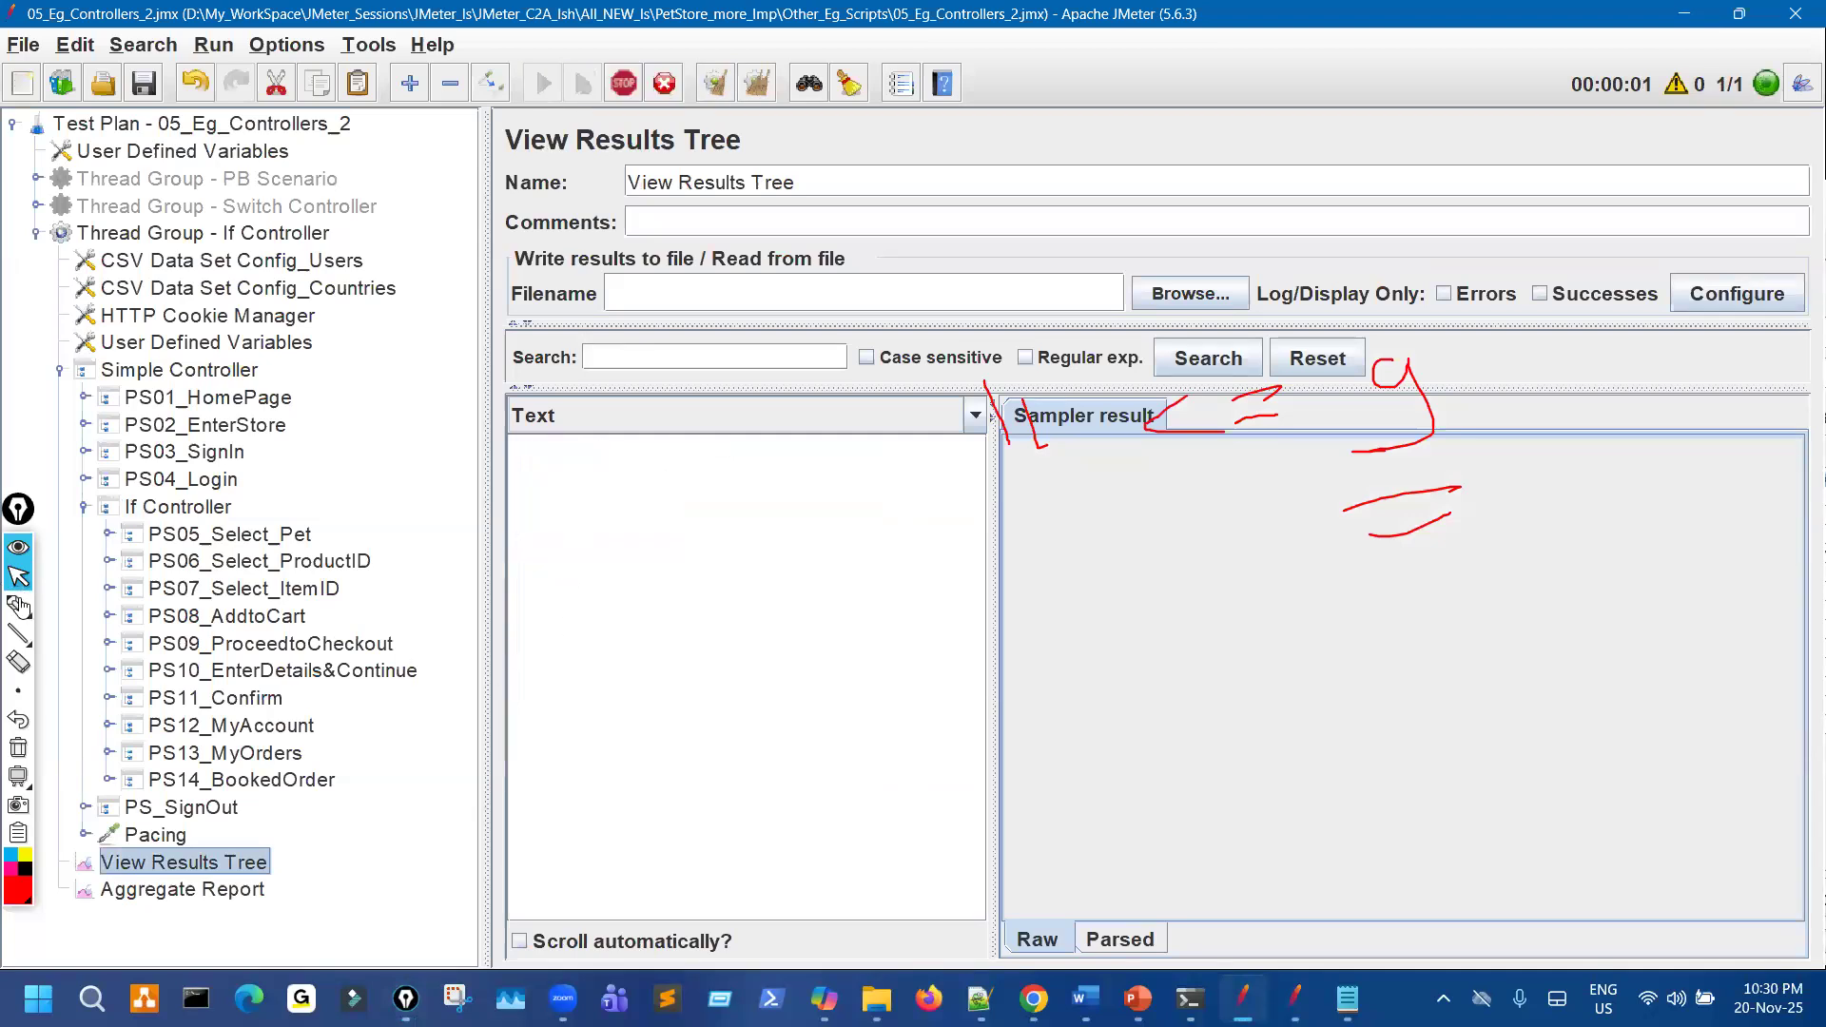
Mark the If Controller's skipped transactions and the PS04_Login and PS_SignOut results with the pen, write "True", and clear all pen marks.
{"action": "left_click", "coordinate": [18, 605]}
{"action": "mouse_move", "coordinate": [204, 538]}
{"action": "left_mouse_down"}
{"action": "mouse_move", "coordinate": [220, 521]}
{"action": "mouse_move", "coordinate": [203, 515]}
{"action": "left_mouse_up"}
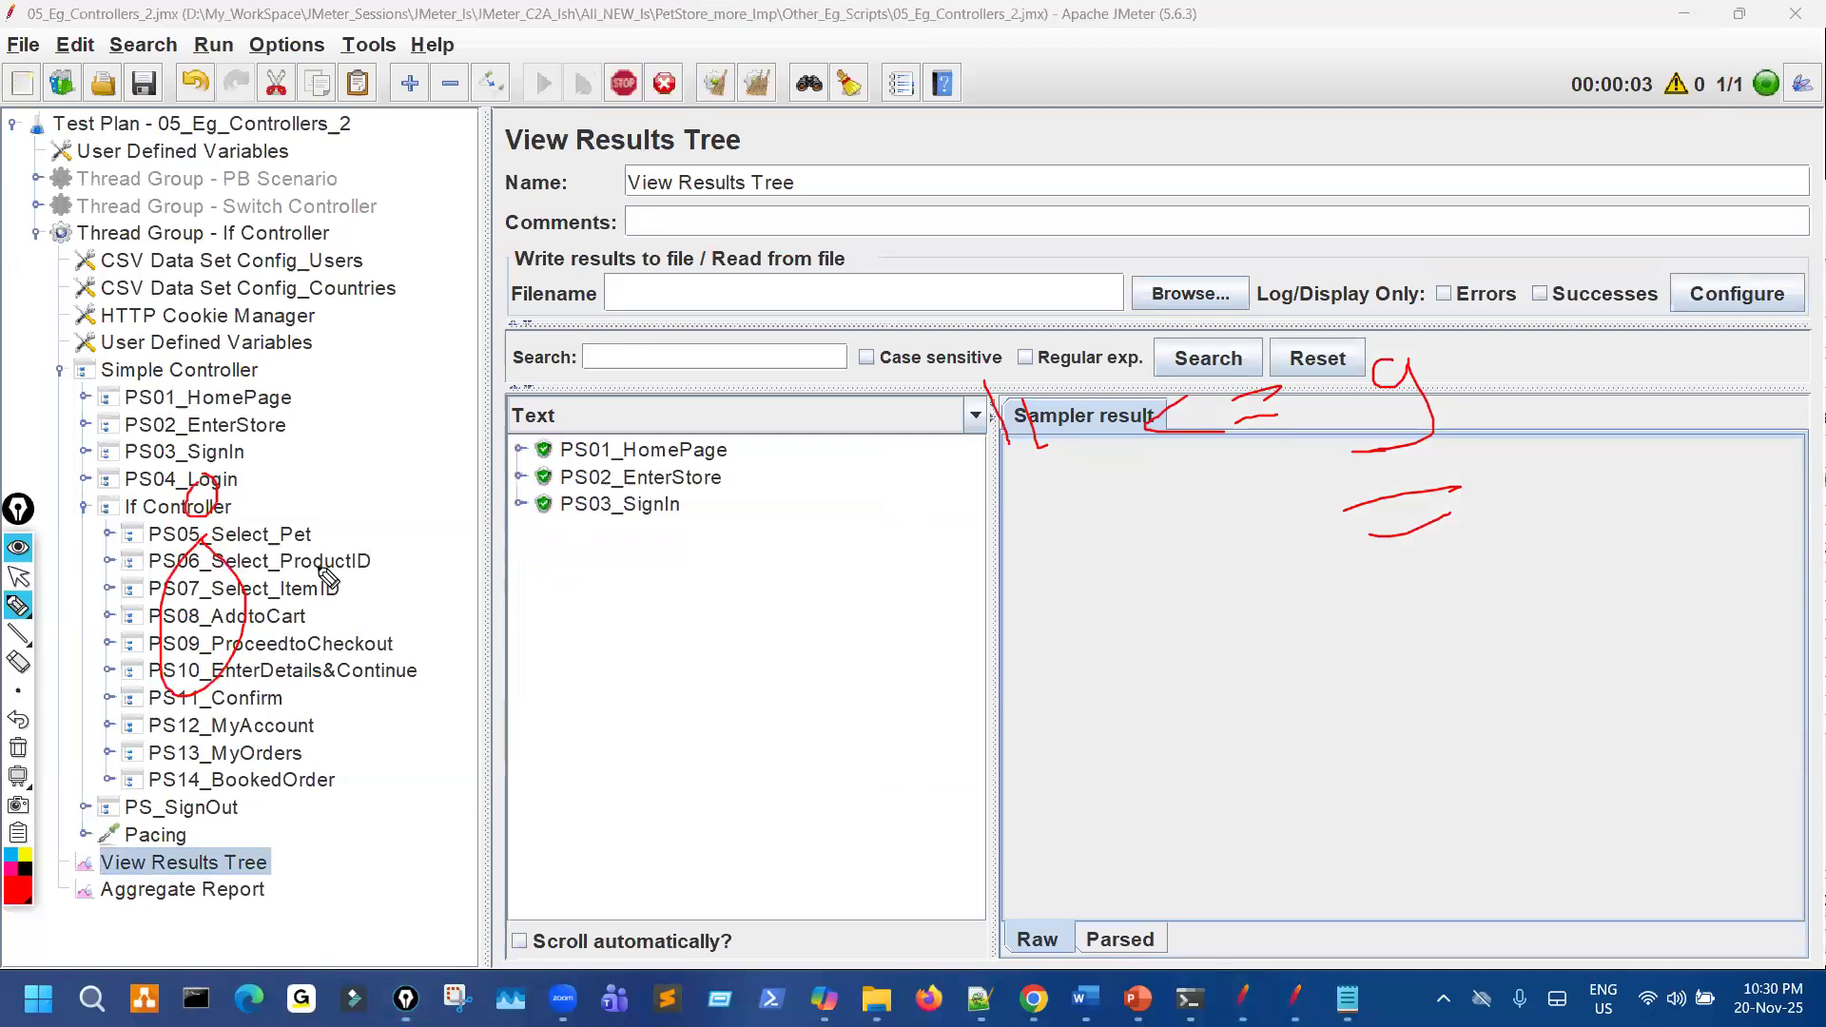
{"action": "left_click_drag", "start_coordinate": [666, 536], "coordinate": [699, 554]}
{"action": "left_click_drag", "start_coordinate": [225, 485], "coordinate": [270, 457]}
{"action": "mouse_move", "coordinate": [340, 489]}
{"action": "left_mouse_down"}
{"action": "mouse_move", "coordinate": [326, 780]}
{"action": "mouse_move", "coordinate": [283, 802]}
{"action": "mouse_move", "coordinate": [303, 803]}
{"action": "left_mouse_up"}
{"action": "left_click_drag", "start_coordinate": [1094, 578], "coordinate": [1218, 549]}
{"action": "left_click_drag", "start_coordinate": [1151, 566], "coordinate": [1206, 672]}
{"action": "left_click_drag", "start_coordinate": [1214, 604], "coordinate": [1318, 594]}
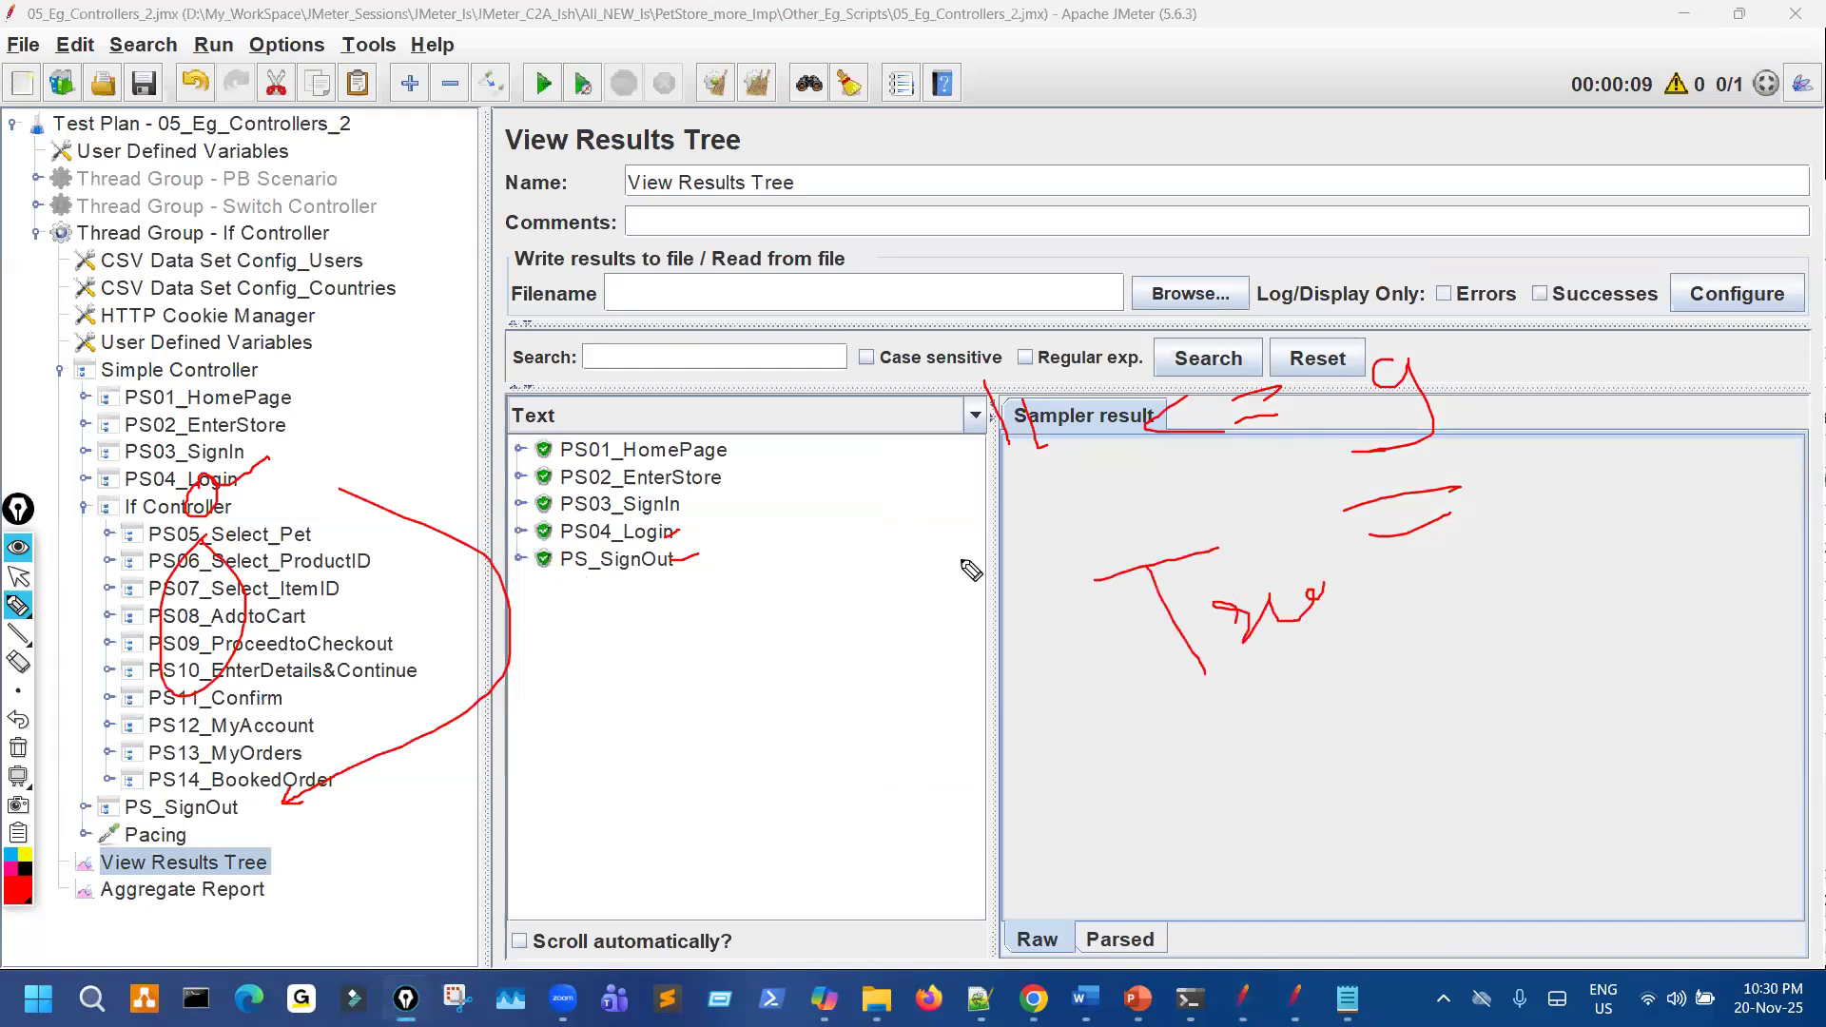
{"action": "key", "text": "ctrl+shift+7"}
{"action": "key", "text": "ctrl+shift+2"}
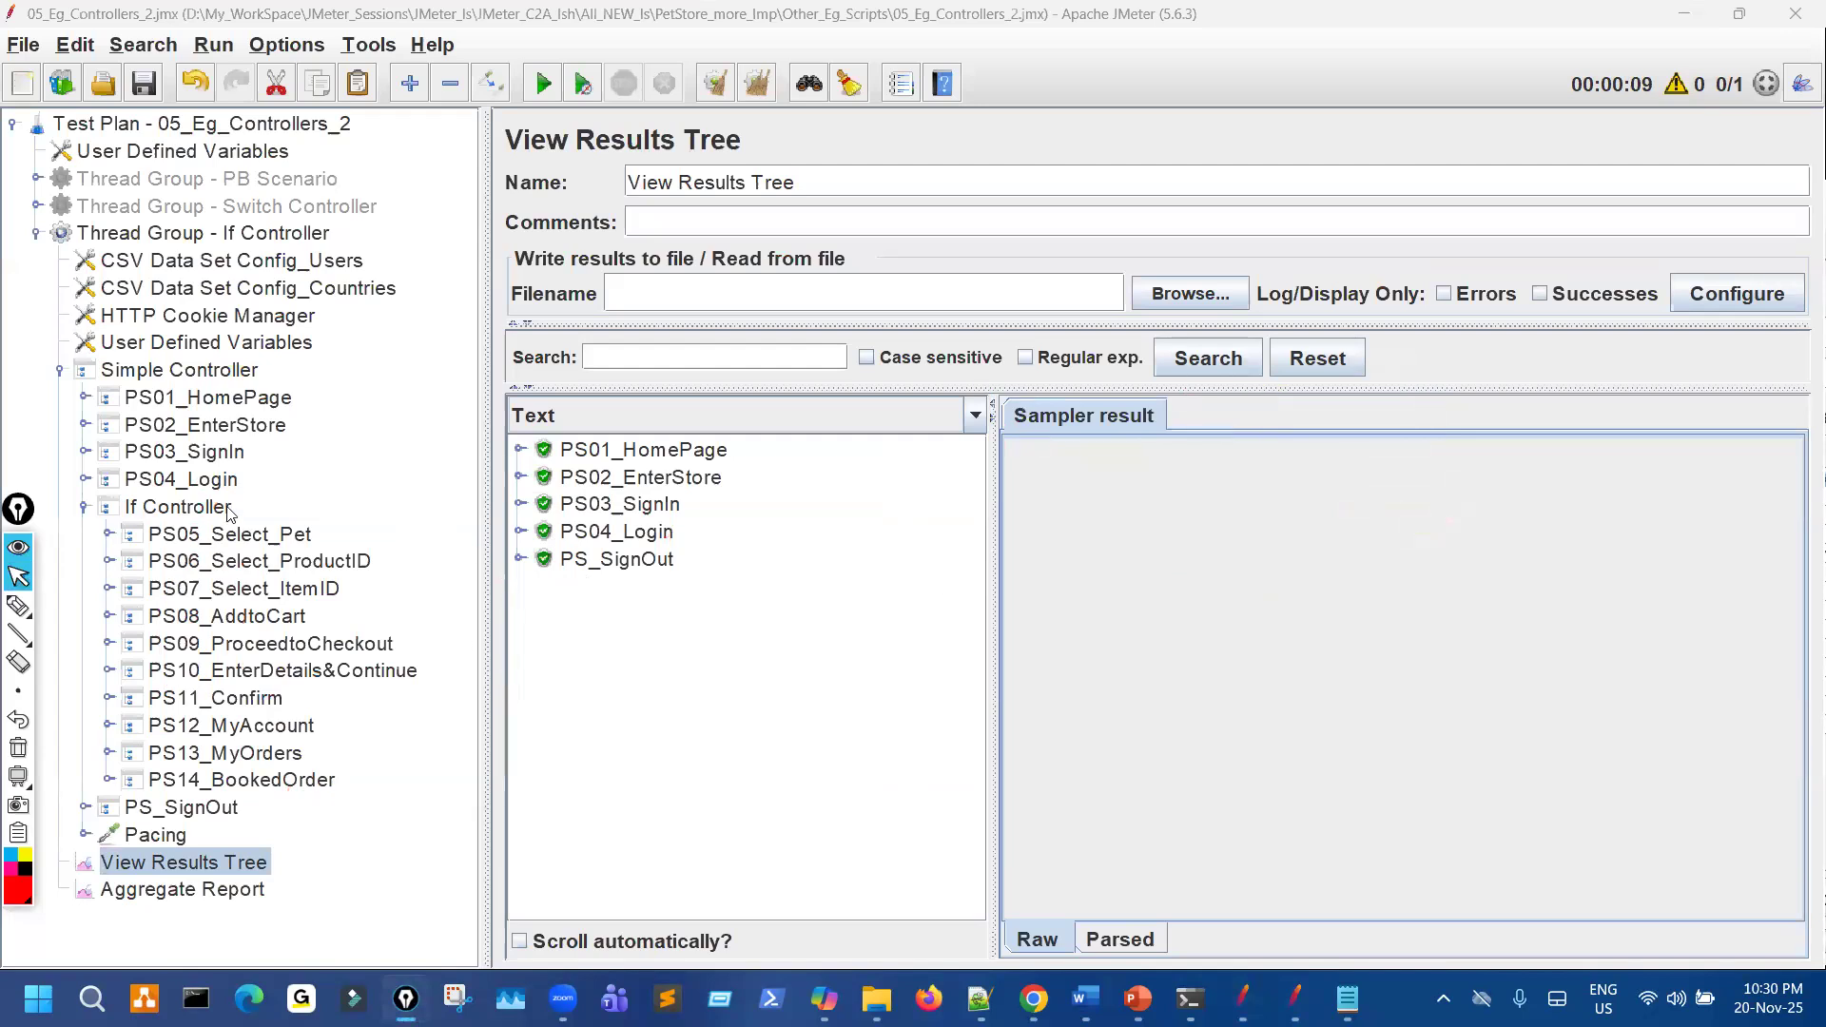
Change the If Controller's condition to ${SomeVariable} >= ${OtherVariable}.
{"action": "left_click", "coordinate": [226, 508]}
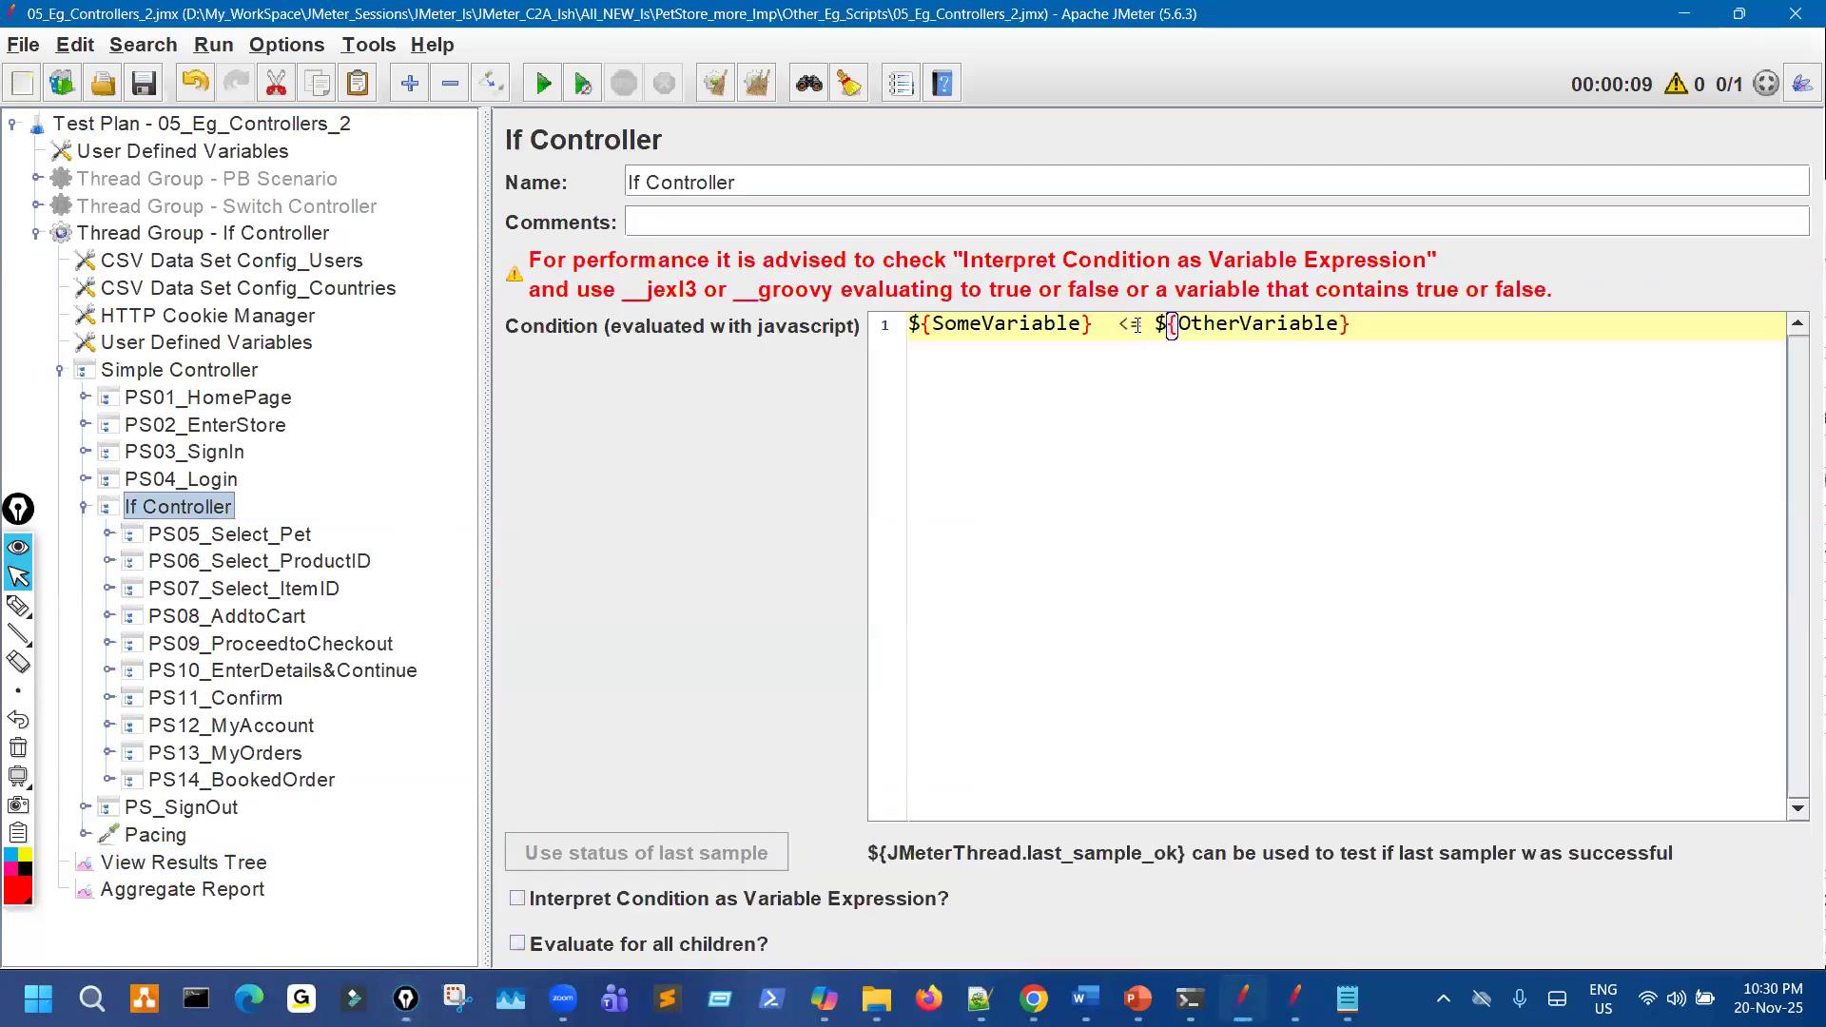
{"action": "key", "text": "Left"}
{"action": "key", "text": "Left"}
{"action": "key", "text": "Left"}
{"action": "key", "text": "Left"}
{"action": "key", "text": "BackSpace"}
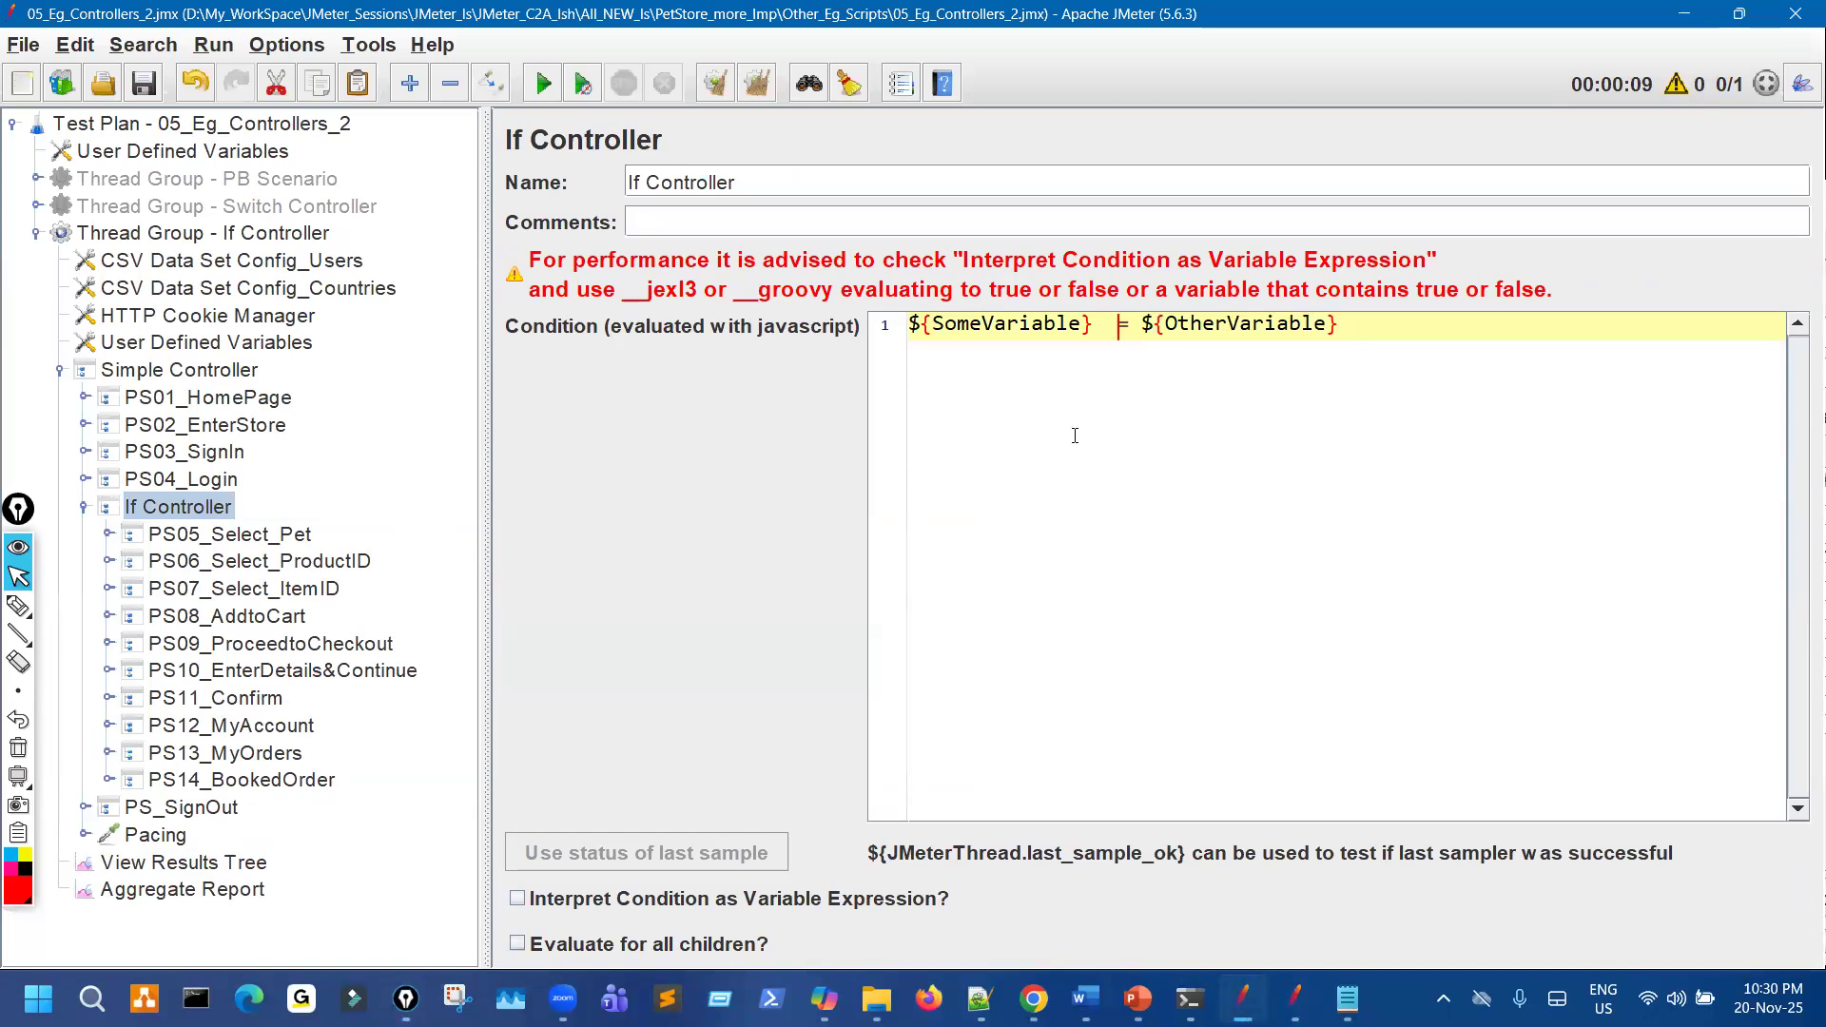
{"action": "type", "text": ">"}
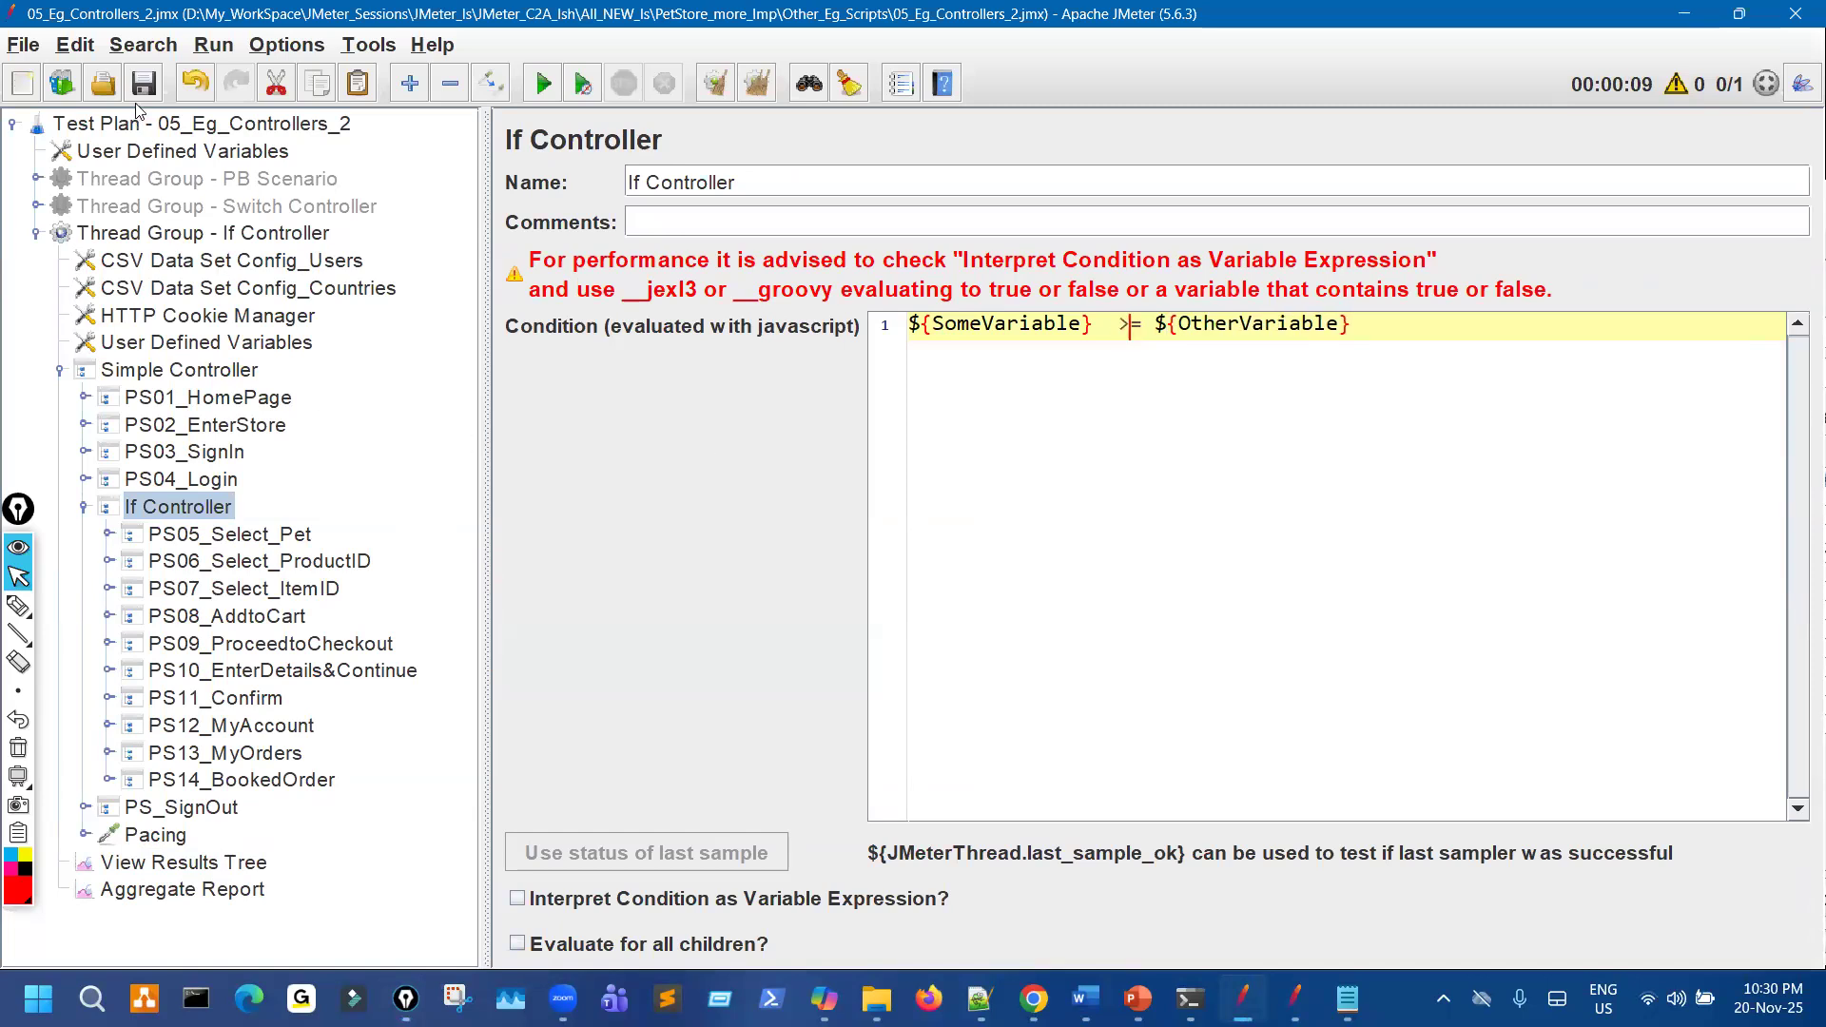
{"action": "left_click", "coordinate": [1172, 327]}
Switch to the If Controller slide in PowerPoint and mark the 3==3, 3>=3, 3<=3 and 3>2 examples with the pen.
{"action": "key", "text": "alt+Tab"}
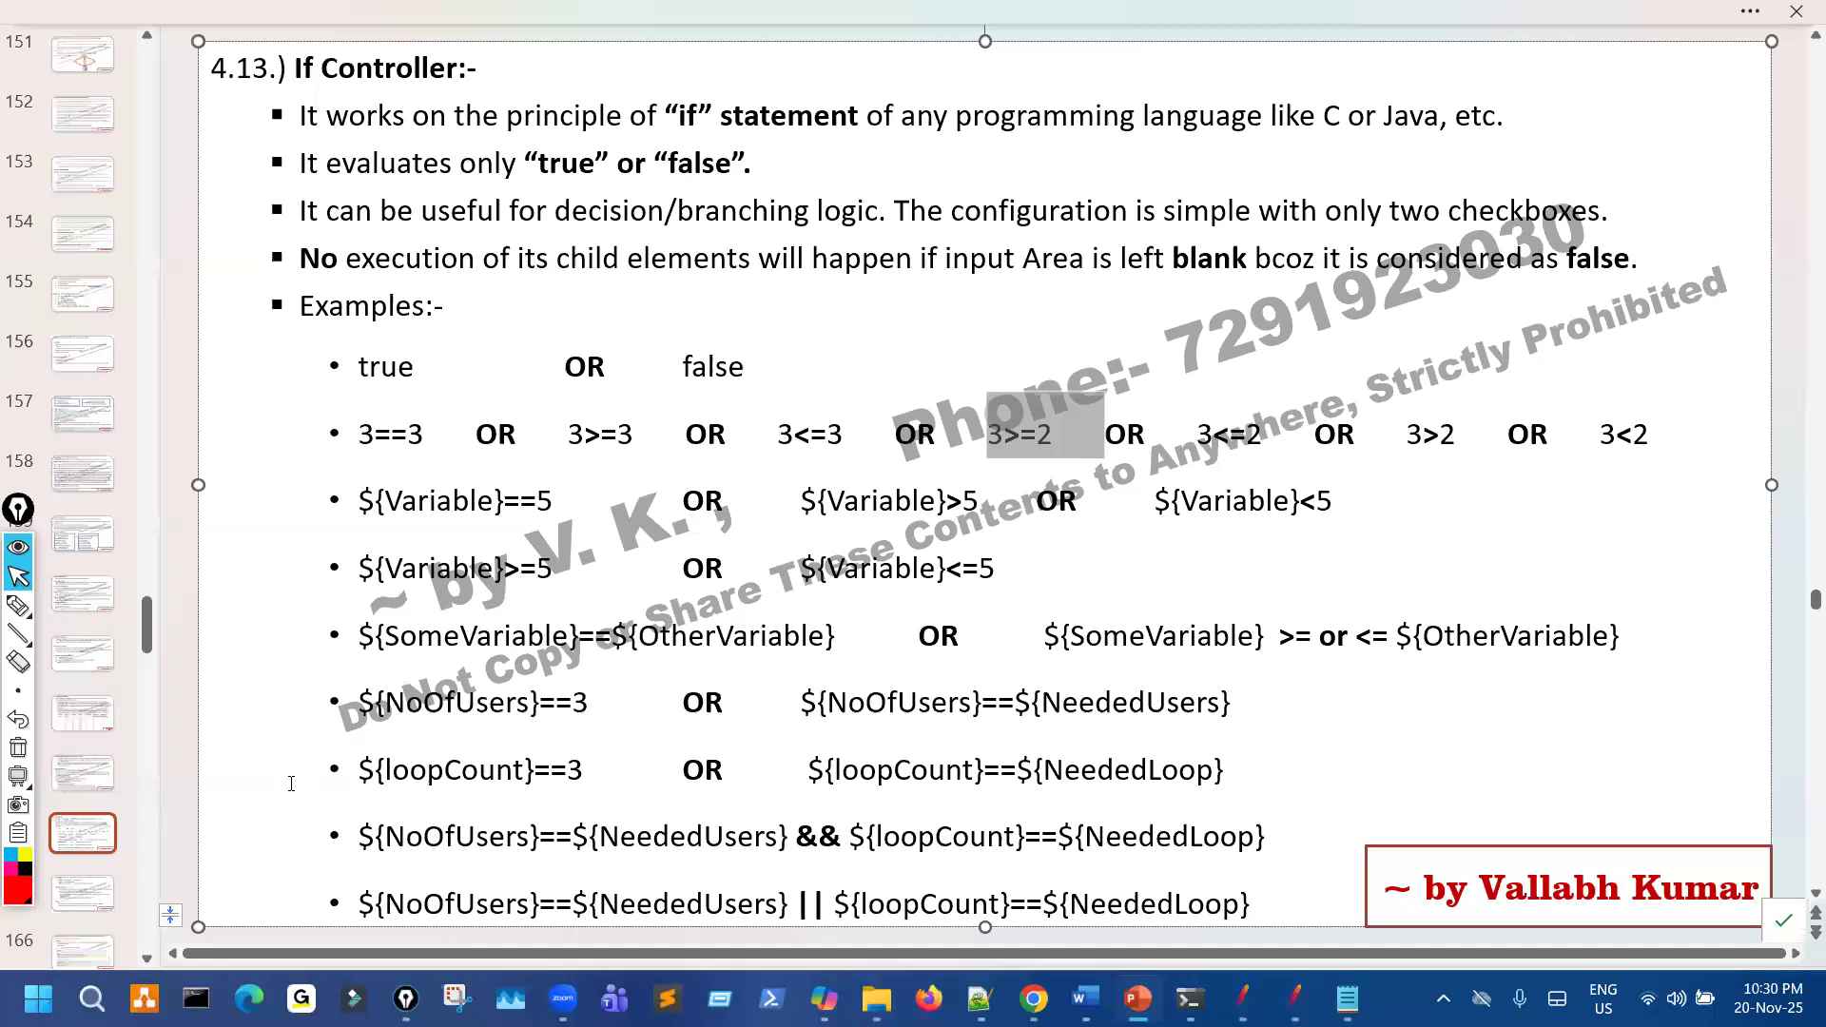
{"action": "left_click", "coordinate": [18, 605]}
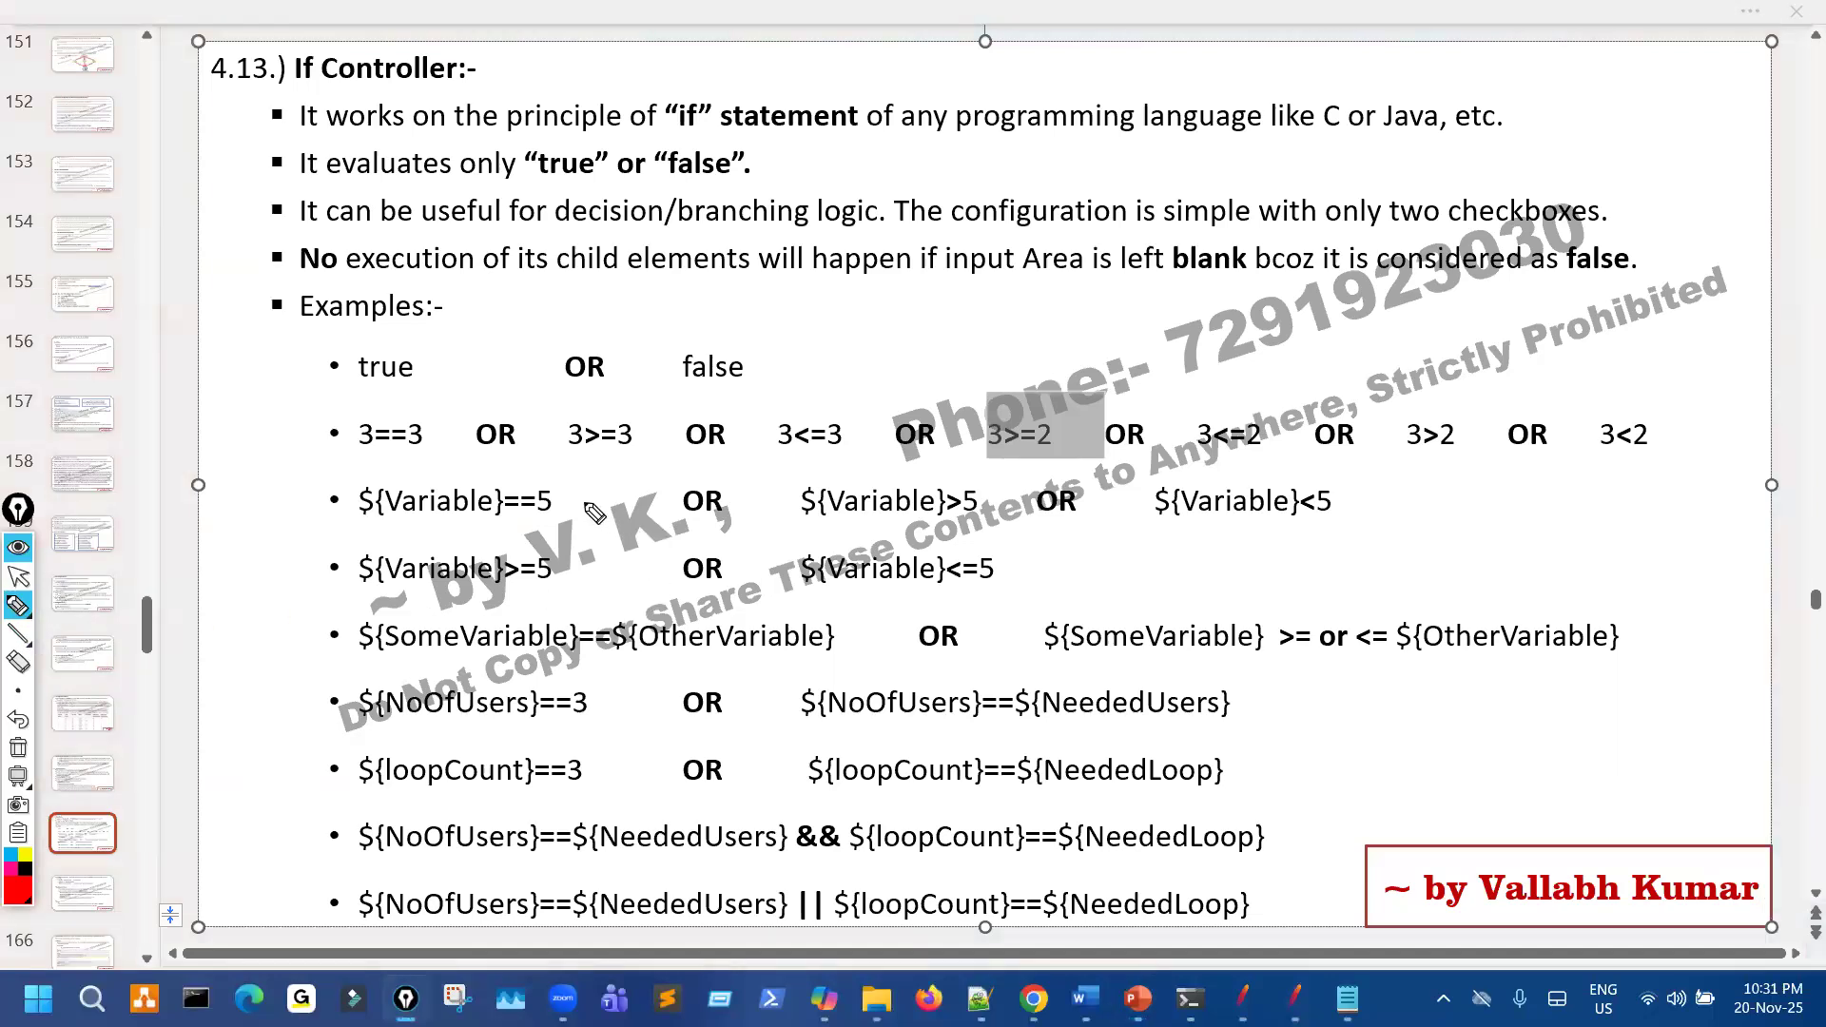
{"action": "left_click_drag", "start_coordinate": [391, 466], "coordinate": [449, 448]}
{"action": "left_click_drag", "start_coordinate": [591, 468], "coordinate": [644, 464]}
{"action": "left_click_drag", "start_coordinate": [834, 473], "coordinate": [886, 471]}
{"action": "left_click_drag", "start_coordinate": [1445, 485], "coordinate": [1572, 466]}
{"action": "mouse_move", "coordinate": [1435, 388]}
{"action": "left_mouse_down"}
{"action": "mouse_move", "coordinate": [1427, 474]}
{"action": "mouse_move", "coordinate": [1399, 407]}
{"action": "left_mouse_up"}
{"action": "mouse_move", "coordinate": [542, 454]}
{"action": "left_mouse_down"}
{"action": "mouse_move", "coordinate": [575, 407]}
{"action": "mouse_move", "coordinate": [550, 469]}
{"action": "left_mouse_up"}
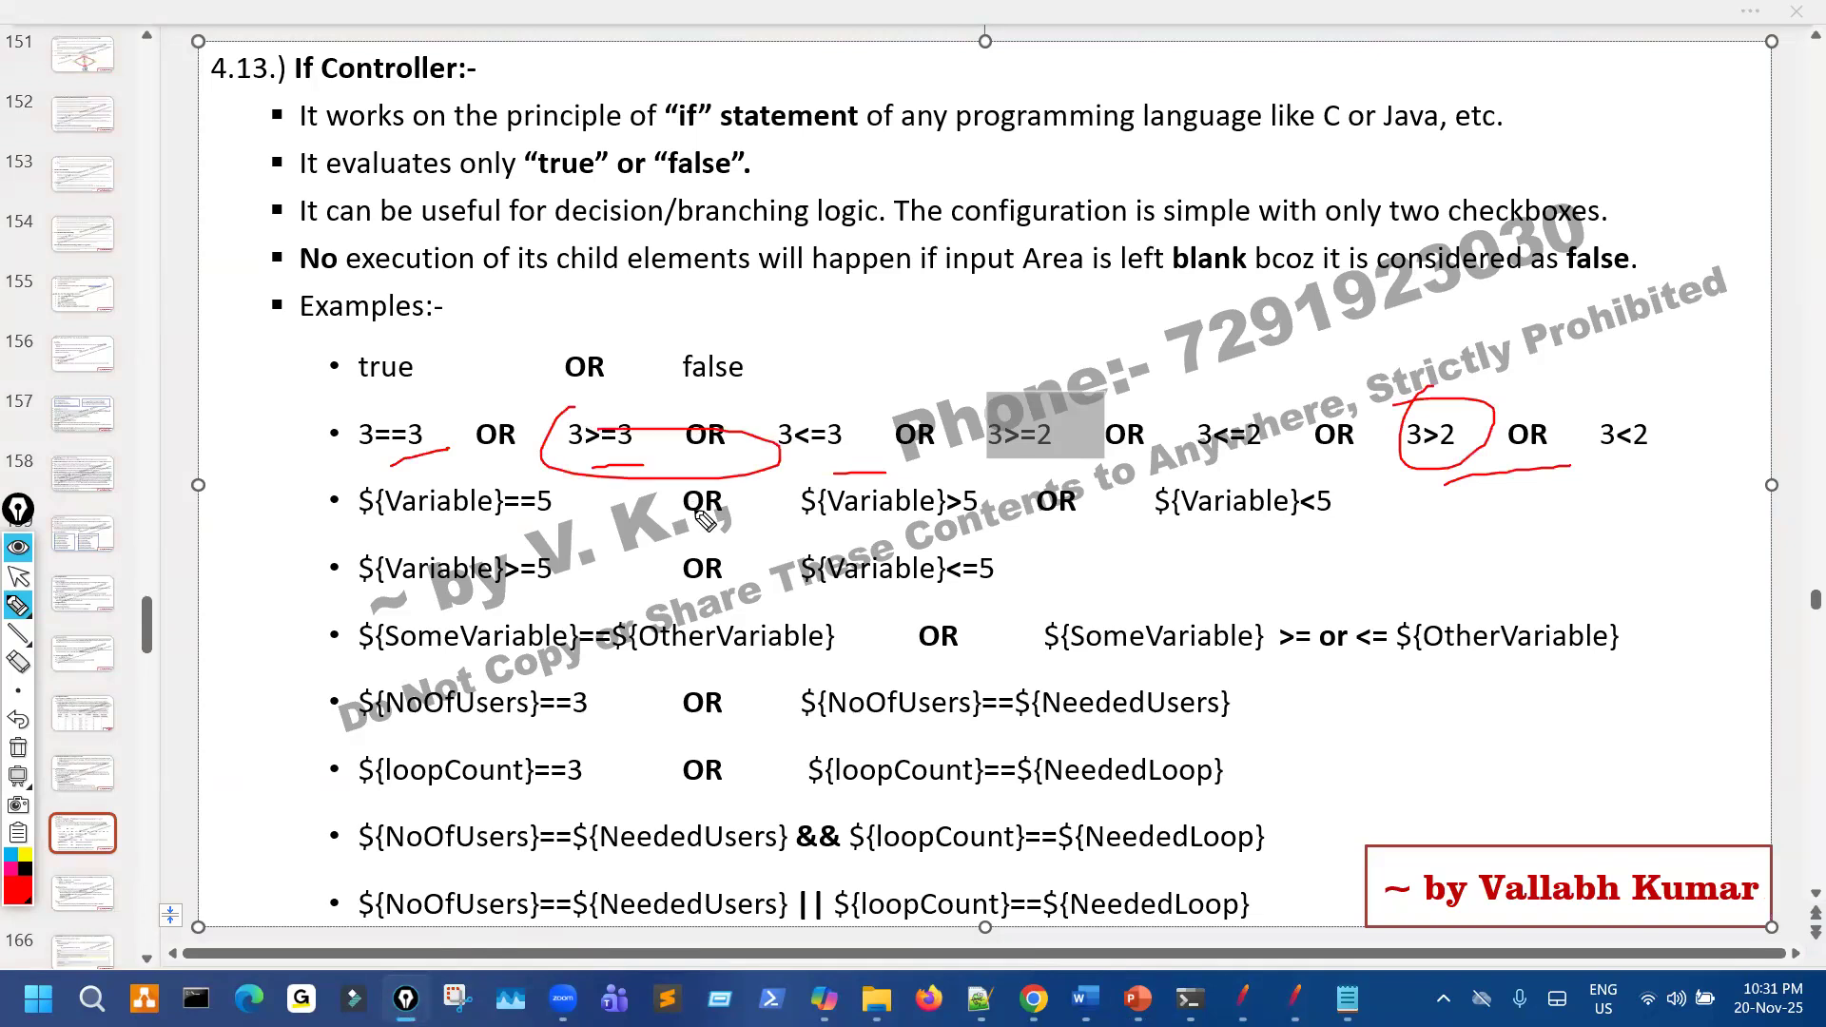
Mark the SomeVariable, NoOfUsers and loopCount examples on the slide with the pen, clear the marks, and switch back to JMeter.
{"action": "left_click_drag", "start_coordinate": [542, 672], "coordinate": [725, 670]}
{"action": "left_click_drag", "start_coordinate": [1269, 665], "coordinate": [1520, 663]}
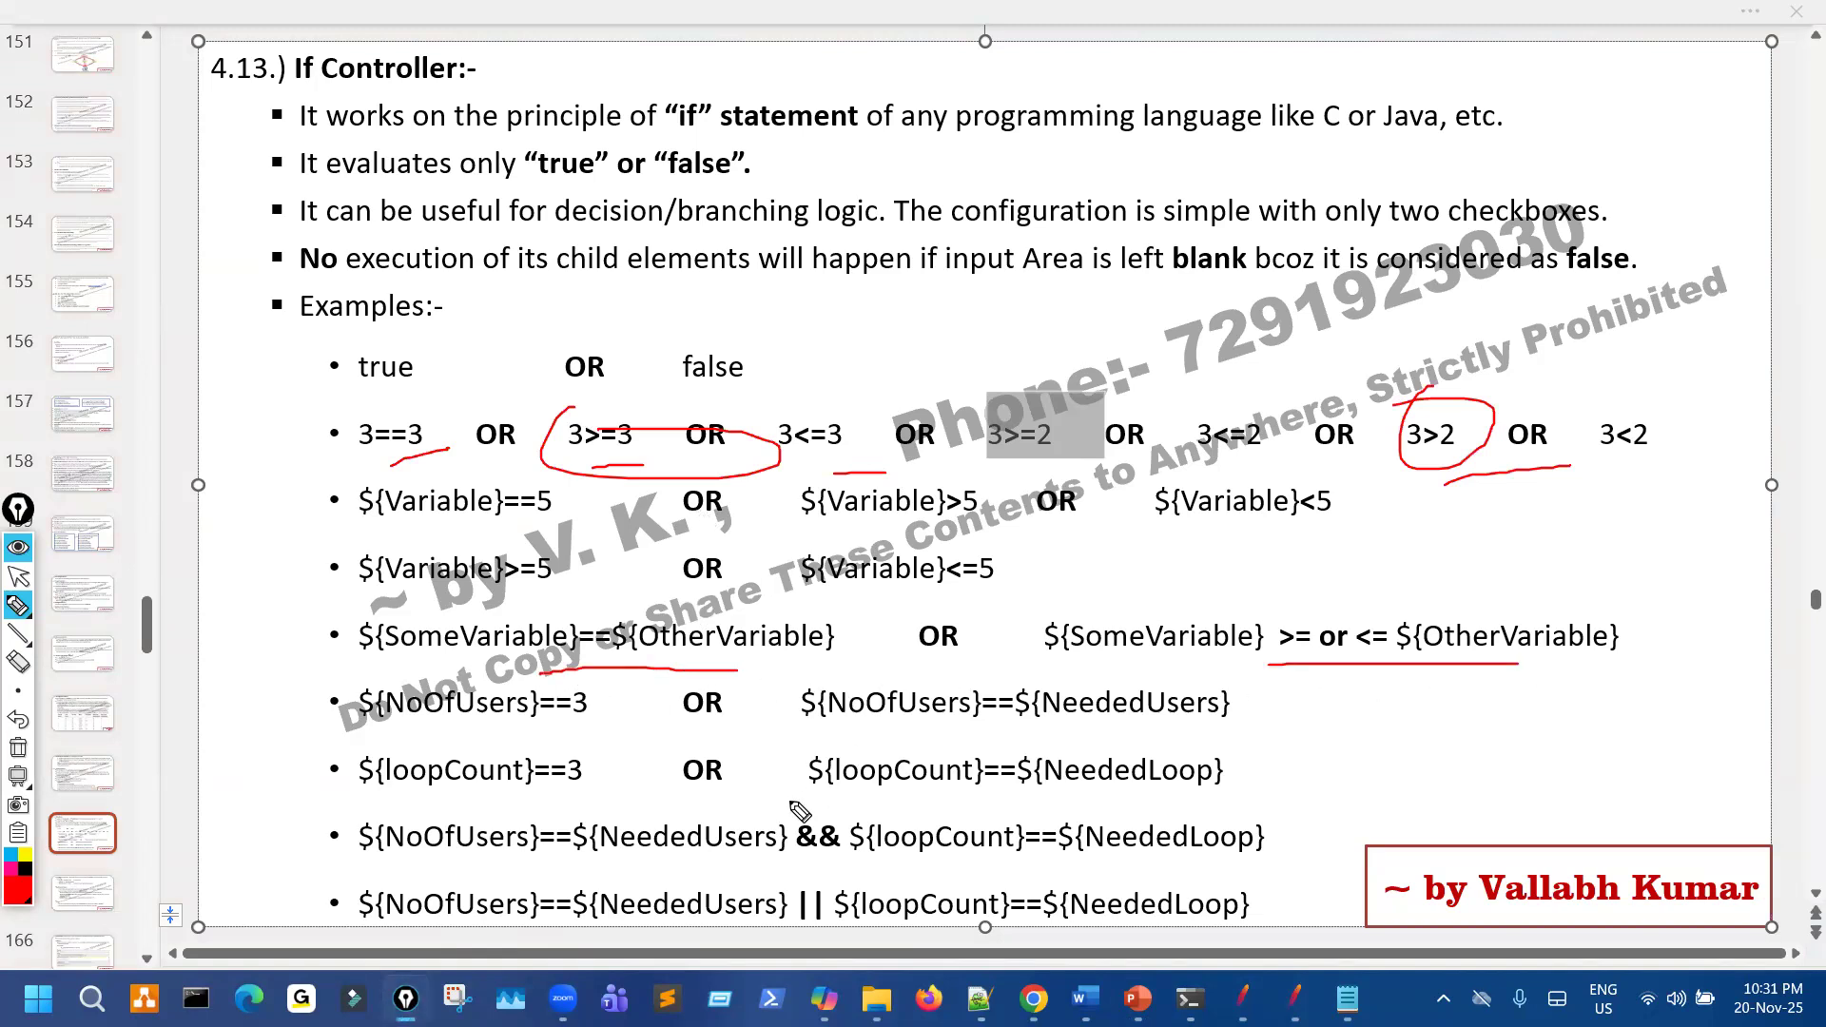
{"action": "left_click_drag", "start_coordinate": [319, 695], "coordinate": [294, 720]}
{"action": "left_click_drag", "start_coordinate": [298, 836], "coordinate": [323, 866]}
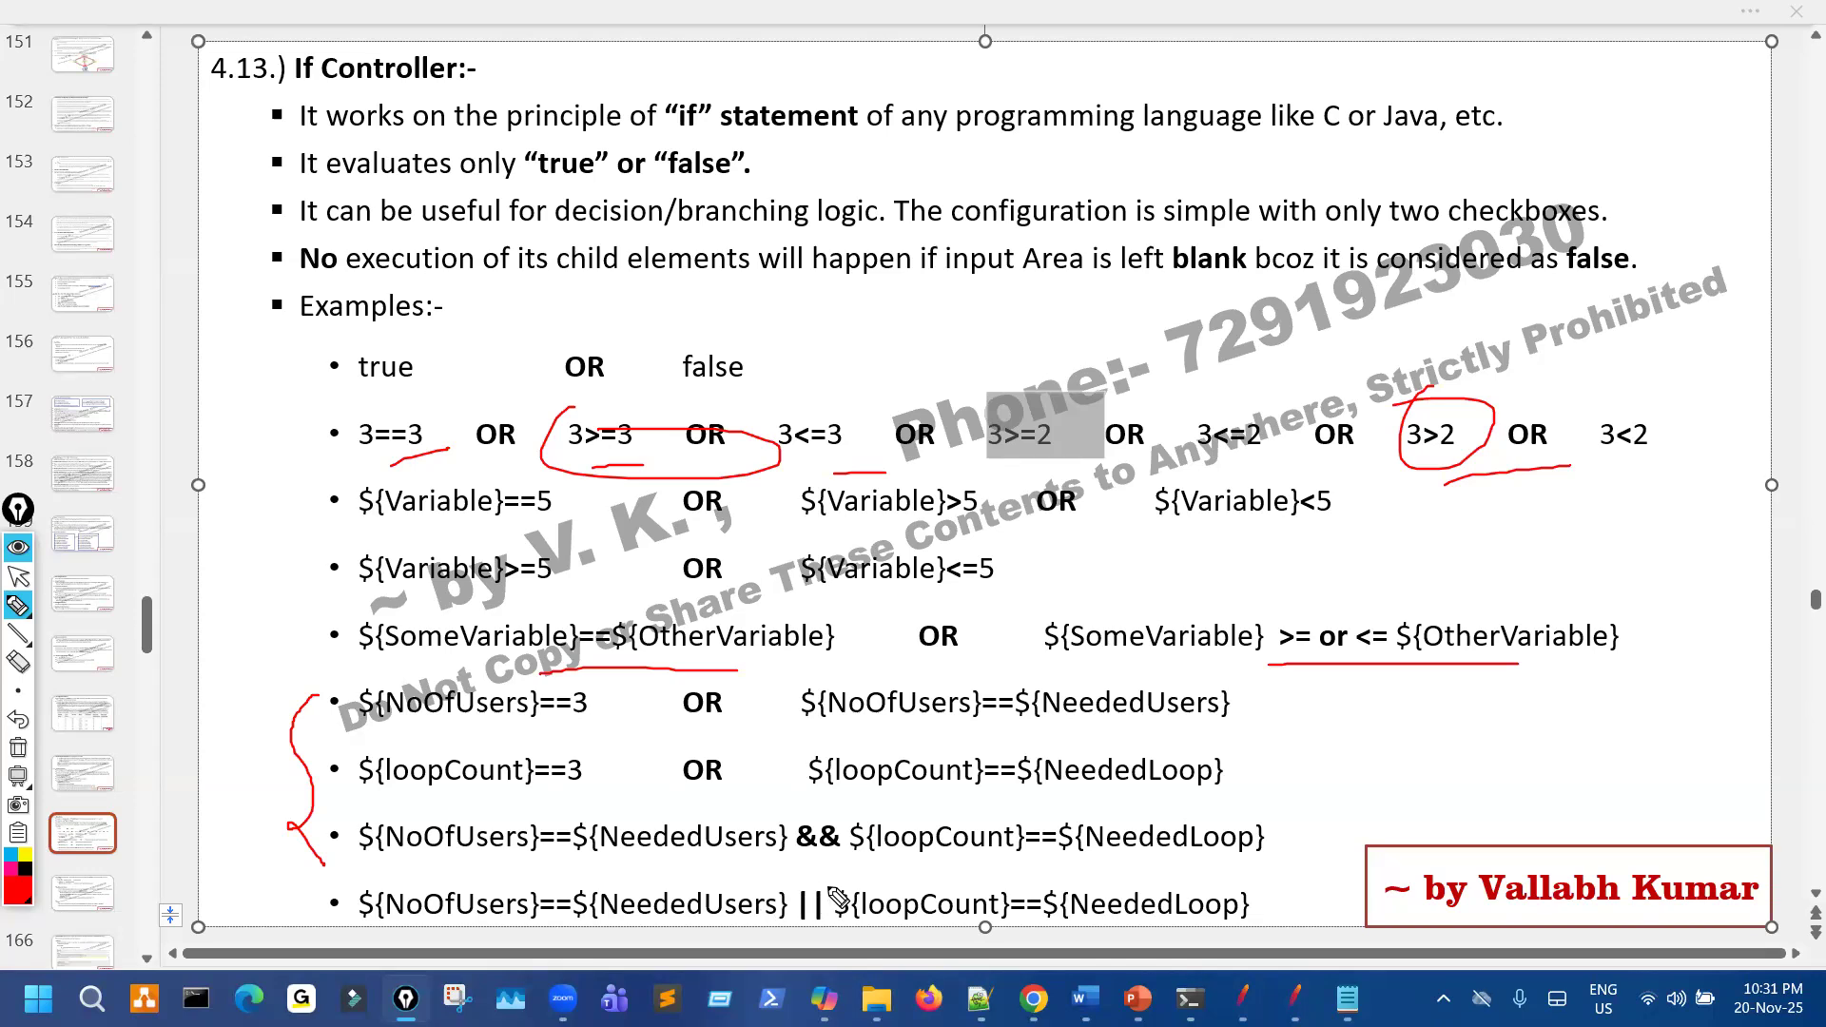
{"action": "mouse_move", "coordinate": [708, 683]}
{"action": "left_mouse_down"}
{"action": "mouse_move", "coordinate": [602, 723]}
{"action": "mouse_move", "coordinate": [899, 913]}
{"action": "mouse_move", "coordinate": [650, 713]}
{"action": "left_mouse_up"}
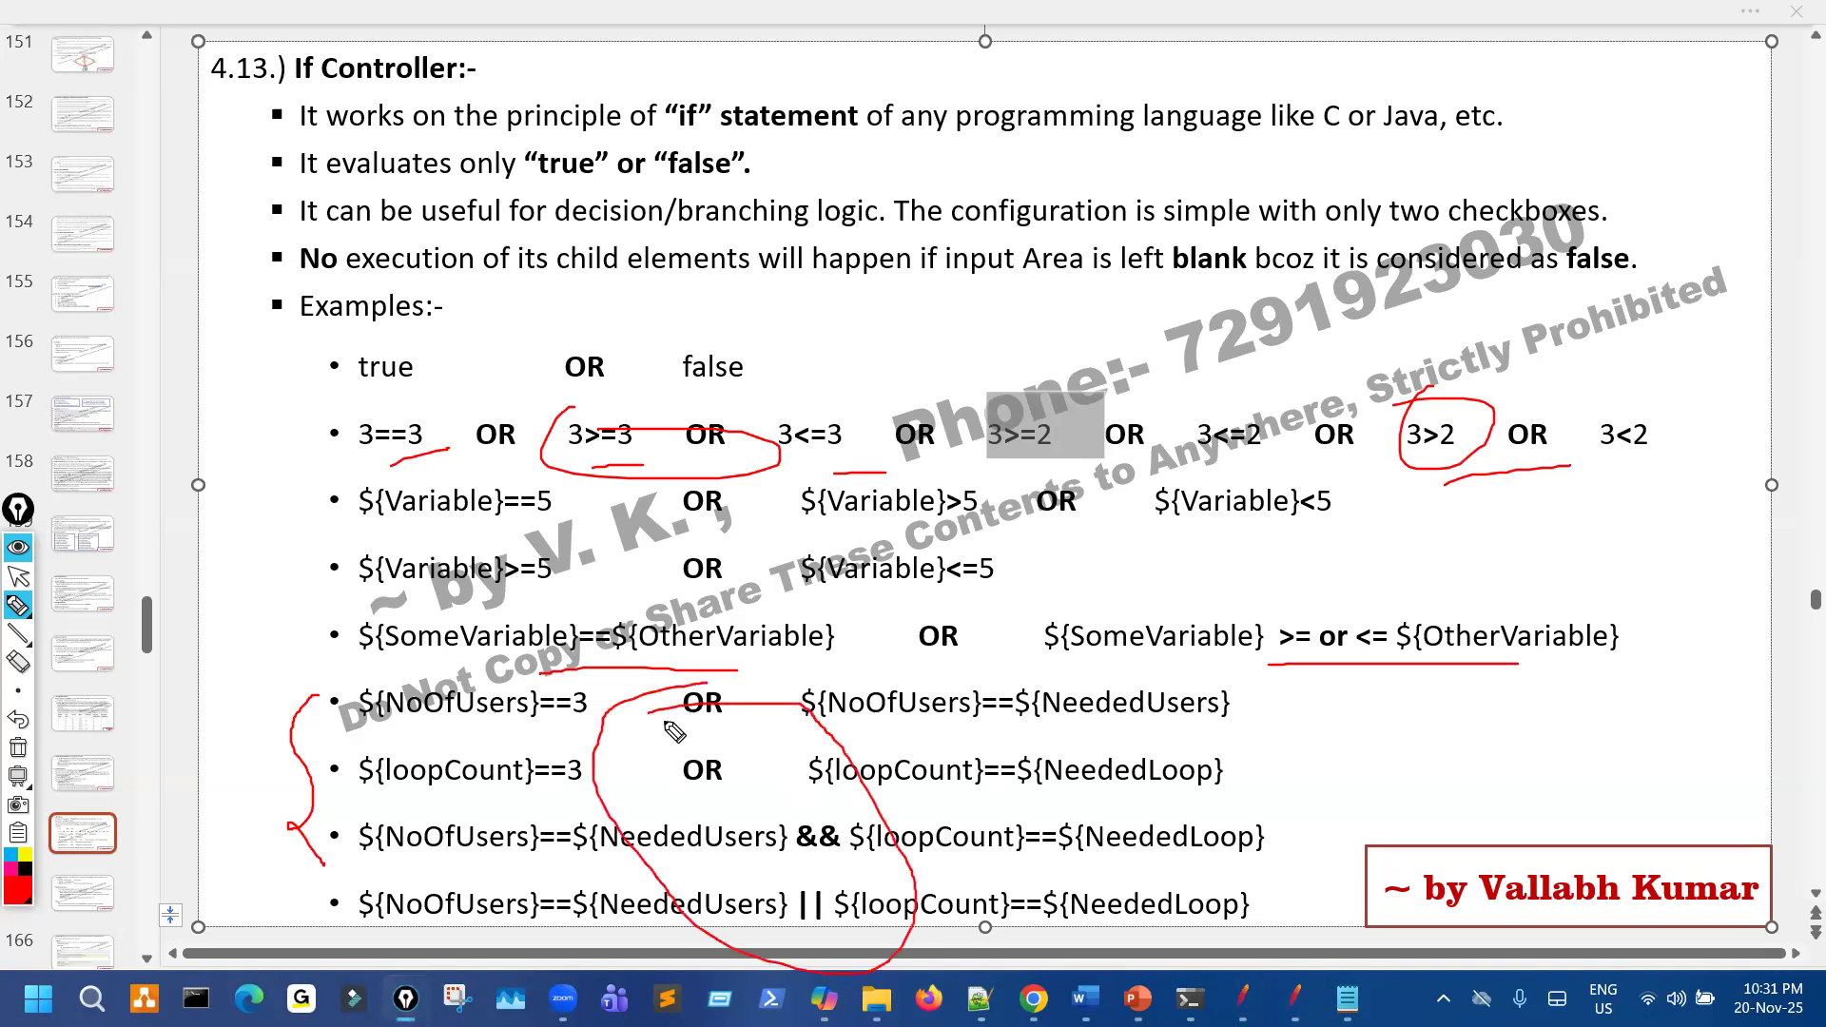
{"action": "key", "text": "ctrl+shift+7"}
{"action": "key", "text": "ctrl+shift+2"}
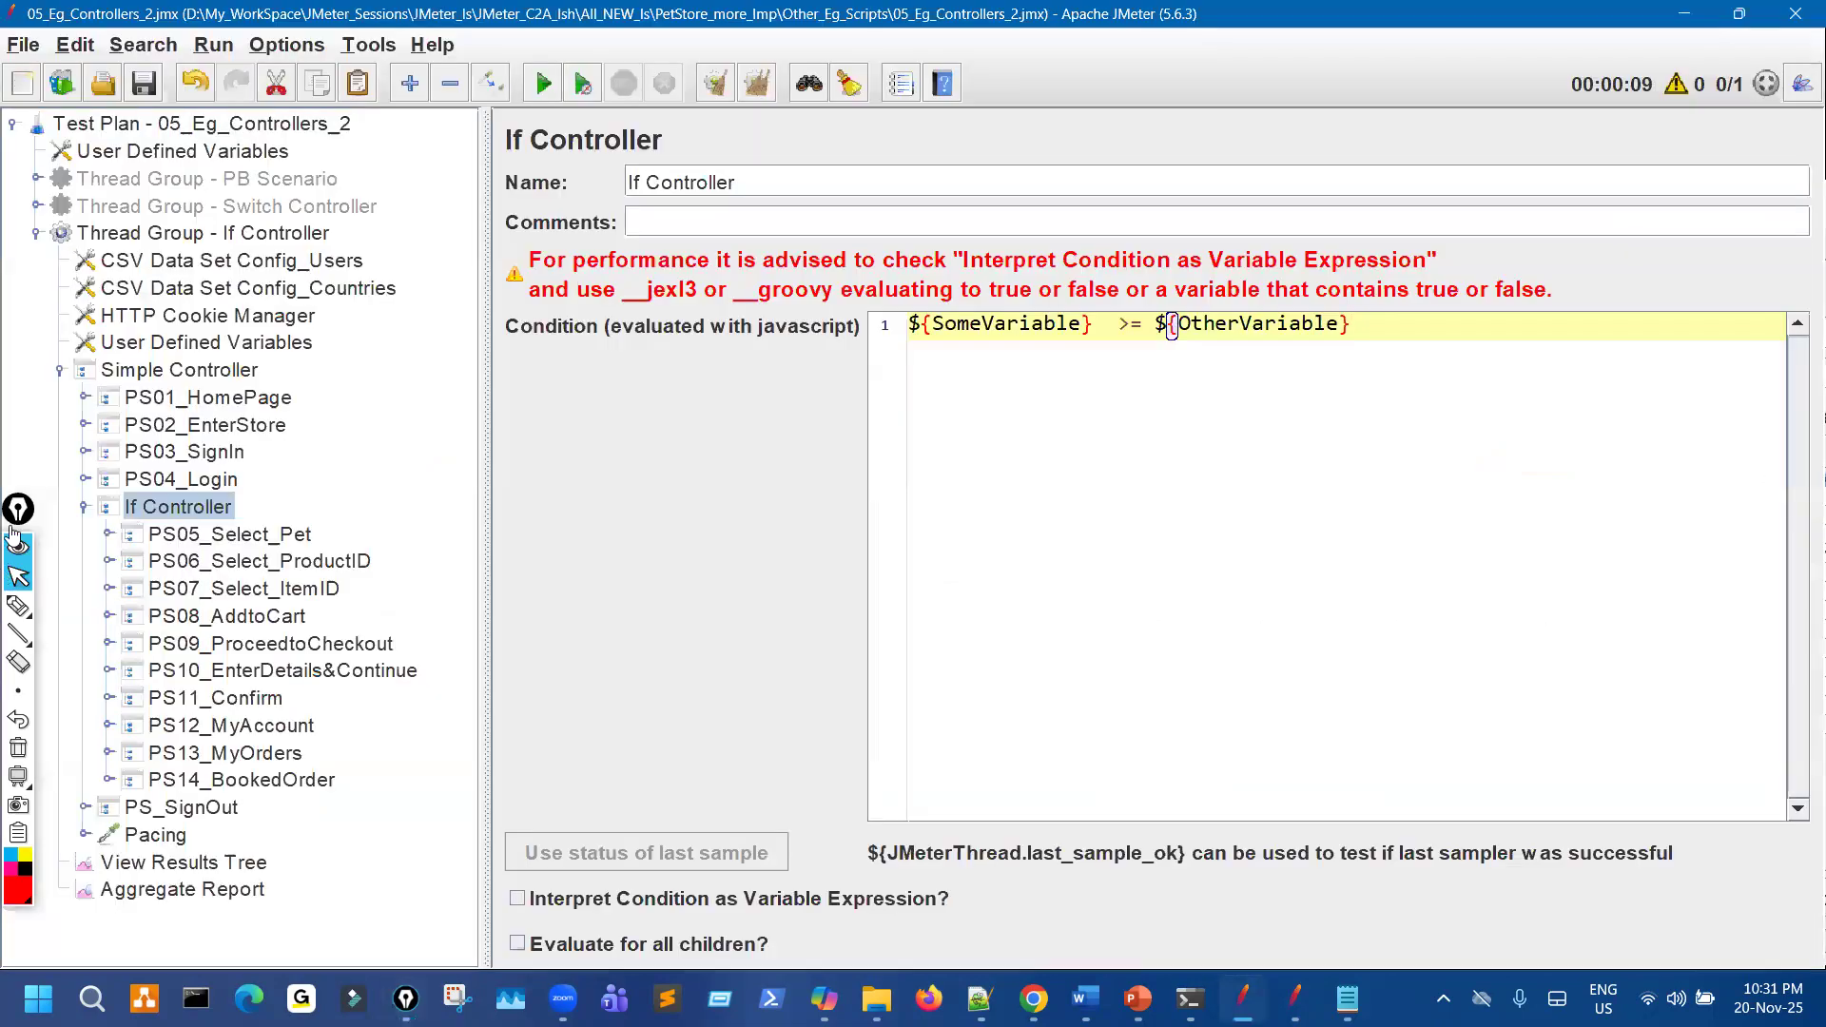
{"action": "left_click", "coordinate": [1243, 998]}
Collapse the If Controller and its Simple Controller, and paste a copy of the Simple Controller into Thread Group - If Controller.
{"action": "left_click", "coordinate": [85, 506]}
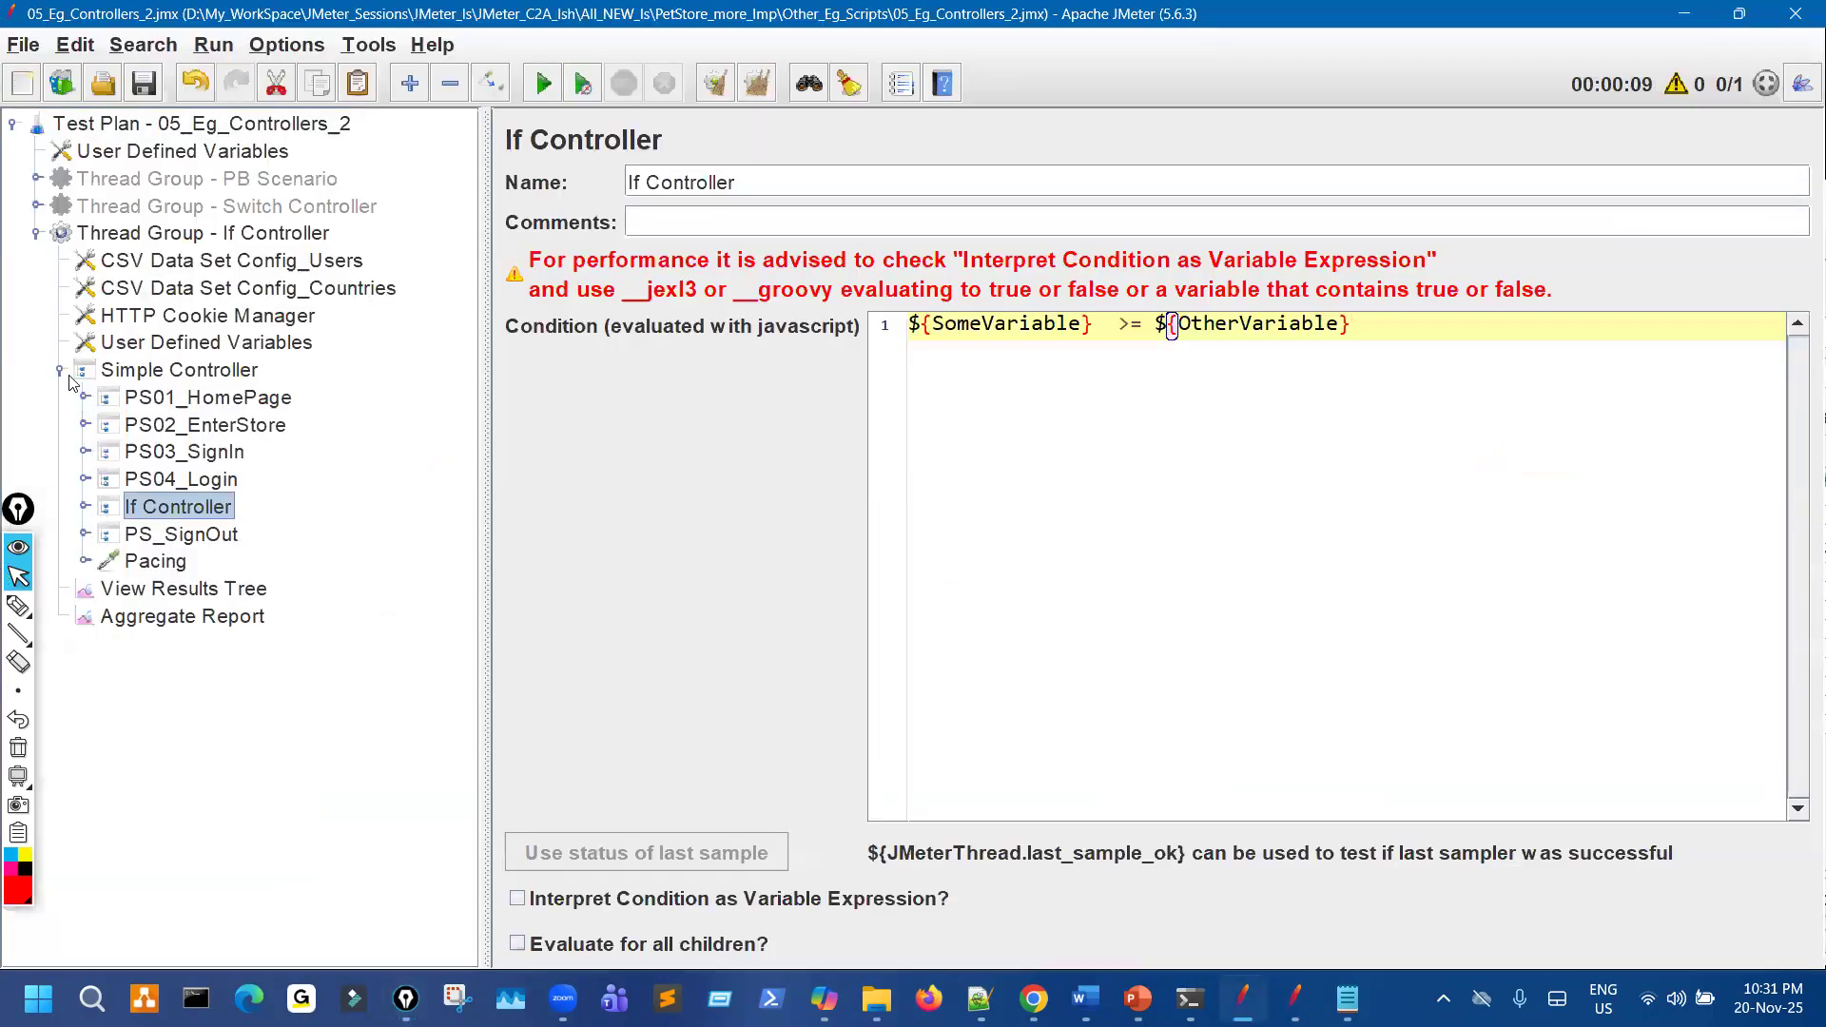
{"action": "double_click", "coordinate": [177, 369]}
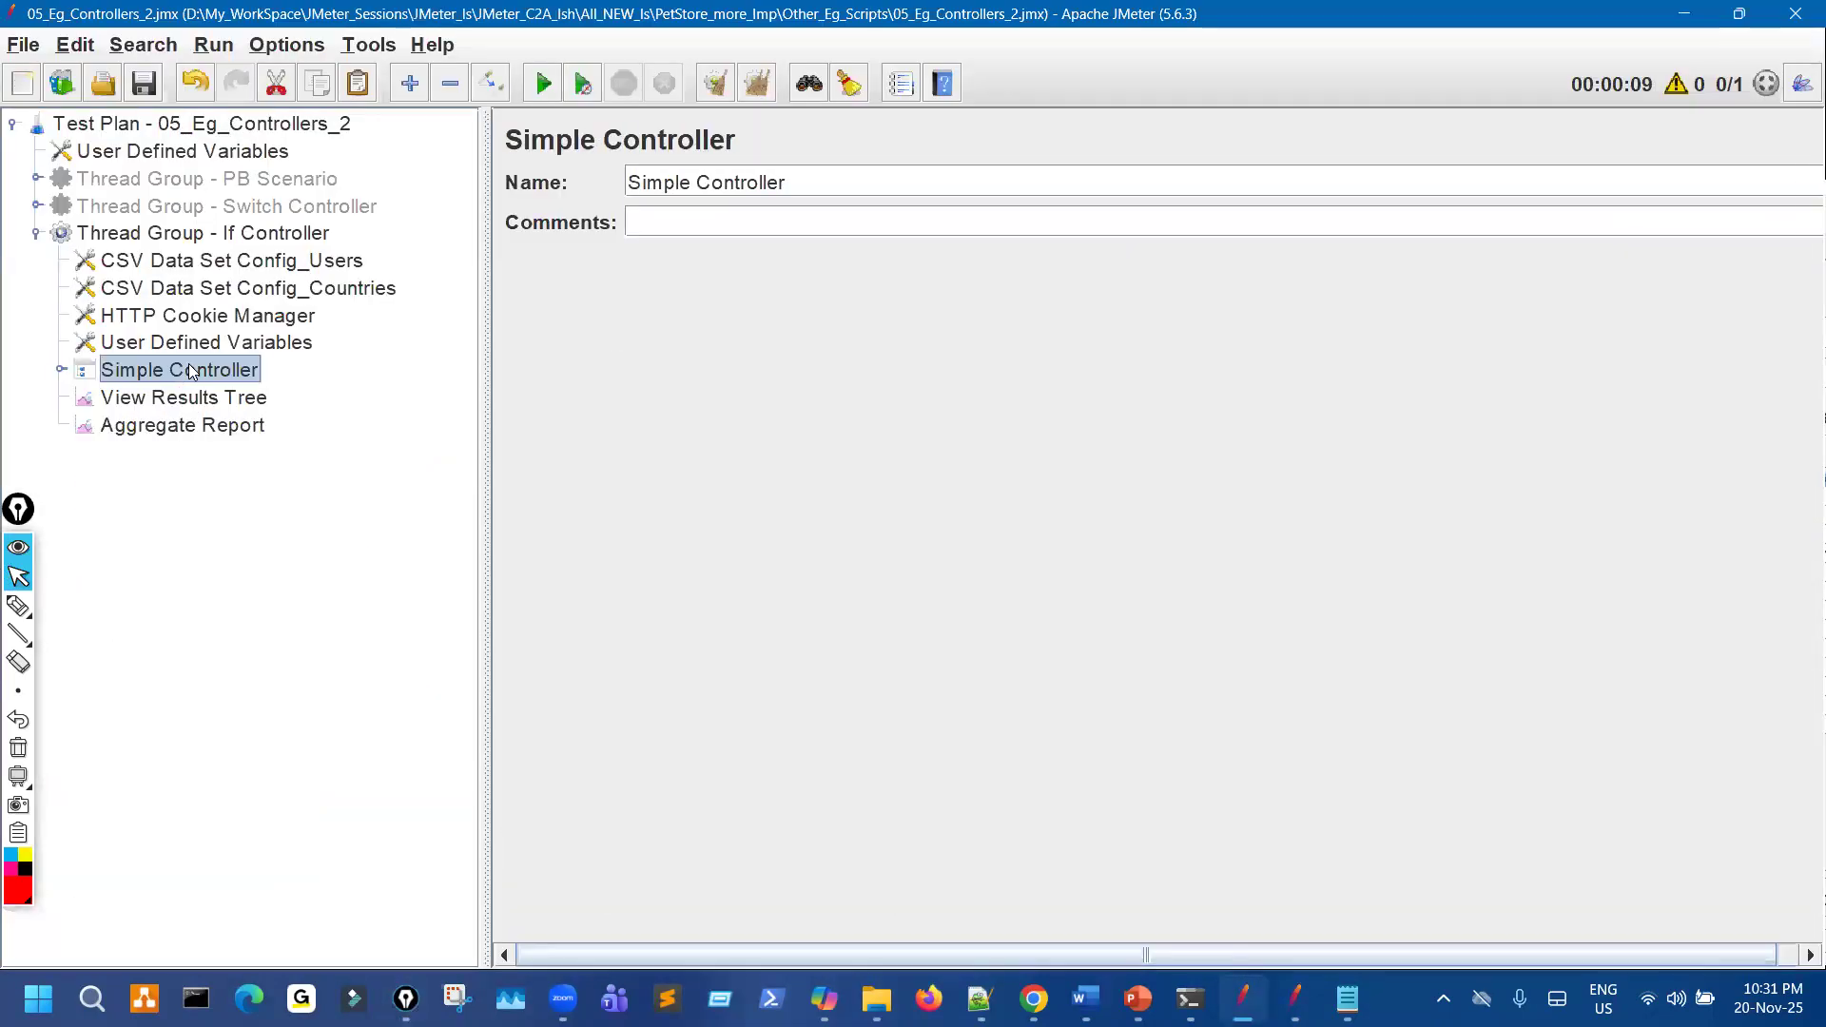
{"action": "left_click", "coordinate": [183, 151]}
{"action": "left_click", "coordinate": [247, 372]}
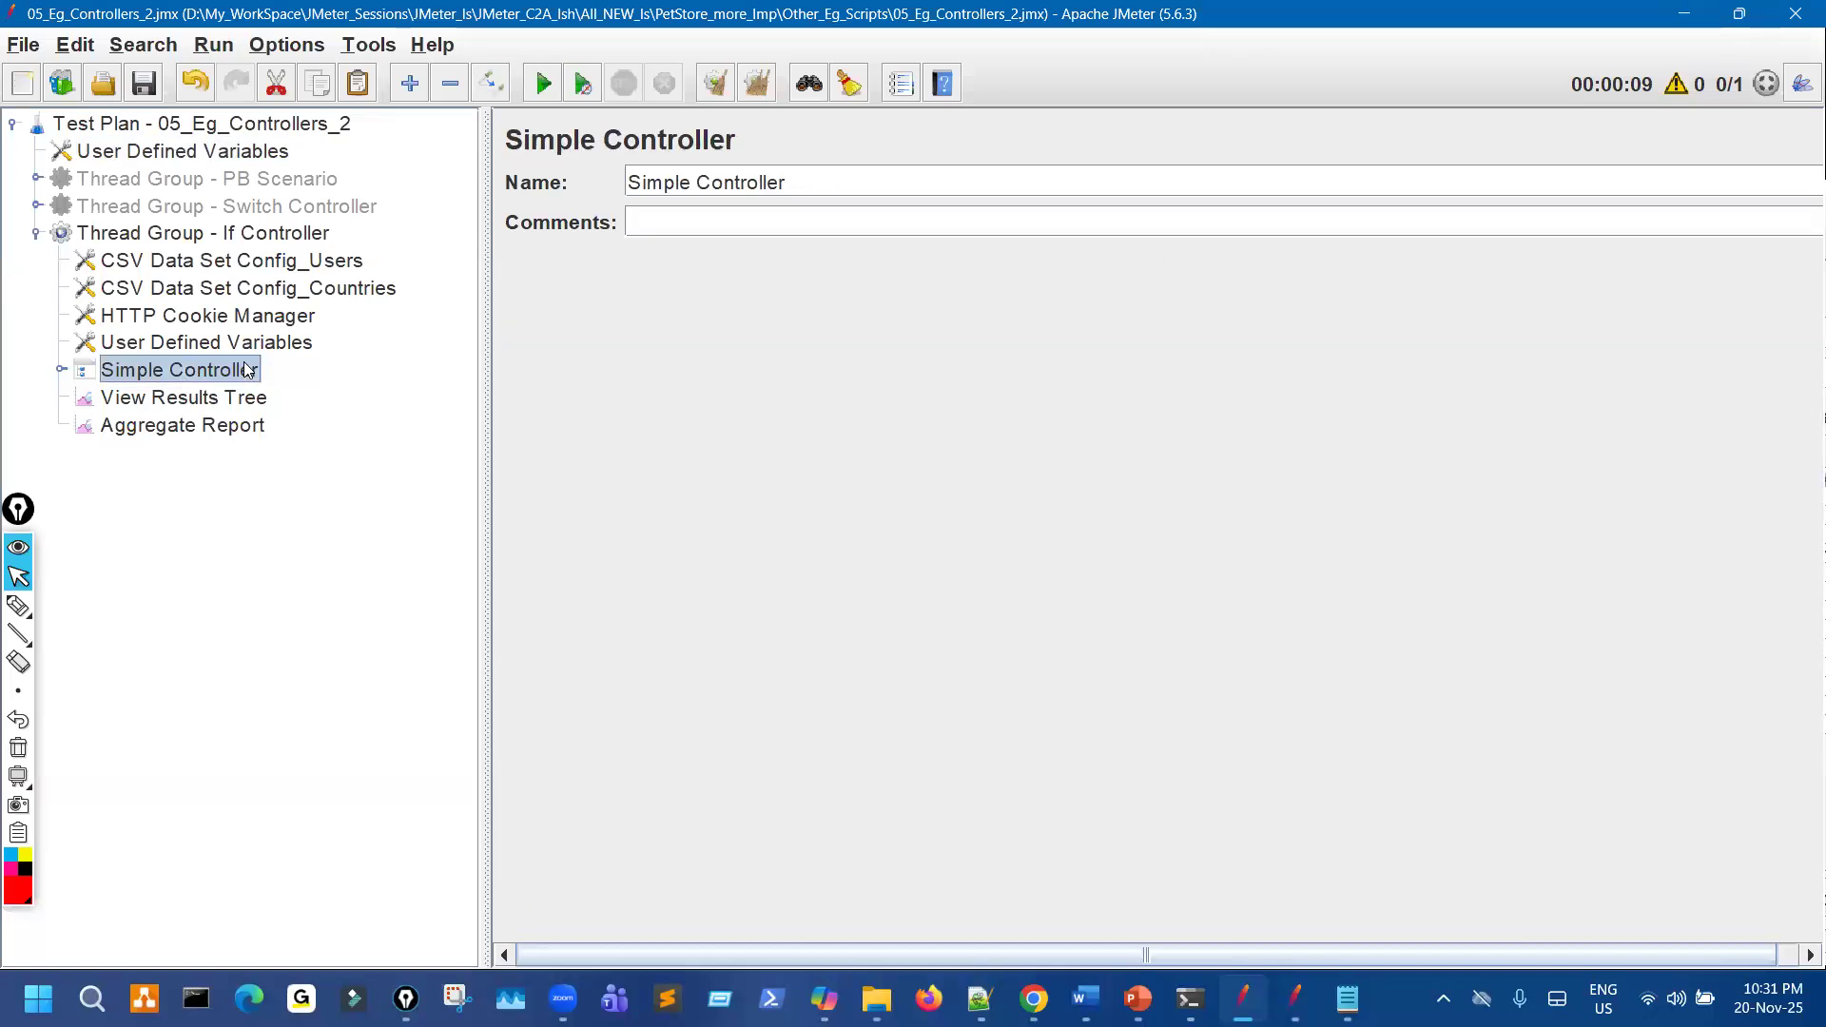
{"action": "left_click", "coordinate": [261, 236]}
{"action": "key", "text": "ctrl+v"}
Move the pasted Simple Controller directly below the original, and disable the original.
{"action": "left_click", "coordinate": [238, 453]}
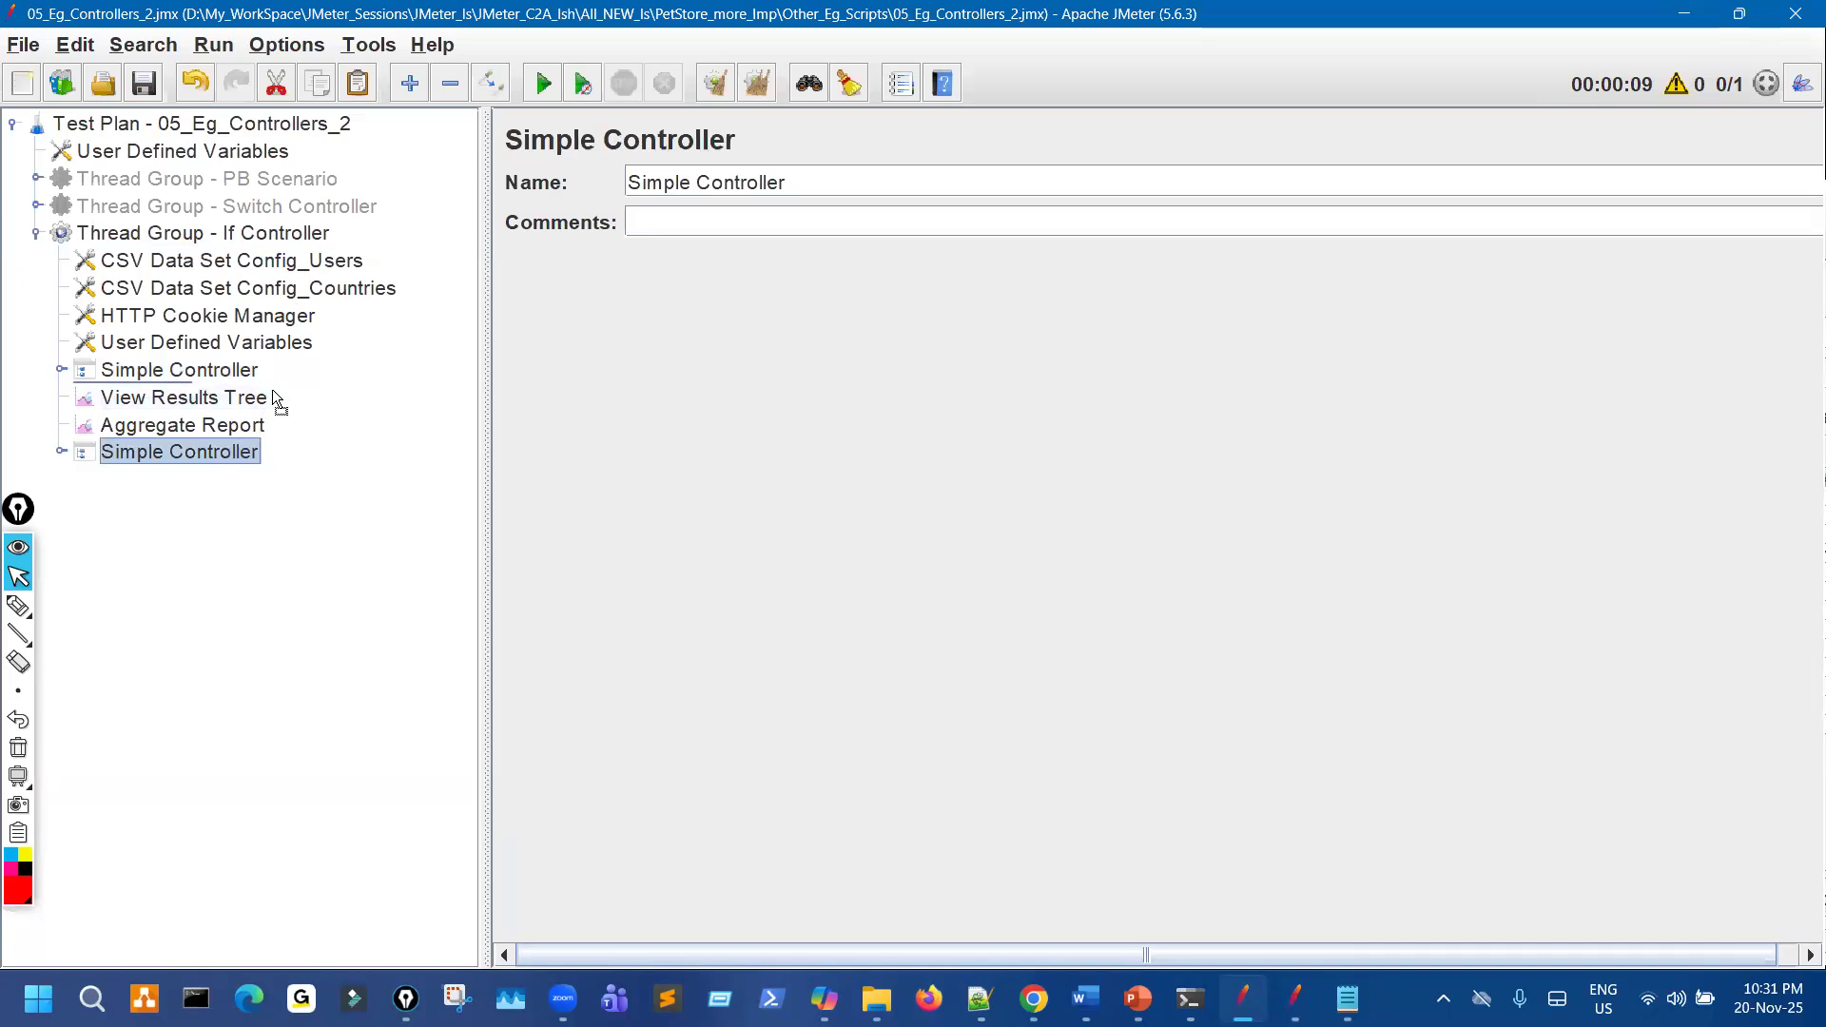
{"action": "left_click_drag", "start_coordinate": [273, 391], "coordinate": [247, 374]}
{"action": "left_click", "coordinate": [245, 371]}
{"action": "key", "text": "ctrl+t"}
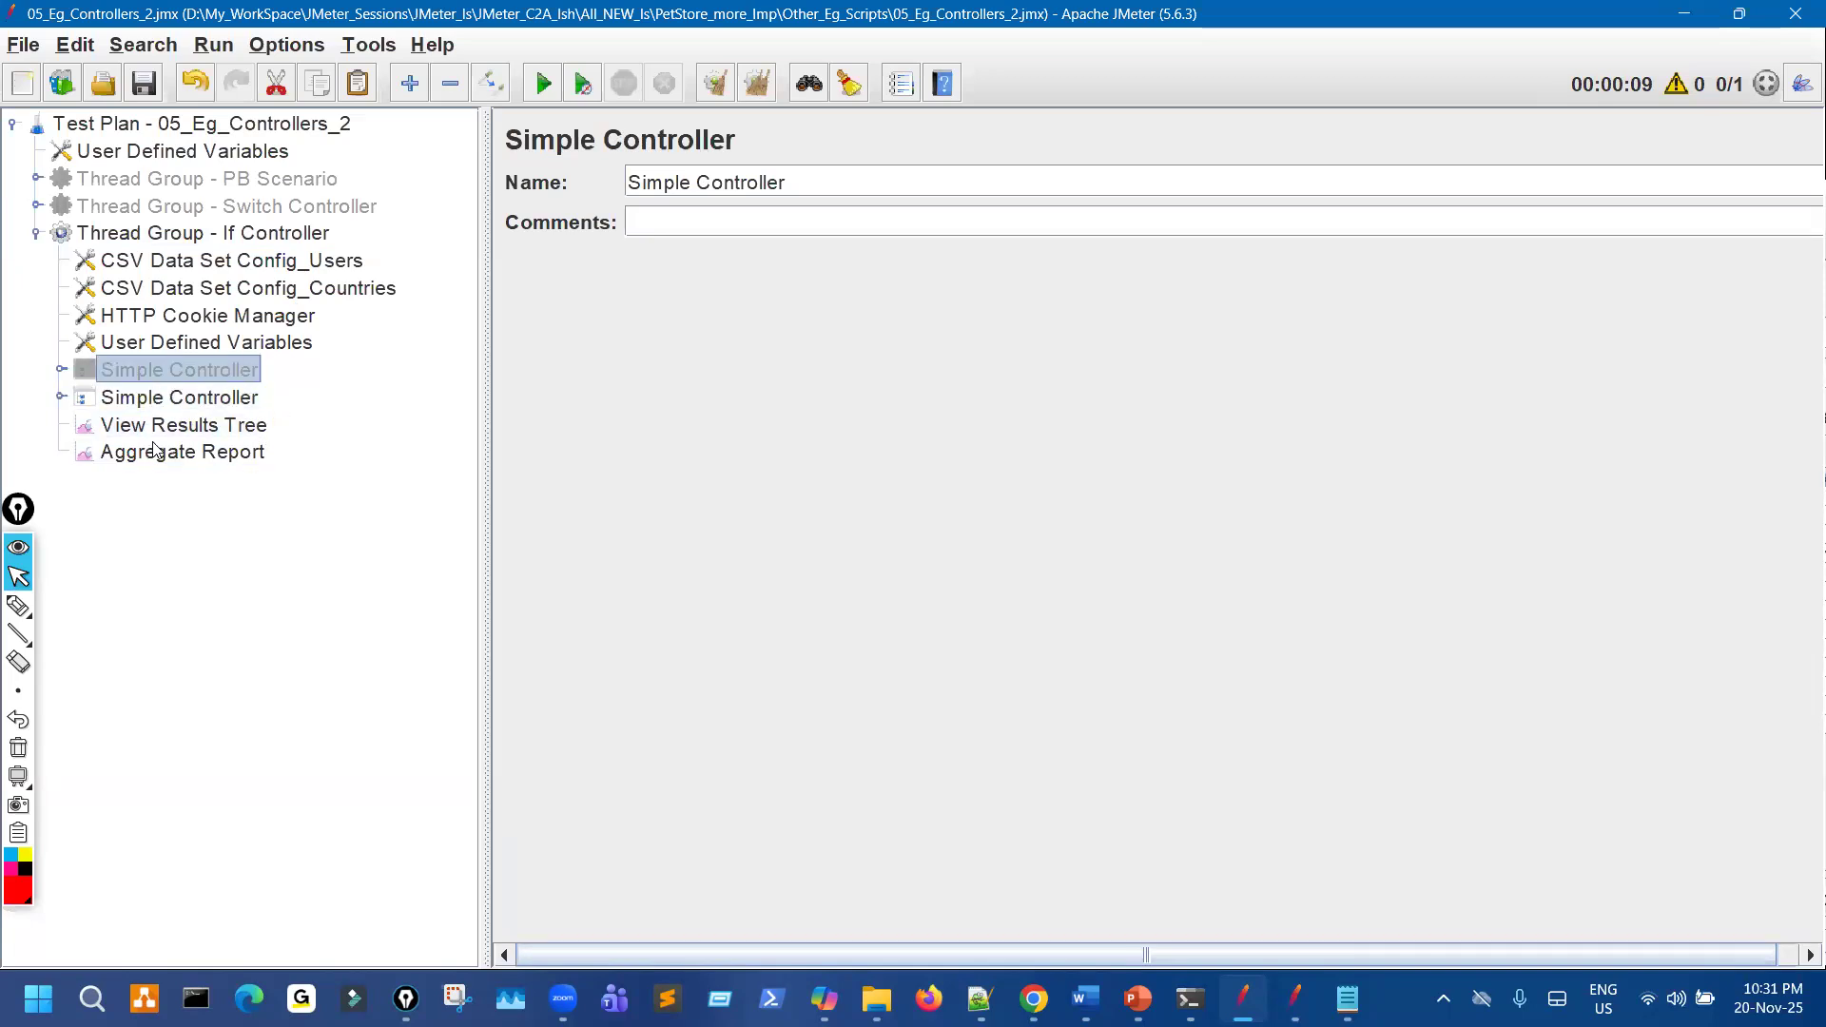
In the z_PetStore_Imp JMeter window, move the window aside, collapse the first Simple Controller, and examine the second one's If Controller structure.
{"action": "left_click", "coordinate": [1295, 999]}
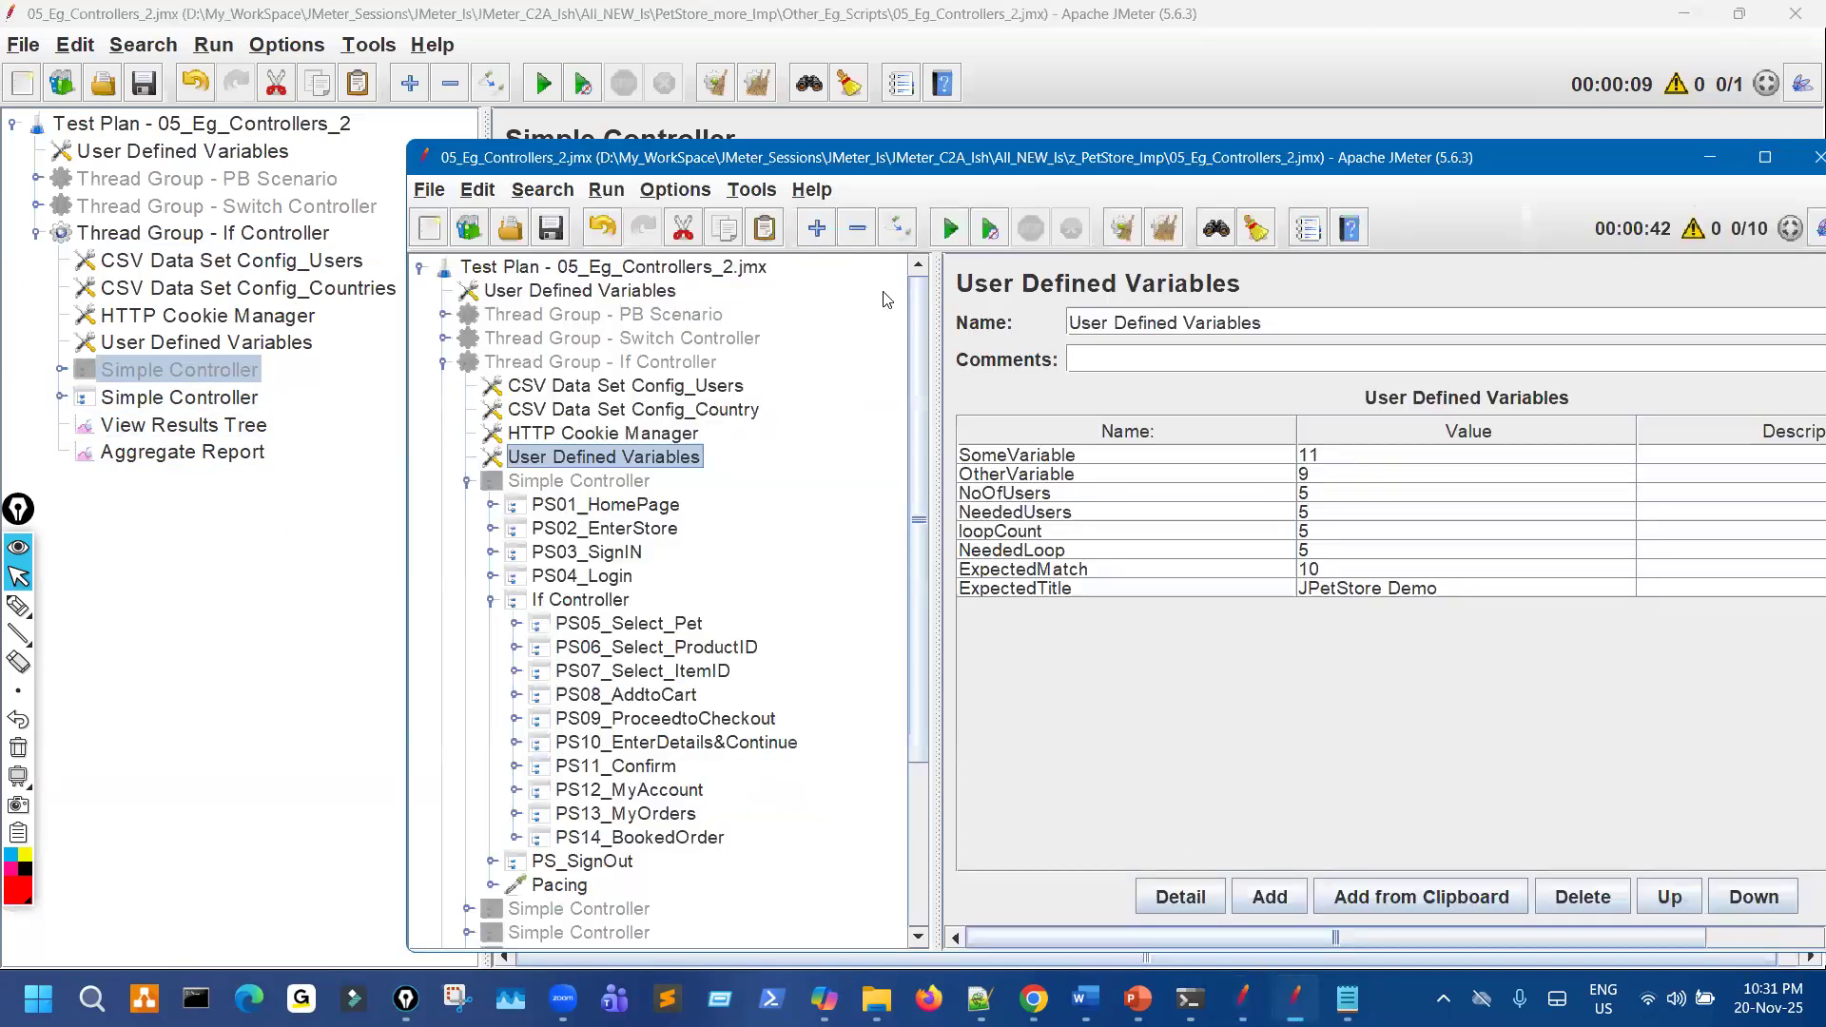
{"action": "left_click_drag", "start_coordinate": [923, 168], "coordinate": [1374, 69]}
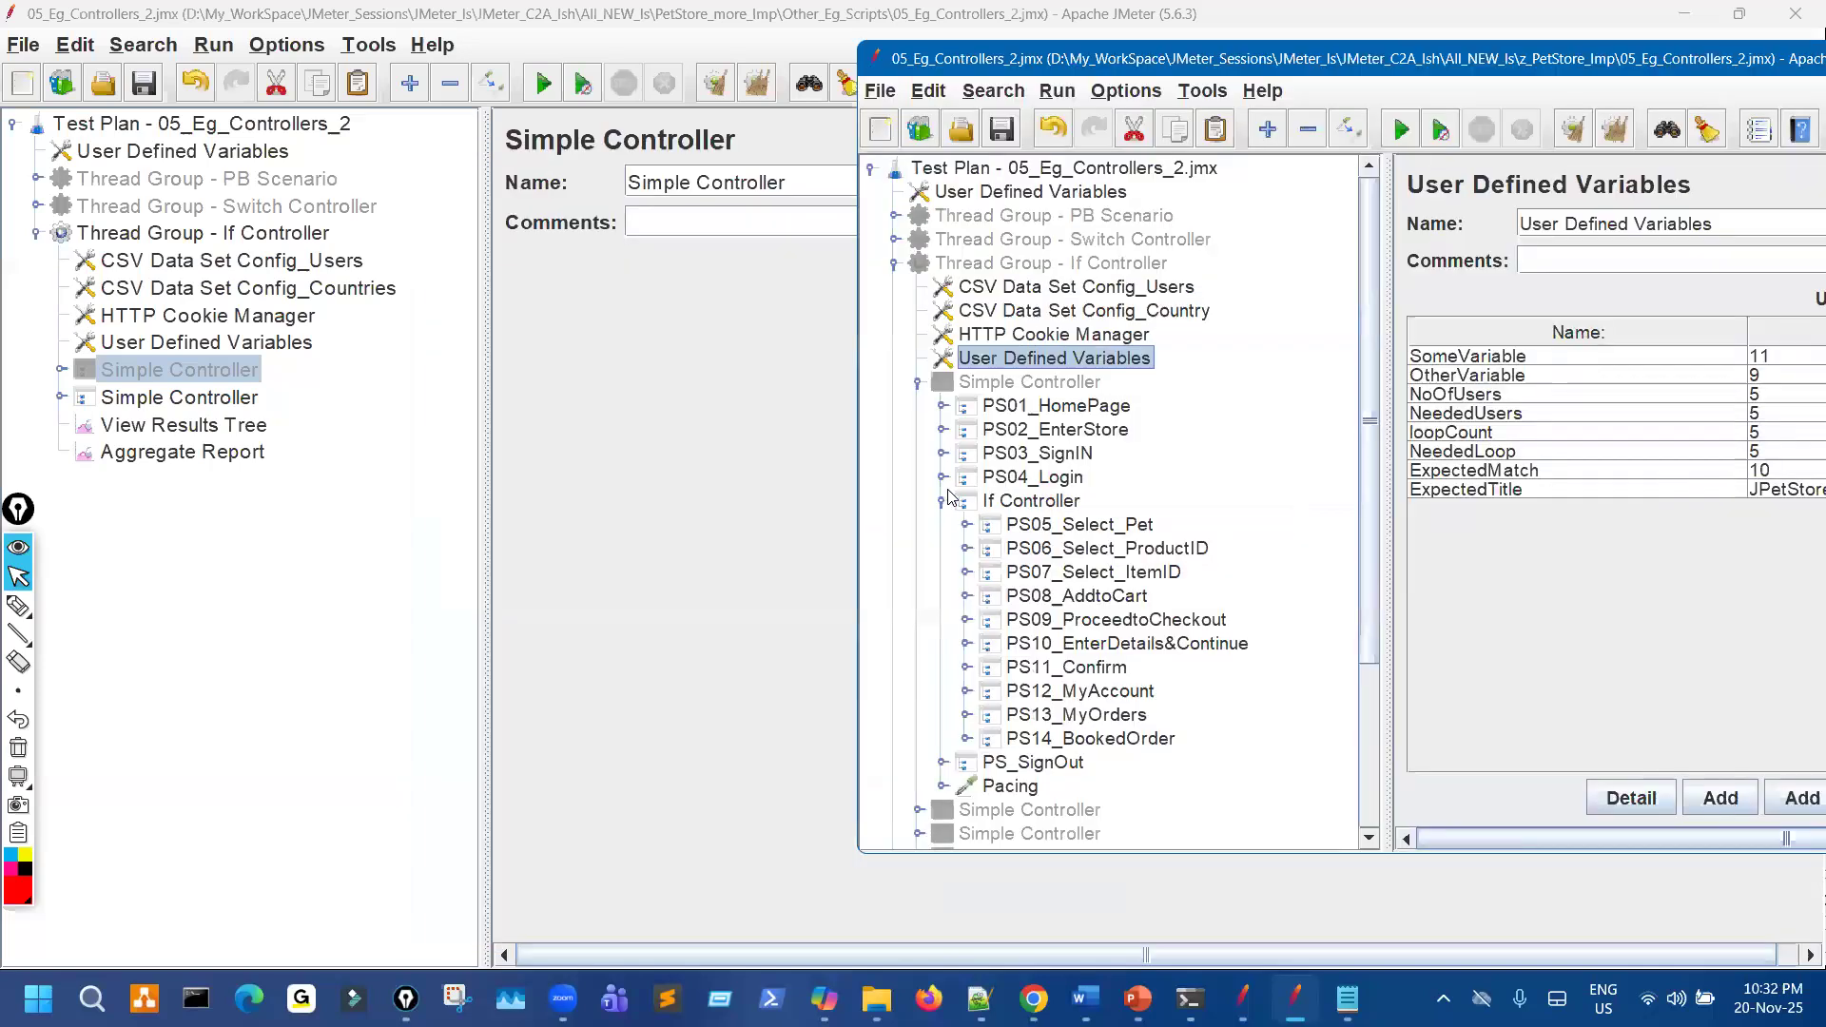
{"action": "left_click", "coordinate": [943, 500]}
{"action": "left_click", "coordinate": [918, 384]}
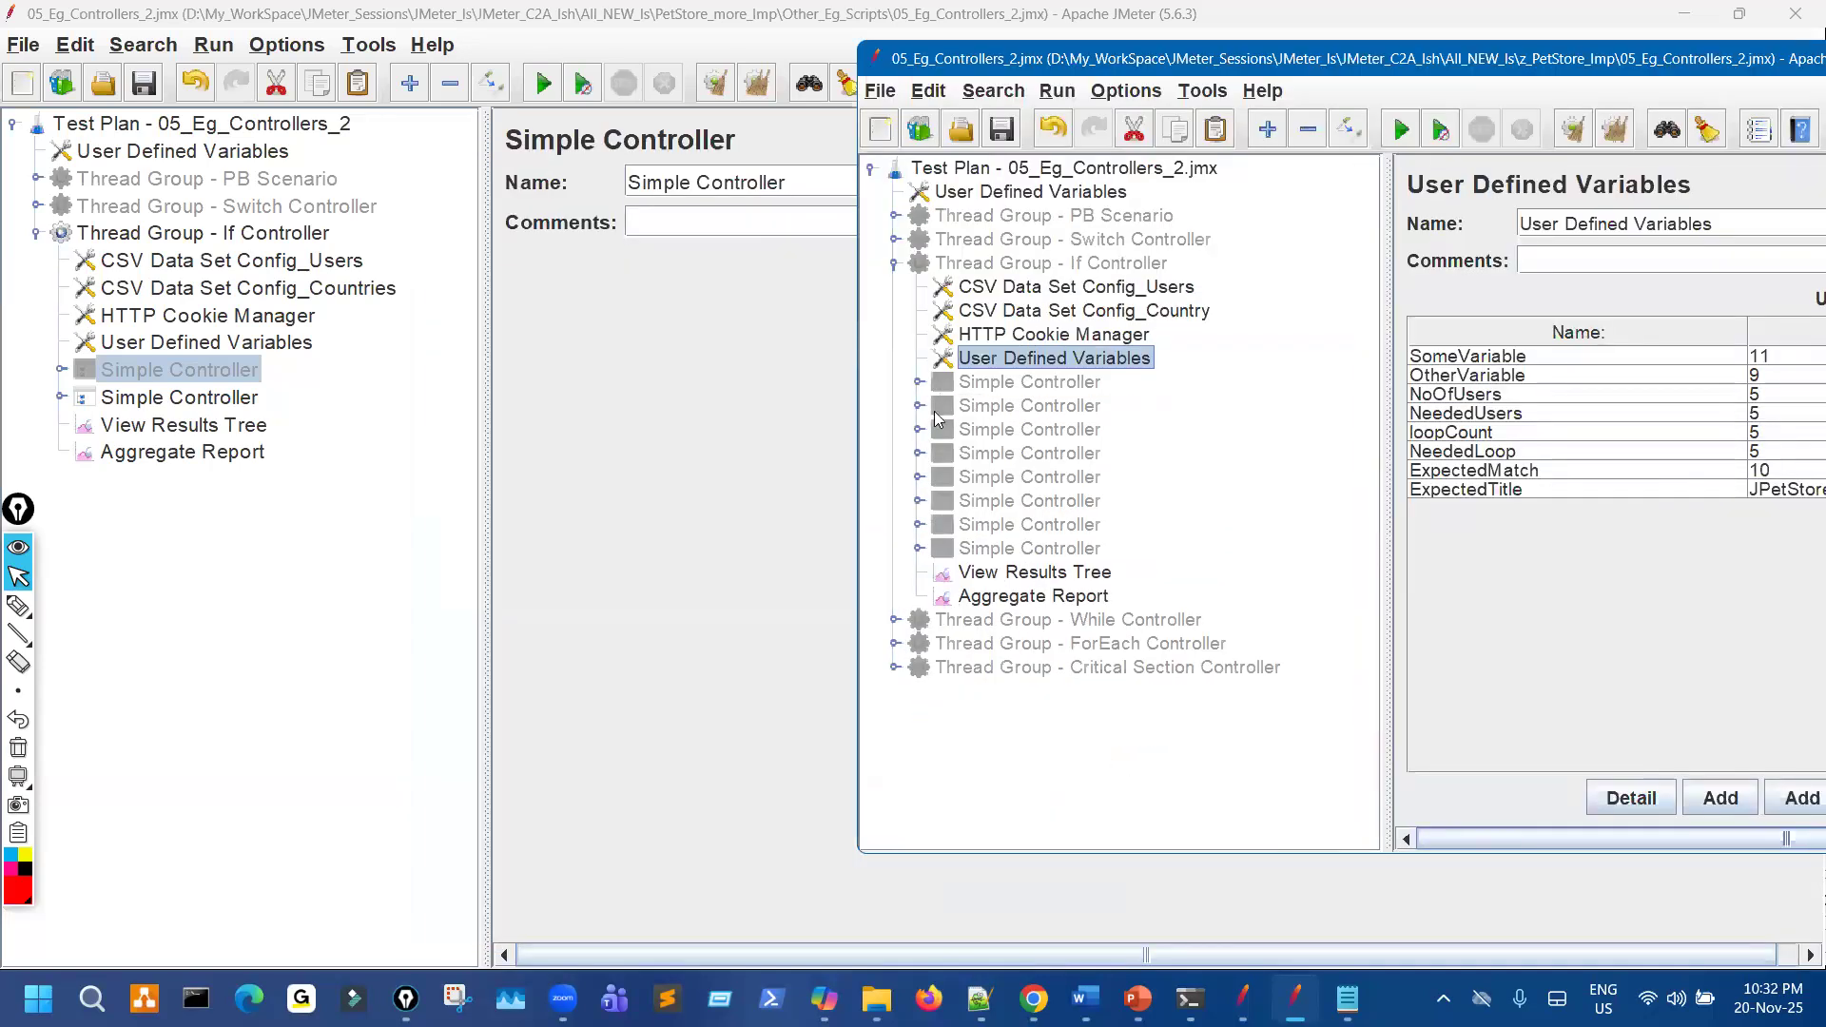
{"action": "left_click", "coordinate": [928, 412]}
{"action": "left_click", "coordinate": [919, 408]}
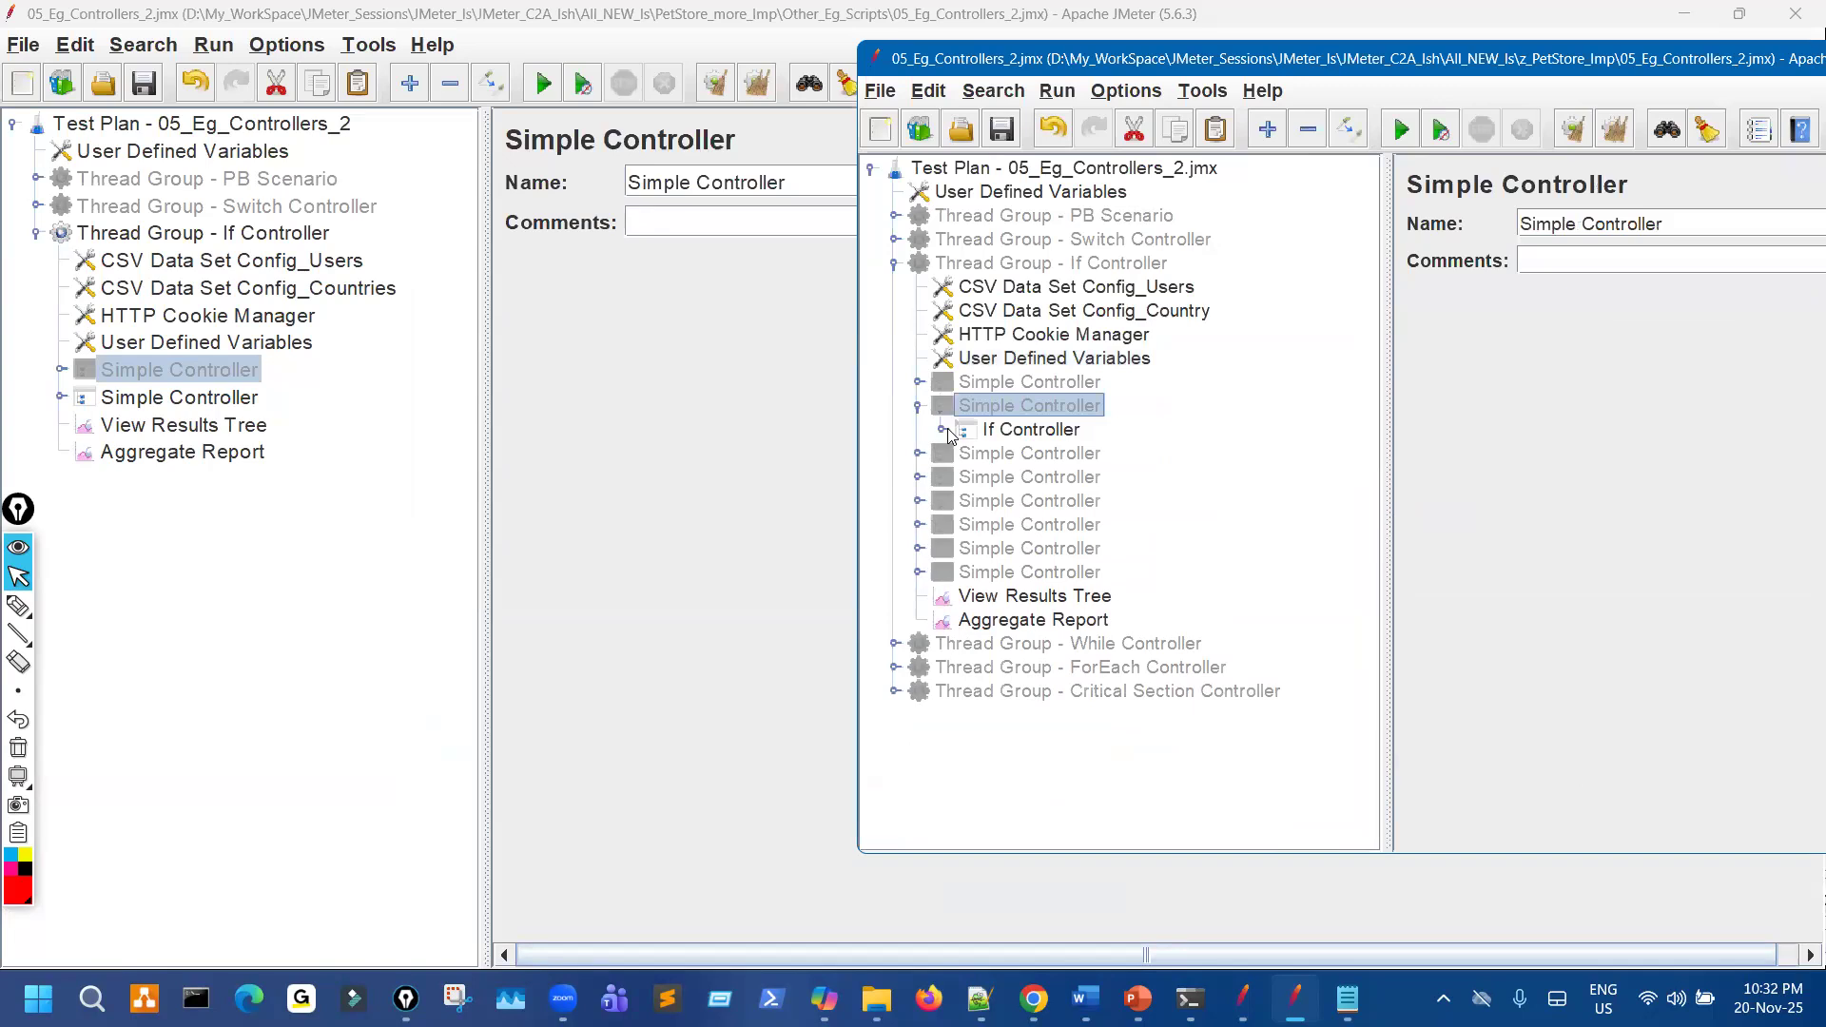
{"action": "left_click", "coordinate": [942, 430]}
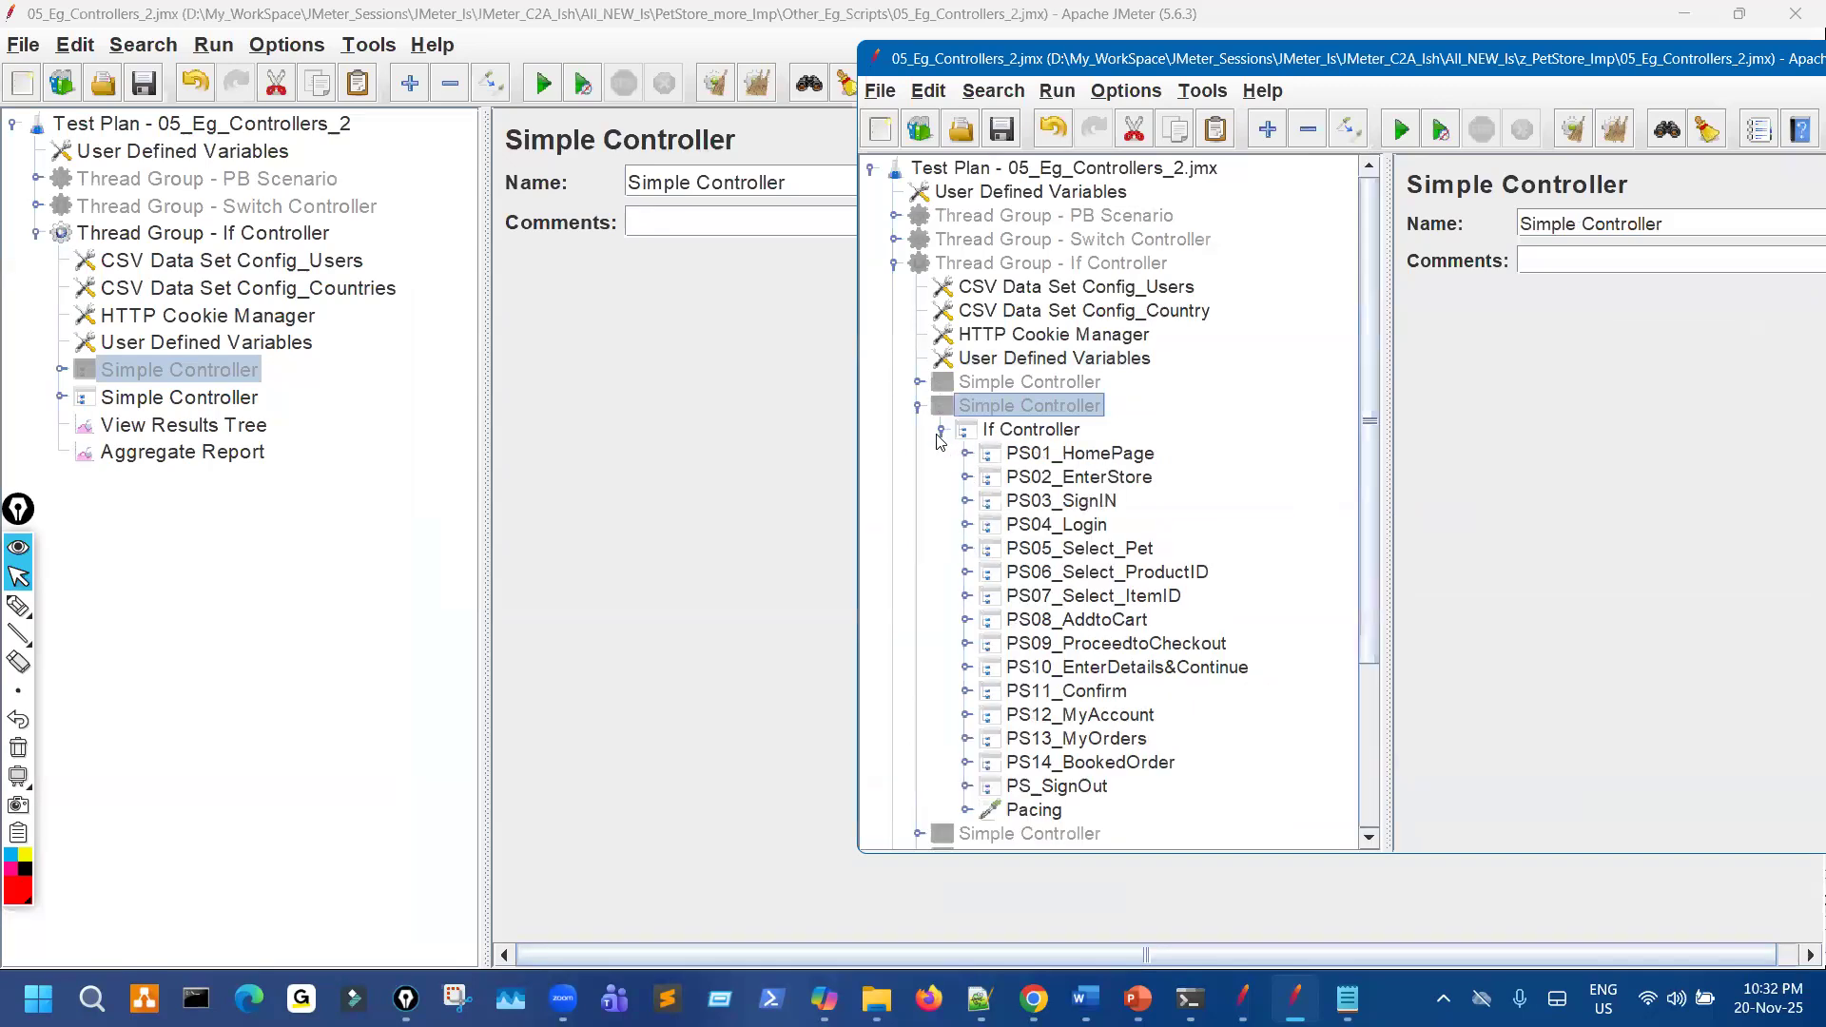
Return to the Other_Eg_Scripts test plan and expand the enabled Simple Controller copy.
{"action": "left_click", "coordinate": [60, 399]}
{"action": "right_click", "coordinate": [191, 403]}
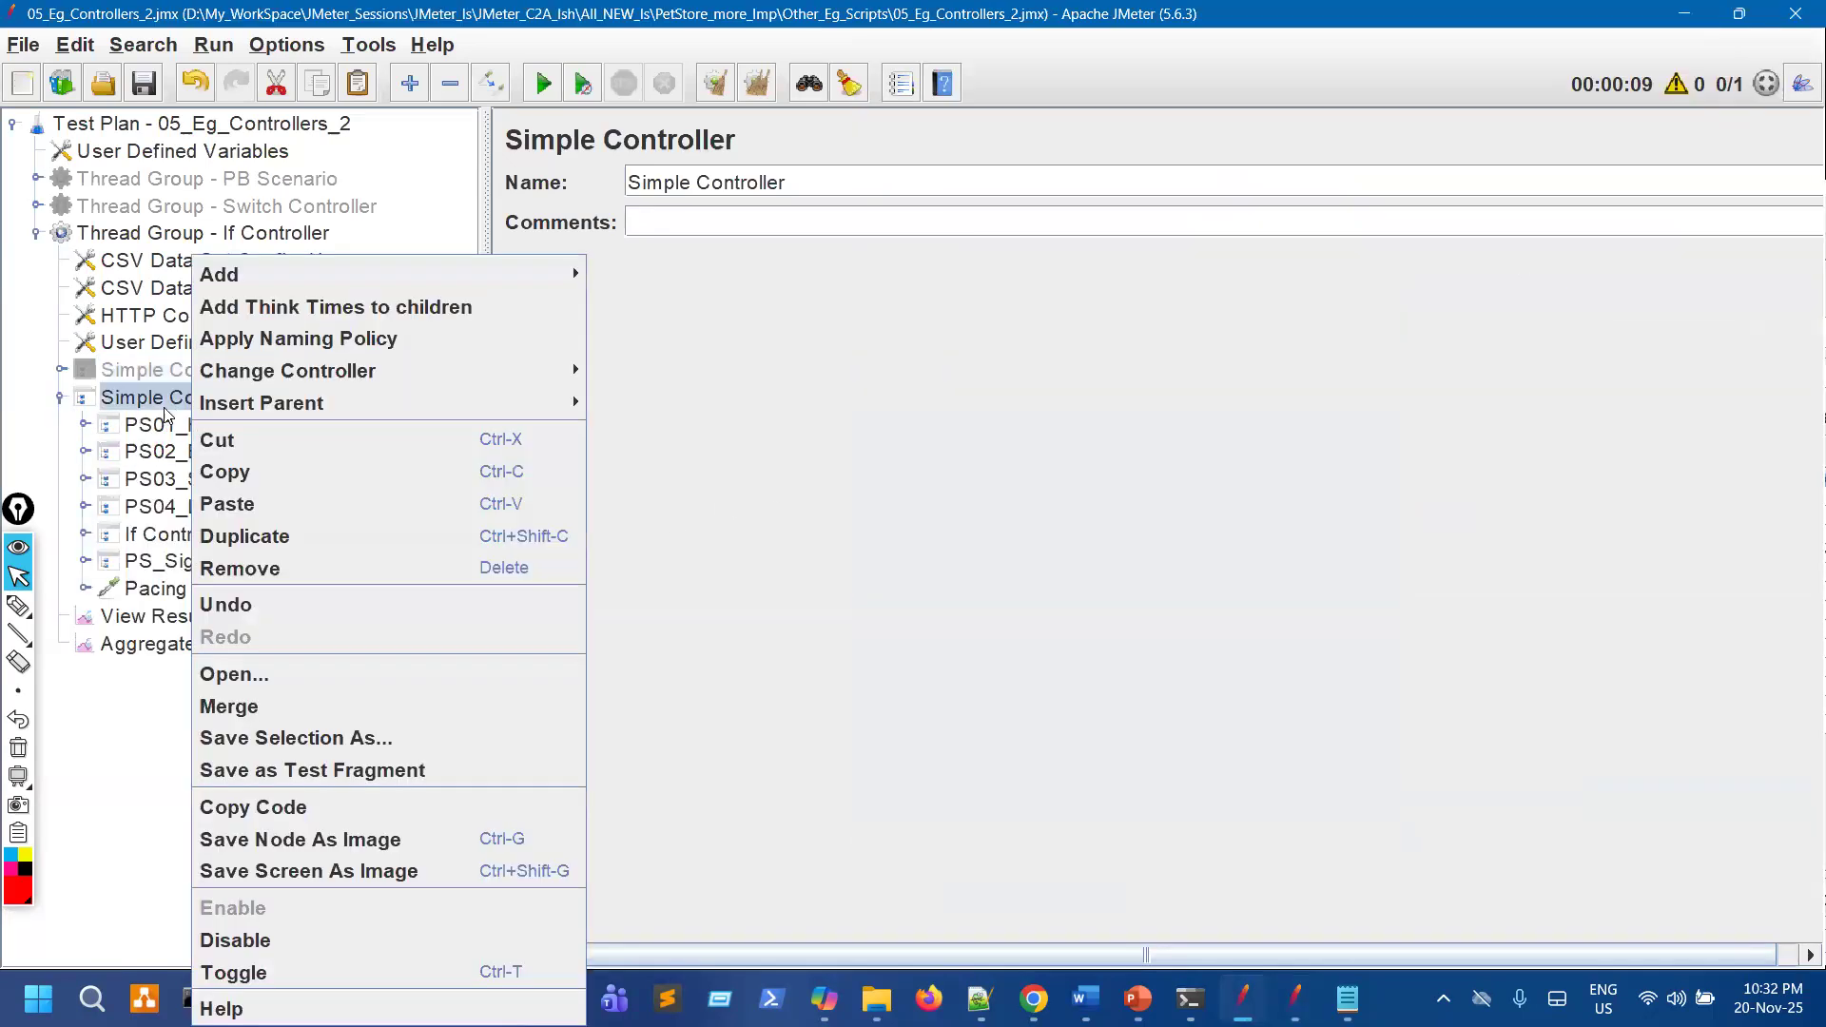
{"action": "left_click", "coordinate": [163, 409]}
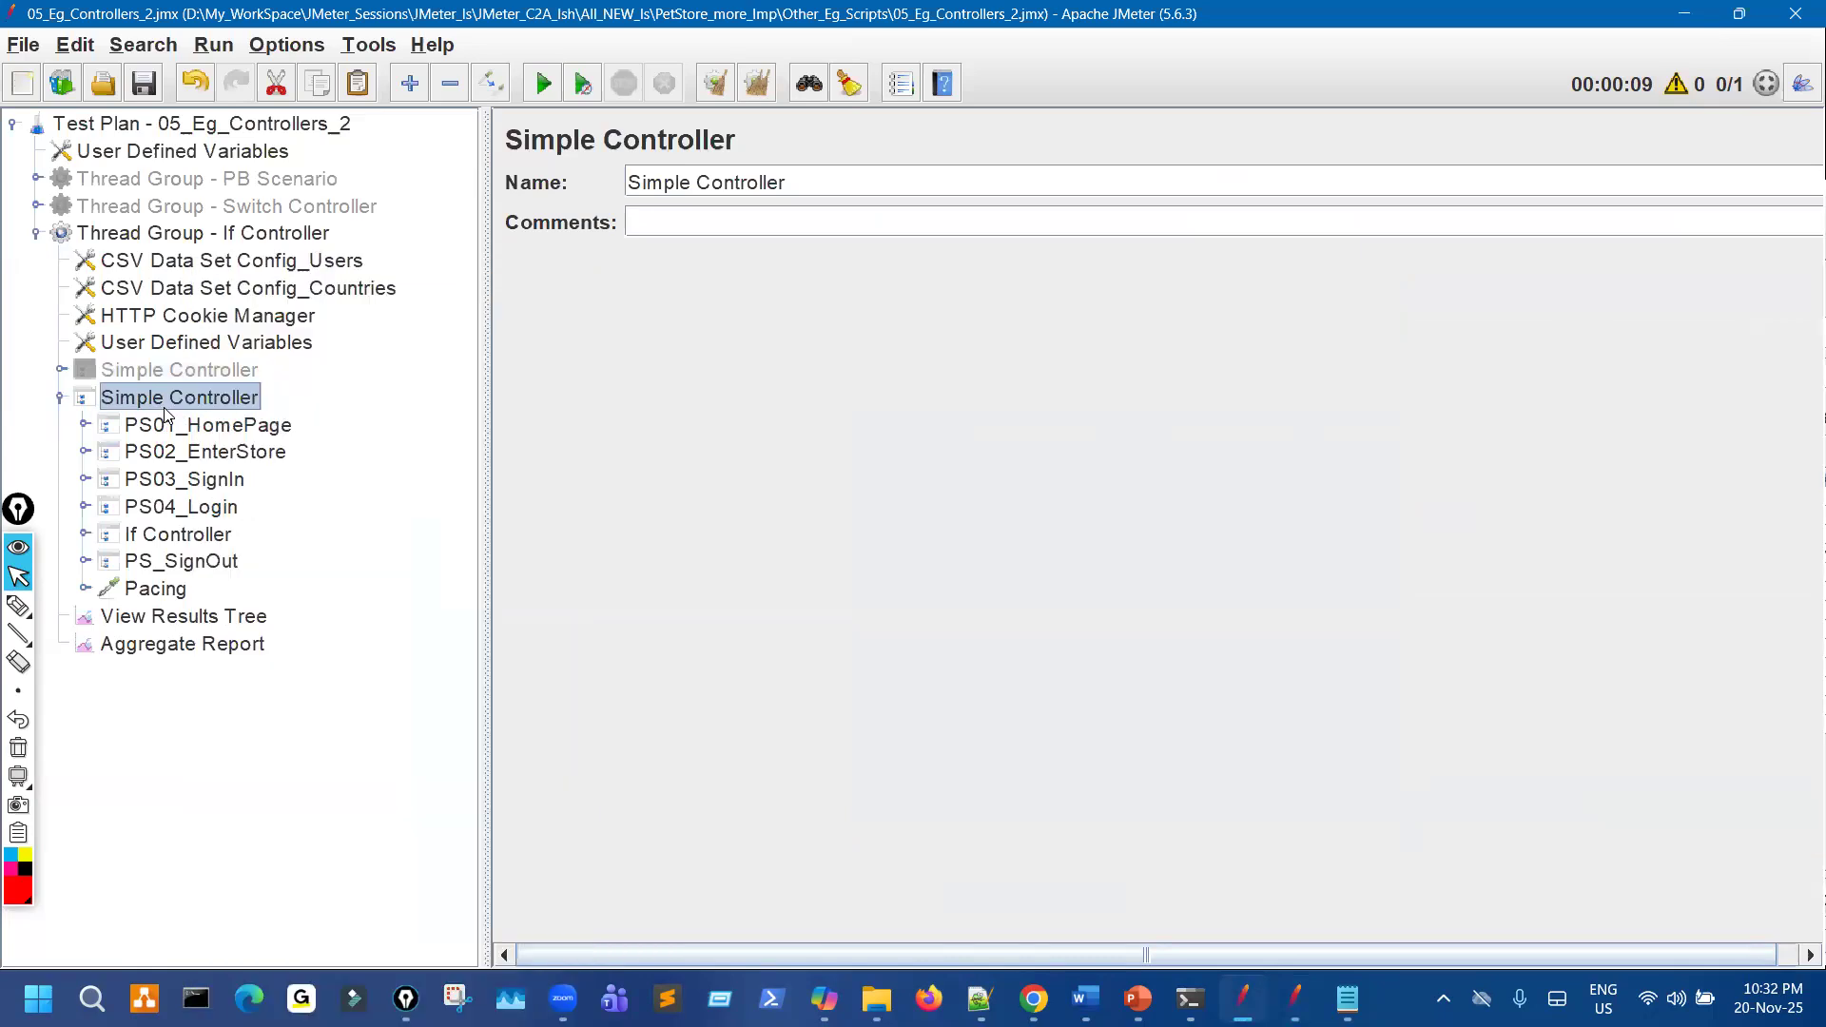
Cut the elements from PS01_HomePage through Pacing out of the enabled Simple Controller in Thread Group - If Controller.
{"action": "right_click", "coordinate": [177, 401]}
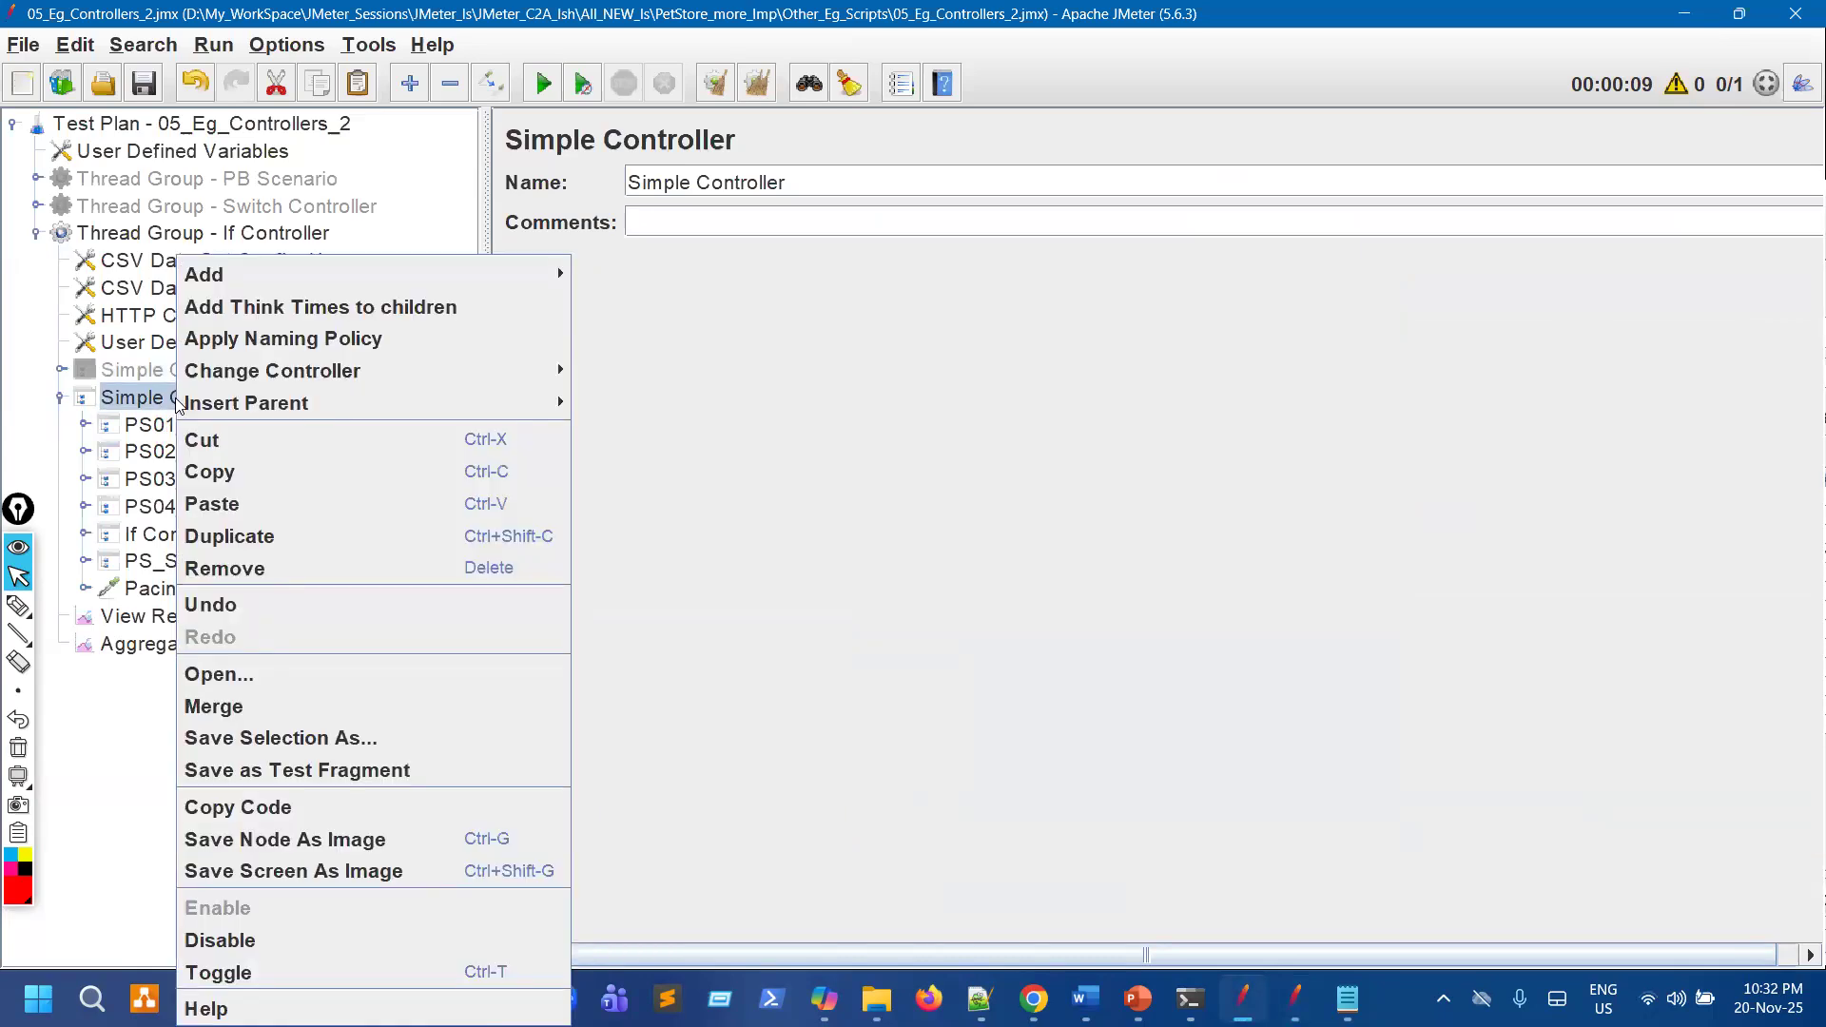
{"action": "left_click", "coordinate": [148, 545]}
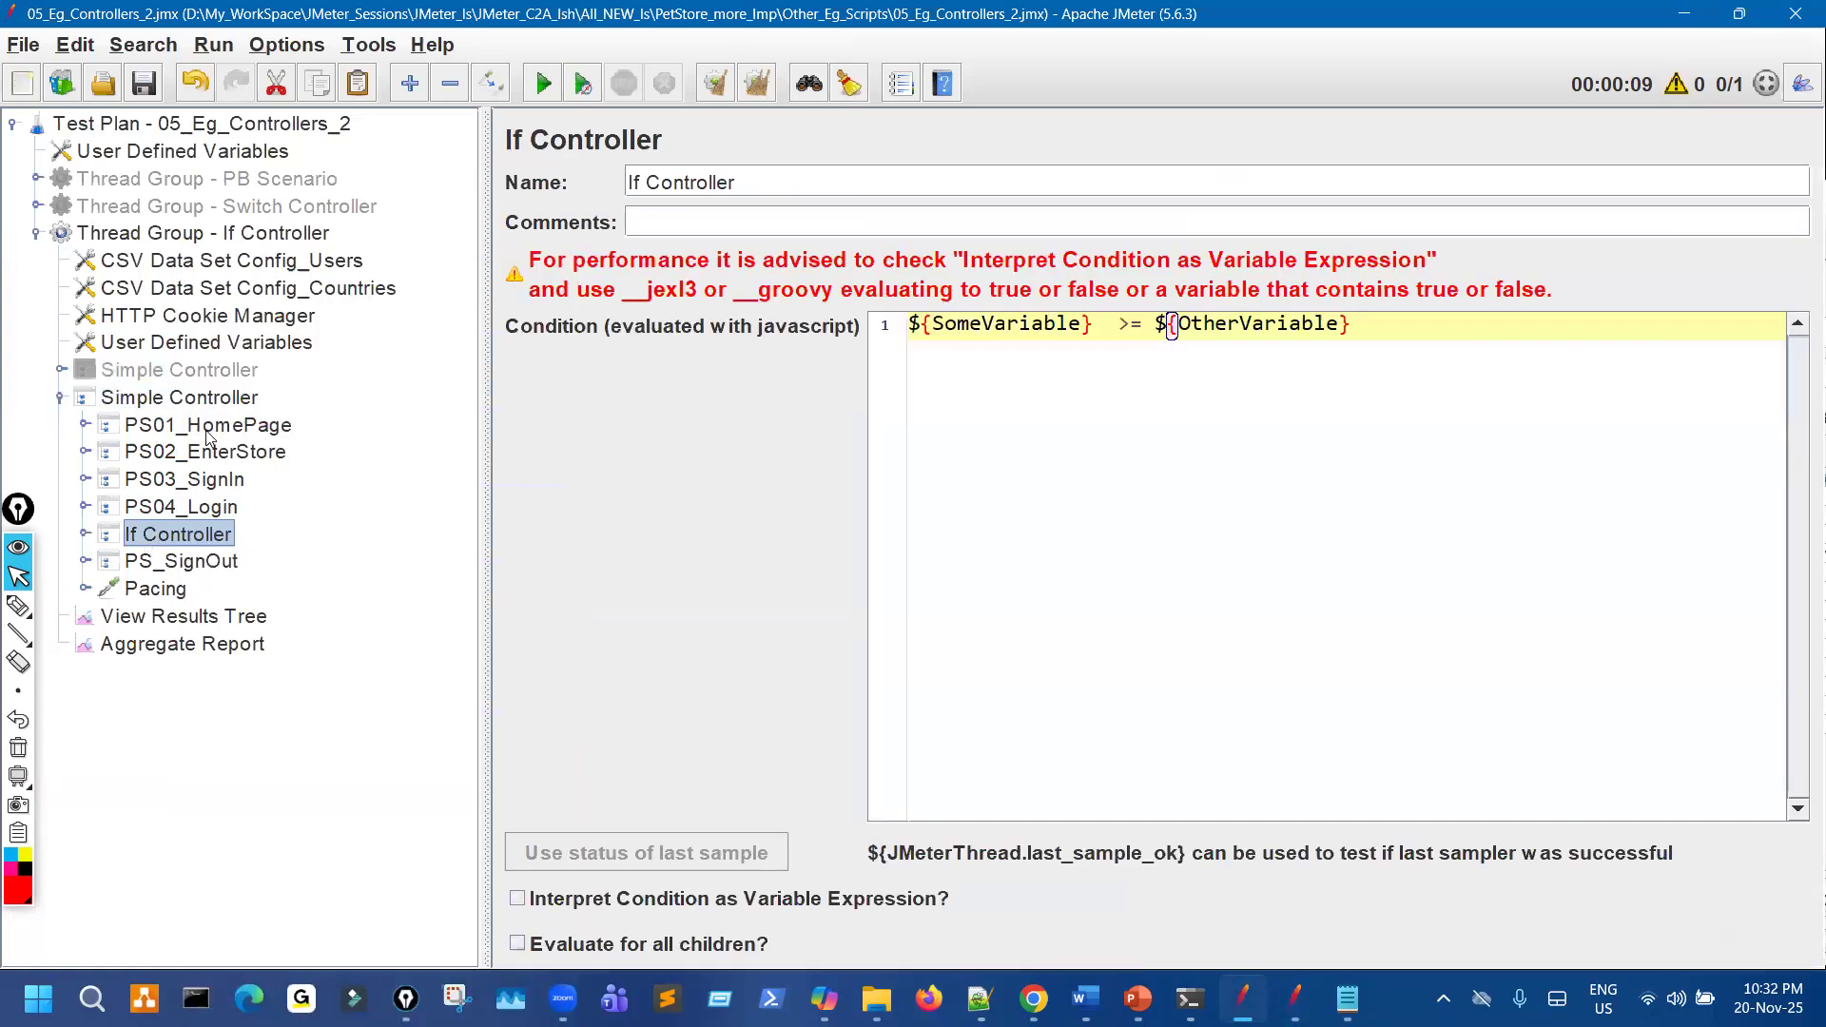
{"action": "left_click", "coordinate": [202, 428]}
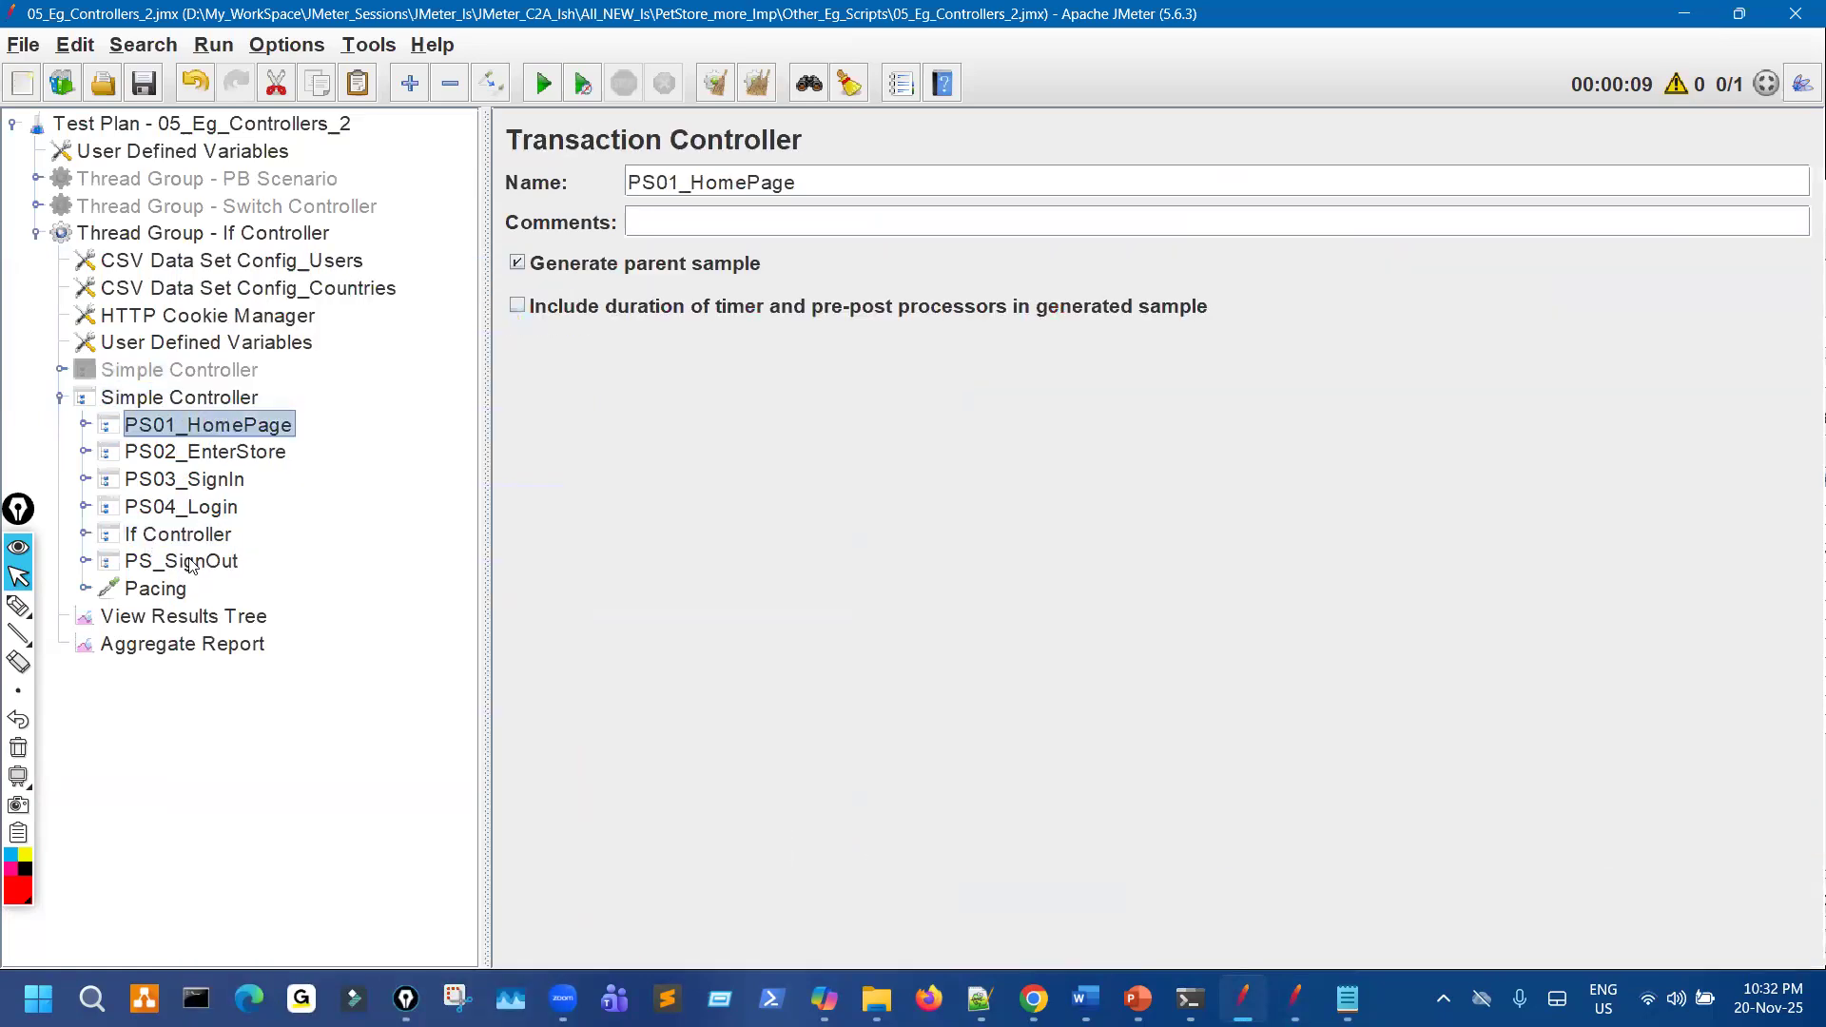
{"action": "left_click", "coordinate": [157, 596], "text": "shift"}
{"action": "left_click", "coordinate": [275, 90]}
Add an If Controller under the emptied Simple Controller.
{"action": "right_click", "coordinate": [196, 400]}
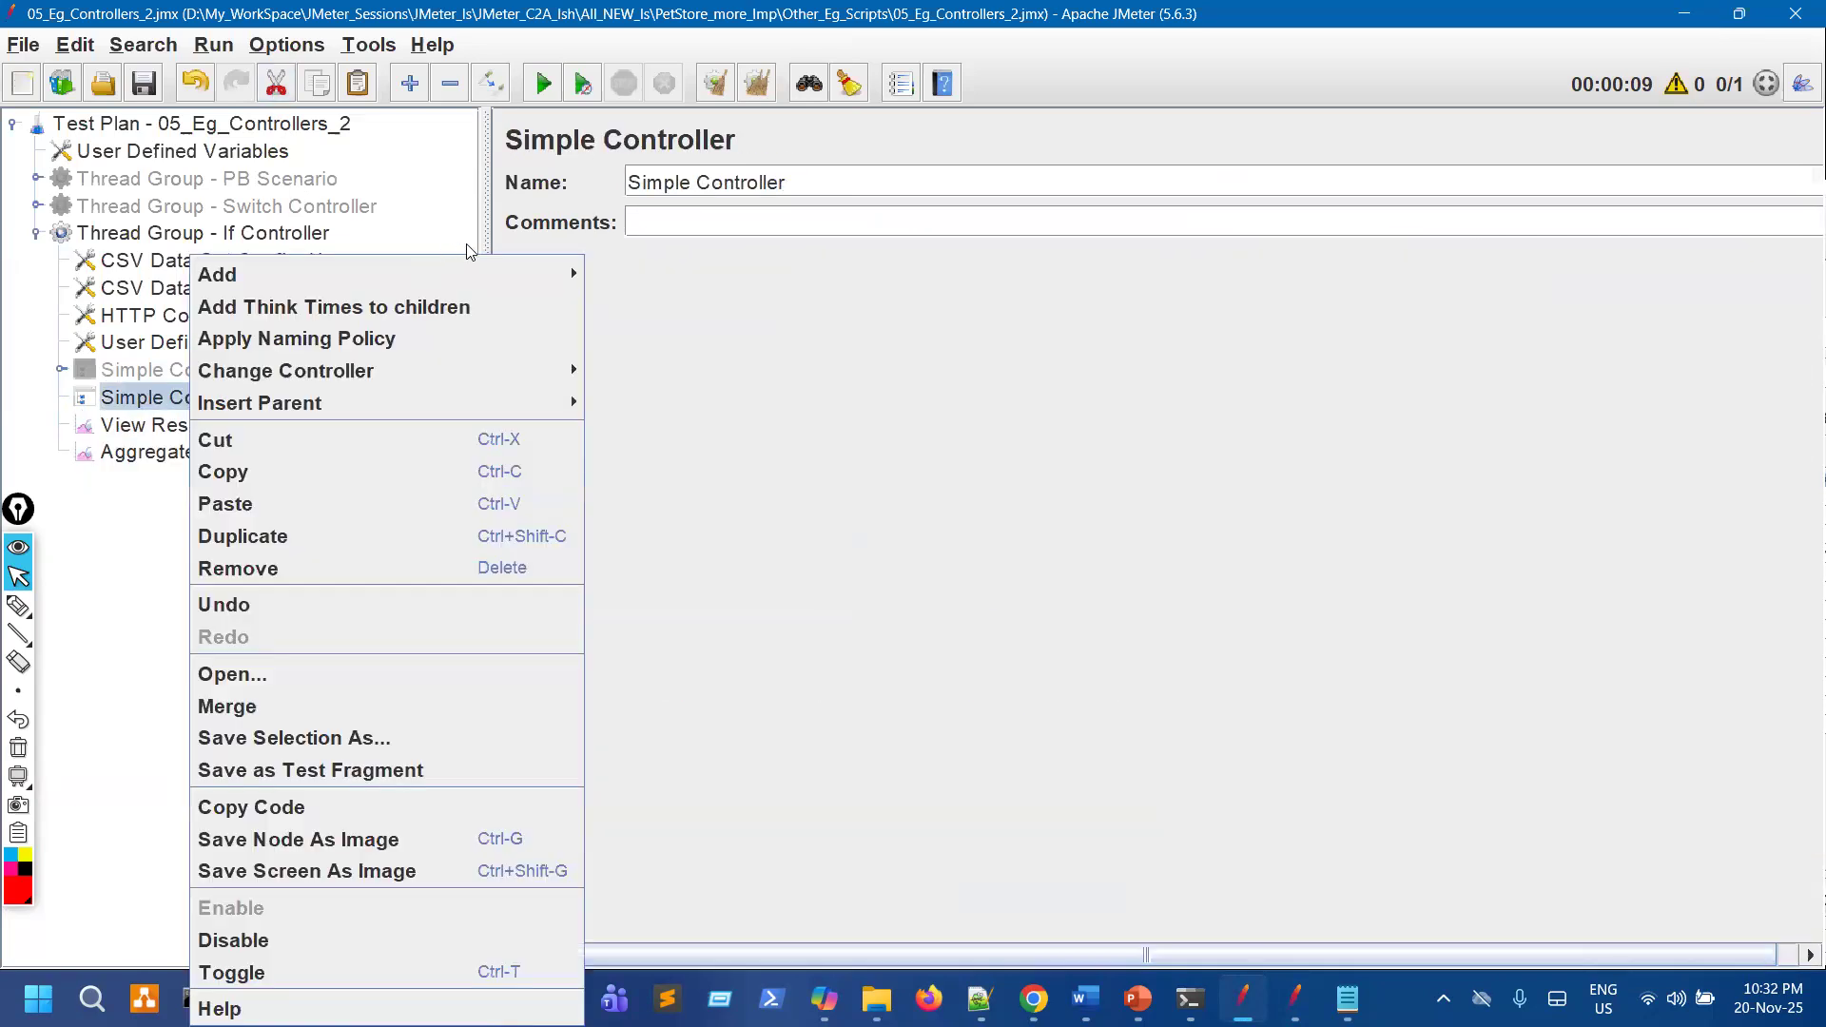
{"action": "mouse_move", "coordinate": [381, 274]}
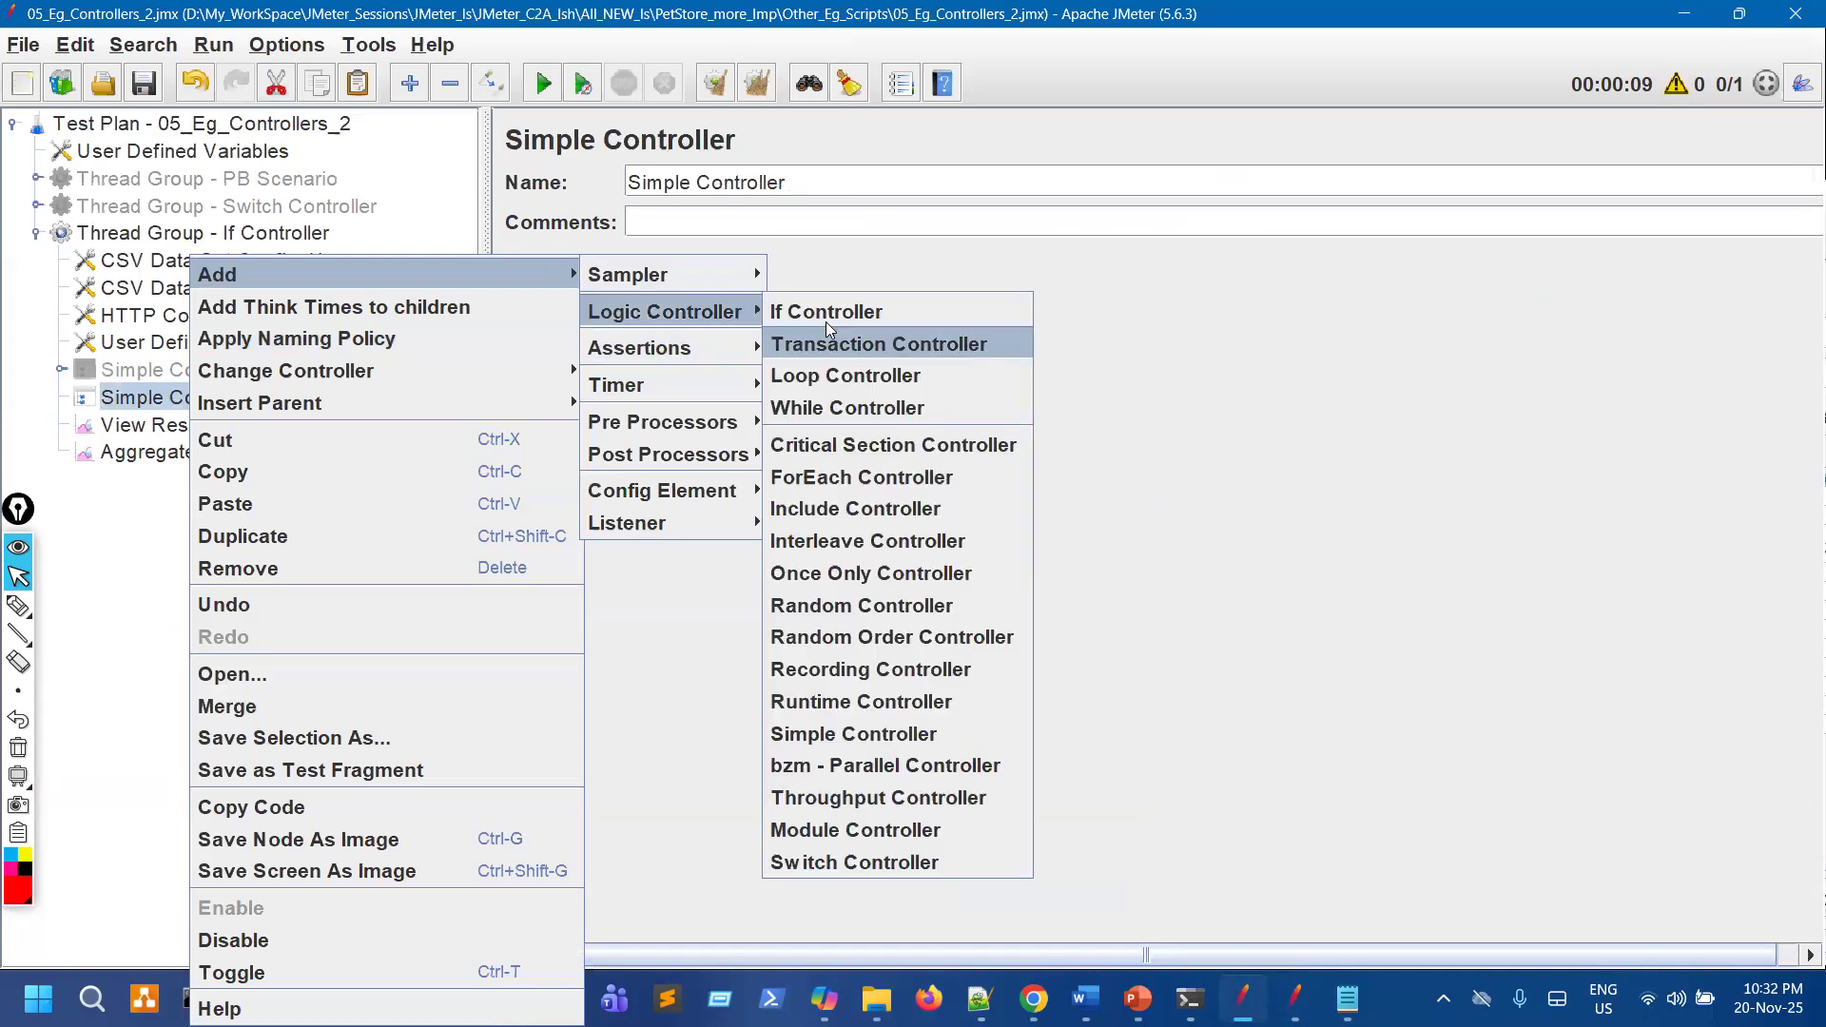
{"action": "left_click", "coordinate": [828, 310]}
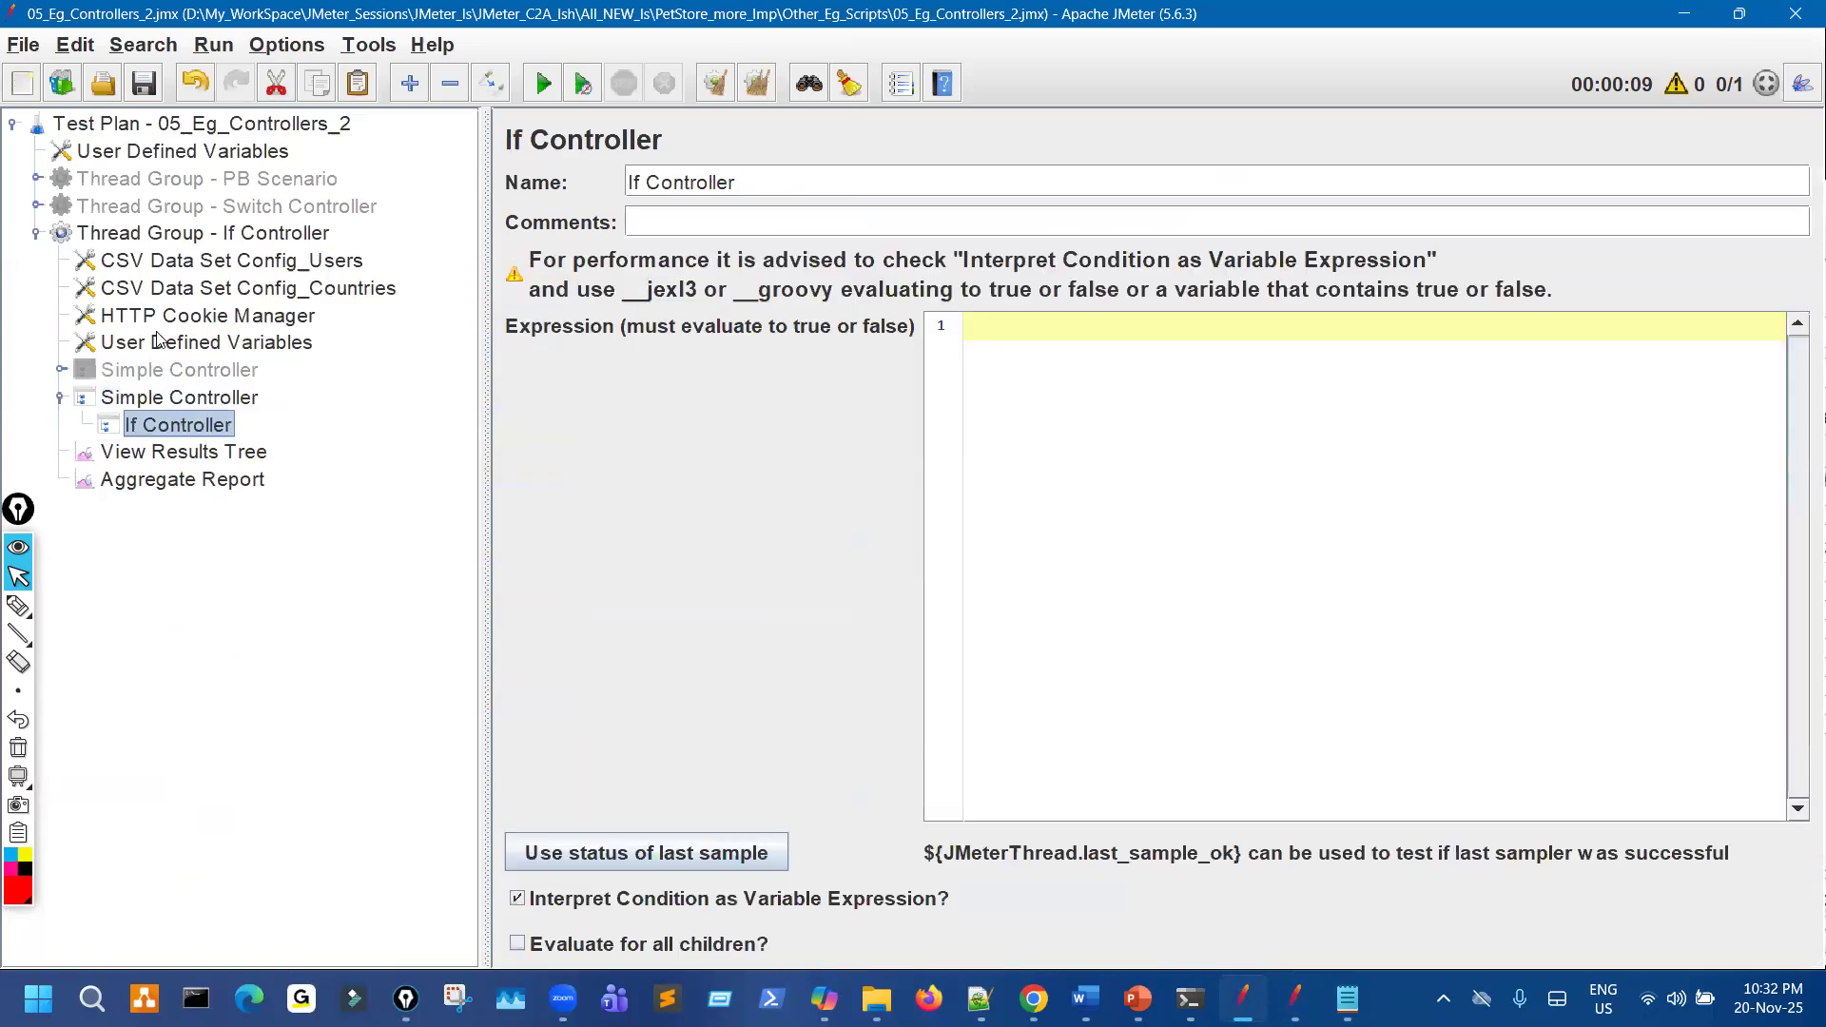
Copy PS01_HomePage through Pacing from the PB Scenario thread group's Simple Controller into the new If Controller.
{"action": "left_click", "coordinate": [37, 178]}
{"action": "left_click", "coordinate": [62, 289]}
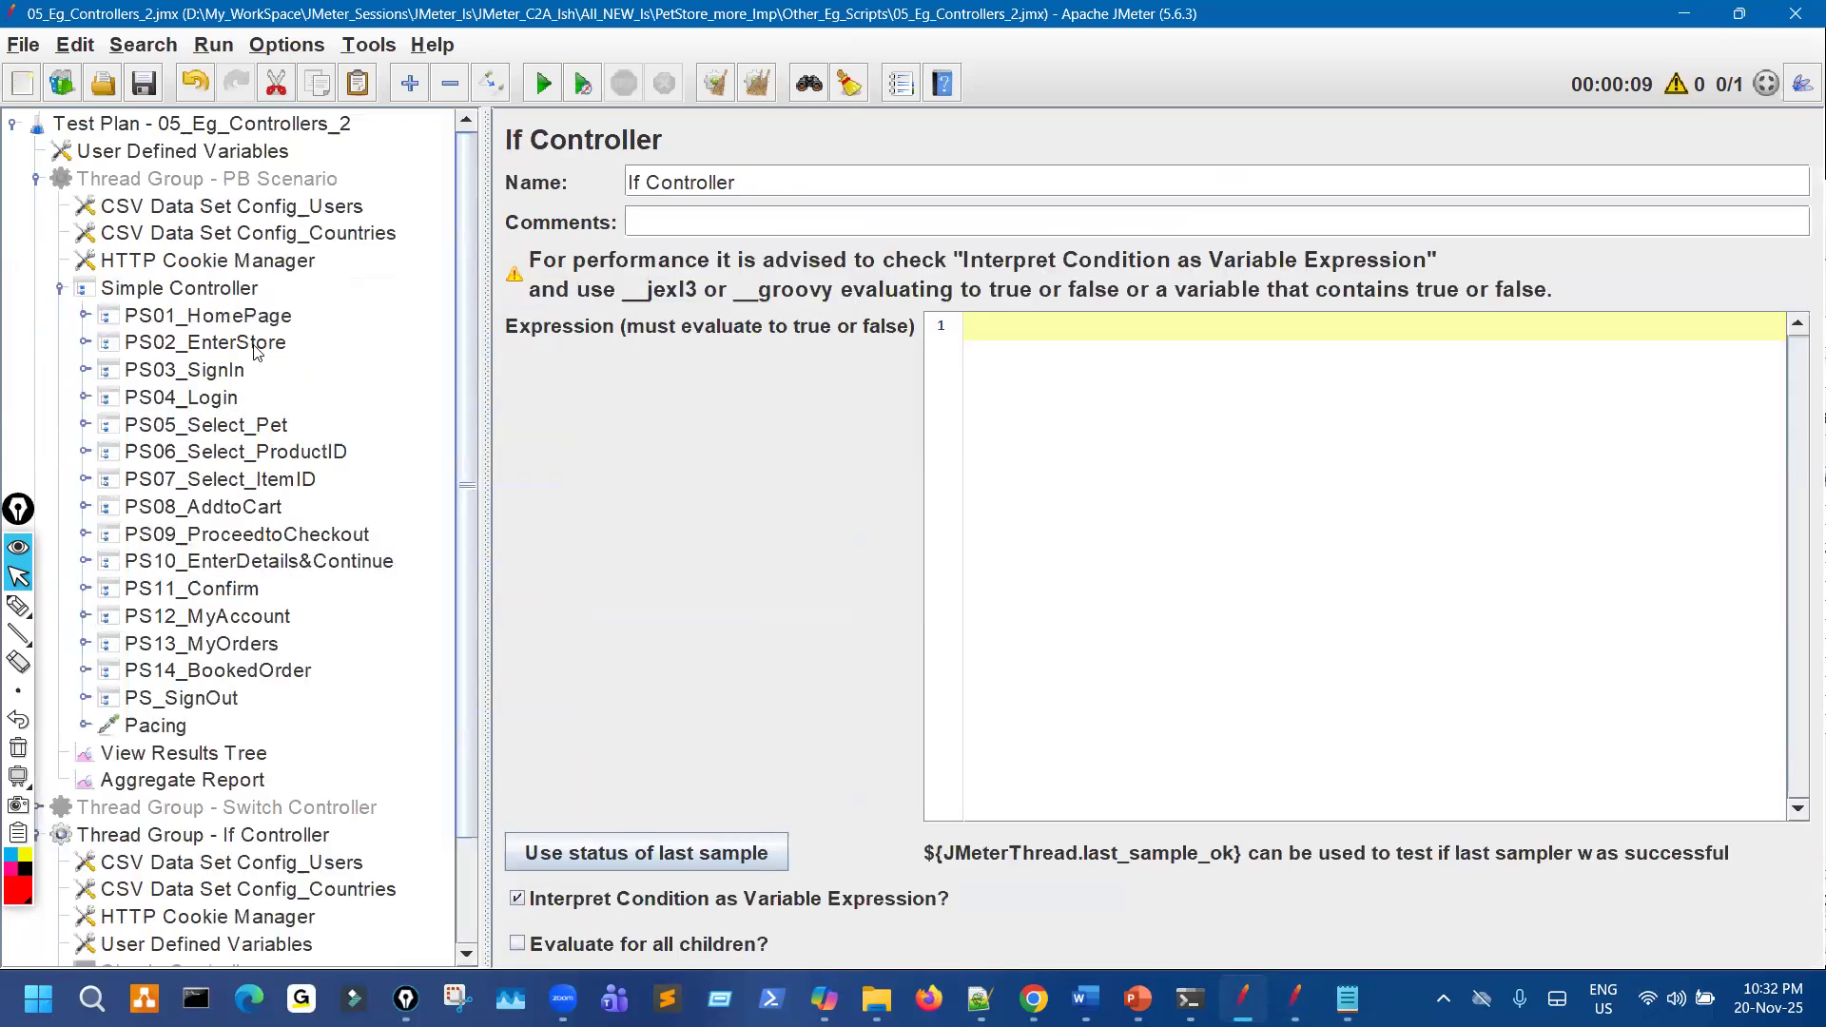
{"action": "left_click", "coordinate": [254, 345]}
{"action": "key", "text": "Up"}
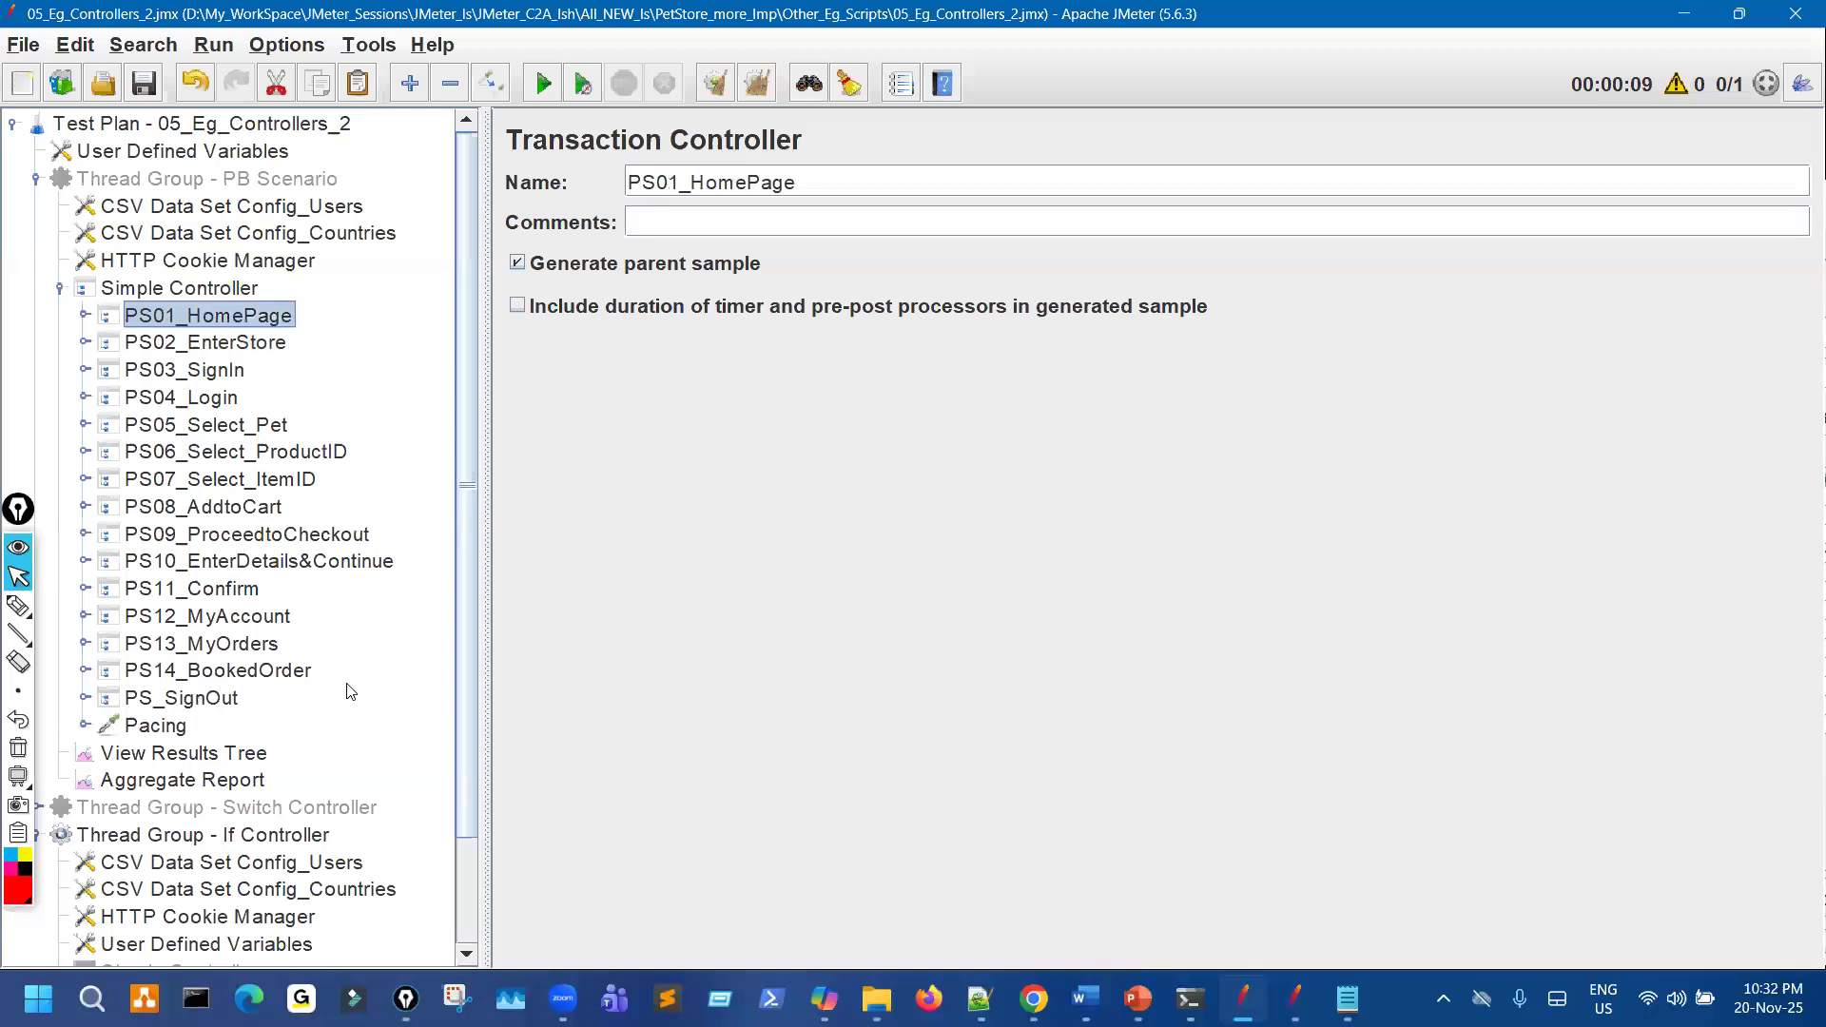
{"action": "left_click", "coordinate": [157, 726], "text": "shift"}
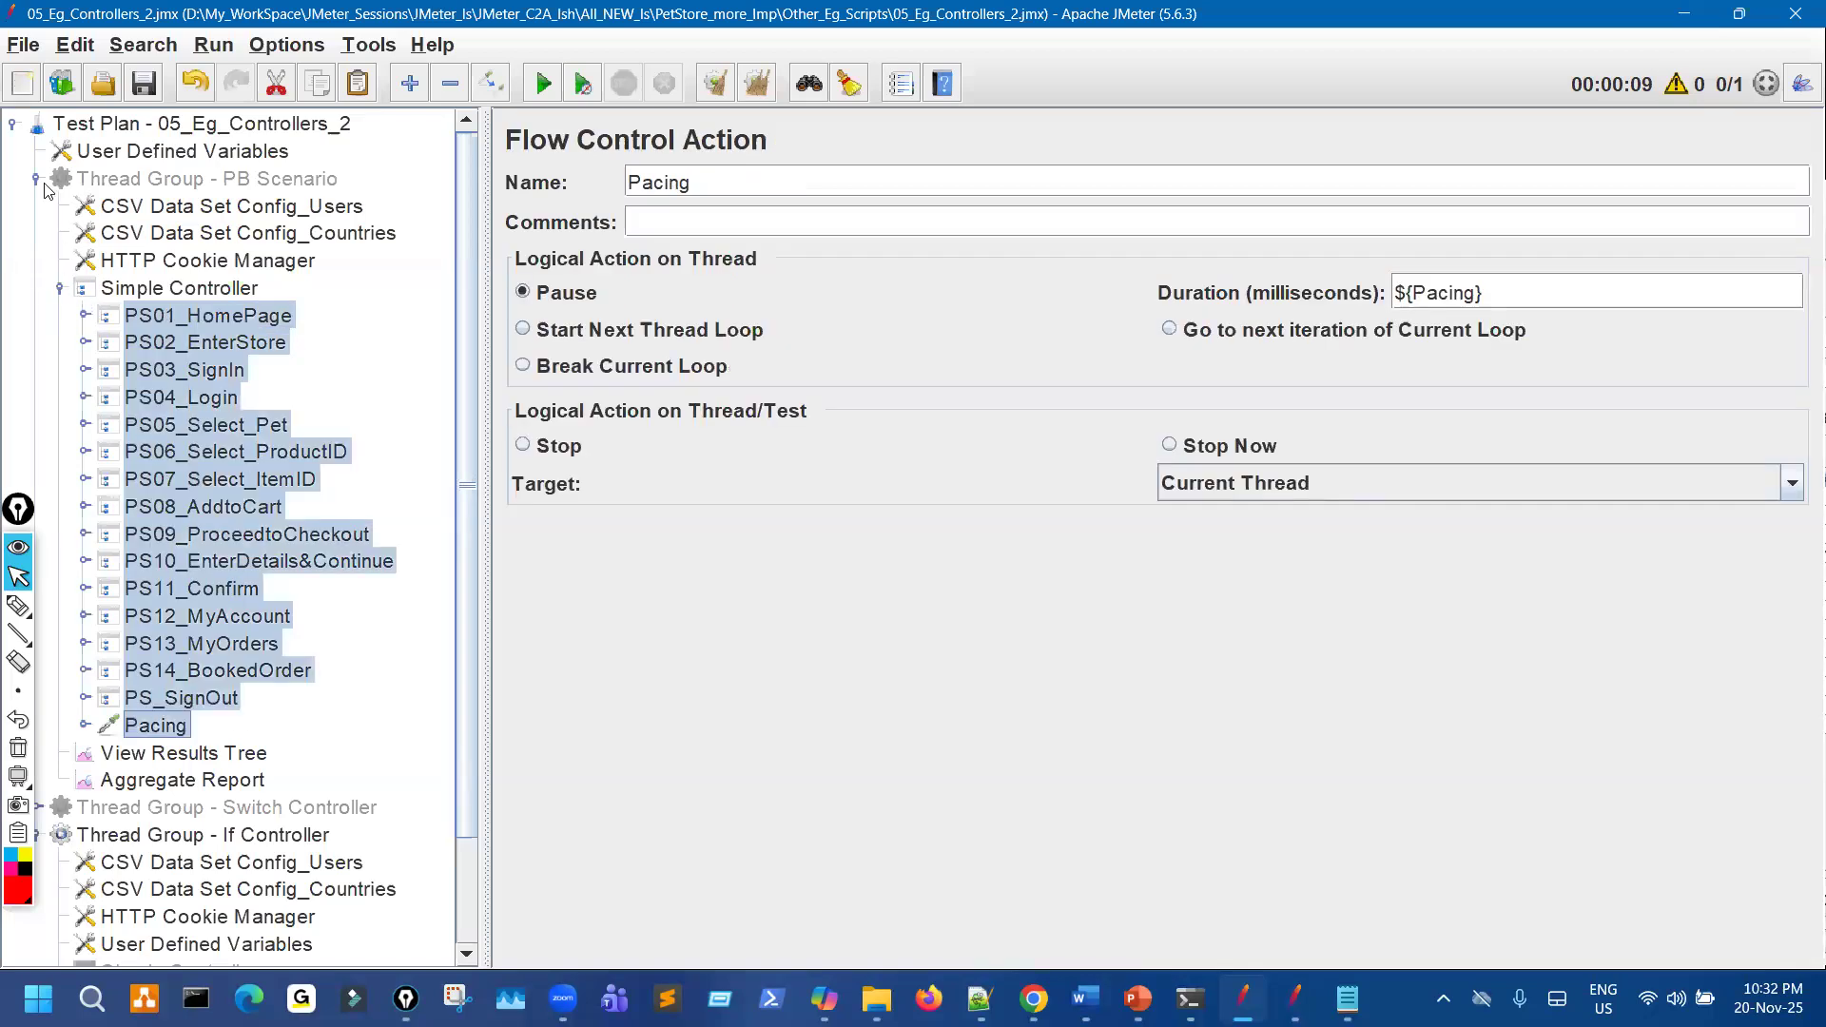
{"action": "key", "text": "Left"}
{"action": "key", "text": "Left"}
{"action": "key", "text": "Left"}
{"action": "key", "text": "Left"}
{"action": "left_click", "coordinate": [380, 416]}
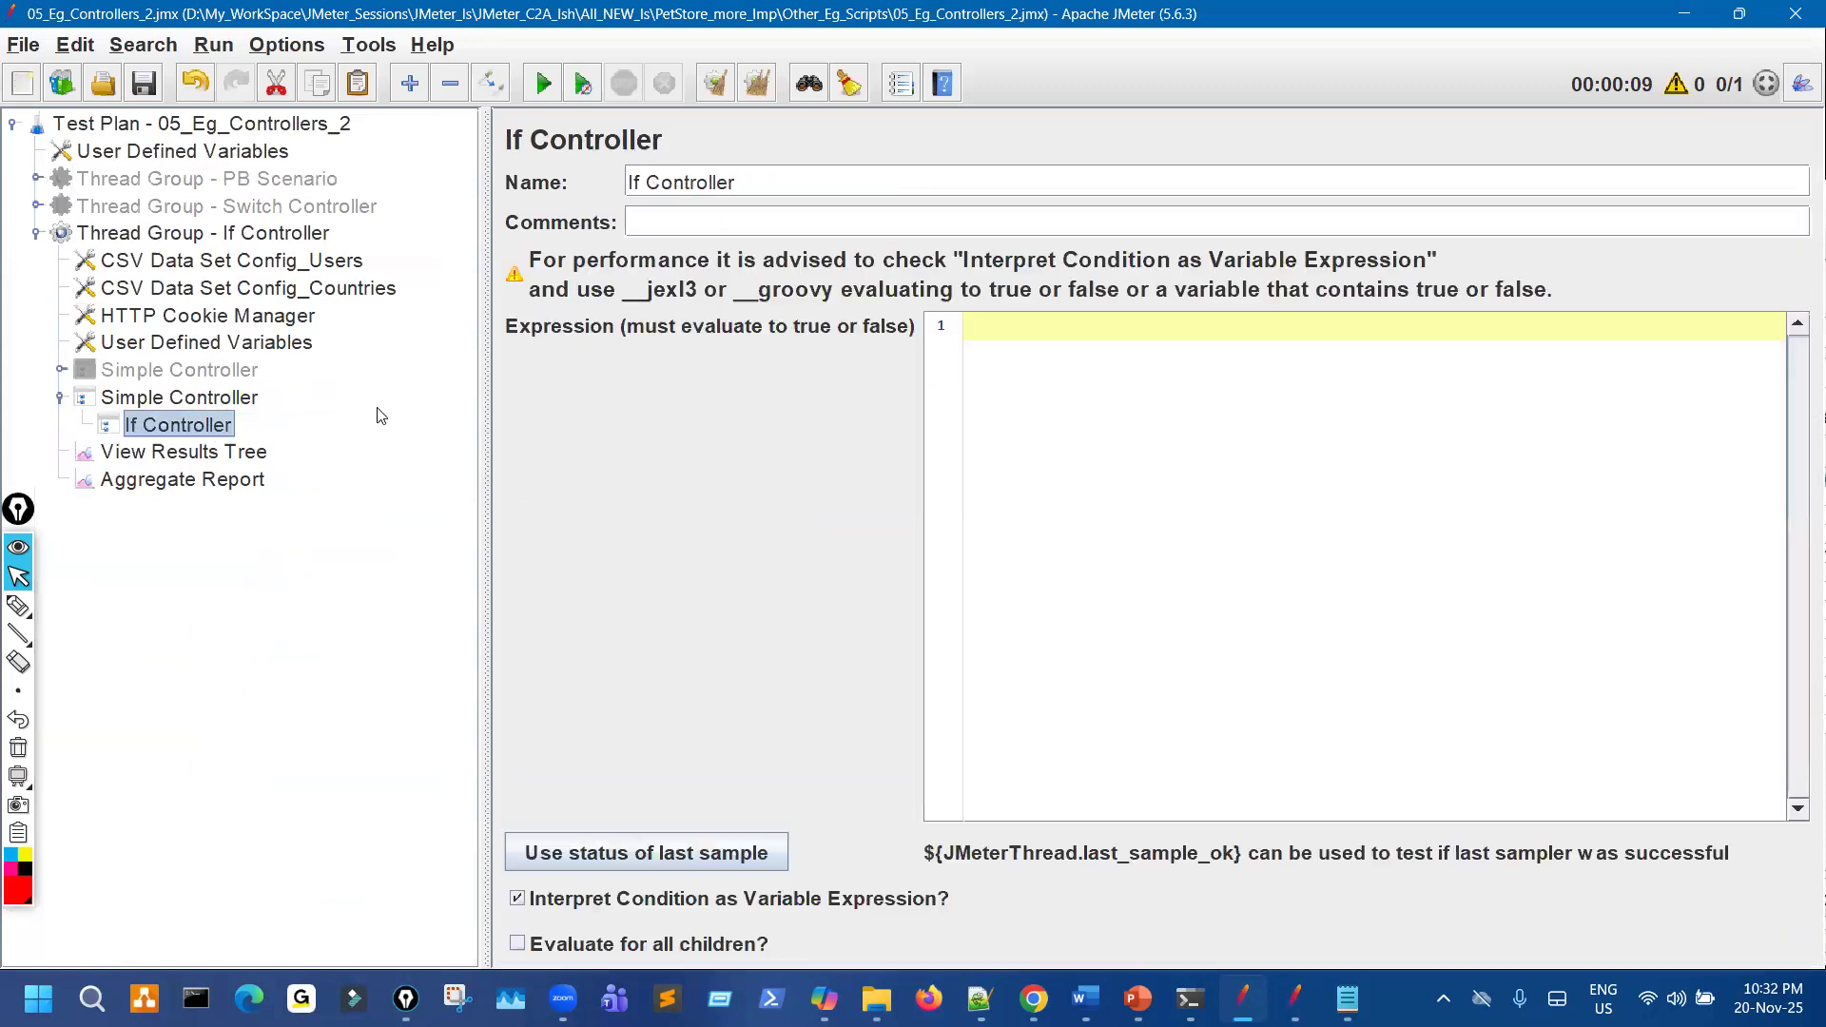
{"action": "left_click", "coordinate": [85, 425]}
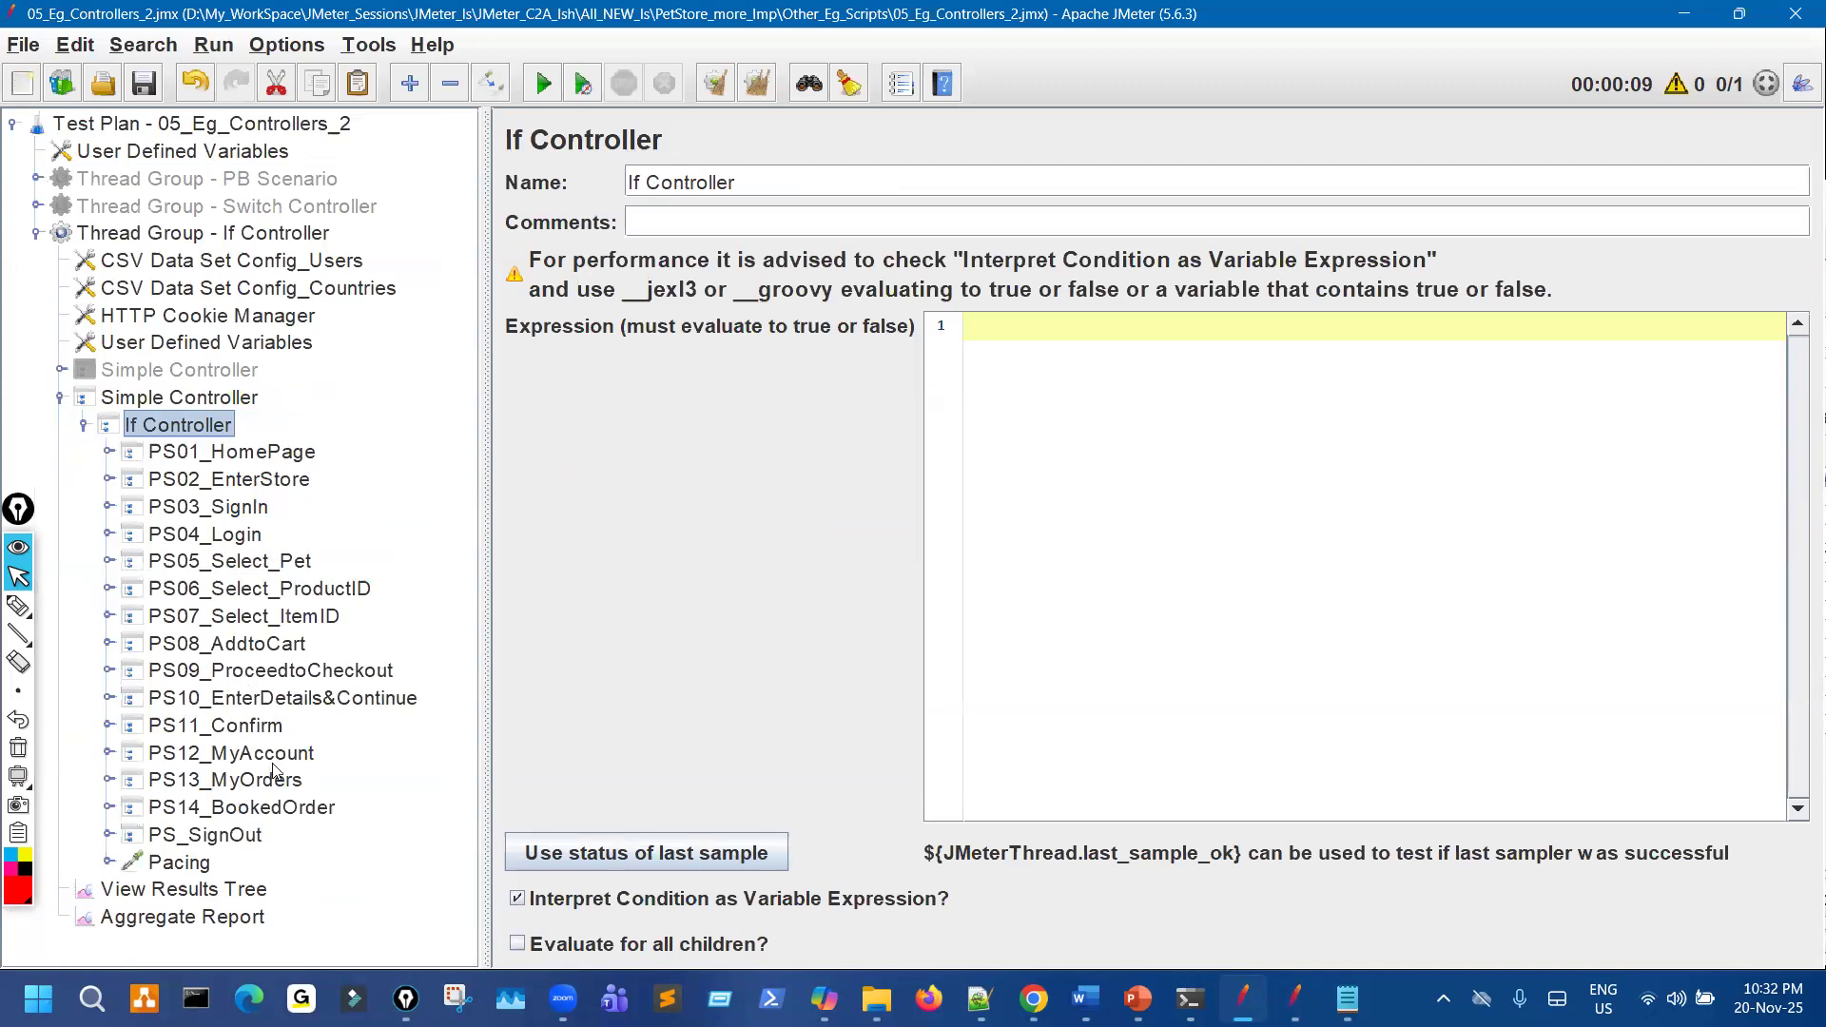
{"action": "key", "text": "Down"}
{"action": "left_click", "coordinate": [86, 424]}
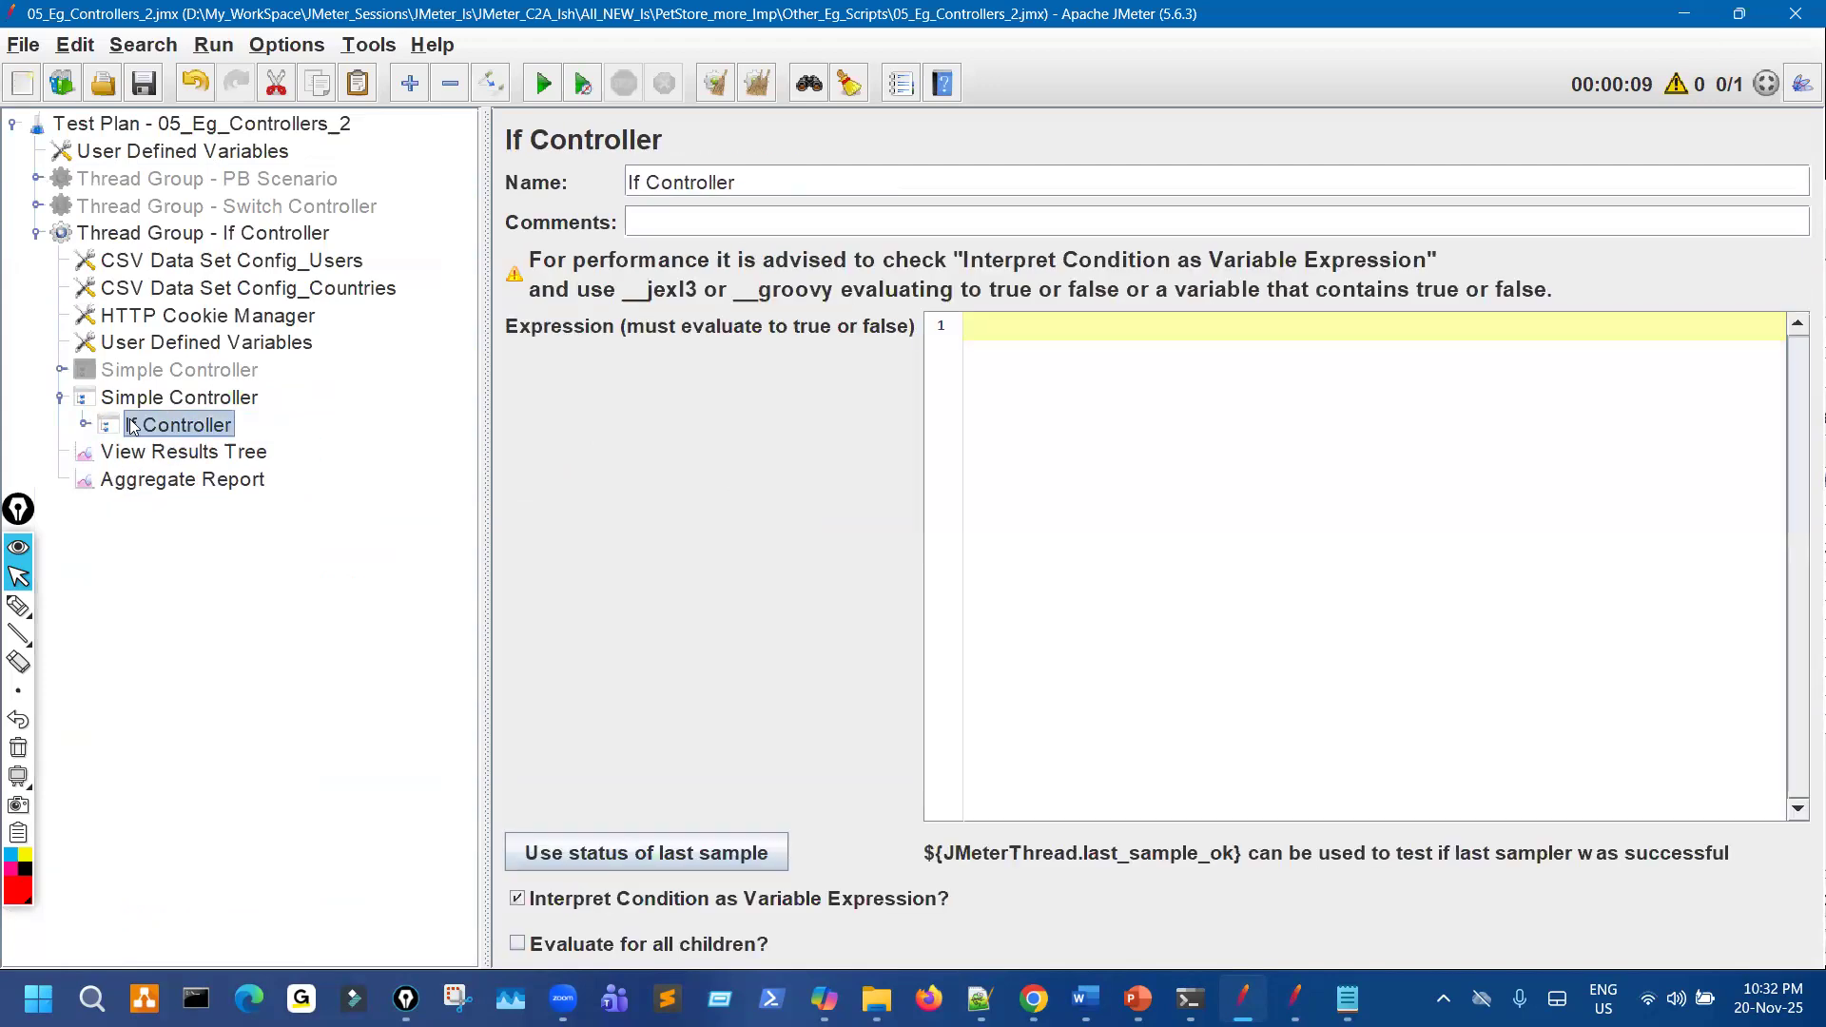
Disable Interpret Condition as Variable Expression and copy in the condition ${NoOfUsers}==${NeededUsers} && ${loopCount}==${NeededLoop} from the other JMeter window's If Controller.
{"action": "left_click_drag", "start_coordinate": [412, 390], "coordinate": [408, 390]}
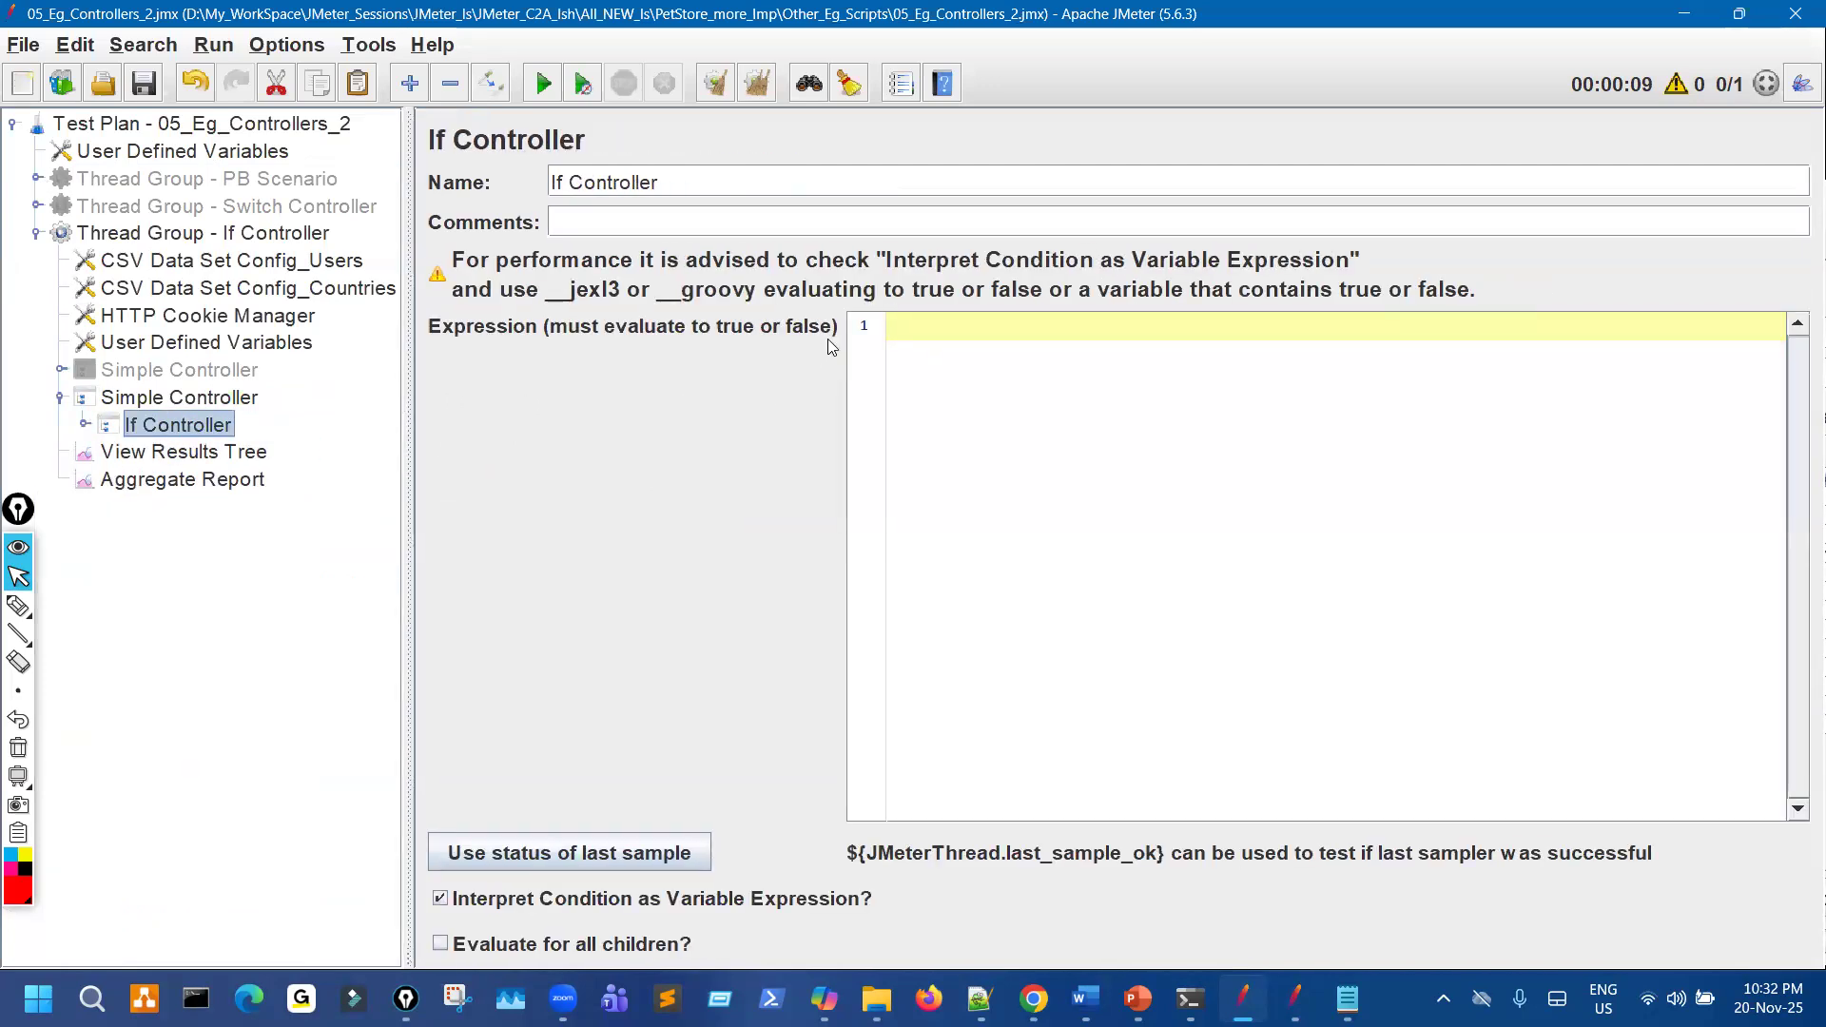
{"action": "left_click", "coordinate": [628, 902]}
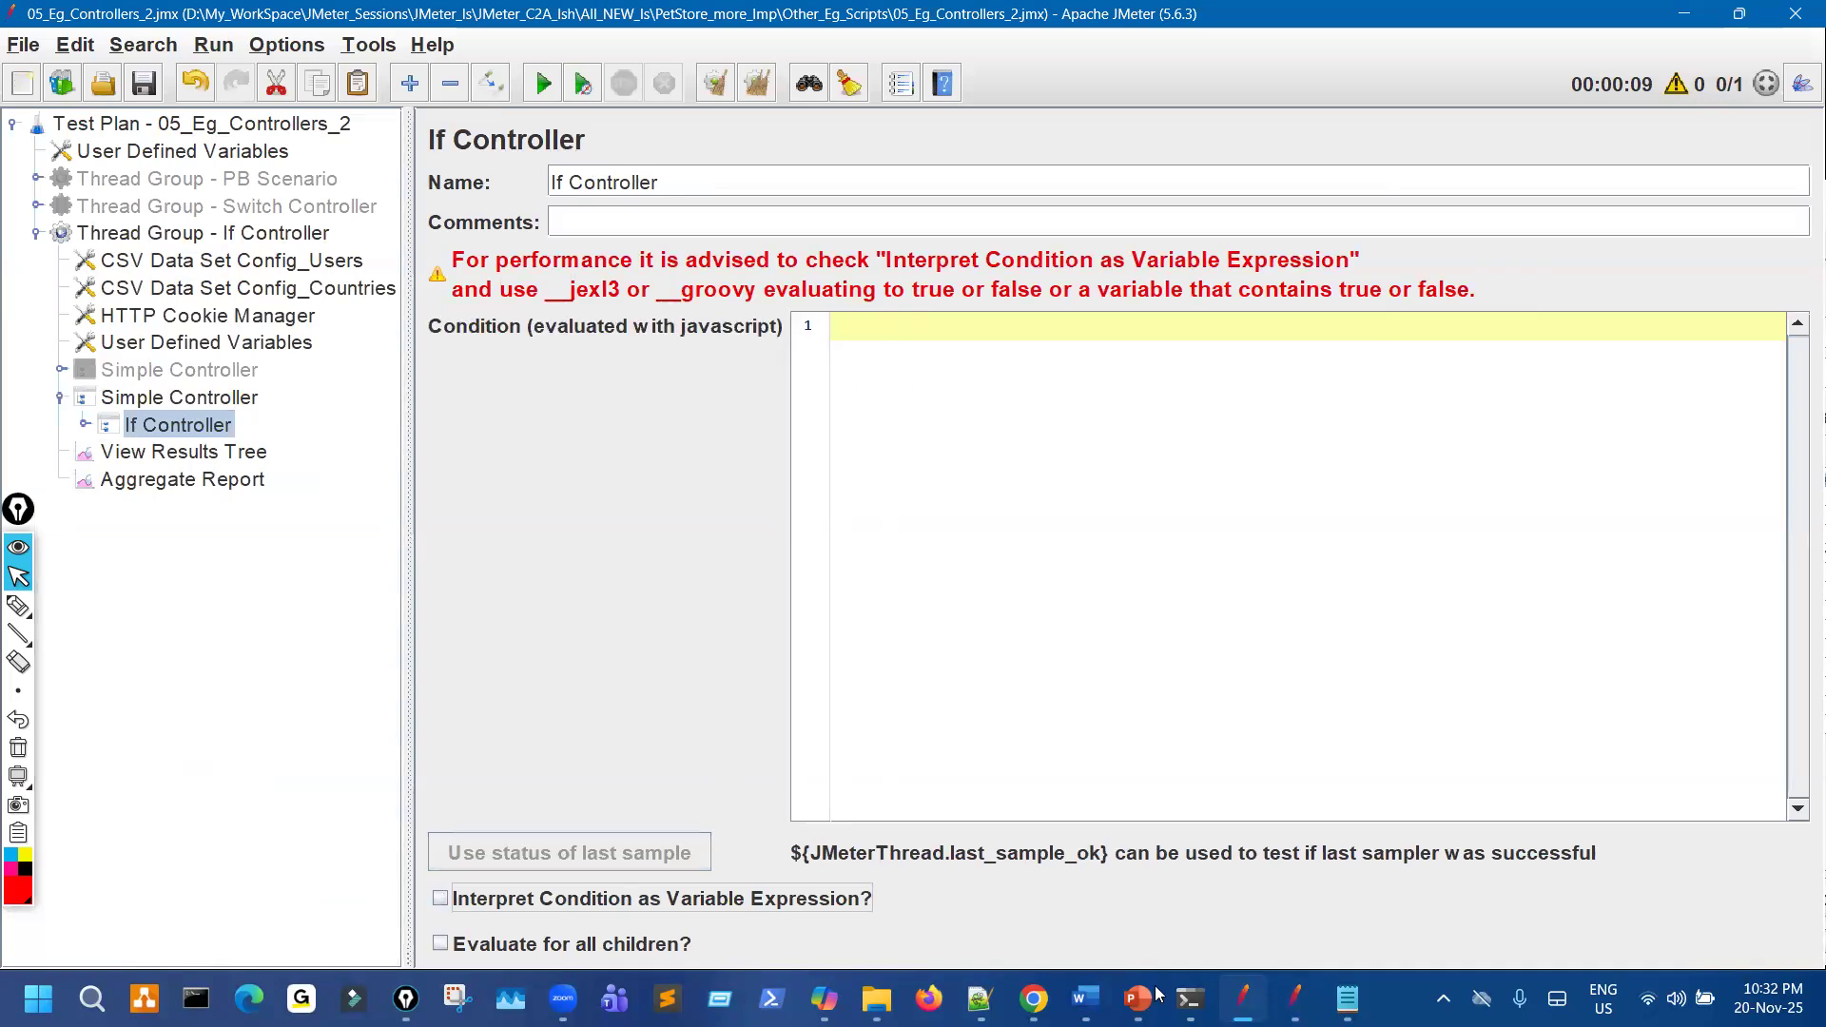
{"action": "left_click", "coordinate": [1296, 999]}
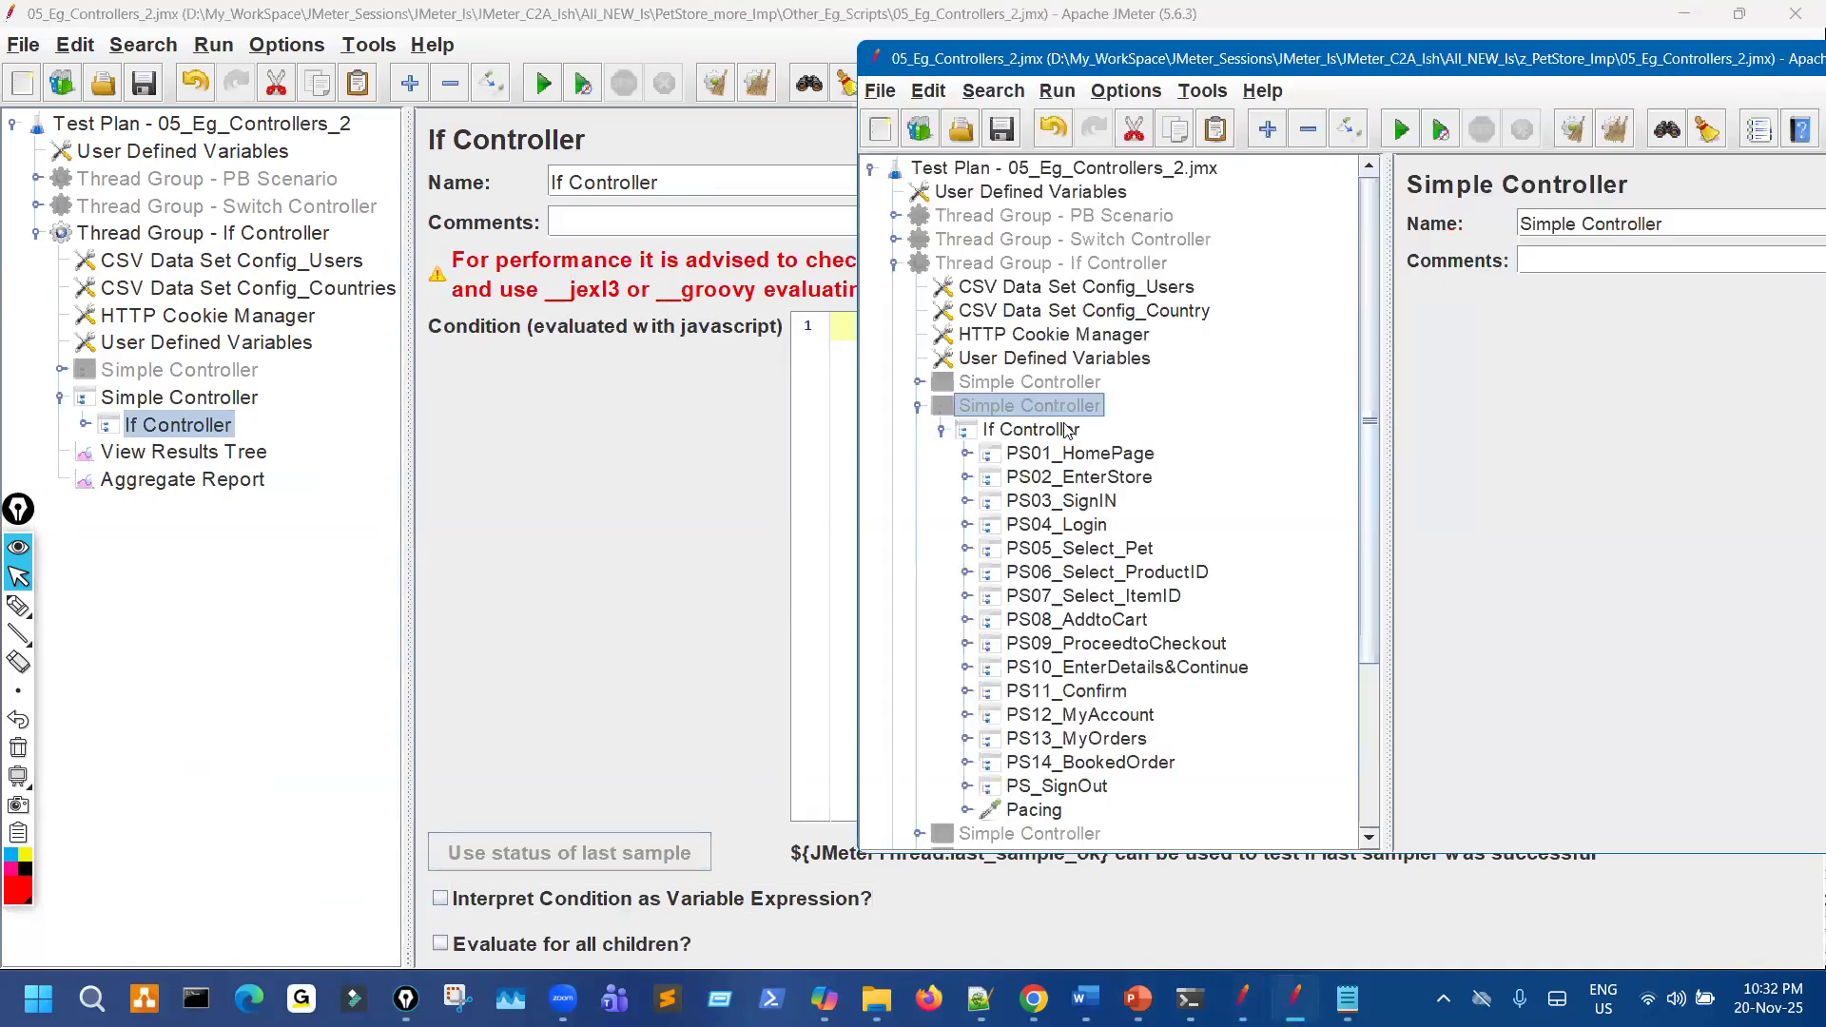
{"action": "left_click", "coordinate": [1804, 358]}
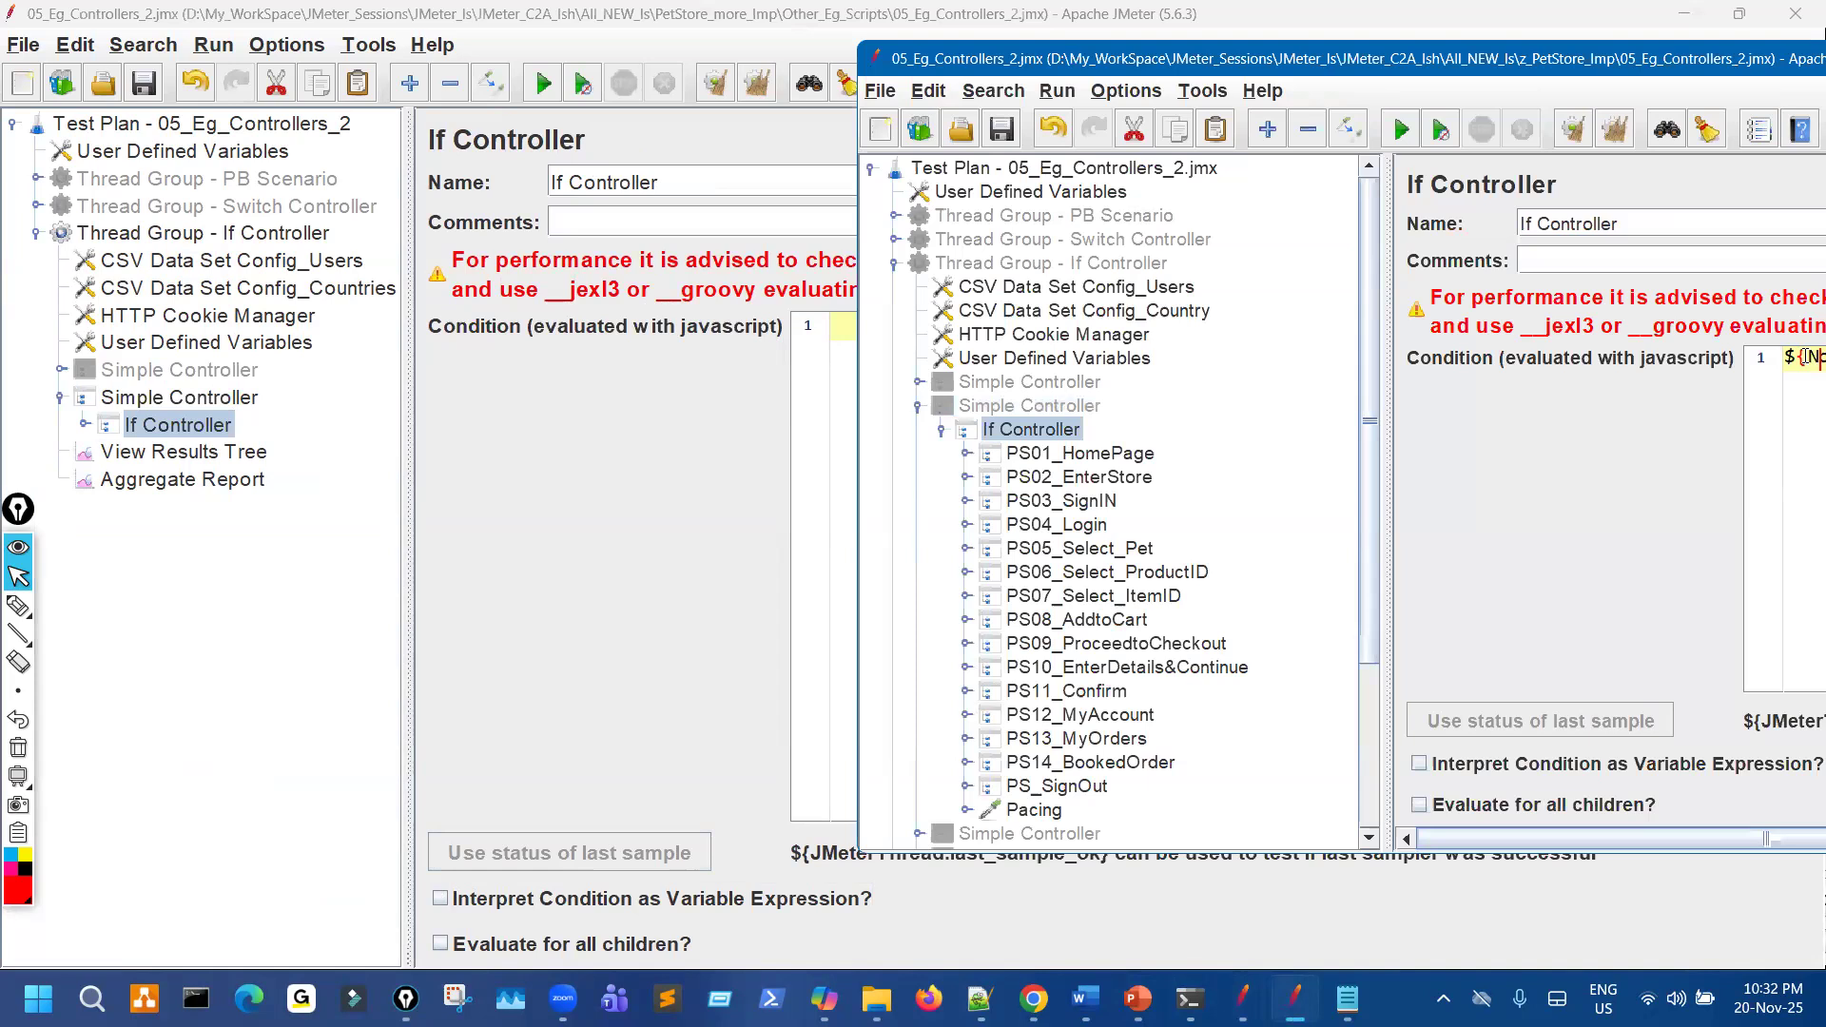
{"action": "key", "text": "ctrl+a"}
{"action": "left_click", "coordinate": [812, 410]}
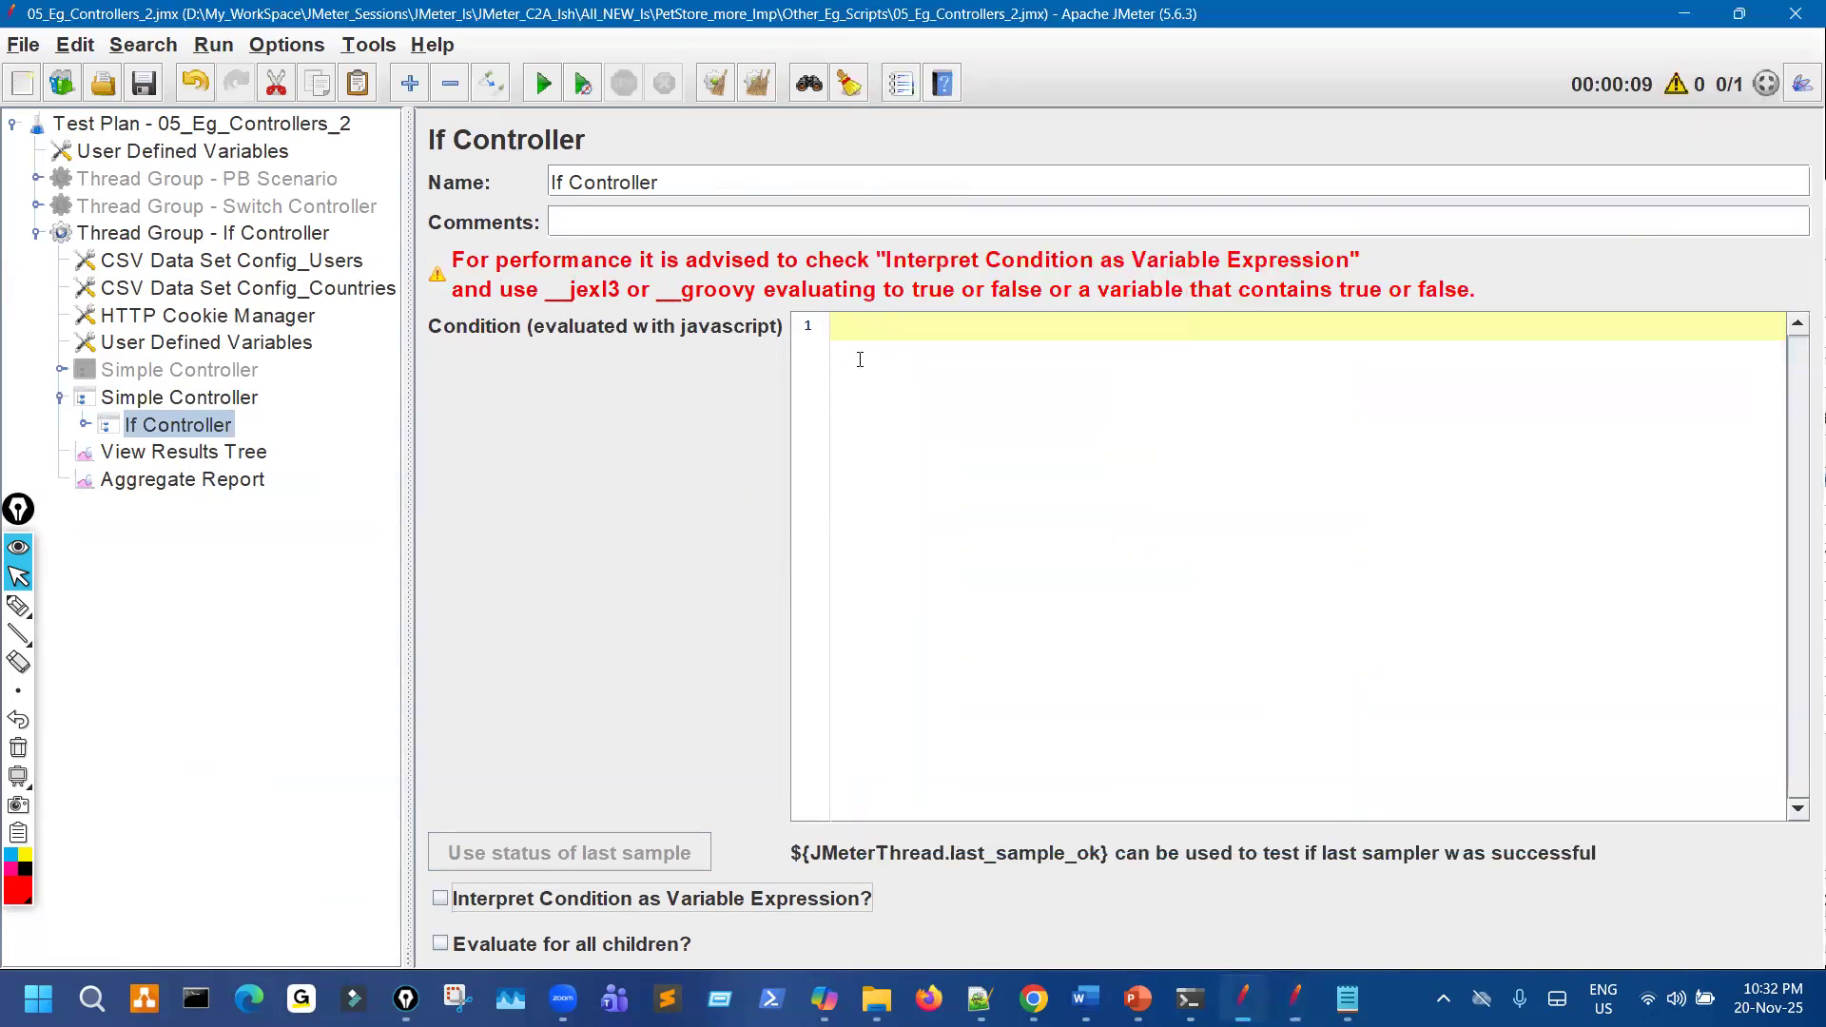
{"action": "left_click", "coordinate": [862, 359]}
{"action": "key", "text": "ctrl+v"}
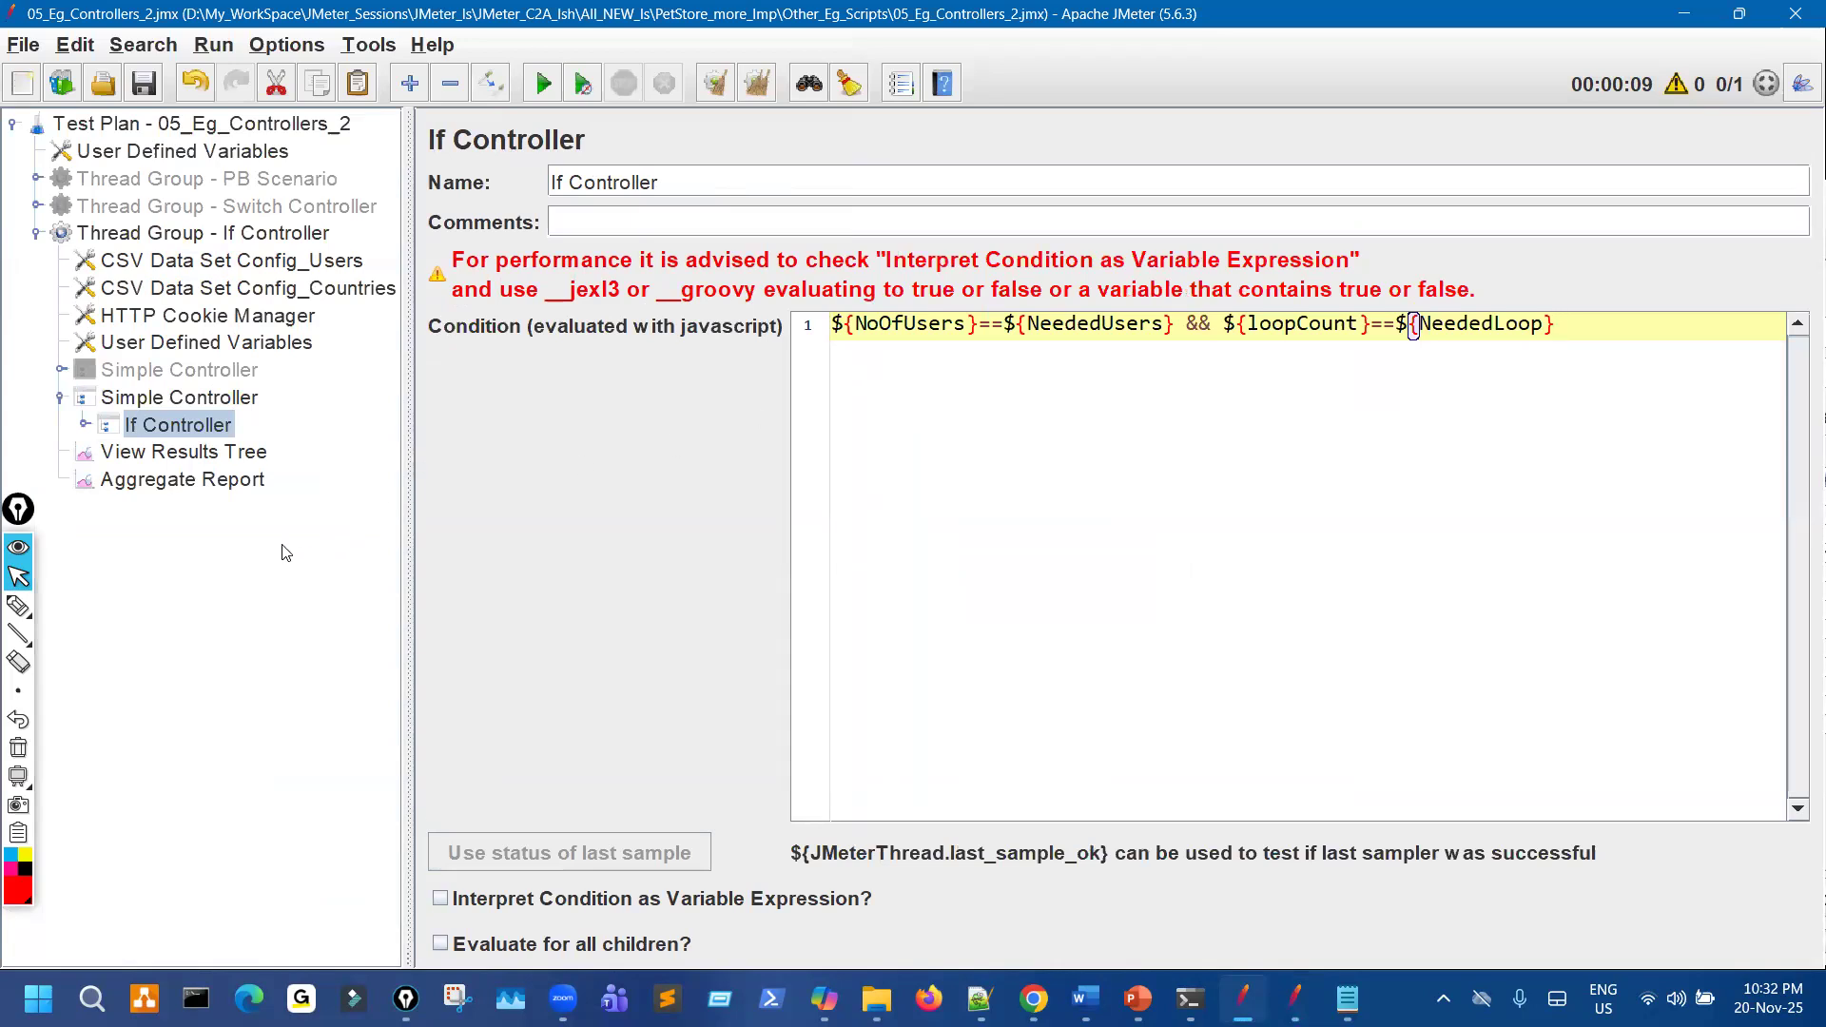
Remove the extra space before >= in the condition of the If Controller inside the disabled Simple Controller.
{"action": "left_click", "coordinate": [60, 370]}
{"action": "left_click", "coordinate": [166, 514]}
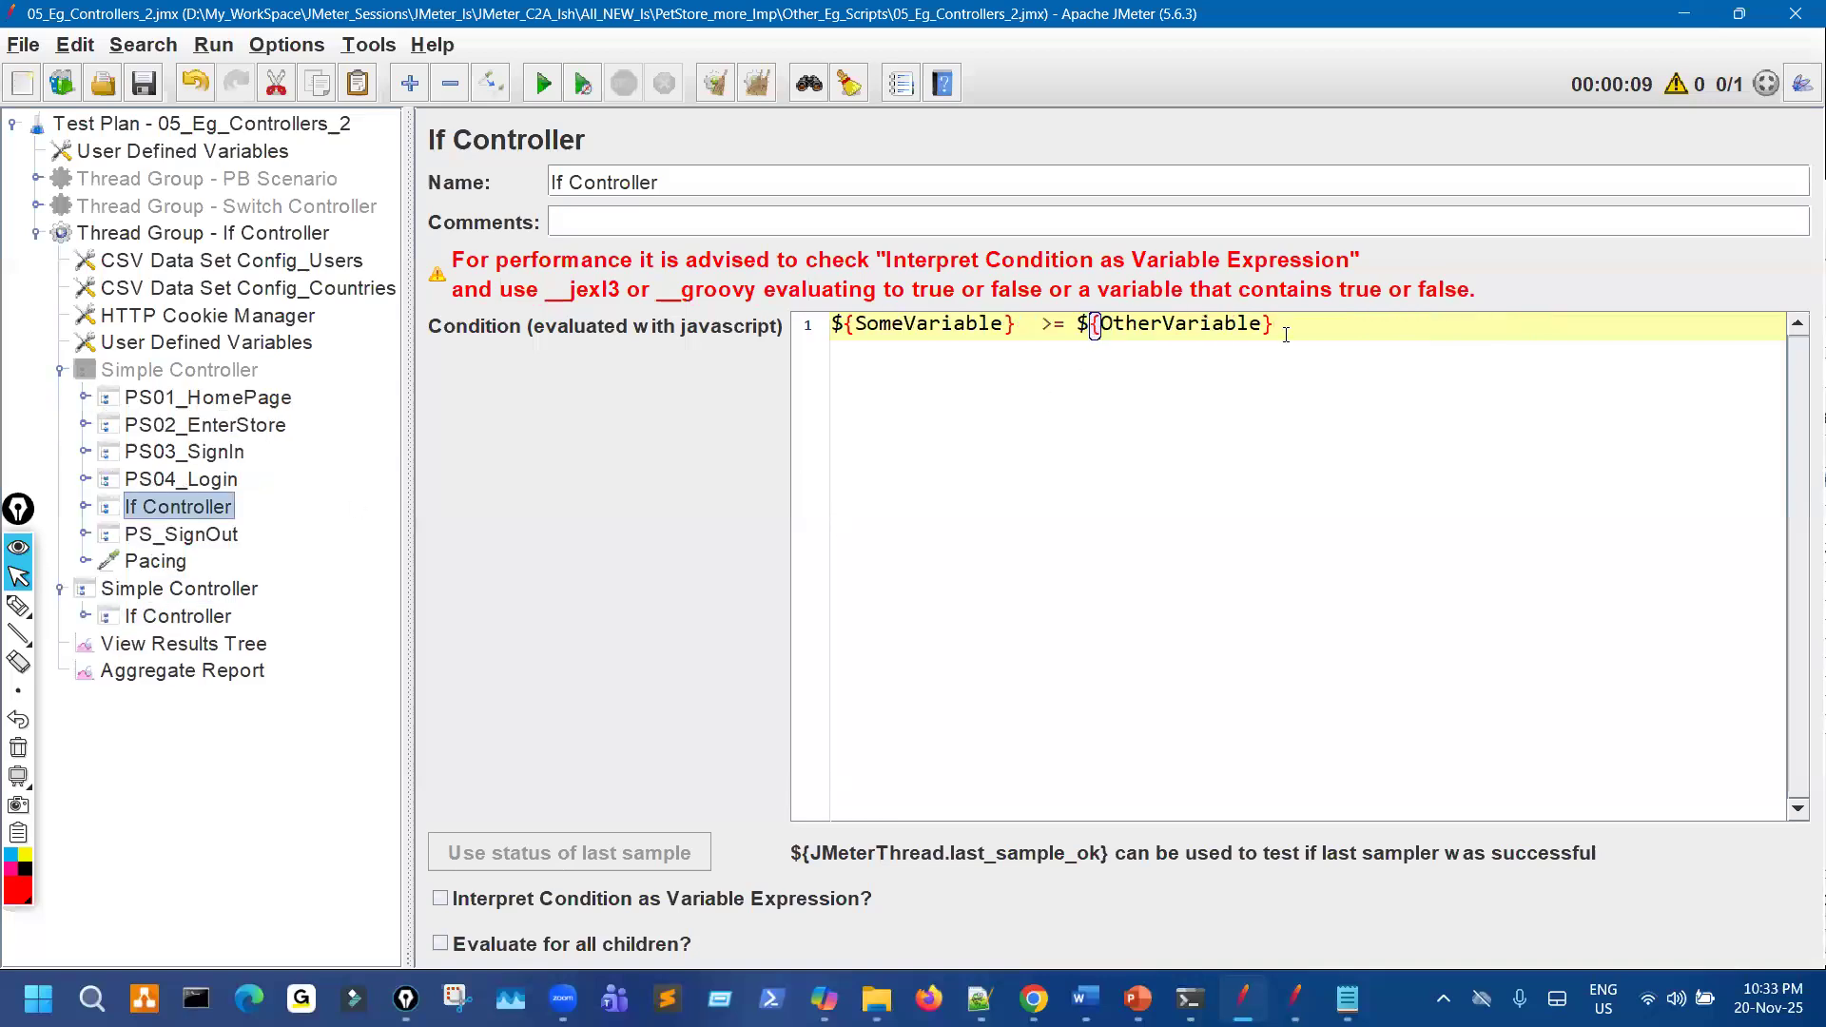
{"action": "left_click_drag", "start_coordinate": [955, 324], "coordinate": [974, 346]}
{"action": "left_click", "coordinate": [1043, 329]}
{"action": "key", "text": "BackSpace"}
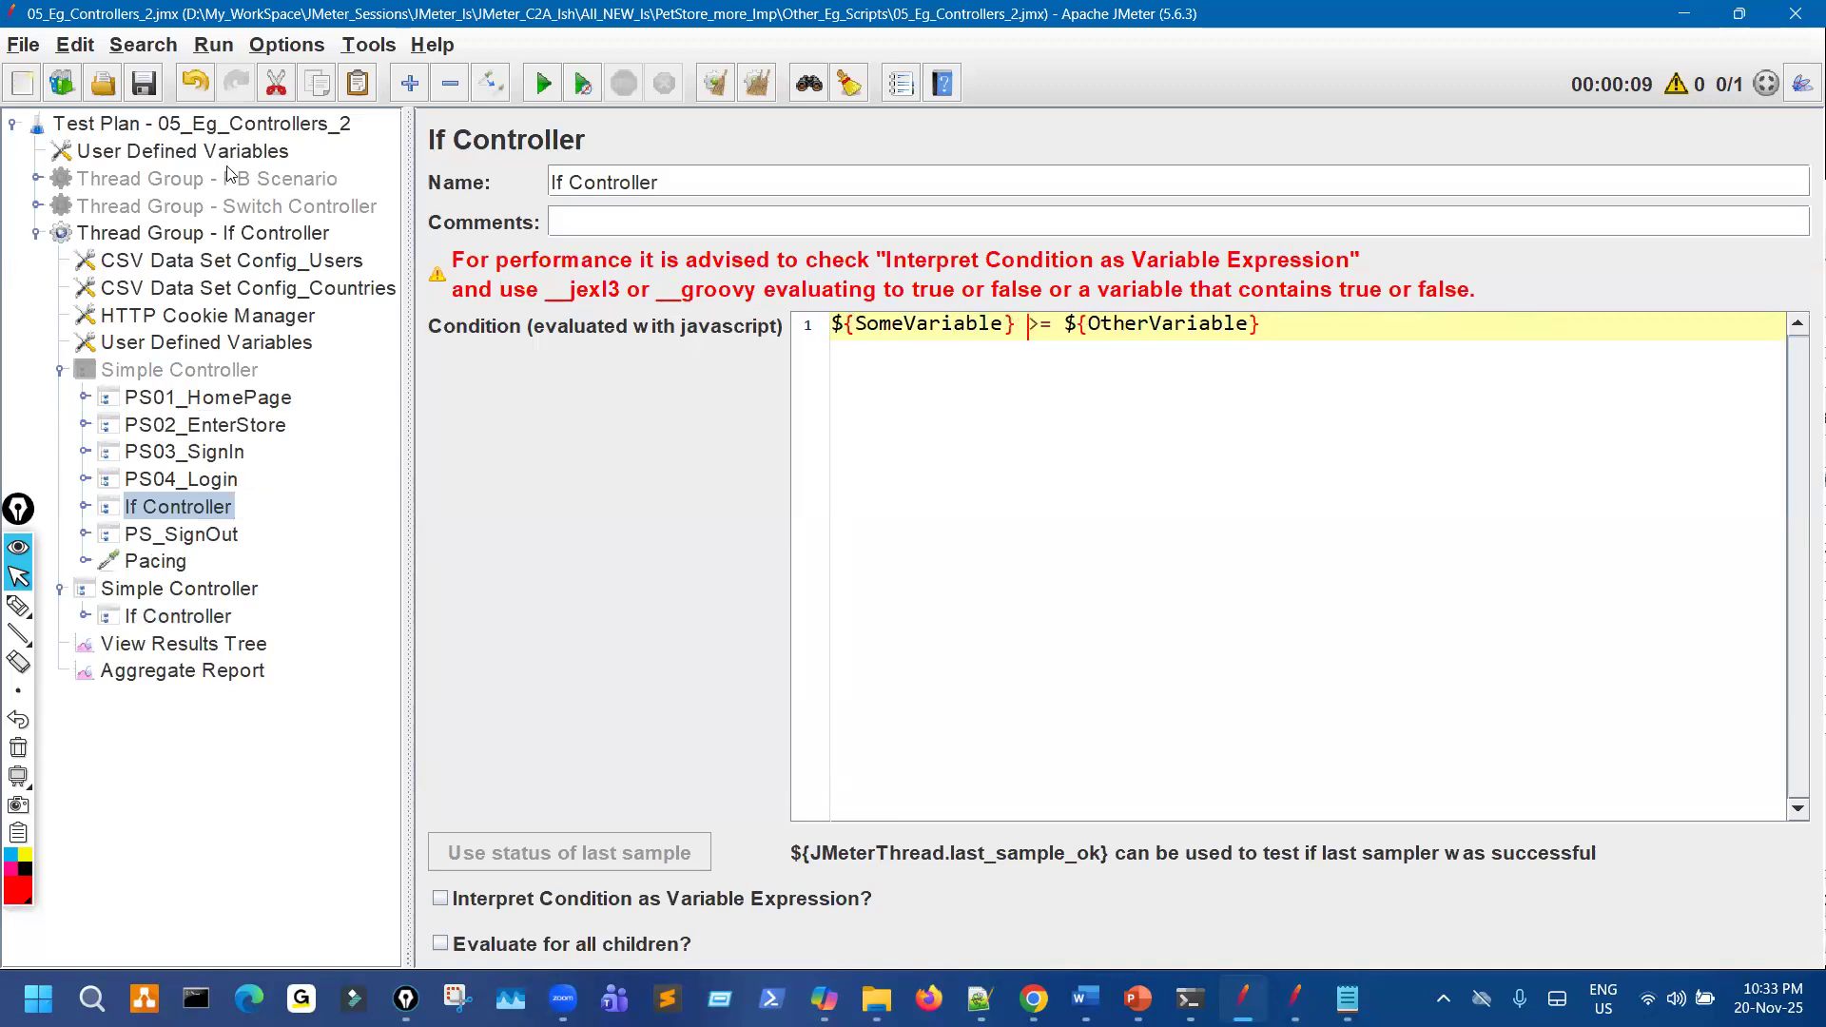
{"action": "left_click", "coordinate": [61, 370]}
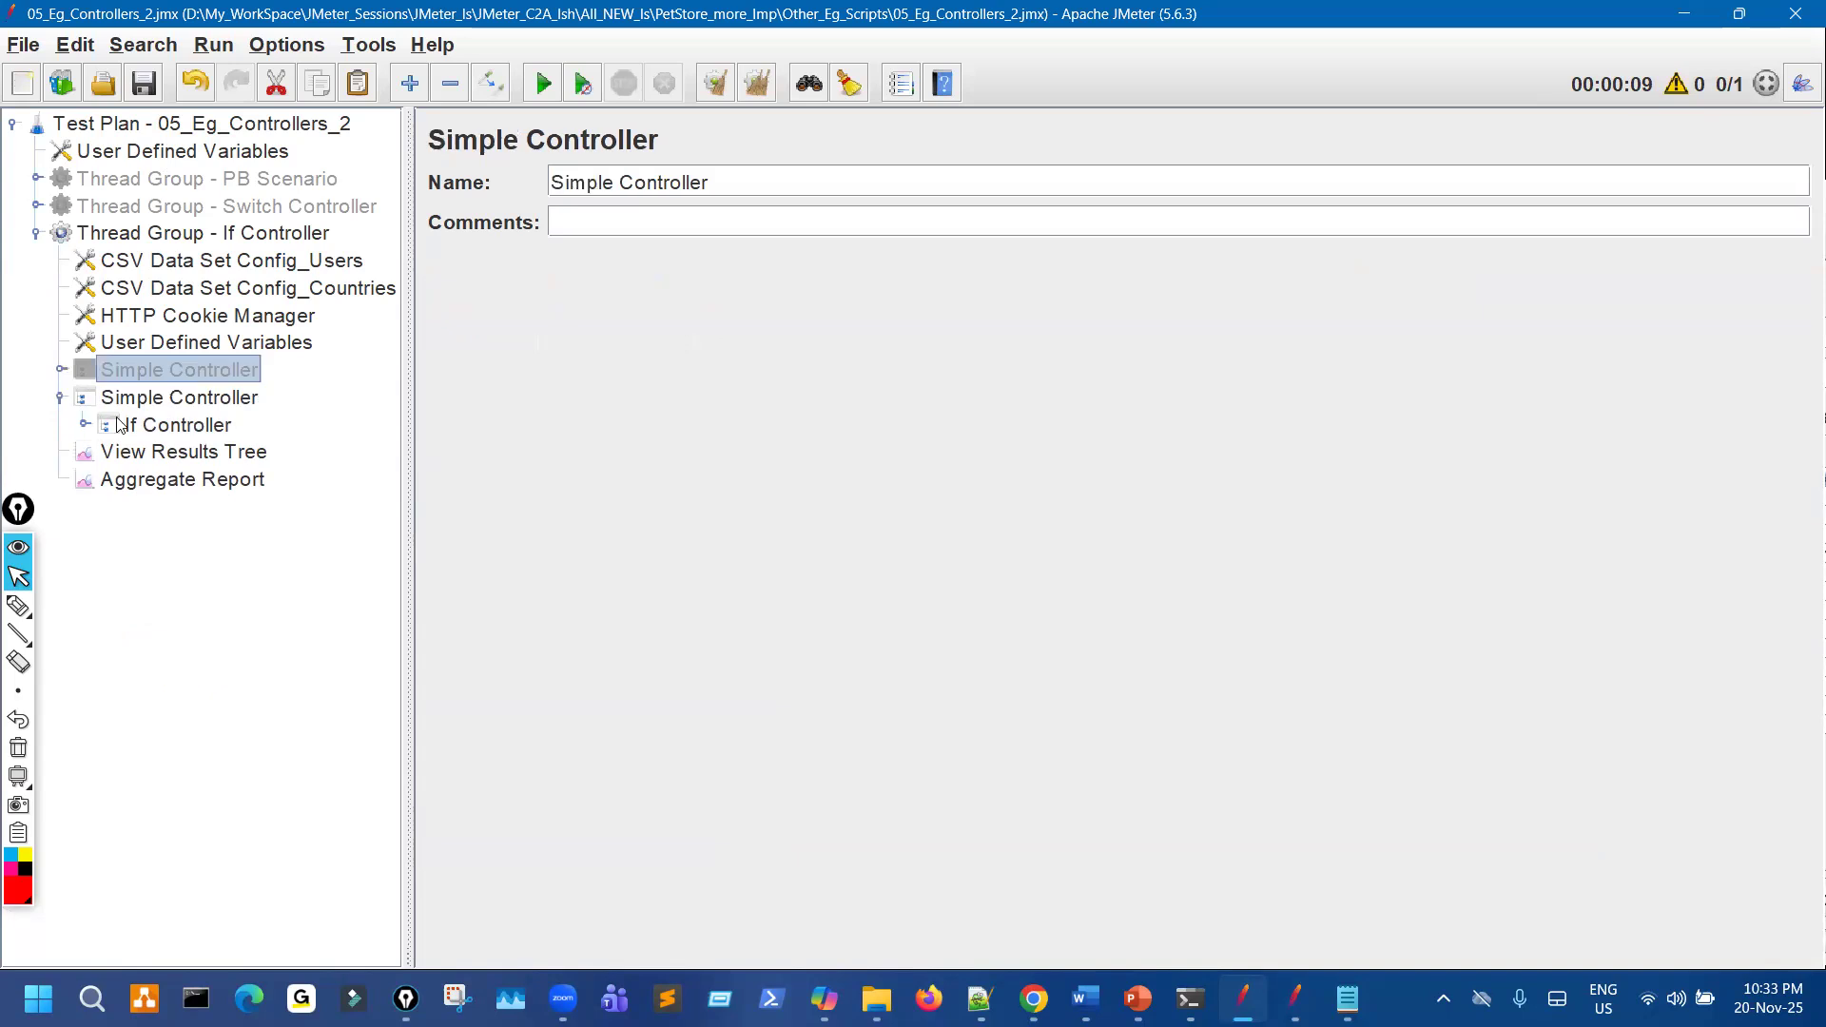
Review the new If Controller's condition, highlighting the user comparison and the loop comparison.
{"action": "left_click", "coordinate": [184, 424]}
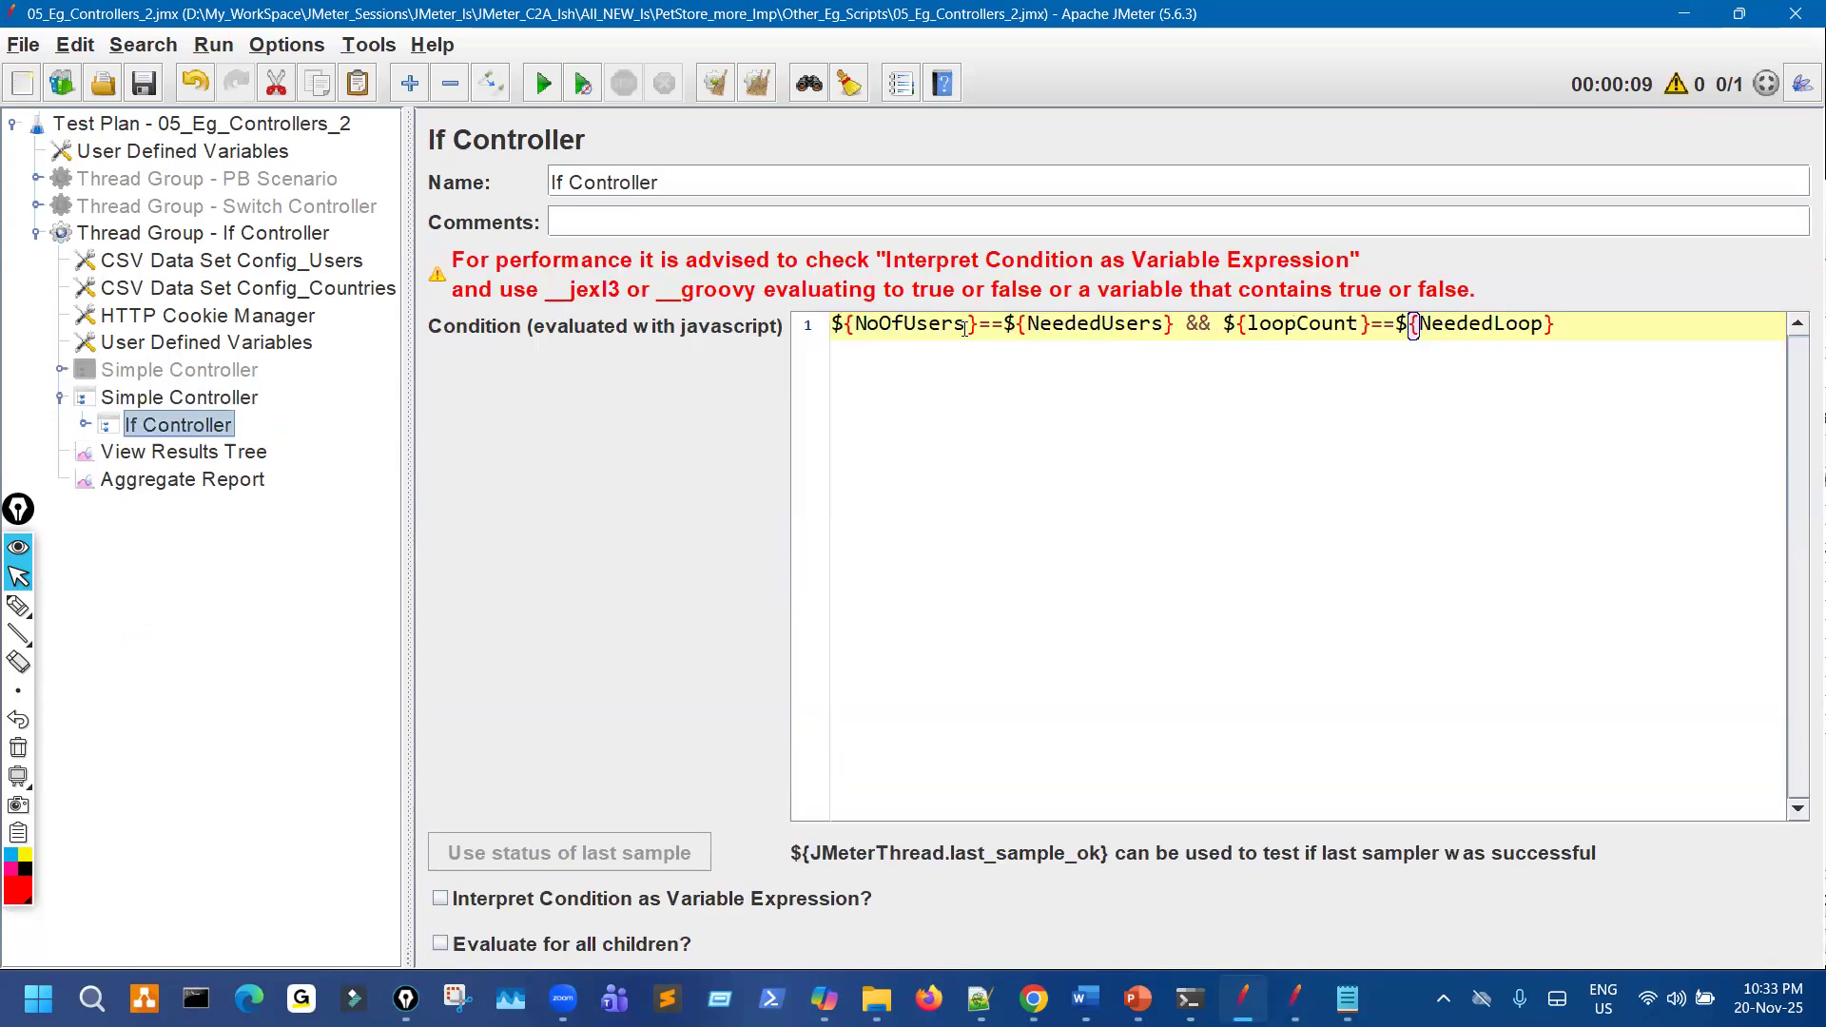
{"action": "left_click_drag", "start_coordinate": [965, 328], "coordinate": [1115, 327]}
{"action": "left_click_drag", "start_coordinate": [1272, 327], "coordinate": [1481, 327]}
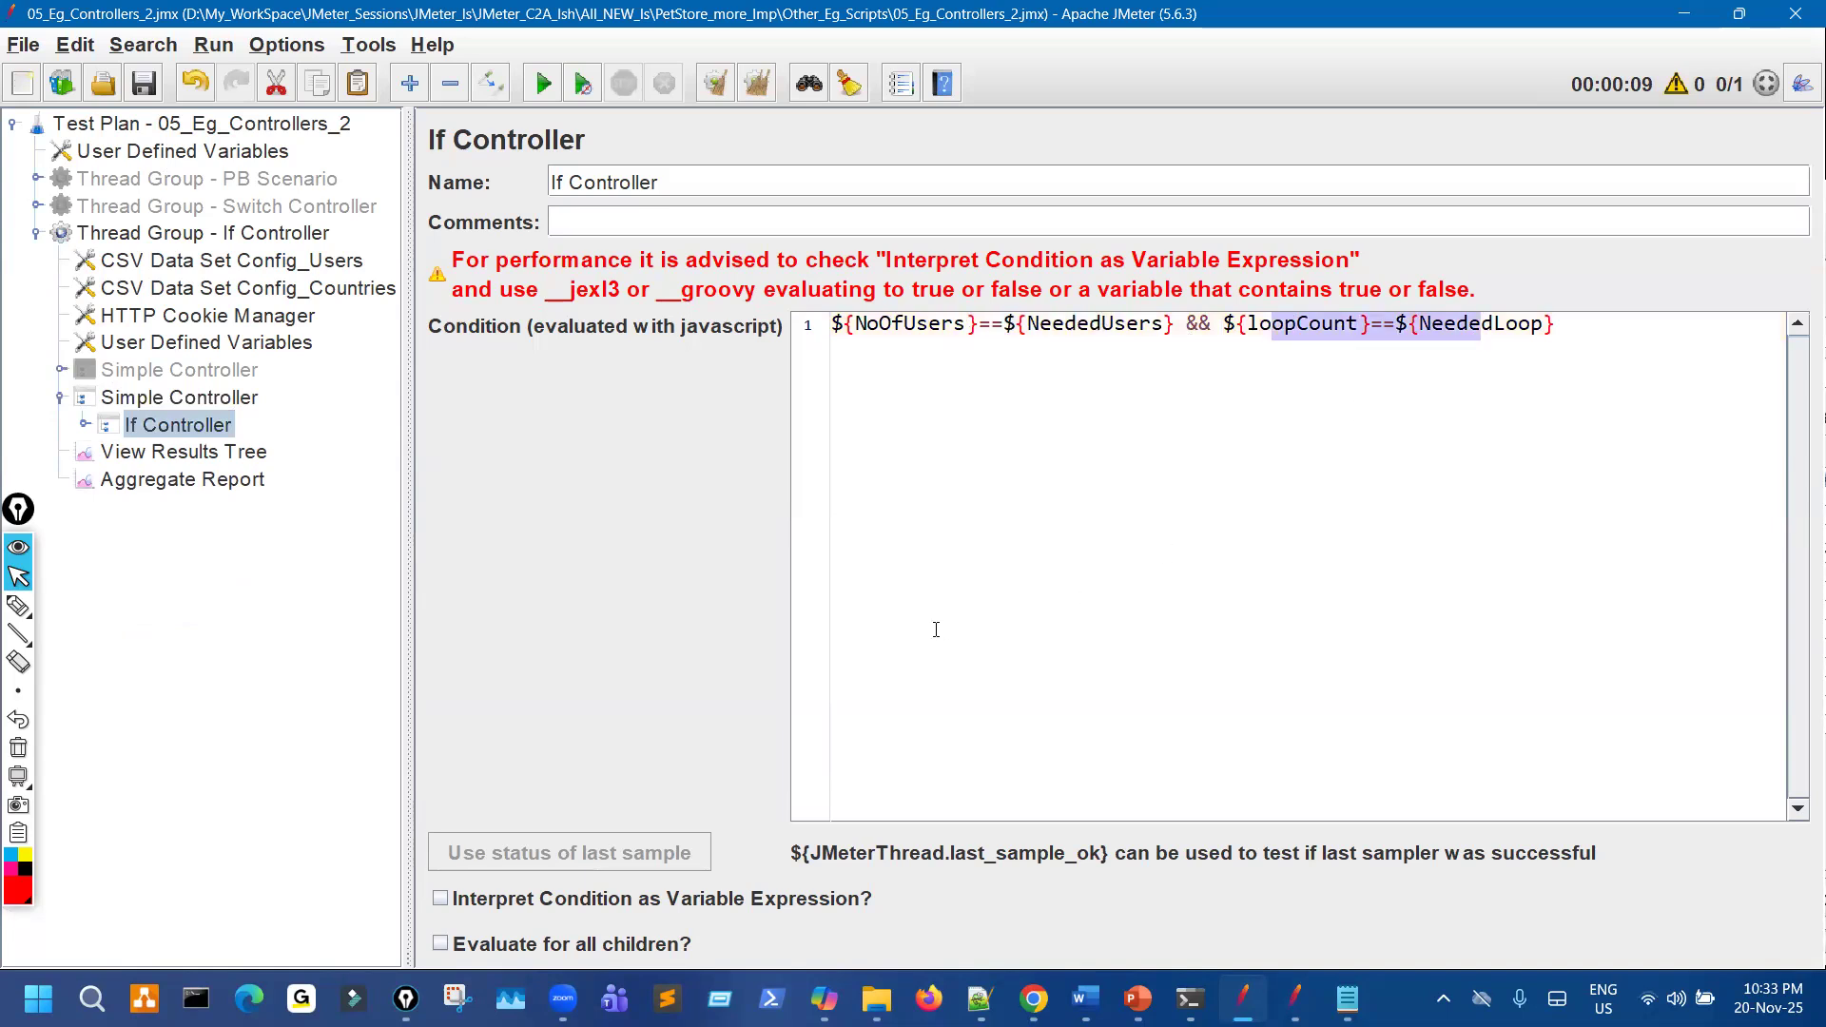
With the annotation pen, circle the && operator in the condition and write "or" below it.
{"action": "left_click", "coordinate": [59, 611]}
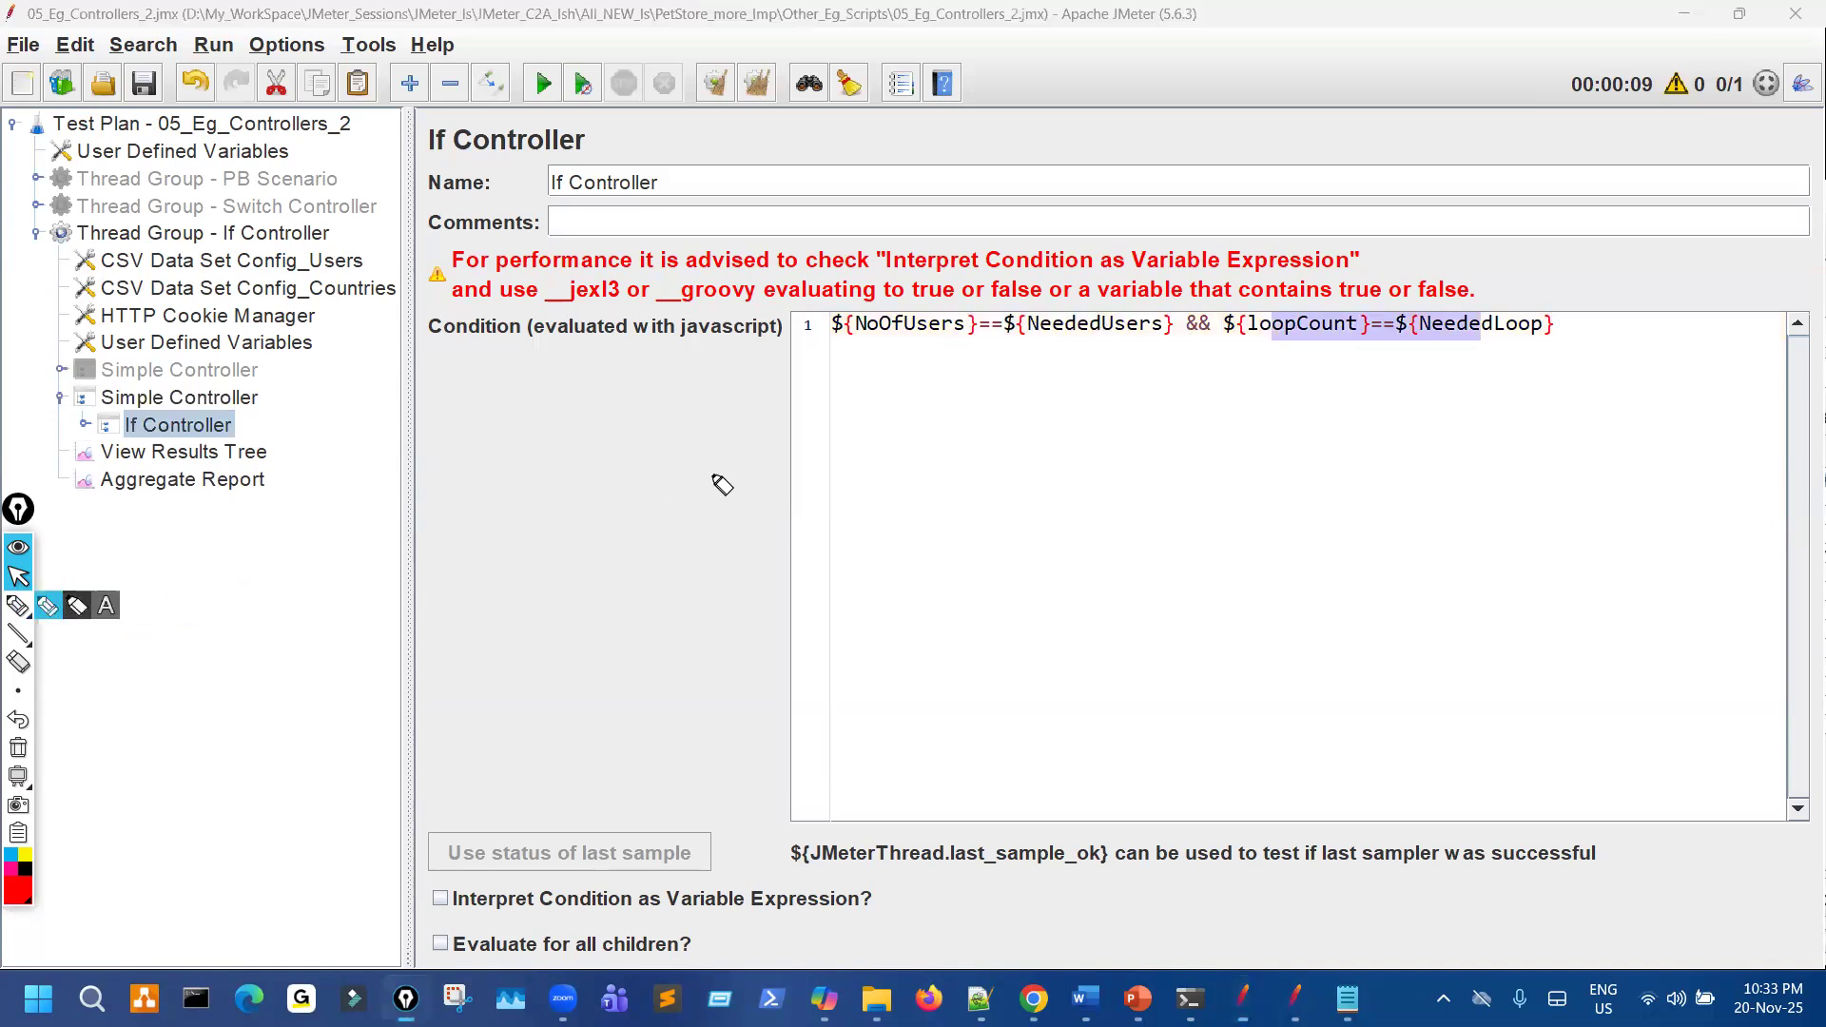
{"action": "left_click", "coordinate": [39, 609]}
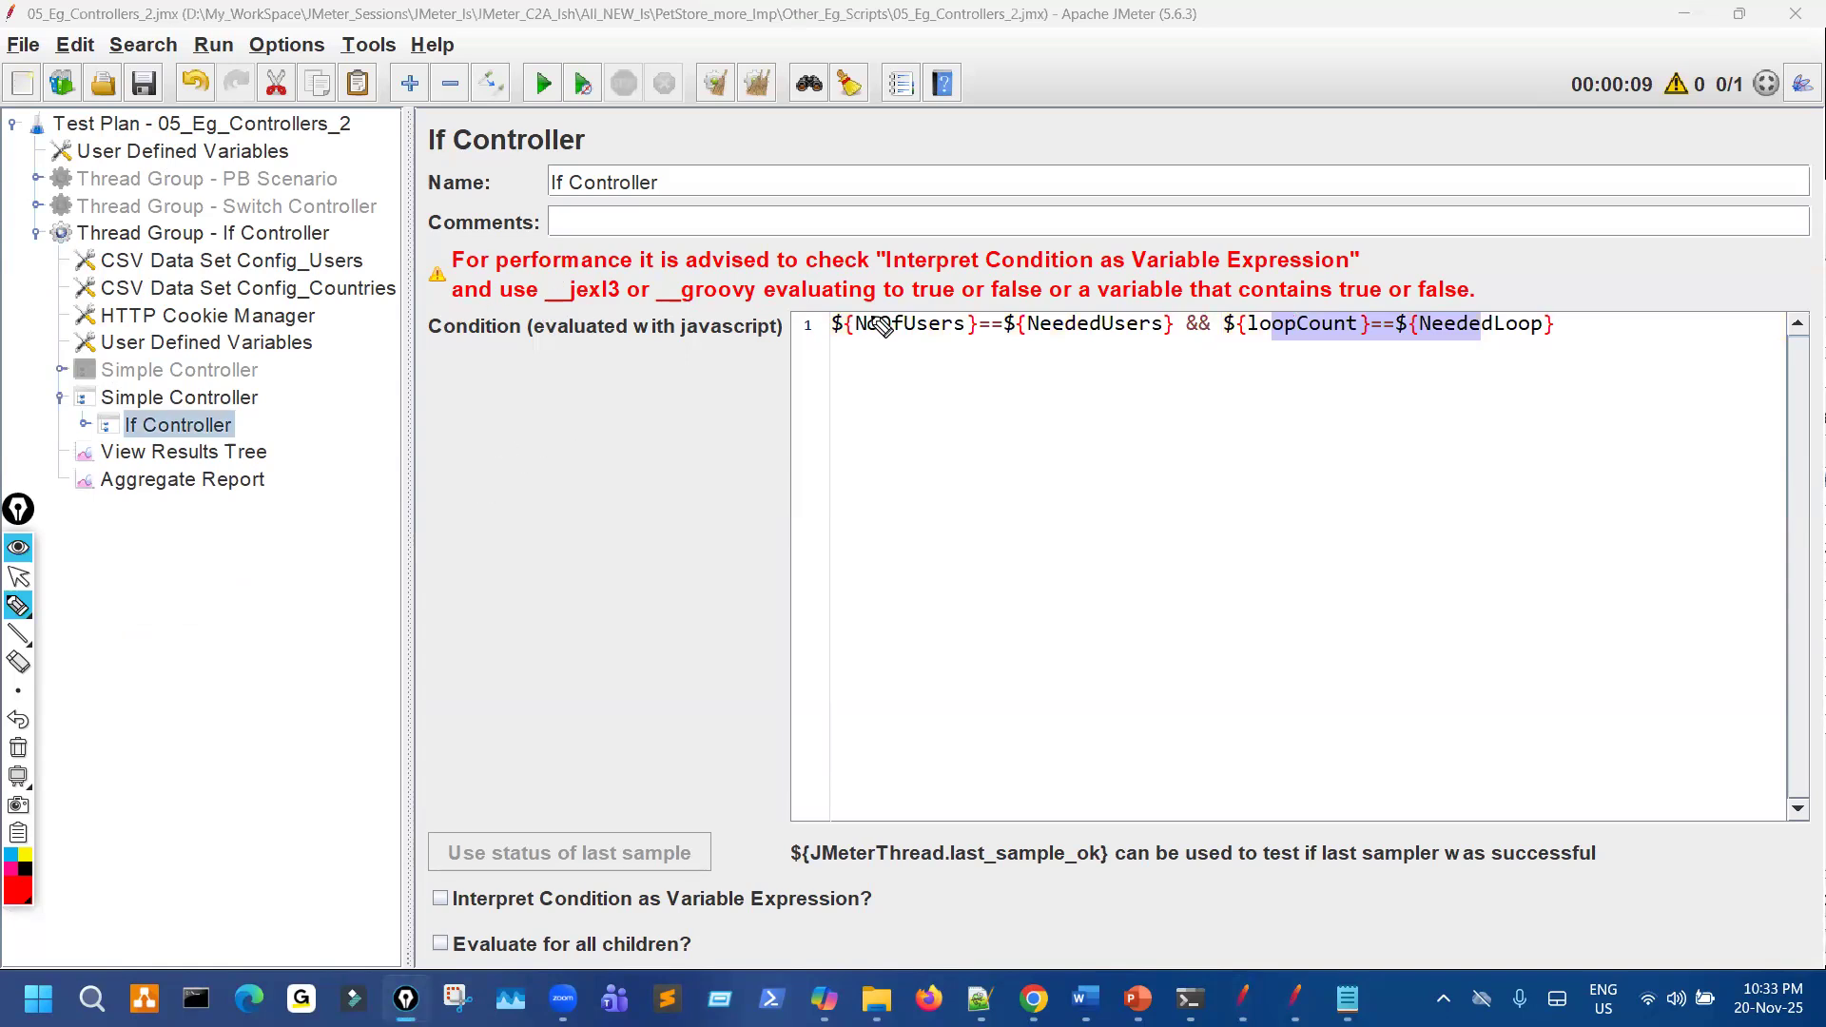
{"action": "mouse_move", "coordinate": [1201, 308]}
{"action": "left_mouse_down"}
{"action": "mouse_move", "coordinate": [1180, 333]}
{"action": "mouse_move", "coordinate": [1205, 306]}
{"action": "left_mouse_up"}
{"action": "left_click_drag", "start_coordinate": [1214, 416], "coordinate": [1269, 418]}
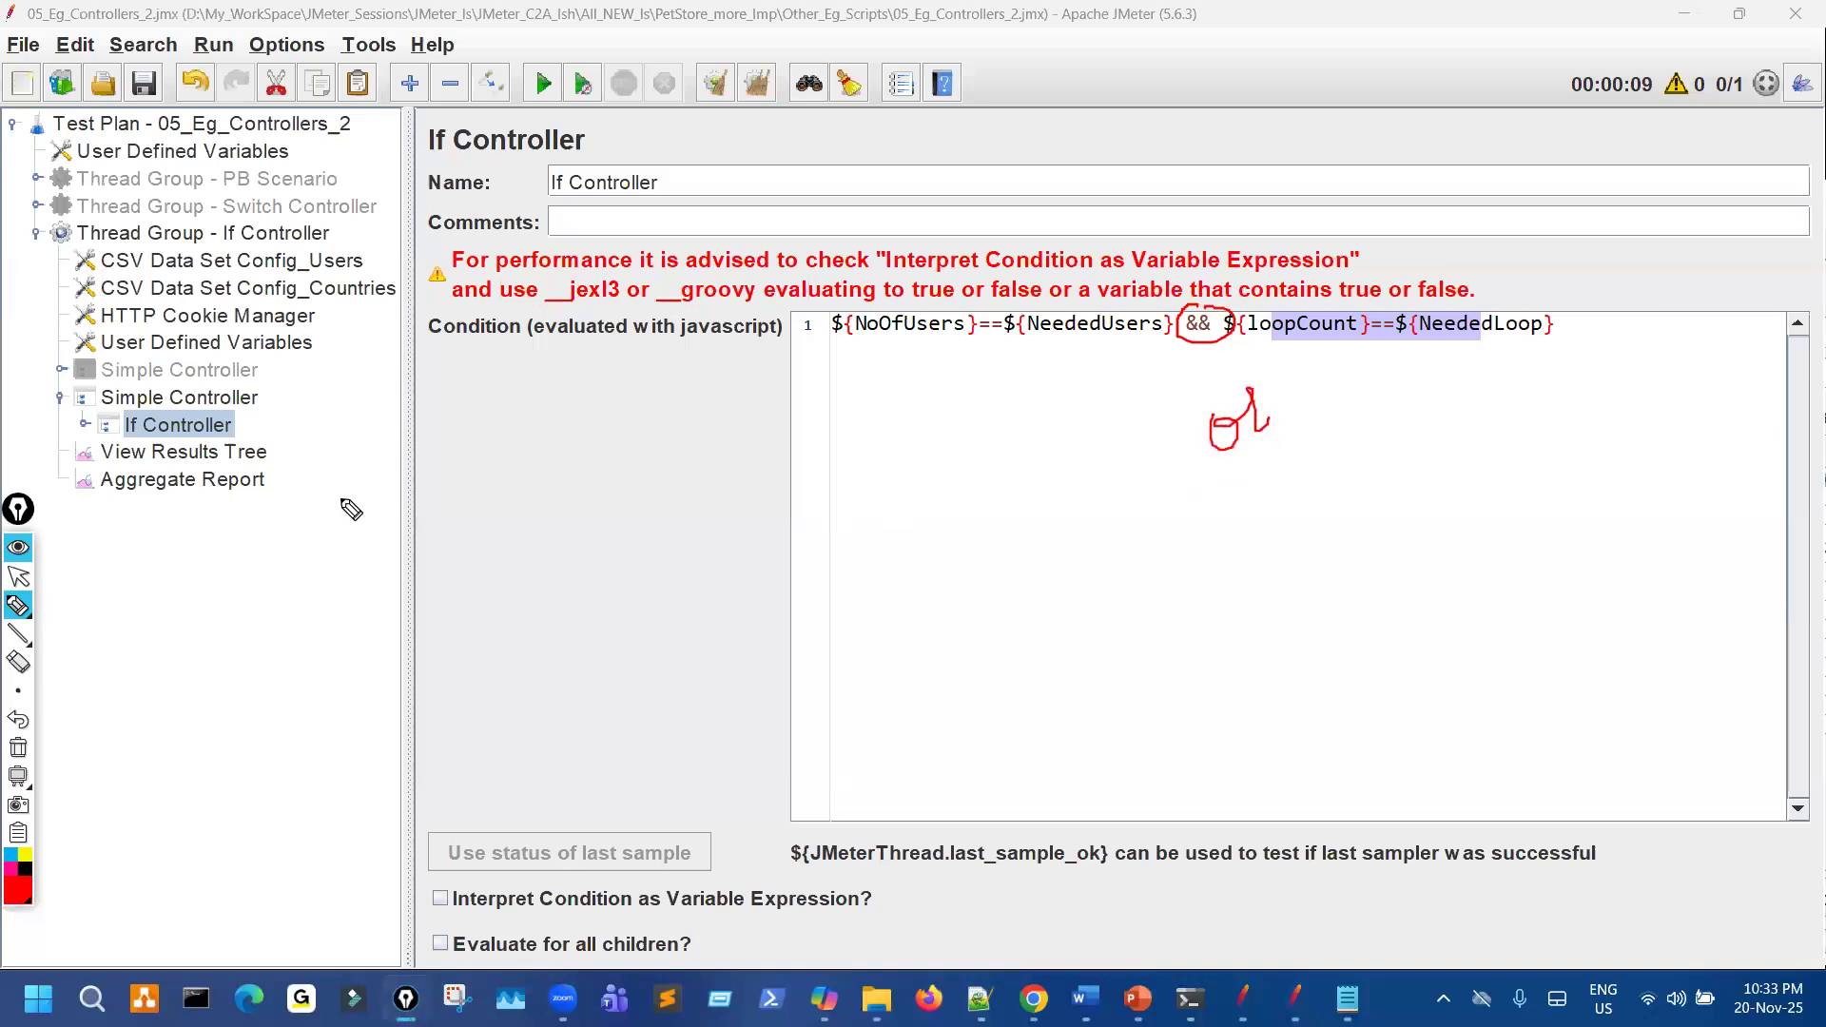
Handwrite an underlined "AND:-" heading beside the condition with the annotation pen.
{"action": "left_click_drag", "start_coordinate": [306, 480], "coordinate": [442, 420]}
{"action": "left_click_drag", "start_coordinate": [452, 358], "coordinate": [444, 402]}
{"action": "mouse_move", "coordinate": [271, 481]}
{"action": "left_mouse_down"}
{"action": "mouse_move", "coordinate": [538, 411]}
{"action": "mouse_move", "coordinate": [607, 354]}
{"action": "left_mouse_up"}
{"action": "left_click", "coordinate": [523, 363]}
Underline both comparisons in the condition and handwrite the truth-table row T & T = T.
{"action": "left_click_drag", "start_coordinate": [859, 335], "coordinate": [1089, 332]}
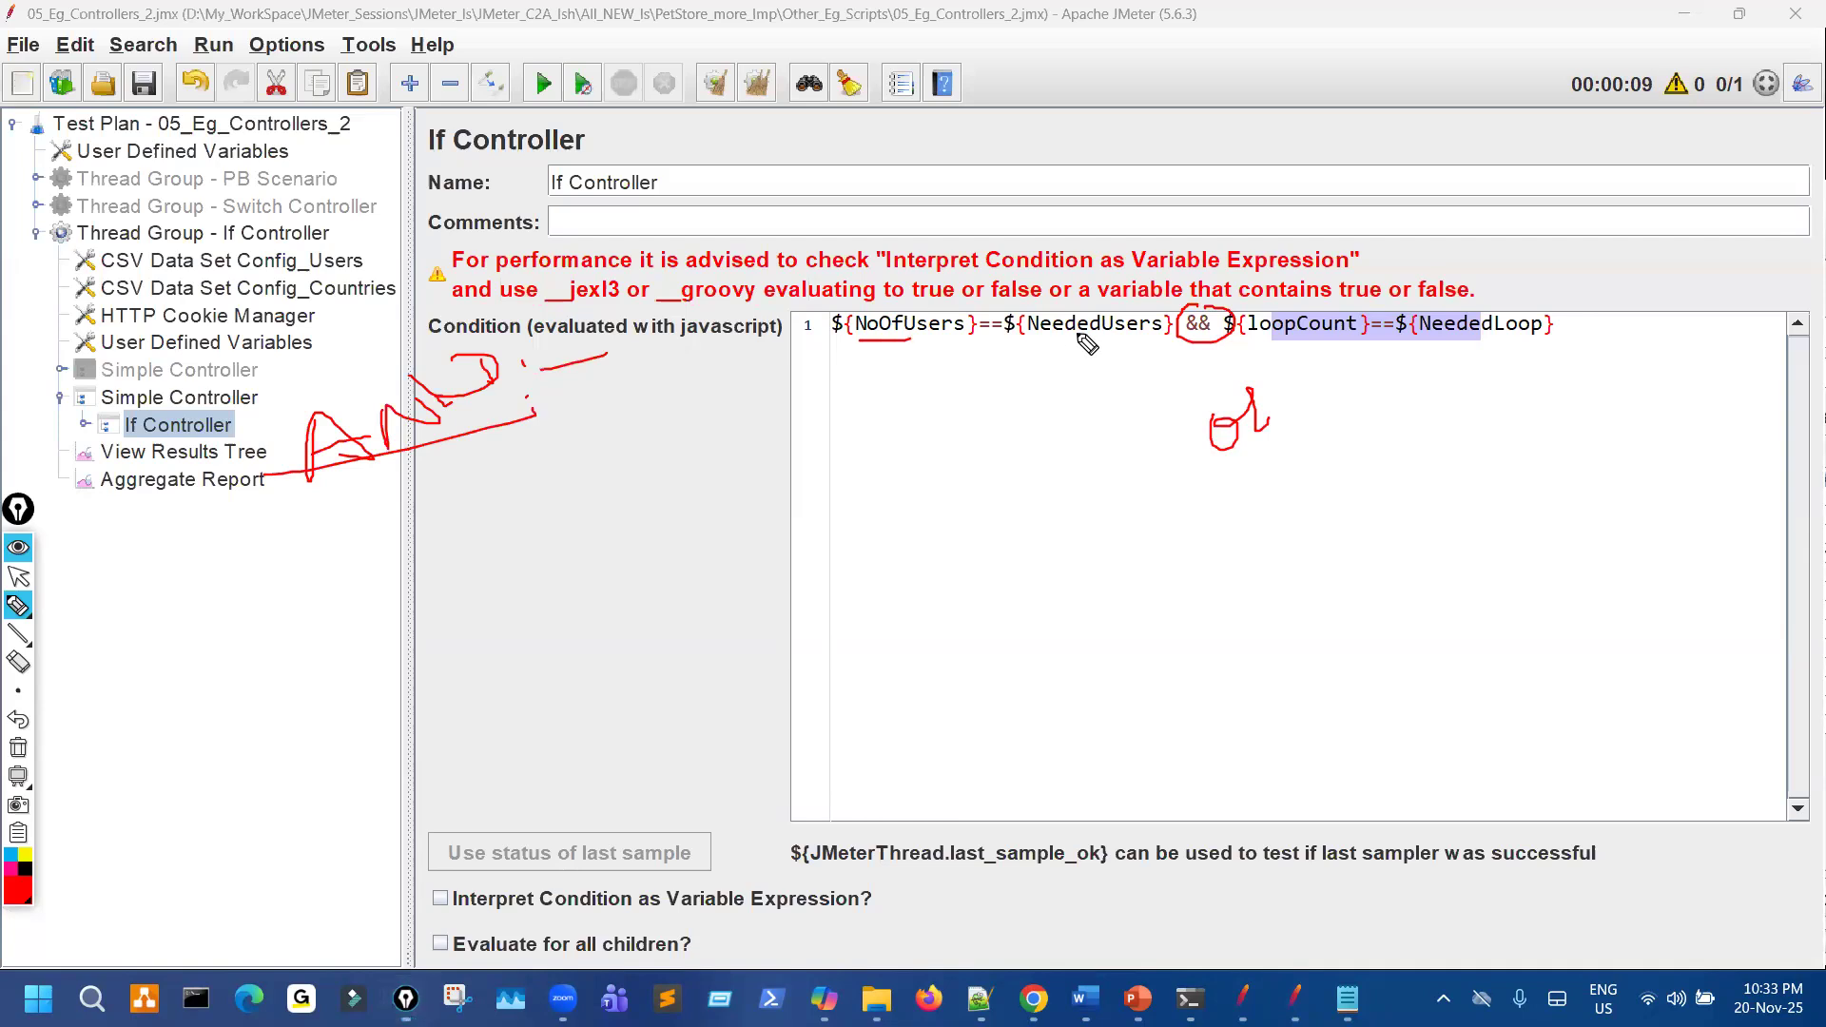
{"action": "mouse_move", "coordinate": [327, 554]}
{"action": "left_mouse_down"}
{"action": "mouse_move", "coordinate": [391, 536]}
{"action": "mouse_move", "coordinate": [409, 624]}
{"action": "left_mouse_up"}
{"action": "mouse_move", "coordinate": [641, 537]}
{"action": "left_mouse_down"}
{"action": "mouse_move", "coordinate": [578, 547]}
{"action": "mouse_move", "coordinate": [653, 531]}
{"action": "left_mouse_up"}
{"action": "left_click_drag", "start_coordinate": [1294, 341], "coordinate": [1572, 324]}
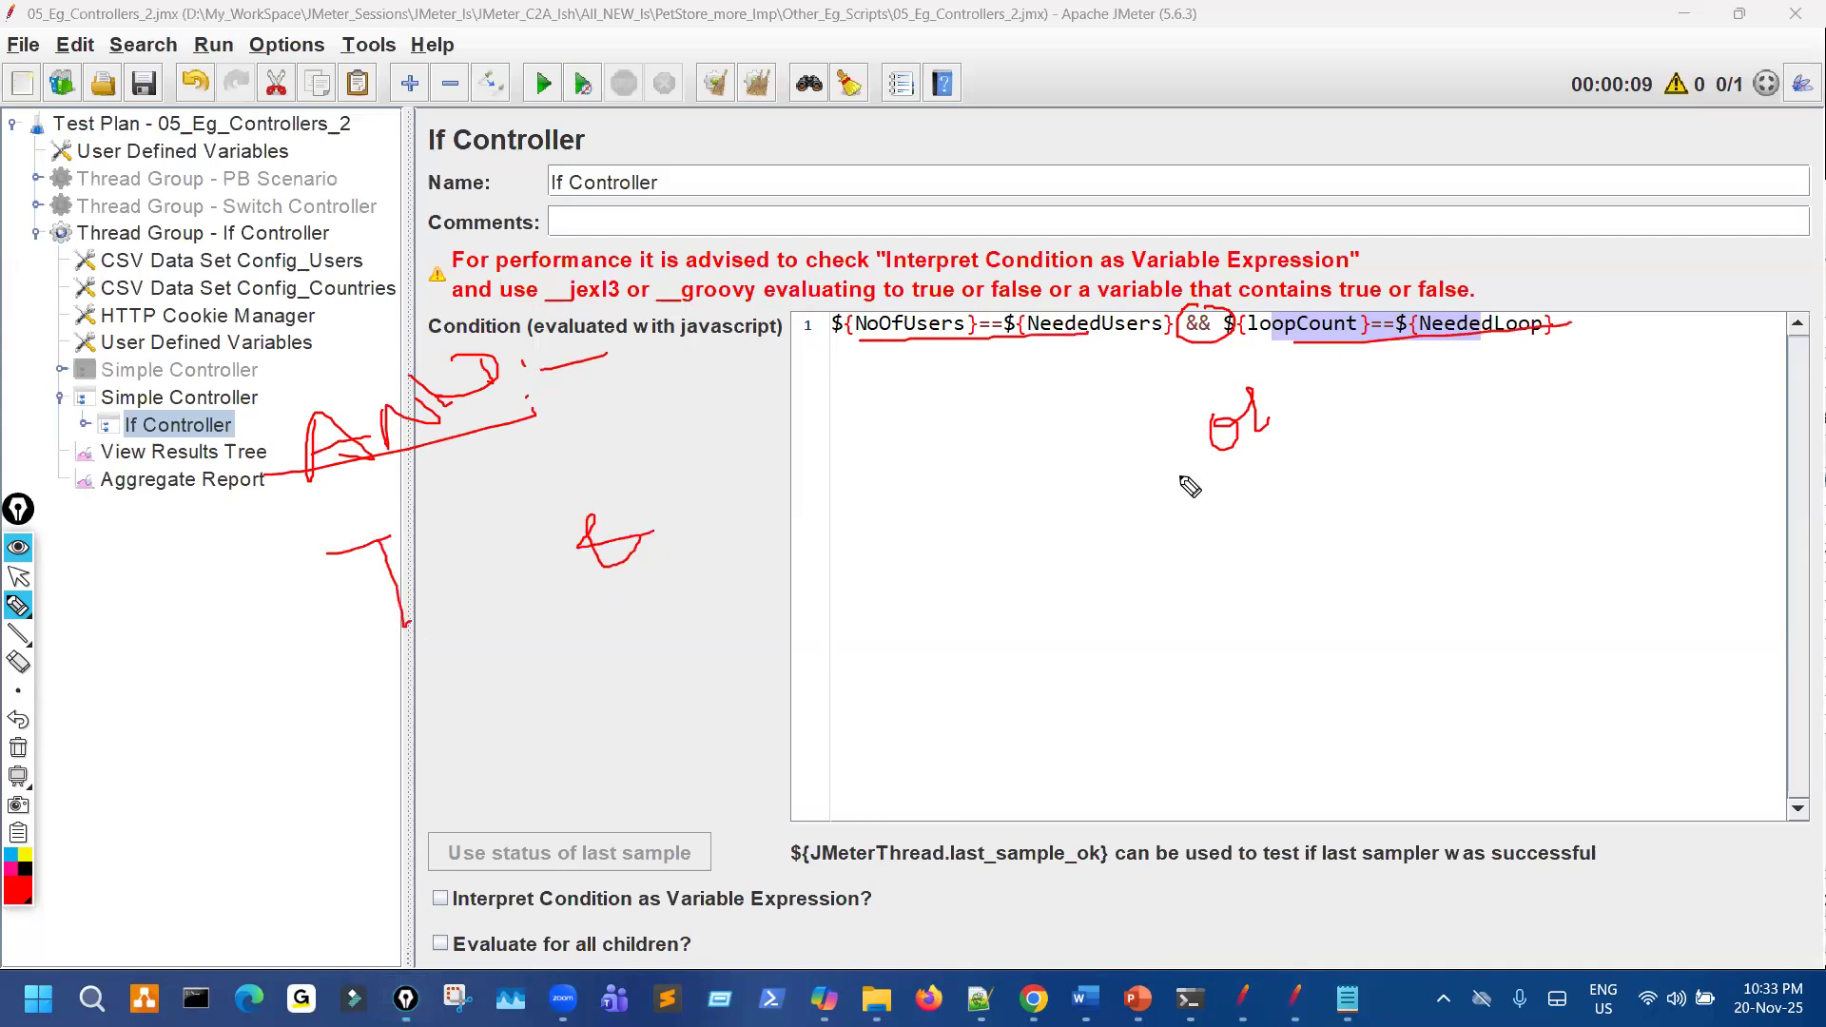
{"action": "mouse_move", "coordinate": [799, 480]}
{"action": "left_mouse_down"}
{"action": "mouse_move", "coordinate": [868, 461]}
{"action": "mouse_move", "coordinate": [863, 538]}
{"action": "left_mouse_up"}
{"action": "mouse_move", "coordinate": [1005, 491]}
{"action": "left_mouse_down"}
{"action": "mouse_move", "coordinate": [1061, 477]}
{"action": "mouse_move", "coordinate": [1044, 507]}
{"action": "left_mouse_up"}
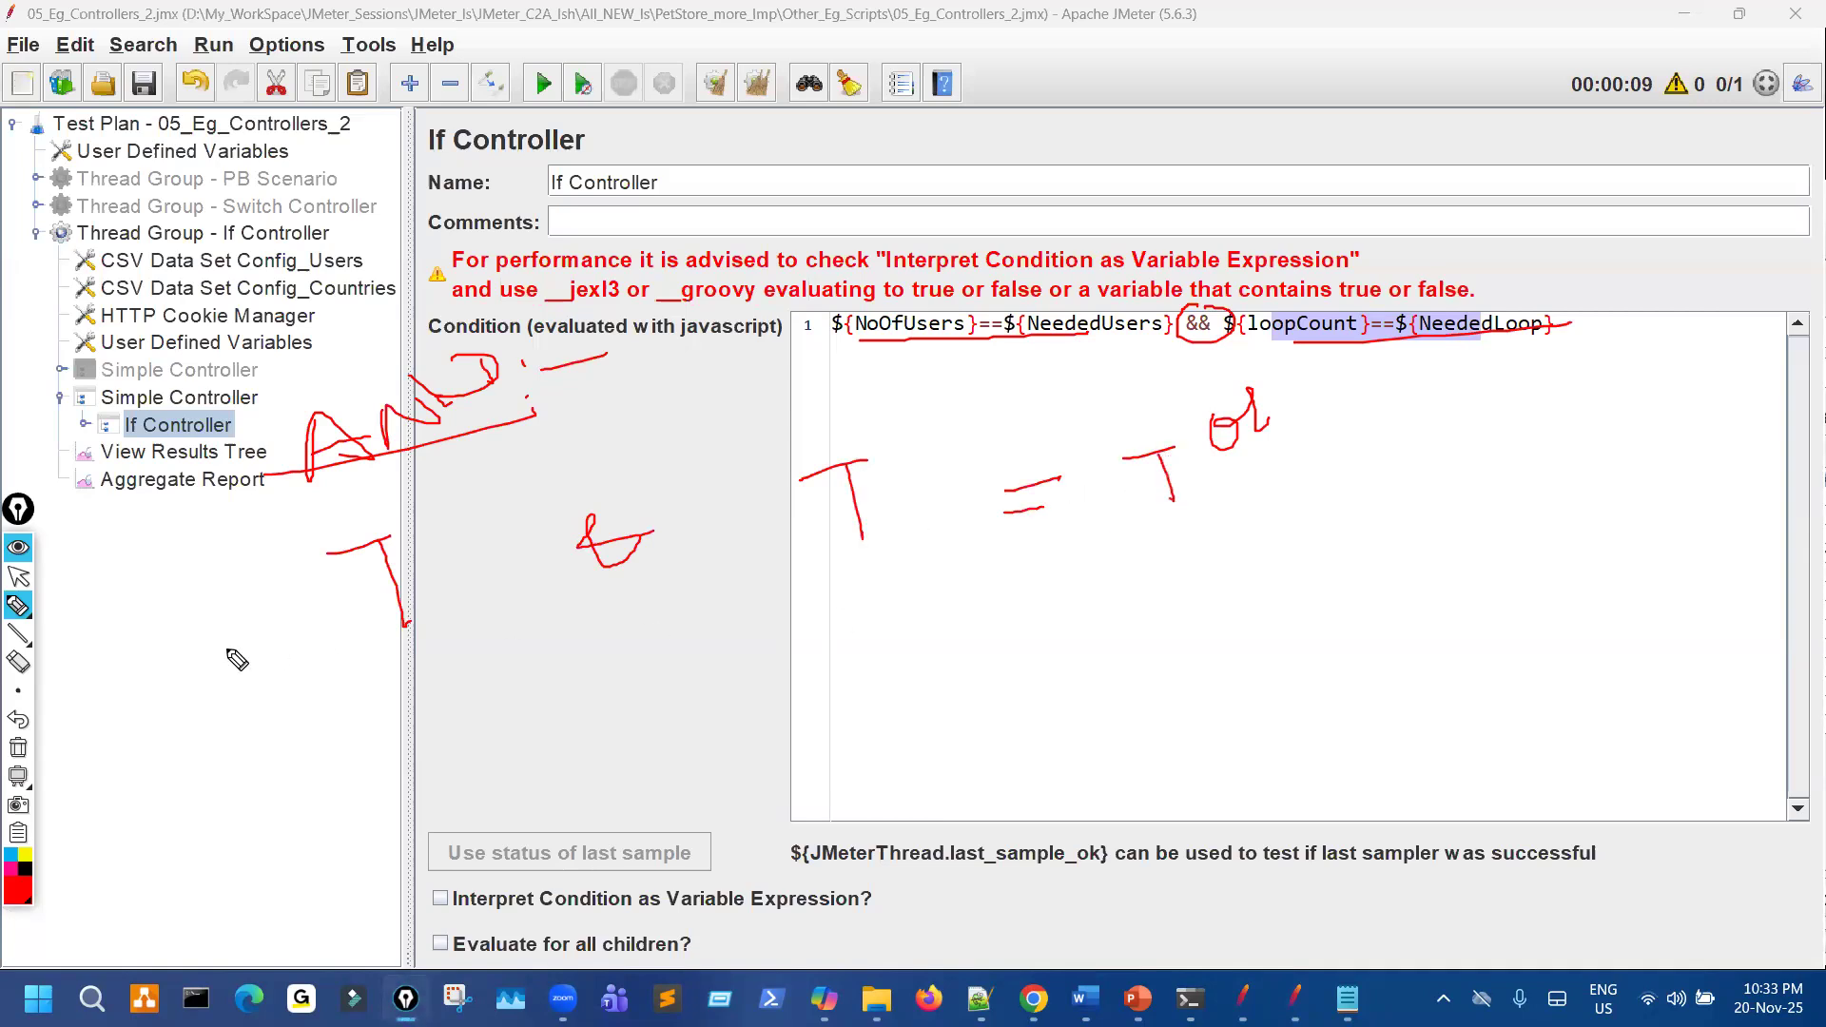
Erase the handwritten "or" and write the truth-table row T & F = F below the first row.
{"action": "left_click", "coordinate": [1241, 432]}
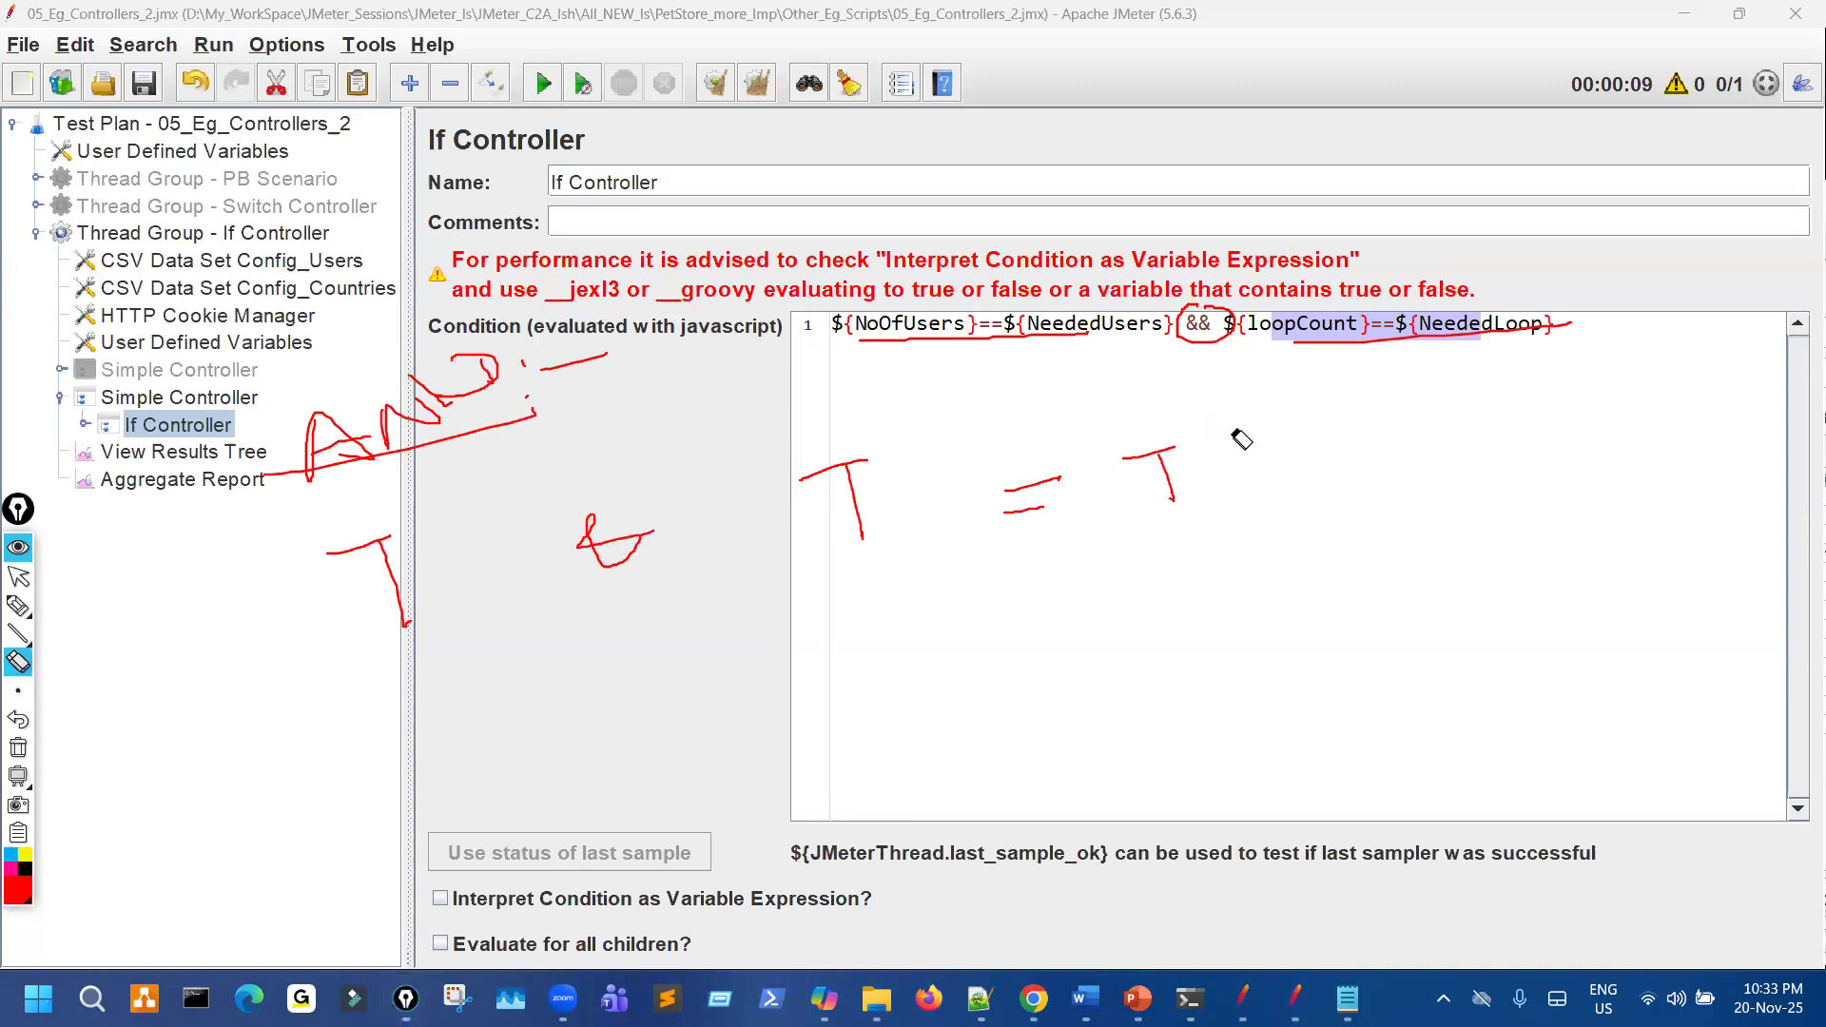
{"action": "left_click", "coordinate": [20, 609]}
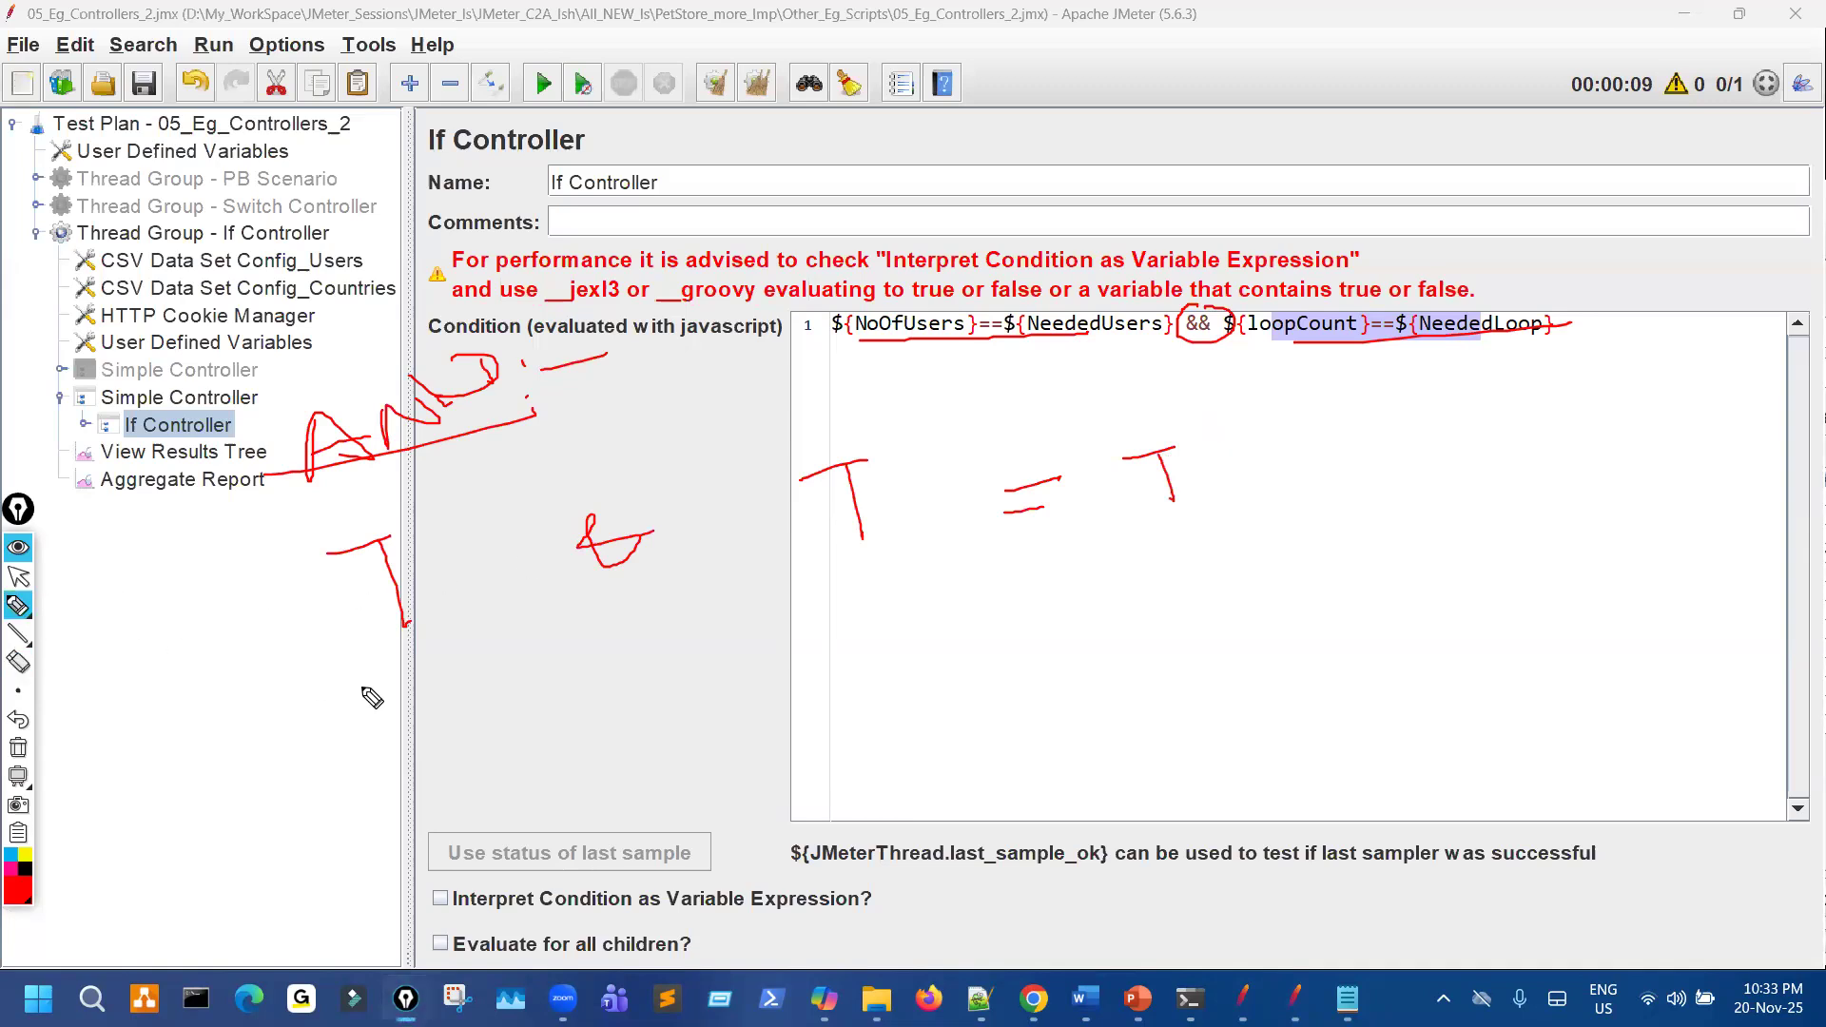
{"action": "mouse_move", "coordinate": [364, 730]}
{"action": "left_mouse_down"}
{"action": "mouse_move", "coordinate": [433, 714]}
{"action": "mouse_move", "coordinate": [437, 788]}
{"action": "left_mouse_up"}
{"action": "mouse_move", "coordinate": [677, 709]}
{"action": "left_mouse_down"}
{"action": "mouse_move", "coordinate": [666, 723]}
{"action": "mouse_move", "coordinate": [716, 688]}
{"action": "left_mouse_up"}
{"action": "left_click_drag", "start_coordinate": [899, 628], "coordinate": [862, 635]}
{"action": "mouse_move", "coordinate": [868, 647]}
{"action": "left_mouse_down"}
{"action": "mouse_move", "coordinate": [881, 704]}
{"action": "mouse_move", "coordinate": [901, 669]}
{"action": "left_mouse_up"}
{"action": "mouse_move", "coordinate": [1049, 628]}
{"action": "left_mouse_down"}
{"action": "mouse_move", "coordinate": [1085, 614]}
{"action": "mouse_move", "coordinate": [1090, 651]}
{"action": "left_mouse_up"}
{"action": "mouse_move", "coordinate": [1176, 582]}
{"action": "left_mouse_down"}
{"action": "mouse_move", "coordinate": [1226, 564]}
{"action": "mouse_move", "coordinate": [1196, 628]}
{"action": "mouse_move", "coordinate": [1238, 591]}
{"action": "left_mouse_up"}
Handwrite the third truth-table row F & T = F.
{"action": "mouse_move", "coordinate": [437, 866]}
{"action": "left_mouse_down"}
{"action": "mouse_move", "coordinate": [500, 843]}
{"action": "mouse_move", "coordinate": [487, 907]}
{"action": "mouse_move", "coordinate": [508, 873]}
{"action": "left_mouse_up"}
{"action": "mouse_move", "coordinate": [726, 799]}
{"action": "left_mouse_down"}
{"action": "mouse_move", "coordinate": [780, 850]}
{"action": "mouse_move", "coordinate": [785, 819]}
{"action": "left_mouse_up"}
{"action": "mouse_move", "coordinate": [894, 775]}
{"action": "left_mouse_down"}
{"action": "mouse_move", "coordinate": [966, 749]}
{"action": "mouse_move", "coordinate": [953, 849]}
{"action": "left_mouse_up"}
{"action": "left_click_drag", "start_coordinate": [1075, 756], "coordinate": [1126, 737]}
{"action": "left_click_drag", "start_coordinate": [1077, 782], "coordinate": [1121, 766]}
{"action": "left_click_drag", "start_coordinate": [1233, 723], "coordinate": [1277, 704]}
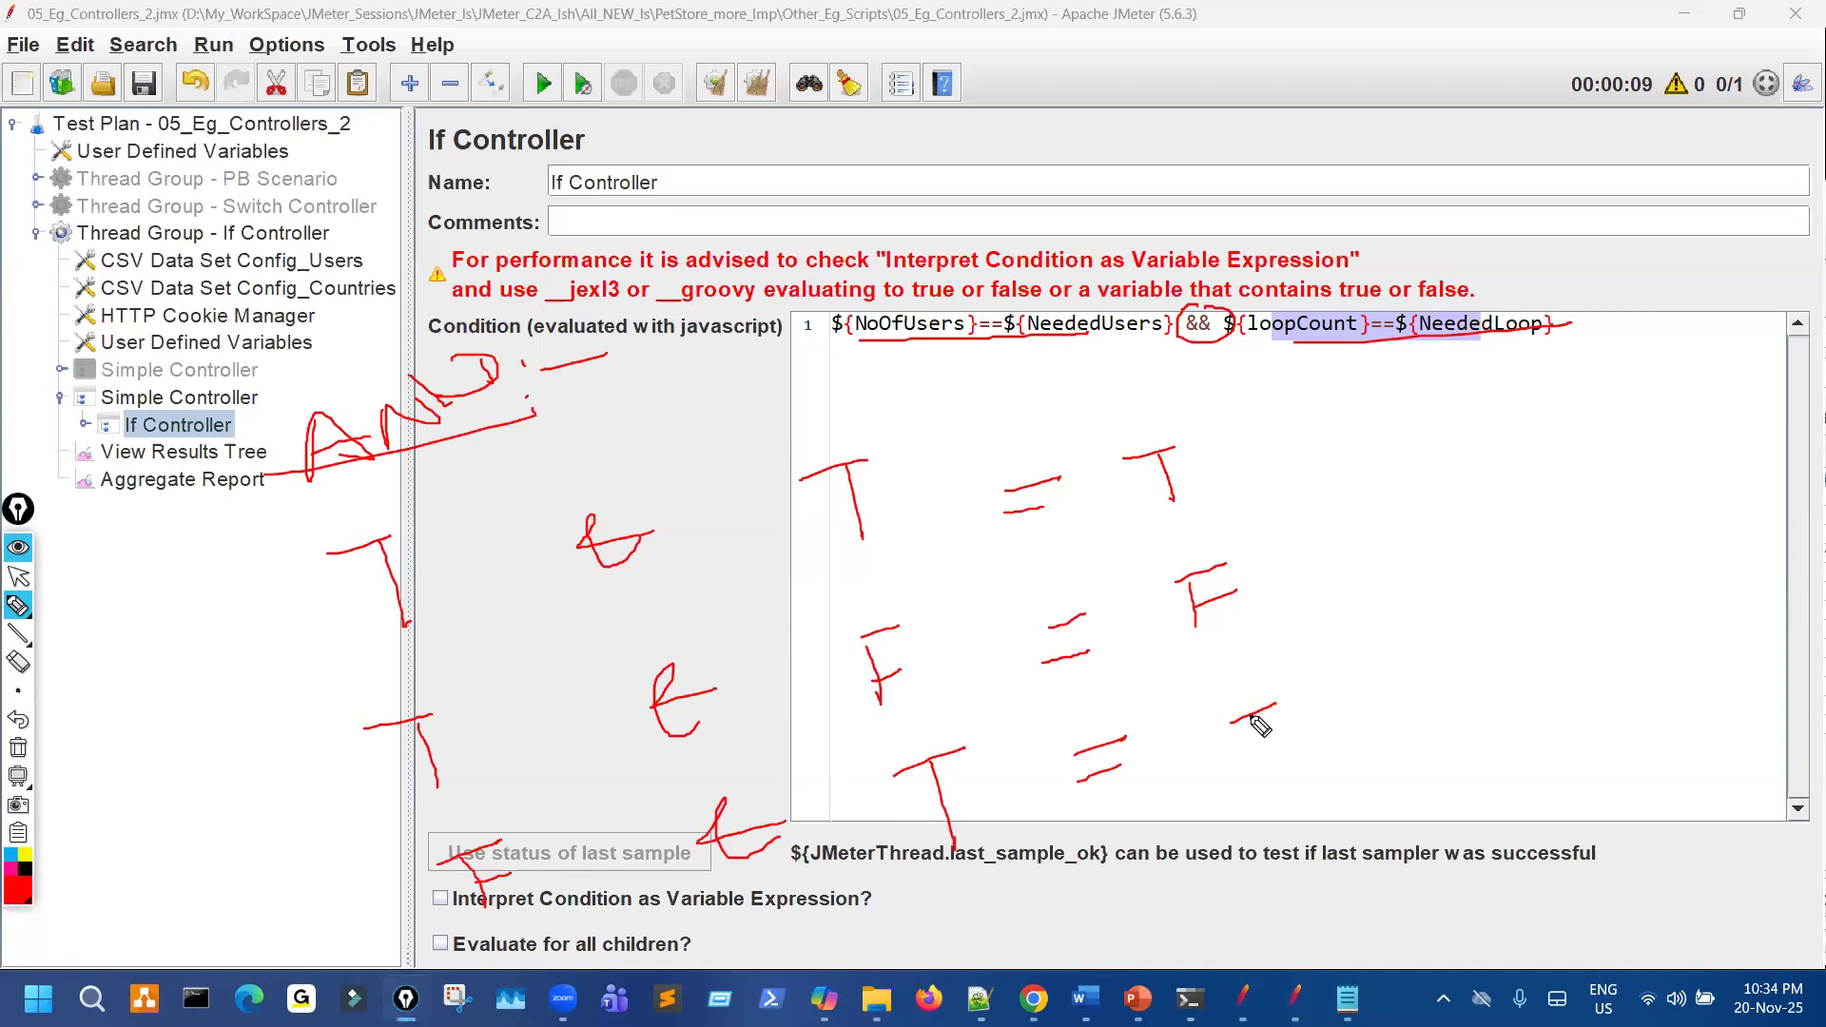
{"action": "left_click_drag", "start_coordinate": [1244, 776], "coordinate": [1233, 725]}
{"action": "left_click_drag", "start_coordinate": [1240, 761], "coordinate": [1263, 750]}
Handwrite the last truth-table row F & F = F.
{"action": "mouse_move", "coordinate": [731, 945]}
{"action": "left_mouse_down"}
{"action": "mouse_move", "coordinate": [813, 914]}
{"action": "mouse_move", "coordinate": [792, 992]}
{"action": "left_mouse_up"}
{"action": "left_click_drag", "start_coordinate": [776, 959], "coordinate": [813, 949]}
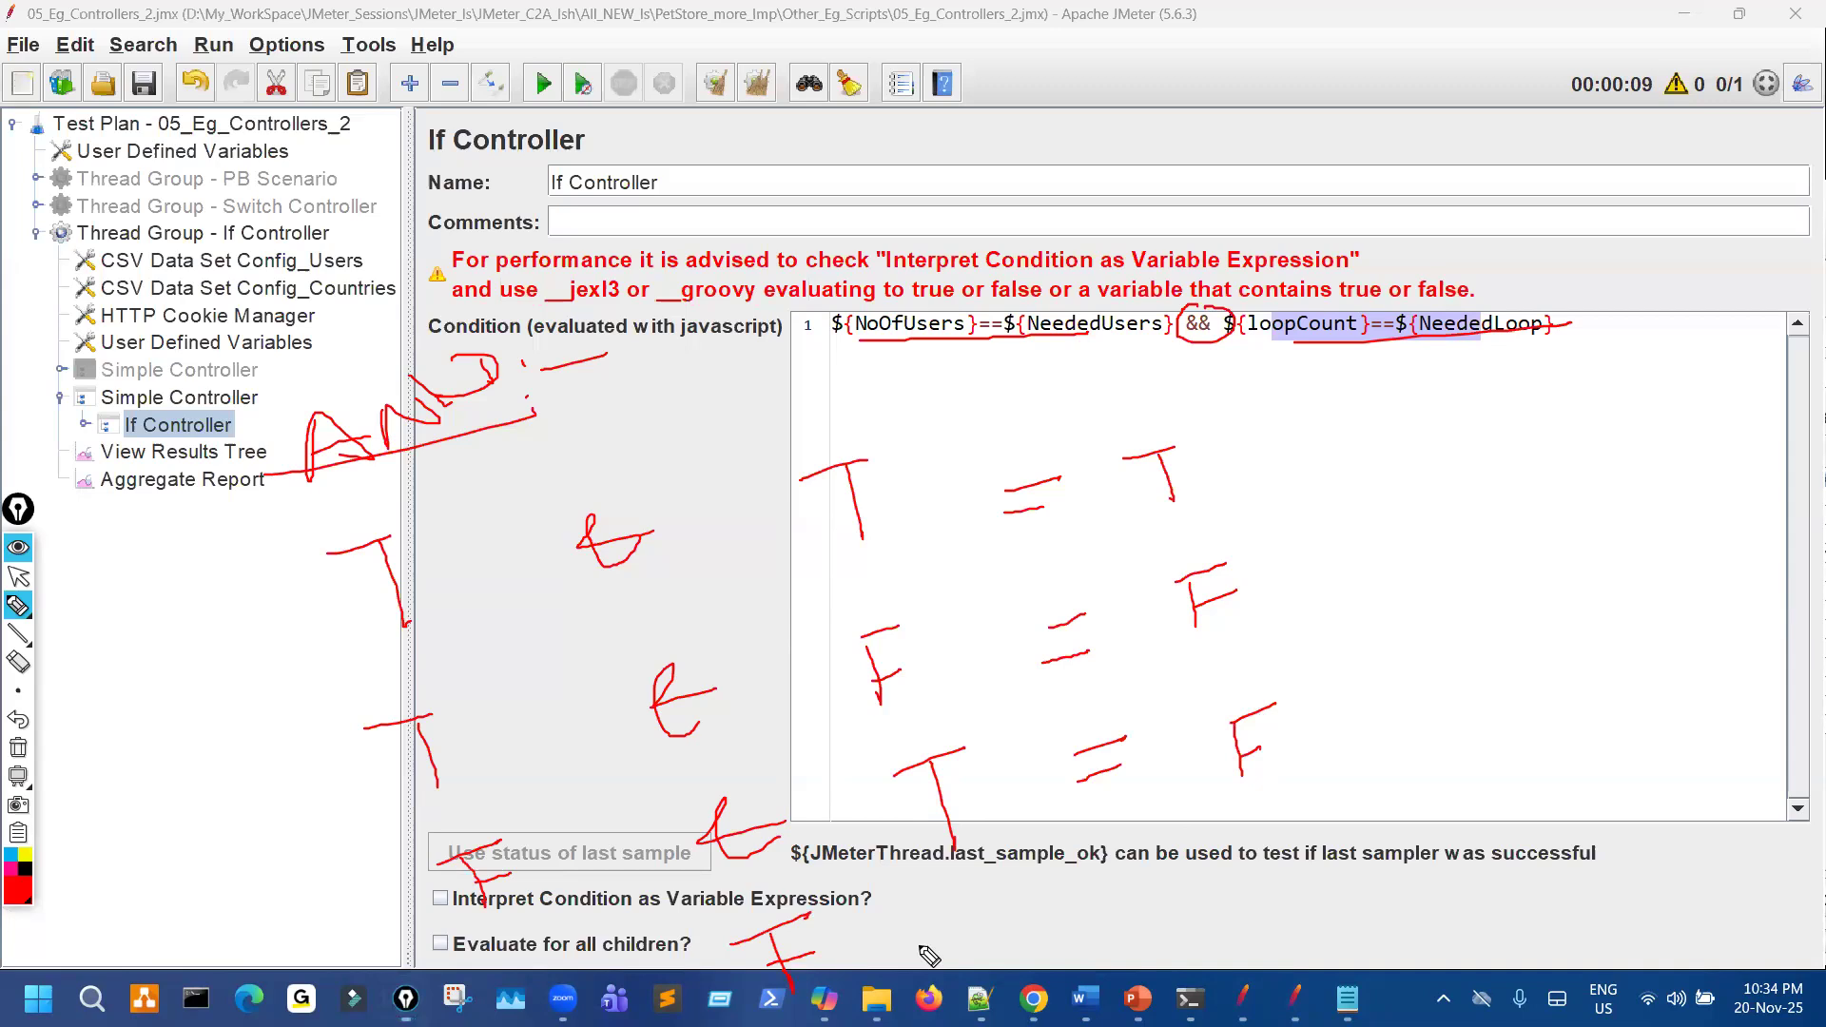
{"action": "mouse_move", "coordinate": [919, 914]}
{"action": "left_mouse_down"}
{"action": "mouse_move", "coordinate": [929, 897]}
{"action": "mouse_move", "coordinate": [968, 946]}
{"action": "left_mouse_up"}
{"action": "mouse_move", "coordinate": [1073, 896]}
{"action": "left_mouse_down"}
{"action": "mouse_move", "coordinate": [1131, 883]}
{"action": "mouse_move", "coordinate": [1113, 937]}
{"action": "mouse_move", "coordinate": [1139, 908]}
{"action": "left_mouse_up"}
{"action": "mouse_move", "coordinate": [1241, 891]}
{"action": "left_mouse_down"}
{"action": "mouse_move", "coordinate": [1284, 880]}
{"action": "mouse_move", "coordinate": [1294, 902]}
{"action": "left_mouse_up"}
{"action": "mouse_move", "coordinate": [1363, 835]}
{"action": "left_mouse_down"}
{"action": "mouse_move", "coordinate": [1444, 798]}
{"action": "mouse_move", "coordinate": [1406, 910]}
{"action": "mouse_move", "coordinate": [1473, 847]}
{"action": "left_mouse_up"}
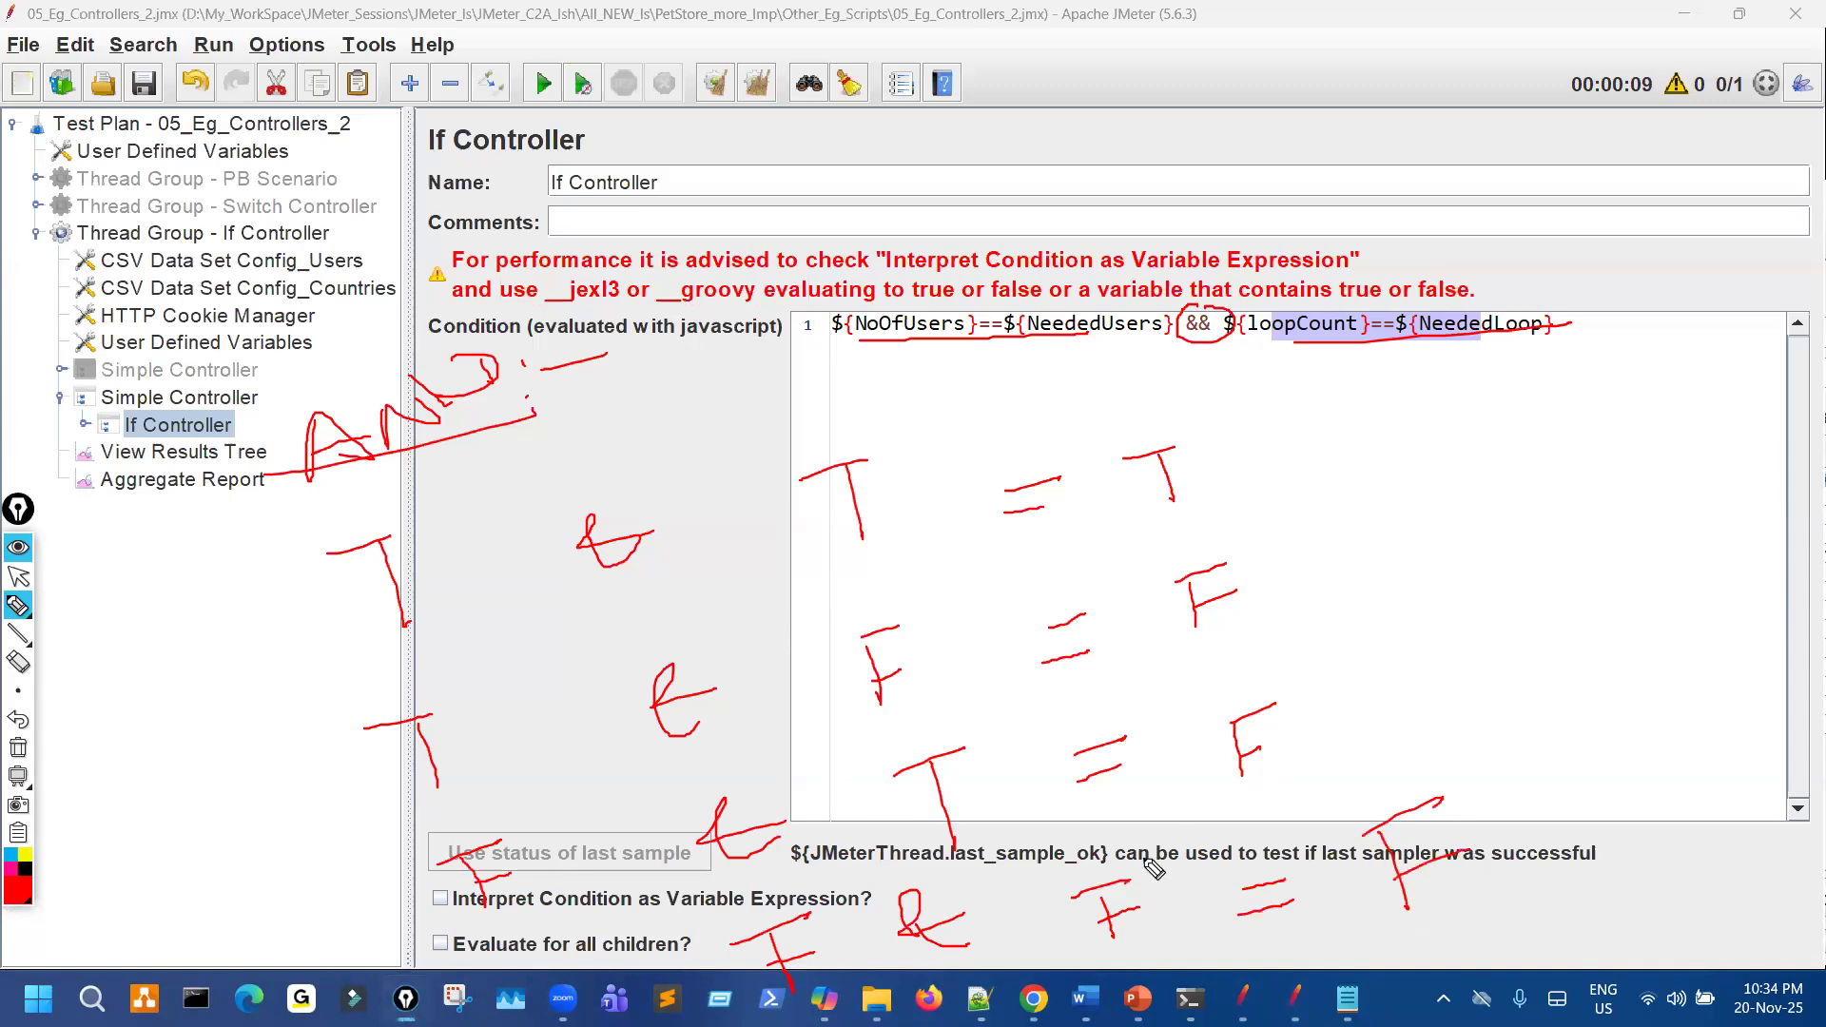
Circle the AND heading, the T & T = T row and the full condition, write "True" above it, and bracket the false rows.
{"action": "mouse_move", "coordinate": [392, 328]}
{"action": "left_mouse_down"}
{"action": "mouse_move", "coordinate": [419, 495]}
{"action": "mouse_move", "coordinate": [476, 341]}
{"action": "mouse_move", "coordinate": [426, 344]}
{"action": "left_mouse_up"}
{"action": "mouse_move", "coordinate": [590, 465]}
{"action": "left_mouse_down"}
{"action": "mouse_move", "coordinate": [243, 594]}
{"action": "mouse_move", "coordinate": [1198, 547]}
{"action": "mouse_move", "coordinate": [928, 443]}
{"action": "mouse_move", "coordinate": [533, 457]}
{"action": "left_mouse_up"}
{"action": "mouse_move", "coordinate": [970, 264]}
{"action": "left_mouse_down"}
{"action": "mouse_move", "coordinate": [952, 374]}
{"action": "mouse_move", "coordinate": [1568, 285]}
{"action": "mouse_move", "coordinate": [1132, 268]}
{"action": "left_mouse_up"}
{"action": "mouse_move", "coordinate": [1250, 119]}
{"action": "left_mouse_down"}
{"action": "mouse_move", "coordinate": [1172, 136]}
{"action": "mouse_move", "coordinate": [1244, 195]}
{"action": "mouse_move", "coordinate": [1408, 149]}
{"action": "left_mouse_up"}
{"action": "mouse_move", "coordinate": [1270, 574]}
{"action": "left_mouse_down"}
{"action": "mouse_move", "coordinate": [1322, 583]}
{"action": "mouse_move", "coordinate": [1477, 713]}
{"action": "mouse_move", "coordinate": [1489, 870]}
{"action": "left_mouse_up"}
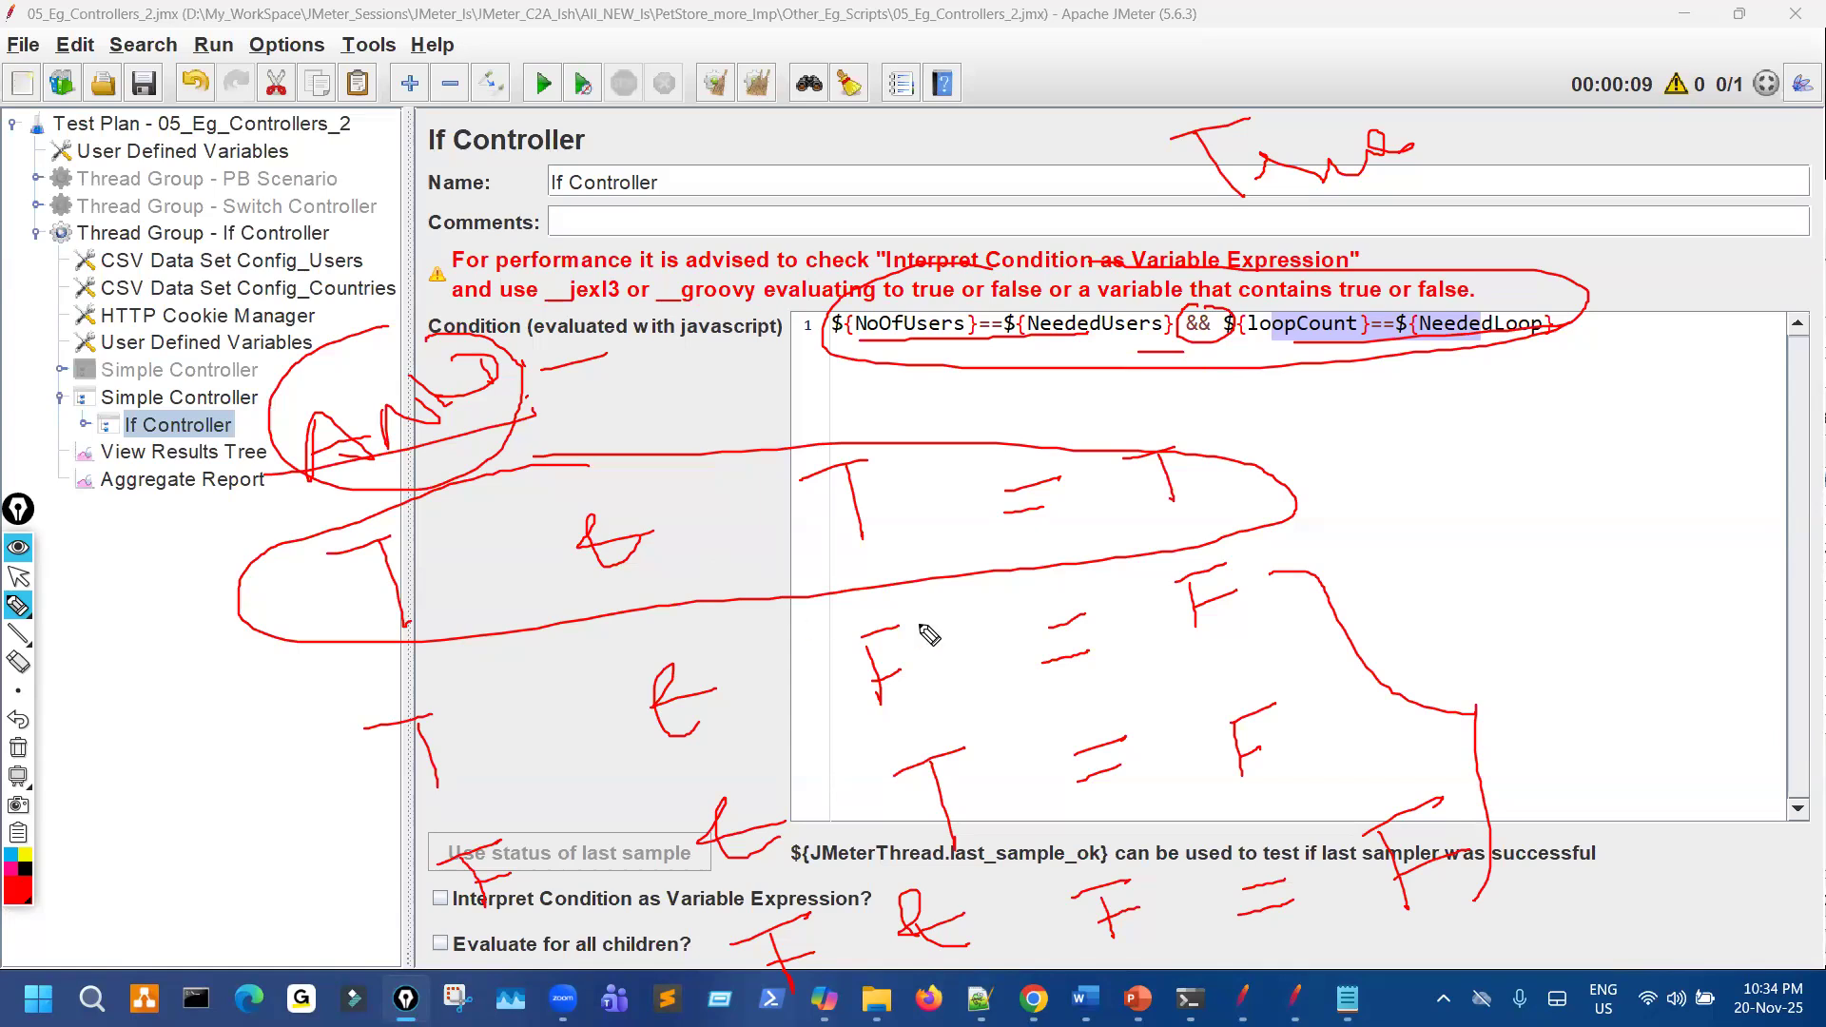
Clear the old annotations, strike through the && in the condition and draw || beneath it.
{"action": "key", "text": "ctrl+shift+7"}
{"action": "left_click_drag", "start_coordinate": [1242, 320], "coordinate": [1191, 325]}
{"action": "left_click_drag", "start_coordinate": [1183, 359], "coordinate": [1189, 441]}
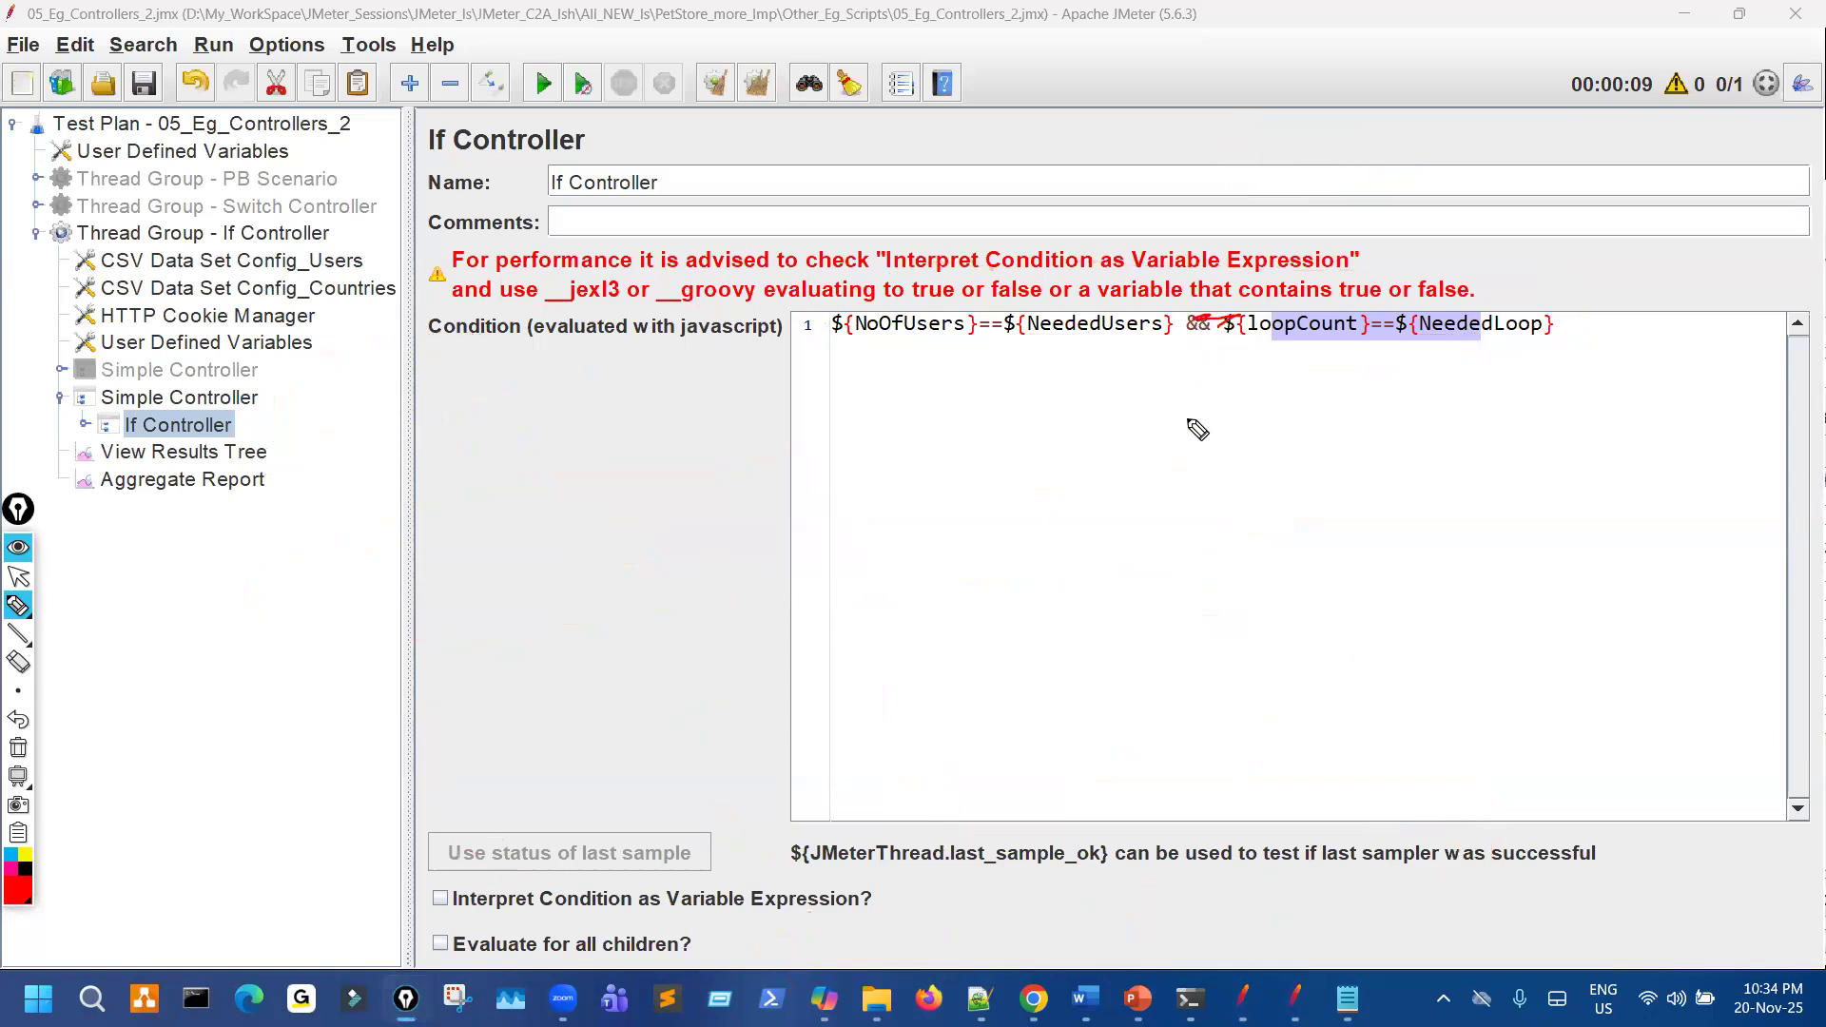
{"action": "left_click_drag", "start_coordinate": [1221, 353], "coordinate": [1228, 482]}
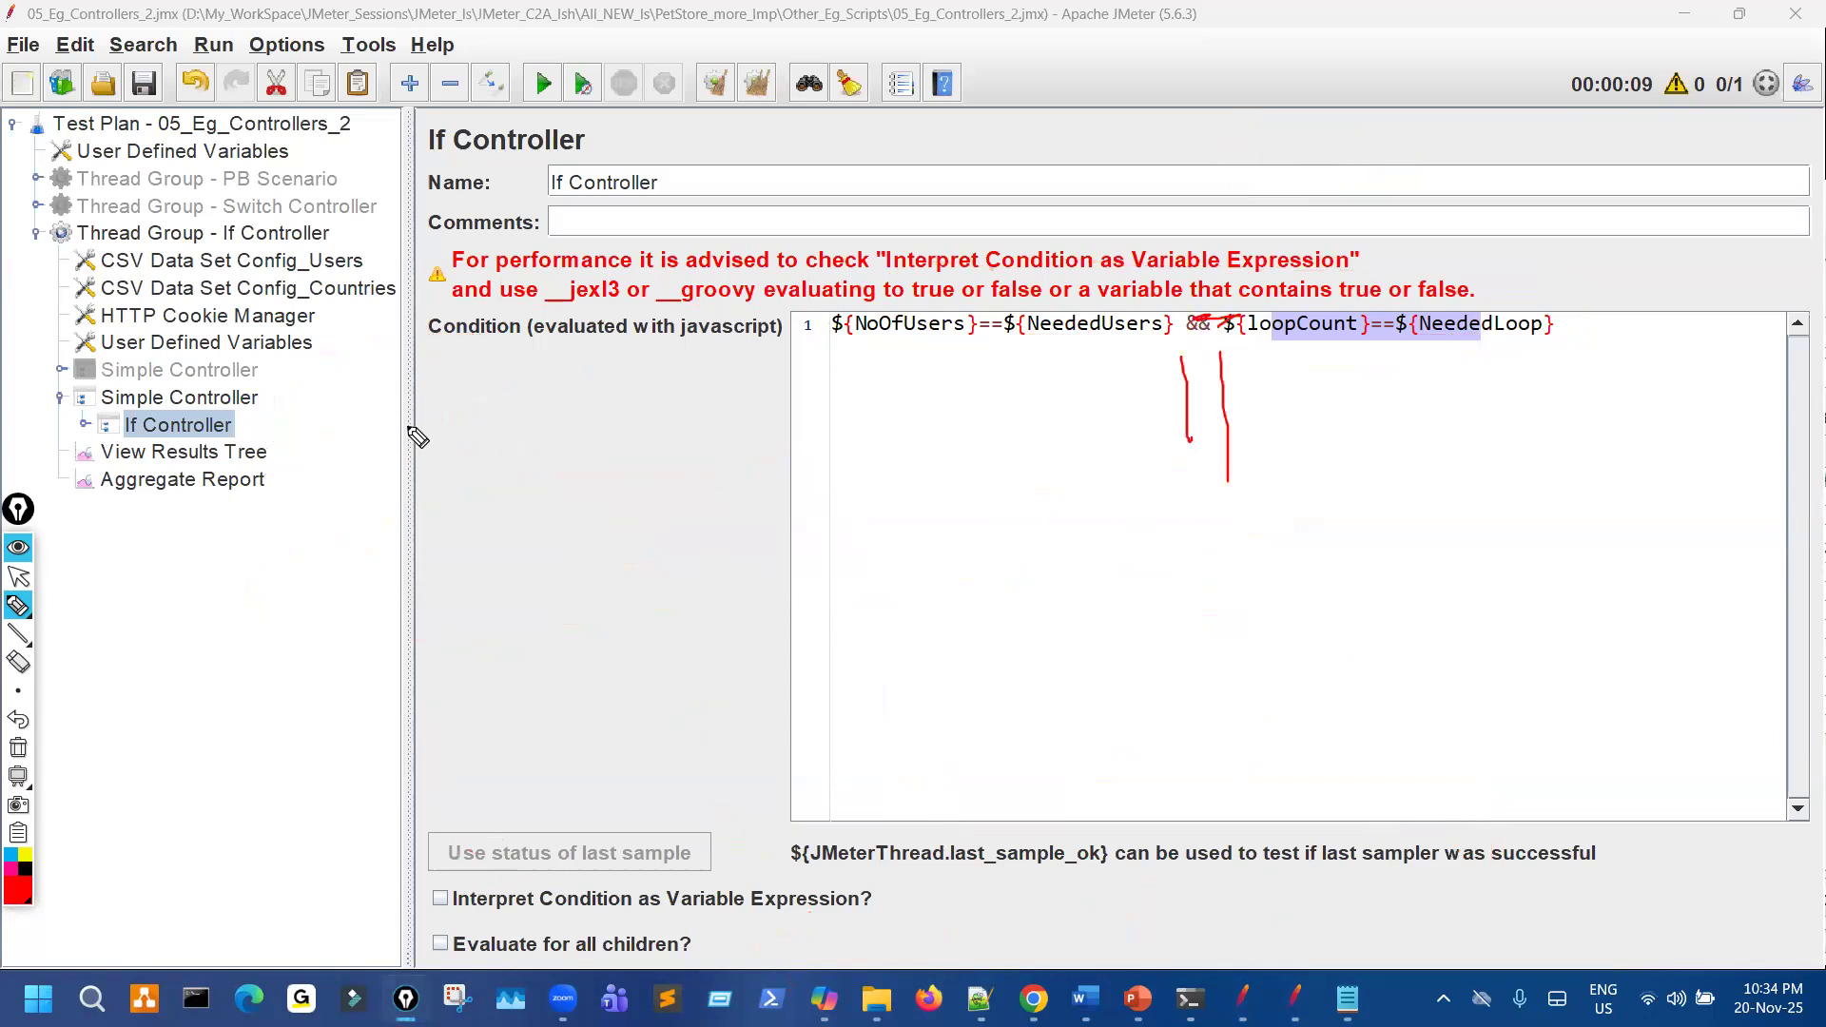
Handwrite the underlined heading "OR" followed by a colon and dash beside the condition box.
{"action": "mouse_move", "coordinate": [309, 397]}
{"action": "left_mouse_down"}
{"action": "mouse_move", "coordinate": [366, 385]}
{"action": "mouse_move", "coordinate": [425, 410]}
{"action": "mouse_move", "coordinate": [373, 460]}
{"action": "left_mouse_up"}
{"action": "left_click_drag", "start_coordinate": [363, 375], "coordinate": [477, 439]}
{"action": "left_click_drag", "start_coordinate": [523, 379], "coordinate": [547, 372]}
{"action": "left_click", "coordinate": [505, 410]}
{"action": "left_click_drag", "start_coordinate": [335, 484], "coordinate": [447, 465]}
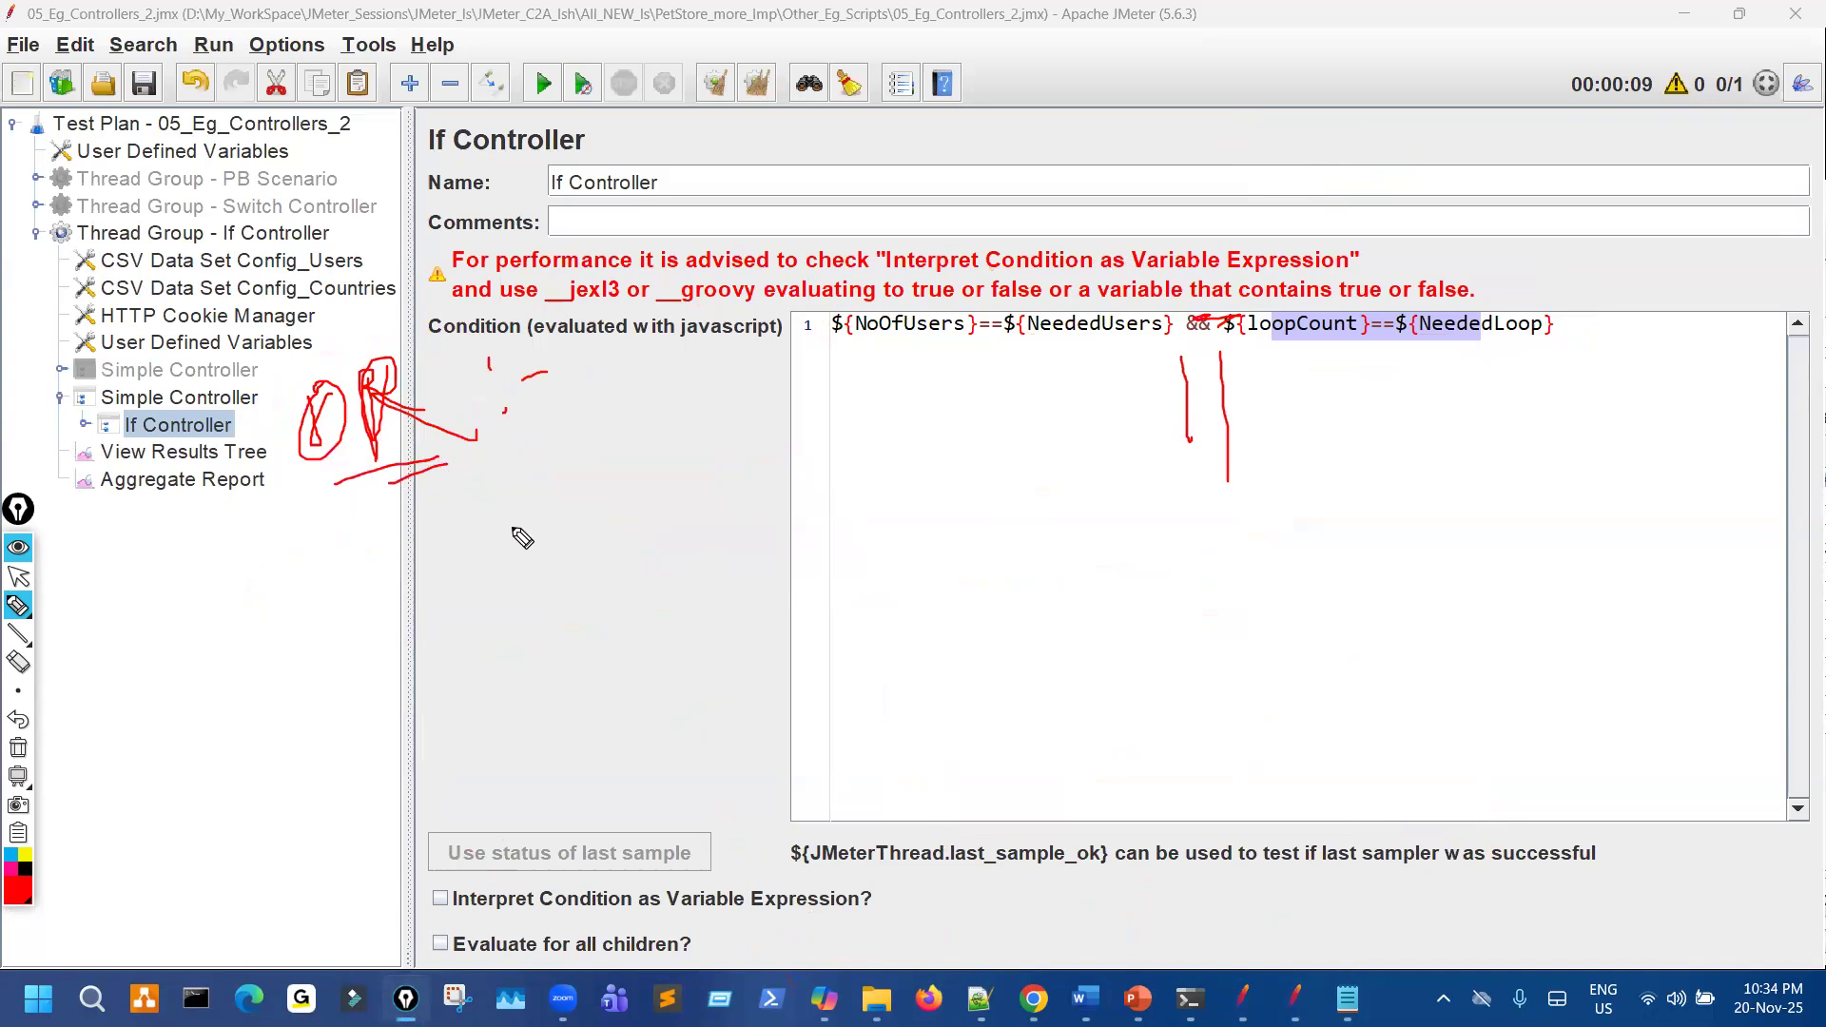
Handwrite the first OR truth-table row T or T = T.
{"action": "mouse_move", "coordinate": [433, 533]}
{"action": "left_mouse_down"}
{"action": "mouse_move", "coordinate": [535, 514]}
{"action": "mouse_move", "coordinate": [529, 599]}
{"action": "left_mouse_up"}
{"action": "left_click_drag", "start_coordinate": [685, 574], "coordinate": [743, 534]}
{"action": "left_click_drag", "start_coordinate": [829, 473], "coordinate": [886, 456]}
{"action": "mouse_move", "coordinate": [870, 461]}
{"action": "left_mouse_down"}
{"action": "mouse_move", "coordinate": [884, 531]}
{"action": "mouse_move", "coordinate": [1002, 471]}
{"action": "mouse_move", "coordinate": [1013, 497]}
{"action": "mouse_move", "coordinate": [1078, 439]}
{"action": "mouse_move", "coordinate": [1076, 529]}
{"action": "left_mouse_up"}
Handwrite the second OR truth-table row T or F = T.
{"action": "mouse_move", "coordinate": [458, 661]}
{"action": "left_mouse_down"}
{"action": "mouse_move", "coordinate": [544, 647]}
{"action": "mouse_move", "coordinate": [549, 734]}
{"action": "left_mouse_up"}
{"action": "mouse_move", "coordinate": [712, 685]}
{"action": "left_mouse_down"}
{"action": "mouse_move", "coordinate": [693, 704]}
{"action": "mouse_move", "coordinate": [733, 666]}
{"action": "mouse_move", "coordinate": [775, 666]}
{"action": "left_mouse_up"}
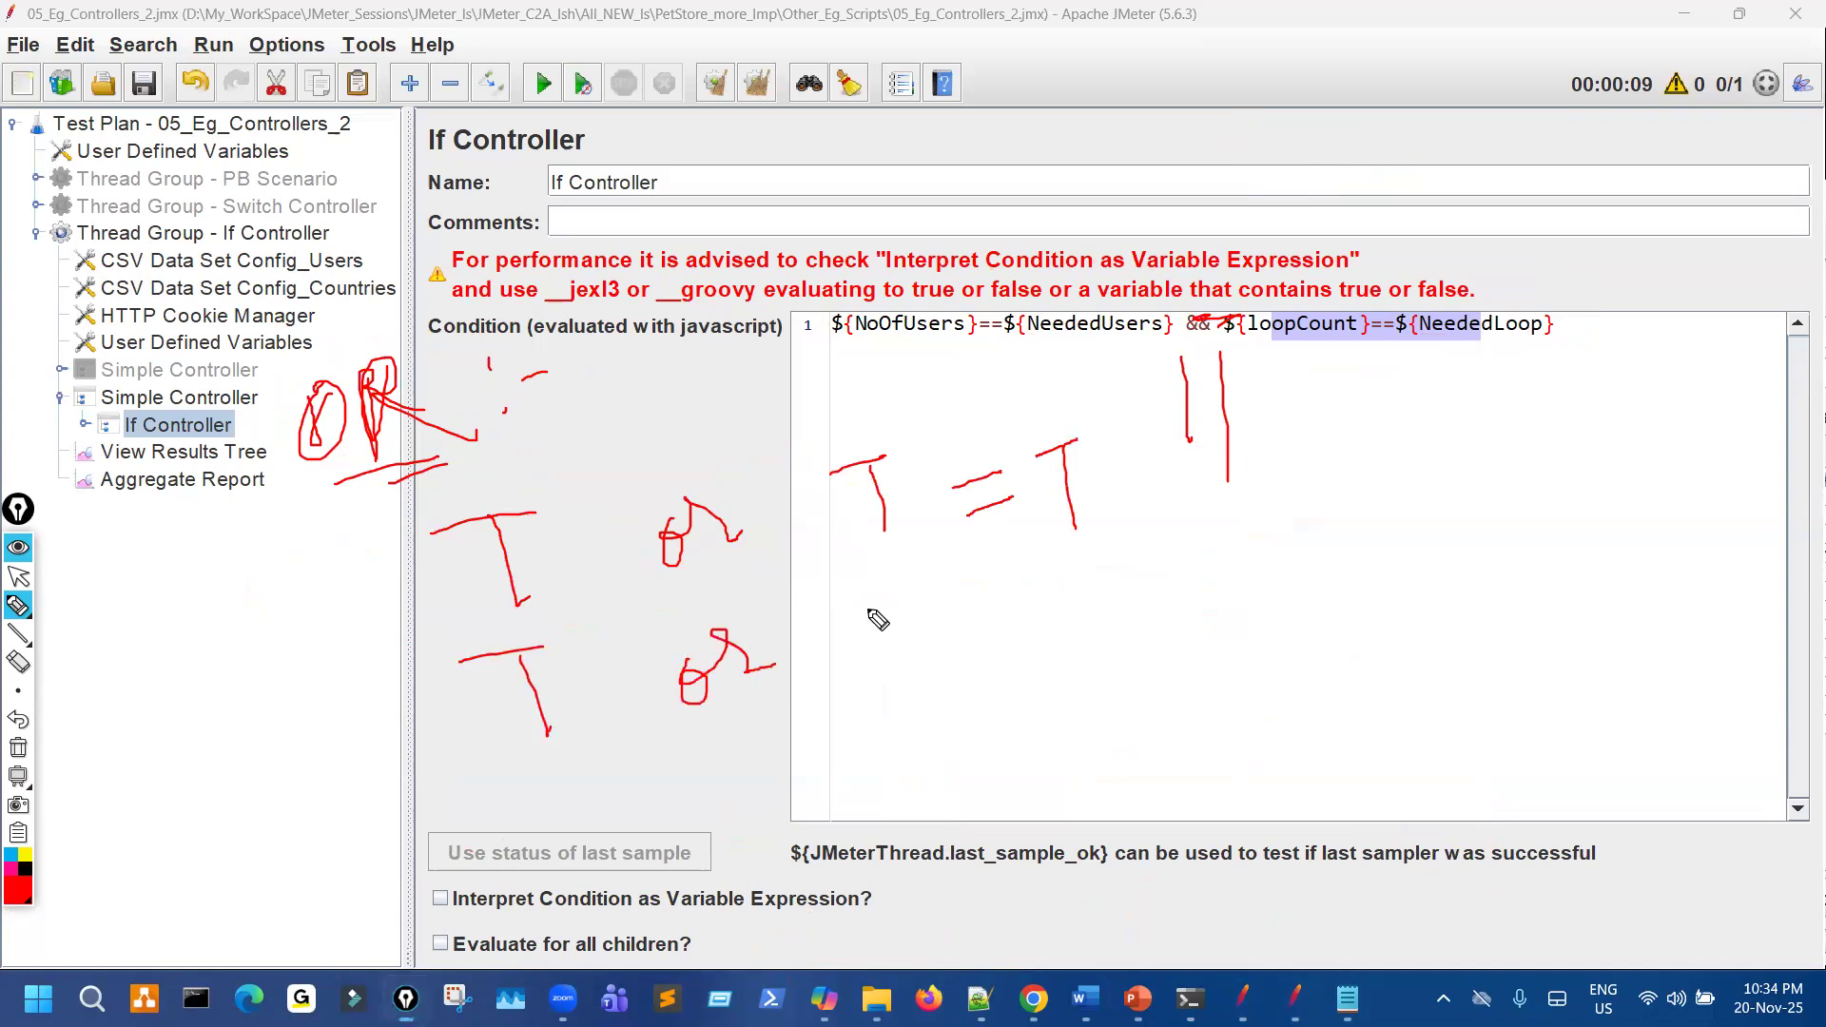
{"action": "mouse_move", "coordinate": [865, 606]}
{"action": "left_mouse_down"}
{"action": "mouse_move", "coordinate": [919, 591]}
{"action": "mouse_move", "coordinate": [886, 663]}
{"action": "left_mouse_up"}
{"action": "left_click_drag", "start_coordinate": [885, 633], "coordinate": [1079, 582]}
{"action": "left_click_drag", "start_coordinate": [1099, 574], "coordinate": [1100, 617]}
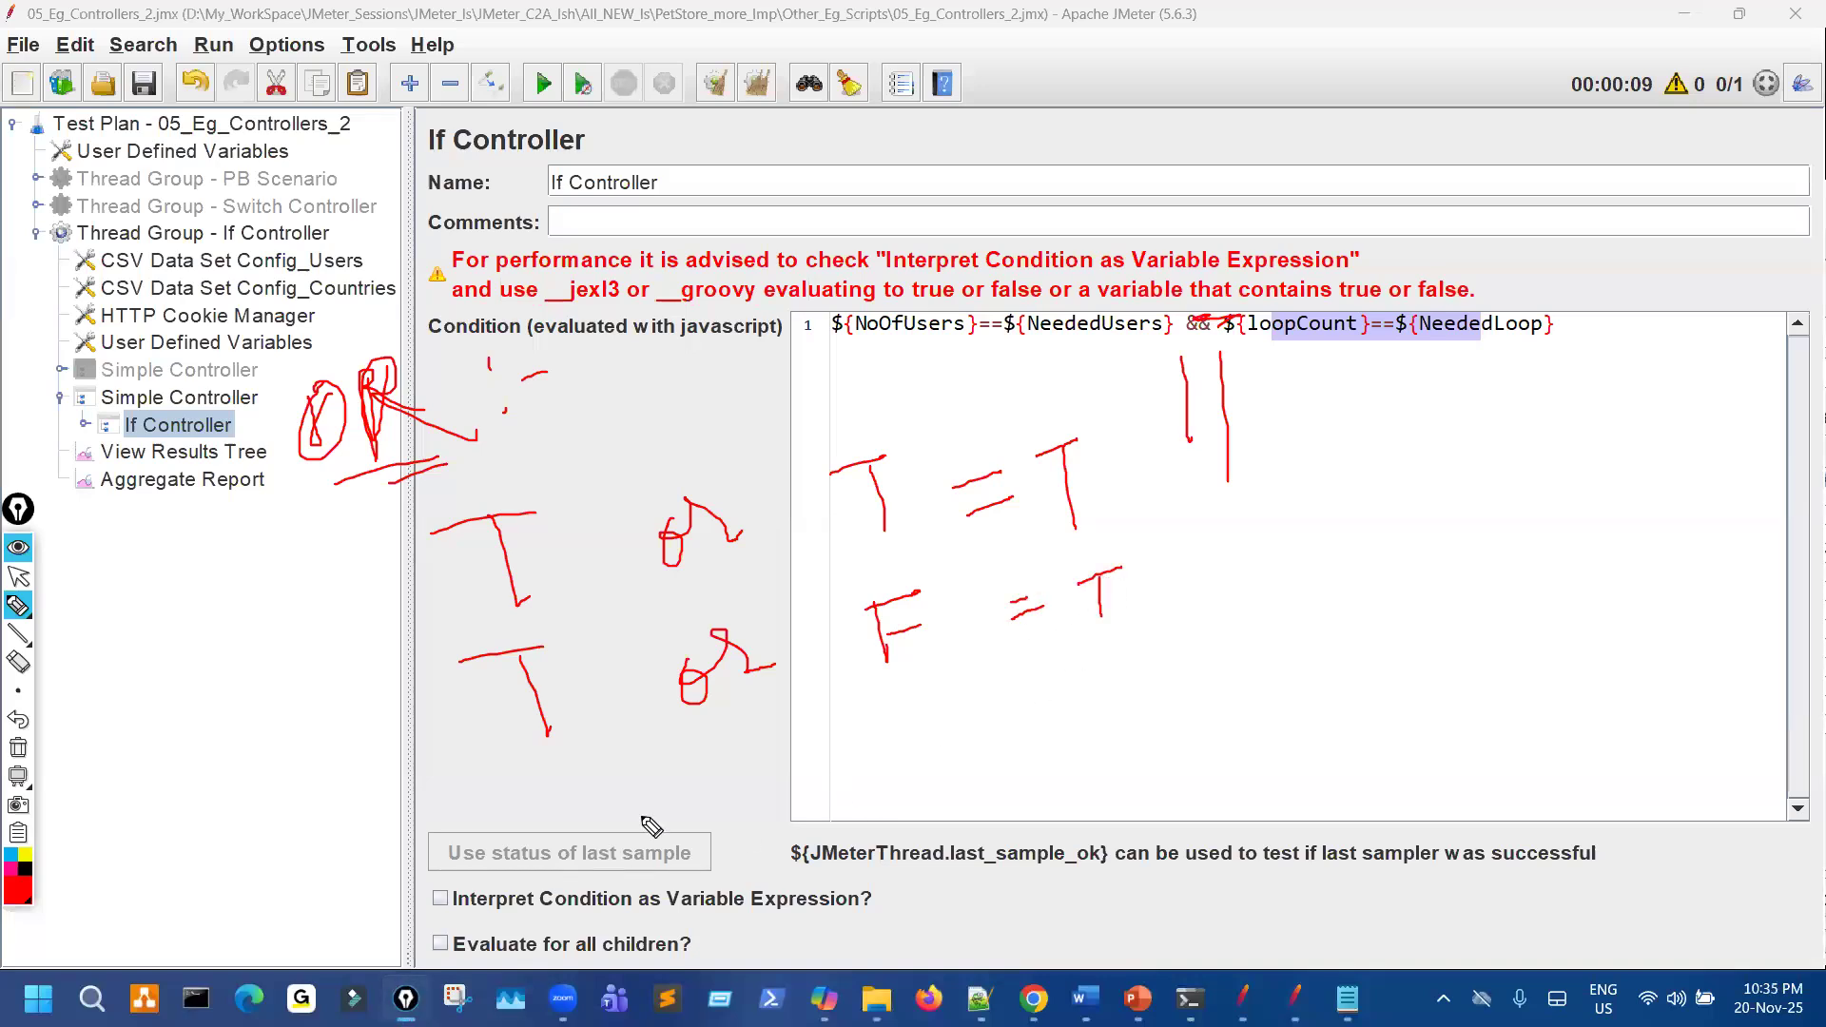
Handwrite the third OR truth-table row F or T = T.
{"action": "left_click_drag", "start_coordinate": [532, 781], "coordinate": [583, 768]}
{"action": "mouse_move", "coordinate": [543, 780]}
{"action": "left_mouse_down"}
{"action": "mouse_move", "coordinate": [552, 837]}
{"action": "mouse_move", "coordinate": [582, 799]}
{"action": "left_mouse_up"}
{"action": "mouse_move", "coordinate": [745, 746]}
{"action": "left_mouse_down"}
{"action": "mouse_move", "coordinate": [761, 790]}
{"action": "mouse_move", "coordinate": [791, 778]}
{"action": "left_mouse_up"}
{"action": "mouse_move", "coordinate": [879, 723]}
{"action": "left_mouse_down"}
{"action": "mouse_move", "coordinate": [937, 702]}
{"action": "mouse_move", "coordinate": [942, 765]}
{"action": "left_mouse_up"}
{"action": "mouse_move", "coordinate": [1036, 700]}
{"action": "left_mouse_down"}
{"action": "mouse_move", "coordinate": [1067, 709]}
{"action": "mouse_move", "coordinate": [1182, 654]}
{"action": "mouse_move", "coordinate": [1173, 710]}
{"action": "left_mouse_up"}
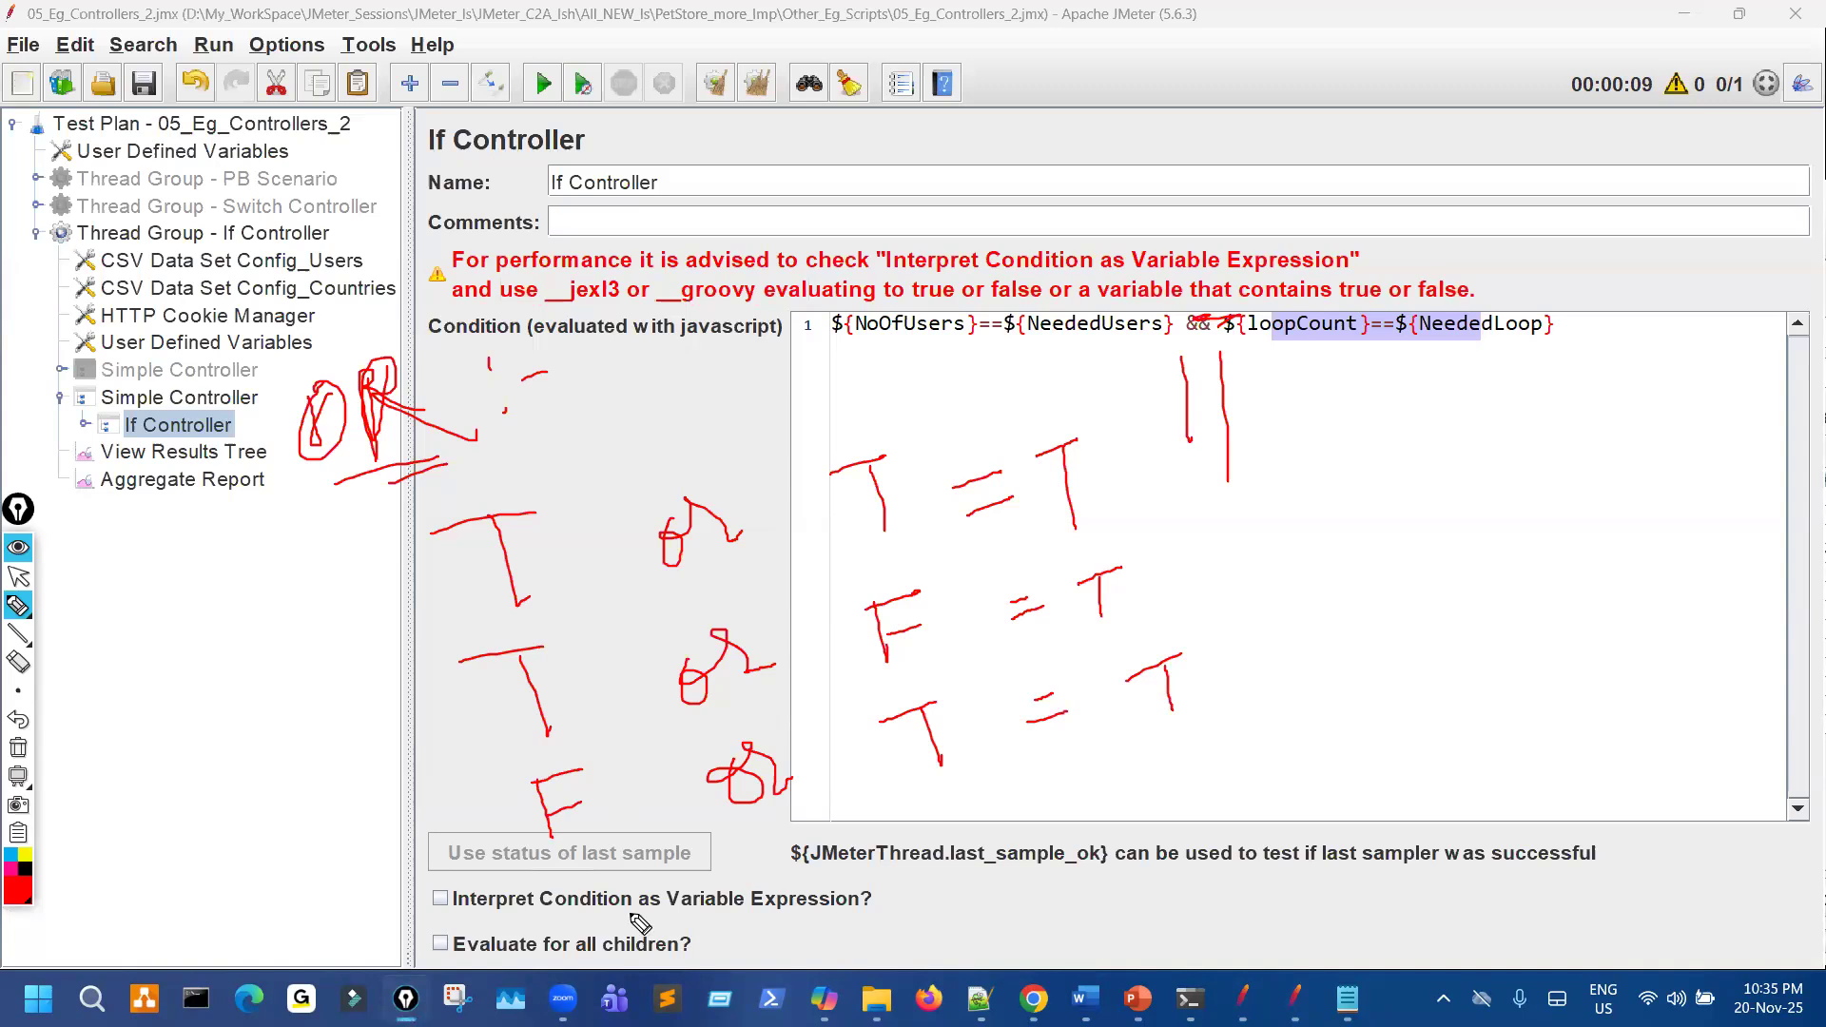
Handwrite the last OR truth-table row F or F = F.
{"action": "mouse_move", "coordinate": [610, 887]}
{"action": "left_mouse_down"}
{"action": "mouse_move", "coordinate": [670, 869]}
{"action": "mouse_move", "coordinate": [667, 951]}
{"action": "mouse_move", "coordinate": [700, 914]}
{"action": "mouse_move", "coordinate": [884, 899]}
{"action": "left_mouse_up"}
{"action": "mouse_move", "coordinate": [956, 815]}
{"action": "left_mouse_down"}
{"action": "mouse_move", "coordinate": [1008, 792]}
{"action": "mouse_move", "coordinate": [996, 895]}
{"action": "left_mouse_up"}
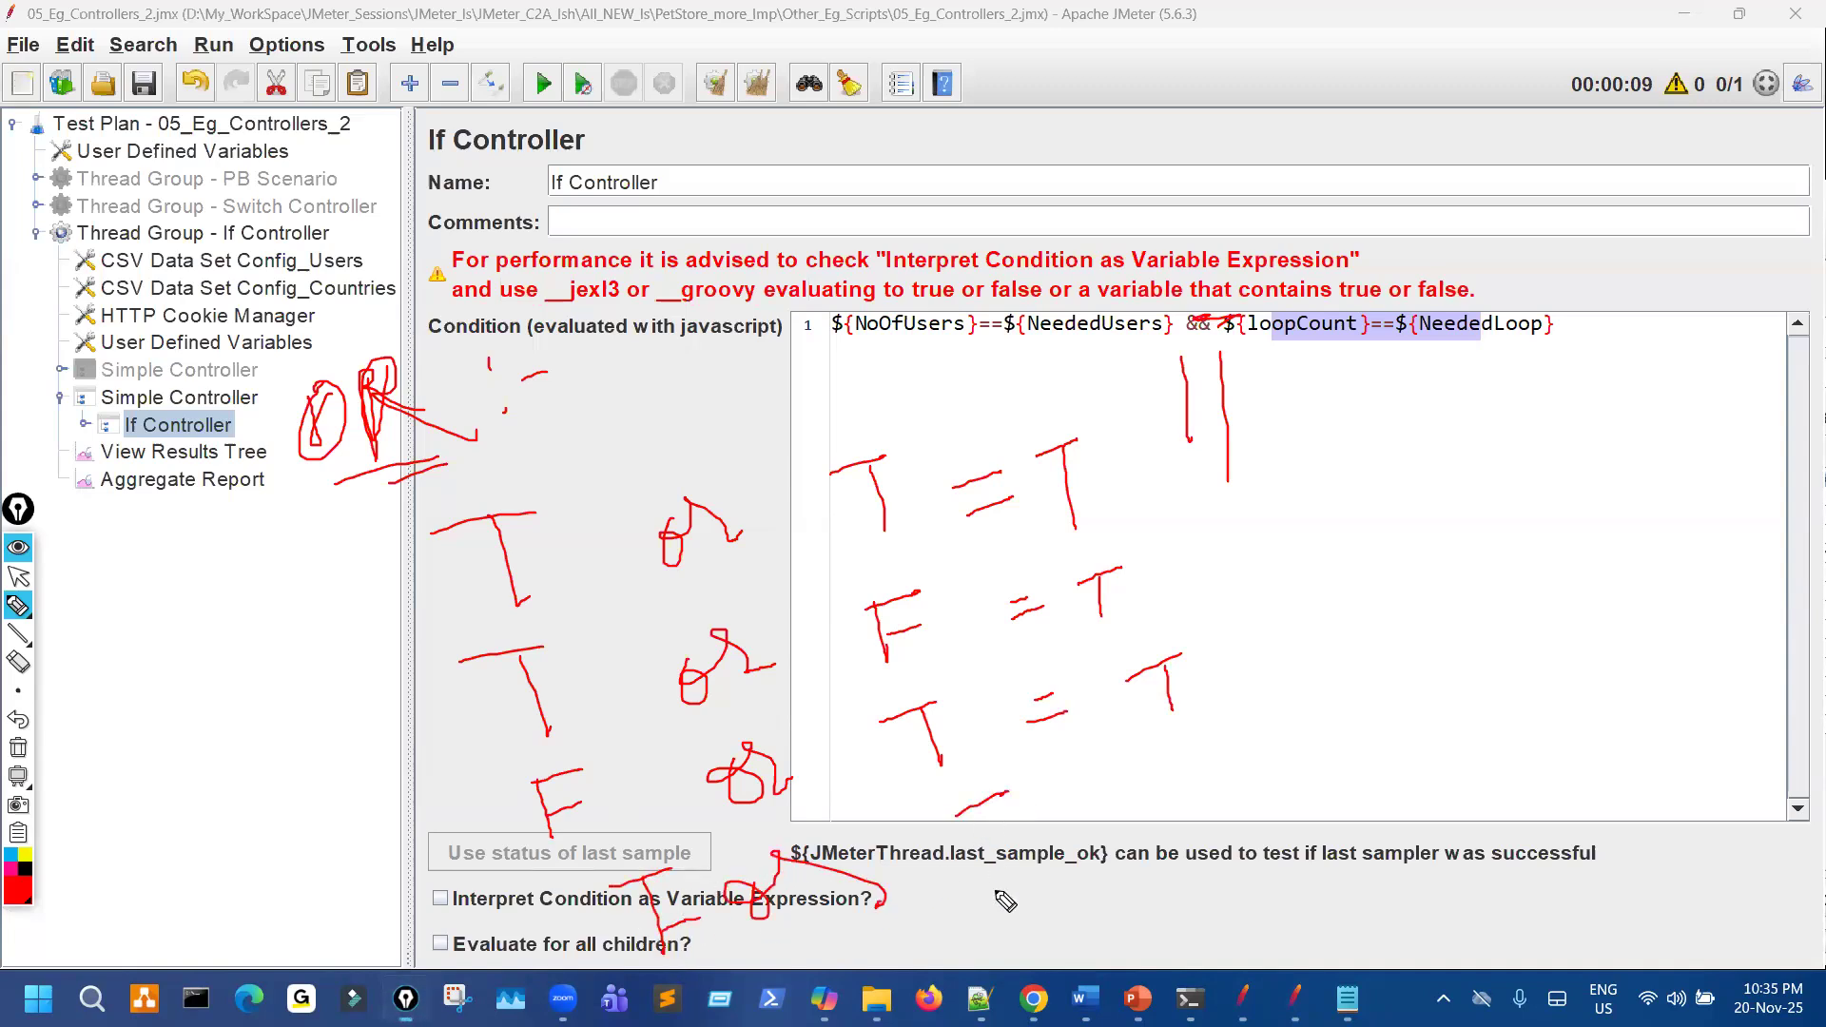
{"action": "mouse_move", "coordinate": [1113, 809]}
{"action": "left_mouse_down"}
{"action": "mouse_move", "coordinate": [1139, 818]}
{"action": "mouse_move", "coordinate": [1242, 761]}
{"action": "mouse_move", "coordinate": [1222, 853]}
{"action": "left_mouse_up"}
{"action": "left_click_drag", "start_coordinate": [1222, 818], "coordinate": [1264, 795]}
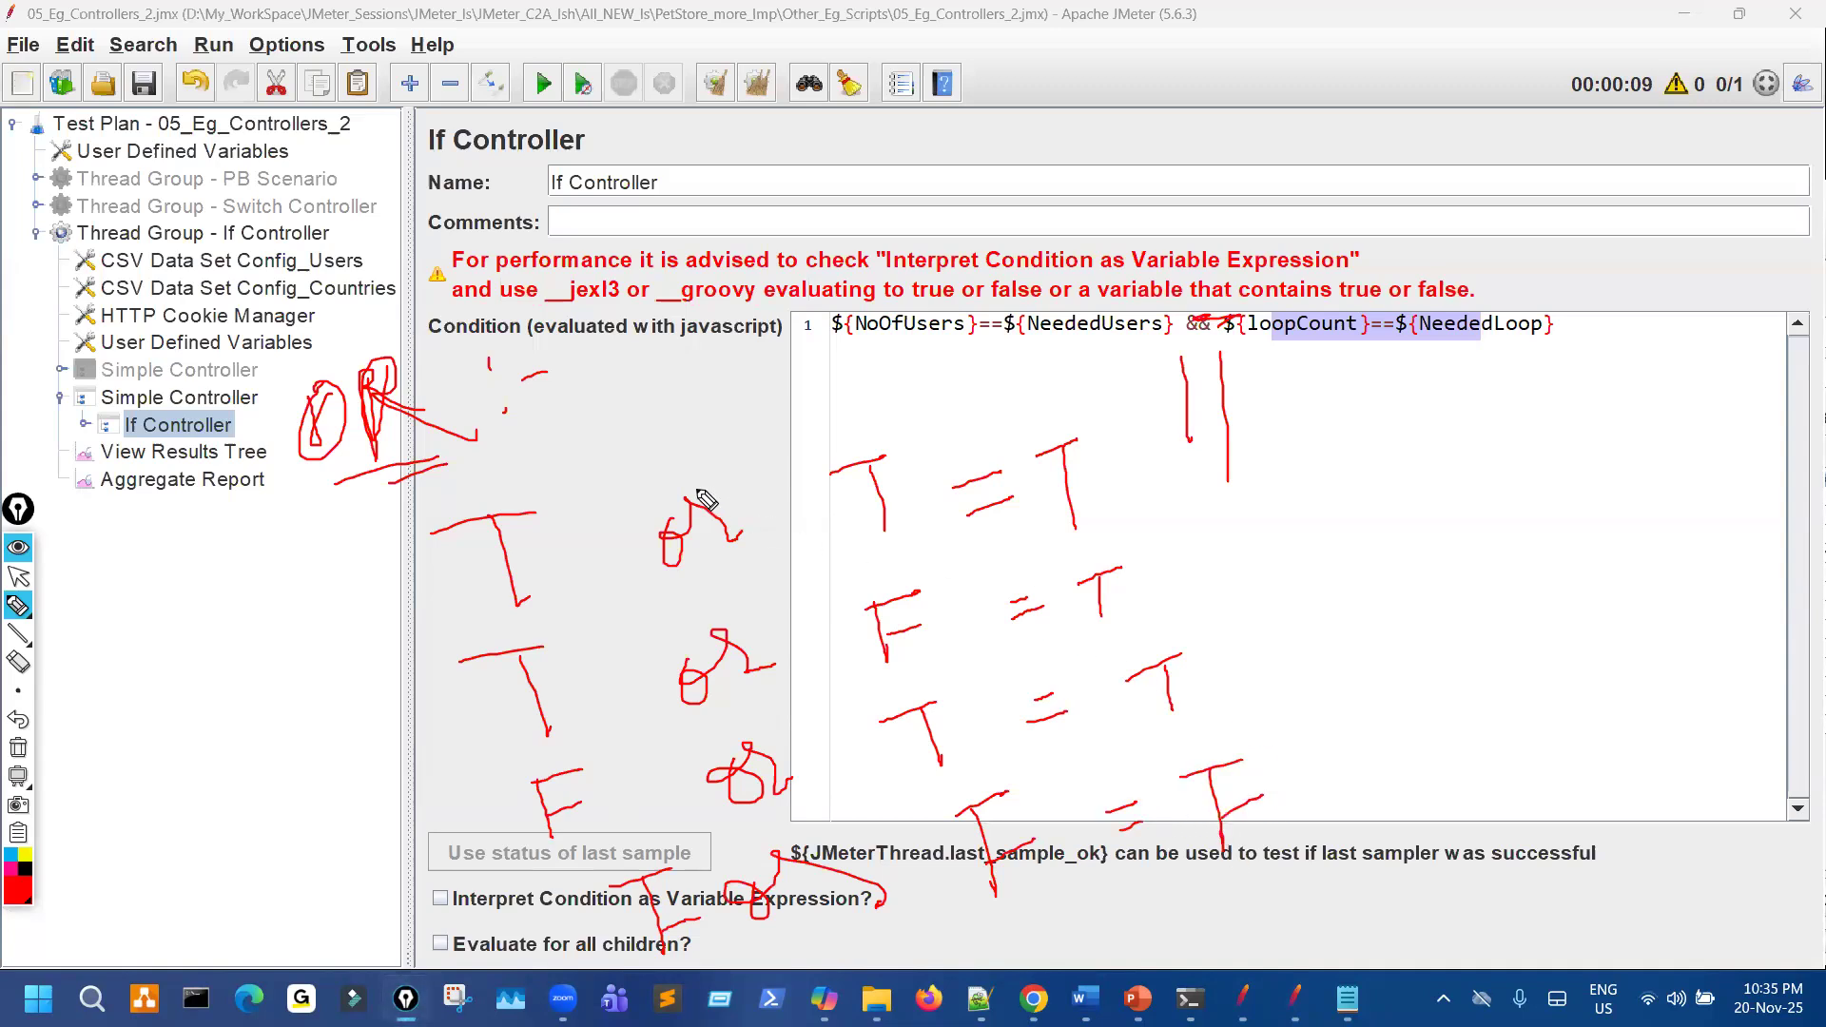
Circle the three true OR rows and write T beside them, mark the F or F row, and write "Any" above the table.
{"action": "mouse_move", "coordinate": [513, 481]}
{"action": "left_mouse_down"}
{"action": "mouse_move", "coordinate": [457, 842]}
{"action": "mouse_move", "coordinate": [1060, 789]}
{"action": "mouse_move", "coordinate": [1215, 500]}
{"action": "mouse_move", "coordinate": [862, 422]}
{"action": "mouse_move", "coordinate": [538, 464]}
{"action": "left_mouse_up"}
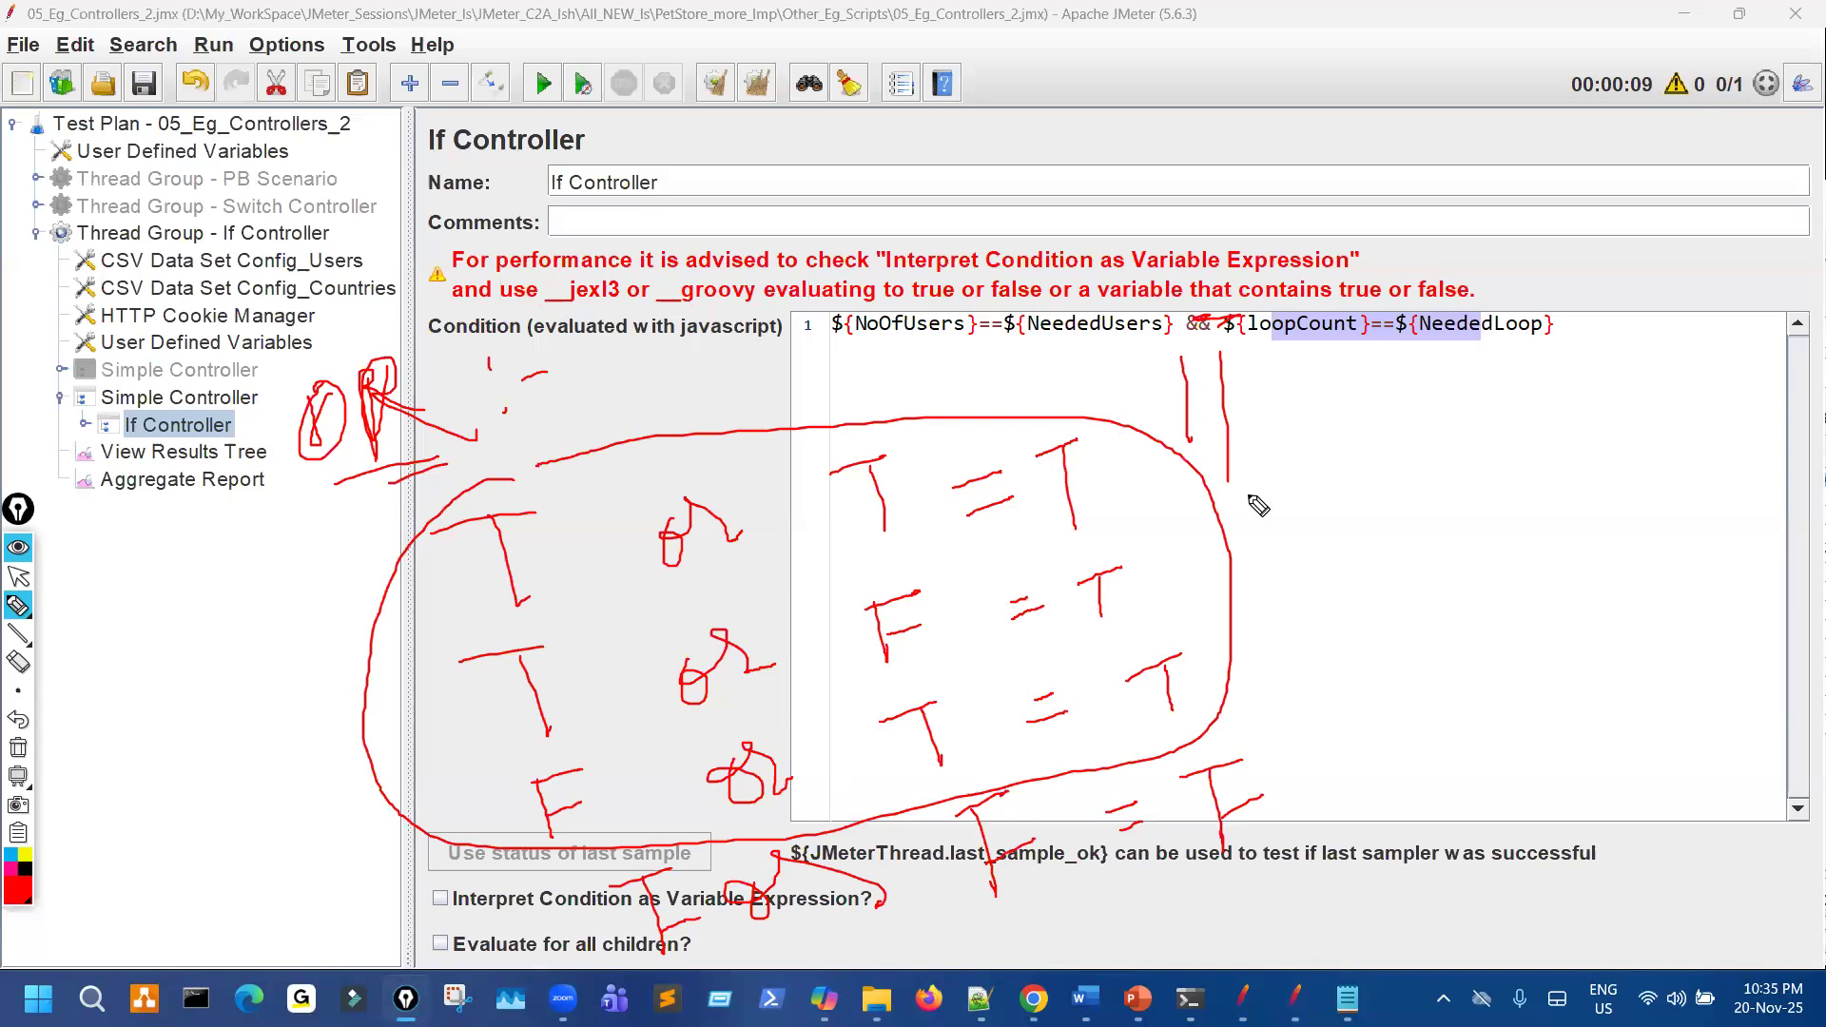
{"action": "mouse_move", "coordinate": [1345, 488]}
{"action": "left_mouse_down"}
{"action": "mouse_move", "coordinate": [1443, 454]}
{"action": "mouse_move", "coordinate": [1451, 542]}
{"action": "left_mouse_up"}
{"action": "left_click_drag", "start_coordinate": [1265, 743], "coordinate": [1335, 860]}
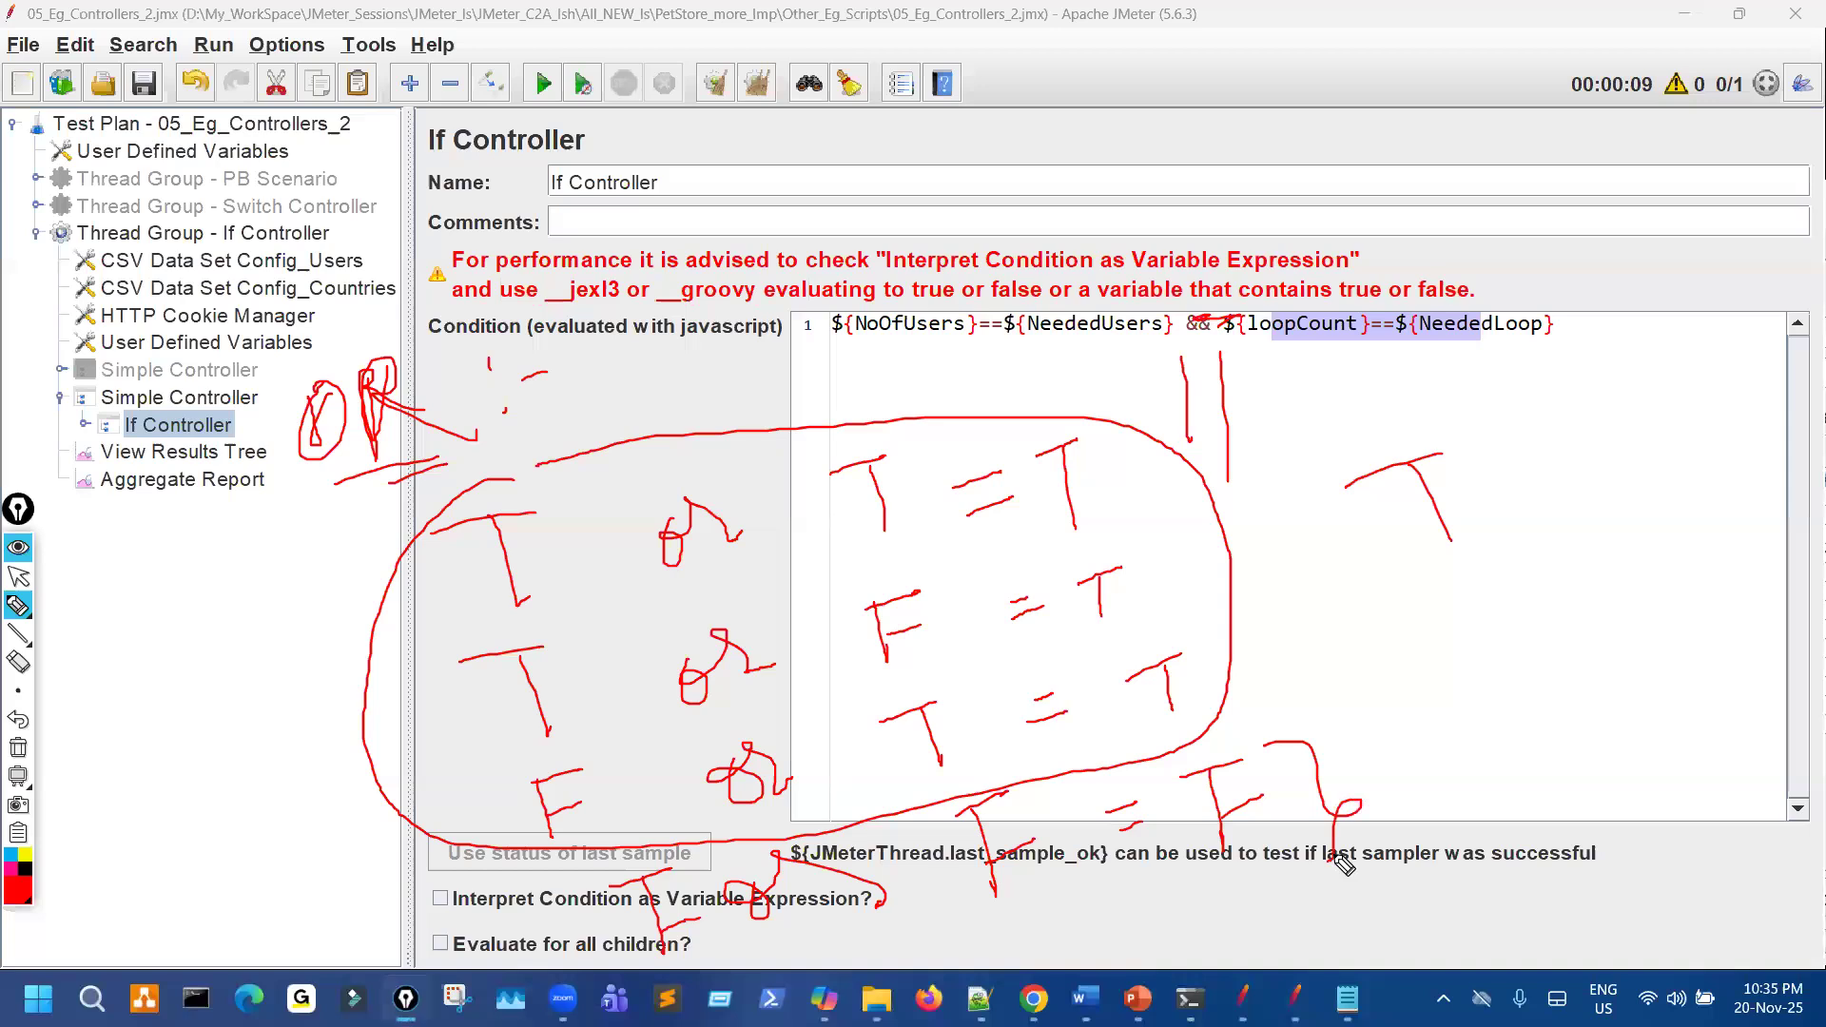
{"action": "left_click_drag", "start_coordinate": [703, 90], "coordinate": [705, 166]}
{"action": "mouse_move", "coordinate": [711, 100]}
{"action": "left_mouse_down"}
{"action": "mouse_move", "coordinate": [771, 131]}
{"action": "mouse_move", "coordinate": [829, 120]}
{"action": "mouse_move", "coordinate": [839, 91]}
{"action": "left_mouse_up"}
{"action": "mouse_move", "coordinate": [1069, 400]}
{"action": "left_mouse_down"}
{"action": "mouse_move", "coordinate": [1045, 490]}
{"action": "mouse_move", "coordinate": [1060, 418]}
{"action": "left_mouse_up"}
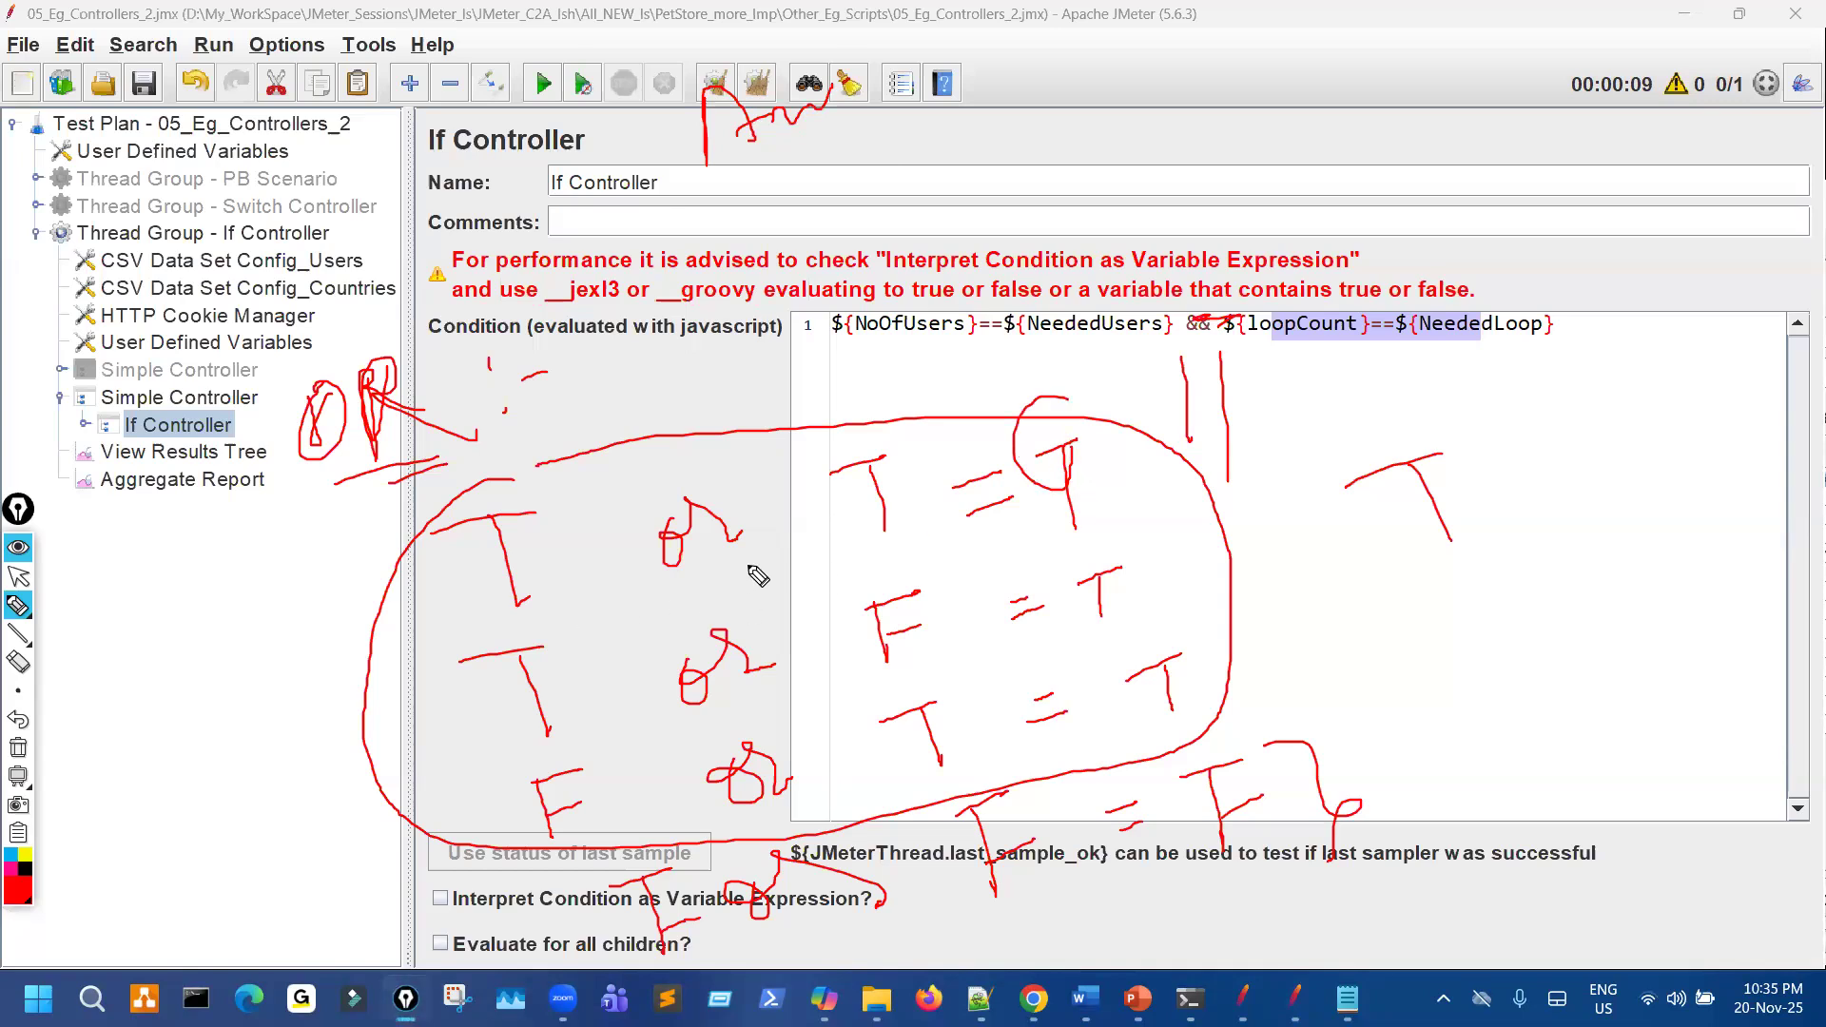
Clear the OR table, circle the first == and the && in the condition, and underline the loopCount comparison.
{"action": "key", "text": "ctrl+shift+7"}
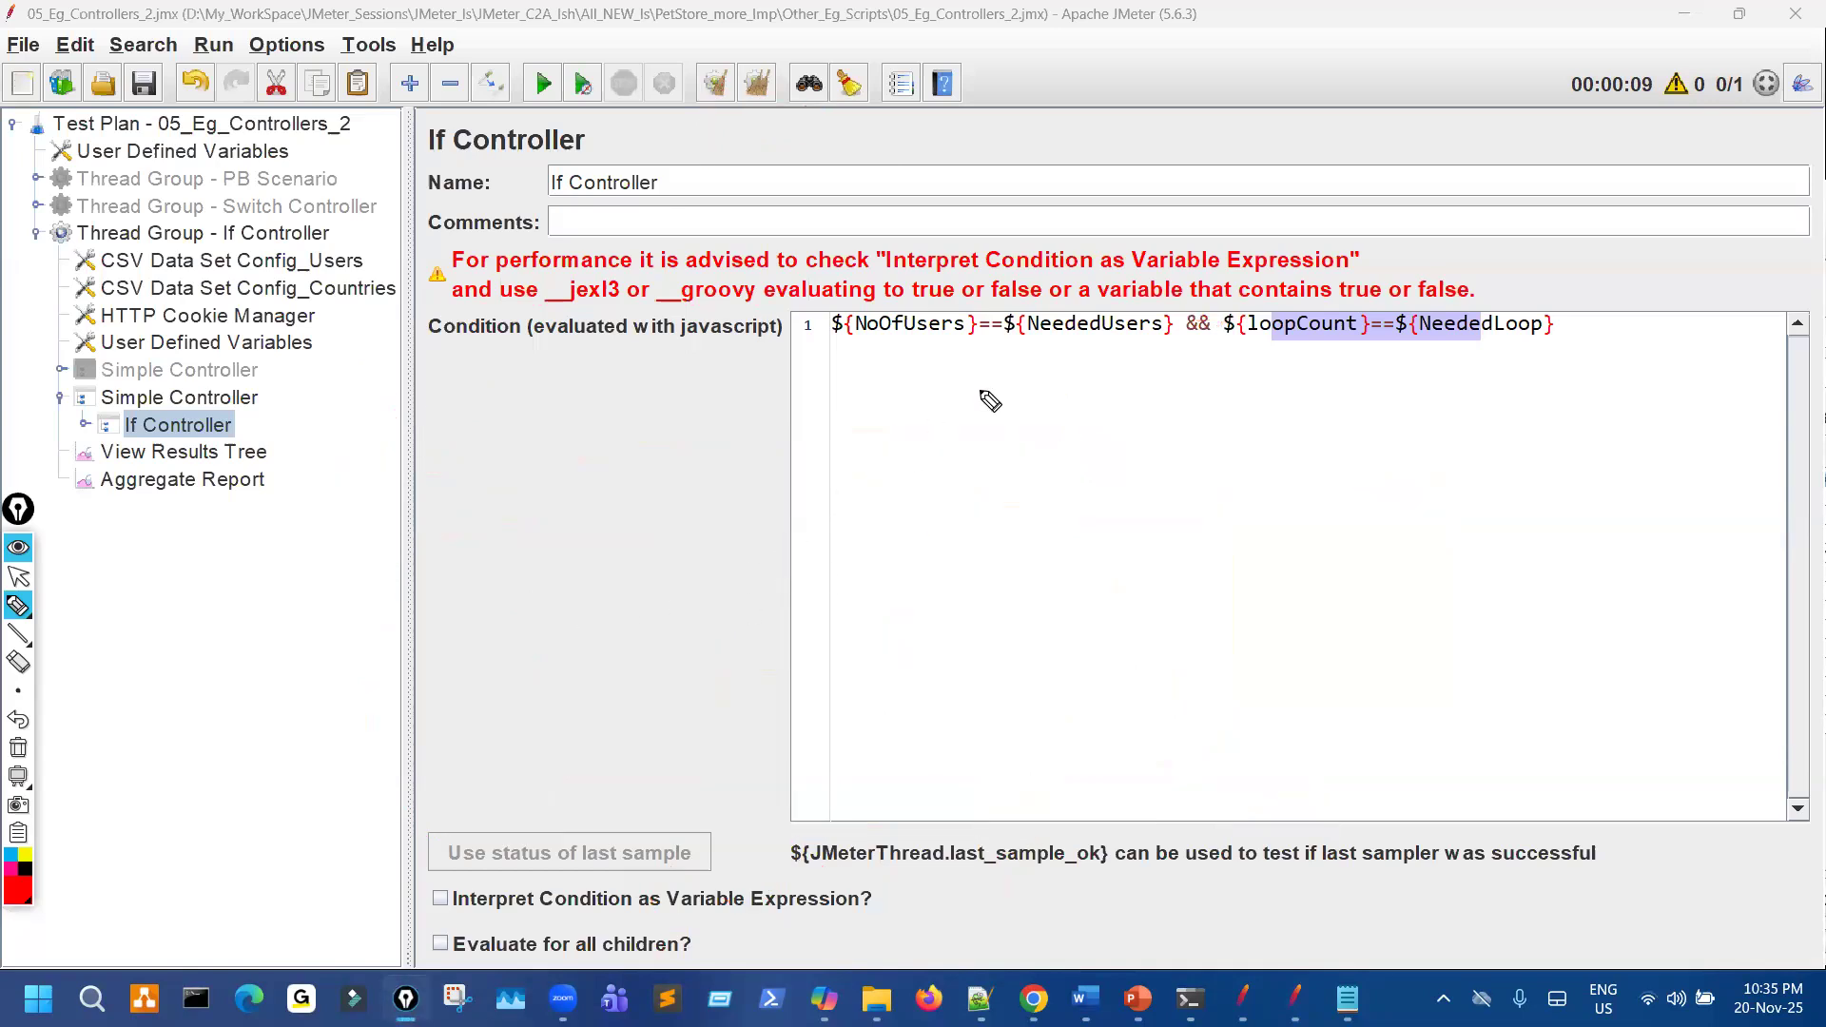
{"action": "left_click_drag", "start_coordinate": [1152, 355], "coordinate": [1208, 353]}
{"action": "mouse_move", "coordinate": [970, 300]}
{"action": "left_mouse_down"}
{"action": "mouse_move", "coordinate": [913, 371]}
{"action": "mouse_move", "coordinate": [1033, 319]}
{"action": "left_mouse_up"}
{"action": "left_click_drag", "start_coordinate": [1264, 363], "coordinate": [1510, 363]}
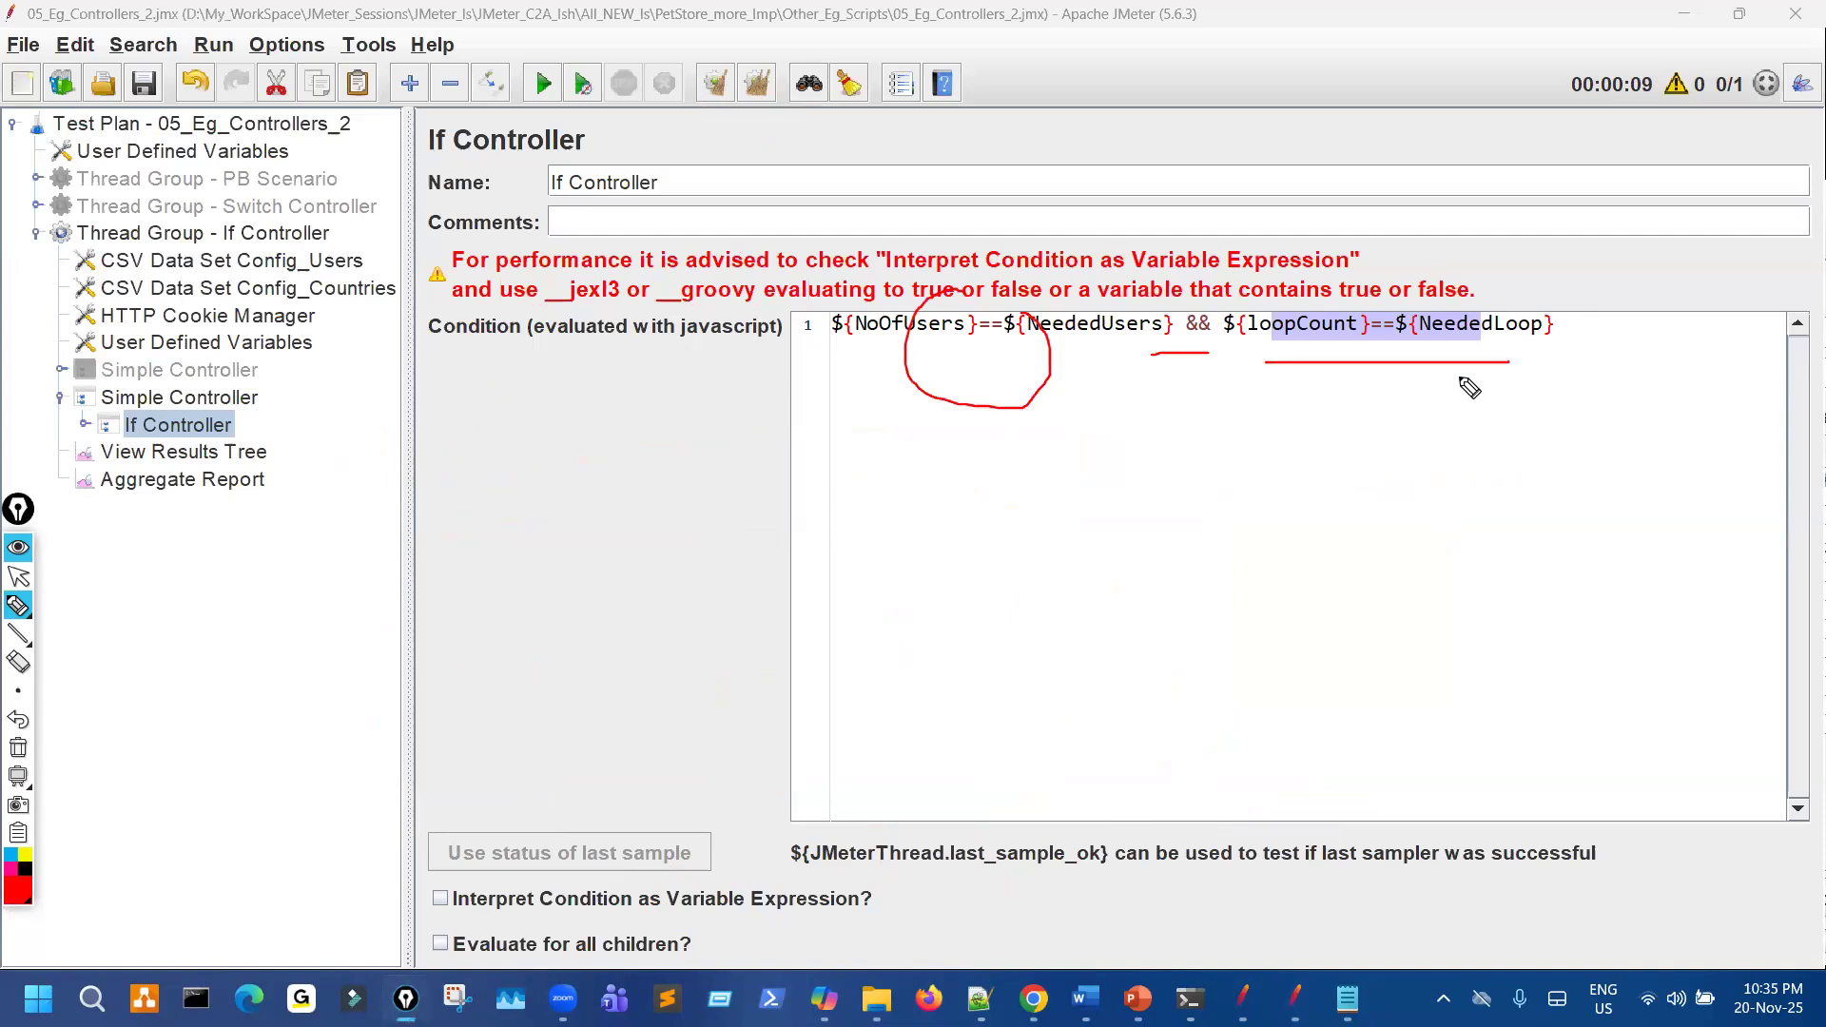
{"action": "mouse_move", "coordinate": [1214, 297]}
{"action": "left_mouse_down"}
{"action": "mouse_move", "coordinate": [1182, 333]}
{"action": "mouse_move", "coordinate": [1232, 319]}
{"action": "left_mouse_up"}
Draw freehand strokes below the && operator and double-underline the first == comparison.
{"action": "mouse_move", "coordinate": [1206, 493]}
{"action": "left_mouse_down"}
{"action": "mouse_move", "coordinate": [1202, 582]}
{"action": "mouse_move", "coordinate": [1199, 540]}
{"action": "left_mouse_up"}
{"action": "left_click_drag", "start_coordinate": [1176, 462], "coordinate": [1231, 744]}
{"action": "left_click_drag", "start_coordinate": [1233, 497], "coordinate": [1294, 665]}
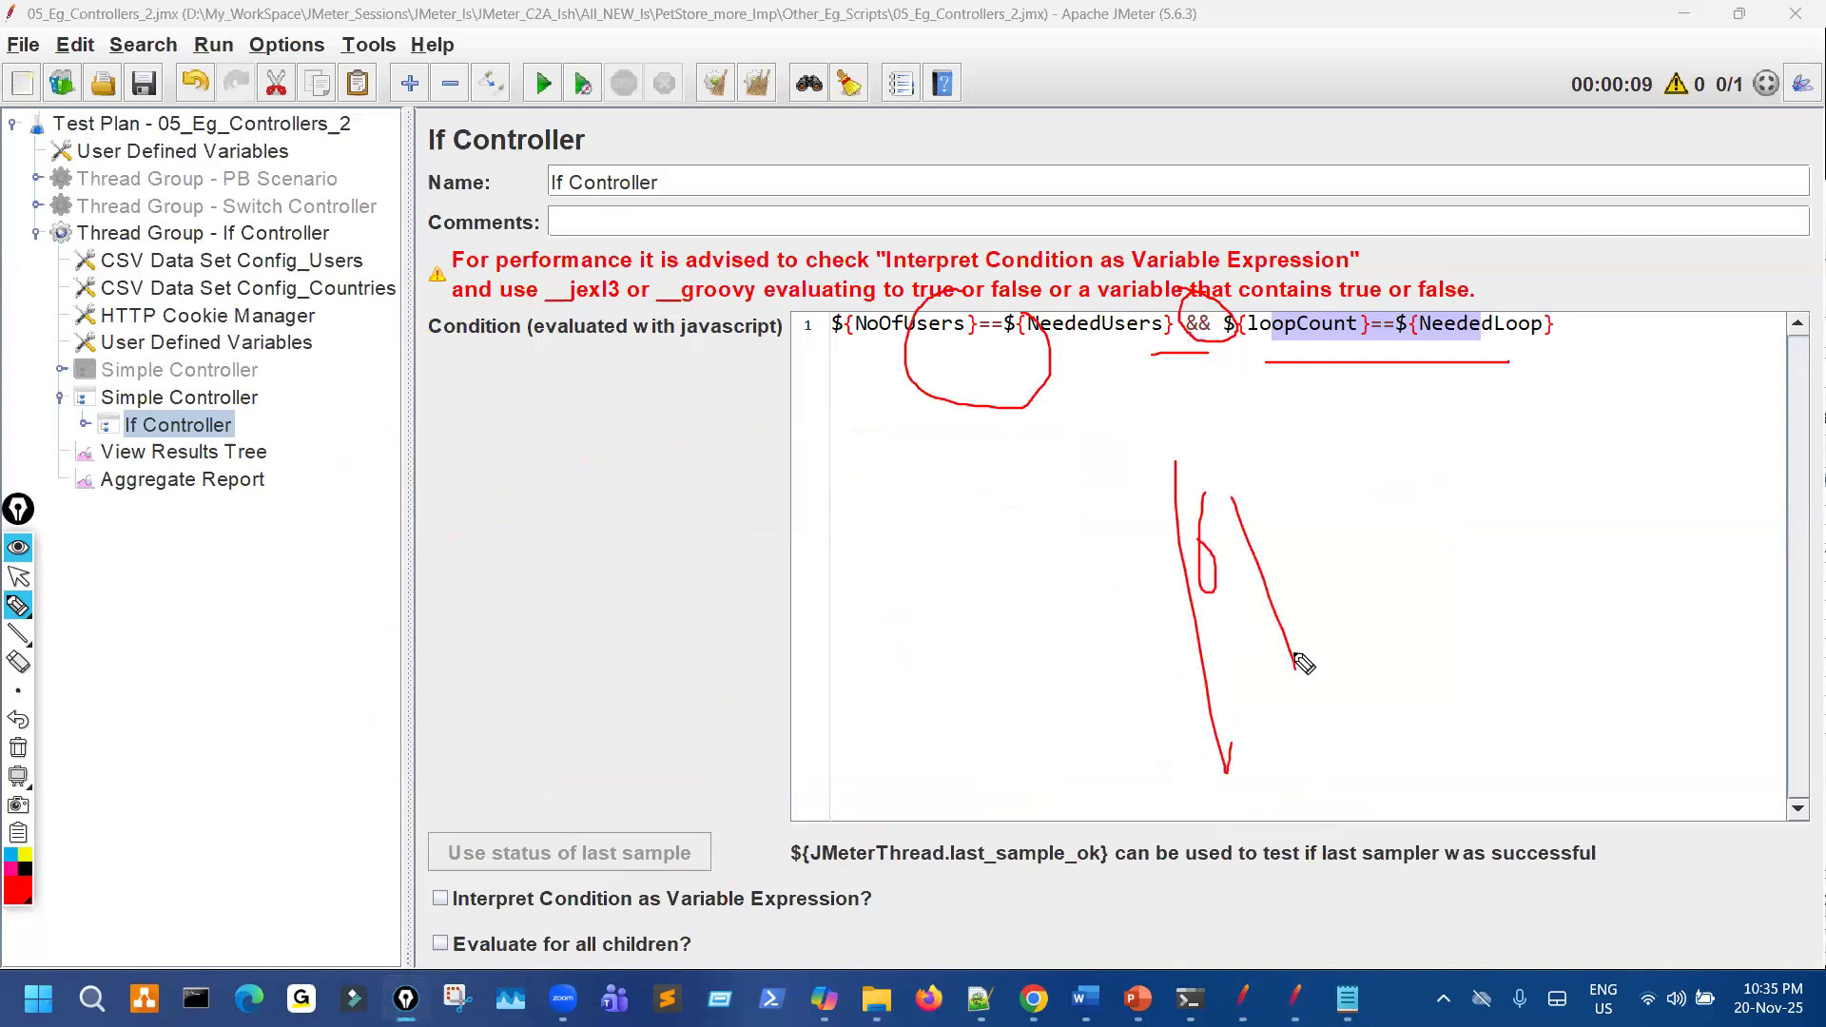
{"action": "mouse_move", "coordinate": [937, 356]}
{"action": "left_mouse_down"}
{"action": "mouse_move", "coordinate": [1071, 348]}
{"action": "mouse_move", "coordinate": [1052, 360]}
{"action": "left_mouse_up"}
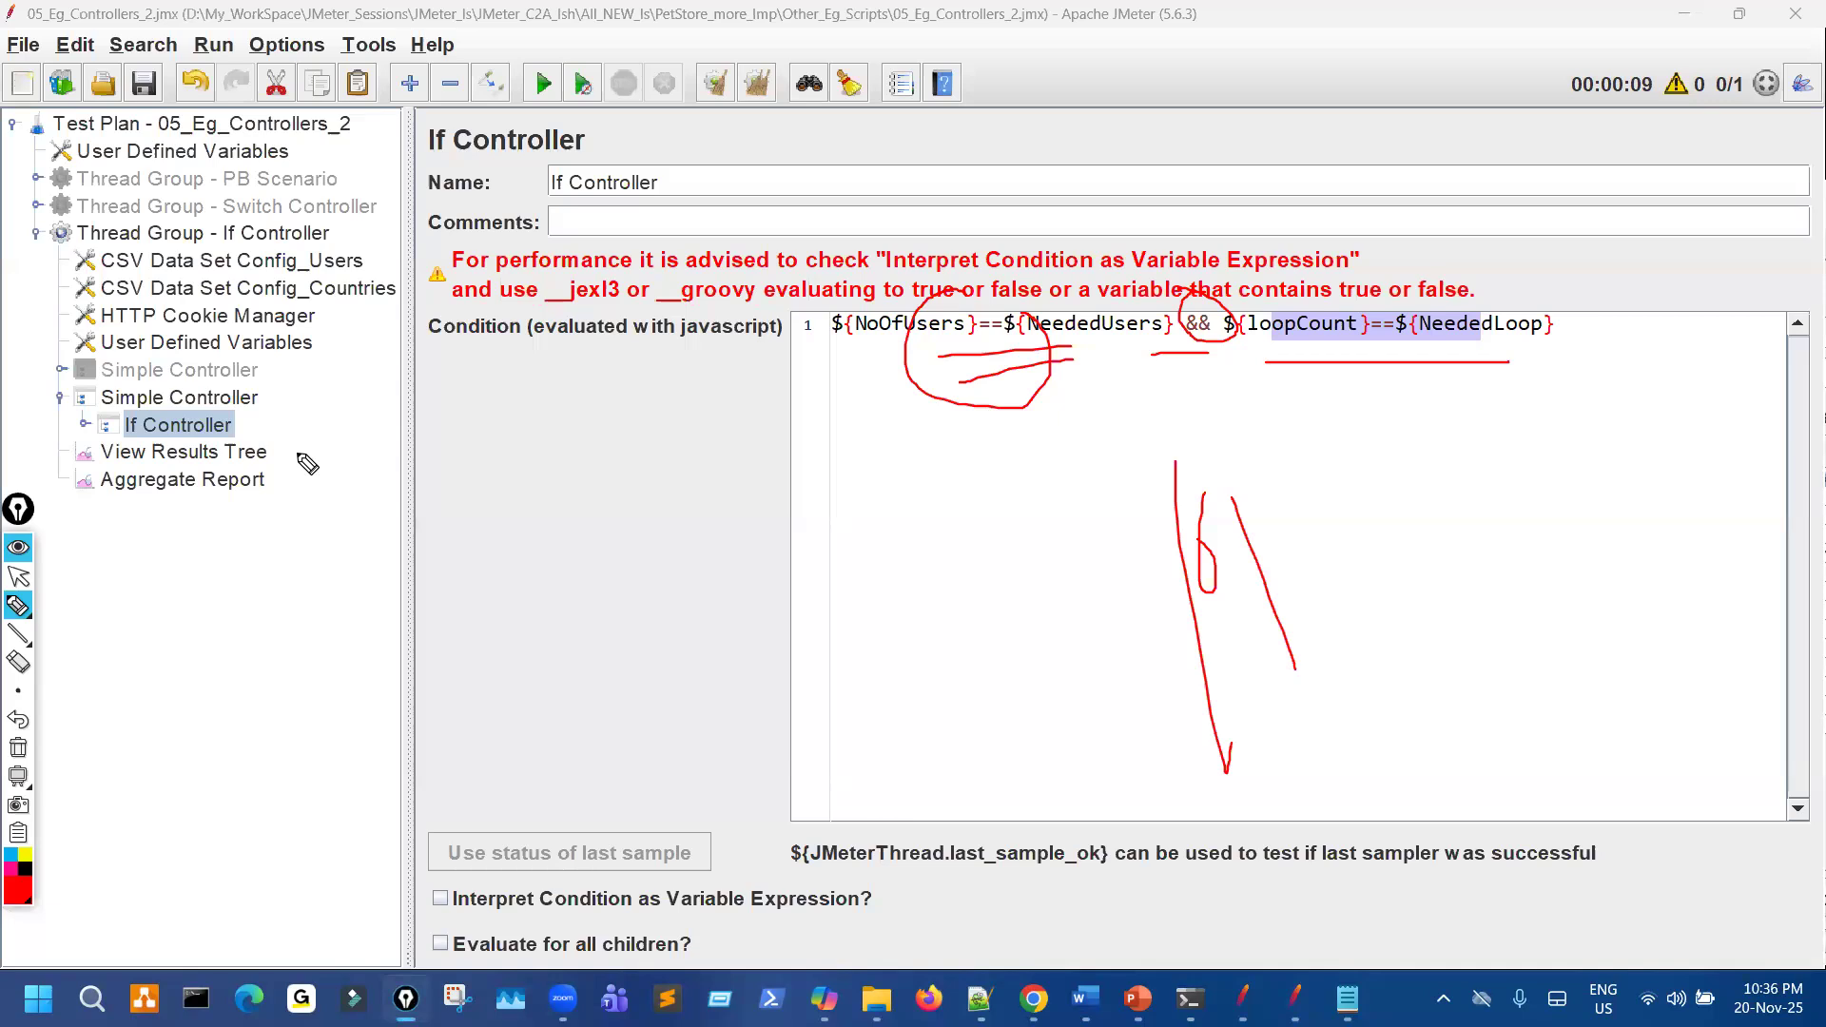
Clear the ink, underline the middle of the condition and circle the && operator again.
{"action": "key", "text": "ctrl+shift+7"}
{"action": "left_click_drag", "start_coordinate": [1005, 371], "coordinate": [1303, 369]}
{"action": "left_click_drag", "start_coordinate": [1242, 427], "coordinate": [1237, 312]}
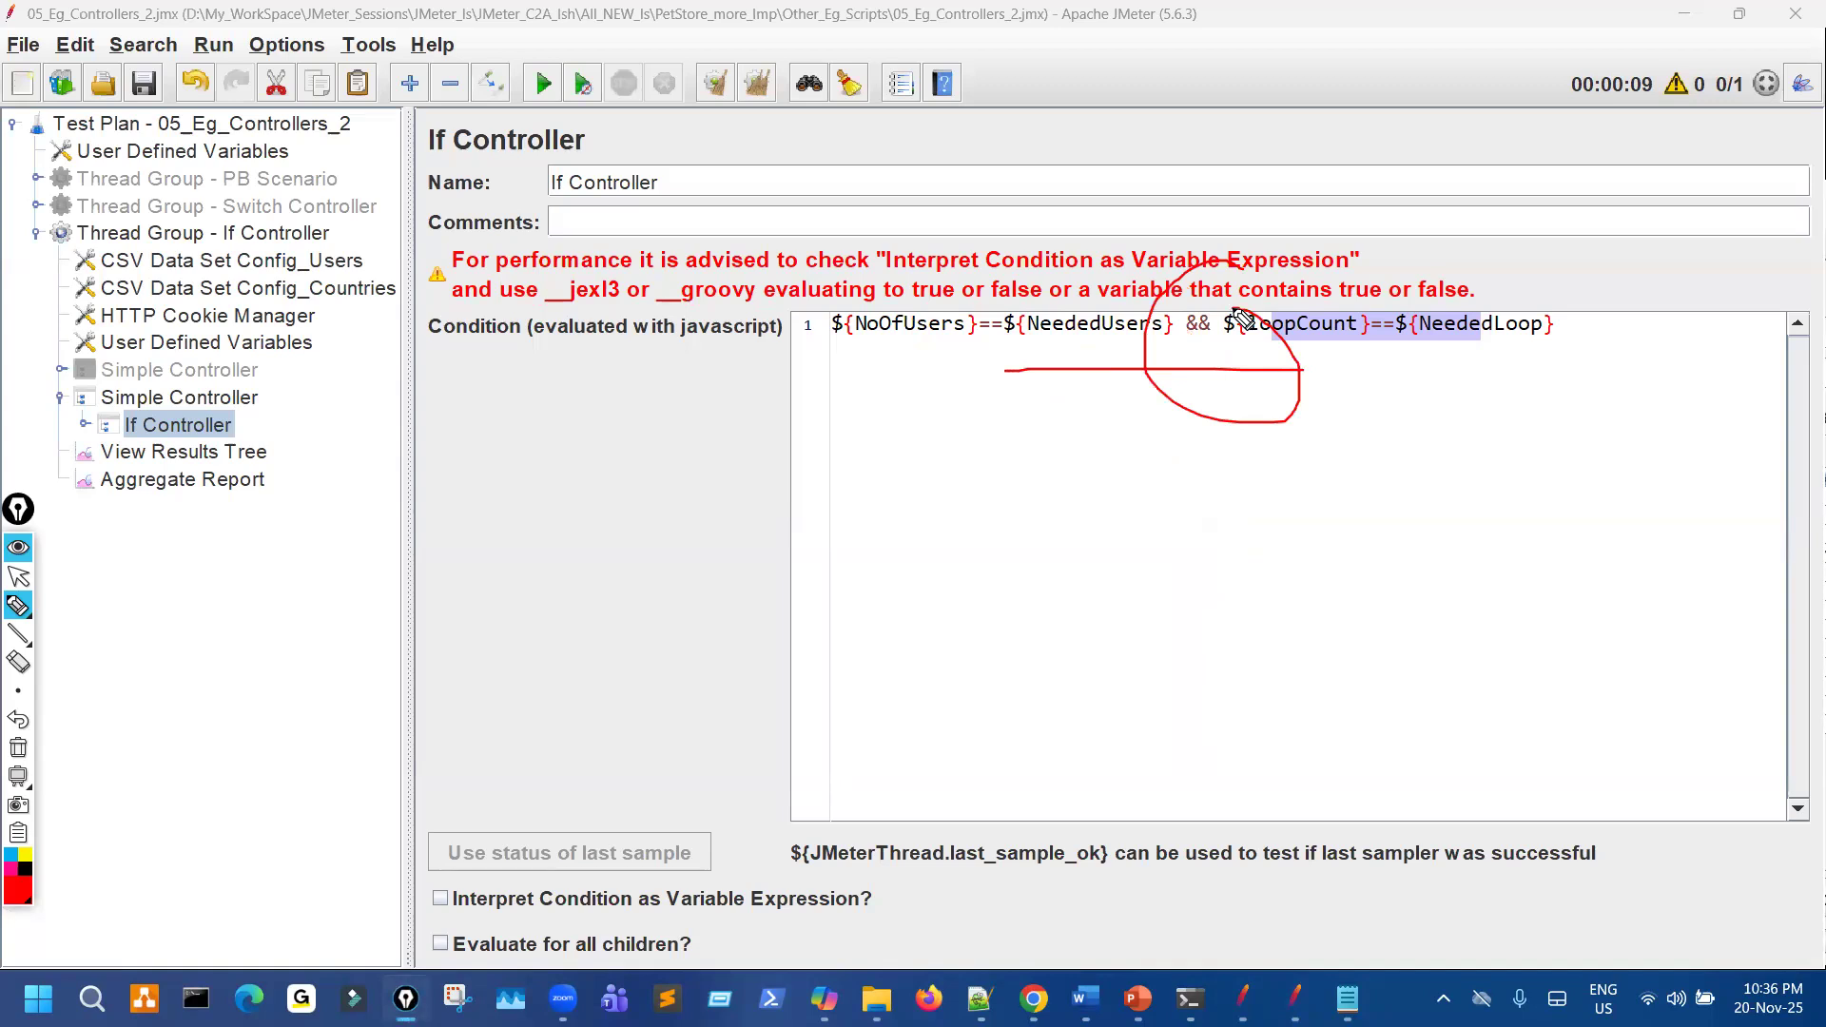
Expand the If Controller to review its PetStore transactions and collapse it again.
{"action": "key", "text": "ctrl+shift+1"}
{"action": "left_click", "coordinate": [86, 424]}
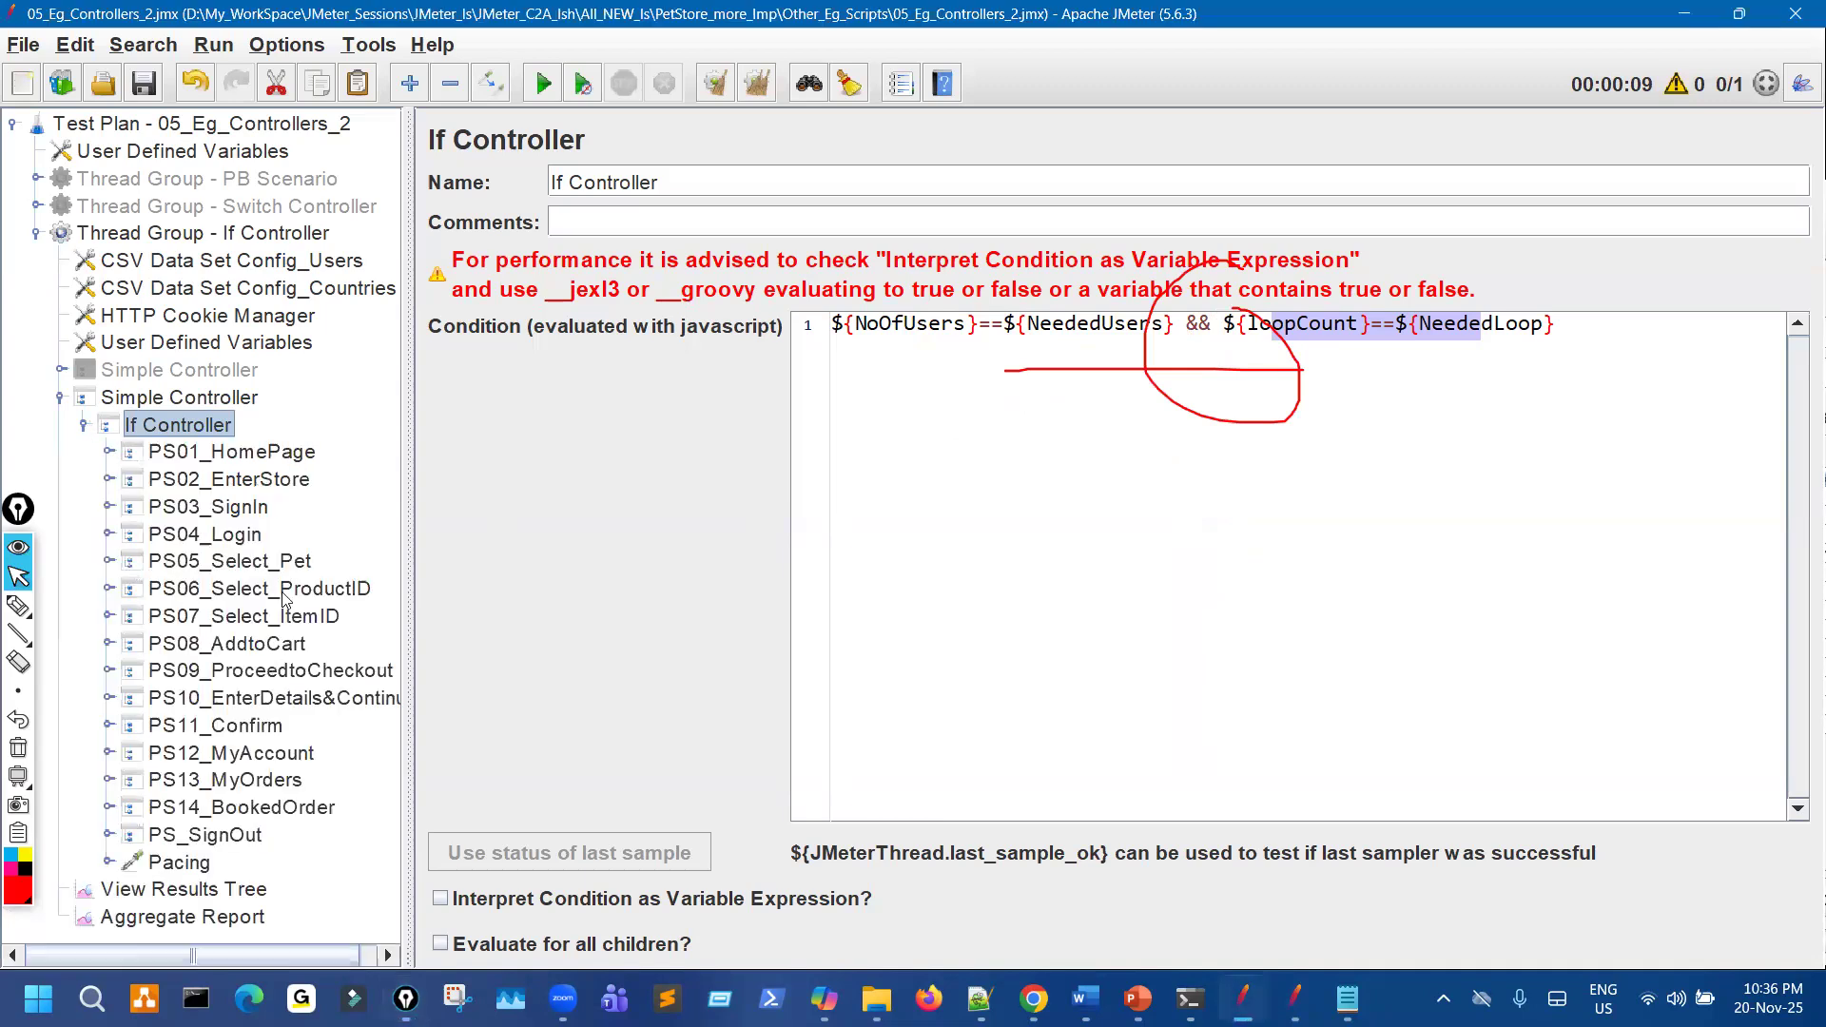
{"action": "left_click", "coordinate": [84, 425]}
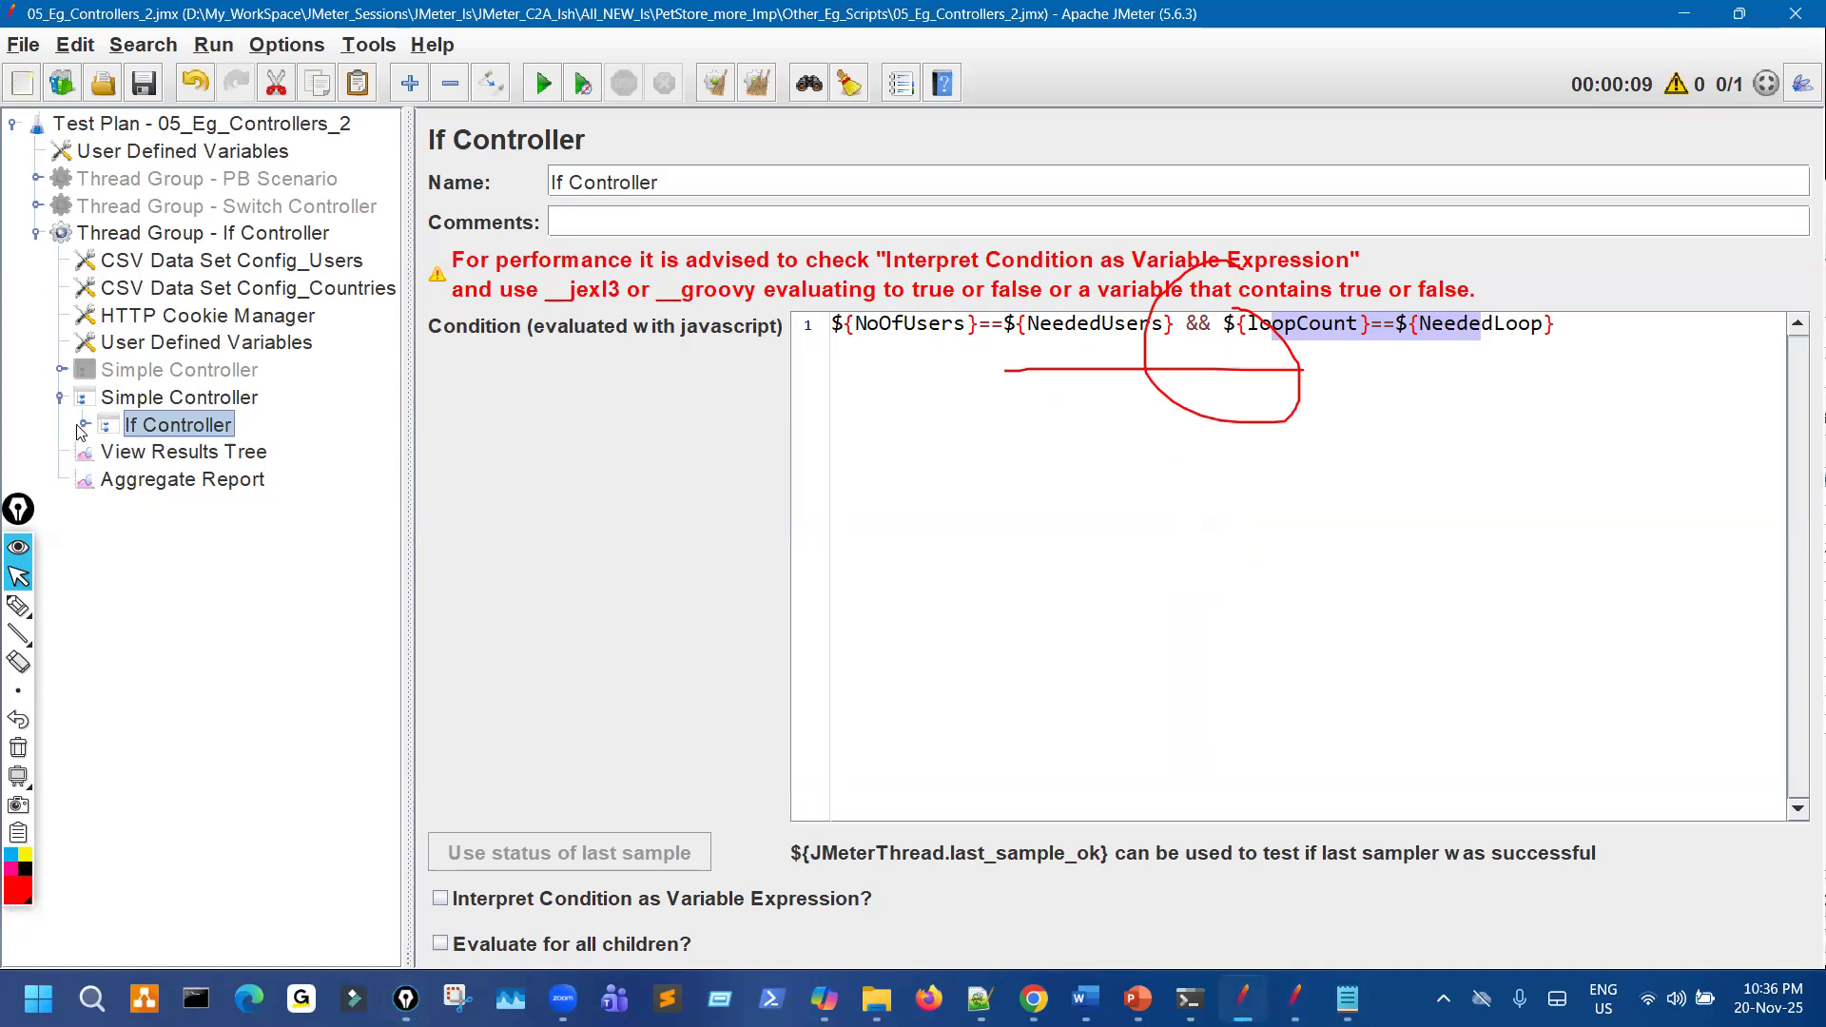
{"action": "left_click", "coordinate": [84, 425]}
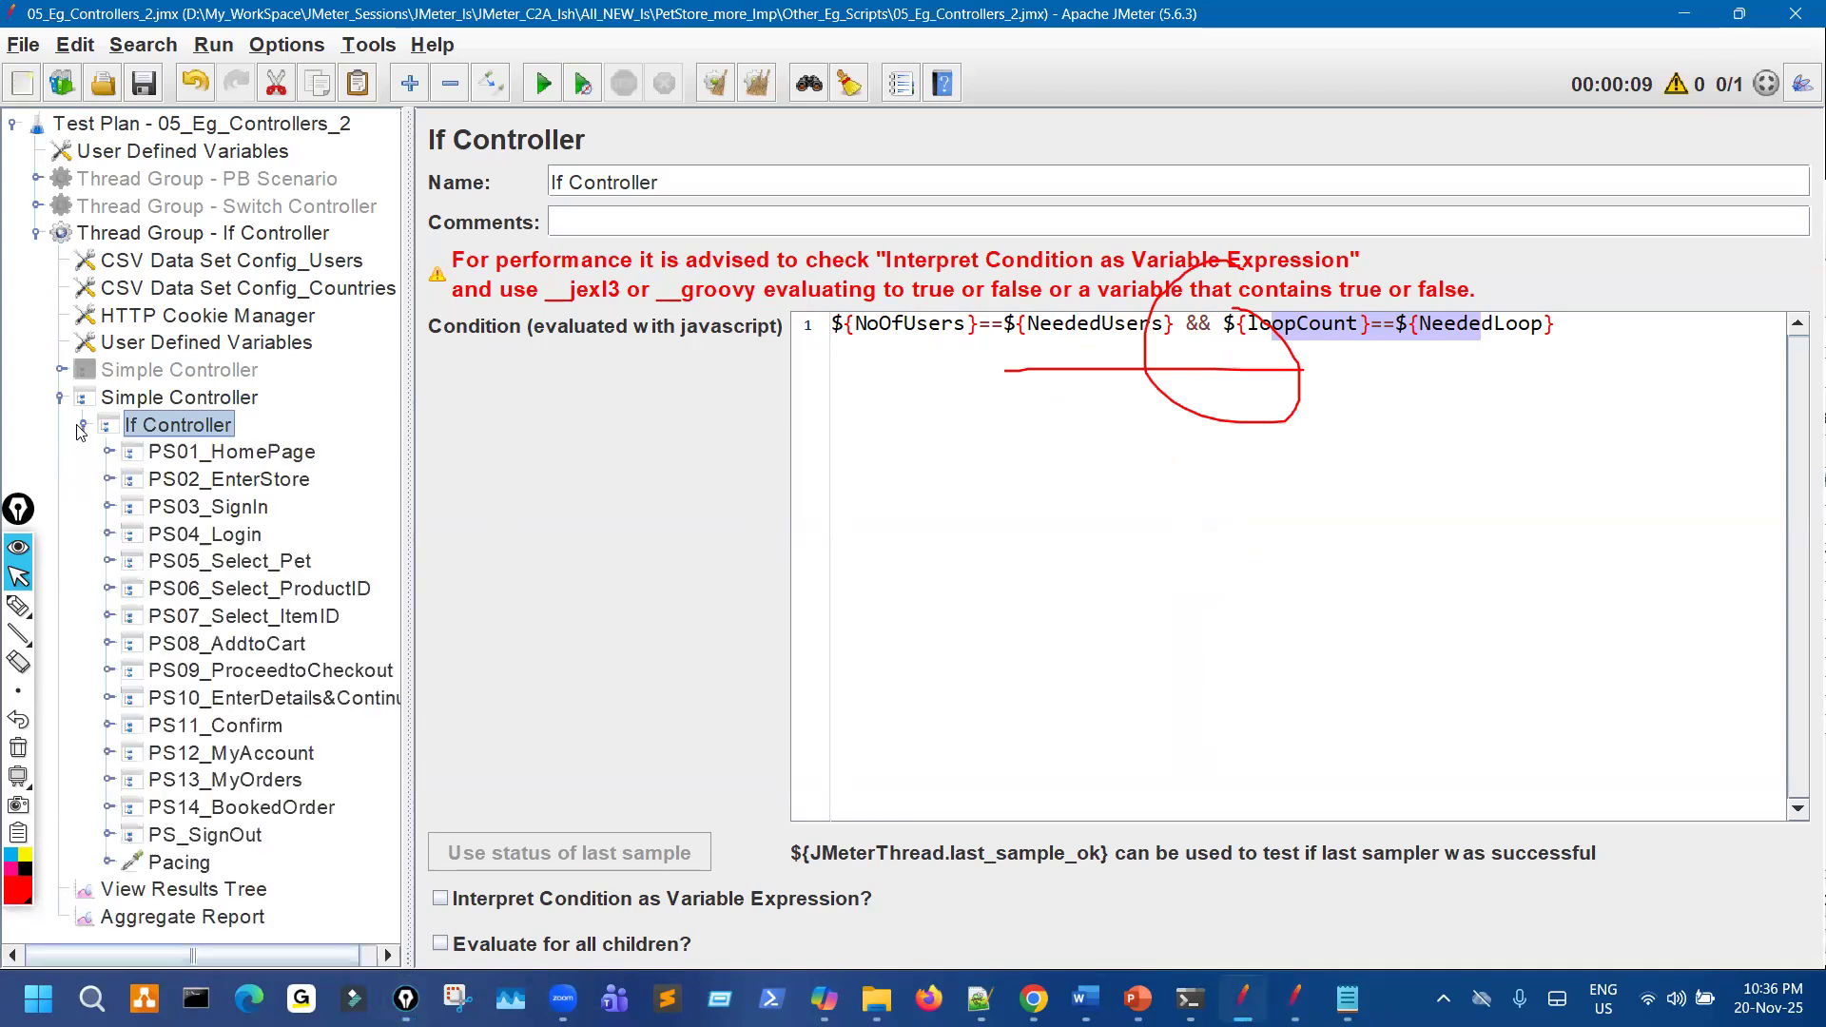
{"action": "left_click", "coordinate": [84, 425]}
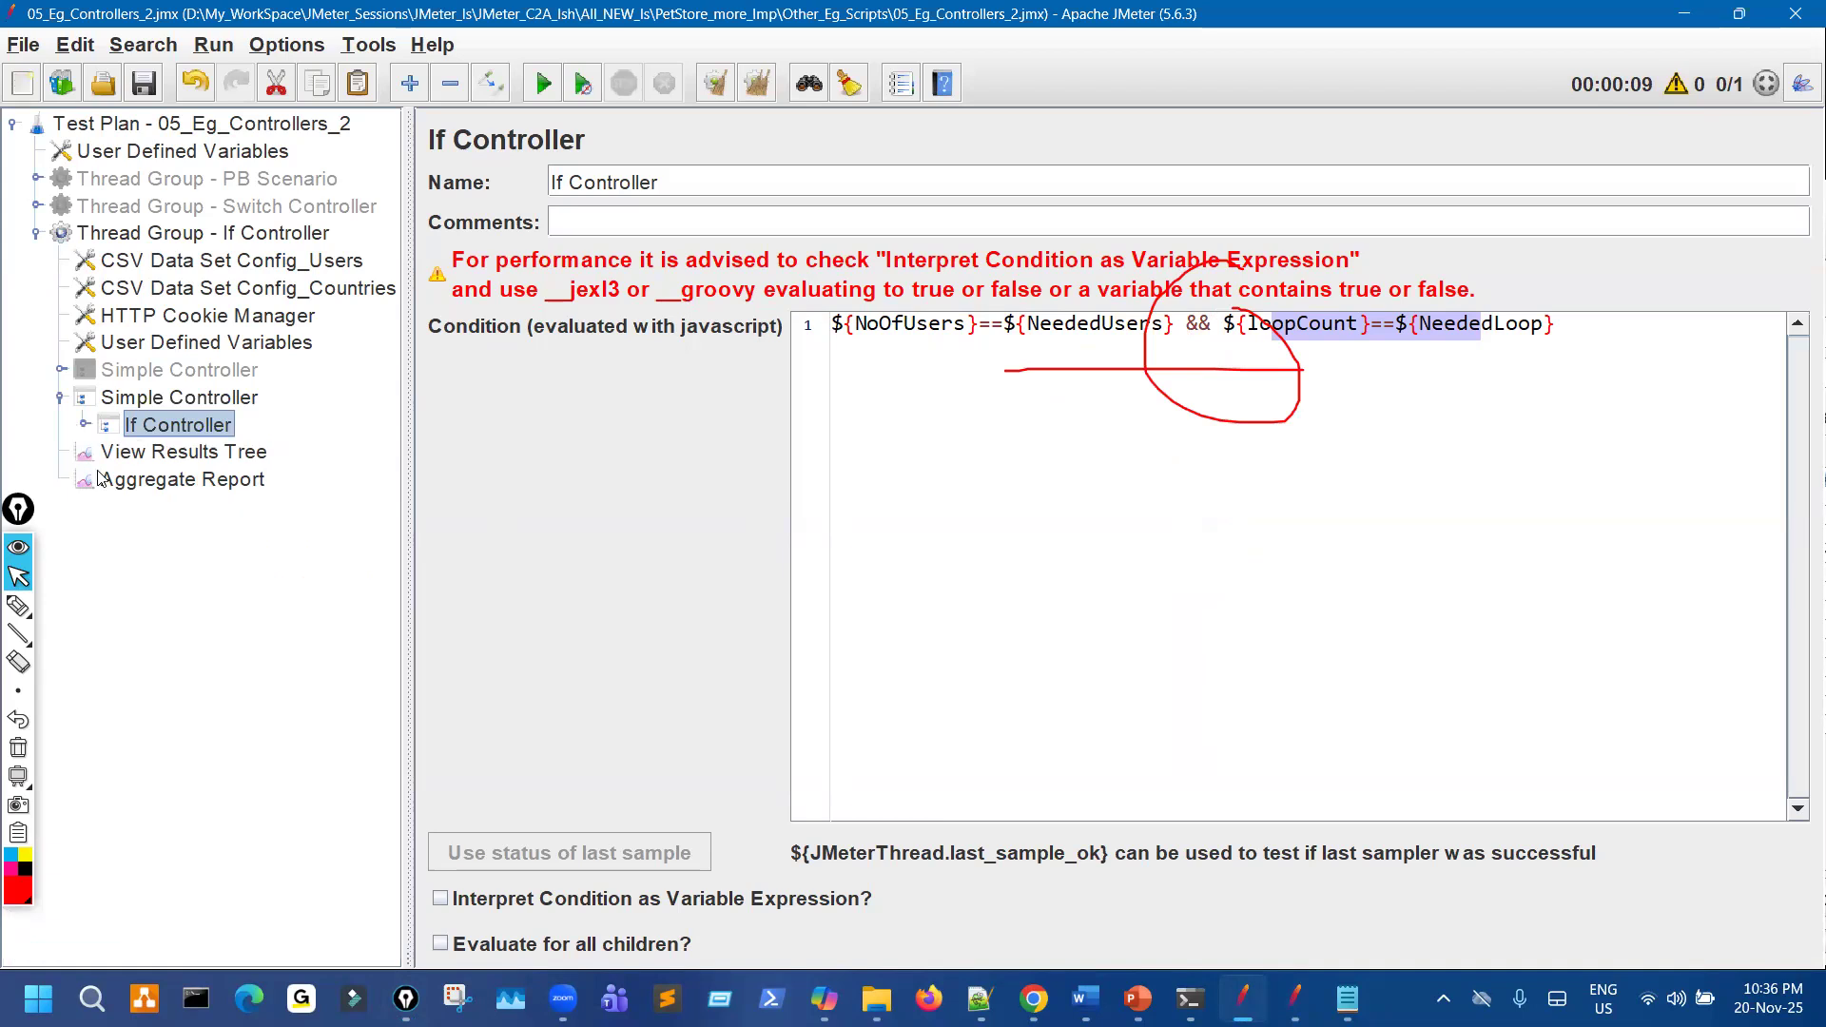
Clear the ink and underline NoOfUsers, NeededUsers, the && operator and the loopCount comparison in the condition.
{"action": "key", "text": "ctrl+shift+7"}
{"action": "key", "text": "ctrl+shift+3"}
{"action": "key", "text": "ctrl+shift+2"}
{"action": "key", "text": "ctrl+shift+3"}
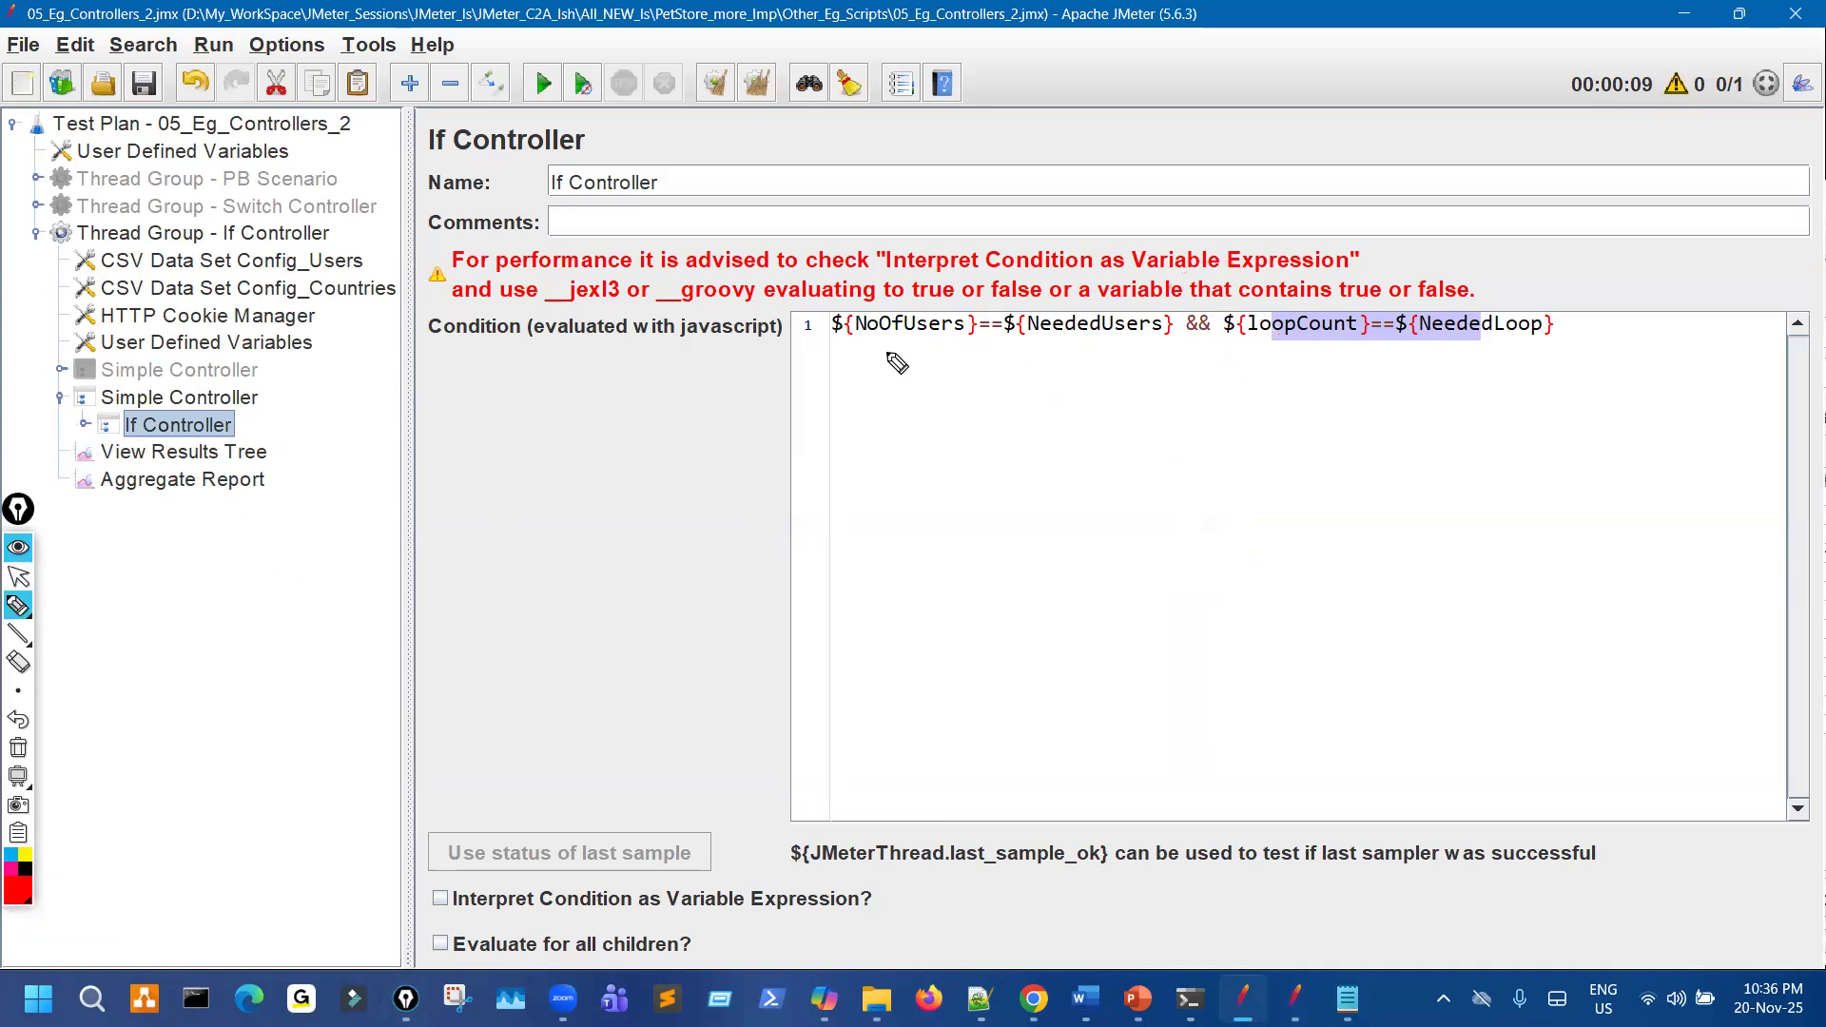
{"action": "left_click_drag", "start_coordinate": [862, 339], "coordinate": [967, 327]}
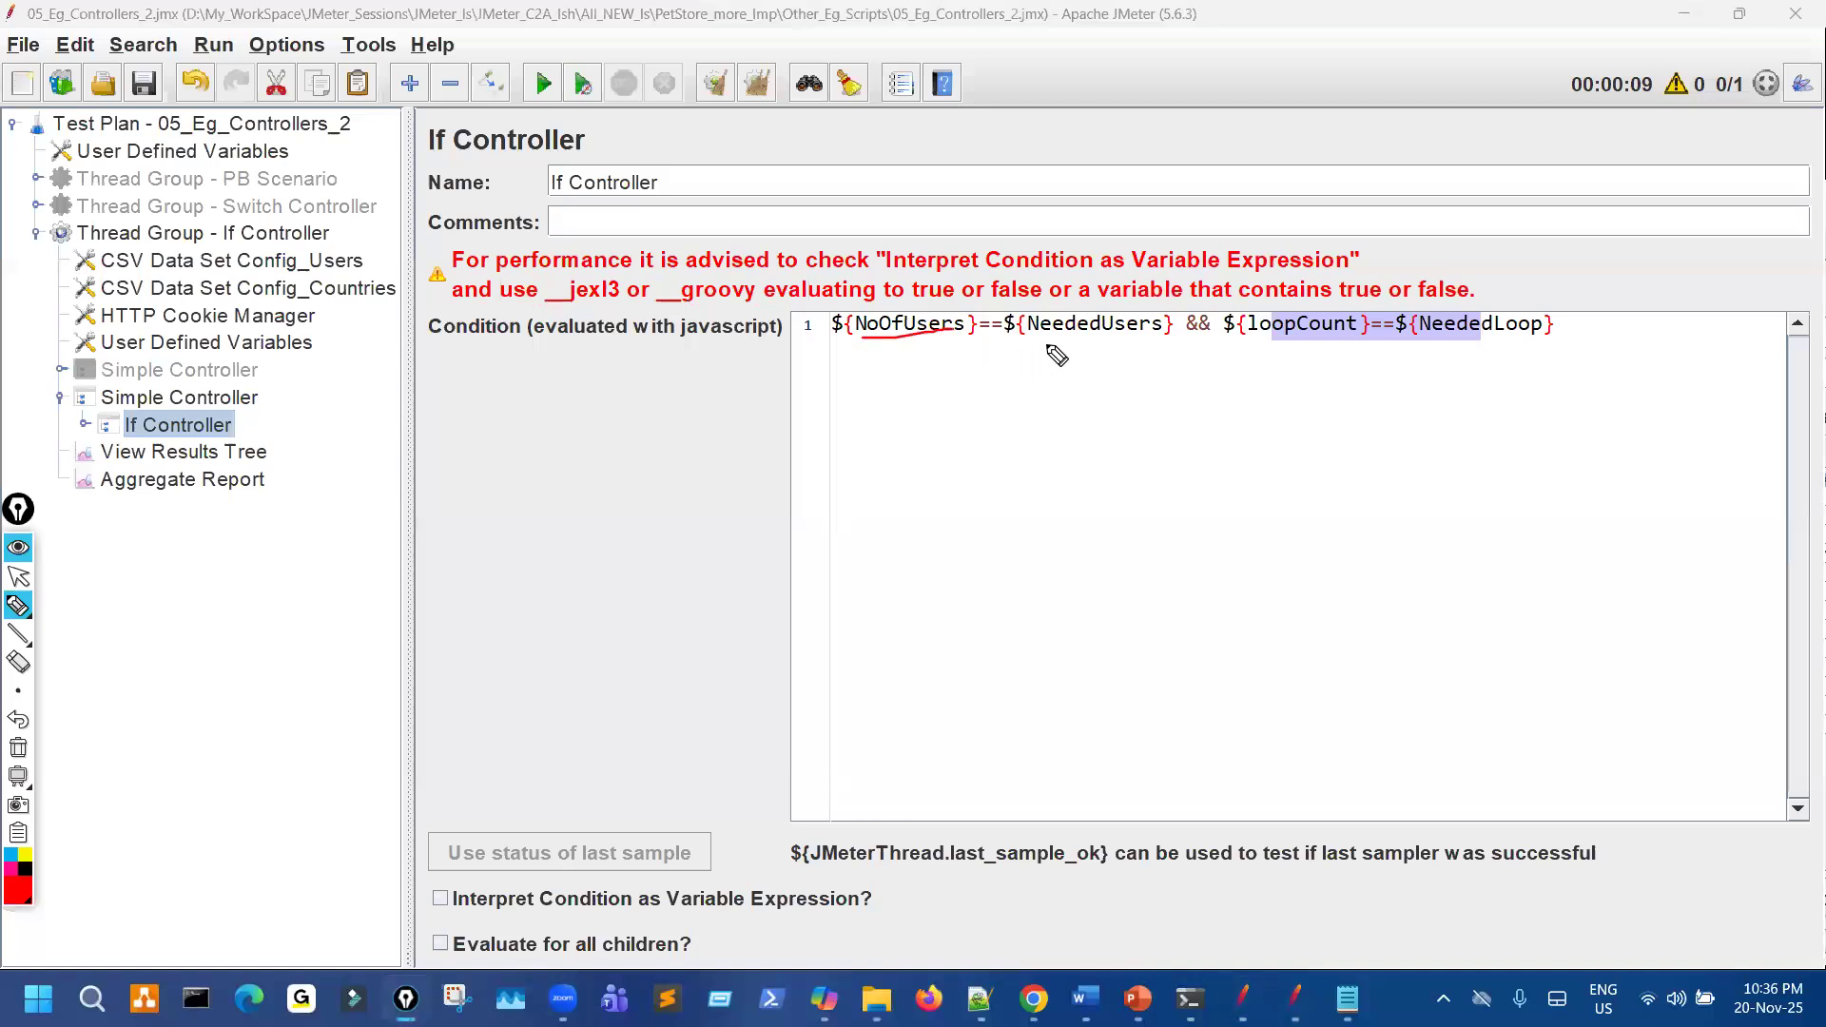
{"action": "left_click_drag", "start_coordinate": [1199, 354], "coordinate": [1536, 350]}
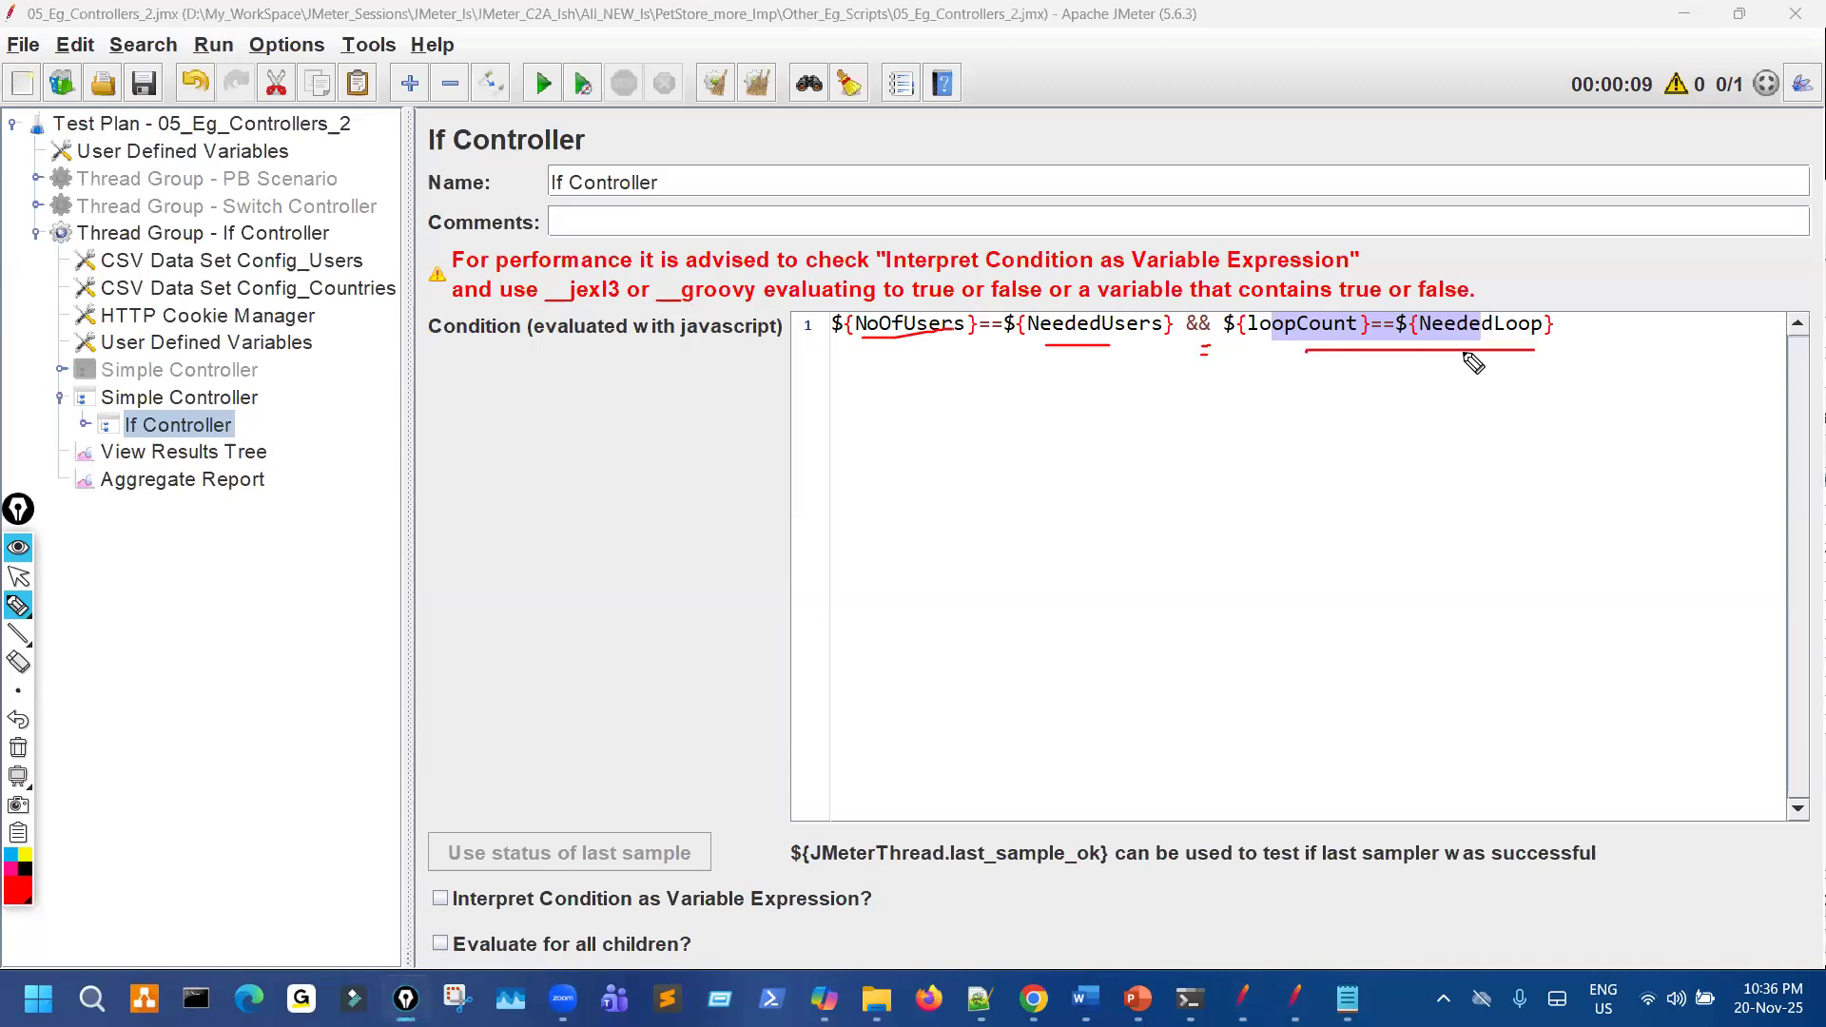
Open the thread group's User Defined Variables and mark the values of NoOfUsers, NeededUsers, loopCount and NeededLoop.
{"action": "key", "text": "Escape"}
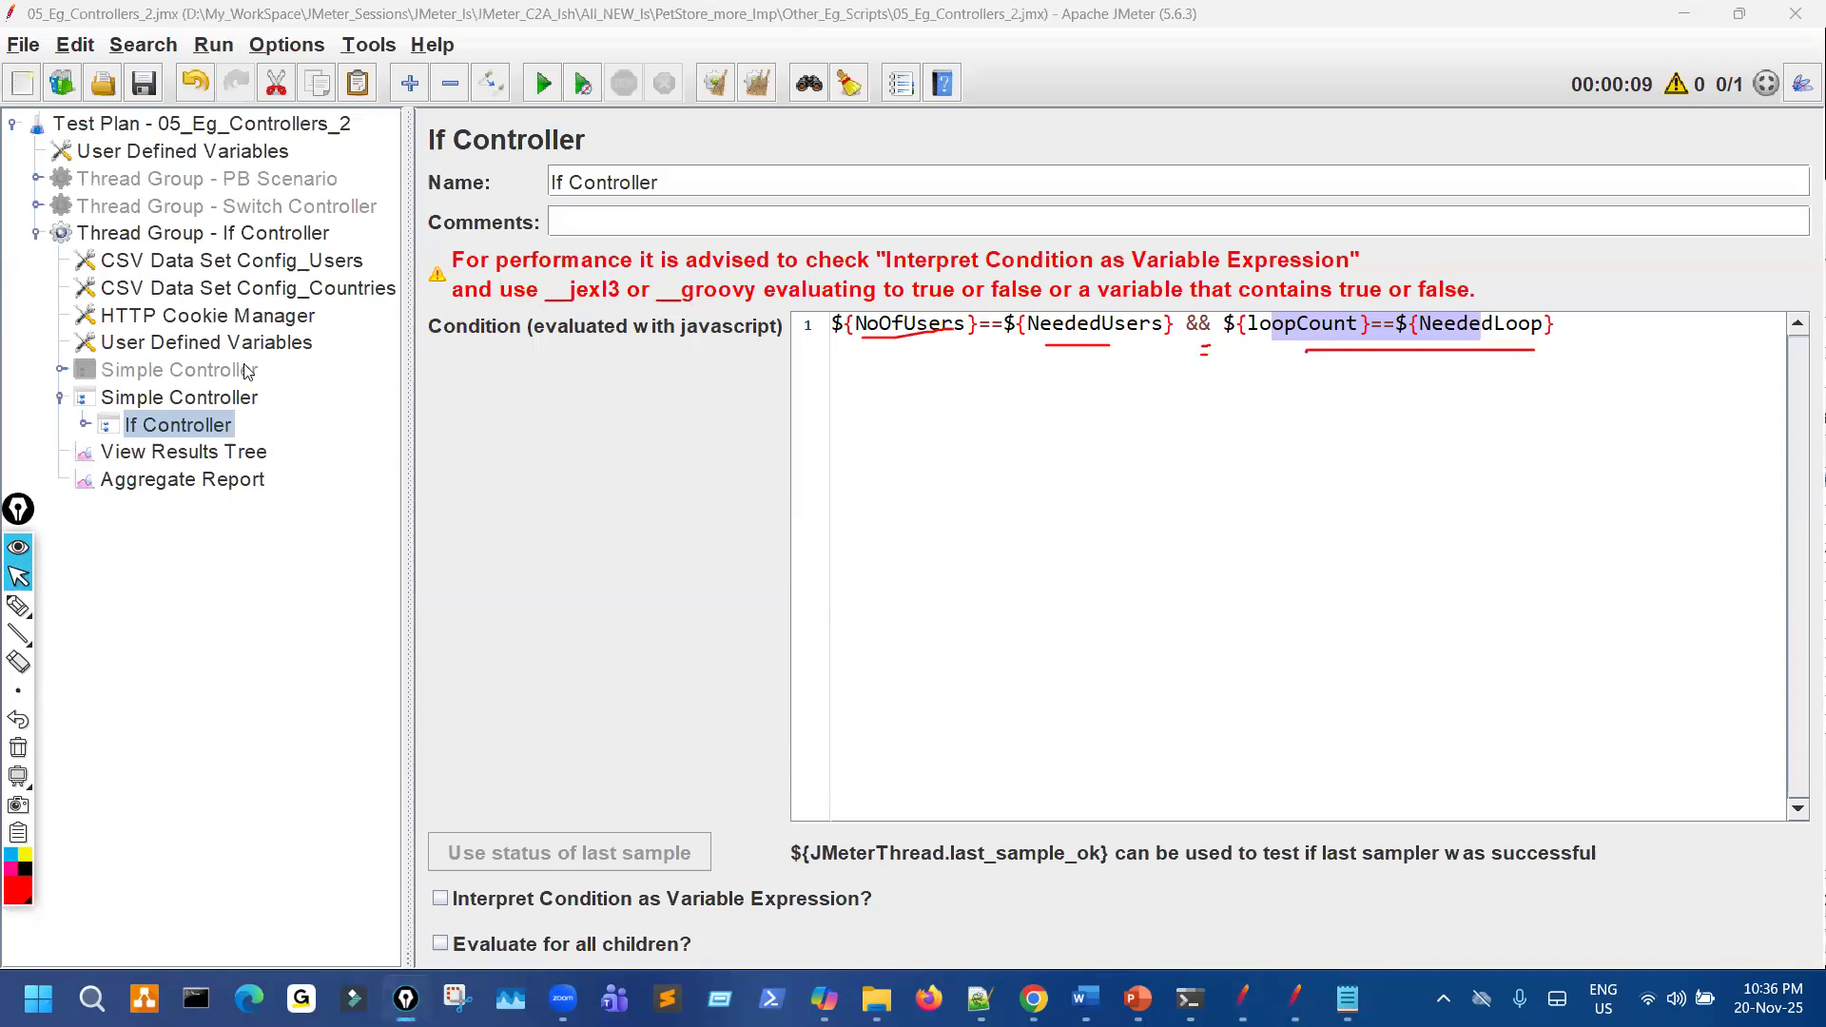
{"action": "left_click", "coordinate": [236, 342]}
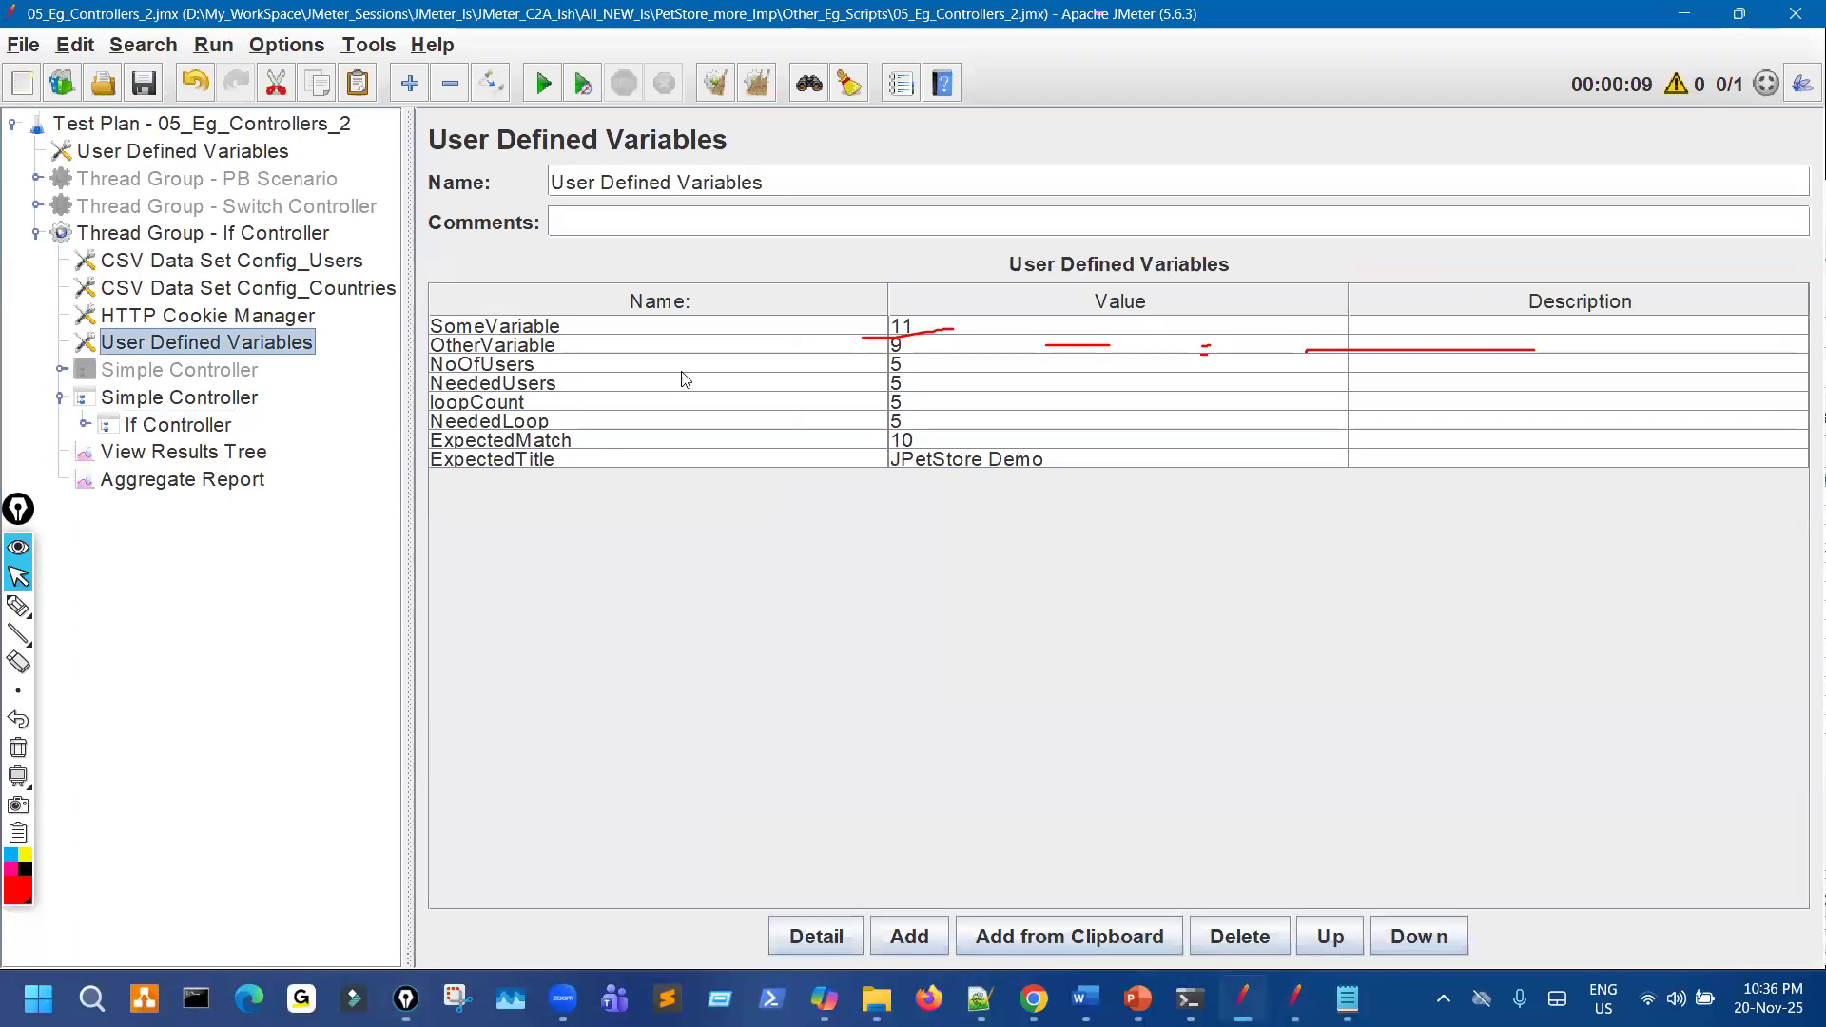
{"action": "left_click", "coordinate": [912, 371]}
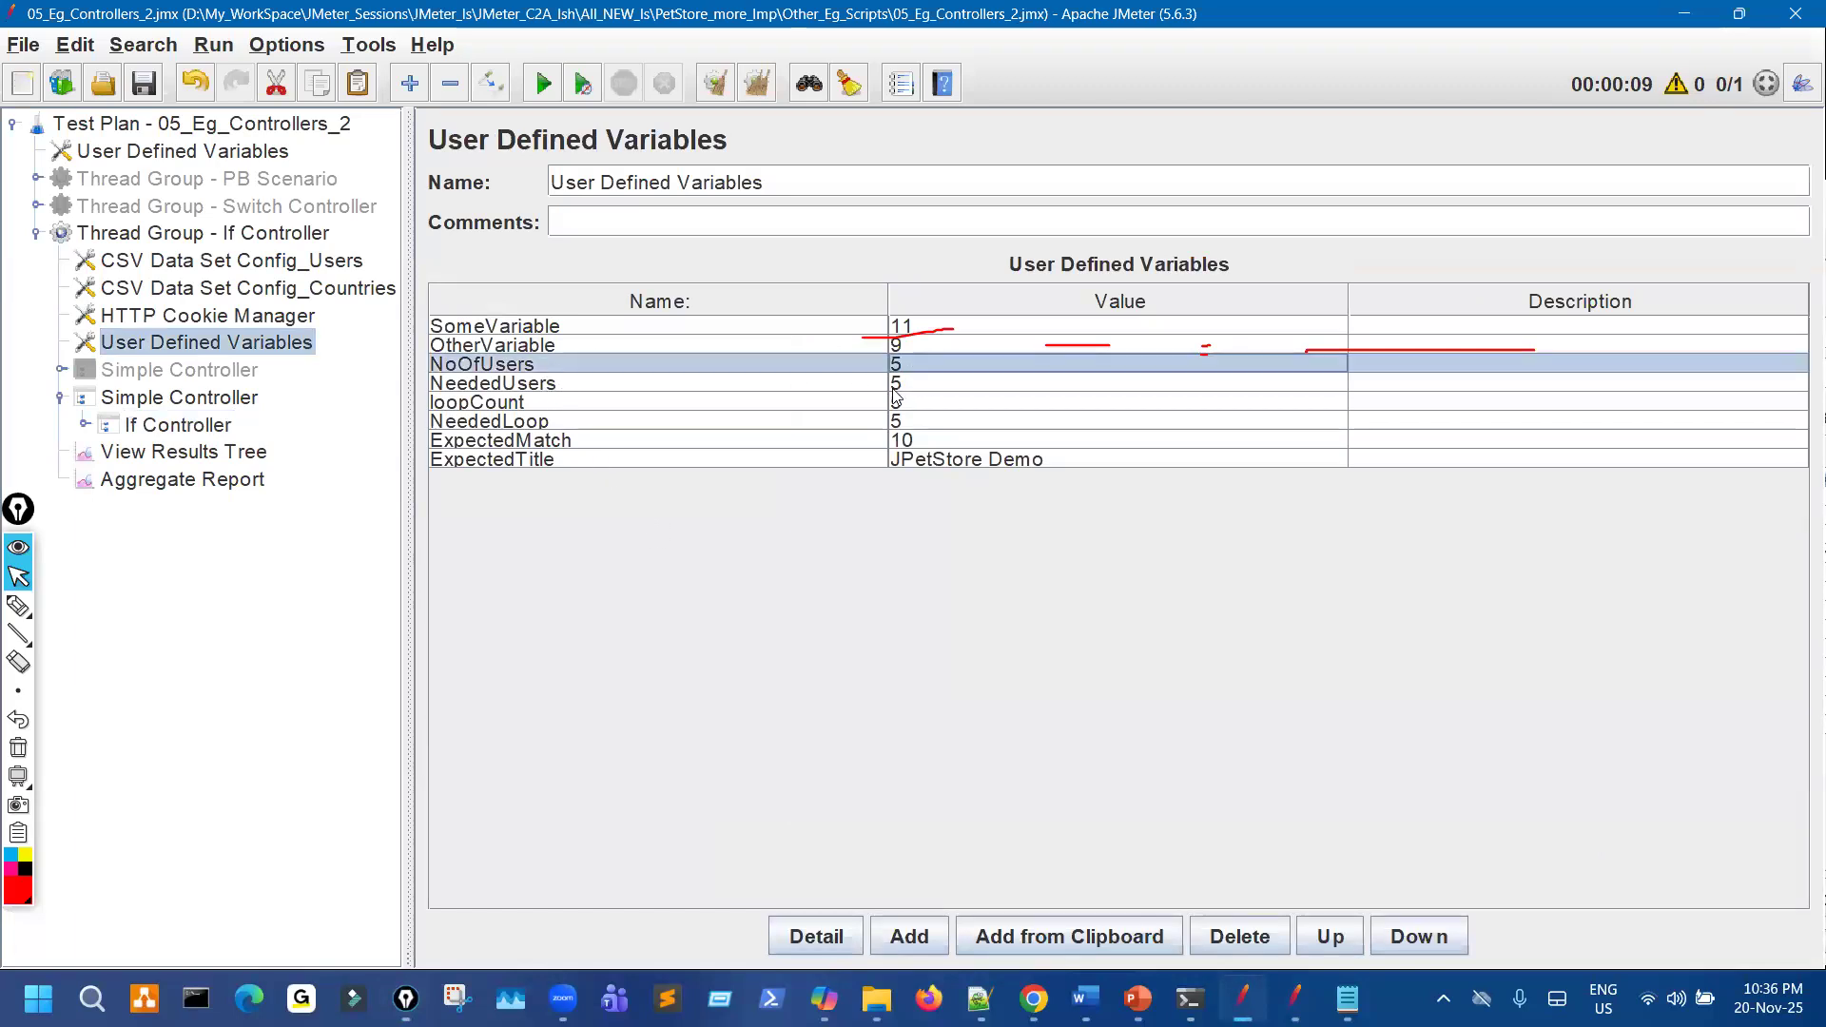
{"action": "type", "text": "2"}
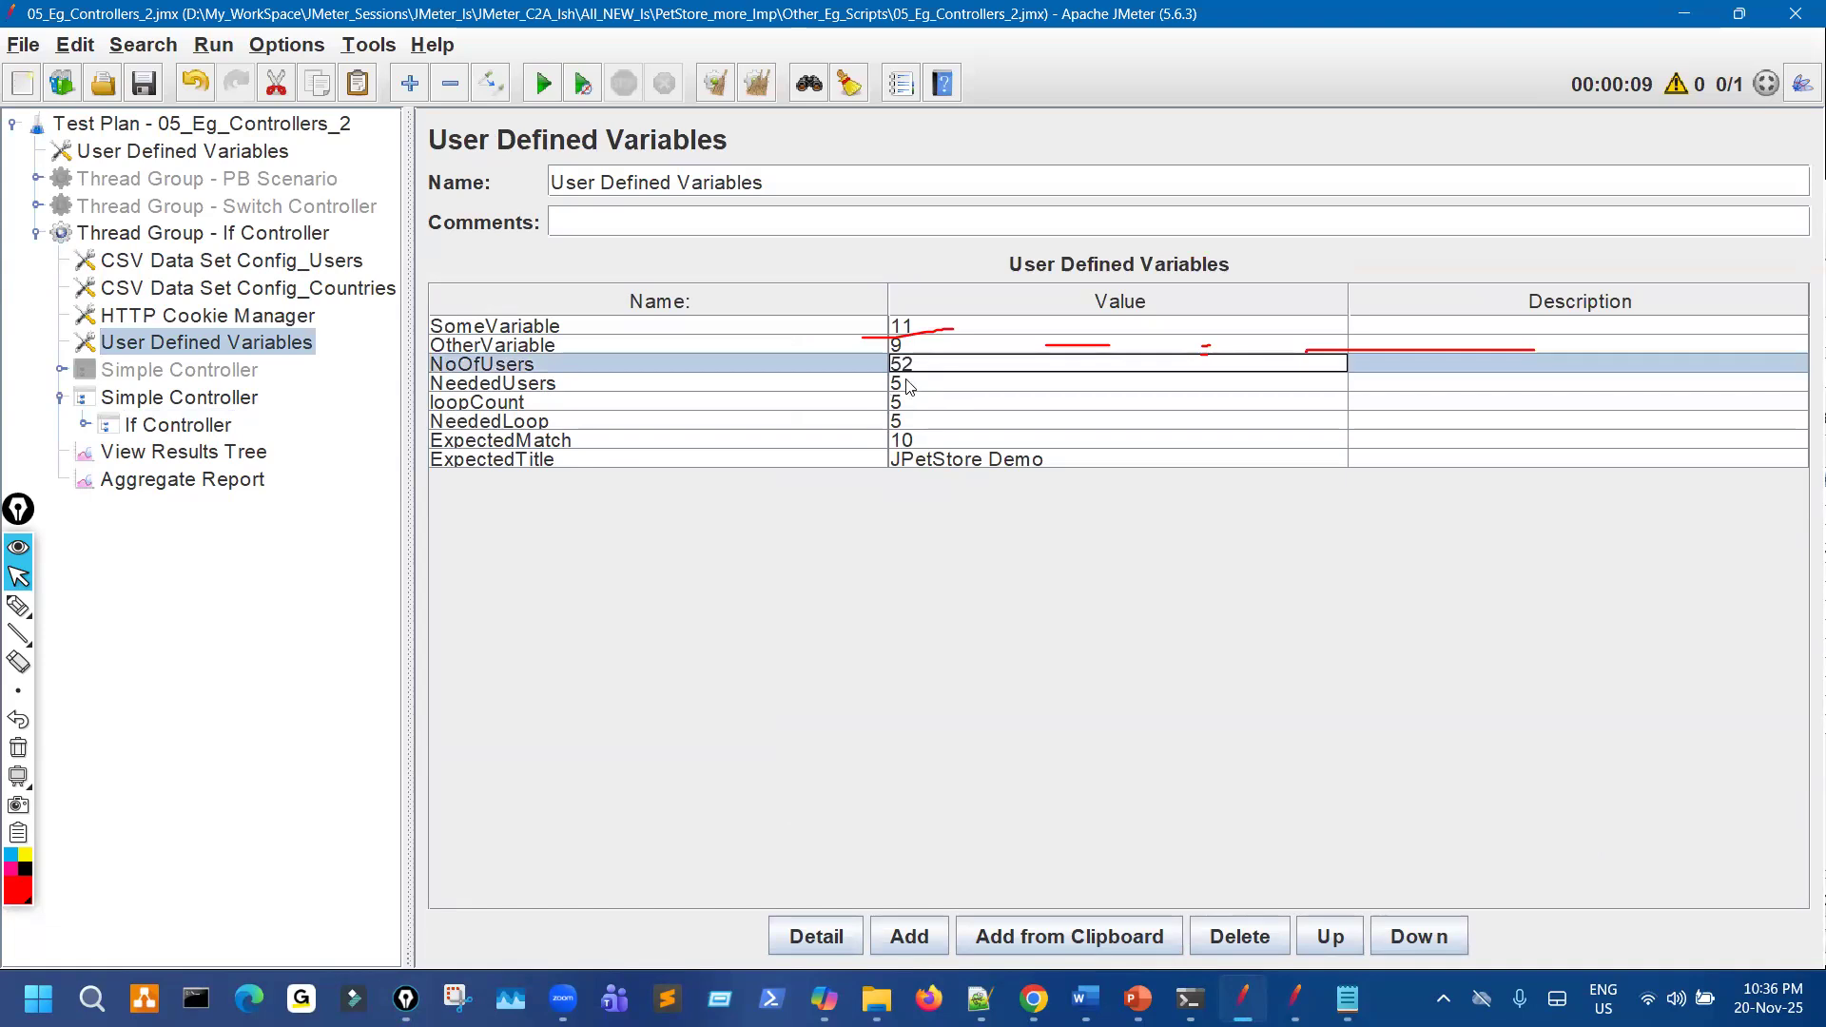
{"action": "key", "text": "BackSpace"}
{"action": "key", "text": "ctrl+shift+3"}
{"action": "left_click_drag", "start_coordinate": [922, 368], "coordinate": [948, 345]}
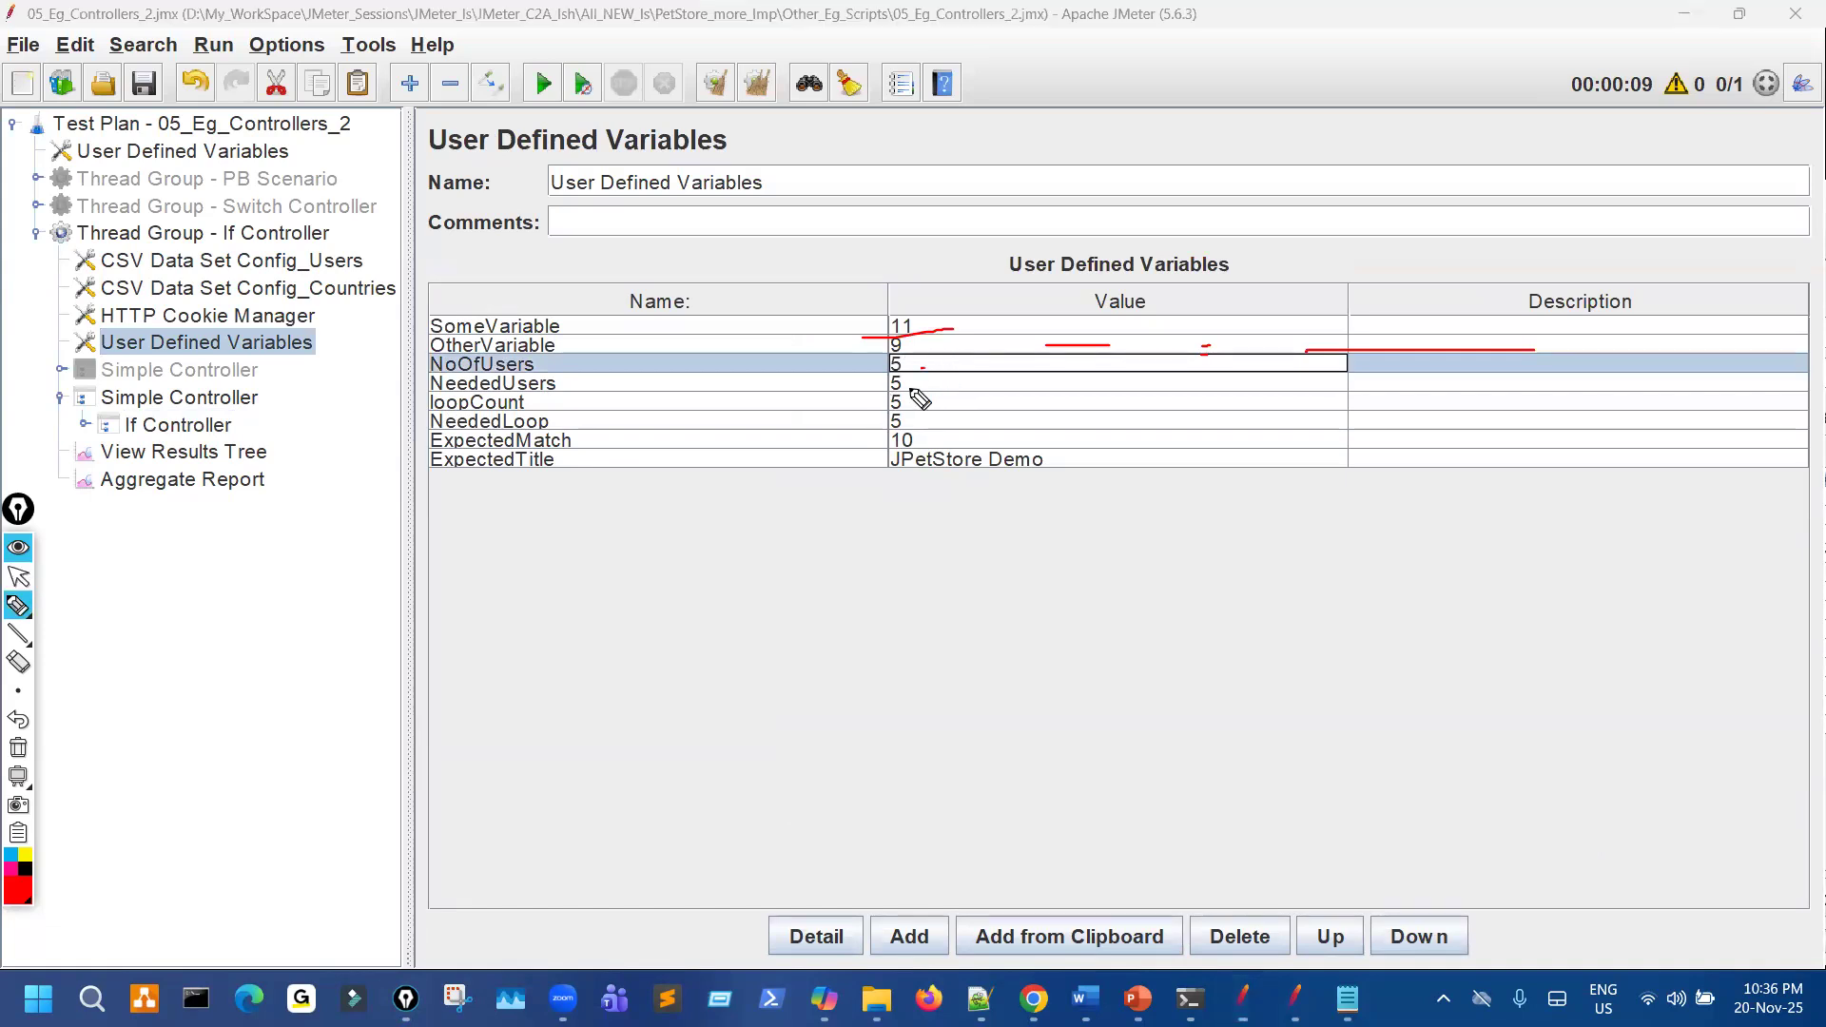
{"action": "left_click_drag", "start_coordinate": [611, 387], "coordinate": [935, 381]}
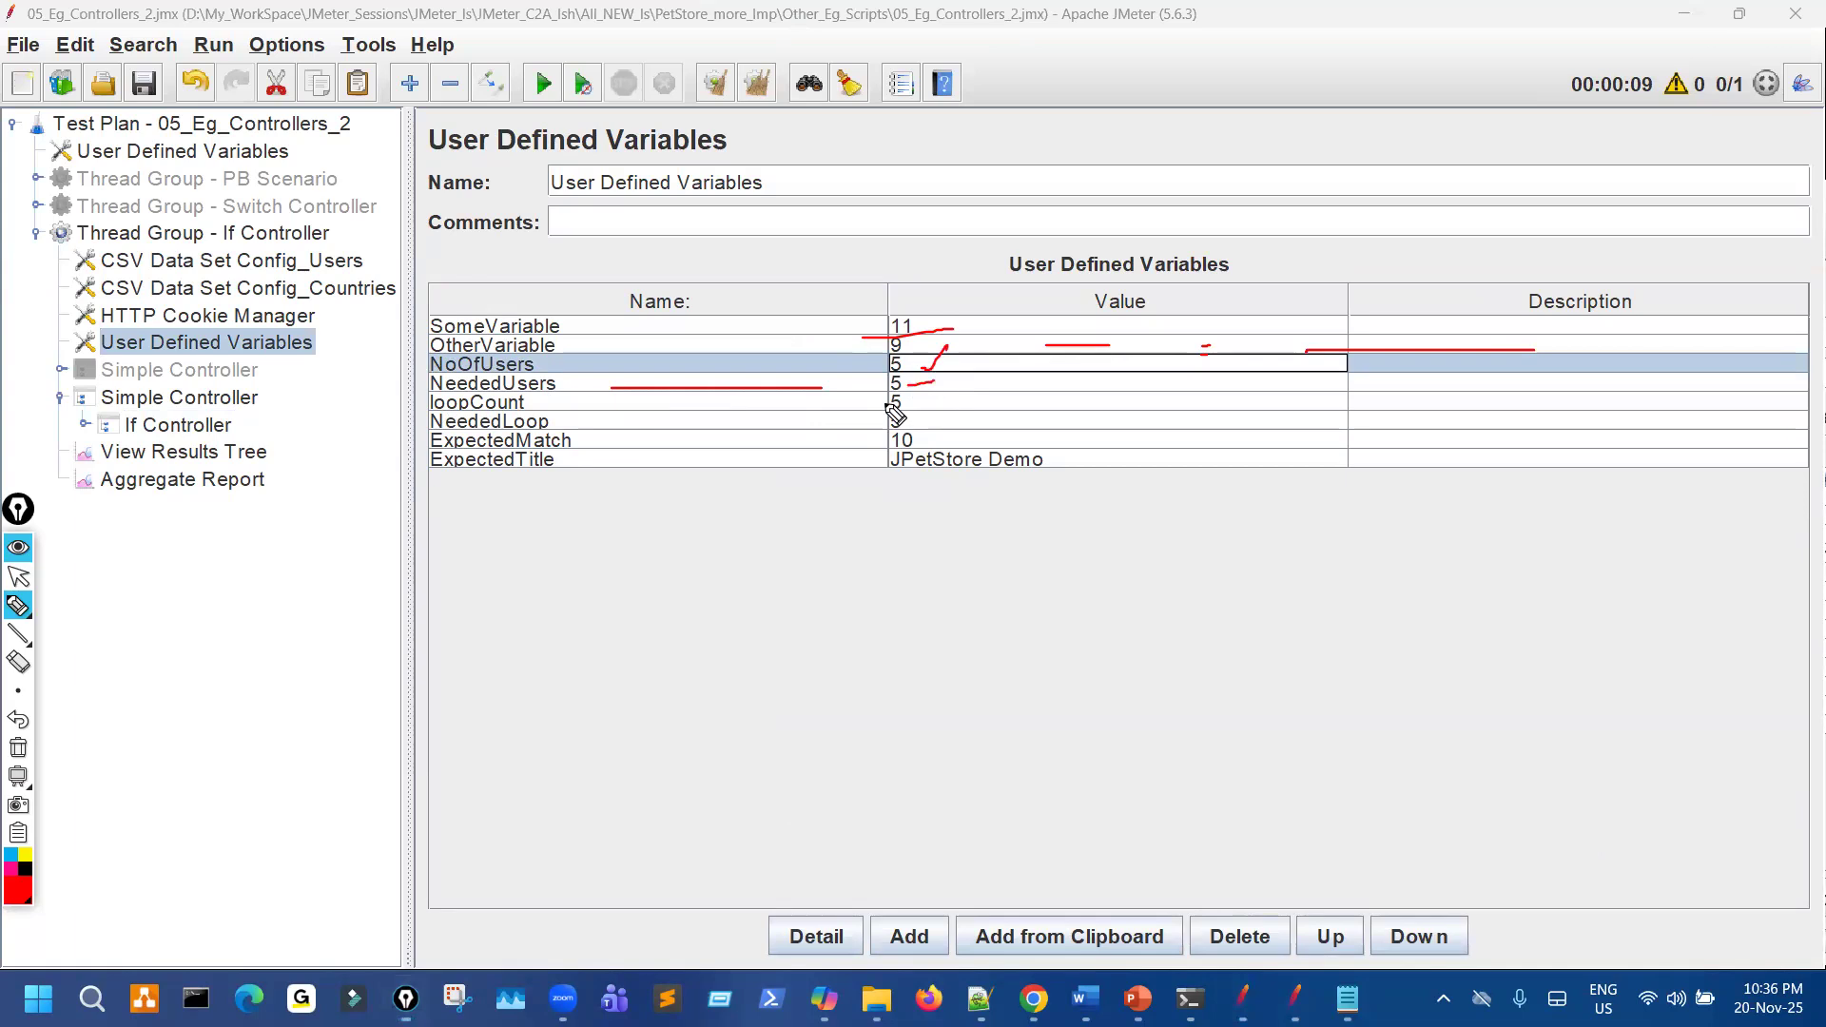
{"action": "mouse_move", "coordinate": [738, 403]}
{"action": "left_mouse_down"}
{"action": "mouse_move", "coordinate": [859, 403]}
{"action": "mouse_move", "coordinate": [878, 432]}
{"action": "left_mouse_up"}
{"action": "left_click_drag", "start_coordinate": [919, 353], "coordinate": [922, 424]}
Clear the ink, return to the If Controller and handwrite 5 == 5 && 5 == 5 below the condition.
{"action": "key", "text": "ctrl+shift+7"}
{"action": "key", "text": "ctrl+shift+2"}
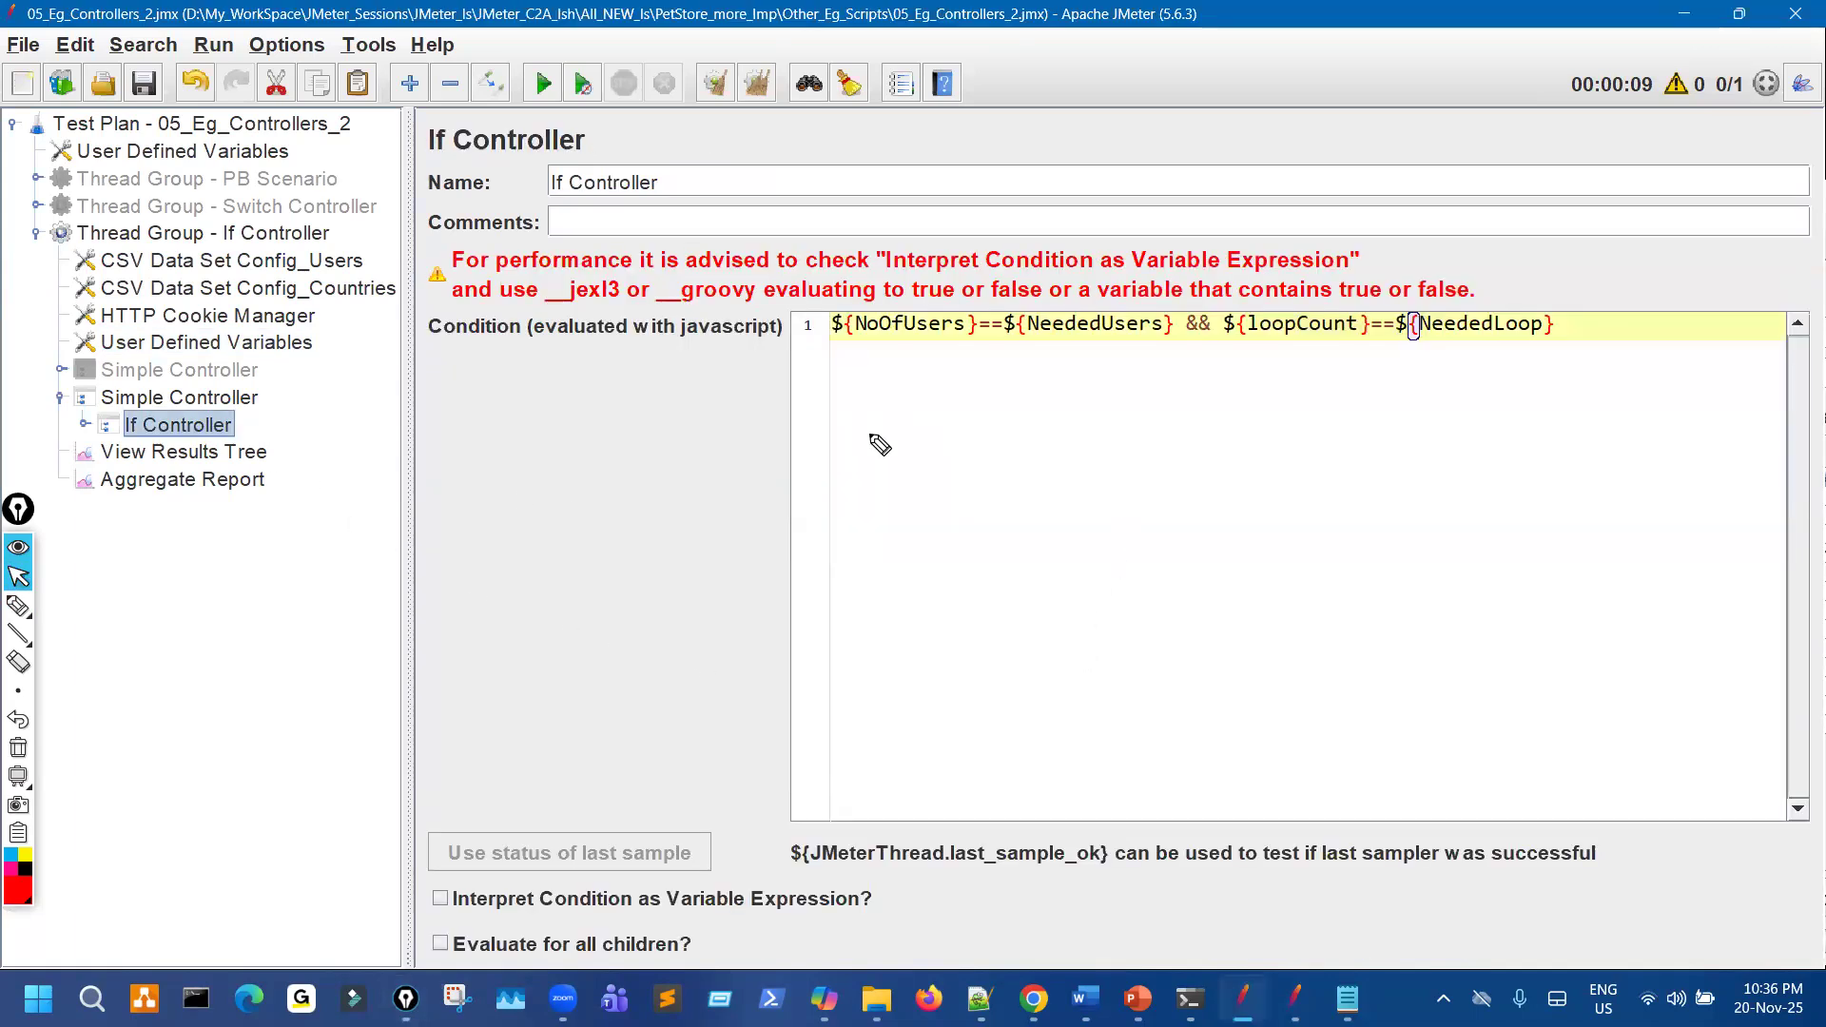
{"action": "key", "text": "ctrl+shift+1"}
{"action": "mouse_move", "coordinate": [878, 404]}
{"action": "left_mouse_down"}
{"action": "mouse_move", "coordinate": [861, 445]}
{"action": "mouse_move", "coordinate": [767, 504]}
{"action": "mouse_move", "coordinate": [952, 415]}
{"action": "left_mouse_up"}
{"action": "left_click_drag", "start_coordinate": [936, 438], "coordinate": [954, 435]}
{"action": "mouse_move", "coordinate": [996, 409]}
{"action": "left_mouse_down"}
{"action": "mouse_move", "coordinate": [1020, 400]}
{"action": "mouse_move", "coordinate": [1027, 418]}
{"action": "left_mouse_up"}
{"action": "mouse_move", "coordinate": [1129, 366]}
{"action": "left_mouse_down"}
{"action": "mouse_move", "coordinate": [1054, 390]}
{"action": "mouse_move", "coordinate": [1094, 461]}
{"action": "left_mouse_up"}
{"action": "left_click_drag", "start_coordinate": [1258, 430], "coordinate": [1370, 409]}
{"action": "mouse_move", "coordinate": [1484, 400]}
{"action": "left_mouse_down"}
{"action": "mouse_move", "coordinate": [1527, 379]}
{"action": "mouse_move", "coordinate": [1503, 452]}
{"action": "mouse_move", "coordinate": [1612, 386]}
{"action": "mouse_move", "coordinate": [1629, 411]}
{"action": "left_mouse_up"}
{"action": "mouse_move", "coordinate": [1636, 395]}
{"action": "left_mouse_down"}
{"action": "mouse_move", "coordinate": [1666, 384]}
{"action": "mouse_move", "coordinate": [1669, 404]}
{"action": "left_mouse_up"}
{"action": "mouse_move", "coordinate": [1713, 371]}
{"action": "left_mouse_down"}
{"action": "mouse_move", "coordinate": [1745, 352]}
{"action": "mouse_move", "coordinate": [1708, 418]}
{"action": "left_mouse_up"}
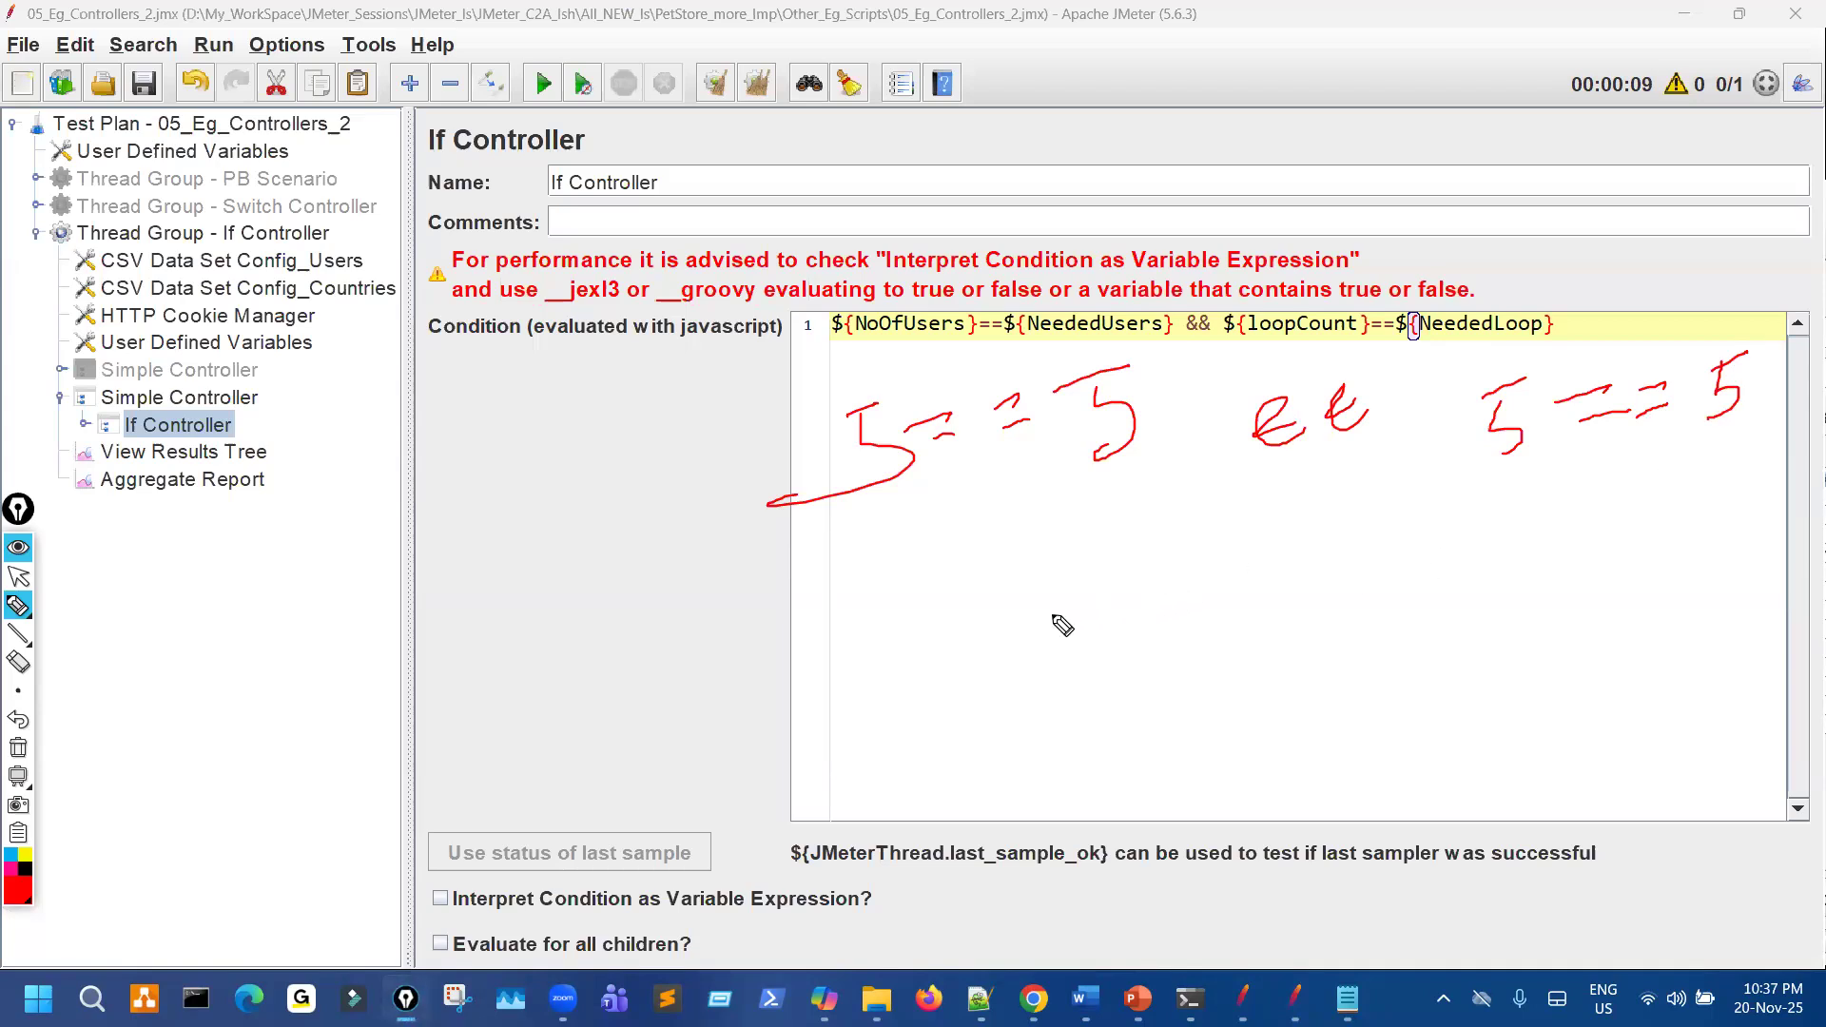
Handwrite T && T with the result T below the 5 == 5 line, and erase all annotations.
{"action": "left_click_drag", "start_coordinate": [1046, 615], "coordinate": [1144, 596]}
{"action": "left_click_drag", "start_coordinate": [1115, 606], "coordinate": [1139, 655]}
{"action": "mouse_move", "coordinate": [1396, 592]}
{"action": "left_mouse_down"}
{"action": "mouse_move", "coordinate": [1332, 556]}
{"action": "mouse_move", "coordinate": [1355, 575]}
{"action": "left_mouse_up"}
{"action": "left_click_drag", "start_coordinate": [1508, 547], "coordinate": [1606, 521]}
{"action": "left_click_drag", "start_coordinate": [1579, 531], "coordinate": [1581, 591]}
{"action": "left_click_drag", "start_coordinate": [1304, 740], "coordinate": [1440, 702]}
{"action": "left_click_drag", "start_coordinate": [1411, 711], "coordinate": [1412, 754]}
{"action": "left_click", "coordinate": [18, 749]}
{"action": "key", "text": "Escape"}
Clear the old results in View Results Tree, run the test and expand the If Controller to compare its transactions.
{"action": "left_click", "coordinate": [244, 452]}
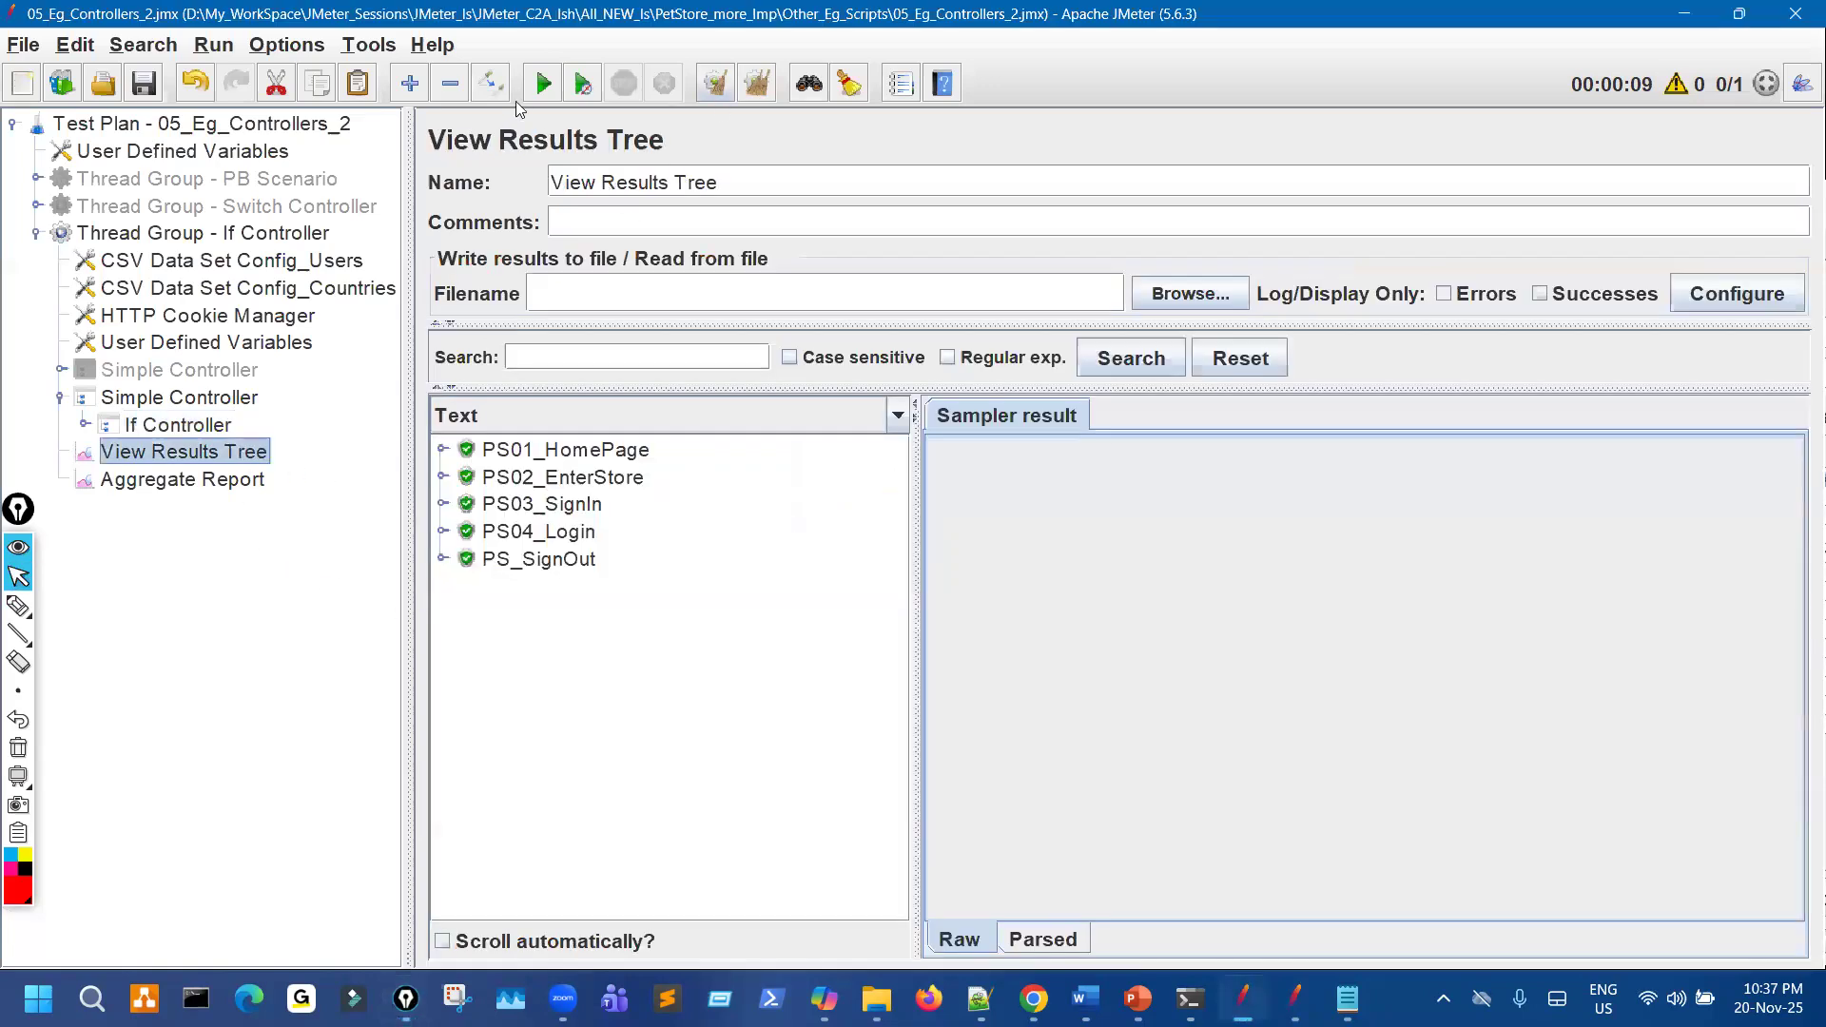
{"action": "left_click", "coordinate": [716, 86]}
{"action": "left_click", "coordinate": [543, 84]}
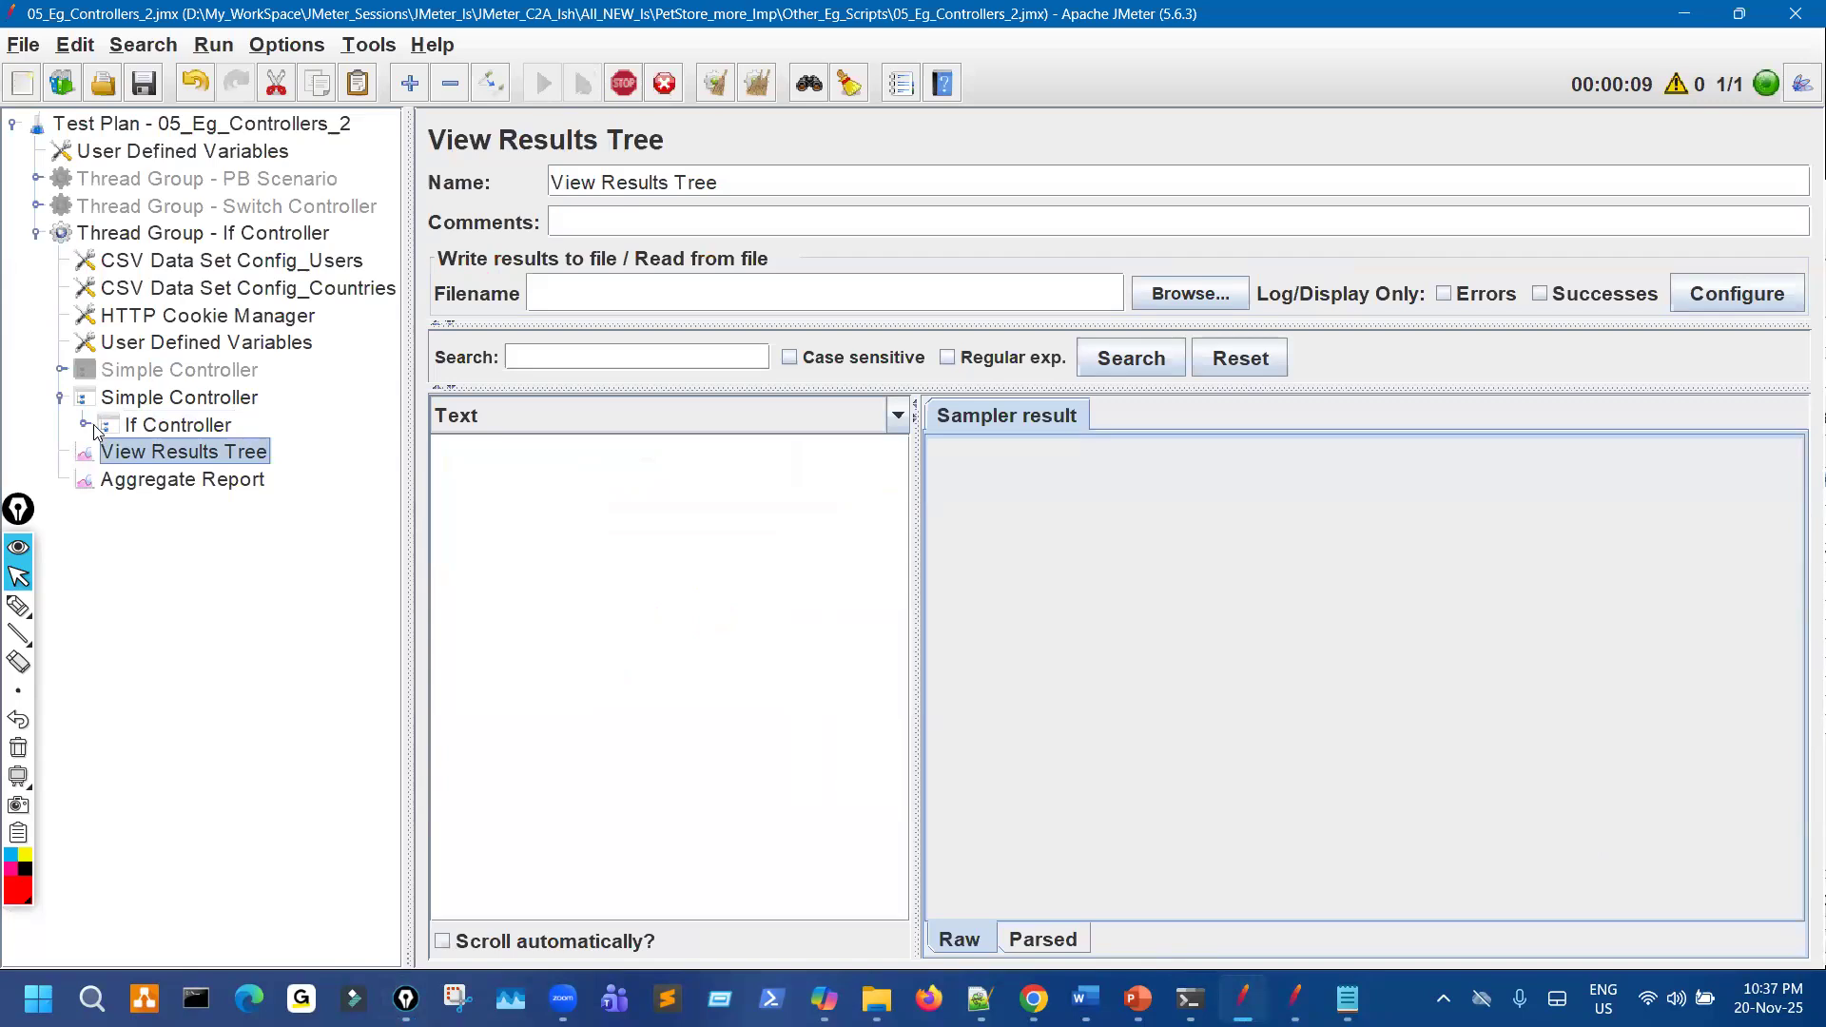
{"action": "left_click", "coordinate": [86, 425]}
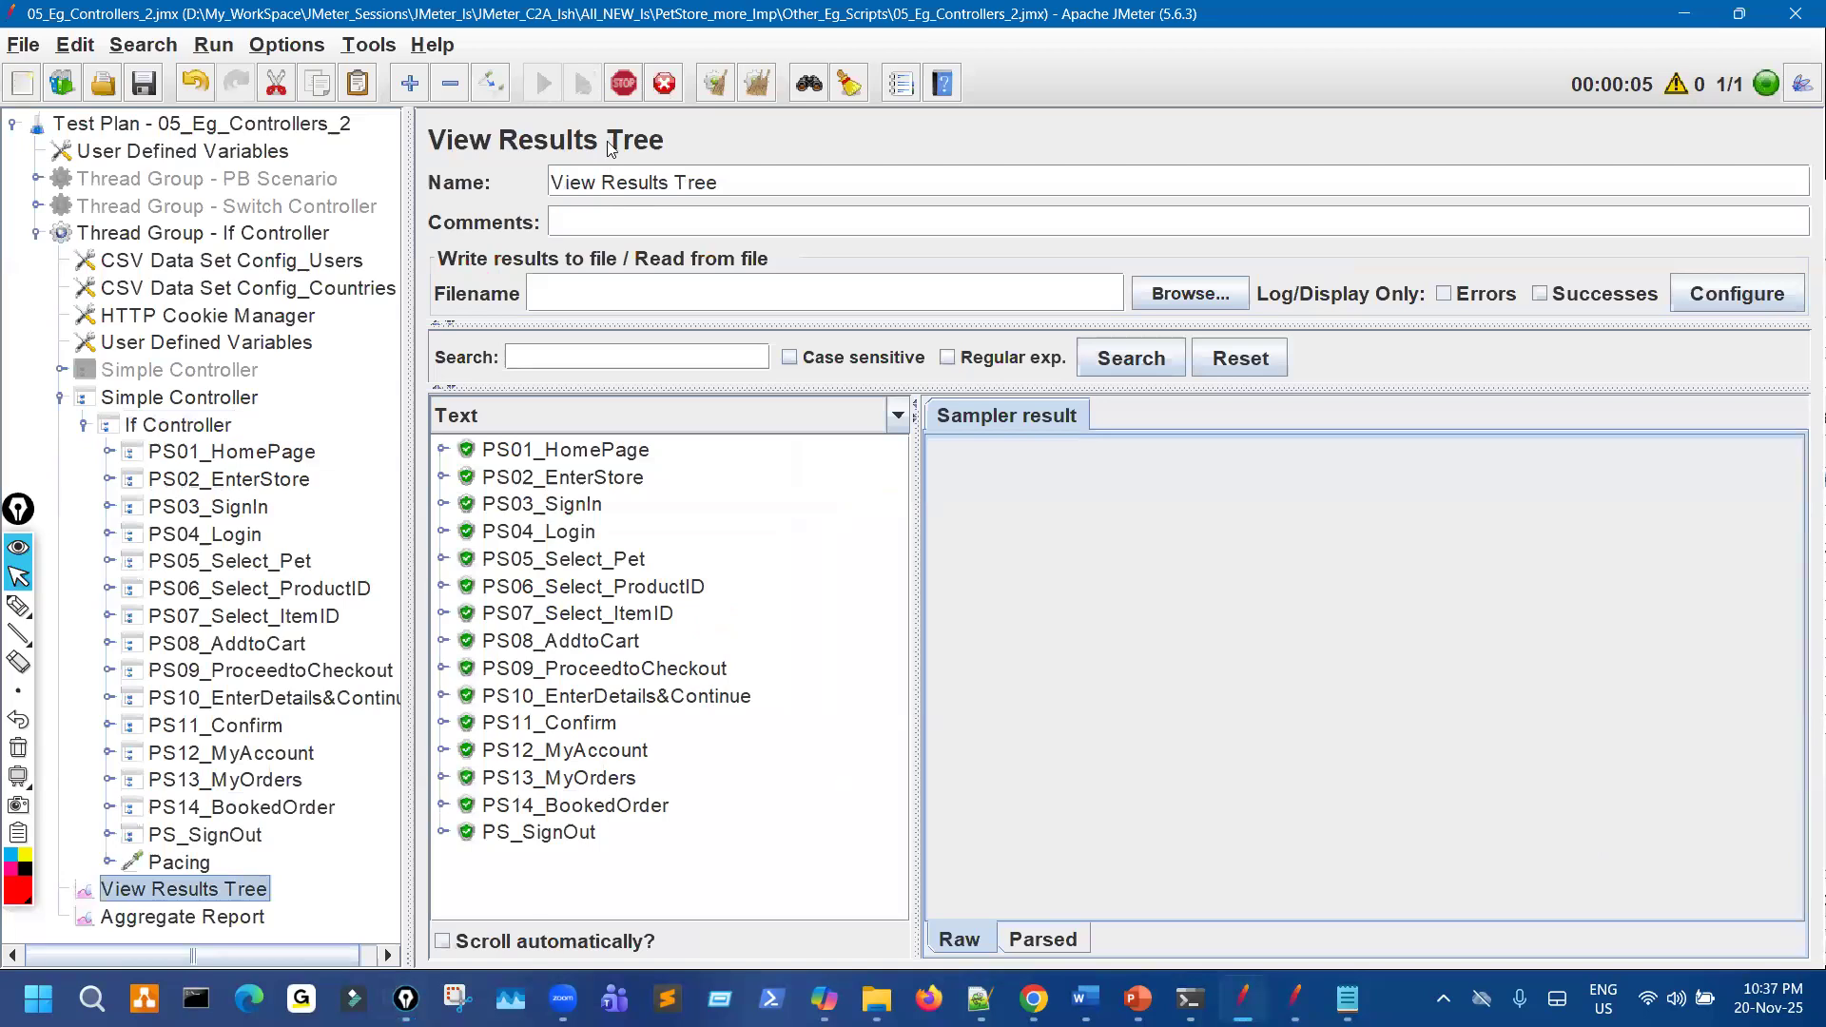
Stop the running test and set NeededLoop to 4 in the thread group's User Defined Variables.
{"action": "left_click", "coordinate": [623, 86]}
{"action": "left_click", "coordinate": [249, 344]}
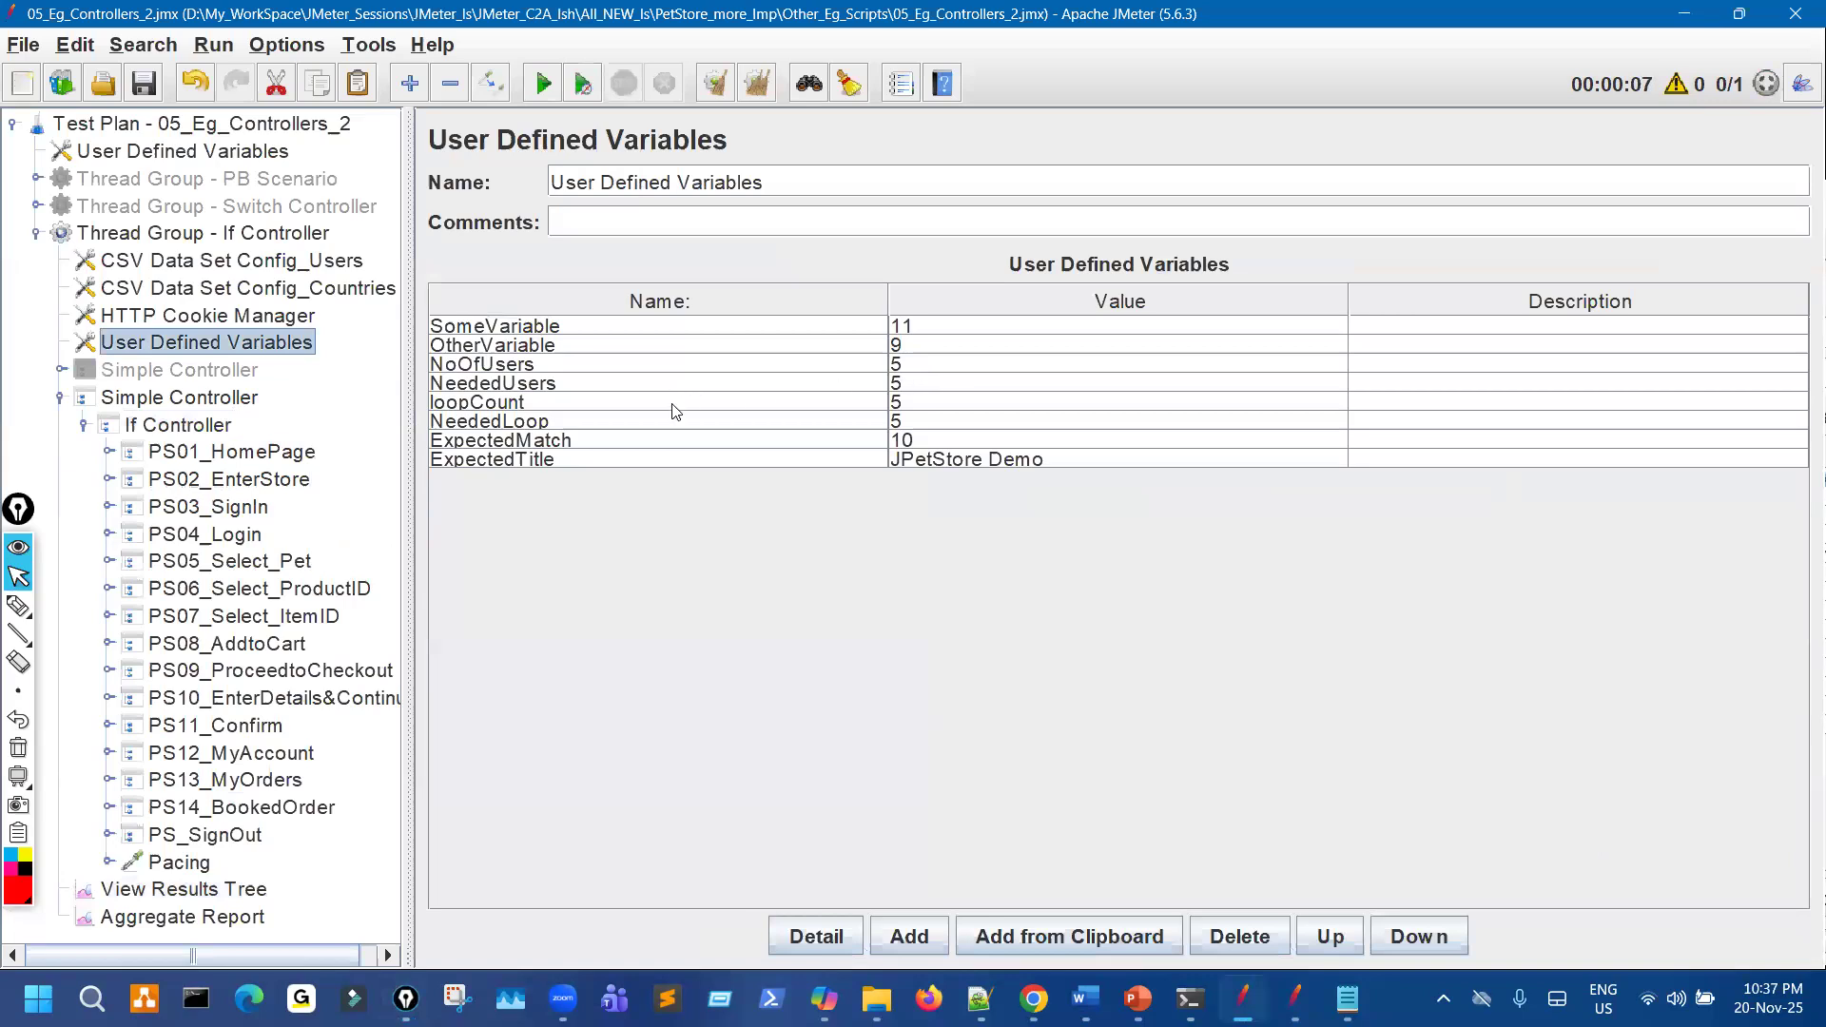
{"action": "left_click", "coordinate": [675, 407]}
{"action": "left_click", "coordinate": [694, 426]}
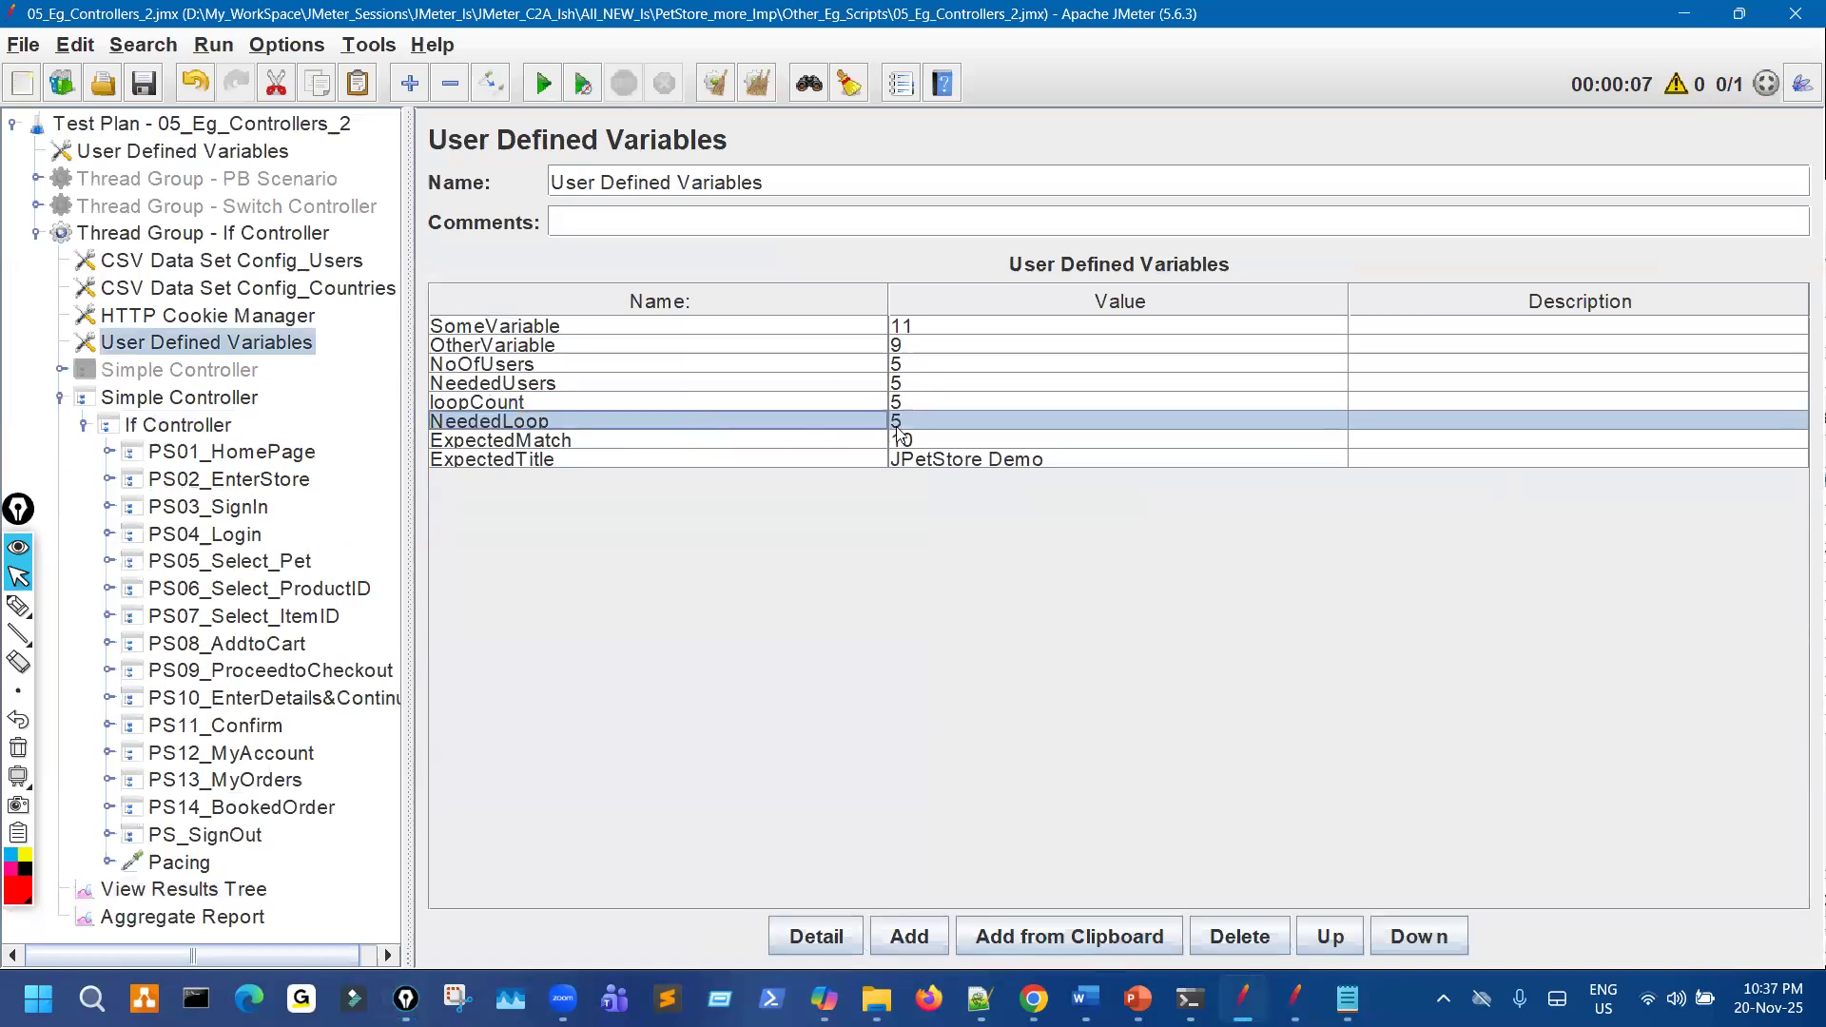
{"action": "double_click", "coordinate": [908, 422]}
{"action": "key", "text": "BackSpace"}
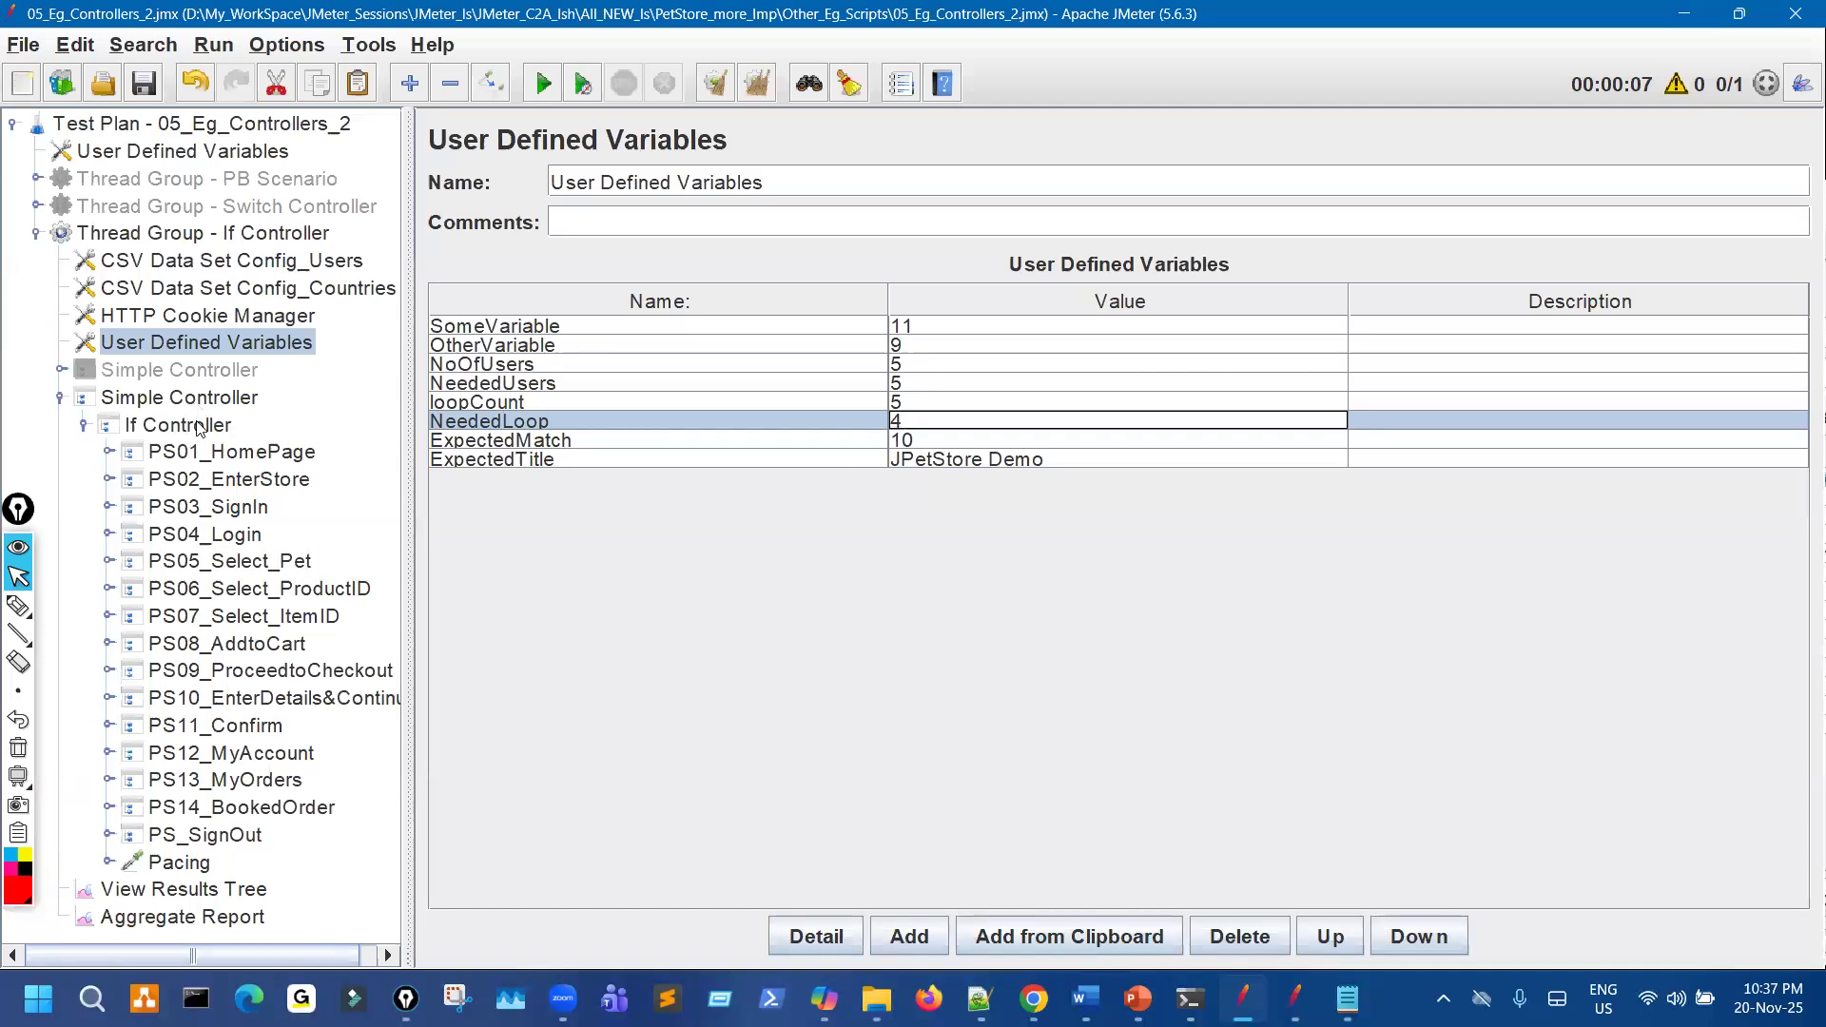
Handwrite 5 == 5 && 5 == 4 below the If Controller's condition, with a T under the first comparison.
{"action": "left_click", "coordinate": [188, 428]}
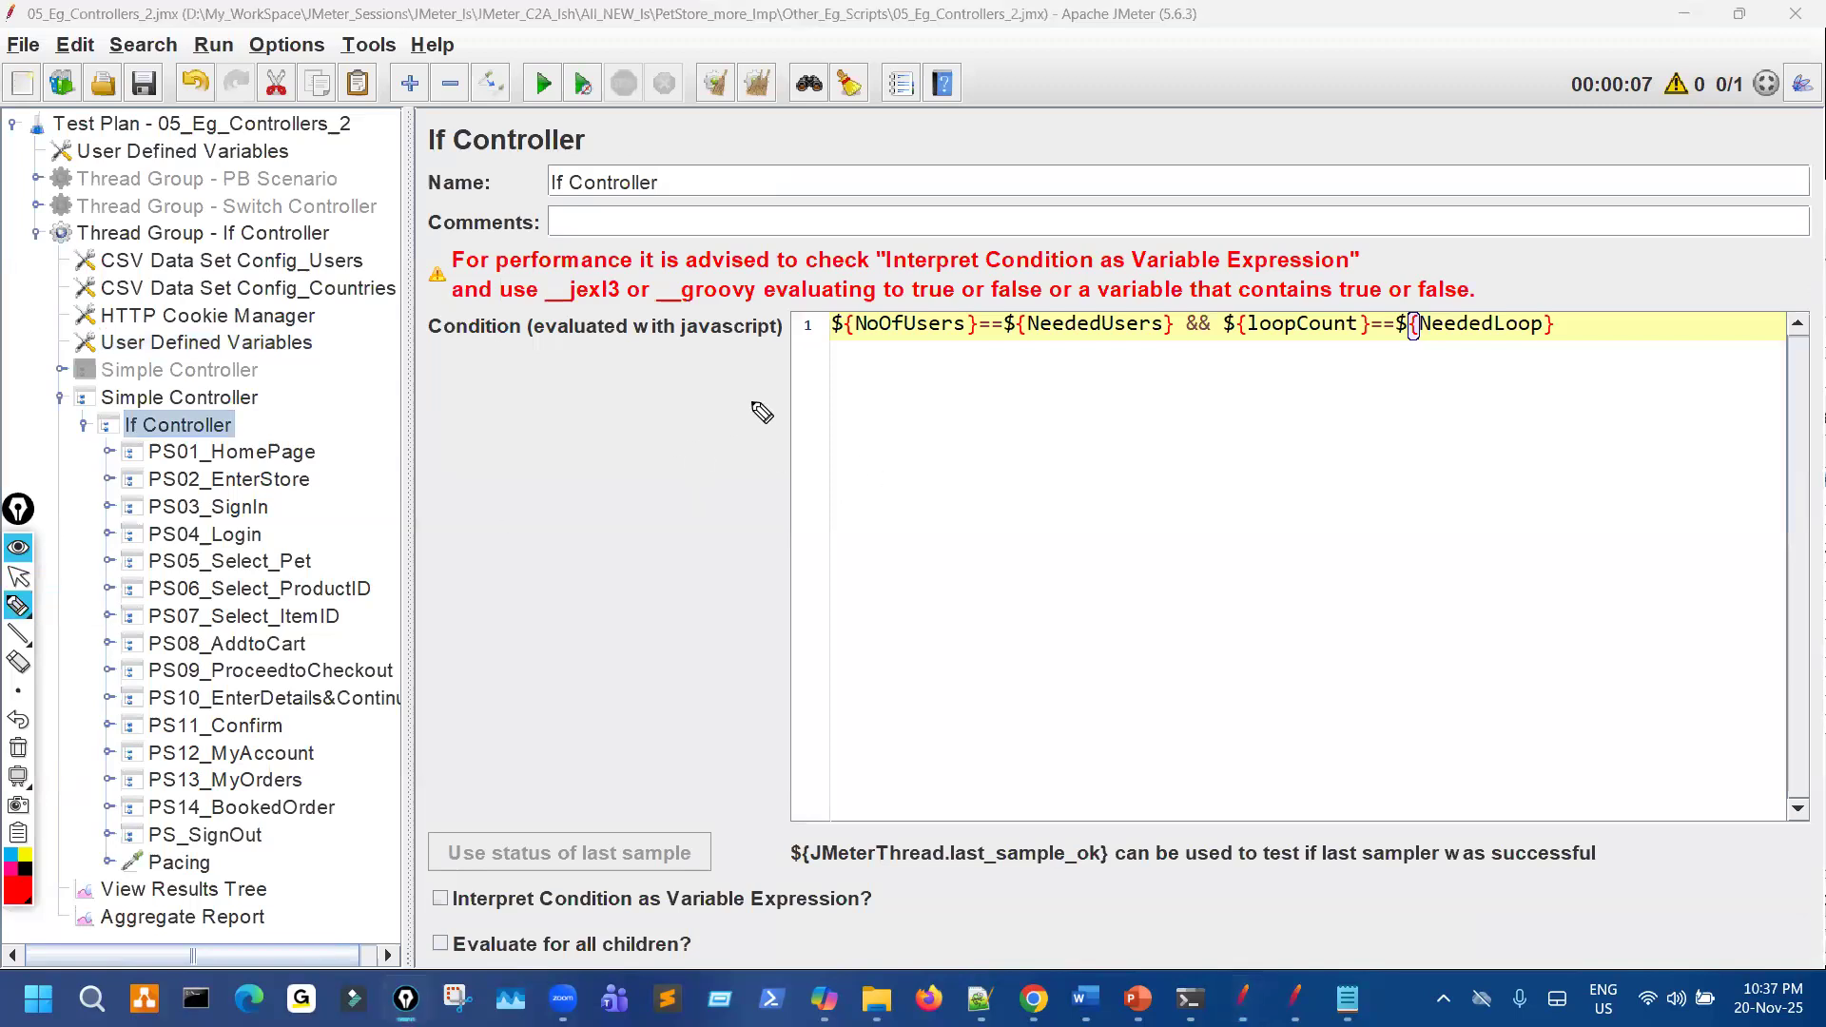
{"action": "mouse_move", "coordinate": [792, 371]}
{"action": "left_mouse_down"}
{"action": "mouse_move", "coordinate": [771, 440]}
{"action": "mouse_move", "coordinate": [747, 445]}
{"action": "left_mouse_up"}
{"action": "mouse_move", "coordinate": [841, 401]}
{"action": "left_mouse_down"}
{"action": "mouse_move", "coordinate": [875, 409]}
{"action": "mouse_move", "coordinate": [963, 373]}
{"action": "mouse_move", "coordinate": [1042, 407]}
{"action": "mouse_move", "coordinate": [1077, 341]}
{"action": "left_mouse_up"}
{"action": "mouse_move", "coordinate": [882, 489]}
{"action": "left_mouse_down"}
{"action": "mouse_move", "coordinate": [946, 478]}
{"action": "mouse_move", "coordinate": [936, 560]}
{"action": "left_mouse_up"}
{"action": "mouse_move", "coordinate": [1208, 429]}
{"action": "left_mouse_down"}
{"action": "mouse_move", "coordinate": [1188, 433]}
{"action": "mouse_move", "coordinate": [1237, 411]}
{"action": "left_mouse_up"}
{"action": "mouse_move", "coordinate": [1237, 409]}
{"action": "left_mouse_down"}
{"action": "mouse_move", "coordinate": [1333, 379]}
{"action": "mouse_move", "coordinate": [1328, 430]}
{"action": "mouse_move", "coordinate": [1408, 381]}
{"action": "left_mouse_up"}
{"action": "left_click_drag", "start_coordinate": [1519, 364], "coordinate": [1532, 385]}
{"action": "left_click_drag", "start_coordinate": [1520, 368], "coordinate": [1516, 416]}
{"action": "left_click_drag", "start_coordinate": [1391, 403], "coordinate": [1480, 385]}
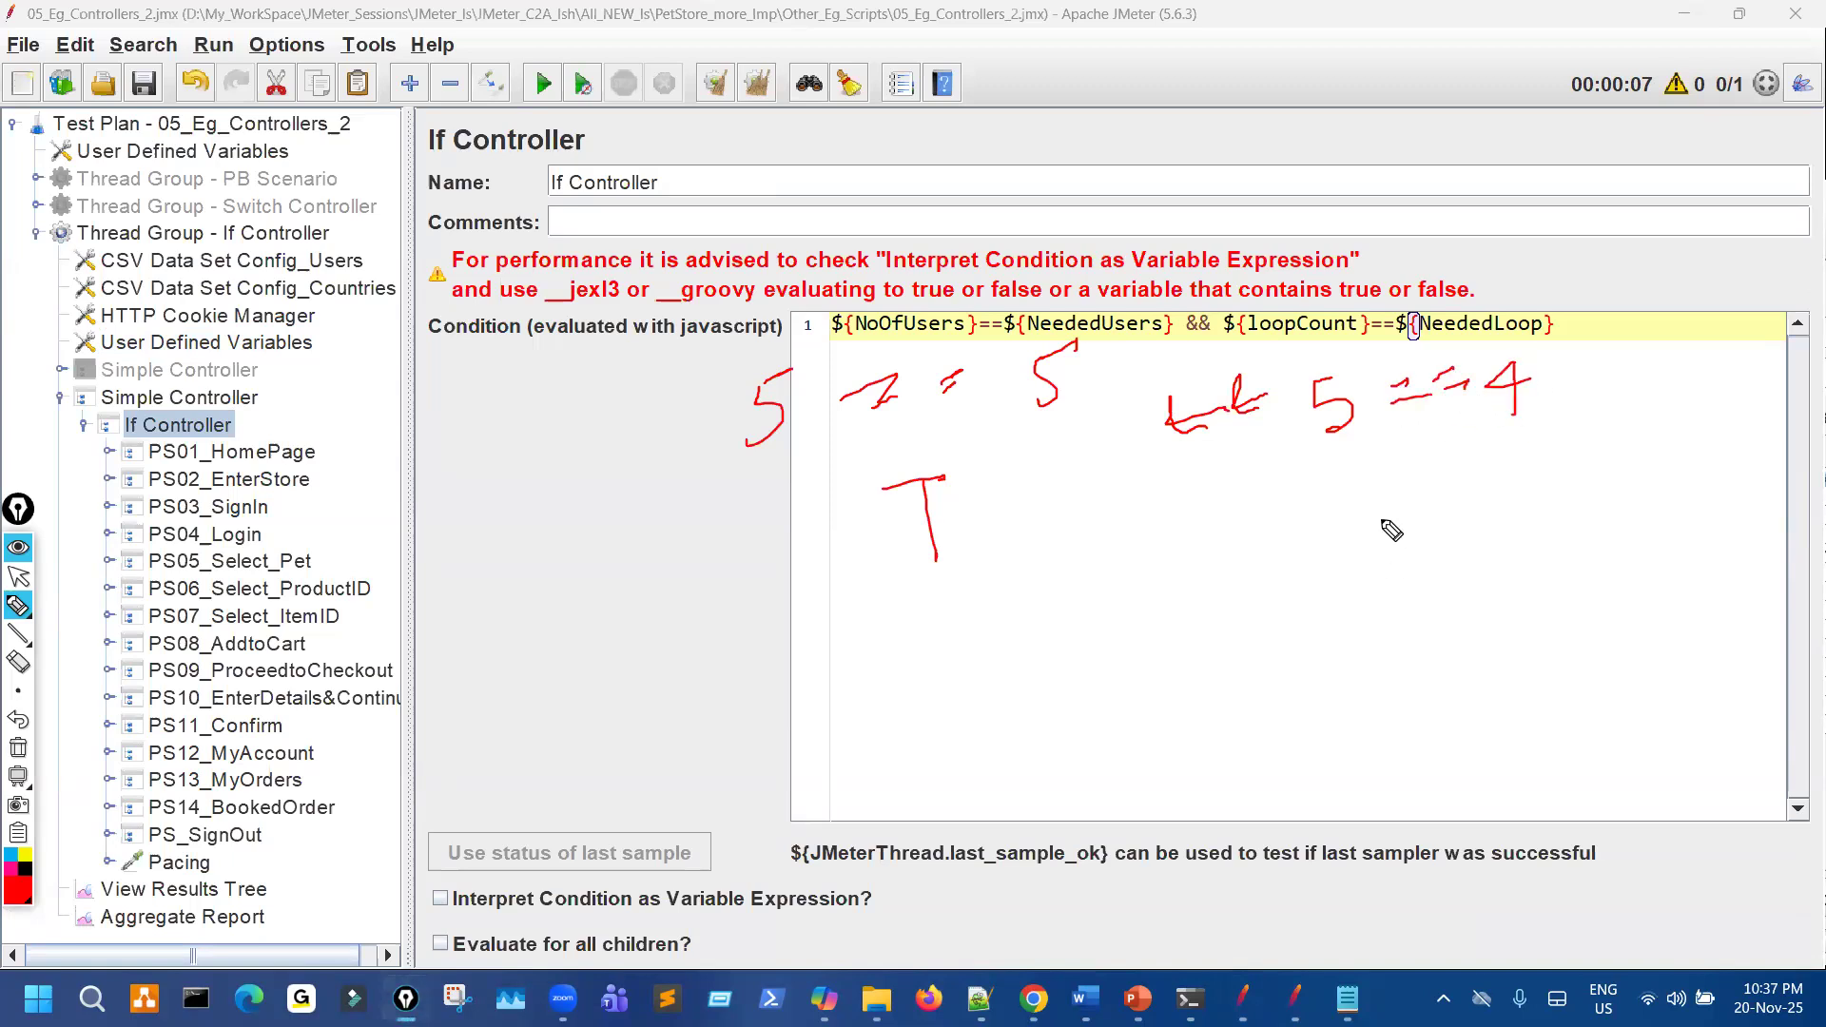
Handwrite F under the second comparison and as the combined result, and mark the If Controller's transactions with crossing strokes.
{"action": "left_click_drag", "start_coordinate": [1379, 490], "coordinate": [1454, 460]}
{"action": "mouse_move", "coordinate": [1395, 487]}
{"action": "left_mouse_down"}
{"action": "mouse_move", "coordinate": [1406, 561]}
{"action": "mouse_move", "coordinate": [1448, 502]}
{"action": "left_mouse_up"}
{"action": "mouse_move", "coordinate": [807, 607]}
{"action": "left_mouse_down"}
{"action": "mouse_move", "coordinate": [1317, 625]}
{"action": "mouse_move", "coordinate": [1617, 499]}
{"action": "left_mouse_up"}
{"action": "mouse_move", "coordinate": [1217, 764]}
{"action": "left_mouse_down"}
{"action": "mouse_move", "coordinate": [1304, 741]}
{"action": "mouse_move", "coordinate": [1244, 822]}
{"action": "mouse_move", "coordinate": [1311, 782]}
{"action": "left_mouse_up"}
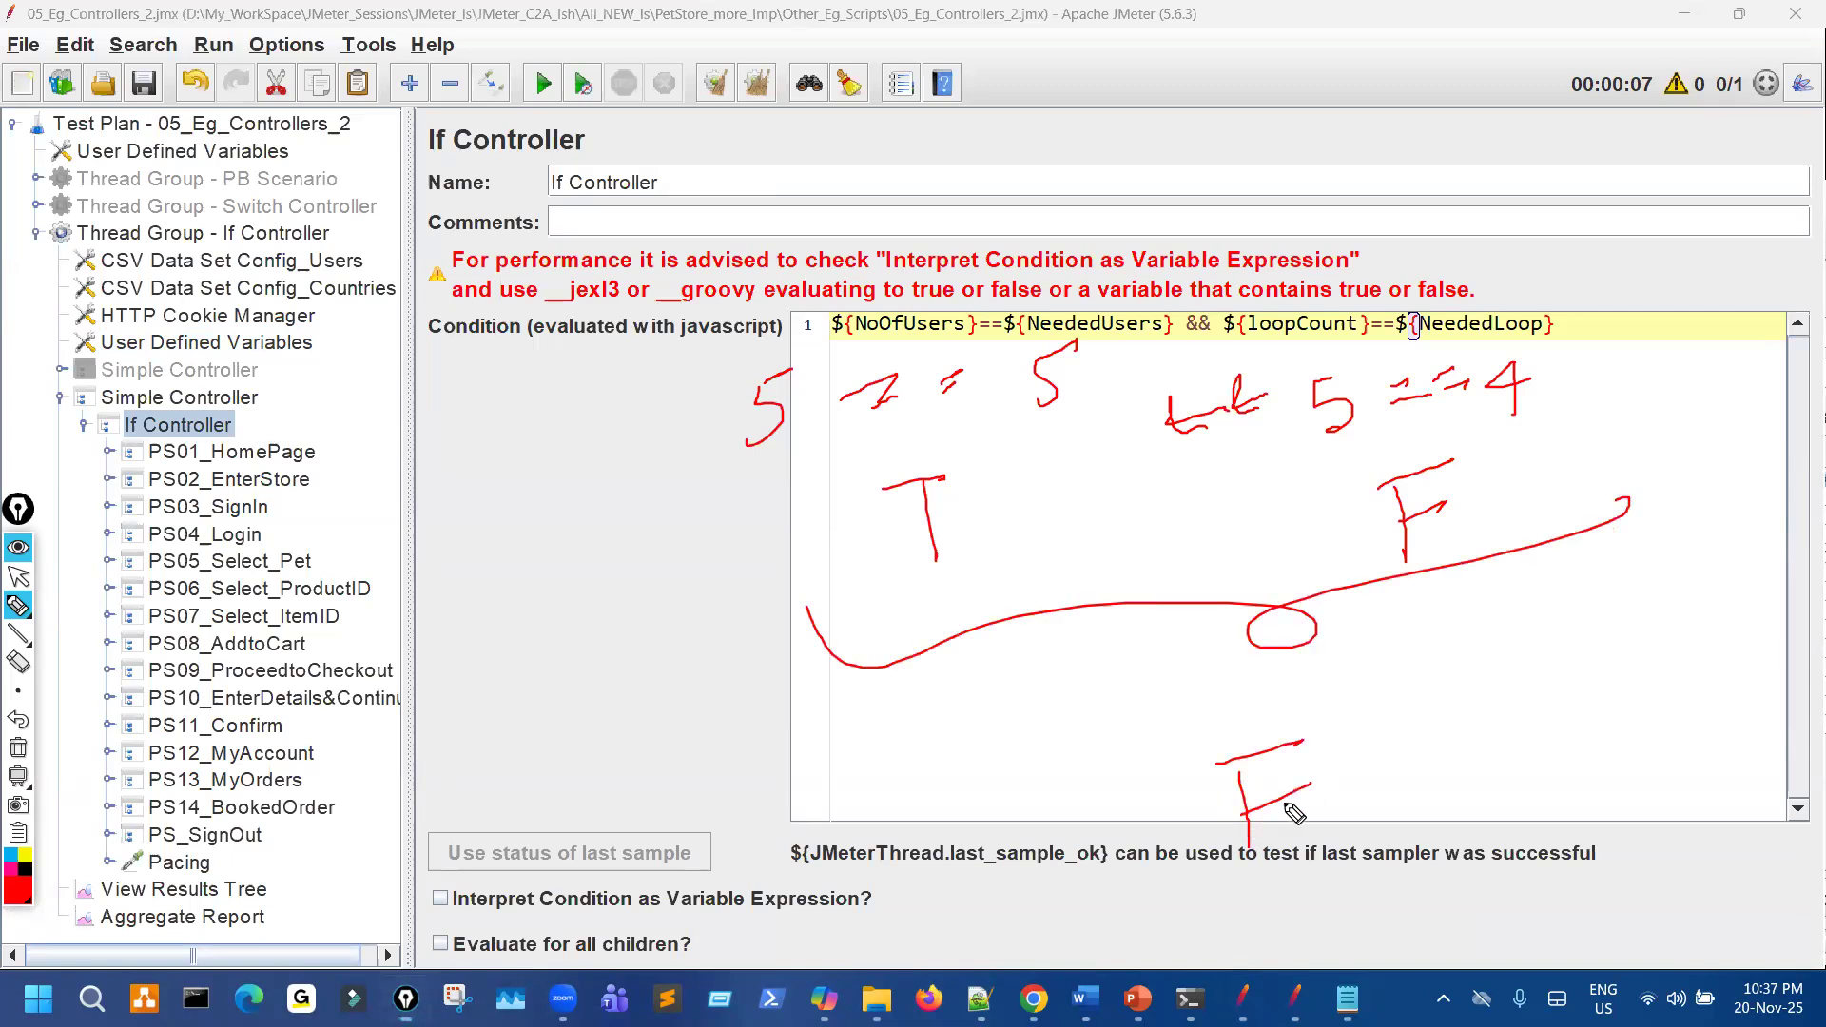
{"action": "left_click_drag", "start_coordinate": [267, 439], "coordinate": [344, 550]}
{"action": "left_click_drag", "start_coordinate": [242, 575], "coordinate": [285, 457]}
{"action": "key", "text": "ctrl+shift+2"}
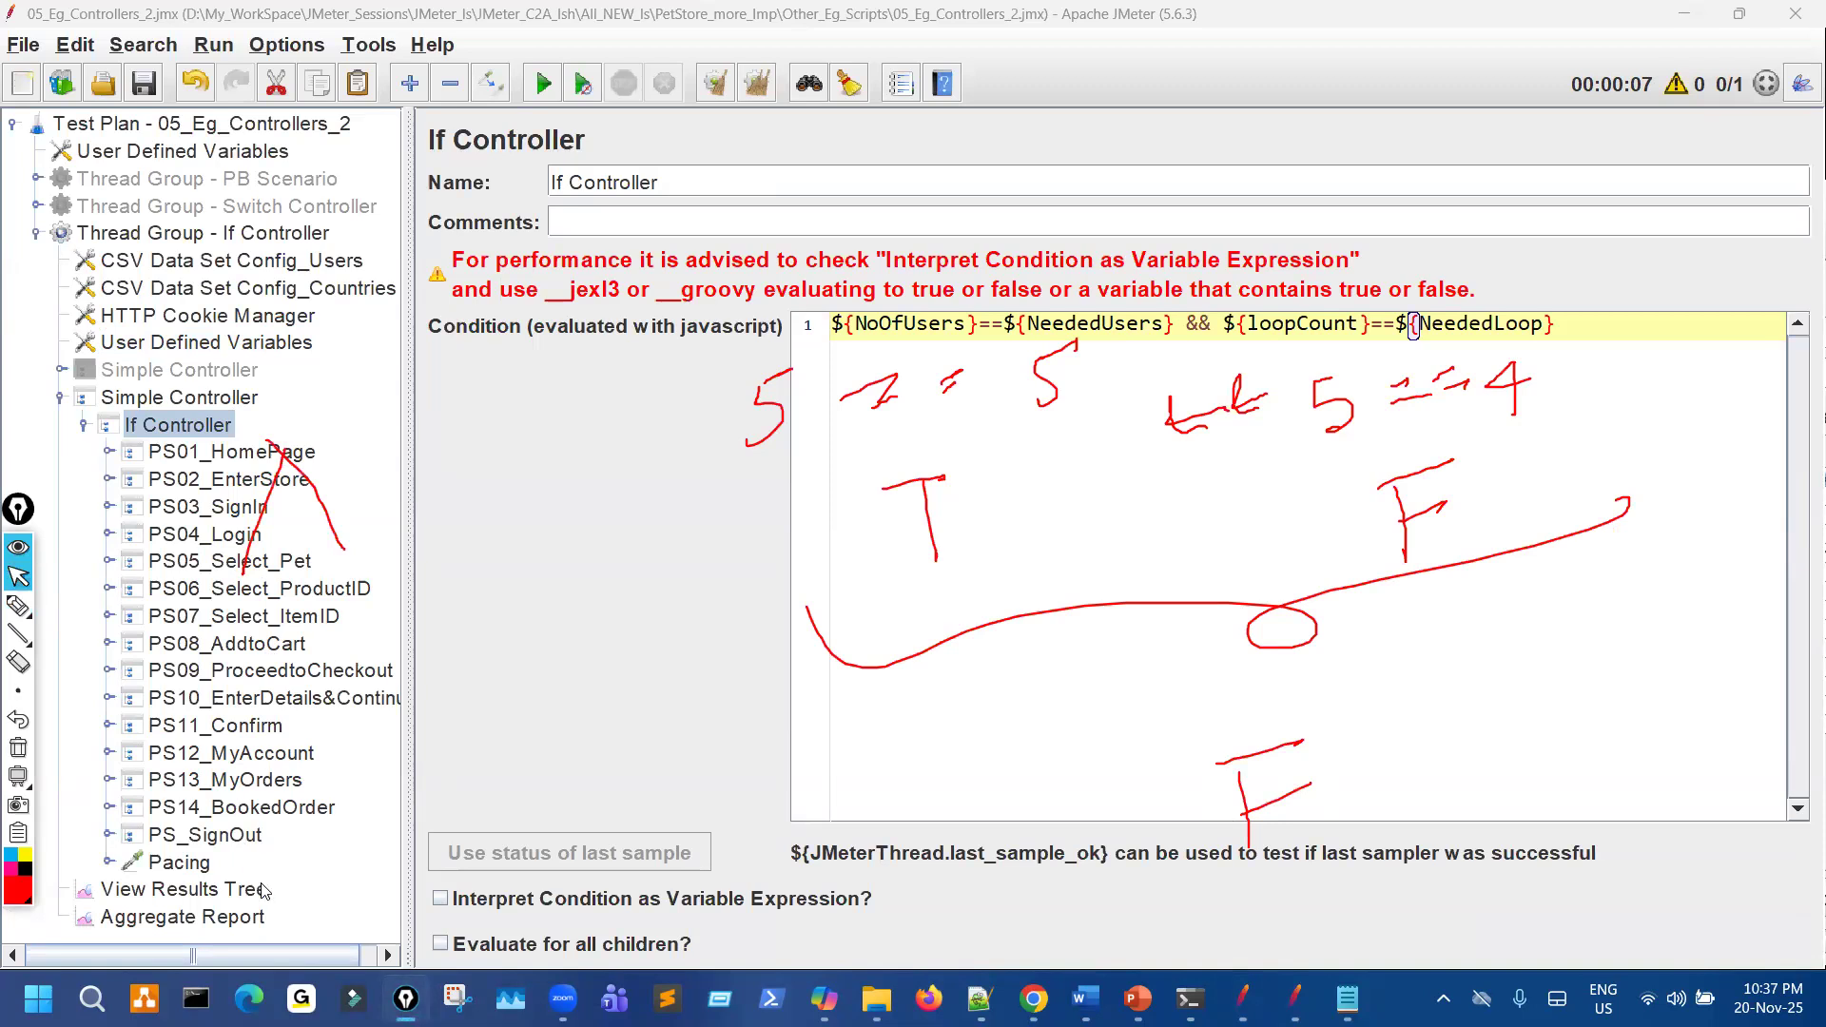
Clear the old results in View Results Tree, circle the area around the run control and erase all annotations.
{"action": "left_click", "coordinate": [266, 887]}
{"action": "left_click", "coordinate": [711, 93]}
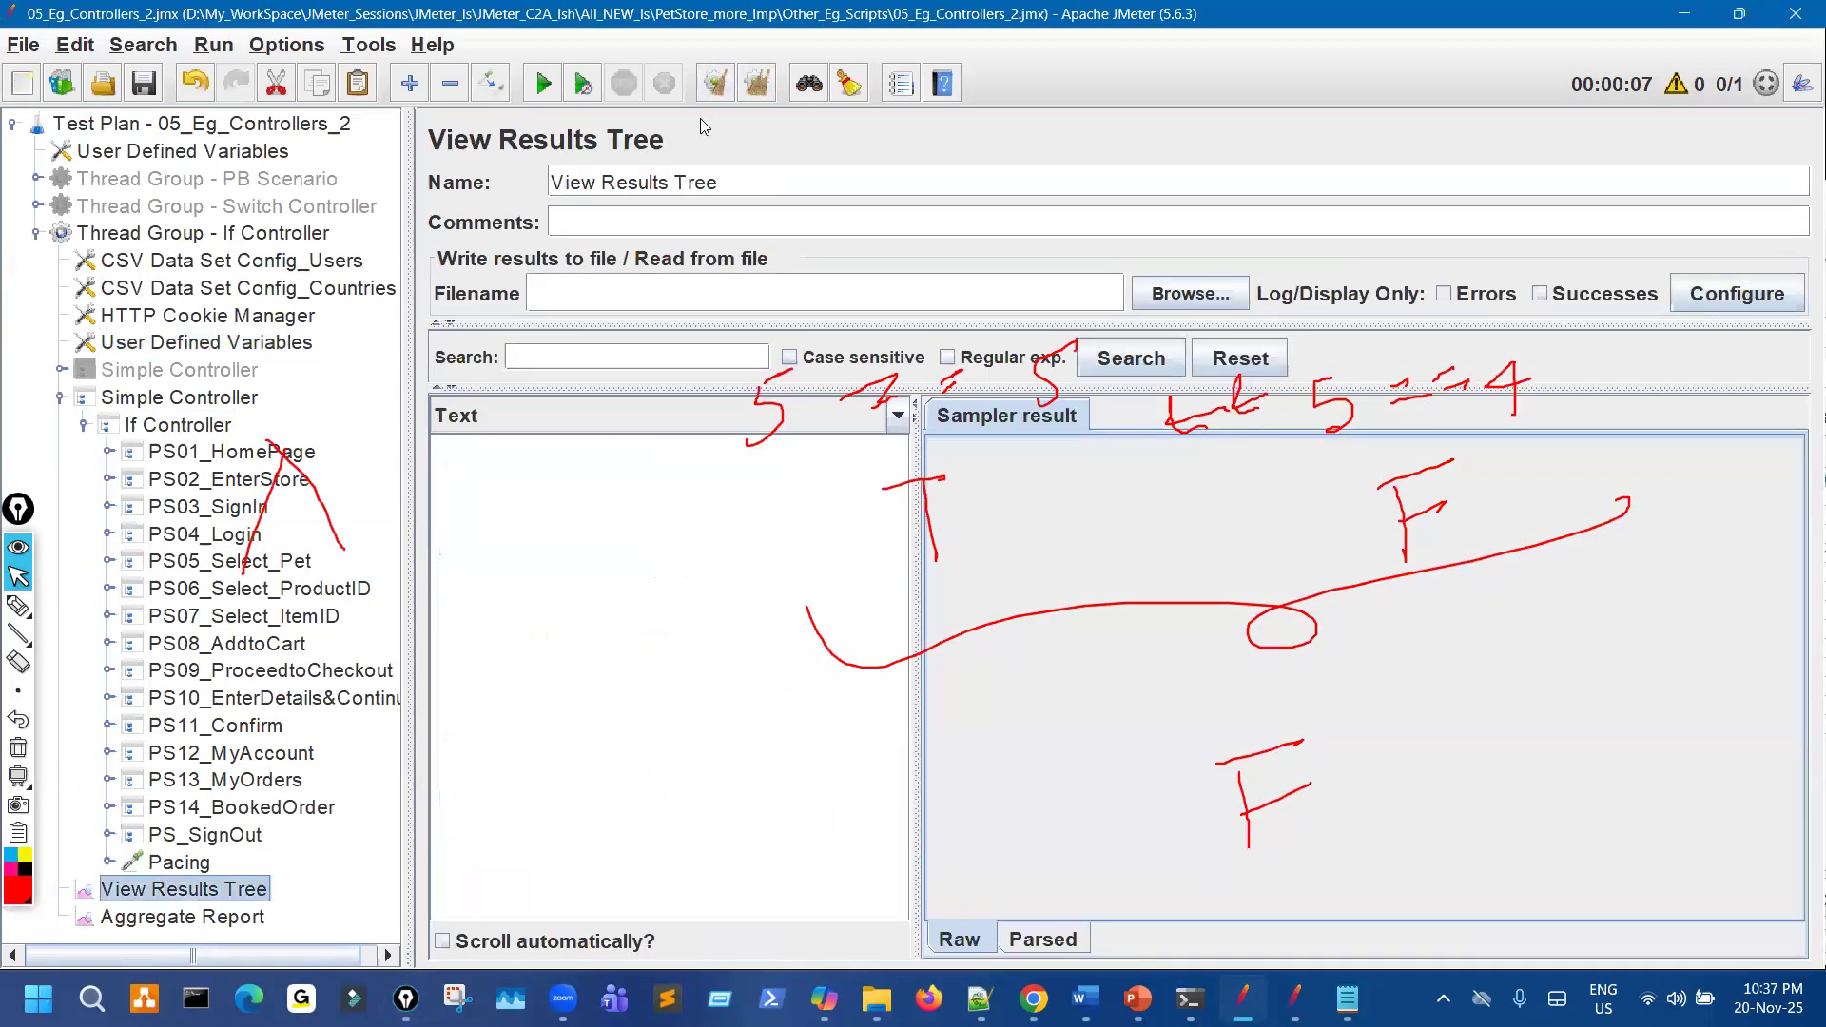
{"action": "key", "text": "ctrl+shift+3"}
{"action": "mouse_move", "coordinate": [515, 54]}
{"action": "left_mouse_down"}
{"action": "mouse_move", "coordinate": [451, 143]}
{"action": "mouse_move", "coordinate": [497, 52]}
{"action": "left_mouse_up"}
{"action": "key", "text": "ctrl+shift+2"}
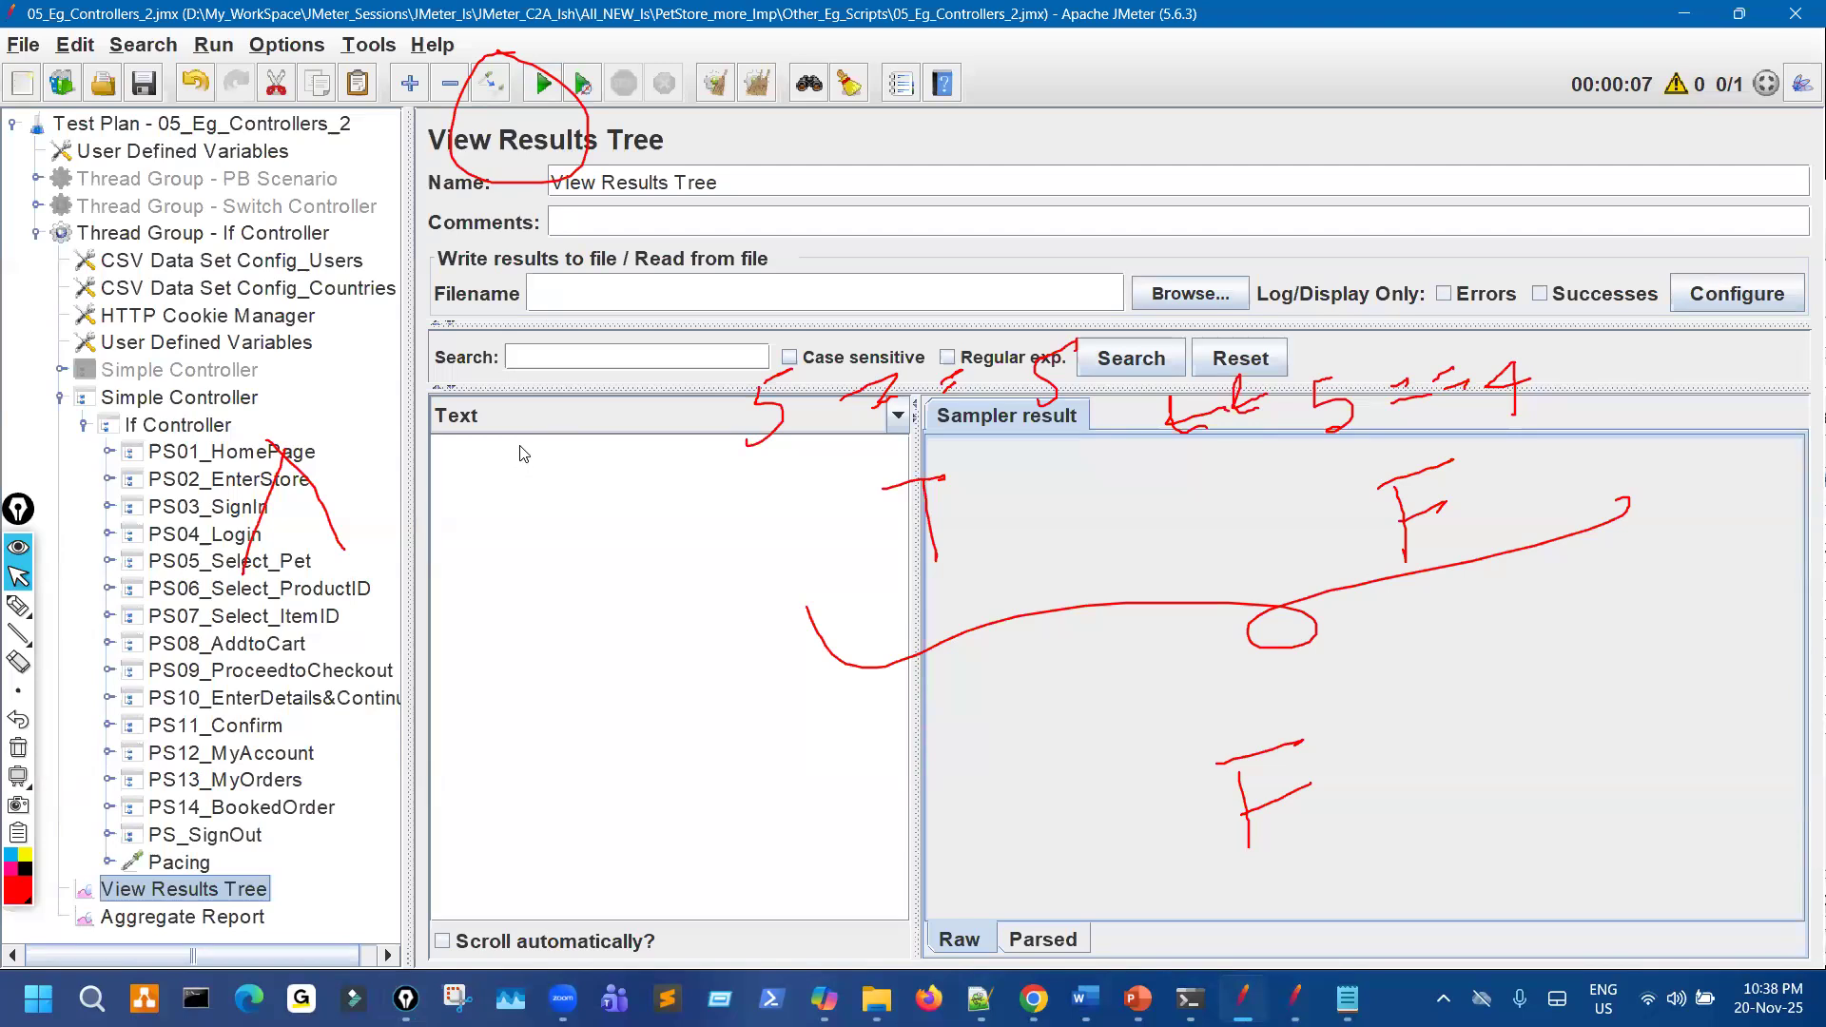
{"action": "key", "text": "ctrl+shift+7"}
{"action": "key", "text": "ctrl+shift+3"}
{"action": "key", "text": "ctrl+shift+2"}
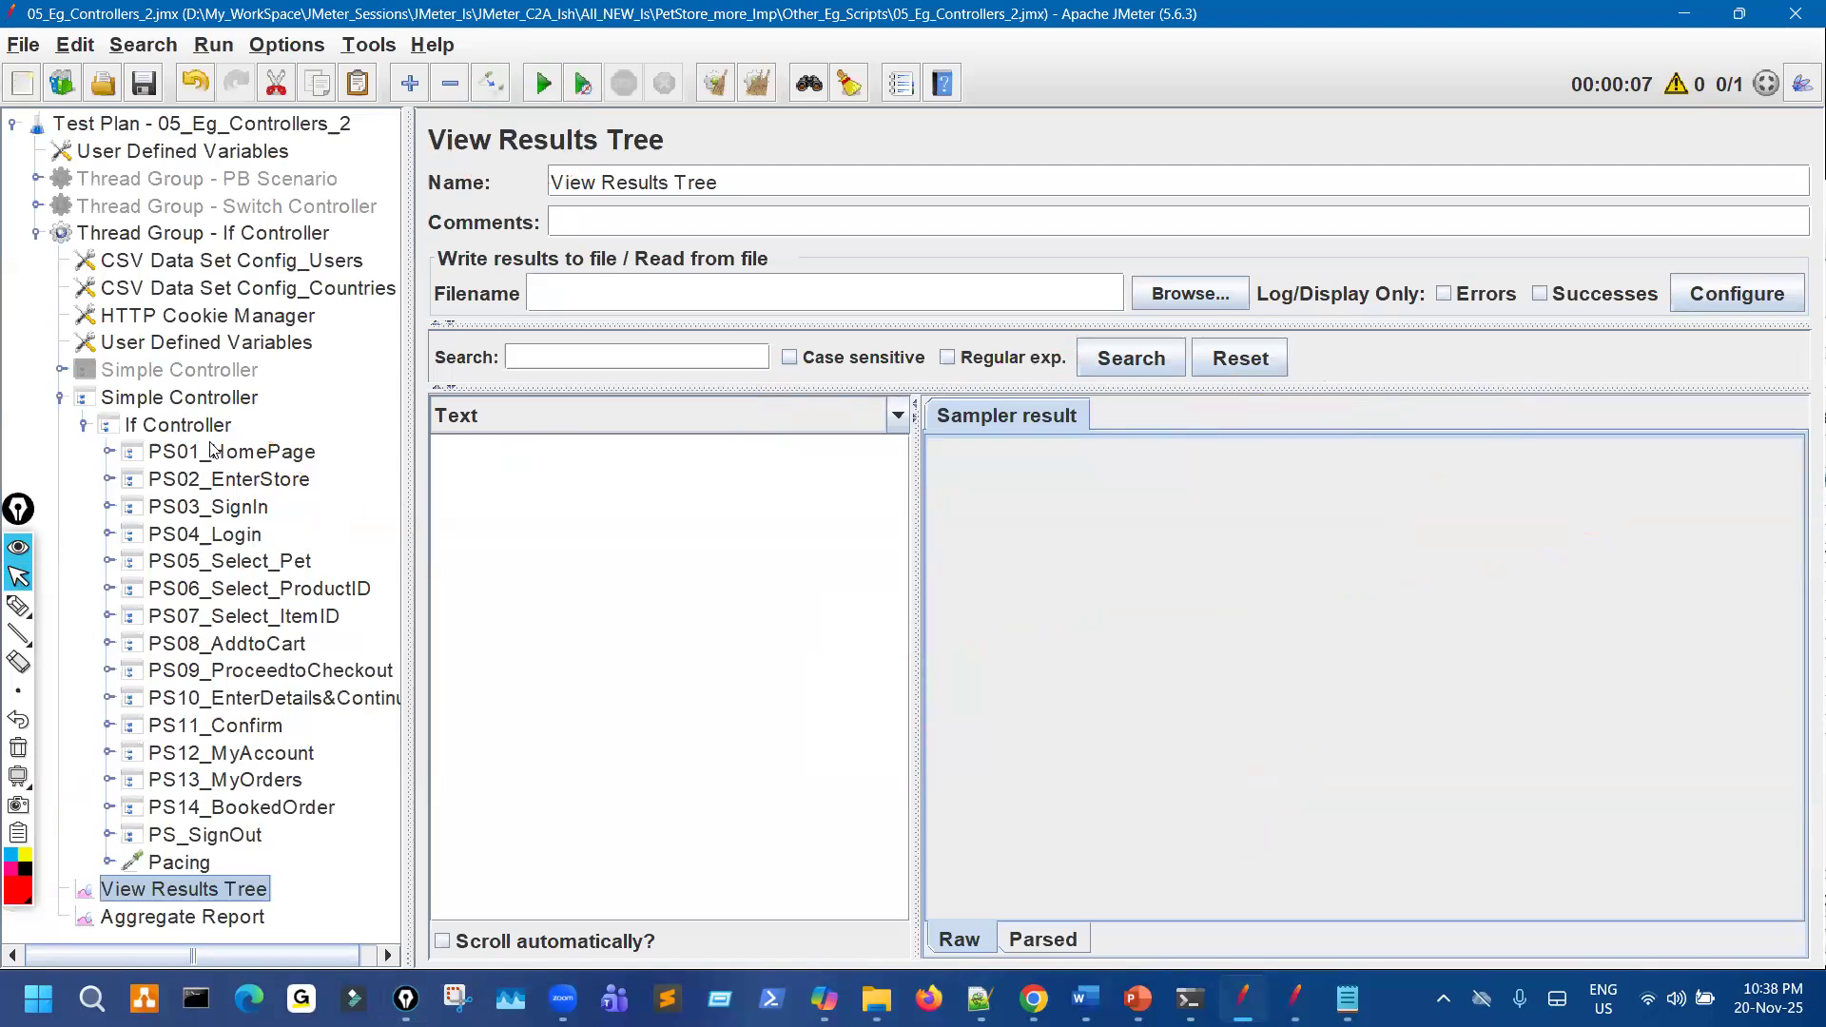
Recheck the If Controller's condition, then collapse and disable its parent Simple Controller.
{"action": "left_click", "coordinate": [205, 430]}
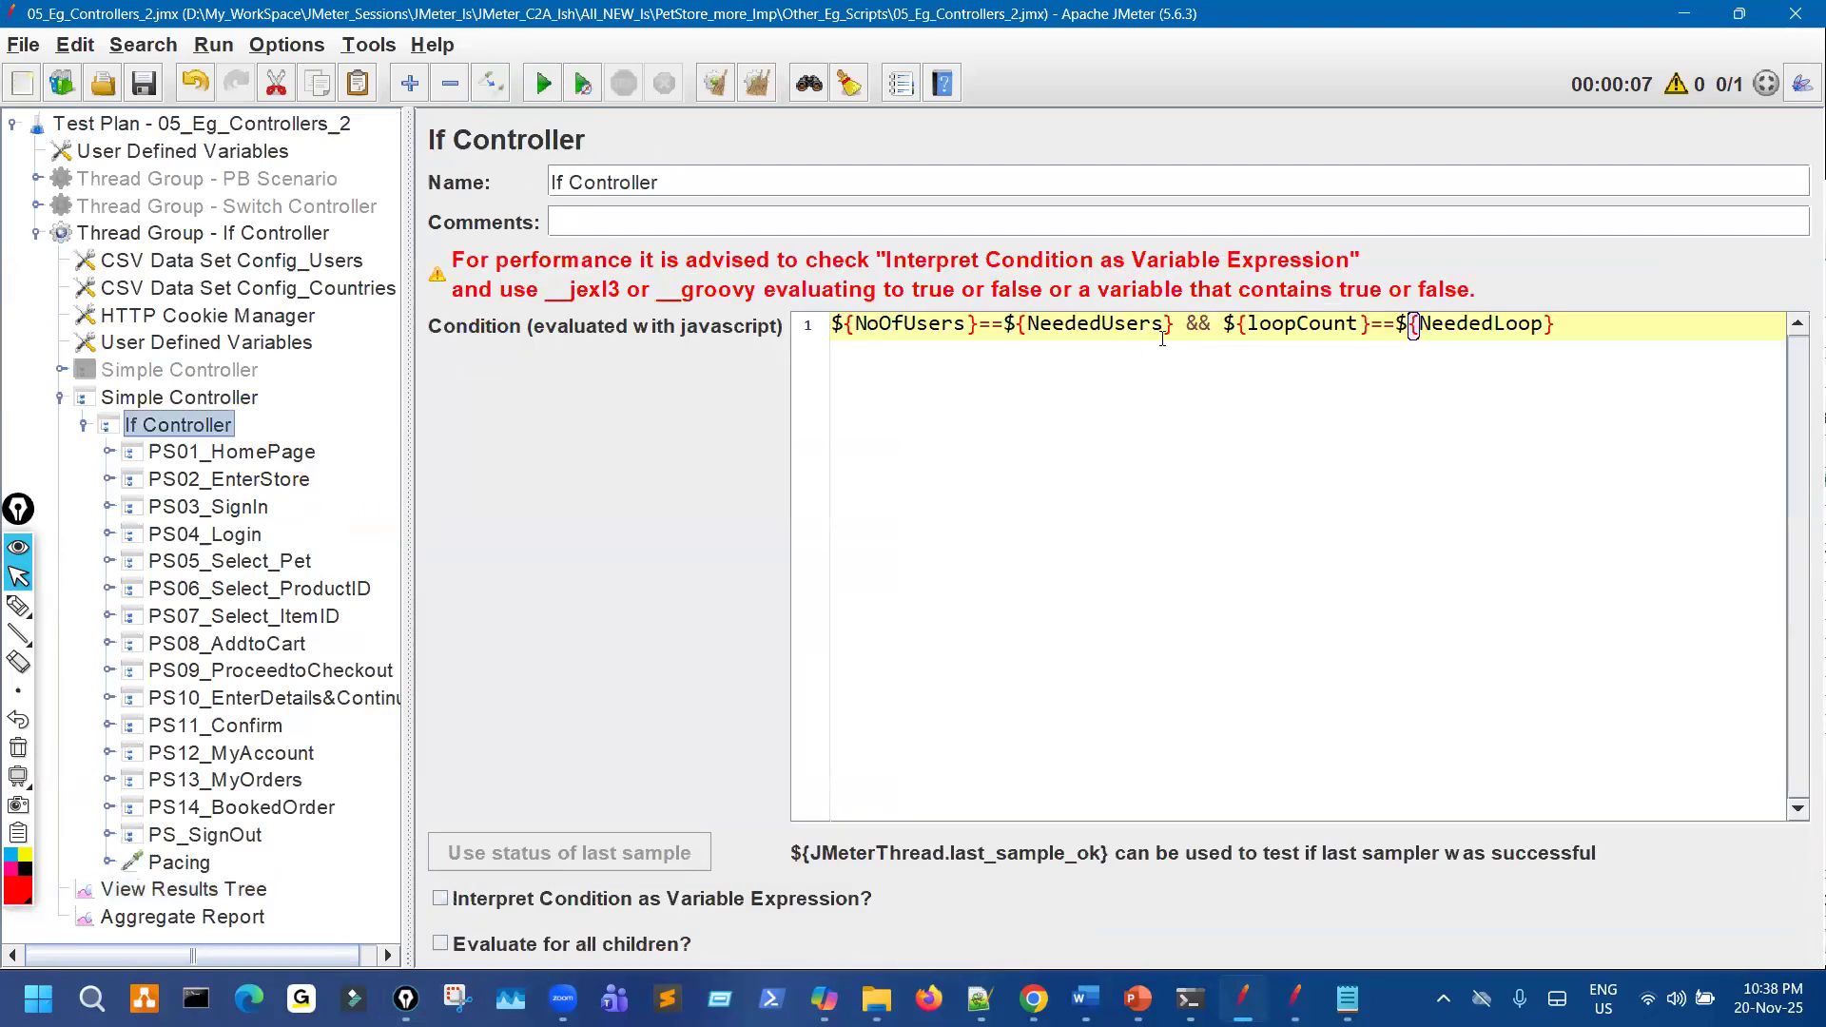
{"action": "left_click", "coordinate": [84, 425]}
{"action": "left_click", "coordinate": [63, 401]}
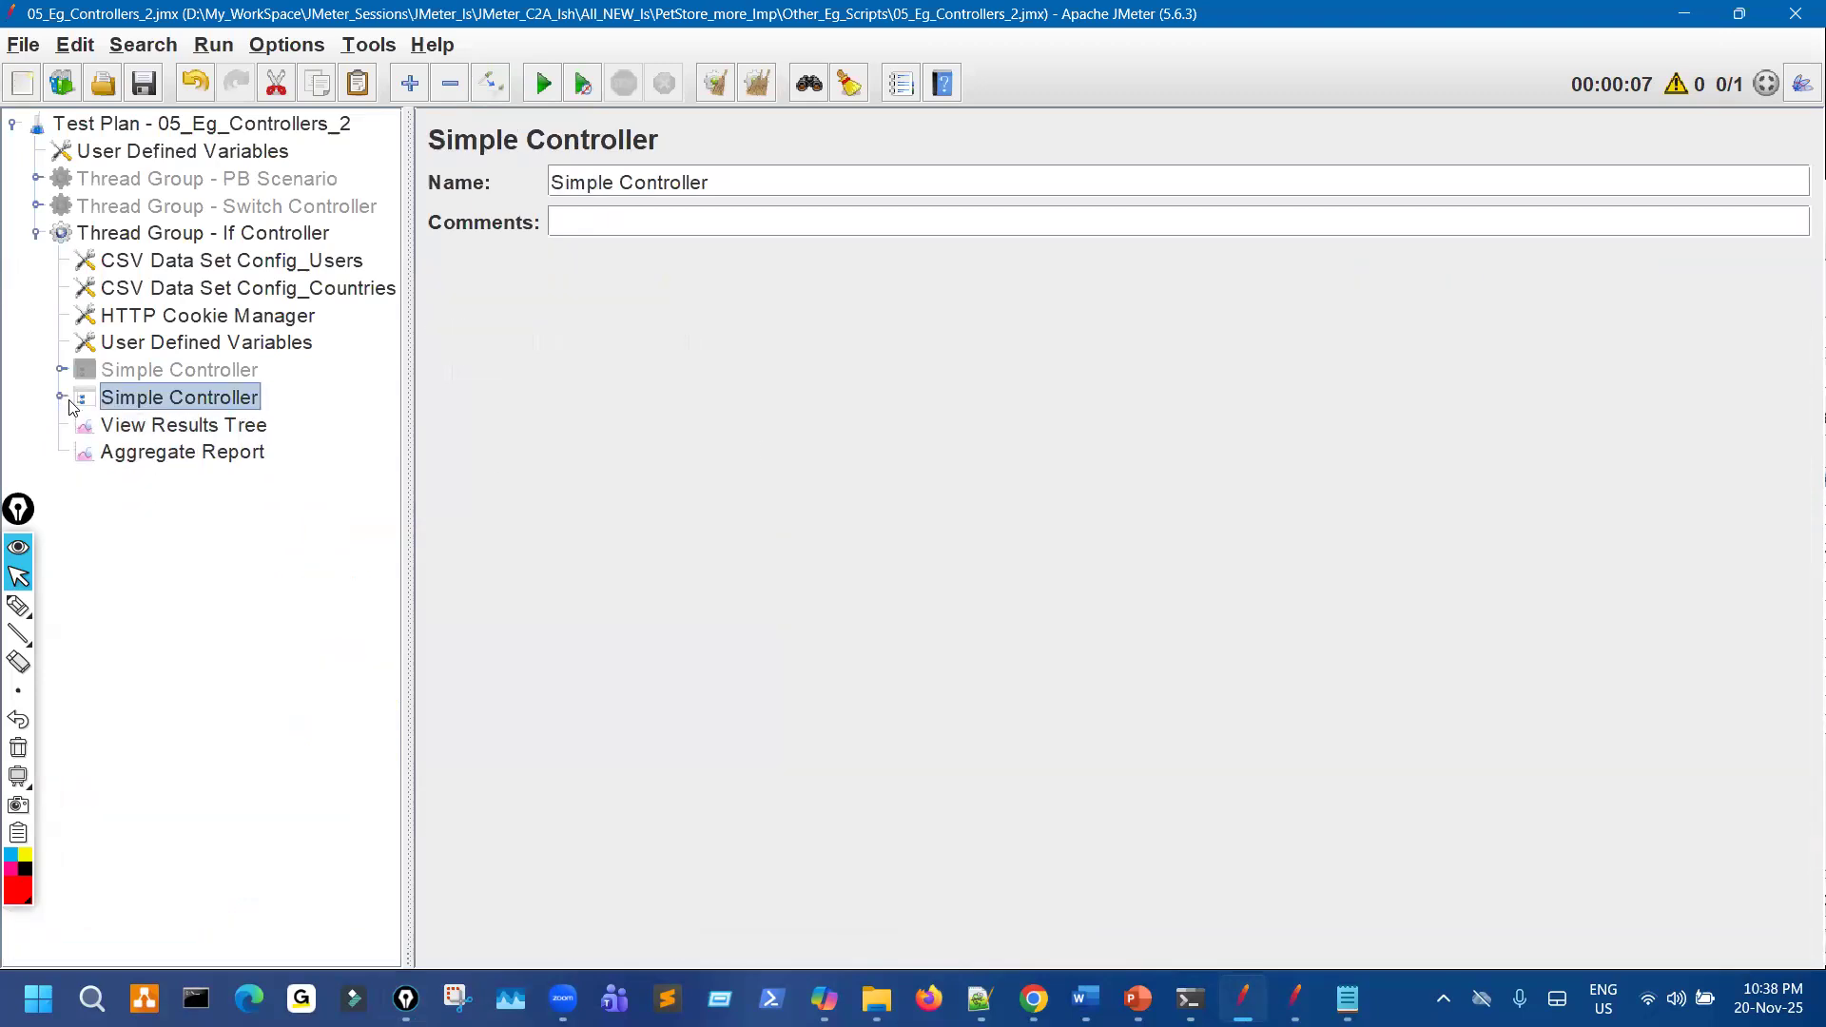
{"action": "key", "text": "ctrl+t"}
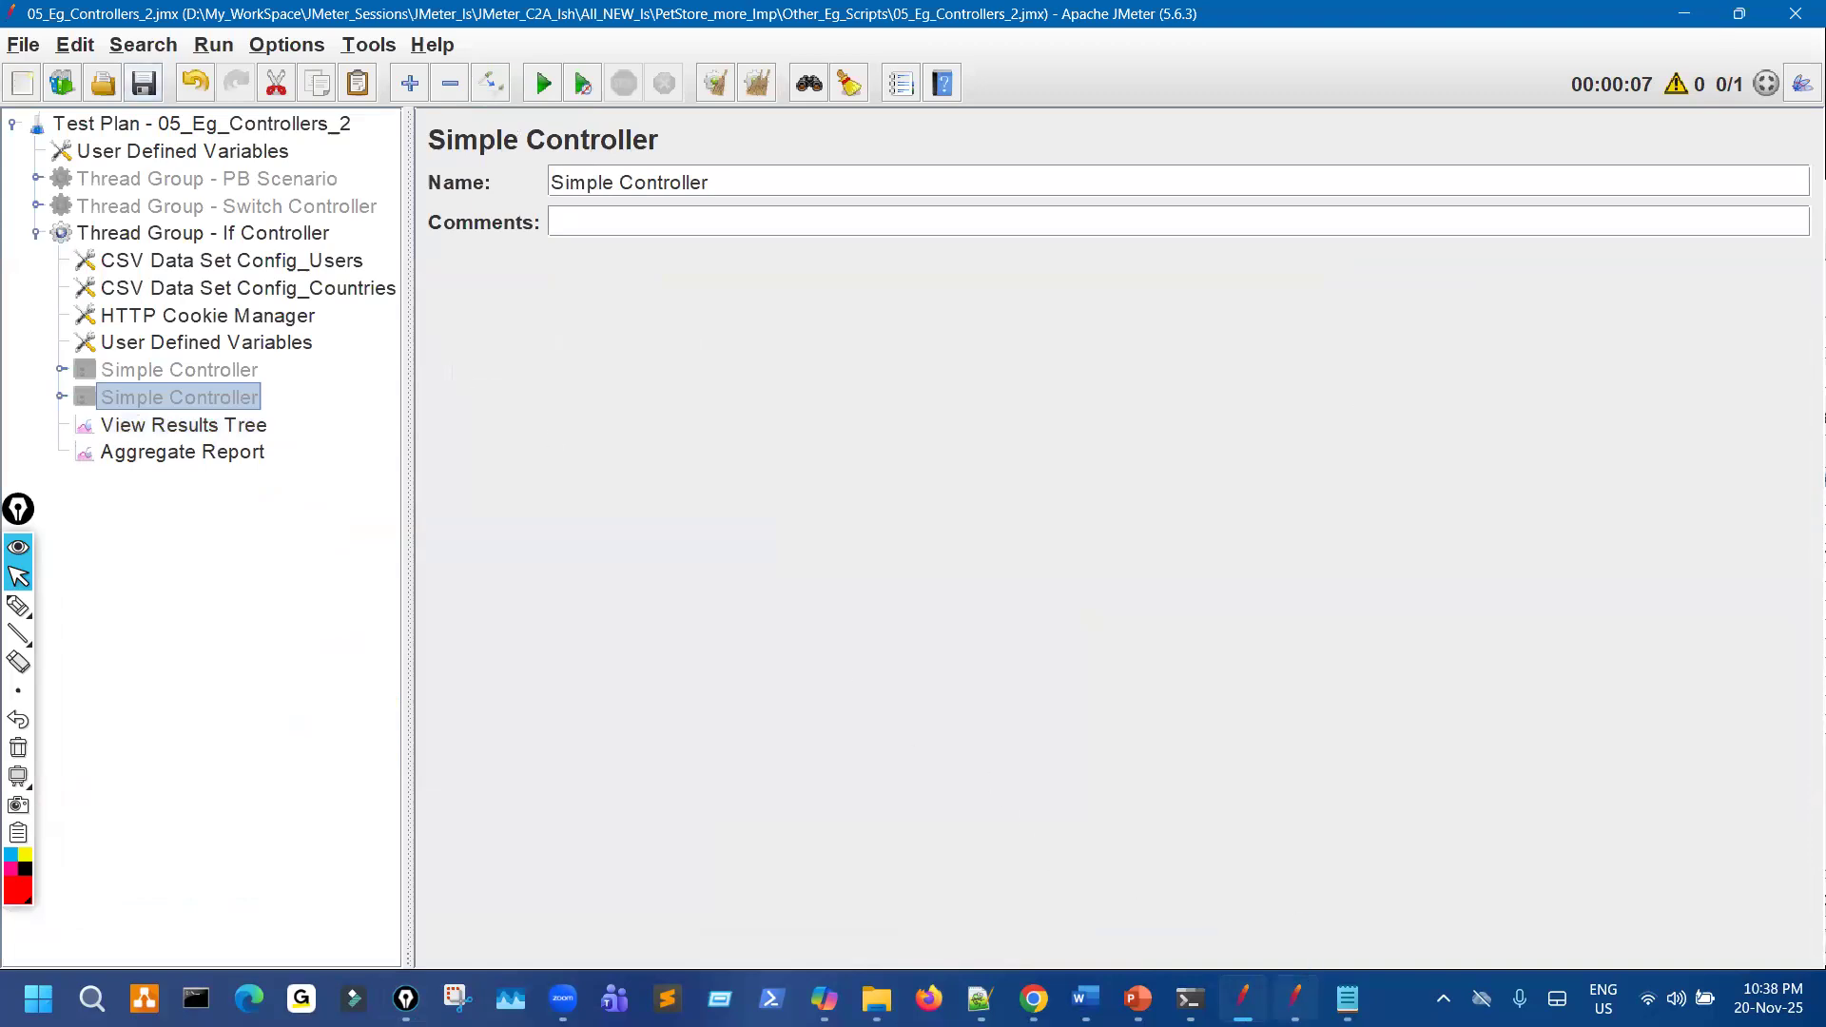
Switch to the second JMeter window and examine the third Simple Controller and the transactions inside its If Controller.
{"action": "left_click", "coordinate": [1295, 999]}
{"action": "left_click", "coordinate": [919, 405]}
{"action": "left_click", "coordinate": [919, 429]}
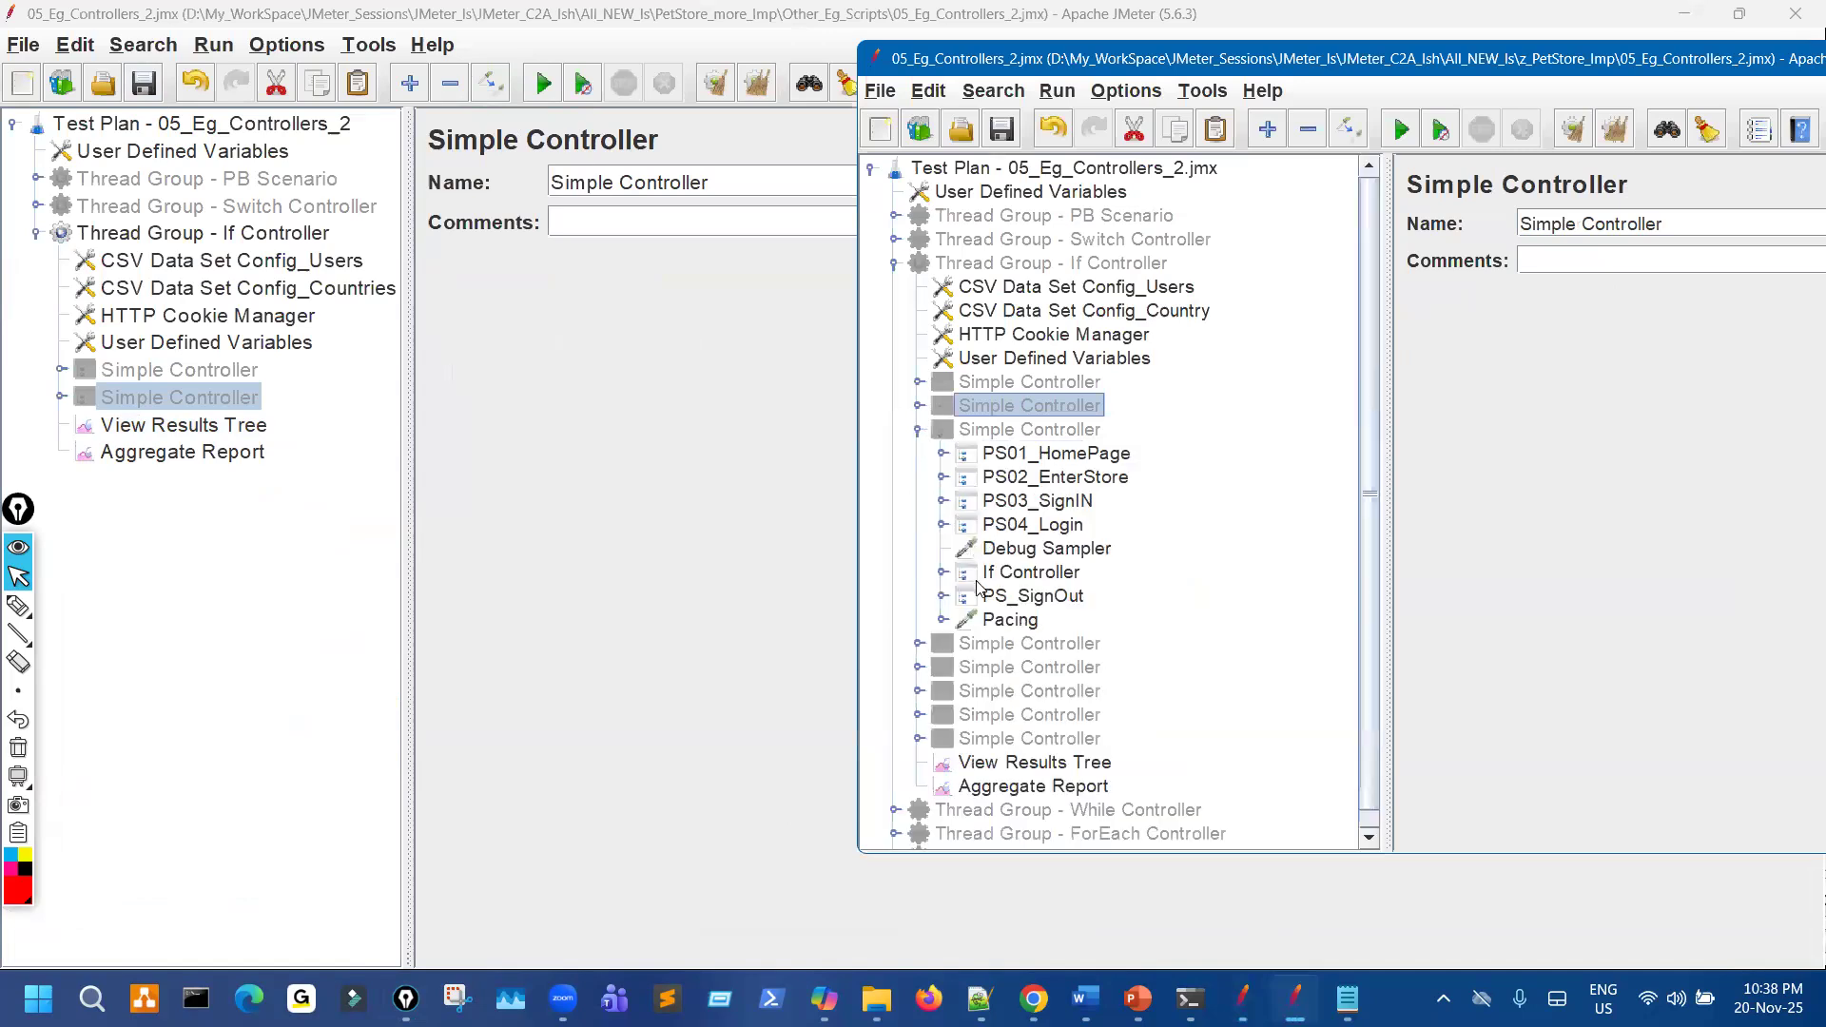
{"action": "left_click", "coordinate": [942, 571]}
{"action": "left_click", "coordinate": [1038, 571]}
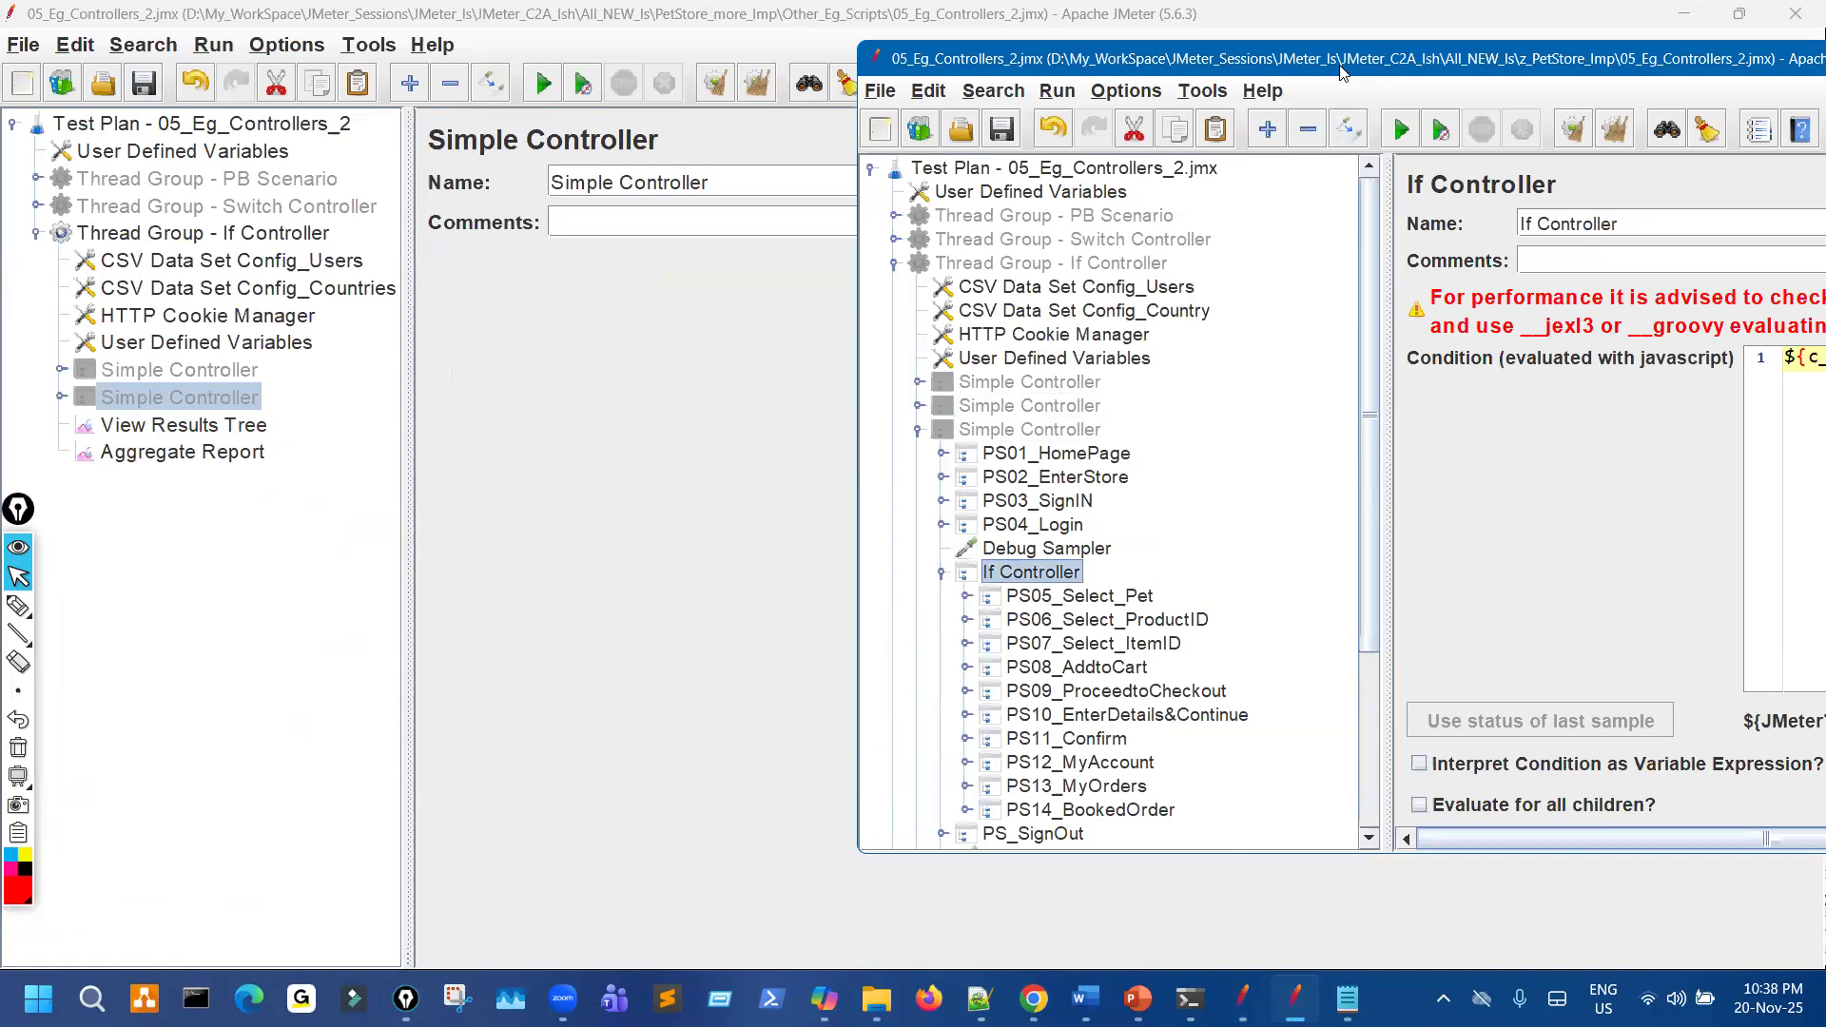
{"action": "left_click_drag", "start_coordinate": [1341, 73], "coordinate": [1347, 104]}
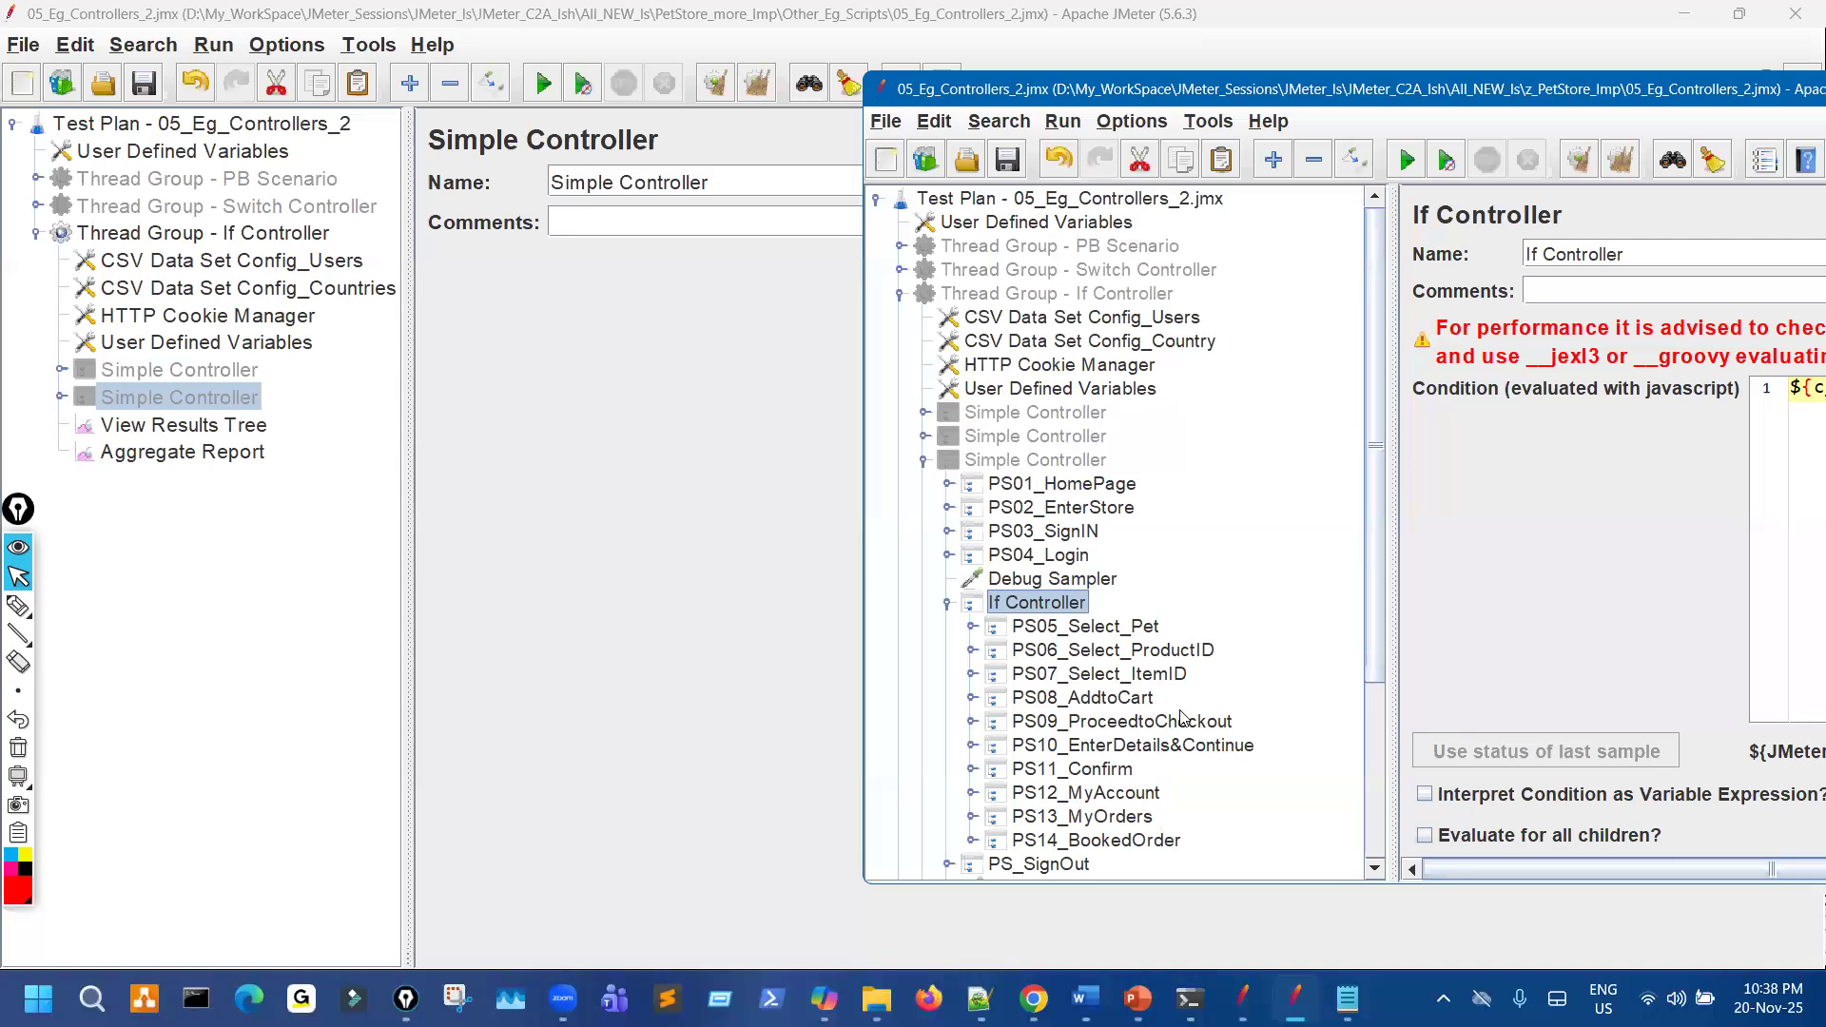
{"action": "scroll", "coordinate": [1183, 717], "scroll_direction": "down", "scroll_amount": 1}
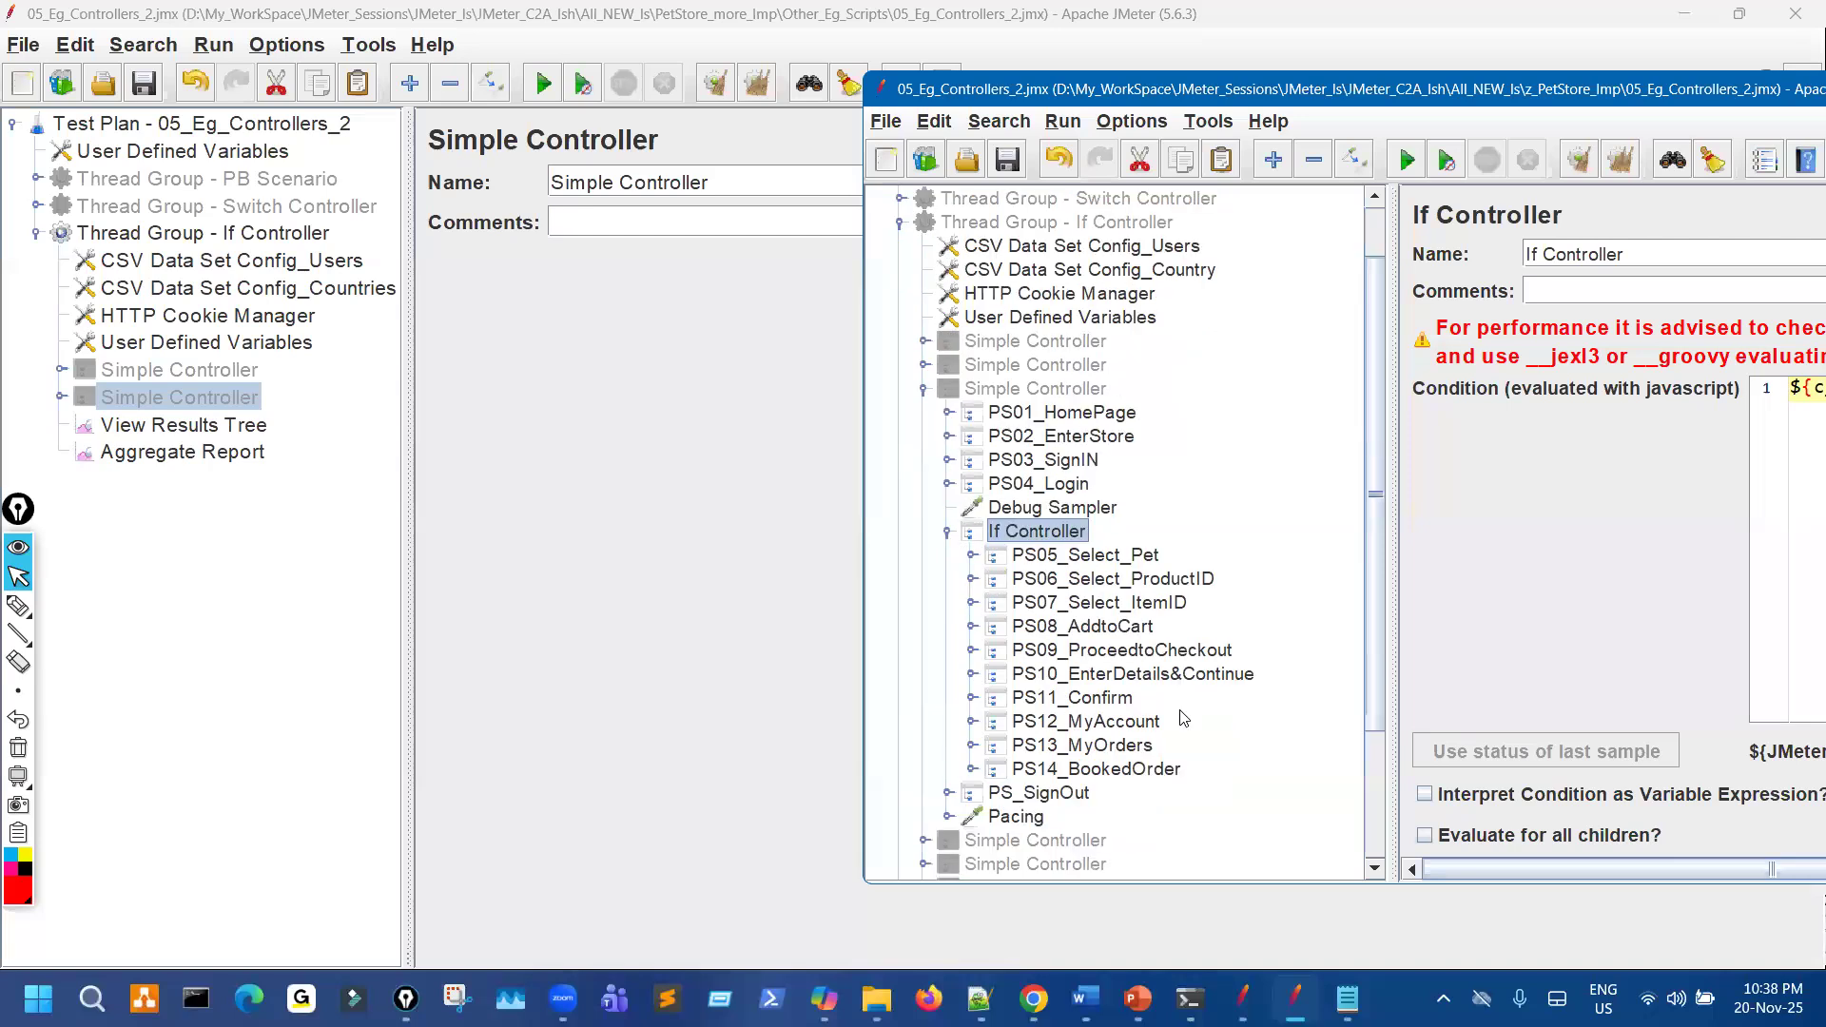
Back in the first test plan, duplicate the first Simple Controller into the If Controller thread group and place the copy above View Results Tree.
{"action": "left_click", "coordinate": [141, 372]}
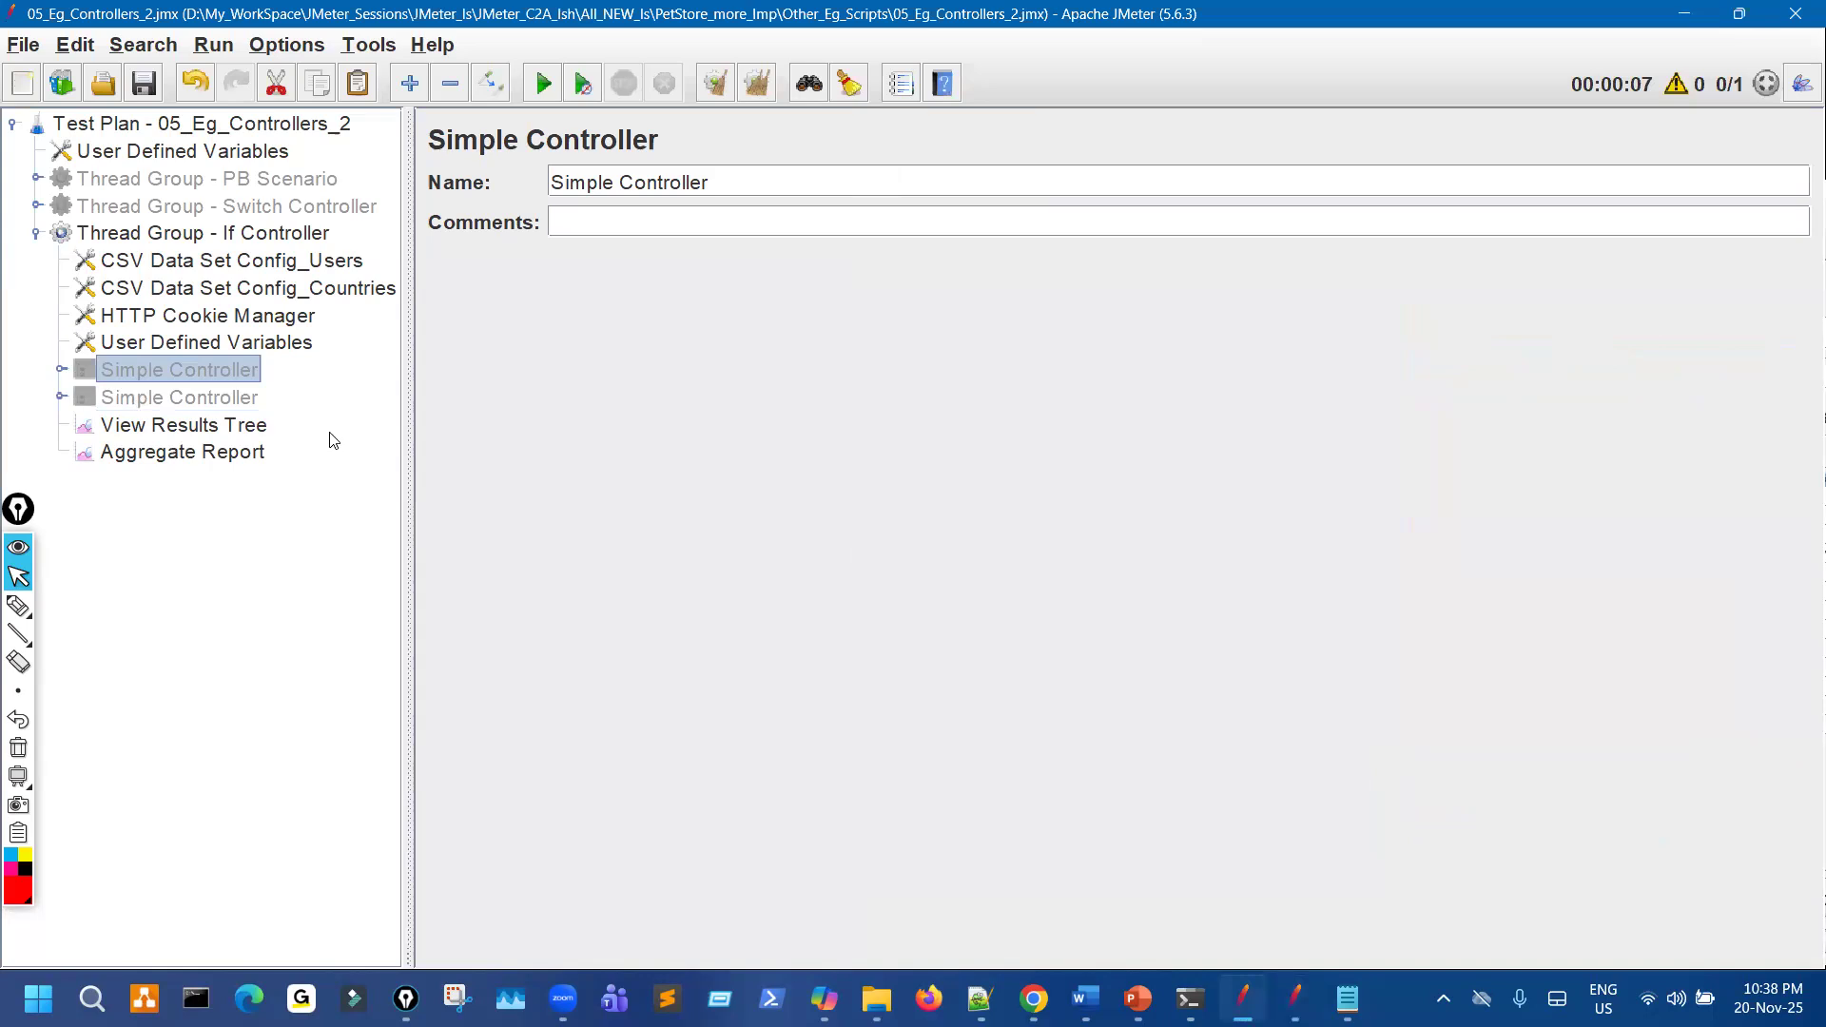
{"action": "left_click", "coordinate": [238, 152]}
{"action": "left_click", "coordinate": [238, 373]}
{"action": "left_click", "coordinate": [287, 232]}
{"action": "key", "text": "ctrl+v"}
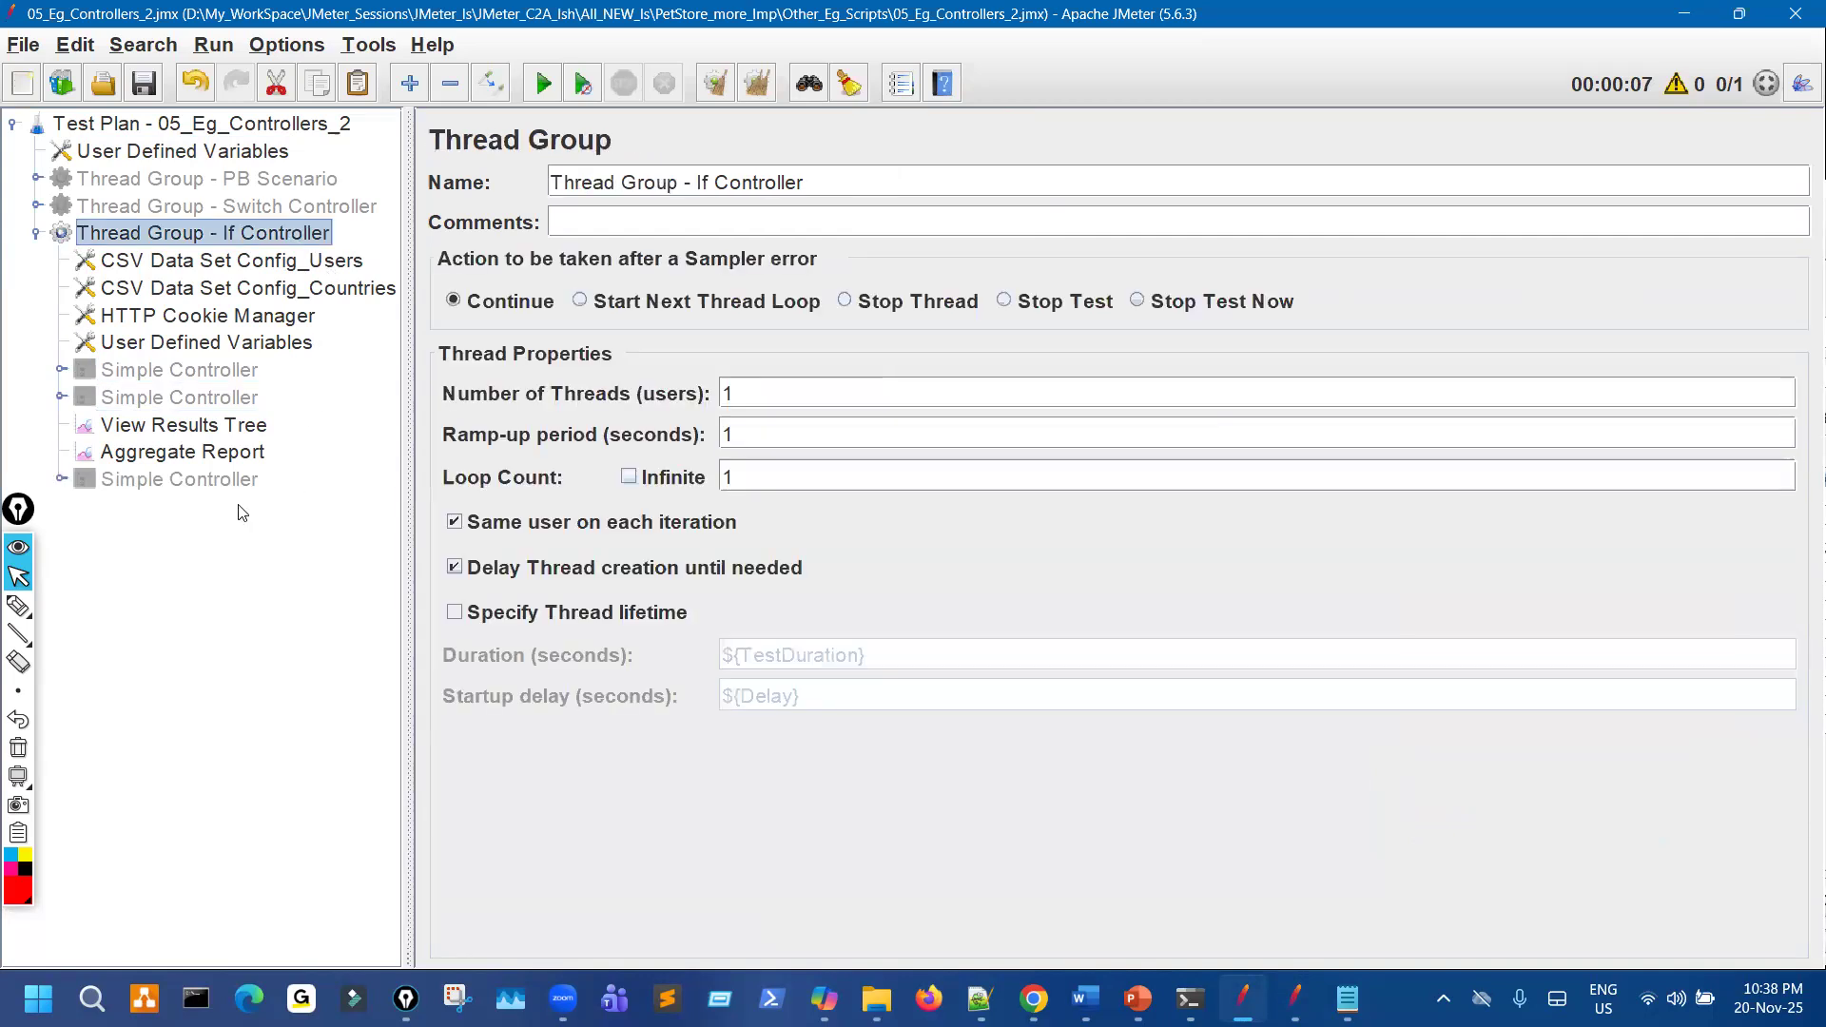
{"action": "left_click", "coordinate": [190, 482]}
{"action": "left_click_drag", "start_coordinate": [190, 481], "coordinate": [81, 440]}
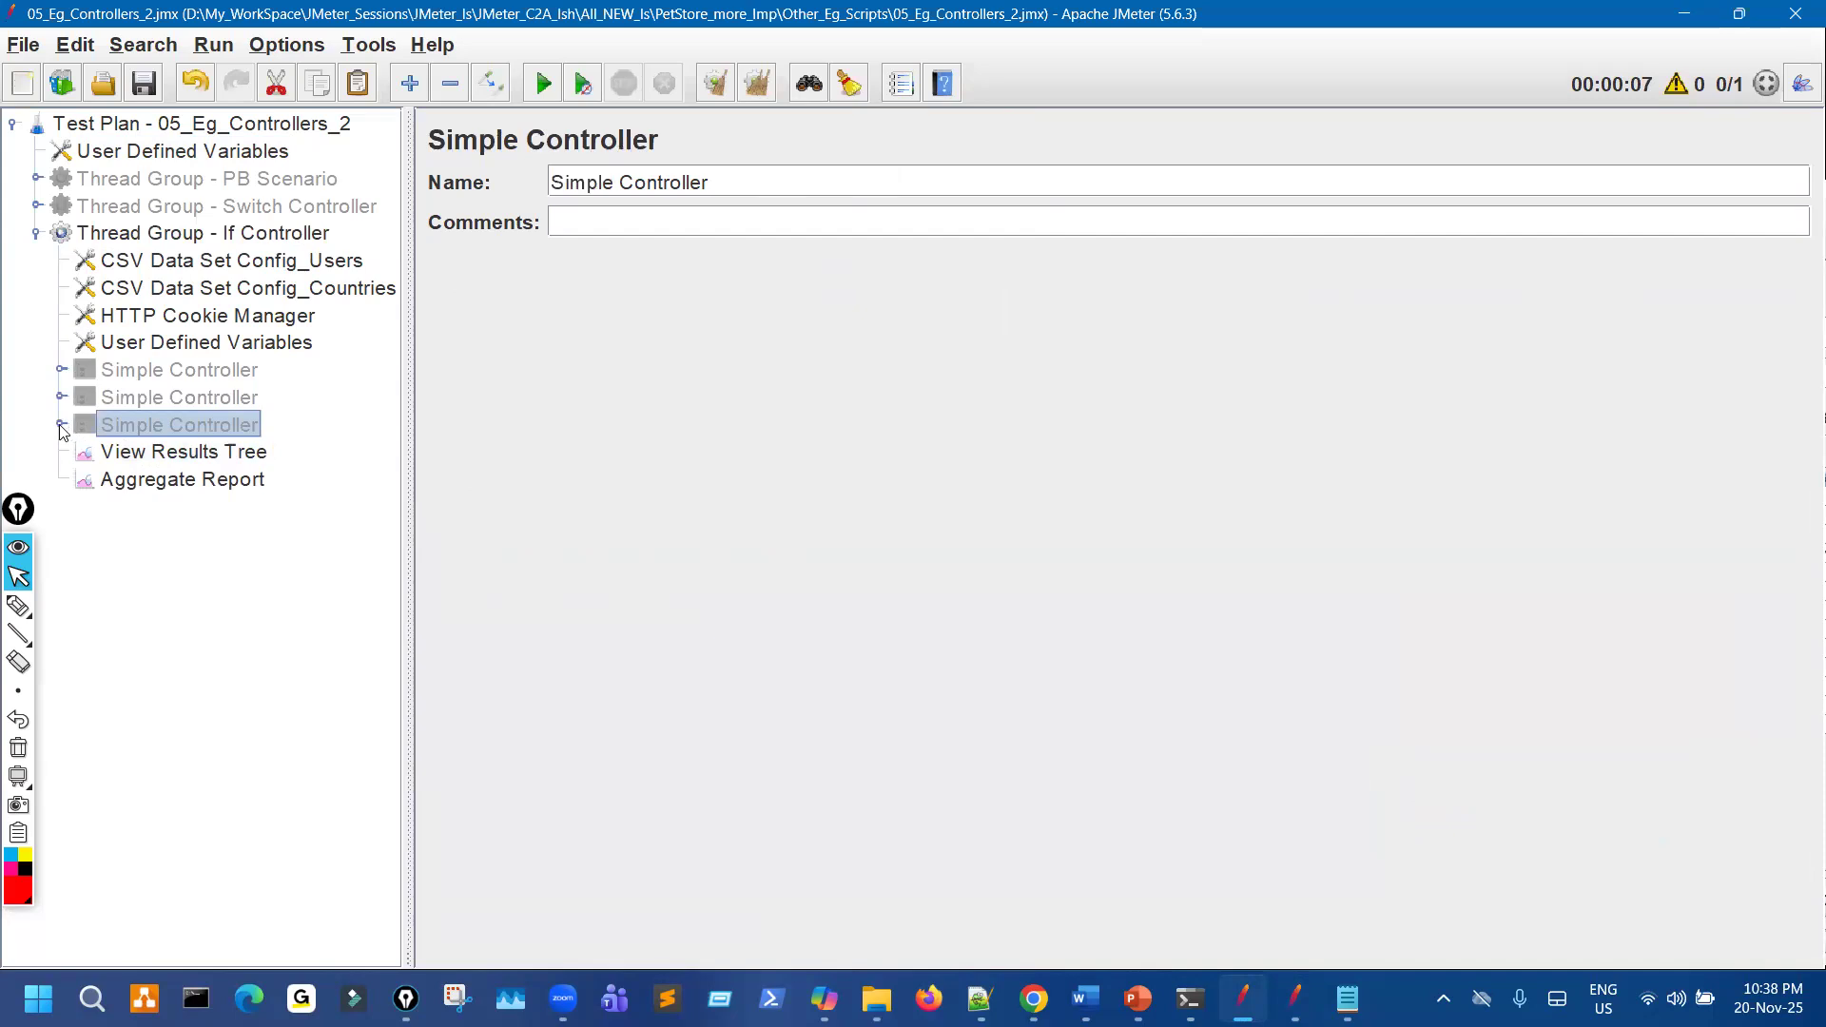
Enable the copied Simple Controller and expand it together with its If Controller.
{"action": "left_click", "coordinate": [61, 426]}
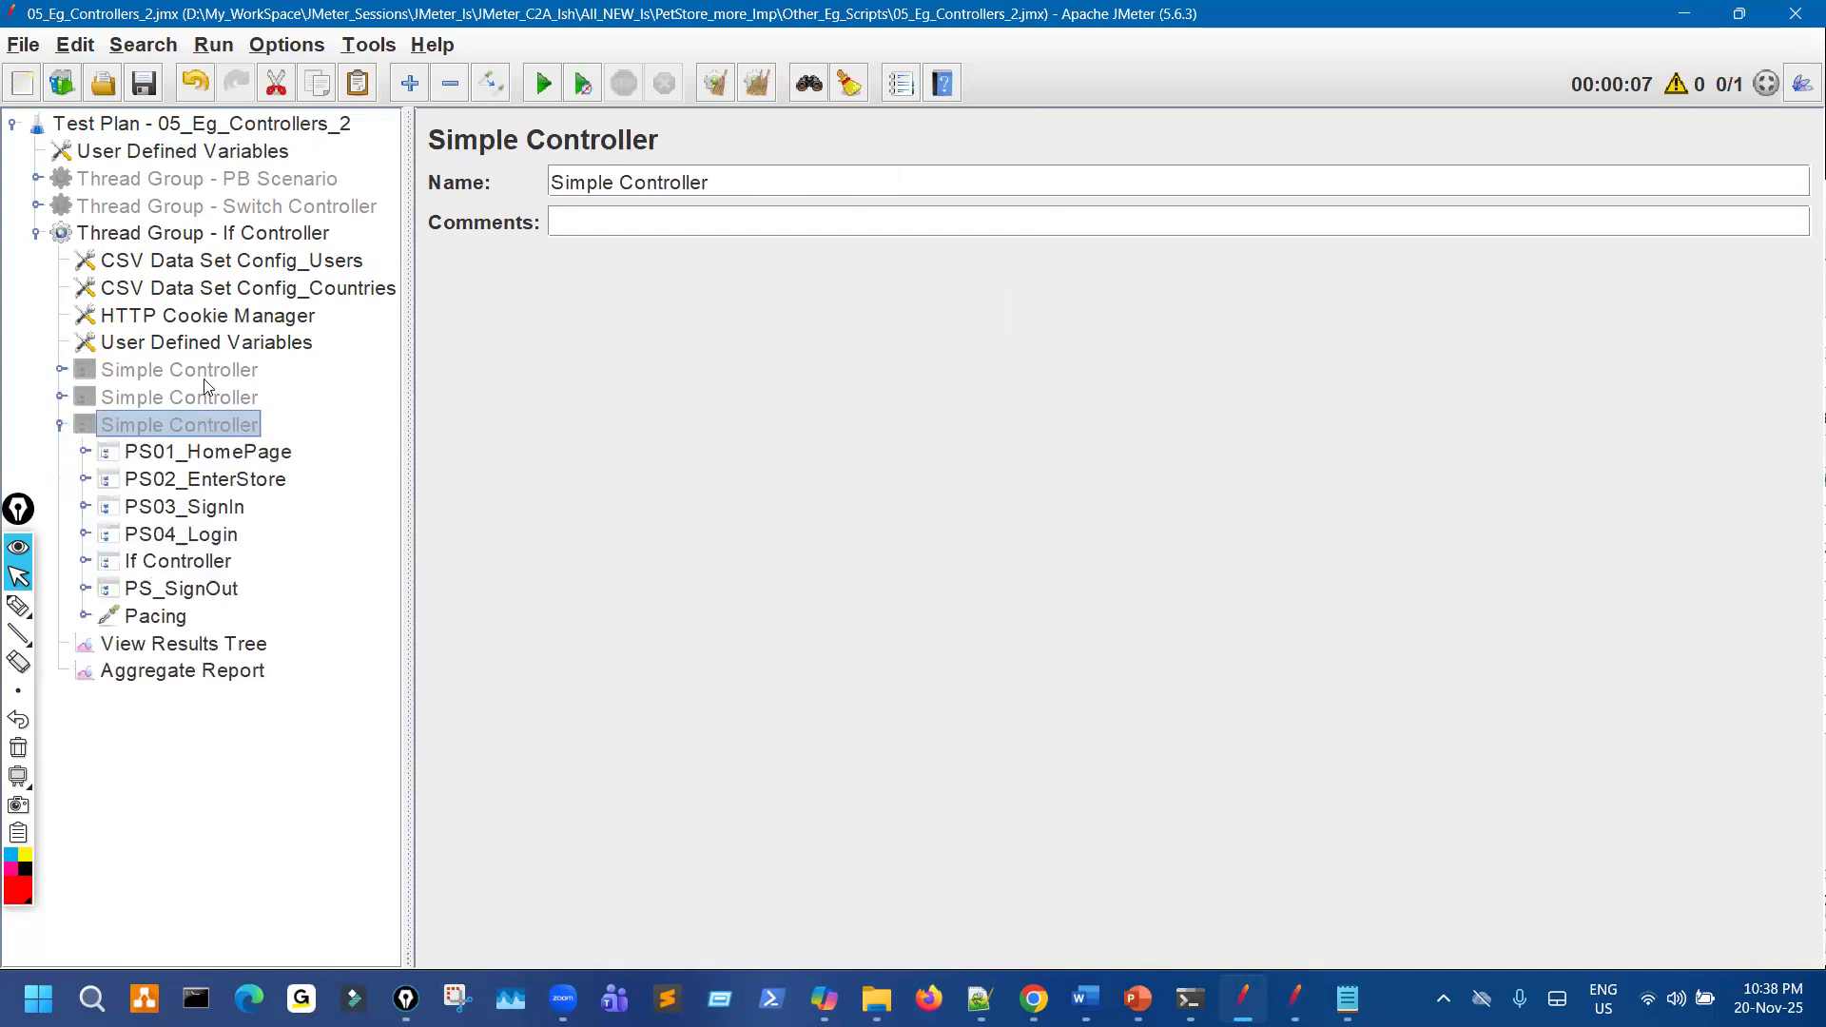
{"action": "left_click", "coordinate": [488, 84]}
{"action": "left_click", "coordinate": [85, 562]}
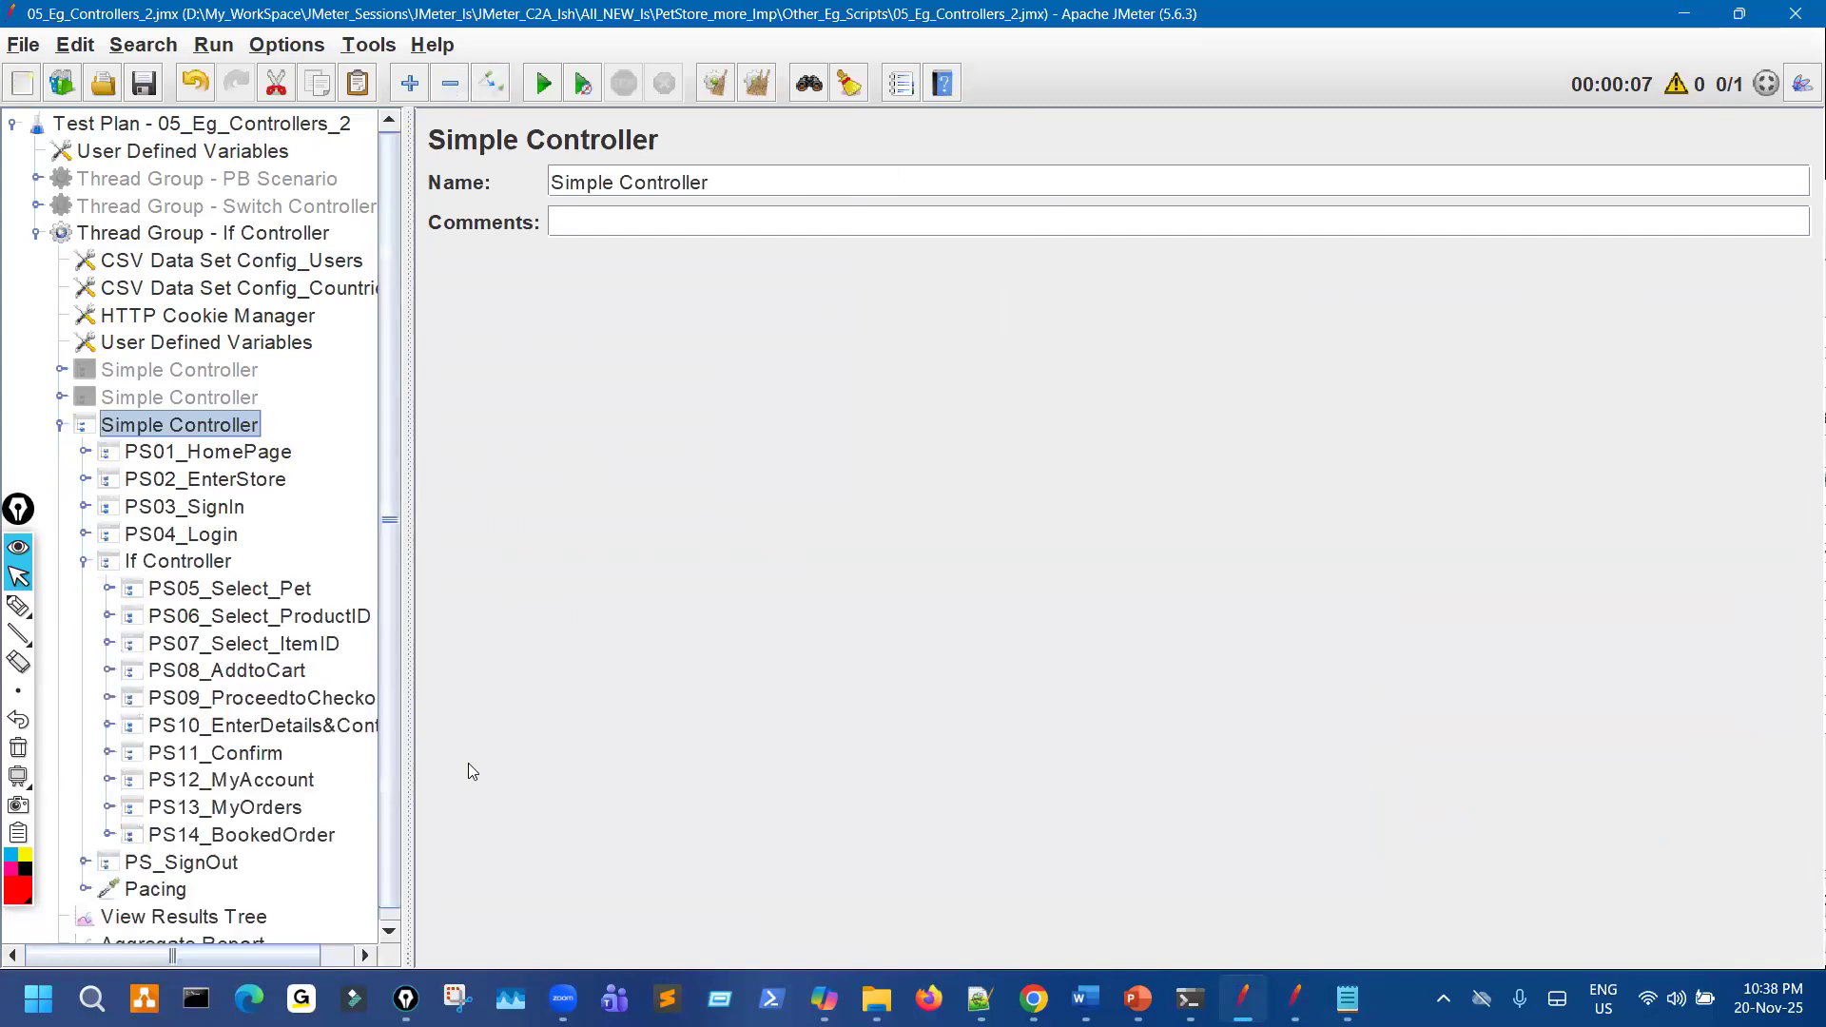
Switch to the PowerPoint notes and review the If Controller examples, string comparison rules, use cases and tips.
{"action": "left_click", "coordinate": [1132, 999]}
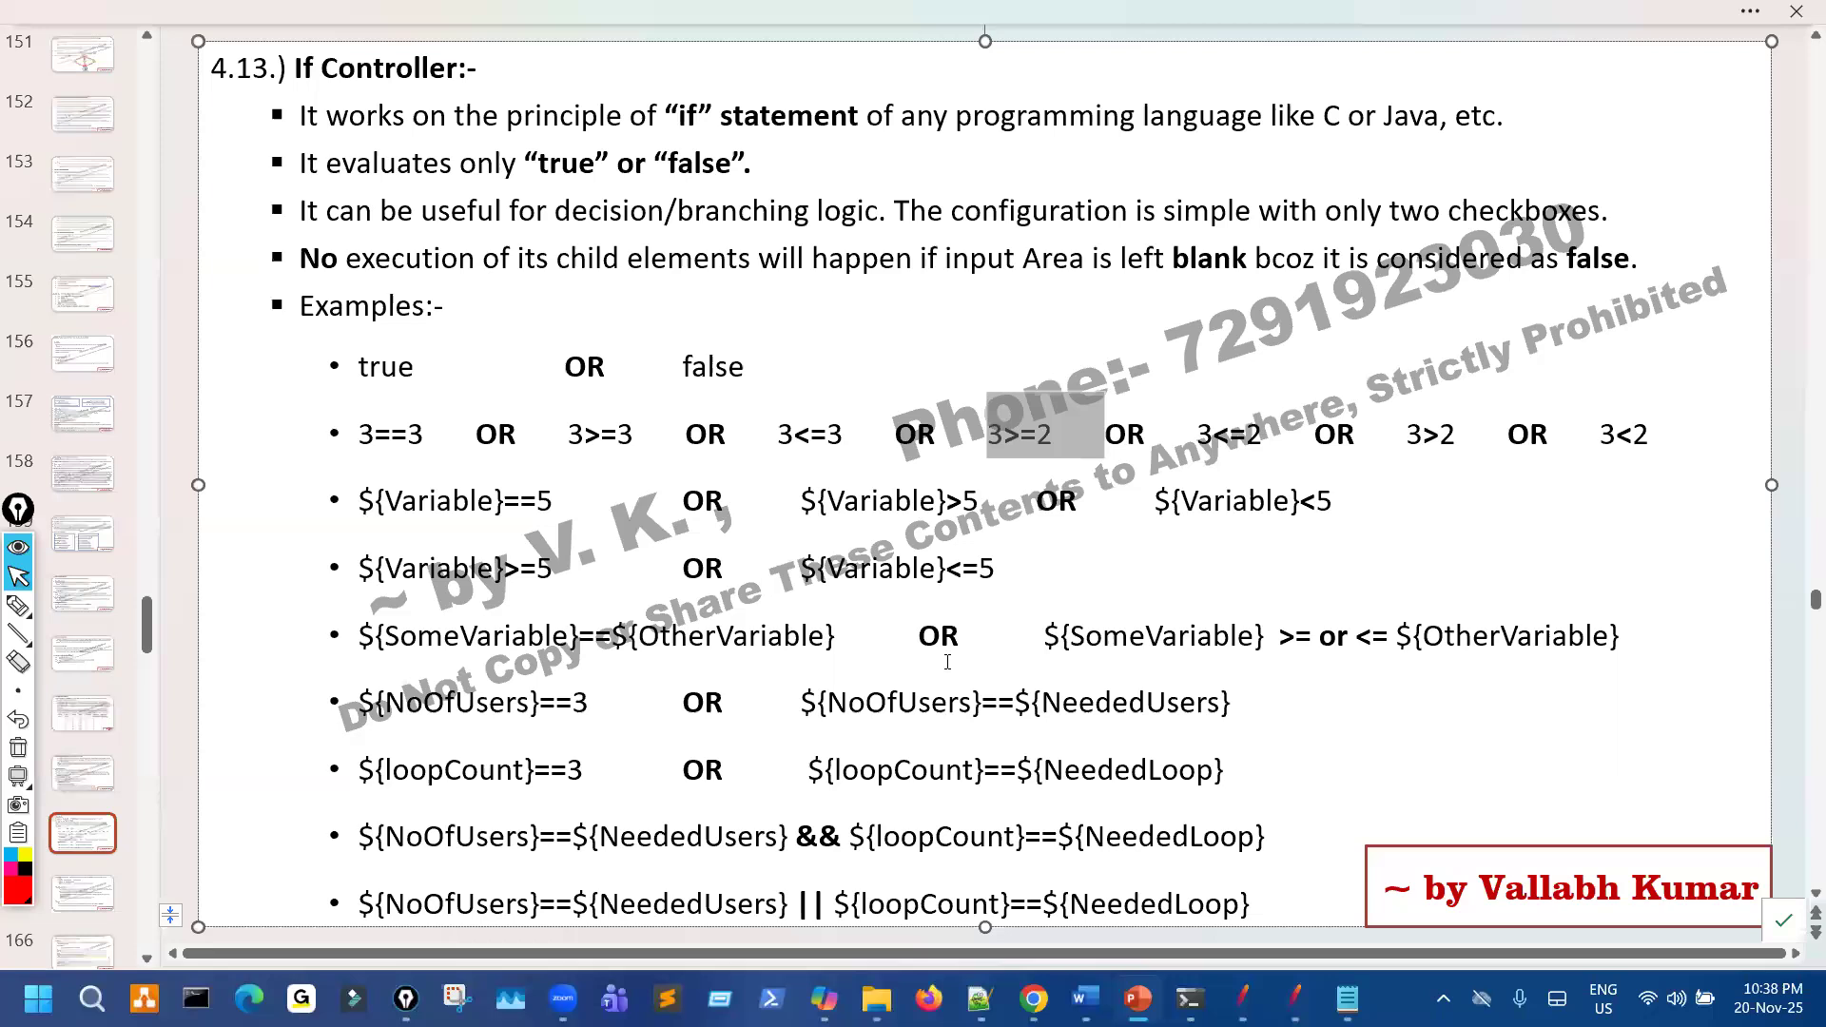
{"action": "scroll", "coordinate": [948, 662], "scroll_direction": "down", "scroll_amount": 1}
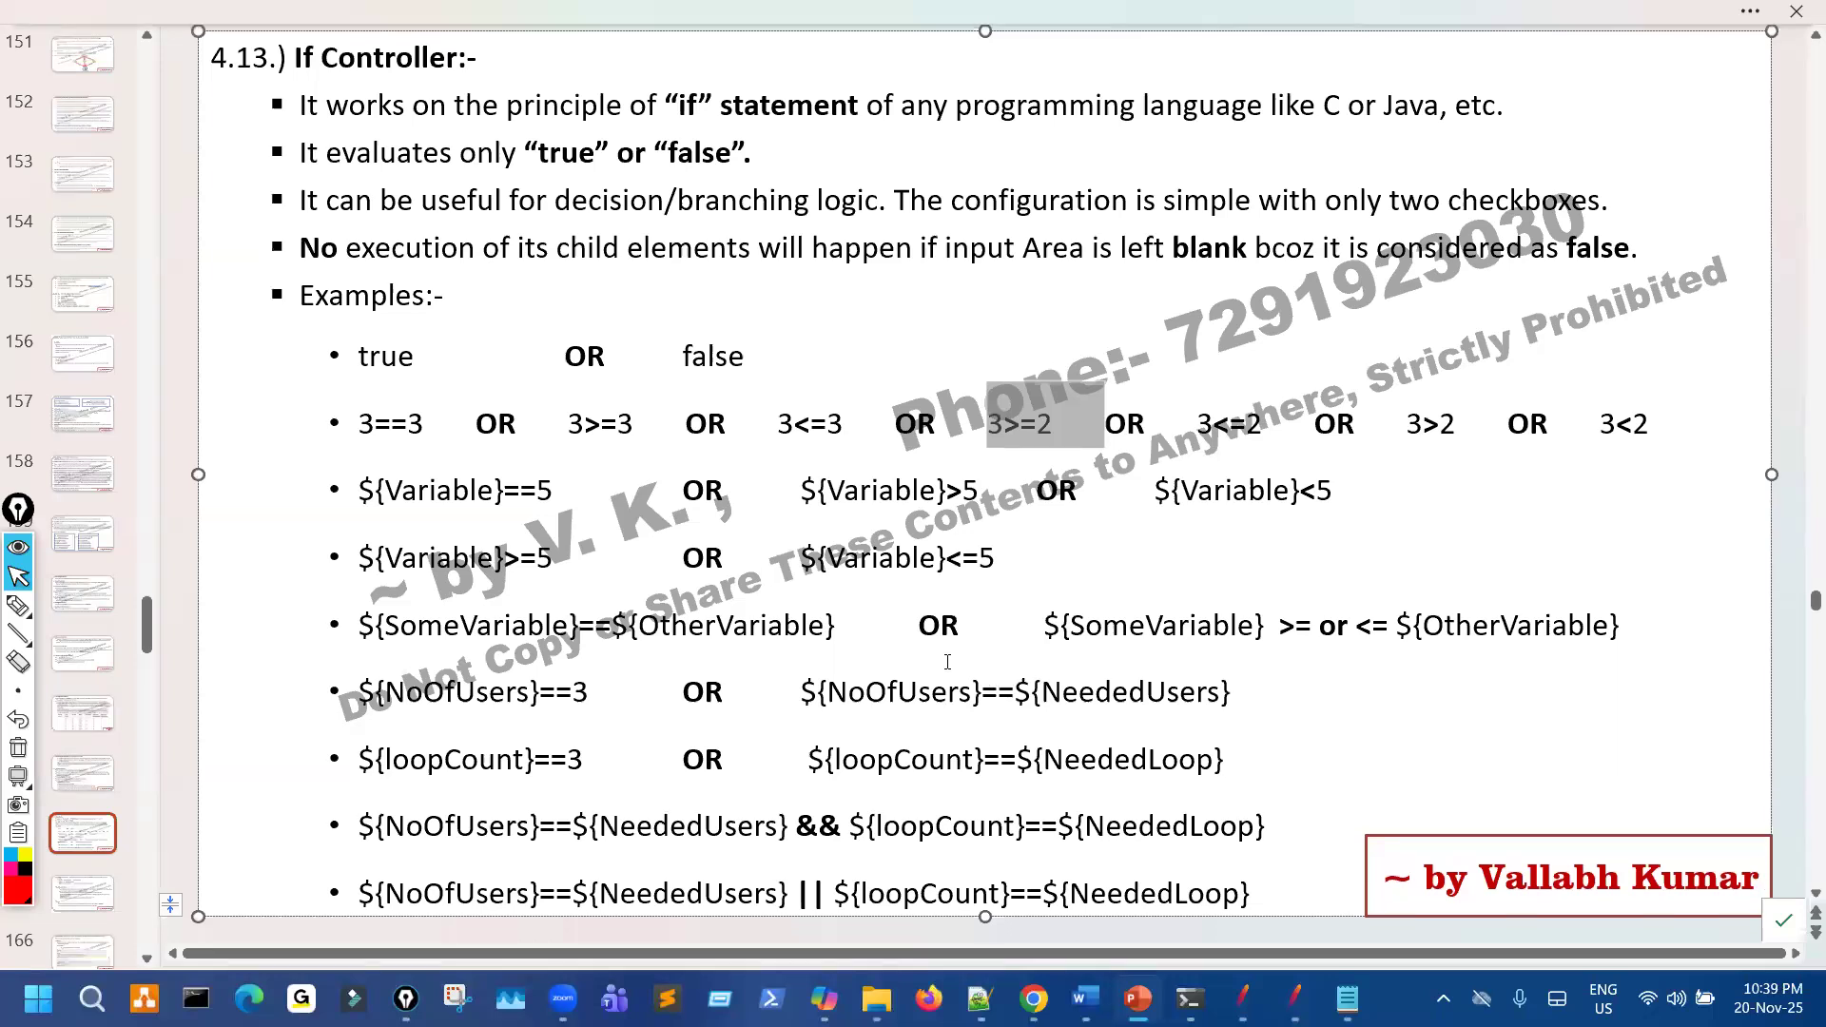
{"action": "scroll", "coordinate": [947, 662], "scroll_direction": "down", "scroll_amount": 2}
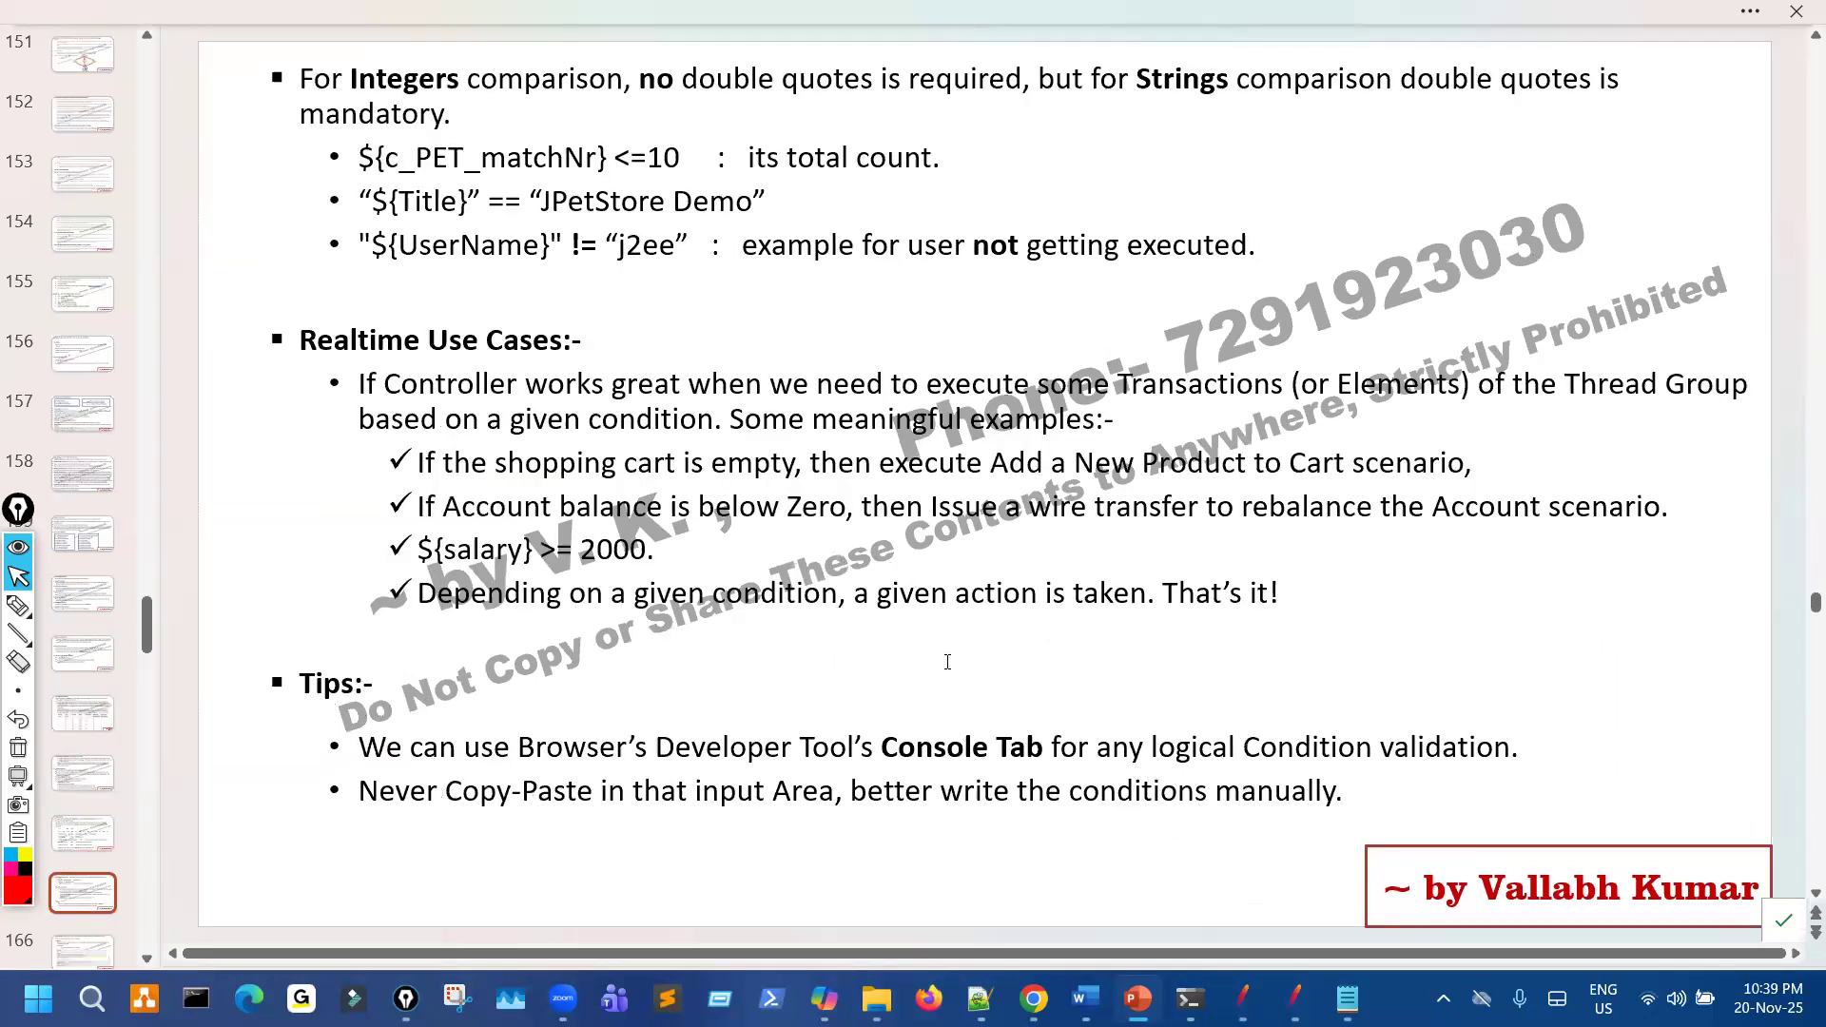
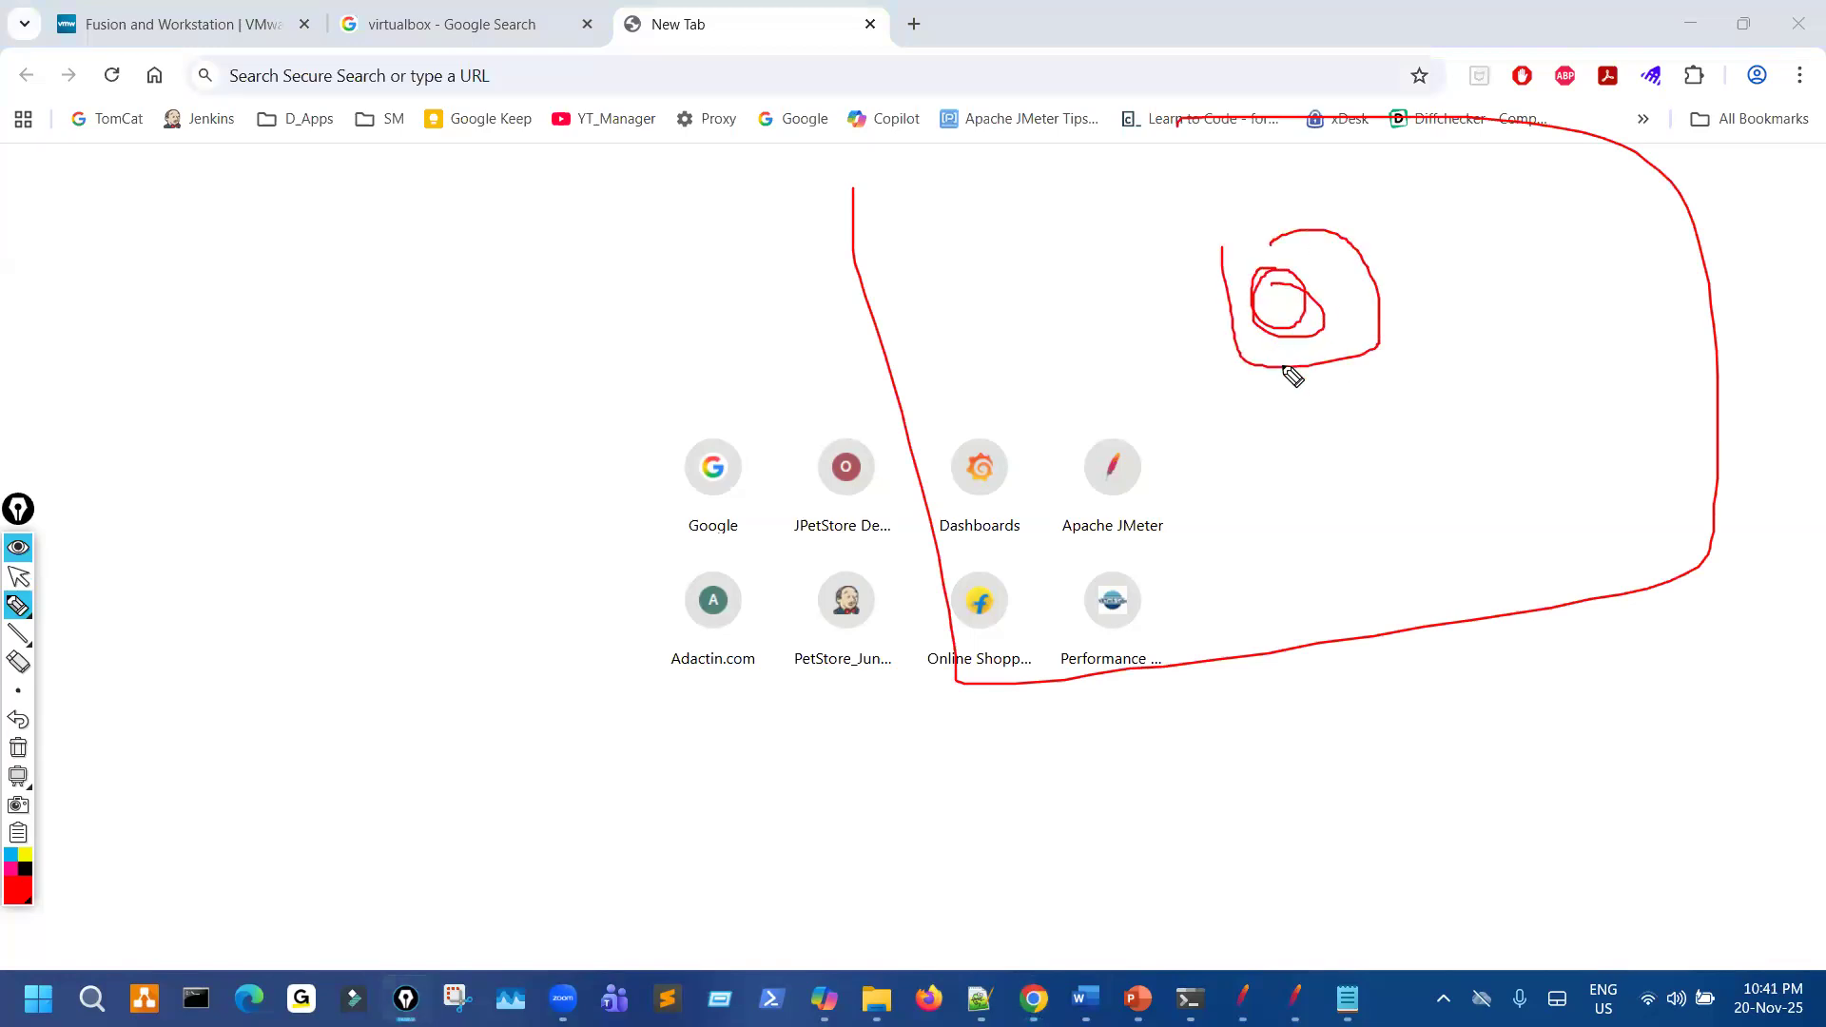
Add more freehand strokes to the sketch on the browser's new tab and erase all annotations.
{"action": "left_click_drag", "start_coordinate": [1429, 280], "coordinate": [1526, 213]}
{"action": "left_click_drag", "start_coordinate": [1386, 506], "coordinate": [1472, 567]}
{"action": "key", "text": "ctrl+shift+7"}
{"action": "key", "text": "ctrl+shift+2"}
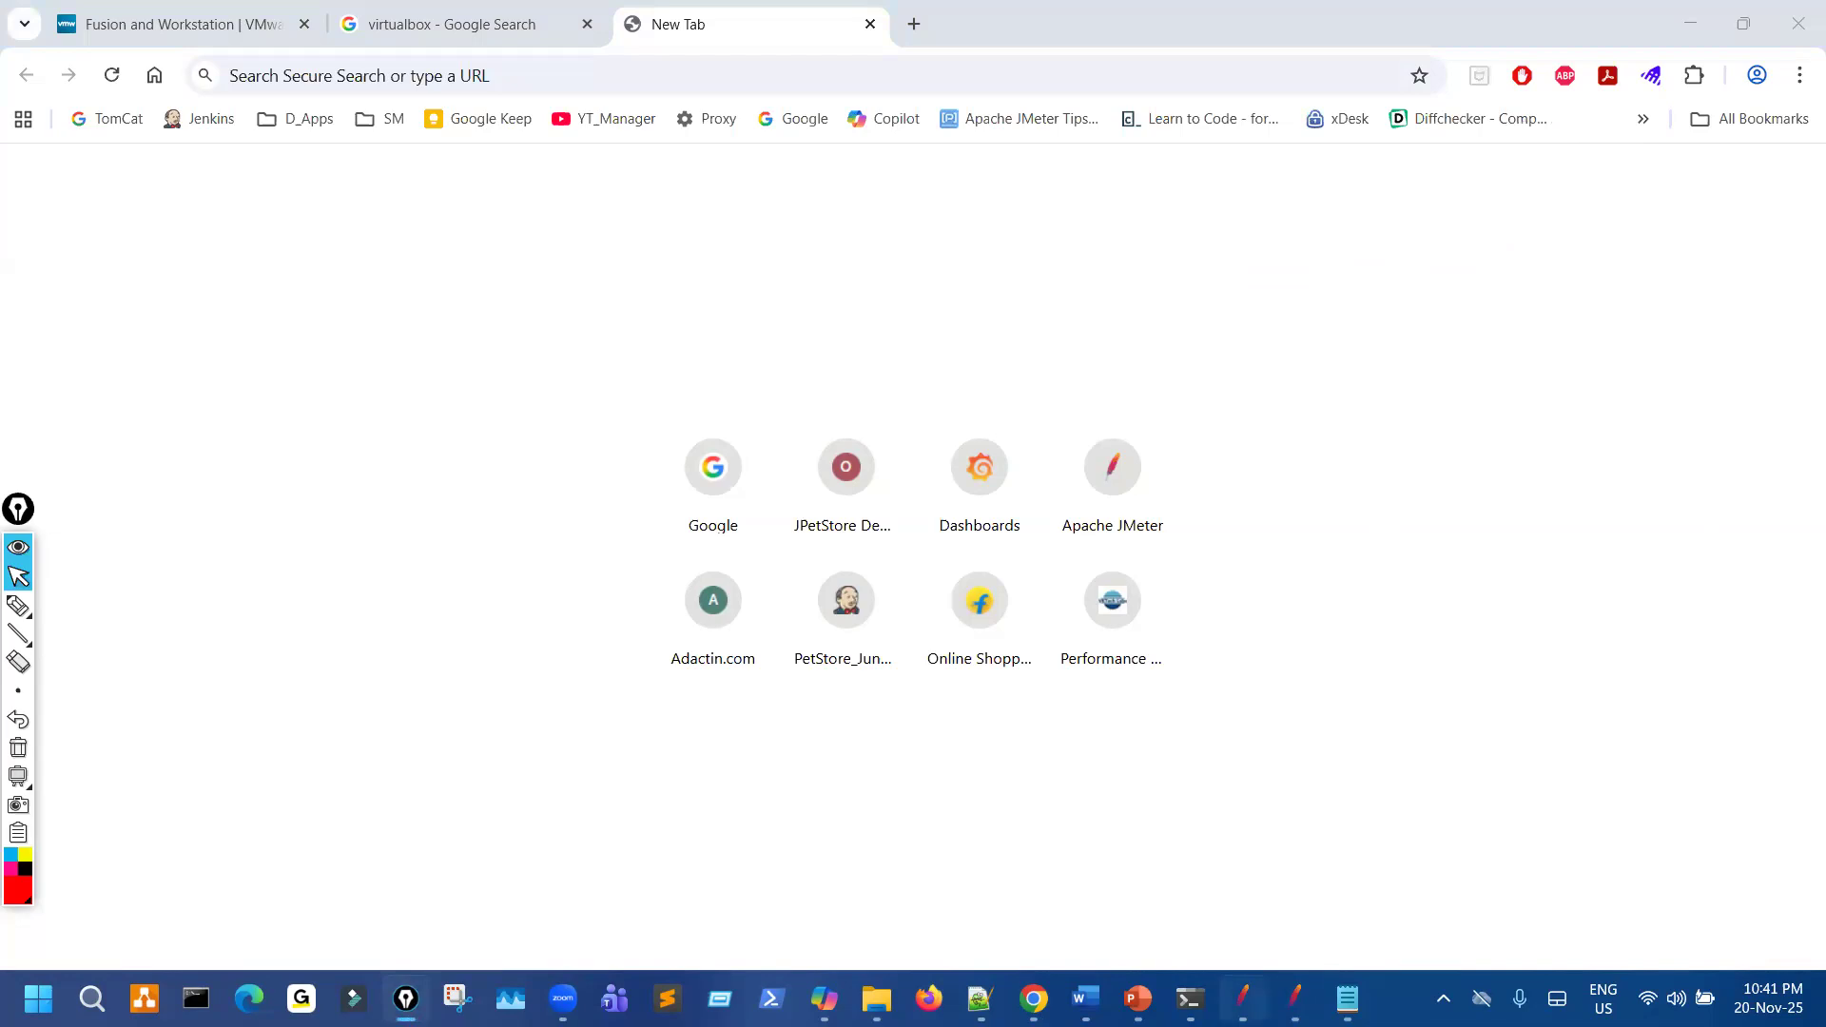
Switch back to JMeter, open View Results Tree and run the test.
{"action": "left_click", "coordinate": [1243, 999]}
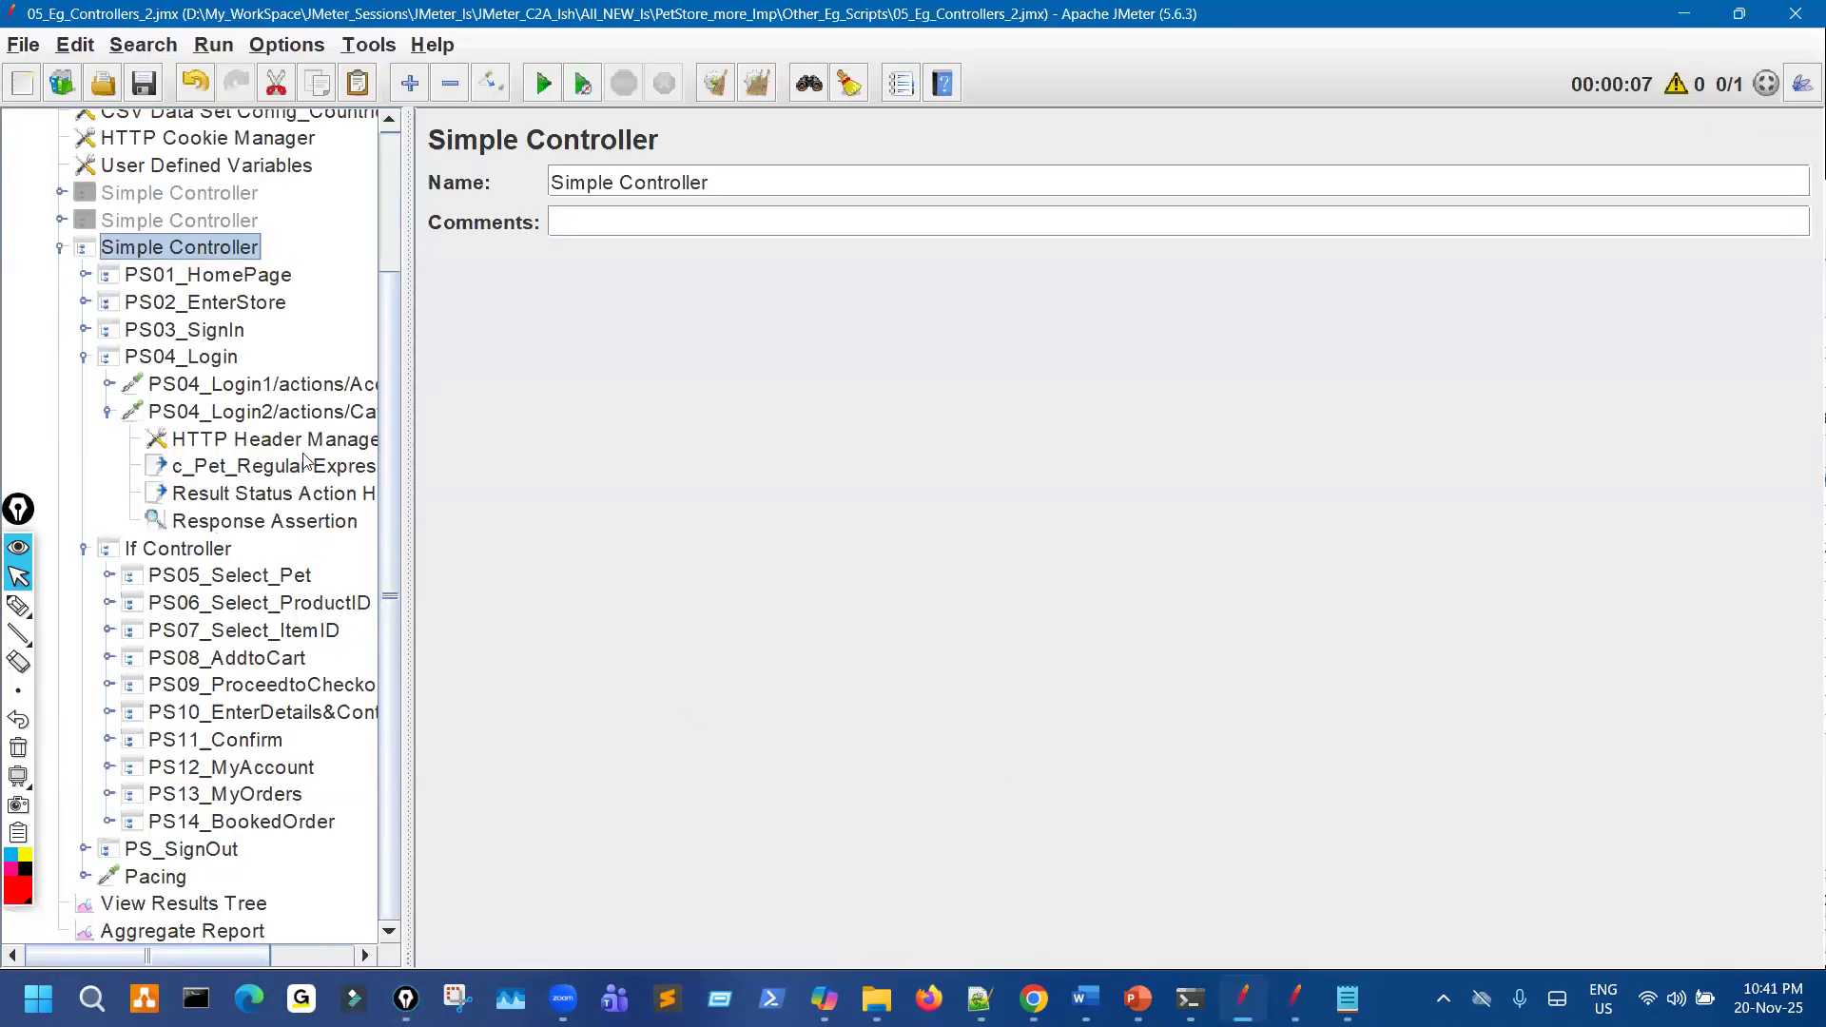
{"action": "left_click", "coordinate": [255, 903]}
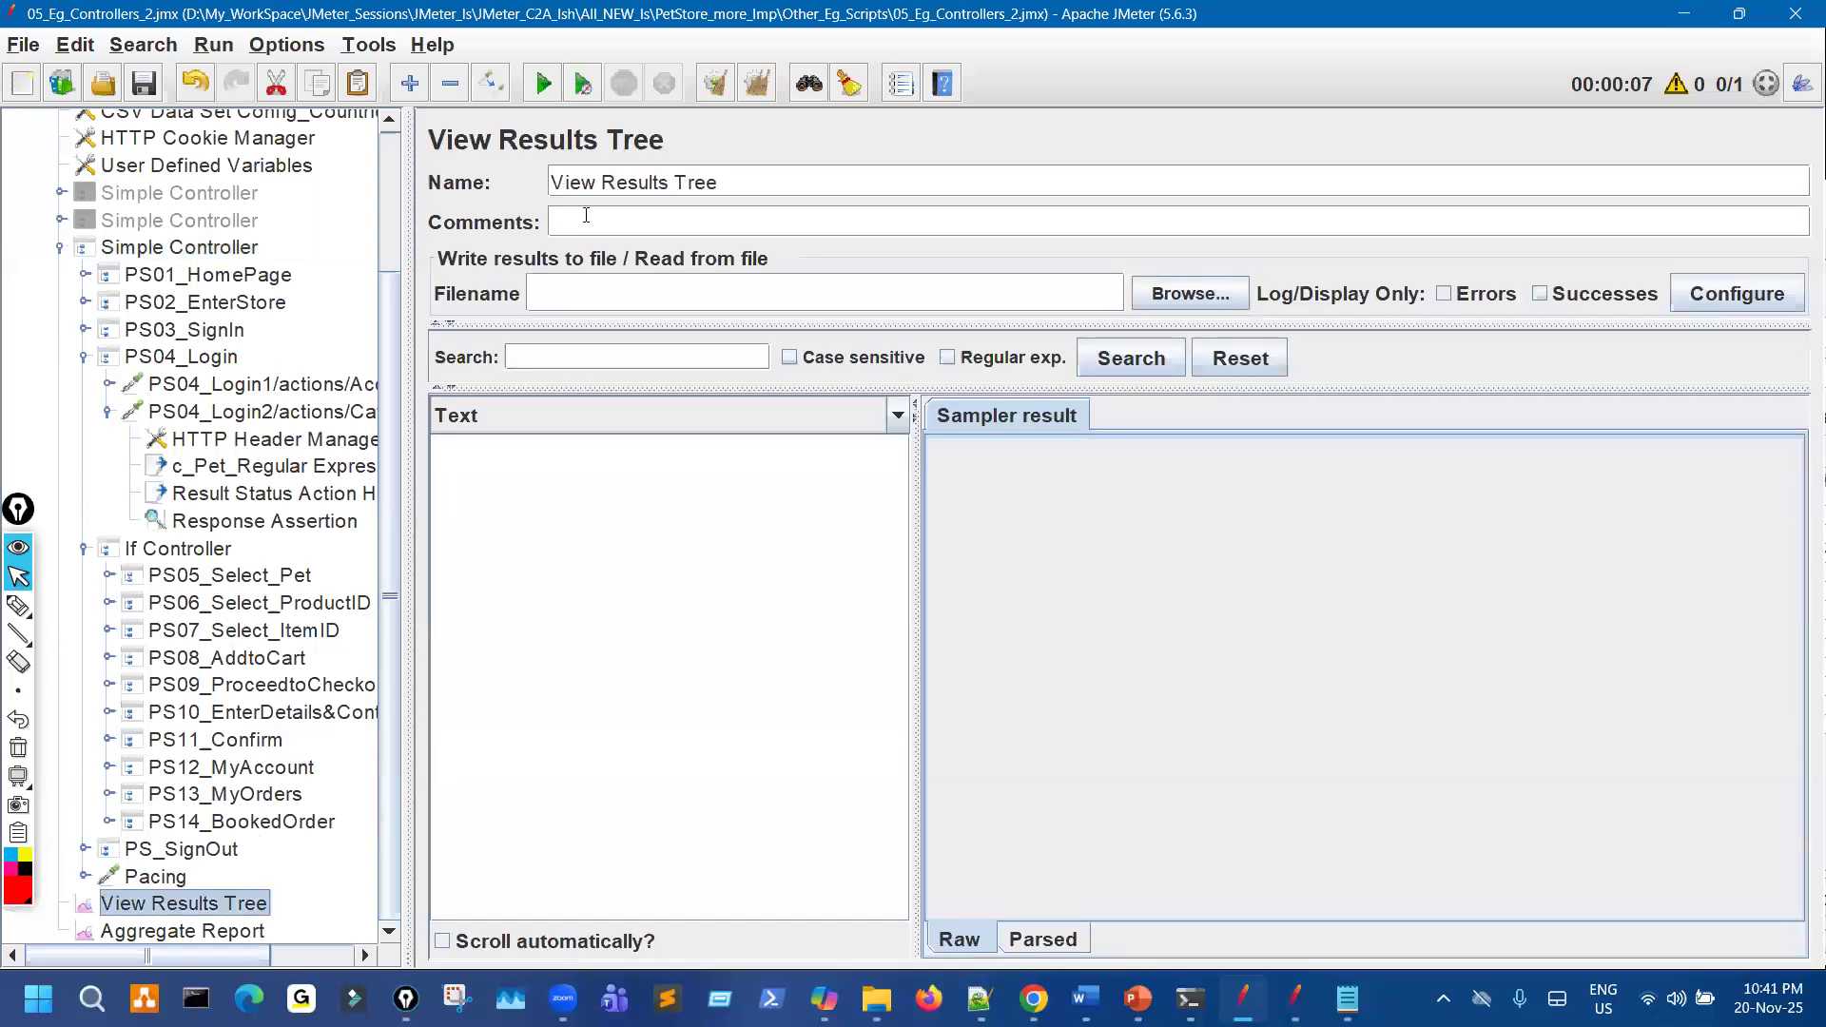
{"action": "left_click", "coordinate": [542, 88]}
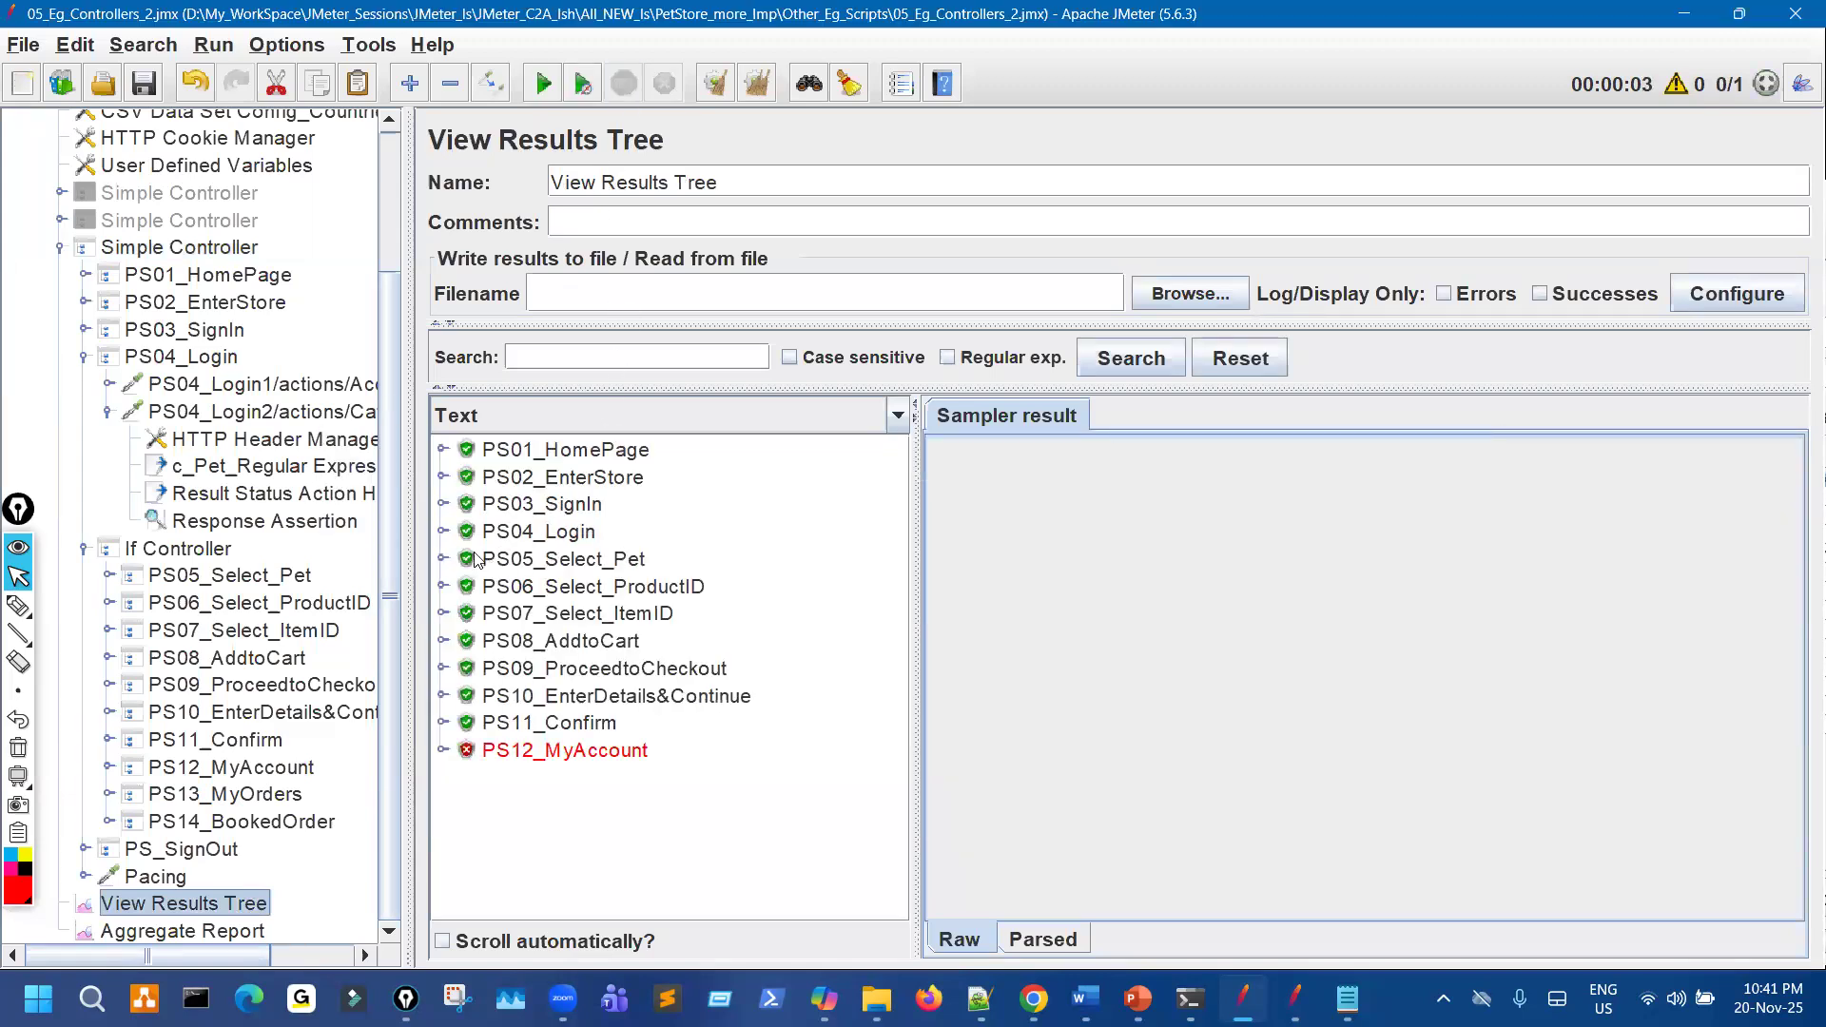
Show the response of PS04_Login2/actions/Catalog.action in View Results Tree and switch the renderer to RegExp Tester.
{"action": "left_click", "coordinate": [444, 532]}
{"action": "left_click", "coordinate": [640, 589]}
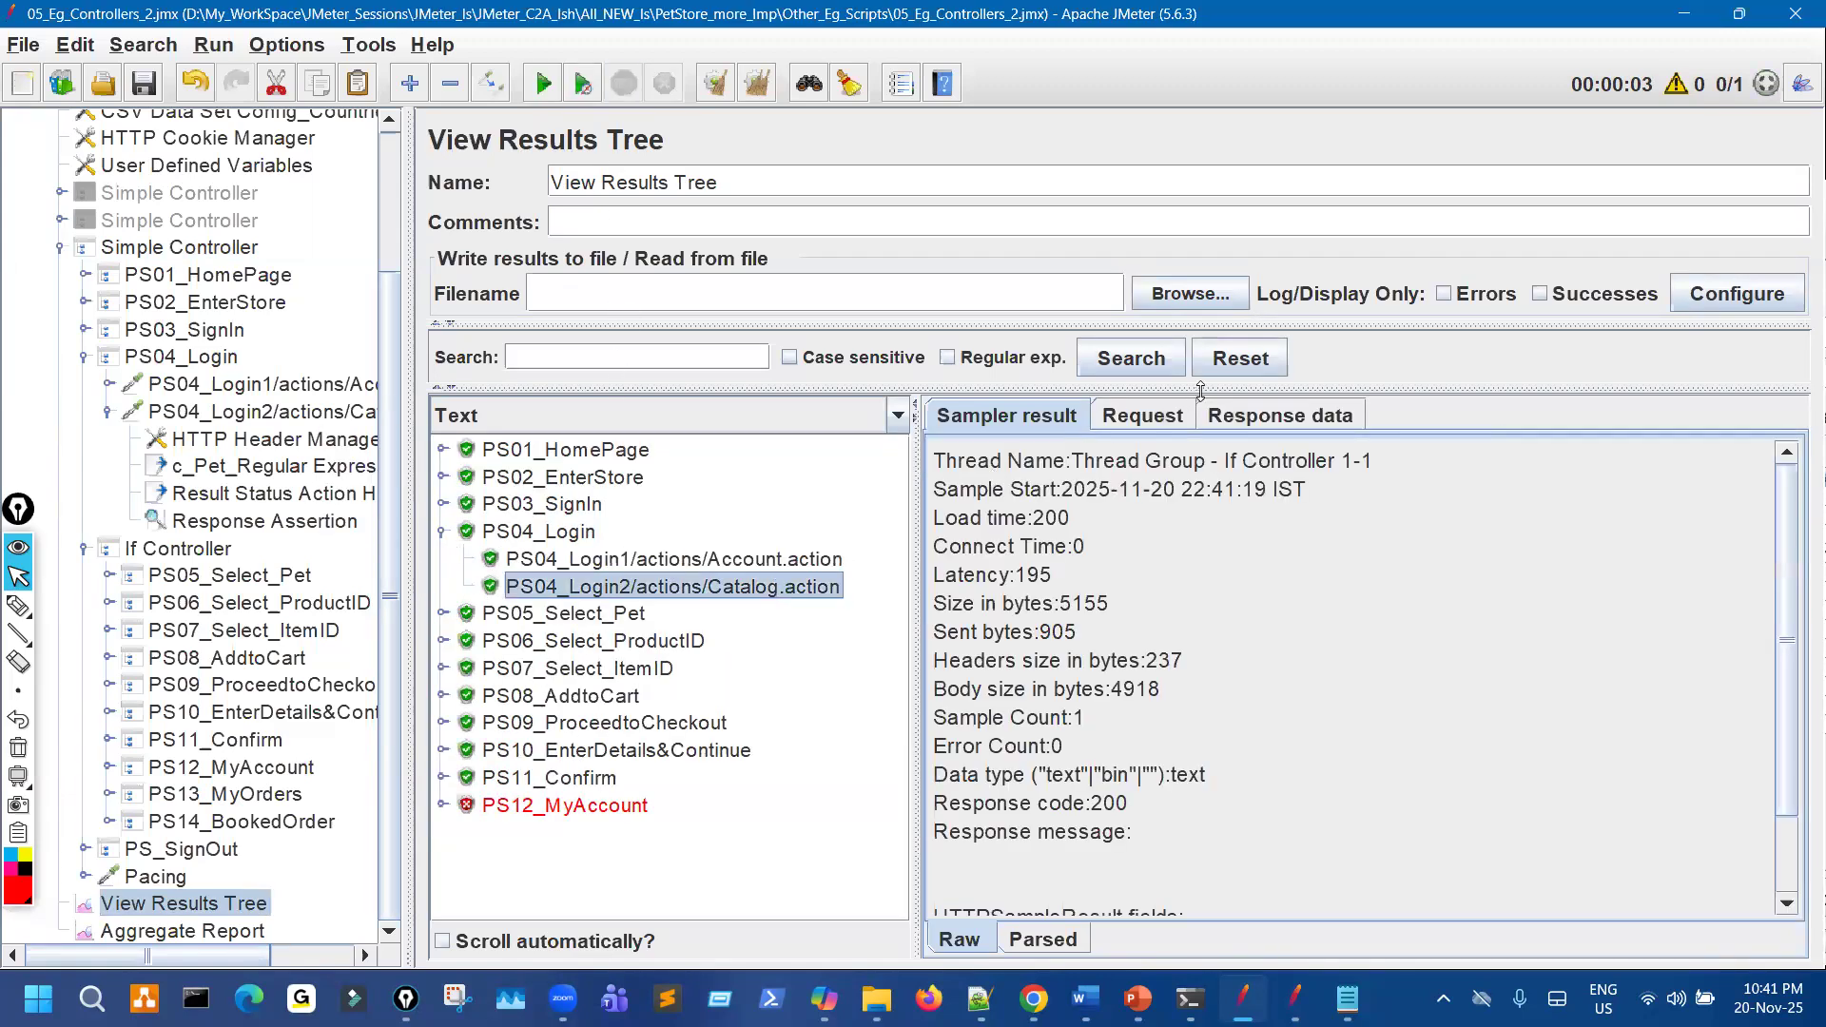
{"action": "left_click", "coordinate": [1273, 426]}
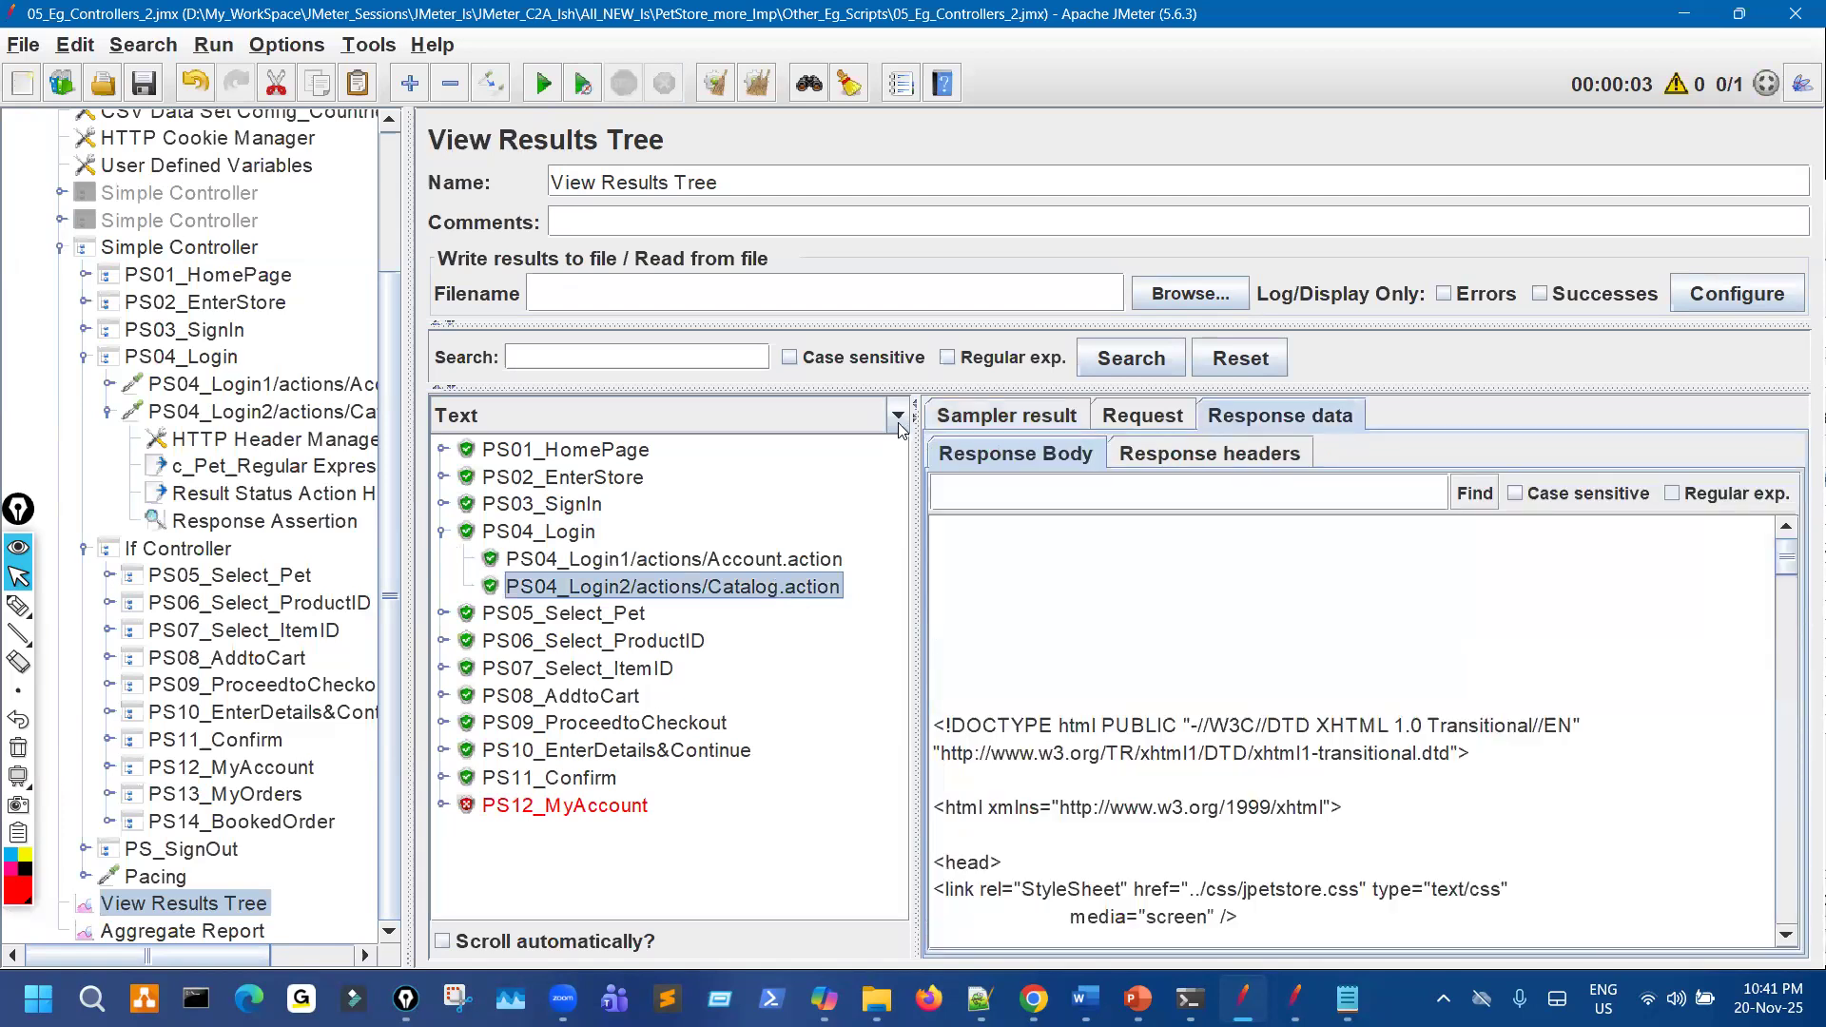
{"action": "left_click", "coordinate": [898, 416]}
{"action": "left_click", "coordinate": [799, 476]}
{"action": "left_click_drag", "start_coordinate": [842, 531], "coordinate": [835, 530]}
Copy the c_Pet extractor's expression viewCategory=&amp;categoryId=(.+?)"><img src and test it against the PS04_Login2 response in RegExp Tester, enlarging the results area.
{"action": "left_click", "coordinate": [275, 466]}
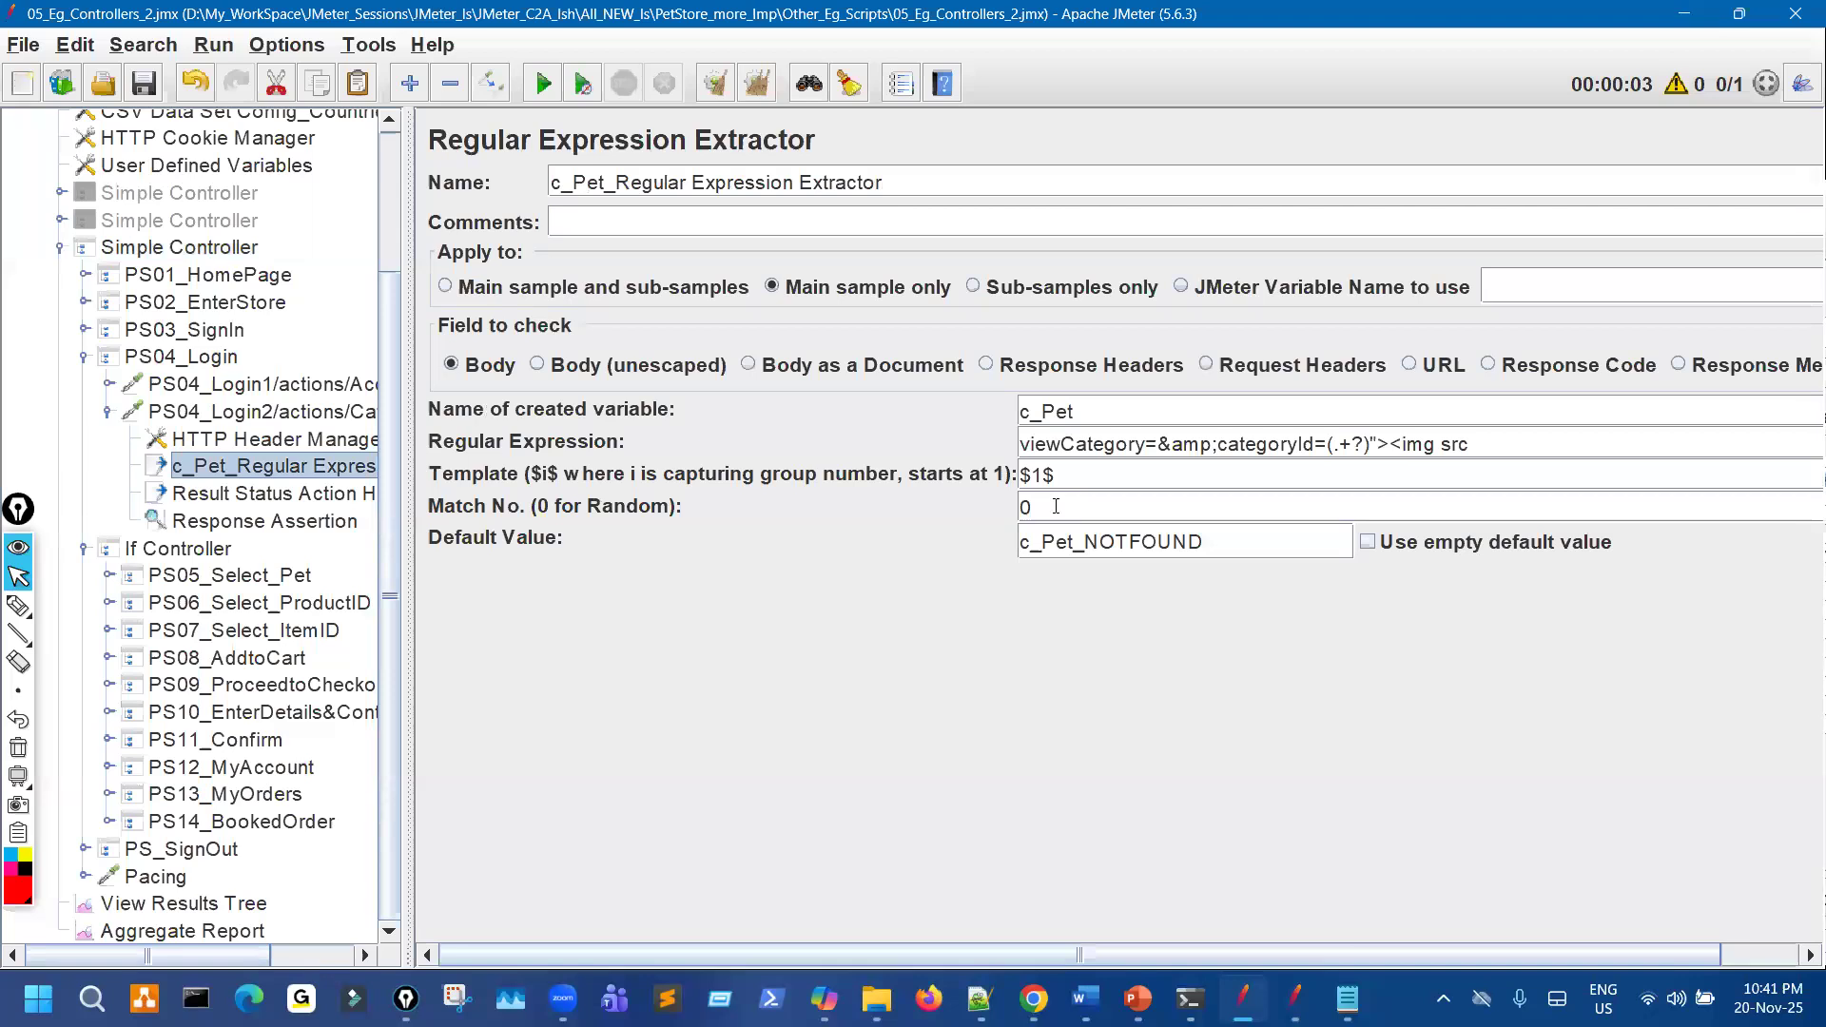
{"action": "triple_click", "coordinate": [1134, 443]}
{"action": "key", "text": "ctrl+c"}
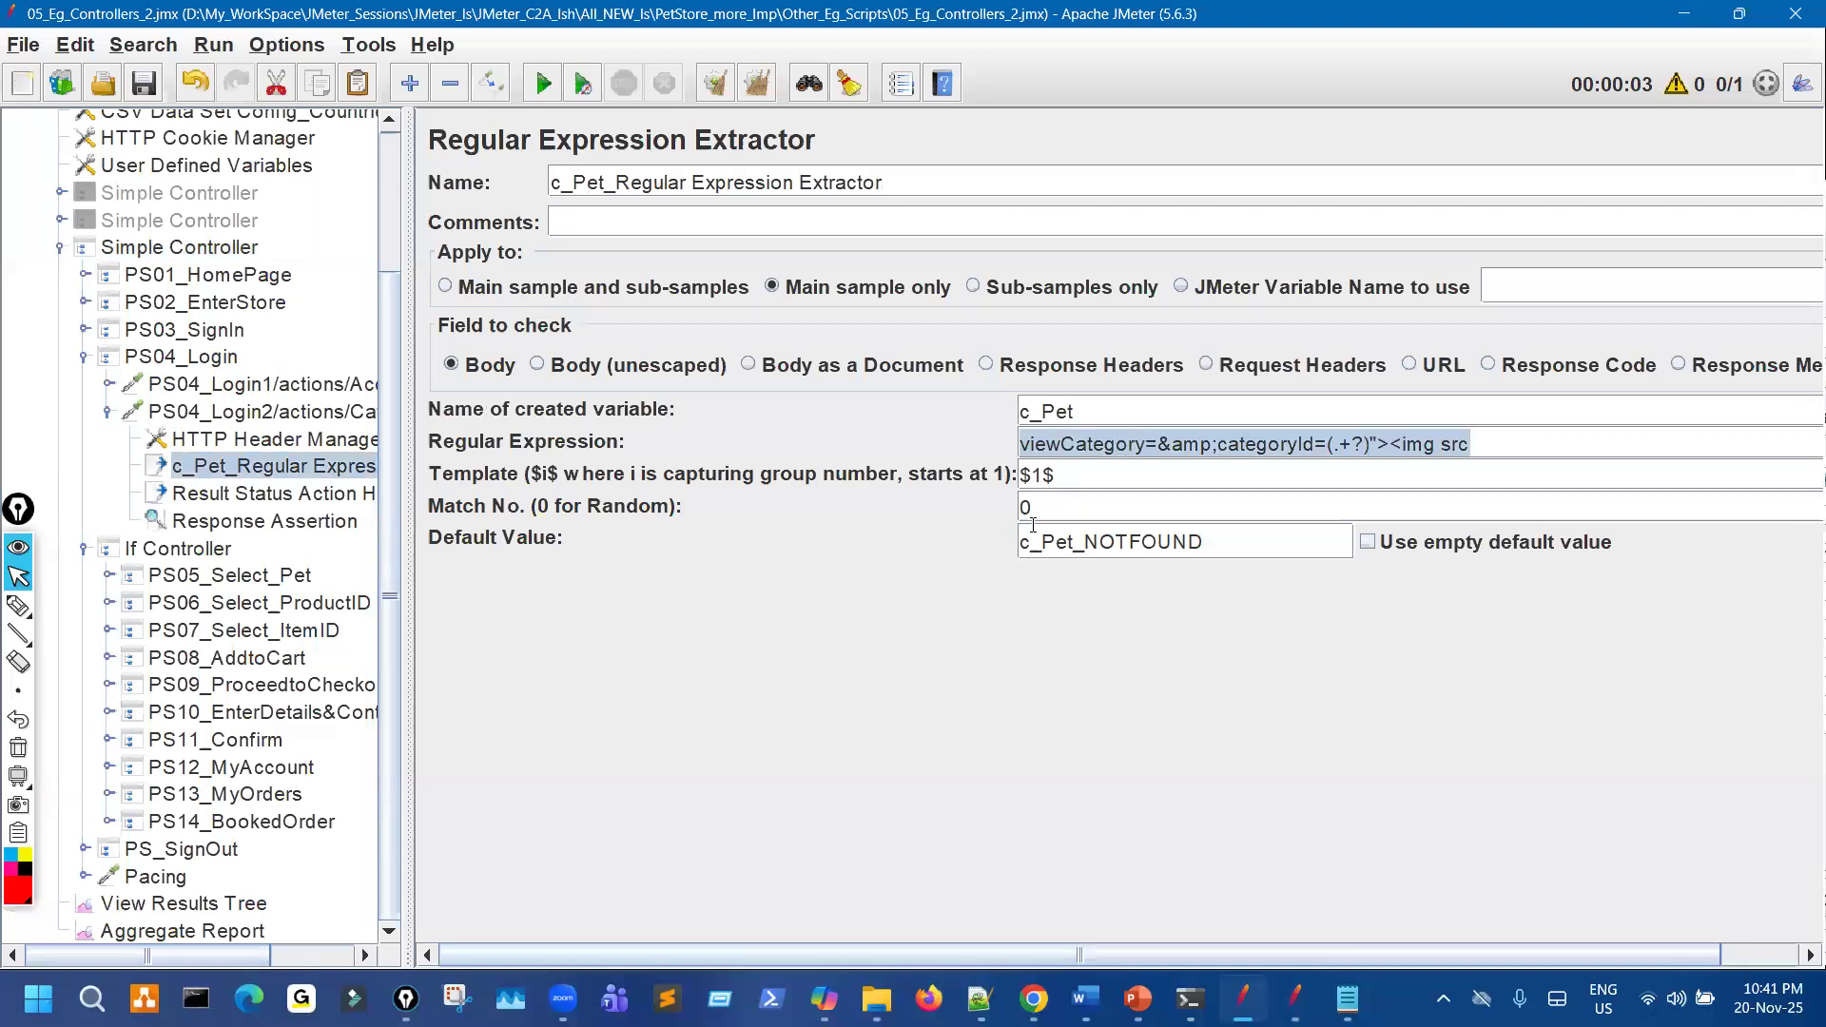
{"action": "left_click", "coordinate": [252, 904]}
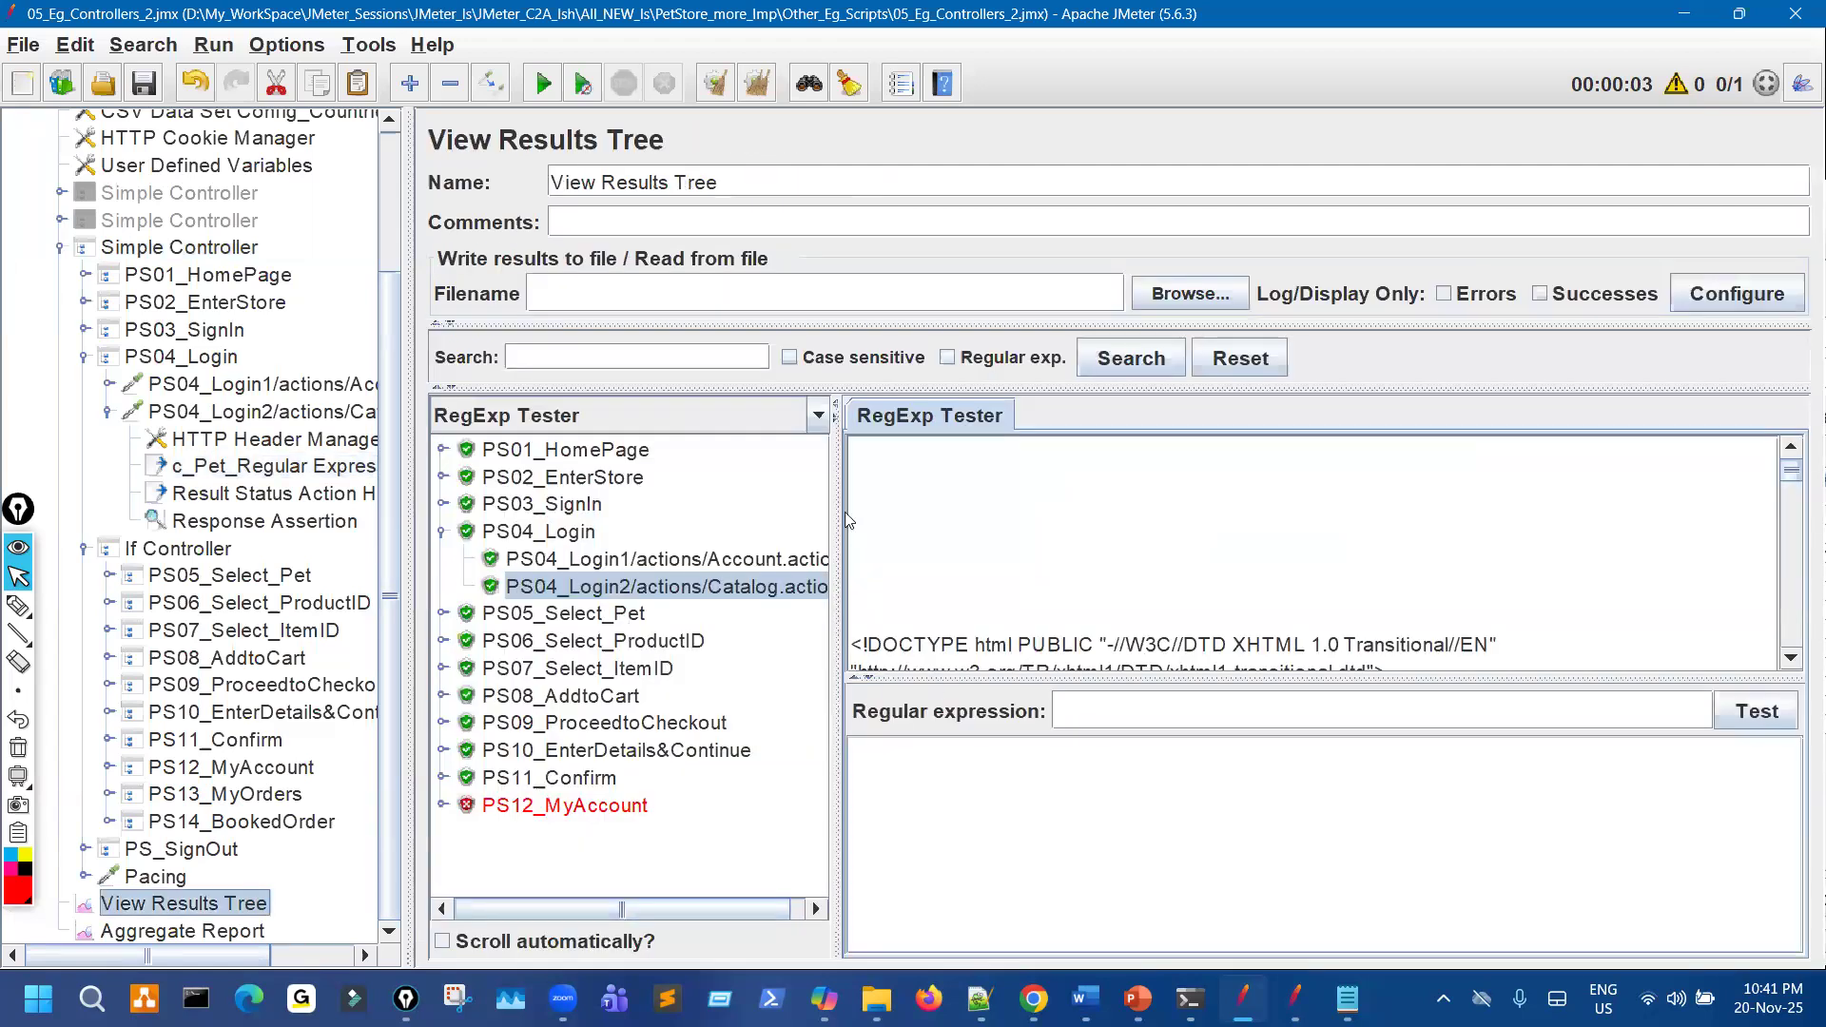
{"action": "left_click_drag", "start_coordinate": [835, 502], "coordinate": [743, 502]}
{"action": "left_click", "coordinate": [1093, 716]}
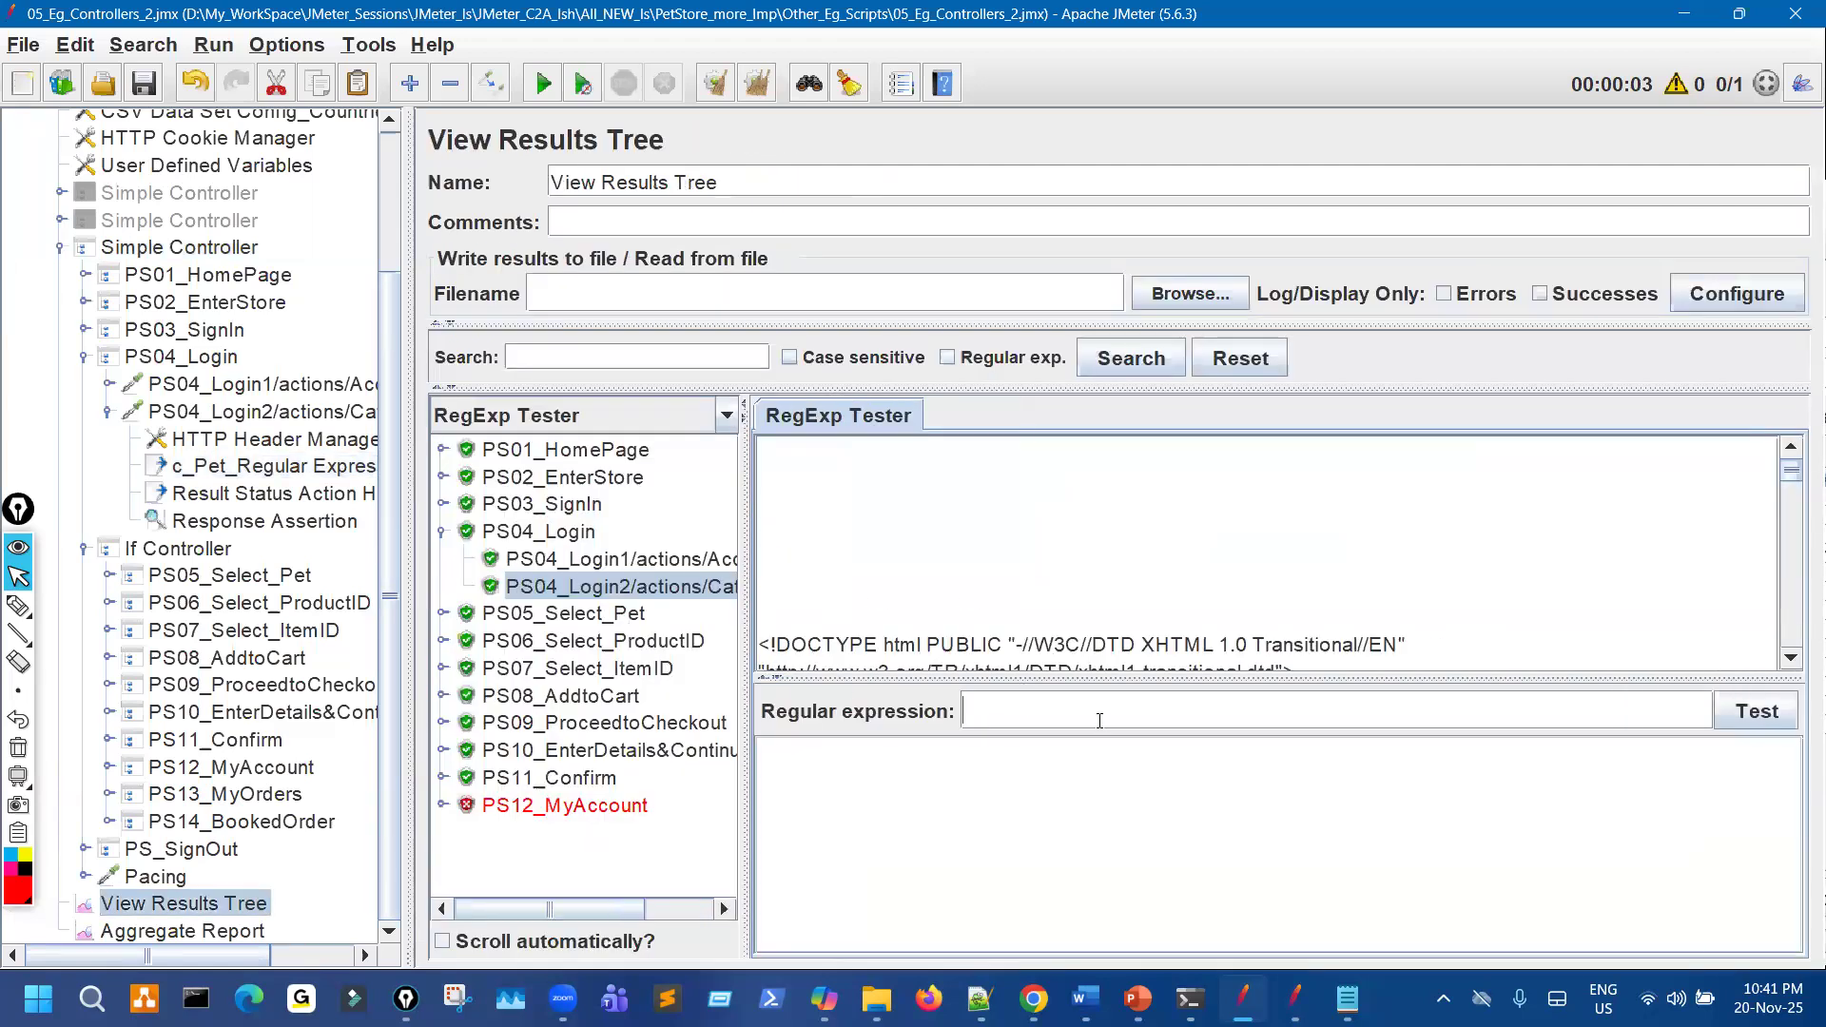
{"action": "key", "text": "ctrl+v"}
{"action": "left_click", "coordinate": [1753, 715]}
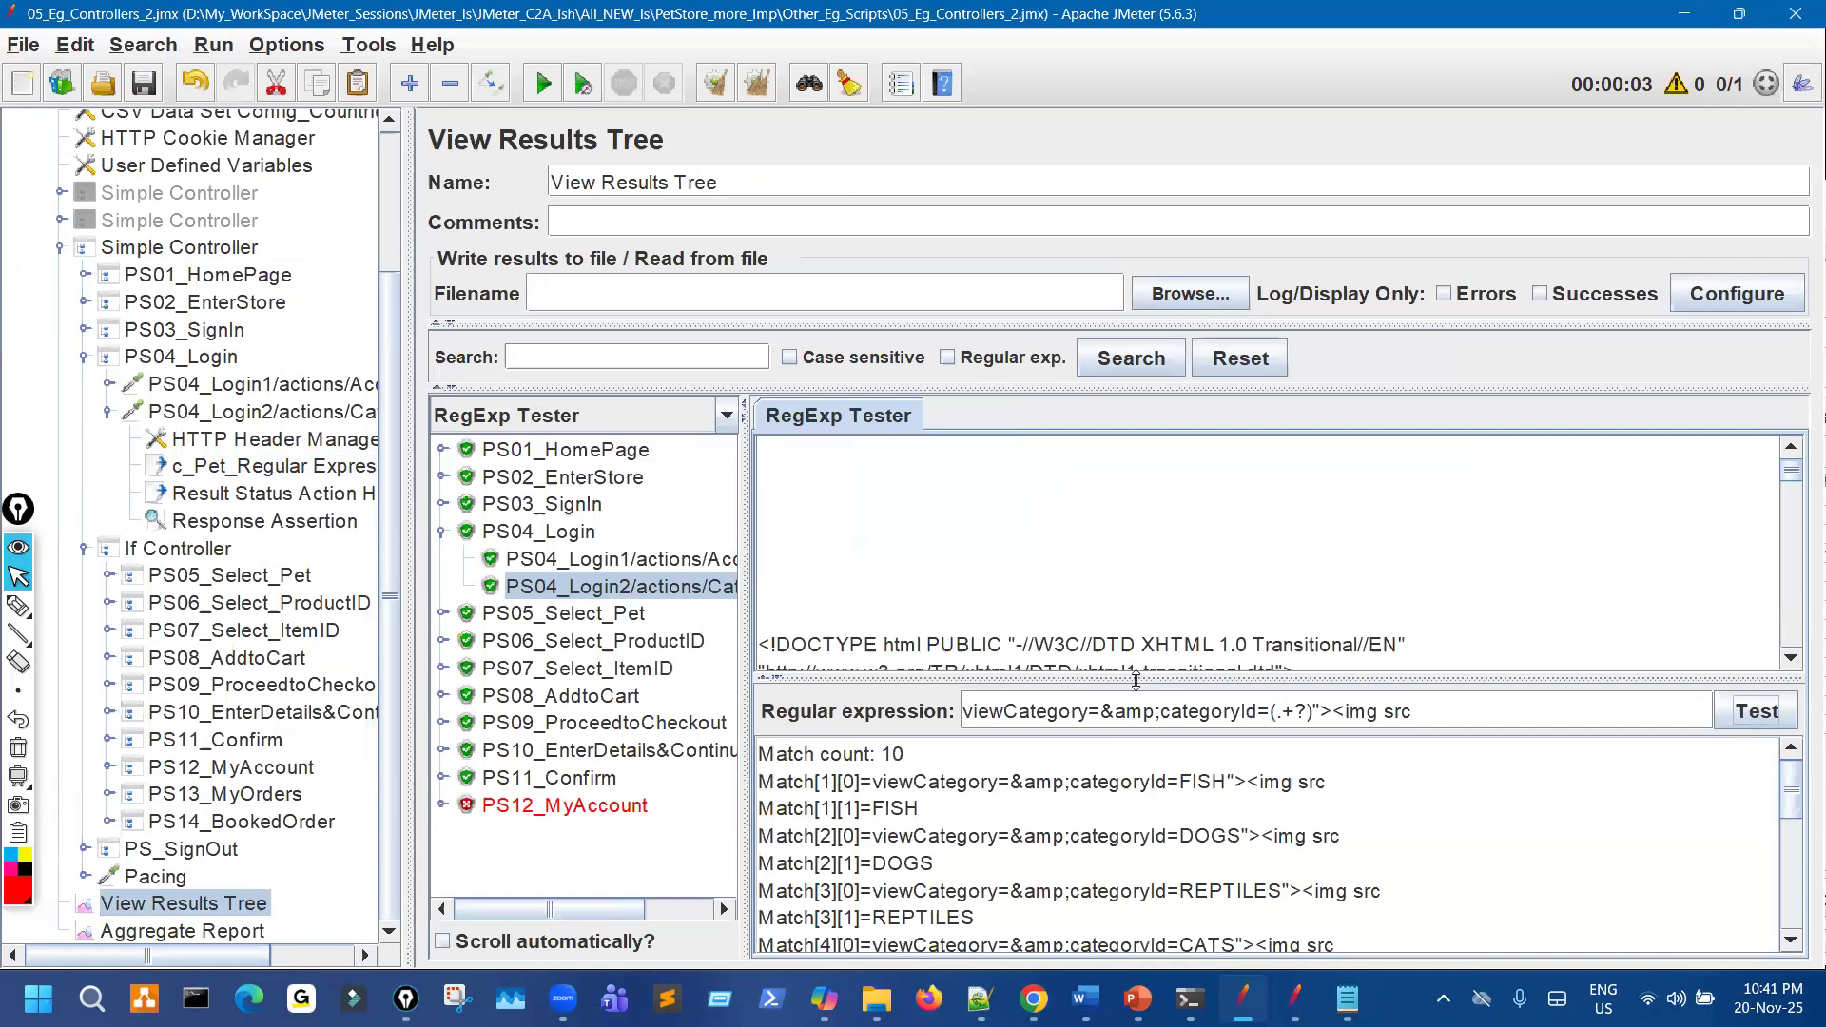
{"action": "left_click_drag", "start_coordinate": [1136, 682], "coordinate": [1157, 476]}
Annotate the match count, the c_Pet extractor and the If Controller's child requests with freehand red strokes, and erase all annotations.
{"action": "key", "text": "ctrl+shift+h"}
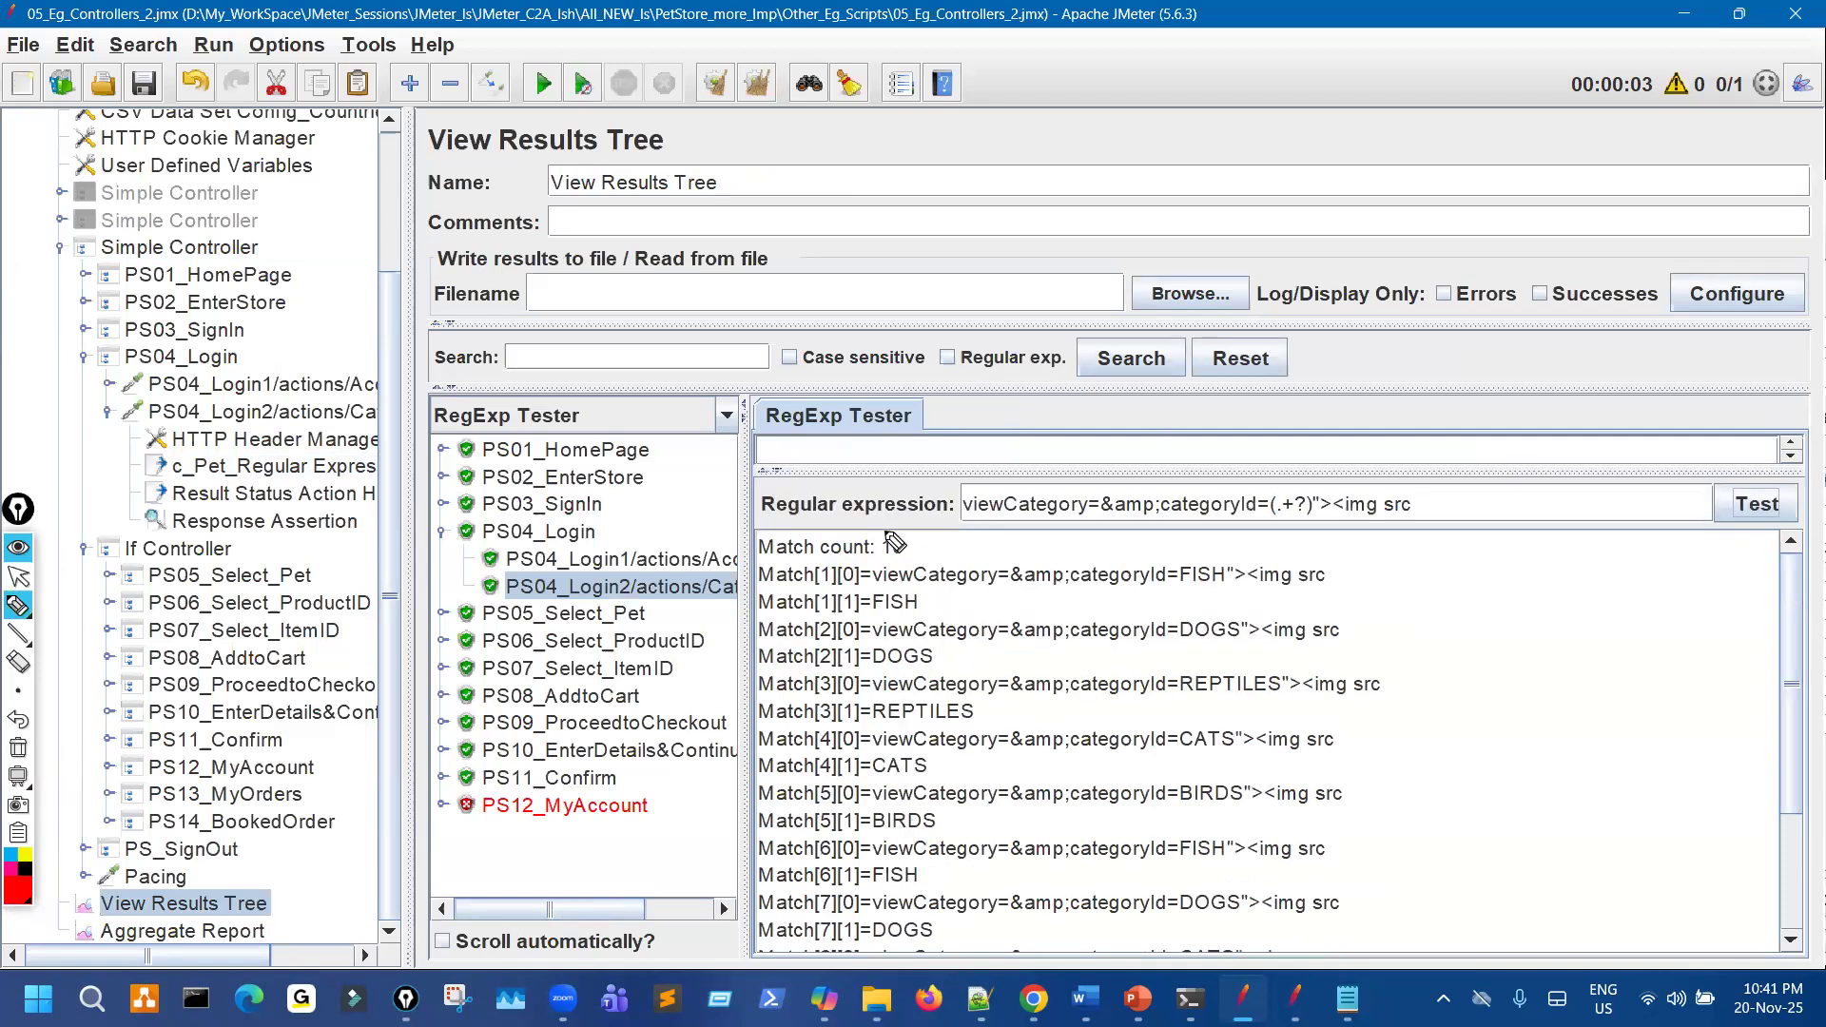
{"action": "left_click_drag", "start_coordinate": [937, 537], "coordinate": [899, 526]}
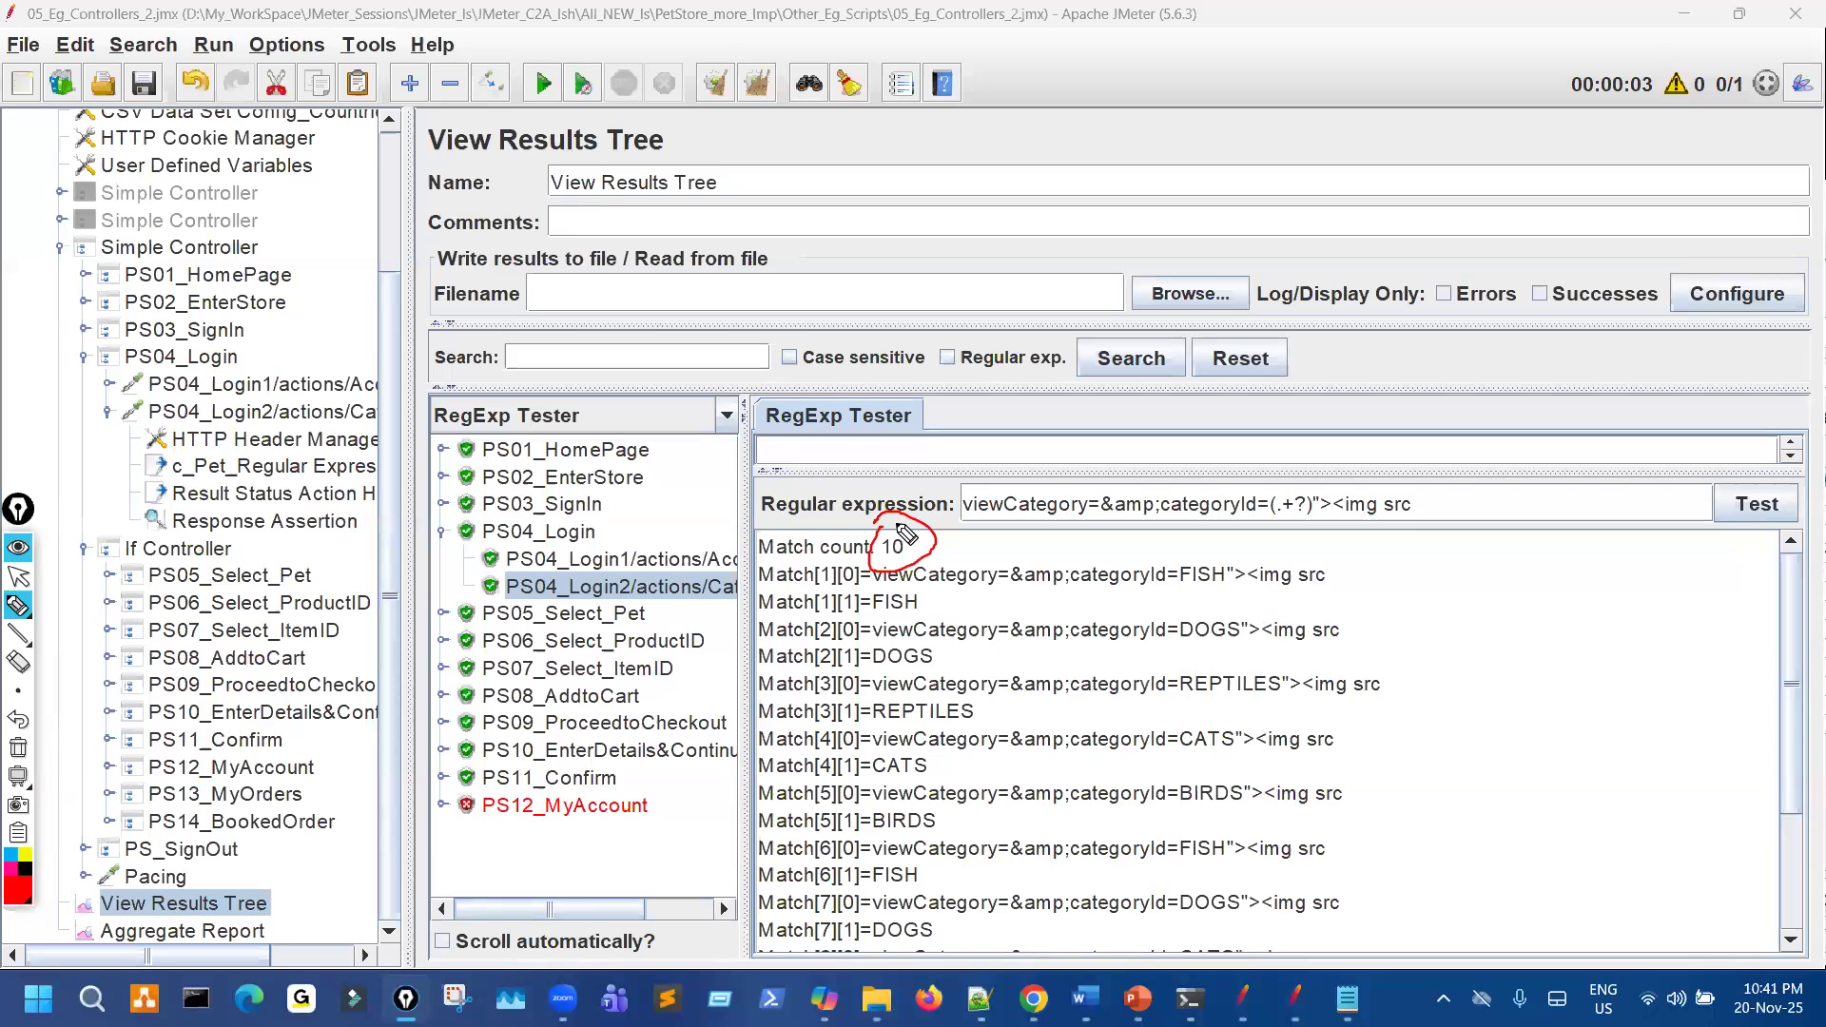
{"action": "mouse_move", "coordinate": [985, 157]}
{"action": "left_mouse_down"}
{"action": "mouse_move", "coordinate": [1185, 360]}
{"action": "mouse_move", "coordinate": [1413, 243]}
{"action": "mouse_move", "coordinate": [1079, 152]}
{"action": "mouse_move", "coordinate": [1162, 175]}
{"action": "mouse_move", "coordinate": [1156, 154]}
{"action": "mouse_move", "coordinate": [1227, 209]}
{"action": "mouse_move", "coordinate": [1146, 169]}
{"action": "left_mouse_up"}
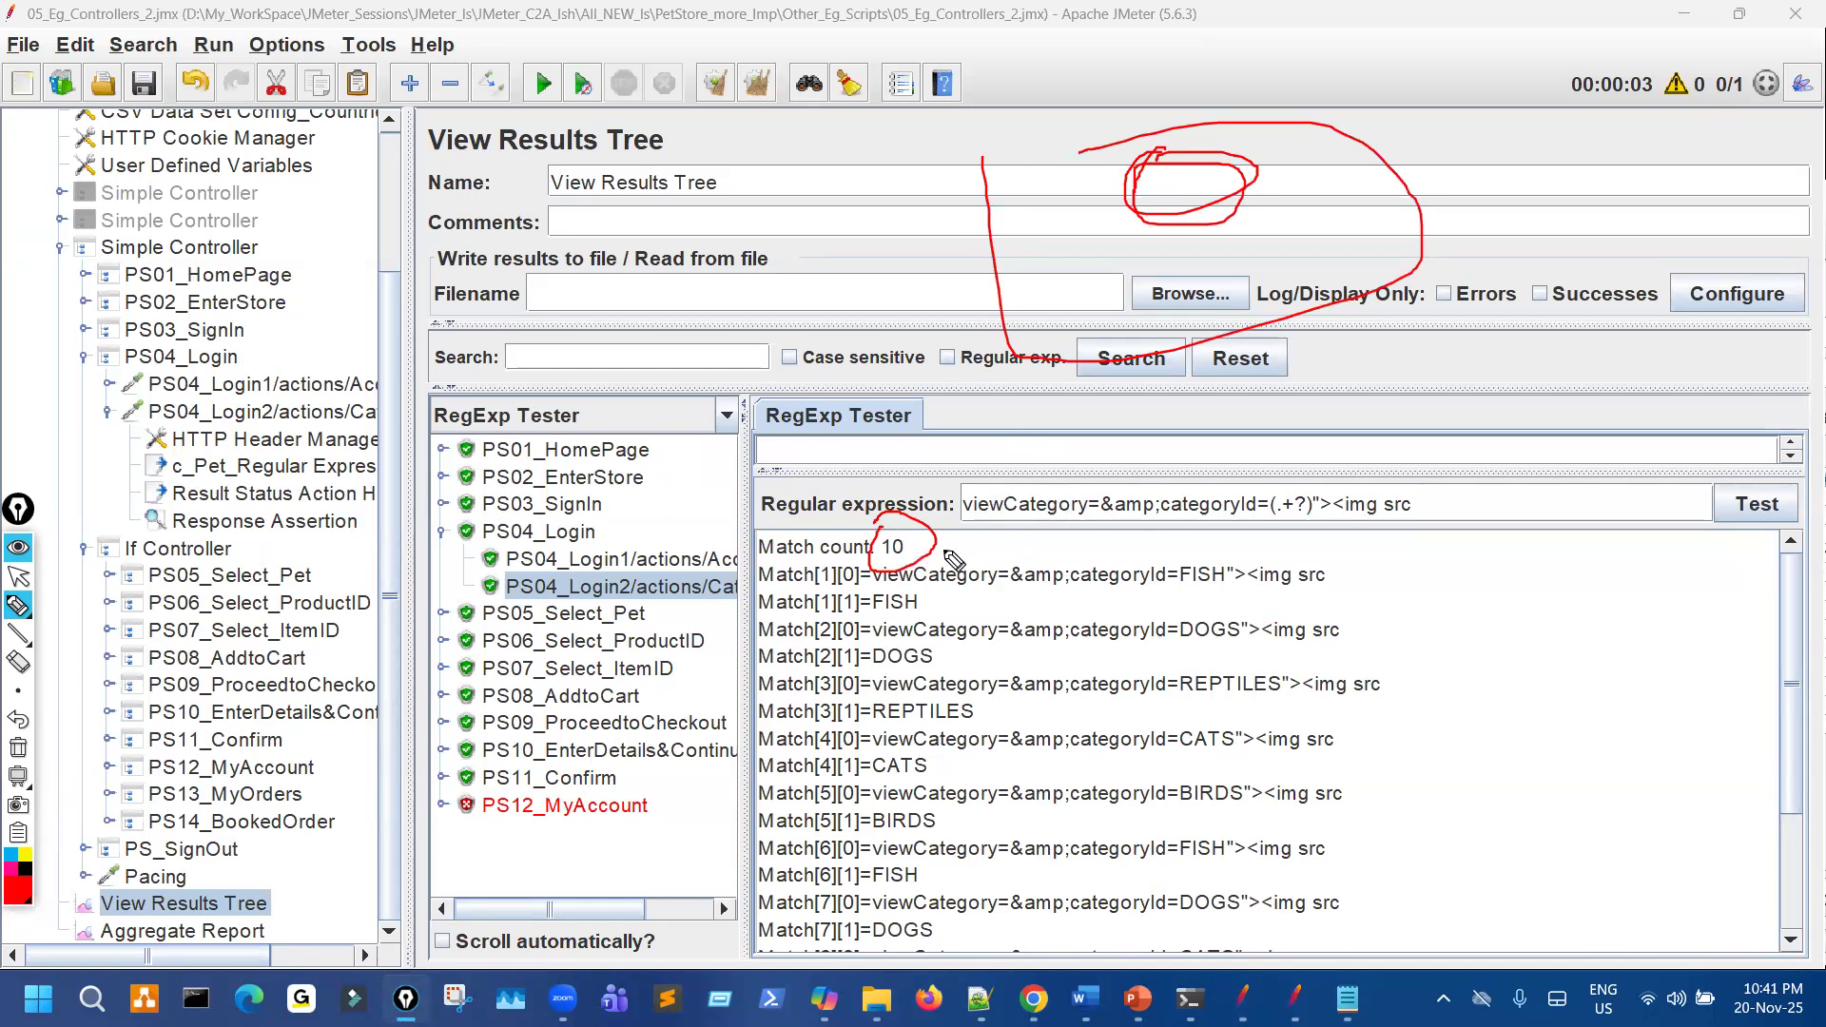
{"action": "mouse_move", "coordinate": [903, 501]}
{"action": "left_mouse_down"}
{"action": "mouse_move", "coordinate": [884, 570]}
{"action": "mouse_move", "coordinate": [897, 521]}
{"action": "left_mouse_up"}
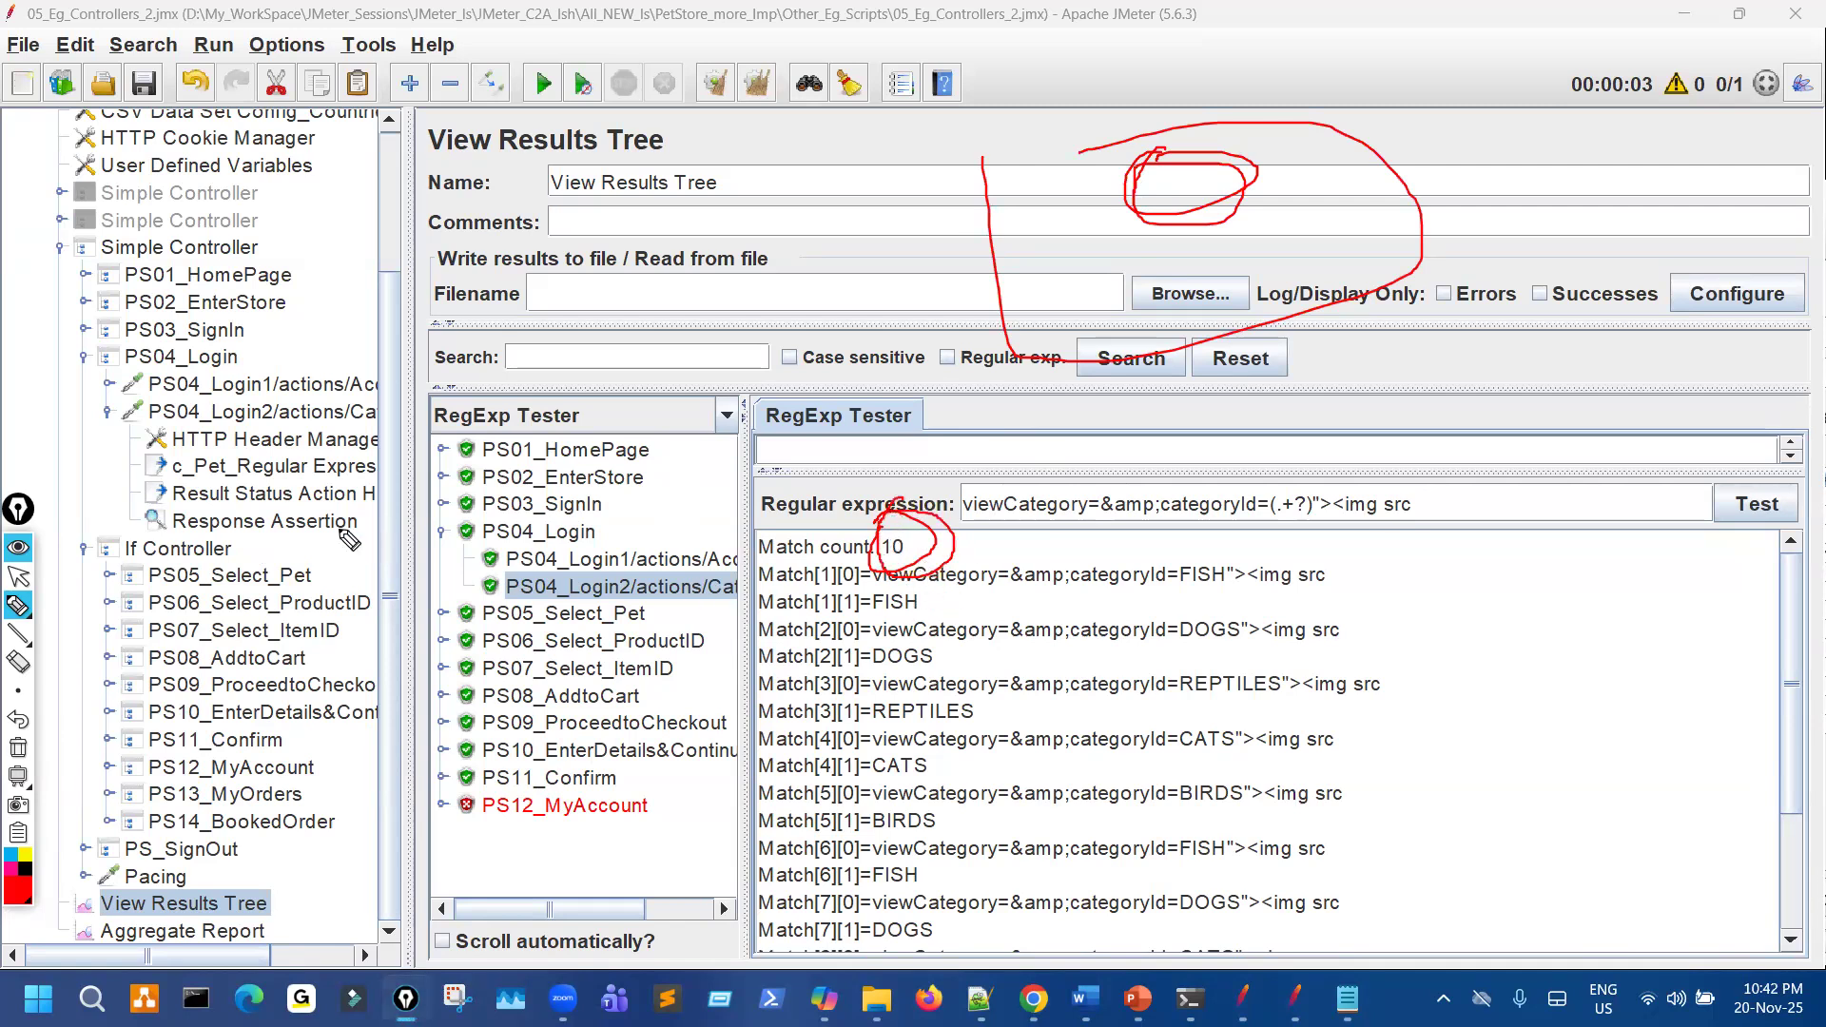
{"action": "mouse_move", "coordinate": [279, 456]}
{"action": "left_mouse_down"}
{"action": "mouse_move", "coordinate": [259, 484]}
{"action": "mouse_move", "coordinate": [269, 468]}
{"action": "left_mouse_up"}
{"action": "mouse_move", "coordinate": [238, 561]}
{"action": "left_mouse_down"}
{"action": "mouse_move", "coordinate": [257, 809]}
{"action": "mouse_move", "coordinate": [287, 788]}
{"action": "left_mouse_up"}
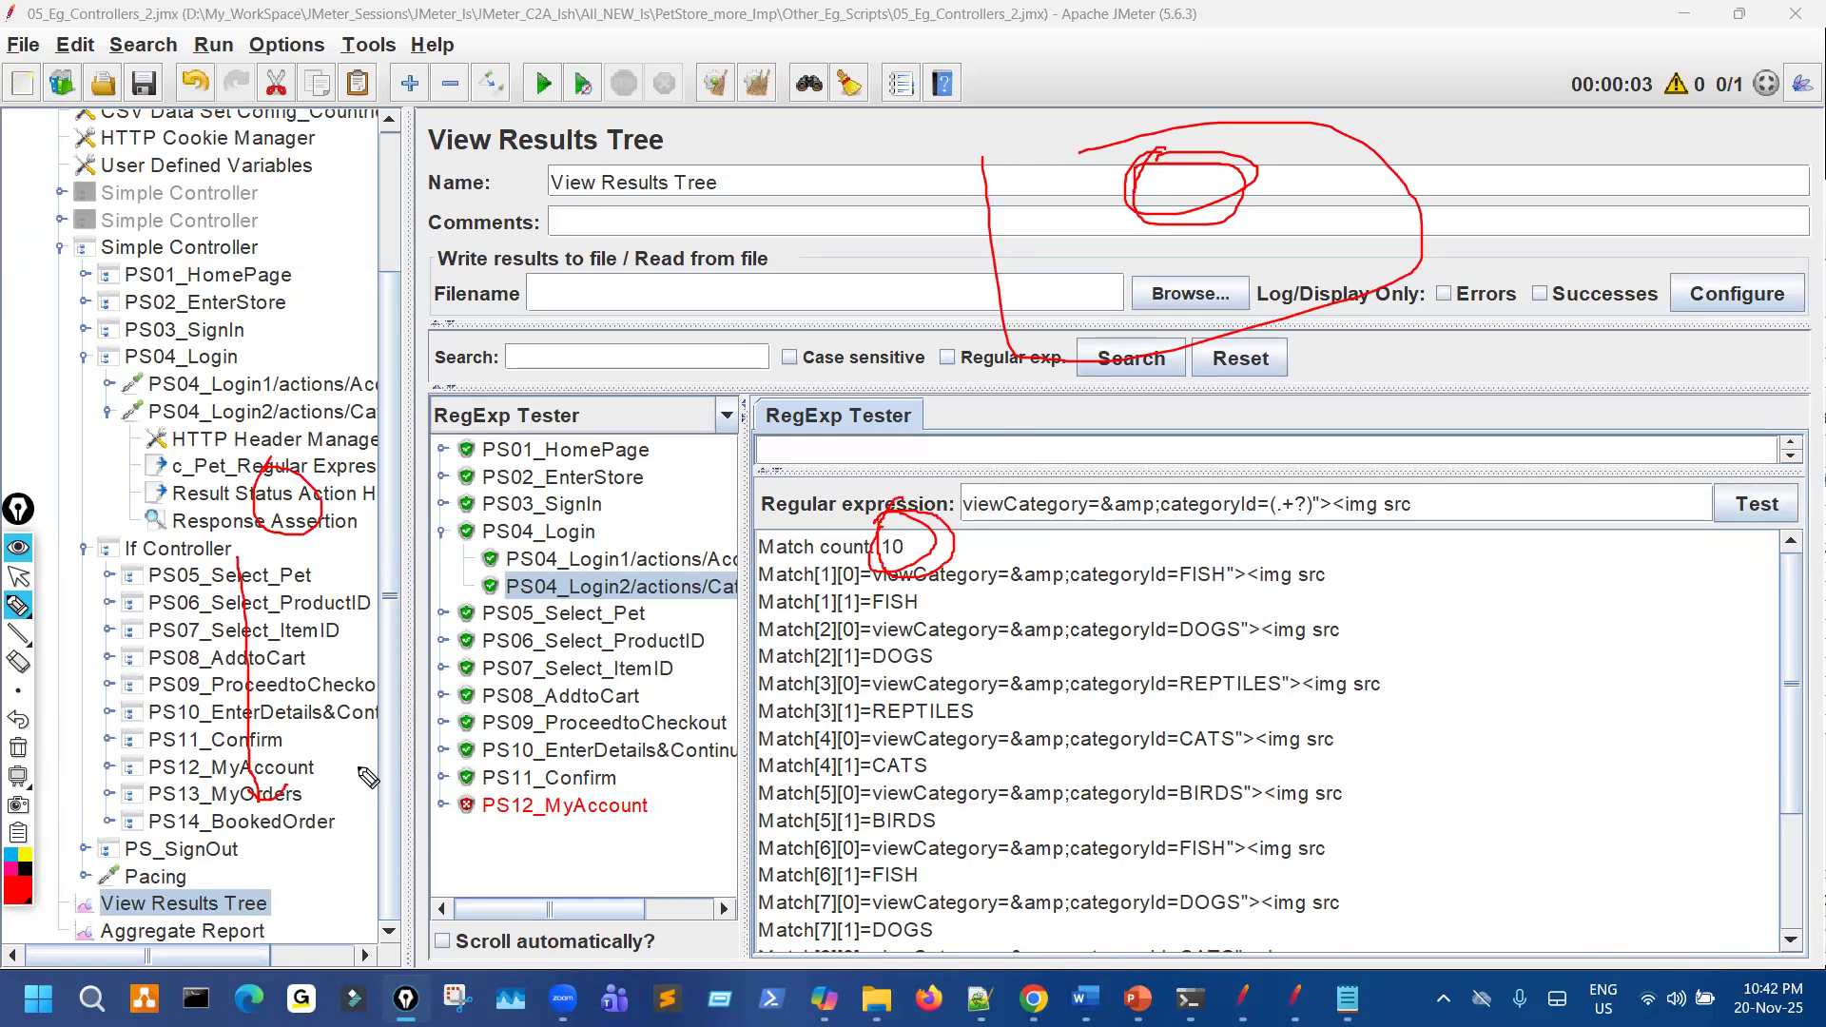
{"action": "mouse_move", "coordinate": [258, 395]}
{"action": "left_mouse_down"}
{"action": "mouse_move", "coordinate": [285, 416]}
{"action": "mouse_move", "coordinate": [265, 402]}
{"action": "left_mouse_up"}
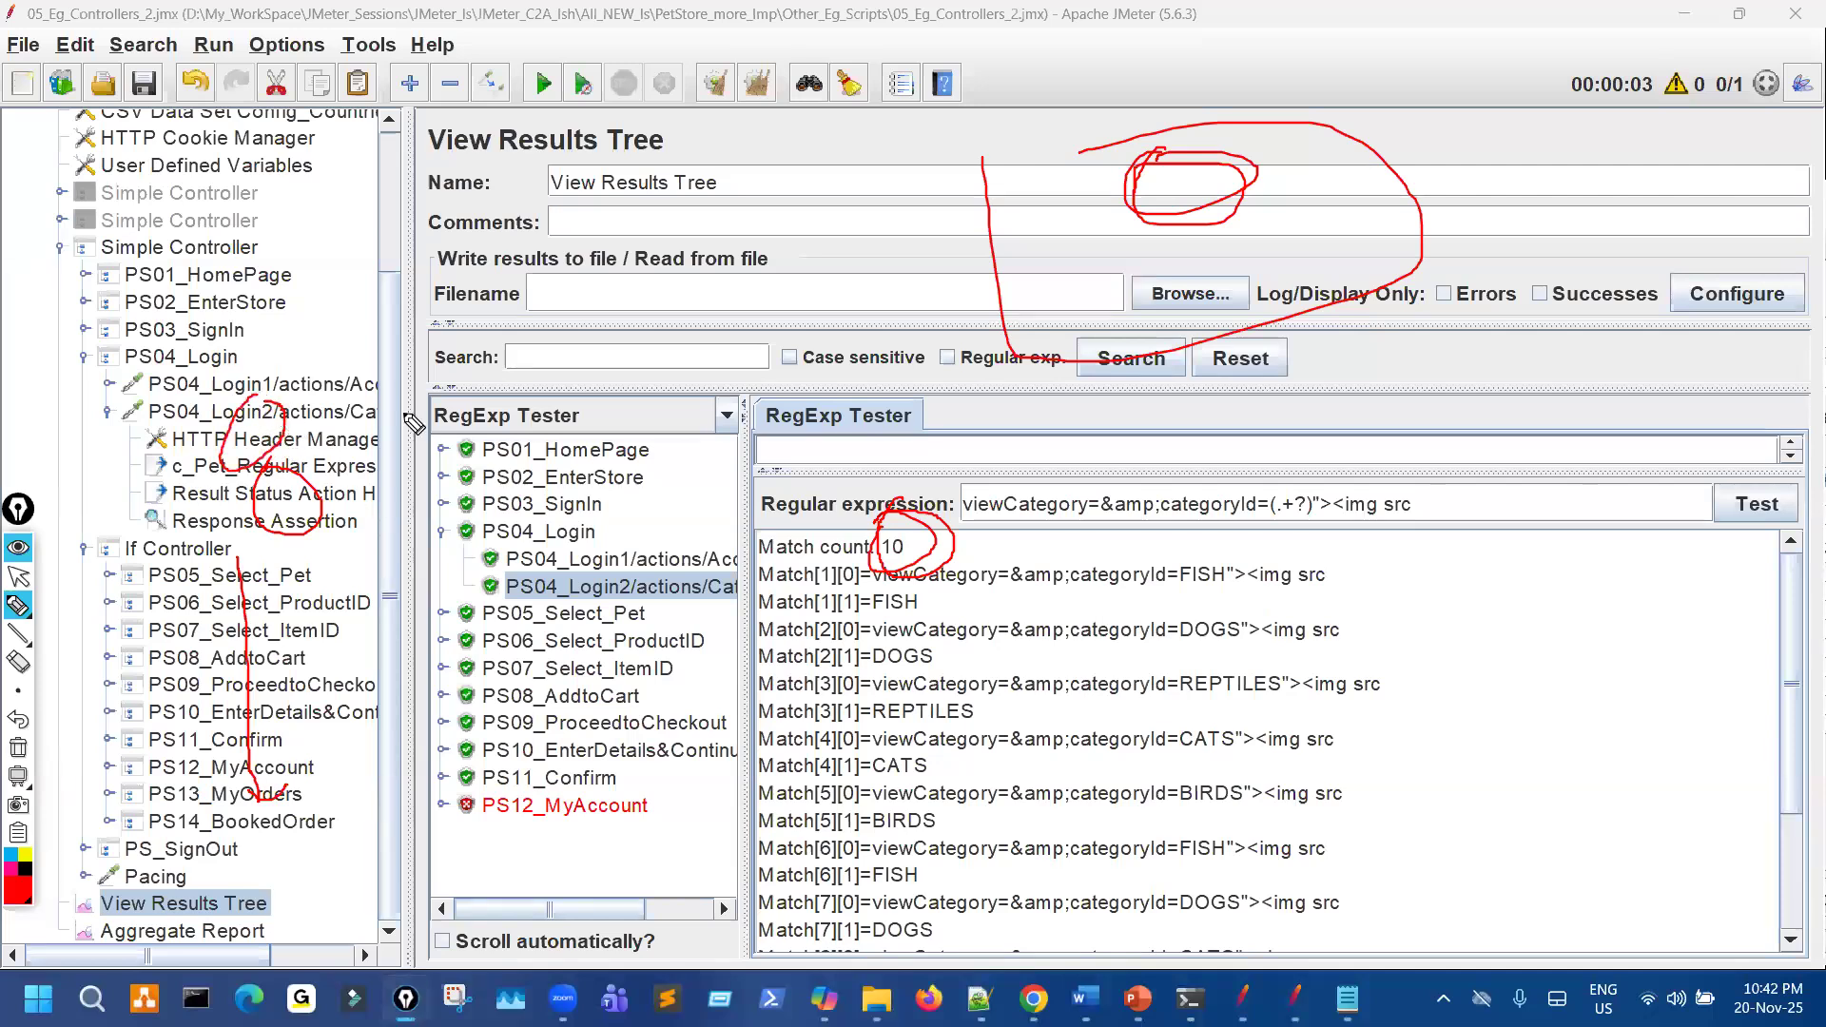
{"action": "mouse_move", "coordinate": [875, 635]}
{"action": "left_mouse_down"}
{"action": "mouse_move", "coordinate": [961, 609]}
{"action": "mouse_move", "coordinate": [784, 534]}
{"action": "left_mouse_up"}
{"action": "mouse_move", "coordinate": [157, 687]}
{"action": "left_mouse_down"}
{"action": "mouse_move", "coordinate": [319, 780]}
{"action": "mouse_move", "coordinate": [218, 580]}
{"action": "left_mouse_up"}
{"action": "left_click_drag", "start_coordinate": [449, 548], "coordinate": [459, 618]}
{"action": "mouse_move", "coordinate": [195, 861]}
{"action": "left_mouse_down"}
{"action": "mouse_move", "coordinate": [186, 896]}
{"action": "mouse_move", "coordinate": [125, 870]}
{"action": "mouse_move", "coordinate": [169, 854]}
{"action": "left_mouse_up"}
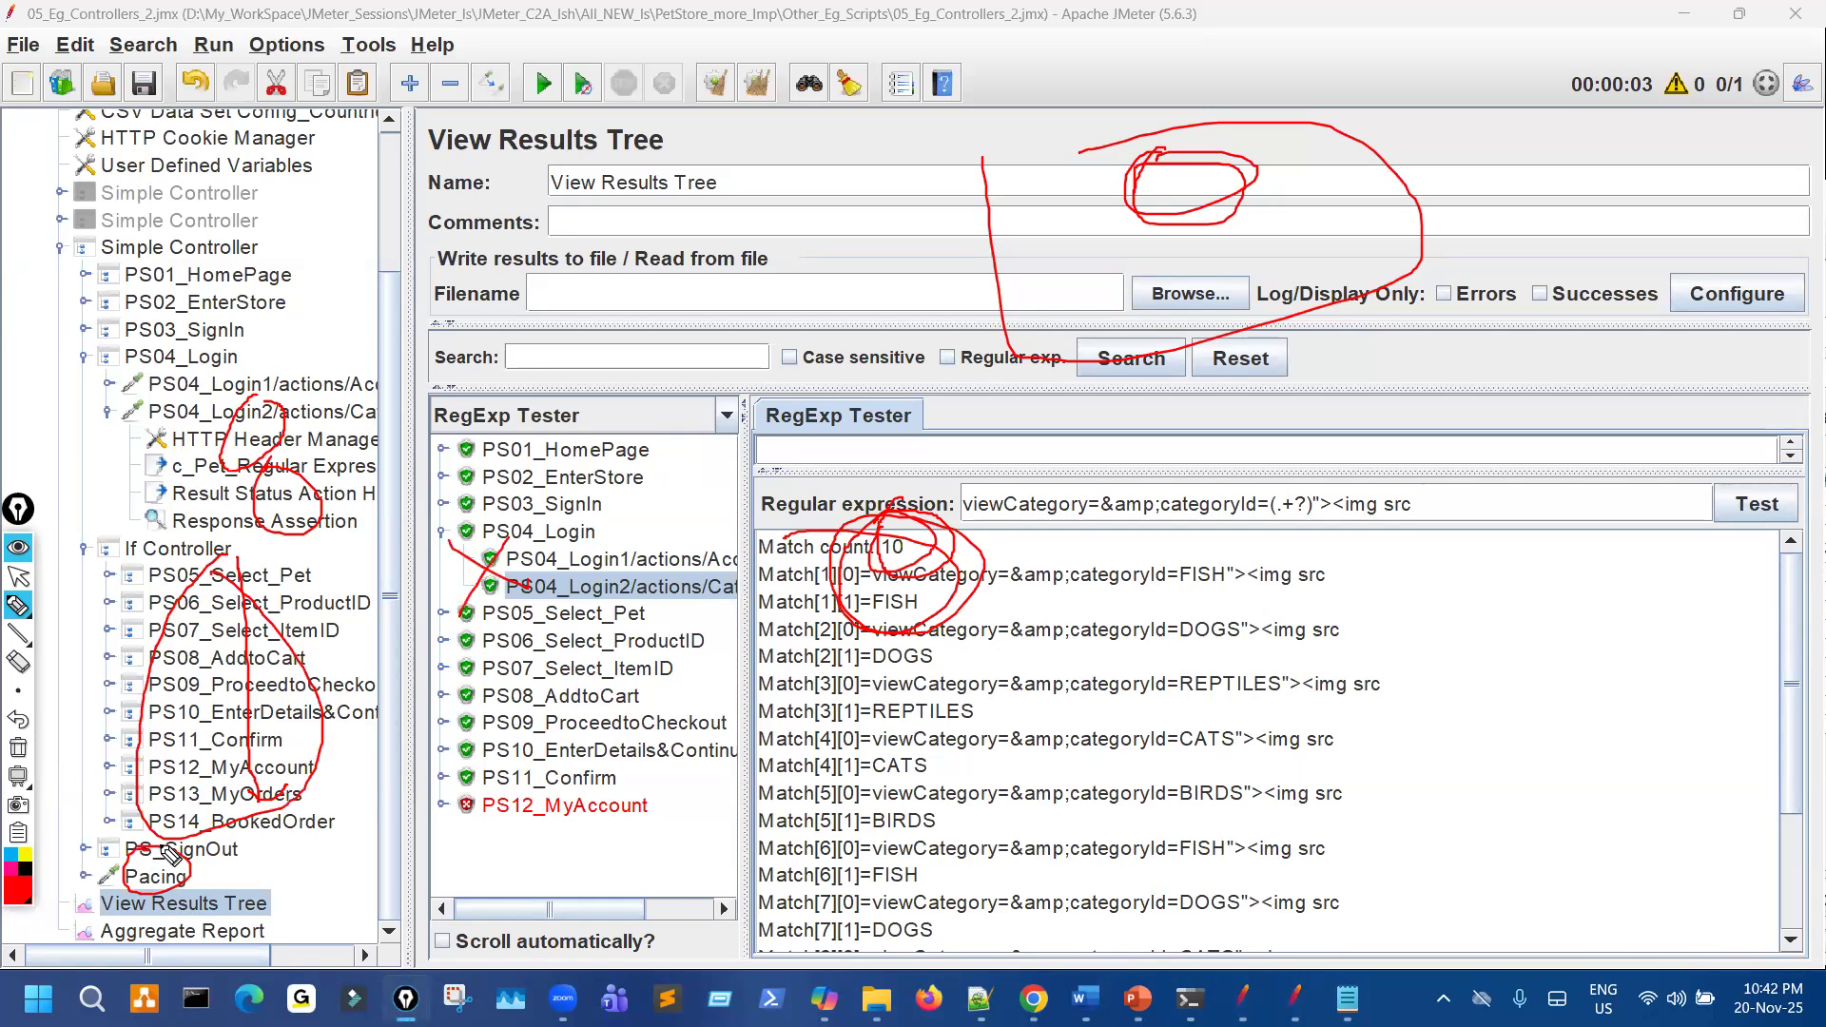
{"action": "left_click_drag", "start_coordinate": [1350, 419], "coordinate": [1350, 435]}
{"action": "mouse_move", "coordinate": [1472, 928]}
{"action": "left_mouse_down"}
{"action": "mouse_move", "coordinate": [1751, 674]}
{"action": "mouse_move", "coordinate": [1406, 411]}
{"action": "left_mouse_up"}
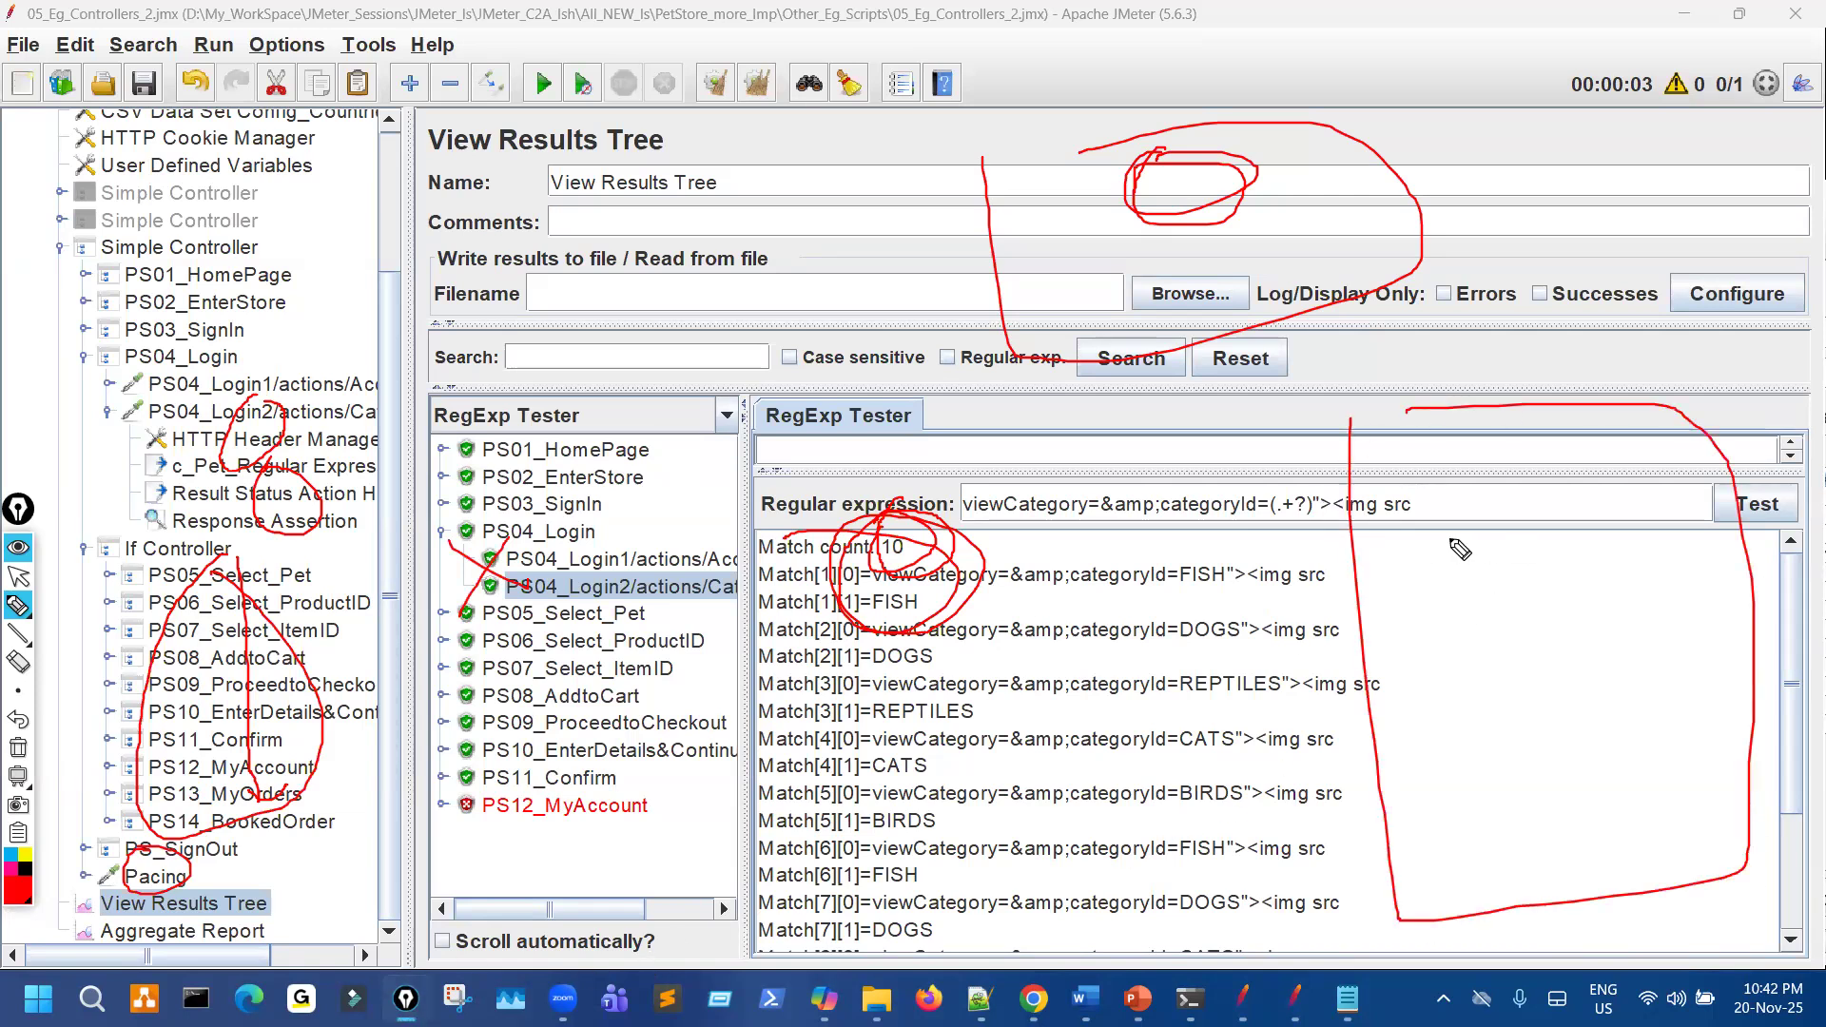
{"action": "mouse_move", "coordinate": [1486, 516]}
{"action": "left_mouse_down"}
{"action": "mouse_move", "coordinate": [1513, 650]}
{"action": "mouse_move", "coordinate": [1695, 590]}
{"action": "mouse_move", "coordinate": [1461, 552]}
{"action": "mouse_move", "coordinate": [1601, 459]}
{"action": "mouse_move", "coordinate": [1434, 475]}
{"action": "left_mouse_up"}
{"action": "left_click_drag", "start_coordinate": [1570, 580], "coordinate": [1586, 634]}
{"action": "mouse_move", "coordinate": [1607, 581]}
{"action": "left_mouse_down"}
{"action": "mouse_move", "coordinate": [1628, 606]}
{"action": "mouse_move", "coordinate": [1563, 586]}
{"action": "left_mouse_up"}
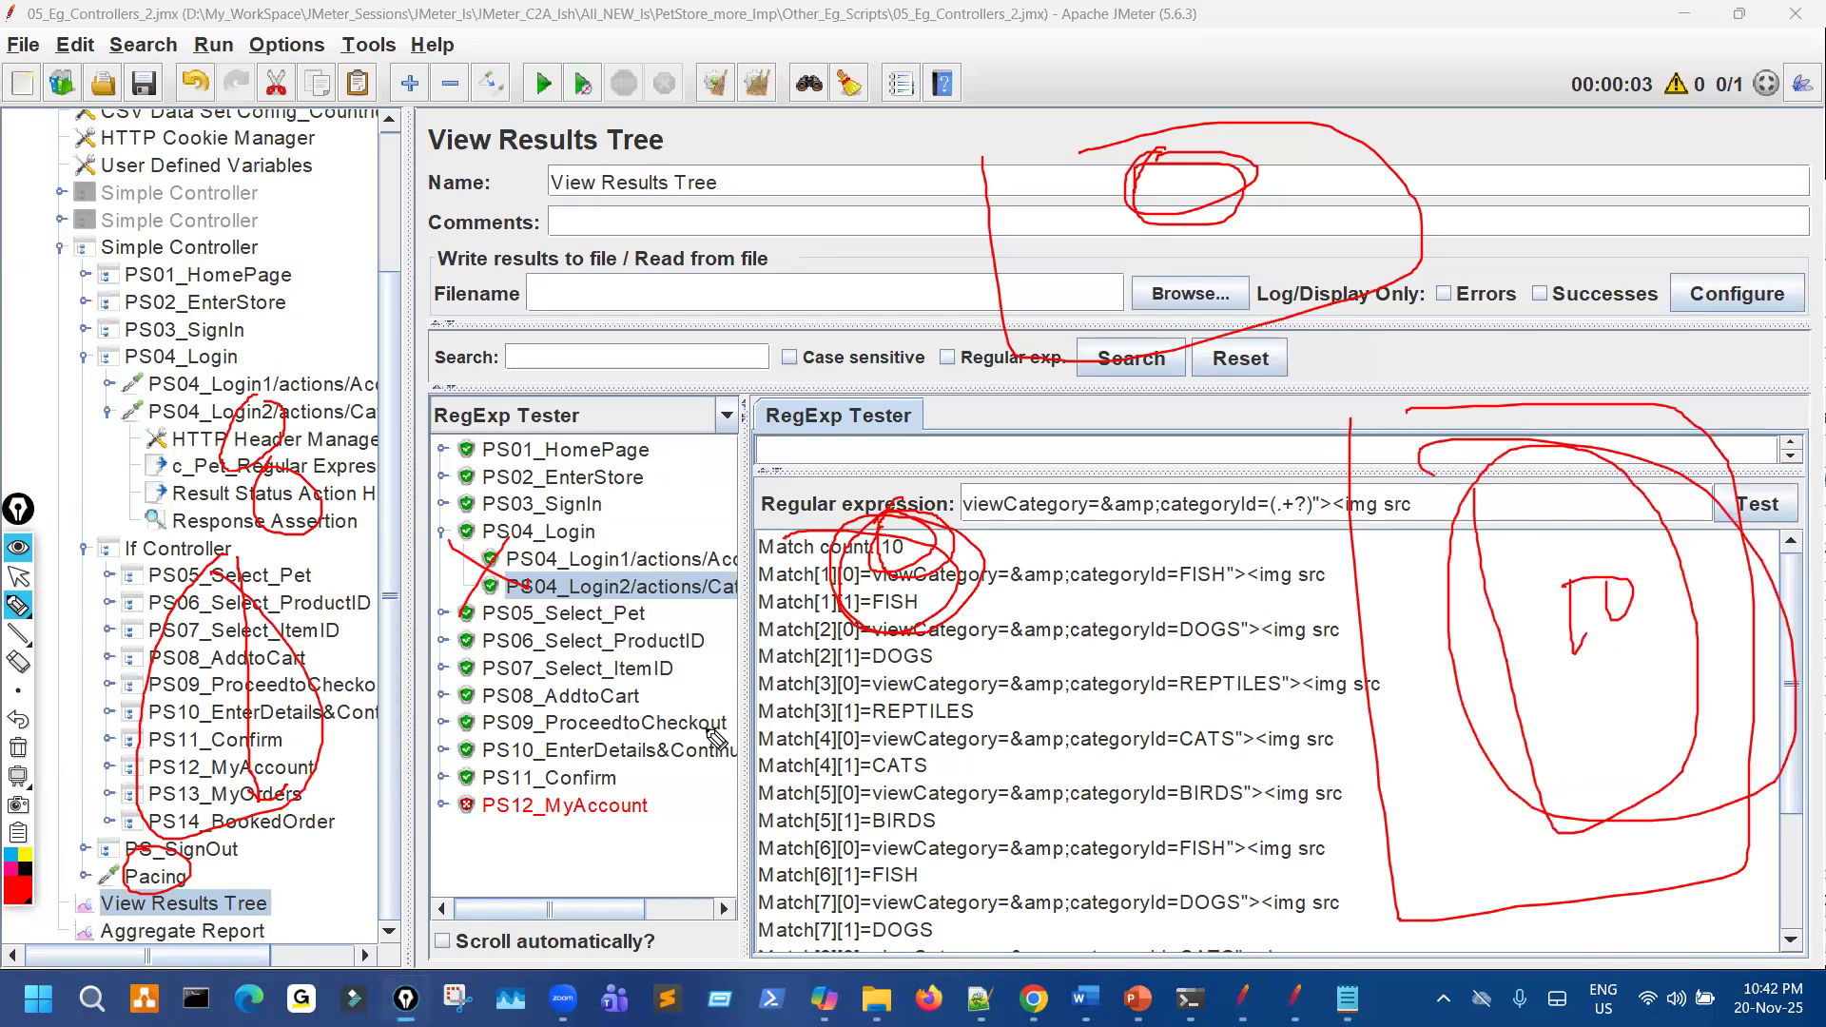
{"action": "mouse_move", "coordinate": [246, 595]}
{"action": "left_mouse_down"}
{"action": "mouse_move", "coordinate": [205, 670]}
{"action": "mouse_move", "coordinate": [348, 756]}
{"action": "mouse_move", "coordinate": [219, 616]}
{"action": "mouse_move", "coordinate": [327, 619]}
{"action": "mouse_move", "coordinate": [423, 778]}
{"action": "mouse_move", "coordinate": [228, 861]}
{"action": "mouse_move", "coordinate": [271, 871]}
{"action": "mouse_move", "coordinate": [241, 904]}
{"action": "left_mouse_up"}
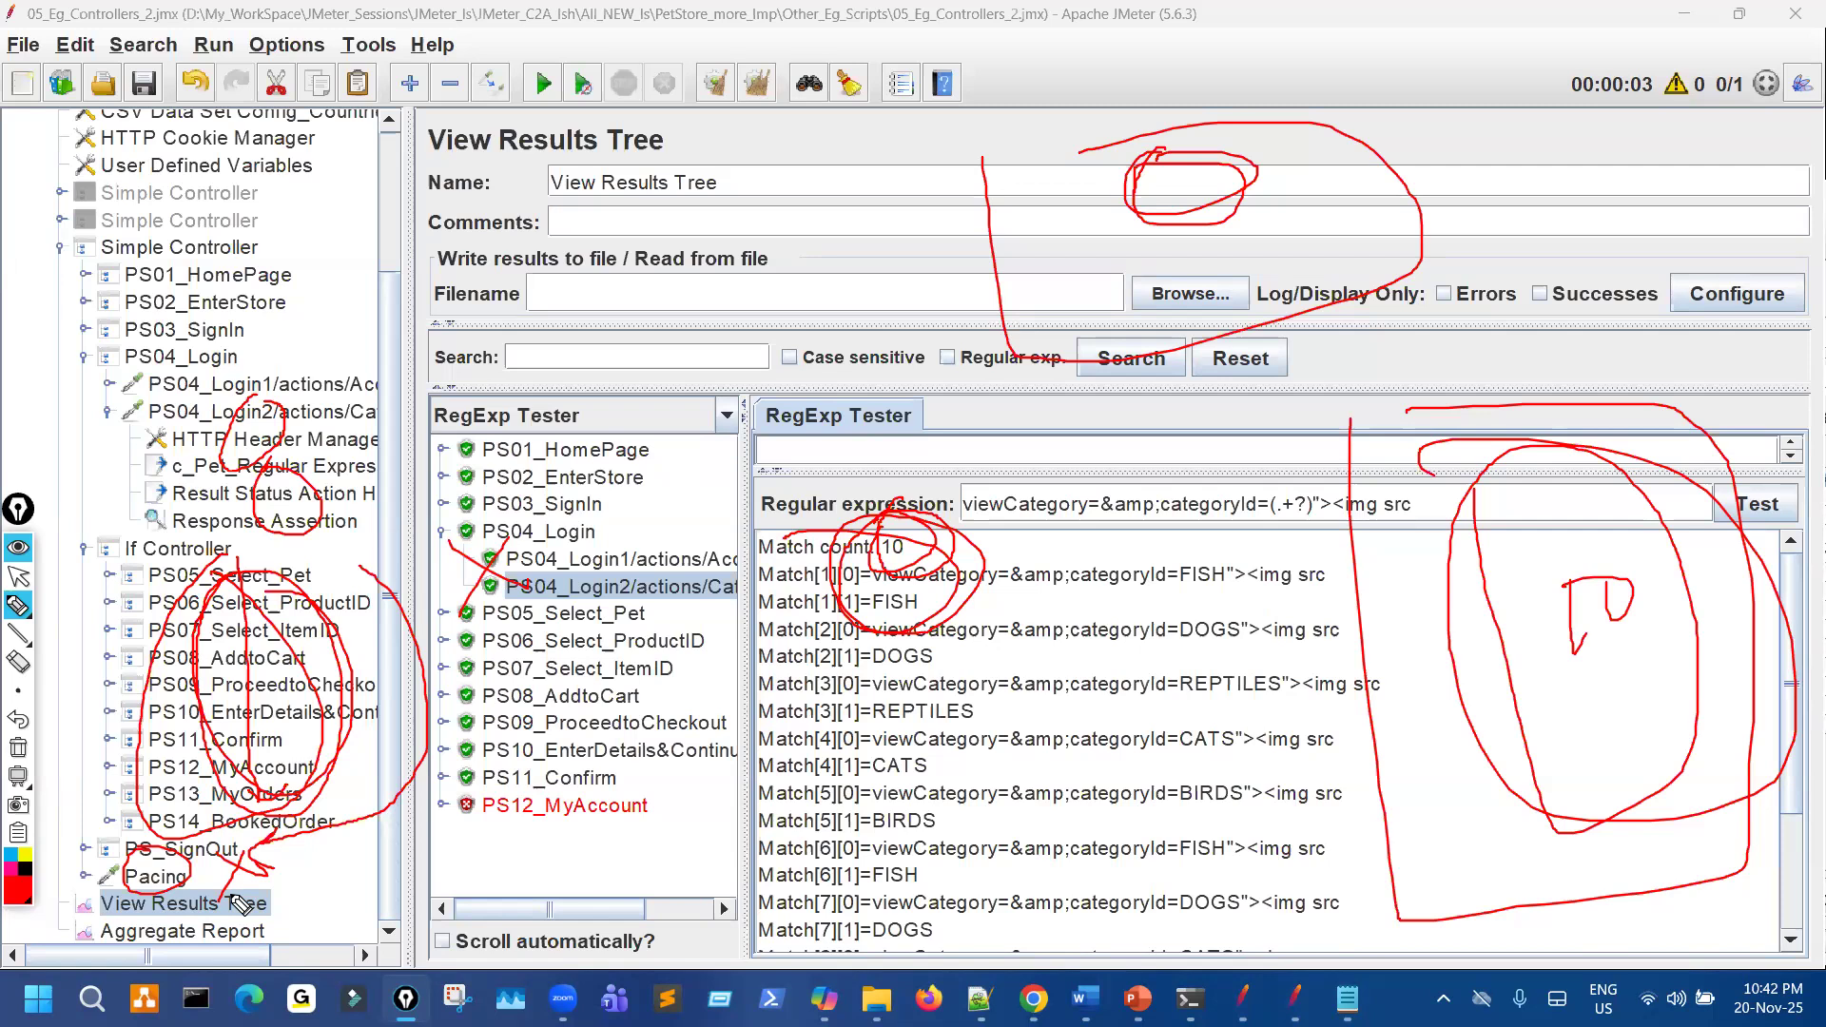
{"action": "key", "text": "ctrl+shift+7"}
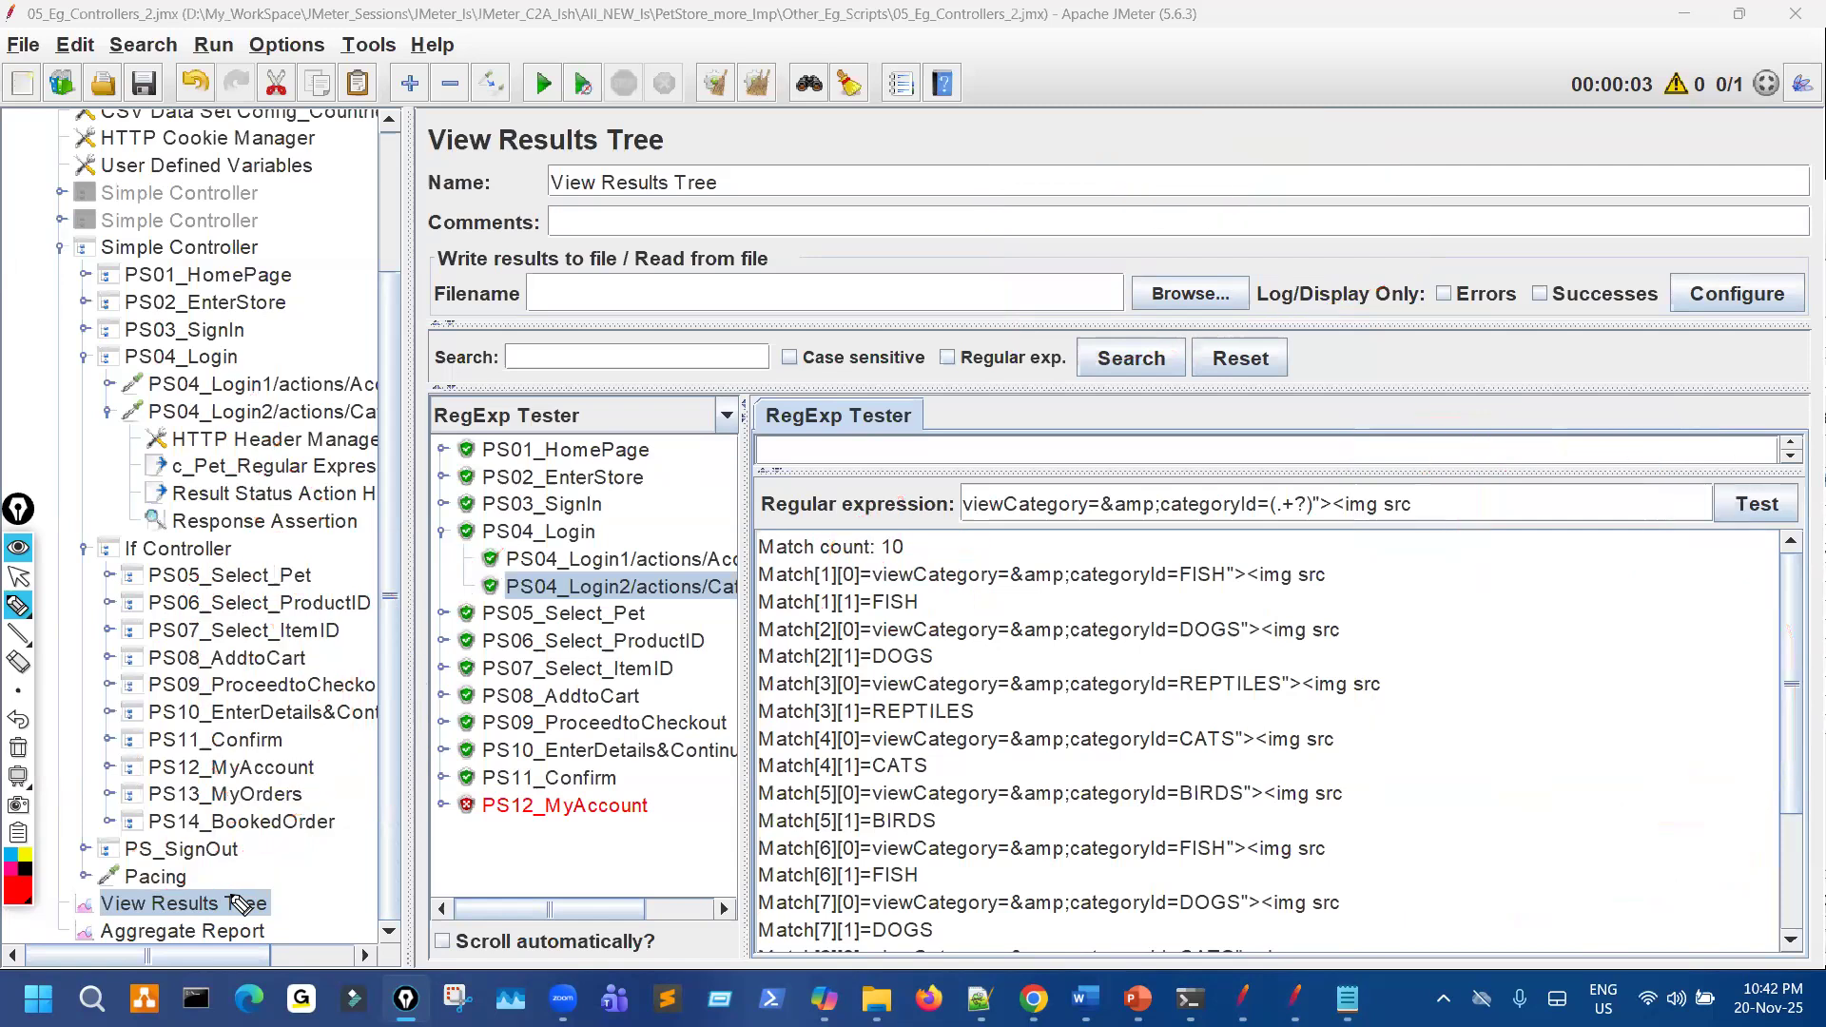
{"action": "mouse_move", "coordinate": [891, 530]}
{"action": "left_mouse_down"}
{"action": "mouse_move", "coordinate": [869, 570]}
{"action": "mouse_move", "coordinate": [906, 535]}
{"action": "left_mouse_up"}
{"action": "key", "text": "ctrl+shift+7"}
{"action": "key", "text": "ctrl+shift+2"}
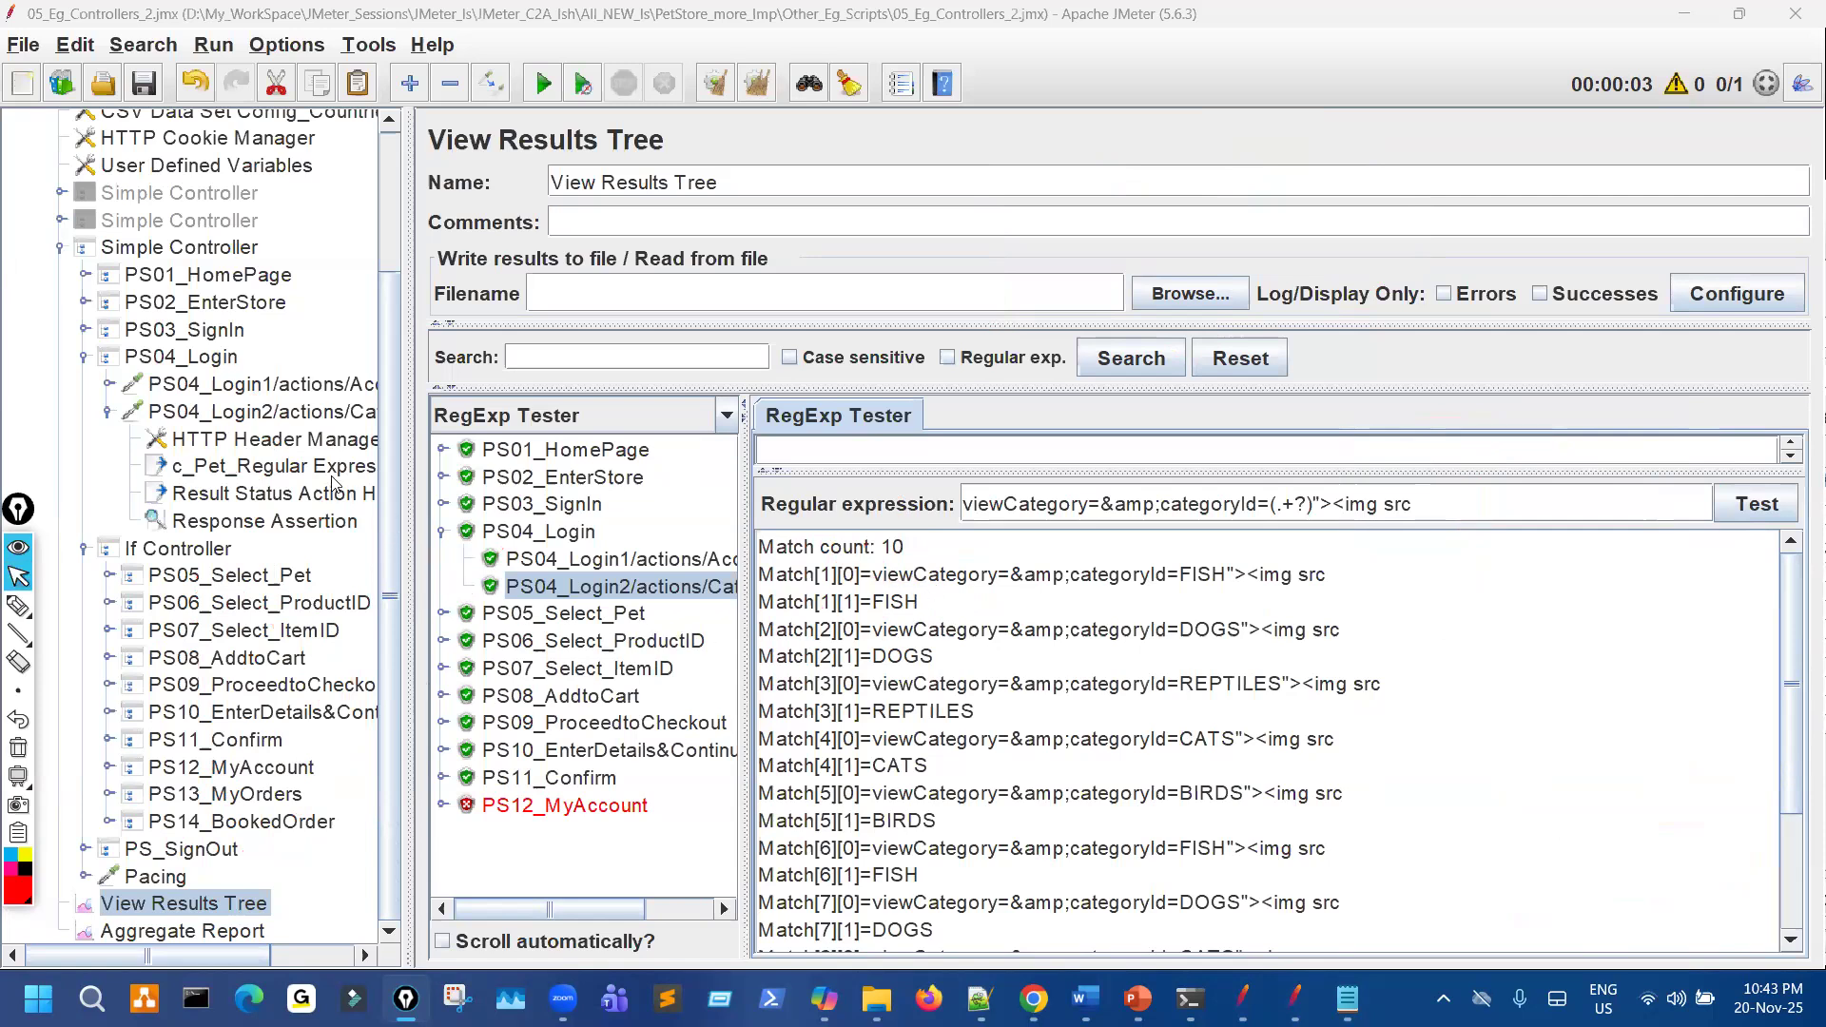
Set the Match No. of the c_Pet Regular Expression Extractor to -1.
{"action": "left_click", "coordinate": [335, 470]}
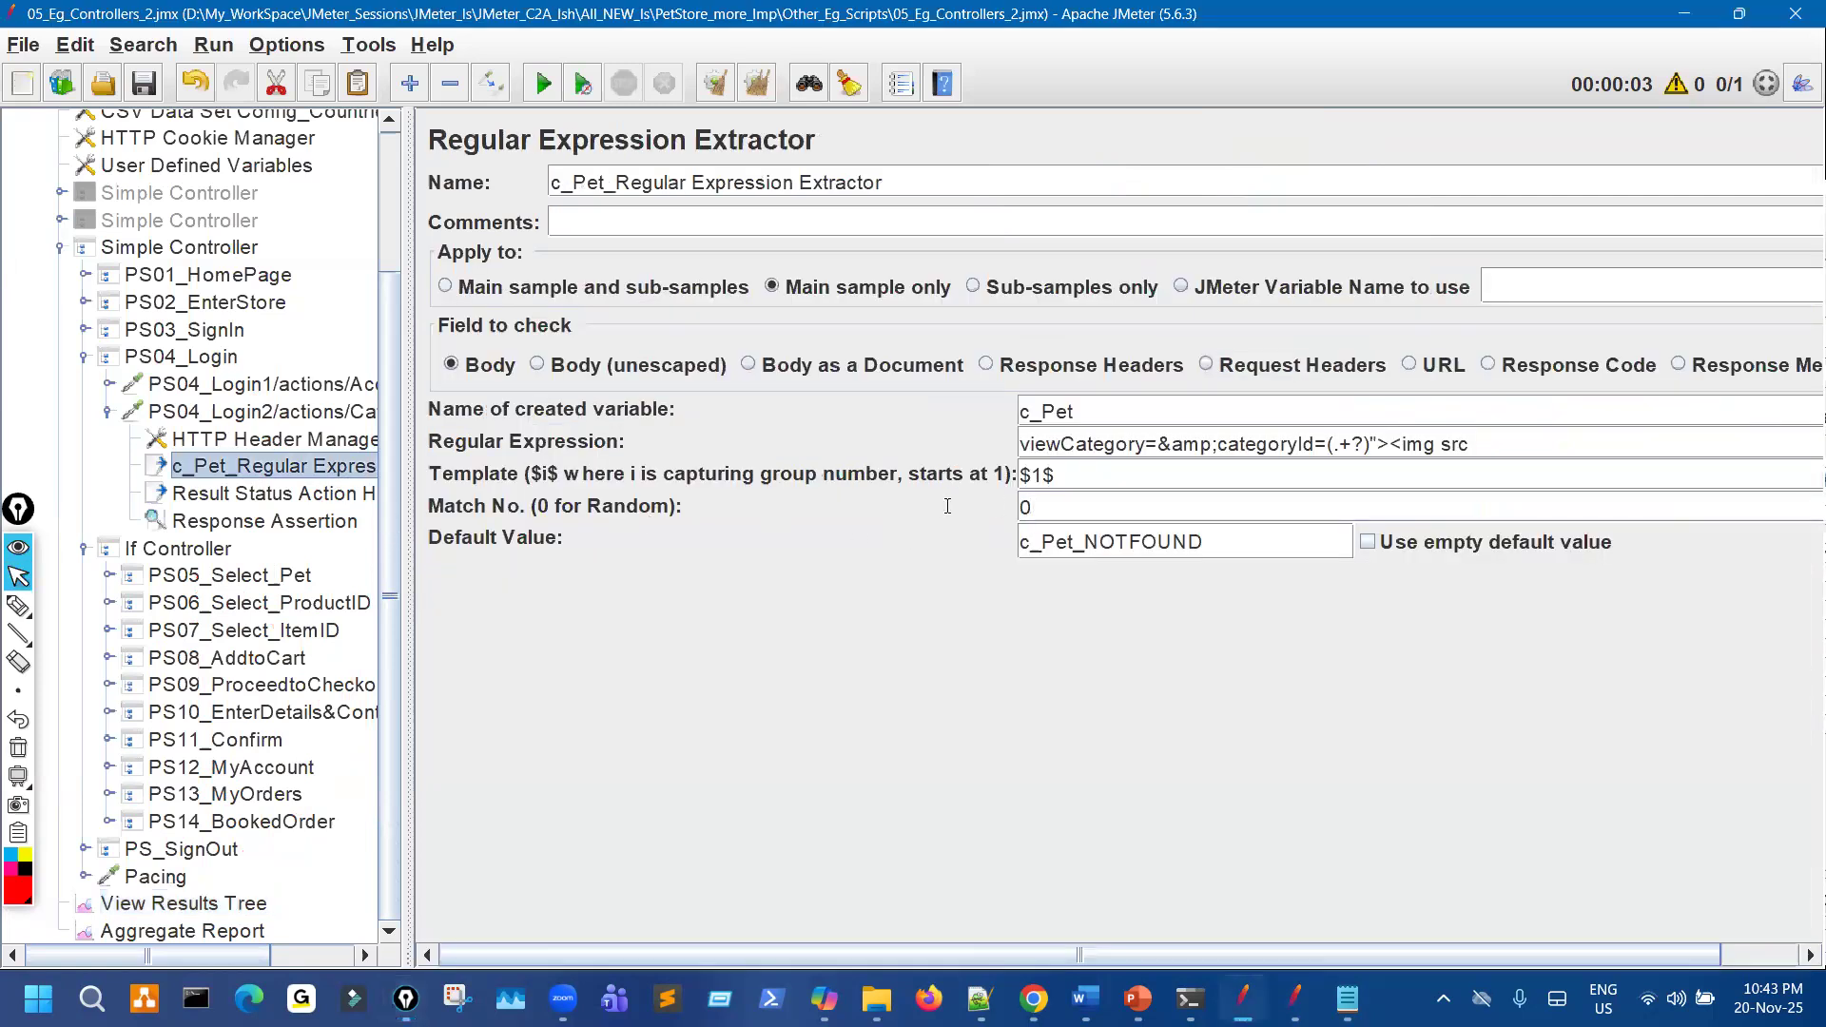
{"action": "left_click_drag", "start_coordinate": [1039, 508], "coordinate": [938, 511]}
Circle the created variable name c_Pet, handwrite c_Pet_matchNr below the extractor fields, and erase the annotations.
{"action": "key", "text": "ctrl+shift+1"}
{"action": "mouse_move", "coordinate": [1049, 391]}
{"action": "left_mouse_down"}
{"action": "mouse_move", "coordinate": [1008, 419]}
{"action": "mouse_move", "coordinate": [1109, 400]}
{"action": "left_mouse_up"}
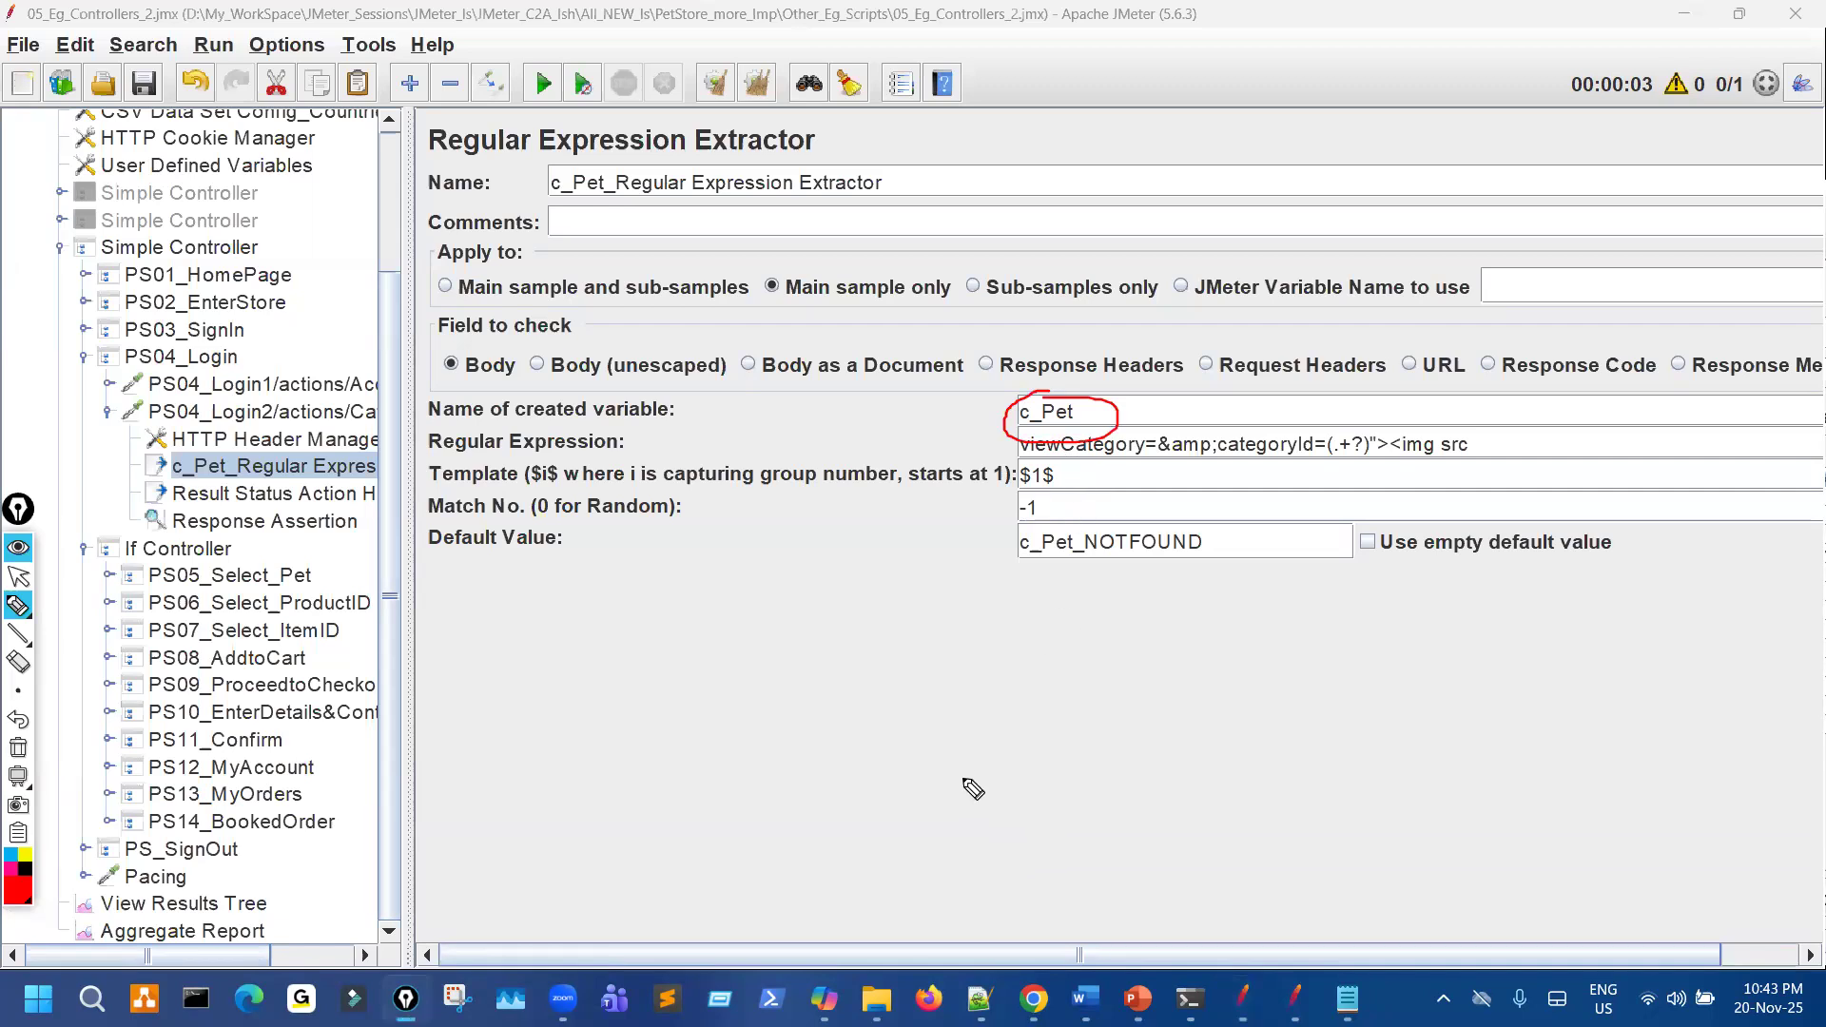
{"action": "mouse_move", "coordinate": [992, 766]}
{"action": "left_mouse_down"}
{"action": "mouse_move", "coordinate": [1011, 810]}
{"action": "mouse_move", "coordinate": [1049, 772]}
{"action": "mouse_move", "coordinate": [1146, 761]}
{"action": "mouse_move", "coordinate": [1185, 723]}
{"action": "left_mouse_up"}
{"action": "mouse_move", "coordinate": [1177, 666]}
{"action": "left_mouse_down"}
{"action": "mouse_move", "coordinate": [1180, 733]}
{"action": "mouse_move", "coordinate": [1213, 693]}
{"action": "left_mouse_up"}
{"action": "mouse_move", "coordinate": [1225, 708]}
{"action": "left_mouse_down"}
{"action": "mouse_move", "coordinate": [1298, 674]}
{"action": "mouse_move", "coordinate": [1349, 601]}
{"action": "mouse_move", "coordinate": [1365, 640]}
{"action": "left_mouse_up"}
{"action": "mouse_move", "coordinate": [1375, 580]}
{"action": "left_mouse_down"}
{"action": "mouse_move", "coordinate": [1378, 618]}
{"action": "mouse_move", "coordinate": [1484, 627]}
{"action": "mouse_move", "coordinate": [1536, 514]}
{"action": "mouse_move", "coordinate": [1580, 561]}
{"action": "mouse_move", "coordinate": [1632, 544]}
{"action": "left_mouse_up"}
{"action": "left_click_drag", "start_coordinate": [1620, 461], "coordinate": [1653, 508]}
{"action": "left_click_drag", "start_coordinate": [1676, 447], "coordinate": [1786, 616]}
{"action": "left_click_drag", "start_coordinate": [1598, 735], "coordinate": [1518, 775]}
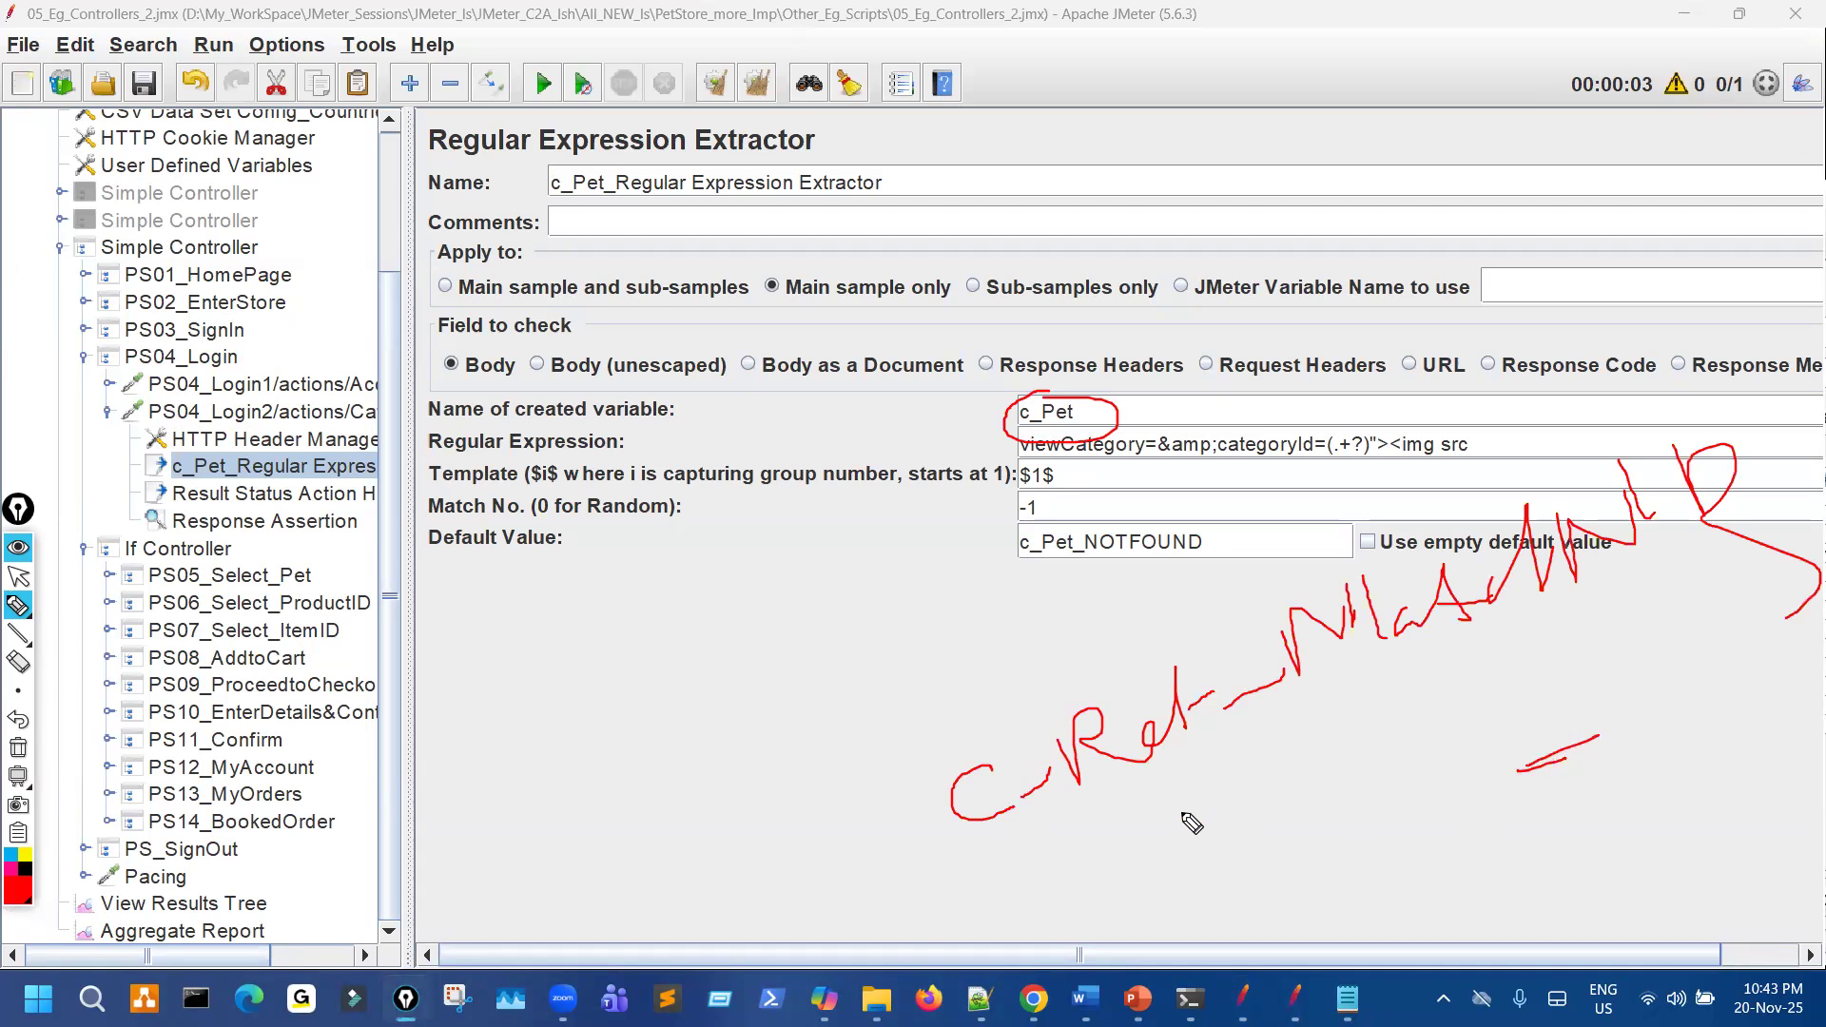
{"action": "key", "text": "ctrl+shift+7"}
{"action": "key", "text": "ctrl+shift+2"}
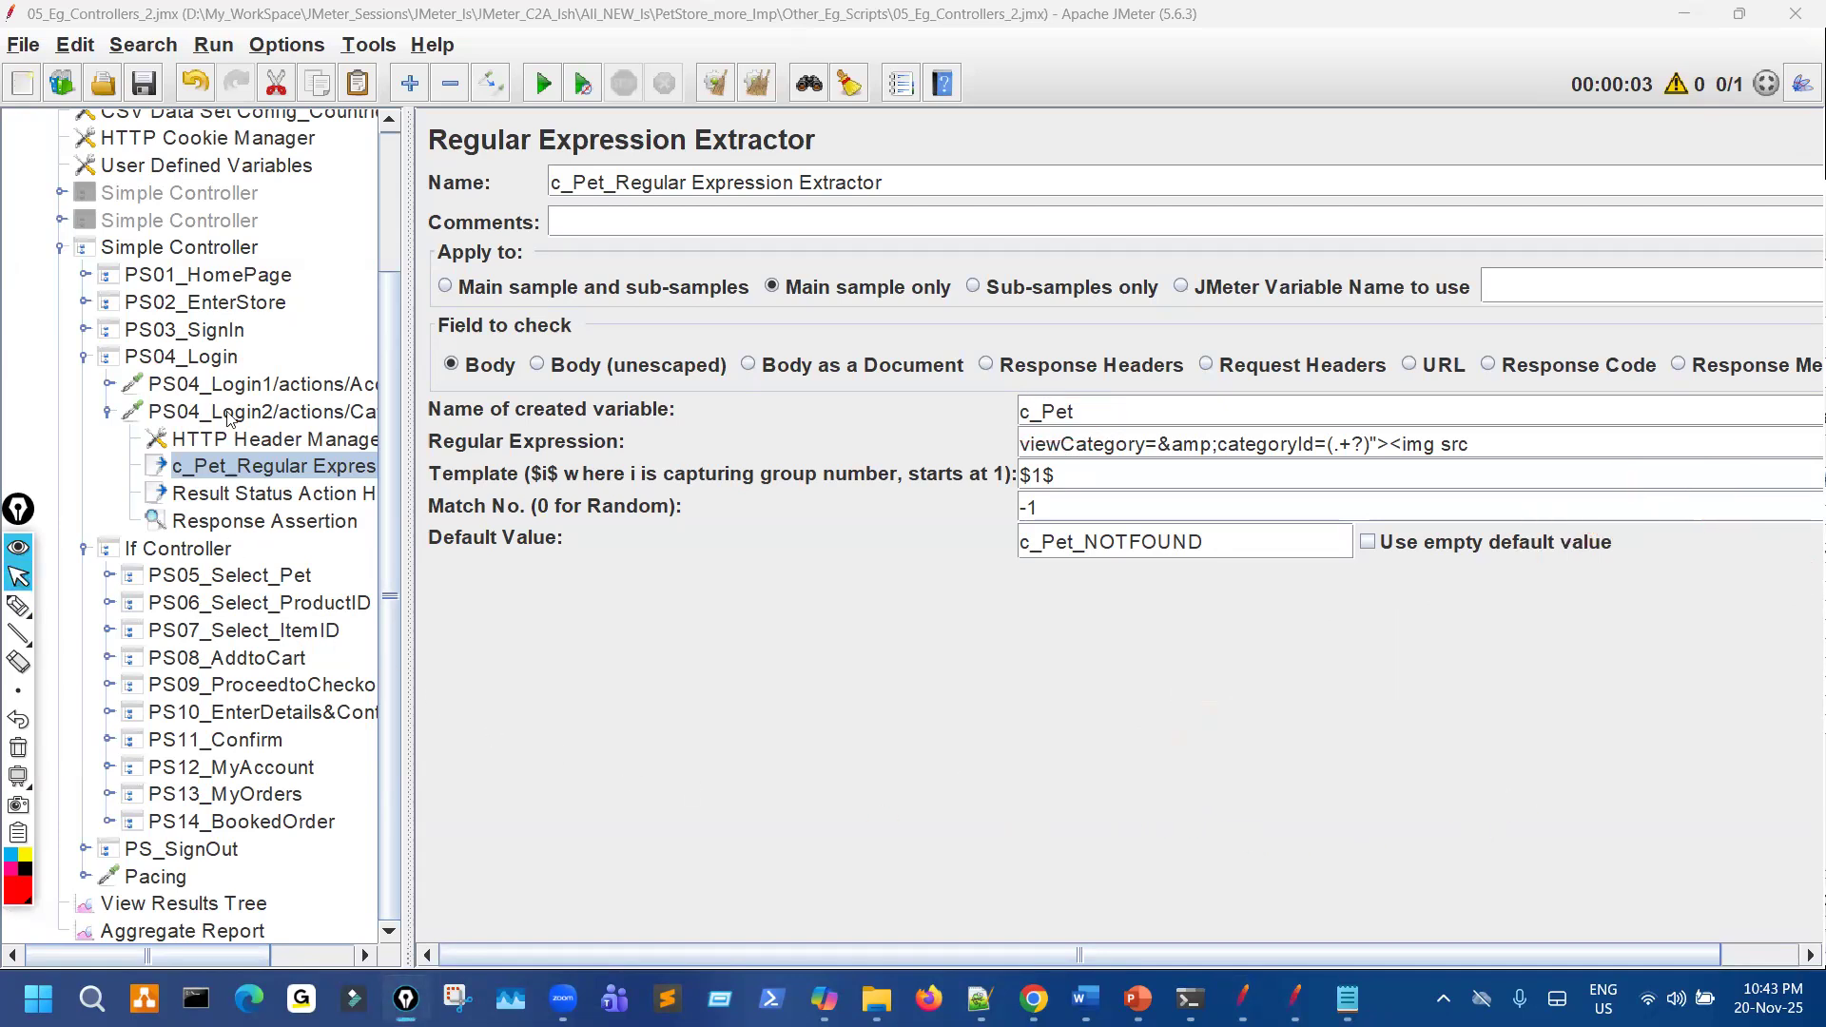
Add a Debug Sampler to the enabled Simple Controller and place it between PS04_Login and the If Controller.
{"action": "right_click", "coordinate": [218, 249]}
{"action": "mouse_move", "coordinate": [533, 271]}
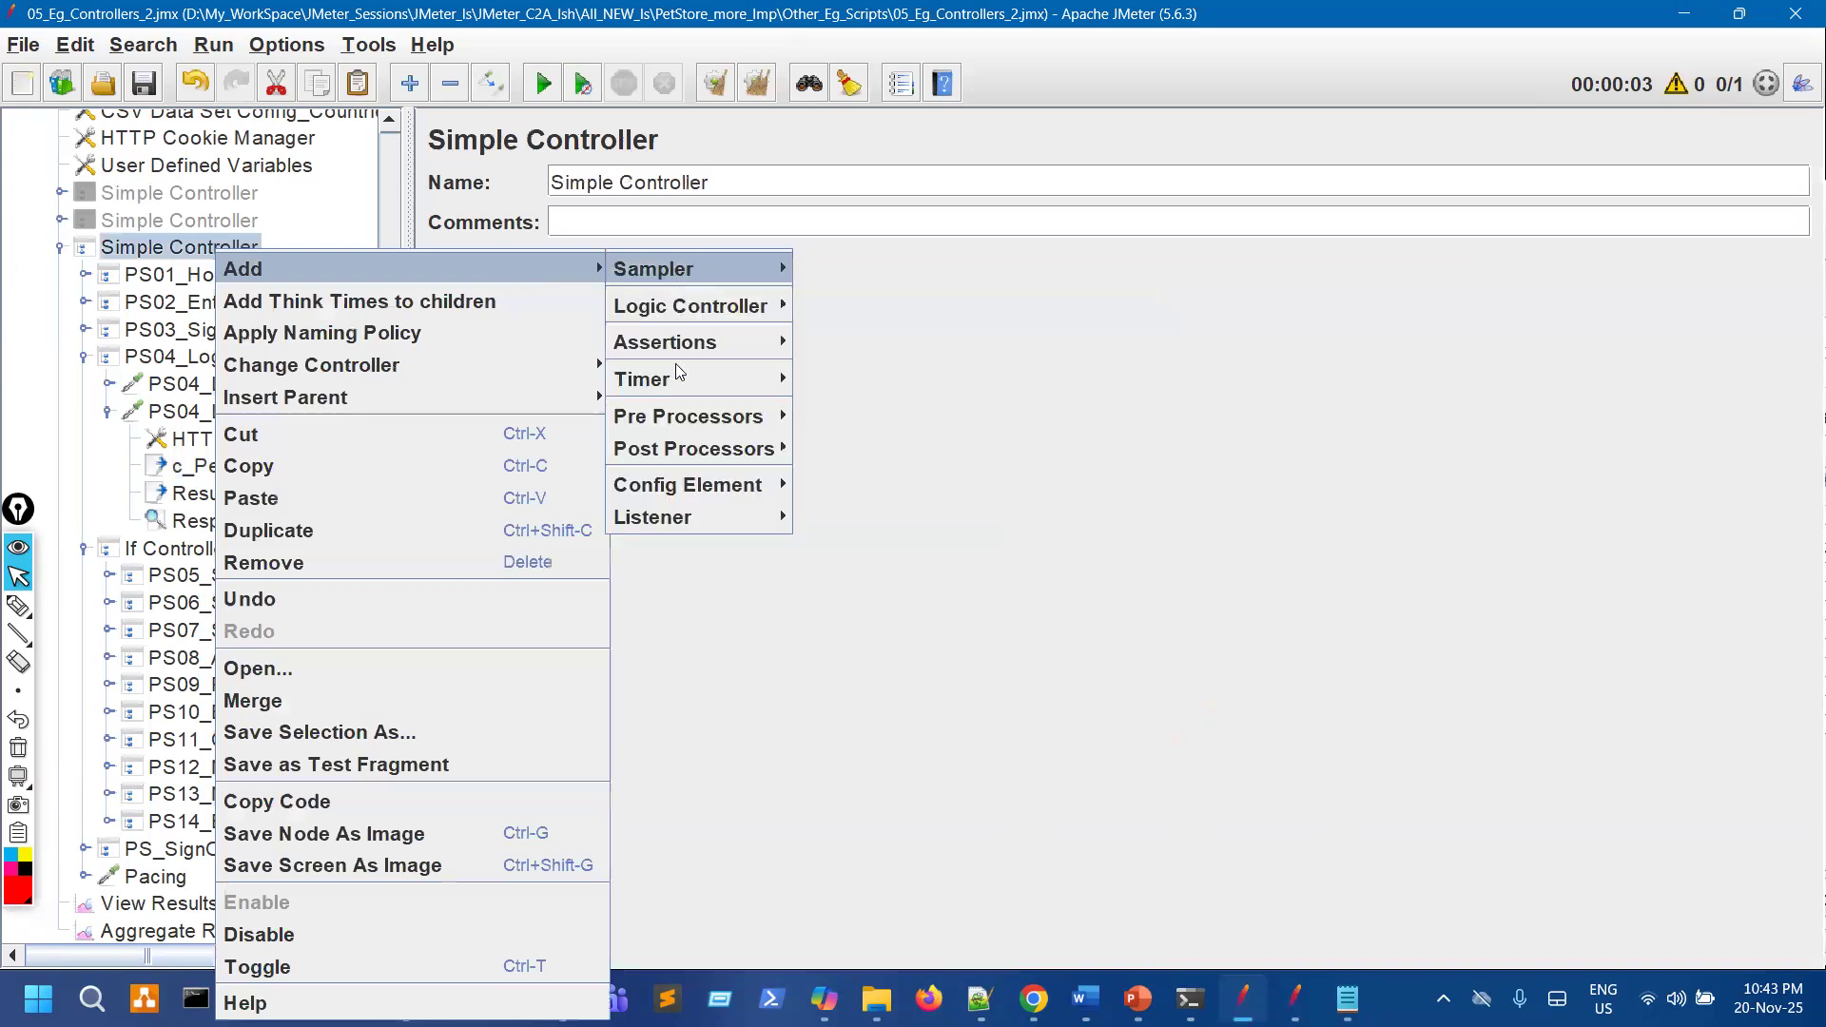
{"action": "mouse_move", "coordinate": [723, 269]}
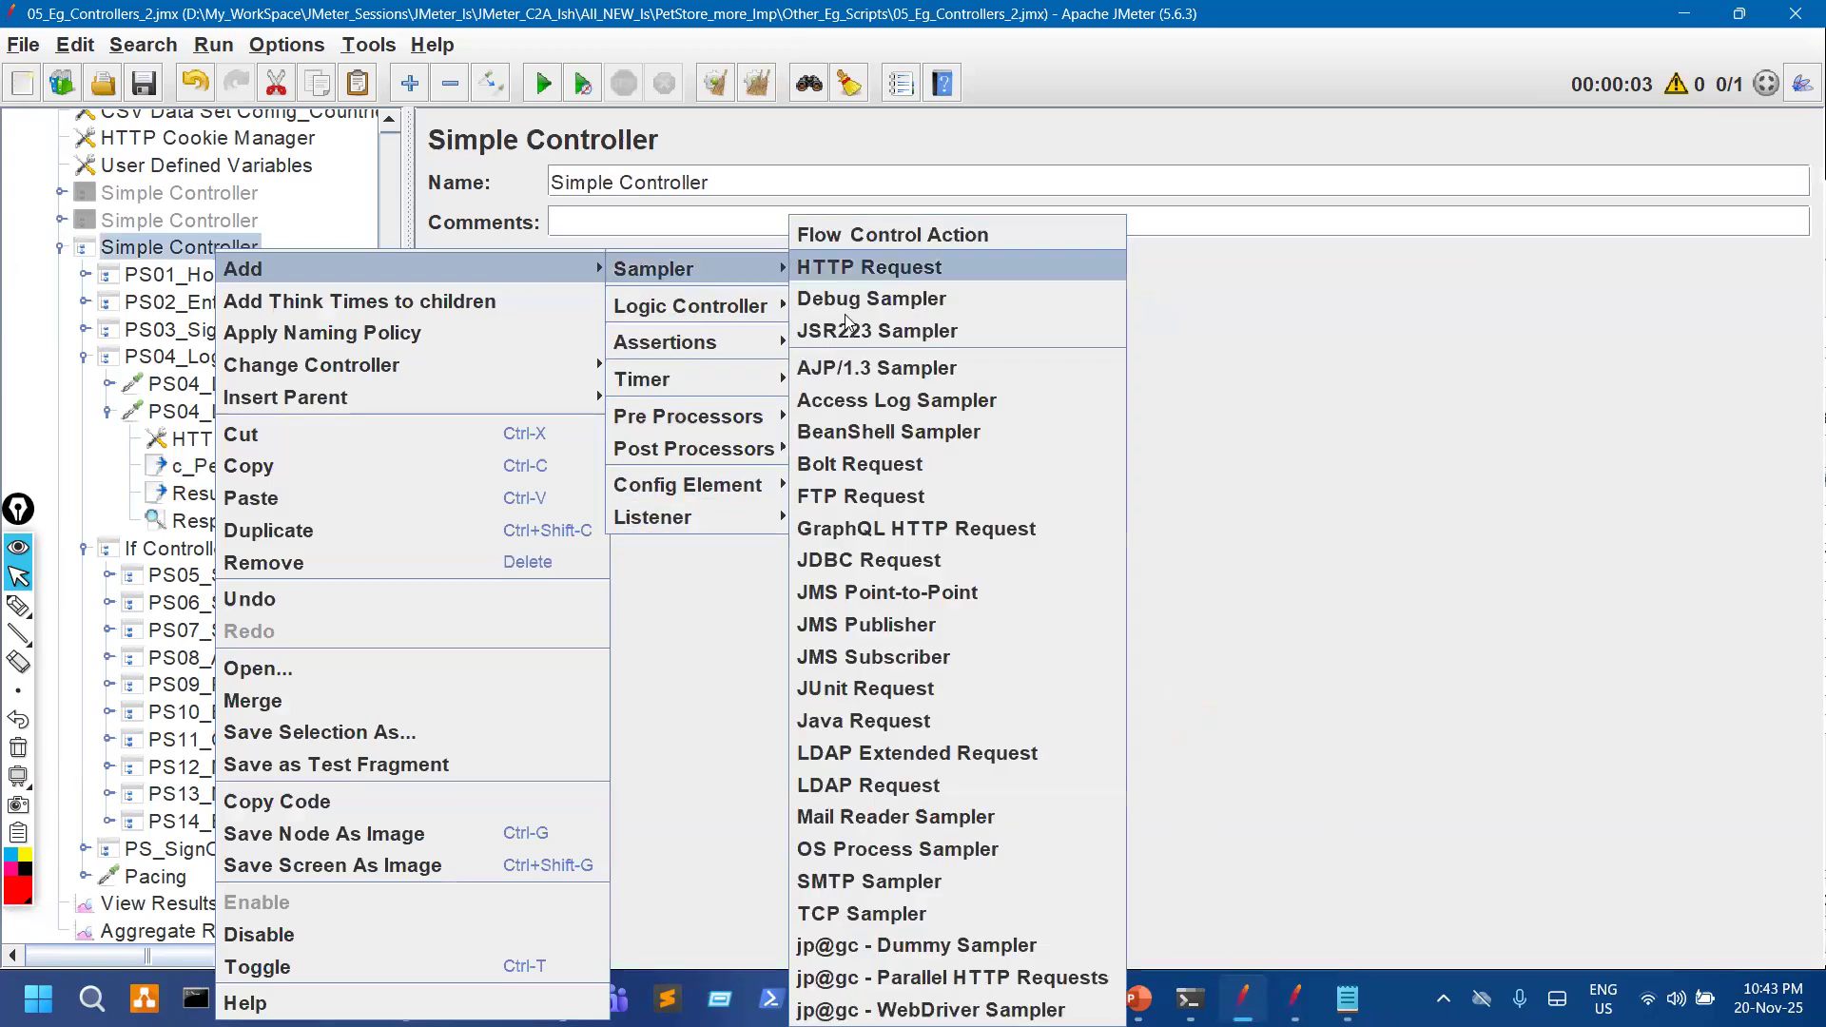
{"action": "left_click", "coordinate": [861, 299]}
{"action": "left_click_drag", "start_coordinate": [267, 723], "coordinate": [272, 538]}
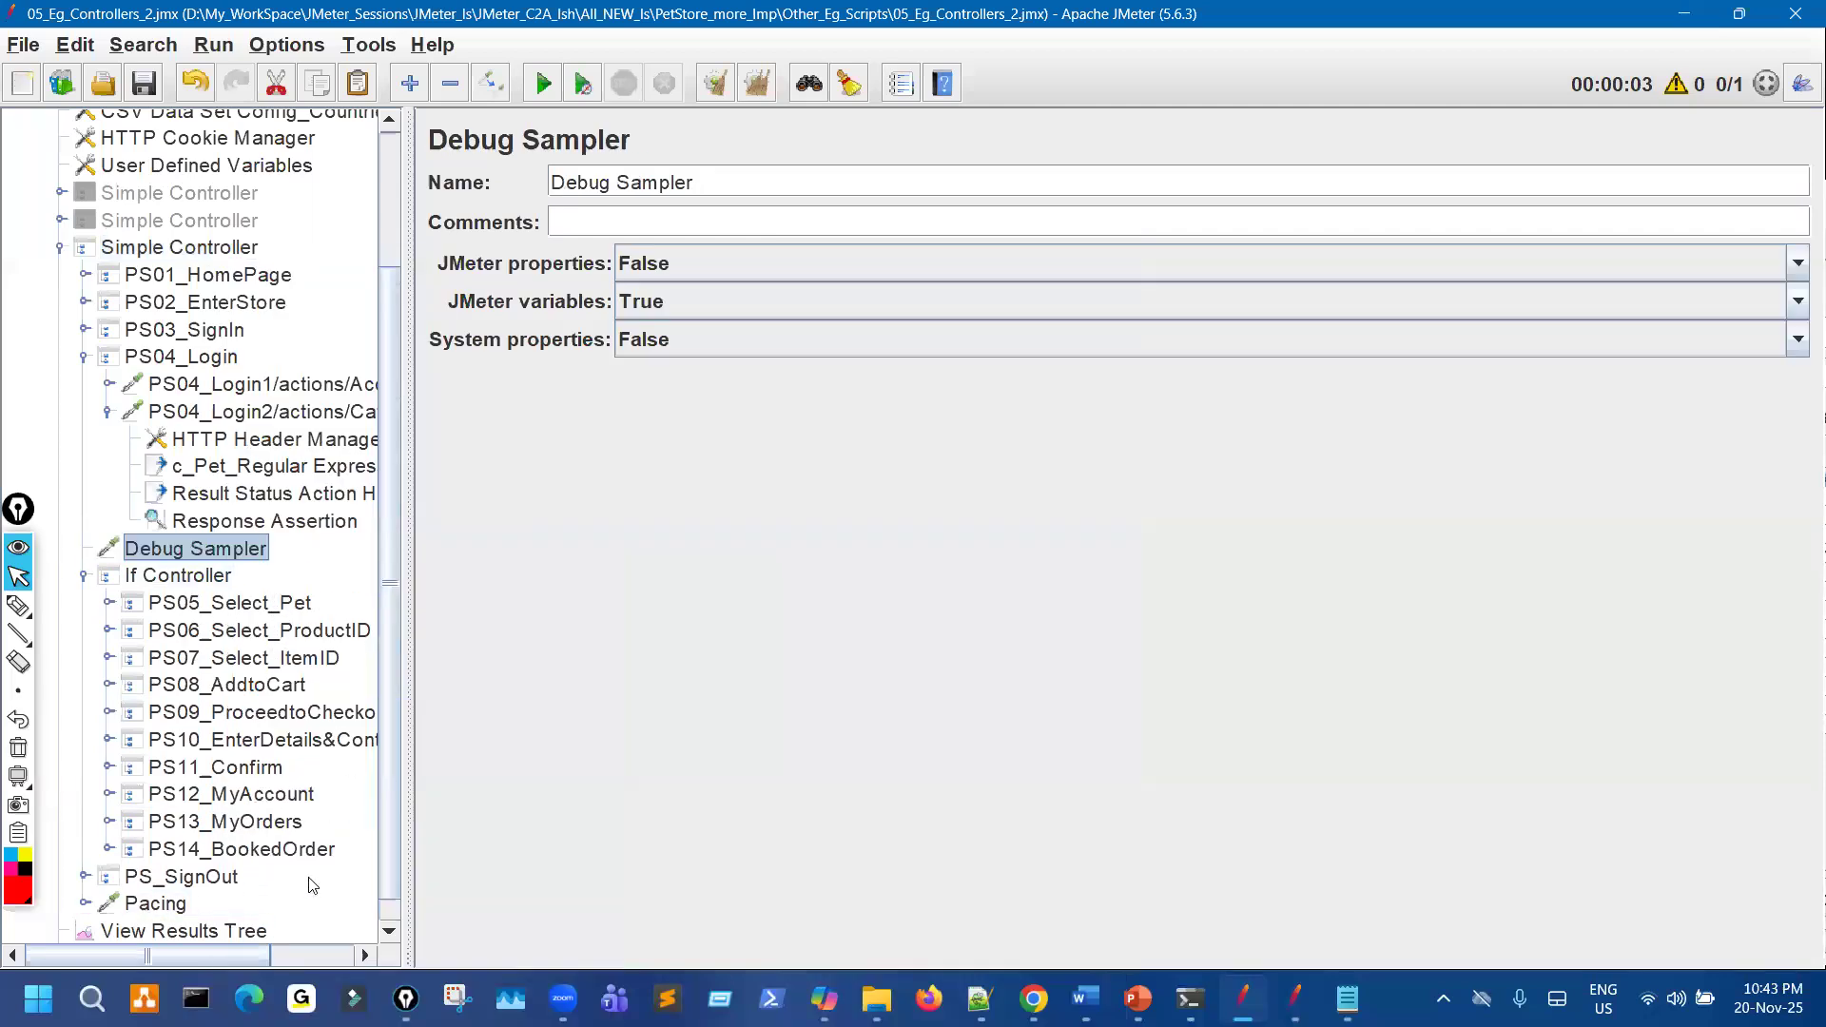
Clear the previous results in View Results Tree, run the test twice and switch the renderer to Text.
{"action": "scroll", "coordinate": [200, 918], "scroll_direction": "down", "scroll_amount": 1}
{"action": "left_click", "coordinate": [191, 905]}
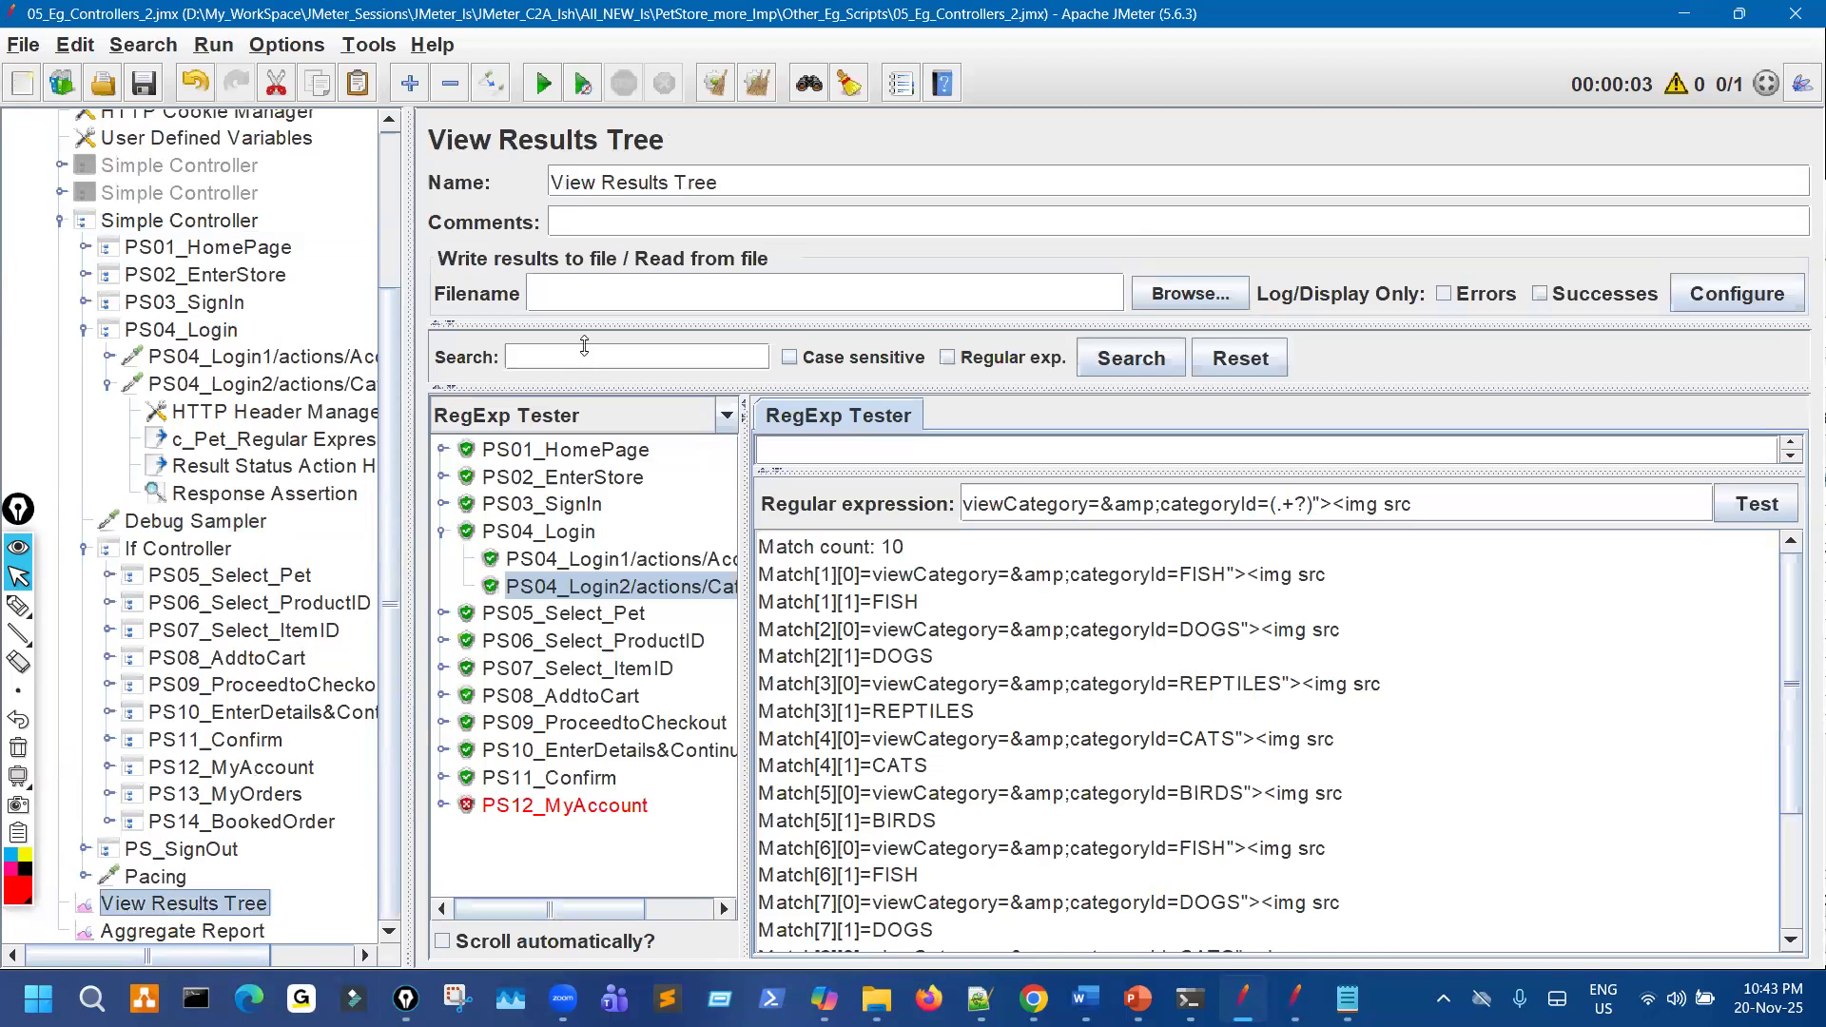
{"action": "left_click", "coordinate": [716, 85]}
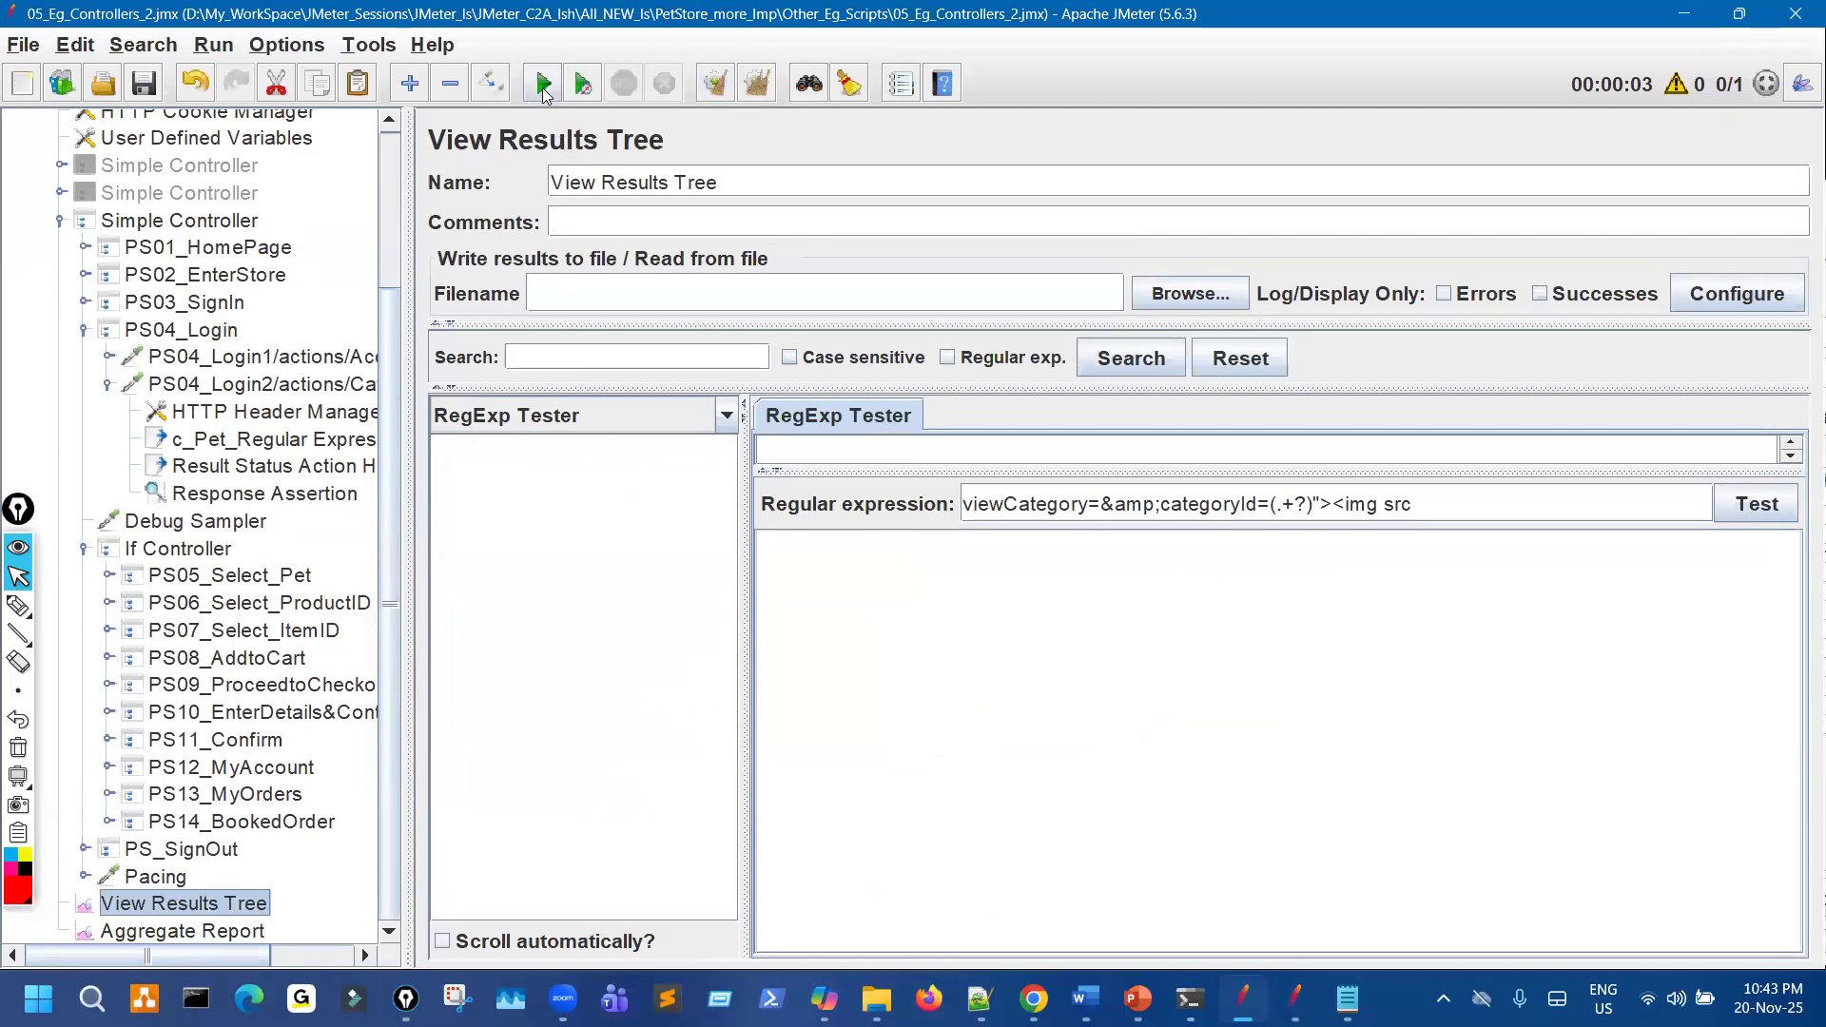
{"action": "left_click", "coordinate": [543, 85]}
{"action": "left_click", "coordinate": [666, 416]}
{"action": "left_click", "coordinate": [666, 449]}
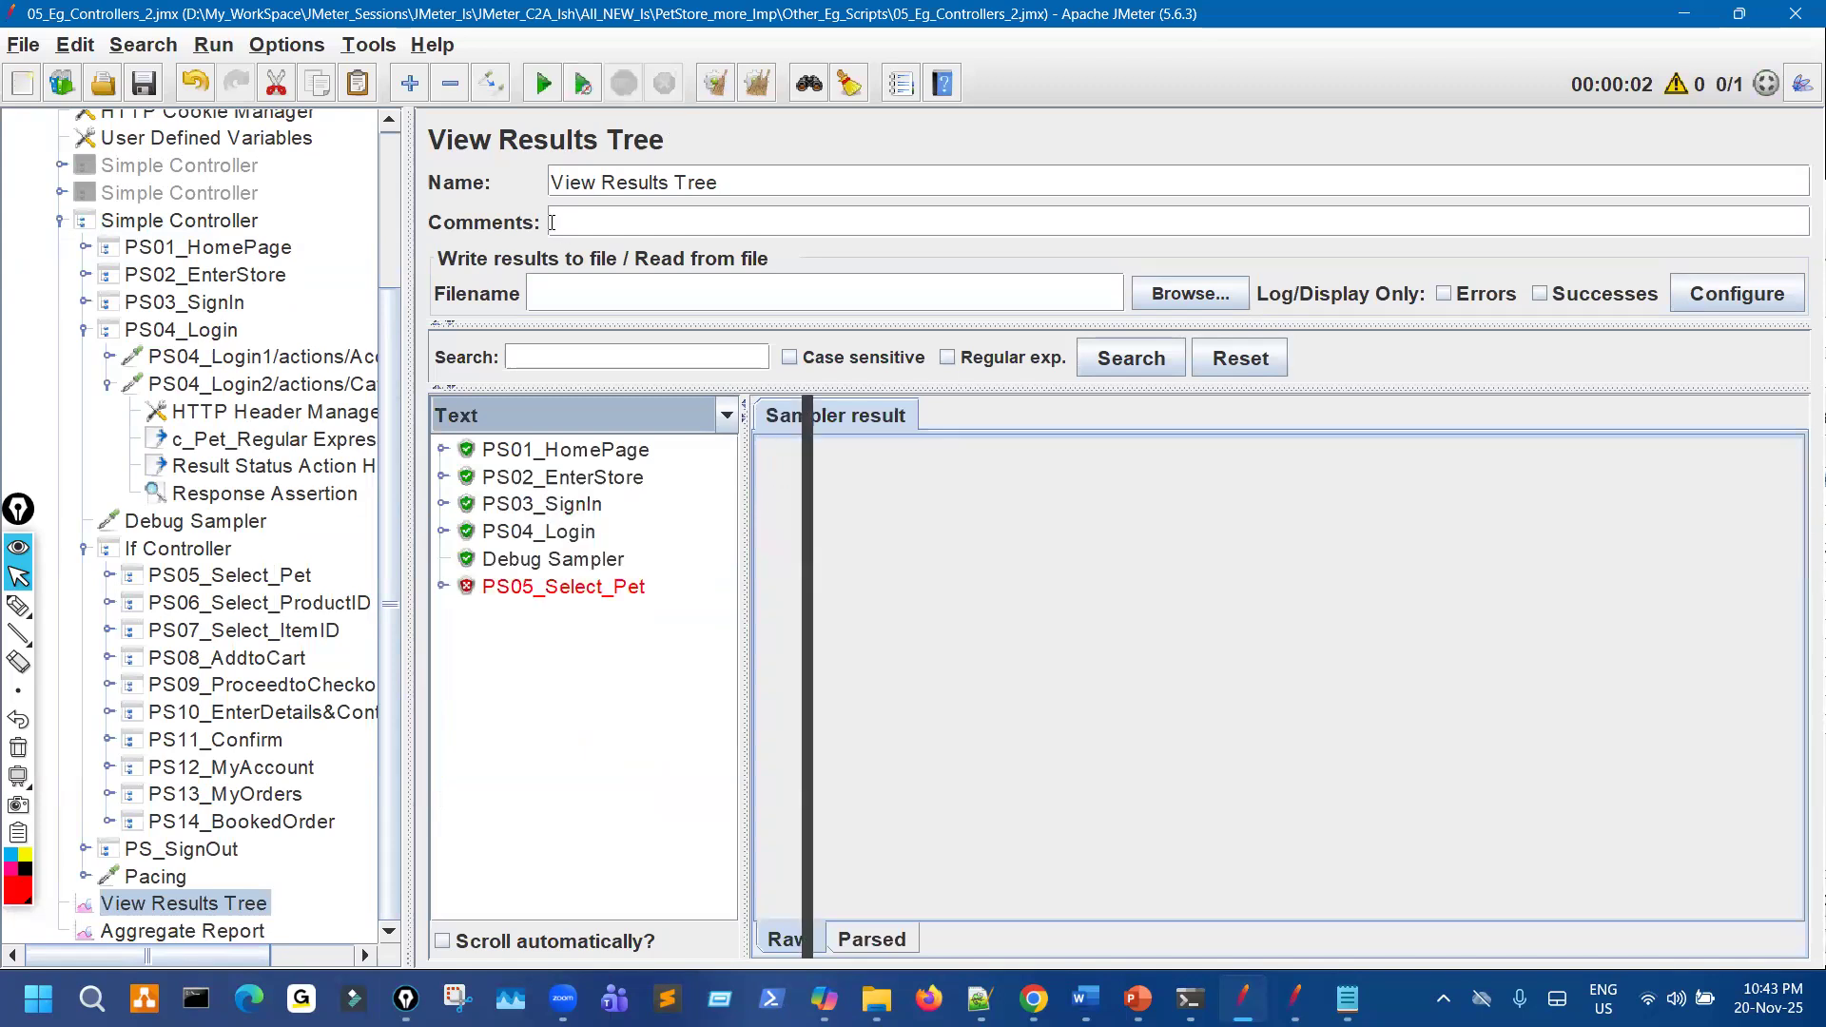
{"action": "left_click", "coordinate": [541, 88]}
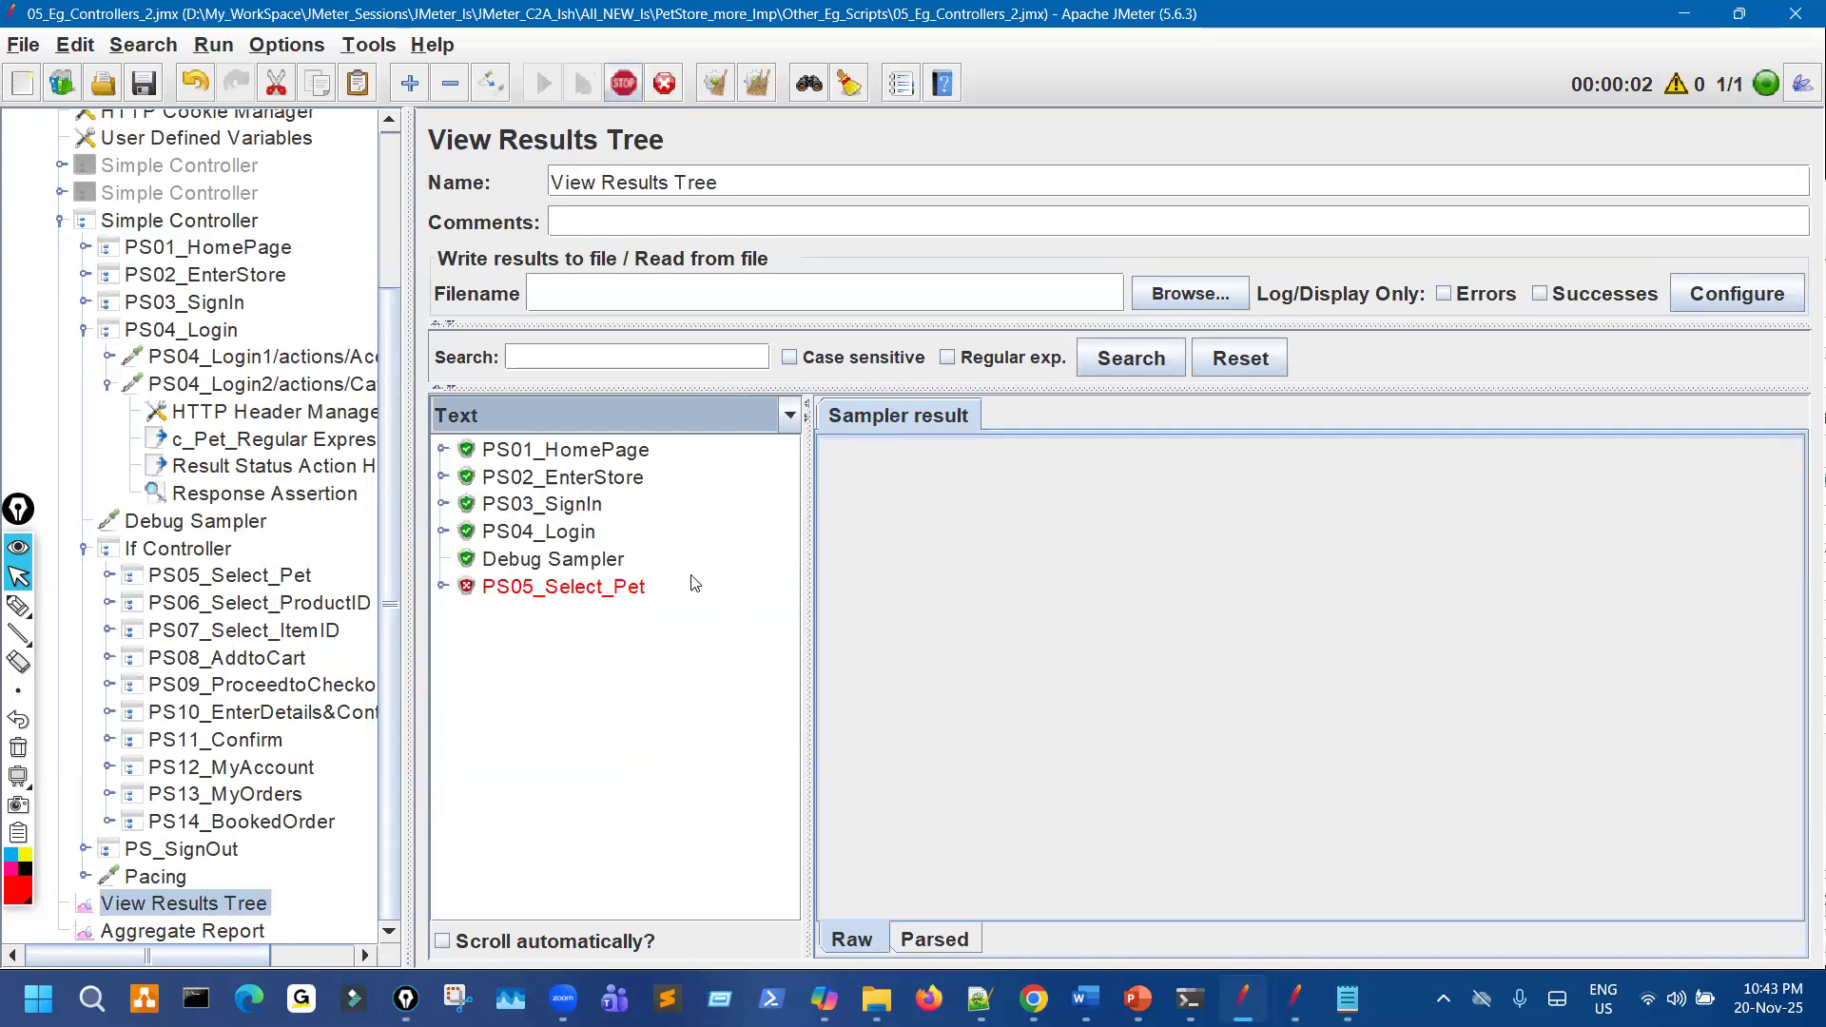
Open the Debug Sampler's response body in View Results Tree and examine the c_Pet variables.
{"action": "left_click", "coordinate": [555, 559]}
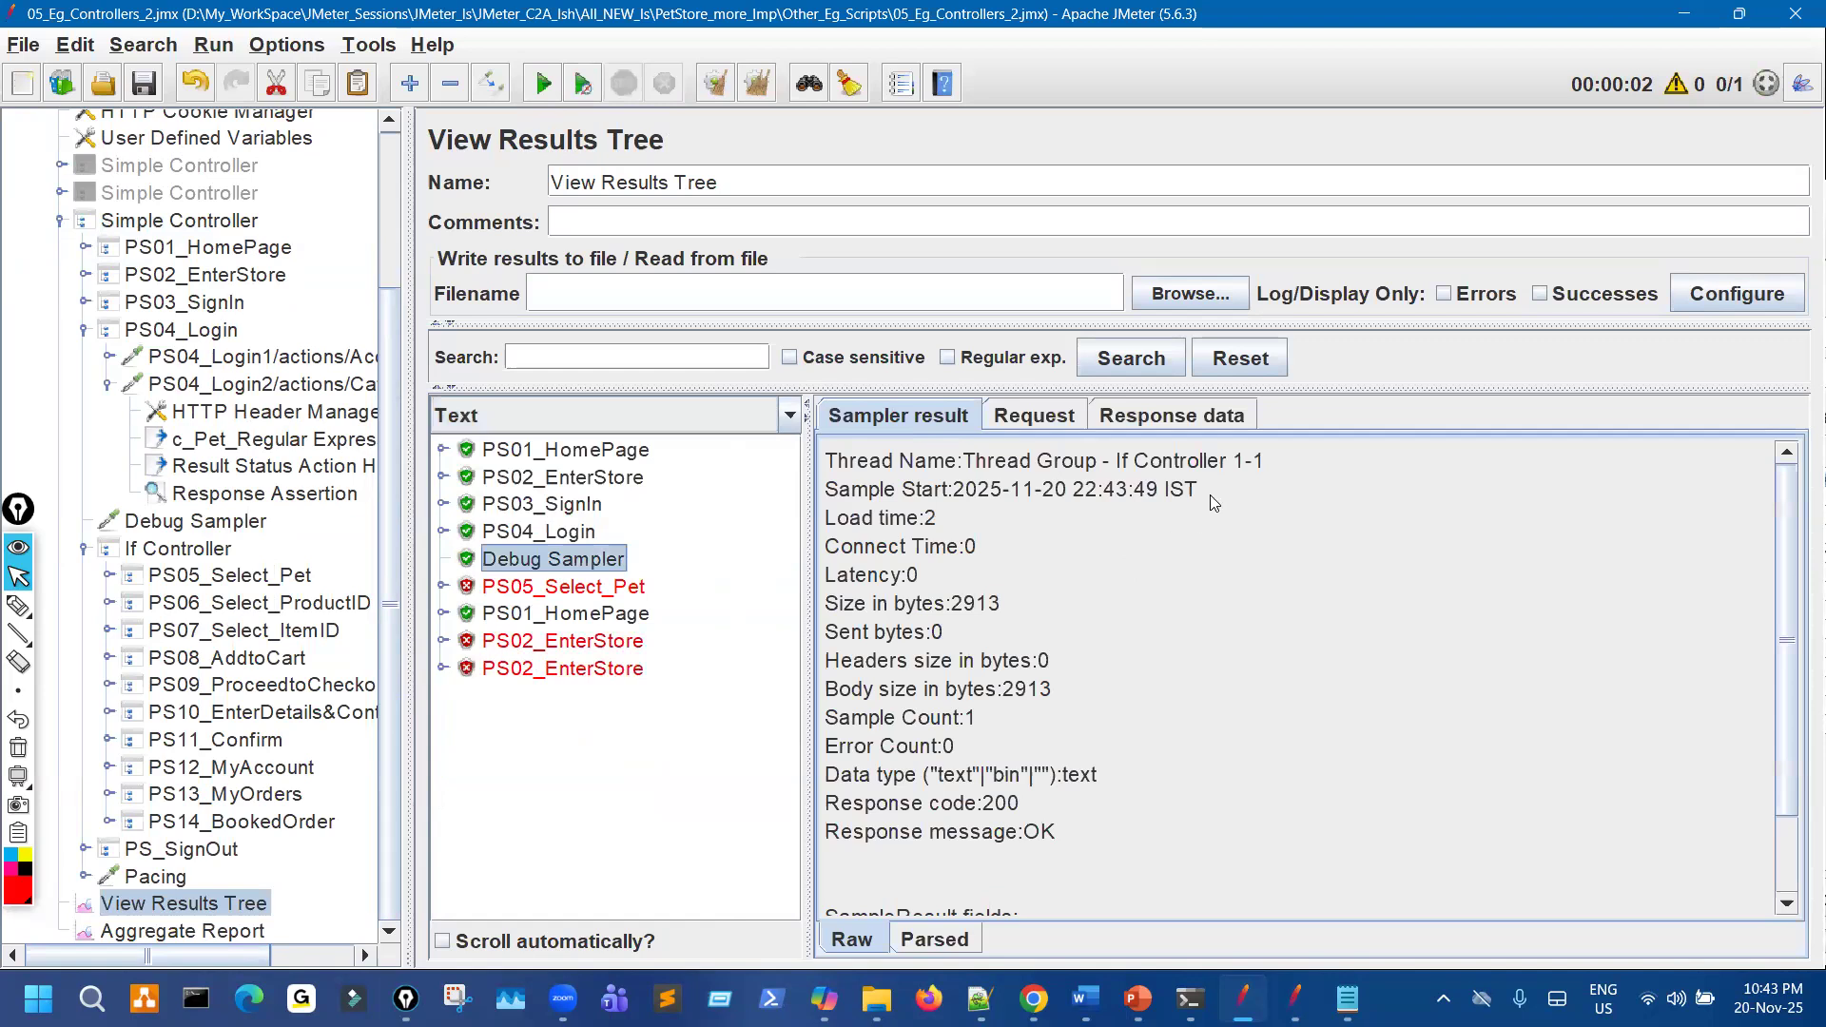
{"action": "left_click", "coordinate": [1226, 422]}
{"action": "scroll", "coordinate": [1087, 671], "scroll_direction": "down", "scroll_amount": 7}
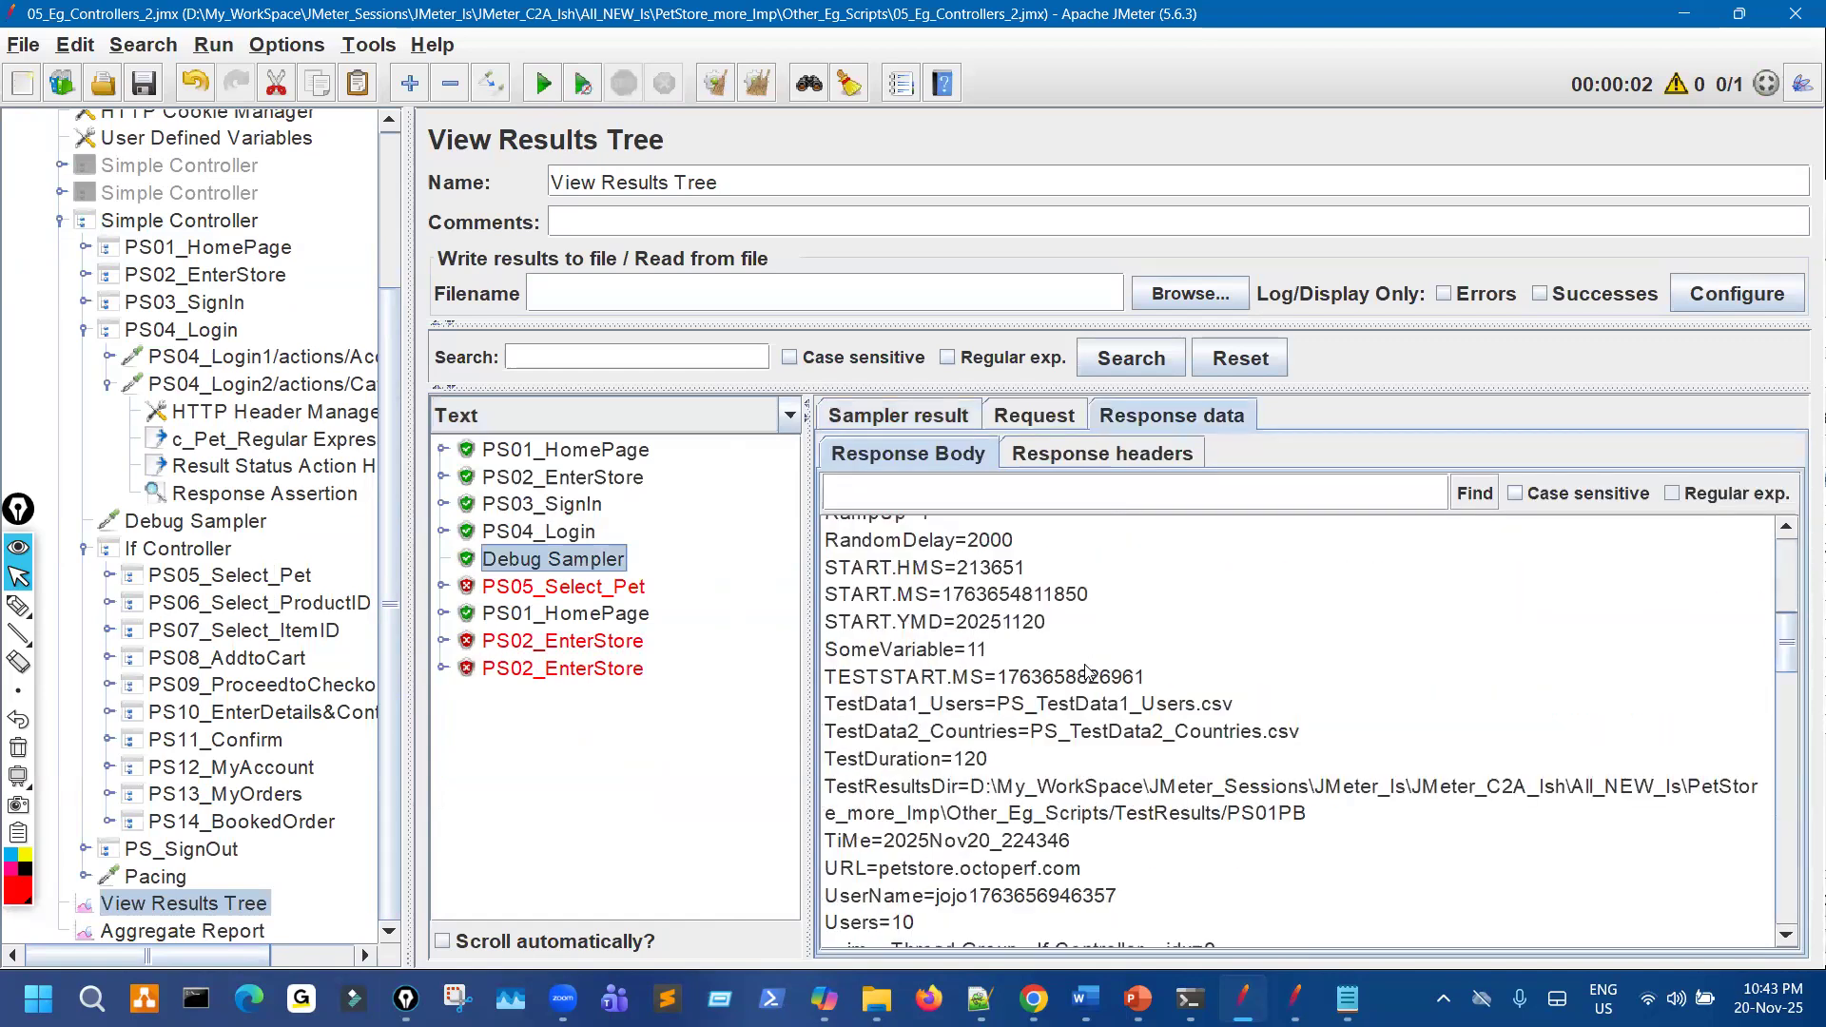
{"action": "scroll", "coordinate": [1087, 672], "scroll_direction": "up", "scroll_amount": 3}
{"action": "scroll", "coordinate": [1088, 675], "scroll_direction": "down", "scroll_amount": 8}
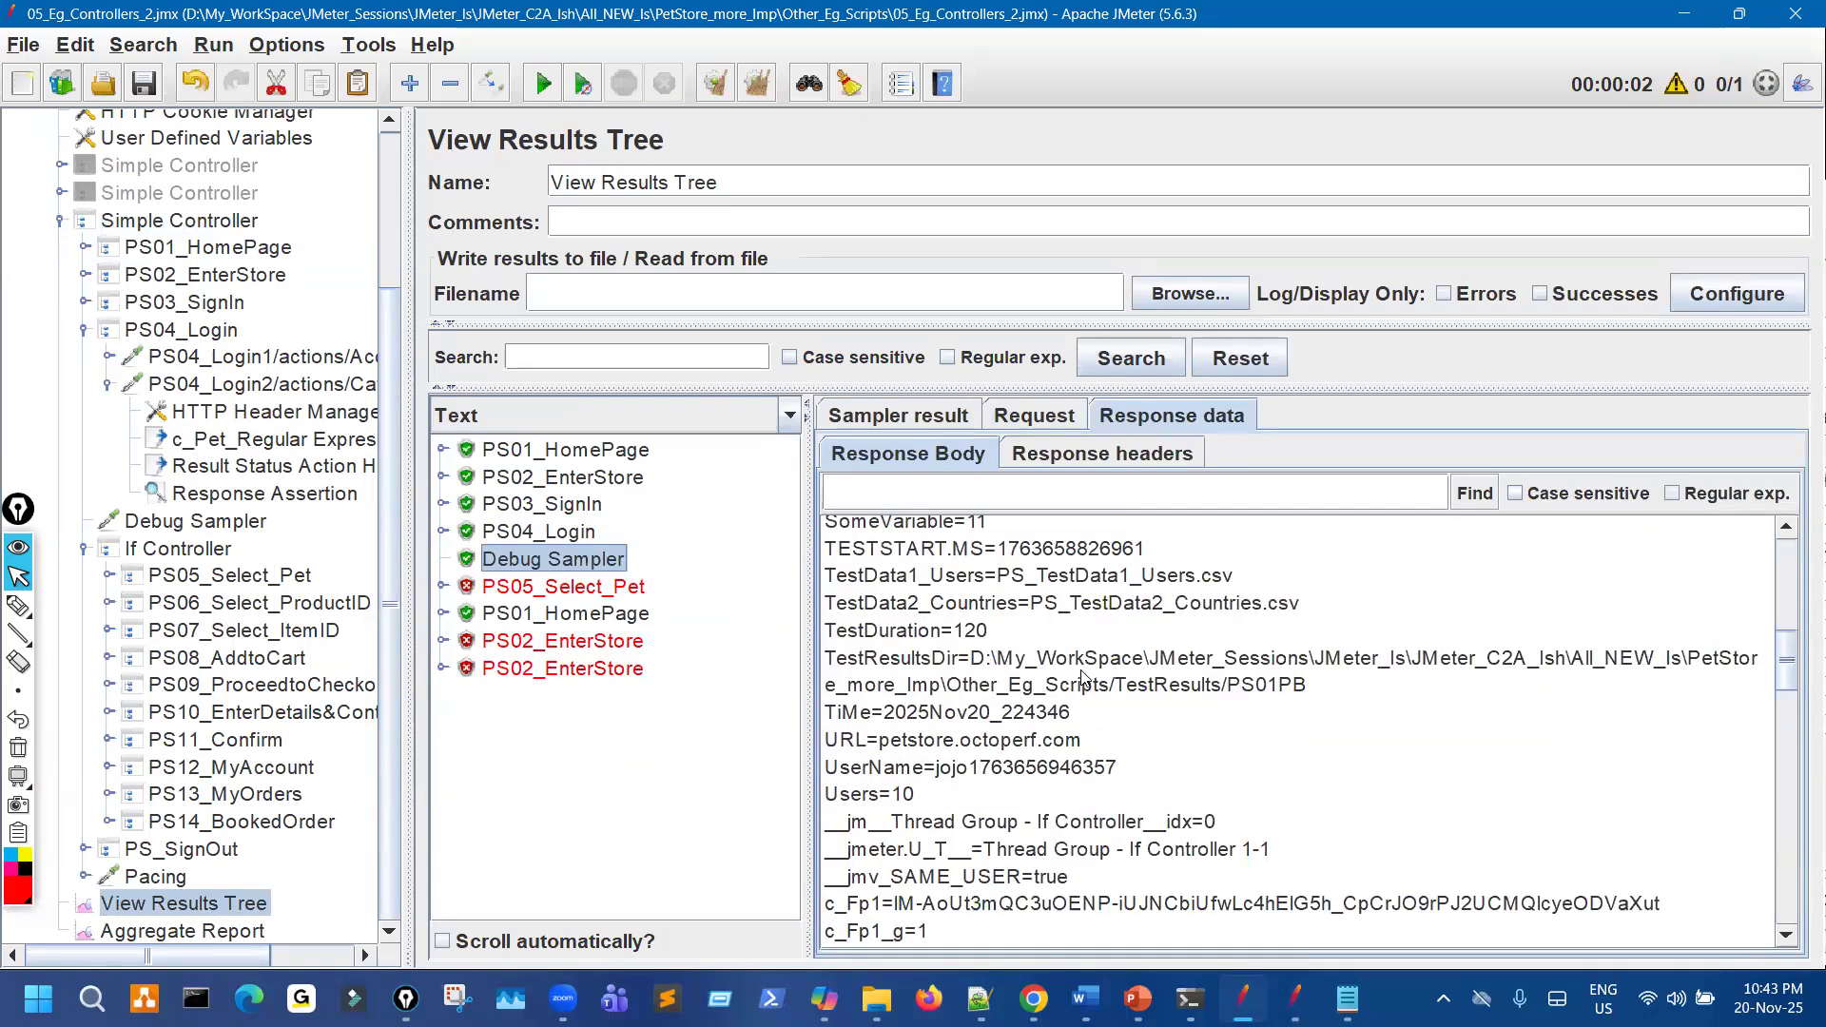
{"action": "scroll", "coordinate": [1084, 681], "scroll_direction": "down", "scroll_amount": 6}
{"action": "scroll", "coordinate": [1077, 685], "scroll_direction": "up", "scroll_amount": 3}
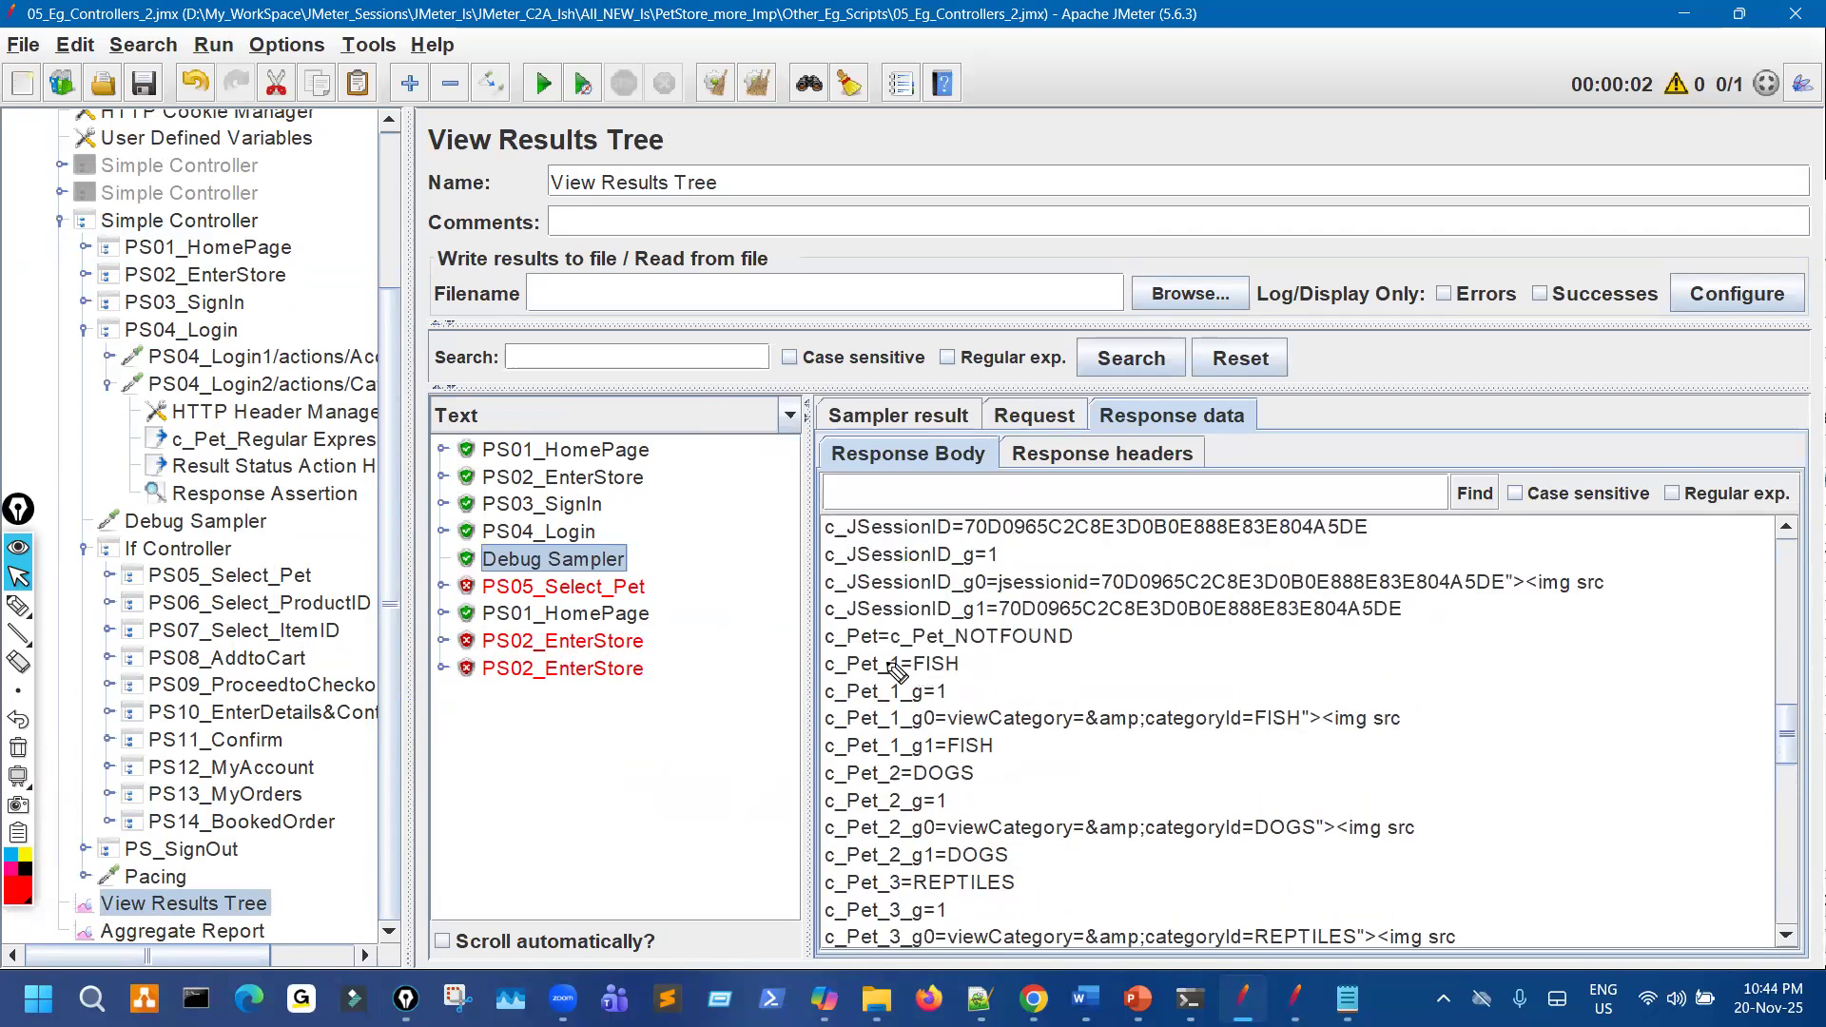
Mark the c_Pet variable entry in the Debug Sampler response with freehand strokes and erase the marks.
{"action": "key", "text": "ctrl+shift+3"}
{"action": "left_click_drag", "start_coordinate": [832, 654], "coordinate": [836, 621]}
{"action": "mouse_move", "coordinate": [954, 647]}
{"action": "left_mouse_down"}
{"action": "mouse_move", "coordinate": [1061, 642]}
{"action": "mouse_move", "coordinate": [1051, 655]}
{"action": "left_mouse_up"}
{"action": "key", "text": "ctrl+shift+7"}
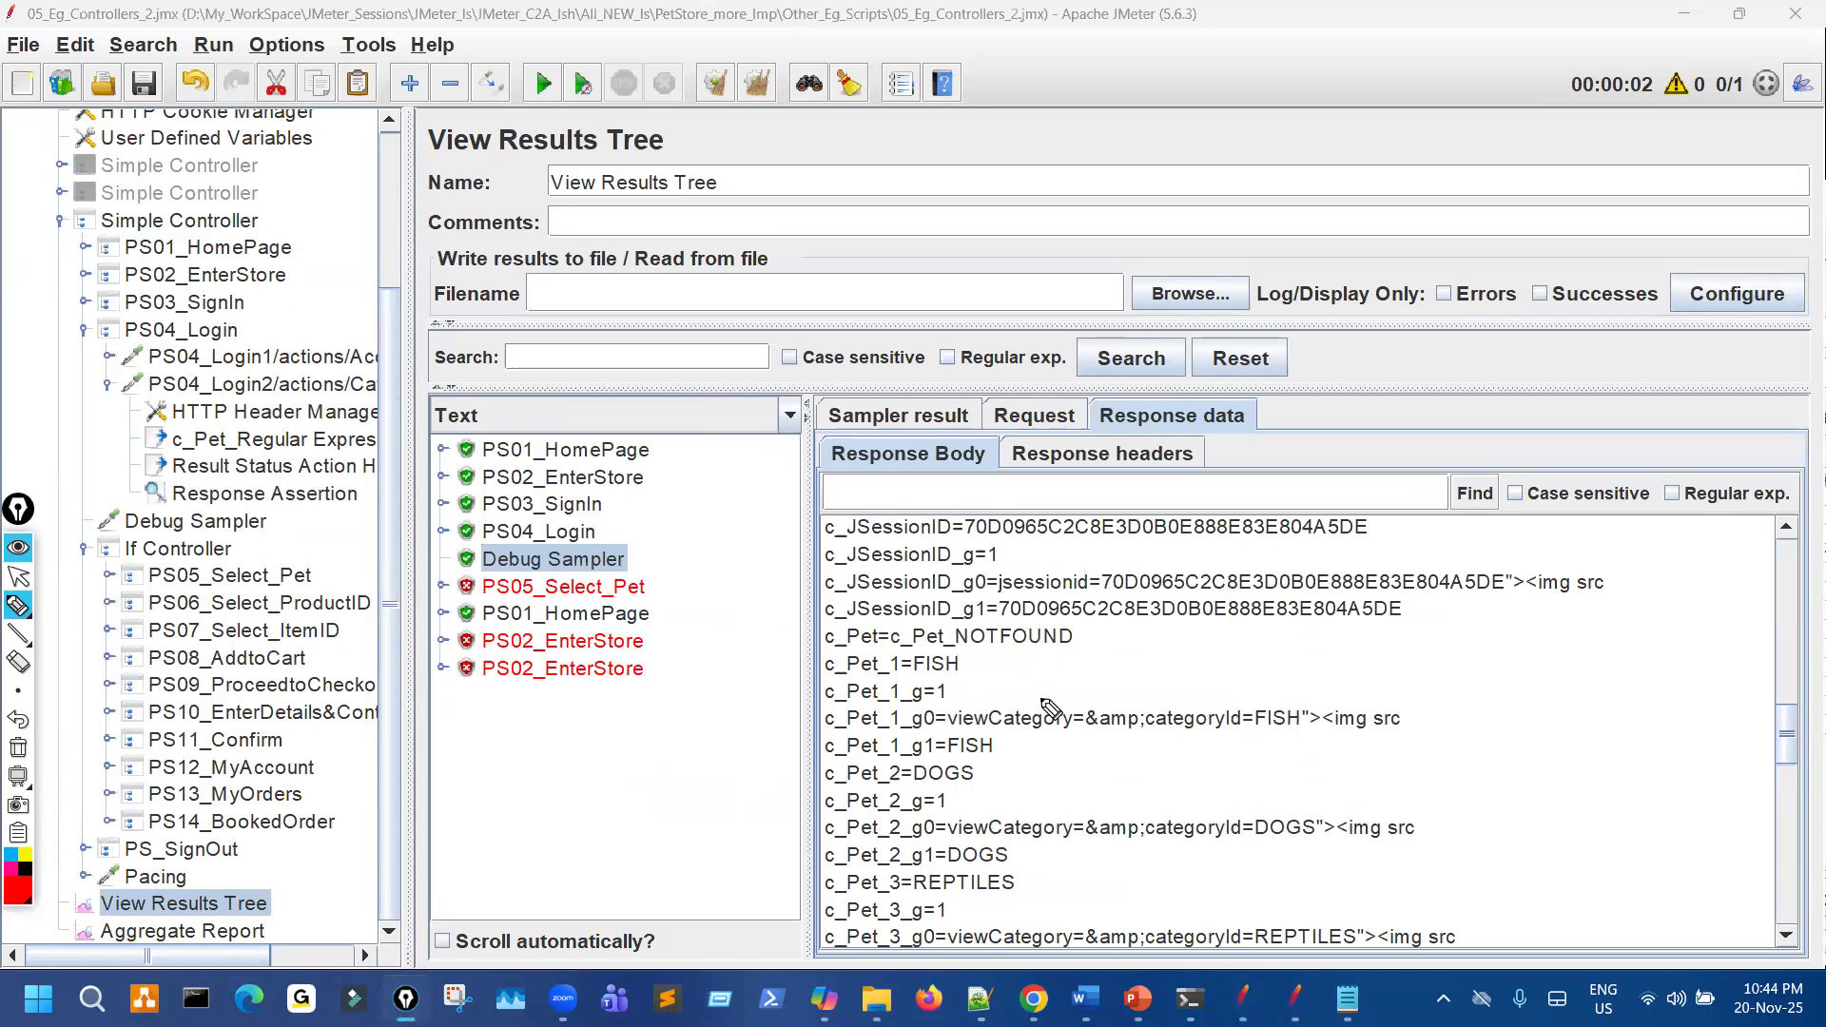
Find c_Pet_matchNr in the Debug Sampler response and circle its name with the pen.
{"action": "key", "text": "ctrl+shift+1"}
{"action": "scroll", "coordinate": [1012, 768], "scroll_direction": "down", "scroll_amount": 5}
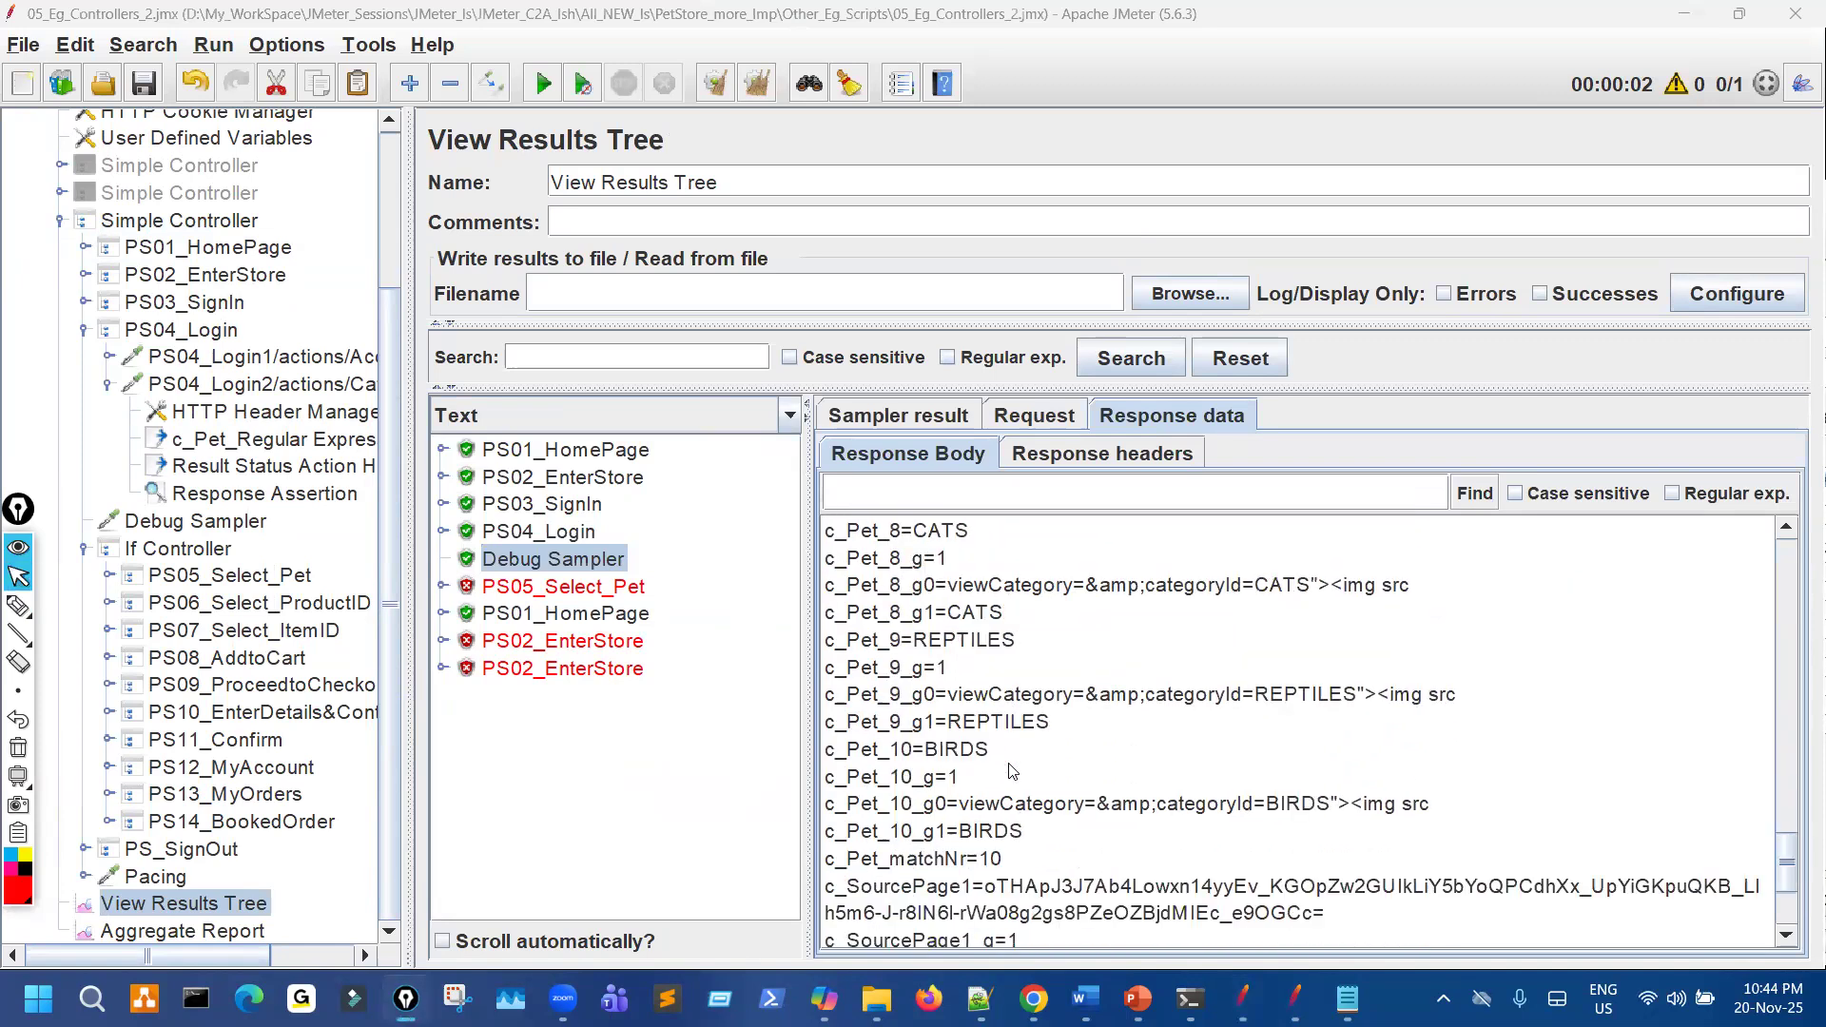
{"action": "key", "text": "ctrl+shift+2"}
{"action": "mouse_move", "coordinate": [837, 873]}
{"action": "left_mouse_down"}
{"action": "mouse_move", "coordinate": [964, 873]}
{"action": "mouse_move", "coordinate": [839, 868]}
{"action": "left_mouse_up"}
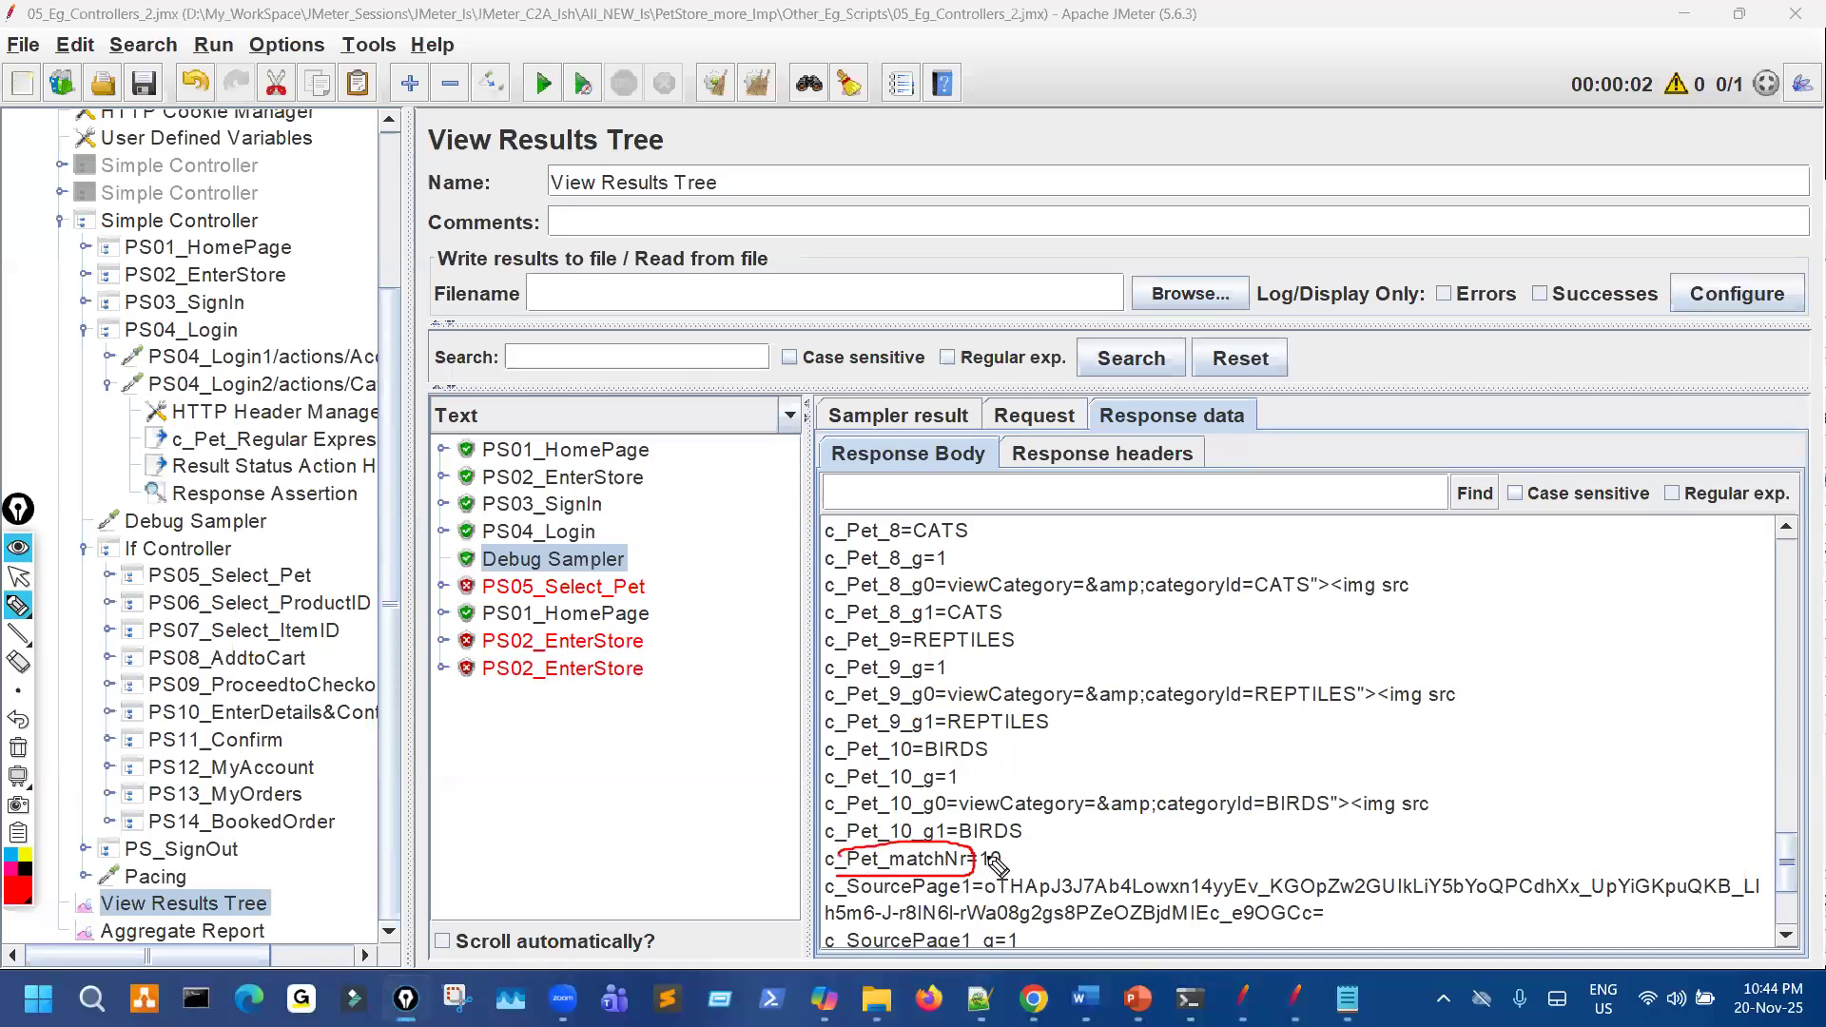
Mark the match count value, clear the pen marks and copy the name c_Pet_matchNr from the Debug Sampler response.
{"action": "mouse_move", "coordinate": [980, 863]}
{"action": "left_mouse_down"}
{"action": "mouse_move", "coordinate": [1023, 844]}
{"action": "mouse_move", "coordinate": [1012, 876]}
{"action": "left_mouse_up"}
{"action": "key", "text": "ctrl+shift+7"}
{"action": "key", "text": "ctrl+shift+2"}
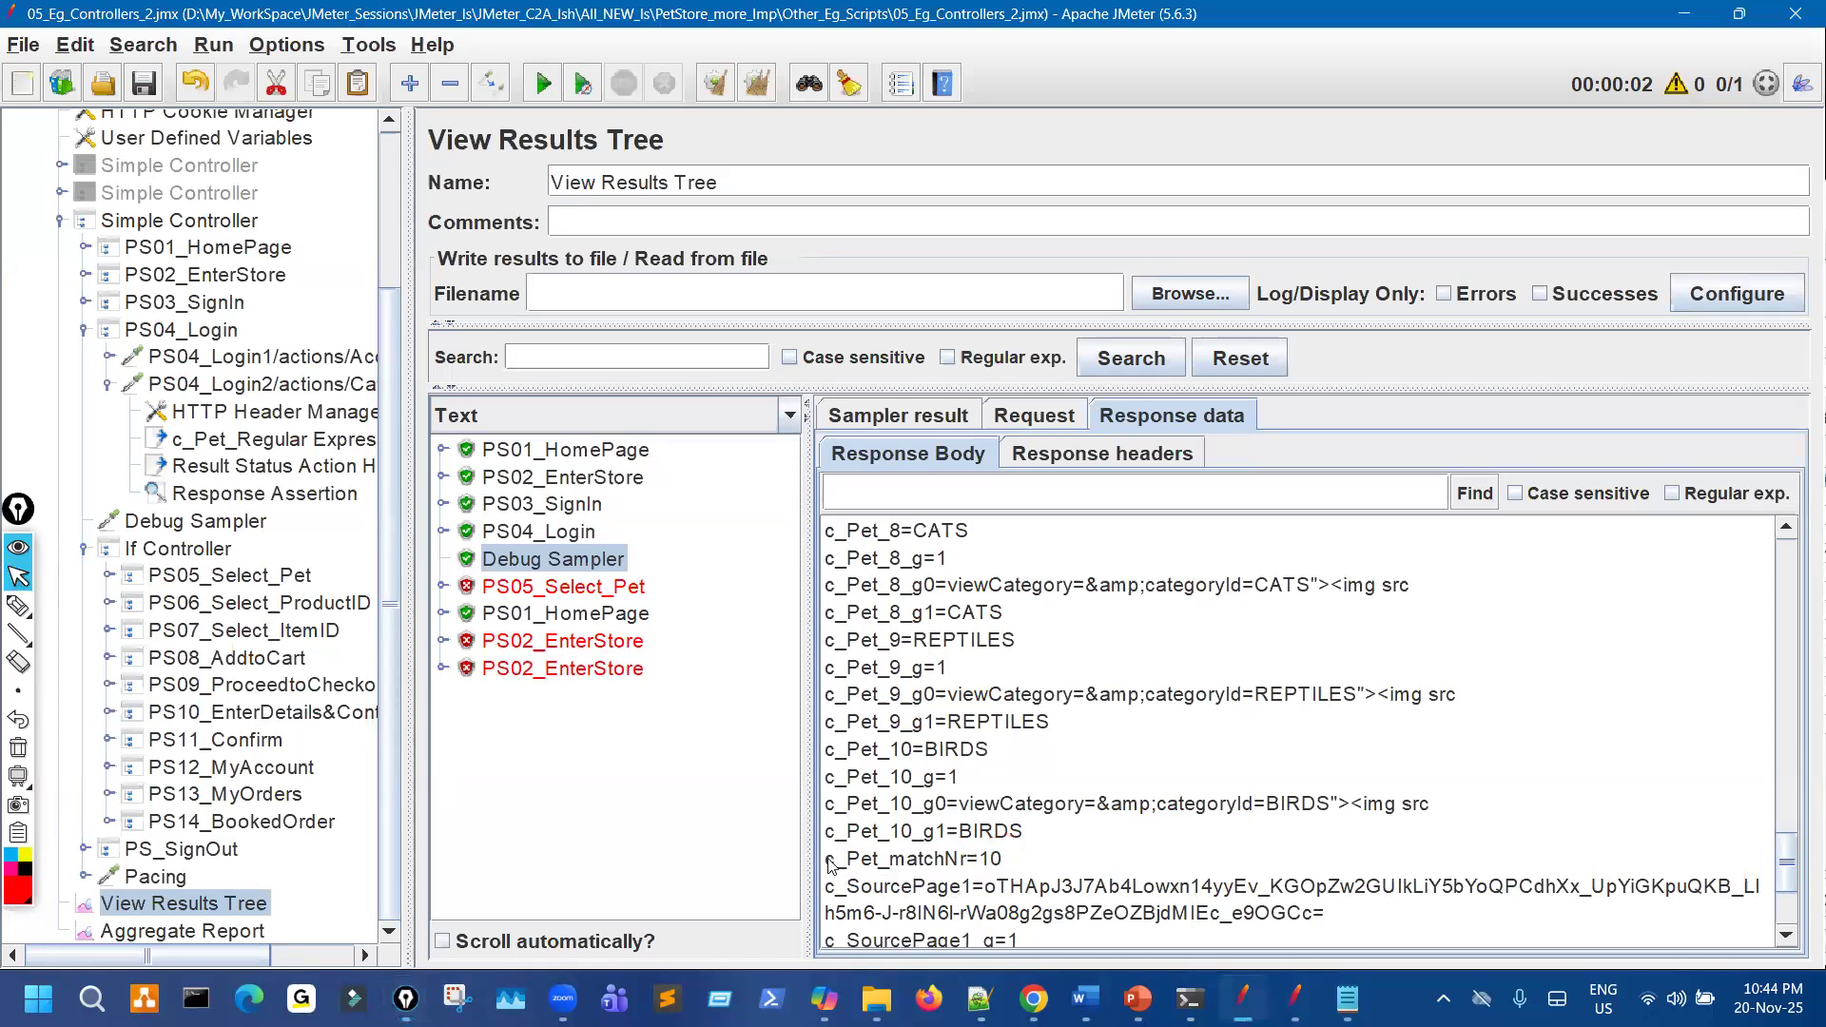
{"action": "left_click_drag", "start_coordinate": [825, 861], "coordinate": [934, 865]}
{"action": "left_click_drag", "start_coordinate": [966, 862], "coordinate": [968, 863]}
{"action": "key", "text": "ctrl+c"}
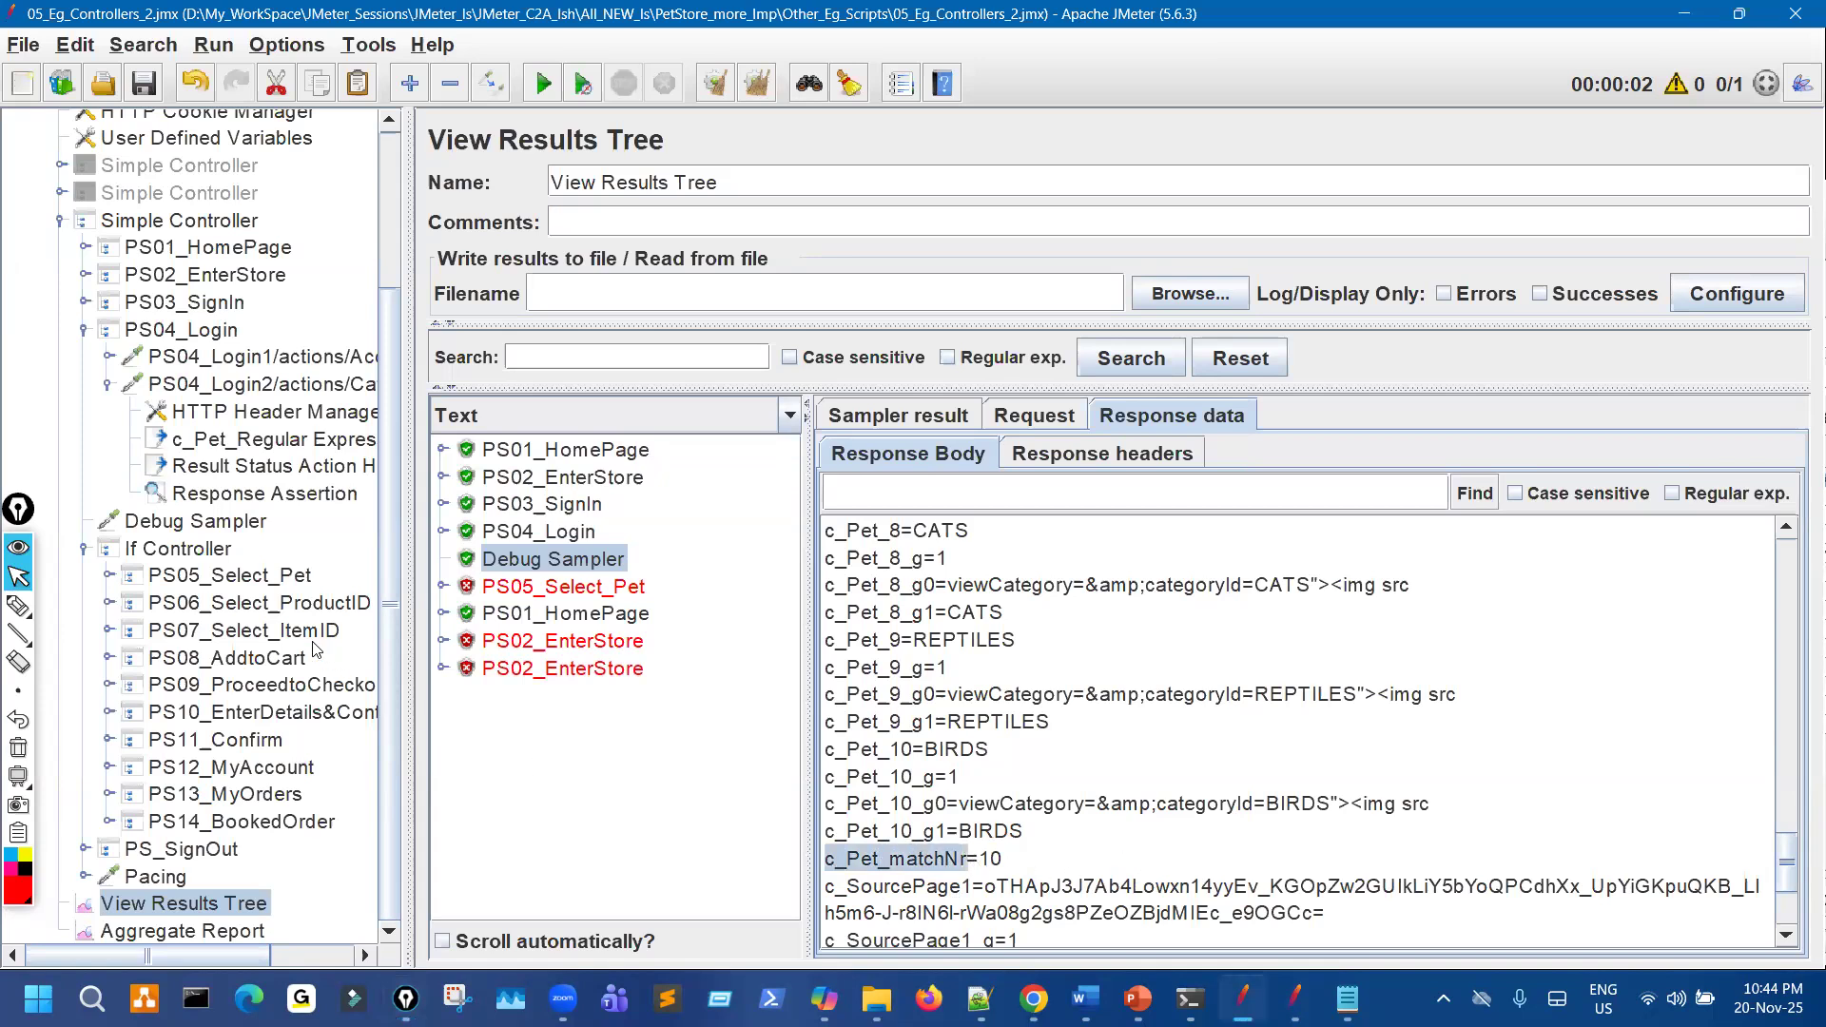
Replace the If Controller's condition with ${c_Pet_matchNr} == 10.
{"action": "left_click", "coordinate": [209, 548]}
{"action": "left_click_drag", "start_coordinate": [1286, 328], "coordinate": [787, 323]}
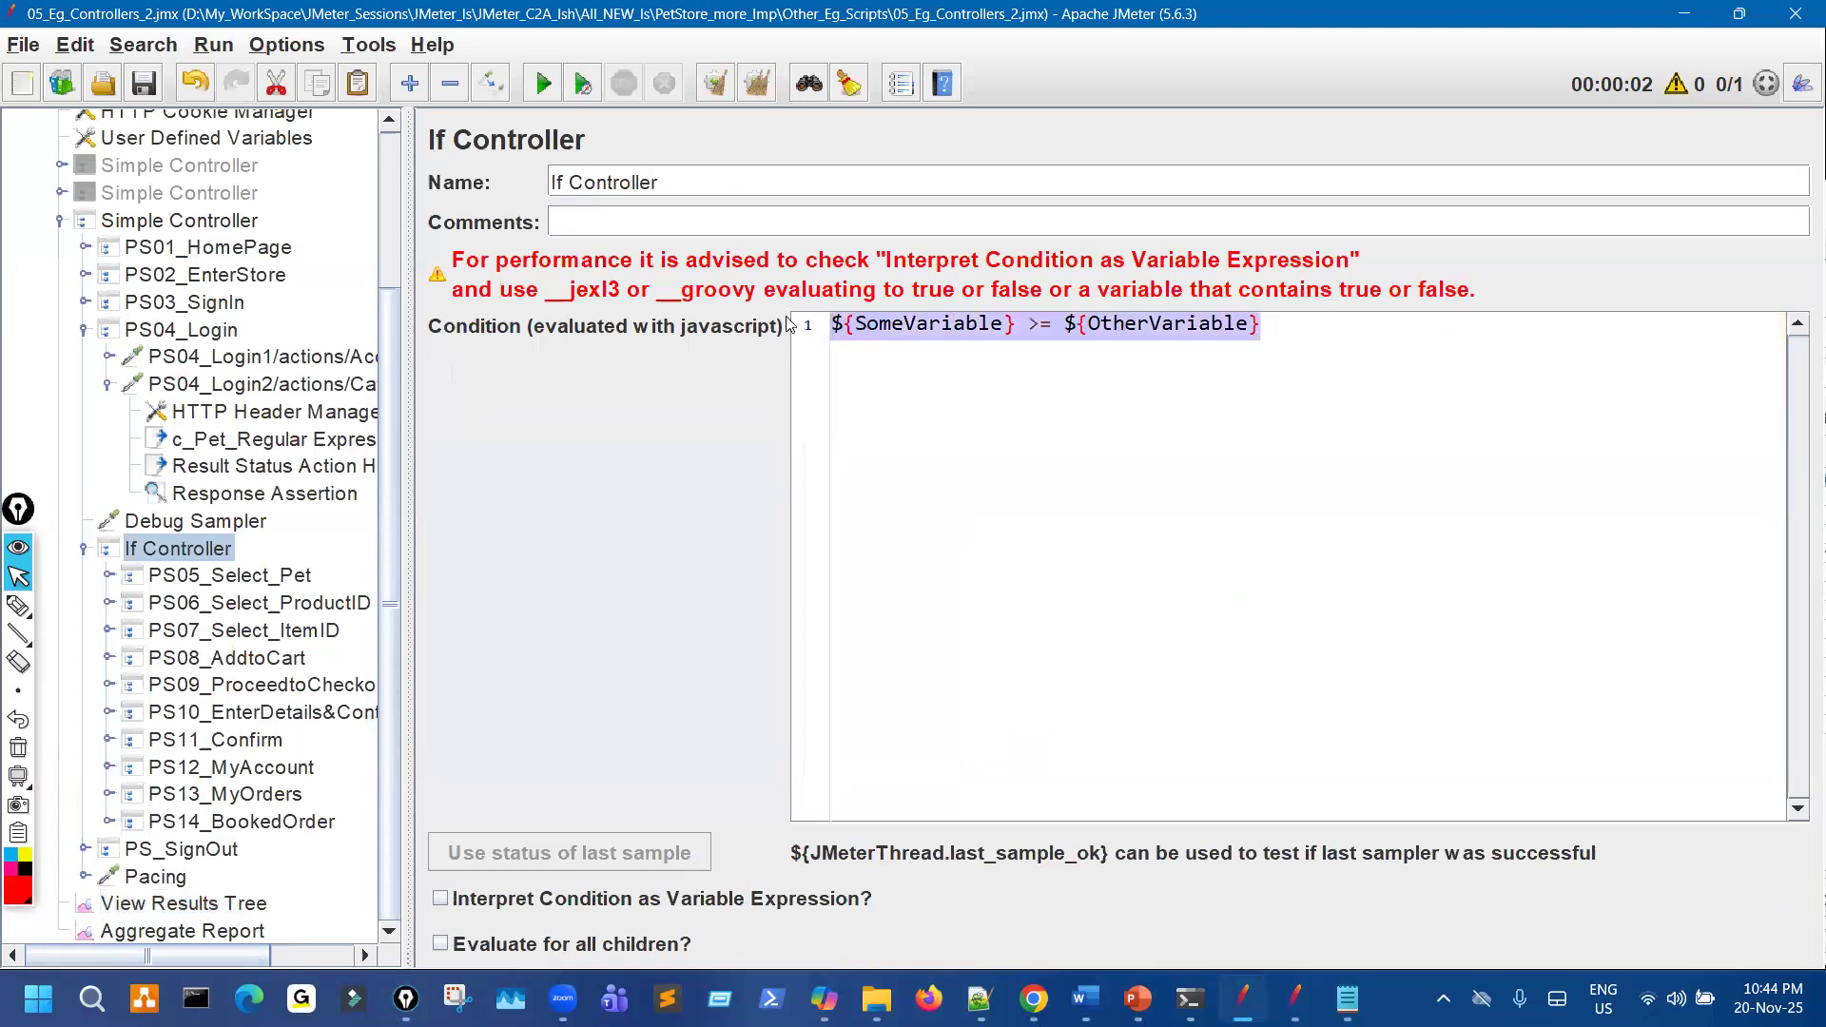
{"action": "type", "text": "${"}
{"action": "key", "text": "ctrl+v"}
{"action": "type", "text": "}"}
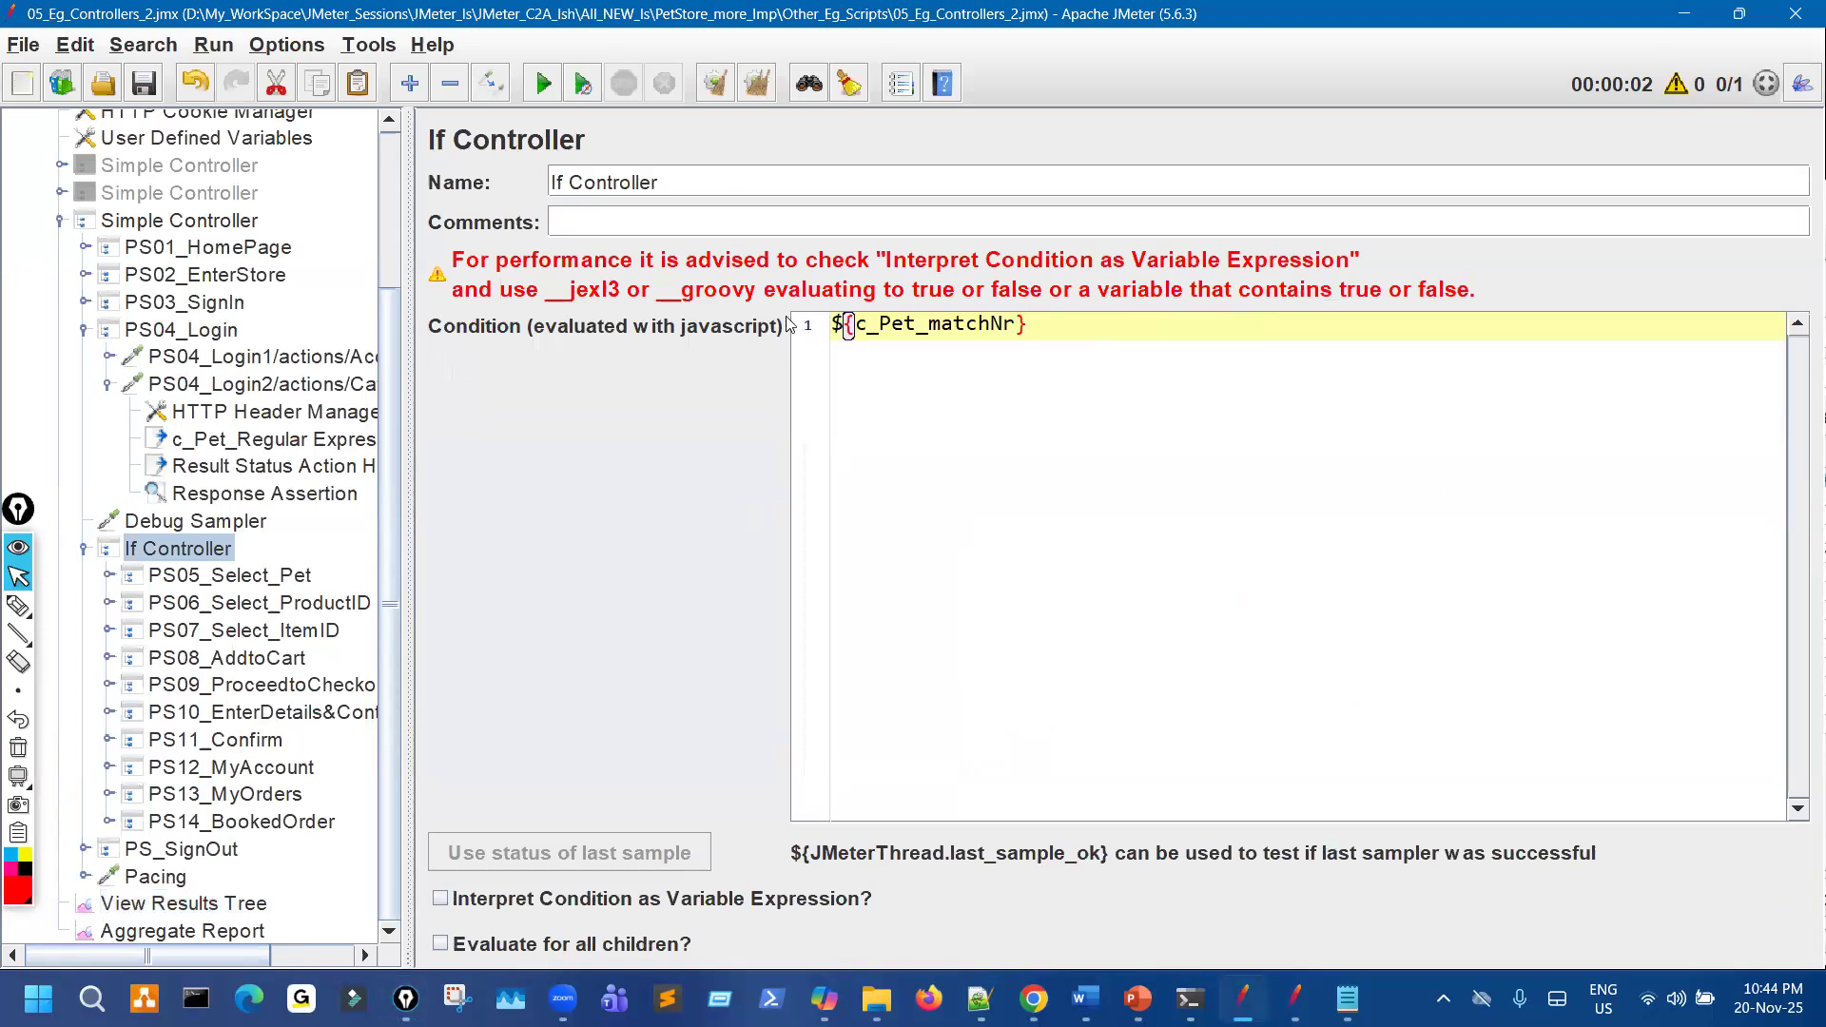
{"action": "type", "text": " == 10"}
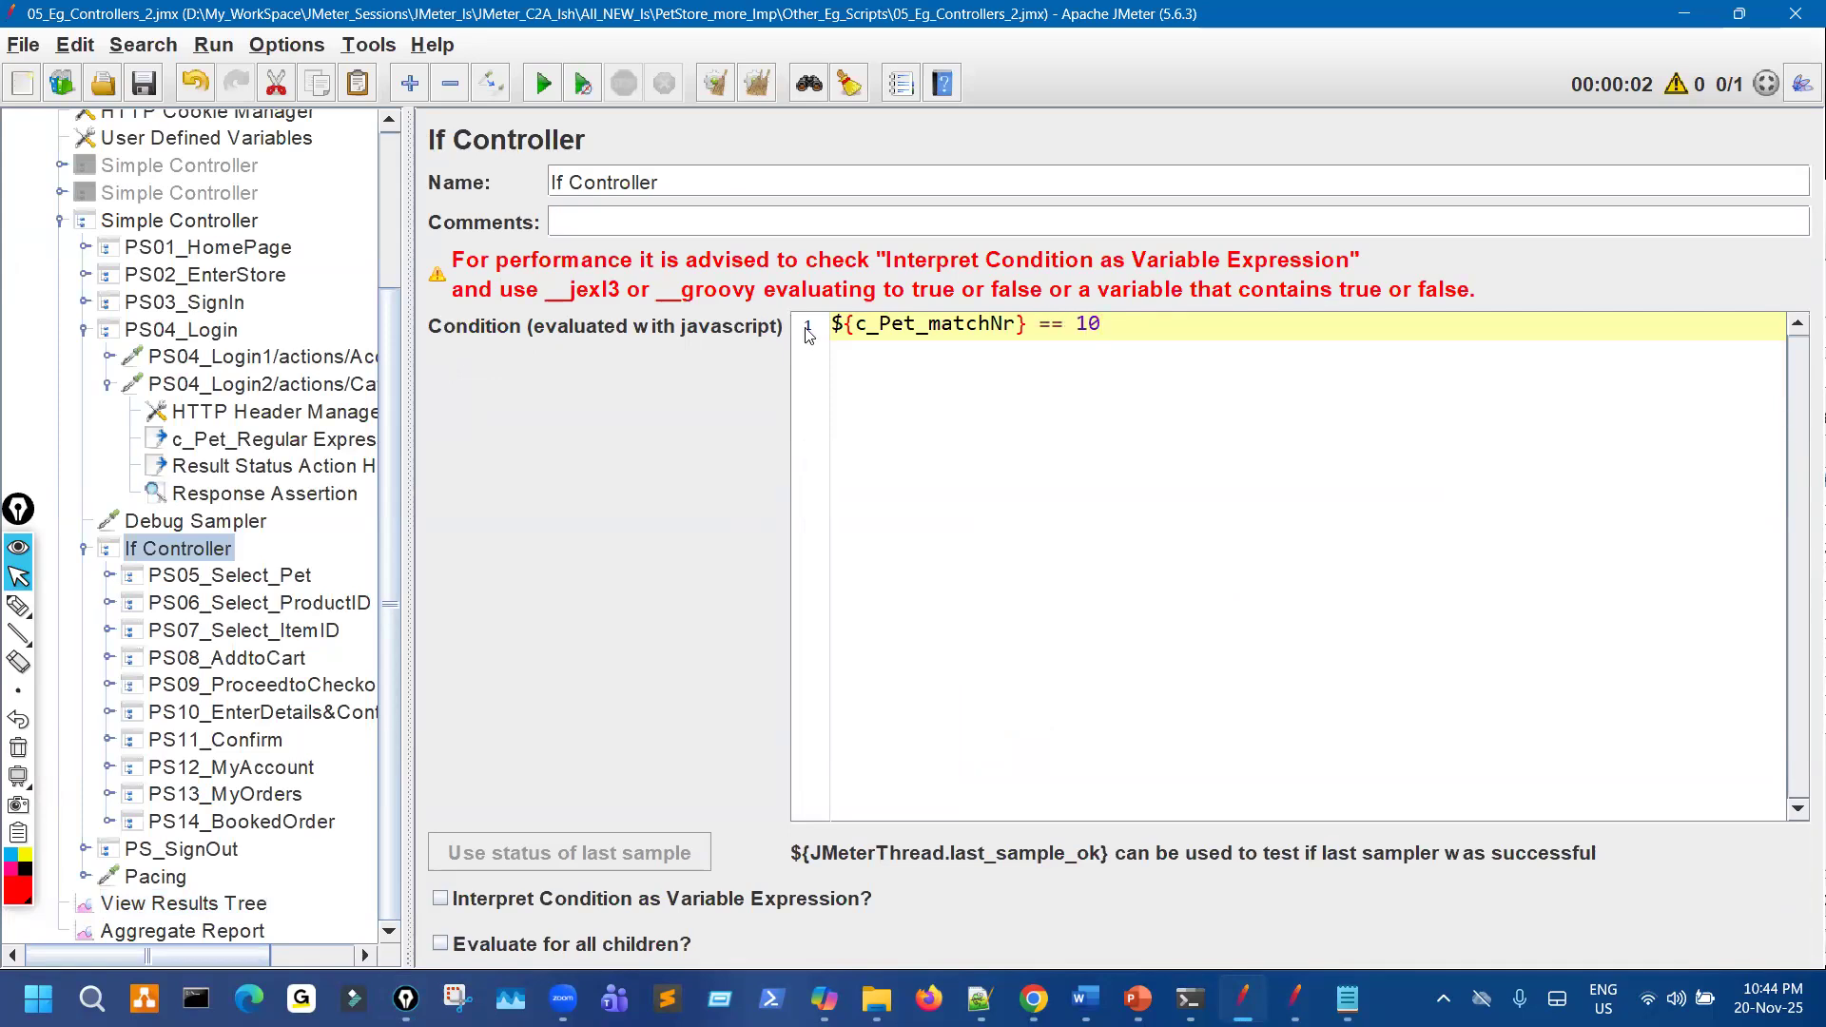
Save the test plan and underline the matchNr part of the If Controller condition with the pen.
{"action": "left_click", "coordinate": [153, 95]}
{"action": "type", "text": "2"}
{"action": "key", "text": "BackSpace"}
{"action": "key", "text": "ctrl+F1"}
{"action": "left_click_drag", "start_coordinate": [927, 355], "coordinate": [1065, 352]}
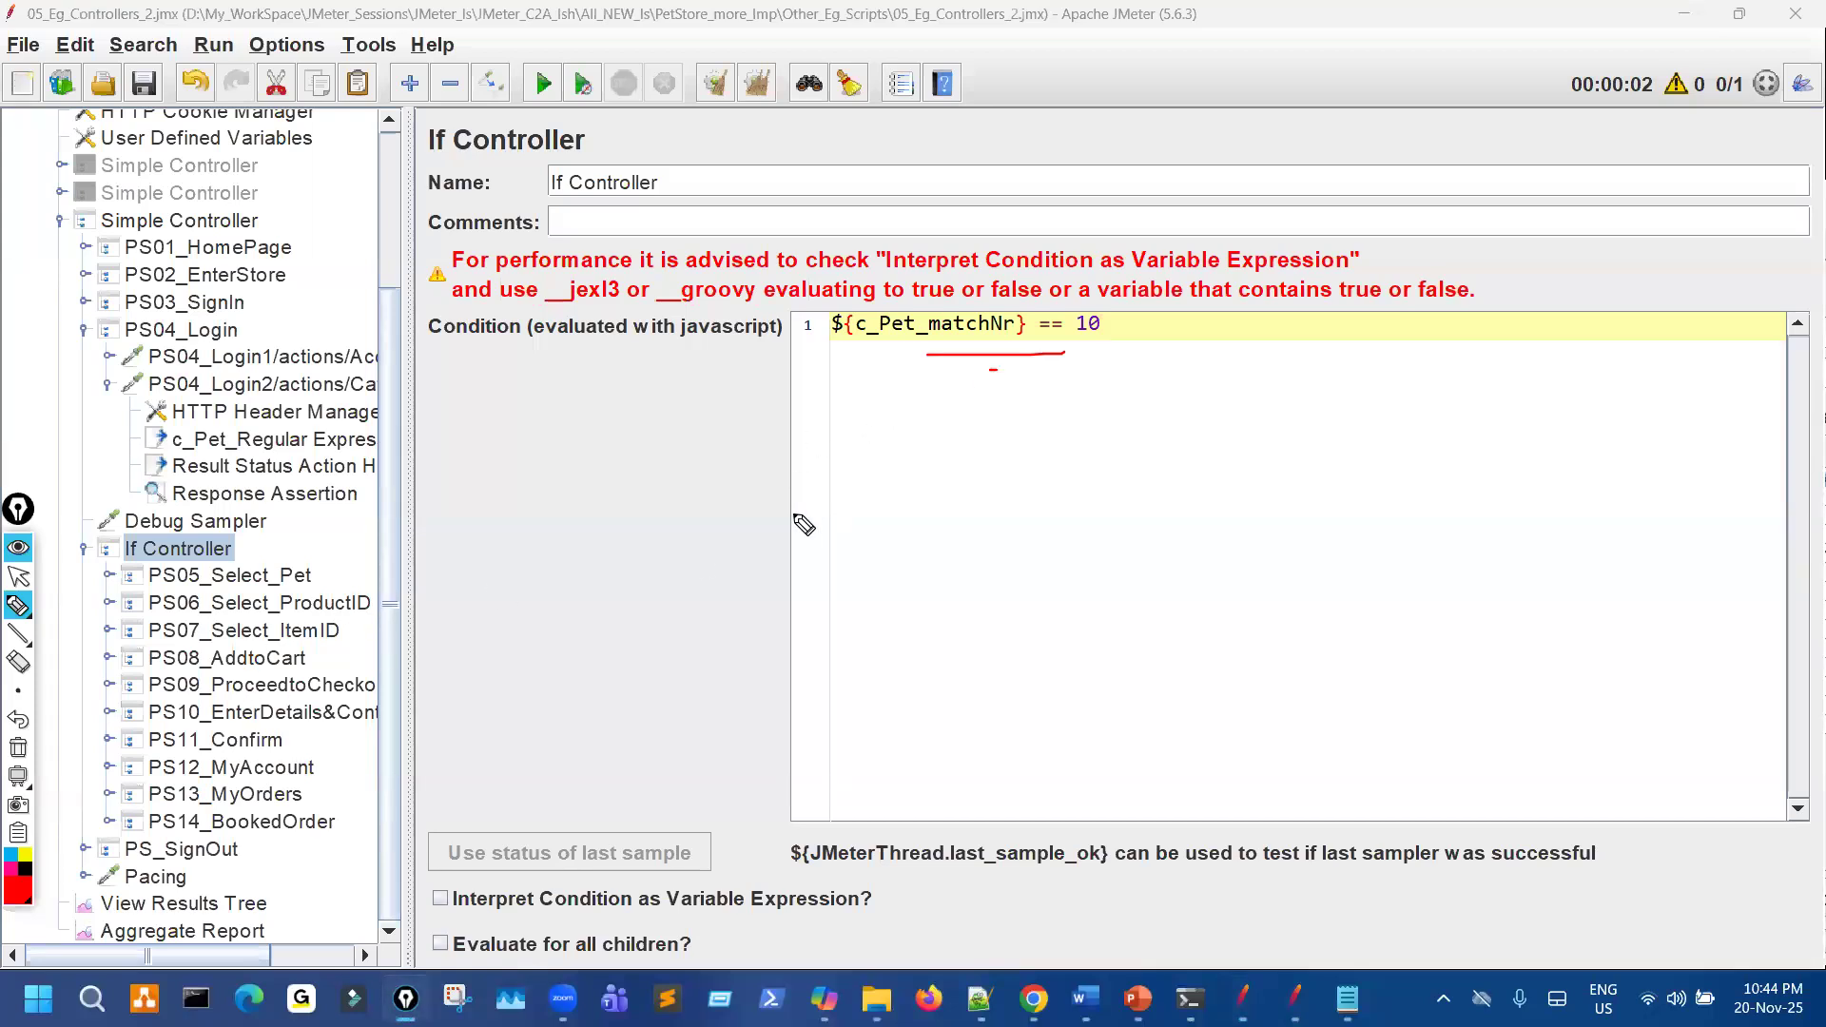
{"action": "key", "text": "ctrl+F1"}
Reopen View Results Tree and check the c_Pet_matchNr value in the Debug Sampler response.
{"action": "left_click", "coordinate": [257, 909]}
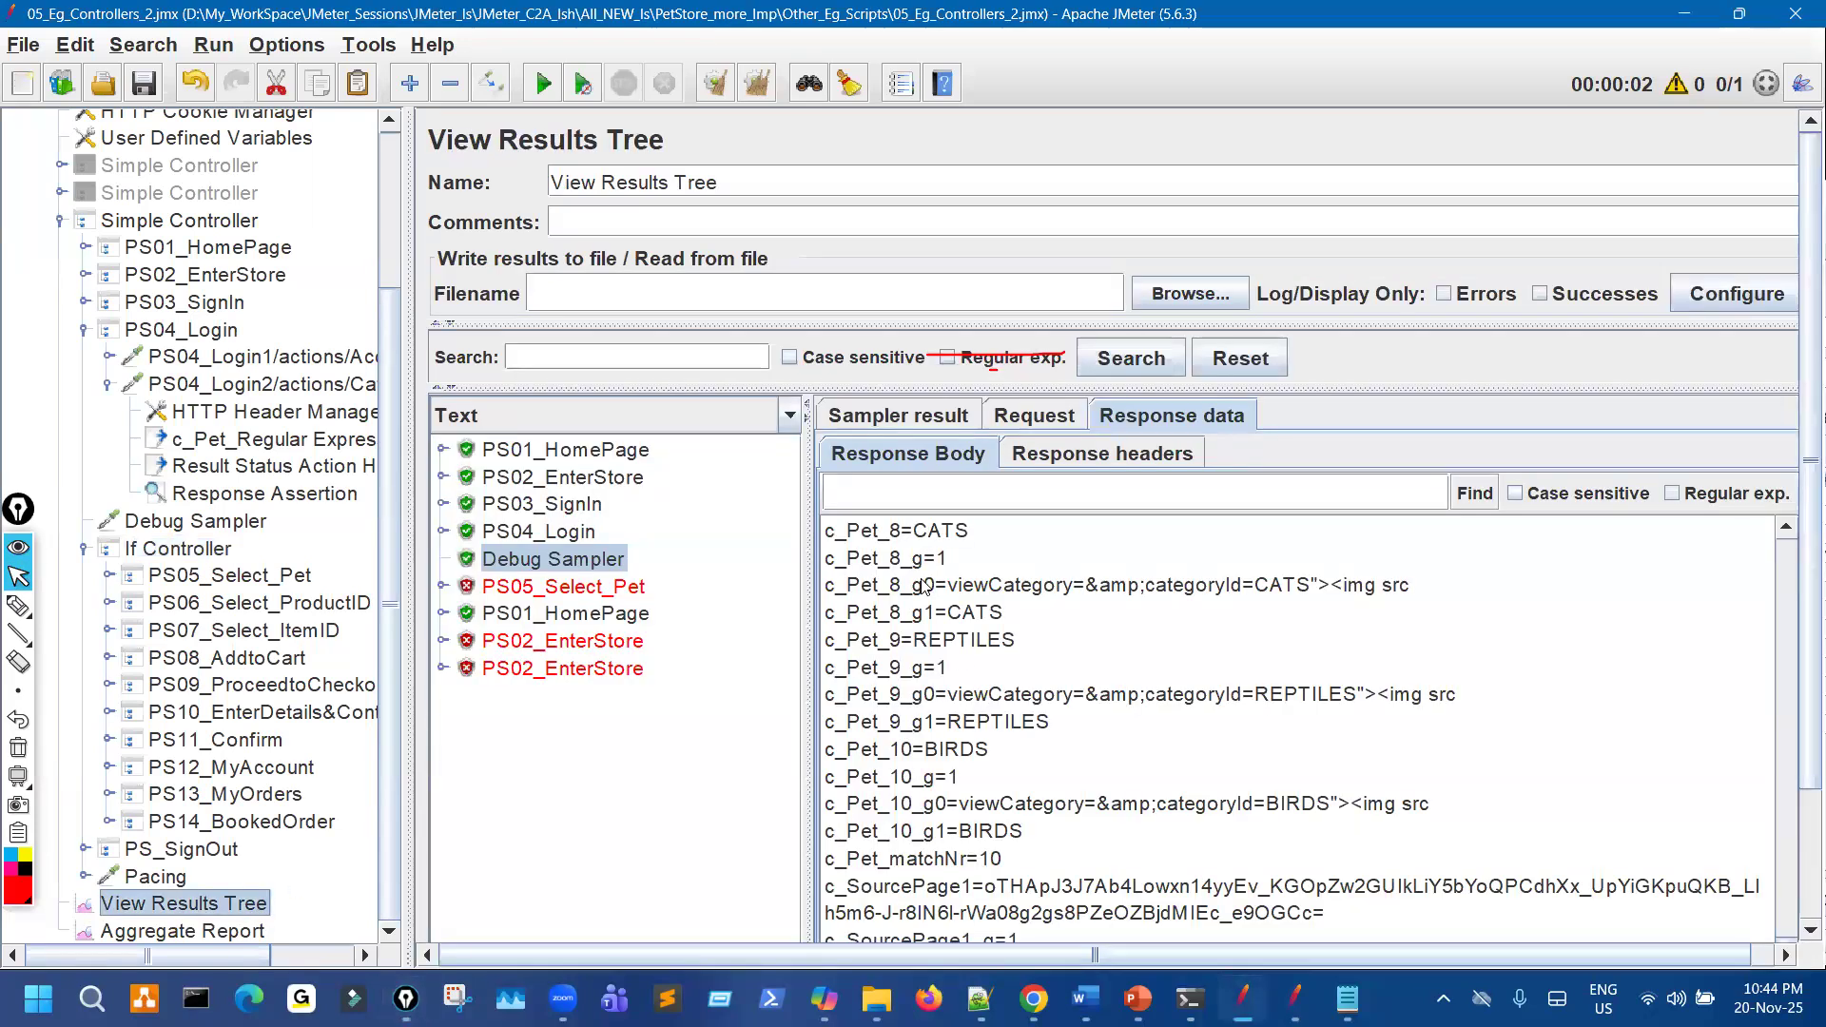
{"action": "left_click_drag", "start_coordinate": [977, 859], "coordinate": [1020, 834]}
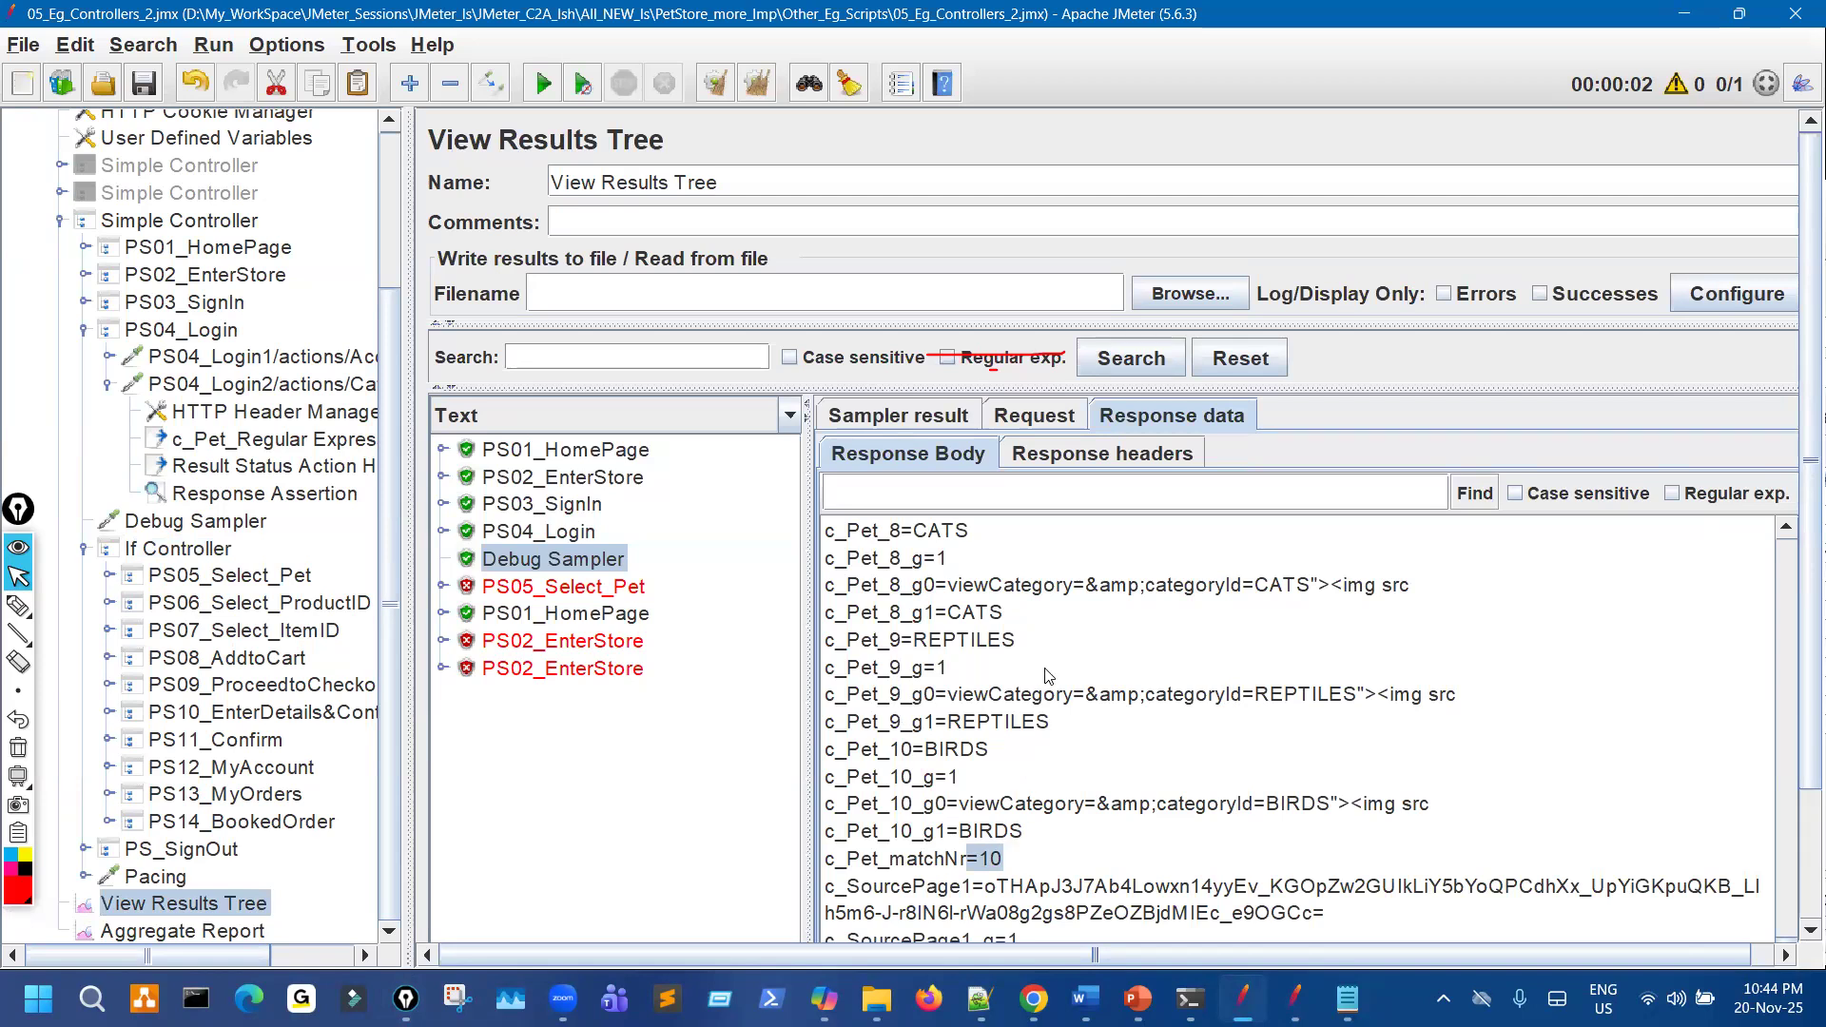
{"action": "scroll", "coordinate": [1033, 782], "scroll_direction": "down", "scroll_amount": 1}
{"action": "left_click", "coordinate": [1012, 782]}
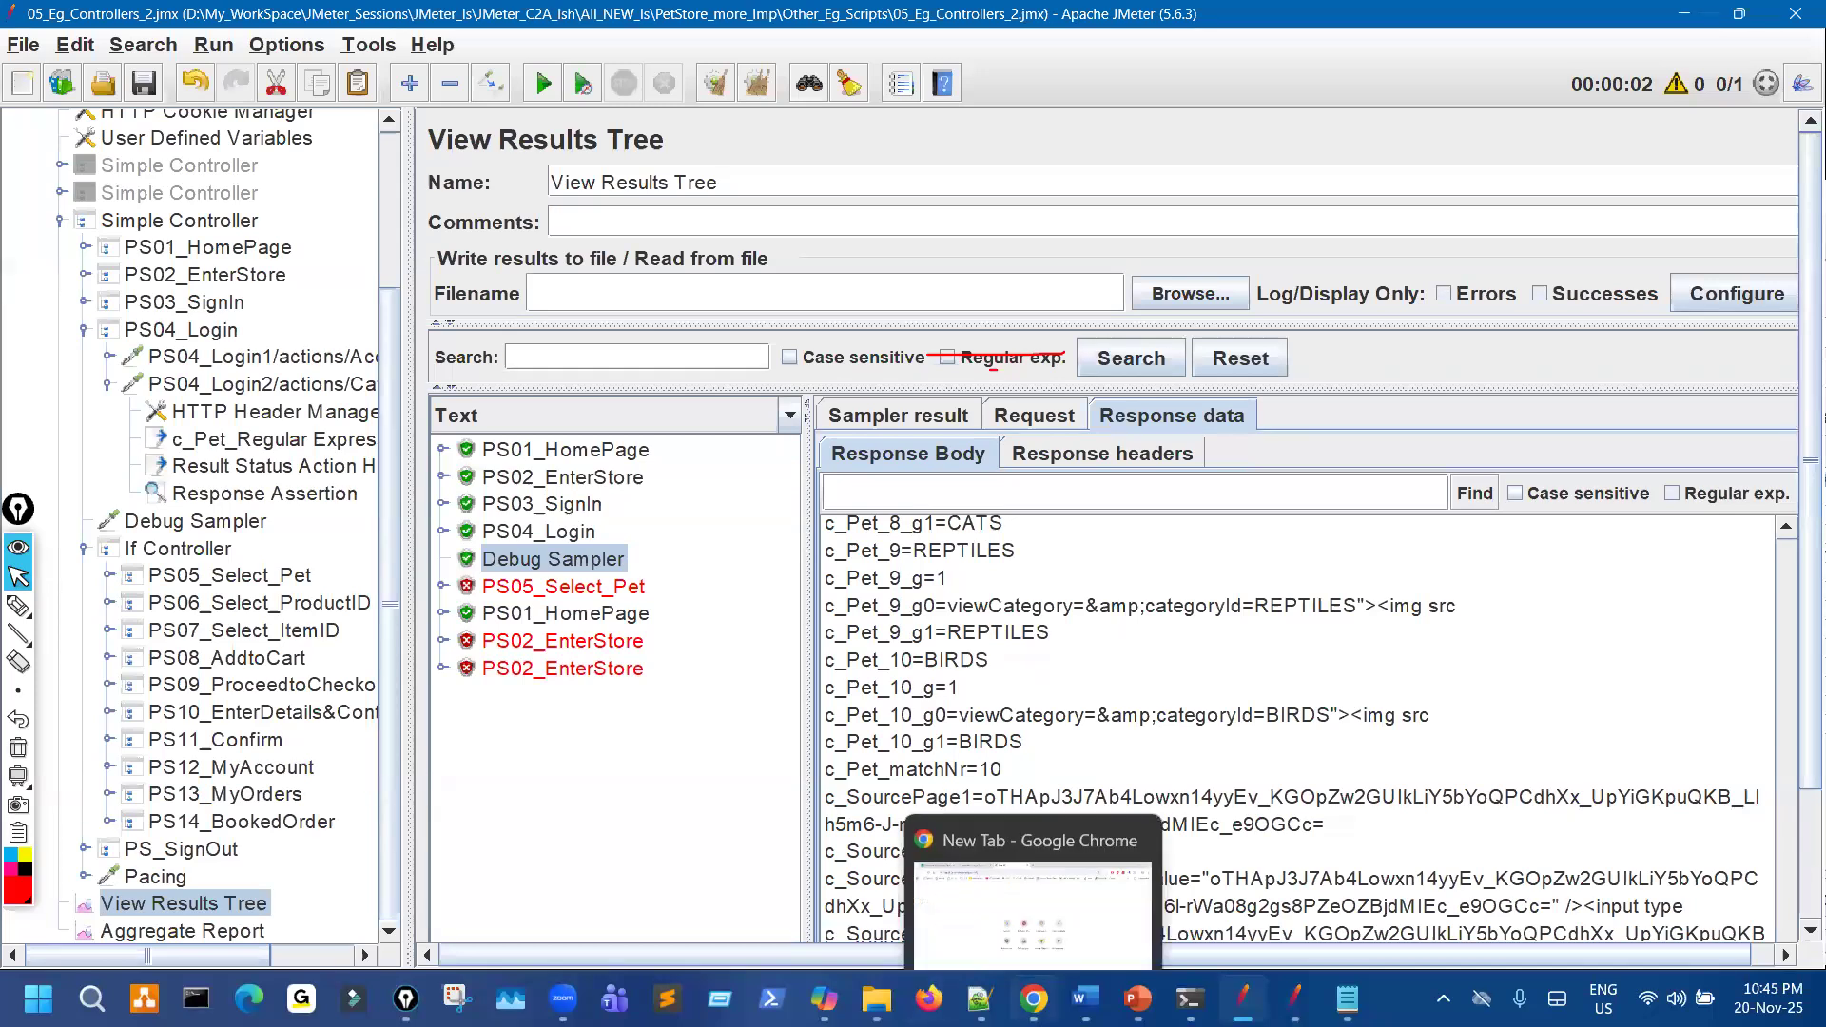
Switch to Chrome, enter the JPetStore demo store and view the Fish and Dogs categories.
{"action": "left_click", "coordinate": [1034, 999]}
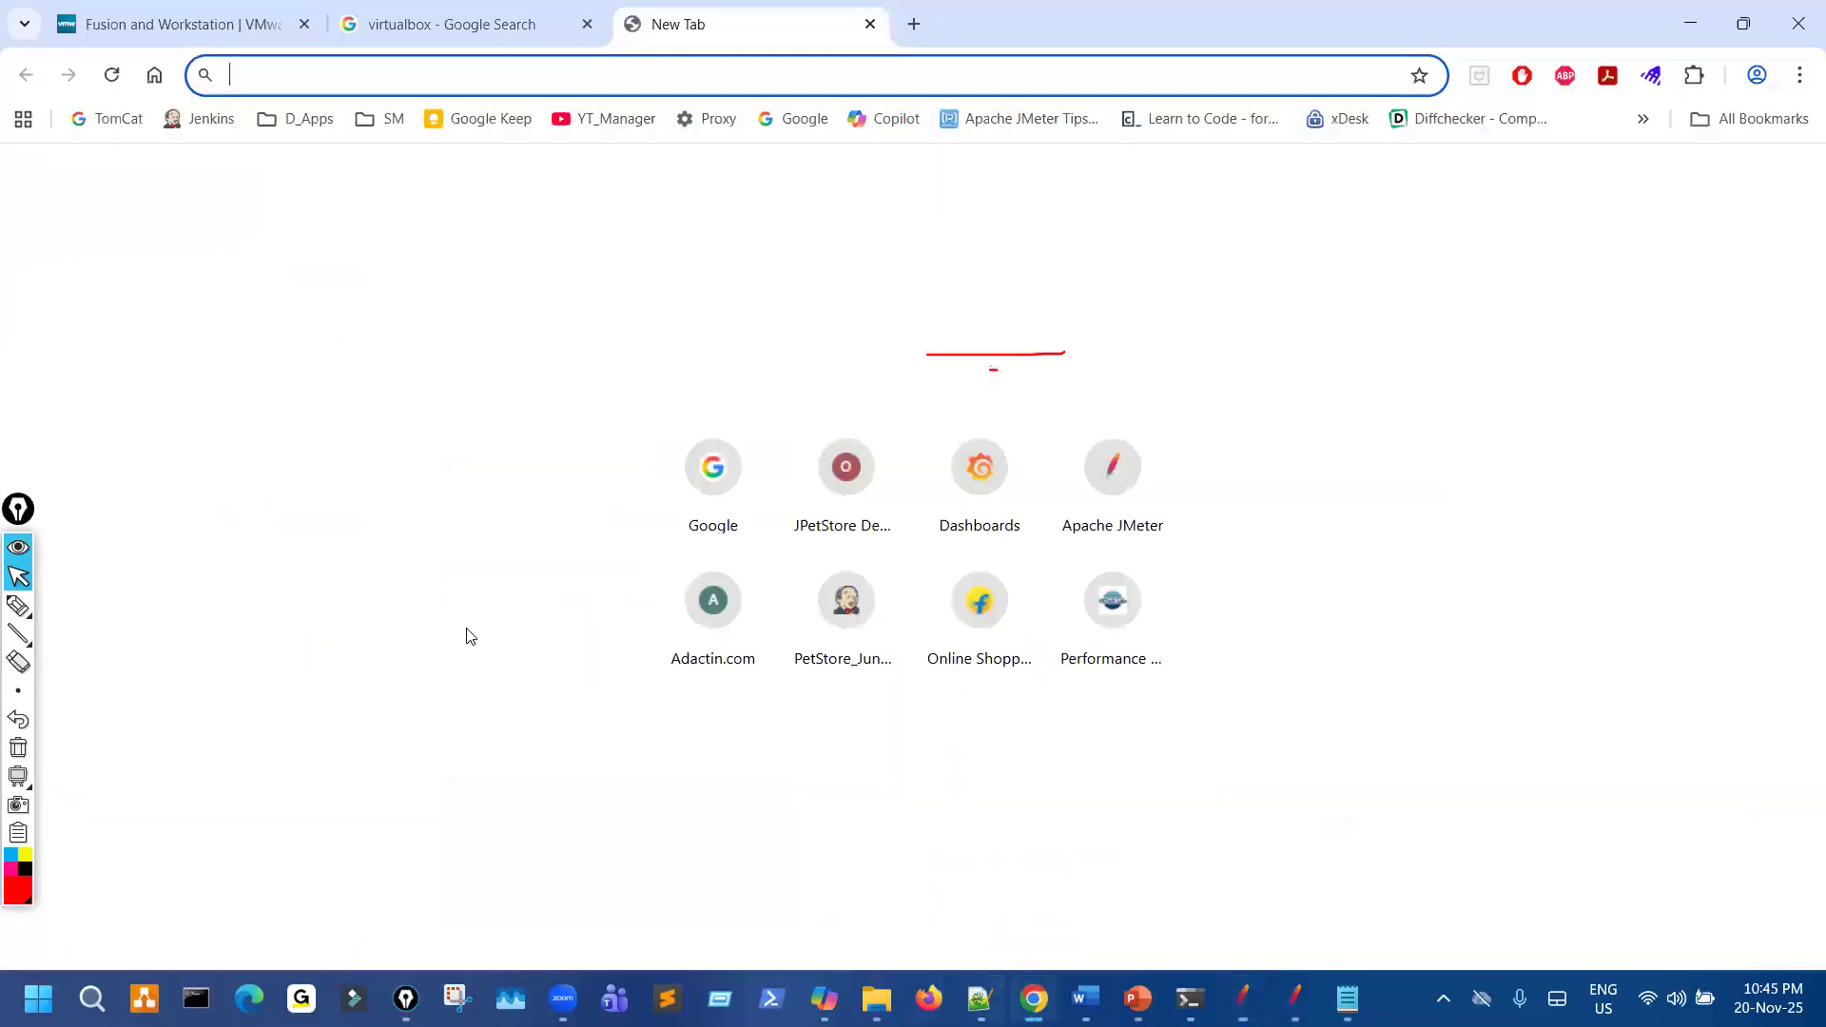
{"action": "left_click", "coordinate": [326, 122]}
{"action": "left_click", "coordinate": [346, 267]}
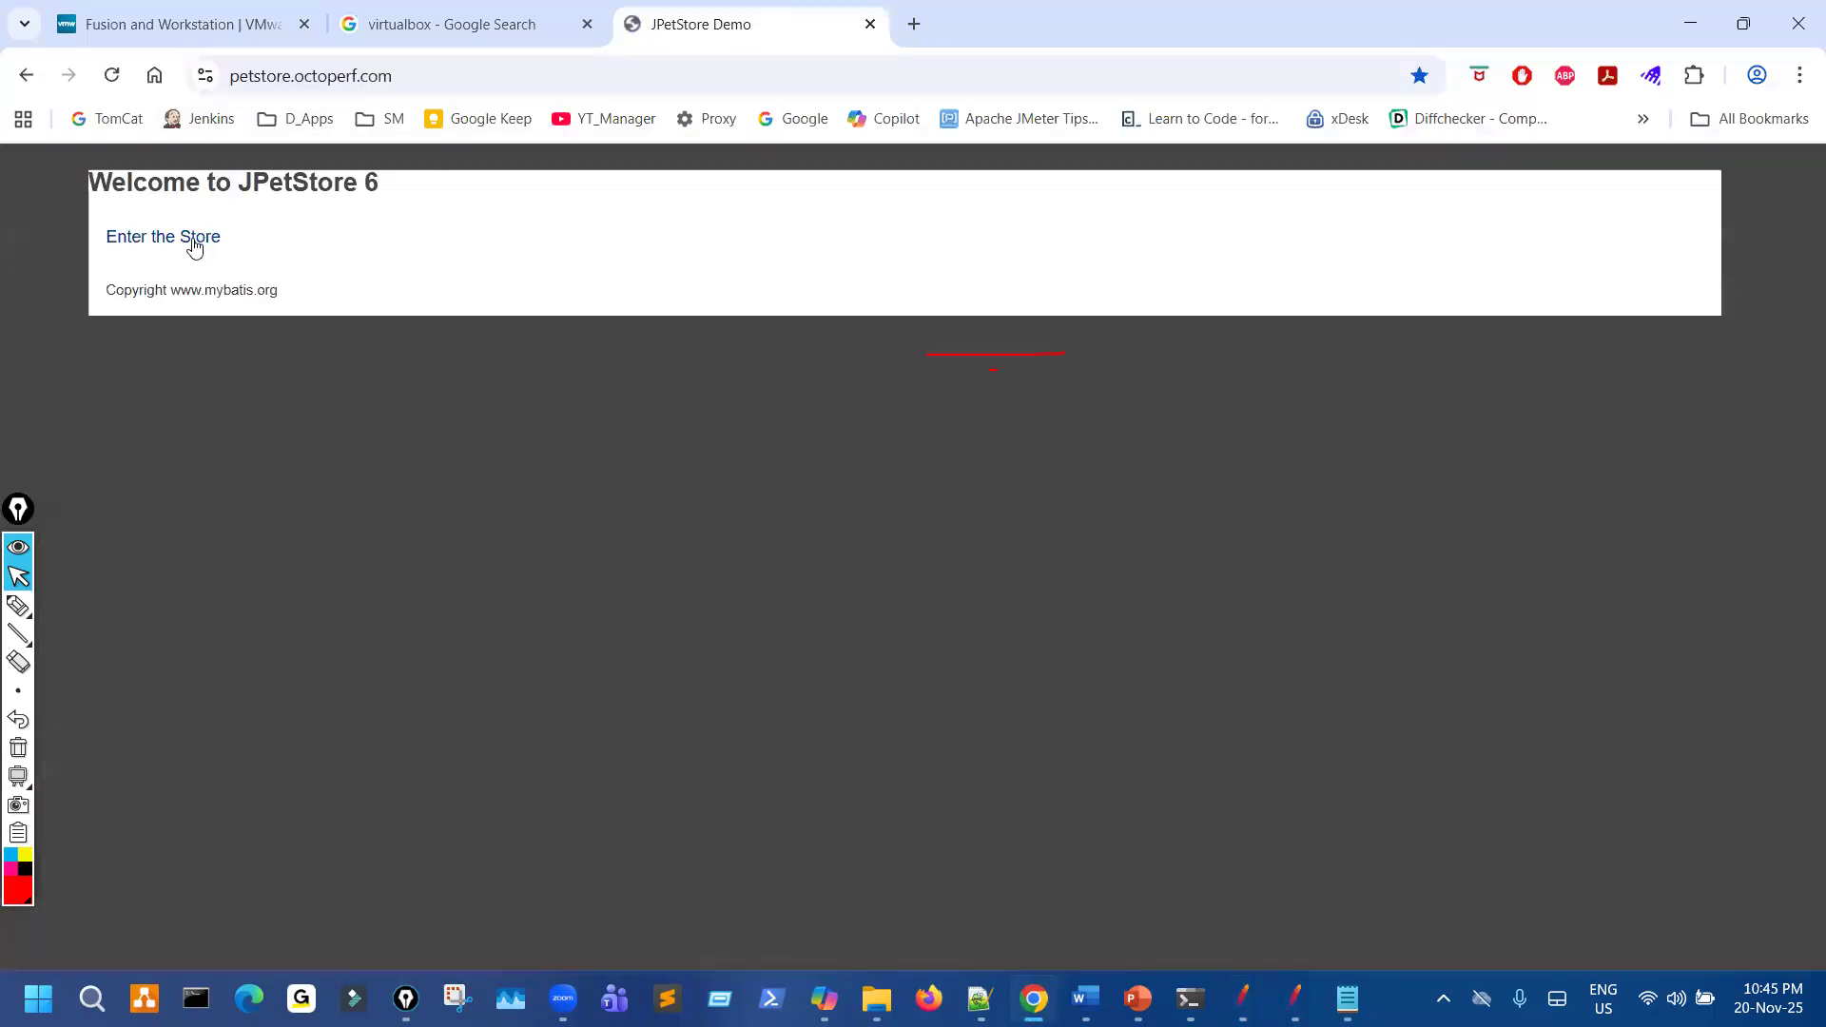
{"action": "left_click", "coordinate": [191, 261]}
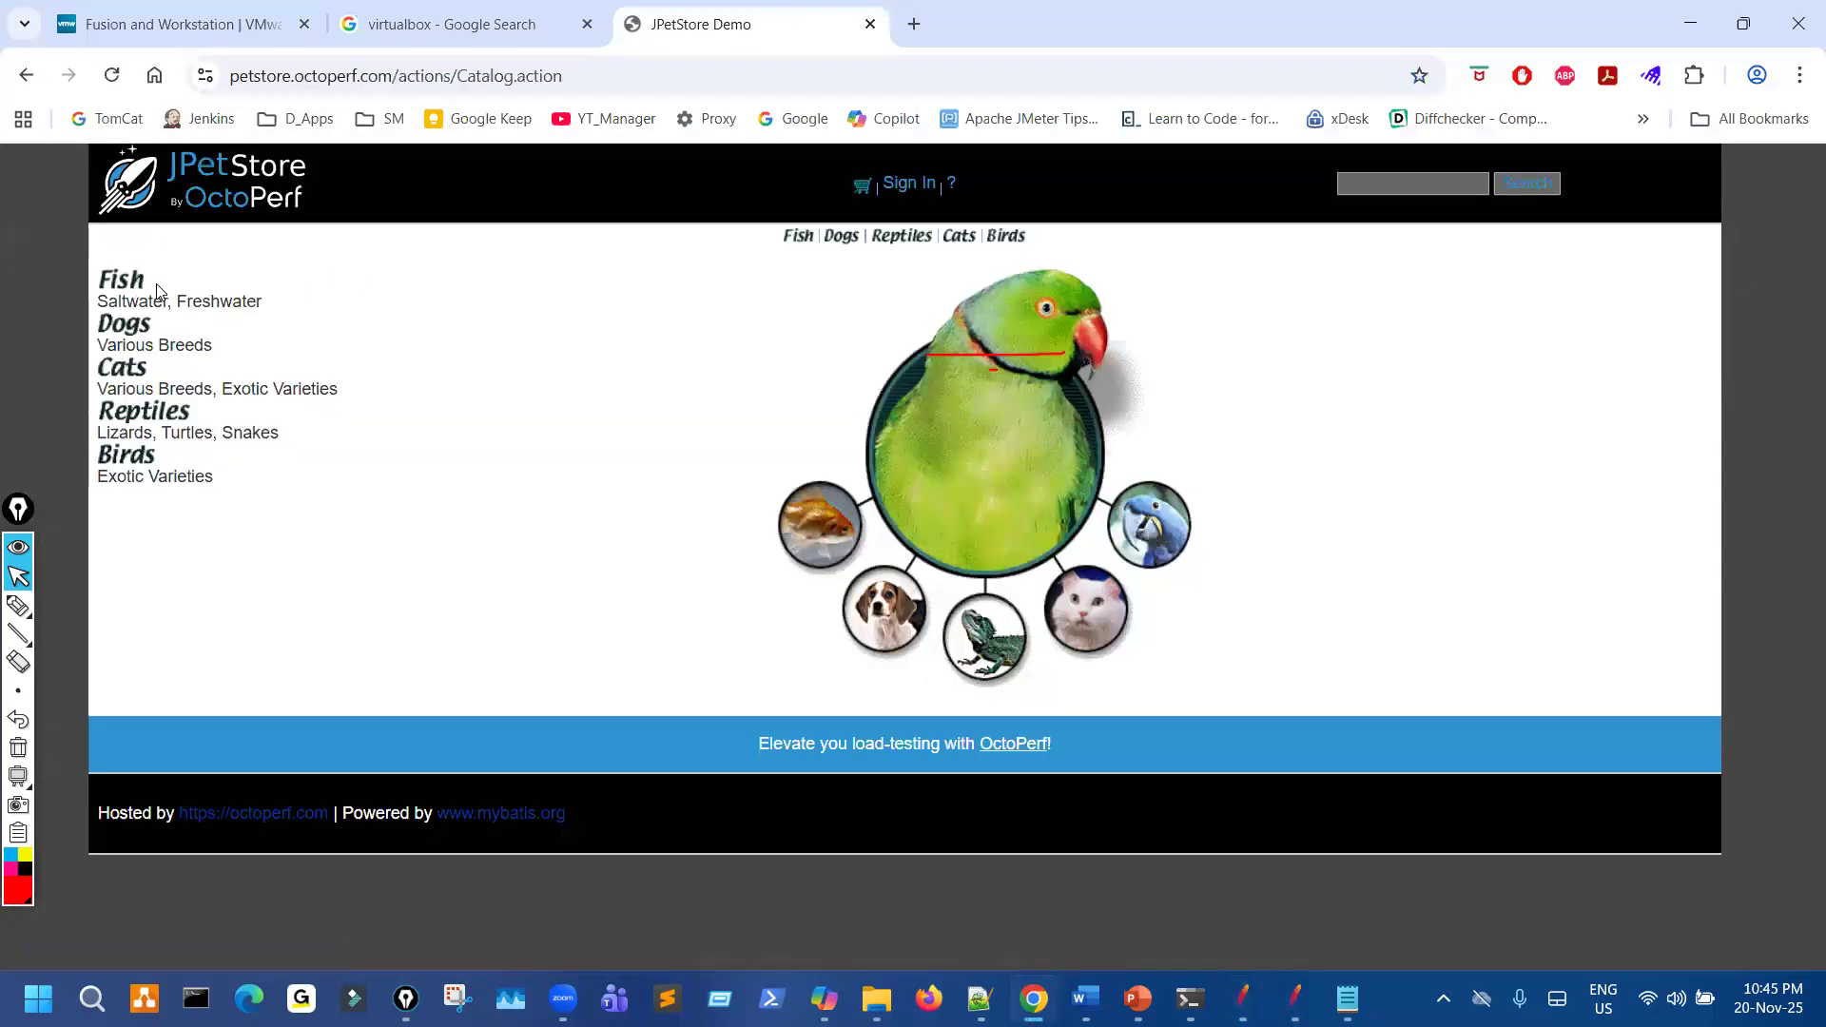
{"action": "left_click", "coordinate": [157, 295]}
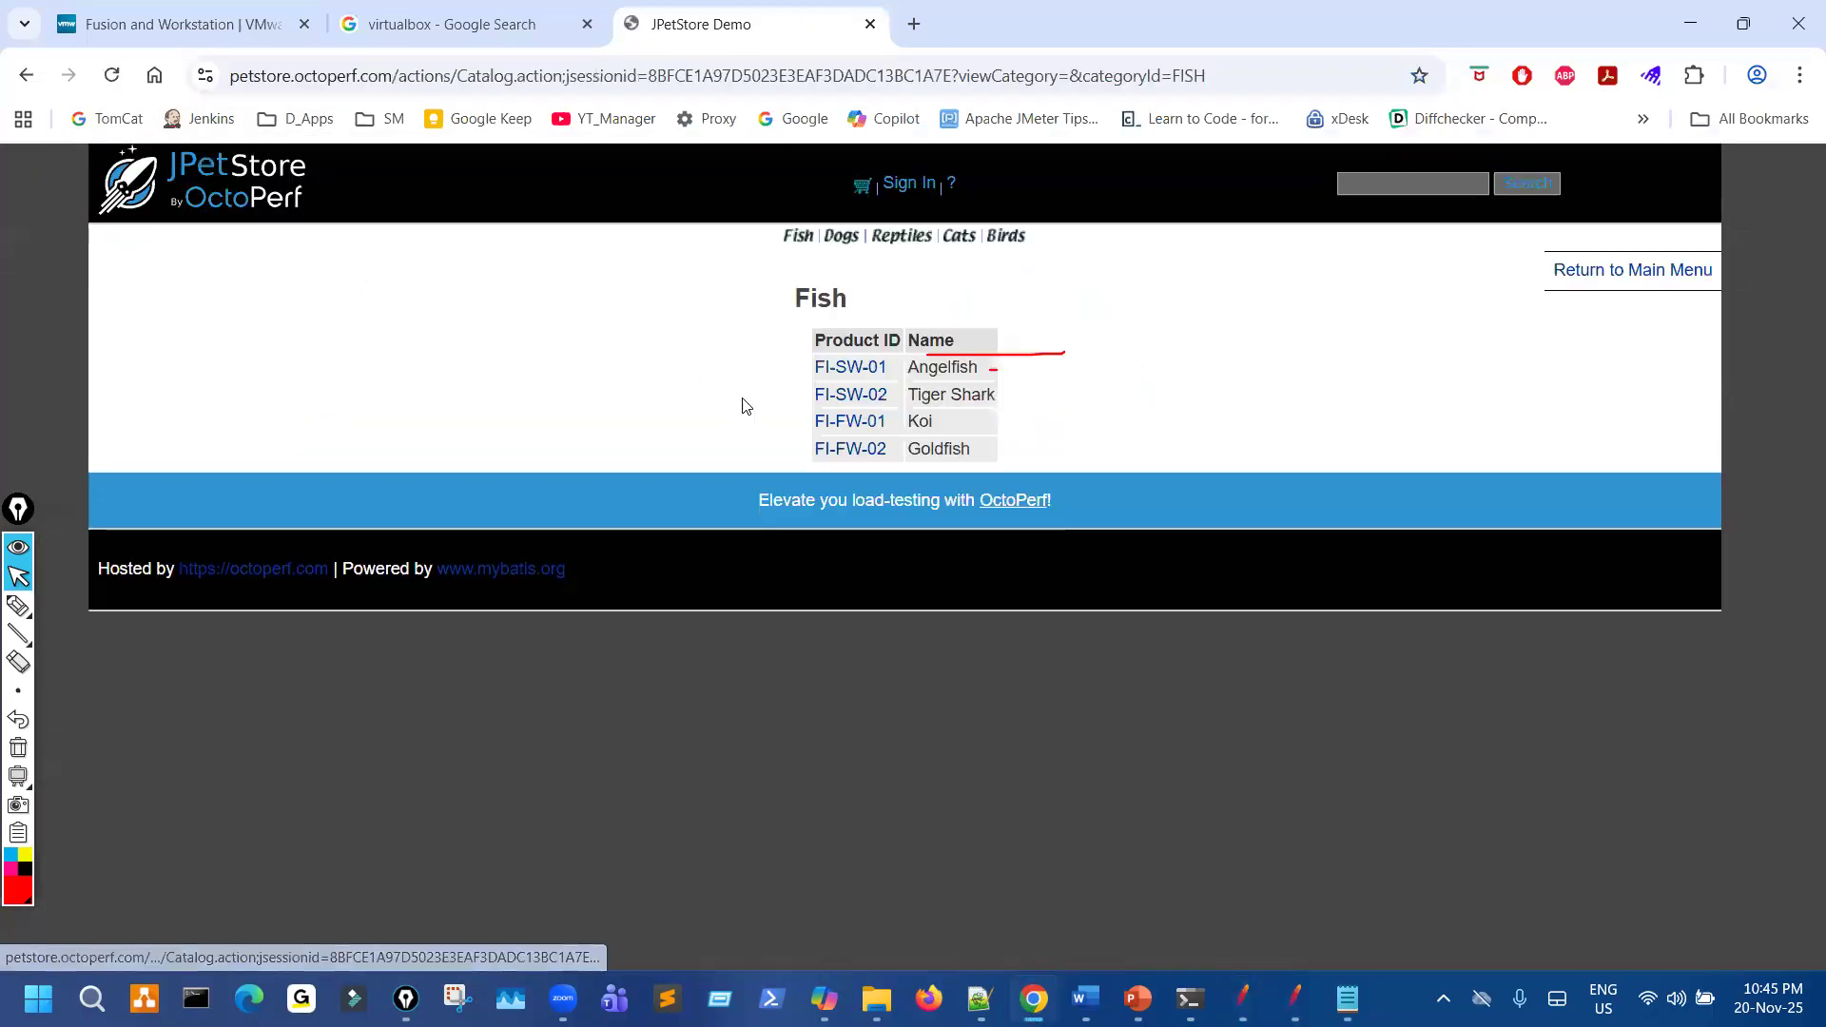
{"action": "left_click", "coordinate": [26, 75]}
{"action": "left_click", "coordinate": [129, 325]}
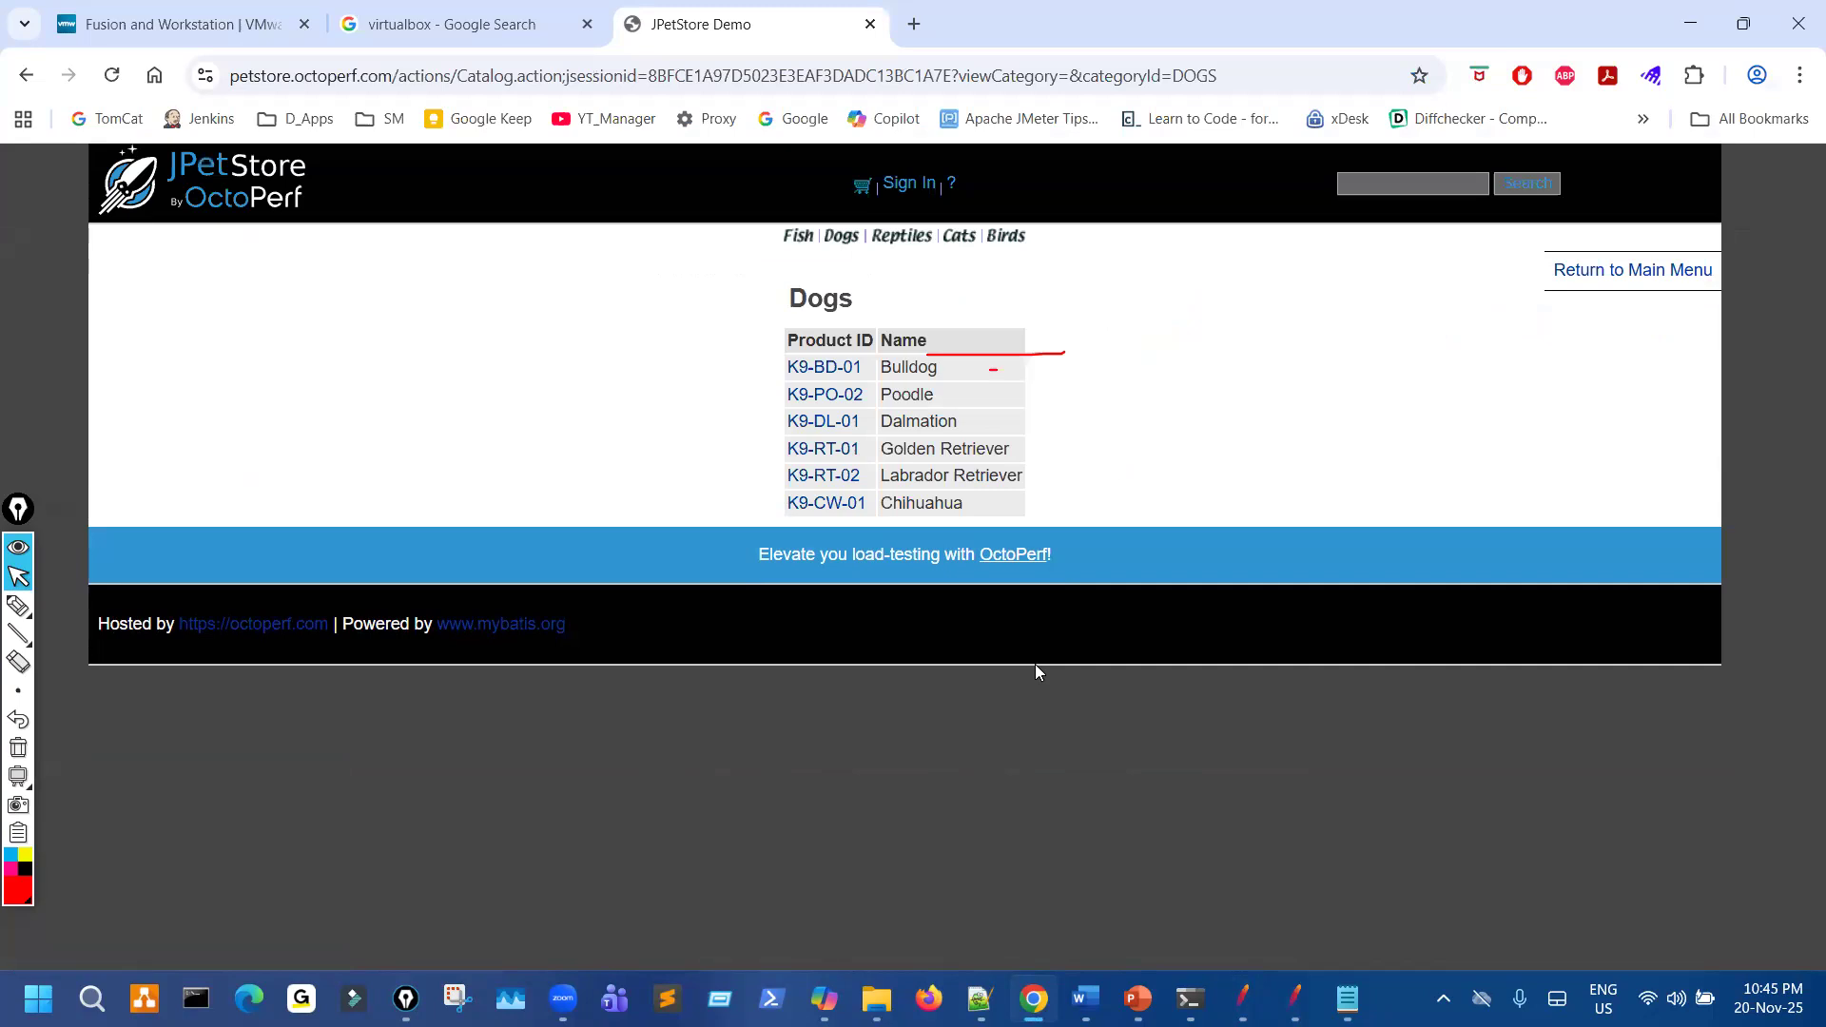
Switch back to JMeter and compare the c_Pet_matchNr value in the results with the If Controller's condition.
{"action": "left_click", "coordinate": [1243, 998]}
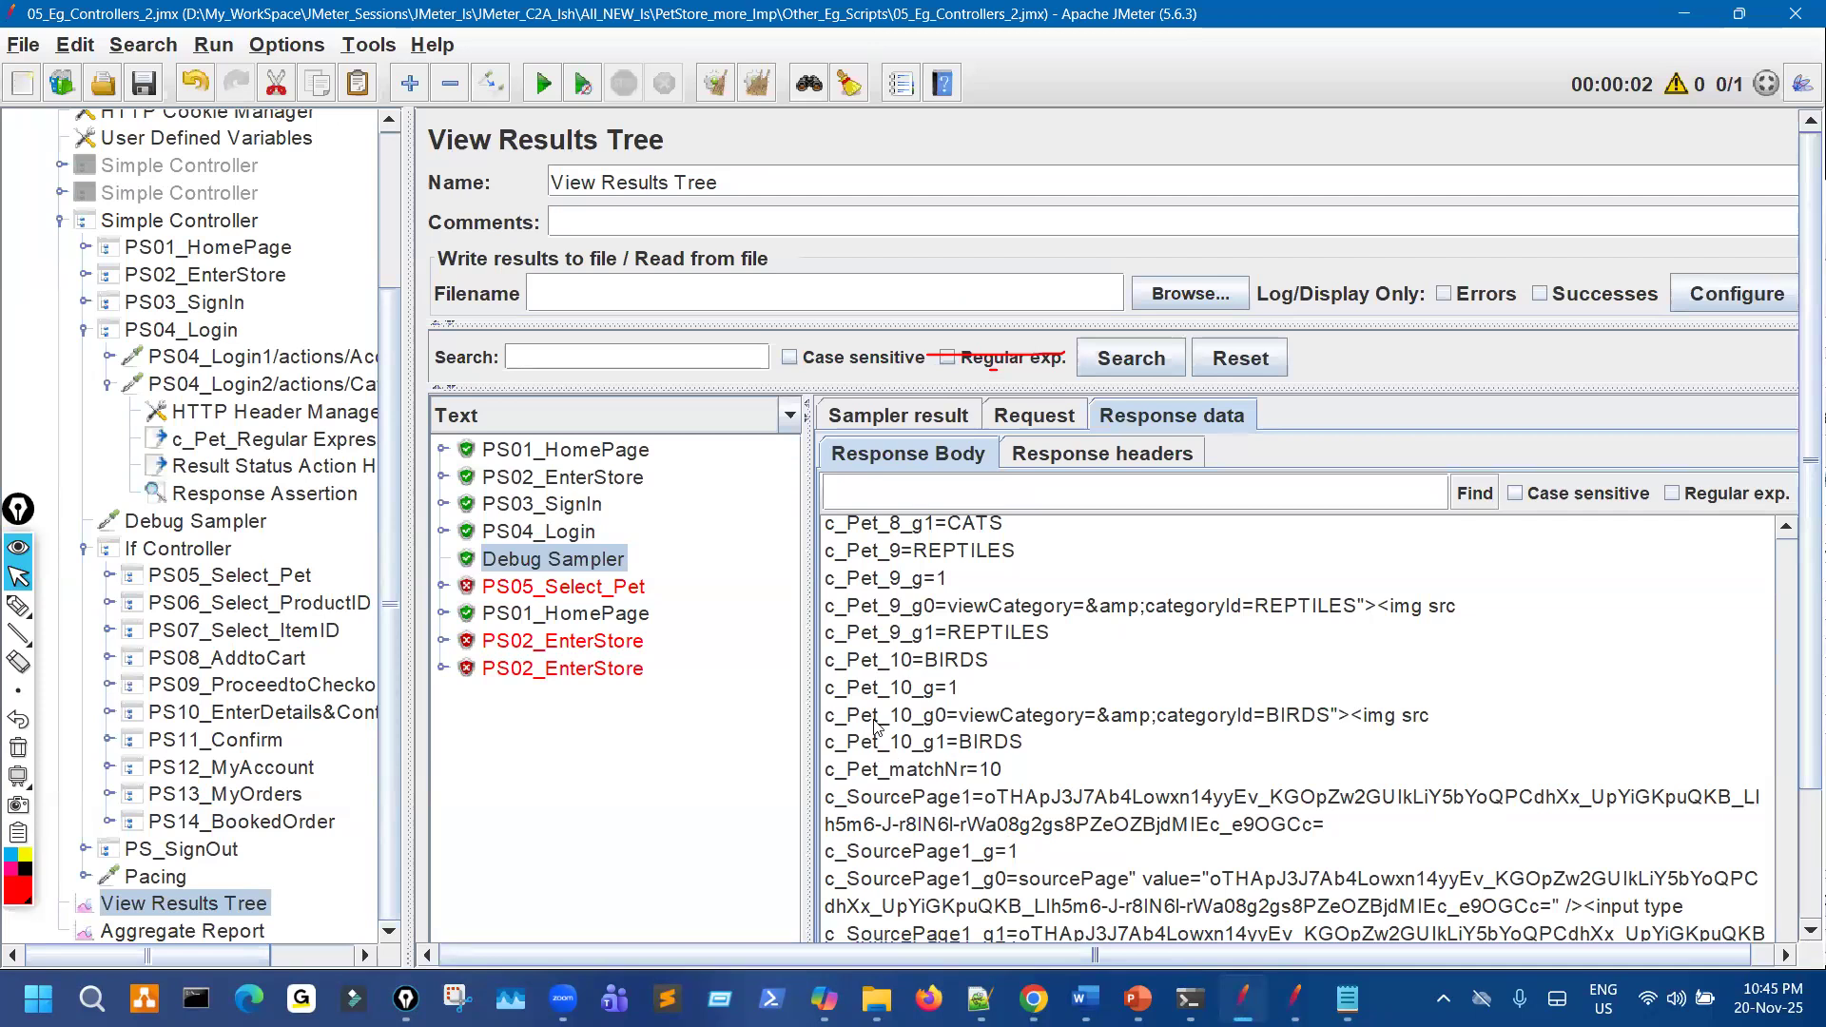
{"action": "left_click_drag", "start_coordinate": [831, 776], "coordinate": [994, 776]}
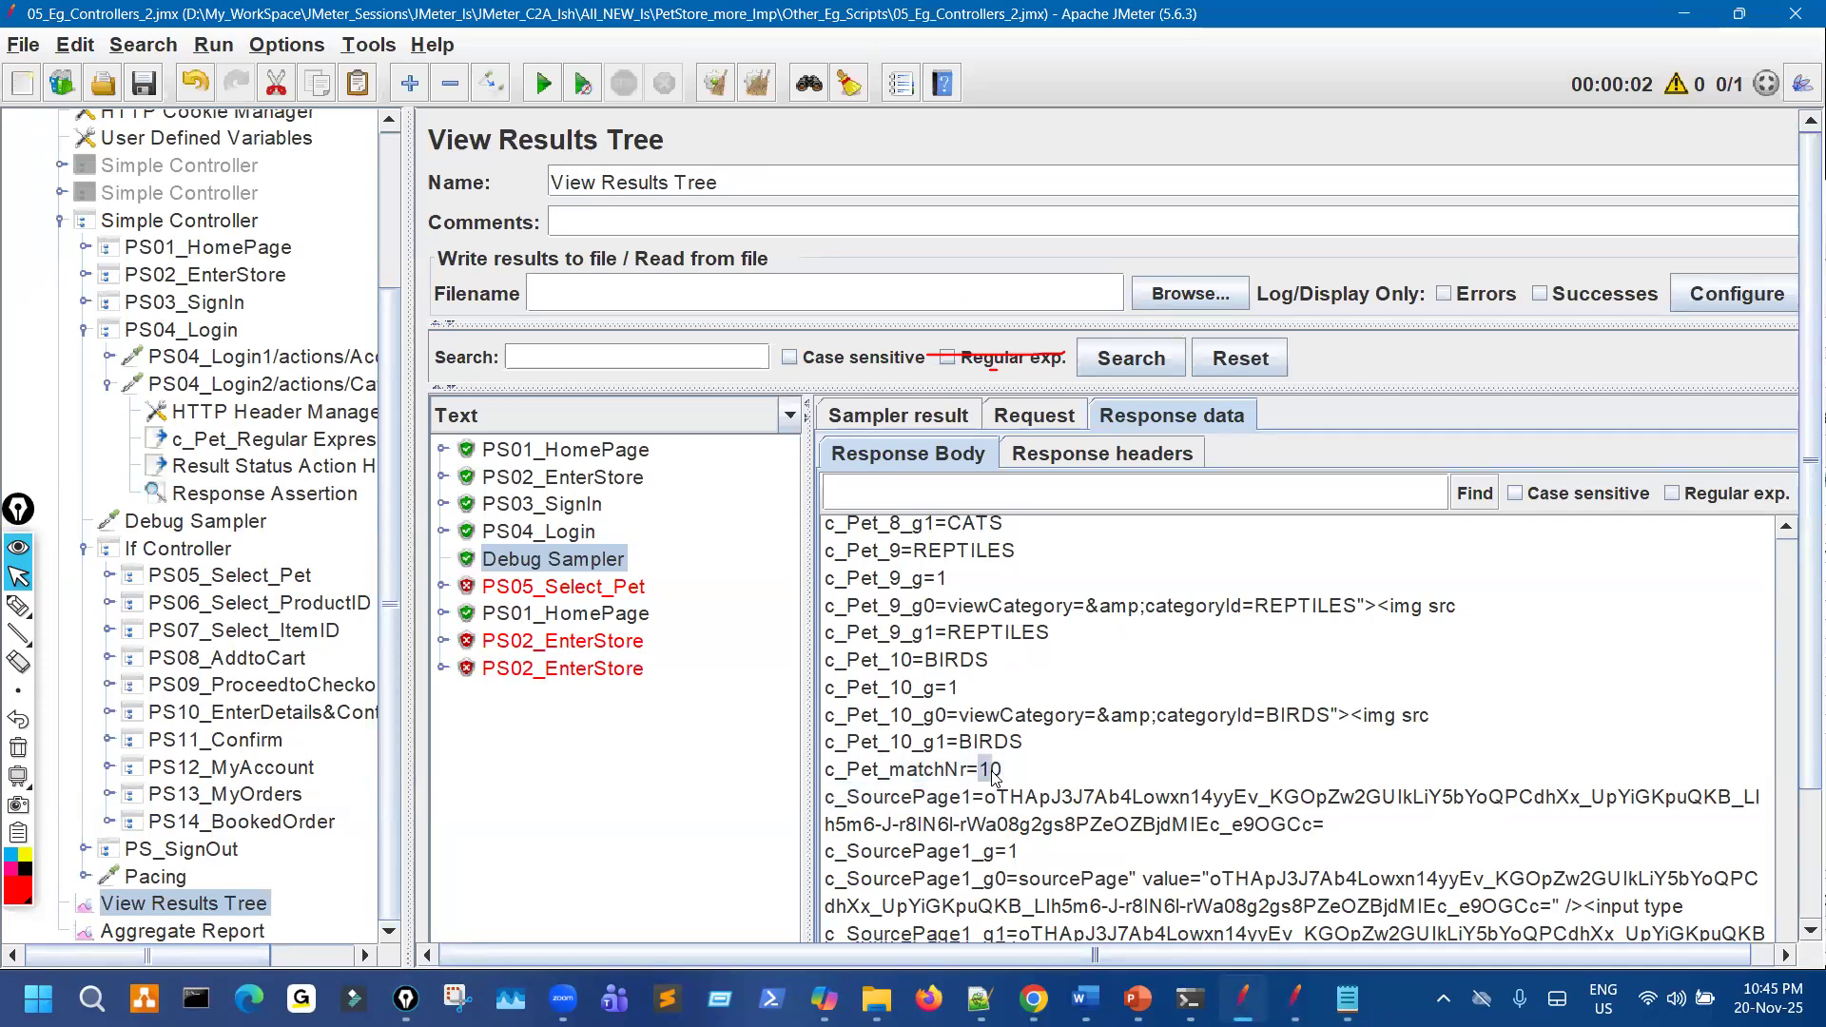
{"action": "left_click", "coordinate": [215, 552]}
{"action": "left_click_drag", "start_coordinate": [1105, 325], "coordinate": [816, 324]}
{"action": "left_click_drag", "start_coordinate": [1109, 339], "coordinate": [822, 321]}
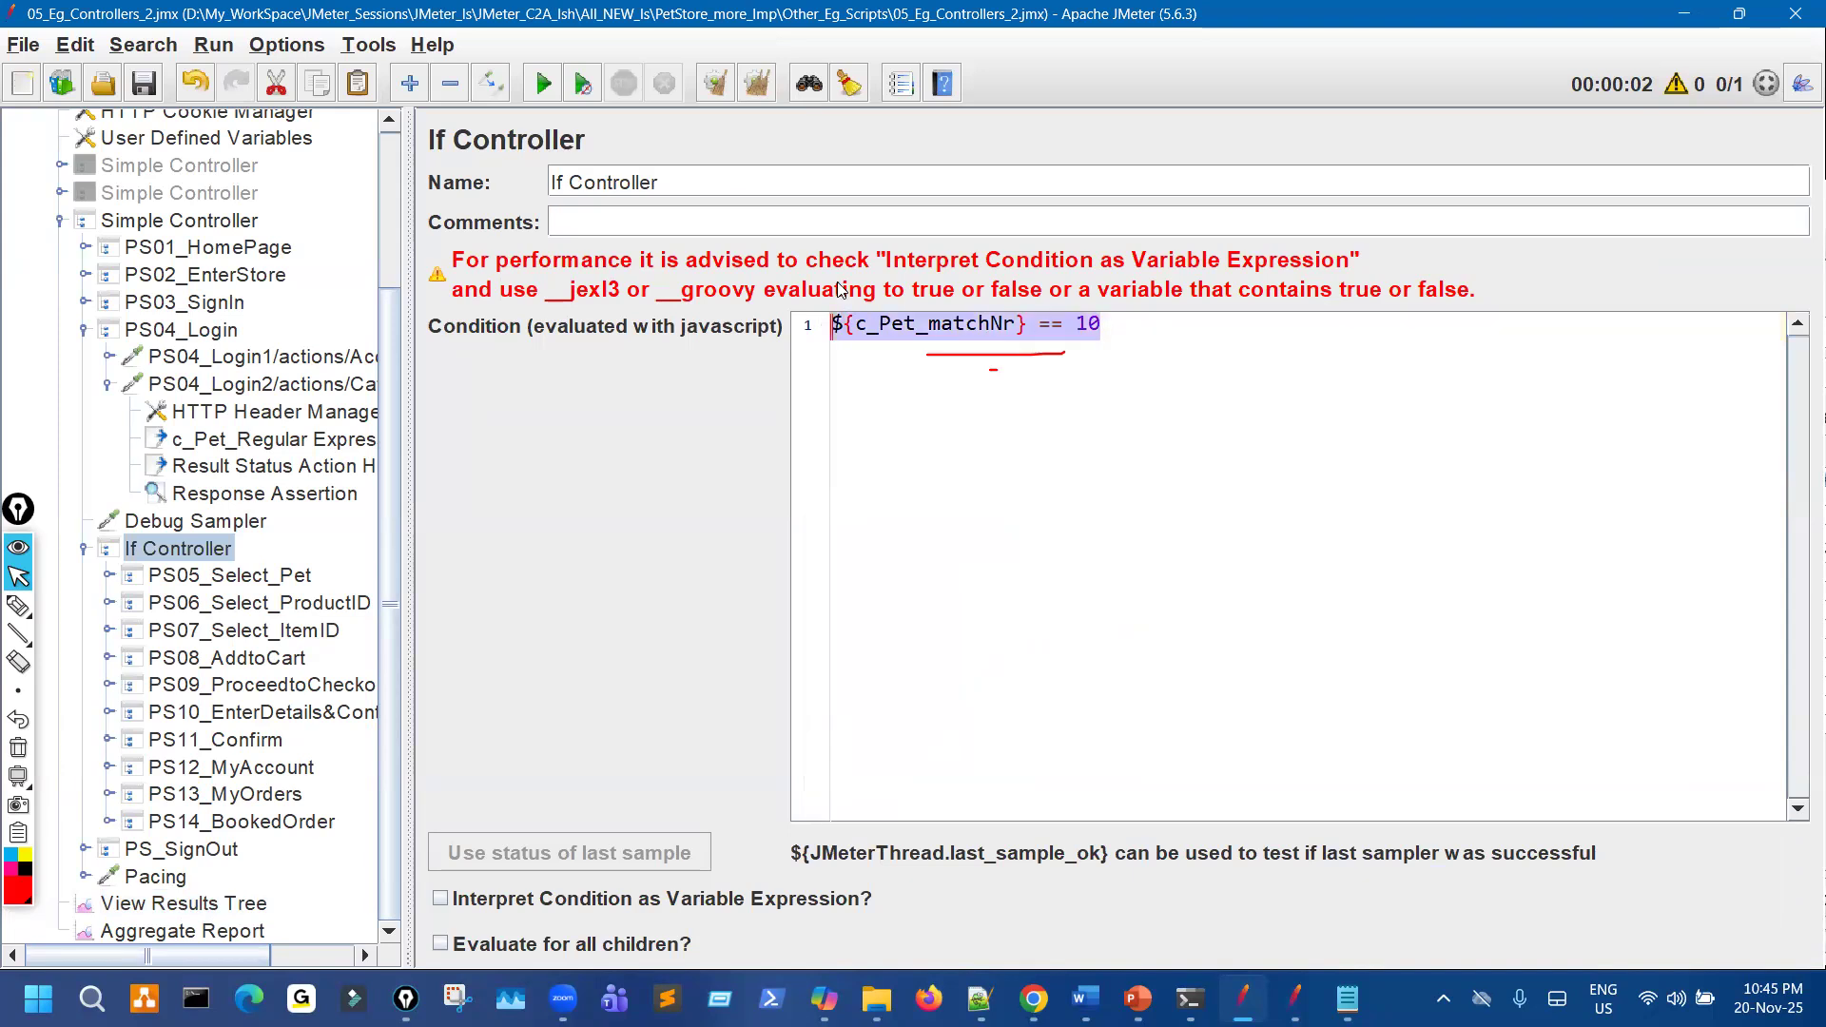
Widen the test plan tree, expand PS05_Select_Pet and inspect the categoryId parameter of its Catalog.action request.
{"action": "left_click_drag", "start_coordinate": [408, 495], "coordinate": [520, 495]}
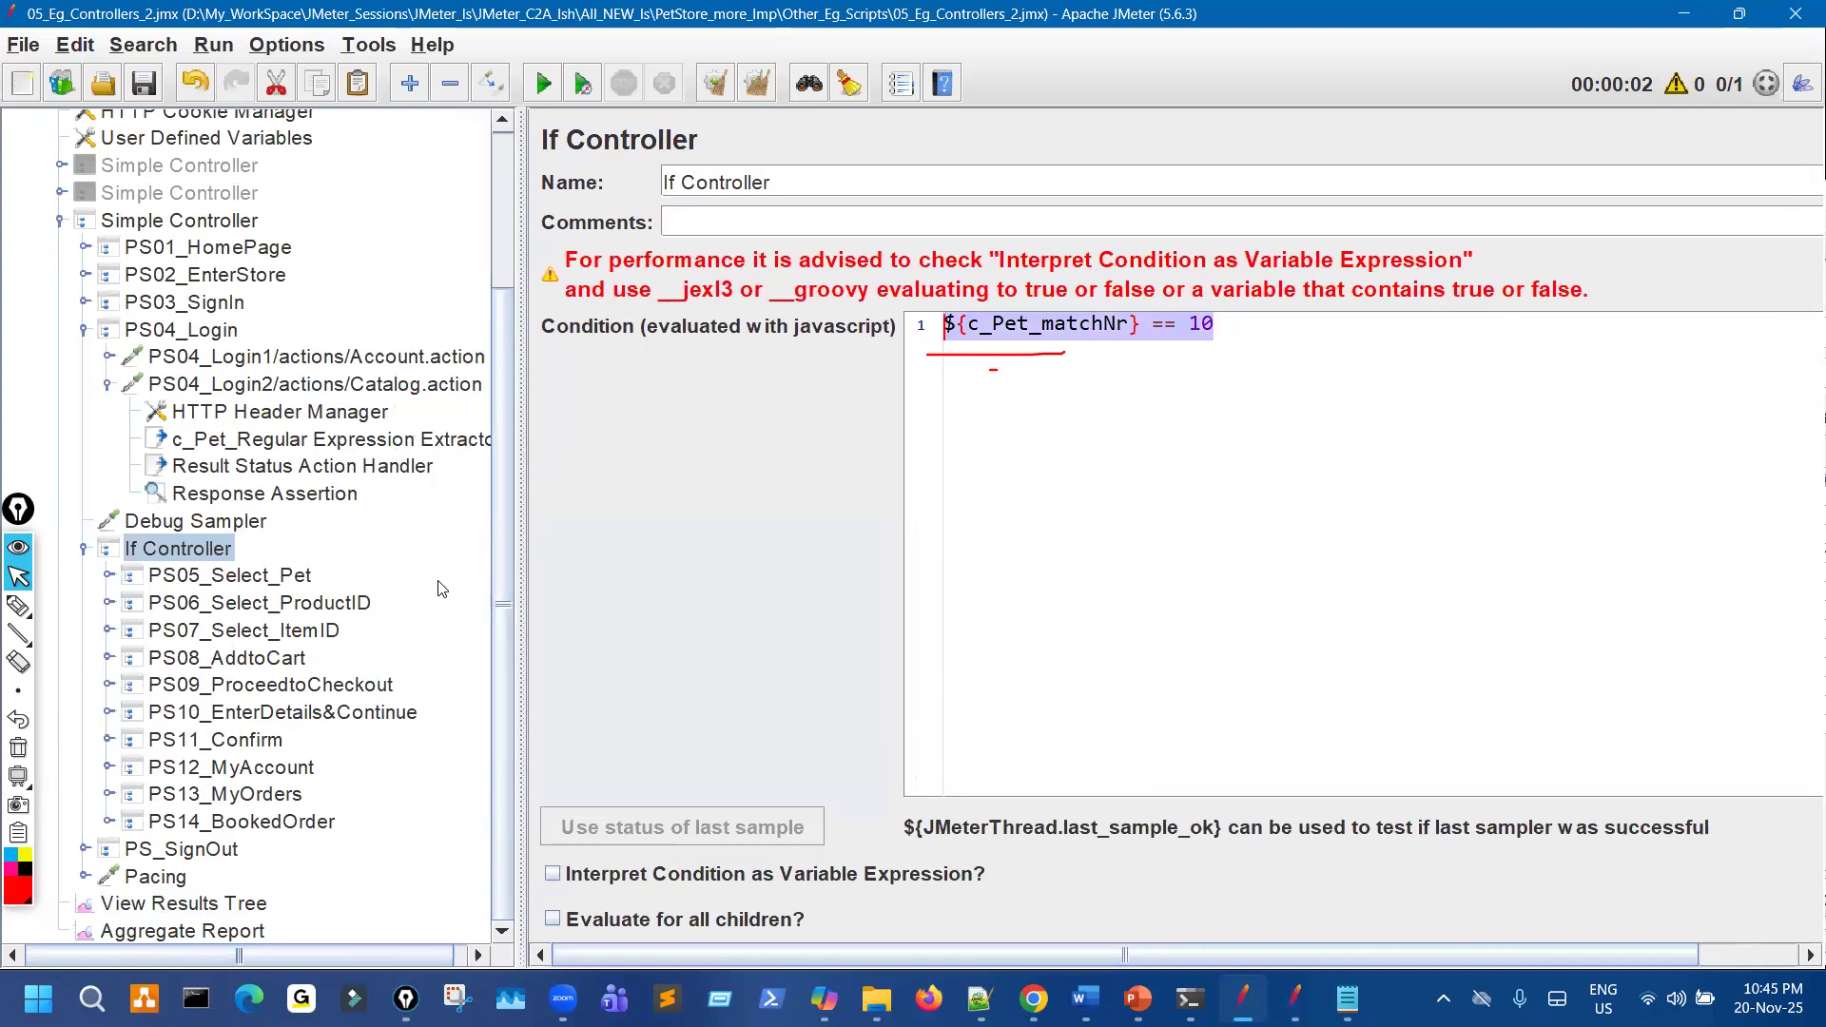
{"action": "left_click", "coordinate": [108, 576]}
{"action": "left_click", "coordinate": [271, 604]}
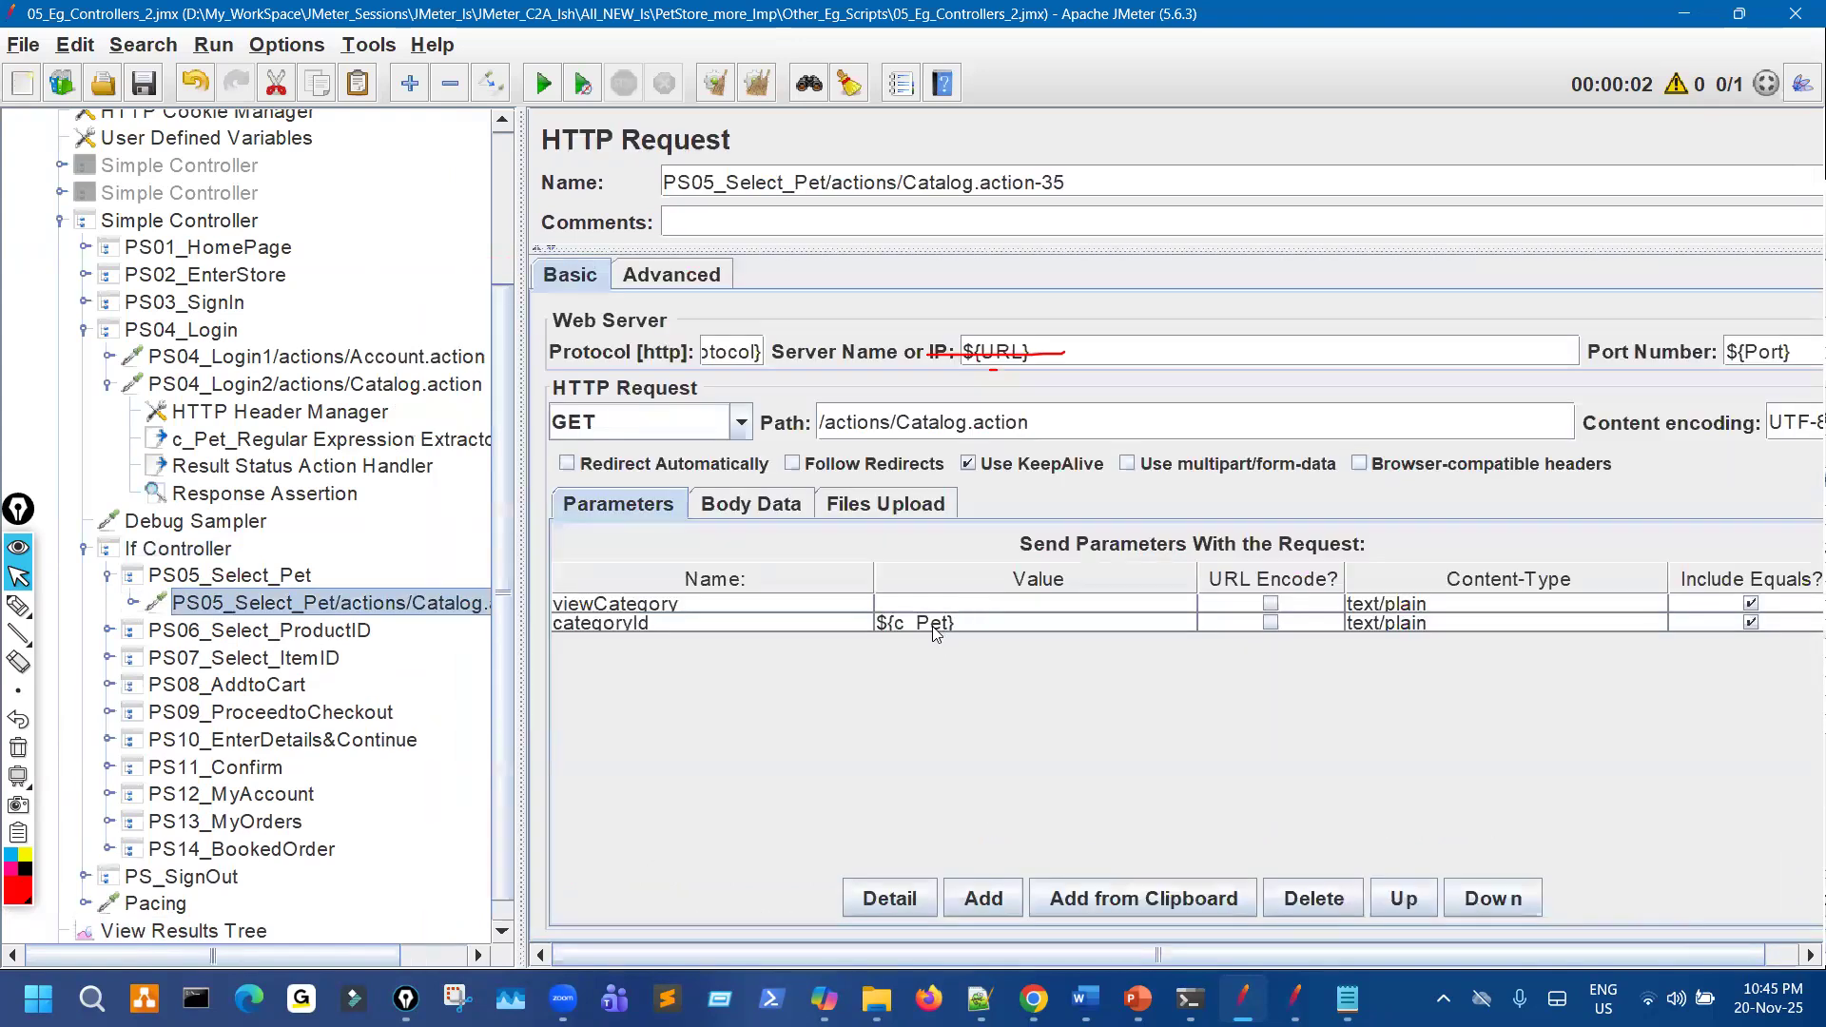
{"action": "left_click", "coordinate": [929, 626]}
Examine the created variable name, match number and default value in the c_Pet Regular Expression Extractor.
{"action": "left_click", "coordinate": [433, 442]}
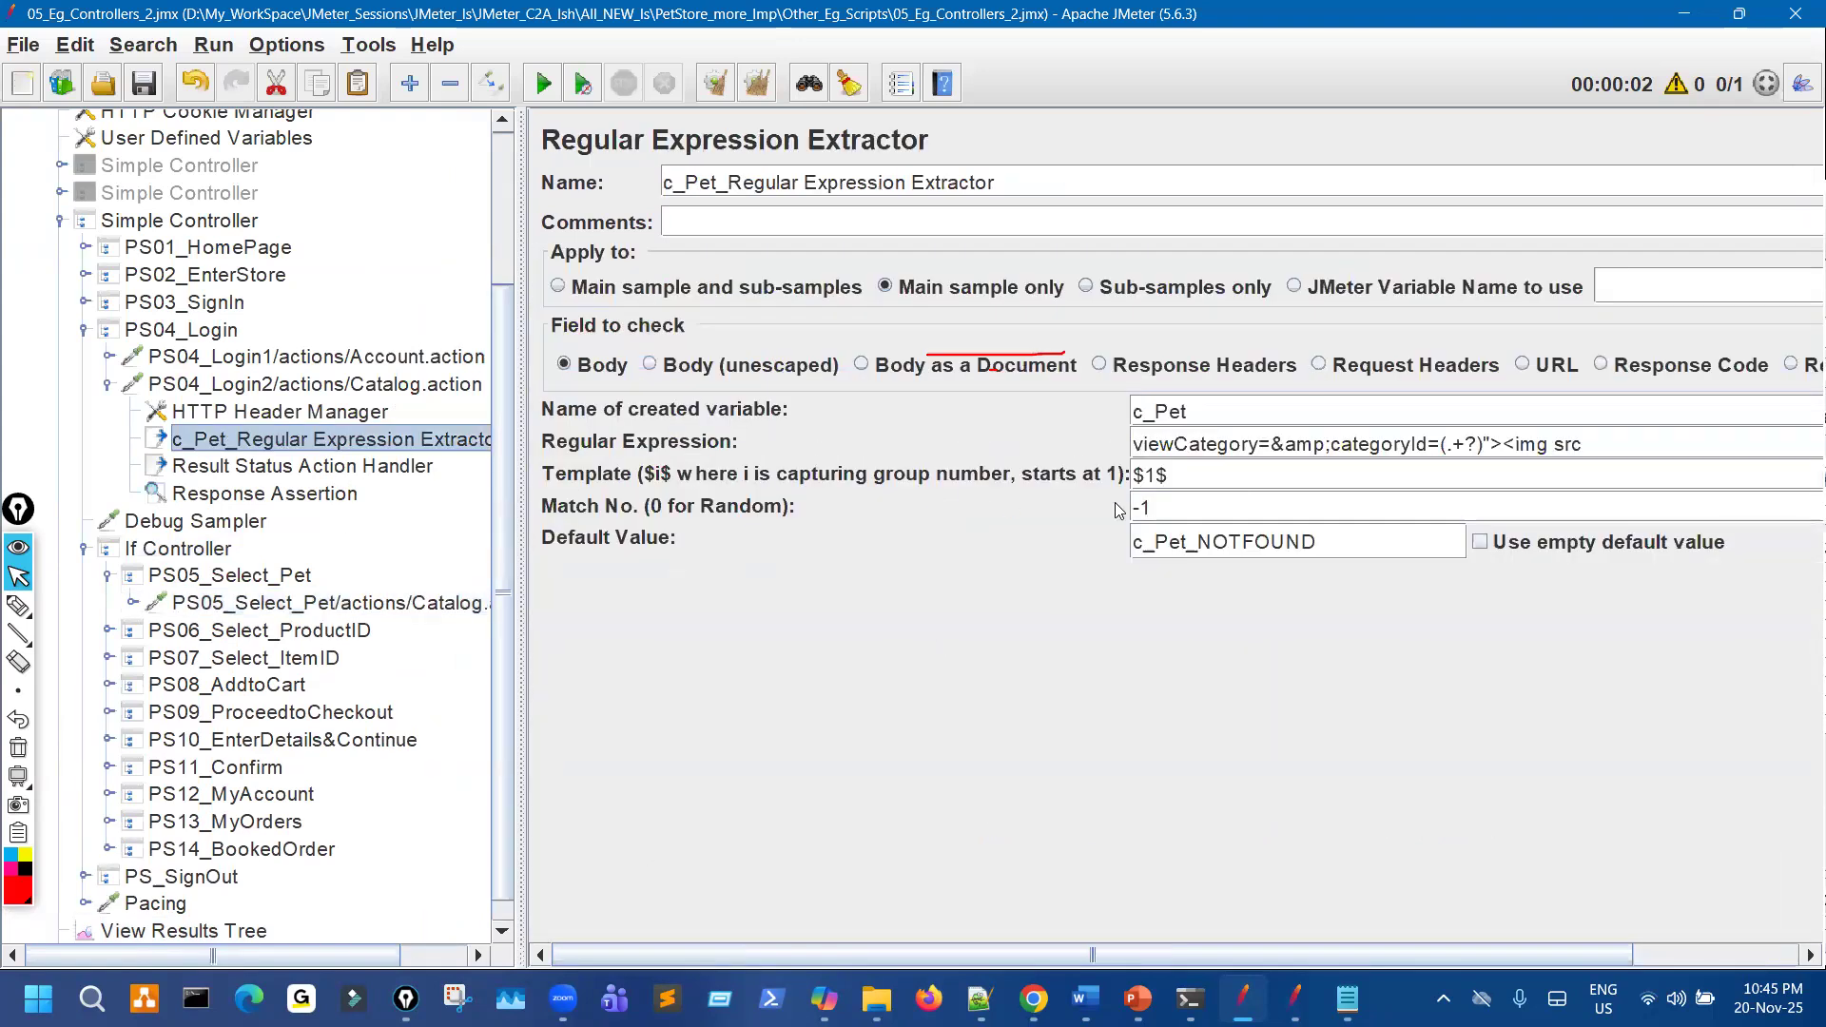
{"action": "double_click", "coordinate": [1158, 412]}
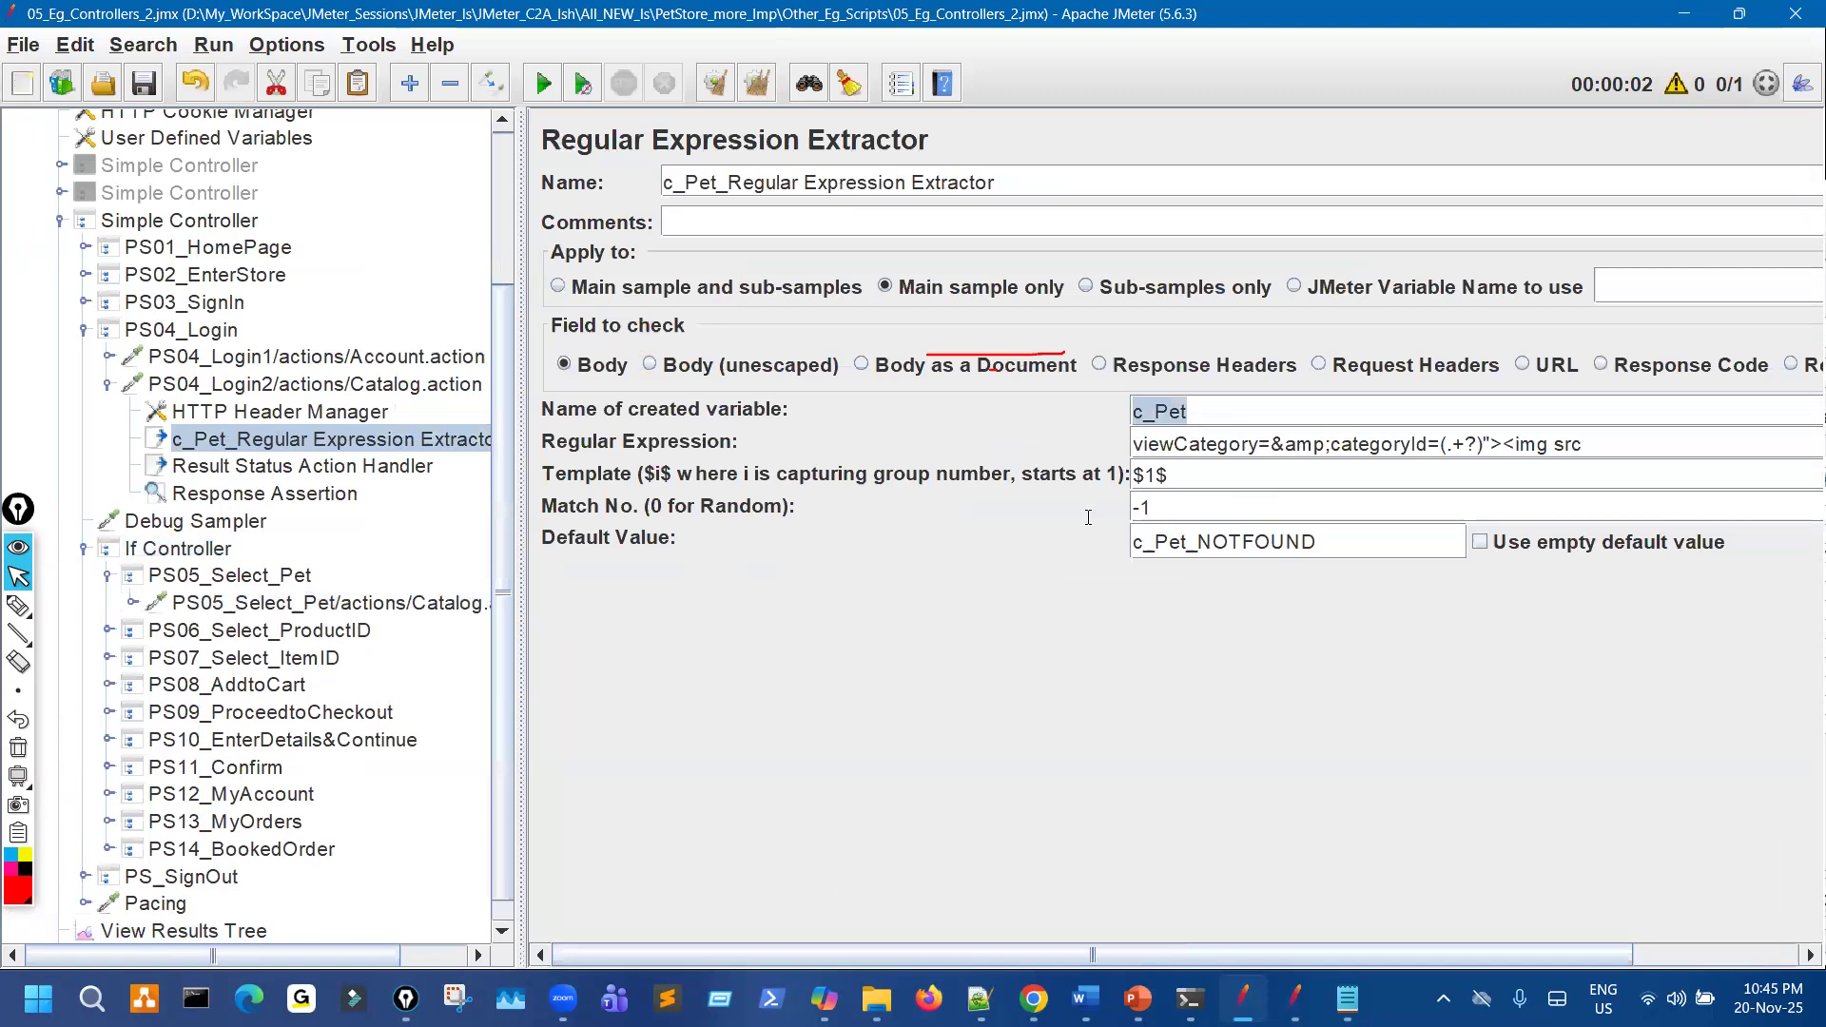
{"action": "left_click_drag", "start_coordinate": [1155, 509], "coordinate": [1088, 517]}
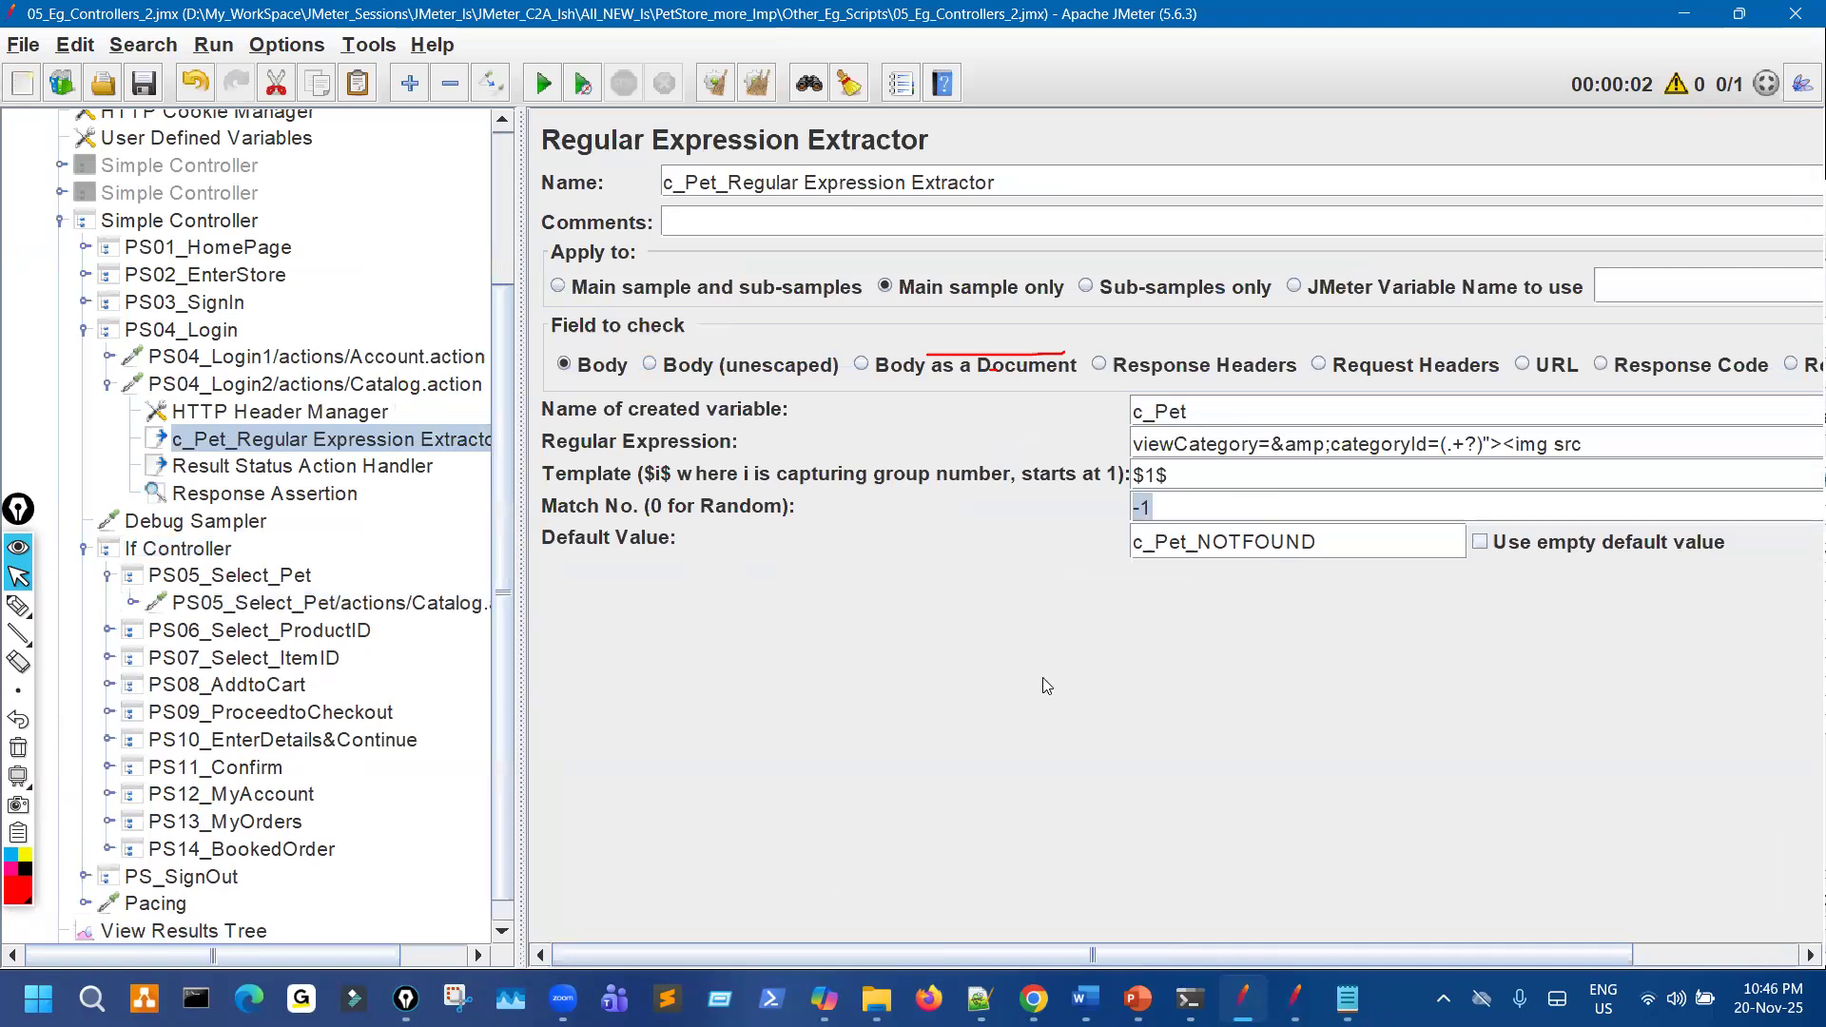
{"action": "double_click", "coordinate": [1137, 411]}
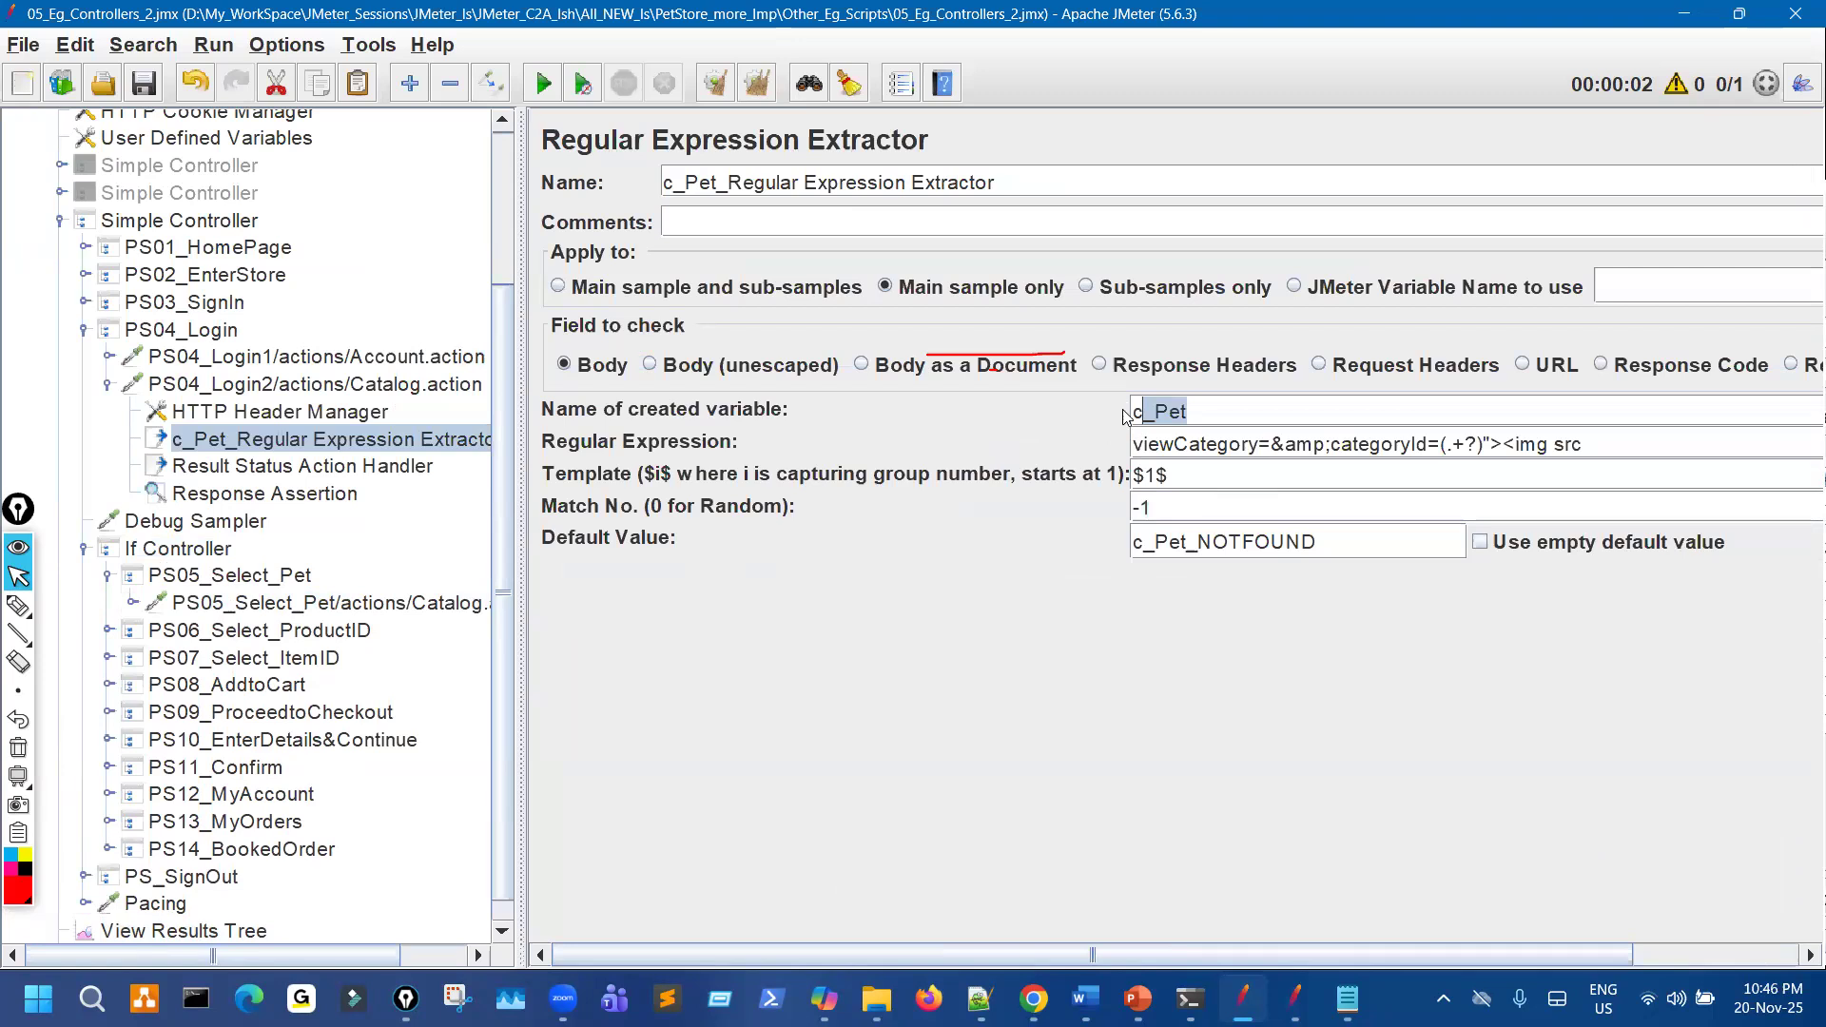
{"action": "double_click", "coordinate": [1168, 545]}
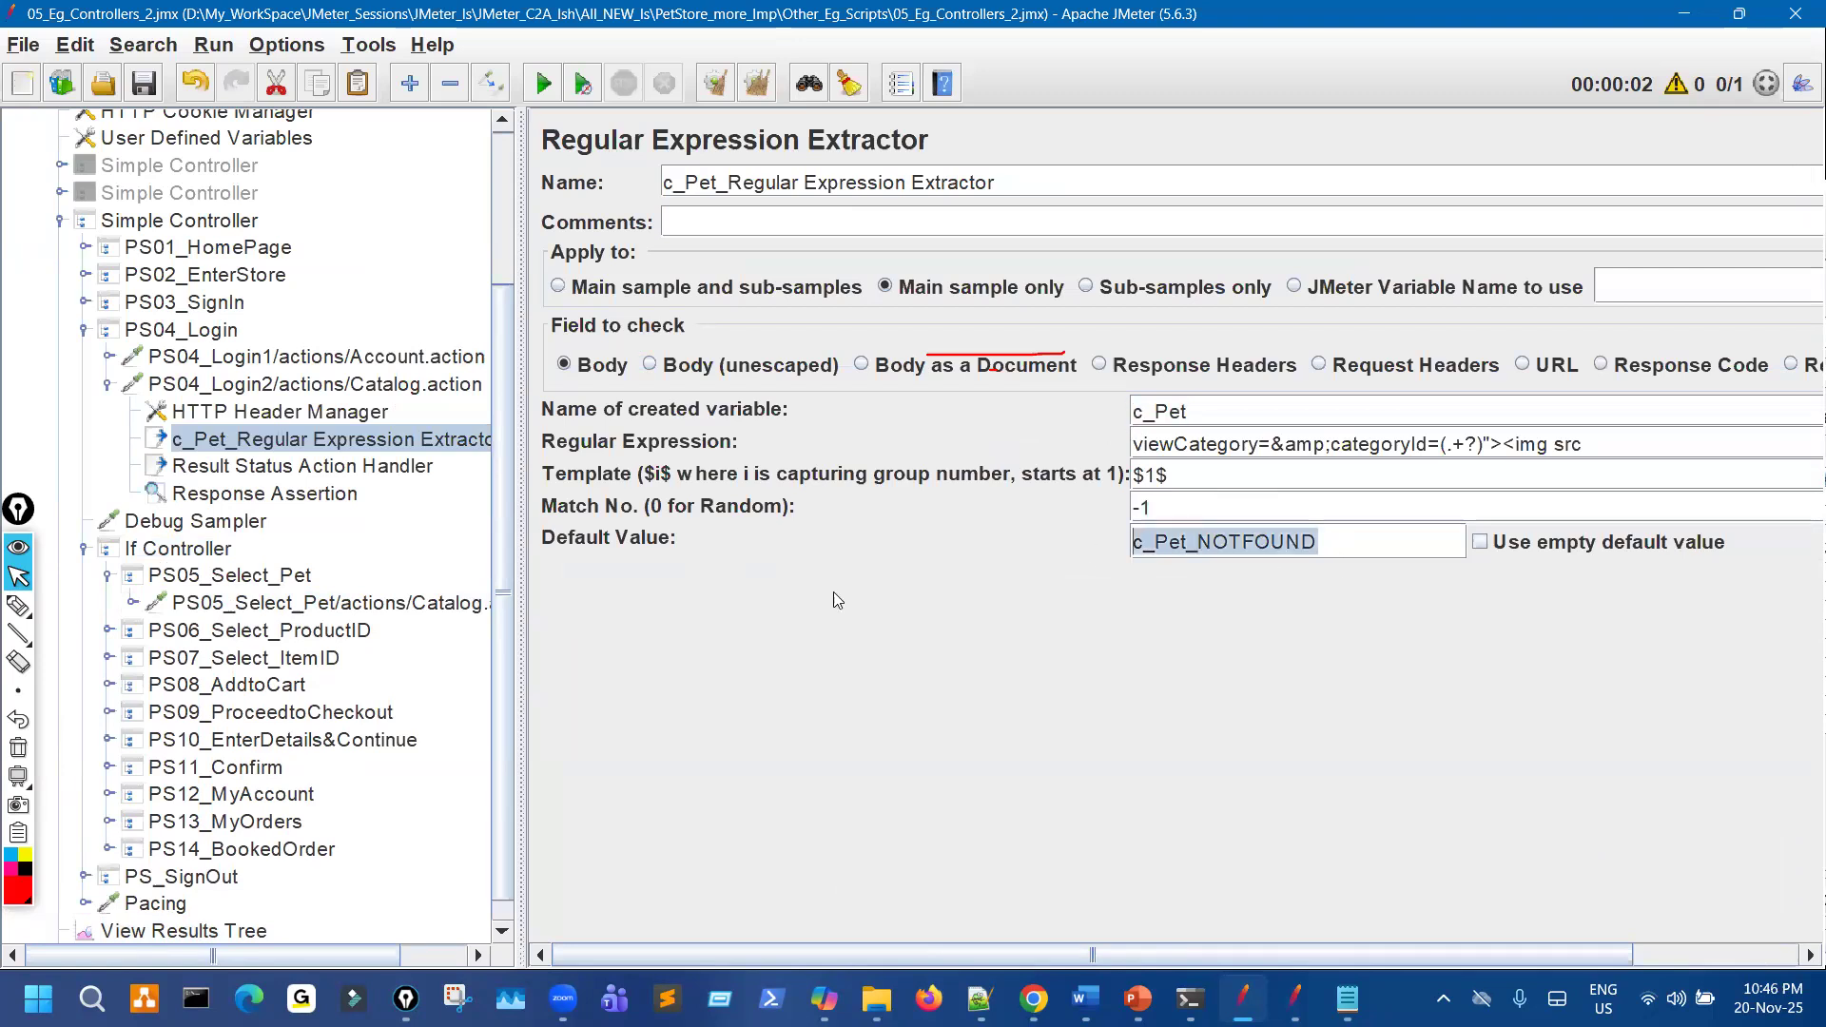
Return to the PS05_Select_Pet request and recheck the variable used for categoryId.
{"action": "left_click", "coordinate": [324, 603]}
{"action": "left_click", "coordinate": [950, 623]}
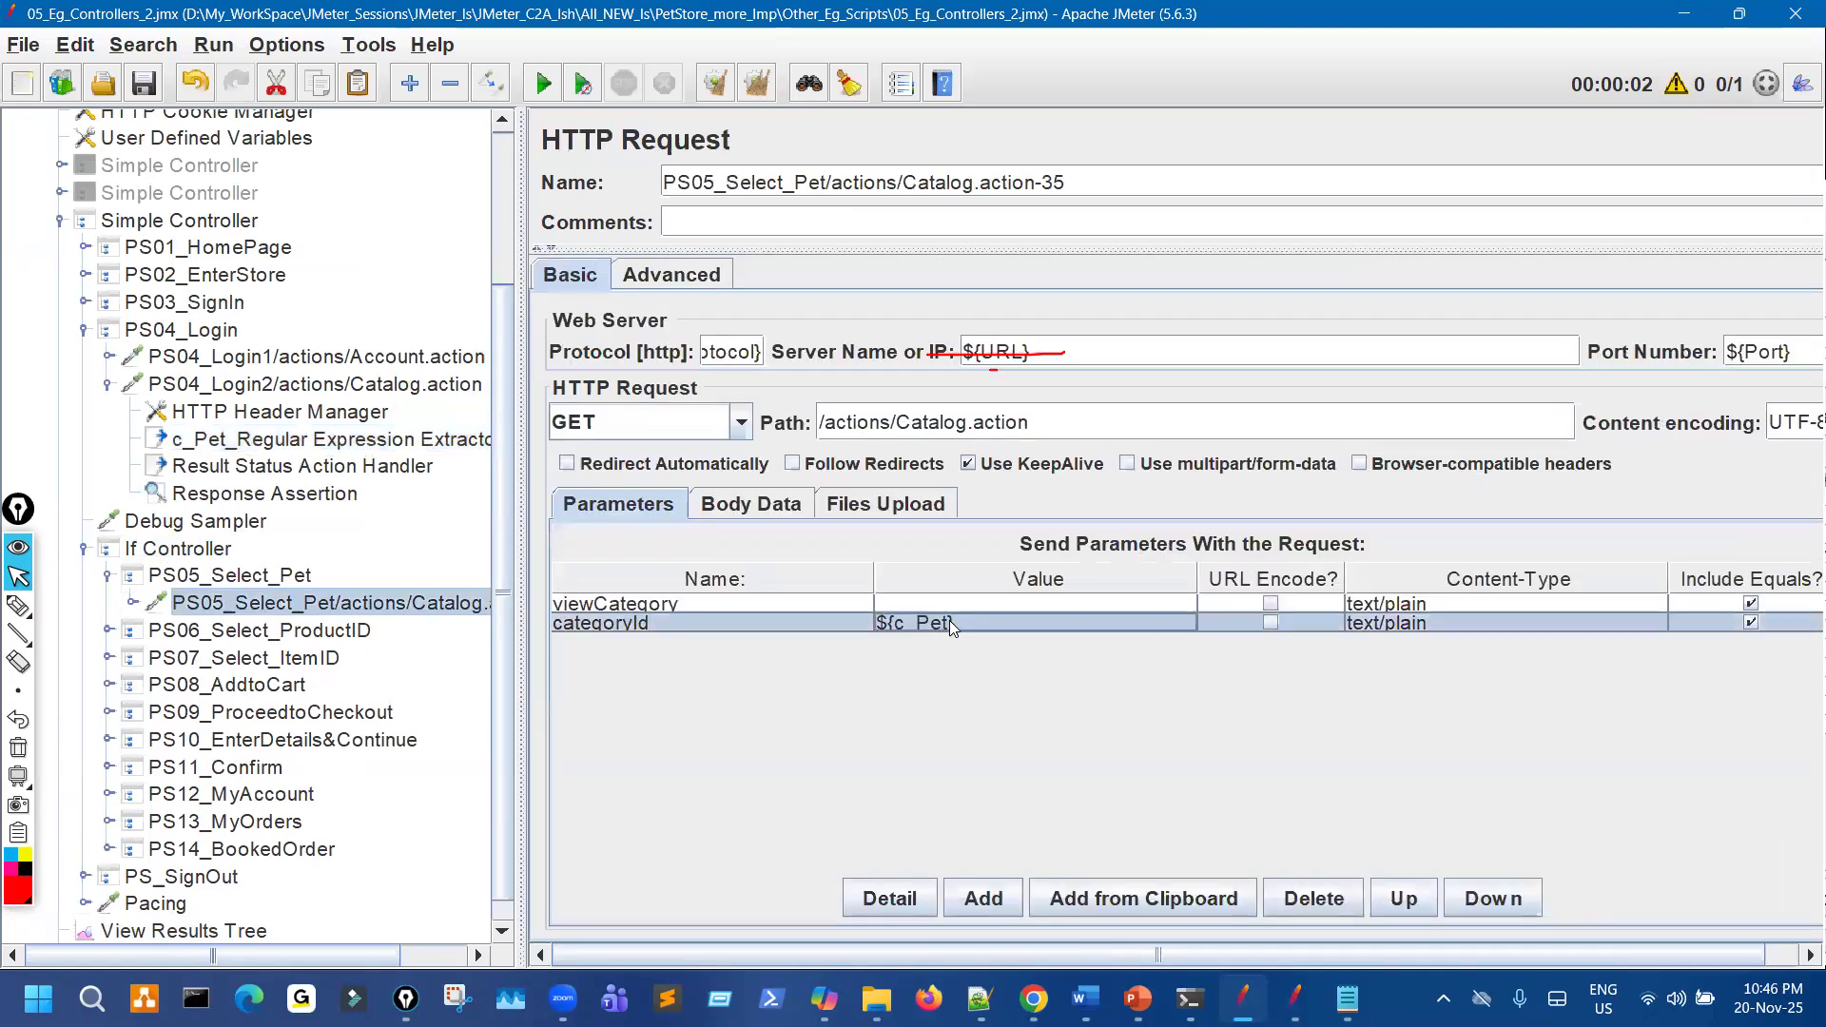
{"action": "scroll", "coordinate": [400, 757], "scroll_direction": "down", "scroll_amount": 1}
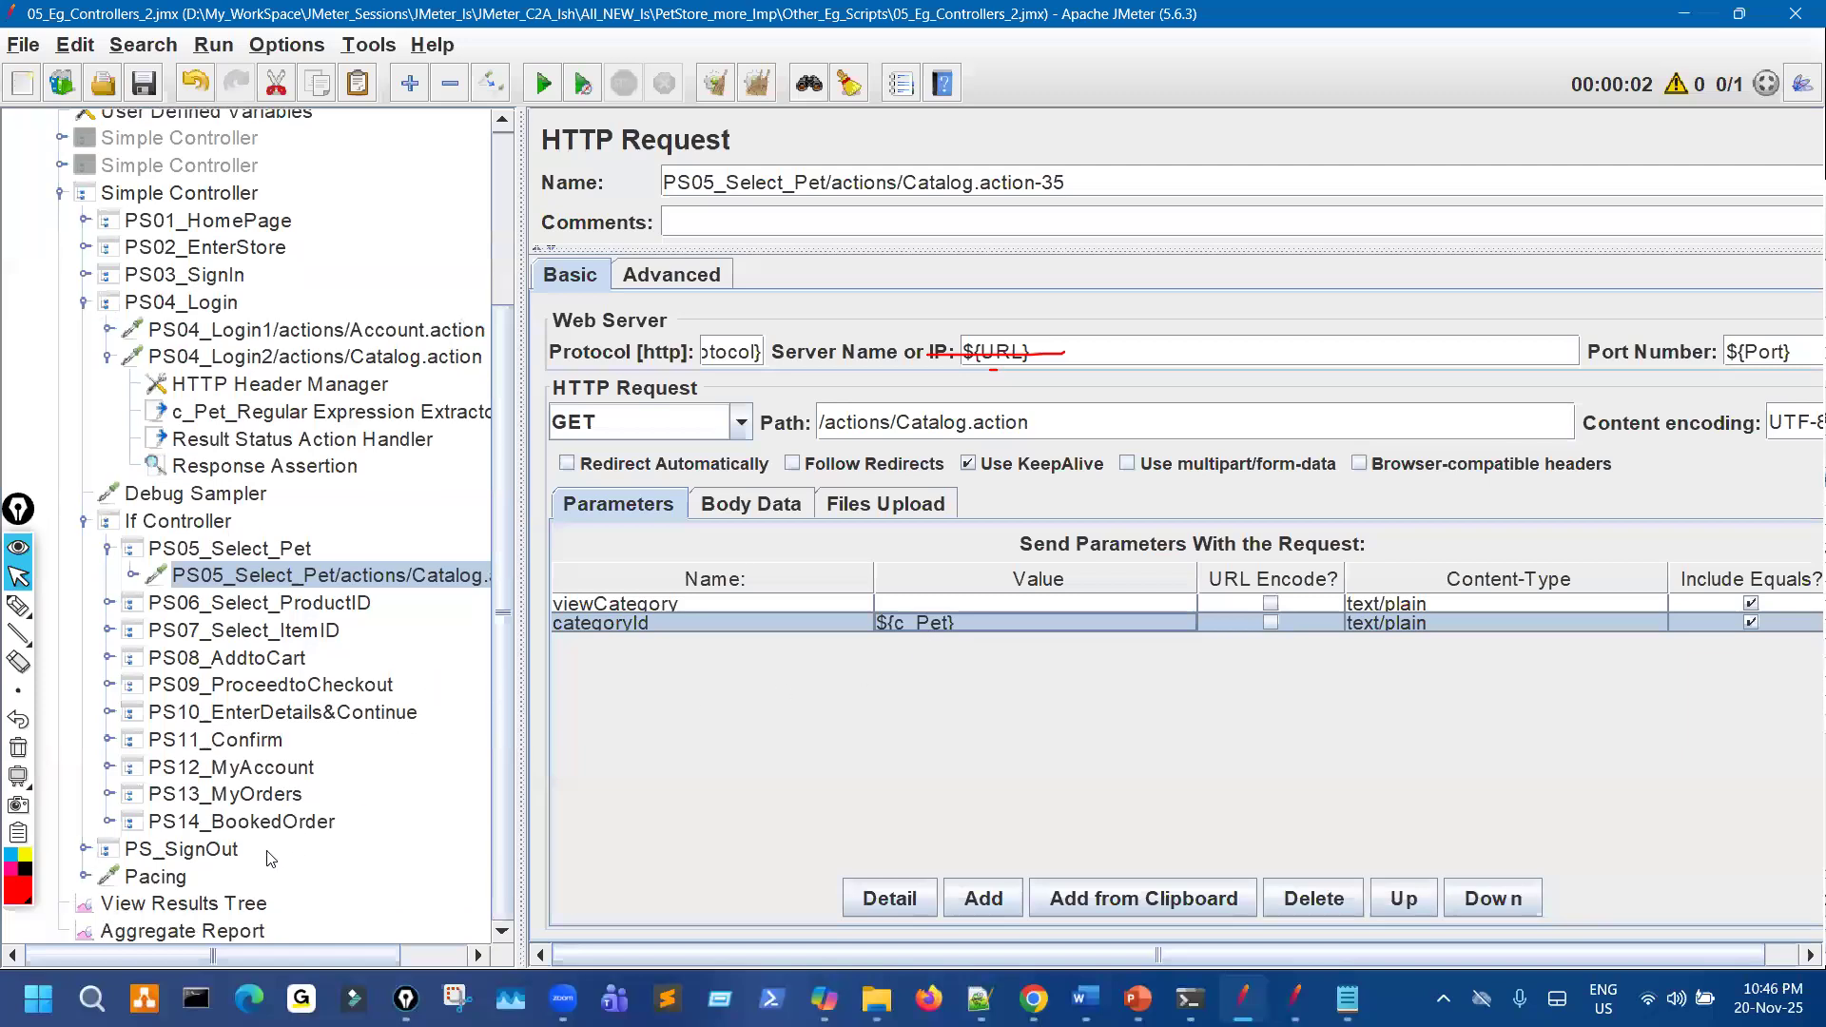
Inspect the categoryId sent in the request body of the failed PS05_Select_Pet sample in View Results Tree.
{"action": "left_click", "coordinate": [184, 904]}
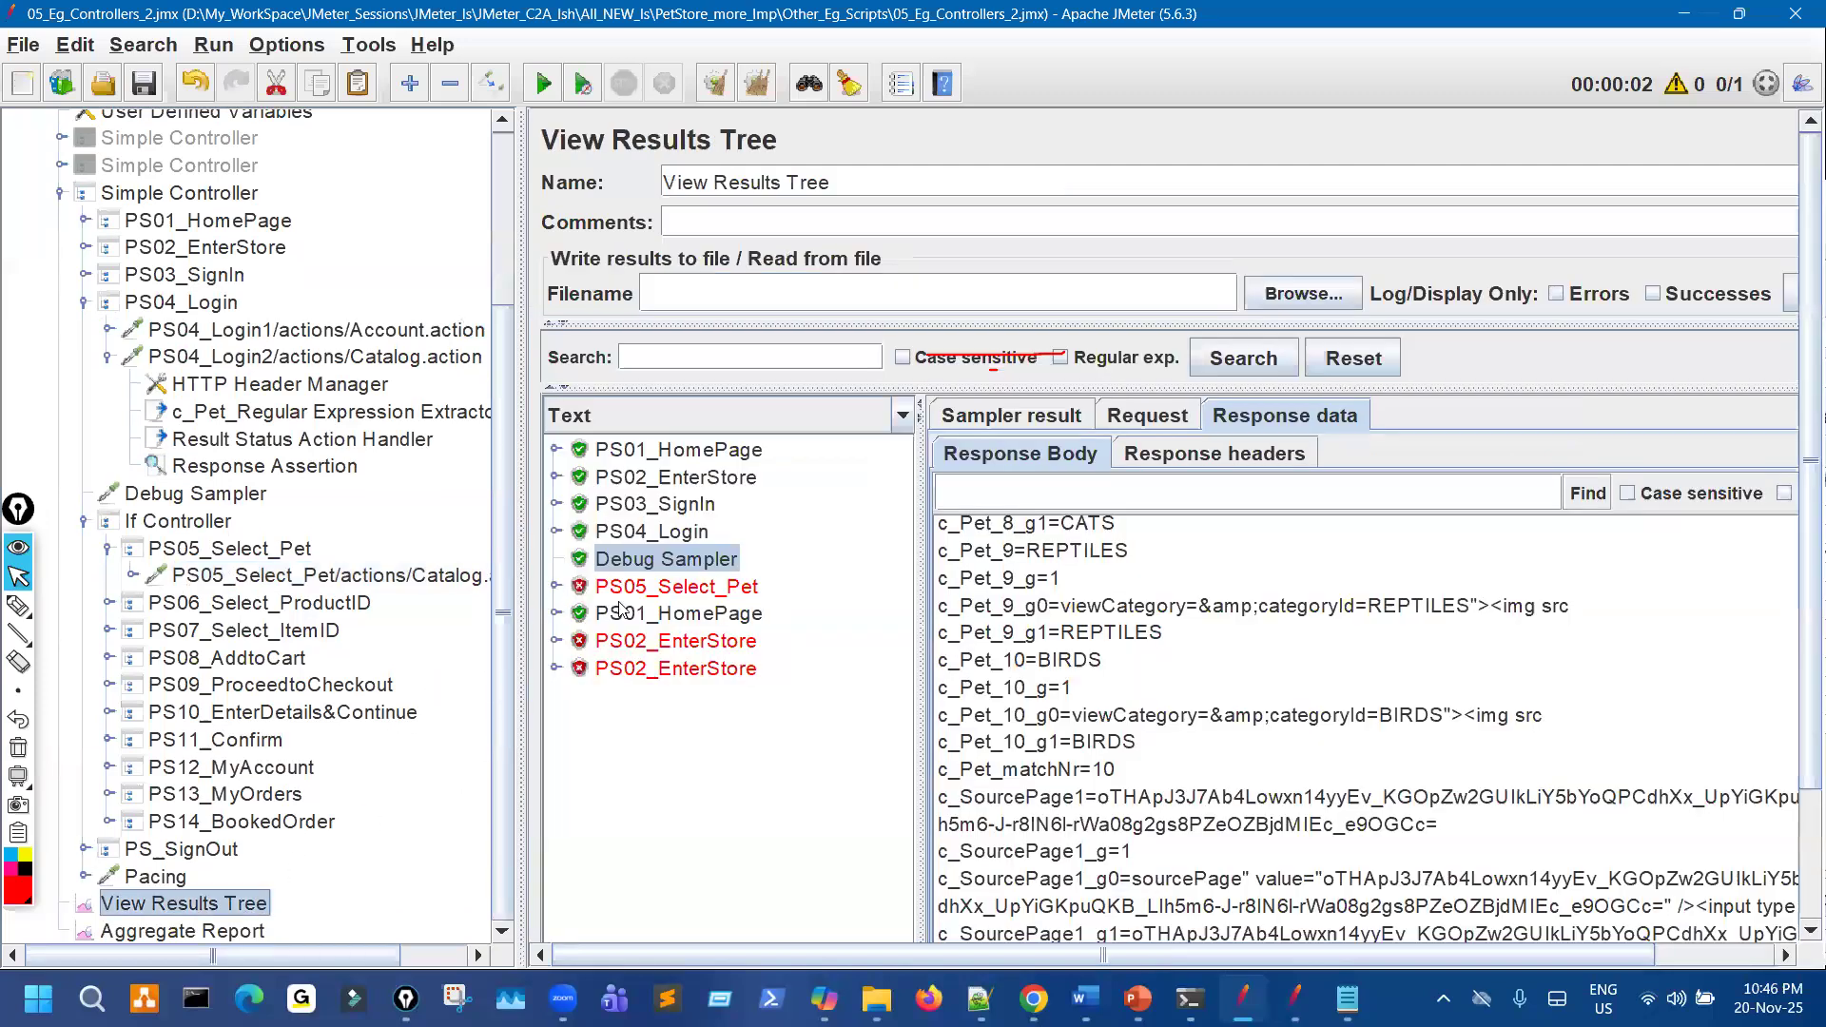
{"action": "left_click", "coordinate": [555, 586]}
{"action": "left_click", "coordinate": [756, 614]}
{"action": "left_click", "coordinate": [1137, 420]}
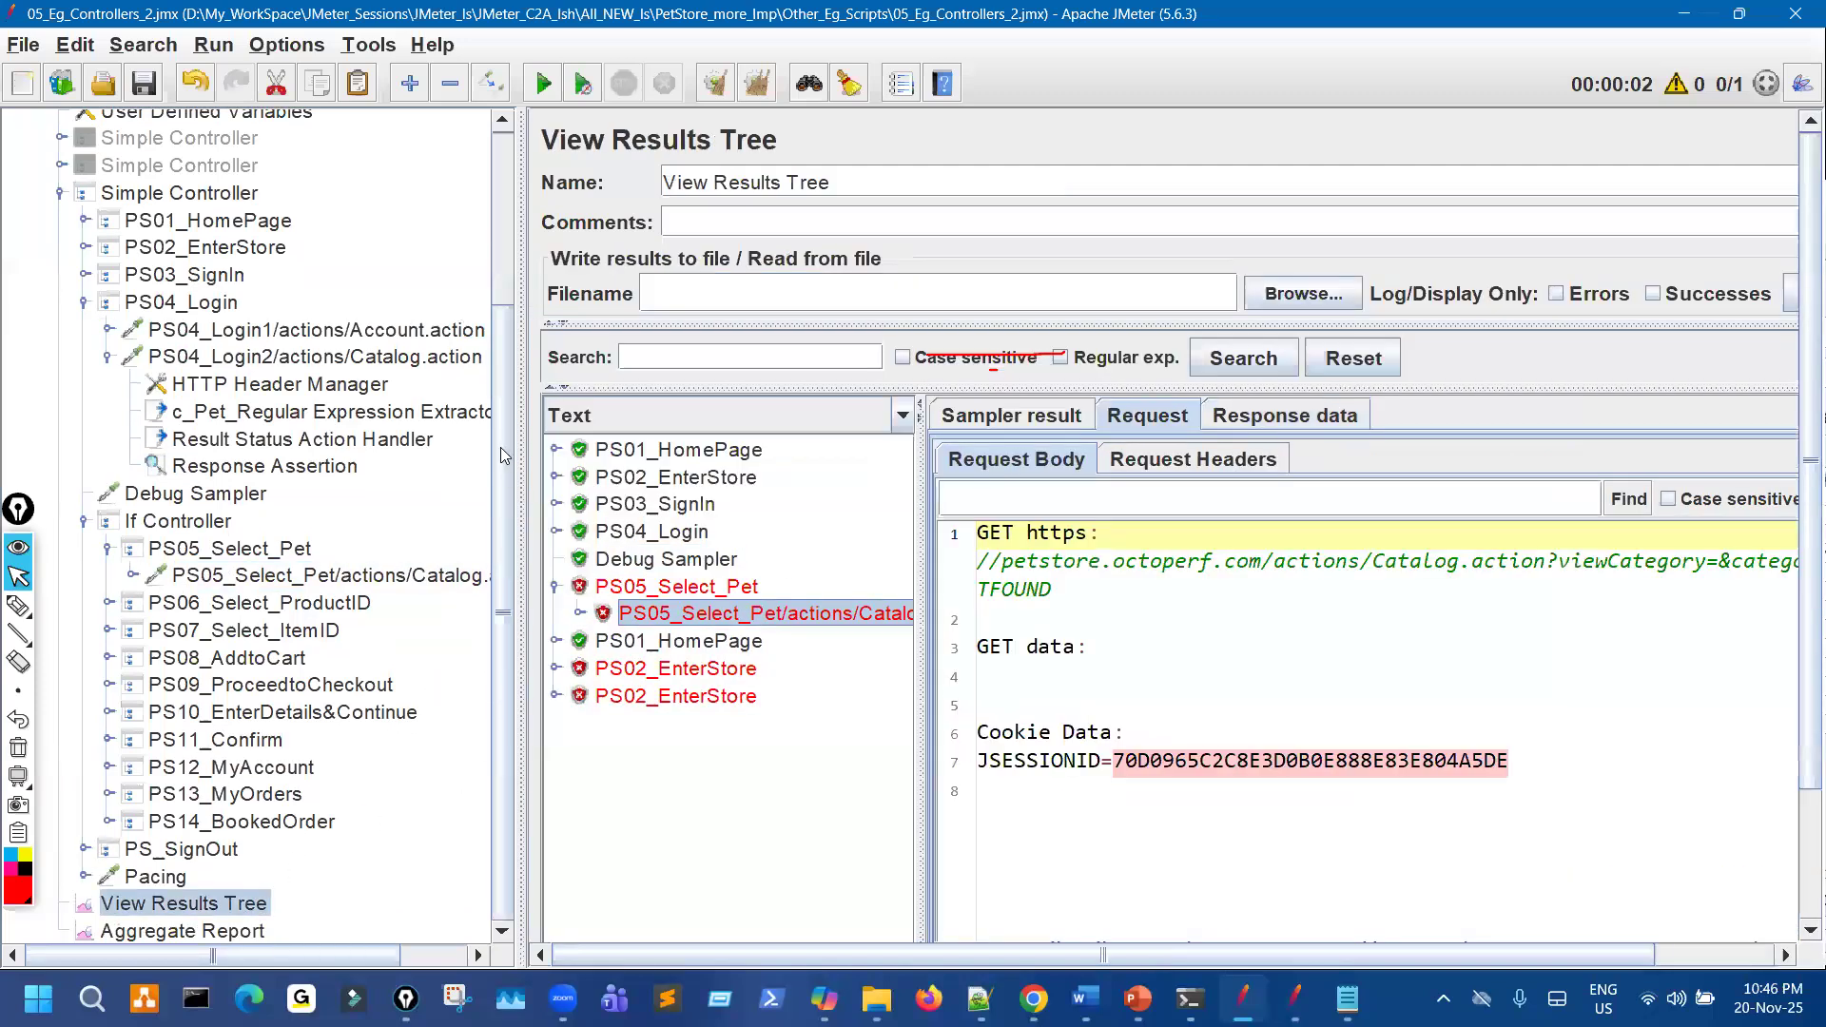
{"action": "left_click_drag", "start_coordinate": [522, 412], "coordinate": [42, 412]}
{"action": "left_click_drag", "start_coordinate": [1485, 560], "coordinate": [1634, 574]}
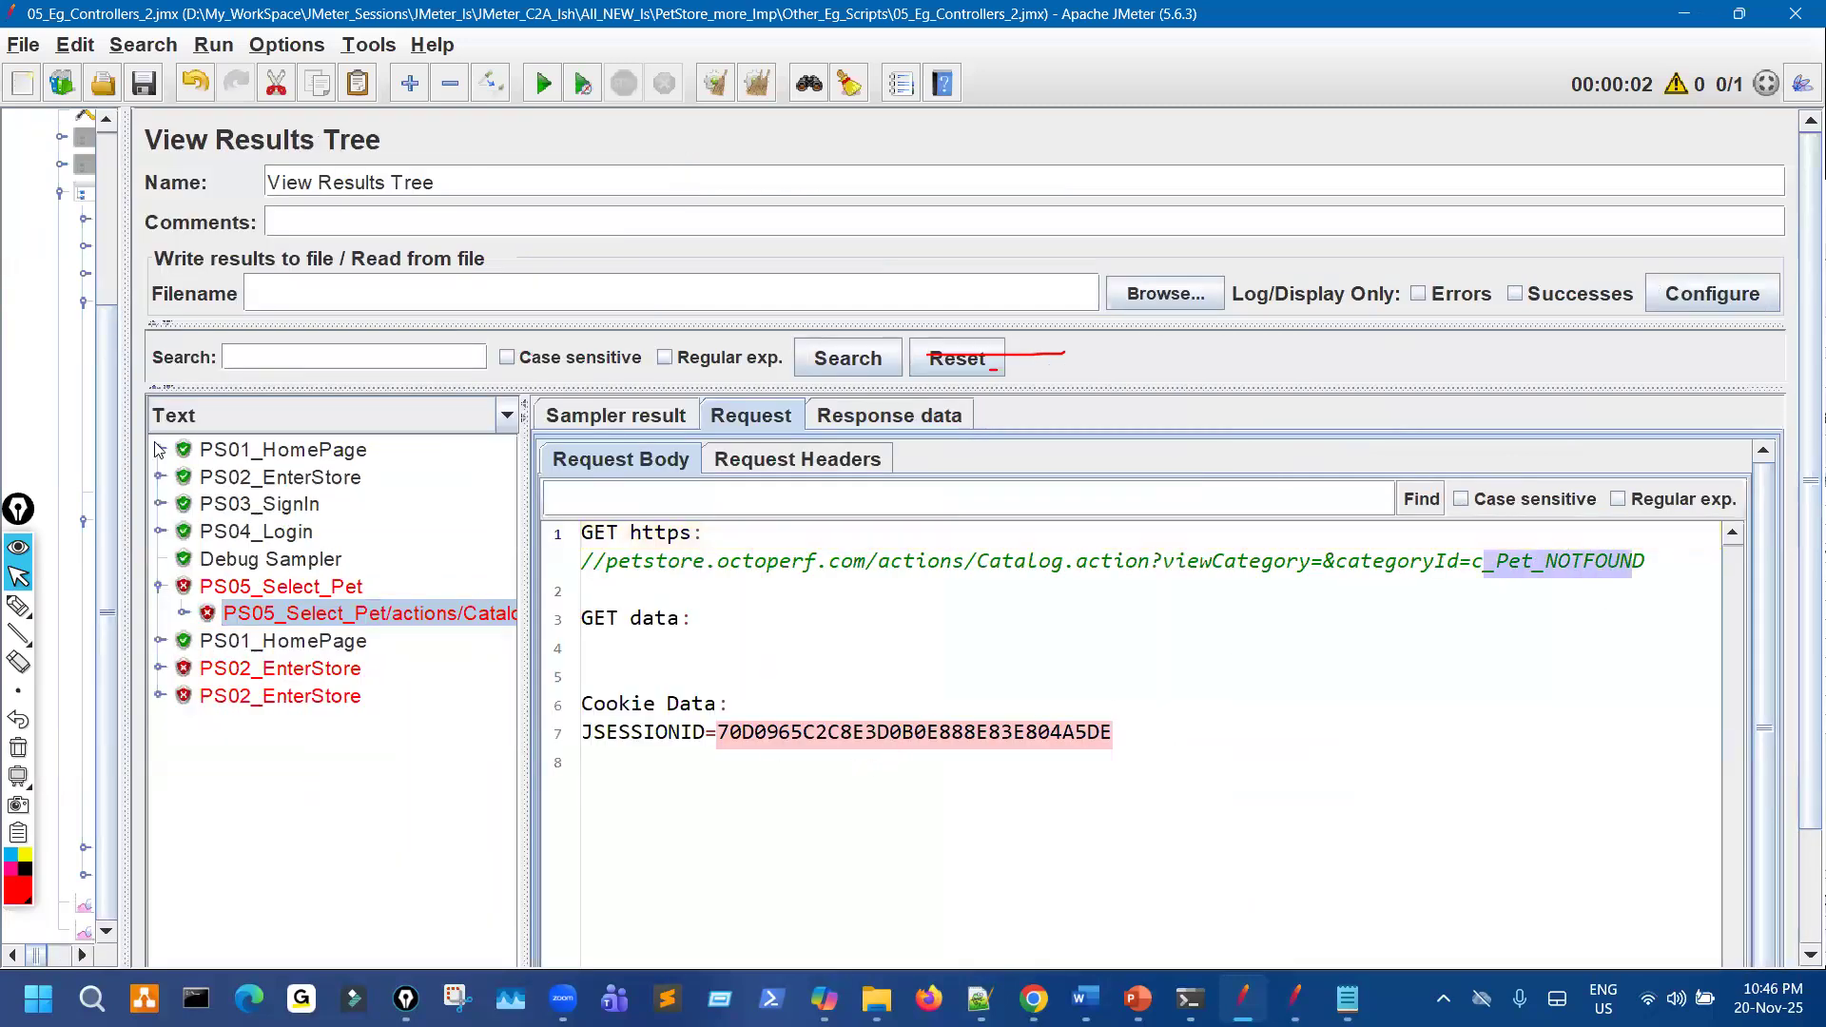
{"action": "left_click_drag", "start_coordinate": [127, 400], "coordinate": [518, 400]}
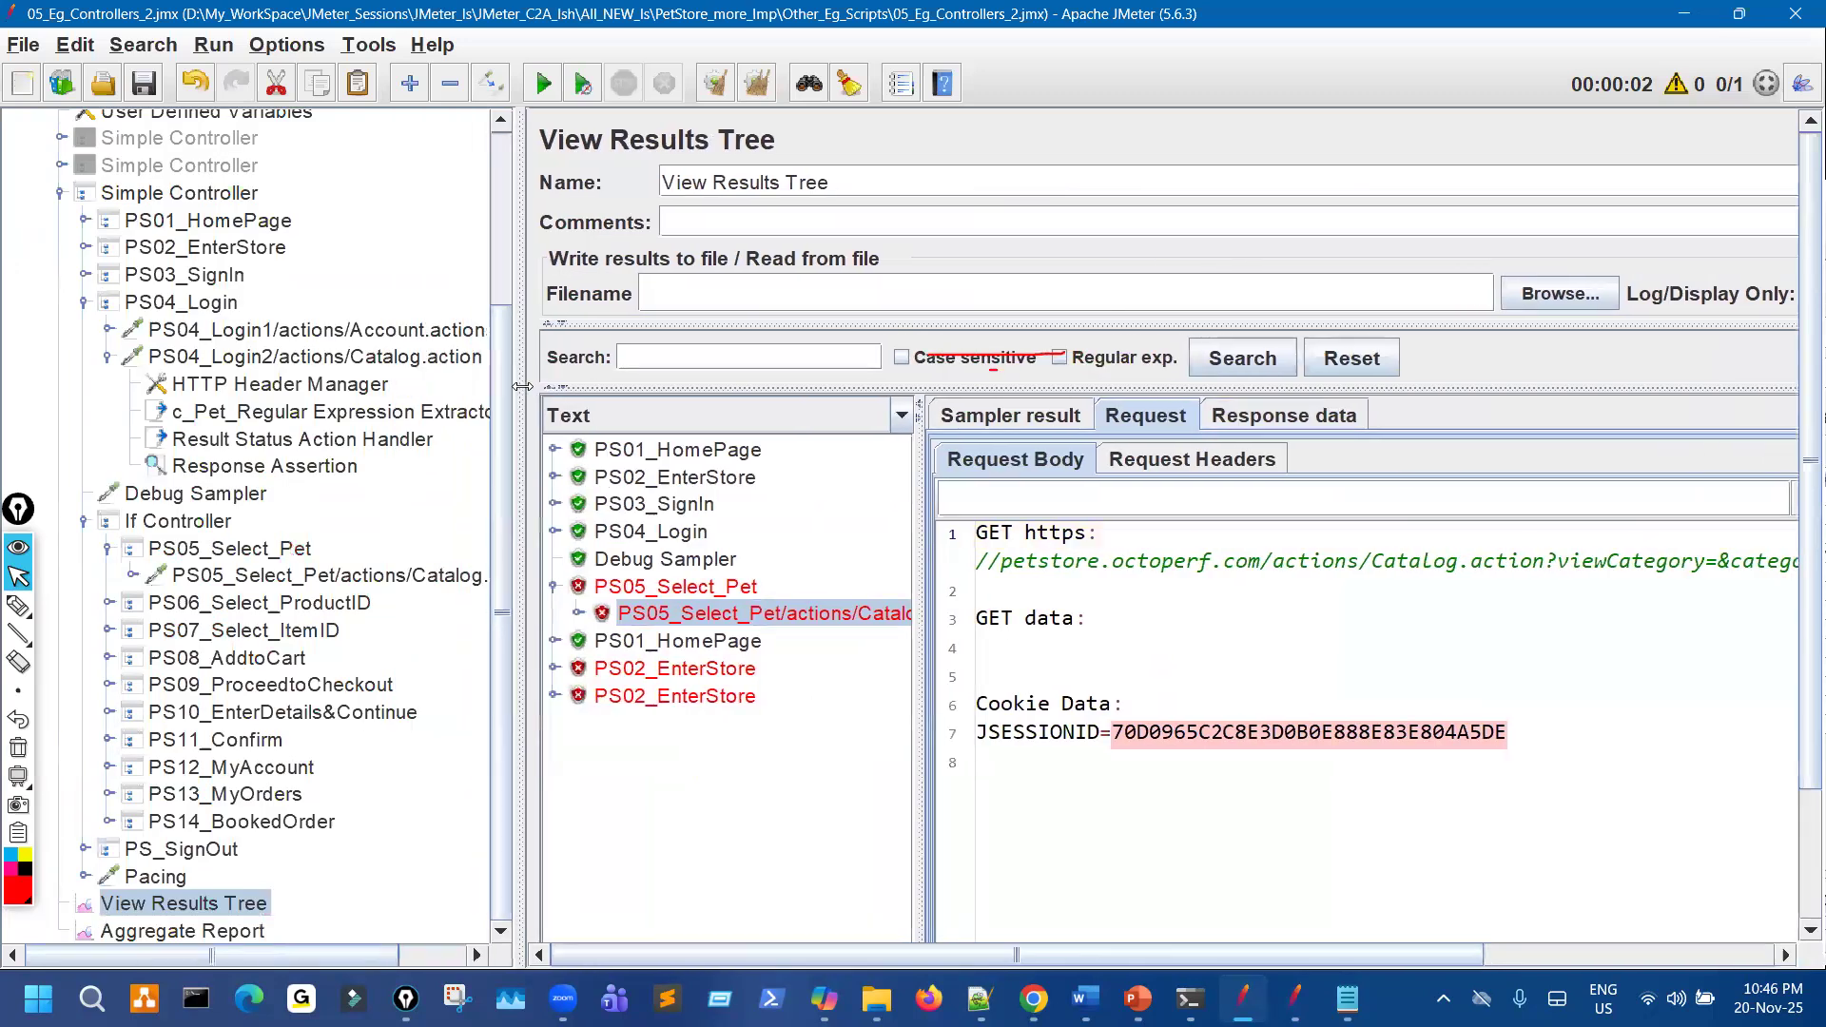
Recheck categoryId in the PS05_Select_Pet request against the variable name and match number in the c_Pet Regular Expression Extractor.
{"action": "left_click", "coordinate": [456, 578]}
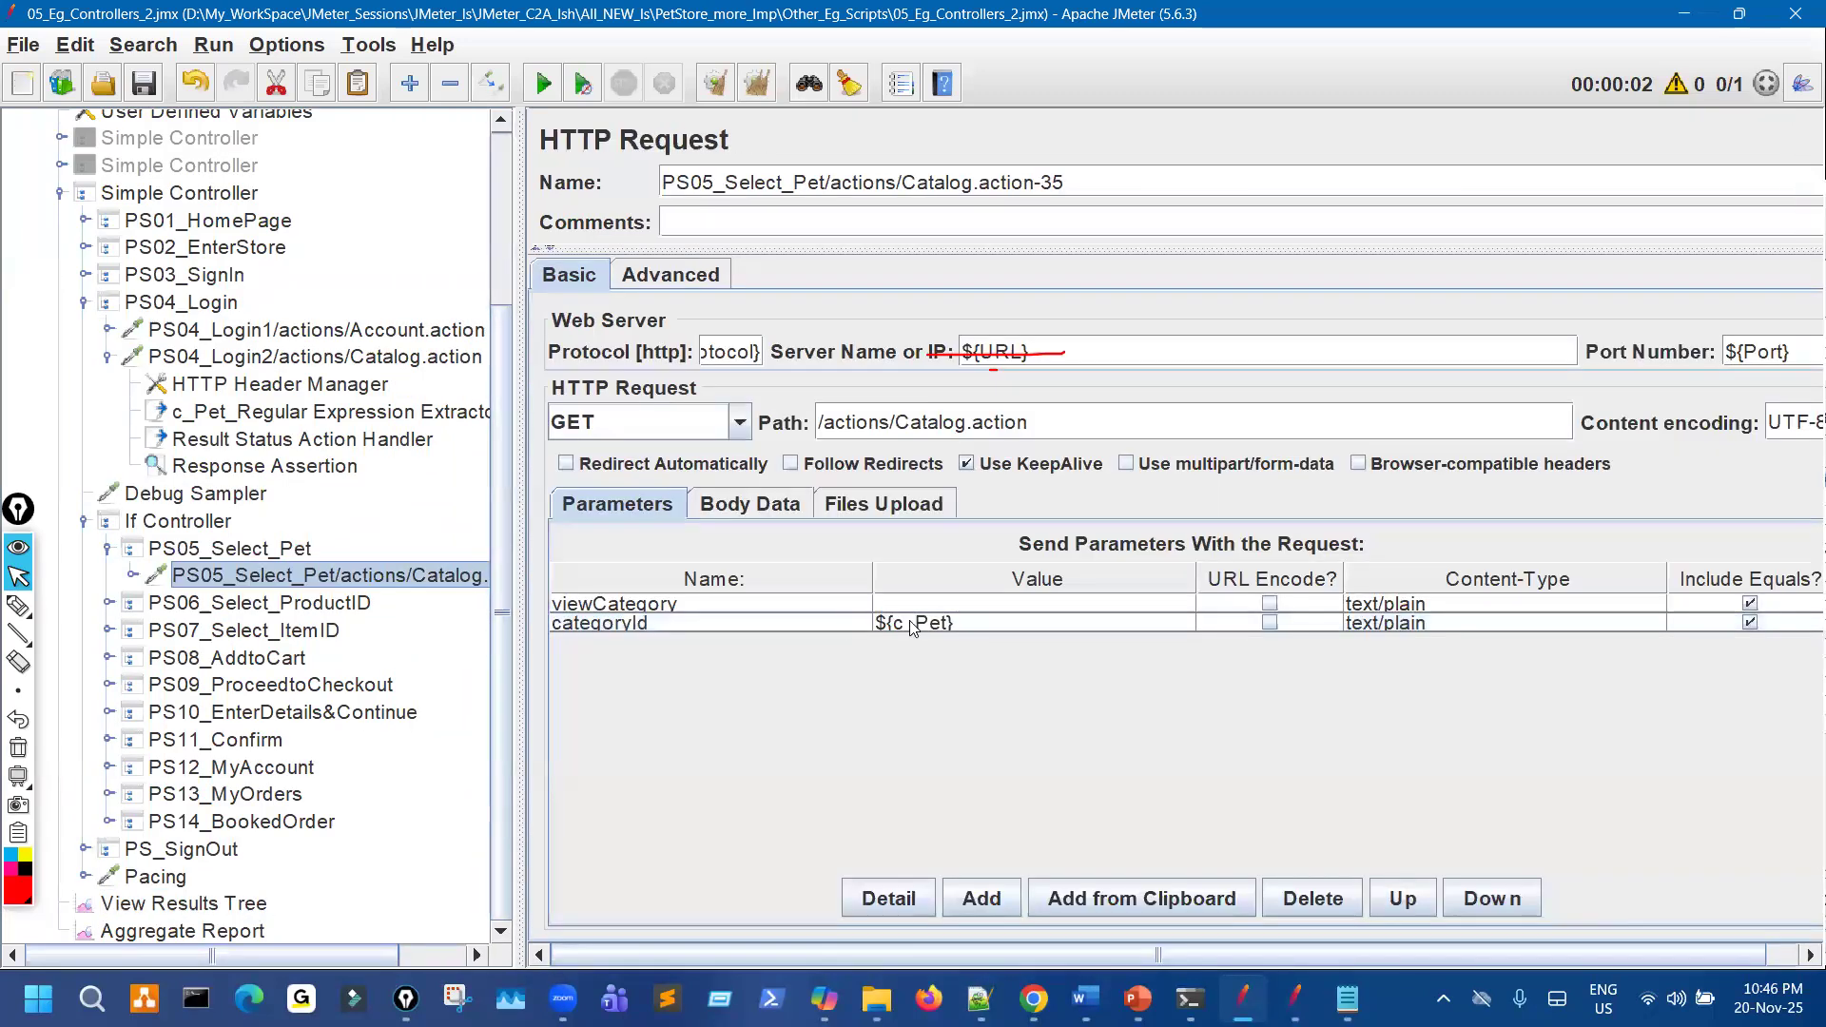
{"action": "left_click", "coordinate": [866, 643]}
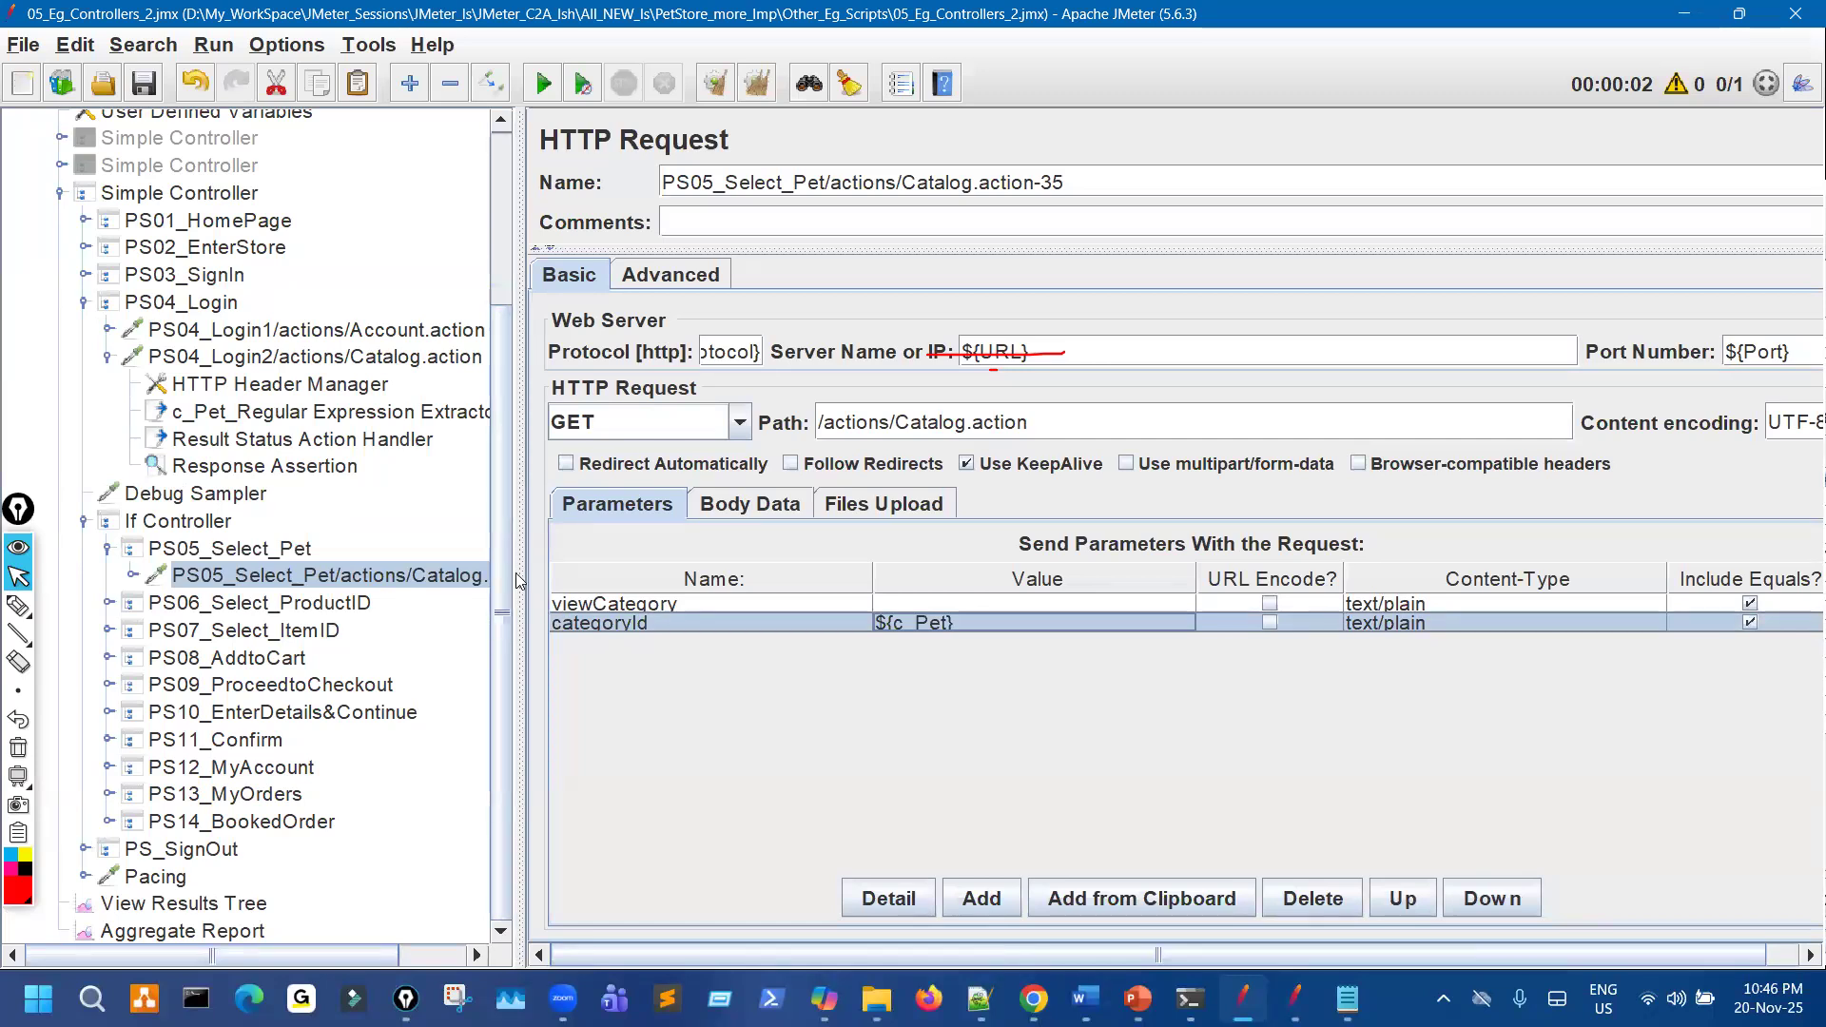
{"action": "left_click", "coordinate": [400, 414]}
{"action": "left_click_drag", "start_coordinate": [1239, 444], "coordinate": [1064, 409]}
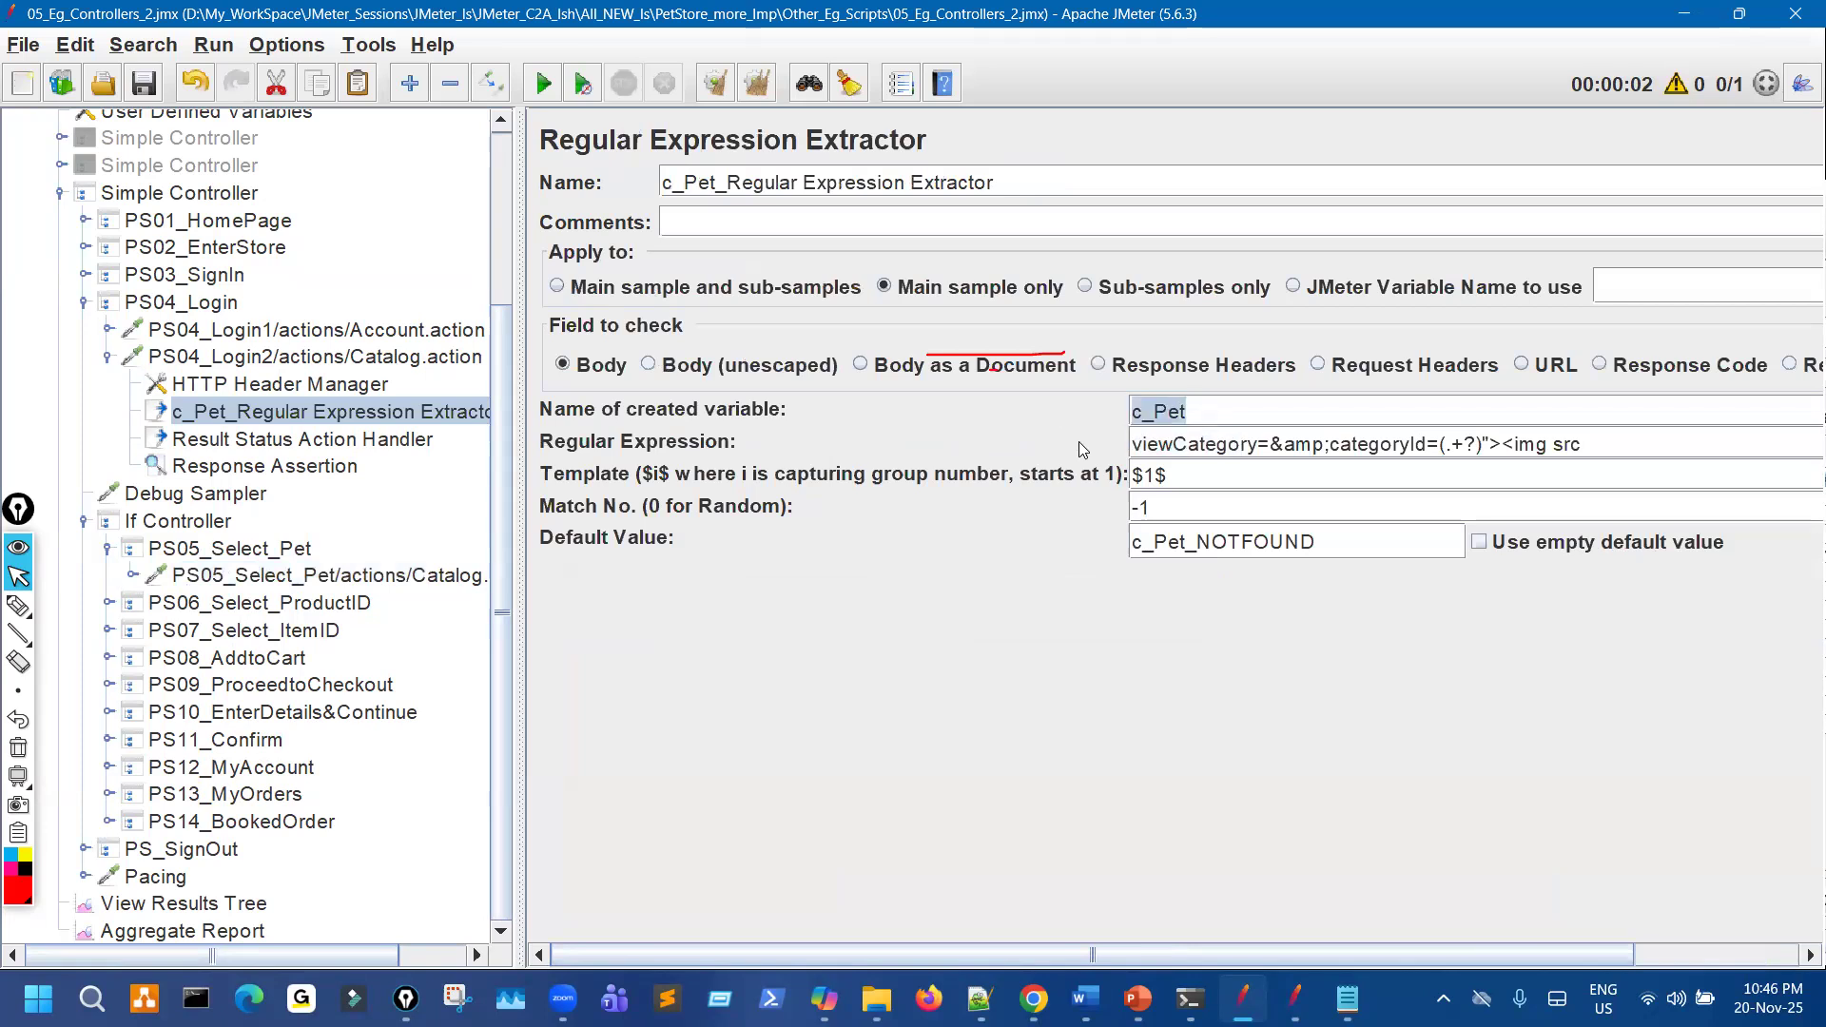
{"action": "left_click_drag", "start_coordinate": [1154, 508], "coordinate": [1085, 508]}
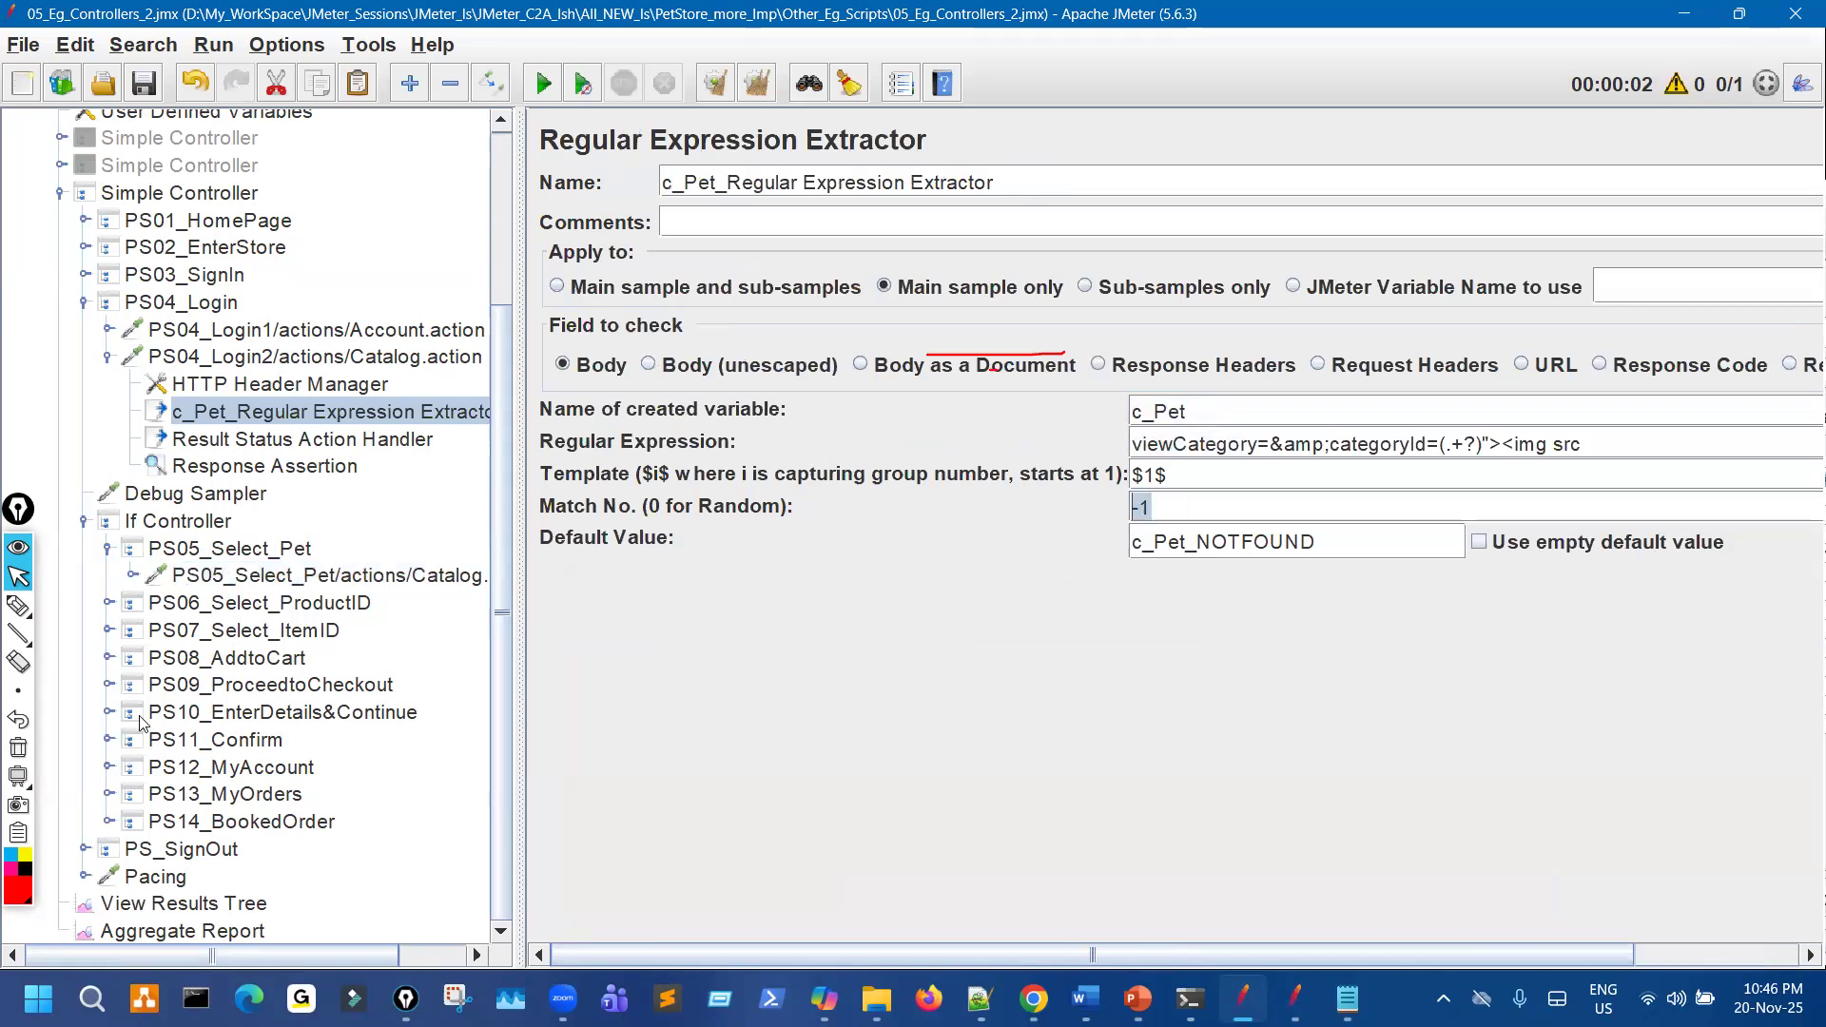
Annotate the extractor with the pen: circle the match number, underline the default value and link it to the created variable name.
{"action": "left_click", "coordinate": [48, 606]}
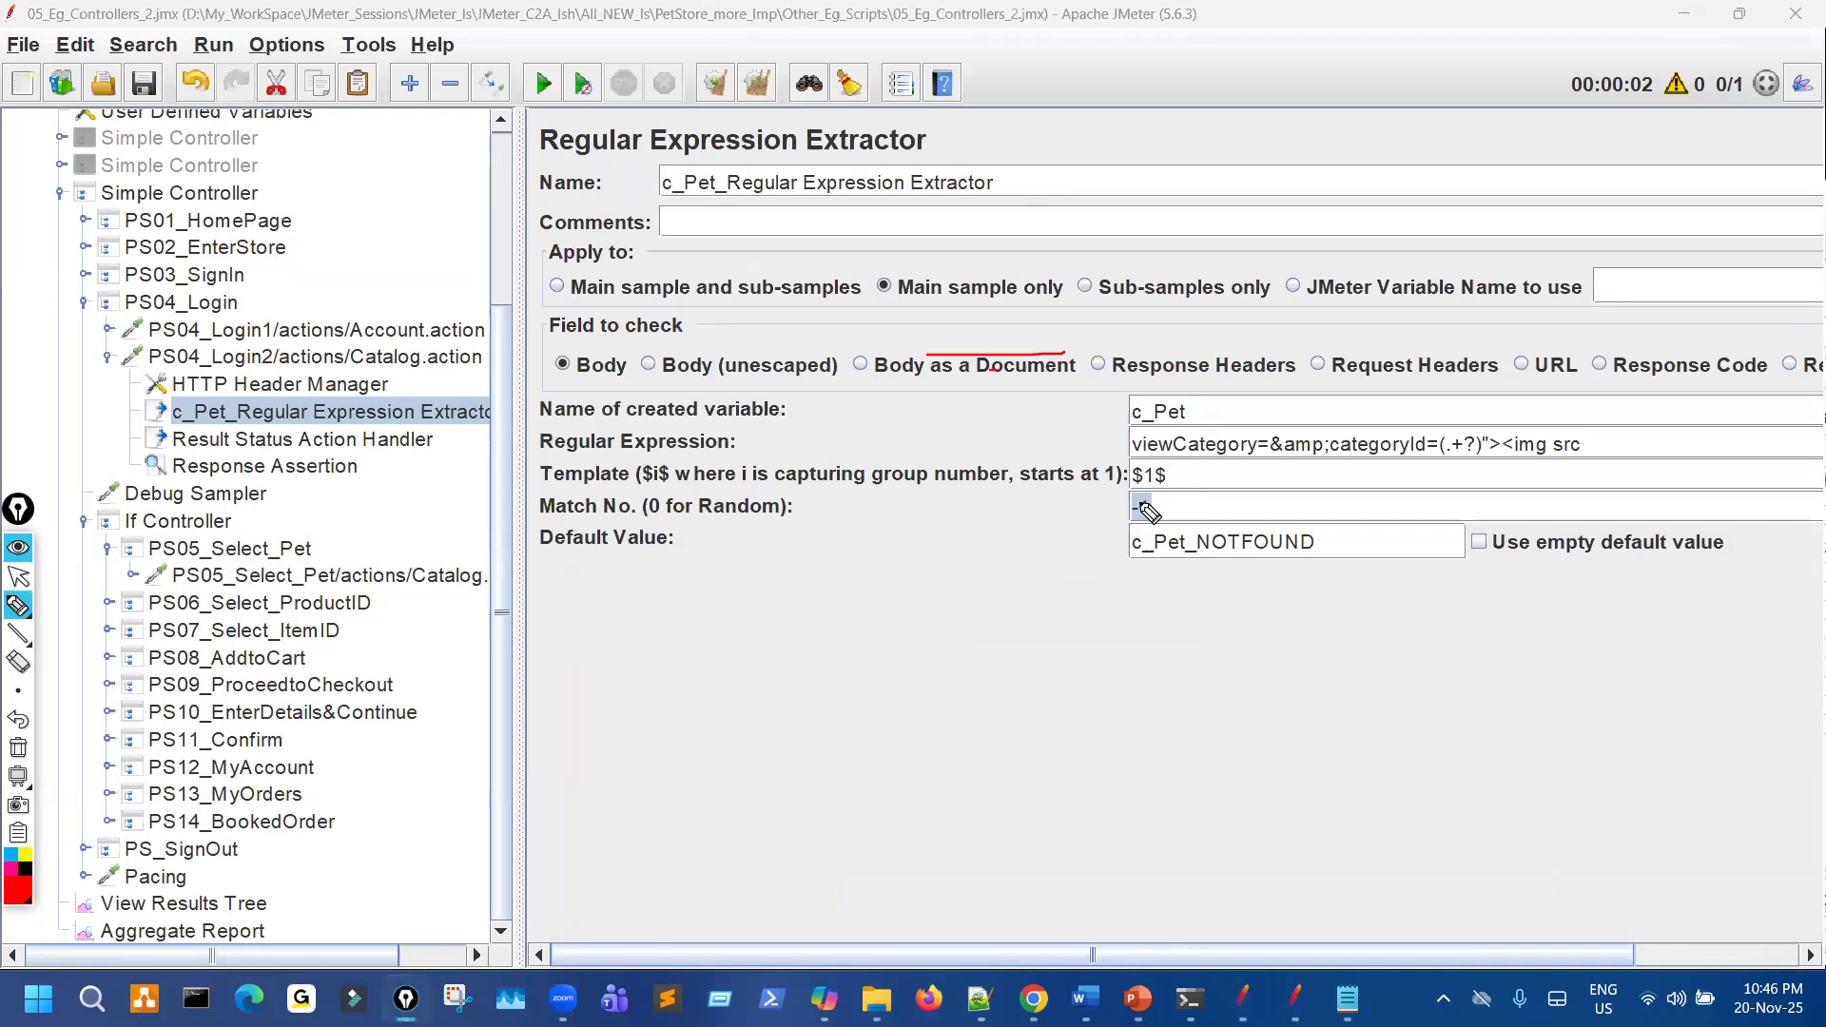
{"action": "left_click_drag", "start_coordinate": [1152, 653], "coordinate": [1140, 651]}
{"action": "mouse_move", "coordinate": [1201, 744]}
{"action": "left_mouse_down"}
{"action": "mouse_move", "coordinate": [1201, 720]}
{"action": "mouse_move", "coordinate": [1237, 752]}
{"action": "left_mouse_up"}
{"action": "mouse_move", "coordinate": [1155, 505]}
{"action": "left_mouse_down"}
{"action": "mouse_move", "coordinate": [1151, 533]}
{"action": "mouse_move", "coordinate": [1168, 509]}
{"action": "left_mouse_up"}
{"action": "left_click_drag", "start_coordinate": [1237, 574], "coordinate": [1298, 568]}
{"action": "mouse_move", "coordinate": [1330, 545]}
{"action": "left_mouse_down"}
{"action": "mouse_move", "coordinate": [1371, 494]}
{"action": "mouse_move", "coordinate": [1213, 406]}
{"action": "left_mouse_up"}
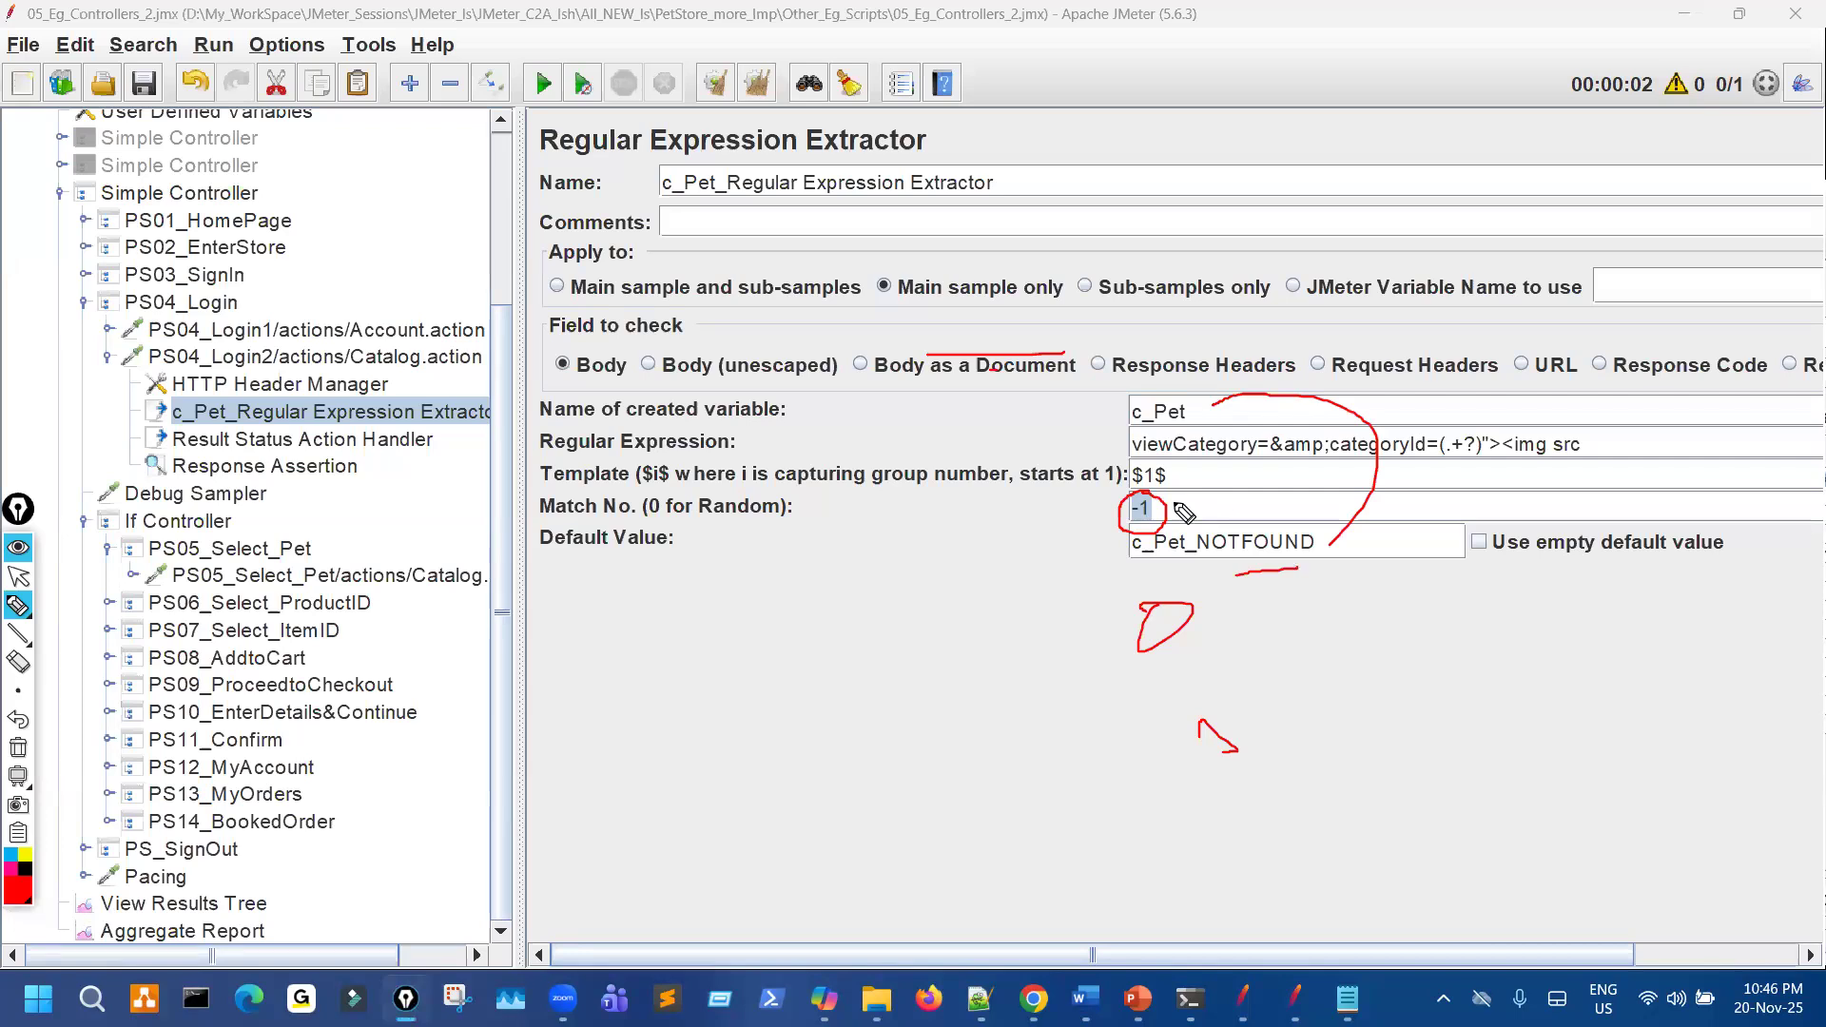
{"action": "left_click", "coordinate": [18, 577]}
Compare the categoryId value in PS05_Select_Pet with the c_Pet variables in the Debug Sampler's response body in View Results Tree.
{"action": "left_click", "coordinate": [323, 575]}
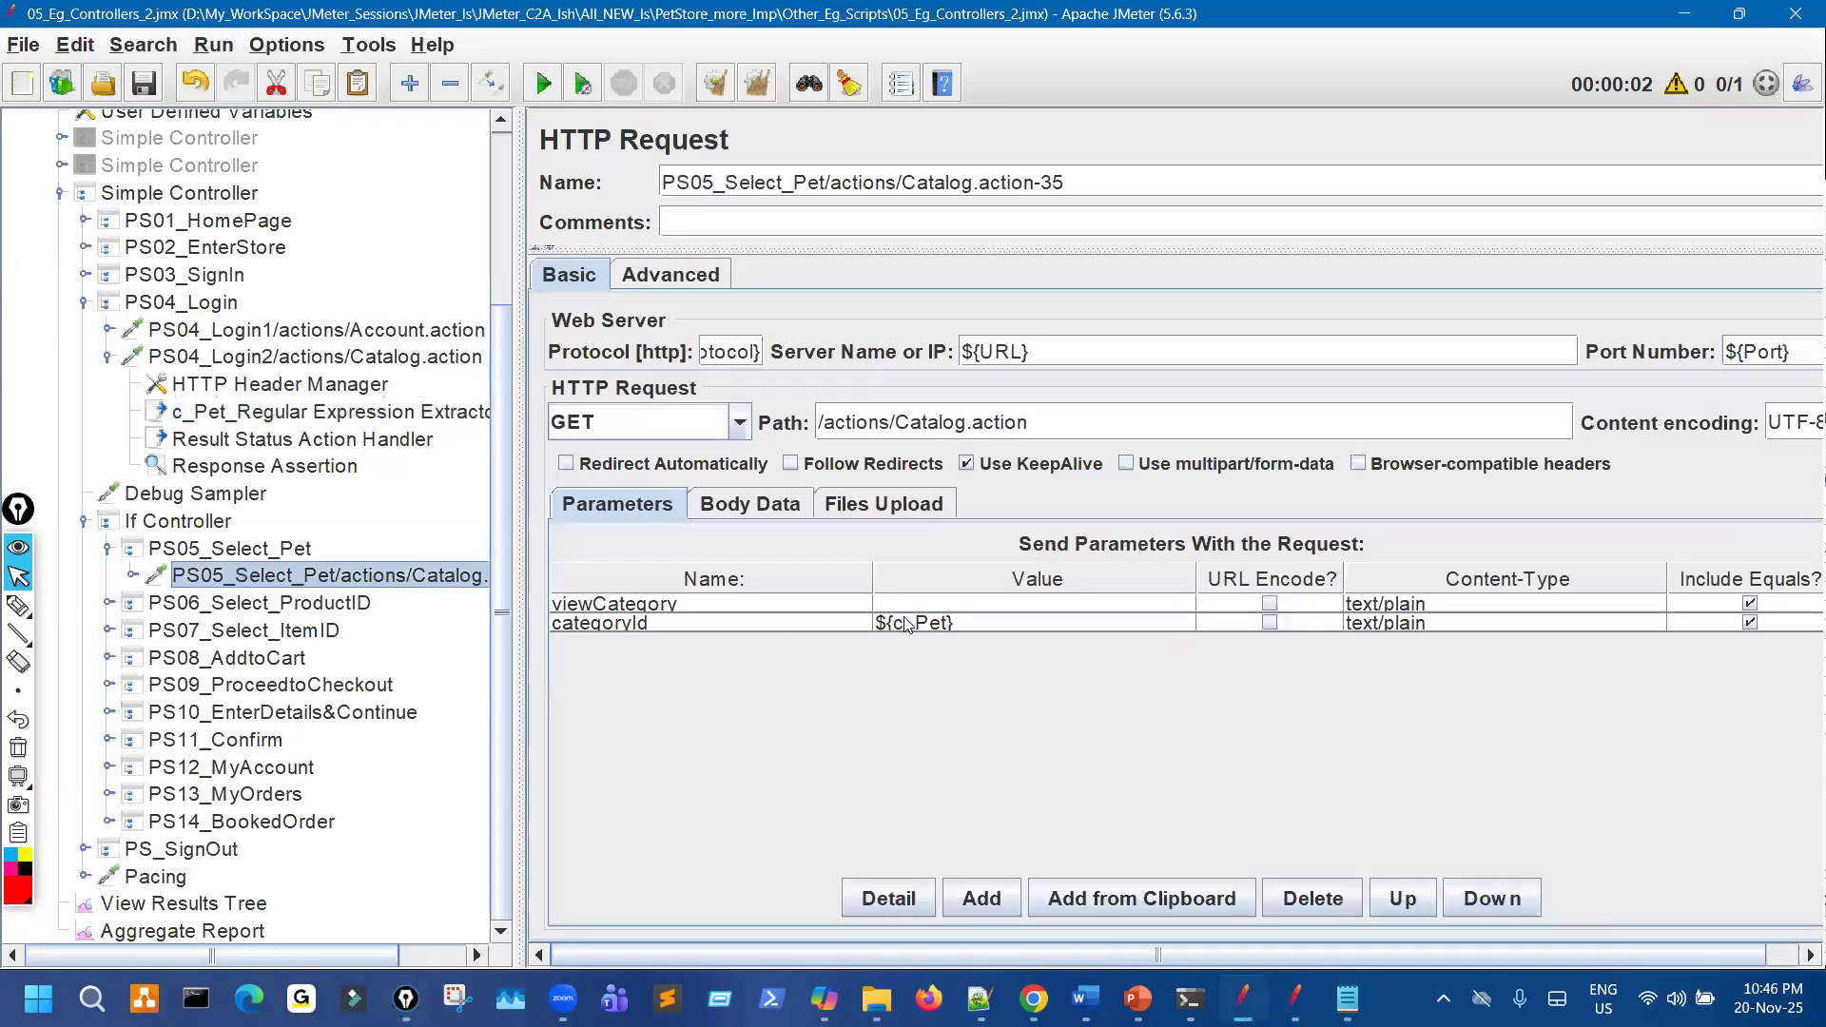
{"action": "left_click", "coordinate": [907, 625]}
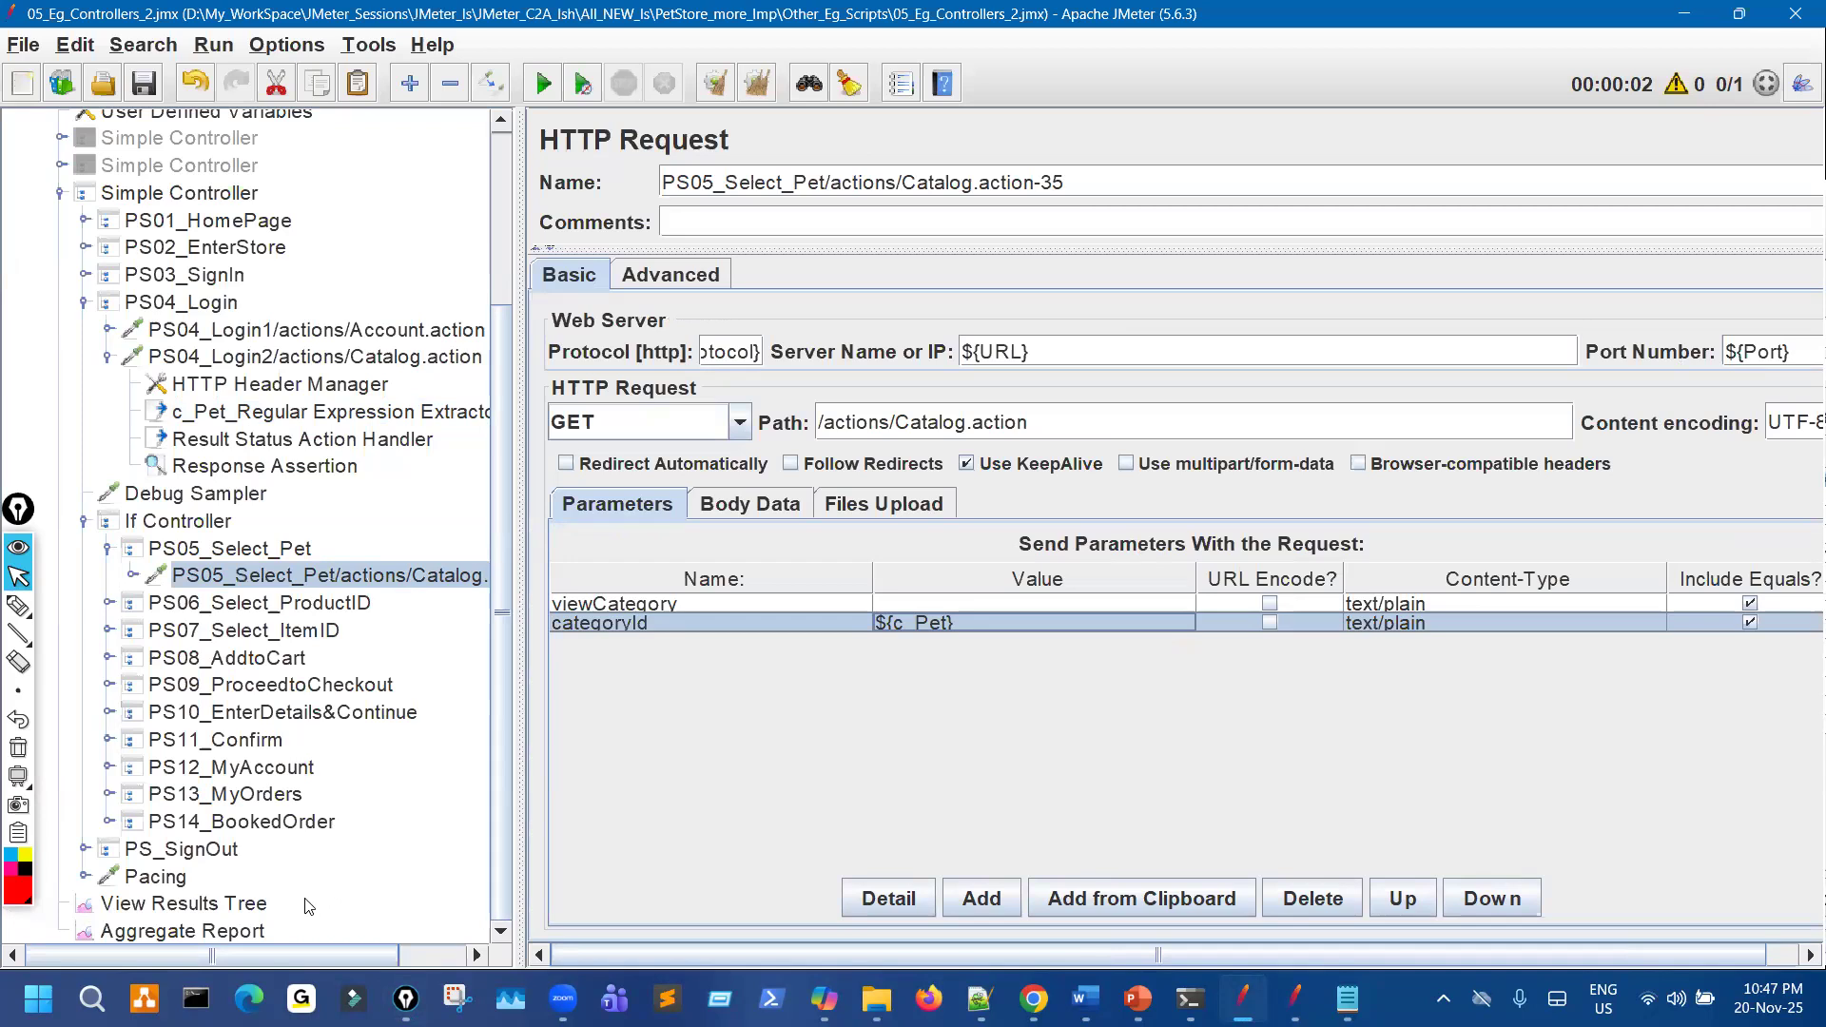
{"action": "left_click", "coordinate": [246, 910]}
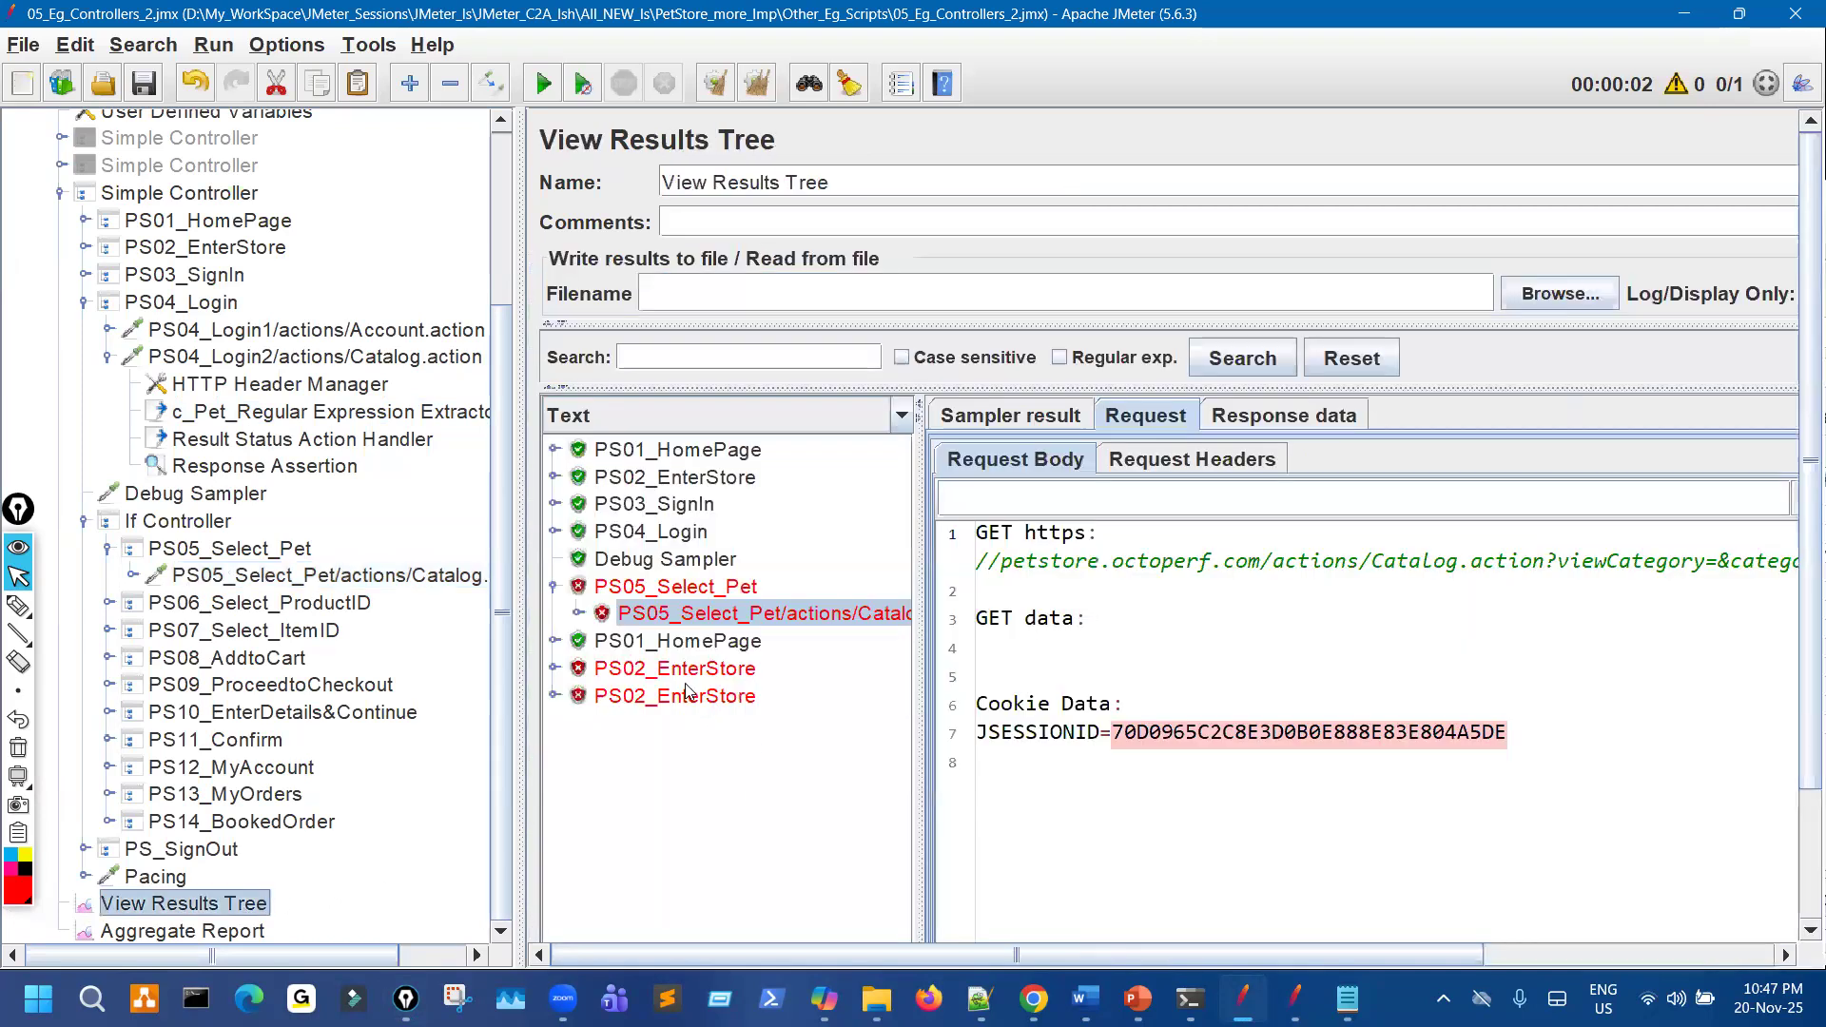
{"action": "left_click", "coordinate": [721, 563]}
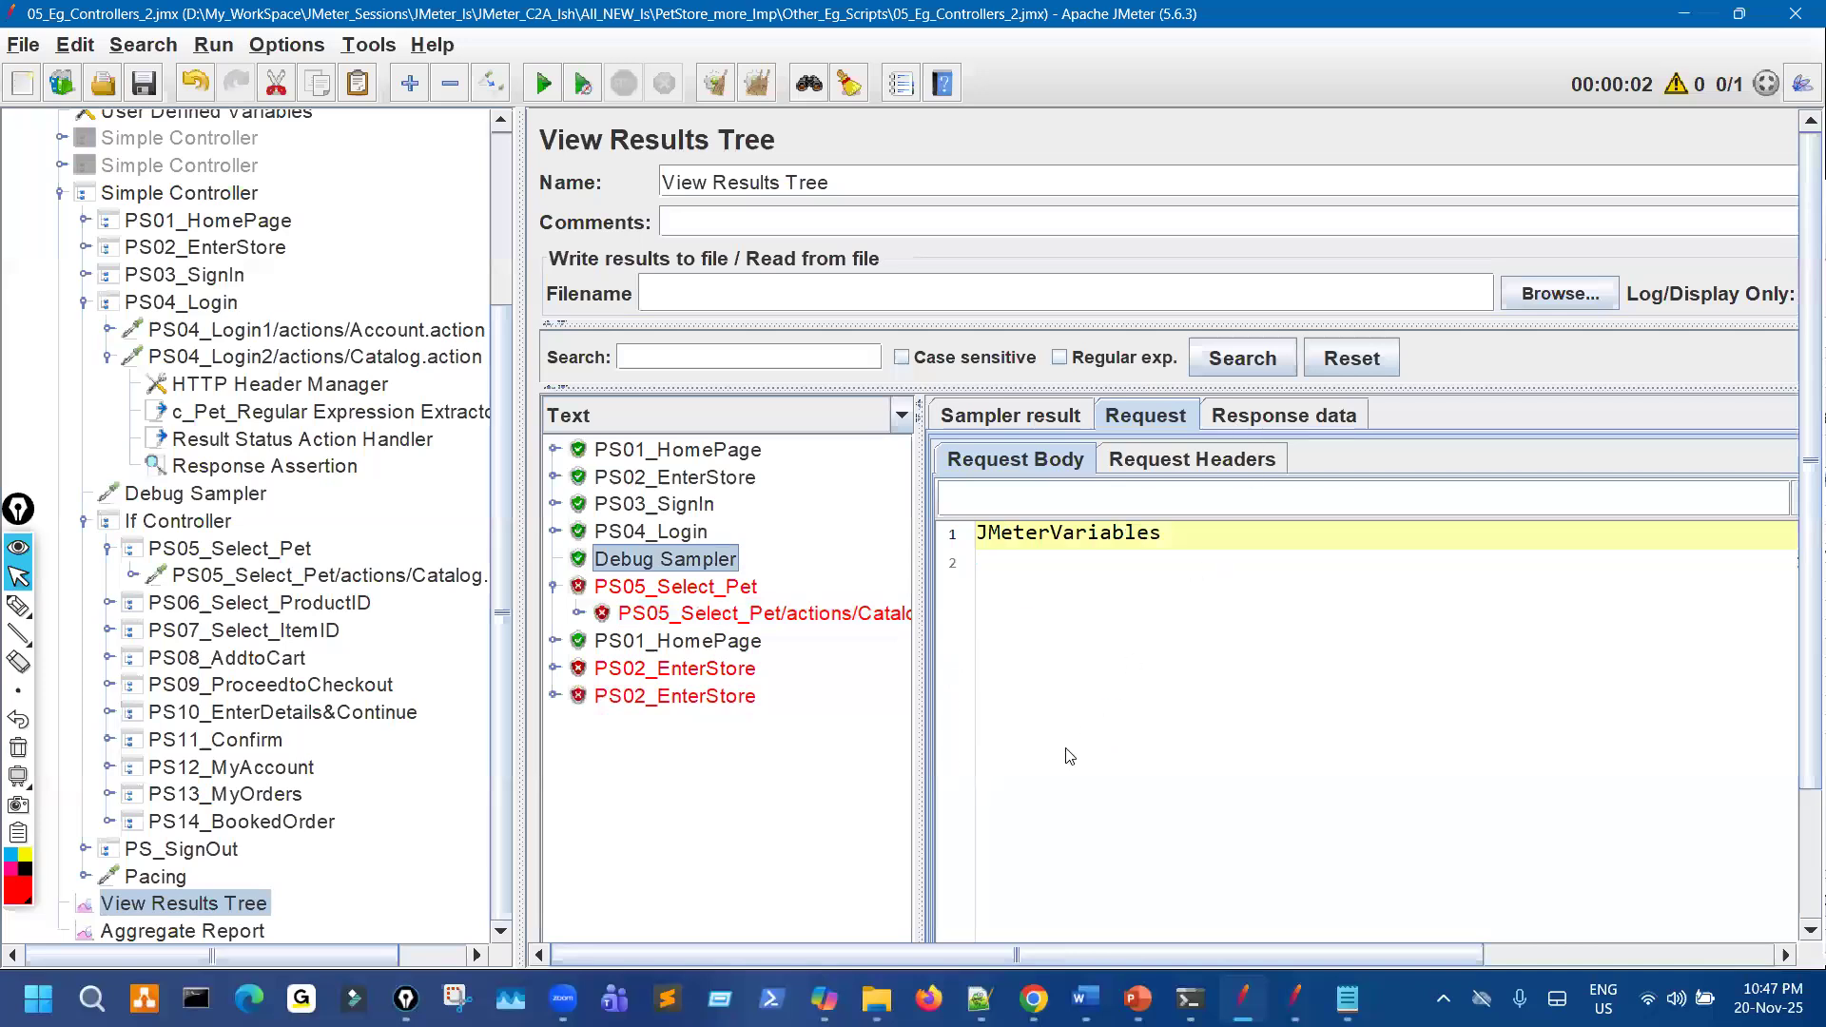
{"action": "scroll", "coordinate": [1081, 762], "scroll_direction": "down", "scroll_amount": 10}
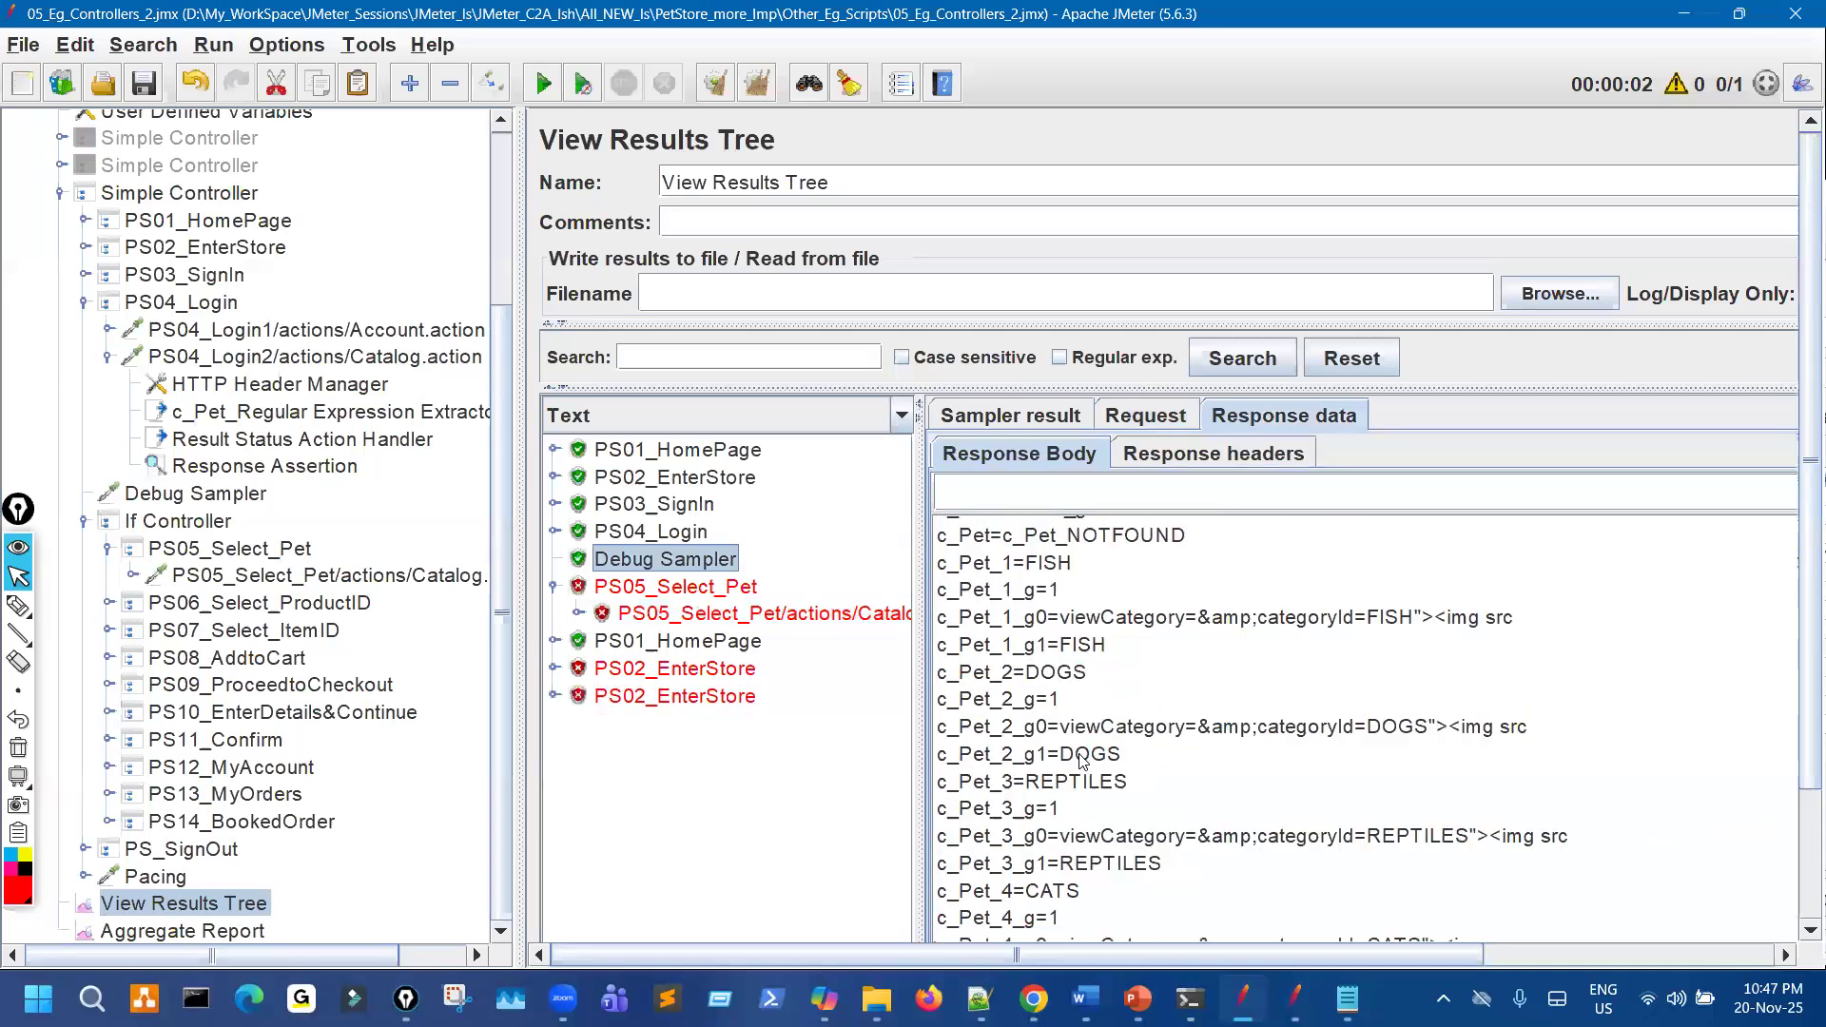
Mark the numbered variables c_Pet_1 to c_Pet_4 in the Debug Sampler response with the pen and clear the marks.
{"action": "left_click", "coordinate": [45, 610]}
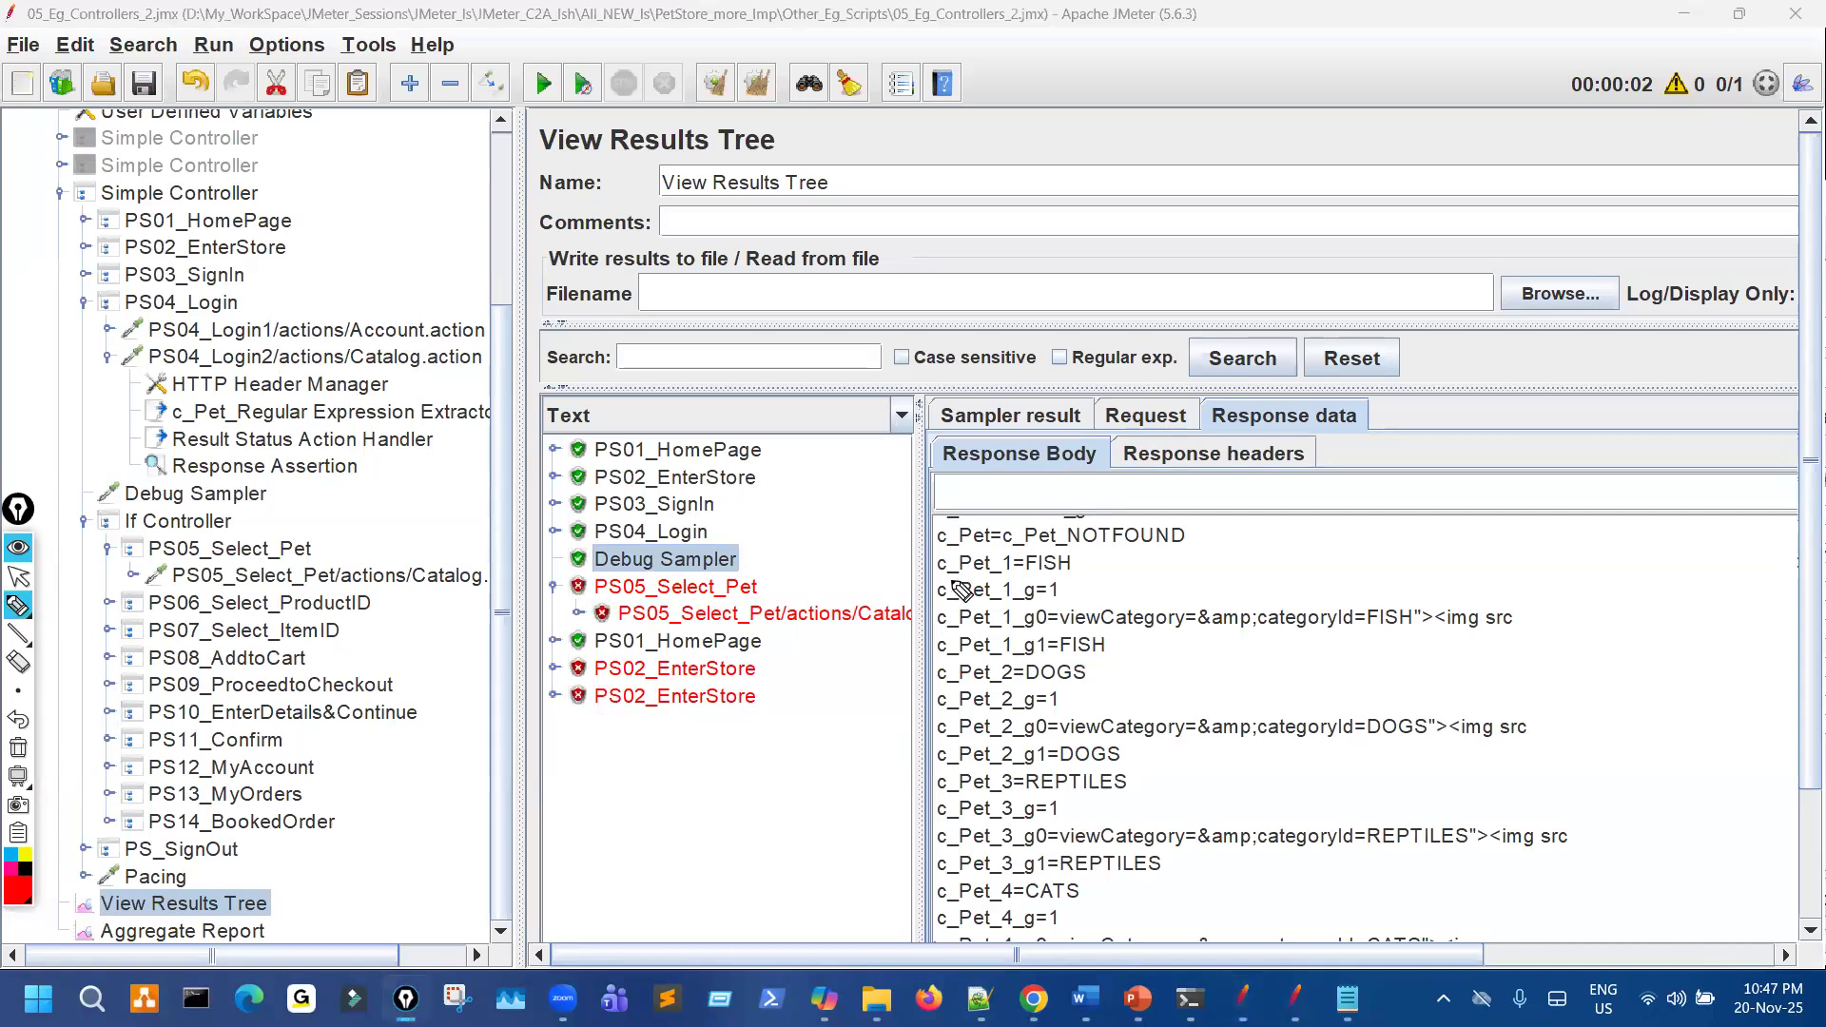
{"action": "mouse_move", "coordinate": [961, 588]}
{"action": "left_mouse_down"}
{"action": "mouse_move", "coordinate": [994, 580]}
{"action": "mouse_move", "coordinate": [970, 552]}
{"action": "mouse_move", "coordinate": [949, 576]}
{"action": "left_mouse_up"}
{"action": "left_click_drag", "start_coordinate": [1010, 663], "coordinate": [971, 686]}
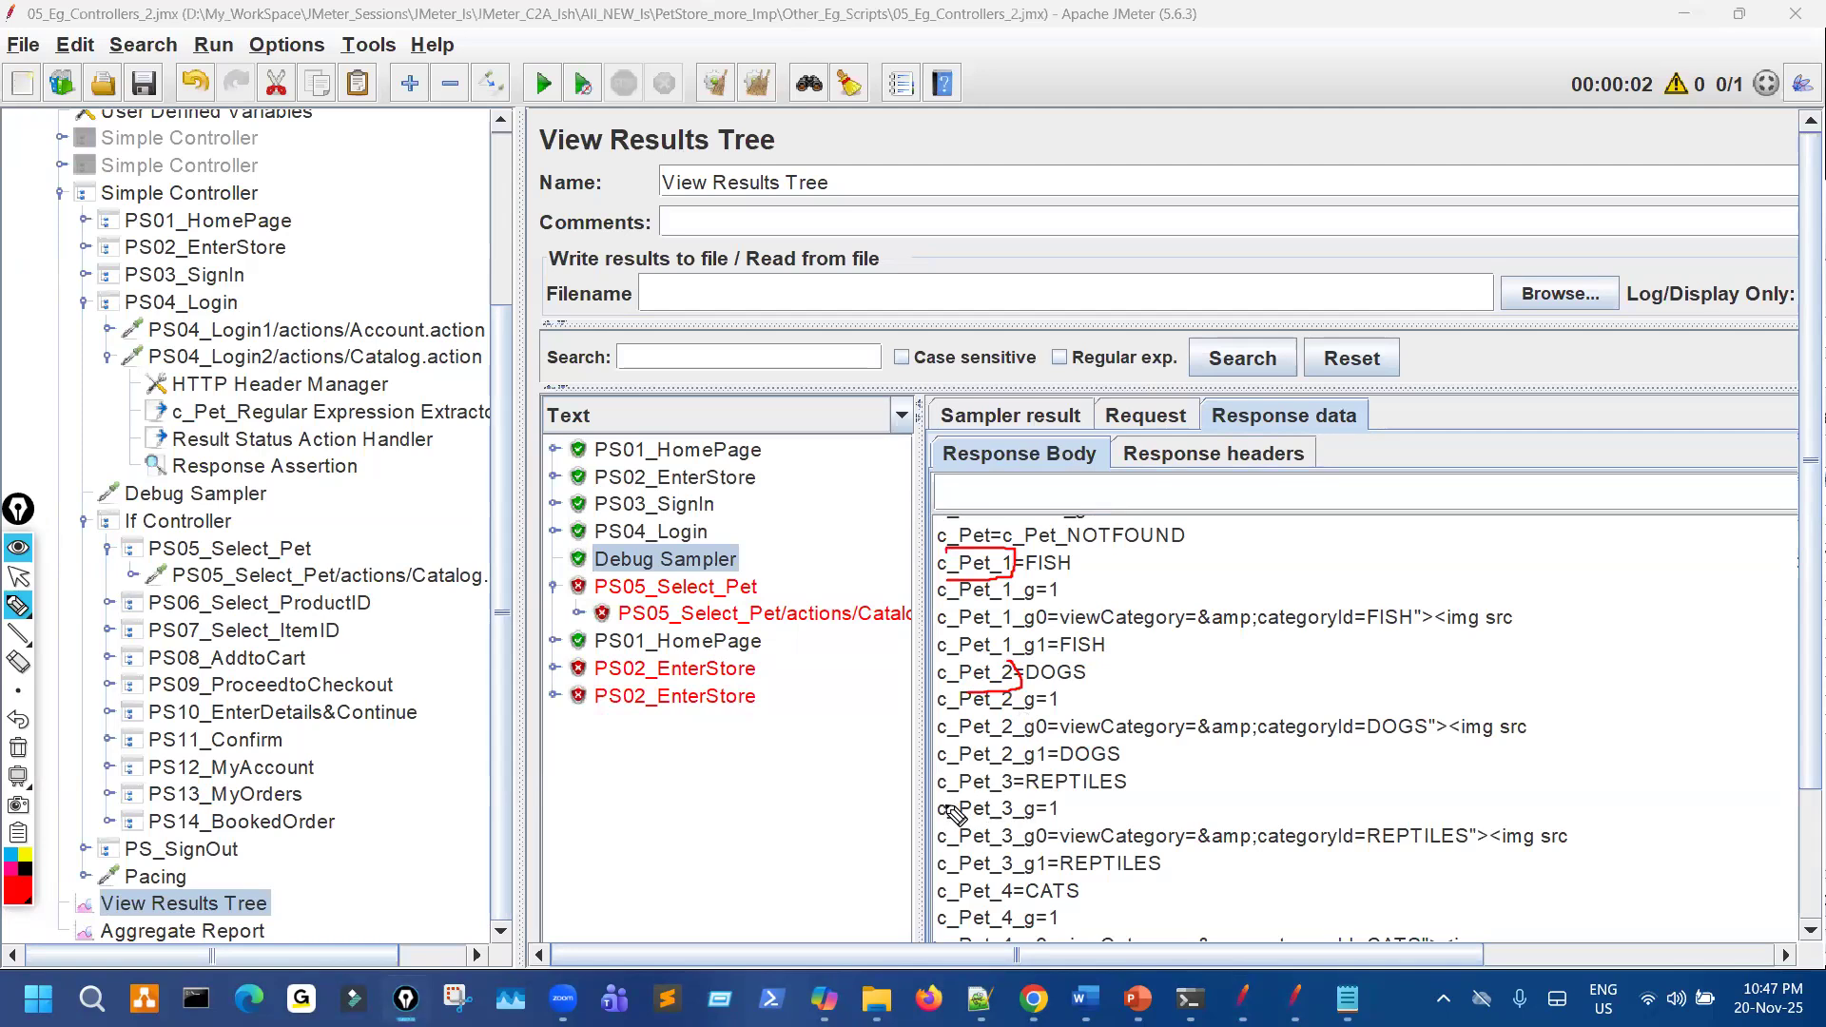
{"action": "left_click_drag", "start_coordinate": [945, 807], "coordinate": [1005, 804]}
{"action": "left_click_drag", "start_coordinate": [970, 903], "coordinate": [1013, 900]}
{"action": "key", "text": "Escape"}
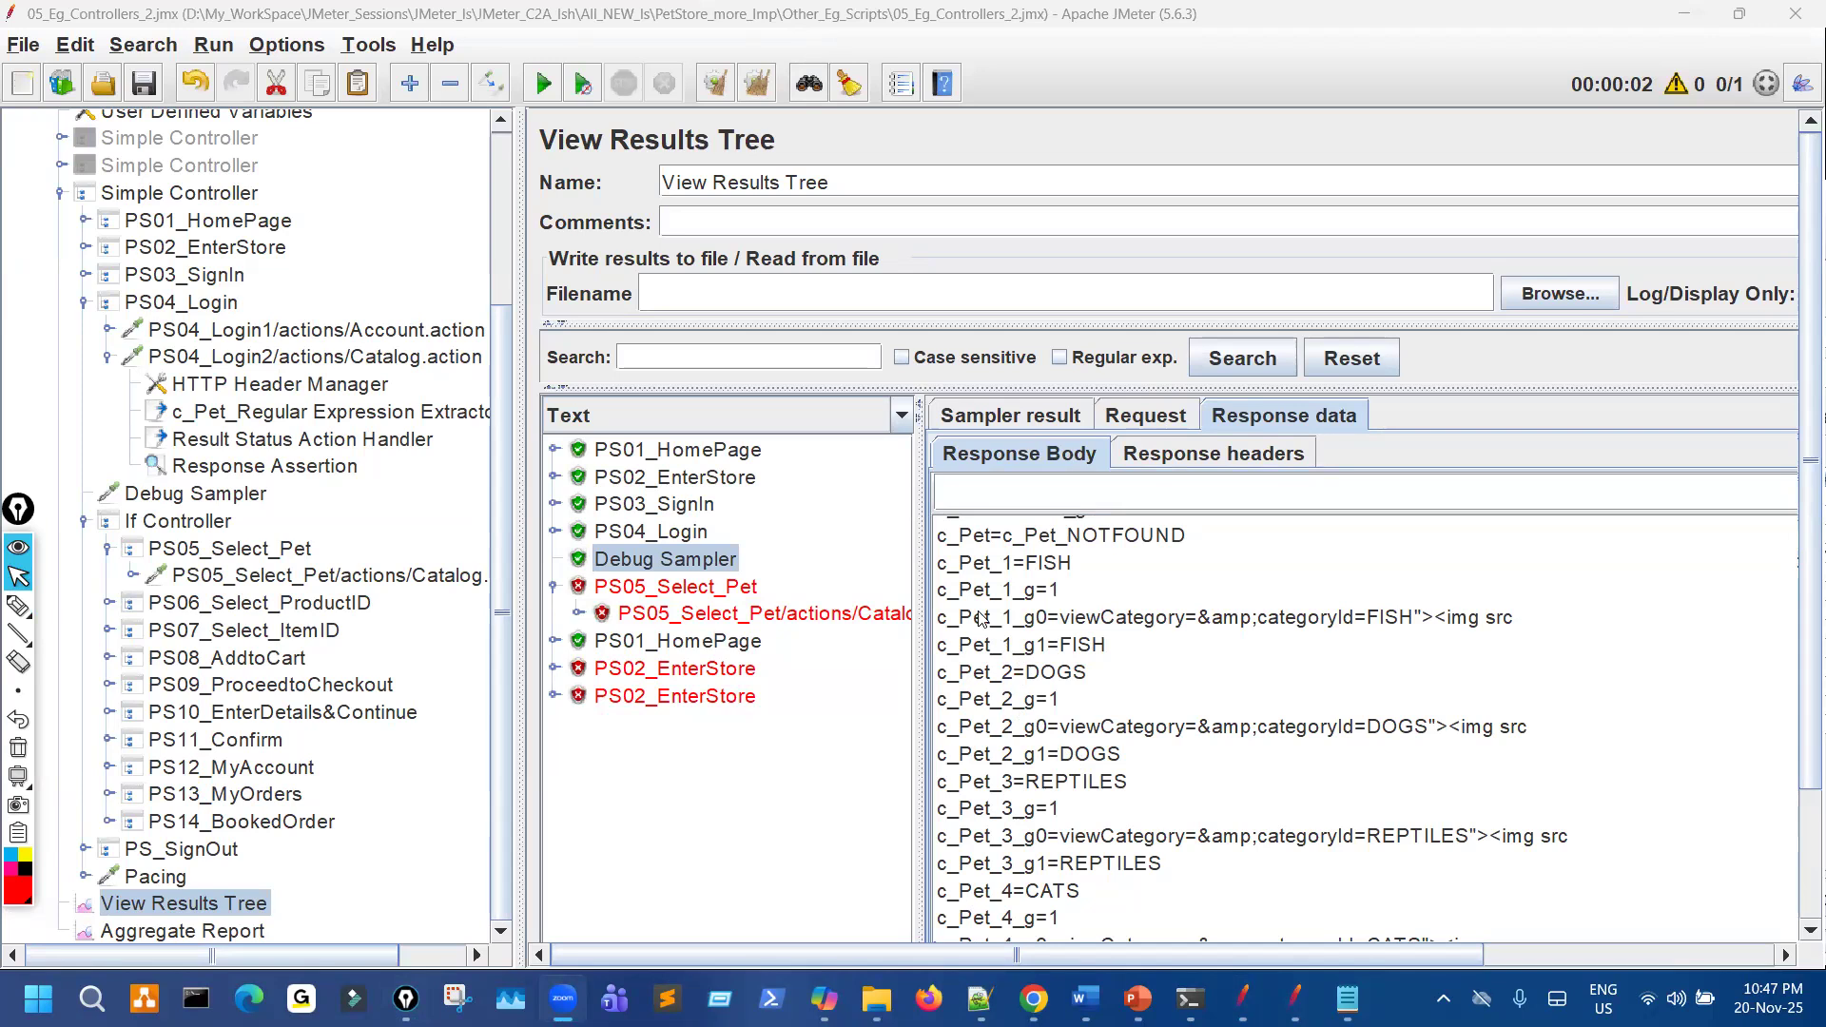
Highlight the variable name c_Pet_1 in the Debug Sampler response and briefly underline the suffixes of c_Pet_1 and c_Pet_2.
{"action": "left_click_drag", "start_coordinate": [939, 571], "coordinate": [1017, 574]}
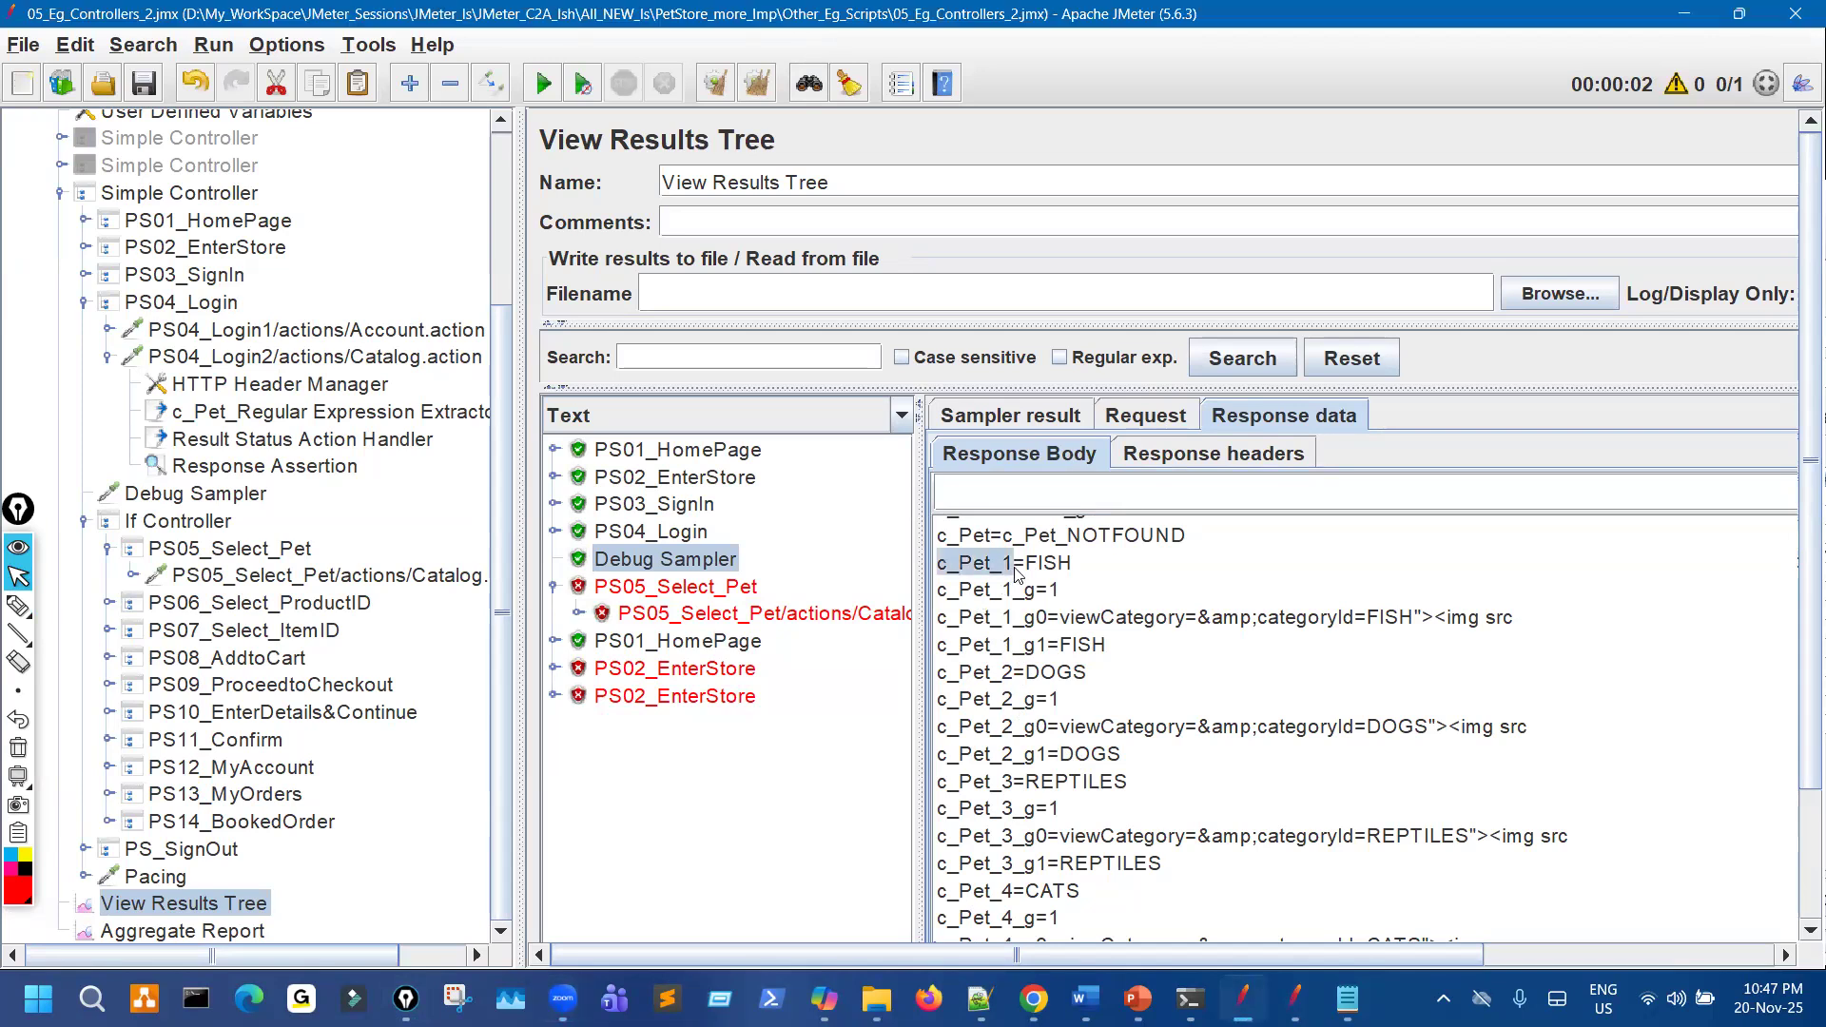
{"action": "key", "text": "ctrl+shift+3"}
{"action": "left_click_drag", "start_coordinate": [988, 581], "coordinate": [1025, 577]}
{"action": "left_click_drag", "start_coordinate": [994, 686], "coordinate": [1019, 685]}
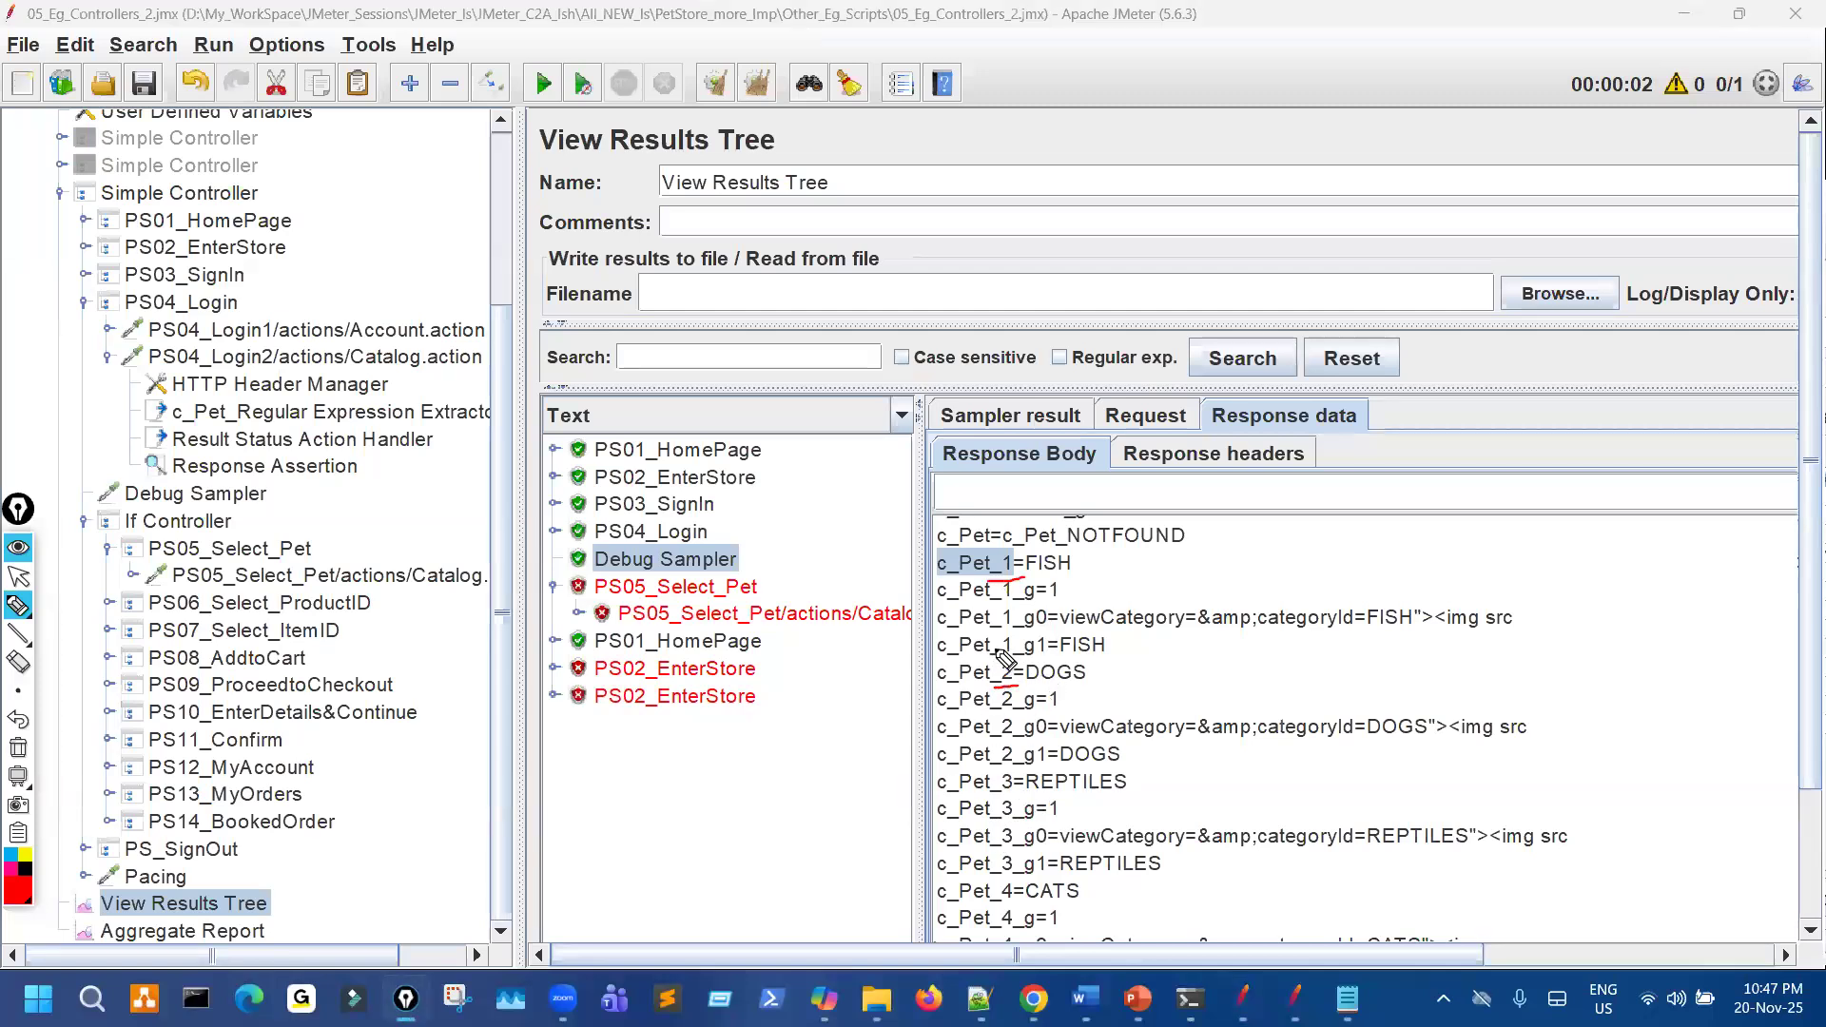
{"action": "key", "text": "Escape"}
{"action": "left_click", "coordinate": [973, 567]}
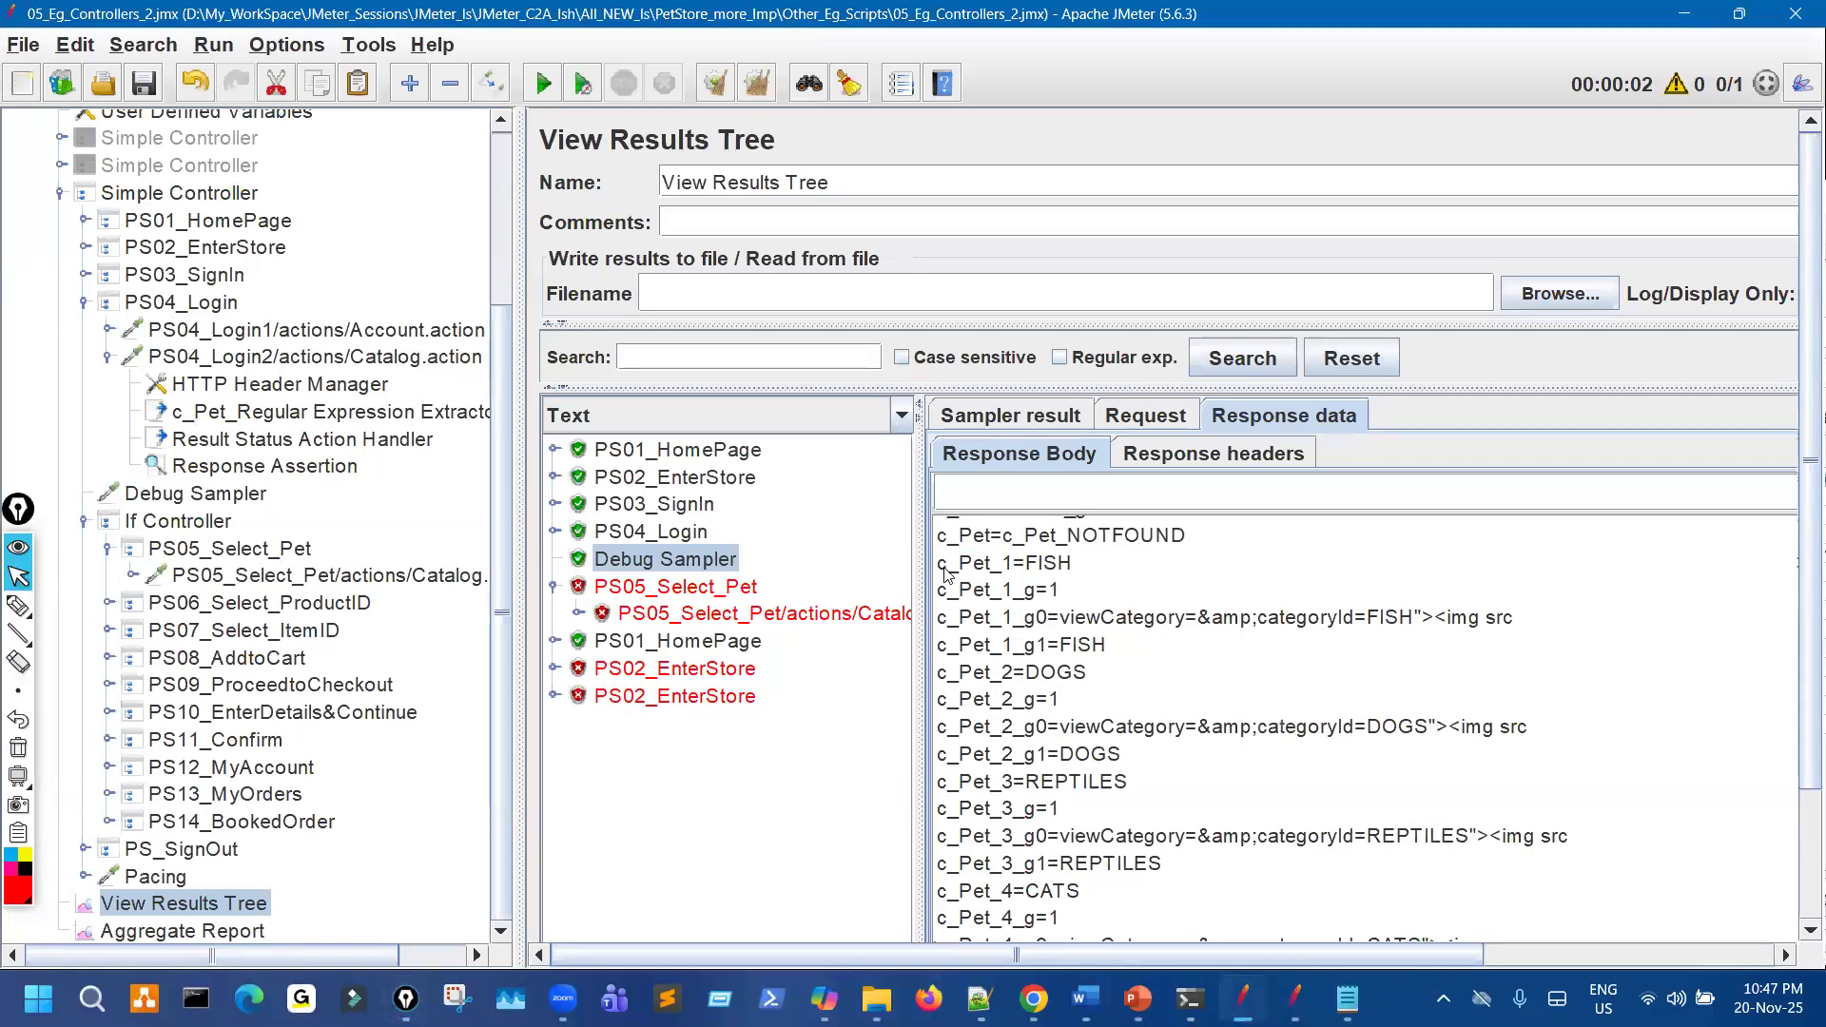
{"action": "left_click_drag", "start_coordinate": [942, 568], "coordinate": [1014, 568]}
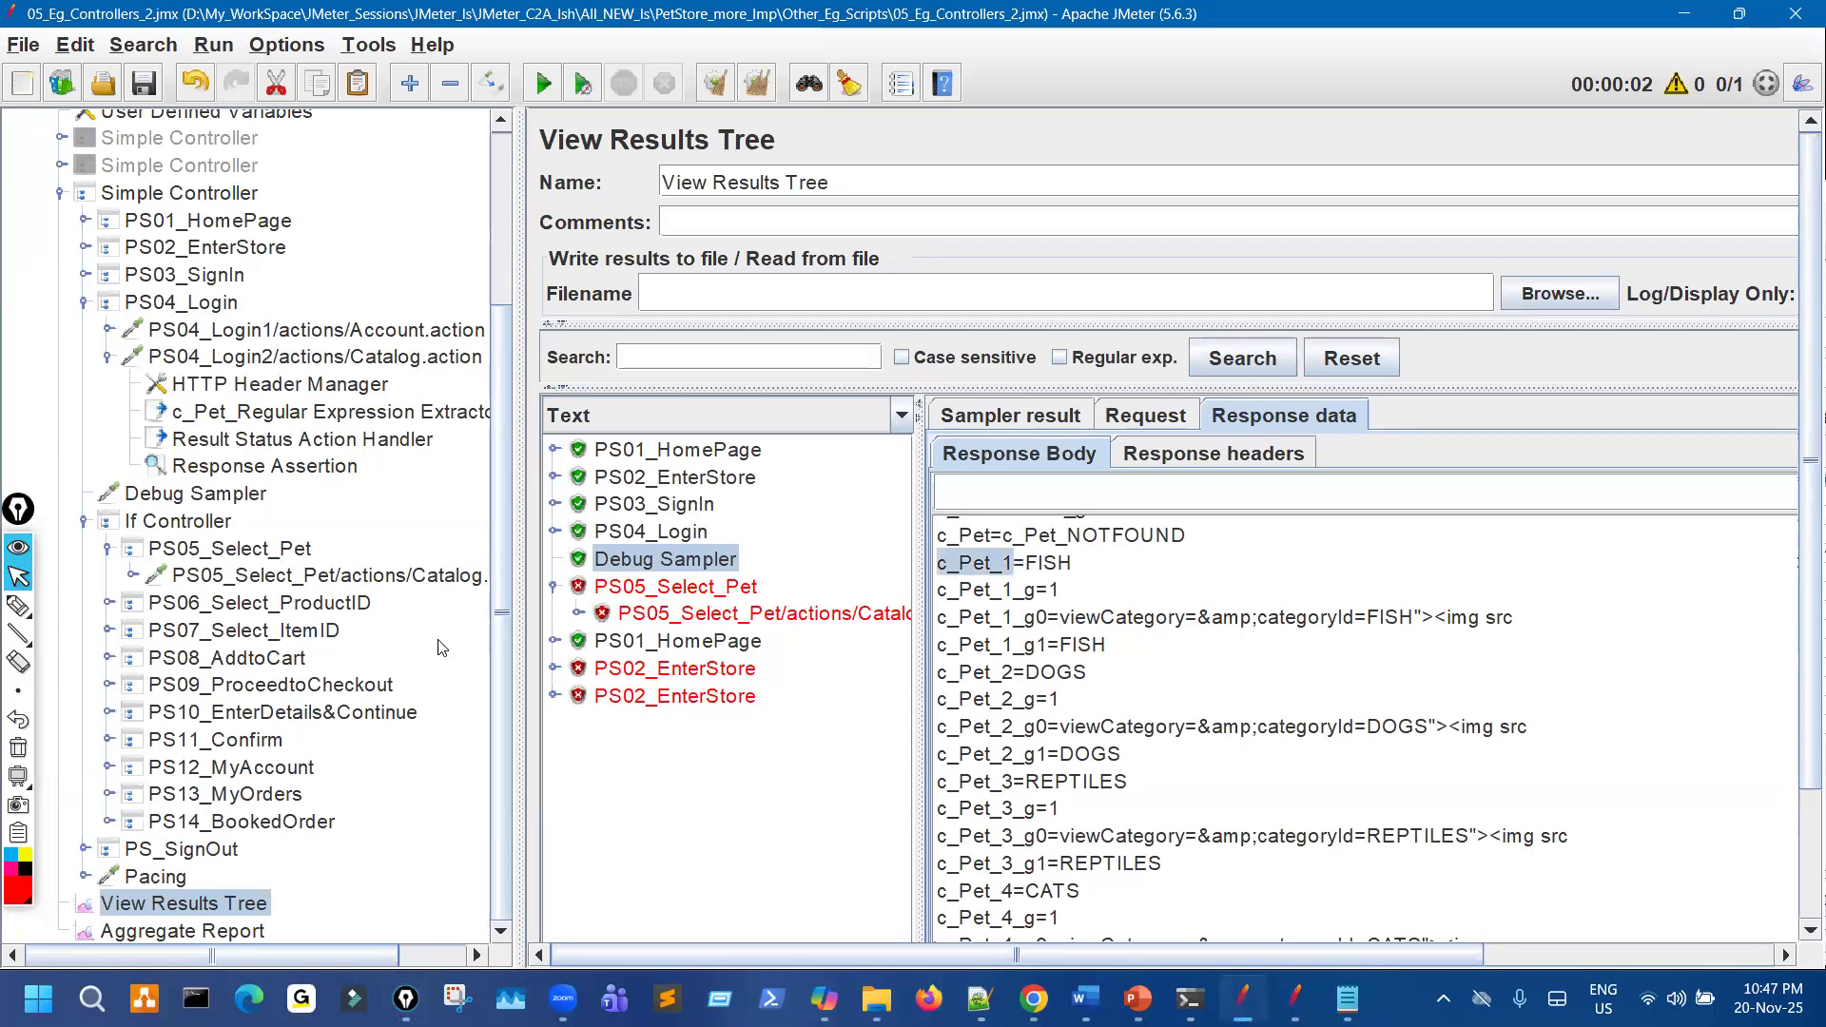
Set the categoryId parameter of the PS05_Select_Pet Catalog.action request to ${c_Pet_1}.
{"action": "left_click", "coordinate": [442, 576]}
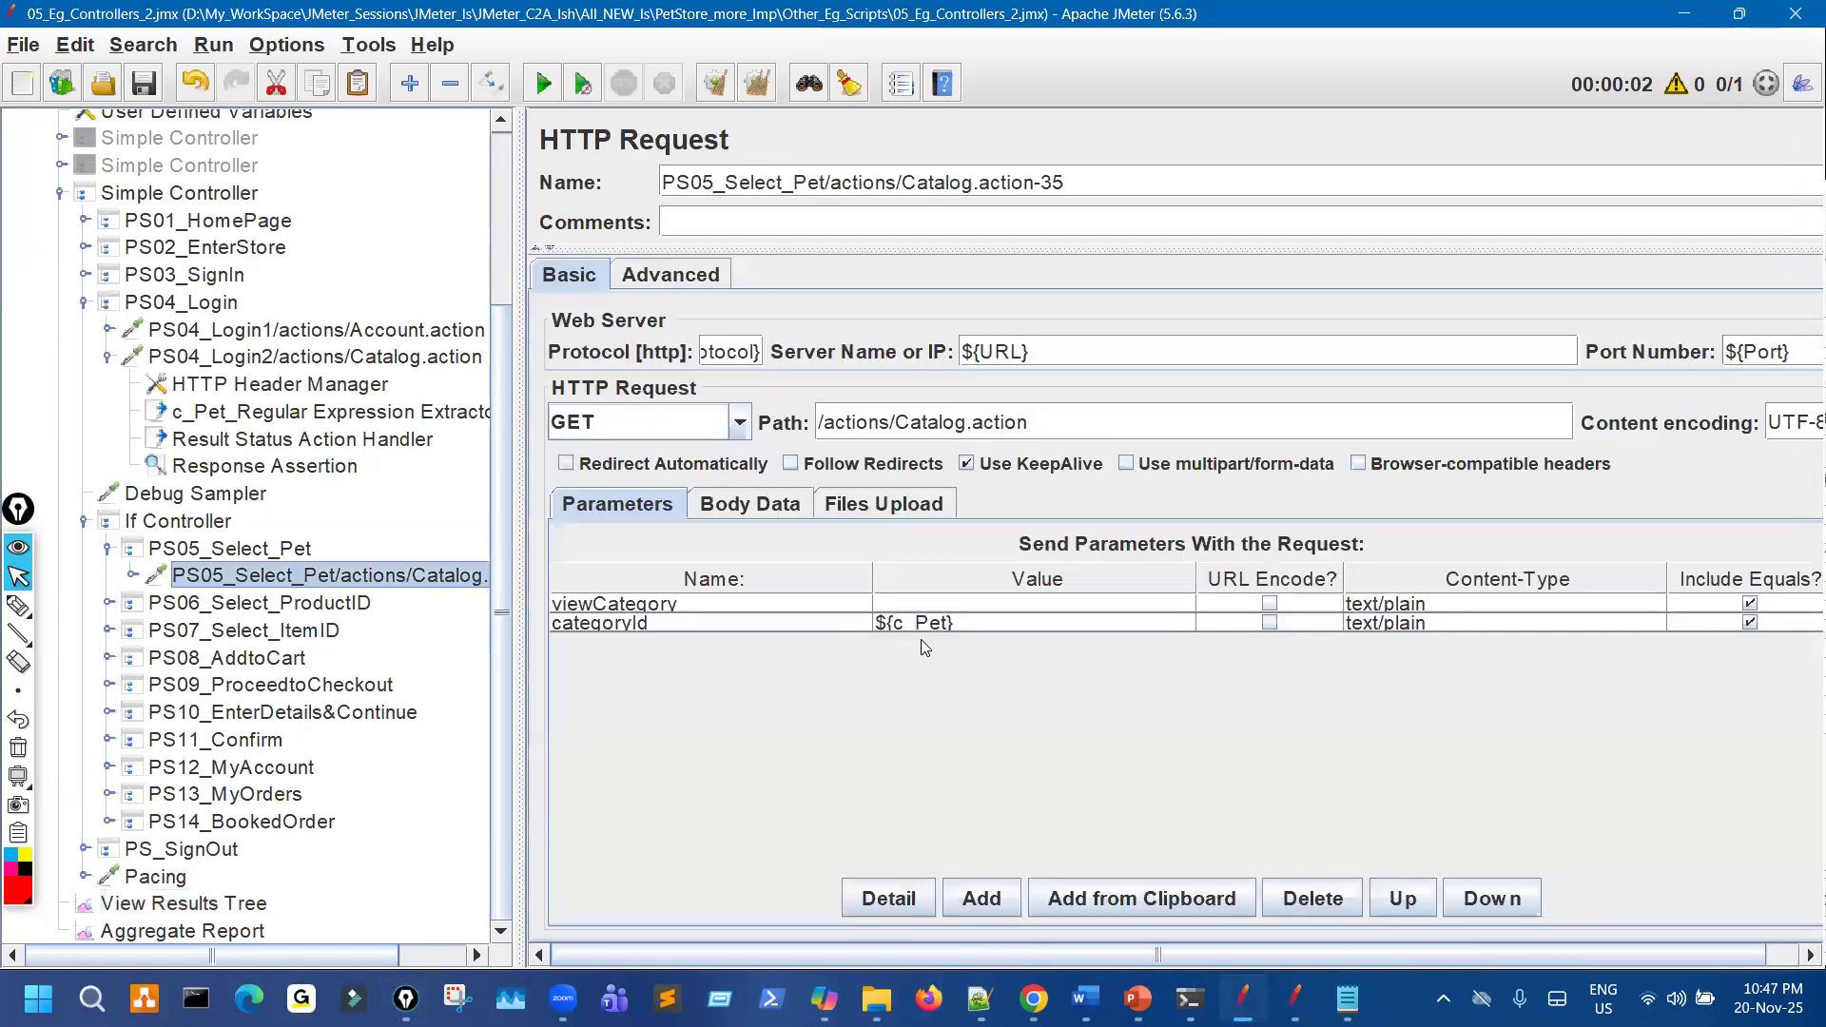
{"action": "double_click", "coordinate": [978, 626]}
{"action": "key", "text": "BackSpace"}
{"action": "key", "text": "BackSpace"}
{"action": "key", "text": "BackSpace"}
{"action": "key", "text": "BackSpace"}
{"action": "key", "text": "BackSpace"}
{"action": "key", "text": "BackSpace"}
{"action": "key", "text": "BackSpace"}
{"action": "key", "text": "BackSpace"}
{"action": "type", "text": "${c_Pet_1"}
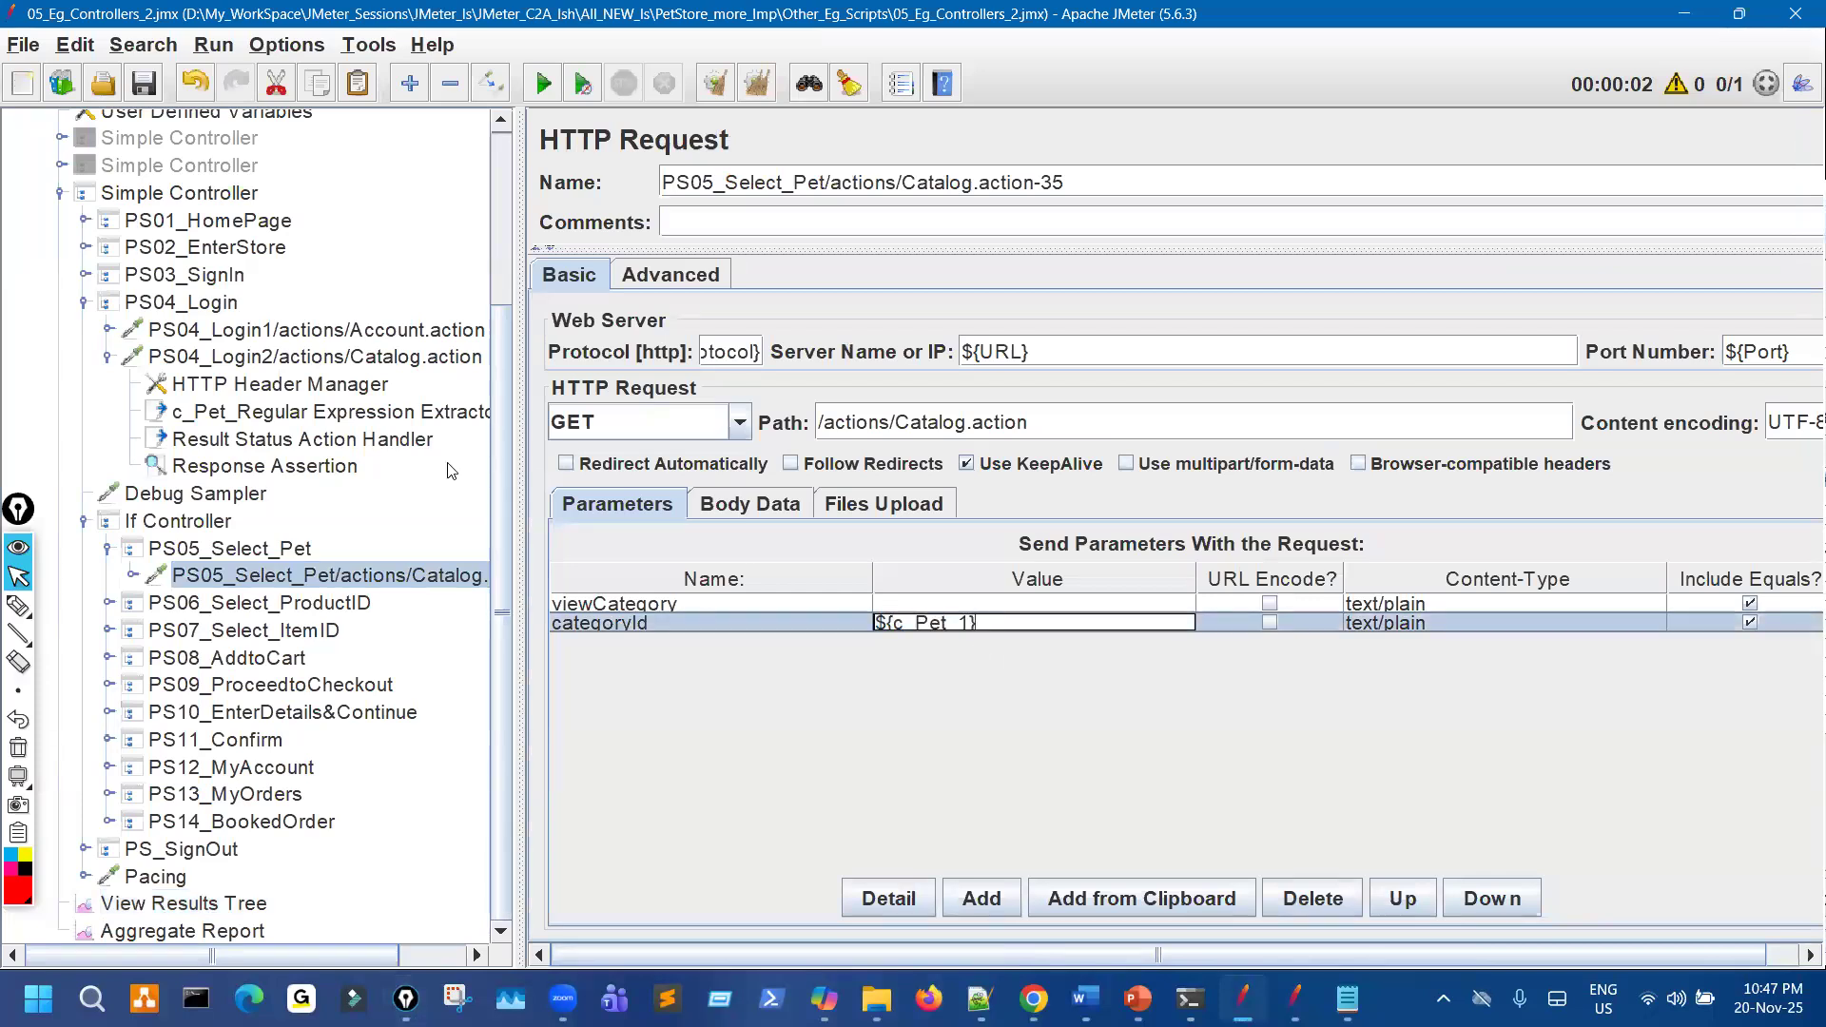
{"action": "left_click", "coordinate": [843, 718]}
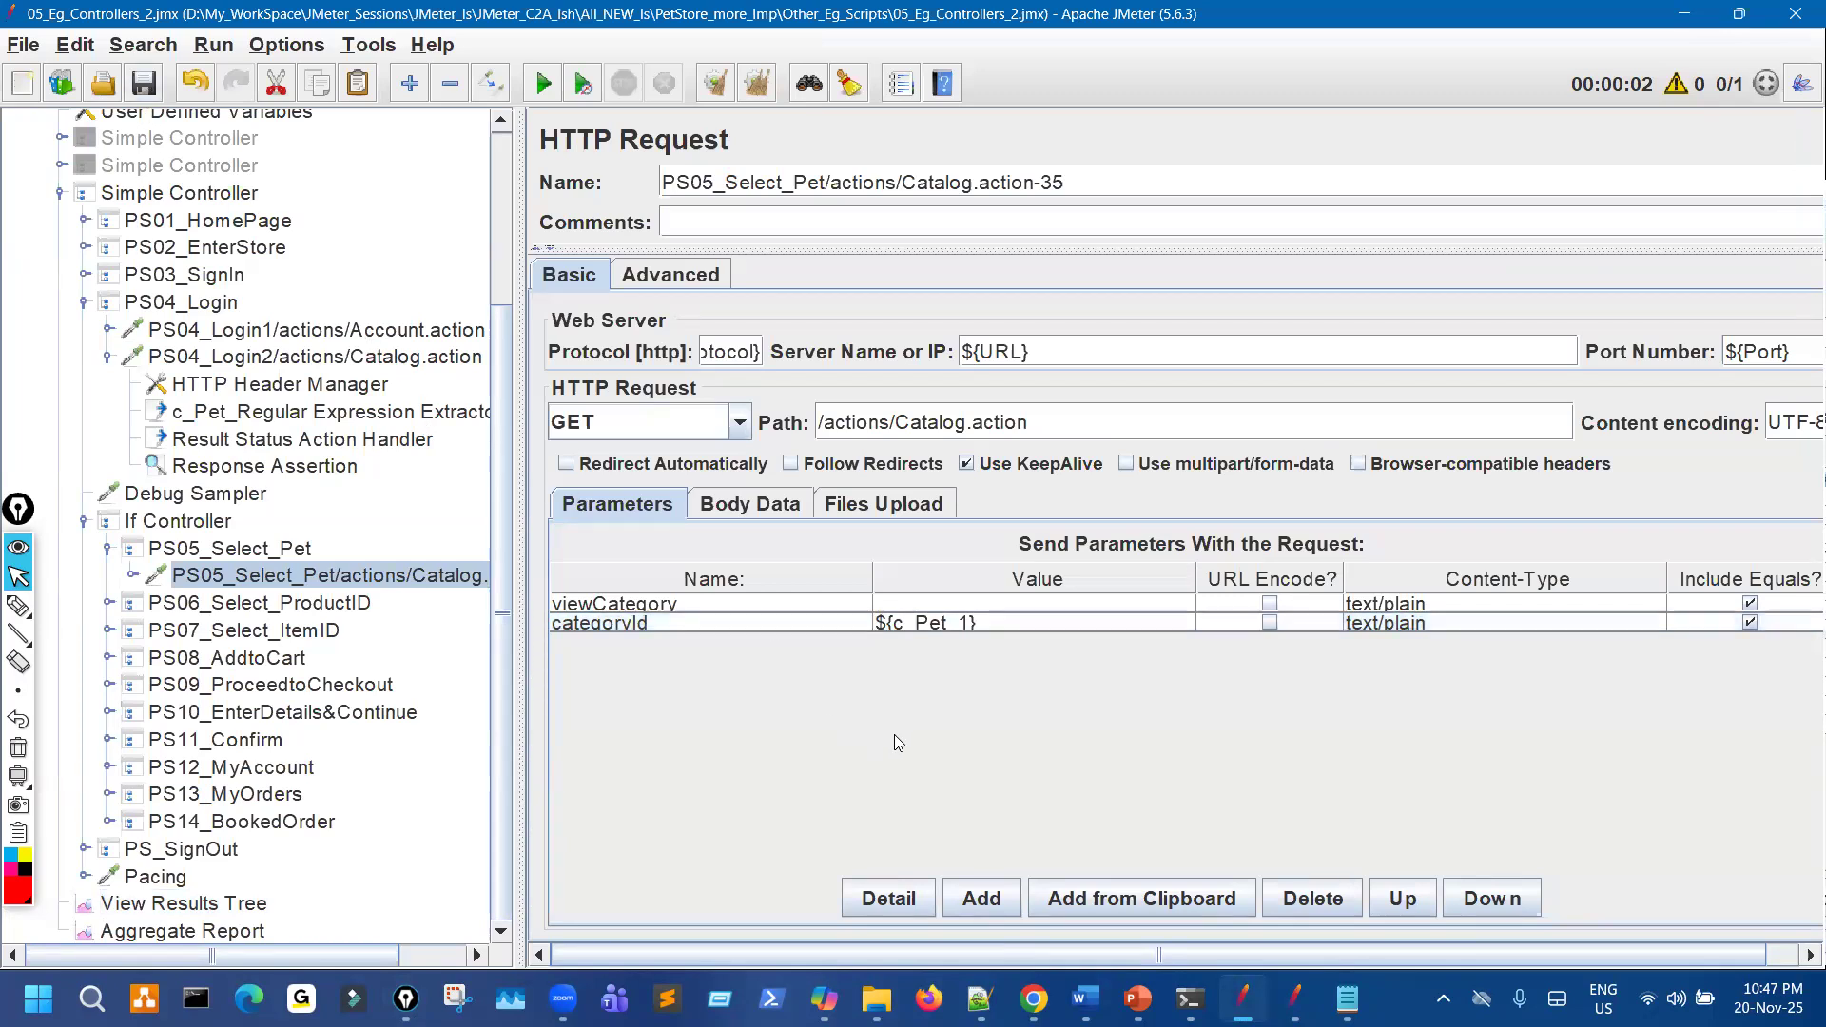
Handwrite FISH below the categoryId value with the pen.
{"action": "key", "text": "ctrl+shift+3"}
{"action": "left_click_drag", "start_coordinate": [942, 695], "coordinate": [979, 680]}
{"action": "mouse_move", "coordinate": [955, 687]}
{"action": "left_mouse_down"}
{"action": "mouse_move", "coordinate": [968, 746]}
{"action": "mouse_move", "coordinate": [986, 706]}
{"action": "mouse_move", "coordinate": [1047, 677]}
{"action": "mouse_move", "coordinate": [1082, 692]}
{"action": "mouse_move", "coordinate": [1144, 628]}
{"action": "mouse_move", "coordinate": [1148, 650]}
{"action": "left_mouse_up"}
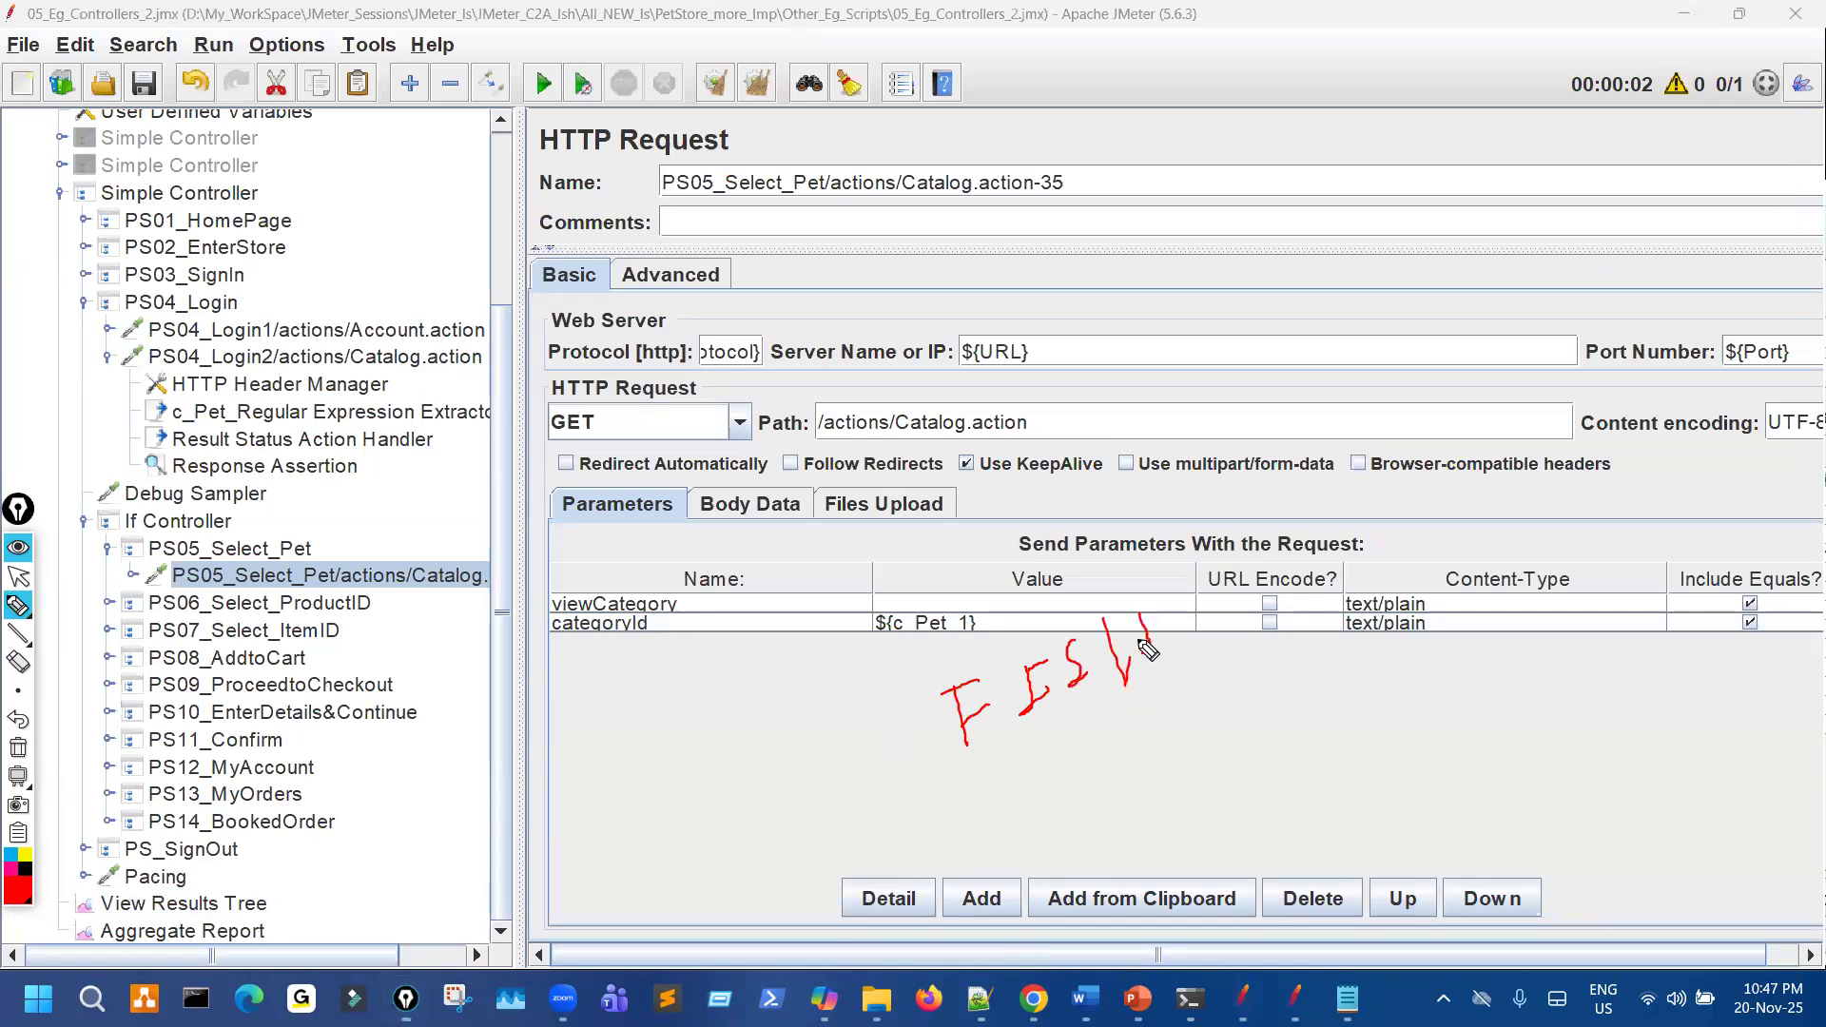
{"action": "key", "text": "ctrl+shift+1"}
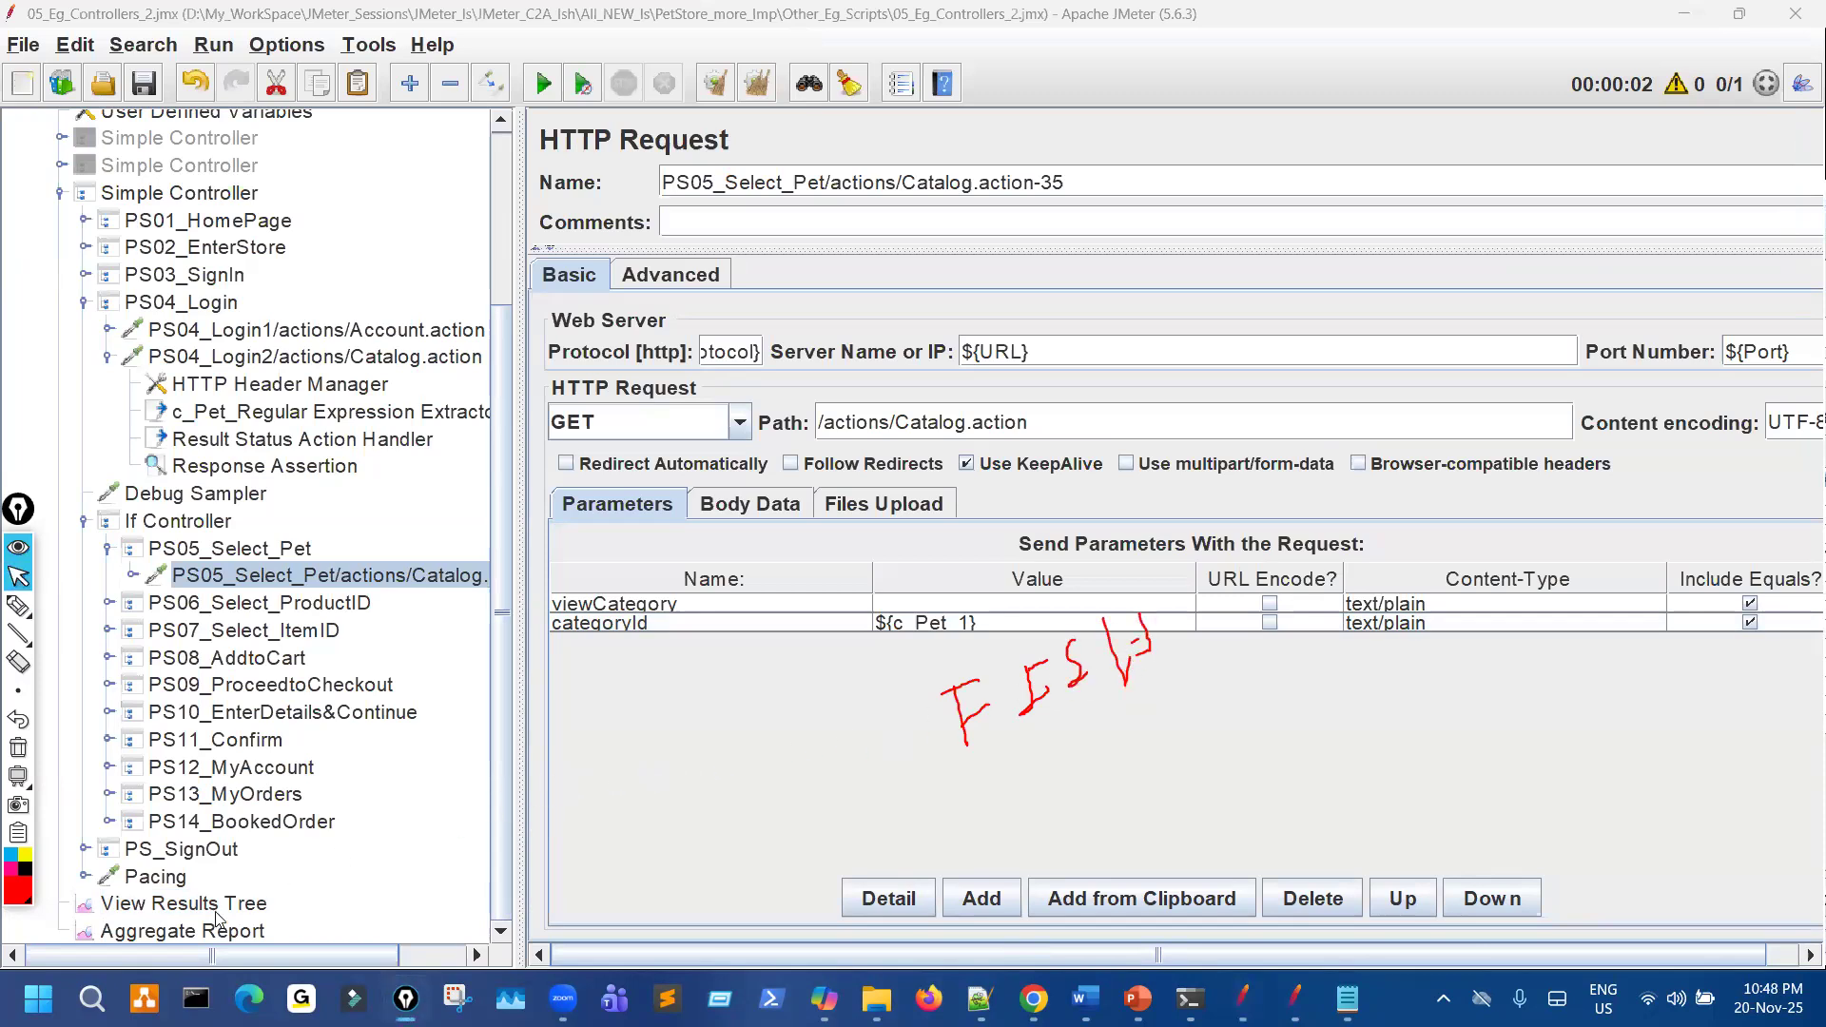
Underline the c_Pet_1 value in the Debug Sampler response and return to the PS05_Select_Pet request.
{"action": "left_click", "coordinate": [216, 912]}
{"action": "key", "text": "ctrl+shift+2"}
{"action": "left_click_drag", "start_coordinate": [1009, 581], "coordinate": [1064, 572]}
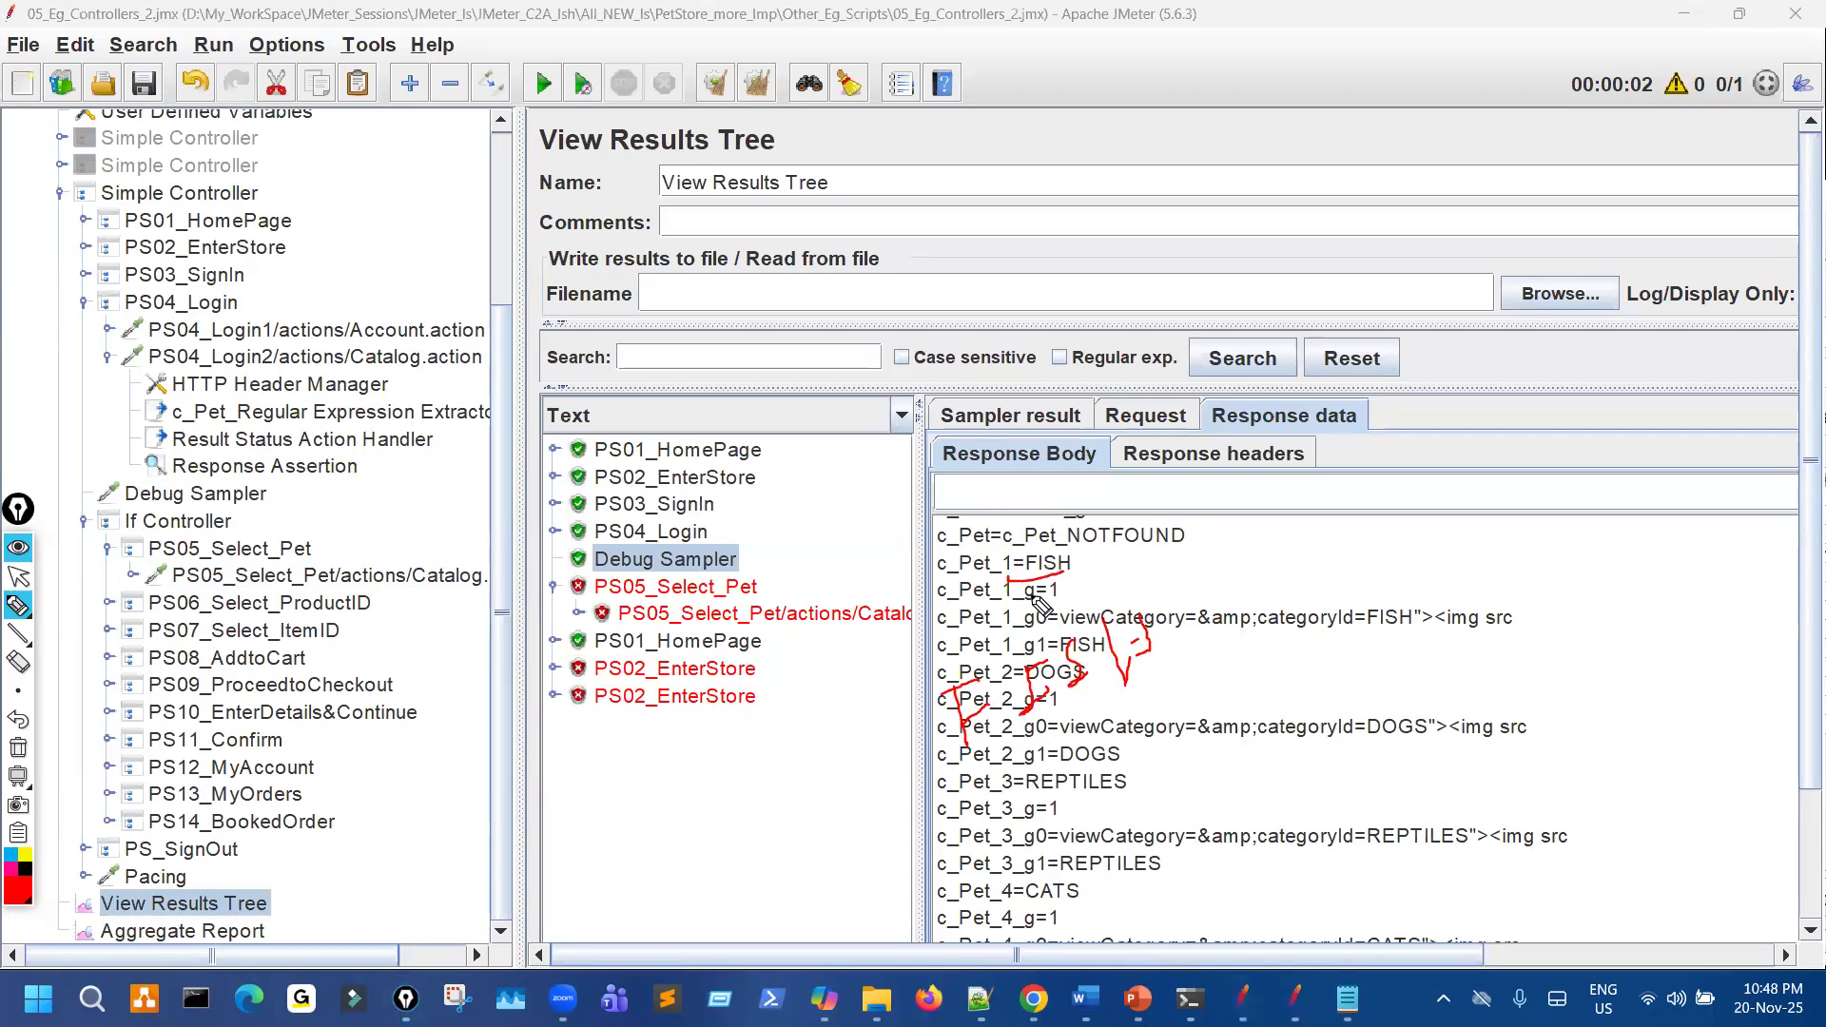
{"action": "key", "text": "ctrl+shift+1"}
{"action": "left_click", "coordinate": [430, 578]}
Circle ${c_Pet_1} in the categoryId row with the pen, point an arrow at it and clear all annotations.
{"action": "key", "text": "ctrl+shift+2"}
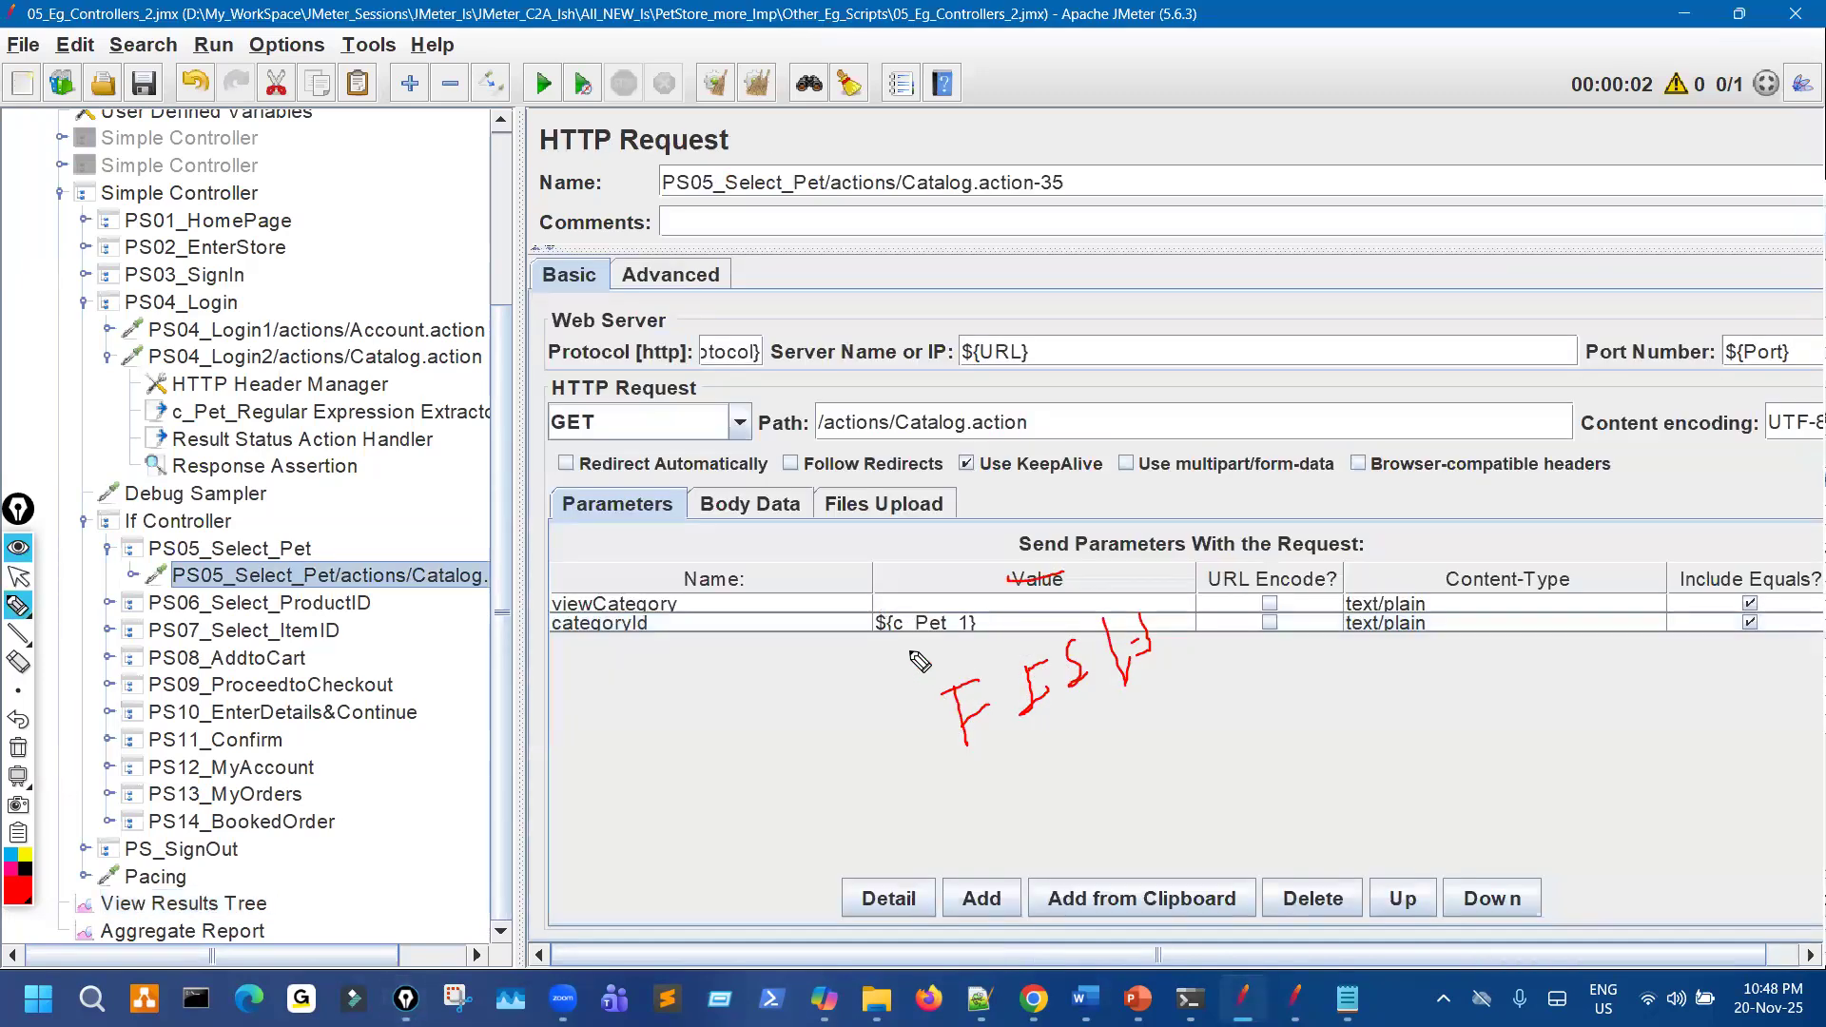
{"action": "left_click_drag", "start_coordinate": [911, 654], "coordinate": [943, 651]}
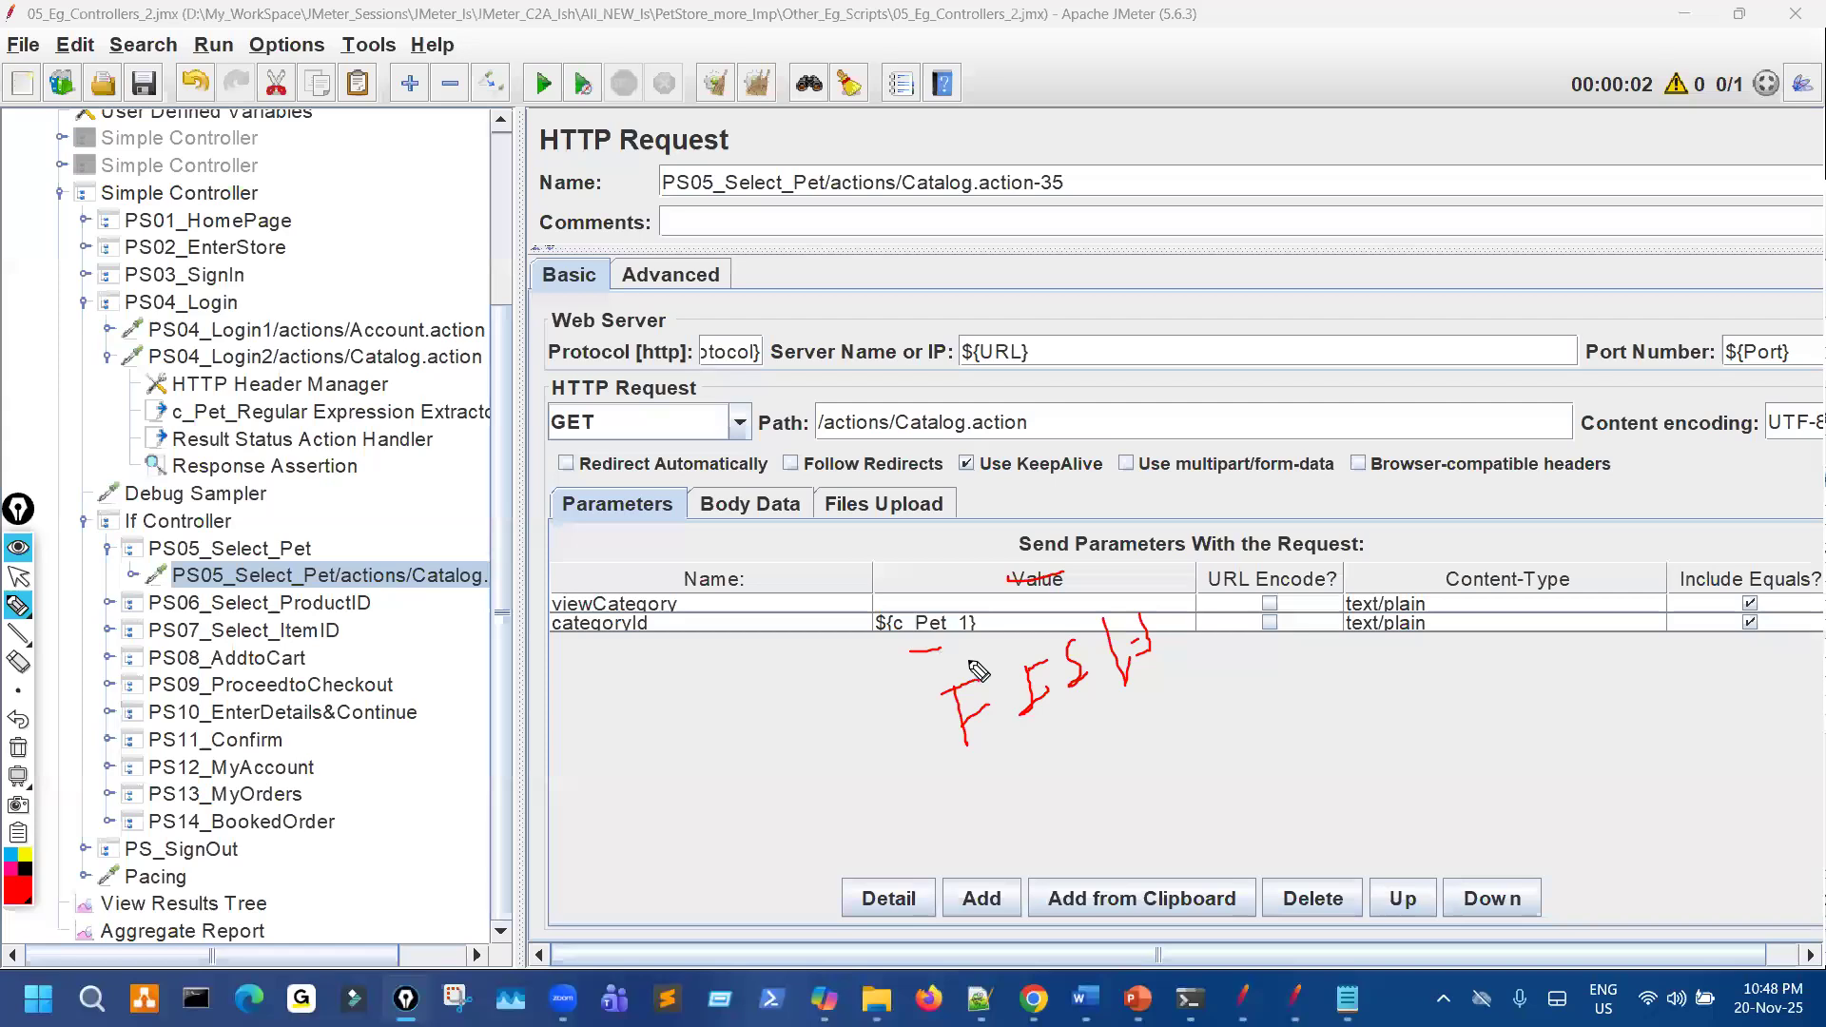
{"action": "mouse_move", "coordinate": [952, 597]}
{"action": "left_mouse_down"}
{"action": "mouse_move", "coordinate": [884, 661]}
{"action": "mouse_move", "coordinate": [986, 580]}
{"action": "left_mouse_up"}
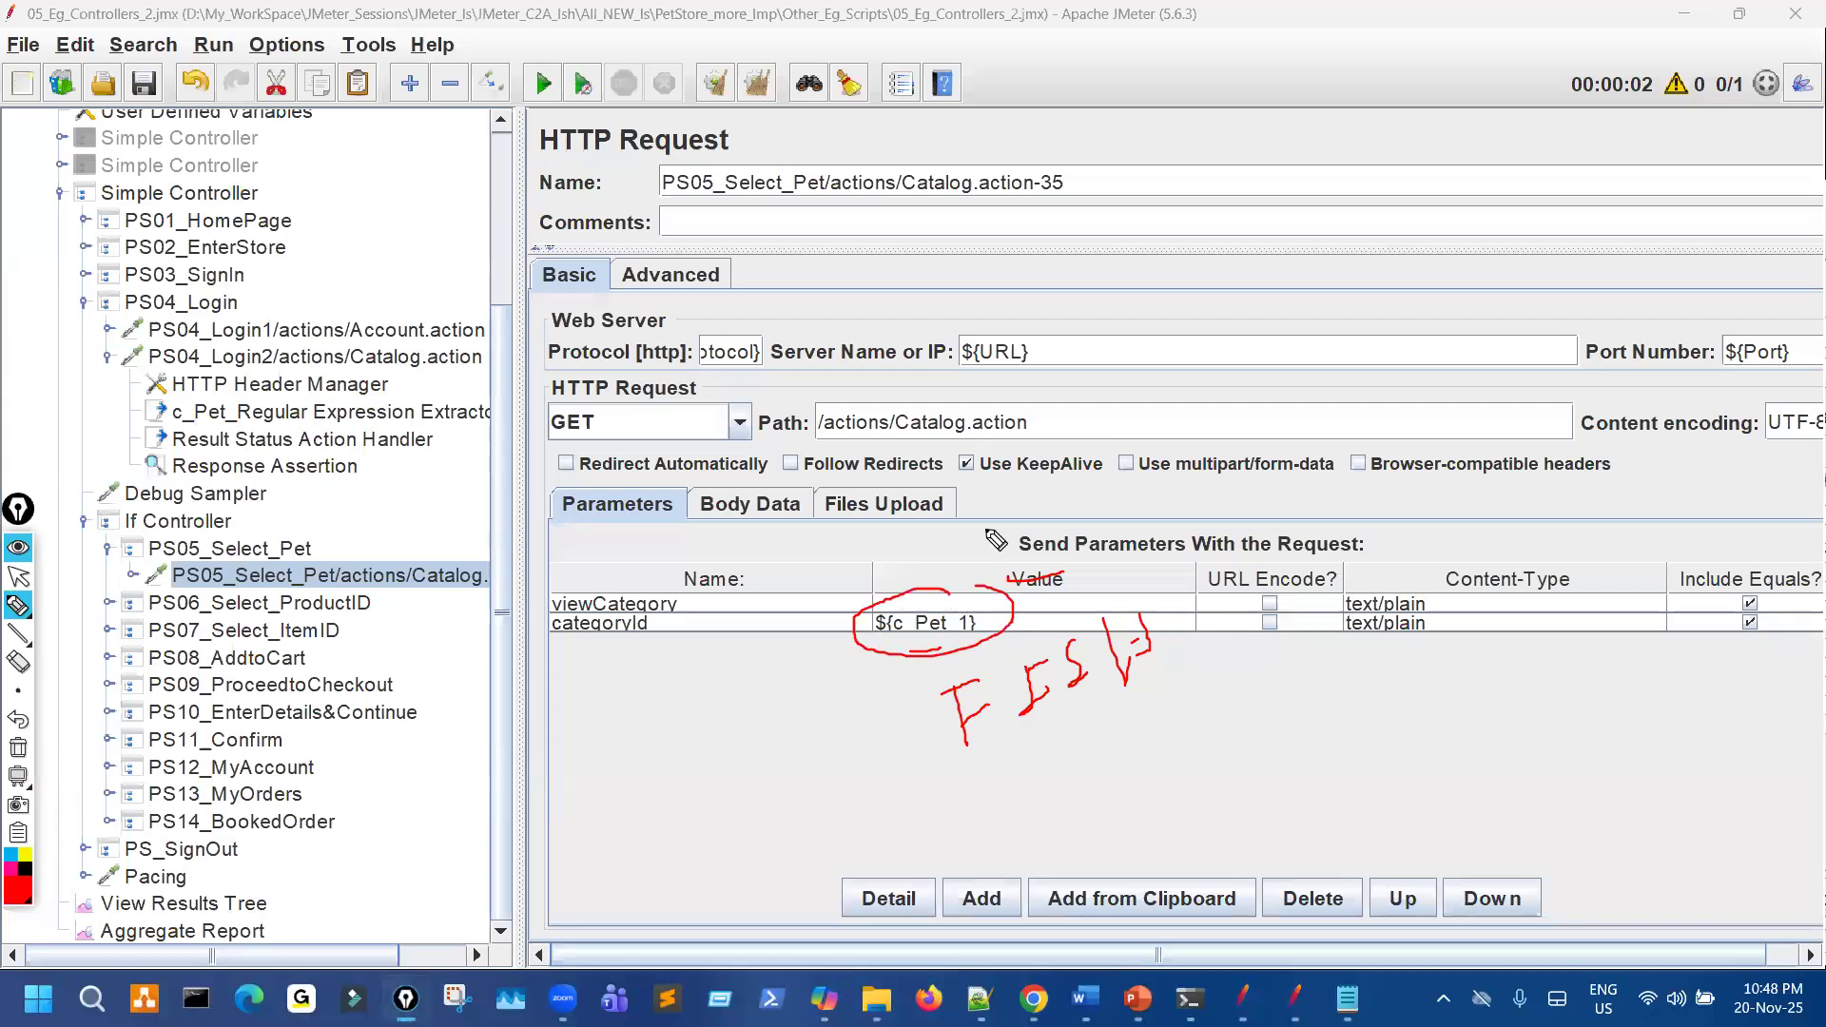
{"action": "left_click_drag", "start_coordinate": [1466, 739], "coordinate": [1538, 705]}
{"action": "mouse_move", "coordinate": [1507, 723]}
{"action": "left_mouse_down"}
{"action": "mouse_move", "coordinate": [1506, 758]}
{"action": "mouse_move", "coordinate": [1496, 679]}
{"action": "left_mouse_up"}
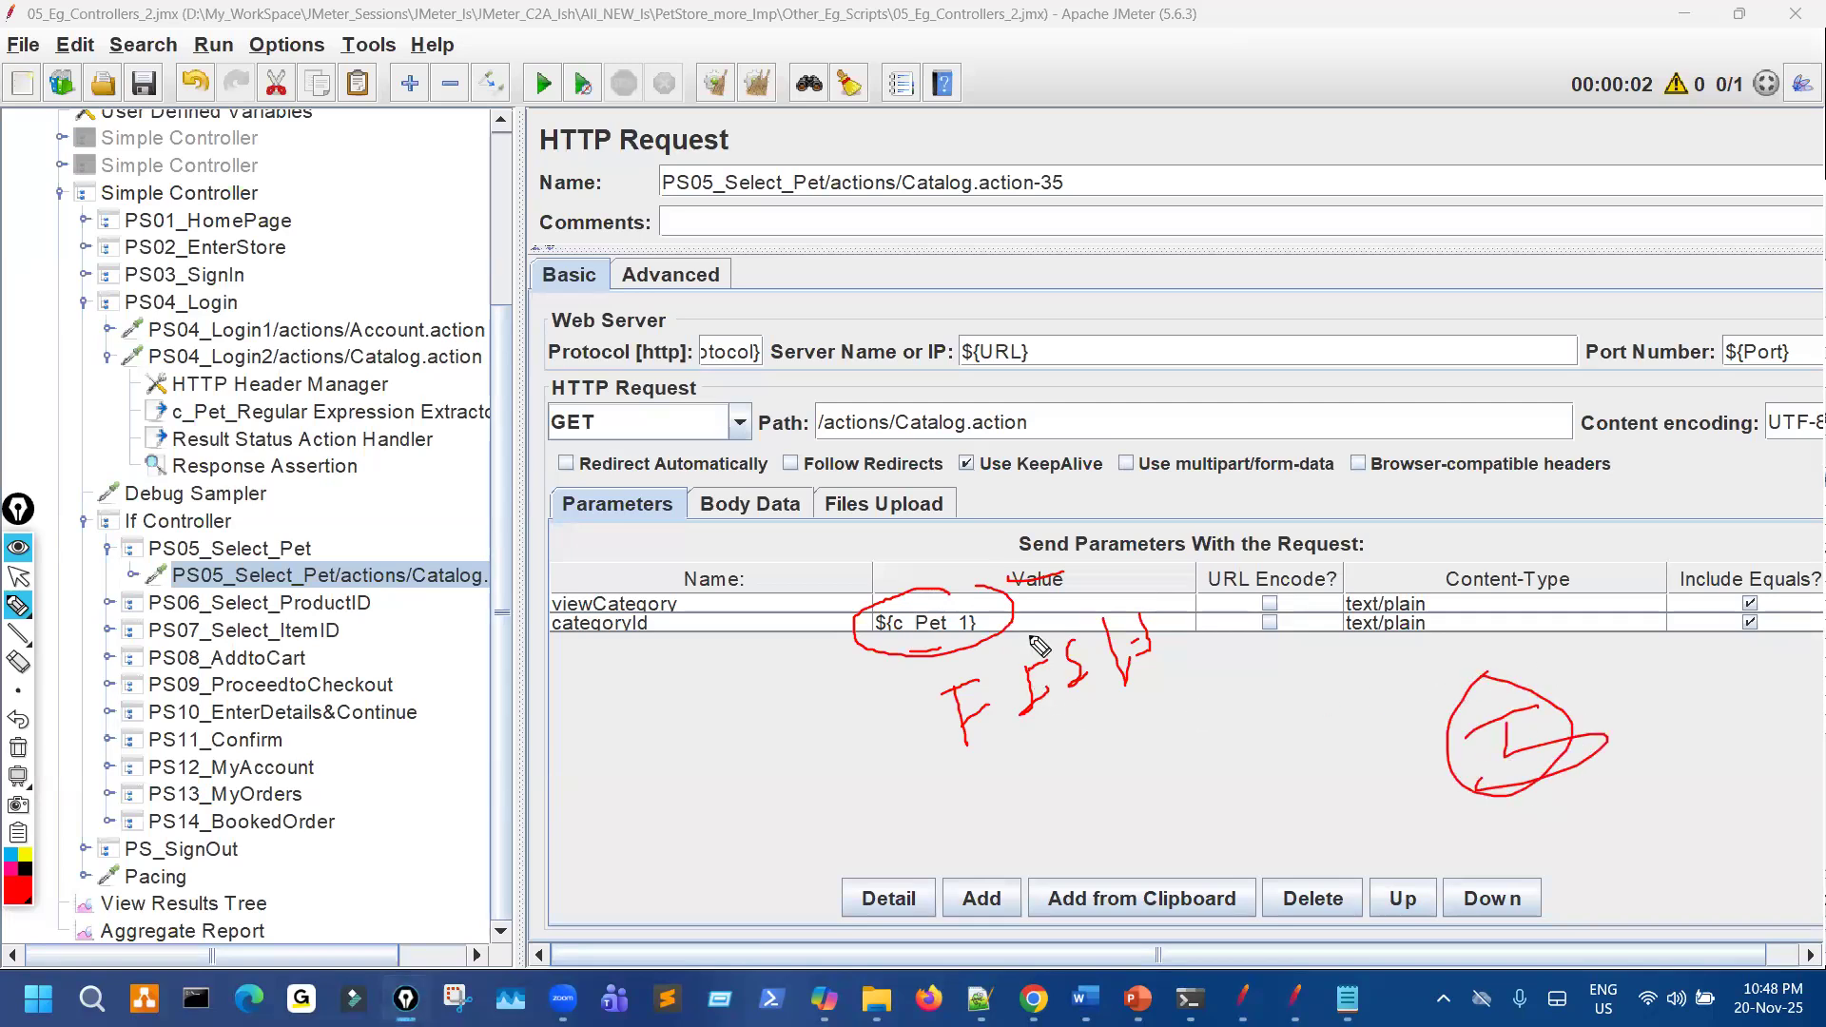
{"action": "mouse_move", "coordinate": [1028, 514]}
{"action": "left_mouse_down"}
{"action": "mouse_move", "coordinate": [990, 571]}
{"action": "mouse_move", "coordinate": [1011, 586]}
{"action": "left_mouse_up"}
{"action": "key", "text": "ctrl+shift+2"}
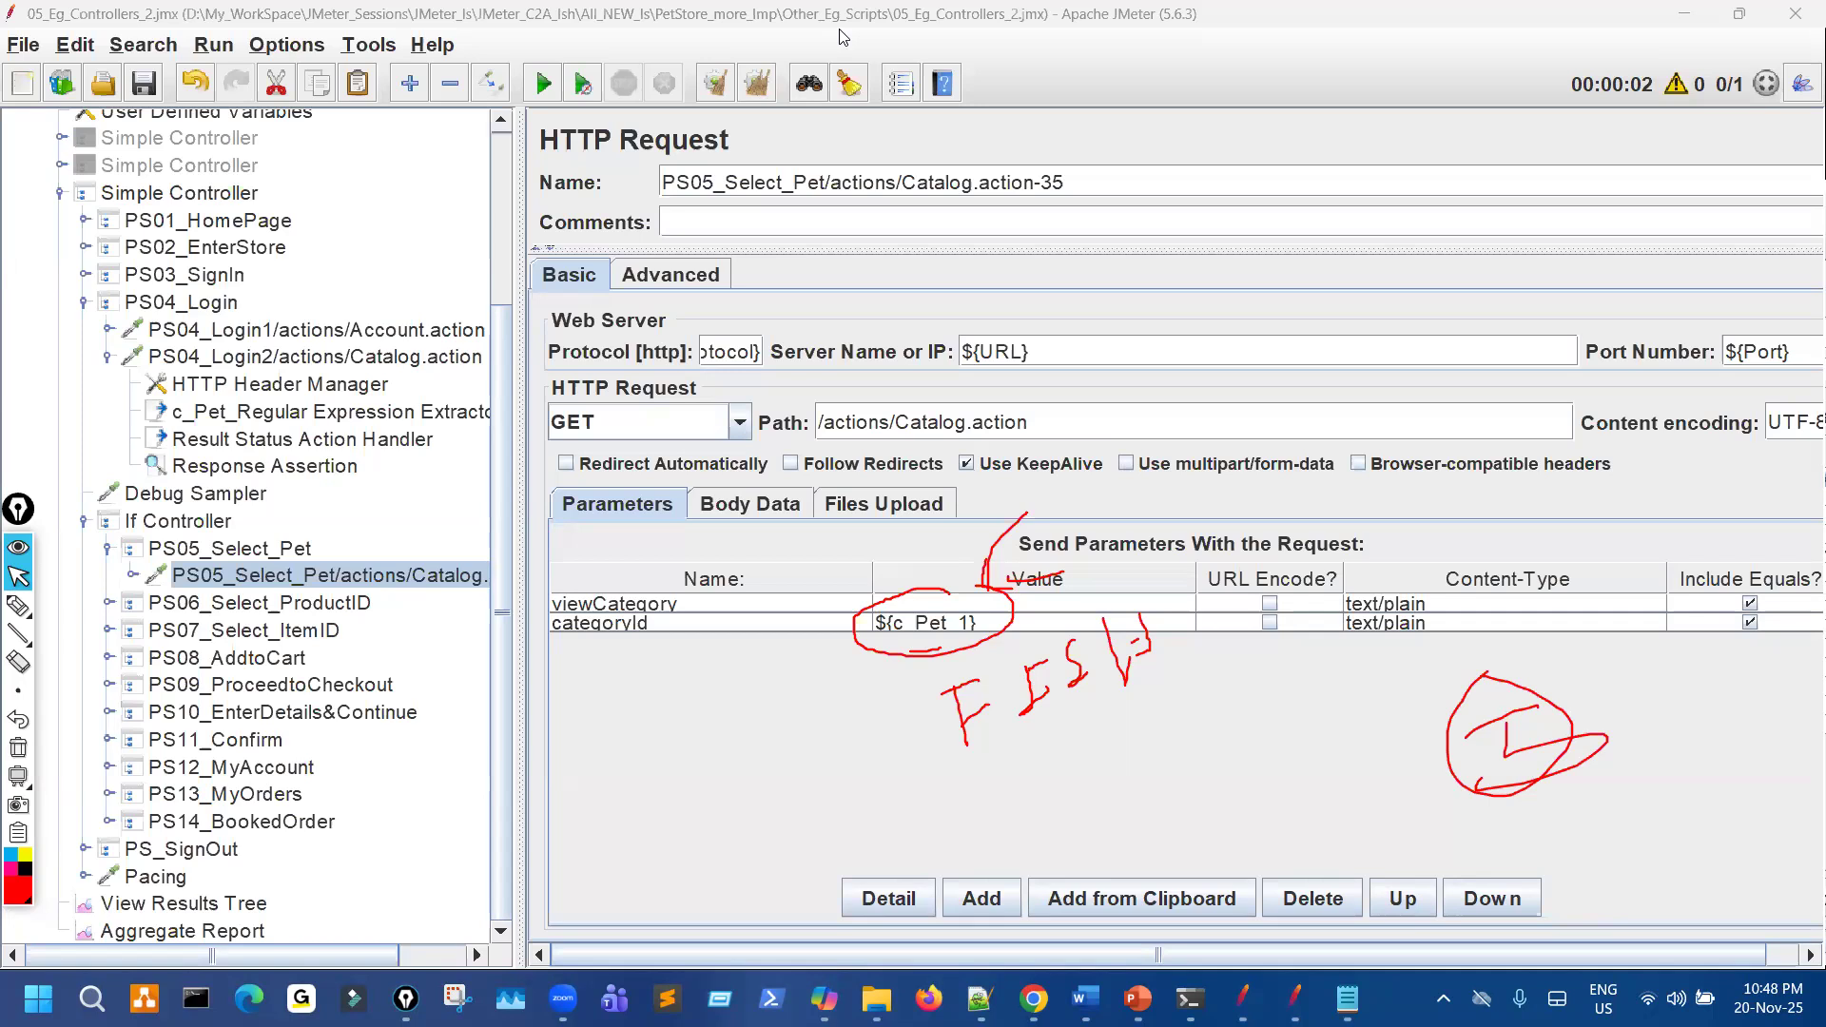
{"action": "key", "text": "ctrl+shift+7"}
Circle the suffix 1 in ${c_Pet_1}, handwrite c_Pet with suffixes _1, _2 and _3 below the parameters, and clear the annotations.
{"action": "key", "text": "ctrl+shift+3"}
{"action": "key", "text": "ctrl+shift+2"}
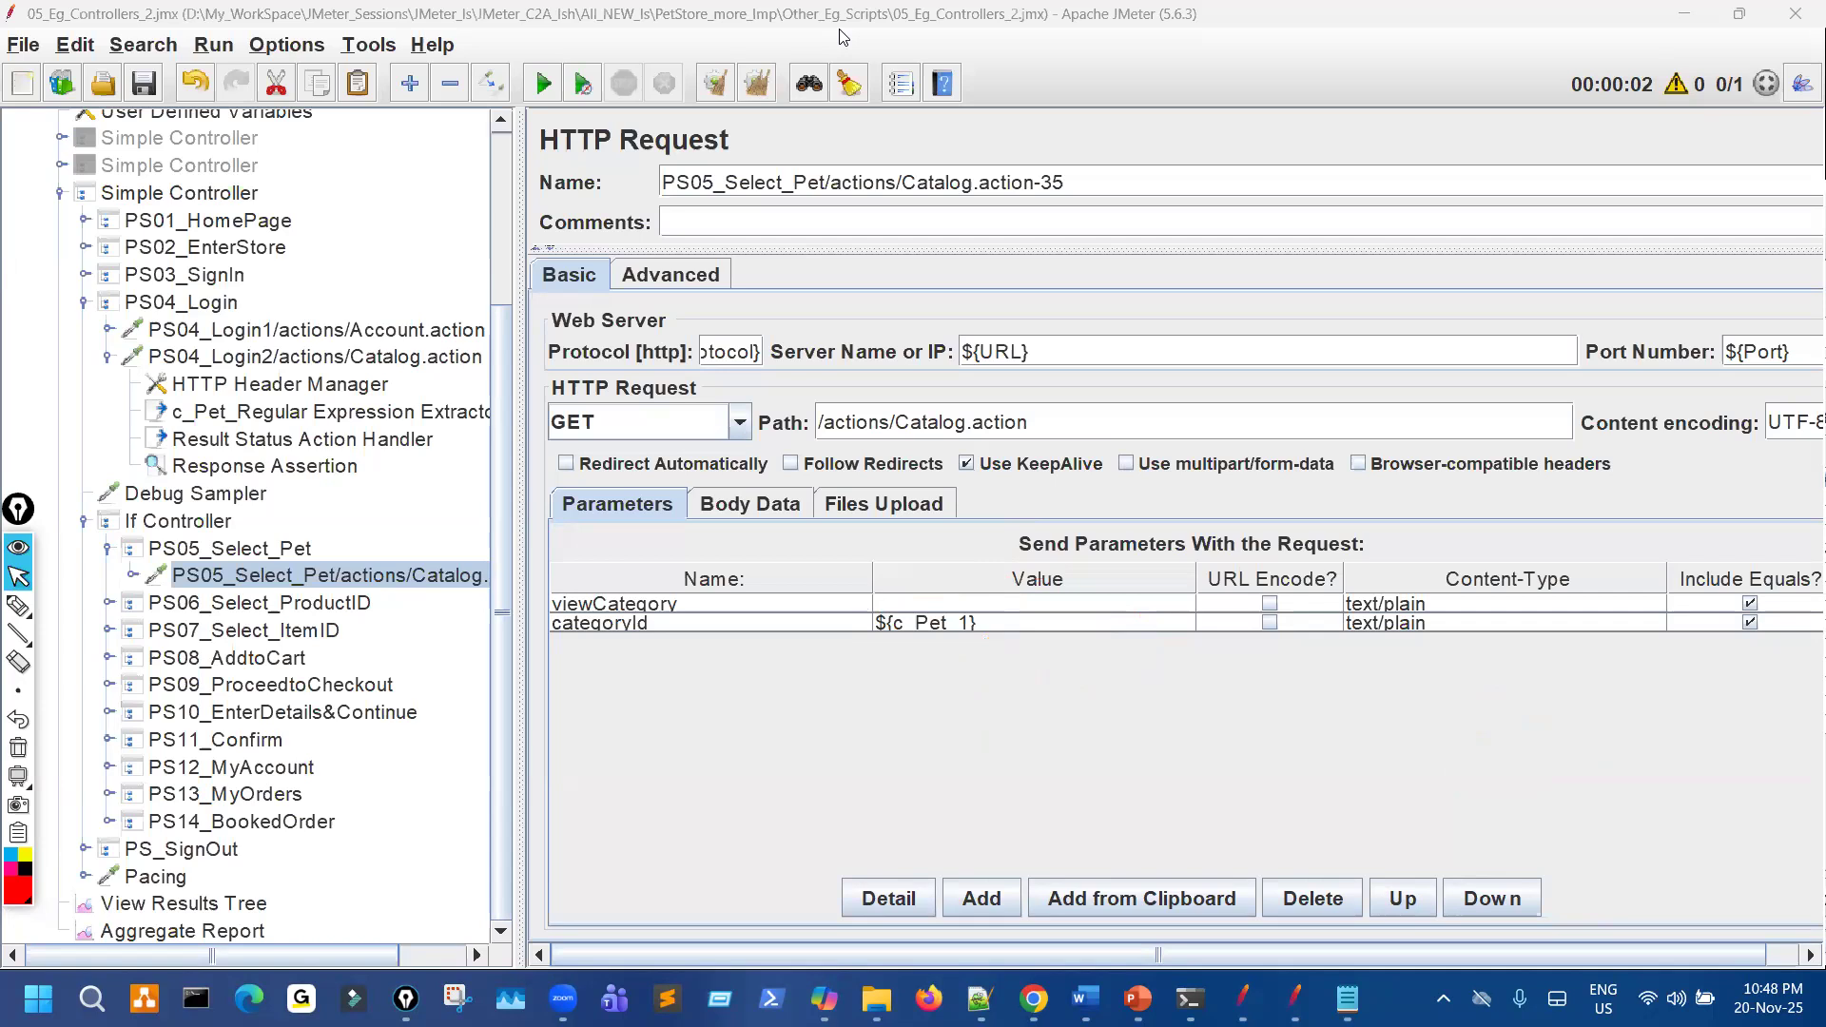
{"action": "key", "text": "ctrl+shift+3"}
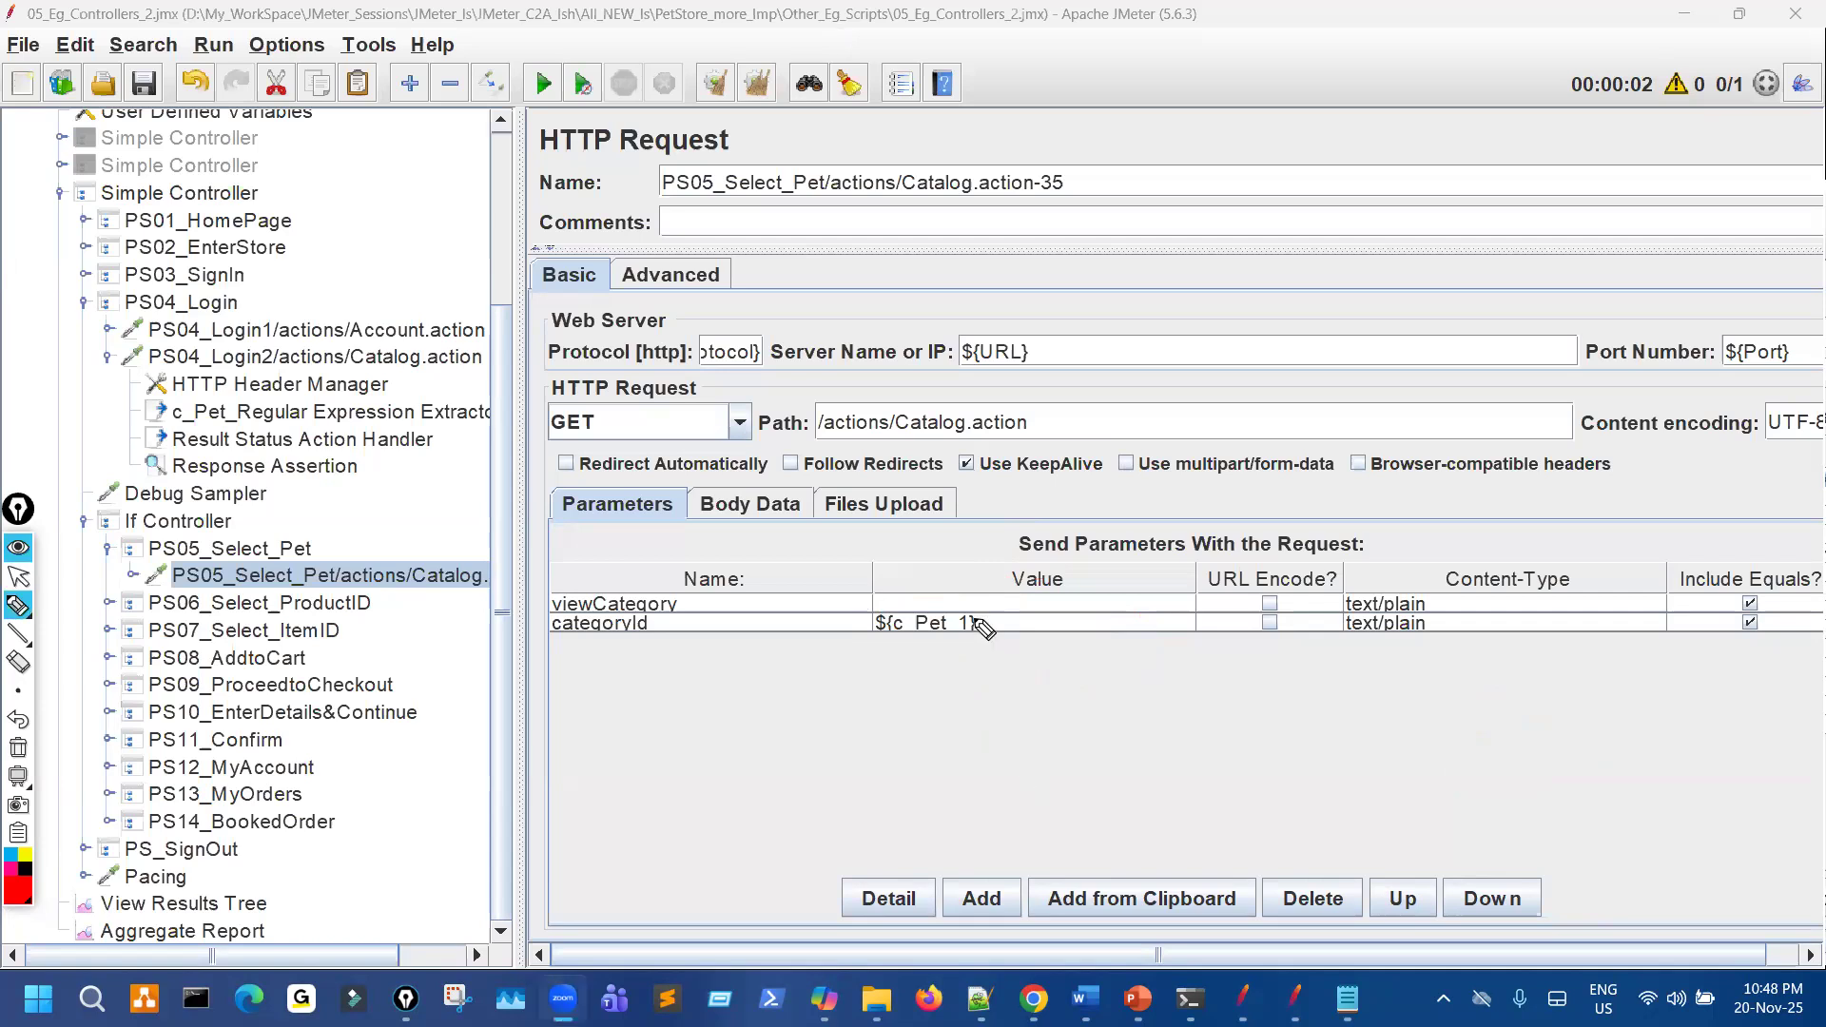
{"action": "mouse_move", "coordinate": [970, 612]}
{"action": "left_mouse_down"}
{"action": "mouse_move", "coordinate": [957, 624]}
{"action": "mouse_move", "coordinate": [980, 642]}
{"action": "mouse_move", "coordinate": [970, 609]}
{"action": "left_mouse_up"}
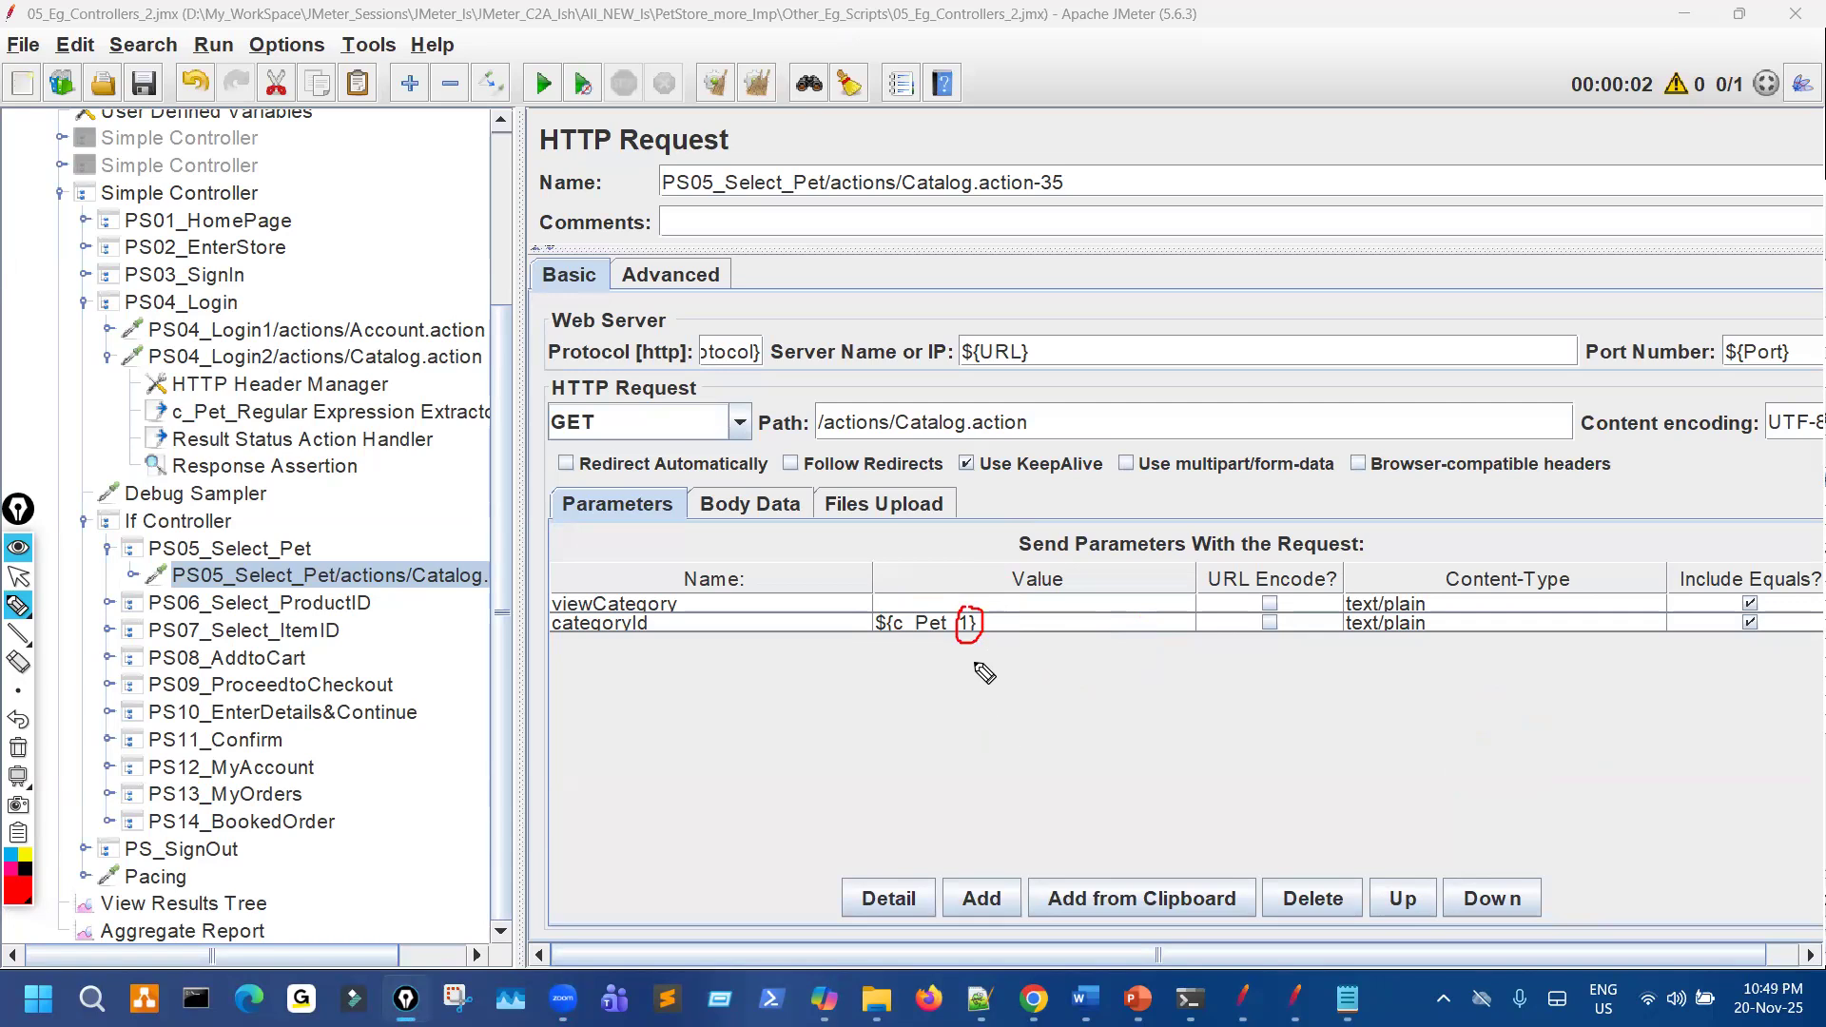
{"action": "left_click_drag", "start_coordinate": [980, 595], "coordinate": [1006, 575]}
{"action": "mouse_move", "coordinate": [881, 745]}
{"action": "left_mouse_down"}
{"action": "mouse_move", "coordinate": [868, 775]}
{"action": "mouse_move", "coordinate": [1139, 680]}
{"action": "left_mouse_up"}
{"action": "left_click_drag", "start_coordinate": [1172, 685], "coordinate": [1187, 671]}
{"action": "mouse_move", "coordinate": [1203, 647]}
{"action": "left_mouse_down"}
{"action": "mouse_move", "coordinate": [1214, 623]}
{"action": "mouse_move", "coordinate": [1234, 678]}
{"action": "left_mouse_up"}
{"action": "mouse_move", "coordinate": [1218, 746]}
{"action": "left_mouse_down"}
{"action": "mouse_move", "coordinate": [1337, 747]}
{"action": "mouse_move", "coordinate": [1325, 842]}
{"action": "mouse_move", "coordinate": [1286, 865]}
{"action": "mouse_move", "coordinate": [1279, 837]}
{"action": "left_mouse_up"}
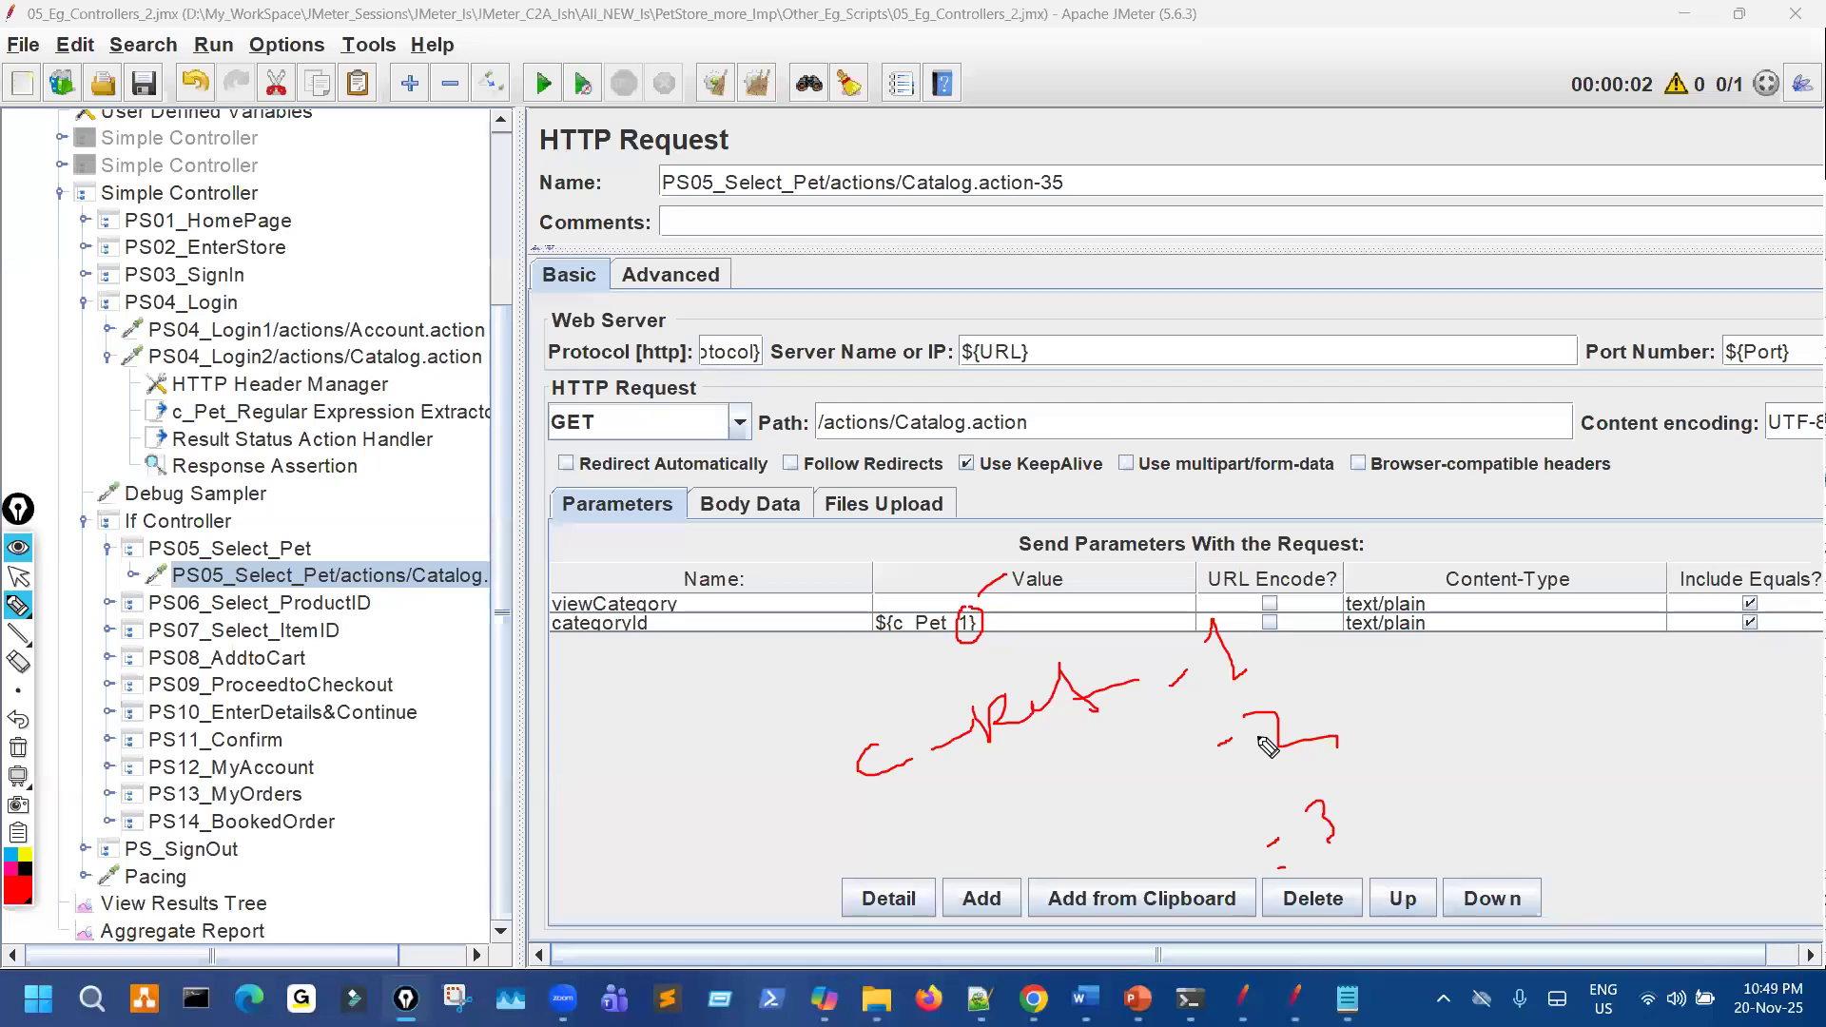
{"action": "key", "text": "ctrl+shift+2"}
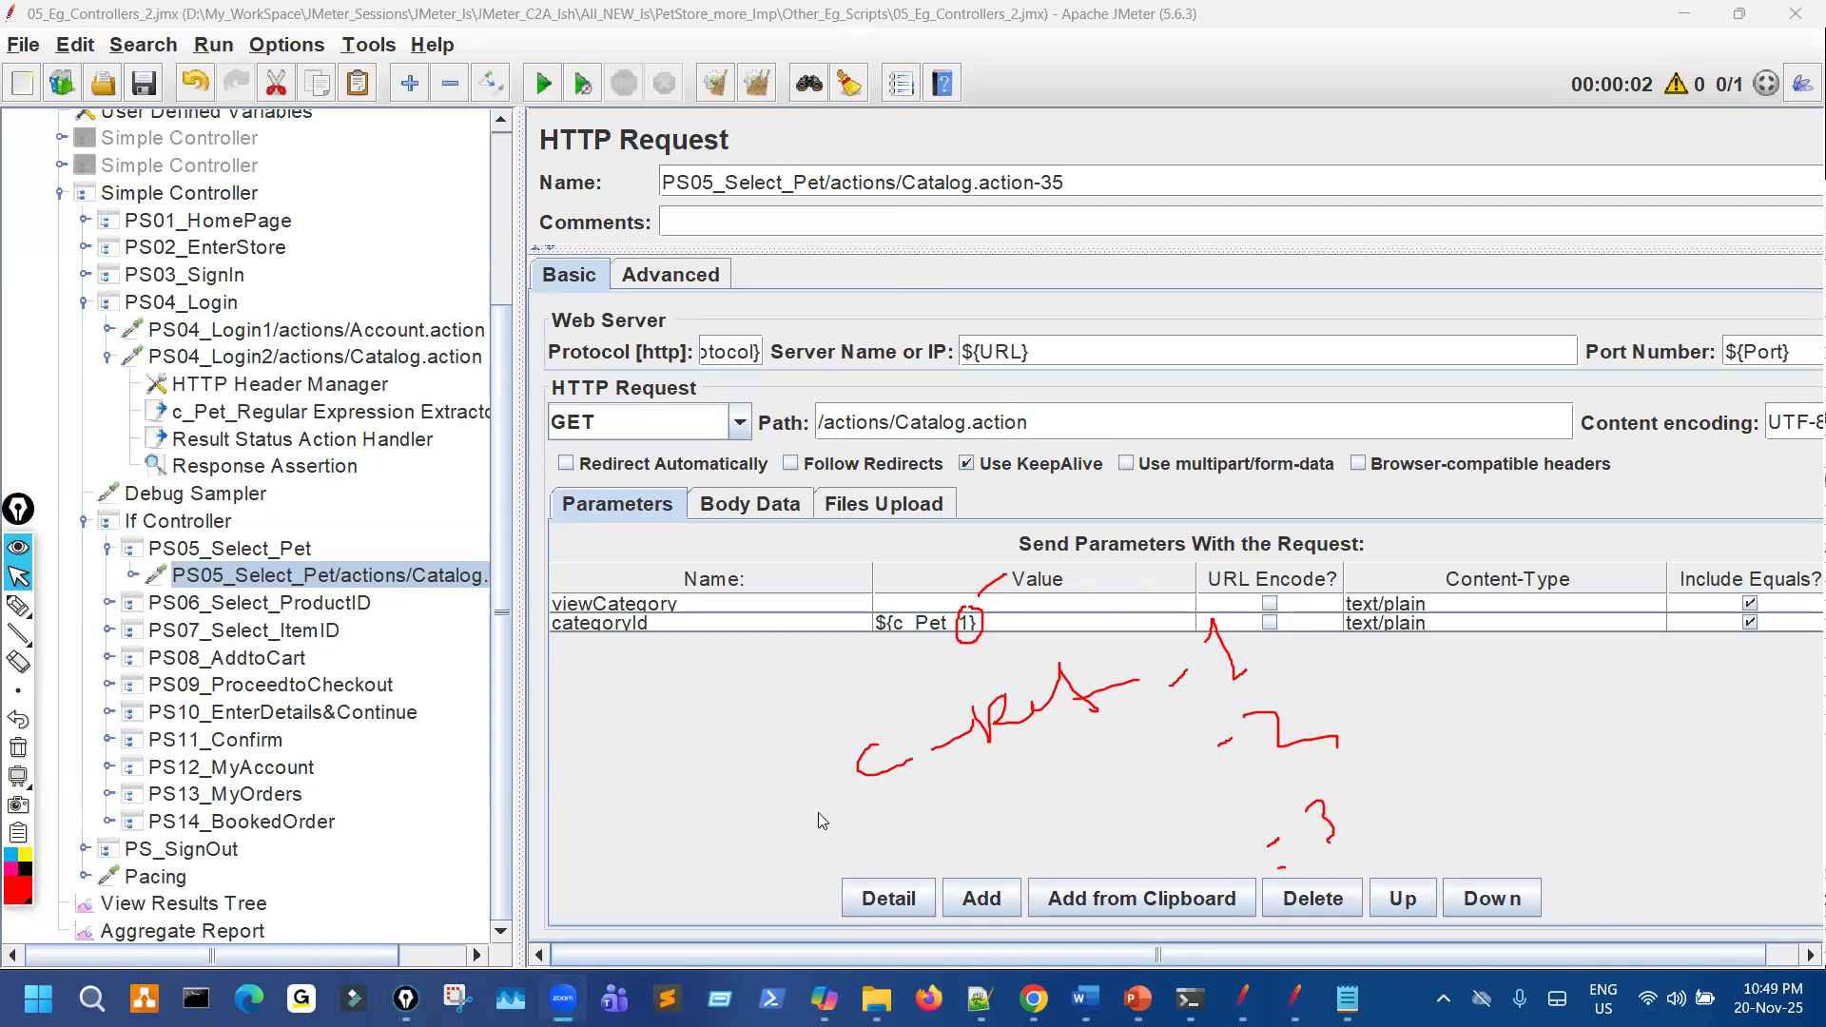
{"action": "key", "text": "ctrl+shift+7"}
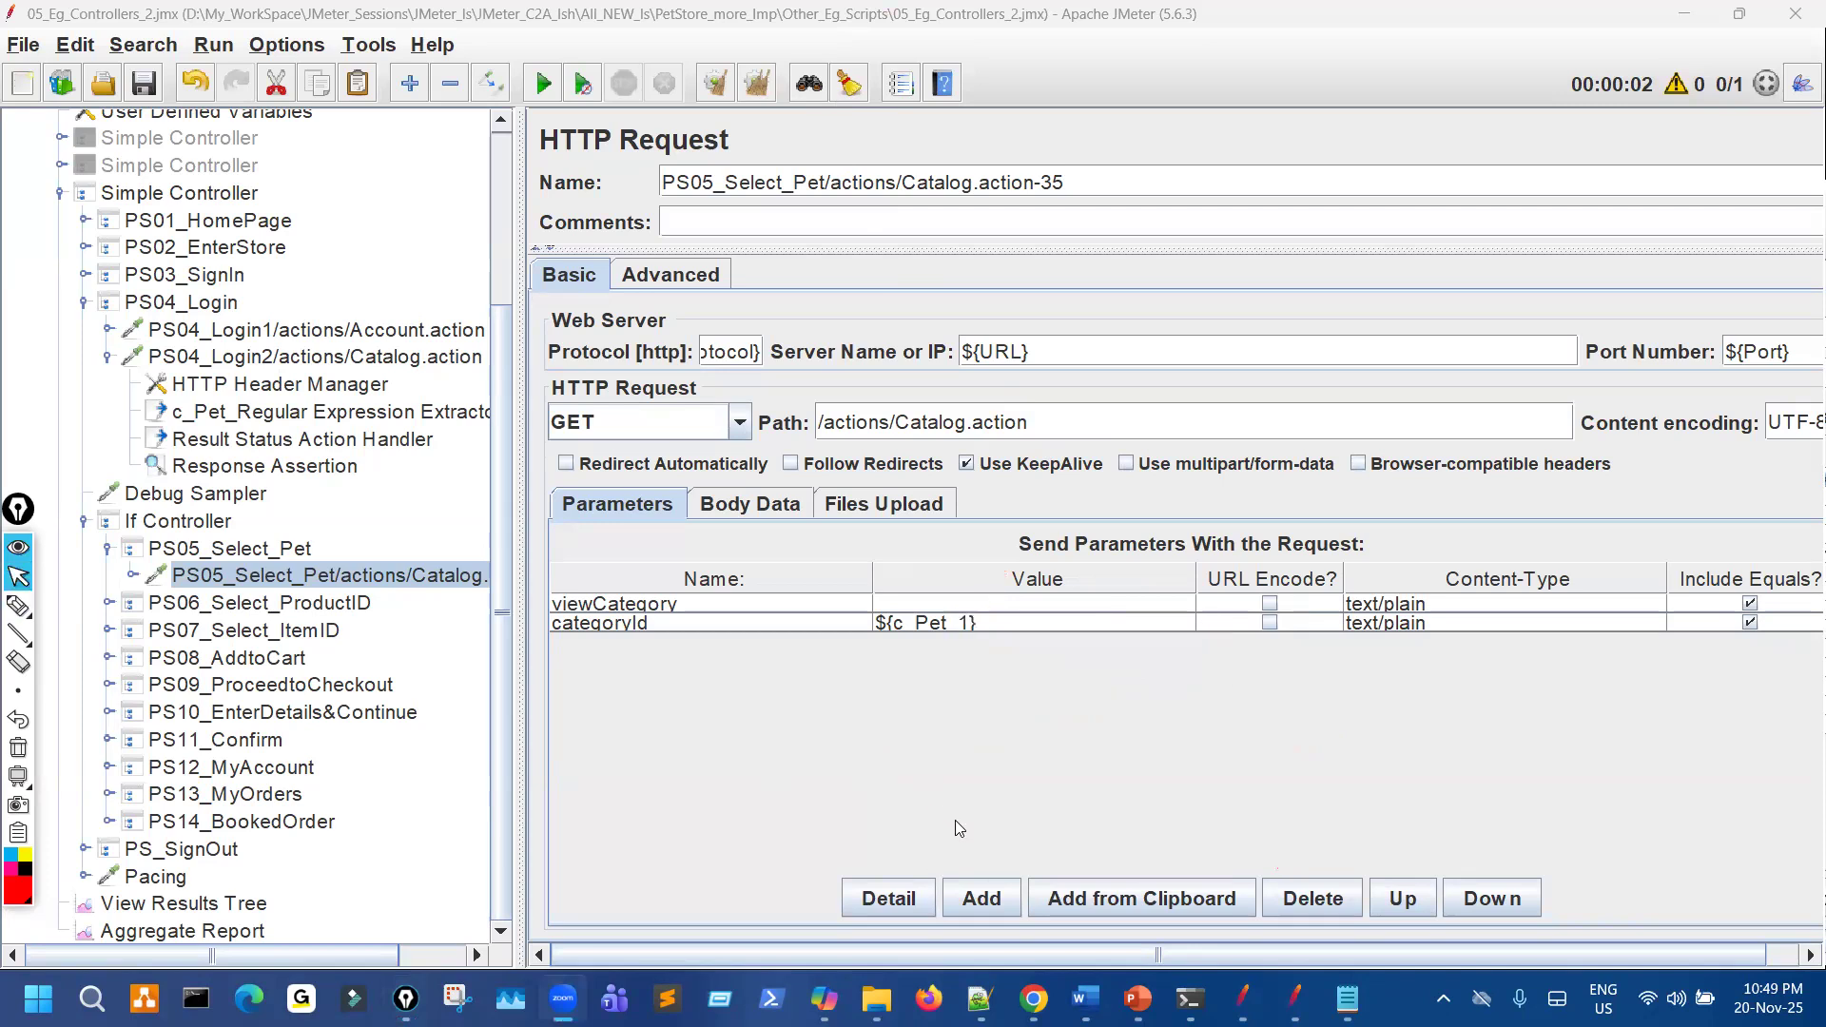
Open the PS05_Select_Pet catalog request in the other JMeter script window and widen the Value column to read the full categoryId expression.
{"action": "left_click", "coordinate": [1296, 999]}
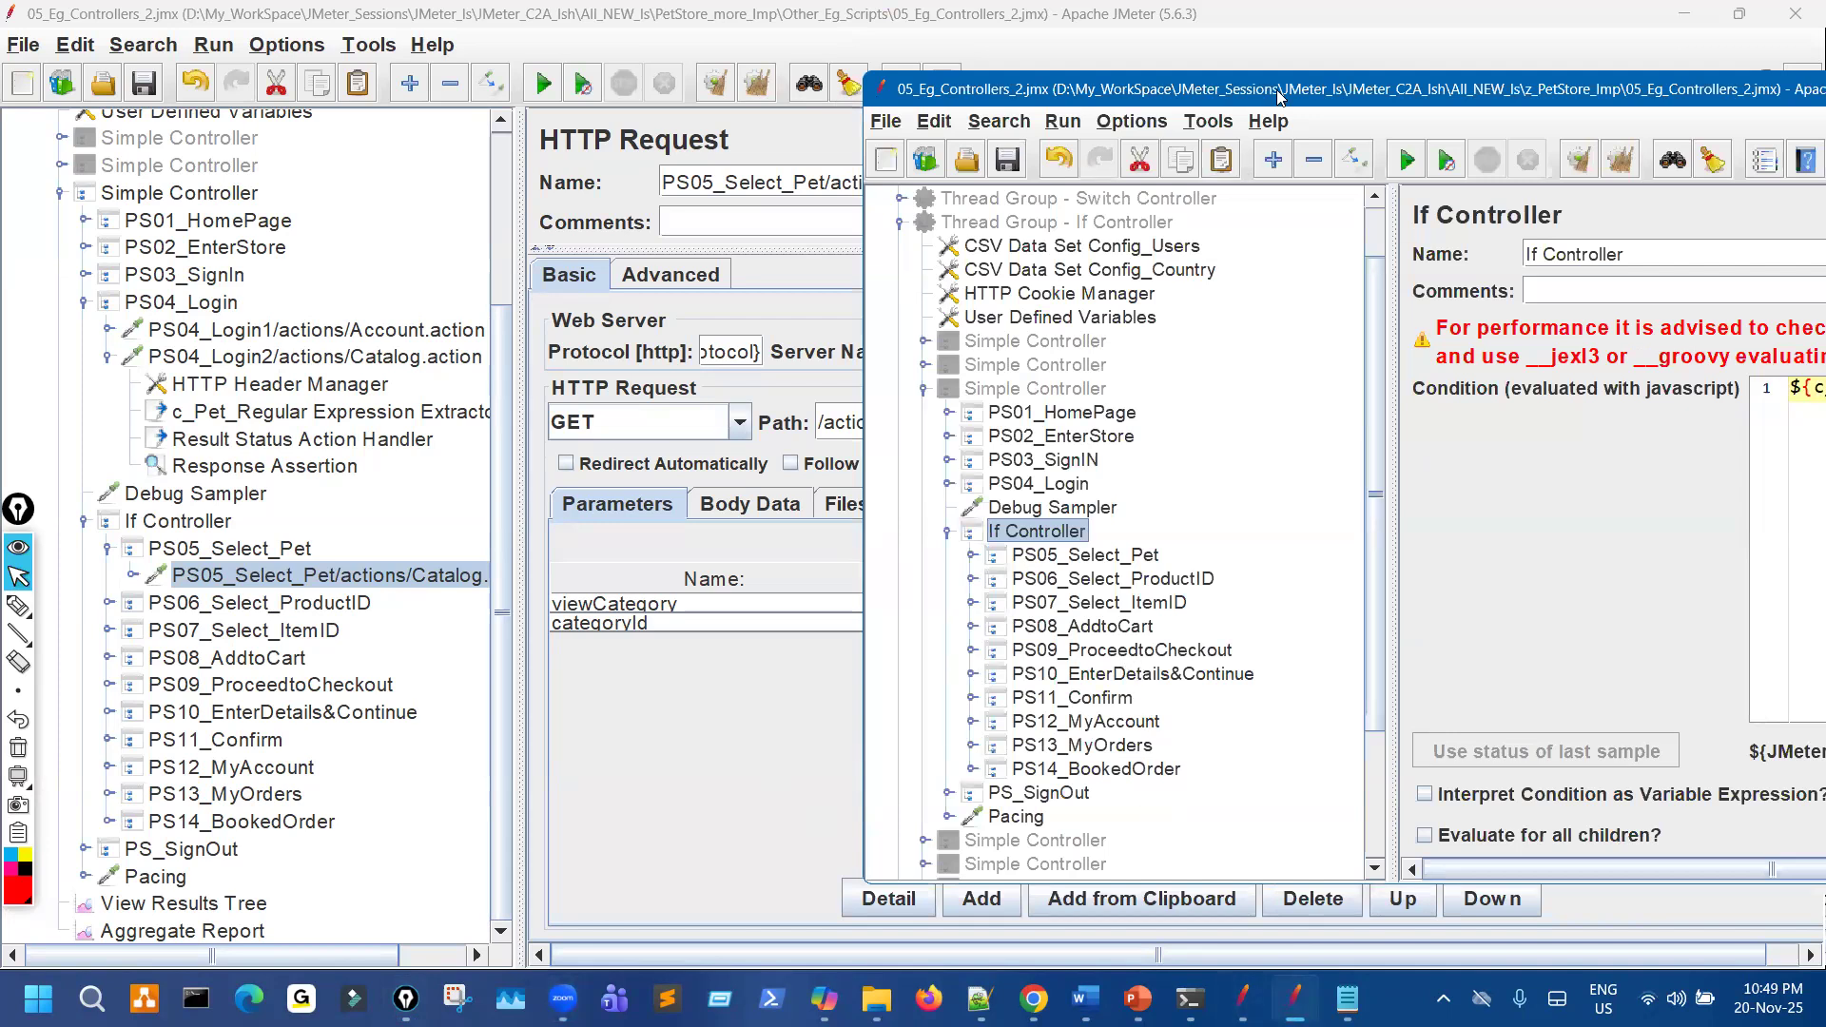
{"action": "left_click_drag", "start_coordinate": [1279, 96], "coordinate": [853, 83]}
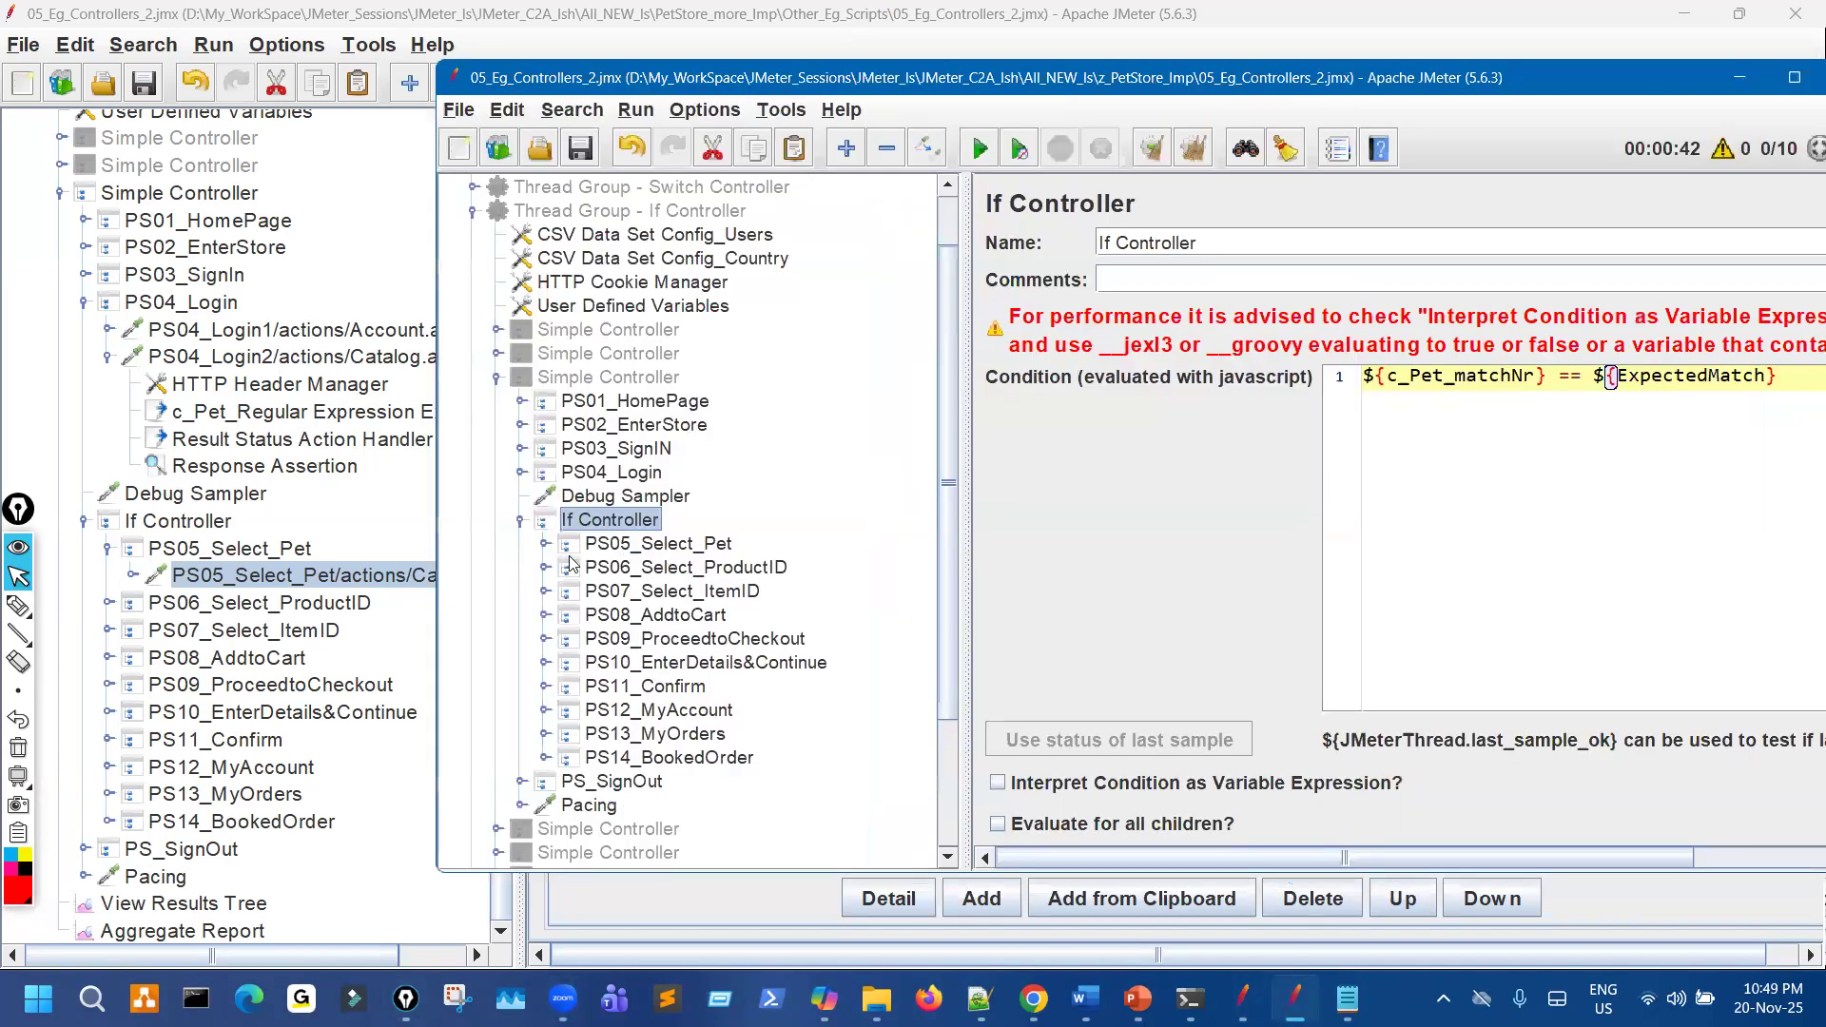
{"action": "left_click", "coordinate": [546, 545]}
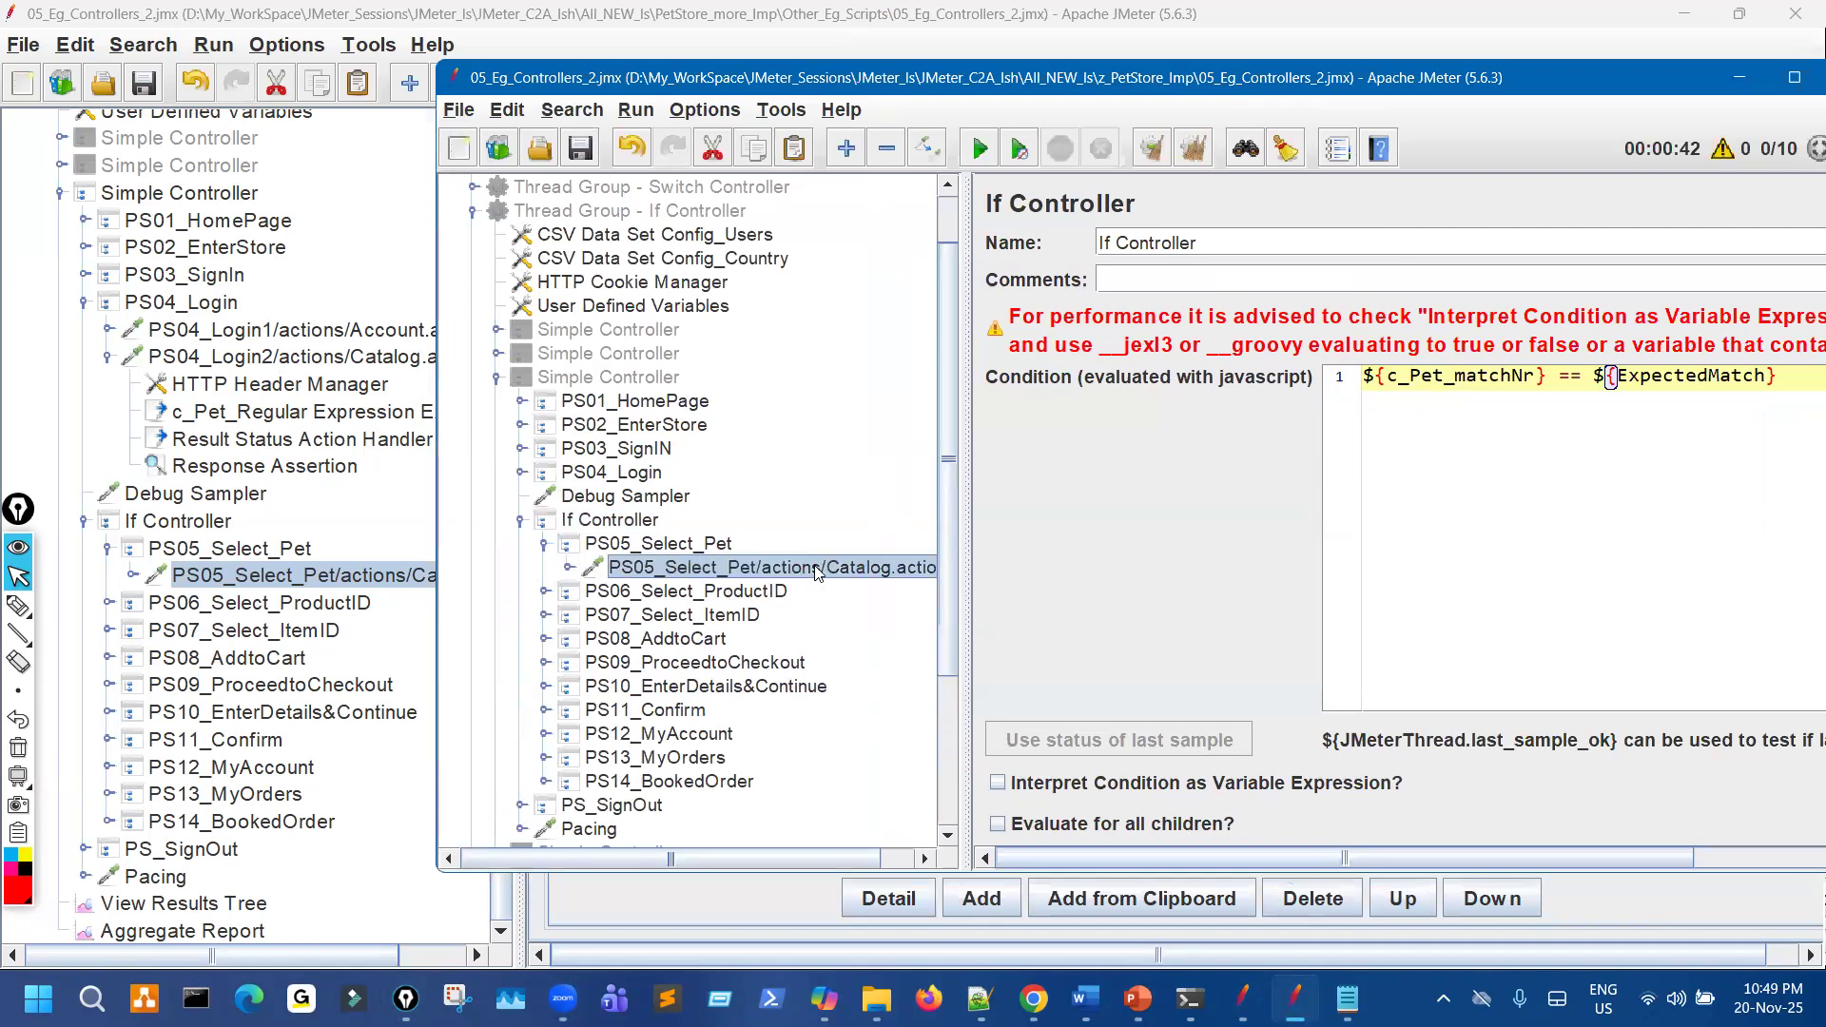
{"action": "left_click", "coordinate": [797, 571]}
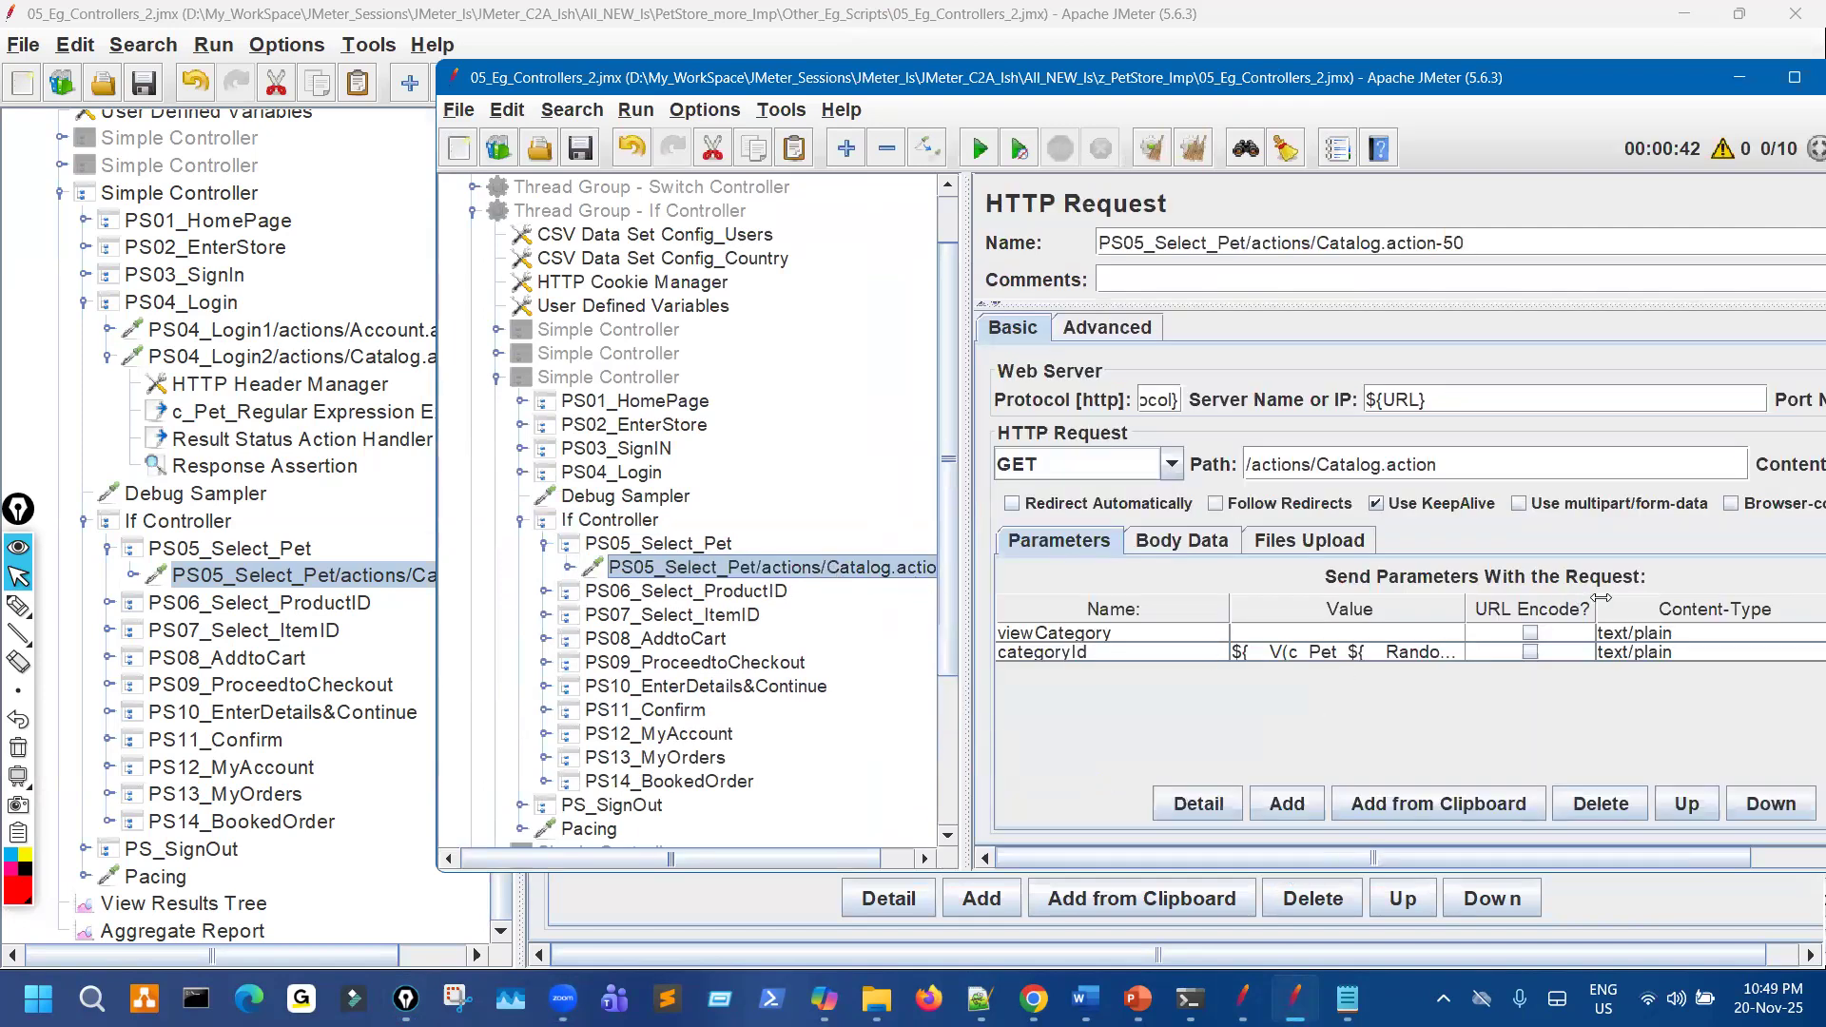
{"action": "left_click_drag", "start_coordinate": [1465, 608], "coordinate": [1694, 611]}
{"action": "left_click", "coordinate": [1417, 656]}
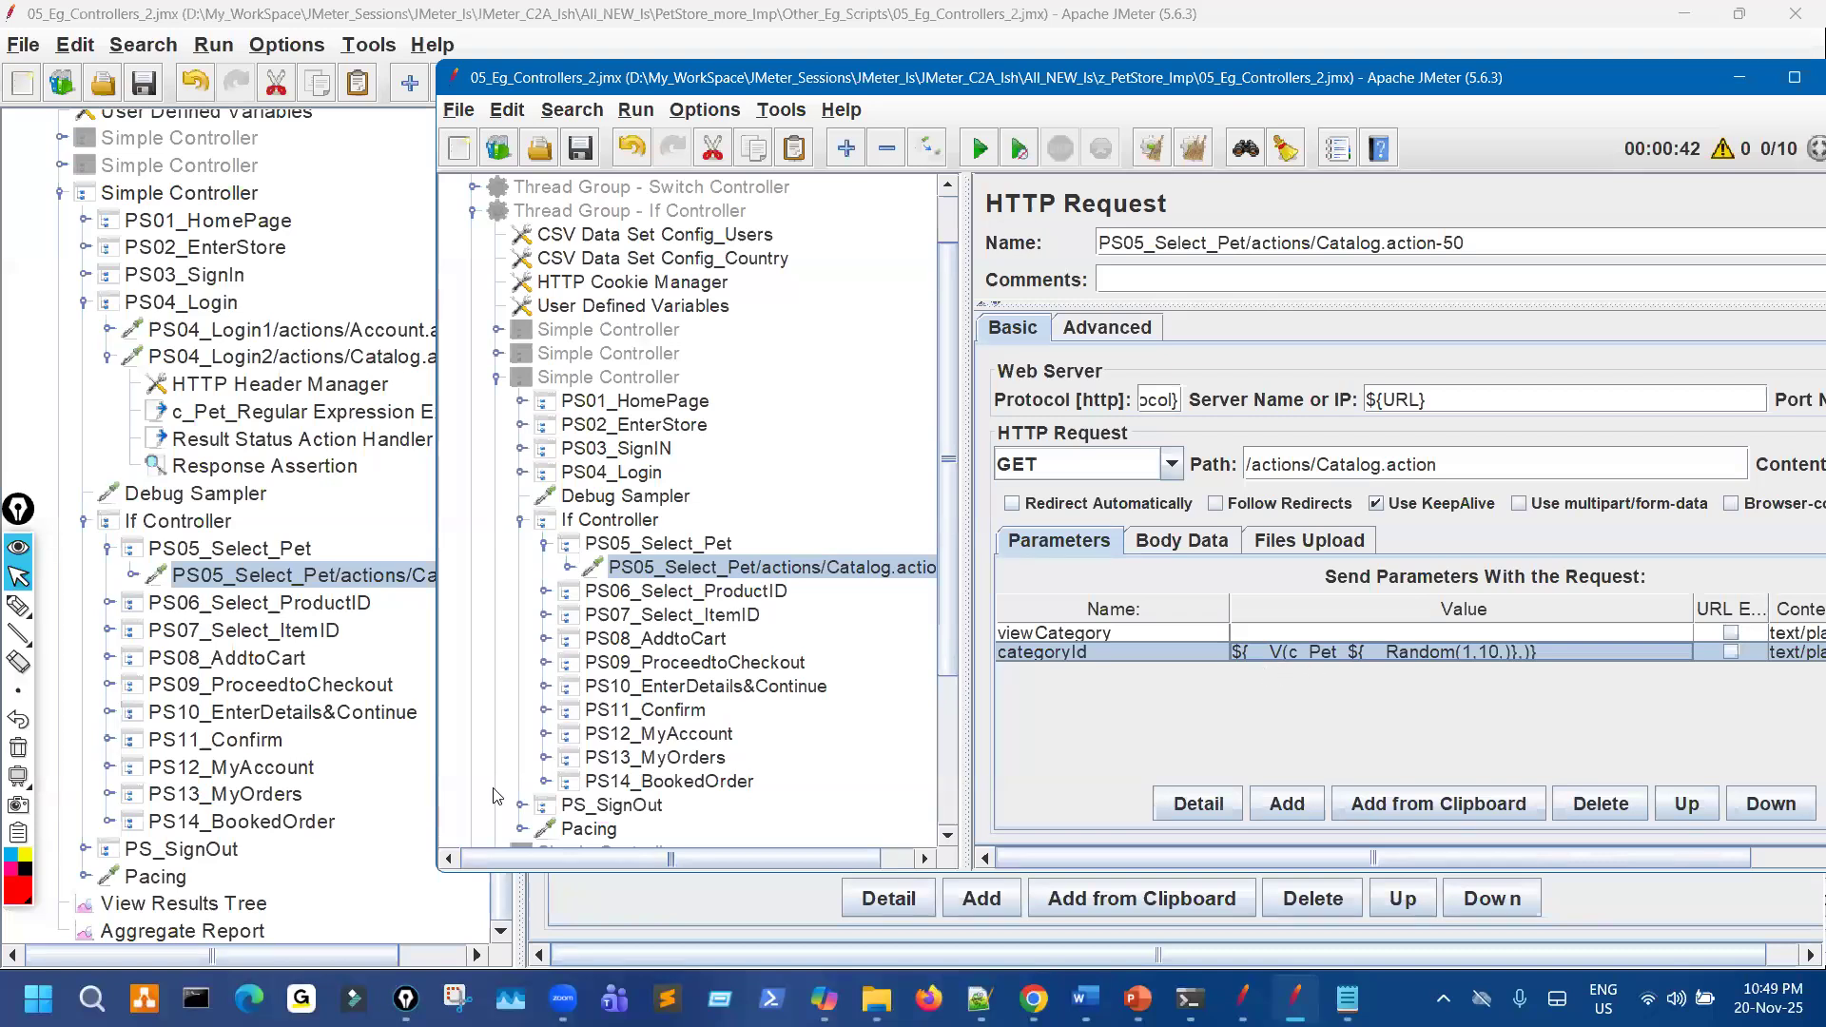
Copy ${c_Pet_1} from the categoryId value of the first script's request and paste it on line 4 of the new 3 file in Notepad++.
{"action": "left_click", "coordinate": [652, 908]}
{"action": "double_click", "coordinate": [959, 626]}
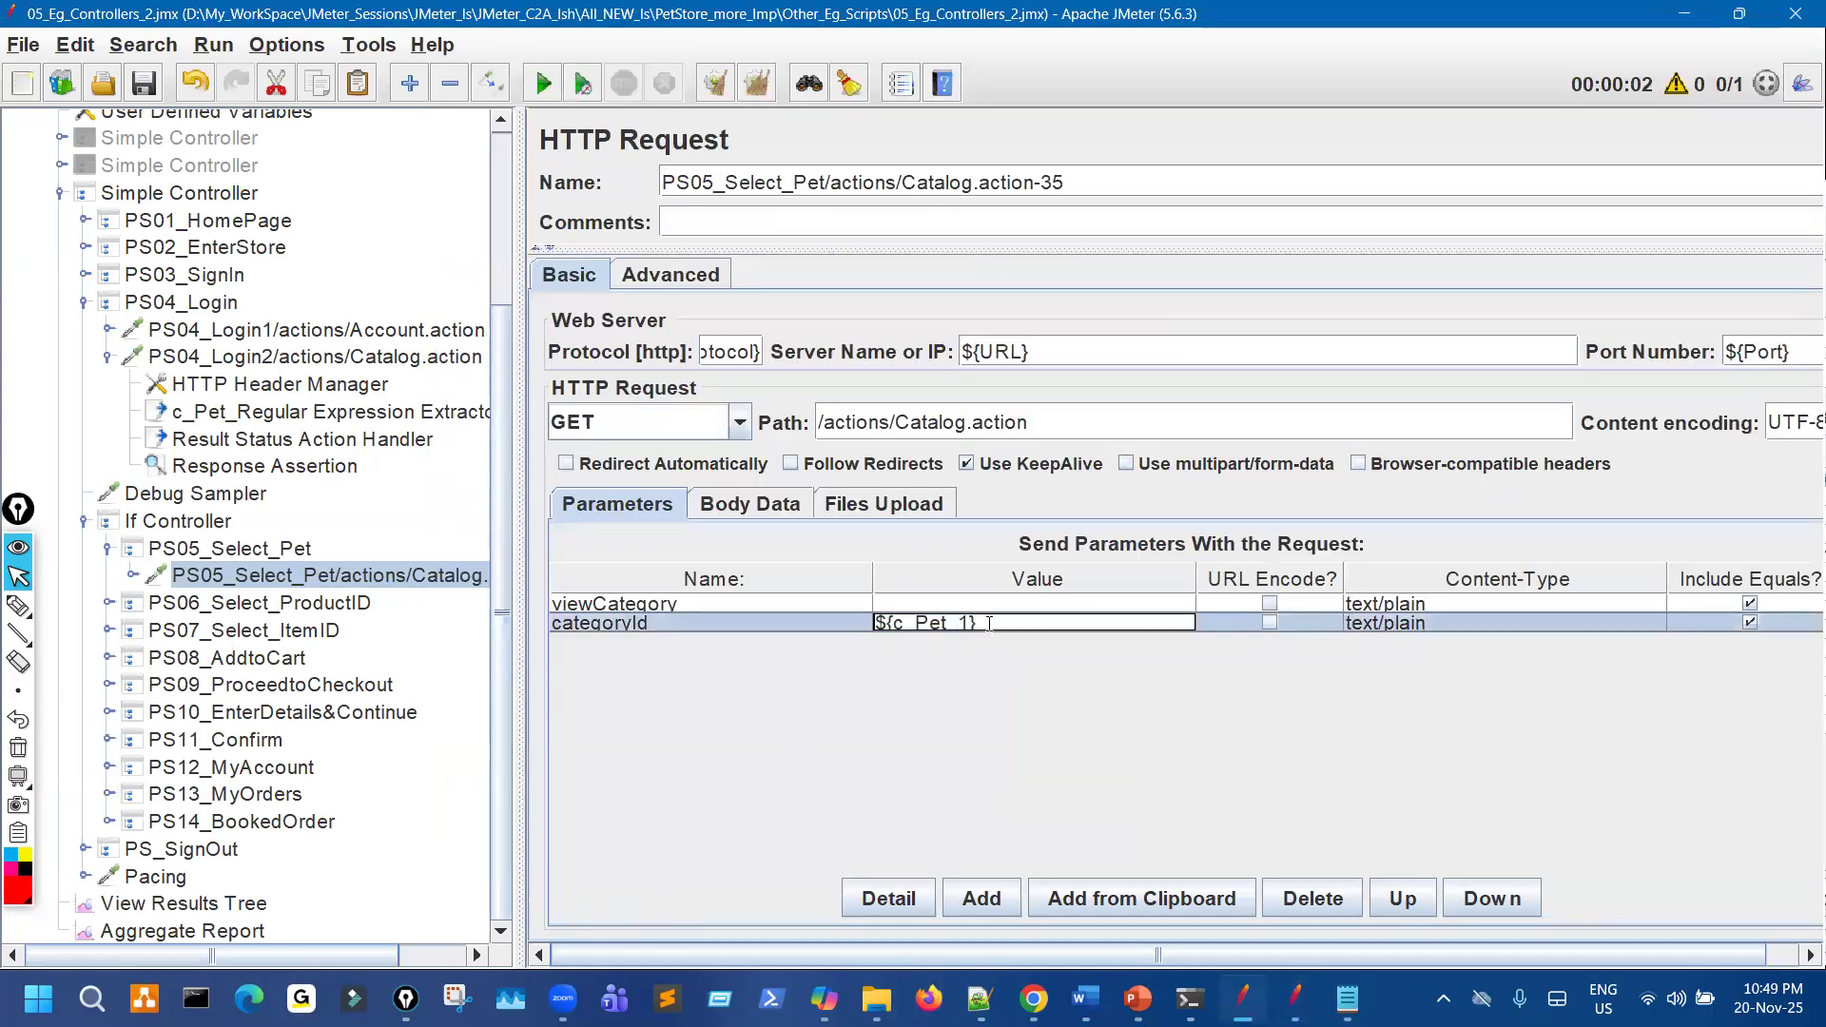
{"action": "left_click_drag", "start_coordinate": [958, 626], "coordinate": [865, 626]}
{"action": "key", "text": "ctrl+c"}
{"action": "left_click", "coordinate": [981, 999]}
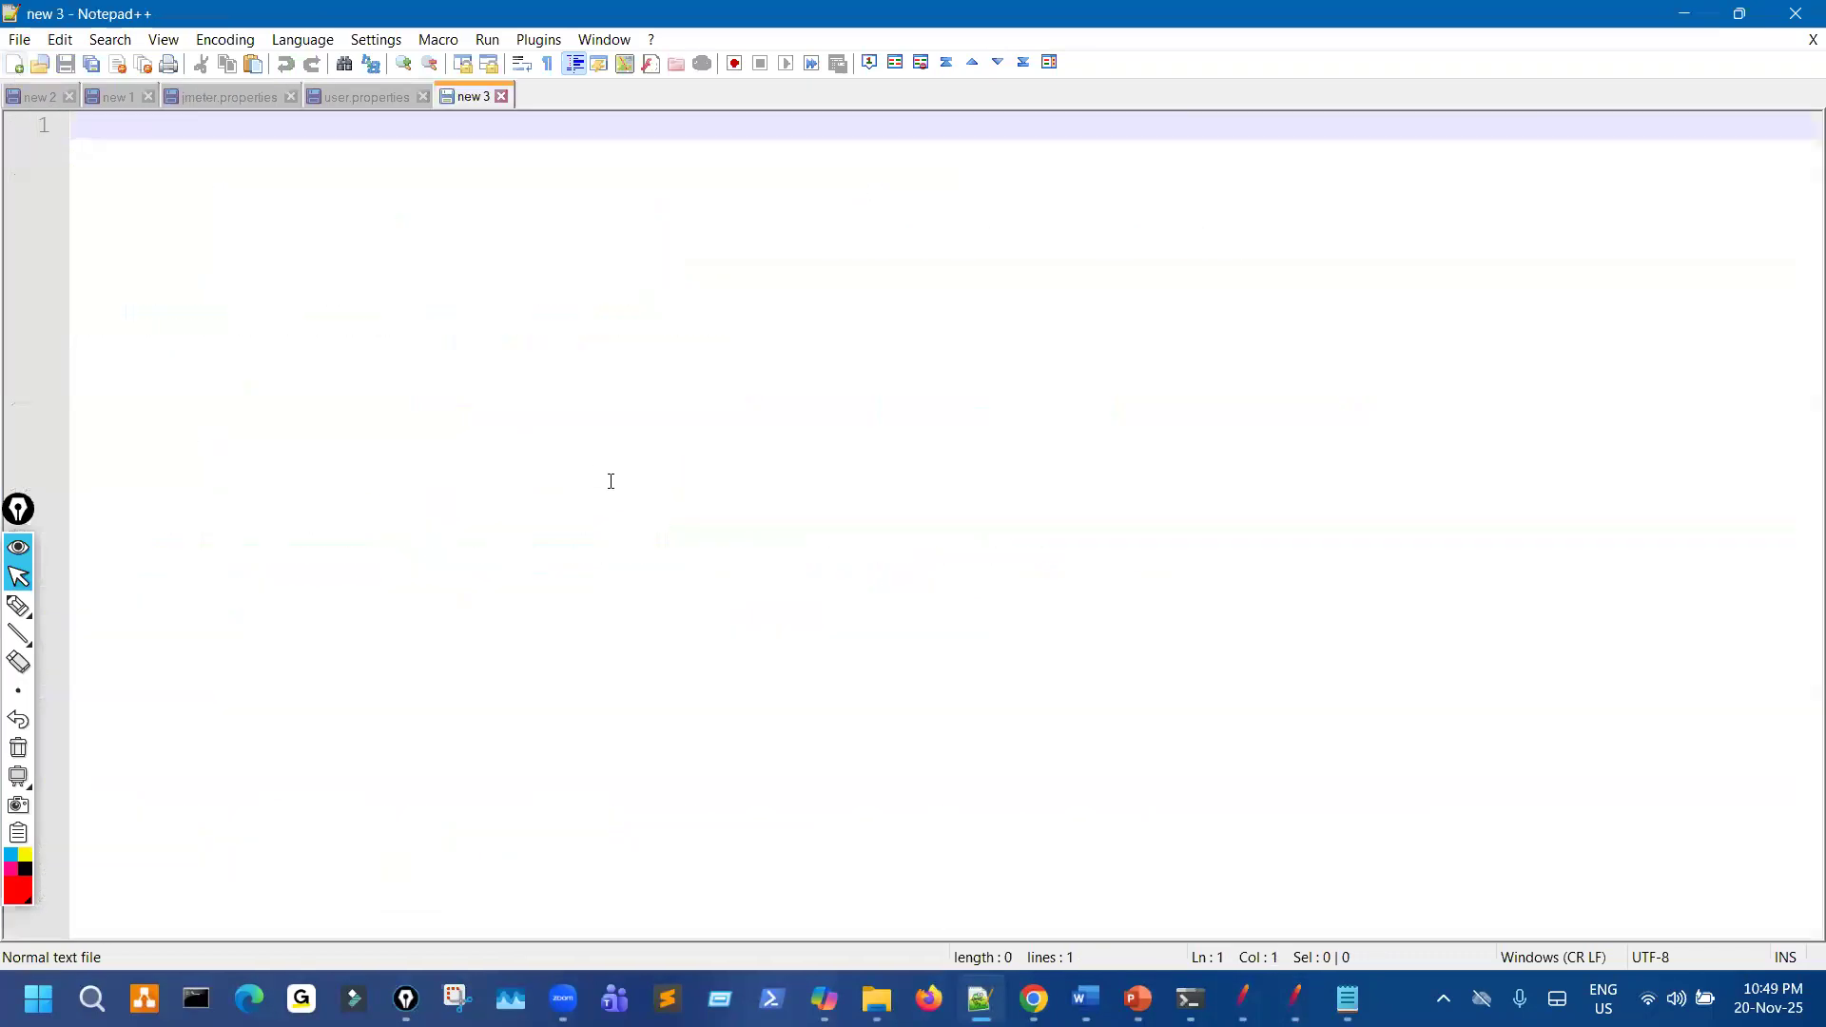
{"action": "key", "text": "Return"}
{"action": "key", "text": "Return"}
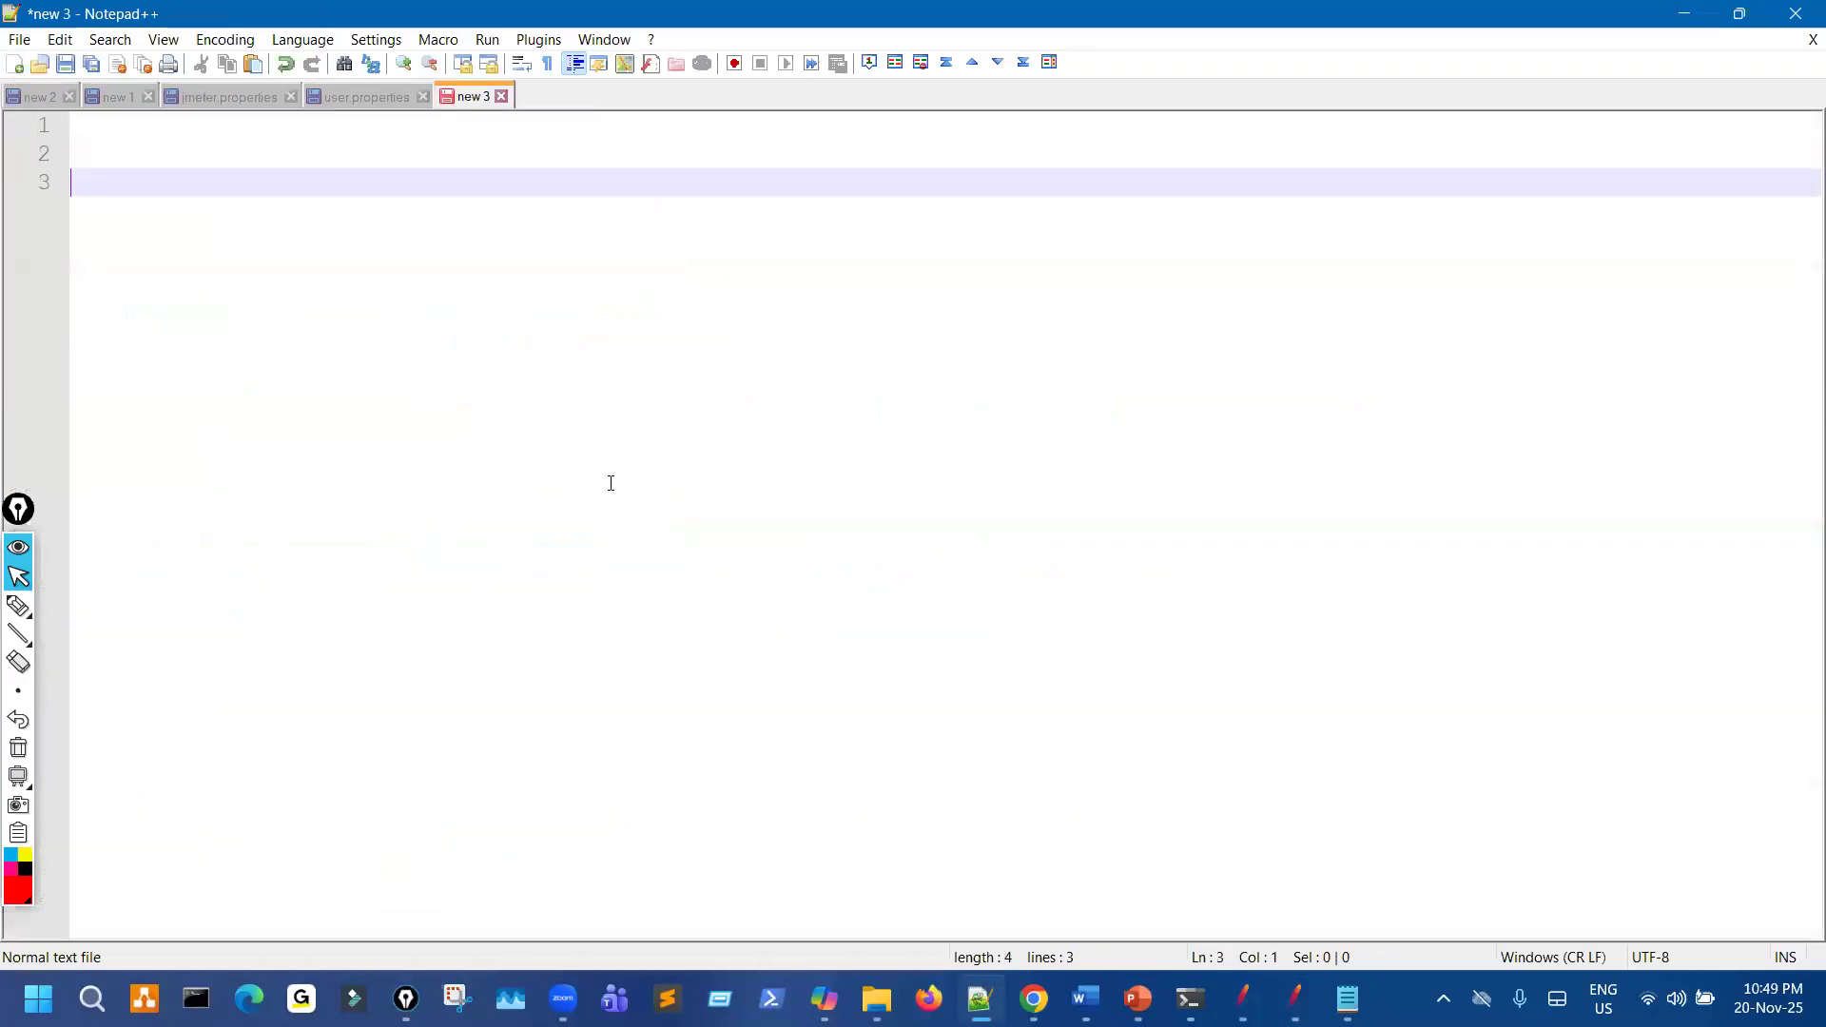
{"action": "key", "text": "Return"}
{"action": "scroll", "coordinate": [612, 484], "scroll_direction": "up", "scroll_amount": 2}
{"action": "key", "text": "ctrl+v"}
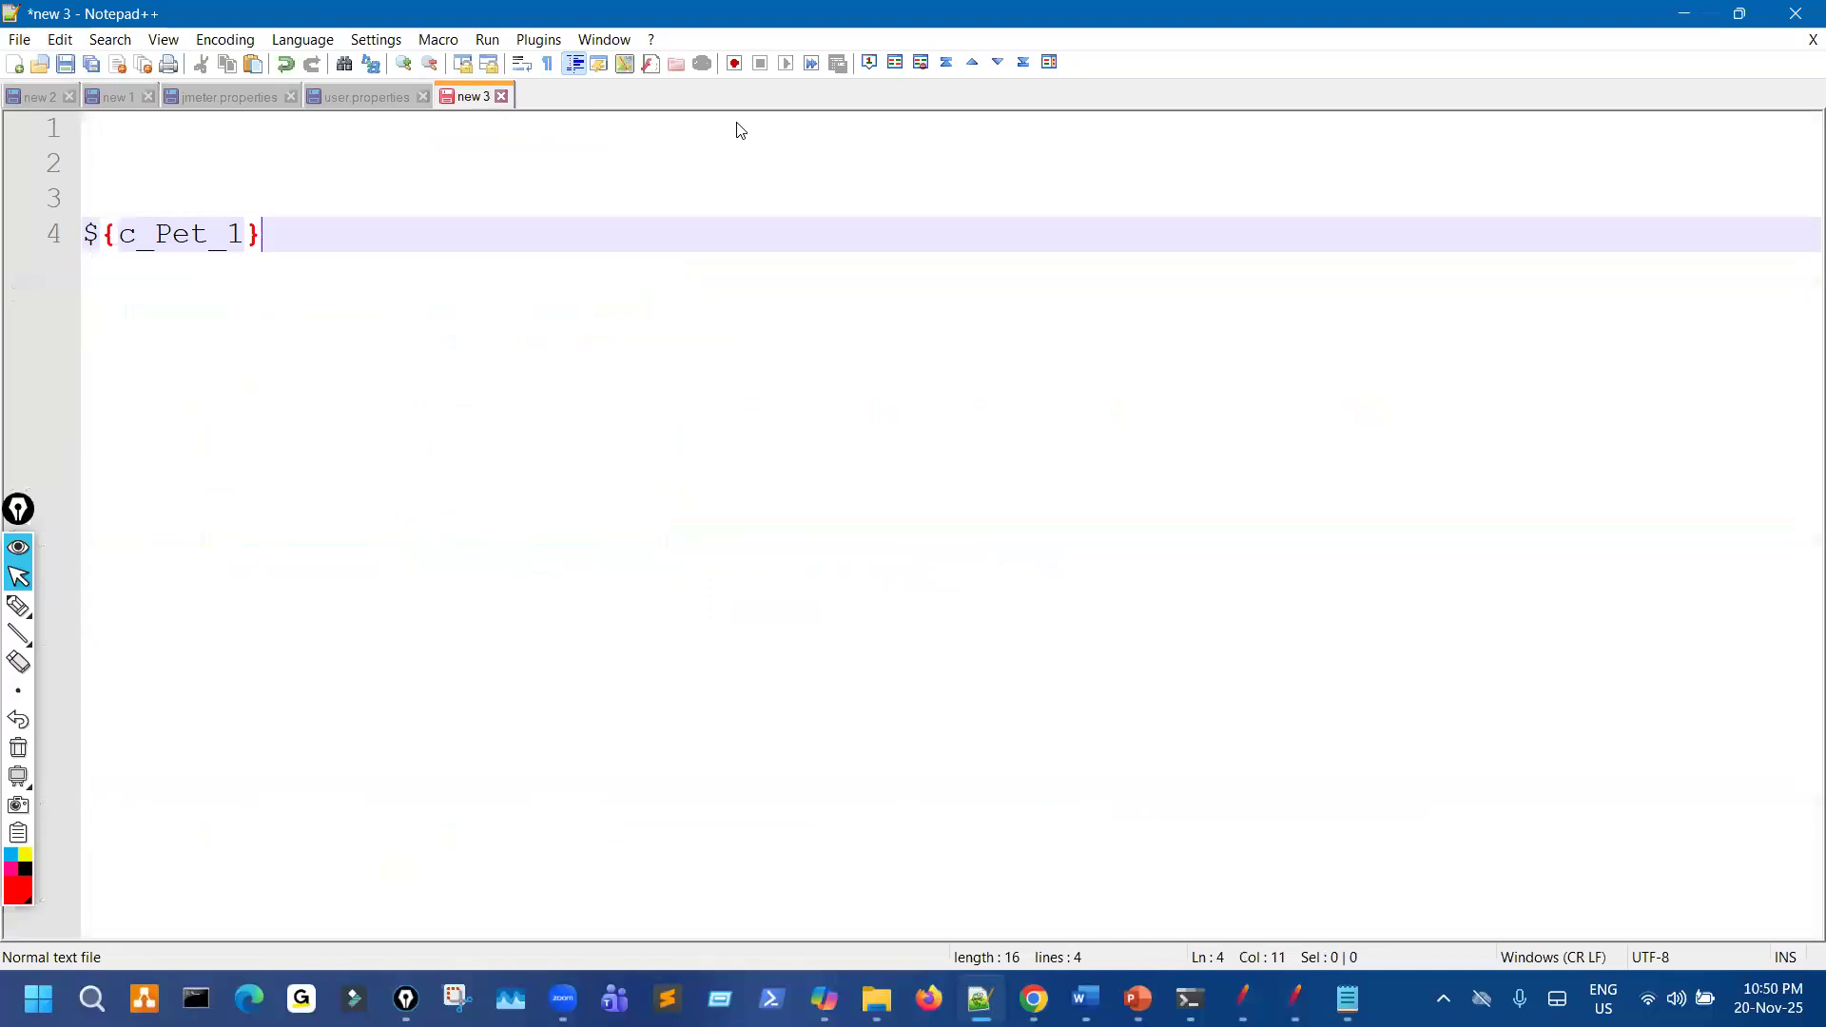
{"action": "left_click", "coordinate": [236, 234]}
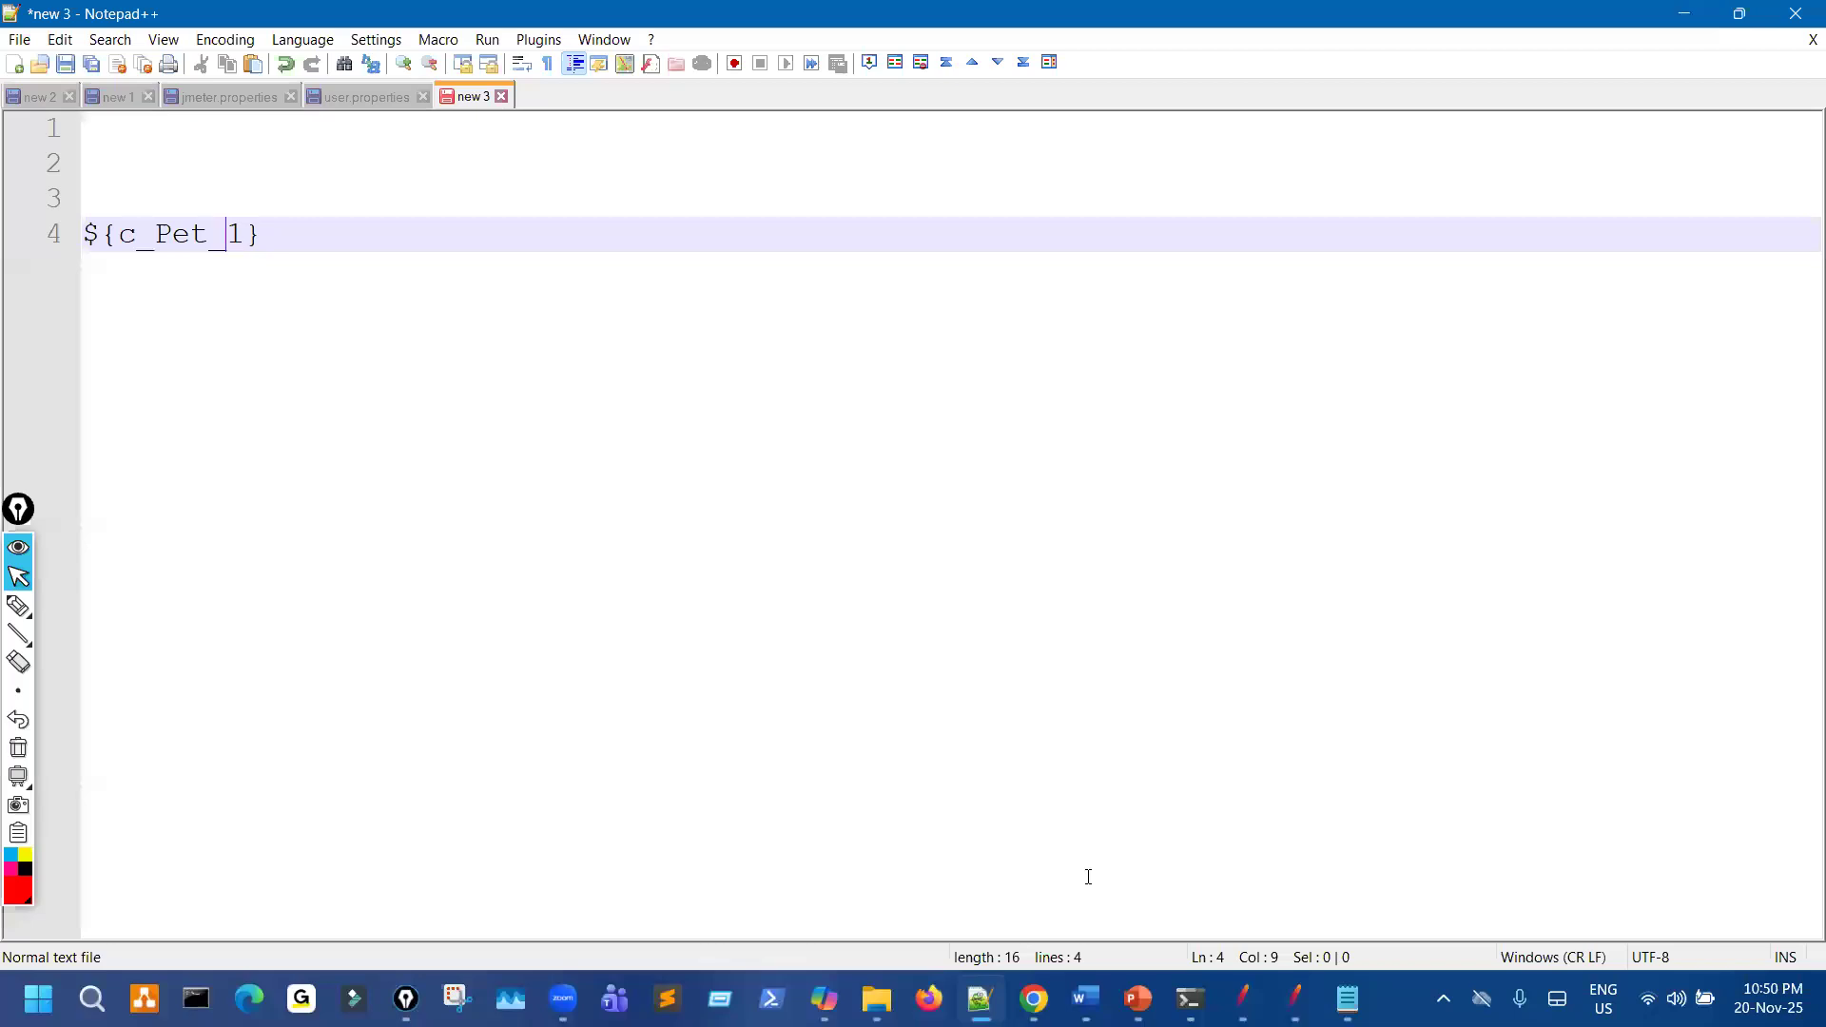
In JMeter's Function Helper, generate and copy a Random function with minimum 1 and maximum 10, and close the helper.
{"action": "left_click", "coordinate": [1244, 997]}
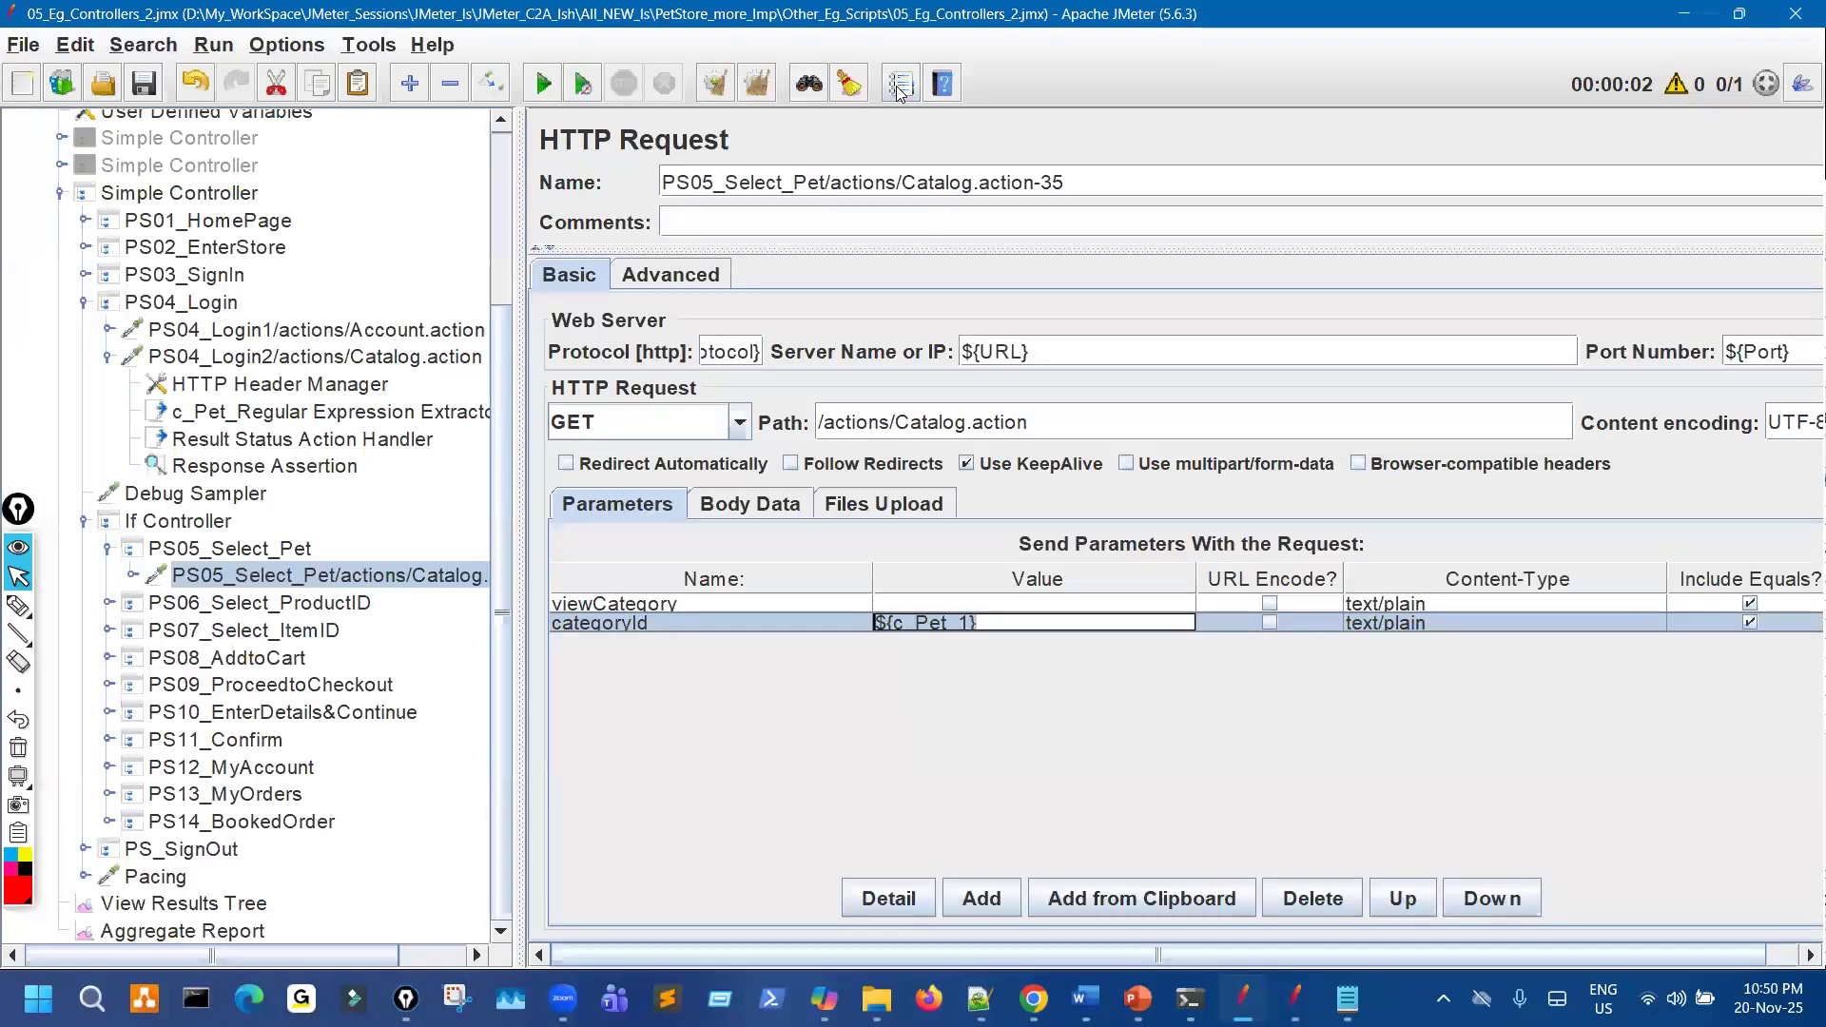
{"action": "left_click", "coordinate": [899, 88]}
{"action": "left_click", "coordinate": [995, 191]}
{"action": "scroll", "coordinate": [913, 325], "scroll_direction": "down", "scroll_amount": 4}
{"action": "scroll", "coordinate": [913, 328], "scroll_direction": "down", "scroll_amount": 4}
{"action": "left_click", "coordinate": [837, 308]}
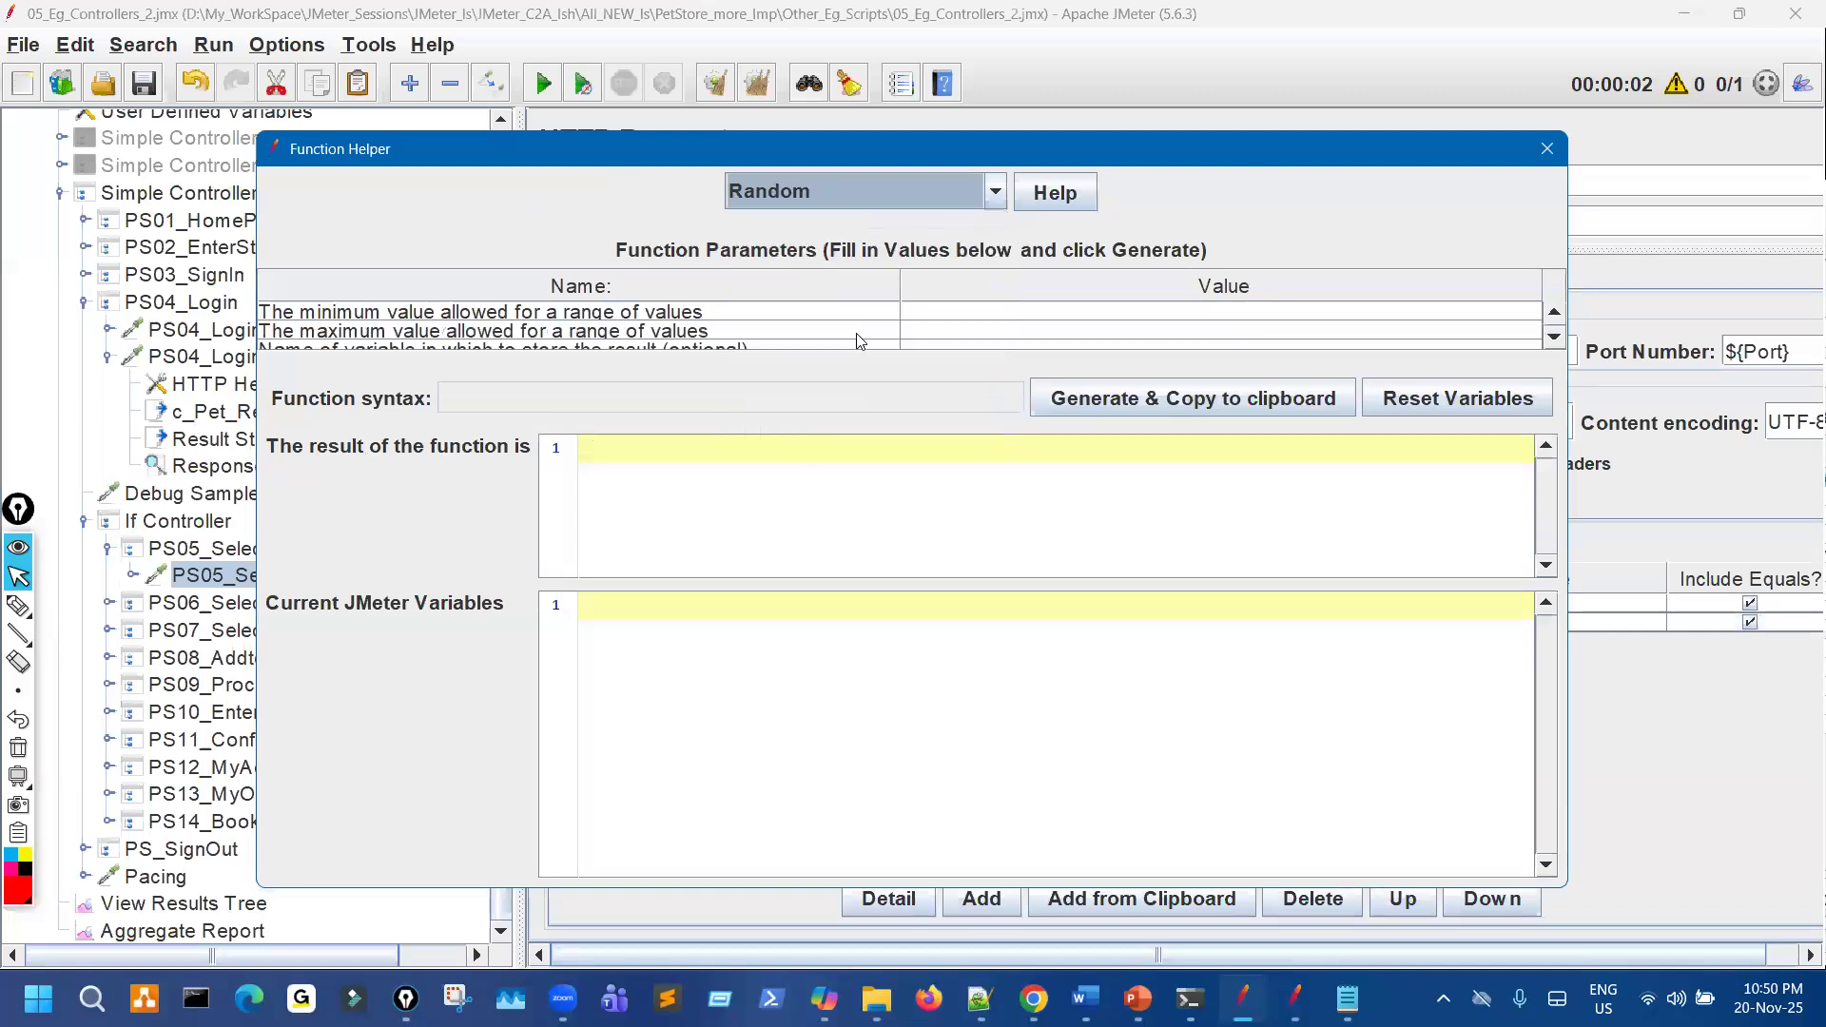
{"action": "left_click", "coordinate": [940, 310]}
{"action": "left_click", "coordinate": [939, 310]}
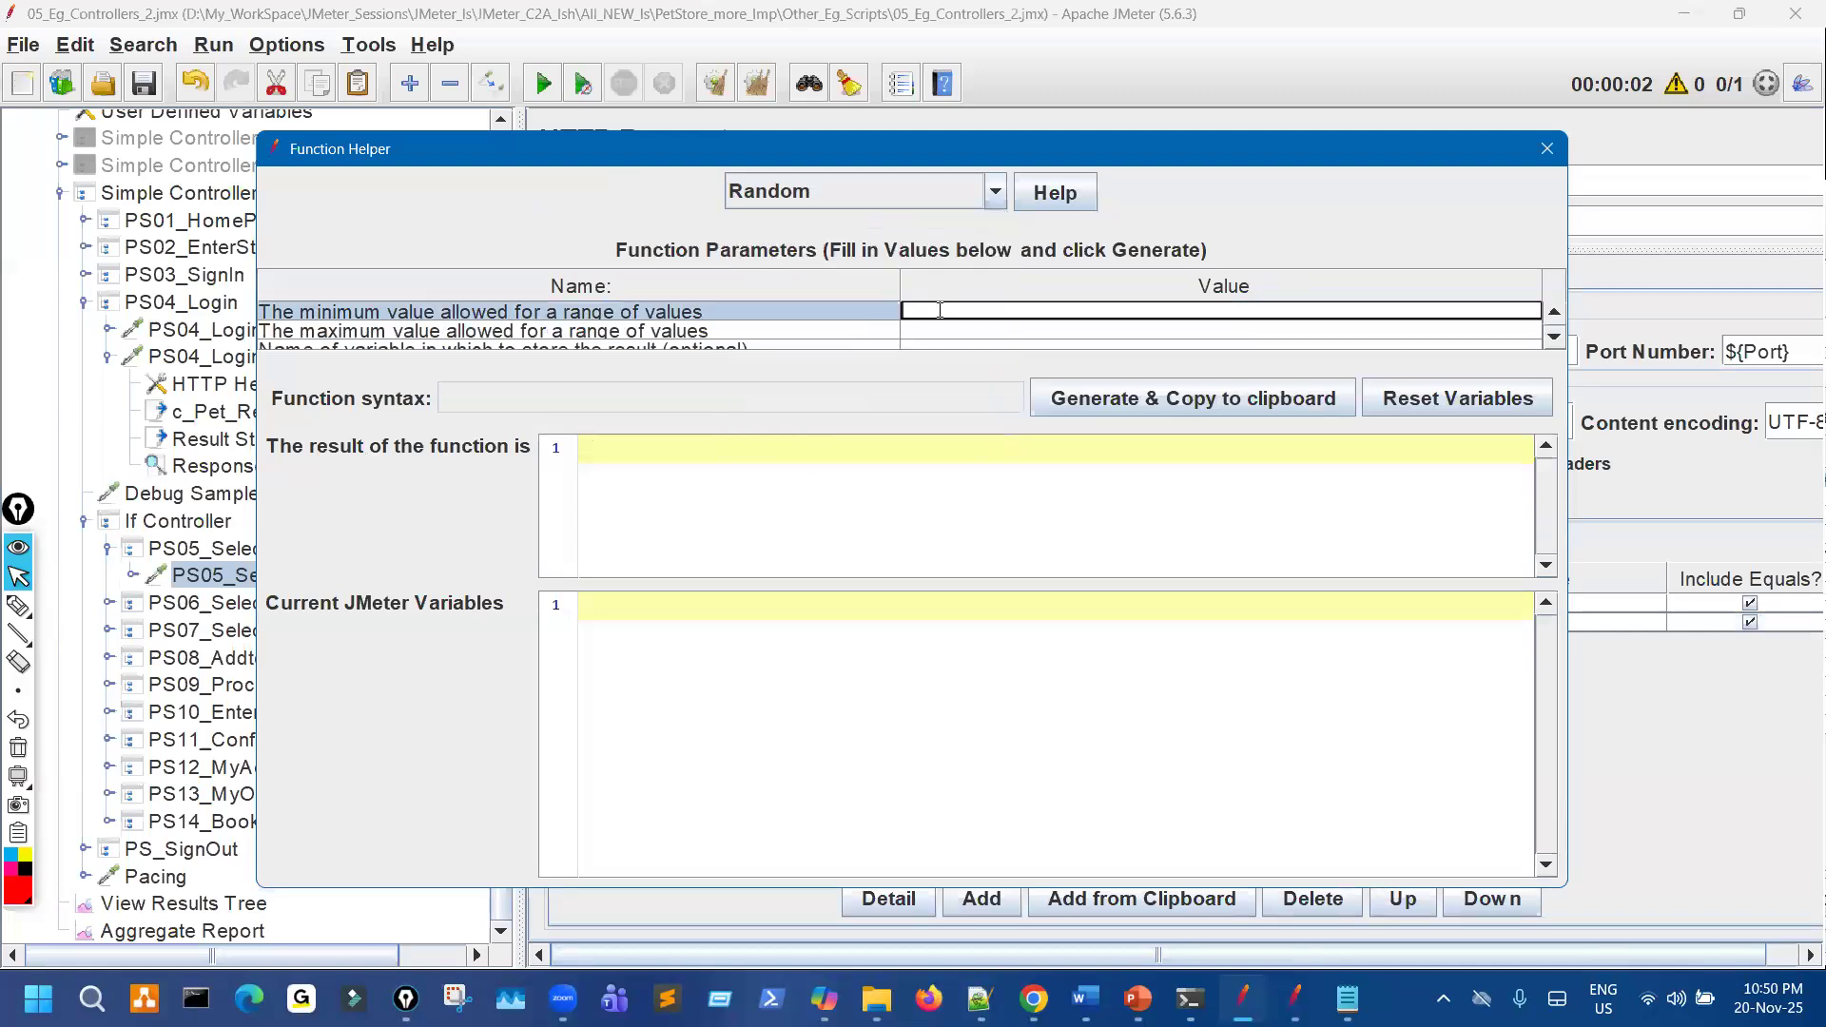
{"action": "type", "text": "1"}
{"action": "double_click", "coordinate": [935, 328]}
{"action": "type", "text": "10"}
{"action": "left_click", "coordinate": [1063, 401]}
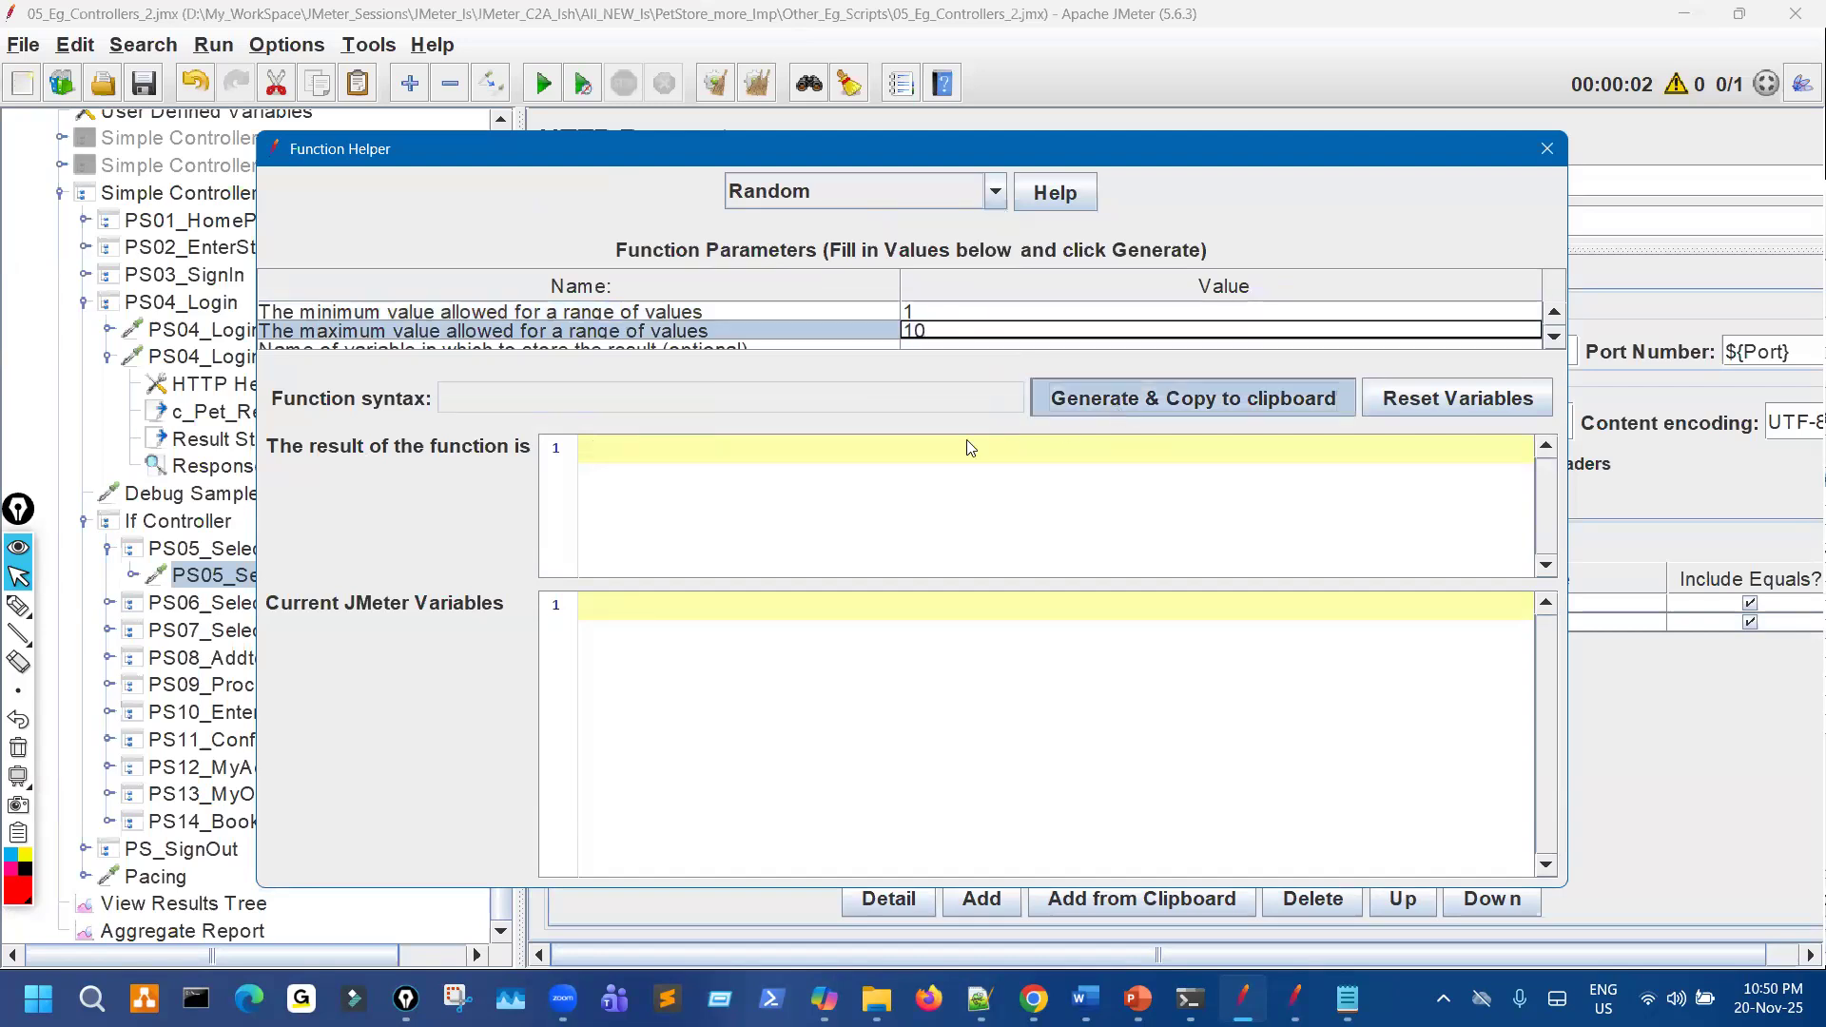
{"action": "left_click", "coordinate": [1547, 150]}
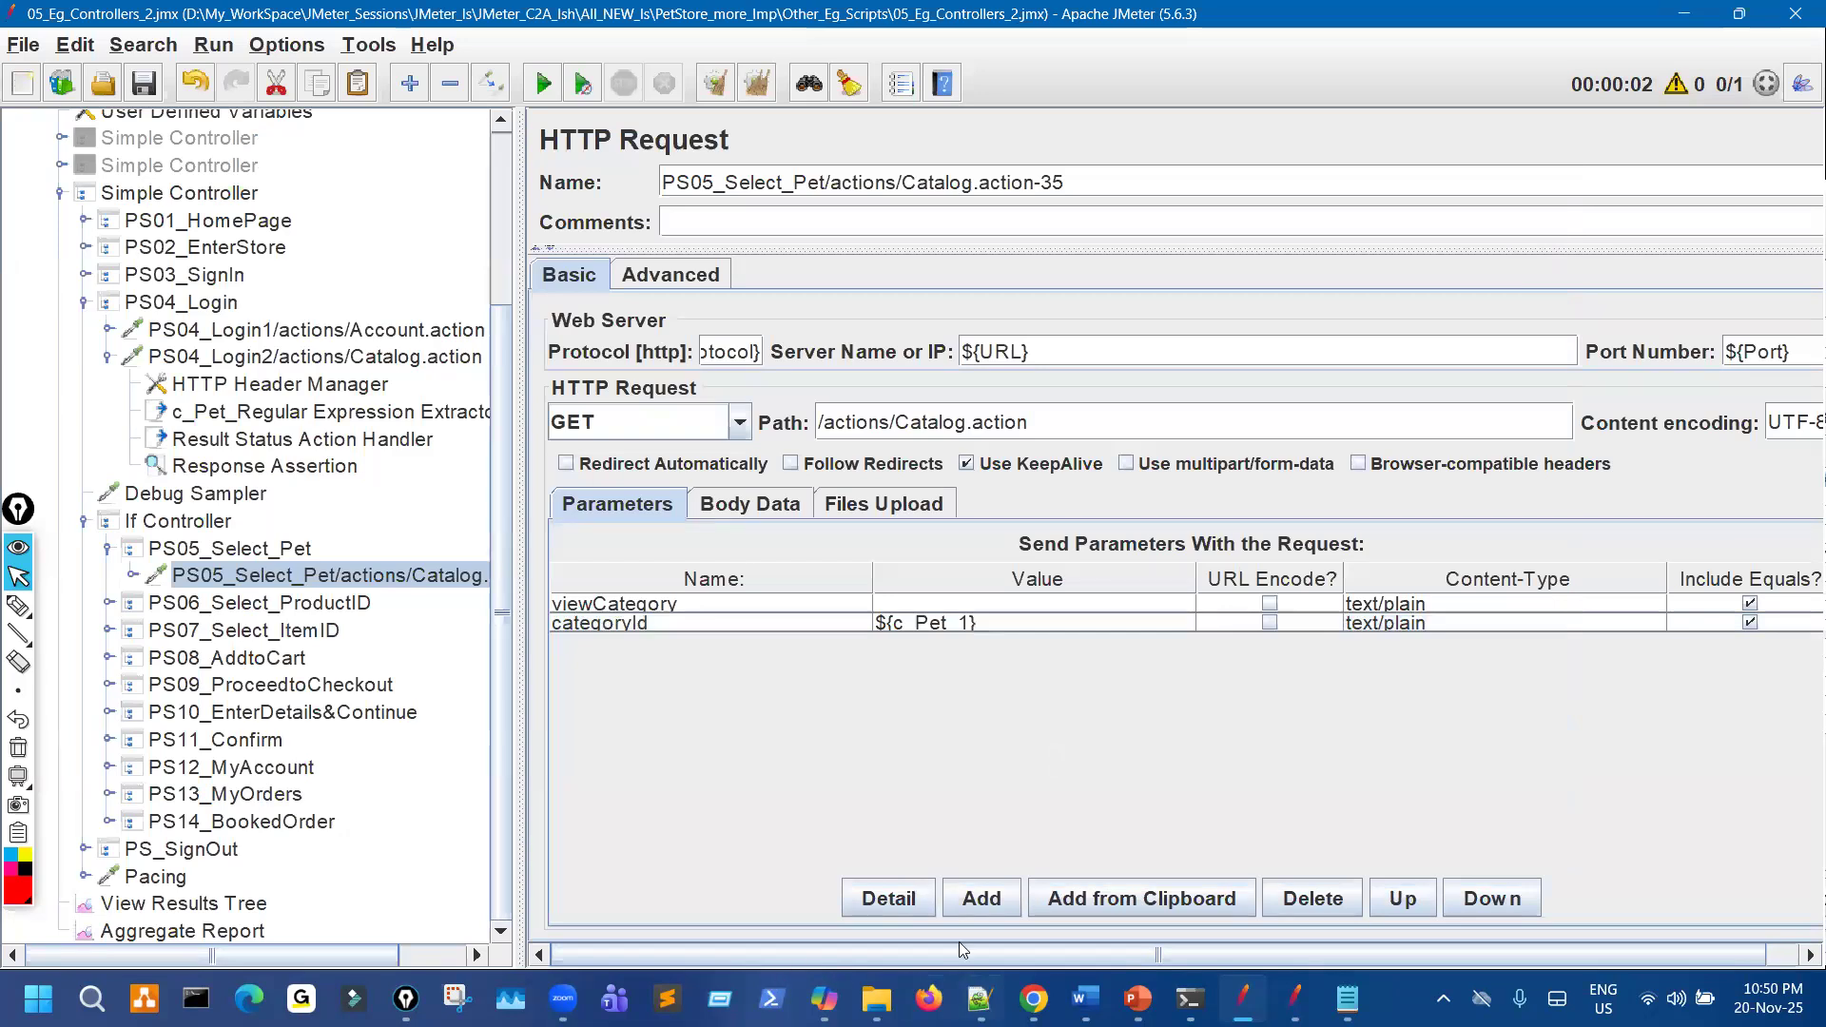
Paste the ${__Random(1,10,)} function on line 7 in Notepad++, below the ${c_Pet_1} line.
{"action": "left_click", "coordinate": [982, 999]}
{"action": "scroll", "coordinate": [650, 326], "scroll_direction": "up", "scroll_amount": 1, "text": "ctrl"}
{"action": "left_click", "coordinate": [670, 278]}
{"action": "key", "text": "Return"}
{"action": "key", "text": "Return"}
{"action": "key", "text": "Return"}
{"action": "key", "text": "ctrl+v"}
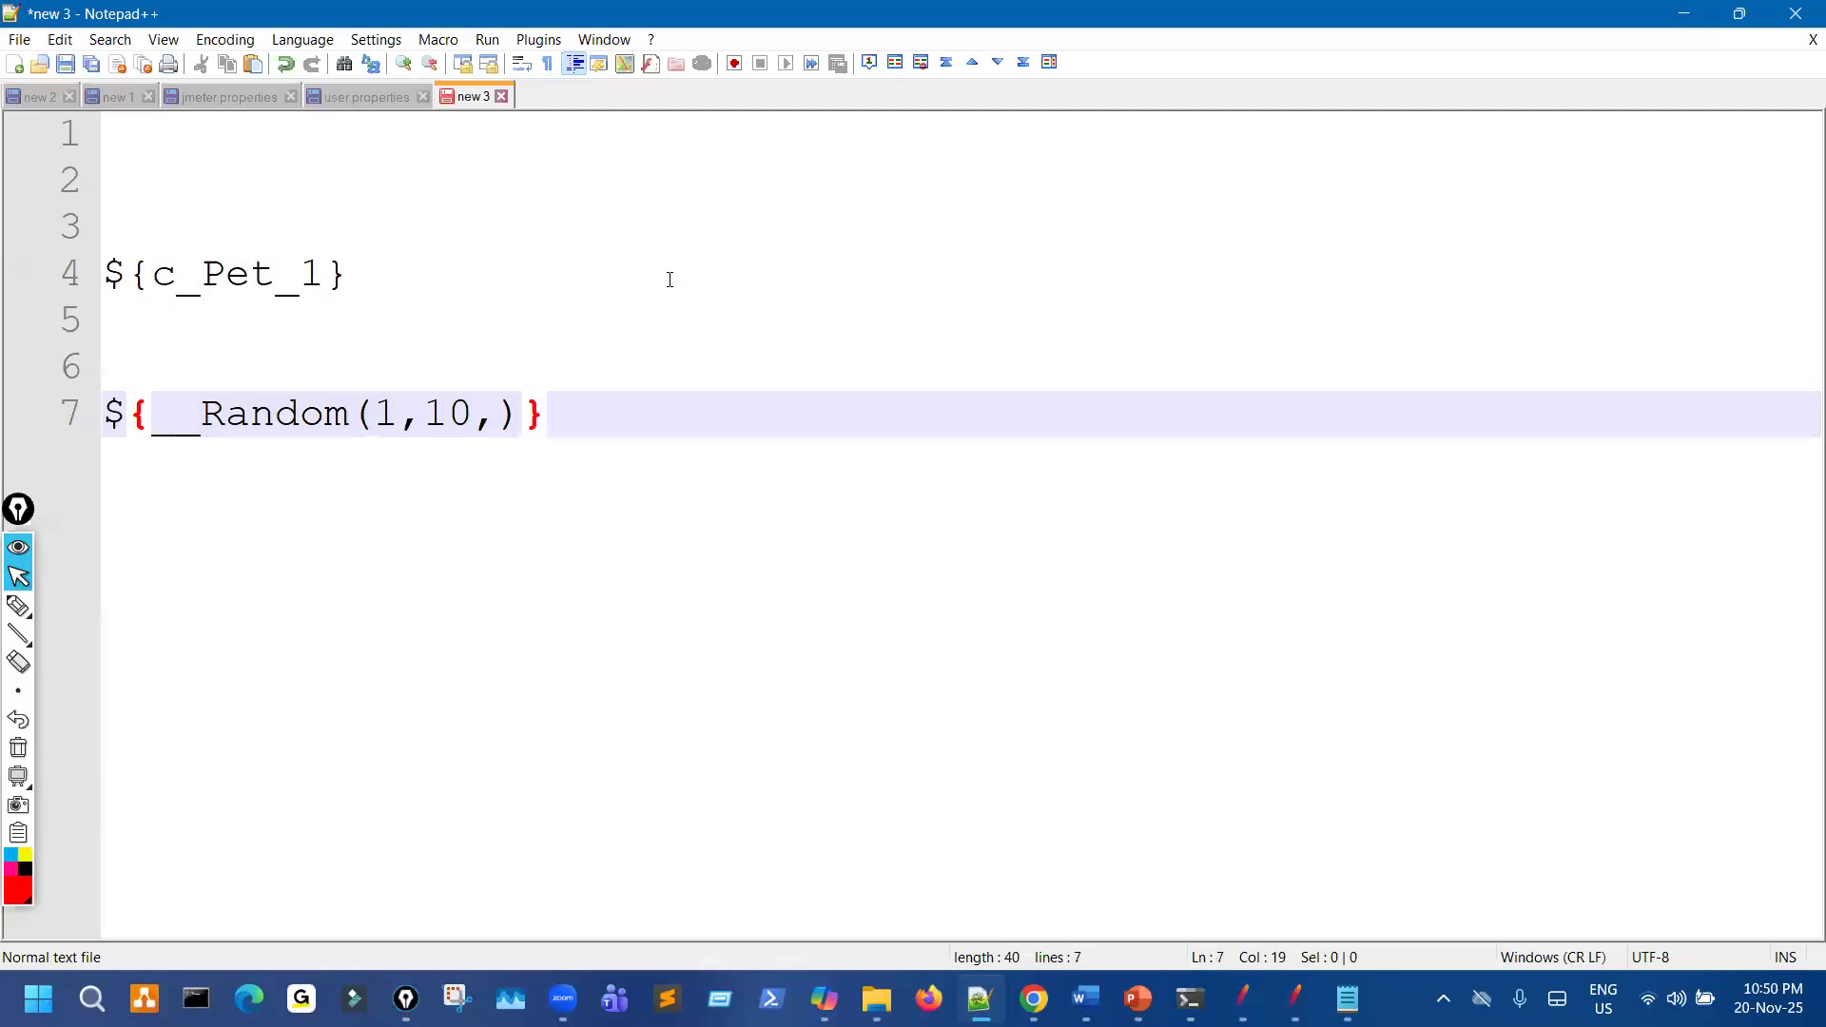
Duplicate the ${c_Pet_1} expression from line 4 onto line 10.
{"action": "left_click_drag", "start_coordinate": [104, 275], "coordinate": [590, 321]}
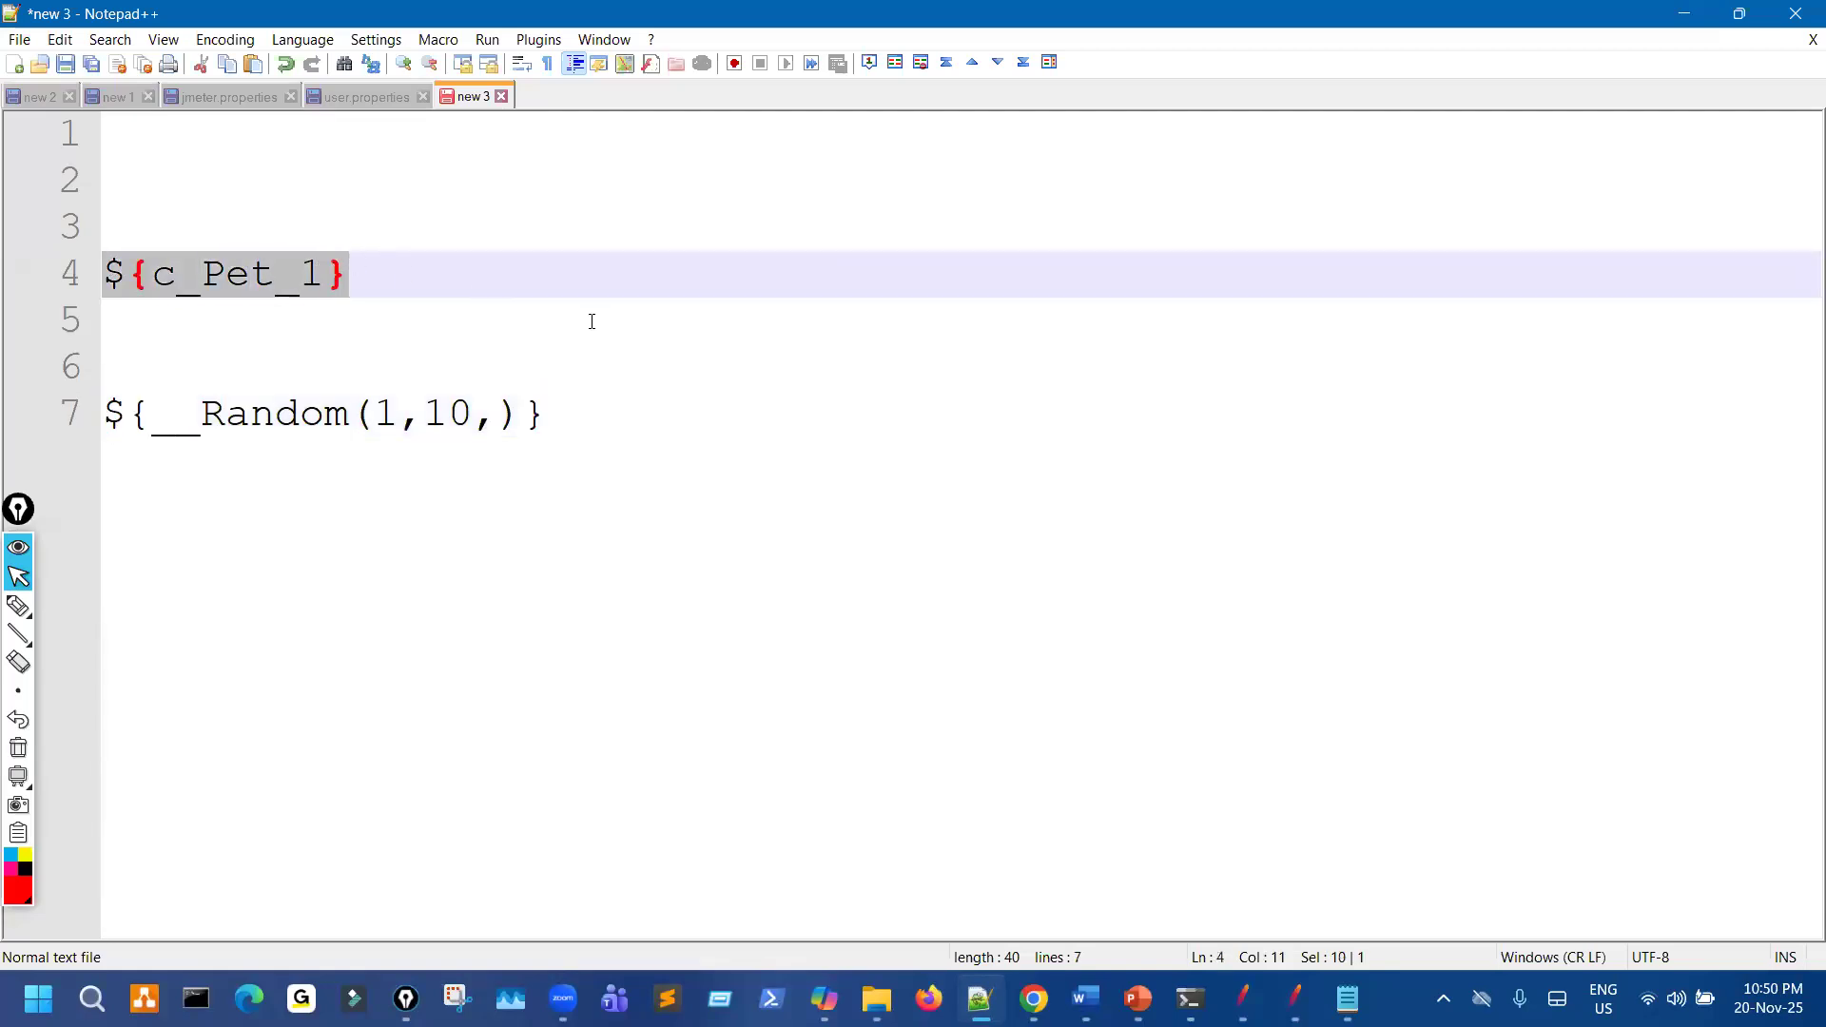
{"action": "left_click", "coordinate": [725, 411]}
{"action": "key", "text": "Return"}
{"action": "key", "text": "Return"}
{"action": "key", "text": "Return"}
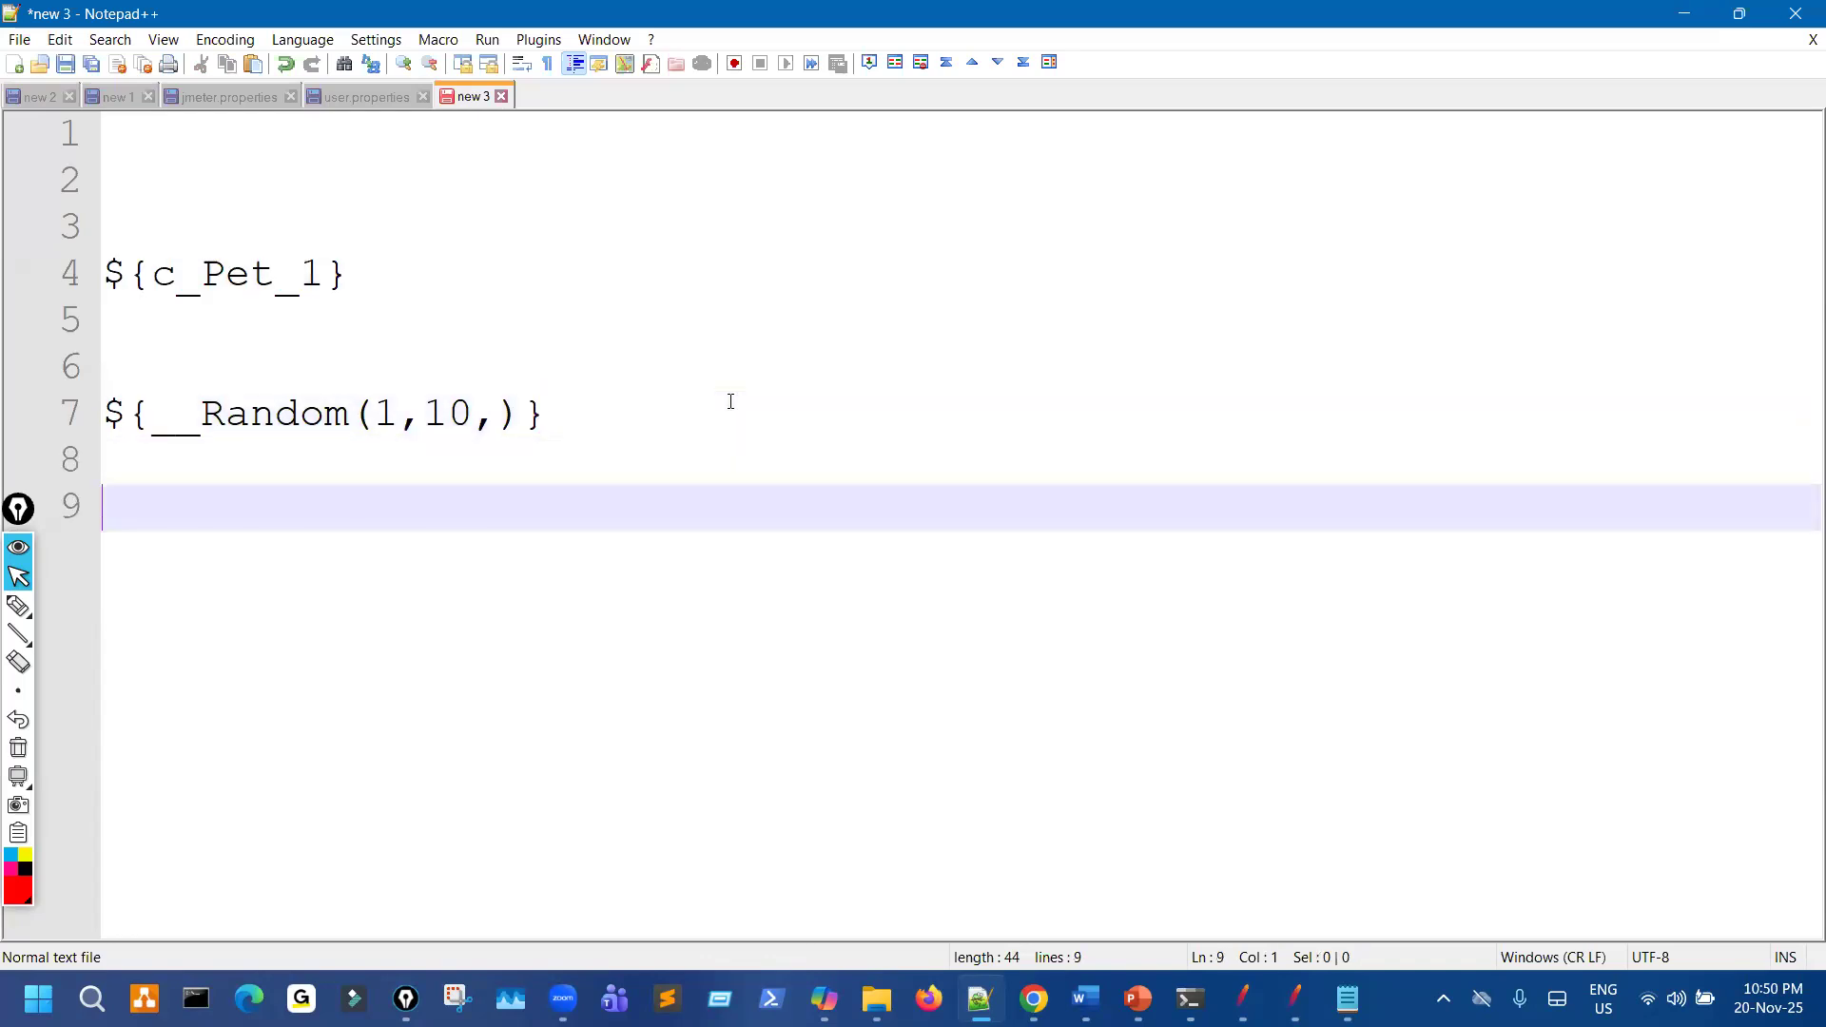
{"action": "key", "text": "ctrl+v"}
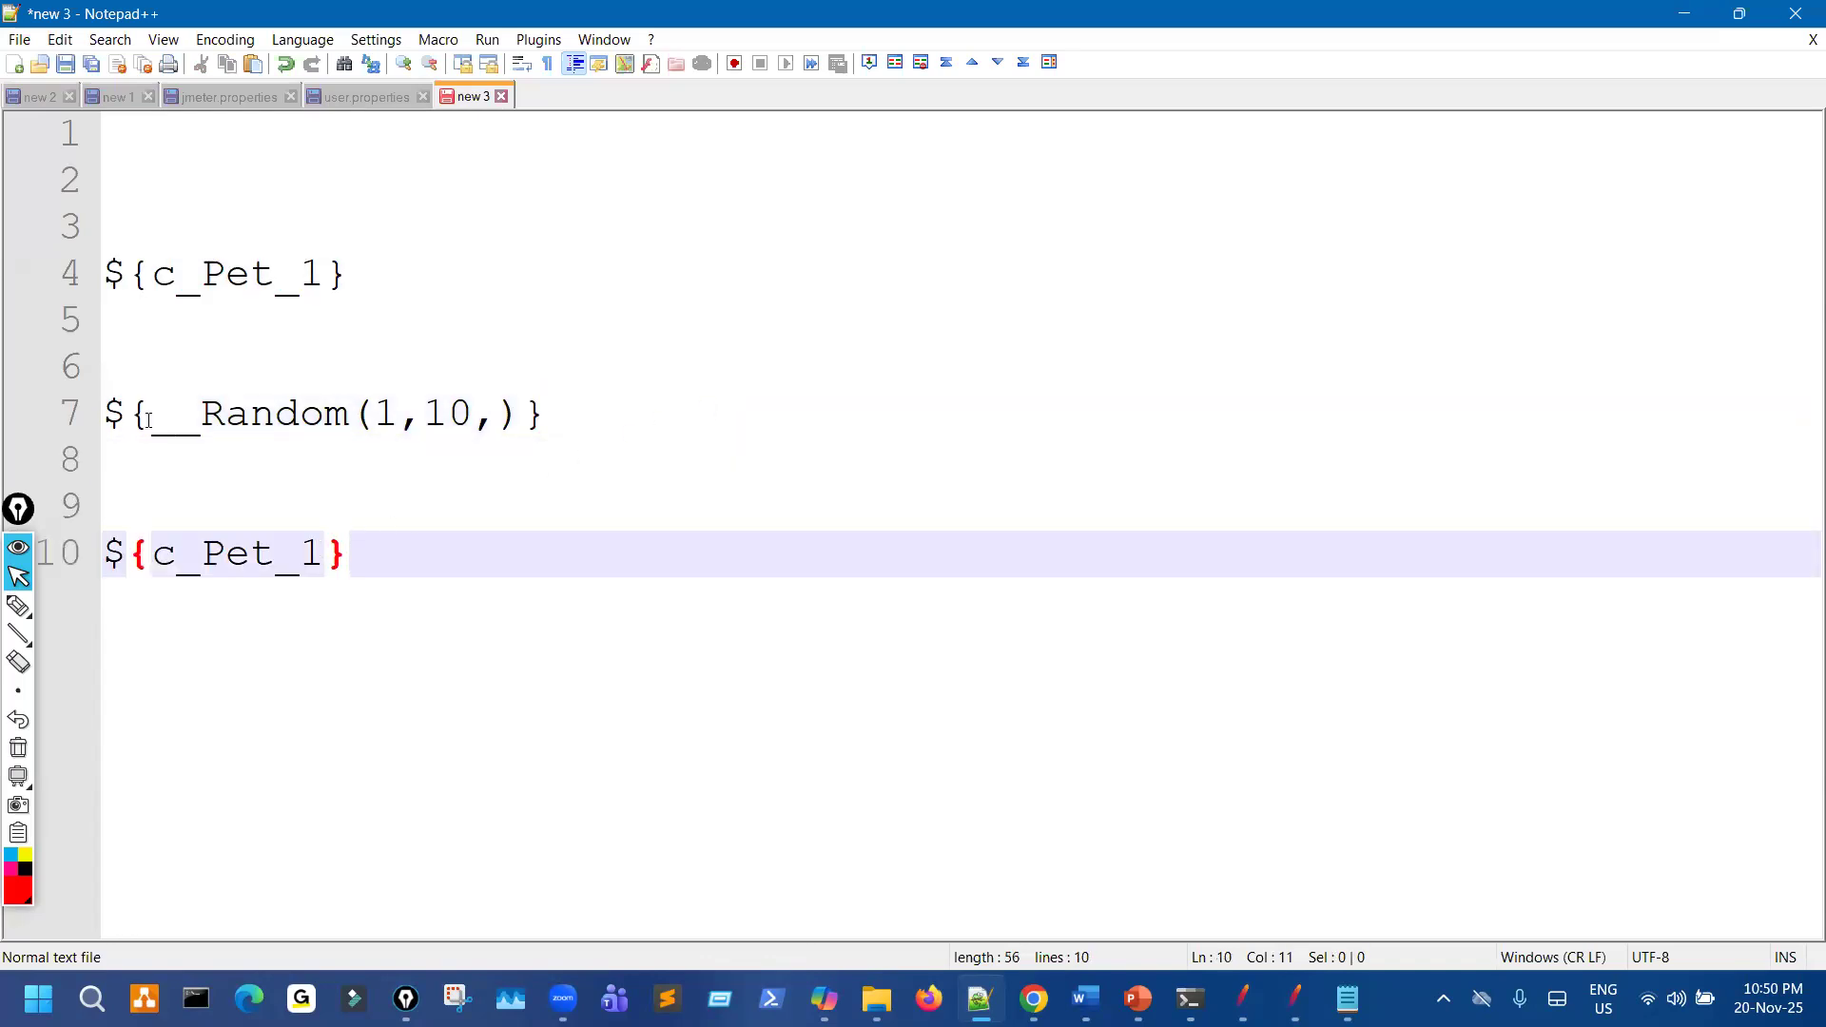
Replace the suffix 1 on line 10 with the copied Random function to form ${c_Pet_${__Random(1,10,)}}.
{"action": "left_click_drag", "start_coordinate": [107, 416], "coordinate": [598, 430]}
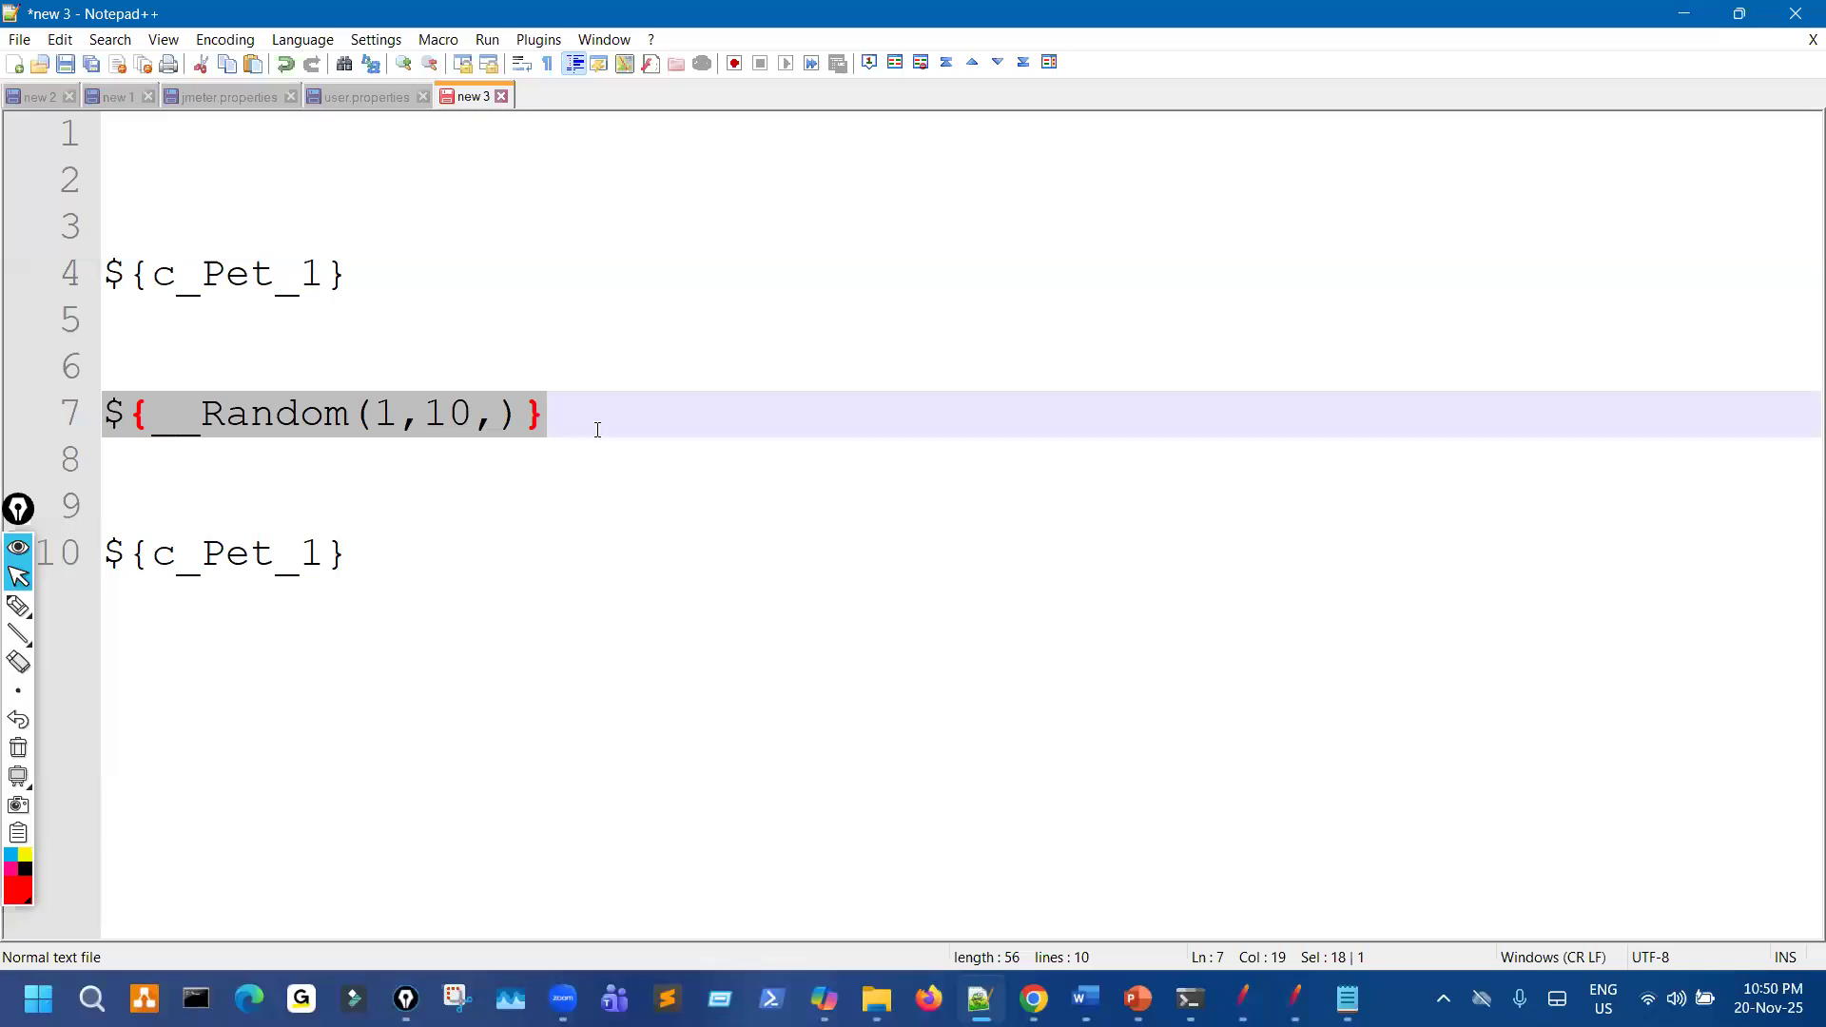
{"action": "left_click", "coordinate": [310, 559]}
{"action": "key", "text": "shift+Right"}
{"action": "key", "text": "ctrl+v"}
With the pen, underline the nested expression, link Random to the suffix of ${c_Pet_1}, circle the 1 and underline c_Pet.
{"action": "key", "text": "ctrl+shift+3"}
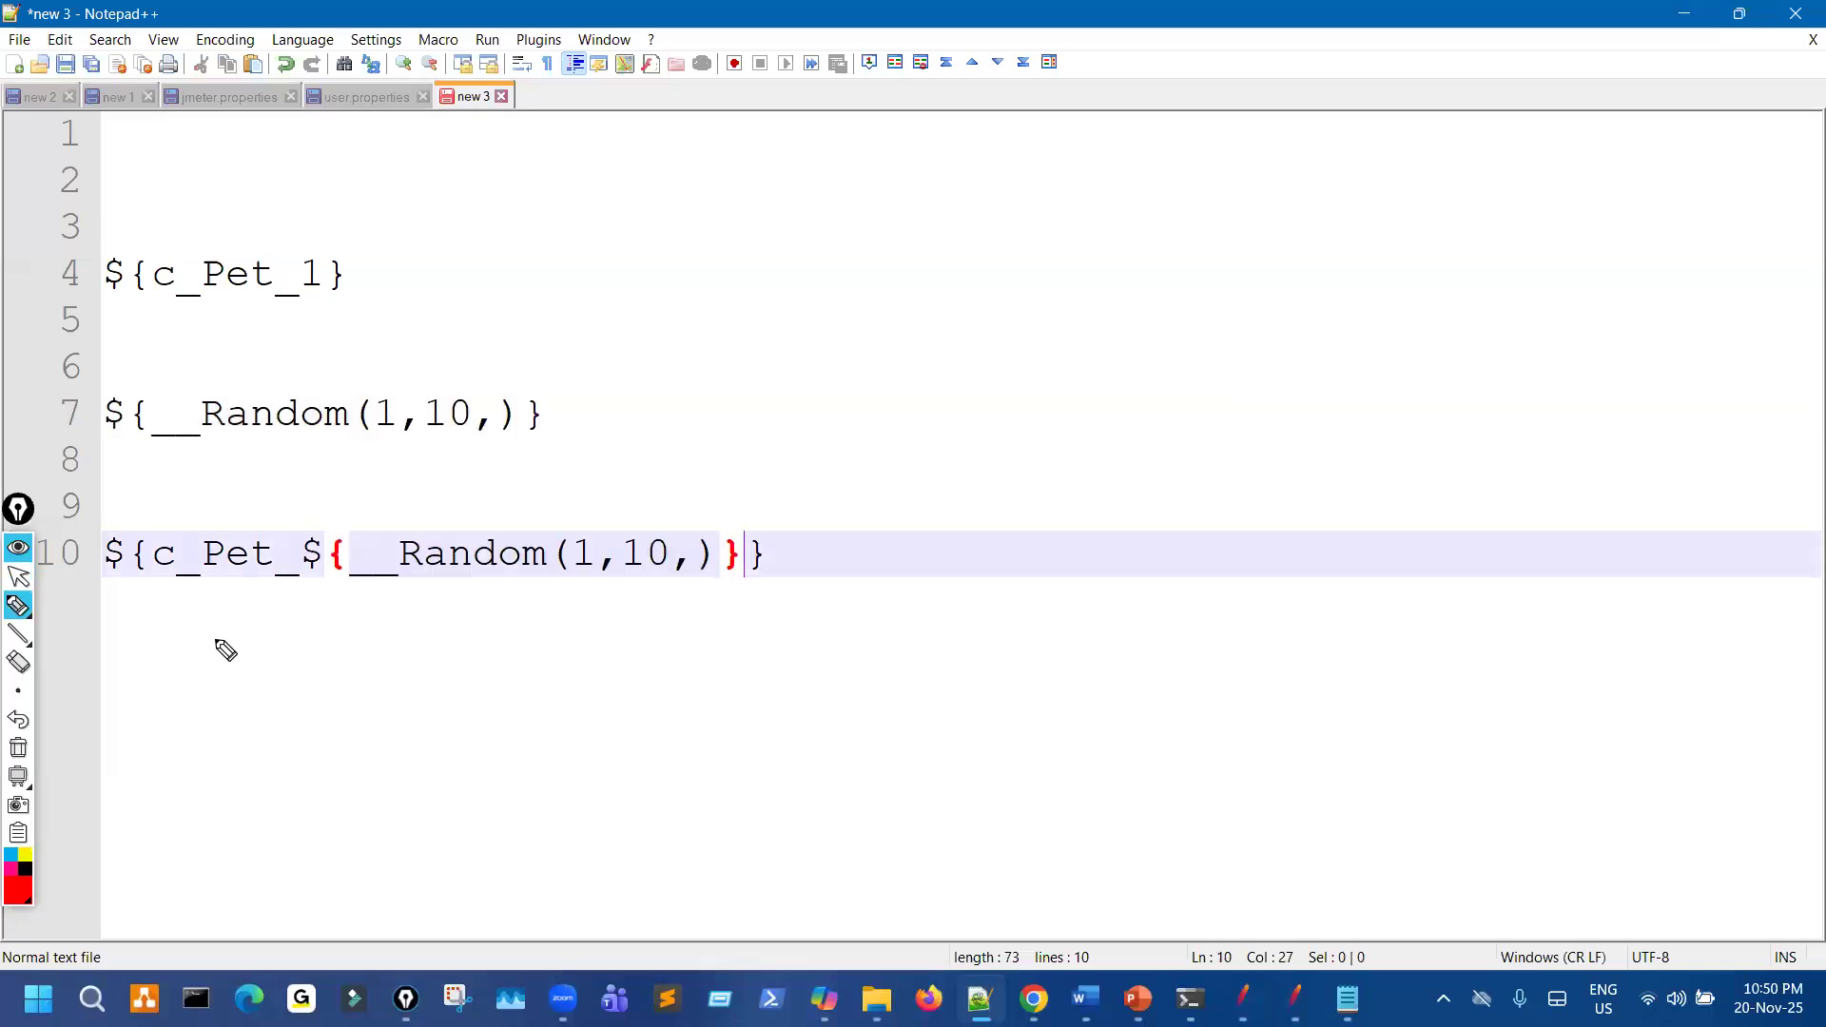
{"action": "left_click_drag", "start_coordinate": [126, 622], "coordinate": [905, 619]}
{"action": "left_click_drag", "start_coordinate": [339, 303], "coordinate": [316, 312]}
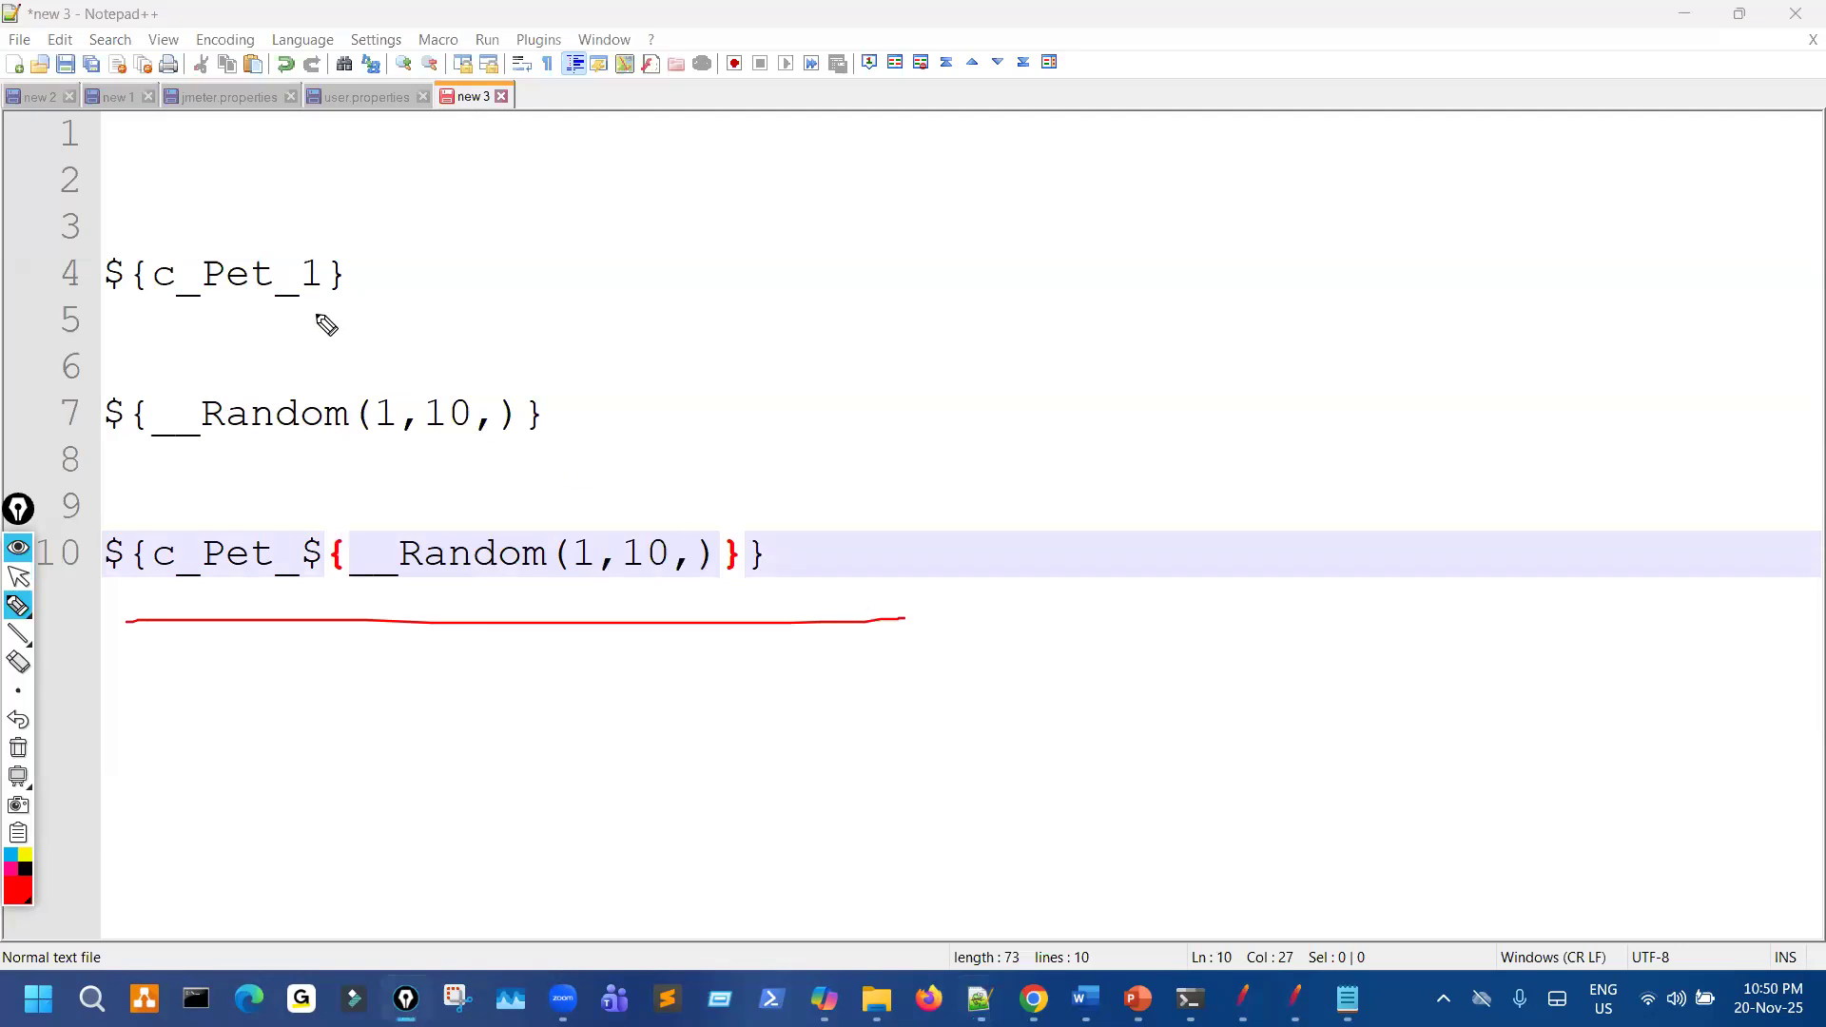
{"action": "mouse_move", "coordinate": [257, 453]}
{"action": "left_mouse_down"}
{"action": "mouse_move", "coordinate": [388, 451]}
{"action": "mouse_move", "coordinate": [328, 330]}
{"action": "left_mouse_up"}
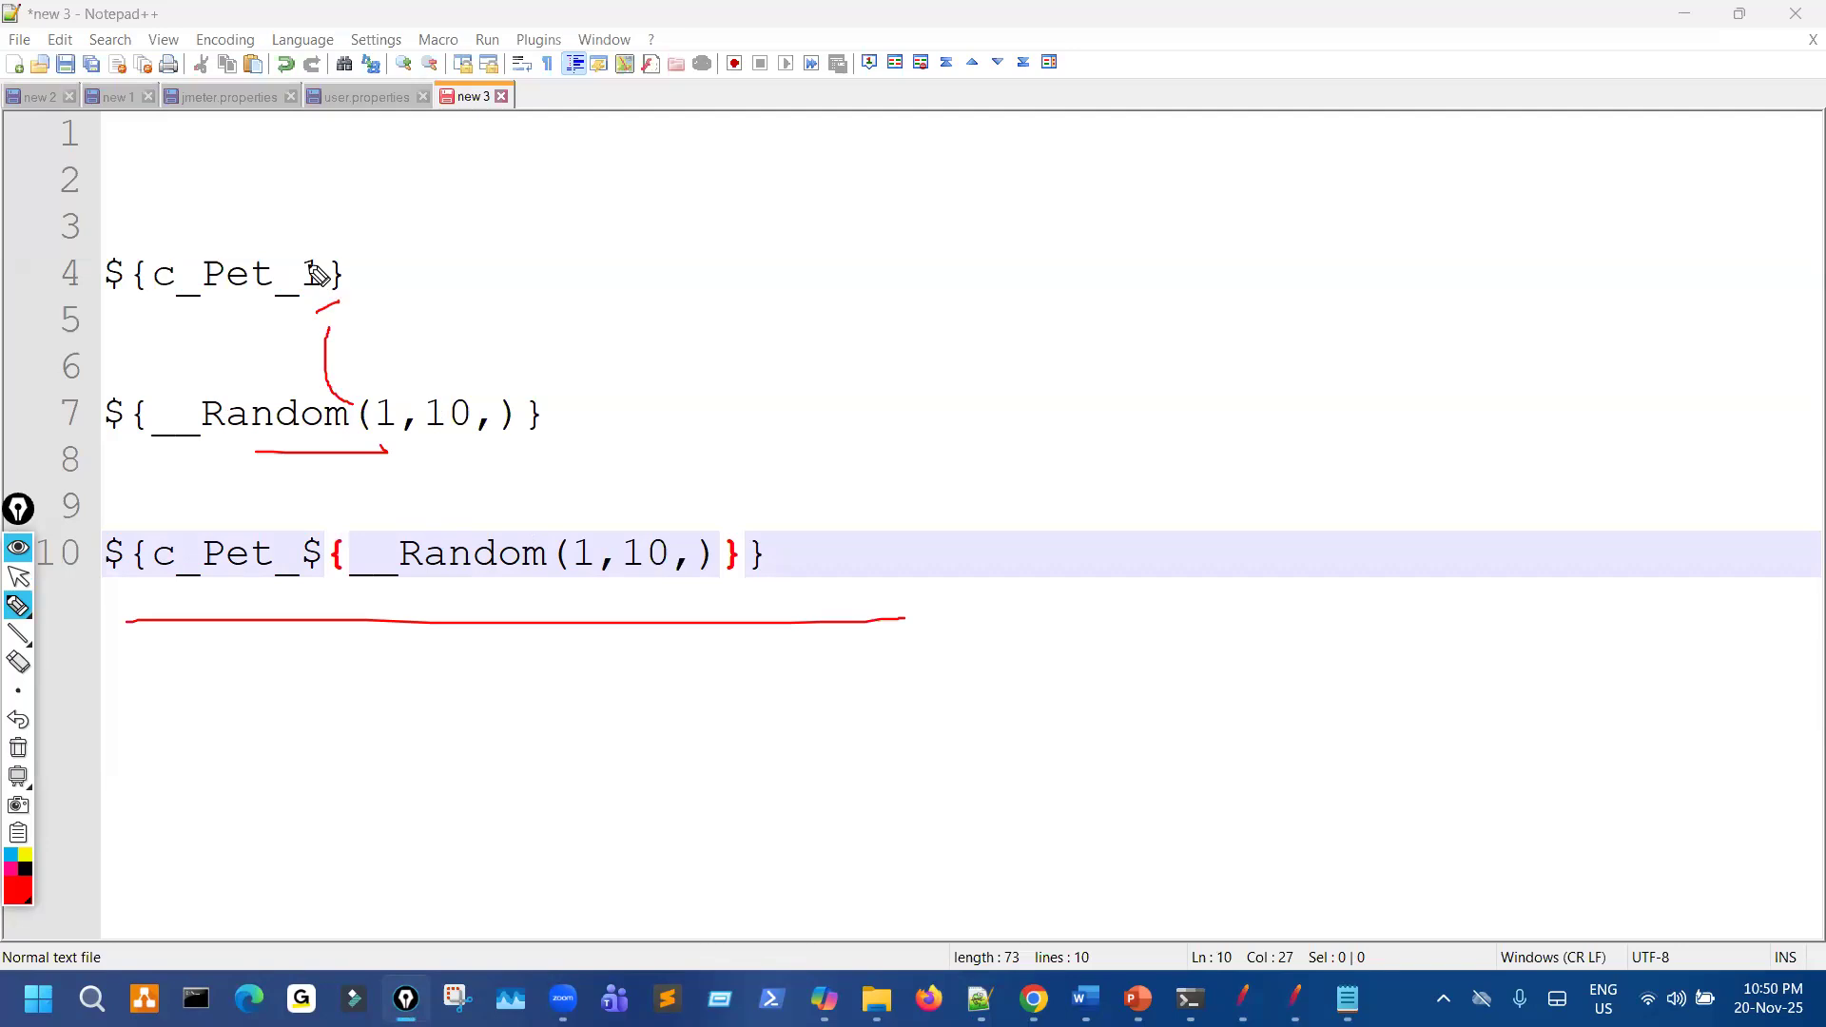
{"action": "left_click_drag", "start_coordinate": [305, 252], "coordinate": [321, 300]}
{"action": "left_click_drag", "start_coordinate": [164, 311], "coordinate": [270, 311]}
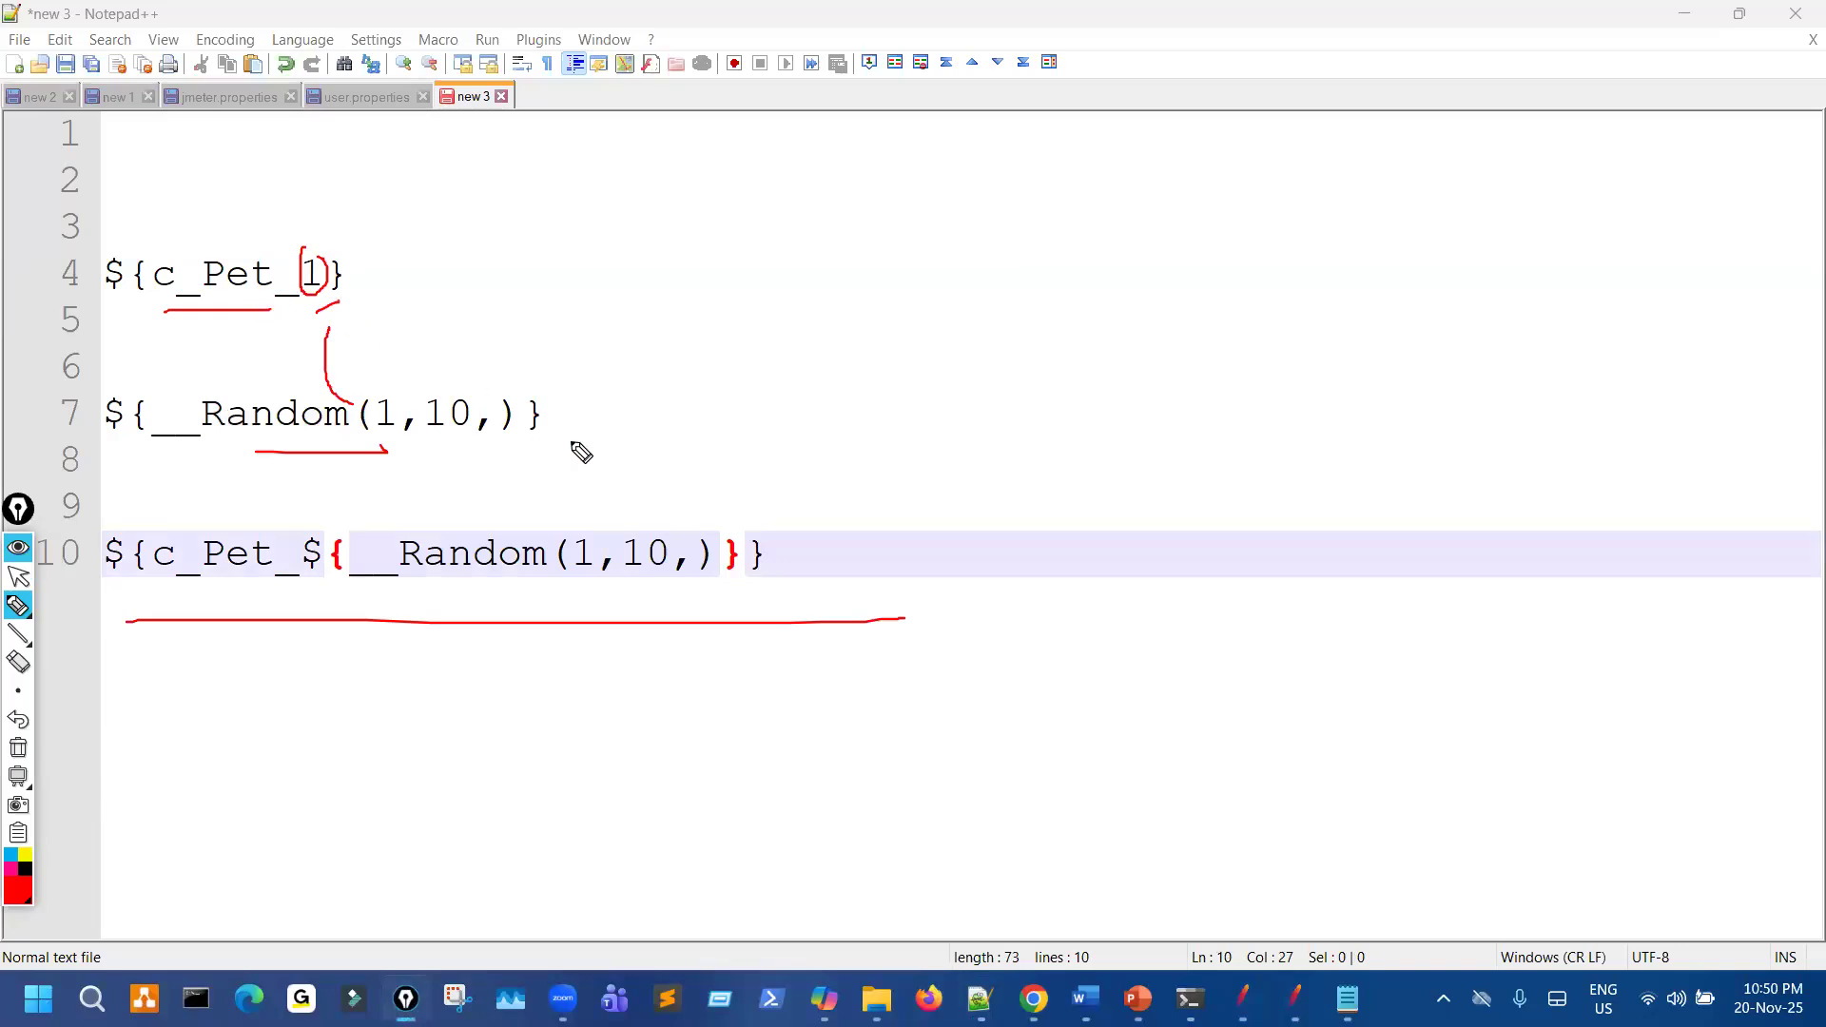
Show the Debug Sampler response in JMeter's View Results Tree and underline the c_Pet_4 and c_Pet_5 variables with the pen.
{"action": "left_click", "coordinate": [1243, 998]}
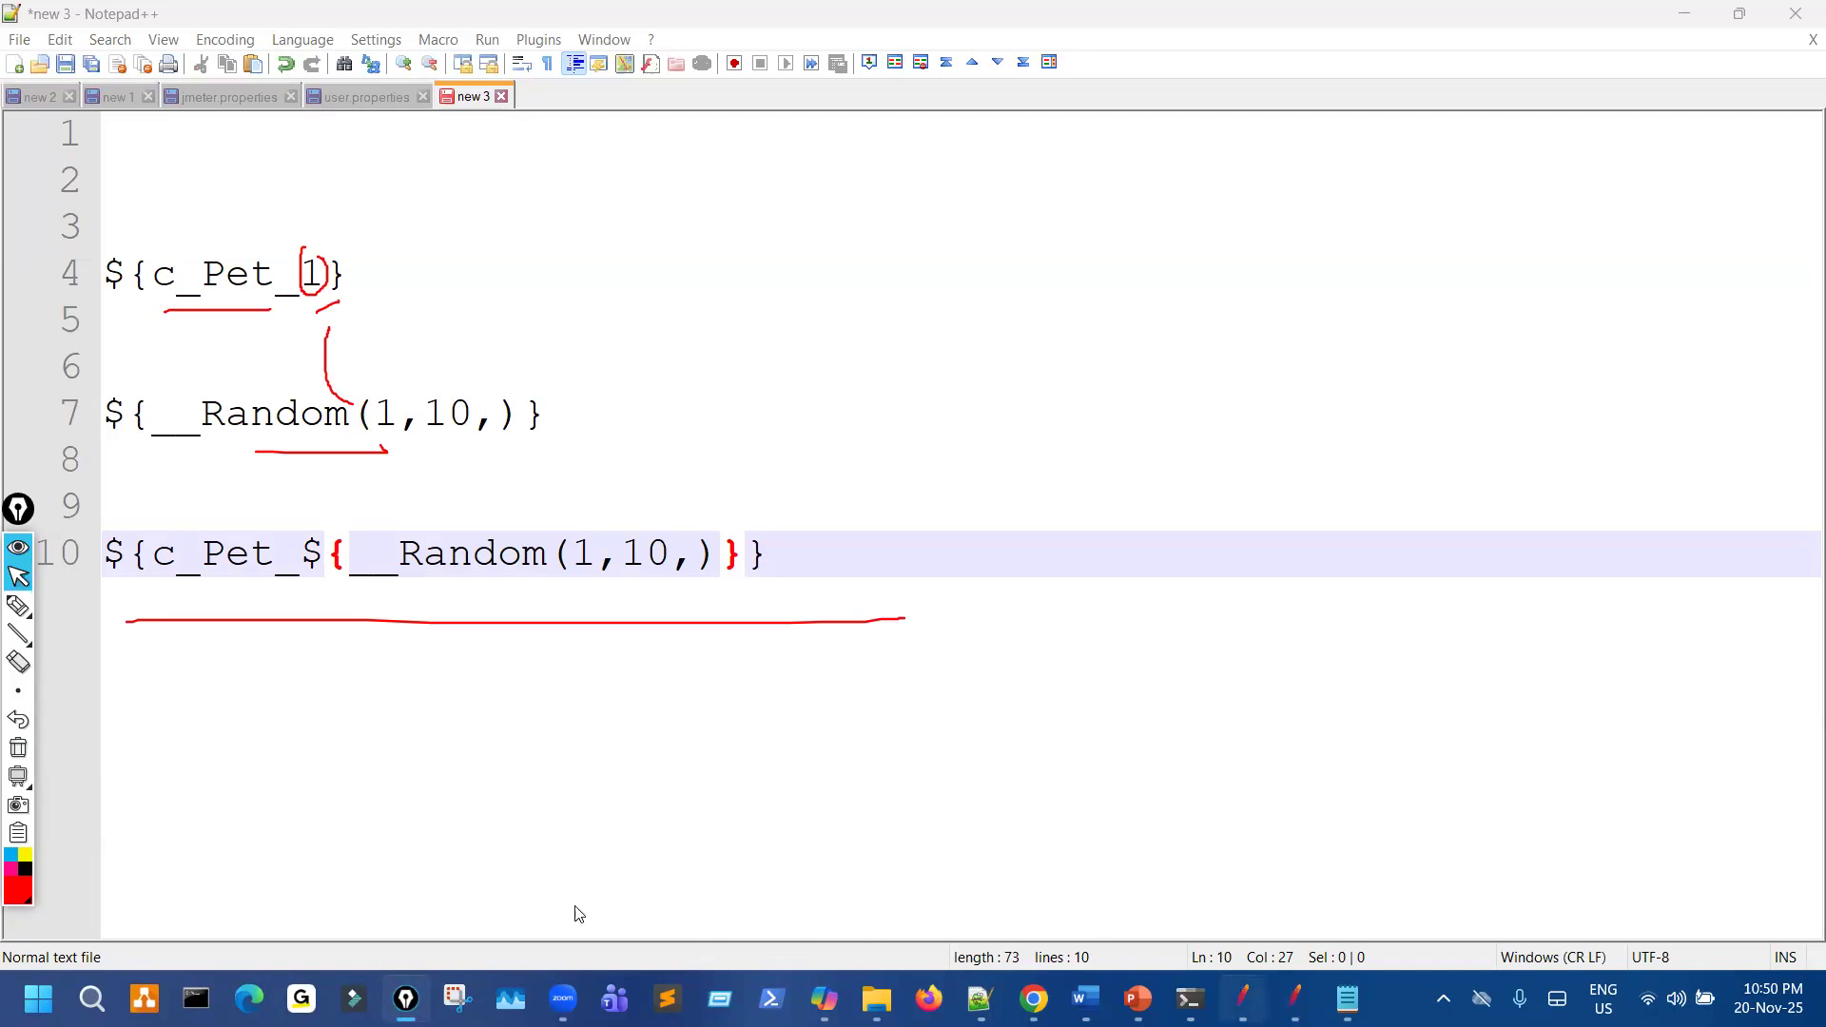
{"action": "left_click", "coordinate": [258, 903]}
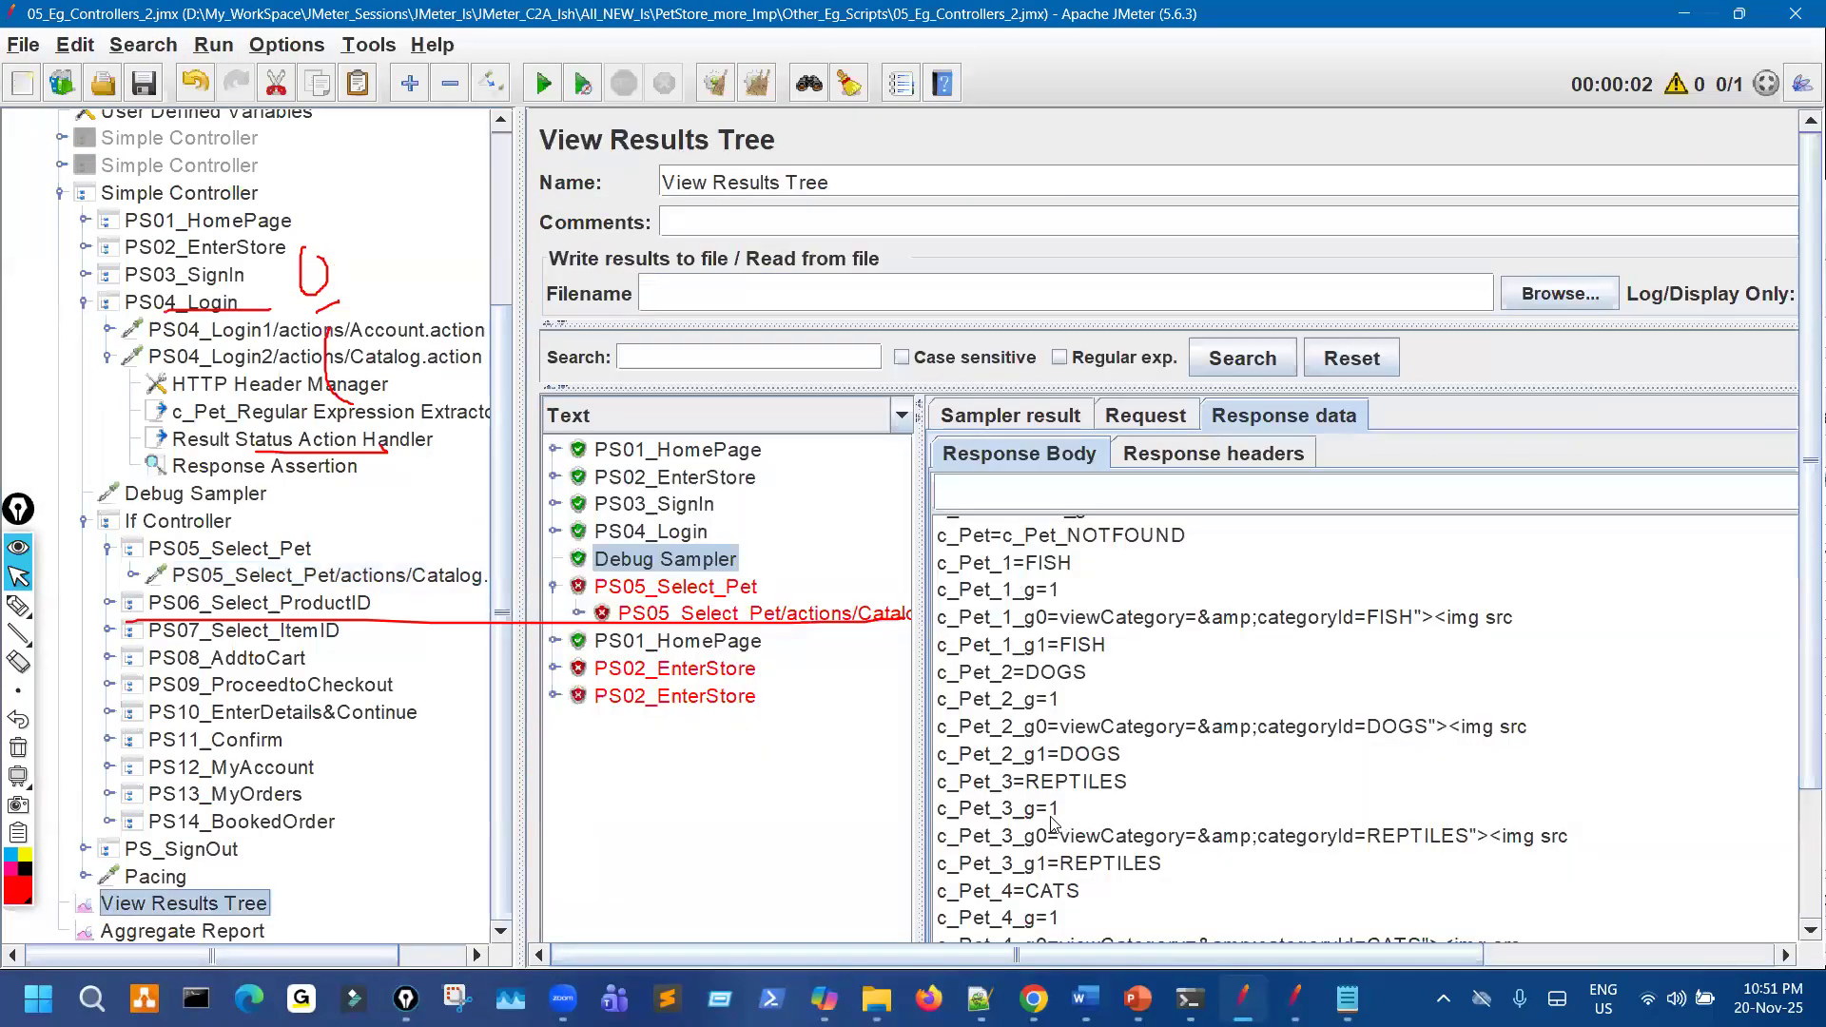
{"action": "scroll", "coordinate": [1052, 818], "scroll_direction": "down", "scroll_amount": 4}
{"action": "key", "text": "ctrl+shift+3"}
{"action": "left_click_drag", "start_coordinate": [1003, 673], "coordinate": [1035, 673]}
{"action": "left_click_drag", "start_coordinate": [1016, 562], "coordinate": [1050, 550]}
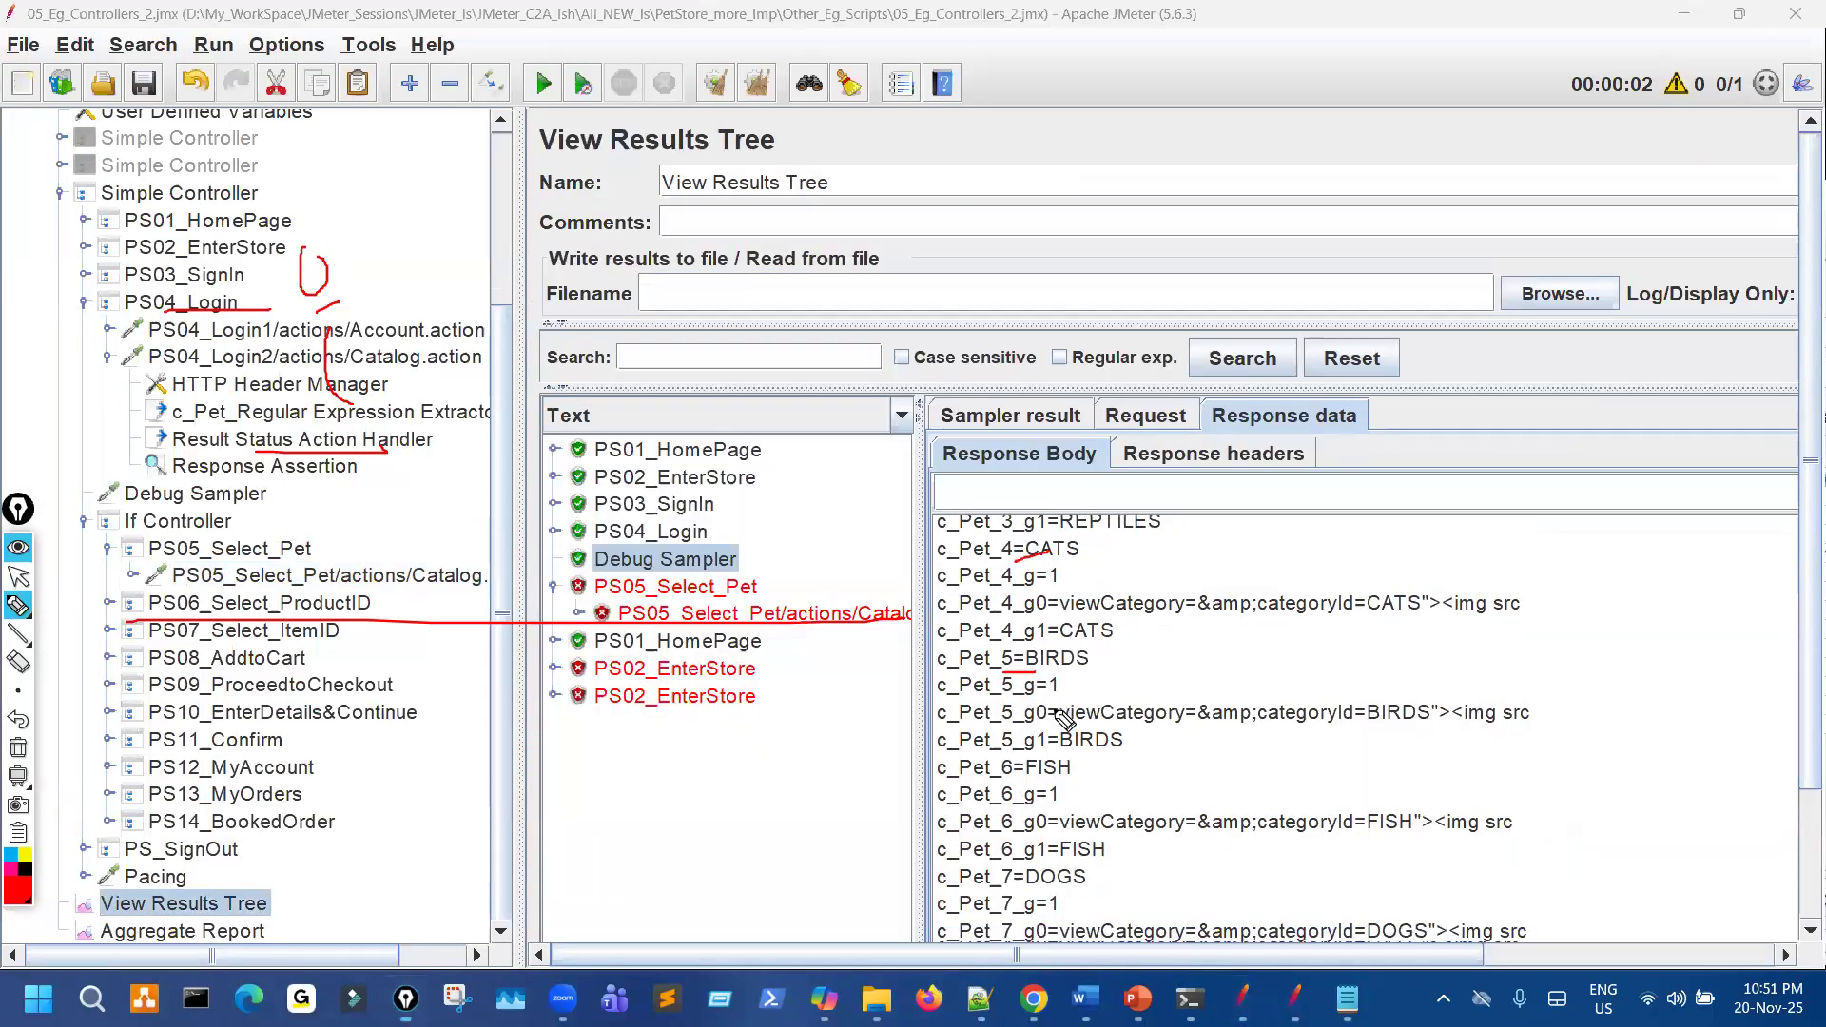
{"action": "key", "text": "ctrl+shift+1"}
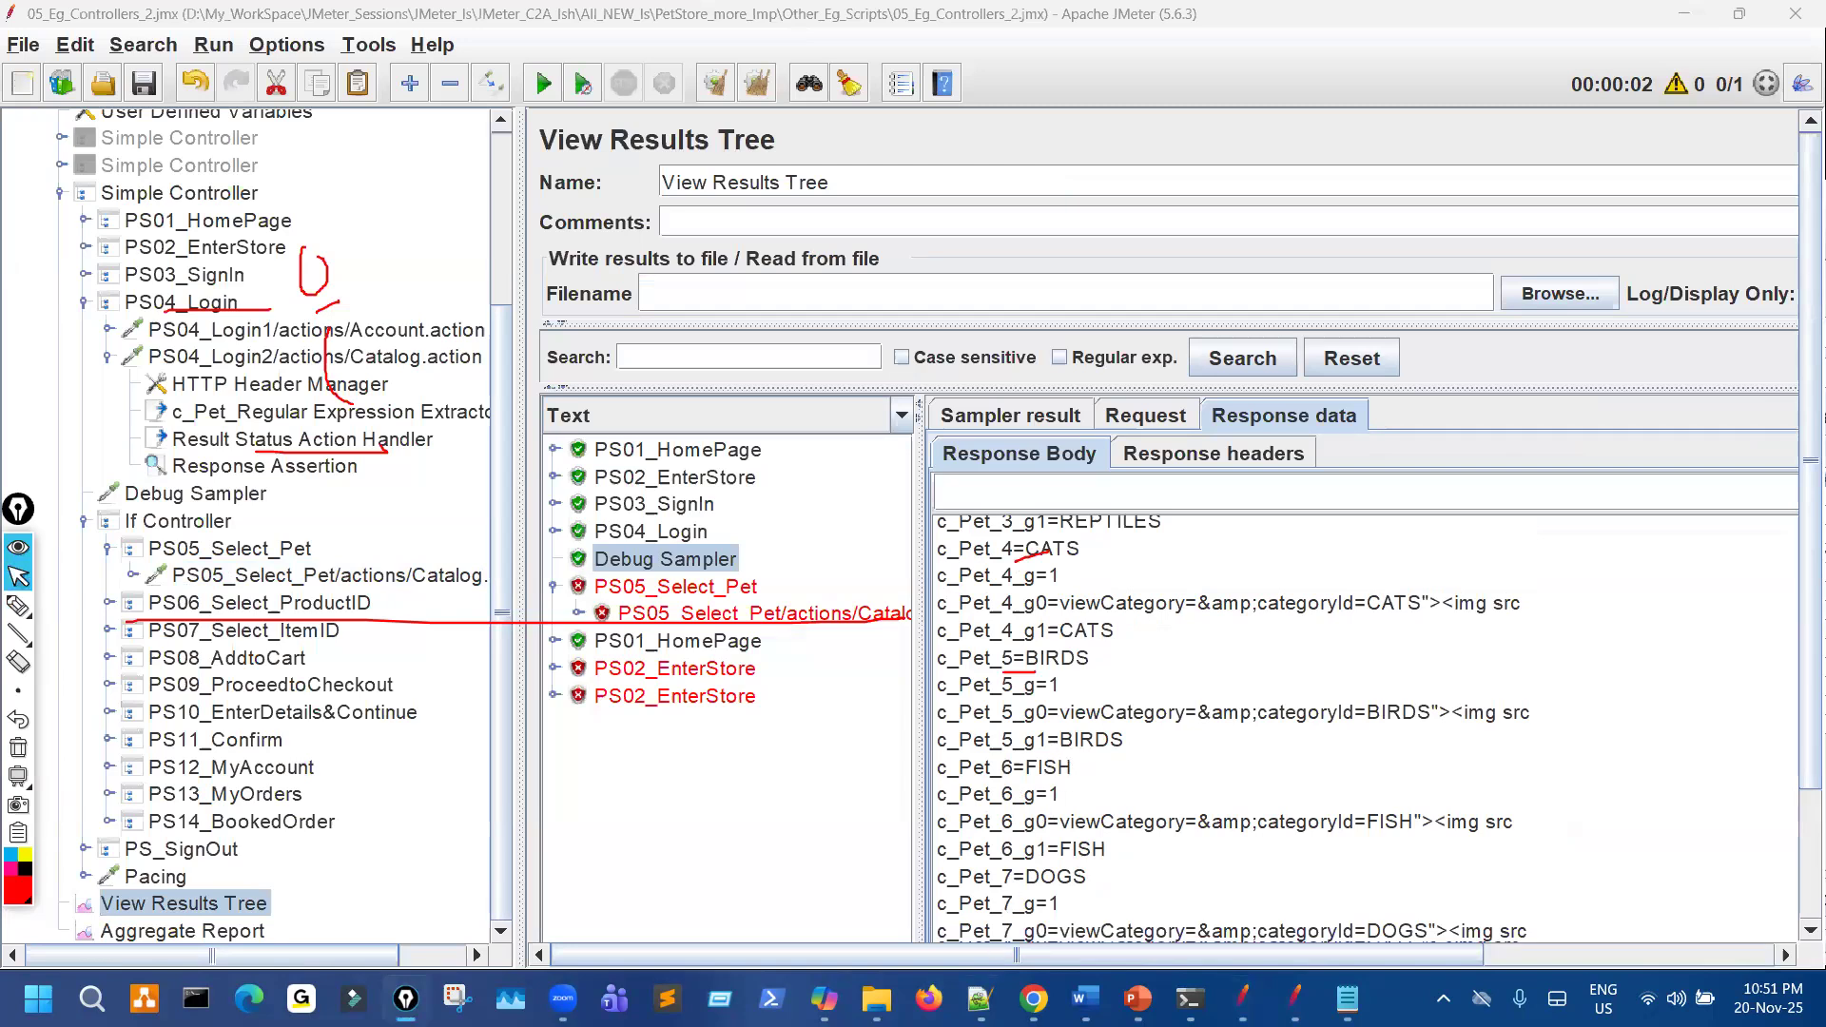
Return to Notepad++, underline the Random part of line 10, draw freehand notes beside it, and clear all annotations.
{"action": "left_click", "coordinate": [980, 999]}
{"action": "key", "text": "ctrl+shift+3"}
{"action": "mouse_move", "coordinate": [966, 576]}
{"action": "left_mouse_down"}
{"action": "mouse_move", "coordinate": [1093, 558]}
{"action": "mouse_move", "coordinate": [1158, 494]}
{"action": "mouse_move", "coordinate": [1194, 505]}
{"action": "left_mouse_up"}
{"action": "mouse_move", "coordinate": [1184, 500]}
{"action": "left_mouse_down"}
{"action": "mouse_move", "coordinate": [1229, 466]}
{"action": "mouse_move", "coordinate": [1332, 480]}
{"action": "mouse_move", "coordinate": [1316, 479]}
{"action": "left_mouse_up"}
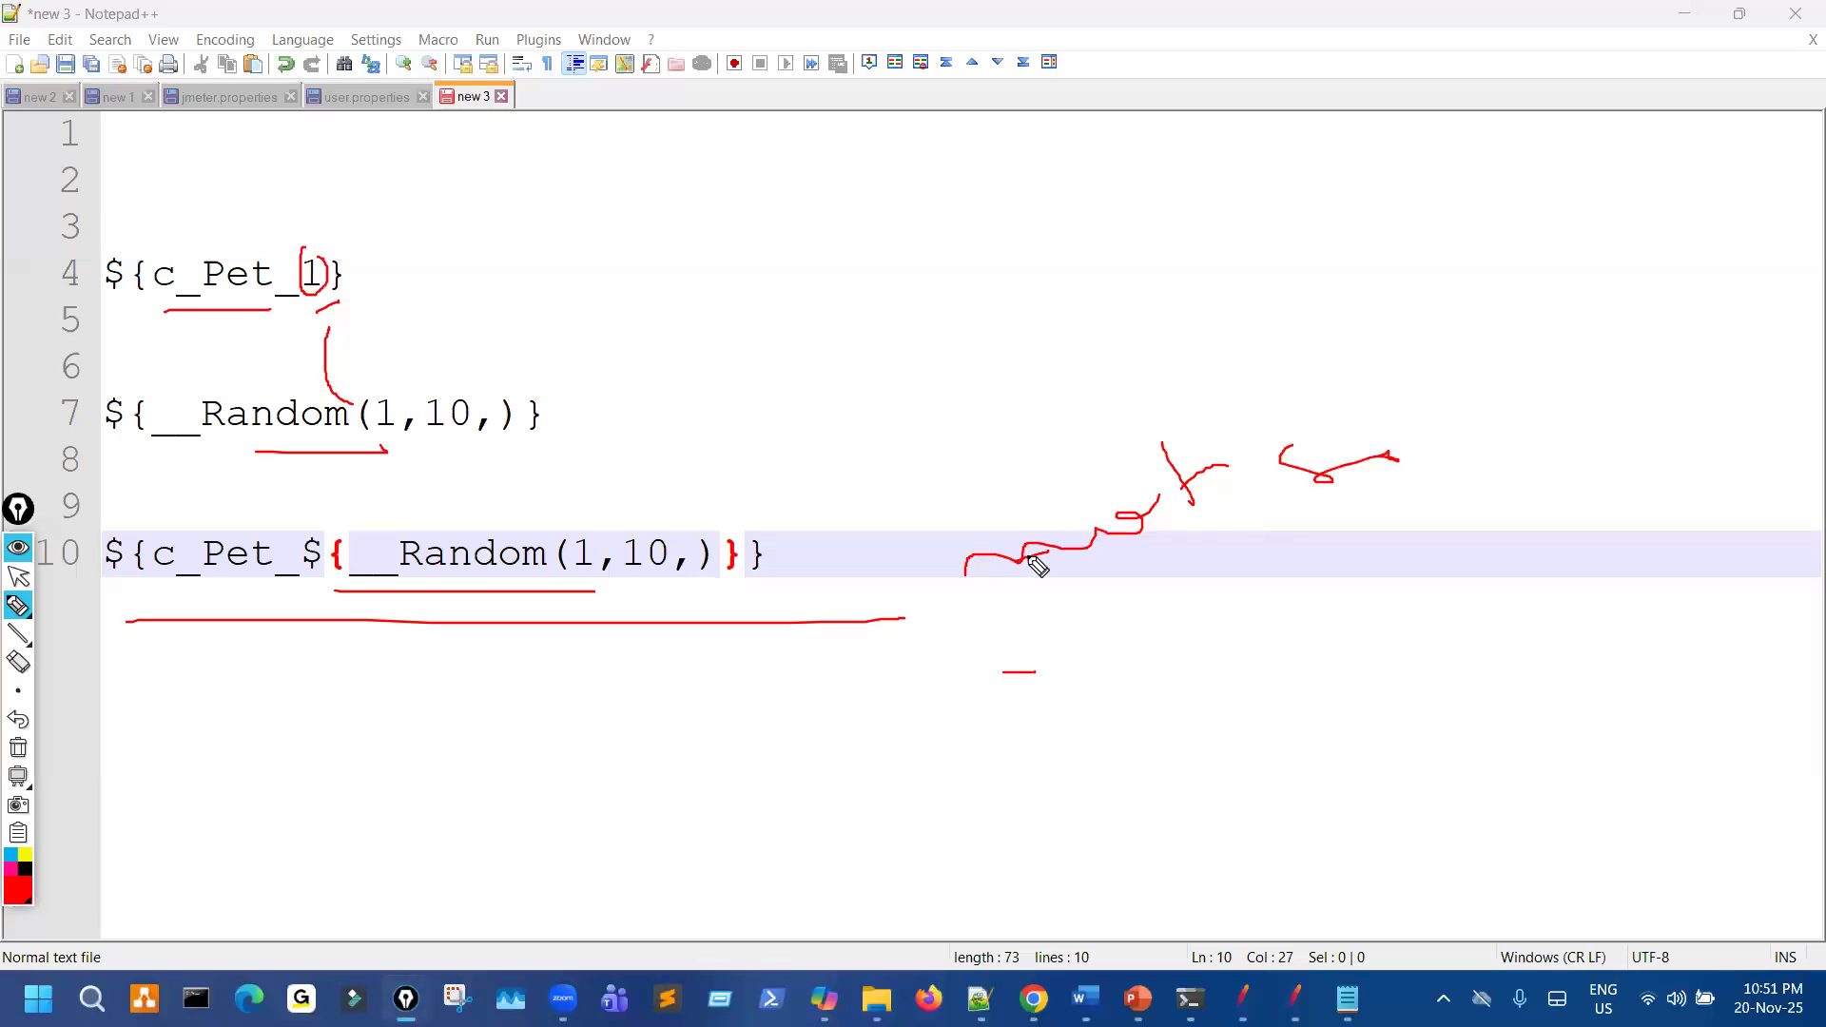
{"action": "key", "text": "ctrl+shift+7"}
{"action": "key", "text": "ctrl+shift+2"}
{"action": "key", "text": "ctrl+shift+1"}
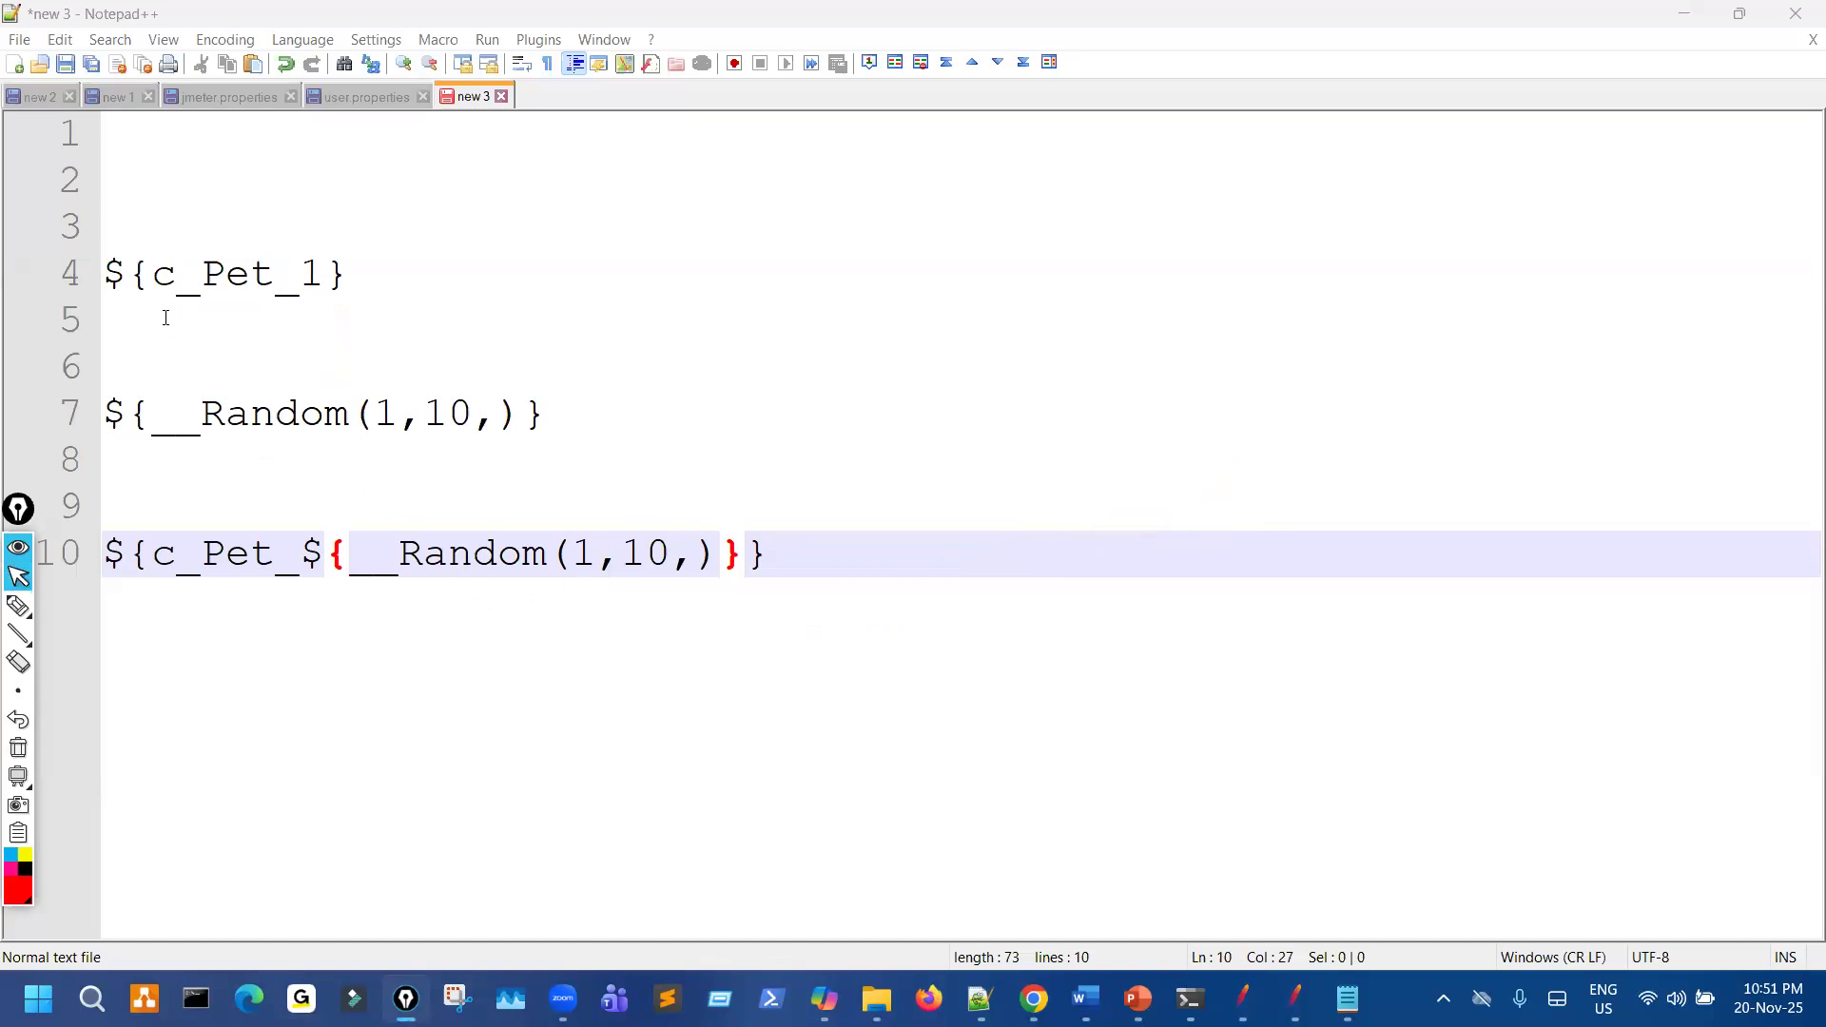
Underline c_Pet_1 on line 4 with the pen, clear the annotation, and copy the variable name without its braces.
{"action": "left_click_drag", "start_coordinate": [154, 276], "coordinate": [314, 275]}
{"action": "key", "text": "ctrl+shift+3"}
{"action": "left_click_drag", "start_coordinate": [189, 317], "coordinate": [341, 318]}
{"action": "key", "text": "ctrl+shift+7"}
{"action": "key", "text": "ctrl+shift+2"}
{"action": "left_click", "coordinate": [293, 320]}
{"action": "left_click_drag", "start_coordinate": [154, 276], "coordinate": [324, 276]}
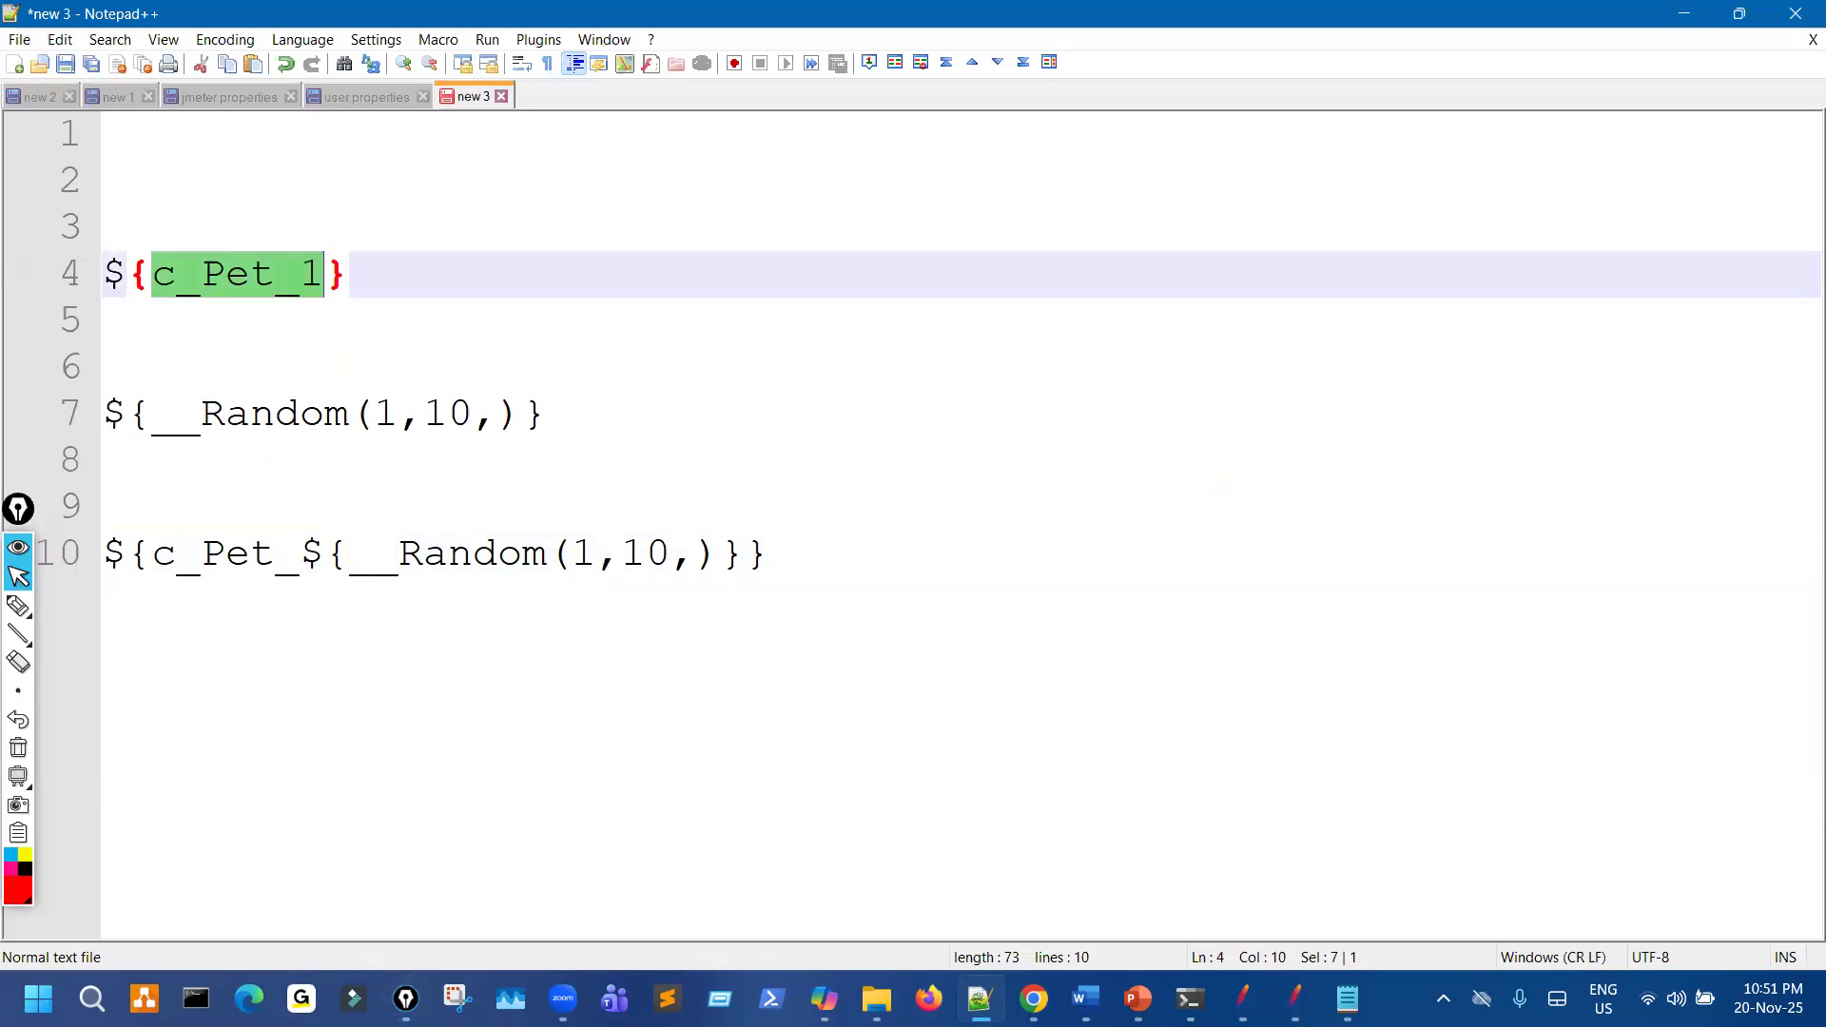
Switch to JMeter and generate and copy the V function for variable c_Pet_1 with the Function Helper, then close the helper.
{"action": "key", "text": "alt+Tab"}
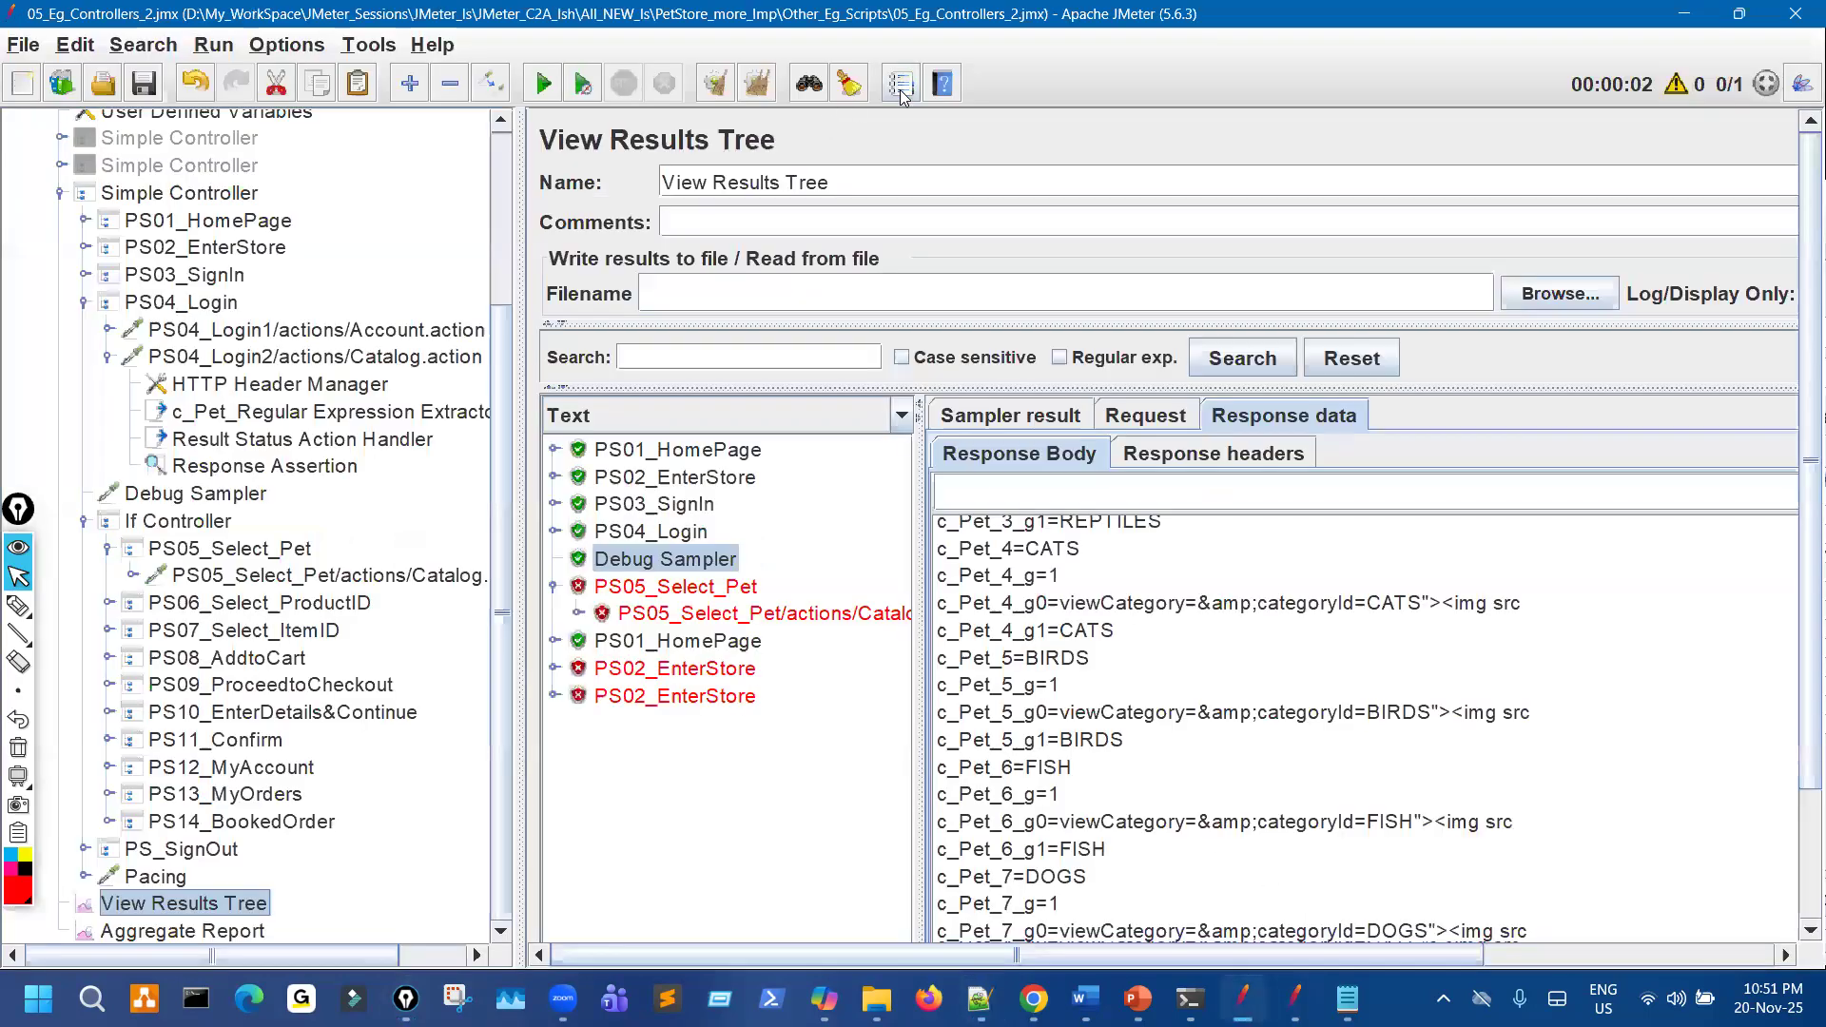
{"action": "key", "text": "ctrl+F1"}
{"action": "left_click", "coordinate": [927, 193]}
{"action": "scroll", "coordinate": [864, 327], "scroll_direction": "down", "scroll_amount": 4}
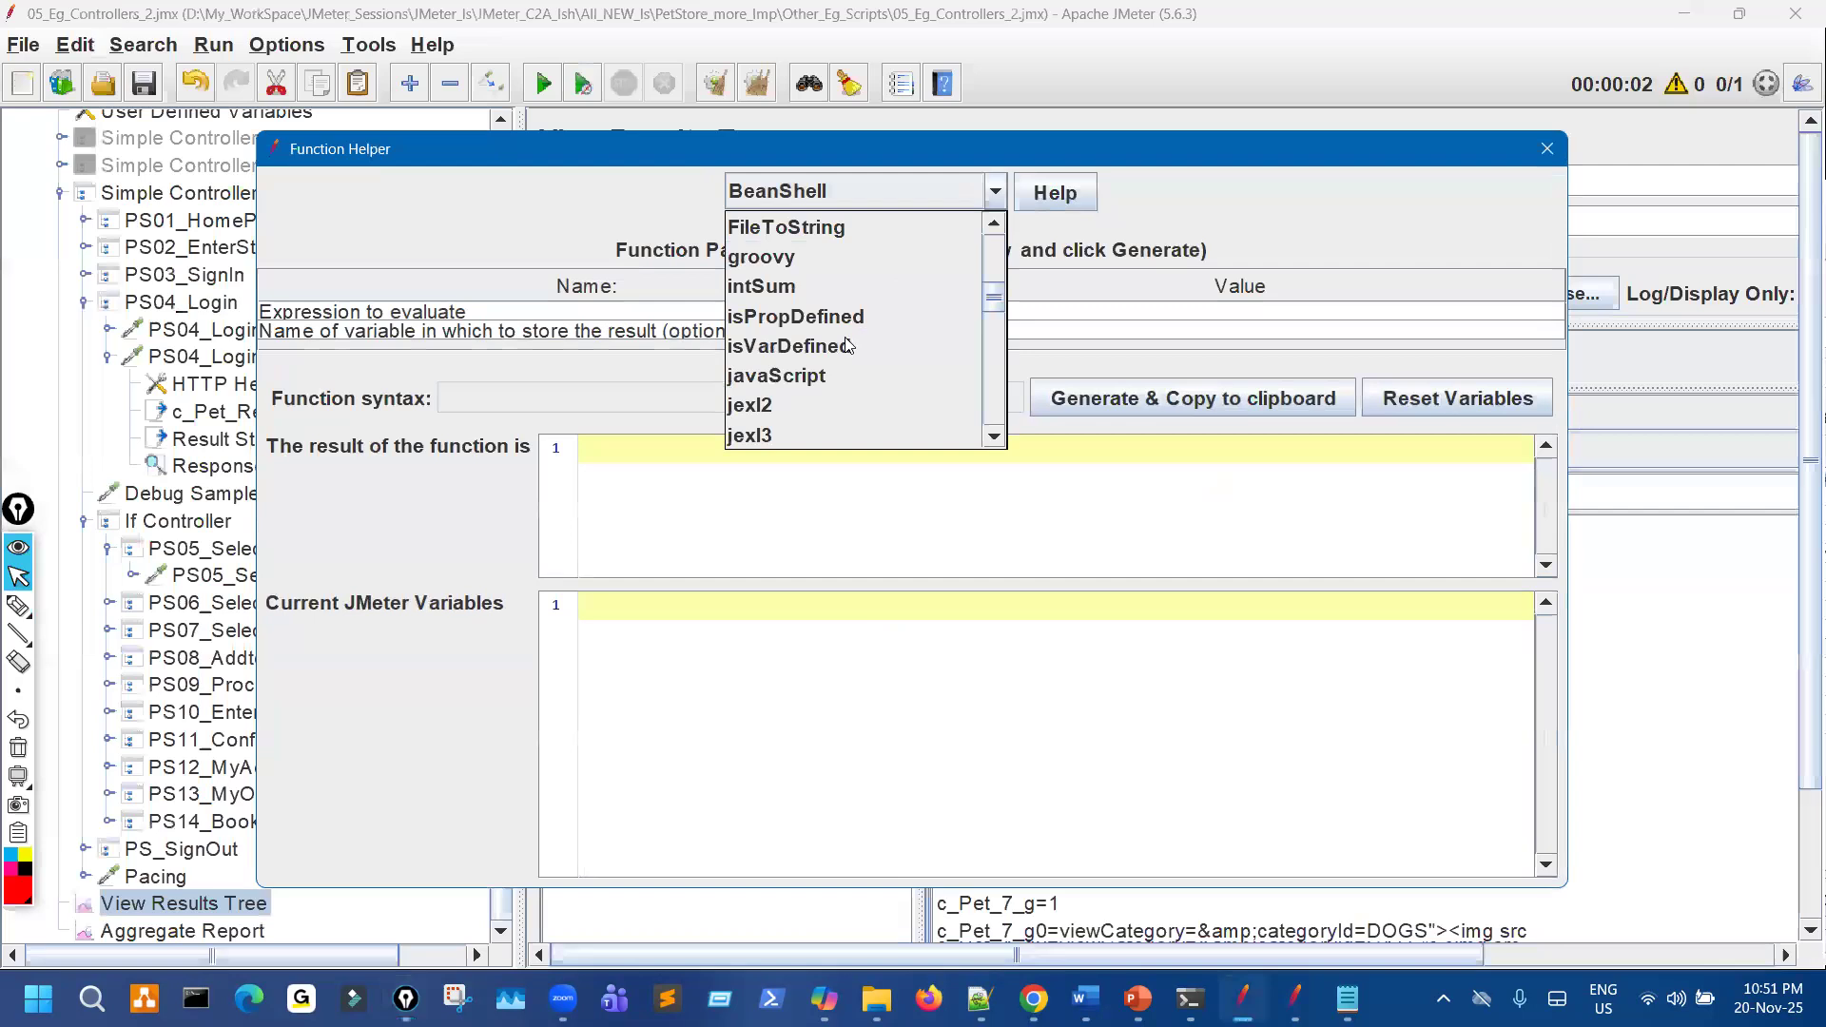
{"action": "scroll", "coordinate": [841, 344], "scroll_direction": "down", "scroll_amount": 10}
{"action": "left_click", "coordinate": [784, 406]}
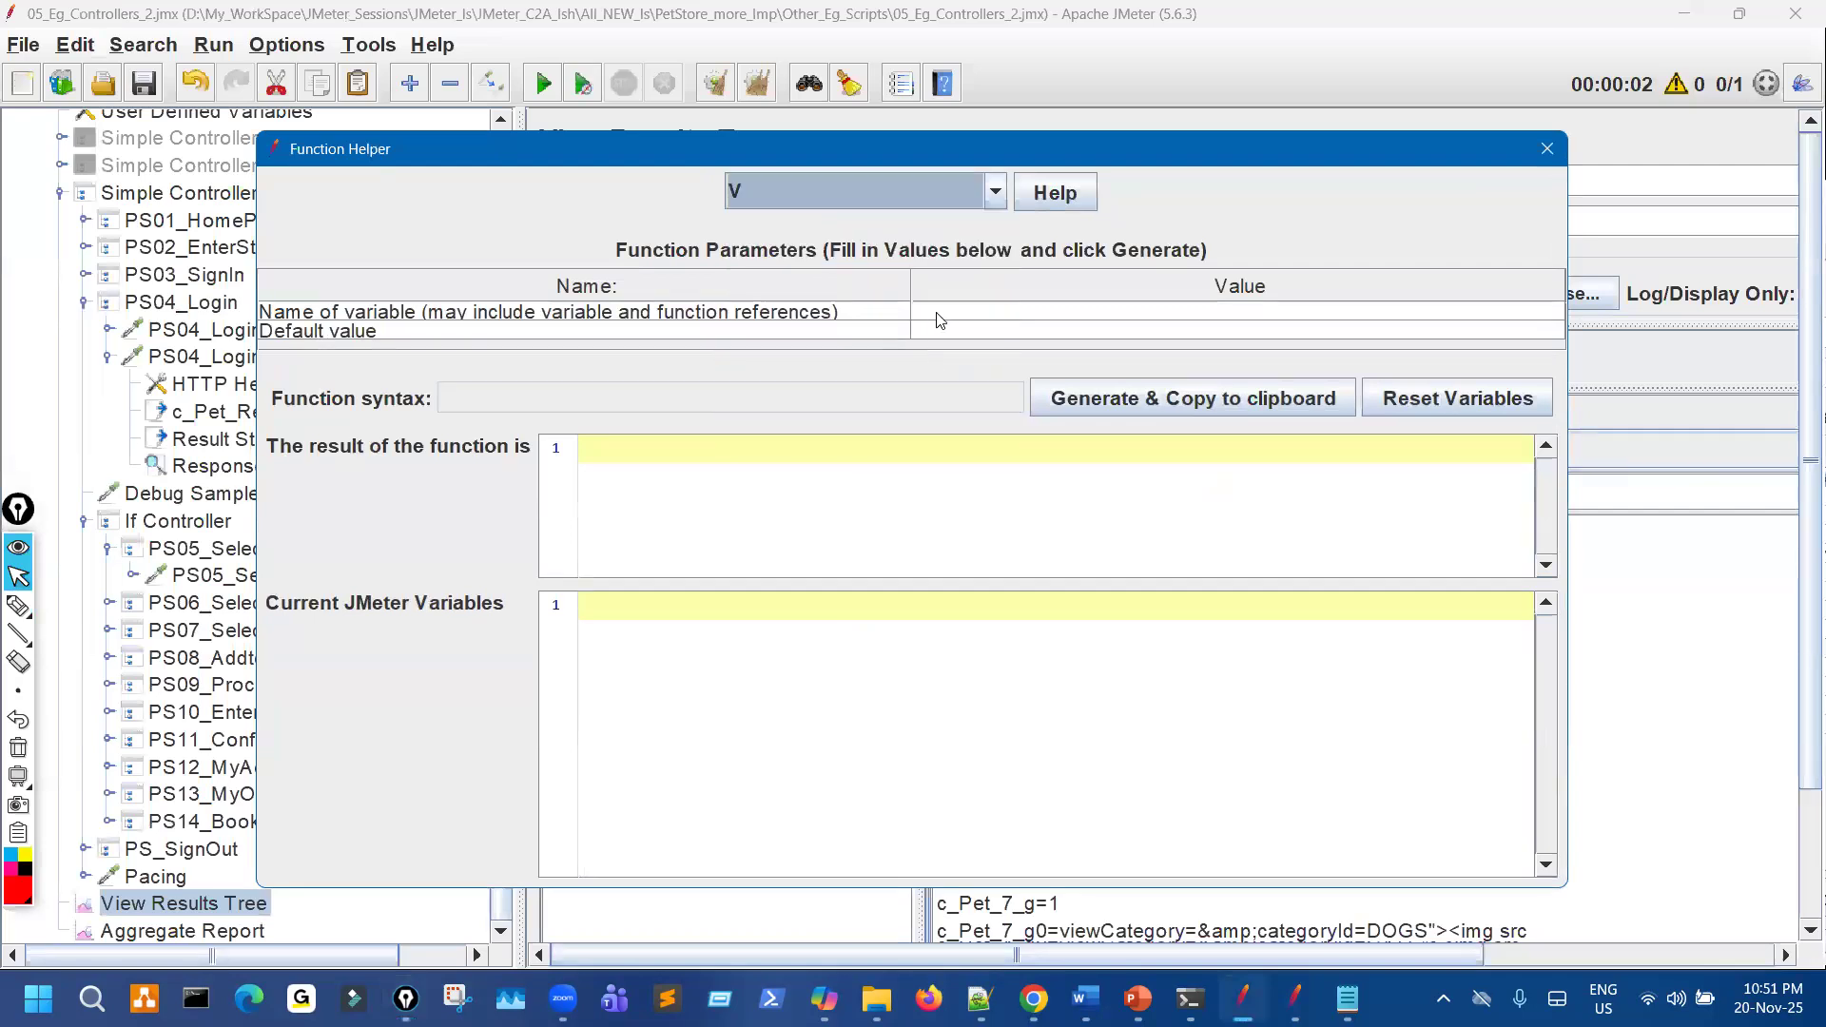
{"action": "left_click", "coordinate": [941, 315]}
{"action": "type", "text": "c_Pet_1"}
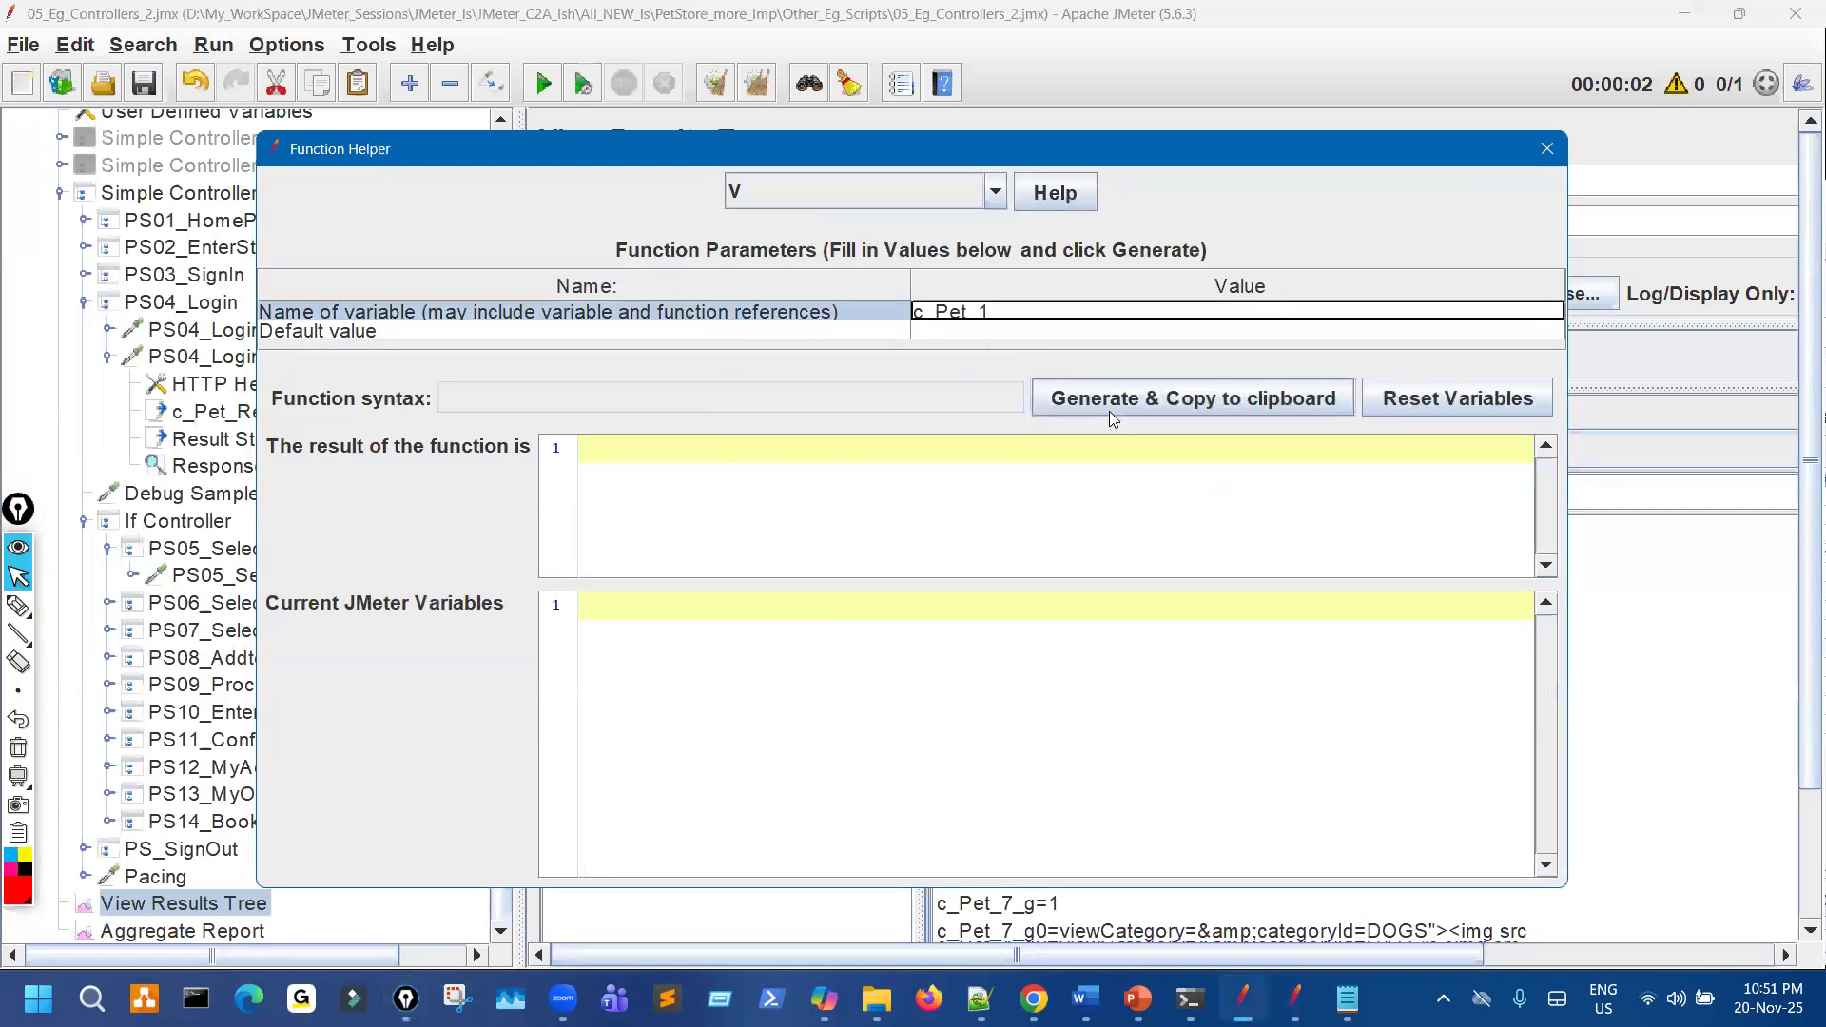
{"action": "left_click", "coordinate": [1109, 407]}
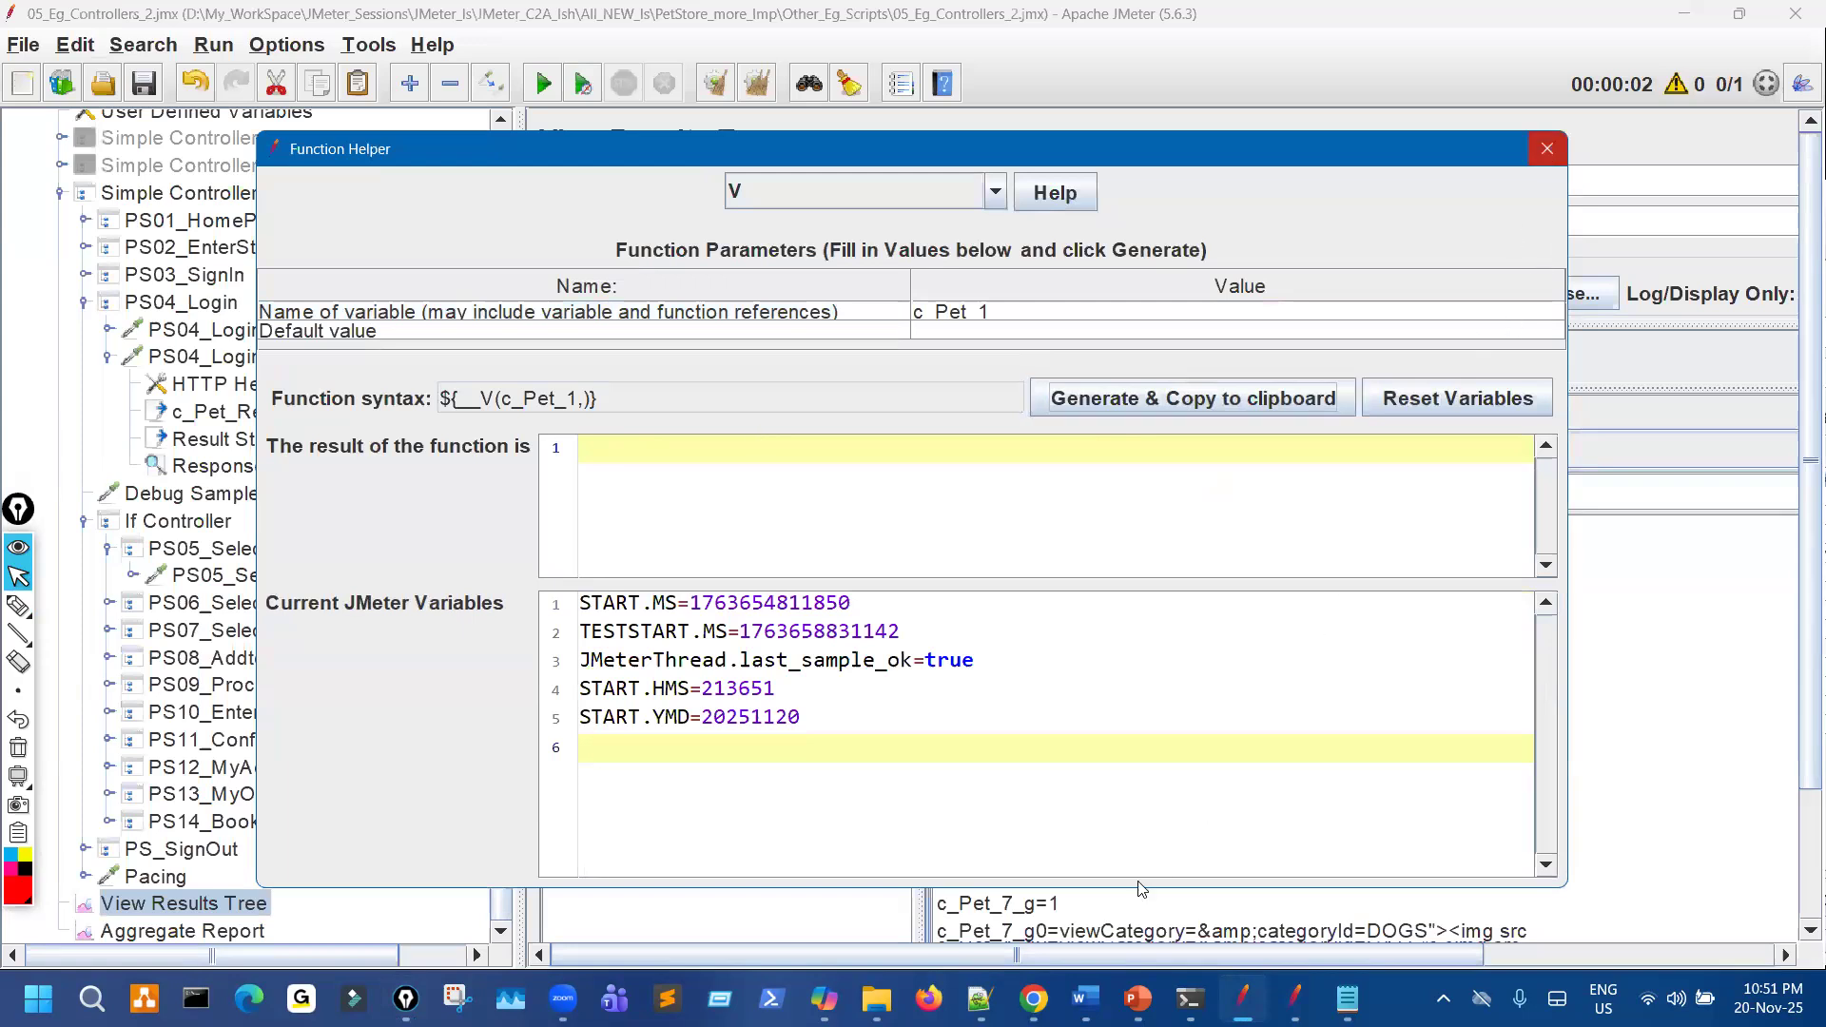
{"action": "left_click", "coordinate": [1548, 151]}
Return to Notepad++ and paste ${__V(c_Pet_1,)} on line 13, two blank lines below the nested expression.
{"action": "key", "text": "alt+Tab"}
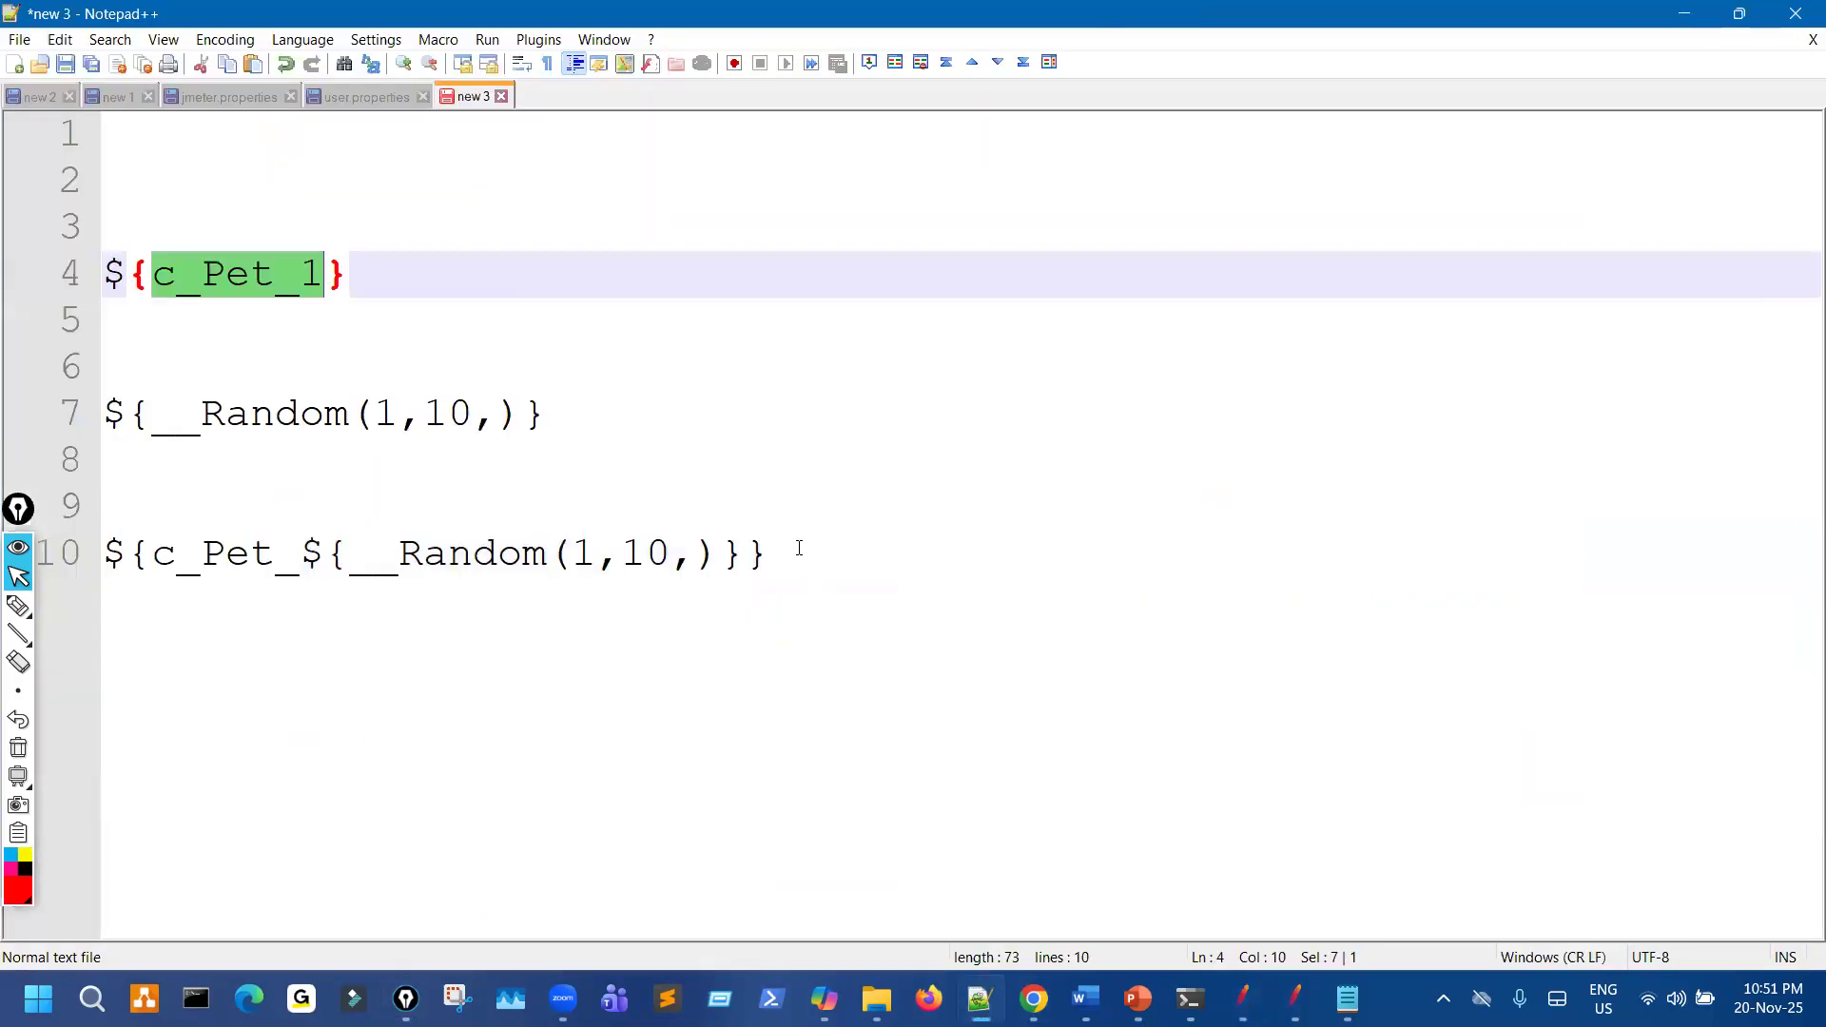
{"action": "left_click", "coordinate": [799, 549]}
{"action": "key", "text": "Return"}
{"action": "key", "text": "Return"}
{"action": "key", "text": "Return"}
{"action": "type", "text": "${__V(c_Pet_1,)}"}
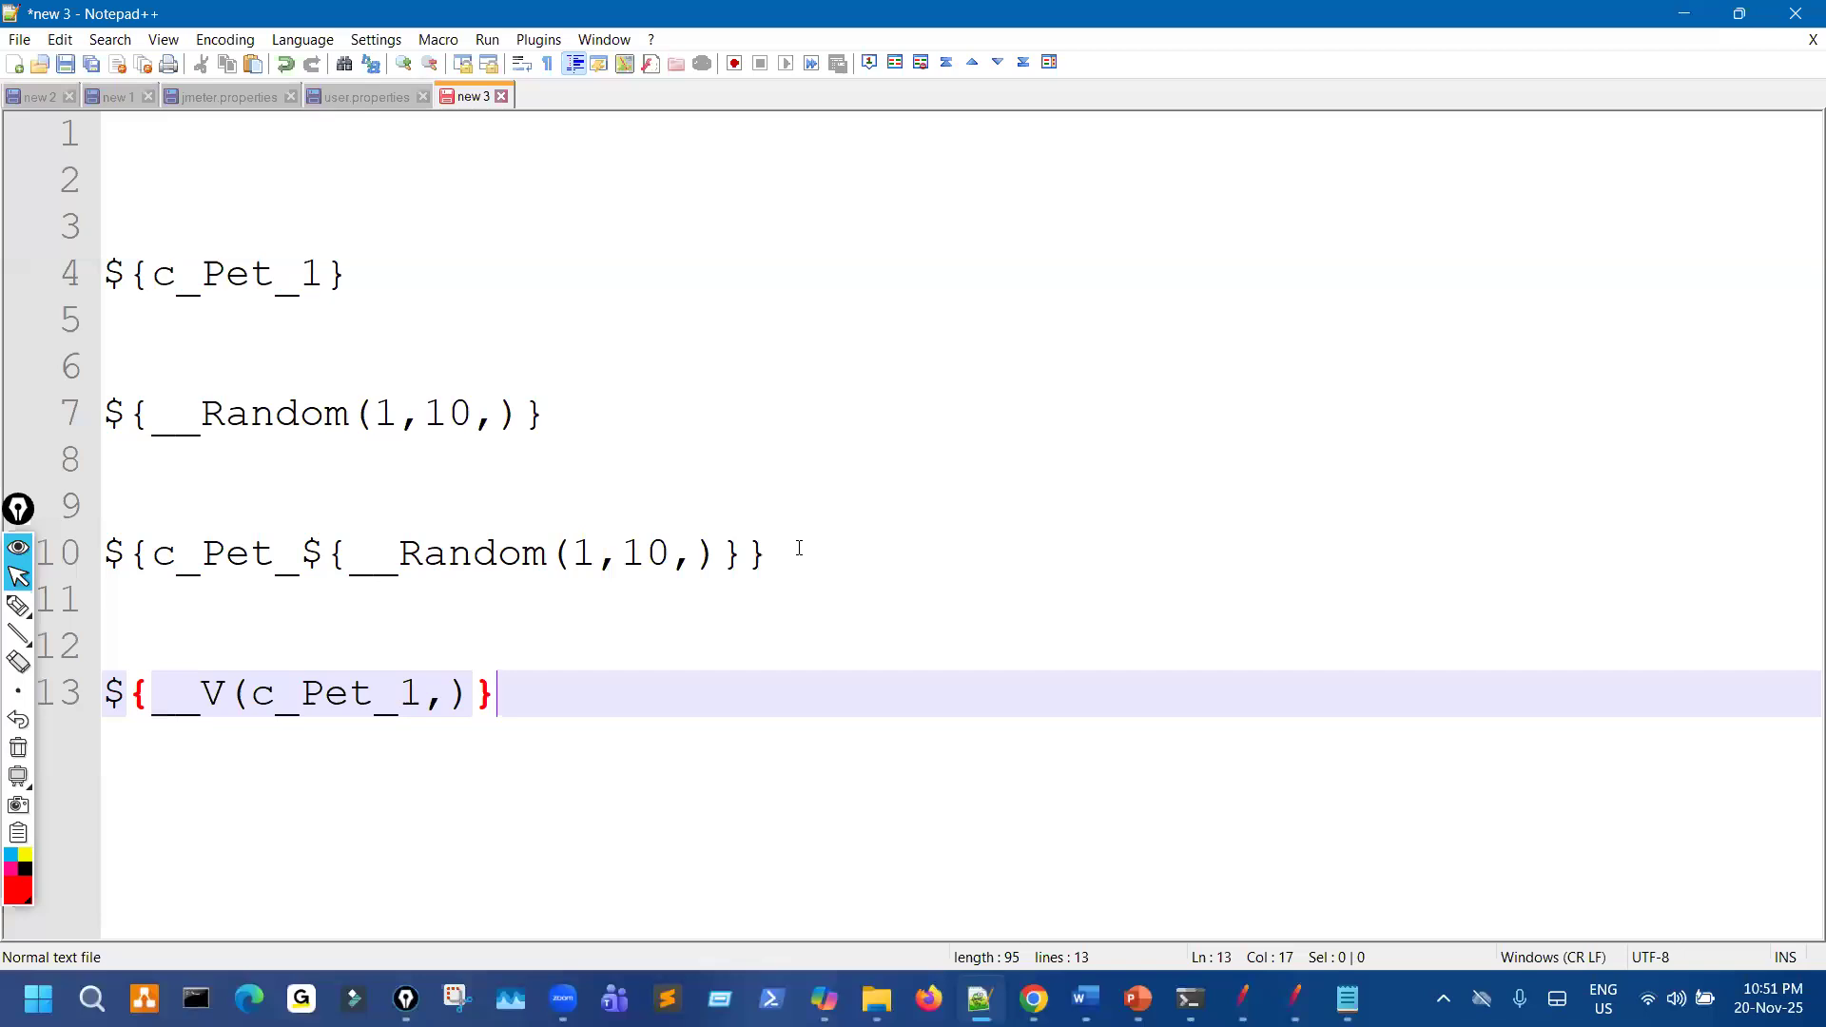
Build ${__V(c_Pet_${__Random(1,10,)},)} on line 15 by replacing the 1 with line 7's Random function, and select the finished expression.
{"action": "key", "text": "Return"}
{"action": "key", "text": "Return"}
{"action": "key", "text": "Return"}
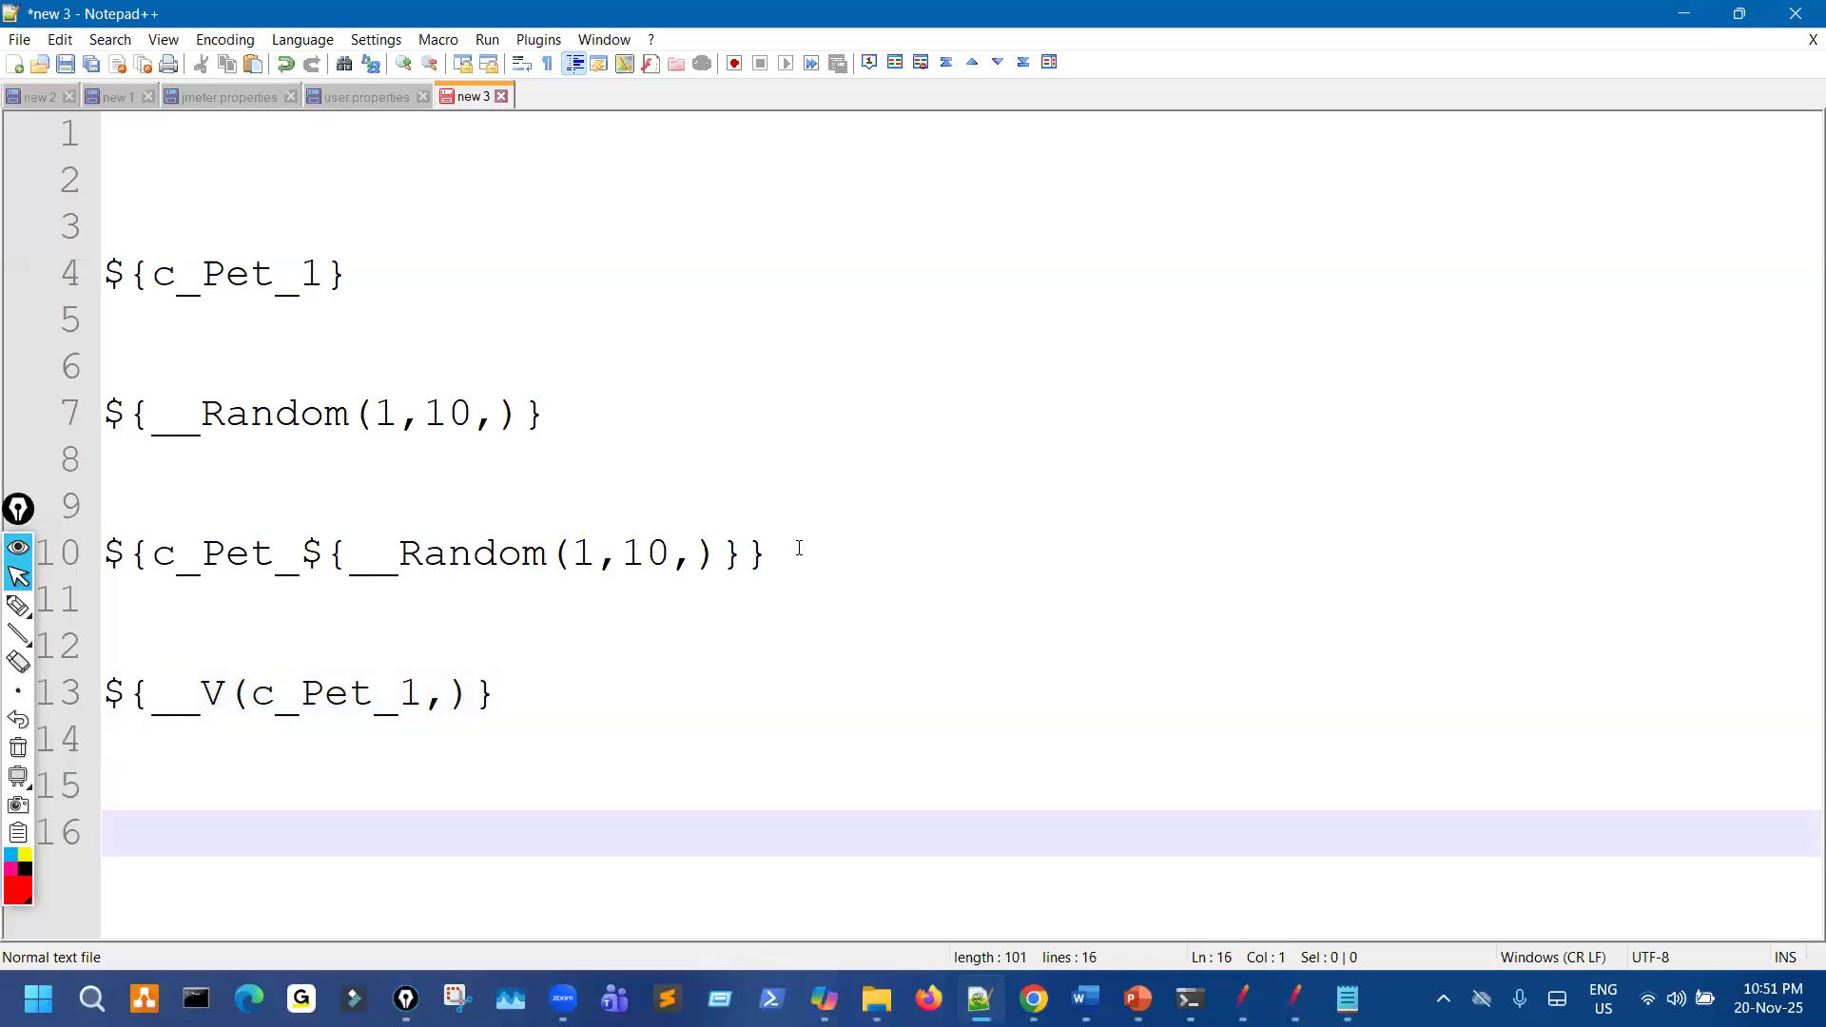
{"action": "key", "text": "BackSpace"}
{"action": "type", "text": "${__V(c_Pet_1,)}"}
{"action": "left_click_drag", "start_coordinate": [399, 783], "coordinate": [421, 784]}
{"action": "left_click_drag", "start_coordinate": [115, 411], "coordinate": [607, 440]}
{"action": "key", "text": "ctrl+c"}
{"action": "left_click_drag", "start_coordinate": [409, 784], "coordinate": [423, 784]}
{"action": "key", "text": "ctrl+v"}
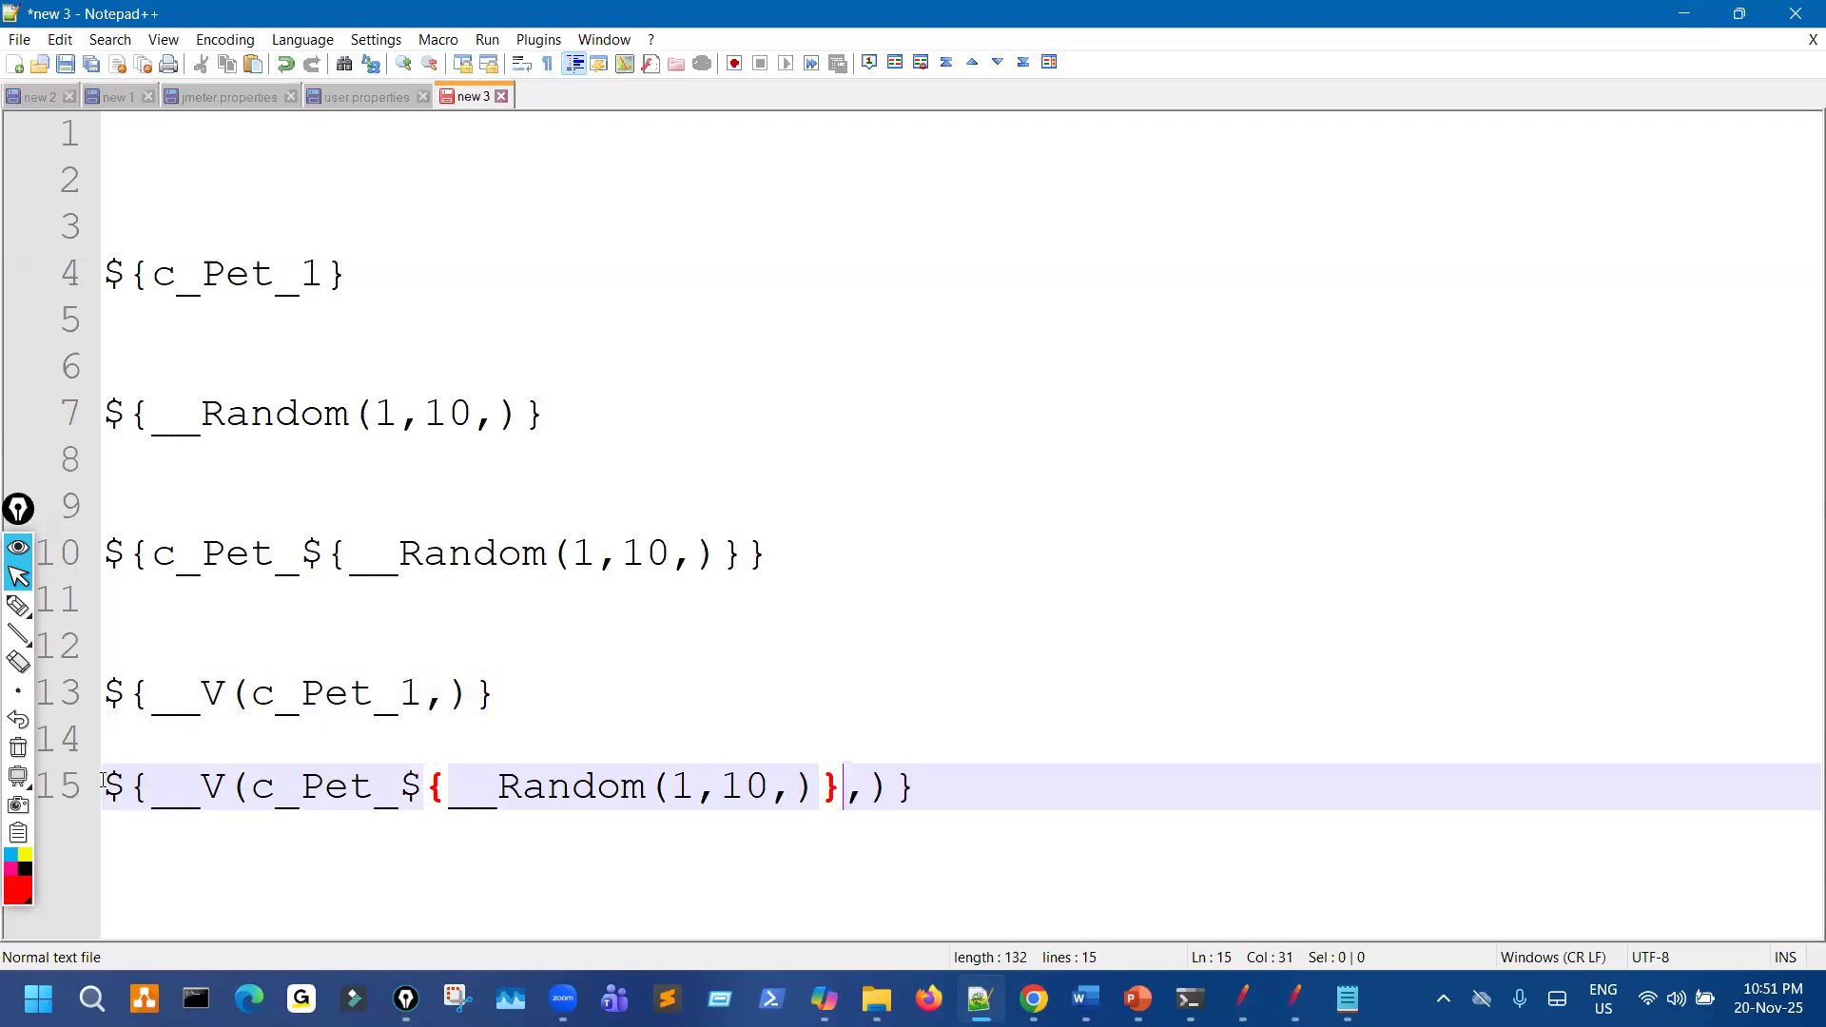
{"action": "left_click_drag", "start_coordinate": [104, 786], "coordinate": [942, 771]}
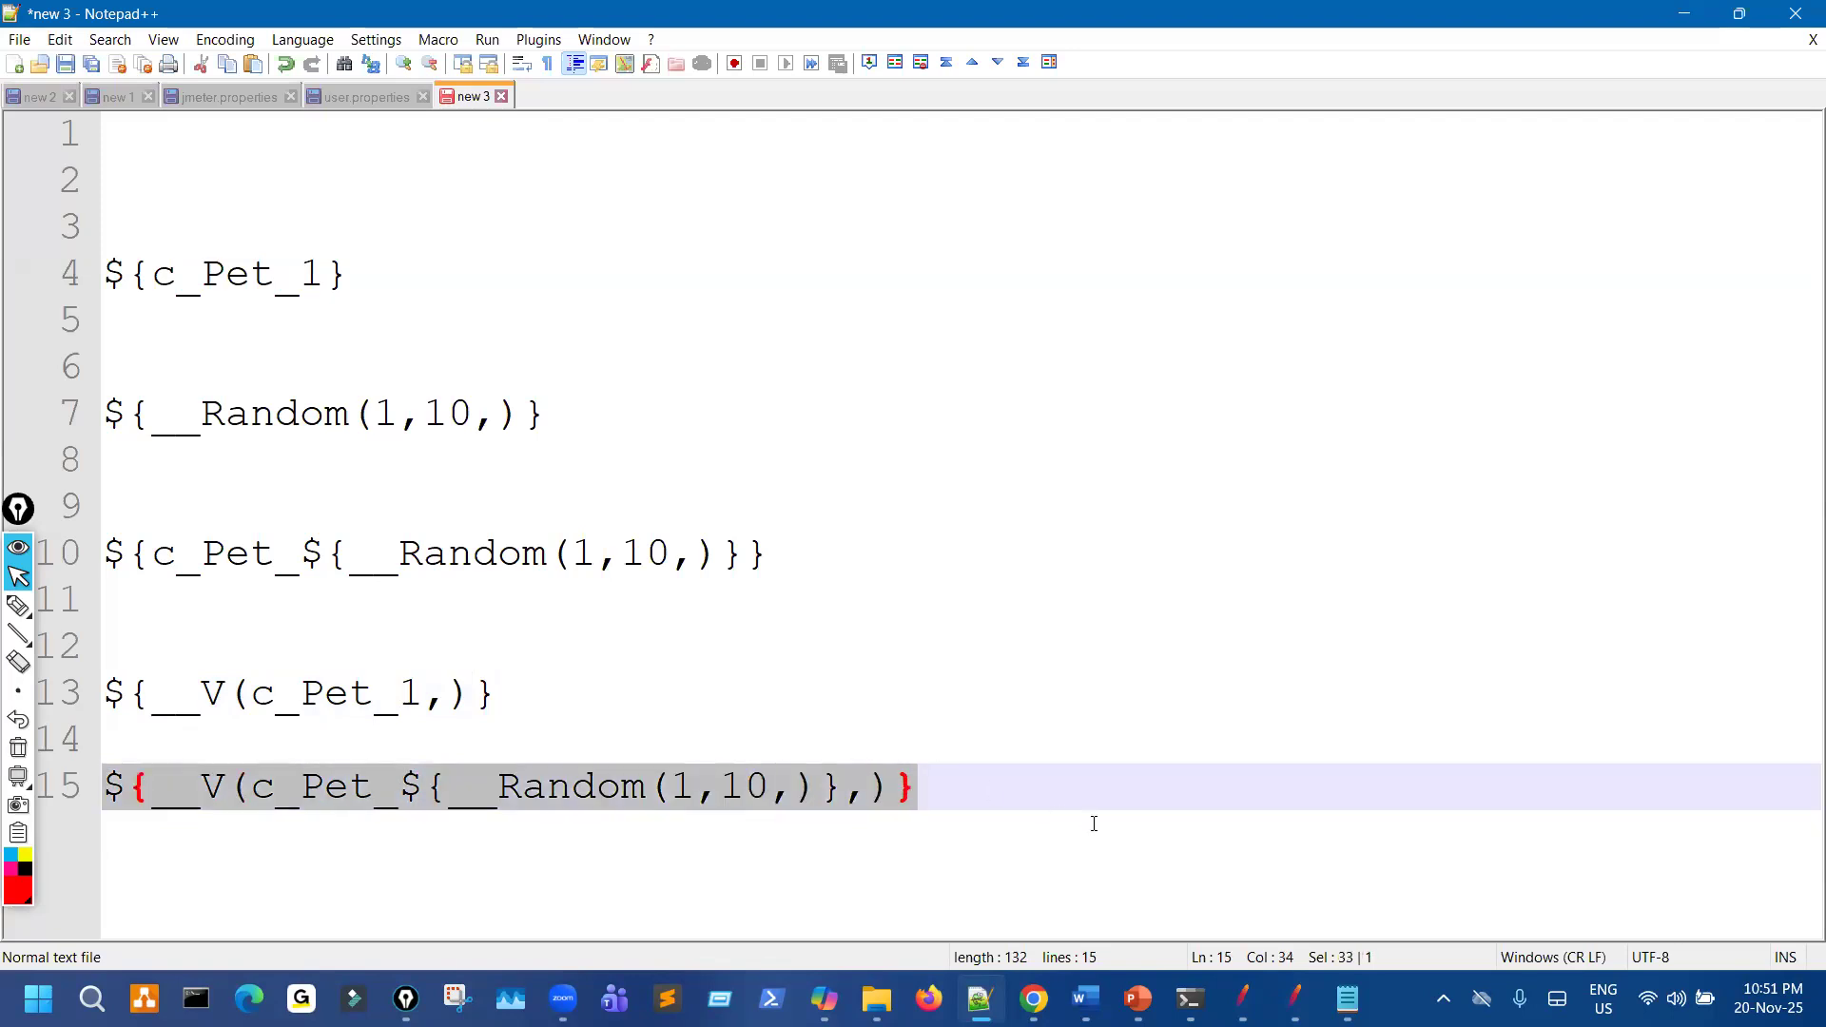
Underline the c_Pet_ and Random junction on lines 10 and 15 with the pen, and clear the annotations.
{"action": "key", "text": "ctrl+shift+3"}
{"action": "left_click_drag", "start_coordinate": [217, 586], "coordinate": [453, 599]}
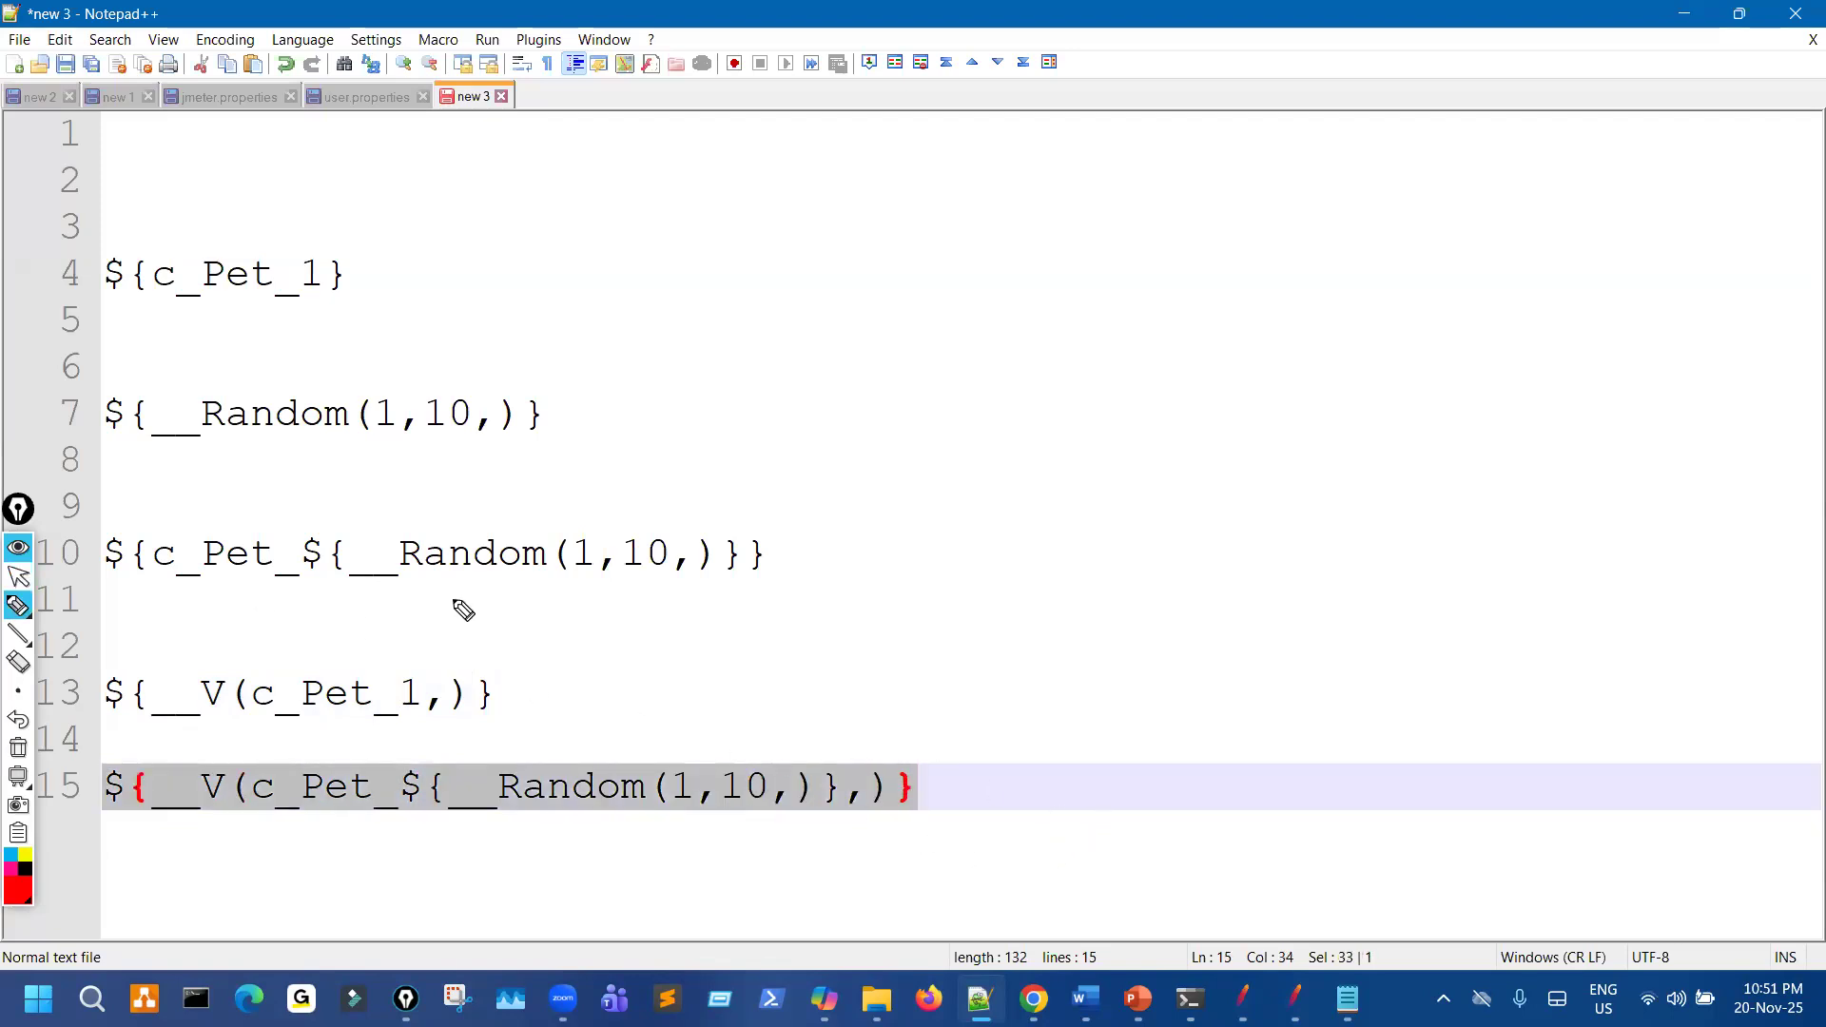
{"action": "left_click_drag", "start_coordinate": [349, 805], "coordinate": [453, 822]}
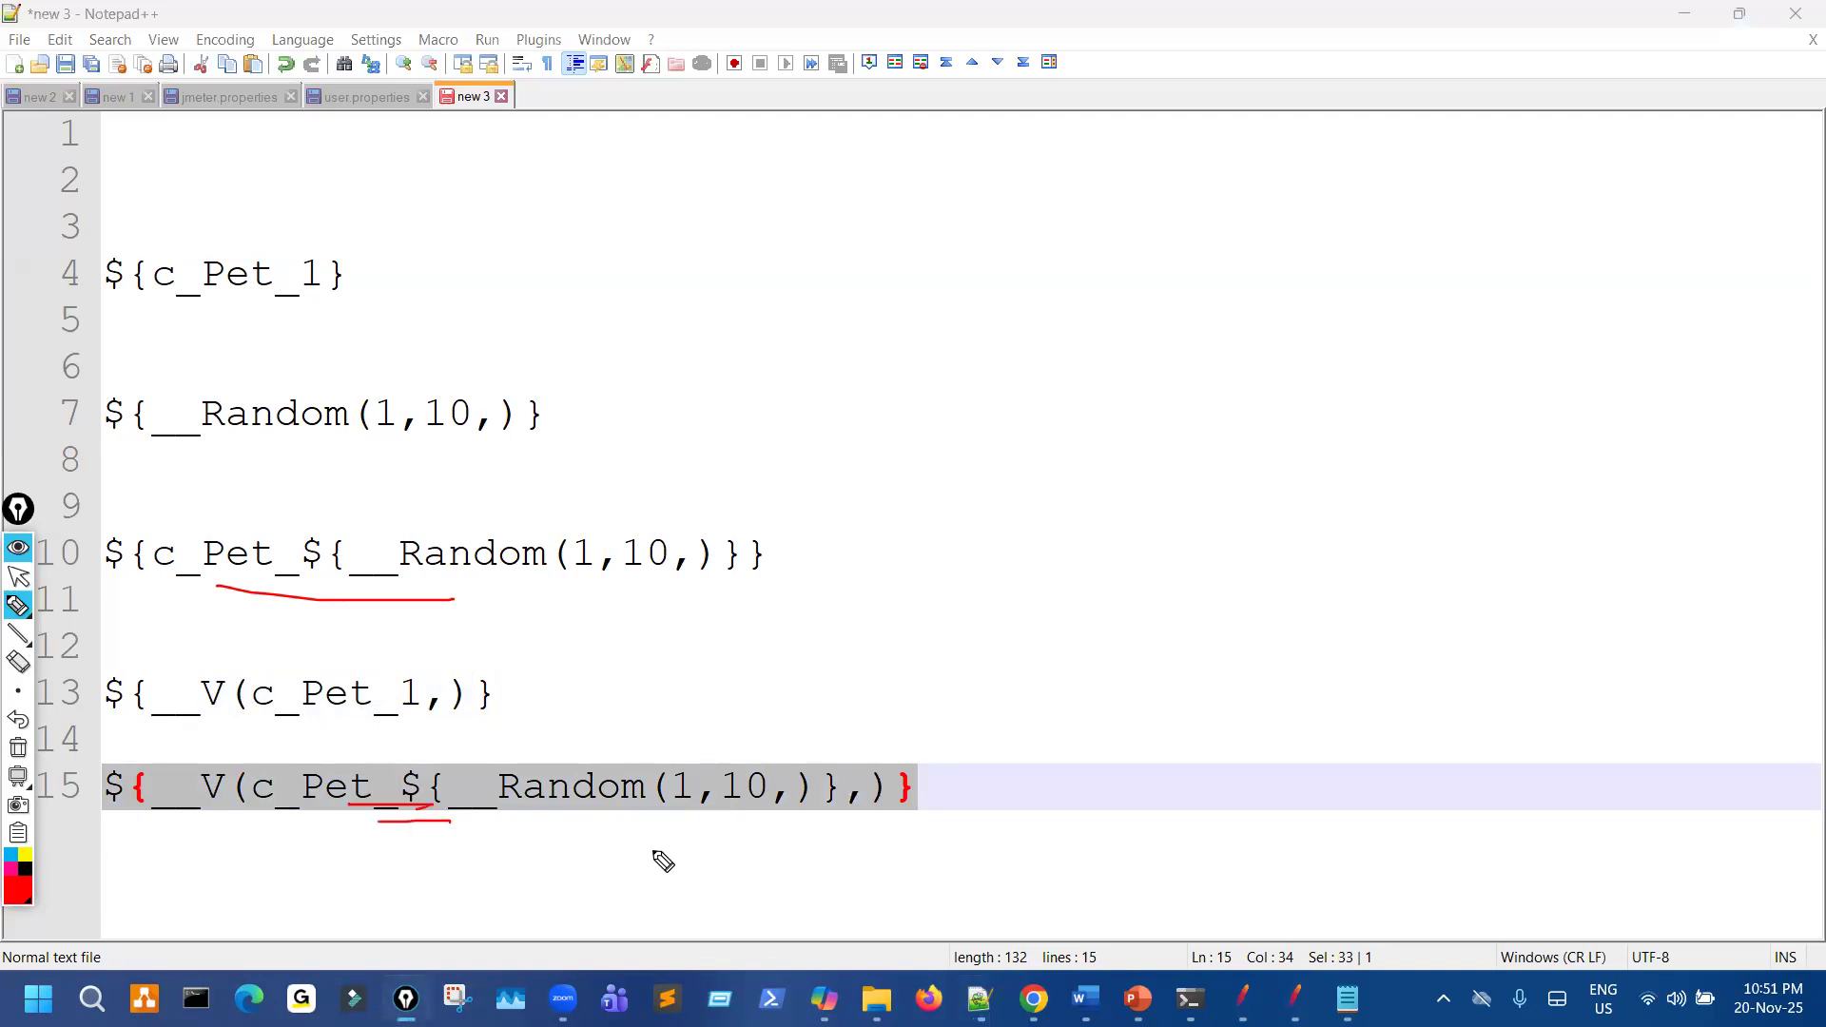
{"action": "key", "text": "ctrl+shift+7"}
{"action": "key", "text": "ctrl+shift+2"}
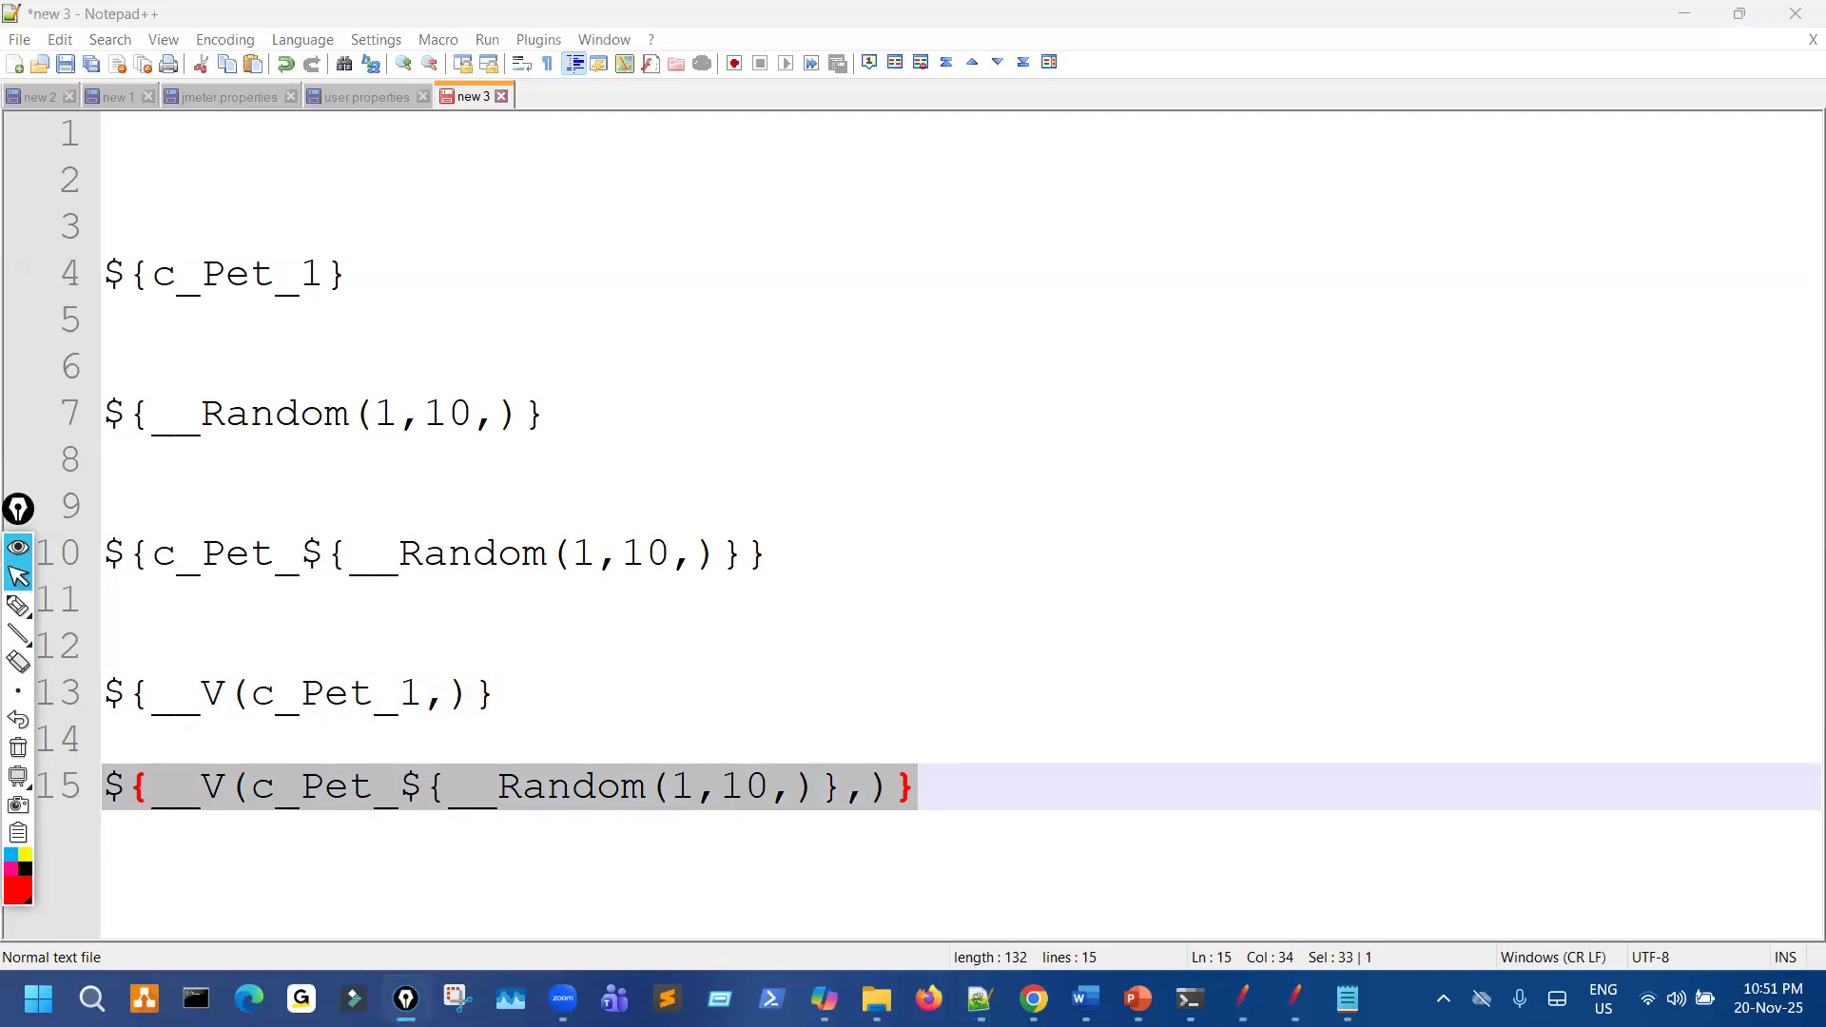
In JMeter's PS05_Select_Pet request, set categoryId to ${__V(c_Pet_${__Random(1,10,)},)} and widen the Value column.
{"action": "key", "text": "alt+Tab"}
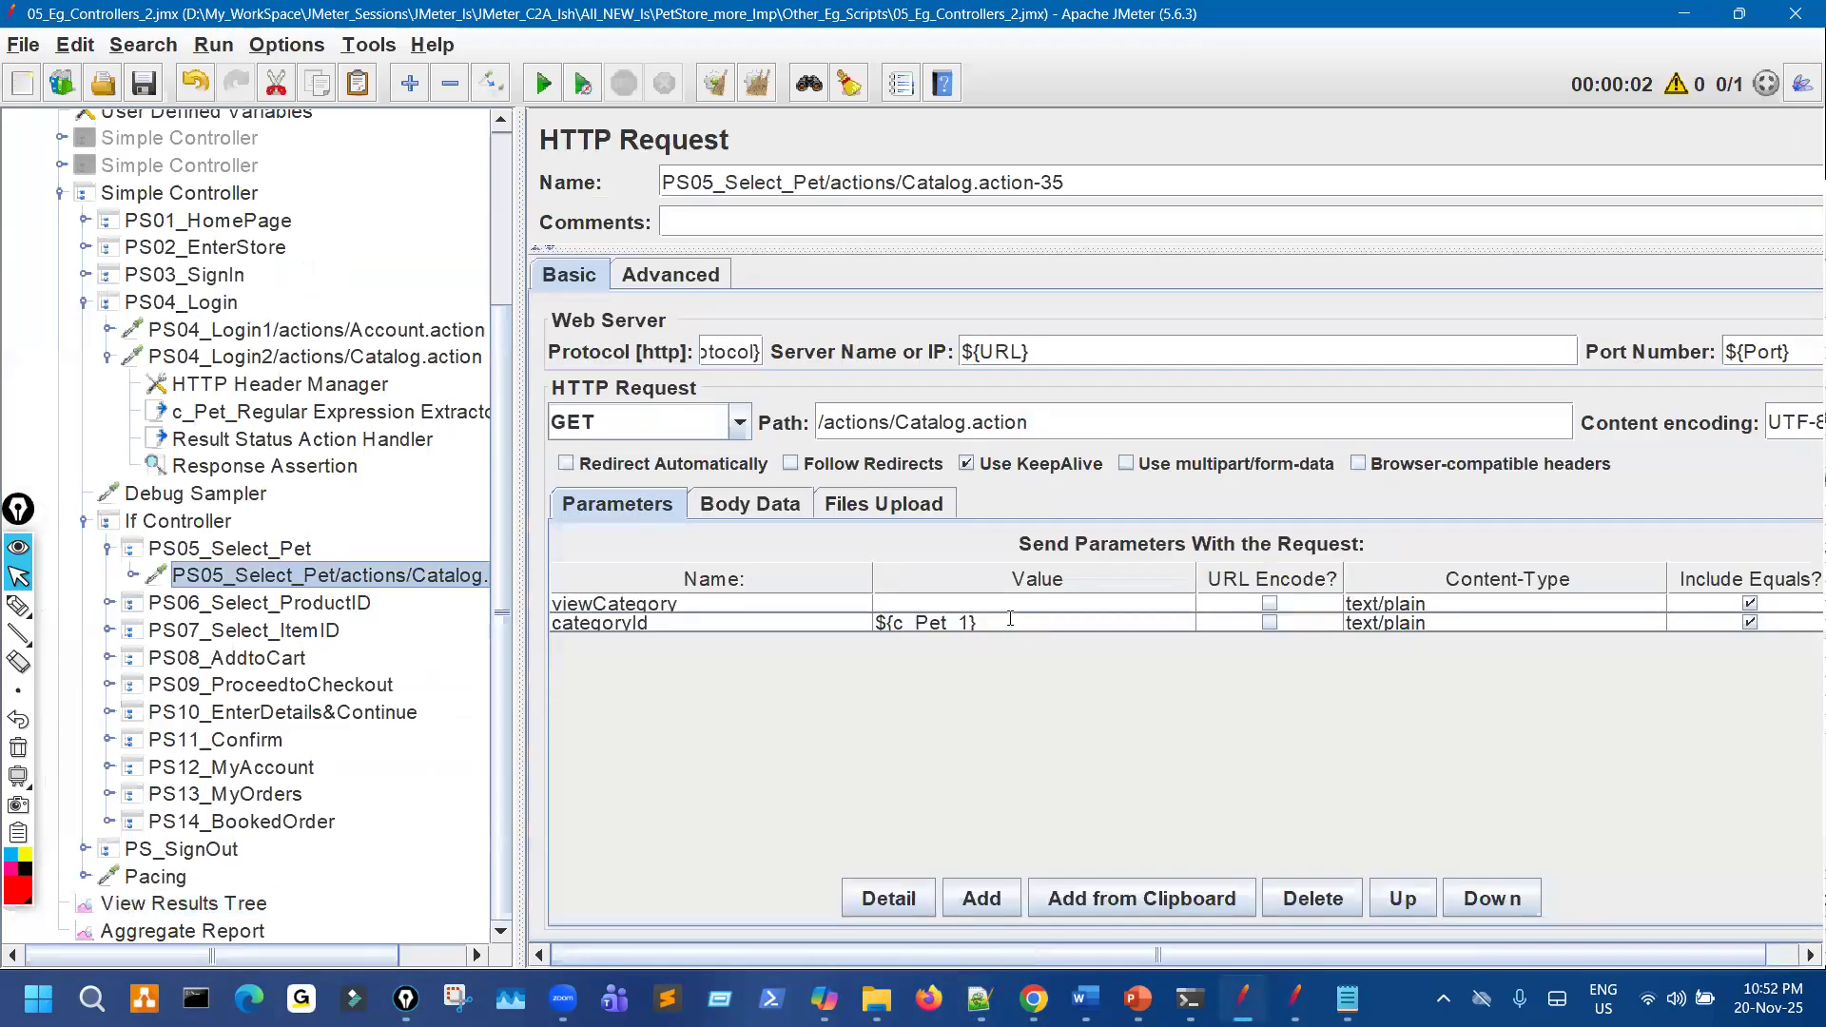
{"action": "left_click", "coordinate": [1010, 619]}
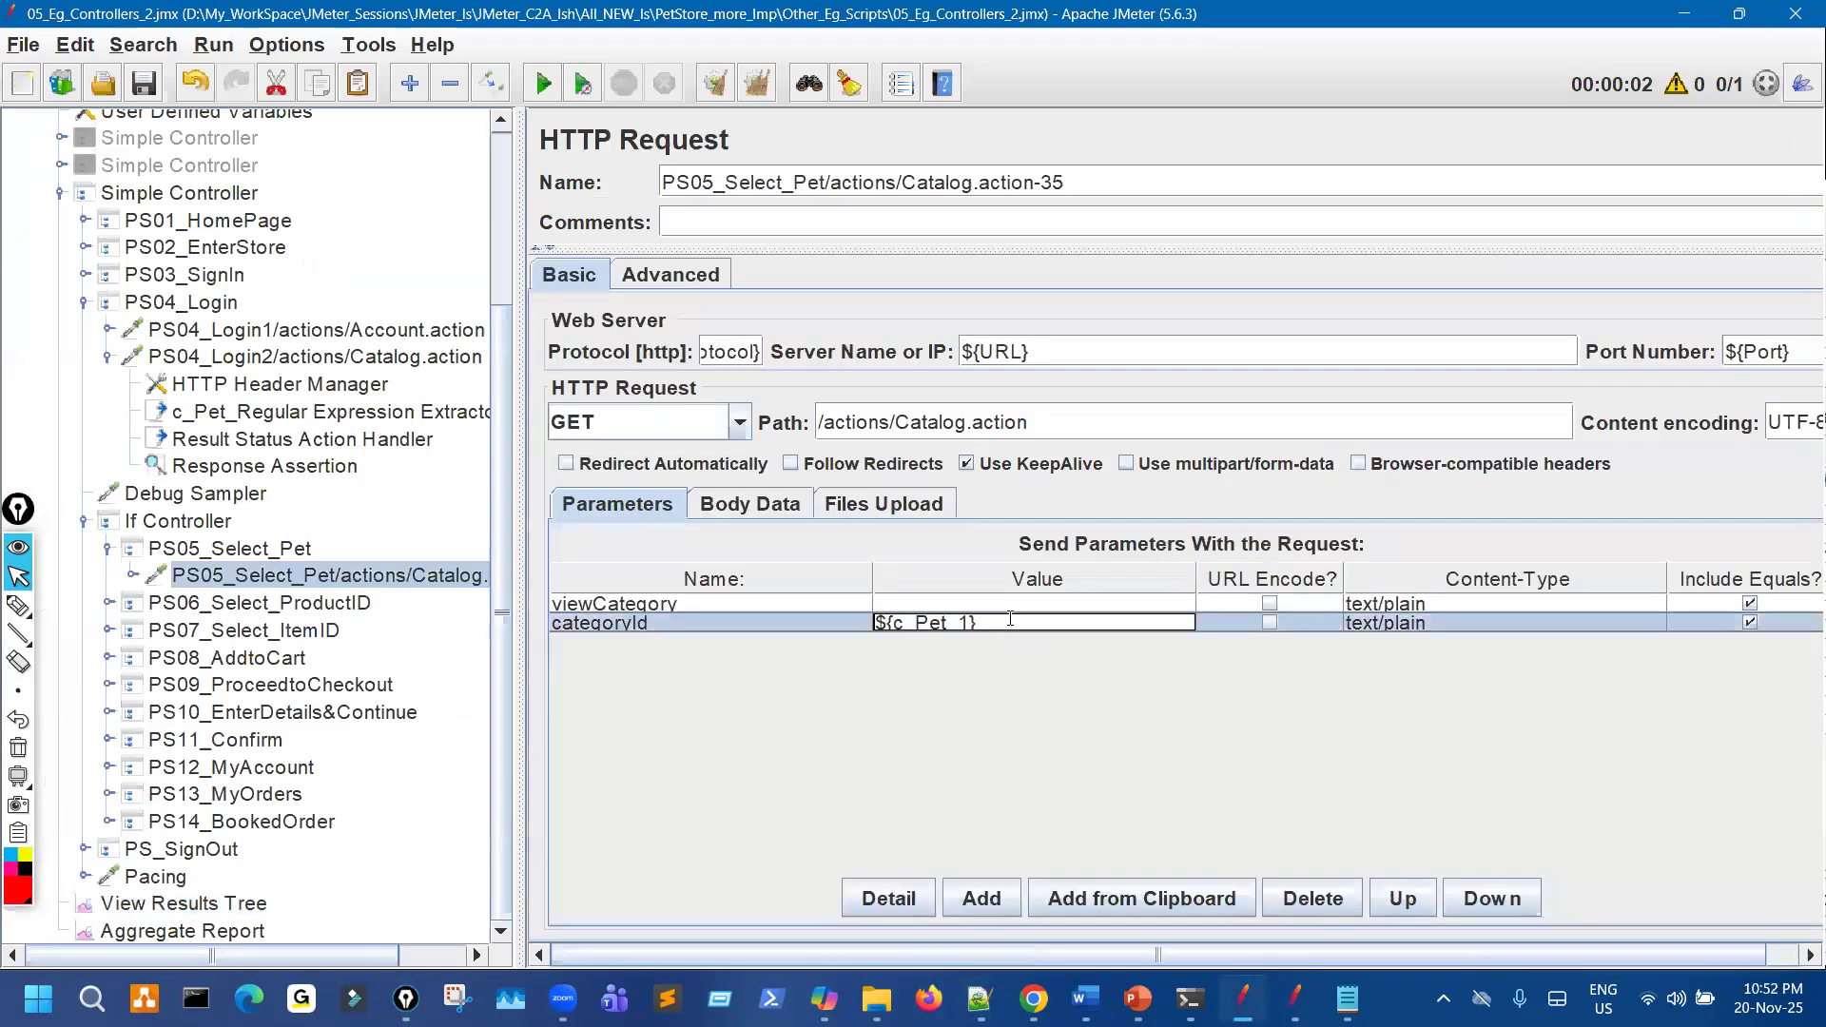
{"action": "key", "text": "ctrl+a"}
{"action": "type", "text": "${__V(c_Pet_${__Random(1,10,)})}"}
{"action": "left_click", "coordinate": [1195, 575]}
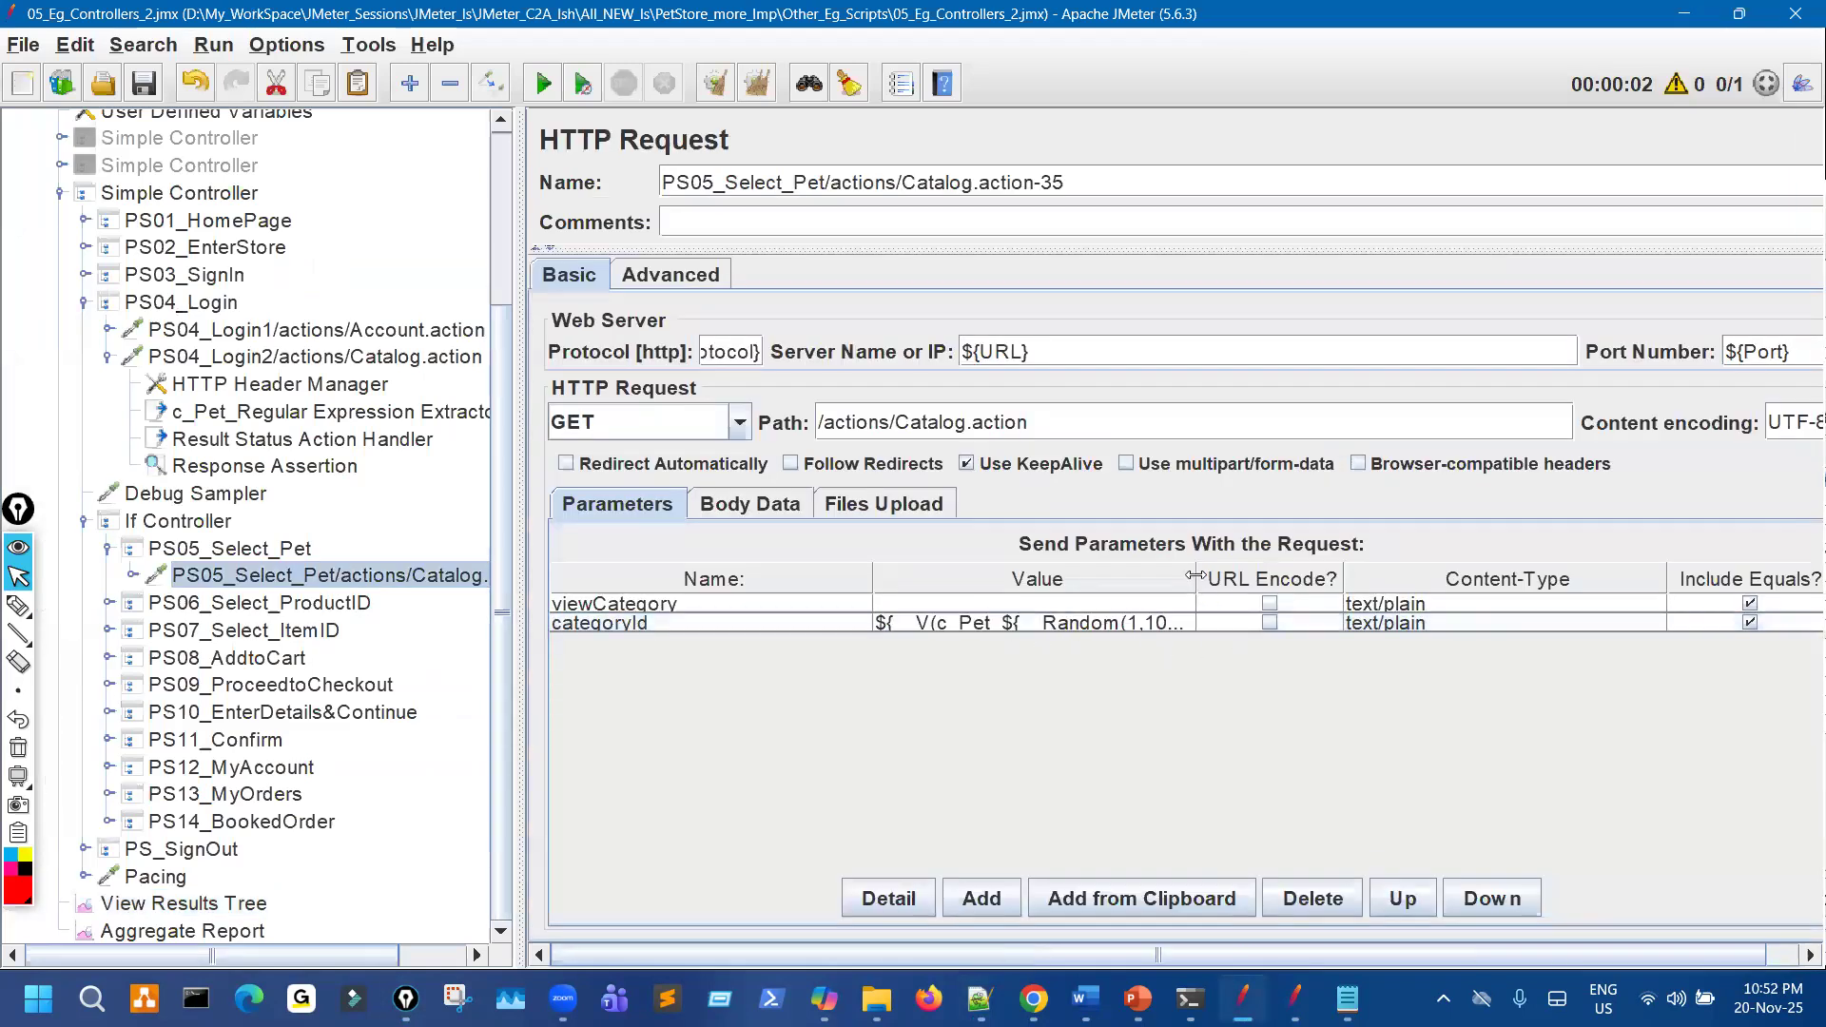
{"action": "left_click_drag", "start_coordinate": [1196, 576], "coordinate": [1390, 576]}
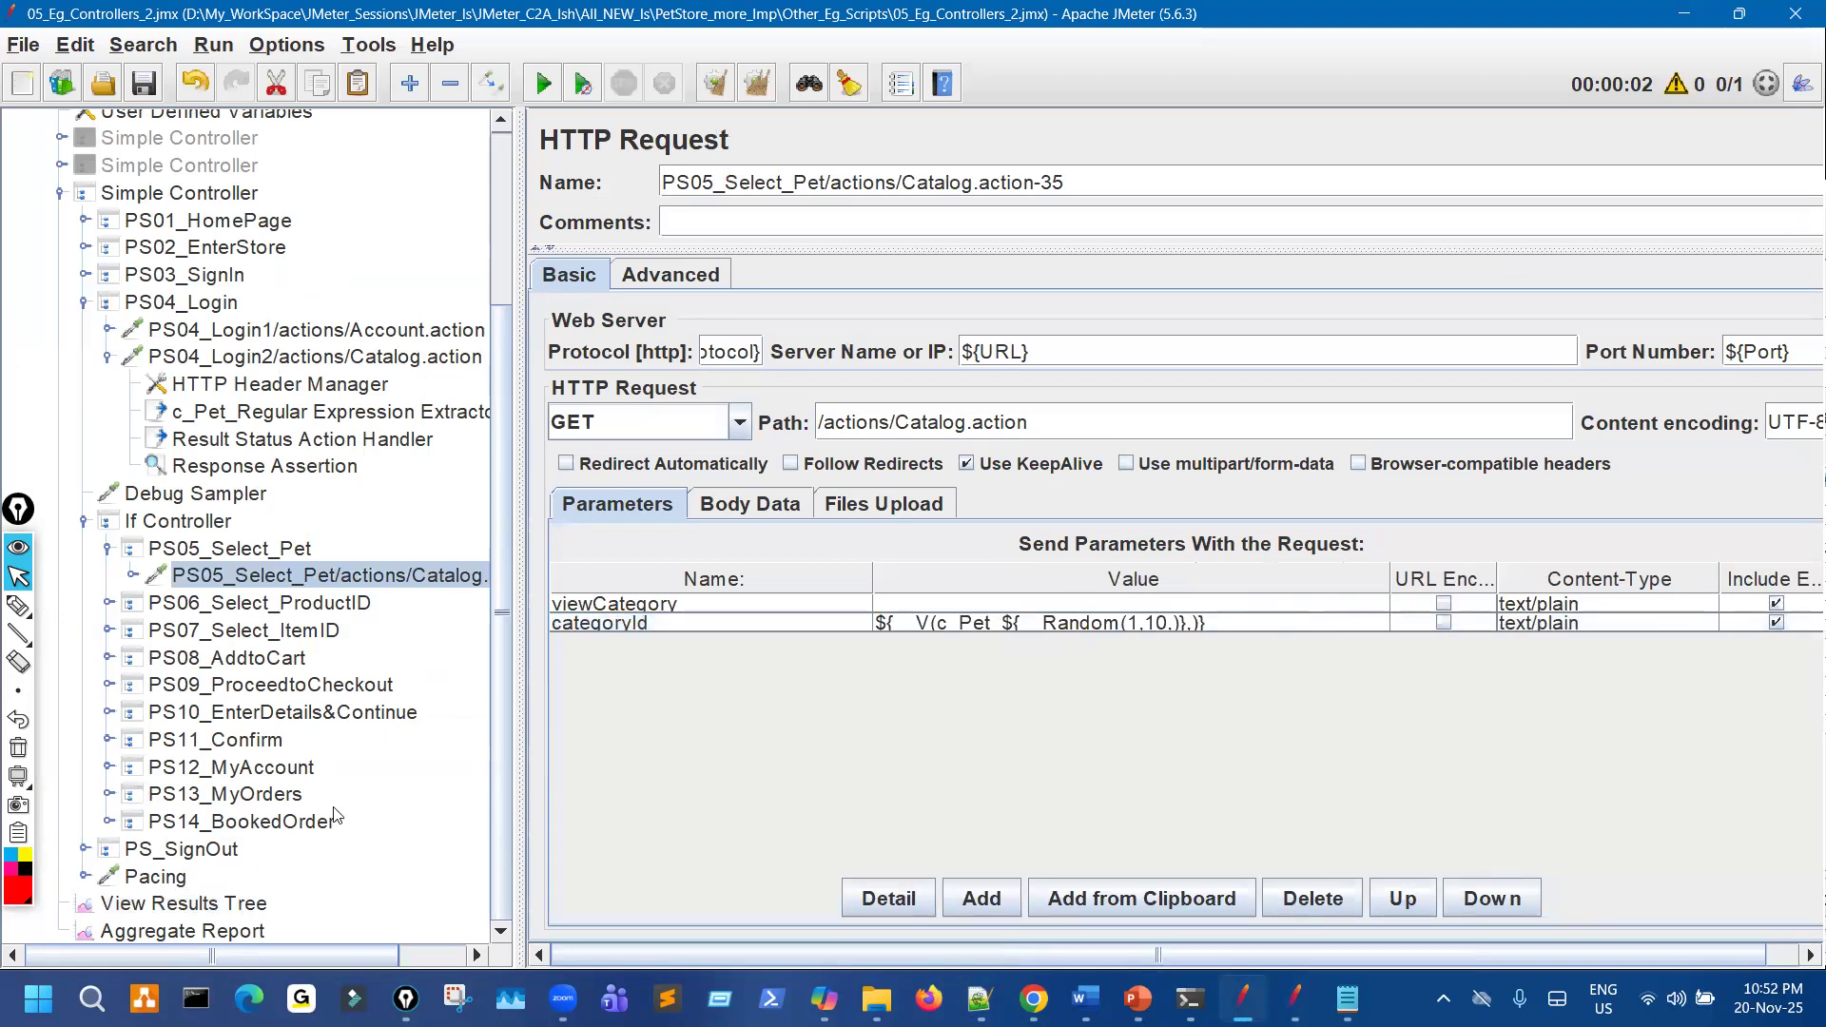
Clear the old results in View Results Tree and run the test plan.
{"action": "left_click", "coordinate": [181, 903]}
{"action": "left_click", "coordinate": [714, 84]}
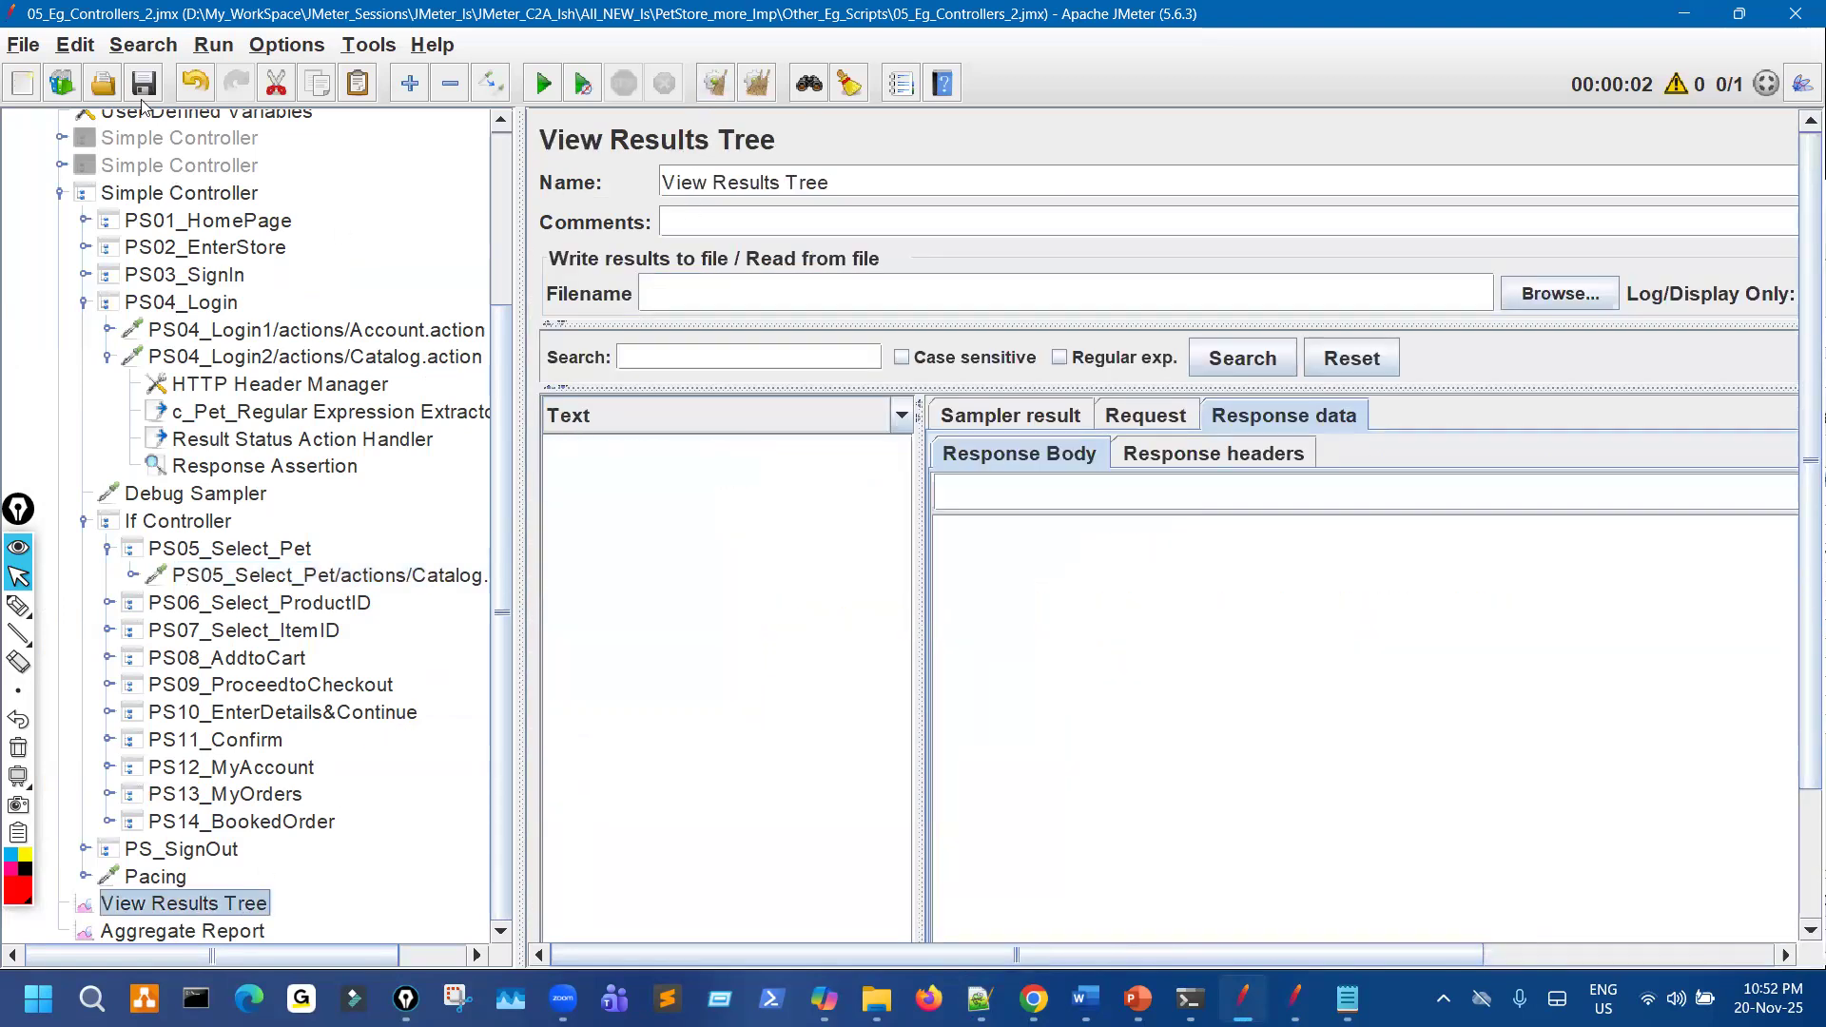
{"action": "left_click", "coordinate": [541, 88]}
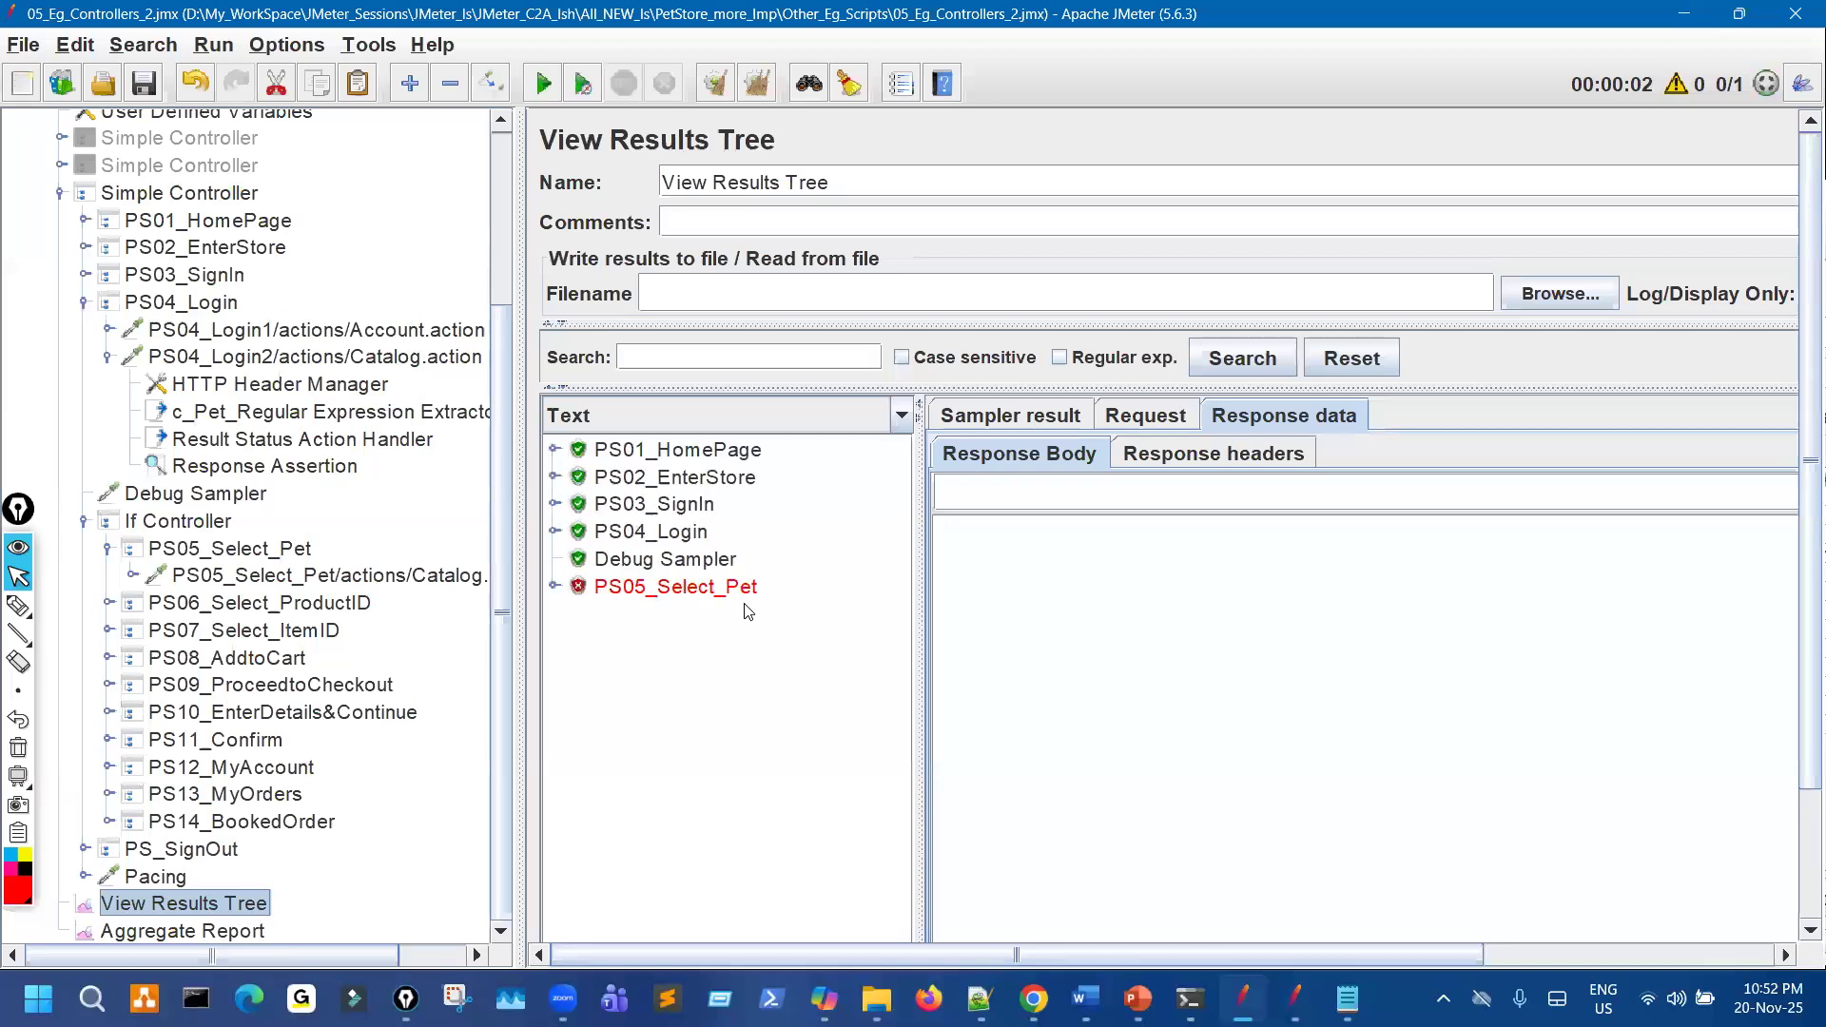
Inspect the PS05_Select_Pet sample's request body for the categoryId sent, and examine its Response Assertion result.
{"action": "left_click_drag", "start_coordinate": [460, 438], "coordinate": [416, 426]}
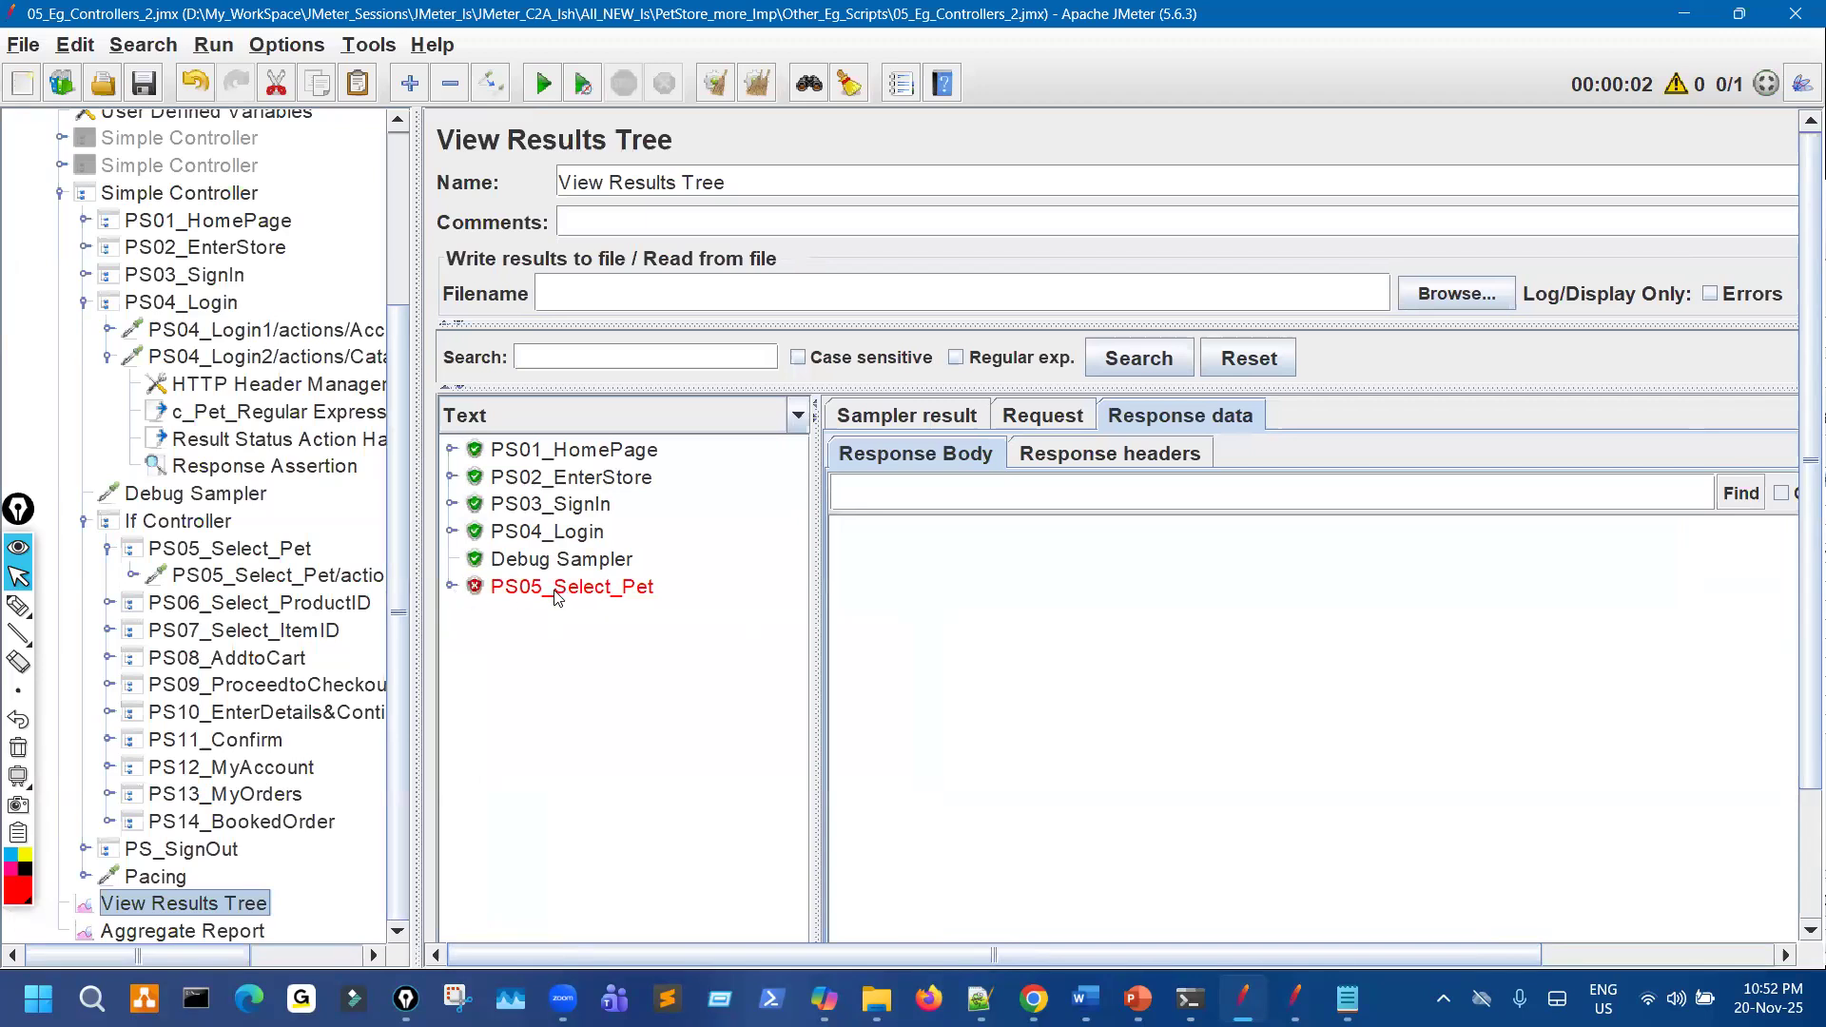
{"action": "left_click", "coordinate": [454, 588]}
{"action": "left_click", "coordinate": [771, 610]}
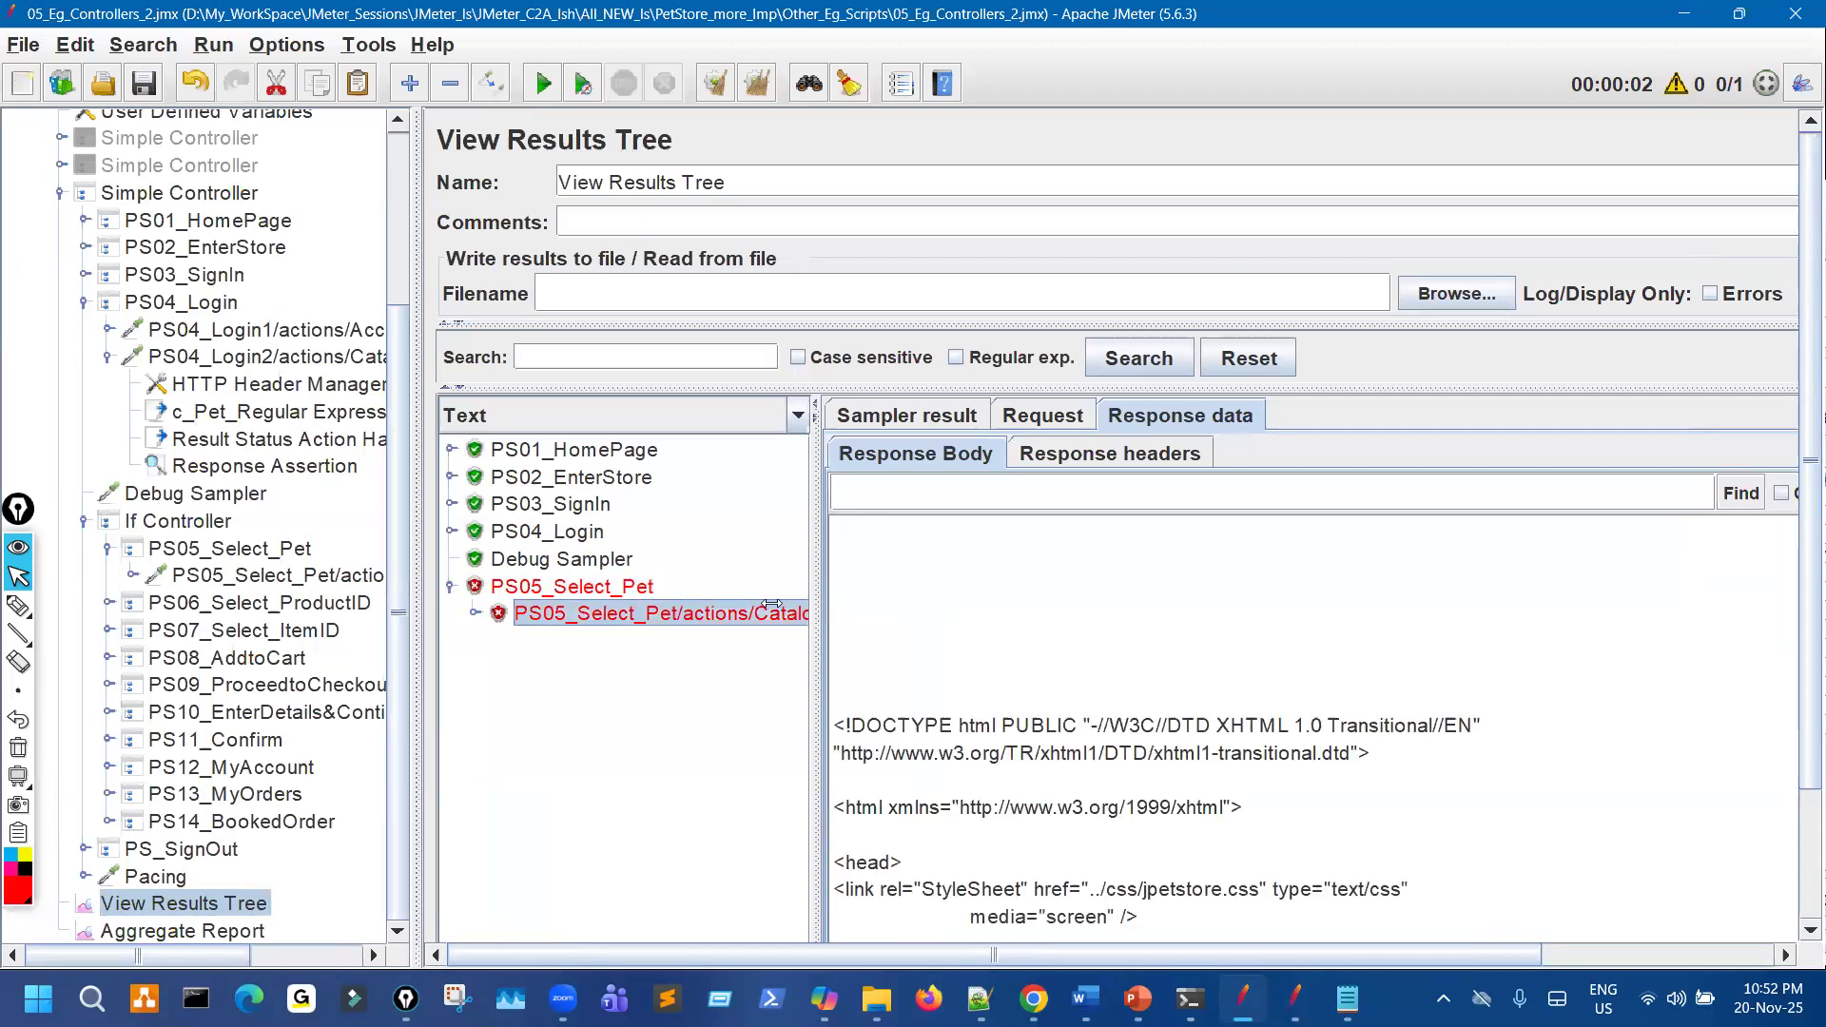
{"action": "left_click", "coordinate": [1038, 417]}
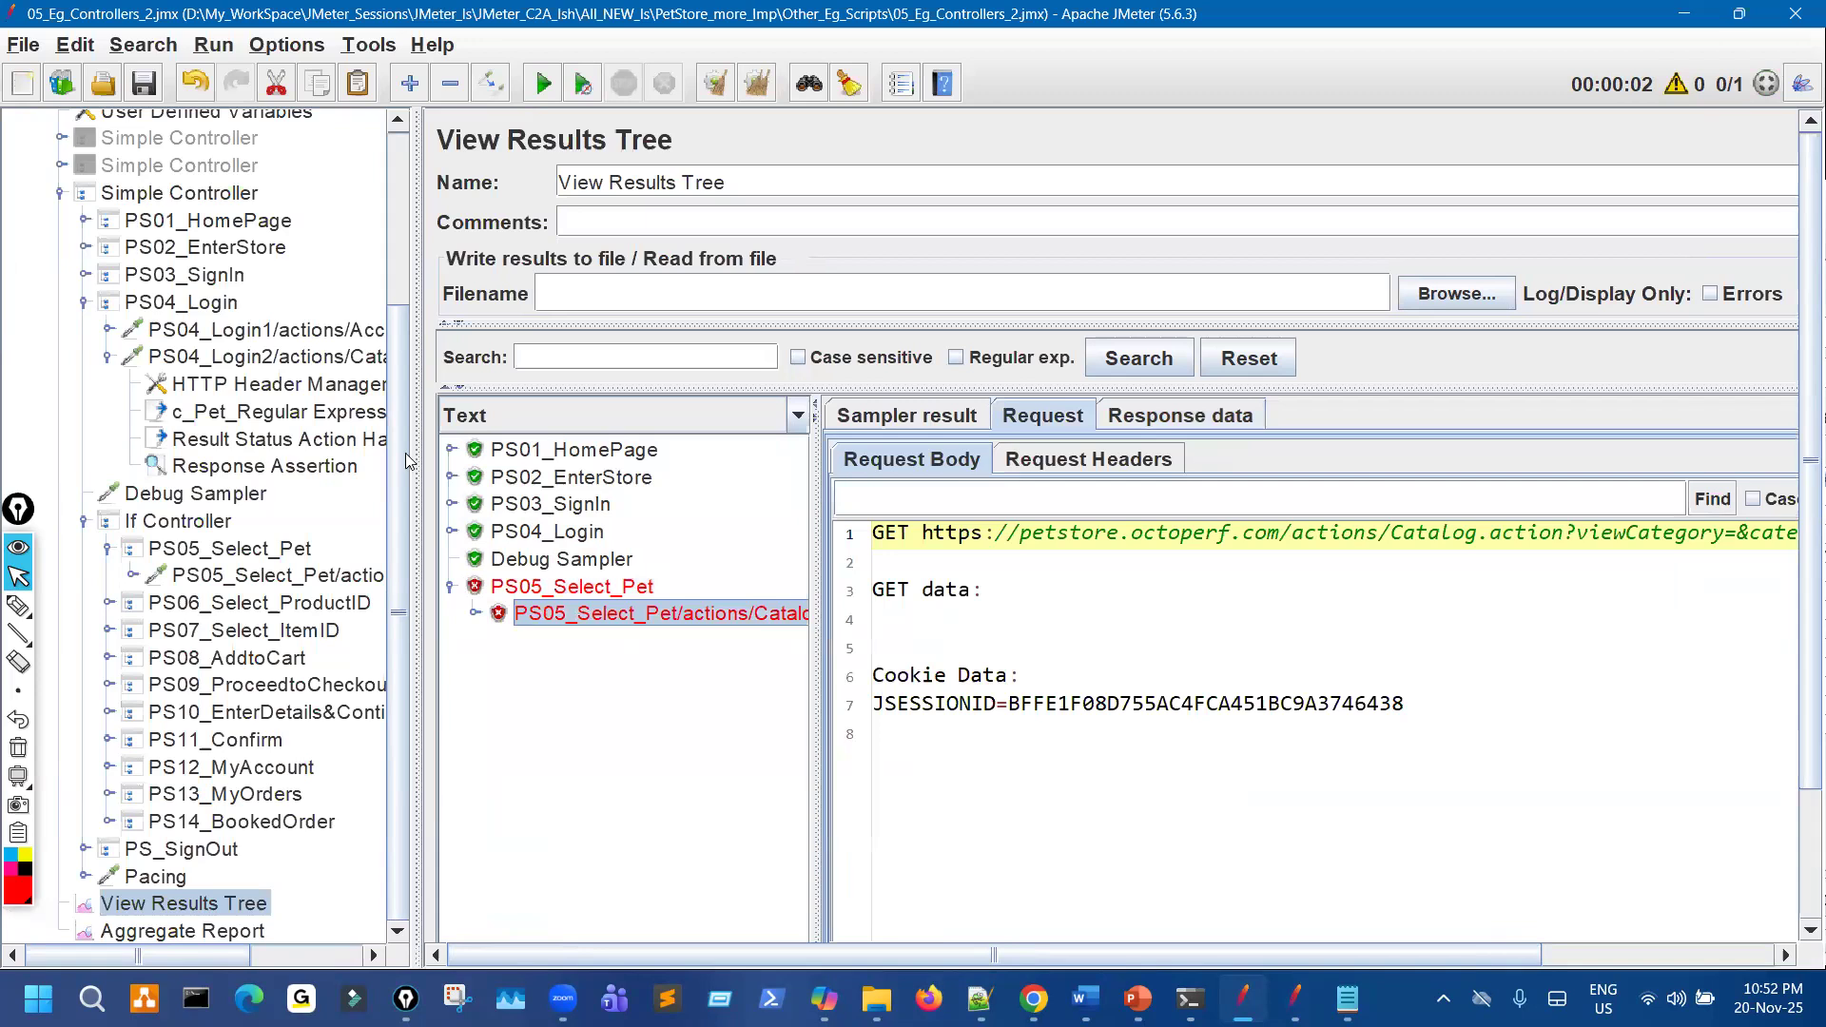
{"action": "left_click_drag", "start_coordinate": [408, 461], "coordinate": [216, 419]}
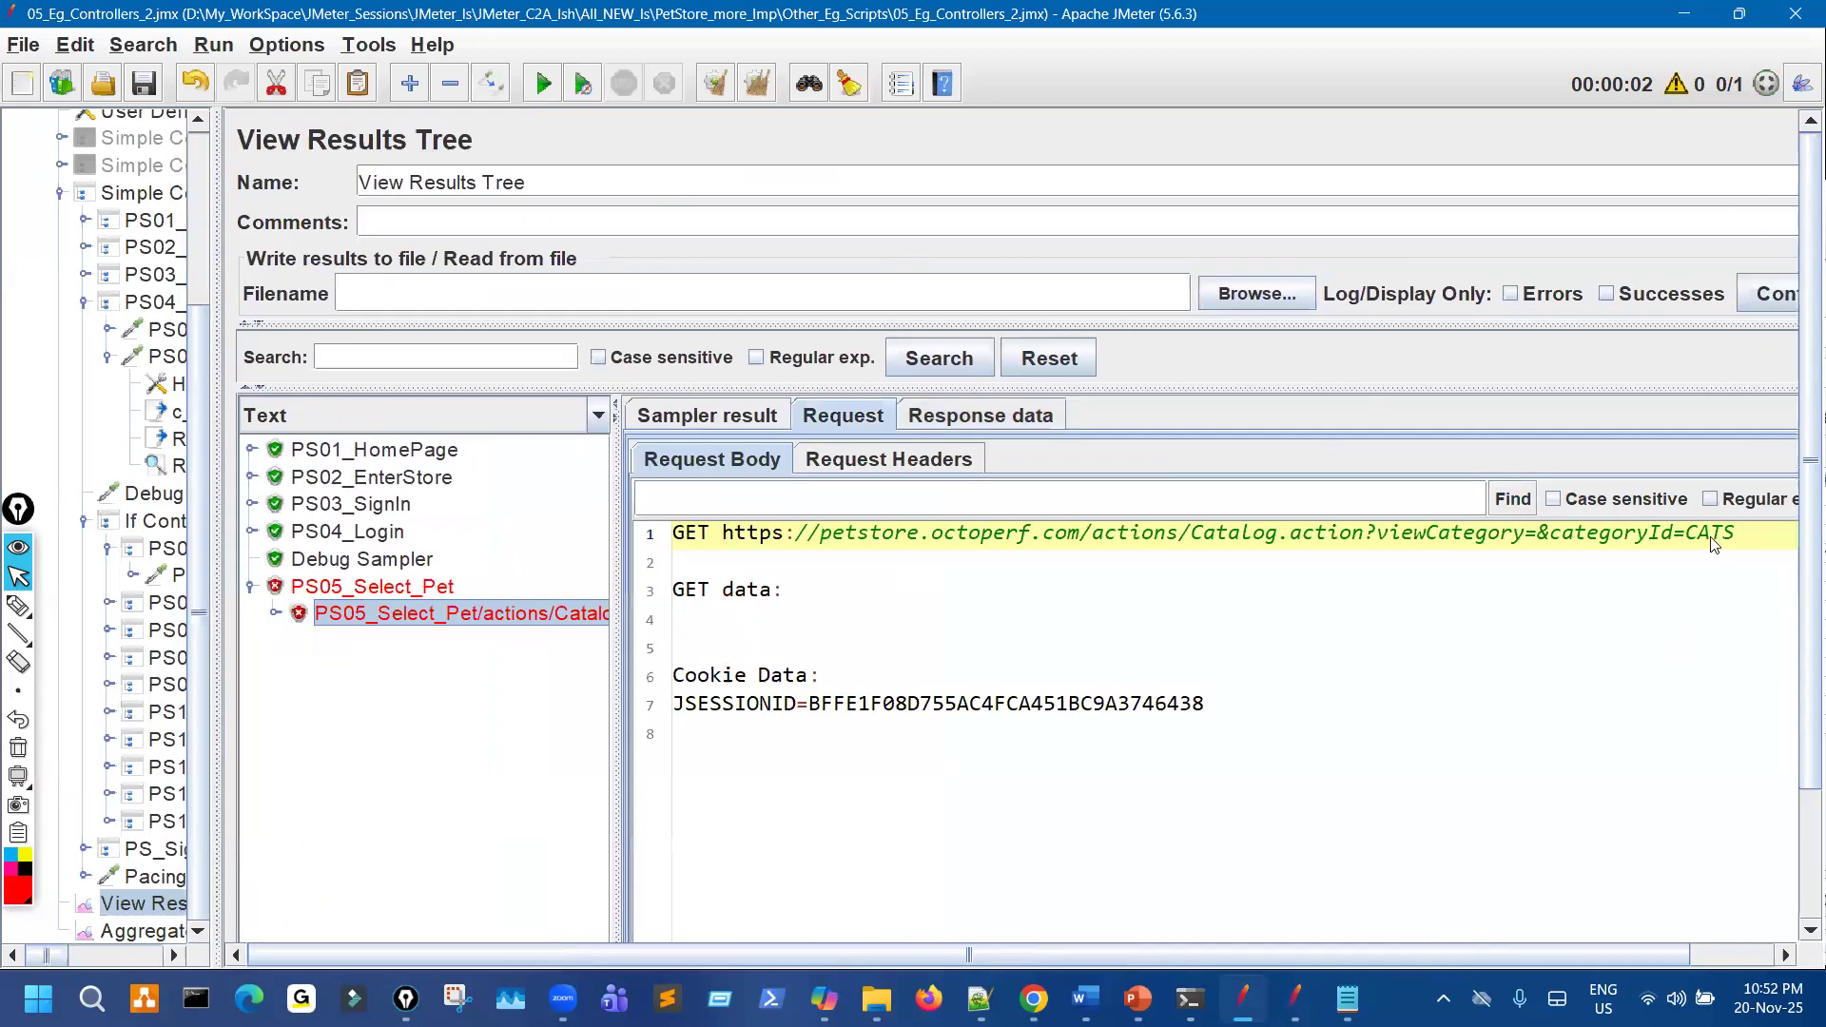
{"action": "left_click", "coordinate": [276, 614]}
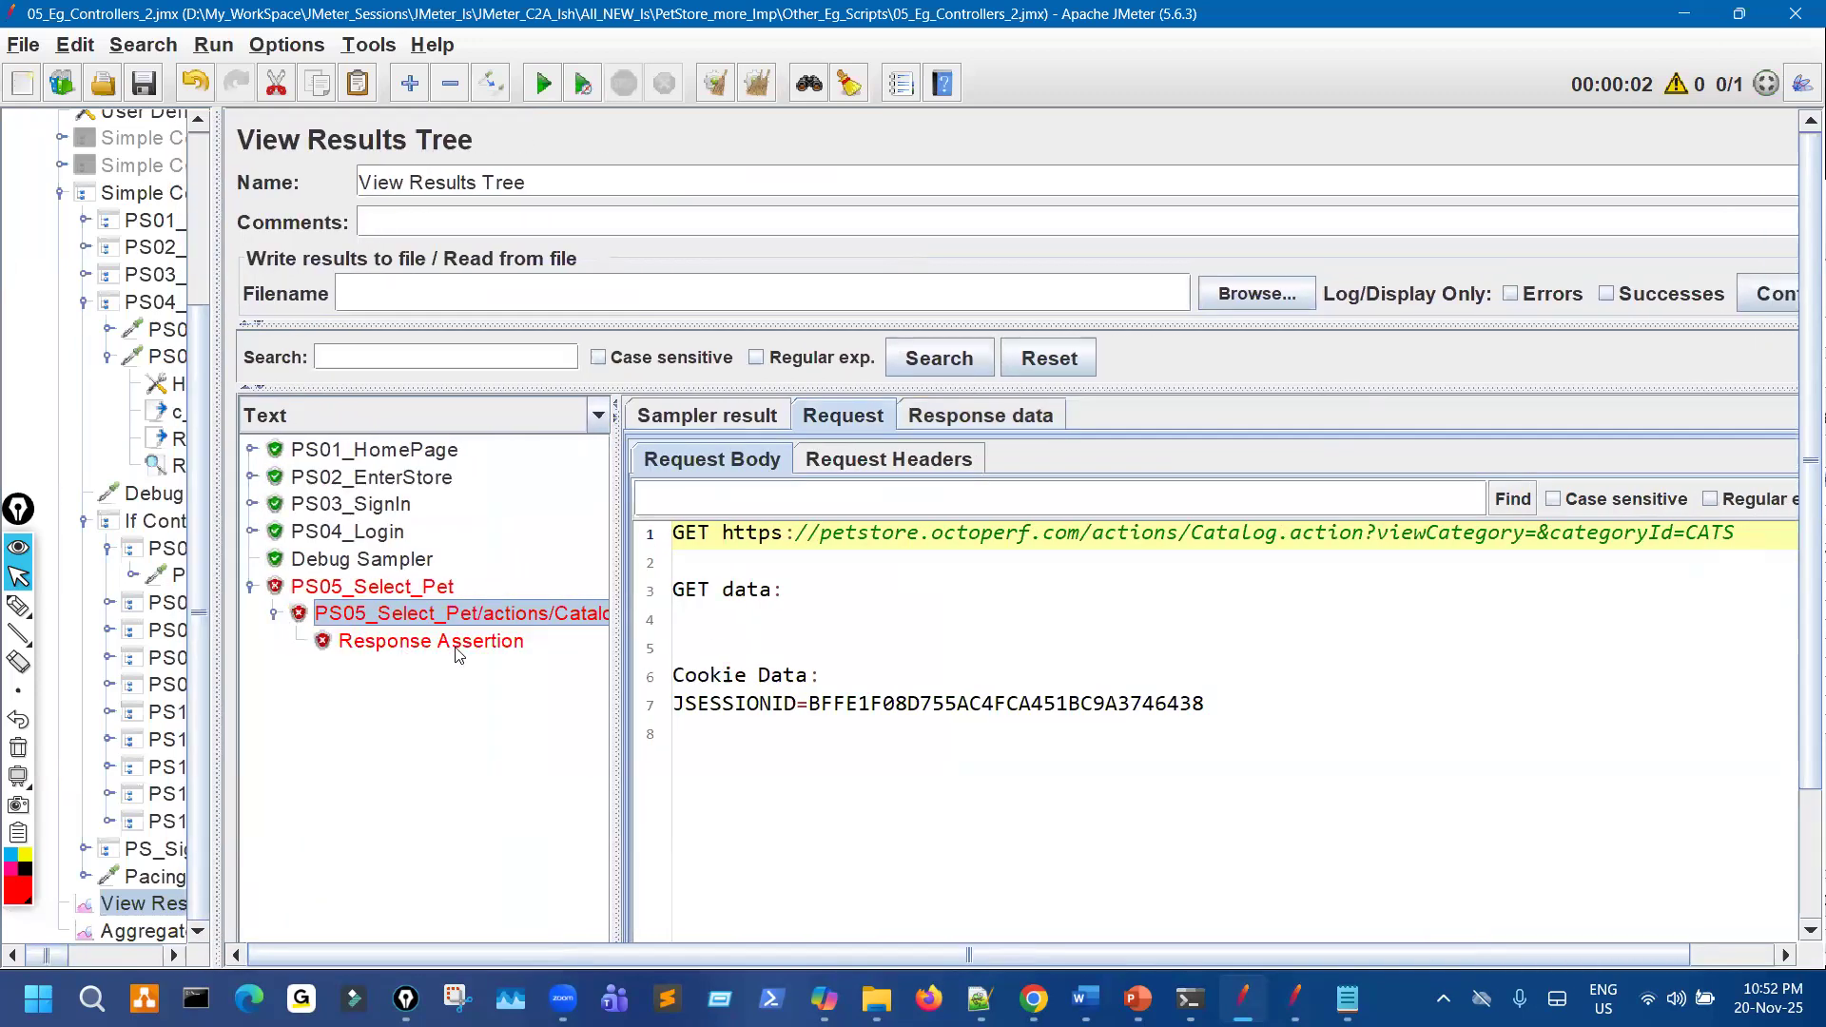
{"action": "left_click", "coordinate": [457, 643]}
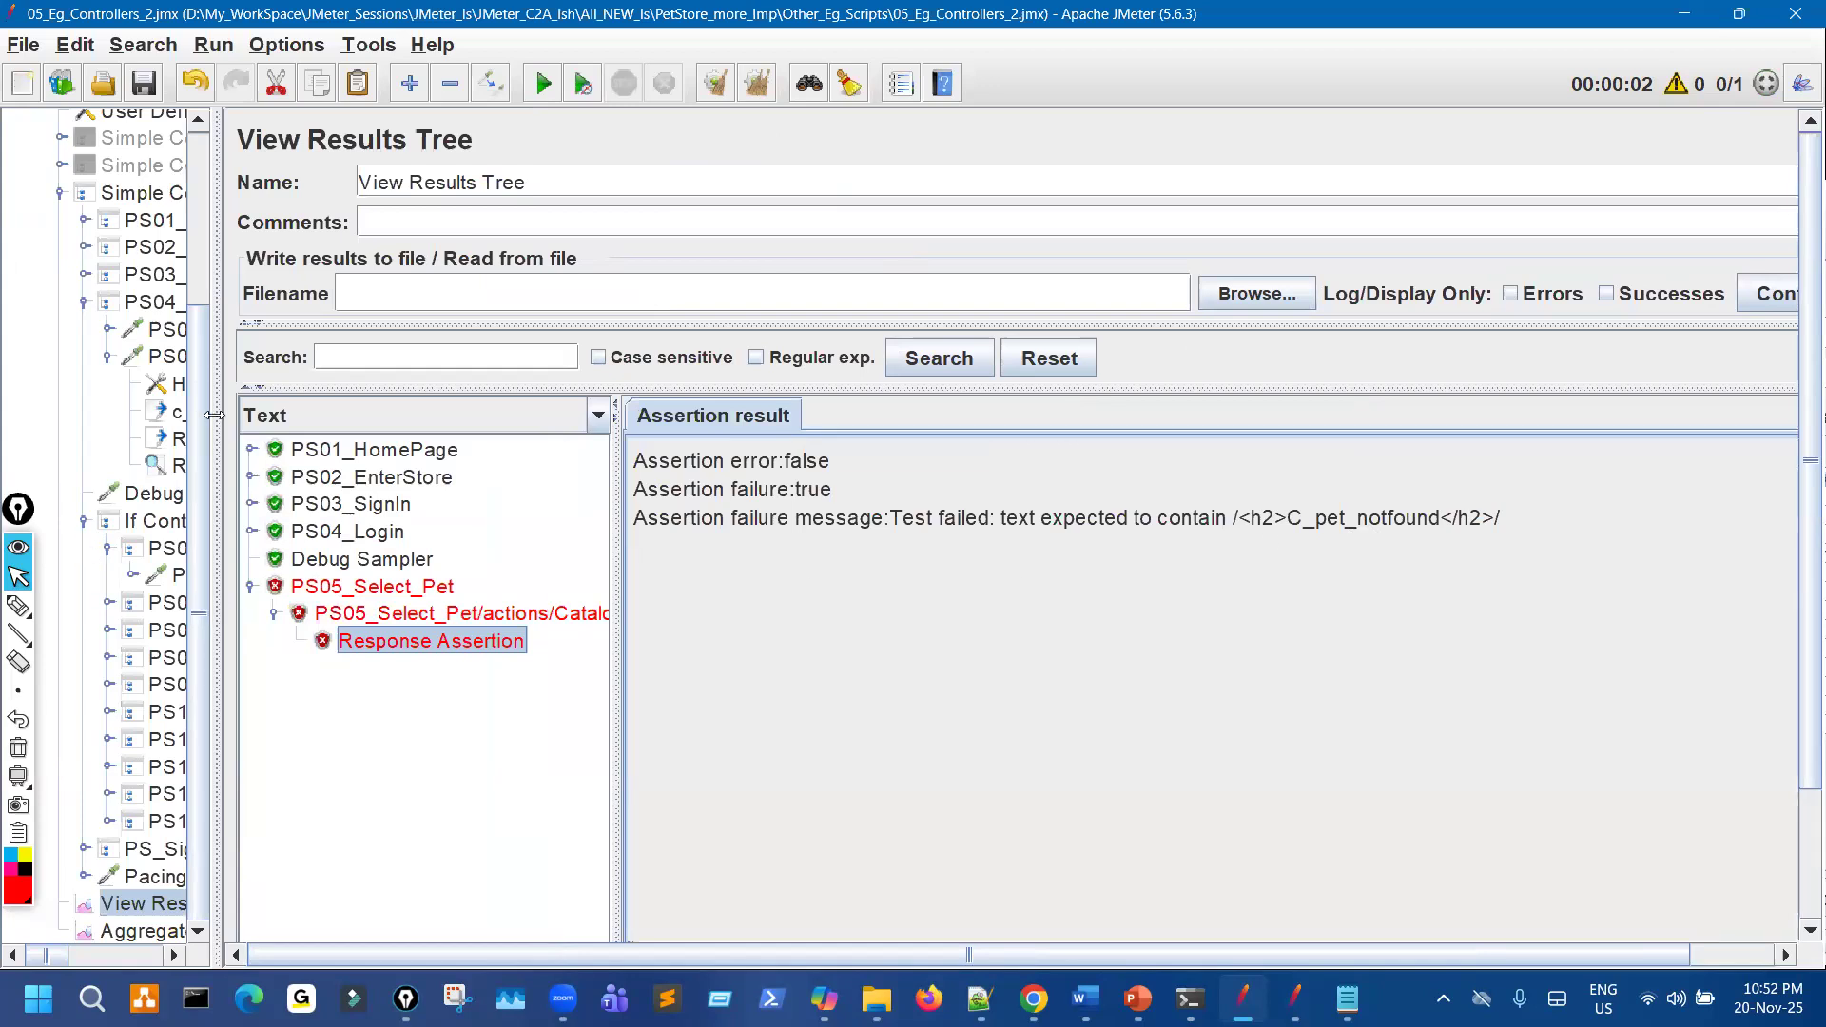
Examine the Response Assertion pattern and the JSR223 PostProcessor capitalization script under the PS05_Select_Pet request.
{"action": "left_click_drag", "start_coordinate": [526, 355], "coordinate": [528, 355]}
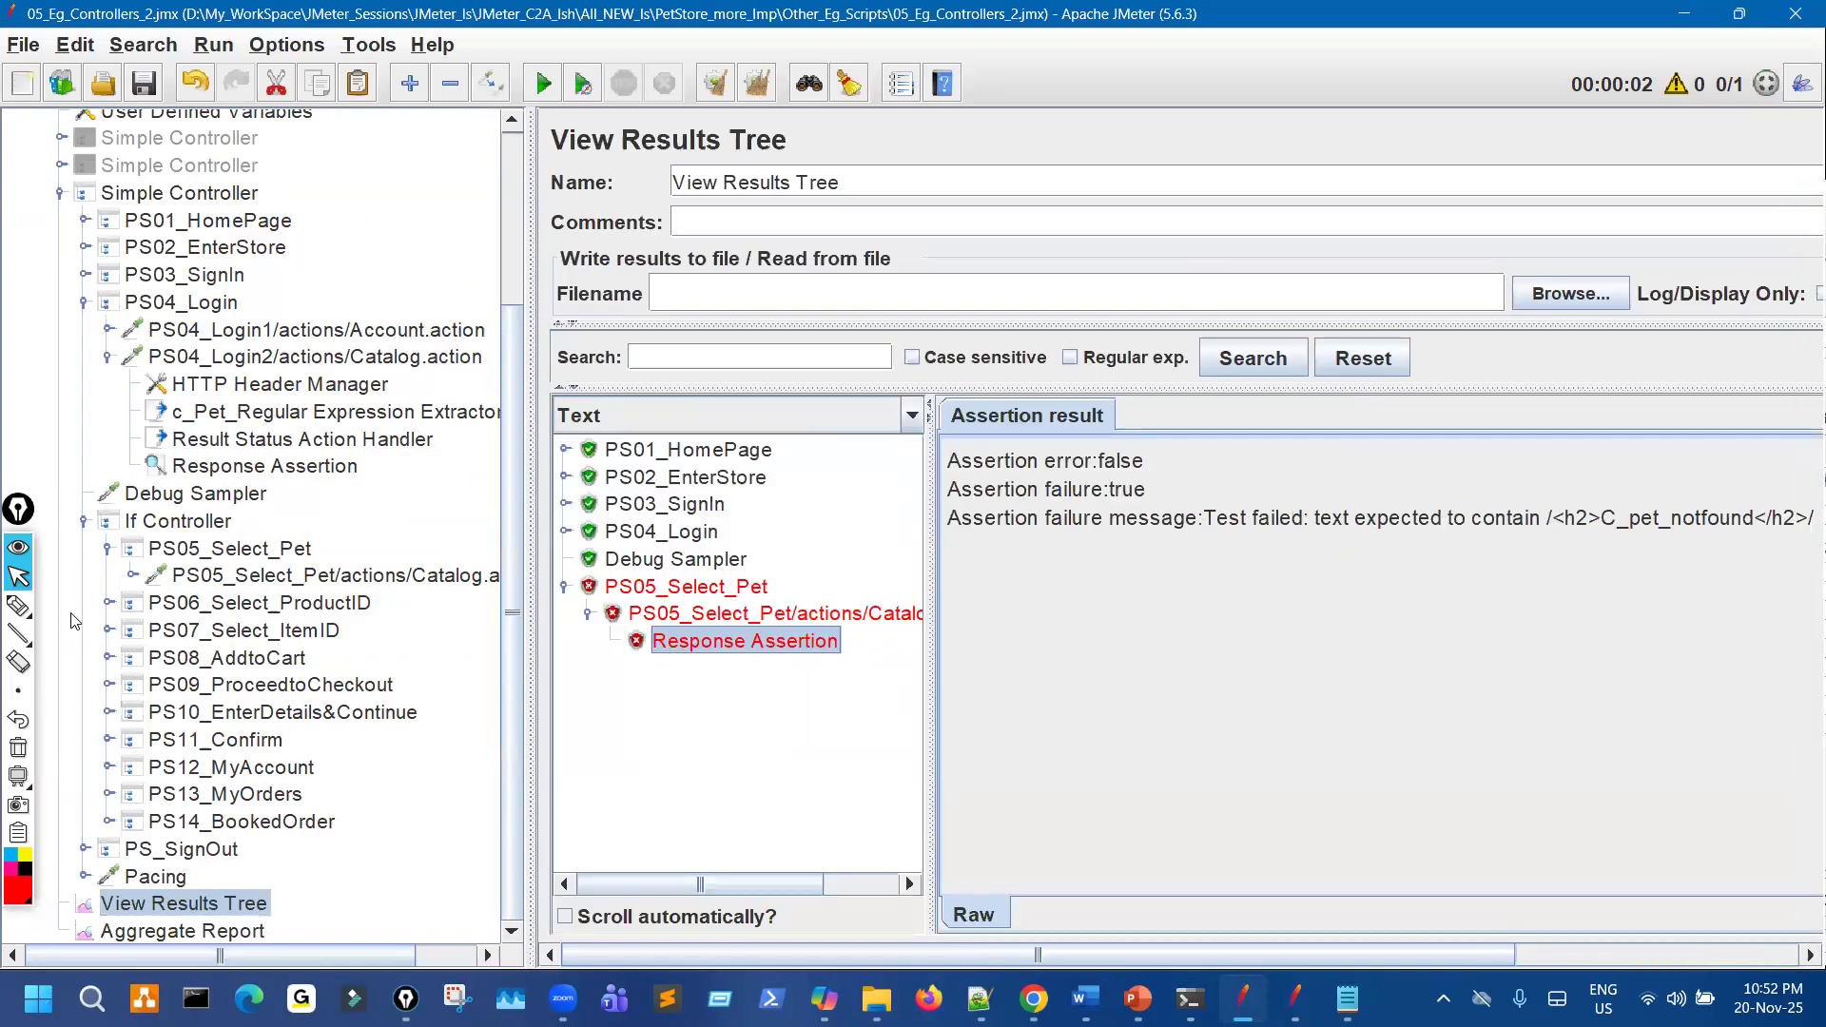
{"action": "left_click", "coordinate": [132, 576]}
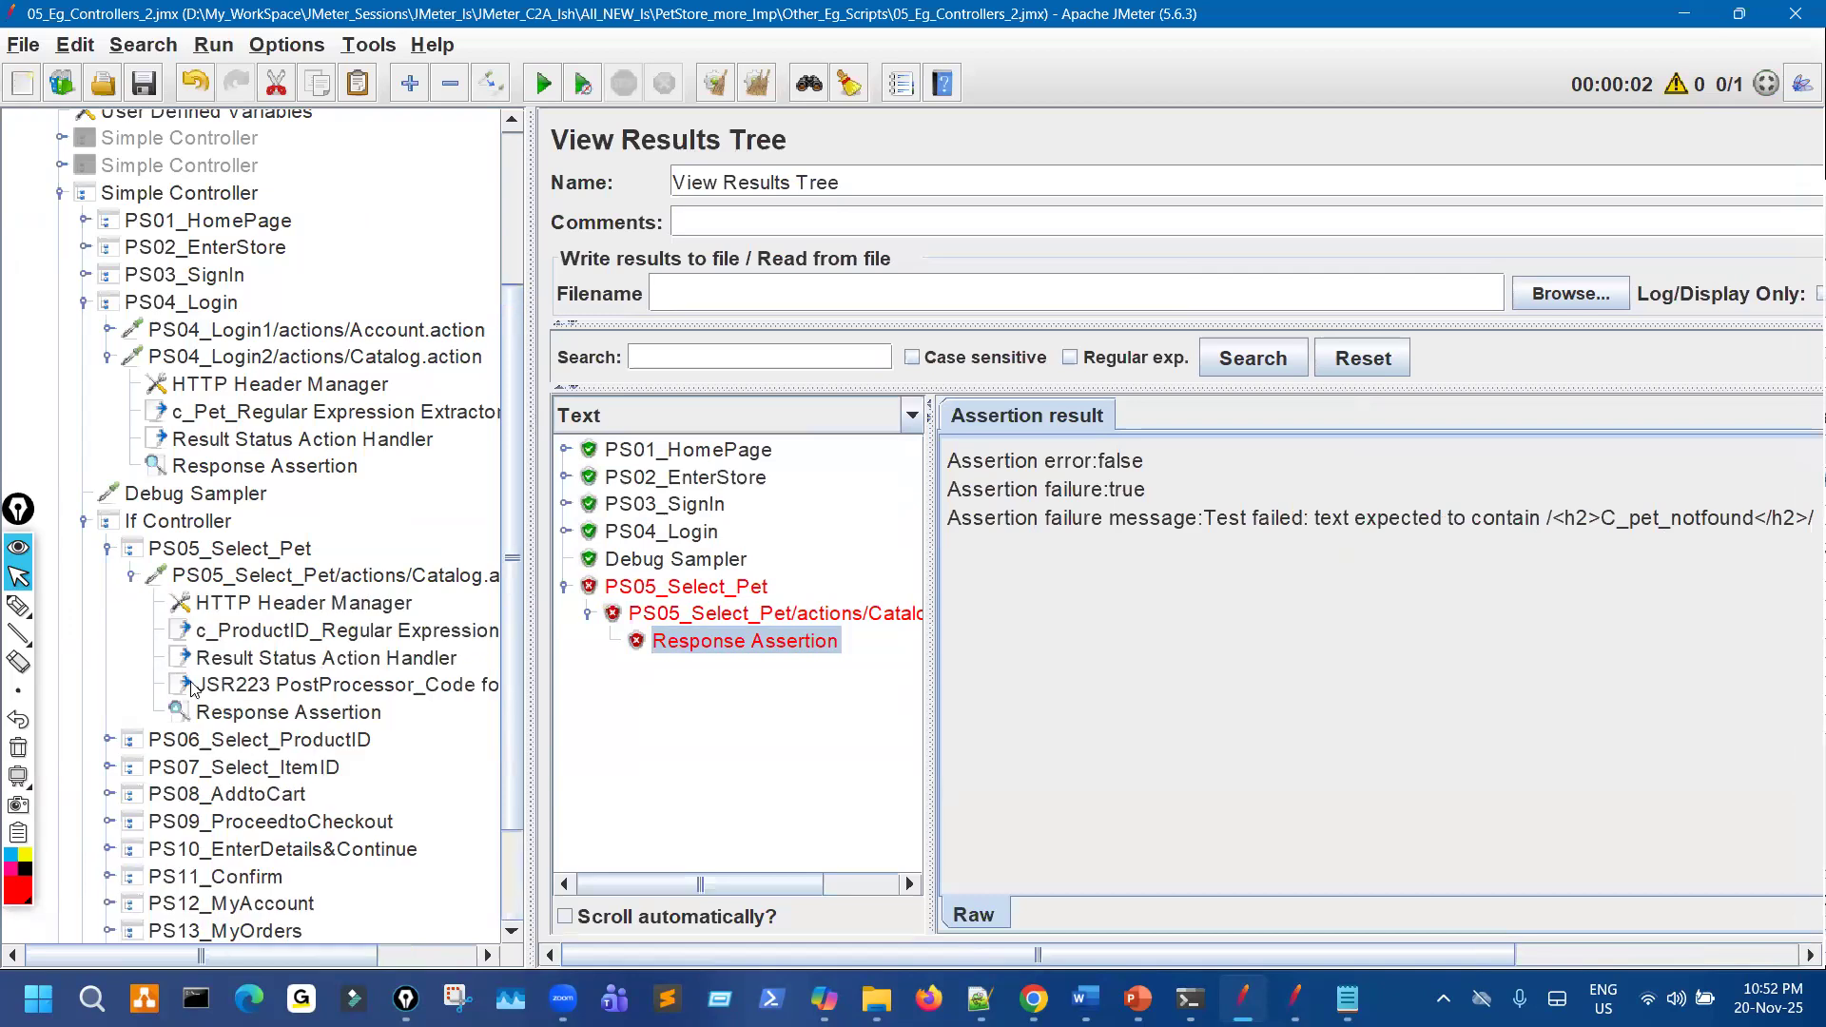
{"action": "left_click", "coordinate": [252, 716]}
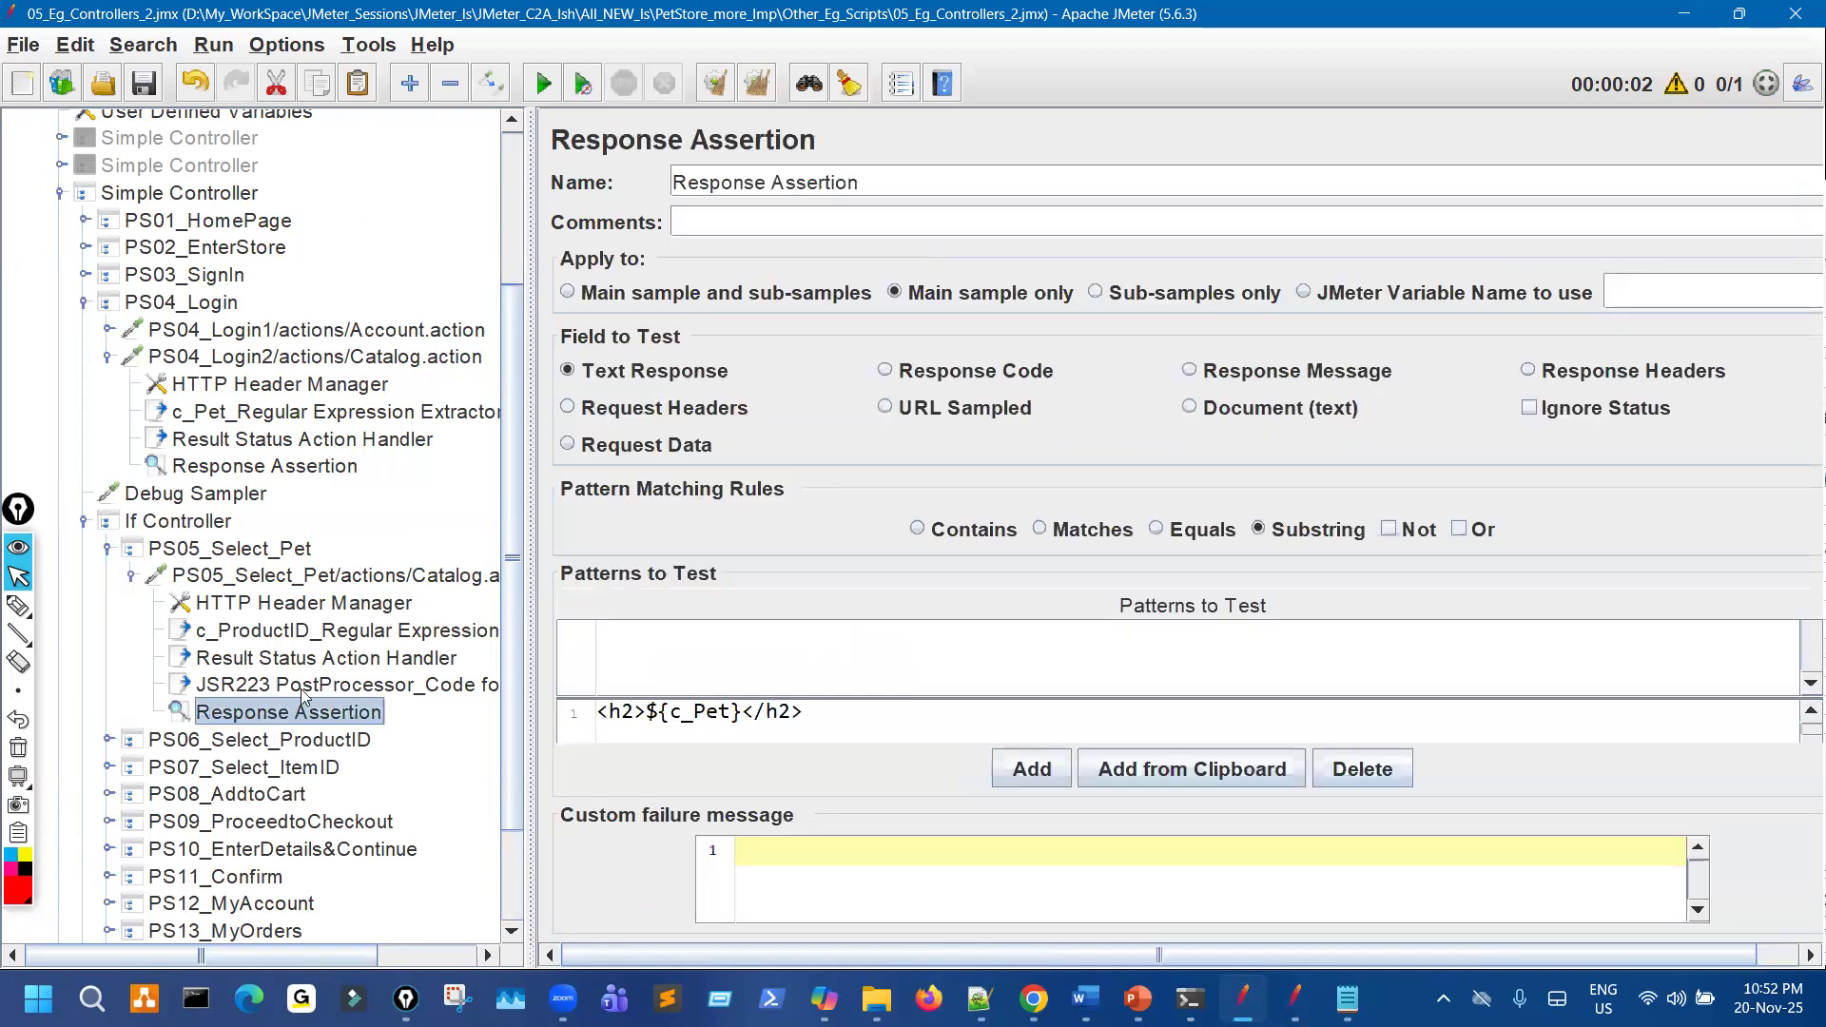
{"action": "left_click", "coordinate": [303, 690]}
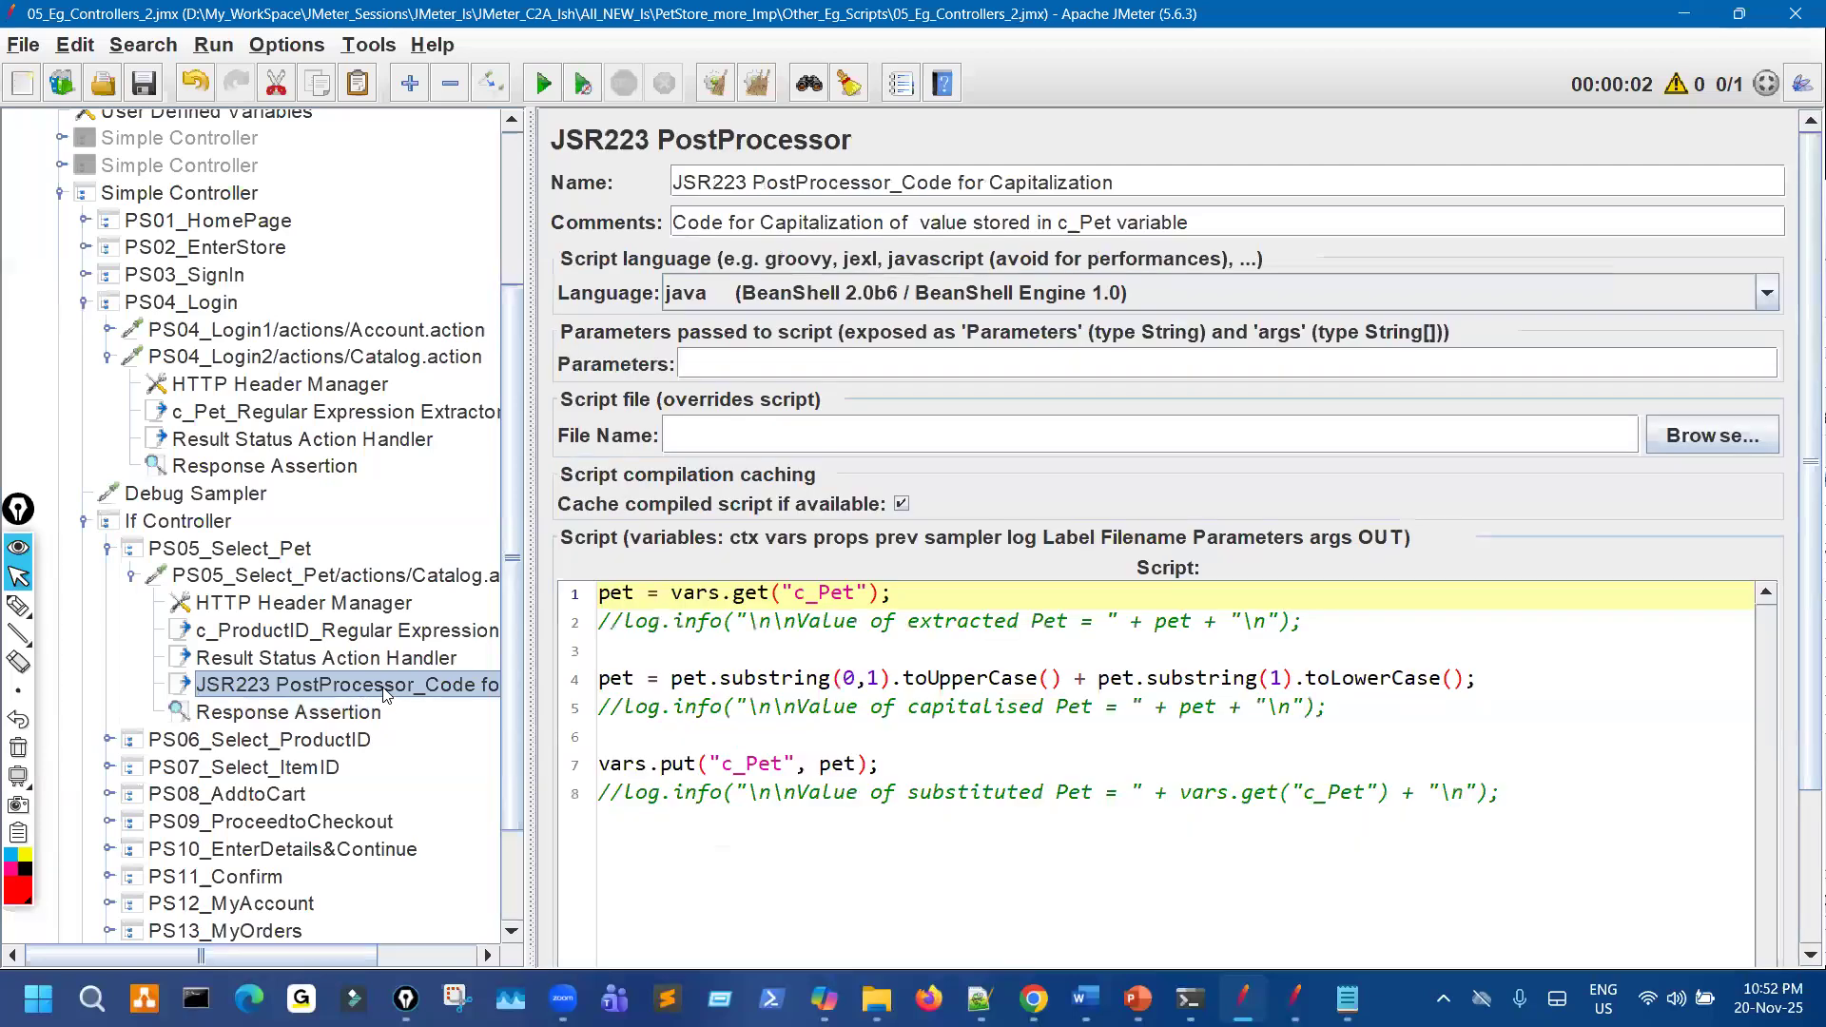
Copy the categoryId expression and replace c_Pet with it in vars.get on line 1 of the JSR223 PostProcessor script.
{"action": "left_click", "coordinate": [399, 576]}
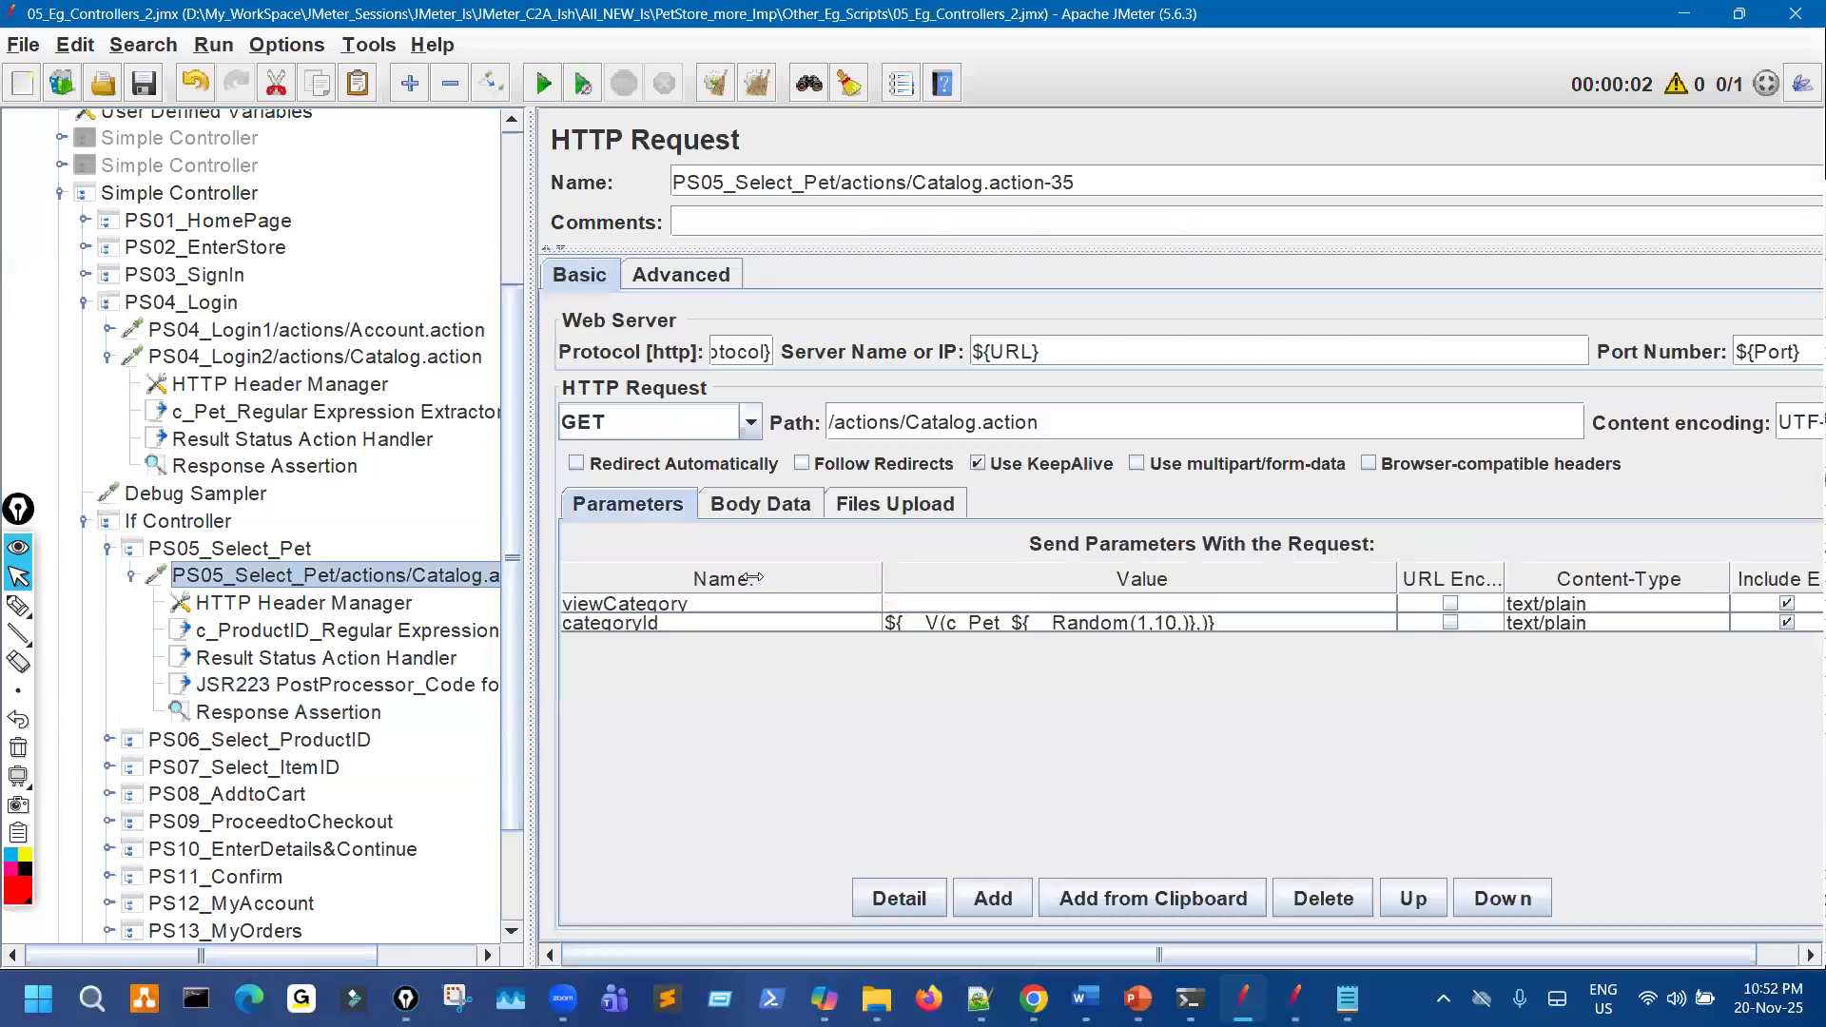
{"action": "double_click", "coordinate": [1252, 622]}
{"action": "key", "text": "ctrl+a"}
{"action": "key", "text": "ctrl+c"}
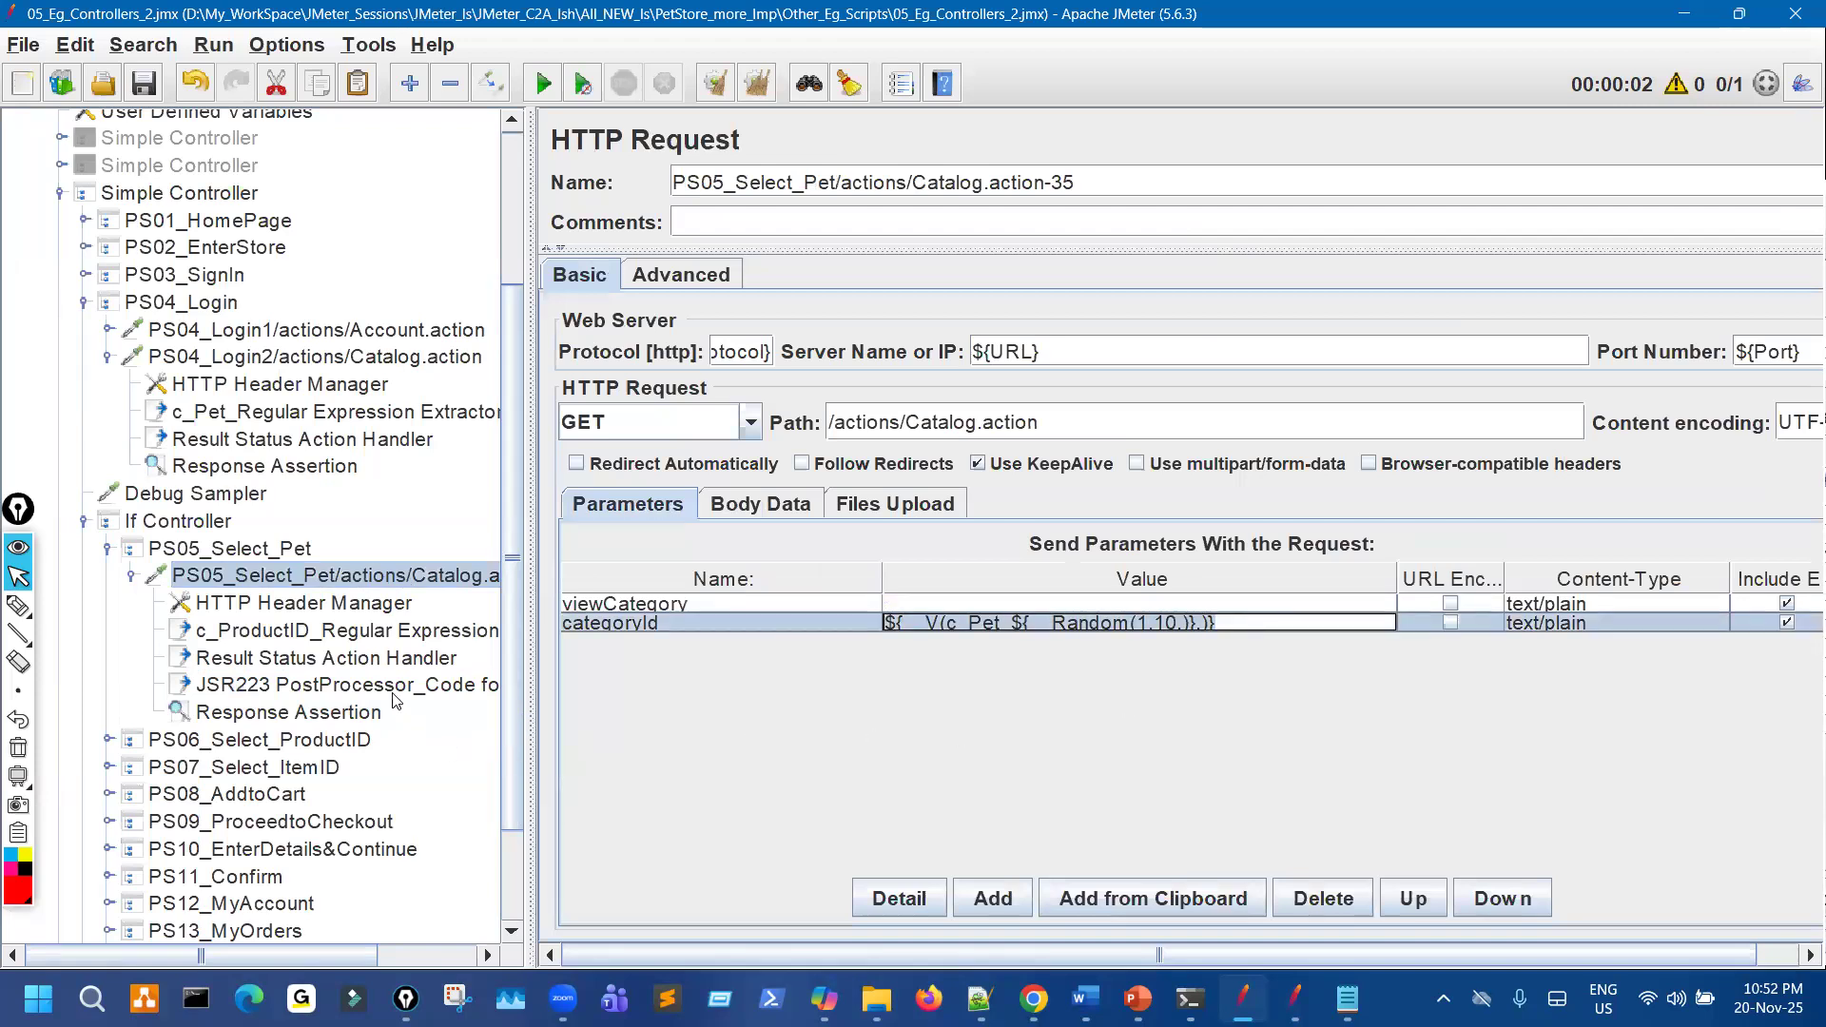
{"action": "left_click", "coordinate": [347, 685]}
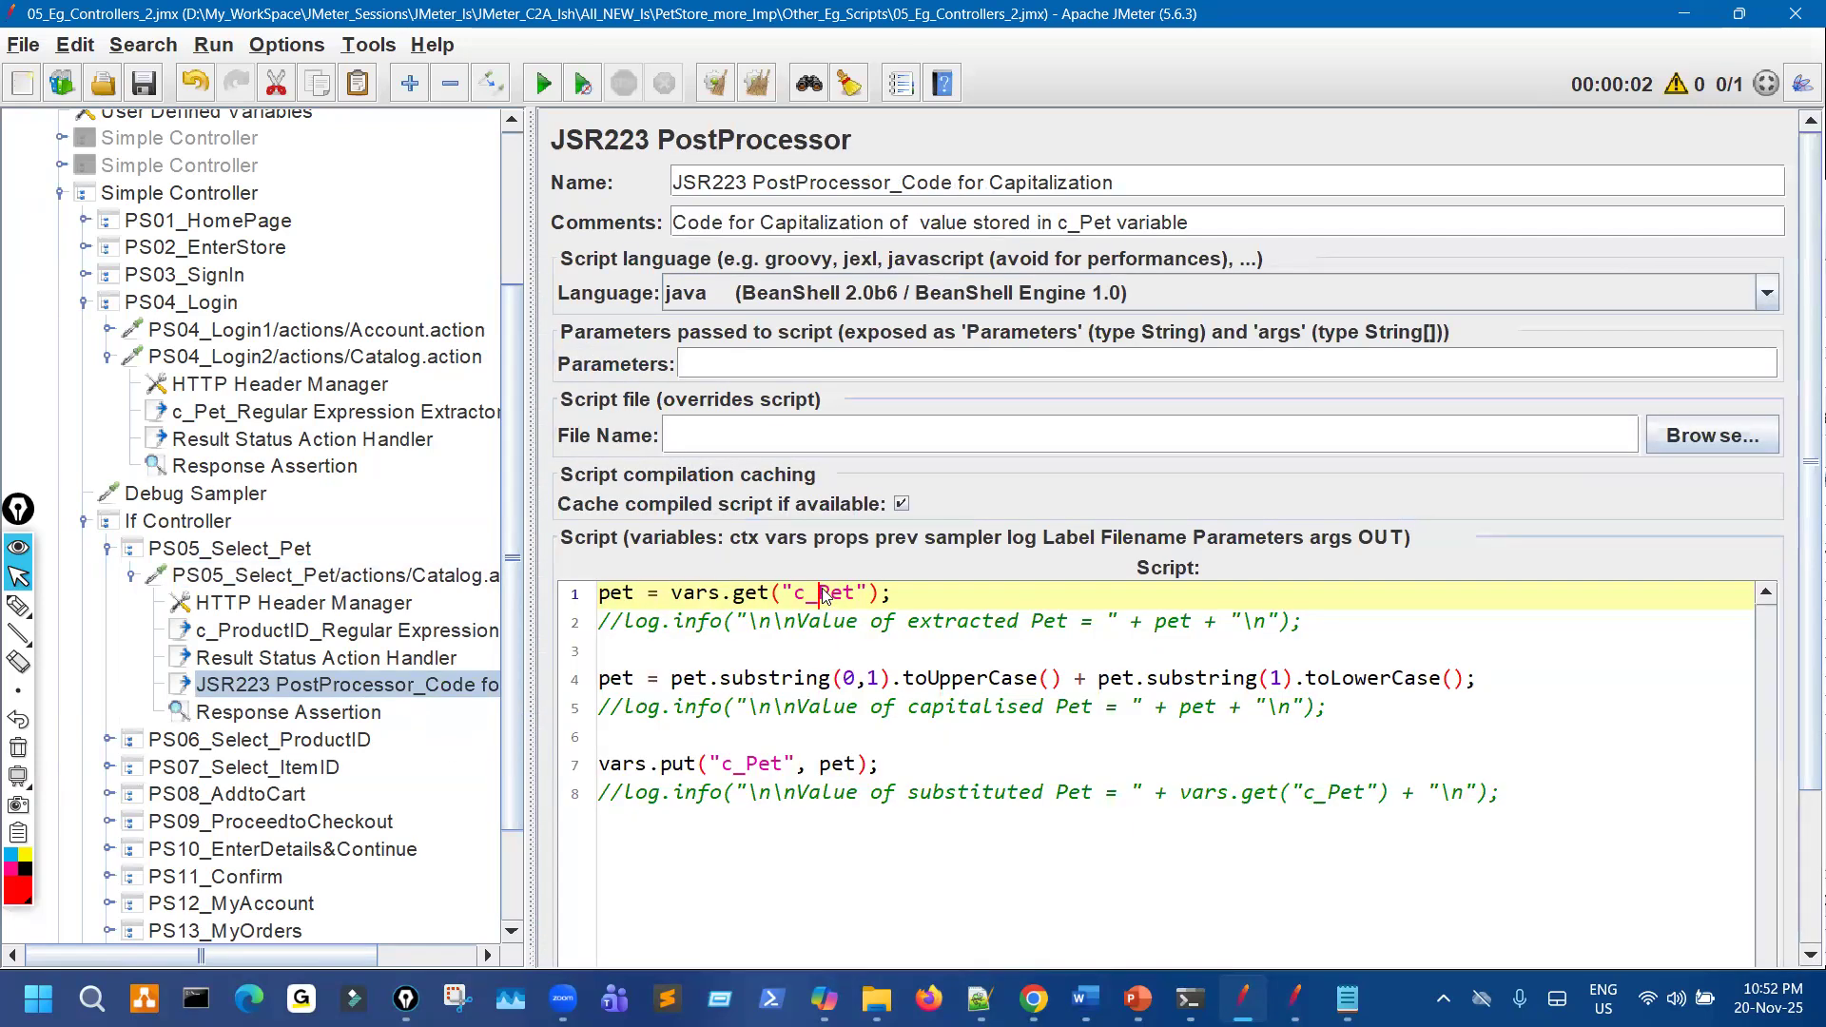
{"action": "key", "text": "ctrl+v"}
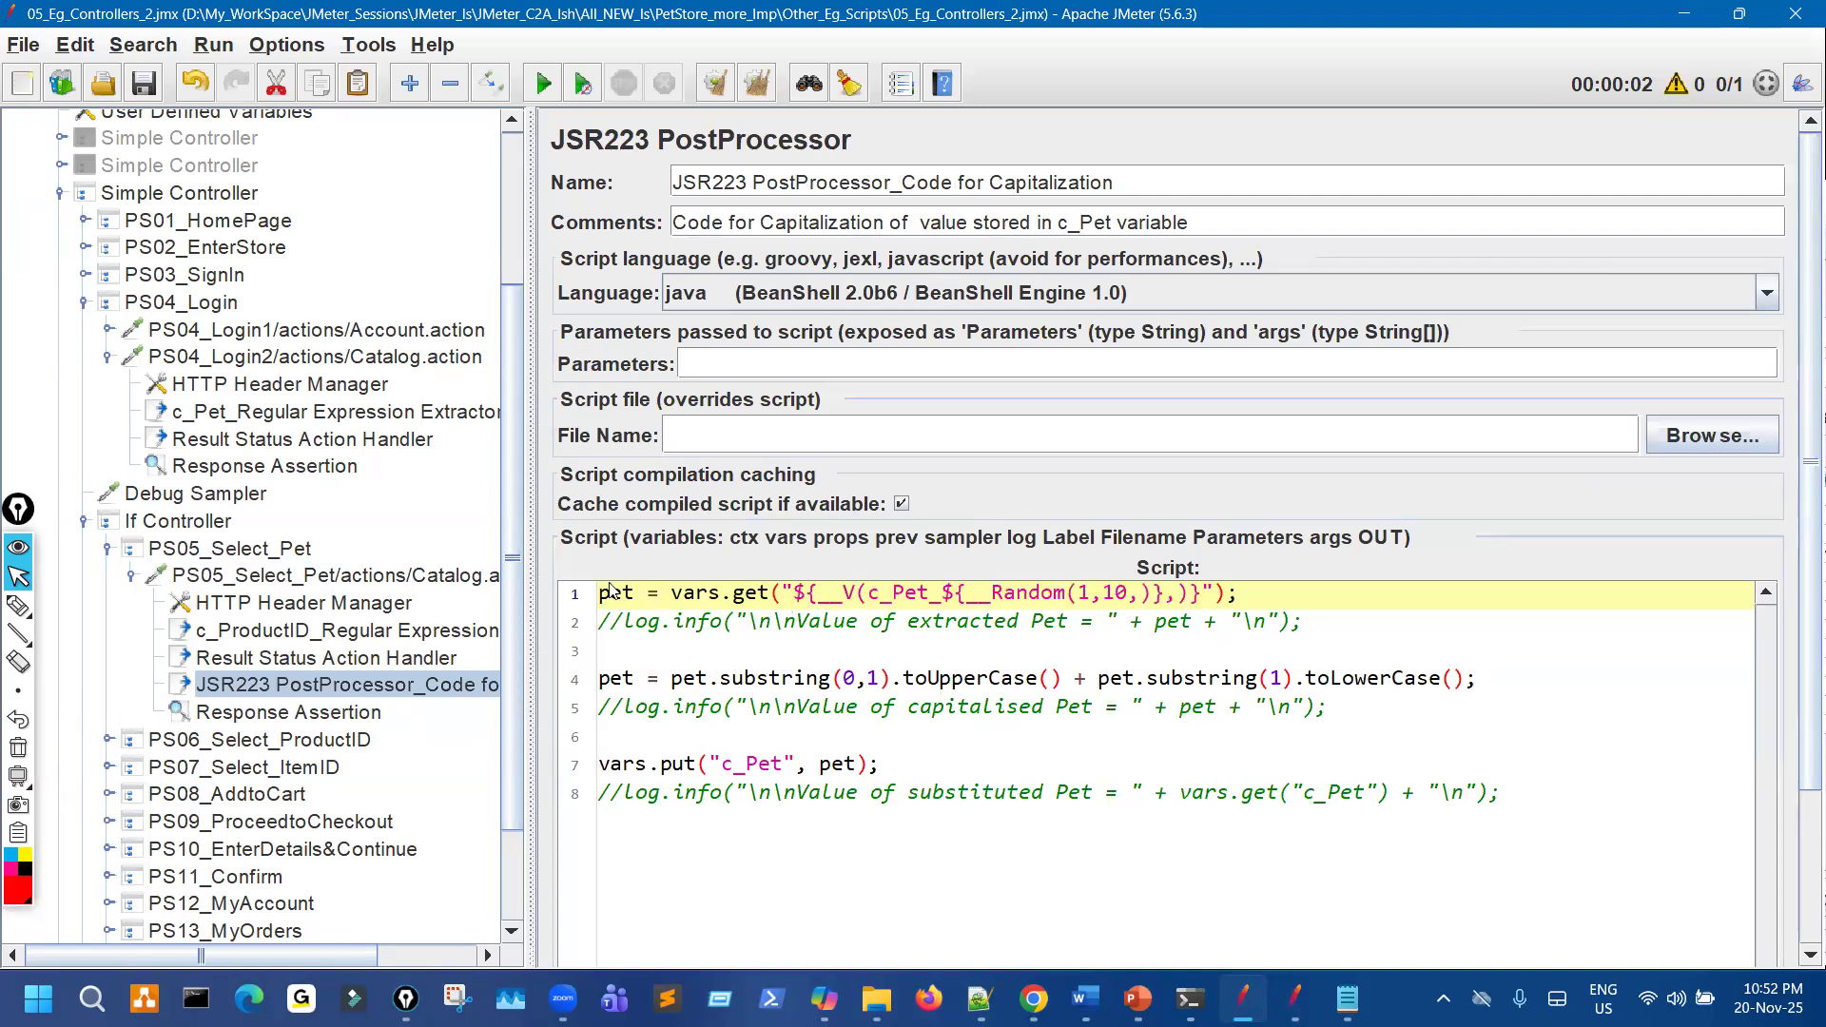
Show View Results Tree and rerun the test plan with the modified PostProcessor script.
{"action": "scroll", "coordinate": [257, 789], "scroll_direction": "down", "scroll_amount": 2}
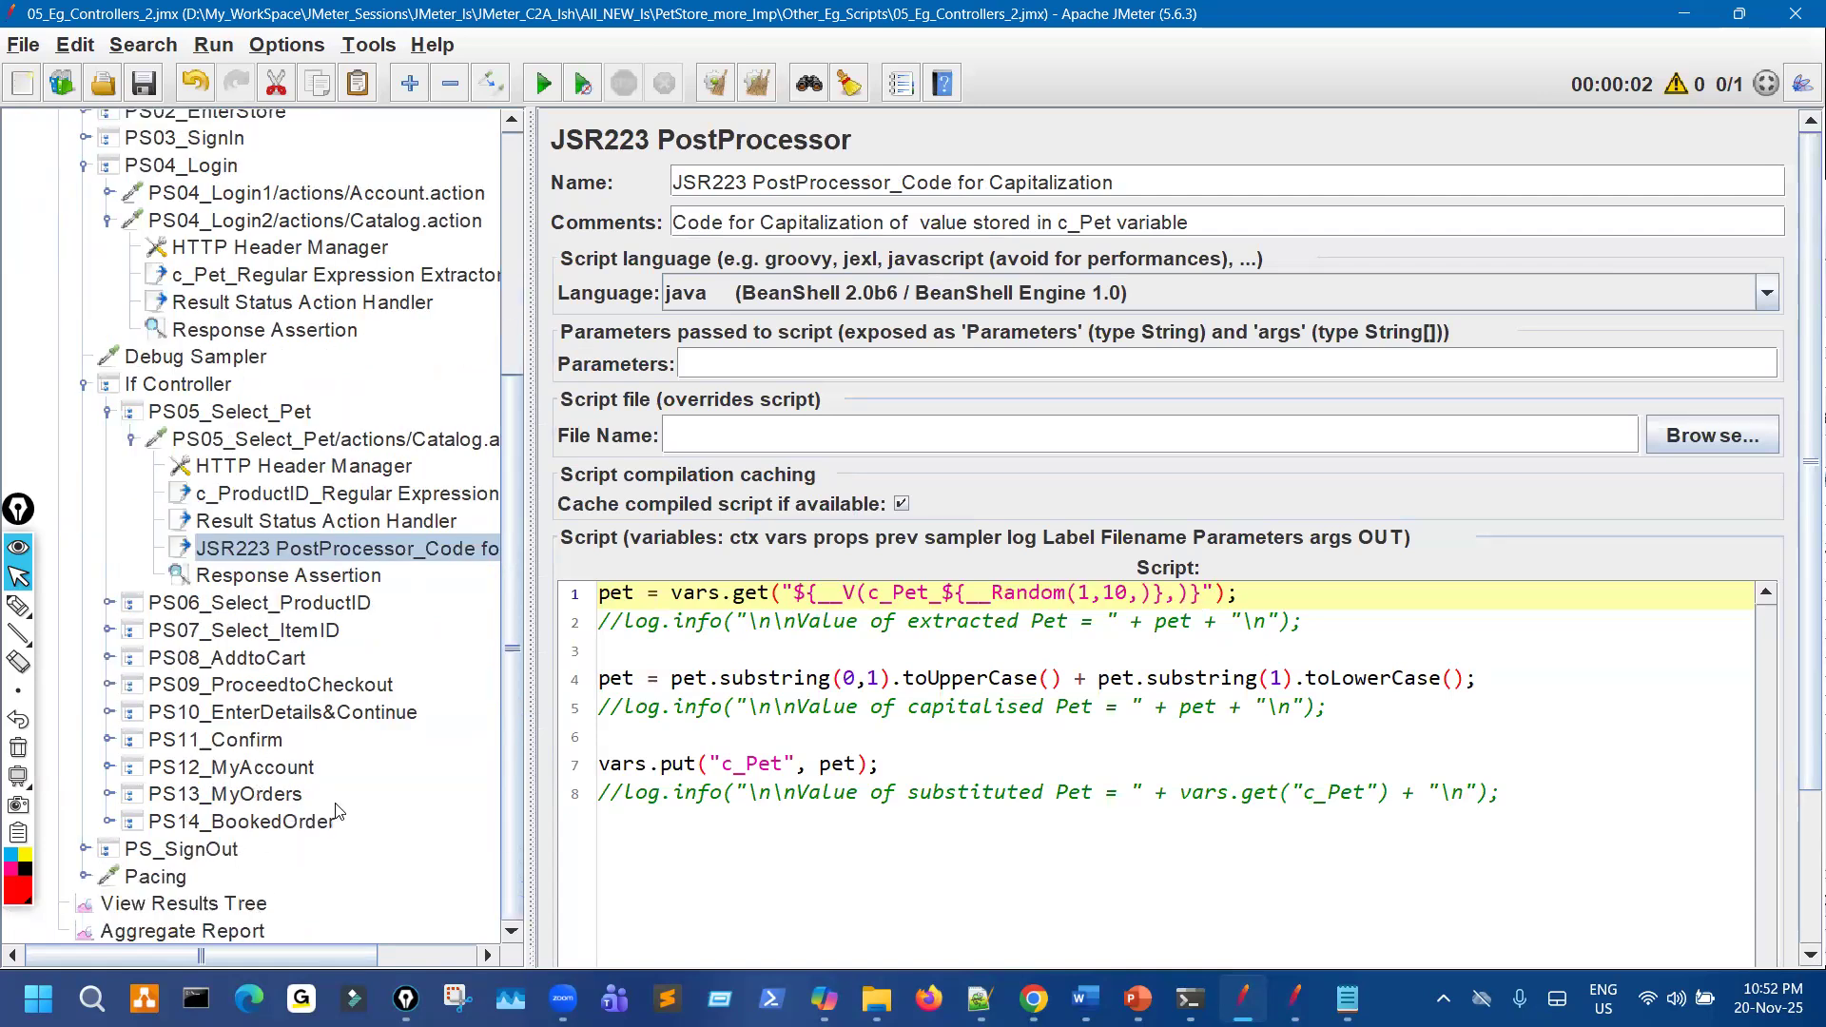
{"action": "left_click", "coordinate": [185, 903]}
{"action": "left_click", "coordinate": [545, 88]}
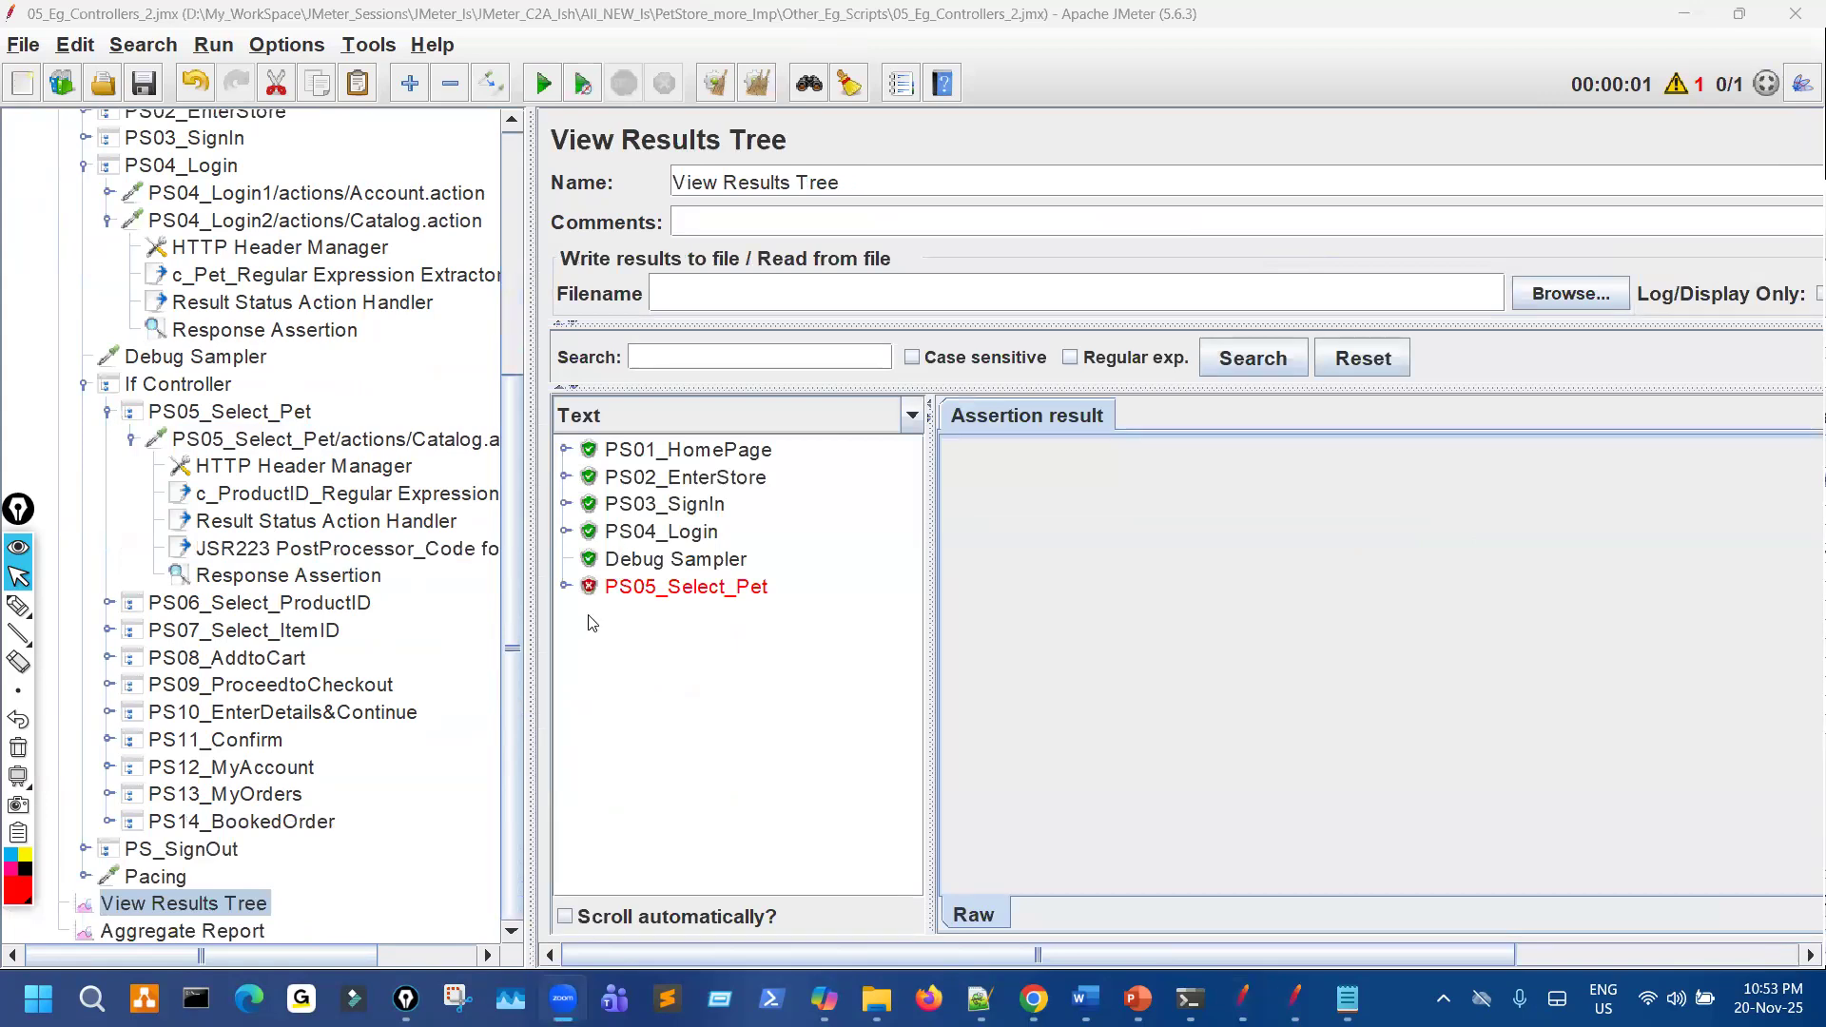
Examine the Response Assertion failure message under the PS05_Select_Pet sample in the new results.
{"action": "left_click", "coordinate": [566, 587]}
{"action": "left_click", "coordinate": [731, 616]}
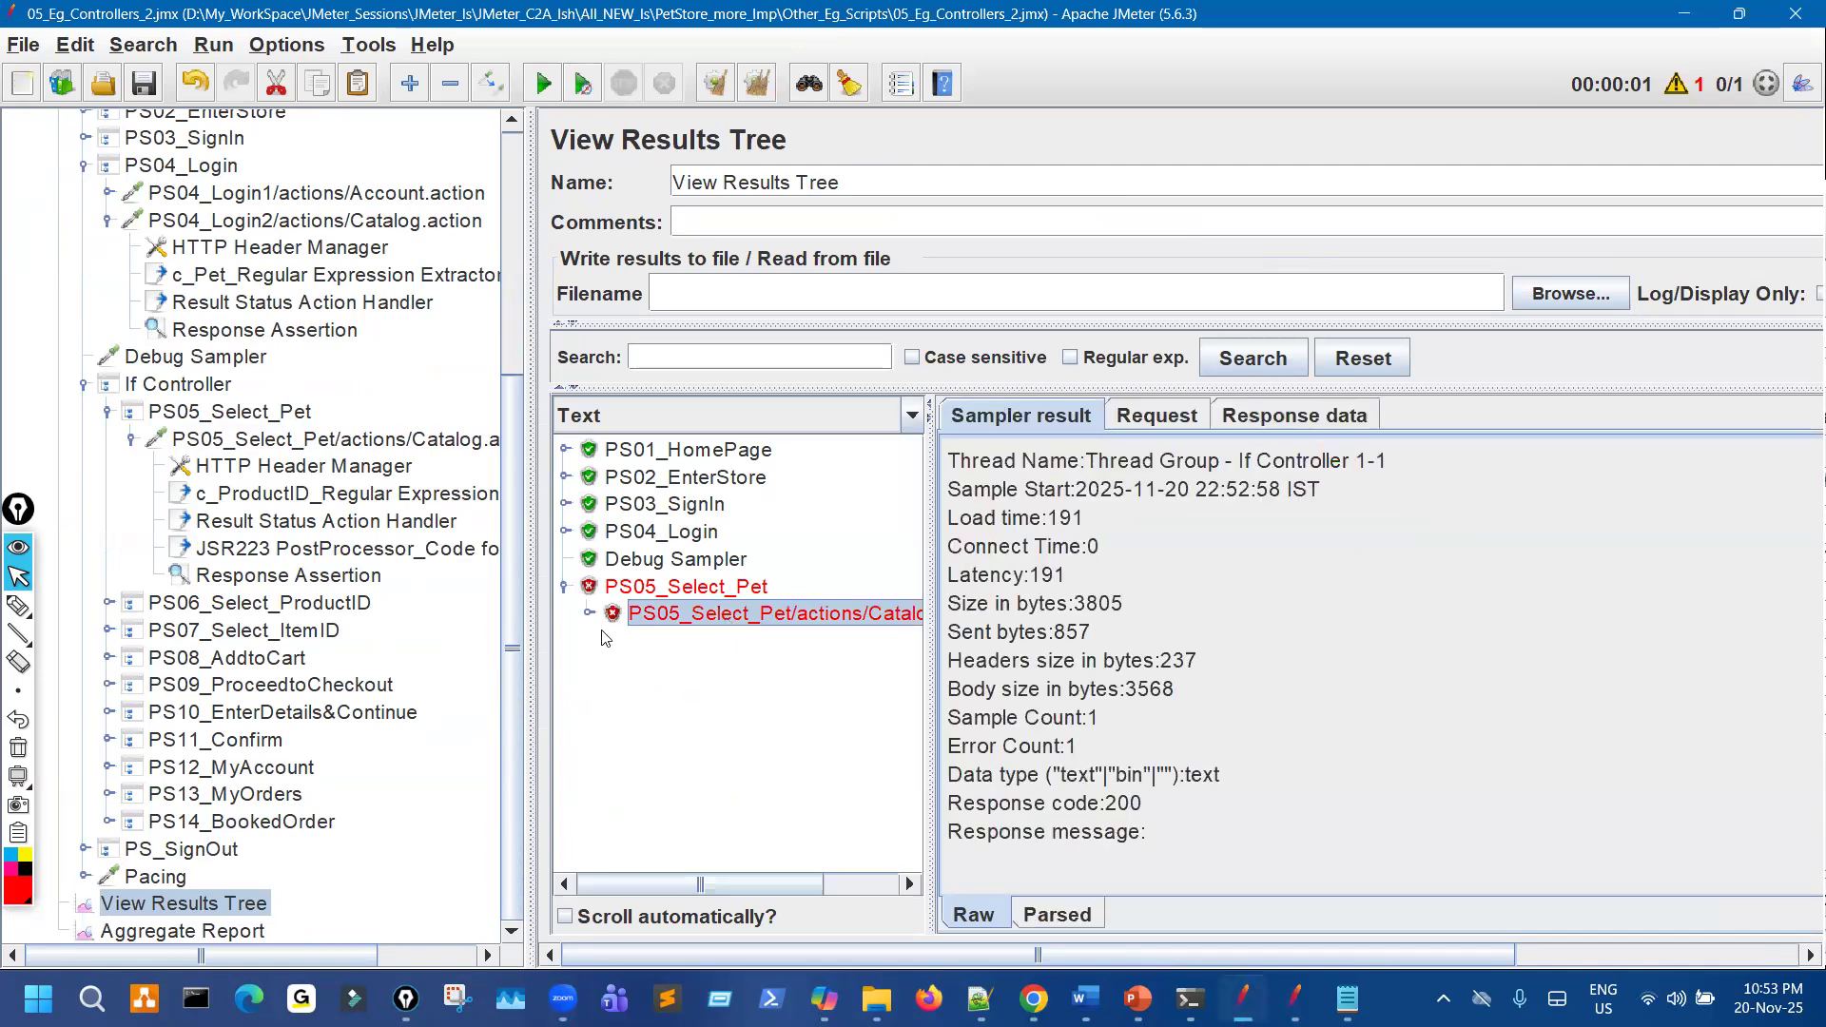
{"action": "left_click", "coordinate": [593, 615]}
{"action": "left_click", "coordinate": [759, 640]}
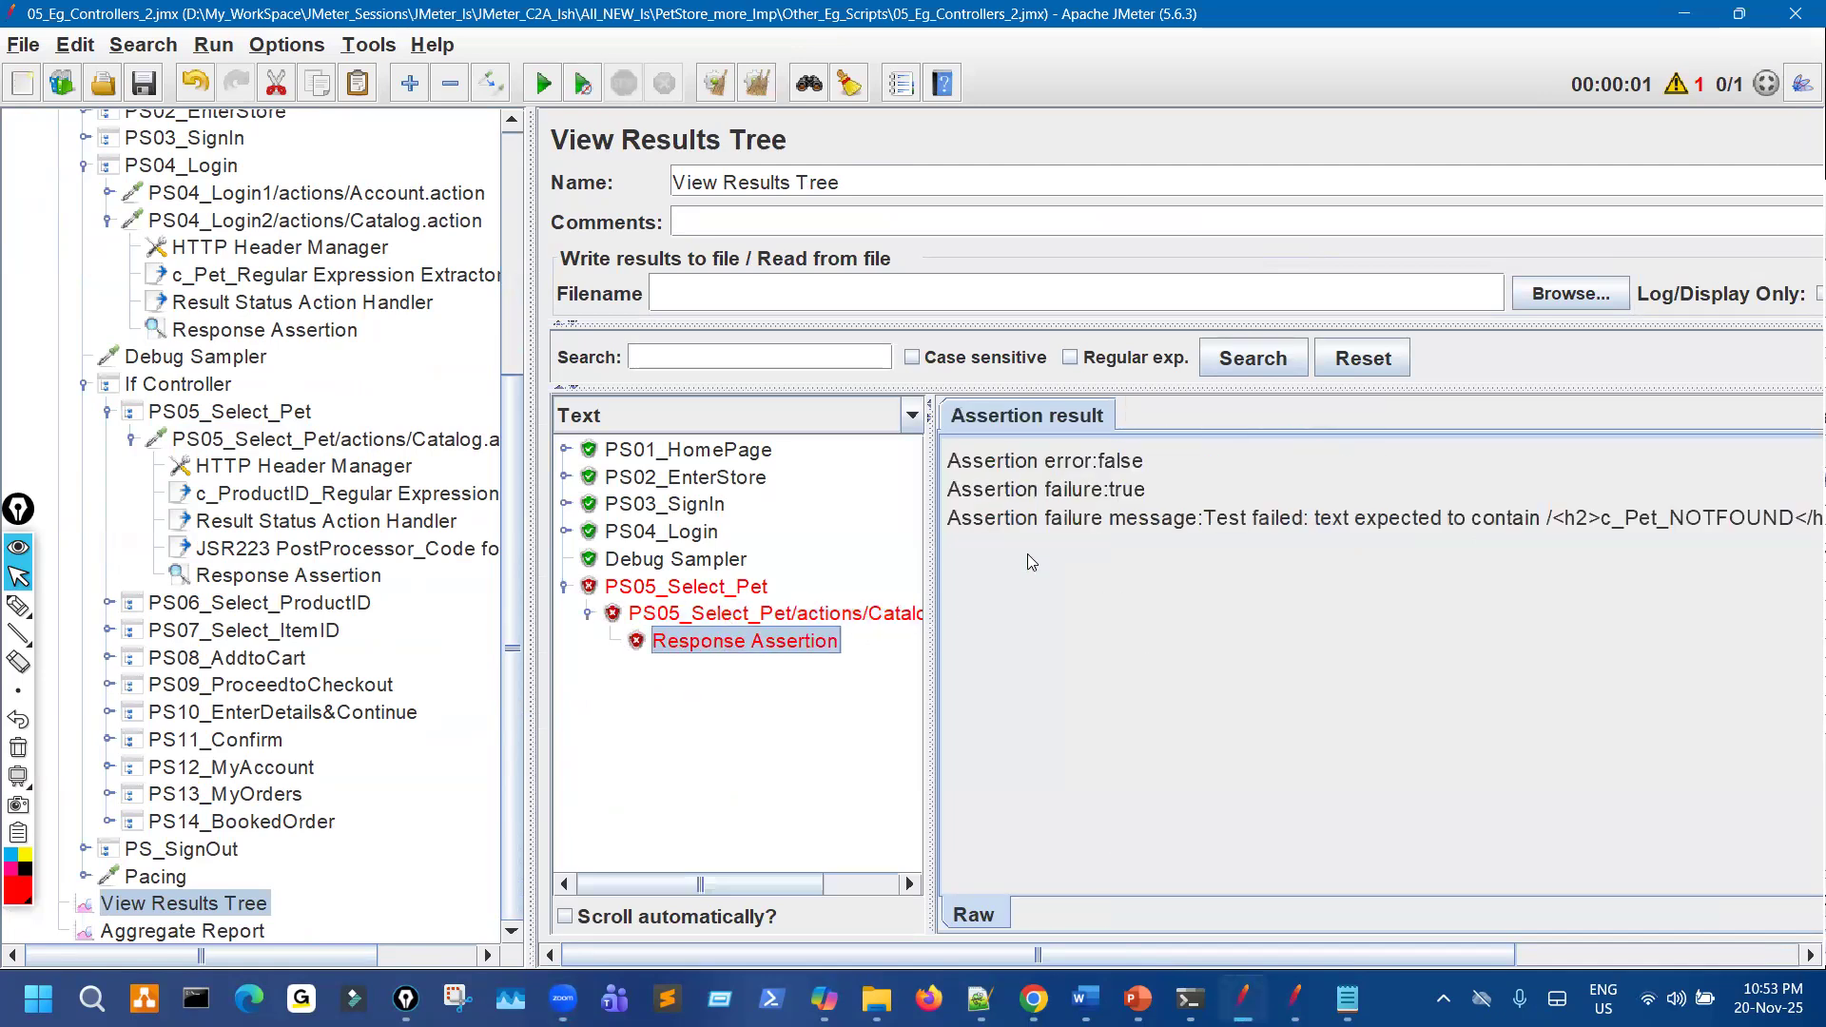
Compare the PS05_Select_Pet sample's request URL with the text its Response Assertion expected.
{"action": "left_click", "coordinate": [847, 614]}
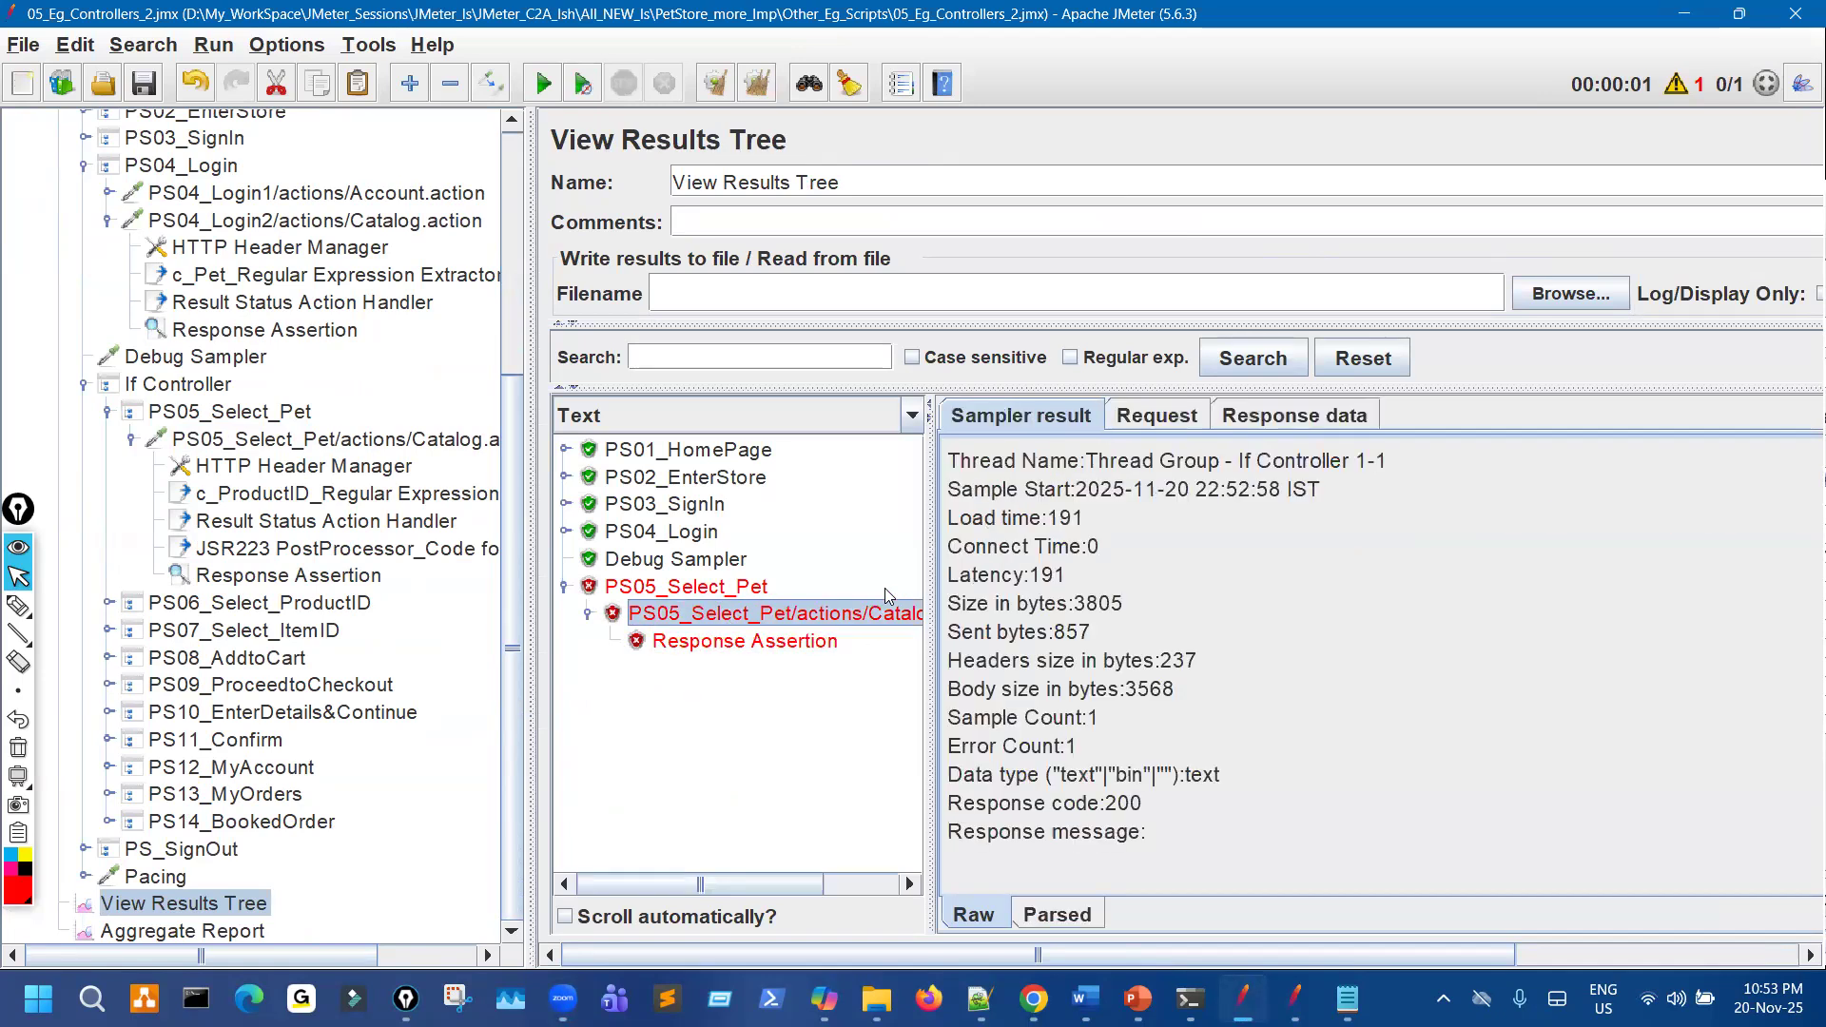
{"action": "left_click", "coordinate": [1191, 418]}
{"action": "left_click_drag", "start_coordinate": [526, 364], "coordinate": [218, 364]}
{"action": "left_click_drag", "start_coordinate": [17, 368], "coordinate": [314, 366]}
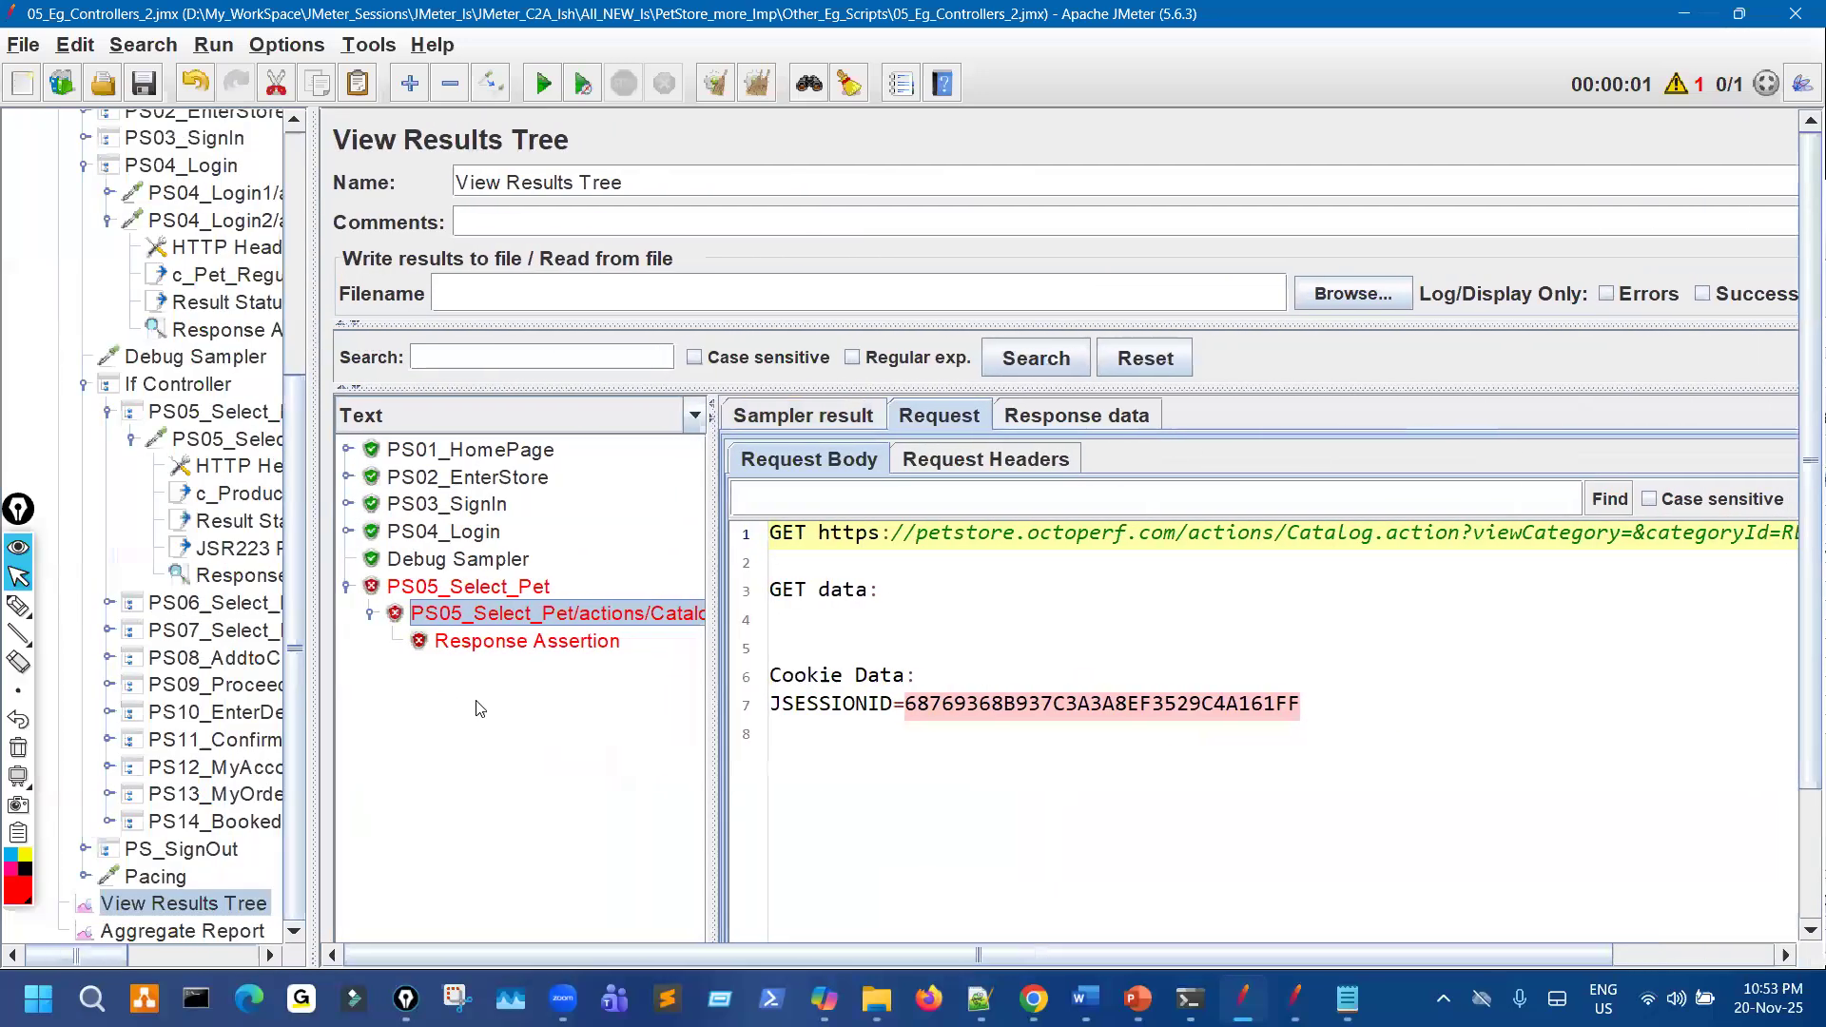
{"action": "left_click", "coordinate": [571, 645]}
{"action": "left_click_drag", "start_coordinate": [1385, 529], "coordinate": [1548, 523]}
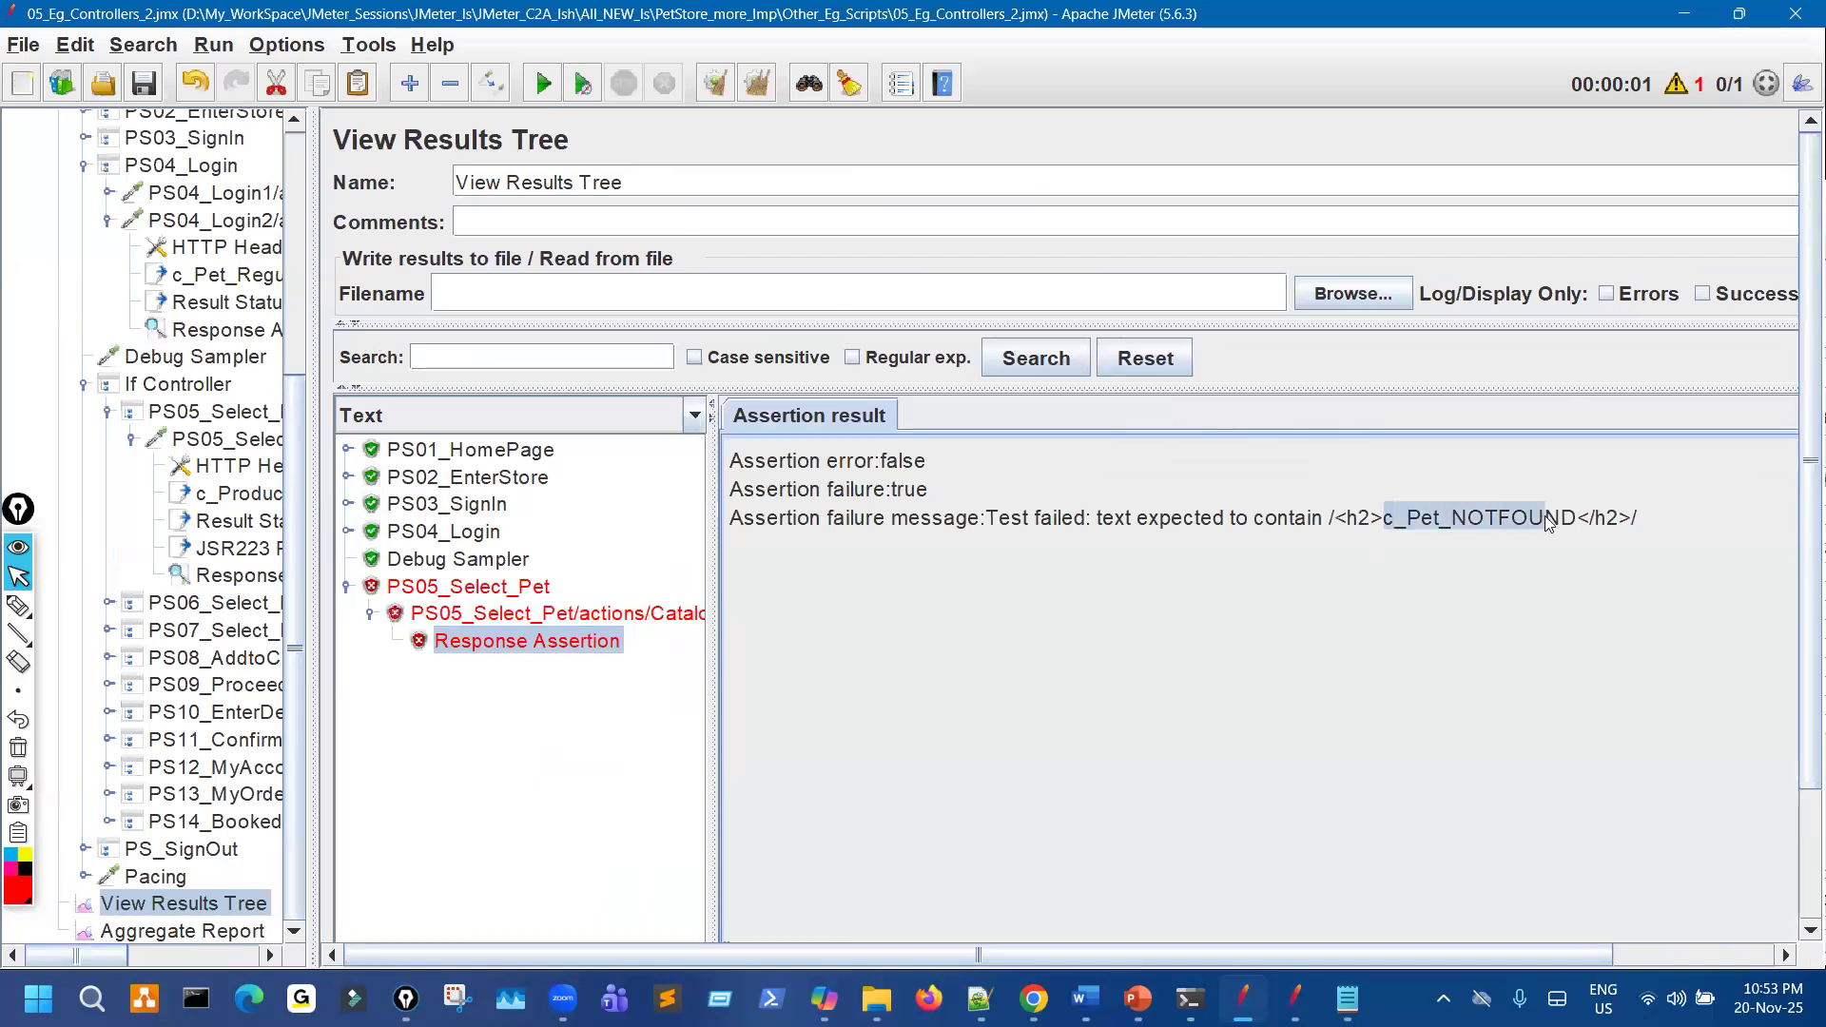
{"action": "left_click_drag", "start_coordinate": [313, 316], "coordinate": [516, 297]}
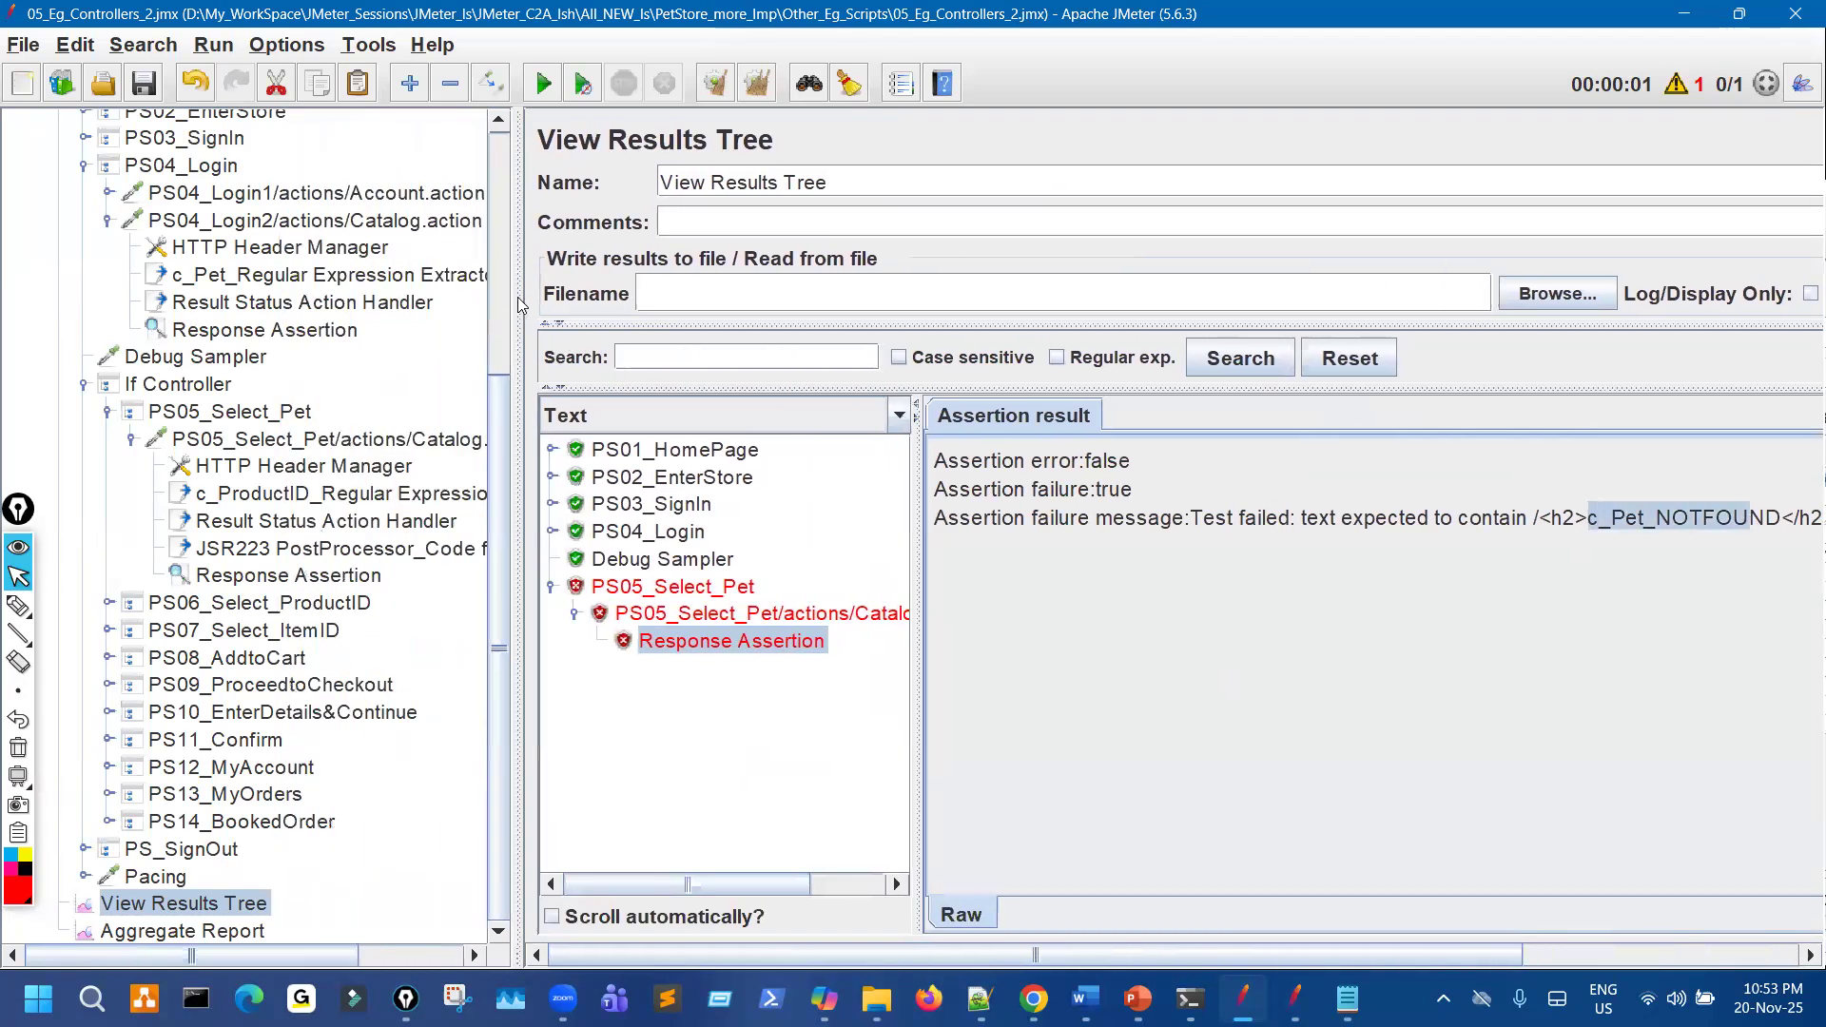
Review the vars.get expression on line 1 of the JSR223 PostProcessor script under the PS05_Select_Pet request.
{"action": "left_click", "coordinate": [386, 551]}
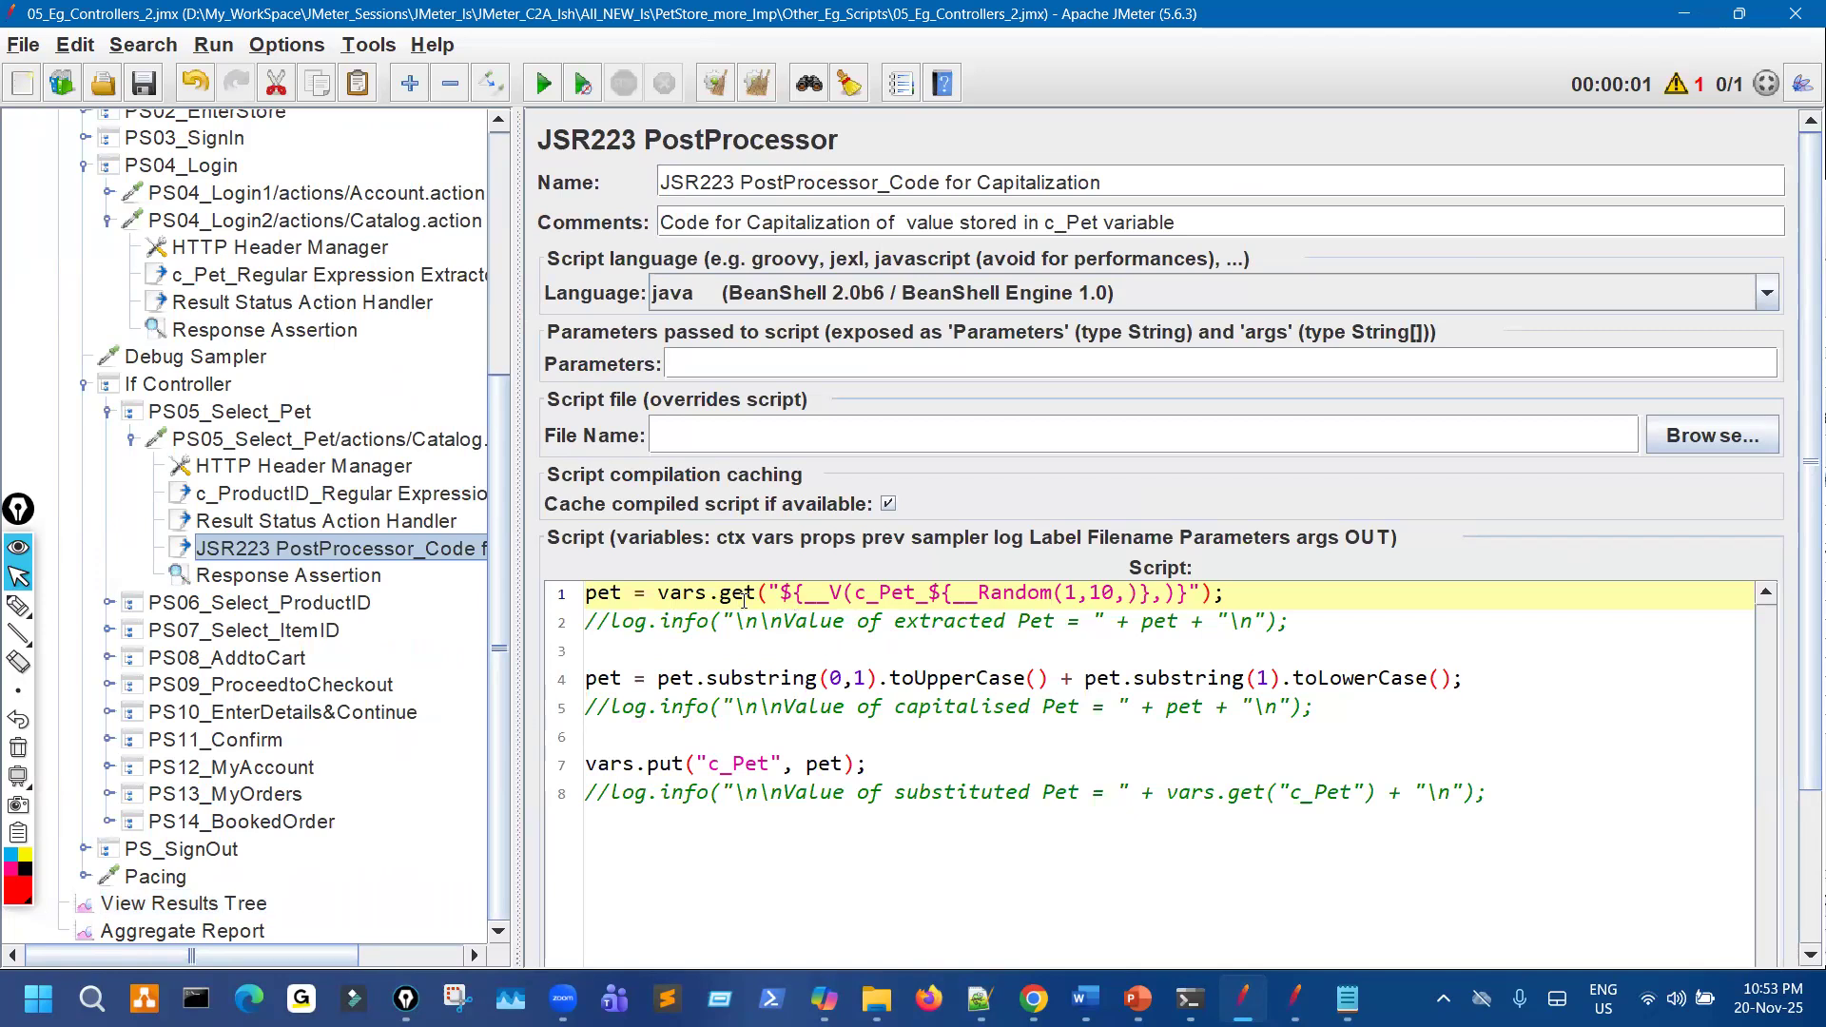
{"action": "left_click_drag", "start_coordinate": [788, 595], "coordinate": [818, 597]}
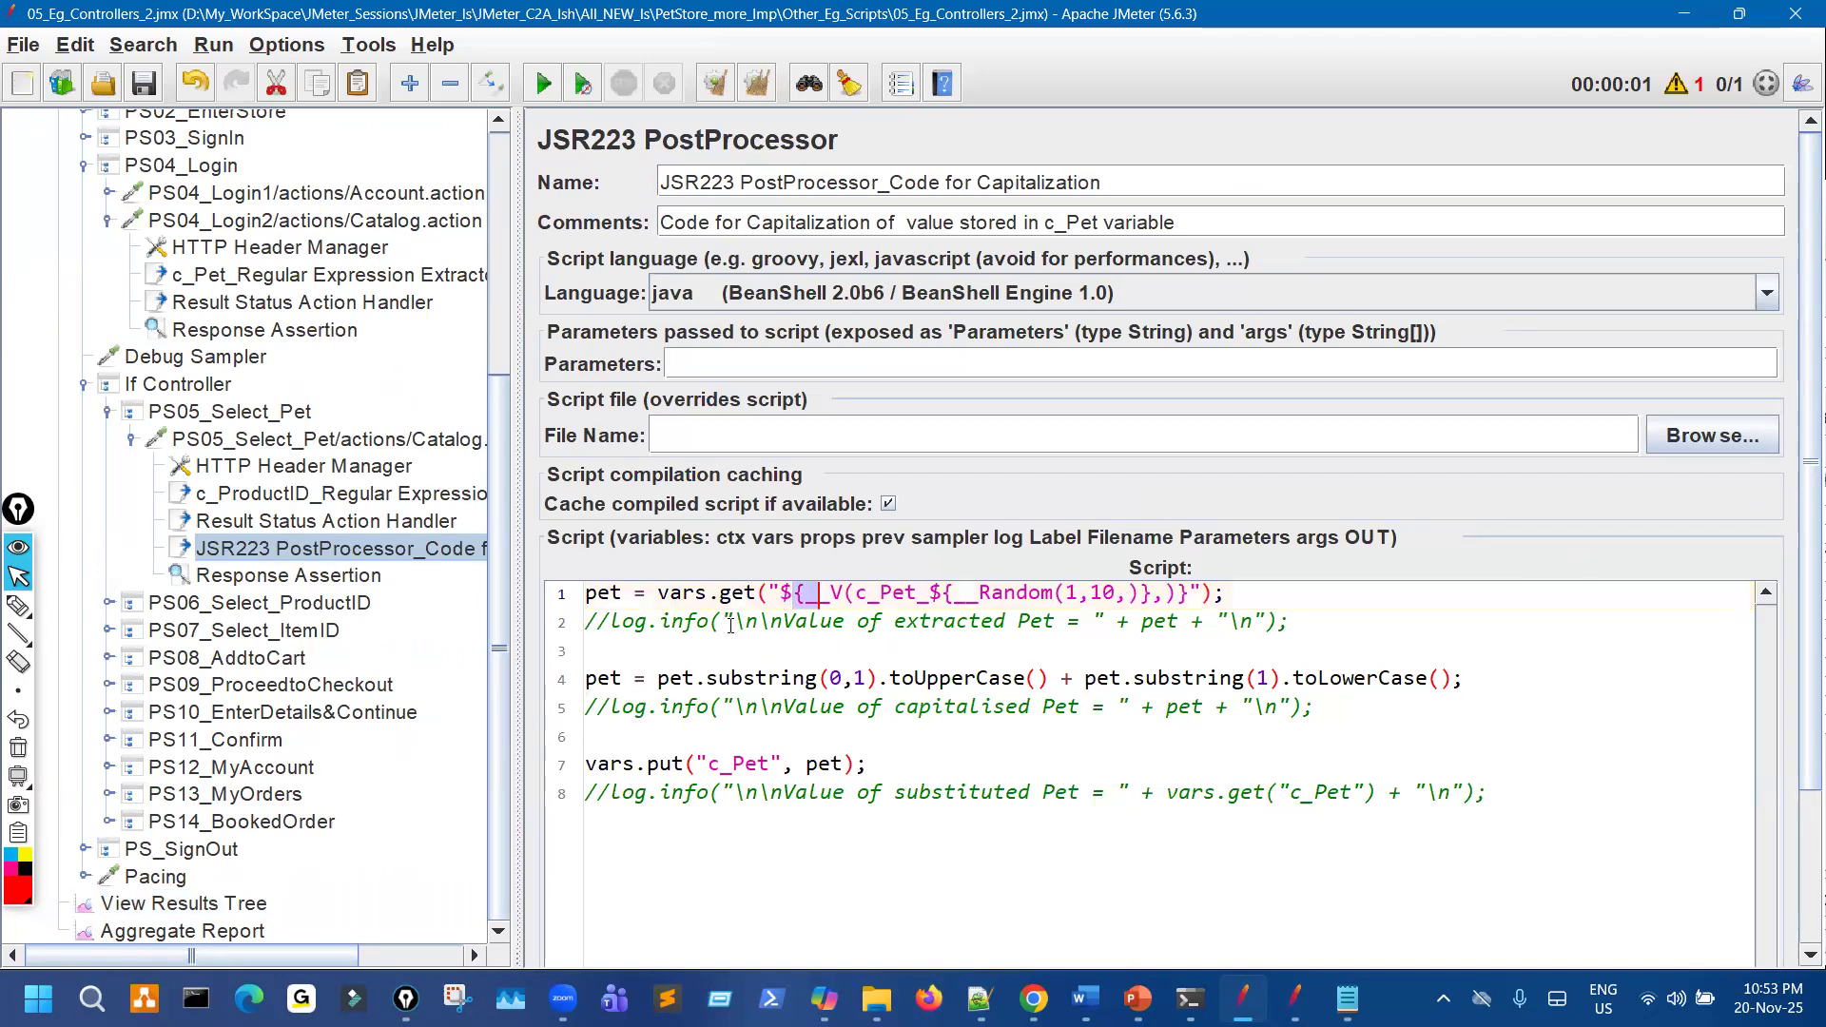
{"action": "left_click", "coordinate": [767, 666]}
{"action": "type", "text": "zz"}
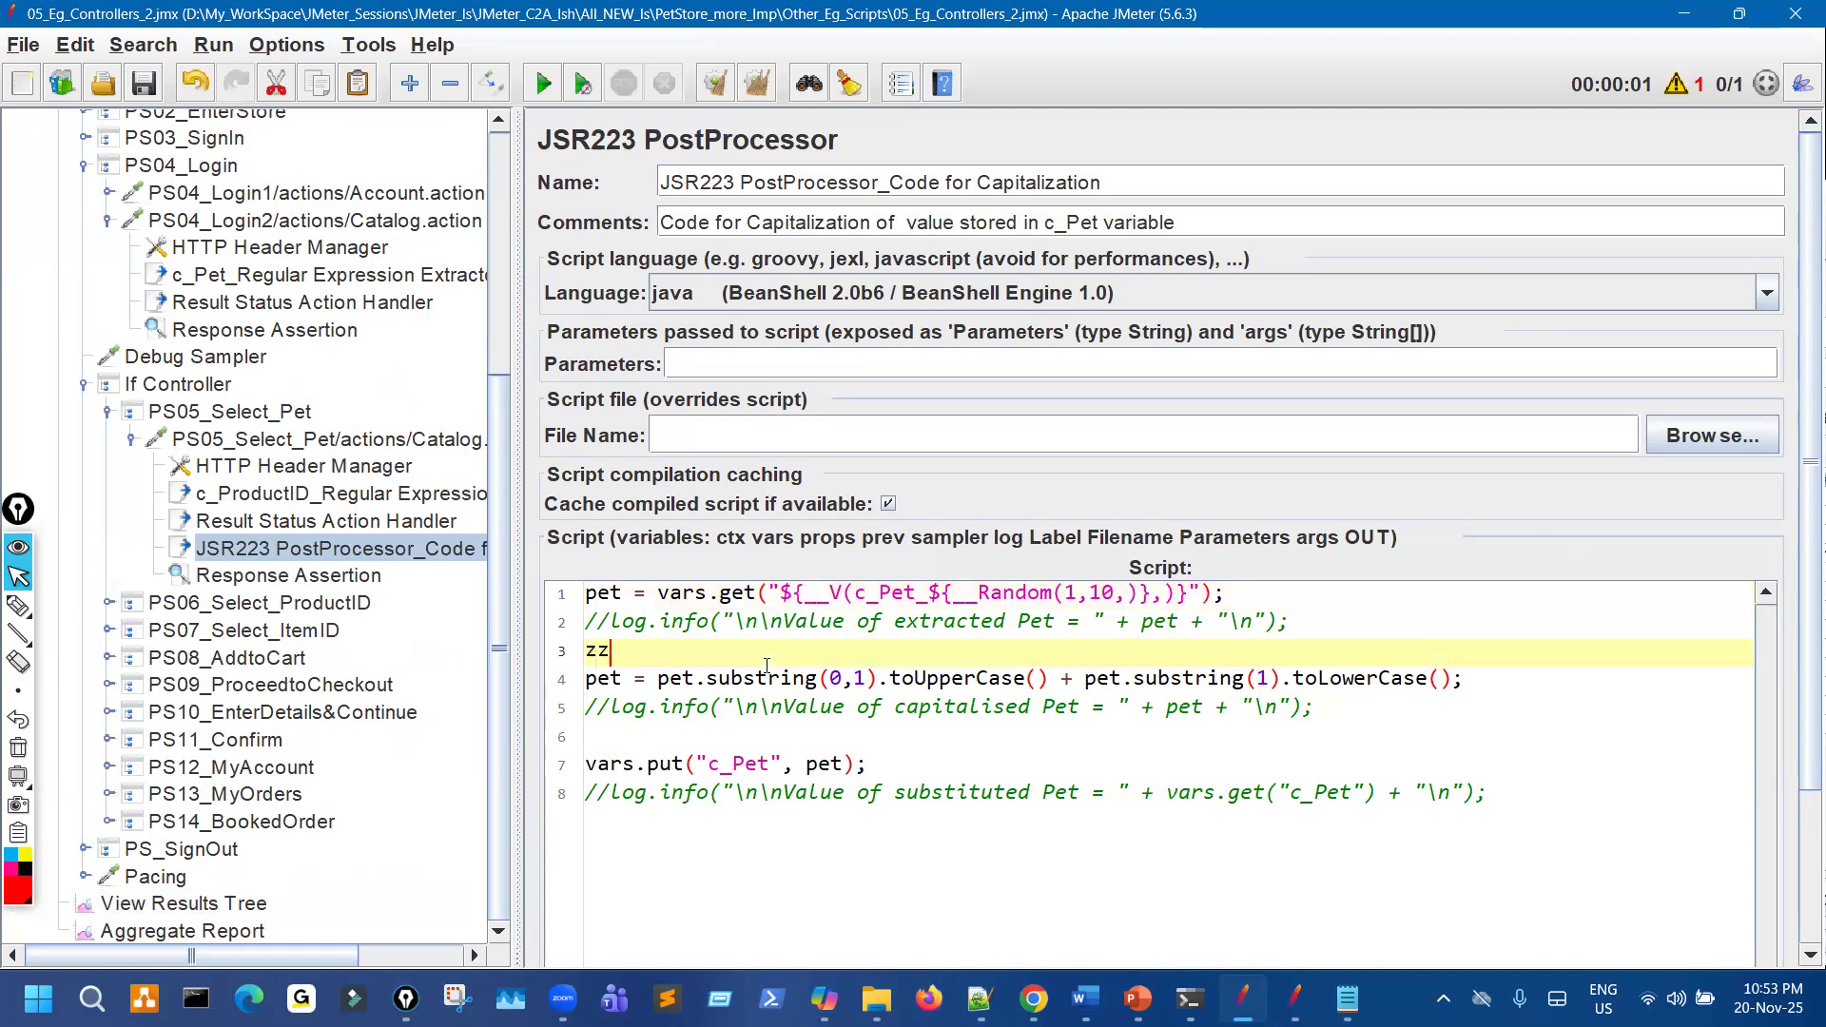
{"action": "key", "text": "BackSpace"}
{"action": "key", "text": "BackSpace"}
{"action": "key", "text": "BackSpace"}
Disable the JSR223 PostProcessor and Response Assertion under PS05_Select_Pet, and rerun the test plan with cleared results.
{"action": "left_click", "coordinate": [344, 578]}
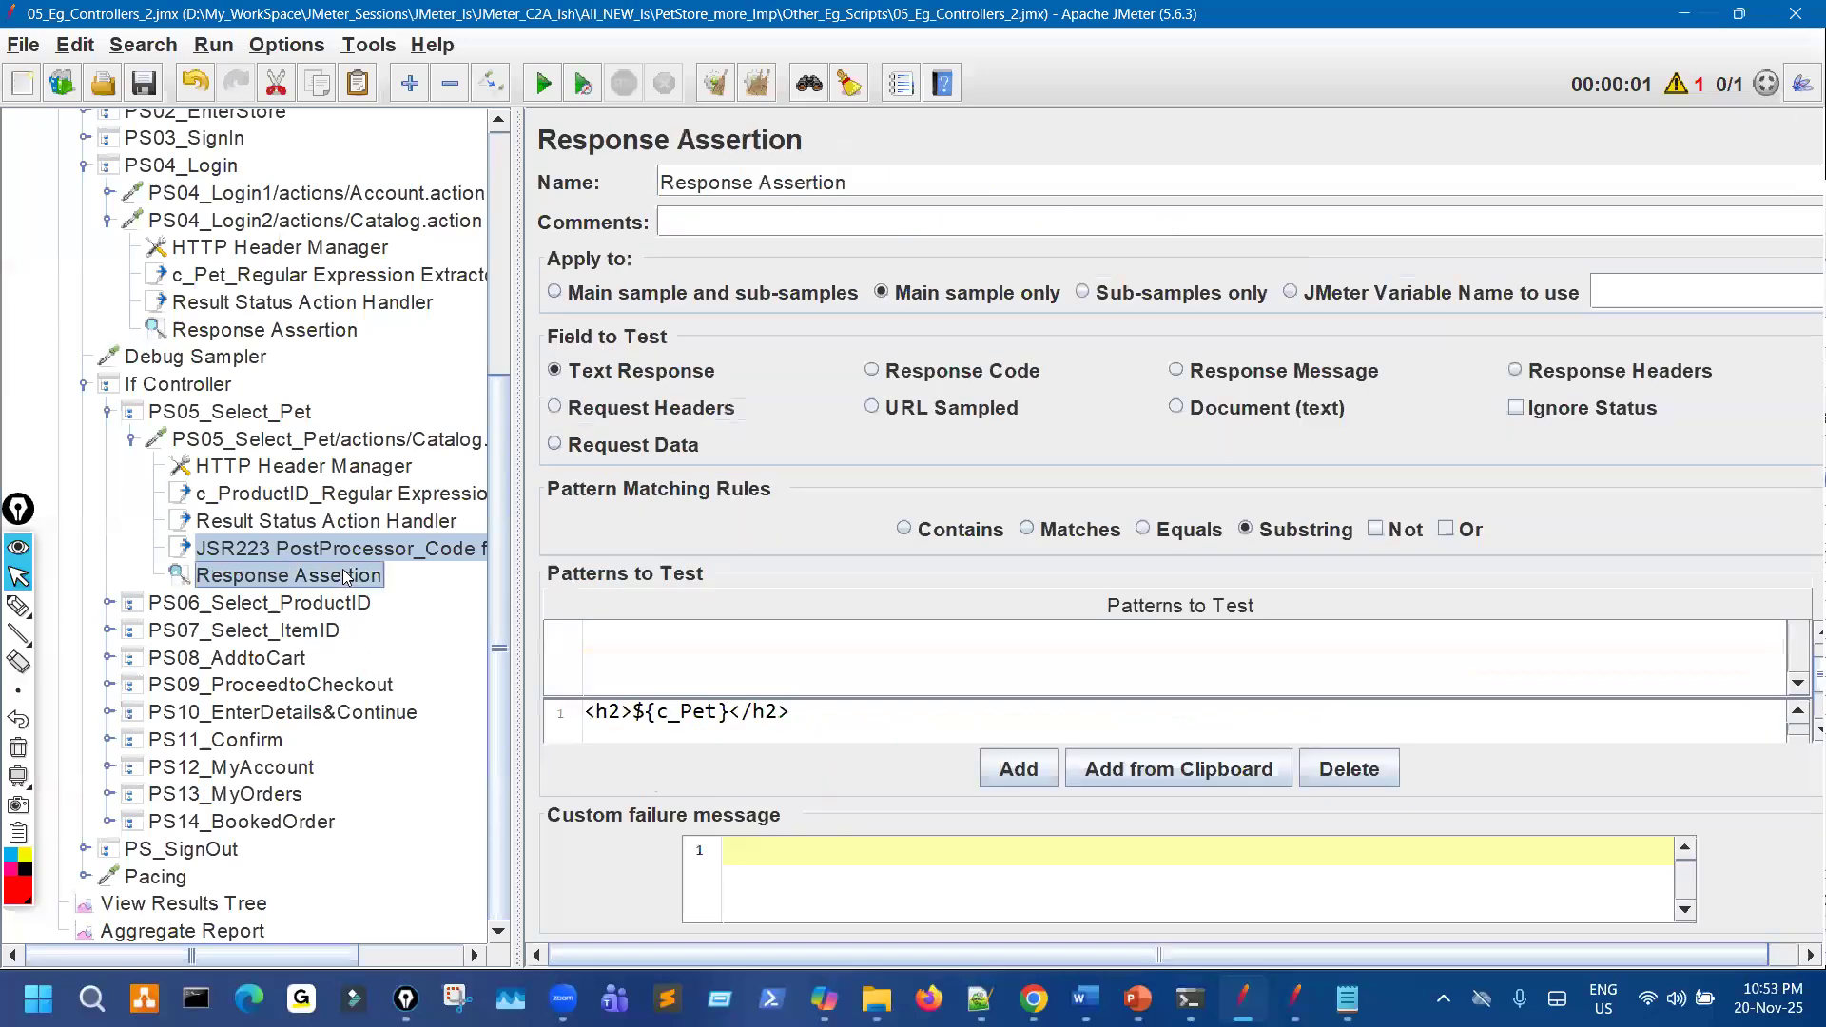
{"action": "key", "text": "ctrl+t"}
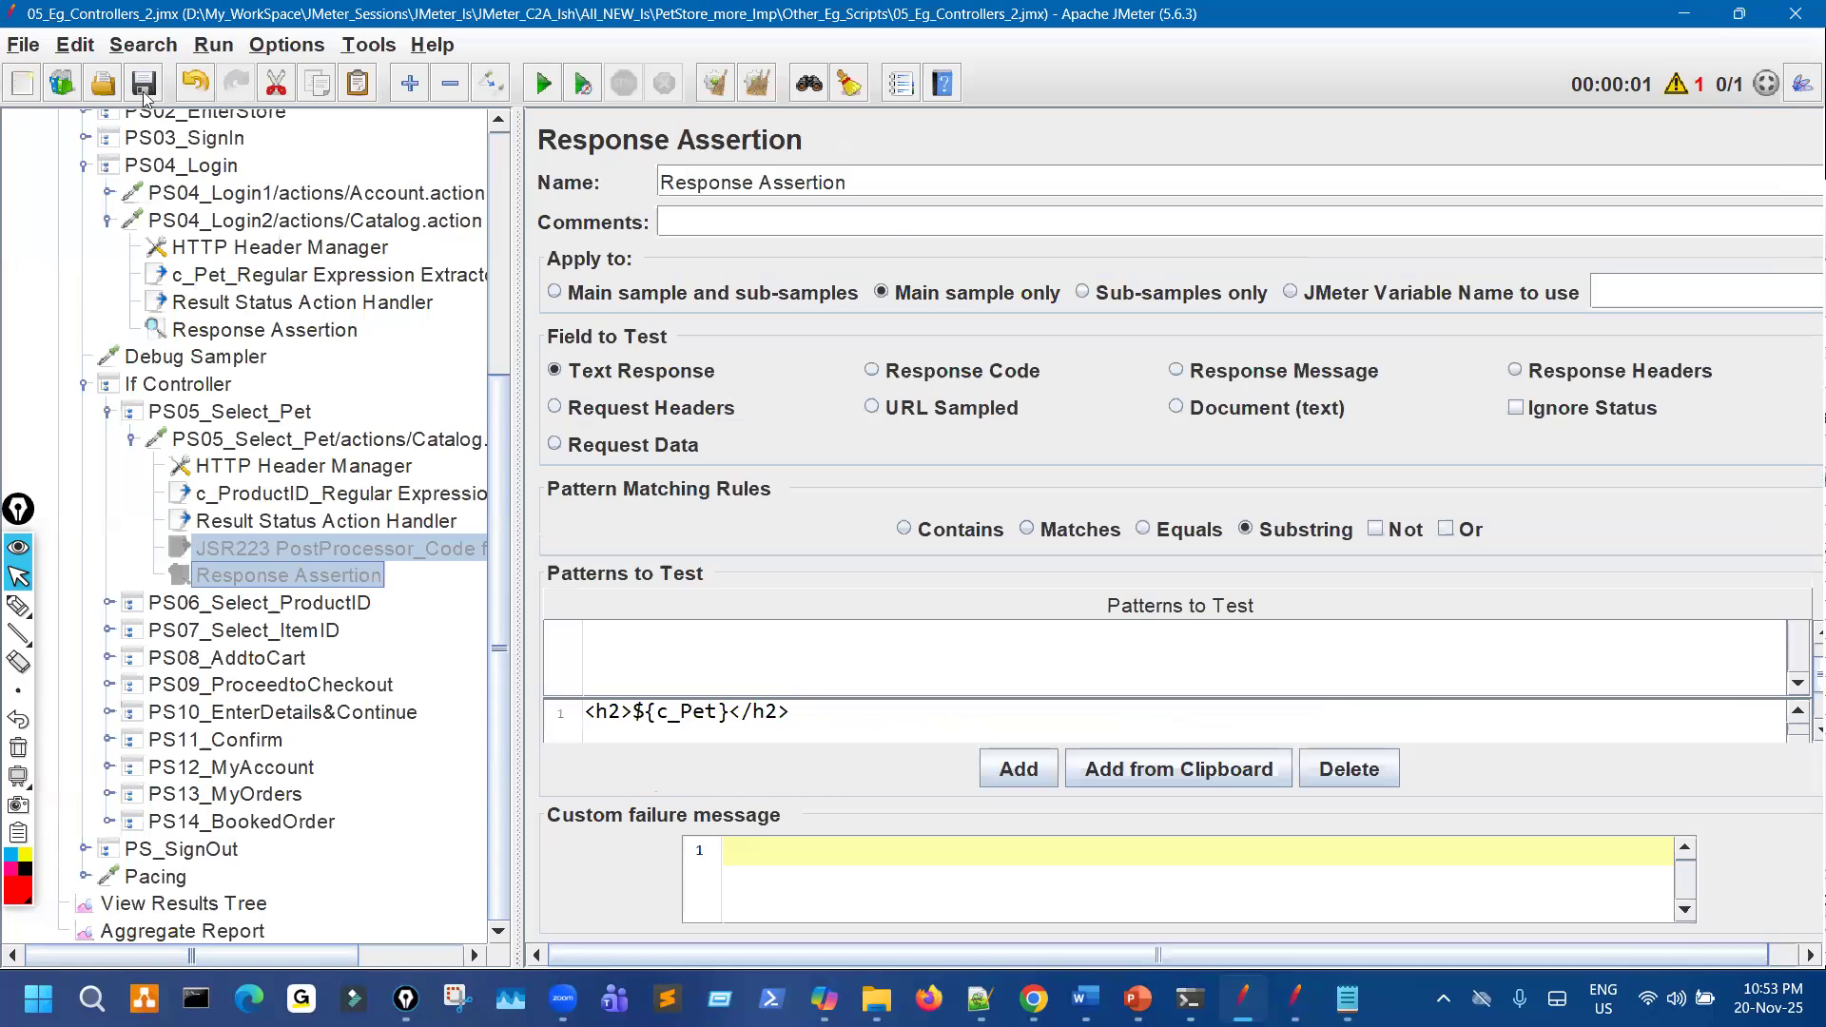
{"action": "left_click", "coordinate": [259, 911]}
{"action": "left_click", "coordinate": [718, 86]}
{"action": "key", "text": "ctrl+r"}
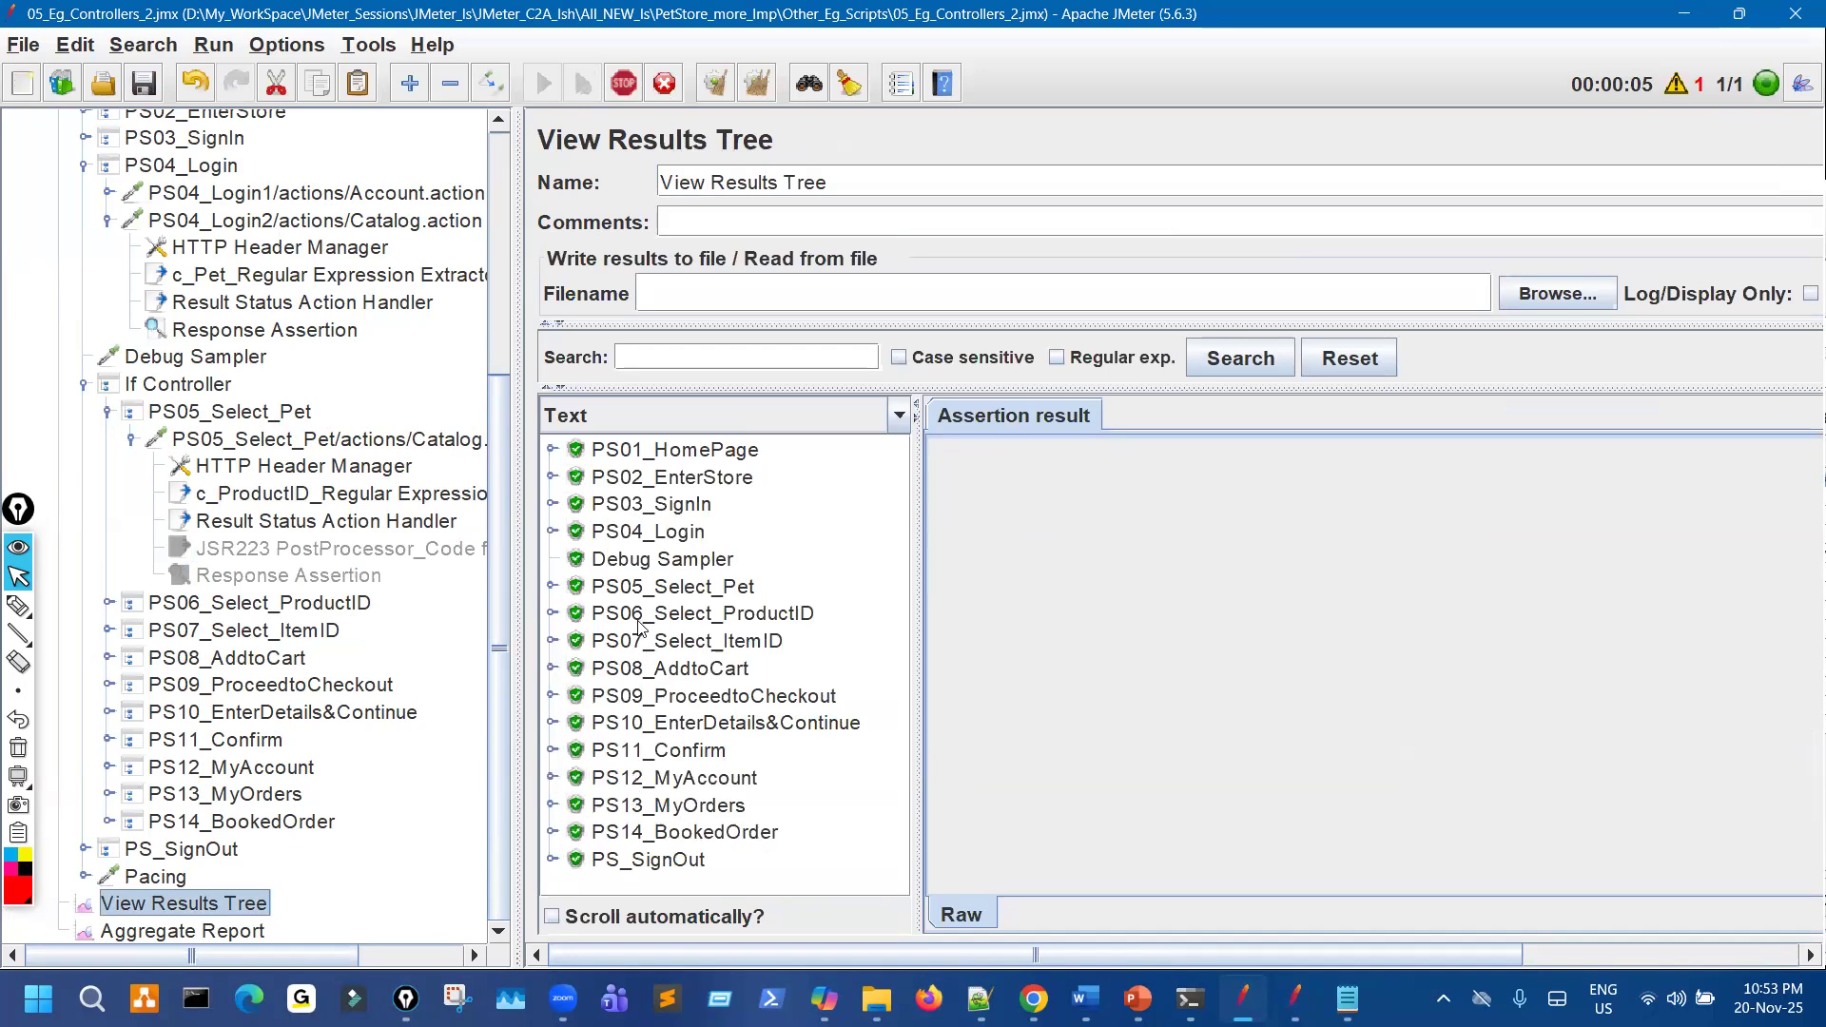
Inspect the PS04_Login sub-sample results and the variable name and match number in the c_Pet Regular Expression Extractor.
{"action": "left_click_drag", "start_coordinate": [522, 343], "coordinate": [458, 343]}
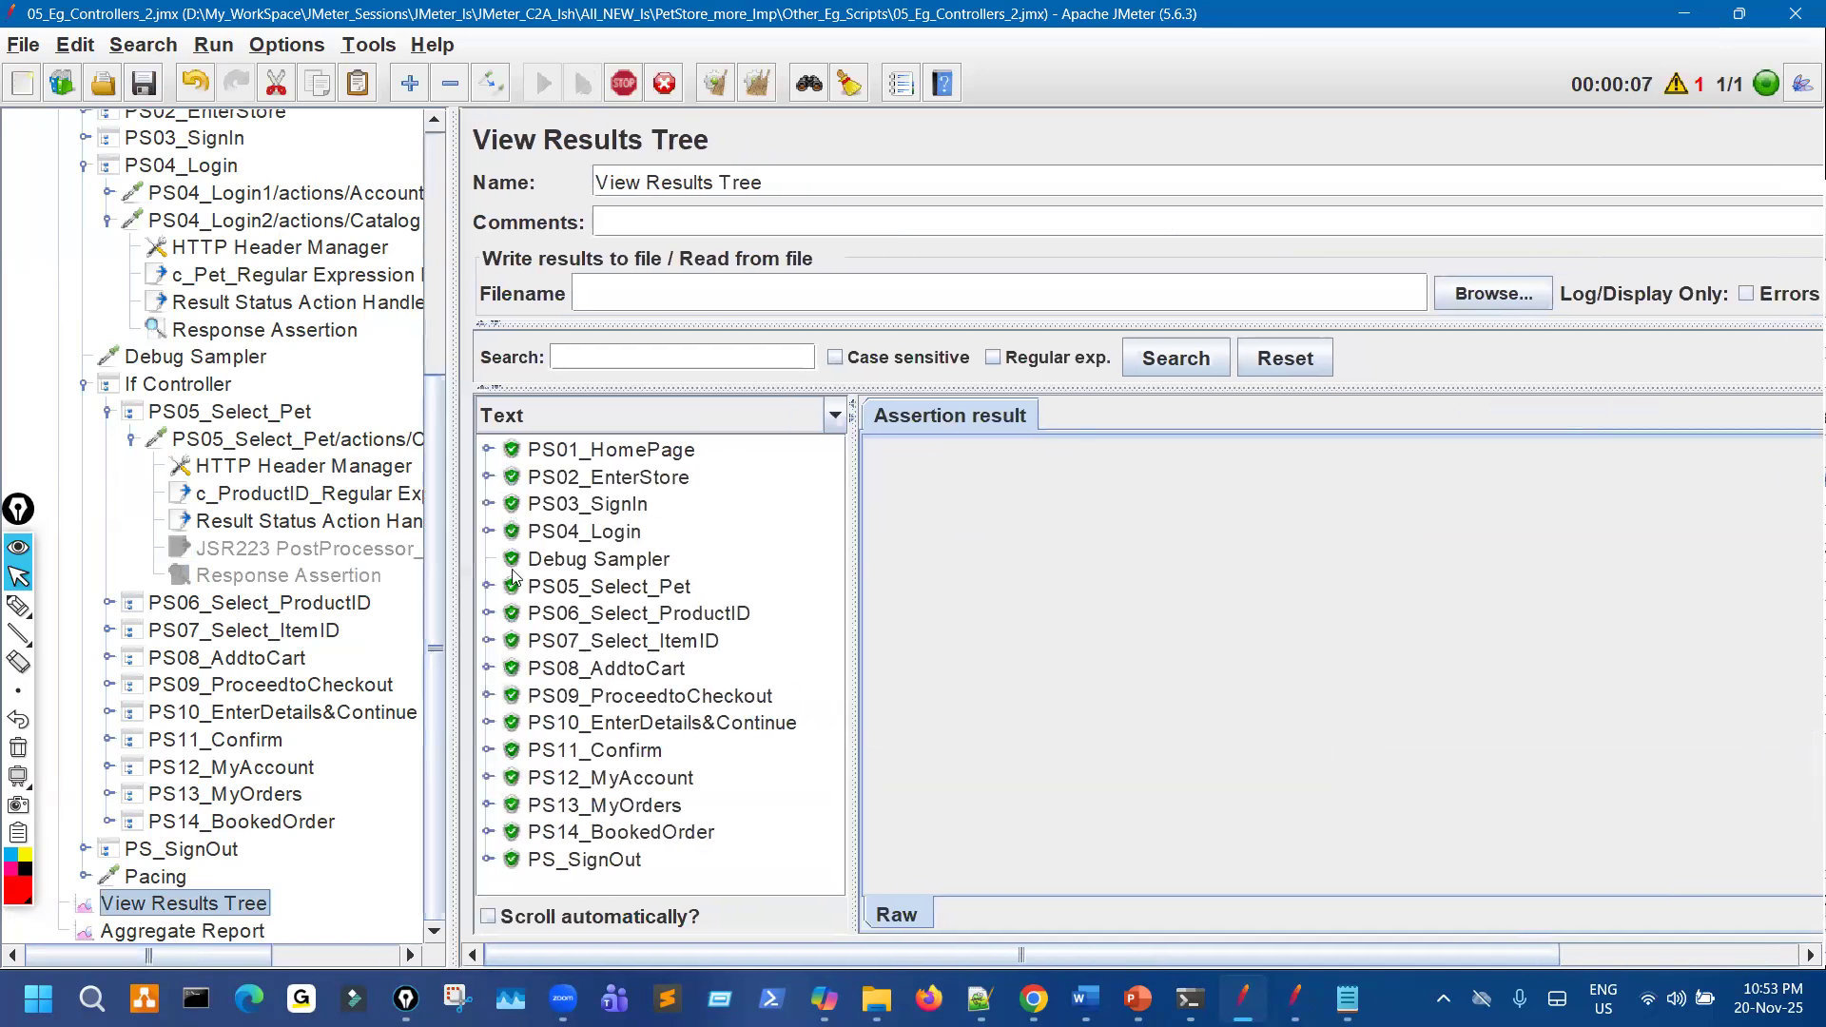
{"action": "left_click", "coordinate": [487, 532]}
{"action": "left_click", "coordinate": [705, 566]}
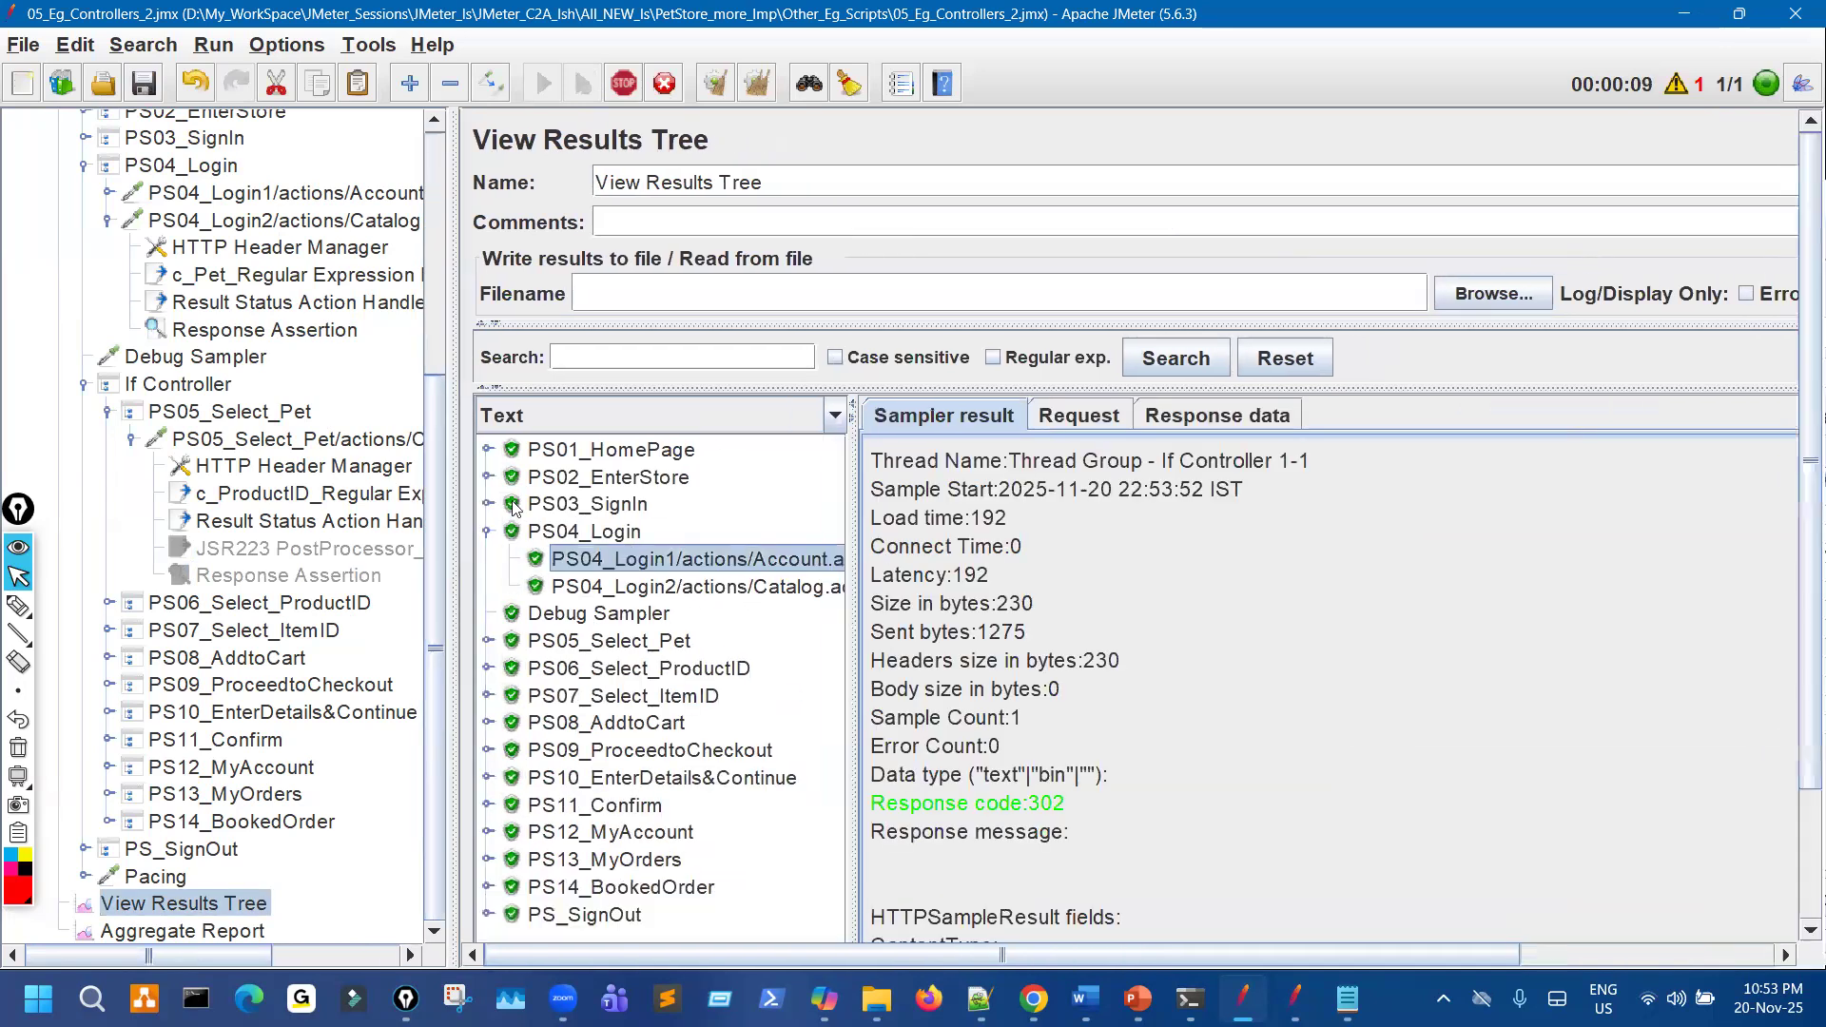
{"action": "left_click", "coordinate": [748, 592]}
{"action": "left_click", "coordinate": [301, 276]}
{"action": "double_click", "coordinate": [1065, 413]}
{"action": "double_click", "coordinate": [1070, 508]}
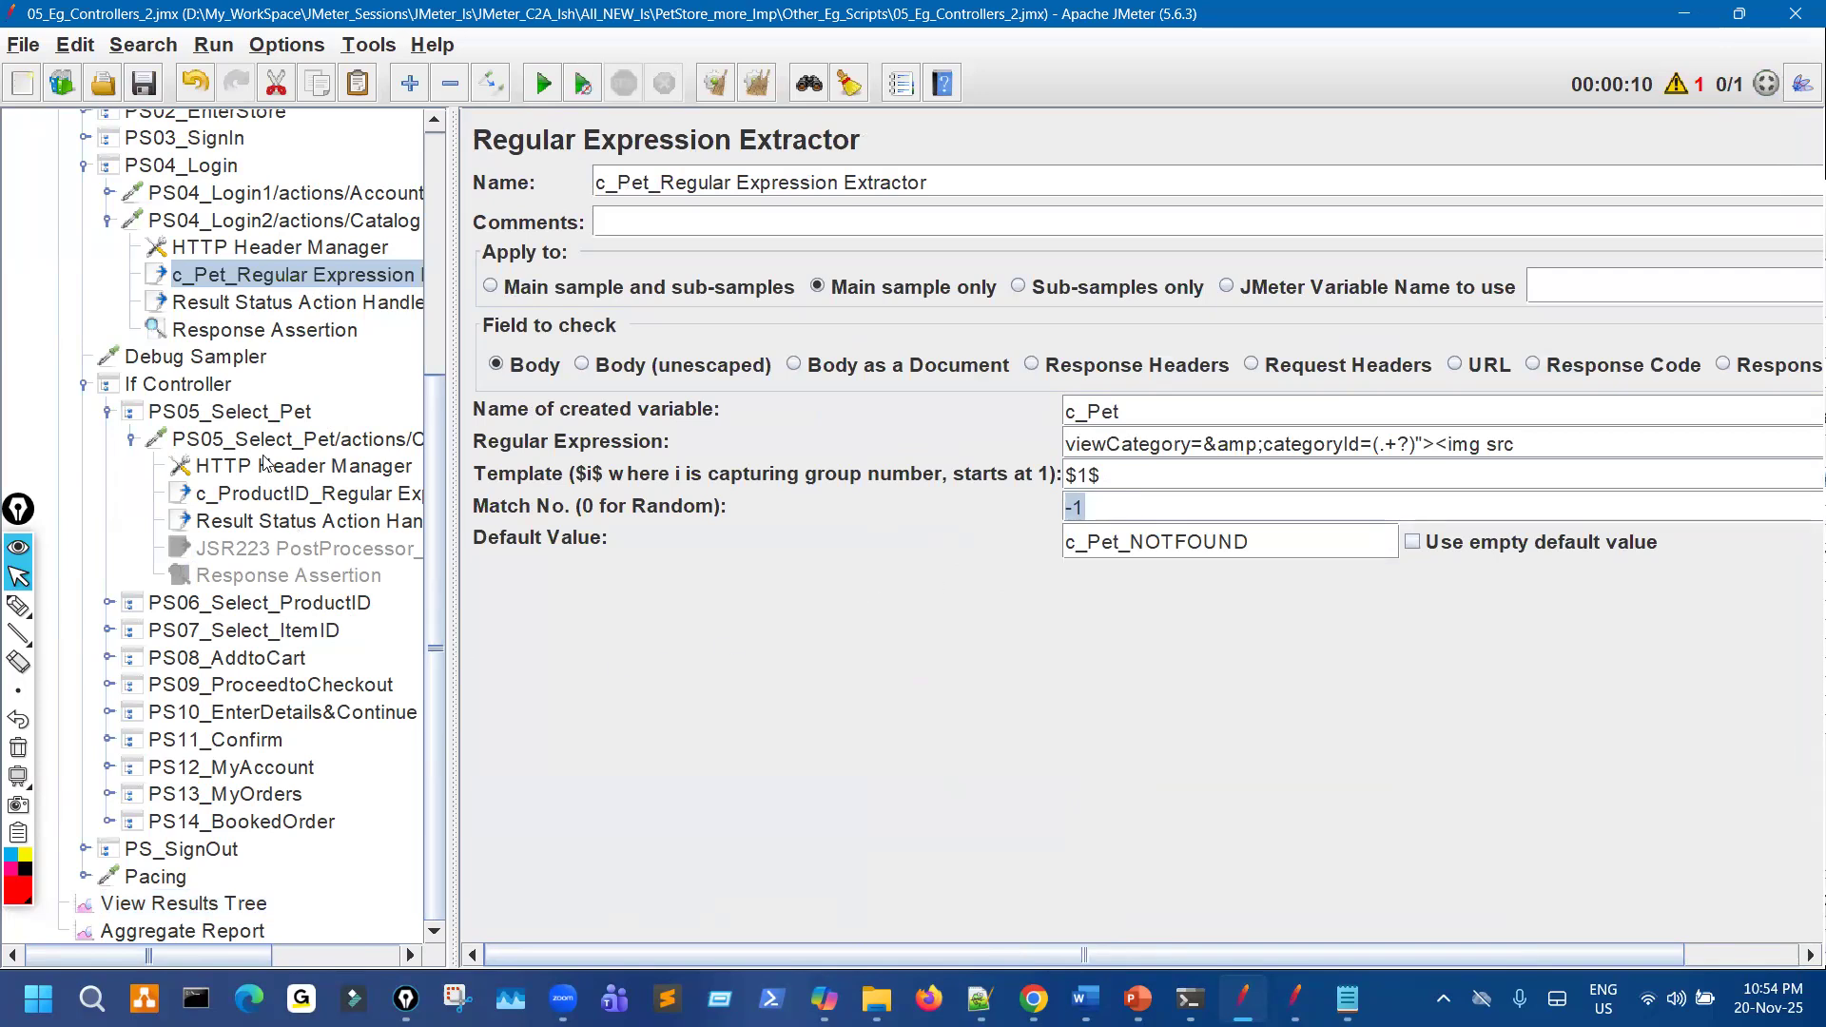
Compare the If Controller's condition with the c_Pet_matchNr value in the Debug Sampler's response body.
{"action": "left_click", "coordinate": [217, 387]}
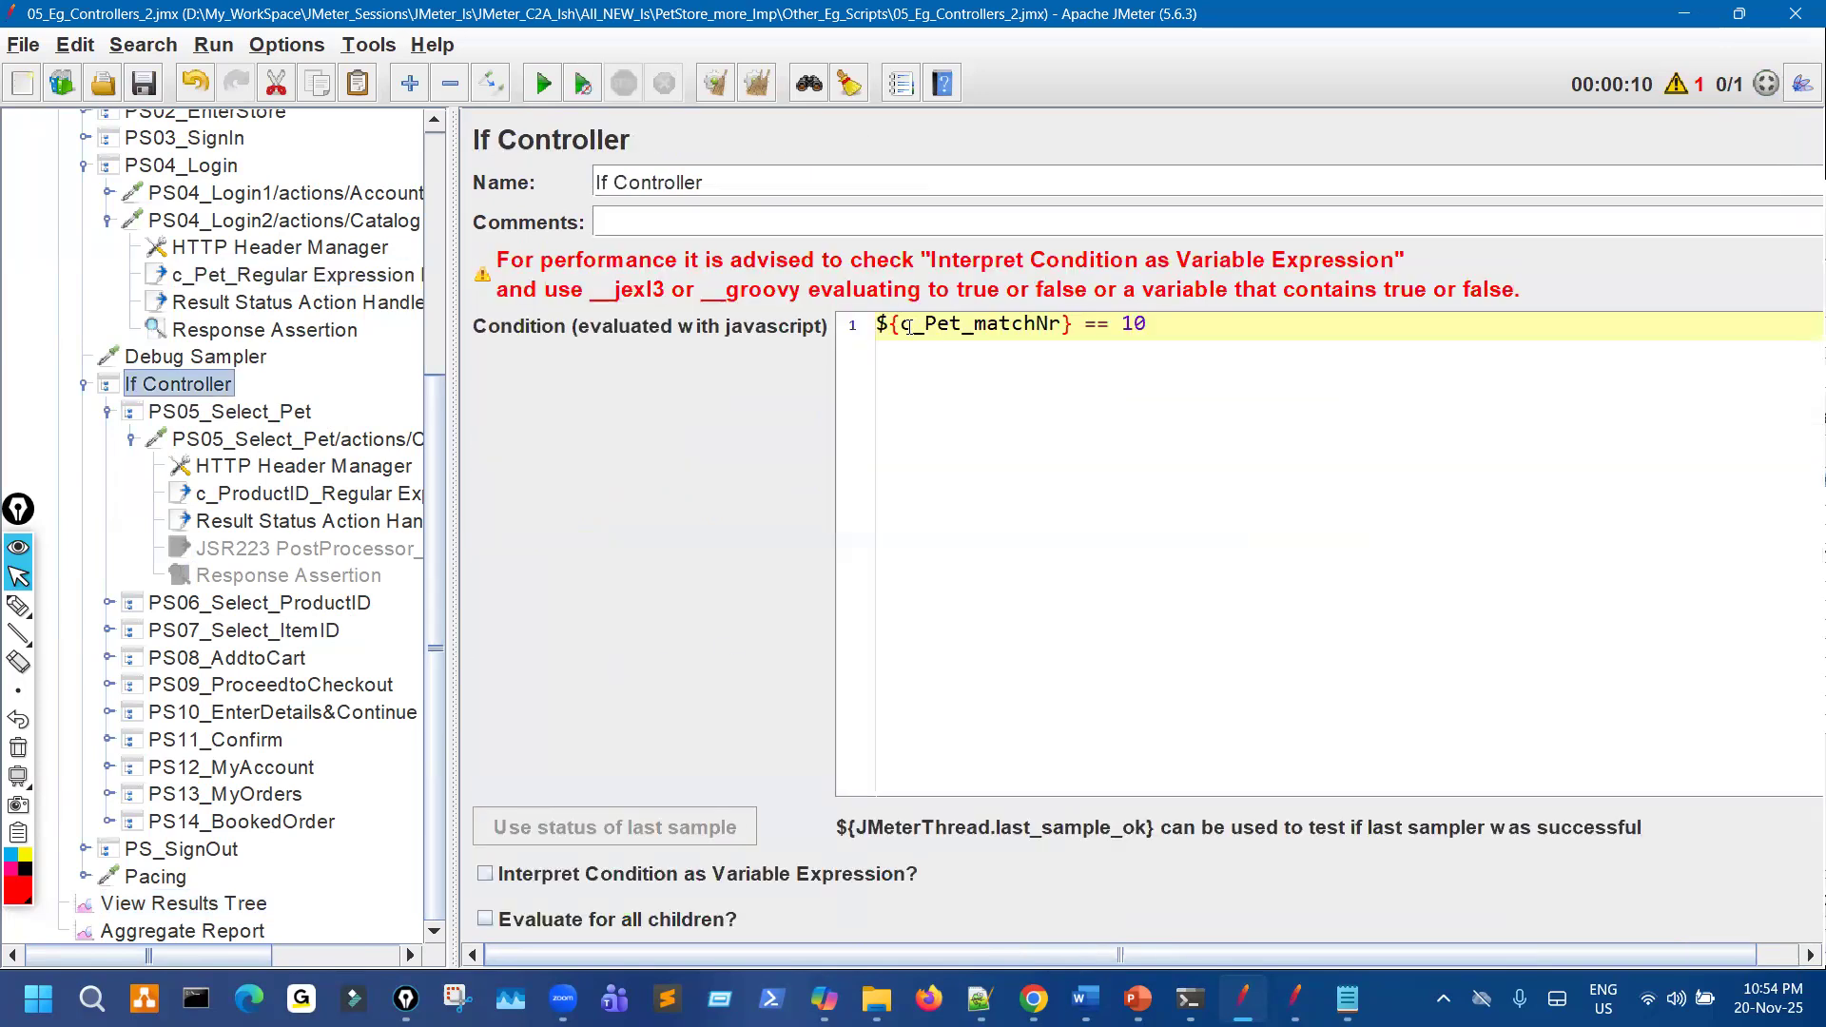
{"action": "left_click_drag", "start_coordinate": [912, 326], "coordinate": [1086, 333]}
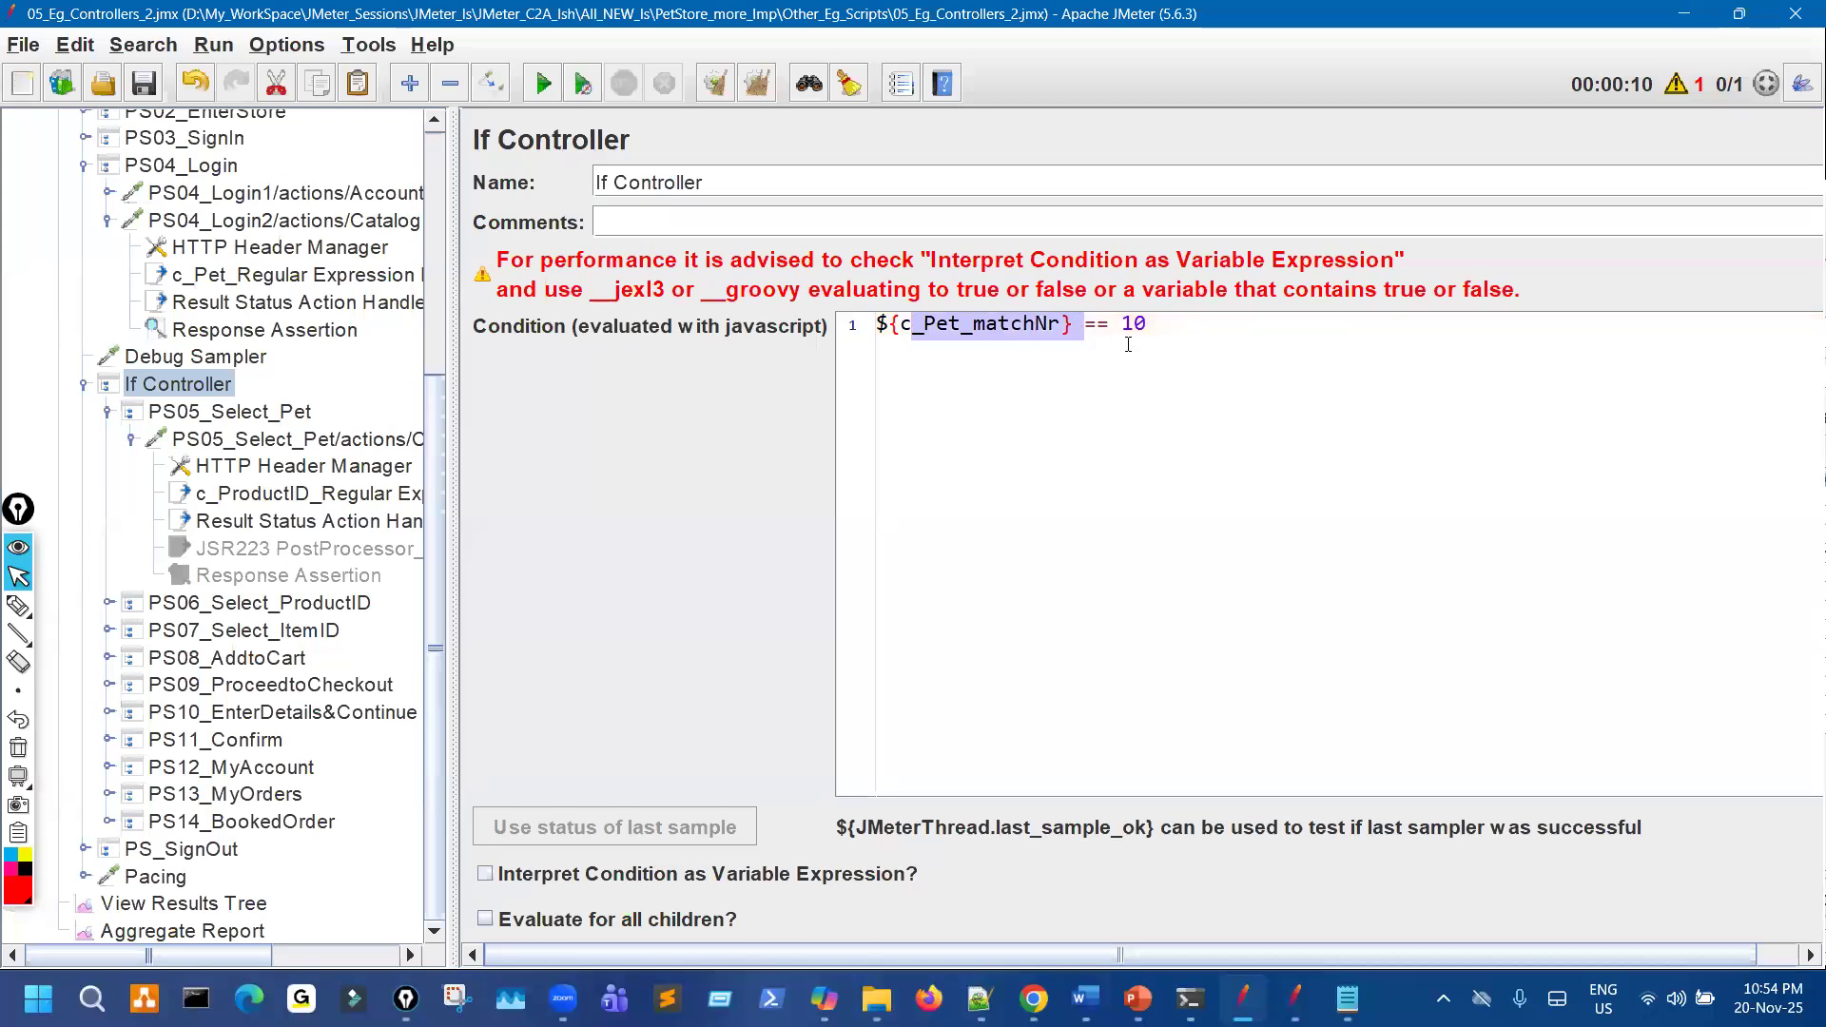
{"action": "double_click", "coordinate": [1163, 325]}
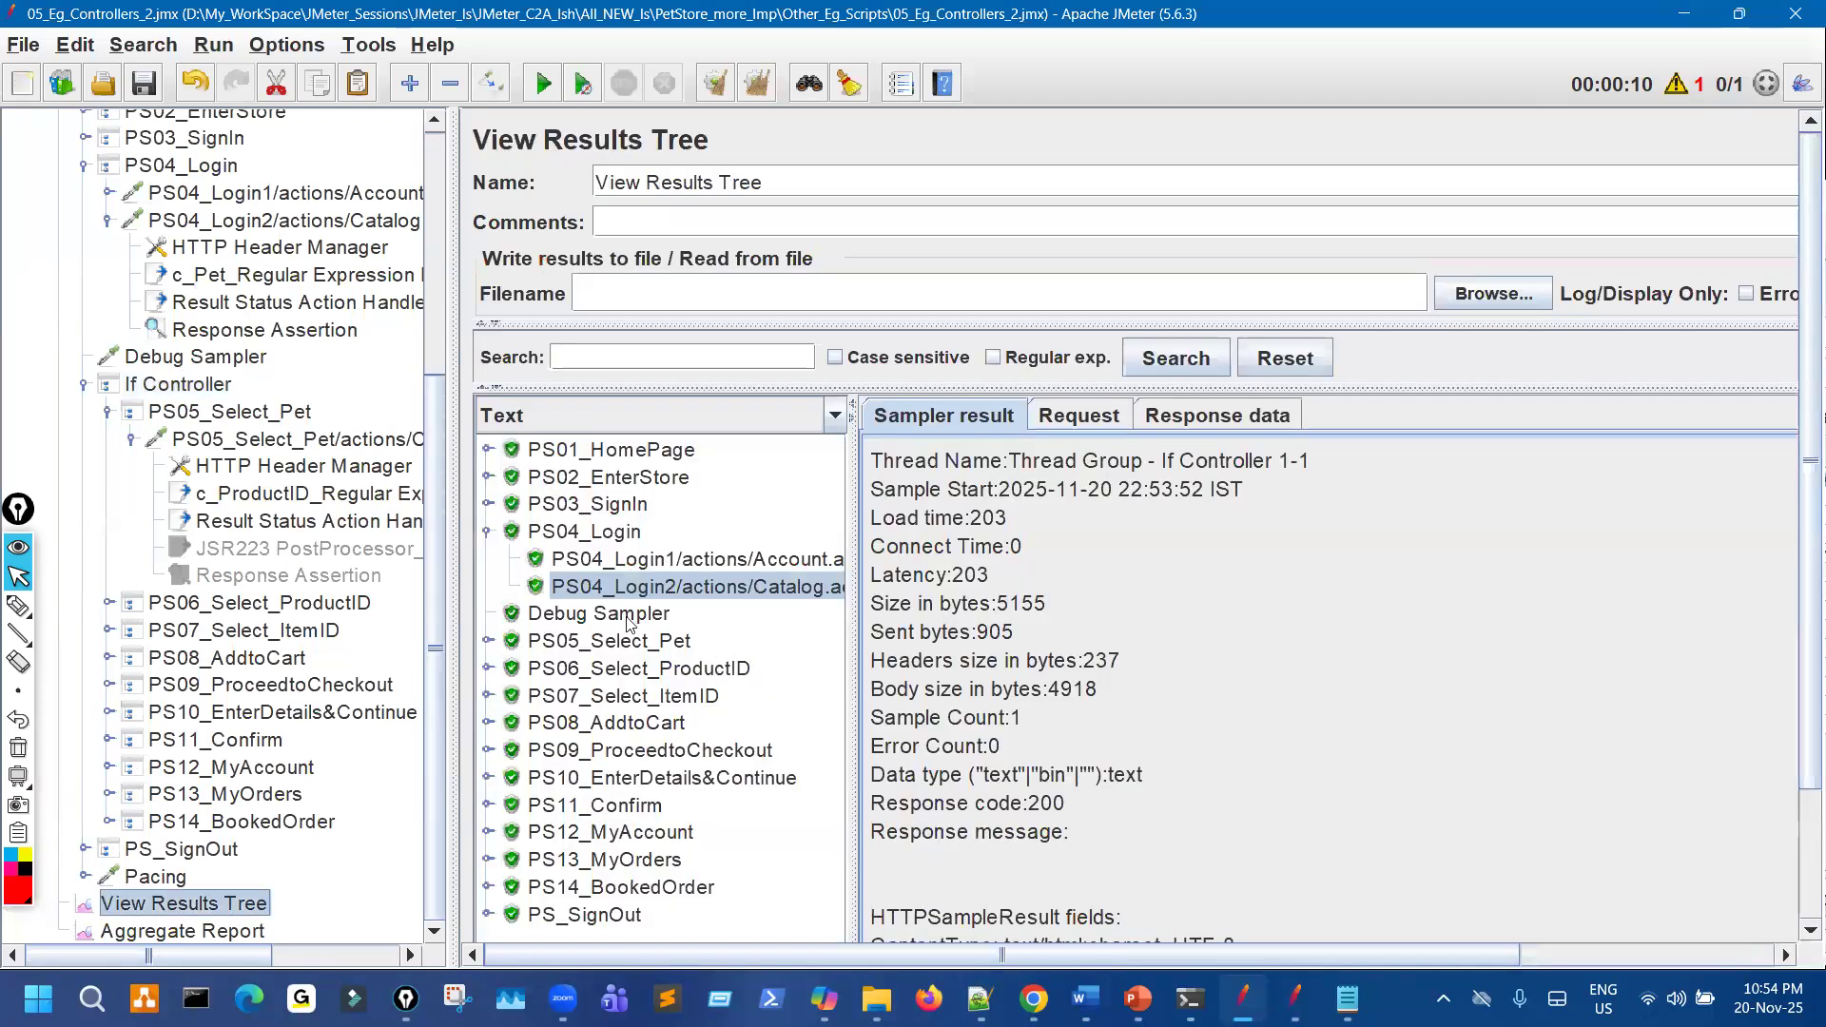
{"action": "left_click", "coordinate": [609, 614]}
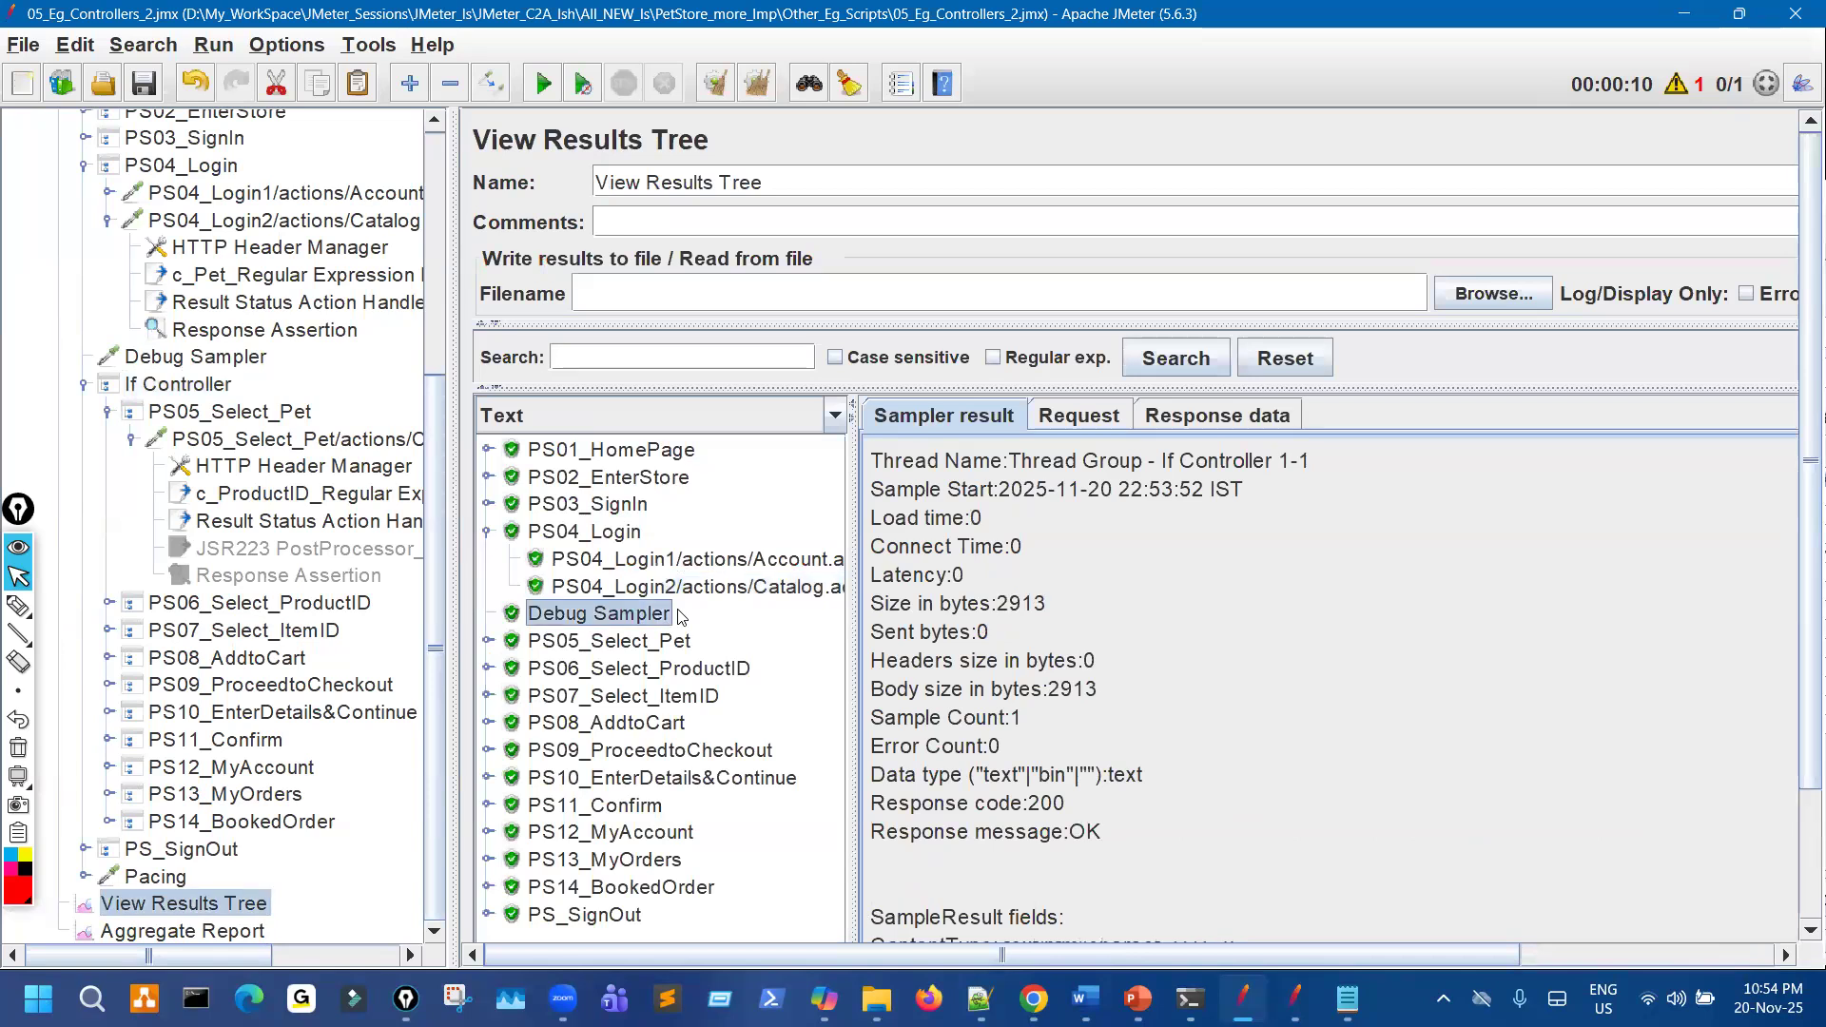
{"action": "left_click", "coordinate": [1218, 416]}
{"action": "scroll", "coordinate": [921, 754], "scroll_direction": "down", "scroll_amount": 15}
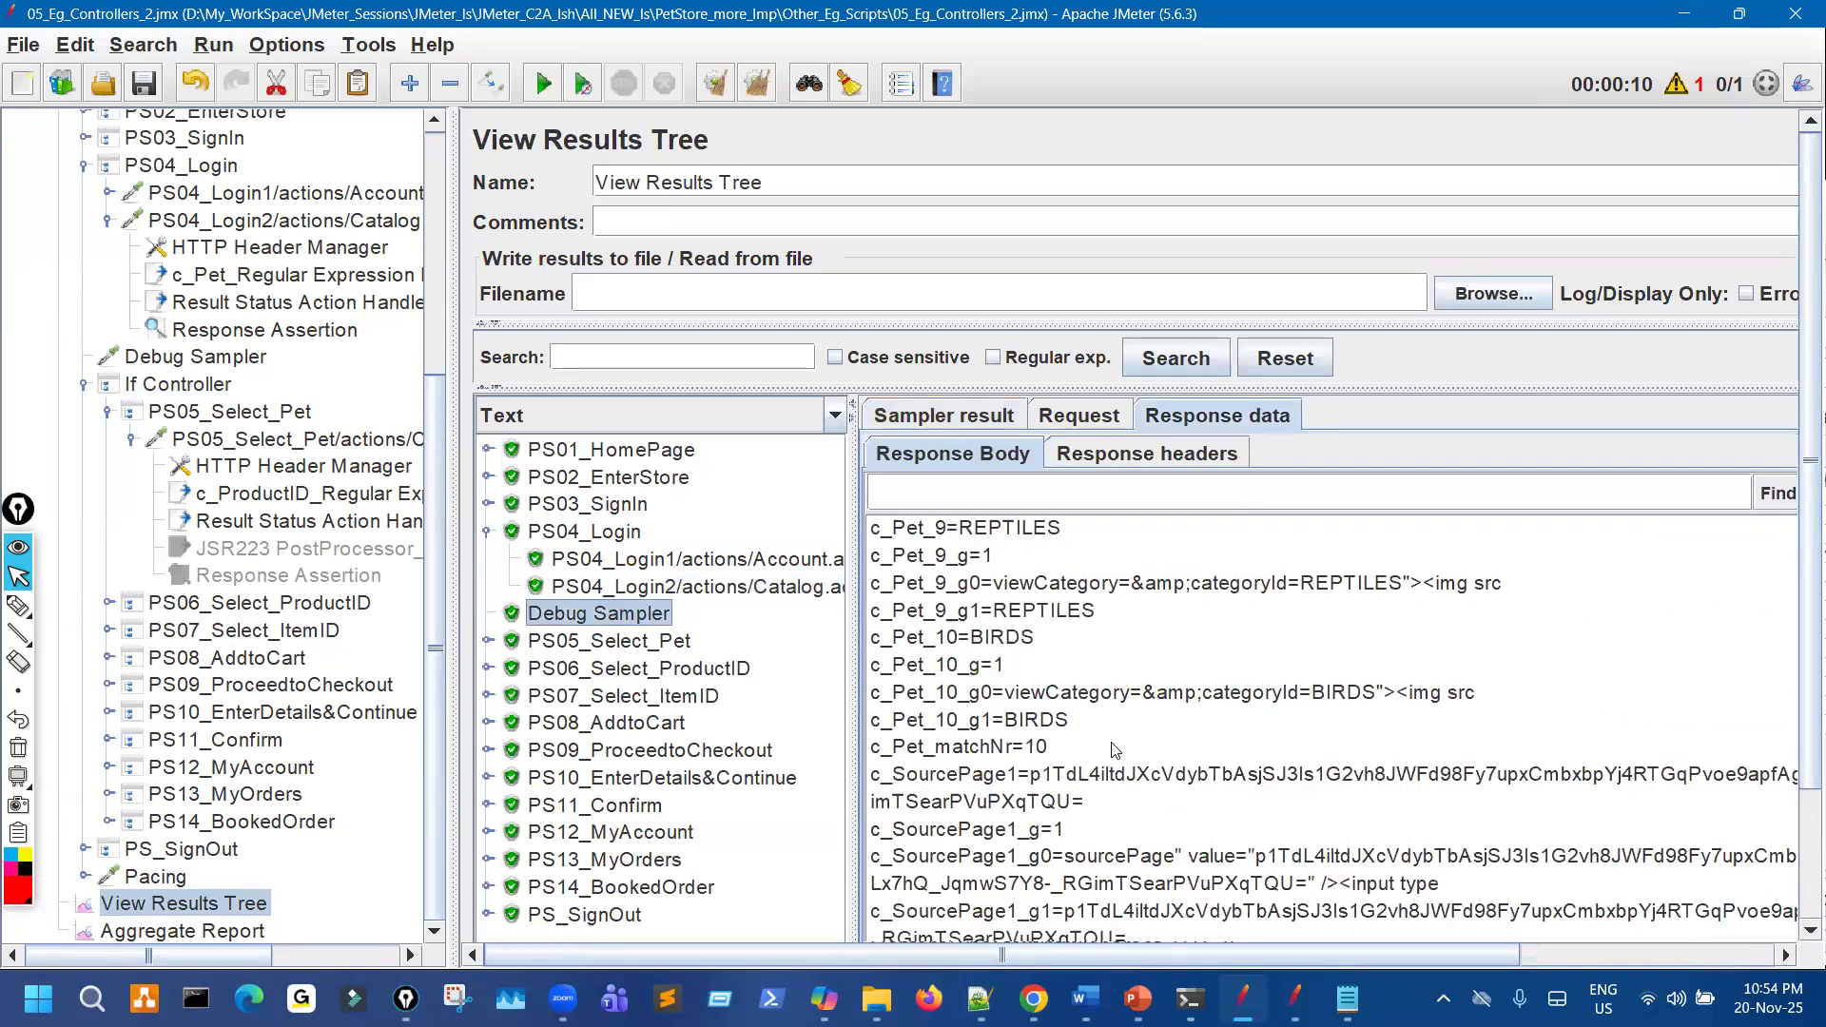
{"action": "left_click_drag", "start_coordinate": [892, 748], "coordinate": [1077, 748]}
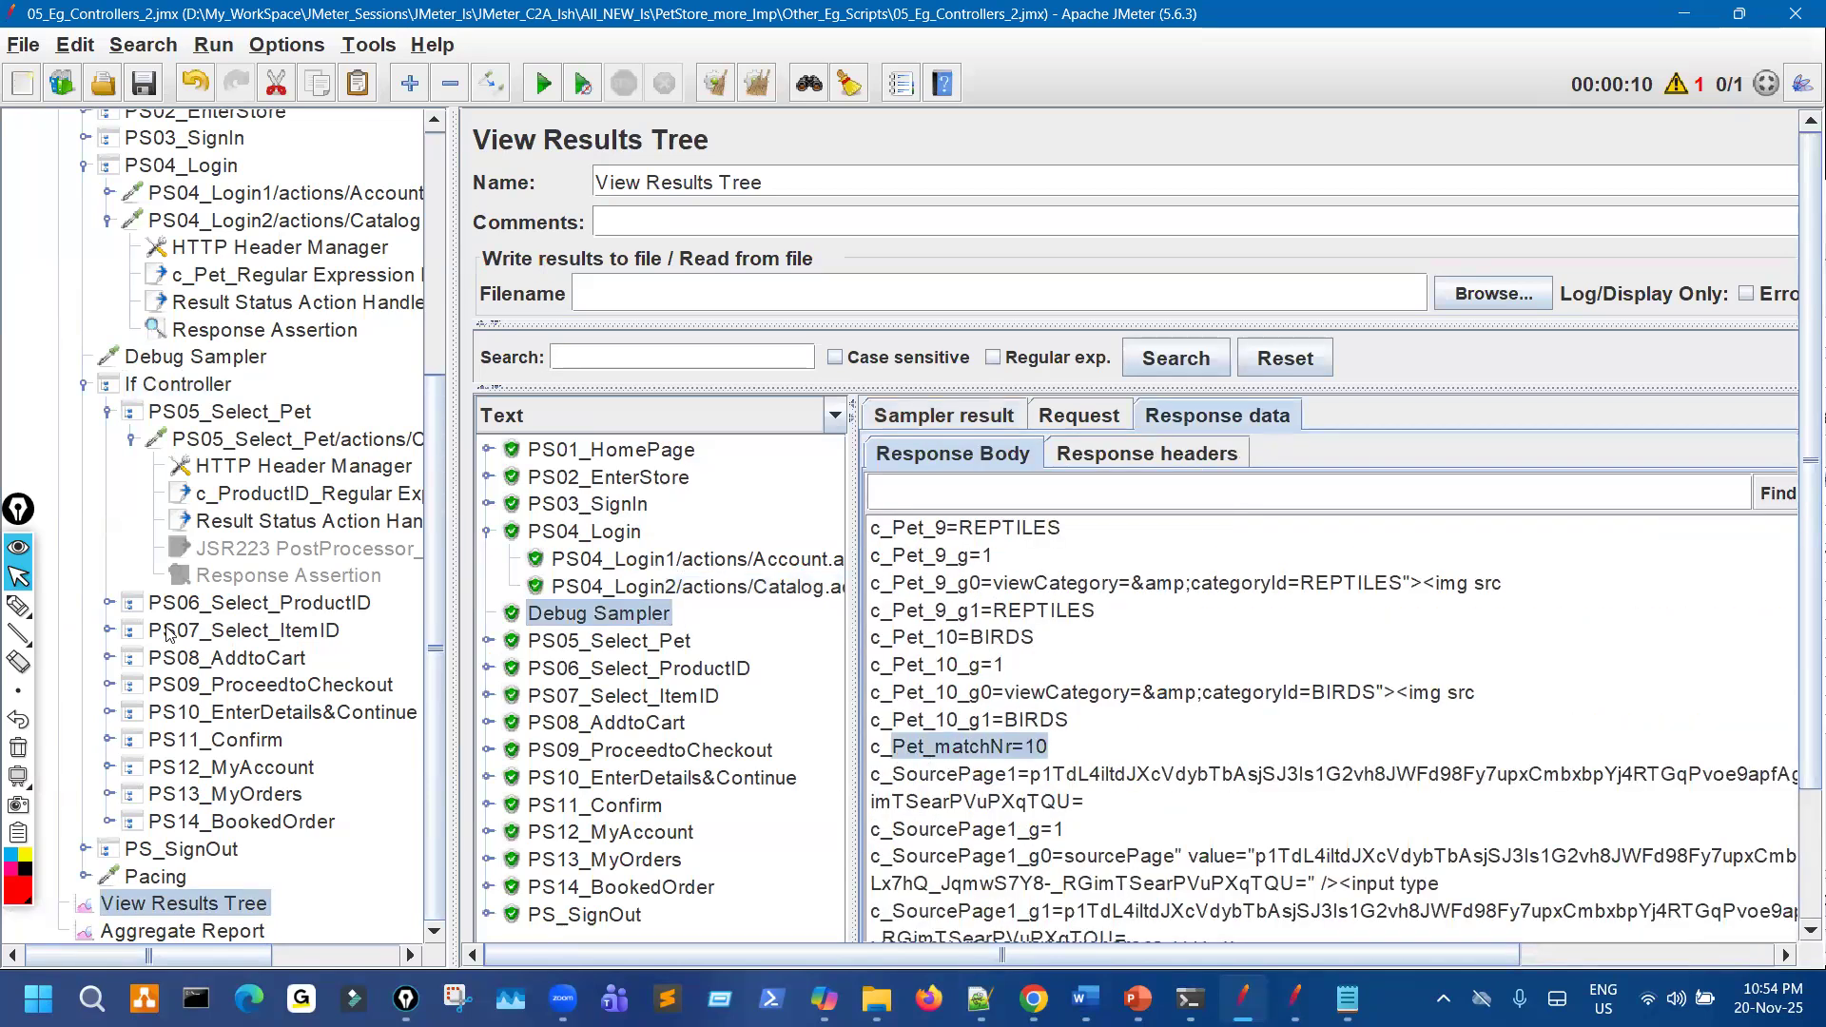
{"action": "left_click", "coordinate": [200, 390]}
{"action": "left_click", "coordinate": [1232, 323]}
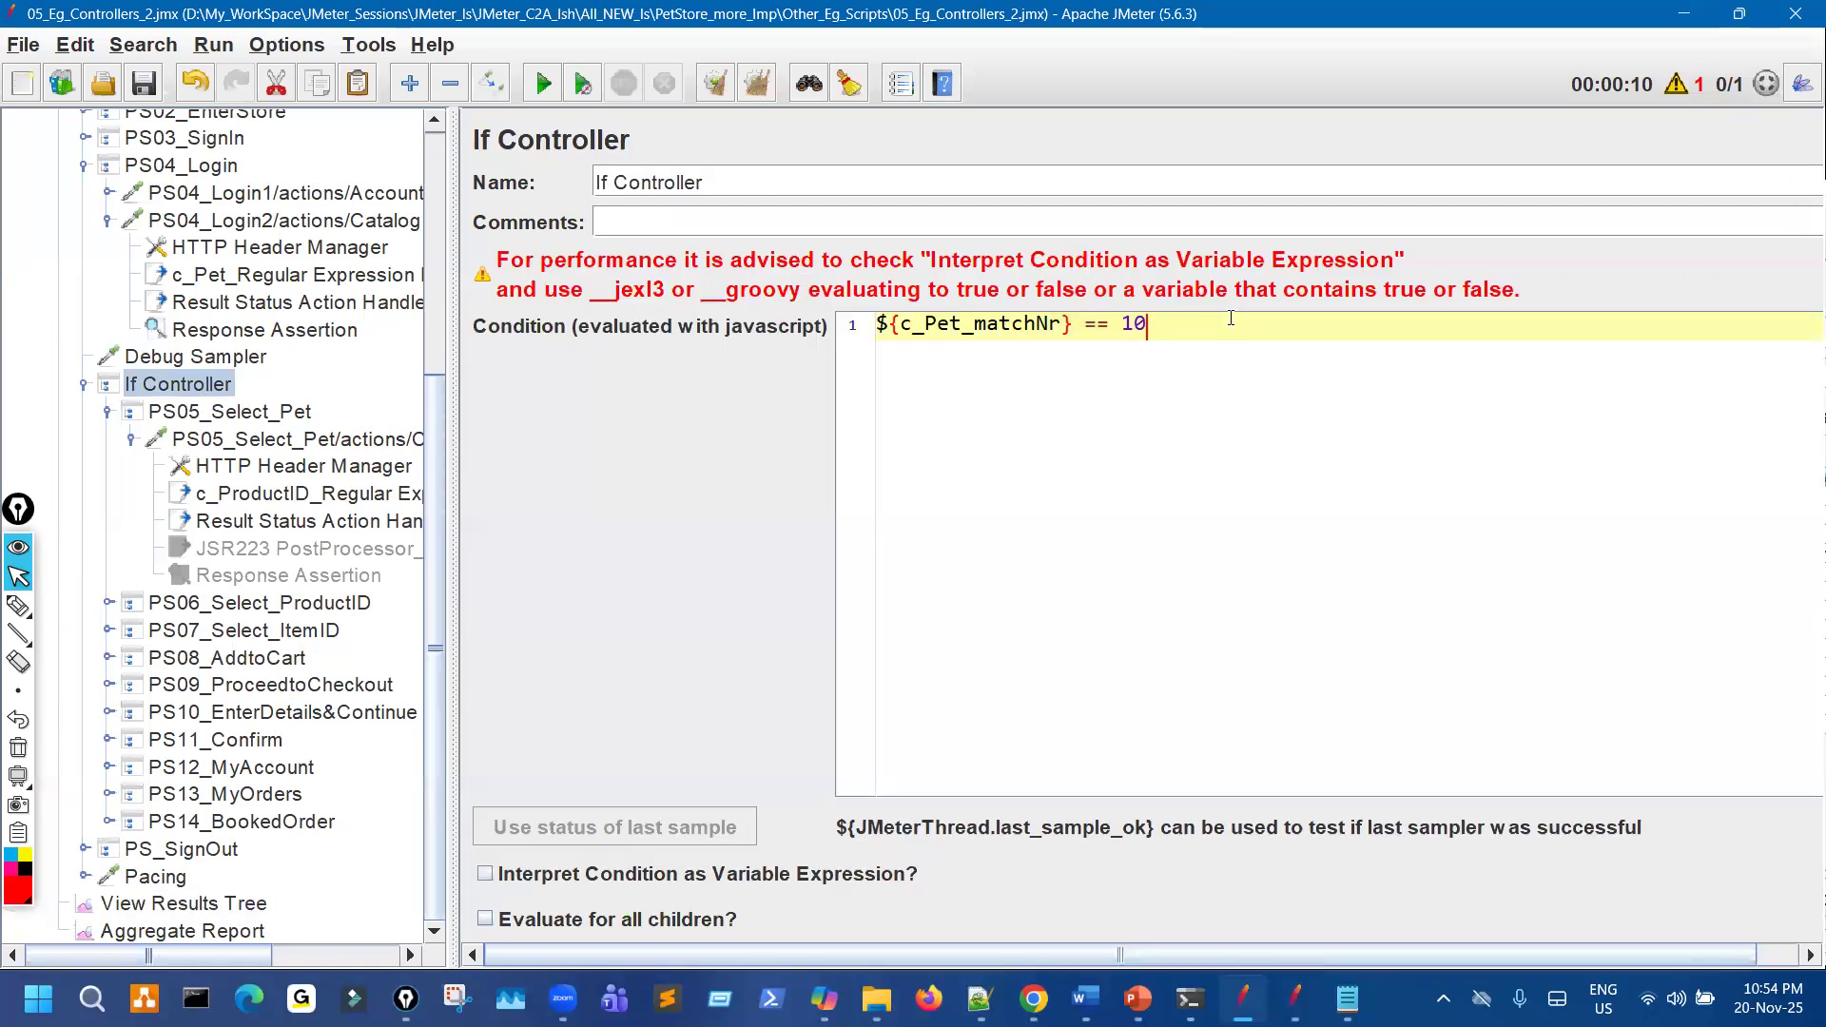
Inspect the PS05_Select_Pet sample's request body for the categoryId sent.
{"action": "left_click", "coordinate": [281, 412]}
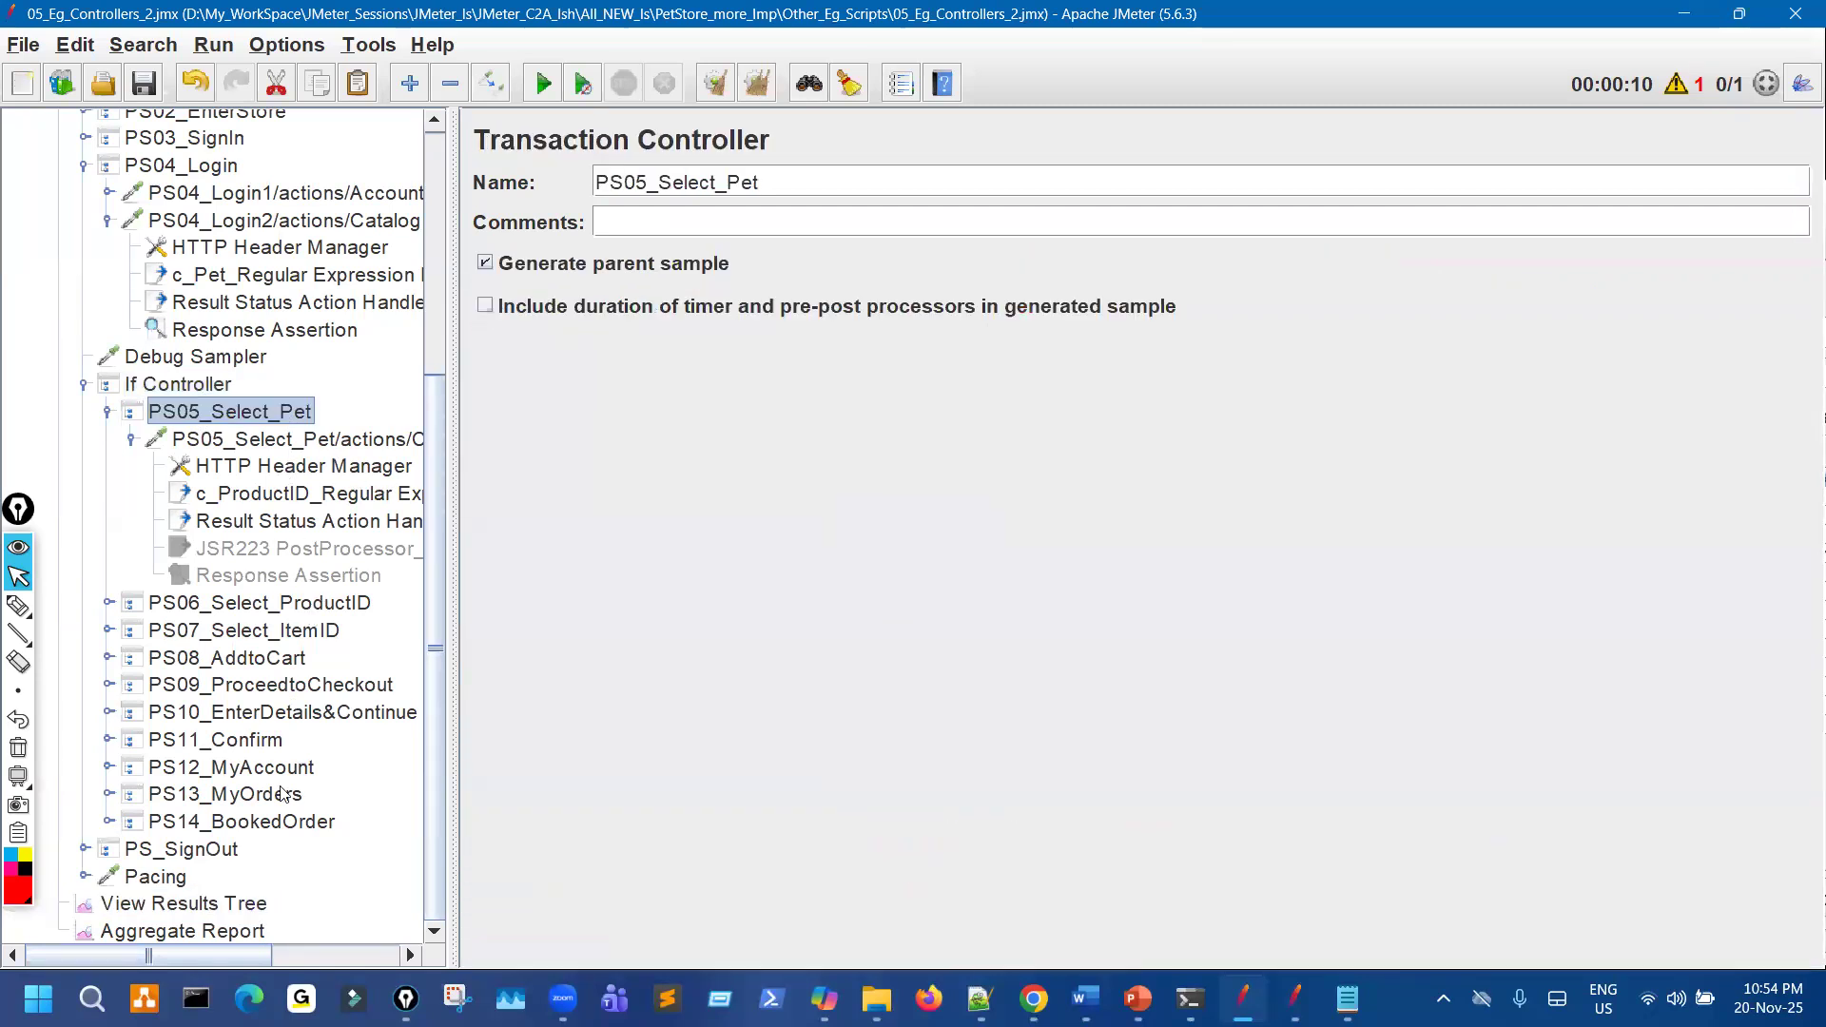
{"action": "left_click", "coordinate": [240, 900]}
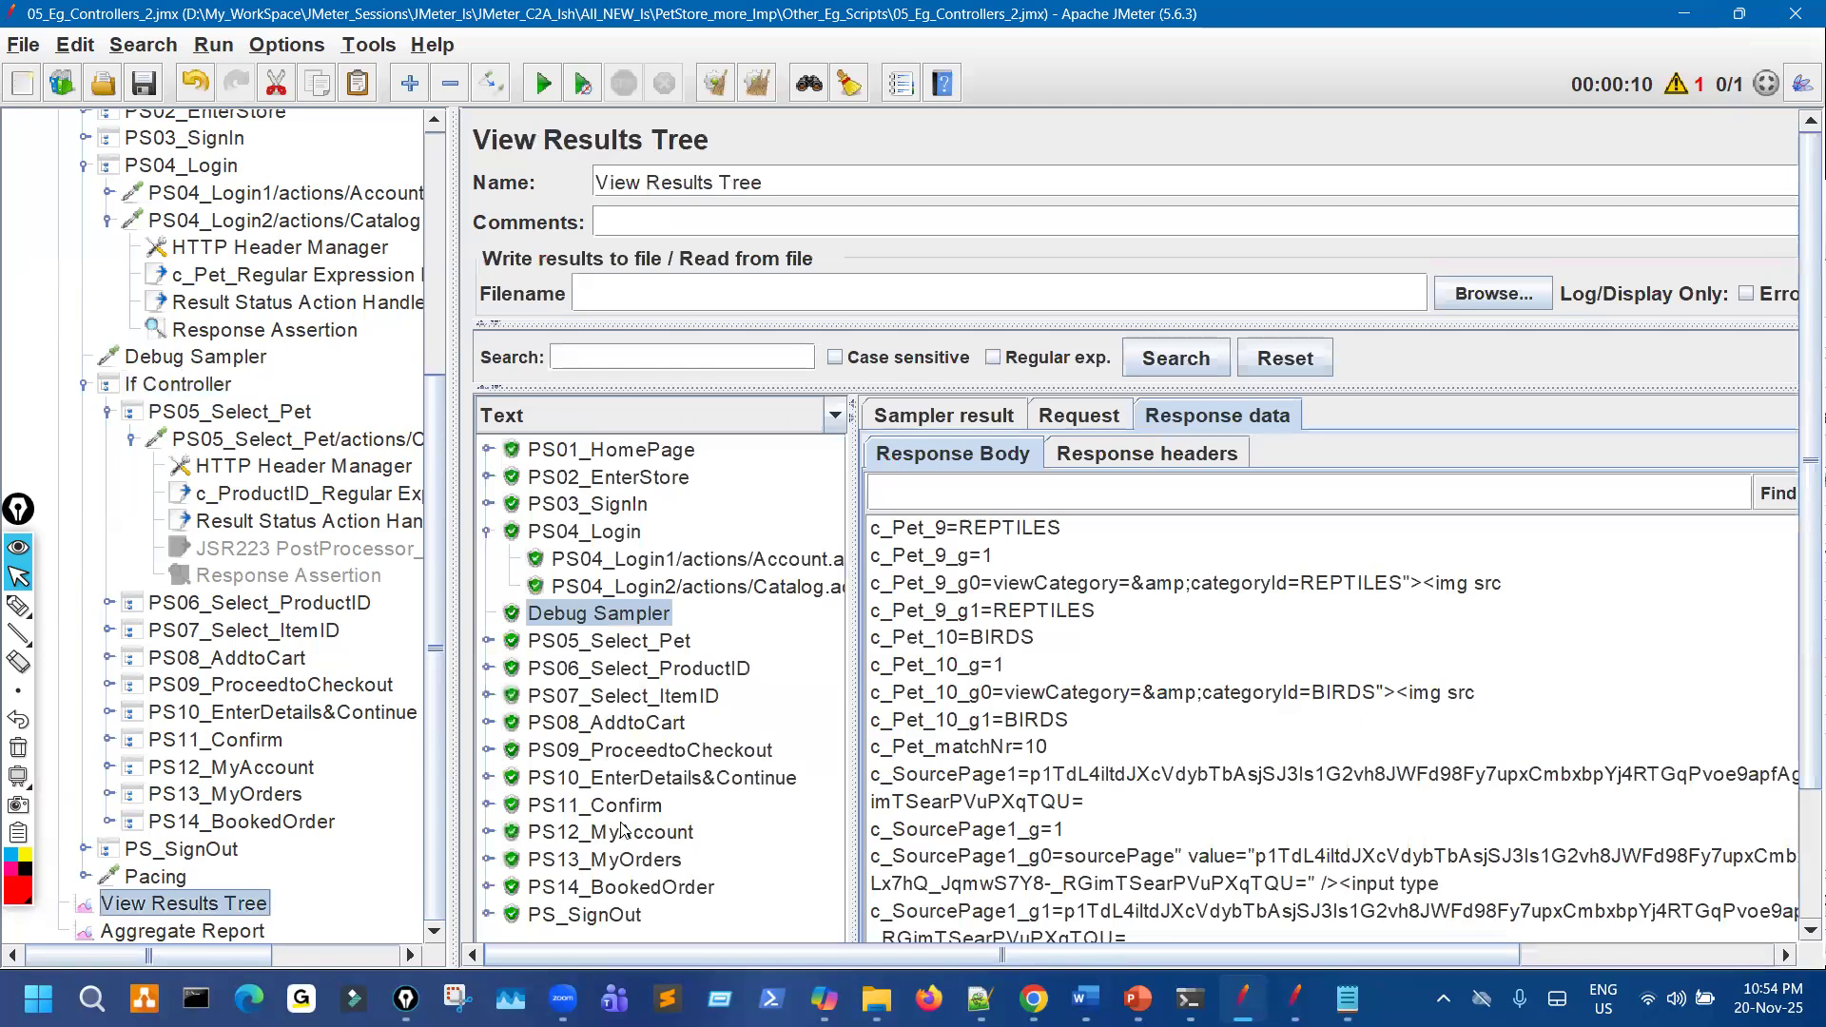
{"action": "left_click", "coordinate": [489, 641]}
{"action": "left_click", "coordinate": [728, 671]}
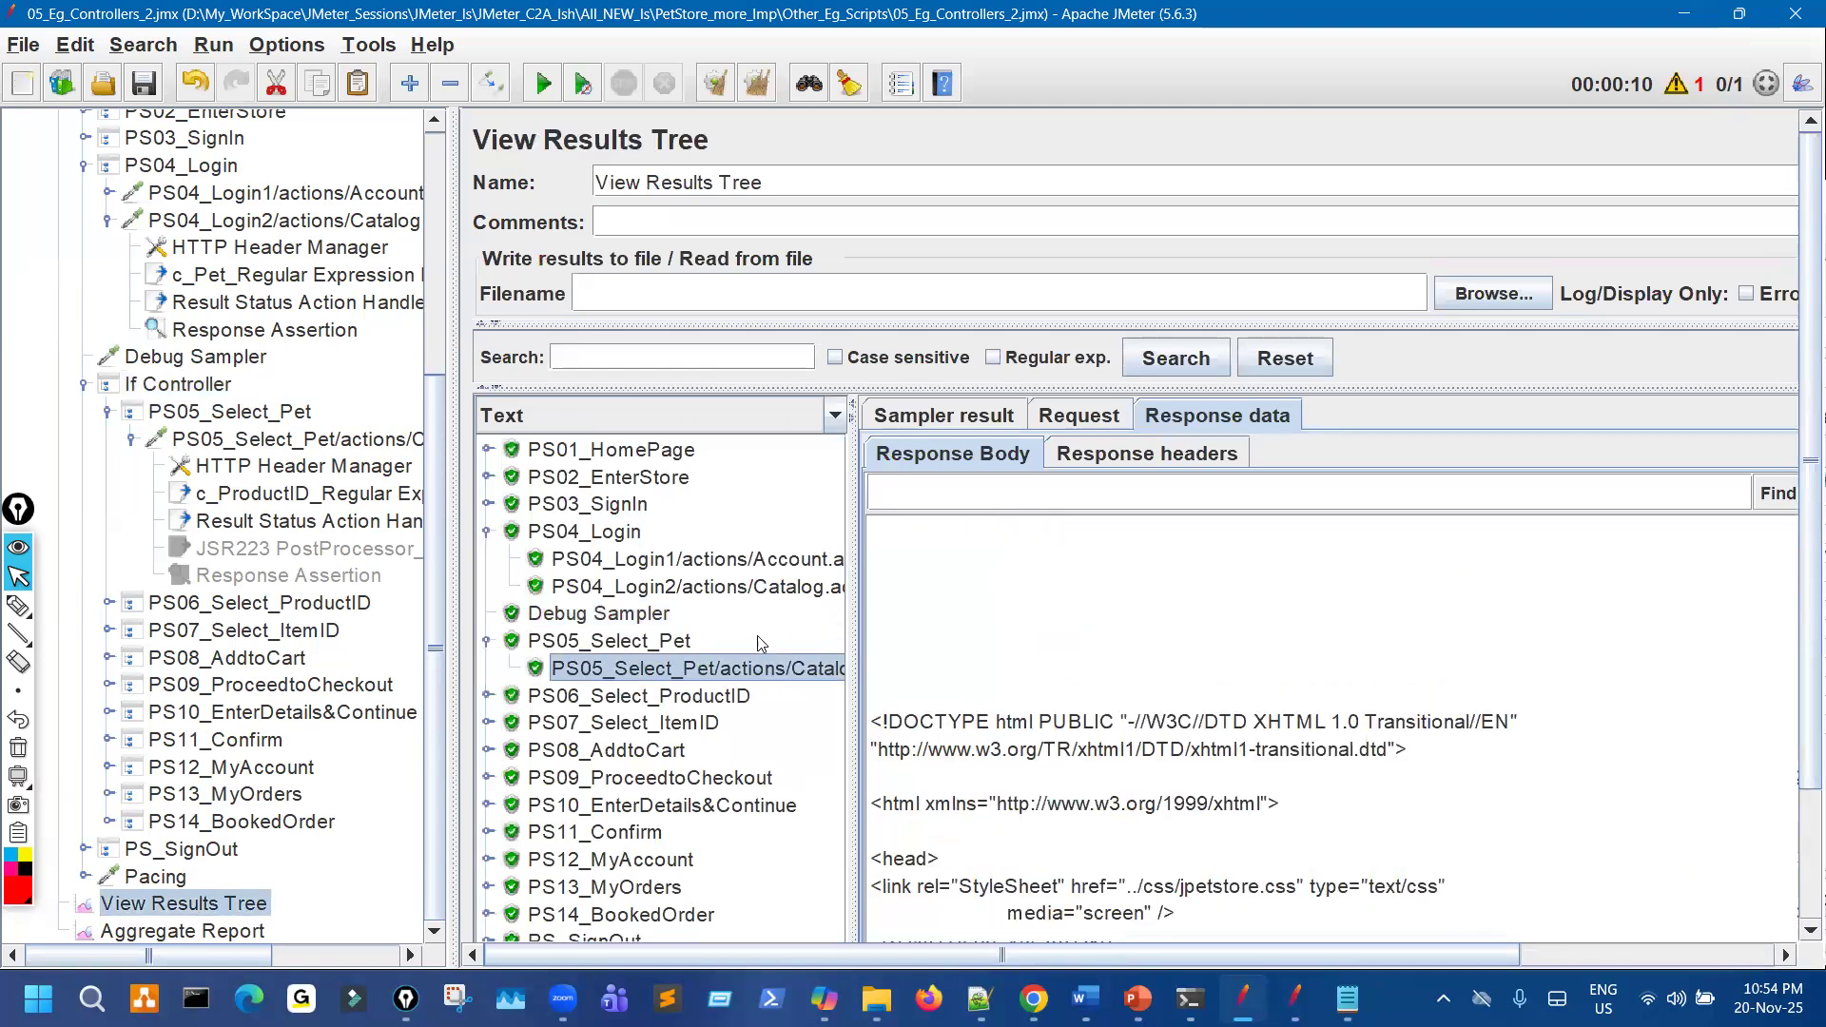
{"action": "left_click", "coordinate": [1079, 417]}
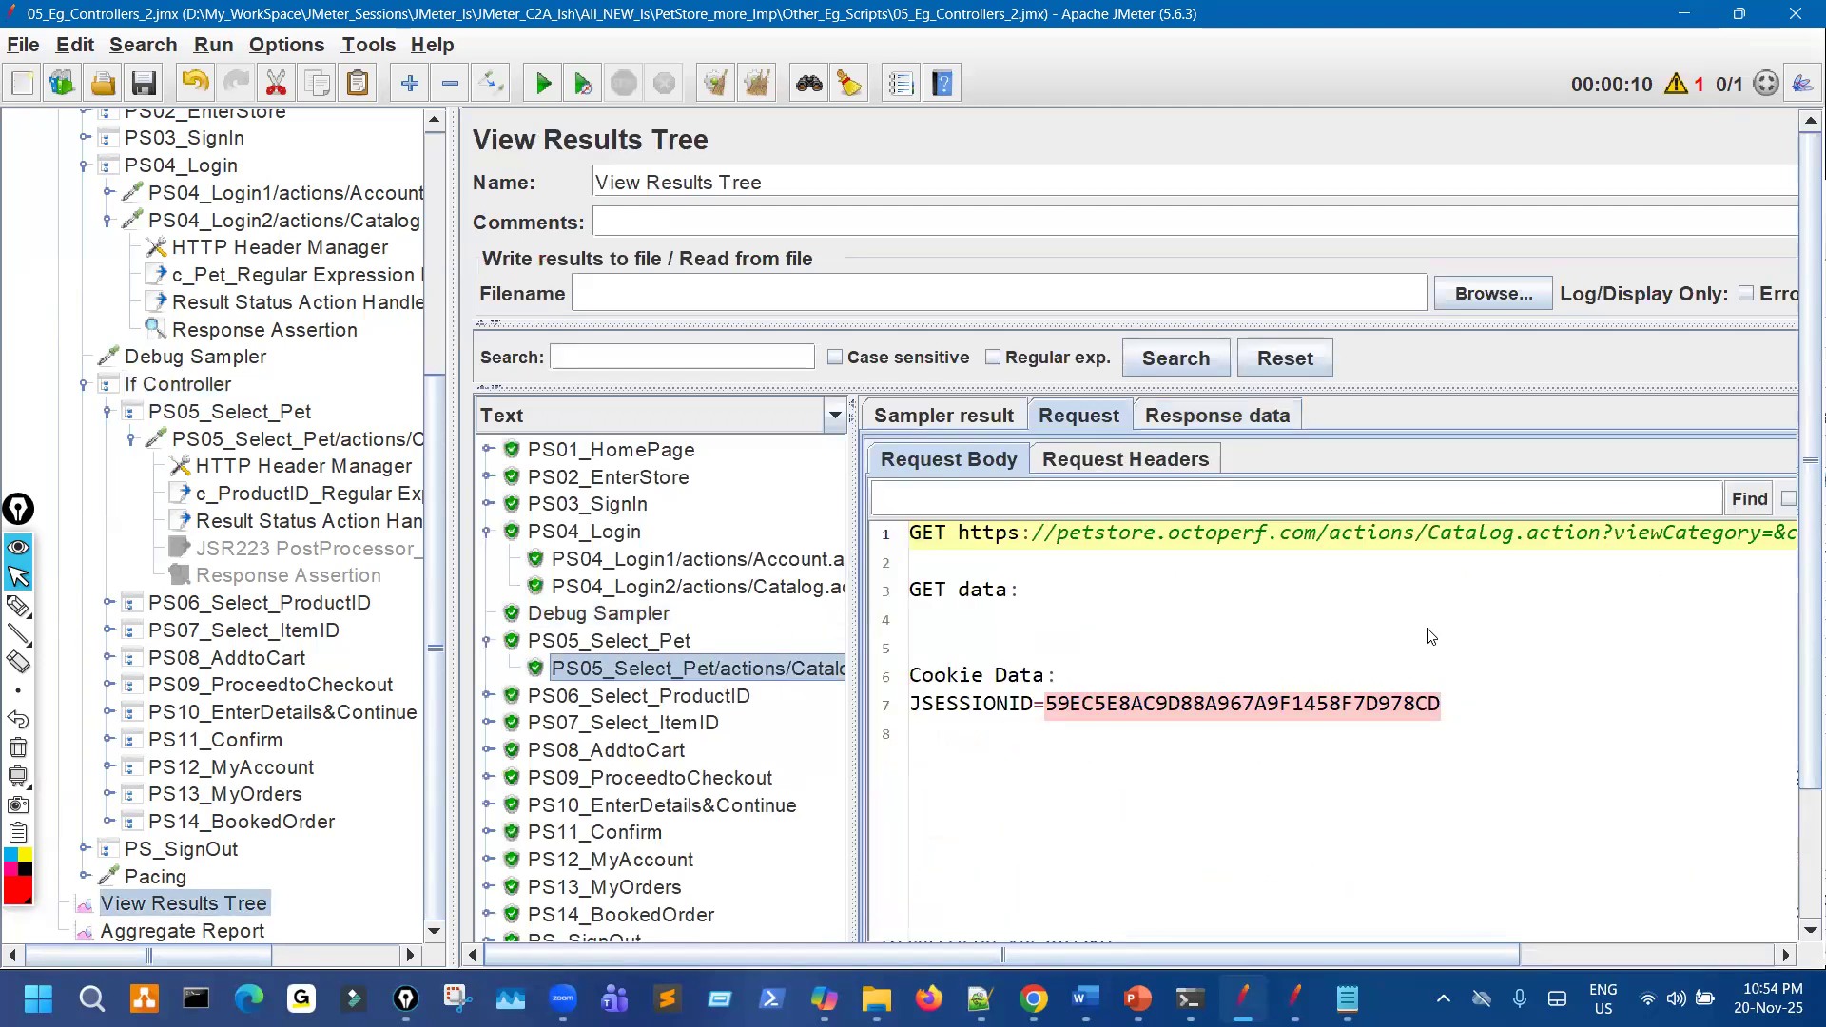
{"action": "left_click_drag", "start_coordinate": [447, 428], "coordinate": [201, 421]}
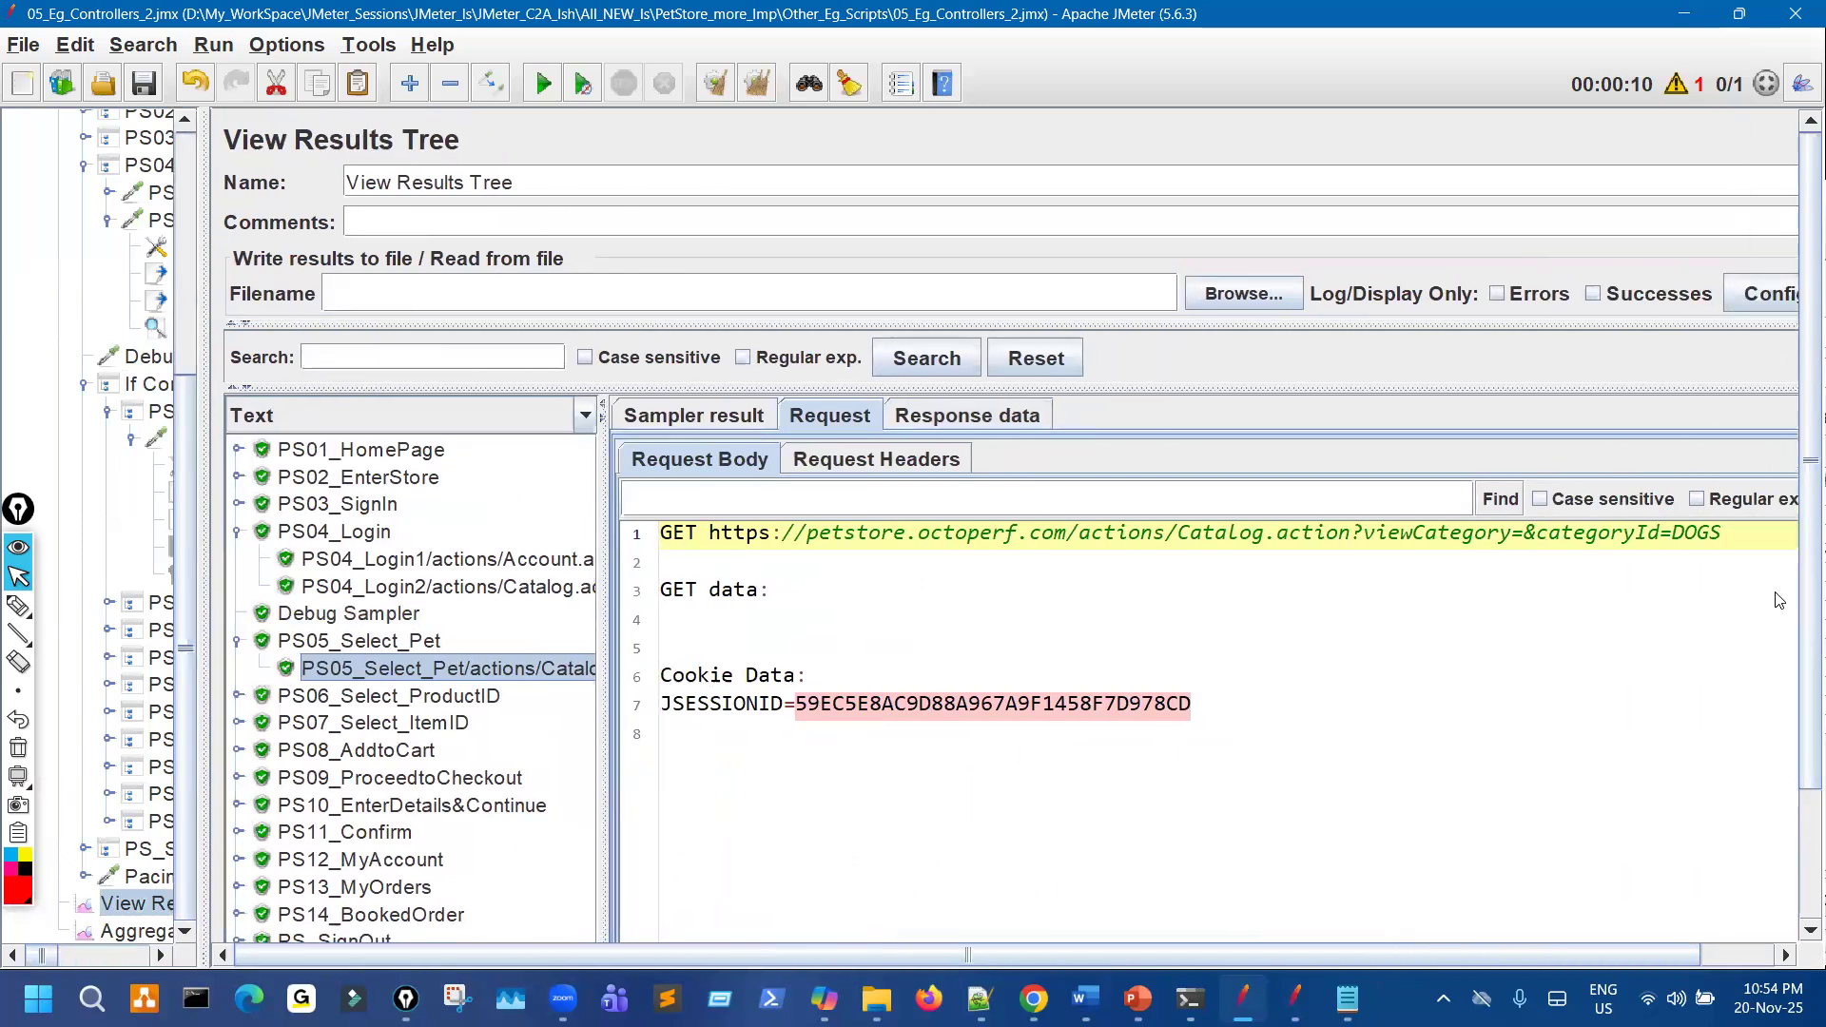
{"action": "left_click_drag", "start_coordinate": [1677, 533], "coordinate": [1700, 531]}
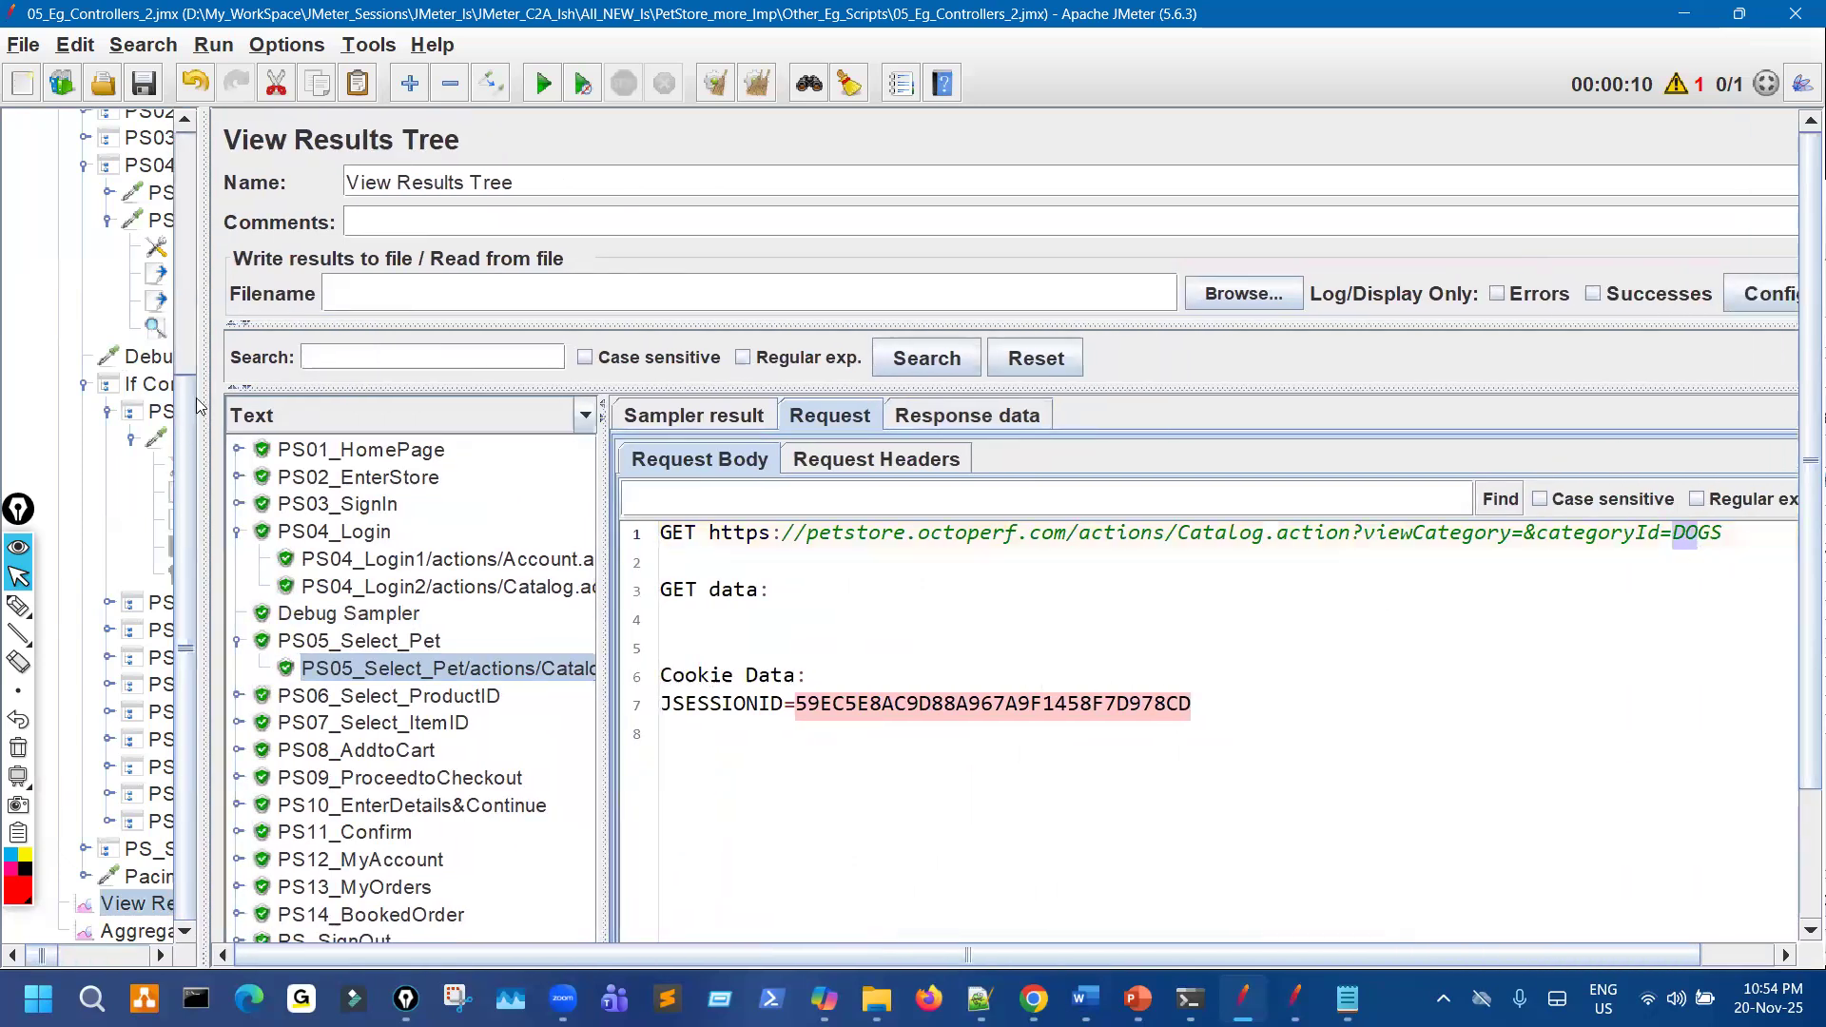
Review the PS05_Select_Pet categoryId parameter, the c_Pet extractor settings and the If Controller's condition.
{"action": "left_click_drag", "start_coordinate": [200, 407], "coordinate": [530, 423]}
{"action": "left_click", "coordinate": [432, 443]}
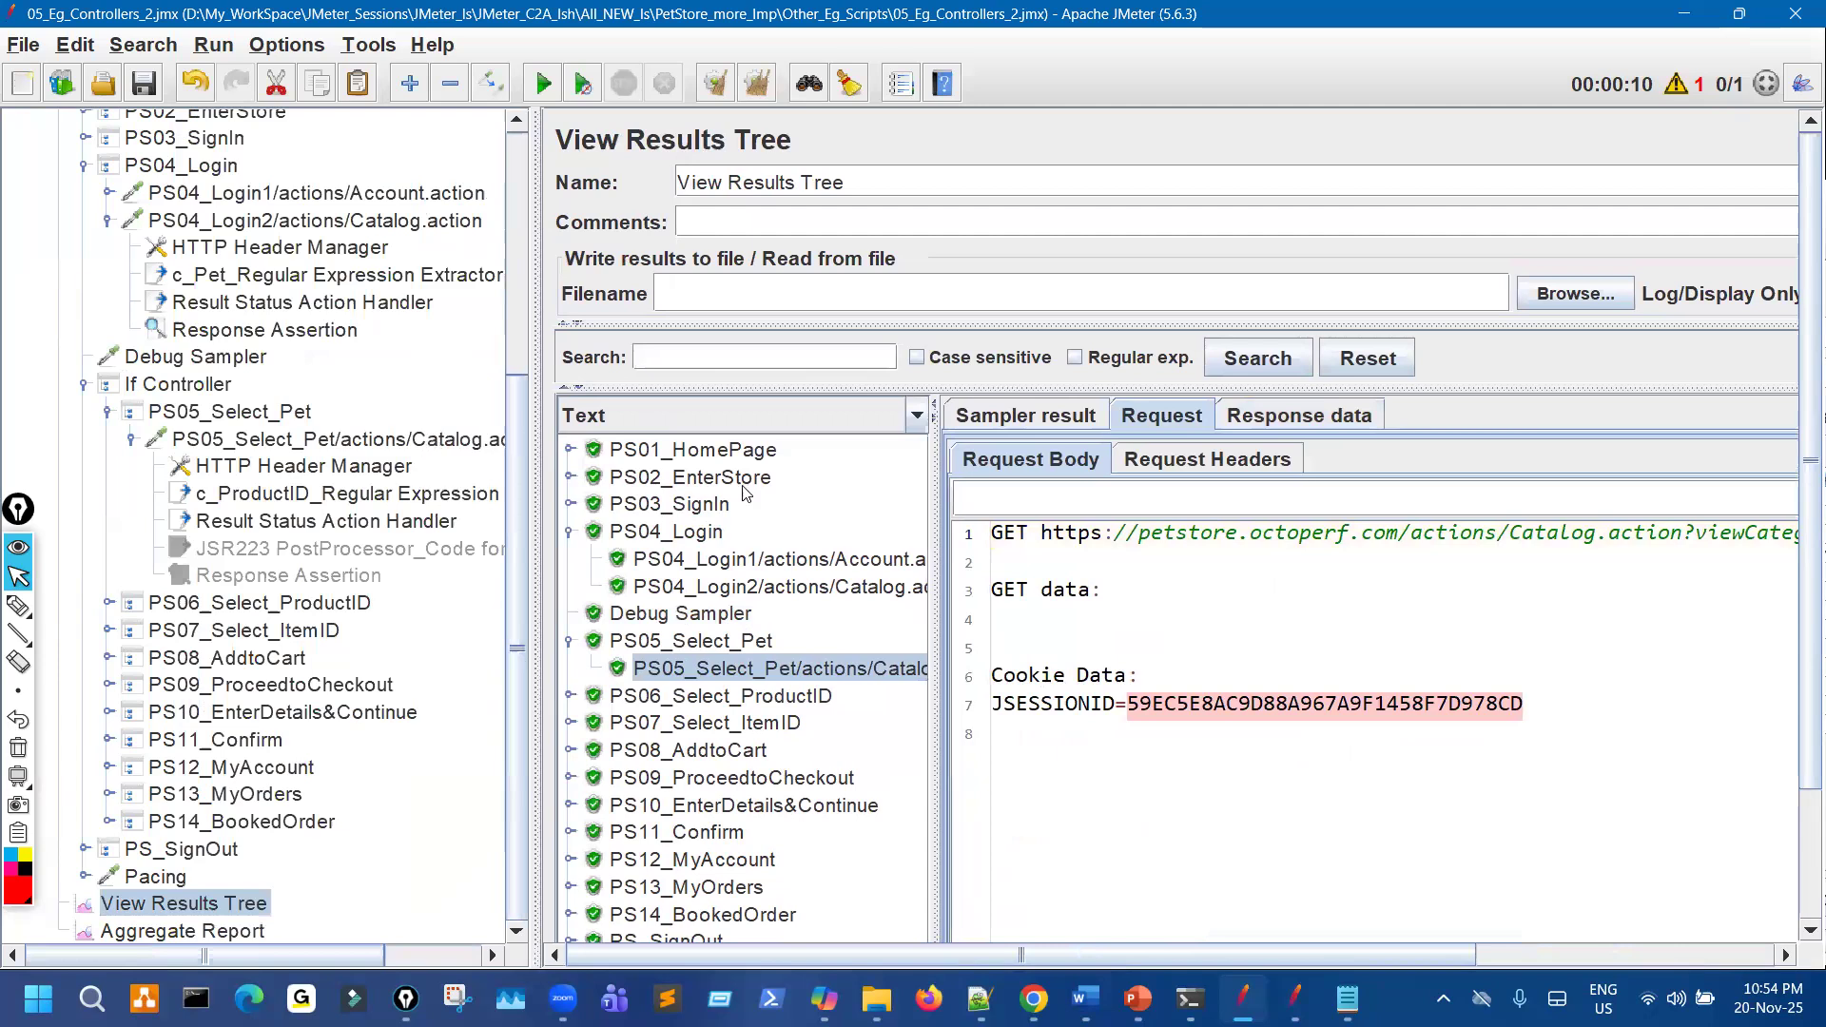
{"action": "left_click", "coordinate": [664, 626]}
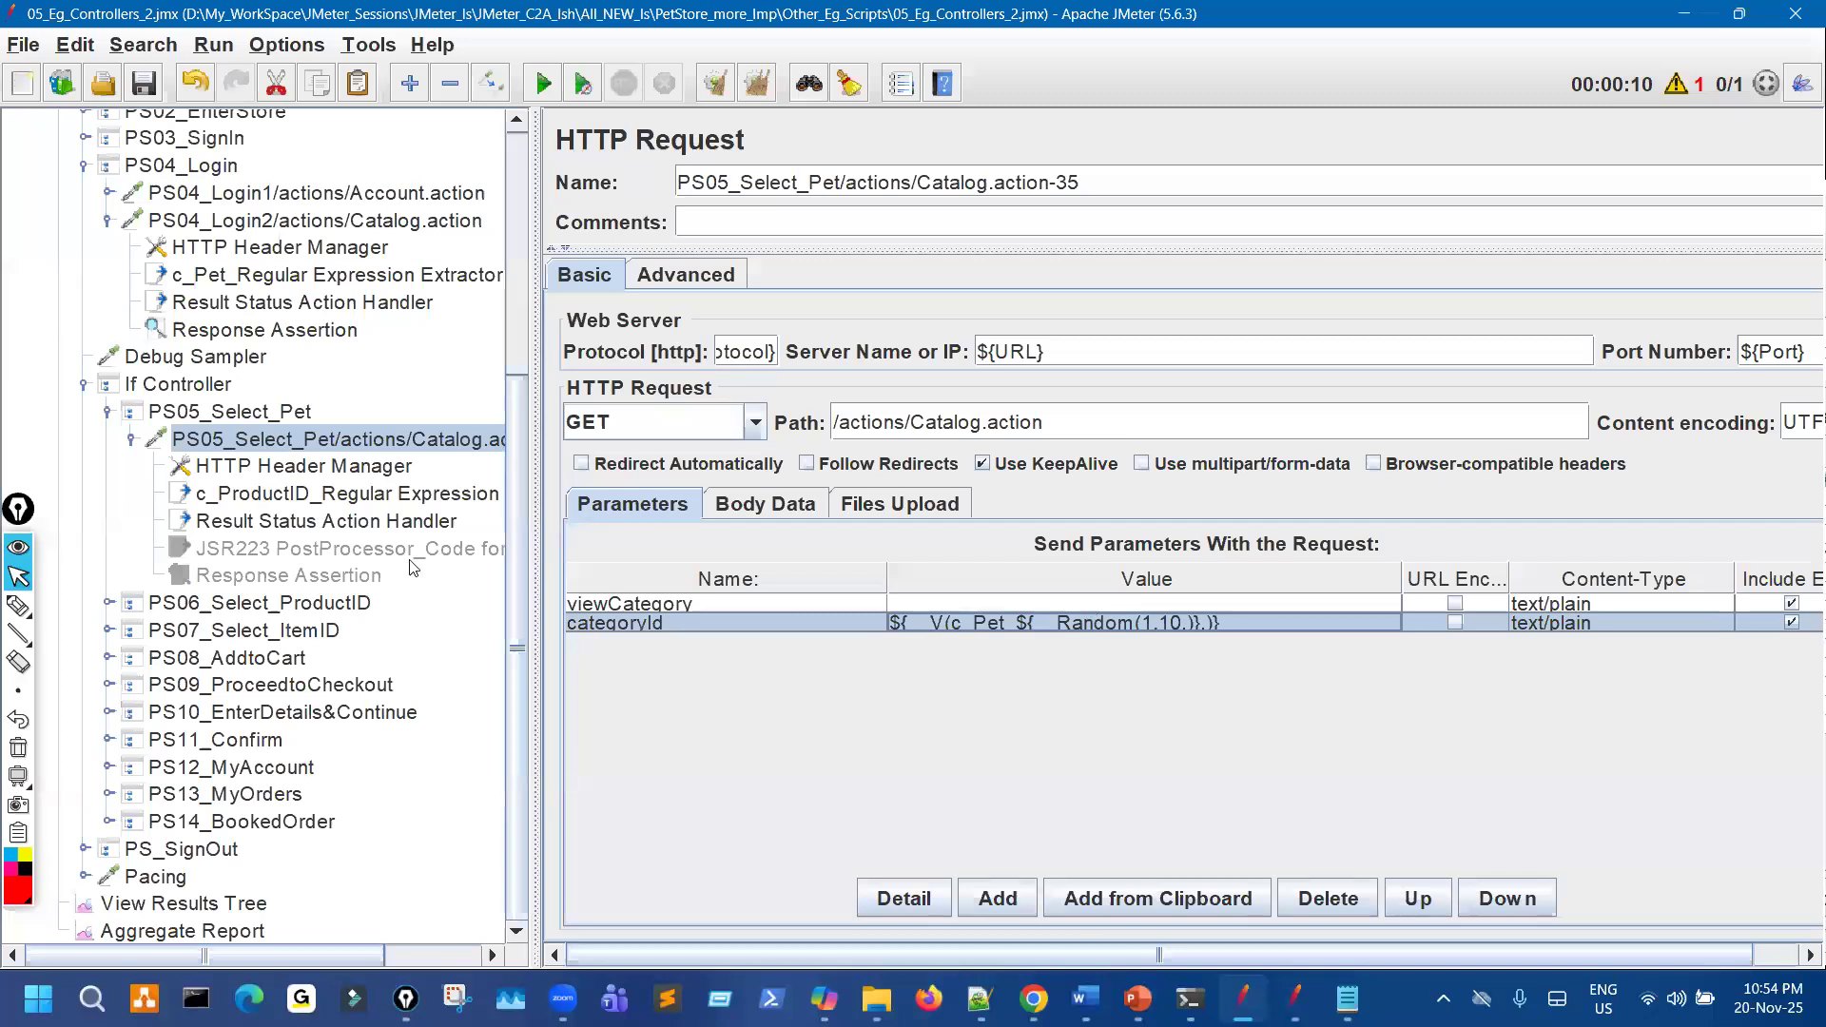
{"action": "left_click", "coordinate": [264, 279]}
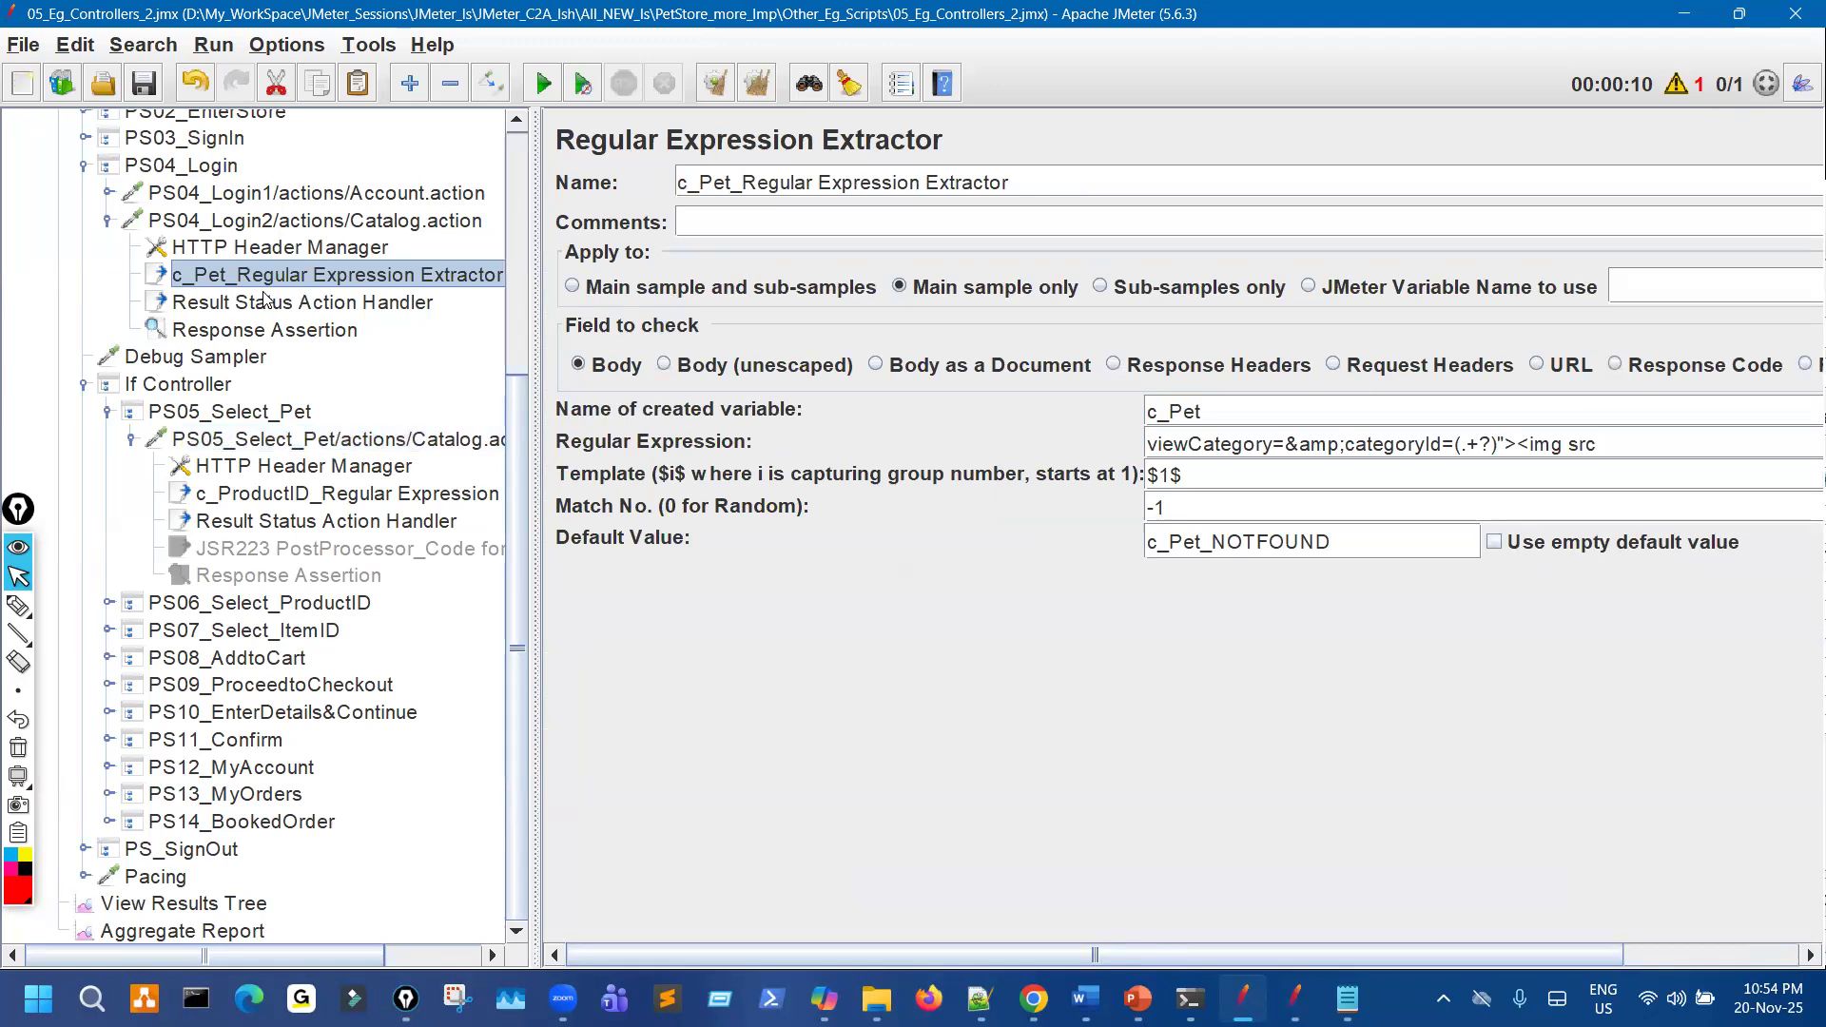
{"action": "left_click", "coordinate": [224, 381]}
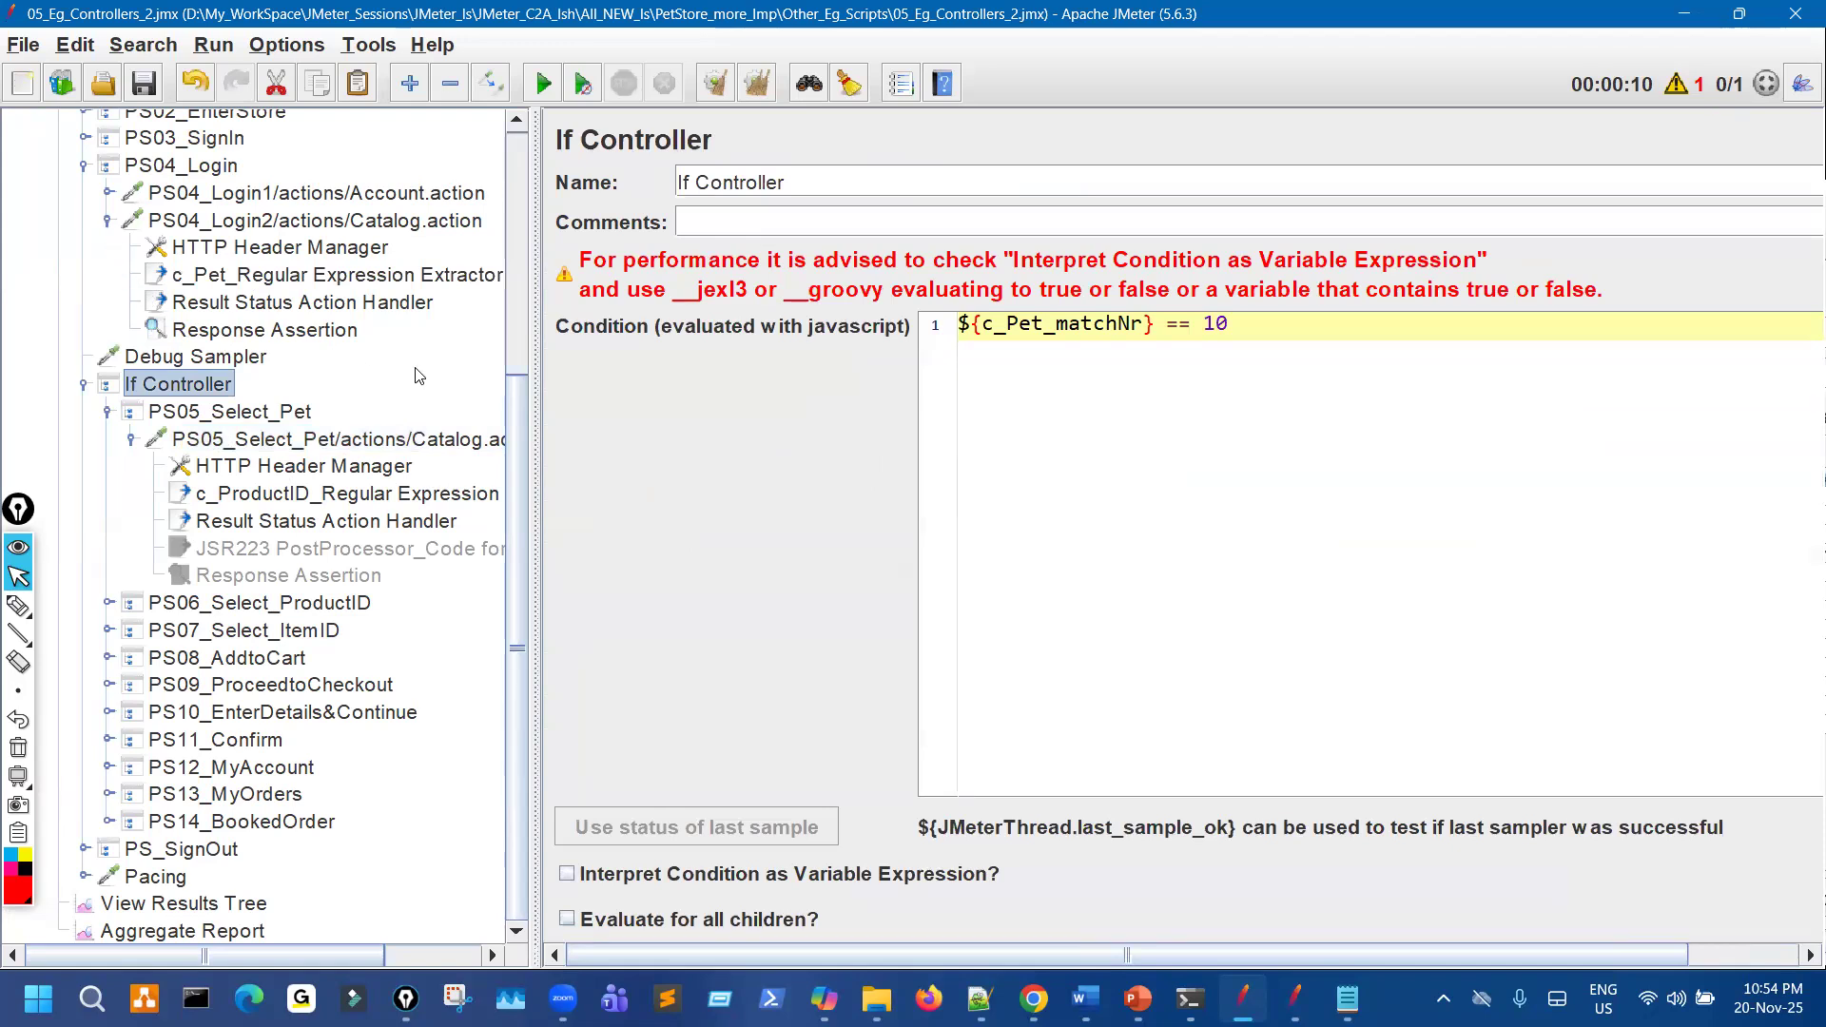
Switch to the JPetStore page in Chrome and draw a large red frame over it with a circled node and downward arrow.
{"action": "left_click", "coordinate": [1032, 993]}
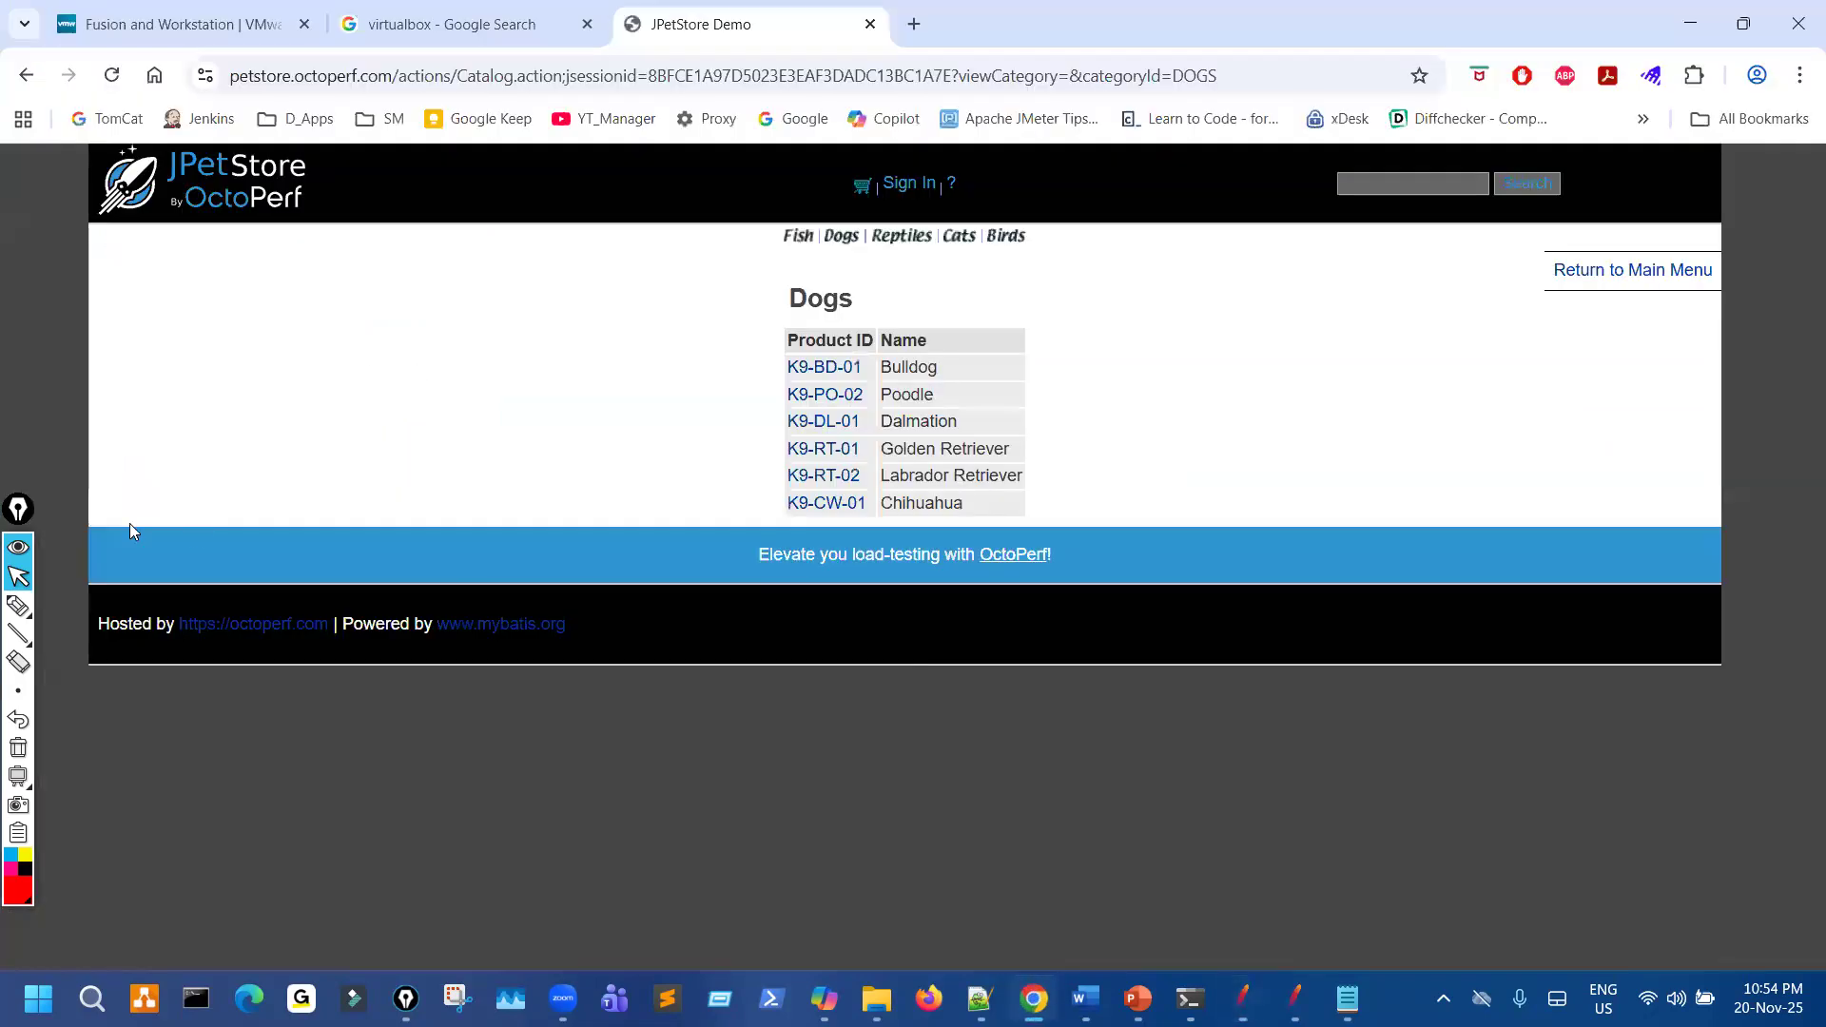
{"action": "left_click", "coordinate": [52, 601]}
{"action": "mouse_move", "coordinate": [368, 261]}
{"action": "left_mouse_down"}
{"action": "mouse_move", "coordinate": [1395, 509]}
{"action": "mouse_move", "coordinate": [309, 231]}
{"action": "left_mouse_up"}
{"action": "mouse_move", "coordinate": [702, 257]}
{"action": "left_mouse_down"}
{"action": "mouse_move", "coordinate": [772, 249]}
{"action": "mouse_move", "coordinate": [695, 245]}
{"action": "mouse_move", "coordinate": [715, 296]}
{"action": "mouse_move", "coordinate": [742, 290]}
{"action": "left_mouse_up"}
{"action": "left_click_drag", "start_coordinate": [680, 436], "coordinate": [677, 438]}
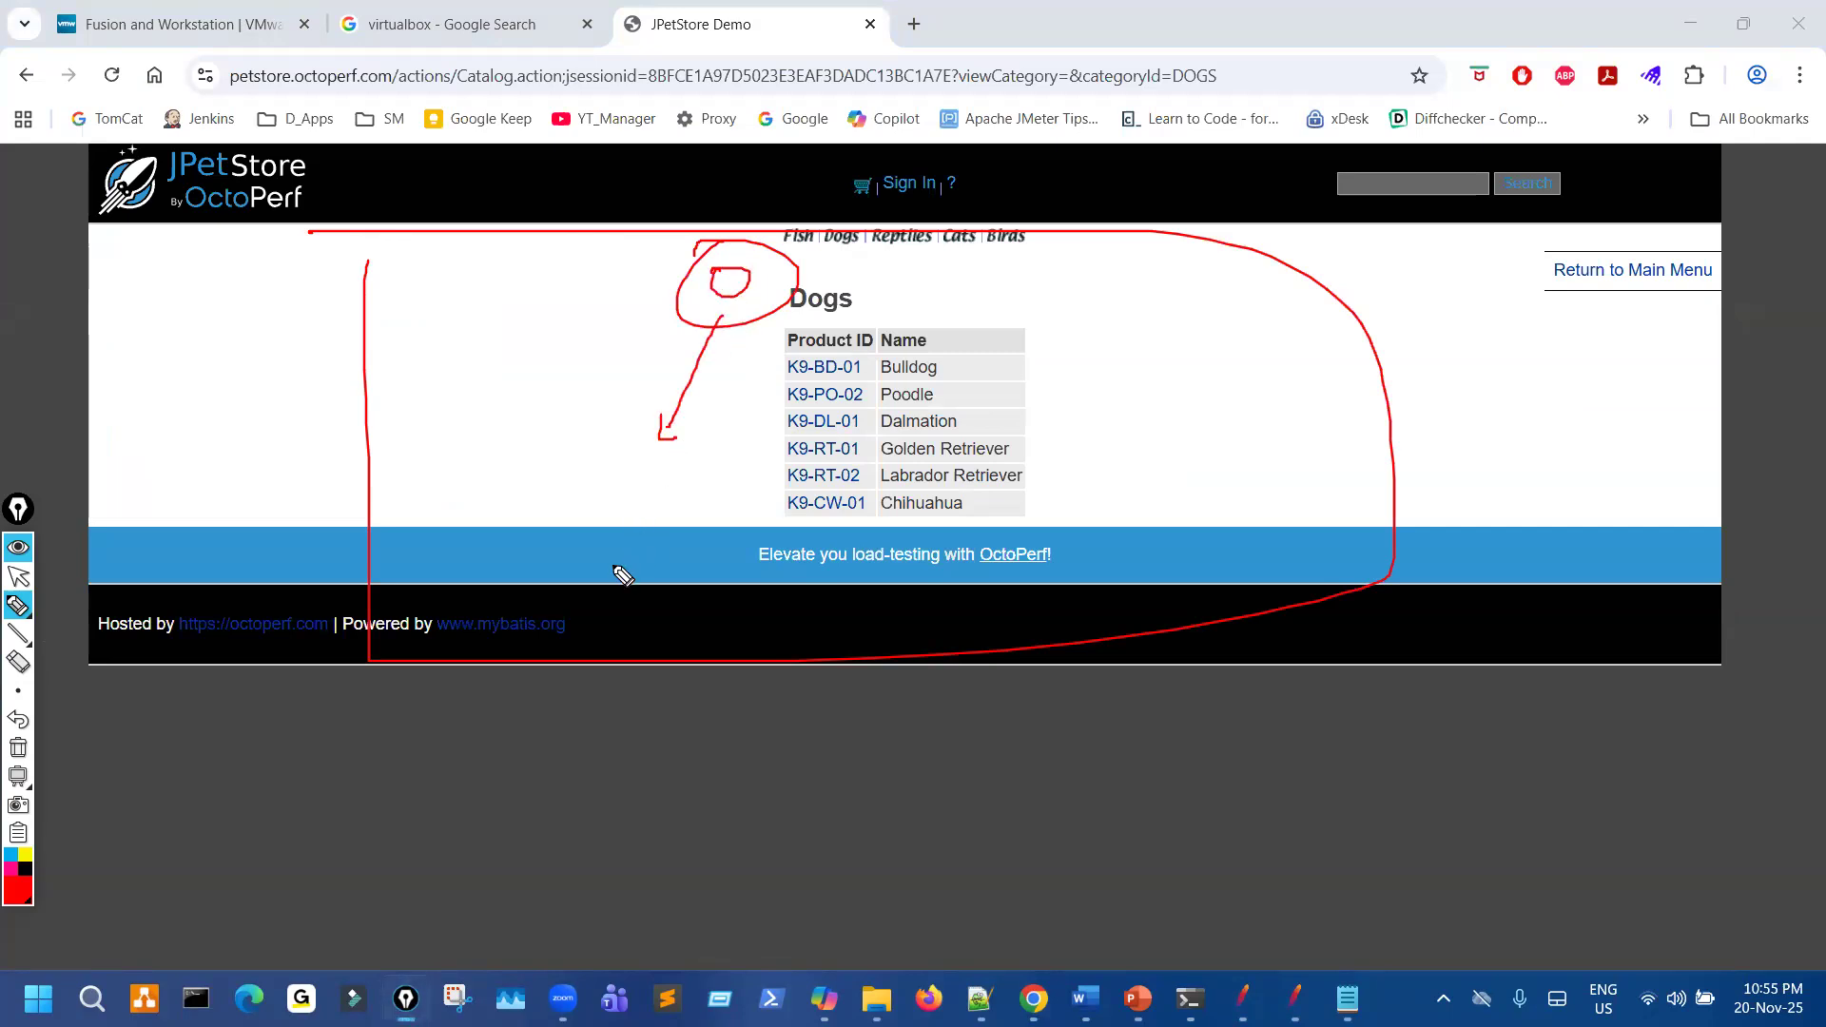
Write "If" in red pen, sketch the circles and dashes of its condition beside it, and draw an arrow to a circle below.
{"action": "left_click_drag", "start_coordinate": [605, 574], "coordinate": [563, 605]}
{"action": "left_click_drag", "start_coordinate": [656, 544], "coordinate": [625, 614]}
{"action": "left_click_drag", "start_coordinate": [622, 593], "coordinate": [656, 576]}
{"action": "mouse_move", "coordinate": [820, 521]}
{"action": "left_mouse_down"}
{"action": "mouse_move", "coordinate": [797, 529]}
{"action": "mouse_move", "coordinate": [816, 579]}
{"action": "left_mouse_up"}
{"action": "left_click_drag", "start_coordinate": [828, 517], "coordinate": [819, 579]}
{"action": "left_click_drag", "start_coordinate": [975, 517], "coordinate": [1018, 511]}
{"action": "left_click_drag", "start_coordinate": [992, 534], "coordinate": [1083, 505]}
{"action": "left_click_drag", "start_coordinate": [1065, 533], "coordinate": [1186, 465]}
{"action": "left_click_drag", "start_coordinate": [1005, 577], "coordinate": [1138, 543]}
{"action": "mouse_move", "coordinate": [1046, 630]}
{"action": "left_mouse_down"}
{"action": "mouse_move", "coordinate": [1096, 758]}
{"action": "mouse_move", "coordinate": [1119, 749]}
{"action": "mouse_move", "coordinate": [1146, 784]}
{"action": "left_mouse_up"}
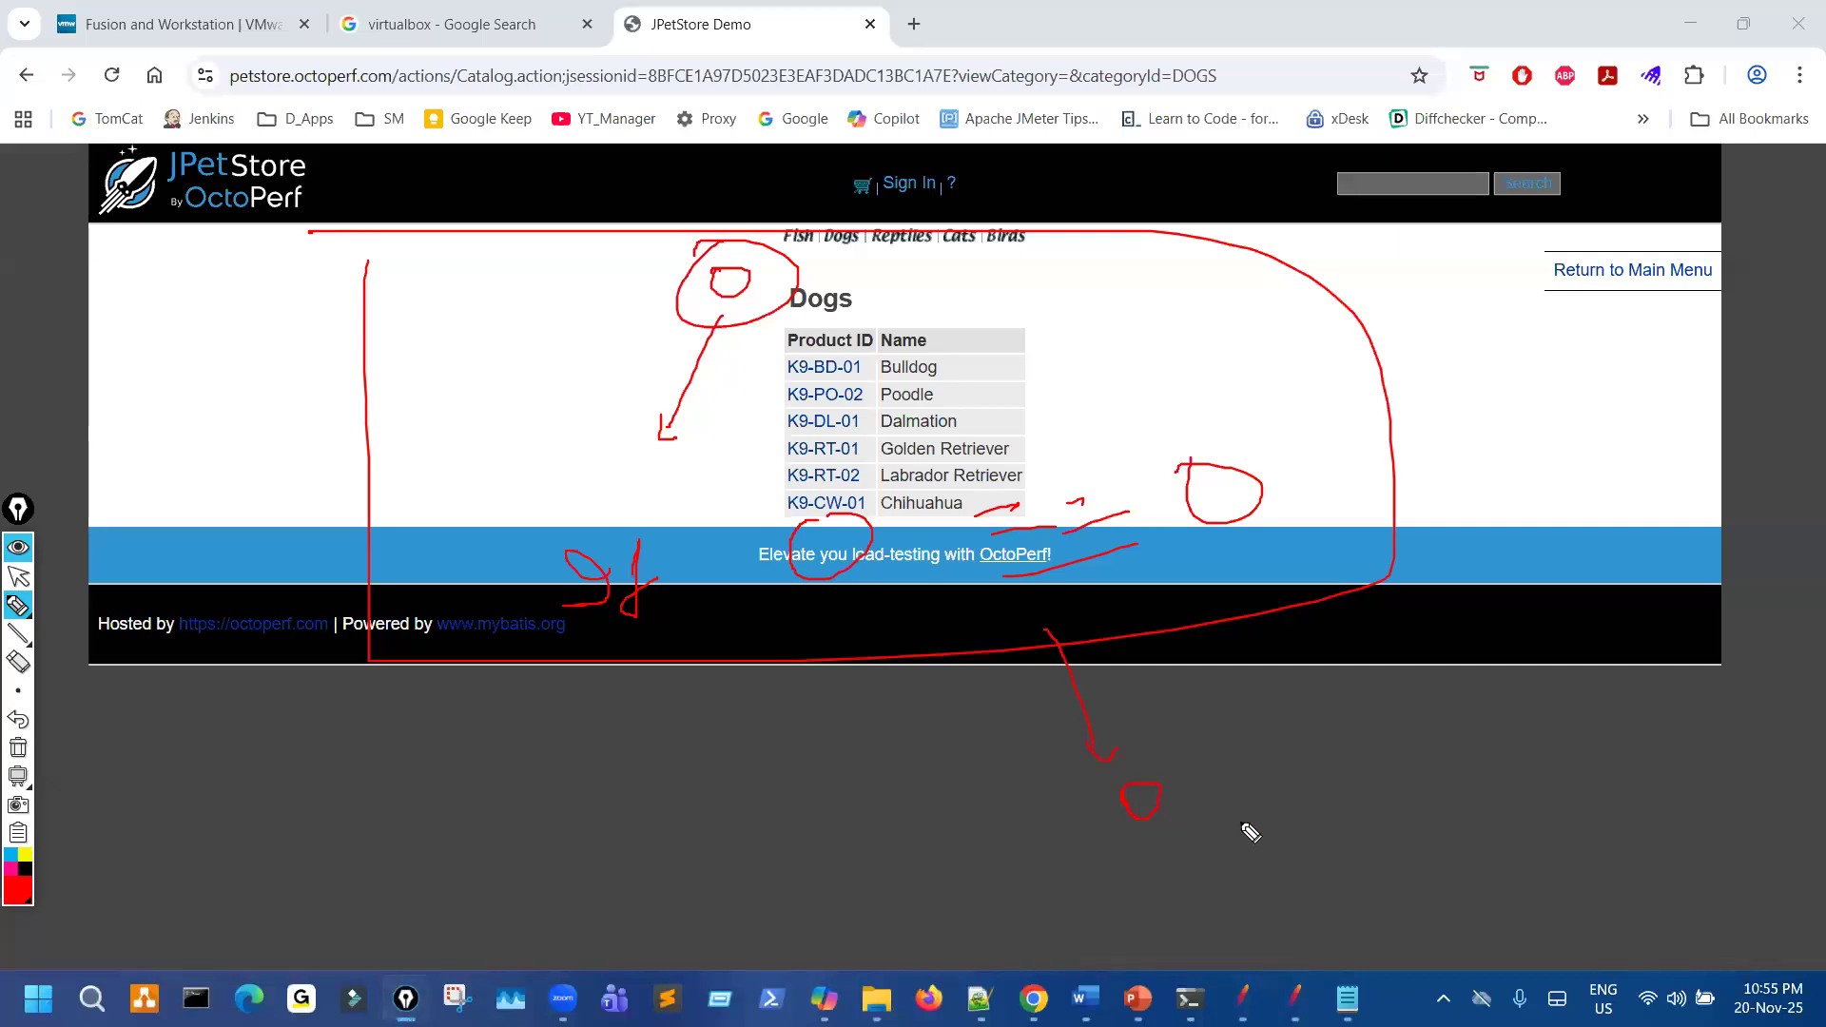
Add red pen strokes beside the condition diagram, end the annotation, and switch back to JMeter.
{"action": "left_click", "coordinate": [1367, 727]}
{"action": "left_click_drag", "start_coordinate": [1495, 711], "coordinate": [1667, 740]}
{"action": "left_click", "coordinate": [1684, 703]}
{"action": "mouse_move", "coordinate": [1723, 739]}
{"action": "left_mouse_down"}
{"action": "mouse_move", "coordinate": [1728, 772]}
{"action": "mouse_move", "coordinate": [1753, 748]}
{"action": "left_mouse_up"}
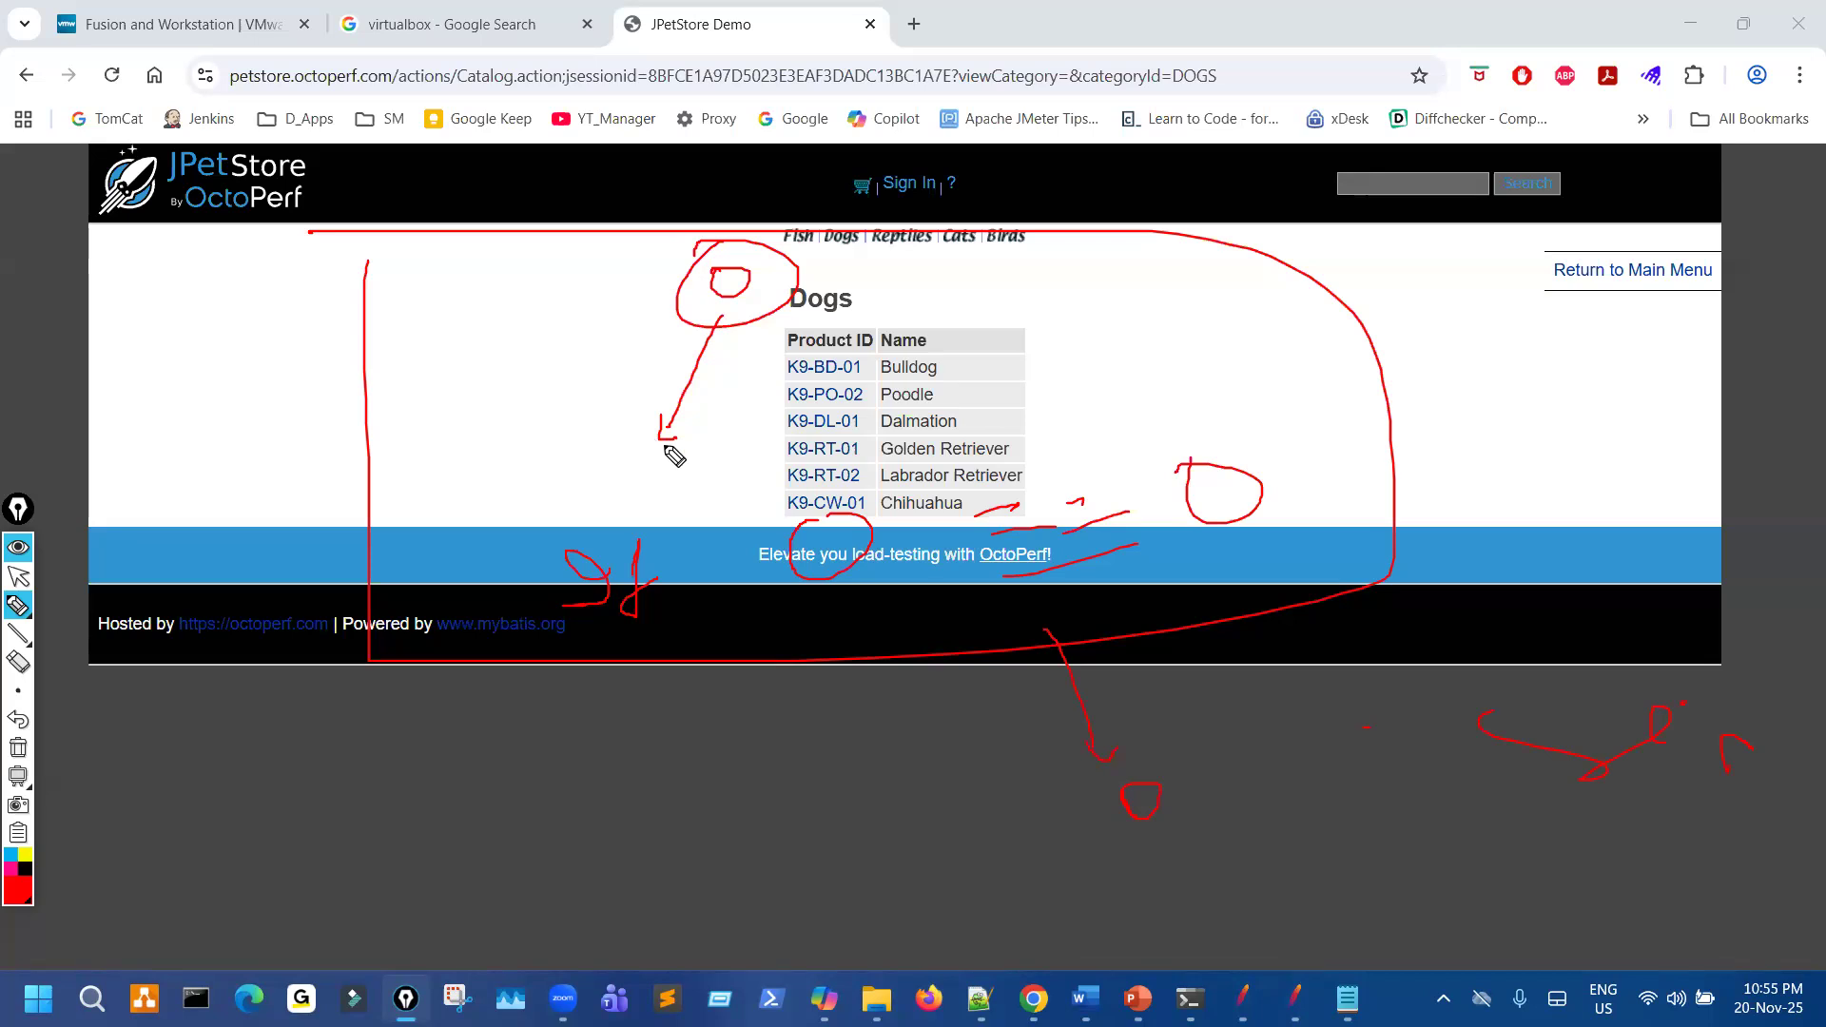
{"action": "key", "text": "Escape"}
{"action": "left_click", "coordinate": [1241, 997]}
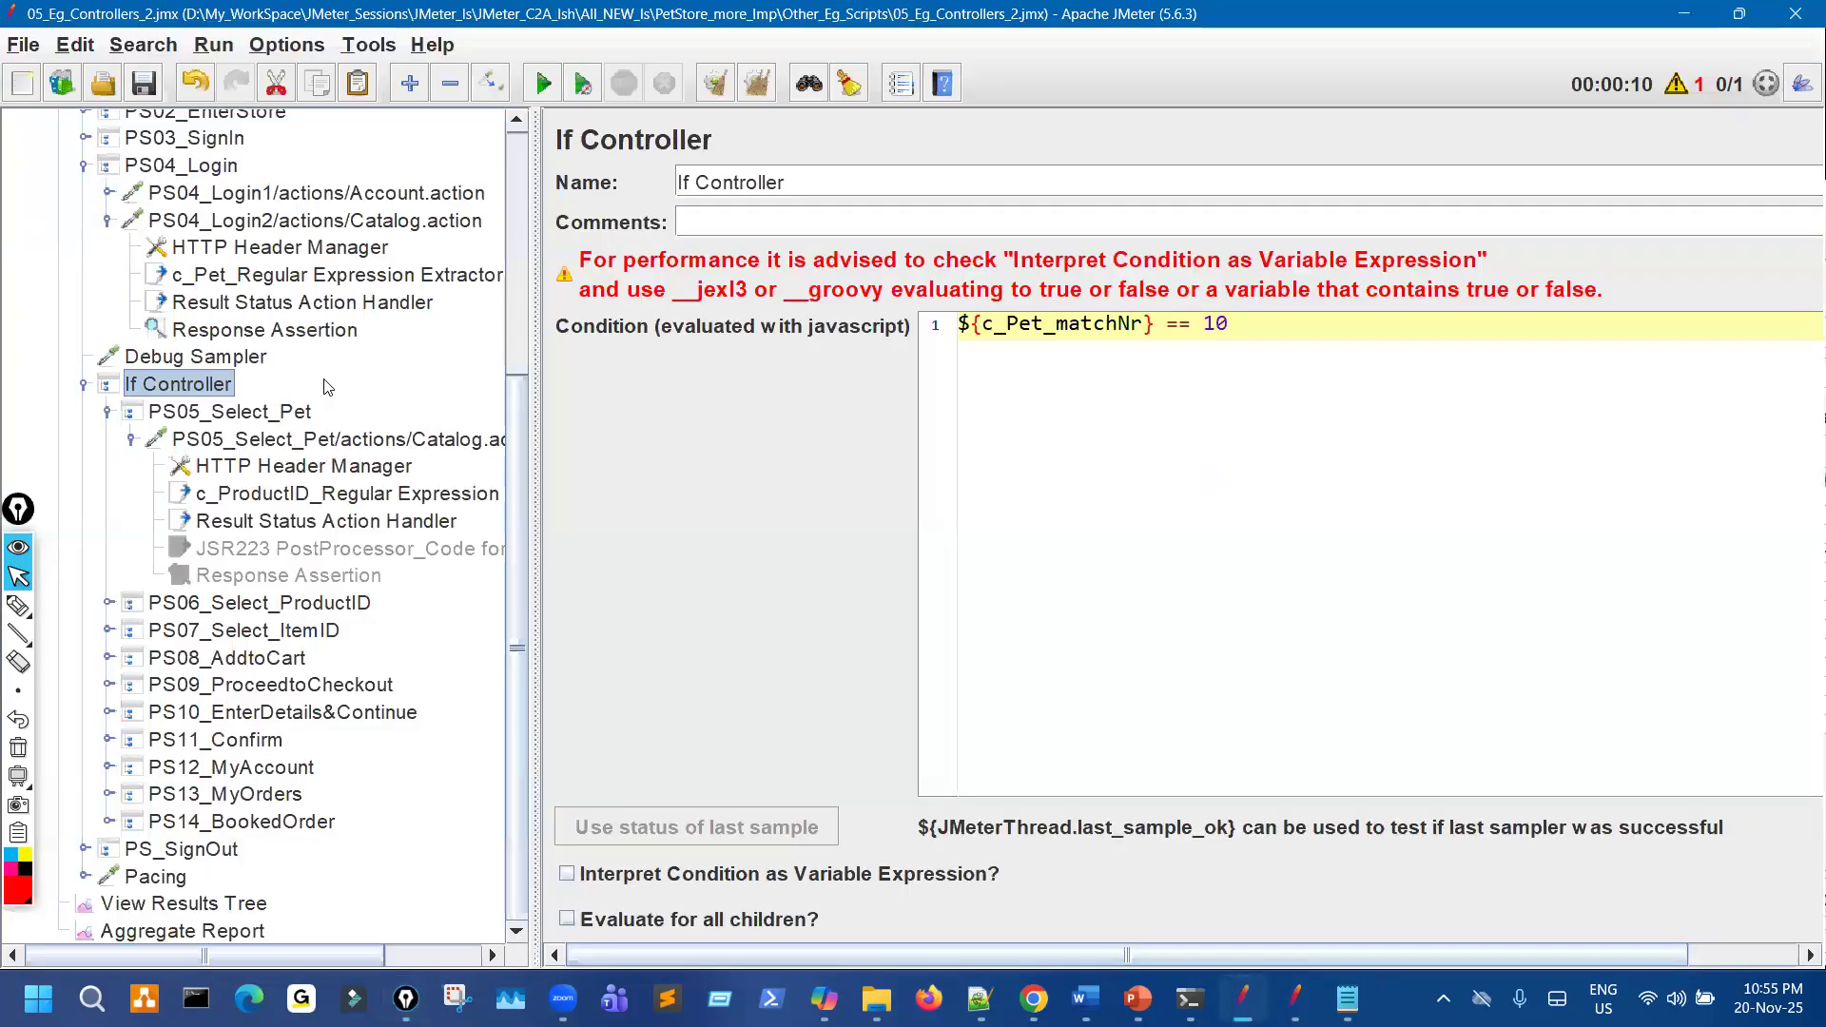
Review the c_Pet extractor and the categoryId parameter of the PS05_Select_Pet request.
{"action": "left_click", "coordinate": [315, 277]}
{"action": "left_click", "coordinate": [281, 443]}
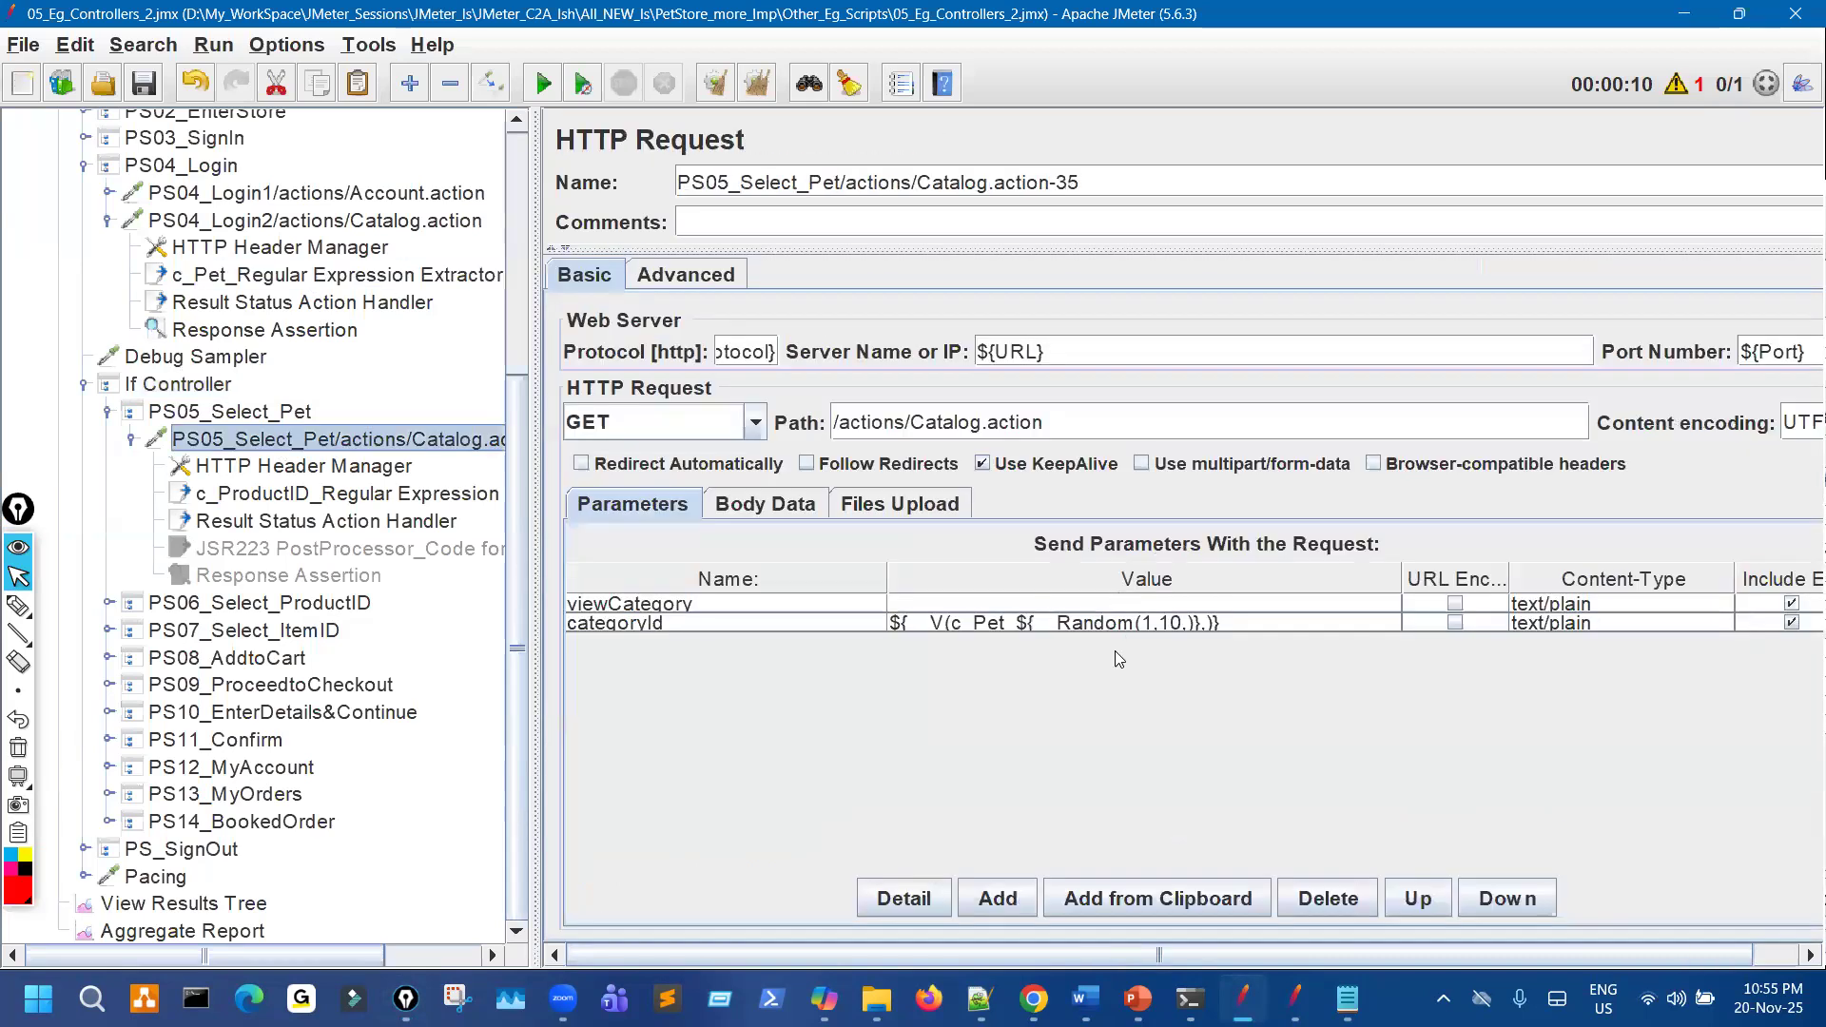
{"action": "left_click", "coordinate": [1115, 622]}
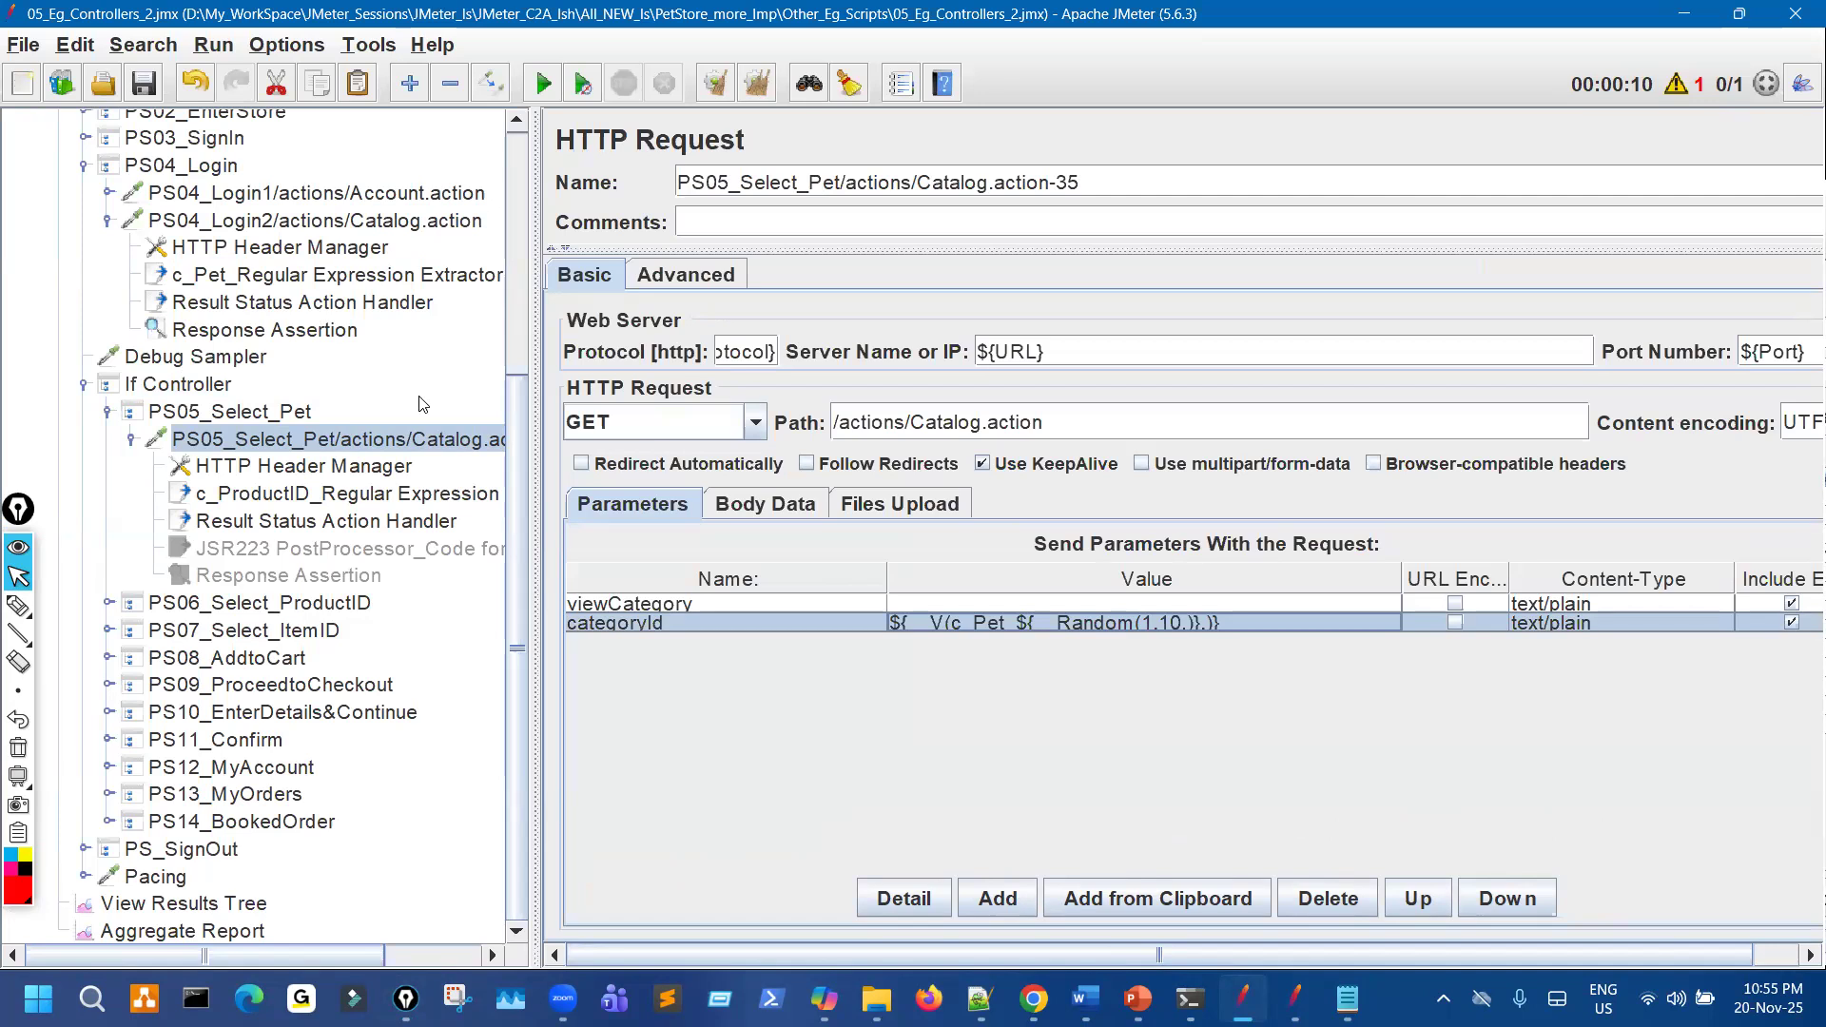
Copy the line pet = vars.get("c_Pet"); from the JSR223 PostProcessor under PS05_Select_Pet in Thread Group - PB Scenario.
{"action": "scroll", "coordinate": [371, 411], "scroll_direction": "up", "scroll_amount": 3}
{"action": "scroll", "coordinate": [335, 438], "scroll_direction": "up", "scroll_amount": 2}
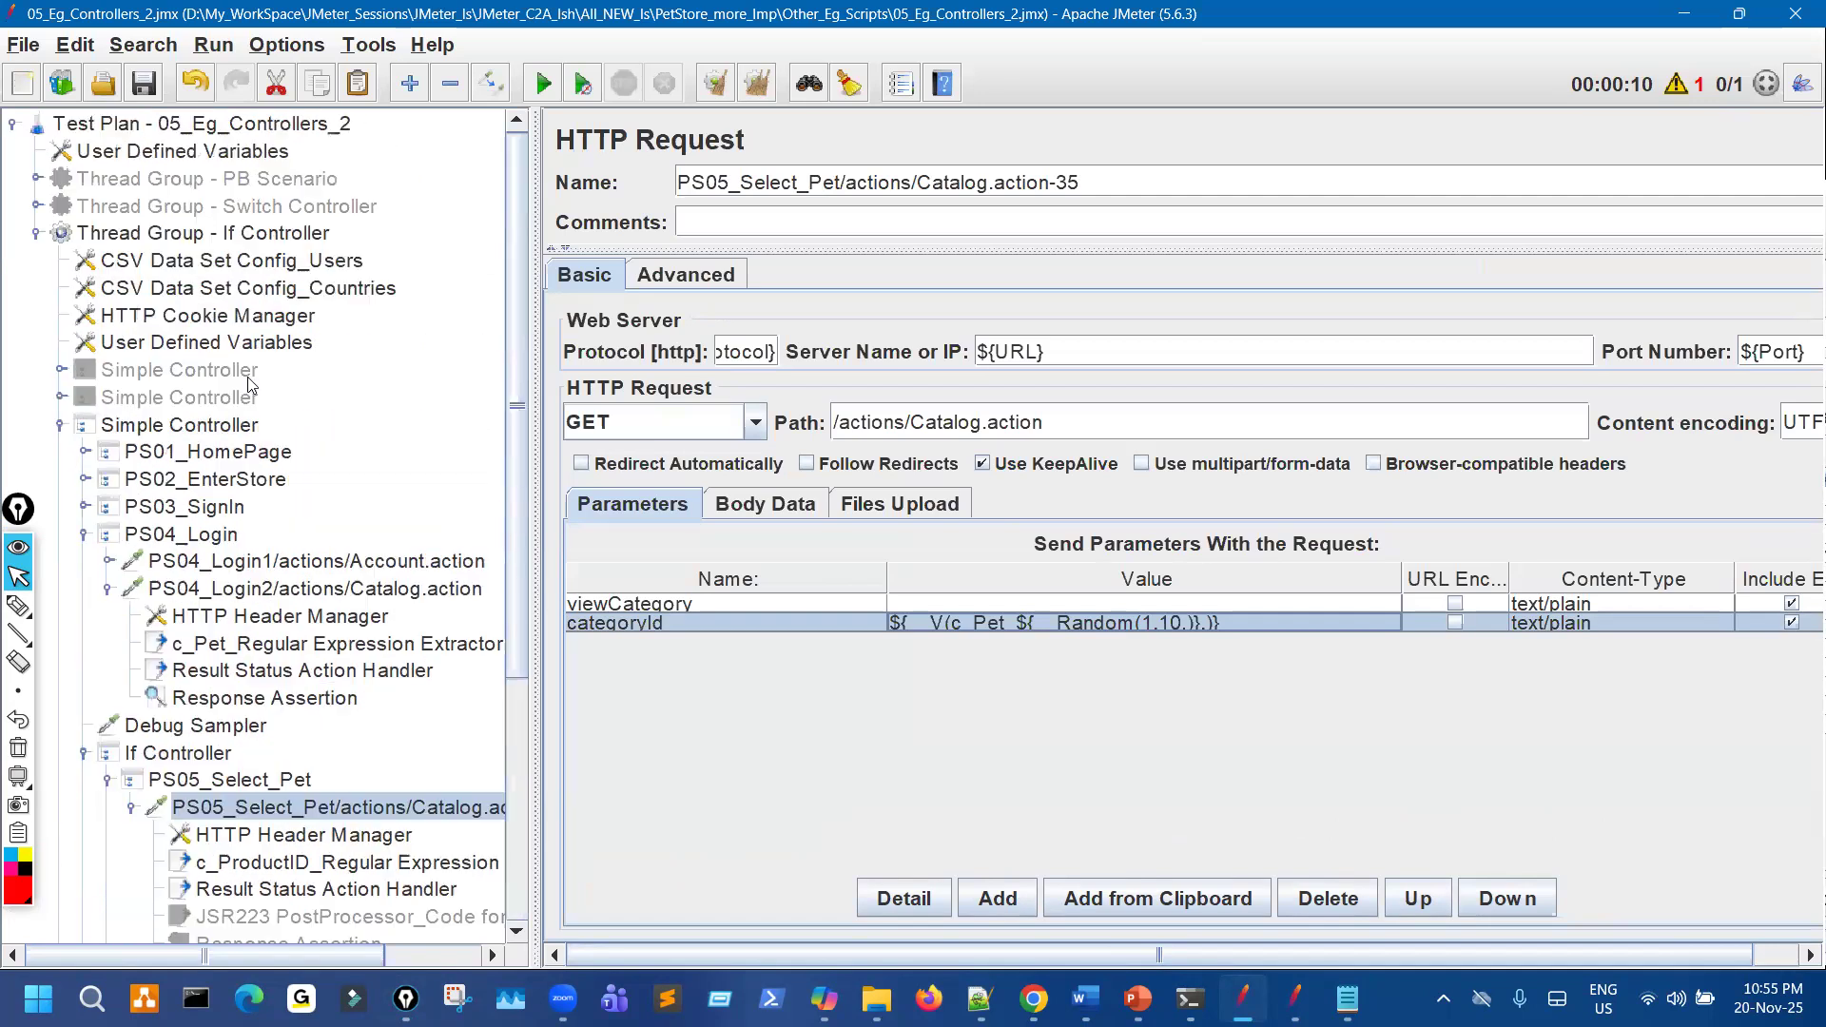
{"action": "left_click", "coordinate": [41, 183]}
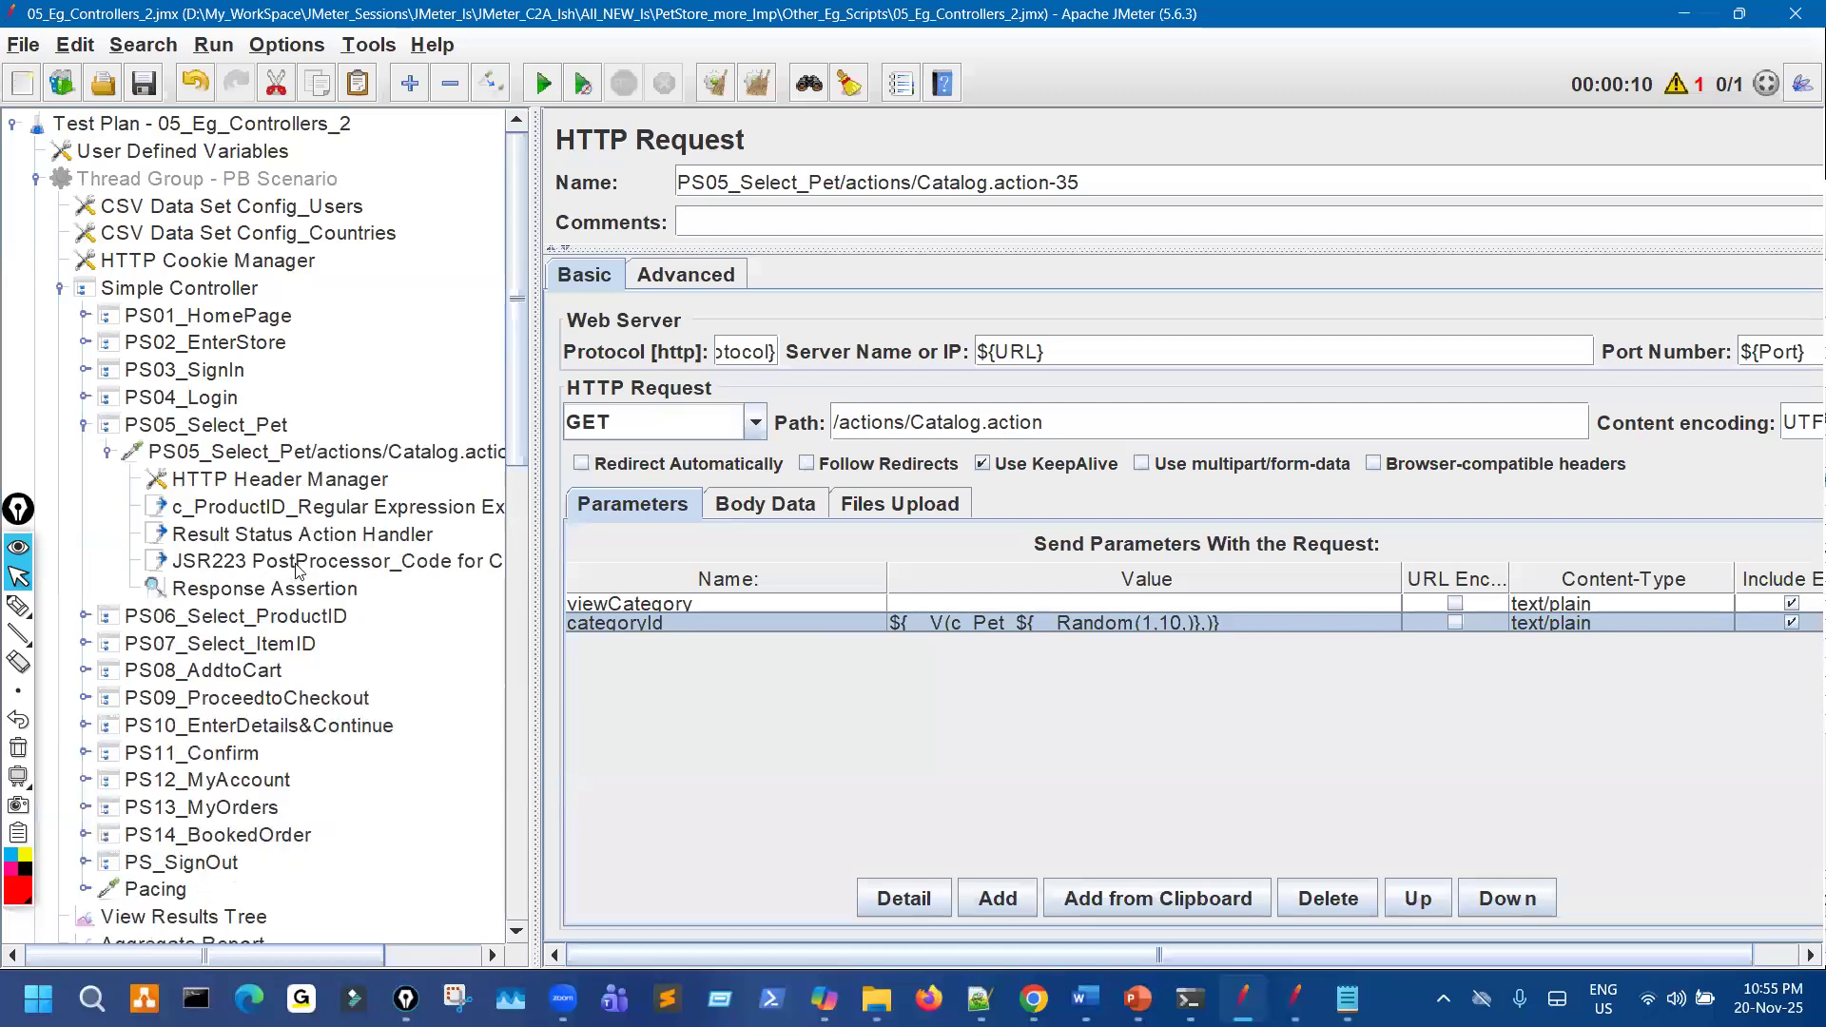
{"action": "left_click", "coordinate": [295, 563]}
{"action": "left_click_drag", "start_coordinate": [925, 592], "coordinate": [558, 579]}
{"action": "key", "text": "ctrl+c"}
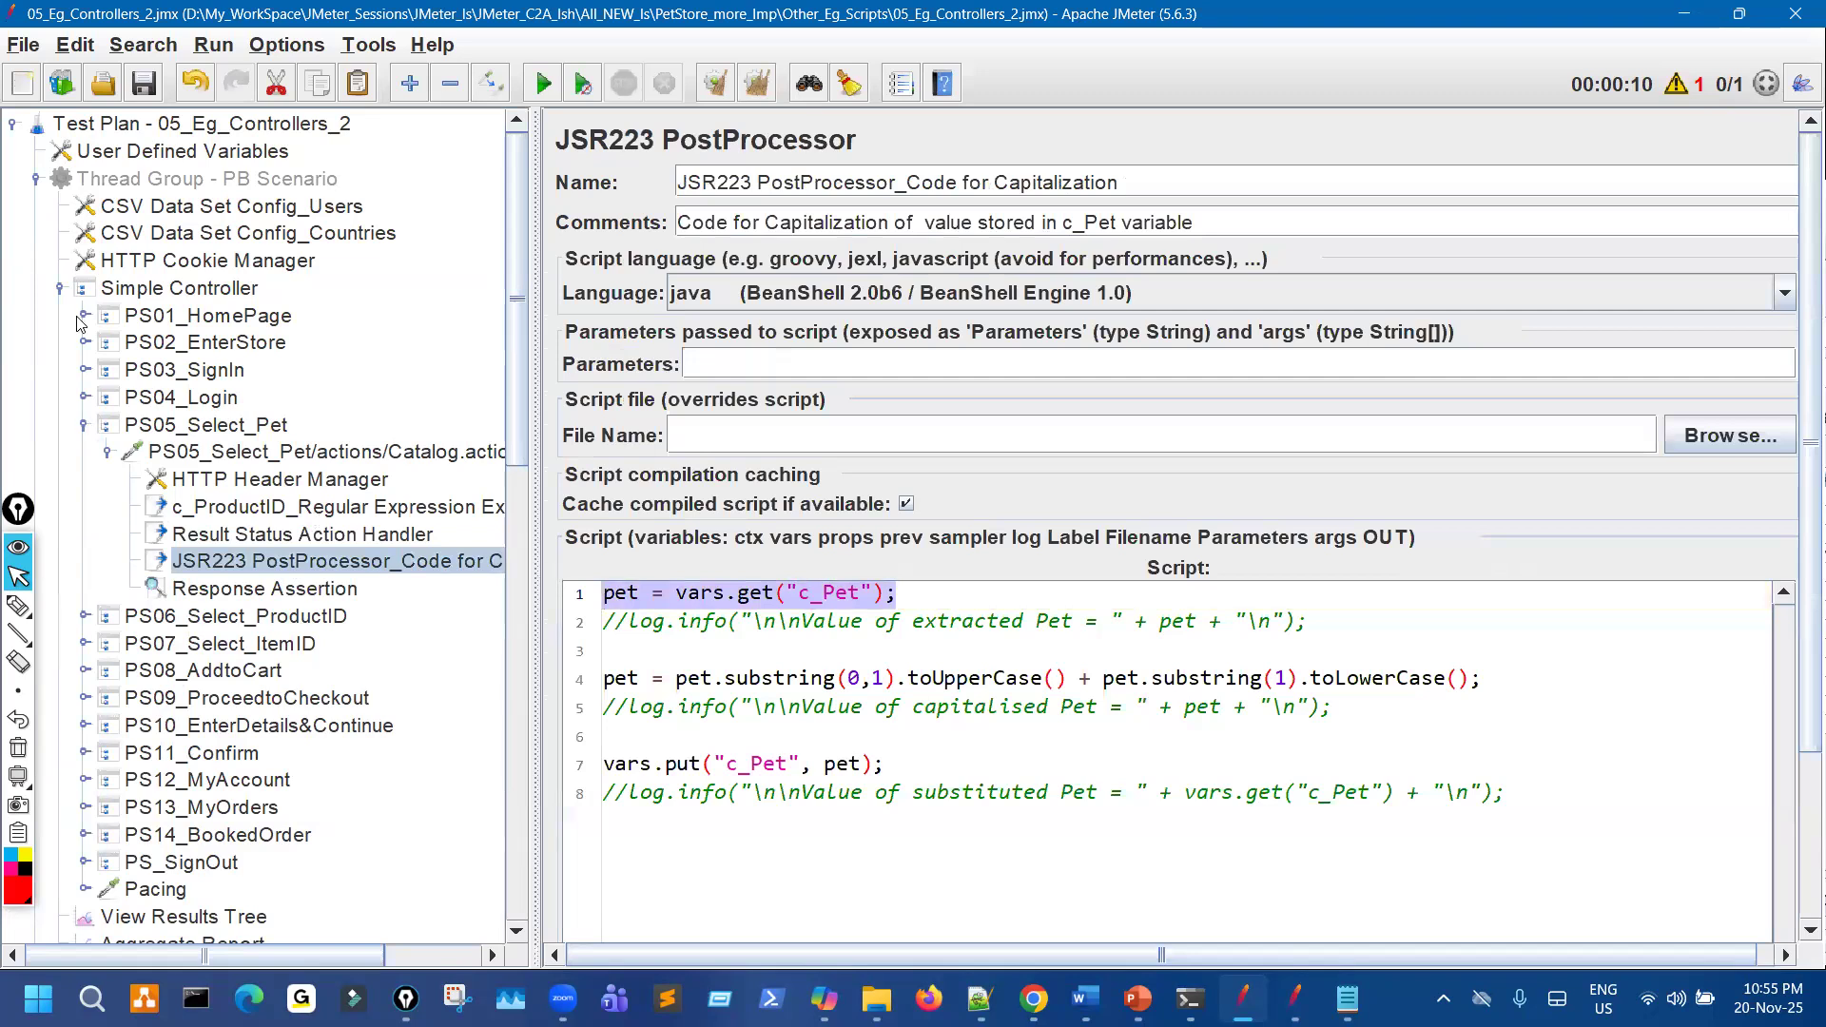
Replace the first script line of the If Controller thread group's disabled JSR223 PostProcessor with pet = vars.get("c_Pet");.
{"action": "left_click", "coordinate": [59, 289]}
{"action": "scroll", "coordinate": [178, 589], "scroll_direction": "down", "scroll_amount": 5}
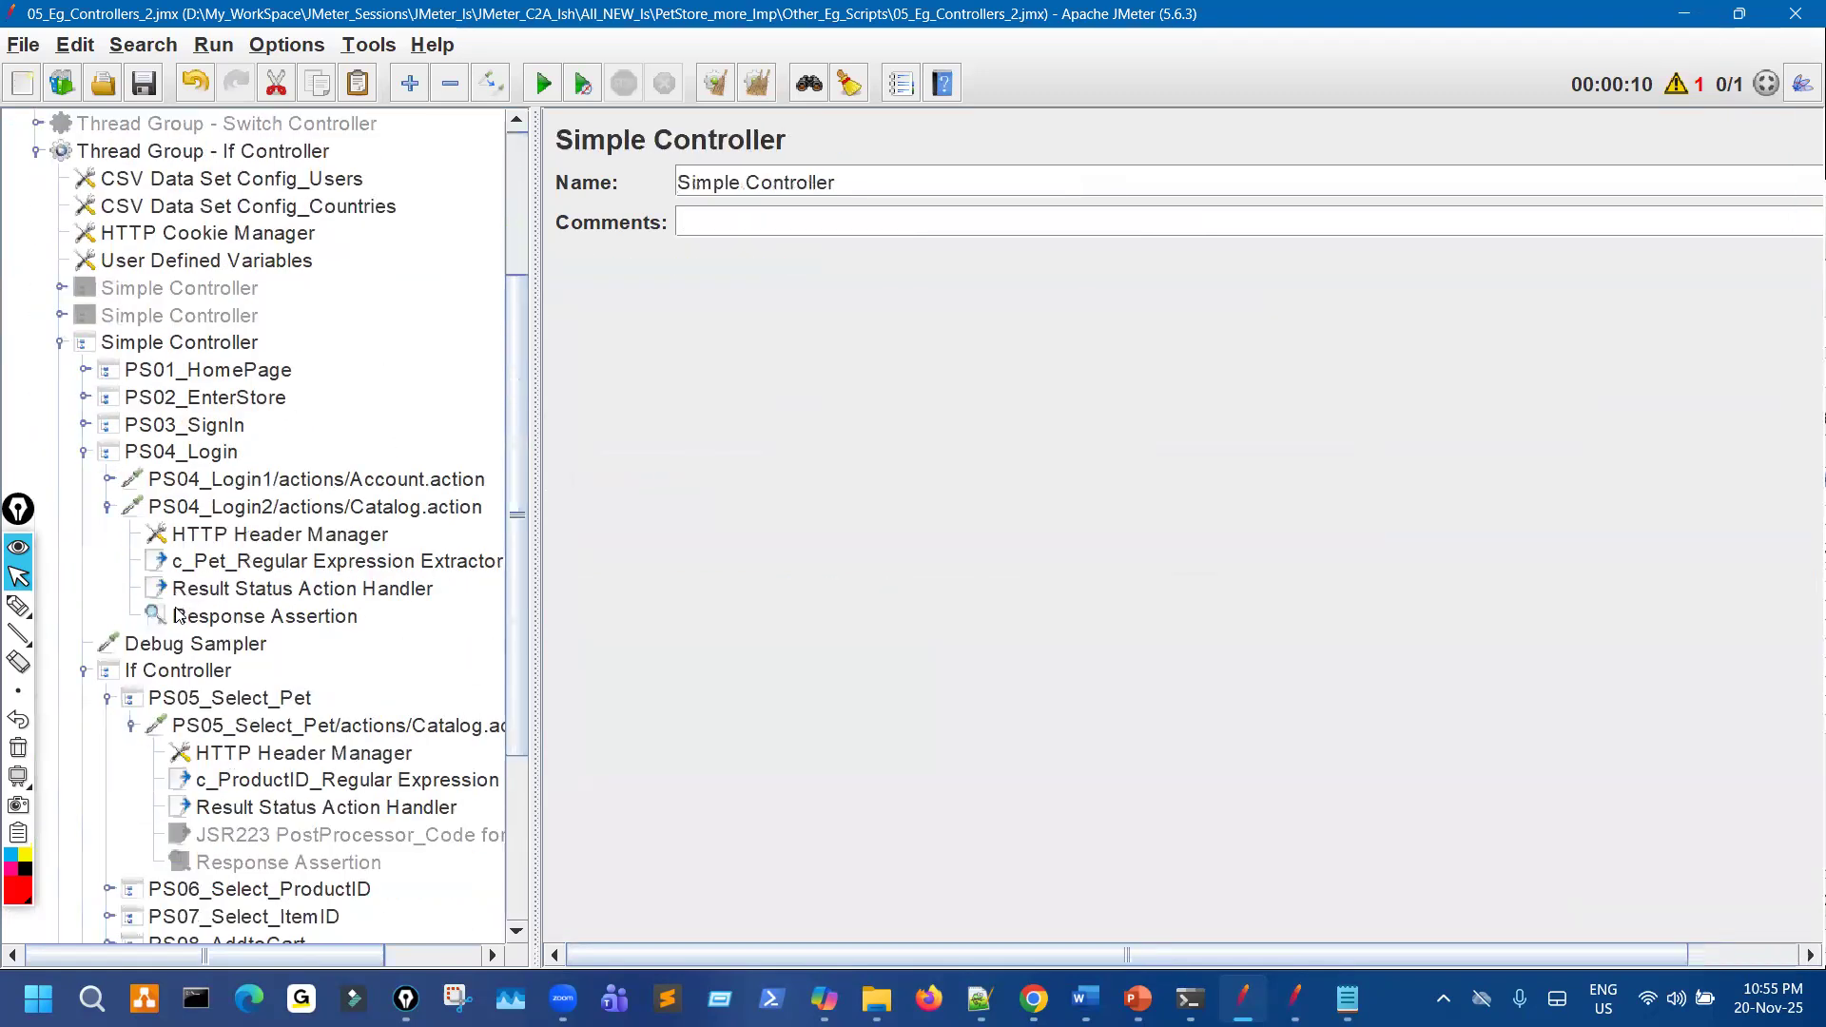
{"action": "left_click", "coordinate": [297, 672]}
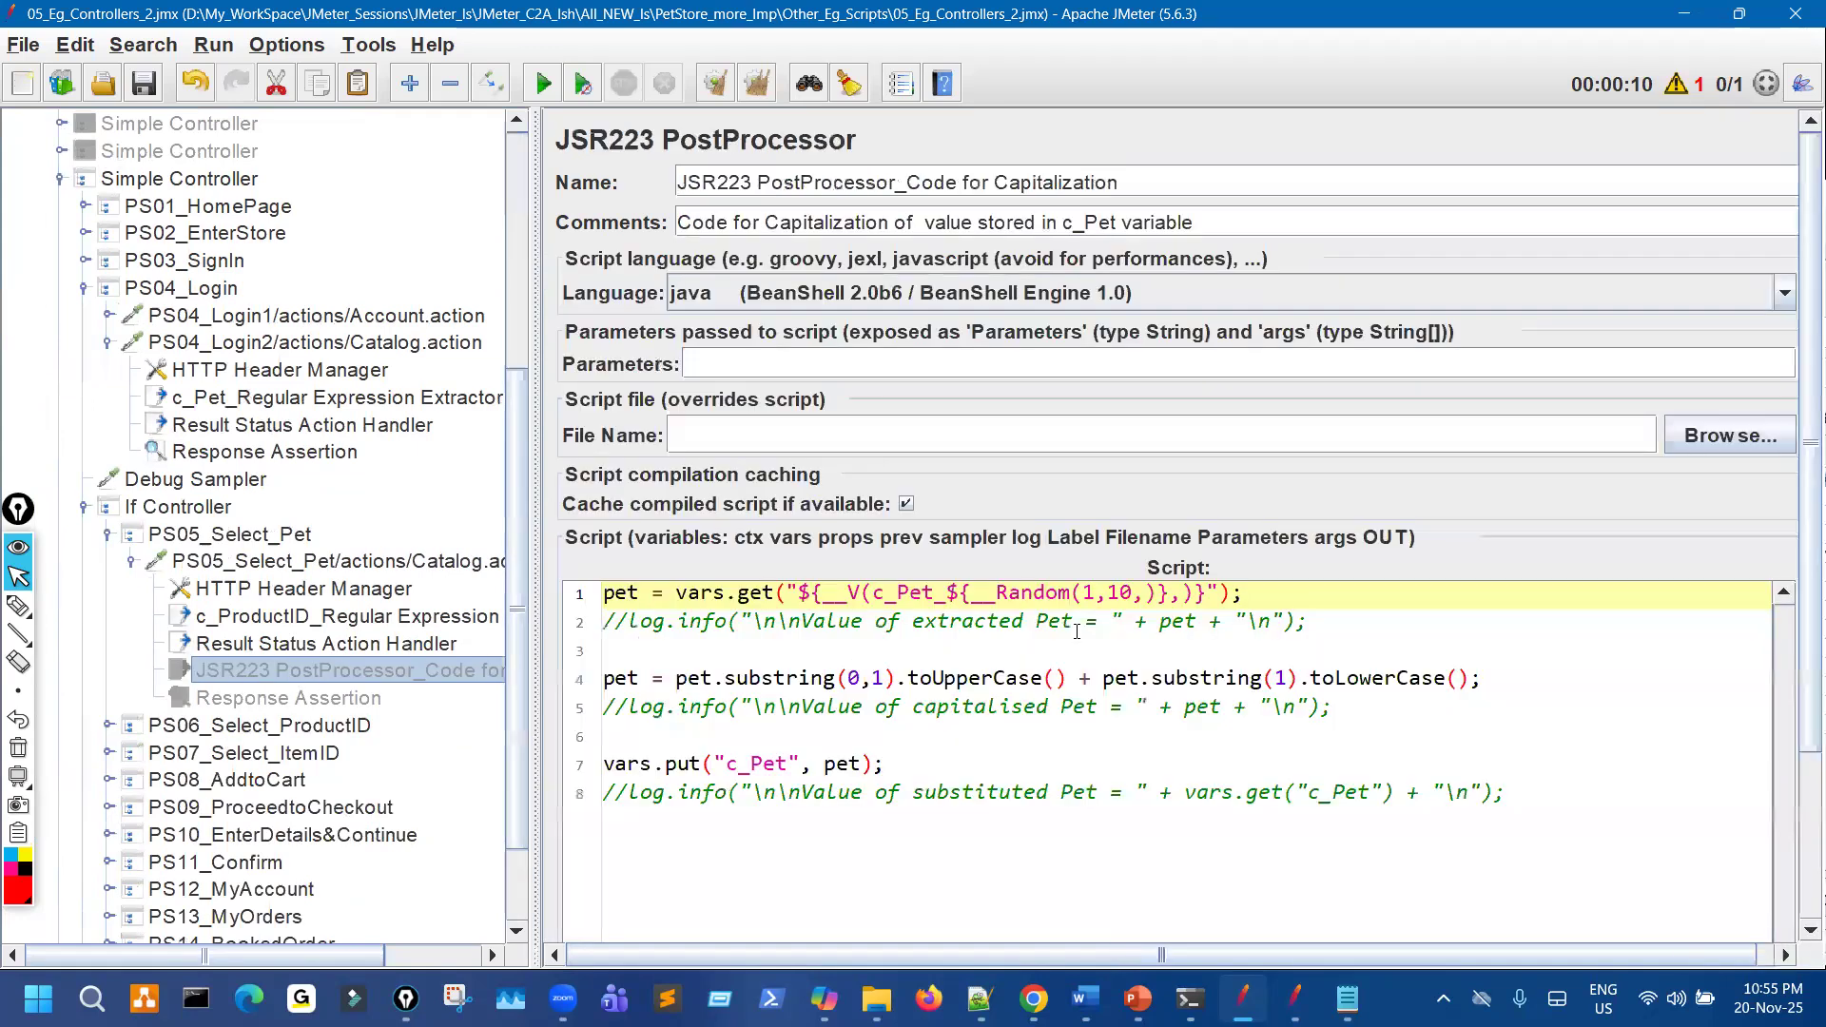
{"action": "left_click_drag", "start_coordinate": [1237, 595], "coordinate": [573, 586]}
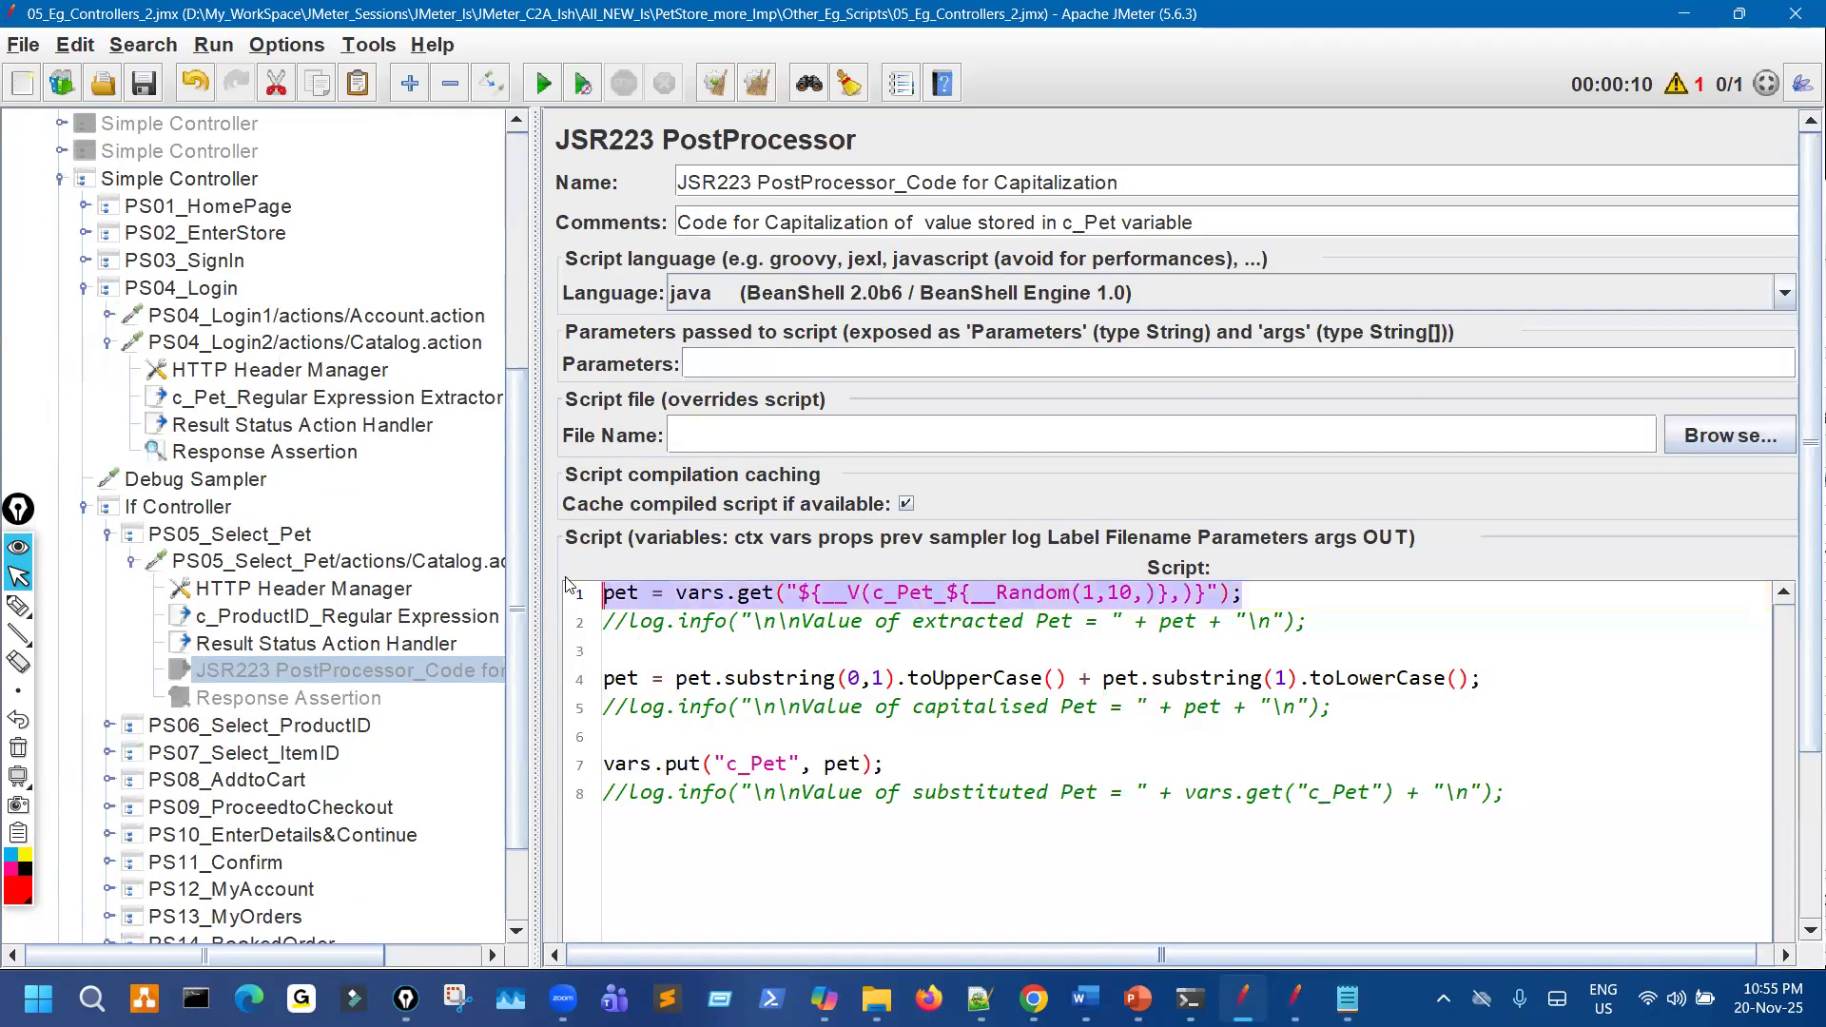
{"action": "key", "text": "ctrl+v"}
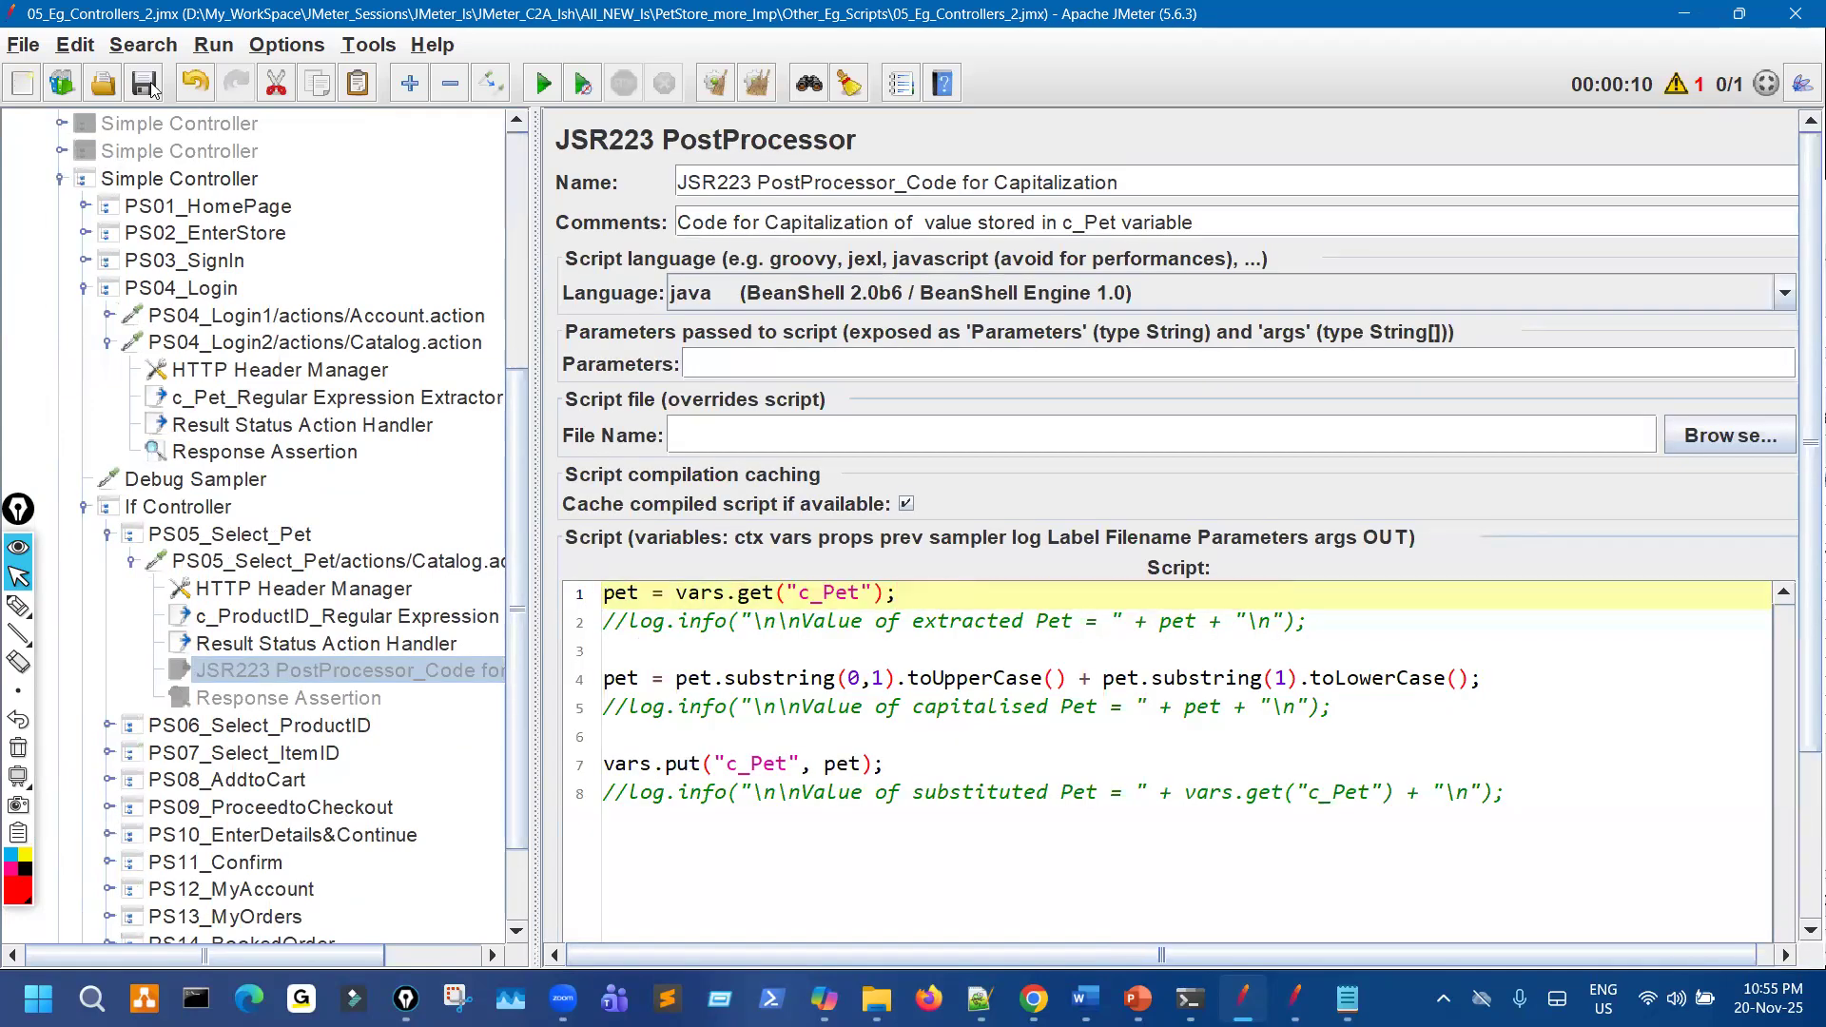
Collapse the PS04_Login, PS05_Select_Pet and If Controller branches and review the match count in the If Controller's condition.
{"action": "left_click", "coordinate": [107, 342]}
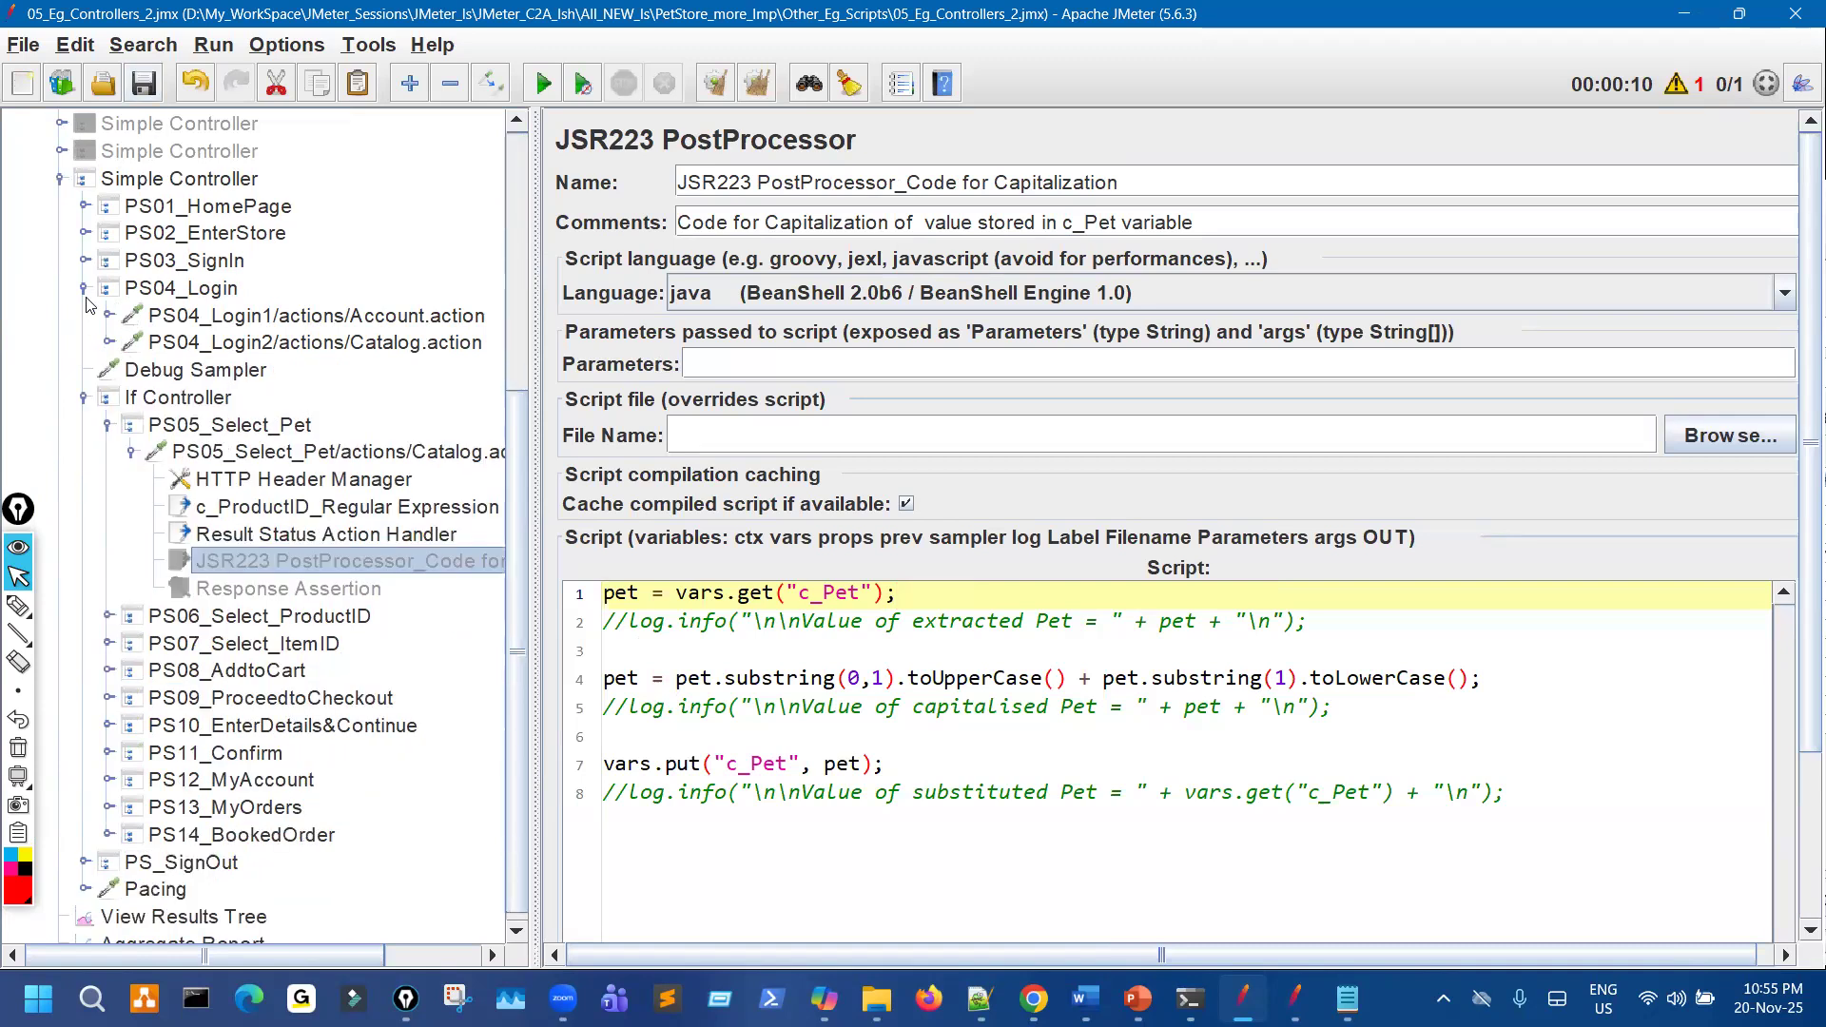
{"action": "left_click", "coordinate": [86, 299]}
{"action": "left_click", "coordinate": [131, 451]}
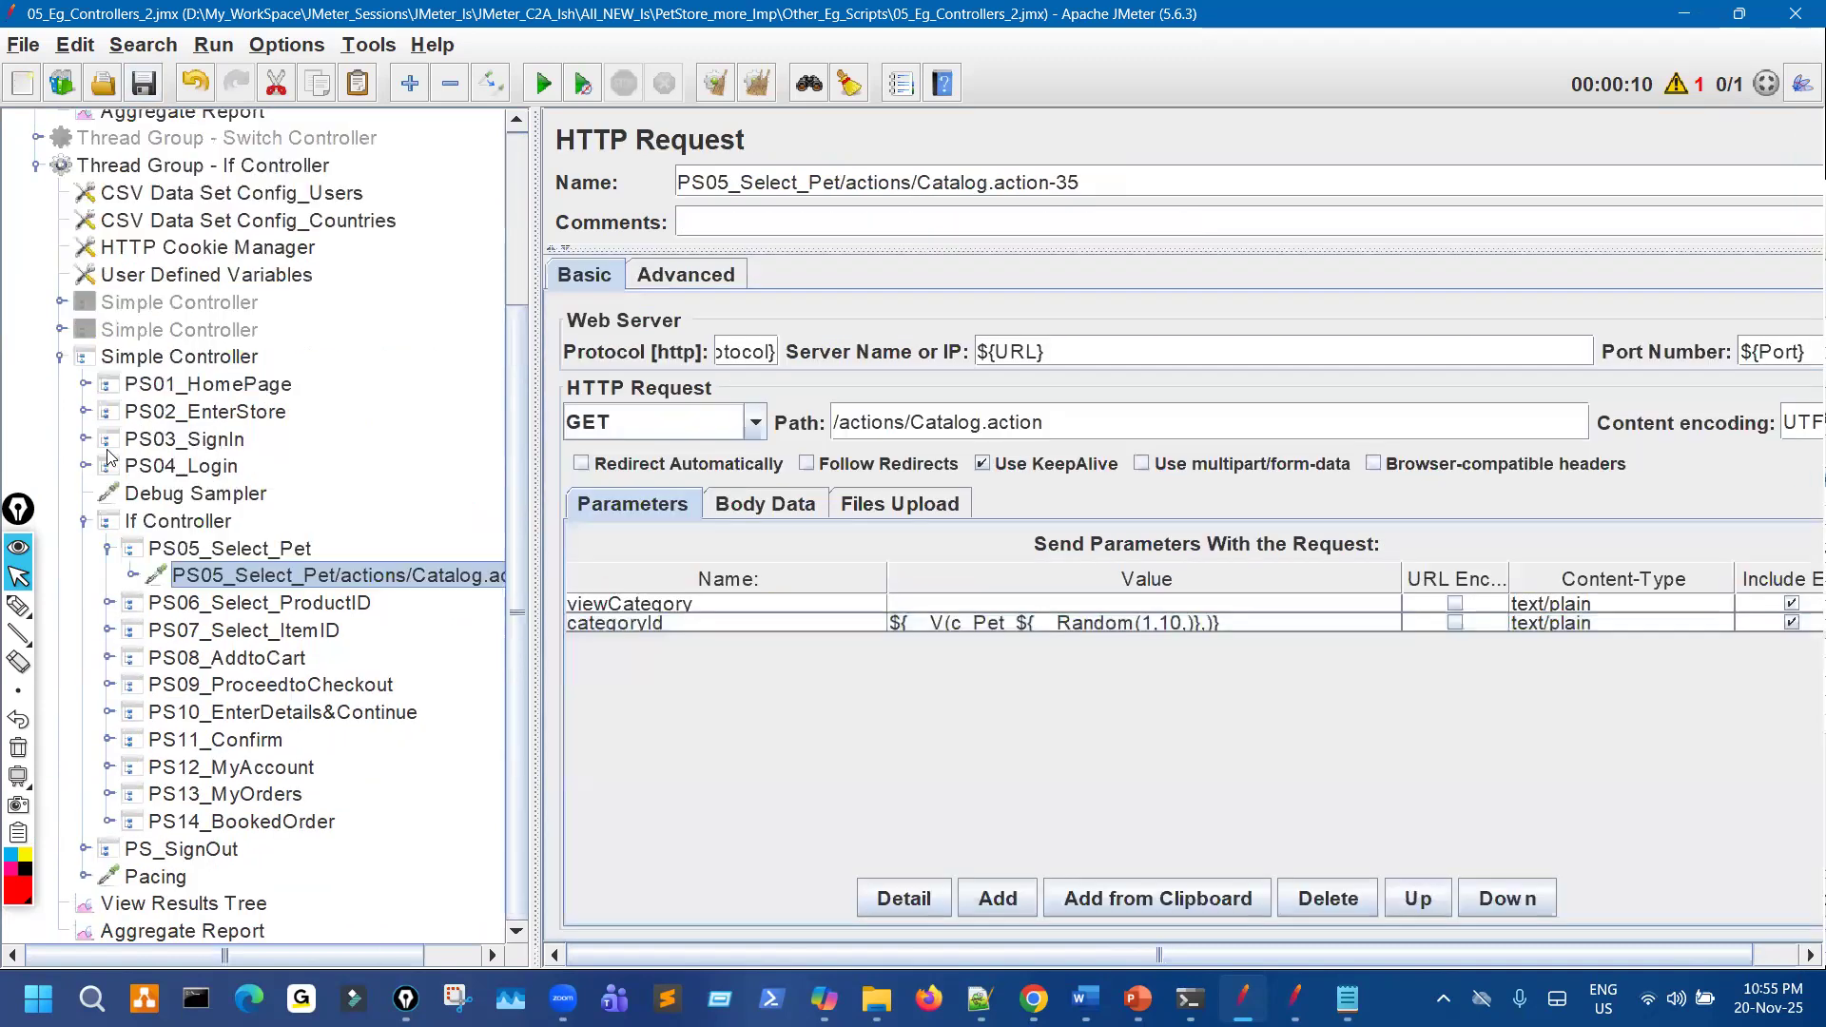
{"action": "left_click", "coordinate": [106, 549]}
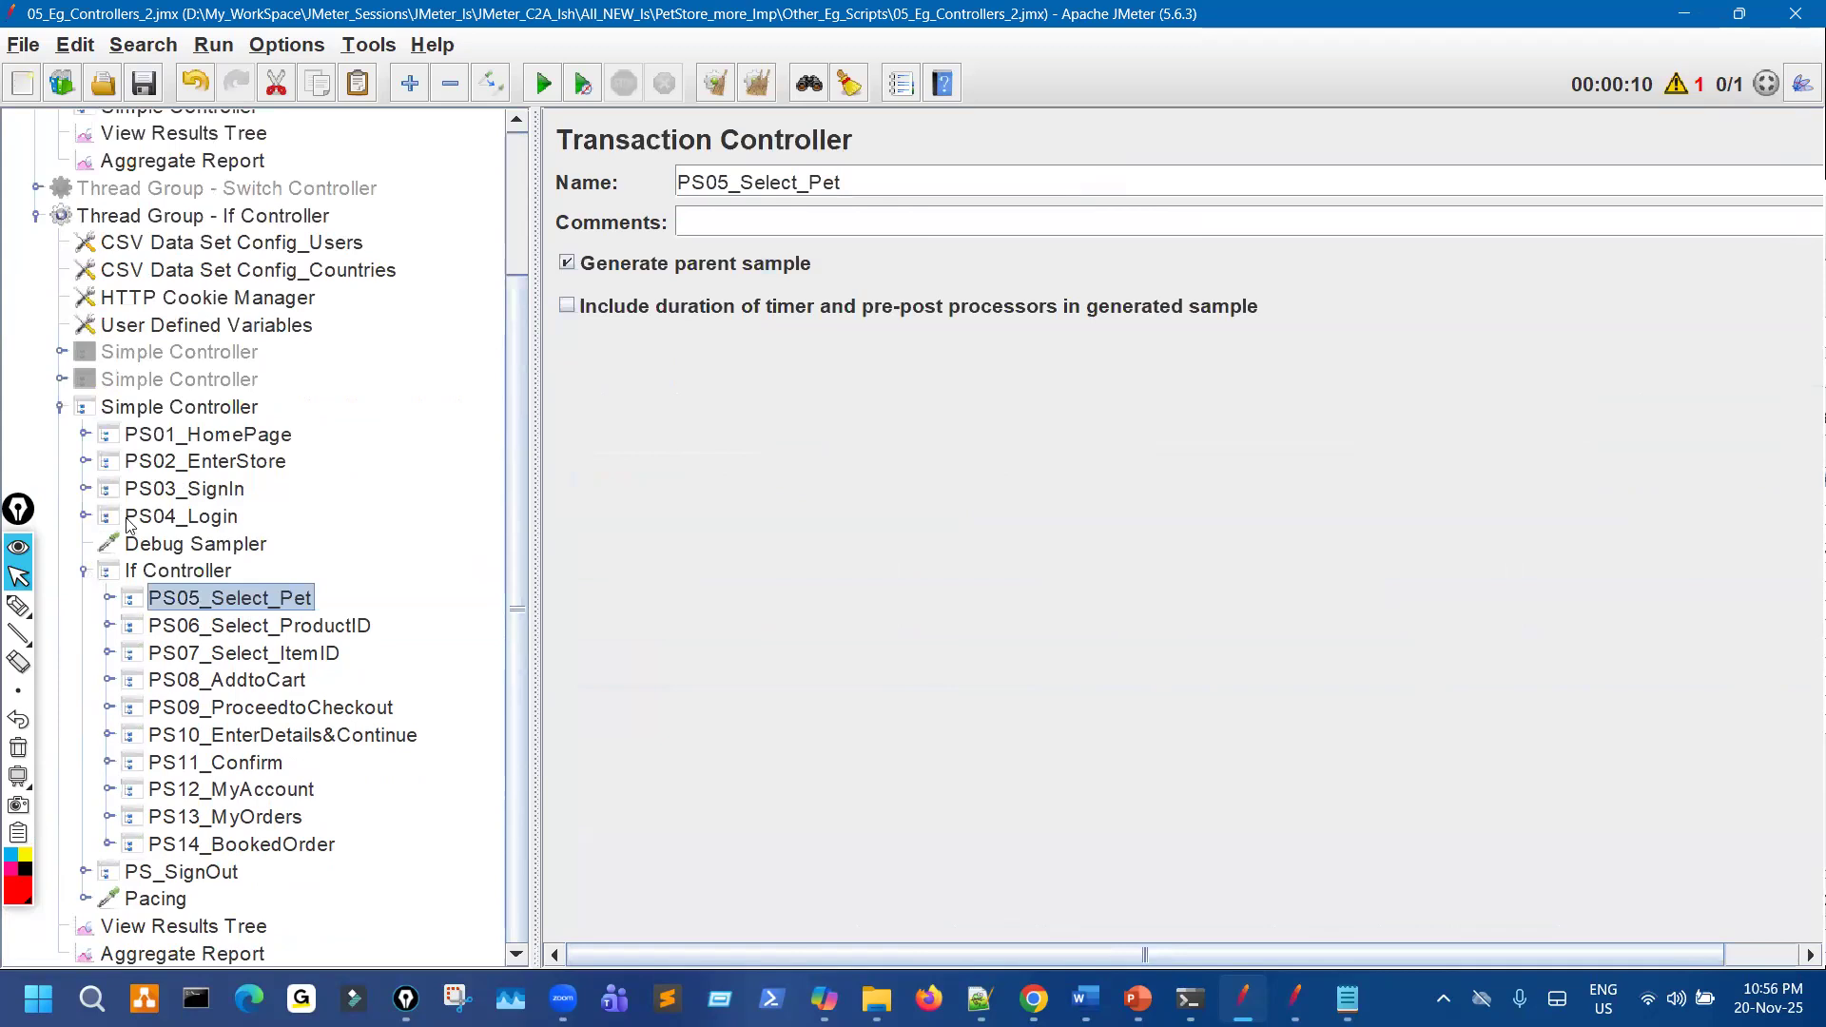
{"action": "double_click", "coordinate": [166, 571]}
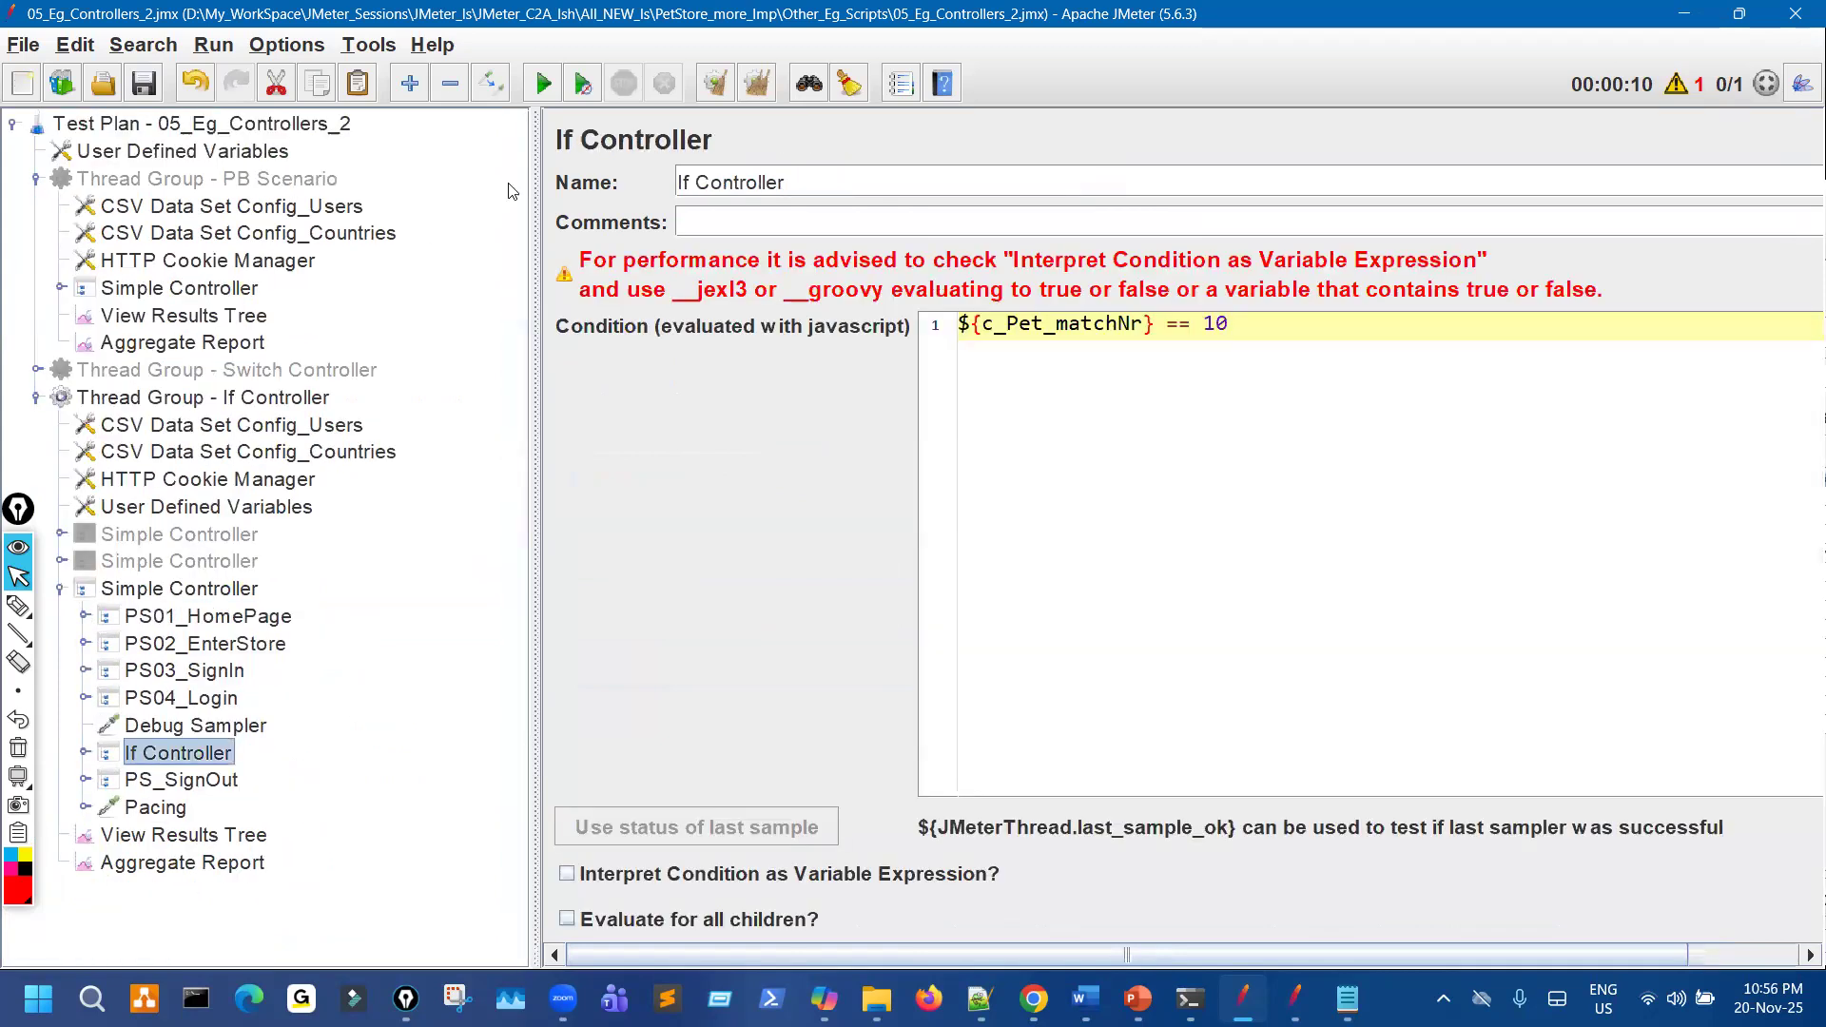
{"action": "double_click", "coordinate": [1215, 323]}
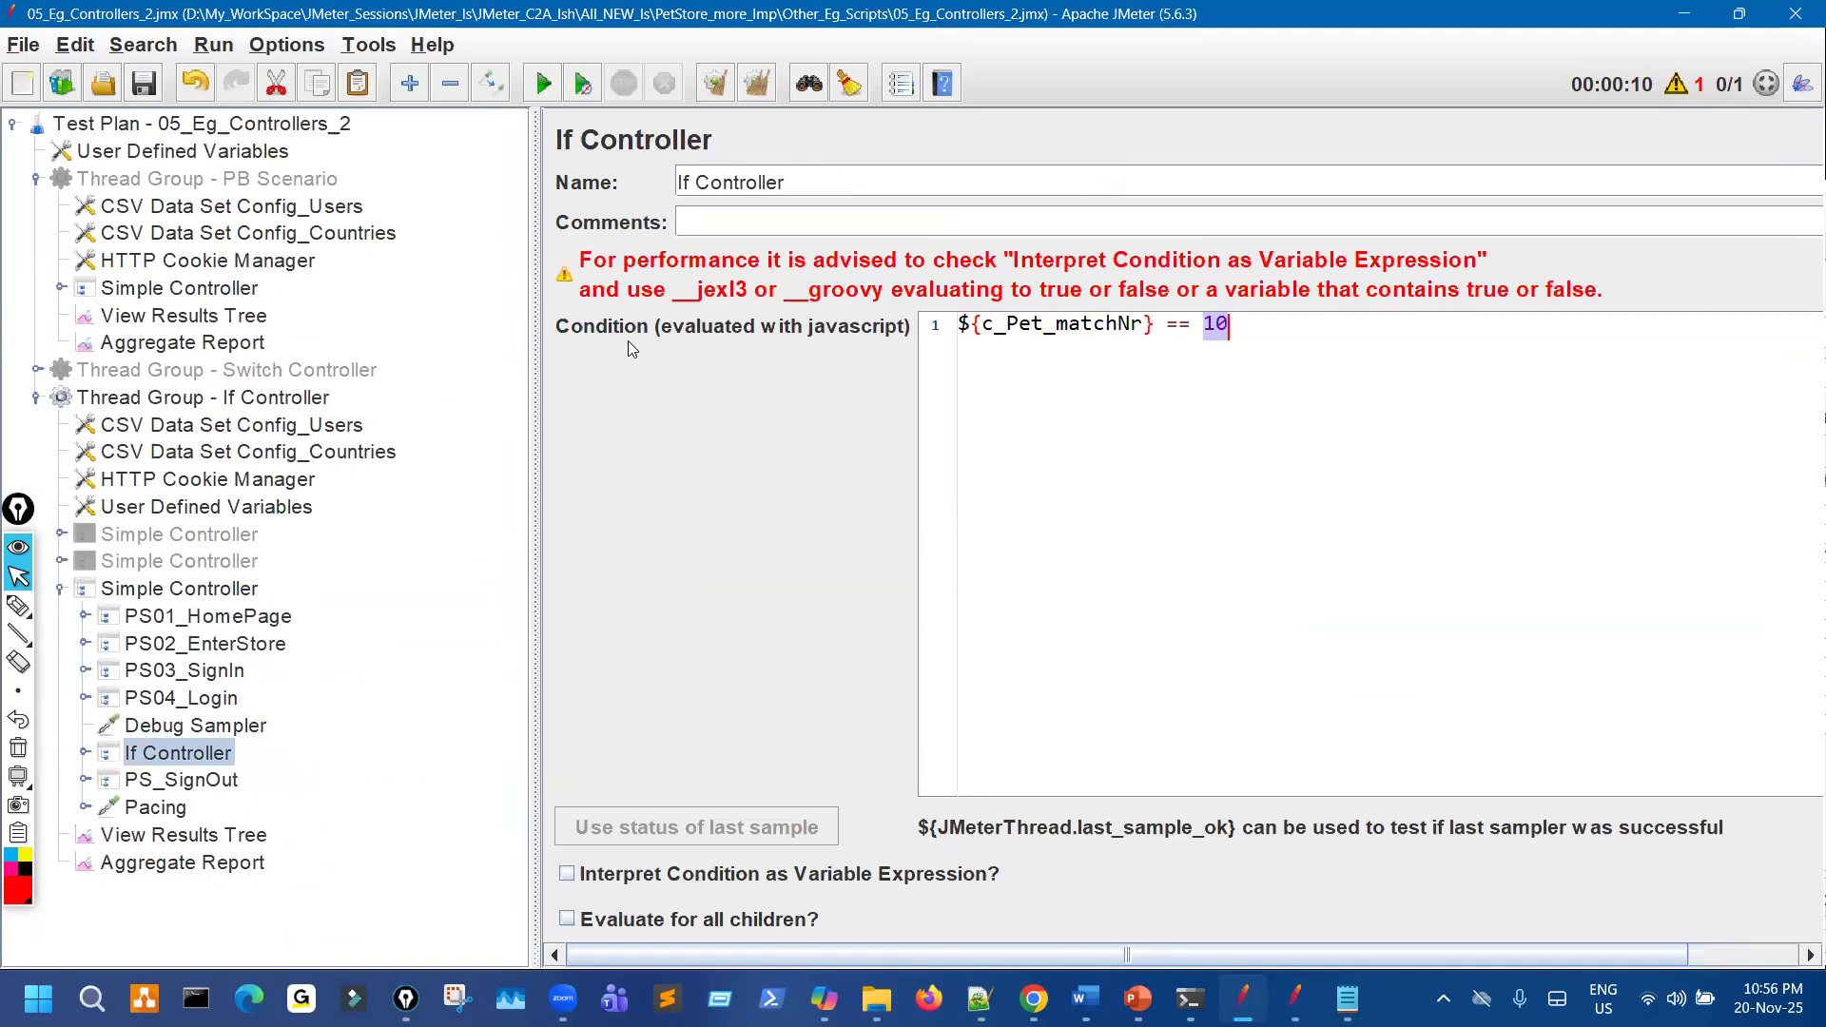
{"action": "key", "text": "alt+Tab"}
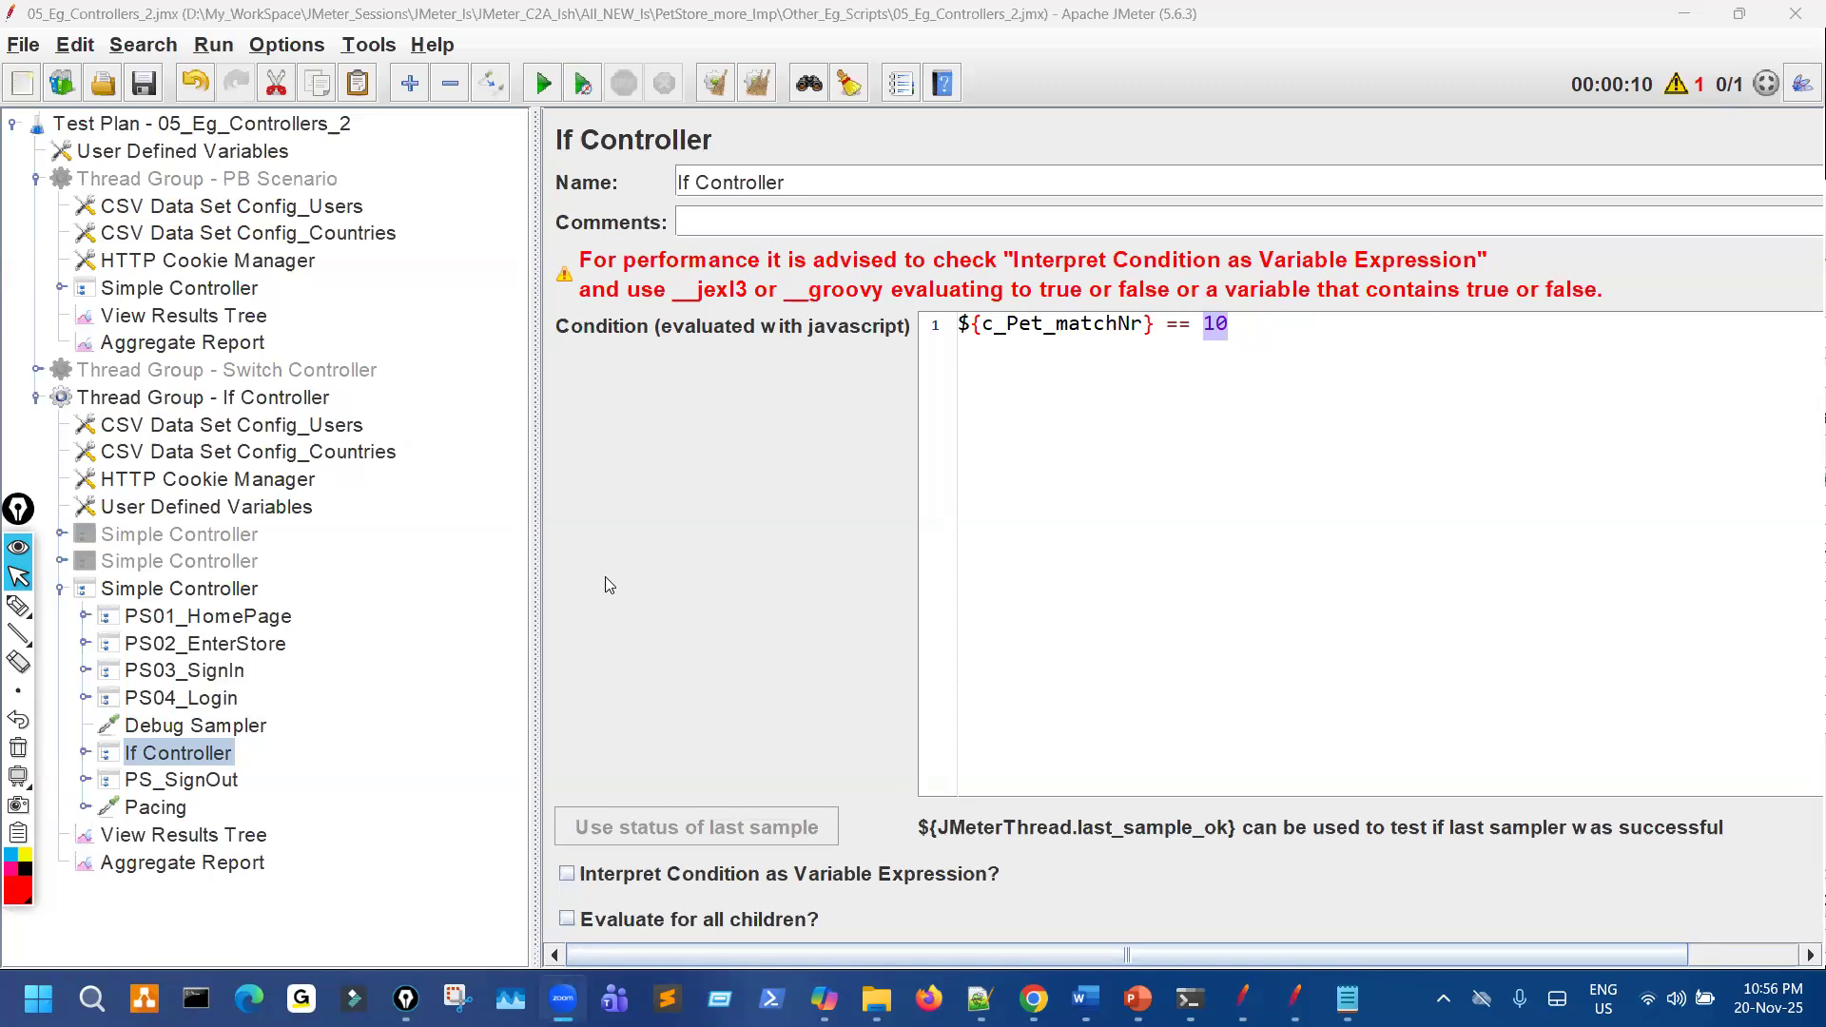
Collapse the enabled Simple Controller and shift the floating annotation toolbar closer to the screen edge.
{"action": "left_click", "coordinate": [59, 589]}
{"action": "mouse_move", "coordinate": [16, 524]}
{"action": "left_mouse_down"}
{"action": "mouse_move", "coordinate": [27, 537]}
{"action": "mouse_move", "coordinate": [10, 544]}
{"action": "left_mouse_up"}
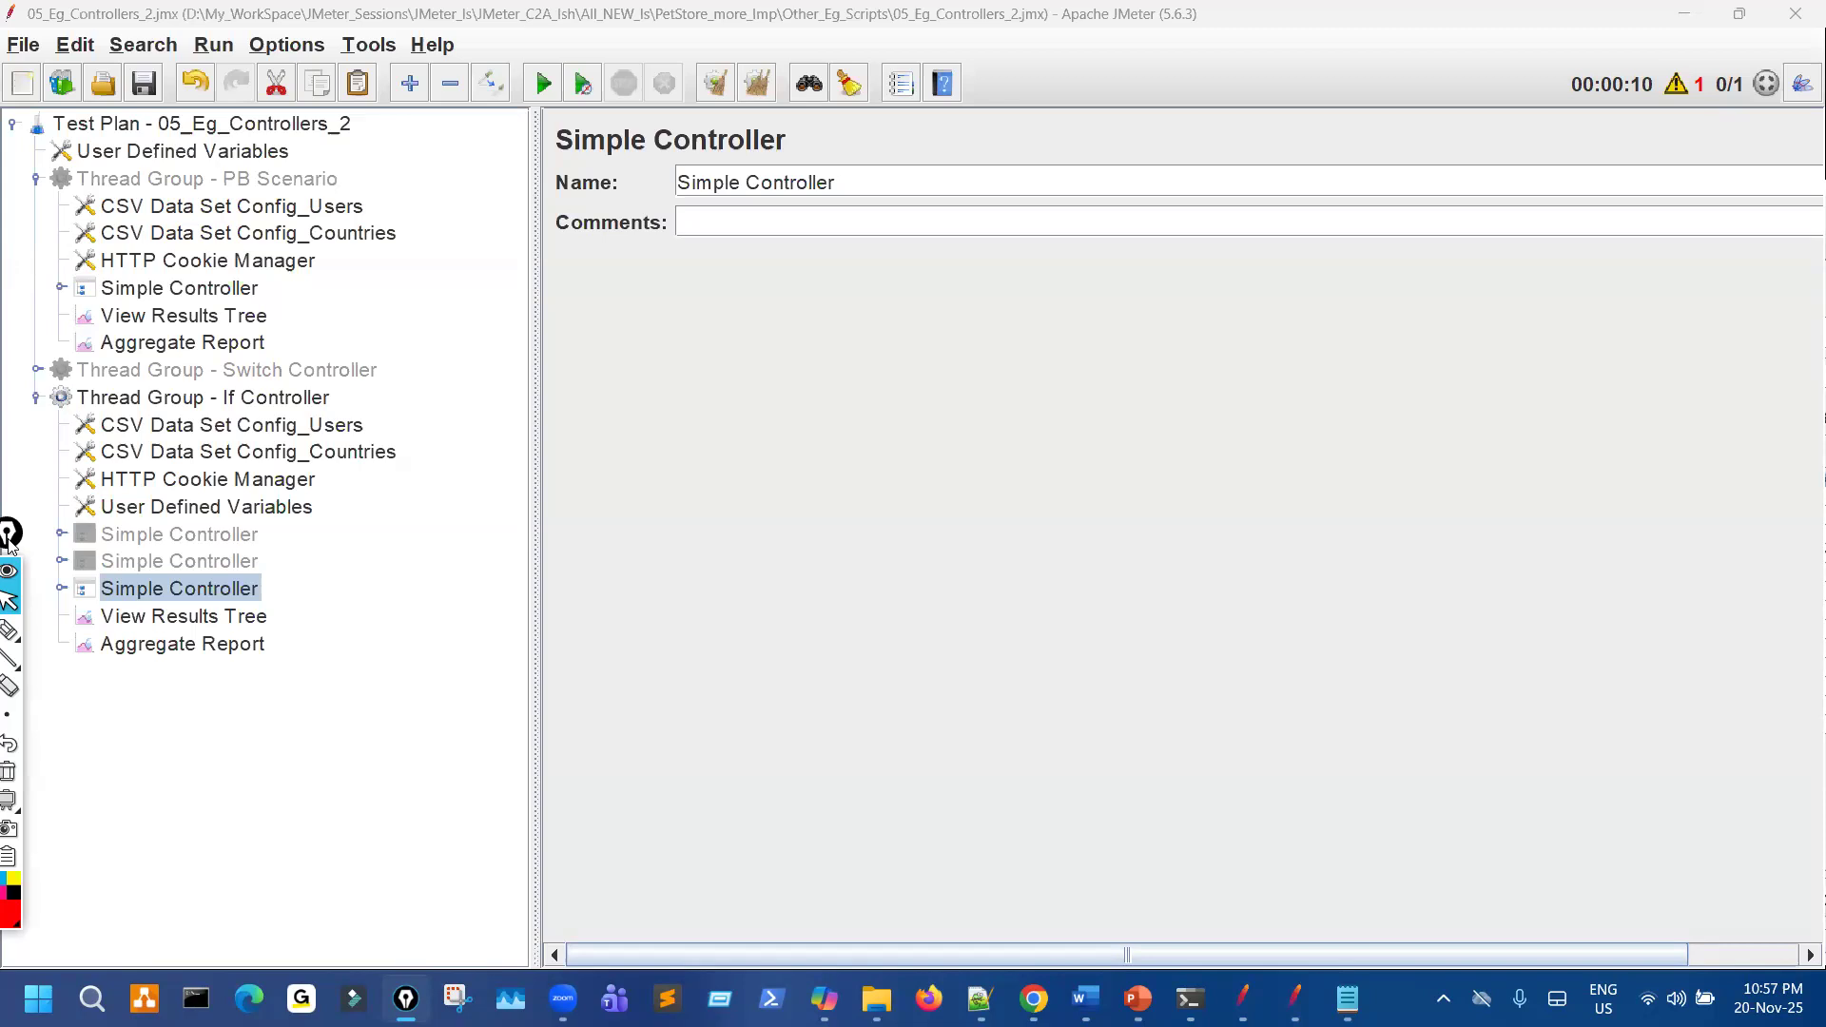
{"action": "mouse_move", "coordinate": [7, 630]}
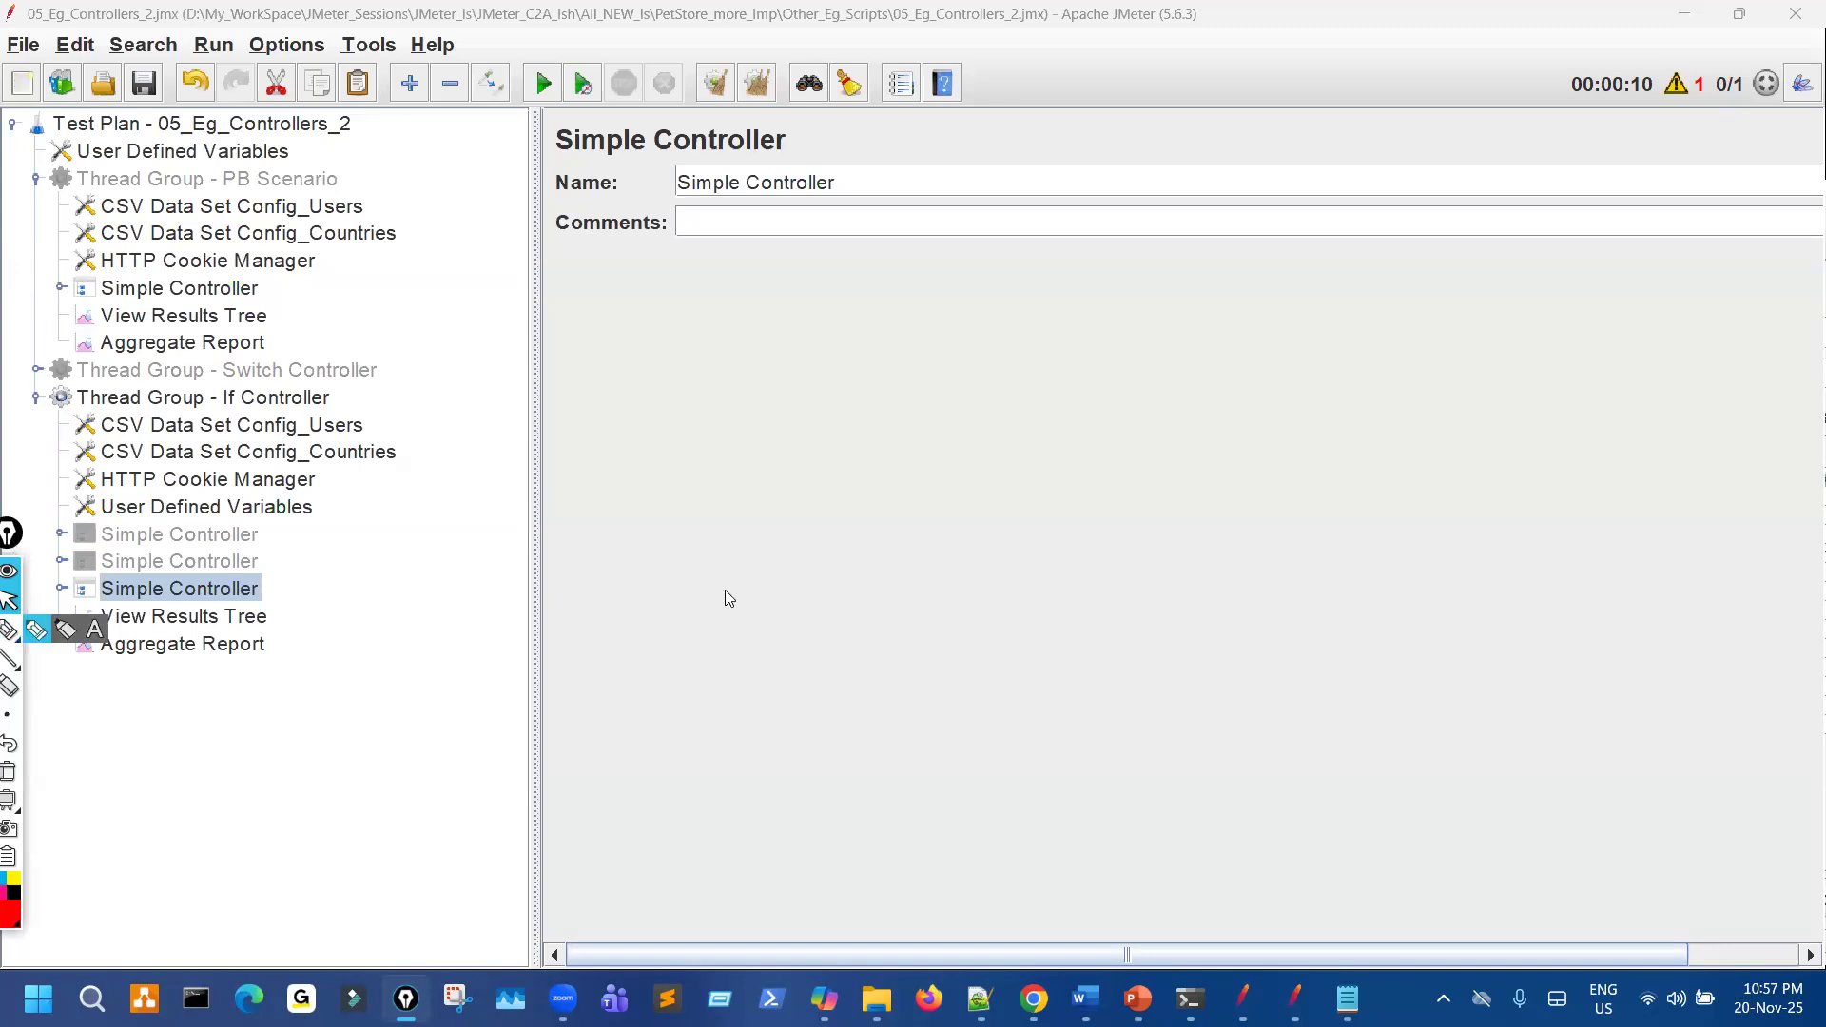
{"action": "left_click", "coordinate": [538, 714]}
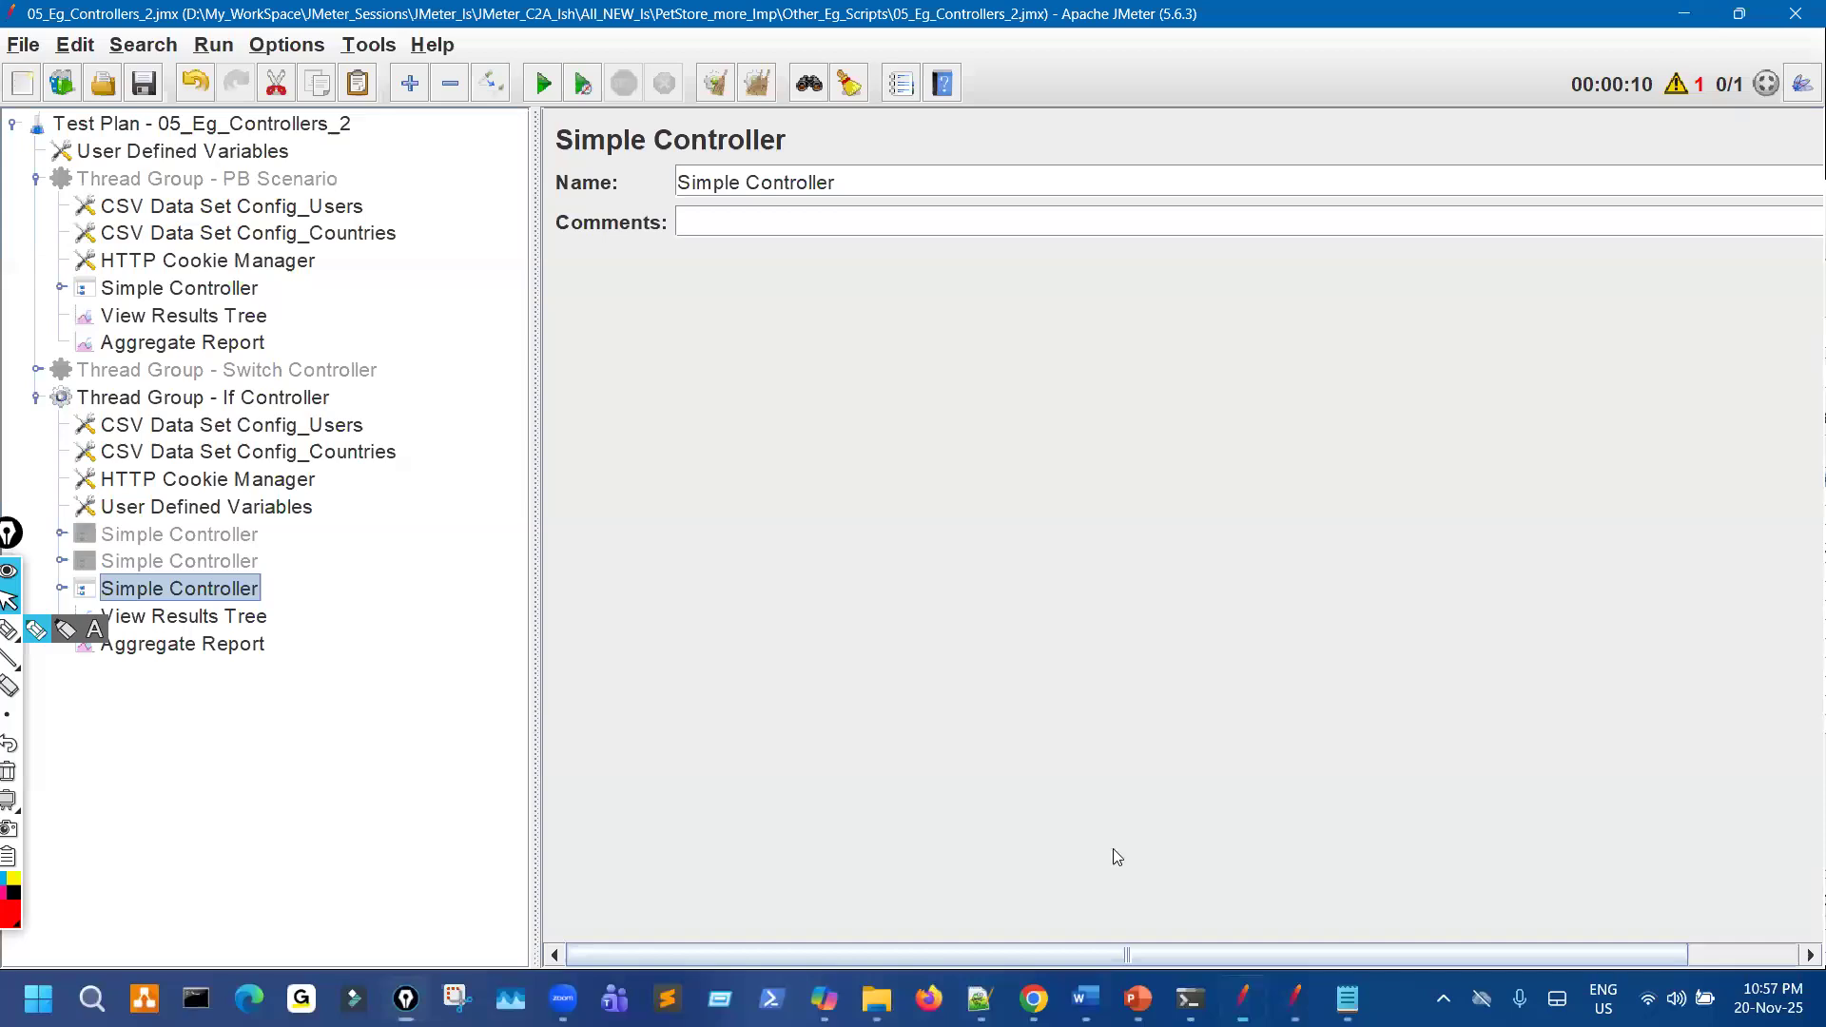
Switch to the z_PetStore_Imp JMeter plan and examine the If Controller condition in its fourth Simple Controller.
{"action": "left_click", "coordinate": [1296, 1000]}
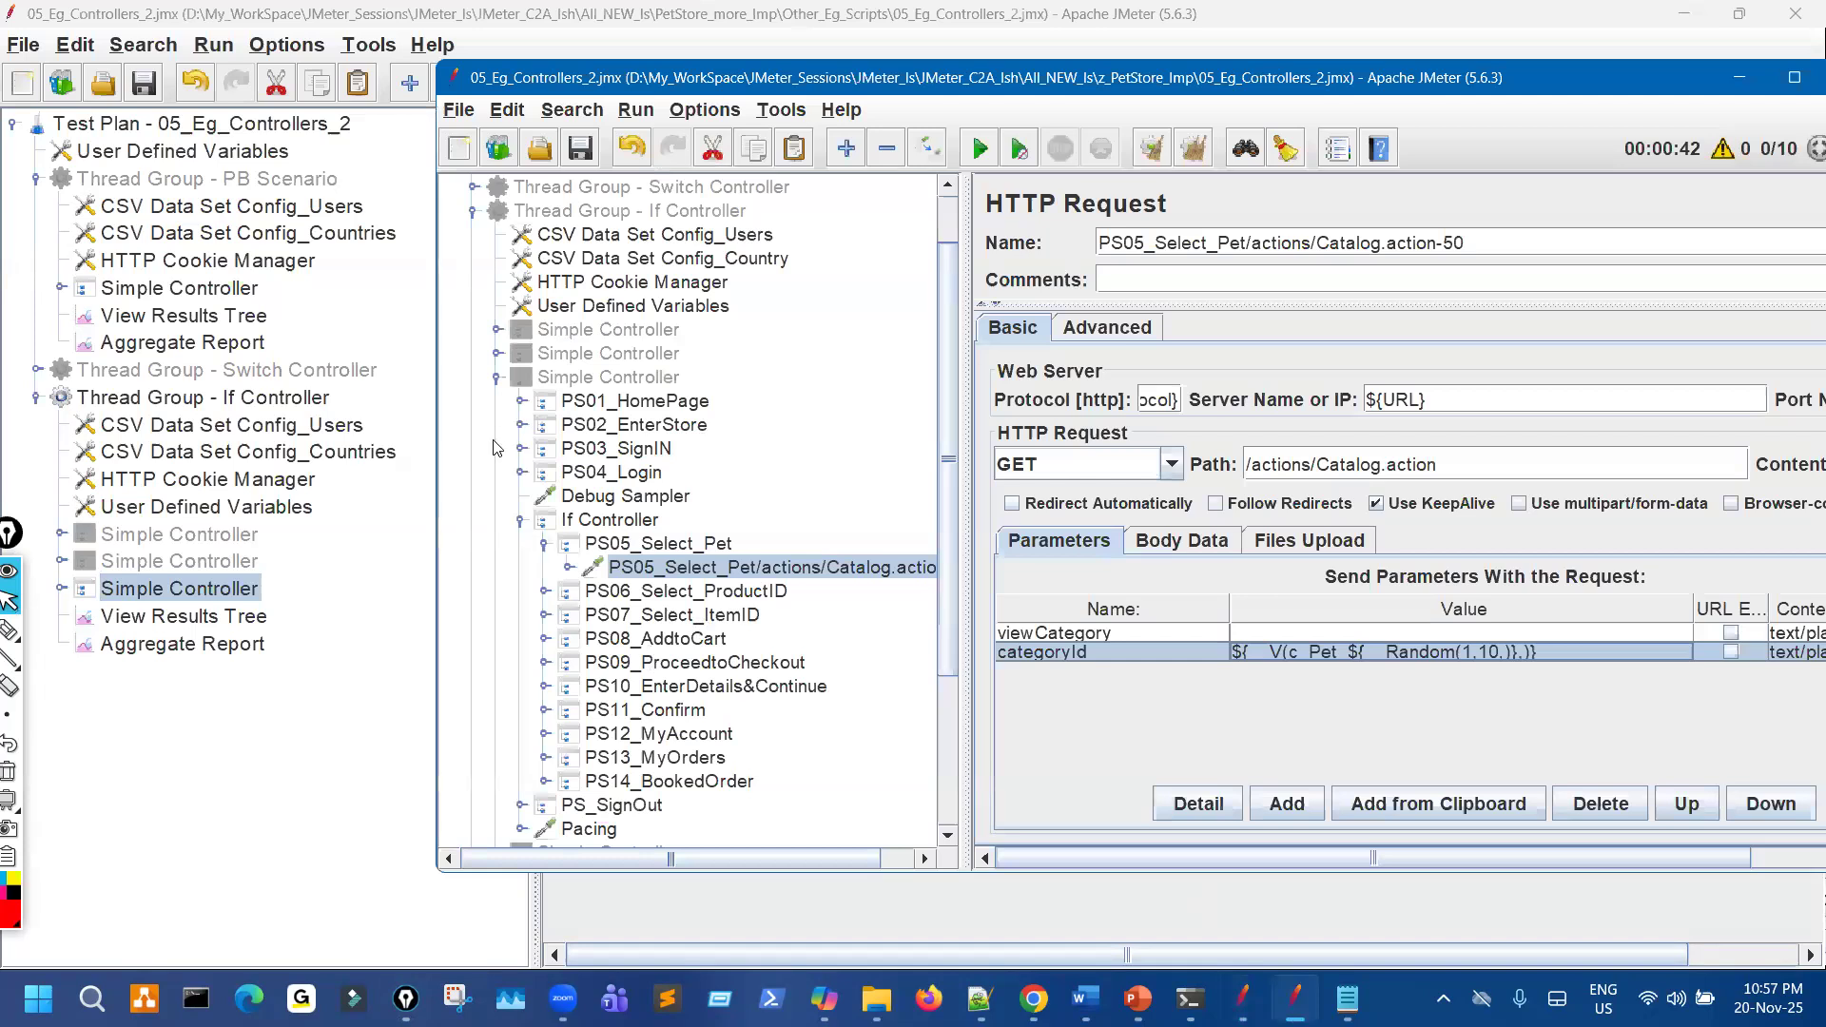
{"action": "left_click", "coordinate": [497, 377]}
{"action": "left_click", "coordinate": [603, 473]}
{"action": "left_click", "coordinate": [497, 472]}
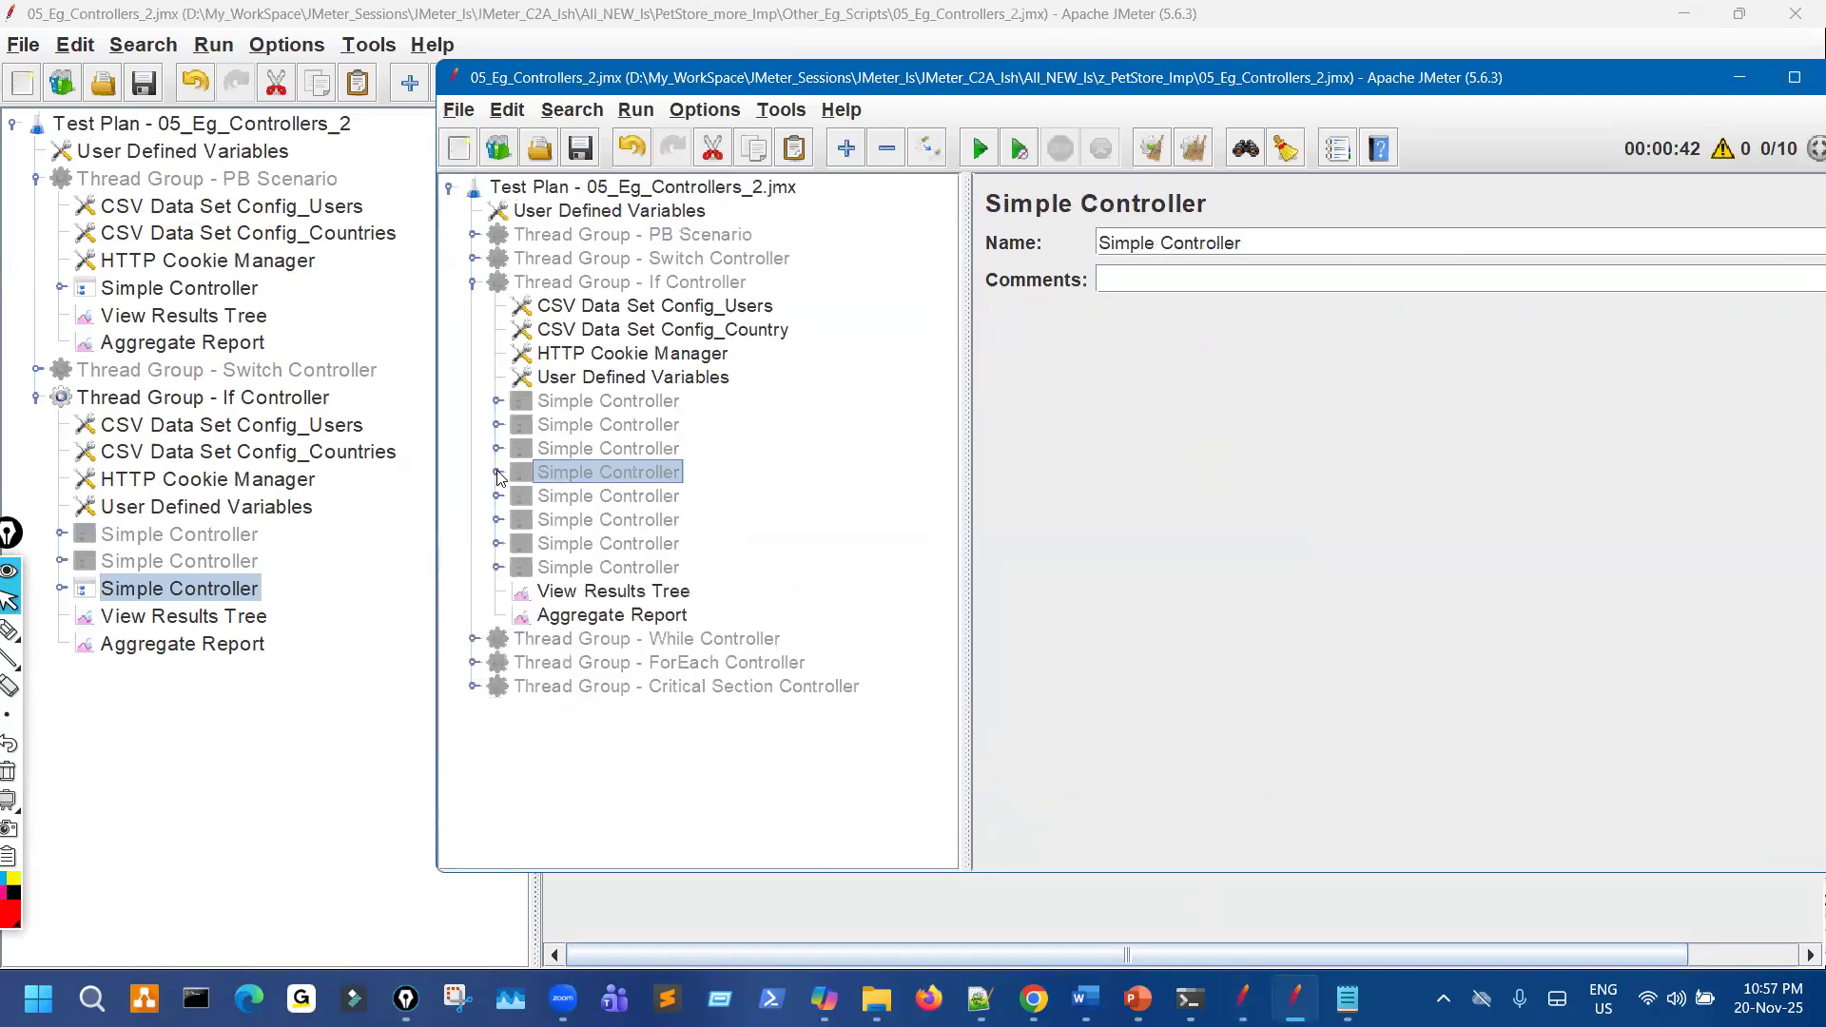
{"action": "left_click", "coordinate": [624, 594]}
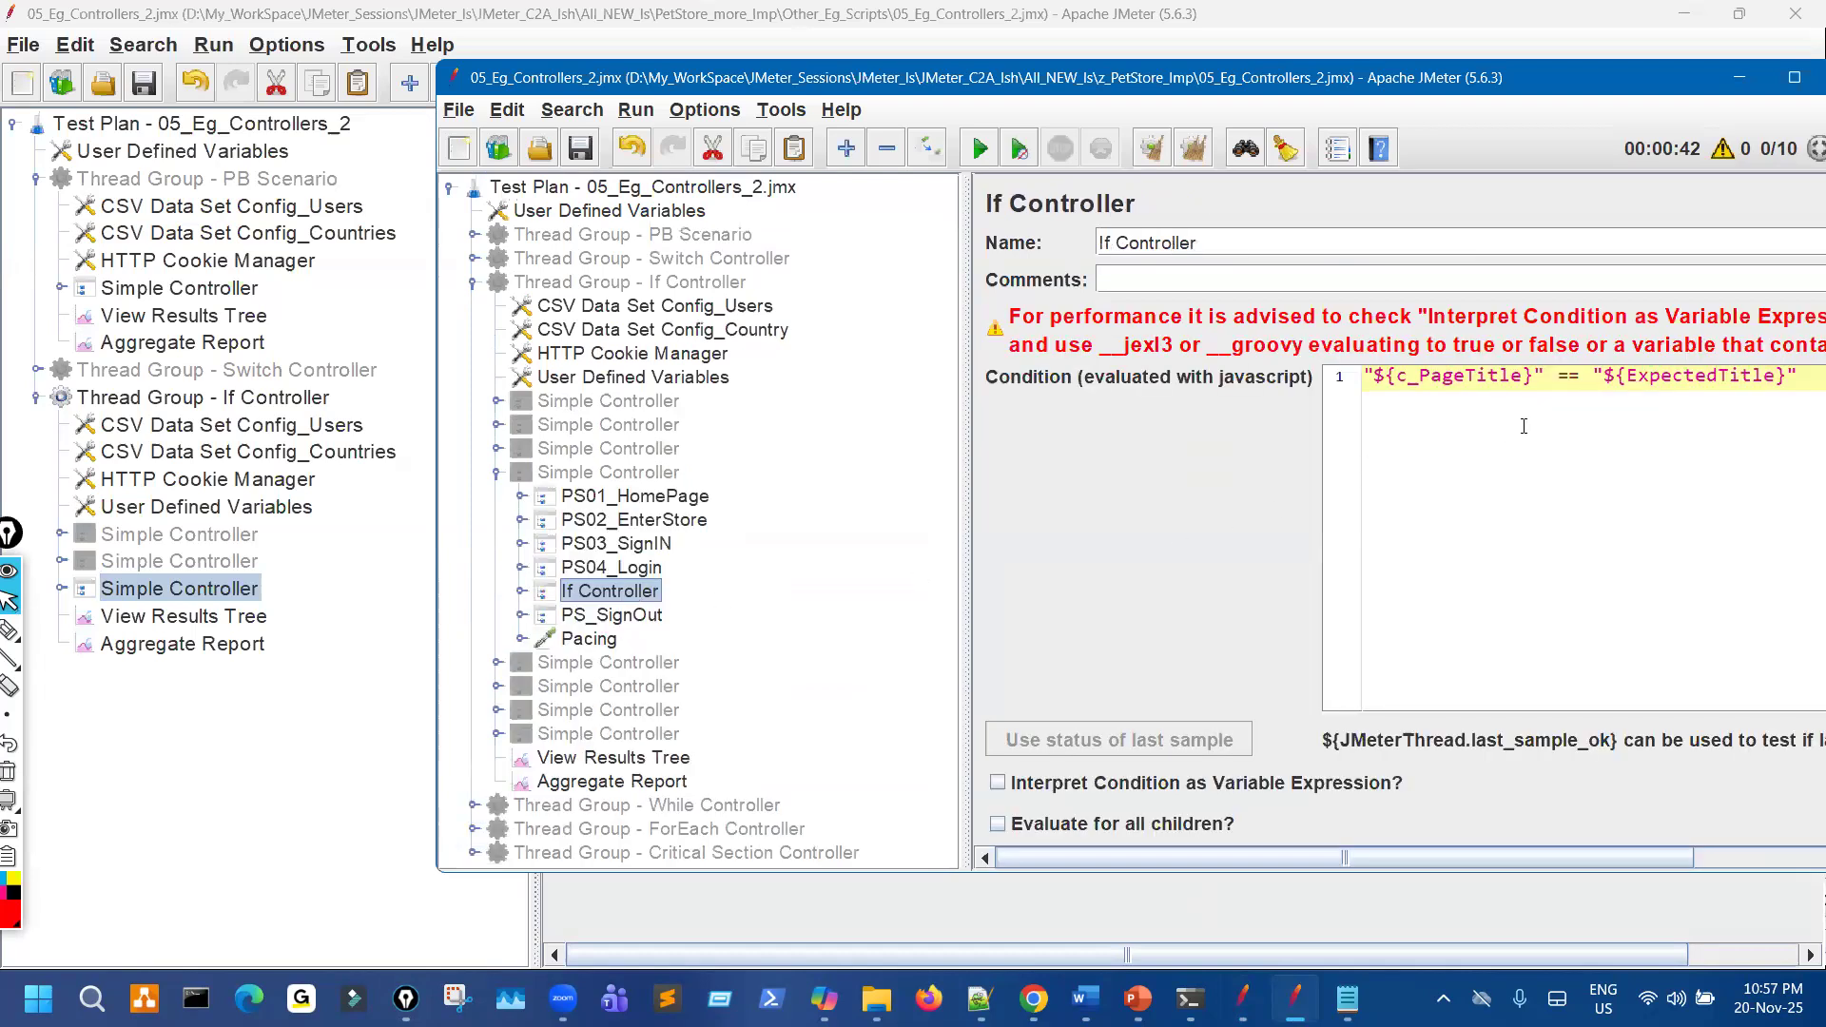
{"action": "left_click_drag", "start_coordinate": [1445, 381], "coordinate": [1663, 379]}
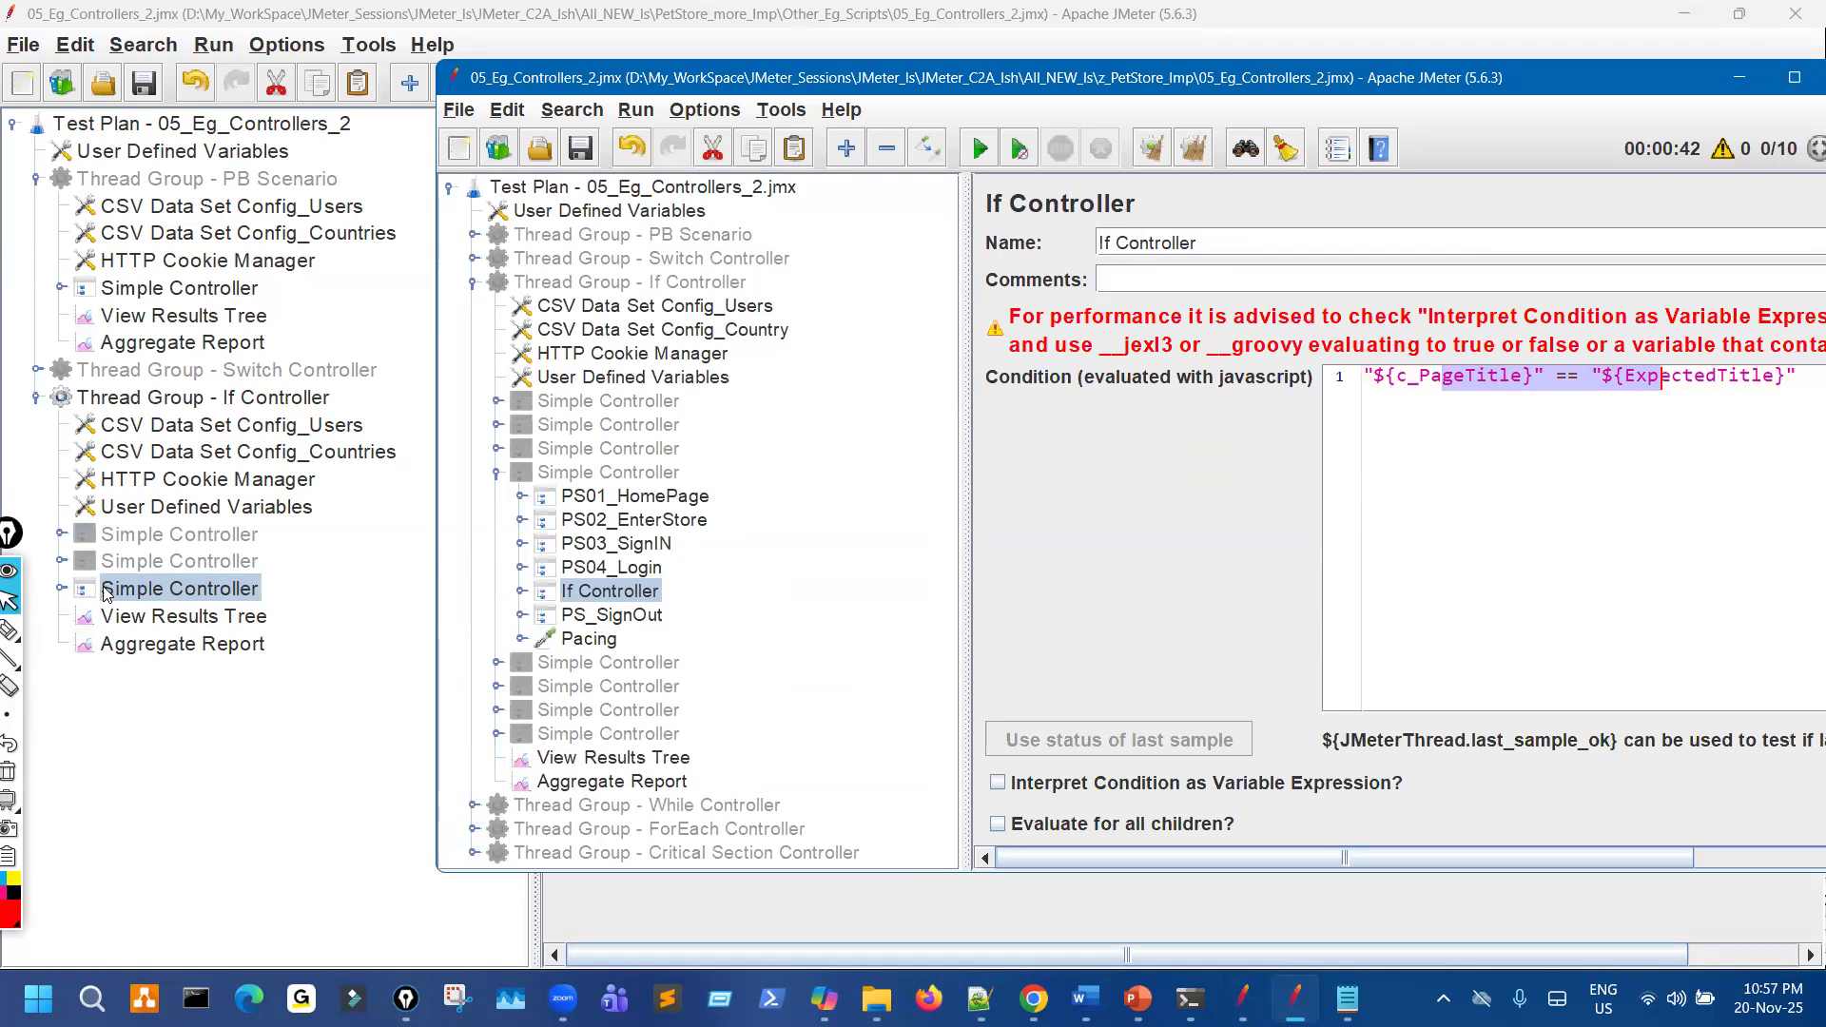
Back in the Other_Eg_Scripts plan, duplicate the enabled Simple Controller in Thread Group - If Controller and disable the original.
{"action": "left_click", "coordinate": [285, 739]}
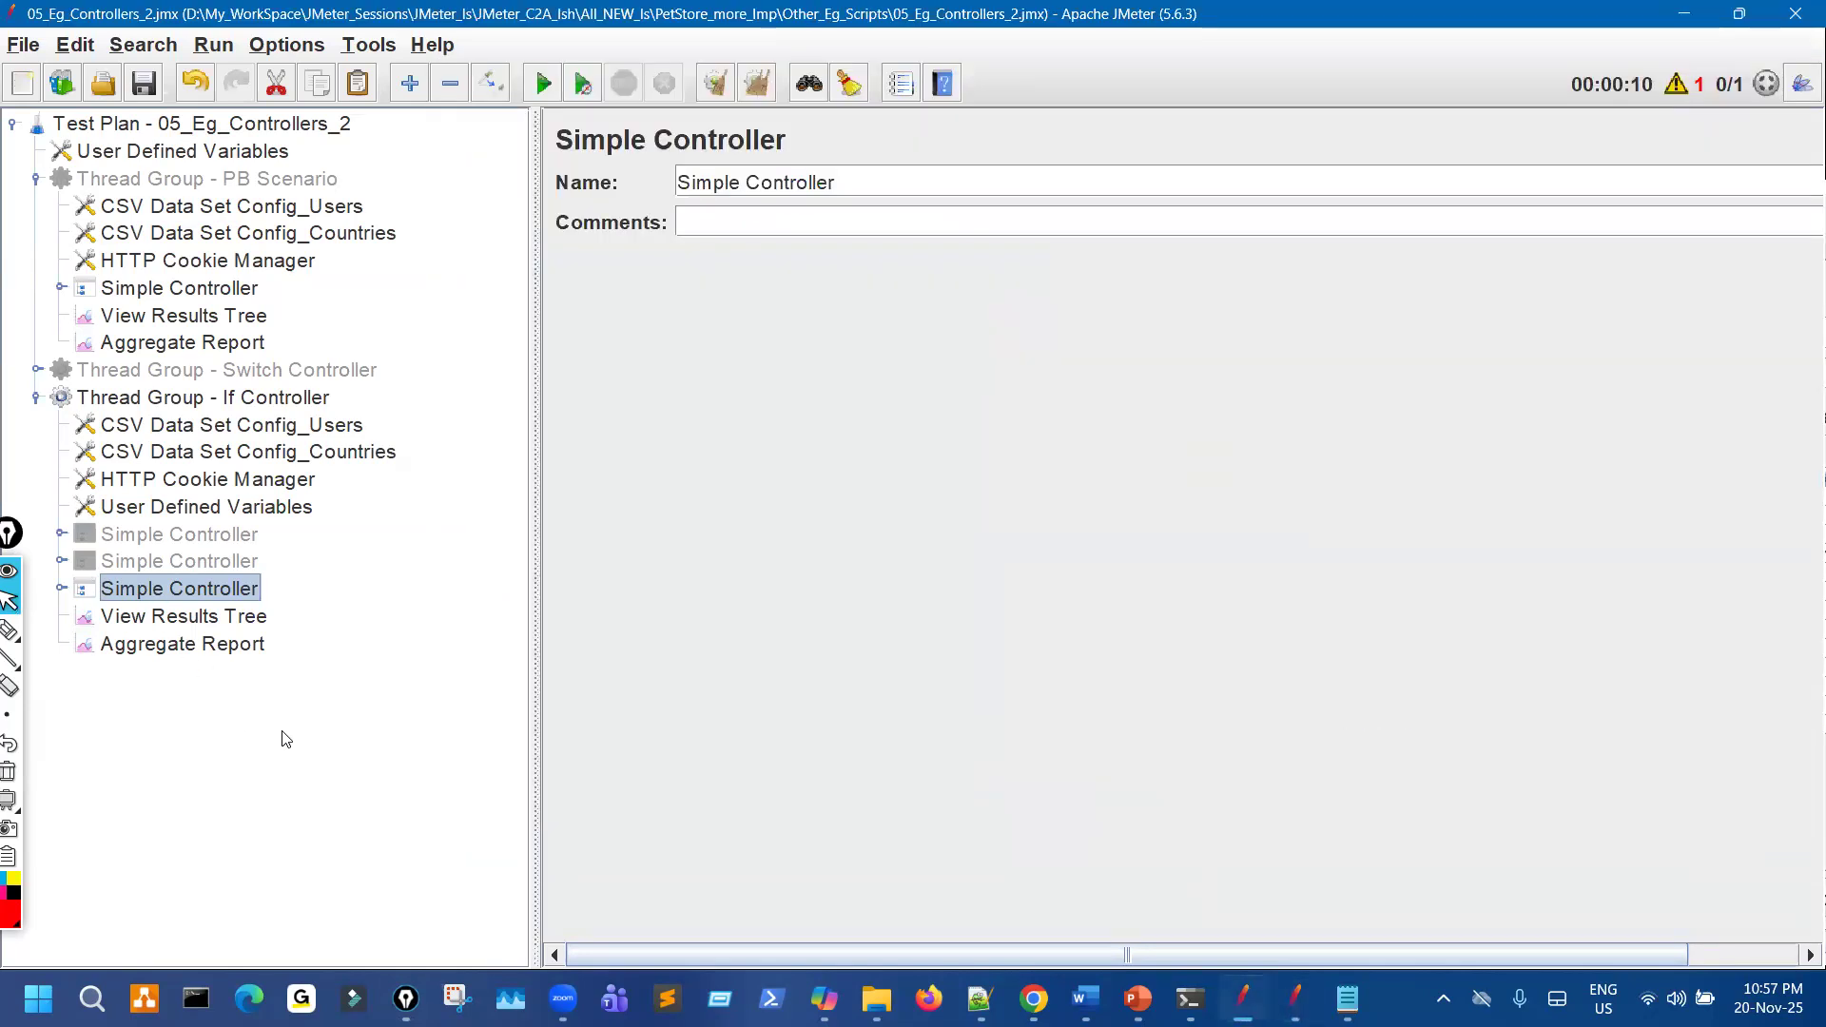
{"action": "key", "text": "u"}
{"action": "left_click", "coordinate": [225, 584]}
{"action": "left_click", "coordinate": [62, 589]}
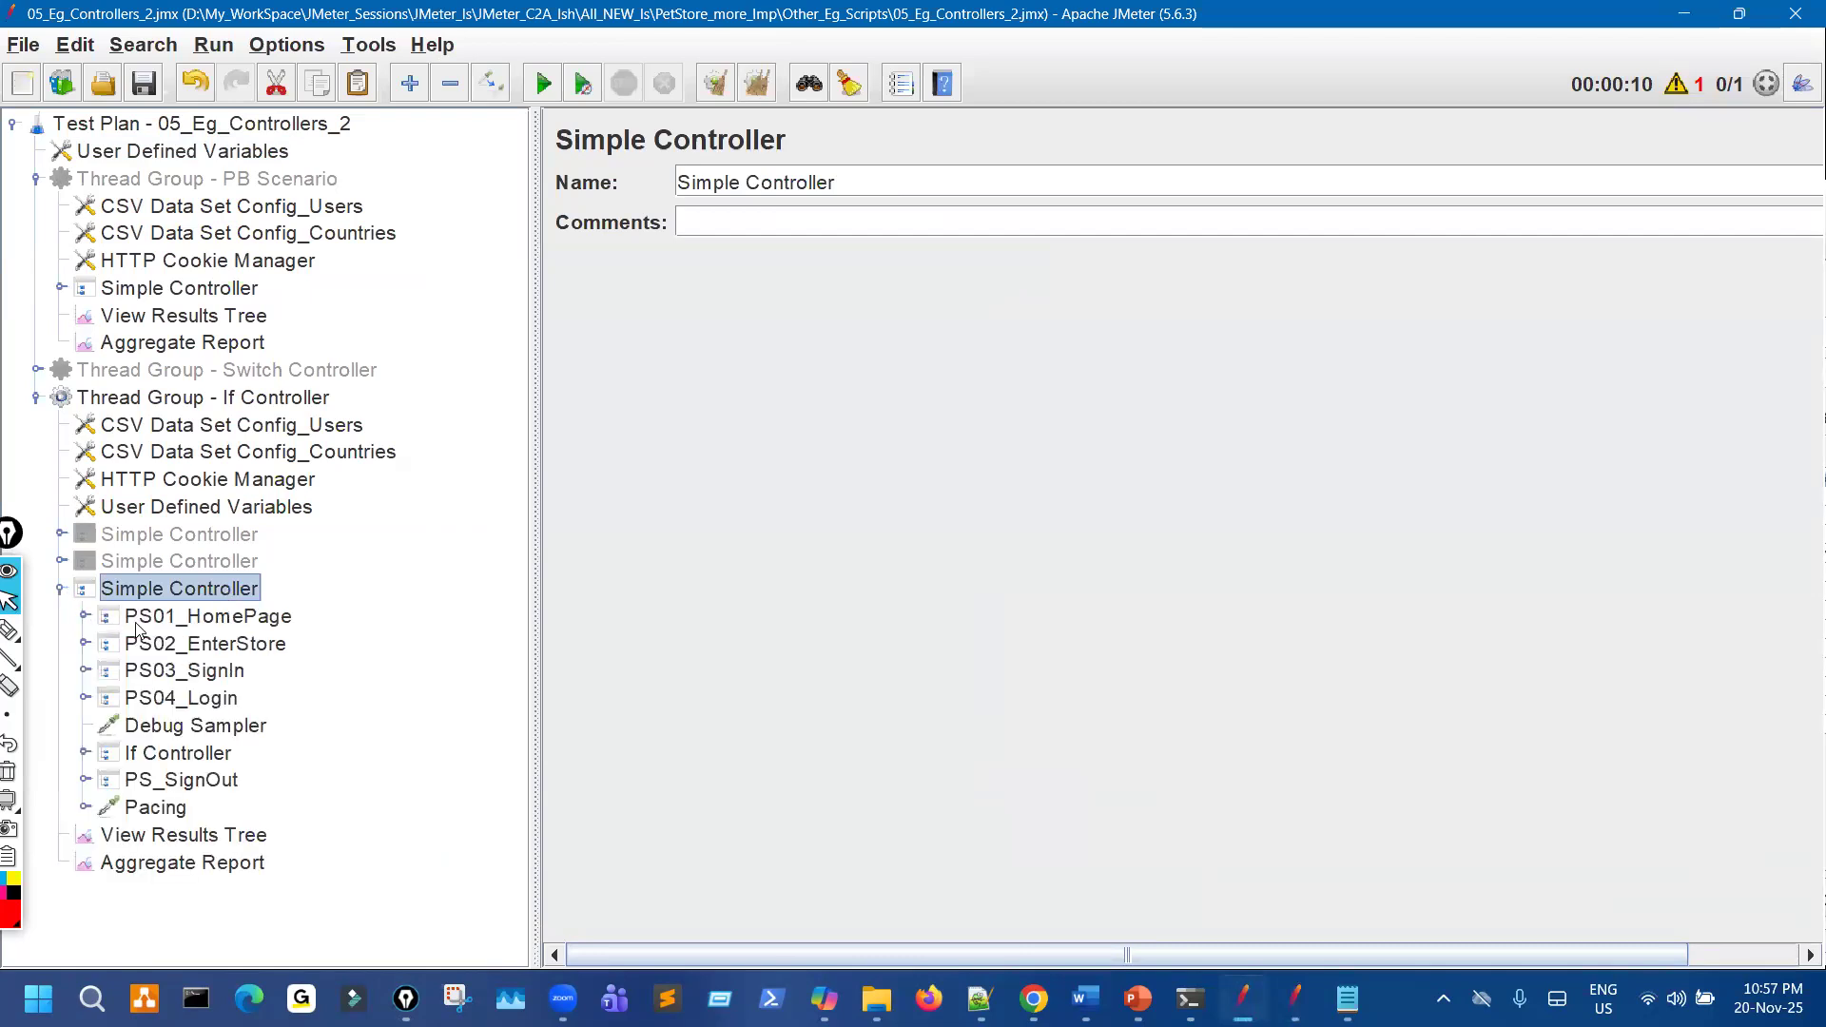
{"action": "left_click", "coordinate": [207, 702]}
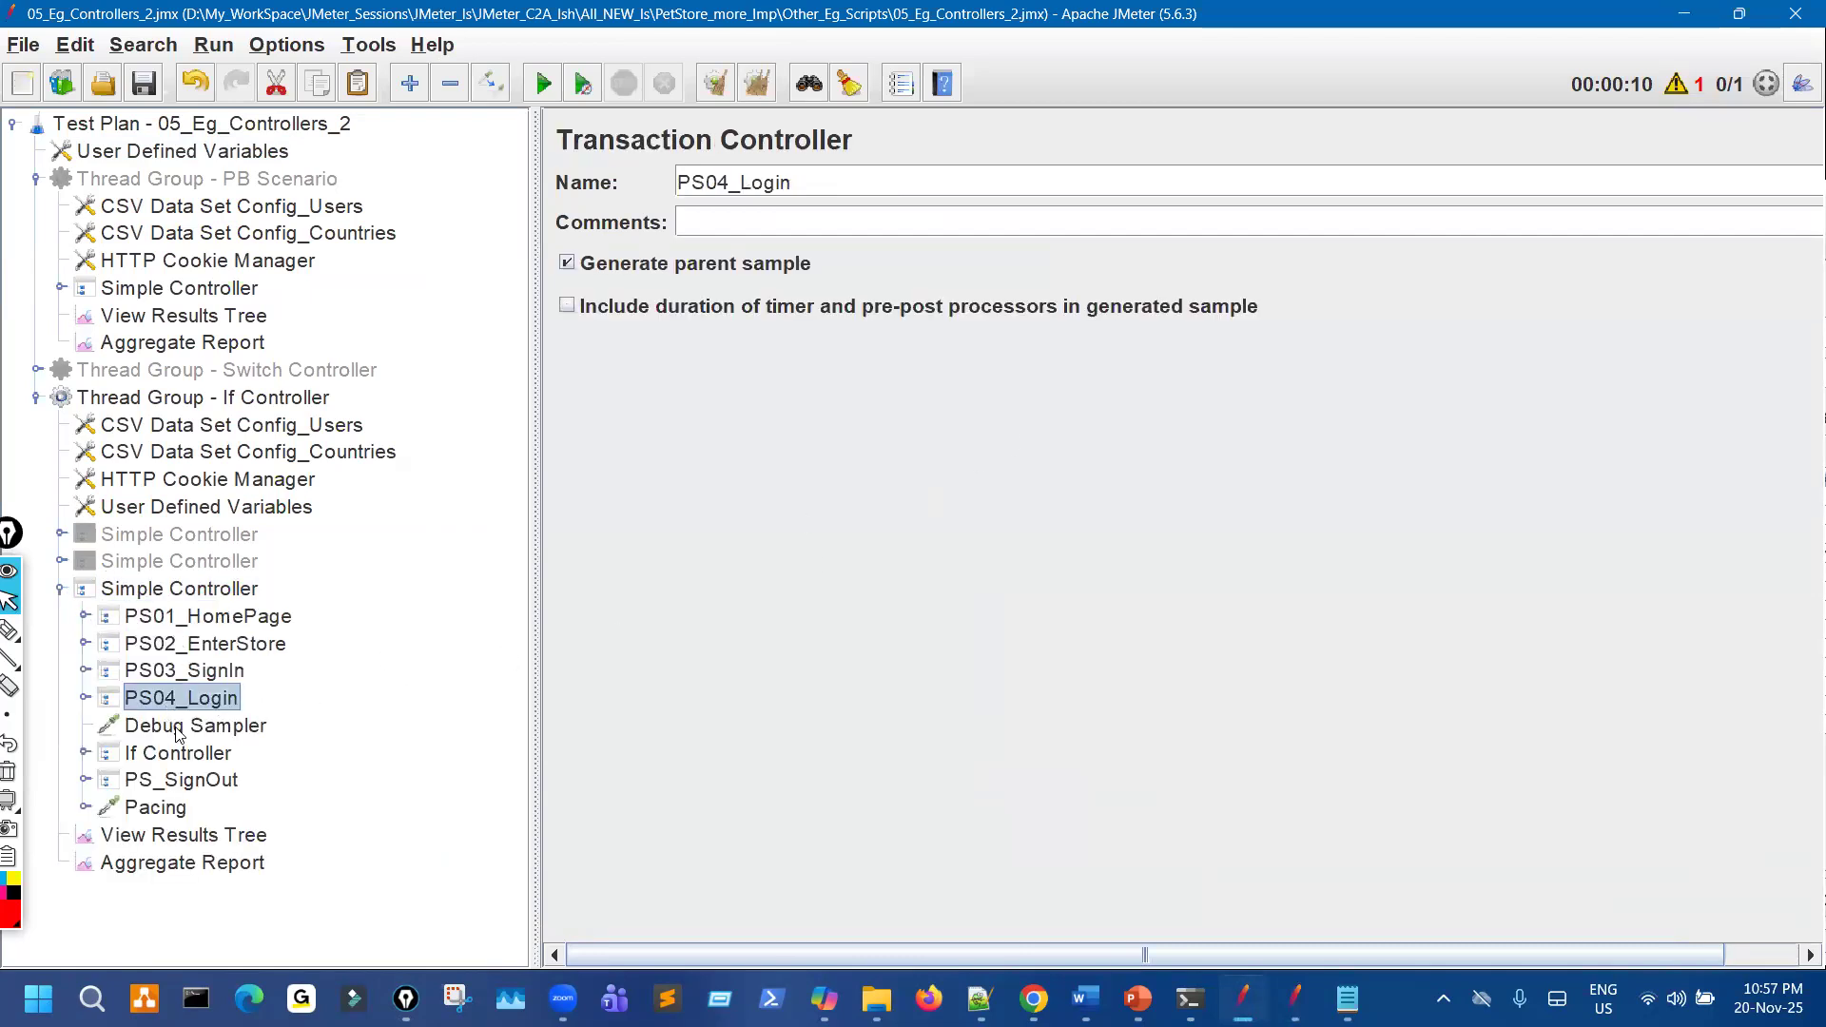
{"action": "left_click", "coordinate": [195, 754]}
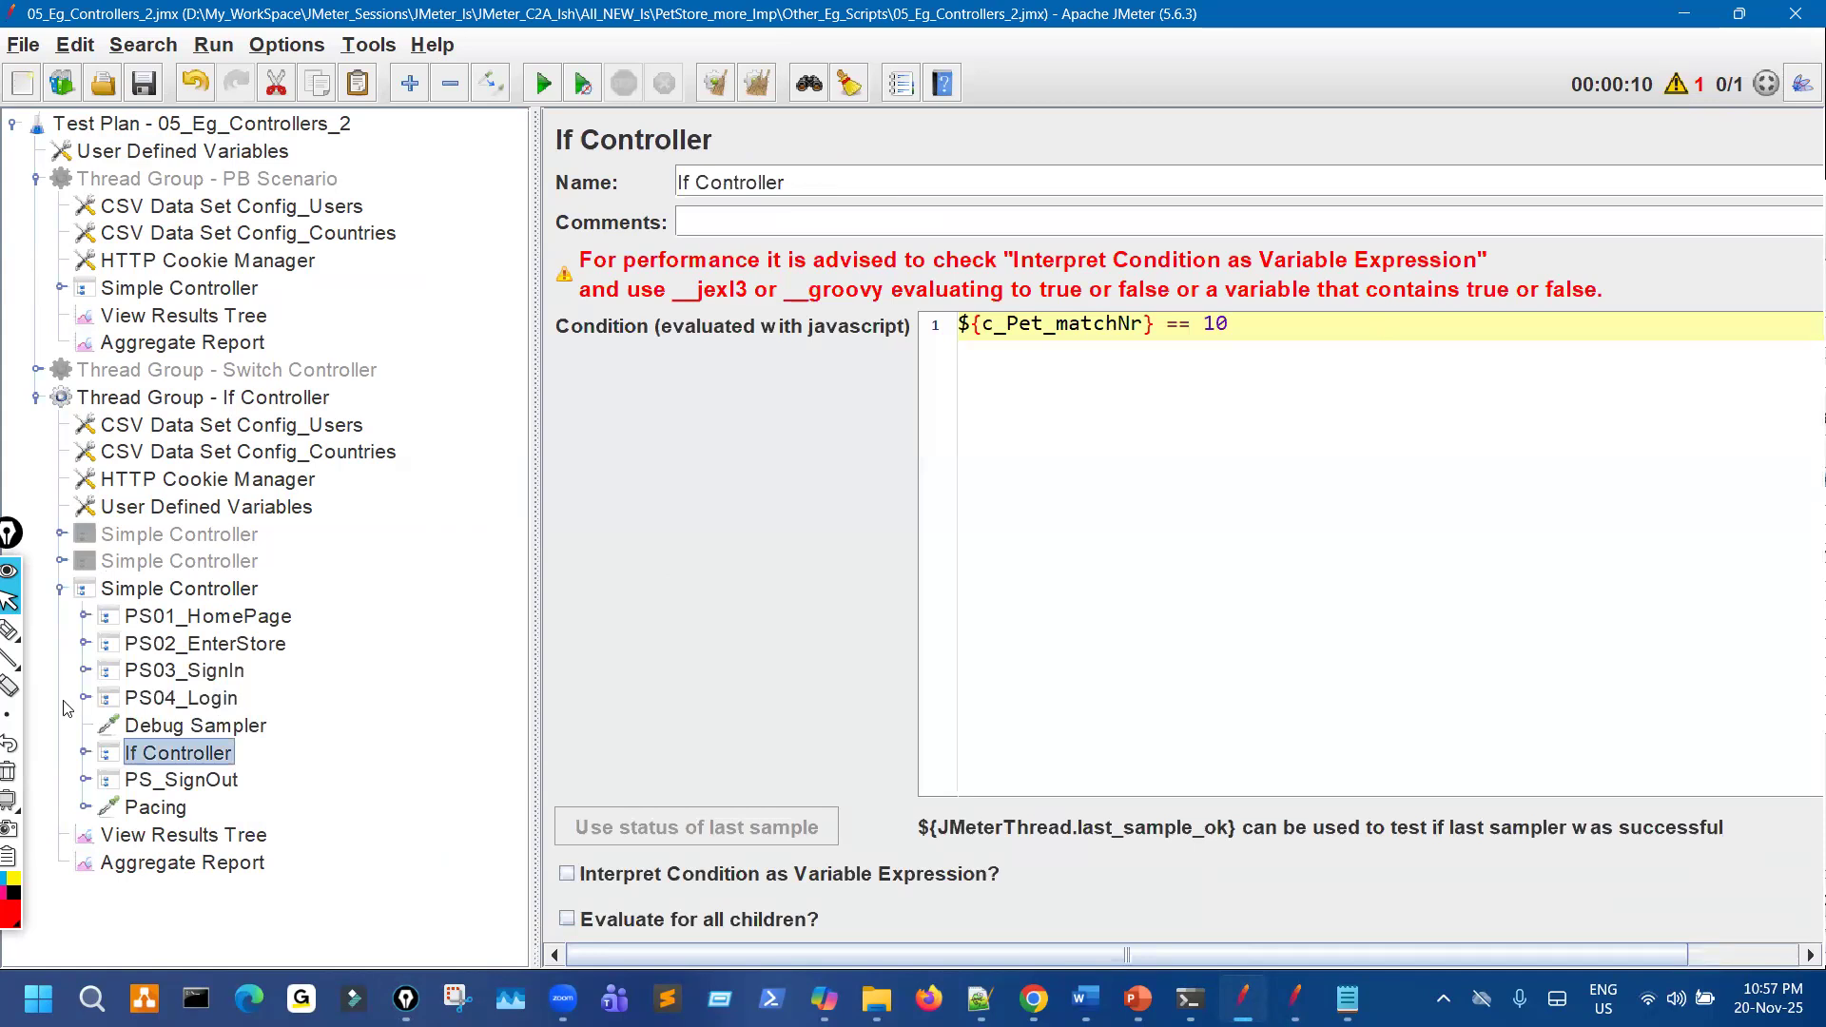
{"action": "left_click", "coordinate": [263, 400]}
{"action": "key", "text": "ctrl+v"}
{"action": "left_click_drag", "start_coordinate": [215, 674], "coordinate": [236, 592]}
{"action": "left_click", "coordinate": [236, 592]}
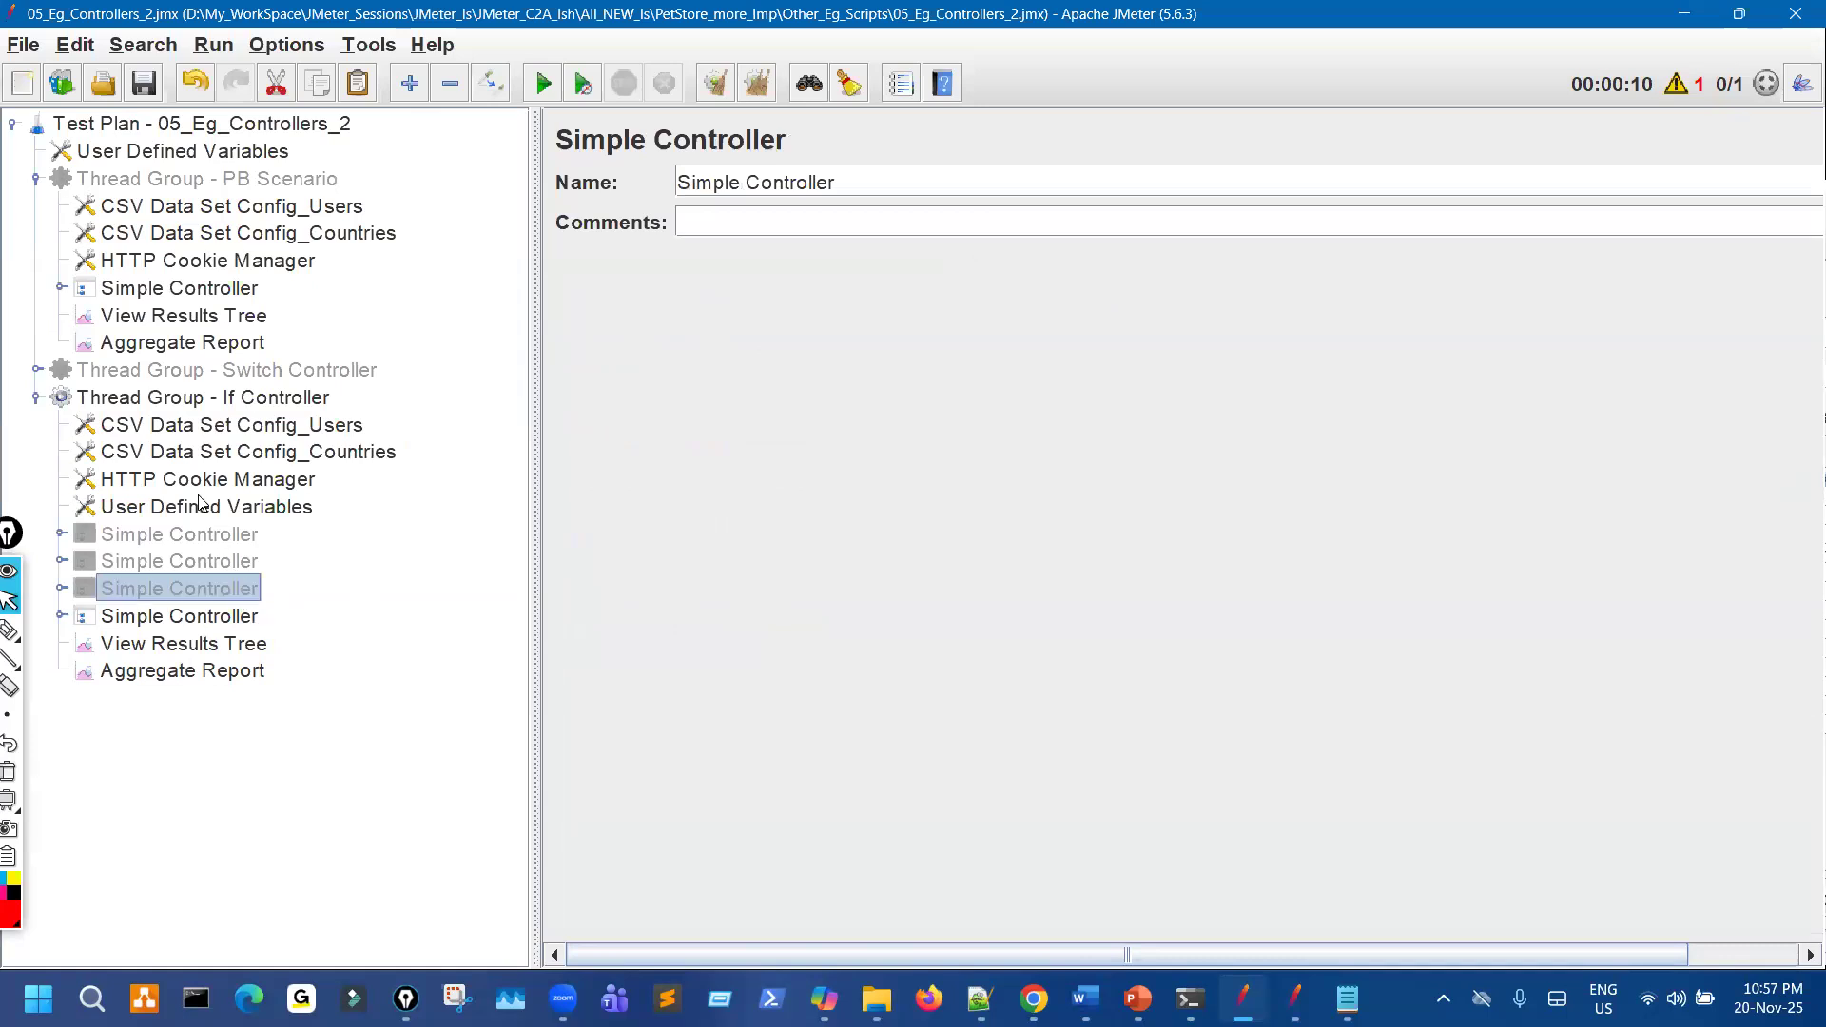
Collapse Thread Group - PB Scenario and expand PS04_Login inside the copied Simple Controller.
{"action": "left_click", "coordinate": [60, 290]}
{"action": "left_click", "coordinate": [37, 181]}
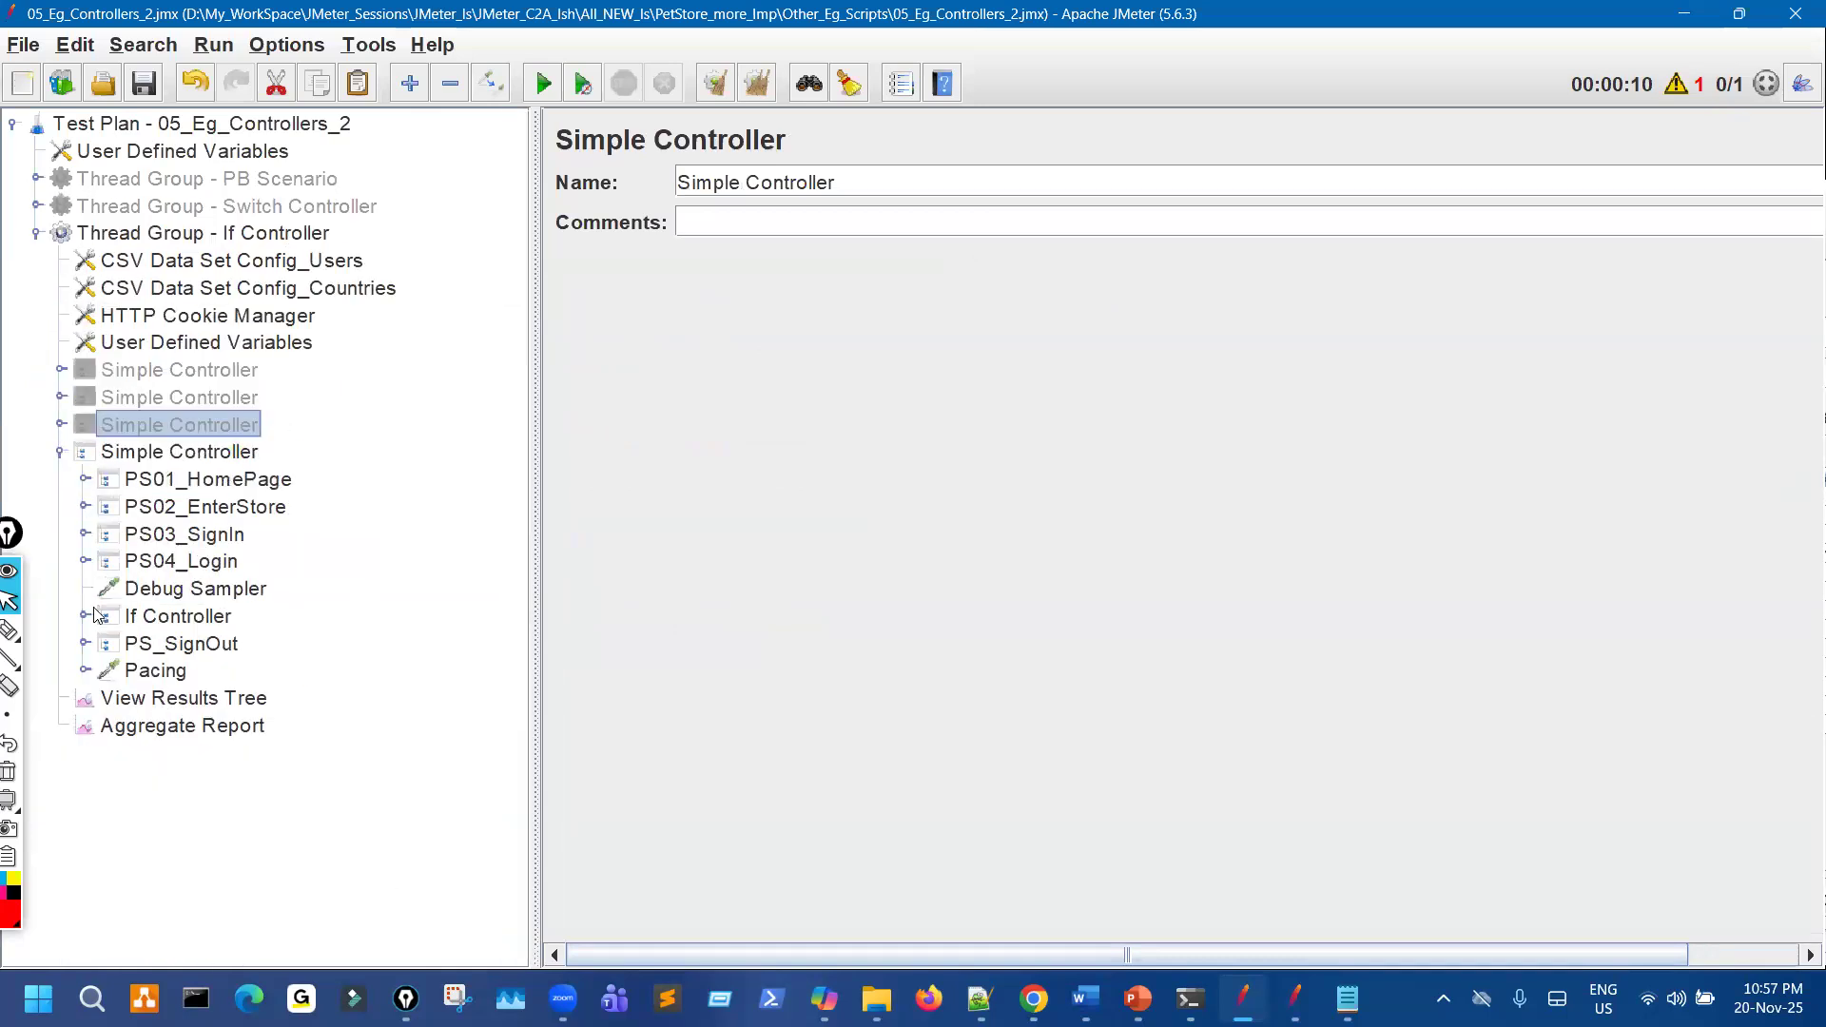
{"action": "left_click", "coordinate": [85, 562]}
Examine the c_PageTitle extractor under PS04_Login2 in the z_PetStore_Imp plan, and return to the copied controller's PS04_Login2 request.
{"action": "left_click", "coordinate": [1296, 999]}
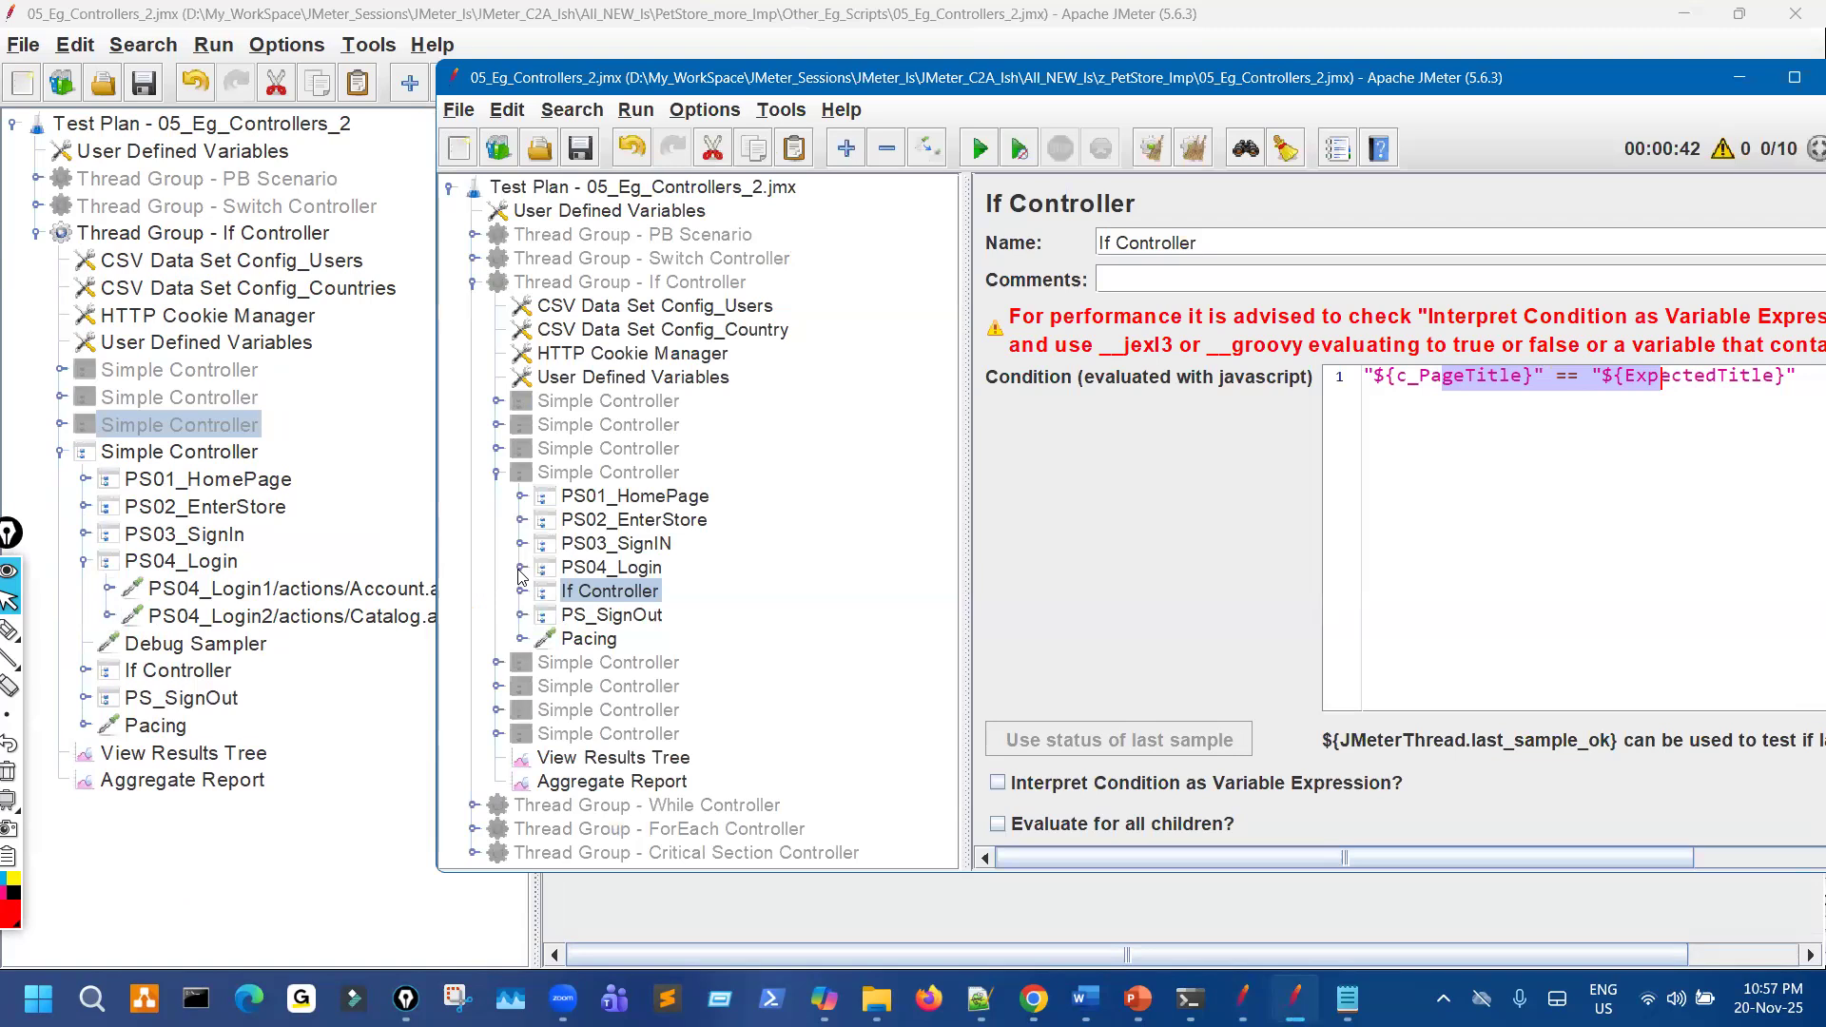
{"action": "left_click", "coordinate": [520, 569]}
{"action": "left_click", "coordinate": [545, 592]}
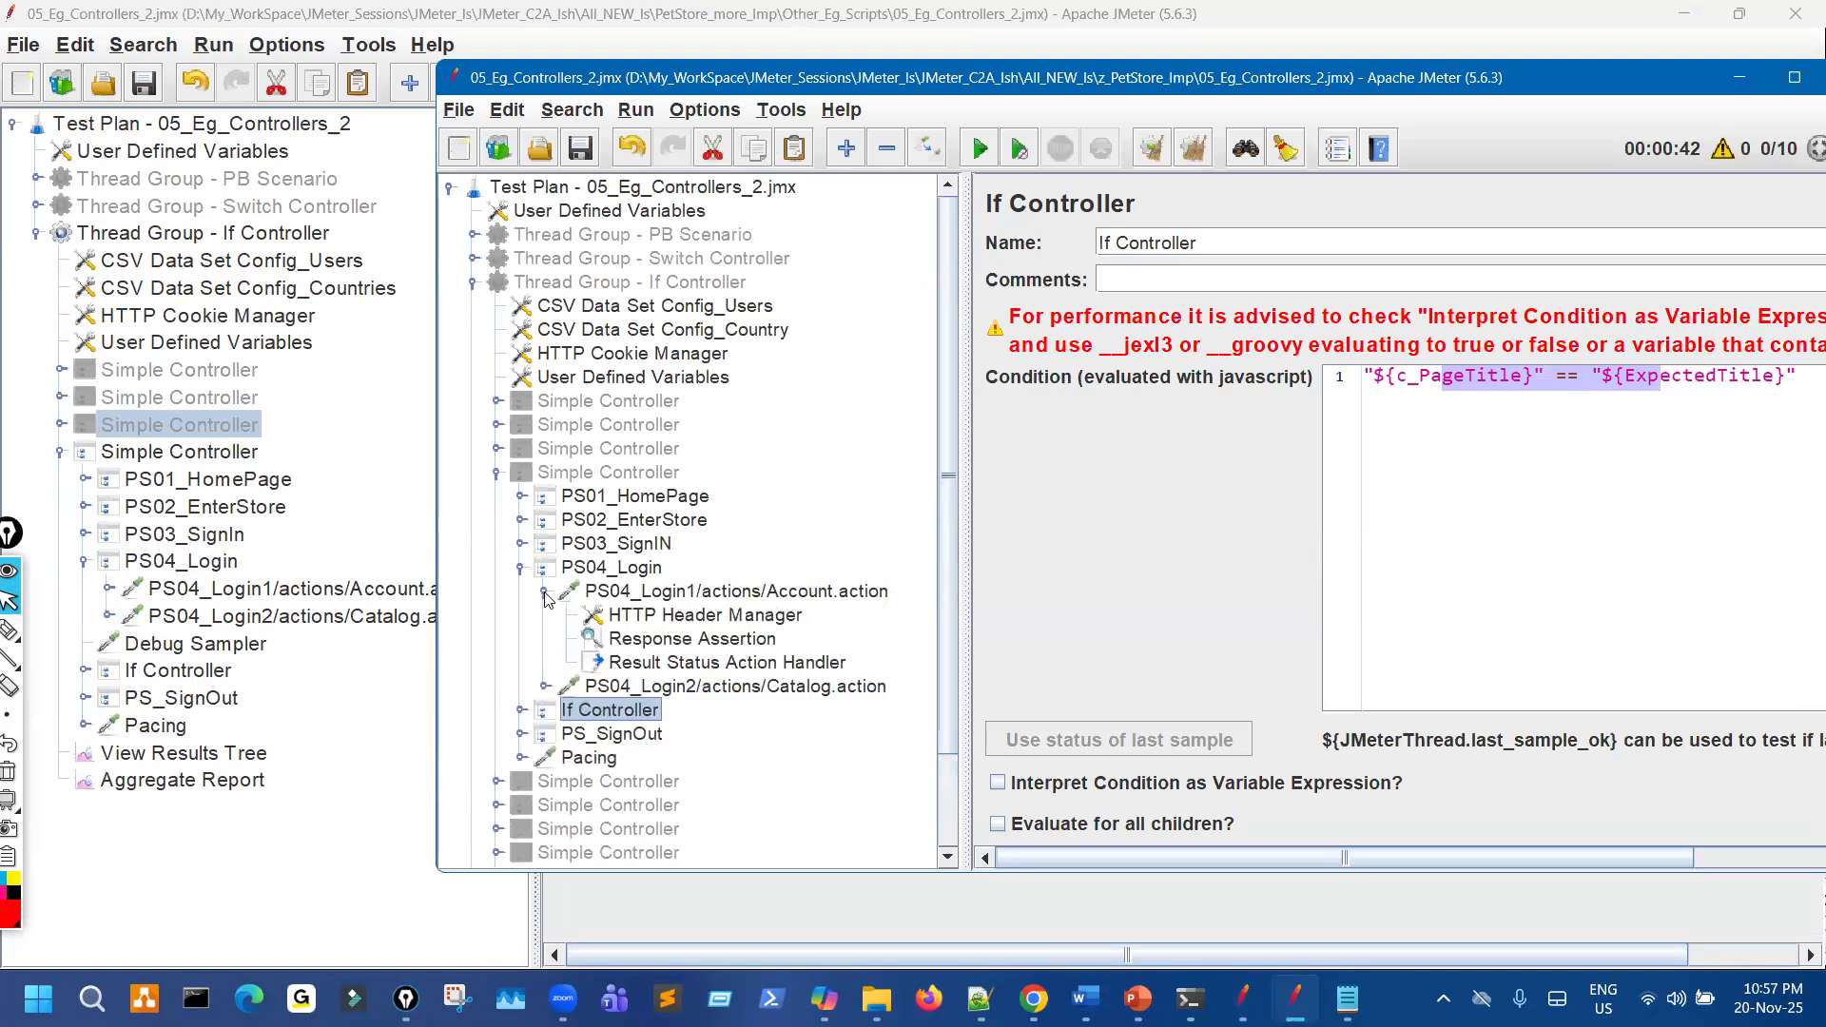
{"action": "left_click", "coordinate": [545, 591]}
{"action": "left_click", "coordinate": [545, 615]}
{"action": "left_click", "coordinate": [687, 665]}
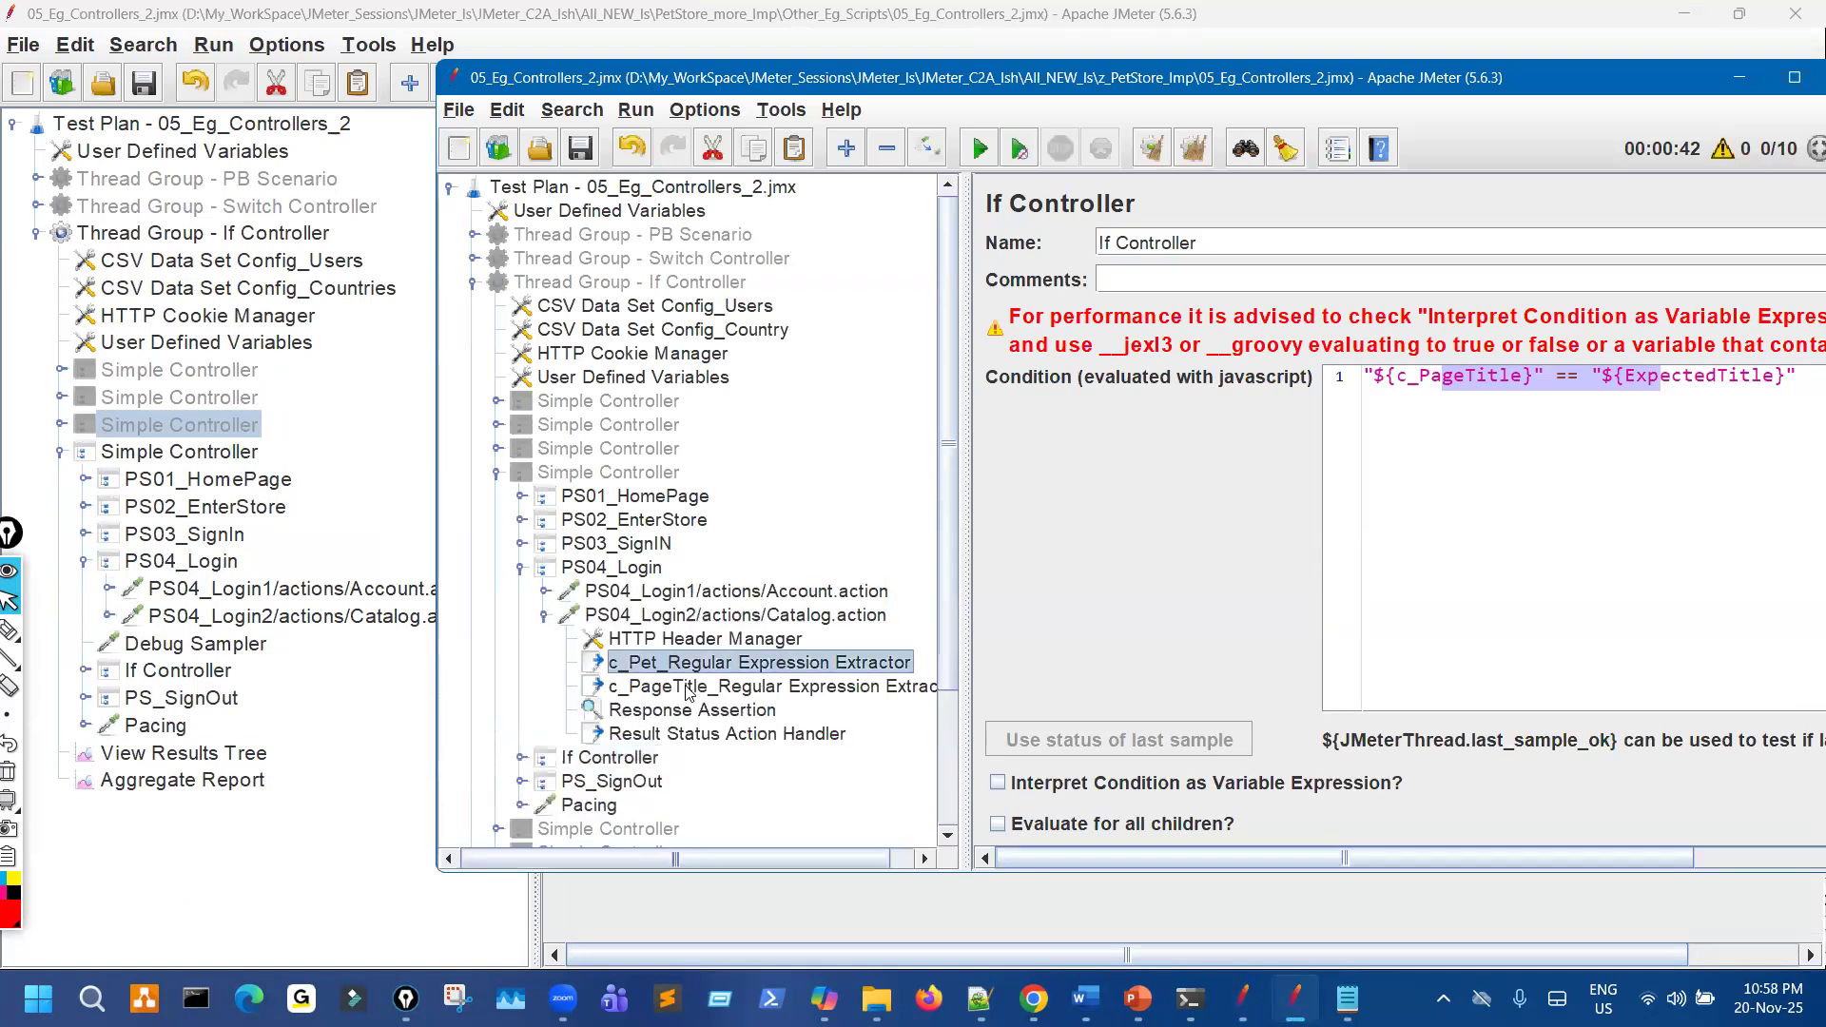
{"action": "left_click", "coordinate": [687, 687]}
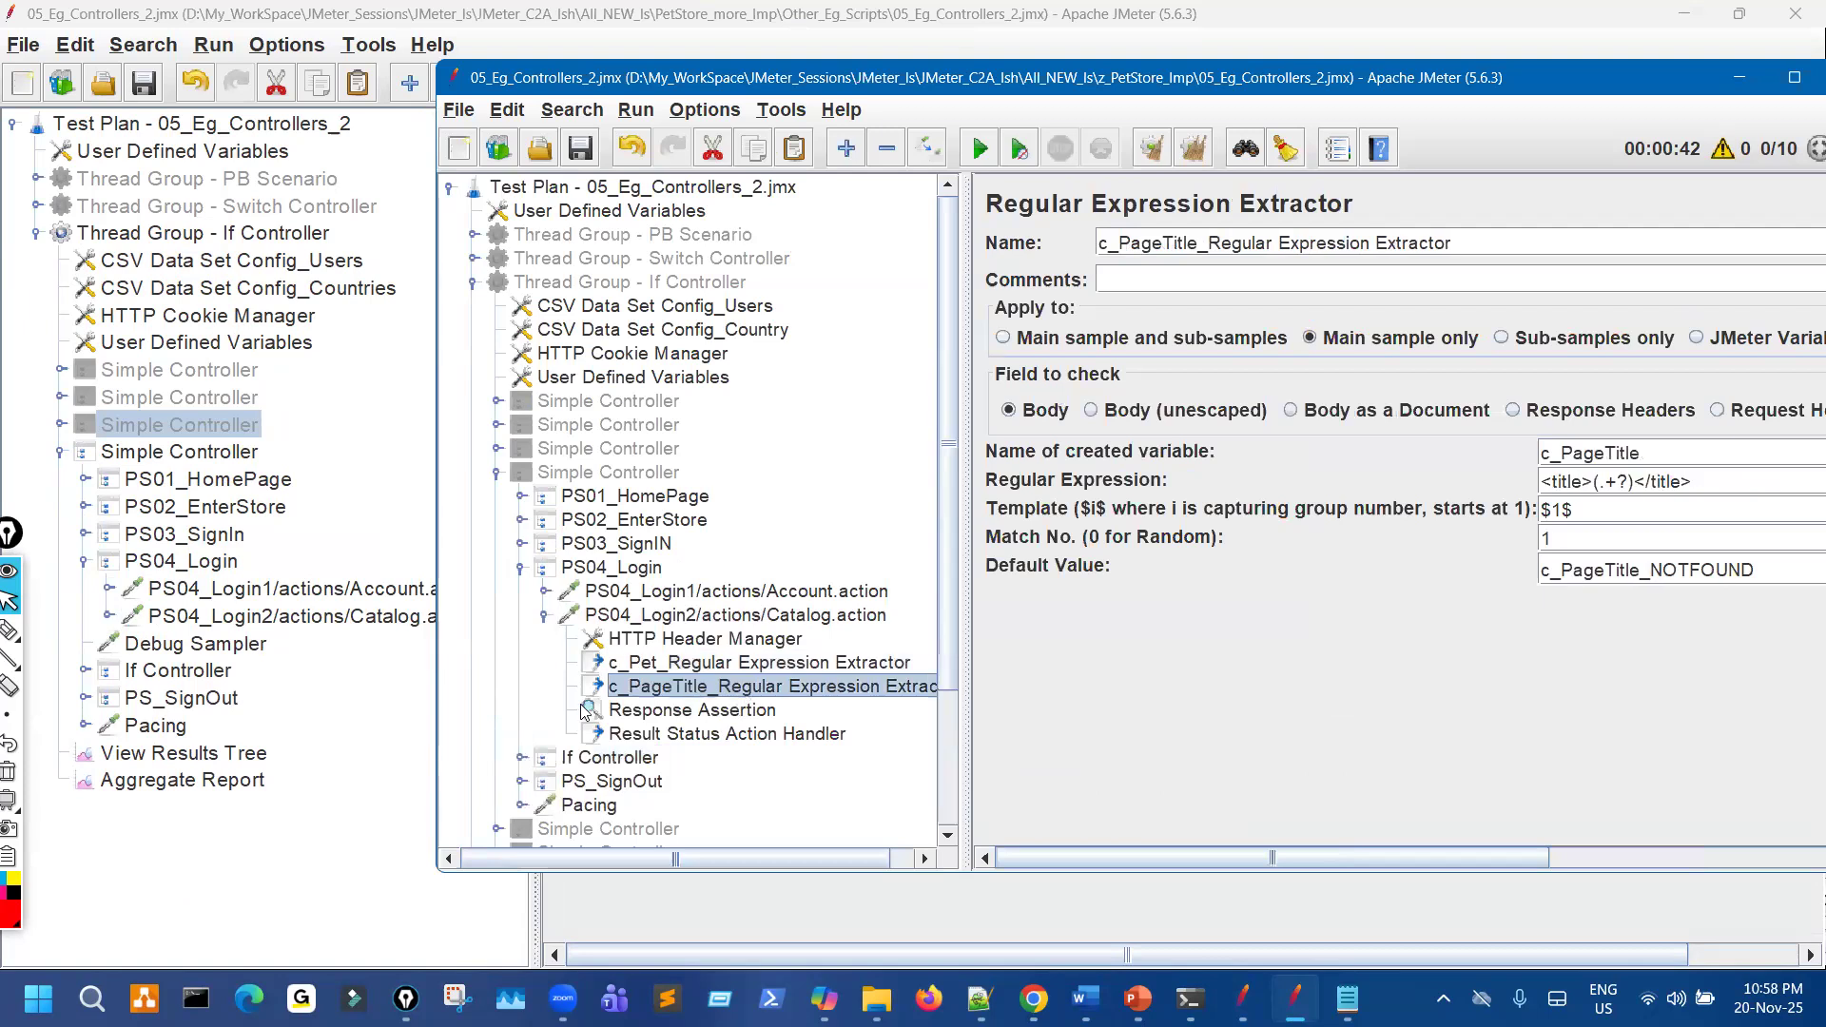
{"action": "left_click", "coordinate": [290, 618]}
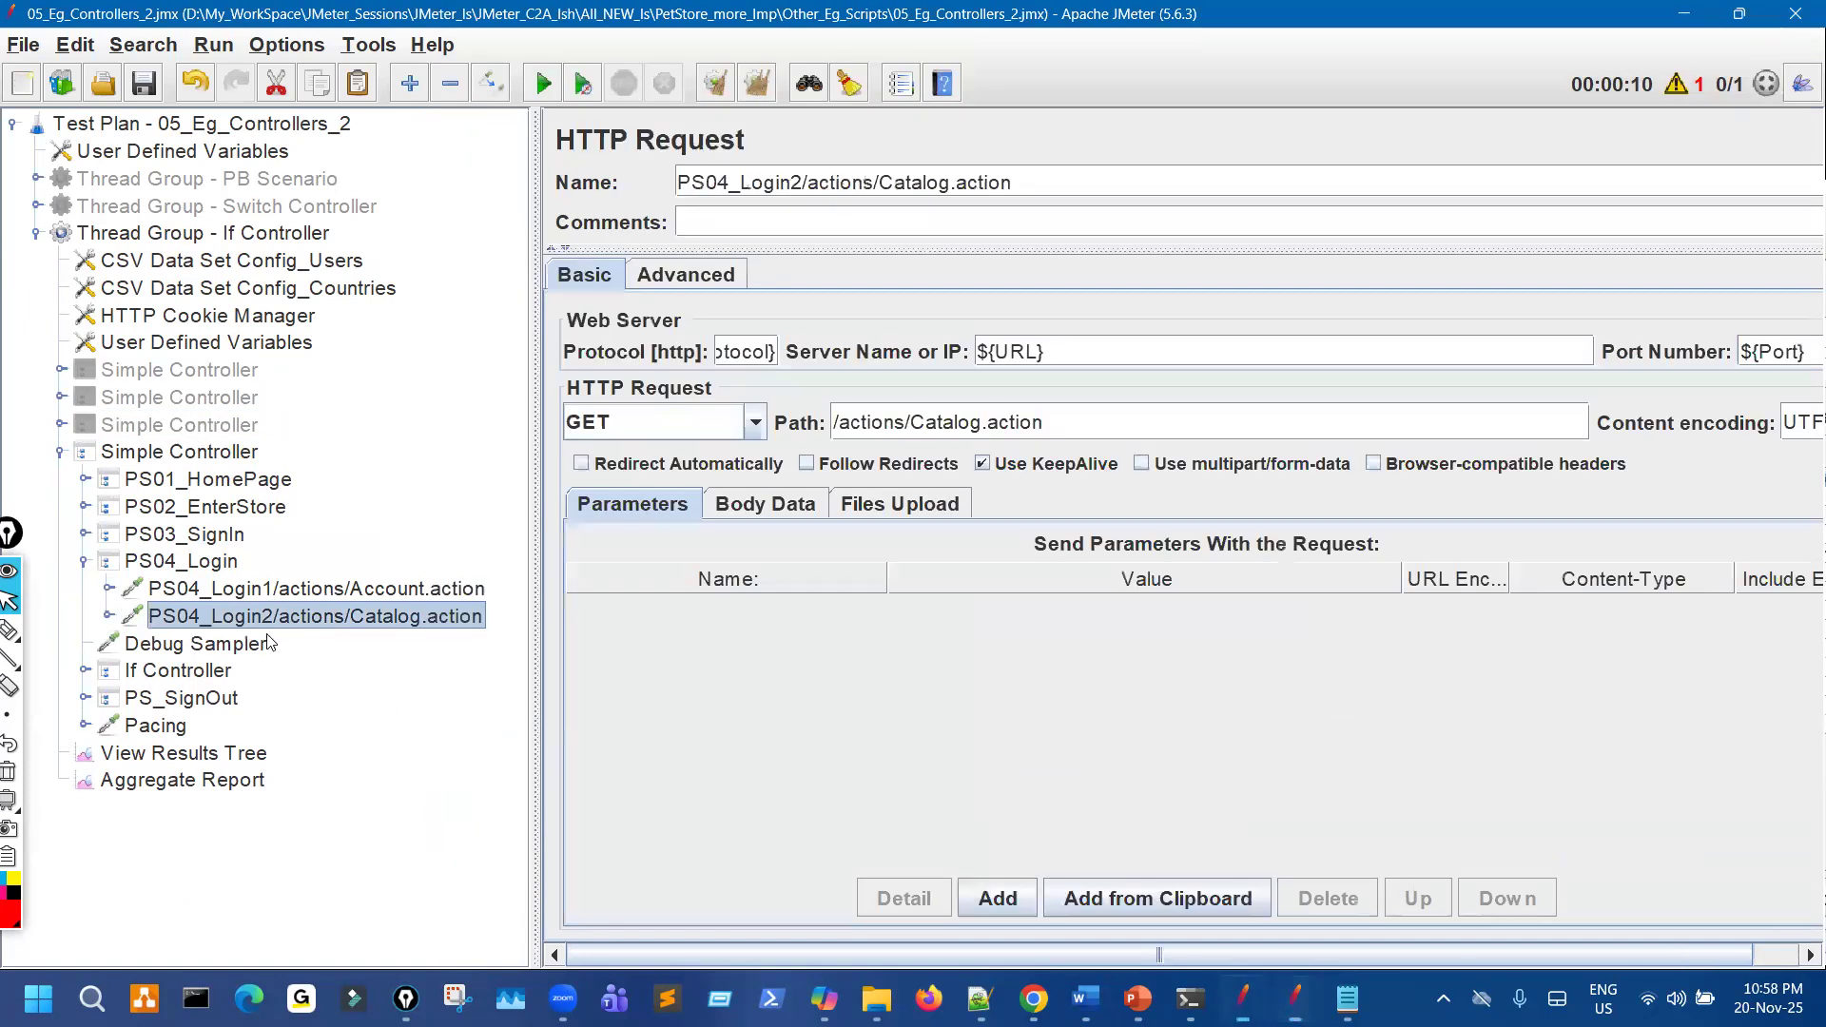
Paste the c_PageTitle extractor under the copied controller's PS04_Login2 request and place it directly after the c_Pet extractor.
{"action": "left_click", "coordinate": [108, 616]}
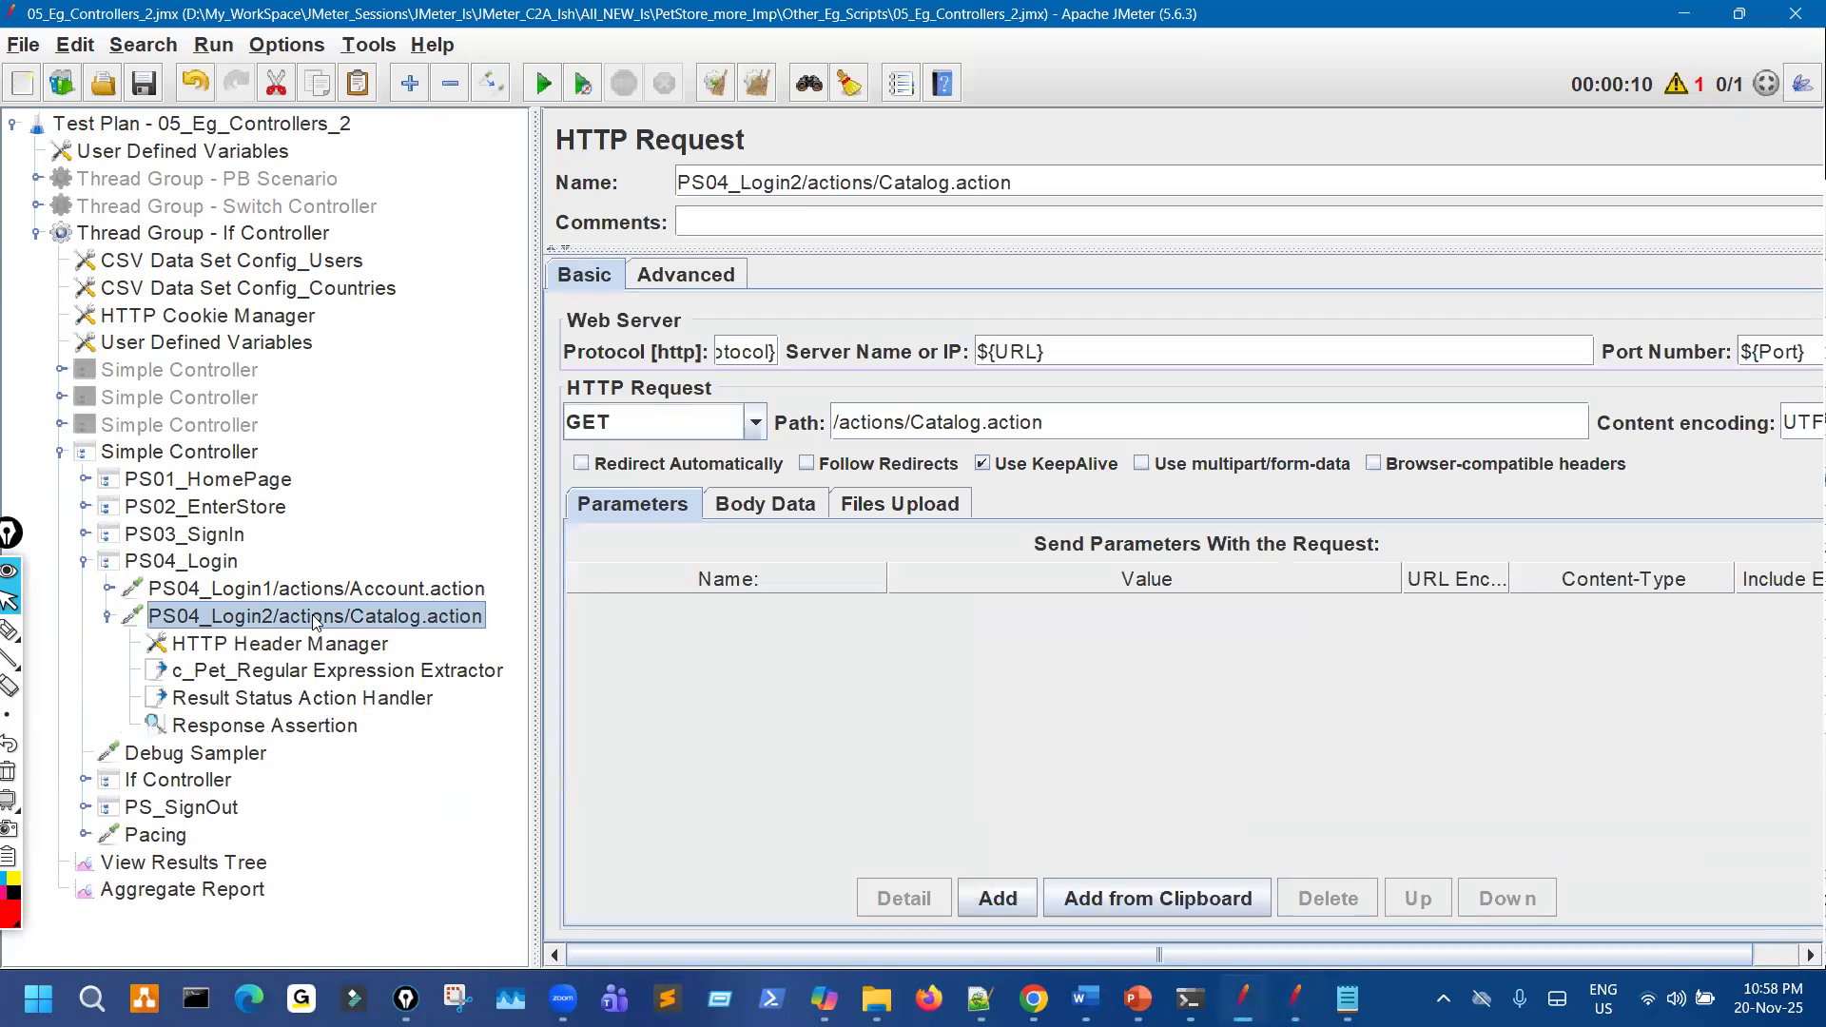
{"action": "key", "text": "ctrl+v"}
{"action": "left_click_drag", "start_coordinate": [328, 761], "coordinate": [360, 692]}
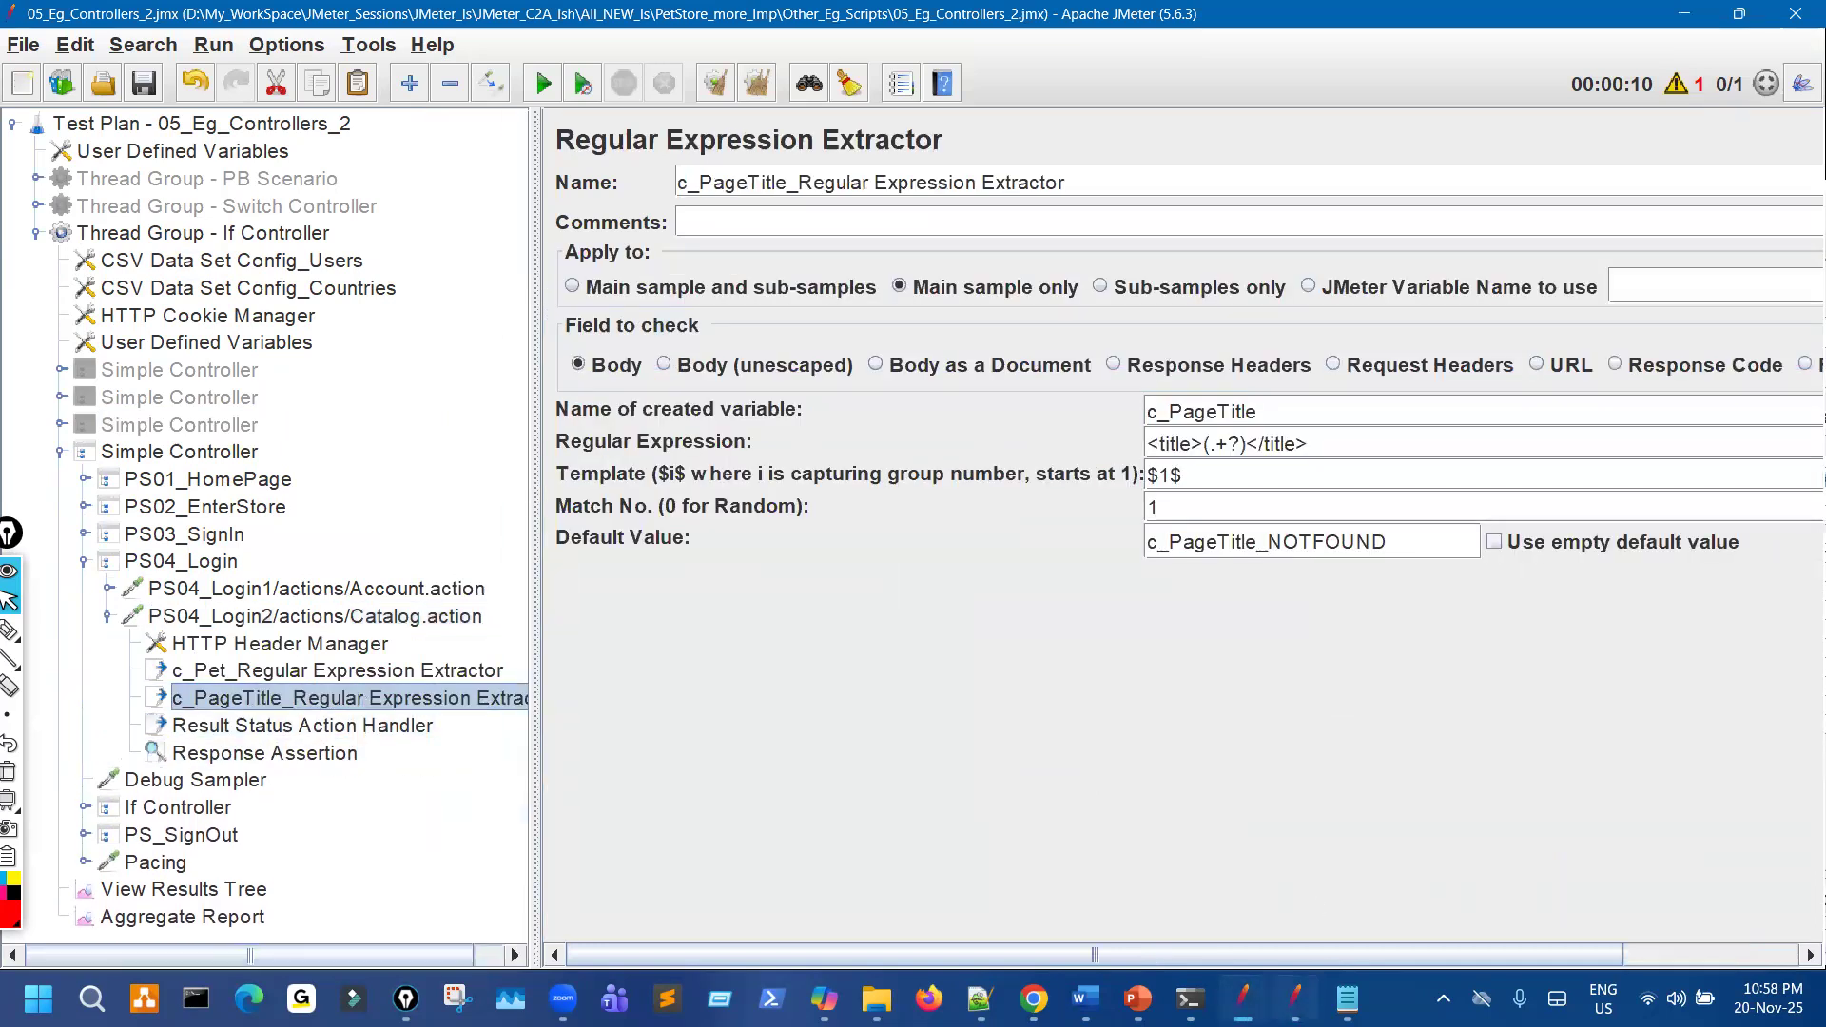
Replace the copied If Controller's condition with "${c_PageTitle}" == "${ExpectedTitle}" taken from the If Controller in the z_PetStore_Imp plan.
{"action": "key", "text": "alt+Tab"}
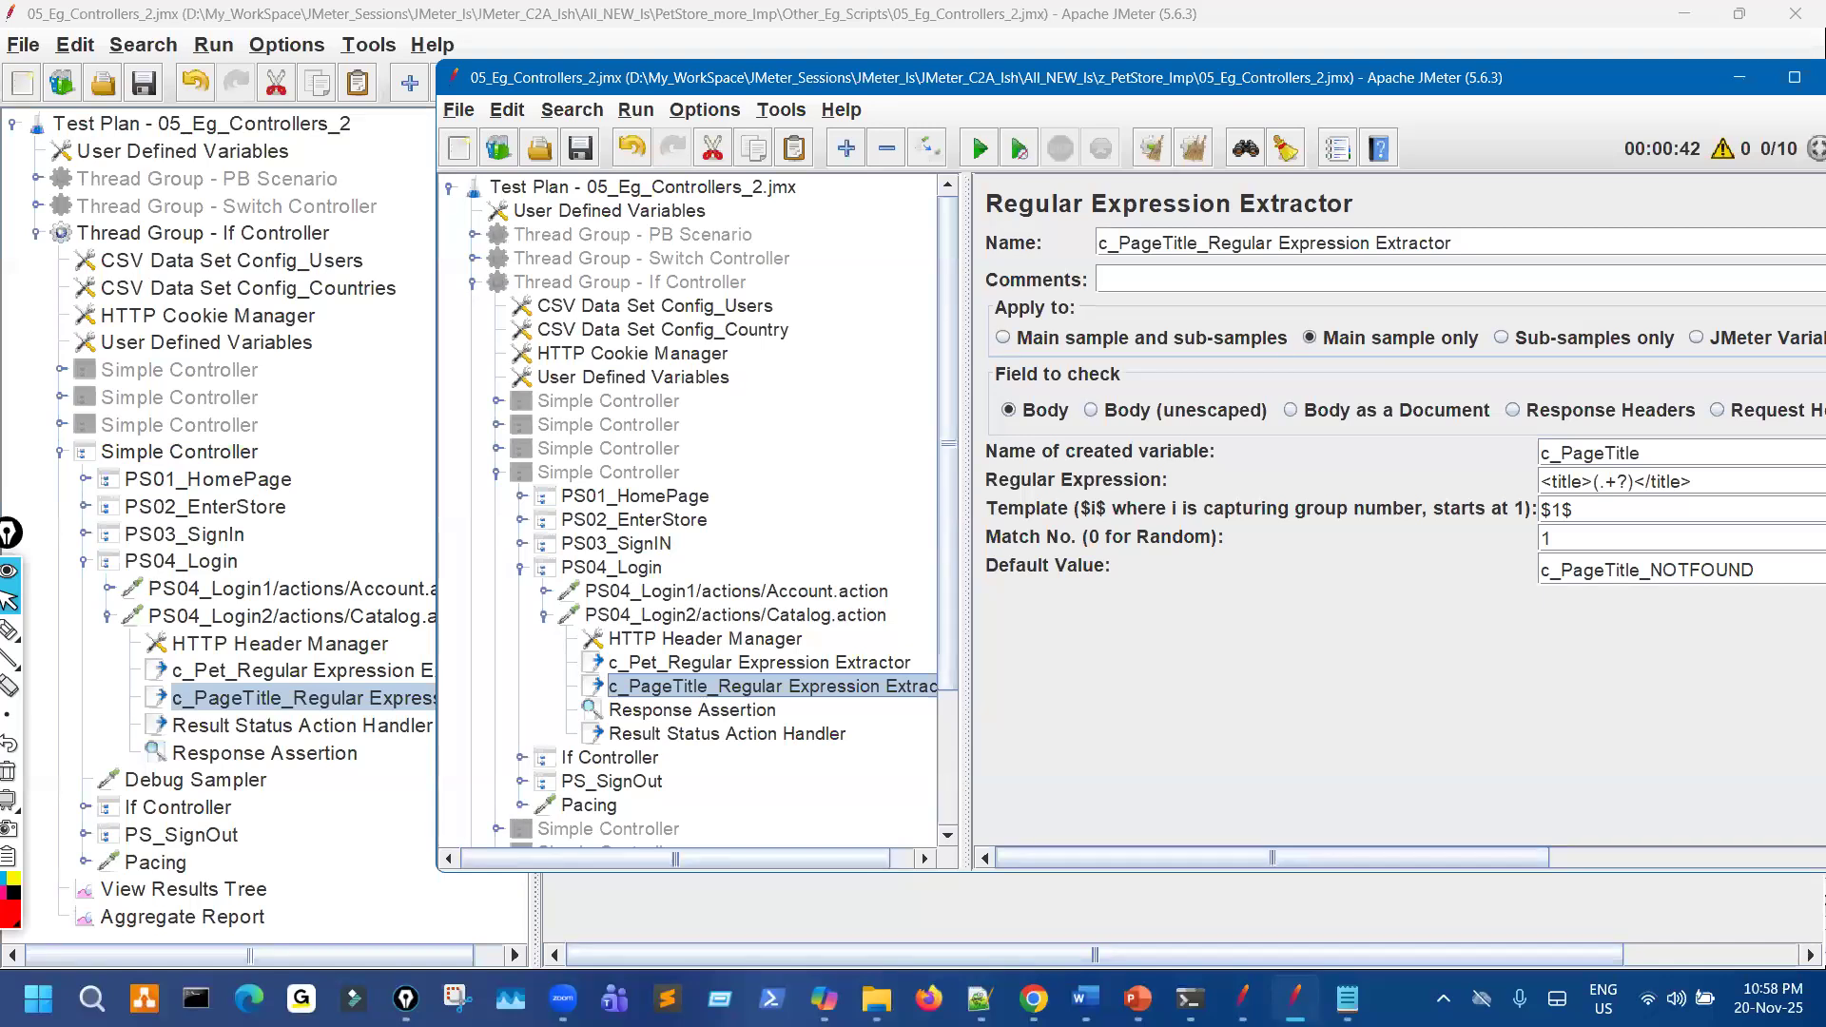
{"action": "left_click", "coordinate": [820, 665]}
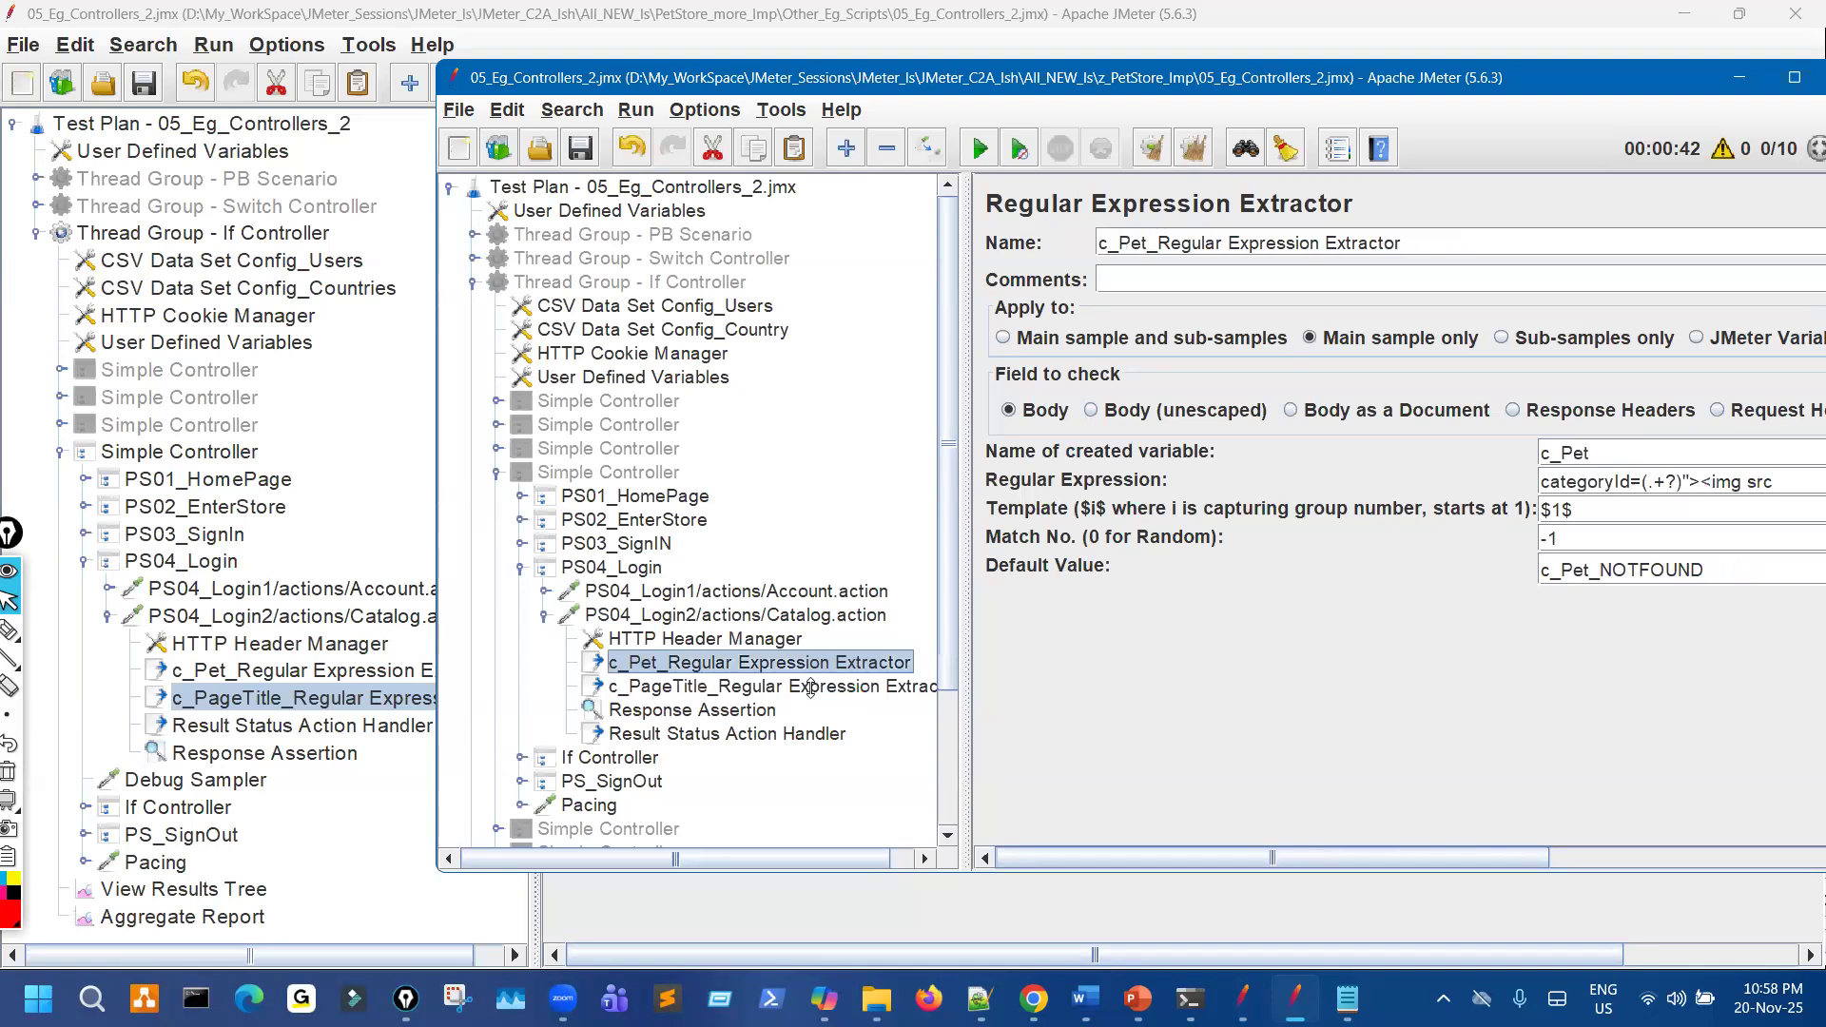
{"action": "left_click", "coordinate": [810, 688]}
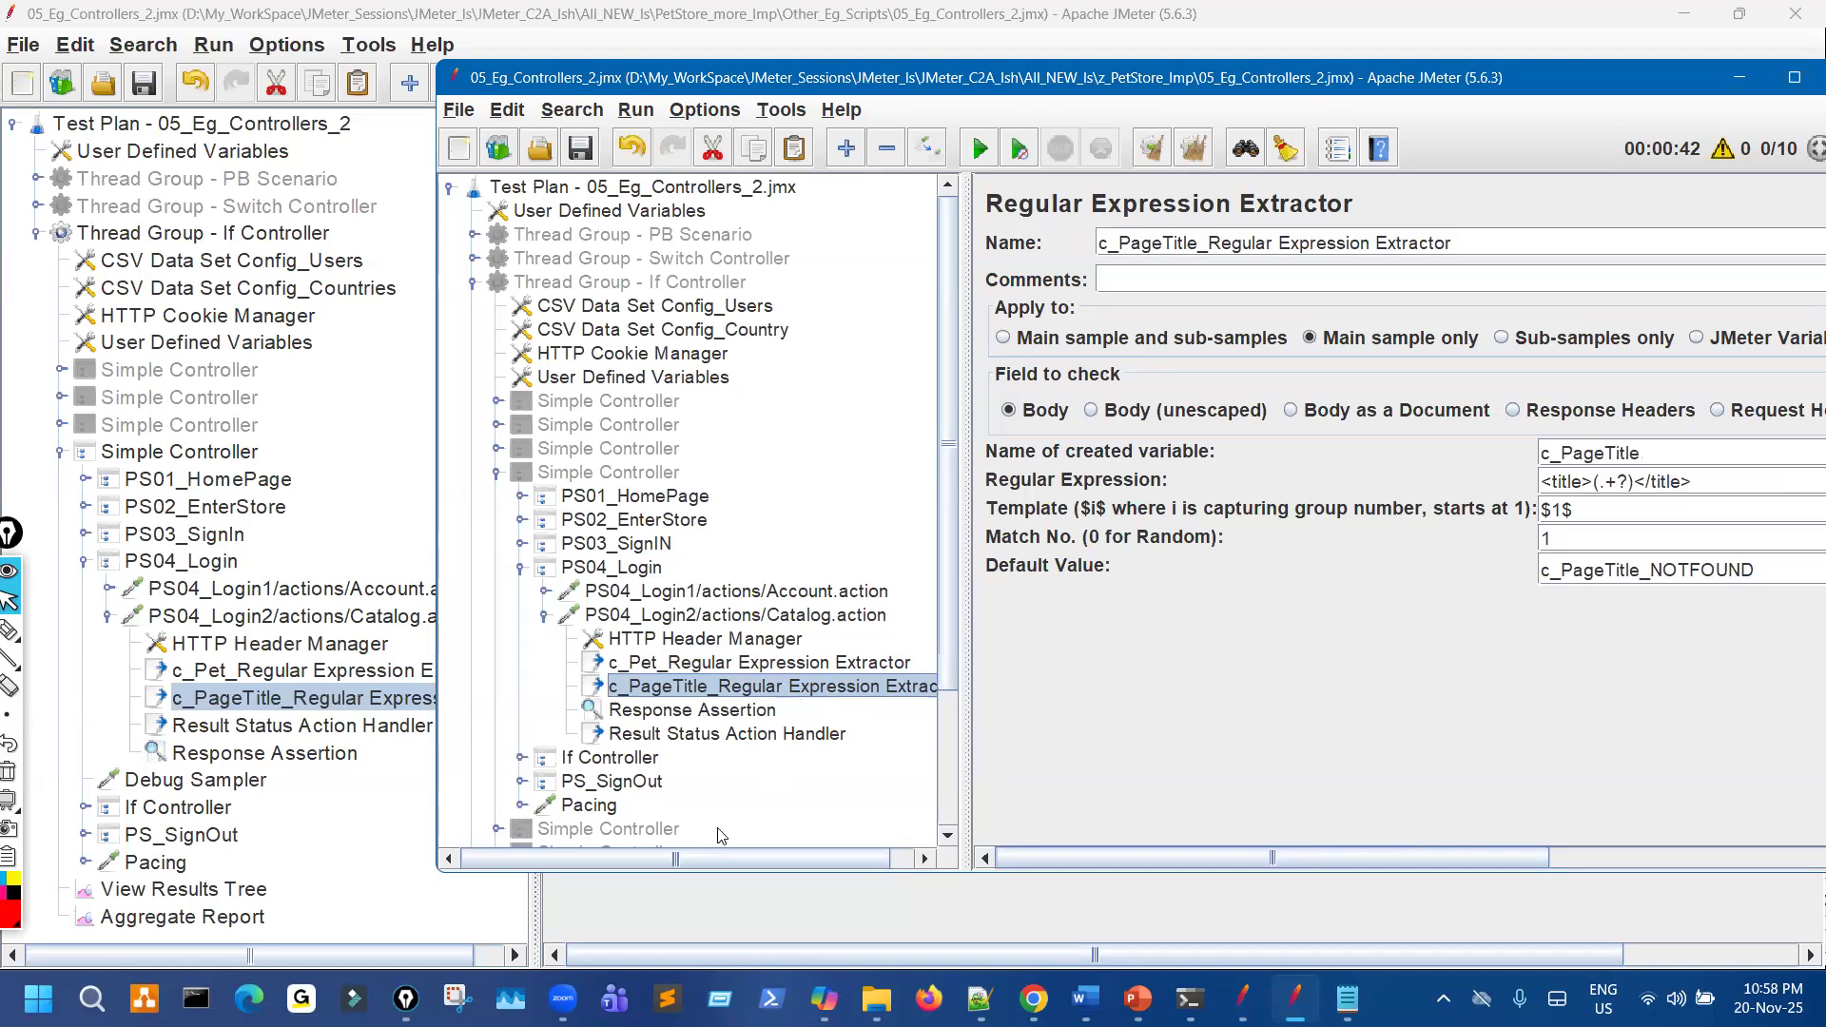
{"action": "left_click", "coordinate": [653, 758]}
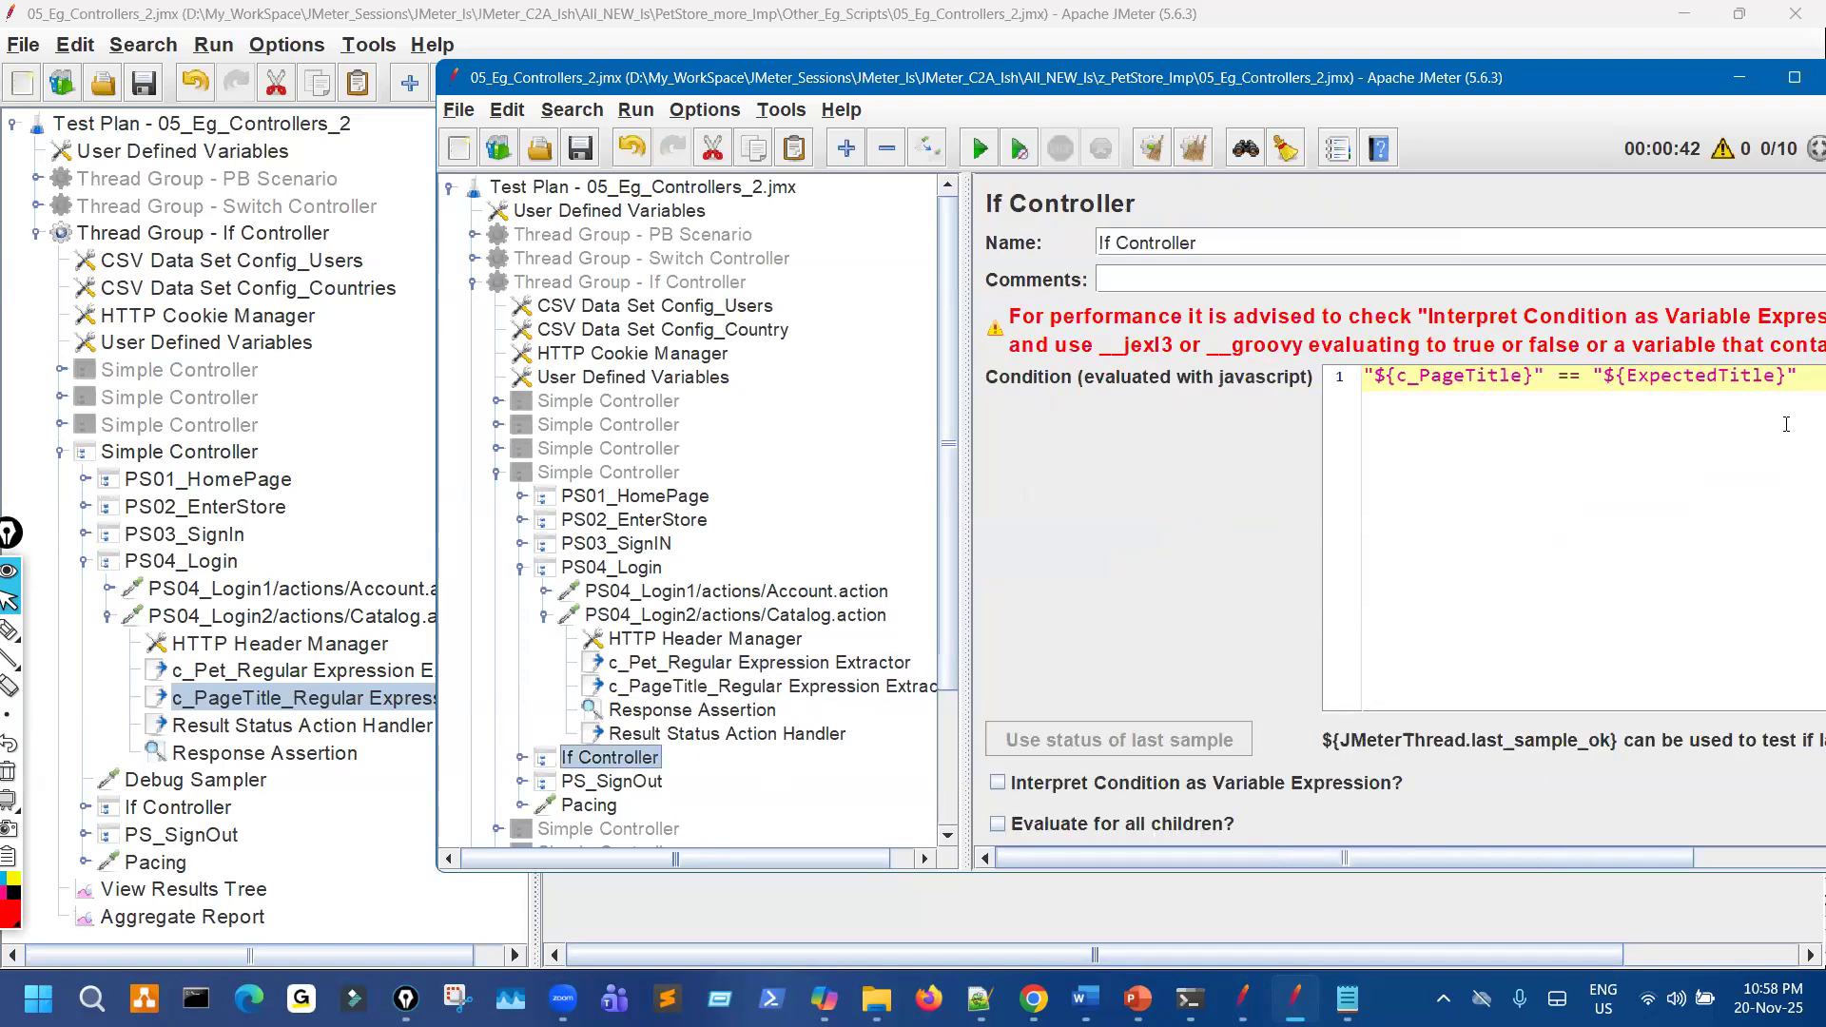
{"action": "triple_click", "coordinate": [1718, 381]}
{"action": "key", "text": "ctrl+c"}
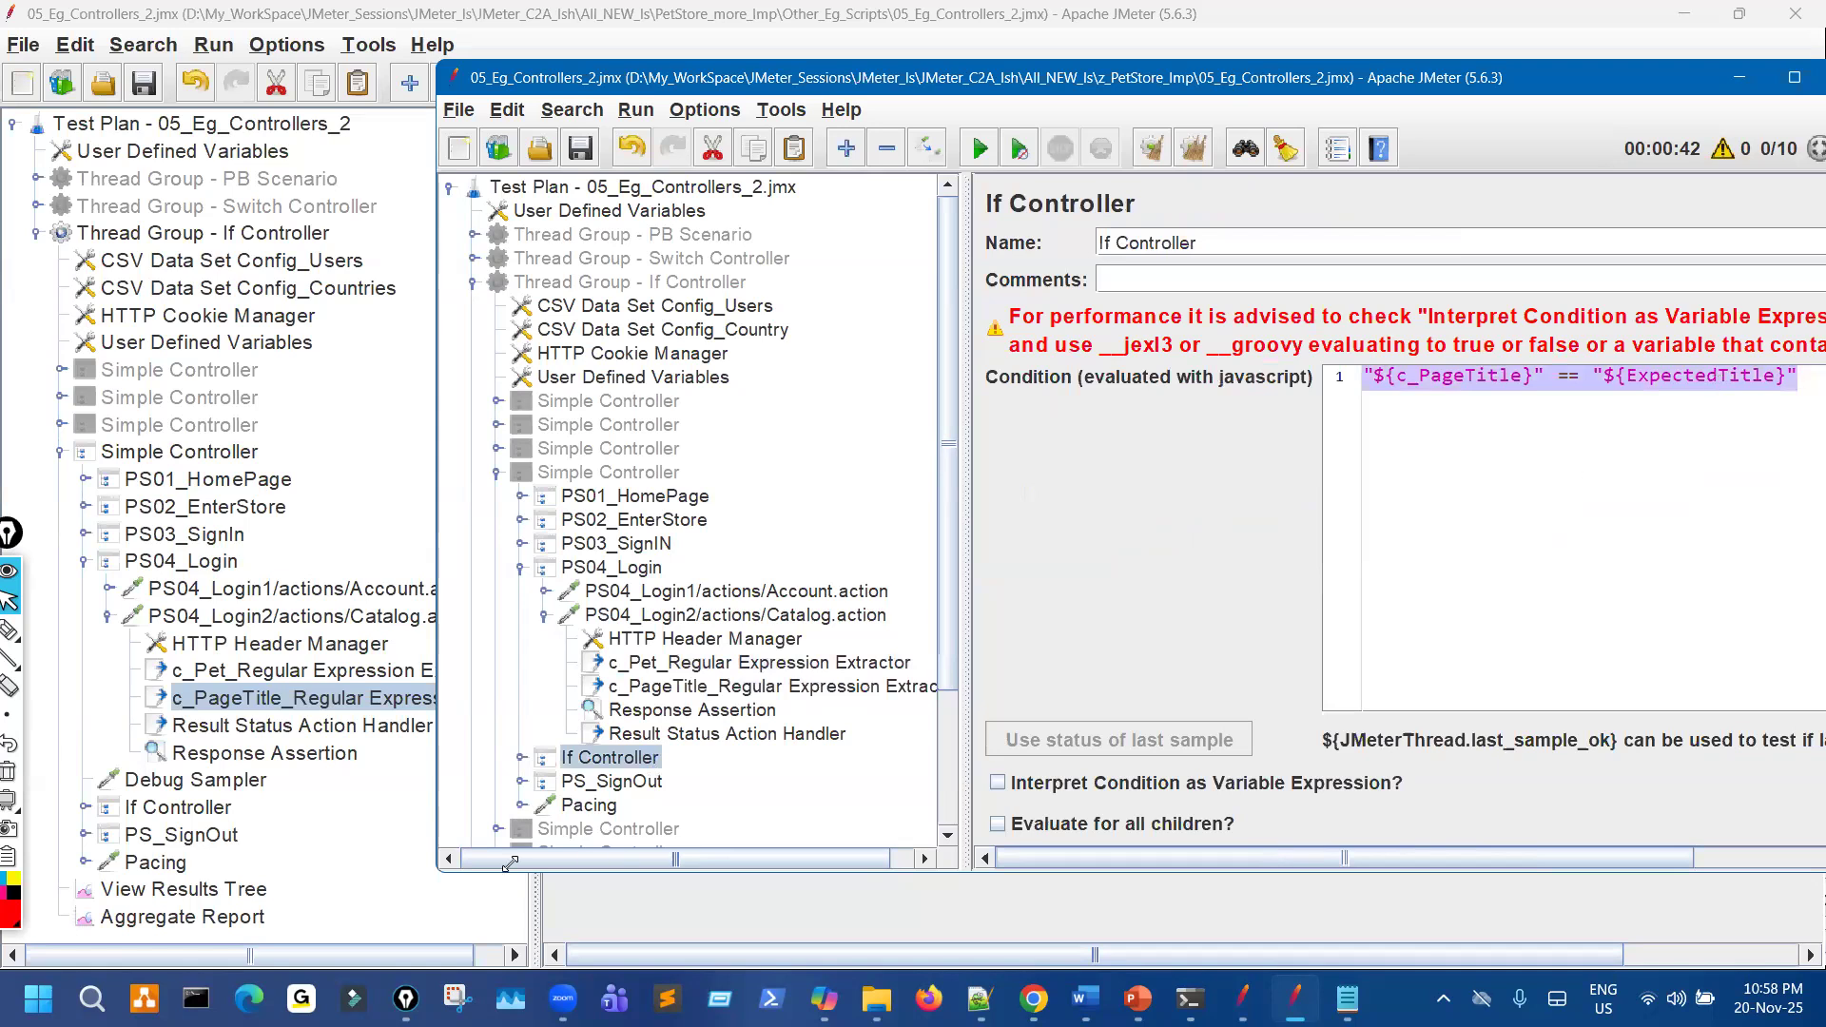
{"action": "left_click", "coordinate": [182, 808]}
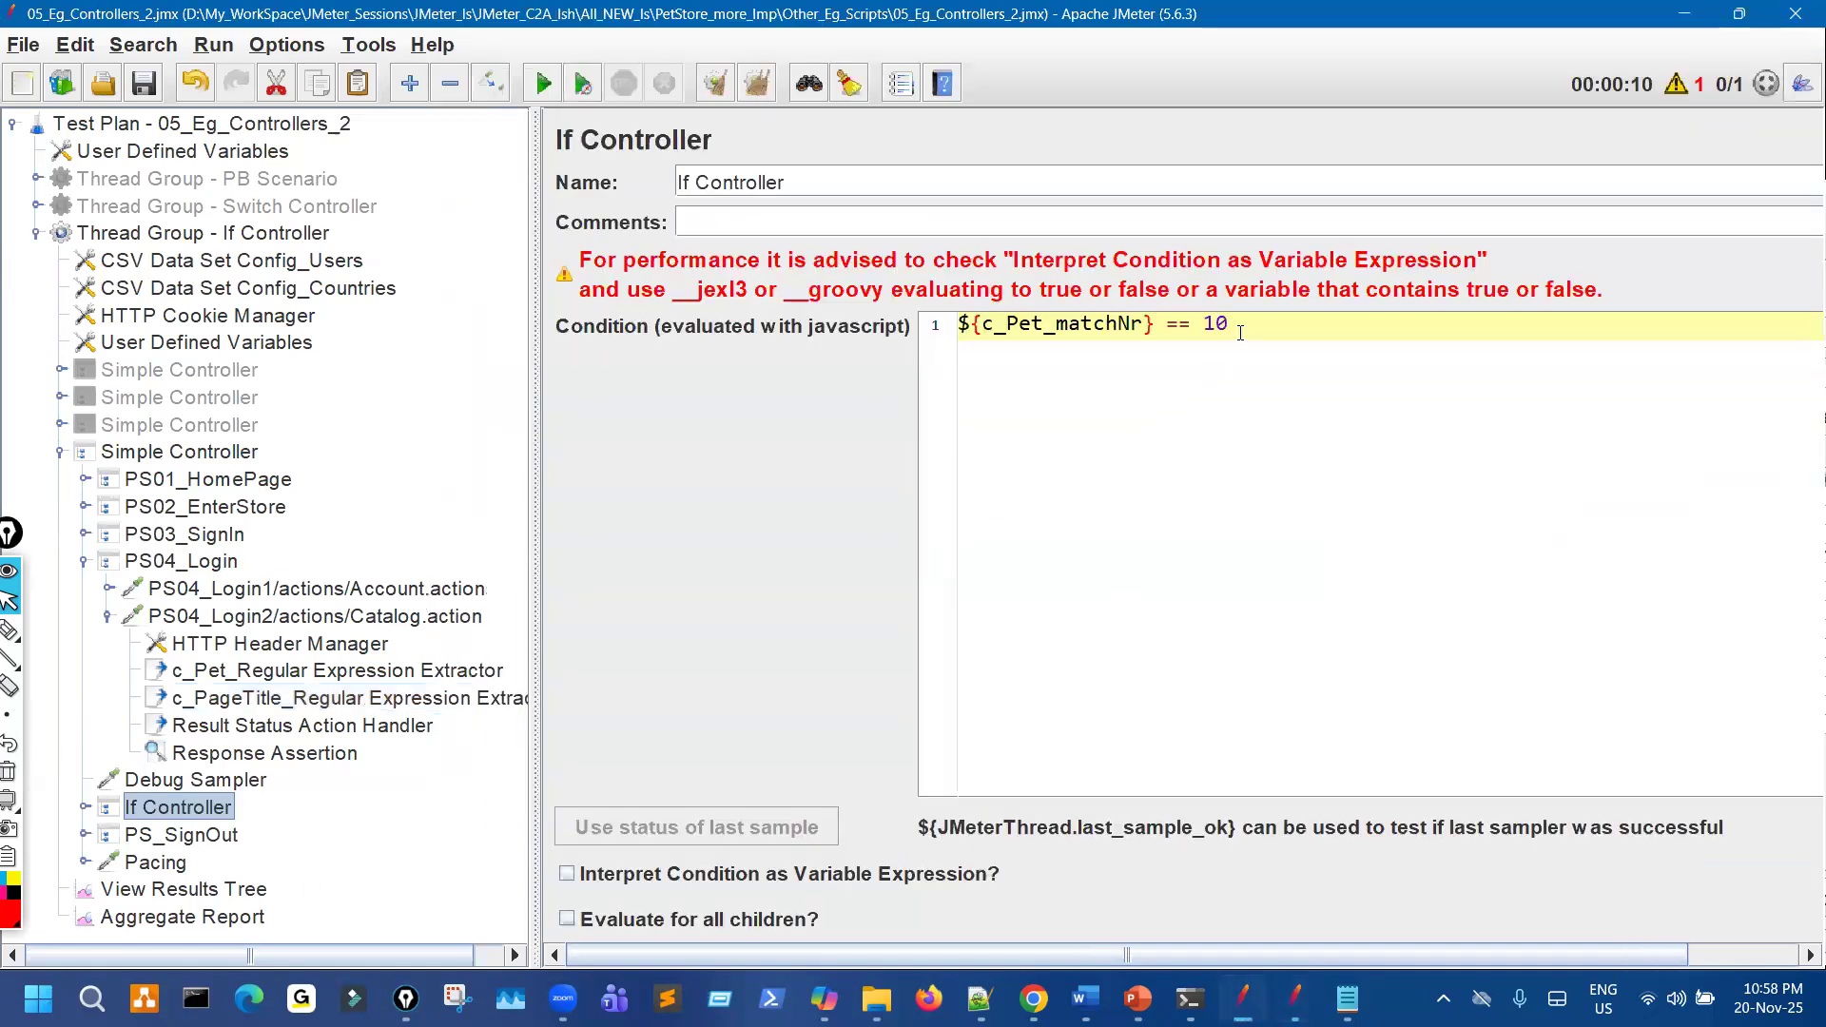
{"action": "triple_click", "coordinate": [1240, 332]}
{"action": "key", "text": "ctrl+v"}
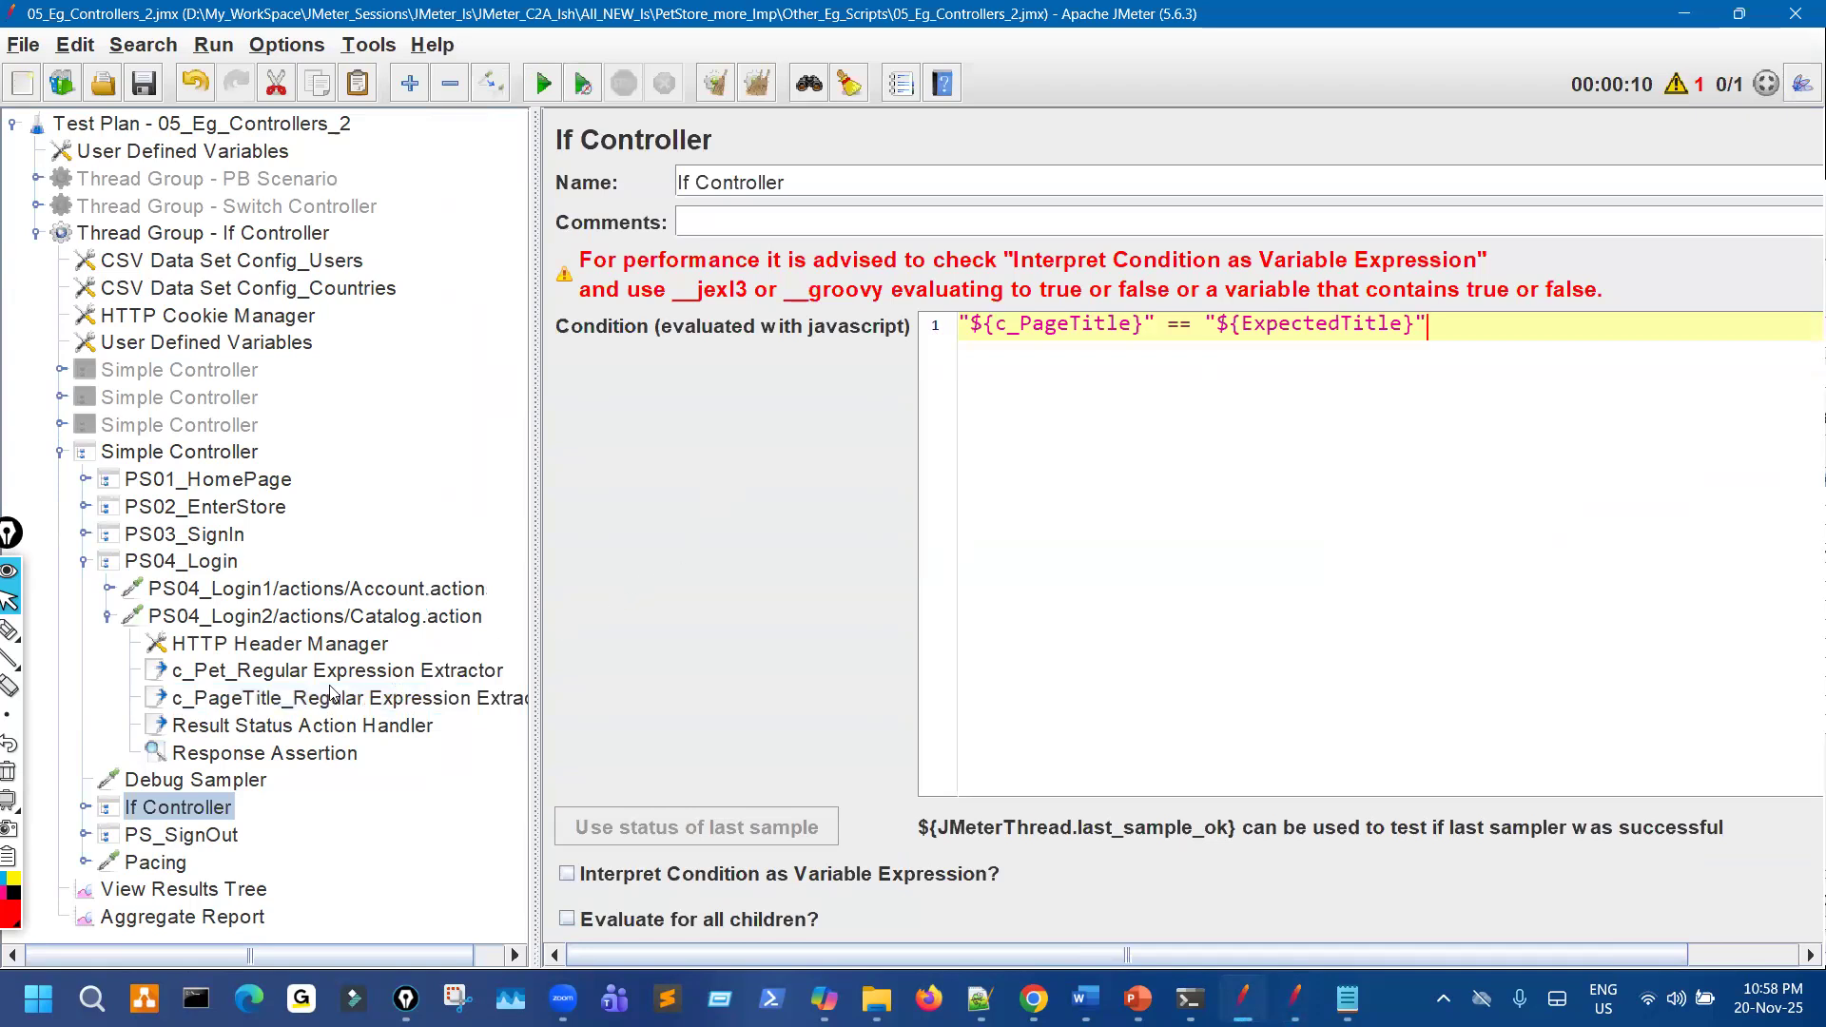
Set the match number of the c_Pet extractor under PS04_Login2 to 0.
{"action": "left_click", "coordinate": [403, 670]}
{"action": "left_click_drag", "start_coordinate": [1168, 507], "coordinate": [1098, 504]}
{"action": "type", "text": "0"}
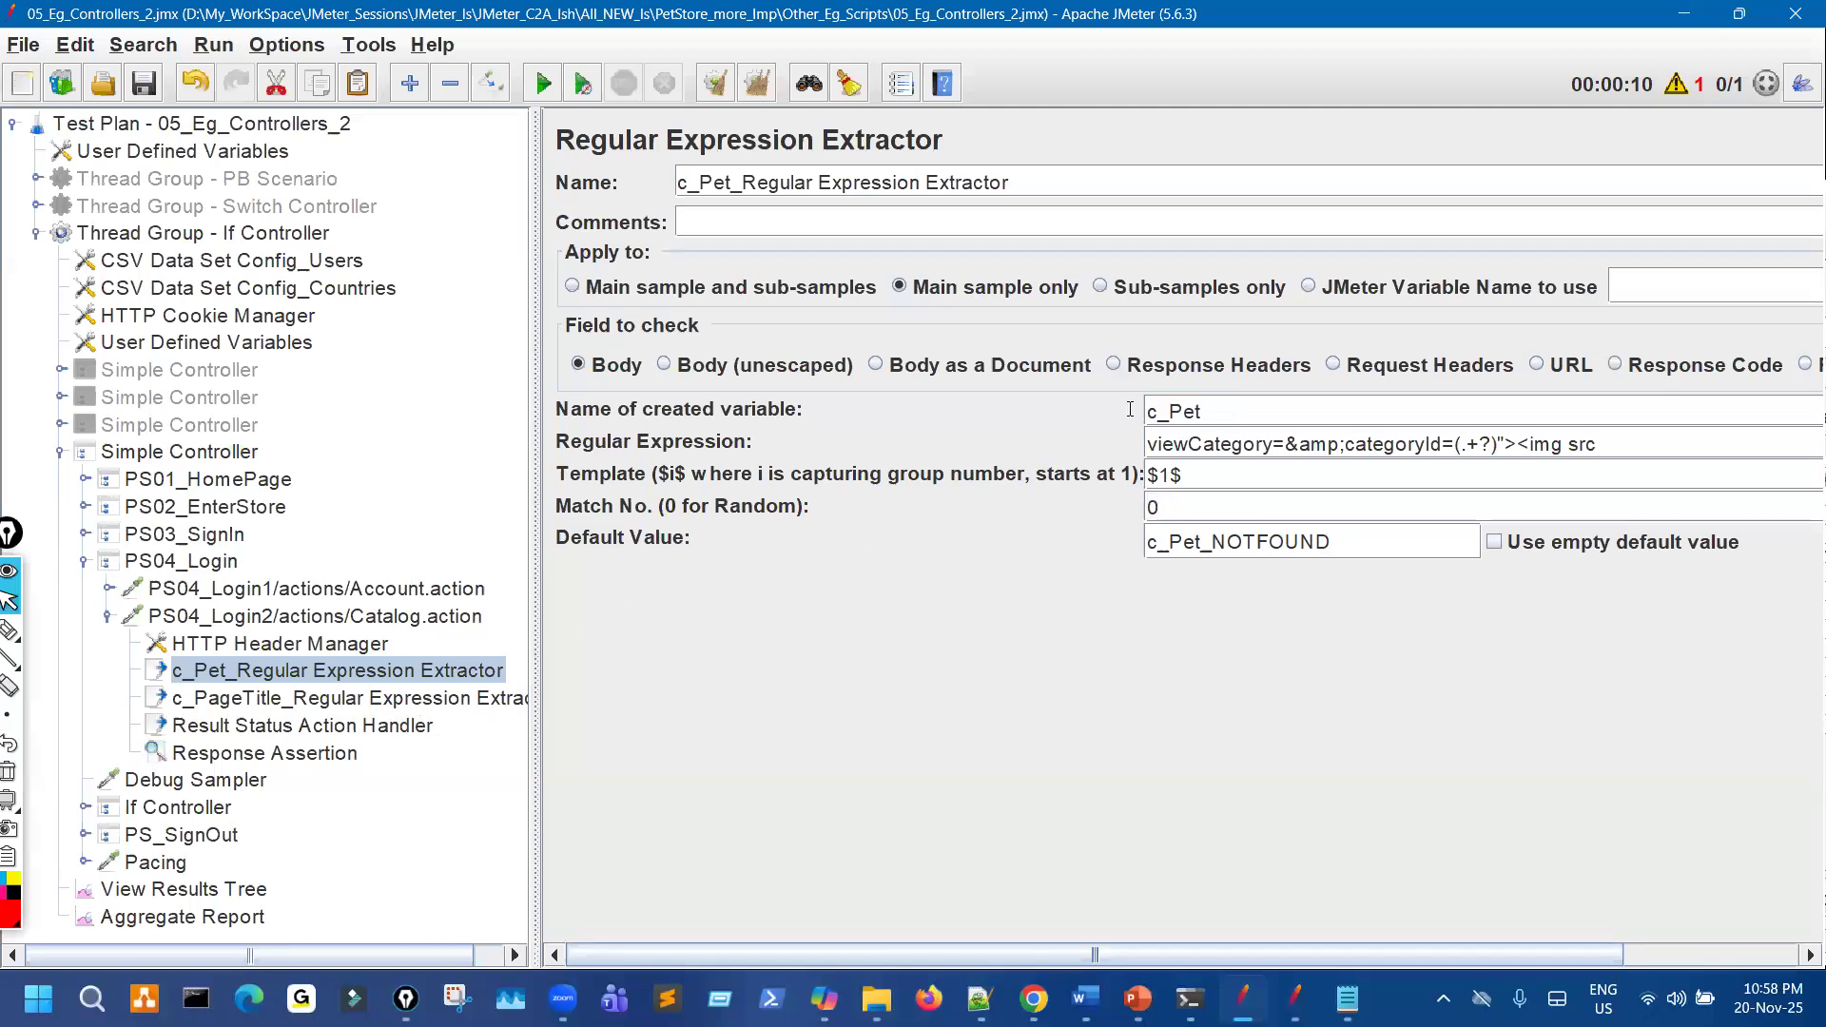
{"action": "left_click_drag", "start_coordinate": [1201, 412], "coordinate": [1127, 416]}
Enable the JSR223 PostProcessor and Response Assertion under the PS05_Select_Pet request inside the If Controller.
{"action": "left_click", "coordinate": [86, 808]}
{"action": "left_click", "coordinate": [106, 688]}
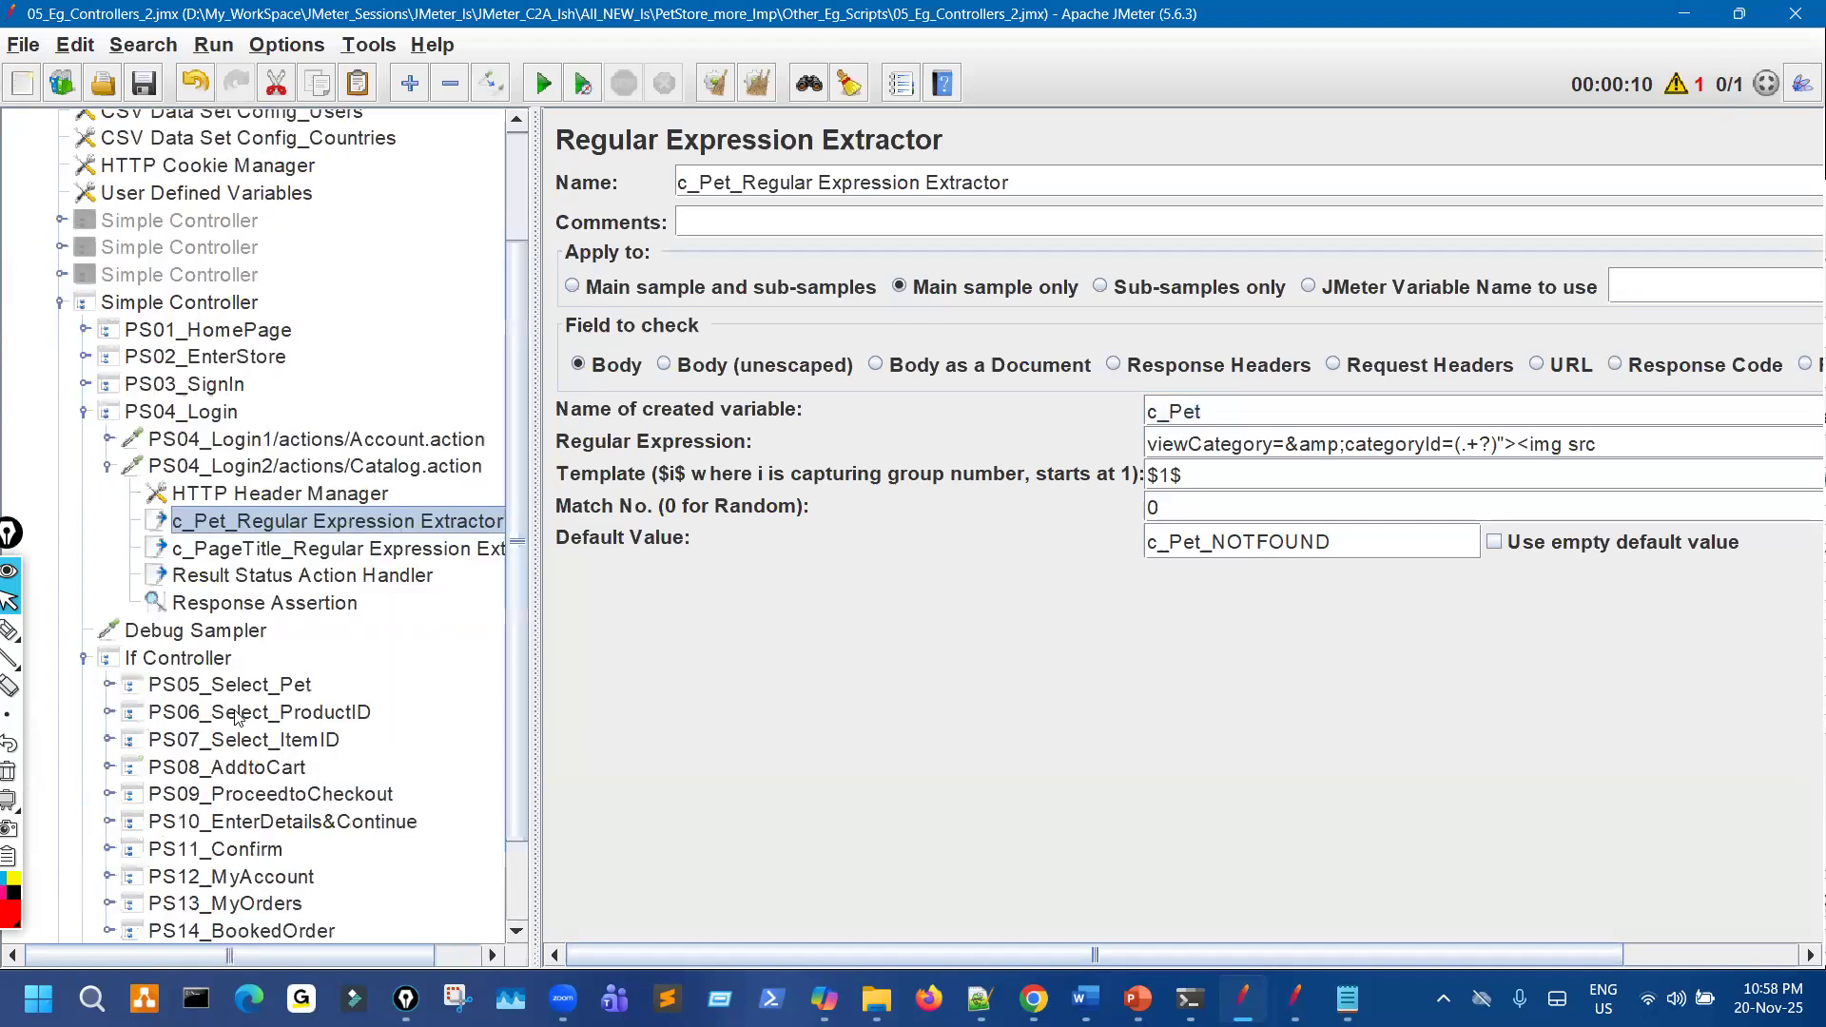
{"action": "left_click", "coordinate": [134, 713]}
{"action": "left_click", "coordinate": [286, 824]}
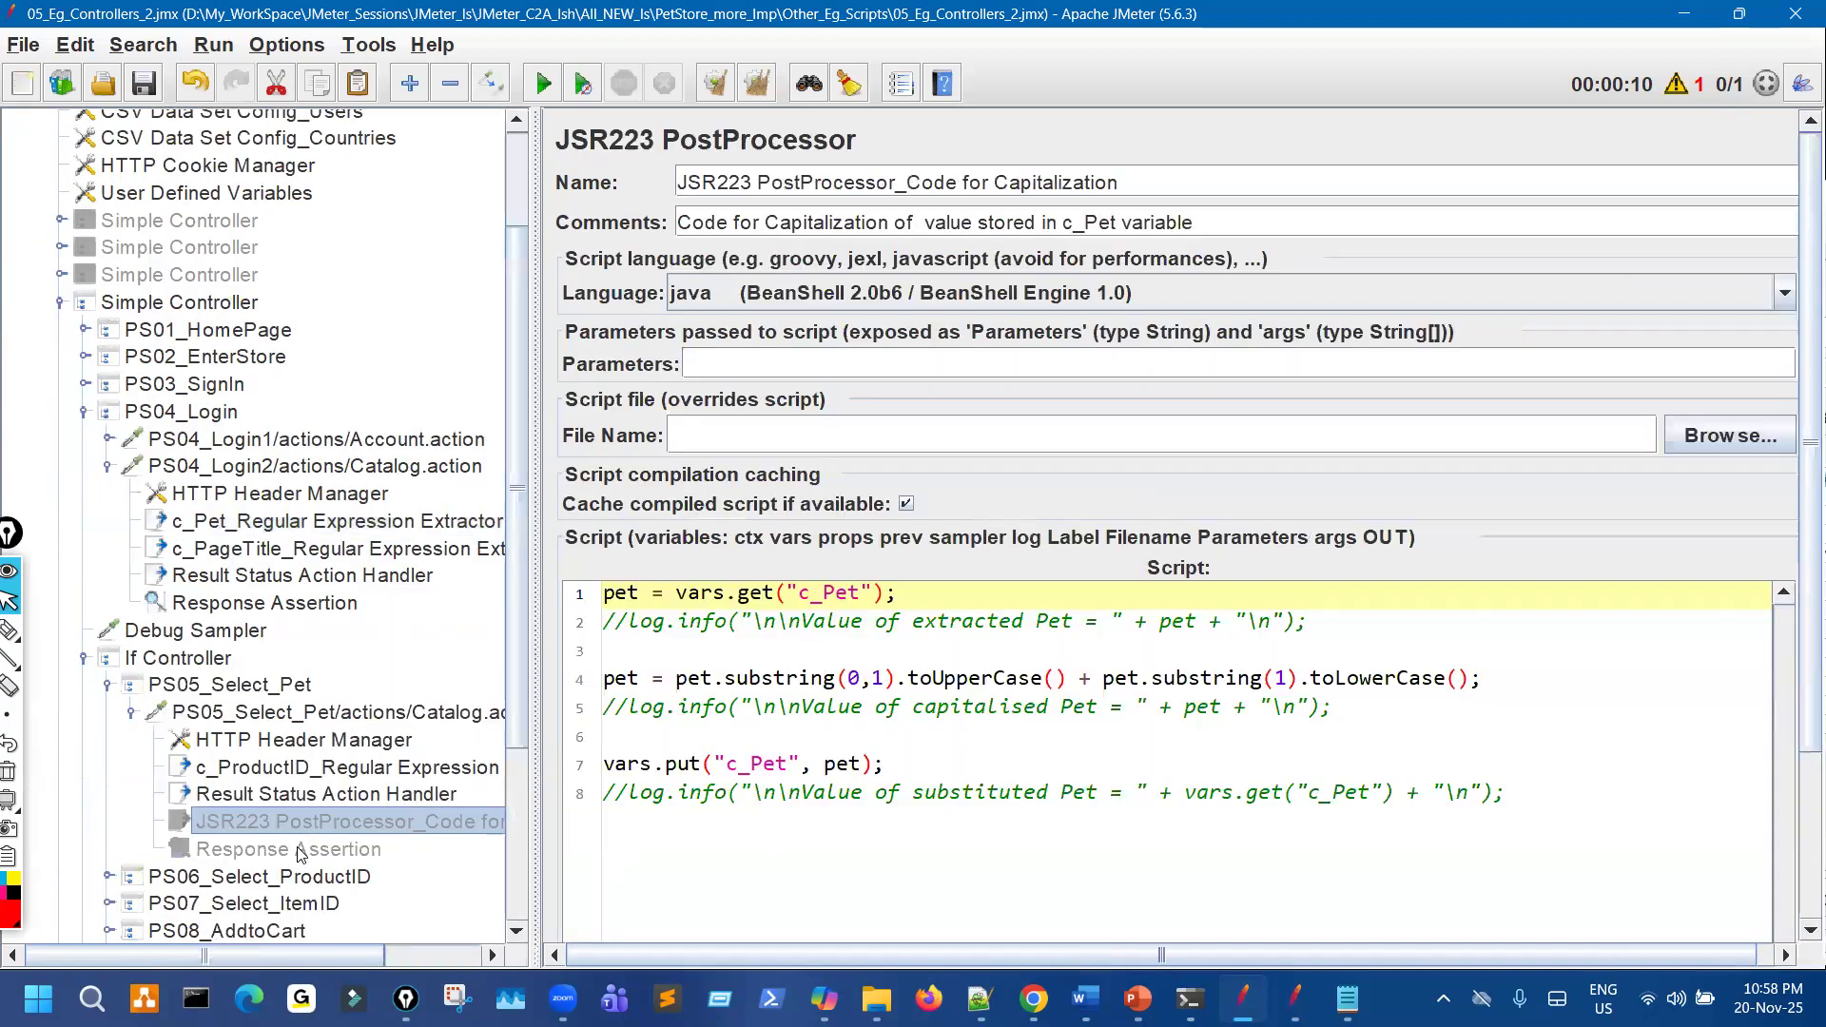
{"action": "left_click", "coordinate": [296, 848]}
{"action": "left_click", "coordinate": [329, 824], "text": "shift"}
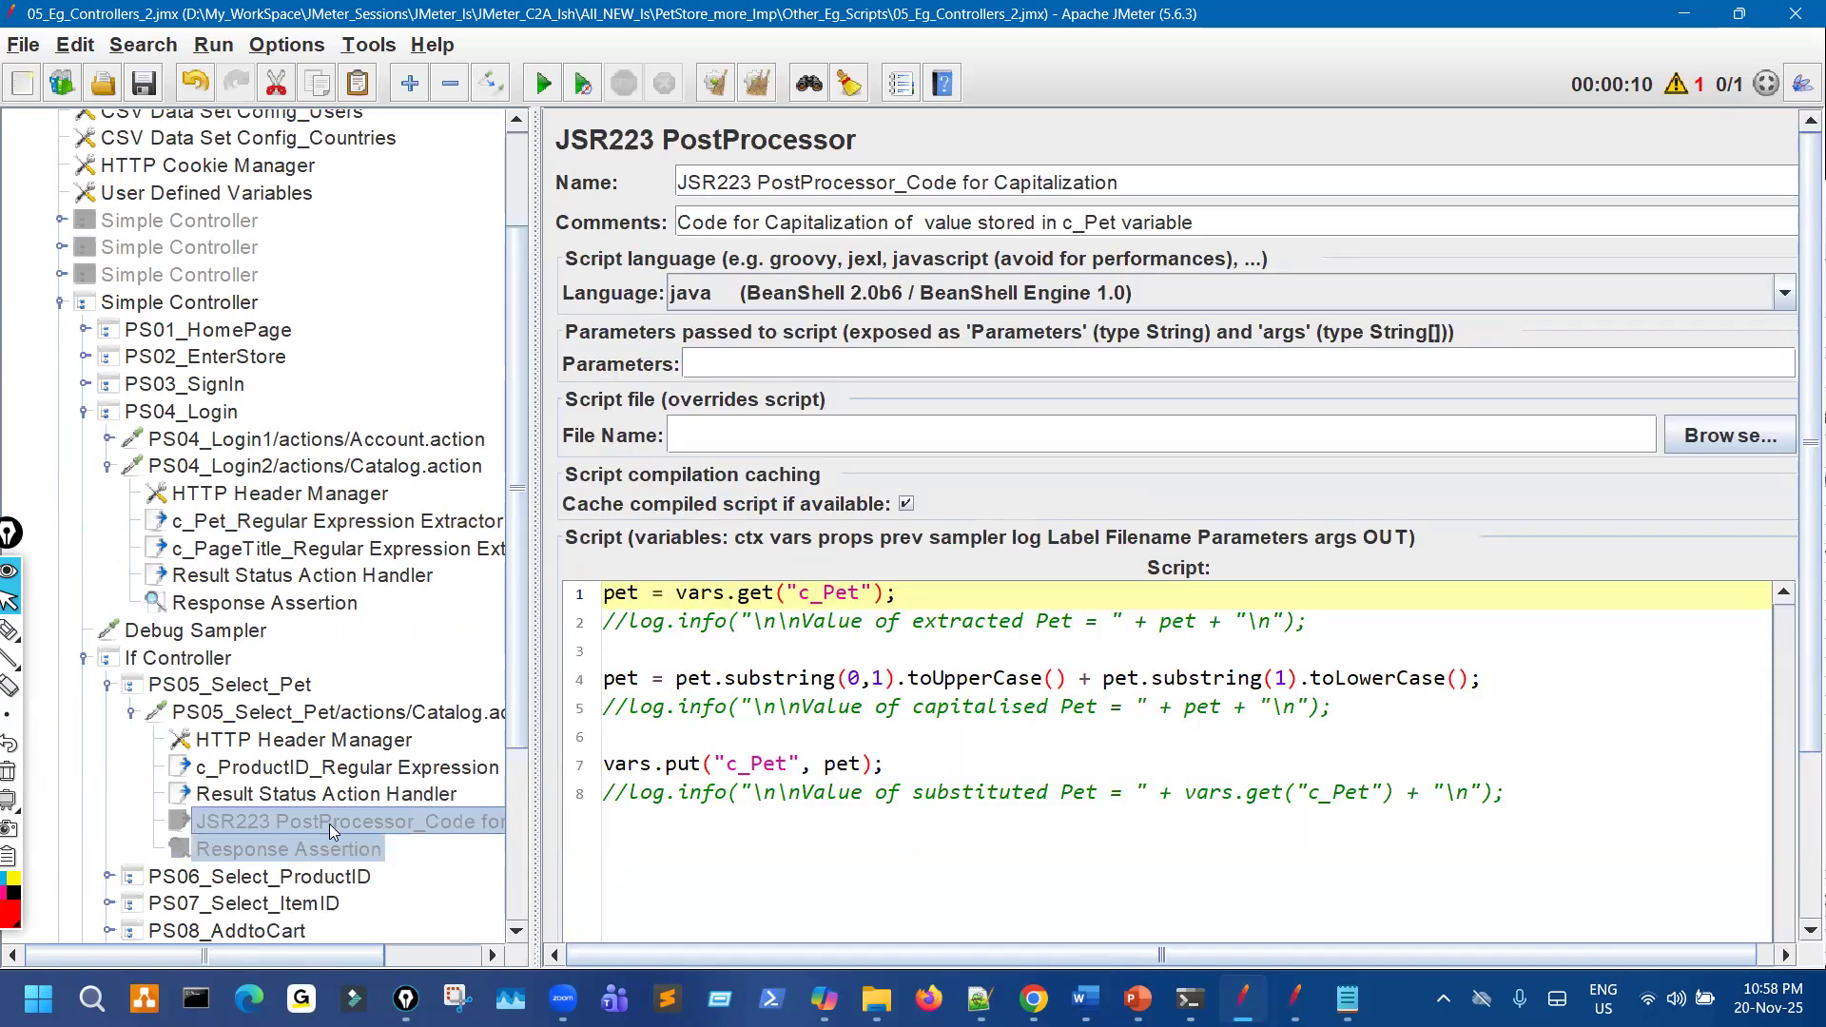
{"action": "key", "text": "ctrl+t"}
Set the PS05_Select_Pet request's categoryId parameter to ${c_Pet}, save the plan and collapse PS05_Select_Pet.
{"action": "left_click", "coordinate": [357, 716]}
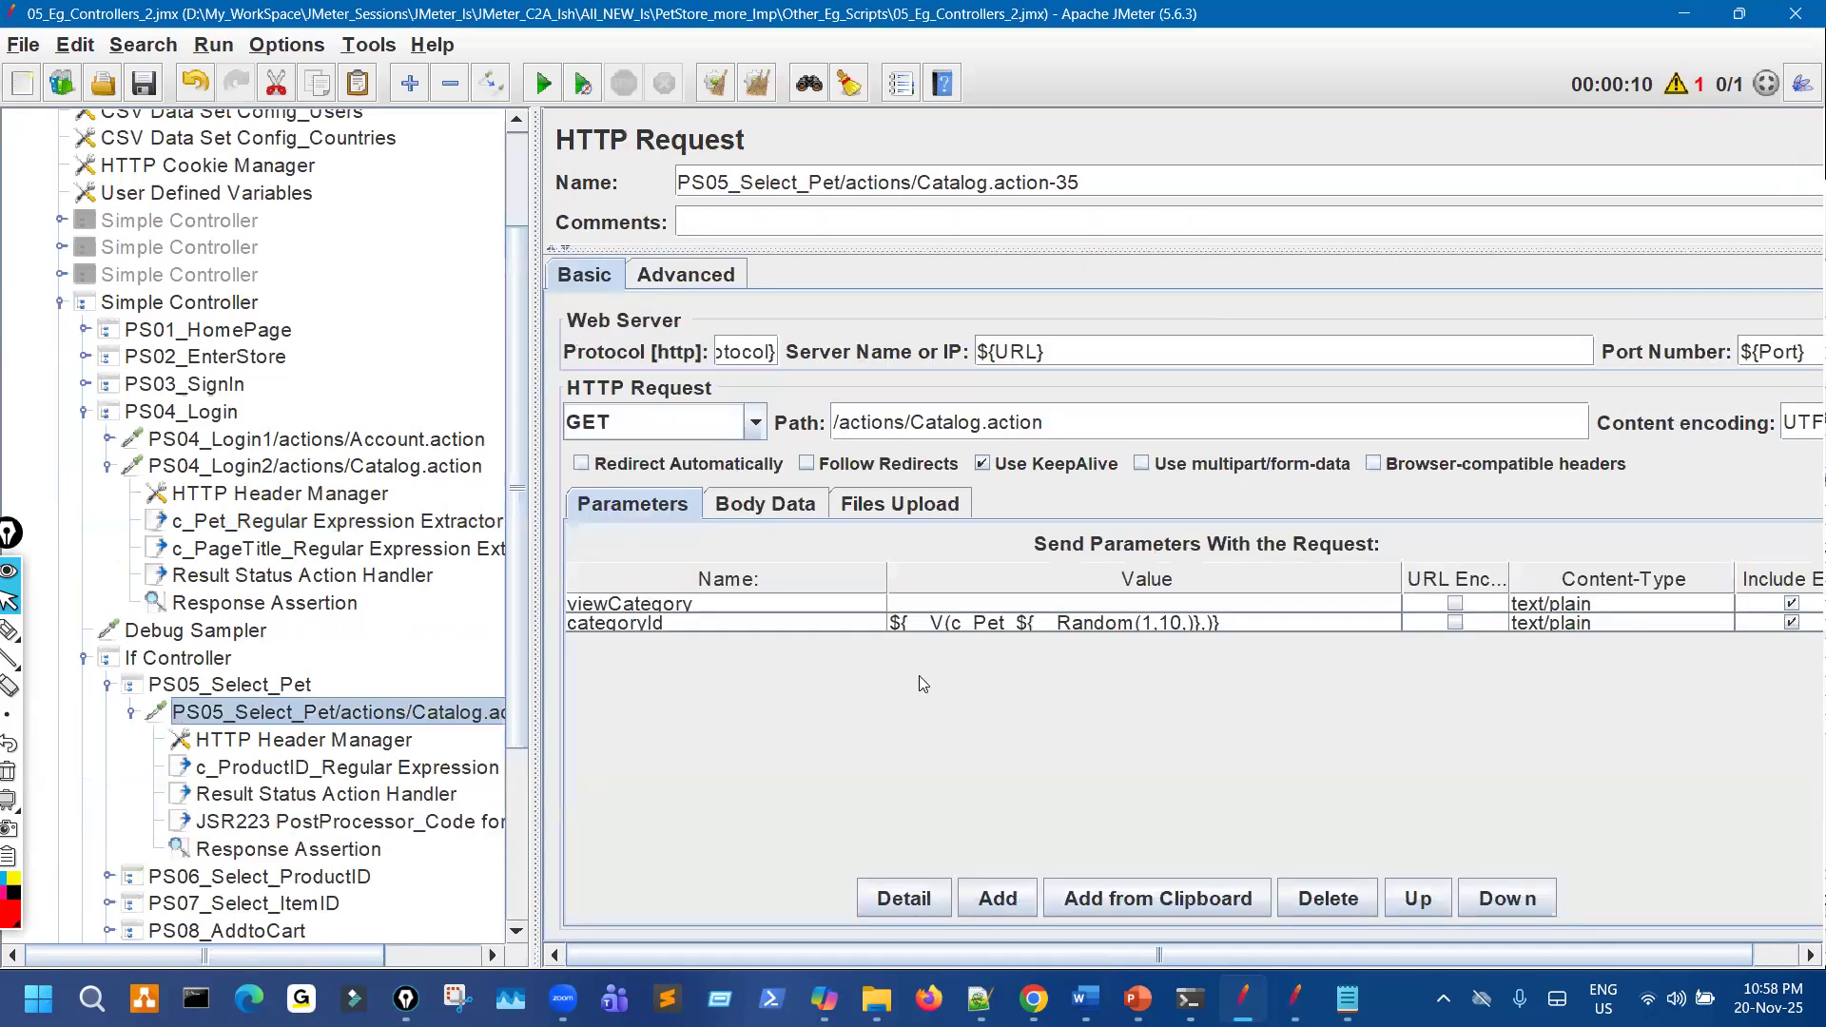
{"action": "left_click", "coordinate": [996, 621]}
{"action": "double_click", "coordinate": [996, 620]}
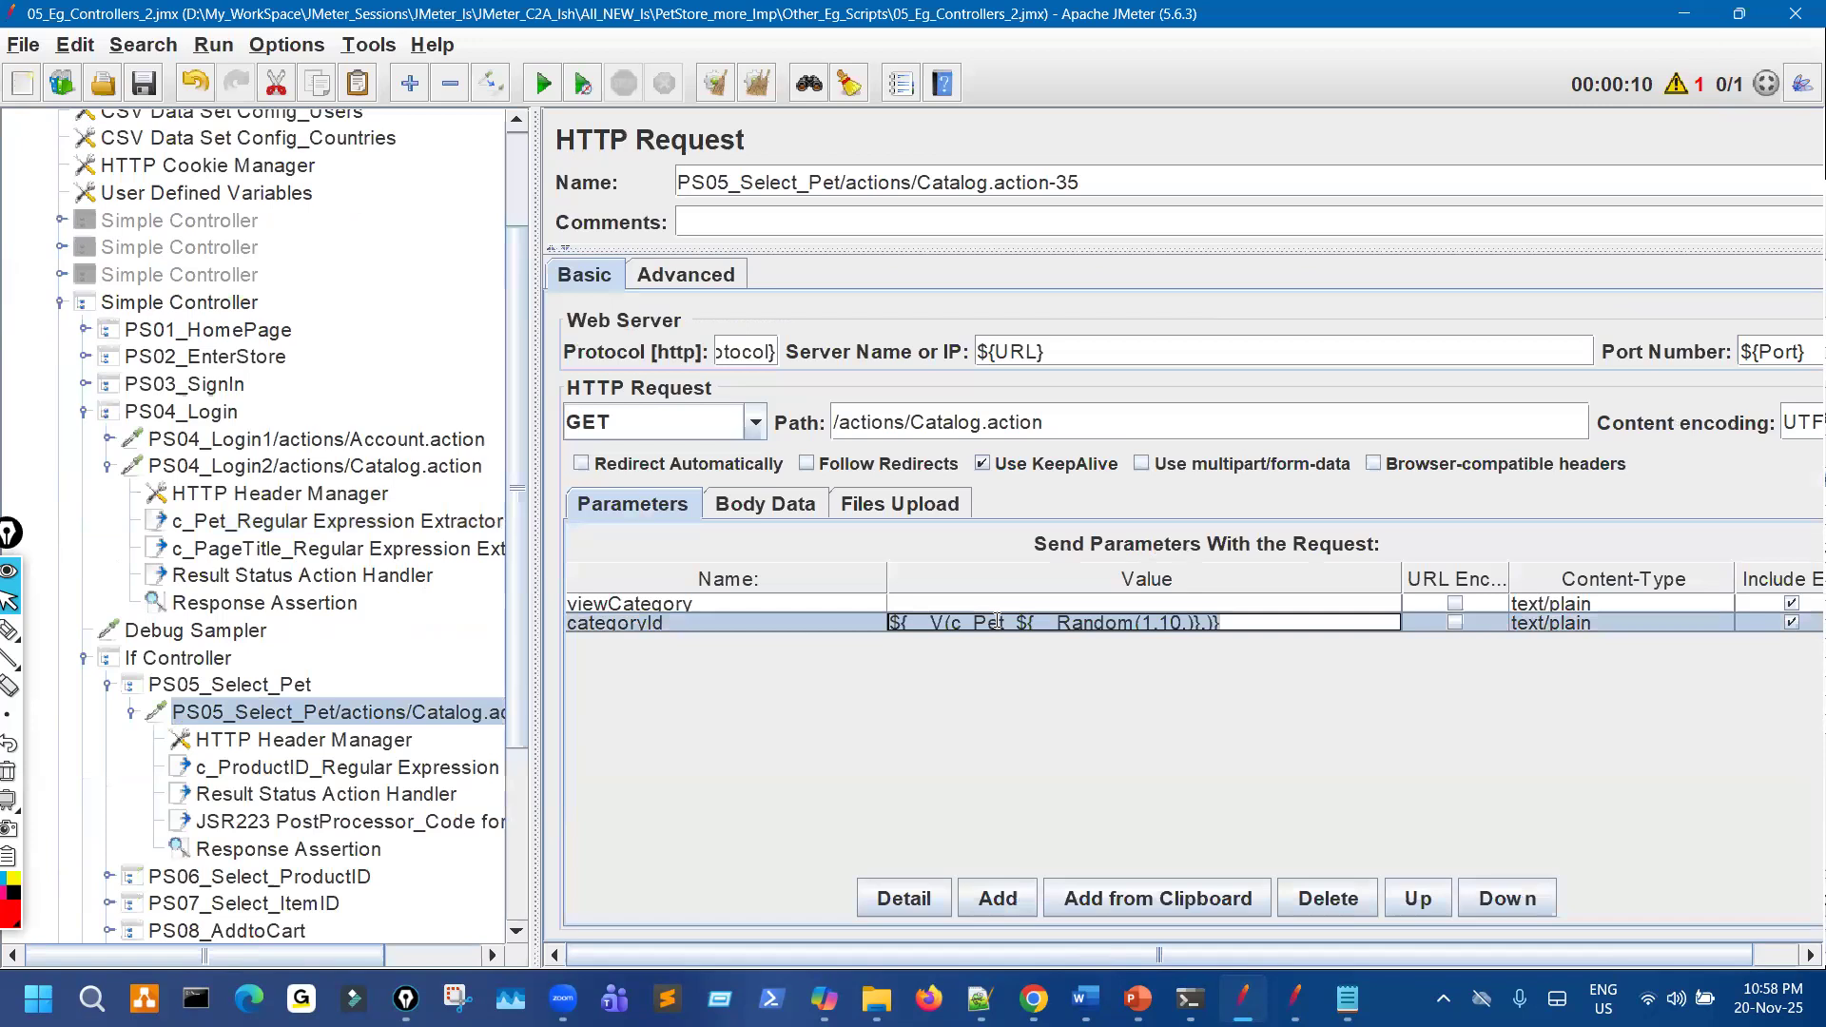
{"action": "type", "text": "${c_Pet"}
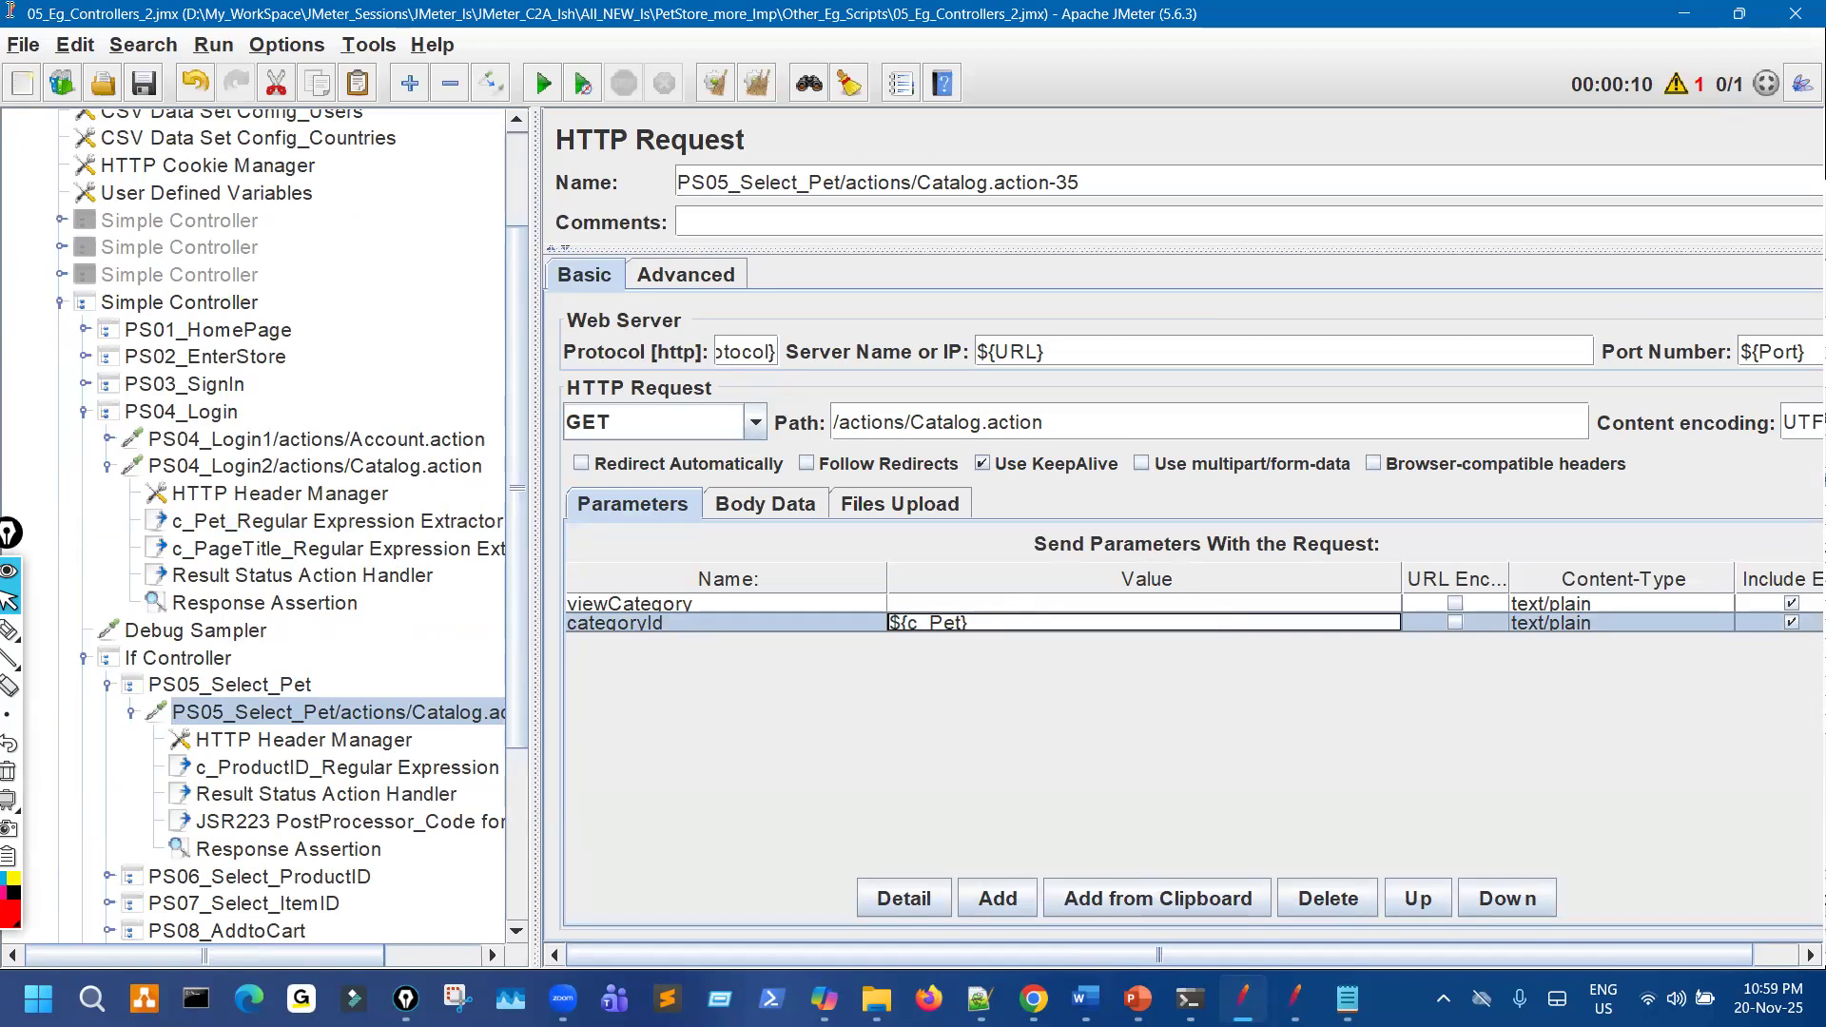
{"action": "left_click", "coordinate": [145, 83]}
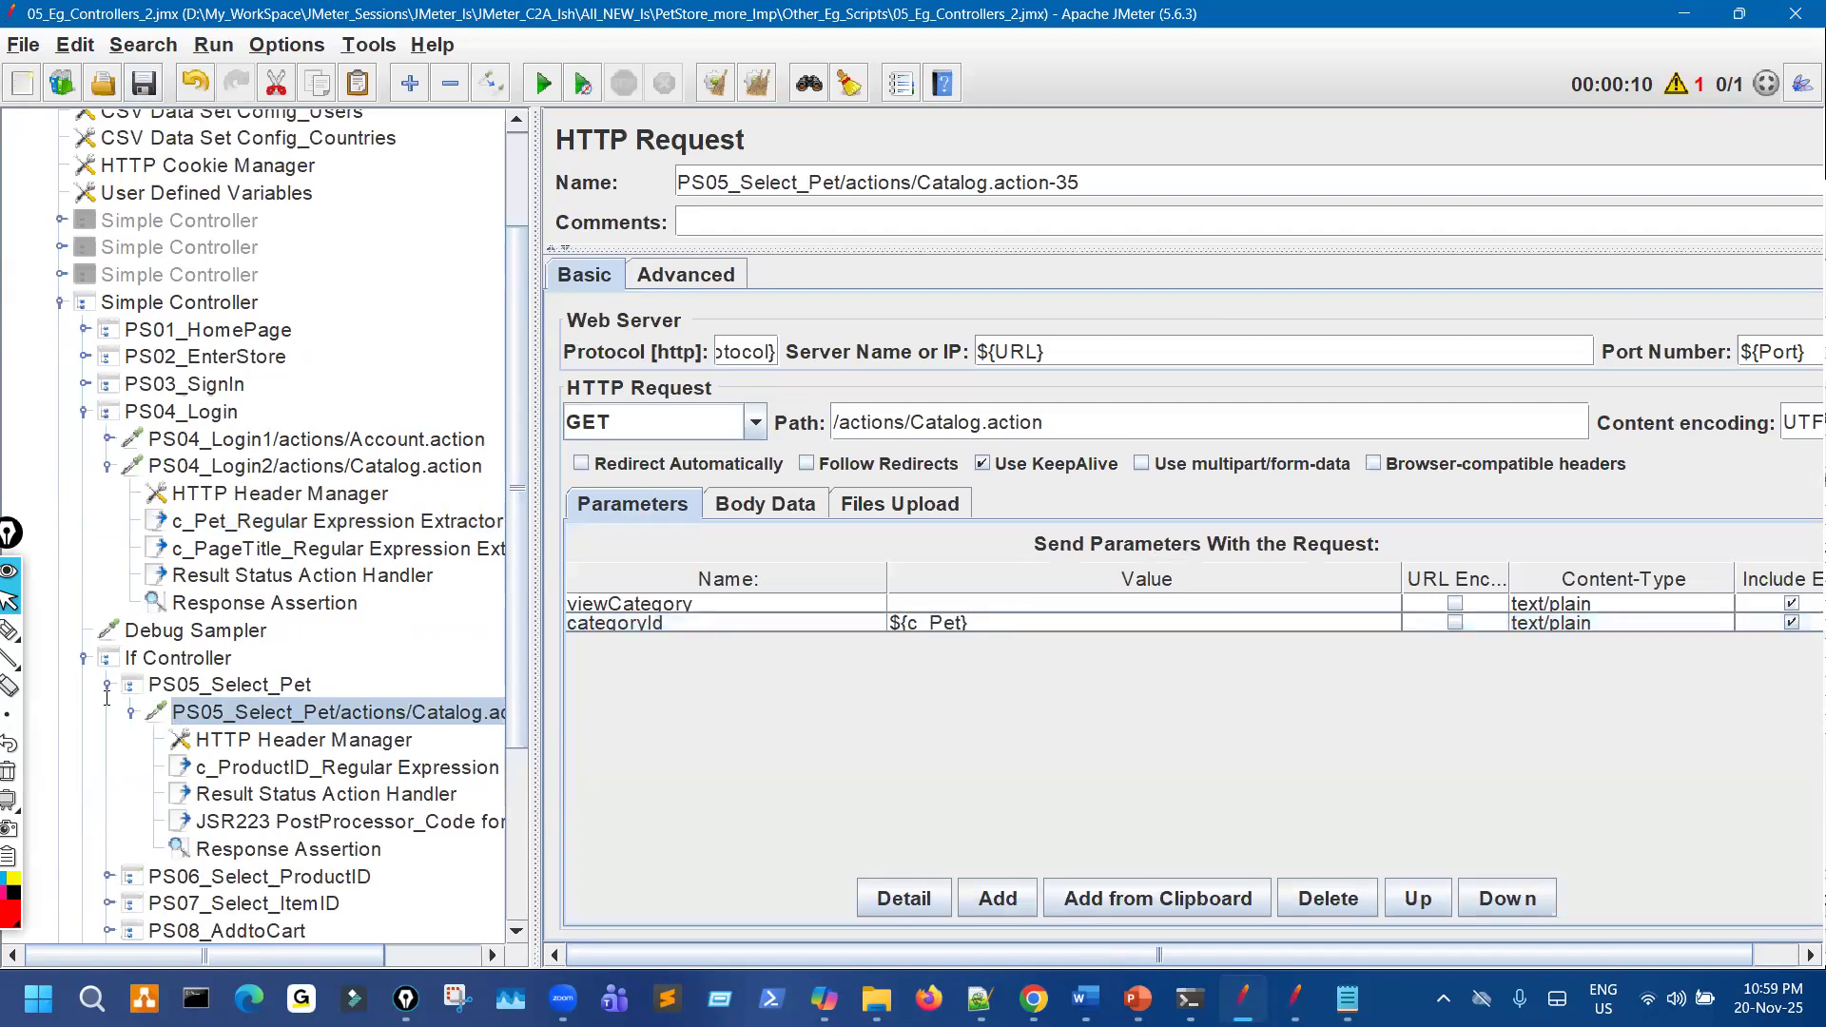
{"action": "left_click", "coordinate": [128, 712]}
{"action": "double_click", "coordinate": [137, 693]}
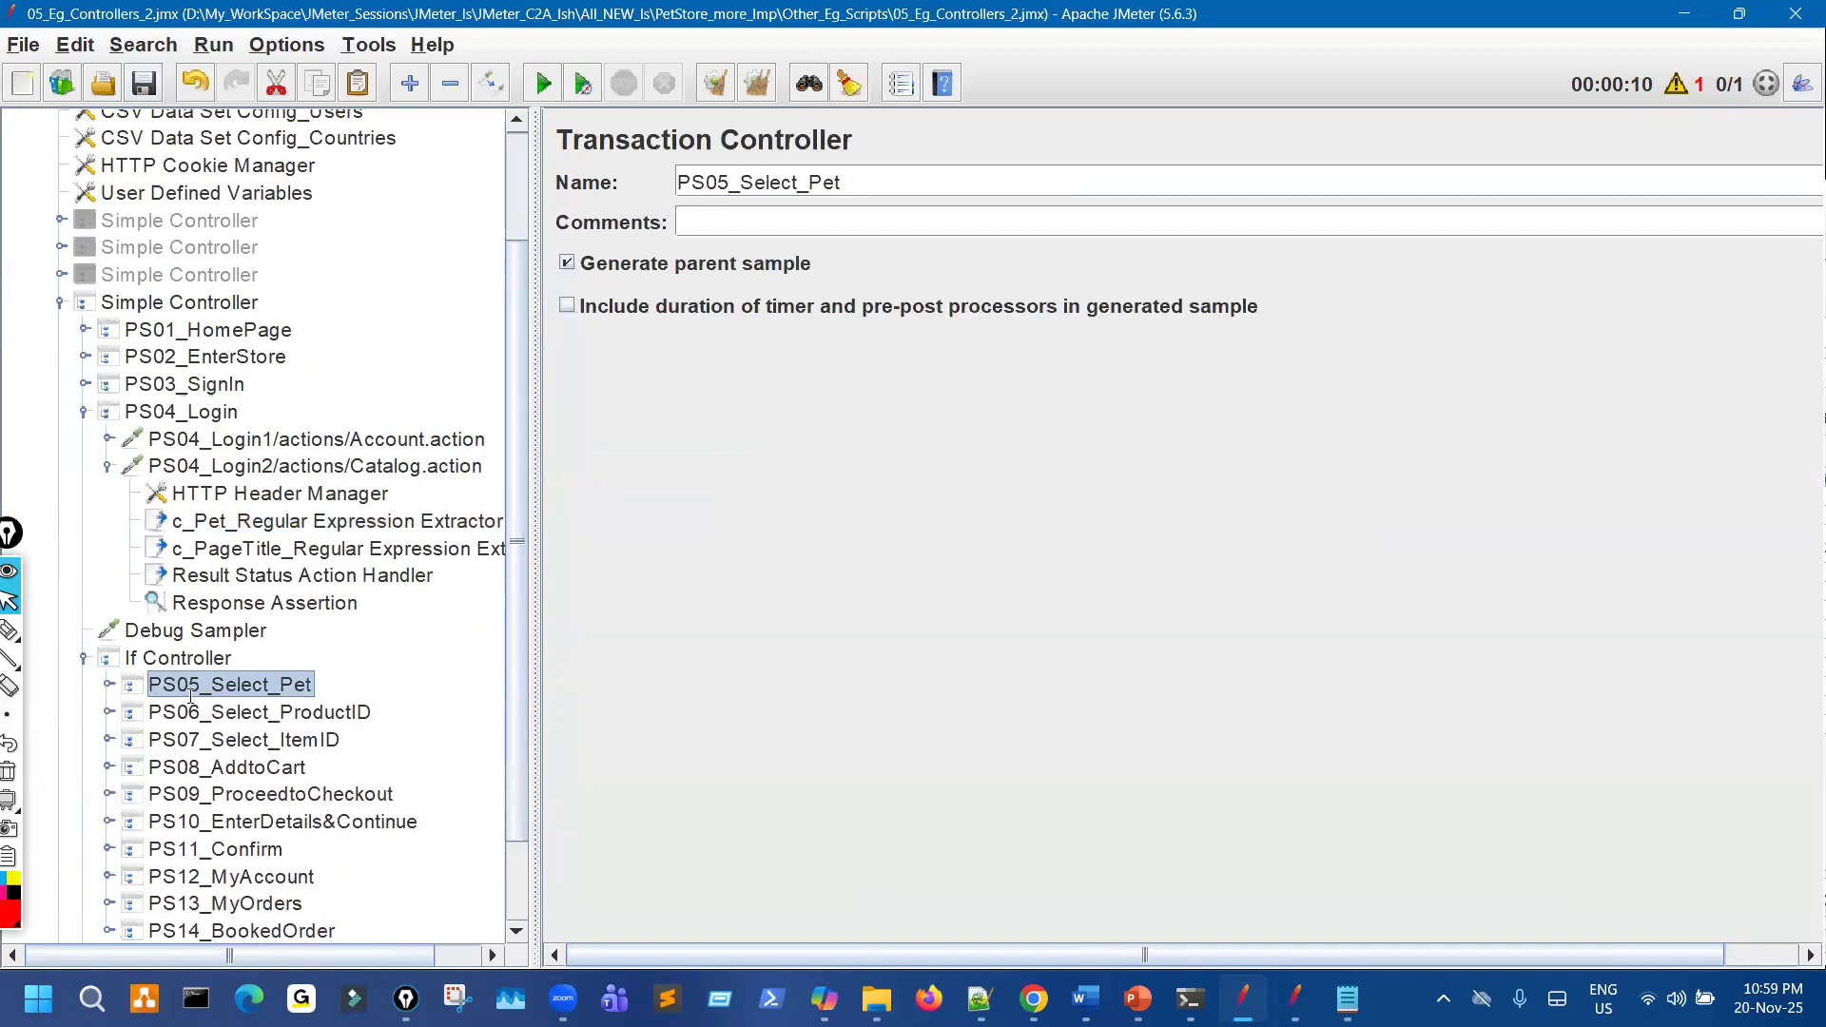
Open the PS04_Login2 response body in View Results Tree and search it for "title".
{"action": "scroll", "coordinate": [223, 719], "scroll_direction": "down", "scroll_amount": 2}
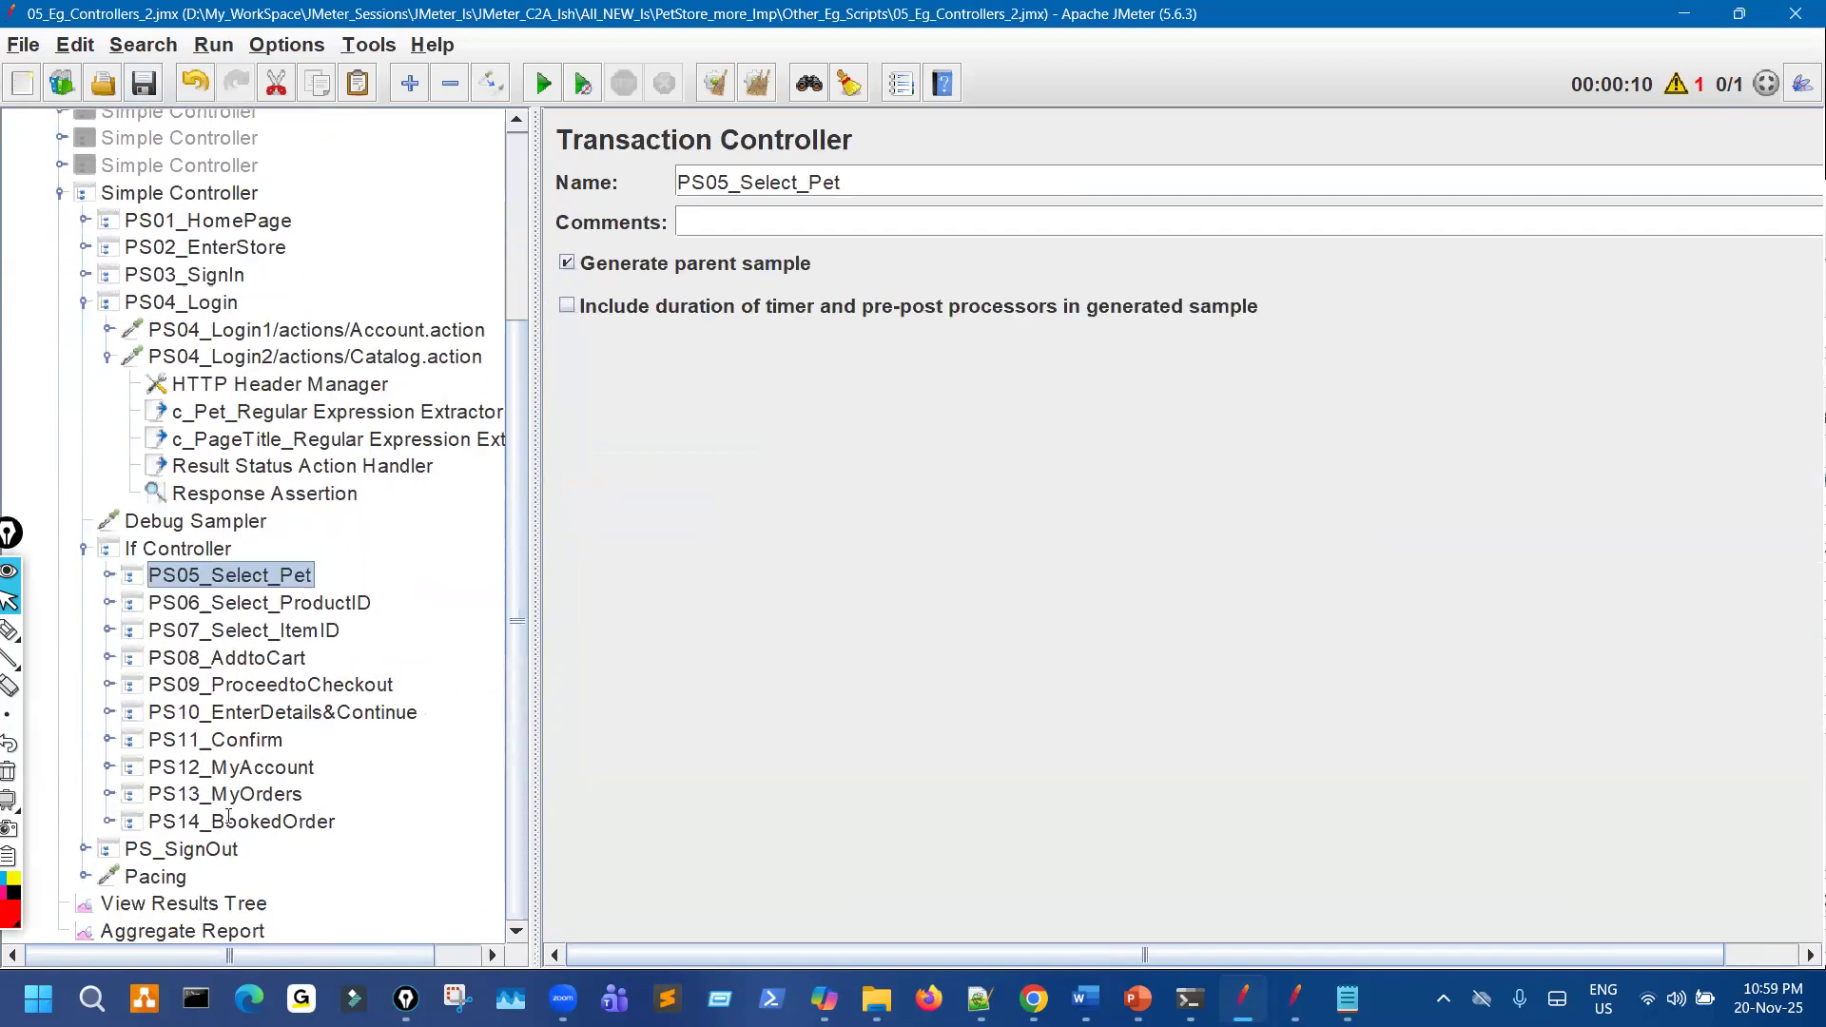
{"action": "left_click", "coordinate": [236, 906]}
{"action": "left_click", "coordinate": [909, 594]}
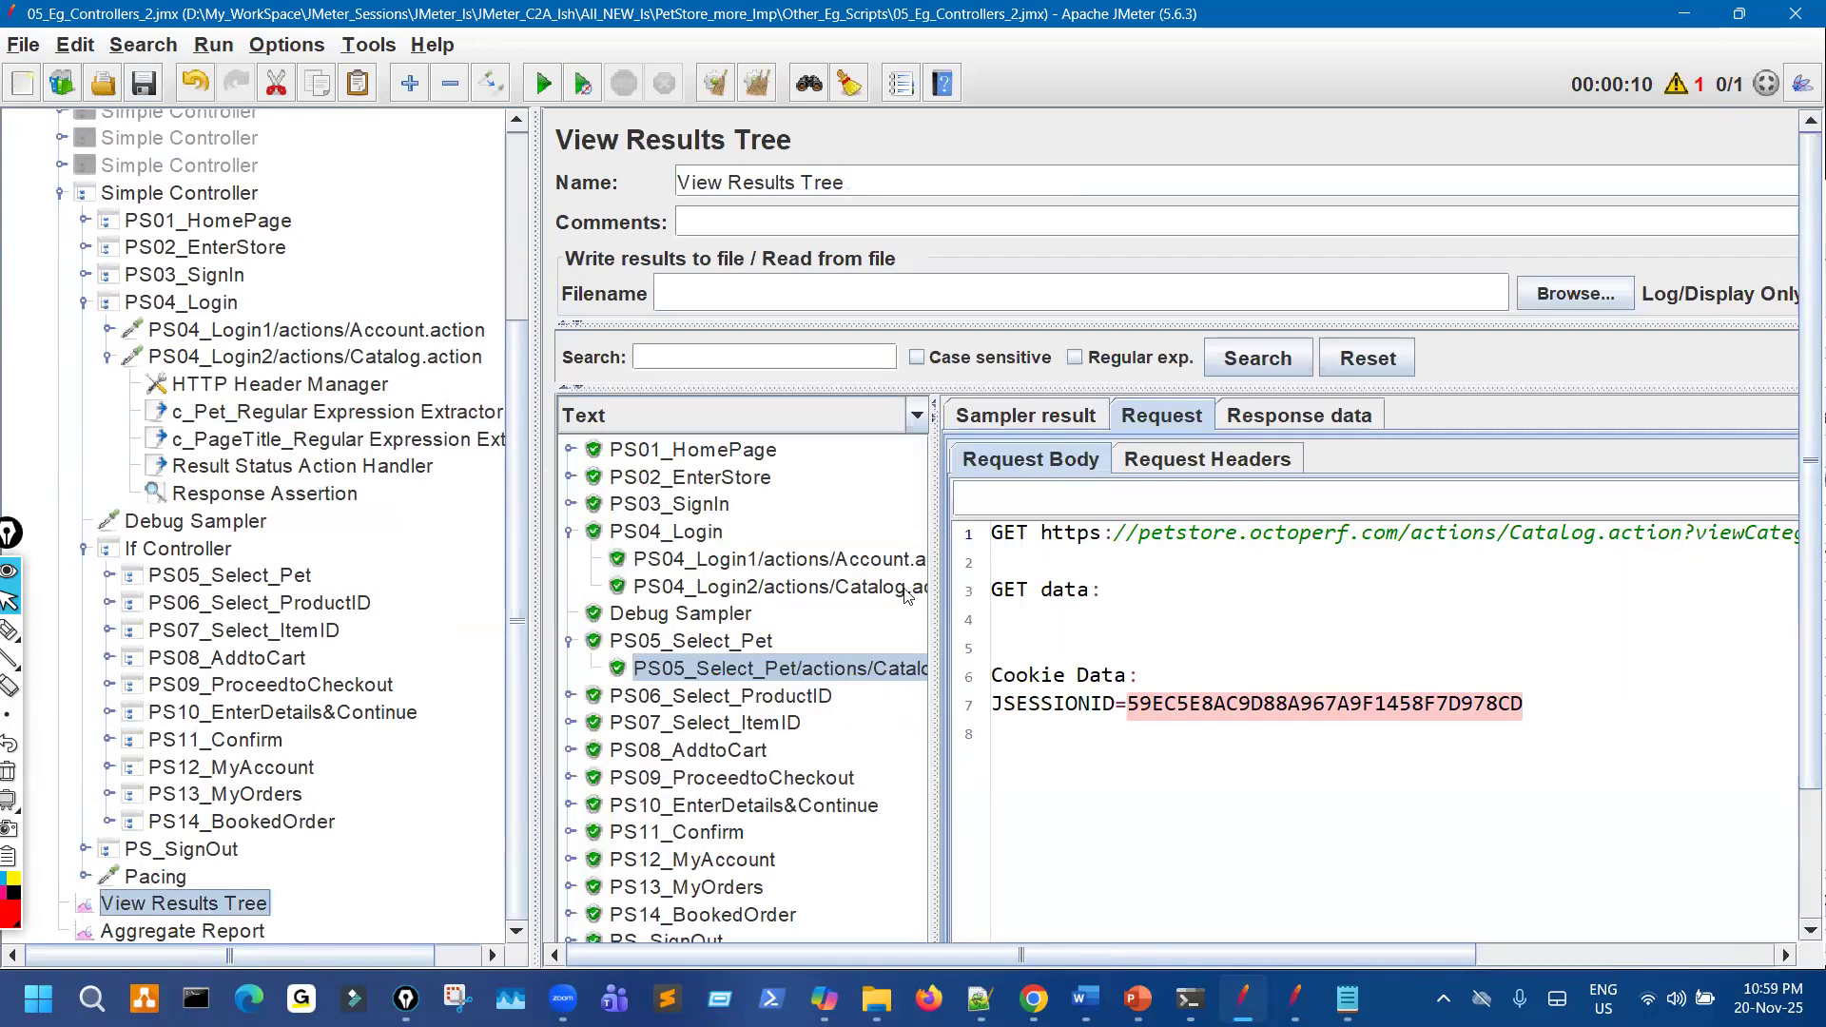
{"action": "left_click", "coordinate": [1275, 414]}
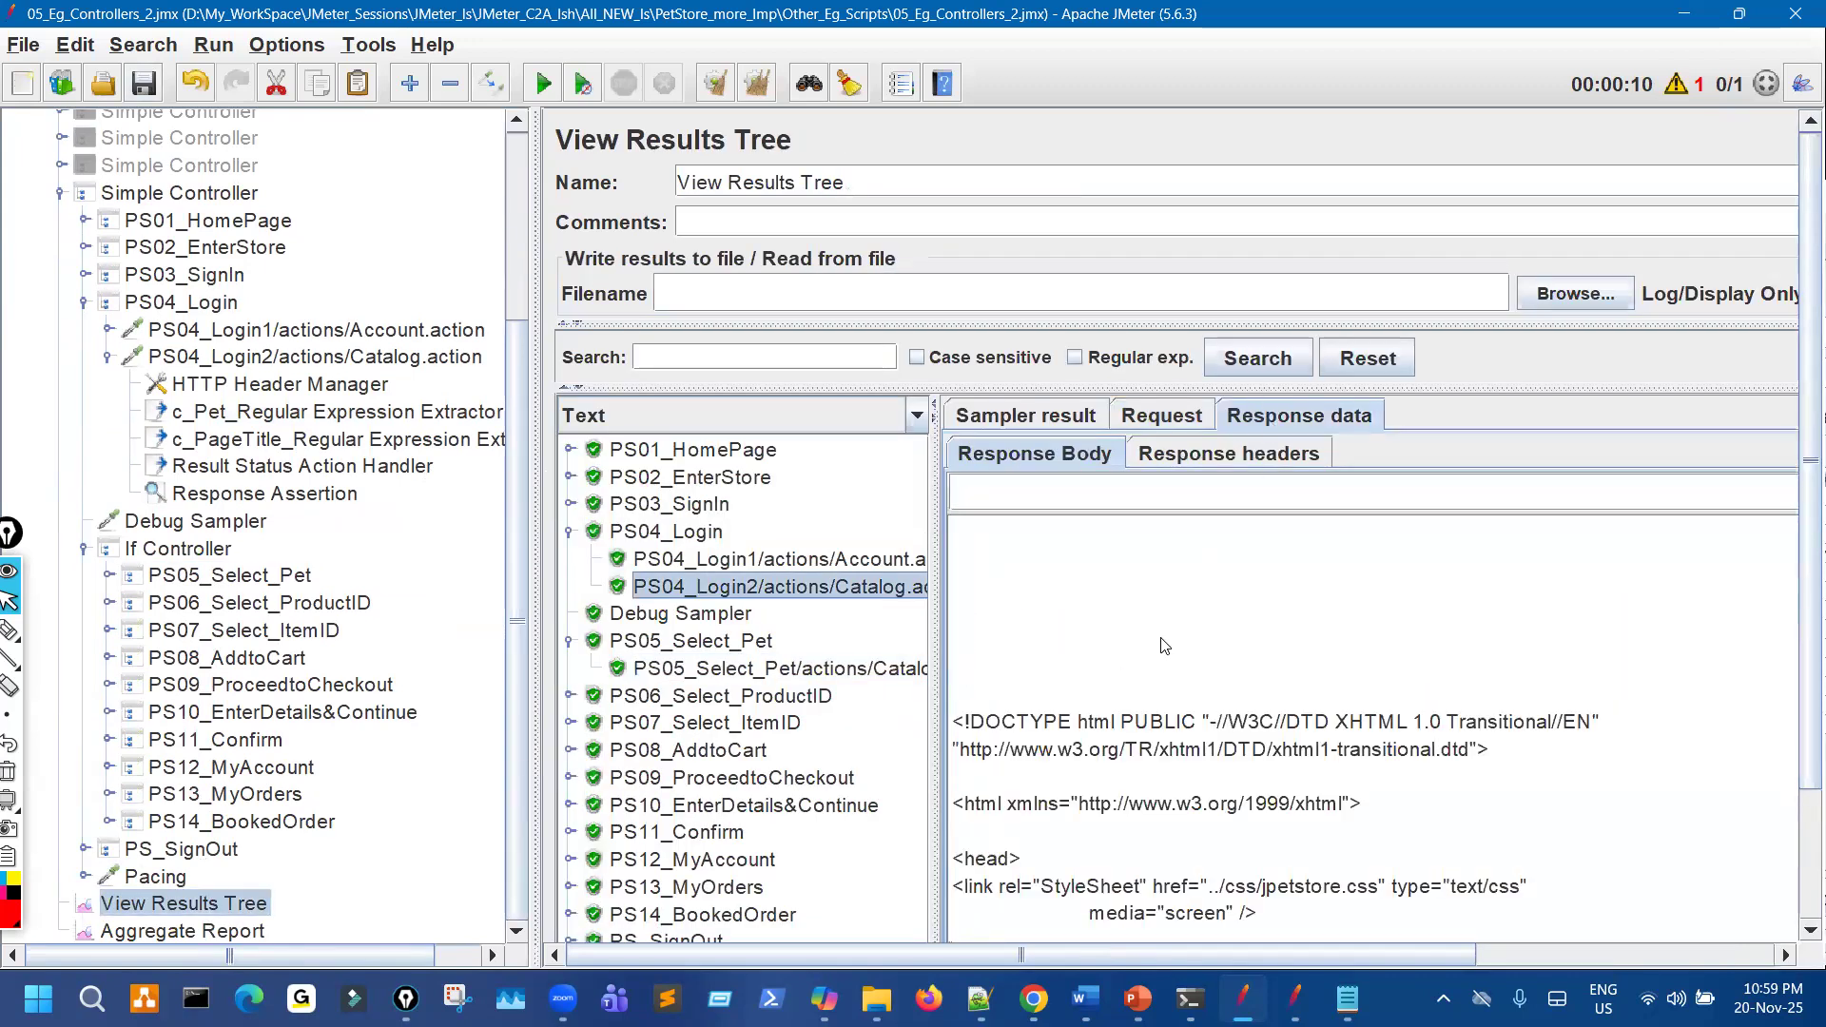
{"action": "scroll", "coordinate": [1164, 646], "scroll_direction": "down", "scroll_amount": 10}
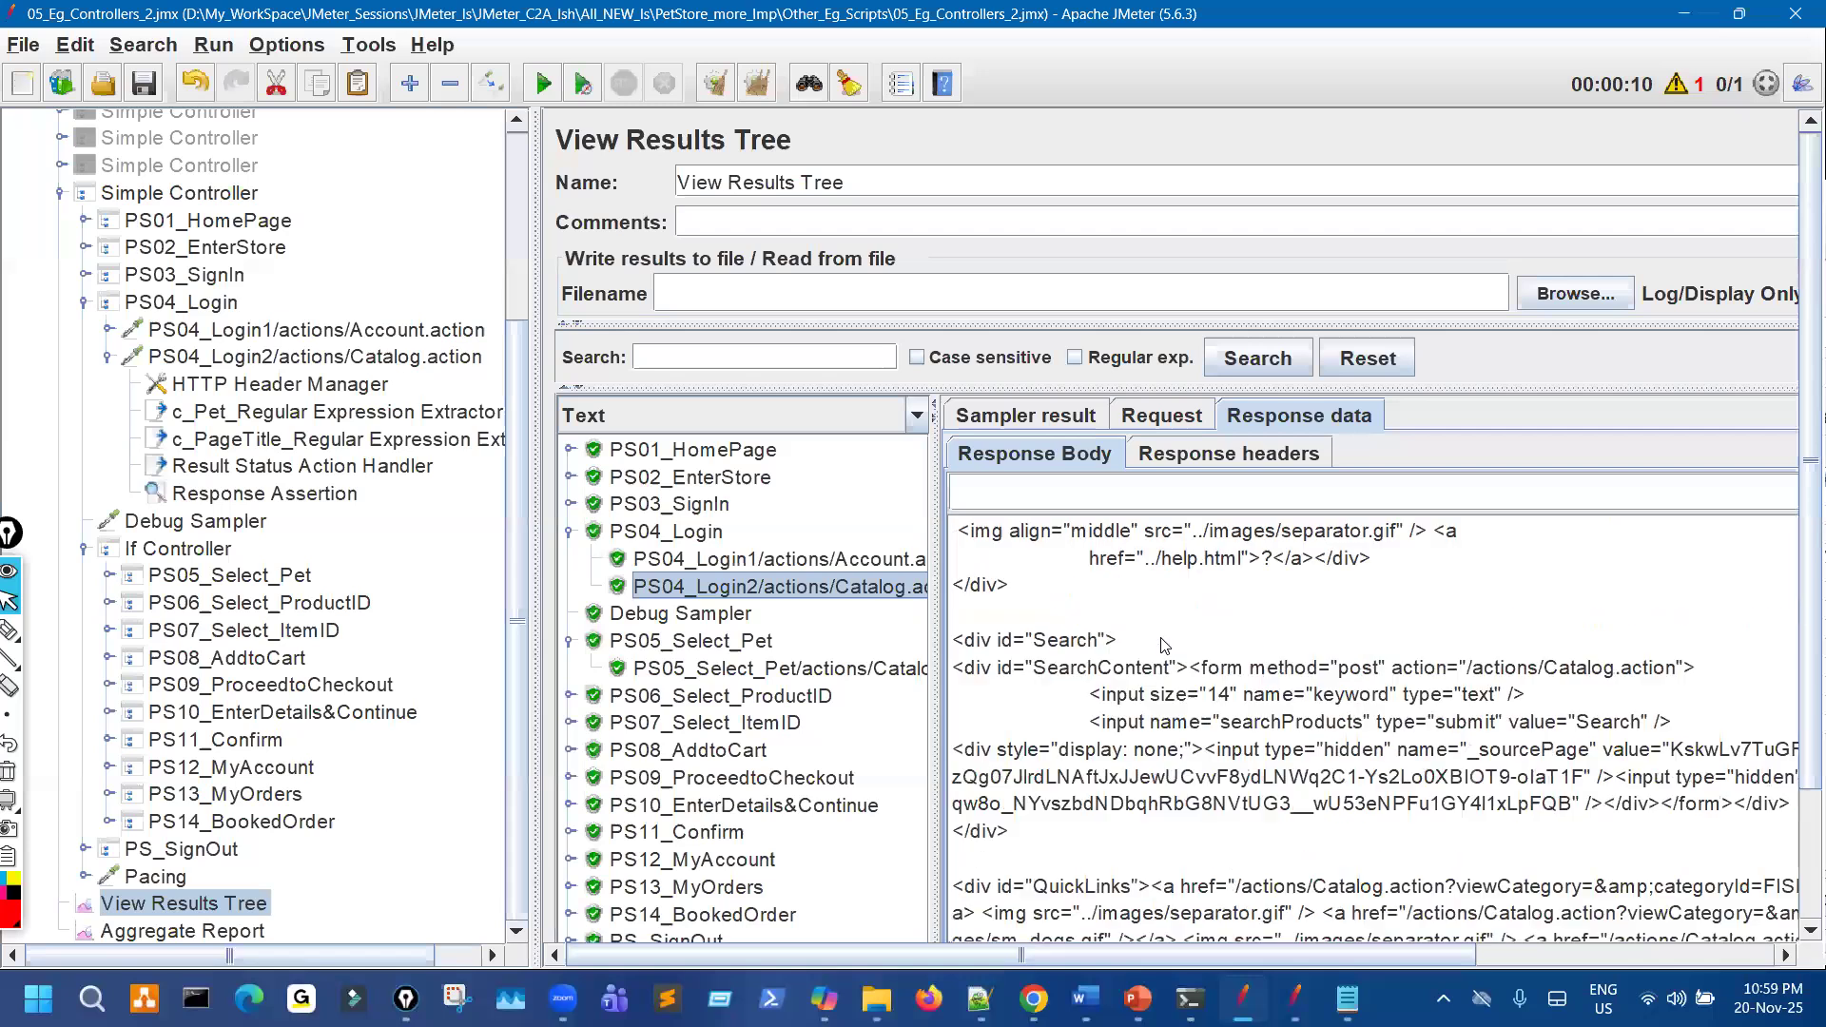
{"action": "scroll", "coordinate": [1164, 646], "scroll_direction": "up", "scroll_amount": 5}
{"action": "scroll", "coordinate": [1163, 657], "scroll_direction": "down", "scroll_amount": 9}
{"action": "scroll", "coordinate": [1163, 657], "scroll_direction": "down", "scroll_amount": 4}
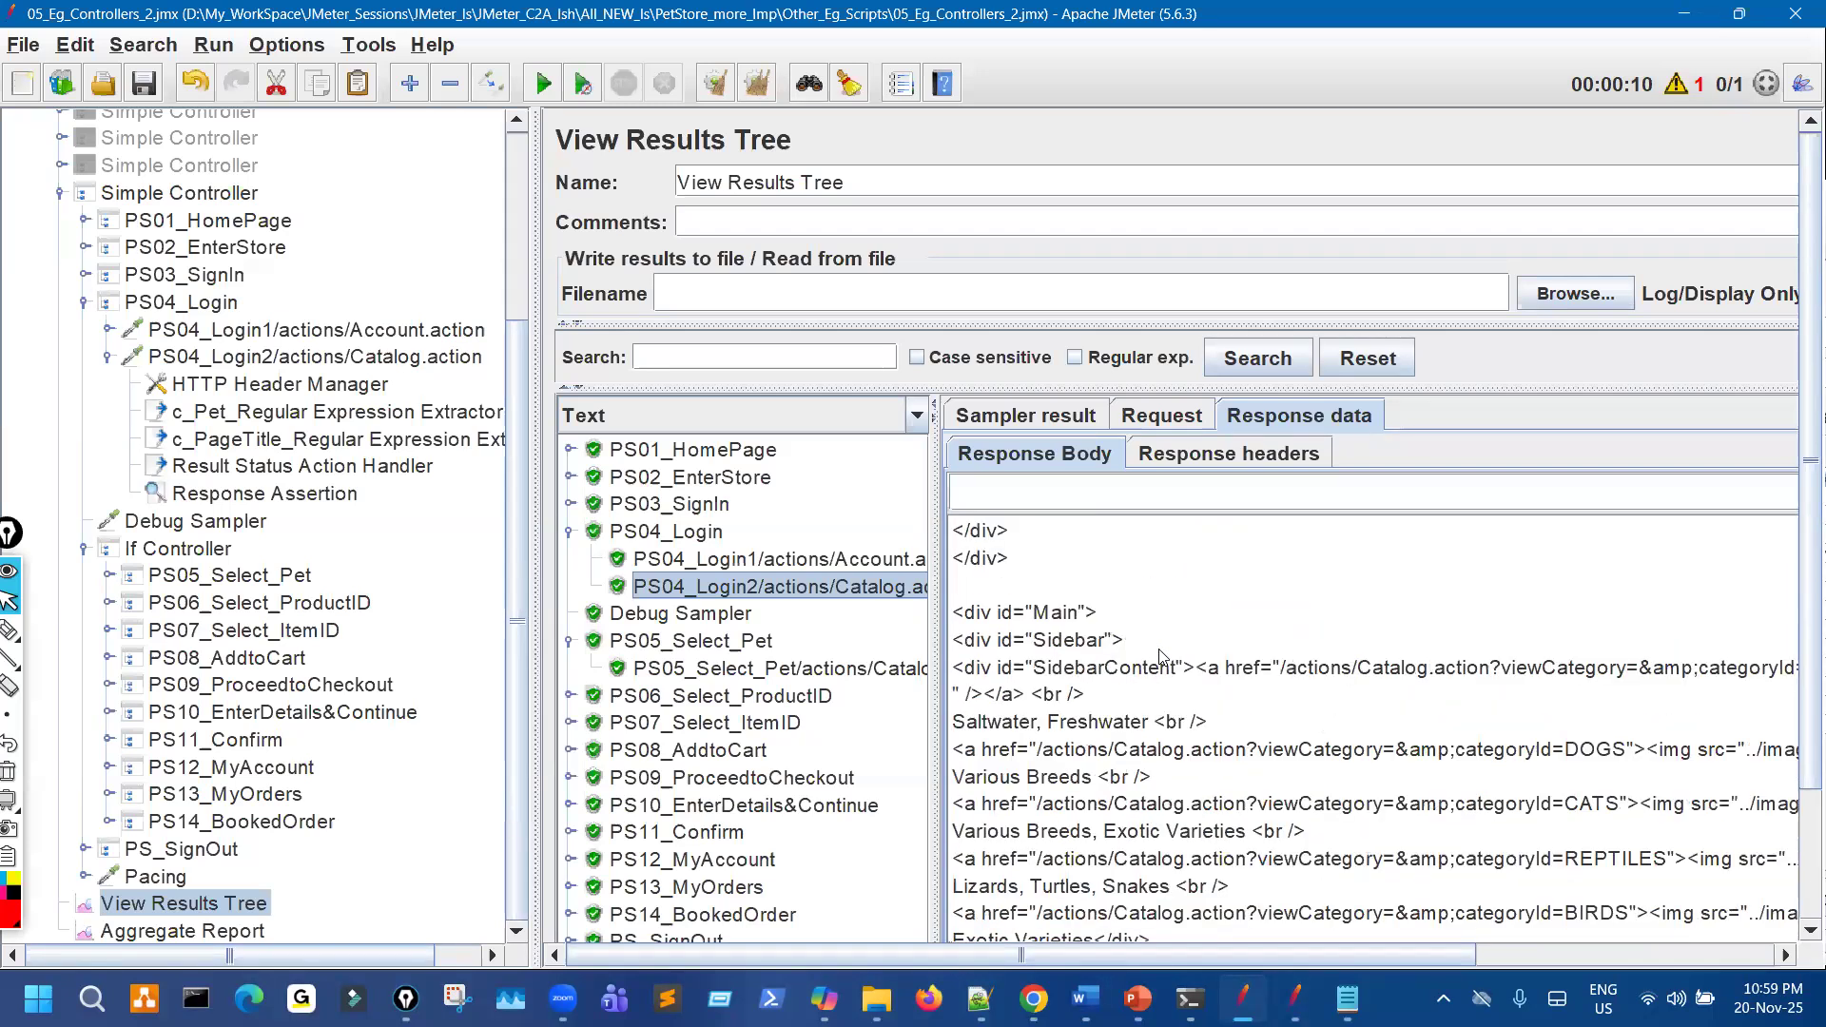
{"action": "scroll", "coordinate": [1164, 656], "scroll_direction": "up", "scroll_amount": 12}
{"action": "scroll", "coordinate": [1164, 657], "scroll_direction": "up", "scroll_amount": 3}
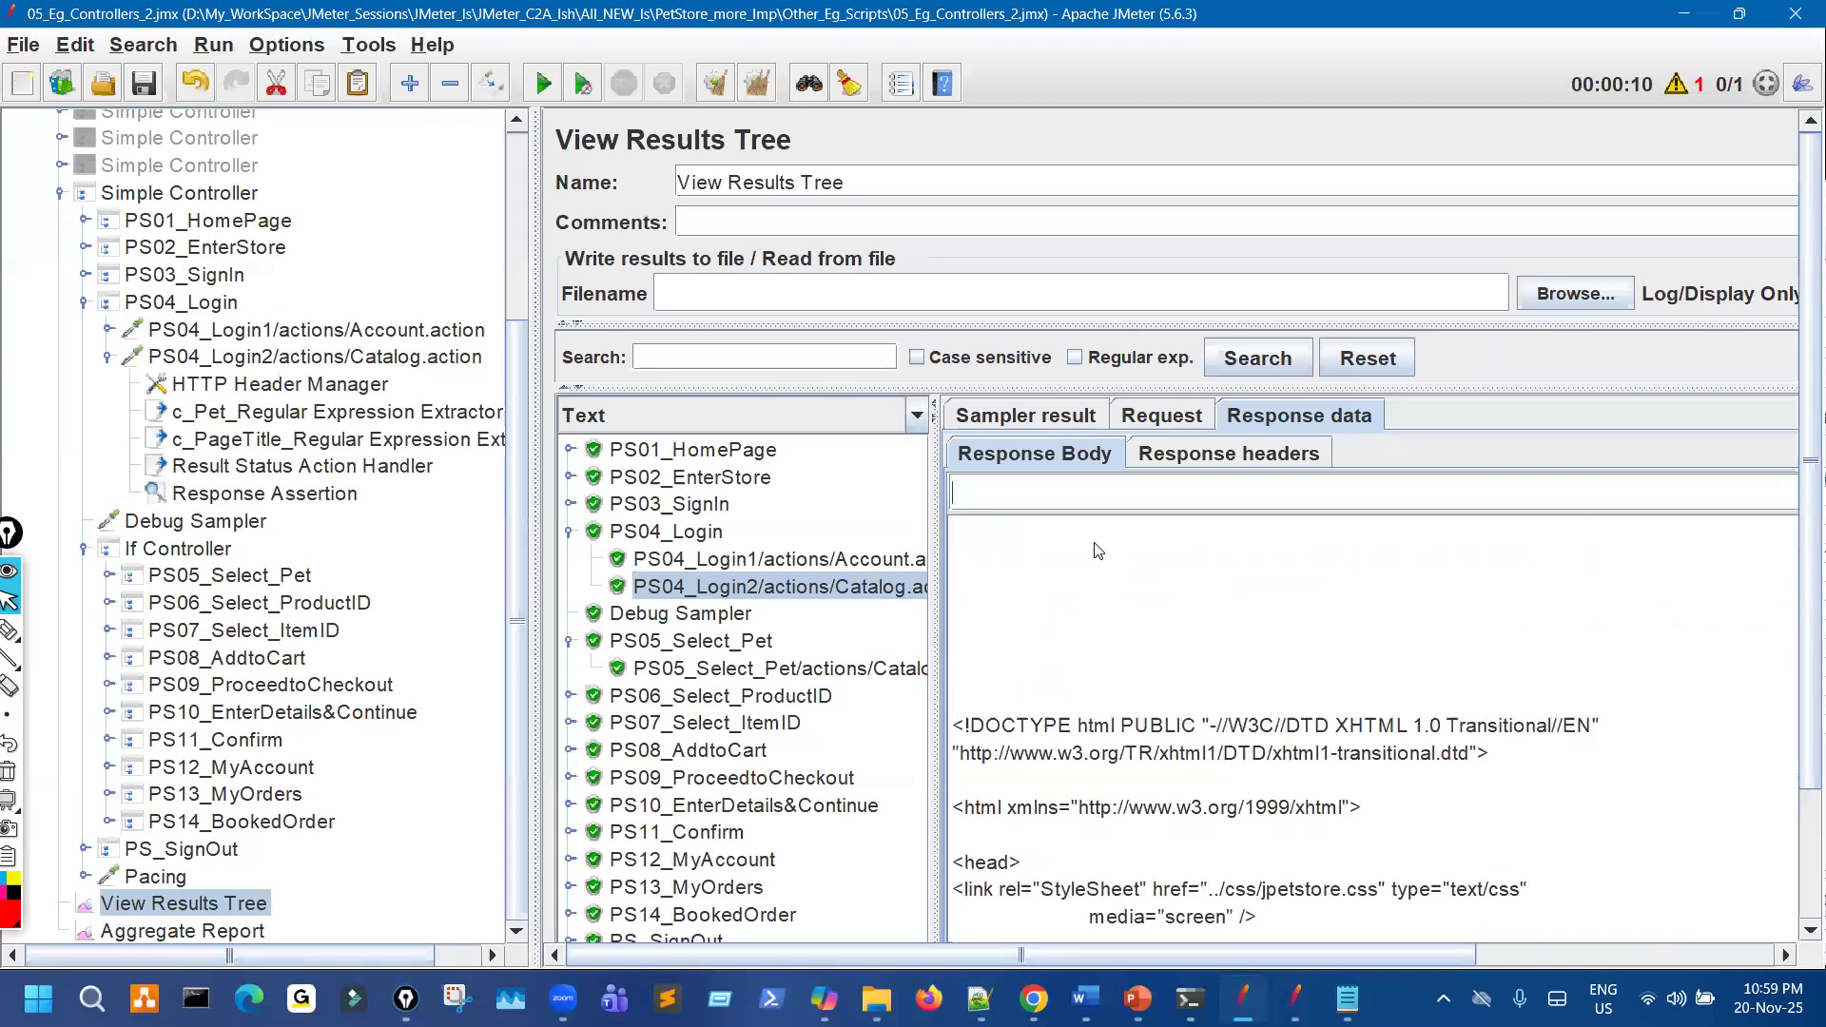
{"action": "type", "text": "title"}
{"action": "key", "text": "Return"}
{"action": "scroll", "coordinate": [961, 700], "scroll_direction": "down", "scroll_amount": 2}
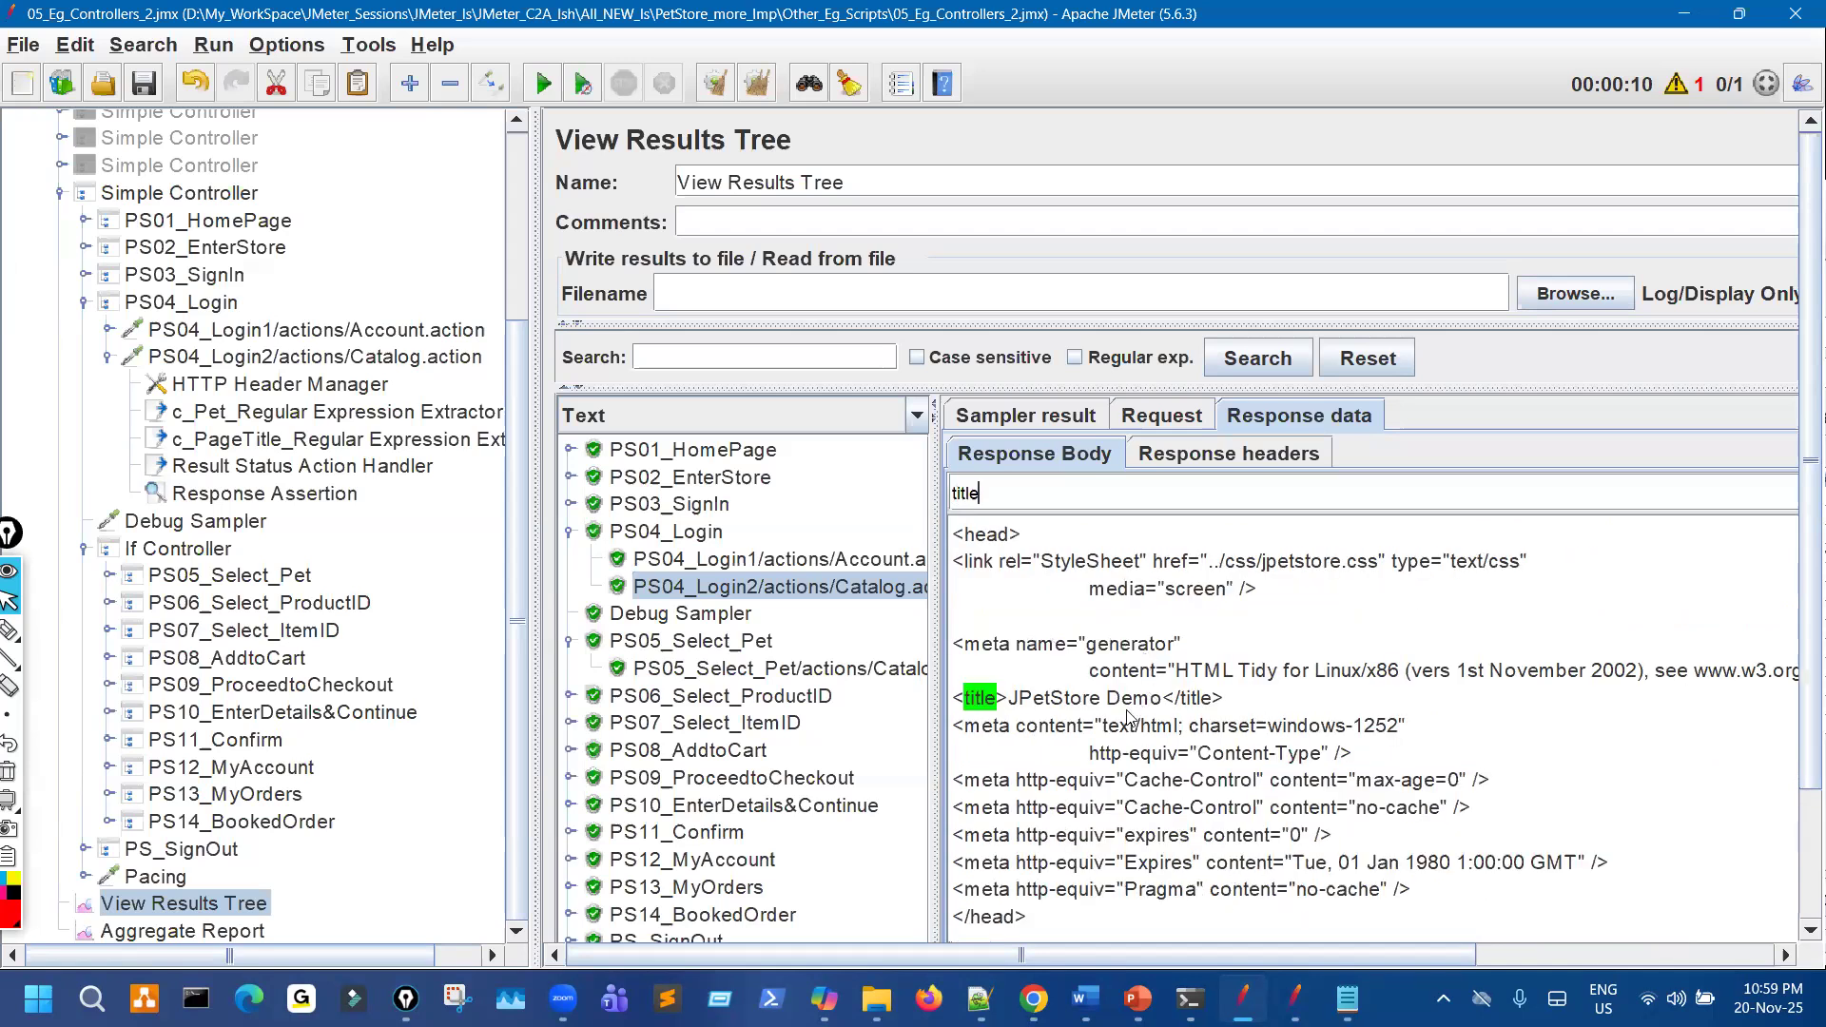
Copy the page title from the response and replace ${ExpectedTitle} in the If Controller condition with JPetStore Demo.
{"action": "left_click_drag", "start_coordinate": [954, 702], "coordinate": [1225, 700]}
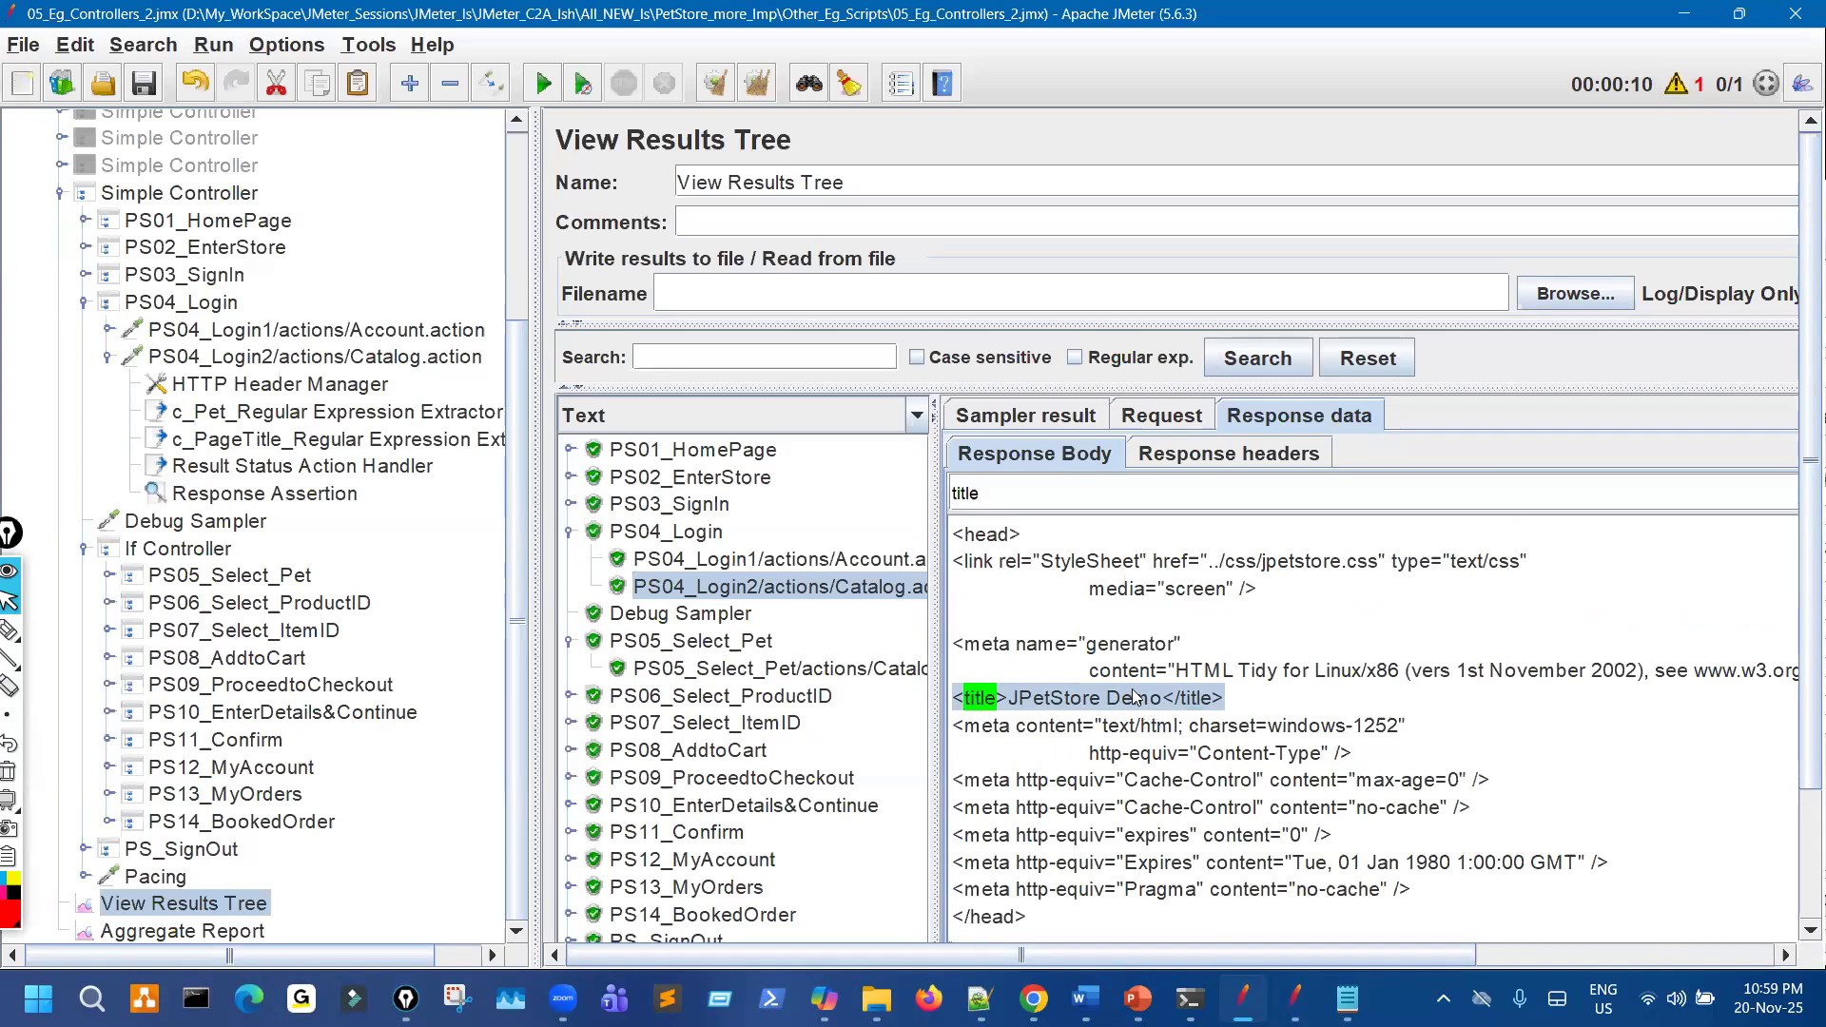
{"action": "left_click", "coordinate": [1136, 701]}
{"action": "left_click_drag", "start_coordinate": [1234, 706], "coordinate": [963, 704]}
{"action": "left_click", "coordinate": [1064, 705]}
{"action": "left_click_drag", "start_coordinate": [1020, 705], "coordinate": [1136, 701]}
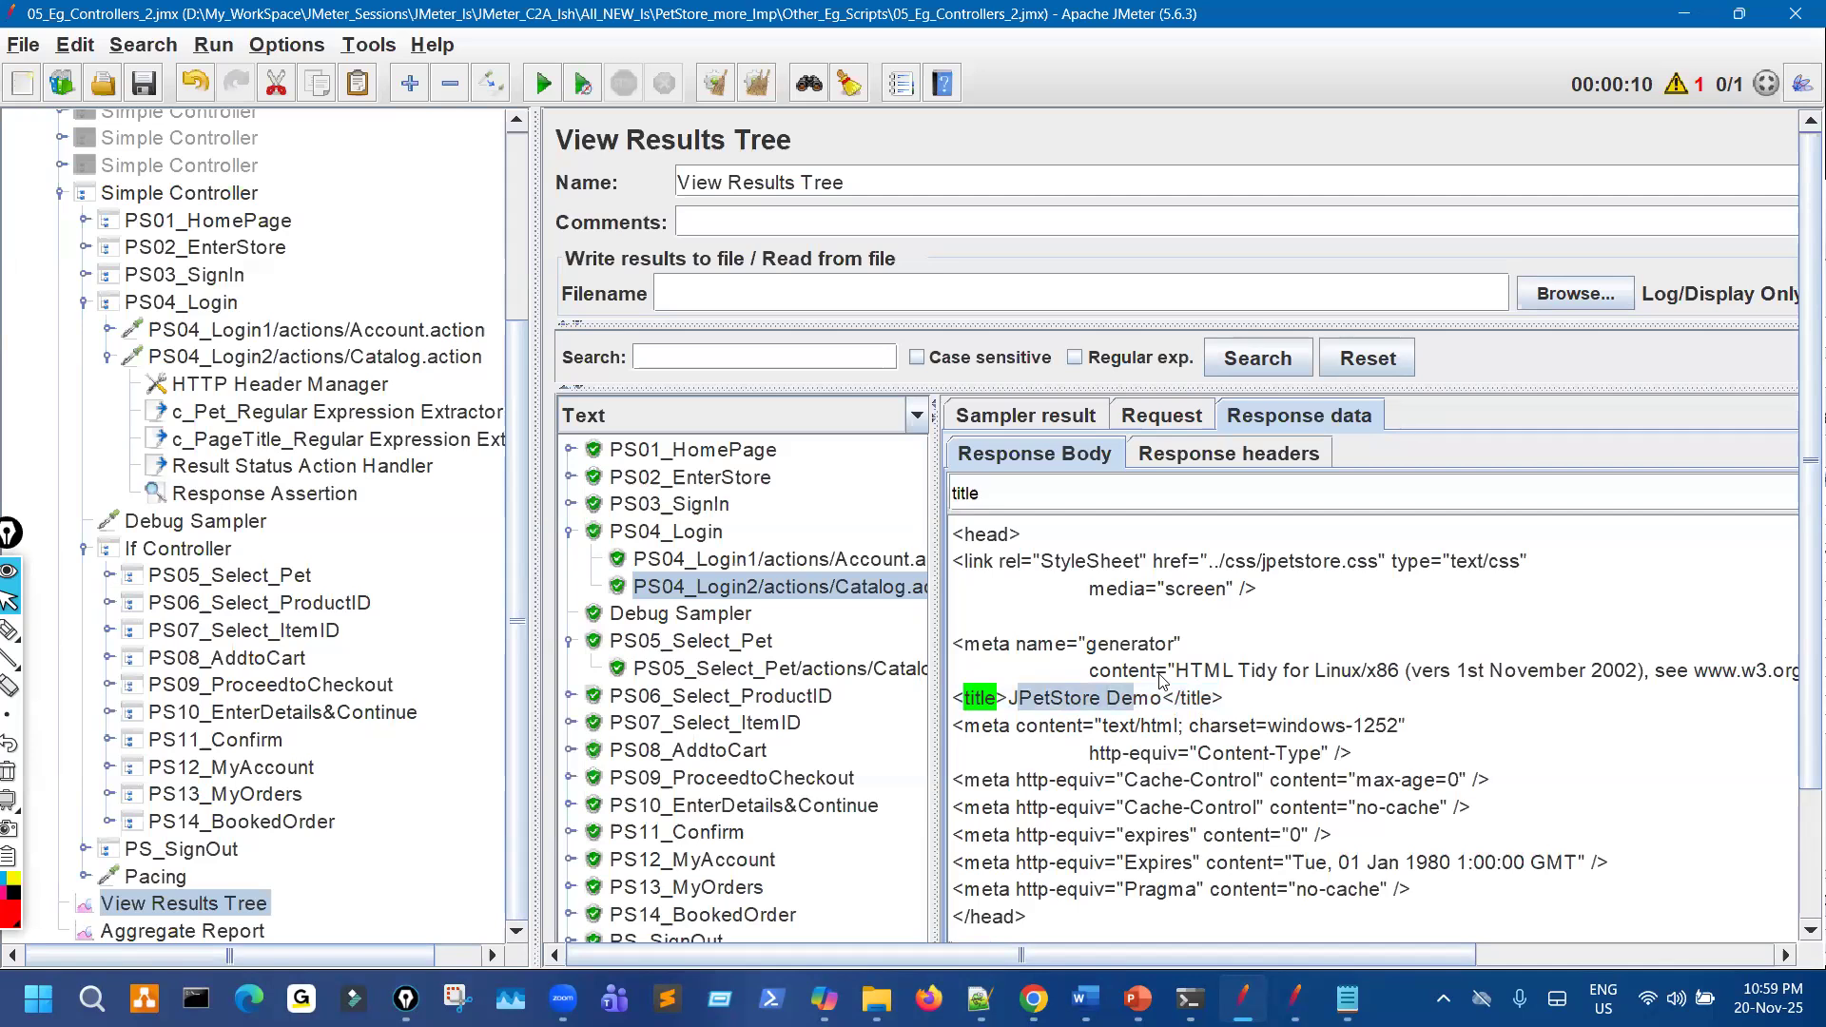
{"action": "left_click", "coordinate": [1132, 709]}
{"action": "left_click_drag", "start_coordinate": [1021, 705], "coordinate": [1165, 709]}
{"action": "key", "text": "ctrl+c"}
{"action": "left_click", "coordinate": [211, 549]}
{"action": "left_click_drag", "start_coordinate": [1217, 325], "coordinate": [1416, 321]}
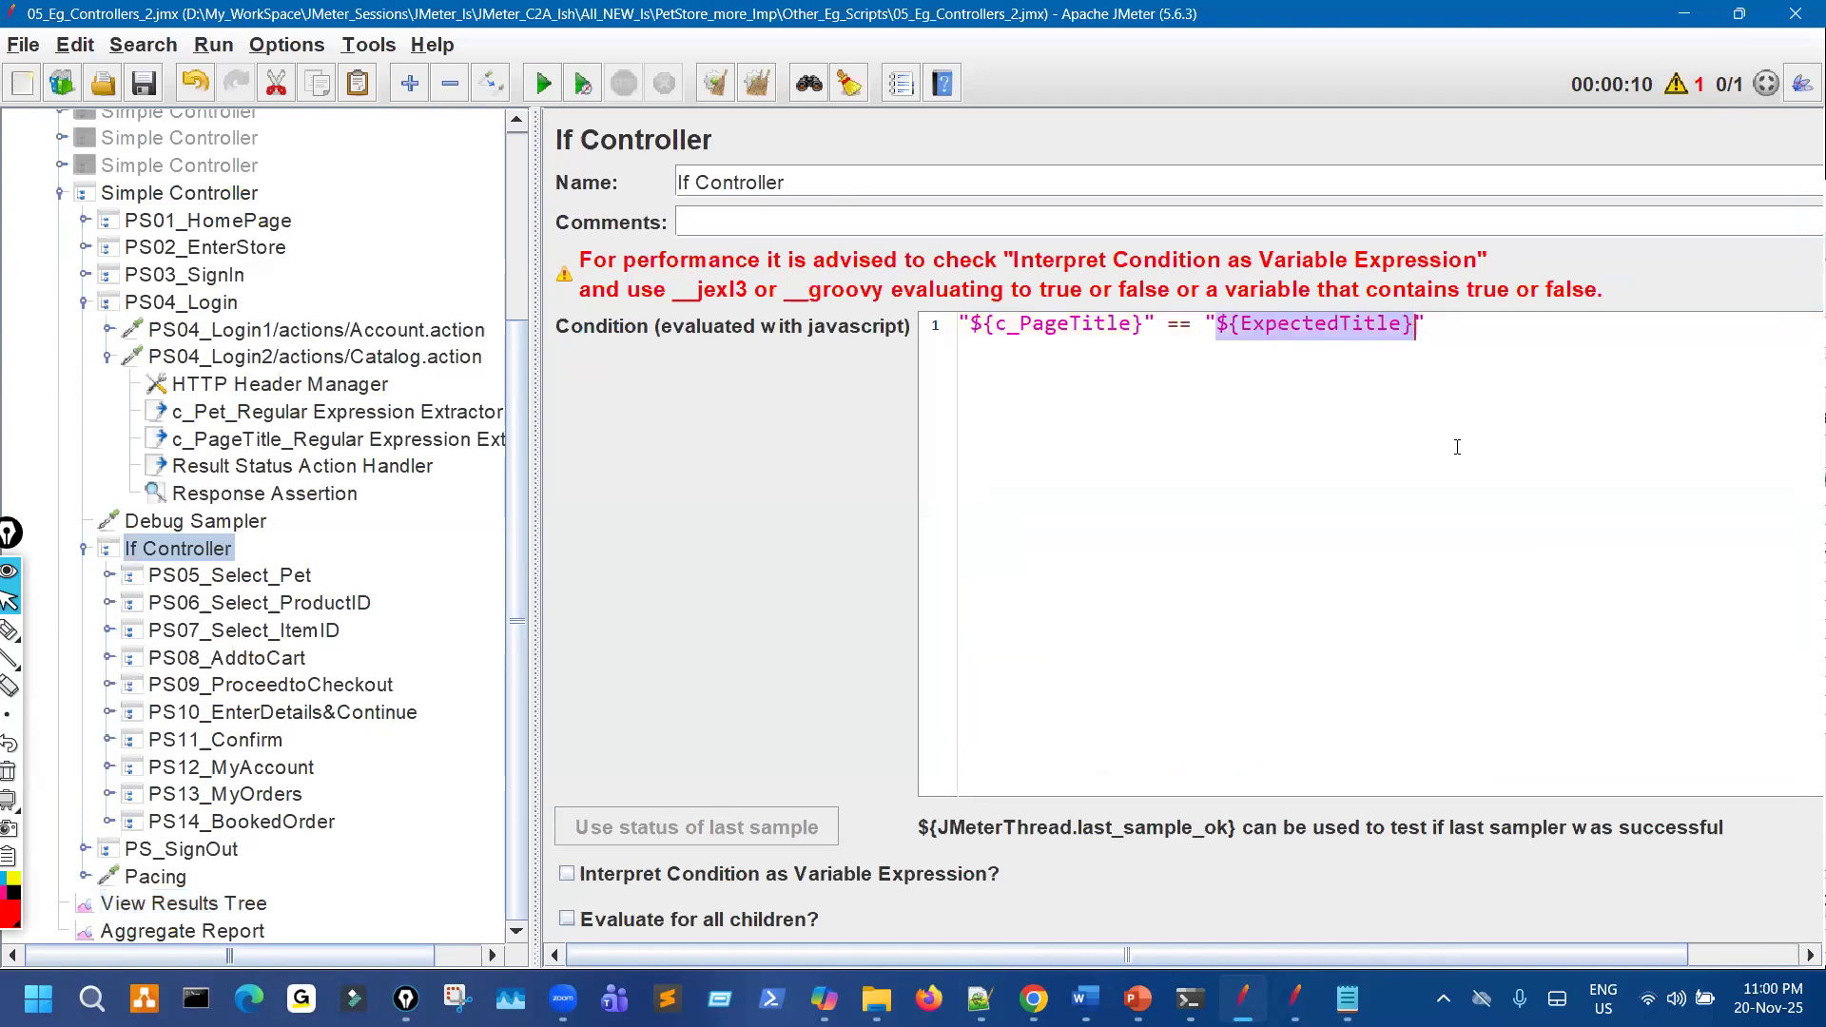
{"action": "key", "text": "ctrl+v"}
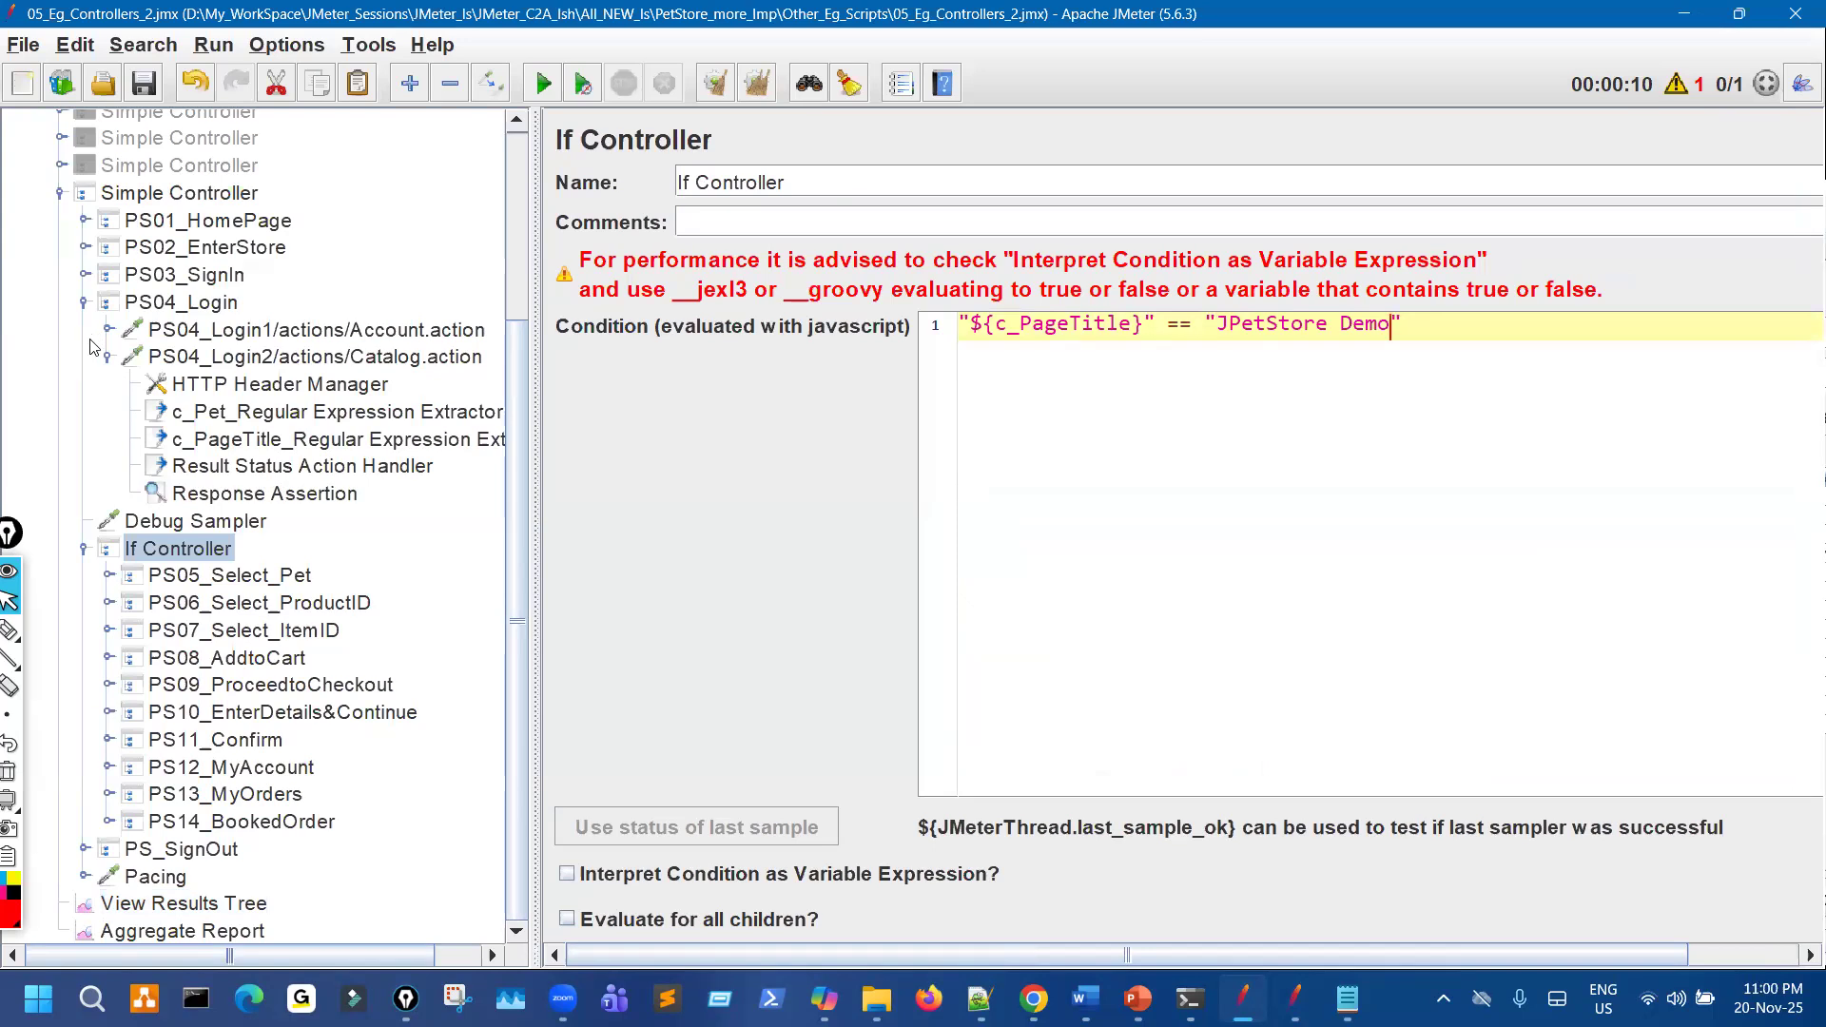
Cut the Debug Sampler out of the enabled Simple Controller.
{"action": "left_click", "coordinate": [195, 521]}
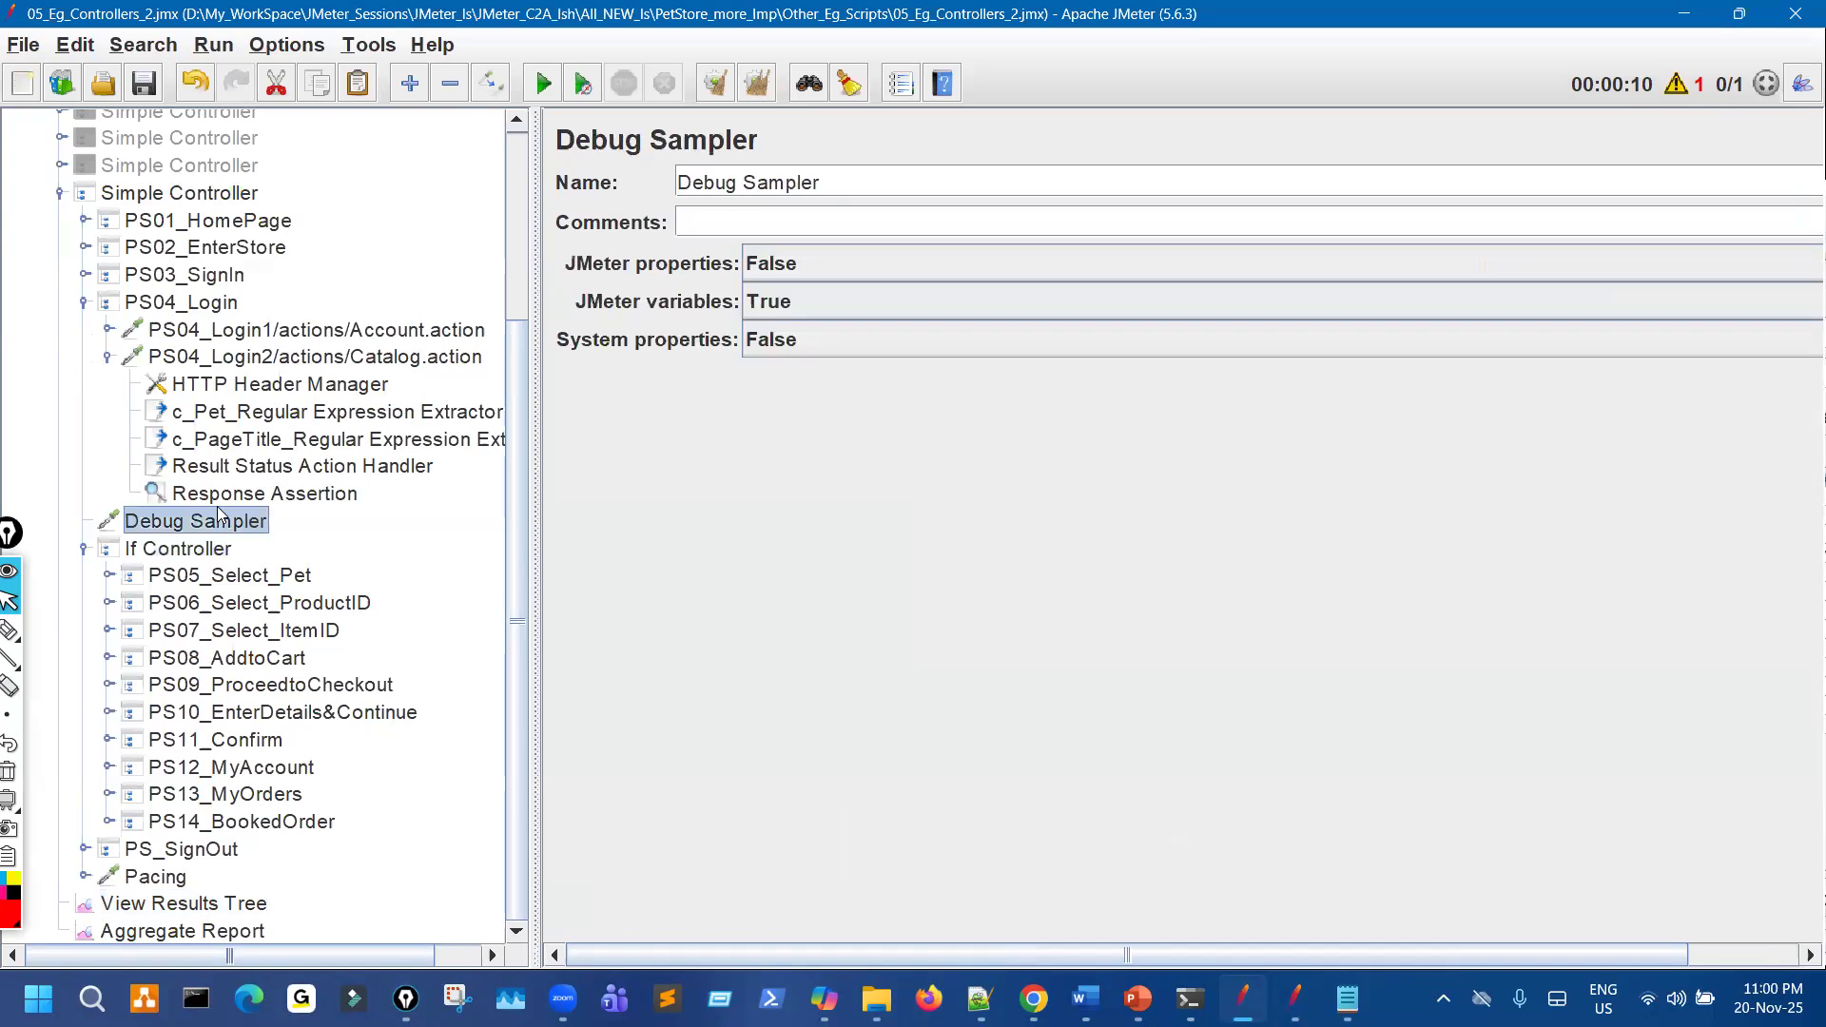
{"action": "left_click", "coordinate": [276, 83]}
Examine the If Controller condition in the third, disabled Simple Controller and temporarily mark its comparison value with the annotation pen.
{"action": "left_click", "coordinate": [60, 192]}
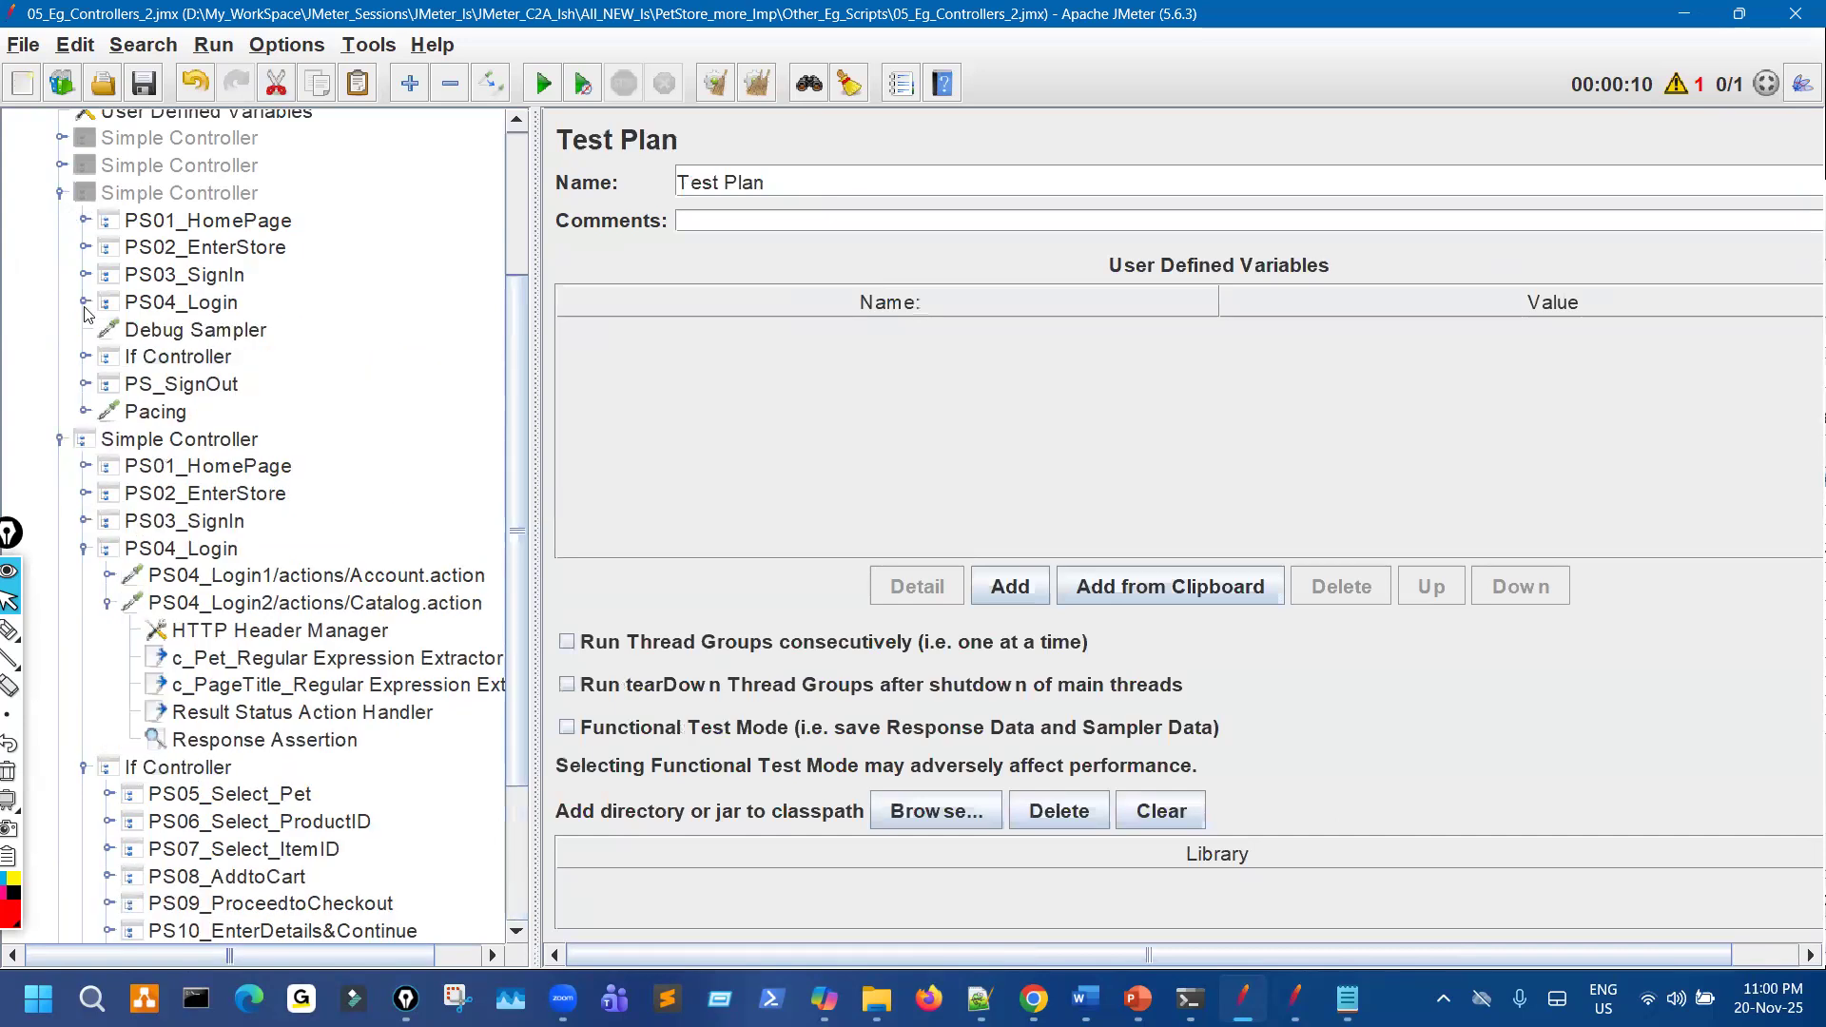
{"action": "left_click", "coordinate": [84, 302]}
{"action": "left_click", "coordinate": [85, 303]}
{"action": "left_click", "coordinate": [84, 357]}
{"action": "left_click", "coordinate": [84, 357]}
{"action": "left_click", "coordinate": [173, 361]}
{"action": "key", "text": "ctrl+shift+3"}
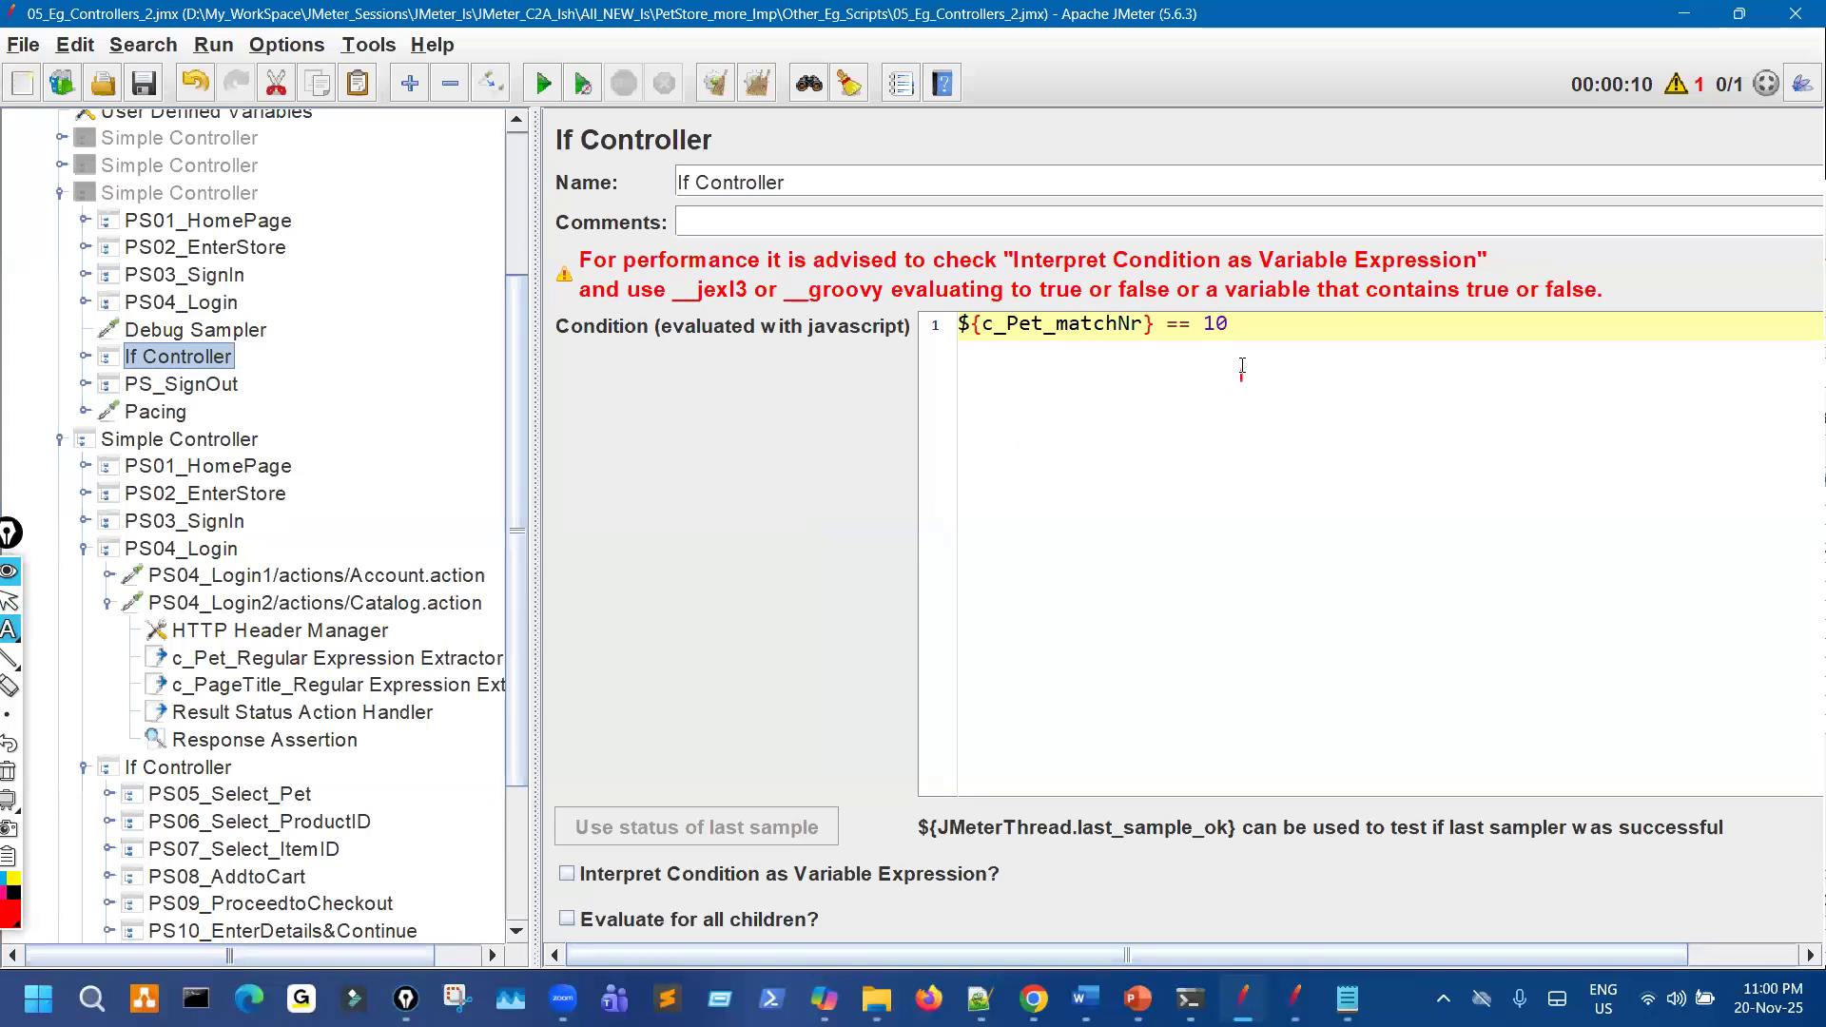
{"action": "left_click_drag", "start_coordinate": [1221, 346], "coordinate": [1202, 354]}
{"action": "mouse_move", "coordinate": [1268, 295]}
{"action": "left_mouse_down"}
{"action": "mouse_move", "coordinate": [1256, 343]}
{"action": "mouse_move", "coordinate": [1235, 306]}
{"action": "left_mouse_up"}
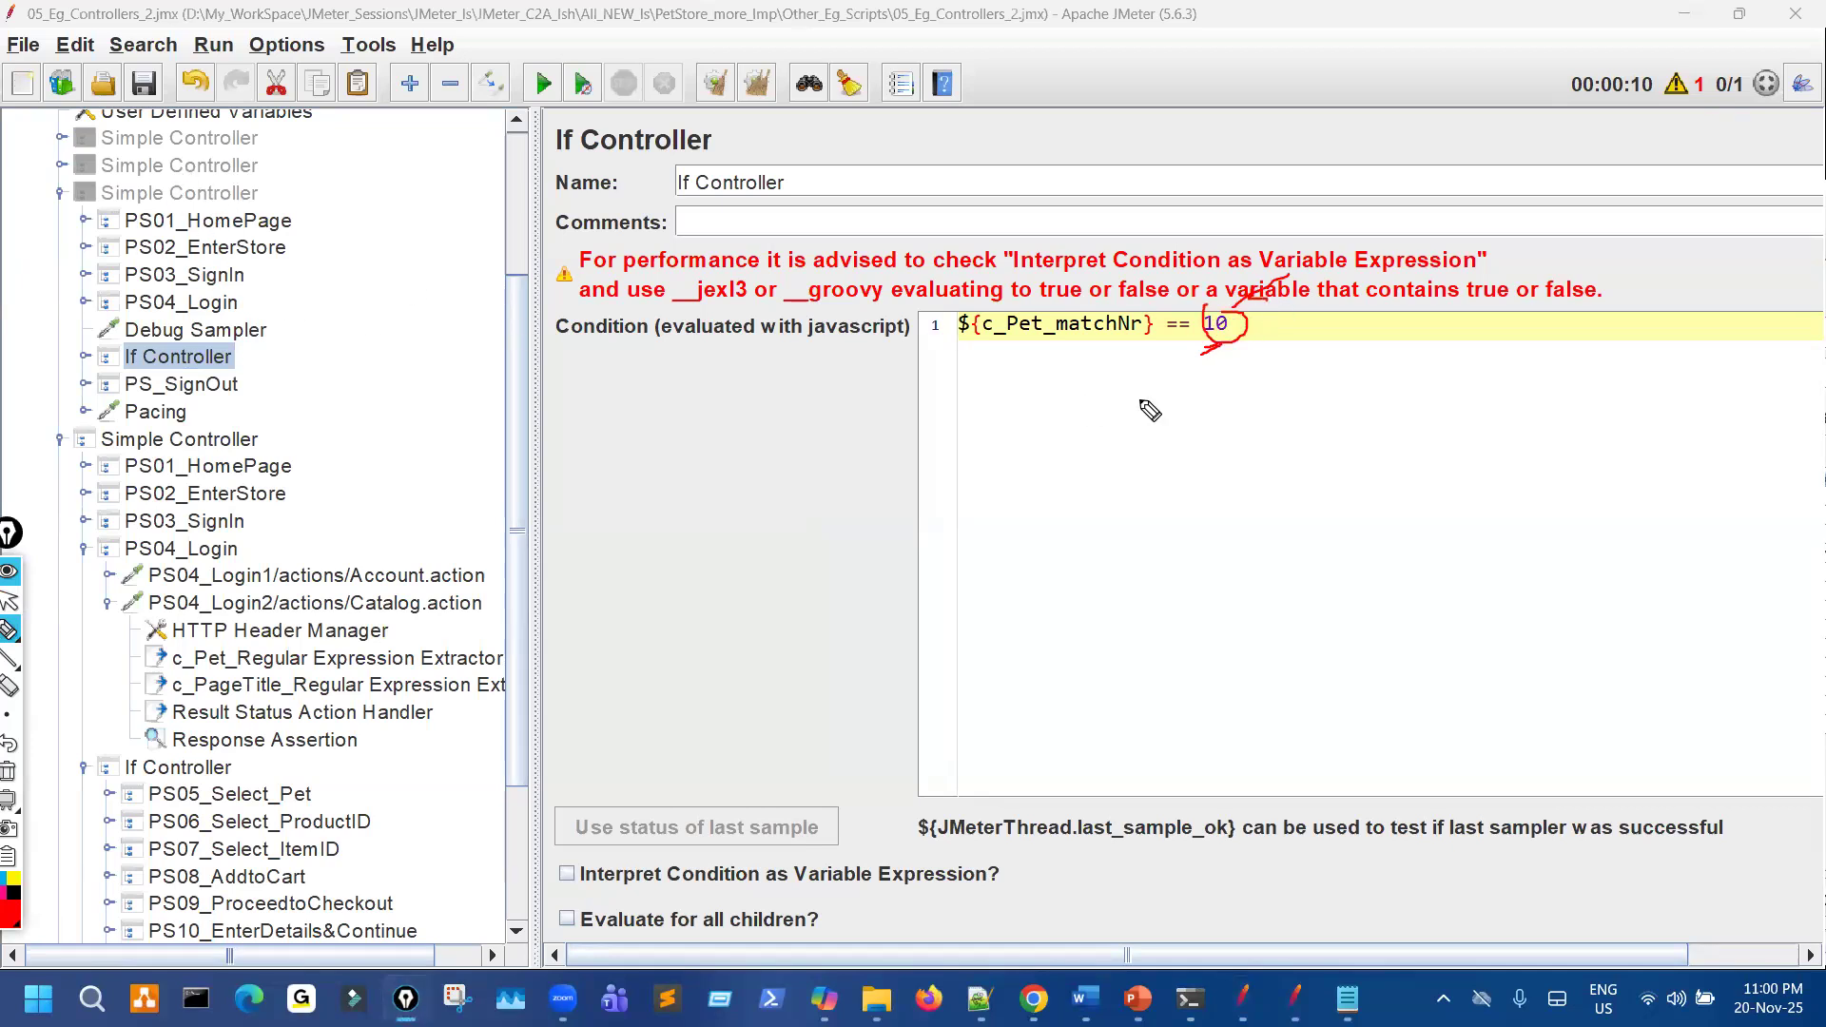
{"action": "key", "text": "Escape"}
Examine the If Controller condition in the second disabled Simple Controller, mark its user-count part temporarily, and collapse that controller.
{"action": "scroll", "coordinate": [191, 409], "scroll_direction": "up", "scroll_amount": 1}
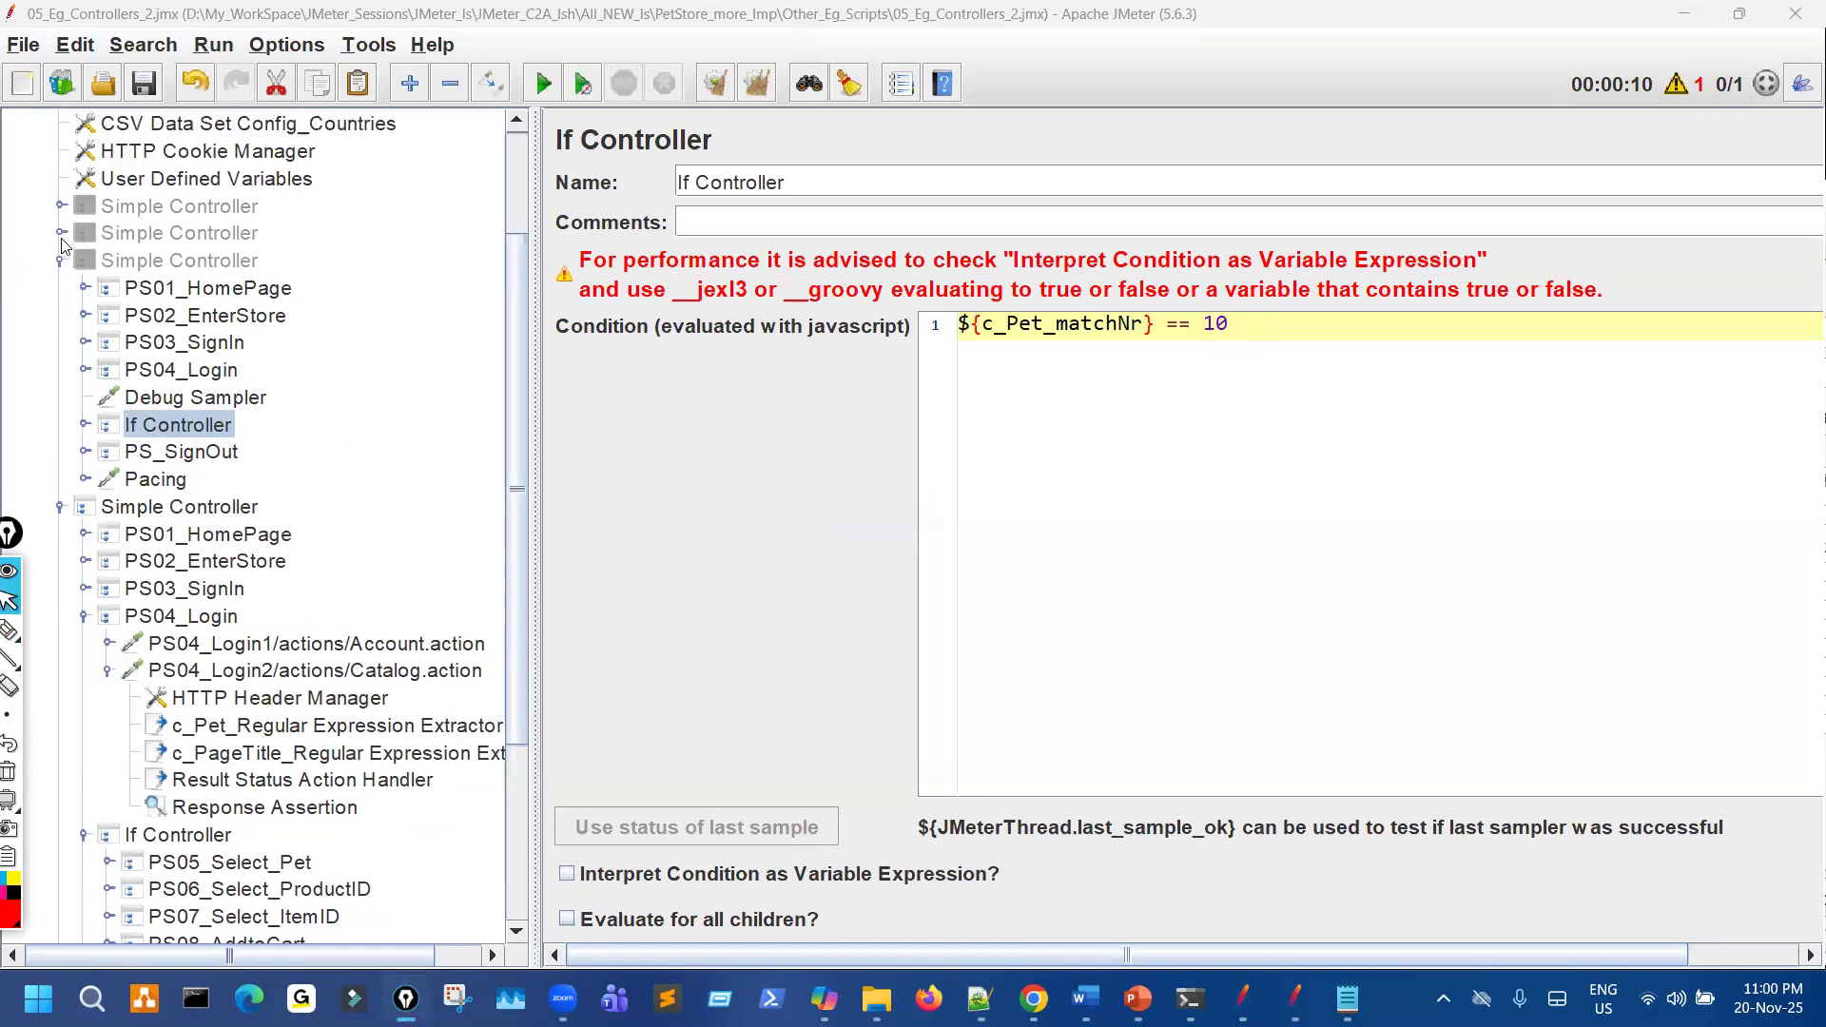
{"action": "left_click", "coordinate": [60, 233]}
{"action": "left_click", "coordinate": [178, 261]}
{"action": "key", "text": "ctrl+shift+3"}
{"action": "left_click_drag", "start_coordinate": [1022, 352], "coordinate": [1230, 352]}
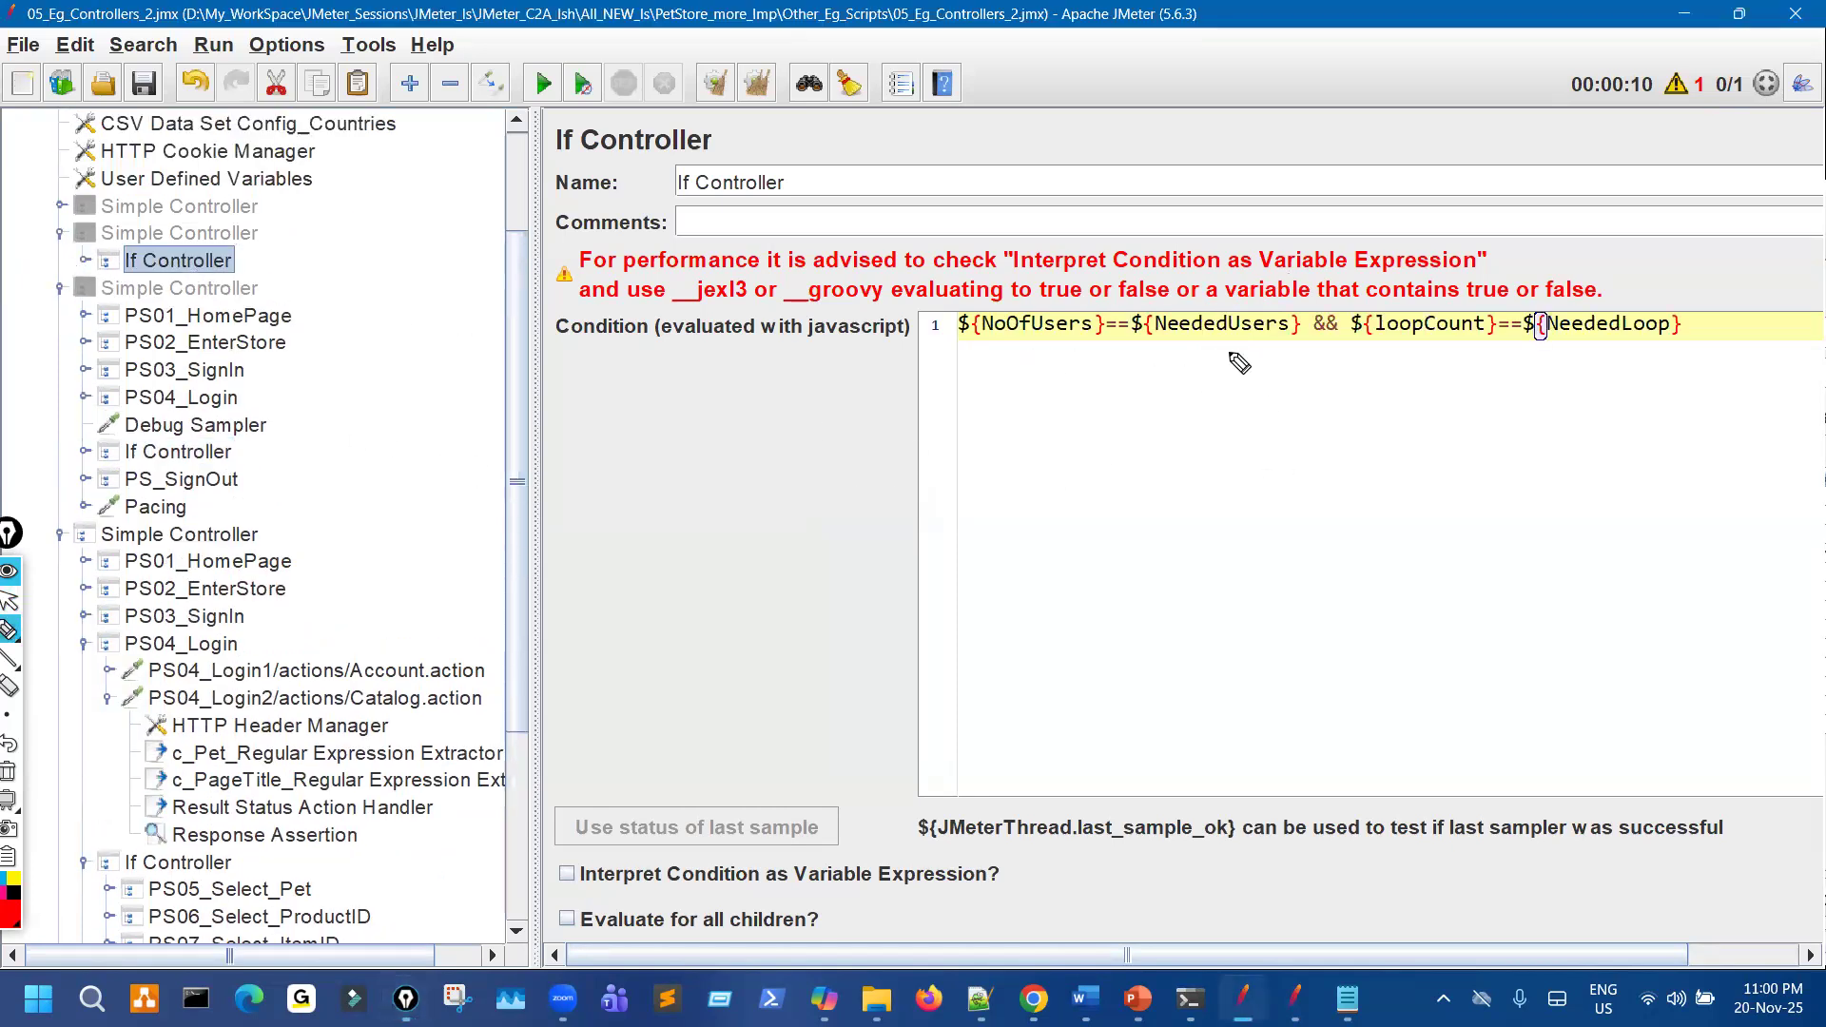
{"action": "key", "text": "Escape"}
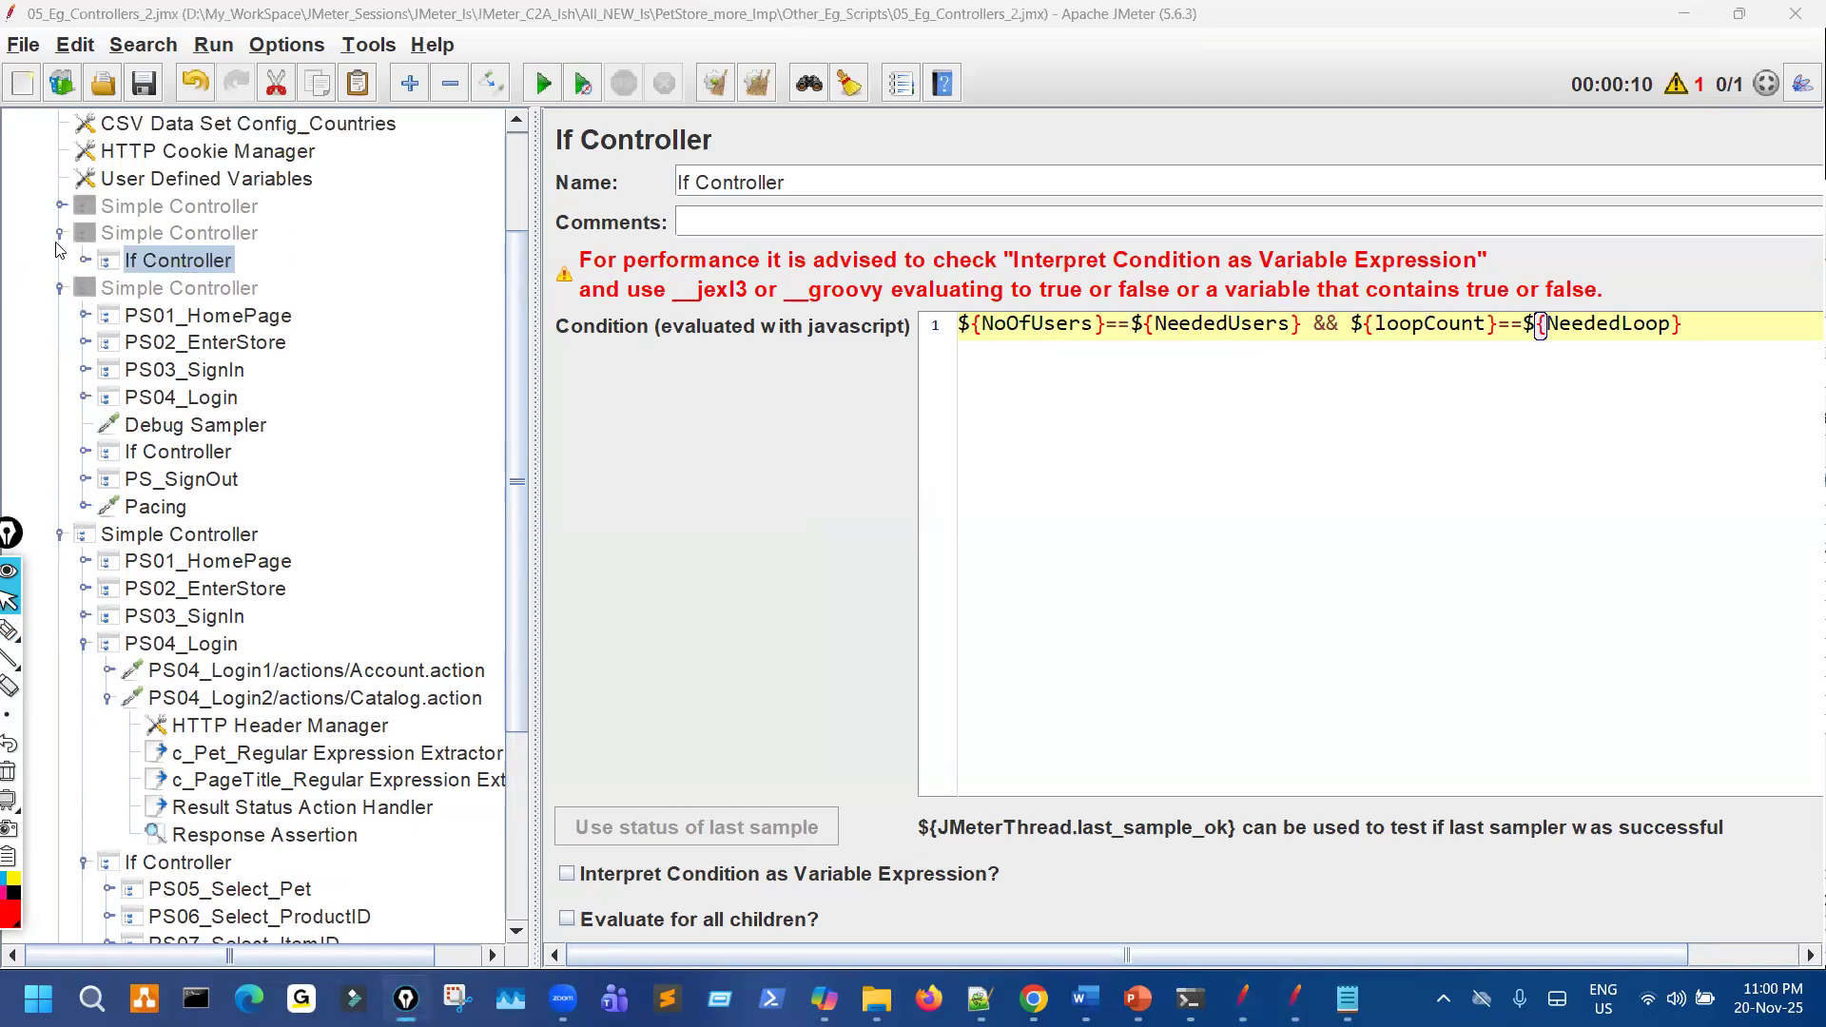
{"action": "left_click", "coordinate": [60, 233]}
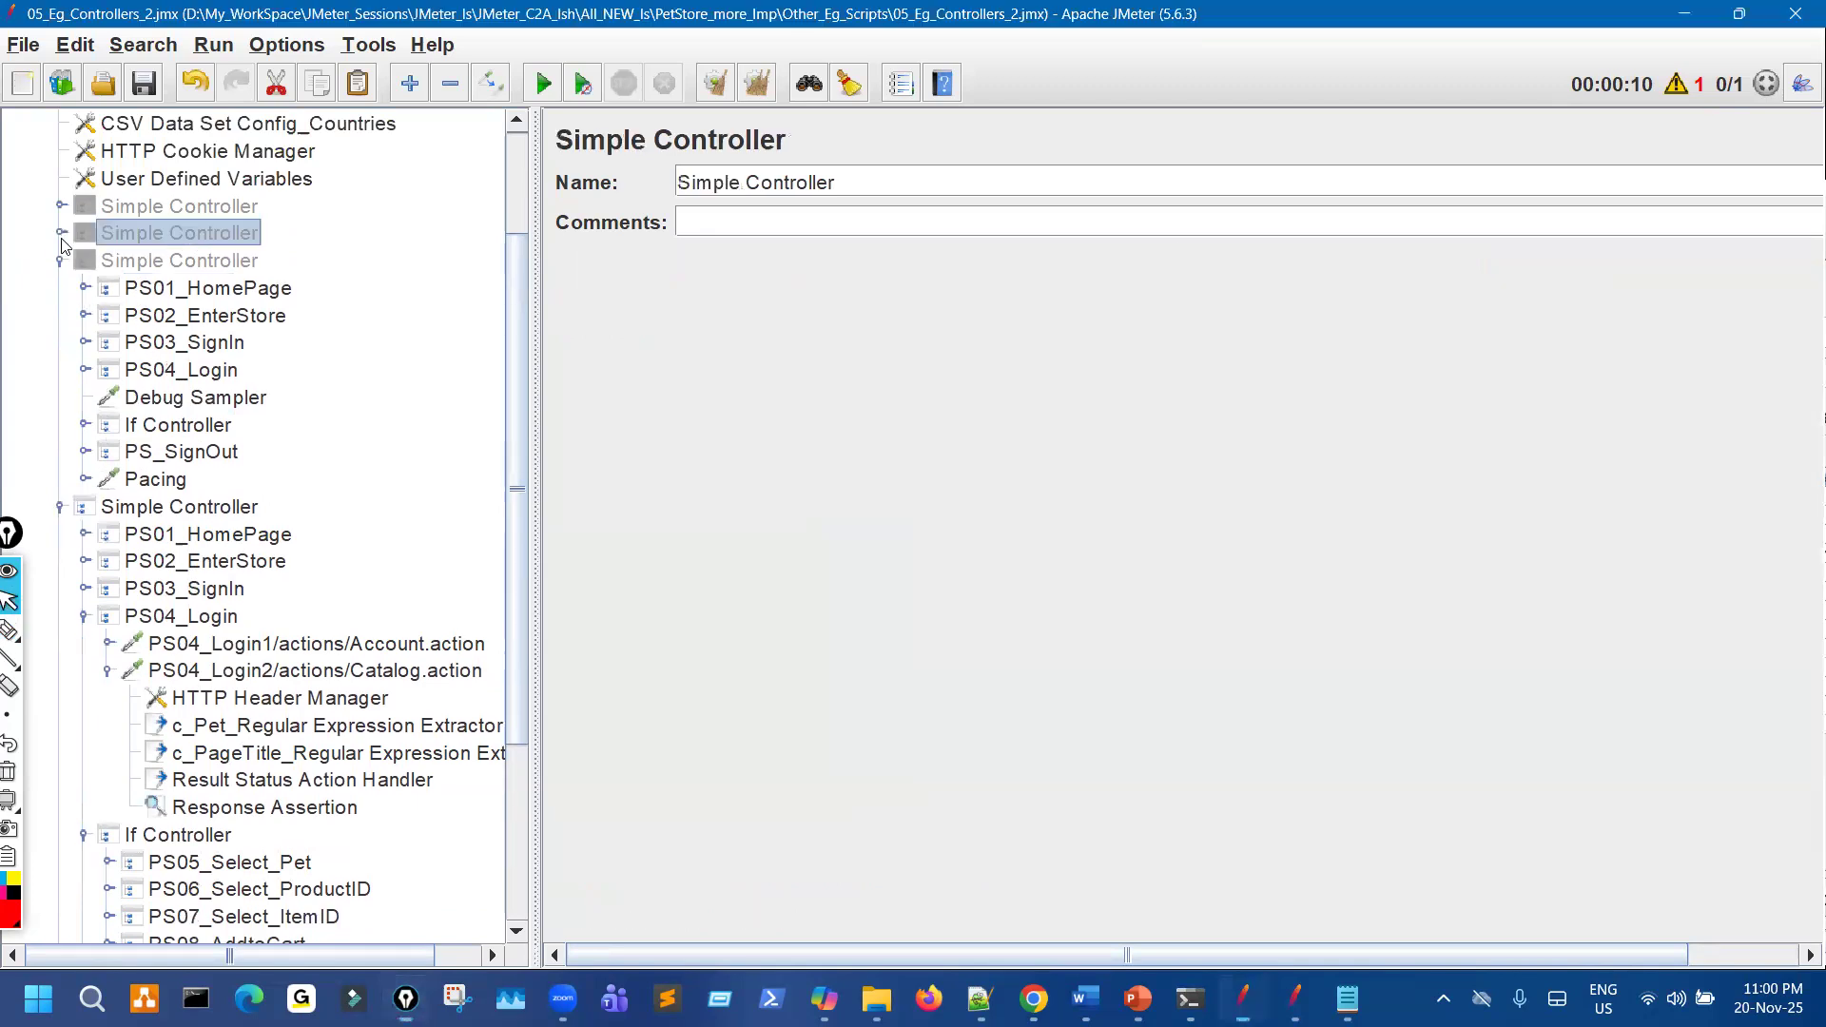
Collapse the third disabled Simple Controller and open the If Controller inside the enabled Simple Controller.
{"action": "left_click", "coordinate": [228, 428]}
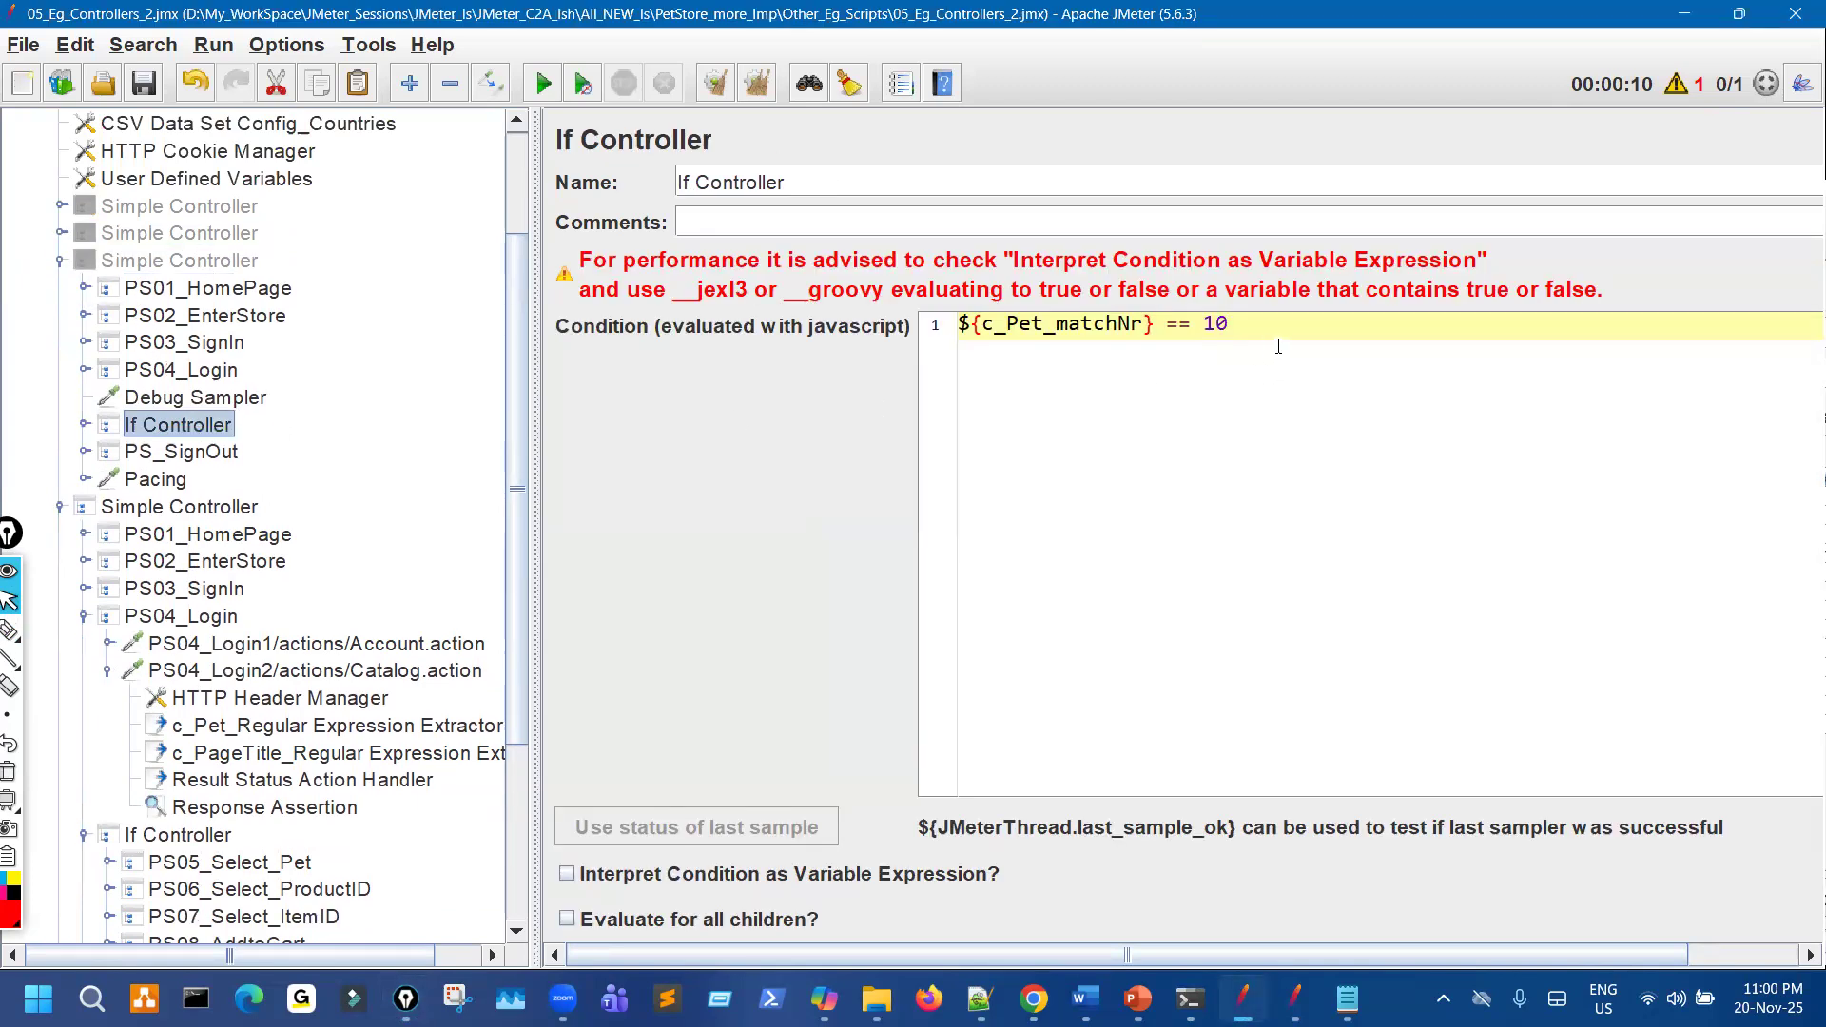
{"action": "left_click", "coordinate": [61, 260]}
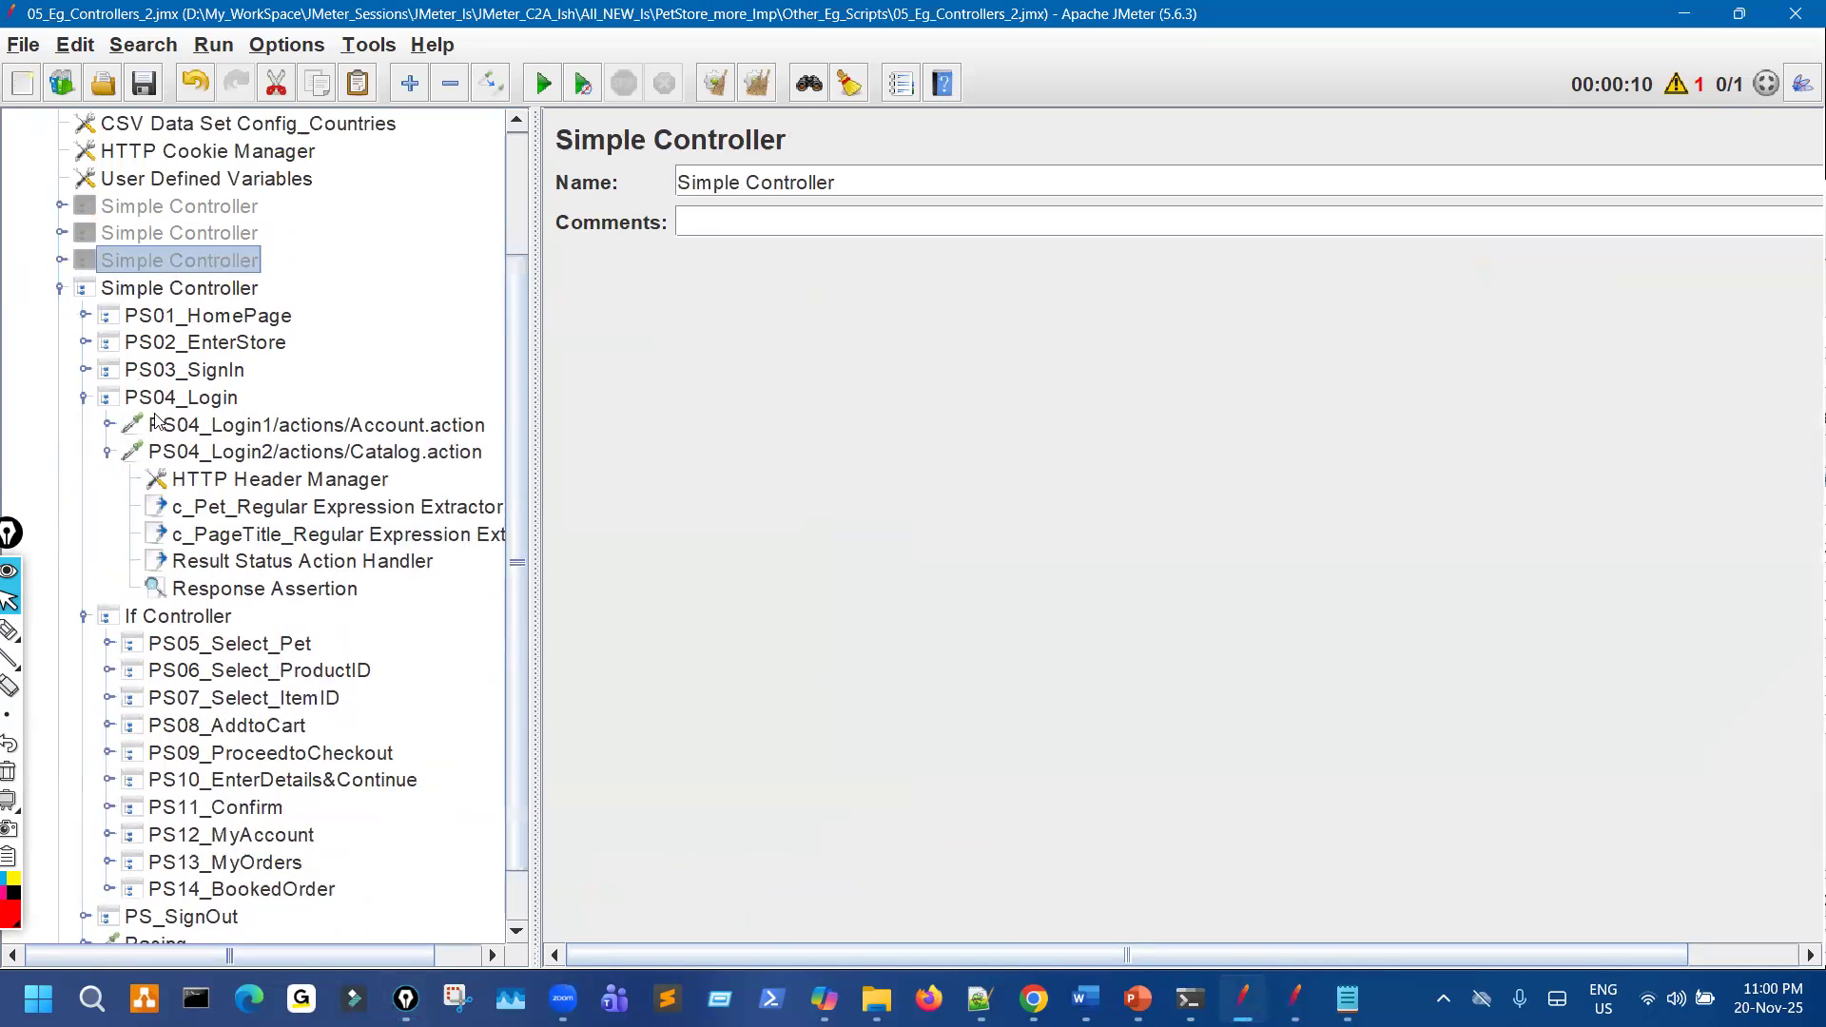
{"action": "left_click", "coordinate": [225, 617]}
Mark "JPetStore Demo" and c_PageTitle in the If Controller's condition with the screen pen, and clear the marks.
{"action": "key", "text": "ctrl+shift+2"}
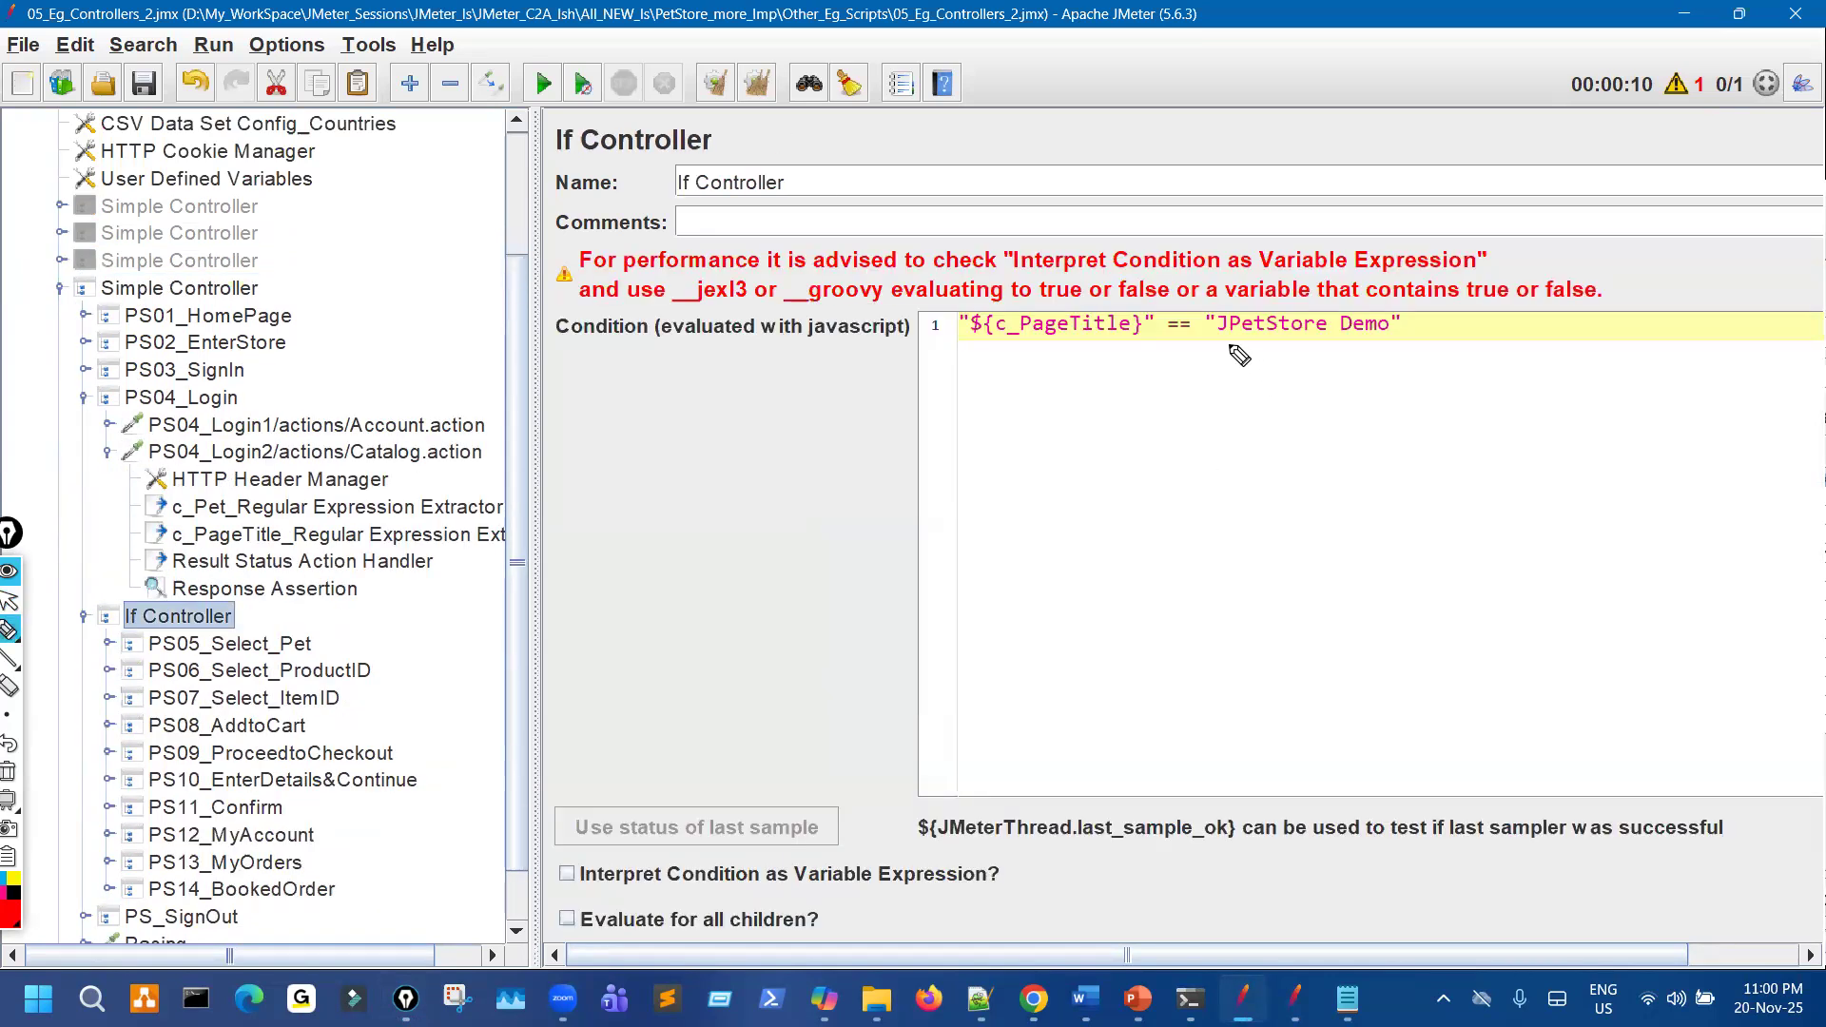
{"action": "mouse_move", "coordinate": [1230, 345]}
{"action": "left_mouse_down"}
{"action": "mouse_move", "coordinate": [1387, 344]}
{"action": "mouse_move", "coordinate": [1254, 290]}
{"action": "mouse_move", "coordinate": [1211, 340]}
{"action": "mouse_move", "coordinate": [1227, 344]}
{"action": "left_mouse_up"}
{"action": "mouse_move", "coordinate": [1247, 471]}
{"action": "left_mouse_down"}
{"action": "mouse_move", "coordinate": [1275, 358]}
{"action": "mouse_move", "coordinate": [1291, 374]}
{"action": "left_mouse_up"}
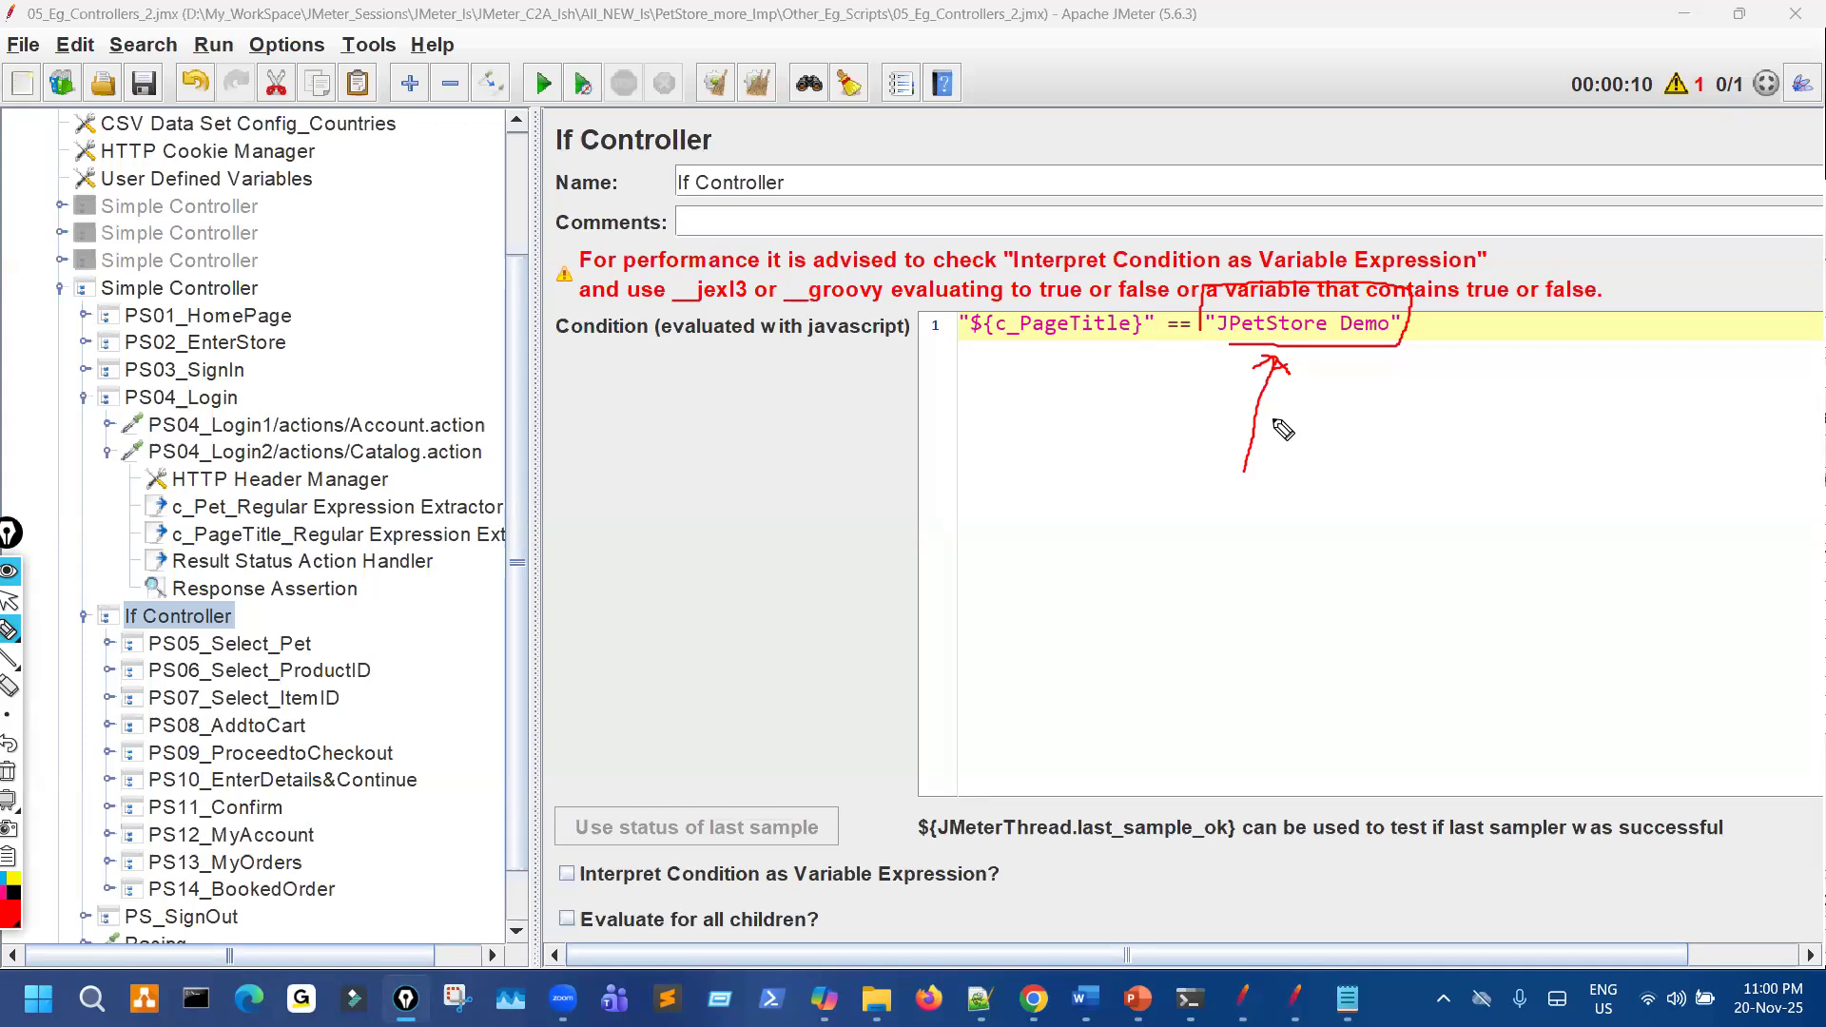
{"action": "left_click_drag", "start_coordinate": [992, 363], "coordinate": [1088, 342]}
{"action": "left_click_drag", "start_coordinate": [1023, 368], "coordinate": [1126, 339]}
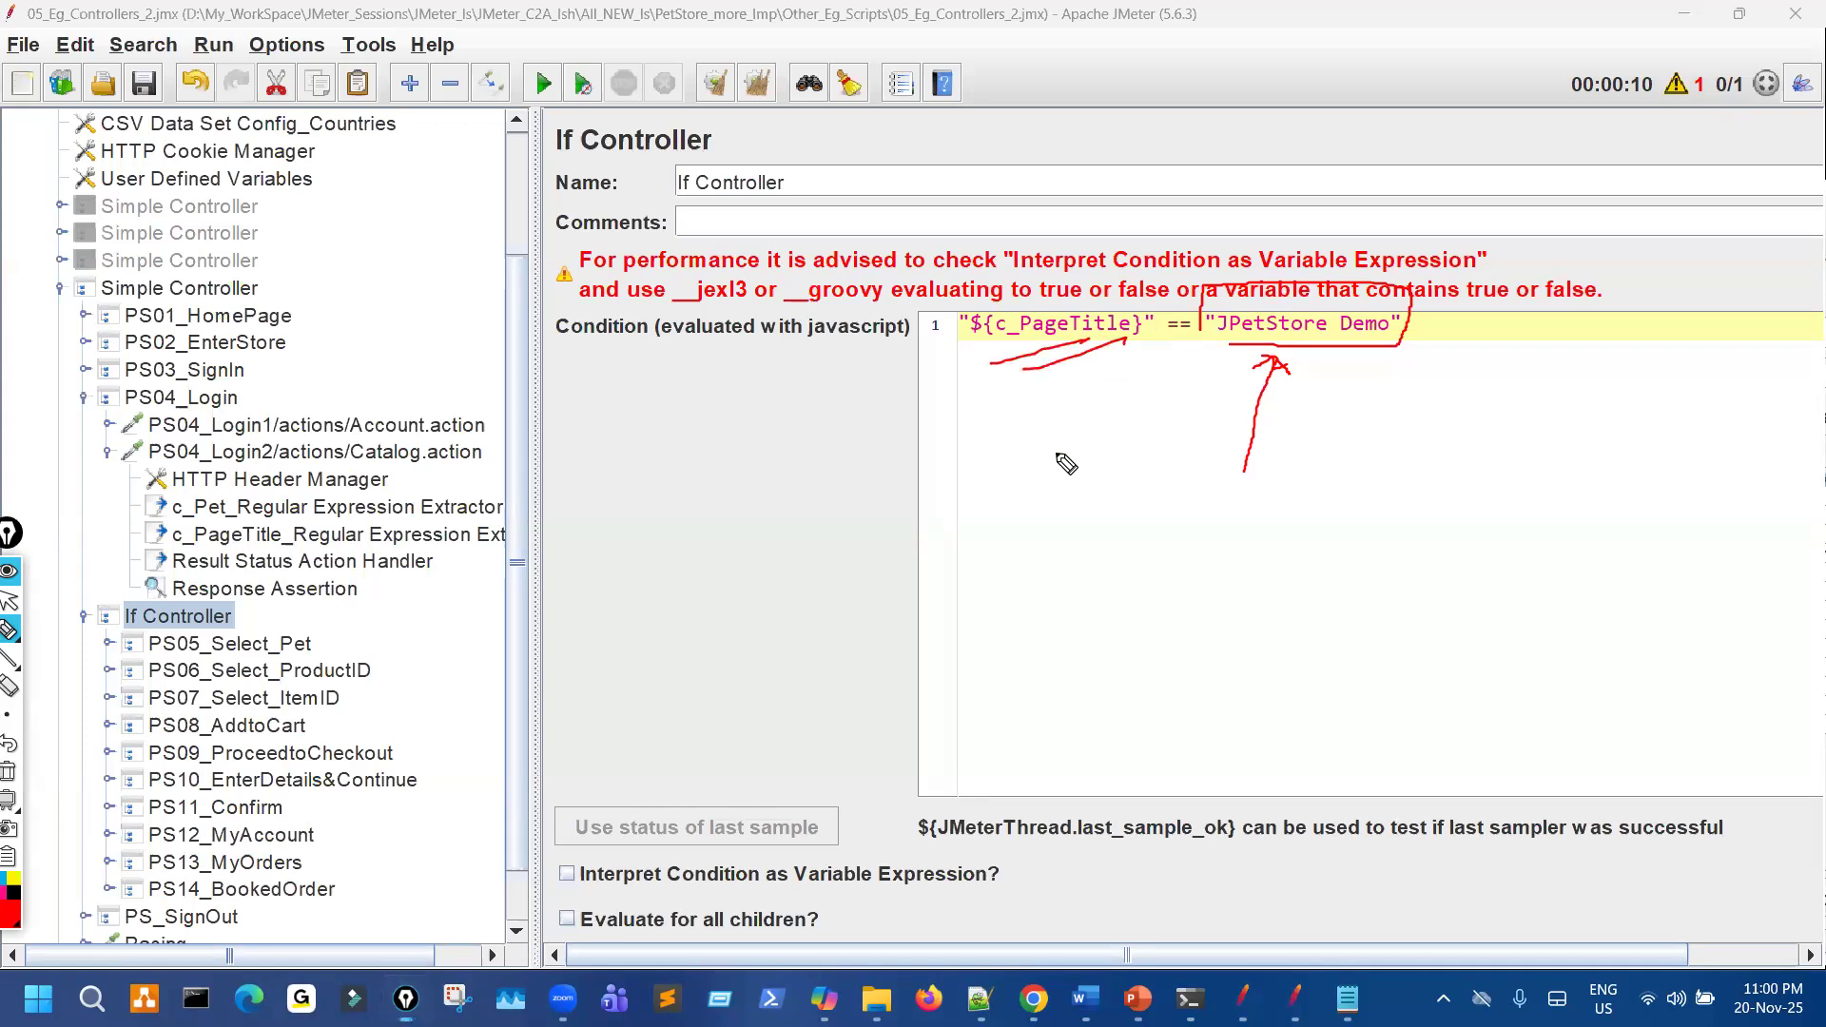
{"action": "key", "text": "ctrl+shift+7"}
{"action": "key", "text": "ctrl+shift+2"}
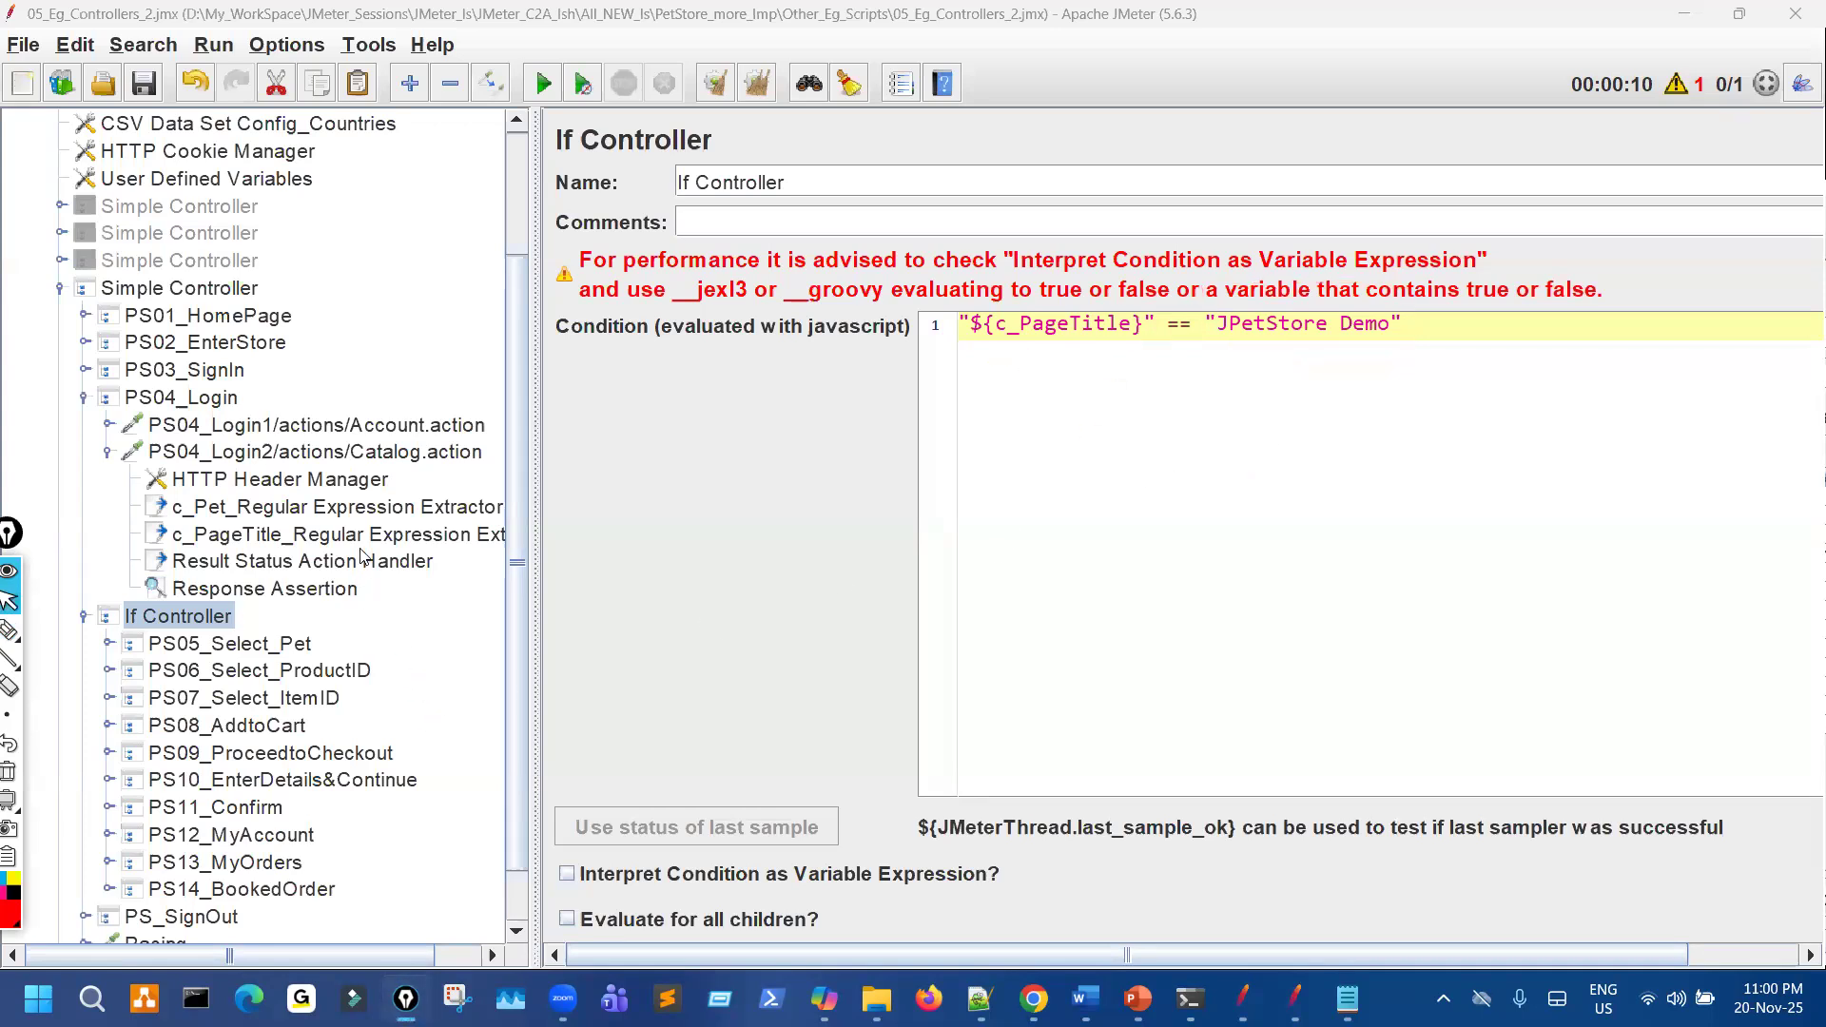
Copy the regular expression <title>(.+?)</title> from the c_PageTitle Regular Expression Extractor under PS04_Login2.
{"action": "left_click", "coordinate": [409, 534]}
{"action": "left_click_drag", "start_coordinate": [1318, 446], "coordinate": [990, 506]}
{"action": "key", "text": "ctrl+c"}
Test the copied expression <title>(.+?)</title> on the PS04_Login2 response with the RegExp Tester in View Results Tree.
{"action": "scroll", "coordinate": [306, 865], "scroll_direction": "down", "scroll_amount": 1}
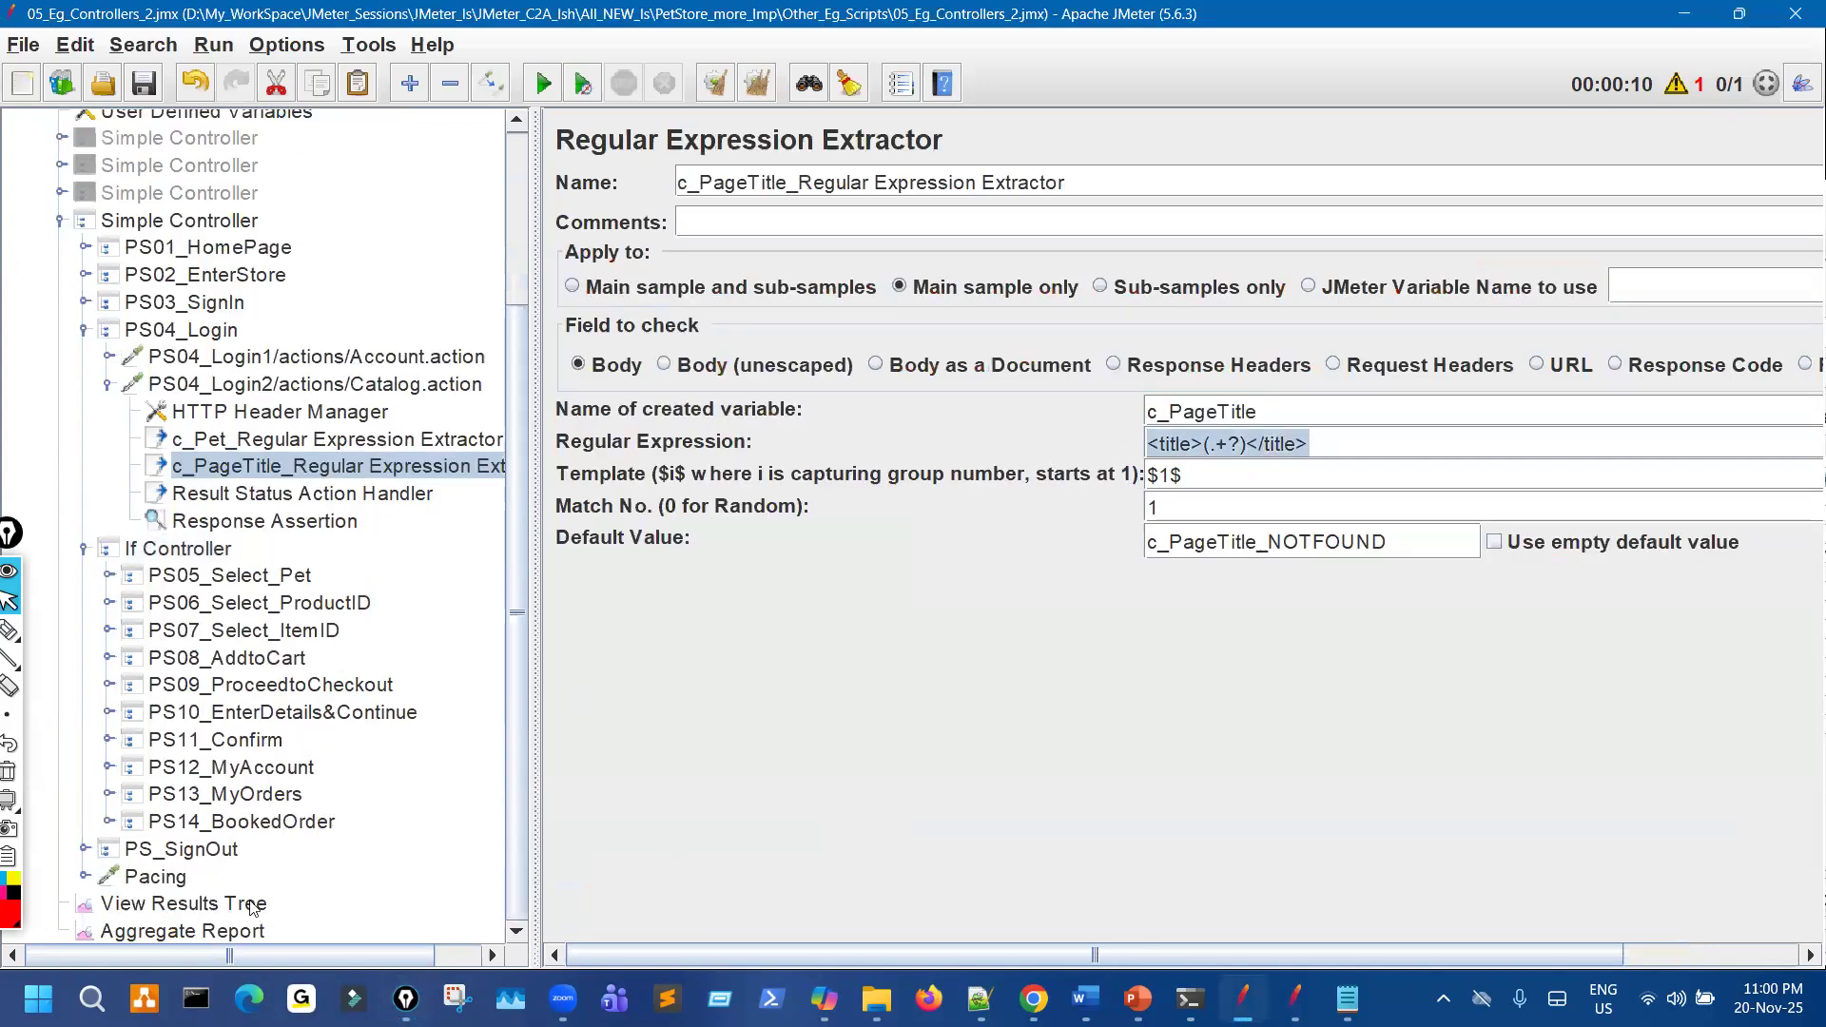
{"action": "left_click", "coordinate": [184, 904]}
{"action": "left_click", "coordinate": [918, 415]}
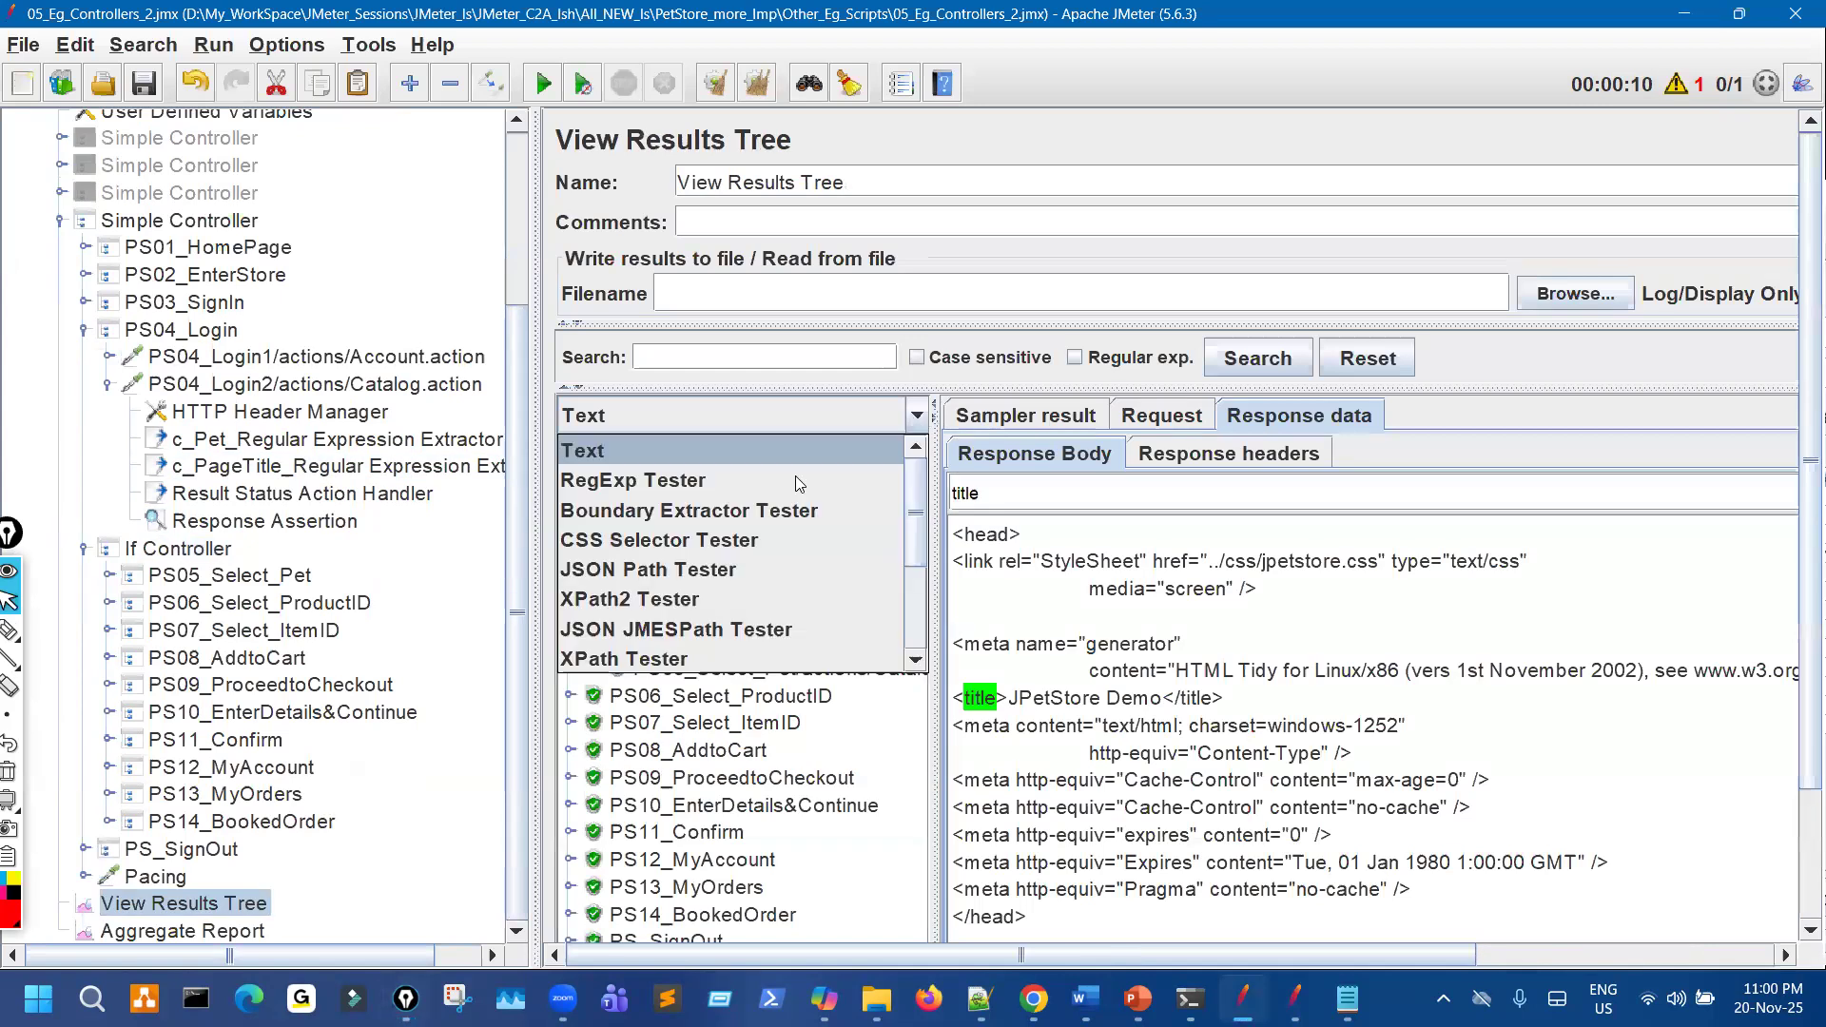
{"action": "left_click", "coordinate": [796, 478]}
{"action": "key", "text": "ctrl+v"}
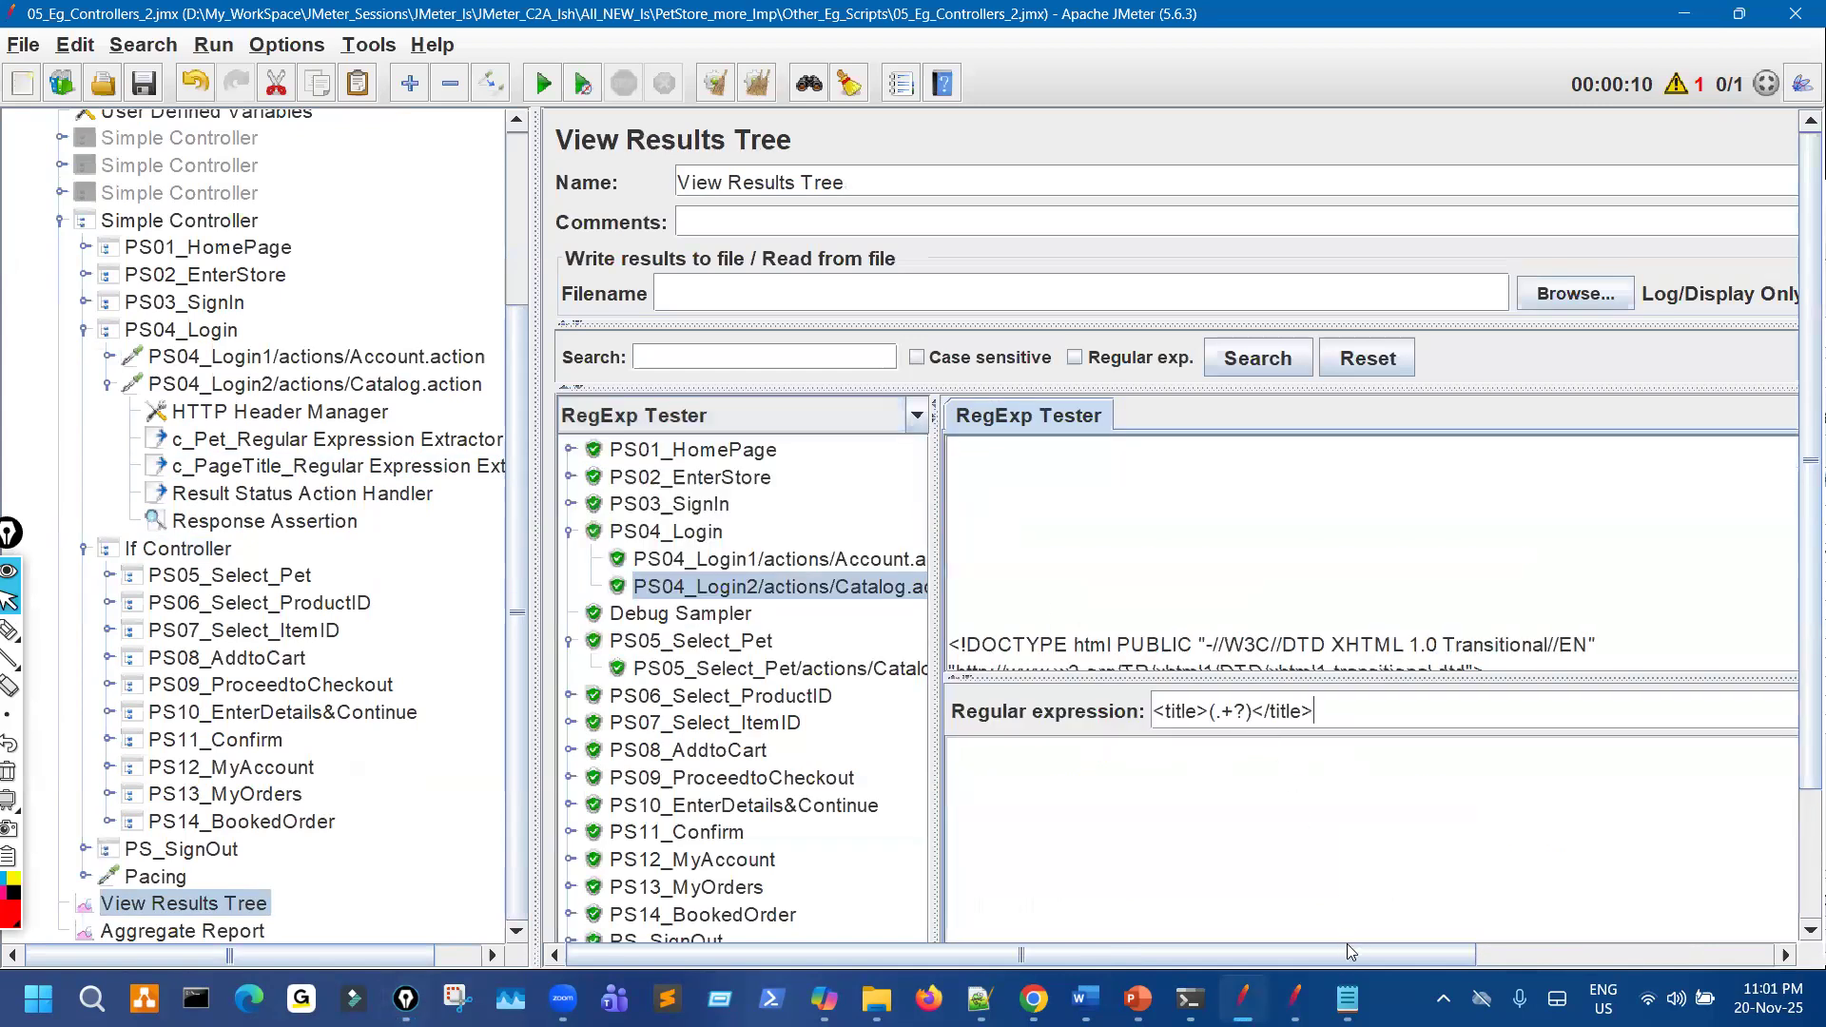
{"action": "scroll", "coordinate": [1450, 947], "scroll_direction": "right", "scroll_amount": 3}
{"action": "scroll", "coordinate": [1674, 954], "scroll_direction": "right", "scroll_amount": 3}
{"action": "left_click", "coordinate": [1758, 711]}
{"action": "left_click_drag", "start_coordinate": [667, 809], "coordinate": [867, 814]}
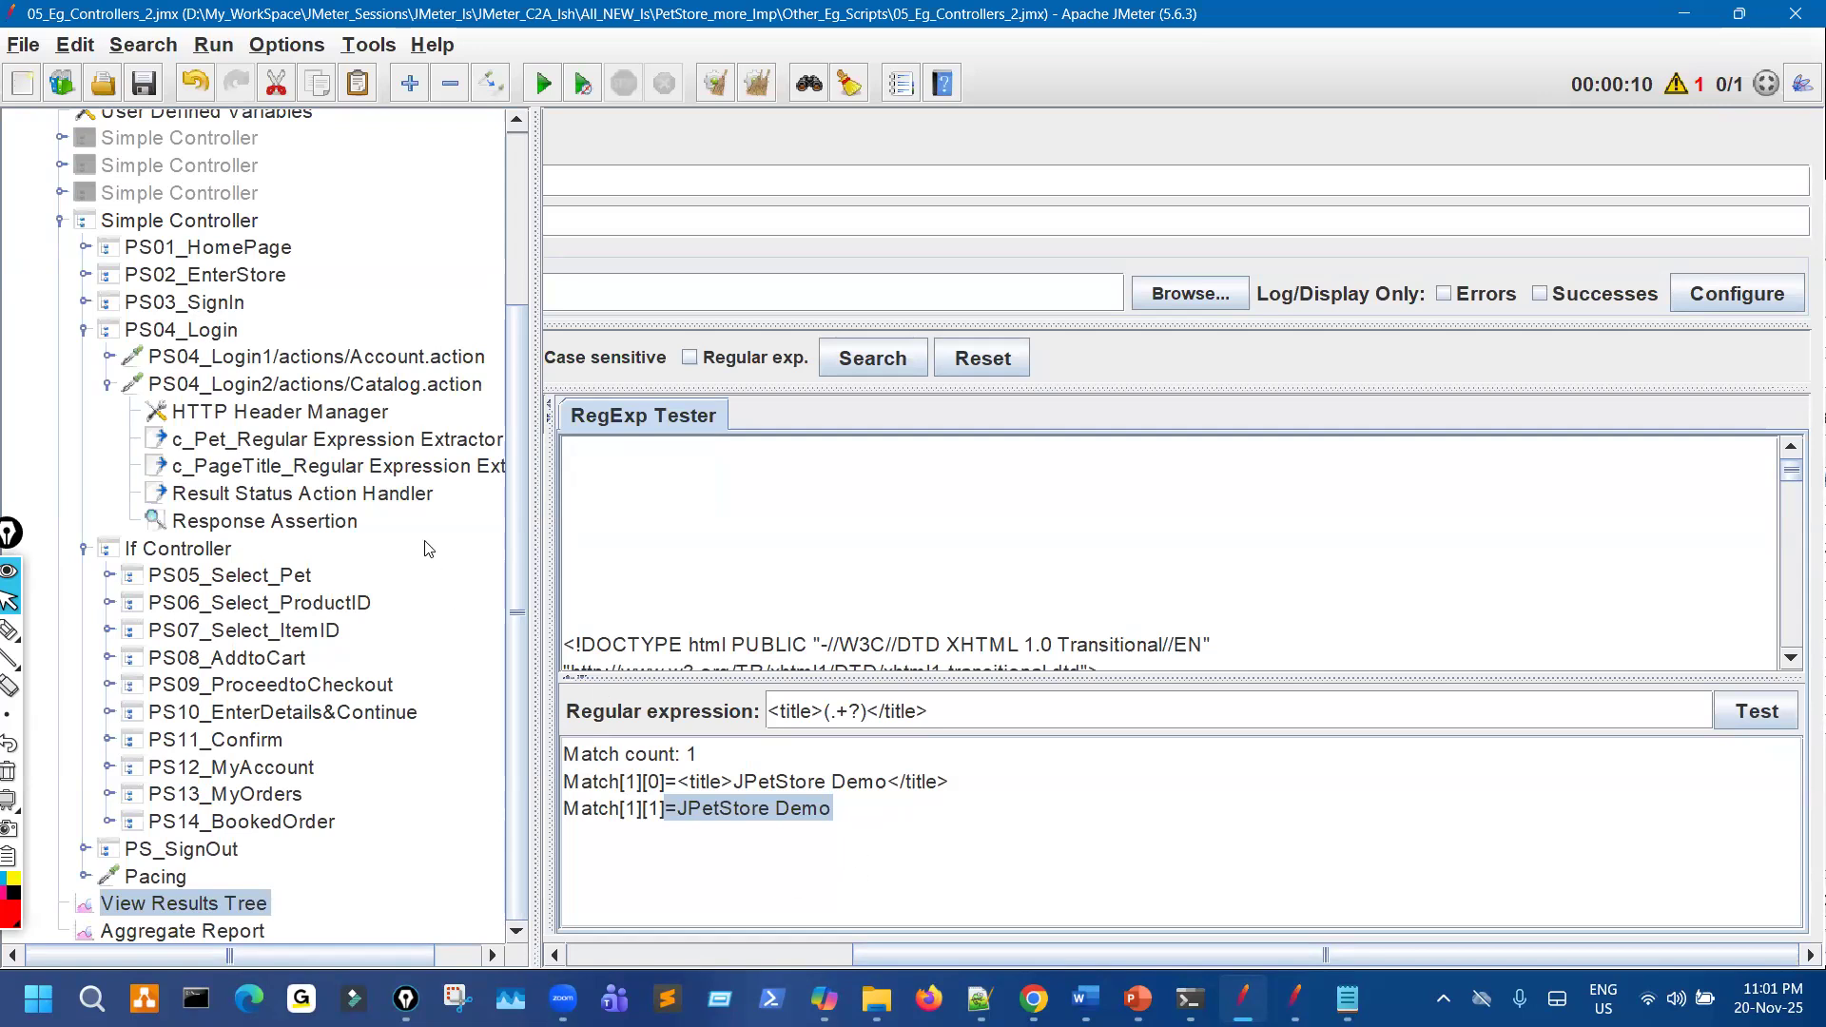
Compare the c_PageTitle extractor's expression and variable name with the variable used in the If Controller's condition.
{"action": "left_click", "coordinate": [409, 470]}
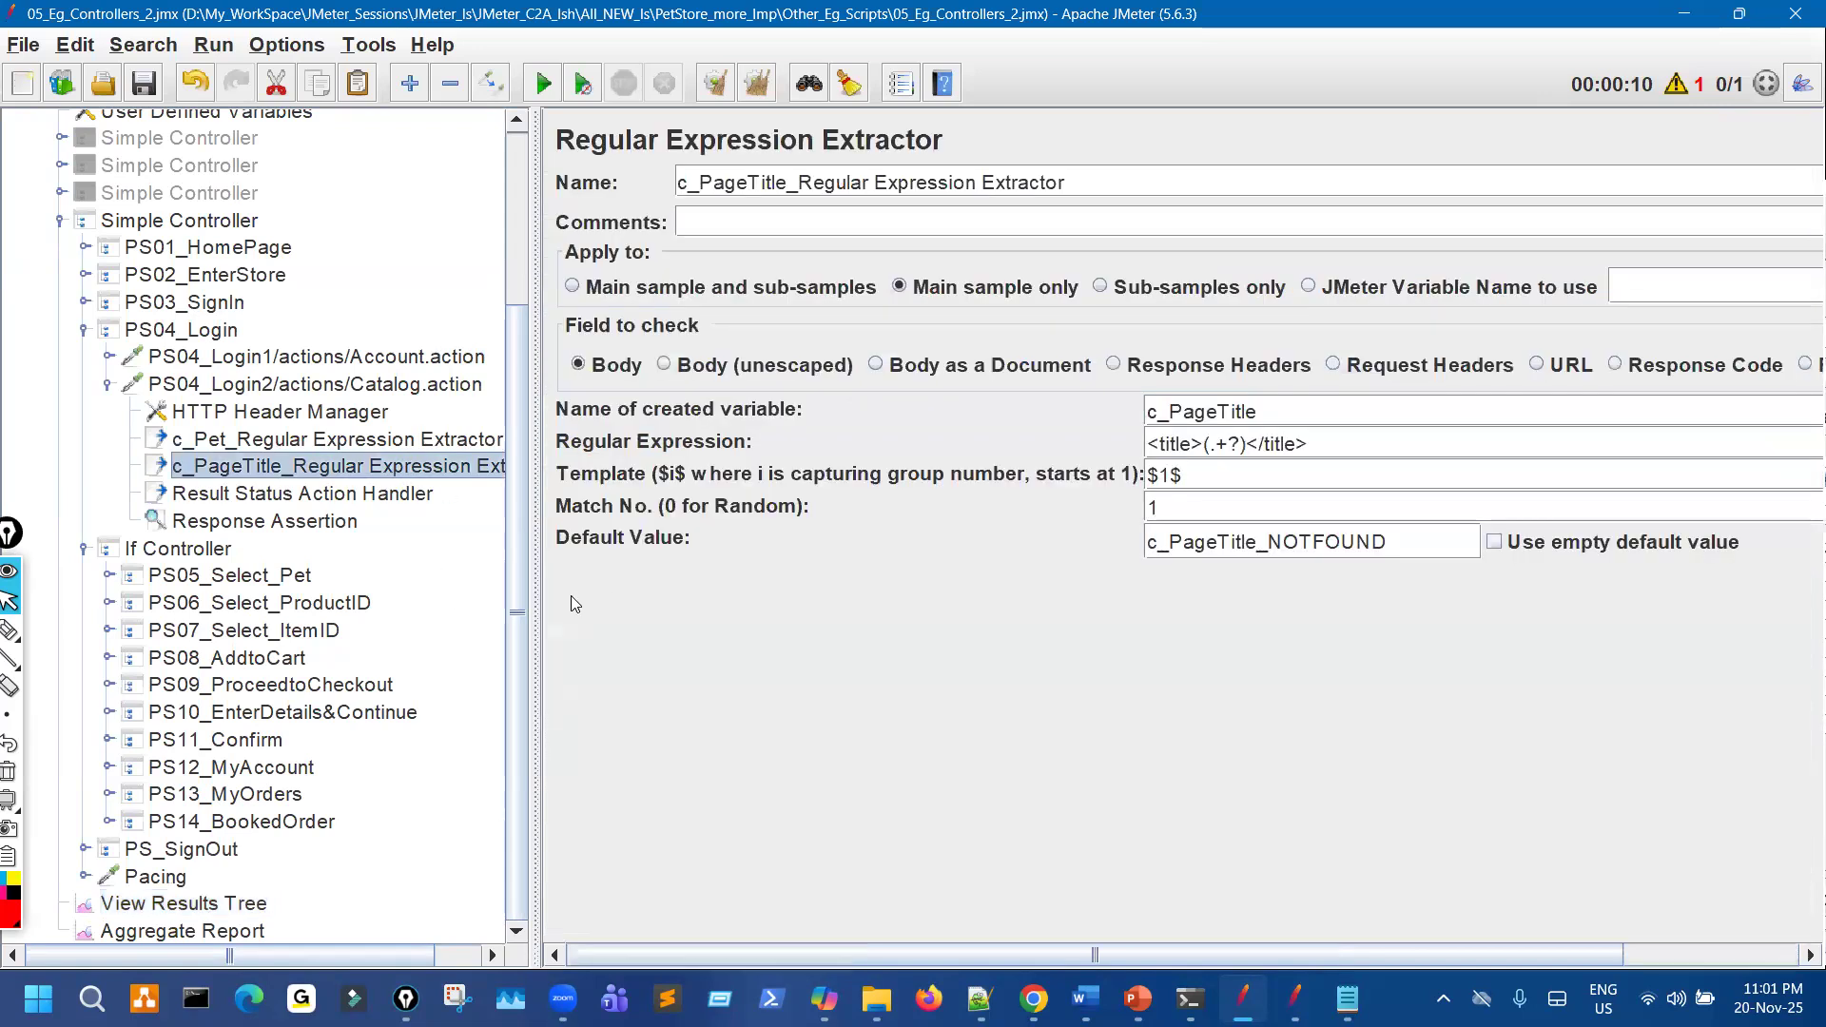
{"action": "left_click", "coordinate": [211, 553]}
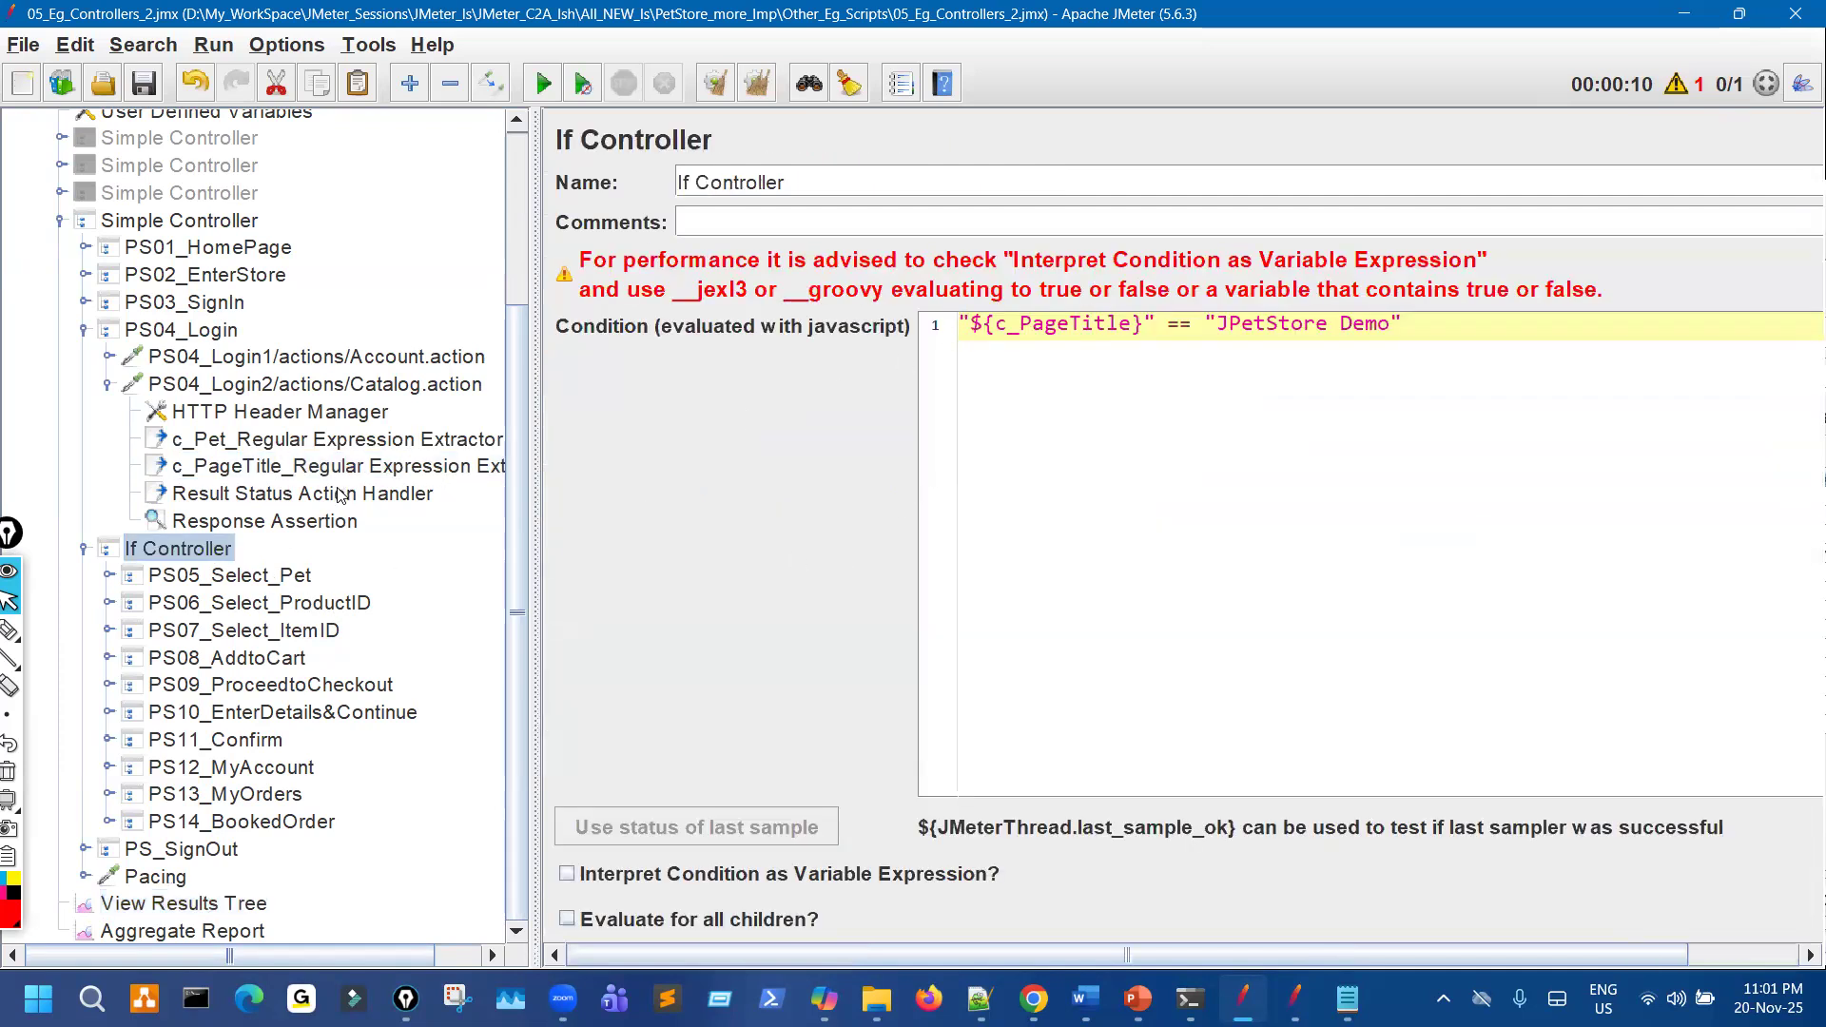
{"action": "left_click", "coordinate": [403, 470]}
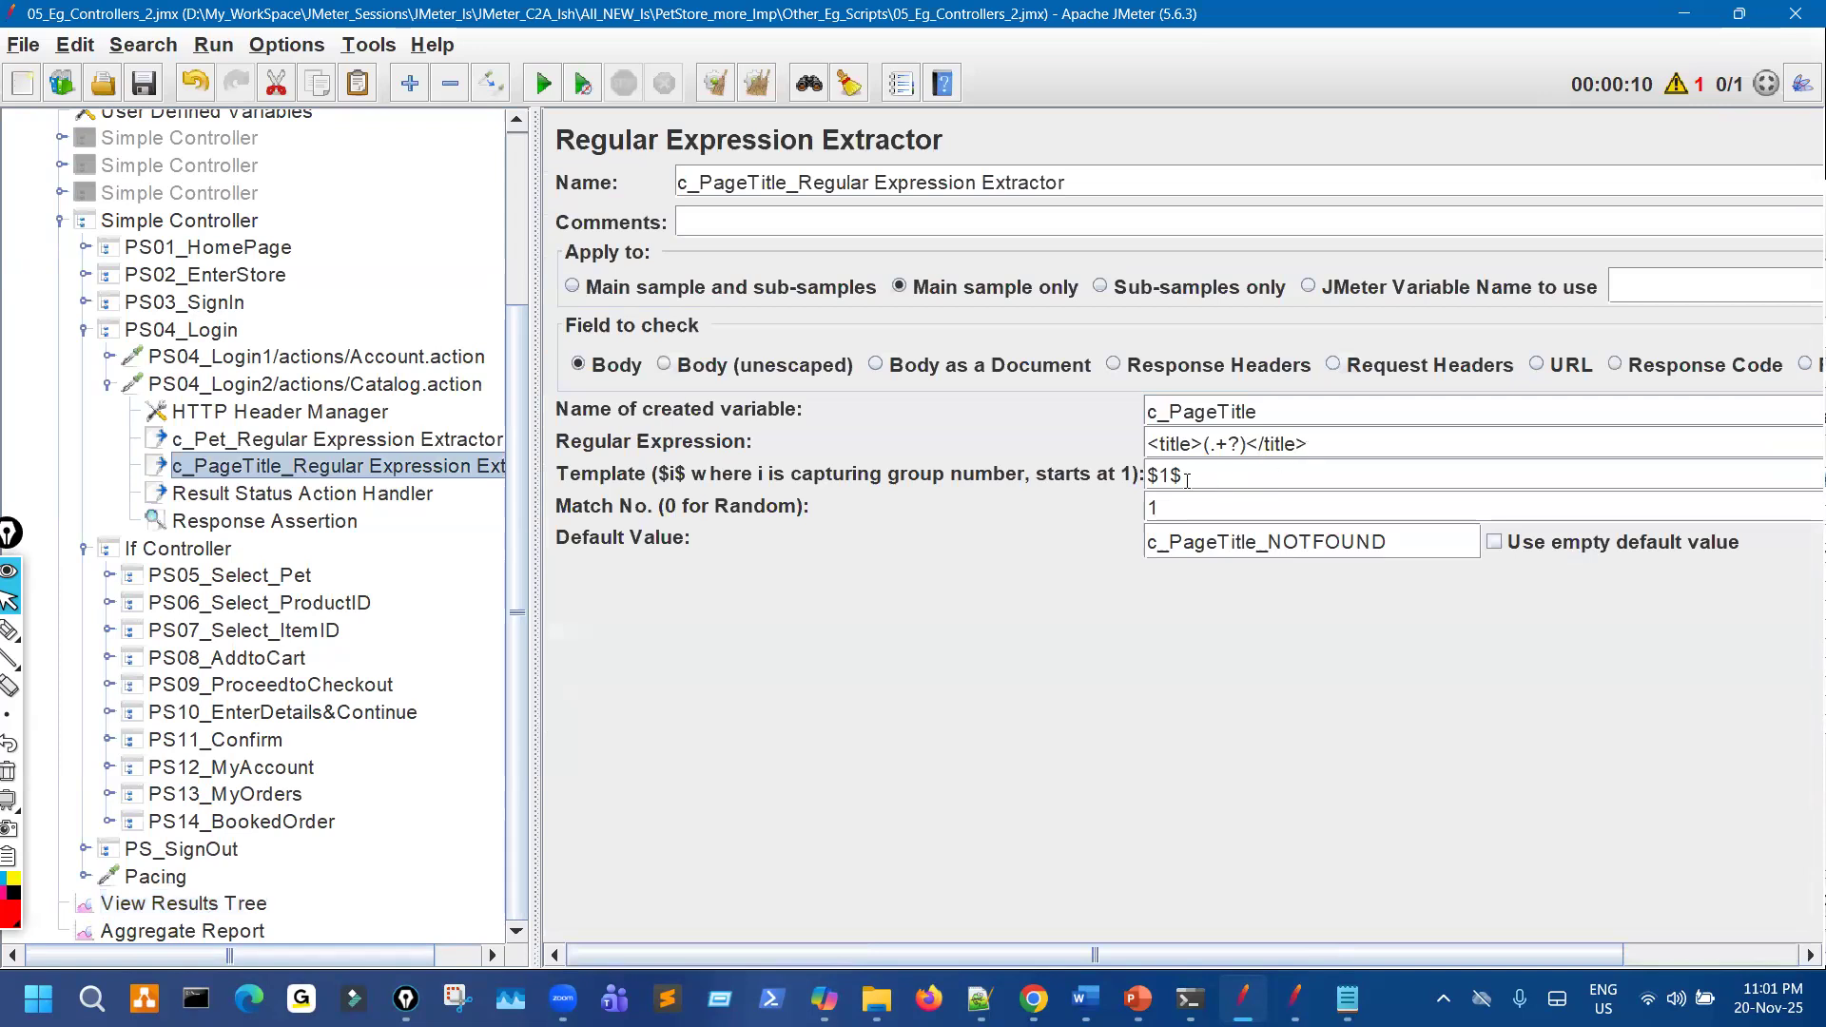
{"action": "triple_click", "coordinate": [1317, 444]}
{"action": "left_click_drag", "start_coordinate": [1251, 412], "coordinate": [1132, 417]}
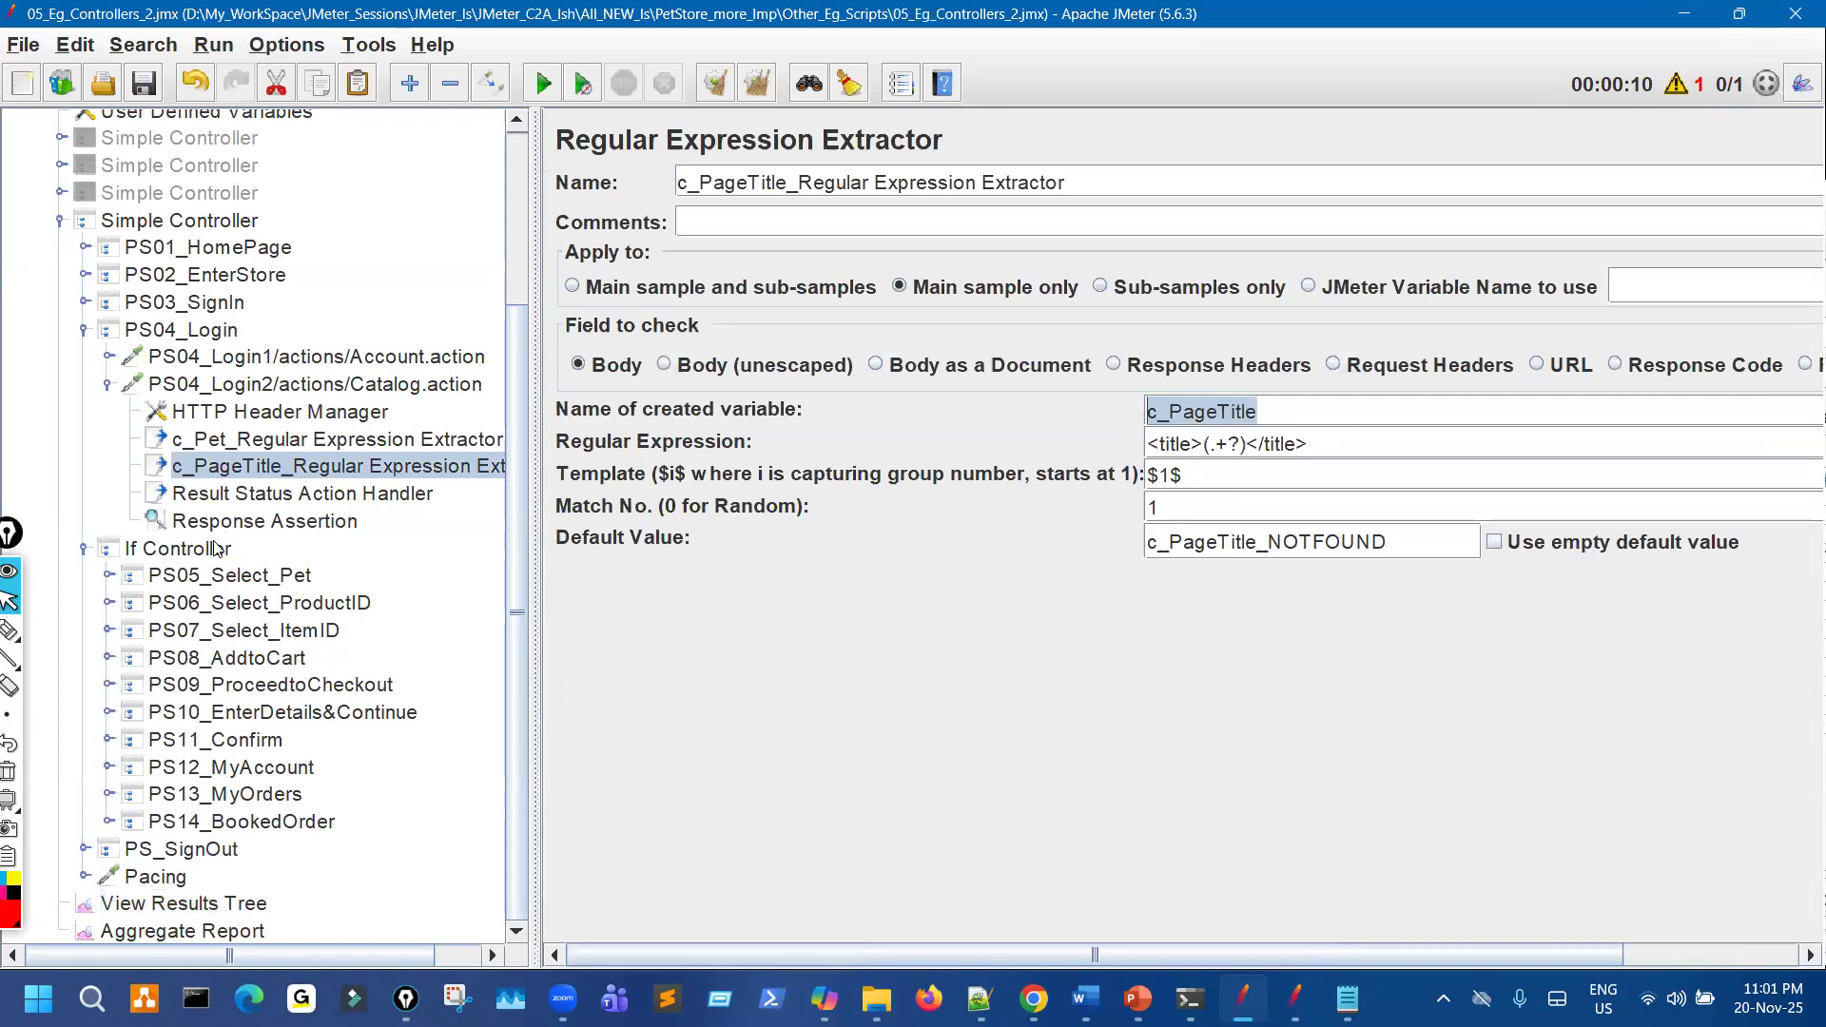
{"action": "left_click", "coordinate": [264, 547]}
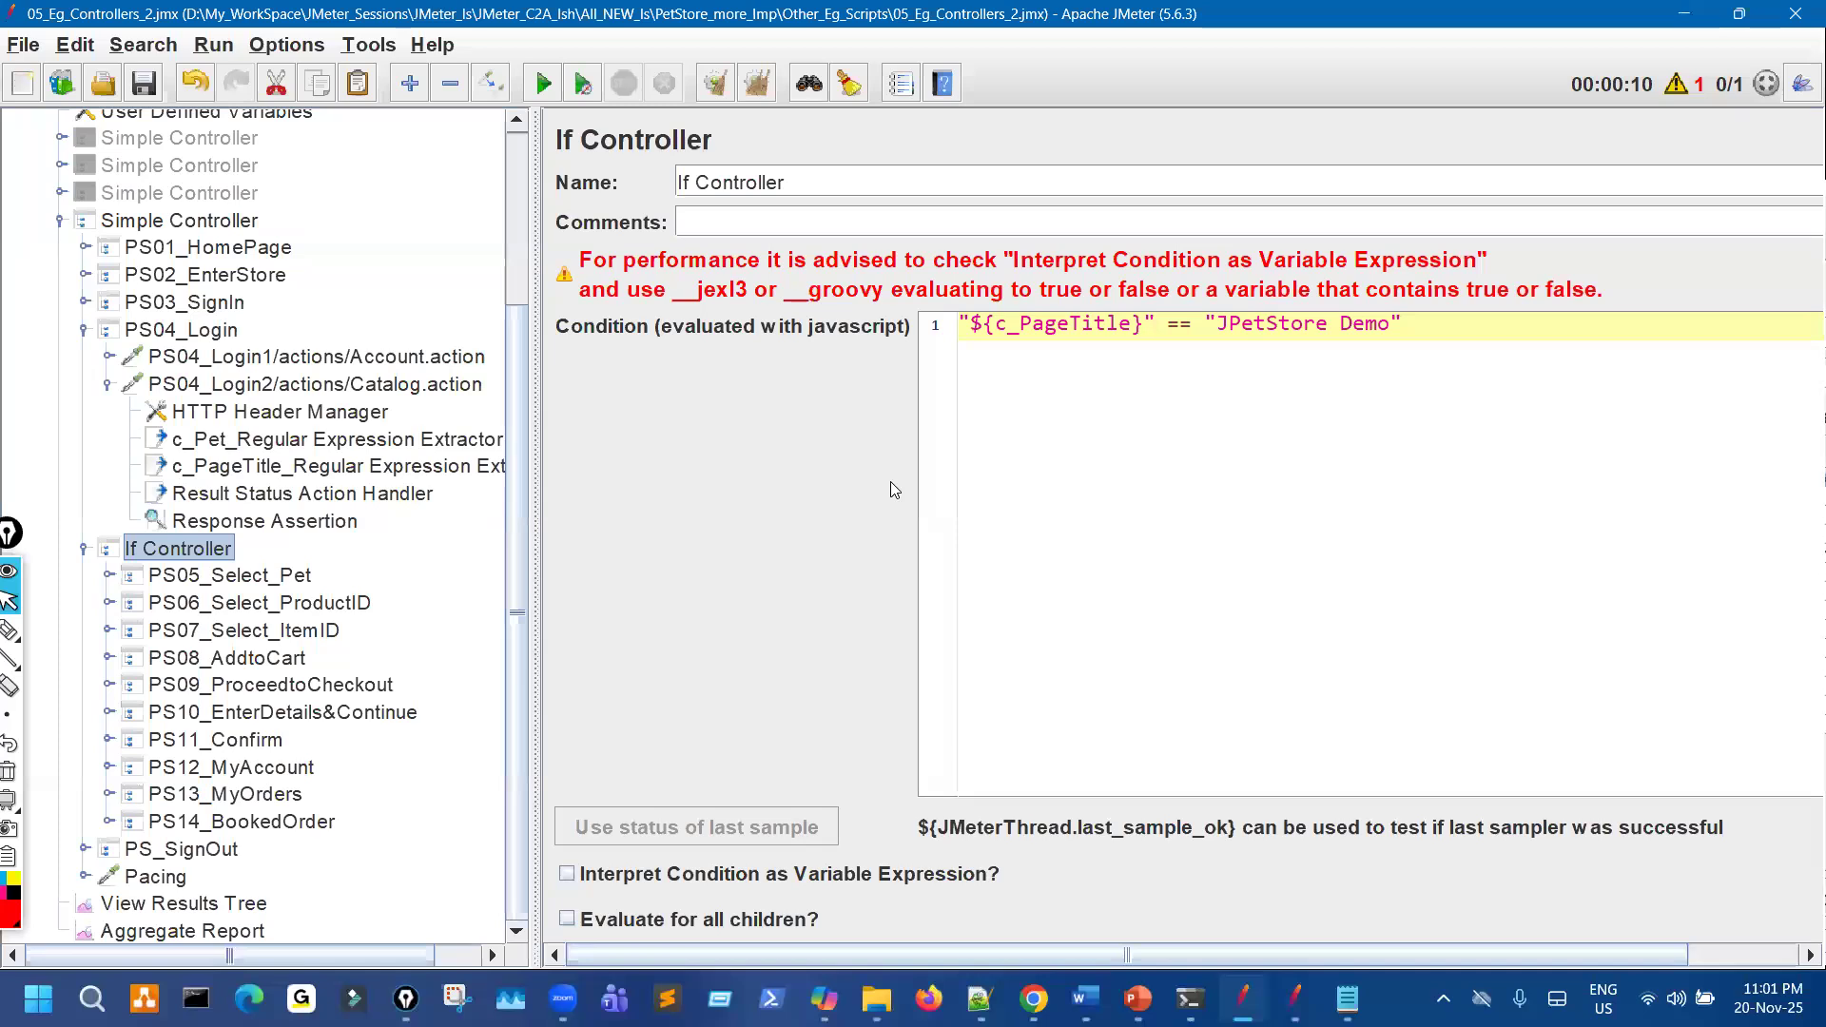
Circle "${c_PageTitle}" in the If Controller's condition with the screen pen, point an arrow at it, and clear the marks.
{"action": "key", "text": "ctrl+shift+t"}
{"action": "key", "text": "ctrl+shift+3"}
{"action": "mouse_move", "coordinate": [958, 298]}
{"action": "left_mouse_down"}
{"action": "mouse_move", "coordinate": [975, 352]}
{"action": "mouse_move", "coordinate": [1118, 354]}
{"action": "mouse_move", "coordinate": [1153, 300]}
{"action": "mouse_move", "coordinate": [966, 306]}
{"action": "left_mouse_up"}
{"action": "left_click_drag", "start_coordinate": [1011, 451], "coordinate": [993, 534]}
{"action": "left_click_drag", "start_coordinate": [1011, 451], "coordinate": [1039, 387]}
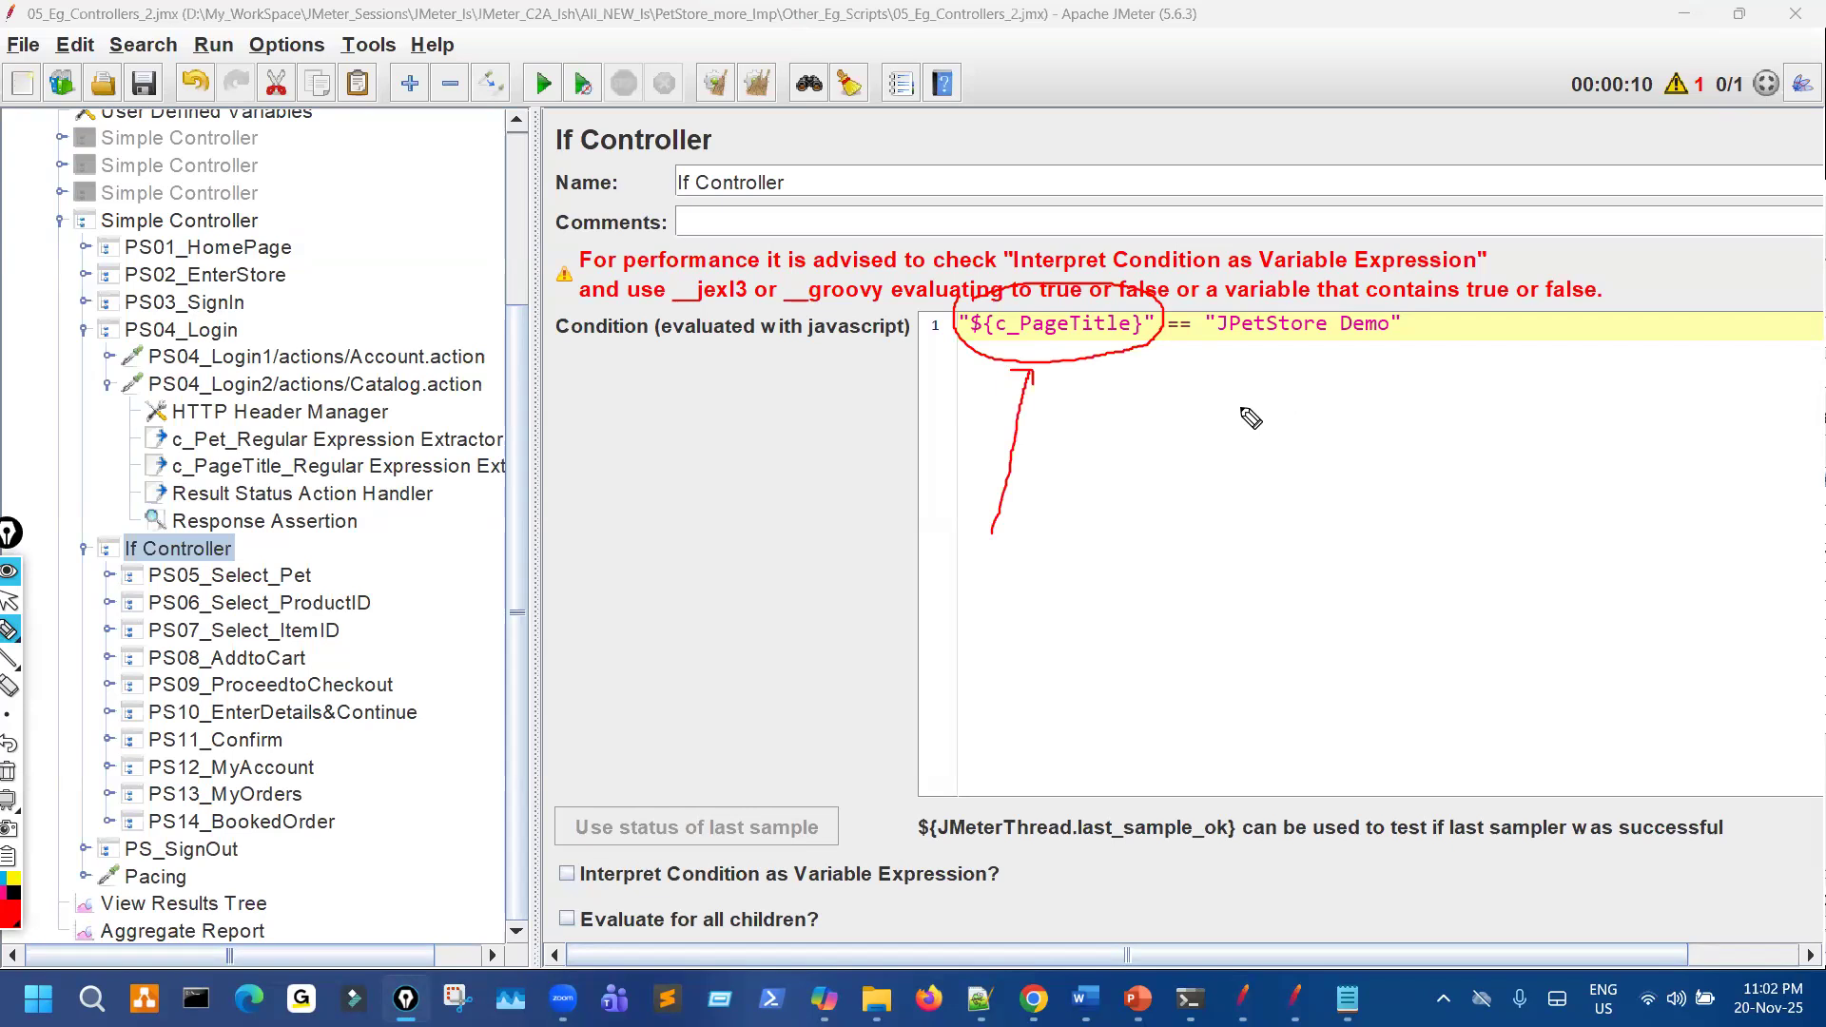
{"action": "key", "text": "ctrl+shift+7"}
{"action": "key", "text": "ctrl+shift+2"}
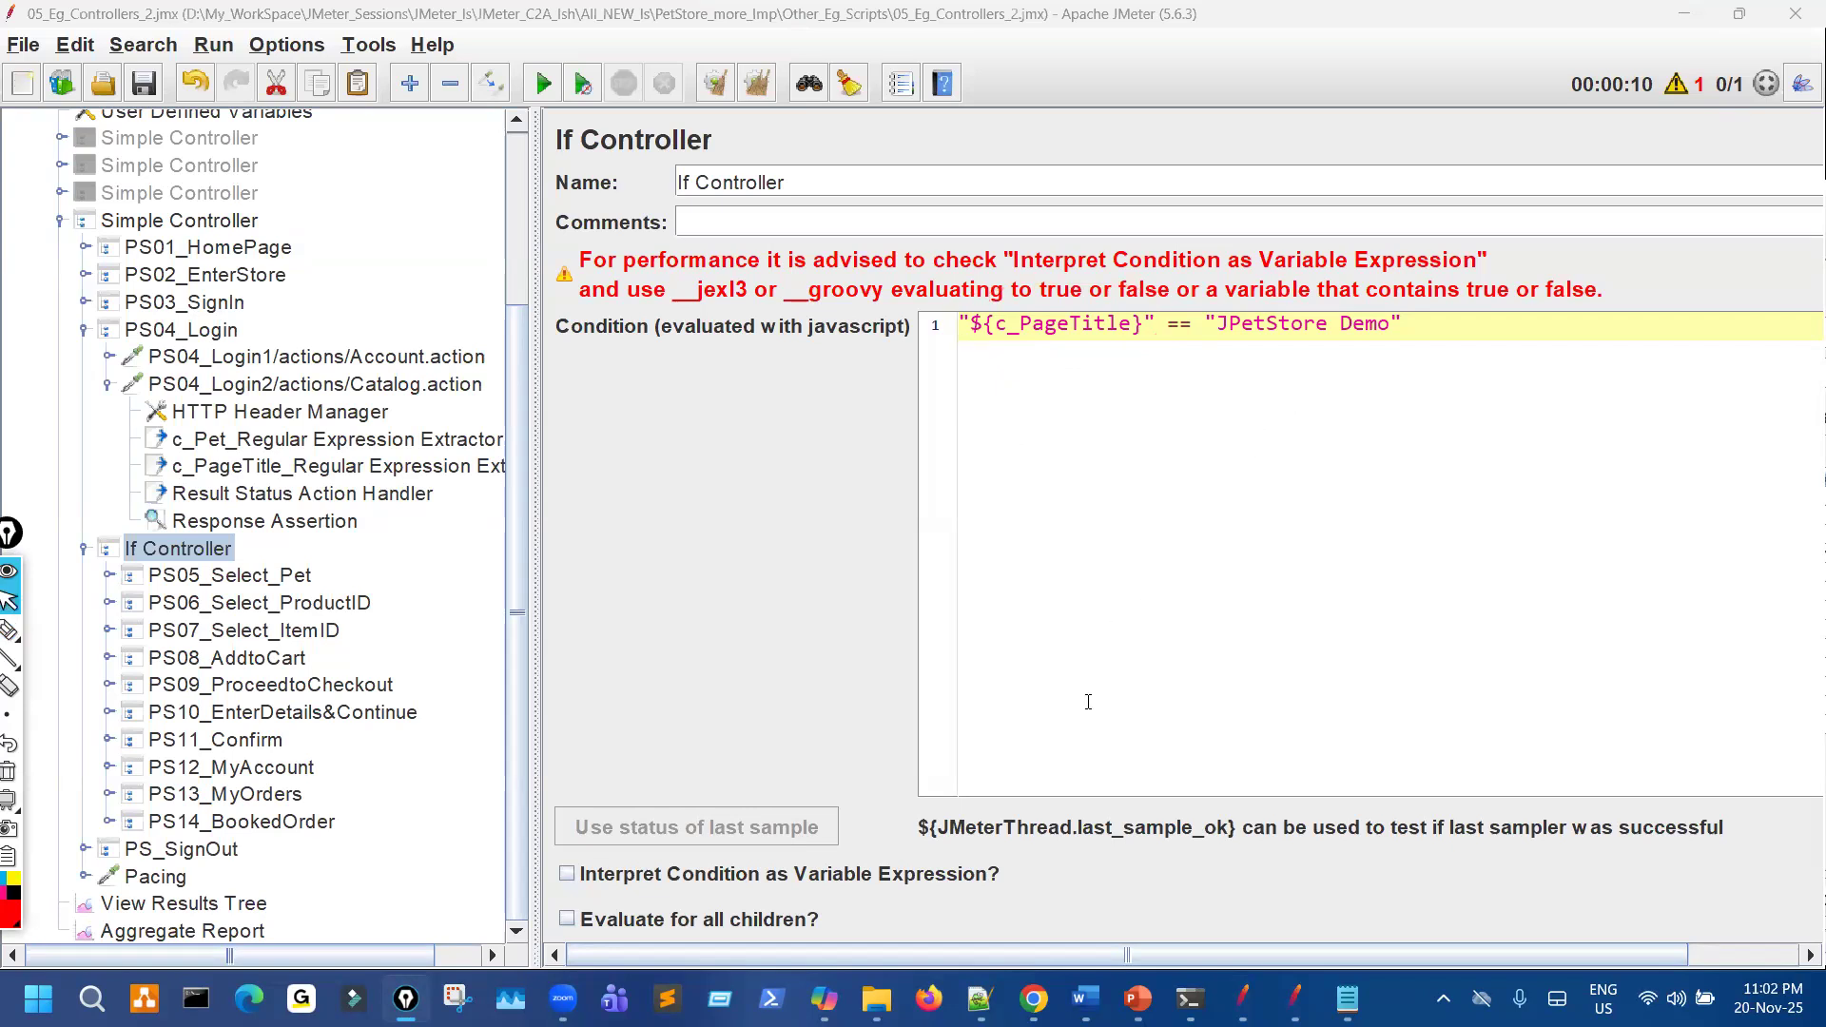
Switch to PowerPoint to review the slide on integer and string comparison conditions, and return to JMeter.
{"action": "left_click", "coordinate": [1135, 996]}
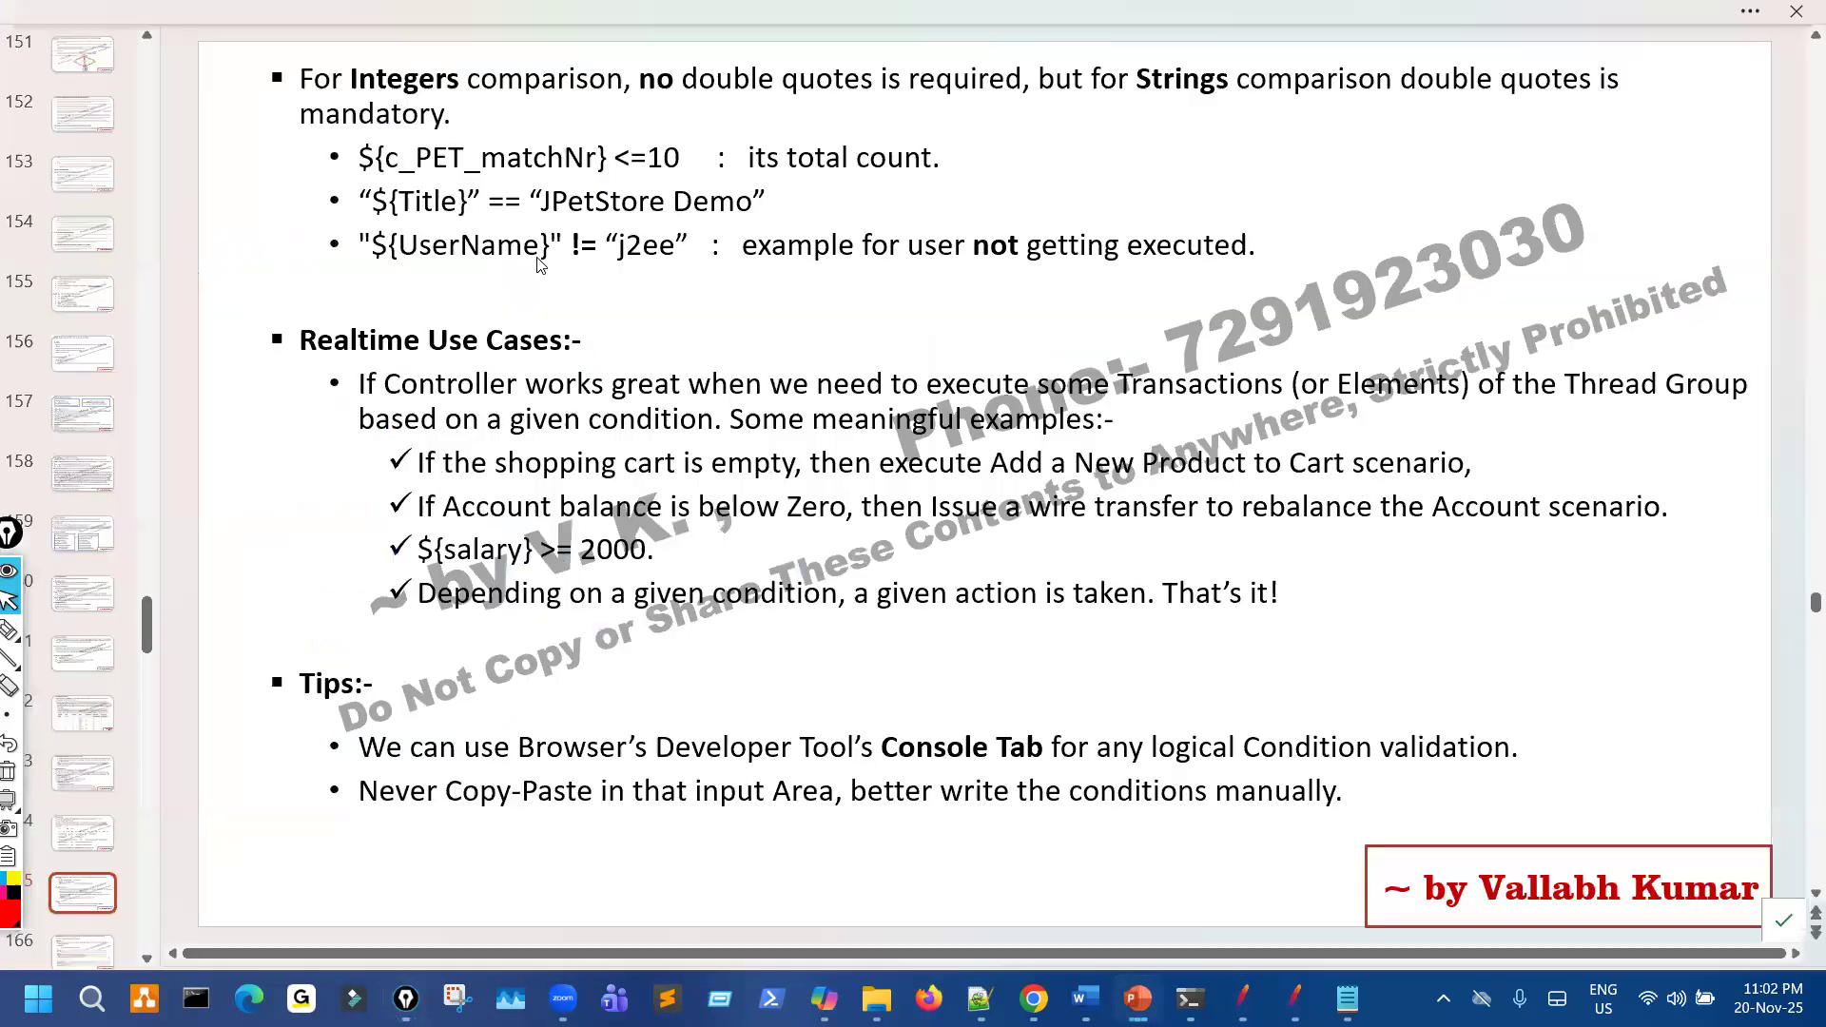
{"action": "key", "text": "ctrl+shift+7"}
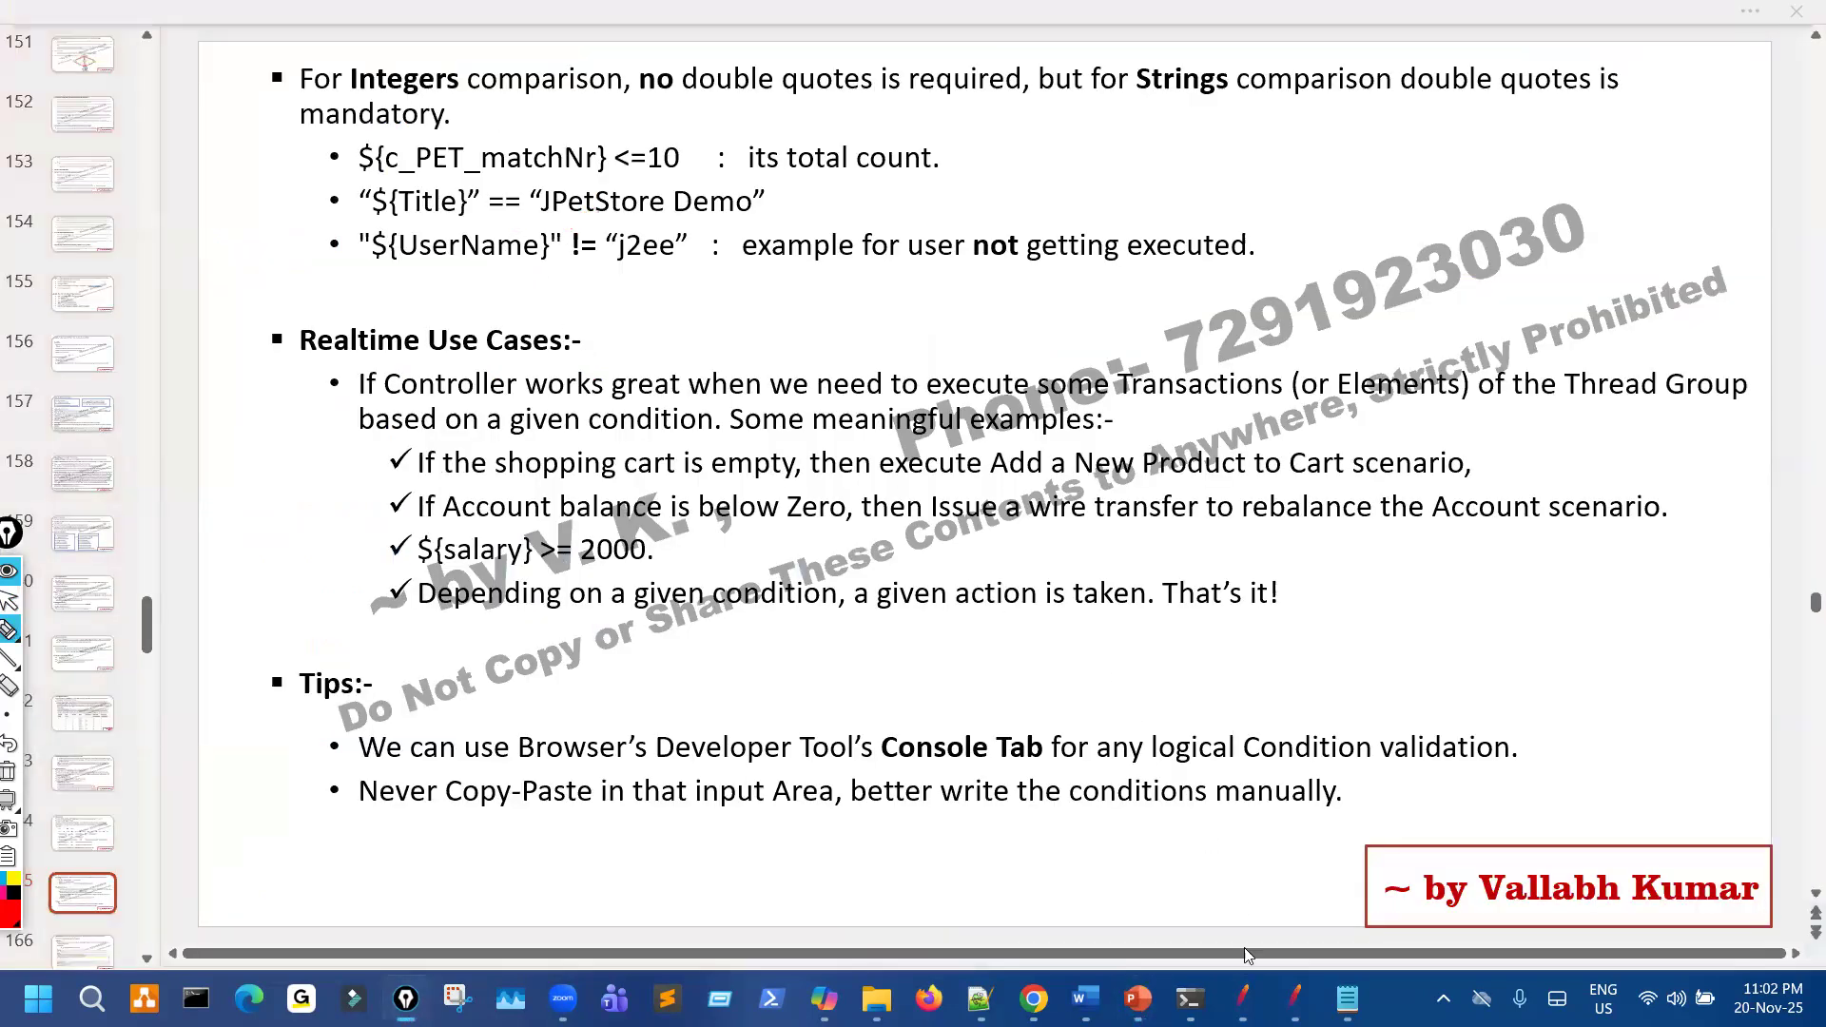
{"action": "left_click", "coordinate": [1241, 998]}
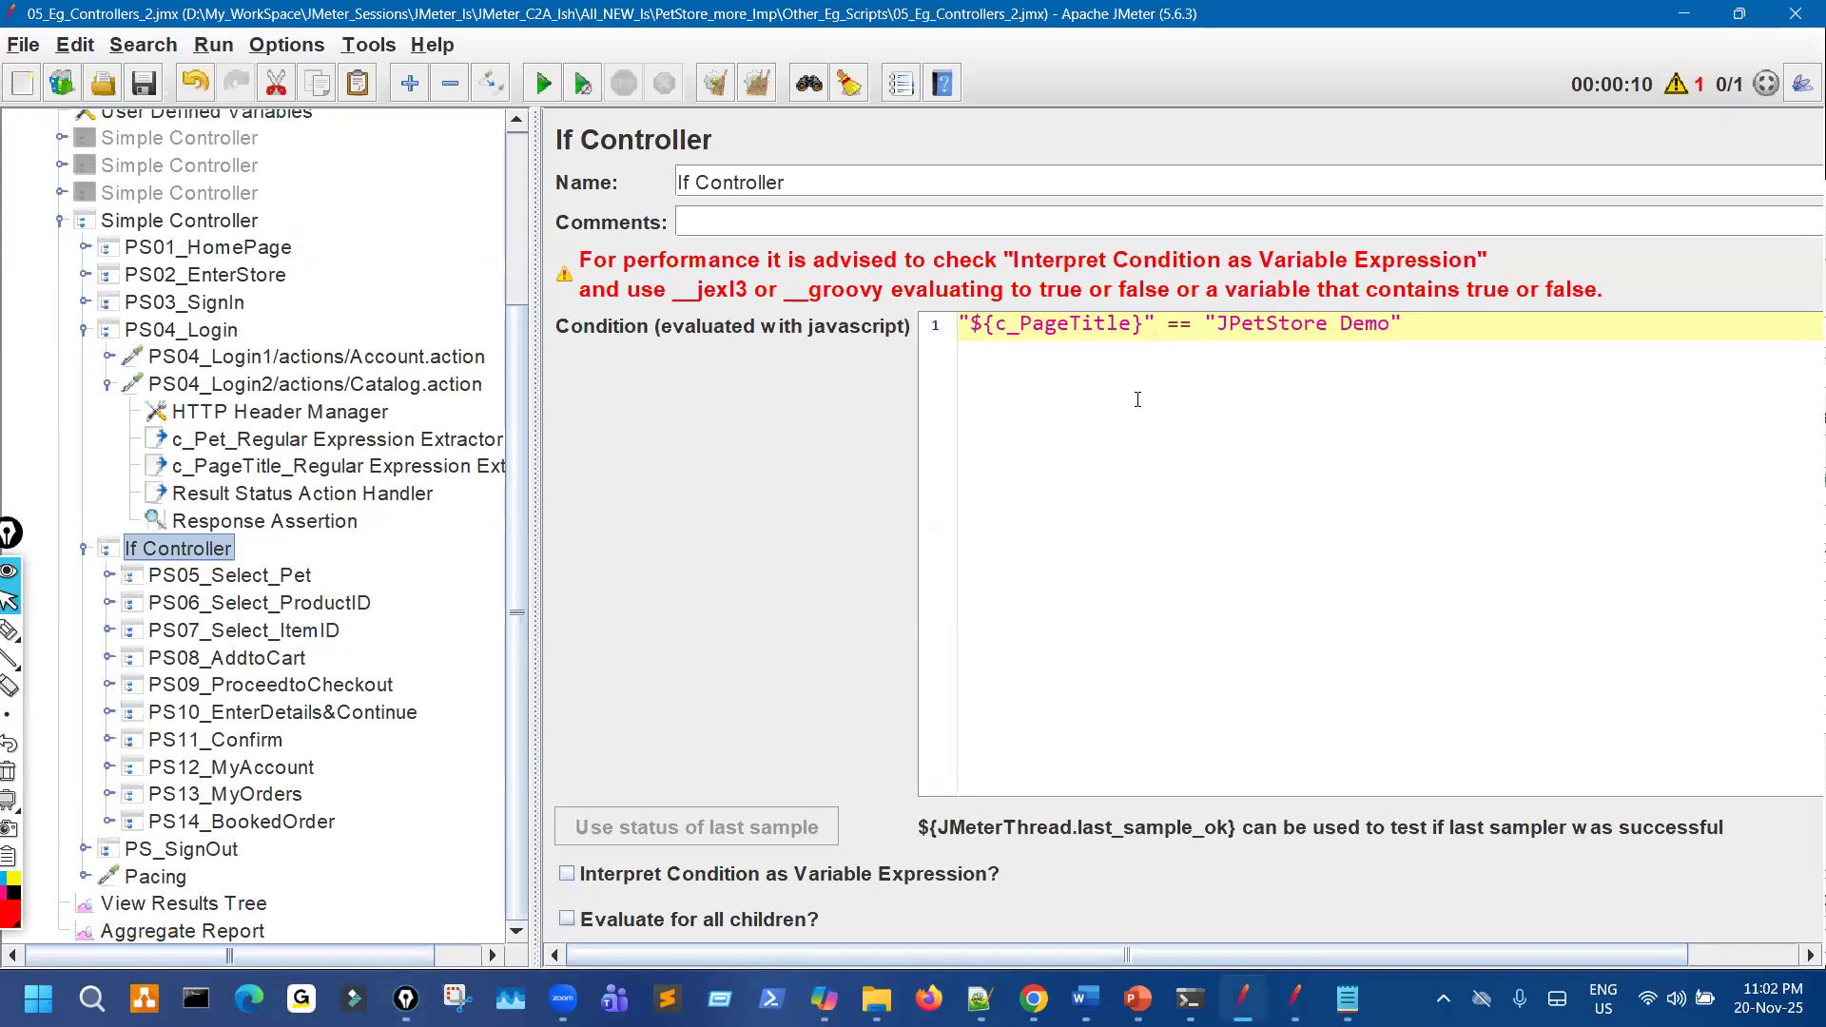
Look up the ExpectedTitle variable in the thread group's User Defined Variables as a replacement for the hard-coded title.
{"action": "double_click", "coordinate": [1267, 326]}
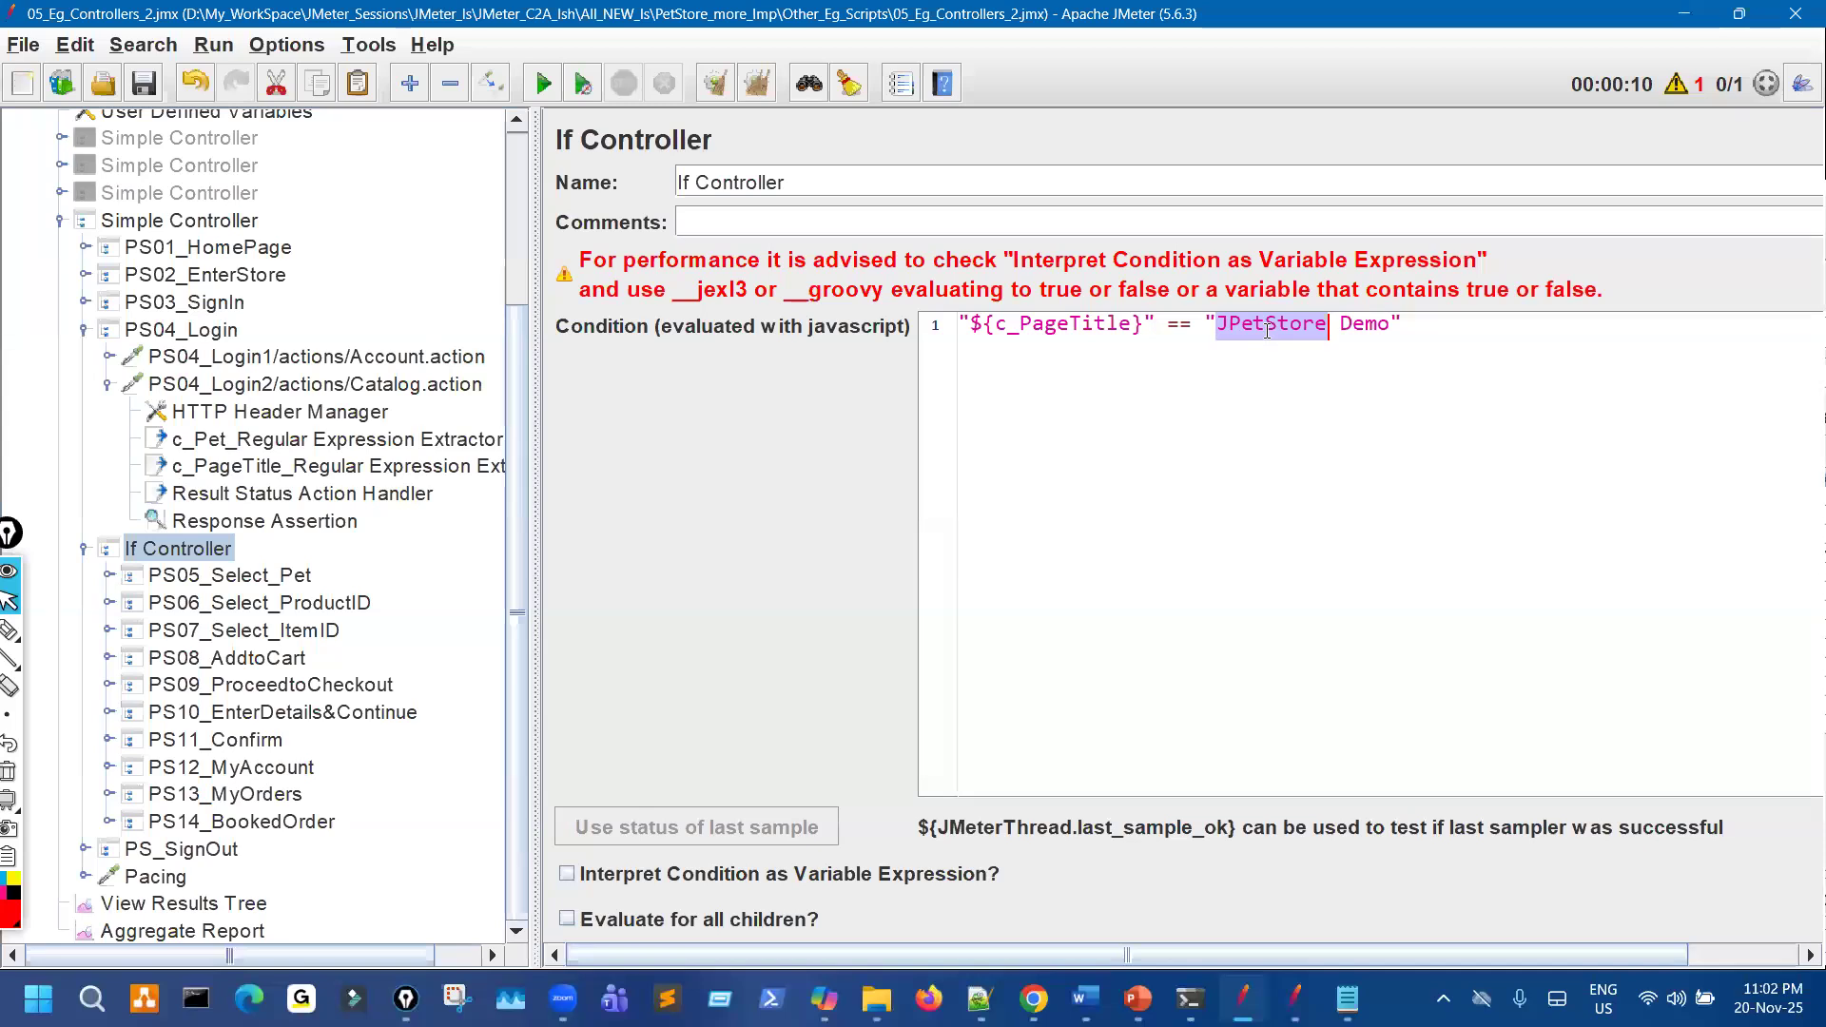
{"action": "scroll", "coordinate": [340, 375], "scroll_direction": "up", "scroll_amount": 2}
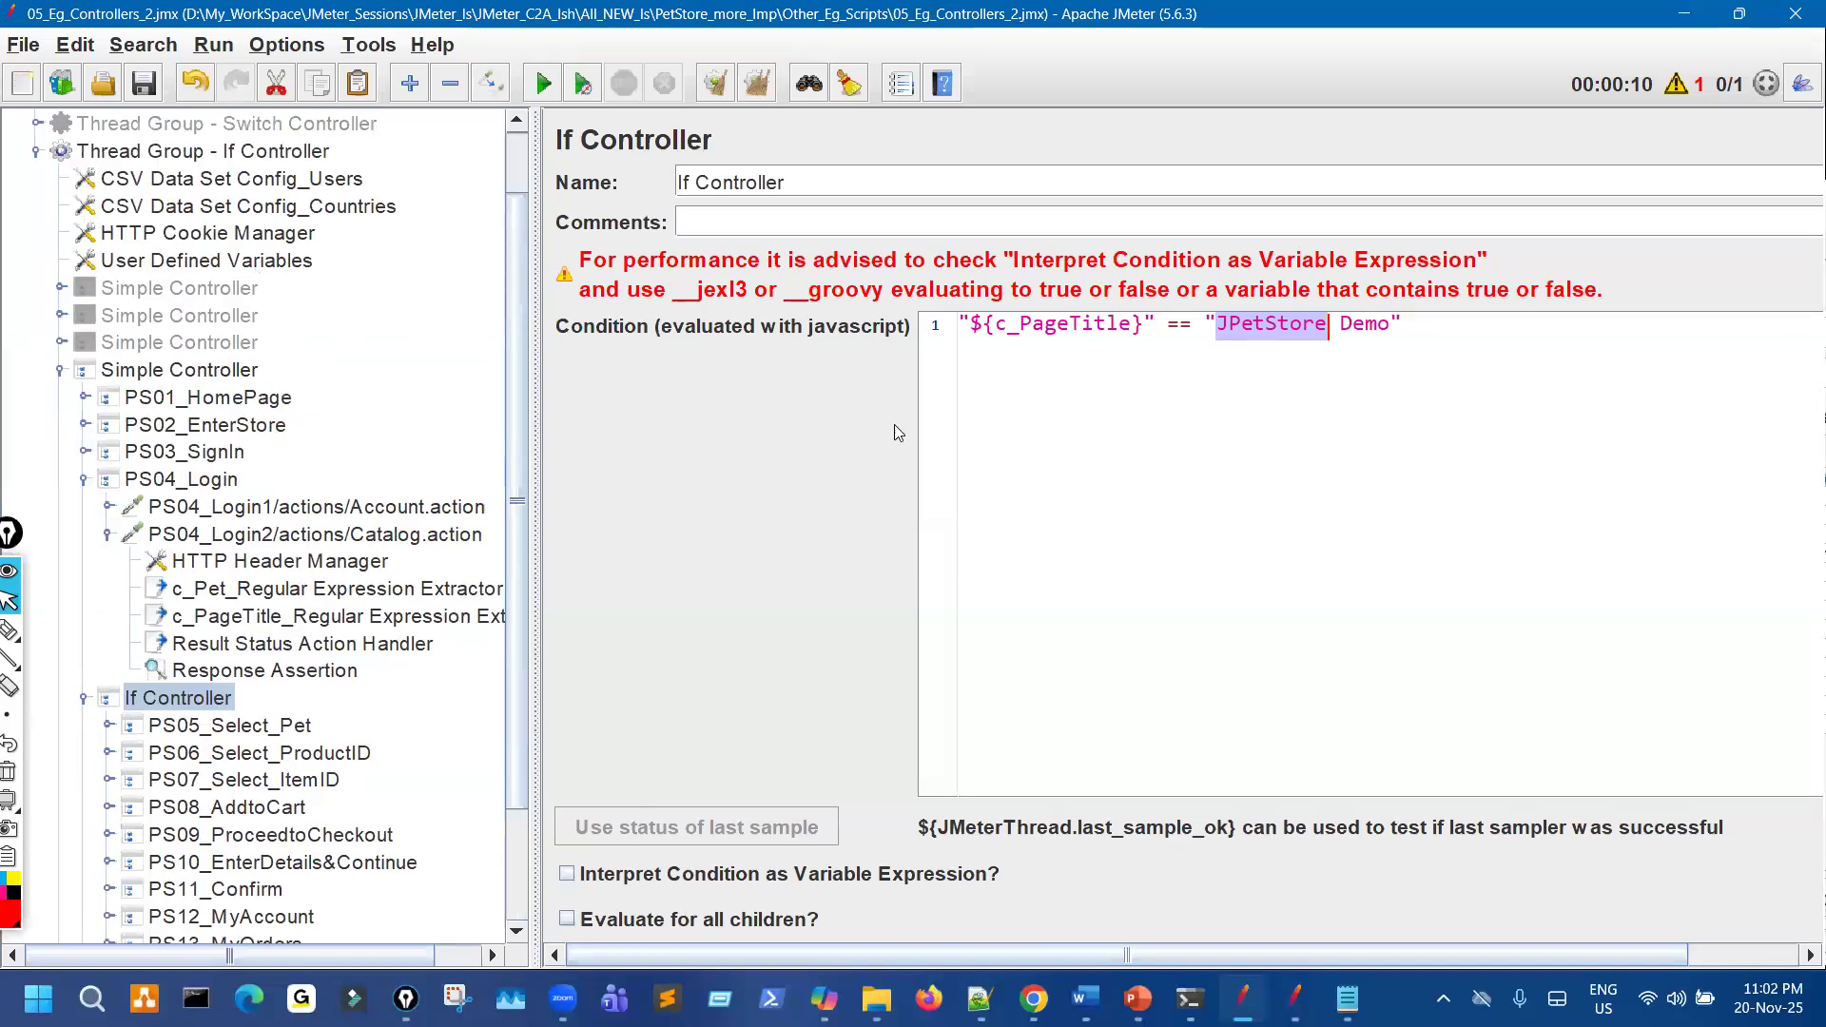
{"action": "left_click", "coordinate": [206, 261]}
{"action": "left_click", "coordinate": [1053, 459]}
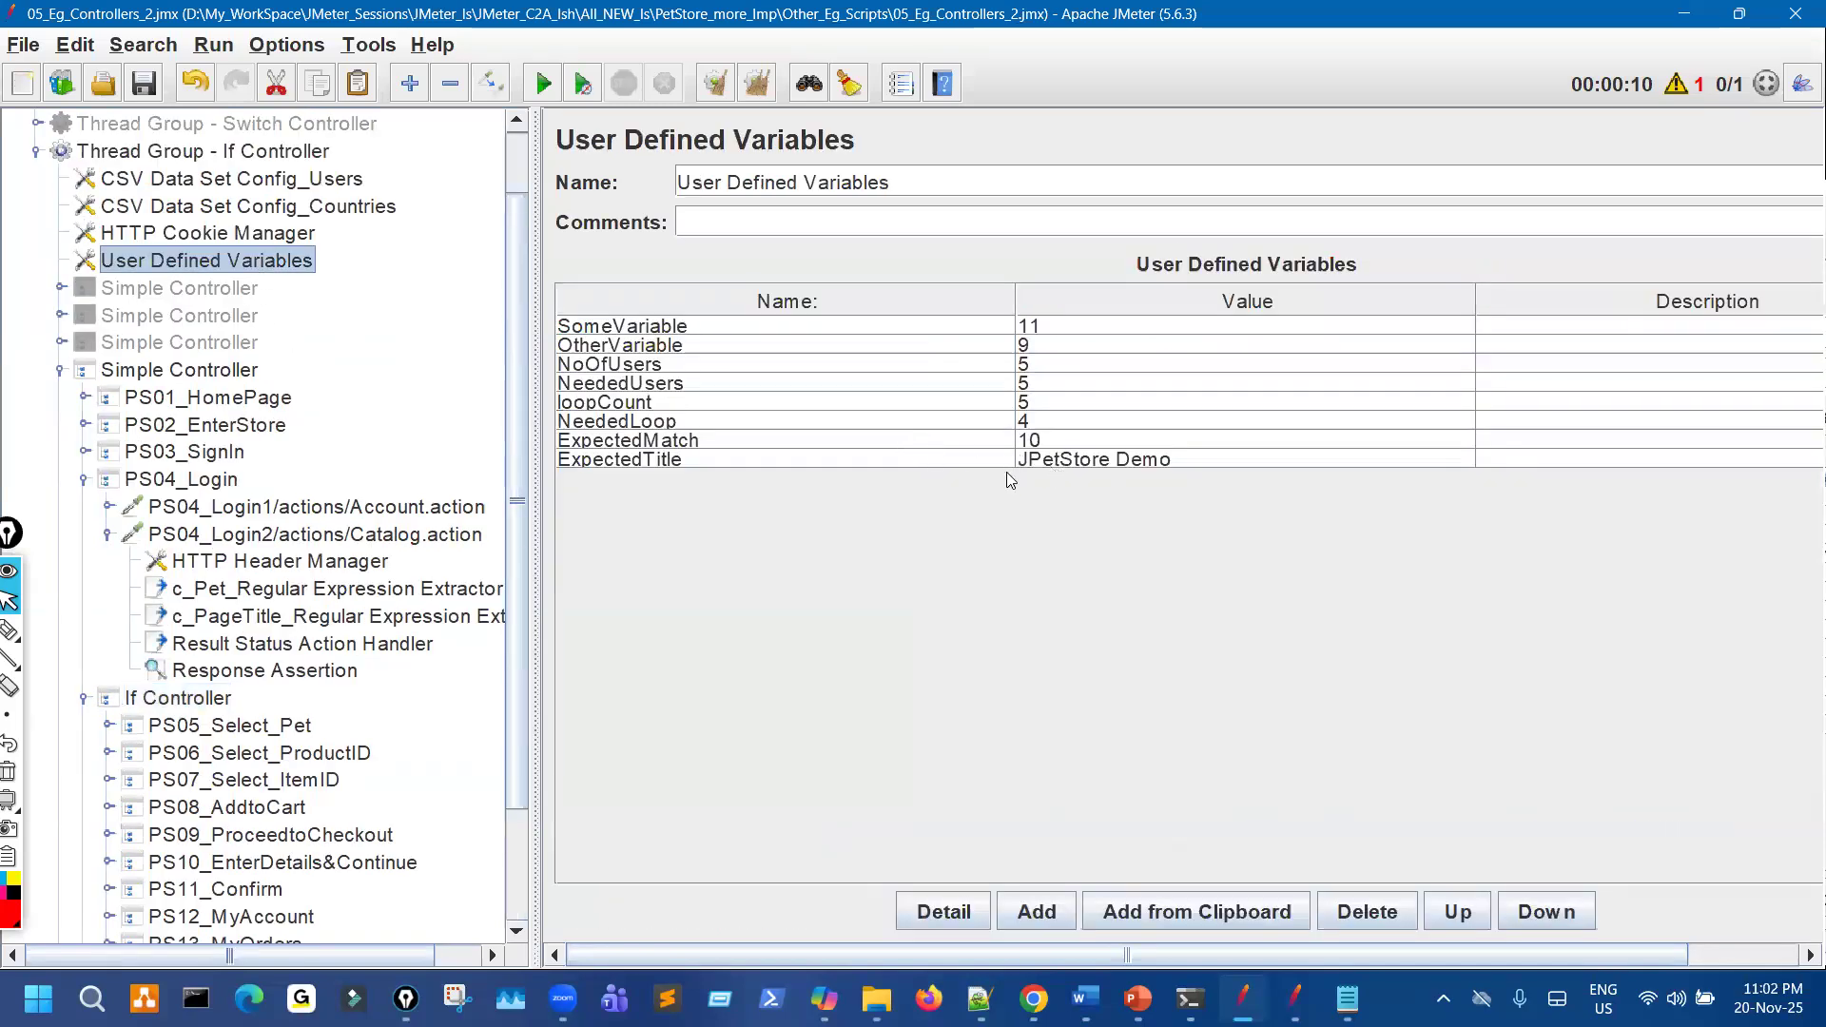
{"action": "double_click", "coordinate": [709, 461]}
{"action": "double_click", "coordinate": [708, 460]}
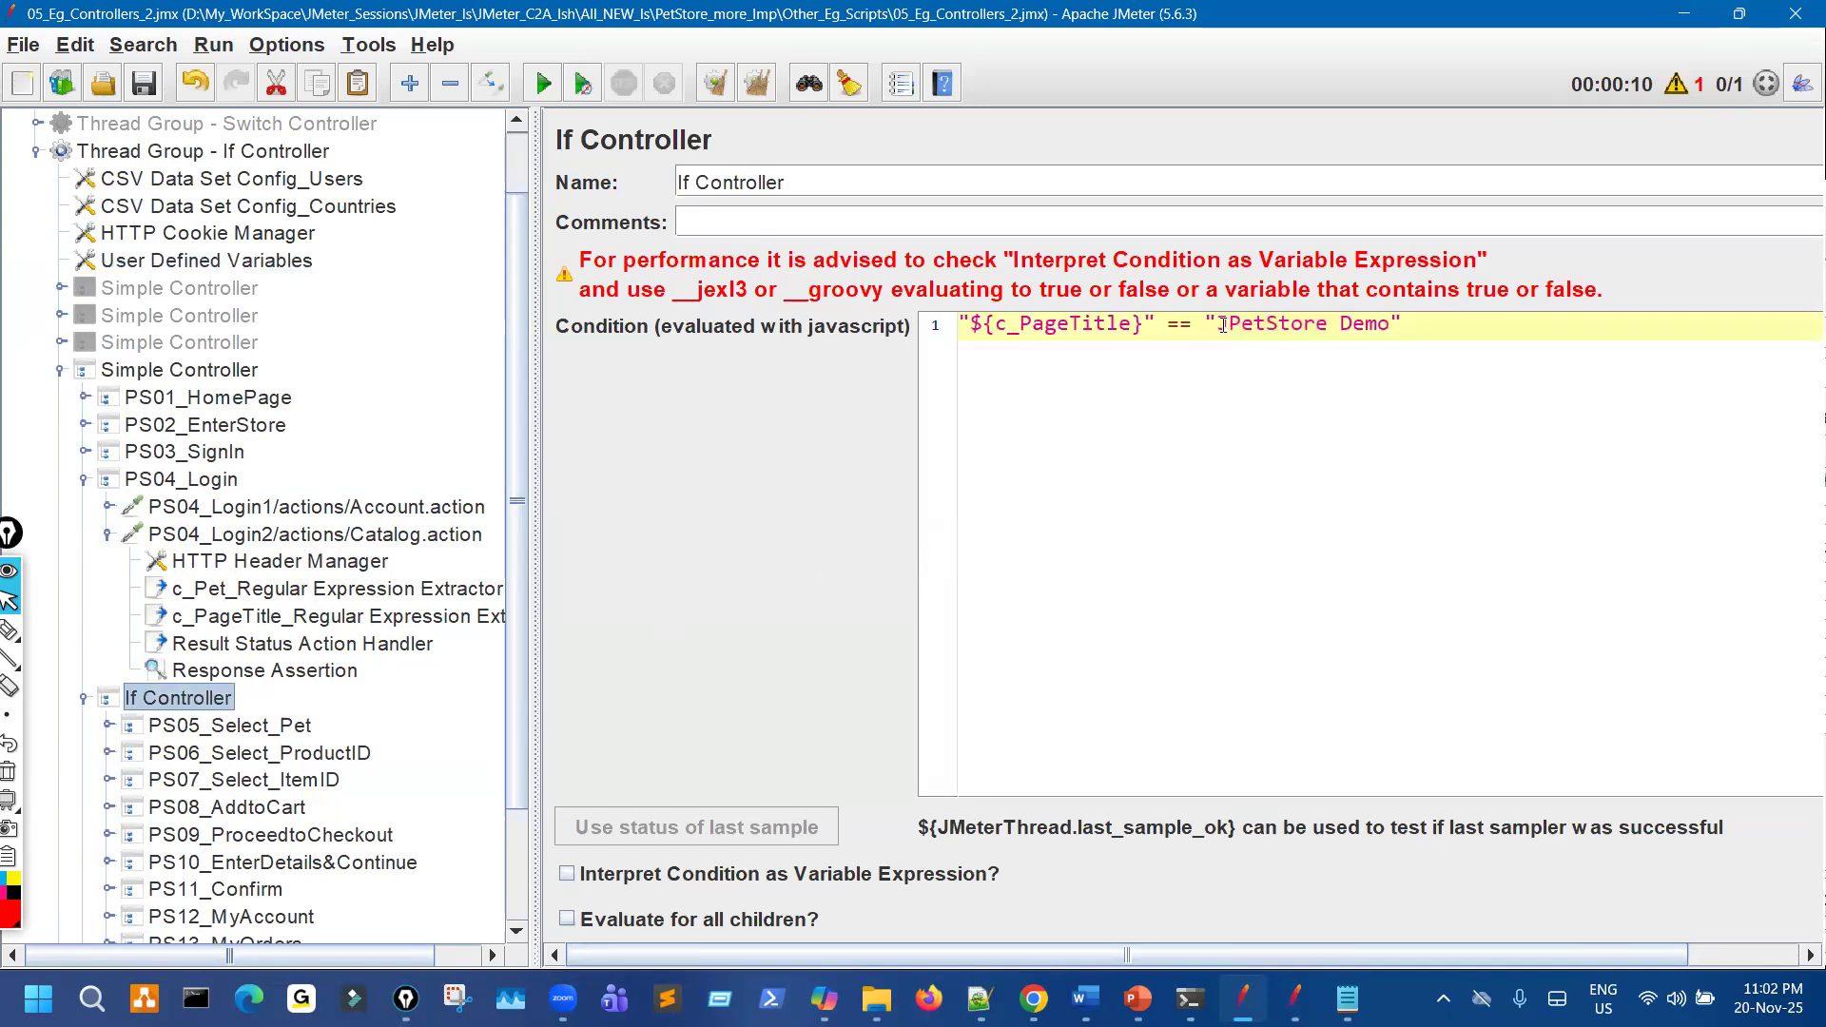
Replace JPetStore Demo with ${ExpectedTitle} inside the quotes of the If Controller's condition and save the test plan.
{"action": "left_click_drag", "start_coordinate": [1217, 324], "coordinate": [1381, 324]}
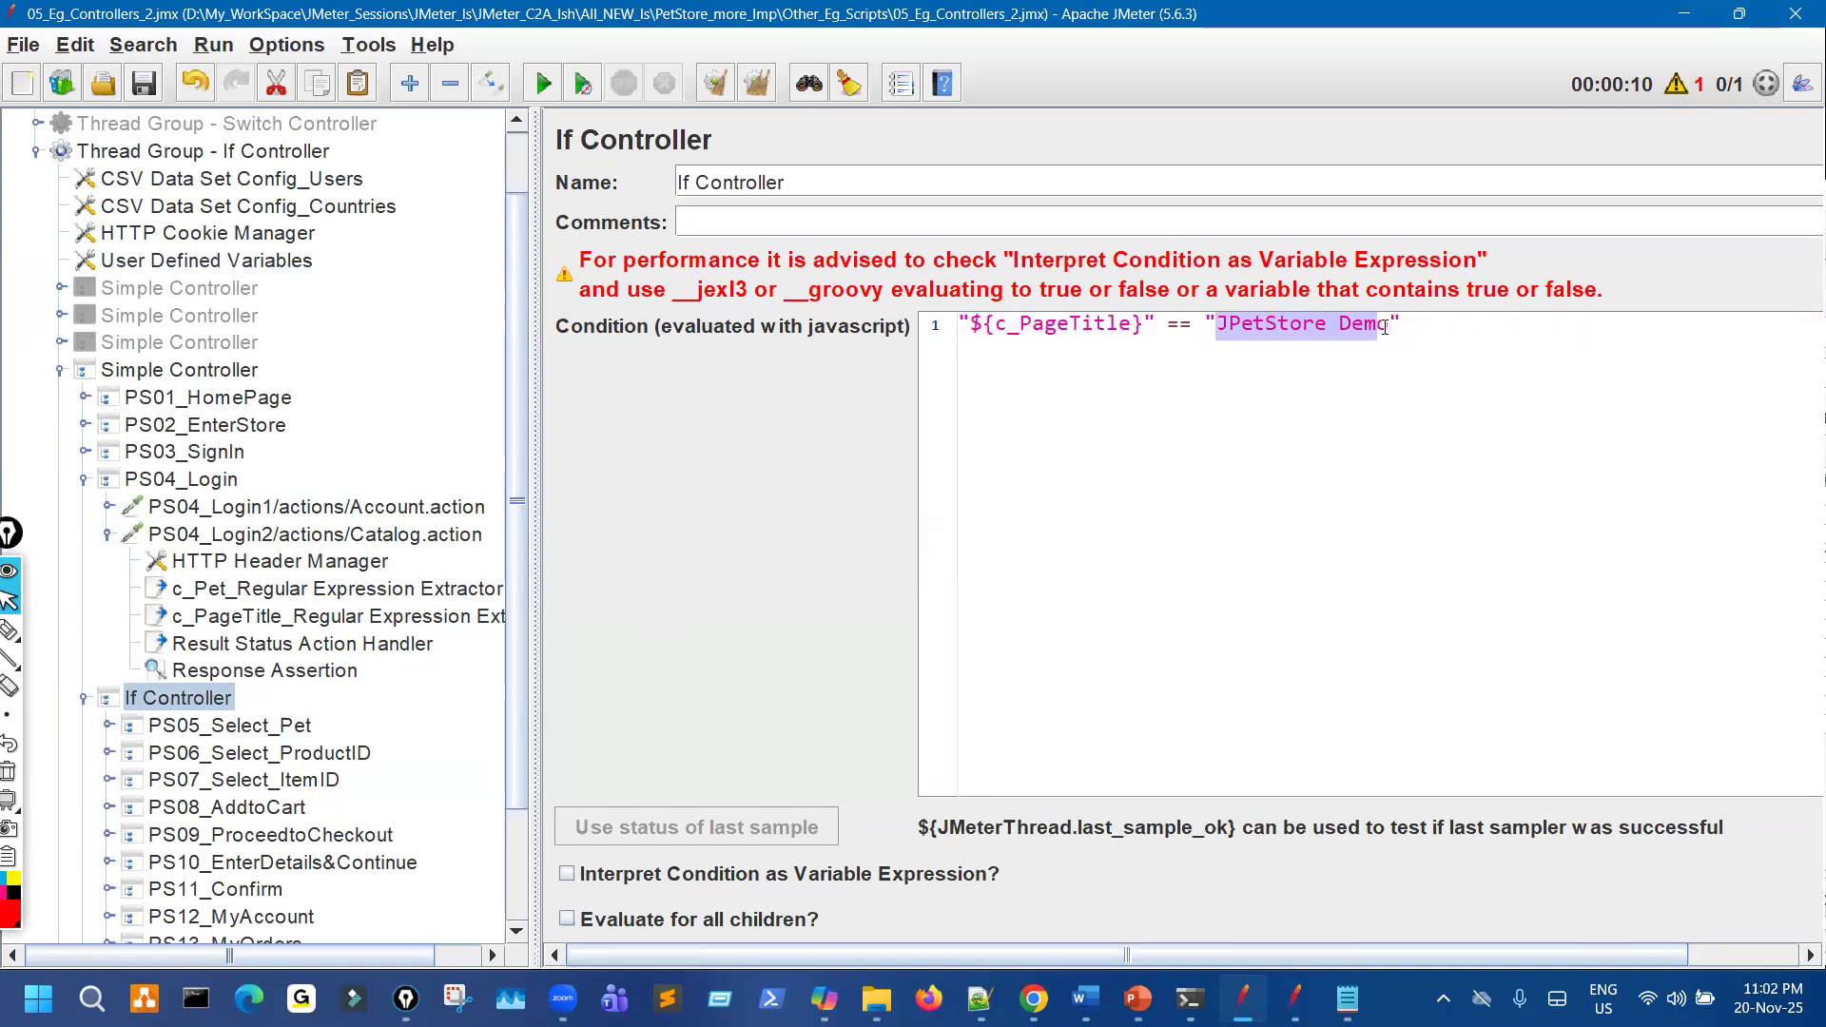
{"action": "key", "text": "shift+Right"}
{"action": "type", "text": "${ExpectedTitle}"}
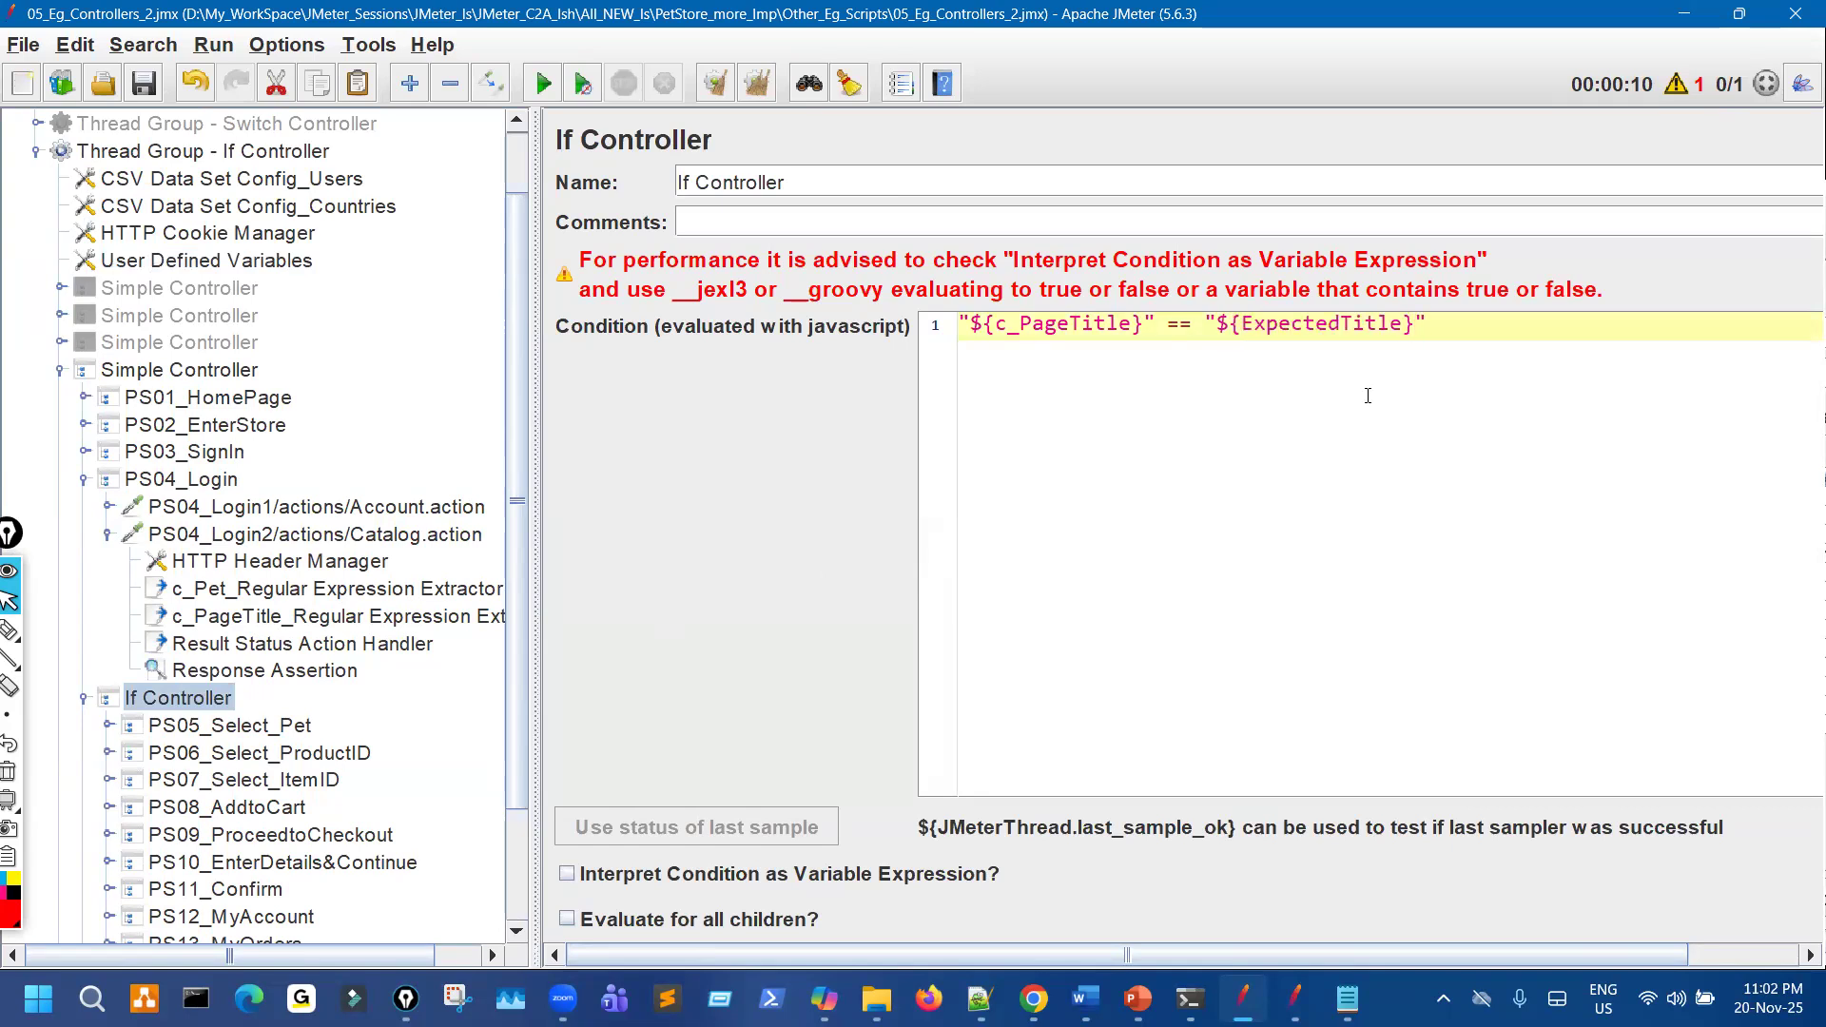
{"action": "left_click", "coordinate": [143, 83]}
Open View Results Tree with a wider sample list, and run the test plan after clearing the previous results.
{"action": "scroll", "coordinate": [303, 585], "scroll_direction": "down", "scroll_amount": 2}
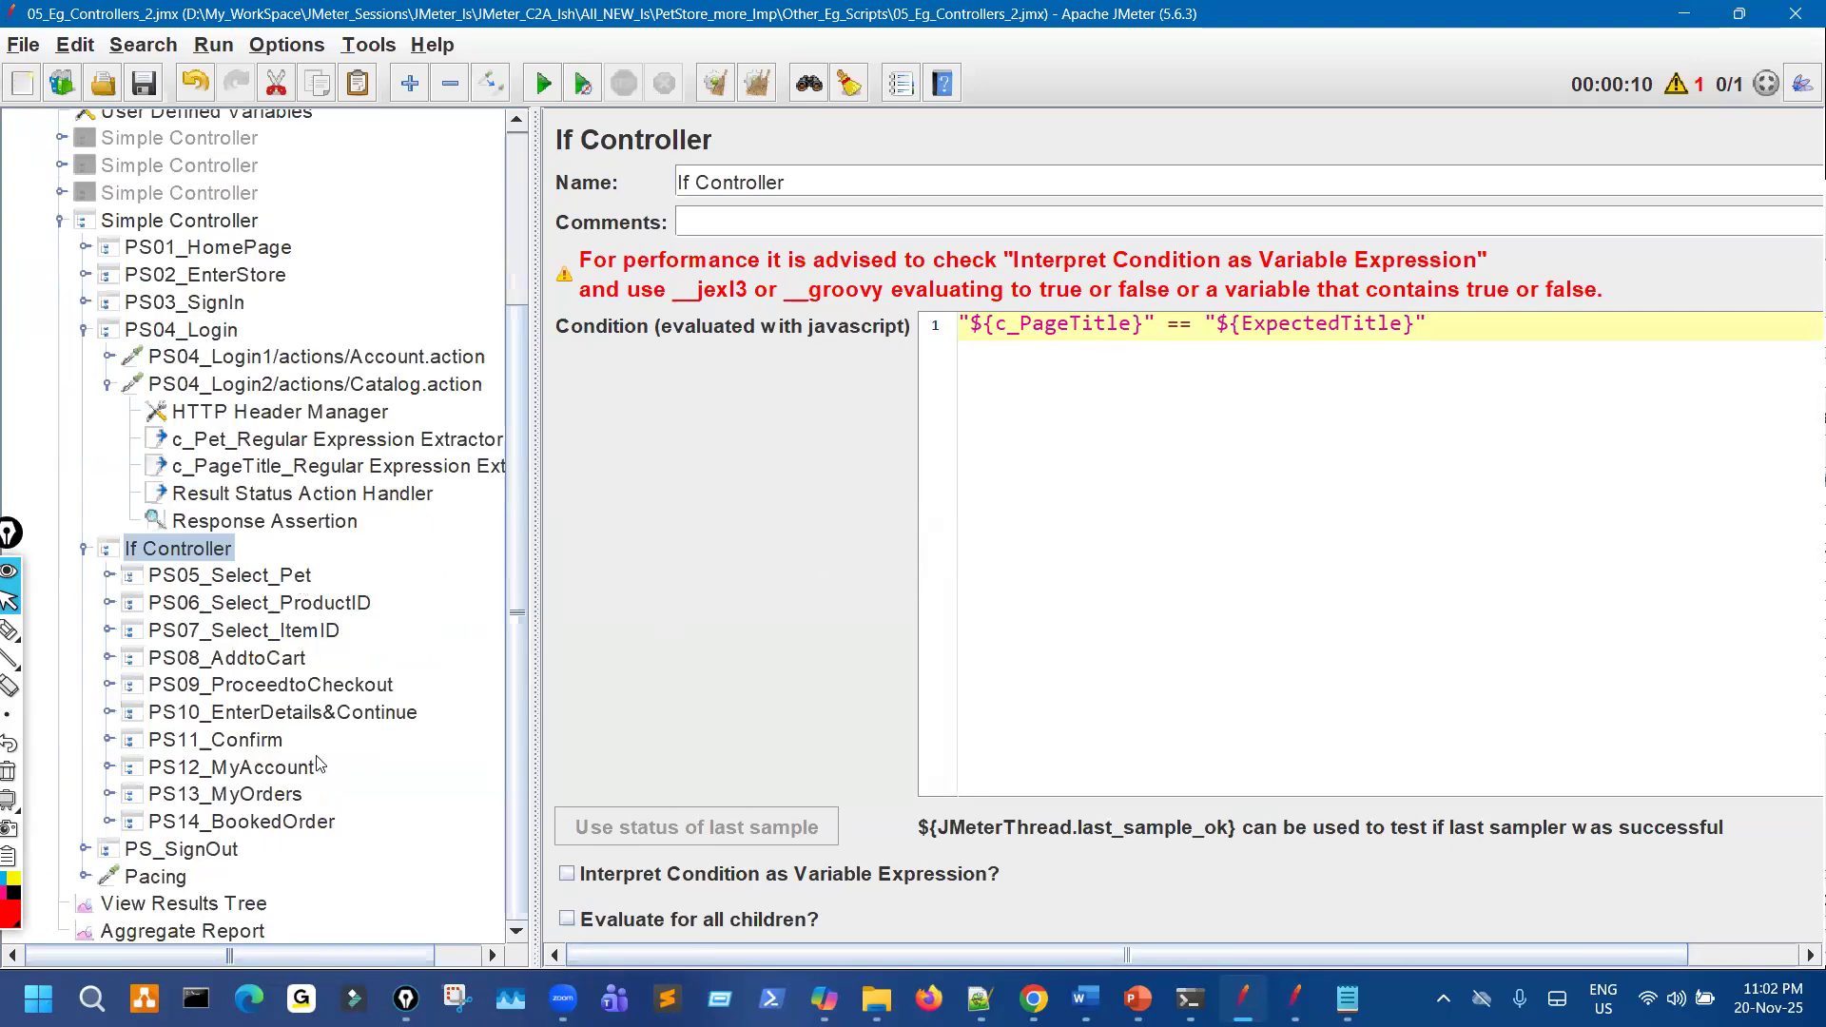
{"action": "left_click", "coordinate": [246, 911]}
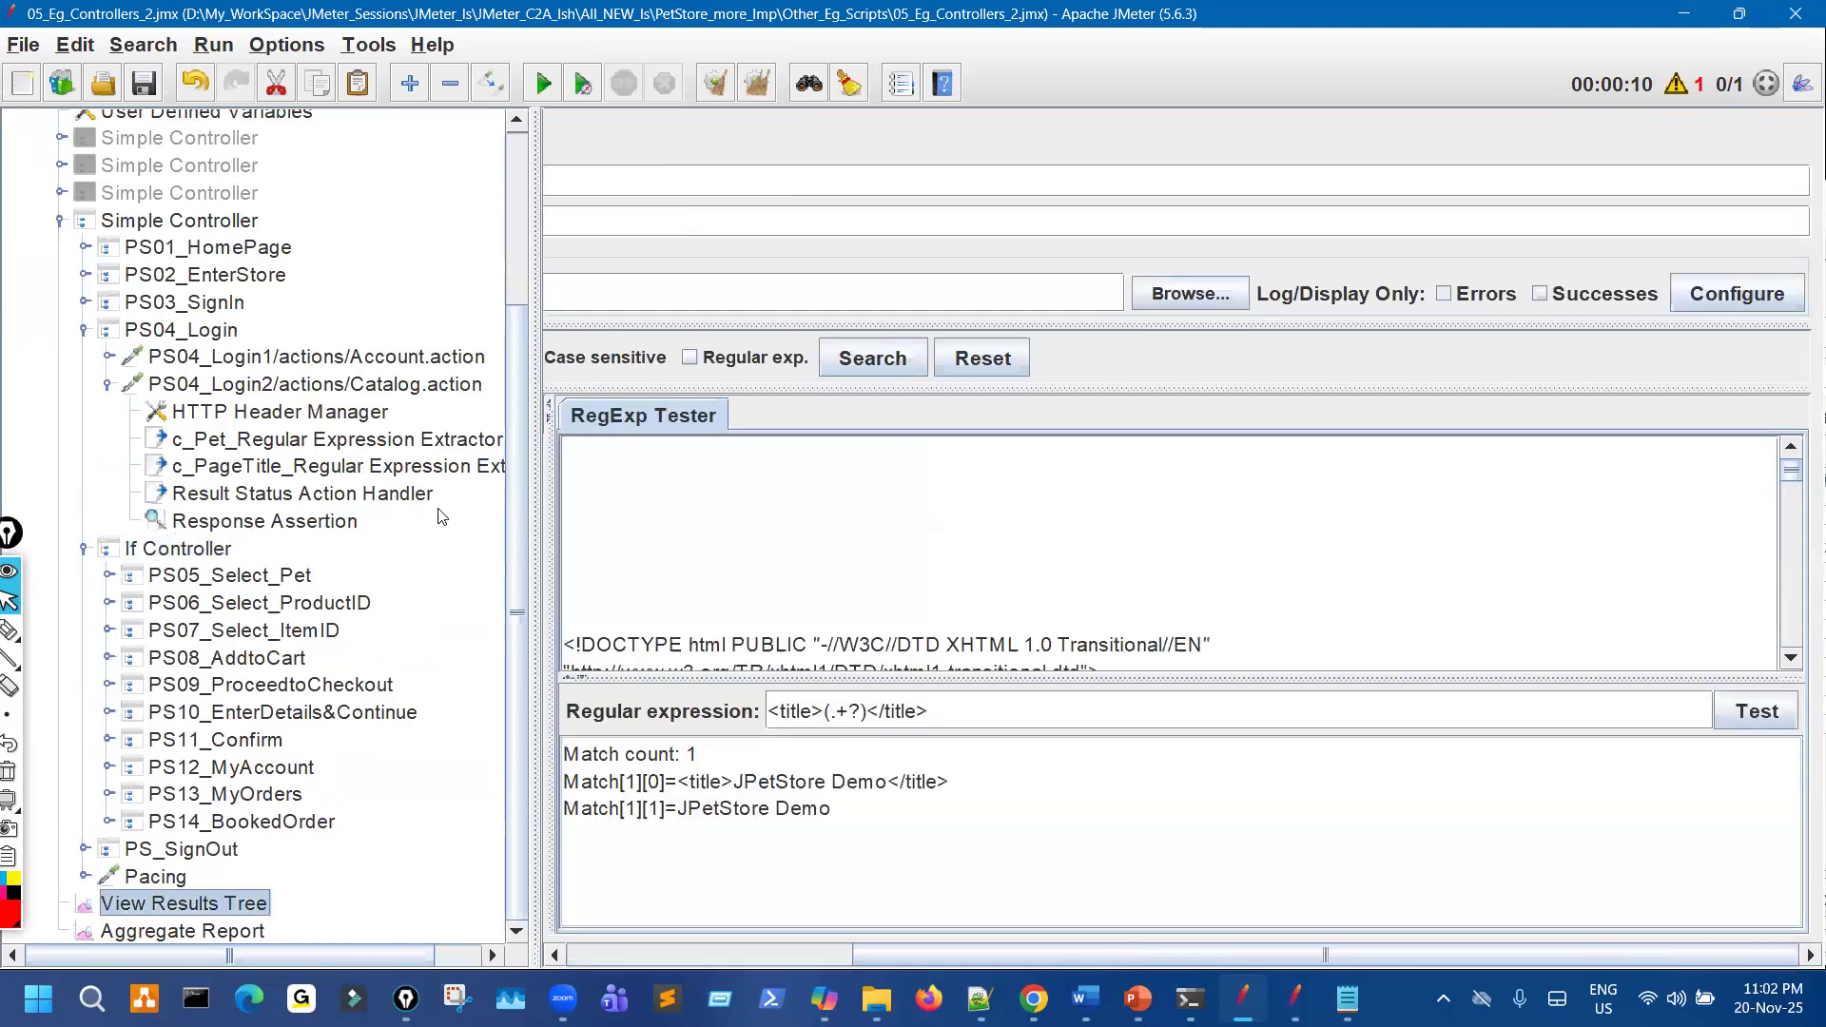
{"action": "left_click_drag", "start_coordinate": [556, 474], "coordinate": [919, 466]}
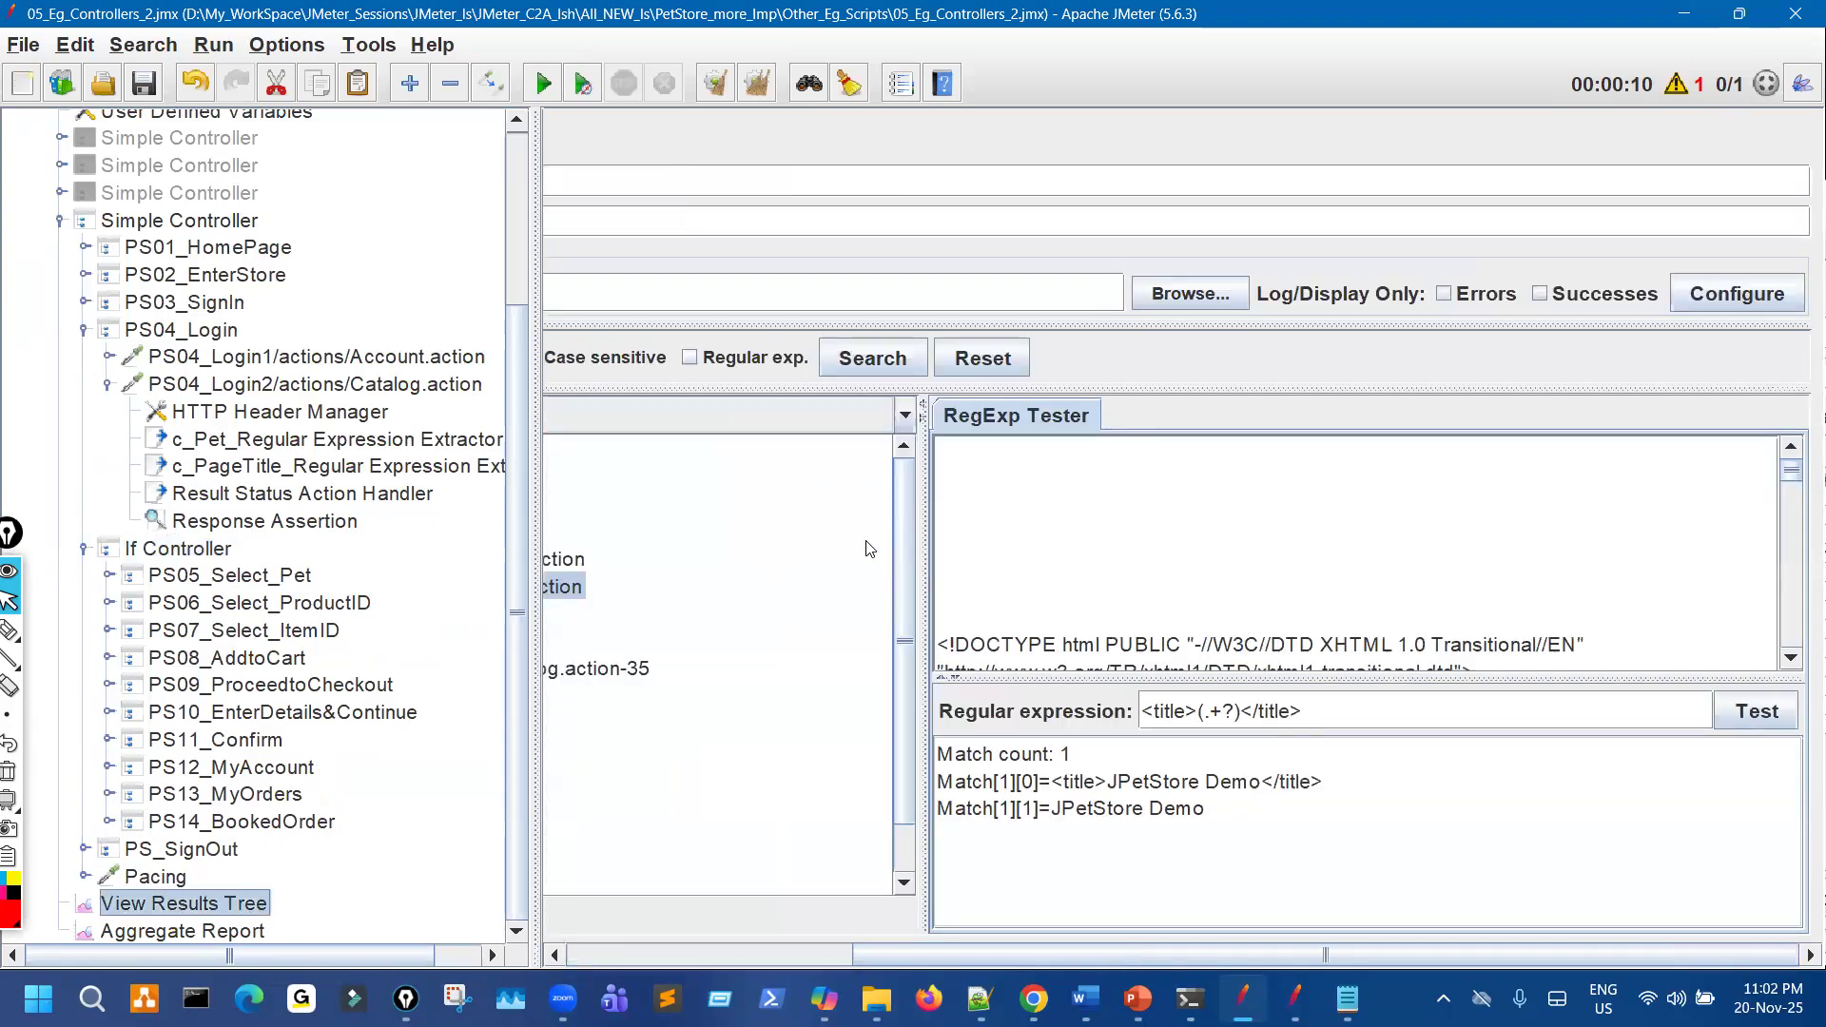
{"action": "left_click_drag", "start_coordinate": [887, 959], "coordinate": [600, 957]}
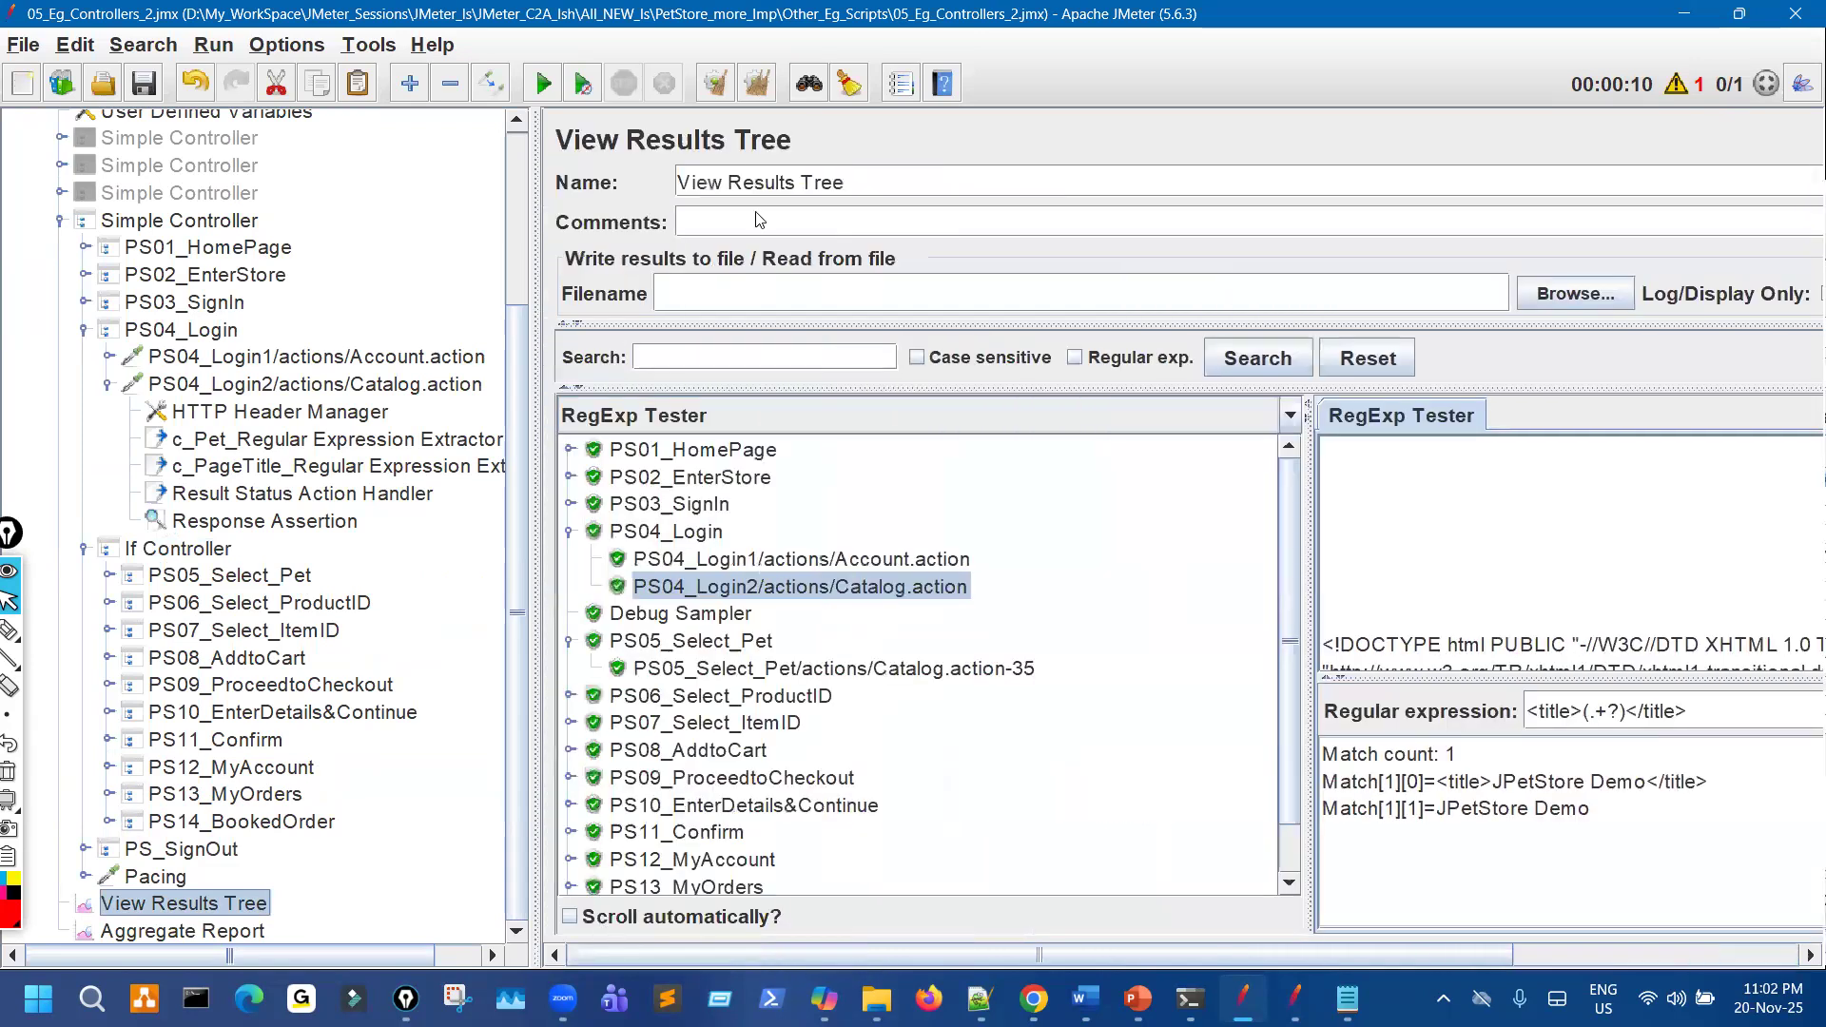
{"action": "left_click", "coordinate": [711, 85]}
{"action": "left_click", "coordinate": [544, 86]}
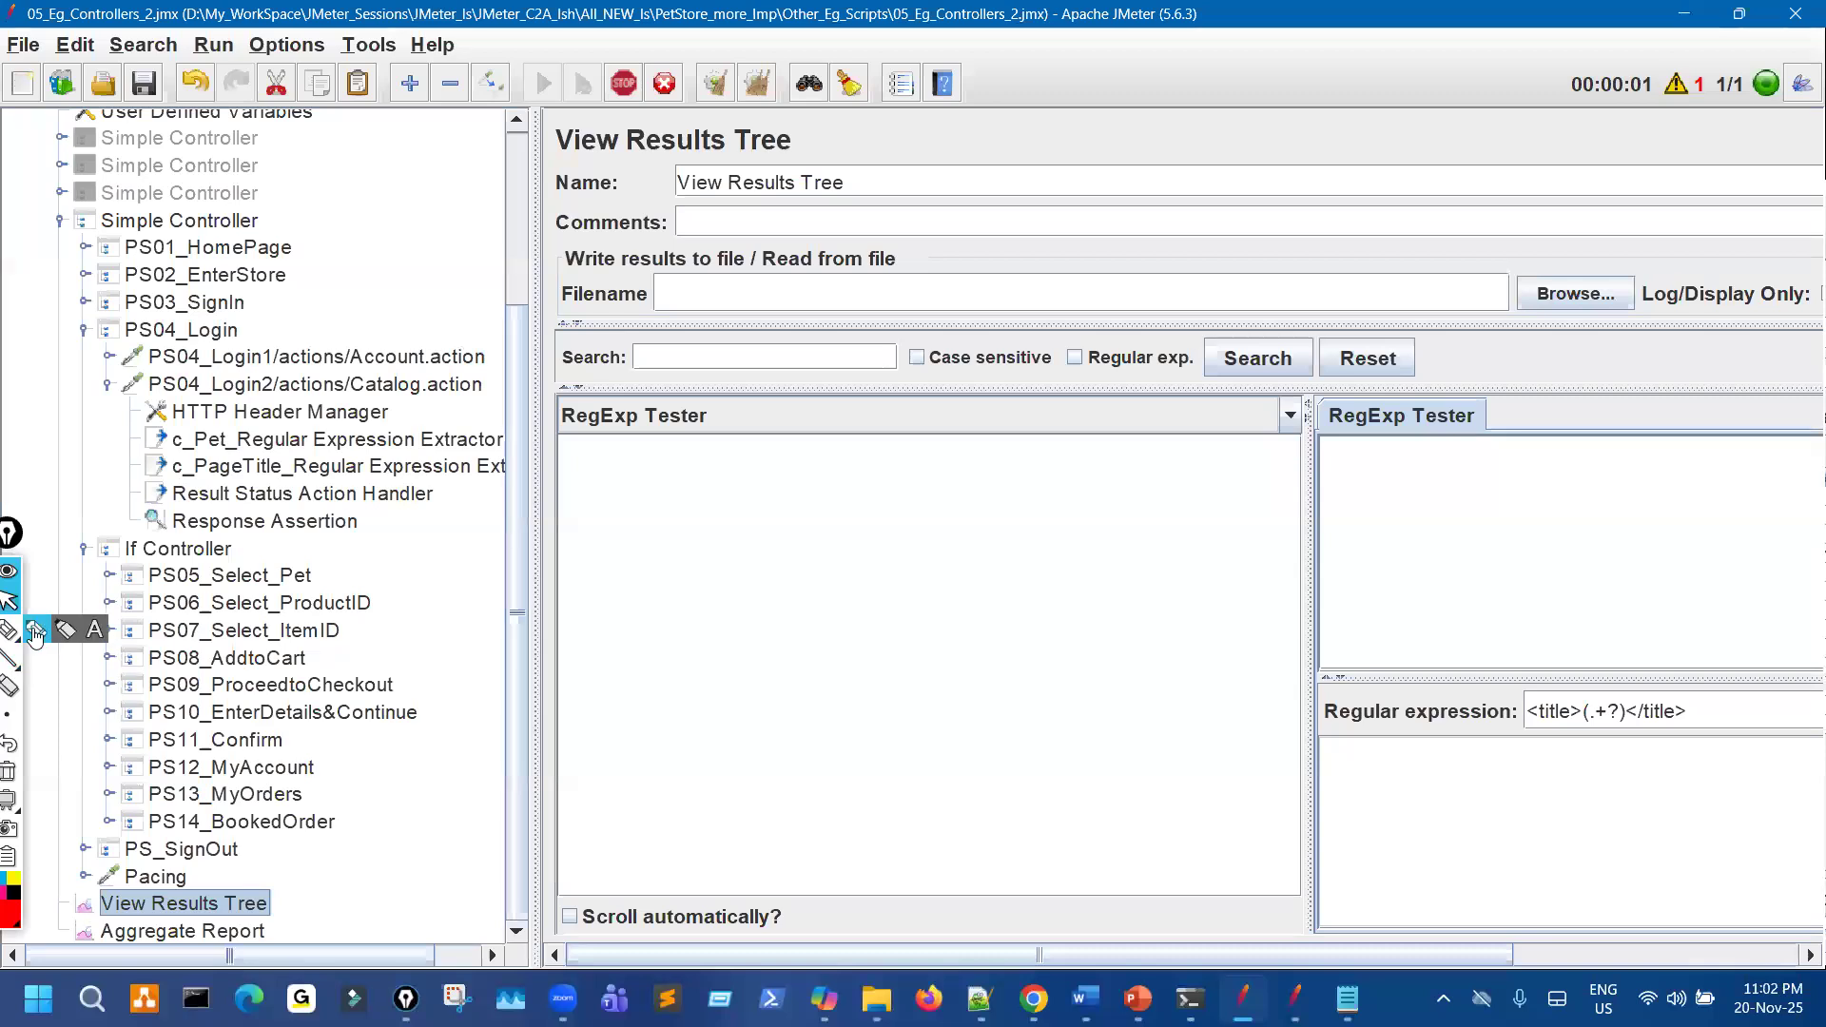
Mark the PS04_Login2 sampler, the PS04_Login result and the If Controller with the screen pen.
{"action": "left_click", "coordinate": [35, 636]}
{"action": "left_click_drag", "start_coordinate": [287, 362], "coordinate": [328, 374]}
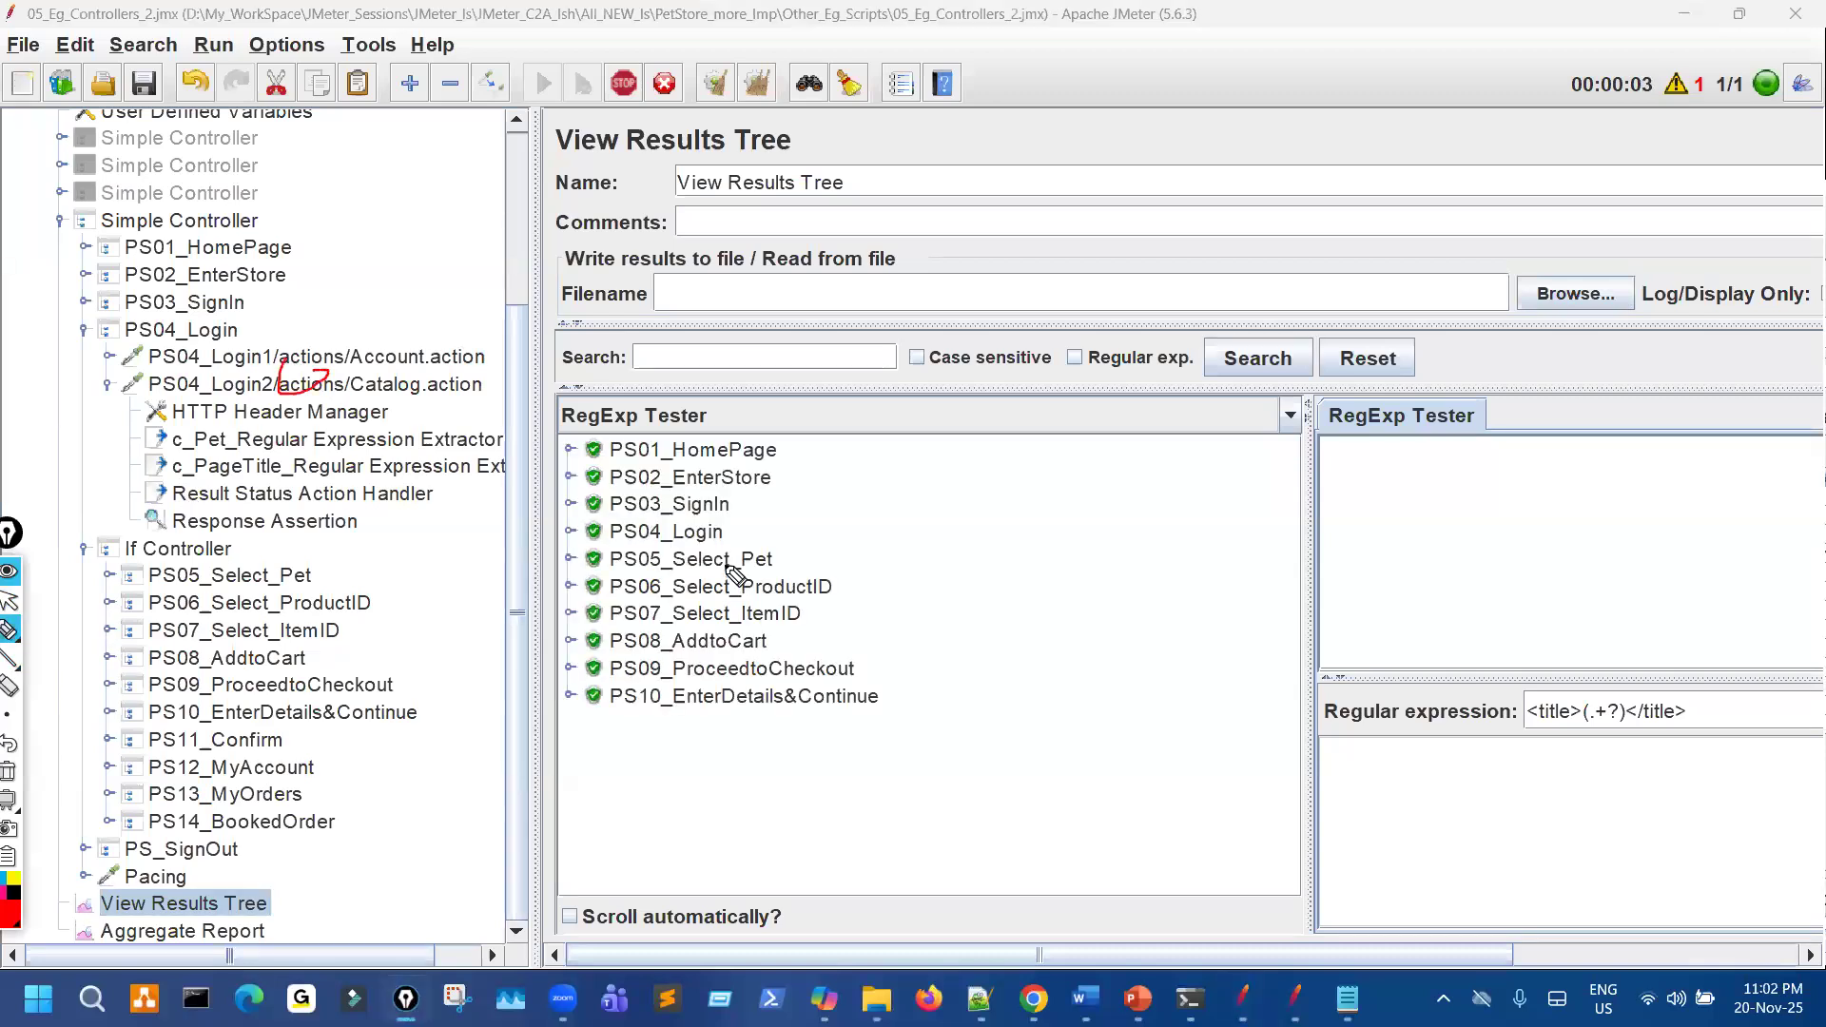
{"action": "mouse_move", "coordinate": [721, 532]}
{"action": "left_mouse_down"}
{"action": "mouse_move", "coordinate": [742, 569]}
{"action": "mouse_move", "coordinate": [723, 517]}
{"action": "mouse_move", "coordinate": [709, 529]}
{"action": "left_mouse_up"}
{"action": "left_click", "coordinate": [14, 601]}
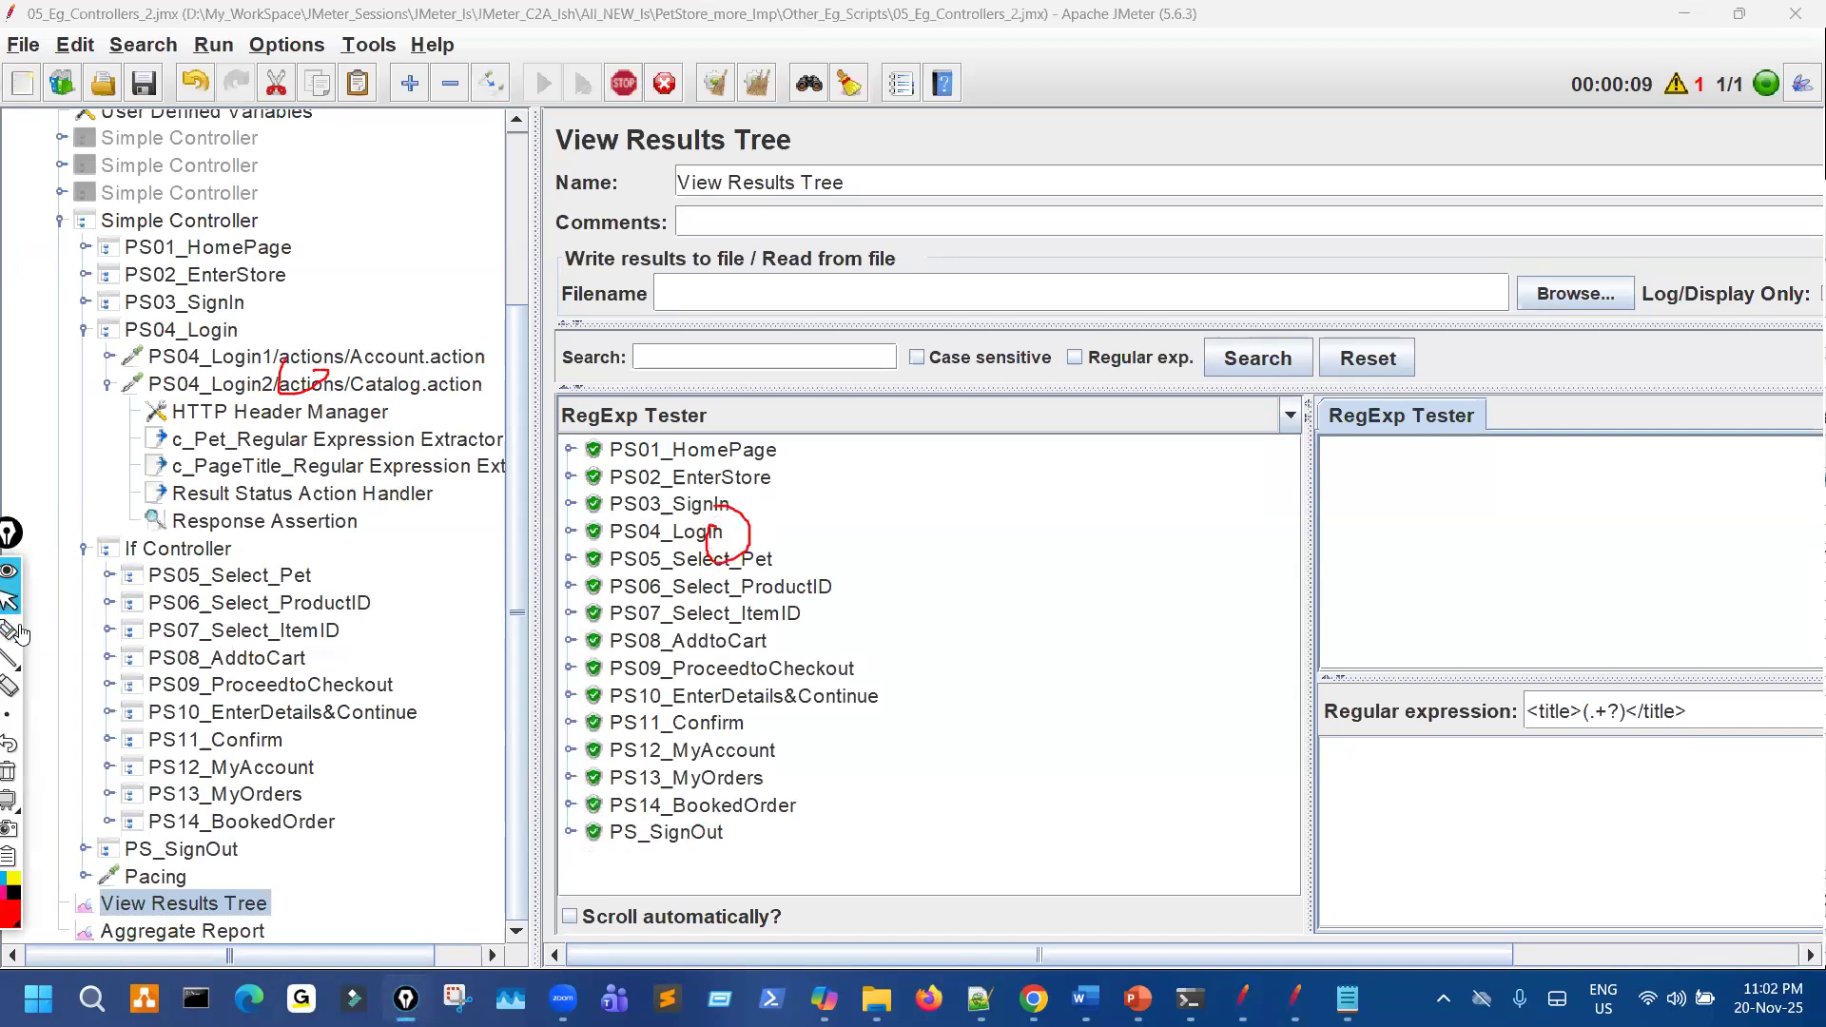
{"action": "left_click", "coordinate": [13, 629]}
{"action": "mouse_move", "coordinate": [138, 533]}
{"action": "left_mouse_down"}
{"action": "mouse_move", "coordinate": [95, 563]}
{"action": "mouse_move", "coordinate": [143, 537]}
{"action": "left_mouse_up"}
{"action": "left_click", "coordinate": [13, 601]}
Review the If Controller's condition, relating c_PageTitle to its regular expression extractor and highlighting the ExpectedTitle variable.
{"action": "left_click", "coordinate": [181, 550]}
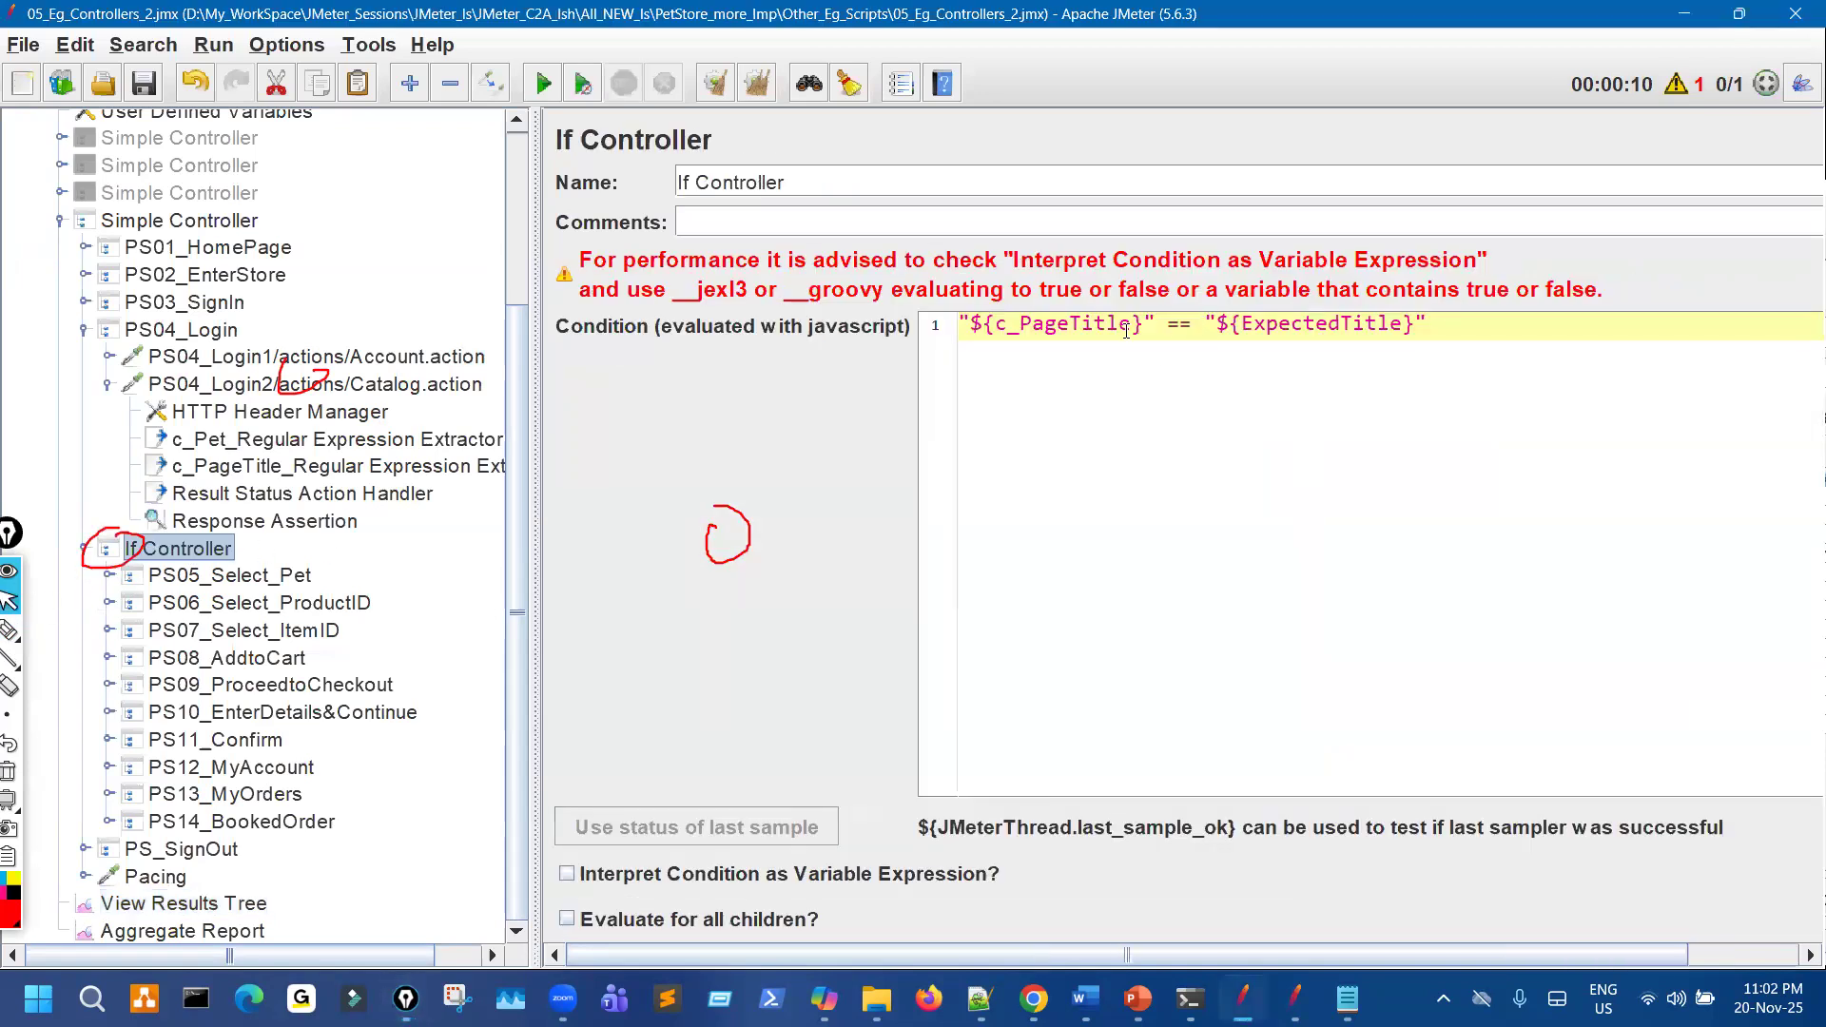
{"action": "left_click_drag", "start_coordinate": [996, 325], "coordinate": [1119, 325]}
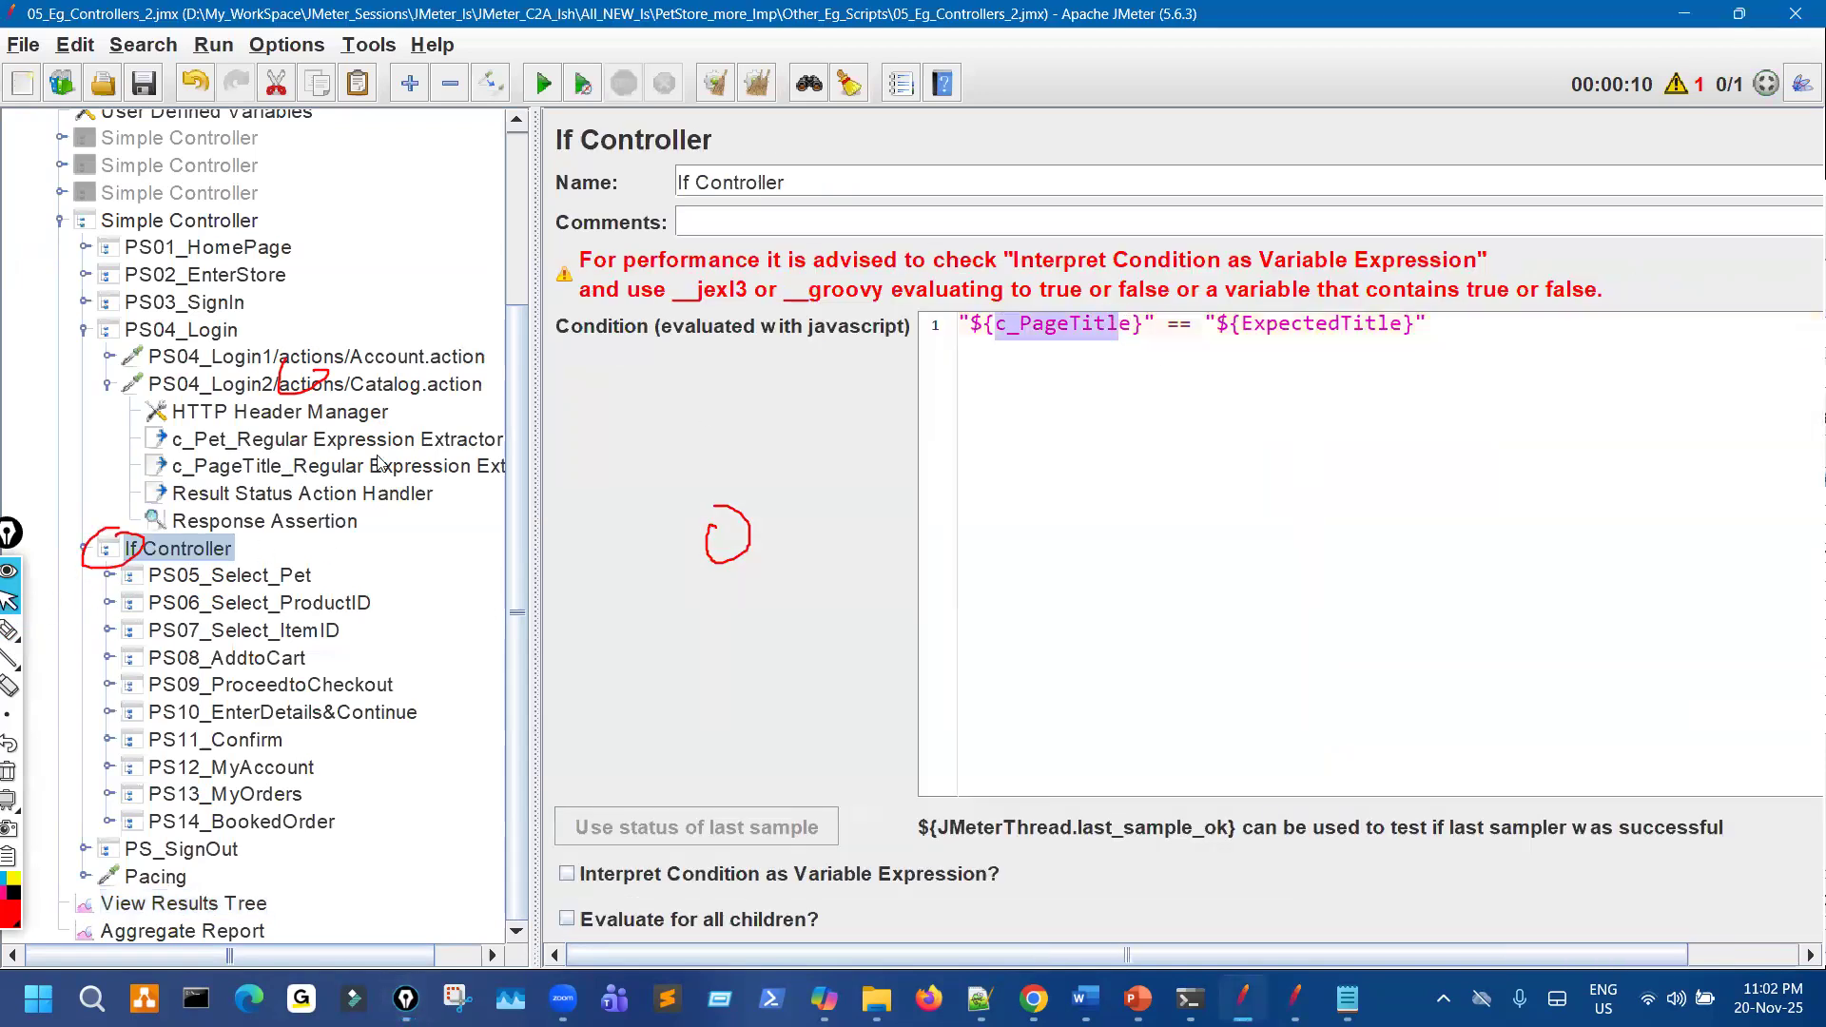
{"action": "left_click", "coordinate": [379, 465]}
{"action": "left_click", "coordinate": [195, 555]}
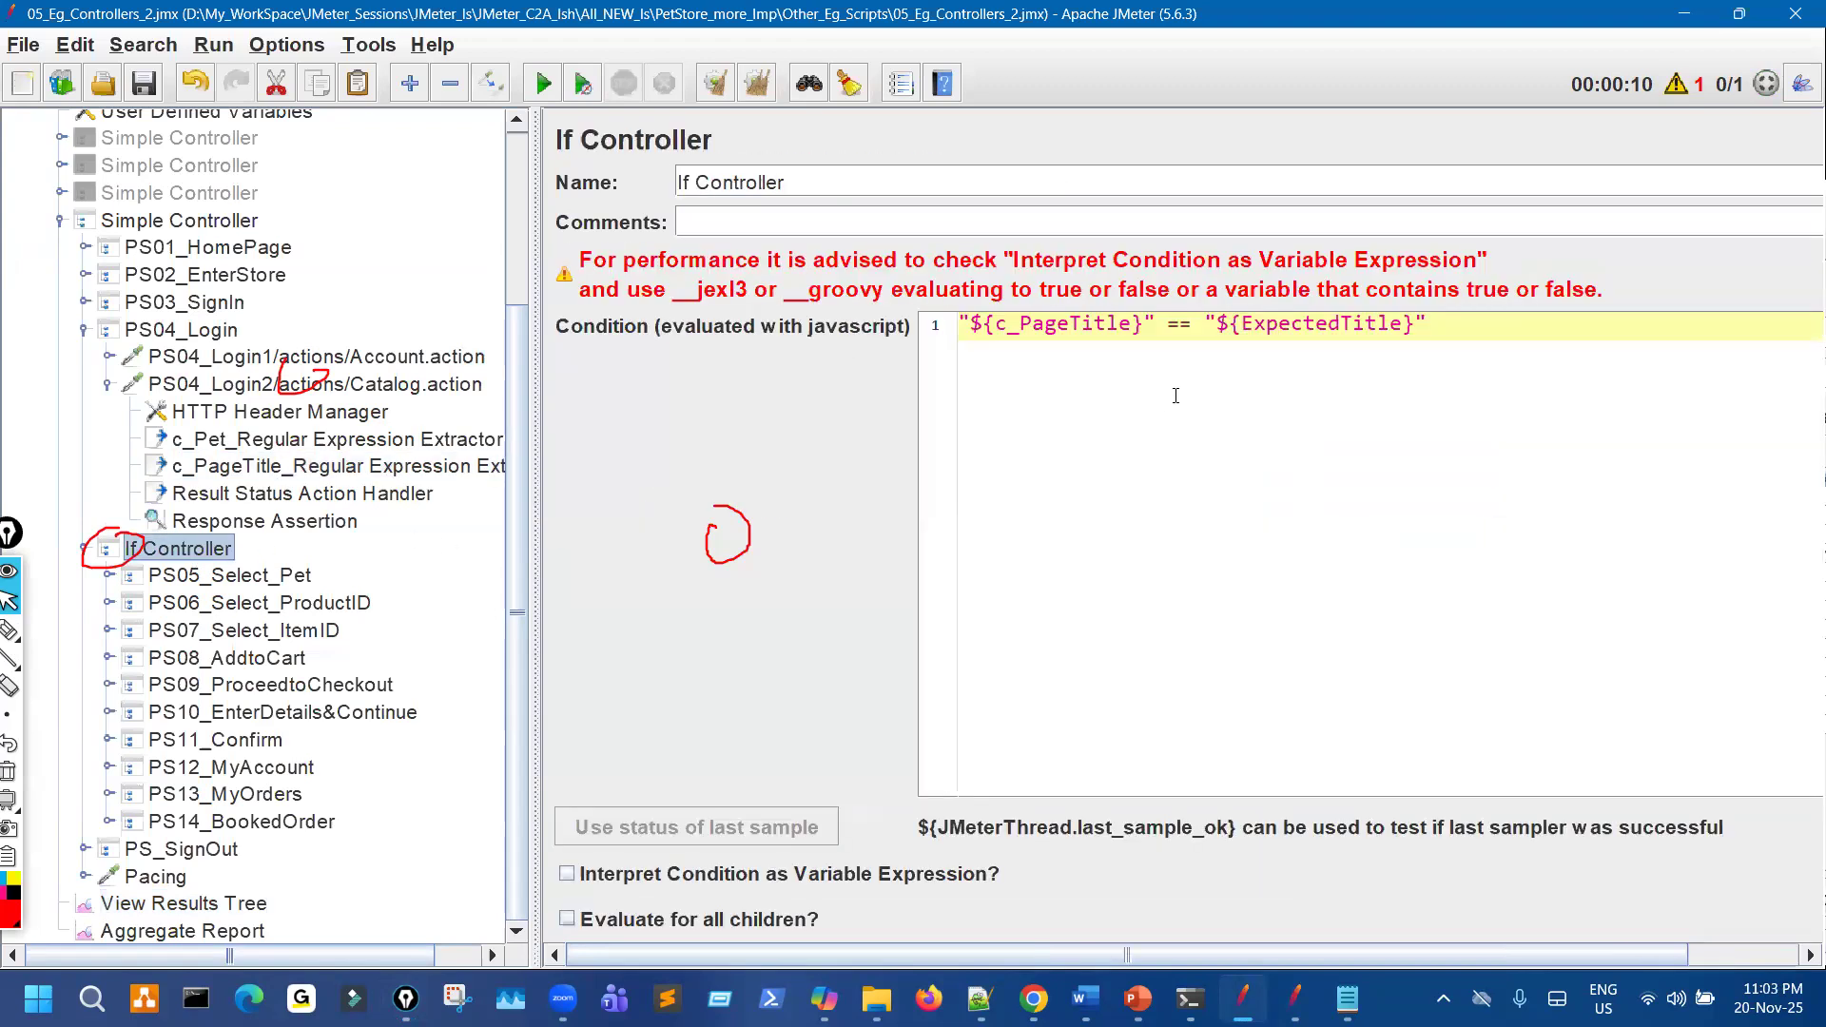
{"action": "left_click_drag", "start_coordinate": [1238, 327], "coordinate": [1371, 315]}
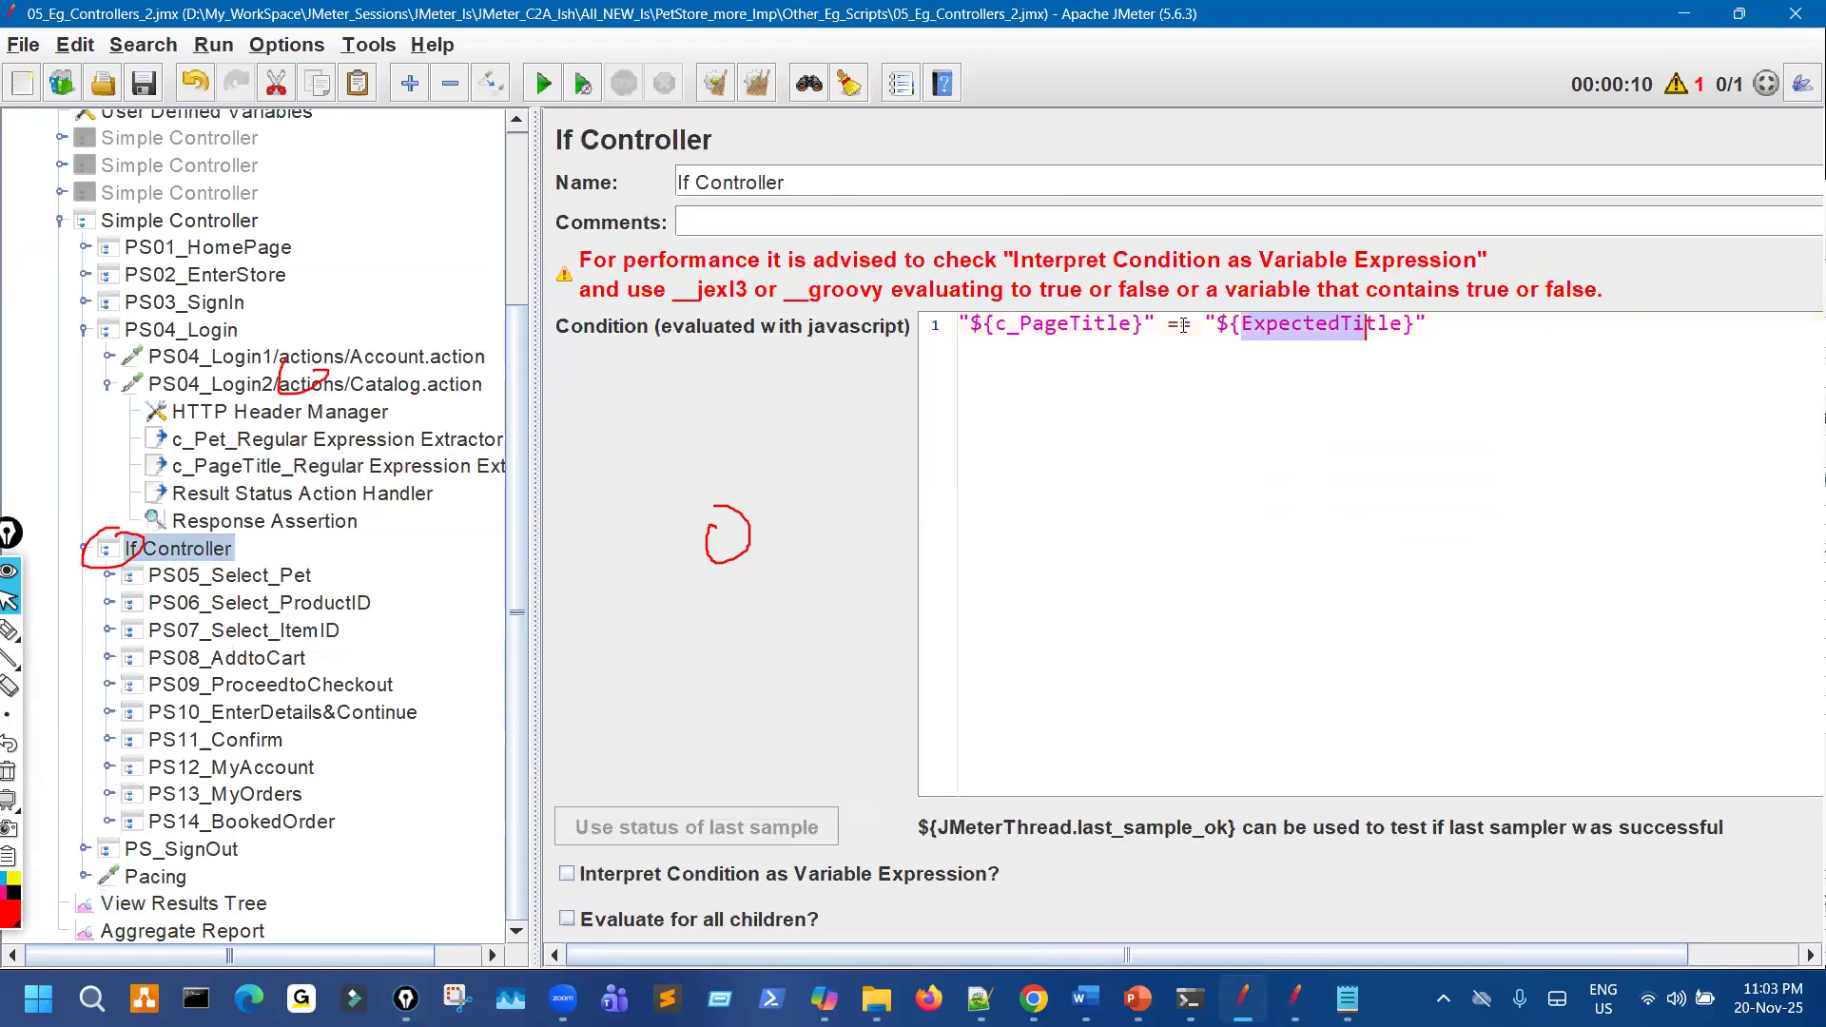
Mark the If Controller's child transactions as skipped with the screen pen, and draw an arrow from the If Controller to PS_SignOut.
{"action": "left_click", "coordinate": [11, 633]}
{"action": "mouse_move", "coordinate": [307, 580]}
{"action": "left_mouse_down"}
{"action": "mouse_move", "coordinate": [338, 674]}
{"action": "mouse_move", "coordinate": [238, 760]}
{"action": "mouse_move", "coordinate": [299, 595]}
{"action": "left_mouse_up"}
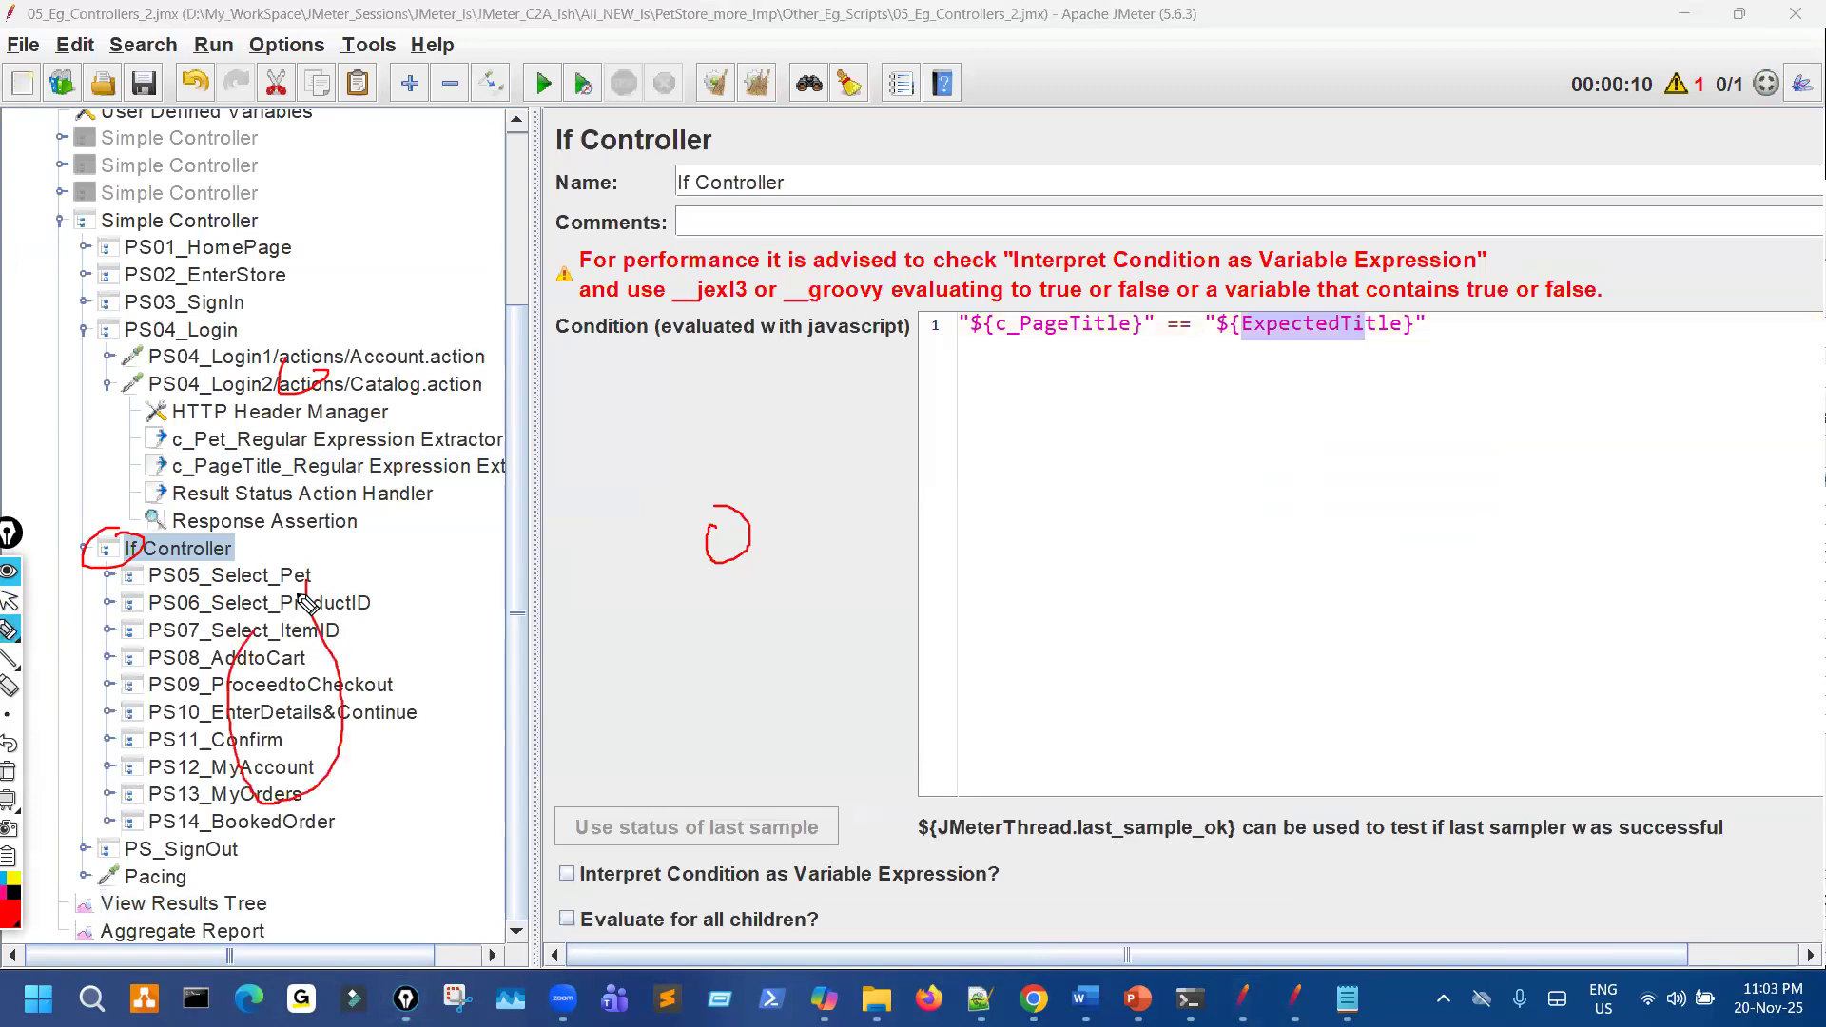
{"action": "left_click_drag", "start_coordinate": [195, 614], "coordinate": [329, 713]}
{"action": "left_click_drag", "start_coordinate": [274, 608], "coordinate": [203, 735]}
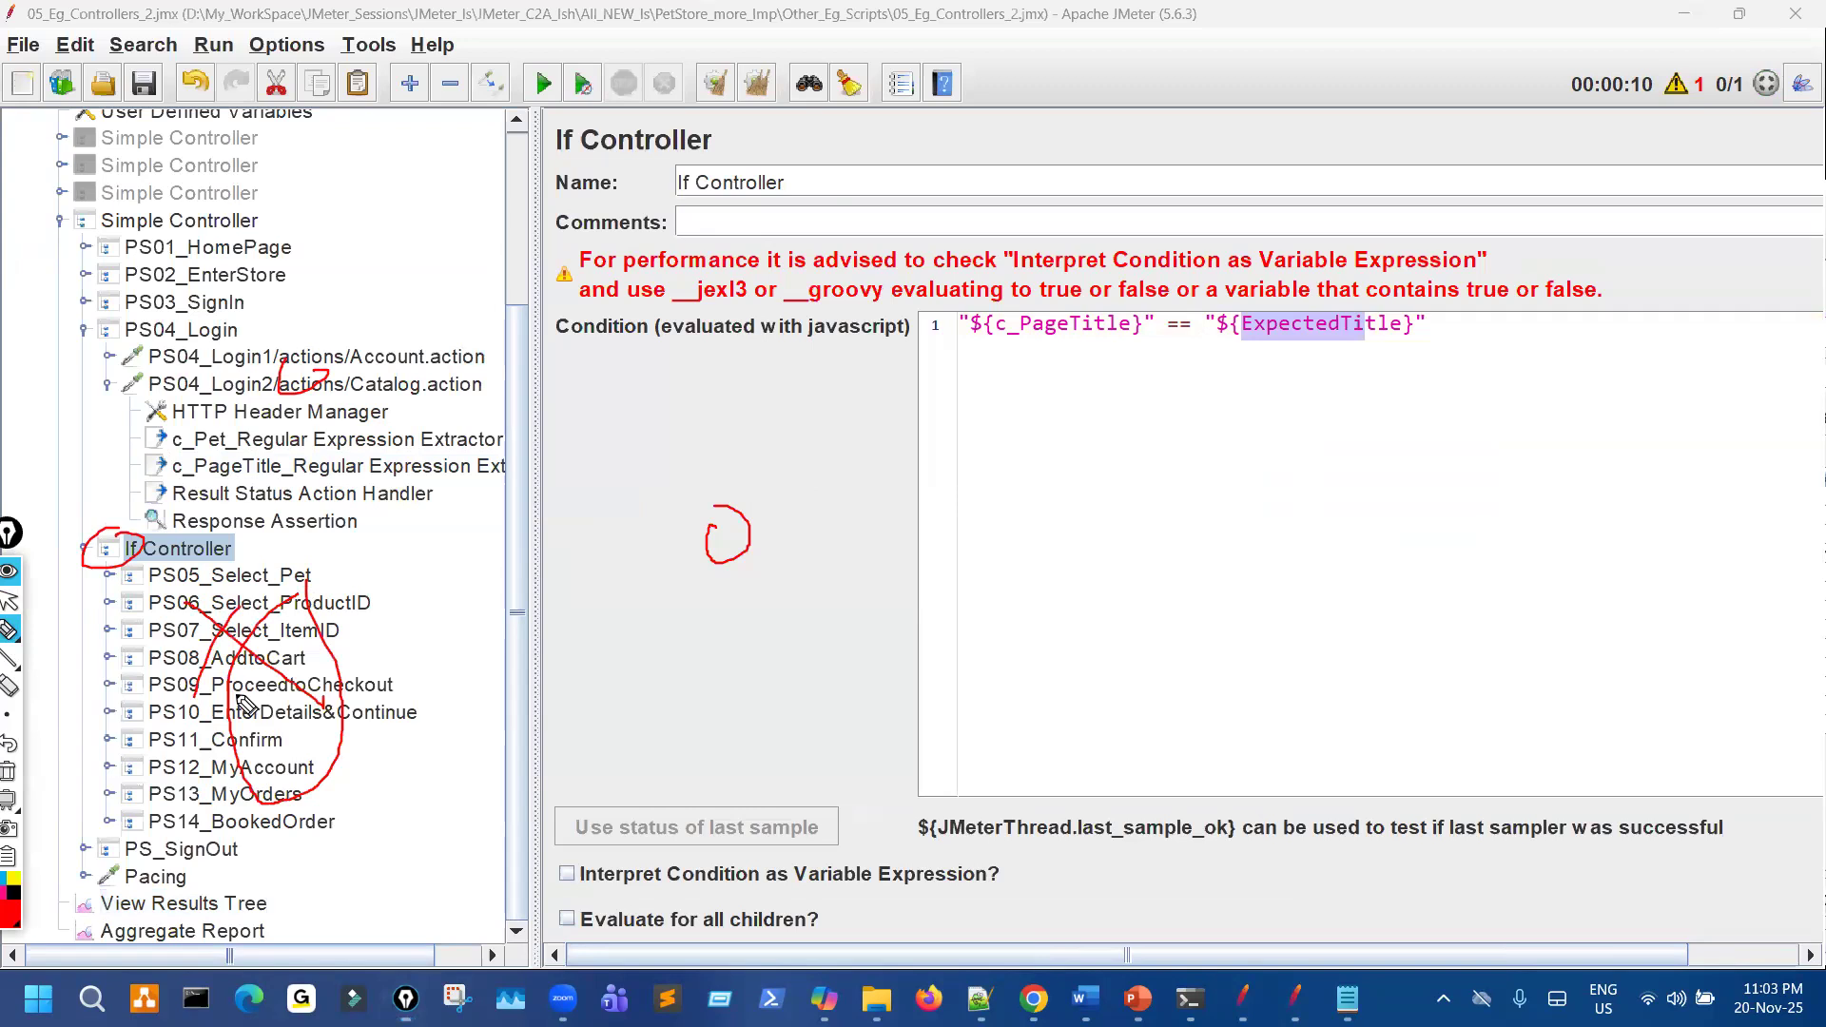
{"action": "mouse_move", "coordinate": [302, 535]}
{"action": "left_mouse_down"}
{"action": "mouse_move", "coordinate": [394, 558]}
{"action": "mouse_move", "coordinate": [309, 842]}
{"action": "mouse_move", "coordinate": [135, 870]}
{"action": "left_mouse_up"}
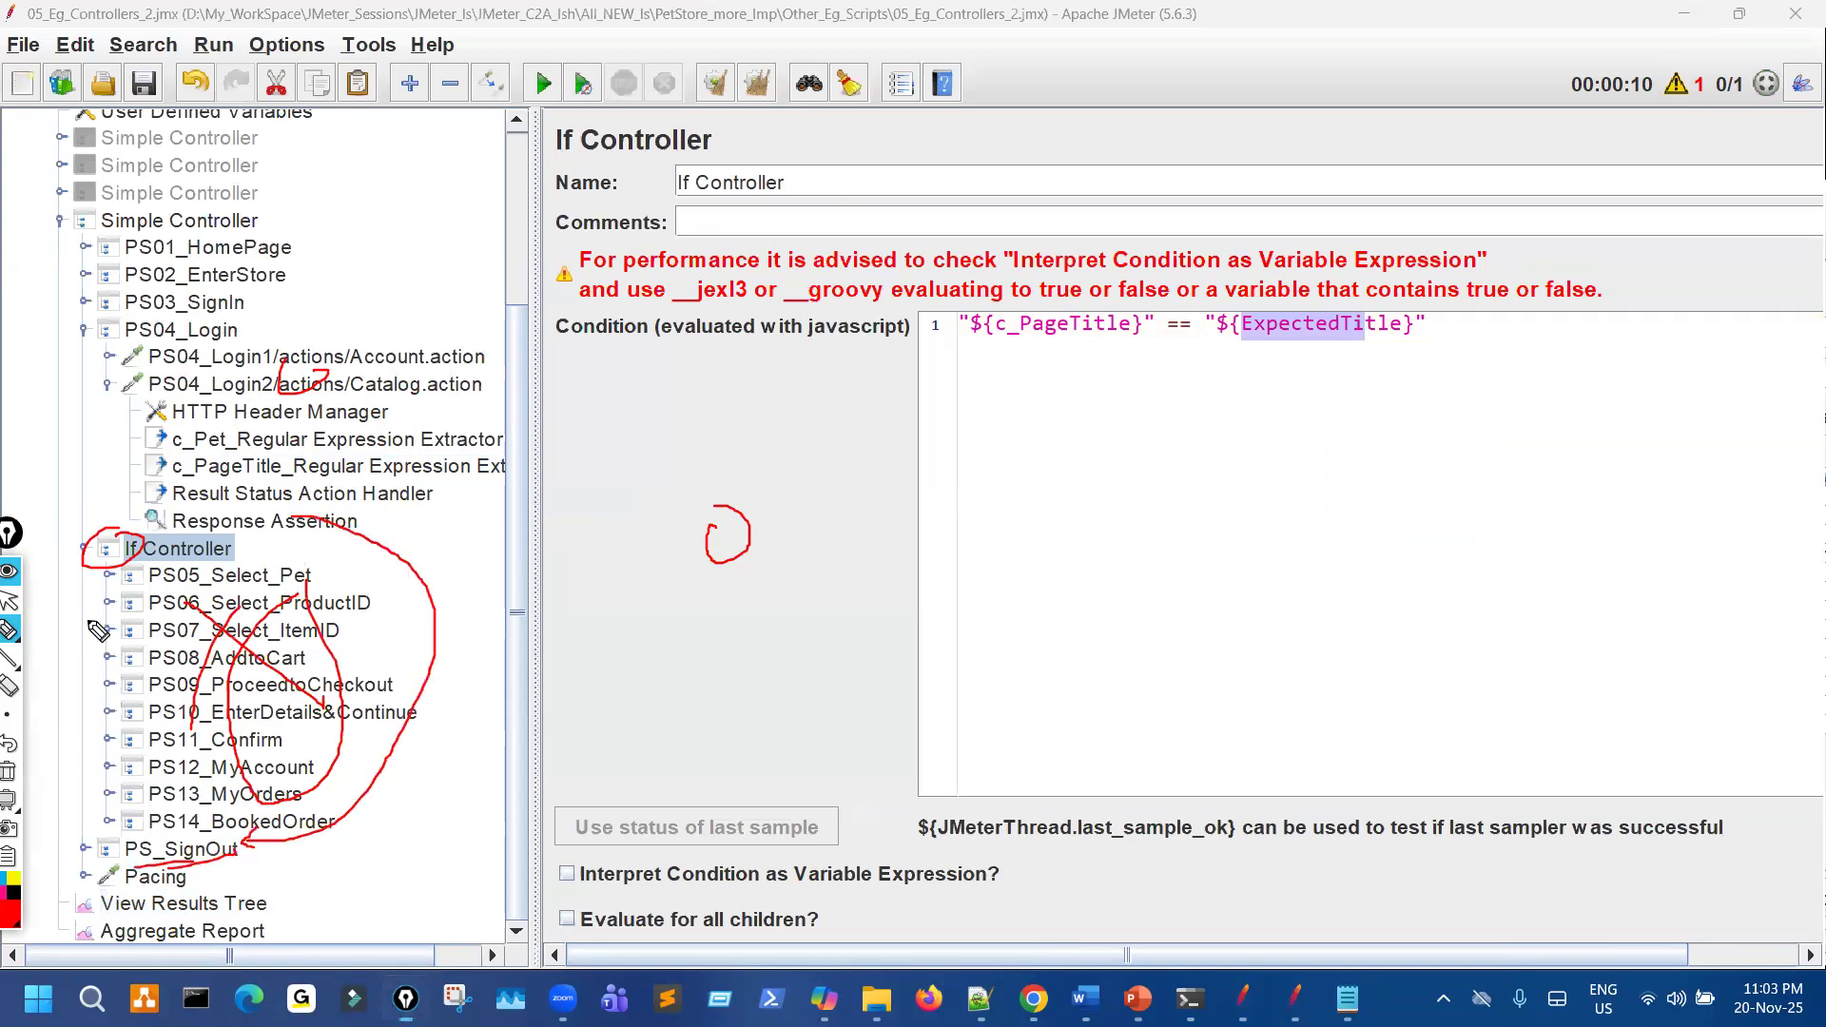
{"action": "left_click_drag", "start_coordinate": [68, 588], "coordinate": [78, 829]}
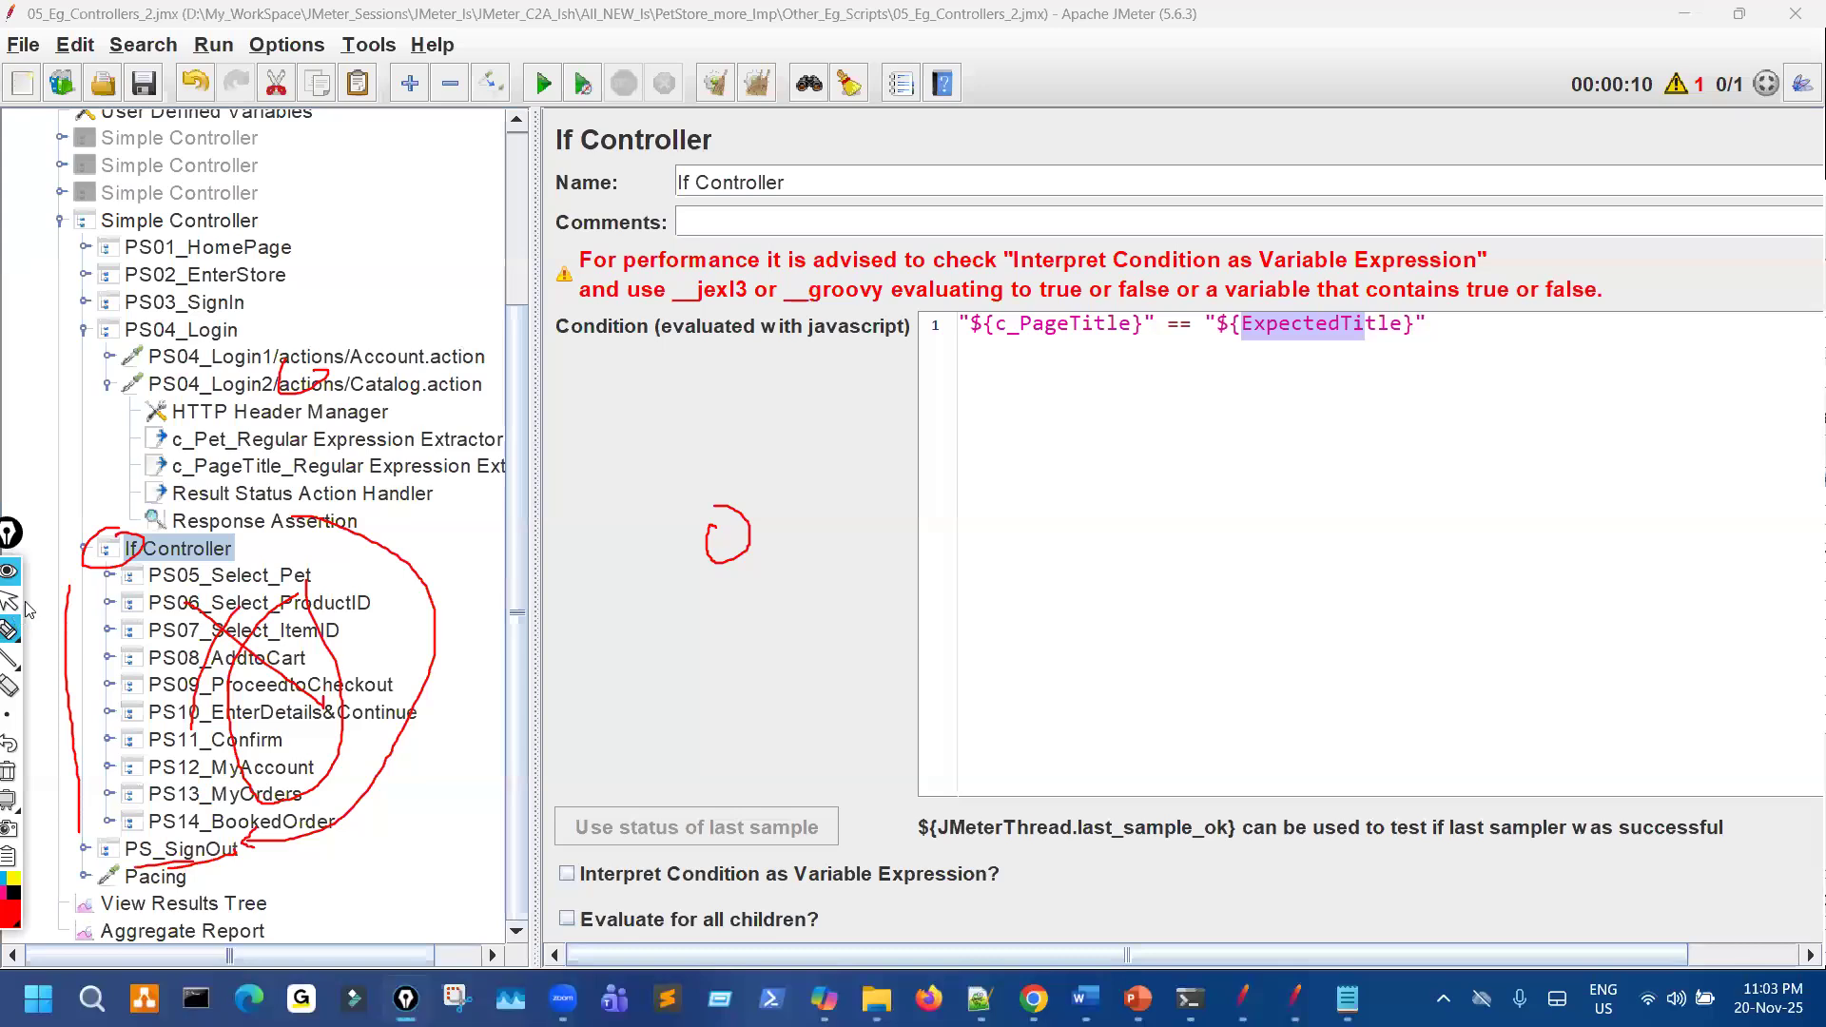
Collapse the If Controller and PS04_Login, and shorten the ExpectedTitle value to JPetStore in the thread group's User Defined Variables.
{"action": "left_click", "coordinate": [12, 604]}
{"action": "left_click", "coordinate": [88, 552]}
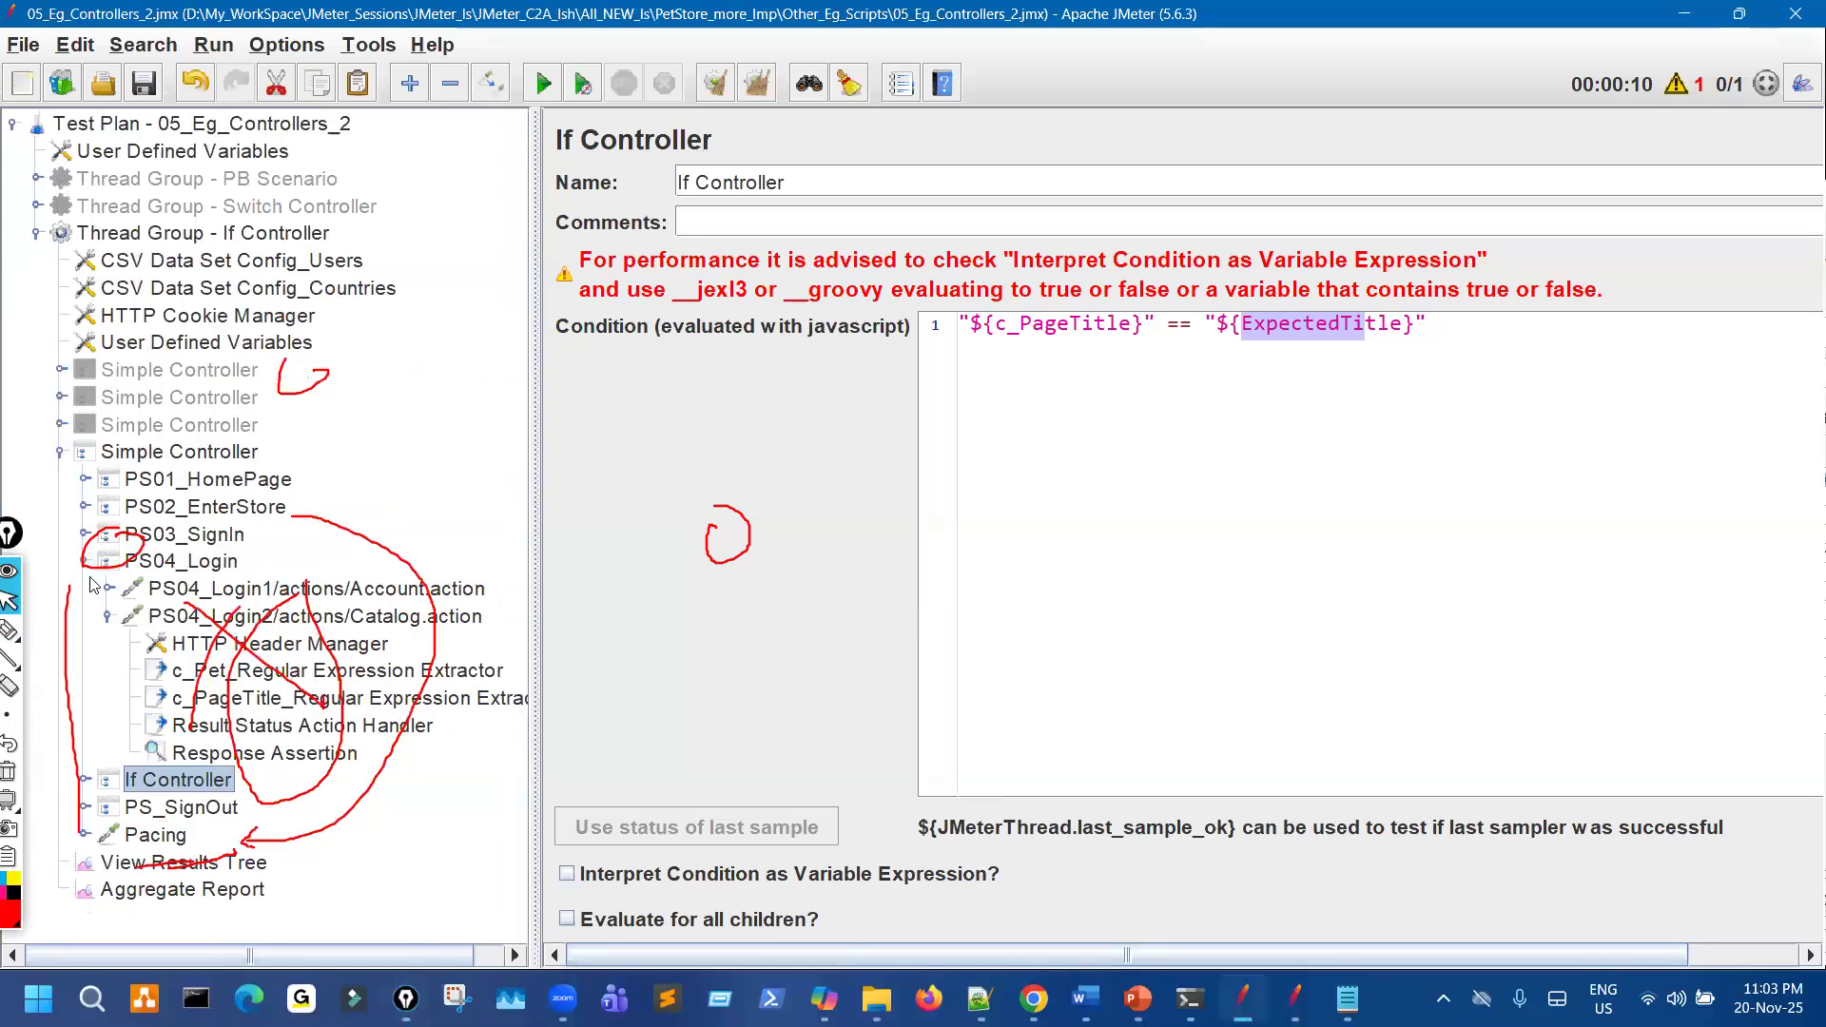
{"action": "left_click", "coordinate": [85, 561]}
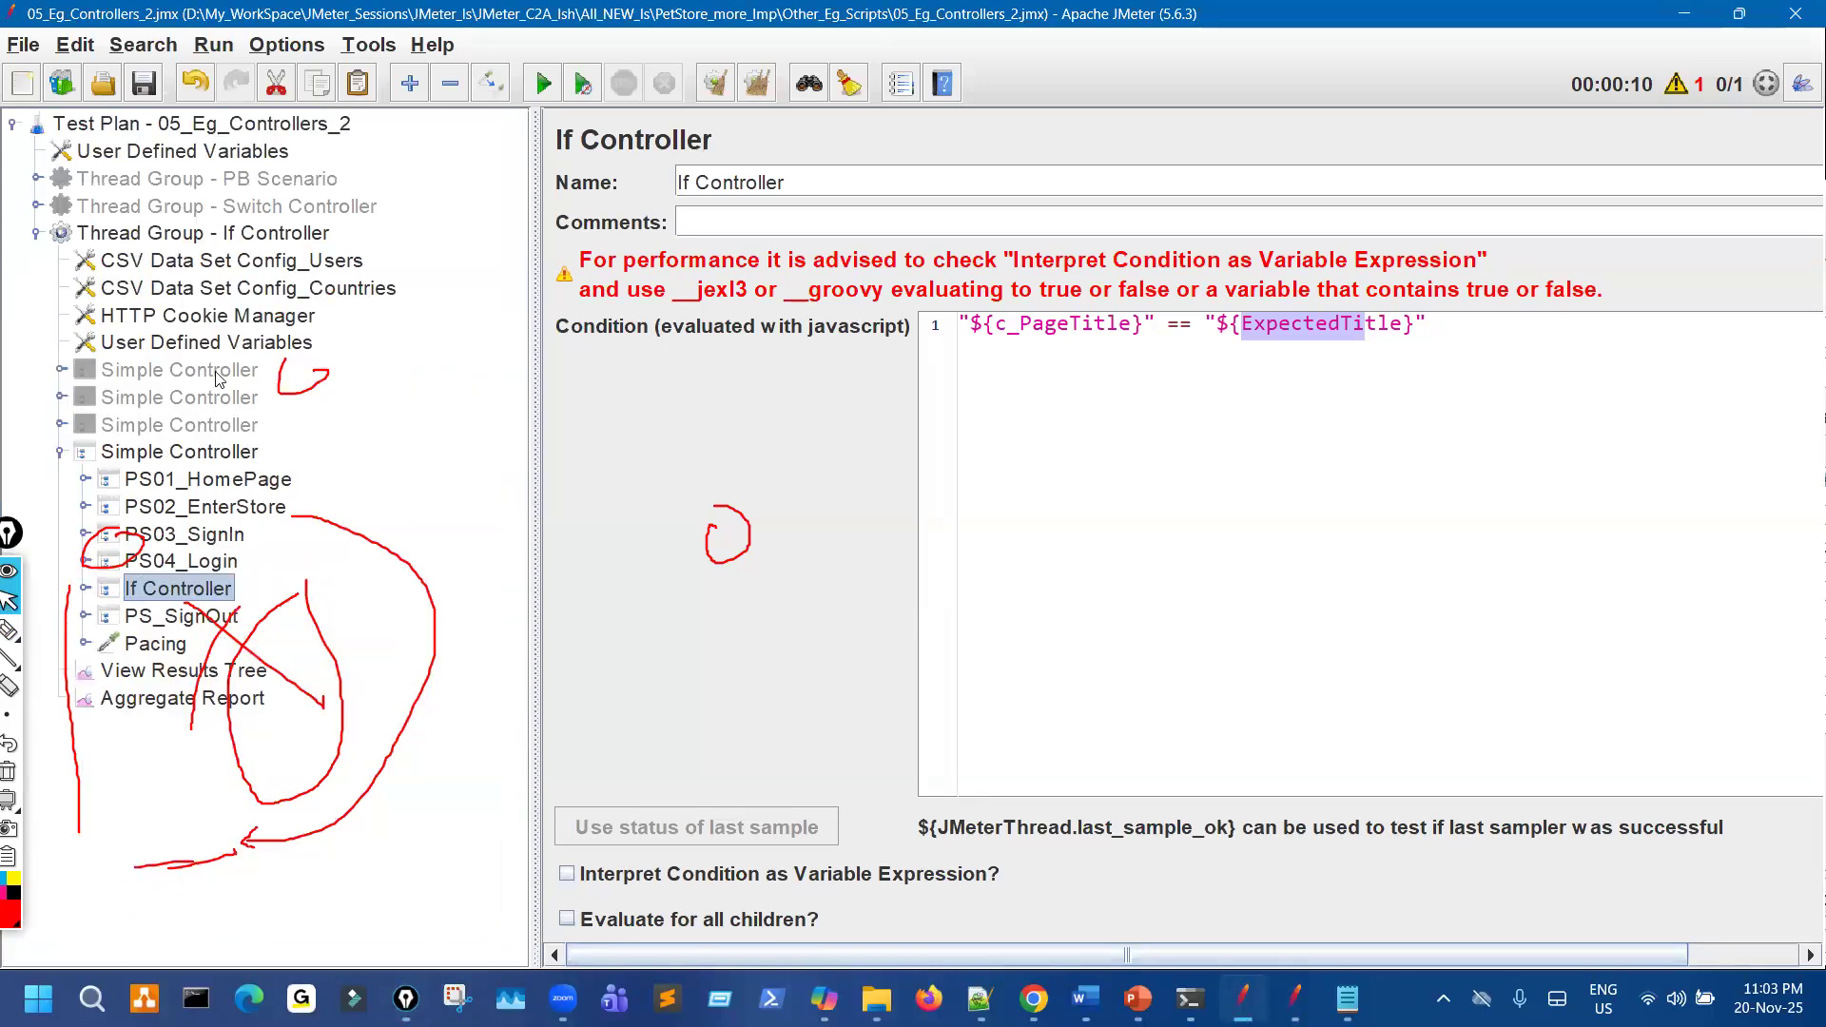
{"action": "left_click", "coordinate": [243, 345]}
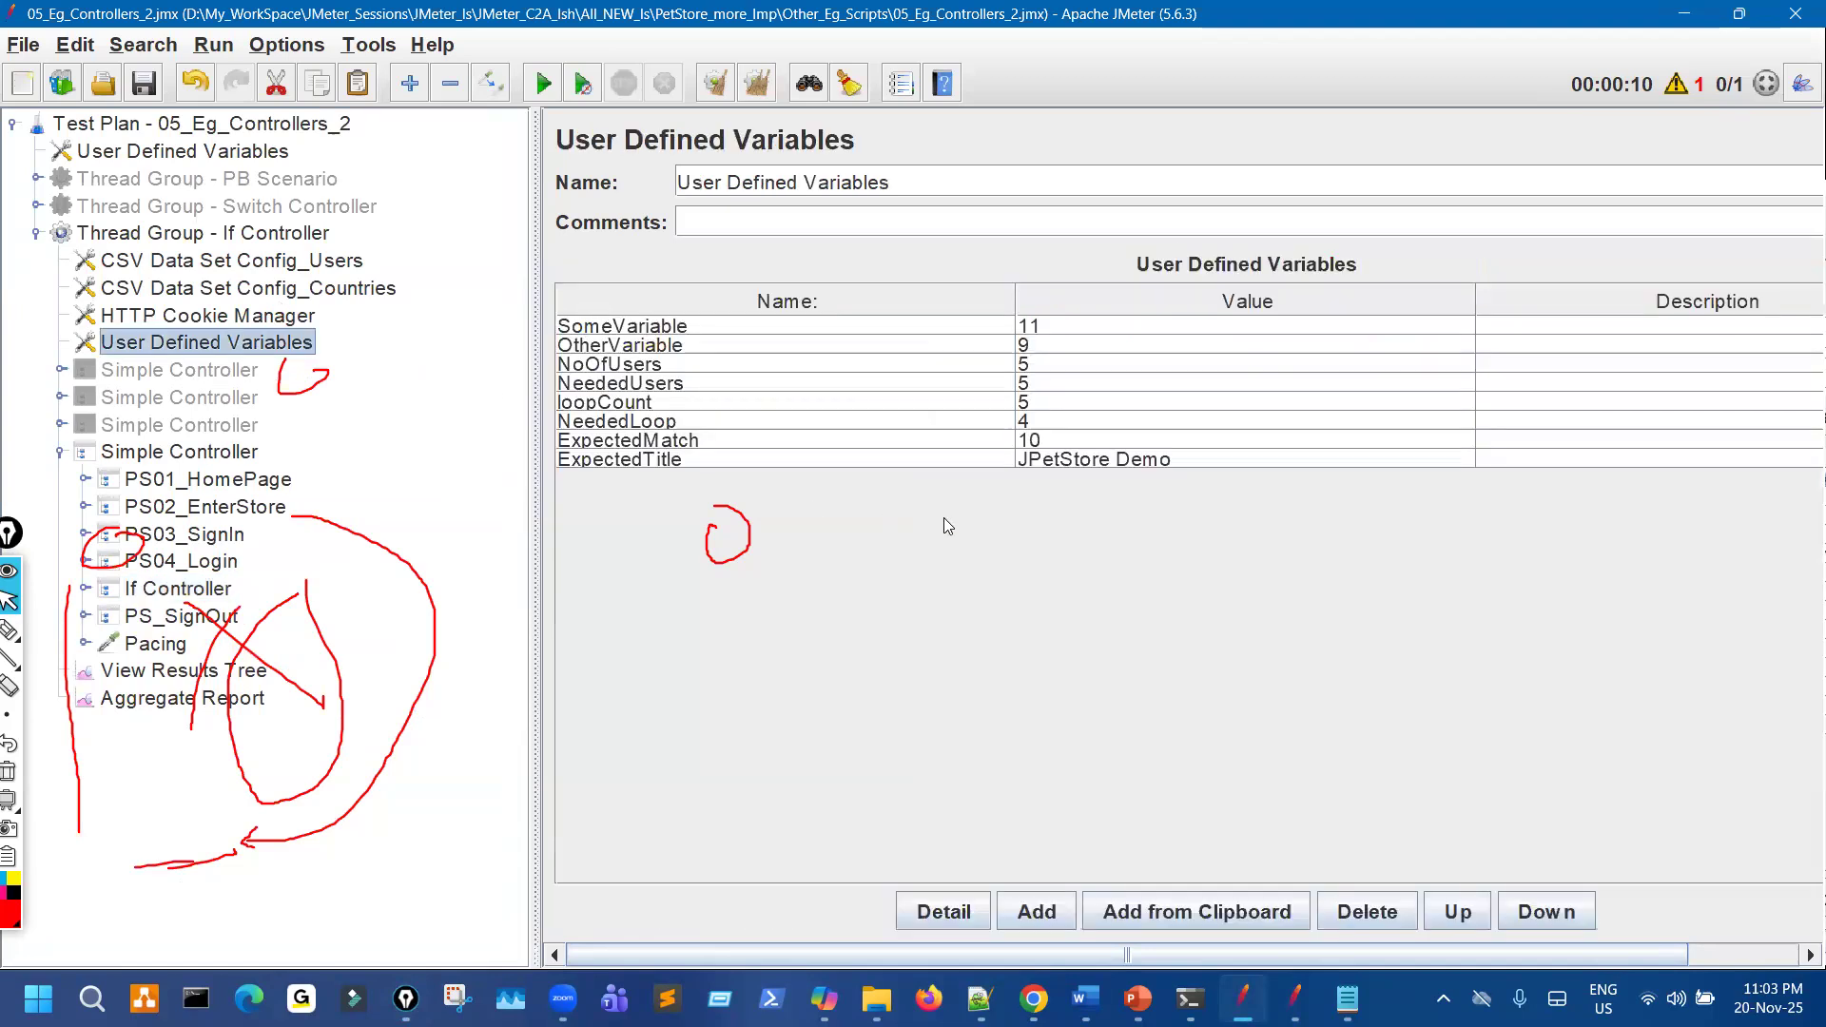
{"action": "double_click", "coordinate": [1120, 463]}
{"action": "left_click_drag", "start_coordinate": [1173, 460], "coordinate": [1199, 460]}
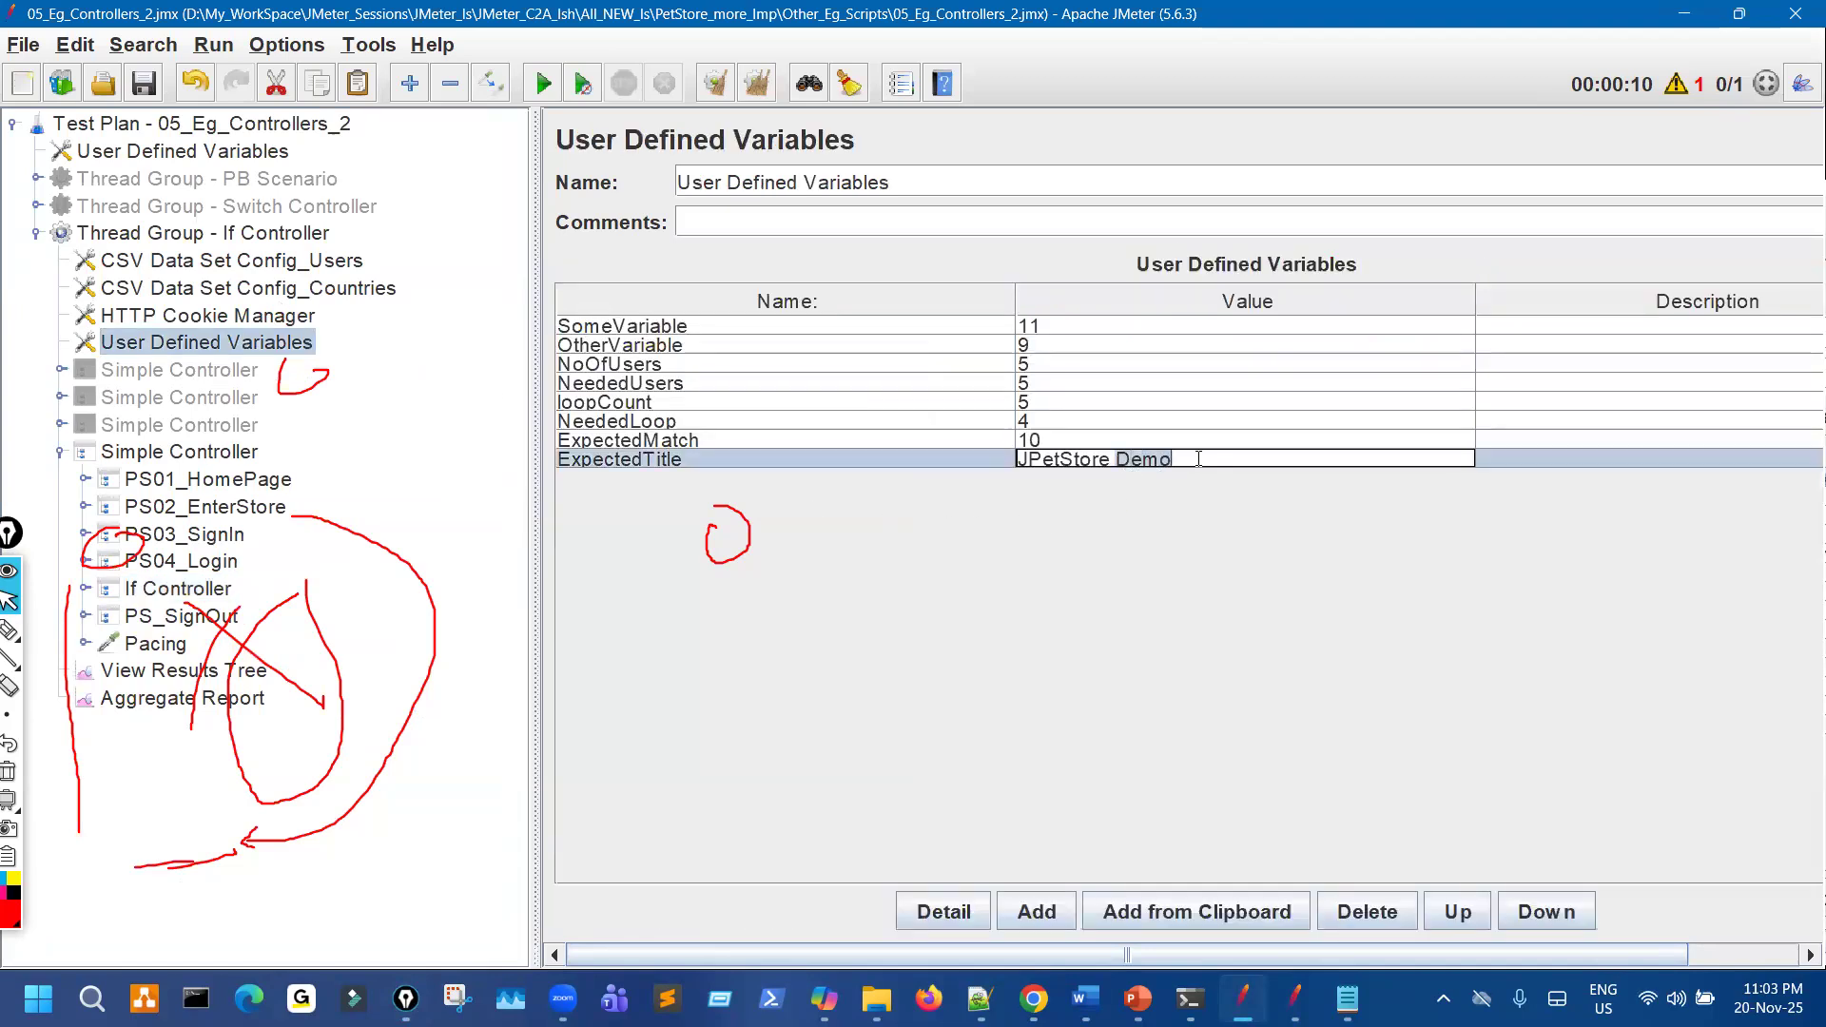
{"action": "key", "text": "BackSpace"}
Clear the previous results in View Results Tree and run the test plan with the mismatched title.
{"action": "left_click", "coordinate": [258, 673]}
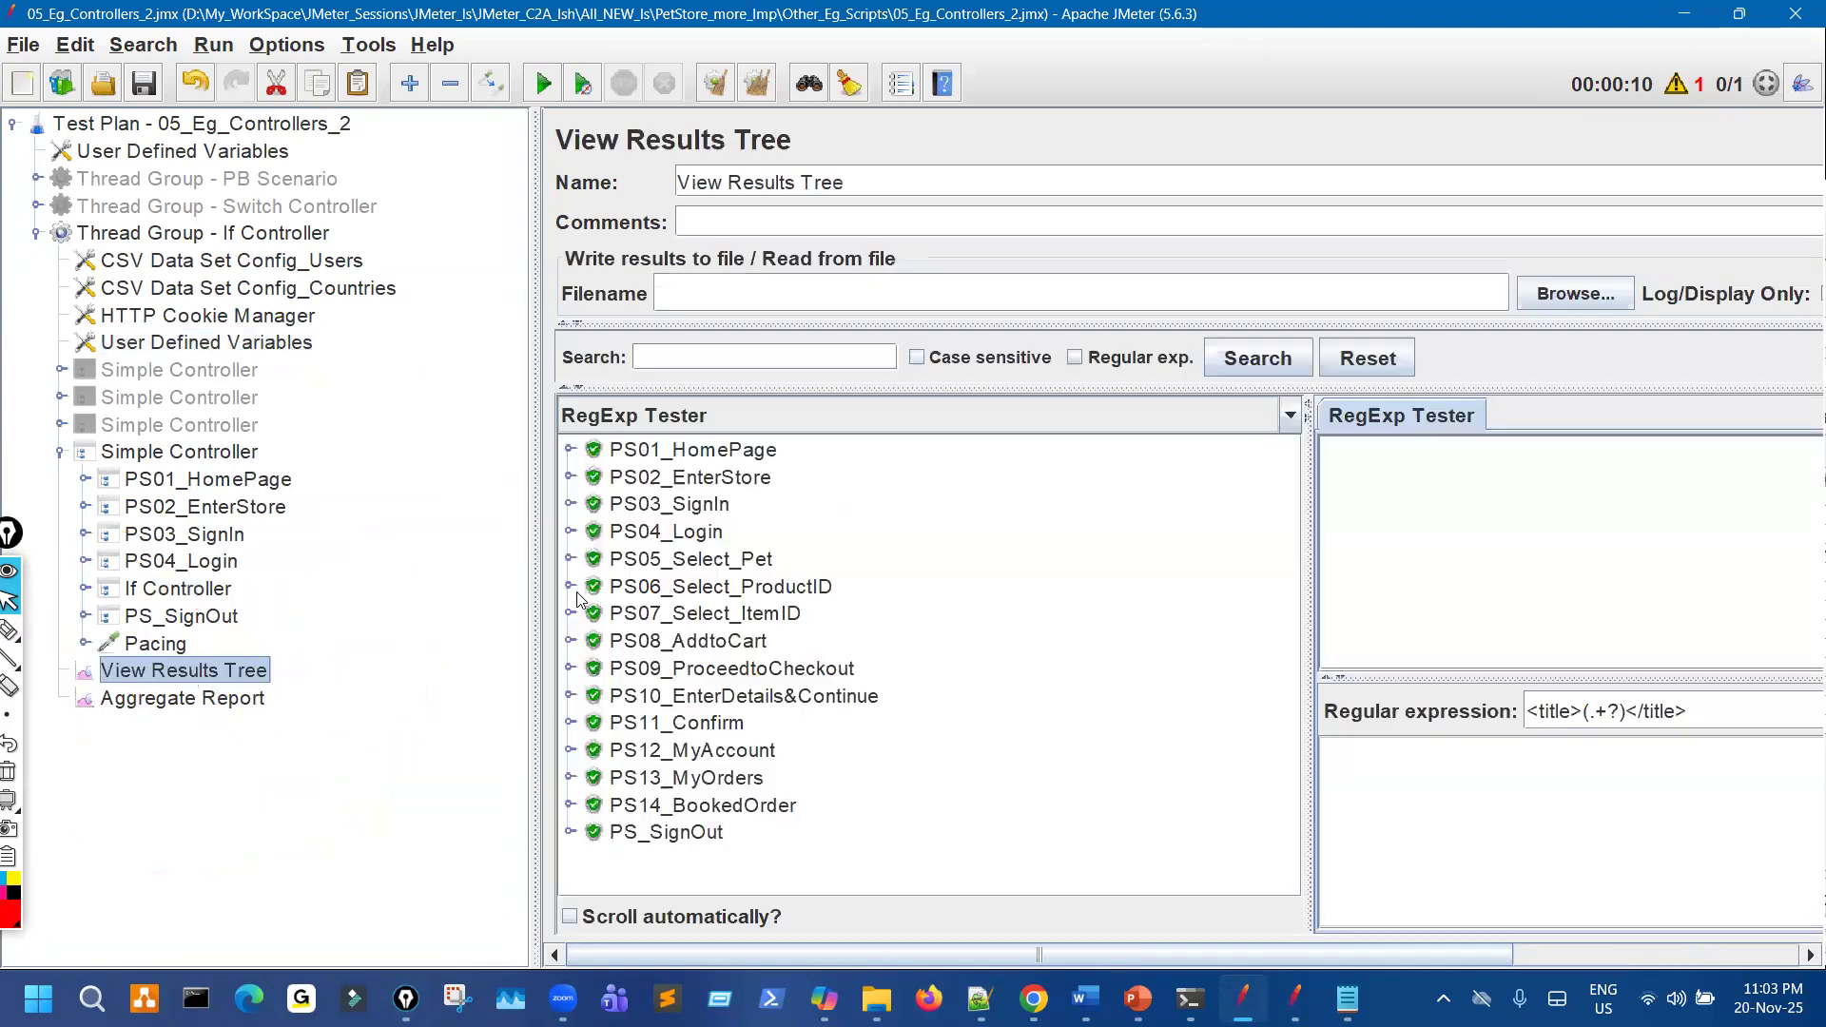
{"action": "key", "text": "ctrl+e"}
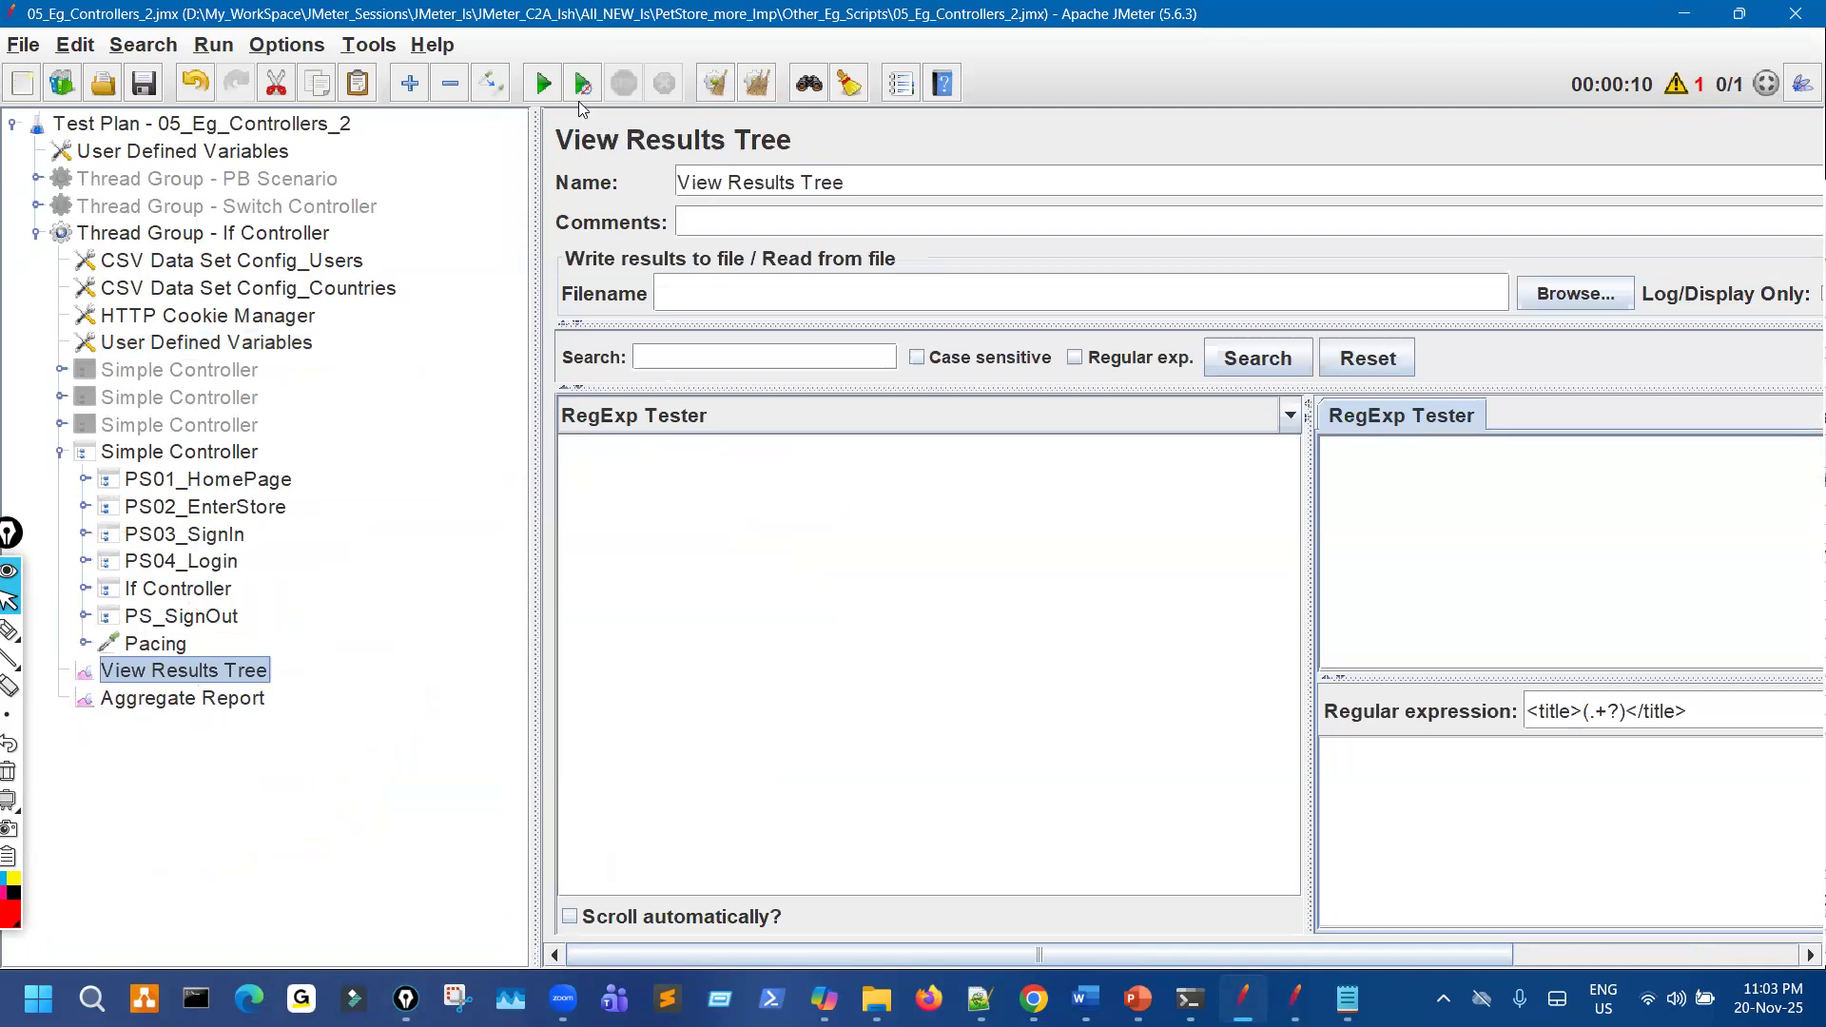
{"action": "left_click", "coordinate": [544, 81]}
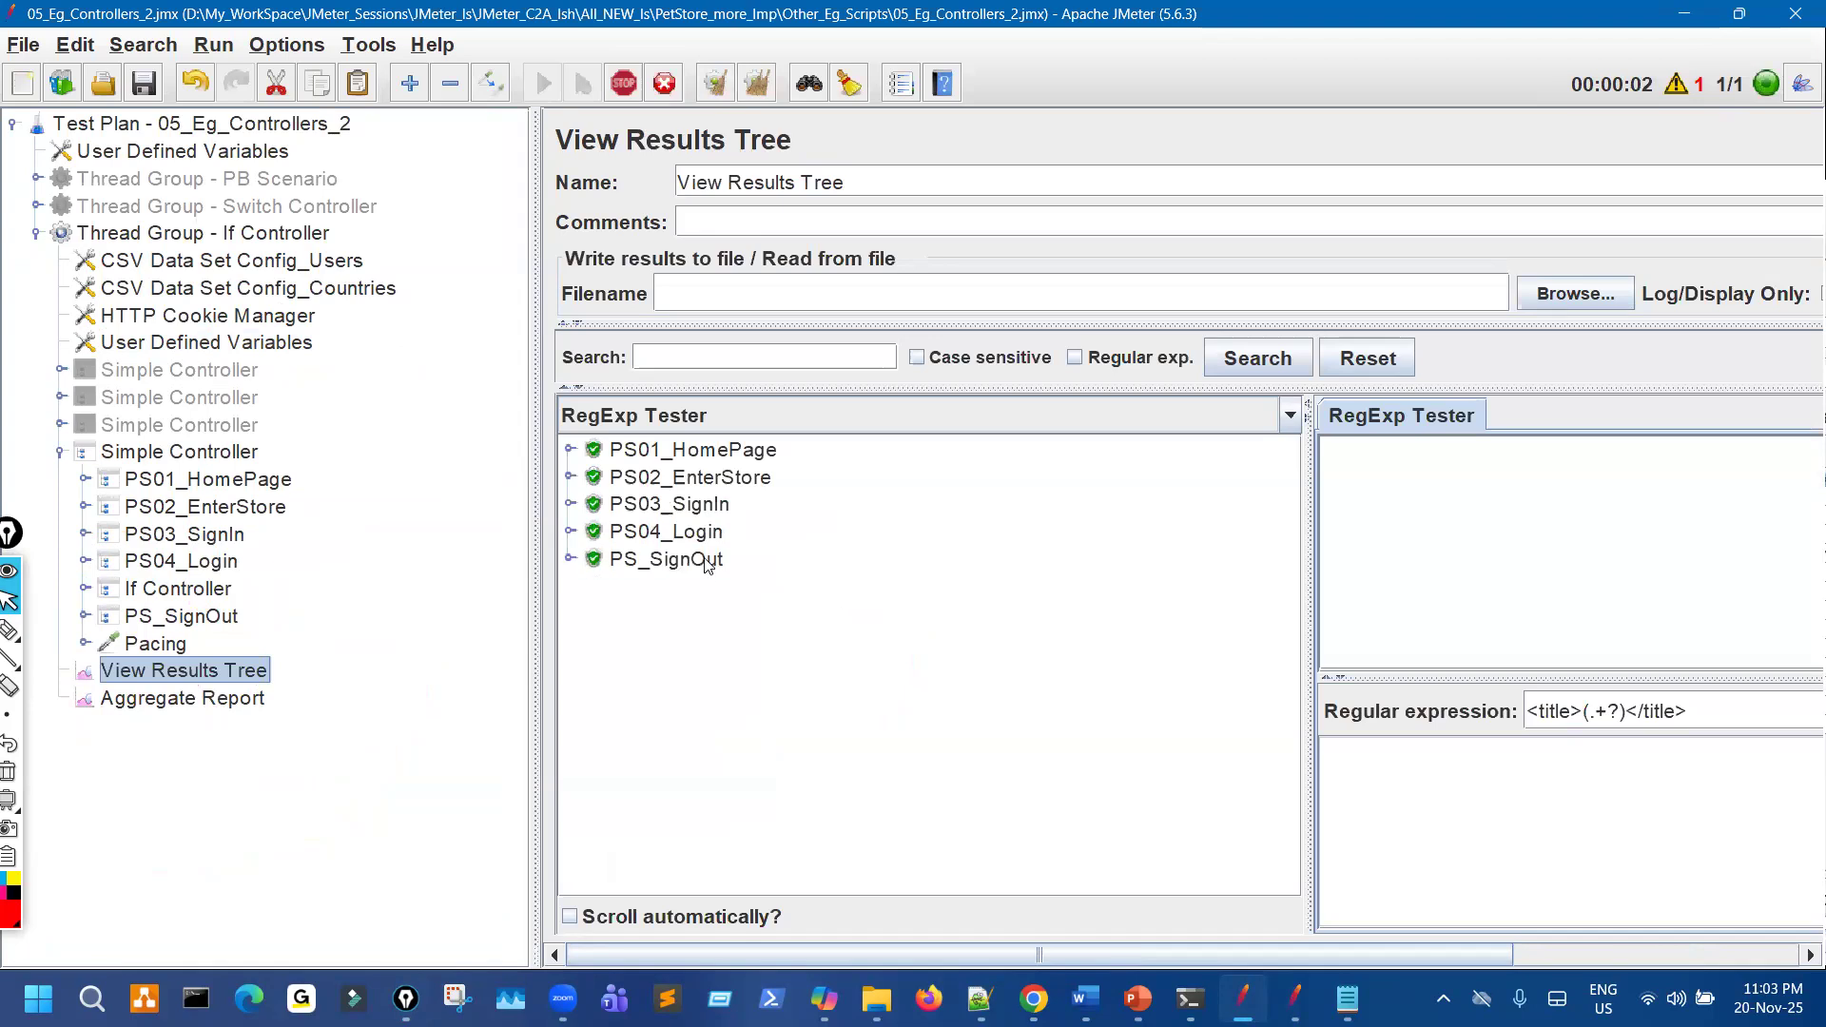
Tick PS04_Login and the PS04_Login and PS_SignOut results with the screen pen, and cross out the If Controller.
{"action": "key", "text": "ctrl+shift+3"}
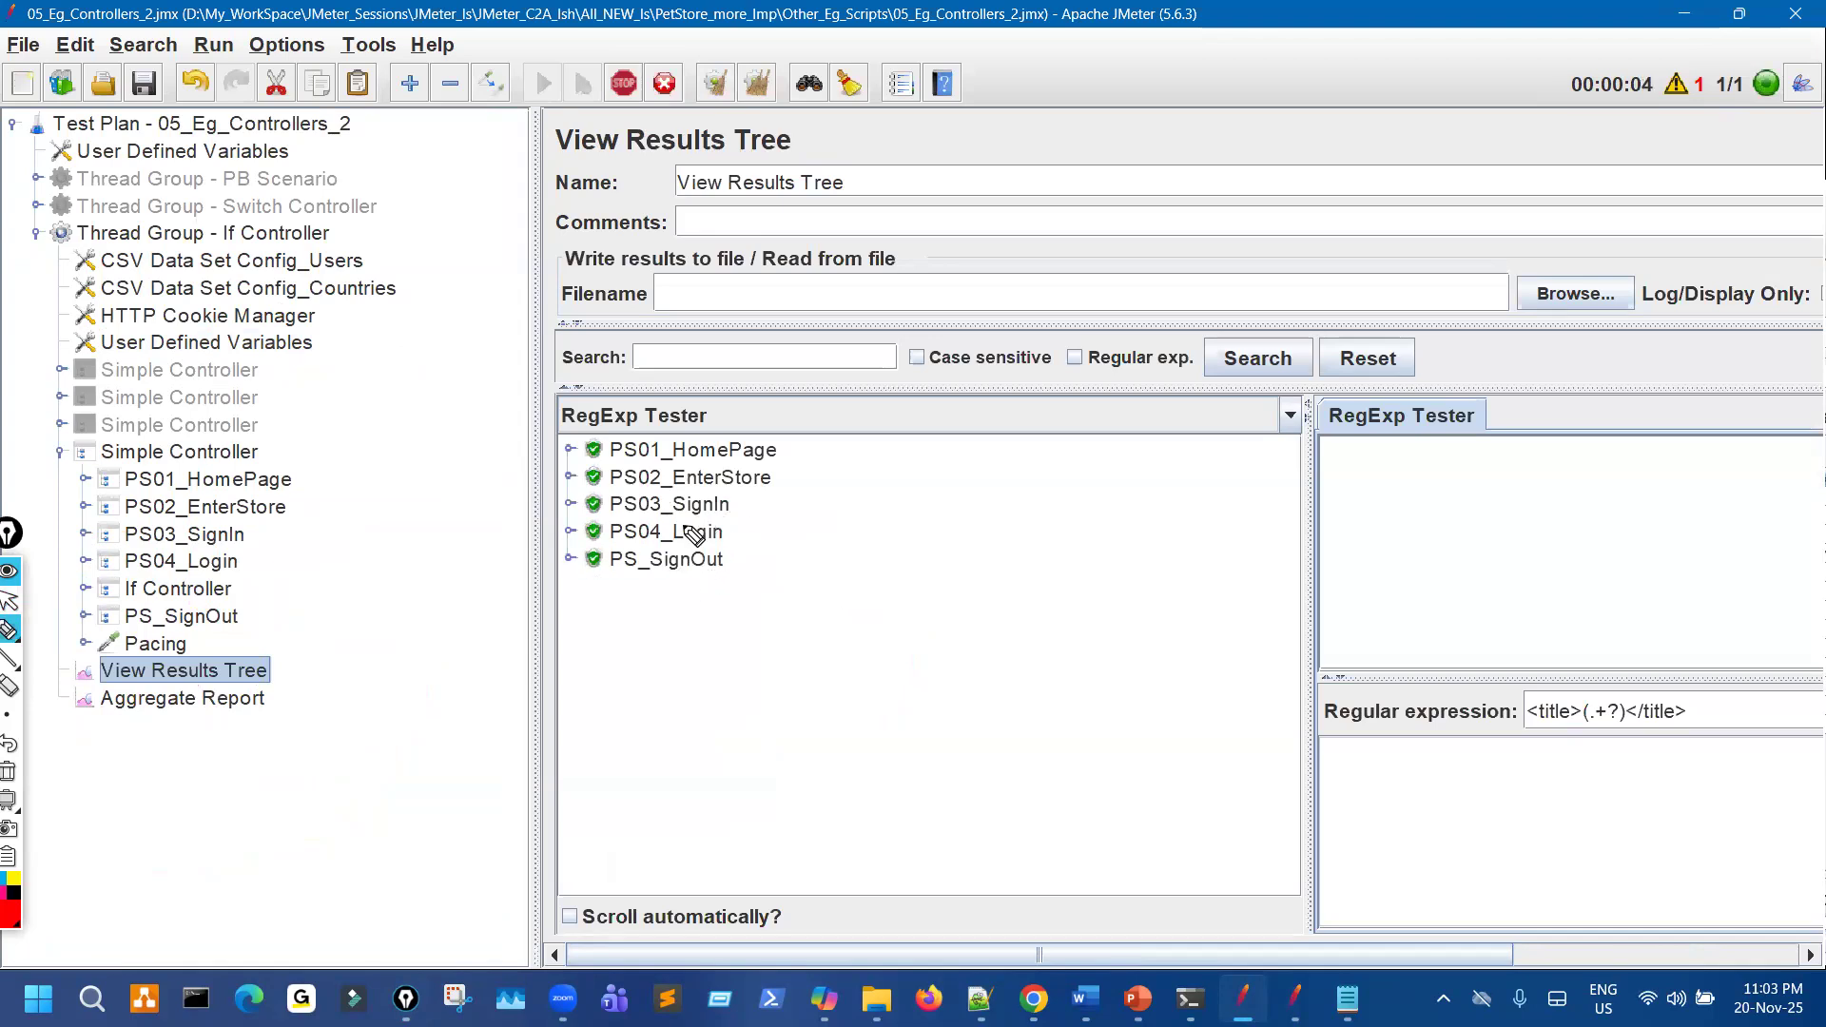
{"action": "left_click_drag", "start_coordinate": [265, 551], "coordinate": [242, 568]}
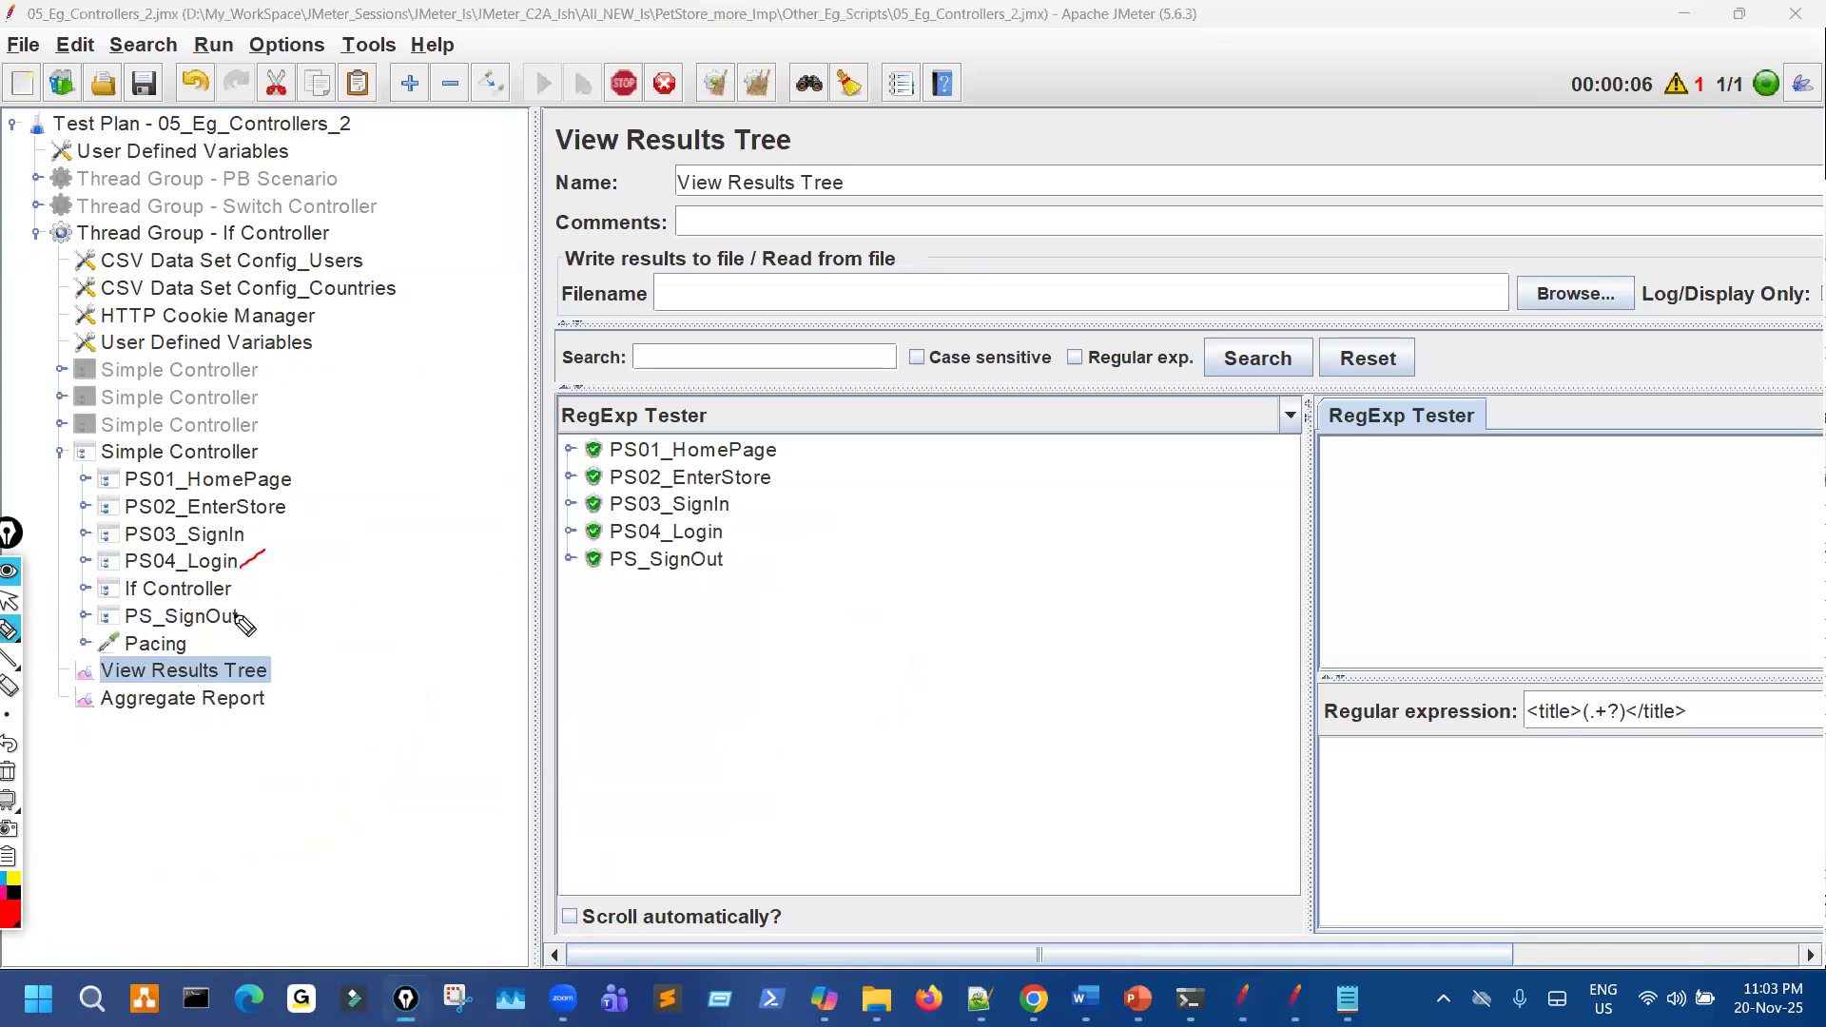
{"action": "left_click_drag", "start_coordinate": [685, 535], "coordinate": [709, 511]}
{"action": "left_click_drag", "start_coordinate": [700, 575], "coordinate": [736, 565]}
{"action": "left_click_drag", "start_coordinate": [160, 579], "coordinate": [187, 598]}
{"action": "left_click_drag", "start_coordinate": [173, 582], "coordinate": [152, 605]}
{"action": "left_click", "coordinate": [10, 602]}
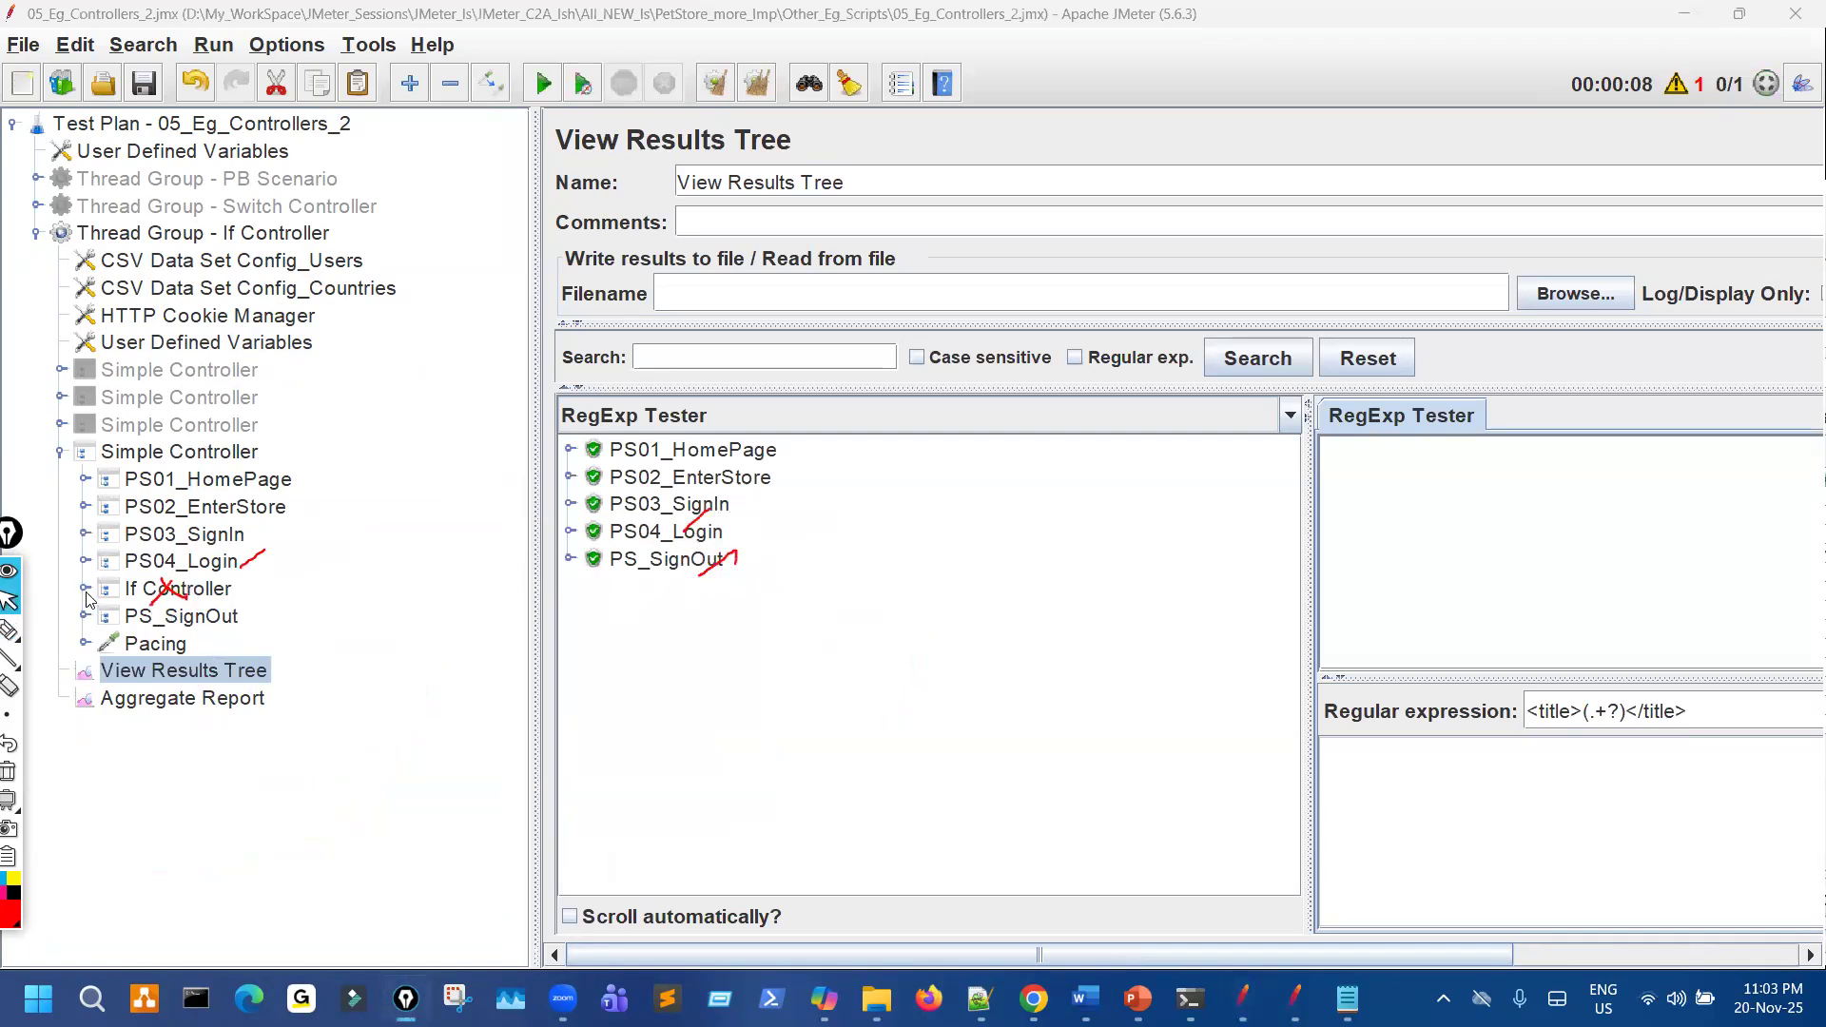
Expand the If Controller, restore the ExpectedTitle value to JPetStore Demo in the thread group's User Defined Variables, and save the test plan.
{"action": "left_click", "coordinate": [85, 590]}
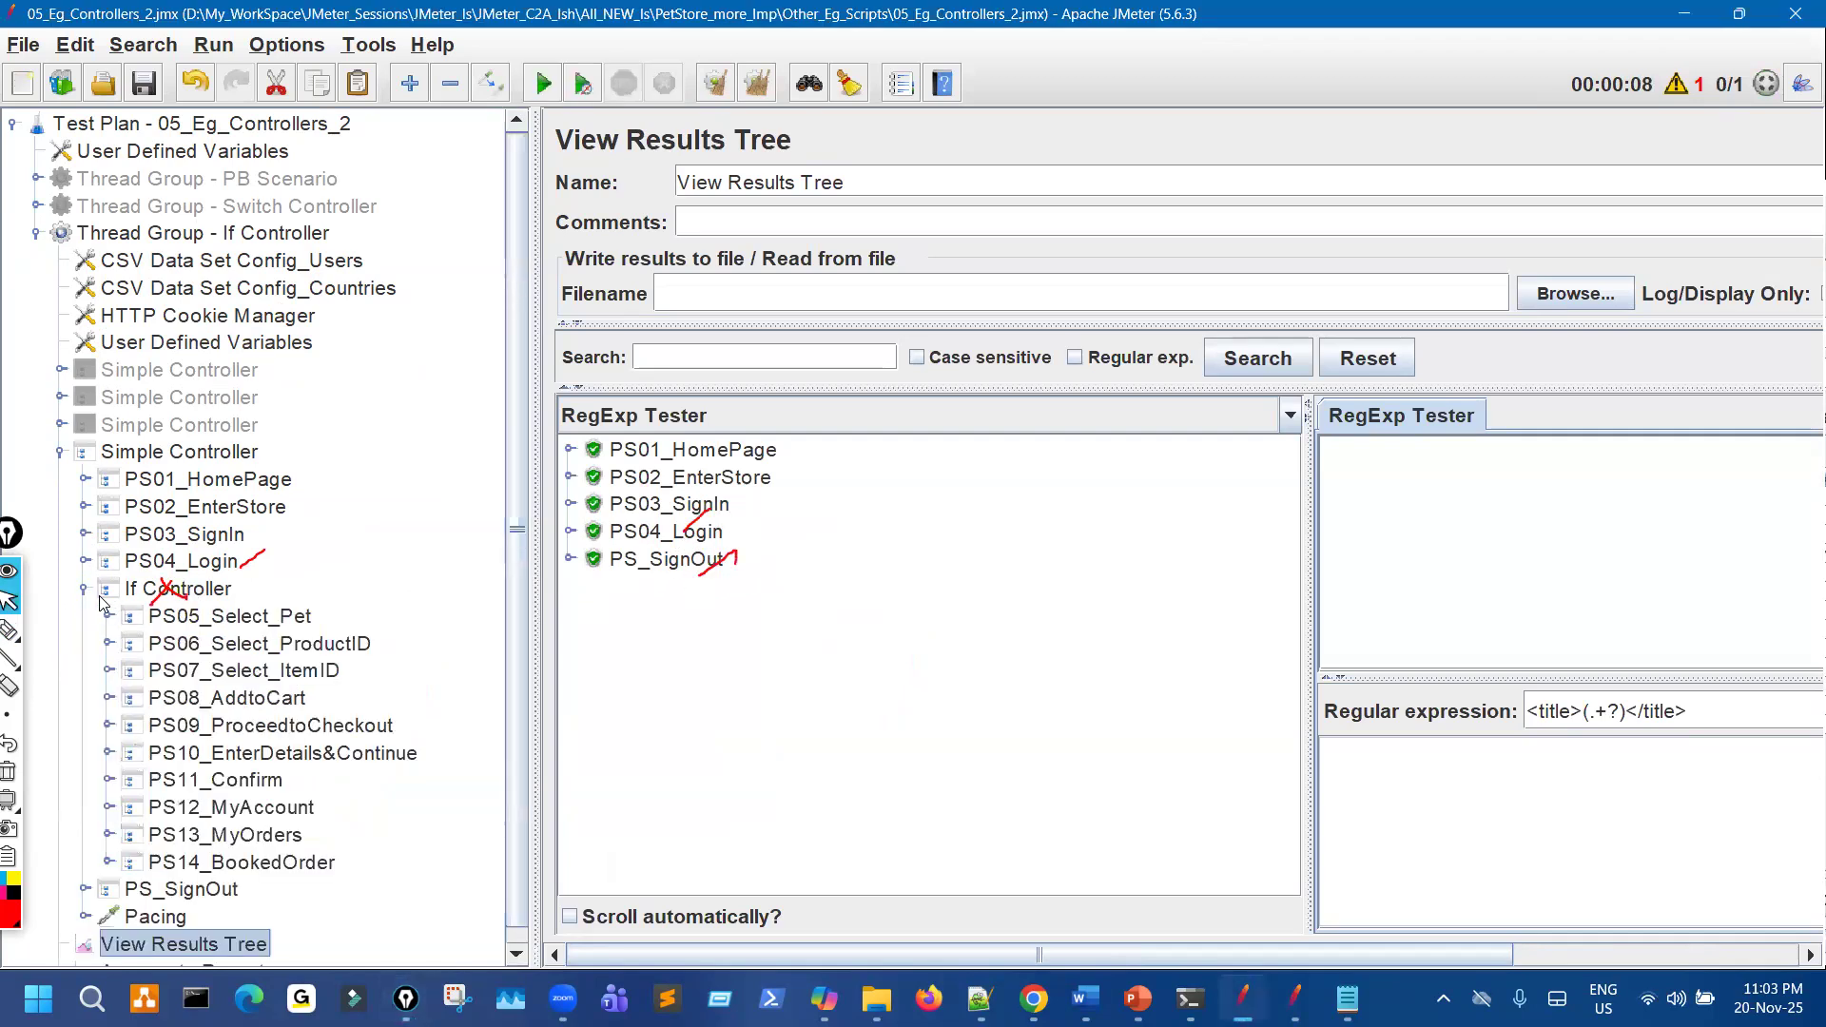
{"action": "left_click", "coordinate": [307, 344]}
{"action": "left_click", "coordinate": [1149, 481]}
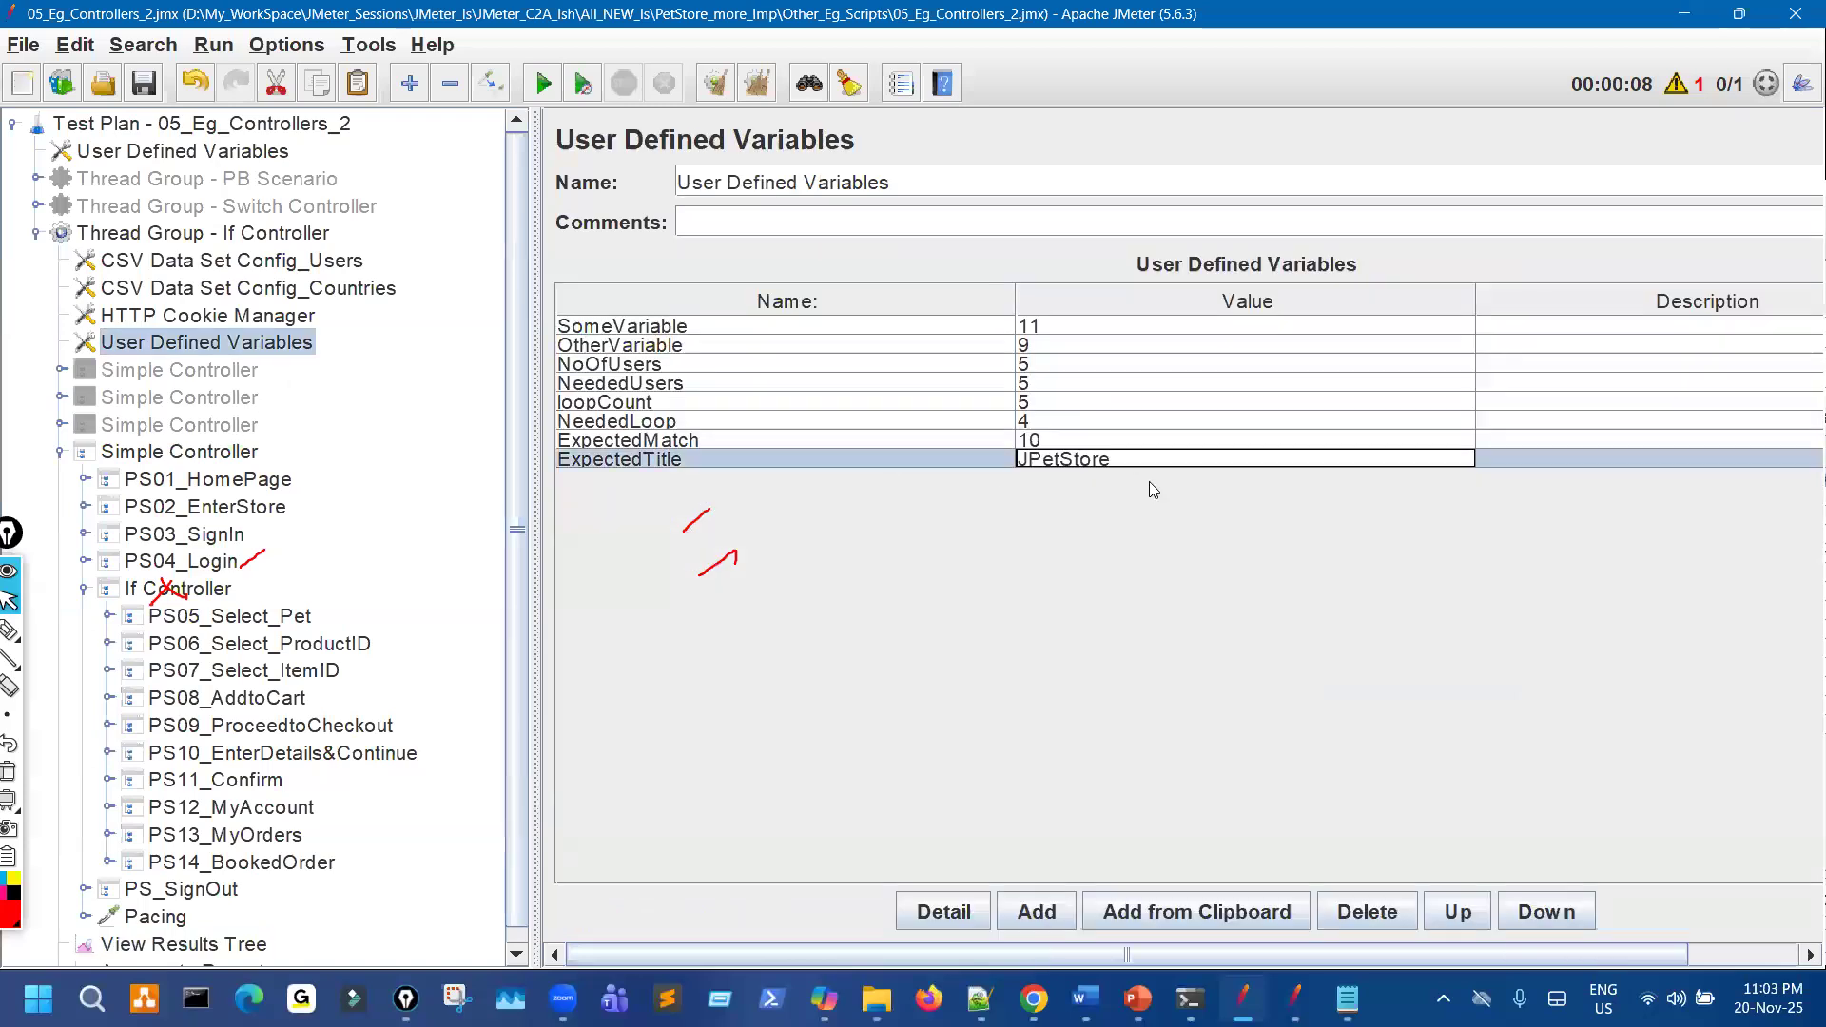
{"action": "left_click", "coordinate": [139, 83]}
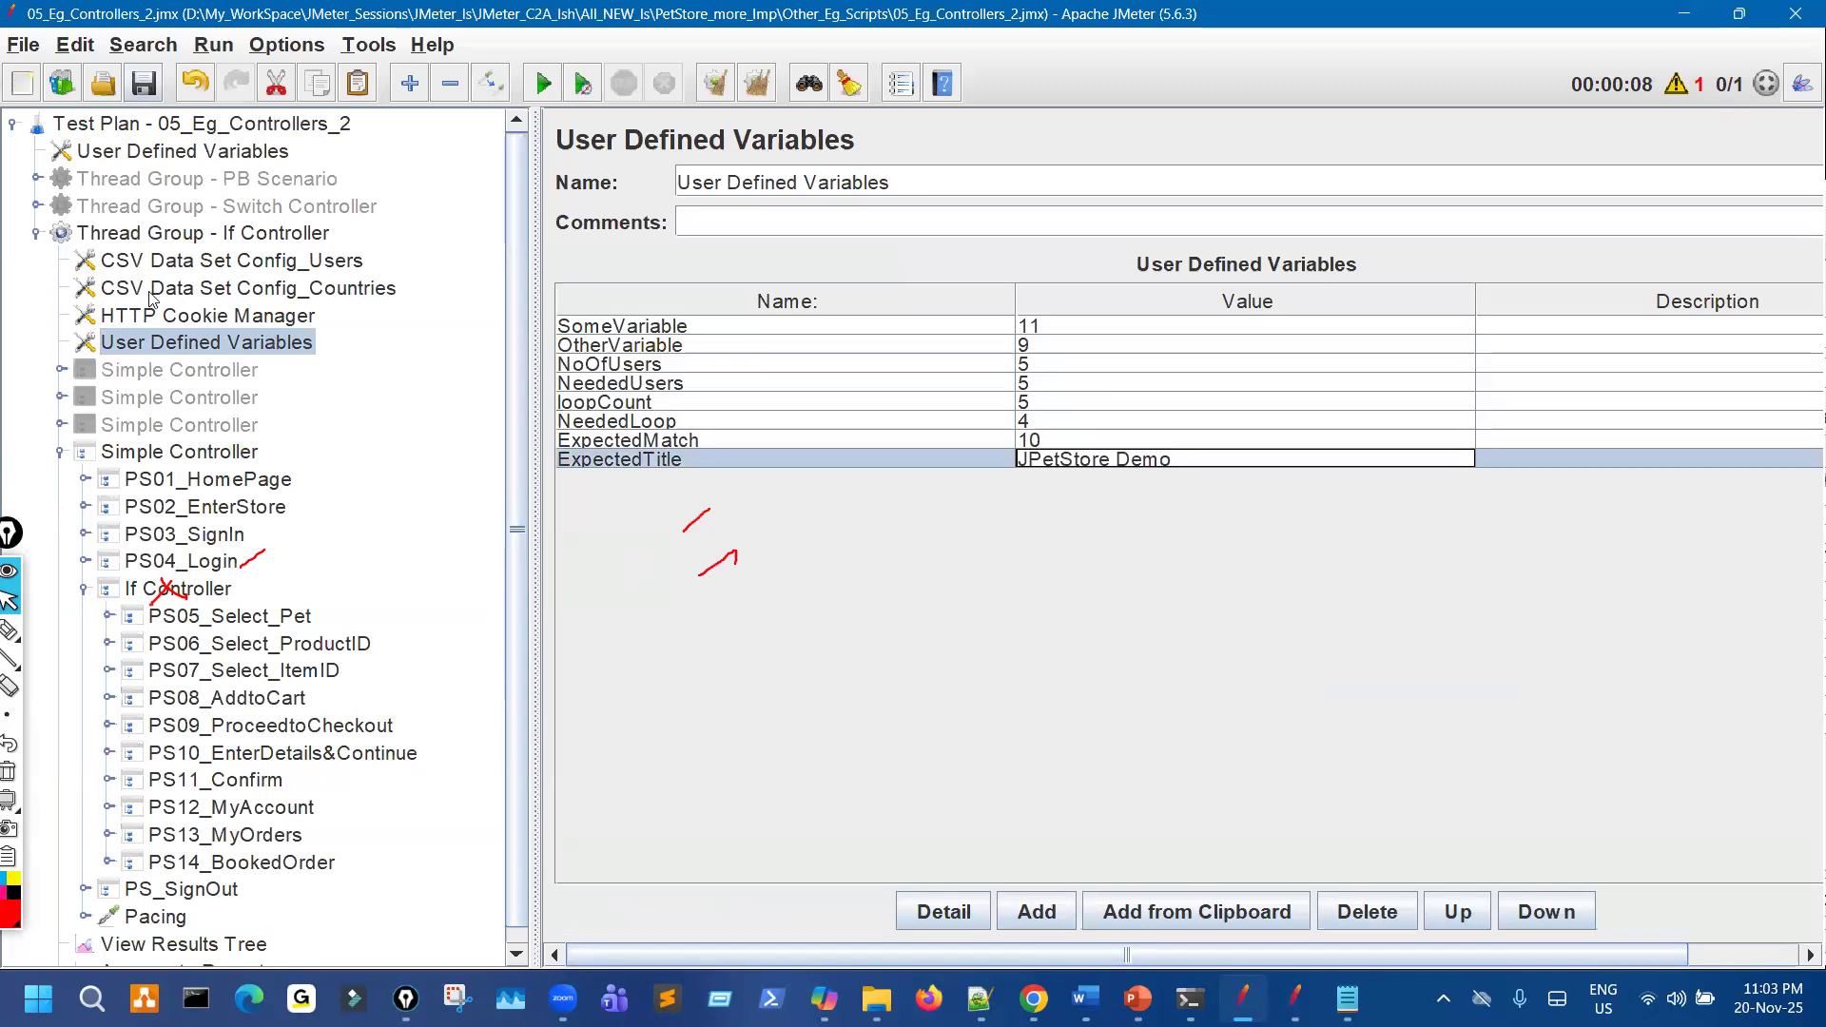
Collapse and disable the fourth Simple Controller in the If Controller thread group.
{"action": "left_click", "coordinate": [58, 453]}
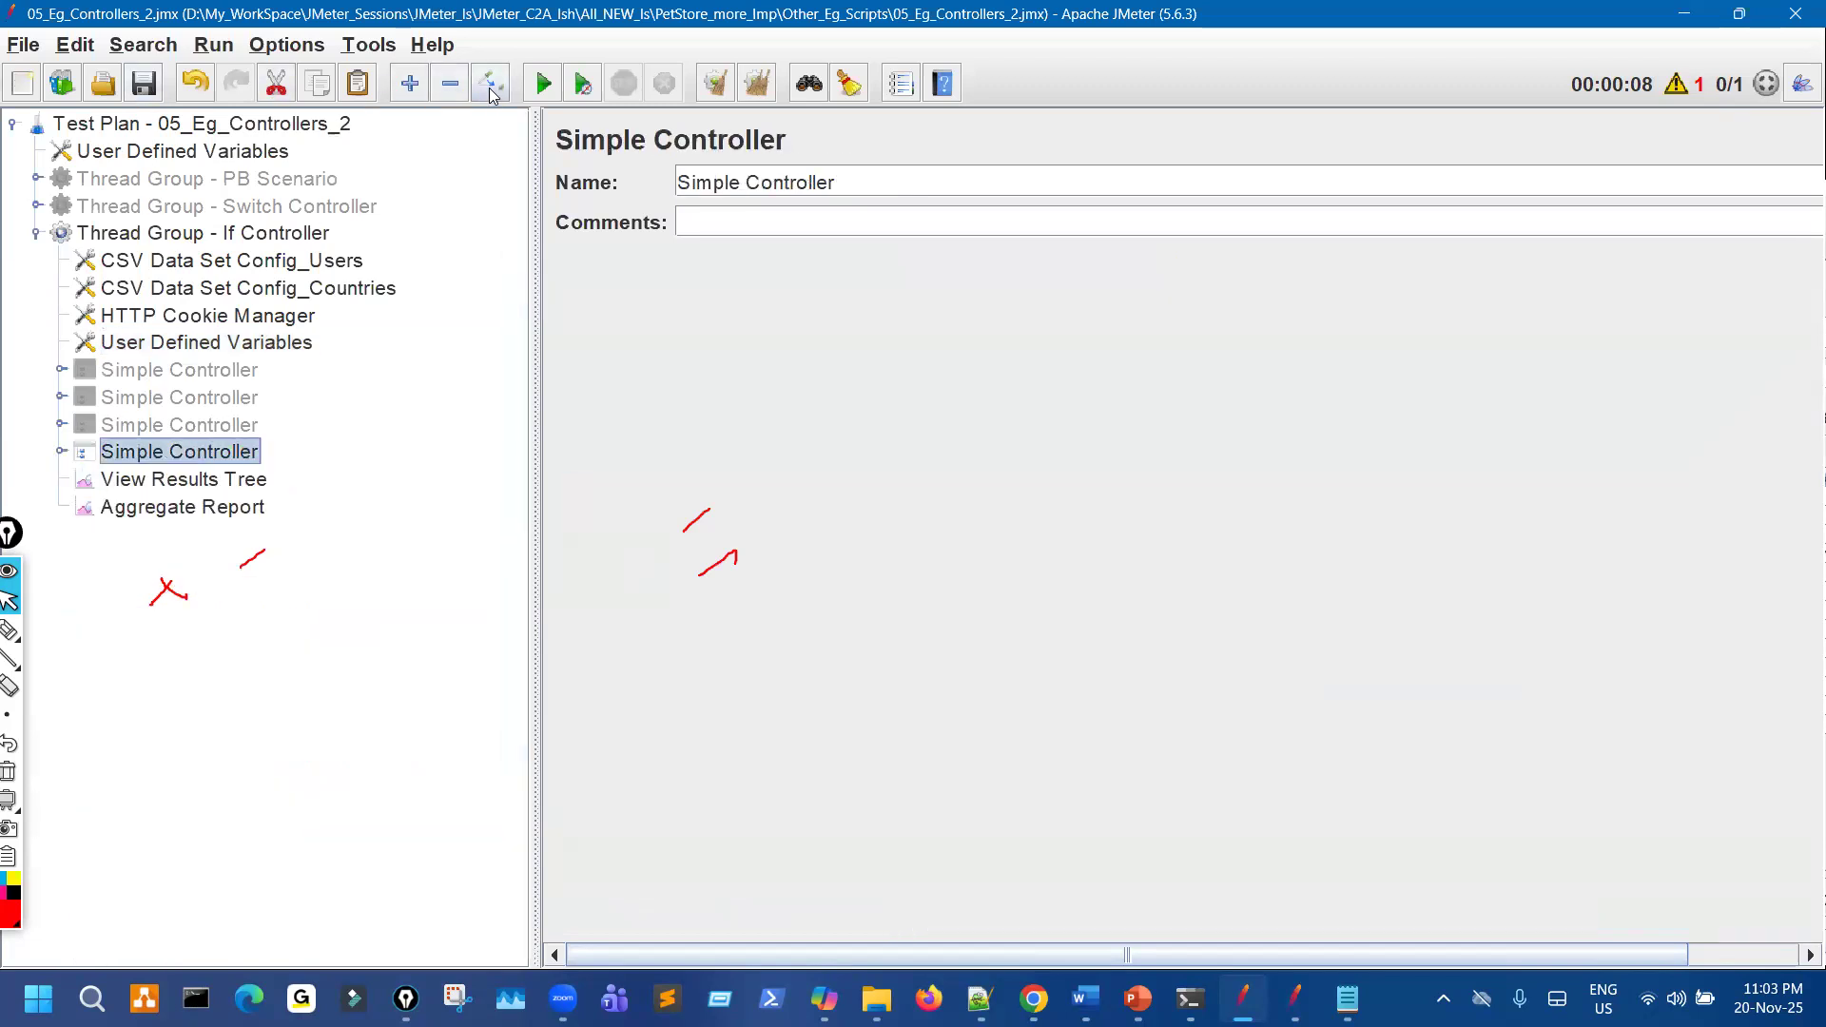
{"action": "left_click", "coordinate": [491, 88]}
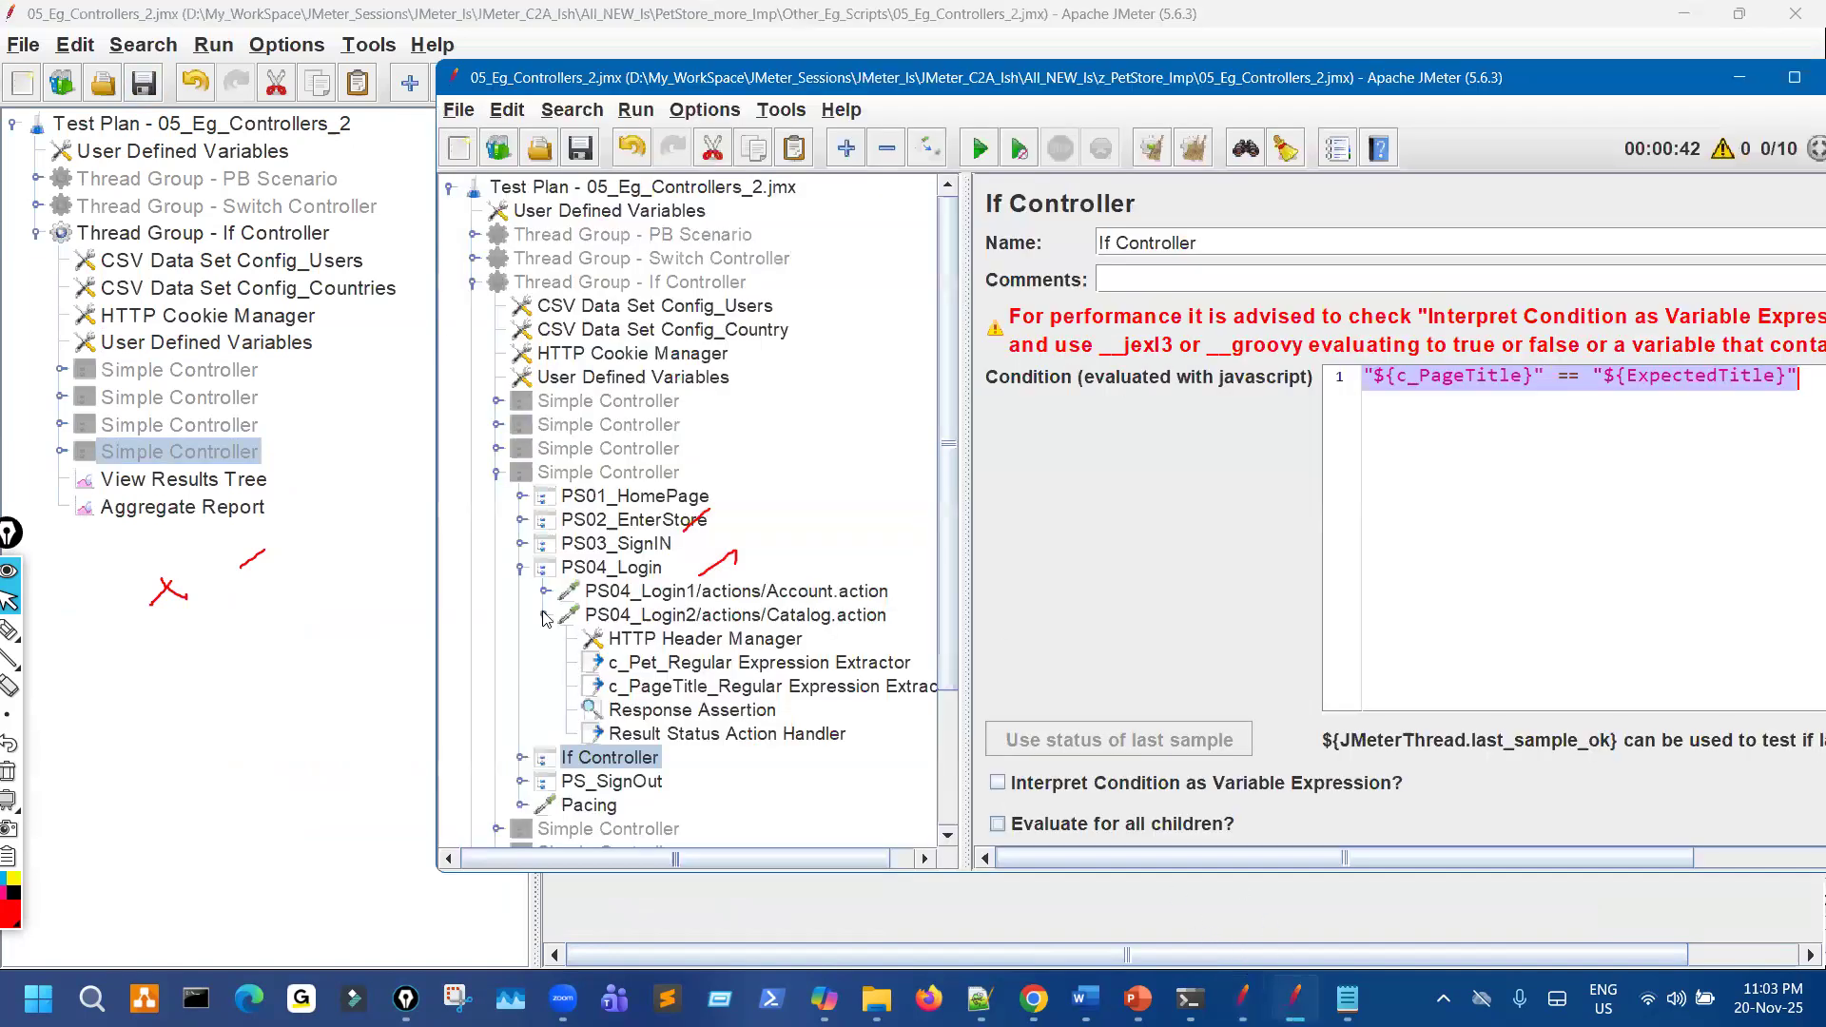
In the reference JMeter window, collapse the fourth Simple Controller and examine the __groovy expression of the fifth one's If Controller.
{"action": "left_click", "coordinate": [545, 615]}
{"action": "left_click", "coordinate": [497, 475]}
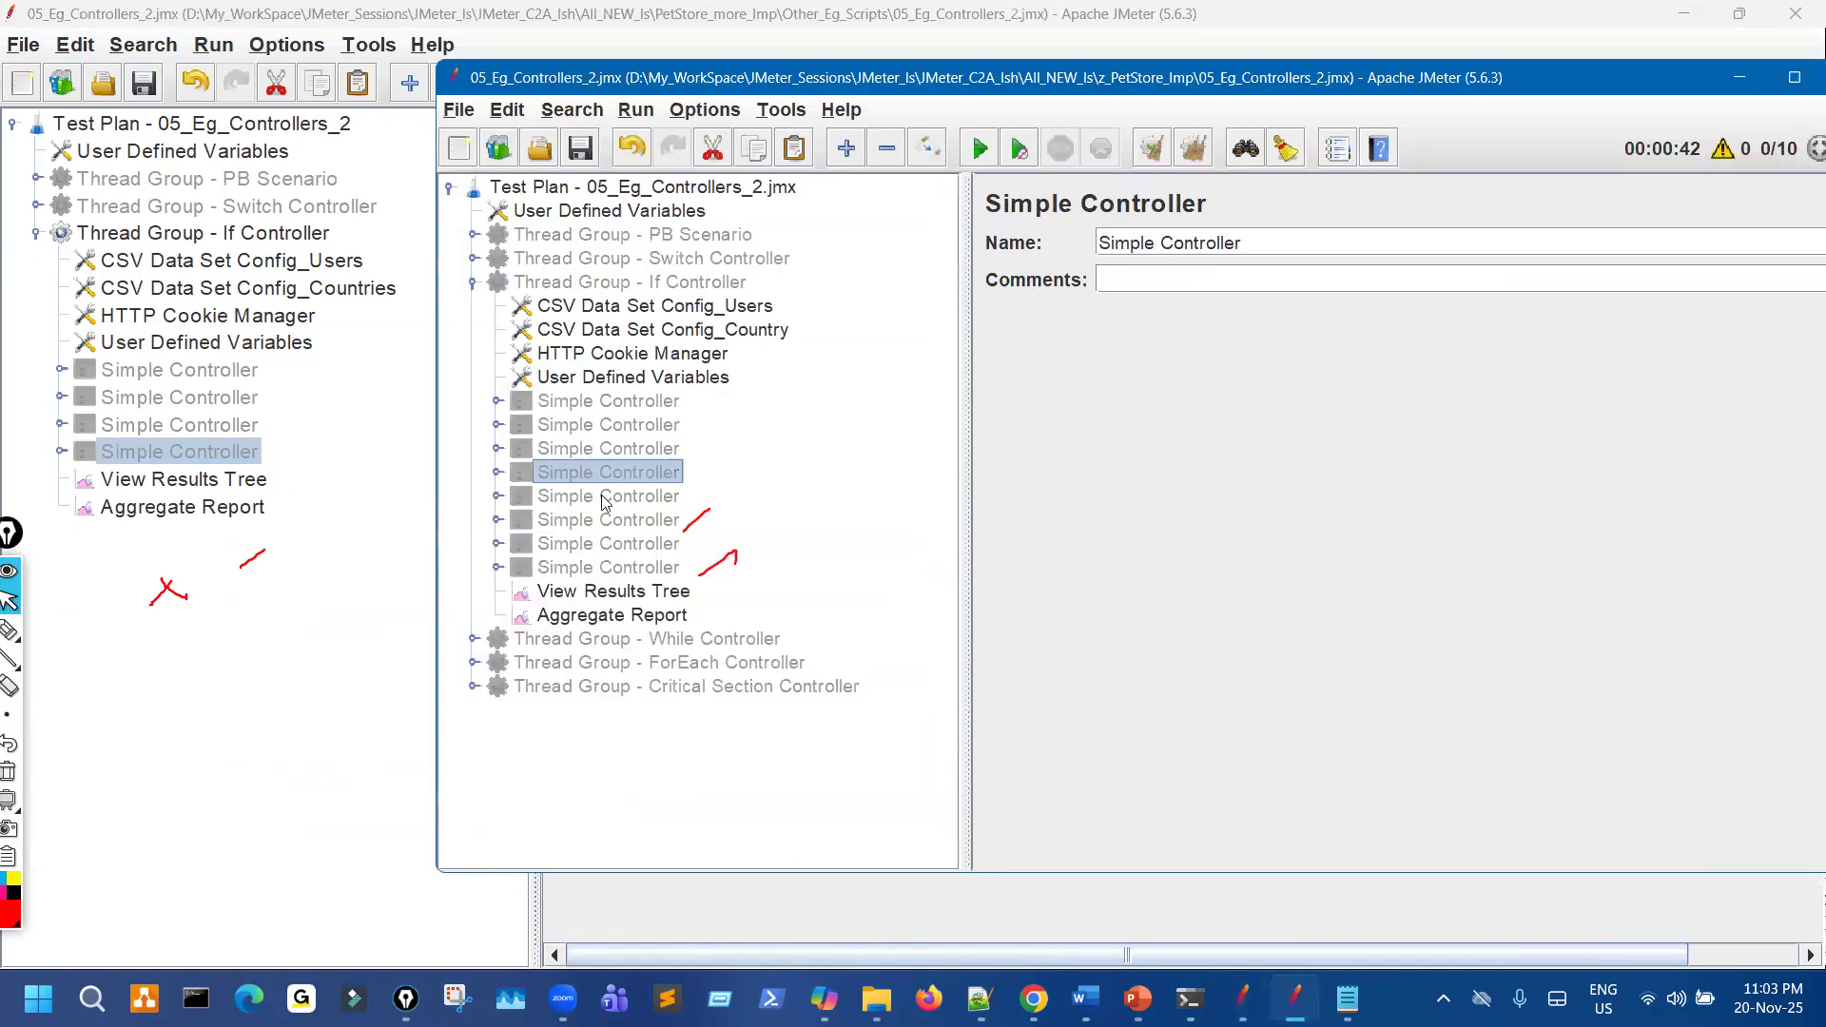
{"action": "left_click", "coordinate": [604, 502]}
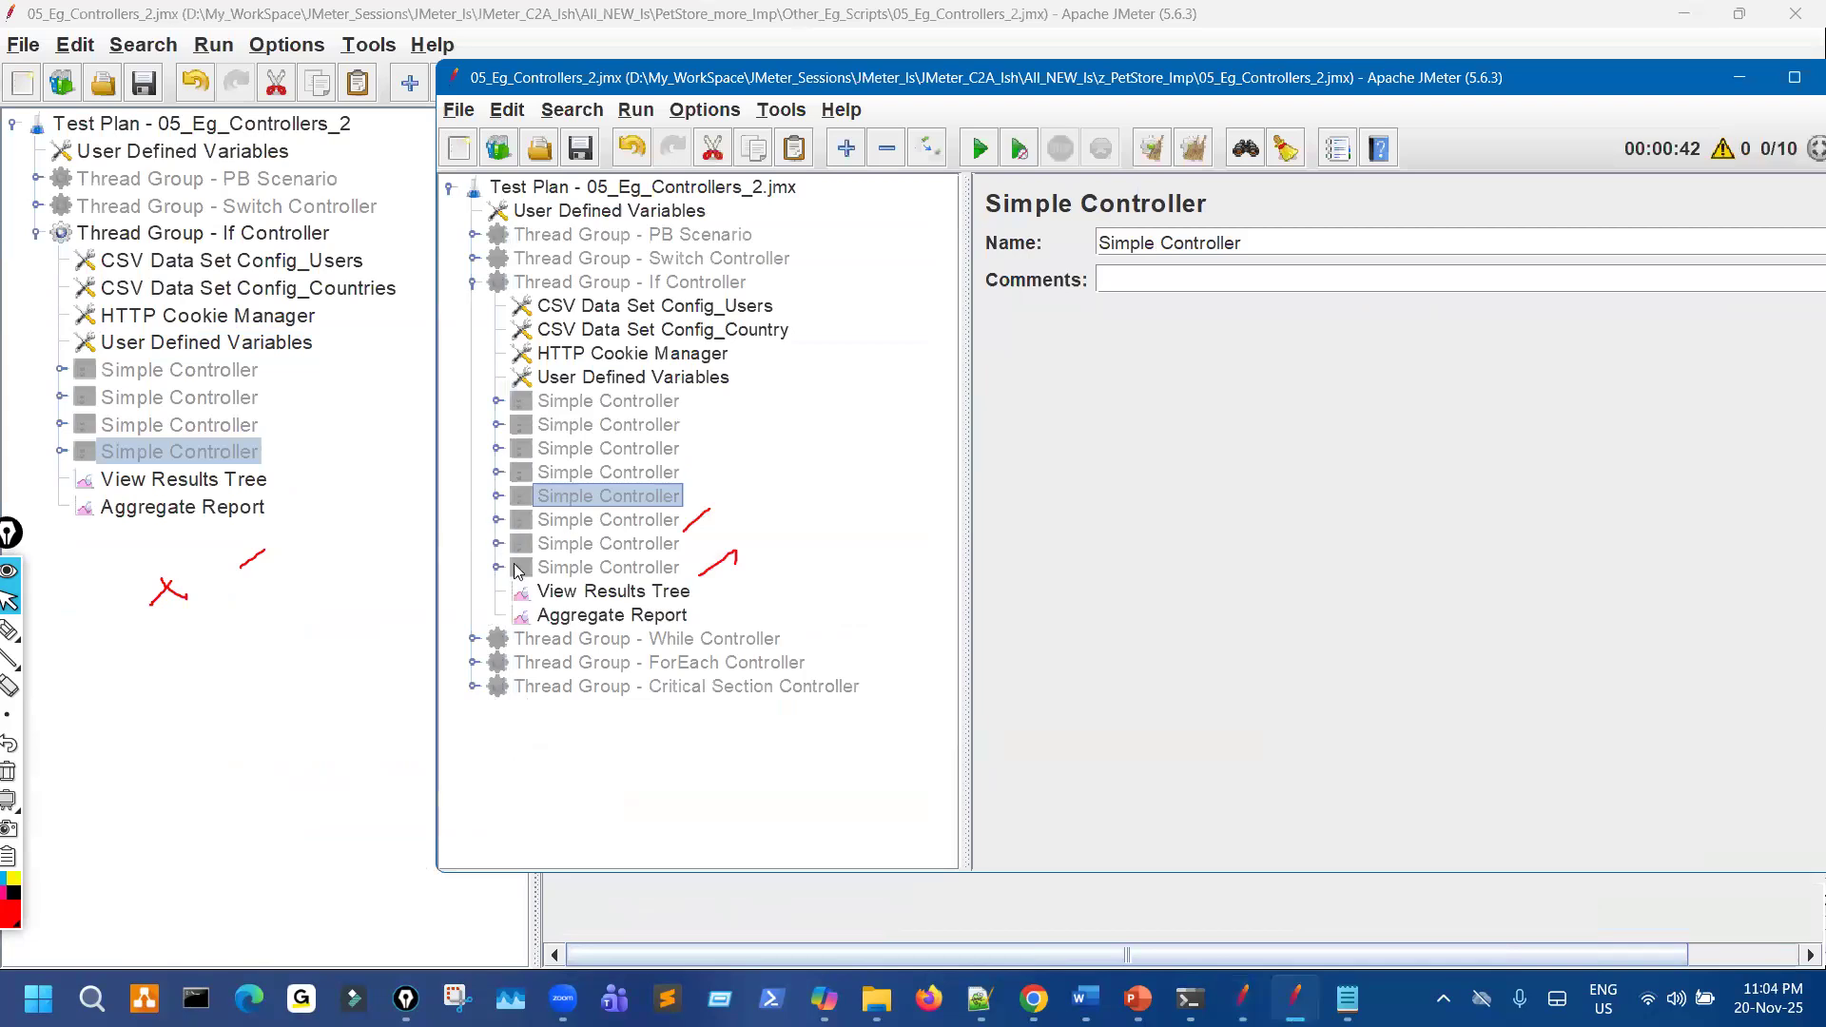
{"action": "left_click", "coordinate": [497, 498]}
{"action": "left_click", "coordinate": [609, 638]}
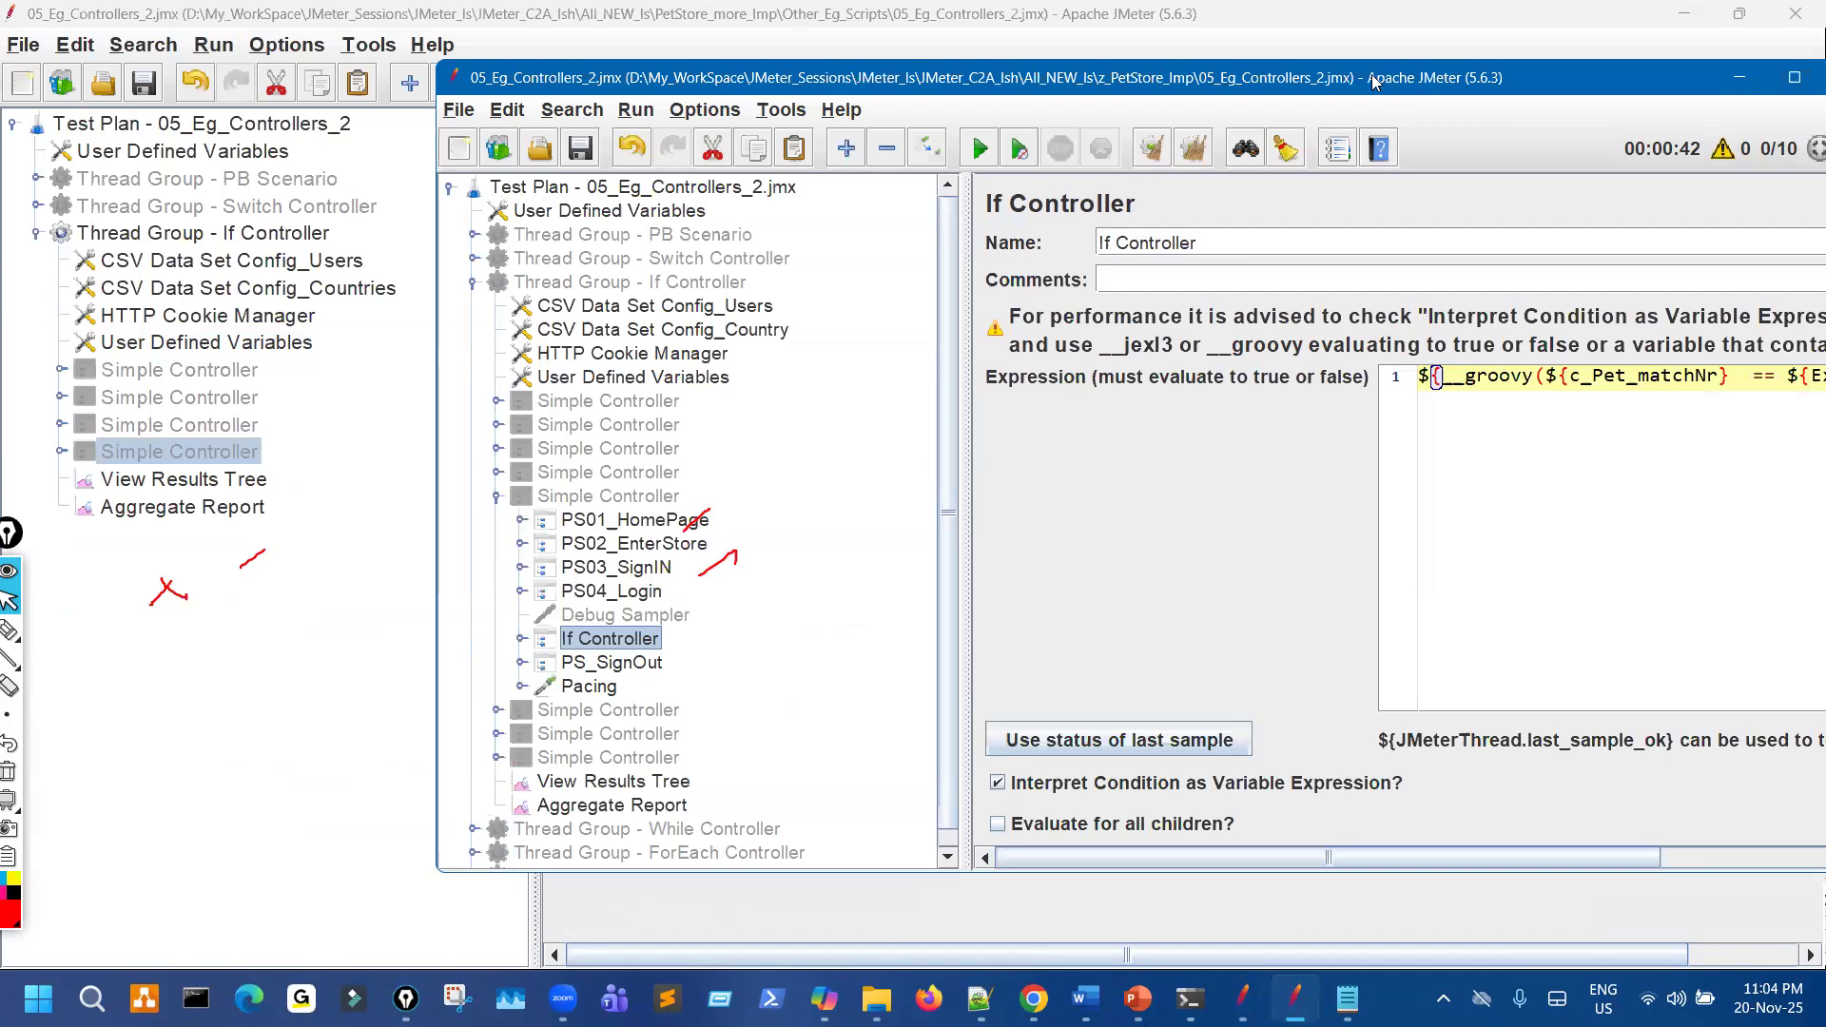
{"action": "left_click_drag", "start_coordinate": [1373, 81], "coordinate": [1397, 76]}
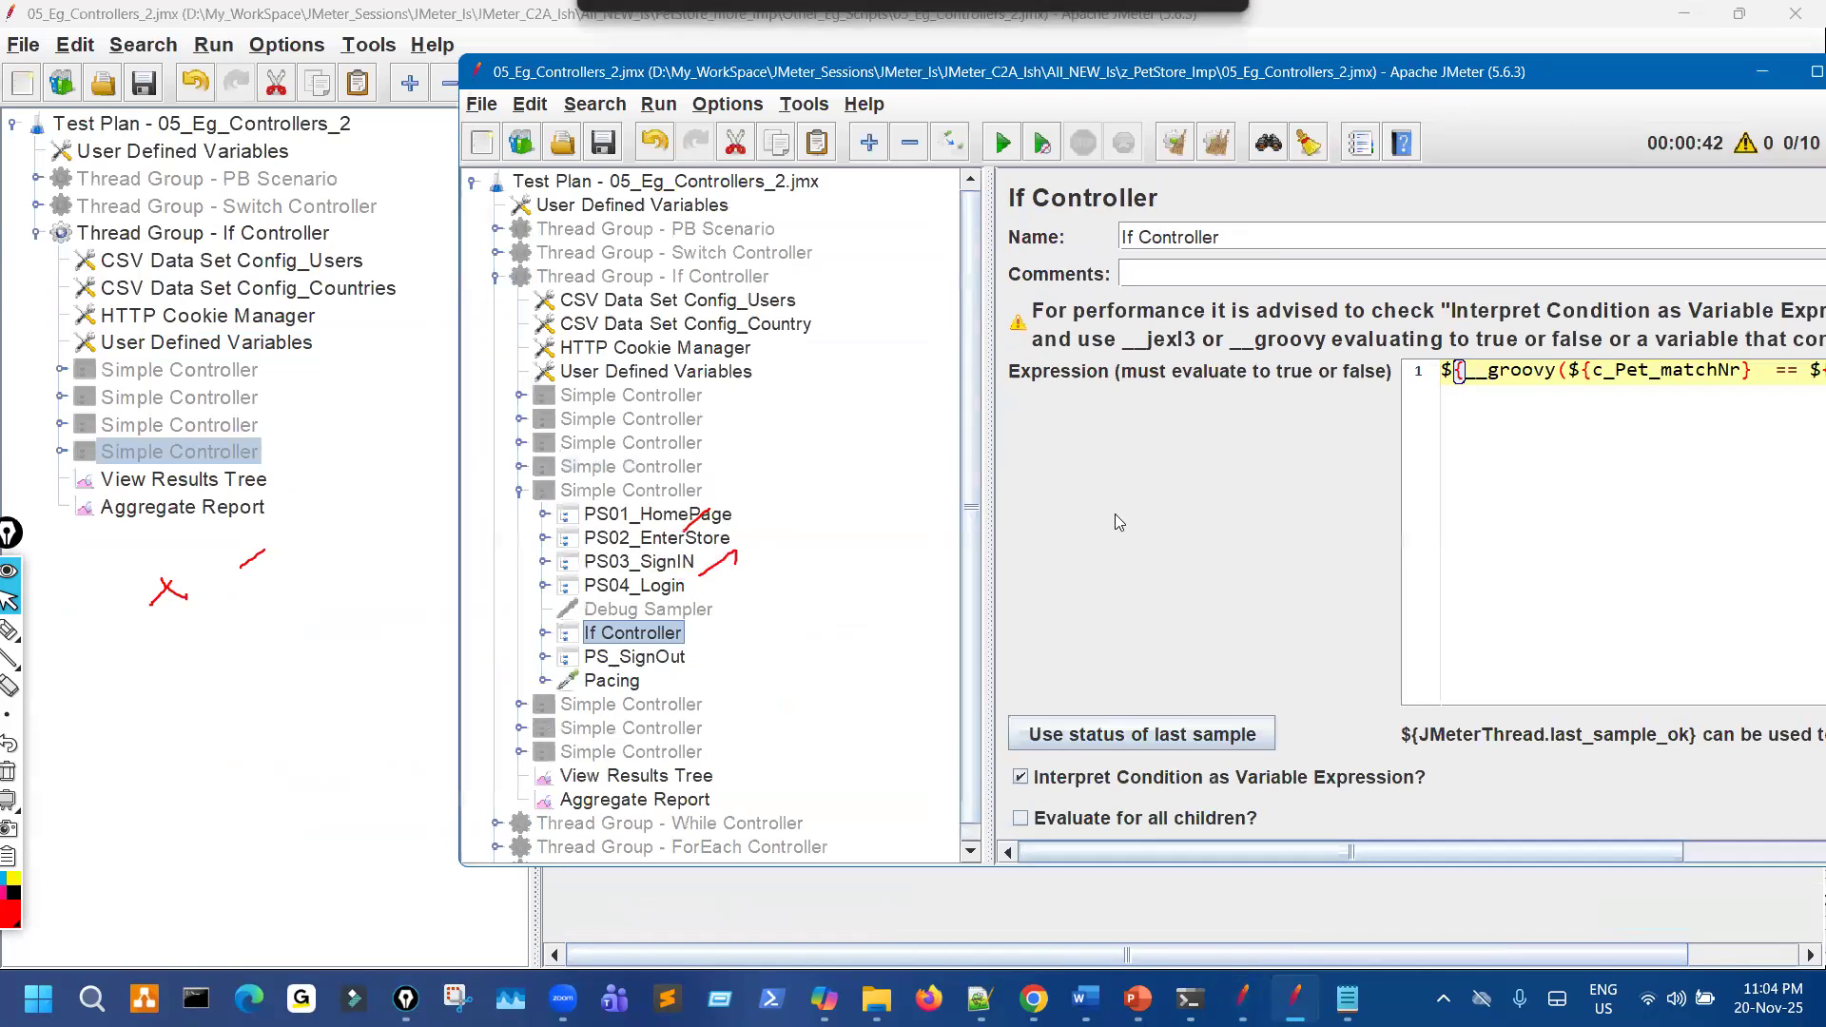
Examine the If Controller conditions in the reference plan's sixth, seventh and eighth Simple Controllers, collapsing each one after viewing.
{"action": "left_click", "coordinate": [520, 490]}
{"action": "left_click", "coordinate": [519, 514]}
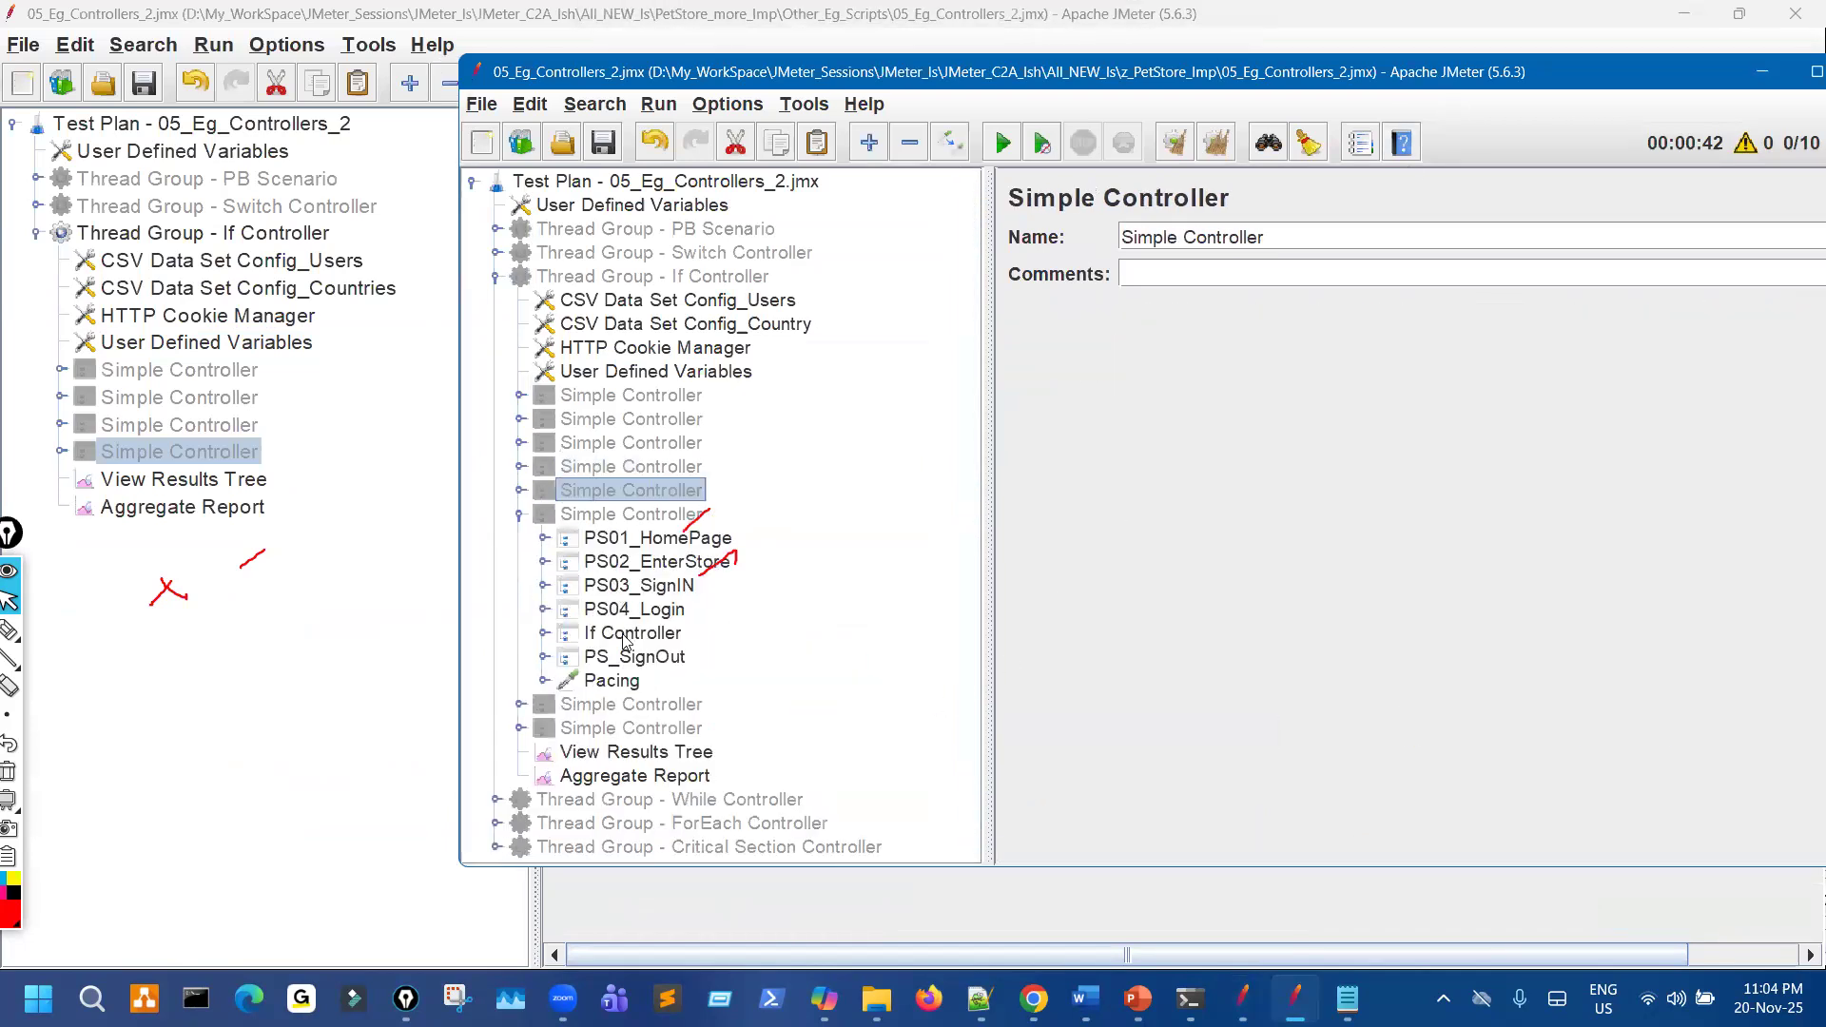
{"action": "left_click", "coordinate": [614, 631]}
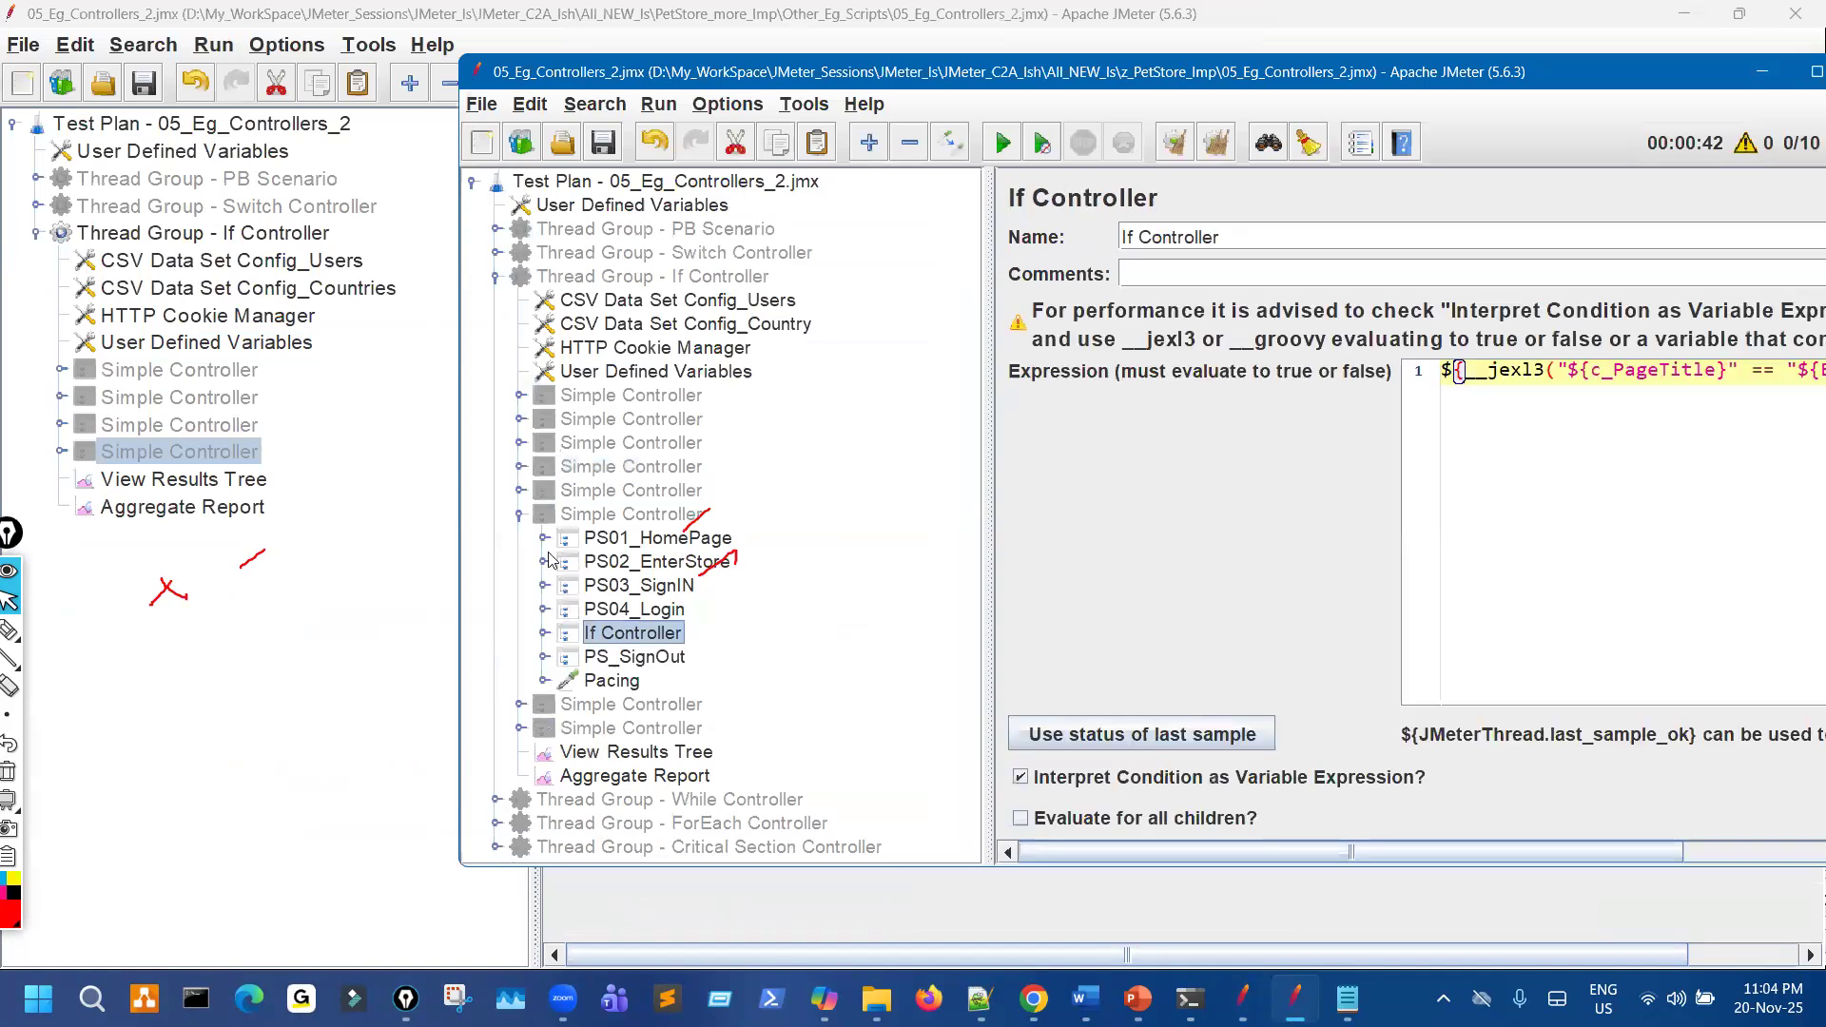
{"action": "left_click", "coordinate": [520, 516]}
{"action": "left_click", "coordinate": [520, 539]}
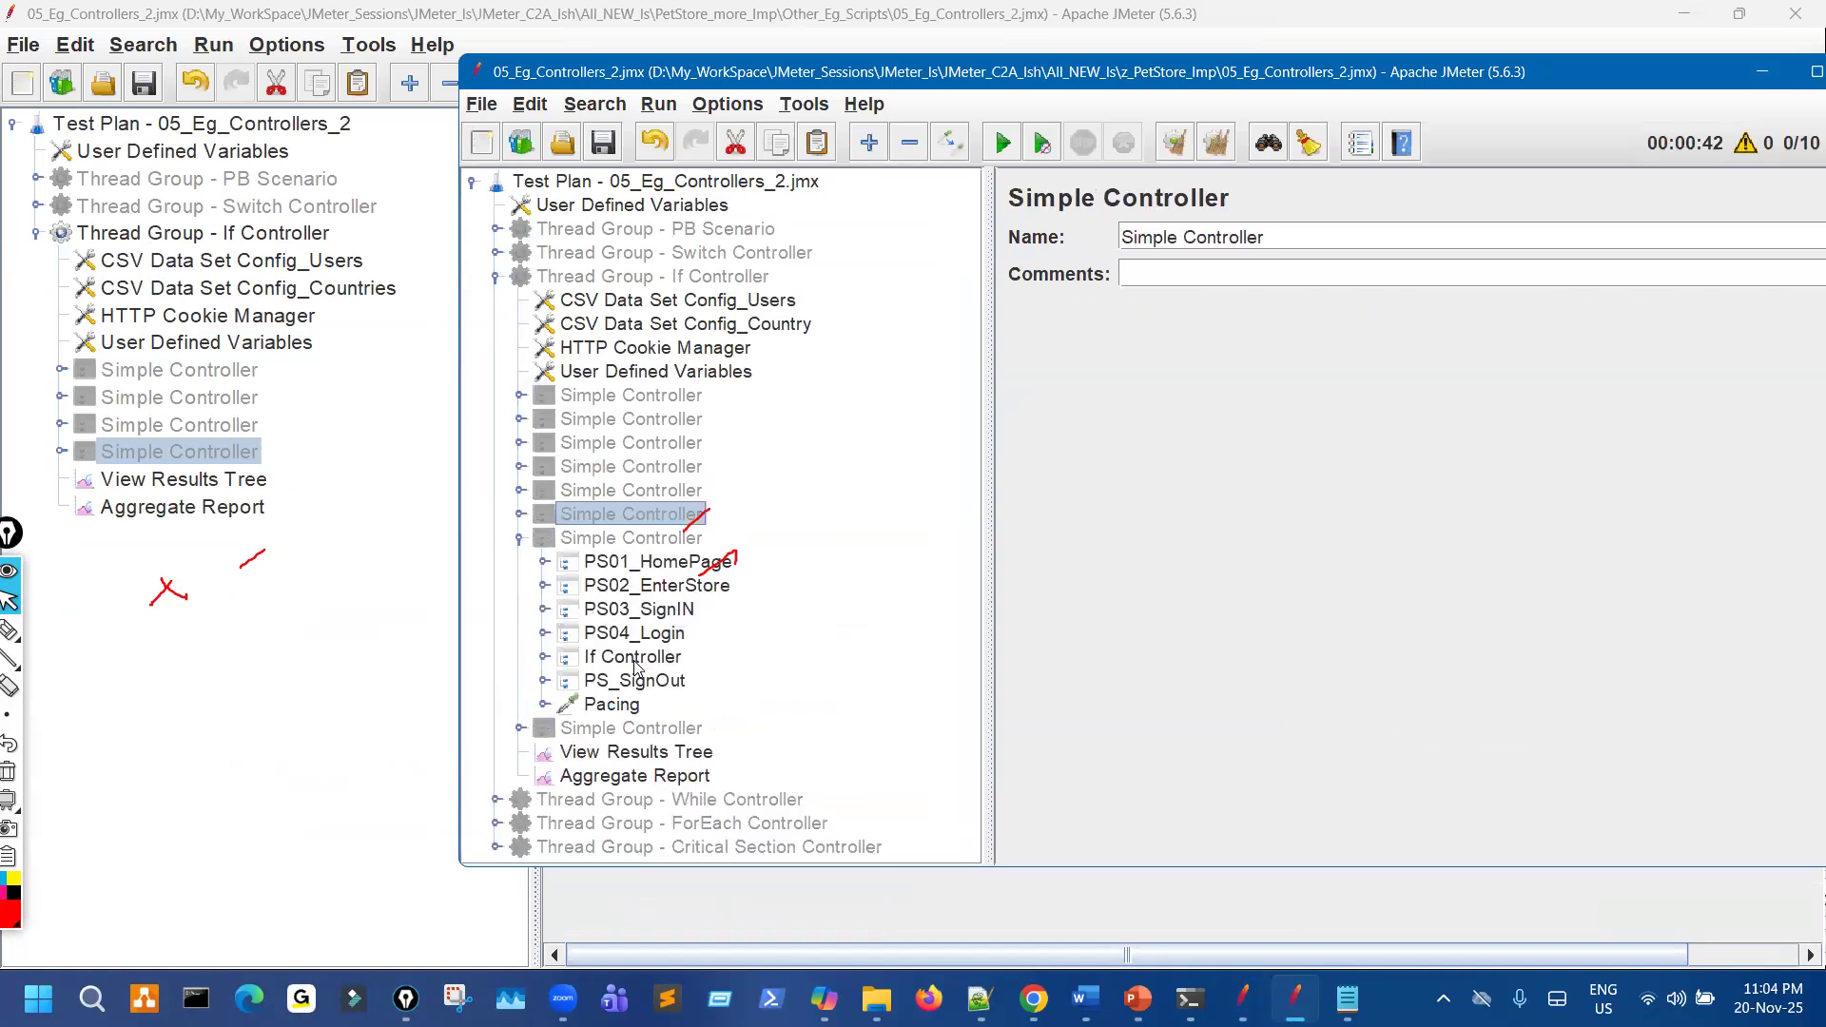
{"action": "left_click", "coordinate": [635, 664]}
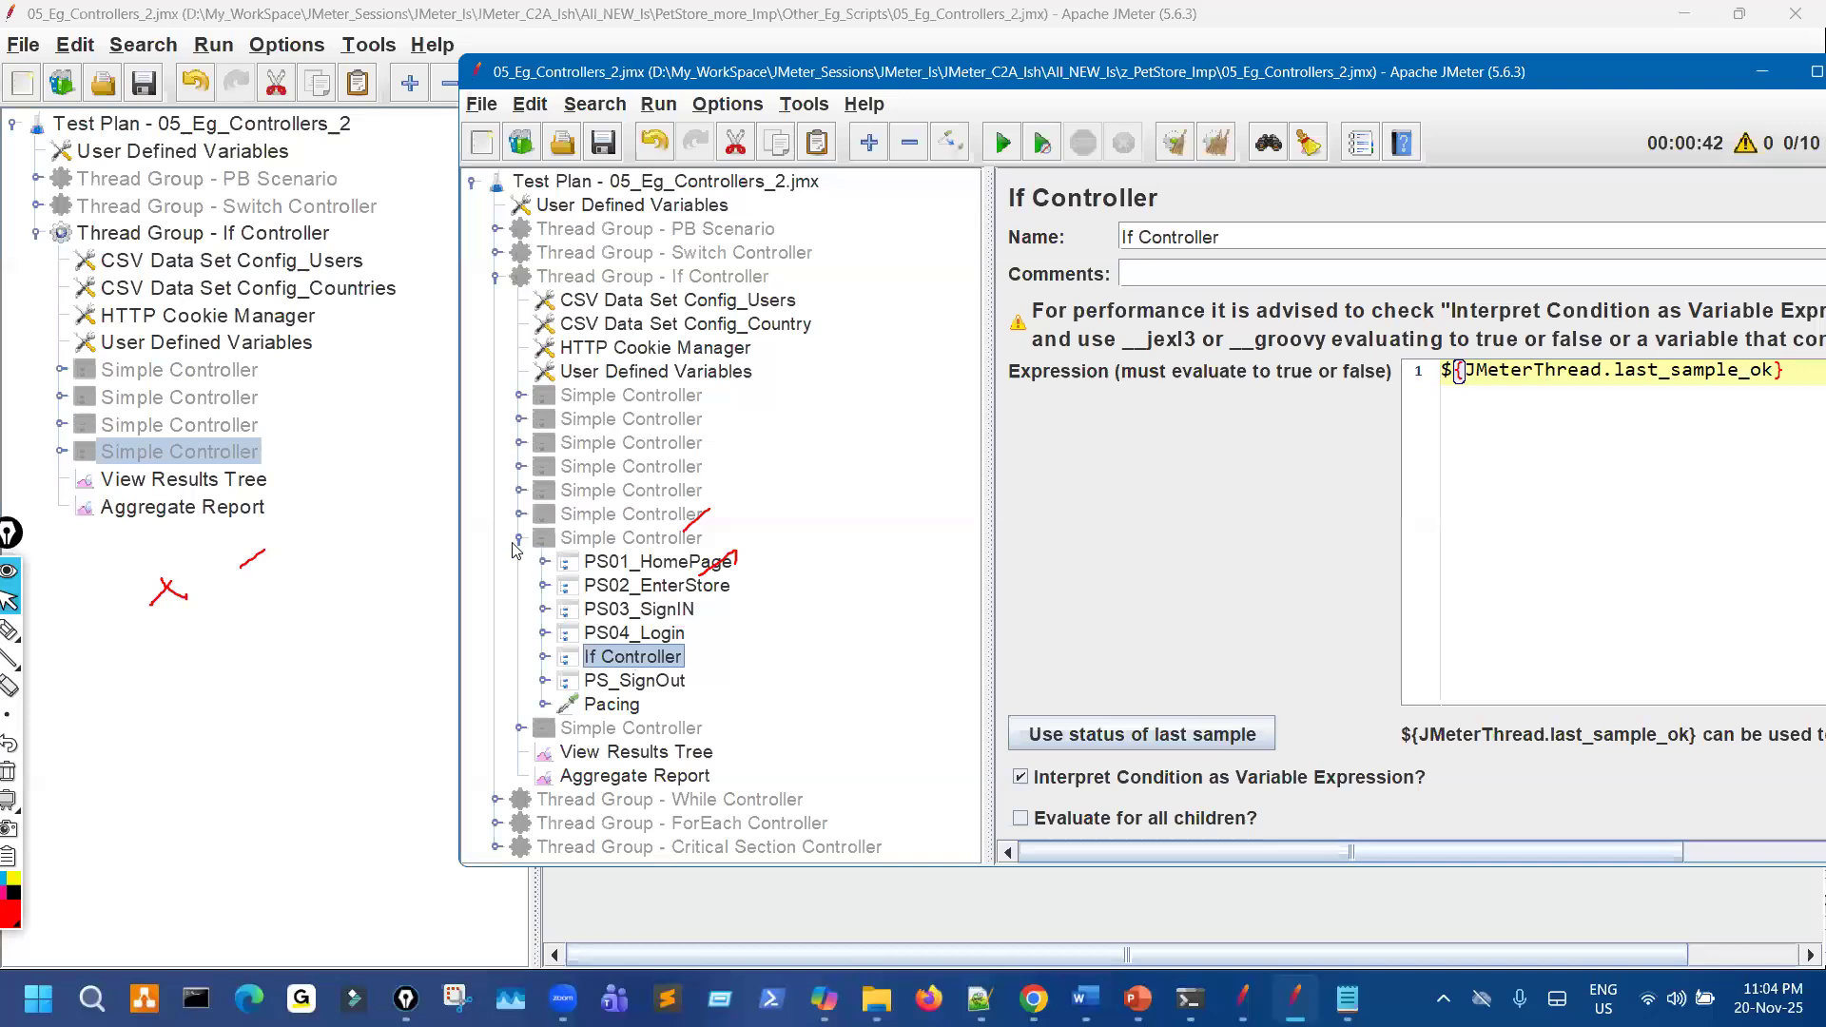
{"action": "left_click", "coordinate": [519, 539]}
{"action": "left_click", "coordinate": [520, 564]}
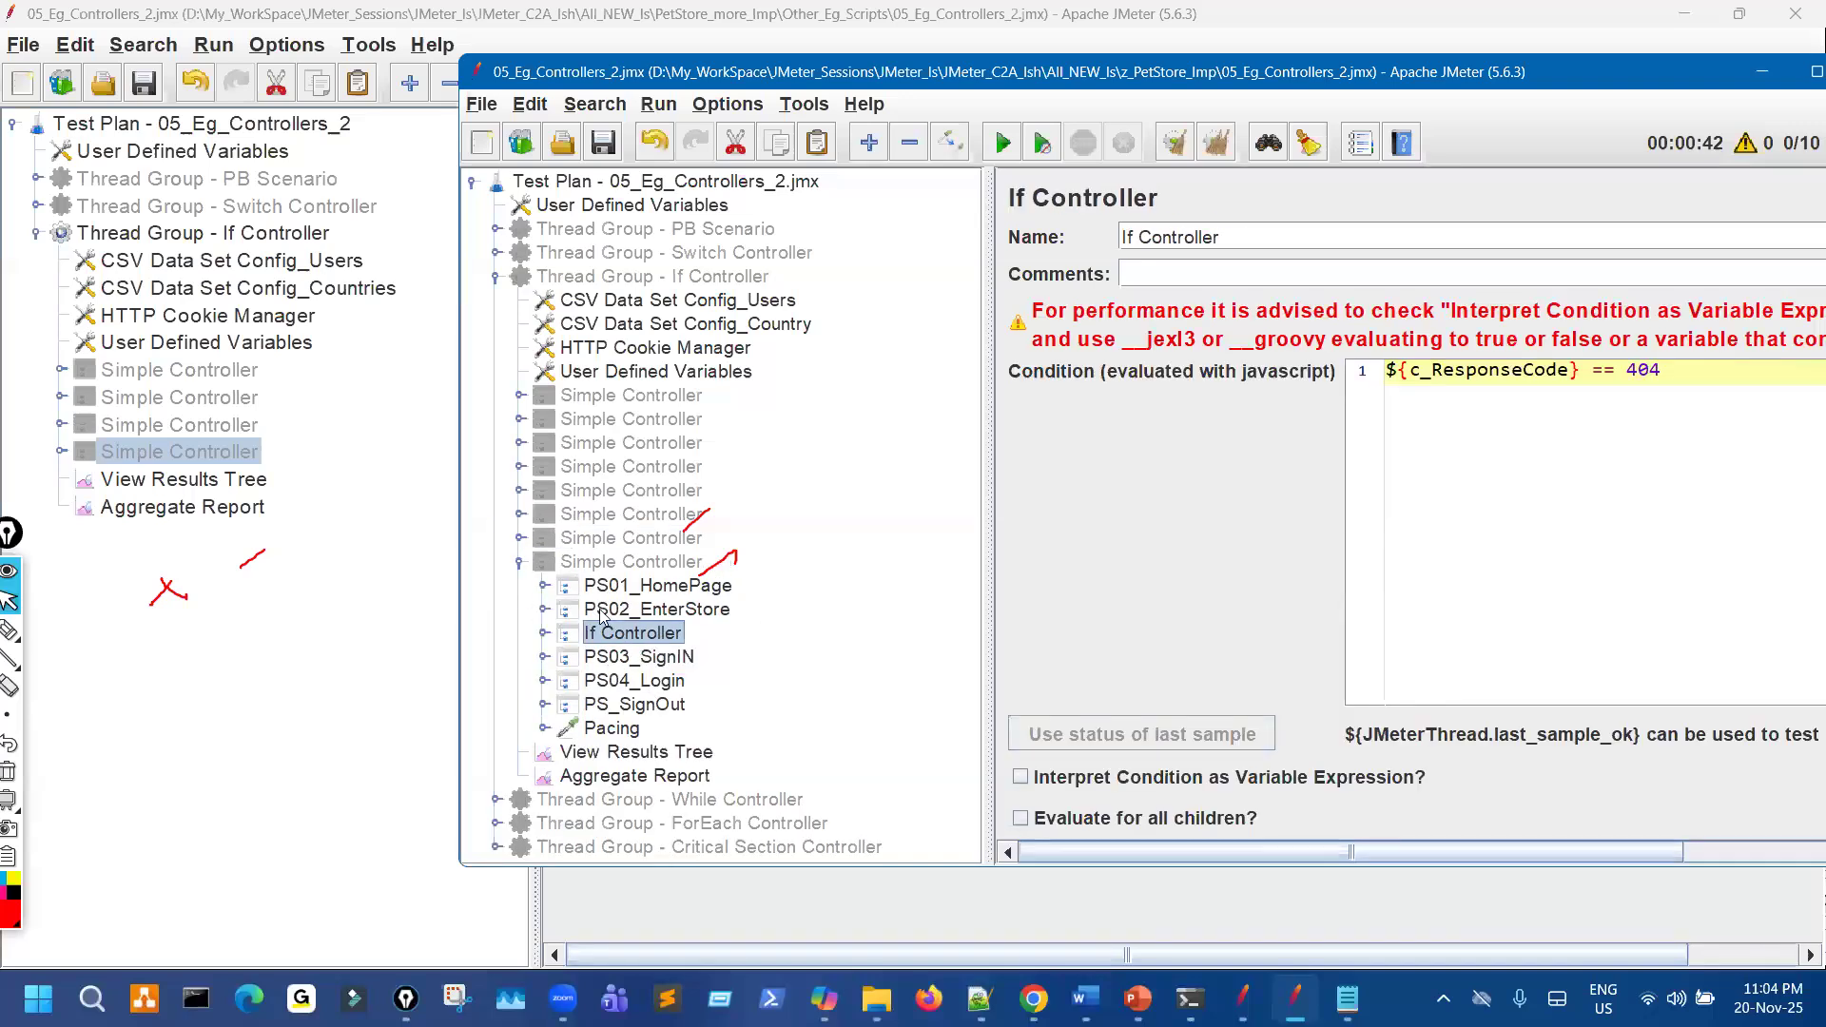
{"action": "left_click", "coordinate": [519, 562]}
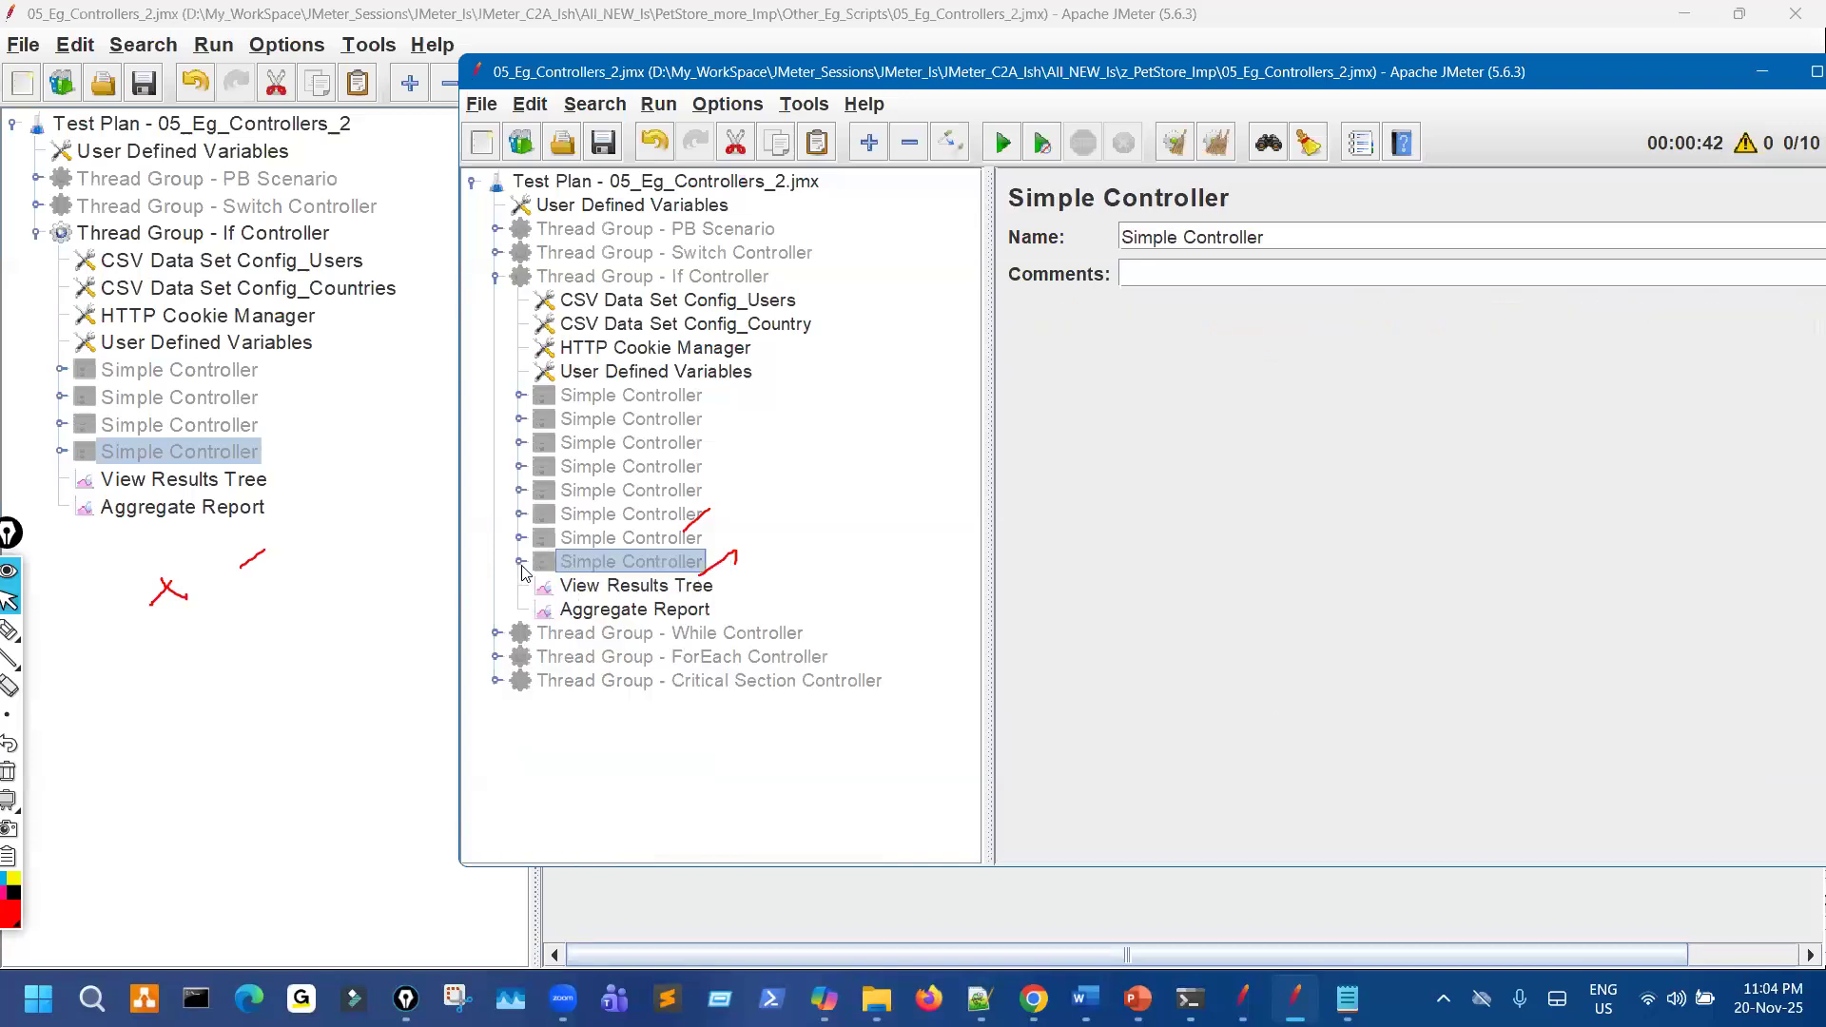
In the working JMeter plan, copy the third and fourth Simple Controllers and paste them into the If Controller thread group.
{"action": "left_click", "coordinate": [259, 583]}
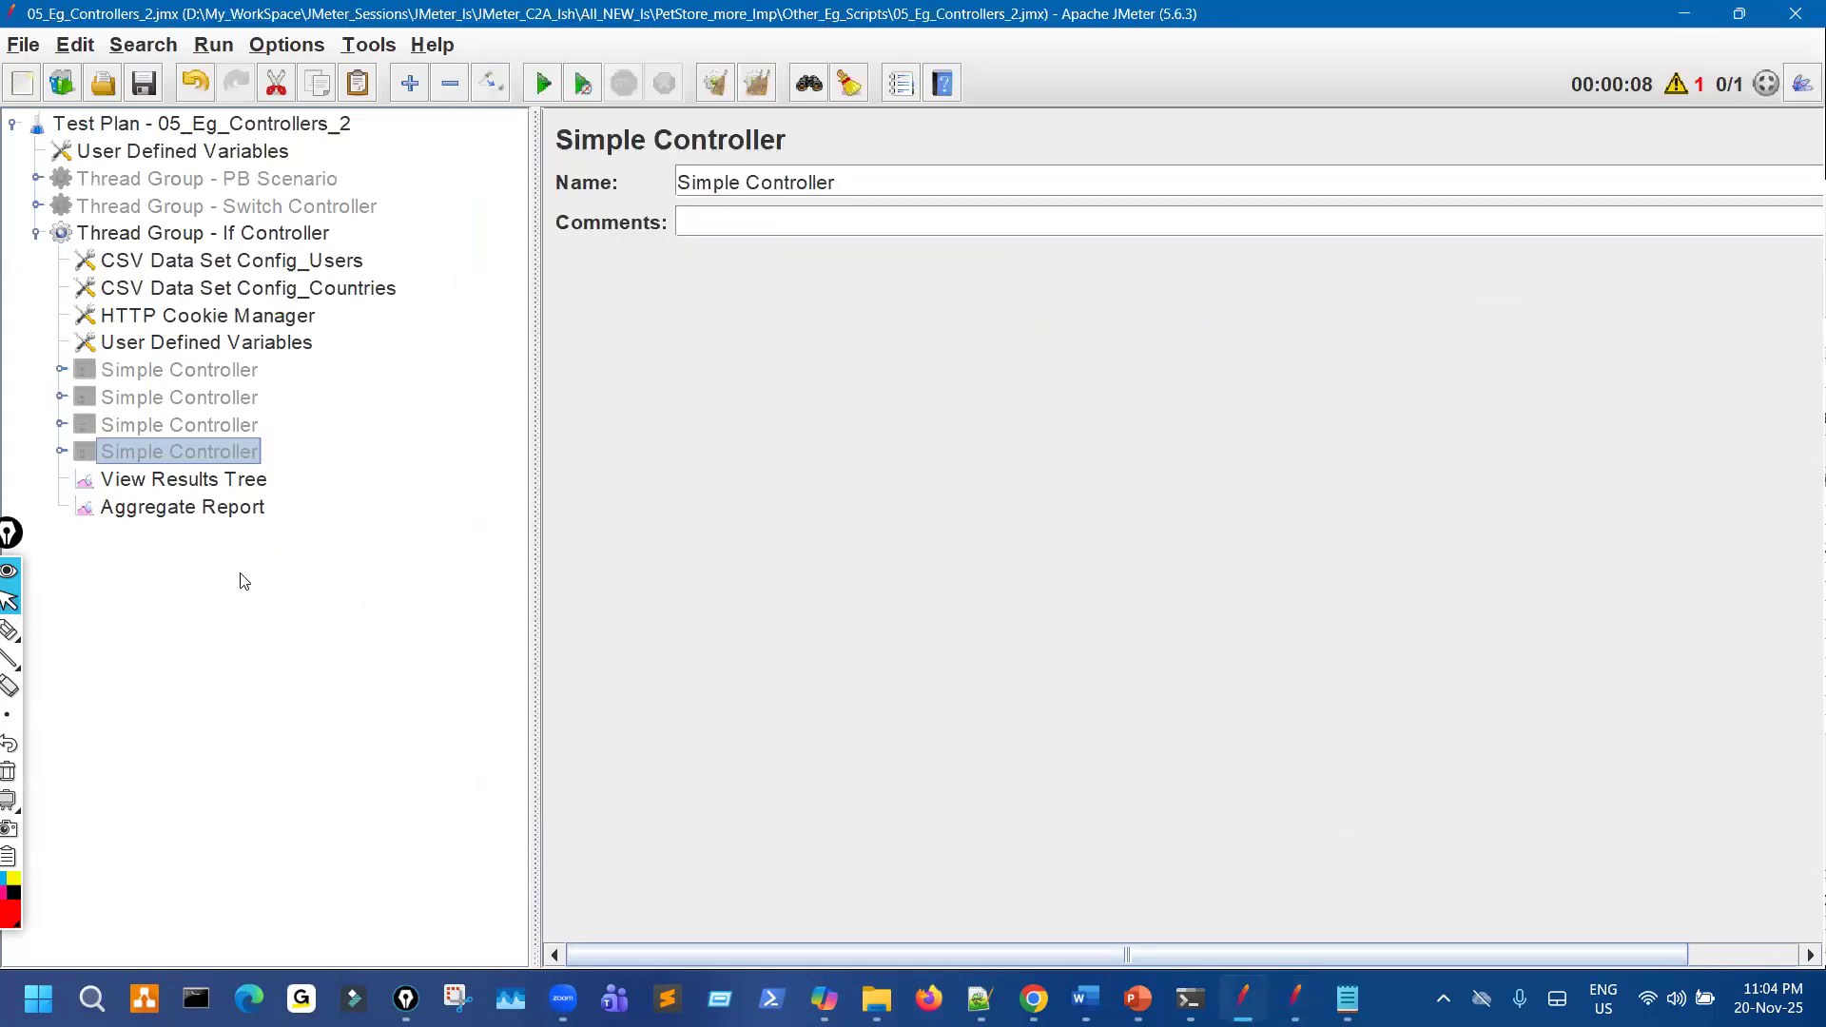
{"action": "left_click", "coordinate": [231, 423]}
{"action": "left_click", "coordinate": [238, 455], "text": "shift"}
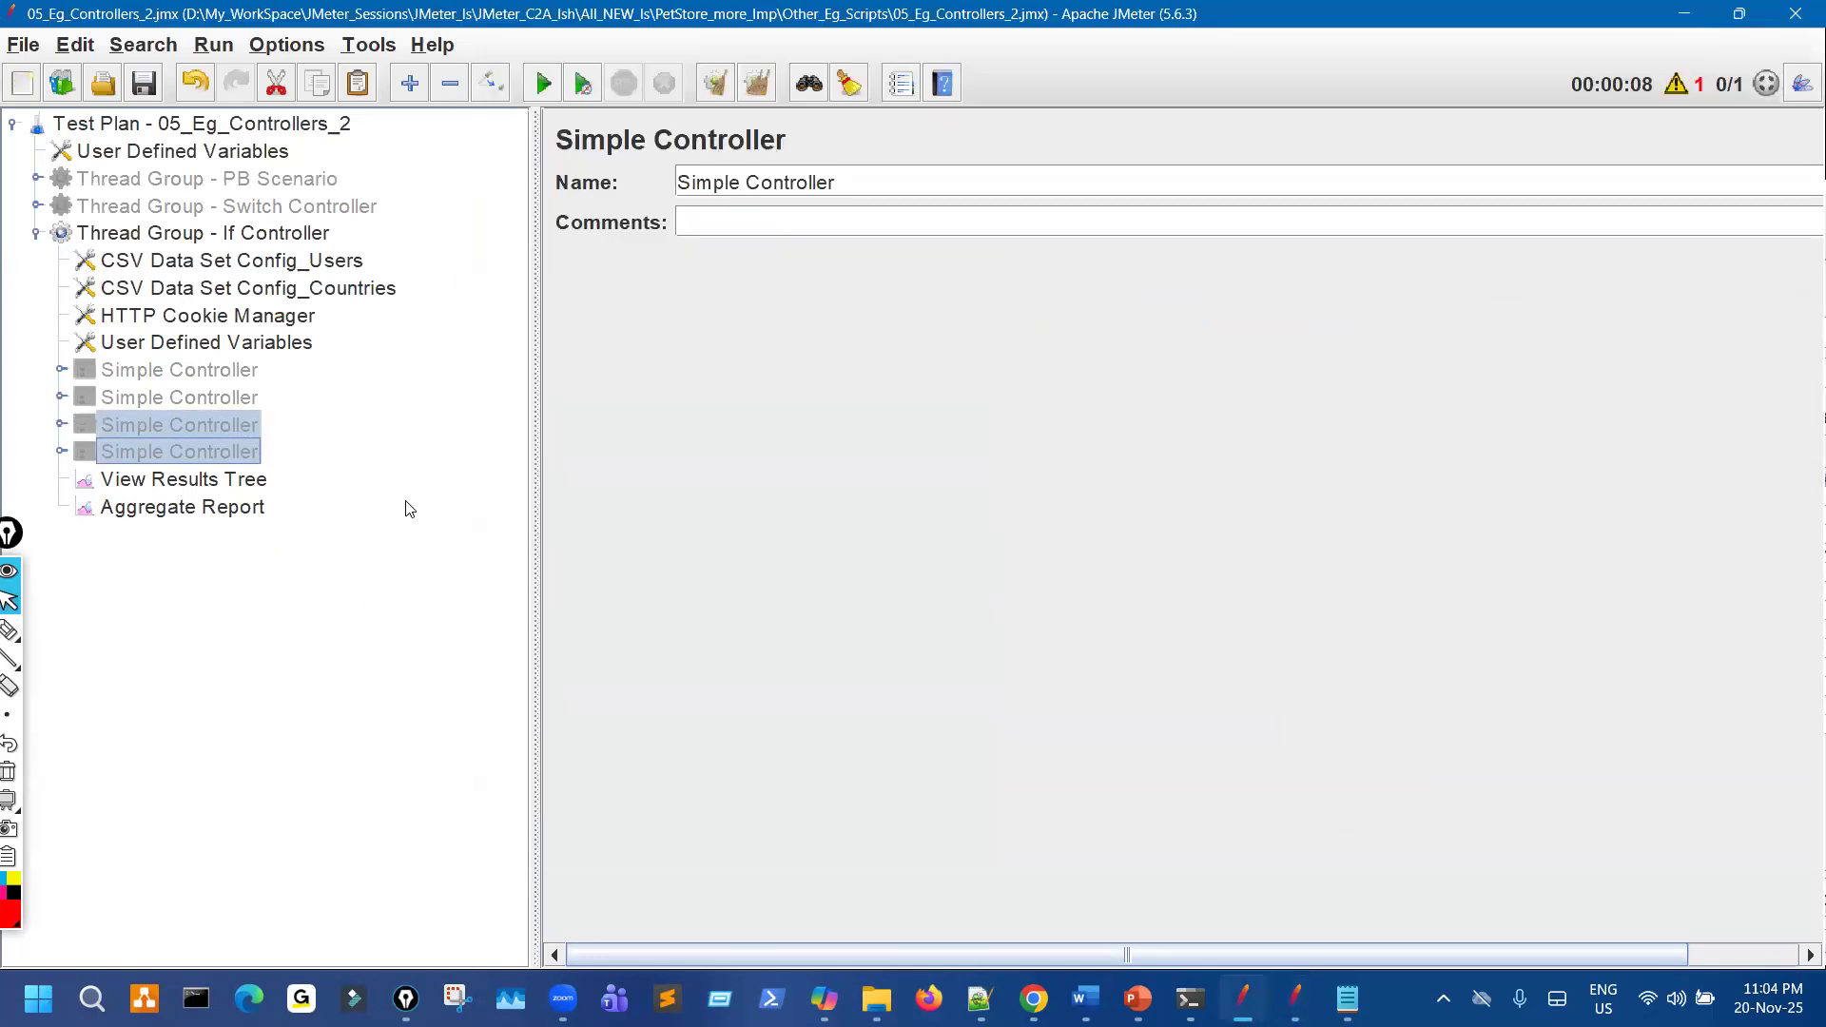
{"action": "left_click", "coordinate": [314, 238]}
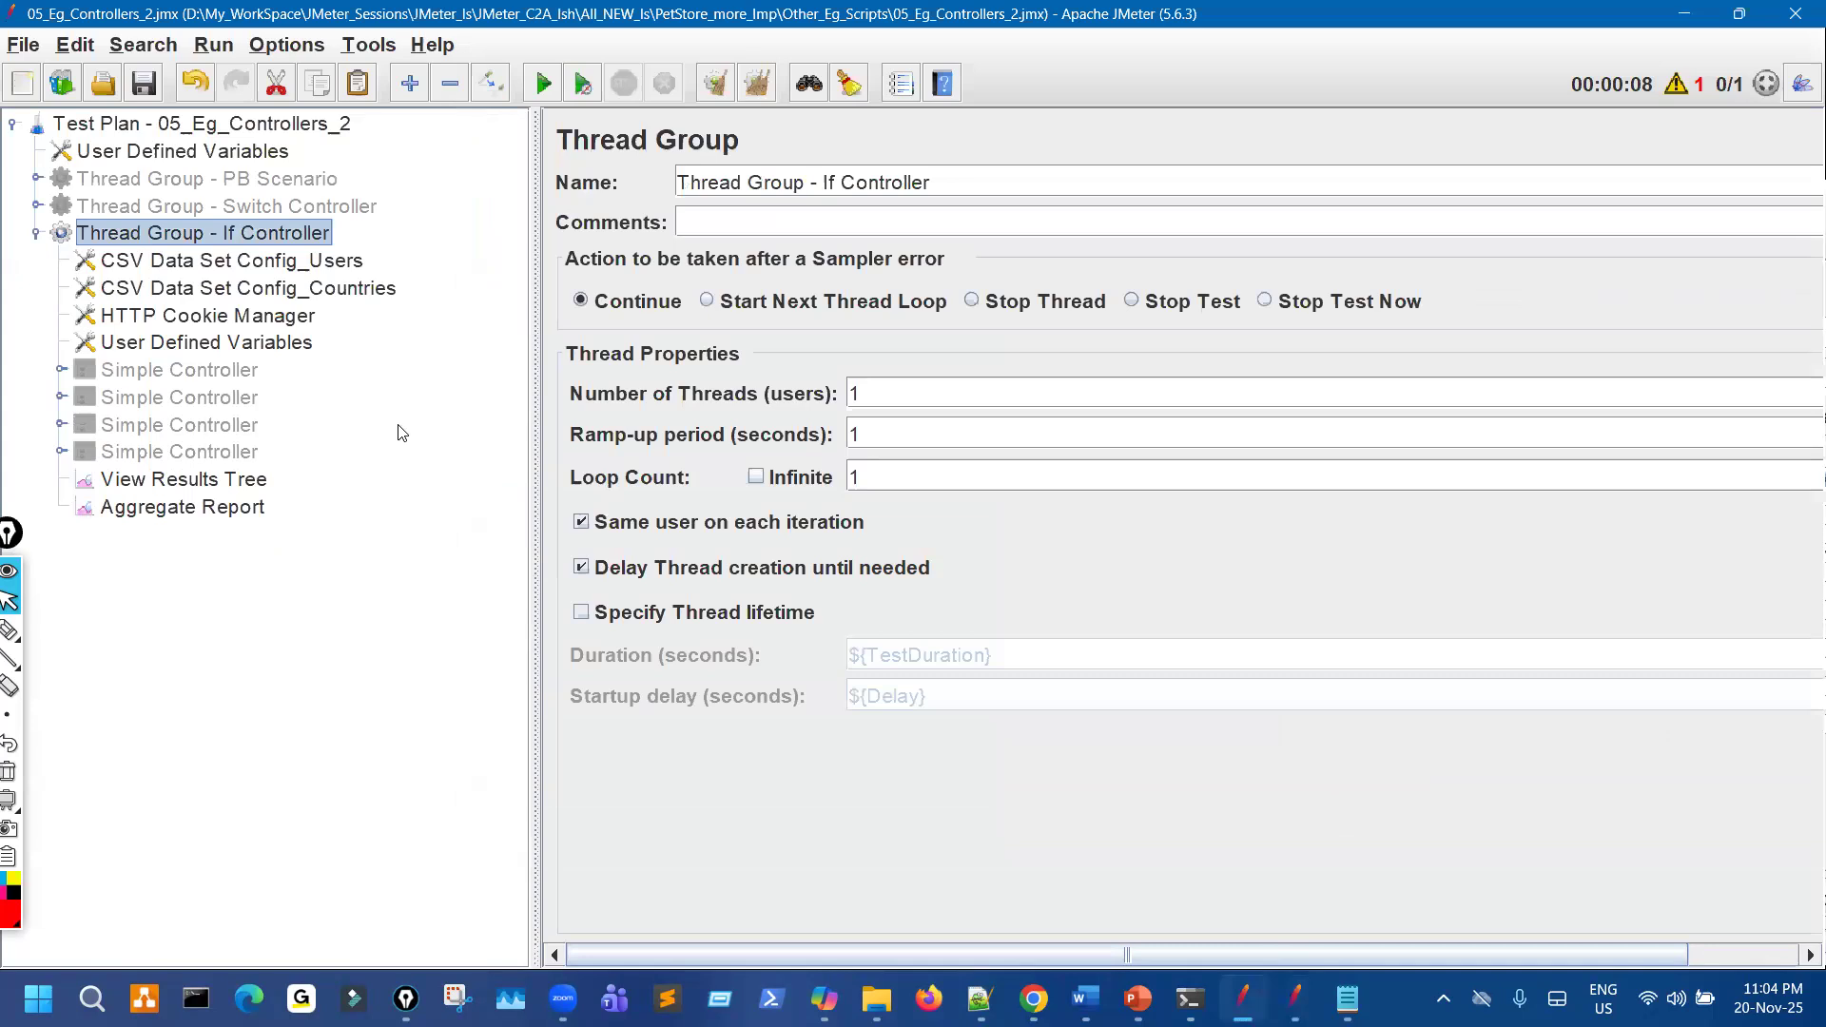
{"action": "key", "text": "ctrl+v"}
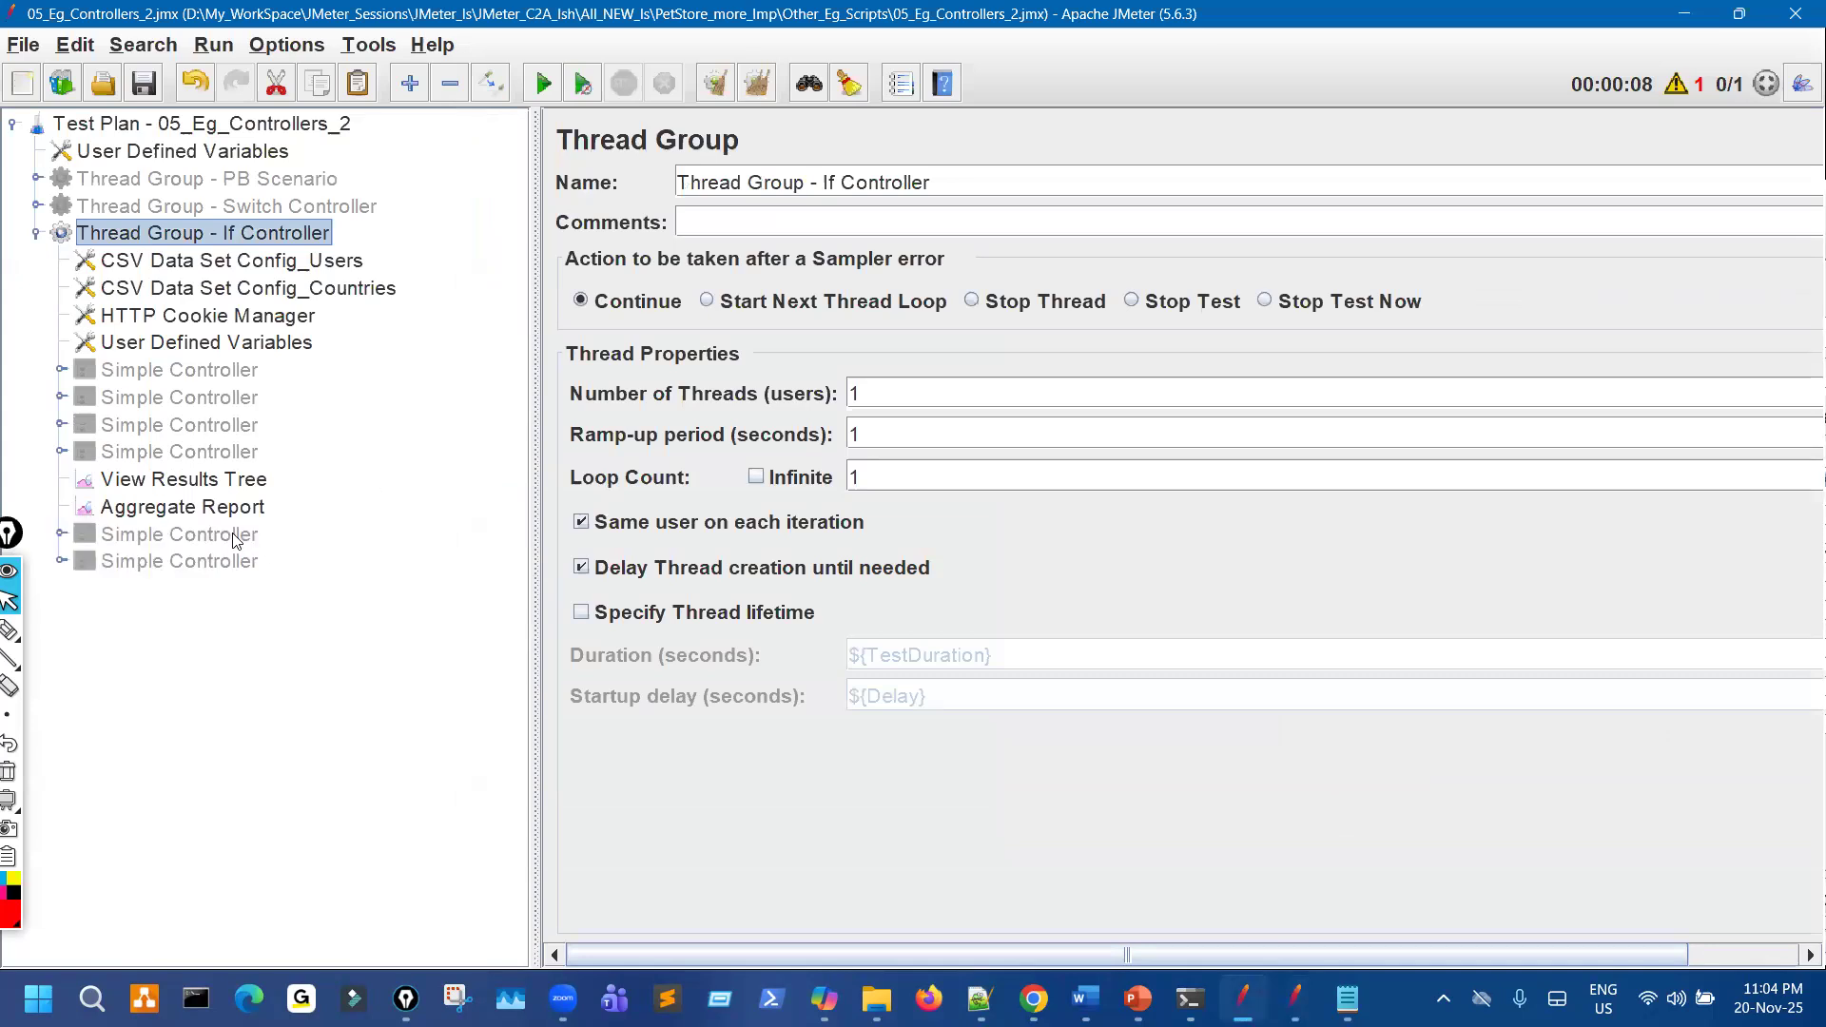
Move the two pasted Simple Controllers above View Results Tree and enable the first of them.
{"action": "left_click", "coordinate": [235, 536]}
{"action": "left_click", "coordinate": [233, 564], "text": "ctrl"}
{"action": "left_click", "coordinate": [249, 536], "text": "ctrl"}
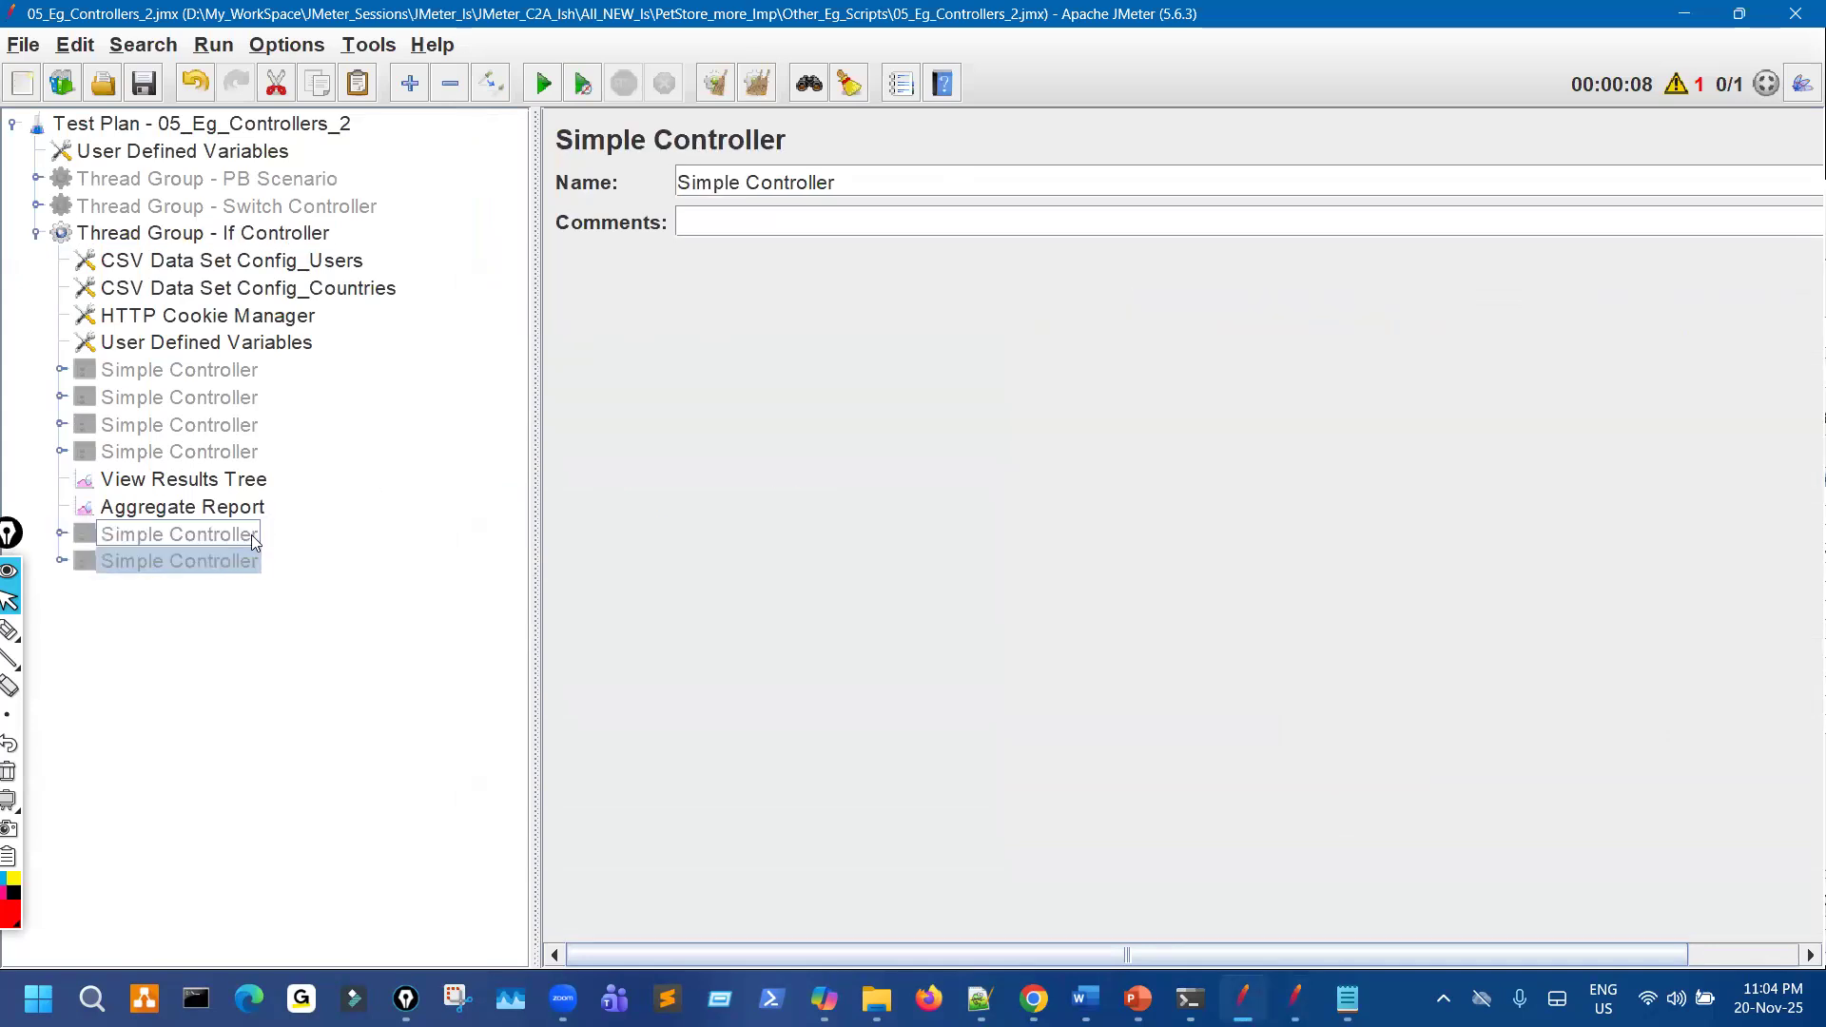
{"action": "left_click", "coordinate": [240, 533], "text": "ctrl"}
{"action": "left_click_drag", "start_coordinate": [240, 531], "coordinate": [328, 483]}
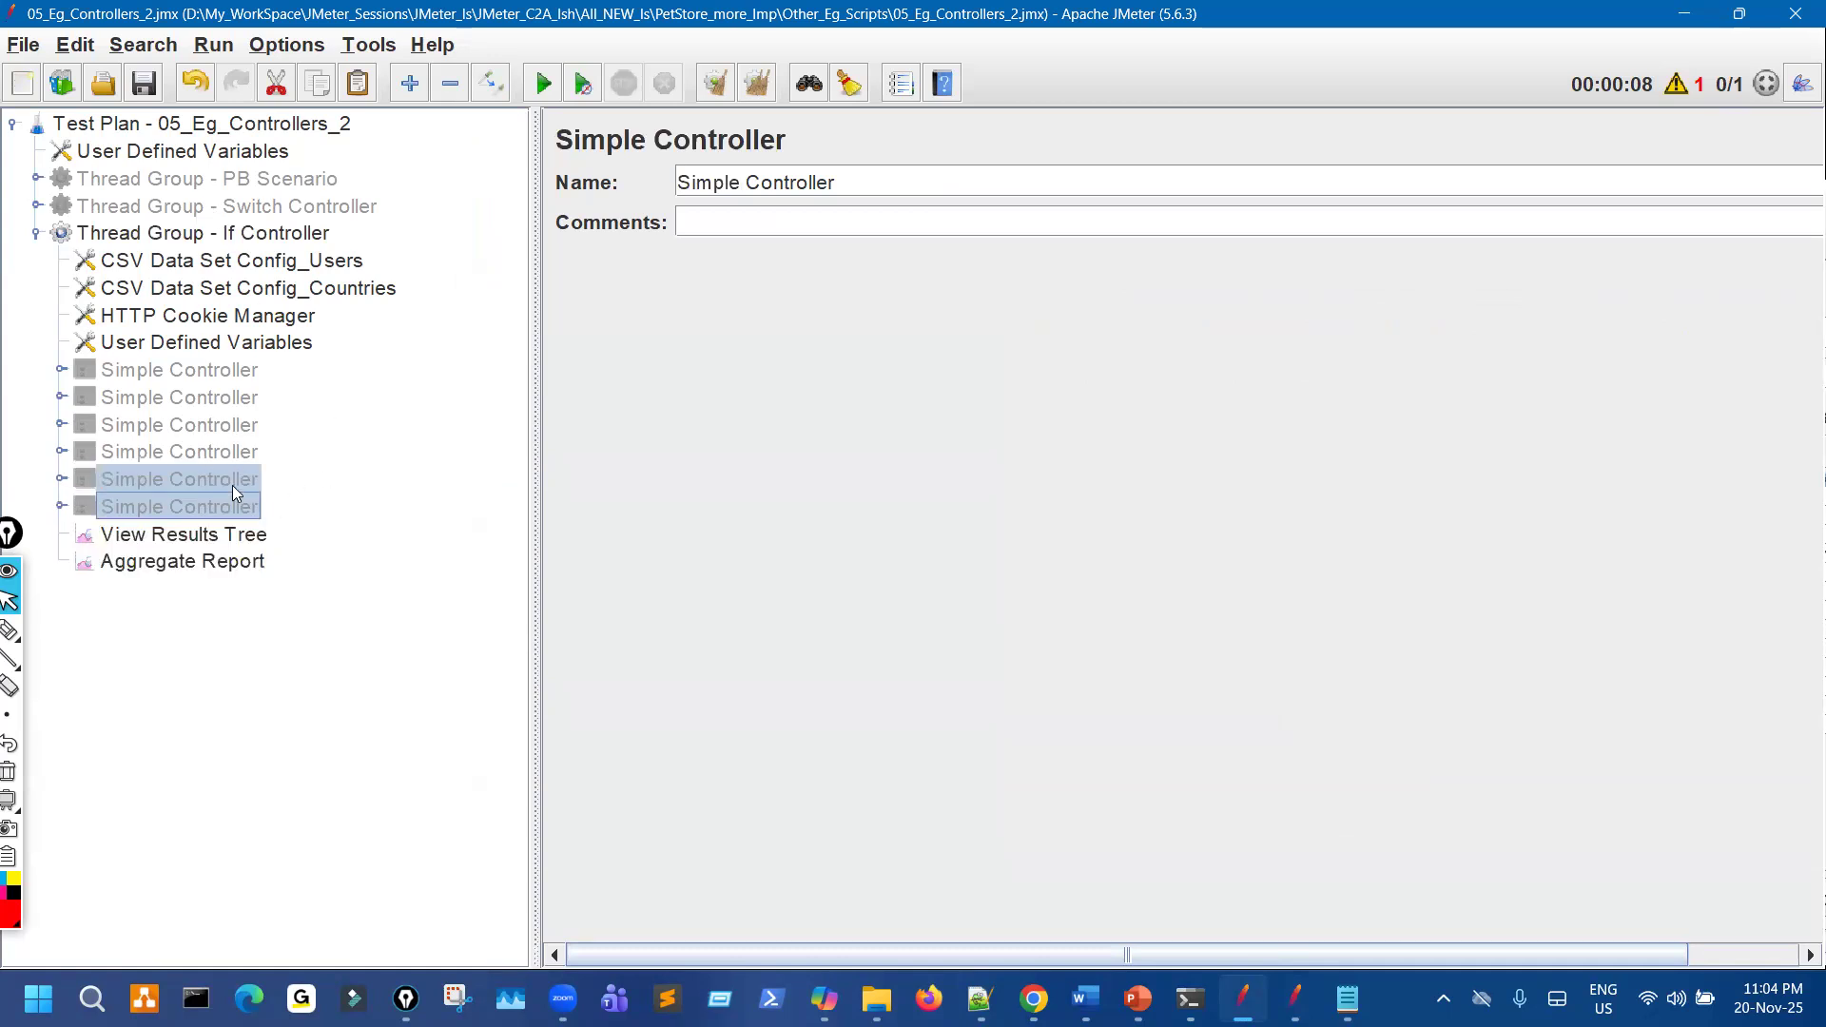
{"action": "left_click", "coordinate": [259, 479]}
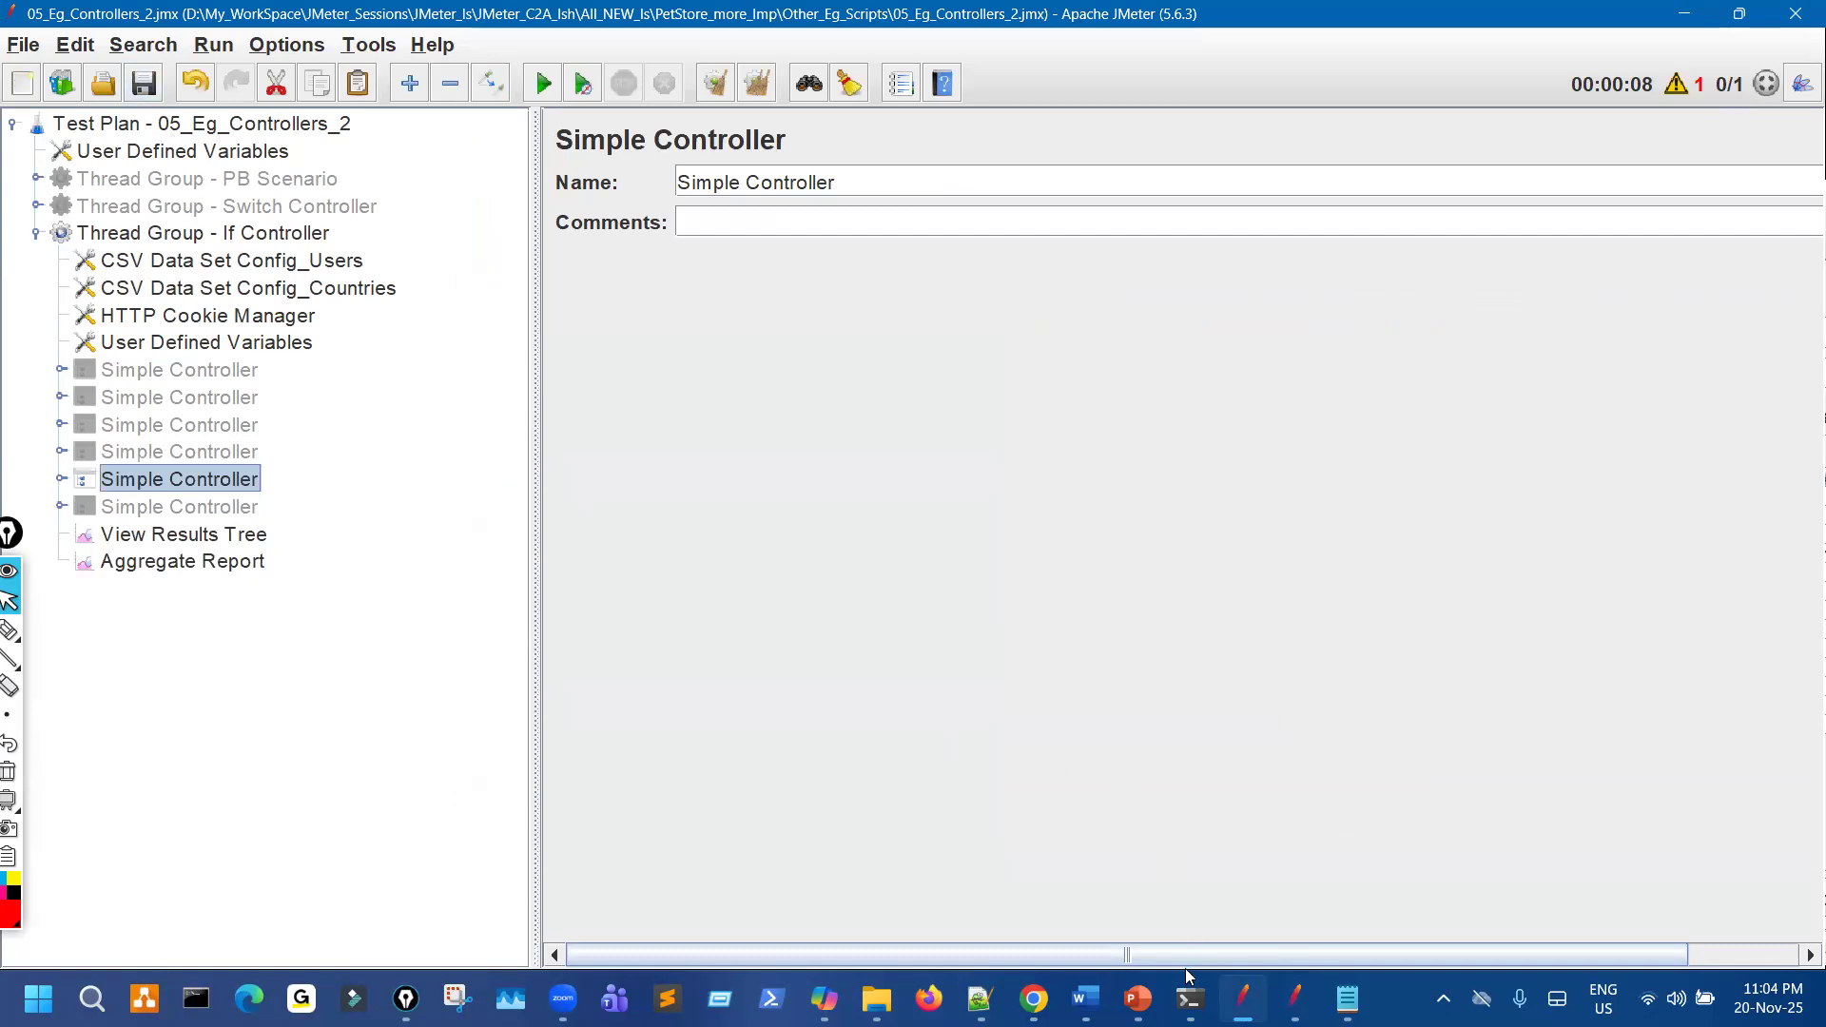
Switch to the PowerPoint notes and mark the "${UserName}" != "j2ee" condition with a pen underline and check mark.
{"action": "mouse_move", "coordinate": [1034, 999]}
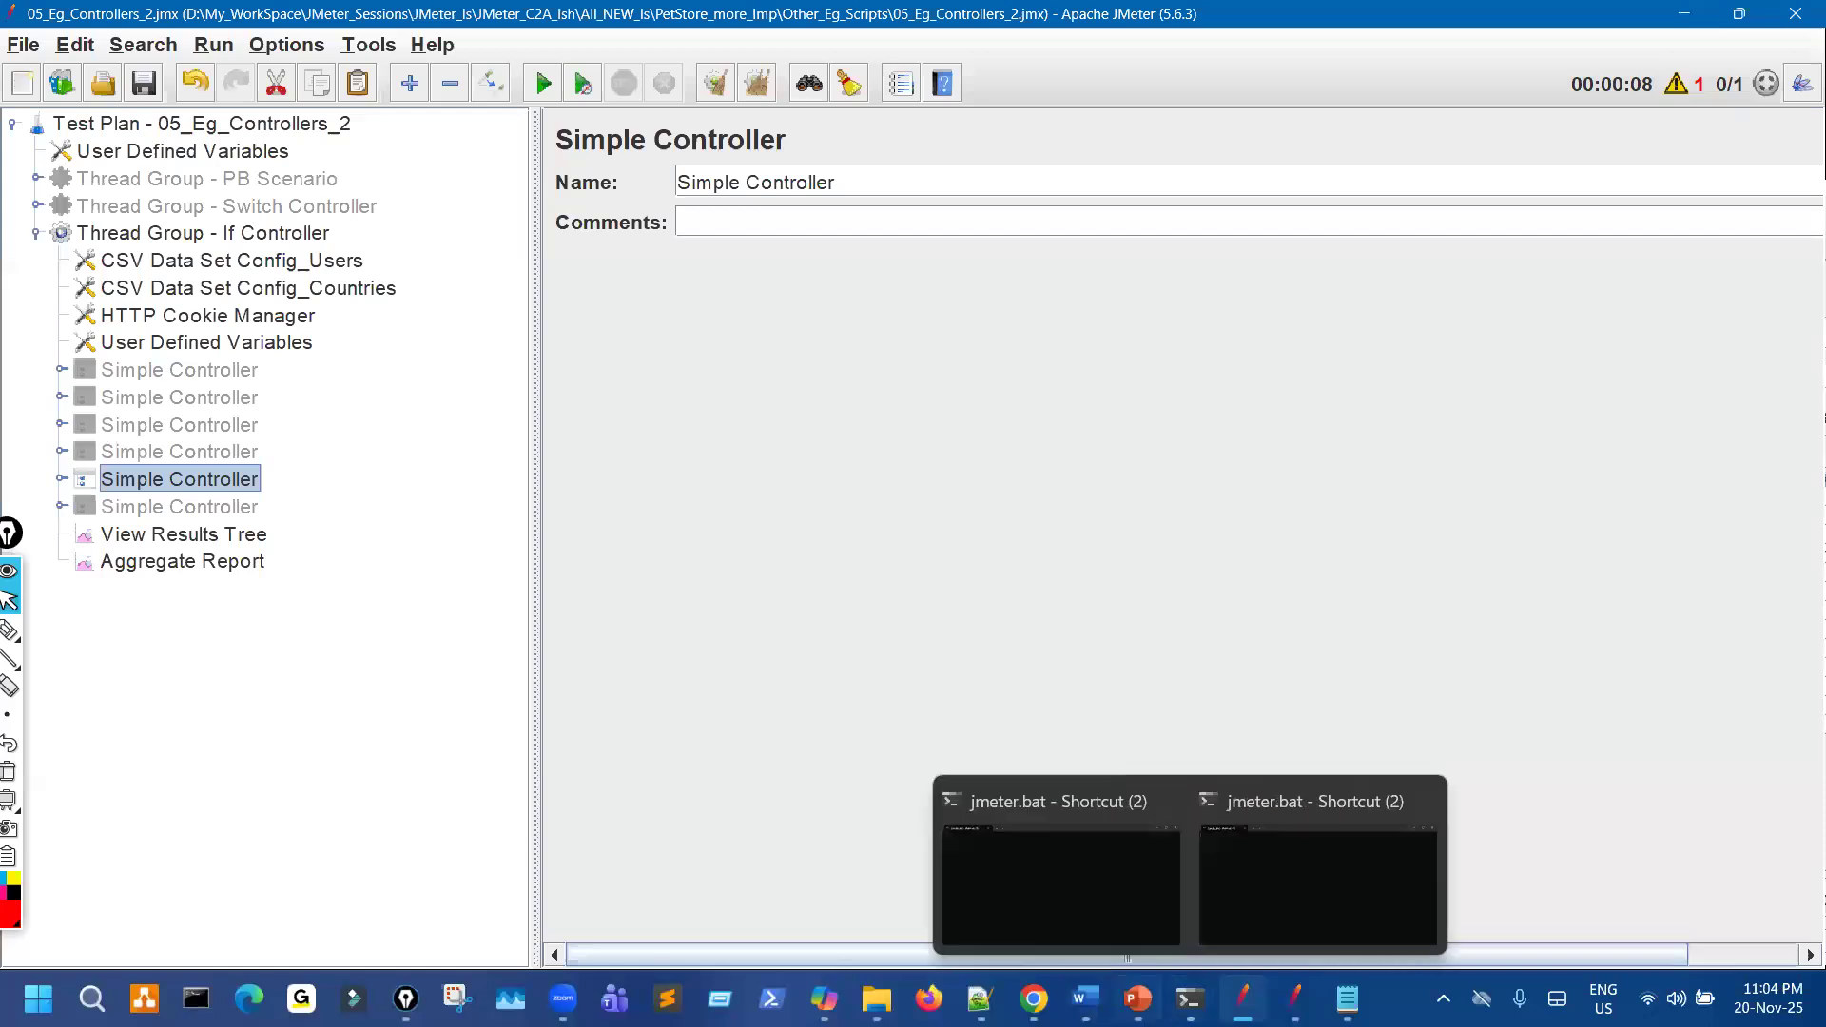
{"action": "left_click", "coordinate": [1138, 999]}
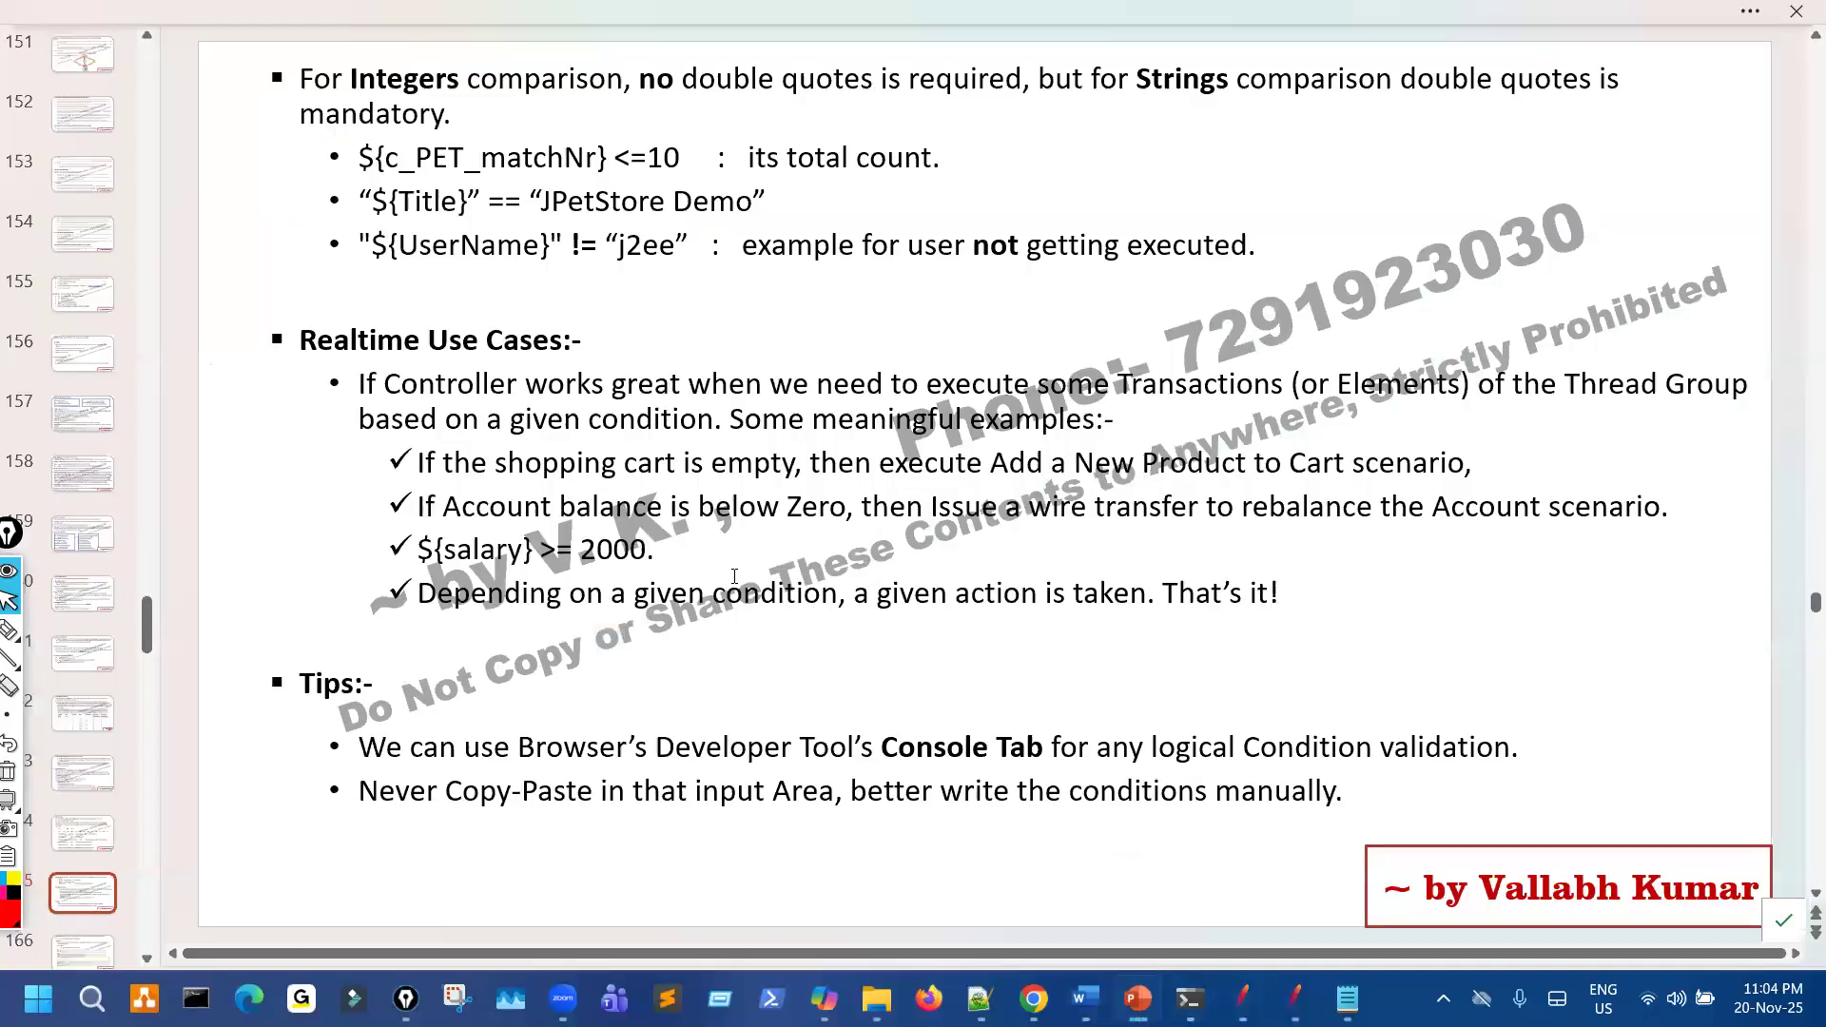
{"action": "left_click", "coordinate": [8, 630]}
{"action": "left_click_drag", "start_coordinate": [405, 270], "coordinate": [602, 270]}
{"action": "left_click_drag", "start_coordinate": [253, 282], "coordinate": [372, 237]}
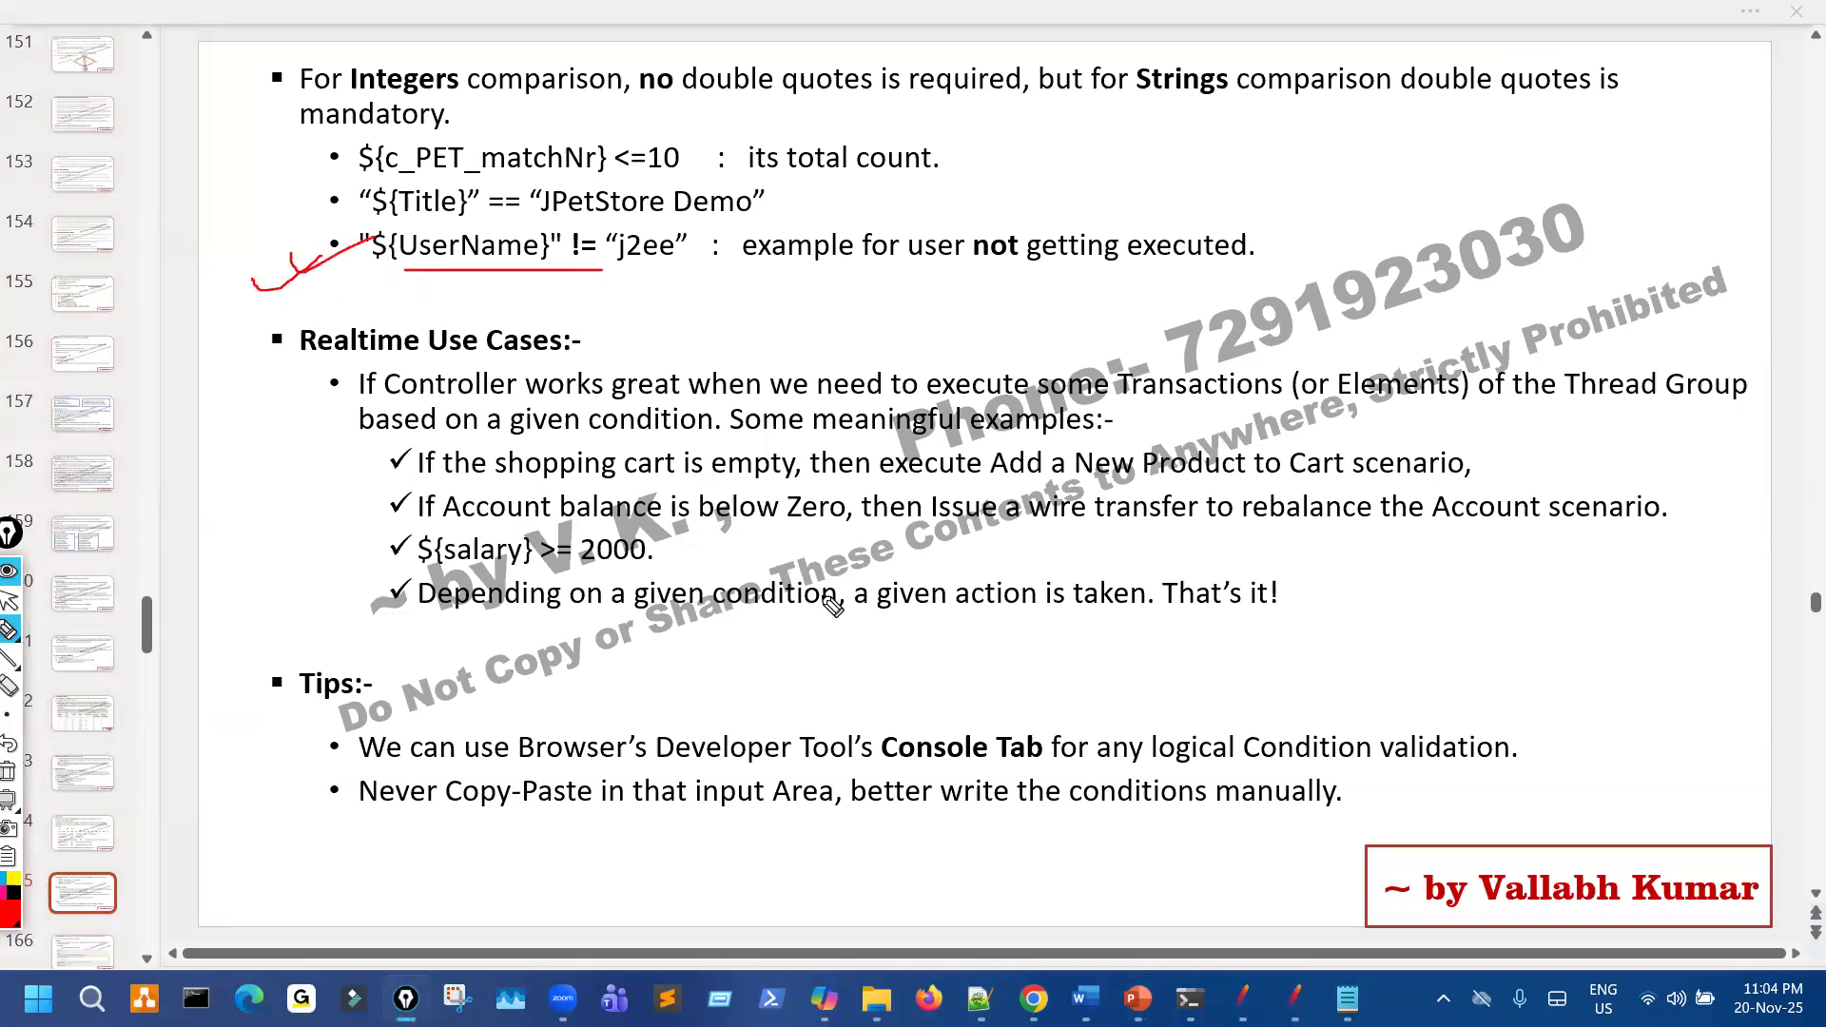
{"action": "key", "text": "ctrl+shift+2"}
Bring up PS_TestData1_Users.csv in Notepad beside the condition, circle its user rows, and clear the pen marks.
{"action": "left_click", "coordinate": [1347, 999]}
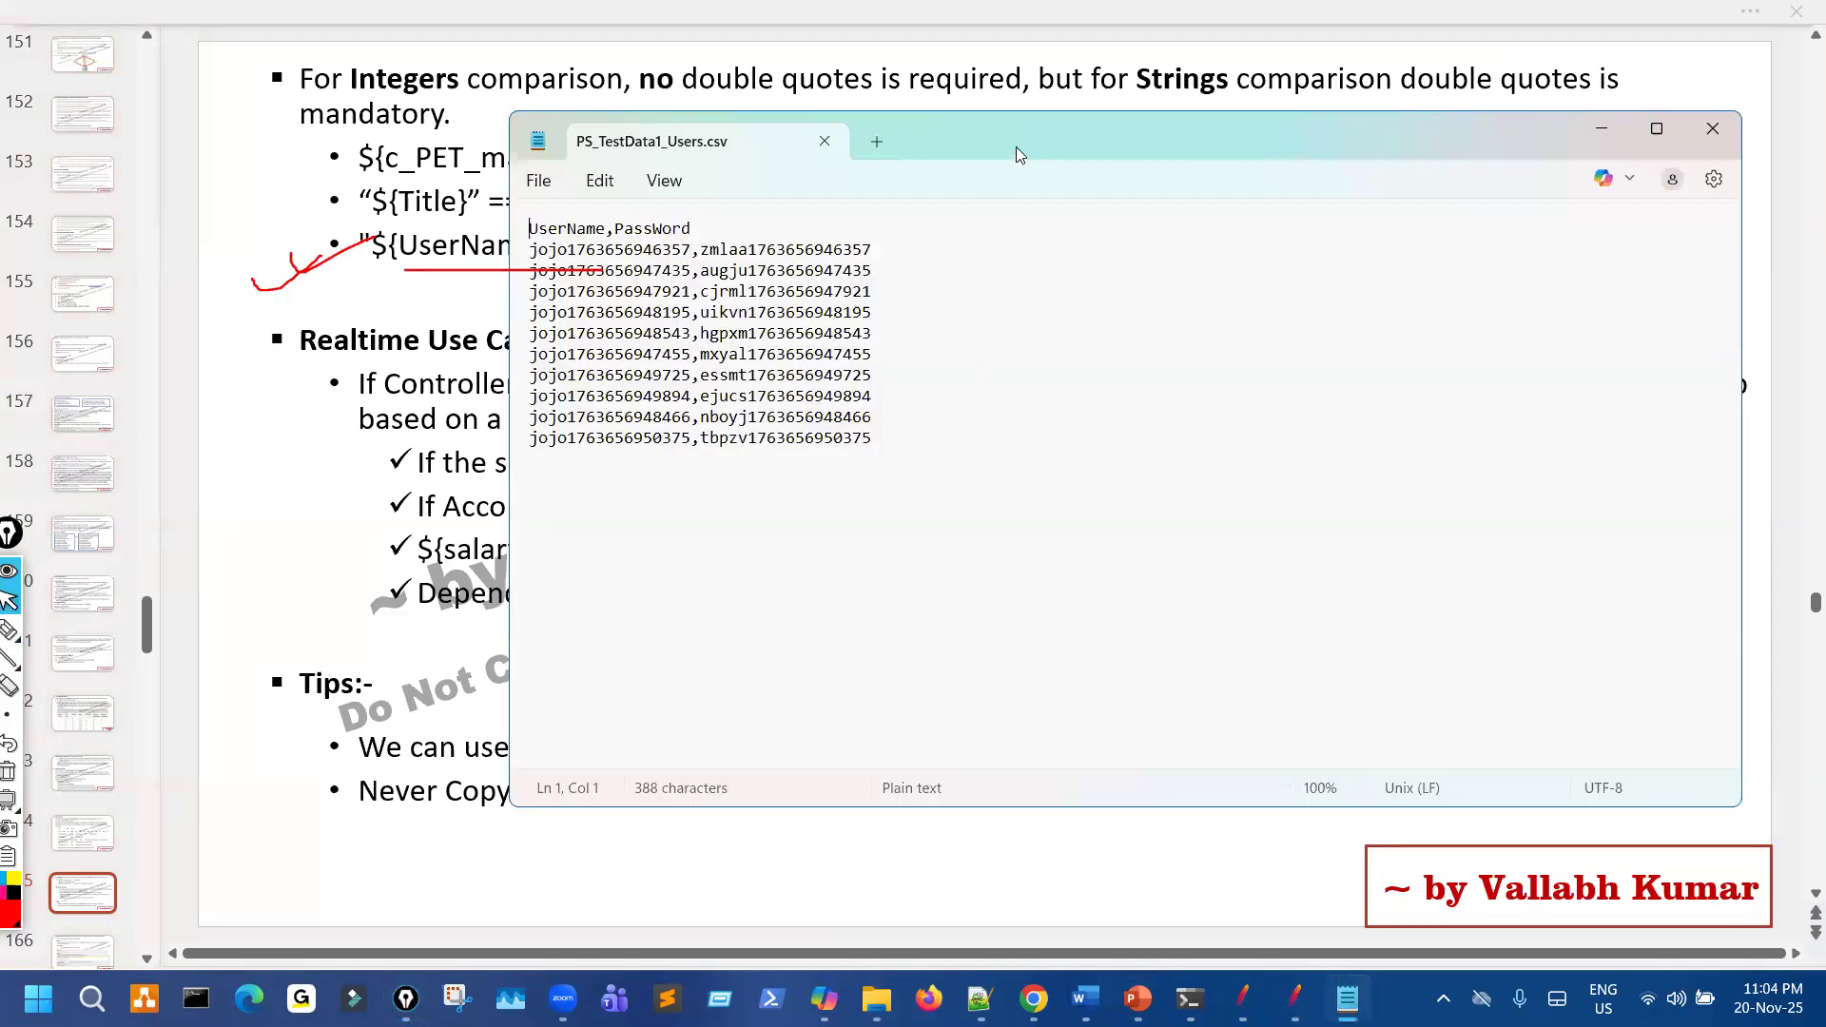
{"action": "left_click_drag", "start_coordinate": [1016, 147], "coordinate": [1507, 168]}
{"action": "mouse_move", "coordinate": [1159, 327]}
{"action": "left_mouse_down"}
{"action": "mouse_move", "coordinate": [1205, 322]}
{"action": "mouse_move", "coordinate": [1176, 329]}
{"action": "left_mouse_up"}
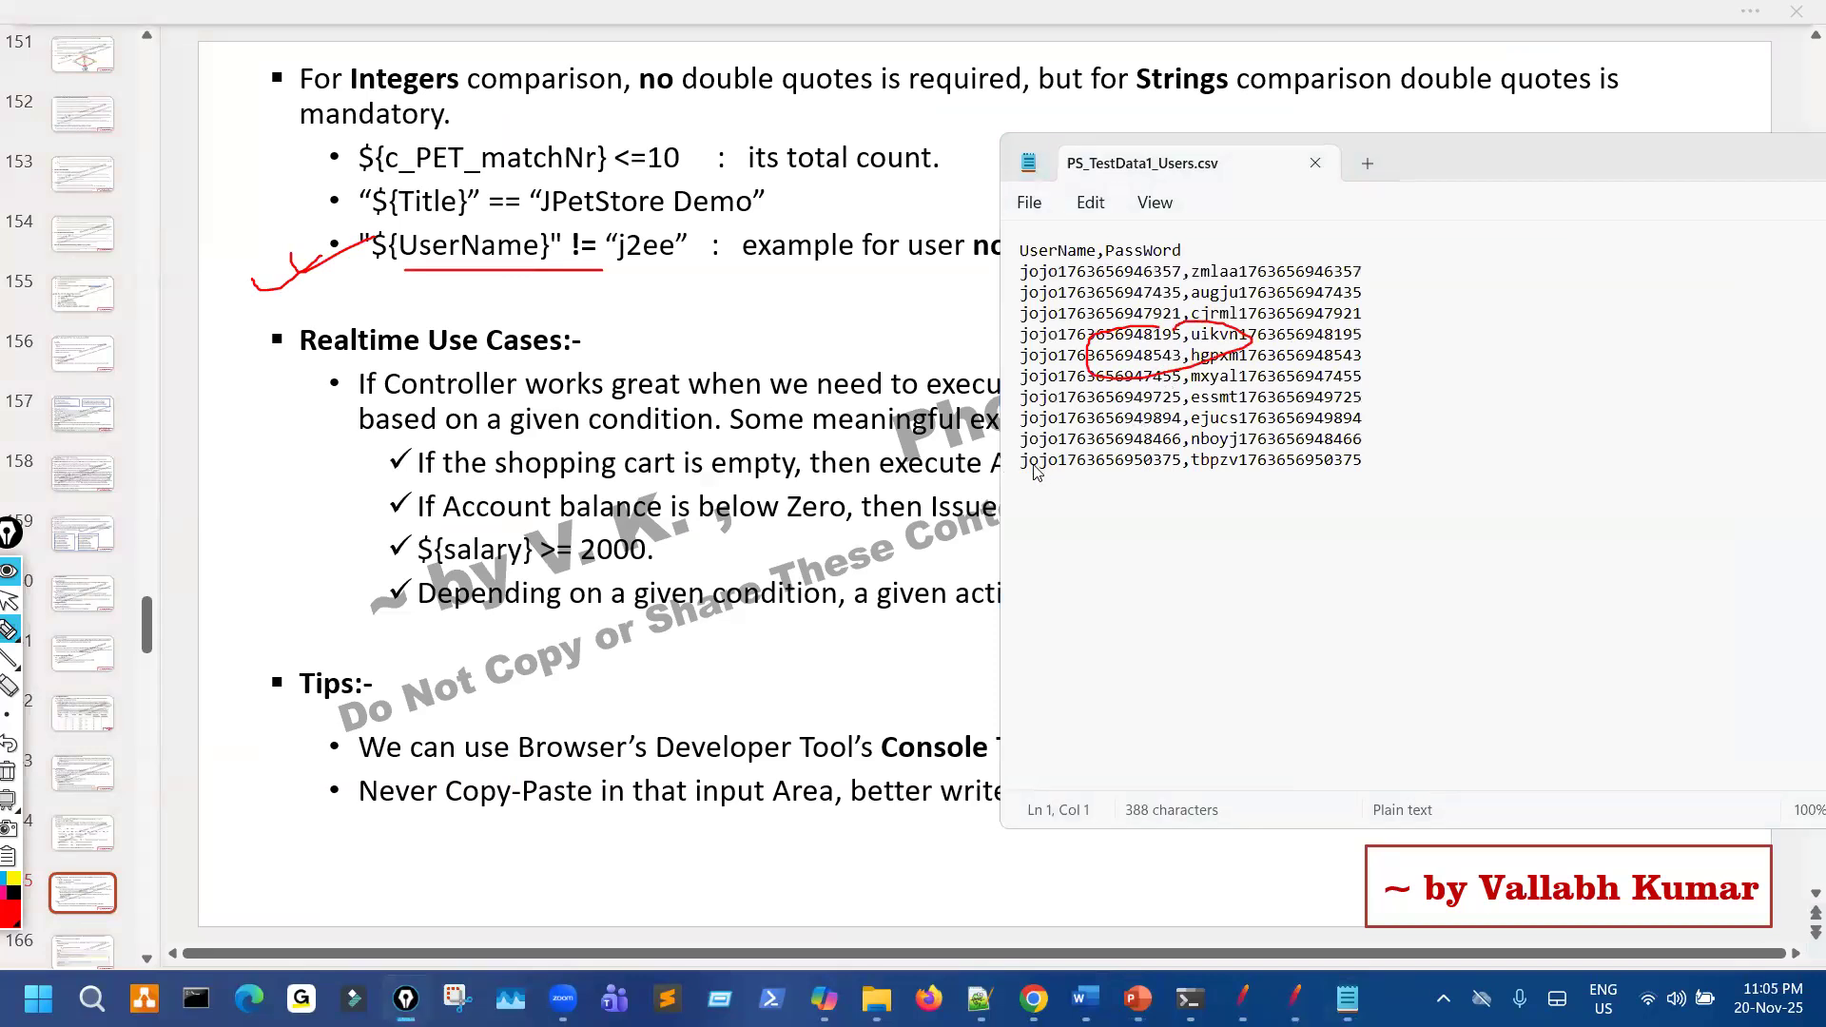
{"action": "key", "text": "ctrl+shift+7"}
{"action": "key", "text": "ctrl+shift+2"}
In JMeter, expand the second Simple Controller, mark its If Controller and child transactions, and view the If Controller's condition.
{"action": "key", "text": "alt+Tab"}
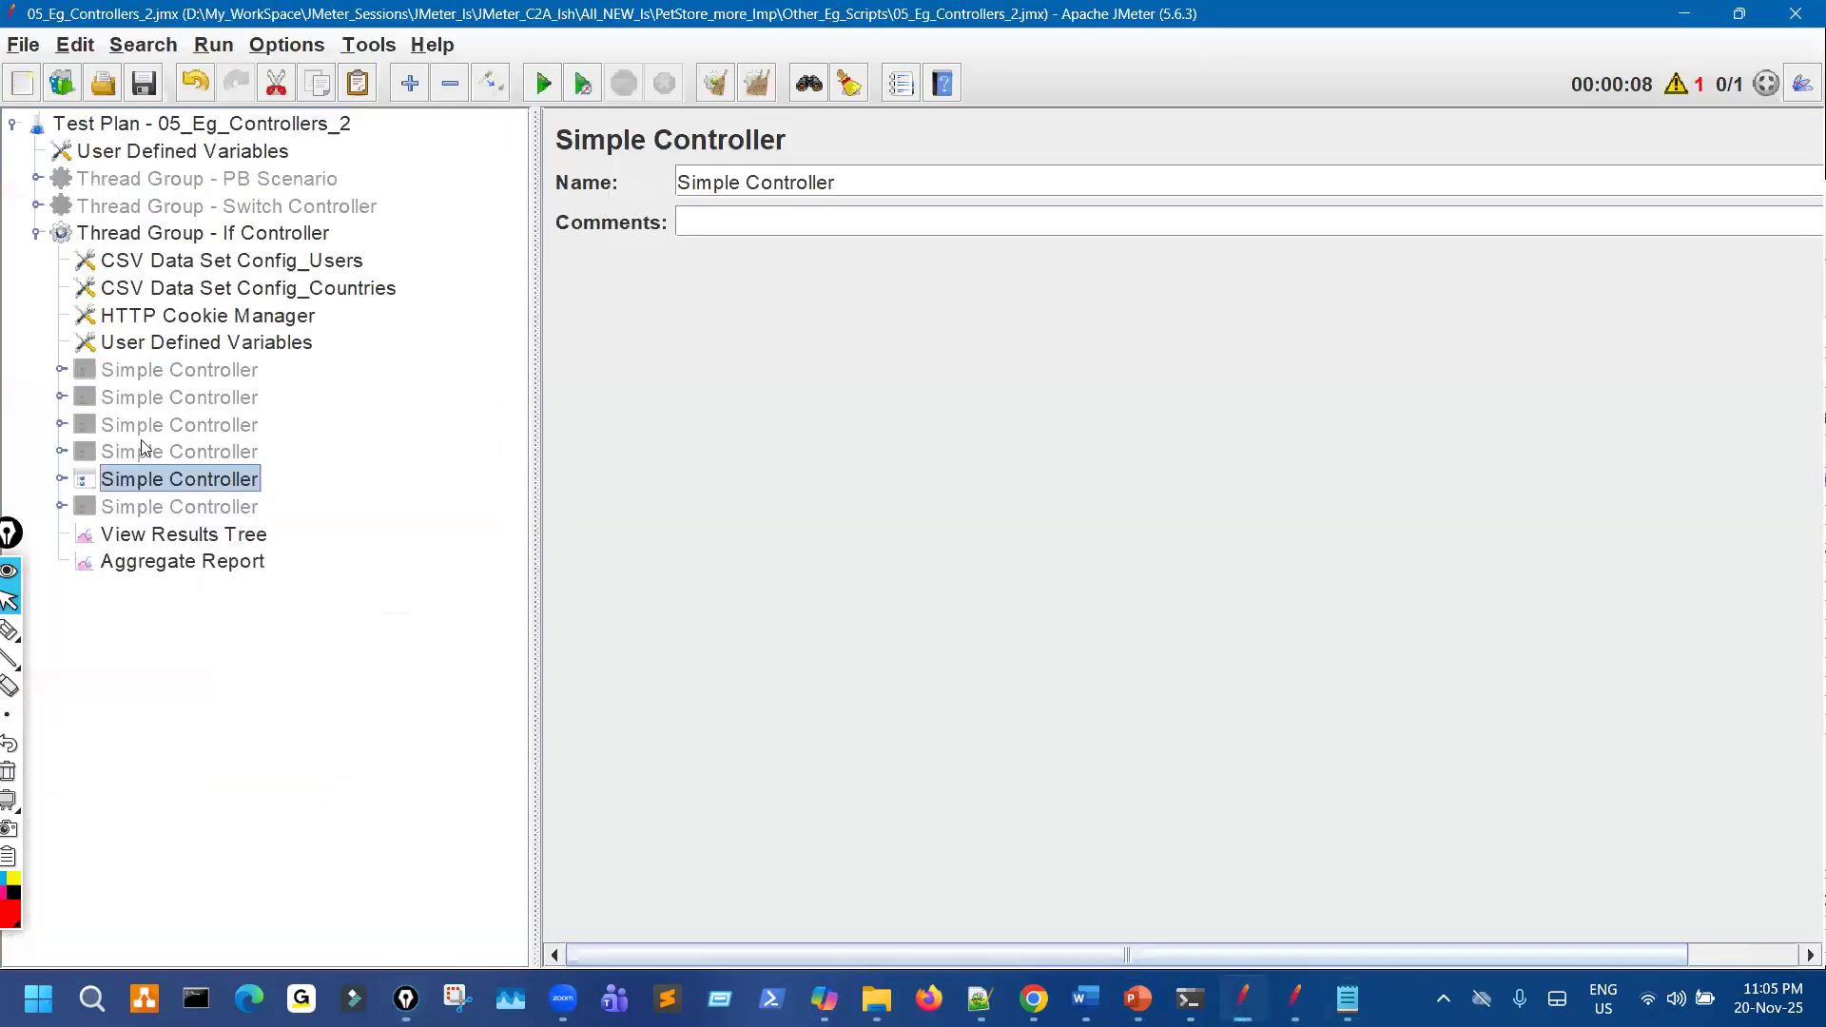
{"action": "left_click", "coordinate": [60, 397]}
{"action": "left_click", "coordinate": [82, 427]}
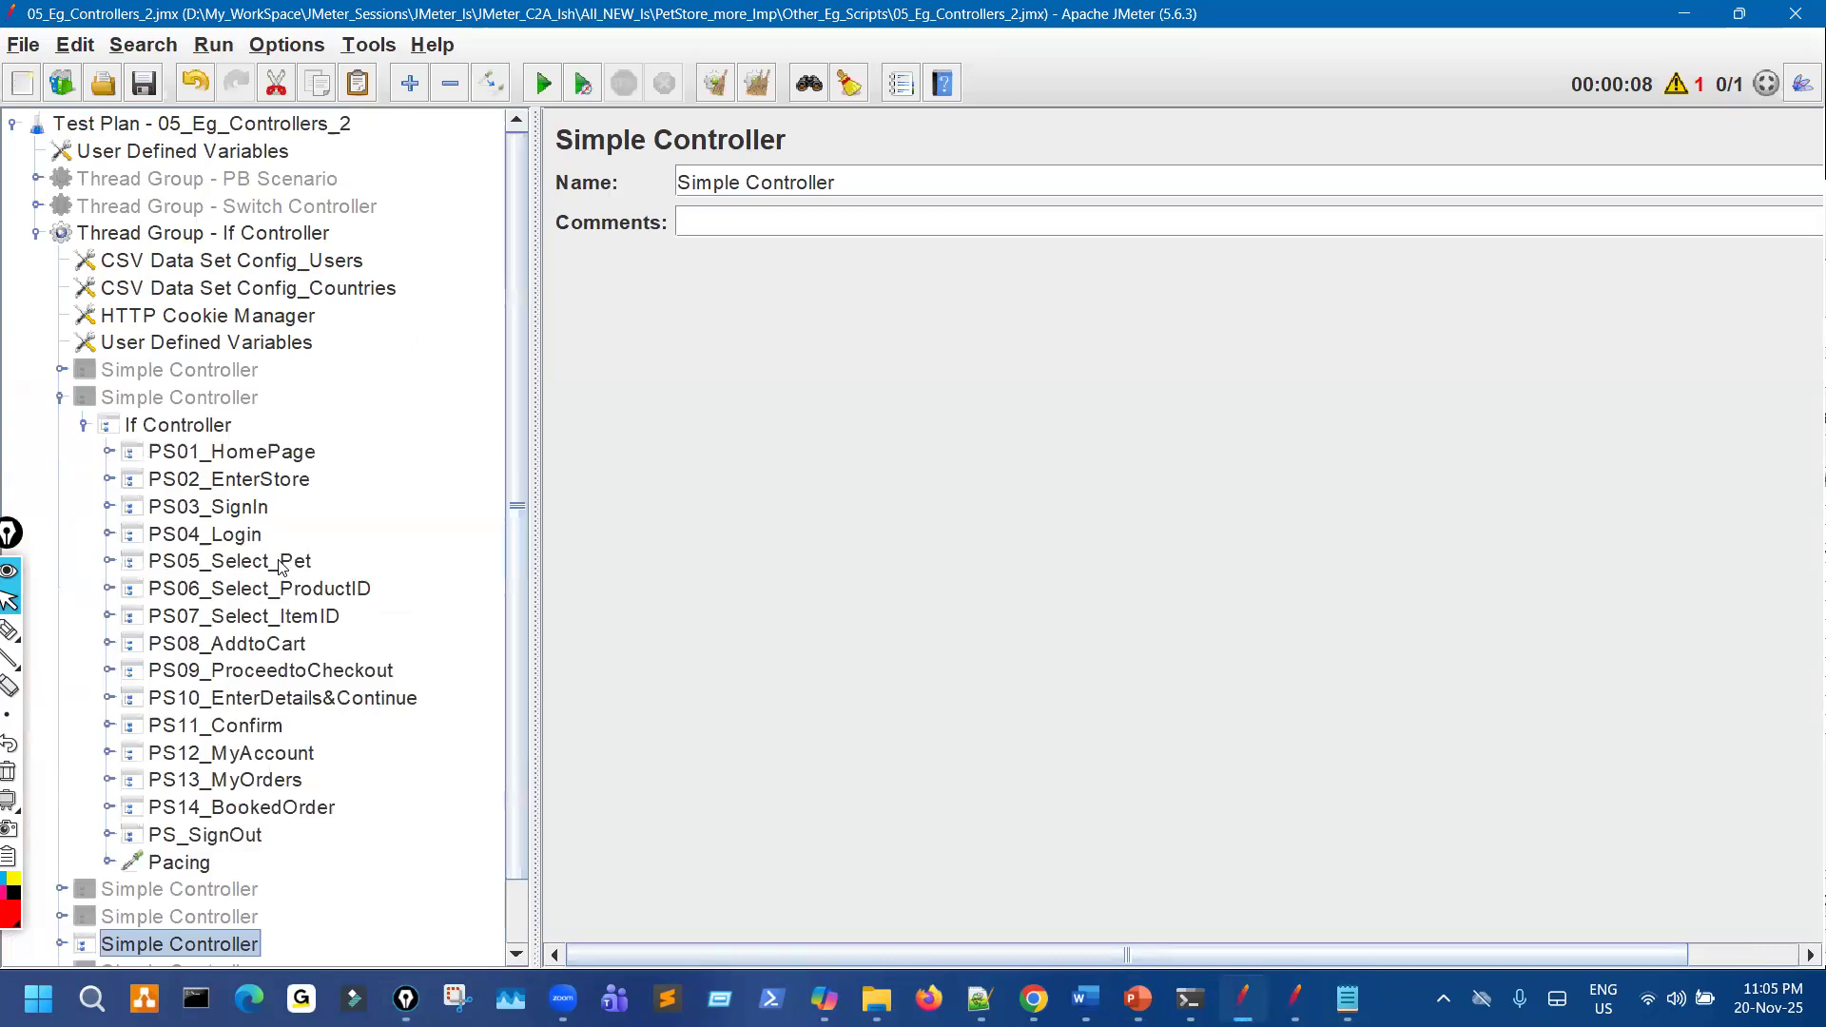
{"action": "key", "text": "ctrl+shift+p"}
{"action": "mouse_move", "coordinate": [270, 452]}
{"action": "left_mouse_down"}
{"action": "mouse_move", "coordinate": [318, 542]}
{"action": "mouse_move", "coordinate": [169, 791]}
{"action": "mouse_move", "coordinate": [317, 485]}
{"action": "left_mouse_up"}
{"action": "mouse_move", "coordinate": [217, 437]}
{"action": "left_mouse_down"}
{"action": "mouse_move", "coordinate": [162, 433]}
{"action": "mouse_move", "coordinate": [246, 425]}
{"action": "mouse_move", "coordinate": [214, 410]}
{"action": "left_mouse_up"}
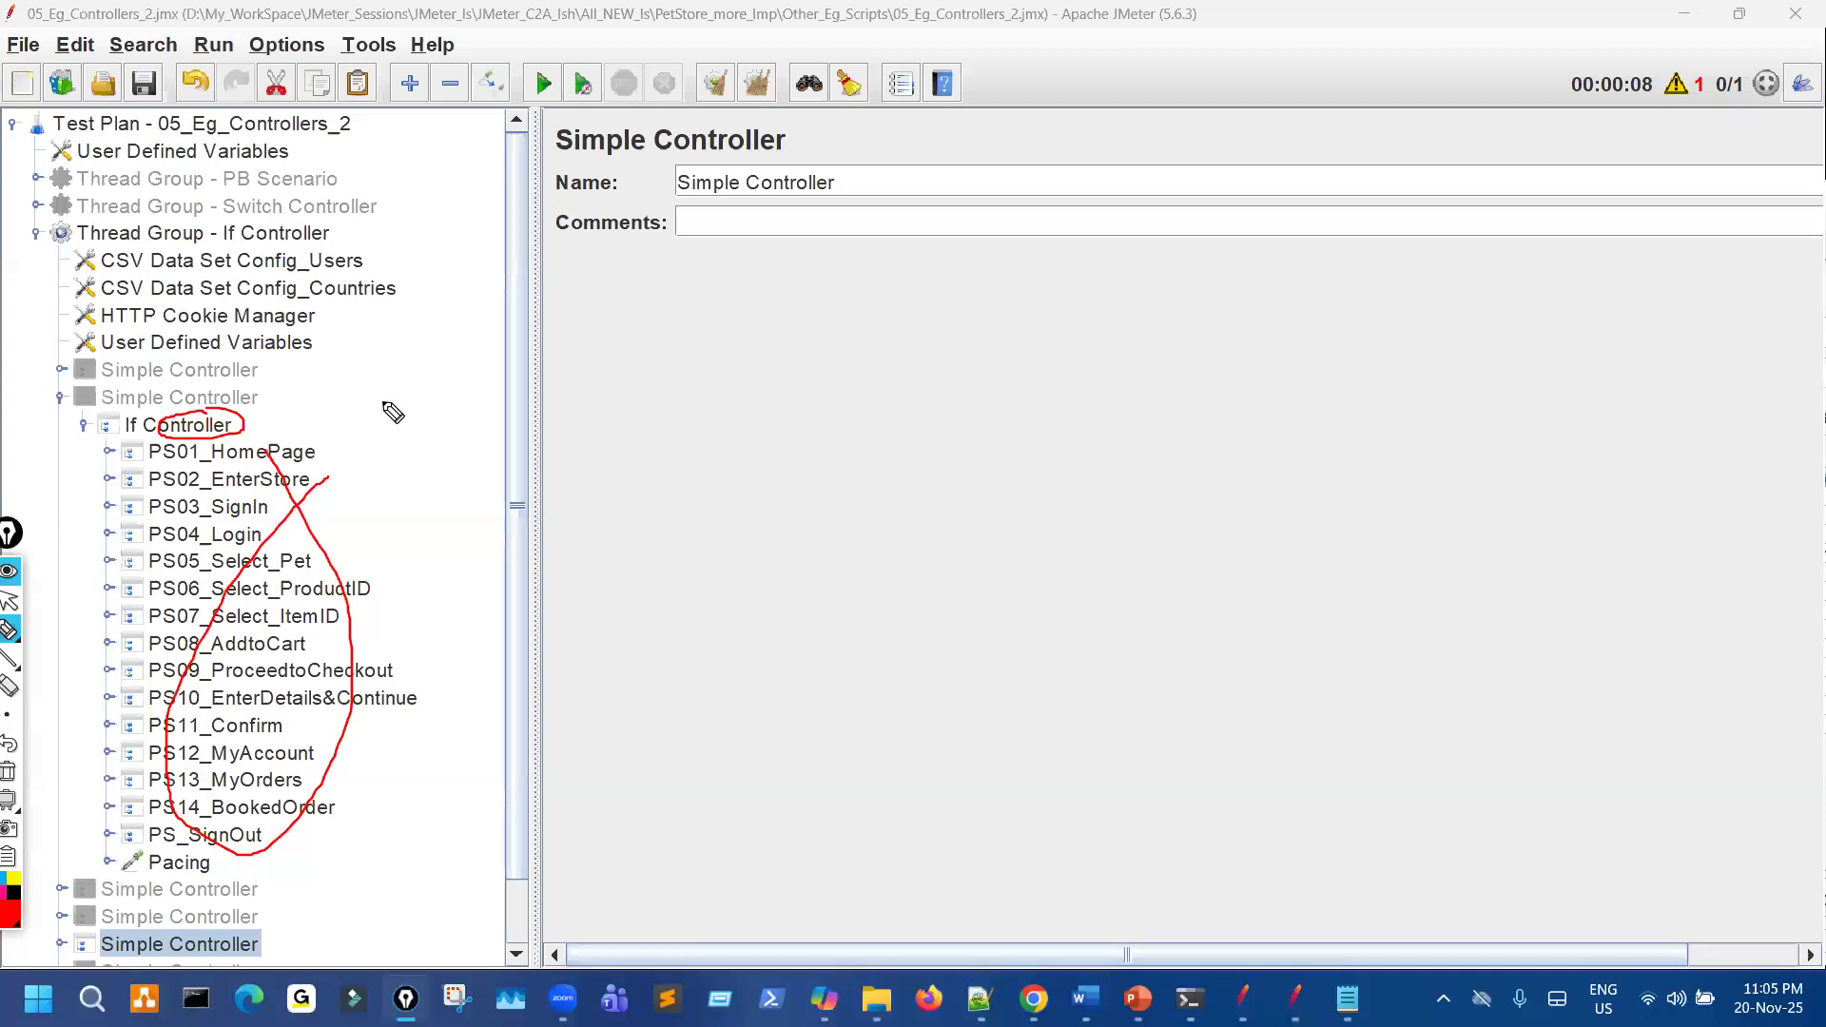
{"action": "key", "text": "ctrl+shift+2"}
{"action": "left_click", "coordinate": [228, 433]}
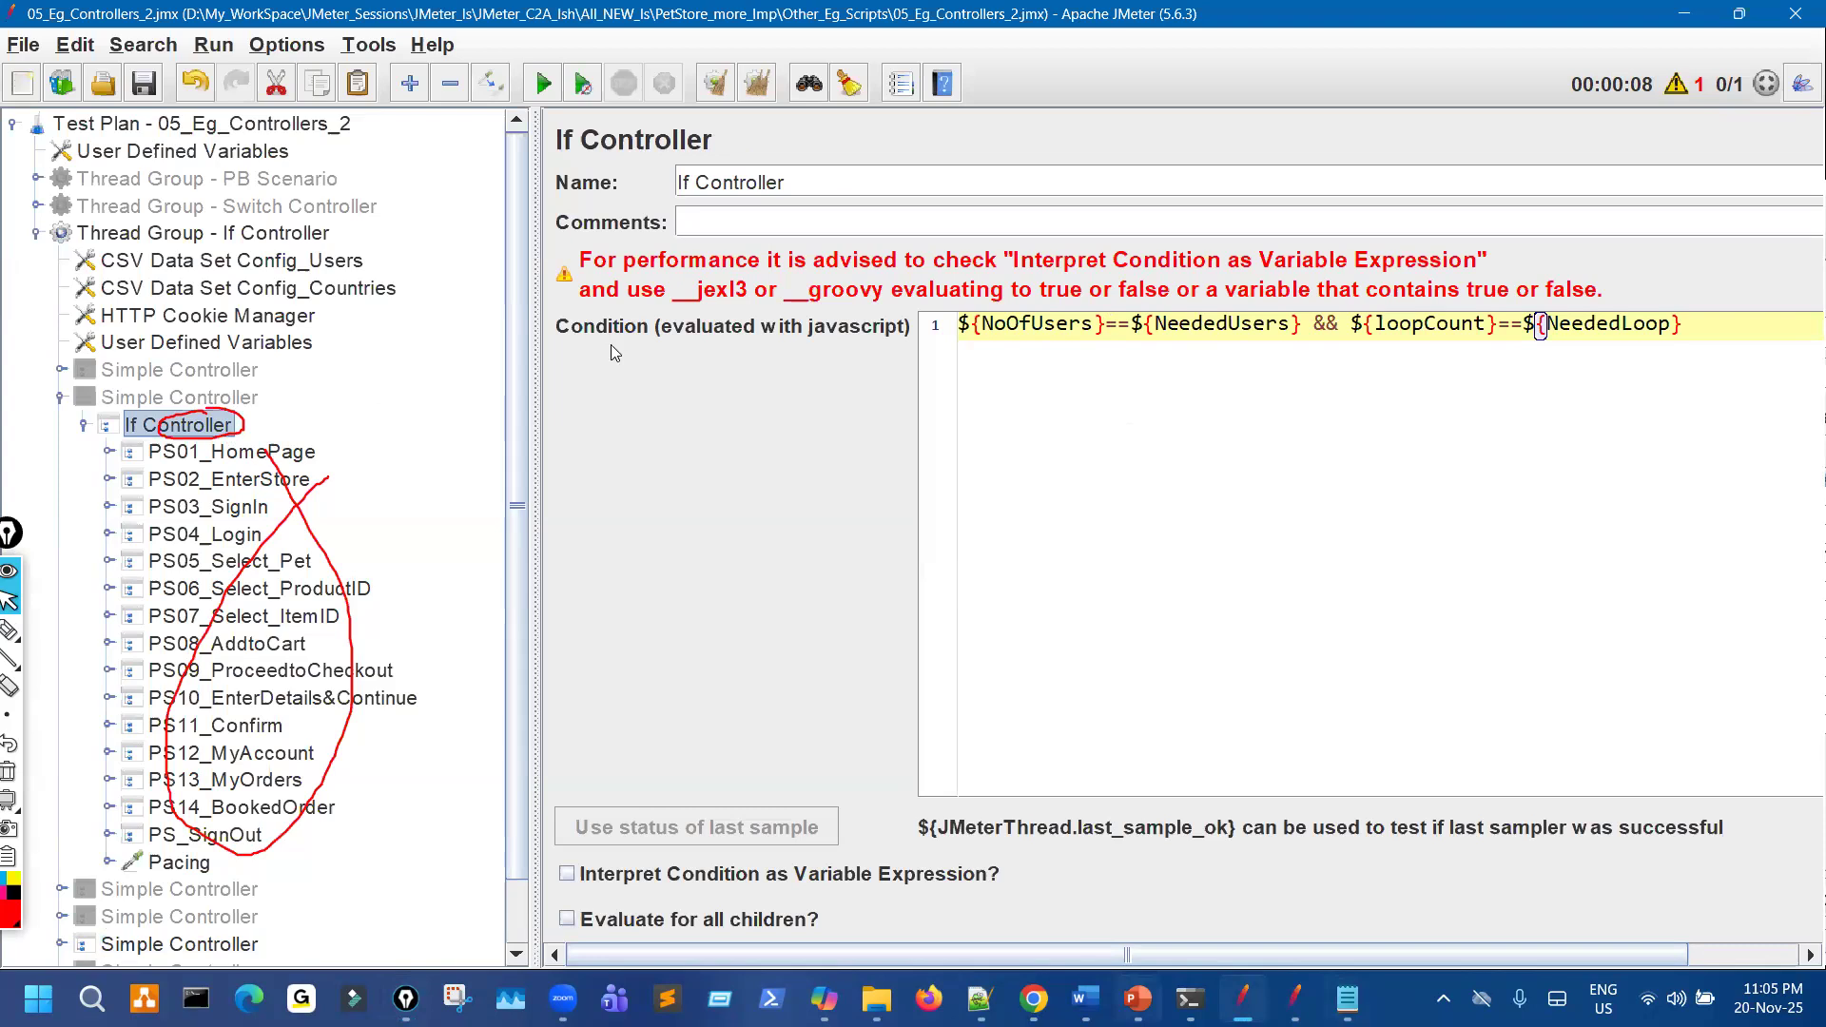
Return to the PowerPoint notes, mark the UserName variable, the != operator and the j2ee value, and erase all annotations.
{"action": "key", "text": "alt+Tab"}
{"action": "key", "text": "ctrl+shift+3"}
{"action": "mouse_move", "coordinate": [401, 269]}
{"action": "left_mouse_down"}
{"action": "mouse_move", "coordinate": [572, 273]}
{"action": "mouse_move", "coordinate": [582, 238]}
{"action": "left_mouse_up"}
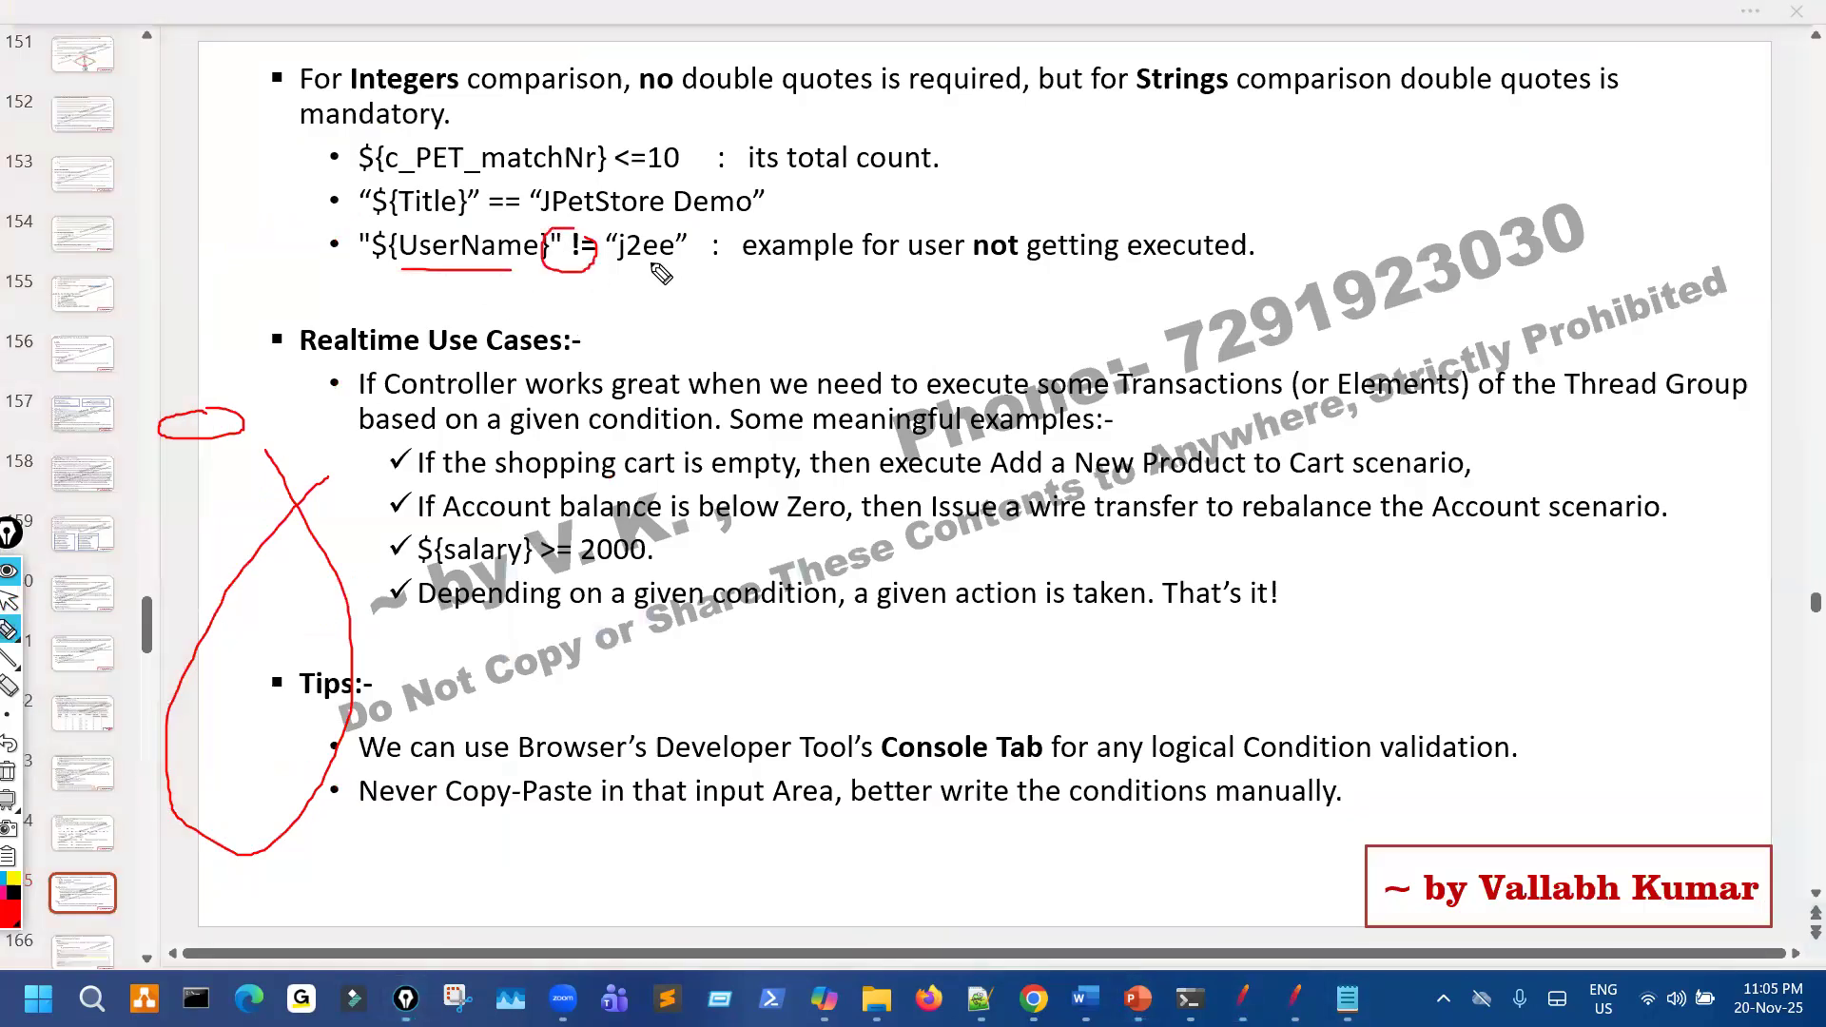
{"action": "mouse_move", "coordinate": [693, 276]}
{"action": "left_mouse_down"}
{"action": "mouse_move", "coordinate": [618, 228]}
{"action": "mouse_move", "coordinate": [605, 249]}
{"action": "left_mouse_up"}
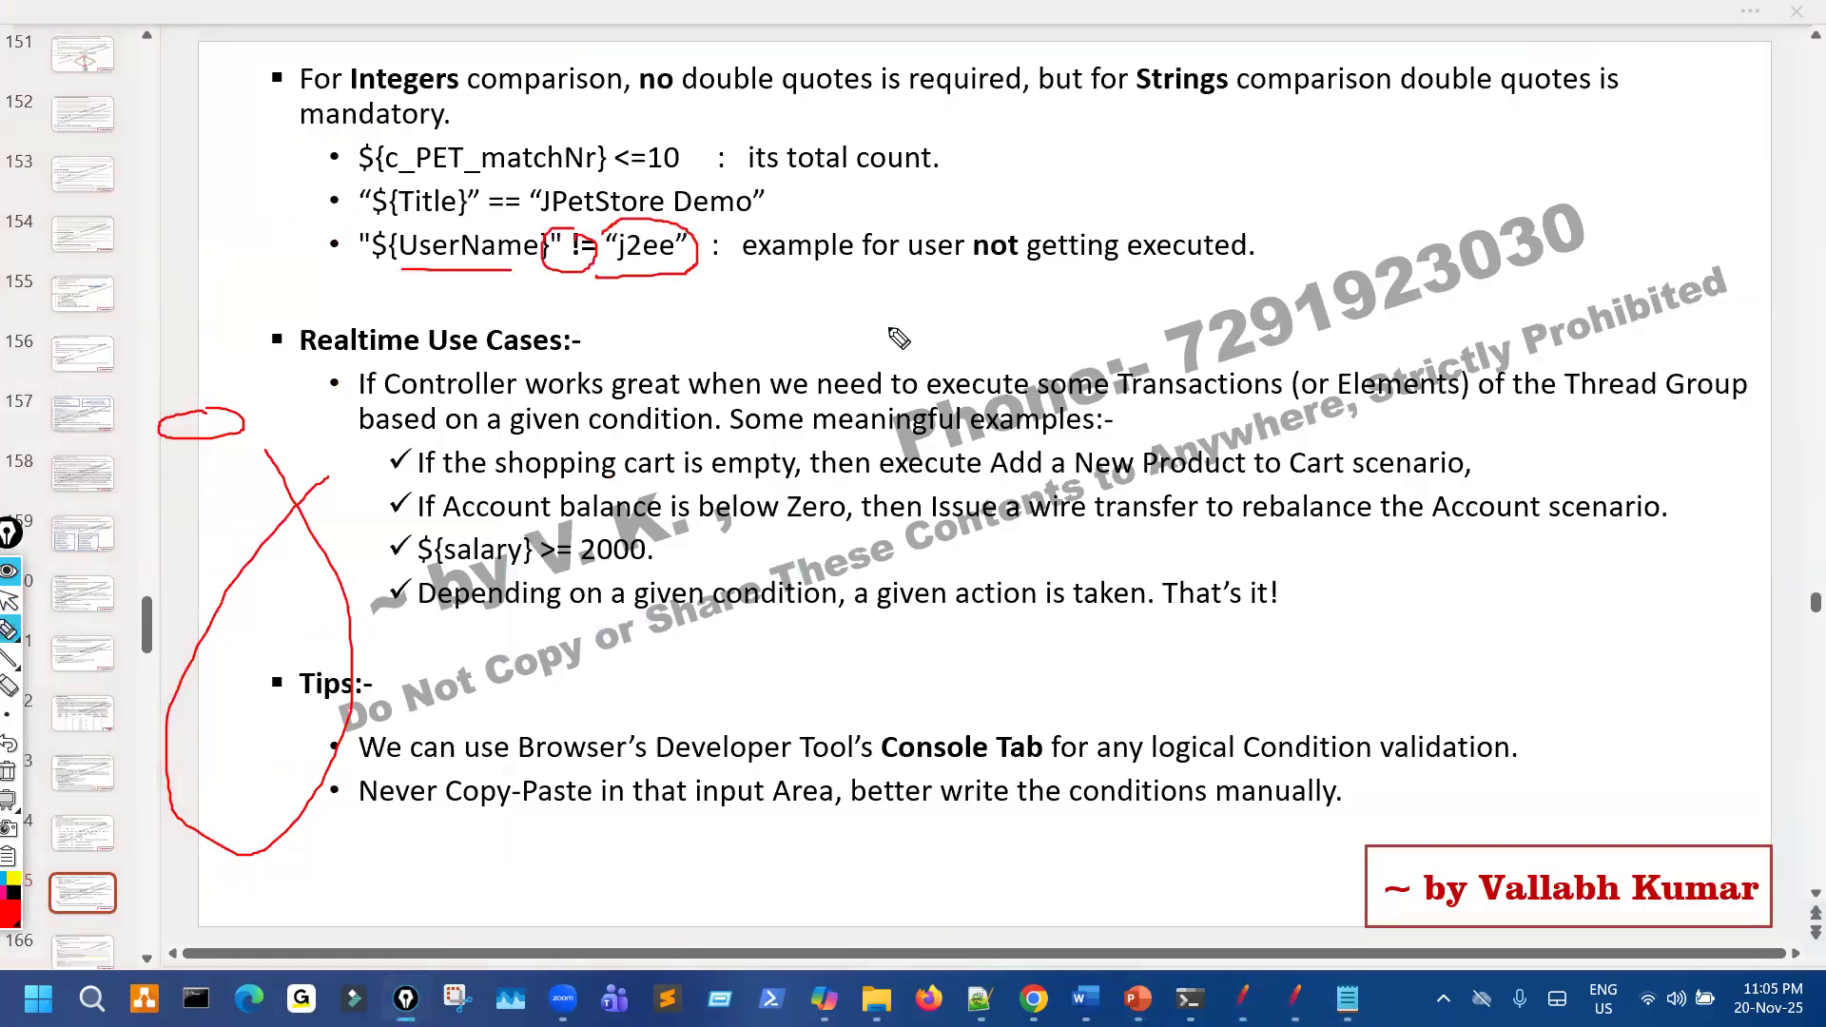
{"action": "key", "text": "e"}
{"action": "key", "text": "ctrl+a"}
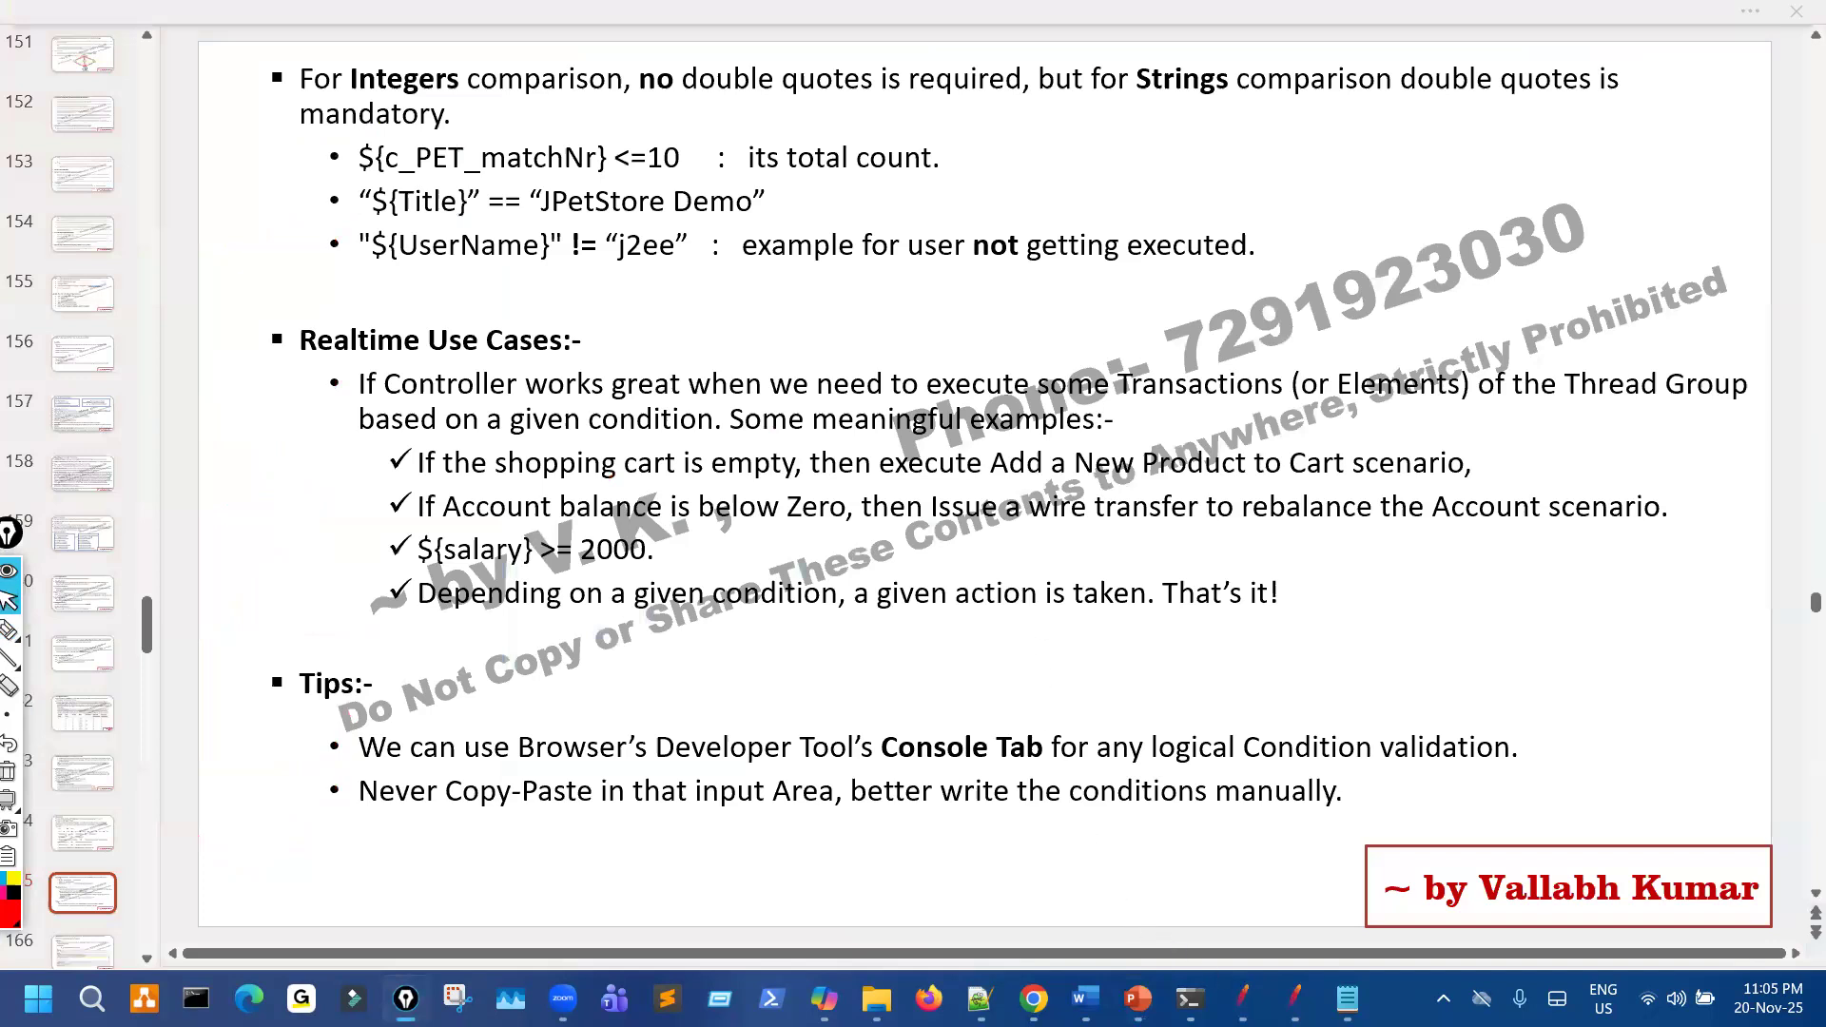
Back in JMeter, circle the transactions under the If Controller, then collapse the If Controller and its Simple Controller.
{"action": "key", "text": "alt+Tab"}
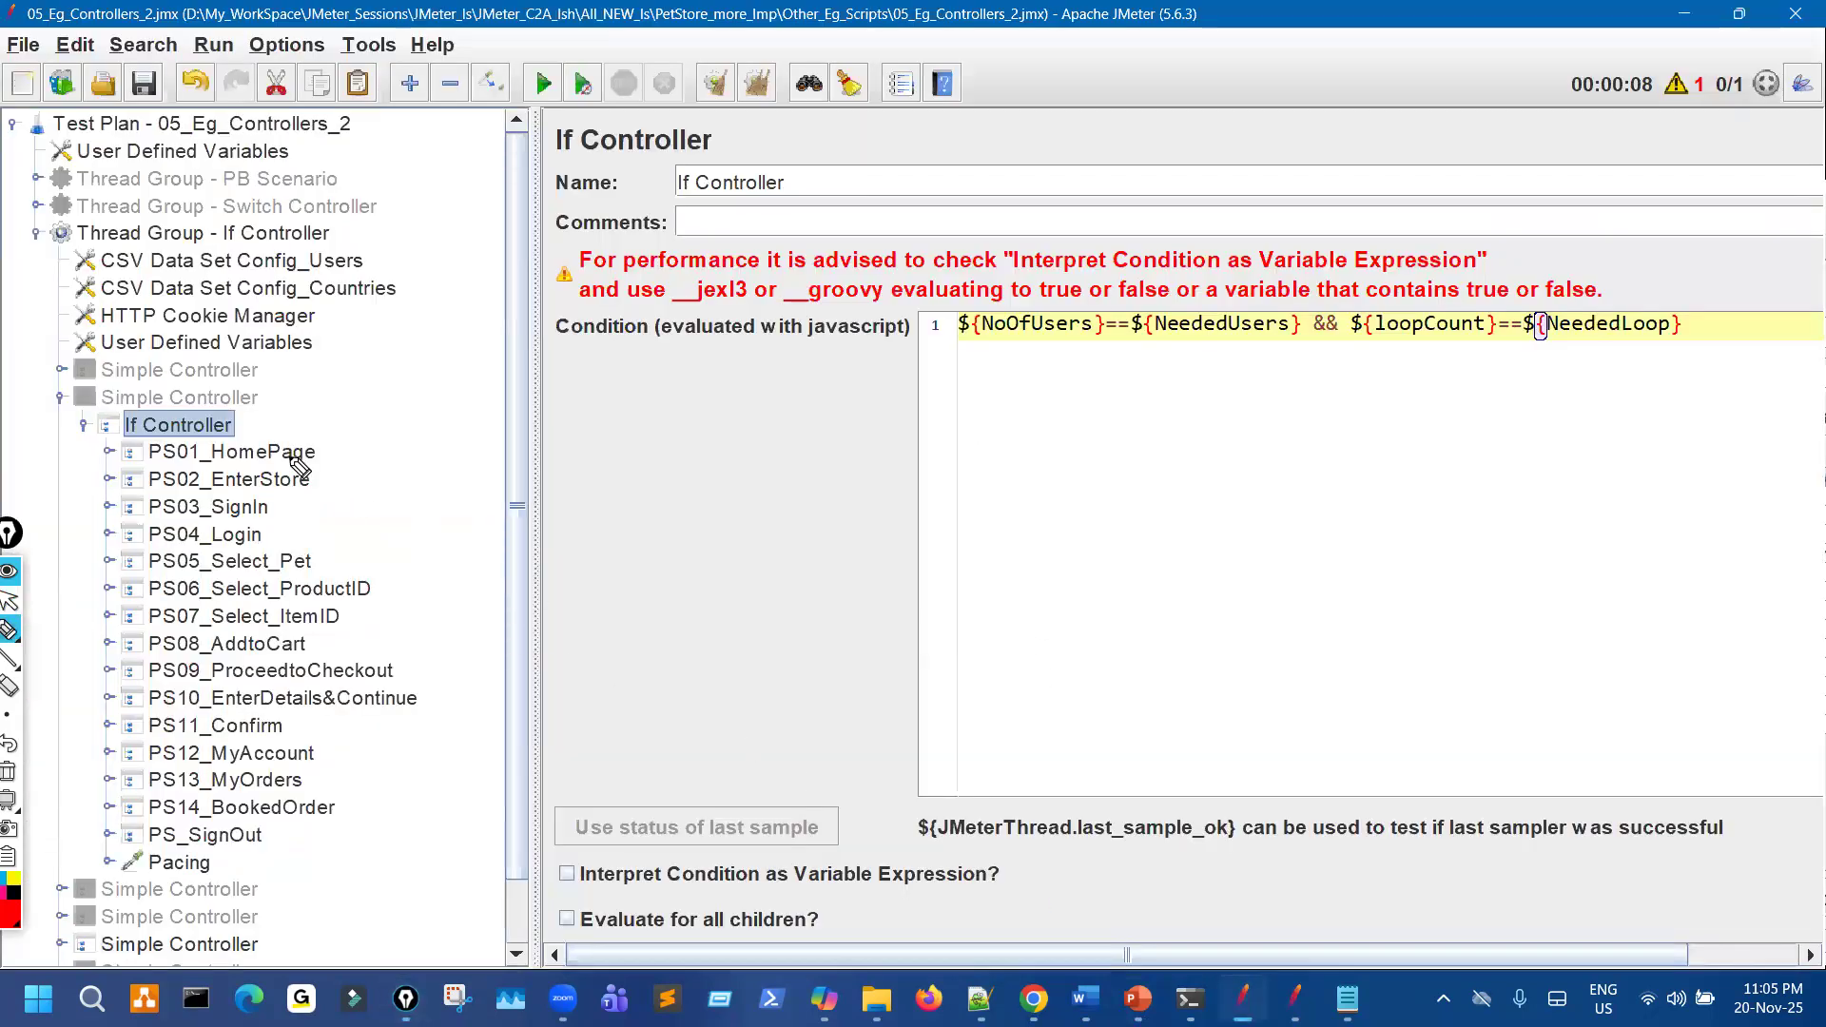
{"action": "mouse_move", "coordinate": [280, 453]}
{"action": "left_mouse_down"}
{"action": "mouse_move", "coordinate": [328, 752]}
{"action": "mouse_move", "coordinate": [186, 605]}
{"action": "mouse_move", "coordinate": [246, 555]}
{"action": "left_mouse_up"}
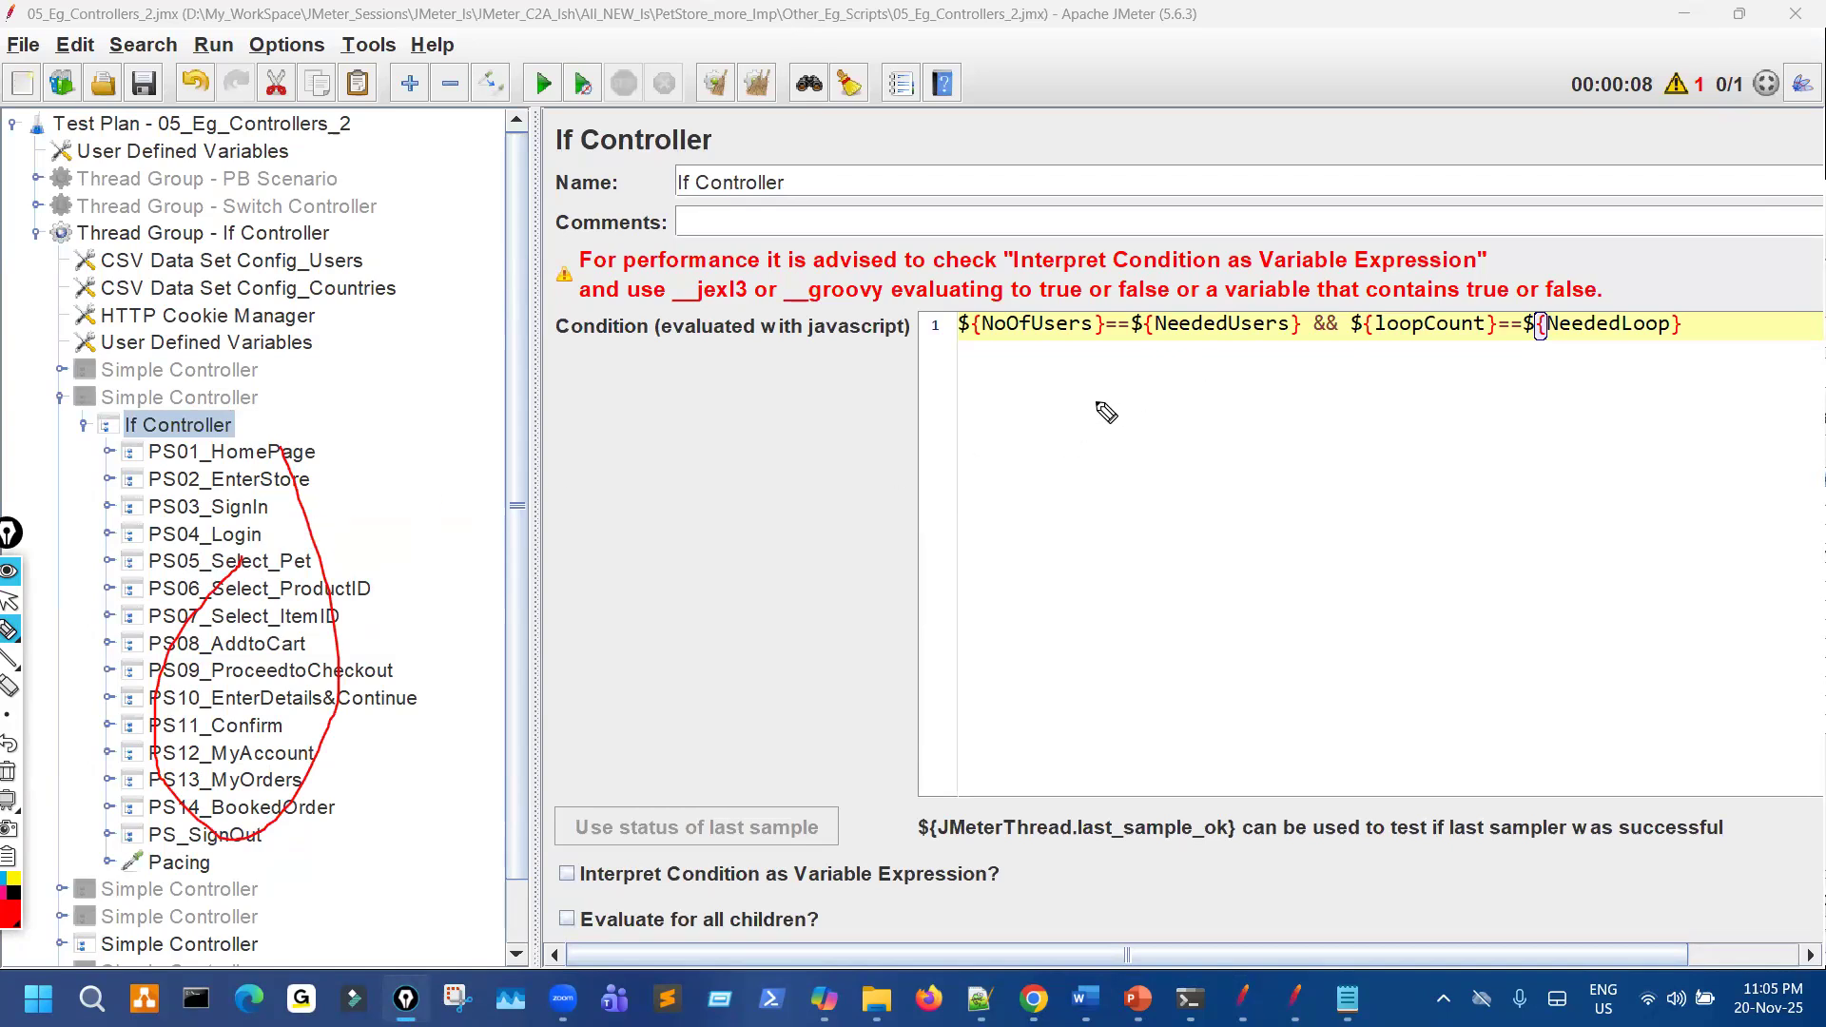
{"action": "left_click", "coordinate": [84, 425]}
{"action": "left_click", "coordinate": [58, 397]}
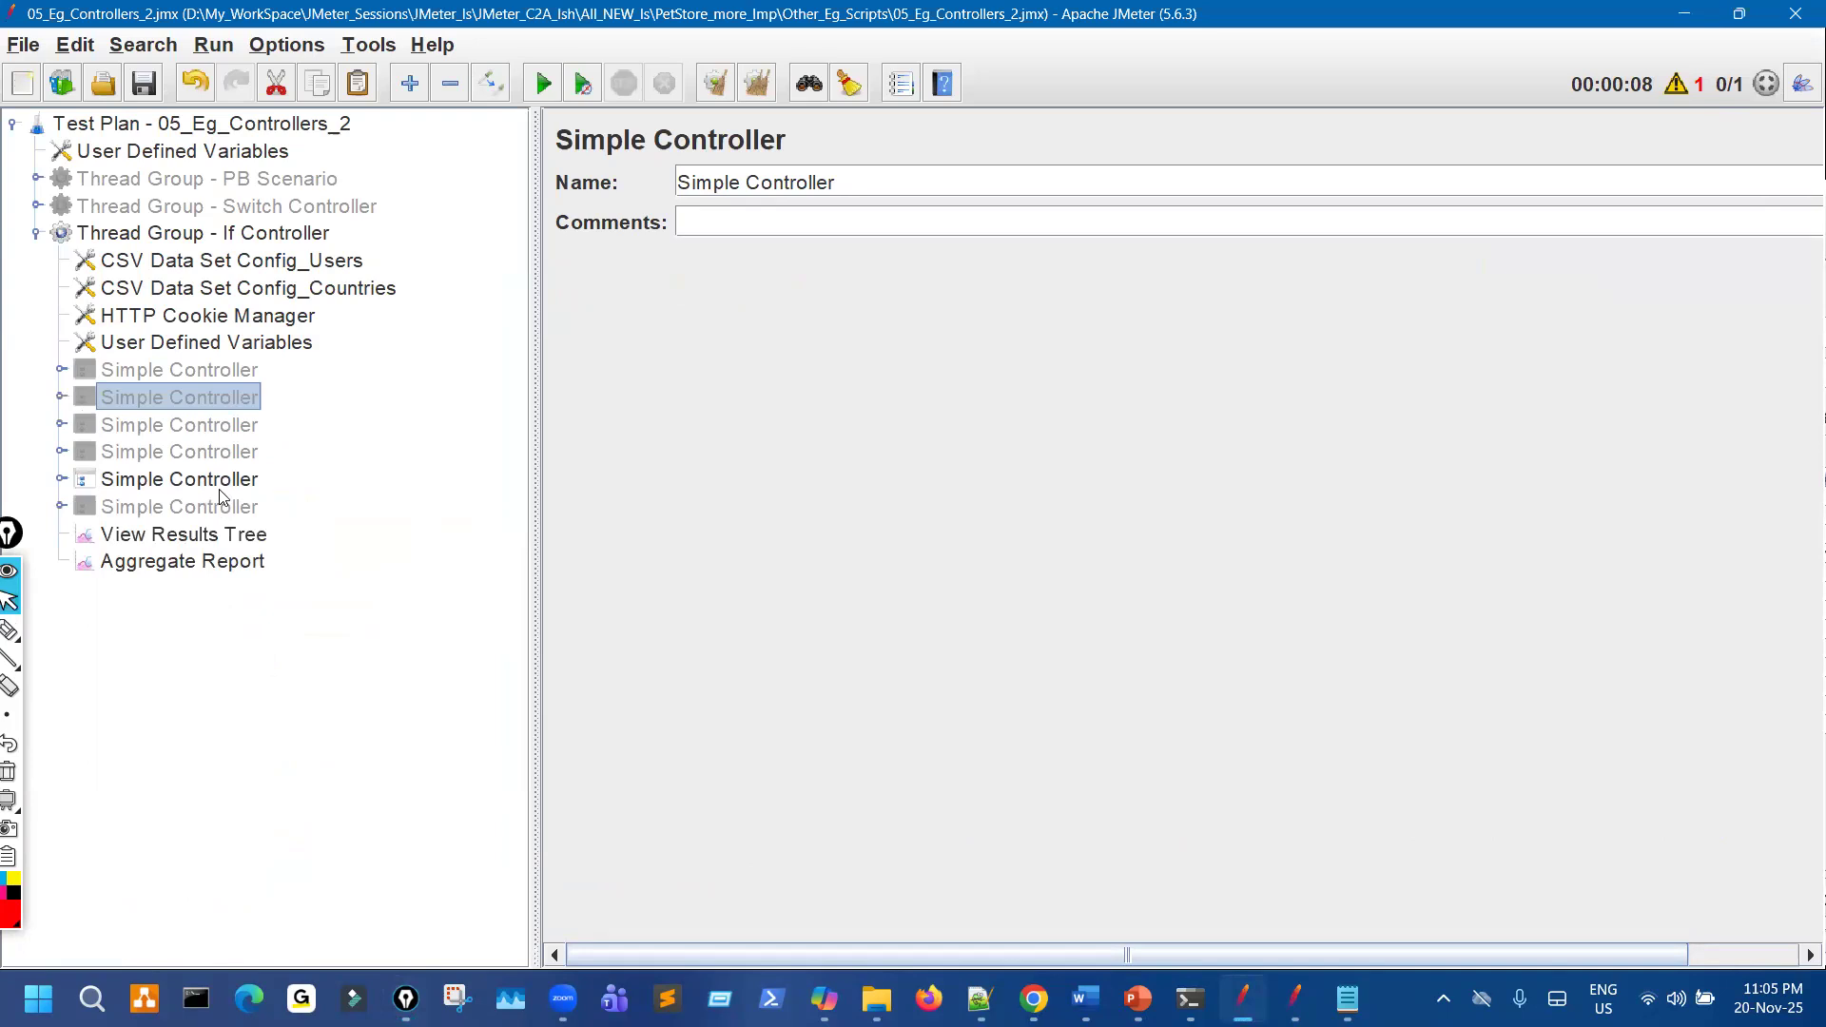
In the PowerPoint notes, mark the first Realtime Use Cases bullet and highlight the empty shopping cart example.
{"action": "left_click", "coordinate": [1136, 994]}
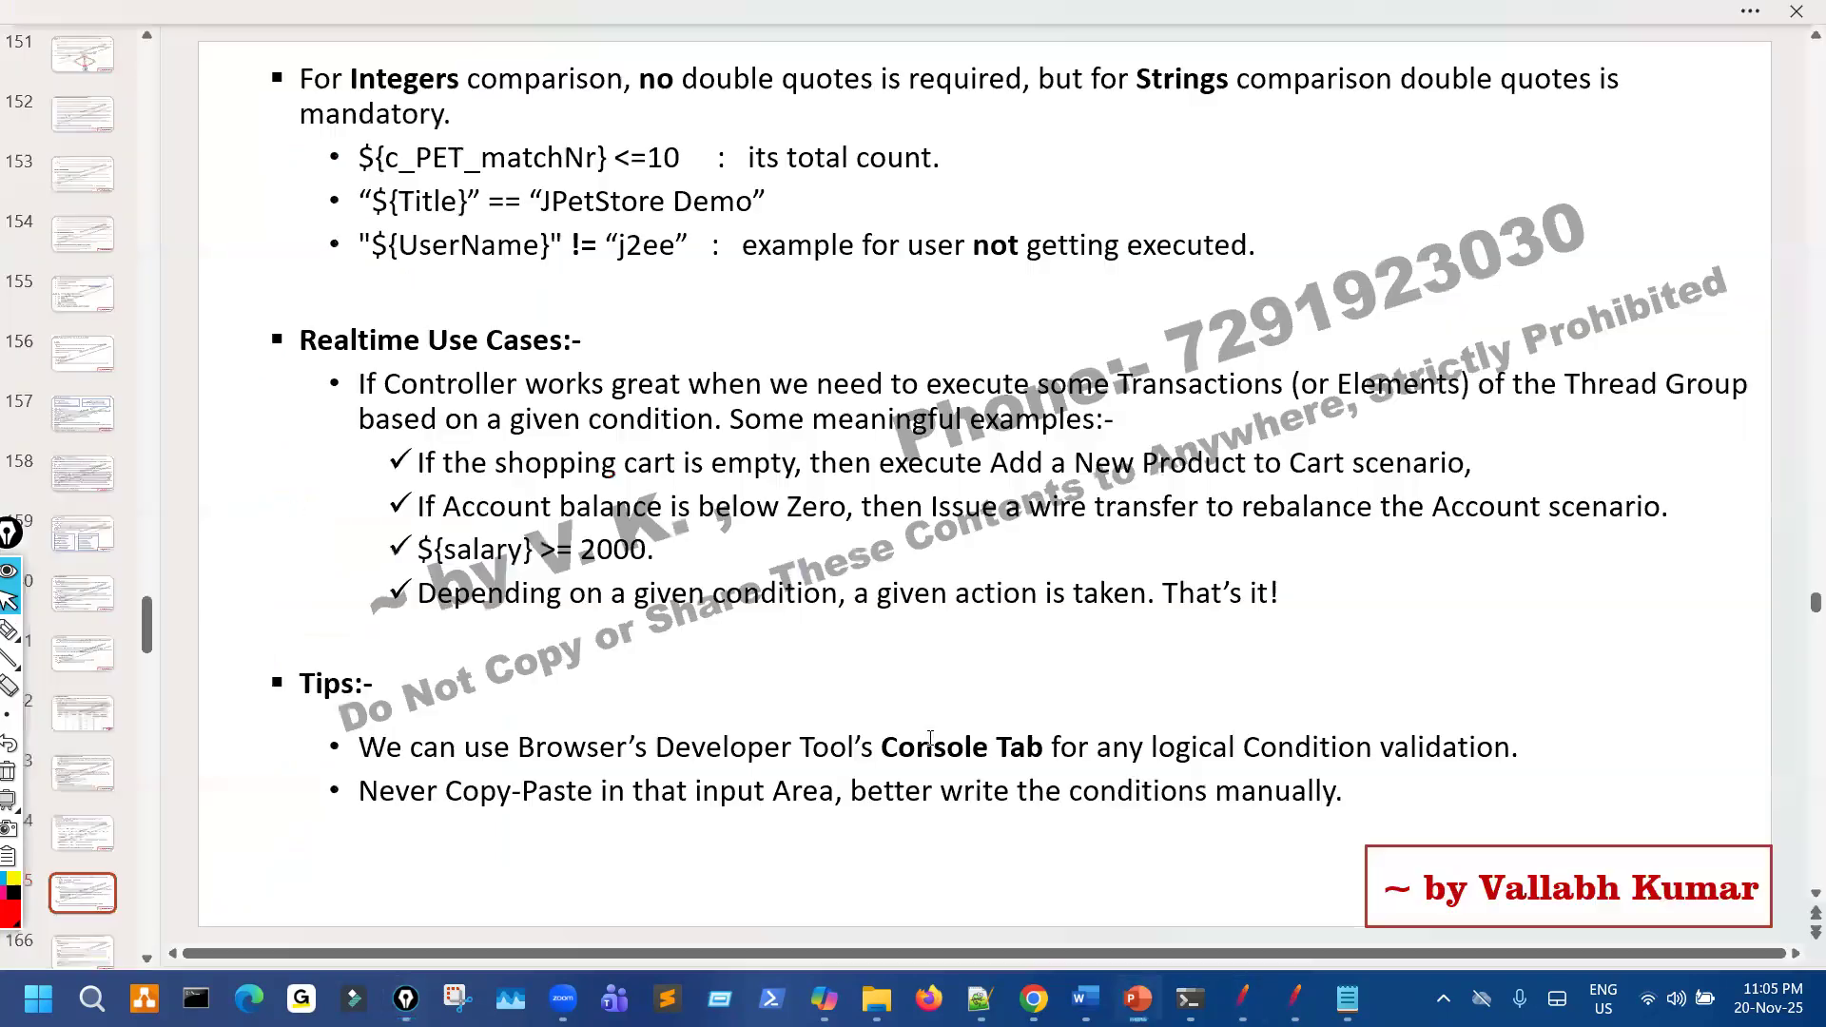
{"action": "key", "text": "ctrl+shift+3"}
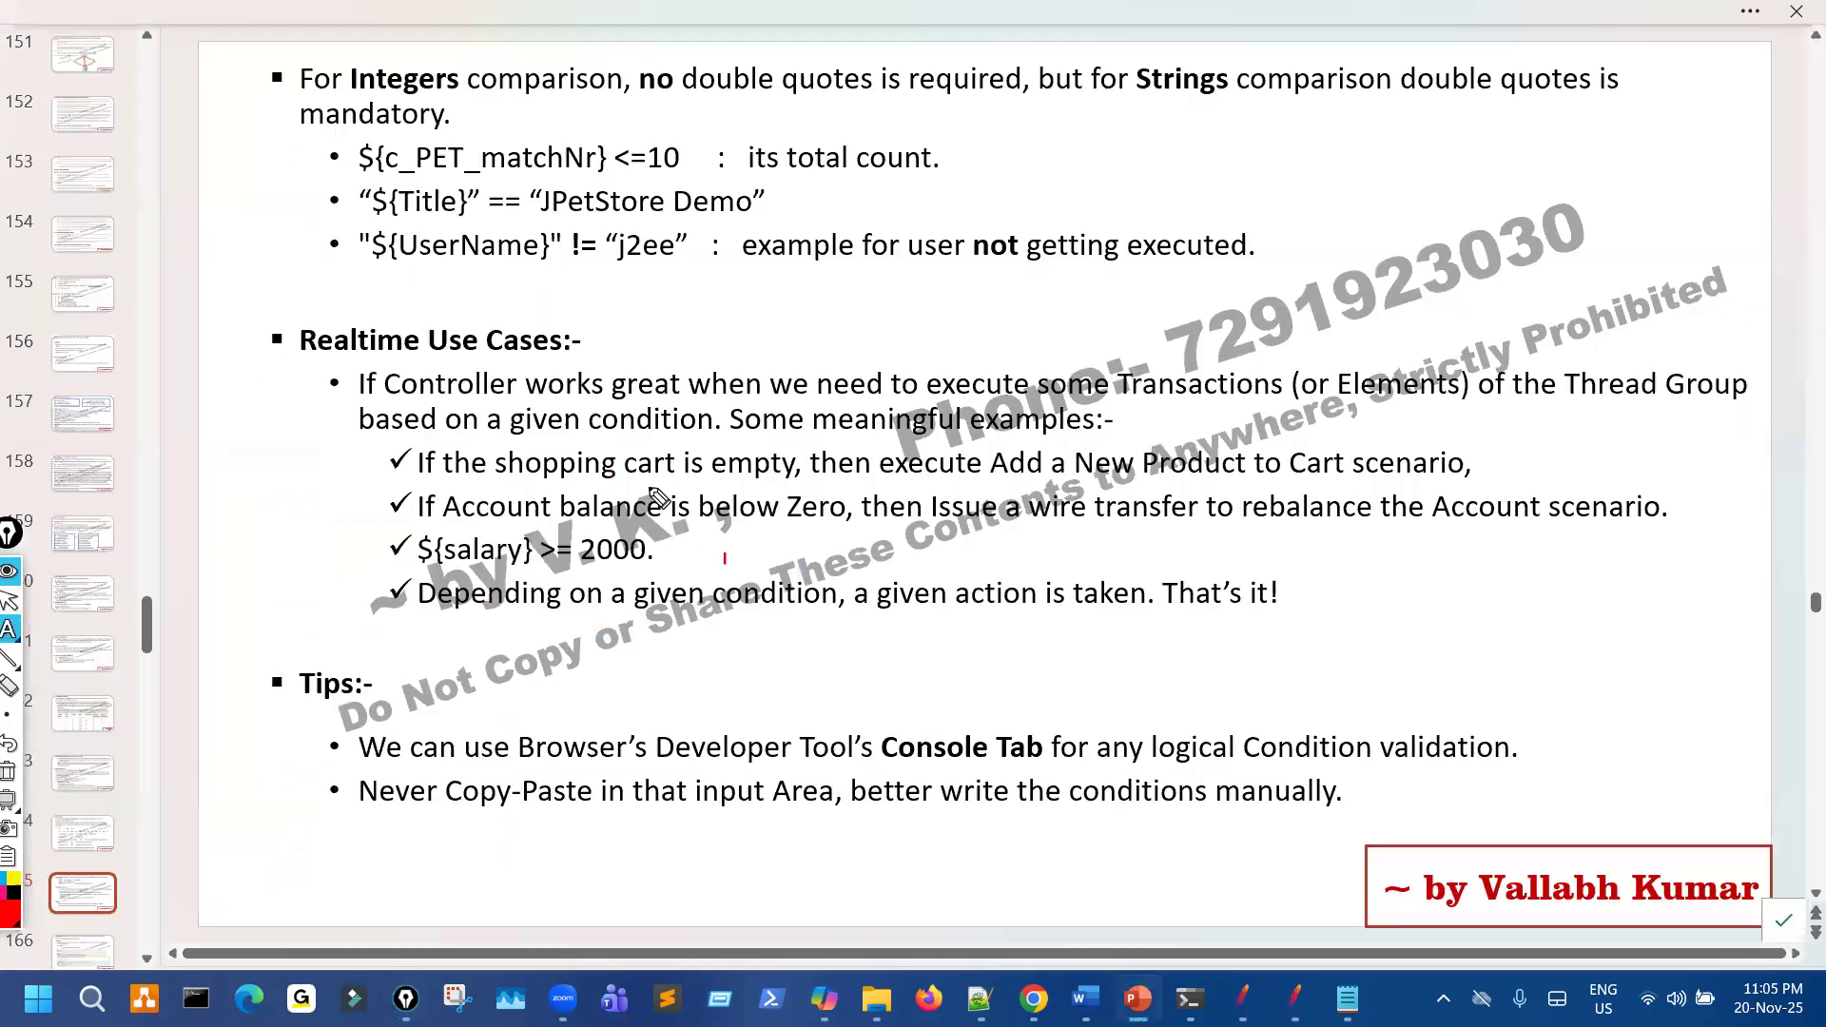
{"action": "left_click_drag", "start_coordinate": [336, 409], "coordinate": [391, 393]}
{"action": "left_click_drag", "start_coordinate": [643, 482], "coordinate": [918, 484]}
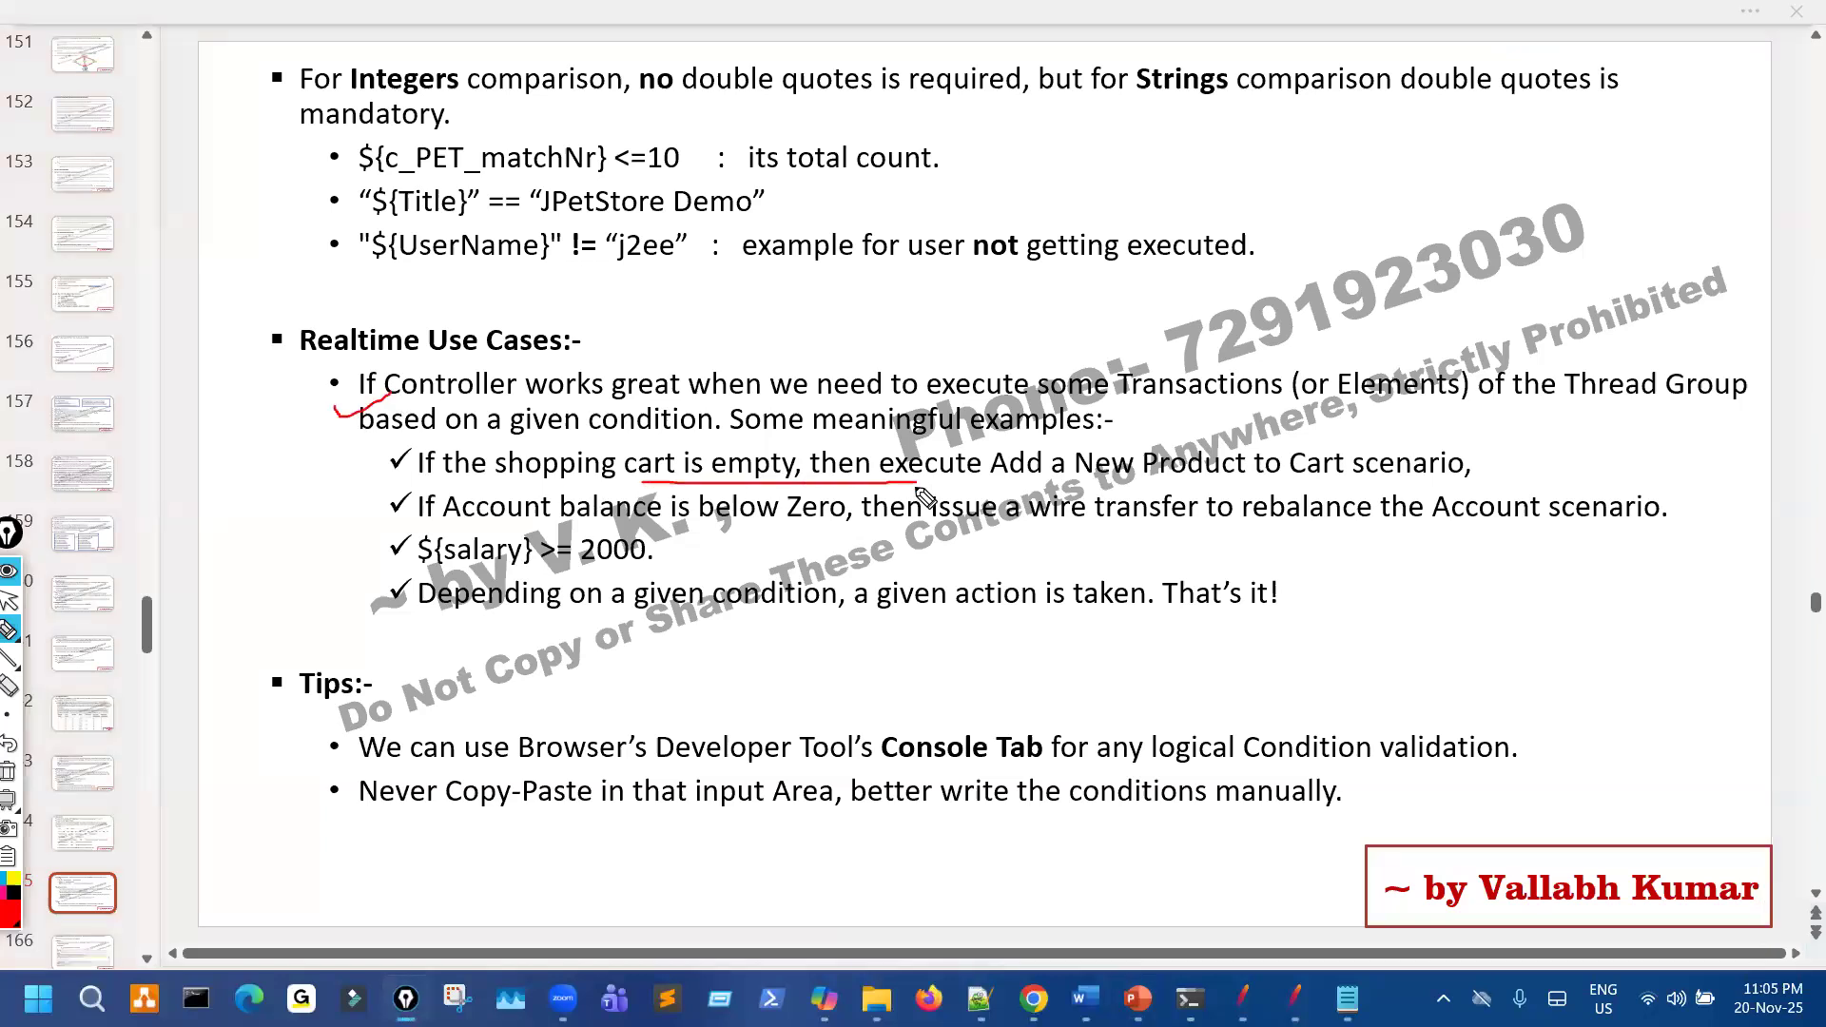
{"action": "mouse_move", "coordinate": [715, 445]}
{"action": "left_mouse_down"}
{"action": "mouse_move", "coordinate": [683, 487]}
{"action": "mouse_move", "coordinate": [711, 451]}
{"action": "left_mouse_up"}
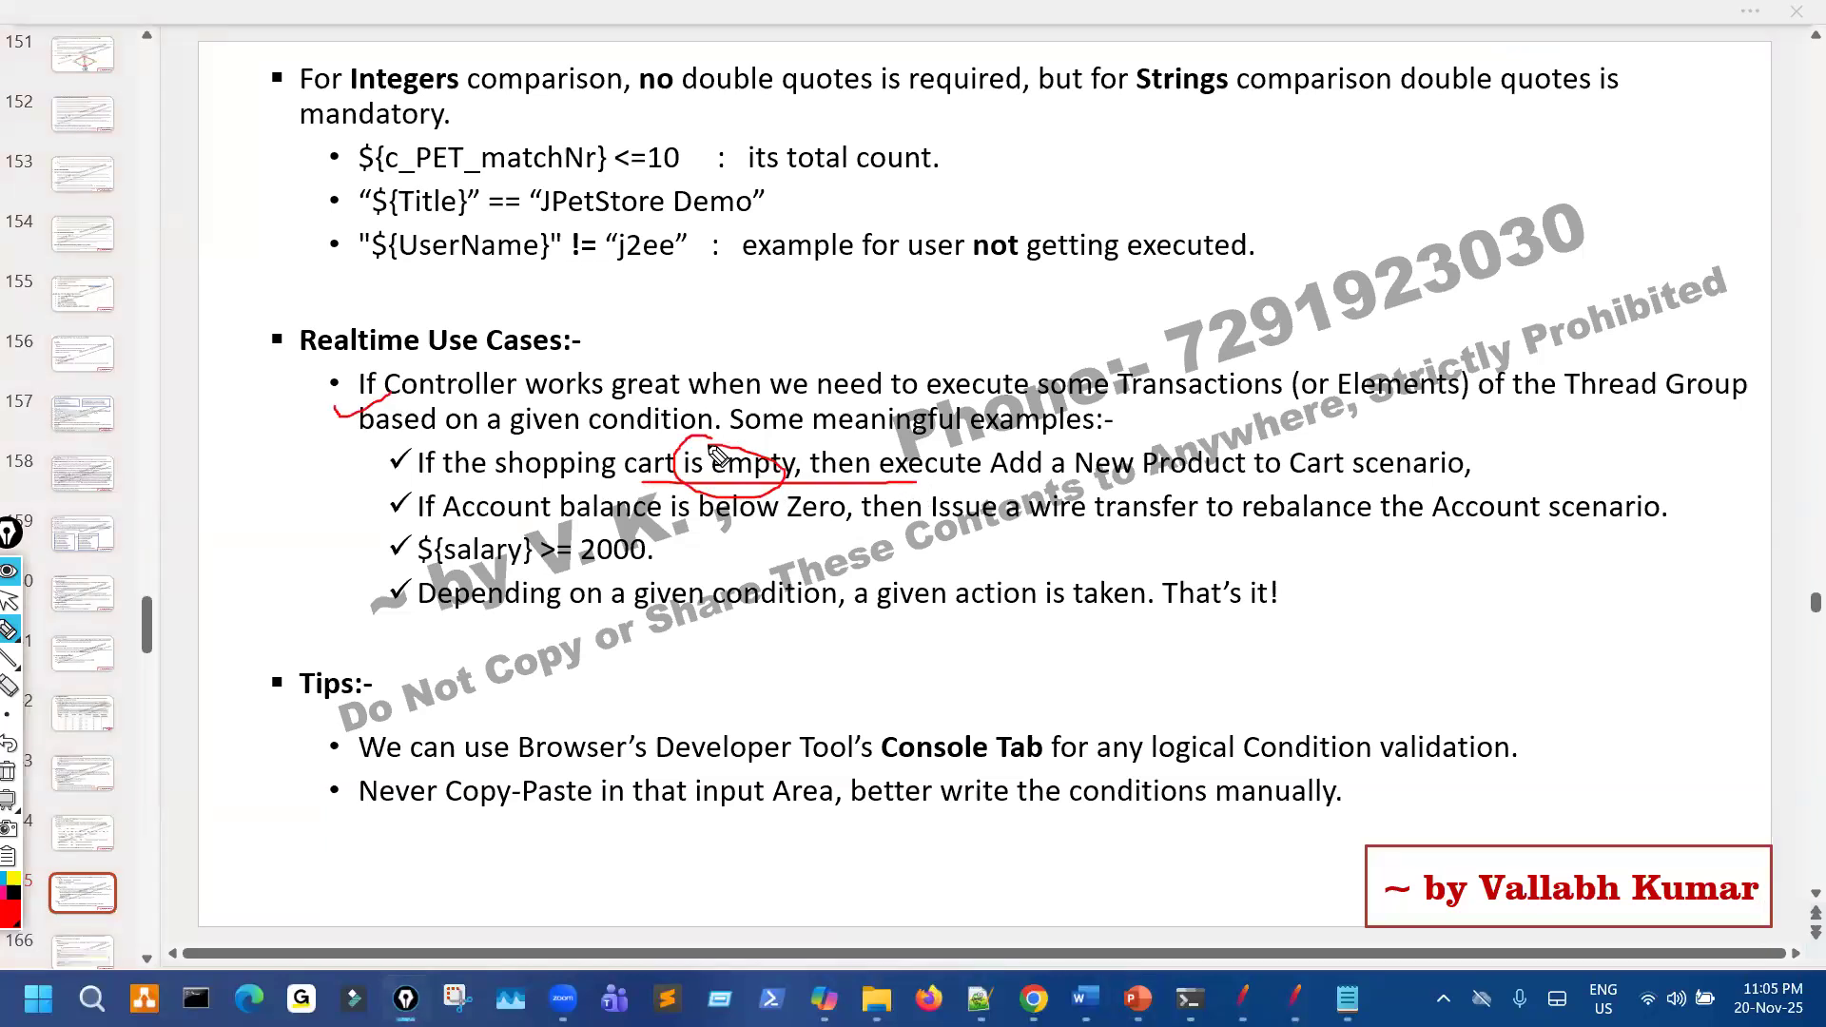
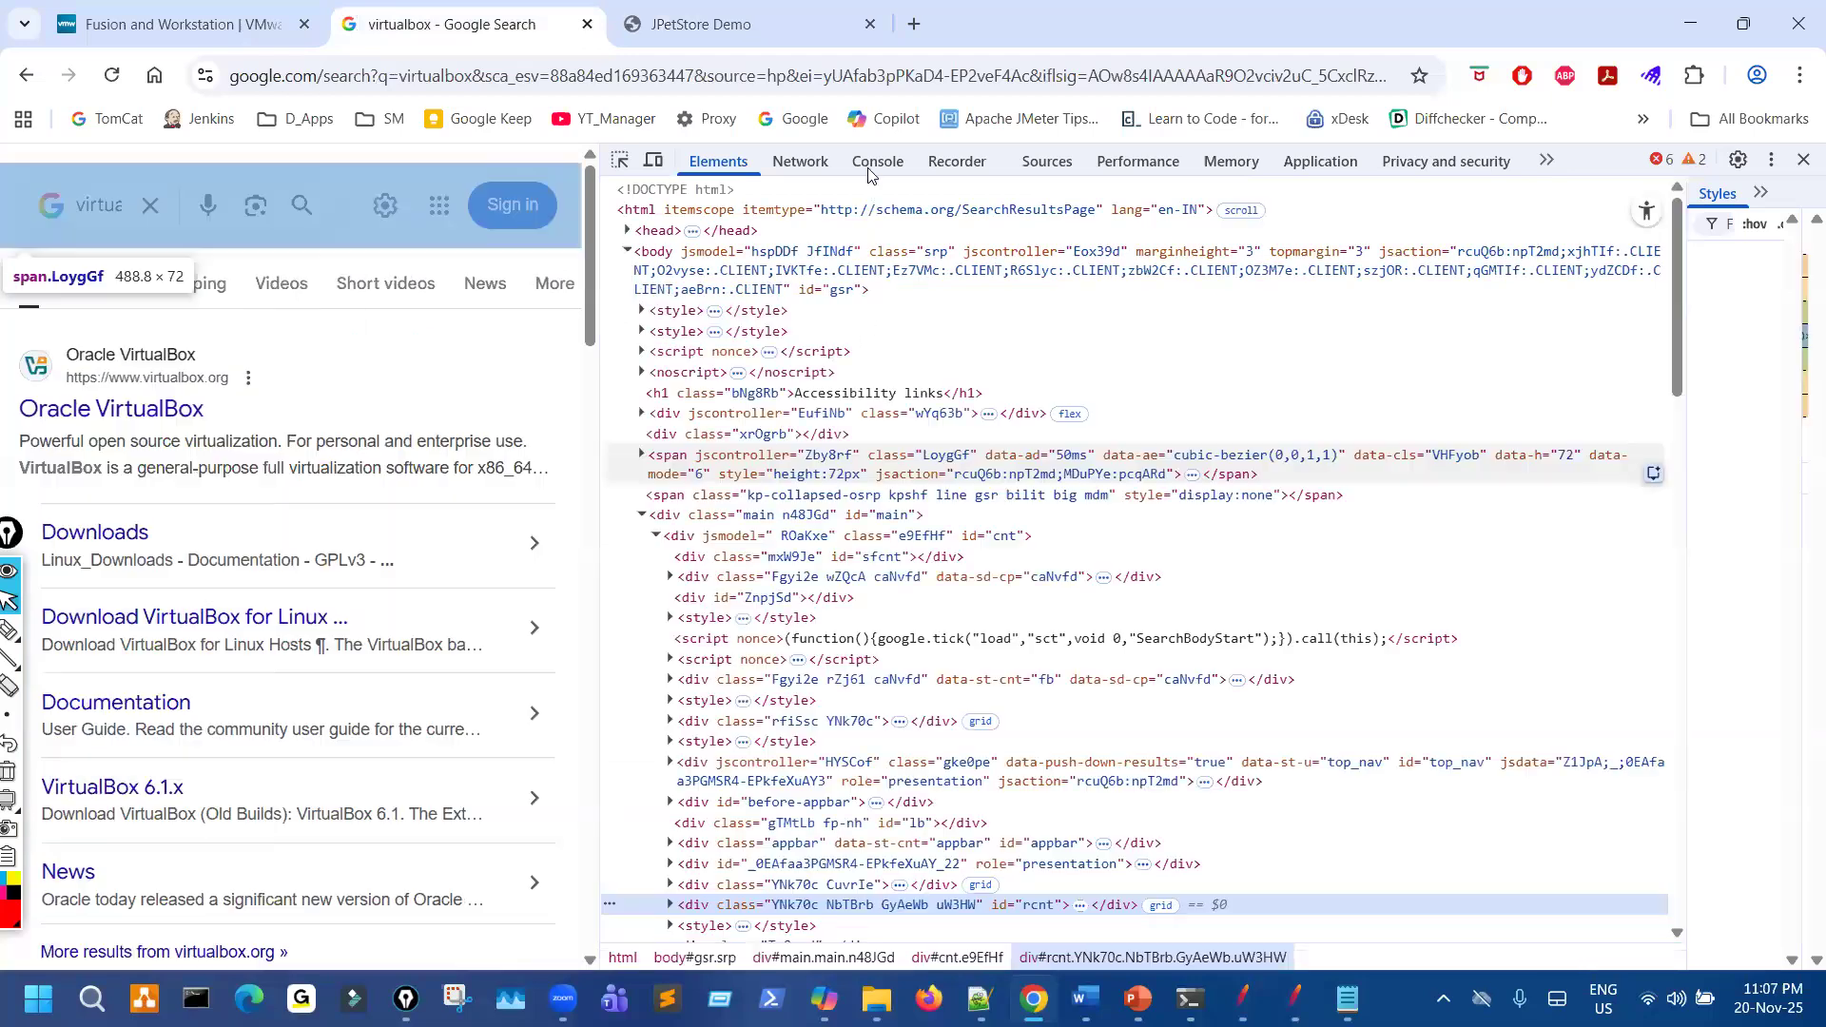
Show the Console in Chrome's developer tools and circle its heading with the pen.
{"action": "left_click", "coordinate": [894, 160]}
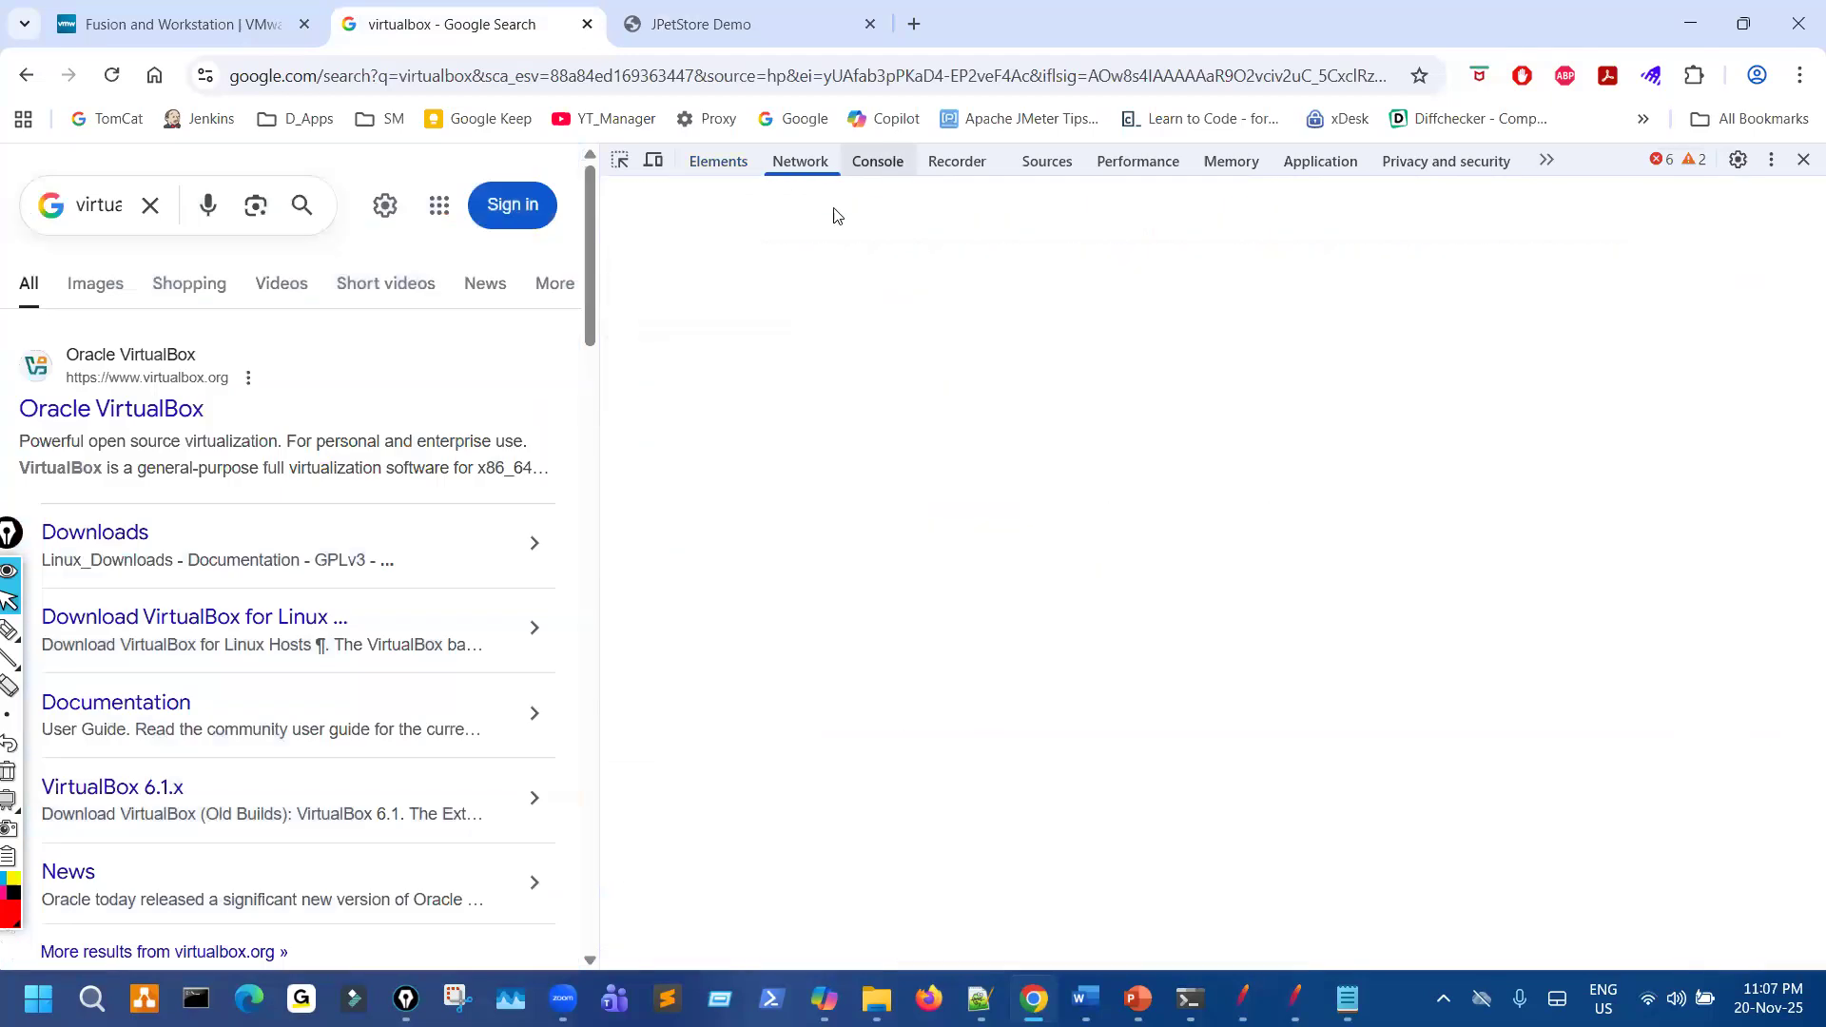
{"action": "mouse_move", "coordinate": [33, 633]}
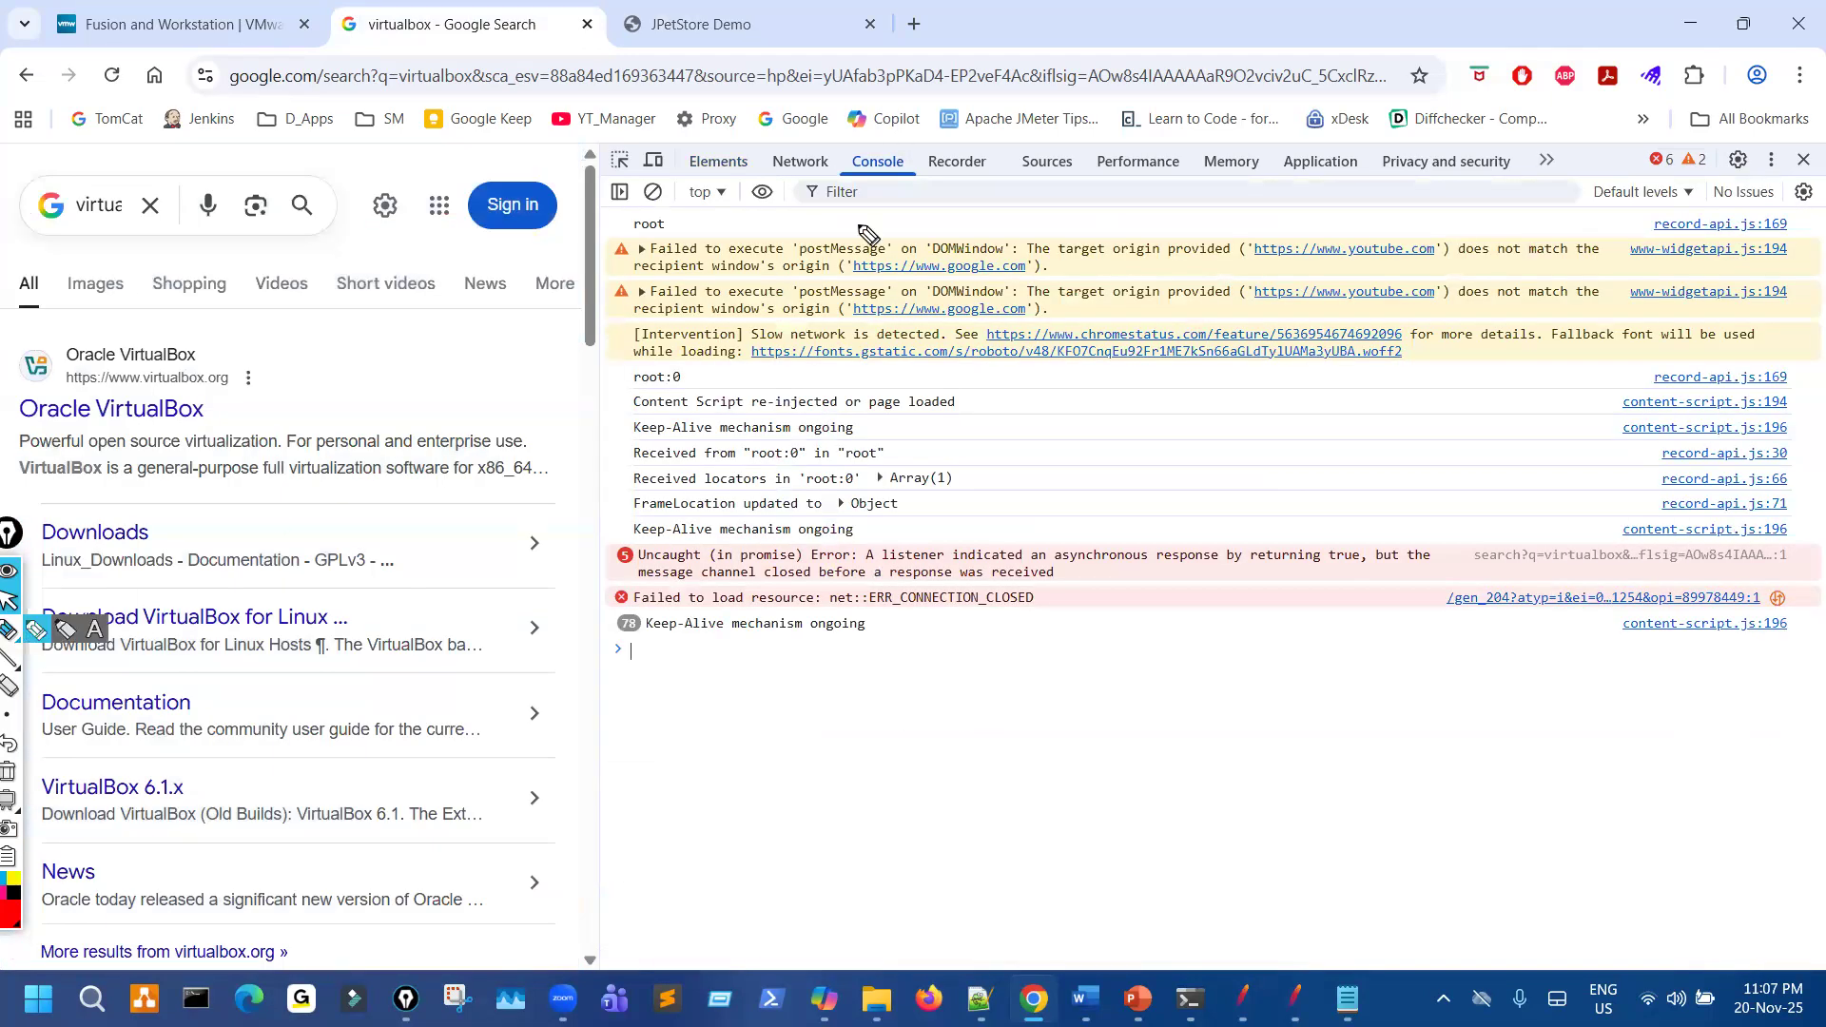
{"action": "left_click_drag", "start_coordinate": [931, 143], "coordinate": [849, 136]}
{"action": "left_click", "coordinate": [9, 601]}
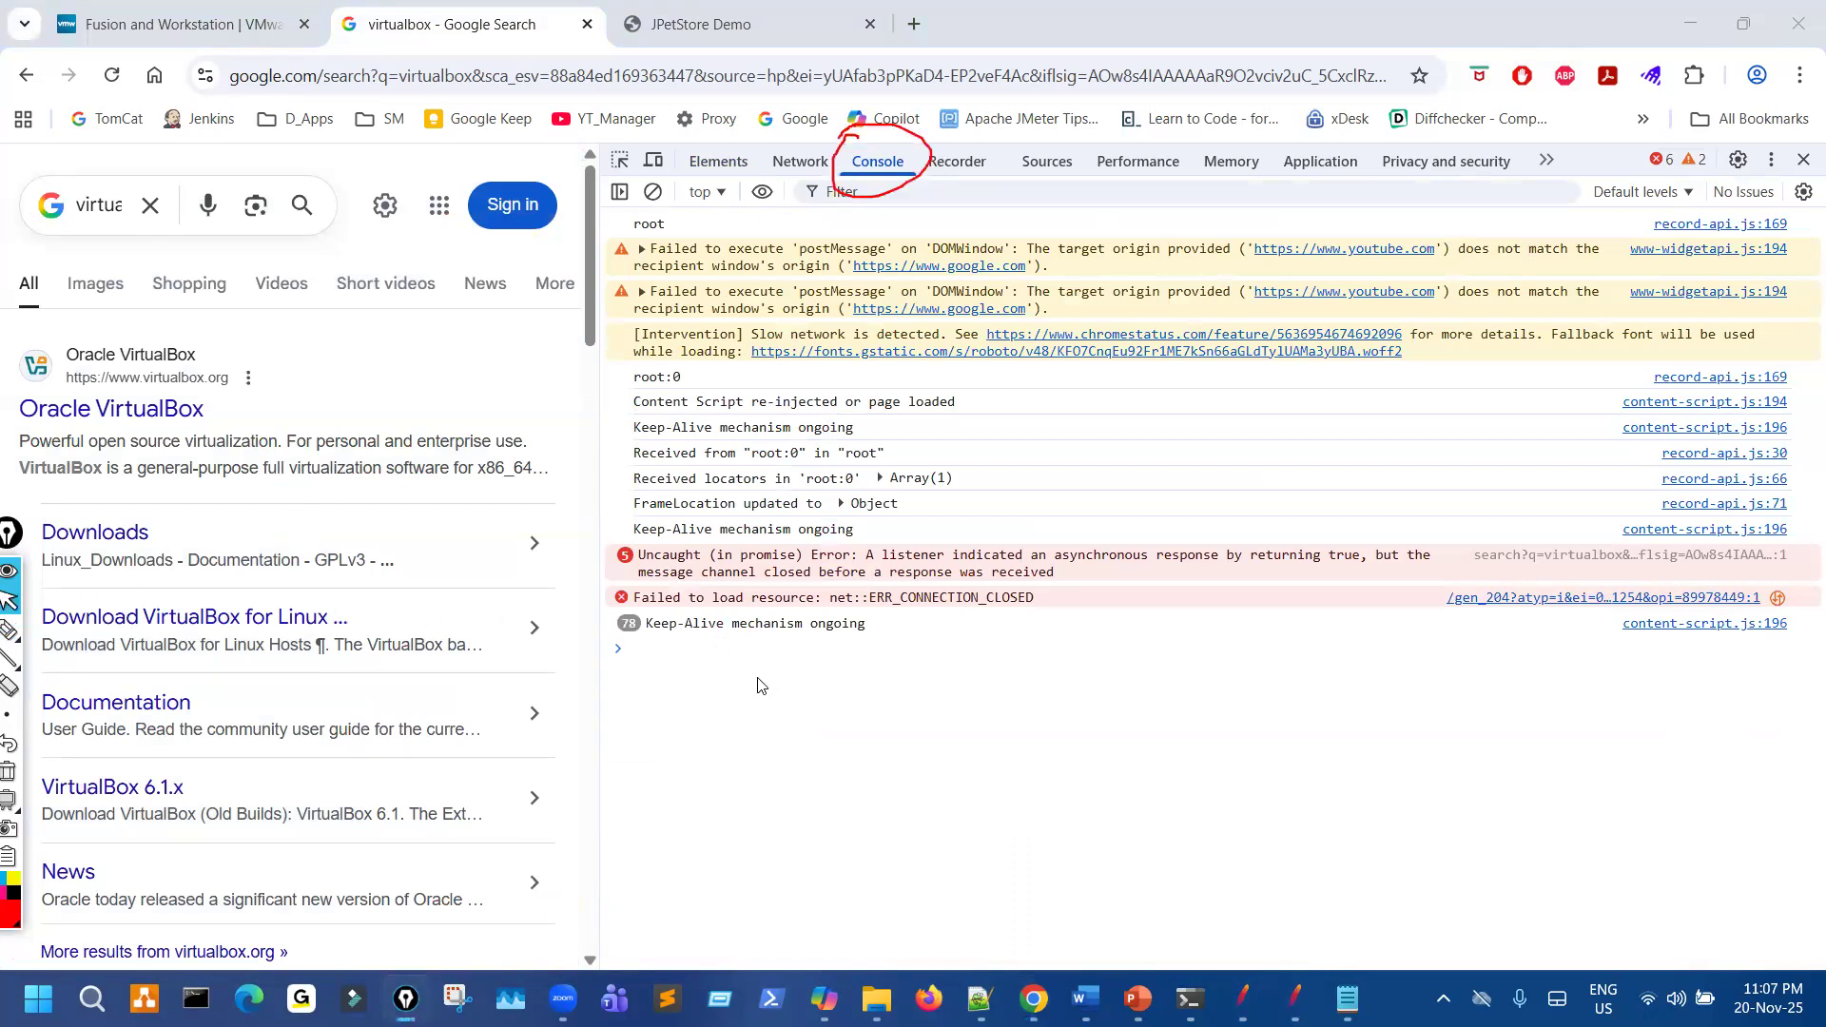
Evaluate the condition 2 == 2 in the Console.
{"action": "left_click", "coordinate": [757, 645]}
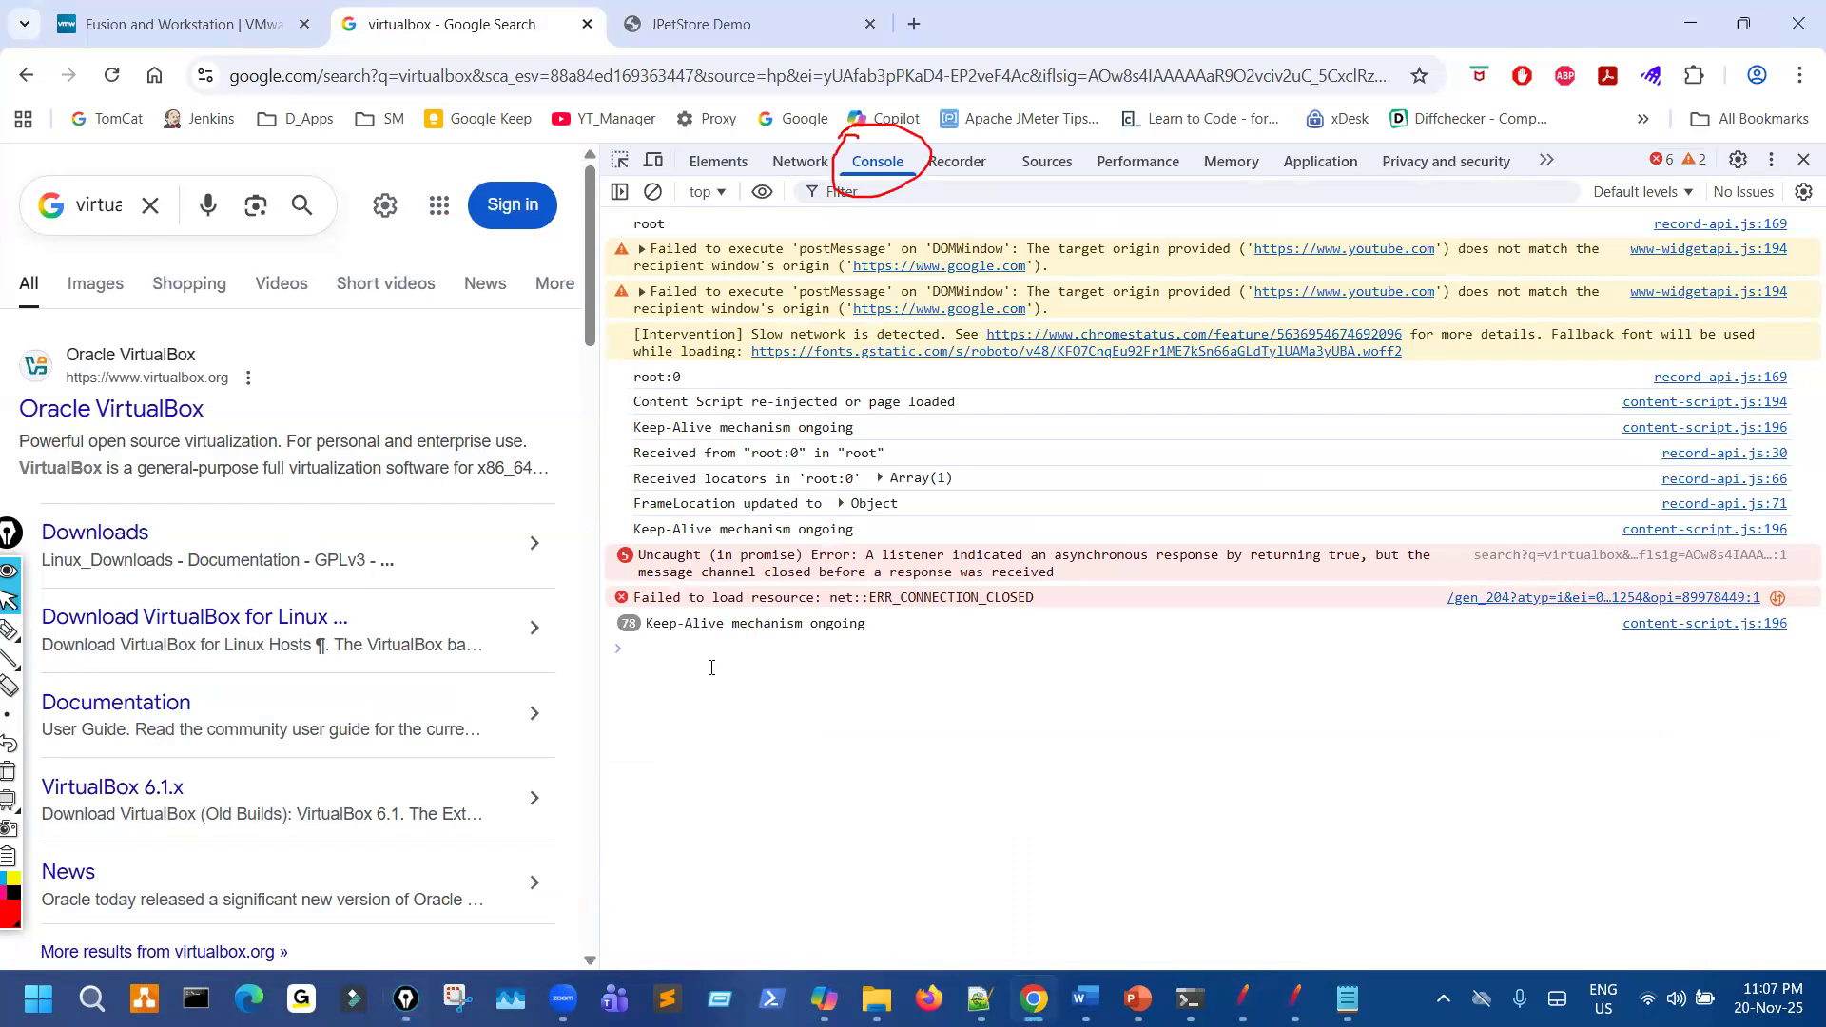
{"action": "type", "text": "2 == 2"}
{"action": "key", "text": "Return"}
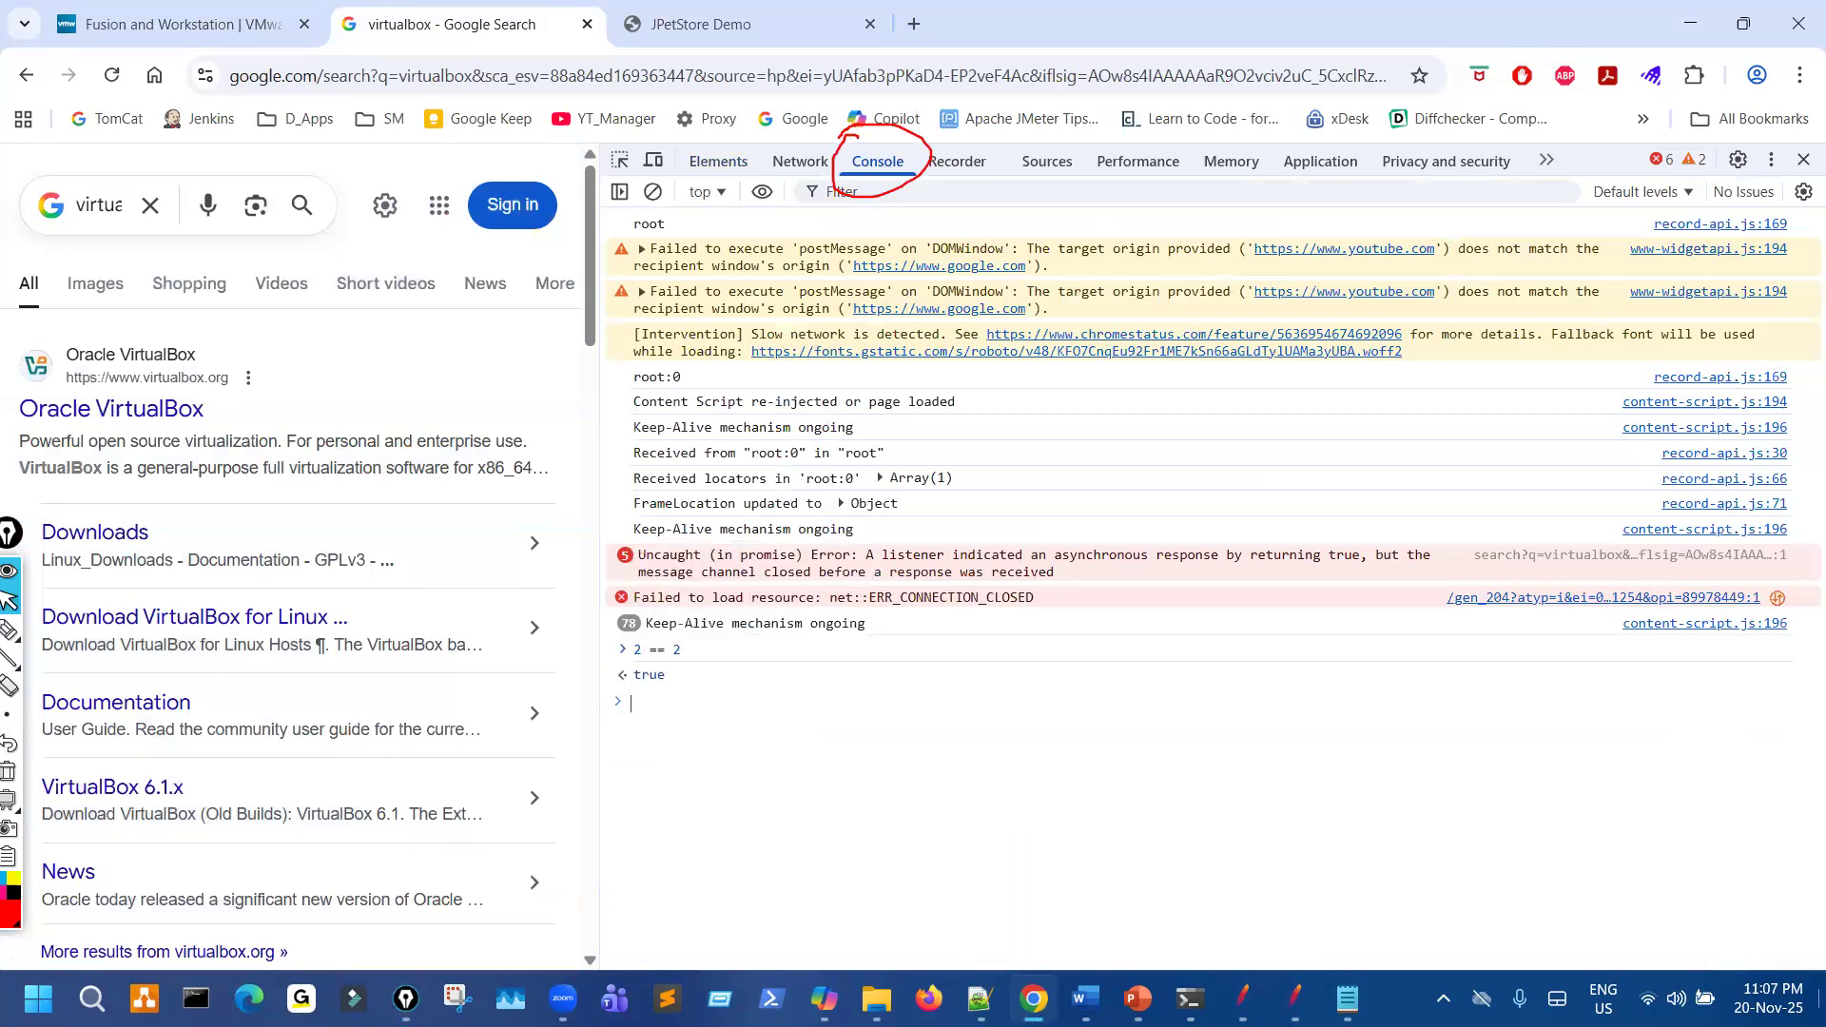
Mute the system sound, then enlarge the developer tools text and leave the Console prompt empty.
{"action": "key", "text": "ctrl+shift+3"}
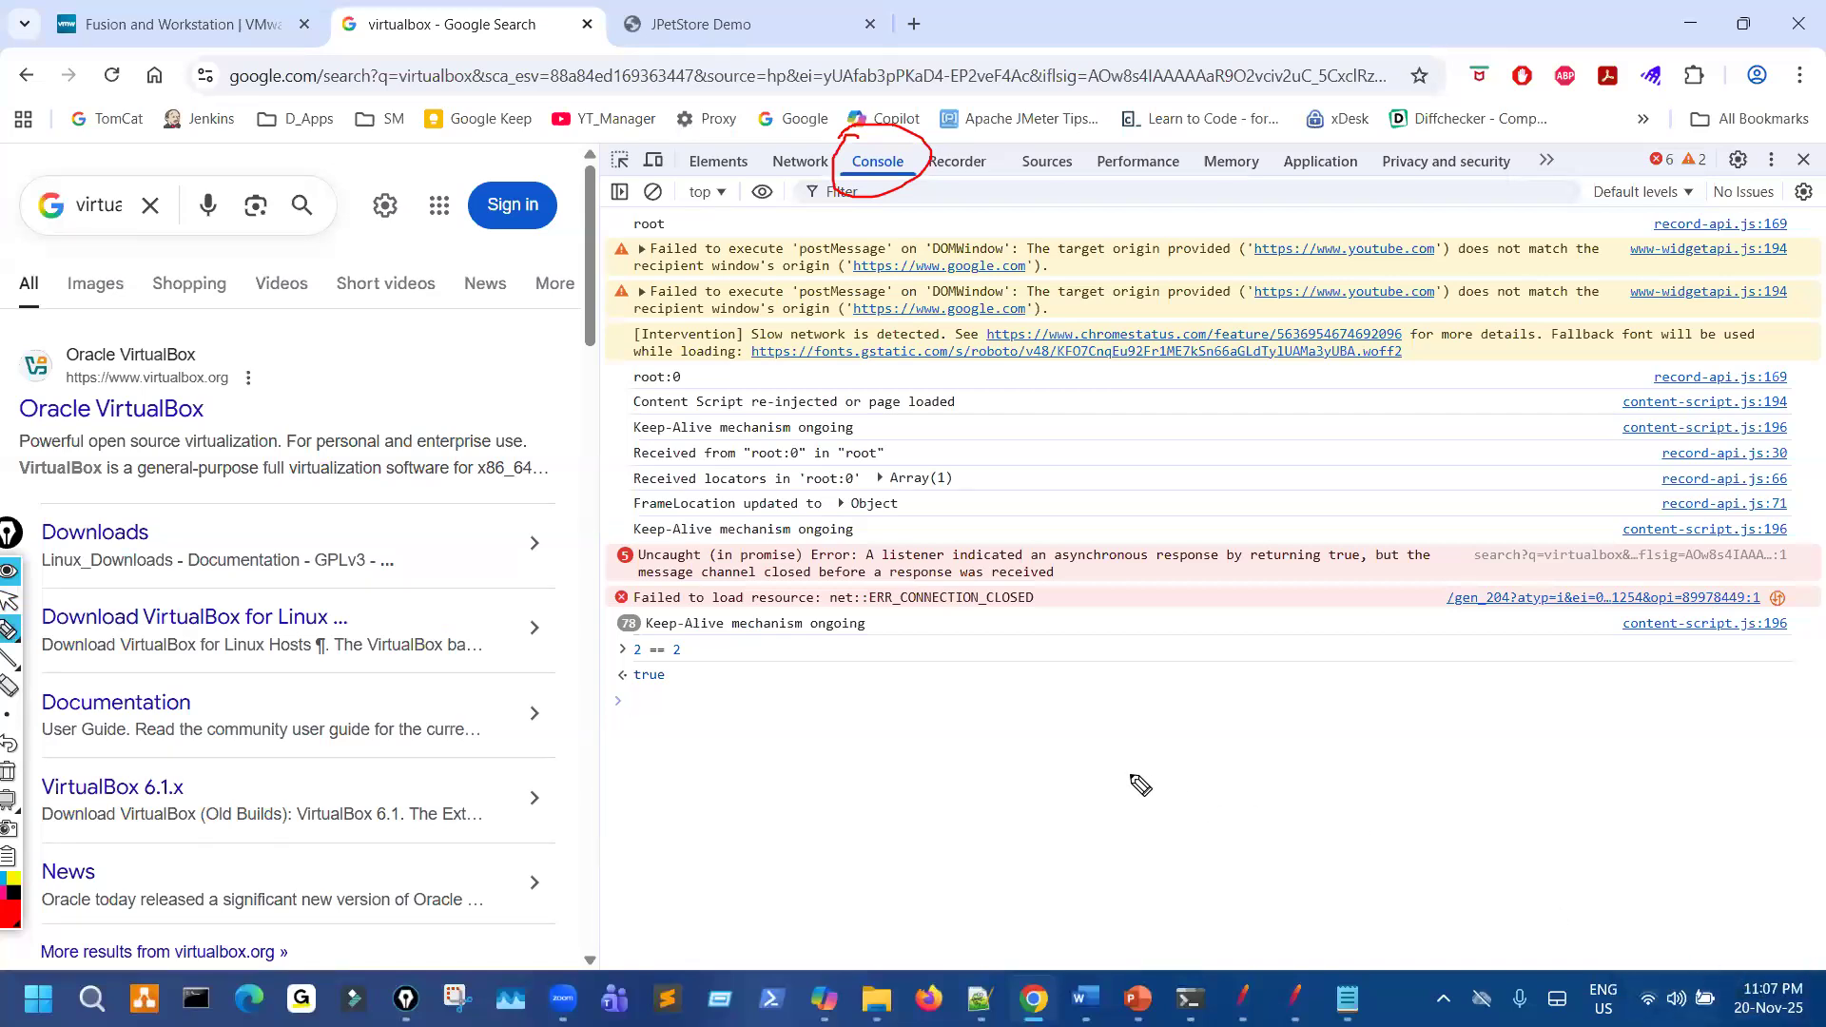
{"action": "key", "text": "XF86AudioMute"}
{"action": "type", "text": "d"}
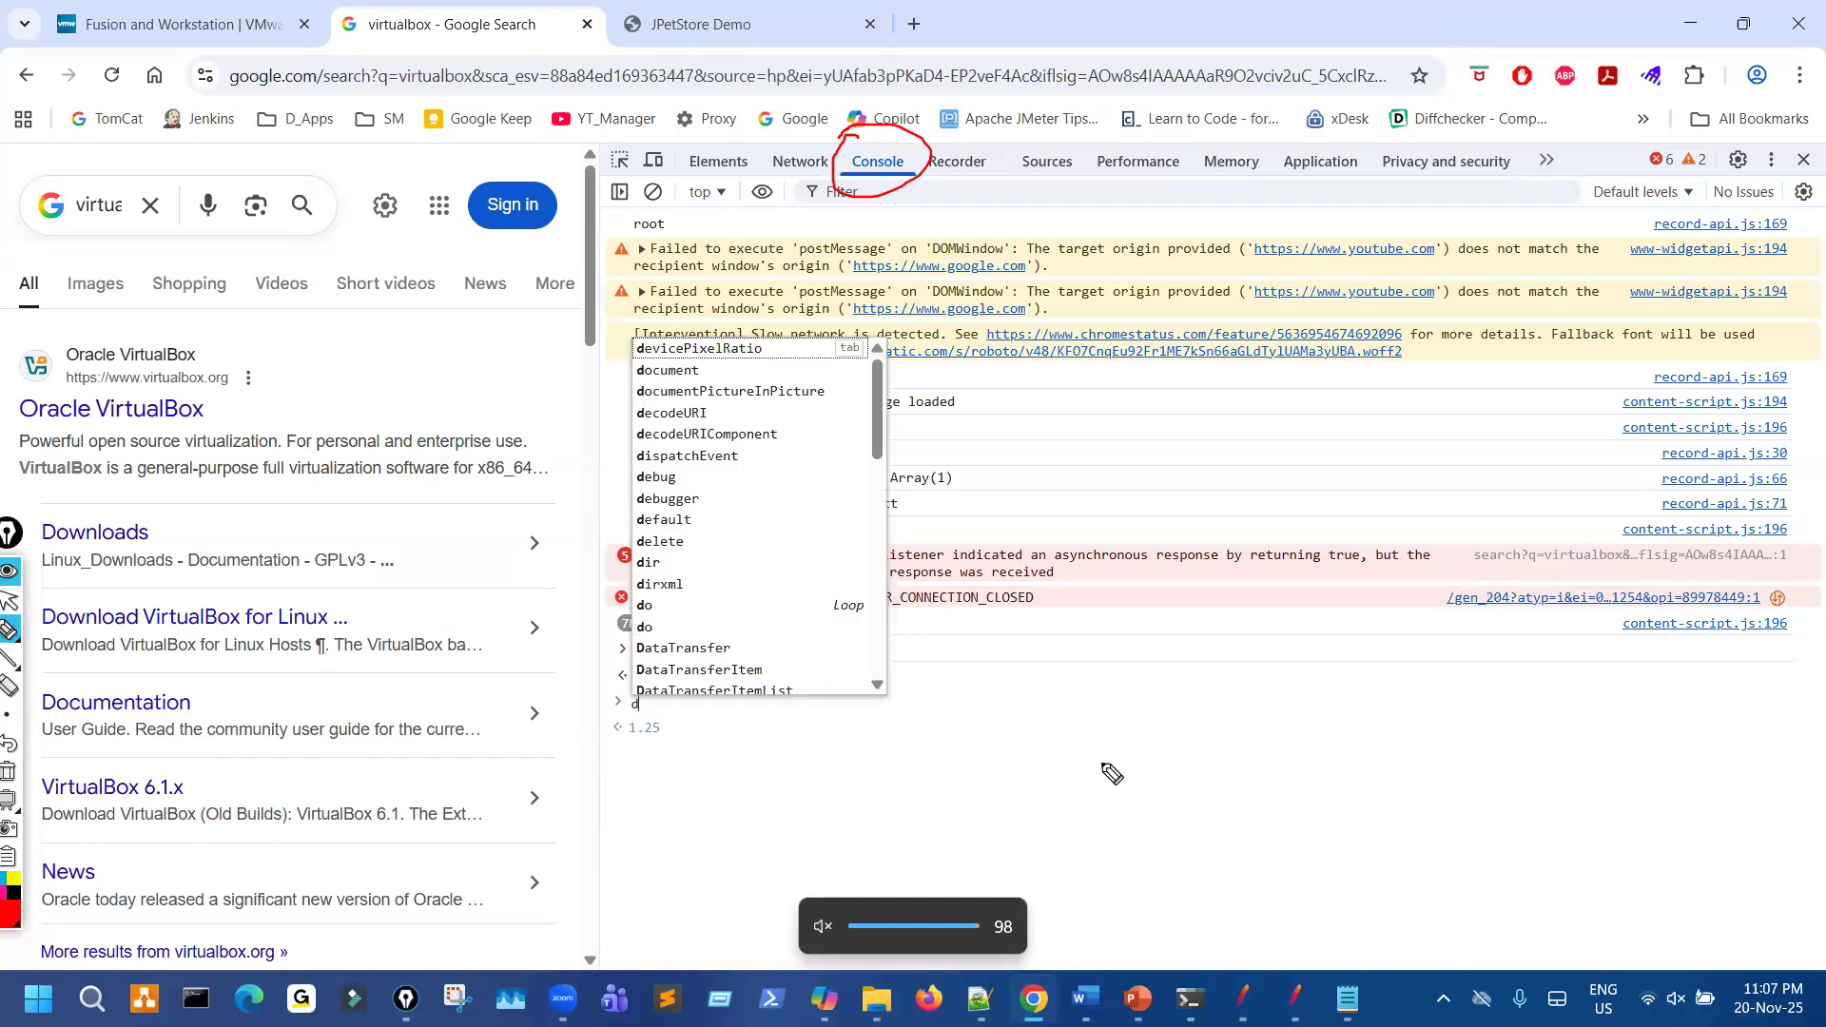
{"action": "key", "text": "ctrl+shift+1"}
{"action": "key", "text": "Escape"}
{"action": "type", "text": "21"}
{"action": "key", "text": "ctrl+equal"}
{"action": "key", "text": "ctrl+equal"}
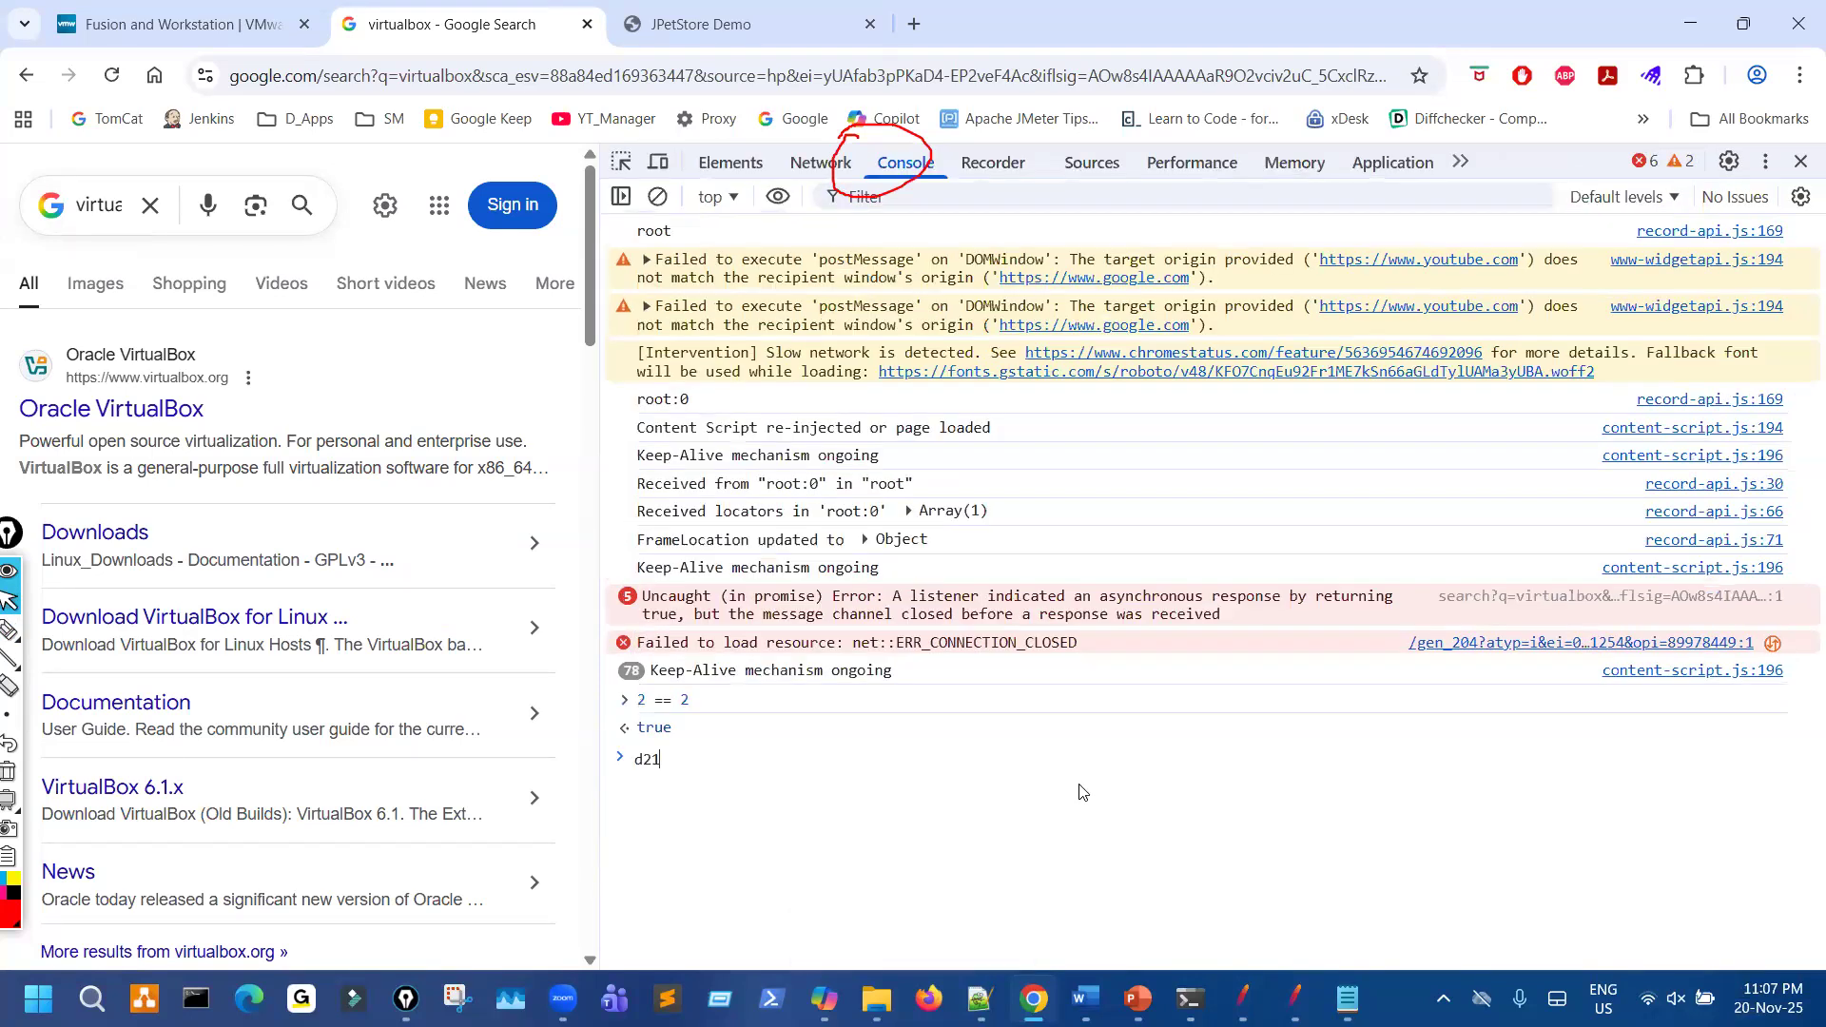
{"action": "key", "text": "BackSpace"}
{"action": "key", "text": "BackSpace"}
{"action": "key", "text": "BackSpace"}
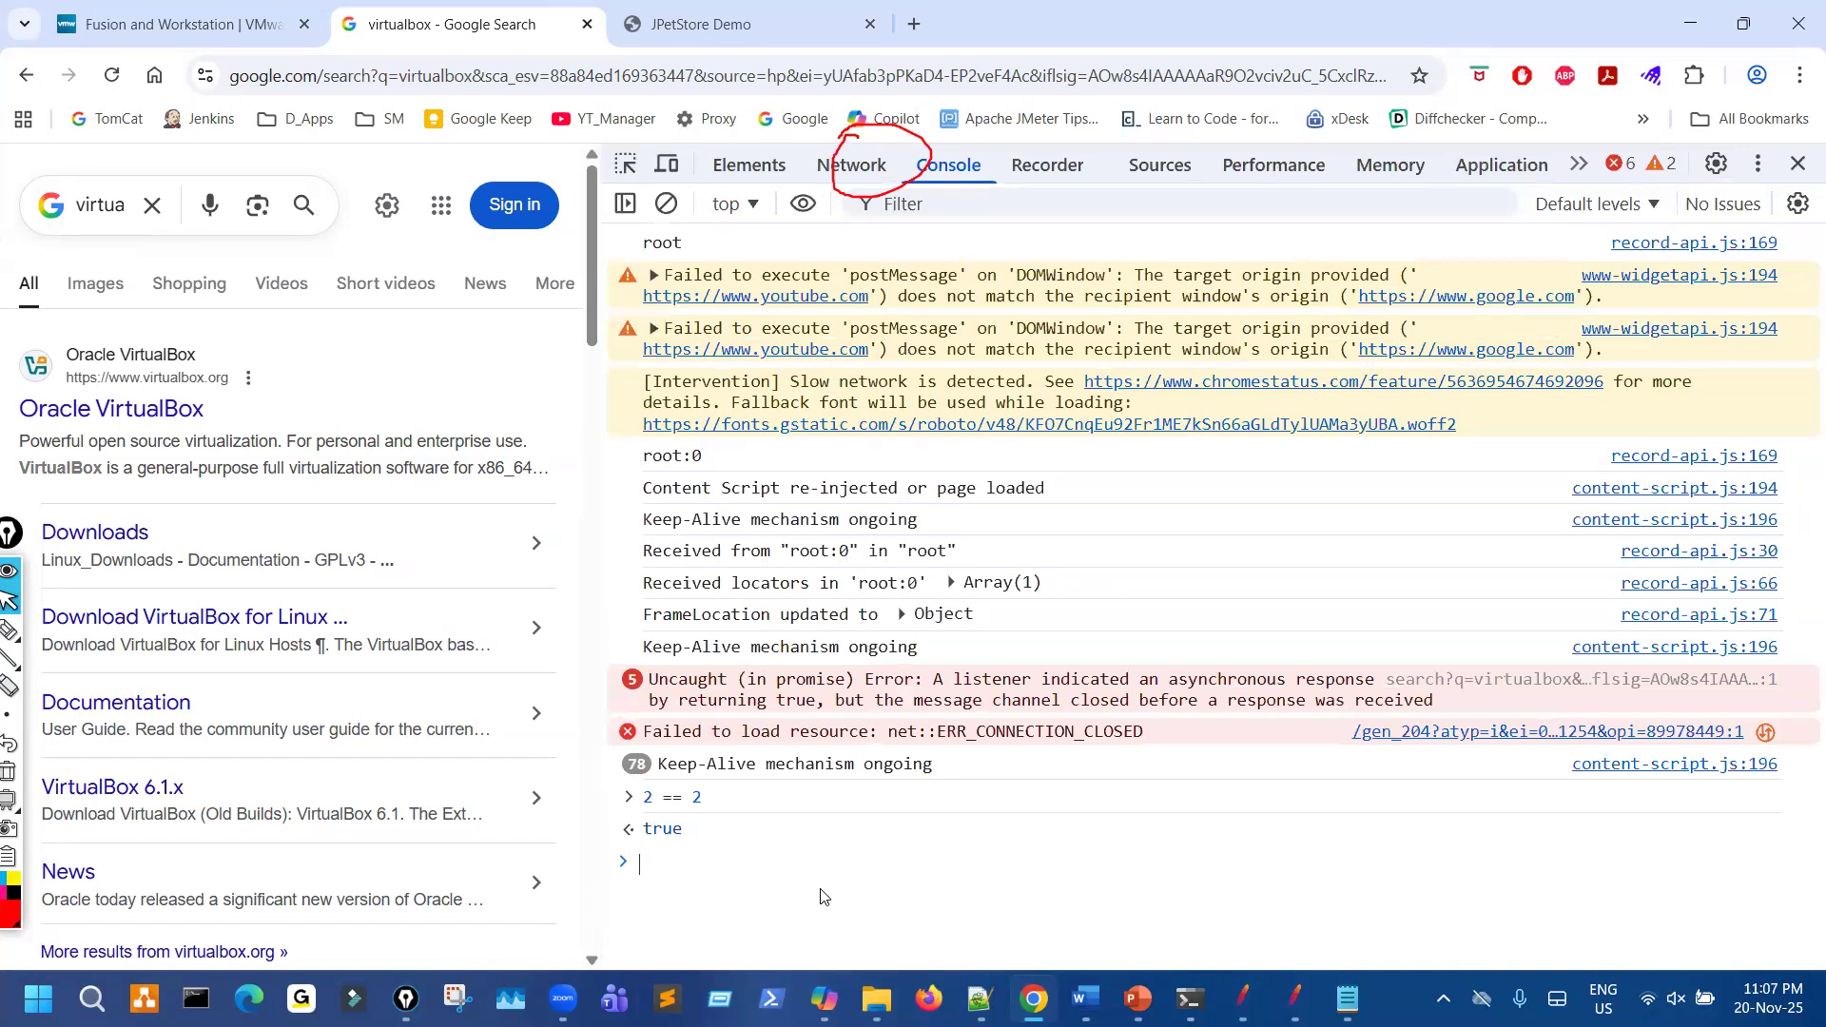
Evaluate the string comparison "flipkart" == "amazon" in the Console, reusing an earlier entry.
{"action": "type", "text": "\""}
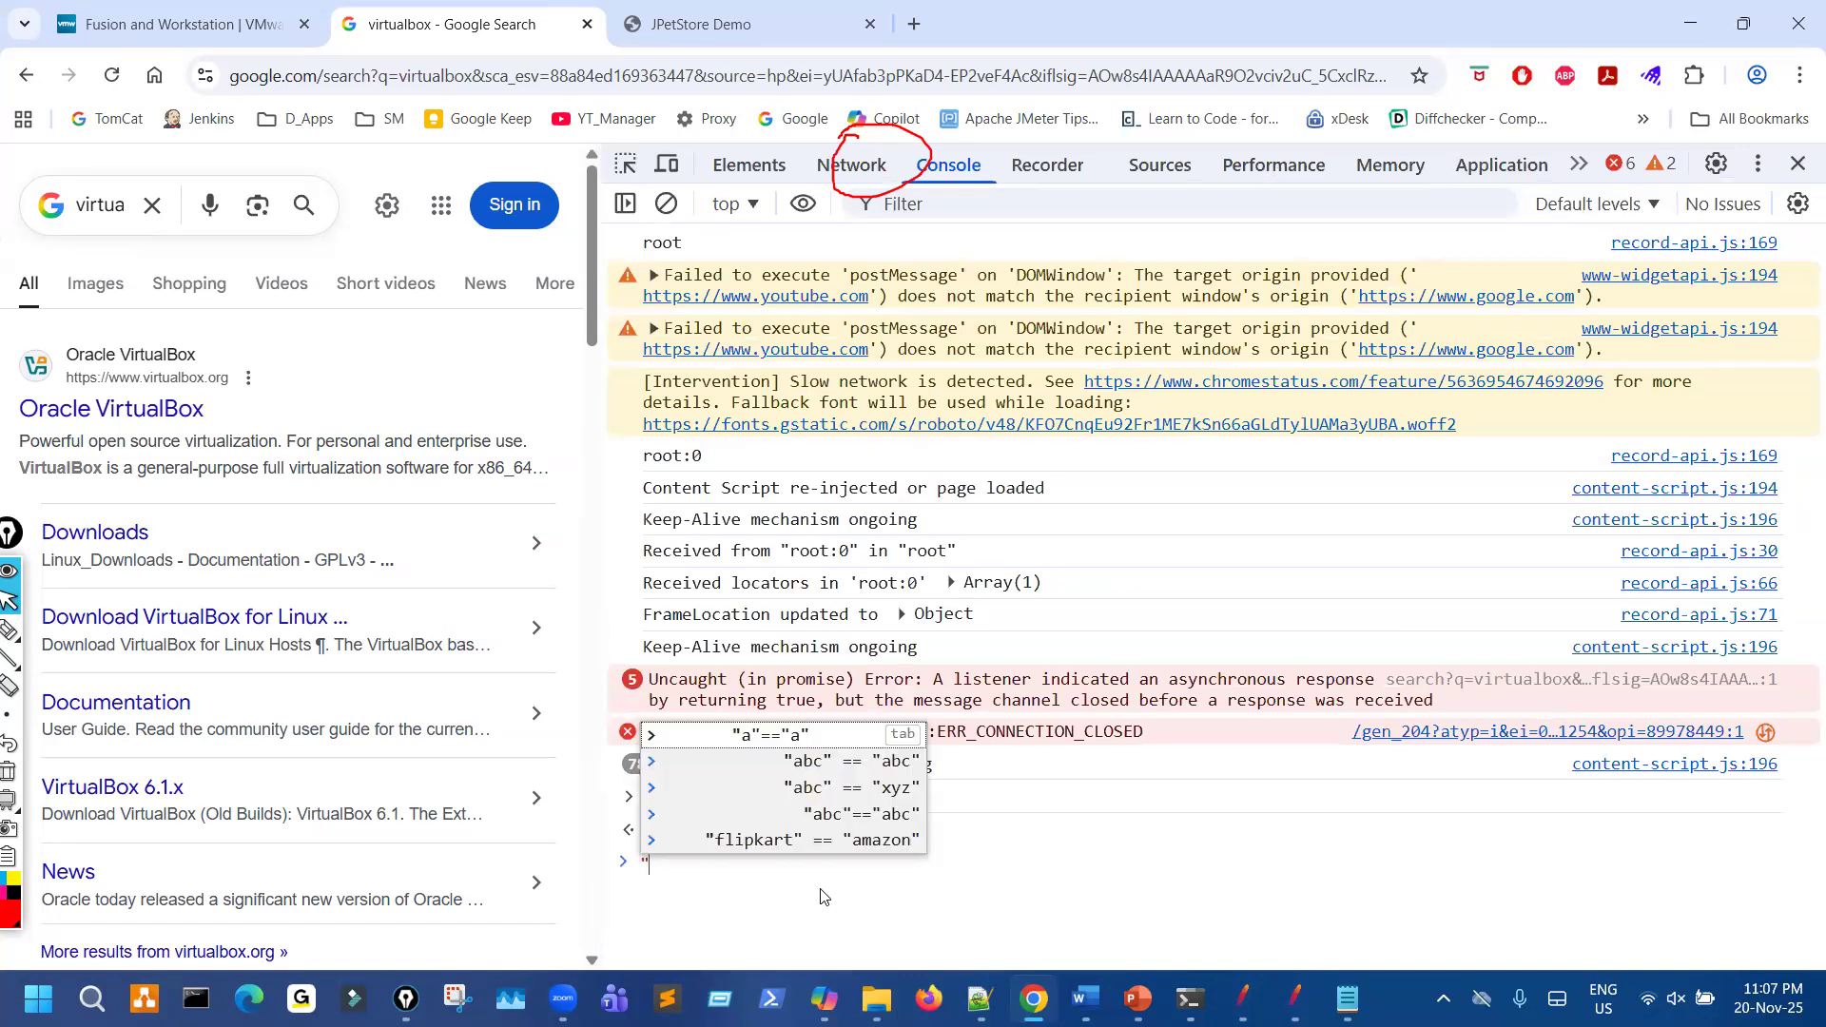
{"action": "key", "text": "Down"}
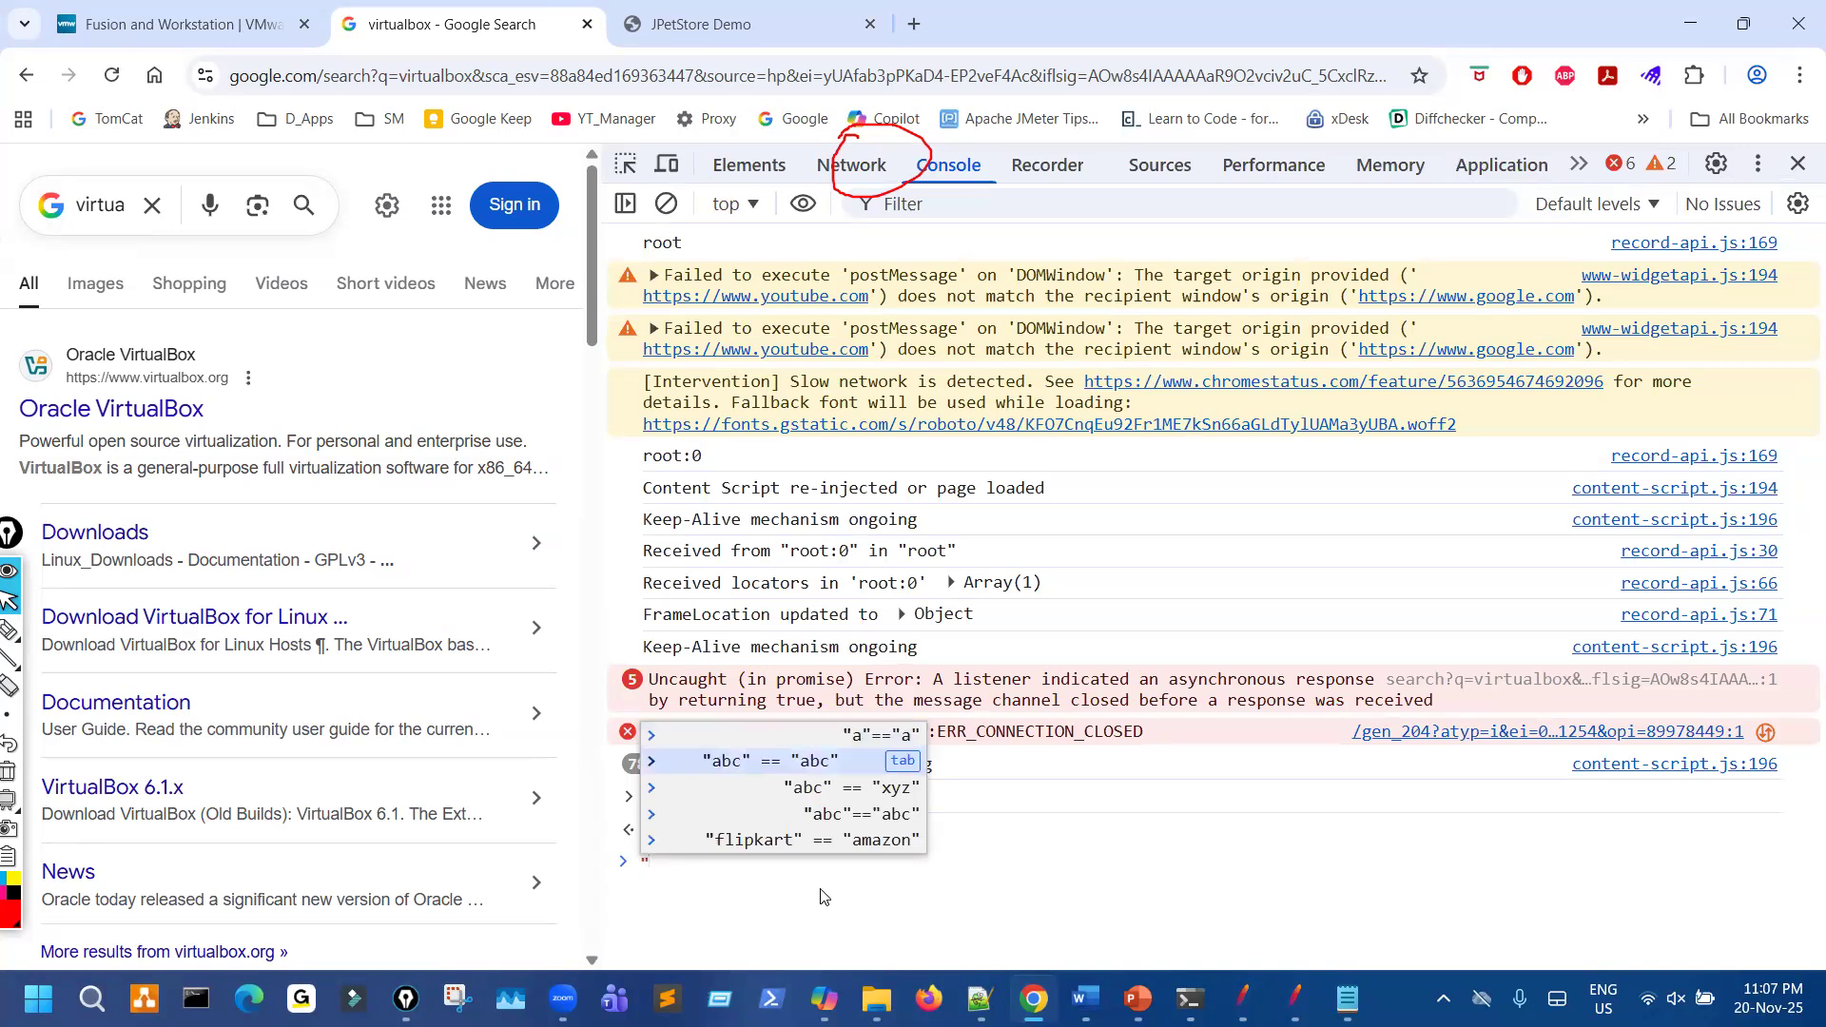
{"action": "key", "text": "Return"}
{"action": "key", "text": "Return"}
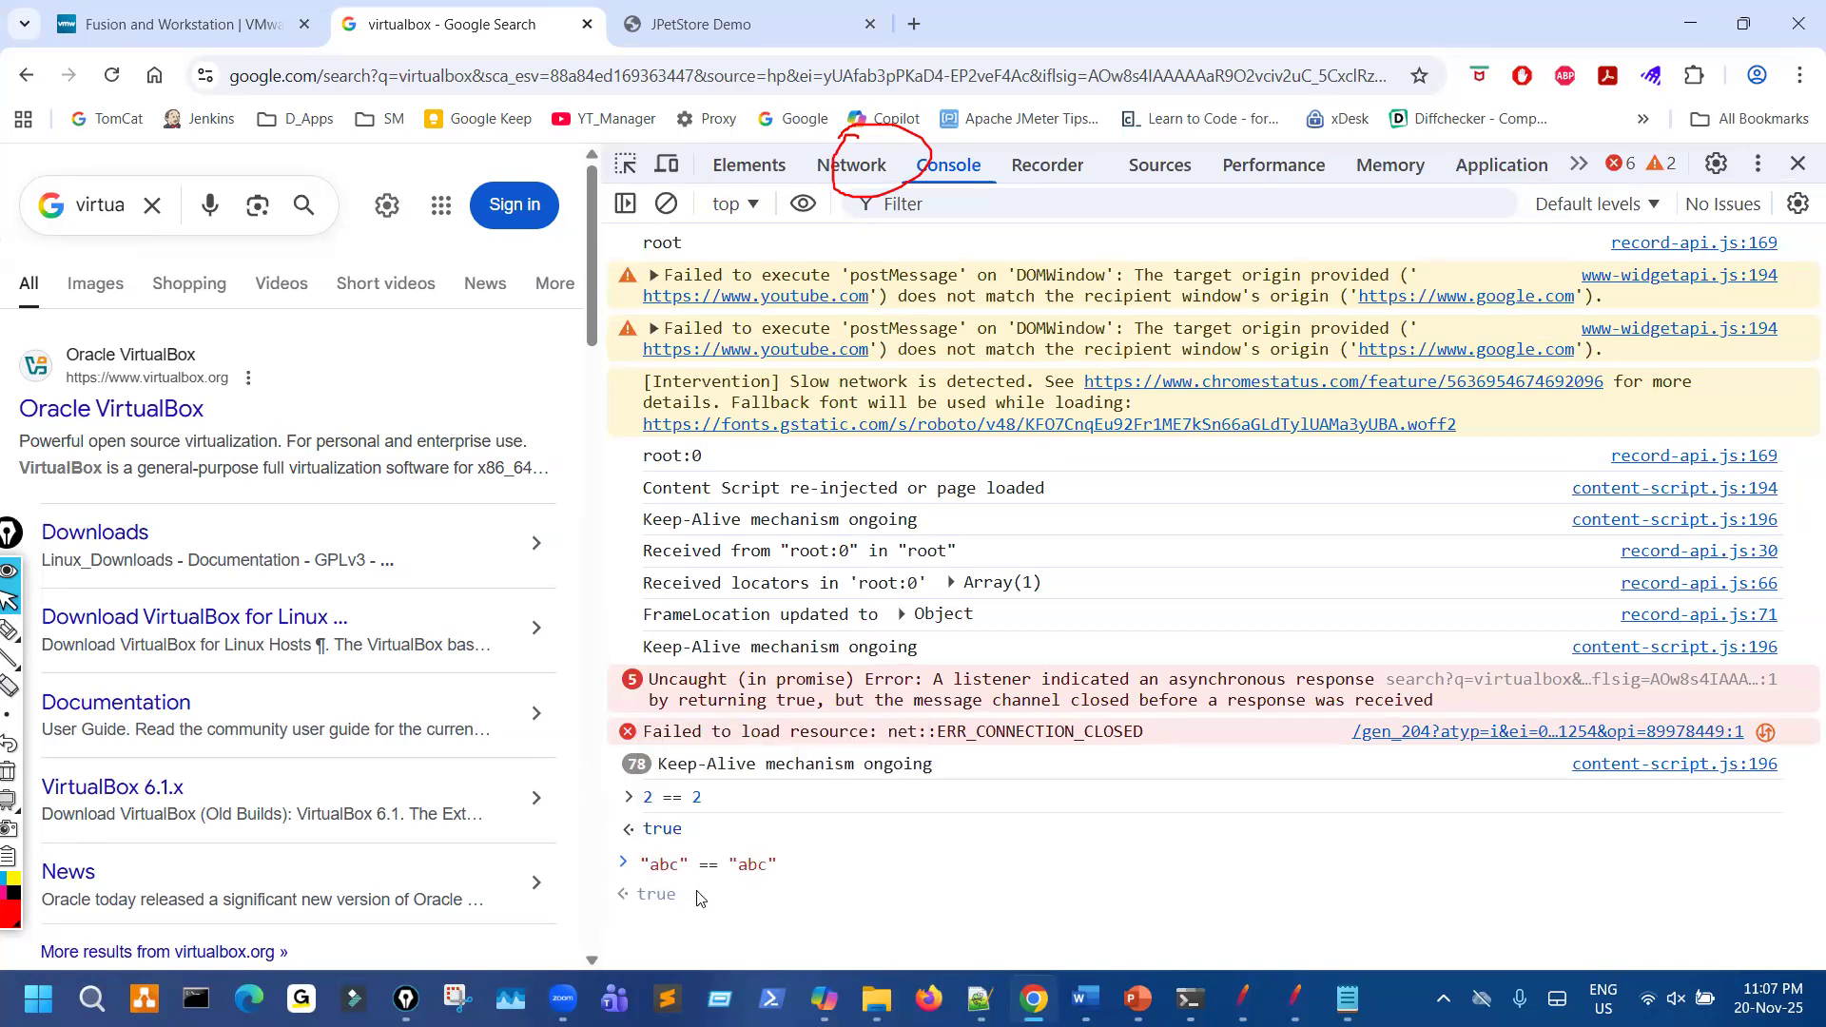
{"action": "key", "text": "Up"}
{"action": "key", "text": "Up"}
{"action": "key", "text": "Return"}
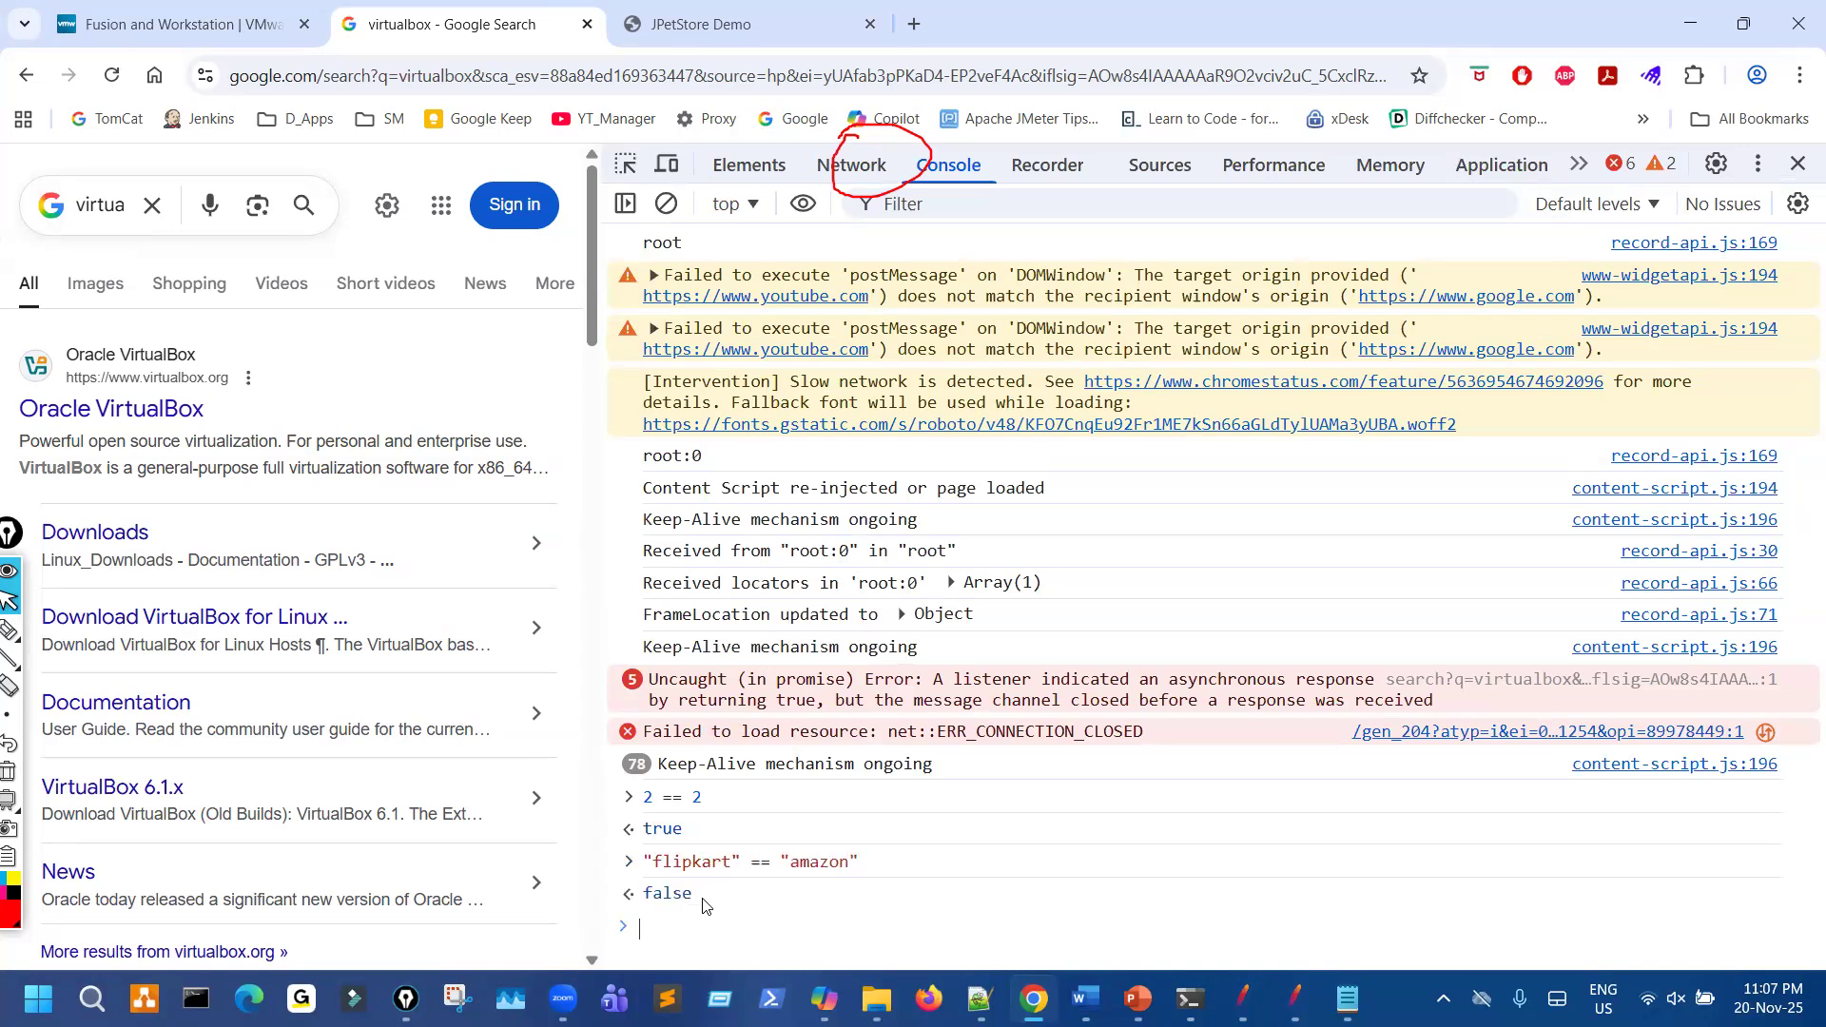
Recall the expression 1+3 from the Console history and evaluate it.
{"action": "key", "text": "Up"}
{"action": "key", "text": "Up"}
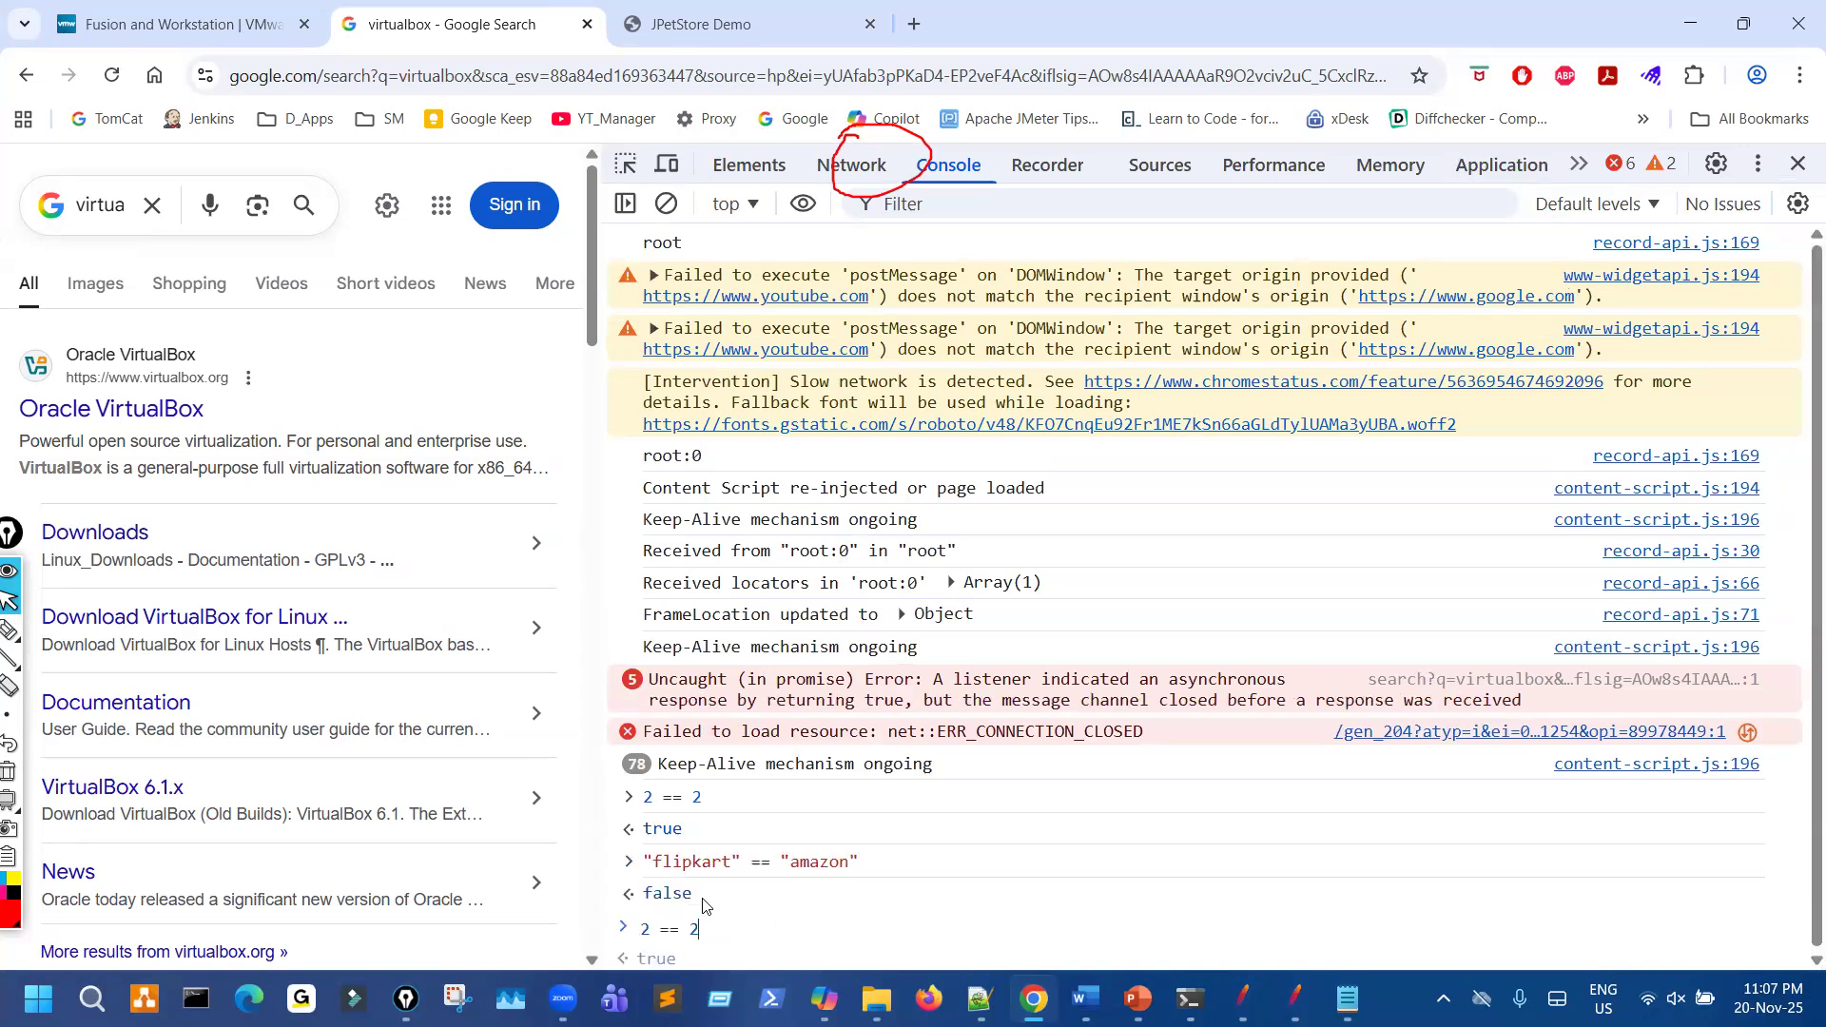
{"action": "key", "text": "Up"}
{"action": "key", "text": "Up"}
{"action": "key", "text": "Up"}
{"action": "key", "text": "Up"}
{"action": "key", "text": "Up"}
{"action": "key", "text": "Return"}
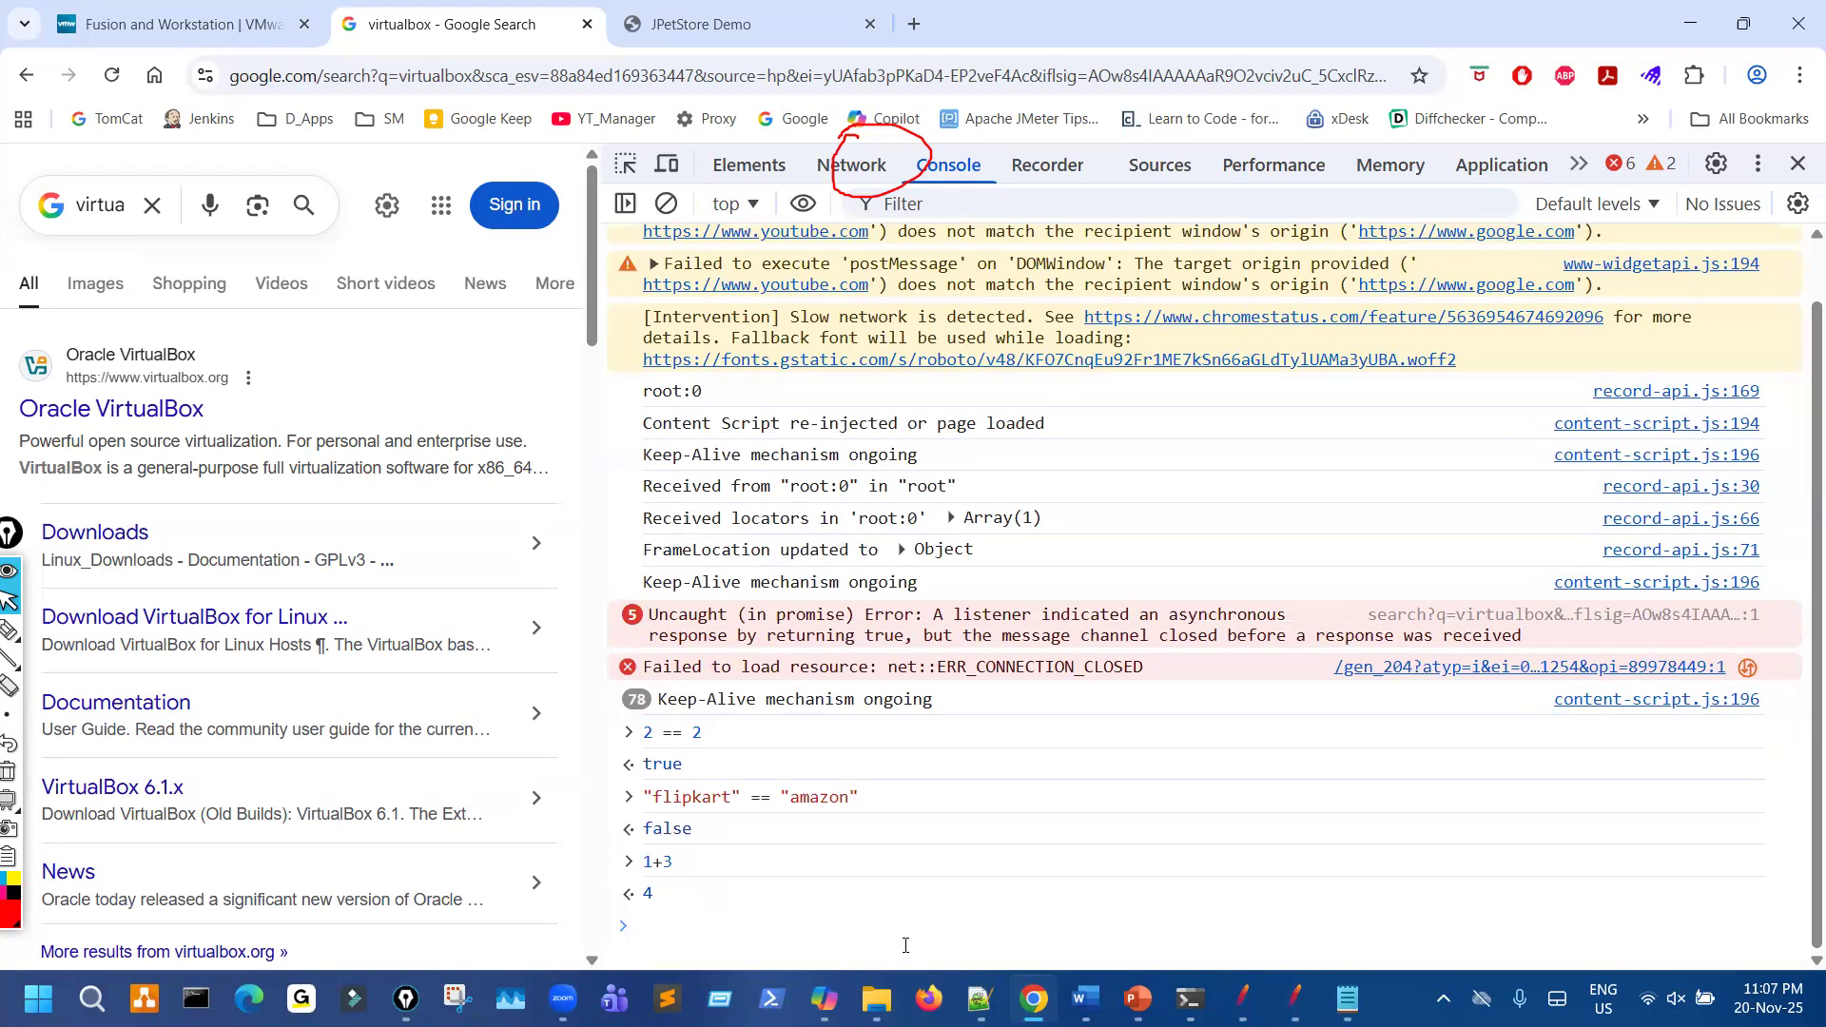
Evaluate the combined condition 1>=2 && 2==2 in the Console.
{"action": "key", "text": "Up"}
{"action": "key", "text": "Up"}
{"action": "key", "text": "Up"}
{"action": "key", "text": "Down"}
{"action": "key", "text": "ctrl+a"}
{"action": "type", "text": "1>=2 && 2==2"}
{"action": "key", "text": "Return"}
Mark the && condition, its result and the Console heading with the pen, then erase the marks.
{"action": "key", "text": "ctrl+shift+3"}
{"action": "left_click_drag", "start_coordinate": [693, 877], "coordinate": [767, 863]}
{"action": "mouse_move", "coordinate": [656, 919]}
{"action": "left_mouse_down"}
{"action": "mouse_move", "coordinate": [699, 932]}
{"action": "mouse_move", "coordinate": [612, 937]}
{"action": "left_mouse_up"}
{"action": "left_click_drag", "start_coordinate": [963, 140], "coordinate": [959, 149]}
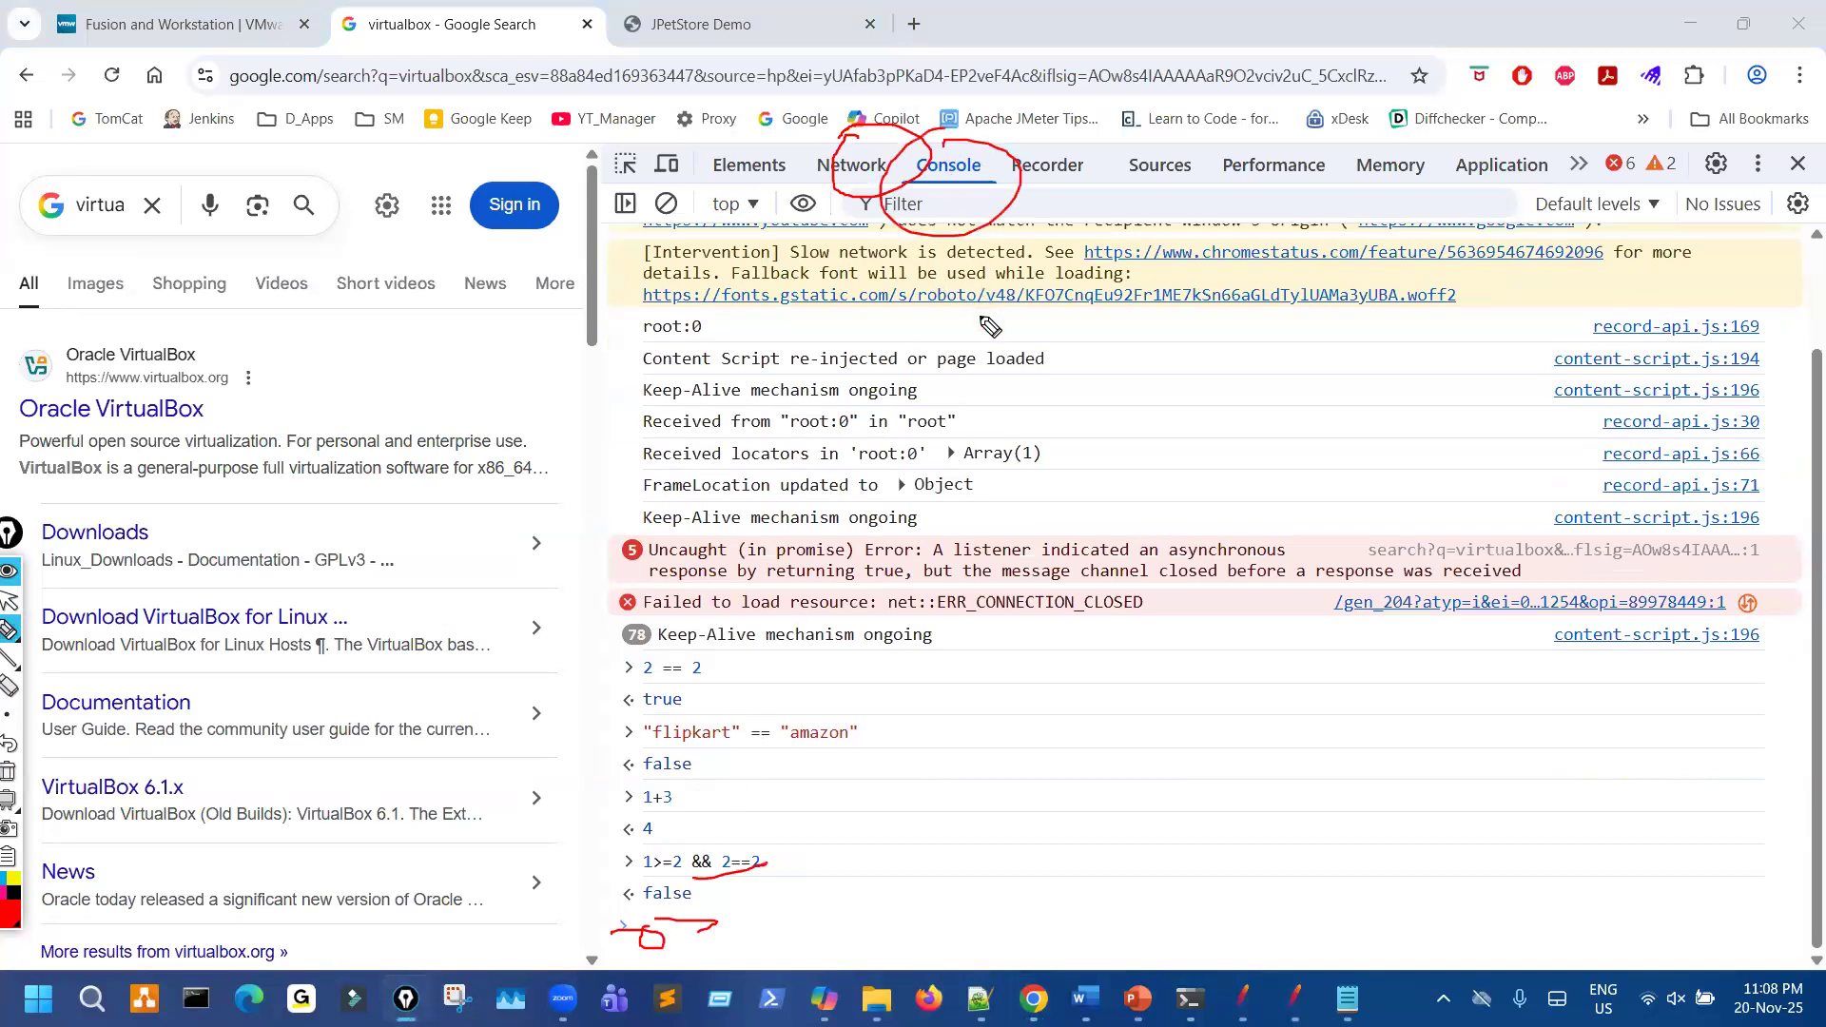
{"action": "key", "text": "ctrl+shift+7"}
{"action": "key", "text": "ctrl+shift+2"}
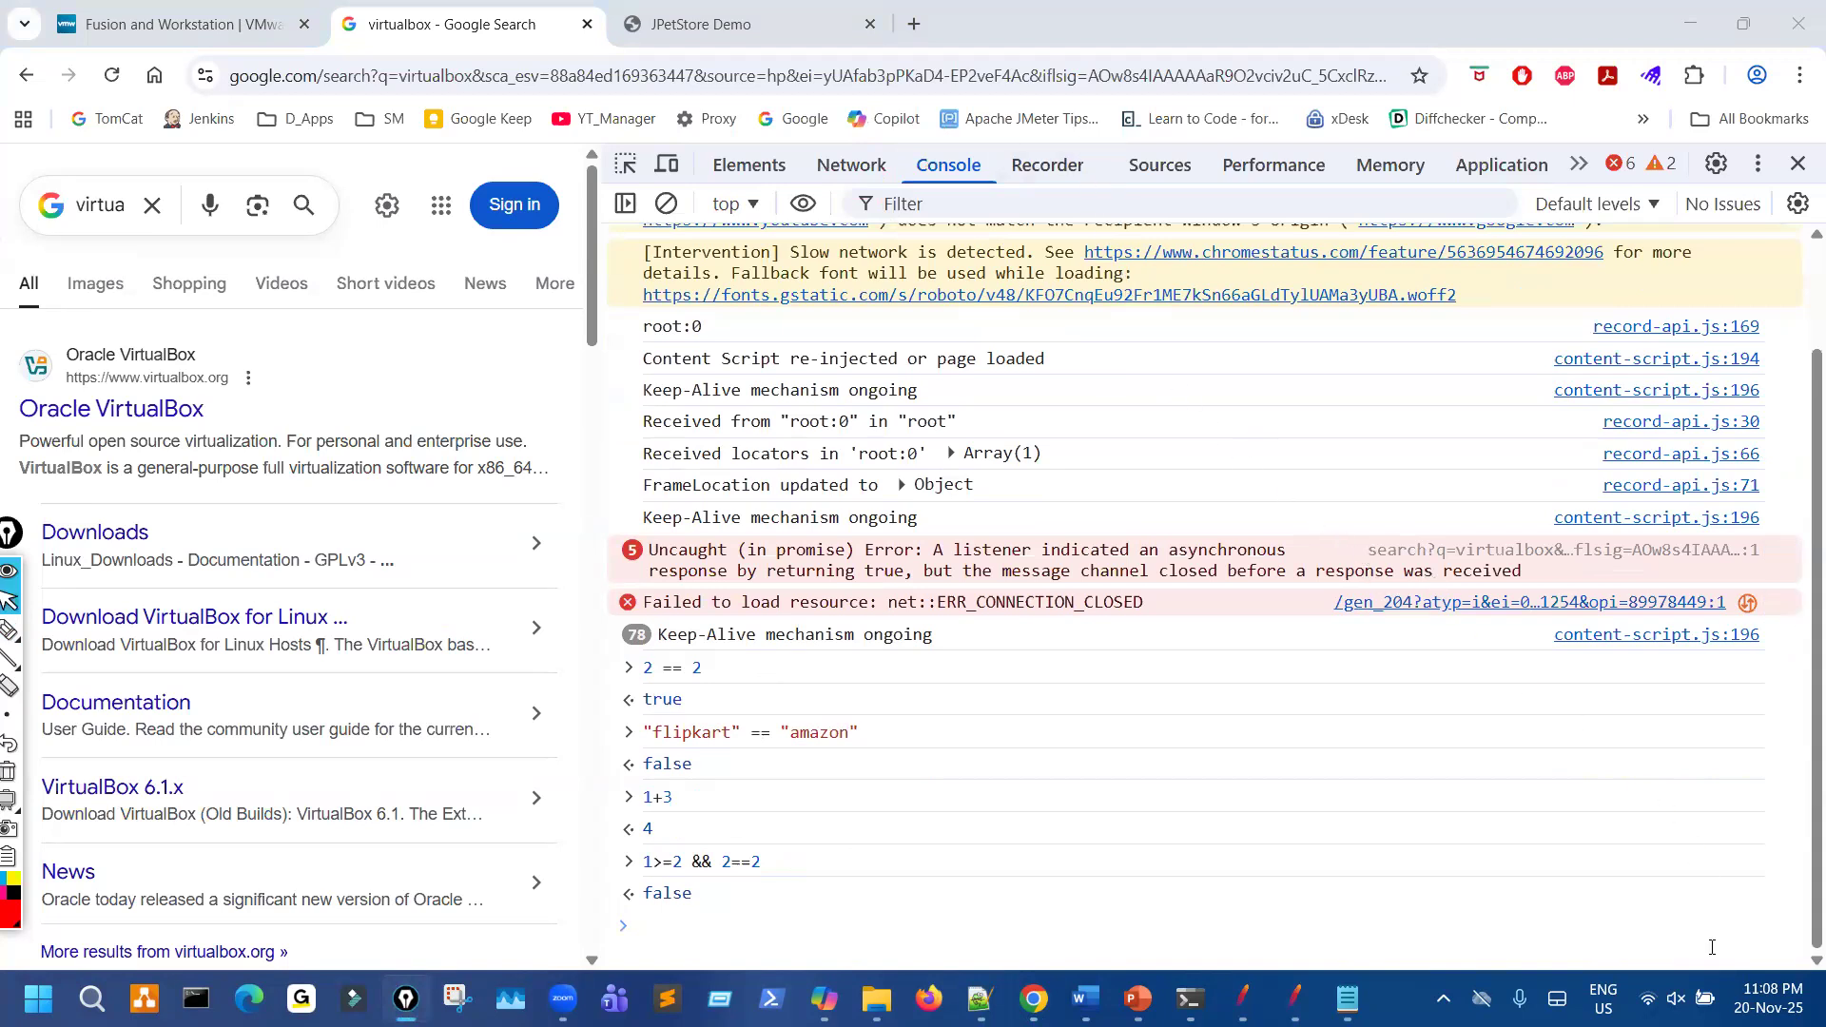
Unmute the system sound and keep the volume near its maximum.
{"action": "left_click", "coordinate": [1670, 999]}
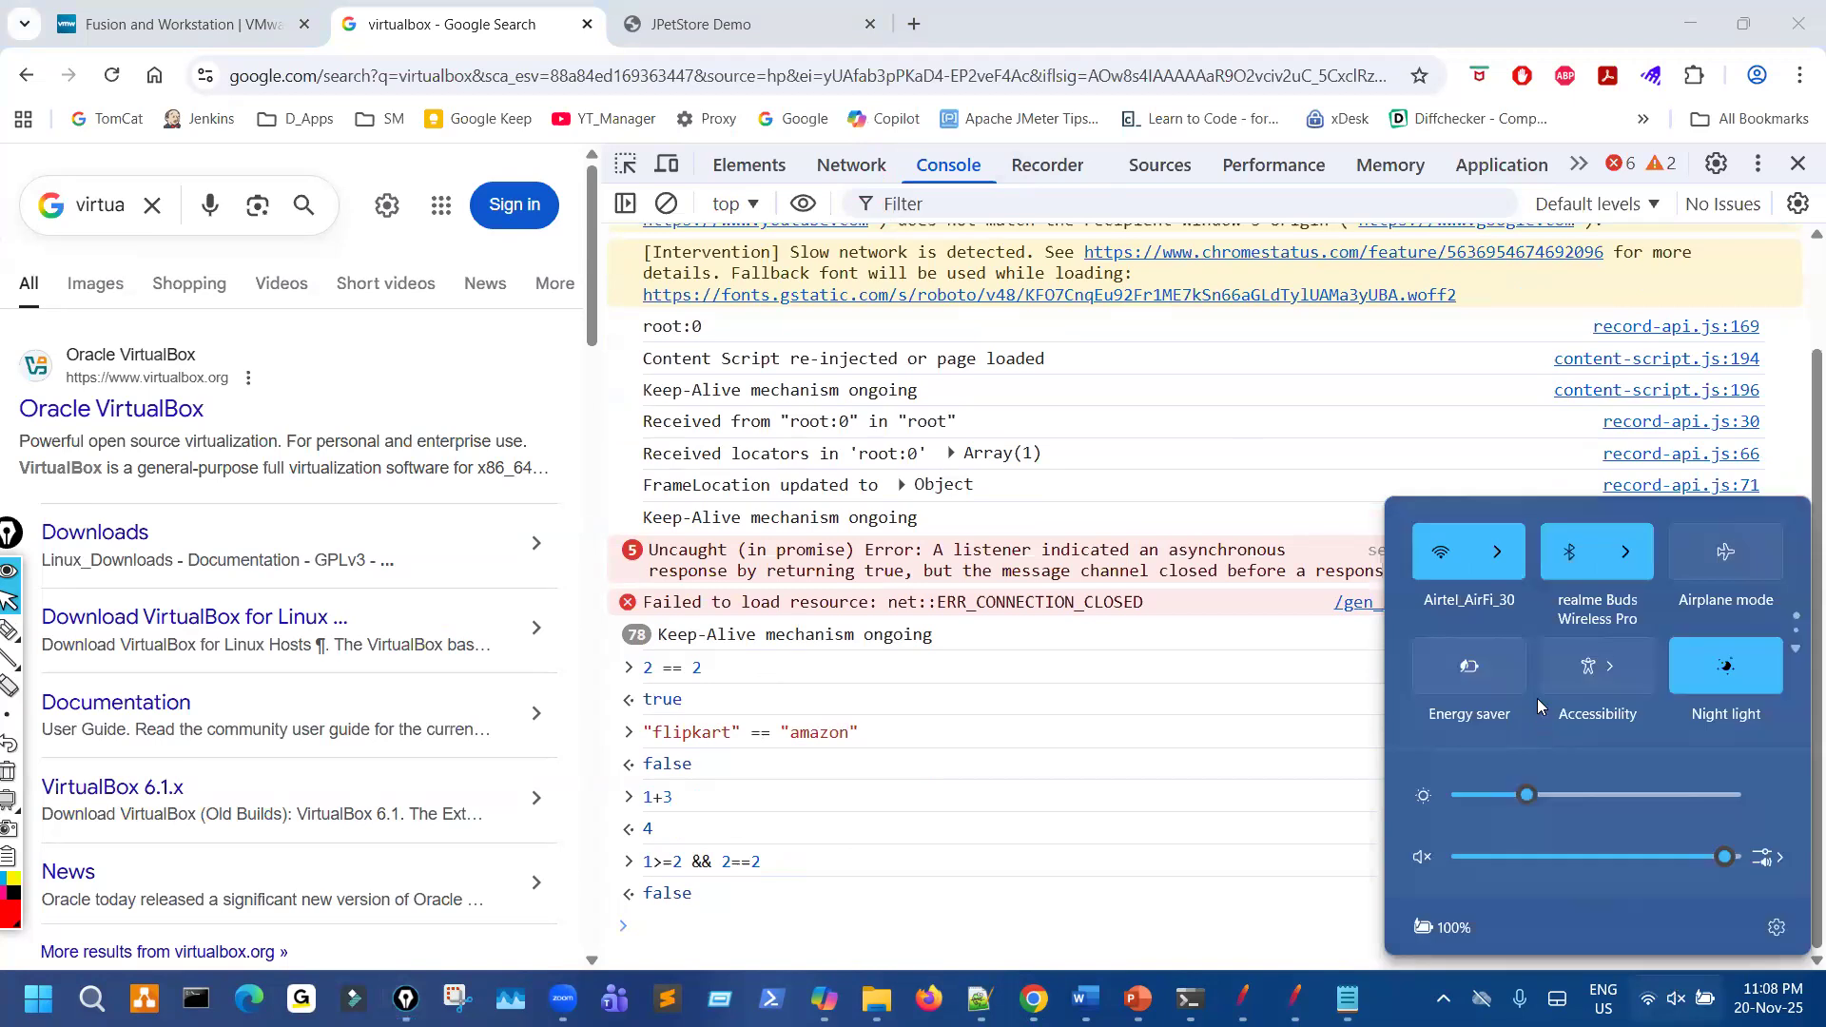
{"action": "left_click", "coordinate": [1709, 857]}
{"action": "left_click_drag", "start_coordinate": [1718, 855], "coordinate": [1728, 855]}
{"action": "left_click", "coordinate": [758, 79]}
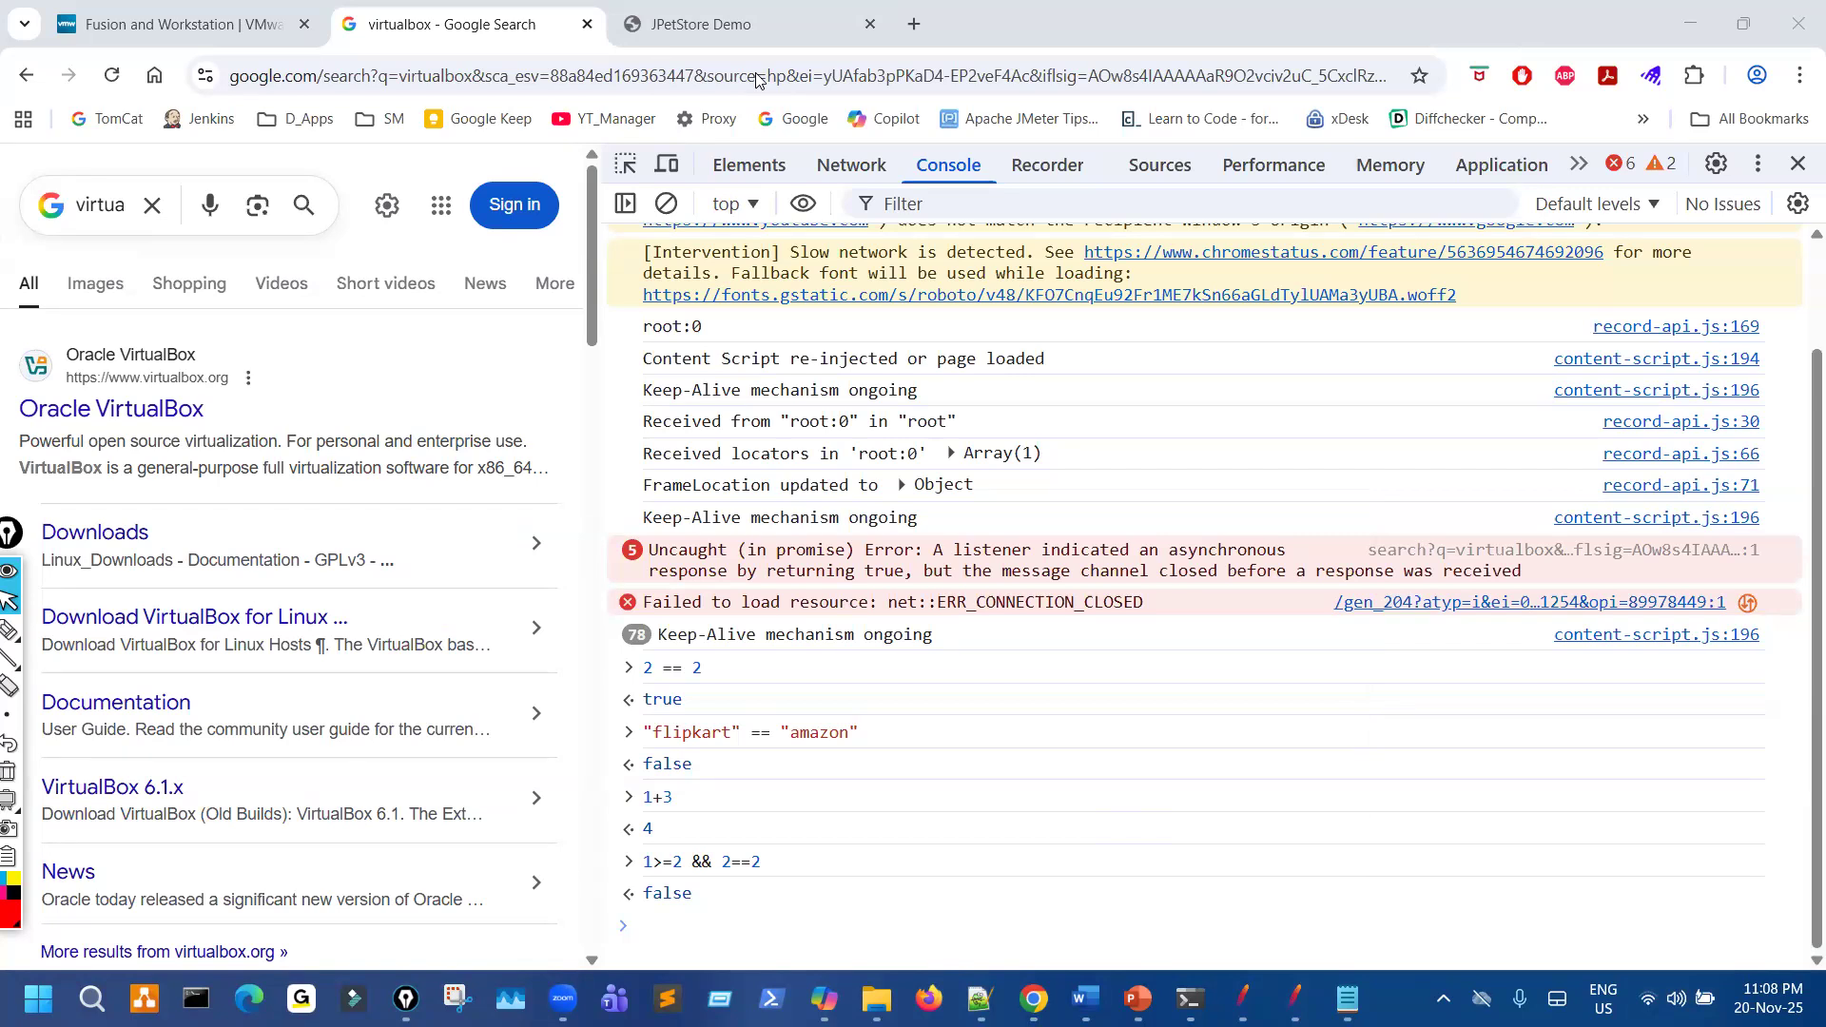
Circle the Console heading and the list of evaluated expressions with the pen, then erase the drawing.
{"action": "key", "text": "ctrl+shift+3"}
{"action": "left_click_drag", "start_coordinate": [951, 146], "coordinate": [995, 150]}
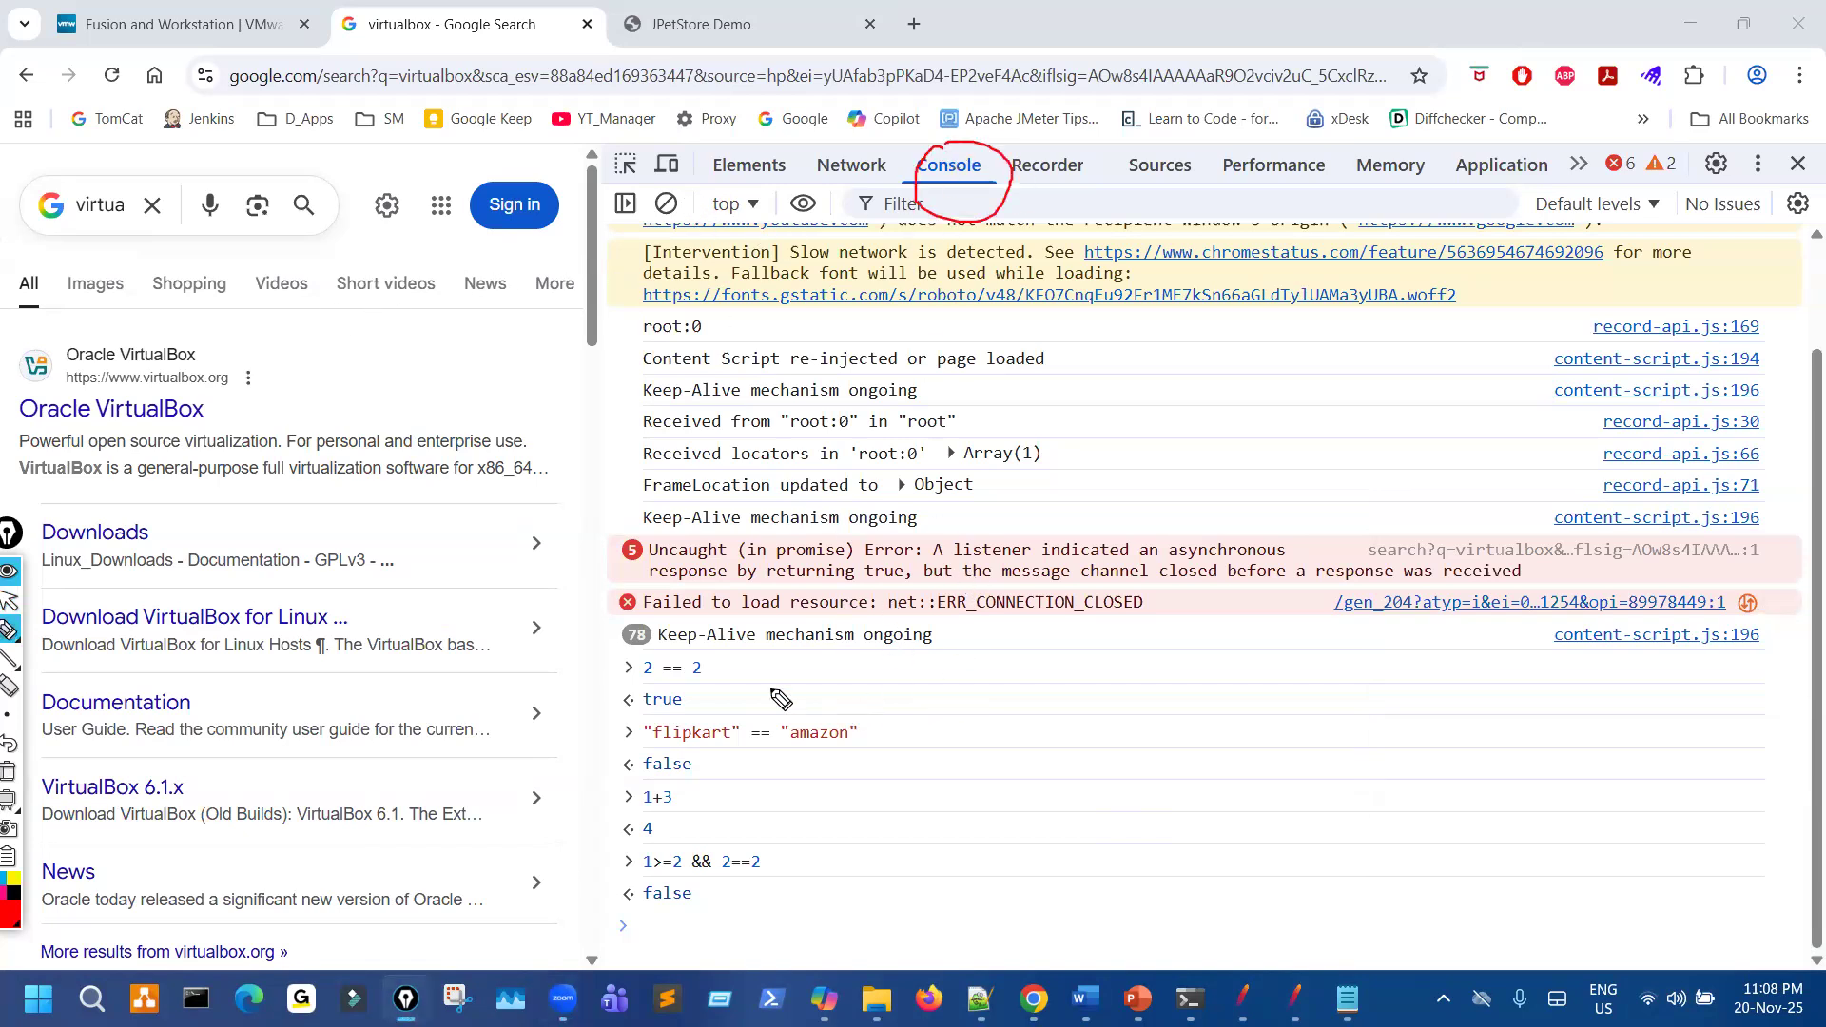
{"action": "left_click_drag", "start_coordinate": [727, 640], "coordinate": [880, 813]}
{"action": "mouse_move", "coordinate": [823, 942]}
{"action": "left_mouse_down"}
{"action": "mouse_move", "coordinate": [583, 899]}
{"action": "mouse_move", "coordinate": [847, 623]}
{"action": "mouse_move", "coordinate": [367, 879]}
{"action": "mouse_move", "coordinate": [745, 652]}
{"action": "mouse_move", "coordinate": [735, 636]}
{"action": "left_mouse_up"}
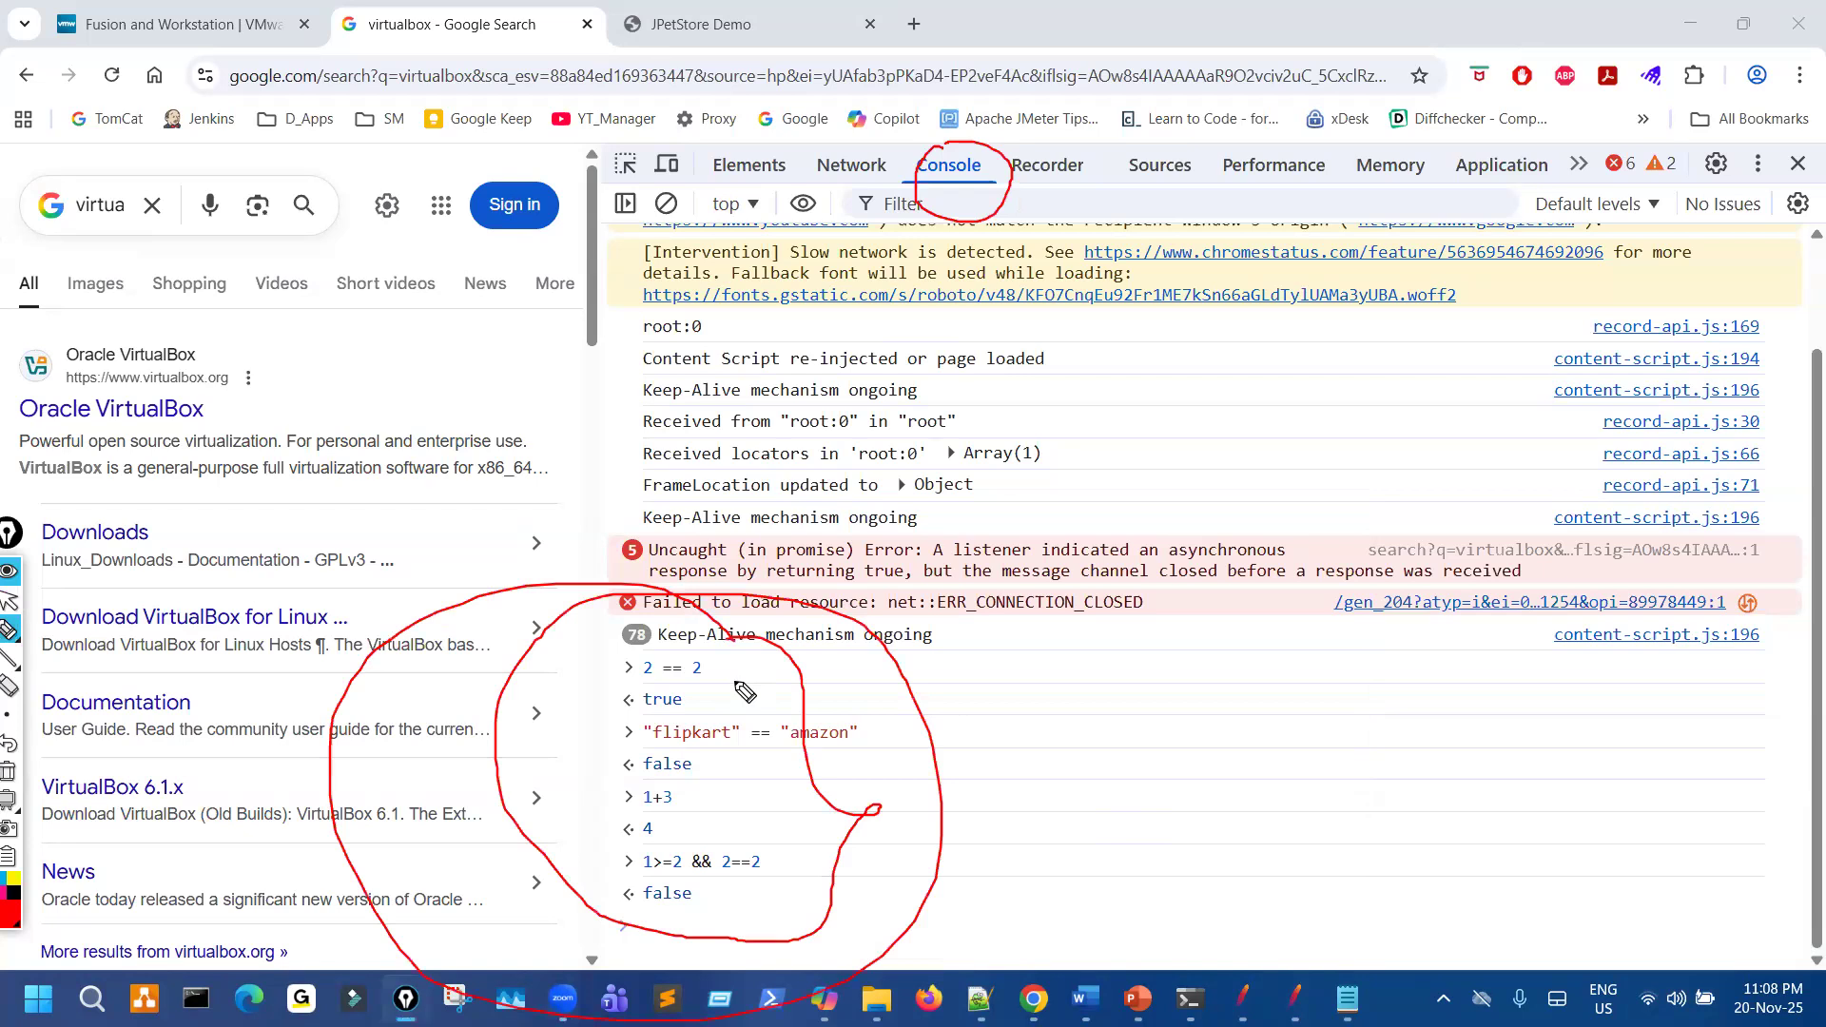
{"action": "key", "text": "ctrl+shift+7"}
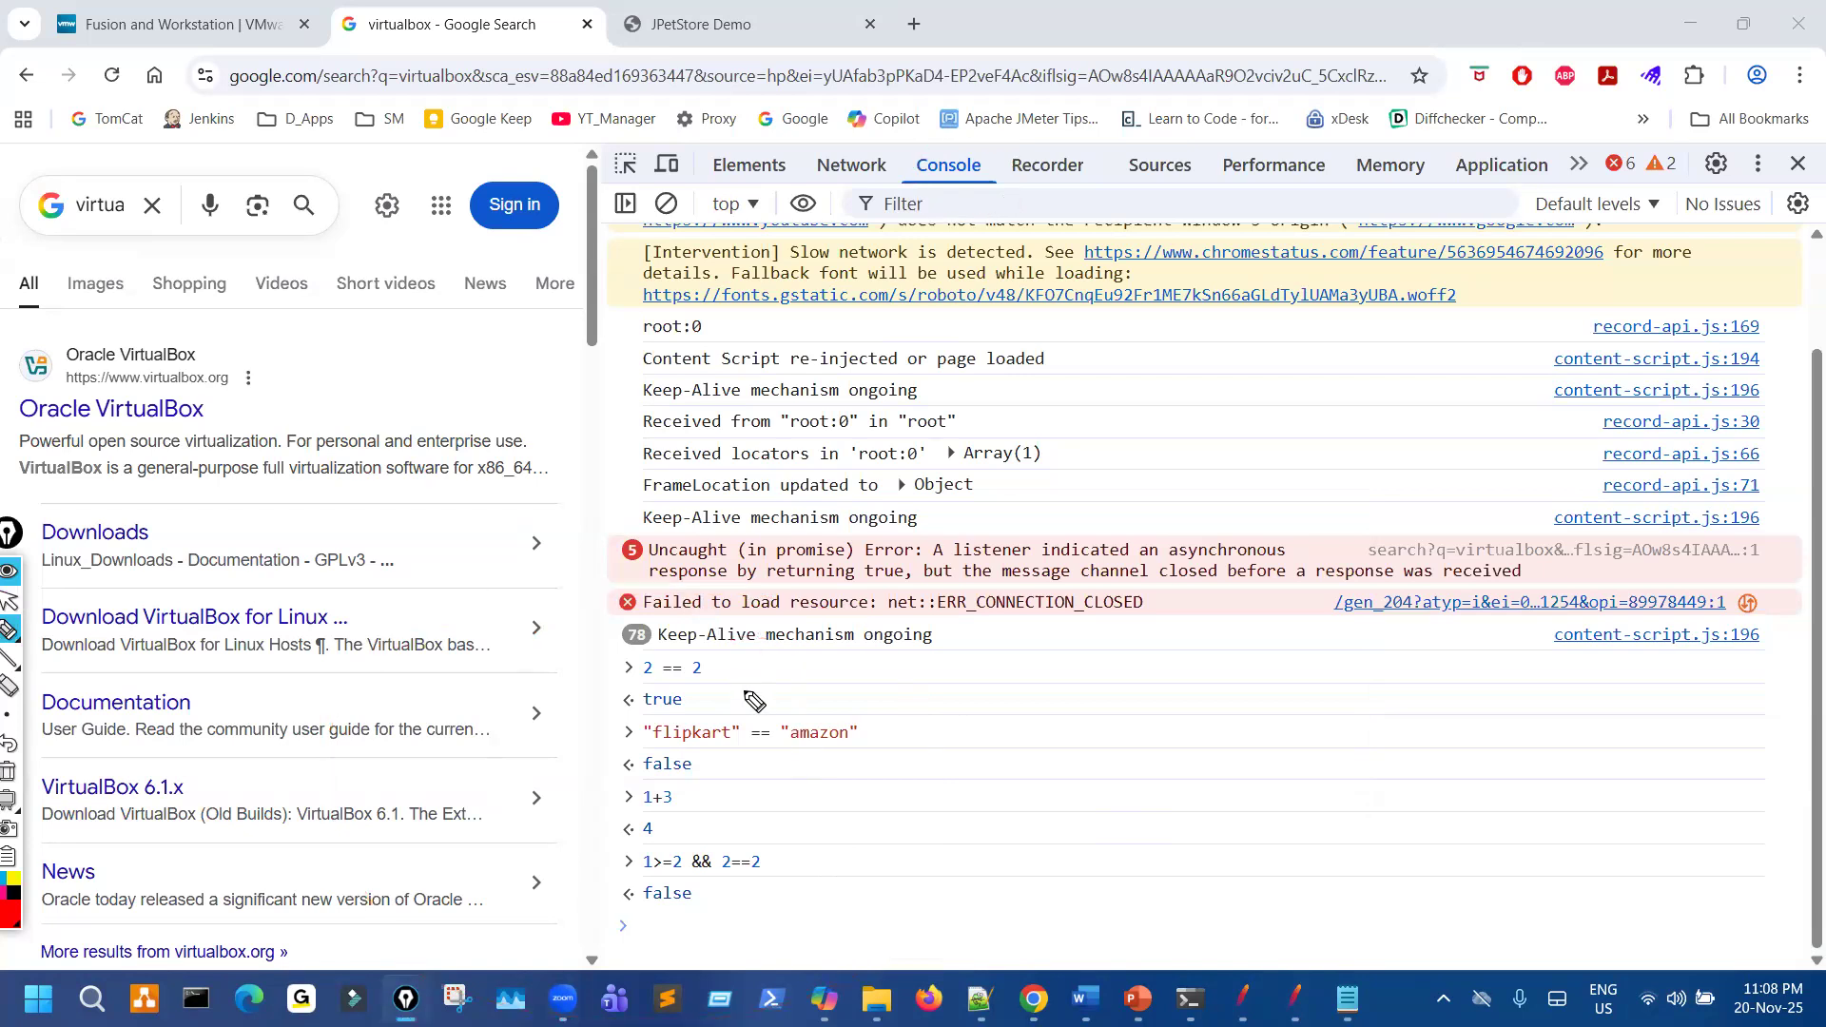
Mark the 2 == 2, "flipkart" == "amazon", 1+3 and && expressions one by one, then clear the pen marks.
{"action": "left_click_drag", "start_coordinate": [690, 685], "coordinate": [795, 652]}
{"action": "mouse_move", "coordinate": [909, 750]}
{"action": "left_mouse_down"}
{"action": "mouse_move", "coordinate": [671, 723]}
{"action": "mouse_move", "coordinate": [719, 736]}
{"action": "left_mouse_up"}
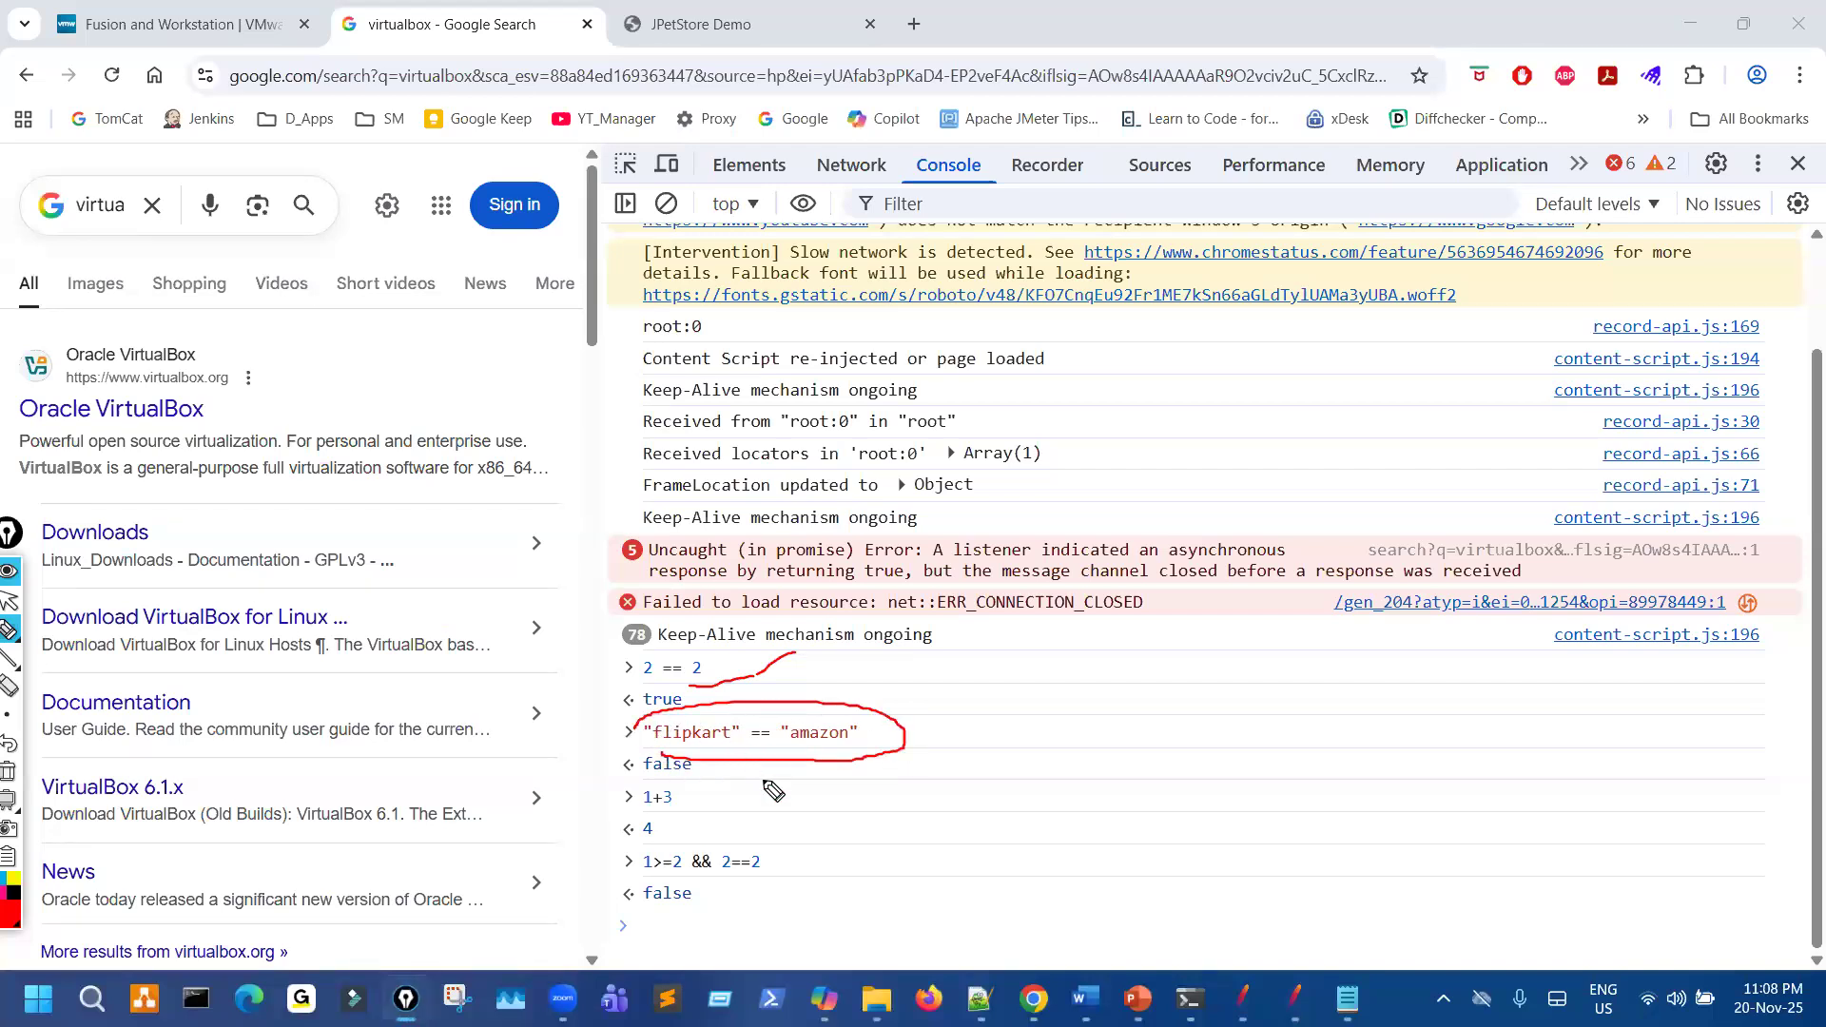
{"action": "left_click_drag", "start_coordinate": [683, 882], "coordinate": [811, 890]}
{"action": "left_click_drag", "start_coordinate": [669, 817], "coordinate": [696, 813]}
{"action": "mouse_move", "coordinate": [826, 645]}
{"action": "left_mouse_down"}
{"action": "mouse_move", "coordinate": [709, 893]}
{"action": "mouse_move", "coordinate": [725, 820]}
{"action": "left_mouse_up"}
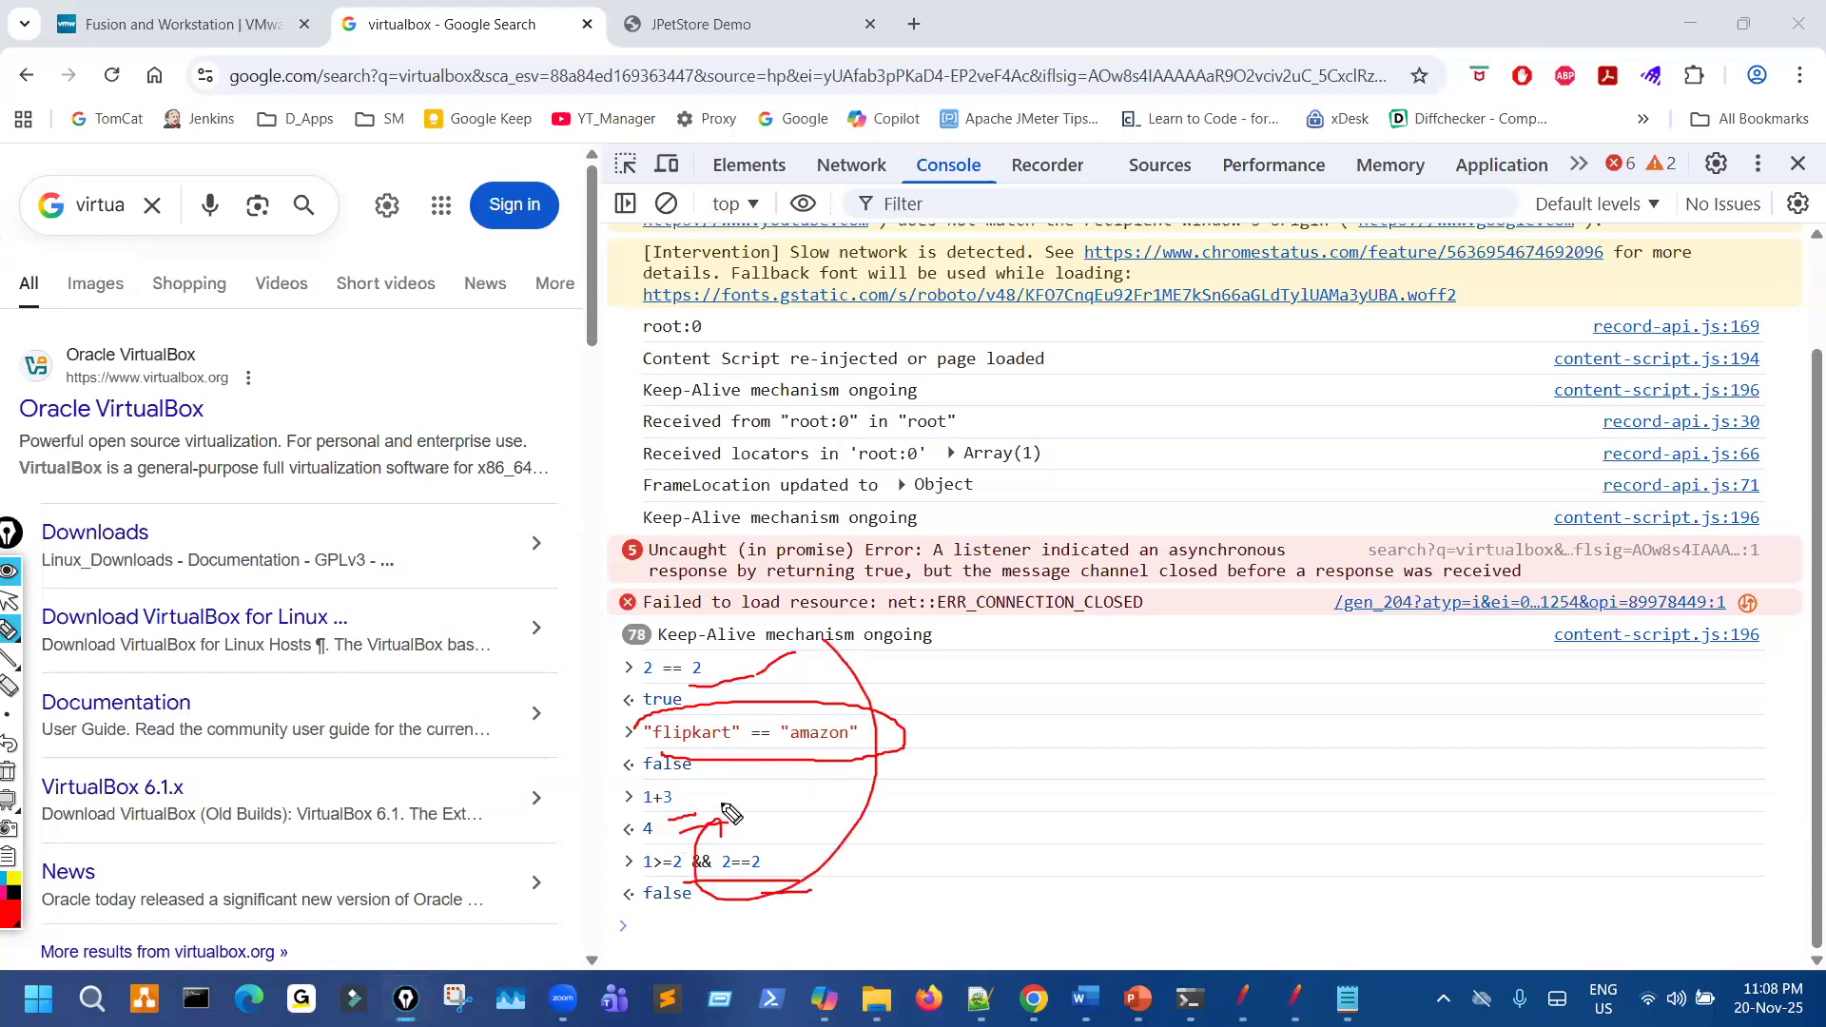
{"action": "key", "text": "Escape"}
Evaluate the unquoted string comparison xyz == xyz in the Console.
{"action": "left_click", "coordinate": [702, 928]}
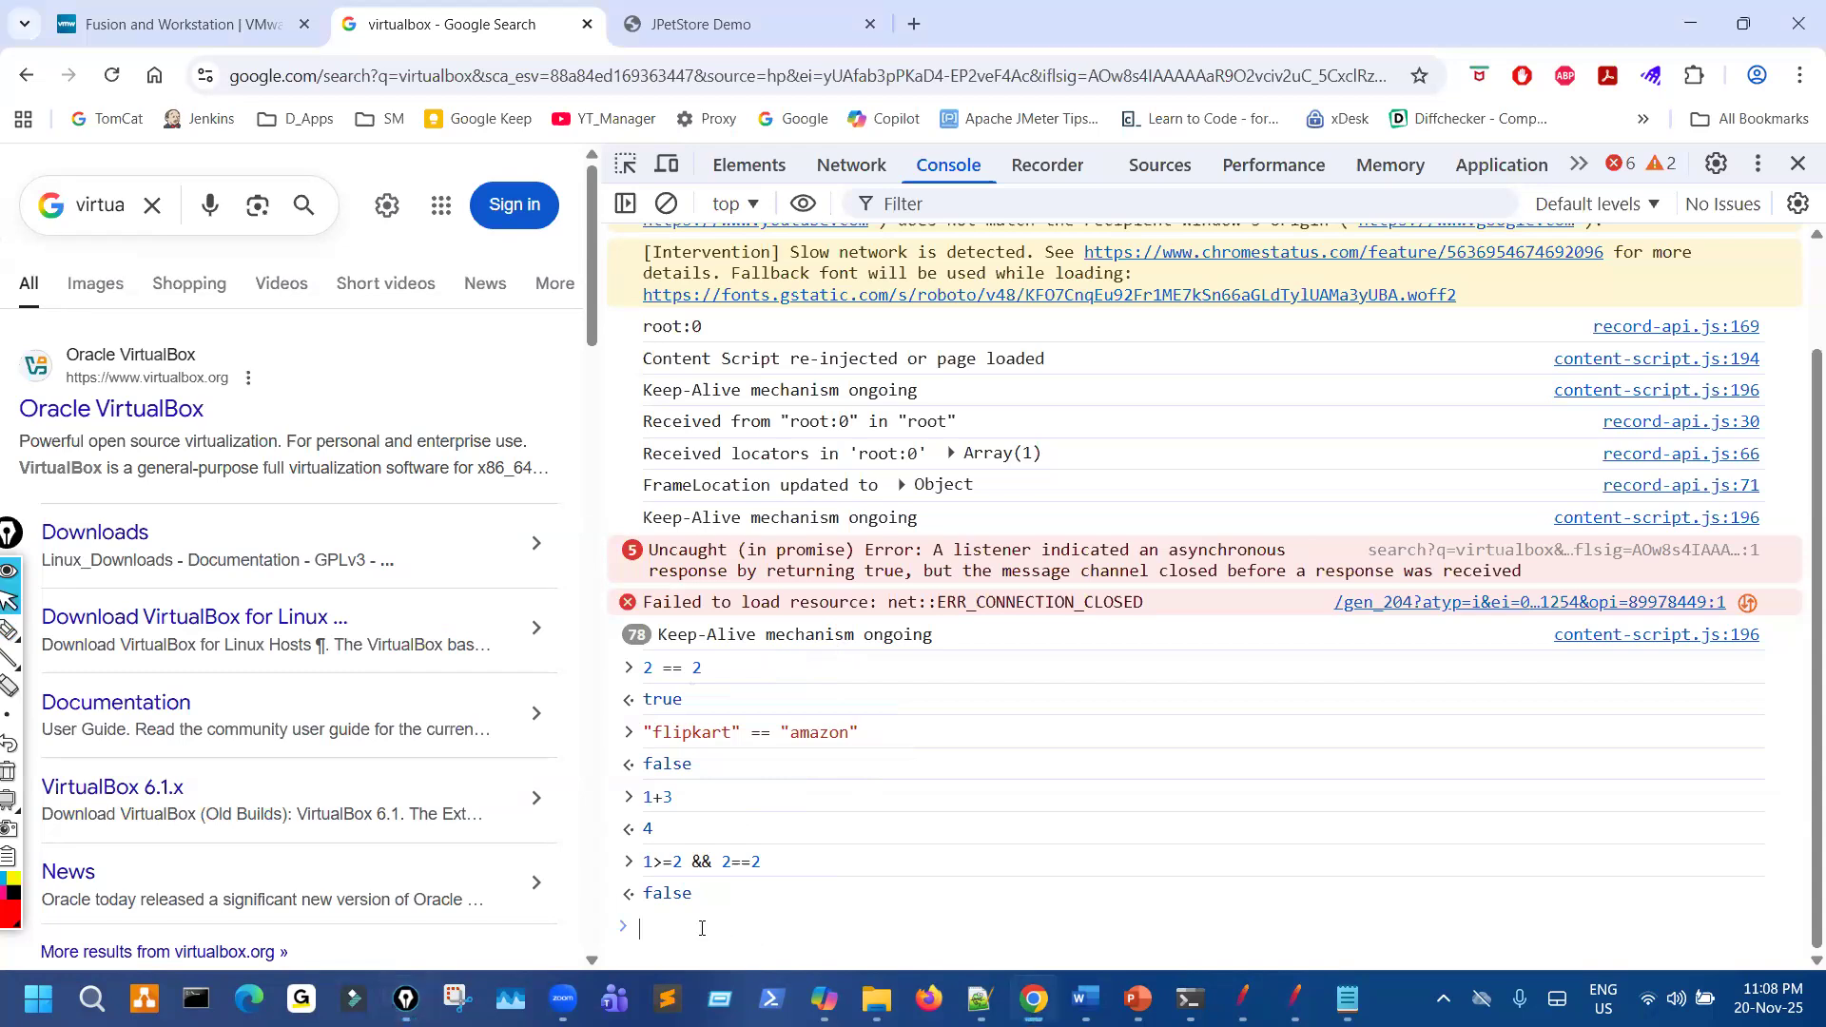
{"action": "type", "text": "xyz == xyz"}
{"action": "key", "text": "Return"}
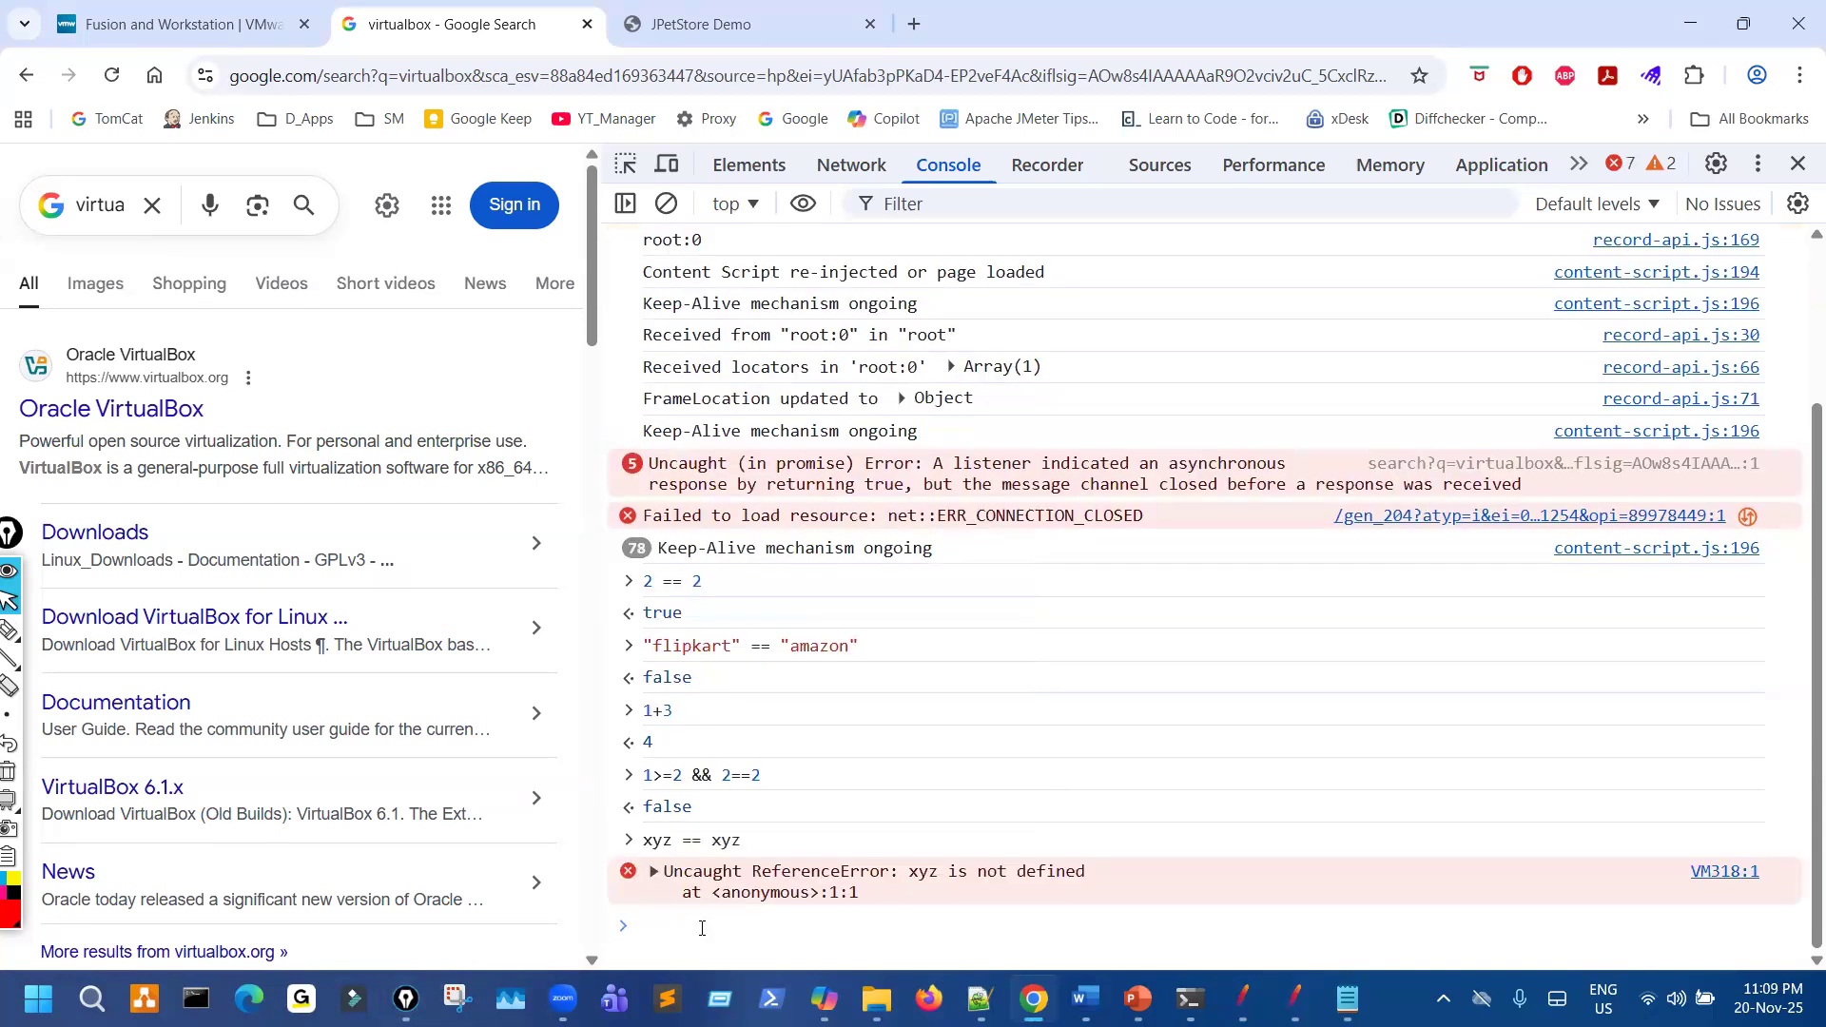
Circle xyz == xyz and mark the opening quote of "amazon" with the pen, then clear the marks.
{"action": "type", "text": "2"}
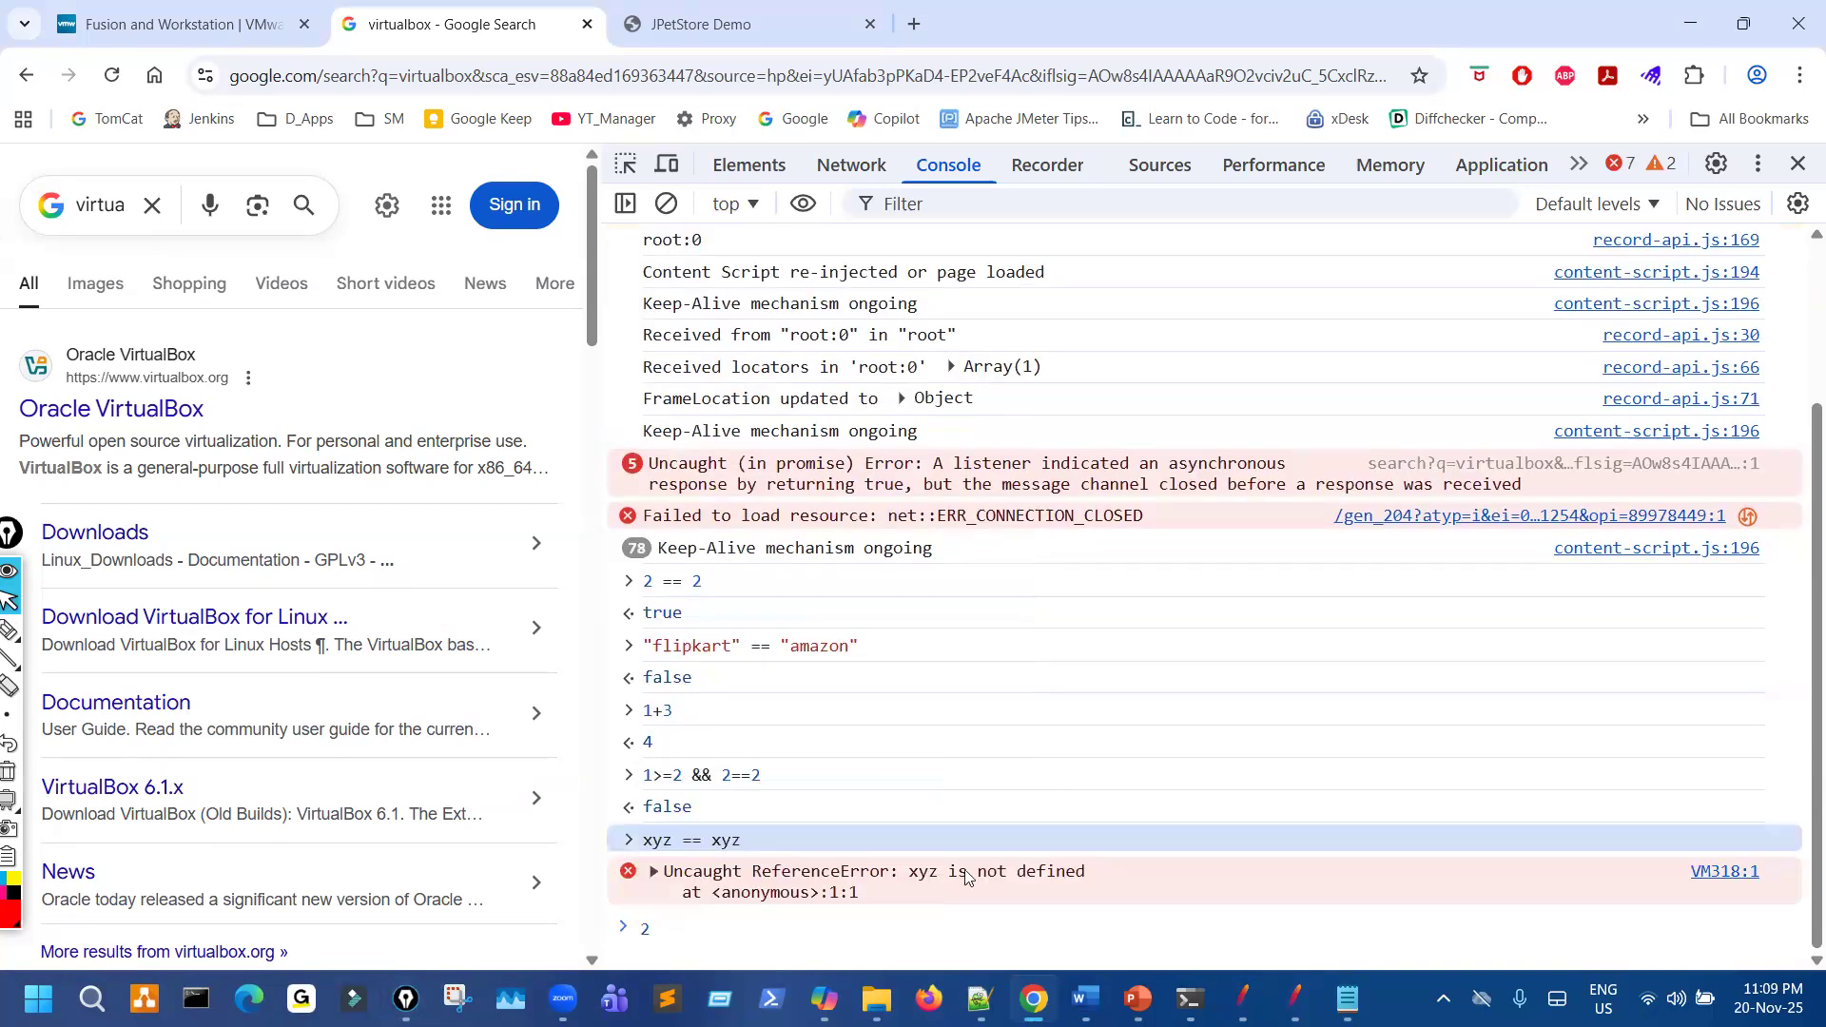
{"action": "mouse_move", "coordinate": [671, 816]}
{"action": "left_mouse_down"}
{"action": "mouse_move", "coordinate": [807, 839]}
{"action": "mouse_move", "coordinate": [724, 812]}
{"action": "mouse_move", "coordinate": [883, 766]}
{"action": "left_mouse_up"}
{"action": "left_click_drag", "start_coordinate": [782, 660], "coordinate": [800, 648]}
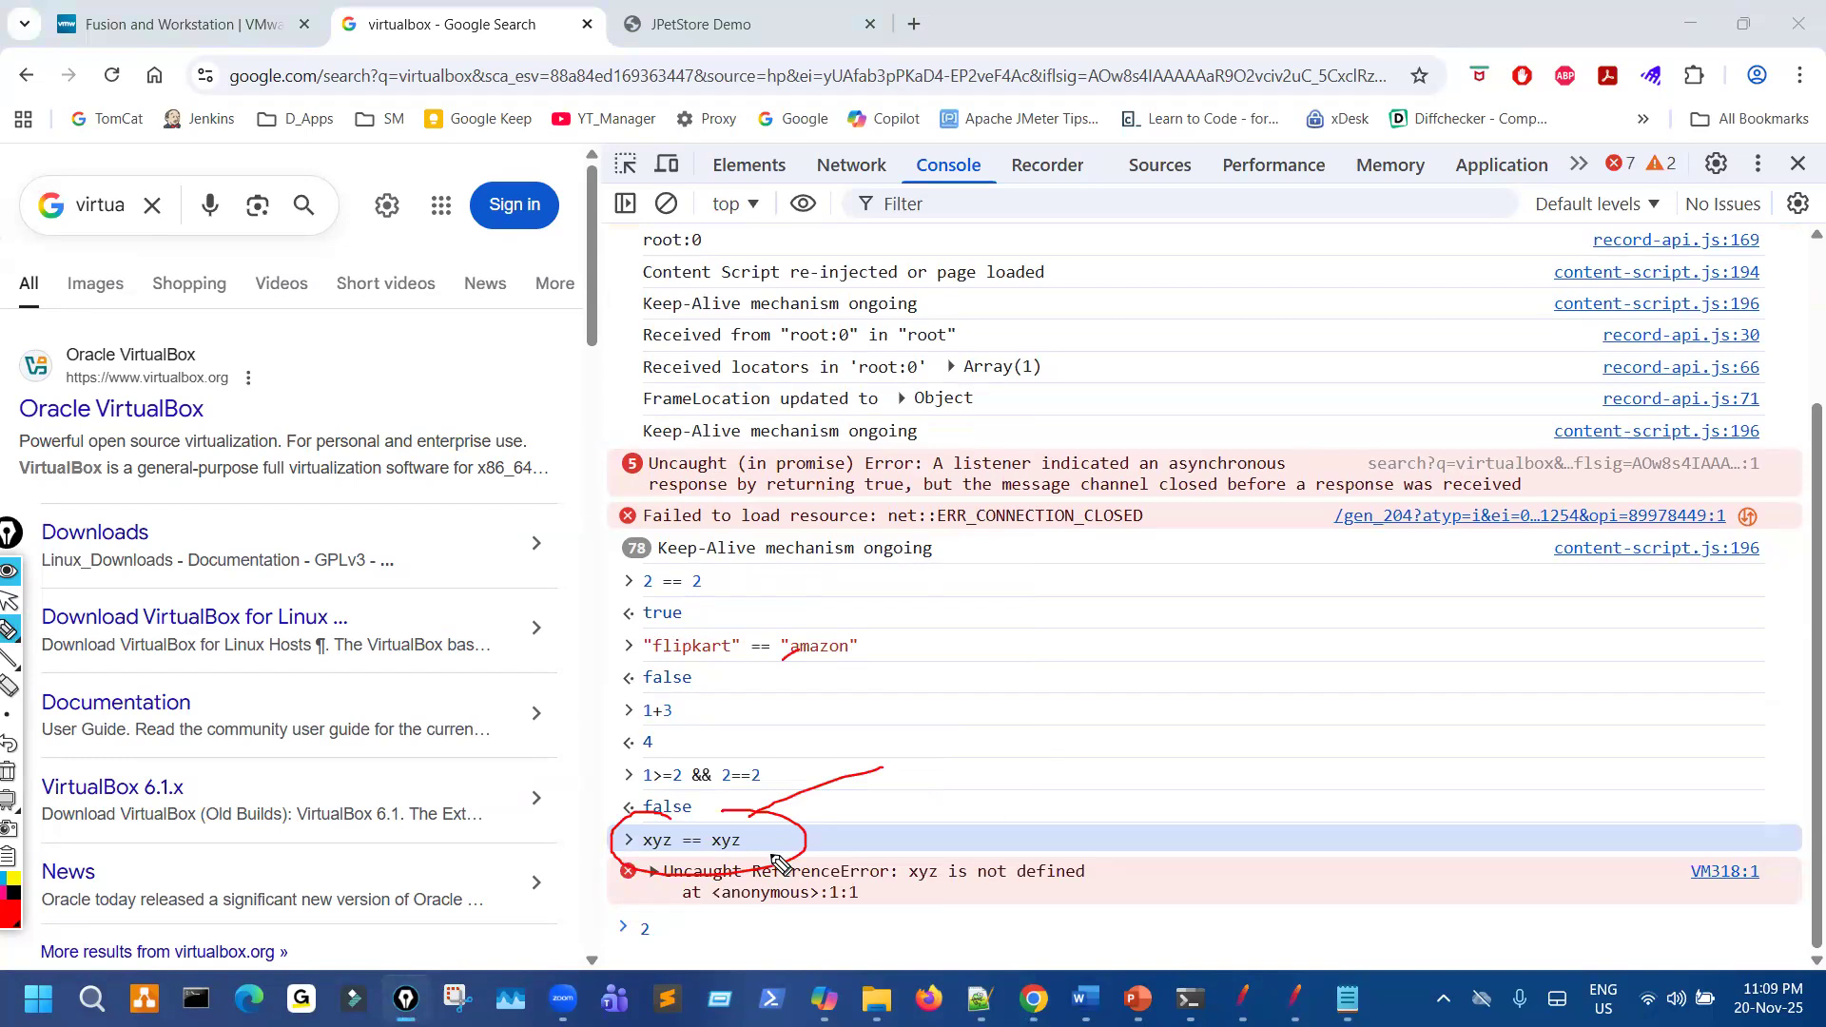
{"action": "key", "text": "Escape"}
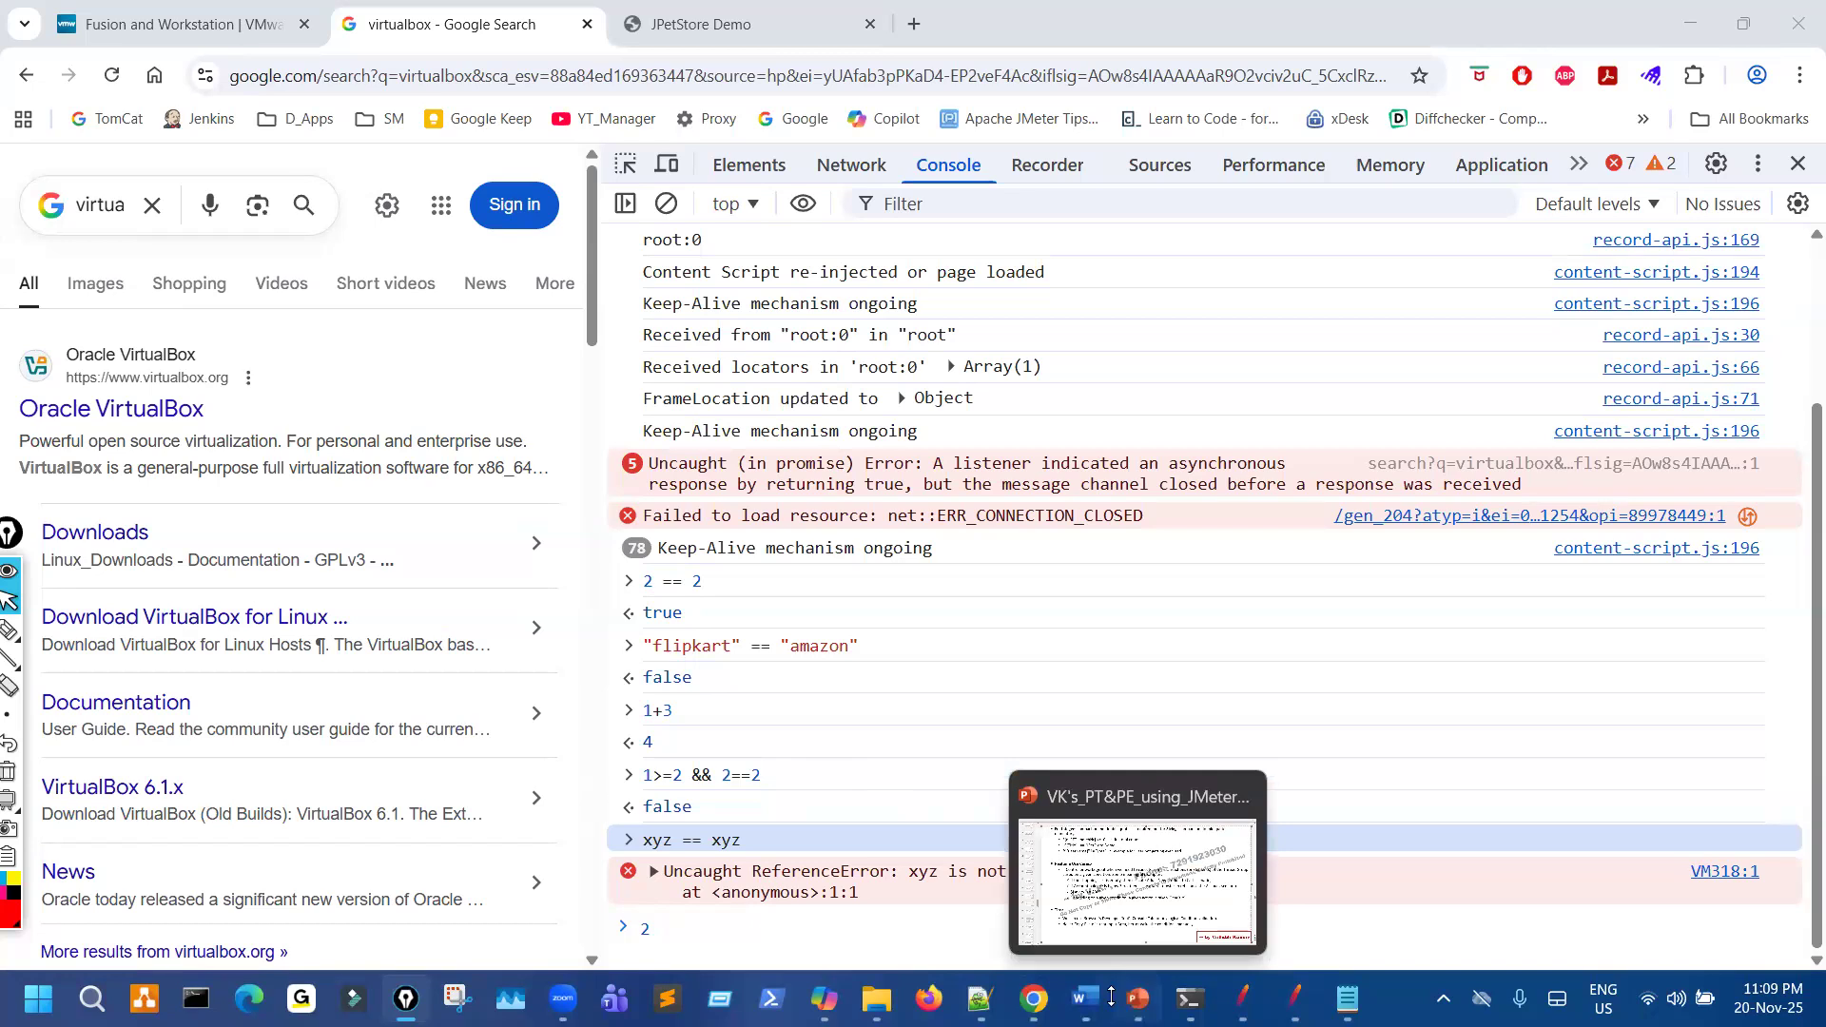
In the PowerPoint notes, highlight Developer Tool's Console Tab and the warning against copy-paste under Tips.
{"action": "left_click", "coordinate": [1140, 999]}
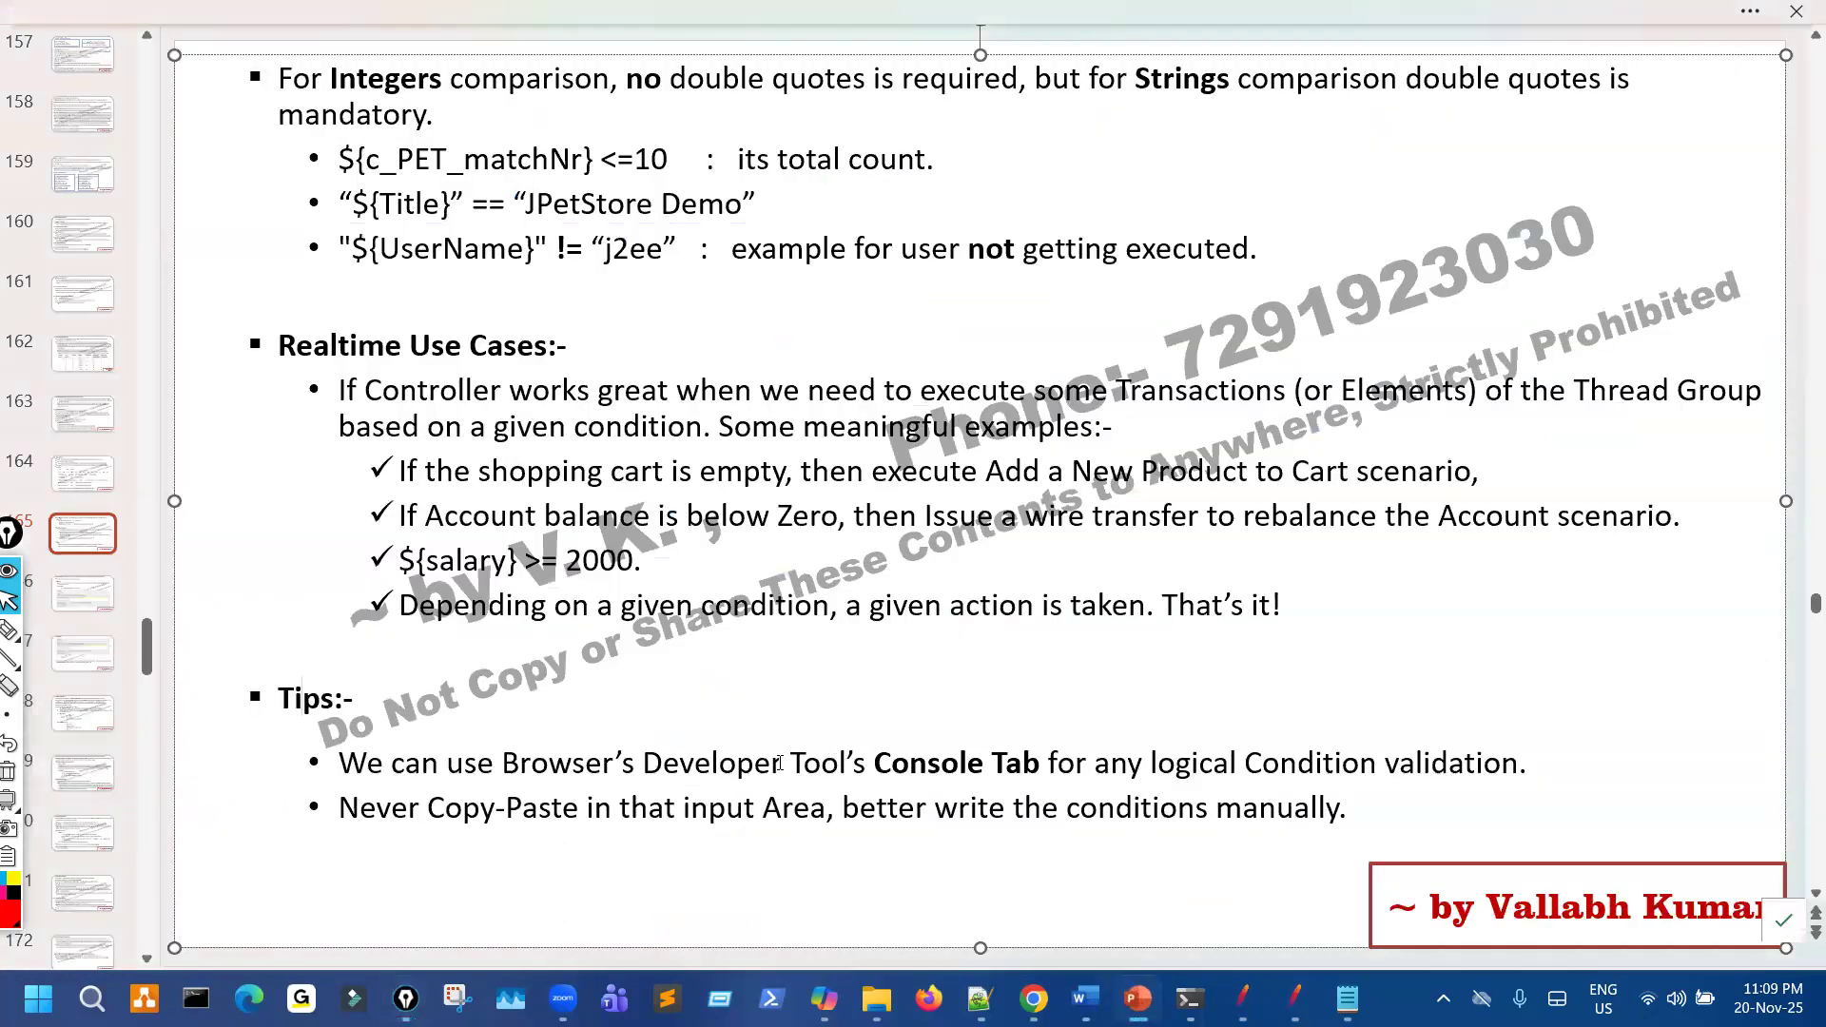
{"action": "left_click_drag", "start_coordinate": [956, 764], "coordinate": [644, 766]}
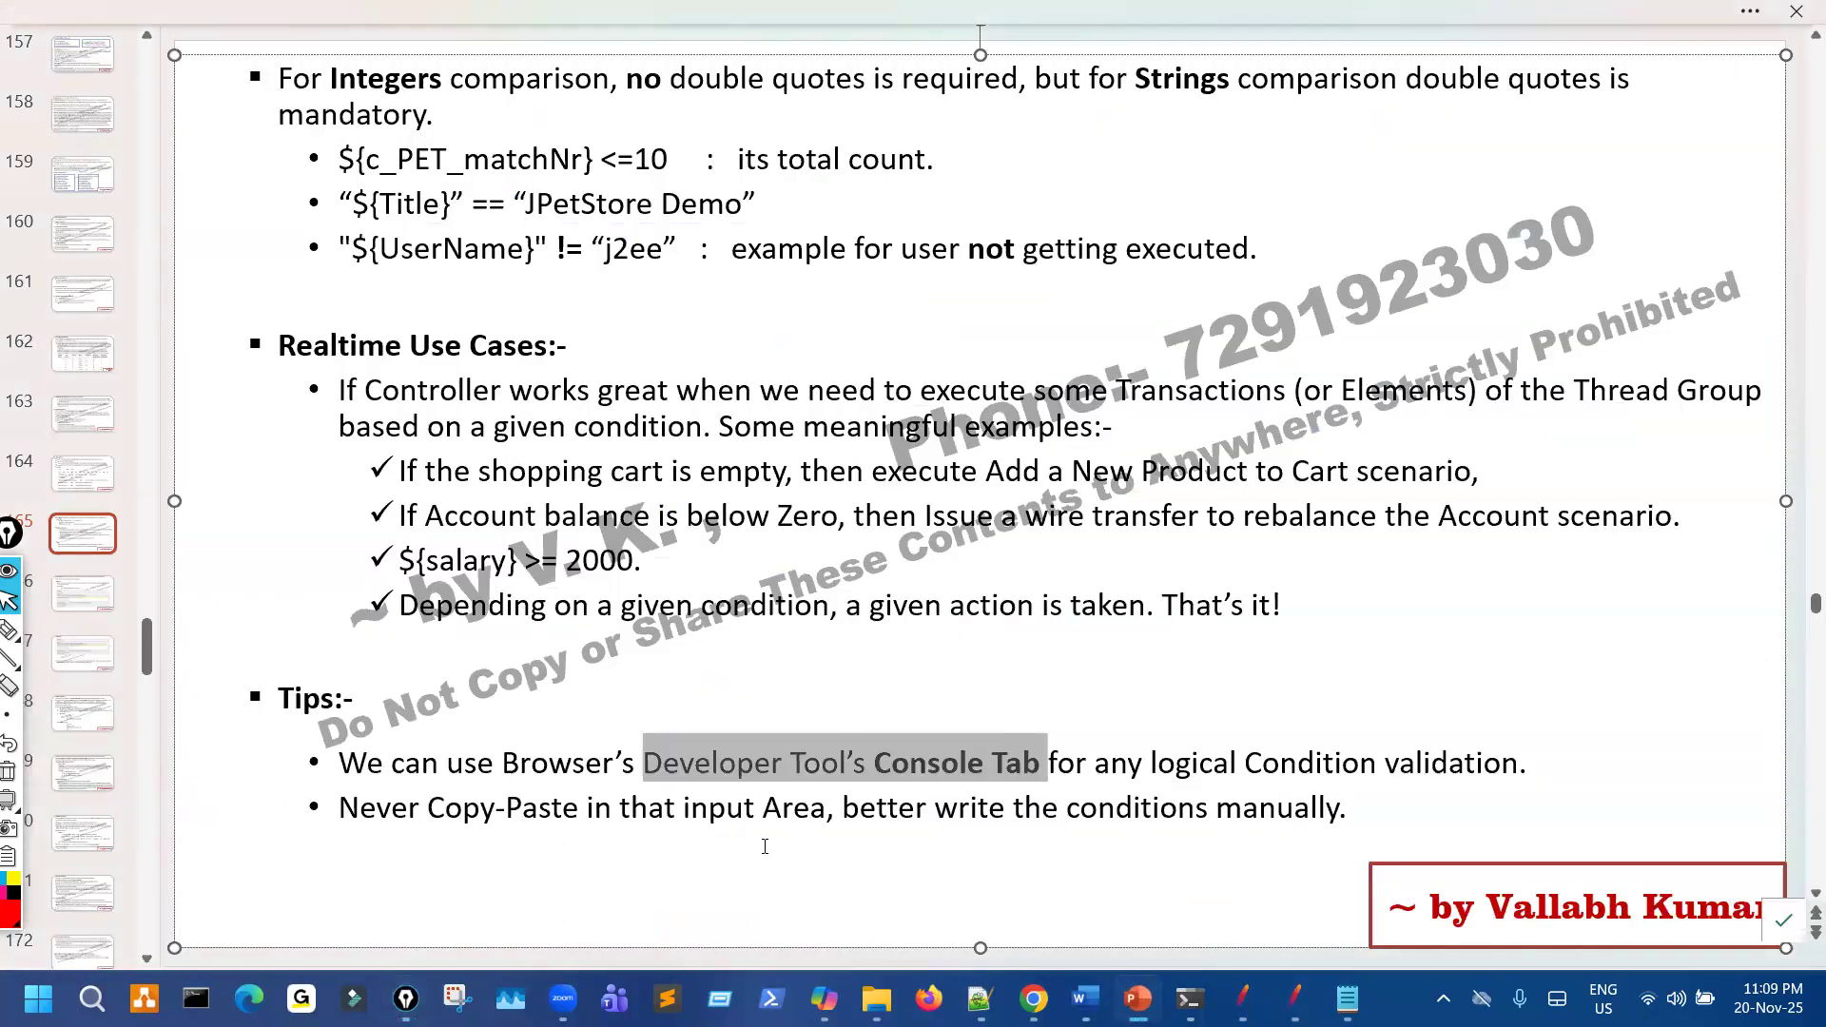
{"action": "left_click", "coordinate": [765, 847]}
{"action": "left_click_drag", "start_coordinate": [540, 811], "coordinate": [752, 810]}
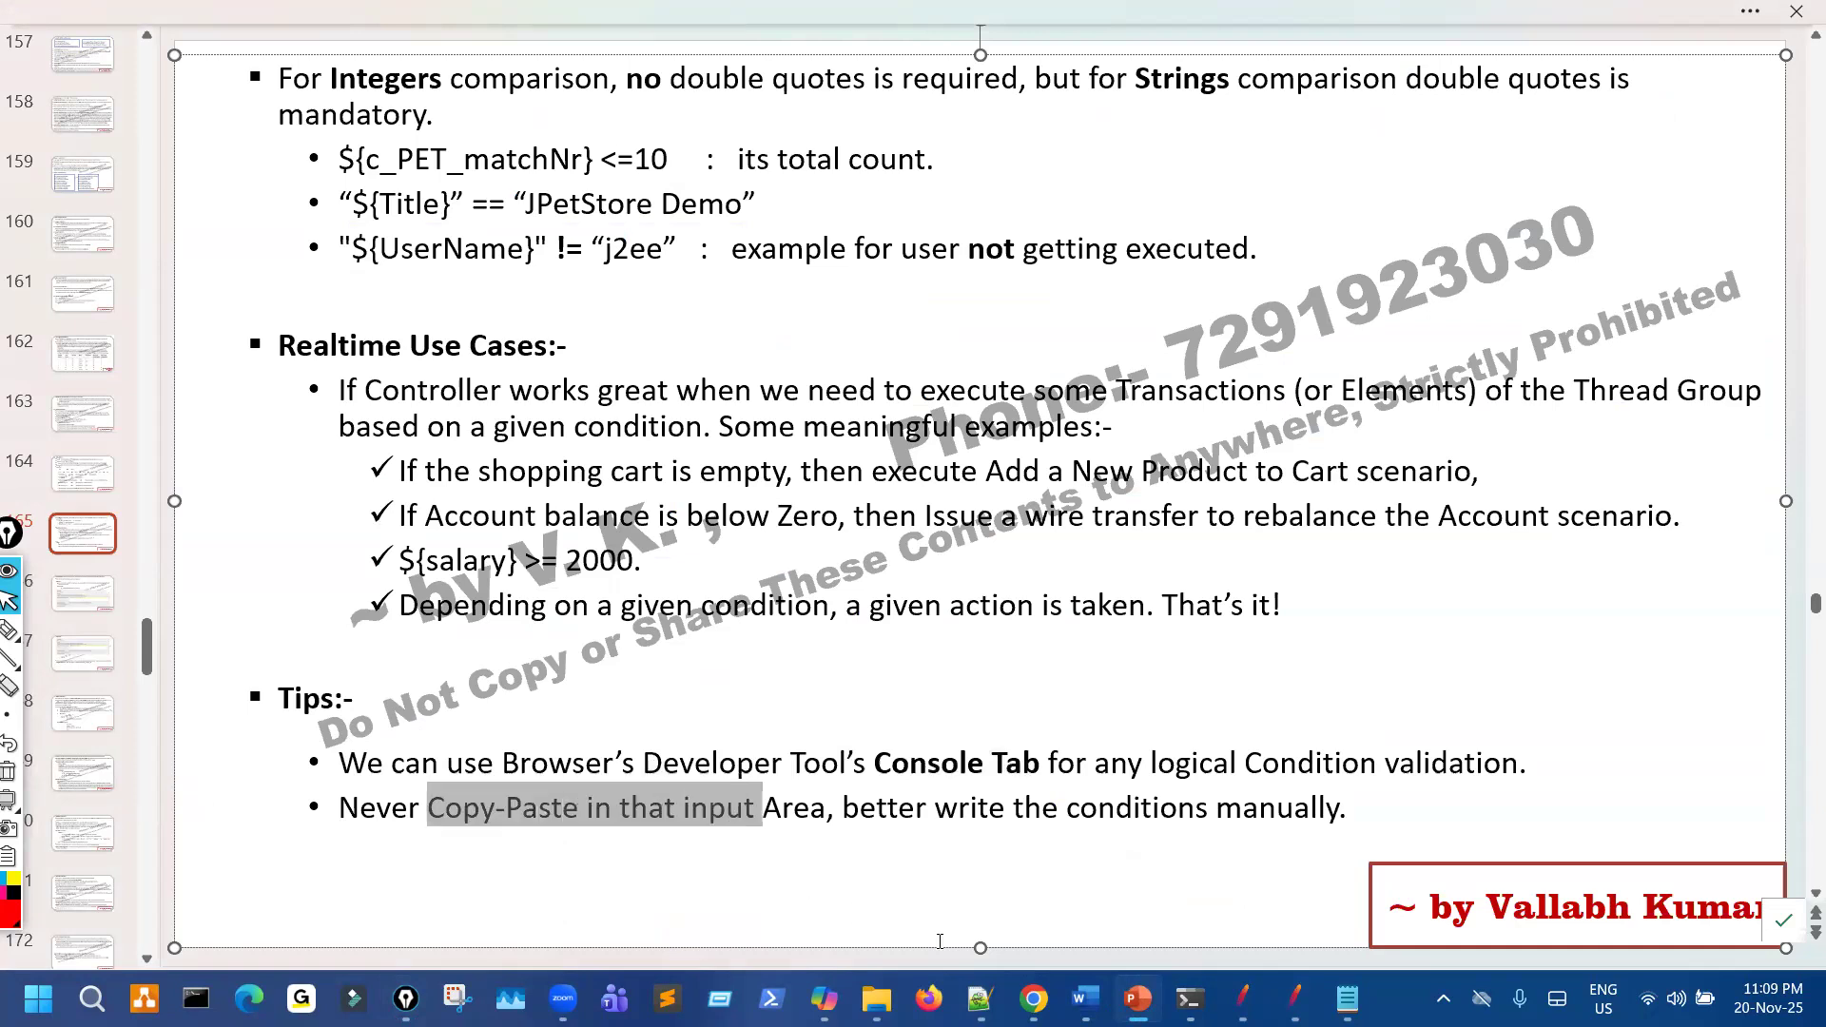
Switch to JMeter, expand the enabled Simple Controller, open its If Controller and highlight the ${c_Pet_matchNr} == 10 condition.
{"action": "left_click", "coordinate": [1244, 994]}
{"action": "left_click", "coordinate": [61, 480]}
{"action": "left_click", "coordinate": [202, 642]}
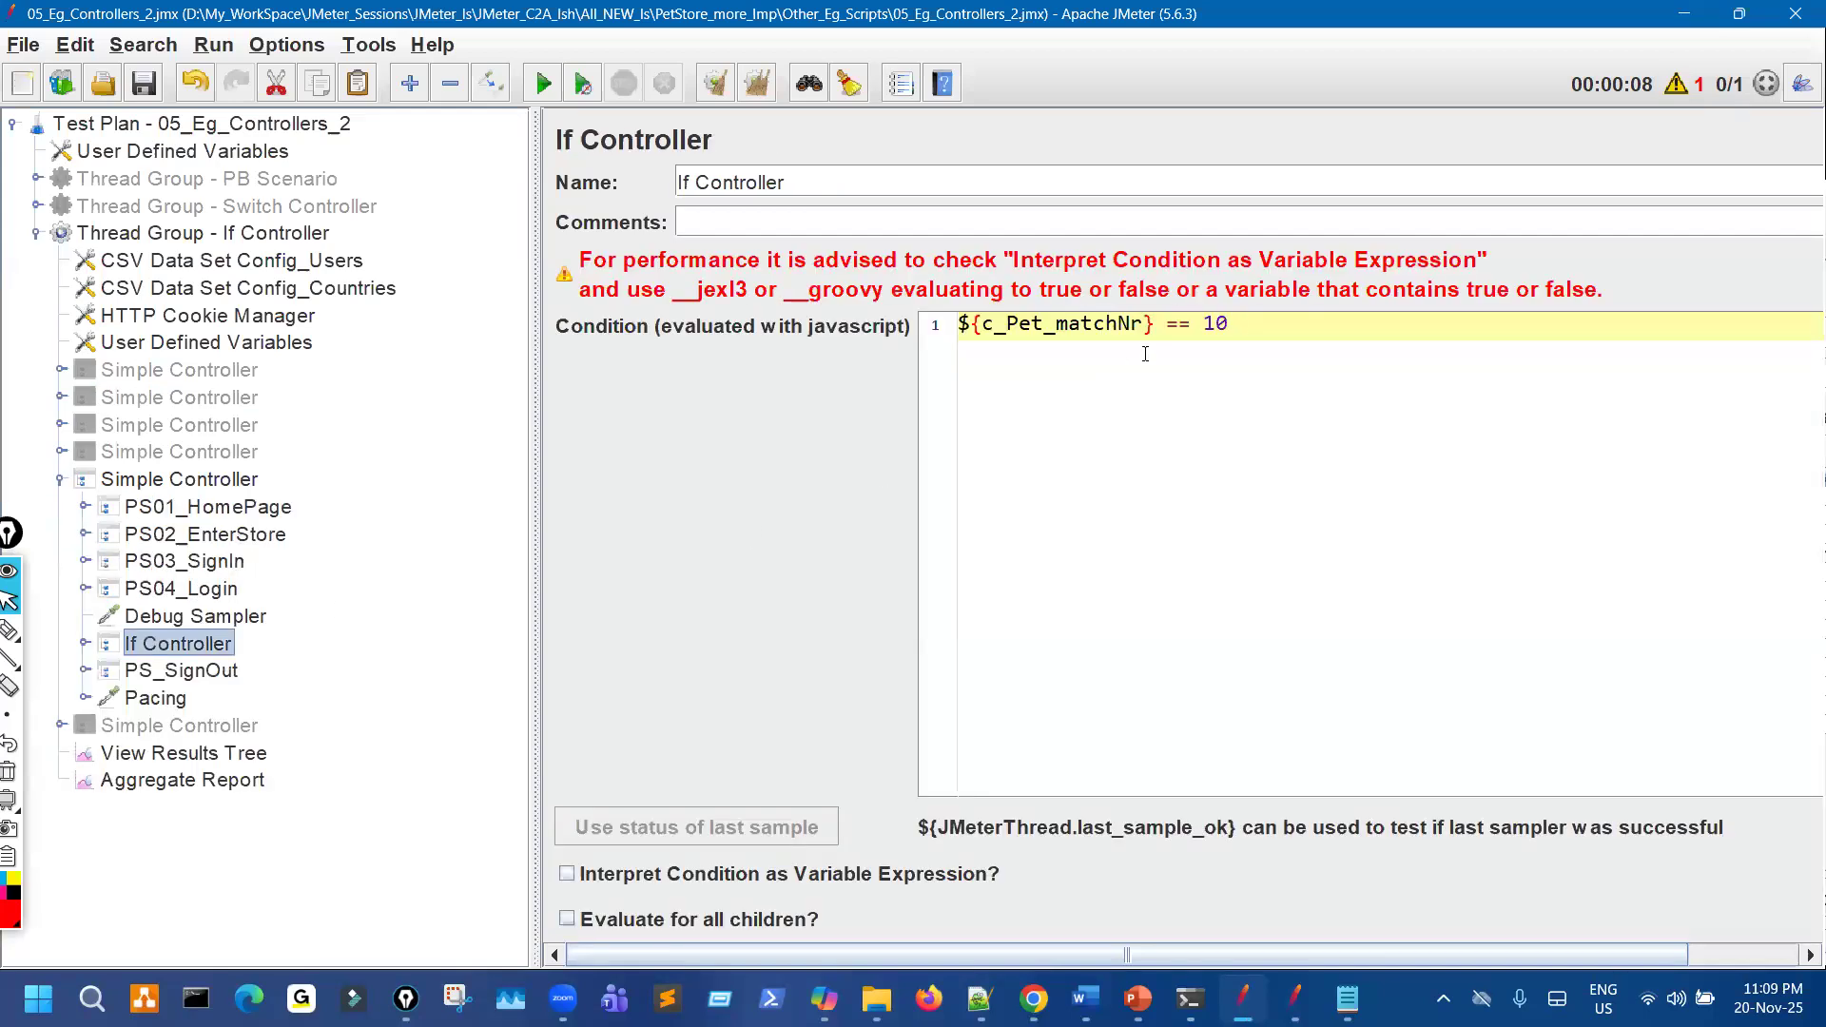
{"action": "left_click_drag", "start_coordinate": [1224, 323], "coordinate": [961, 371]}
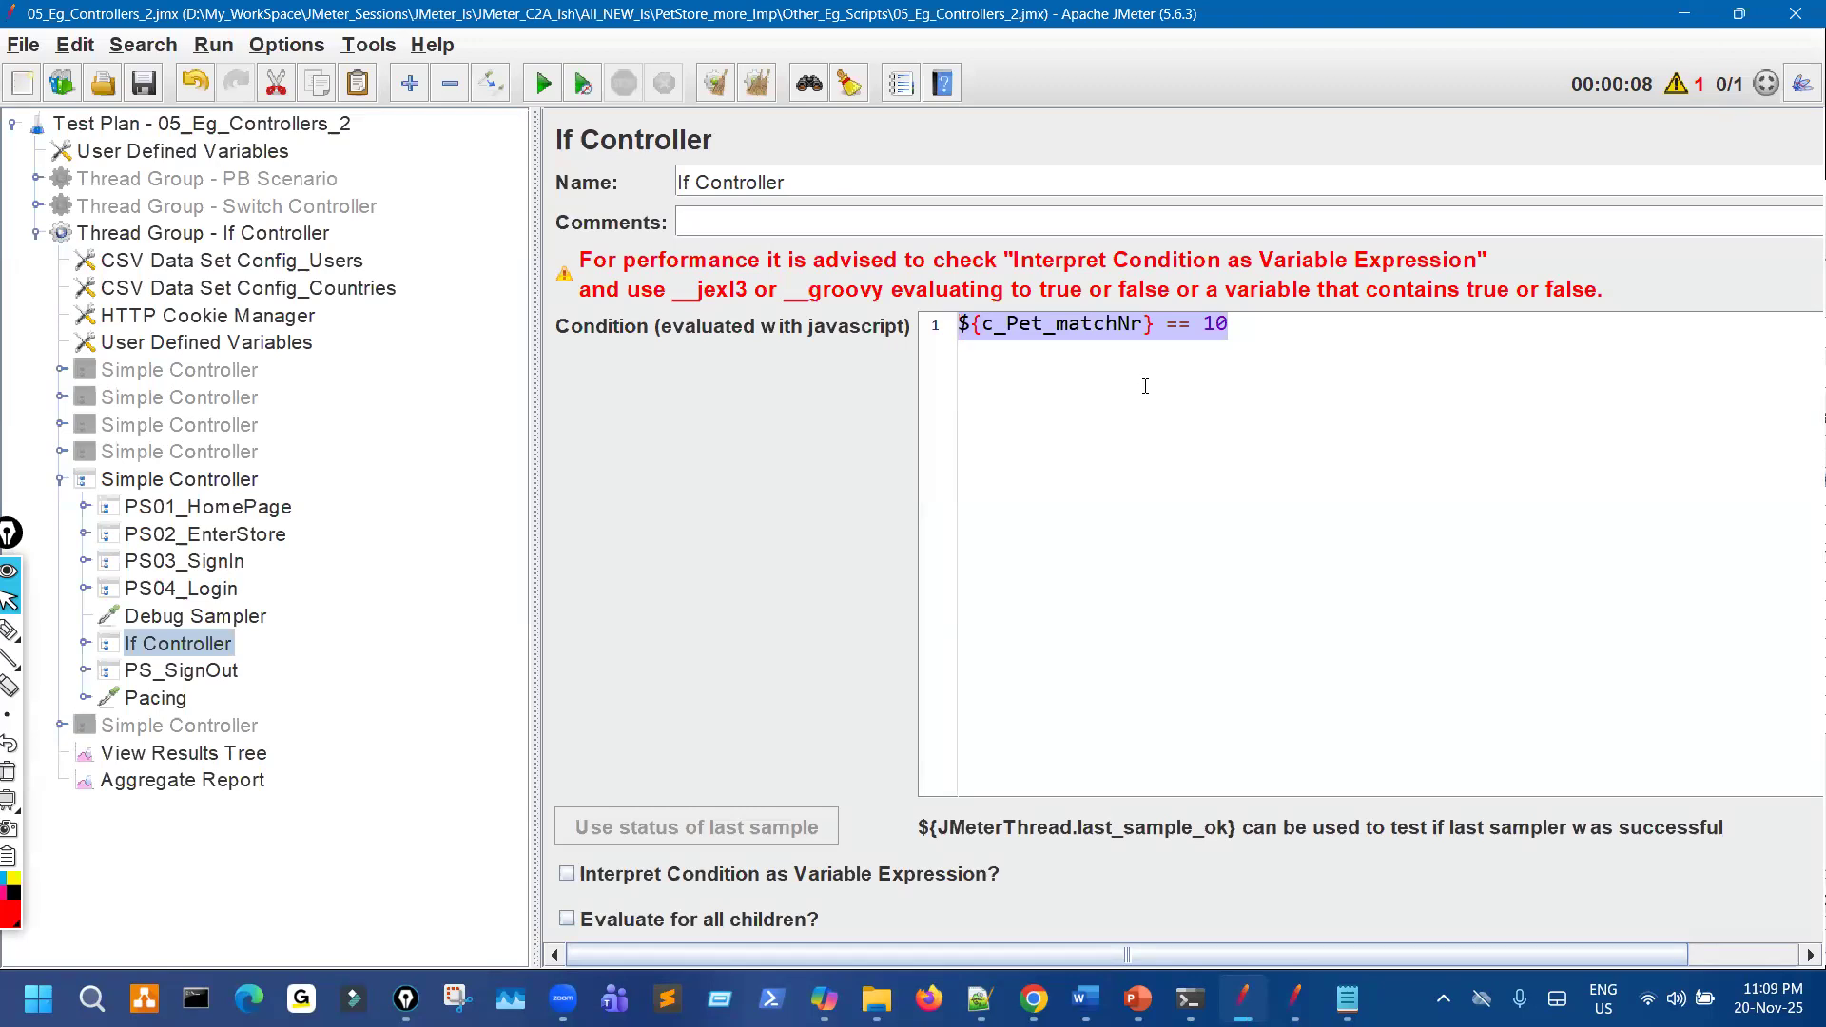
{"action": "left_click", "coordinate": [1123, 536]}
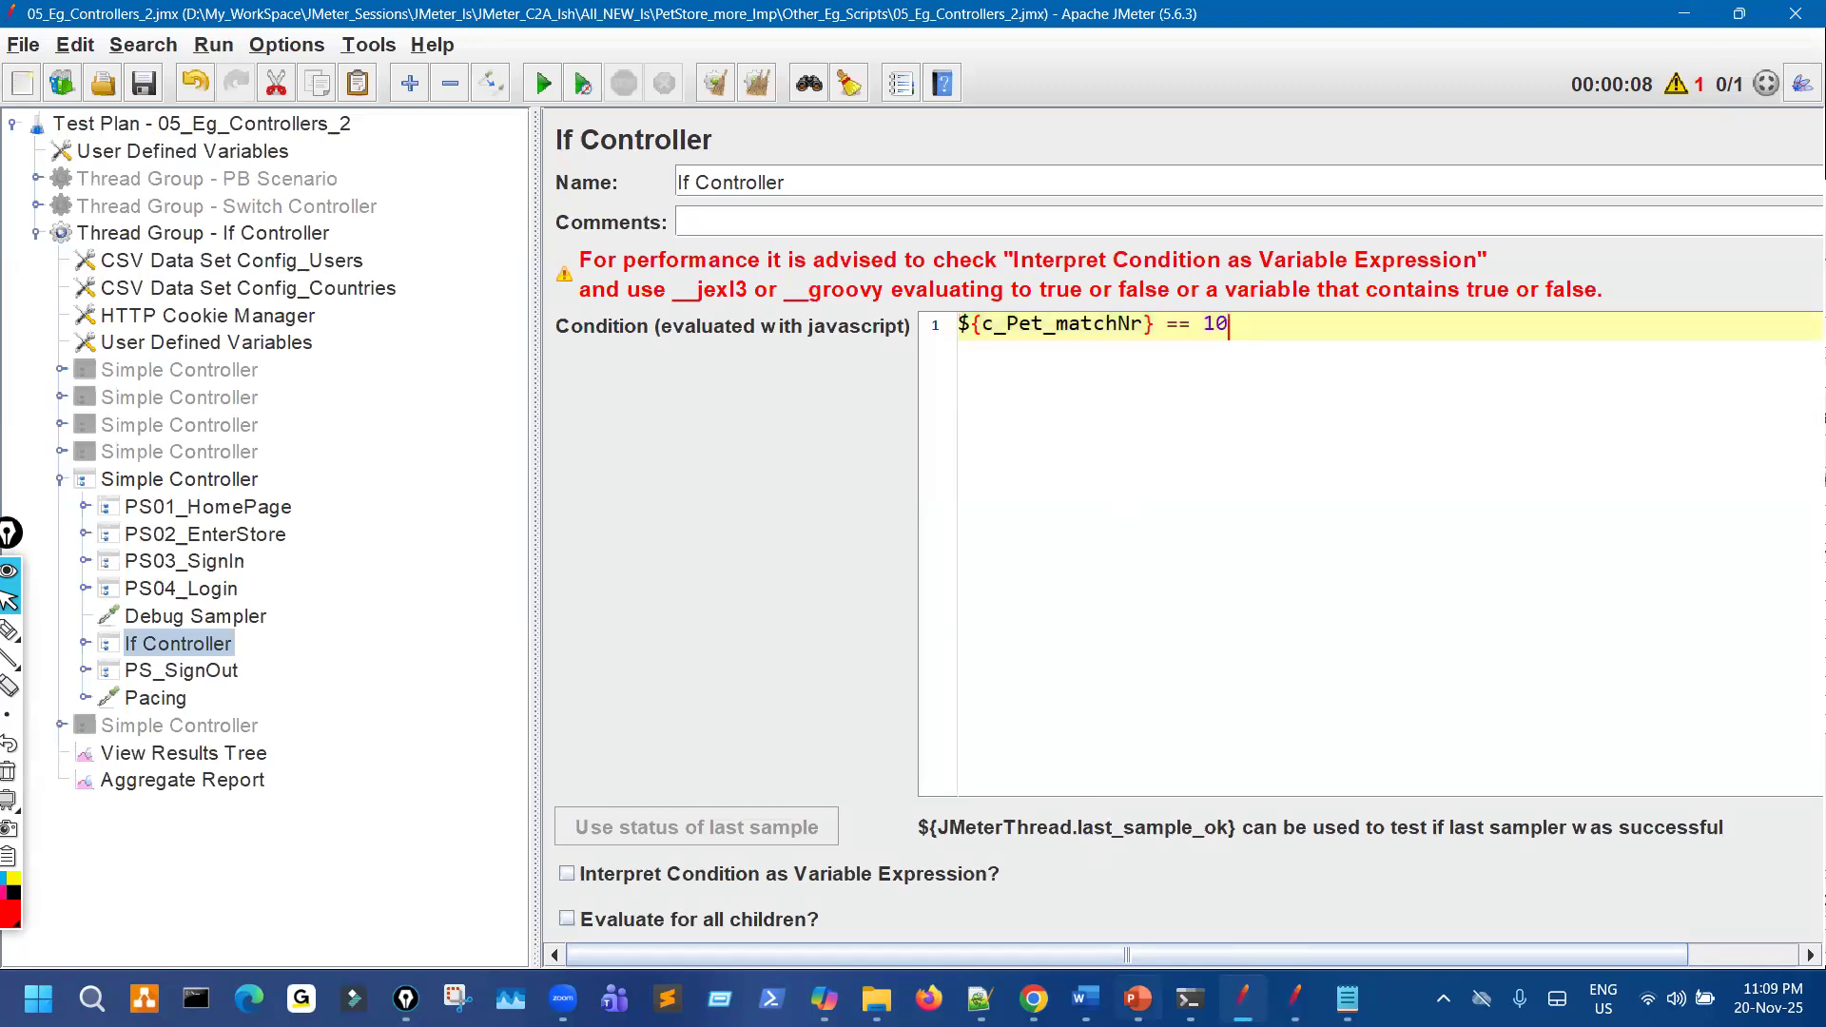
In PowerPoint, go to the Best Practice slide, circle the __jexl3 expression and the word function, then erase the marks.
{"action": "left_click", "coordinate": [1138, 999]}
{"action": "scroll", "coordinate": [1011, 766], "scroll_direction": "down", "scroll_amount": 1}
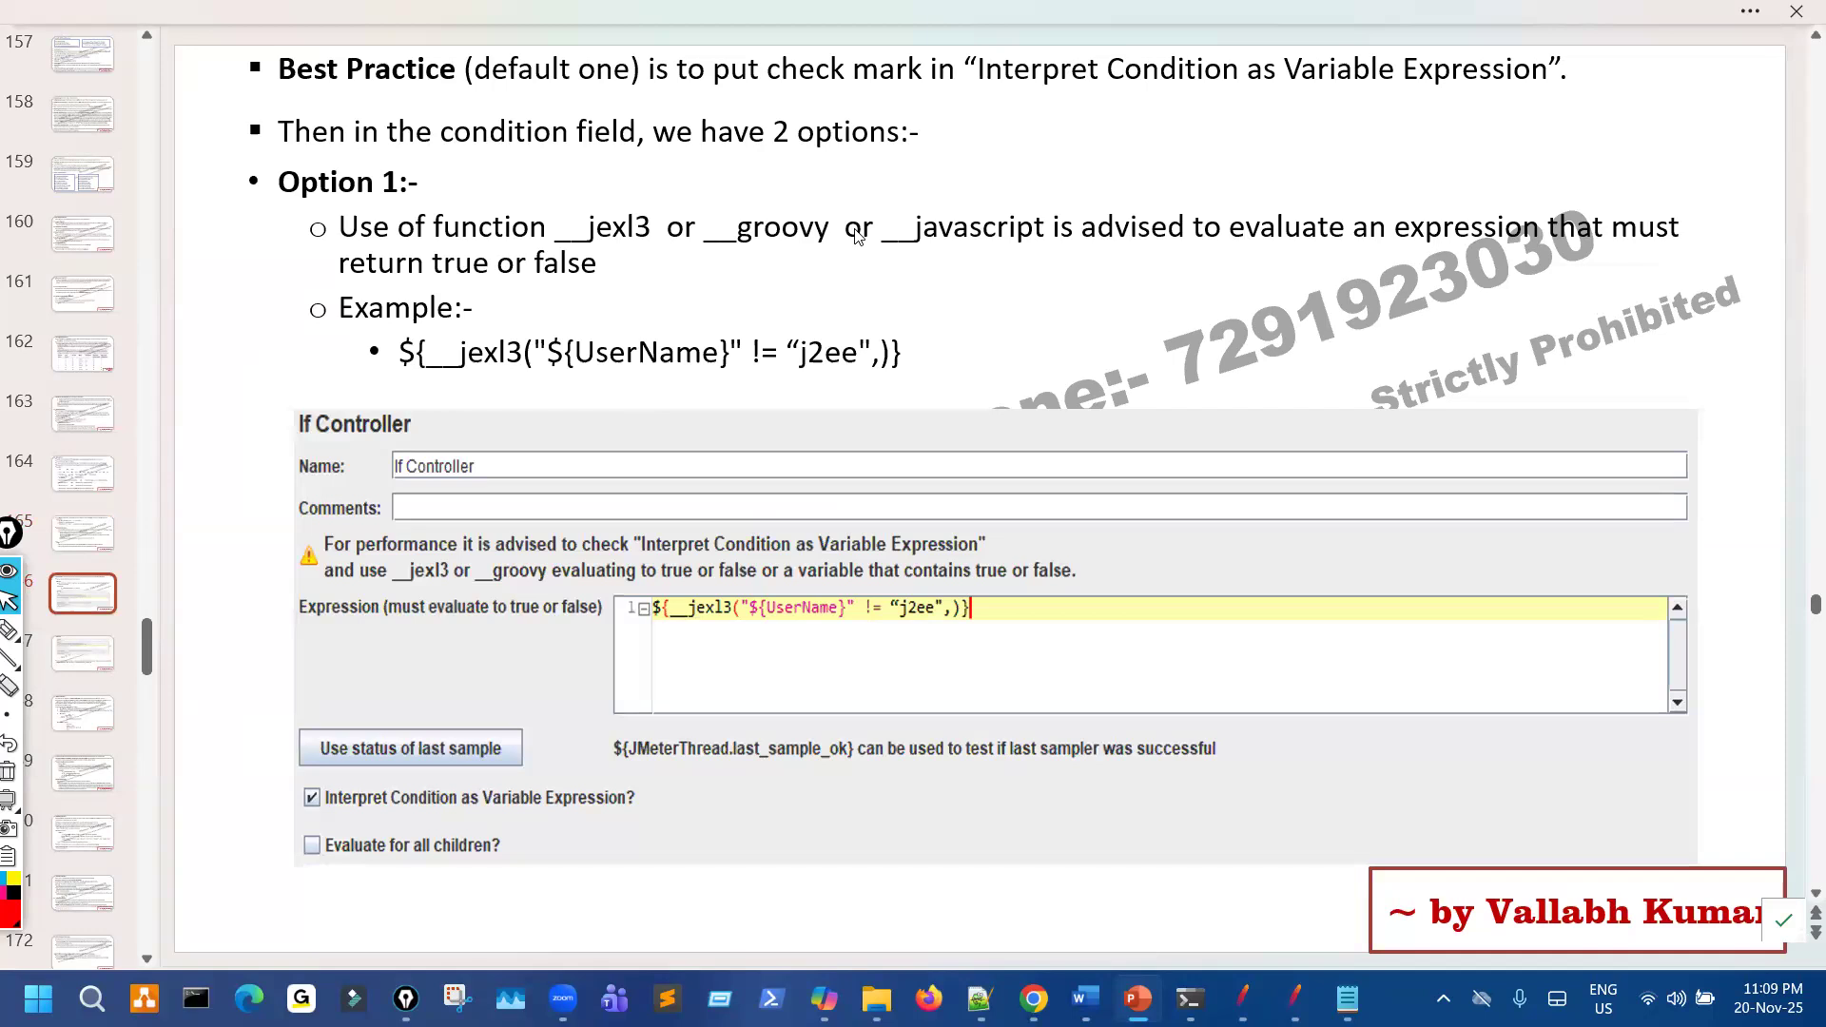
{"action": "left_click", "coordinate": [11, 632]}
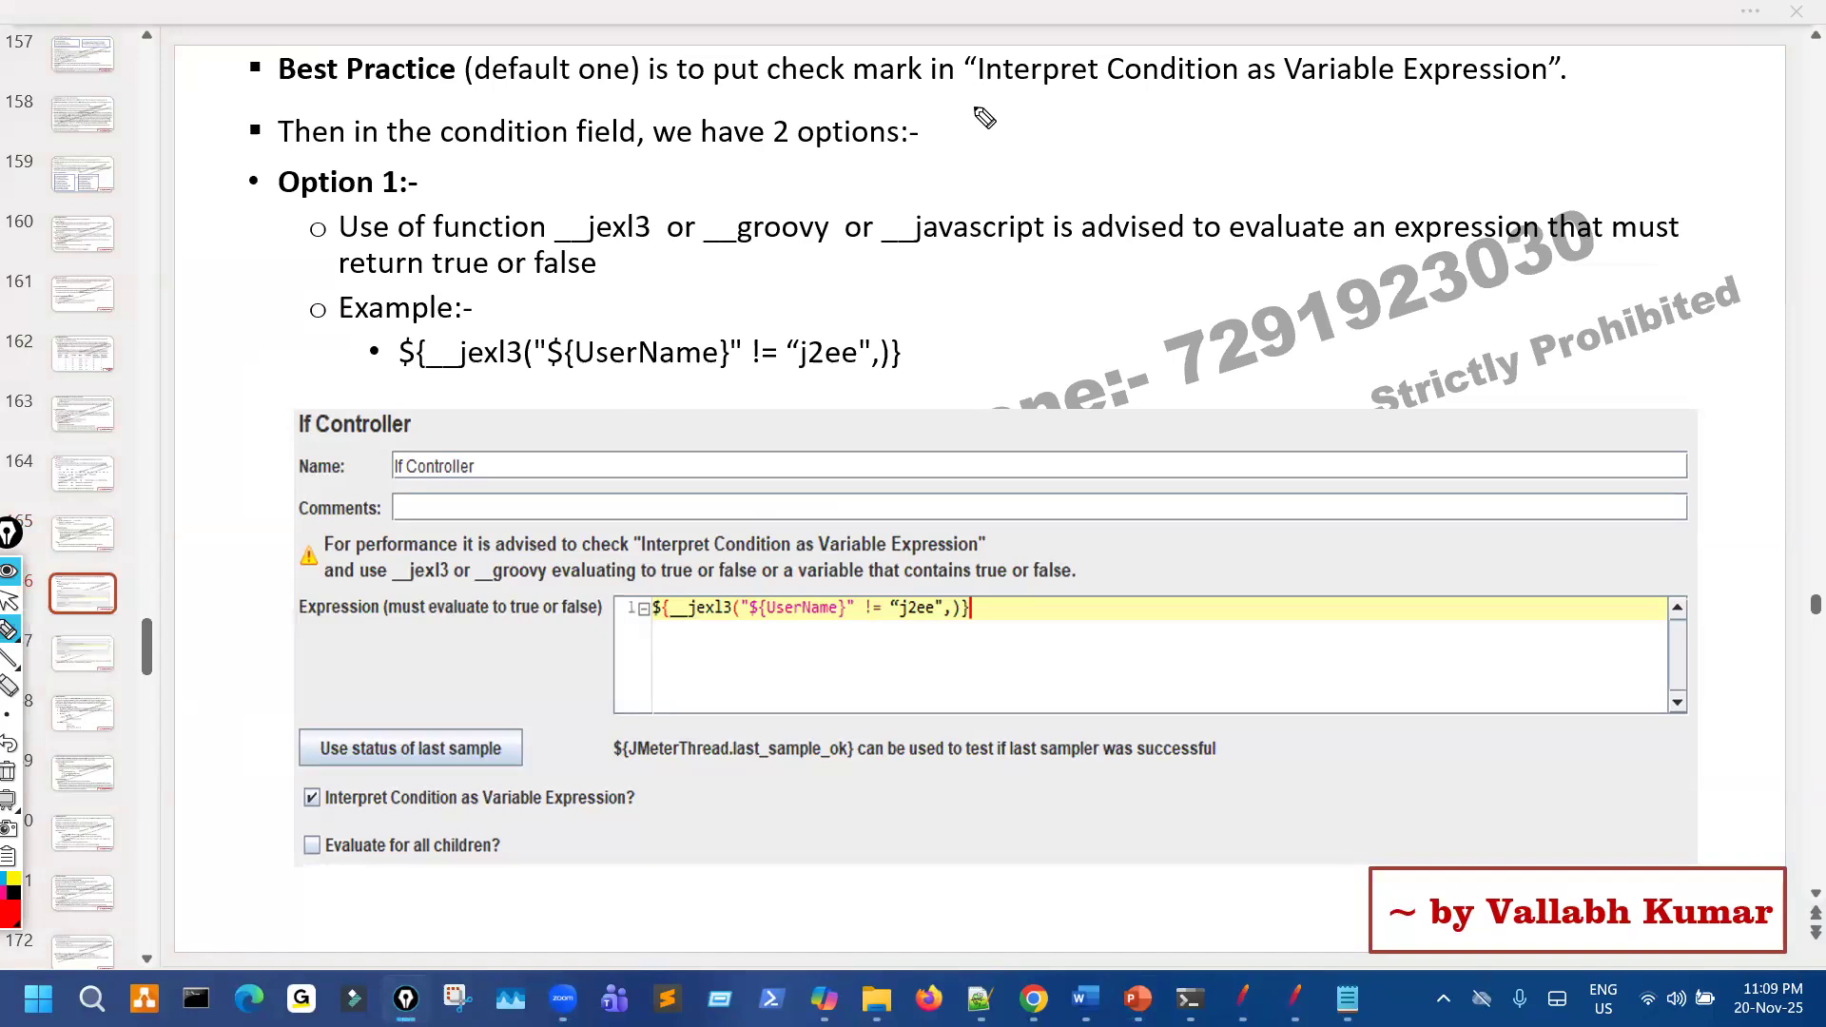
{"action": "left_click_drag", "start_coordinate": [818, 557], "coordinate": [790, 581]}
{"action": "left_click_drag", "start_coordinate": [1062, 607], "coordinate": [1219, 616]}
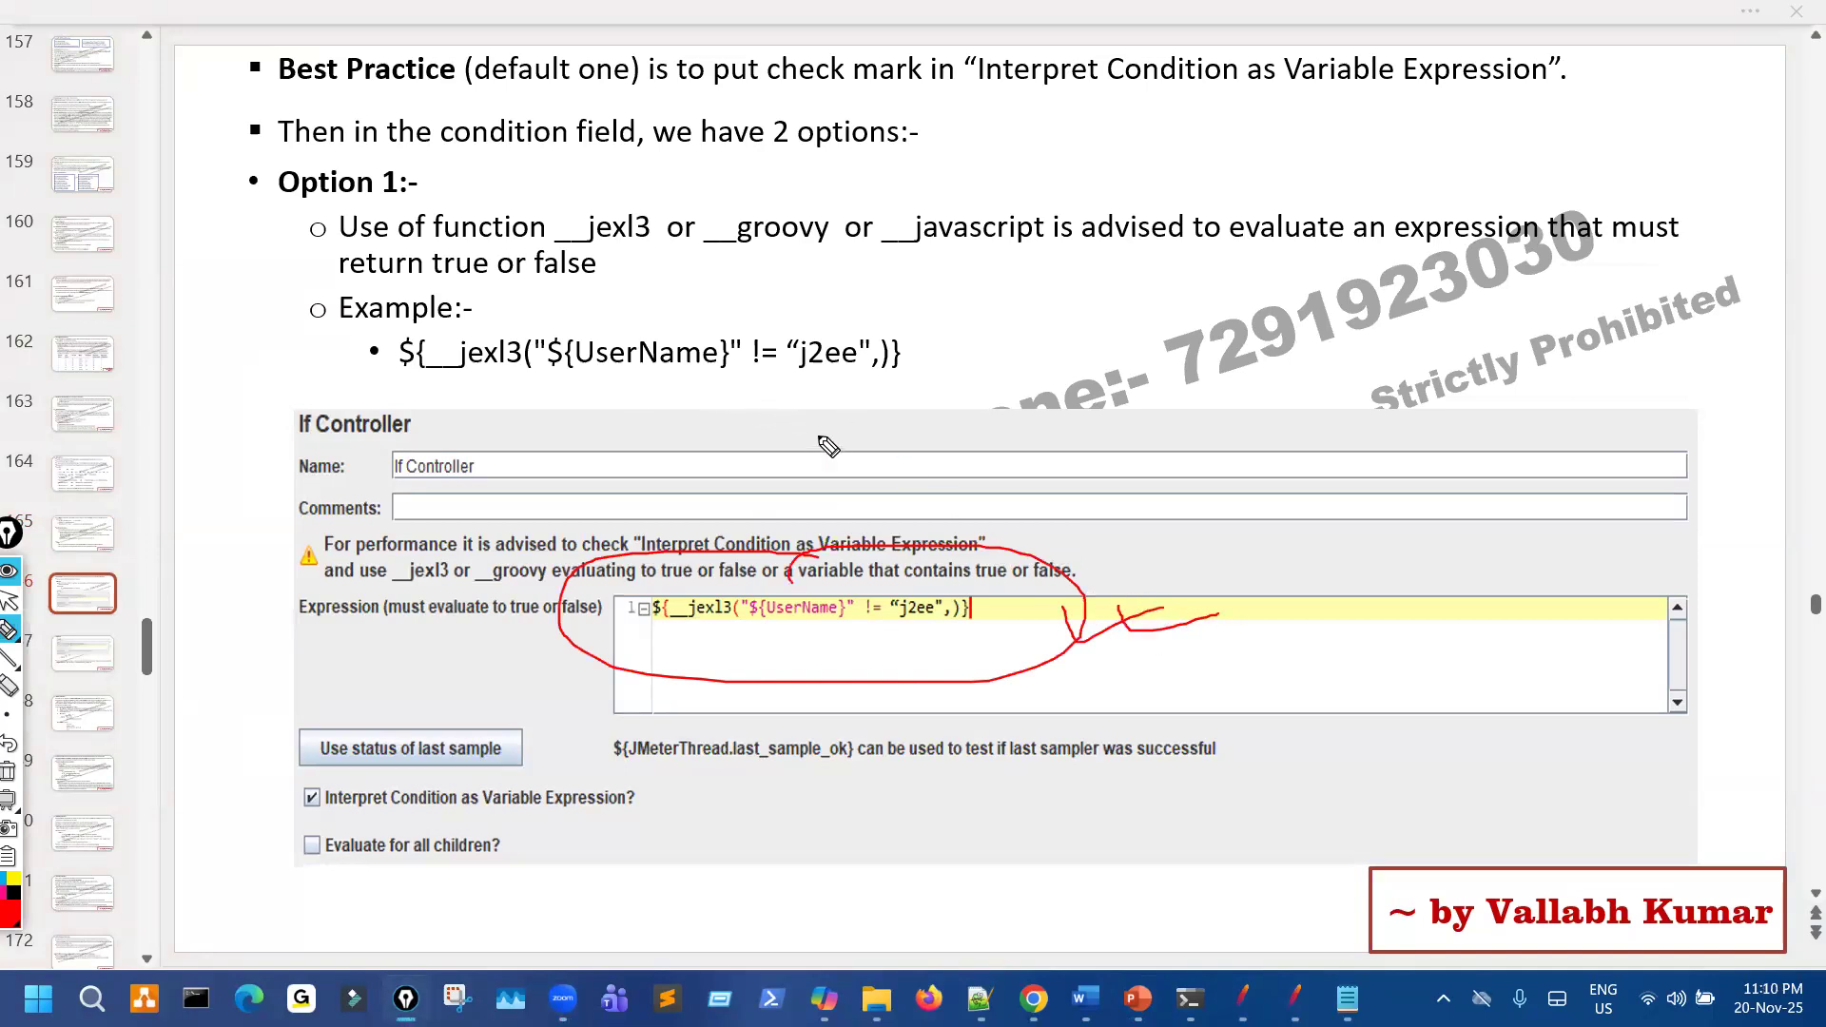
{"action": "mouse_move", "coordinate": [462, 202]}
{"action": "left_mouse_down"}
{"action": "mouse_move", "coordinate": [392, 249]}
{"action": "mouse_move", "coordinate": [495, 203]}
{"action": "mouse_move", "coordinate": [466, 196]}
{"action": "left_mouse_up"}
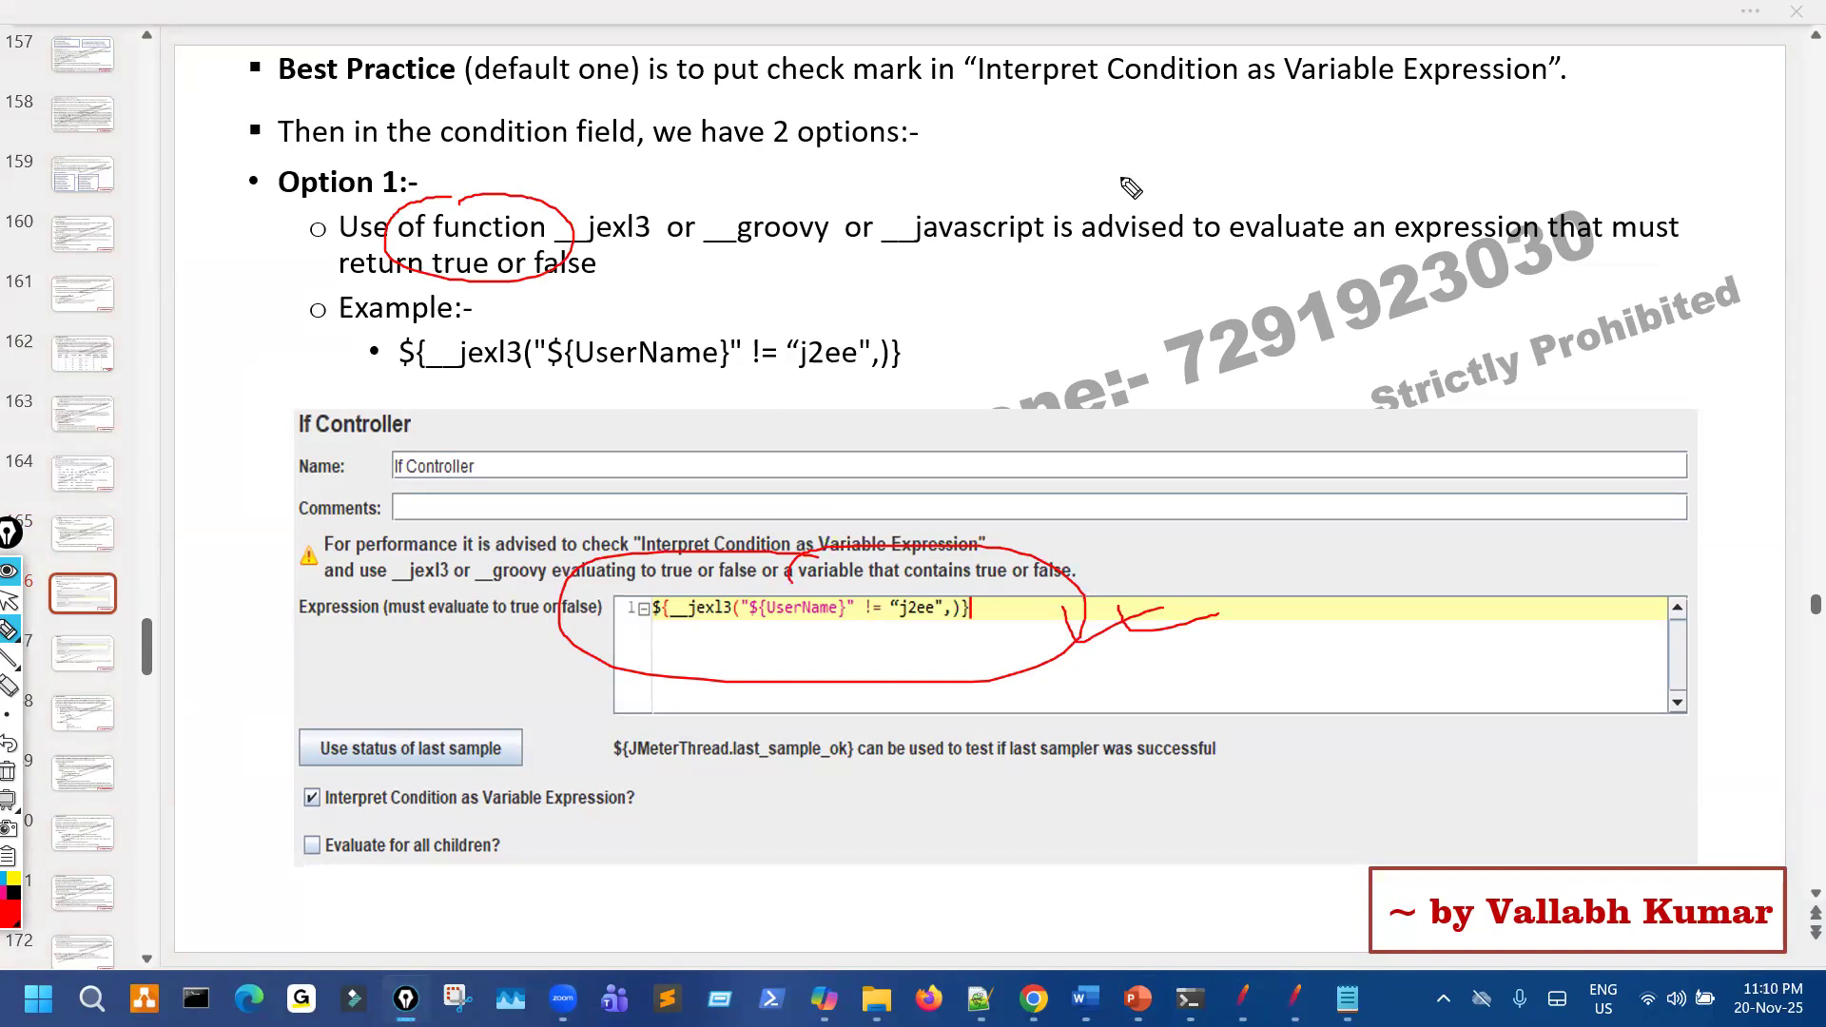
{"action": "key", "text": "ctrl+shift+7"}
{"action": "key", "text": "ctrl+shift+2"}
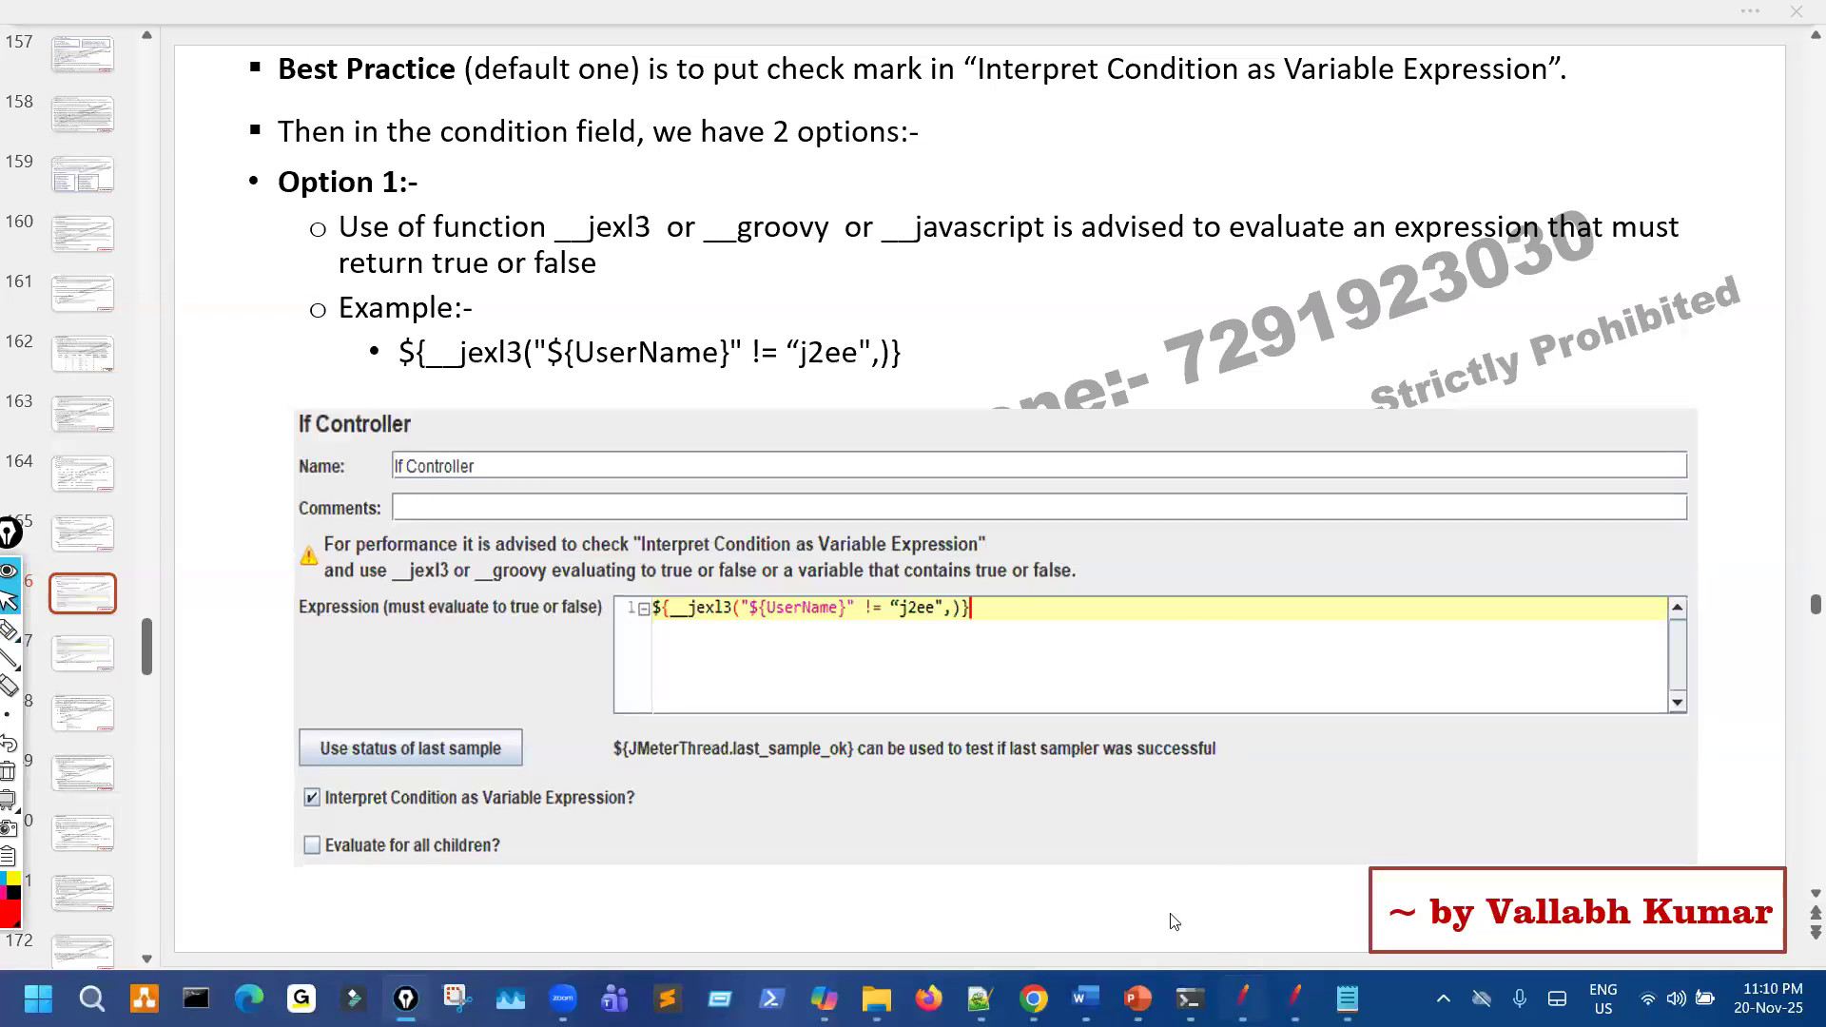
Switch to JMeter, add an If Controller to Thread Group - If Controller, and widen its settings area.
{"action": "key", "text": "alt+Tab"}
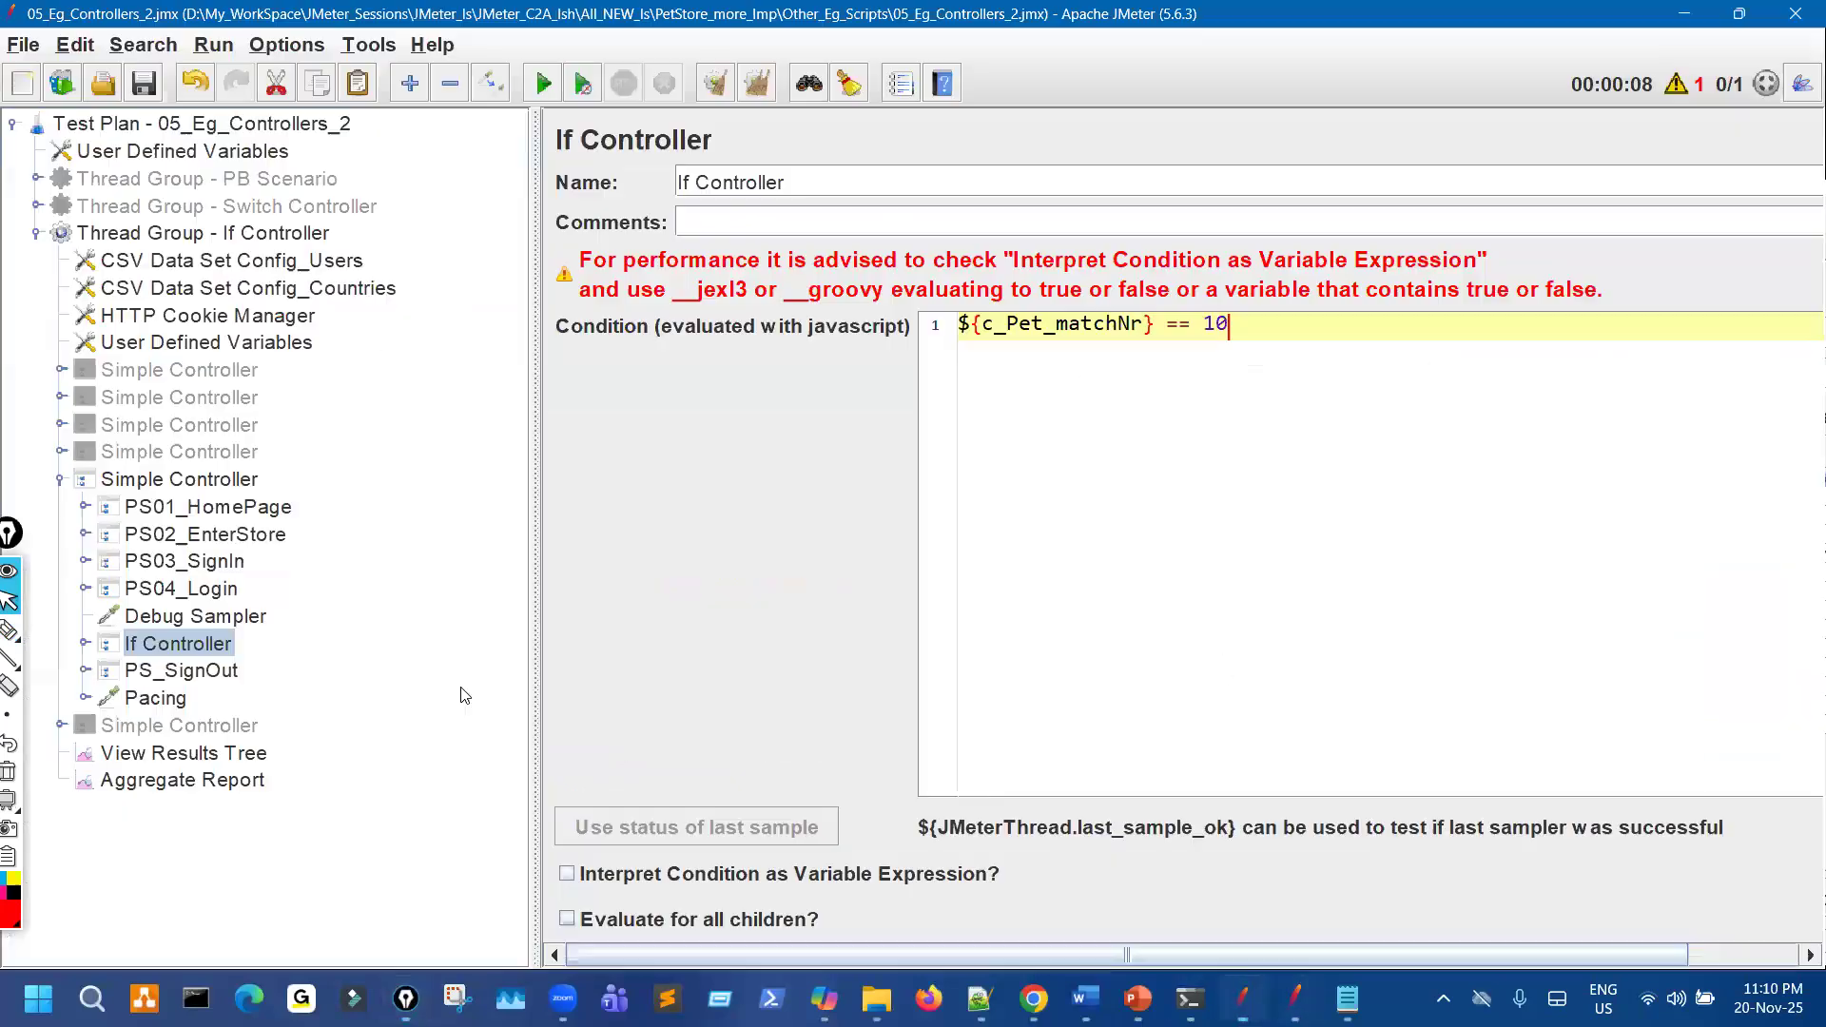
{"action": "right_click", "coordinate": [291, 245]}
{"action": "mouse_move", "coordinate": [635, 264]}
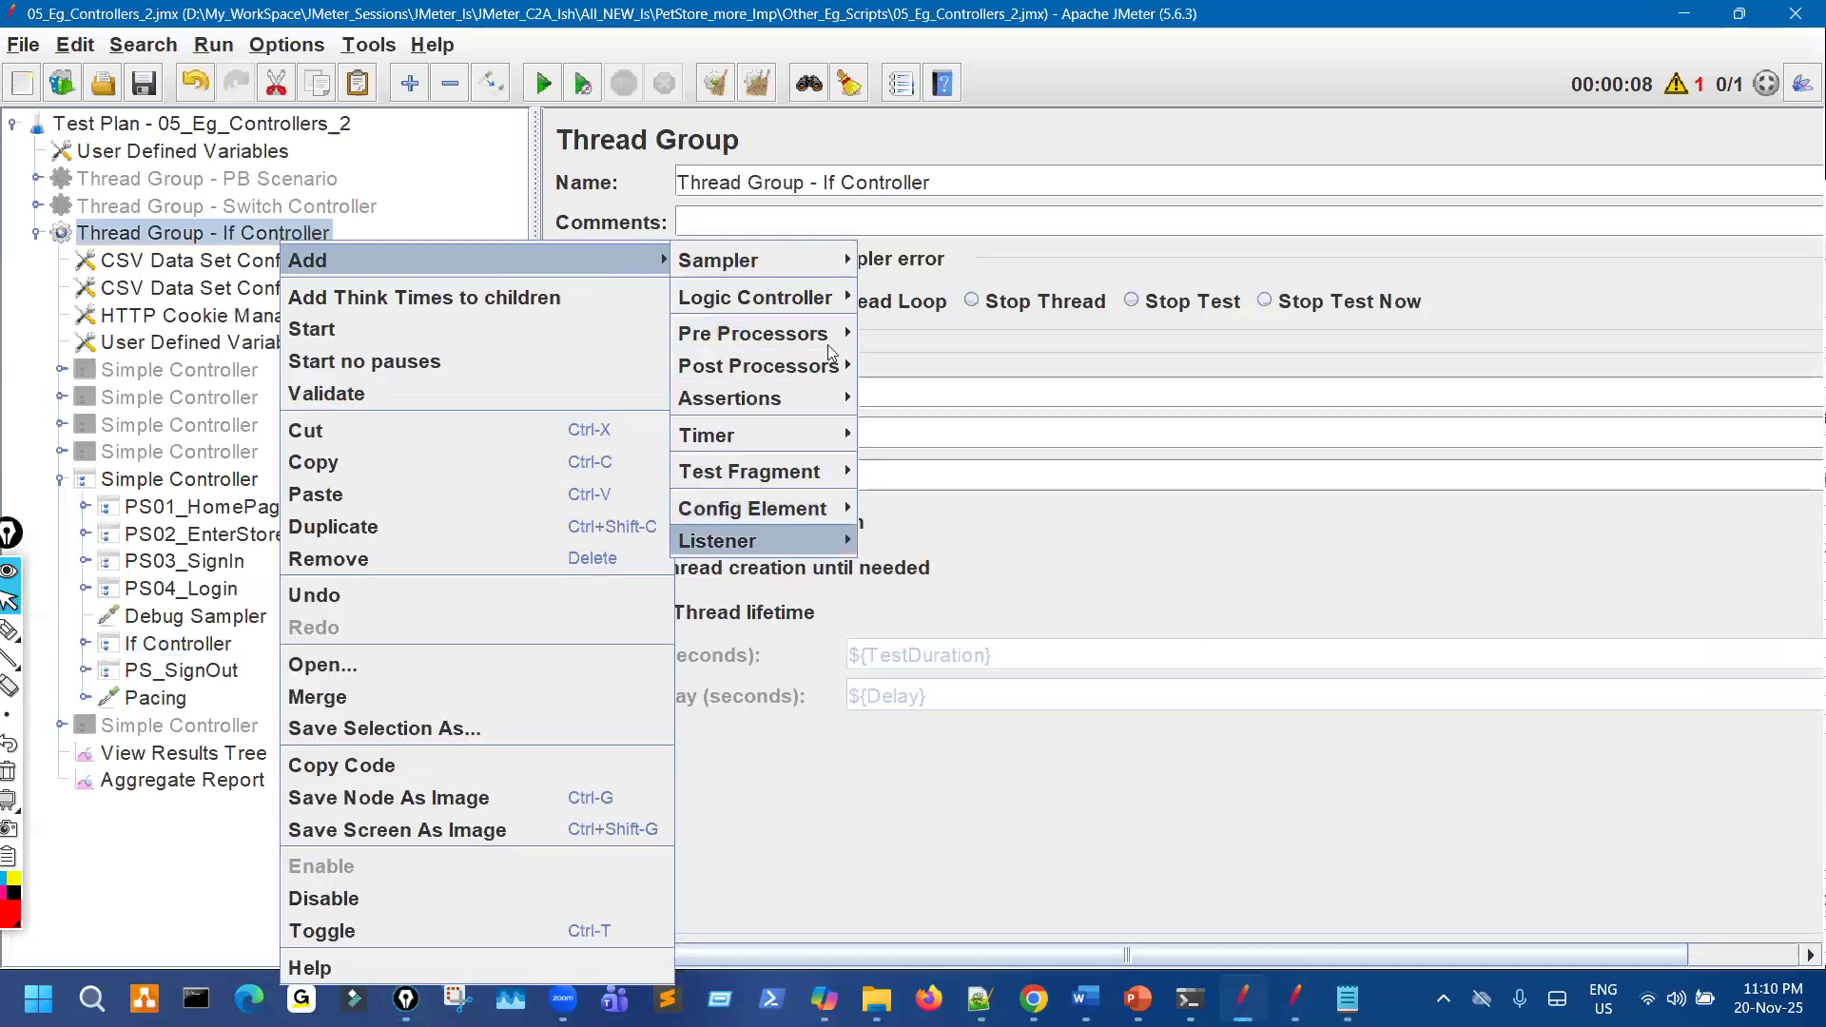
{"action": "mouse_move", "coordinate": [818, 298]}
{"action": "key", "text": "Return"}
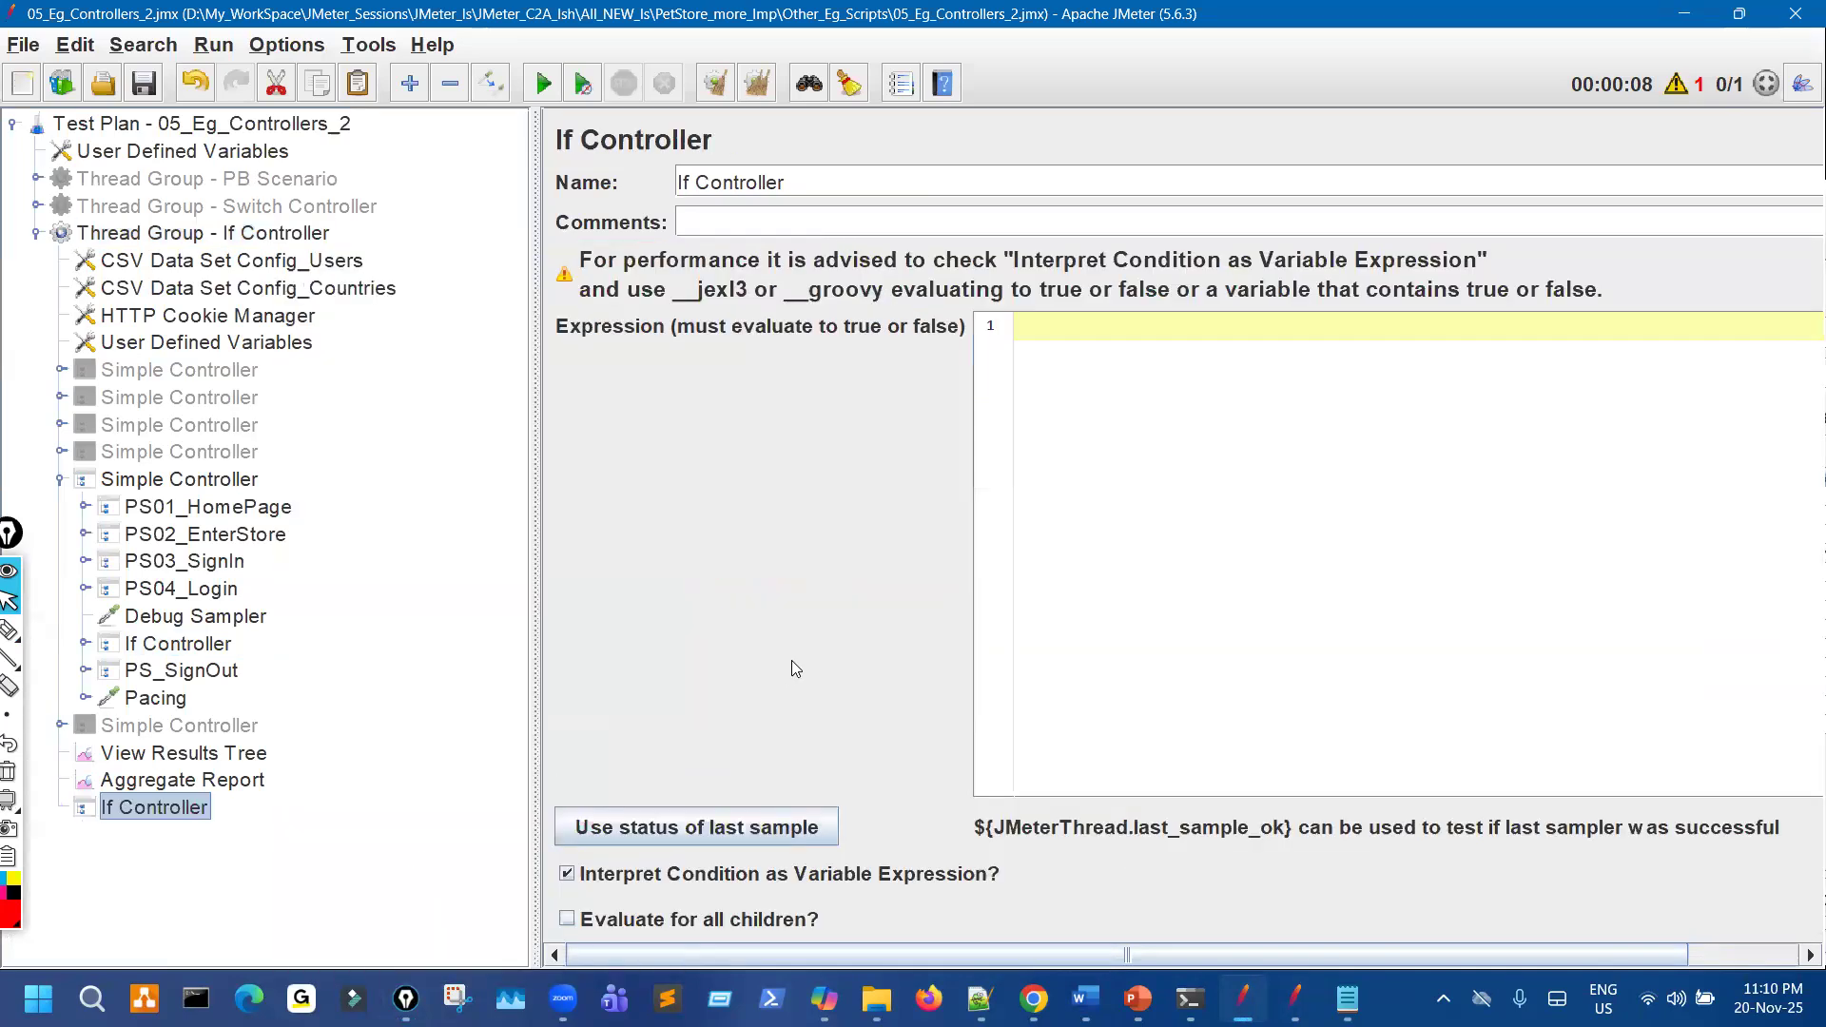
{"action": "left_click_drag", "start_coordinate": [540, 443], "coordinate": [333, 411]}
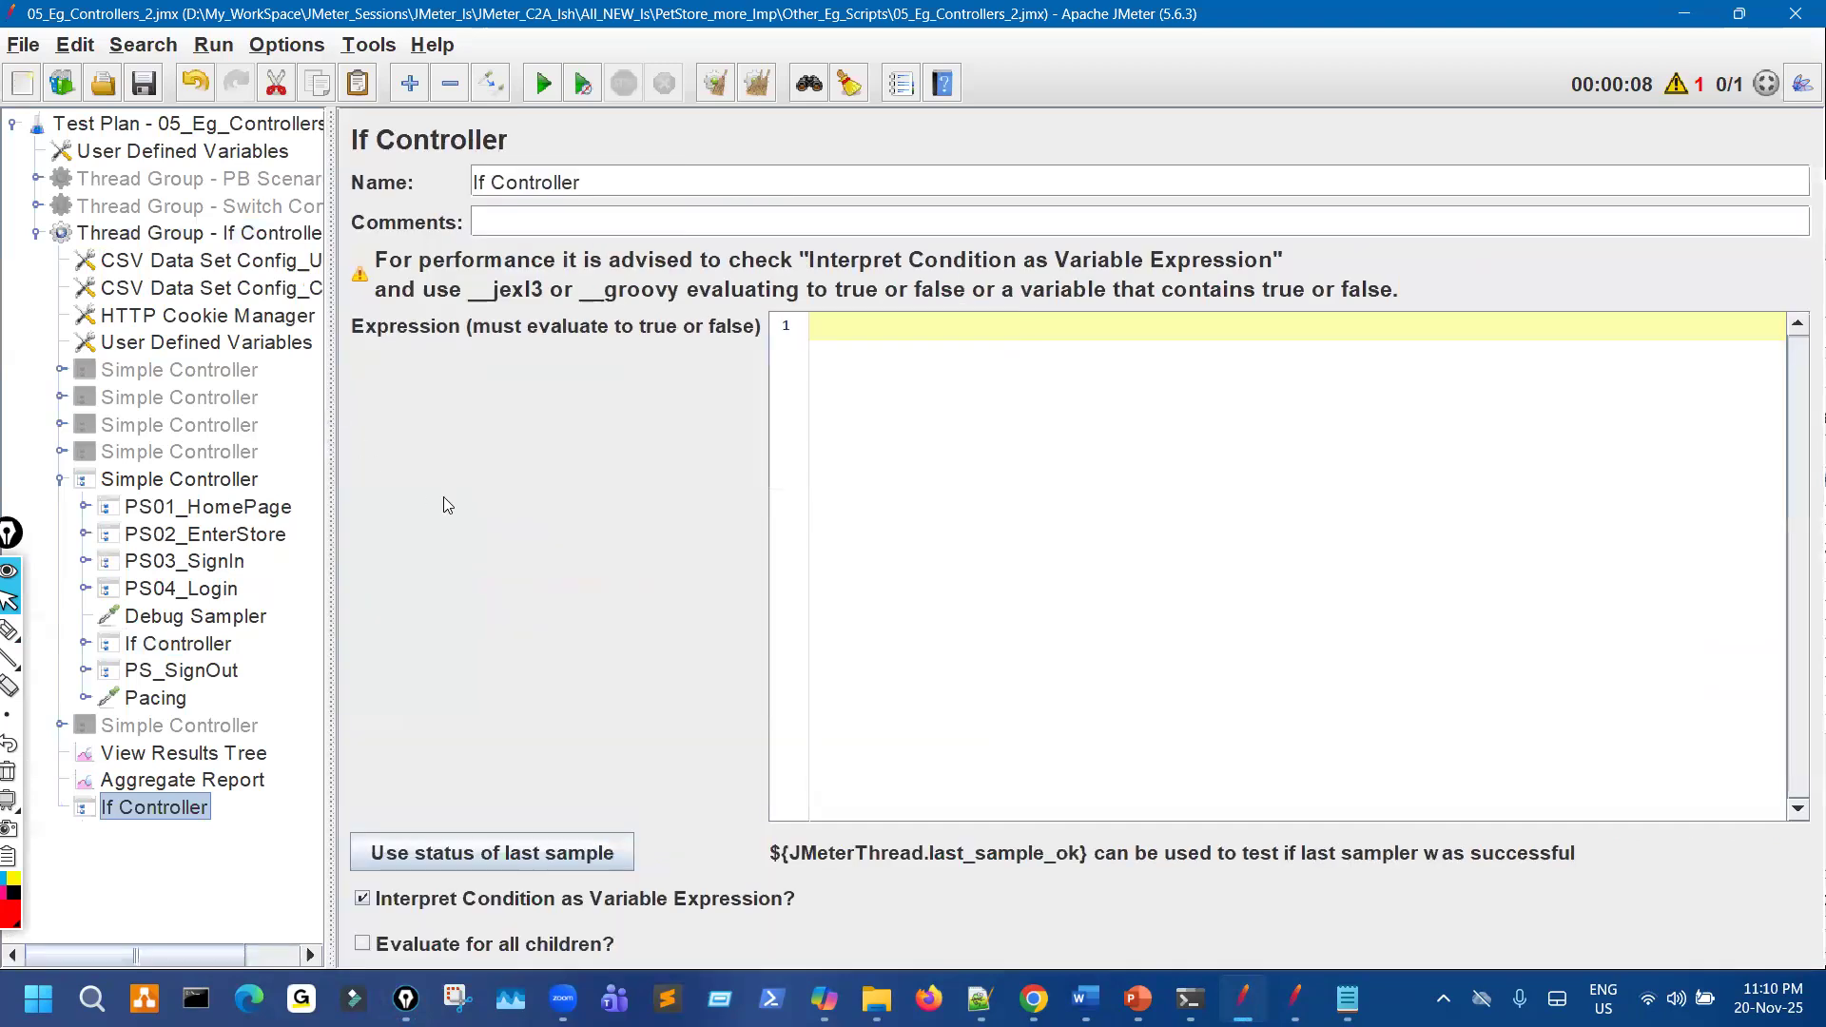
With the pen, circle the new If Controller's empty expression area and its checked Interpret Condition as Variable Expression option.
{"action": "left_click", "coordinate": [10, 630]}
{"action": "mouse_move", "coordinate": [809, 248]}
{"action": "left_mouse_down"}
{"action": "mouse_move", "coordinate": [726, 347]}
{"action": "mouse_move", "coordinate": [947, 437]}
{"action": "mouse_move", "coordinate": [868, 289]}
{"action": "left_mouse_up"}
{"action": "mouse_move", "coordinate": [347, 881]}
{"action": "left_mouse_down"}
{"action": "mouse_move", "coordinate": [372, 949]}
{"action": "mouse_move", "coordinate": [367, 878]}
{"action": "mouse_move", "coordinate": [490, 843]}
{"action": "left_mouse_up"}
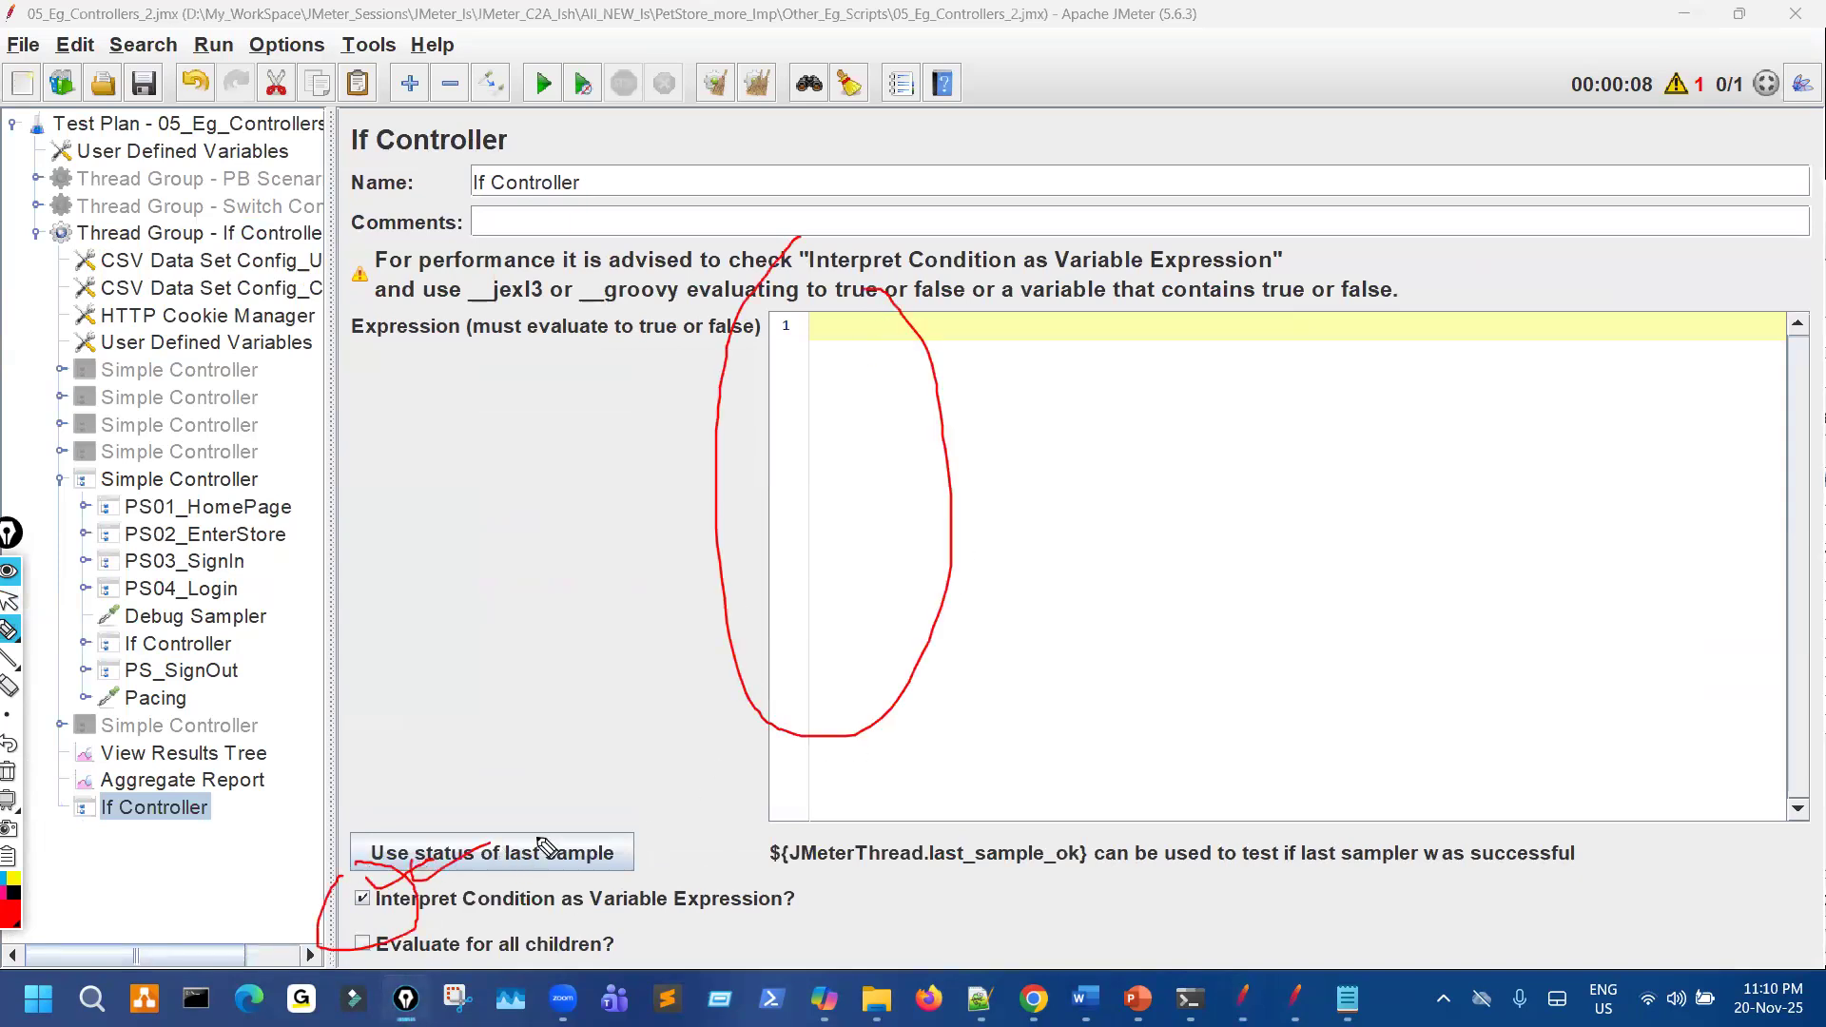
Underline "advised to check", circle Condition as Variable Expression, the checked option and __groovy with the pen, then clear the marks.
{"action": "left_click_drag", "start_coordinate": [571, 277], "coordinate": [754, 283]}
{"action": "left_click_drag", "start_coordinate": [610, 274], "coordinate": [791, 272]}
{"action": "mouse_move", "coordinate": [970, 227]}
{"action": "left_mouse_down"}
{"action": "mouse_move", "coordinate": [1112, 268]}
{"action": "mouse_move", "coordinate": [980, 226]}
{"action": "left_mouse_up"}
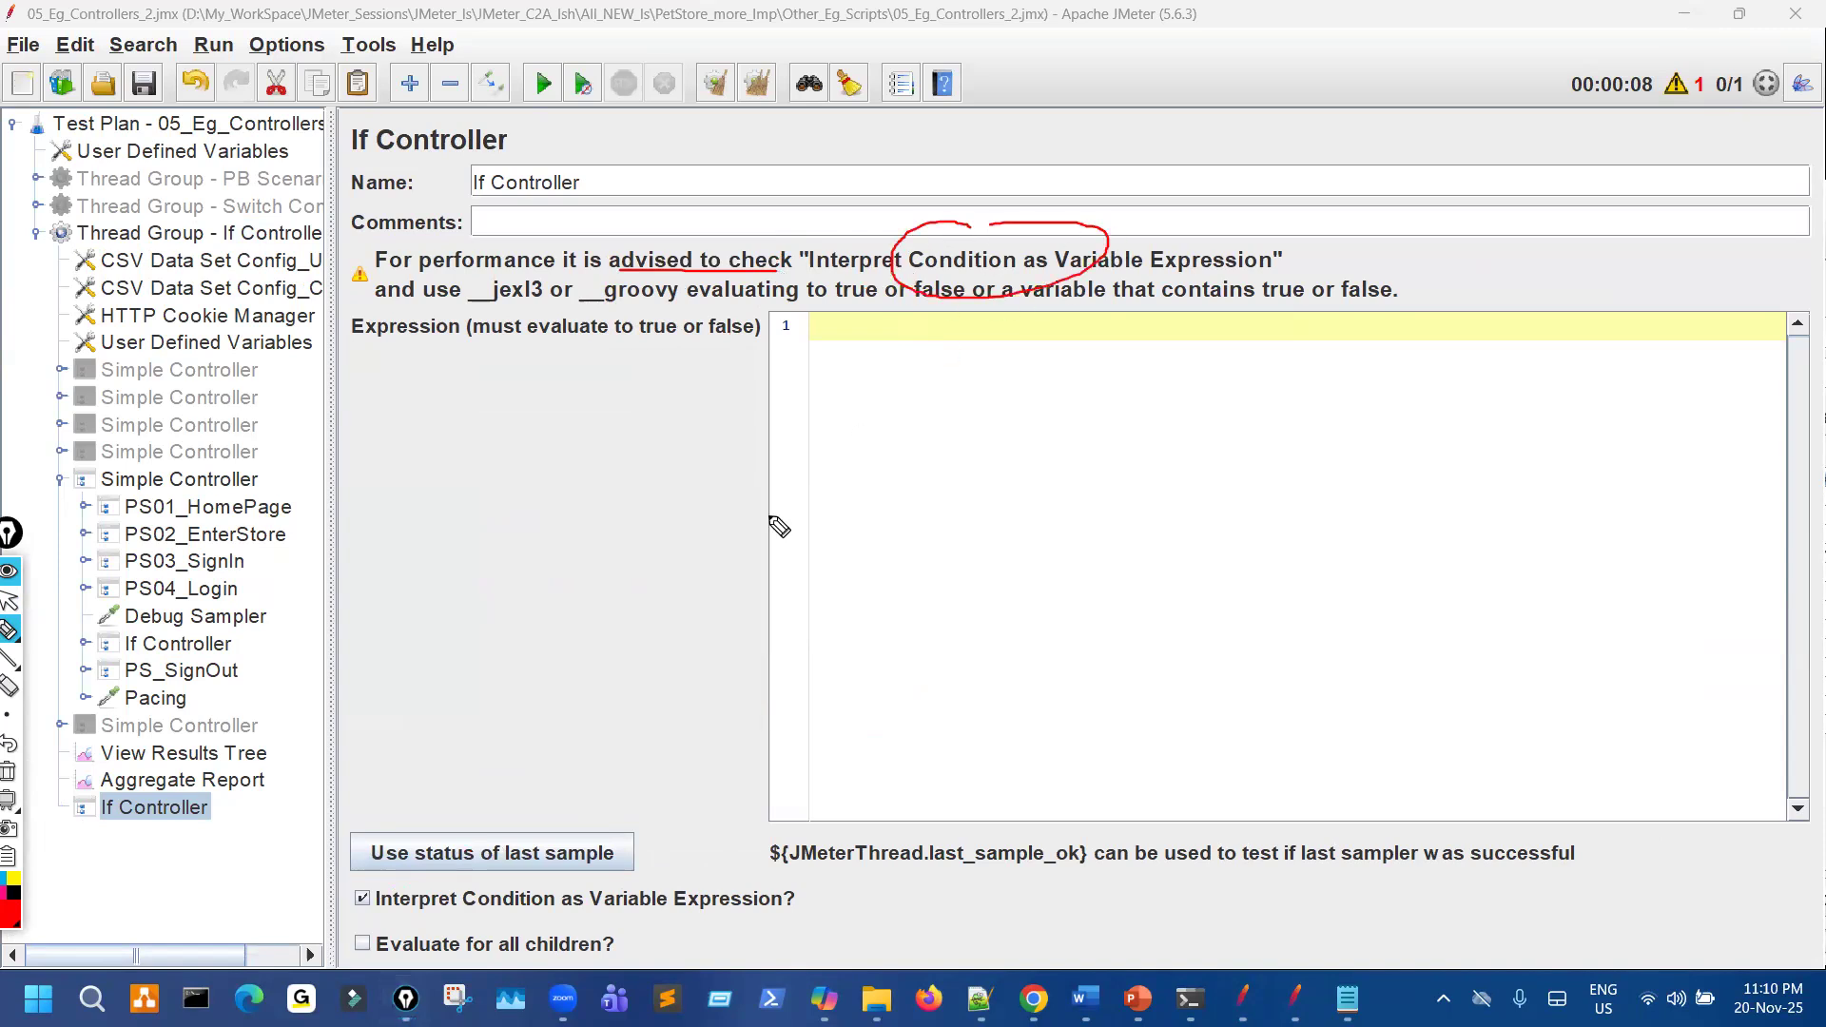
{"action": "mouse_move", "coordinate": [365, 925]}
{"action": "left_mouse_down"}
{"action": "mouse_move", "coordinate": [430, 915]}
{"action": "mouse_move", "coordinate": [419, 865]}
{"action": "mouse_move", "coordinate": [436, 868]}
{"action": "left_mouse_up"}
{"action": "left_click", "coordinate": [363, 896]}
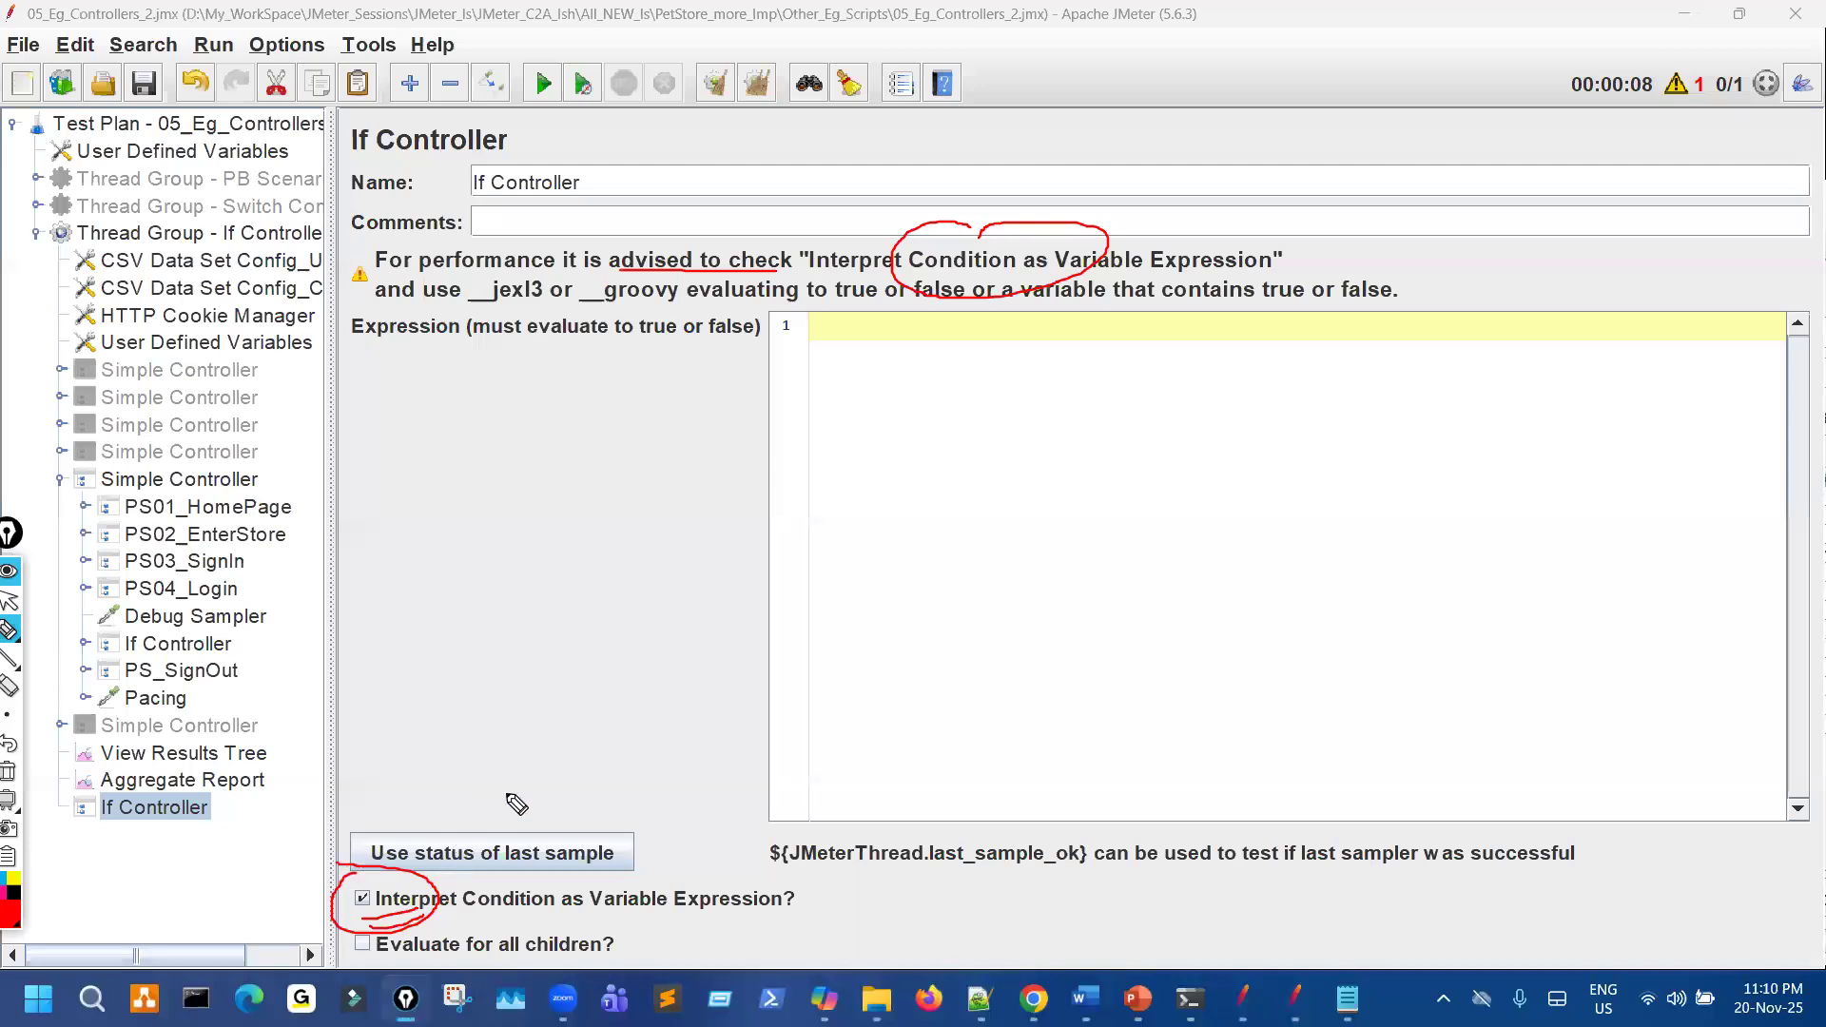
{"action": "left_click_drag", "start_coordinate": [663, 226], "coordinate": [716, 281]}
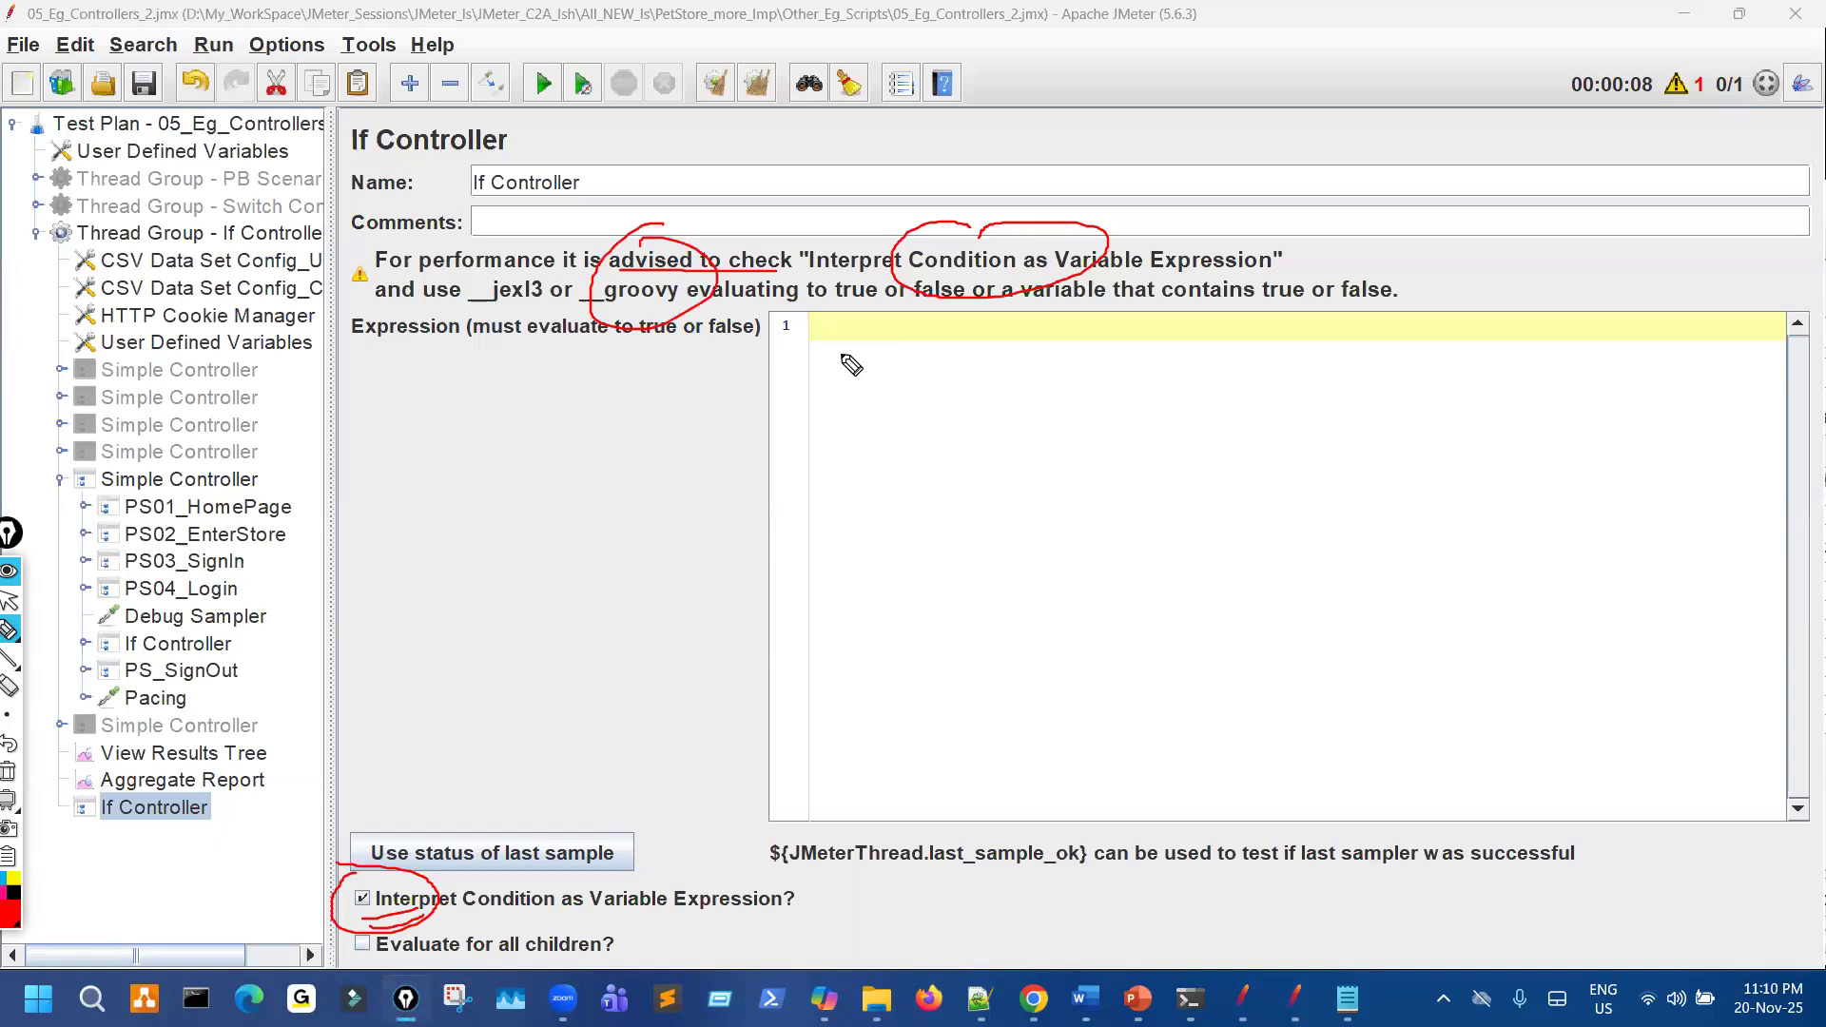
{"action": "key", "text": "ctrl+shift+7"}
Open the enabled Simple Controller's If Controller, then mark its unchecked interpret option, __groovy and the c_Pet_matchNr condition with the pen.
{"action": "key", "text": "ctrl+shift+2"}
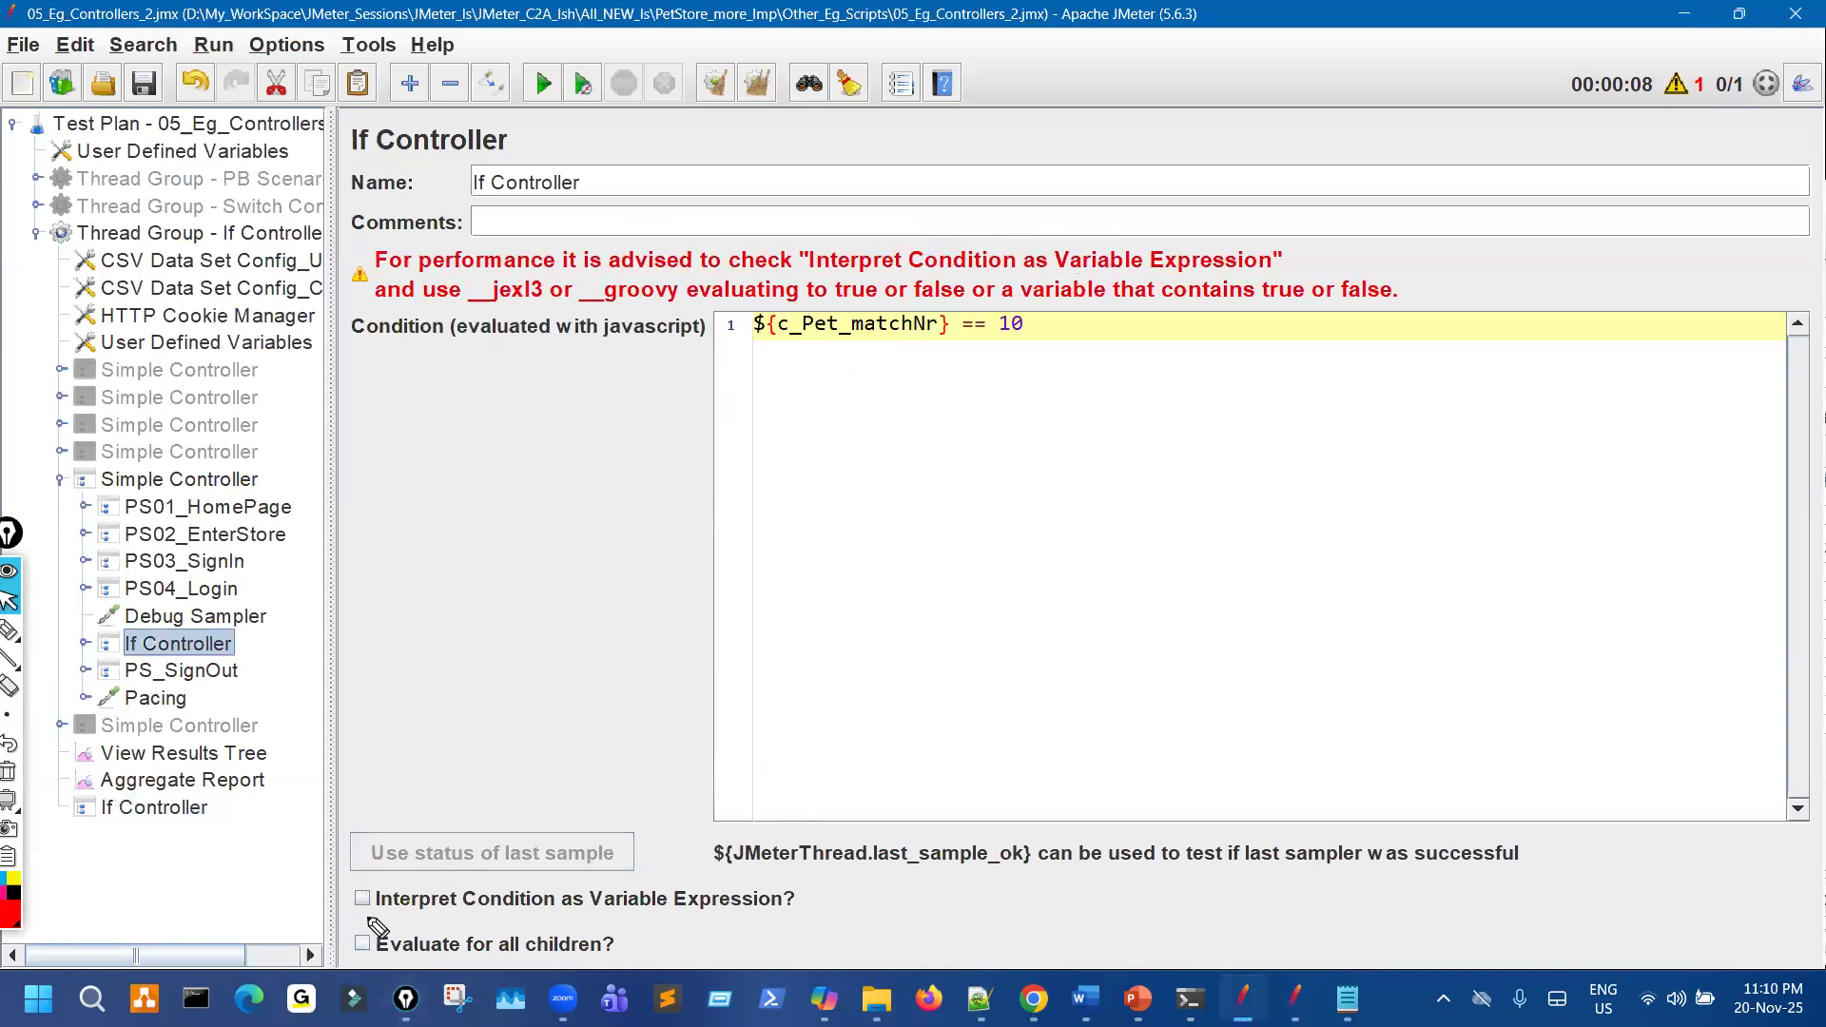
{"action": "key", "text": "ctrl+shift+1"}
{"action": "left_click_drag", "start_coordinate": [335, 889], "coordinate": [369, 903]}
{"action": "mouse_move", "coordinate": [671, 242]}
{"action": "left_mouse_down"}
{"action": "mouse_move", "coordinate": [618, 314]}
{"action": "mouse_move", "coordinate": [708, 250]}
{"action": "left_mouse_up"}
{"action": "left_click", "coordinate": [822, 397]}
{"action": "mouse_move", "coordinate": [899, 354]}
{"action": "left_mouse_down"}
{"action": "mouse_move", "coordinate": [784, 365]}
{"action": "mouse_move", "coordinate": [869, 383]}
{"action": "left_mouse_up"}
{"action": "key", "text": "ctrl+shift+2"}
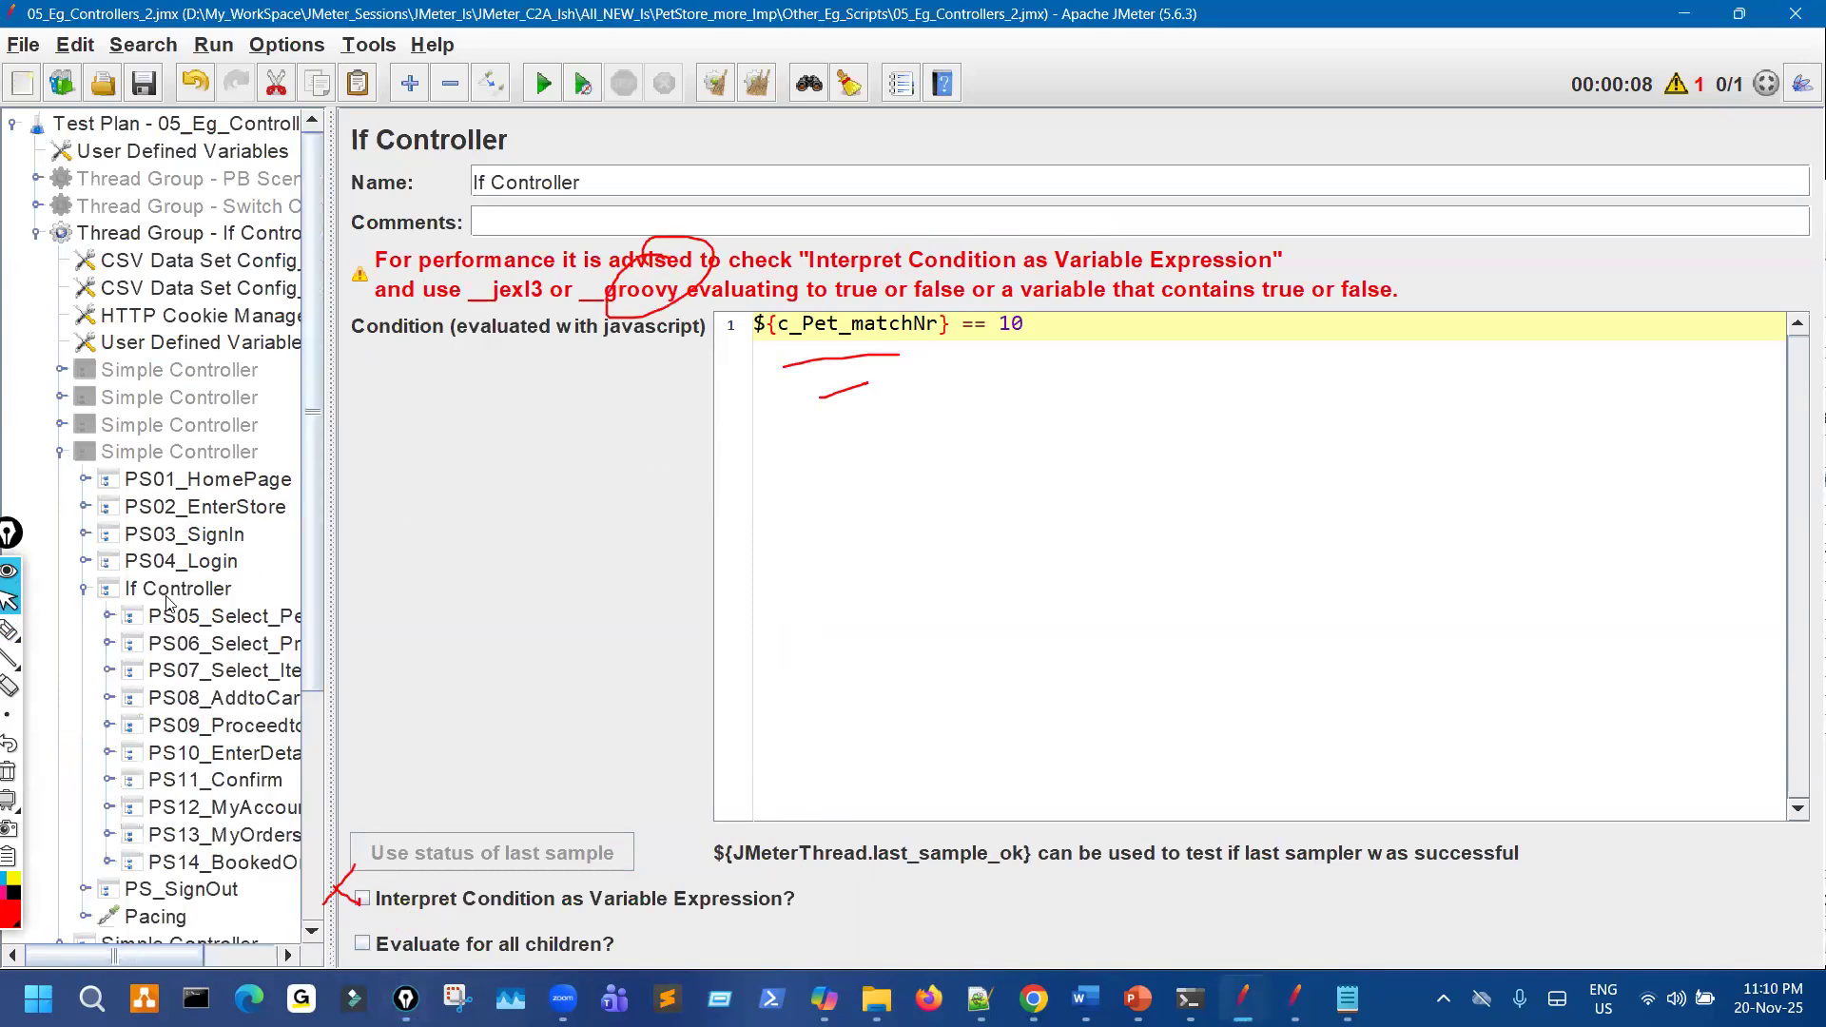
Review the If Controller conditions inside the third and fourth disabled Simple Controllers, then collapse both controllers.
{"action": "left_click", "coordinate": [176, 591]}
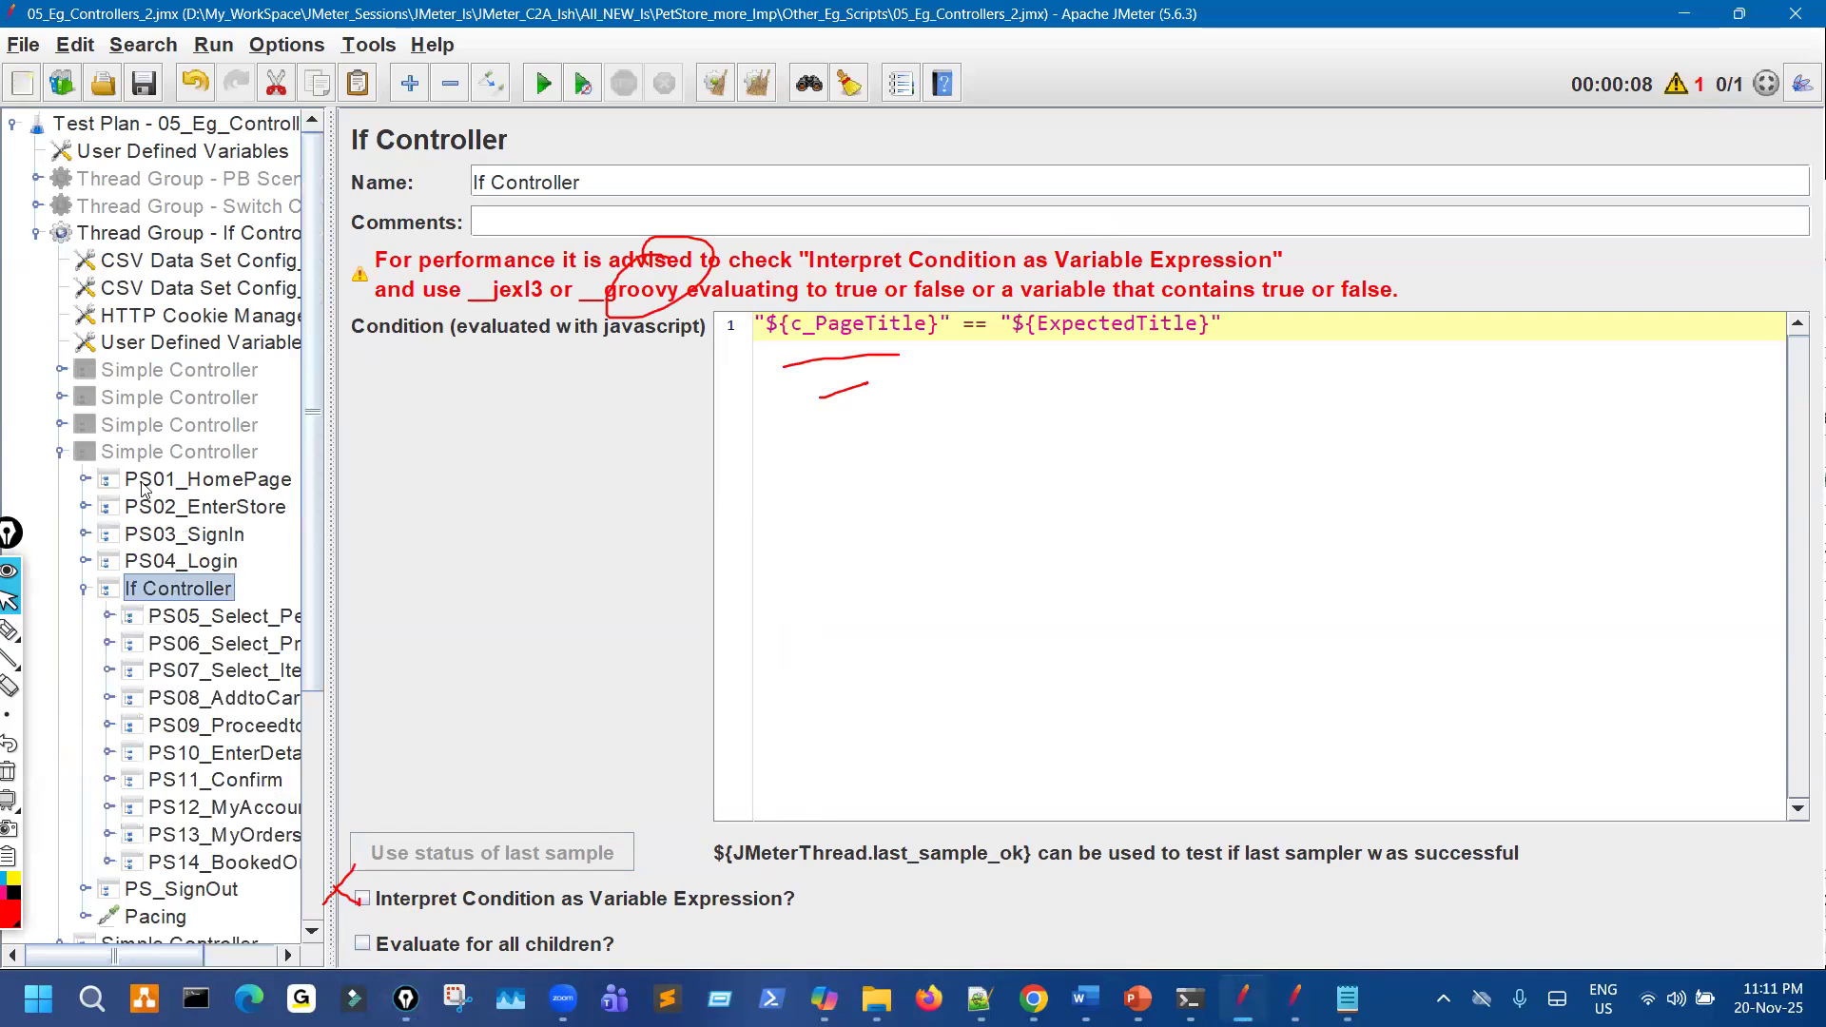
{"action": "left_click", "coordinate": [60, 425]}
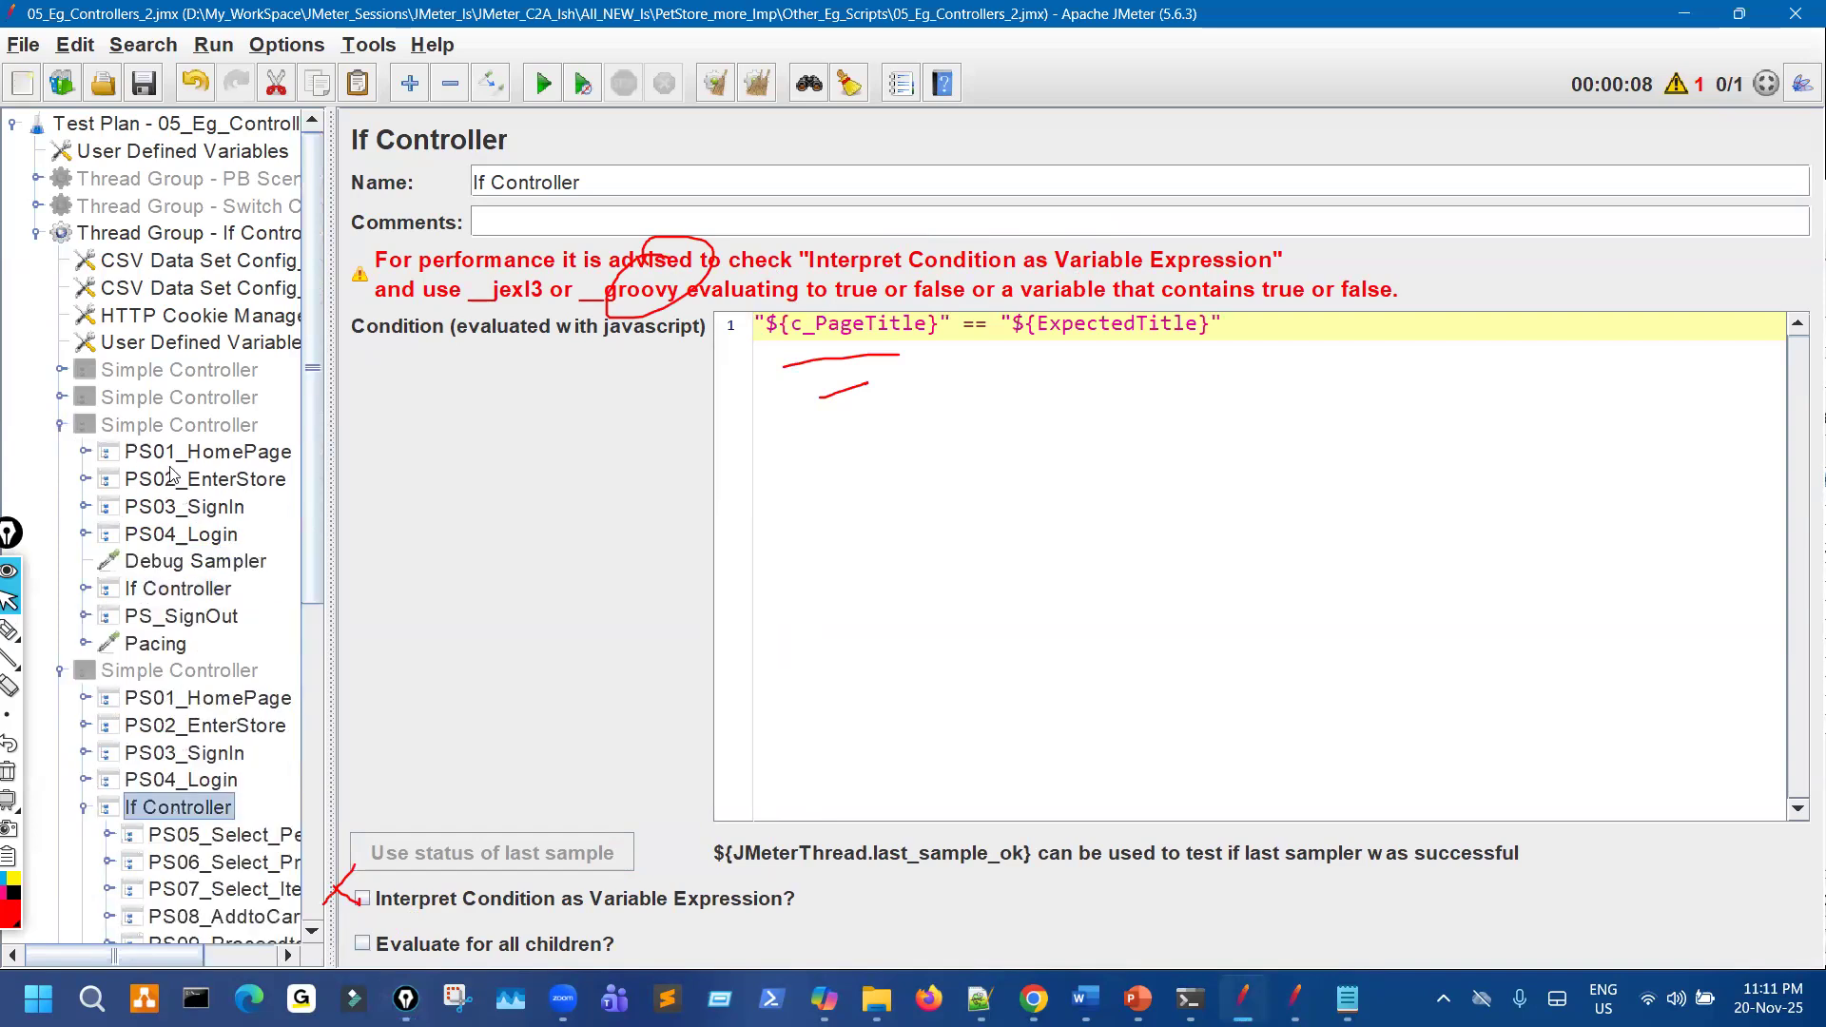
{"action": "left_click", "coordinate": [184, 591]}
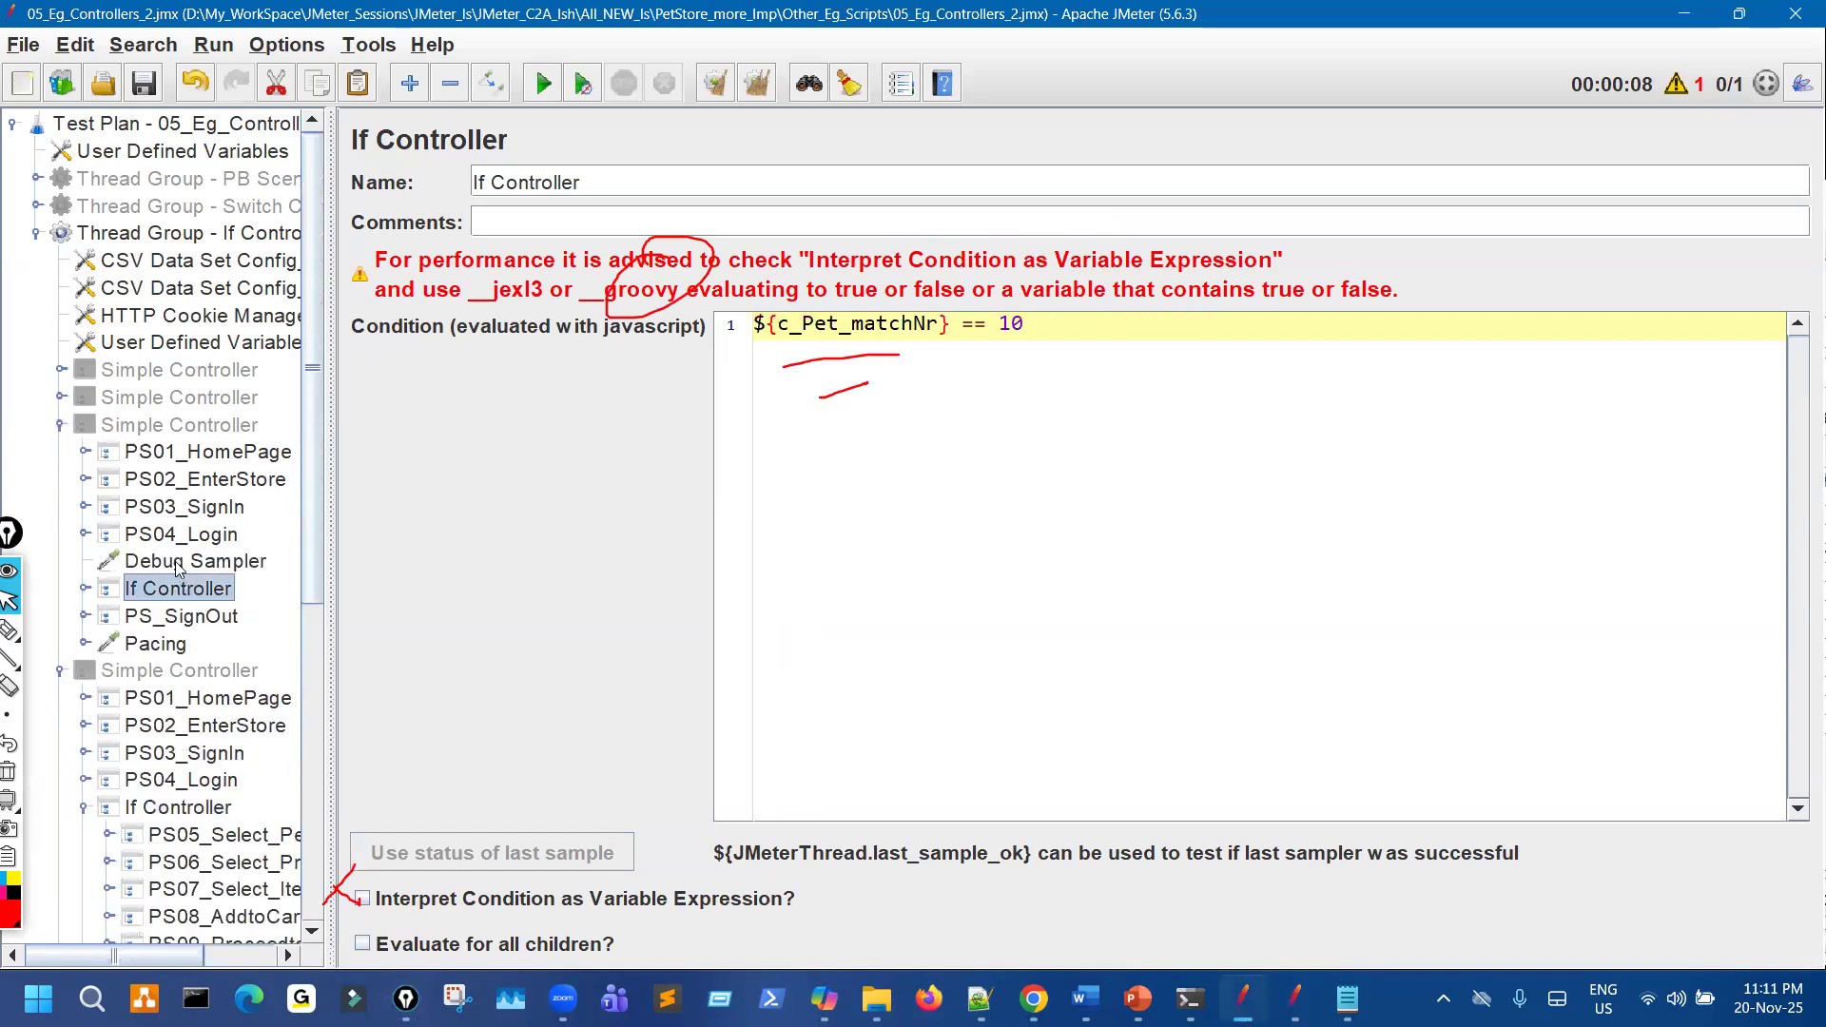
{"action": "left_click", "coordinate": [60, 428]}
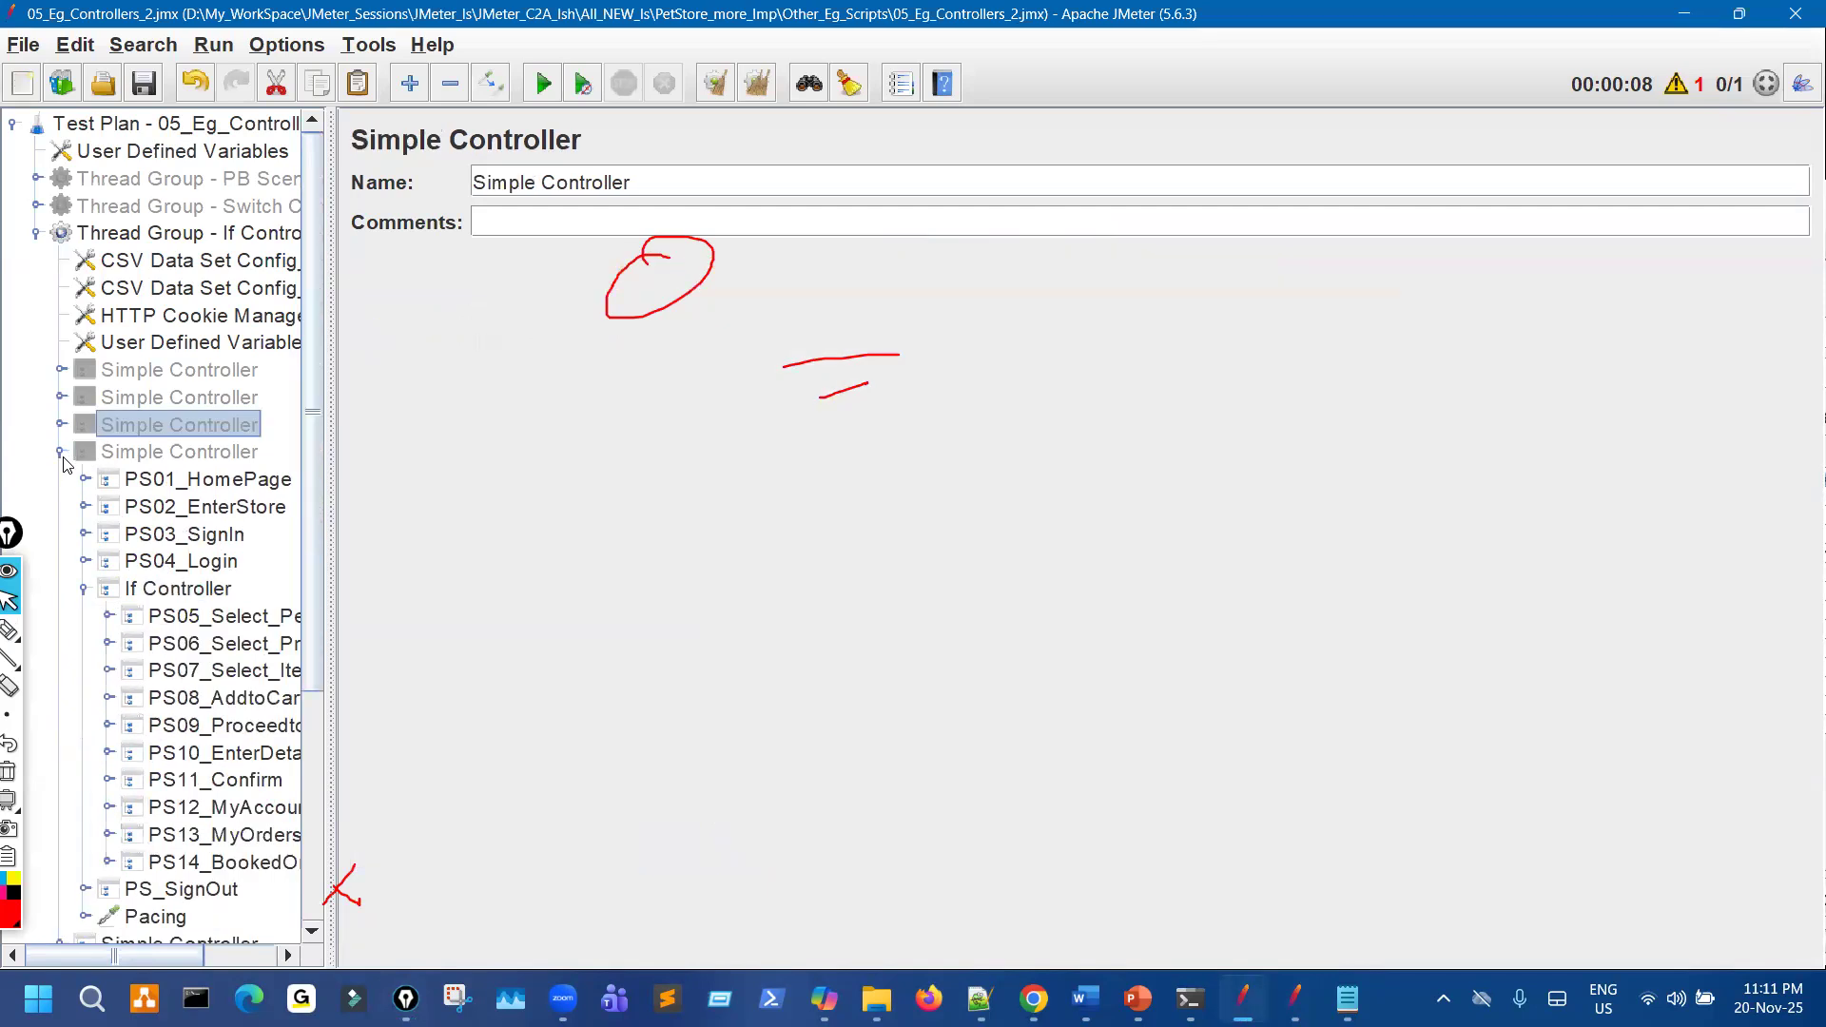
{"action": "left_click", "coordinate": [211, 595]}
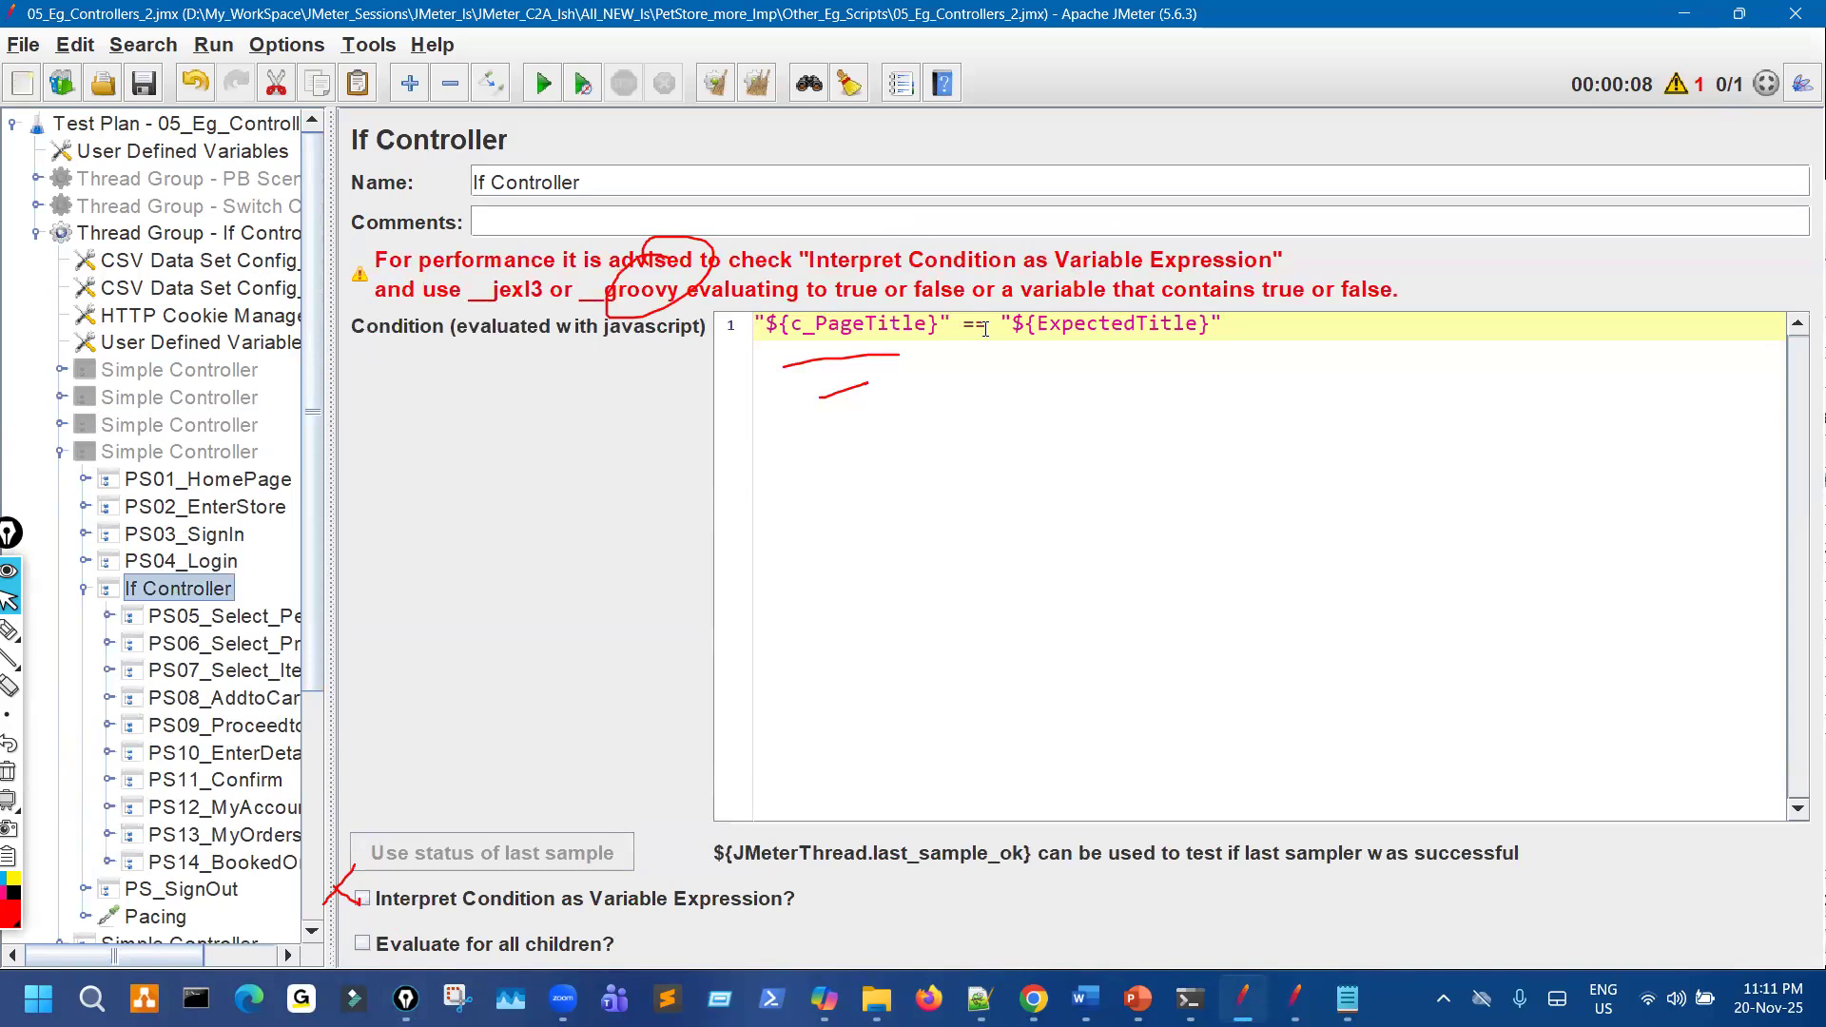
{"action": "left_click", "coordinate": [83, 592]}
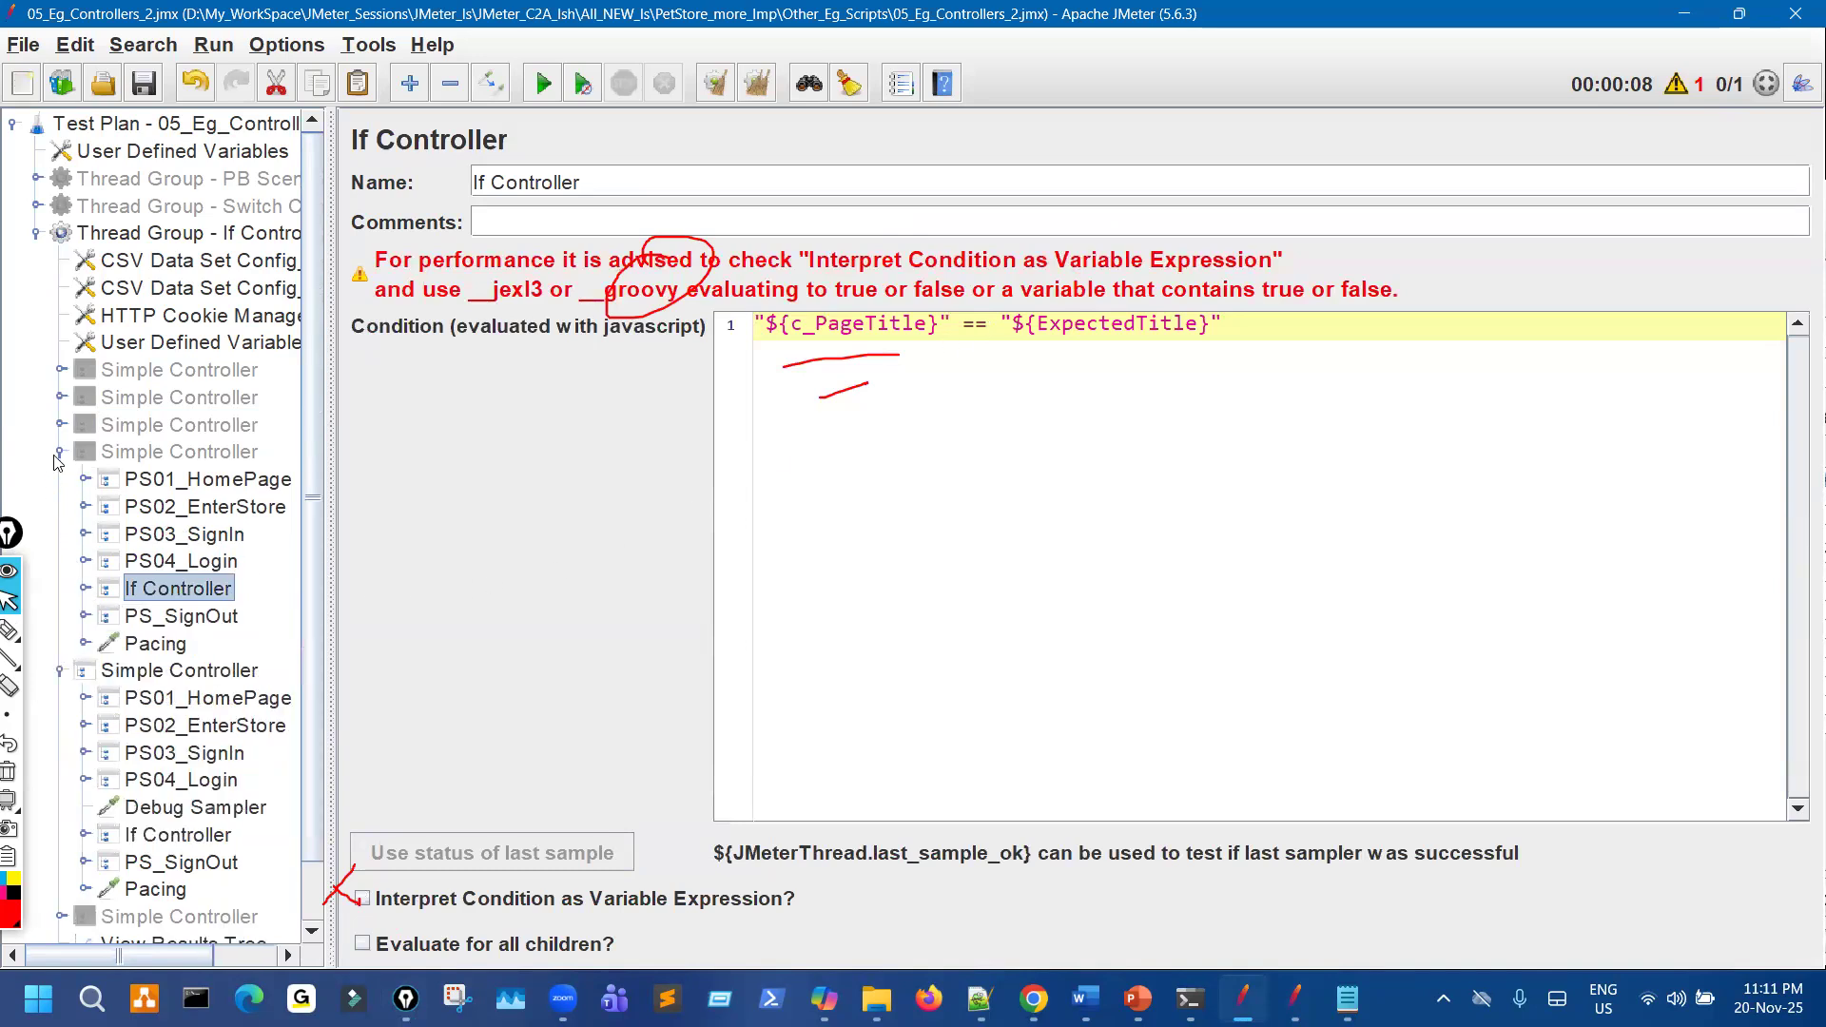
{"action": "left_click", "coordinate": [59, 454]}
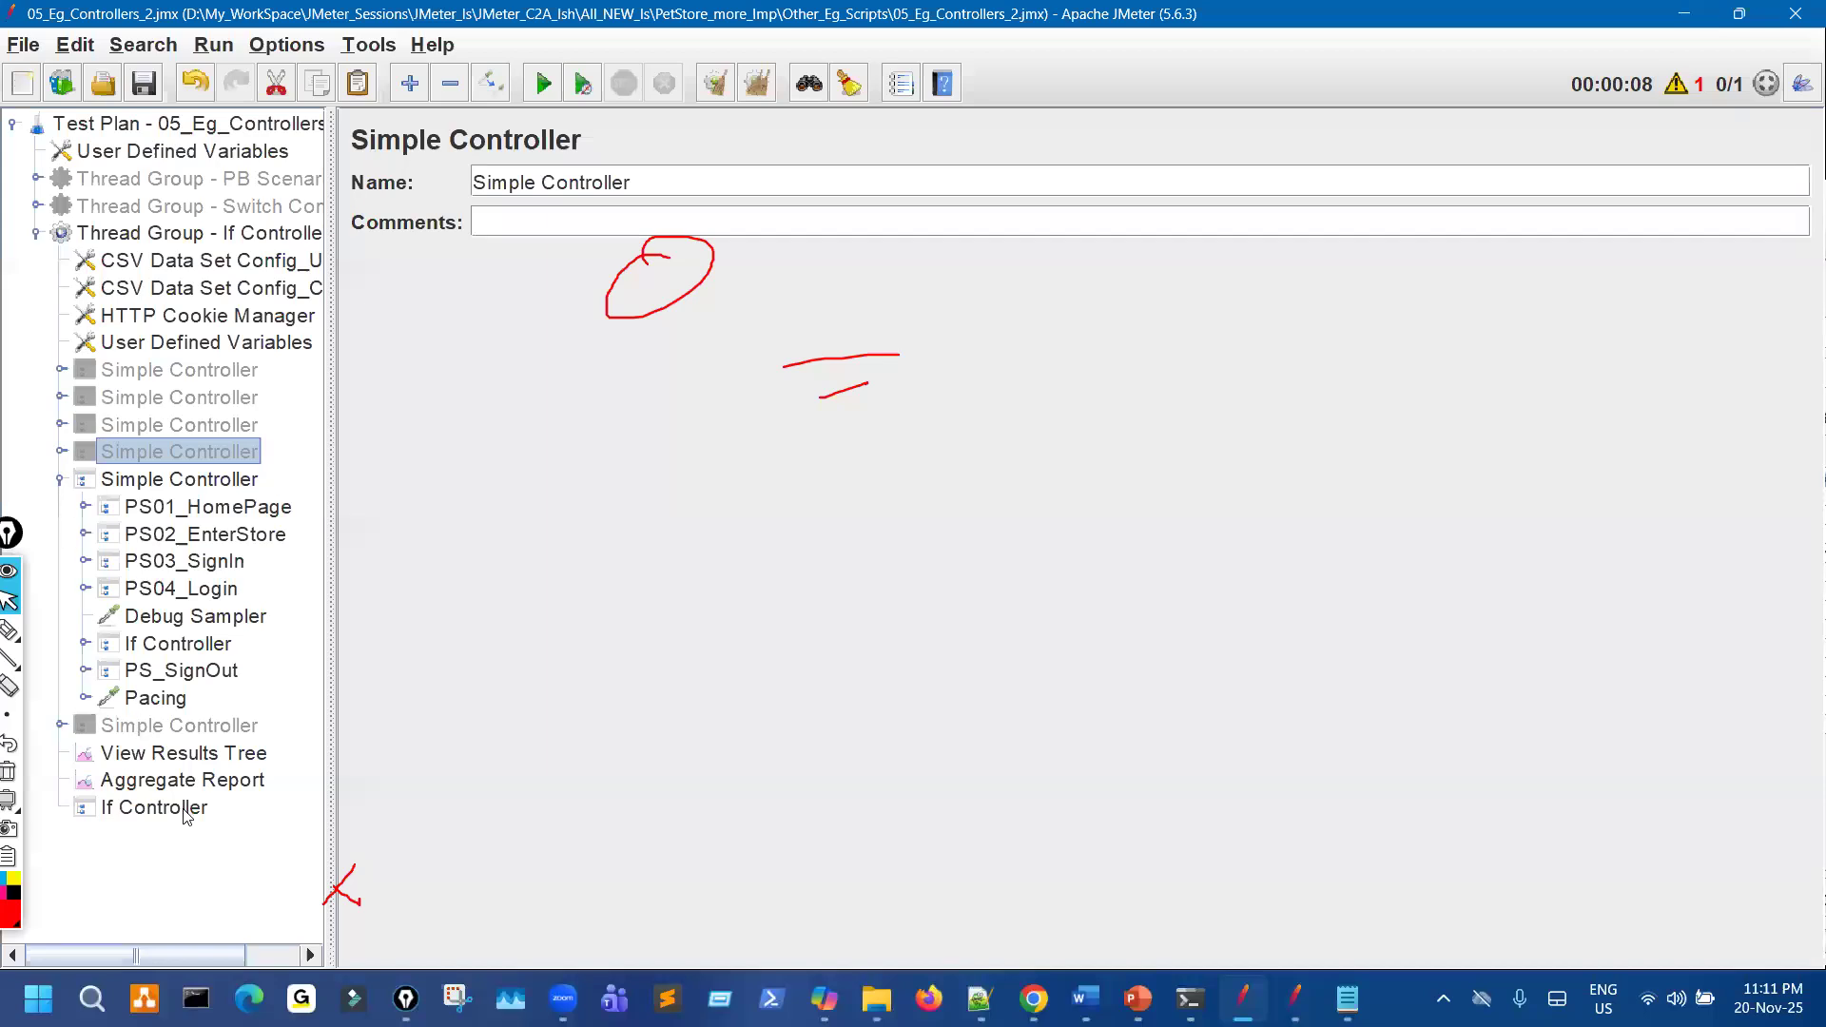
Open the newly added If Controller, mark its checked interpret option and empty expression field with the pen, then clear the marks.
{"action": "left_click", "coordinate": [154, 808]}
{"action": "key", "text": "ctrl+shift+7"}
{"action": "key", "text": "ctrl+shift+3"}
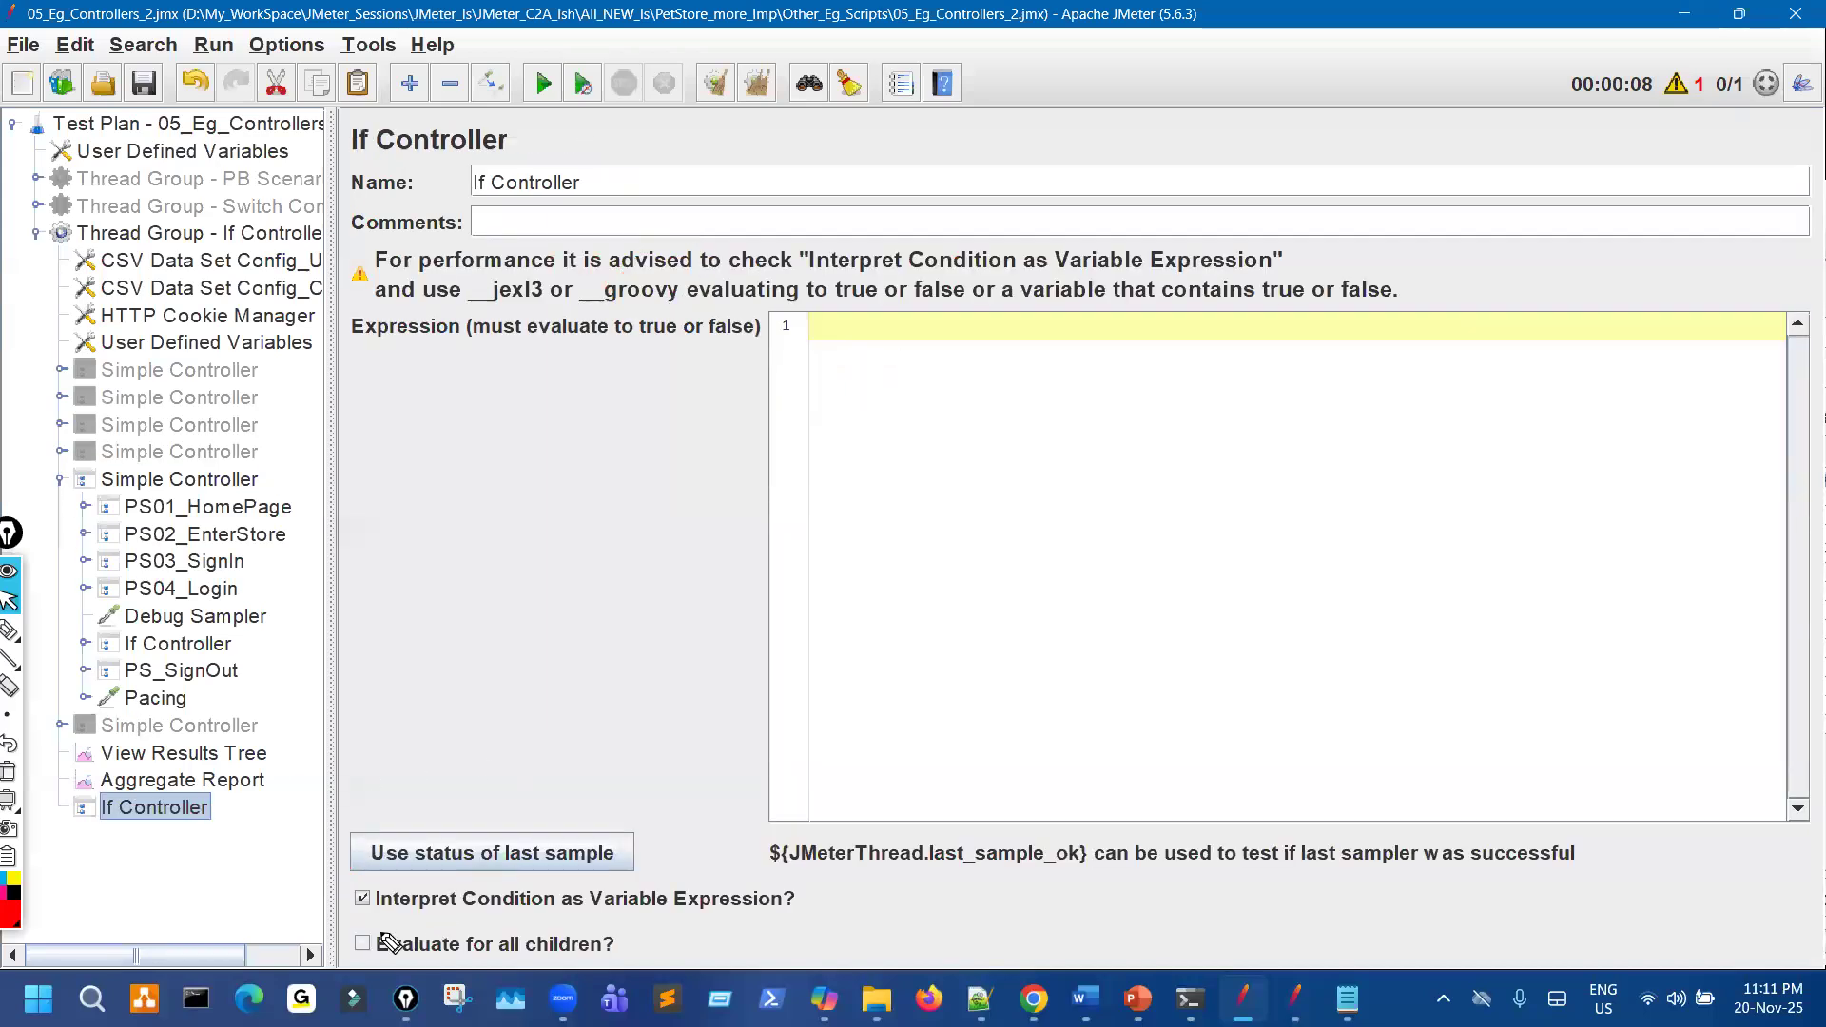
{"action": "mouse_move", "coordinate": [344, 894]}
{"action": "left_mouse_down"}
{"action": "mouse_move", "coordinate": [361, 864]}
{"action": "mouse_move", "coordinate": [423, 875]}
{"action": "mouse_move", "coordinate": [409, 911]}
{"action": "mouse_move", "coordinate": [378, 914]}
{"action": "left_mouse_up"}
{"action": "left_click_drag", "start_coordinate": [928, 385], "coordinate": [845, 304]}
{"action": "key", "text": "Escape"}
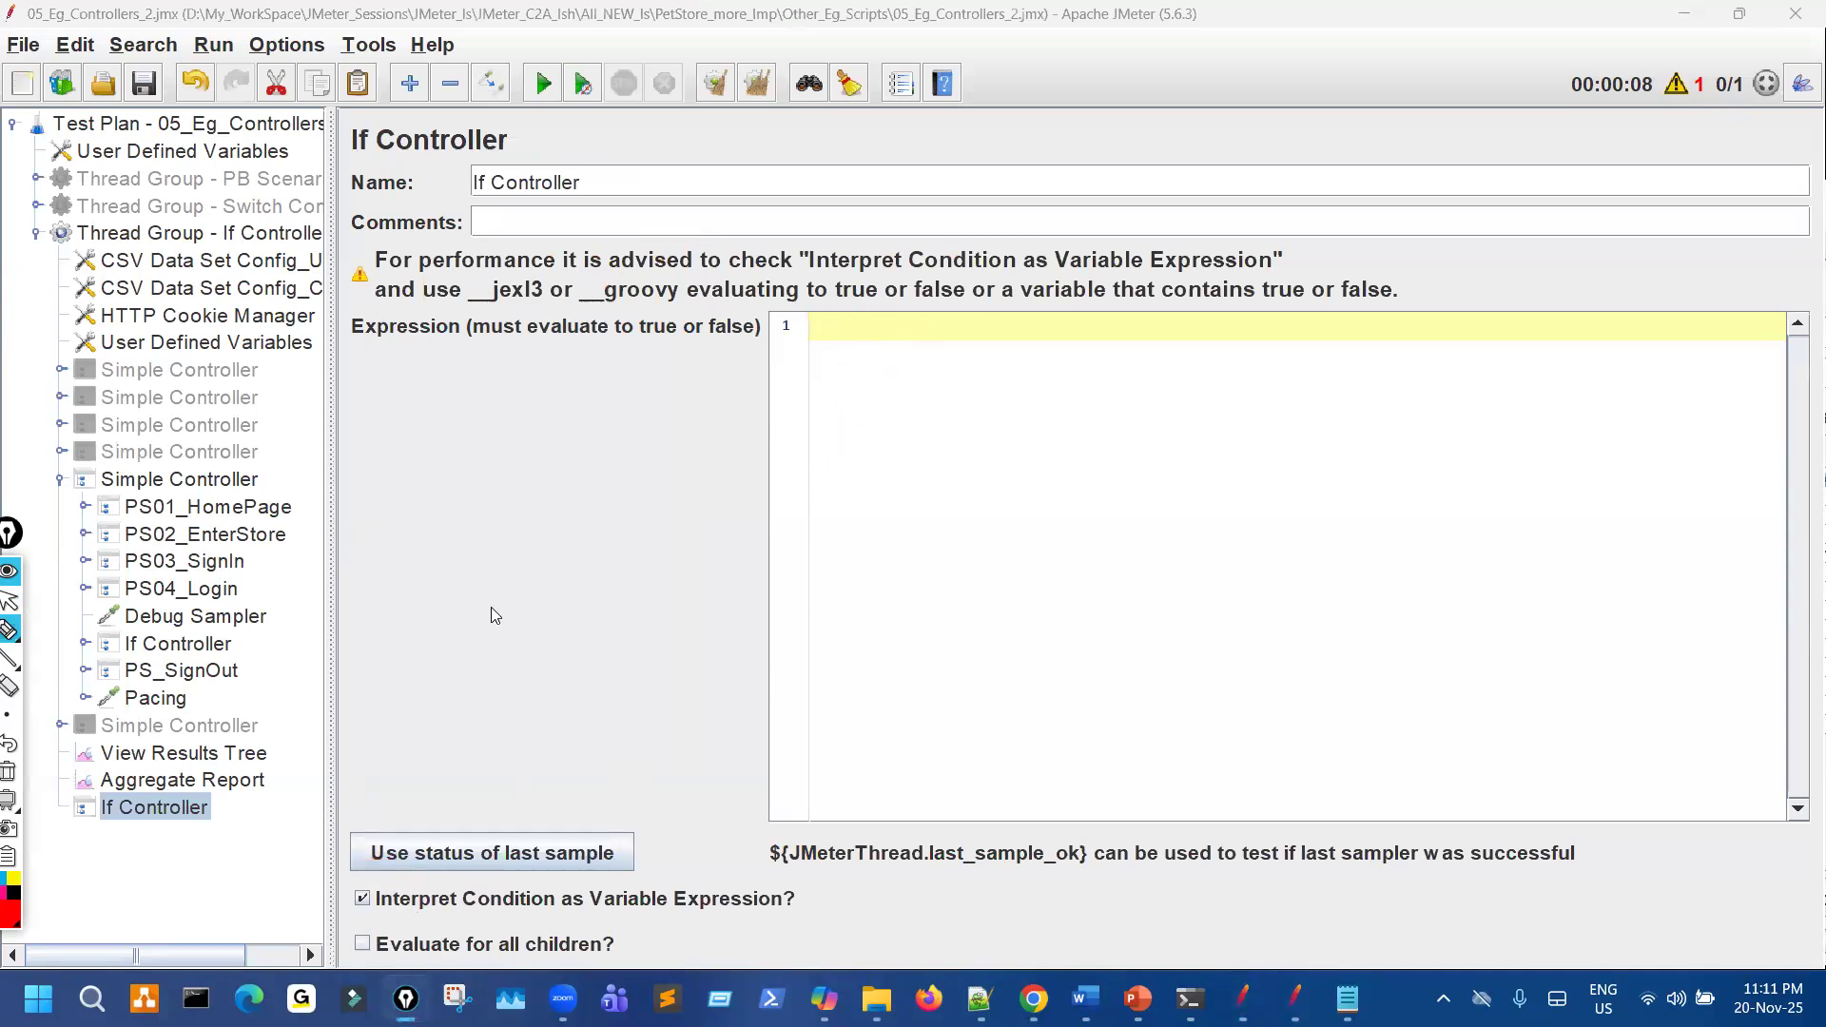
Reopen the If Controller in the enabled Simple Controller, underline its ${c_Pet_matchNr} == 10 condition with the pen, then clear the mark.
{"action": "left_click", "coordinate": [60, 480]}
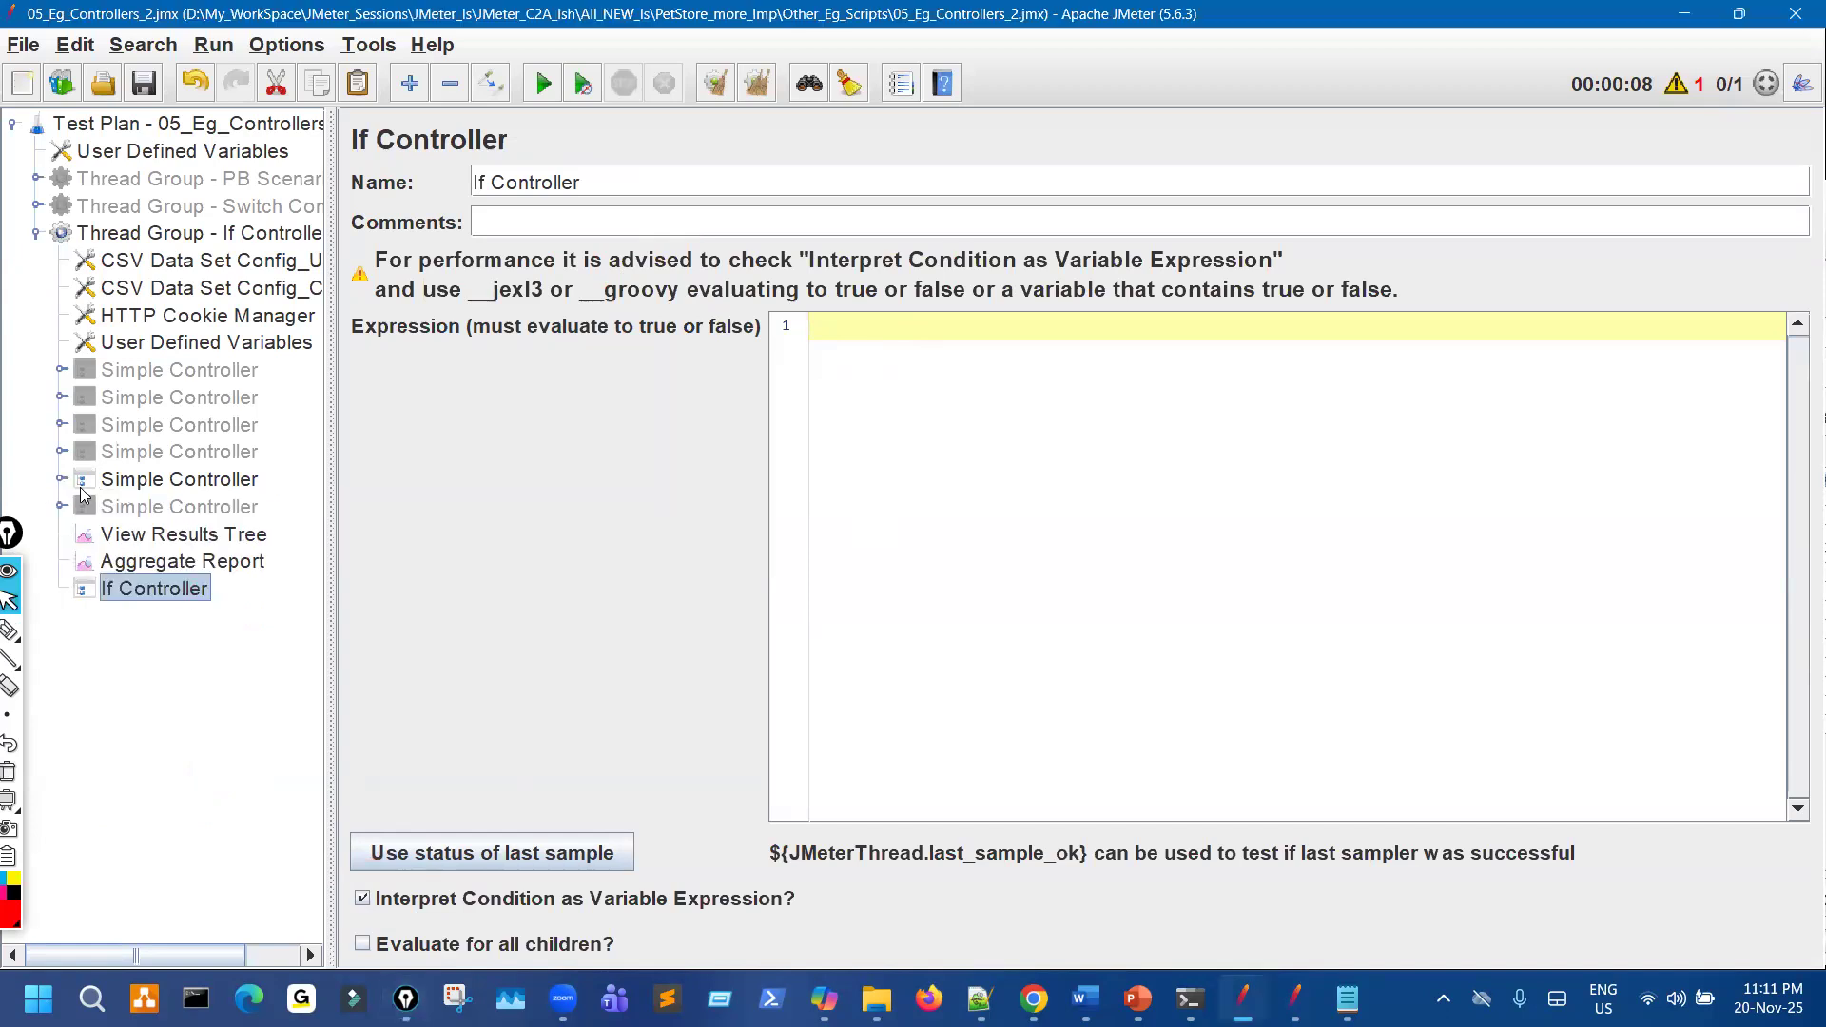
{"action": "left_click", "coordinate": [60, 480]}
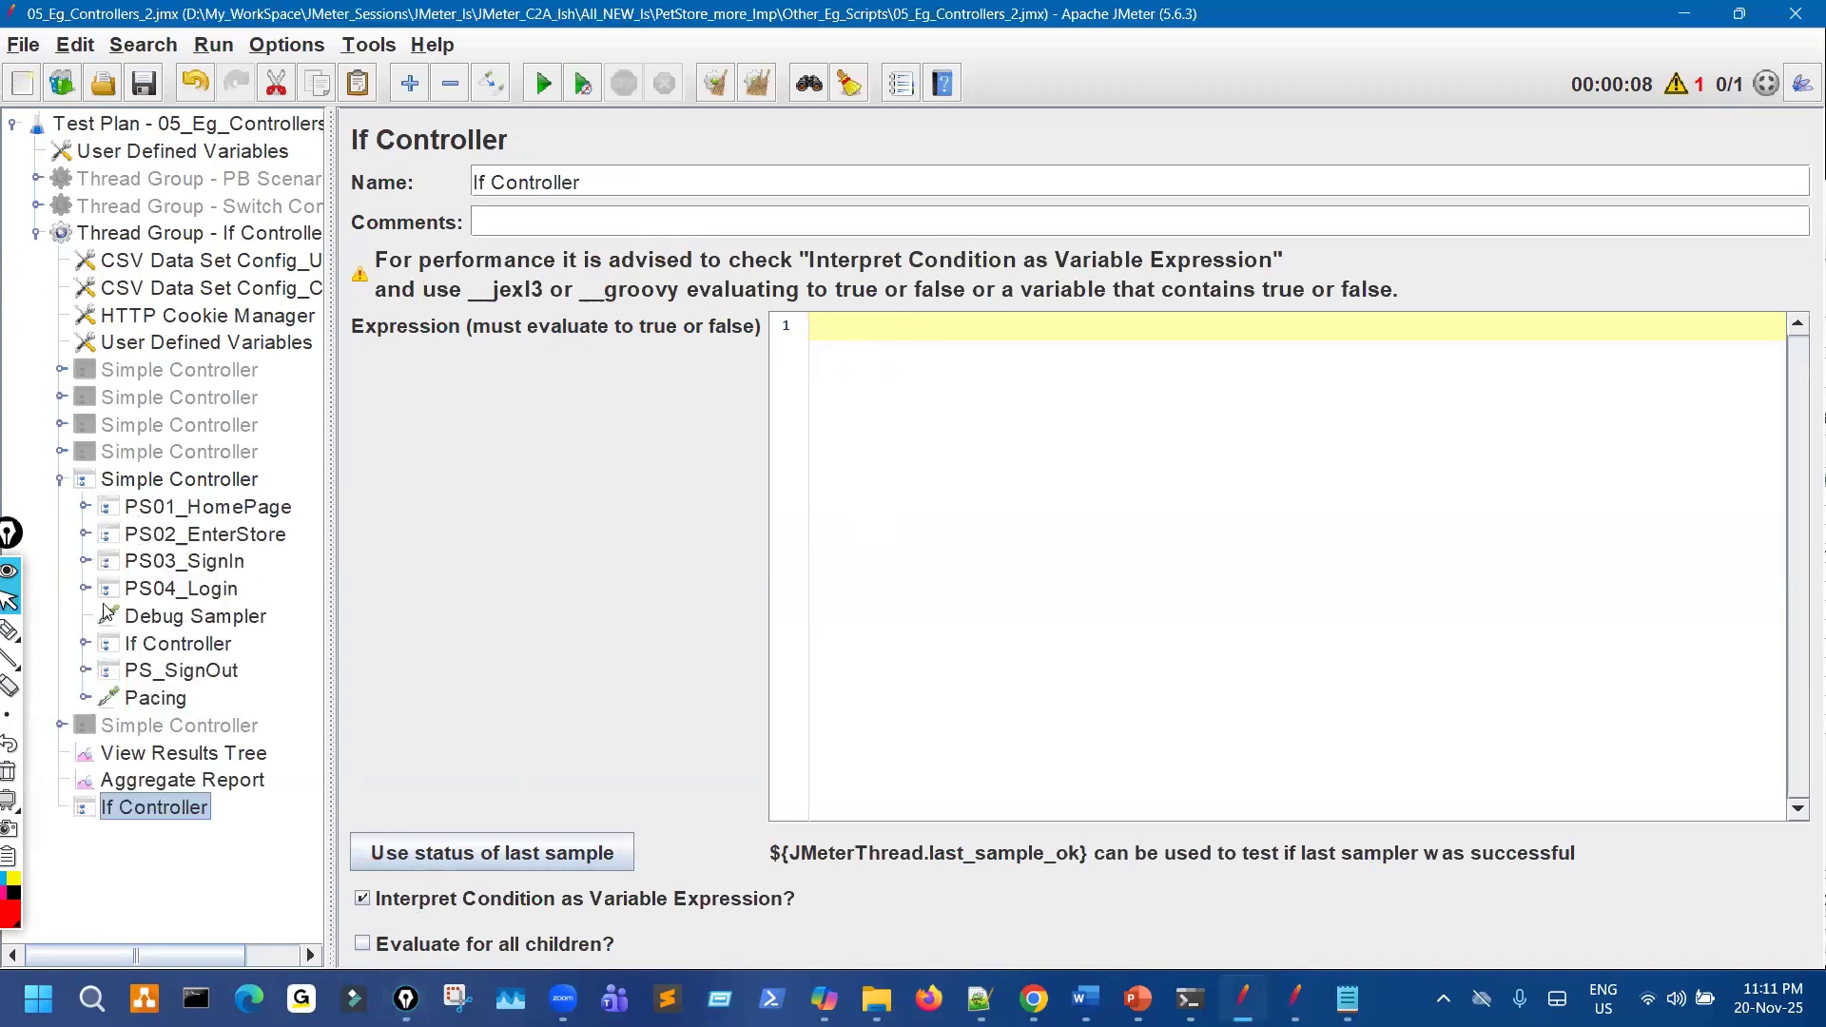
{"action": "left_click", "coordinate": [176, 645]}
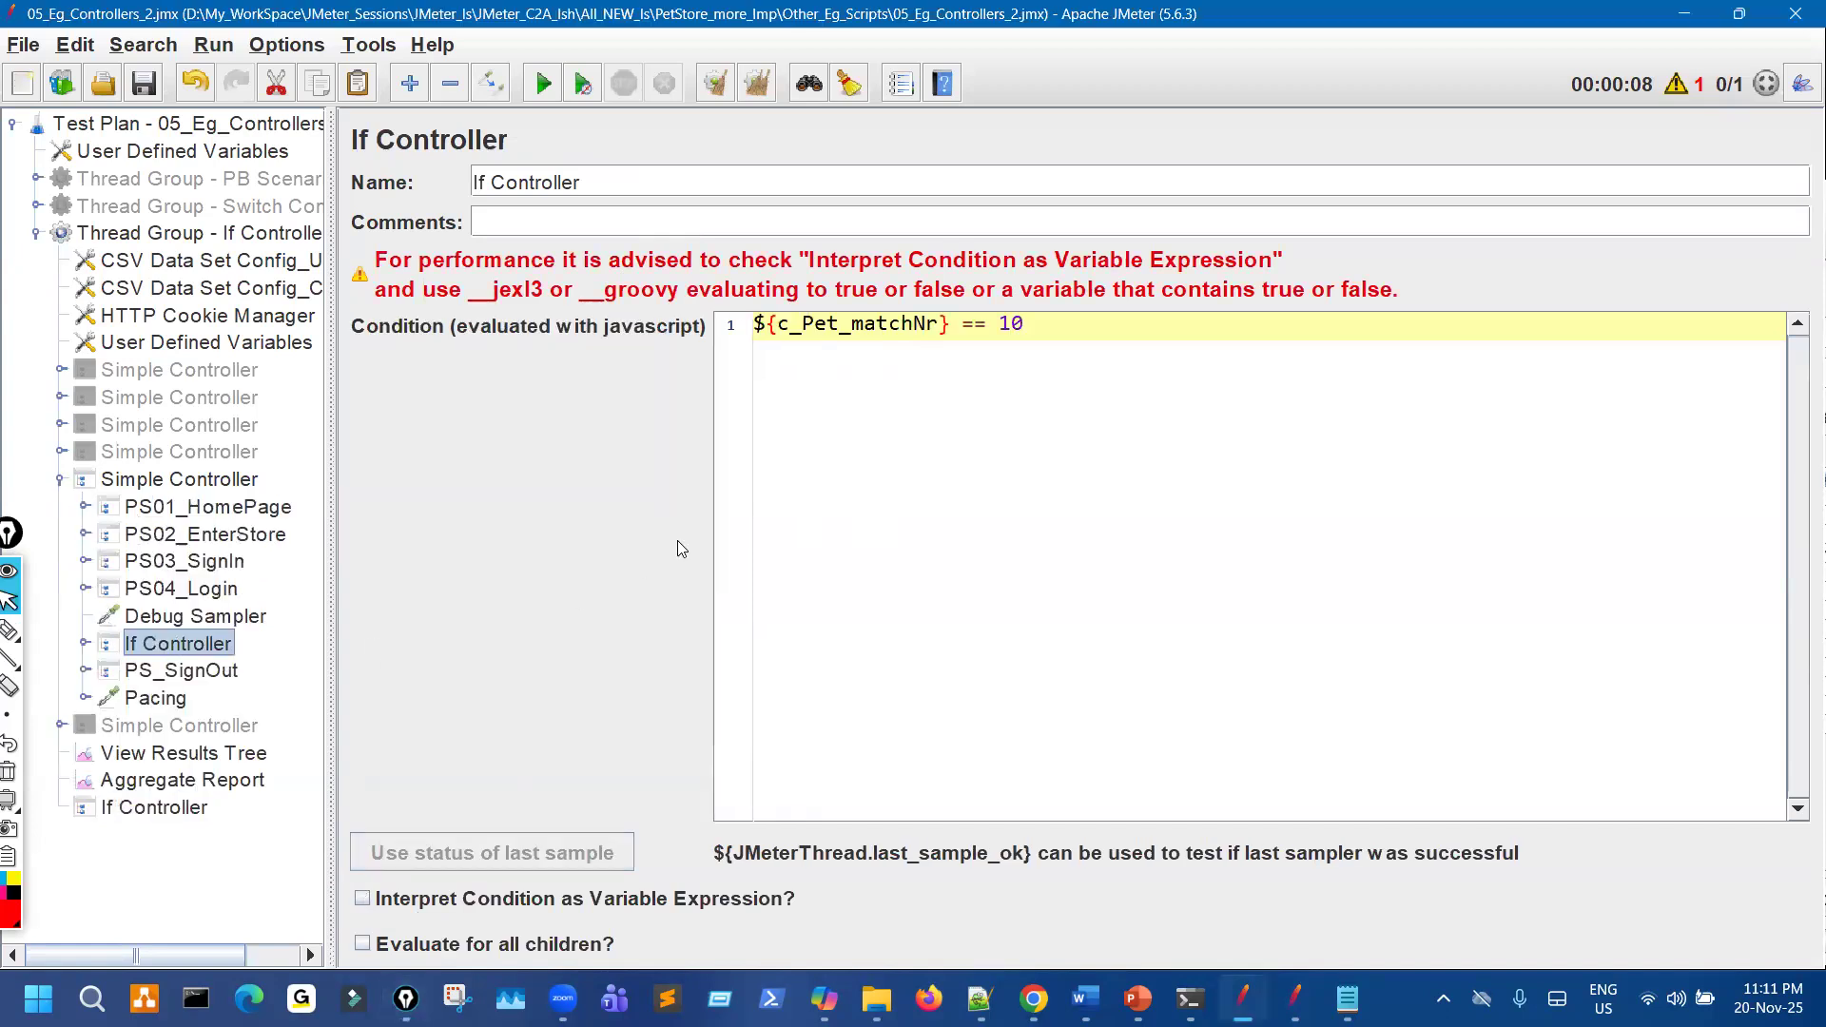
{"action": "left_click", "coordinate": [1019, 419]}
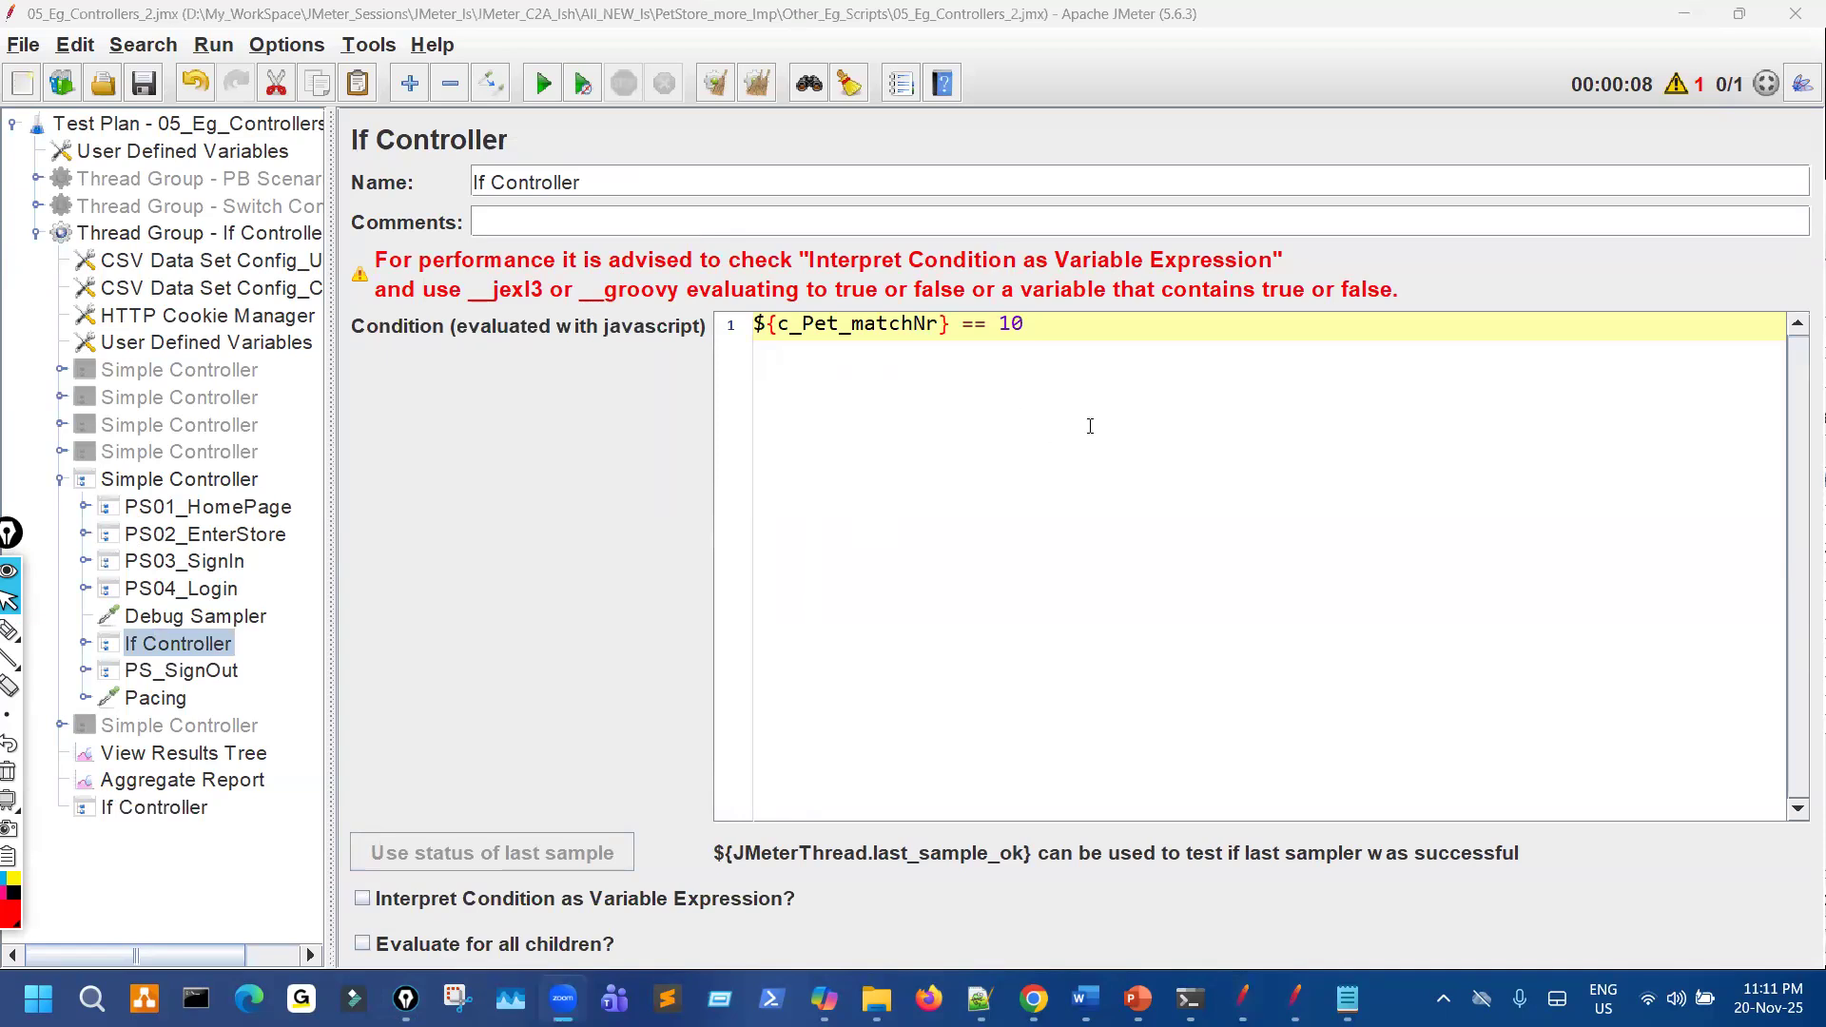
{"action": "key", "text": "ctrl+shift+3"}
{"action": "left_click_drag", "start_coordinate": [824, 369], "coordinate": [1013, 350]}
{"action": "key", "text": "ctrl+shift+7"}
{"action": "key", "text": "ctrl+shift+2"}
Run the test from View Results Tree and set the results renderer to Text.
{"action": "left_click", "coordinate": [235, 755]}
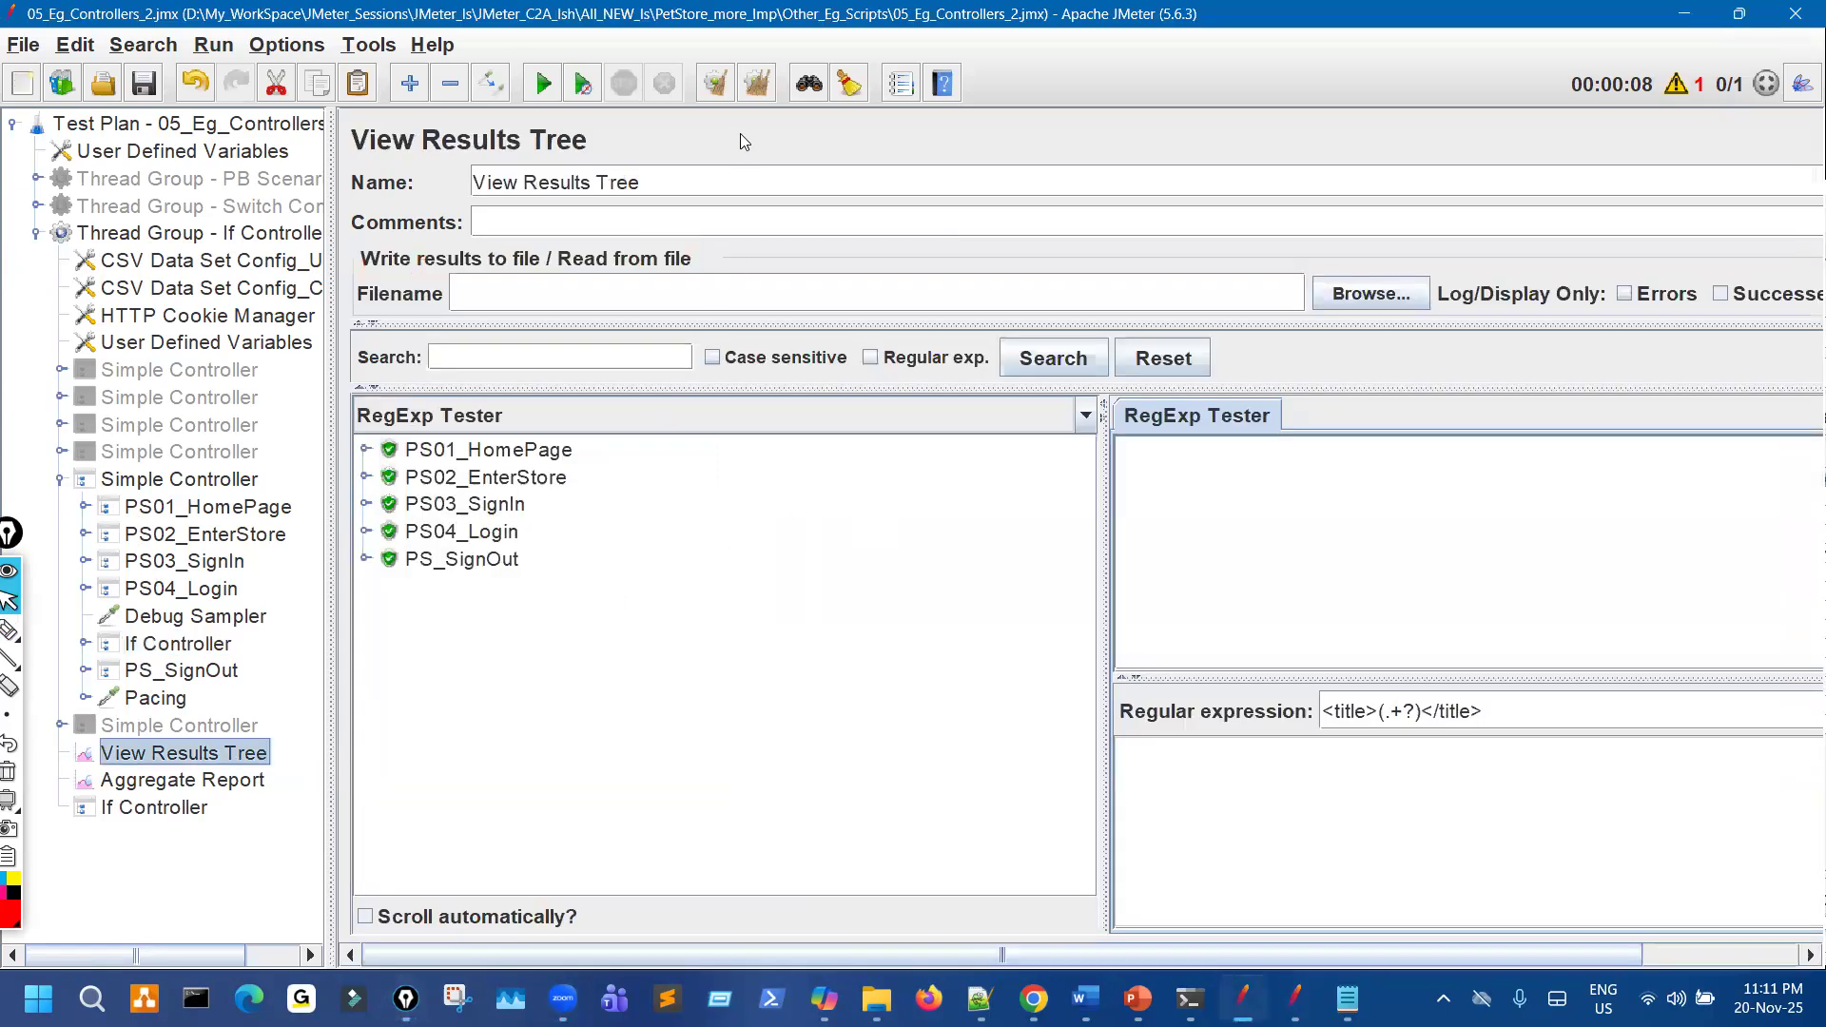
{"action": "left_click", "coordinate": [543, 85]}
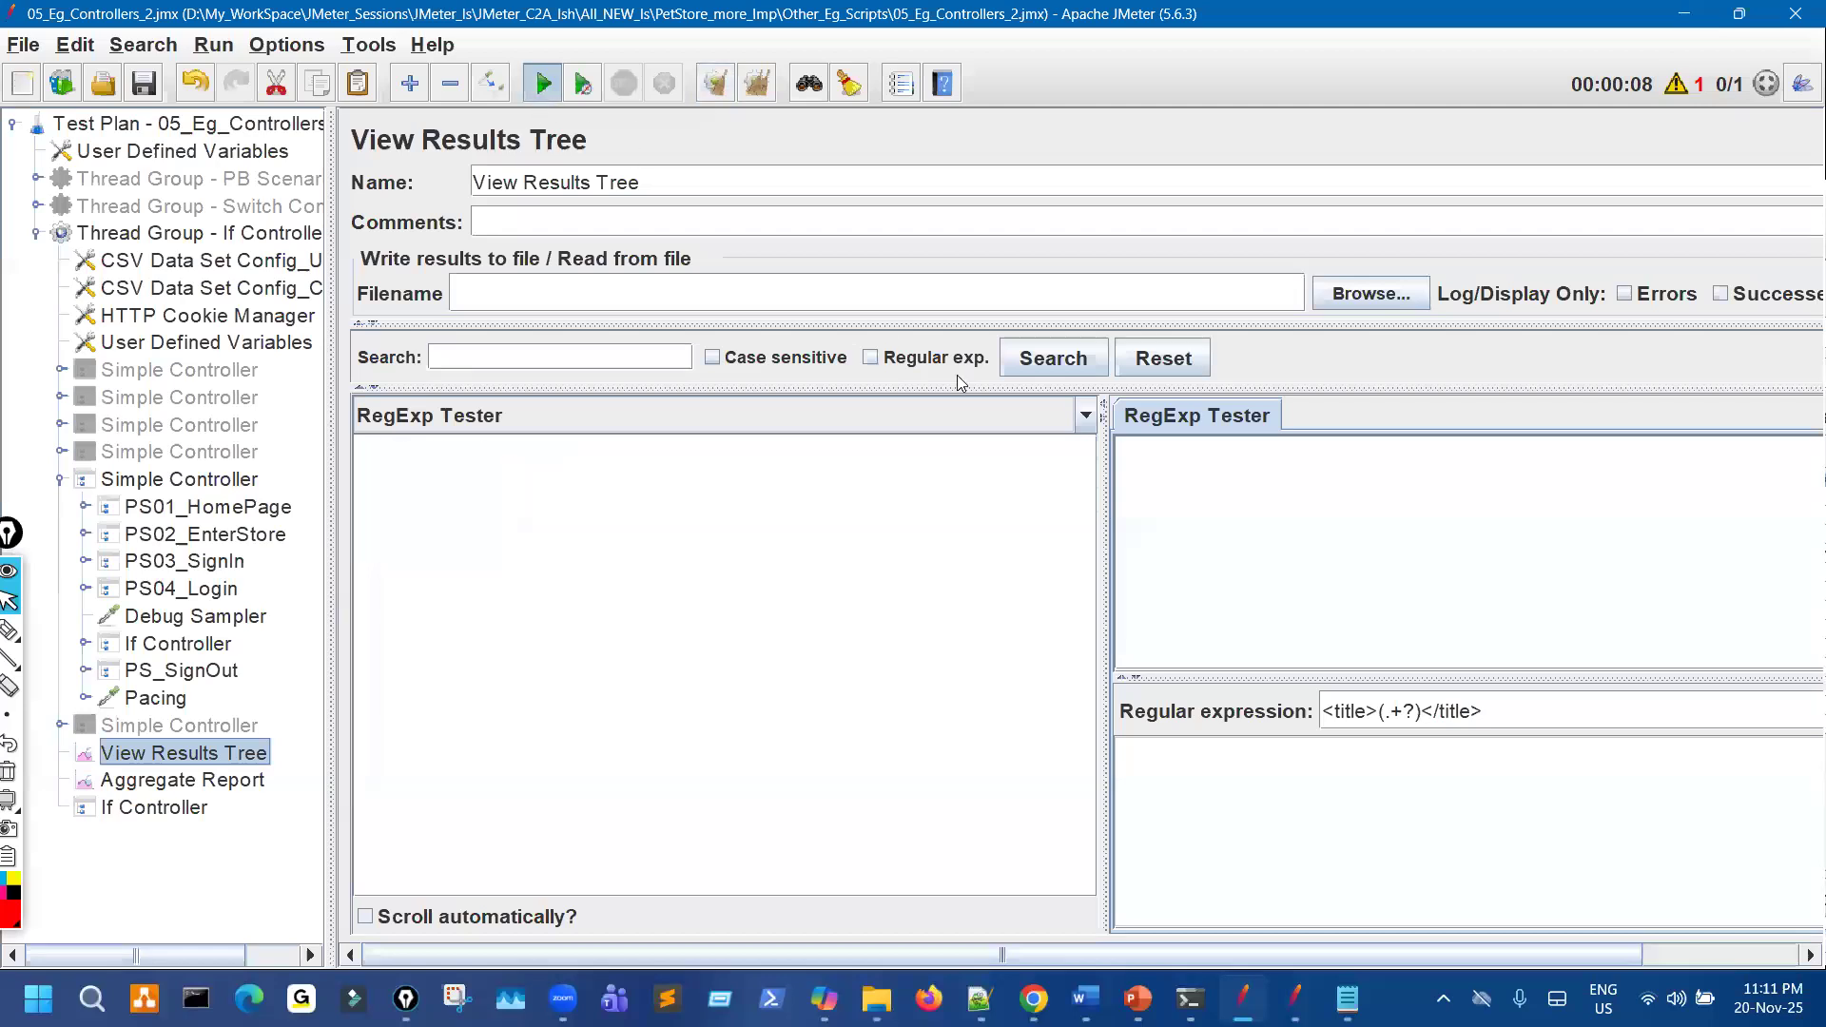
{"action": "left_click", "coordinate": [1085, 415]}
{"action": "left_click", "coordinate": [915, 469]}
{"action": "left_click", "coordinate": [930, 419]}
{"action": "left_click", "coordinate": [903, 451]}
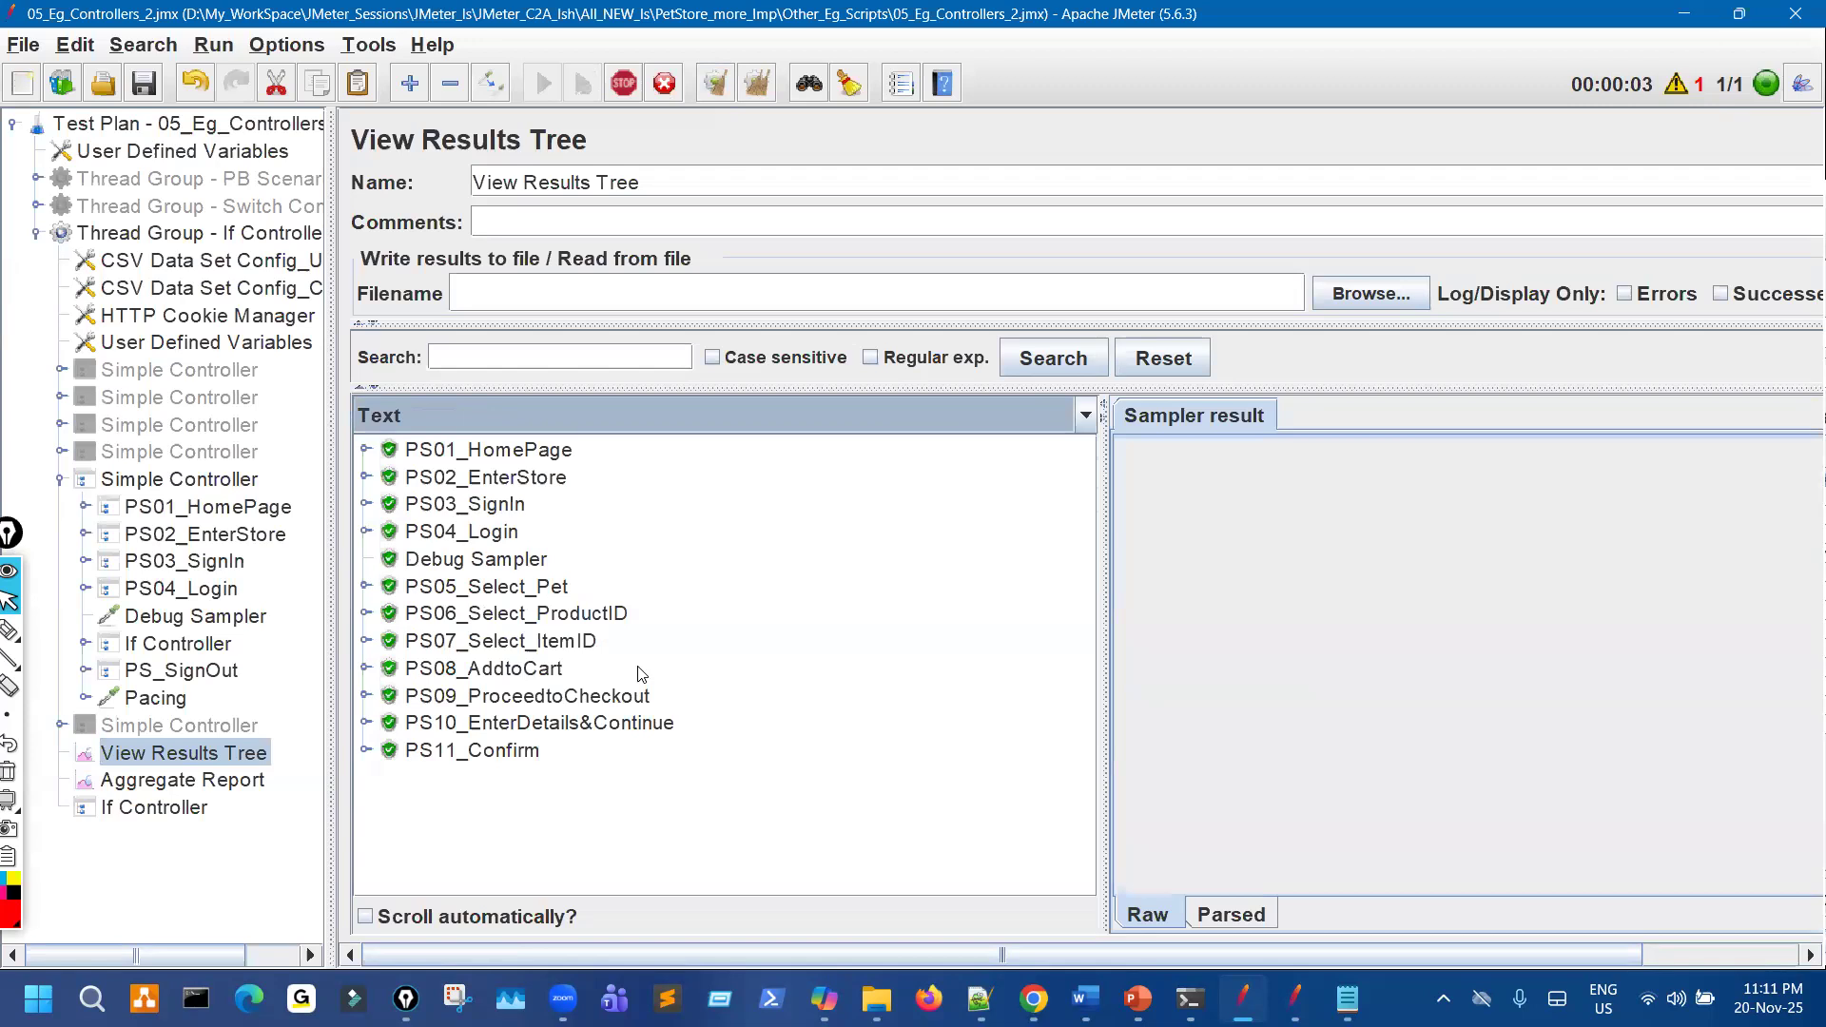
In the Simple Controller's If Controller, highlight ${c_Pet_matchNr} == 10, underline it and circle the unchecked interpret option with the pen.
{"action": "left_click", "coordinate": [204, 646]}
{"action": "left_click_drag", "start_coordinate": [758, 323], "coordinate": [828, 495]}
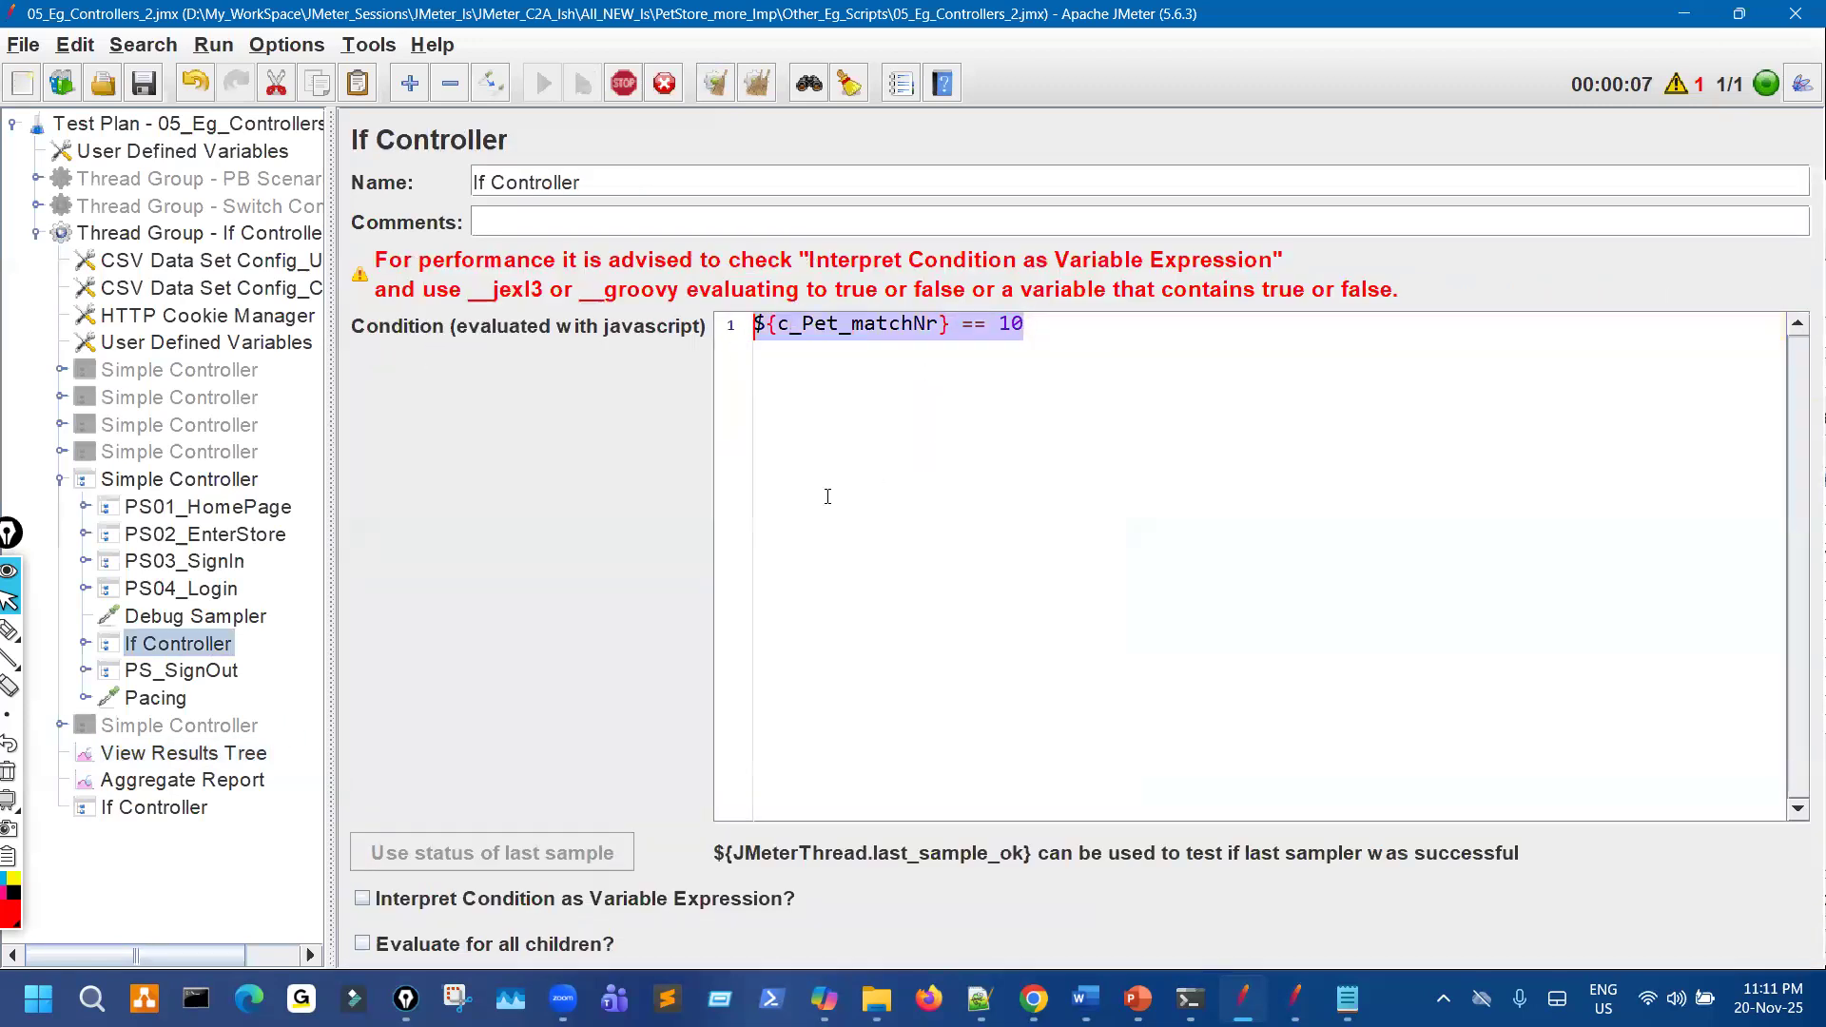
{"action": "mouse_move", "coordinate": [785, 365]}
{"action": "left_mouse_down"}
{"action": "mouse_move", "coordinate": [916, 361]}
{"action": "mouse_move", "coordinate": [905, 384]}
{"action": "left_mouse_up"}
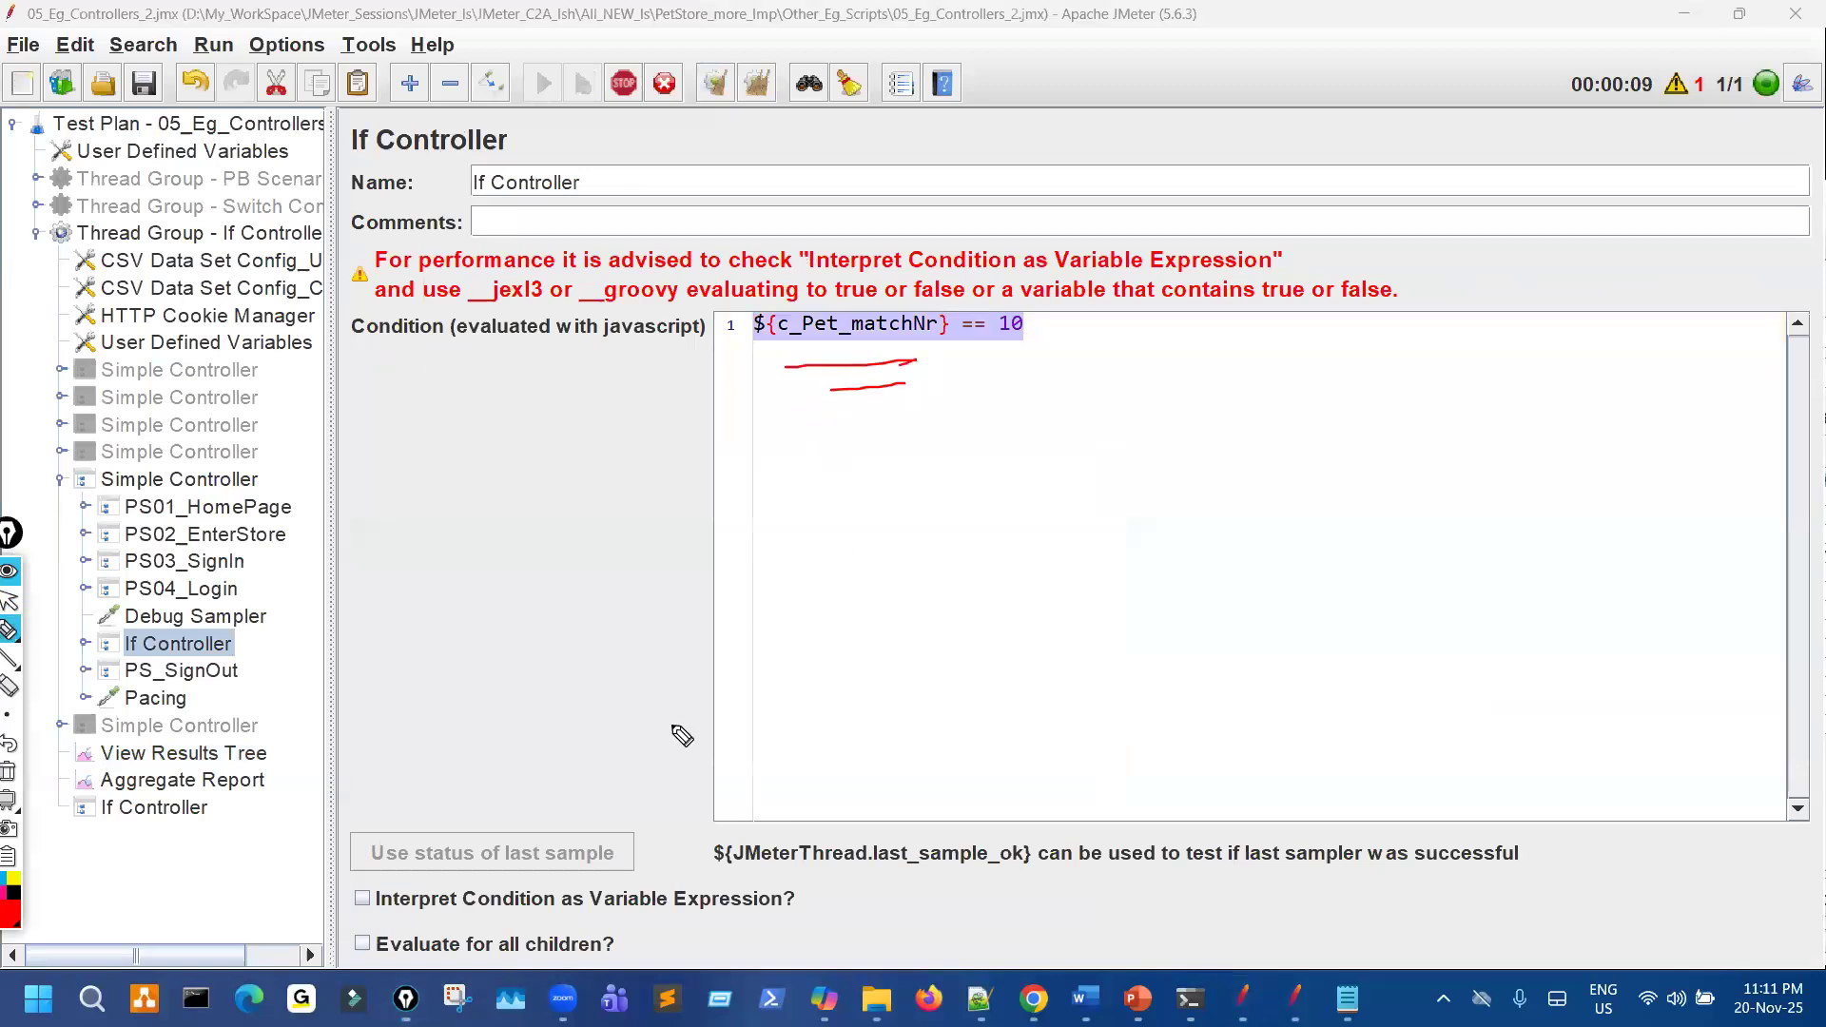
{"action": "mouse_move", "coordinate": [342, 889]}
{"action": "left_mouse_down"}
{"action": "mouse_move", "coordinate": [405, 924]}
{"action": "mouse_move", "coordinate": [344, 871]}
{"action": "left_mouse_up"}
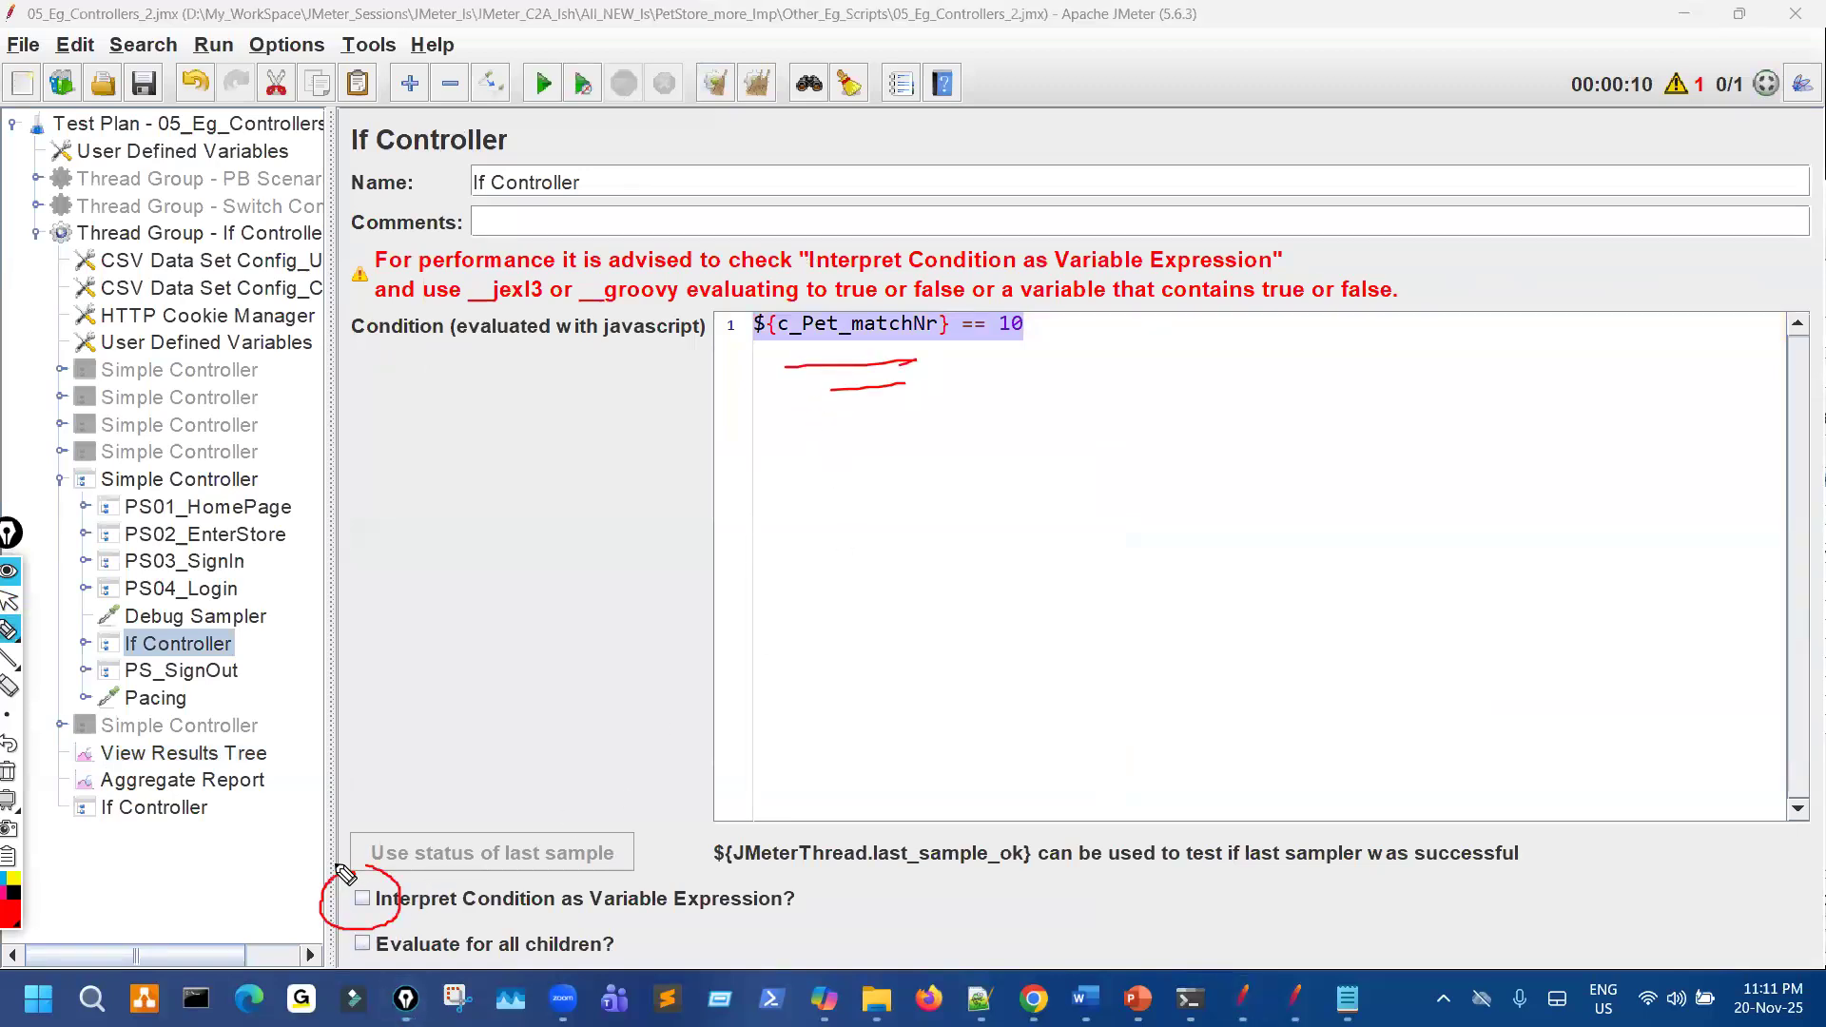
Enable Interpret Condition as Variable Expression, mark that option and the ${c_Pet_matchNr} == 10 expression with the pen, then clear the marks.
{"action": "left_click", "coordinate": [365, 900]}
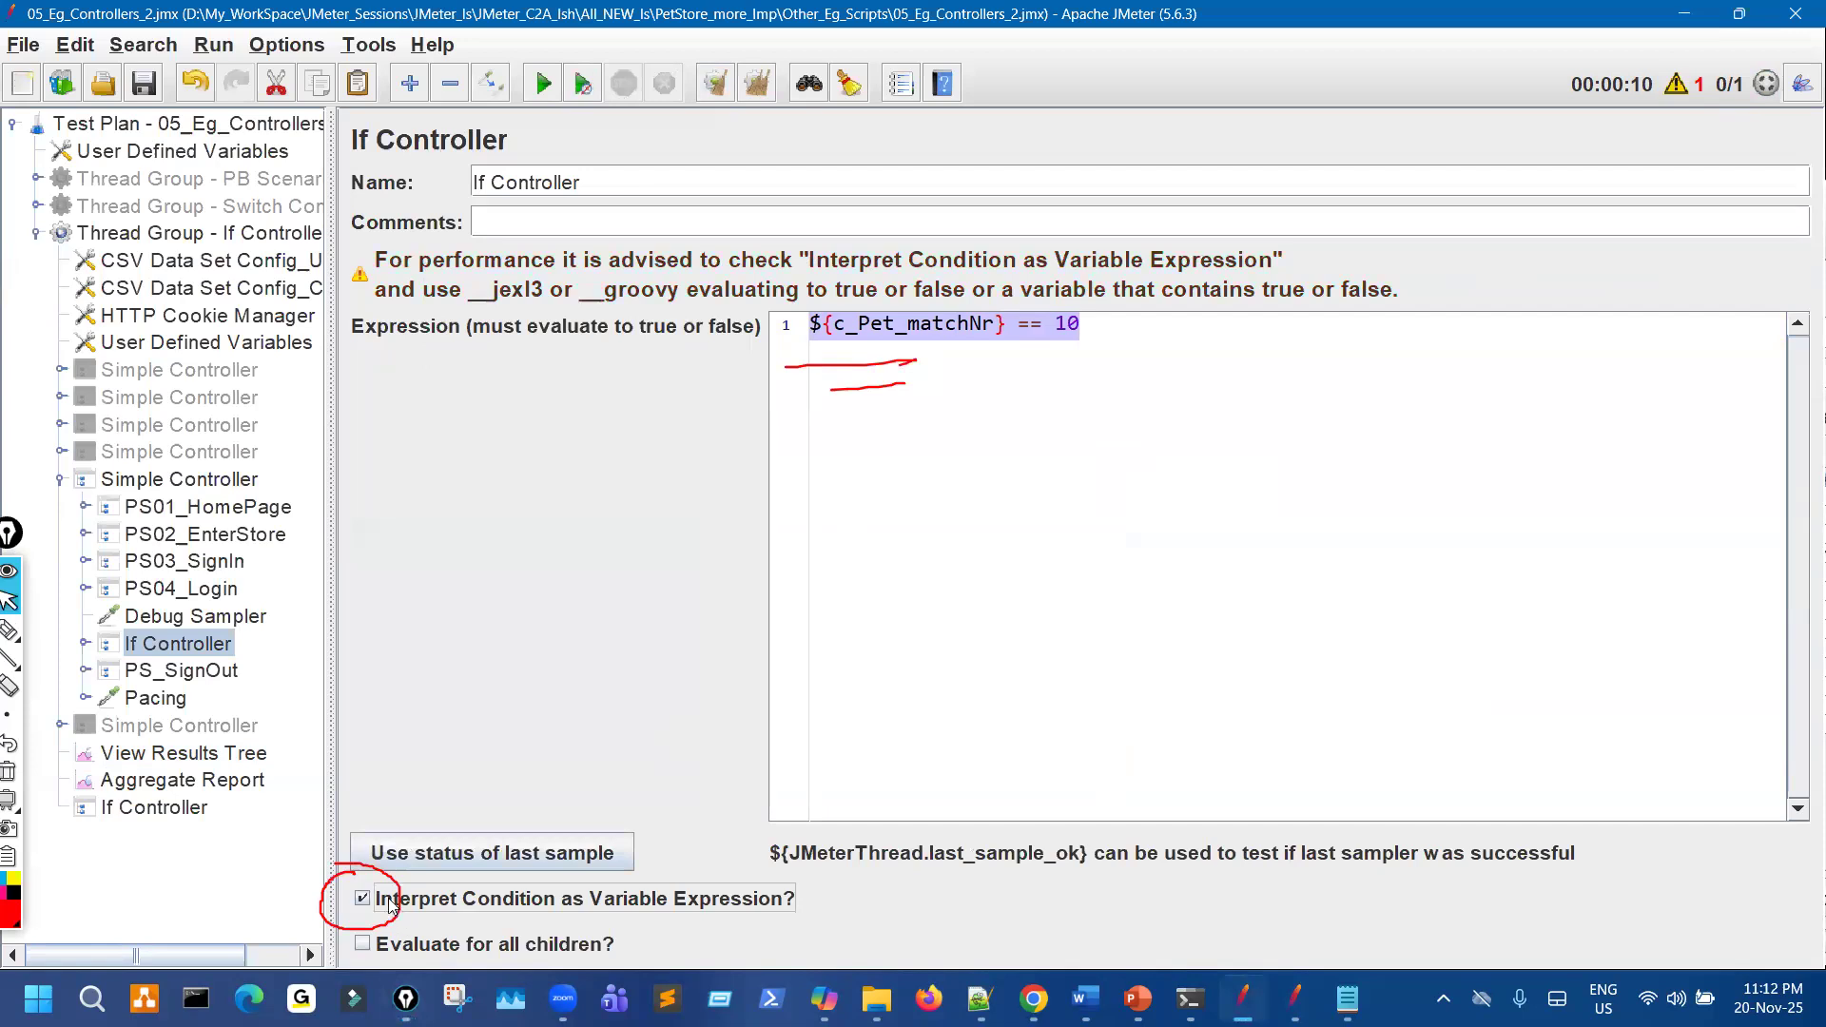
{"action": "left_click_drag", "start_coordinate": [367, 869], "coordinate": [357, 849]}
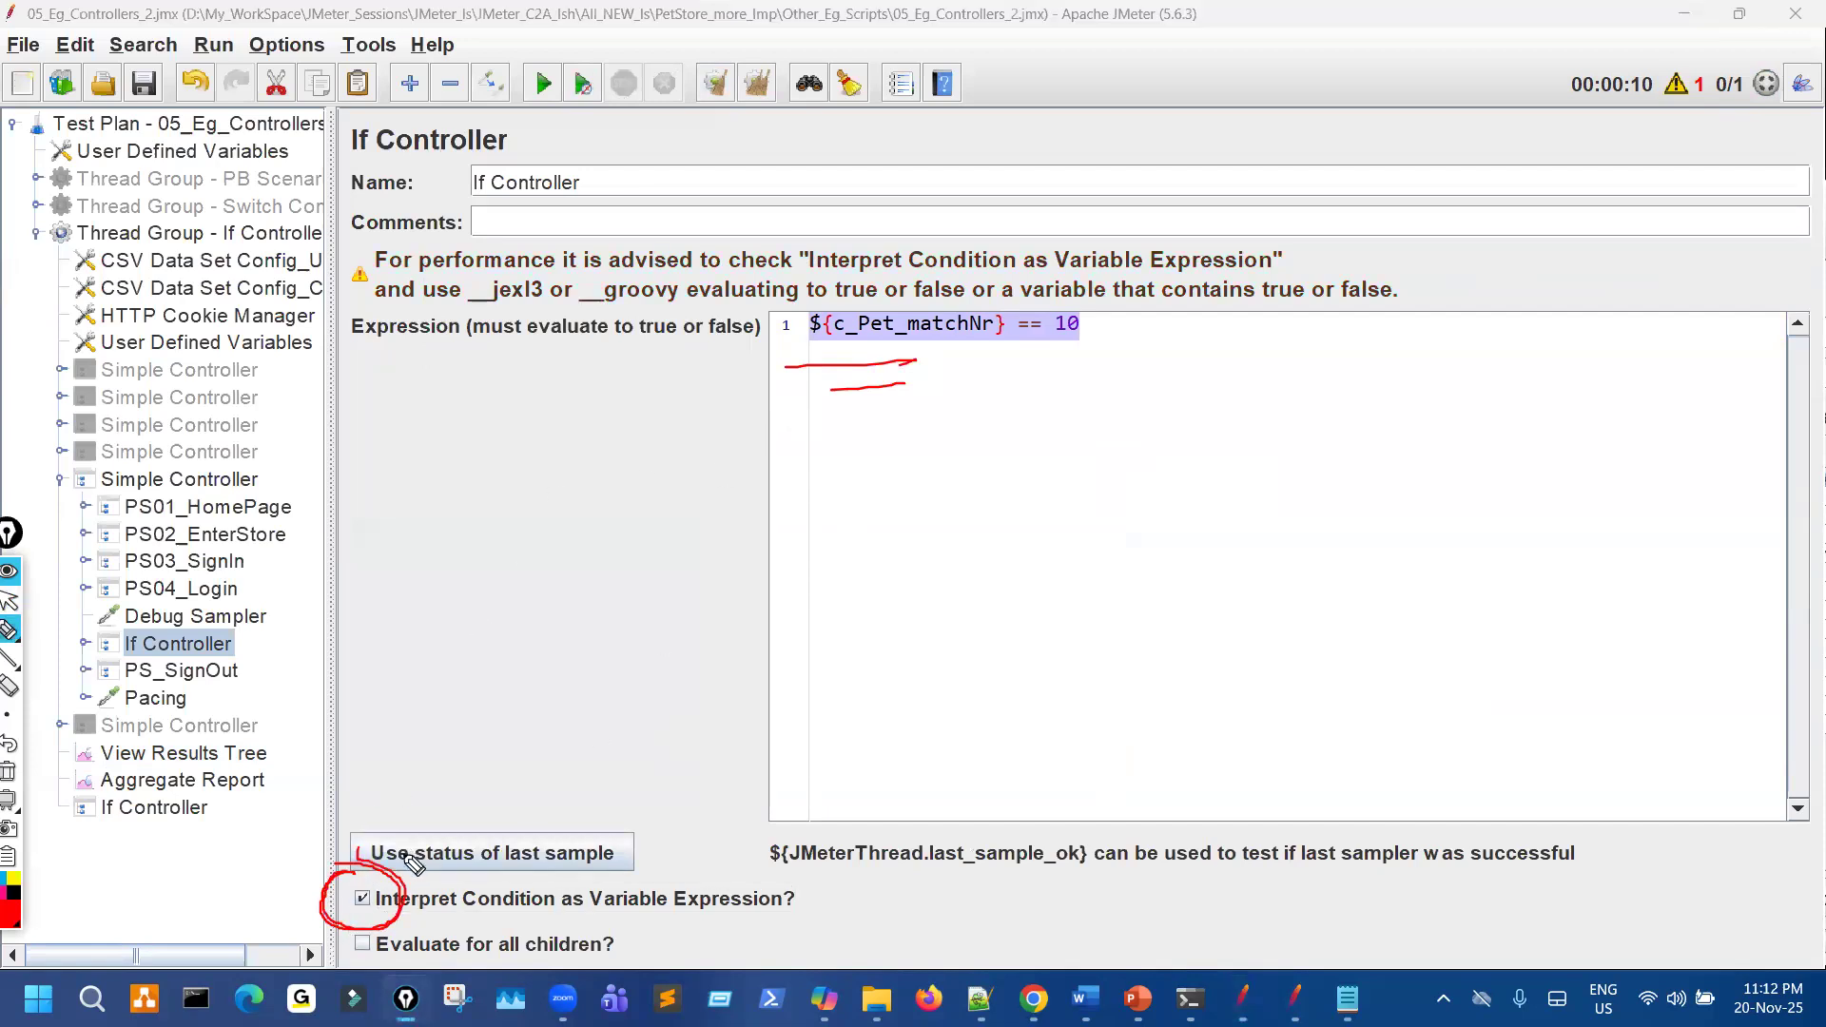
{"action": "left_click_drag", "start_coordinate": [354, 864], "coordinate": [383, 792]}
{"action": "mouse_move", "coordinate": [861, 297]}
{"action": "left_mouse_down"}
{"action": "mouse_move", "coordinate": [747, 381]}
{"action": "mouse_move", "coordinate": [1163, 364]}
{"action": "left_mouse_up"}
{"action": "mouse_move", "coordinate": [981, 579]}
{"action": "left_mouse_down"}
{"action": "mouse_move", "coordinate": [1064, 417]}
{"action": "mouse_move", "coordinate": [1084, 467]}
{"action": "left_mouse_up"}
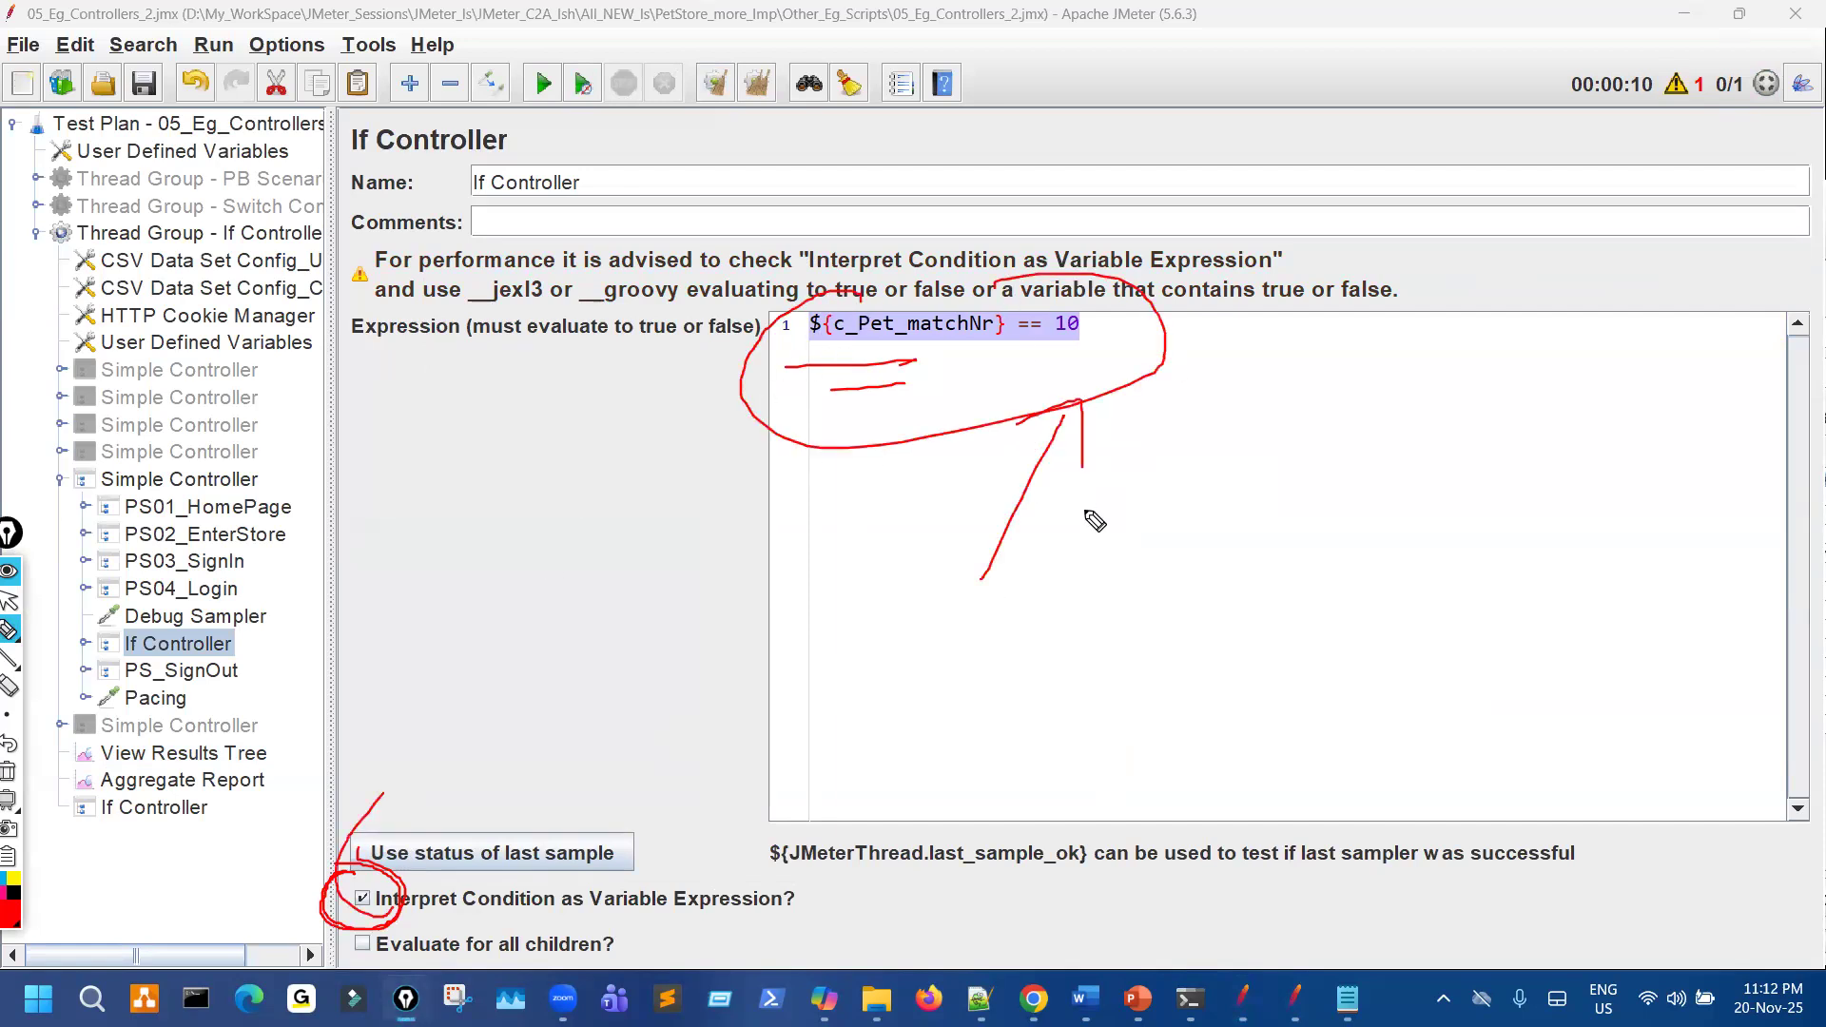
{"action": "key", "text": "ctrl+shift+7"}
{"action": "key", "text": "ctrl+shift+2"}
Clear the previous results, run the test again and check the executed samples in View Results Tree.
{"action": "left_click", "coordinate": [183, 754]}
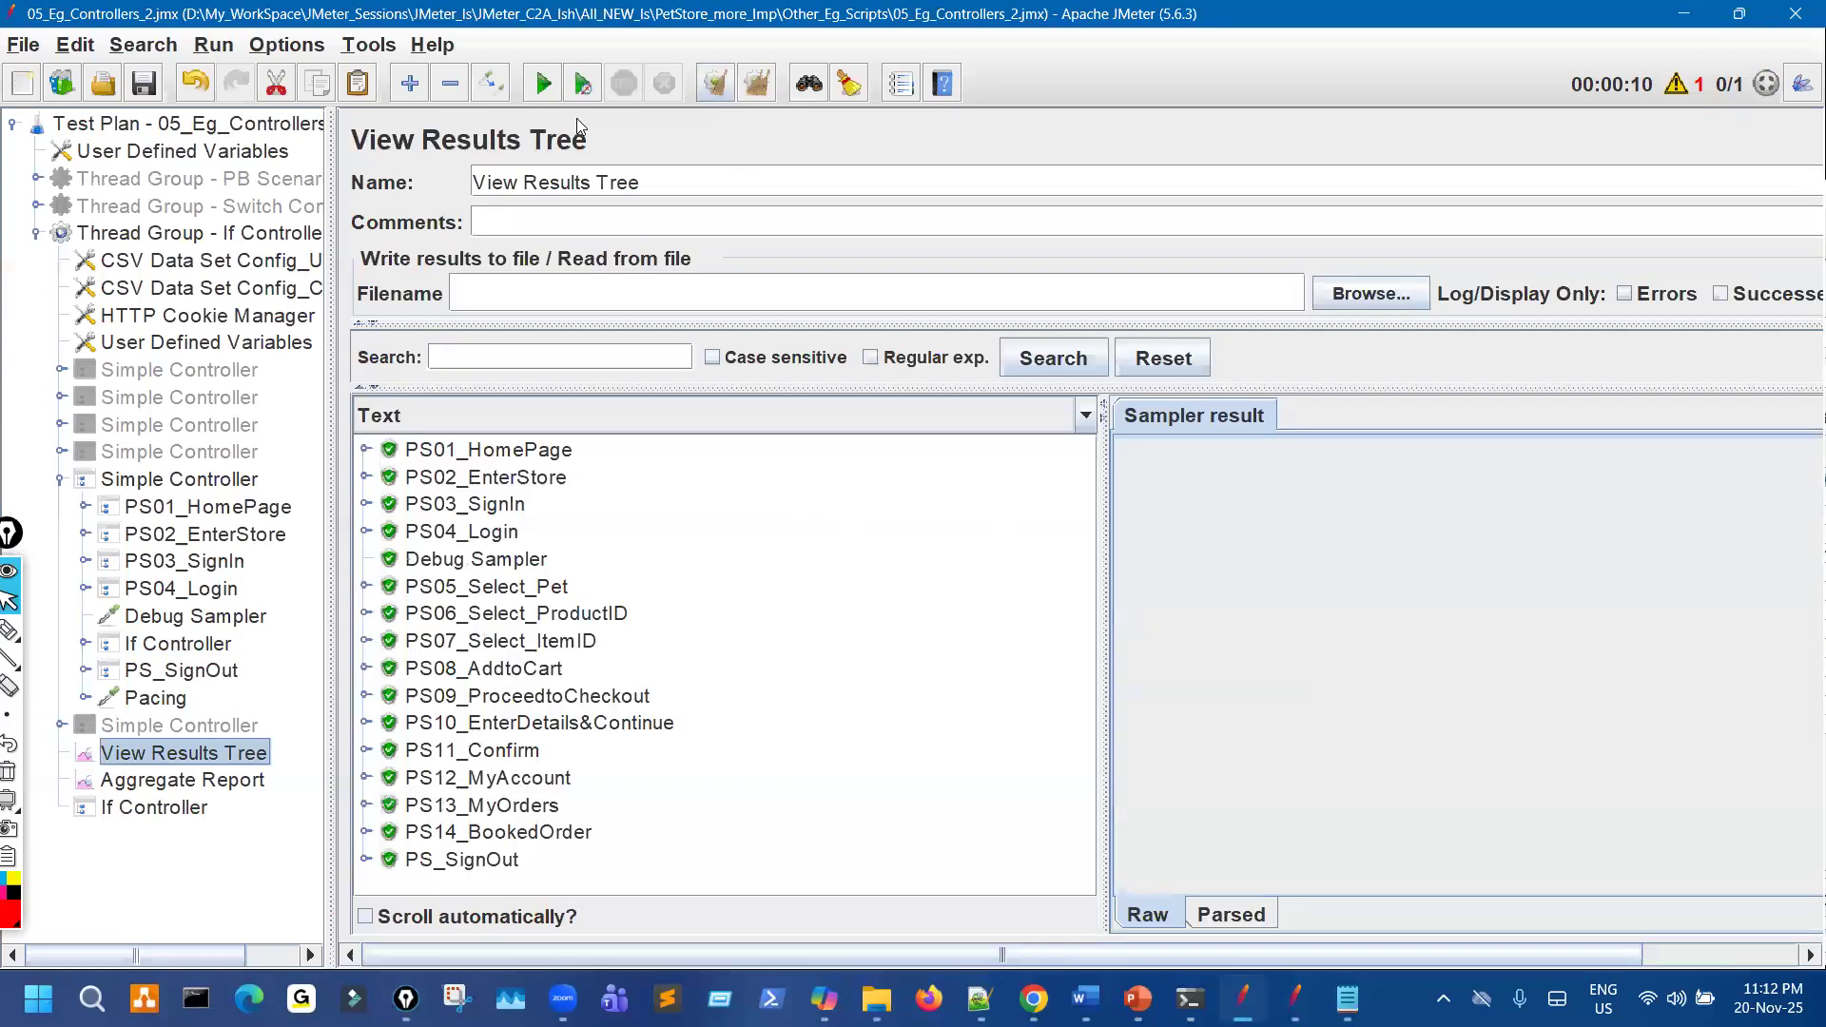
{"action": "key", "text": "ctrl+e"}
{"action": "key", "text": "ctrl+r"}
{"action": "left_click_drag", "start_coordinate": [173, 511], "coordinate": [184, 555]}
{"action": "left_click", "coordinate": [84, 507]}
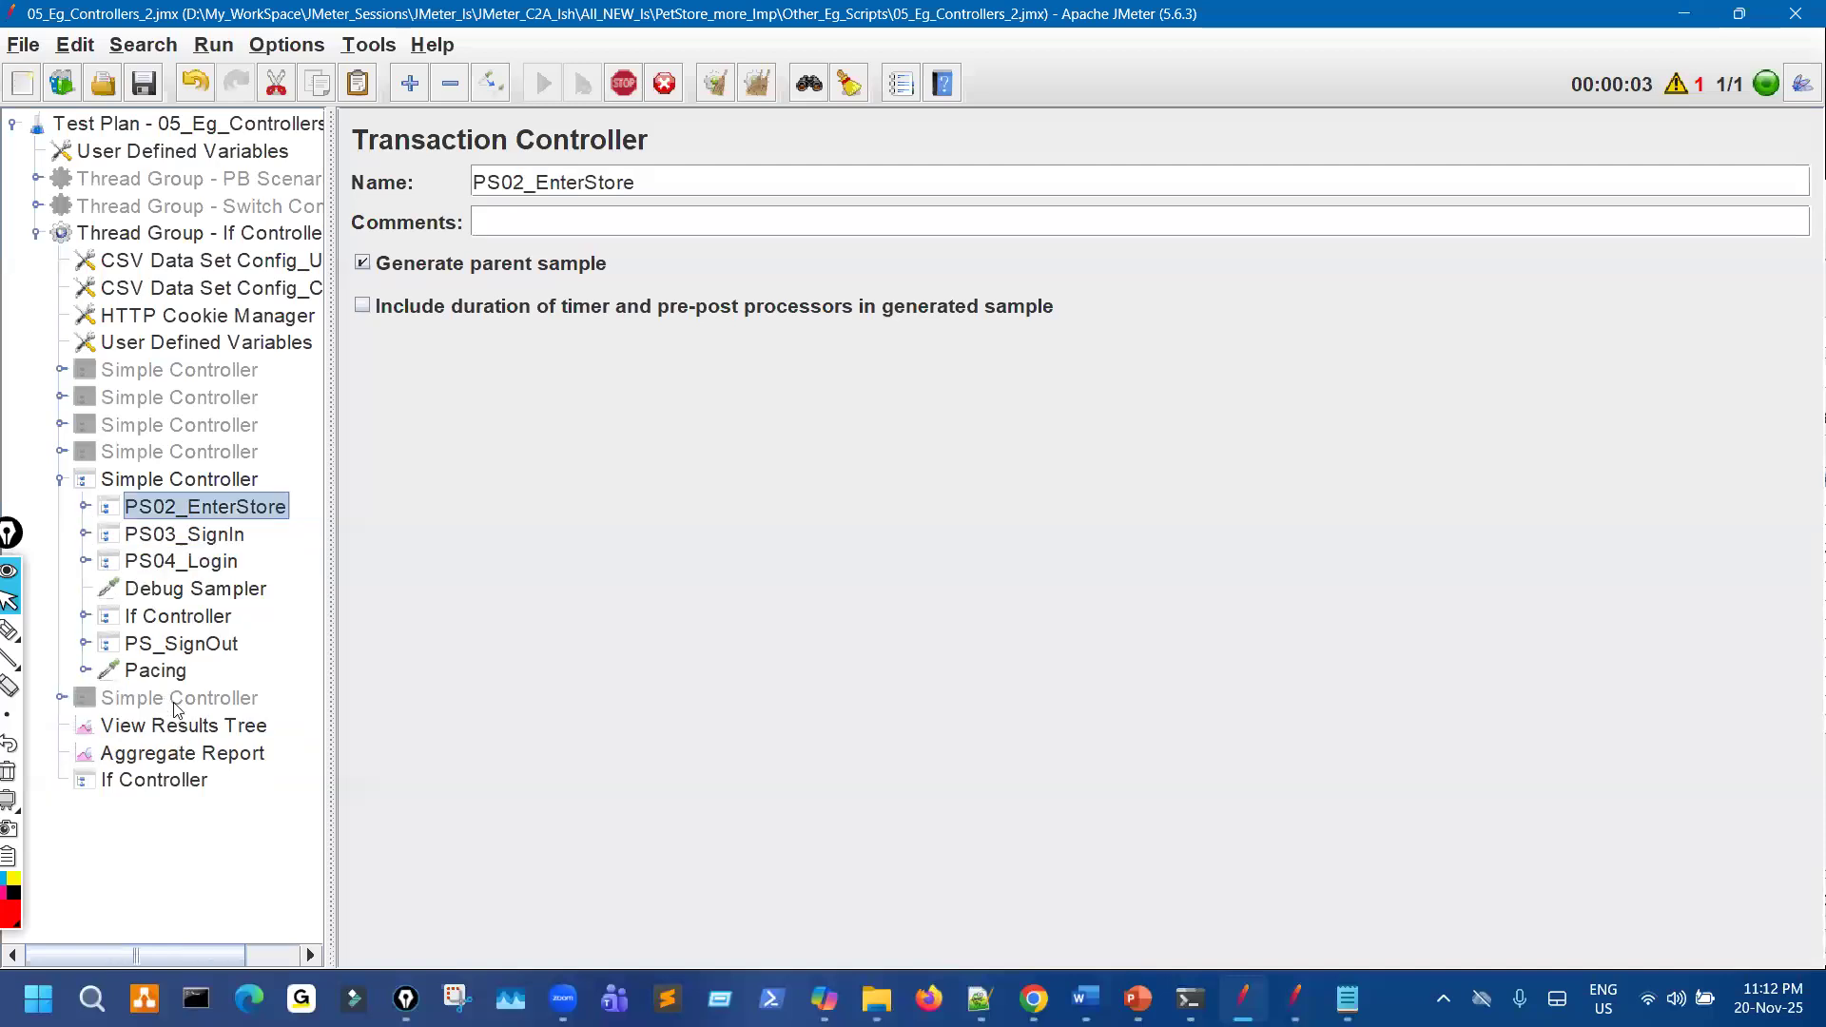
{"action": "left_click", "coordinate": [183, 731]}
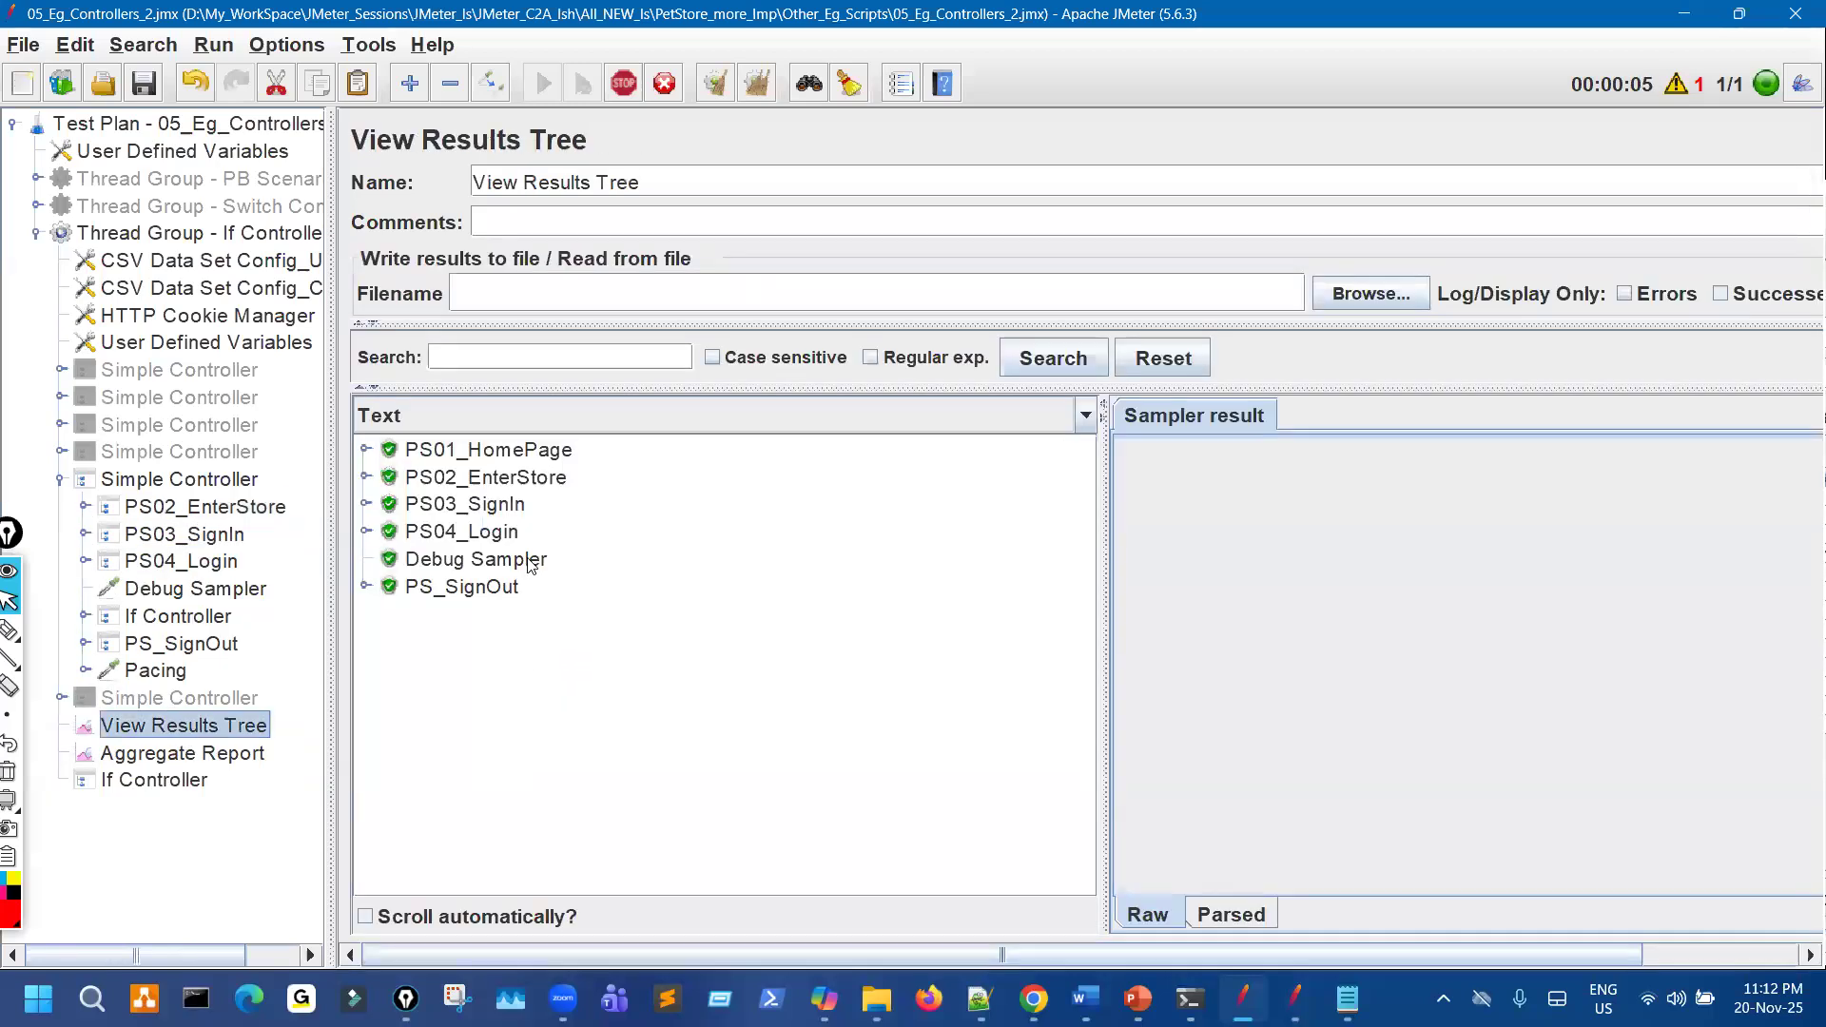
Mark the Debug Sampler to PS_SignOut results and the If Controller in the tree with the pen, then clear the marks.
{"action": "mouse_move", "coordinate": [522, 538]}
{"action": "left_mouse_down"}
{"action": "mouse_move", "coordinate": [557, 517]}
{"action": "mouse_move", "coordinate": [542, 590]}
{"action": "left_mouse_up"}
{"action": "mouse_move", "coordinate": [252, 561]}
{"action": "left_mouse_down"}
{"action": "mouse_move", "coordinate": [223, 650]}
{"action": "mouse_move", "coordinate": [204, 617]}
{"action": "left_mouse_up"}
{"action": "key", "text": "ctrl+shift+7"}
{"action": "key", "text": "ctrl+shift+2"}
In the Simple Controller's If Controller, disable Interpret Condition as Variable Expression and highlight the ${c_Pet_matchNr} == 10 condition.
{"action": "left_click", "coordinate": [214, 617]}
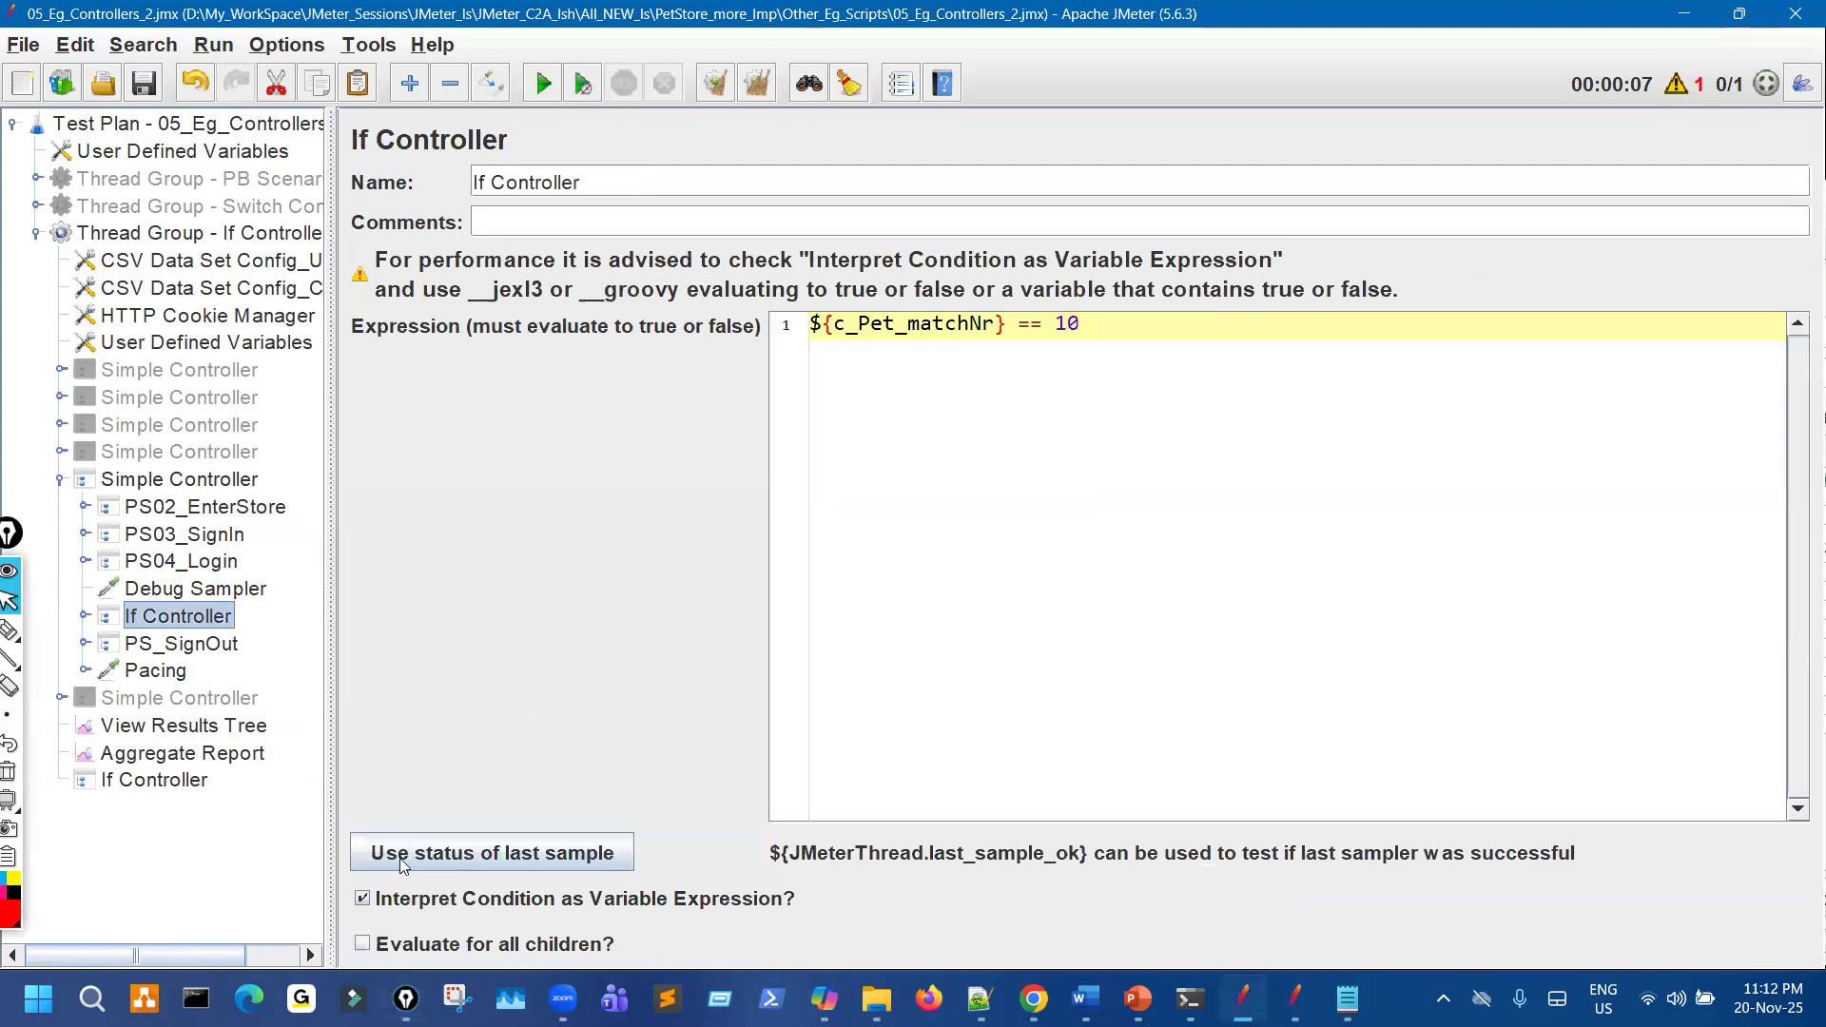
{"action": "left_click", "coordinate": [363, 899]}
{"action": "left_click_drag", "start_coordinate": [1035, 341], "coordinate": [719, 409]}
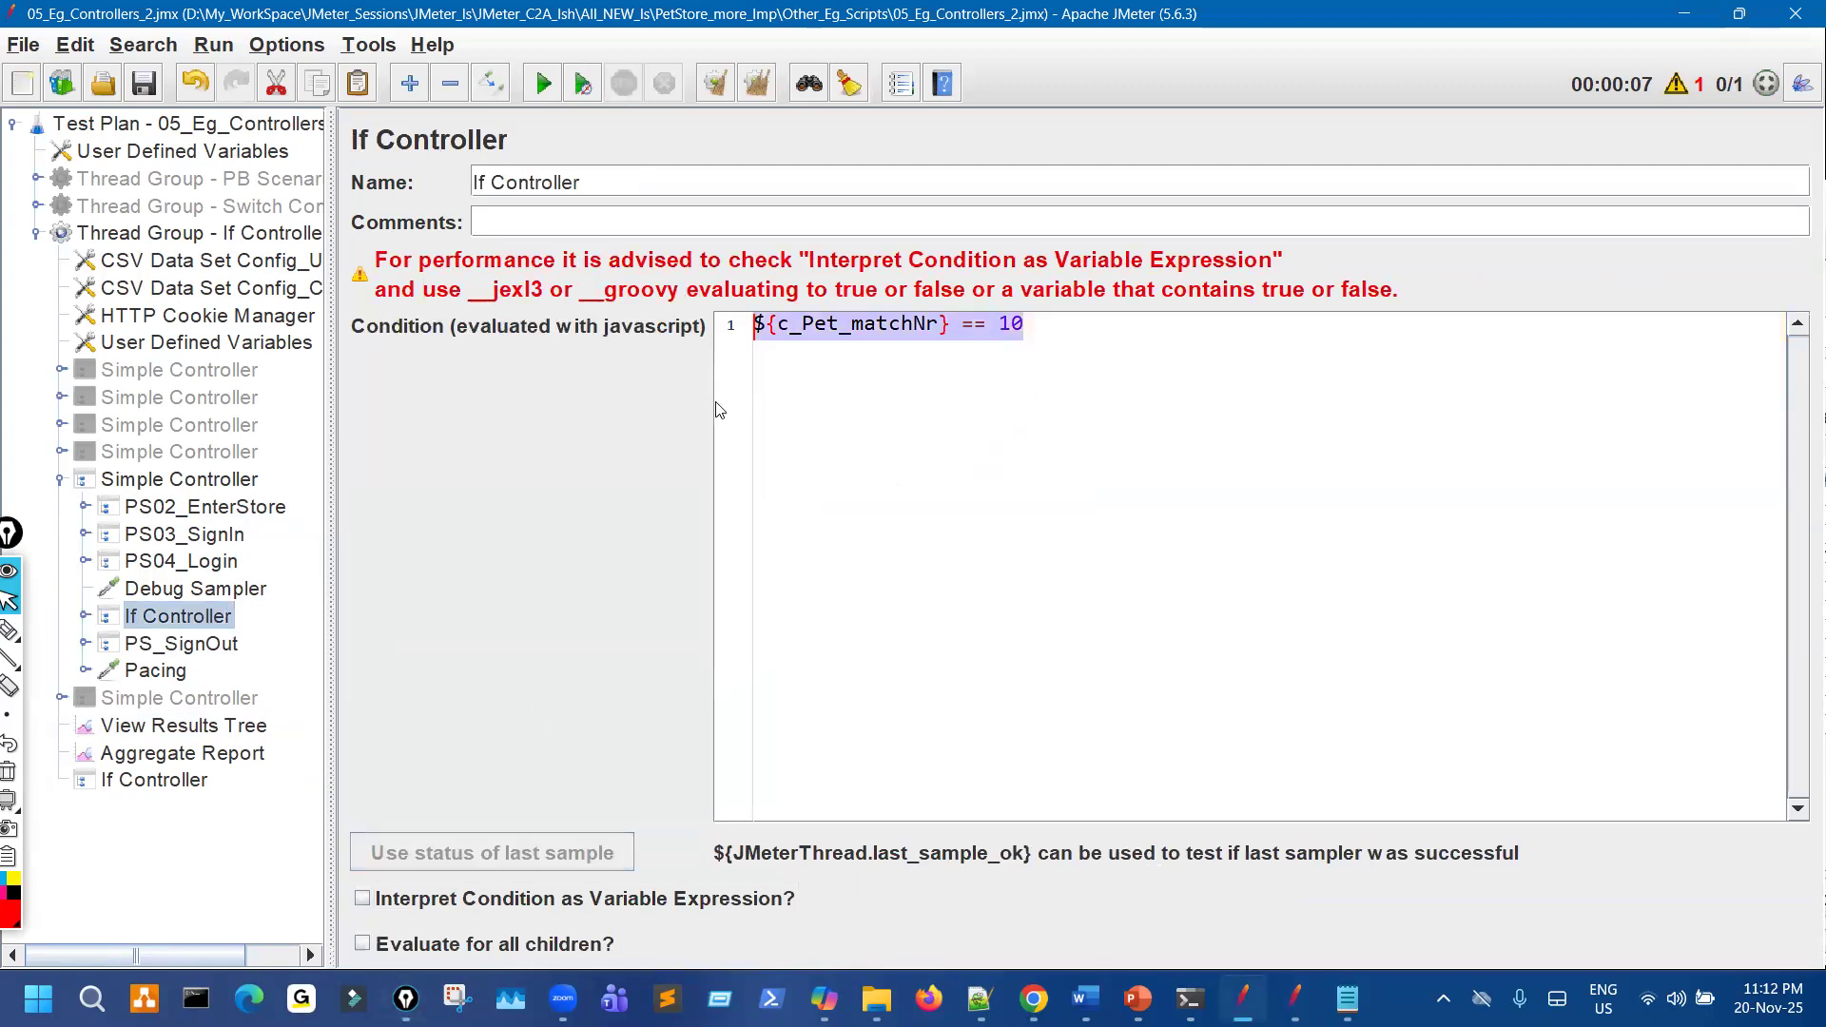
Run the test from View Results Tree, inspect the PS05_Select_Pet and PS06_Select_ProductID results, and stop the test.
{"action": "left_click", "coordinate": [201, 727]}
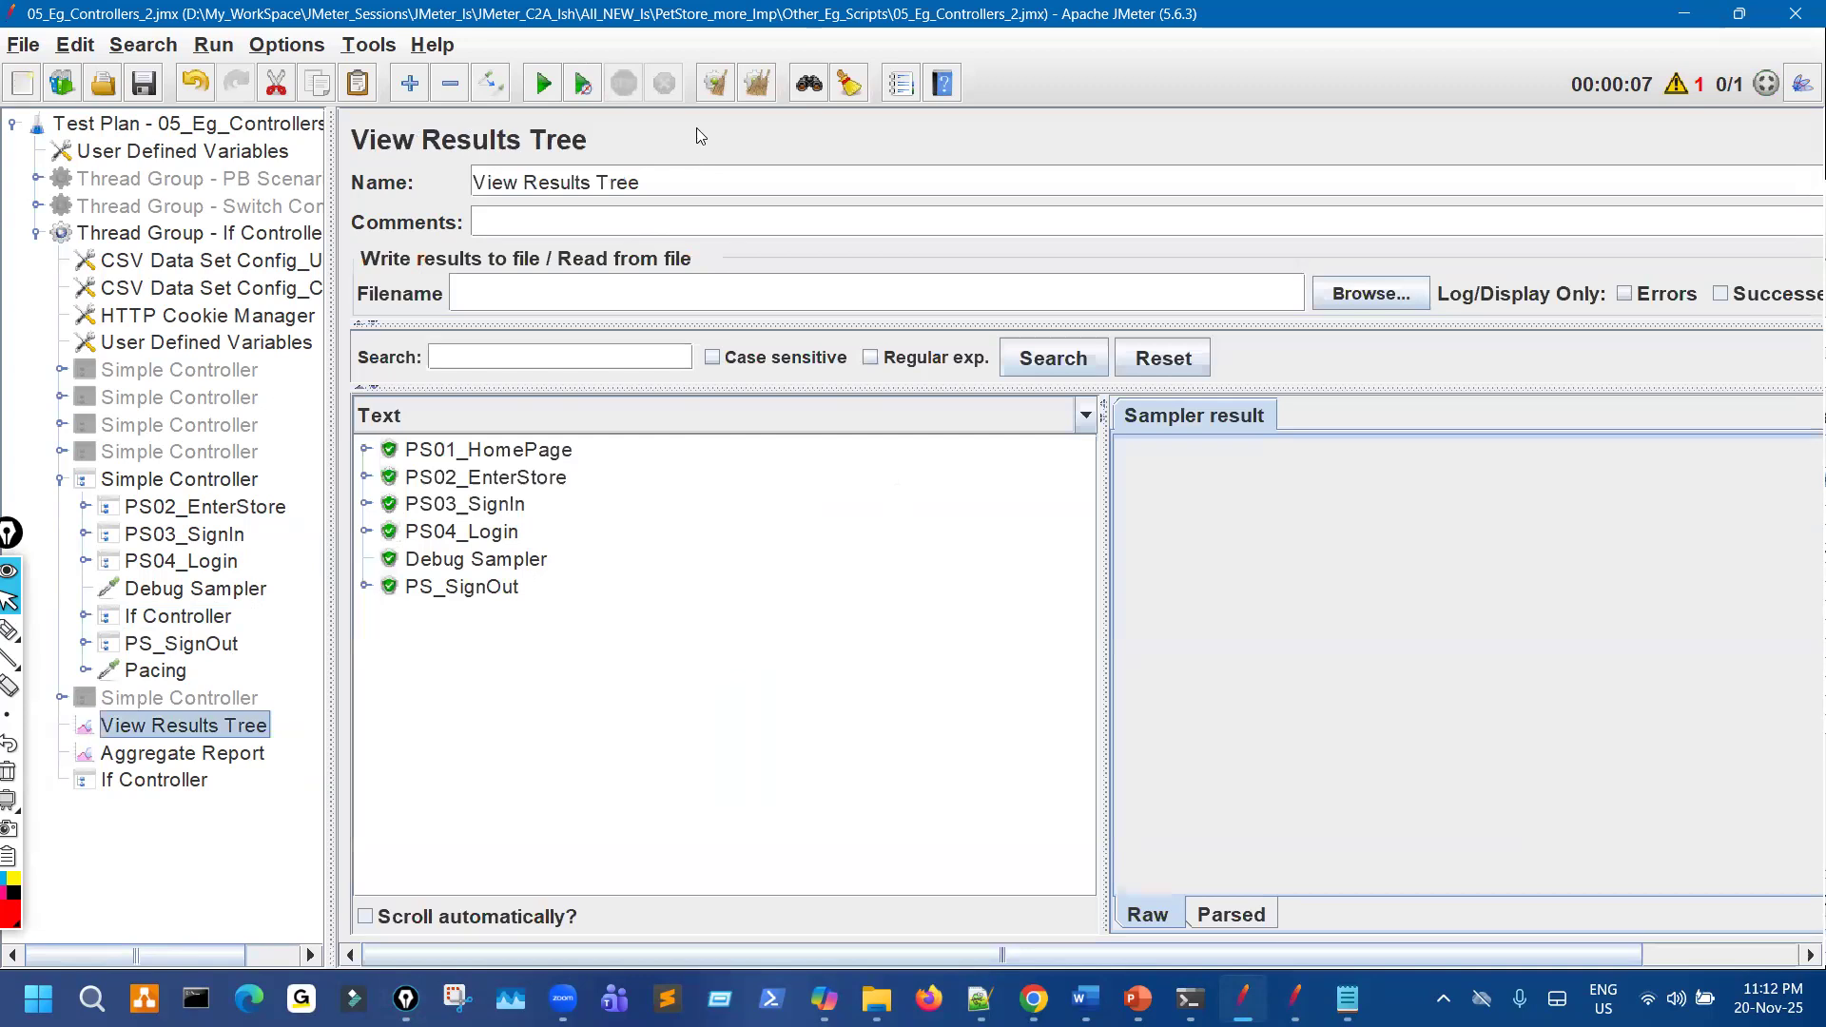
{"action": "left_click", "coordinate": [543, 86]}
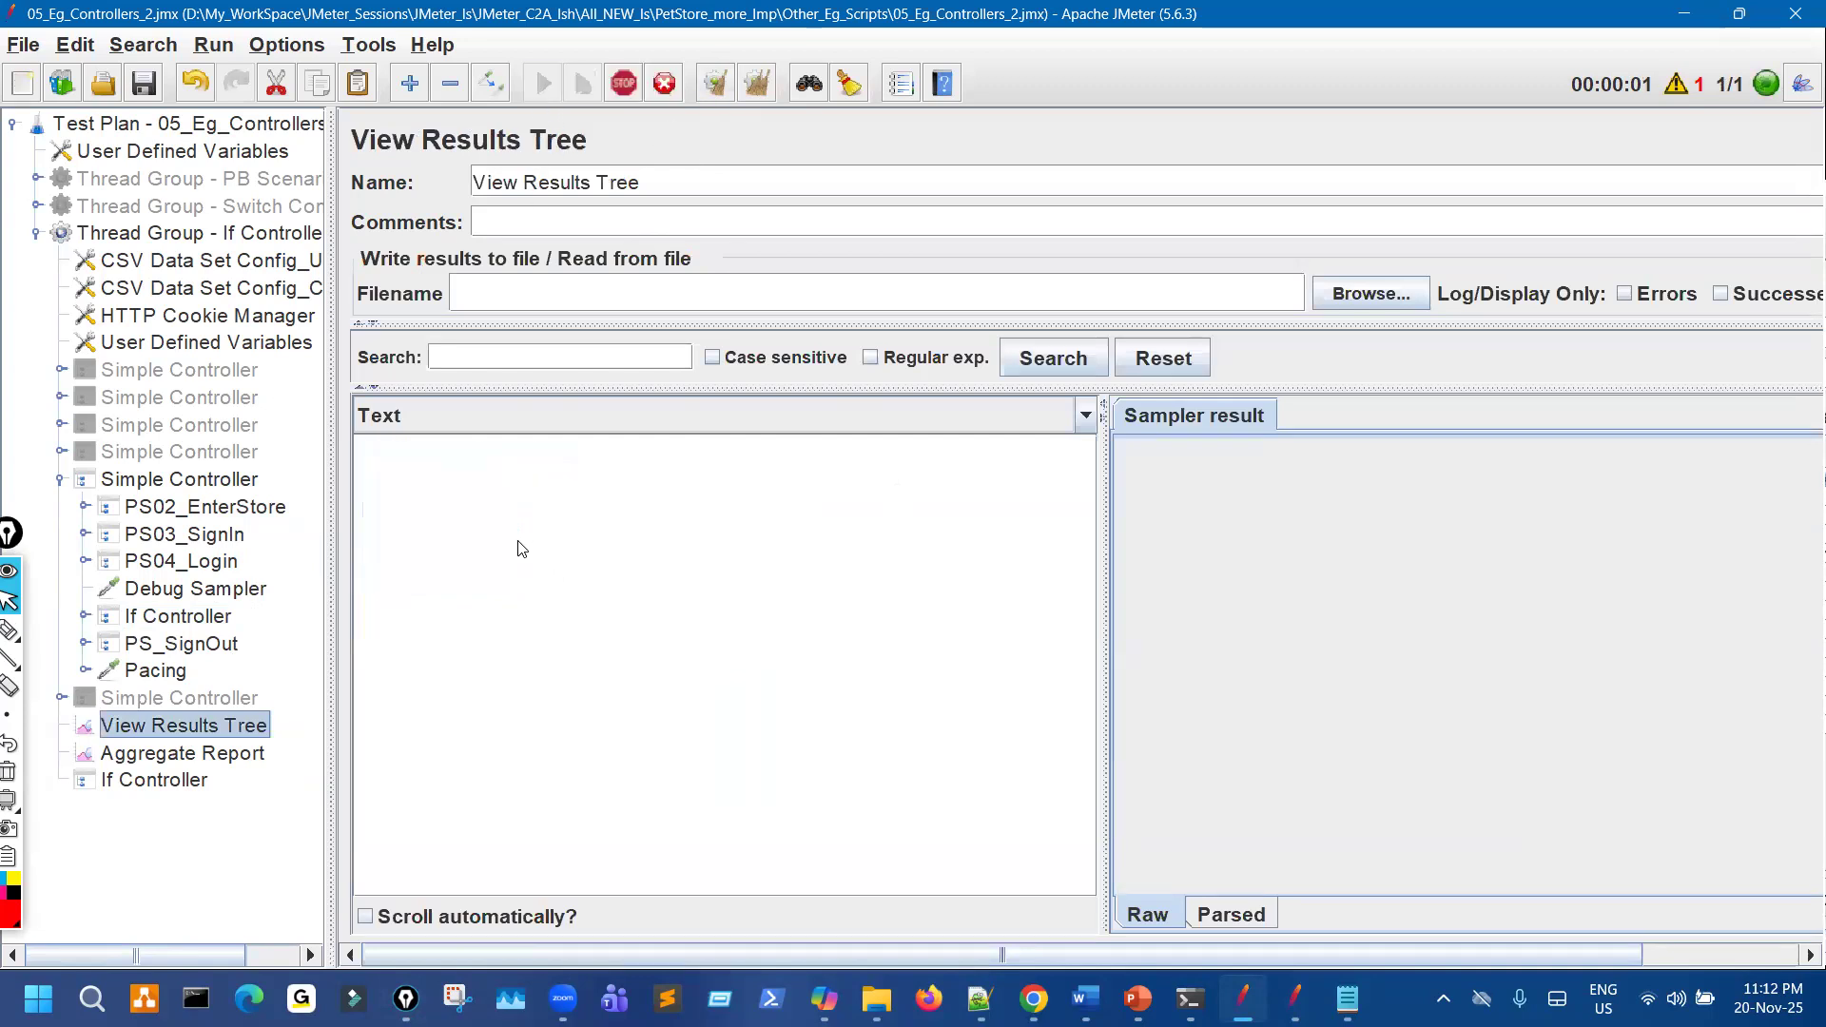
{"action": "left_click", "coordinate": [530, 561]}
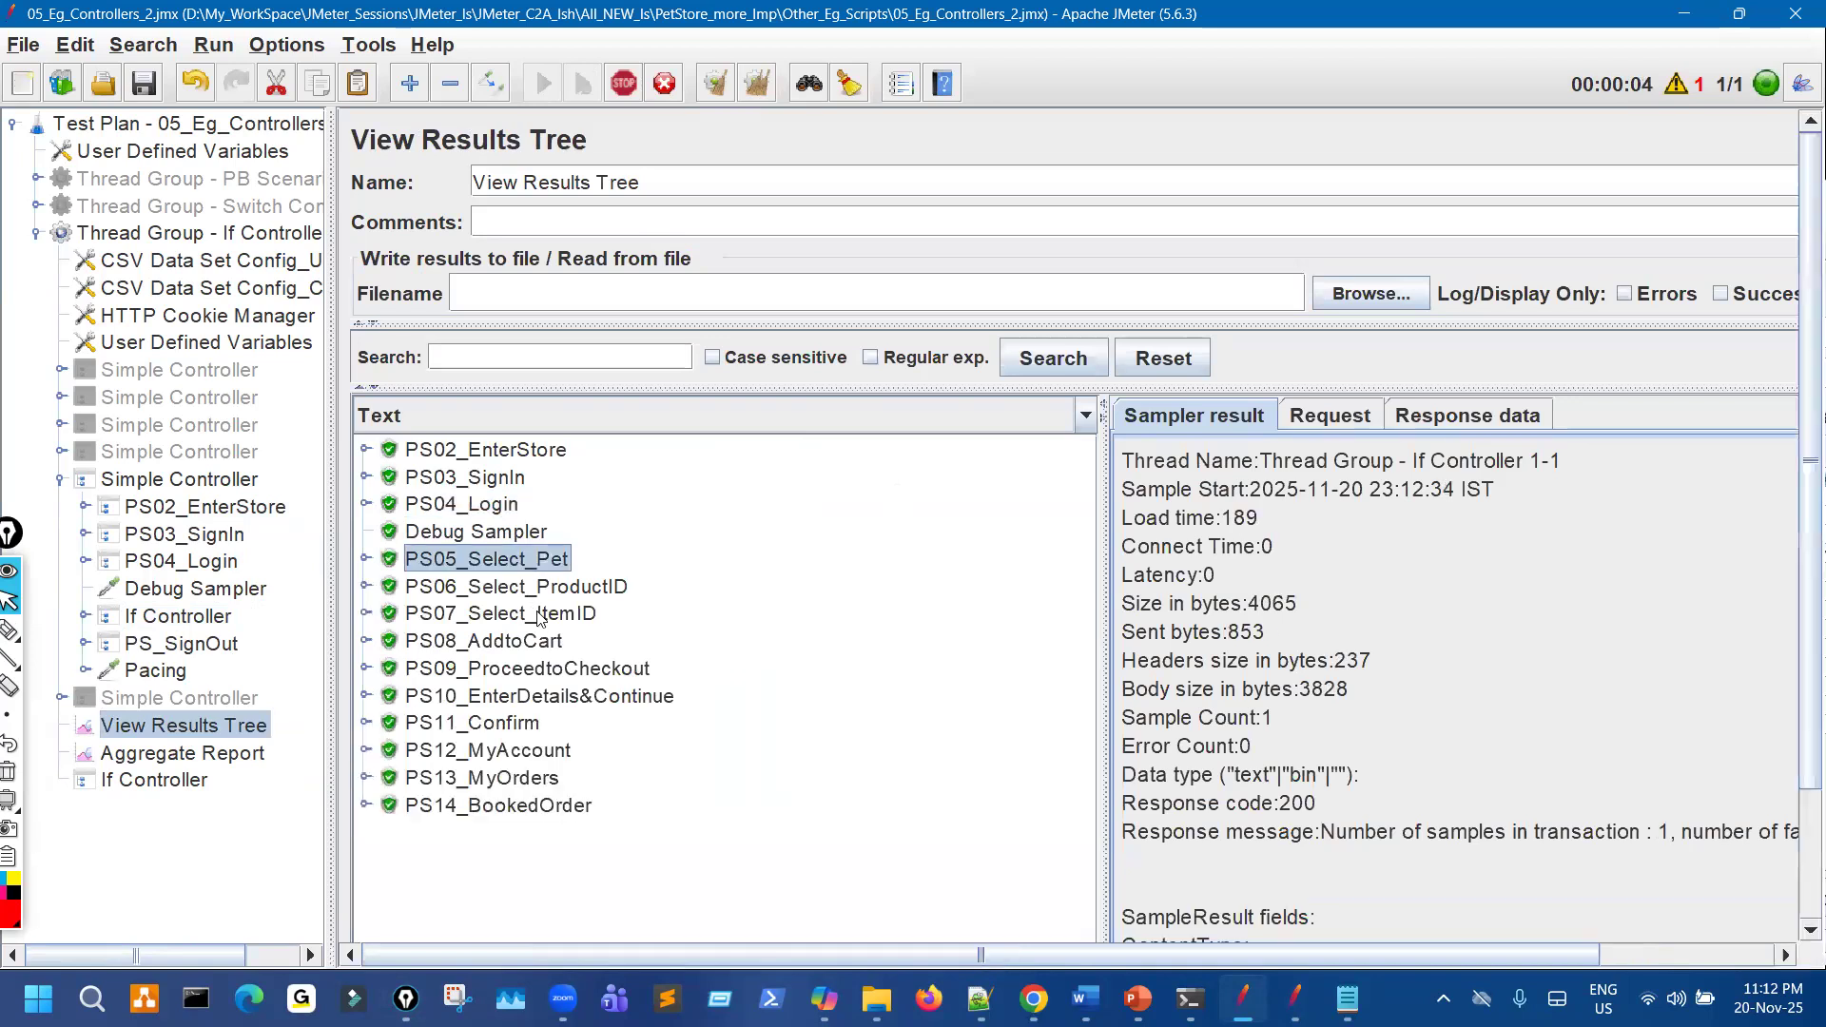
{"action": "left_click", "coordinate": [538, 588]}
{"action": "left_click", "coordinate": [625, 86]}
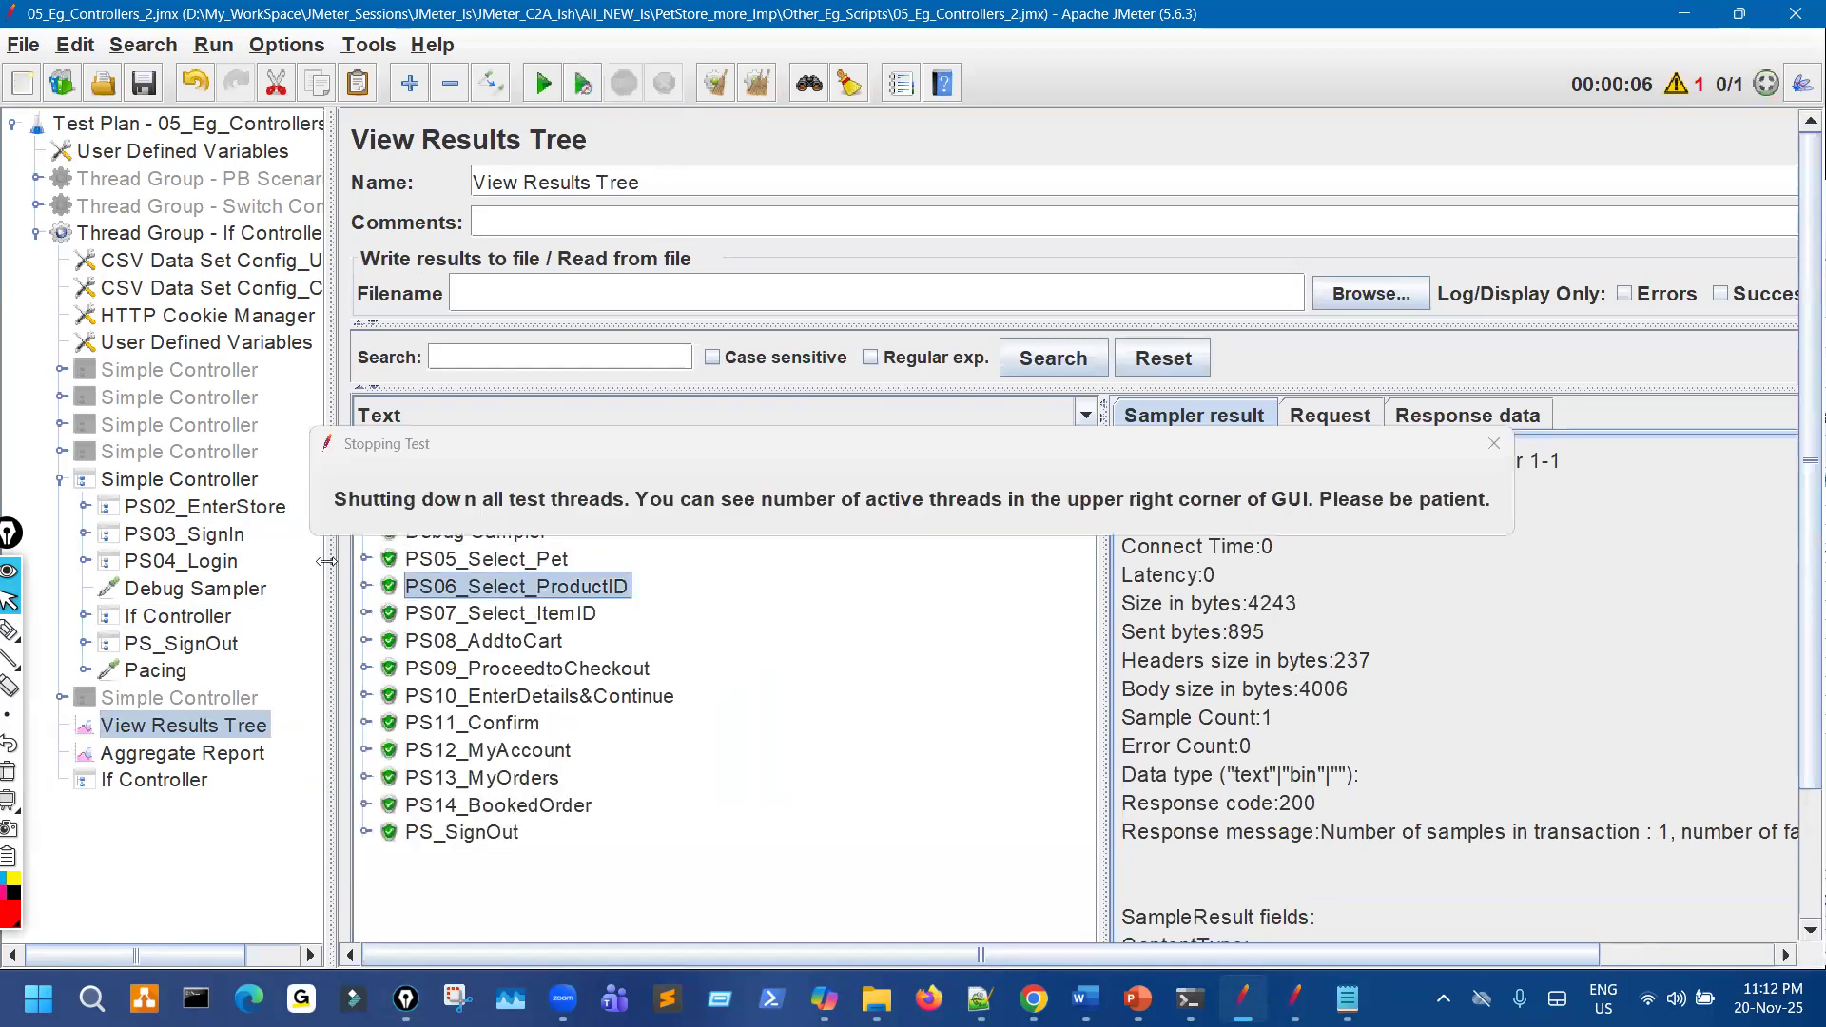
Enable Interpret Condition as Variable Expression in the Simple Controller's If Controller and highlight its ${c_Pet_matchNr} == 10 expression.
{"action": "left_click", "coordinate": [209, 620]}
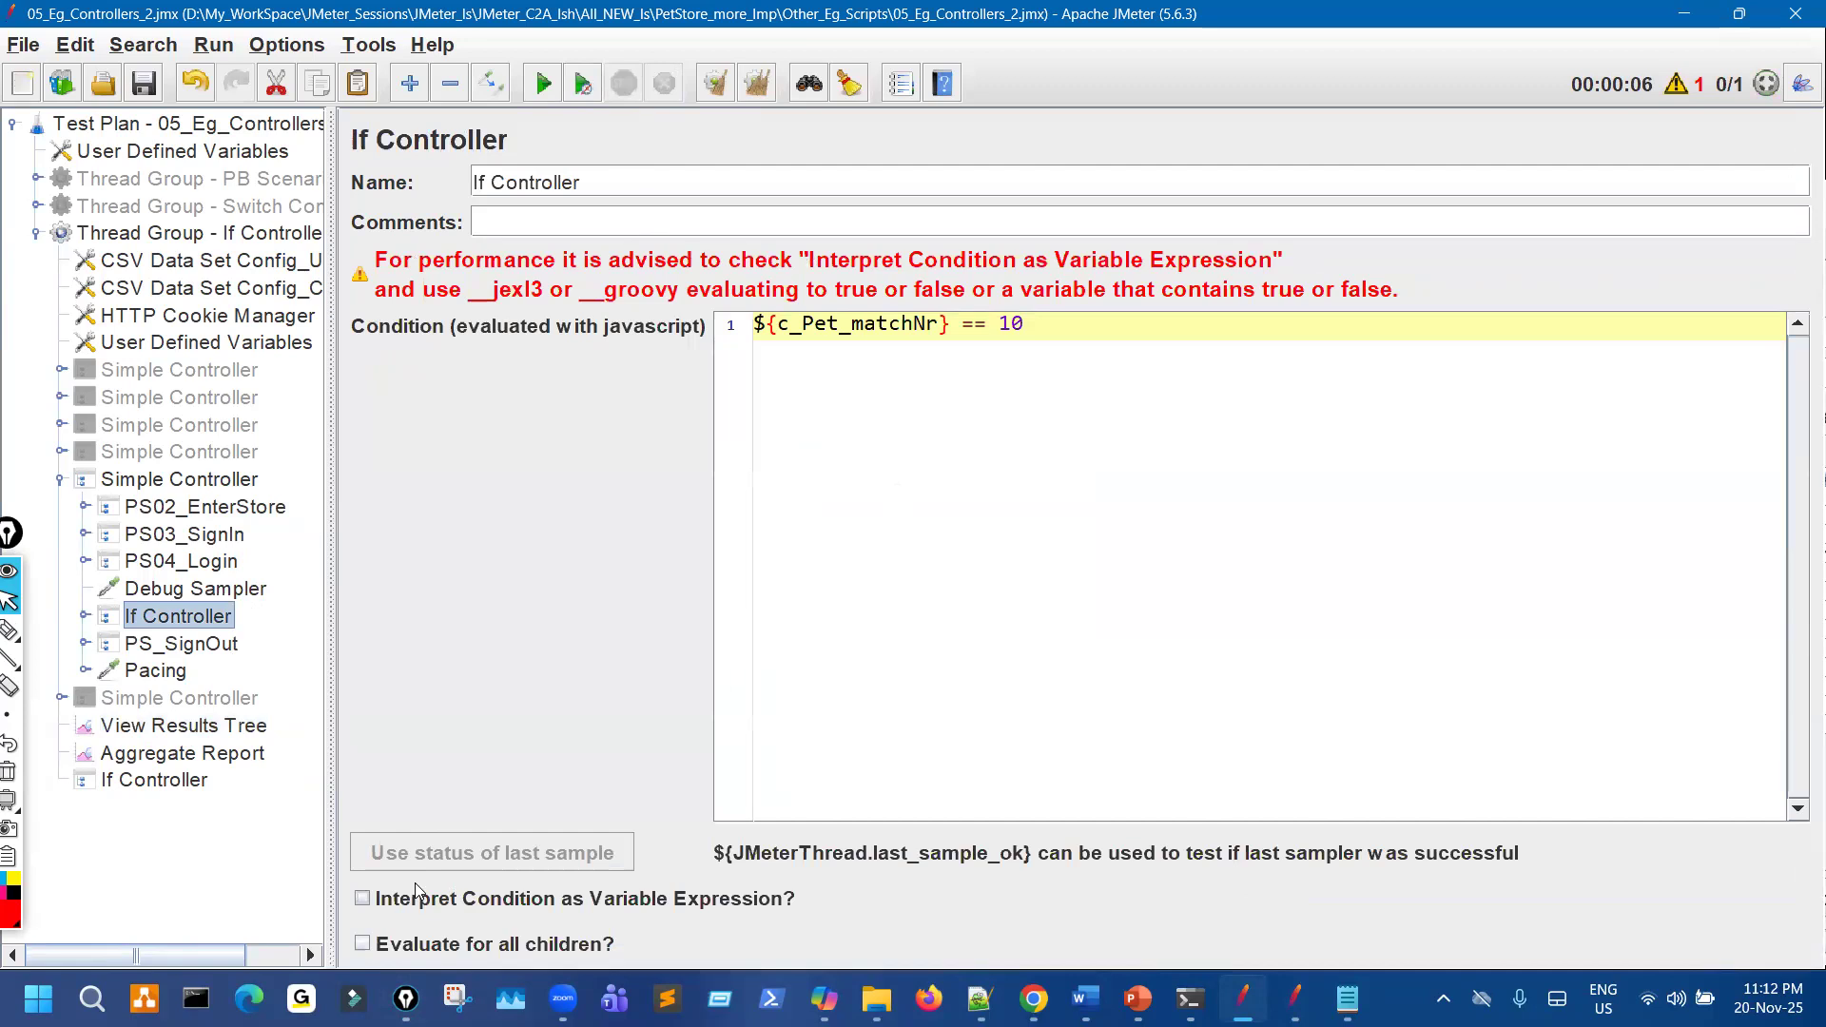
{"action": "left_click", "coordinate": [363, 897]}
{"action": "triple_click", "coordinate": [1008, 324]}
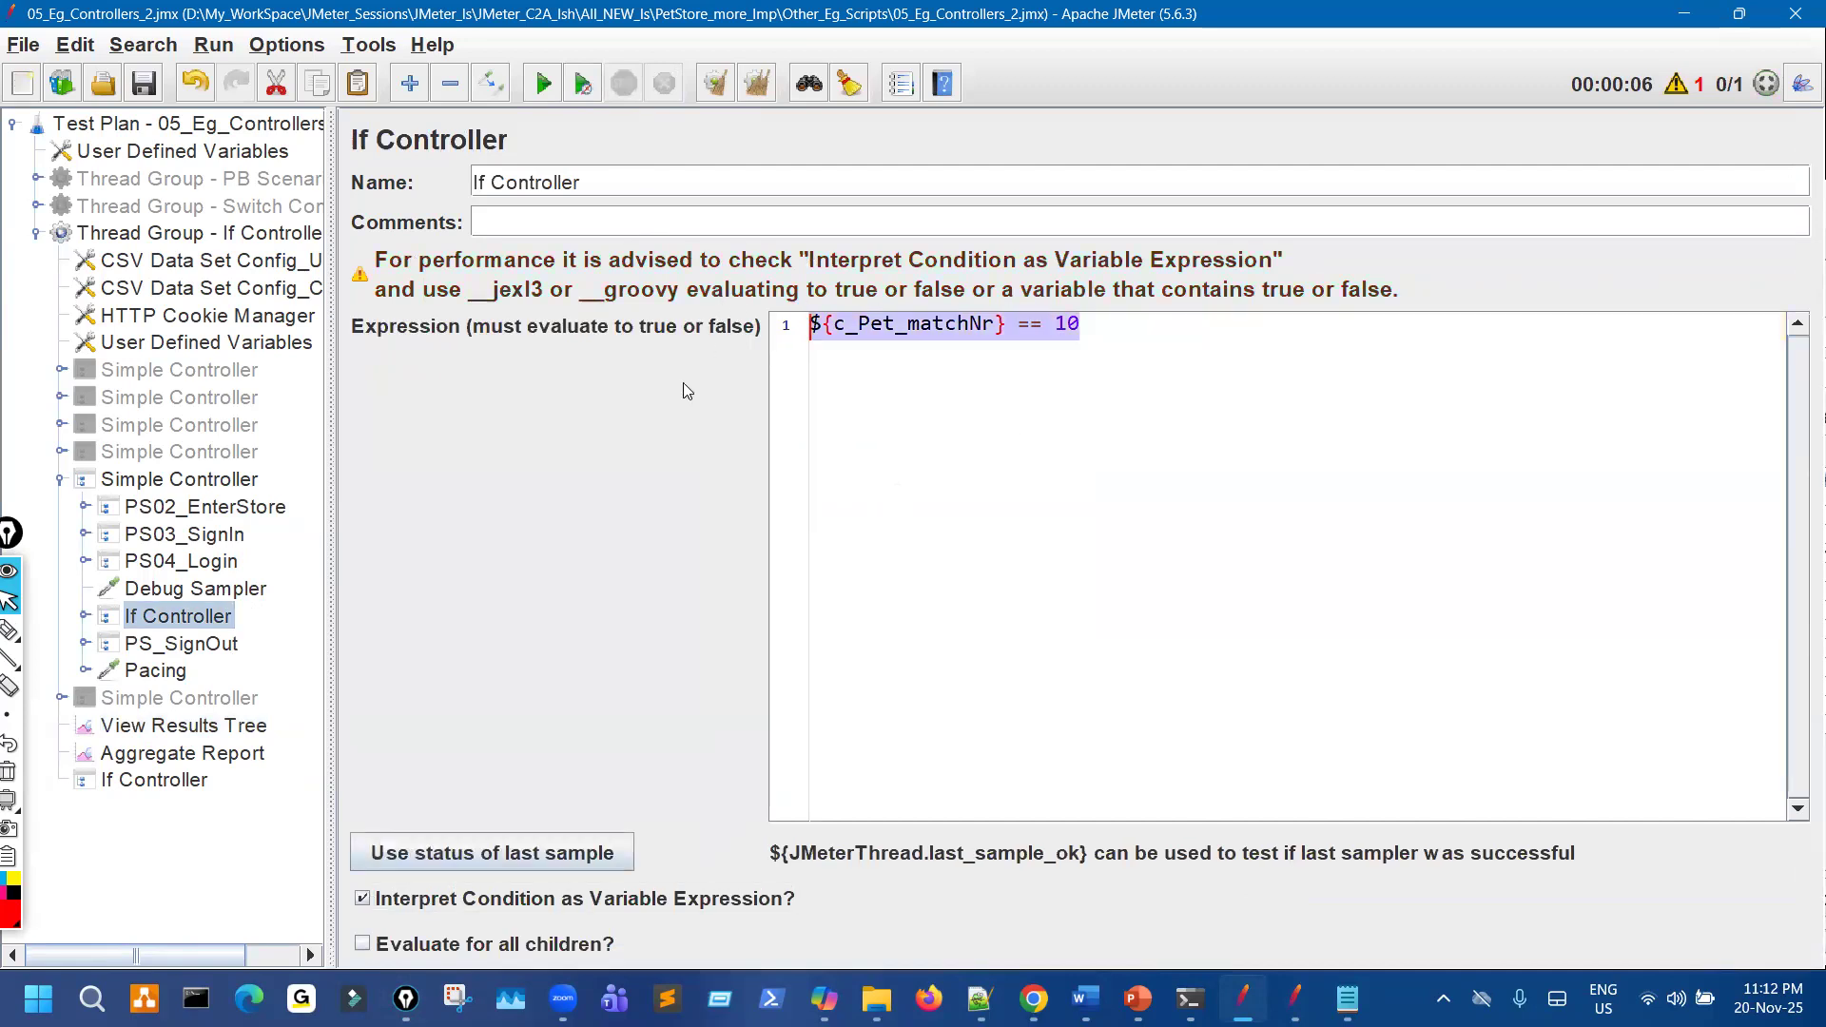
Run the test from View Results Tree with the interpret option enabled and inspect the PS_SignOut result.
{"action": "left_click", "coordinate": [237, 725]}
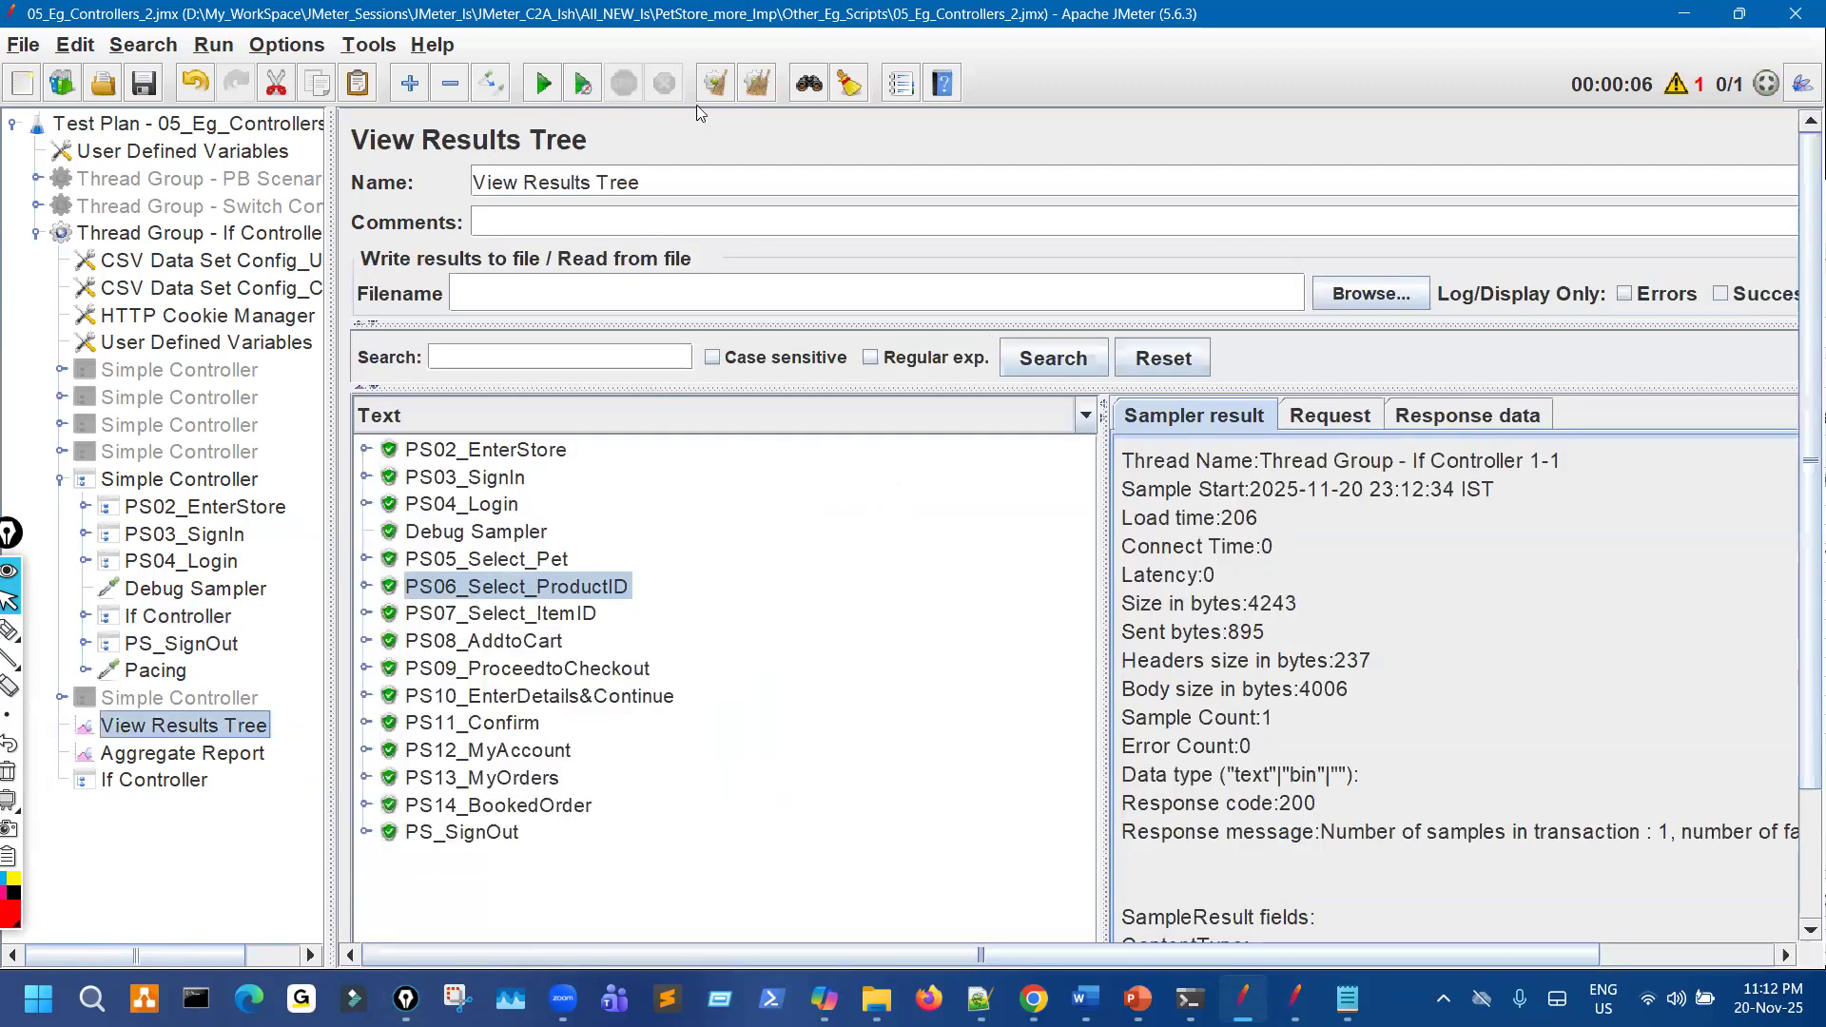
{"action": "left_click", "coordinate": [545, 88]}
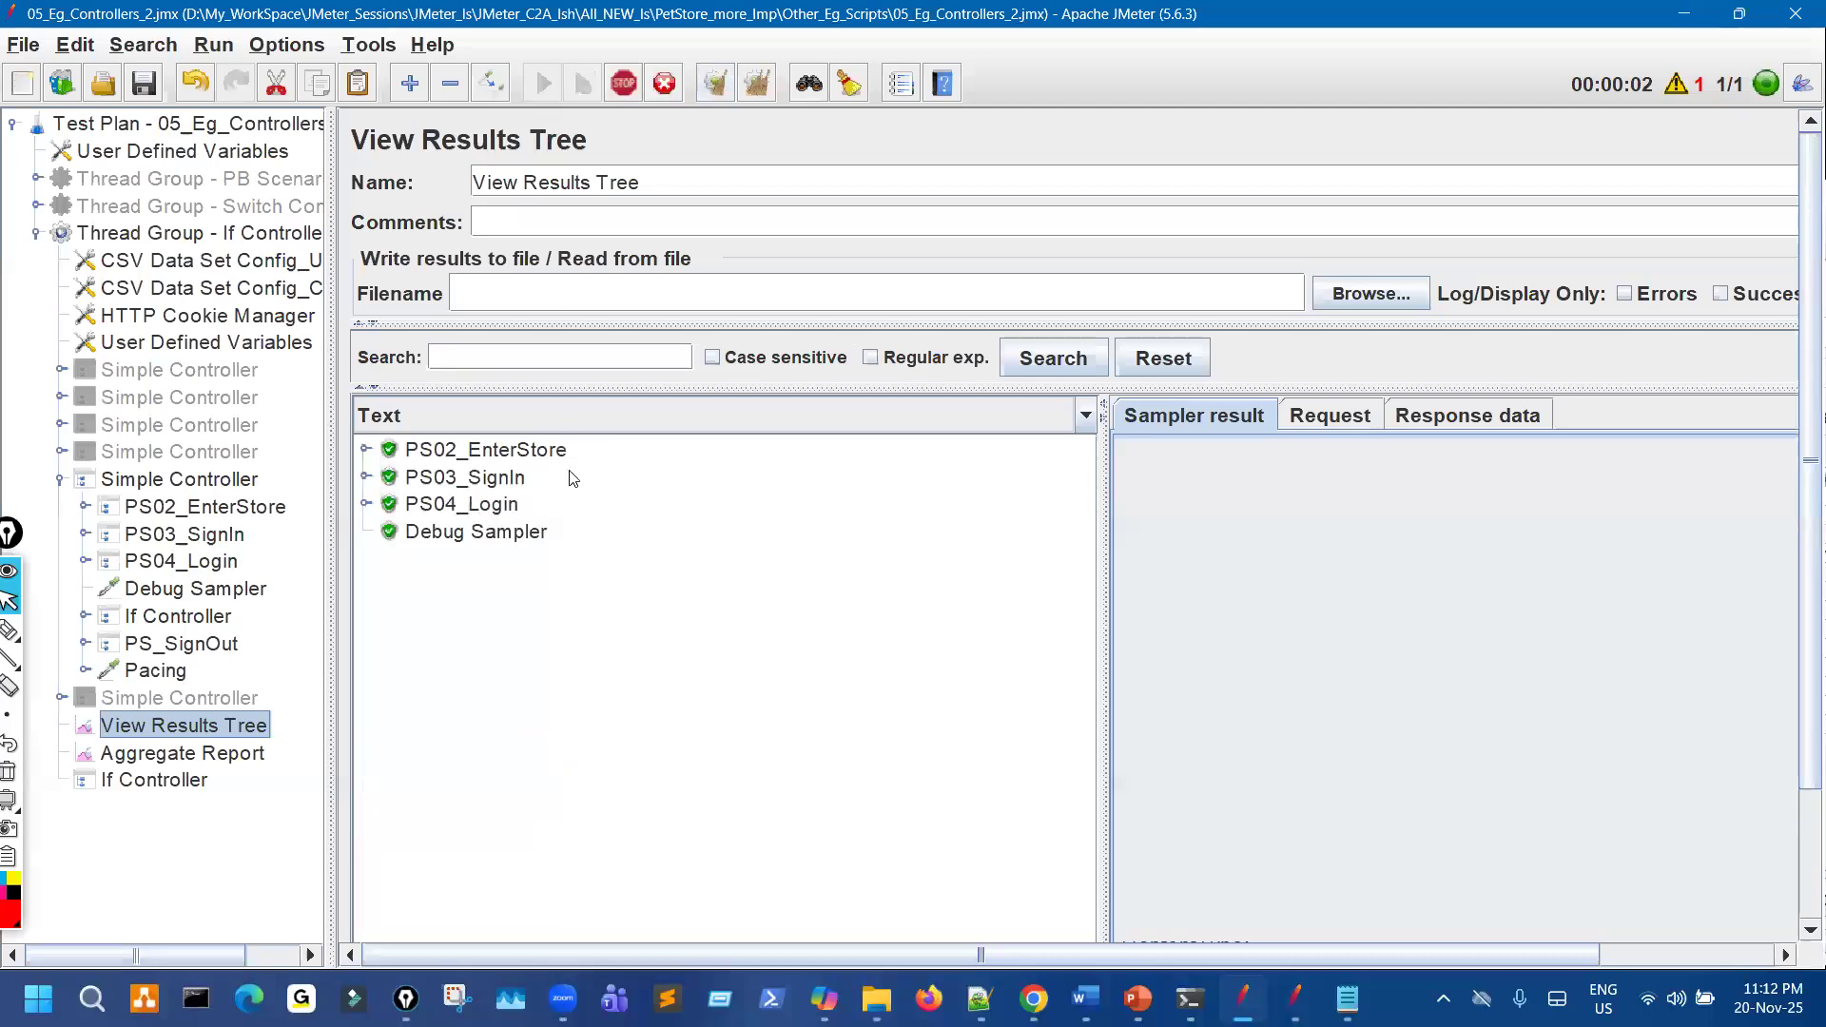
{"action": "left_click", "coordinate": [504, 558]}
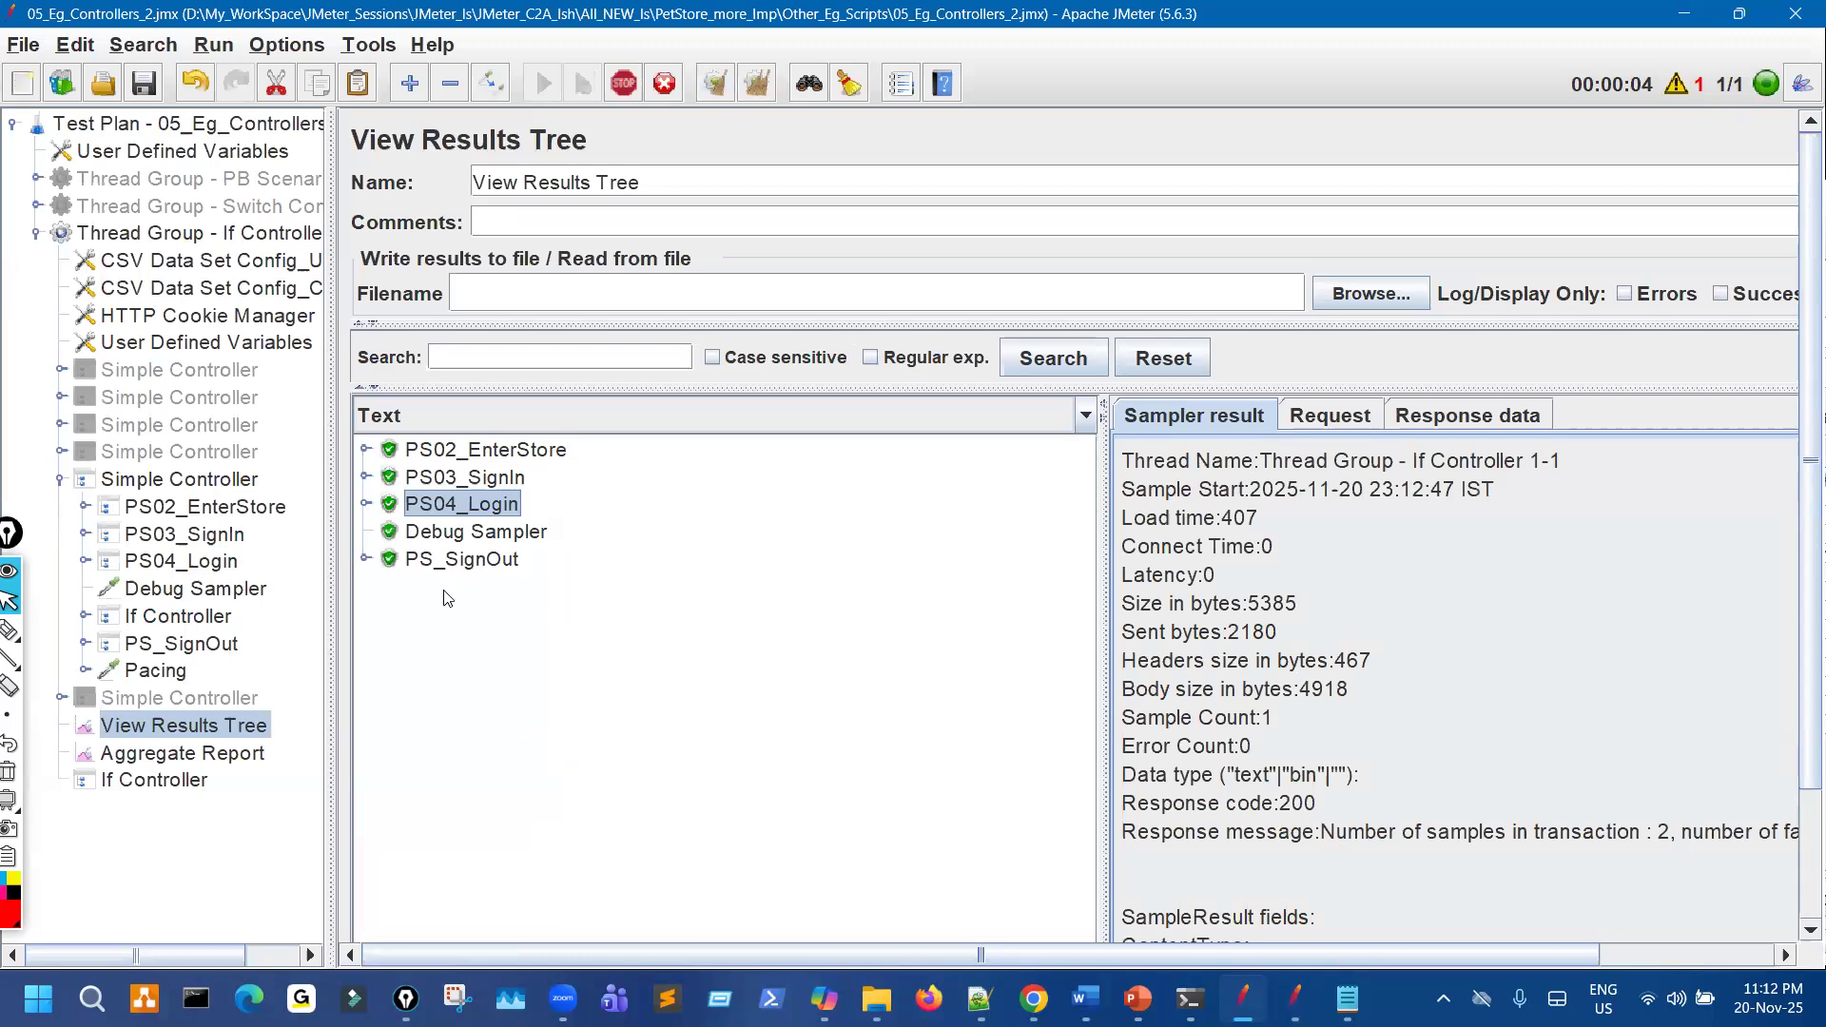
Disable the interpret option in the Simple Controller's If Controller and compare it with the empty If Controller at the end of the plan.
{"action": "left_click", "coordinate": [224, 615]}
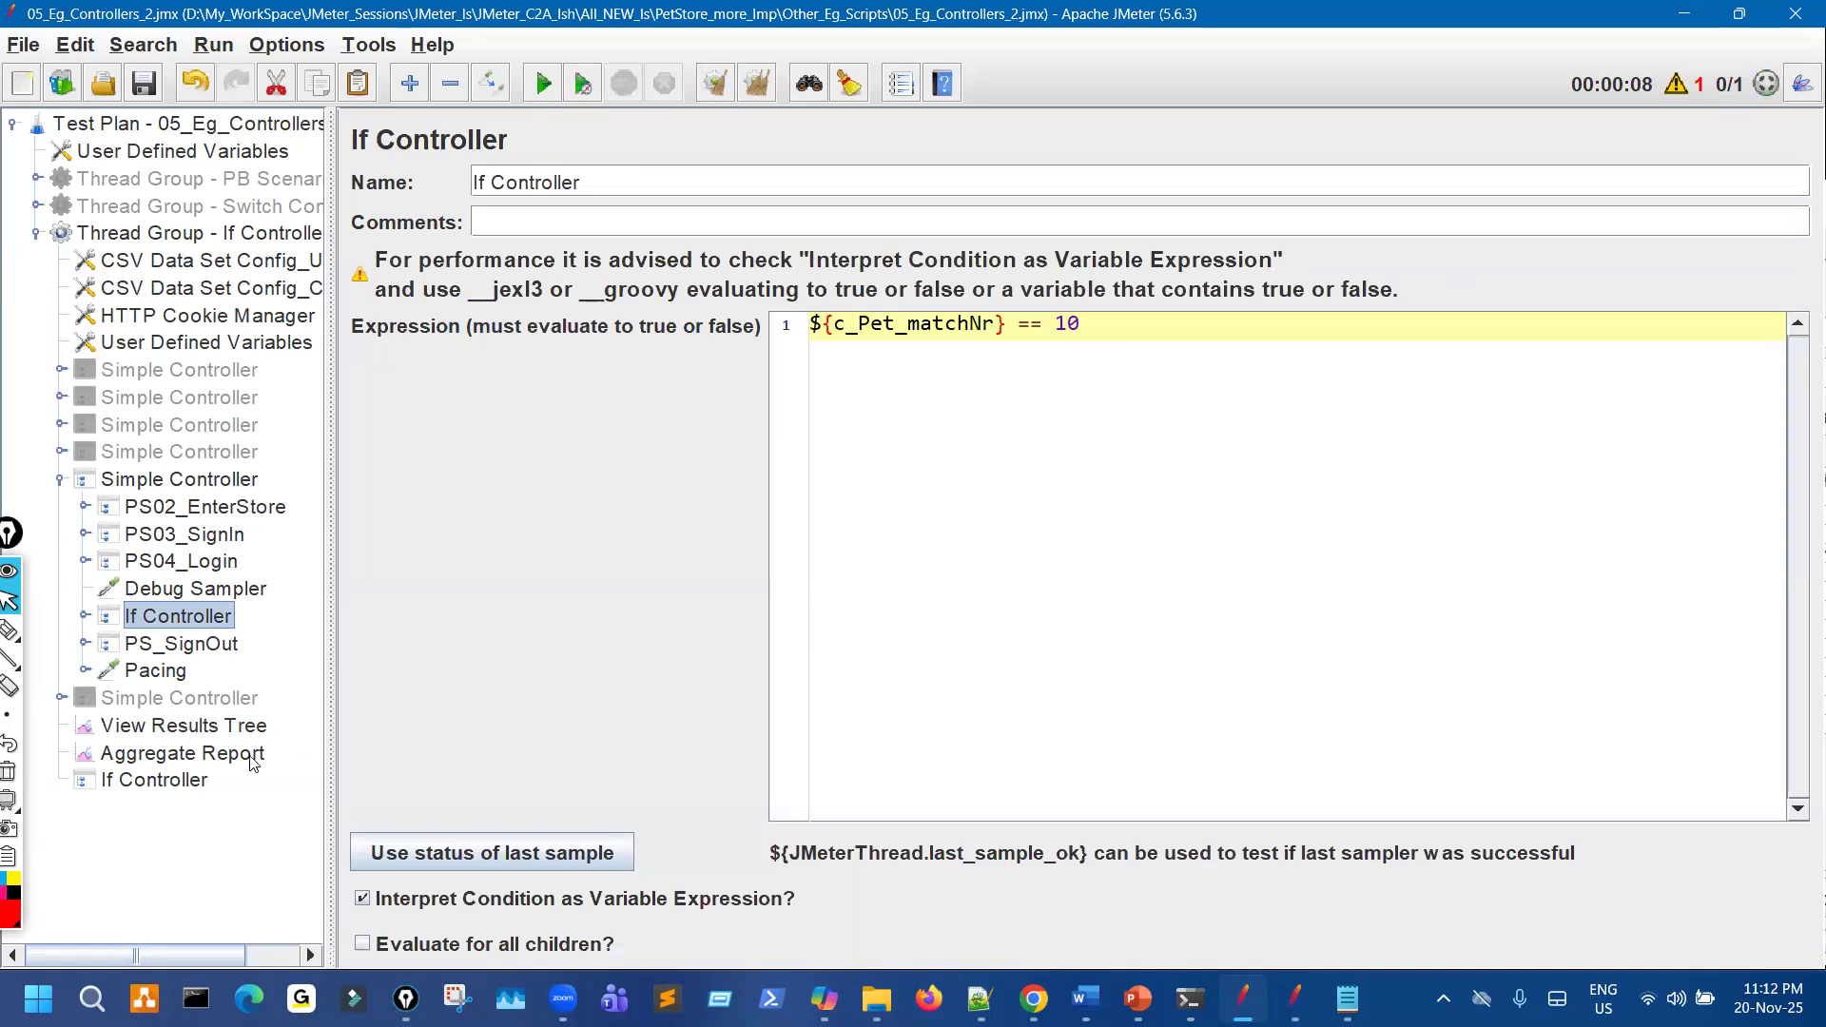
{"action": "left_click", "coordinate": [364, 900]}
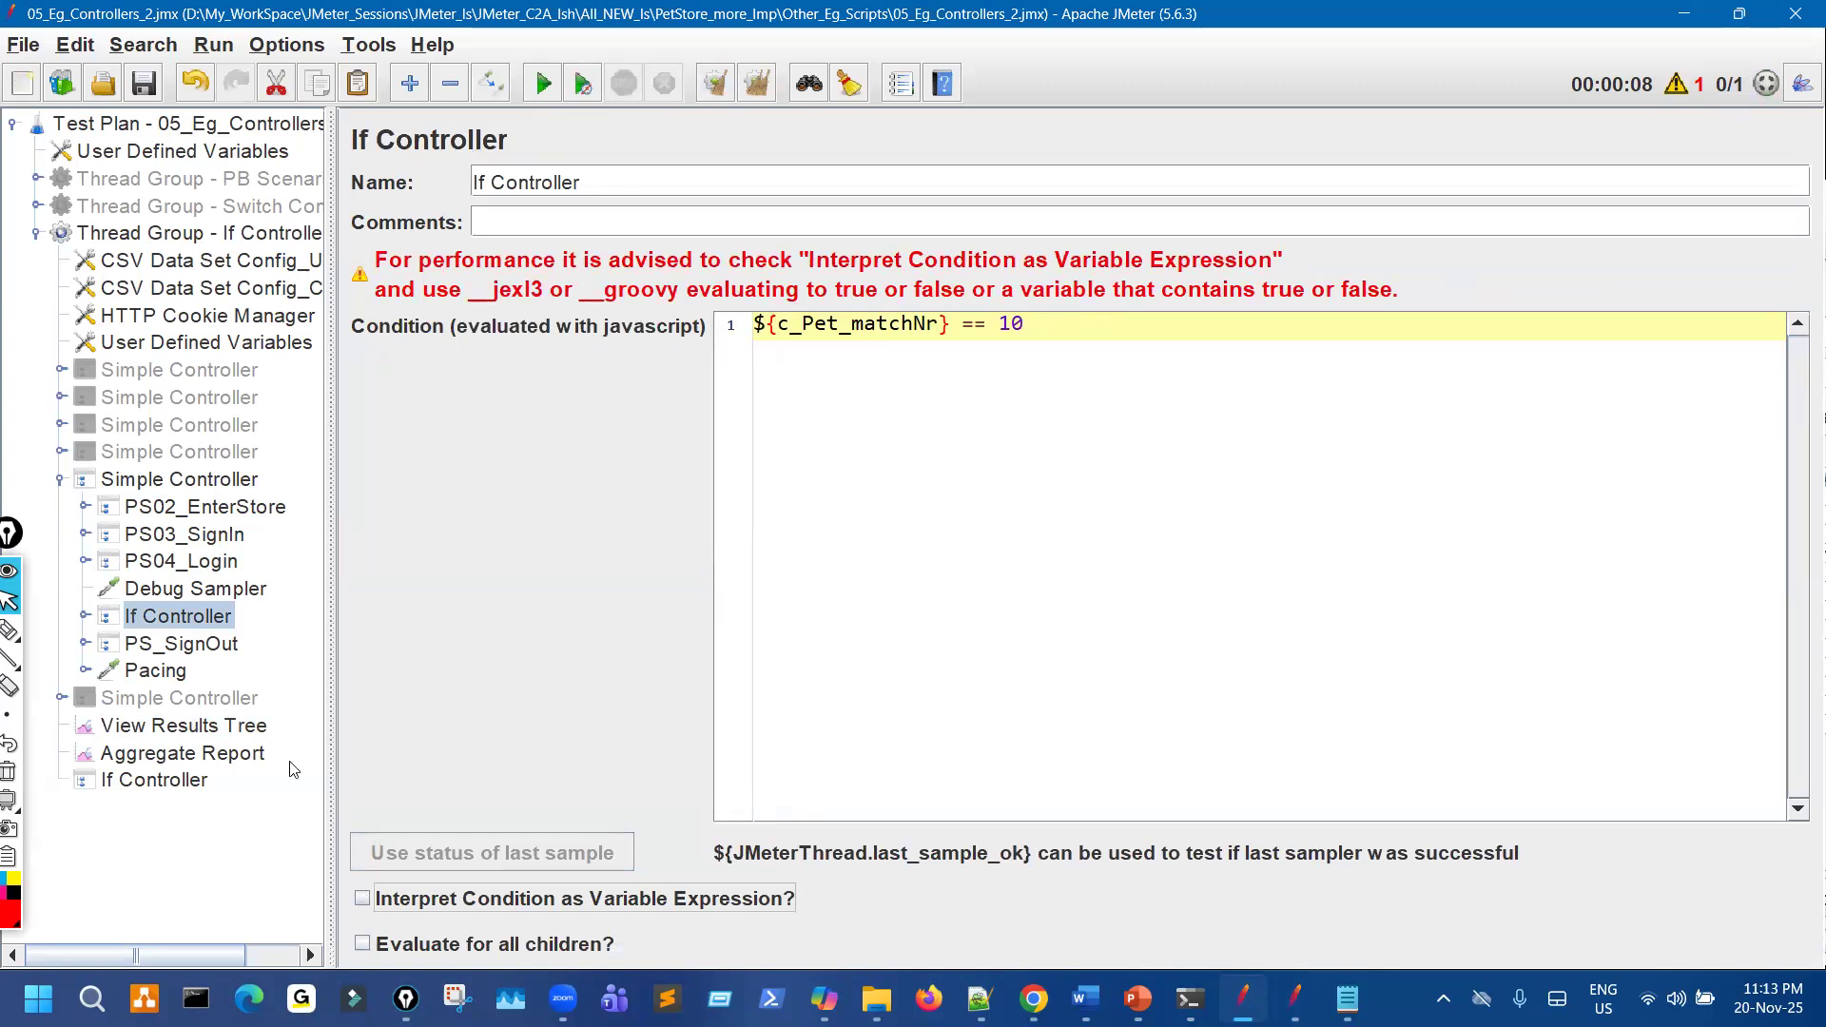
{"action": "left_click", "coordinate": [180, 780]}
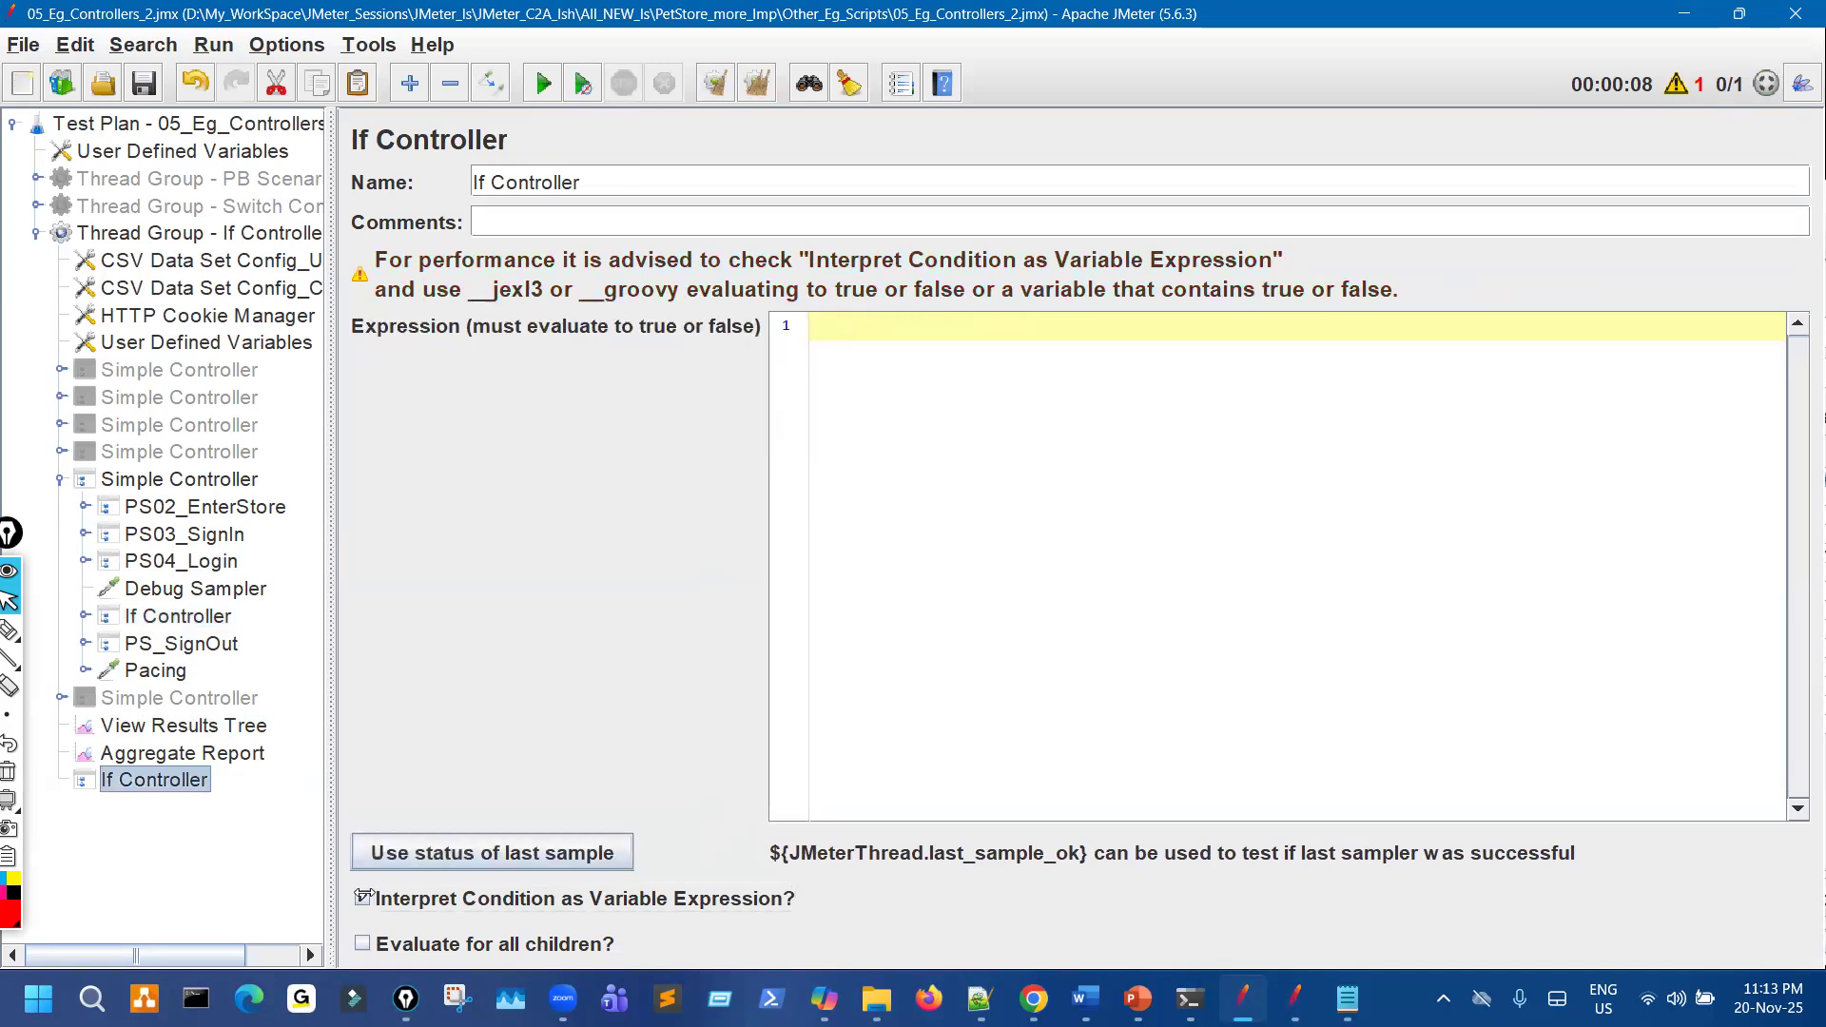
Re-enable the interpret option in the Simple Controller's If Controller, underline __jexl3 and __groovy, circle the note's true or false wording, and clear the marks.
{"action": "left_click", "coordinate": [249, 620]}
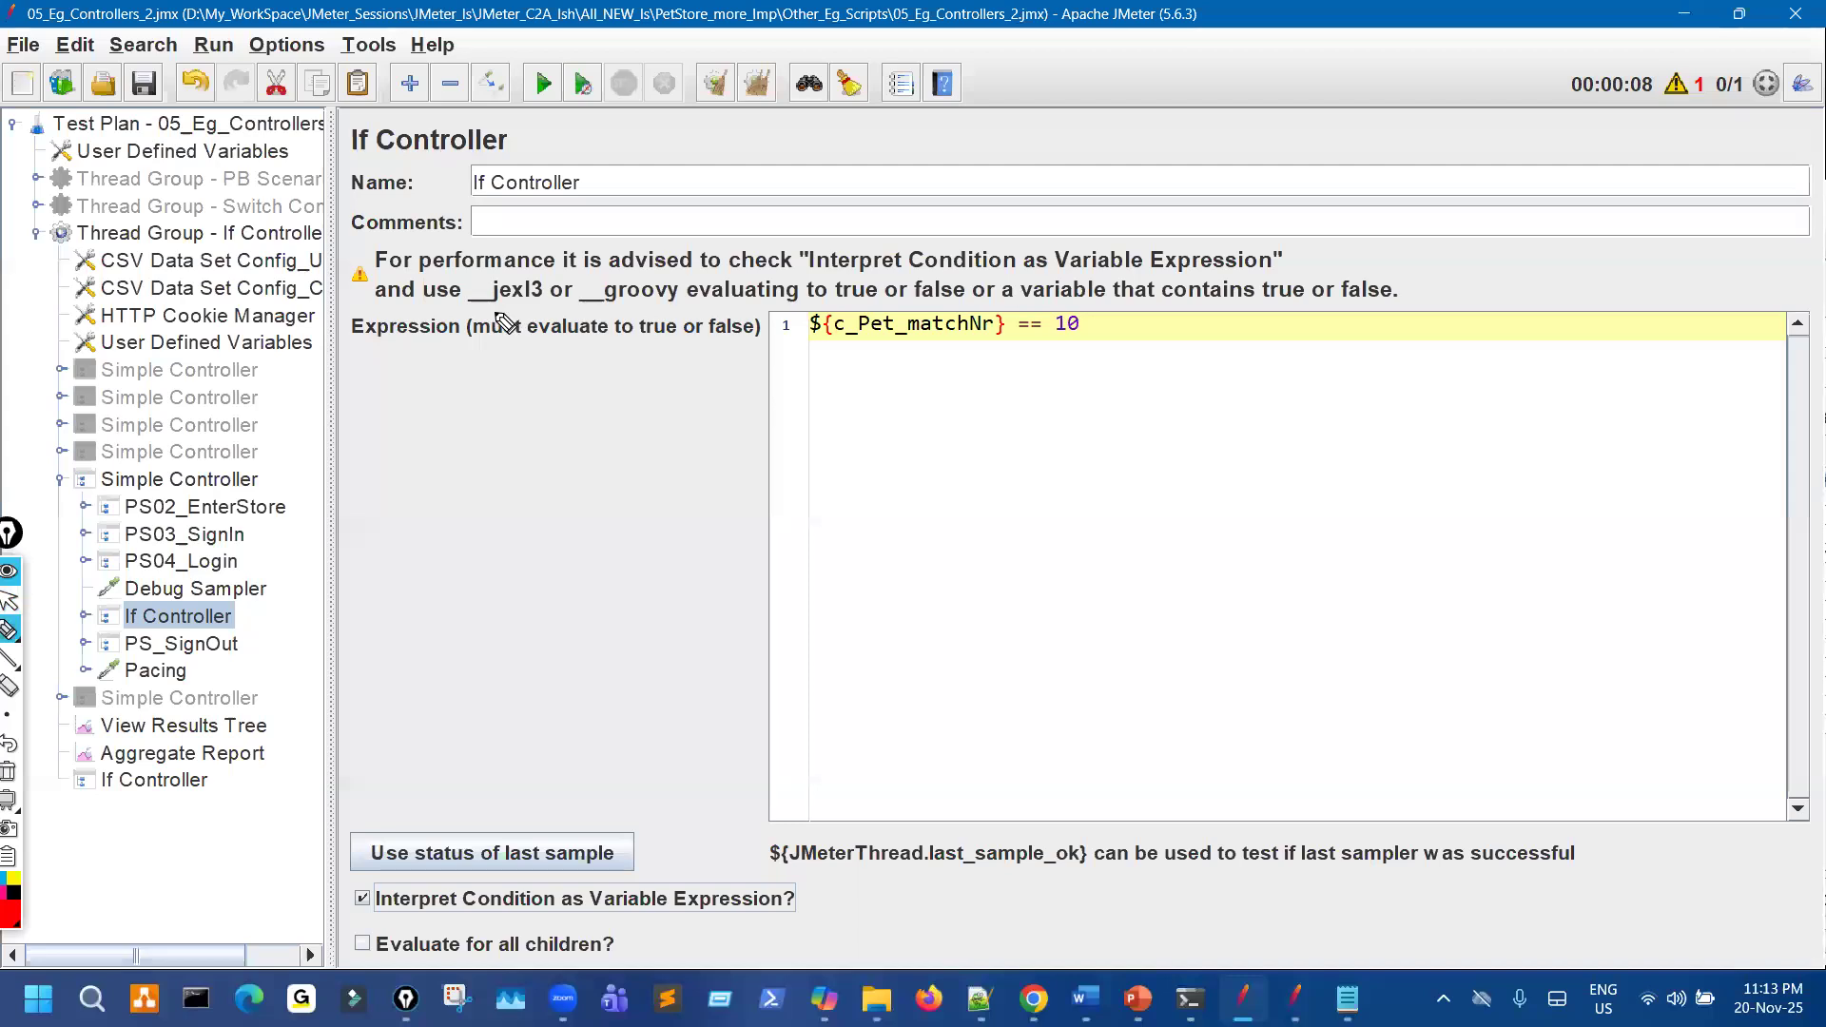
{"action": "left_click_drag", "start_coordinate": [493, 310], "coordinate": [657, 312]}
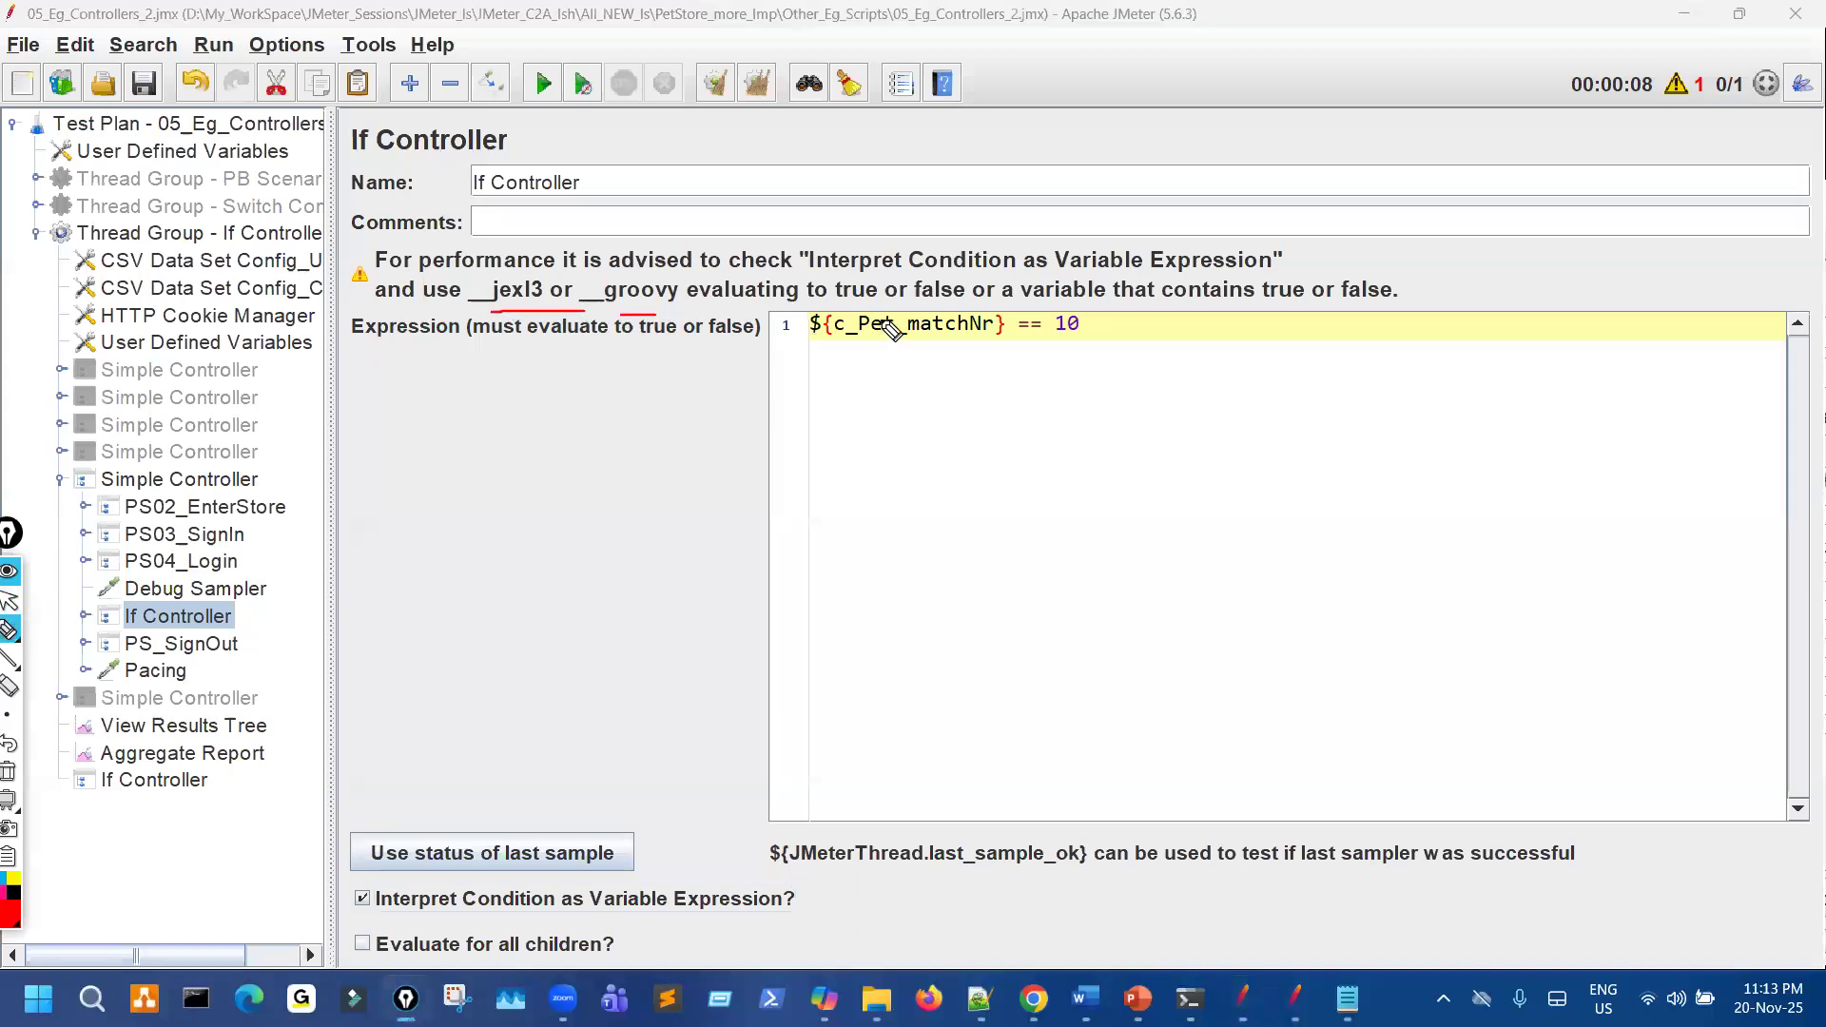
{"action": "mouse_move", "coordinate": [887, 296]}
{"action": "left_mouse_down"}
{"action": "mouse_move", "coordinate": [944, 257]}
{"action": "mouse_move", "coordinate": [994, 306]}
{"action": "left_mouse_up"}
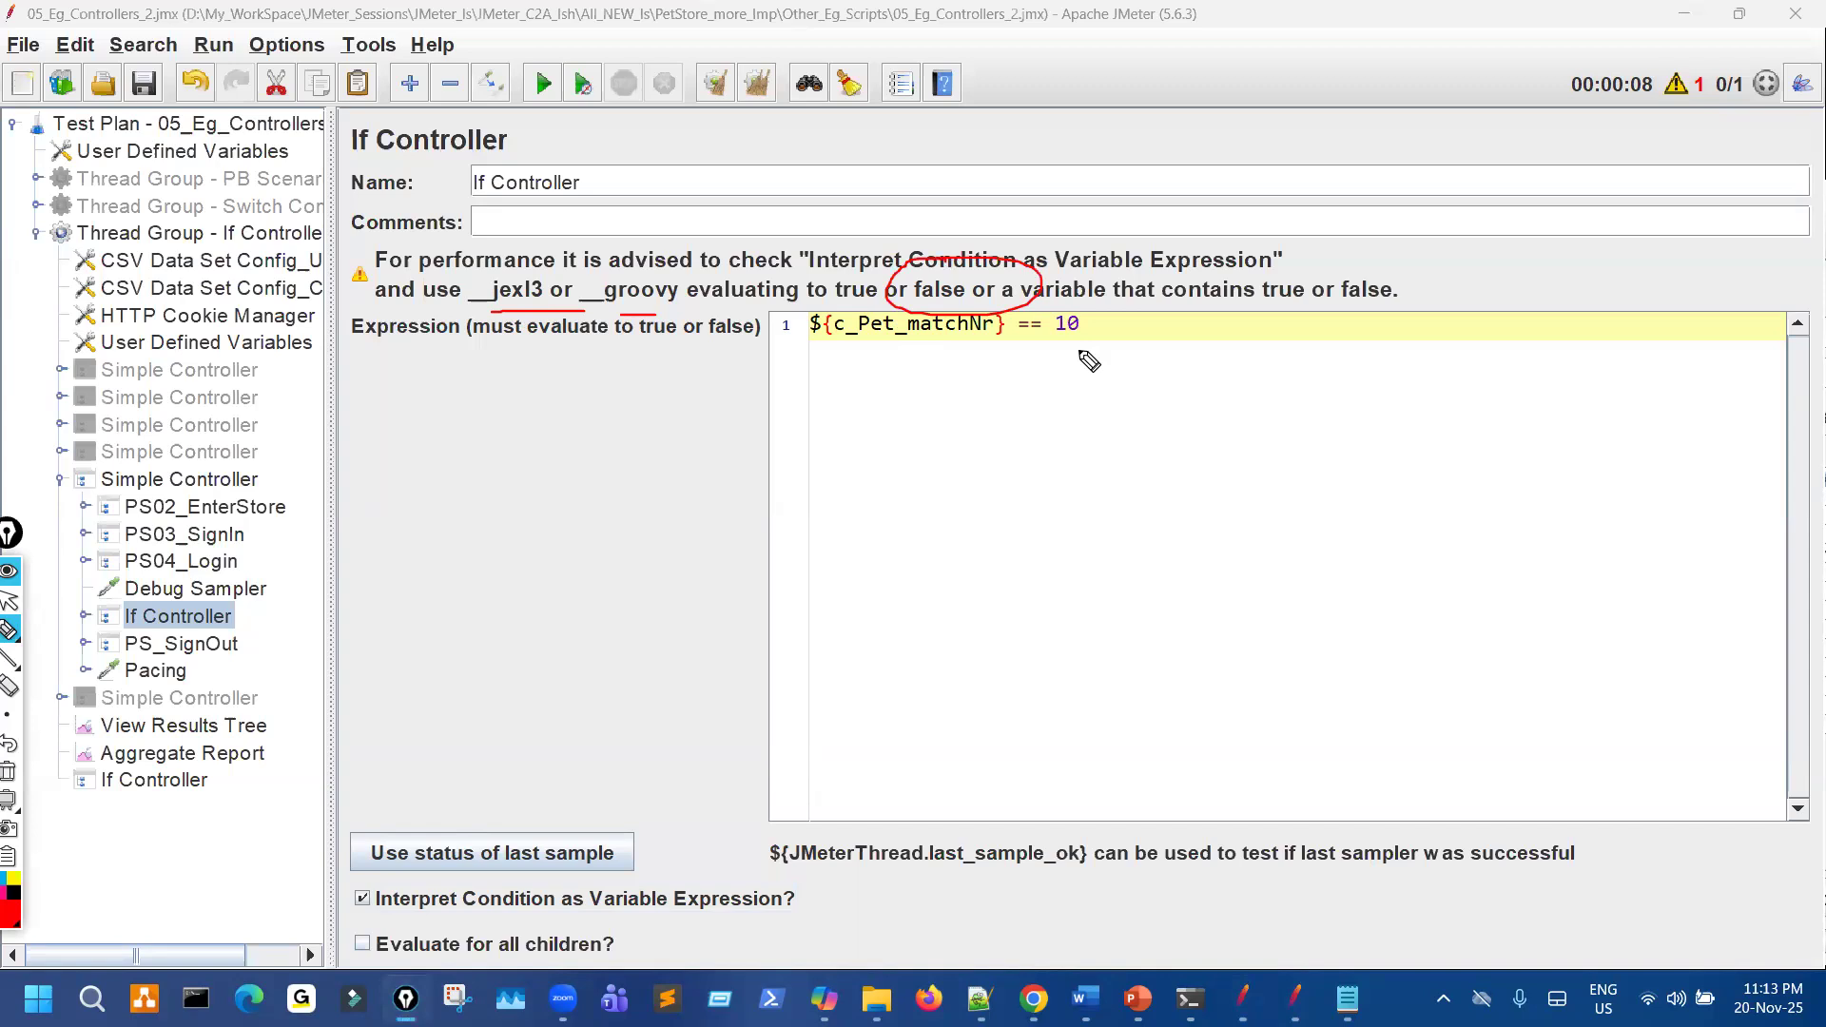
{"action": "key", "text": "ctrl+shift+7"}
{"action": "key", "text": "ctrl+shift+2"}
Disable Interpret Condition as Variable Expression, underline the ${c_Pet_matchNr} == 10 condition twice, and handwrite "test" below it with the pen.
{"action": "left_click", "coordinate": [365, 900]}
{"action": "key", "text": "ctrl+shift+1"}
{"action": "left_click_drag", "start_coordinate": [824, 369], "coordinate": [1008, 328]}
{"action": "left_click_drag", "start_coordinate": [894, 380], "coordinate": [1056, 335]}
{"action": "left_click_drag", "start_coordinate": [1011, 459], "coordinate": [1030, 612]}
{"action": "mouse_move", "coordinate": [1061, 519]}
{"action": "left_mouse_down"}
{"action": "mouse_move", "coordinate": [992, 568]}
{"action": "mouse_move", "coordinate": [1184, 554]}
{"action": "mouse_move", "coordinate": [1255, 493]}
{"action": "left_mouse_up"}
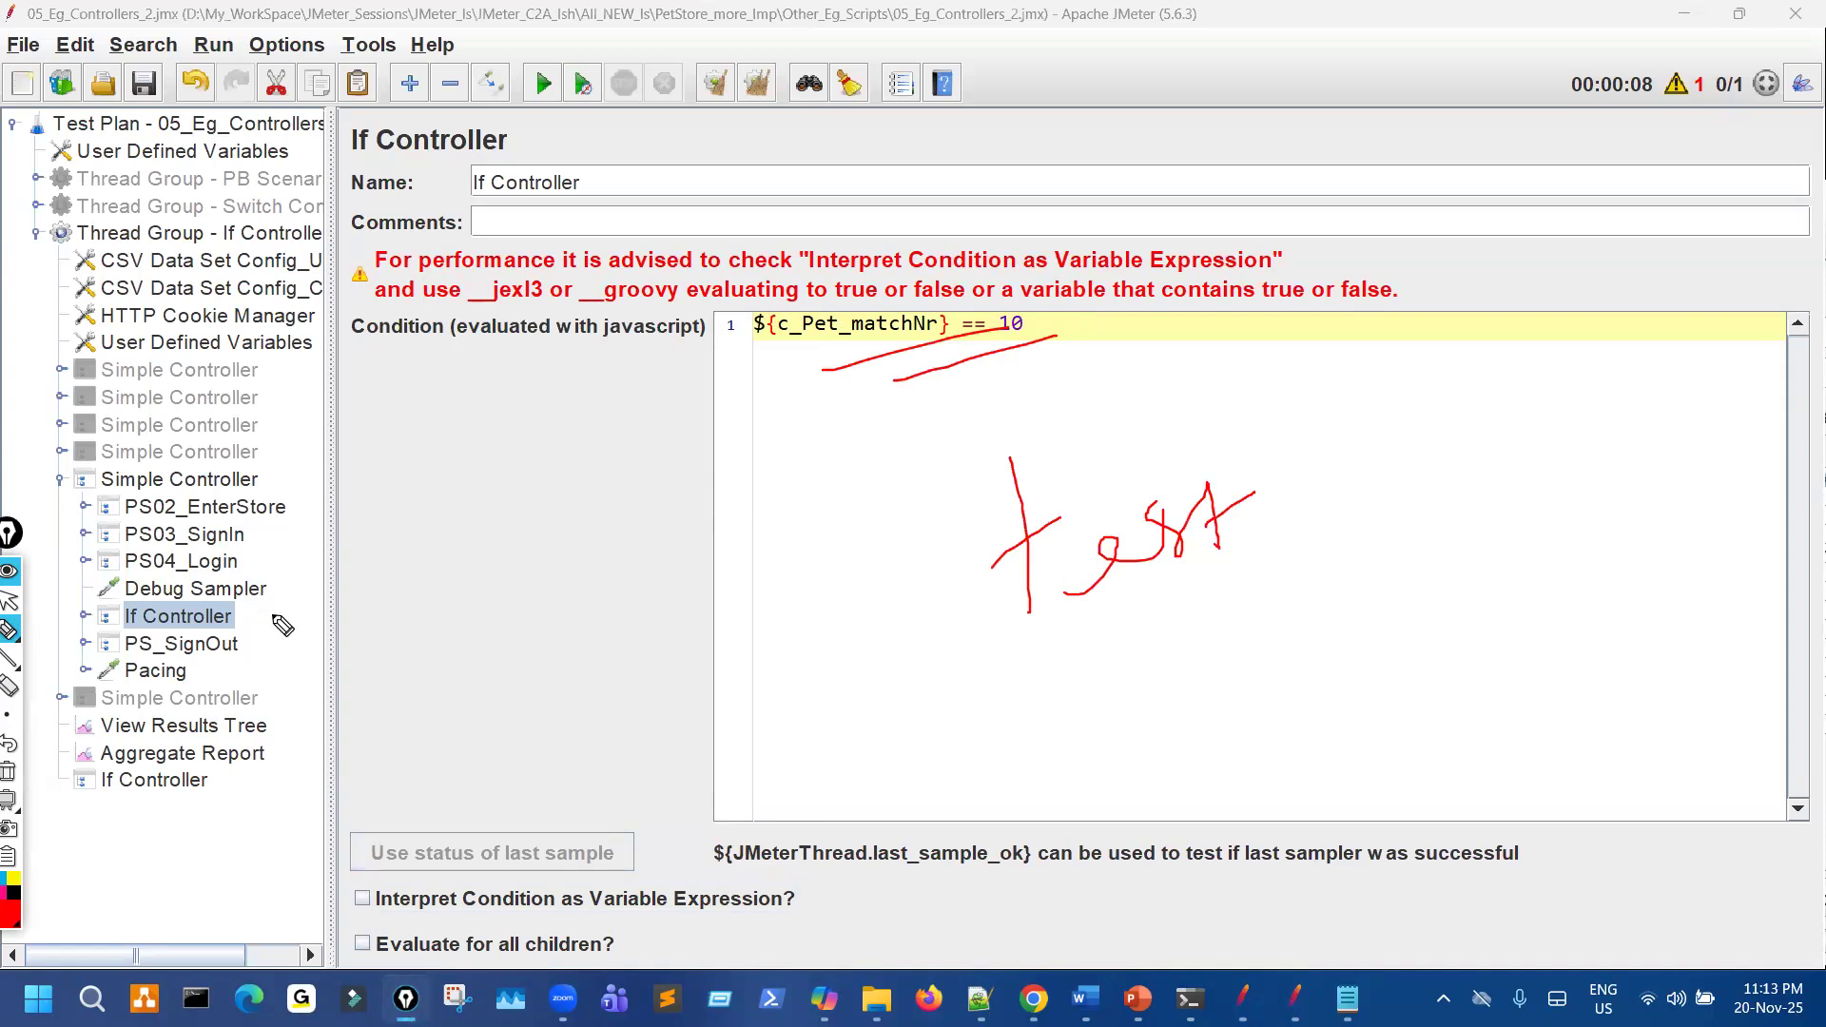
Enable Interpret Condition as Variable Expression, clear the handwriting, mark the performance note and circle the expression with the pen, then leave annotation mode.
{"action": "key", "text": "ctrl+shift+2"}
{"action": "left_click", "coordinate": [363, 898]}
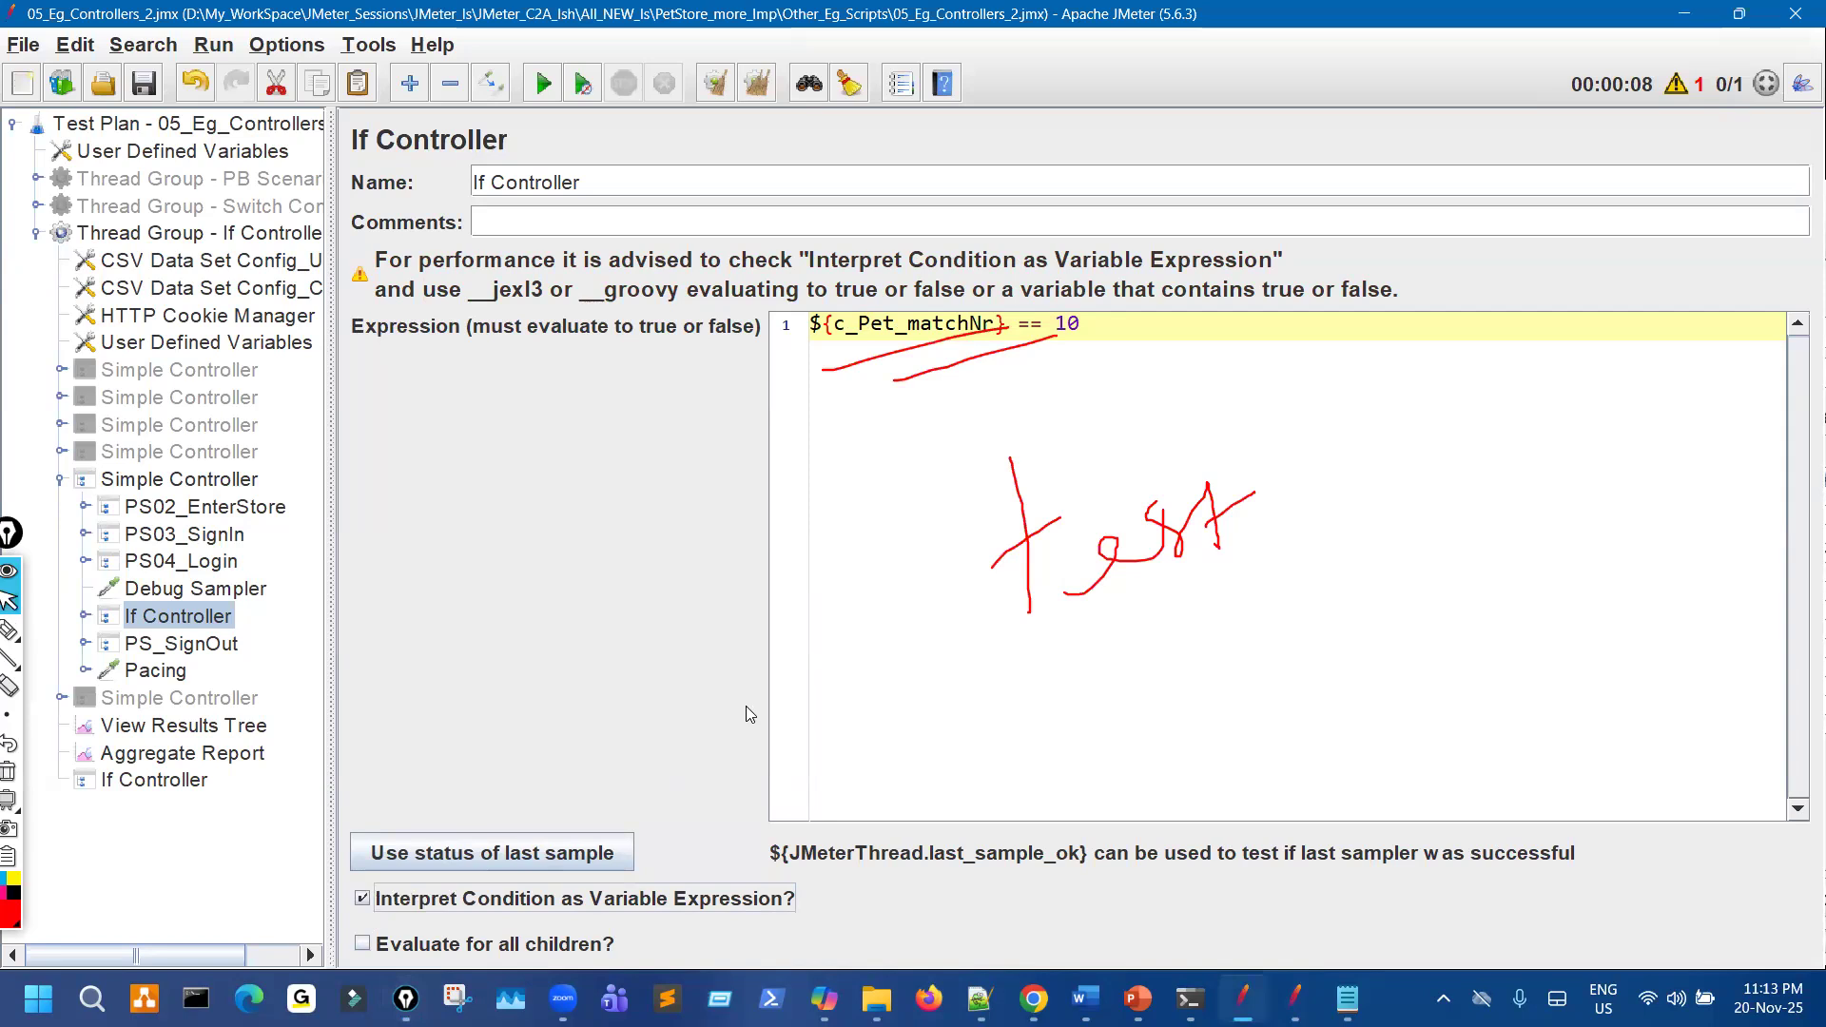
{"action": "key", "text": "ctrl+shift+7"}
{"action": "key", "text": "ctrl+shift+3"}
{"action": "mouse_move", "coordinate": [494, 266]}
{"action": "left_mouse_down"}
{"action": "mouse_move", "coordinate": [1239, 243]}
{"action": "mouse_move", "coordinate": [1008, 204]}
{"action": "left_mouse_up"}
{"action": "left_click_drag", "start_coordinate": [1118, 307], "coordinate": [804, 309]}
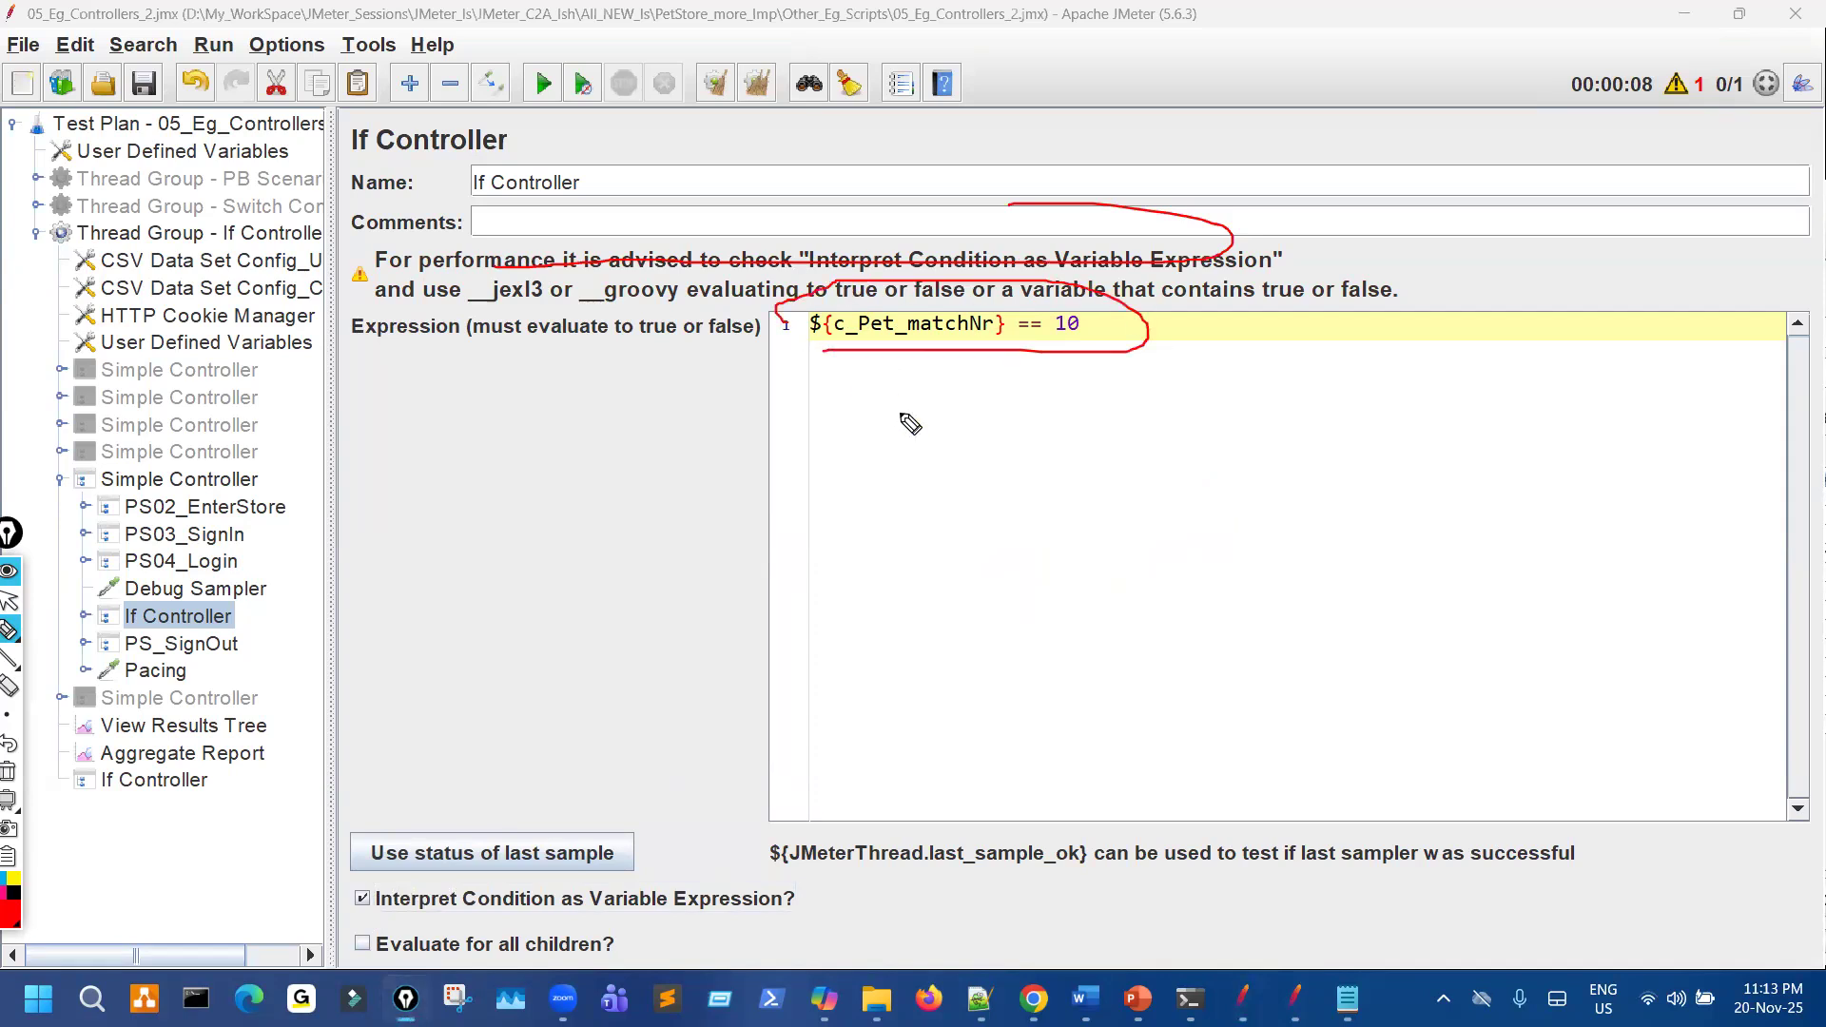
{"action": "key", "text": "Escape"}
Copy the ${c_Pet_matchNr} == 10 expression from the If Controller and open the Function Helper.
{"action": "left_click_drag", "start_coordinate": [1086, 328], "coordinate": [778, 321]}
{"action": "key", "text": "ctrl+c"}
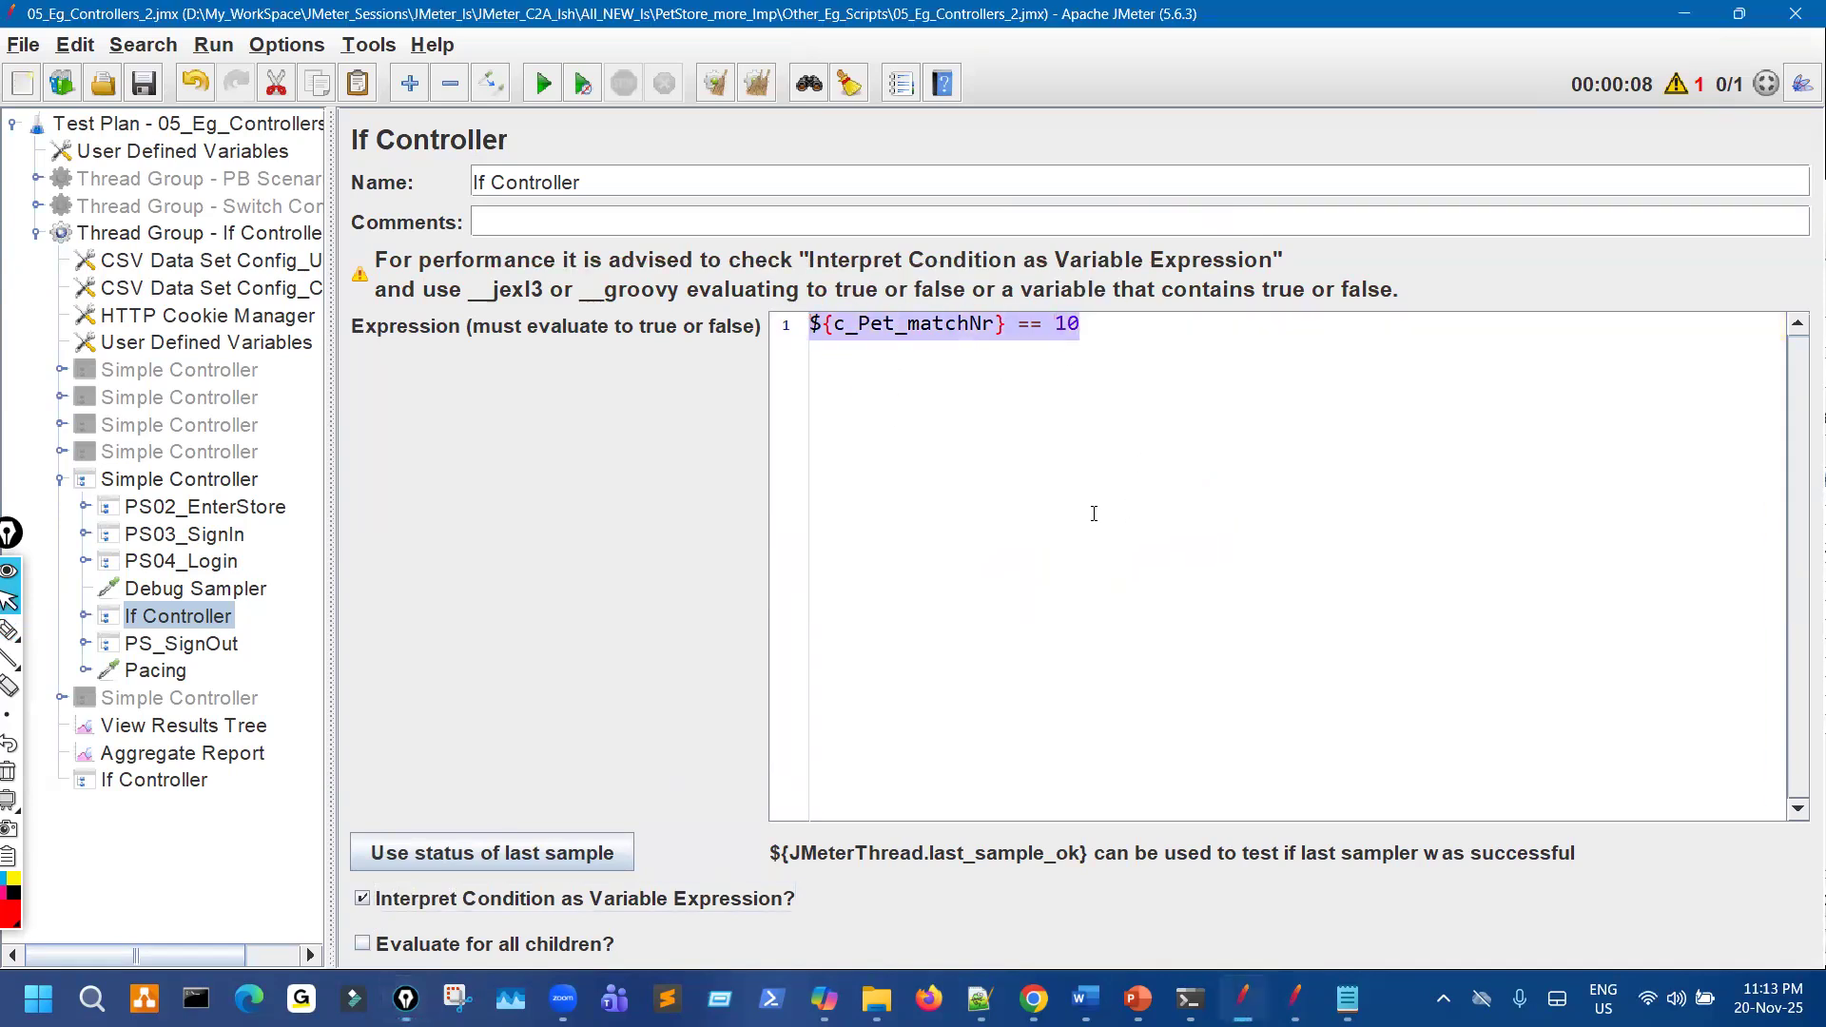
{"action": "left_click", "coordinate": [902, 86]}
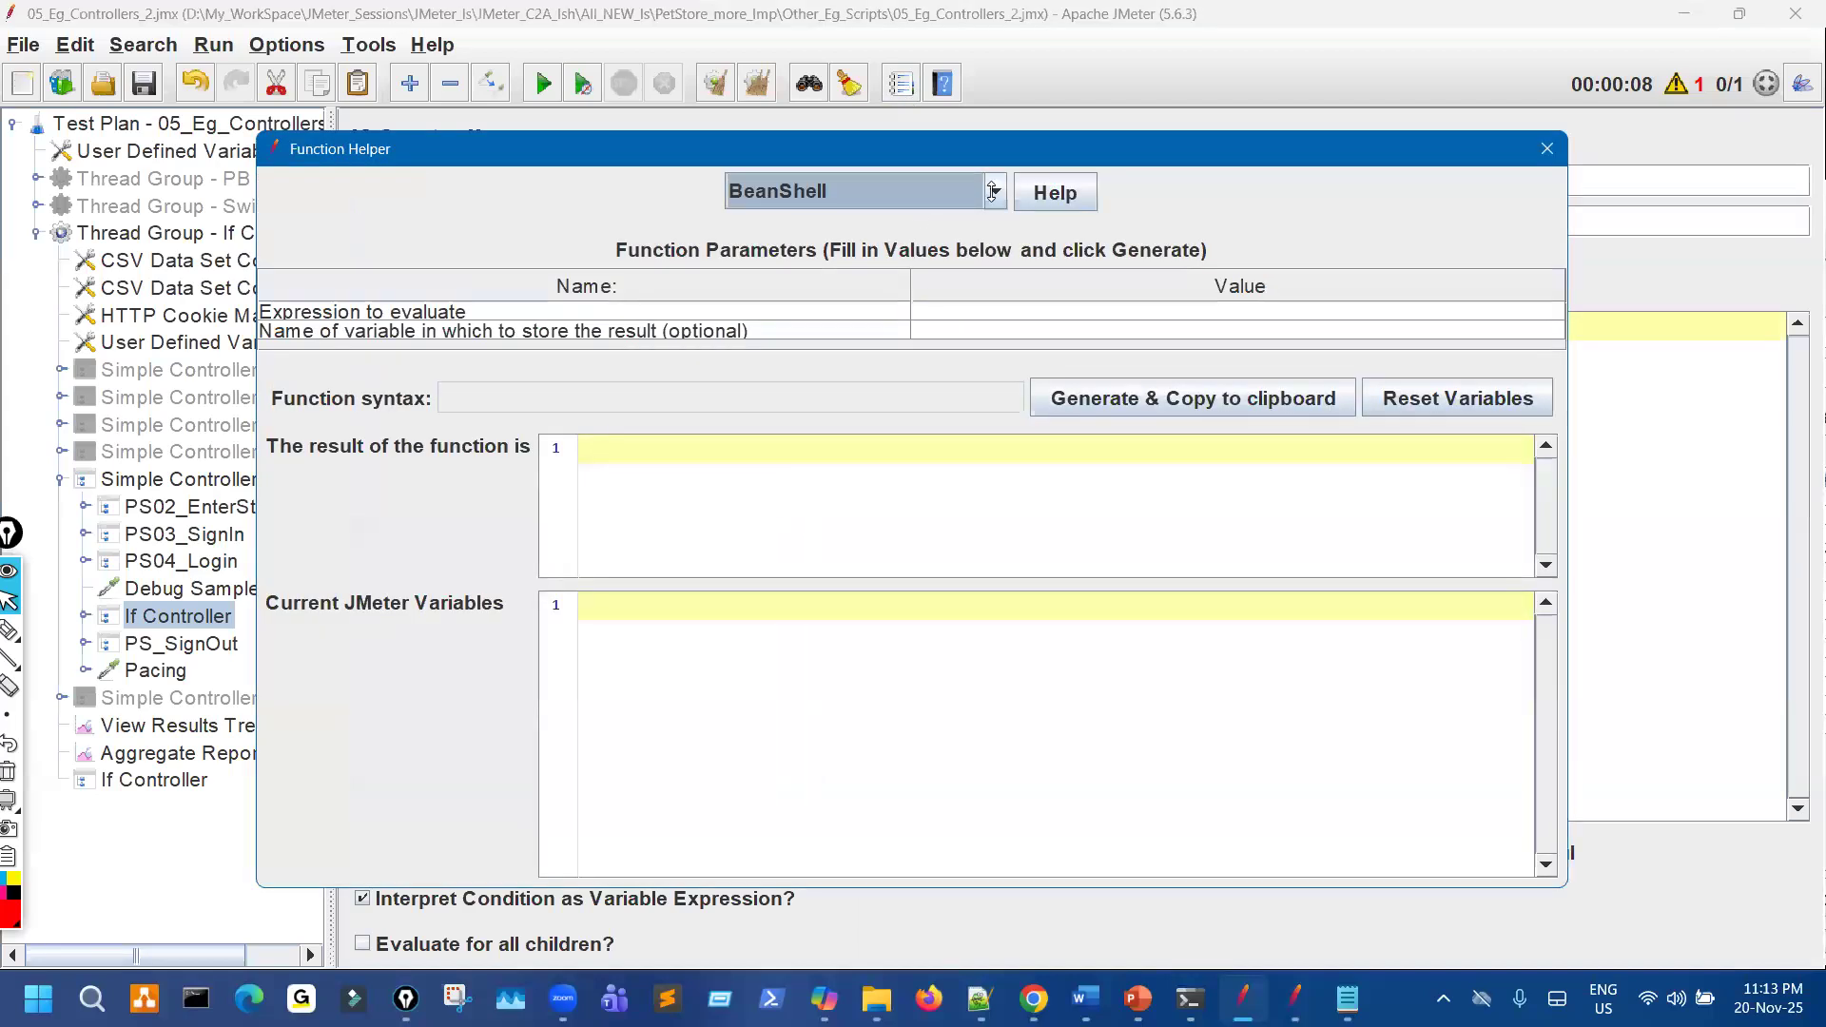
Browse the available functions in the Function Helper and choose javaScript.
{"action": "left_click", "coordinate": [920, 191]}
{"action": "scroll", "coordinate": [934, 303], "scroll_direction": "down", "scroll_amount": 3}
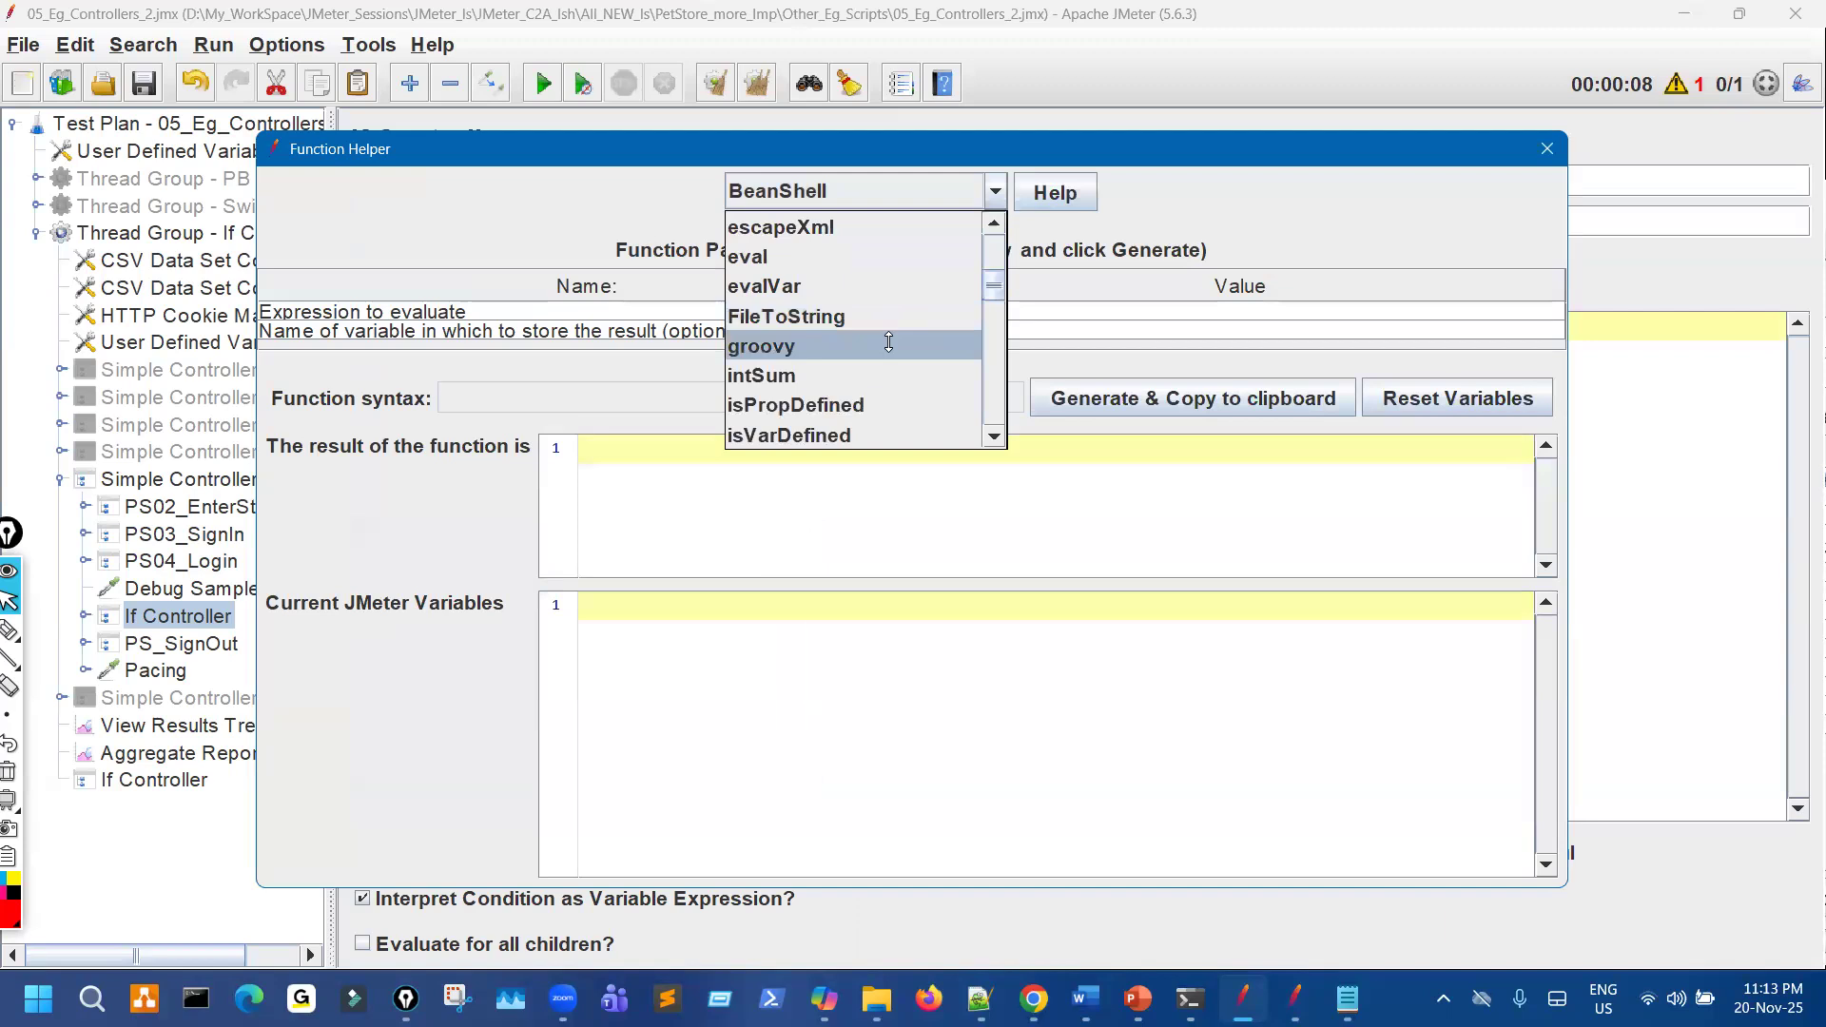
{"action": "scroll", "coordinate": [888, 343], "scroll_direction": "down", "scroll_amount": 1}
{"action": "scroll", "coordinate": [837, 373], "scroll_direction": "down", "scroll_amount": 1}
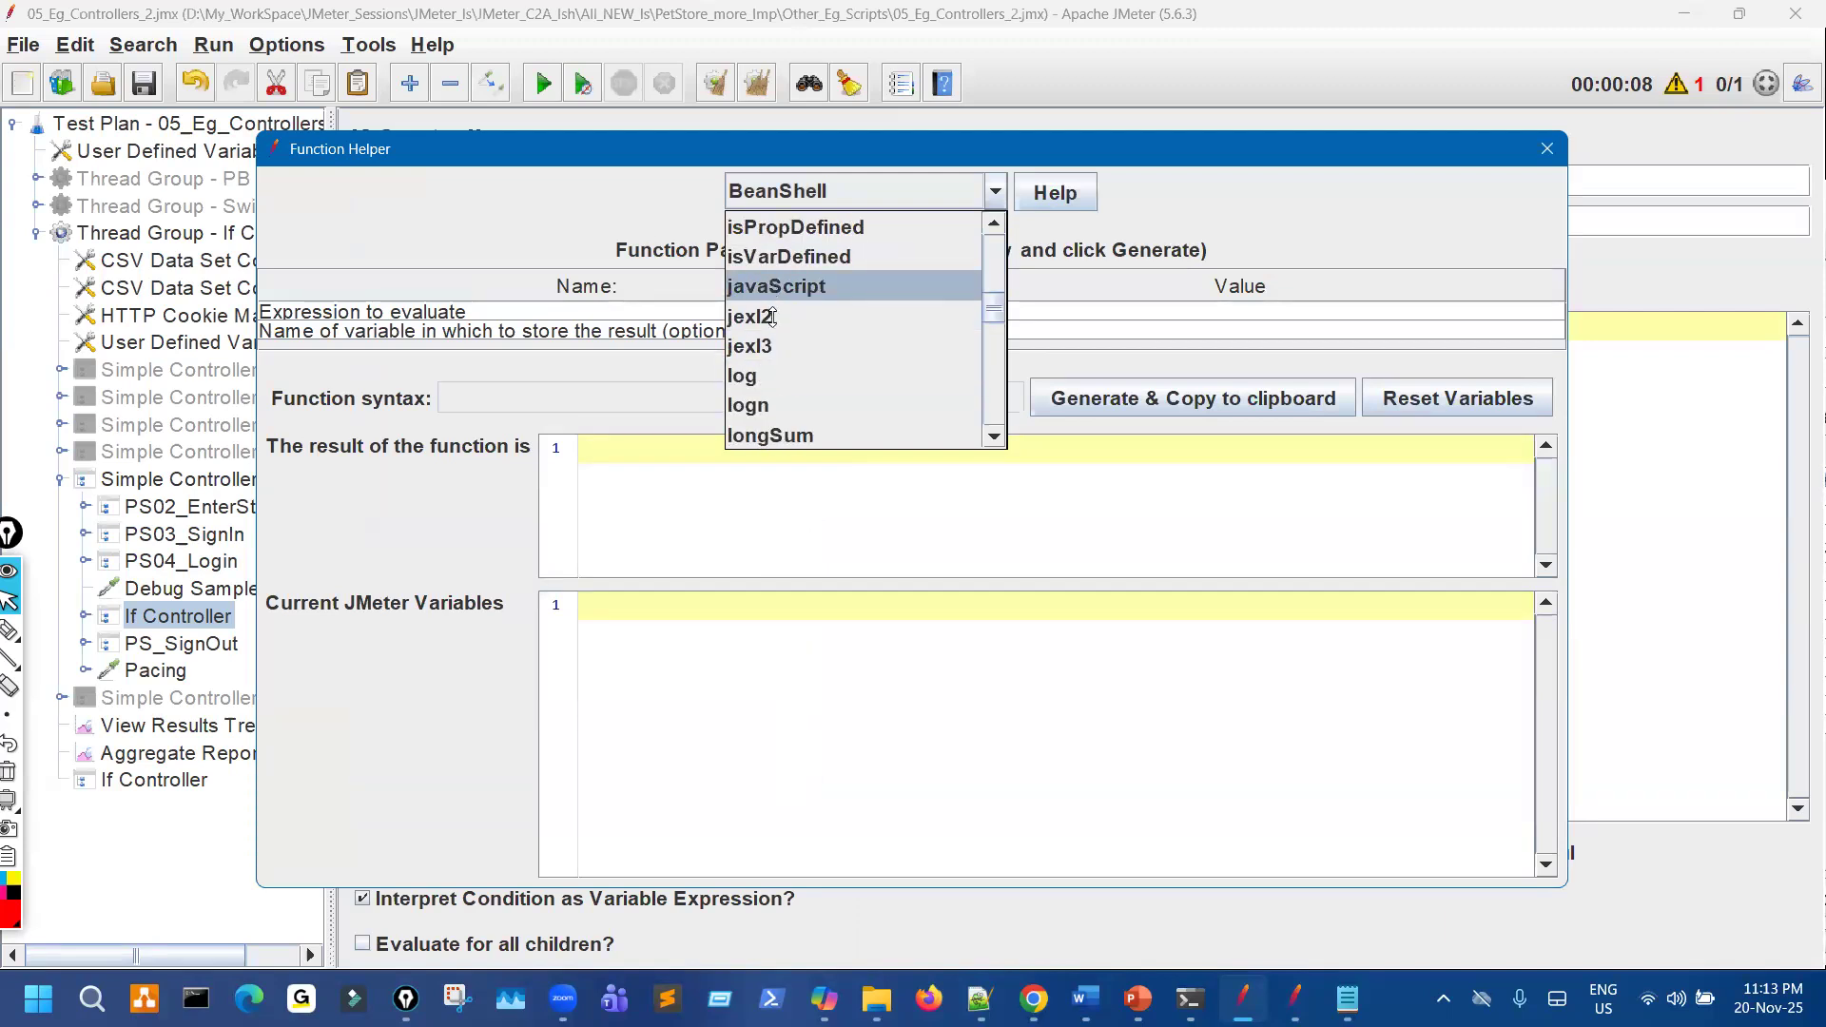
{"action": "scroll", "coordinate": [772, 343], "scroll_direction": "down", "scroll_amount": 2}
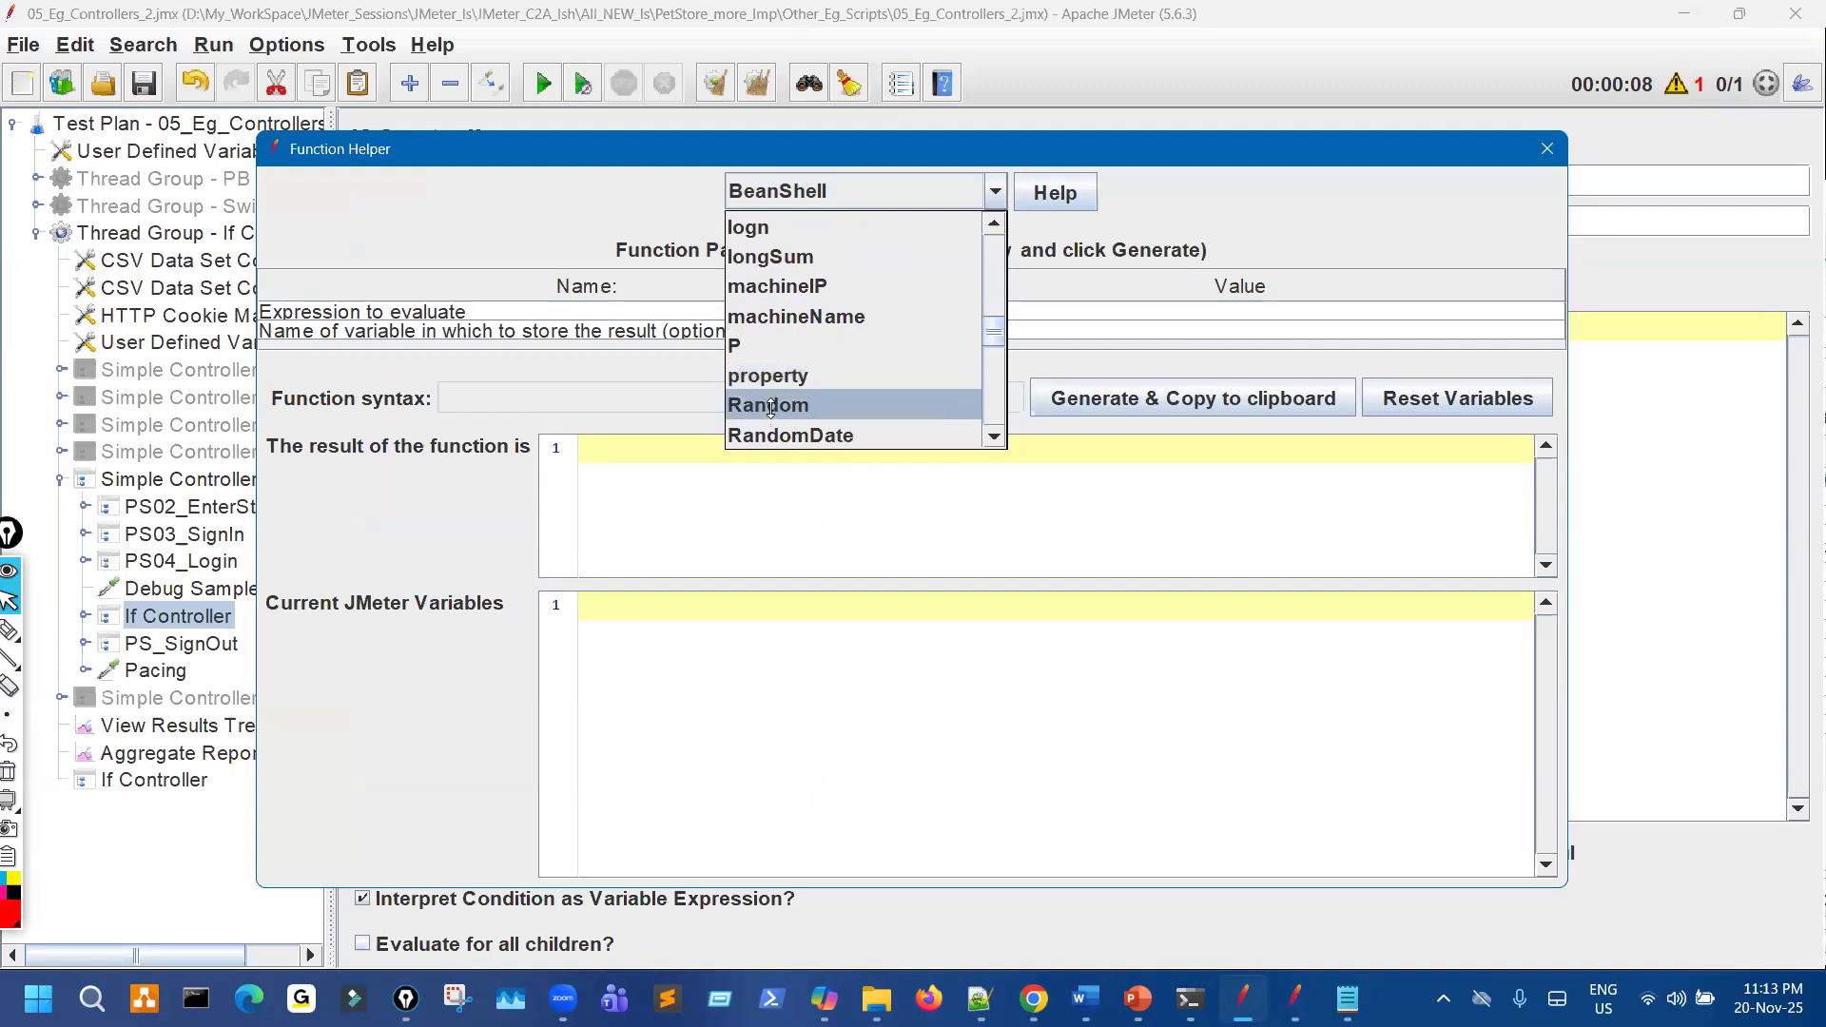
{"action": "scroll", "coordinate": [772, 401], "scroll_direction": "down", "scroll_amount": 2}
{"action": "scroll", "coordinate": [774, 396], "scroll_direction": "down", "scroll_amount": 4}
{"action": "scroll", "coordinate": [773, 395], "scroll_direction": "up", "scroll_amount": 6}
{"action": "scroll", "coordinate": [774, 394], "scroll_direction": "up", "scroll_amount": 1}
{"action": "scroll", "coordinate": [774, 394], "scroll_direction": "down", "scroll_amount": 1}
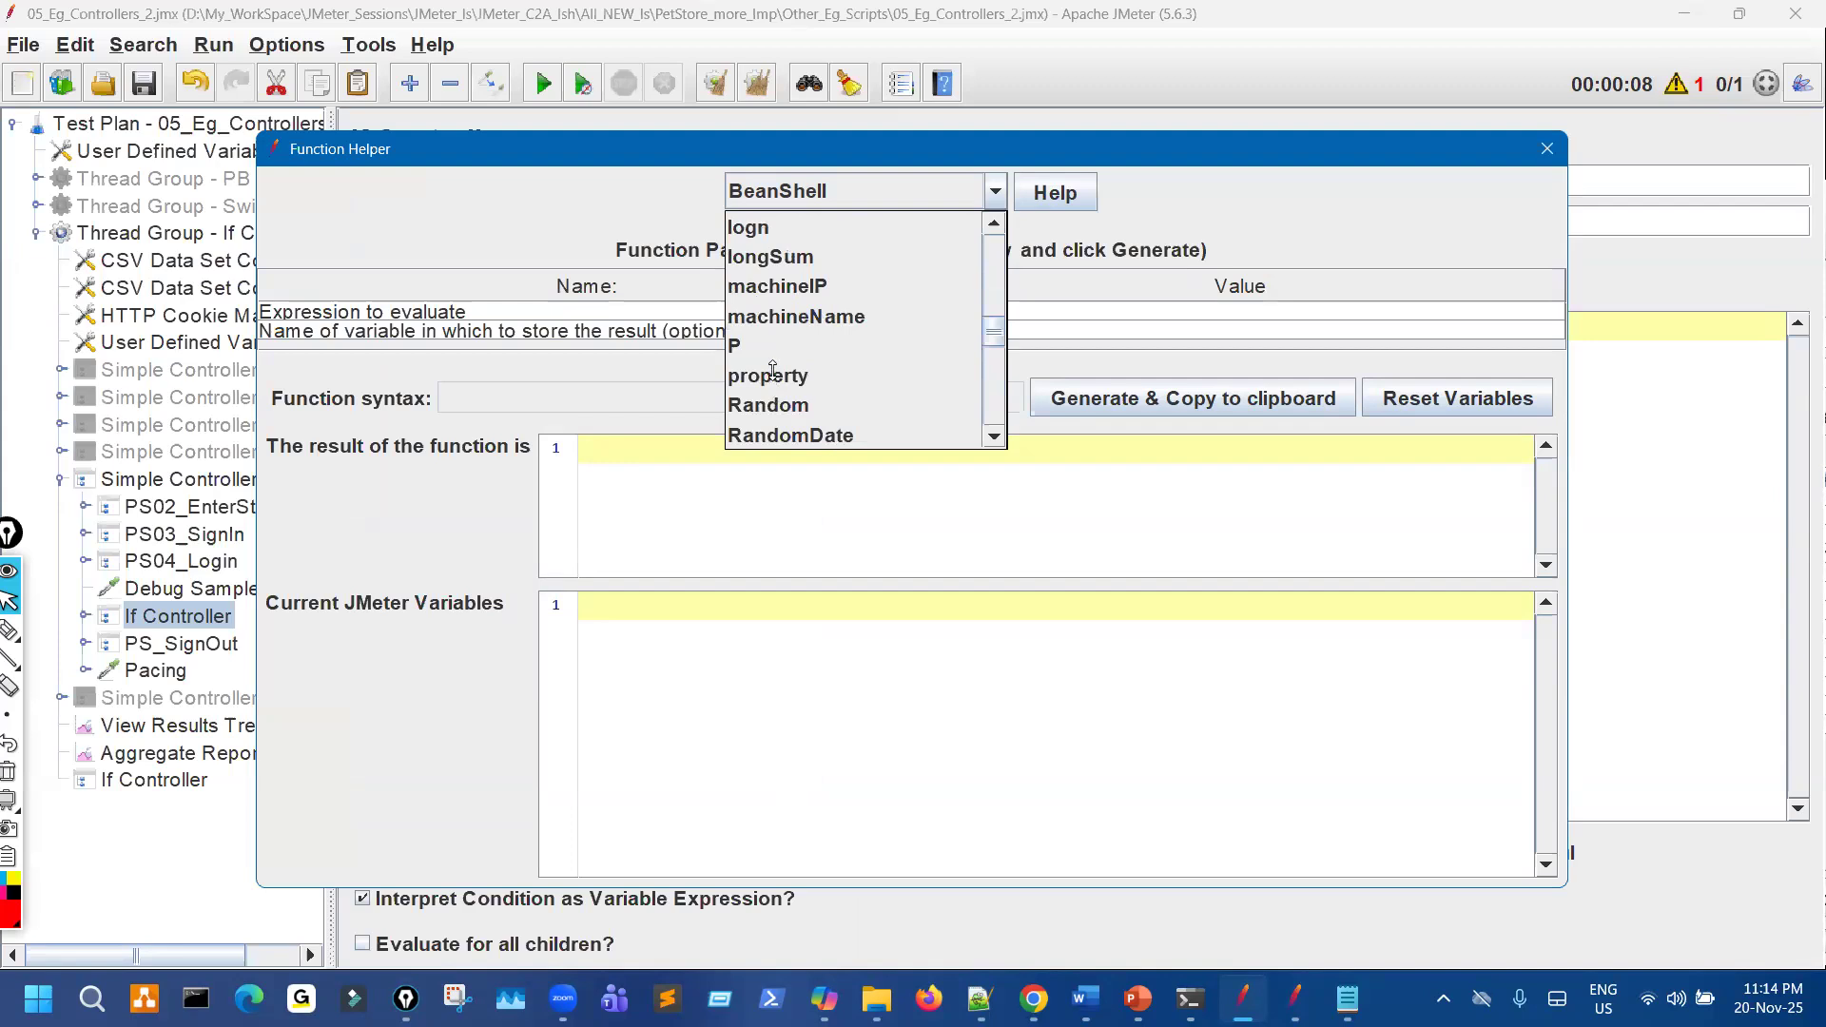
{"action": "scroll", "coordinate": [776, 392], "scroll_direction": "up", "scroll_amount": 2}
{"action": "scroll", "coordinate": [780, 389], "scroll_direction": "up", "scroll_amount": 2}
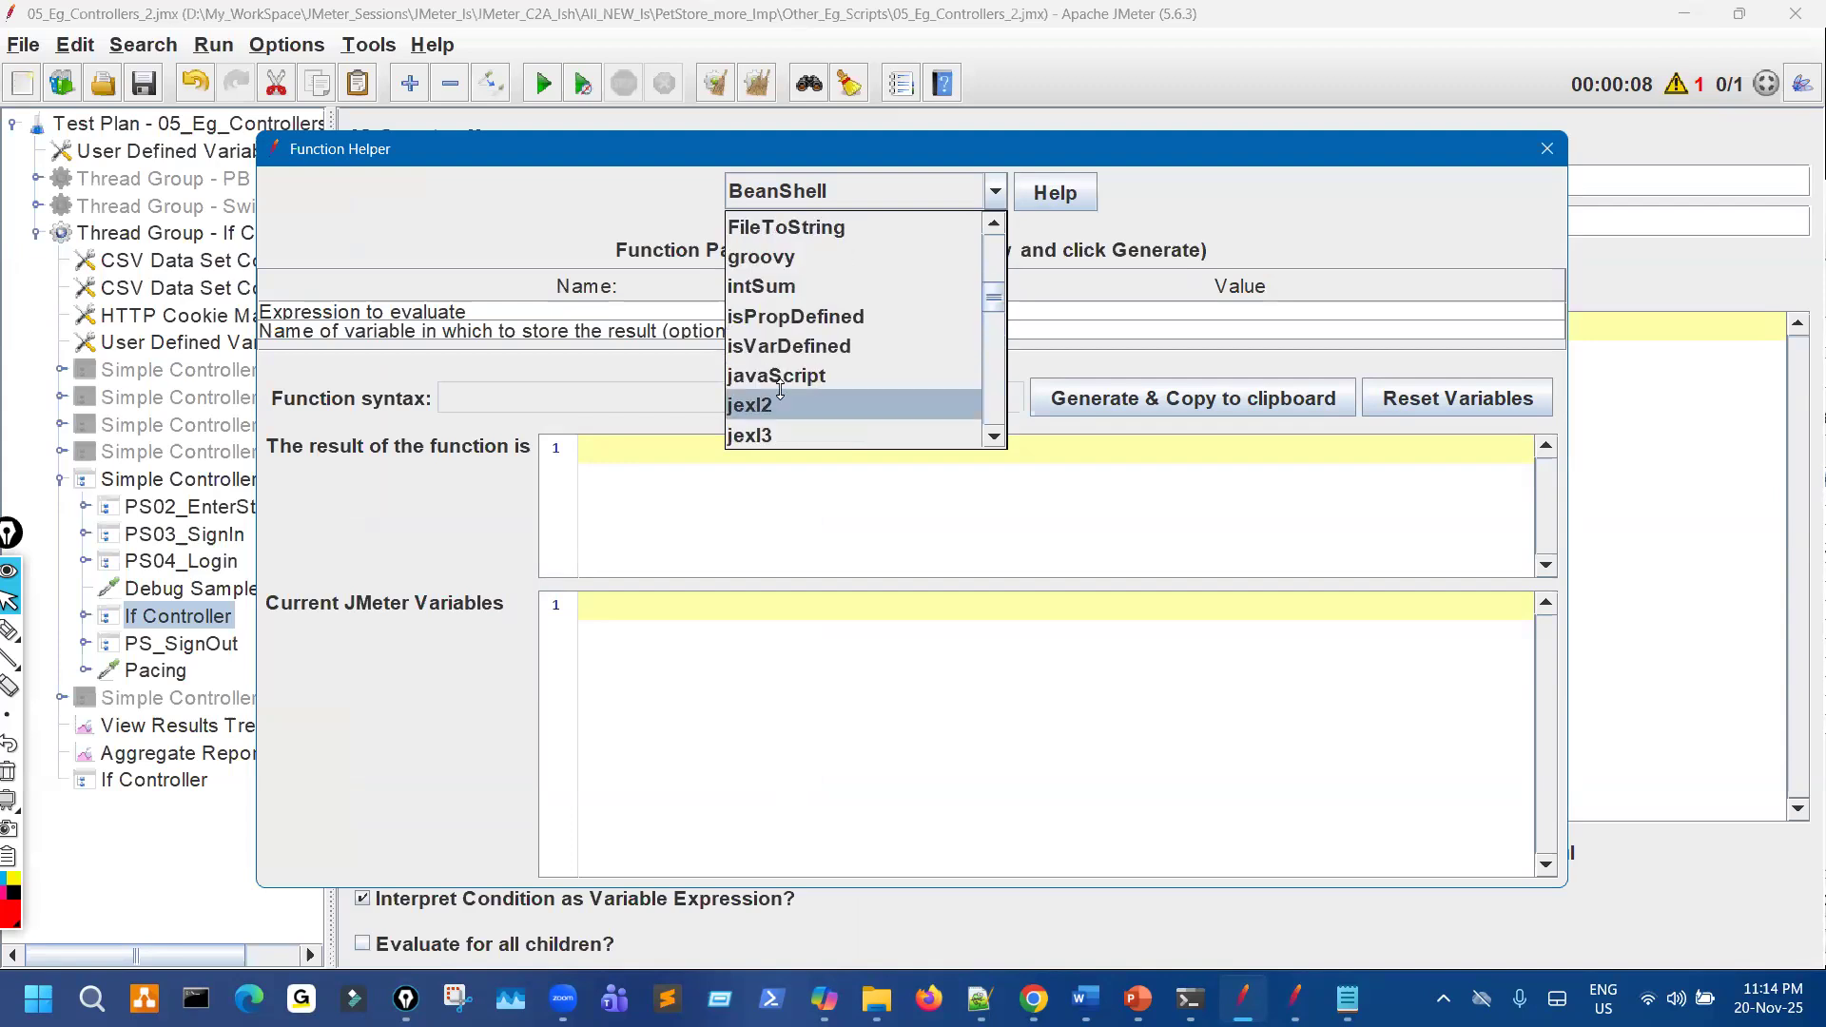
{"action": "scroll", "coordinate": [784, 359], "scroll_direction": "down", "scroll_amount": 1}
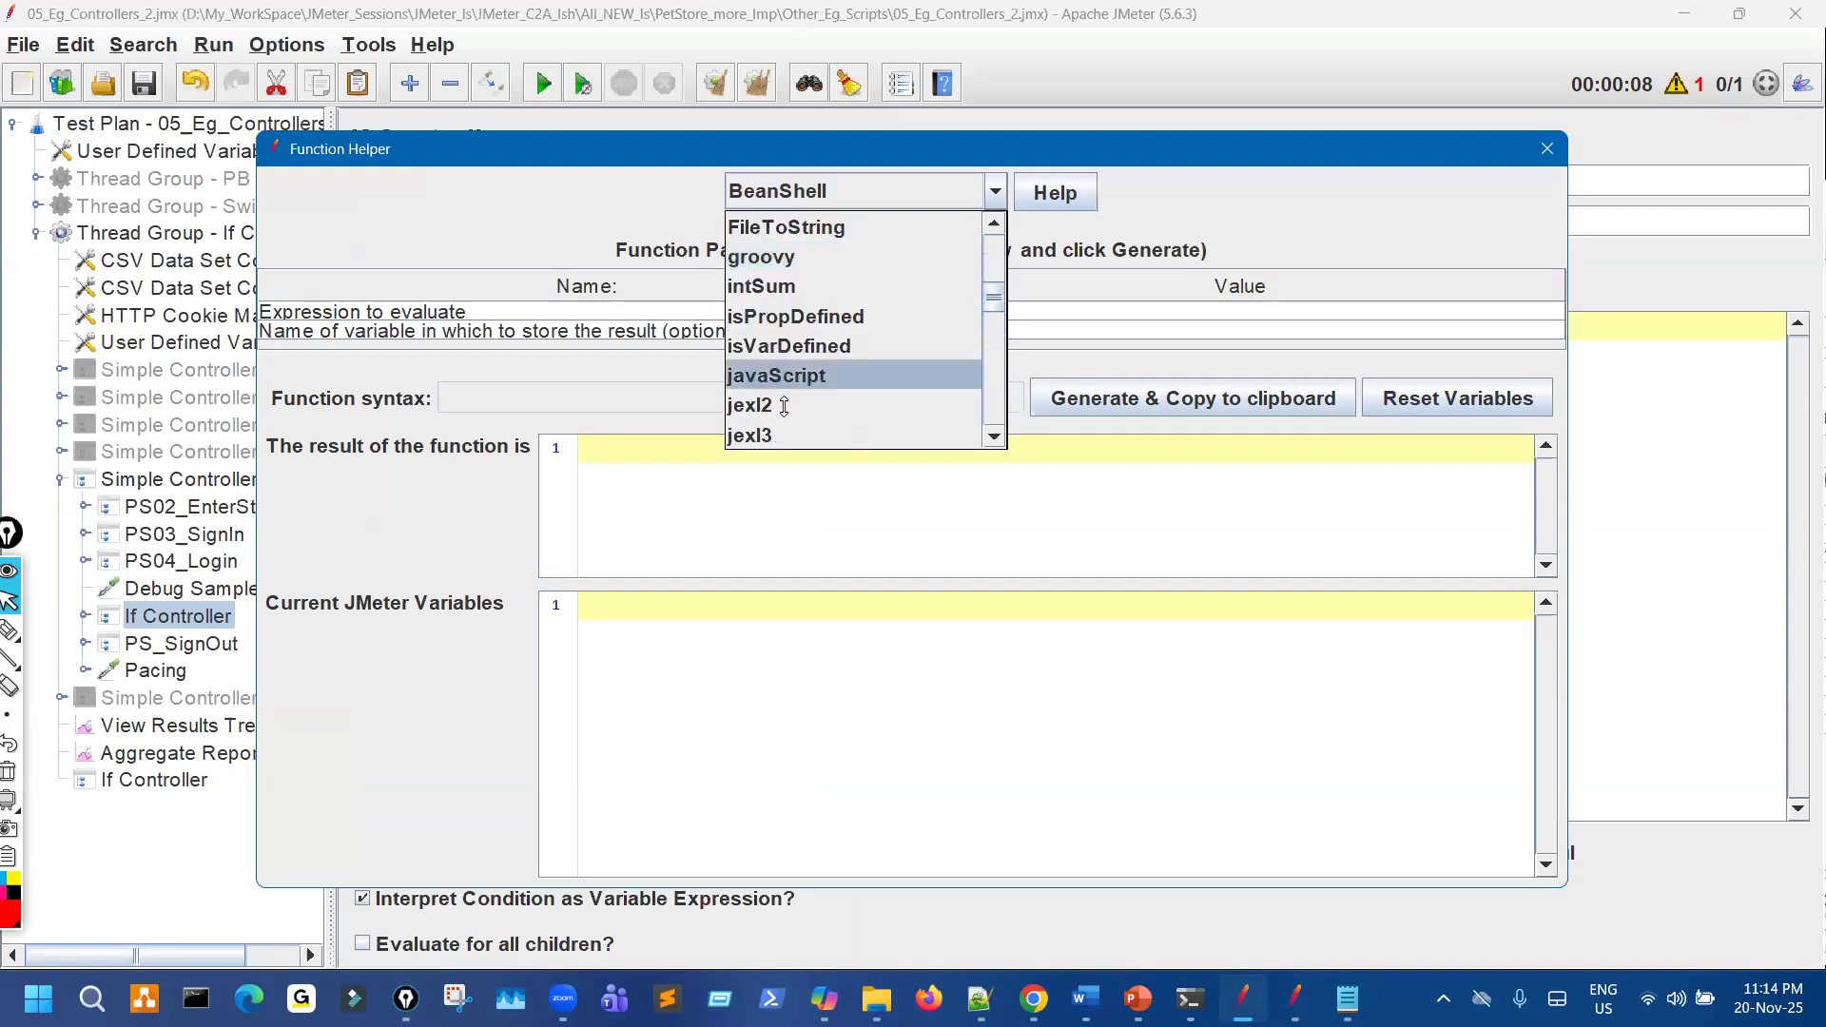
{"action": "left_click", "coordinate": [788, 377]}
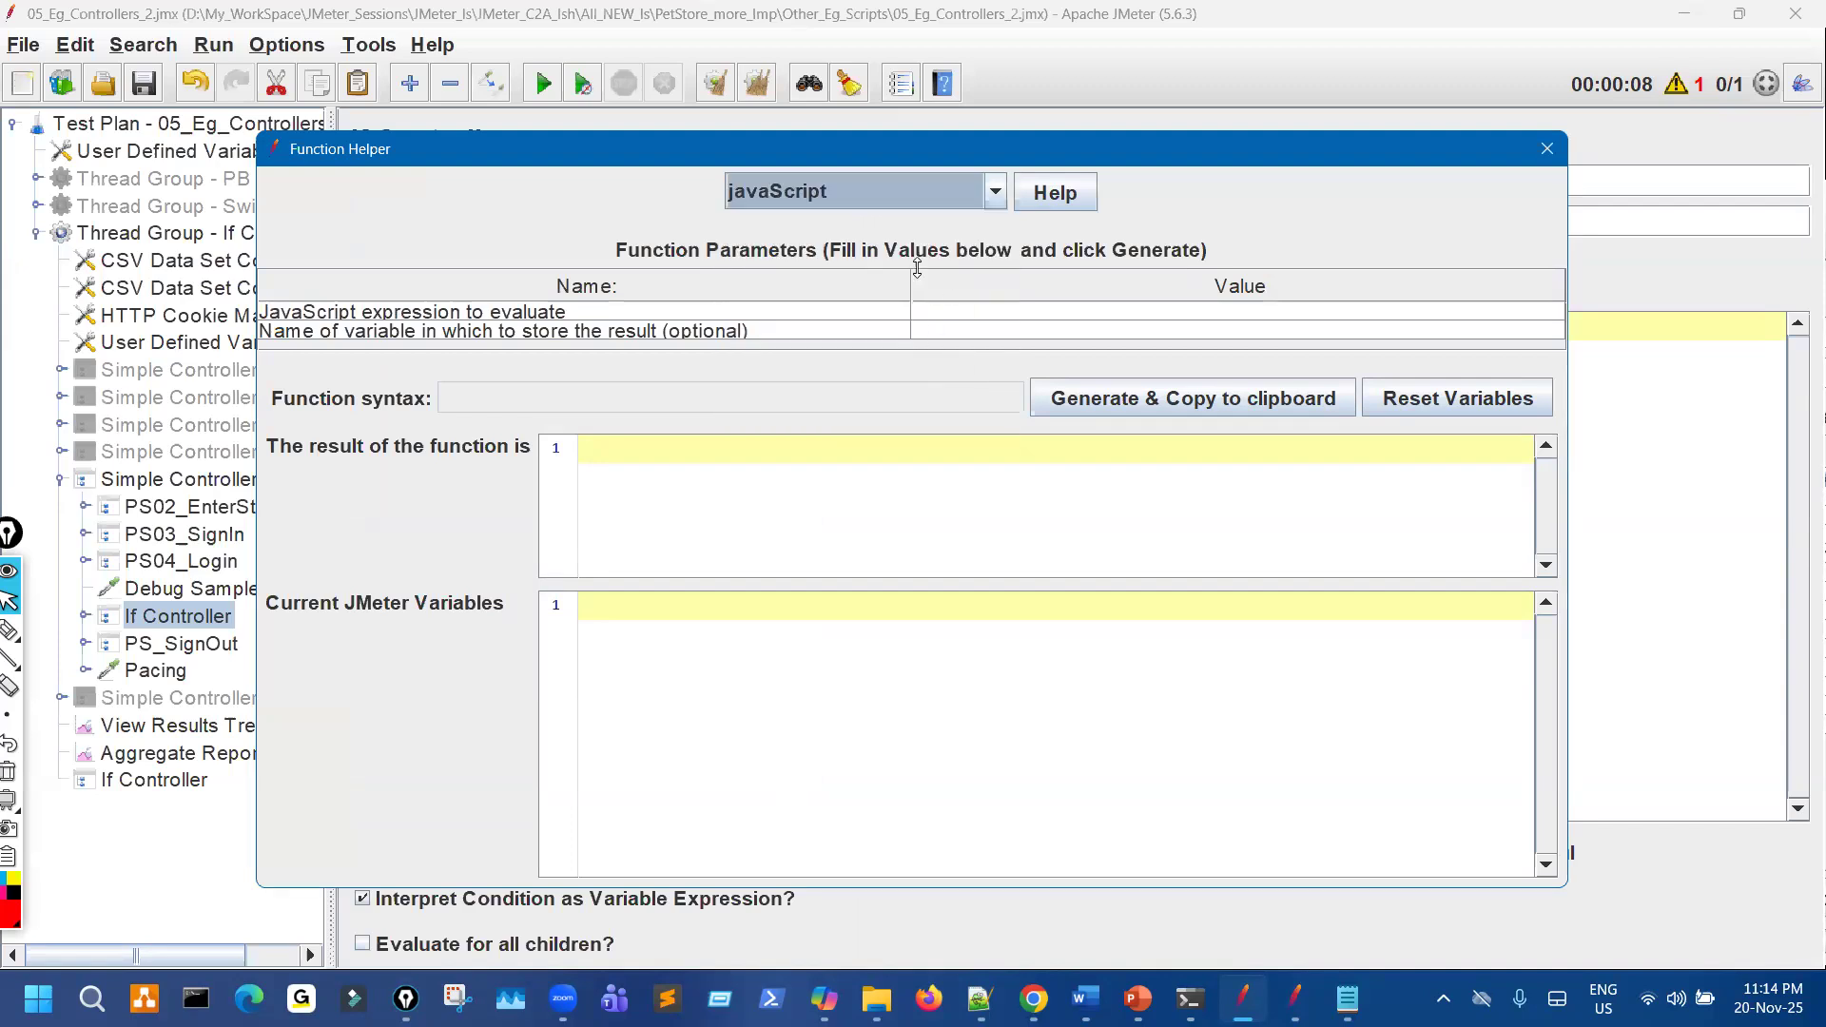
Set the JavaScript expression to evaluate to ${c_Pet_matchNr} == 10, then generate the function and copy it to the clipboard.
{"action": "left_click", "coordinate": [959, 304]}
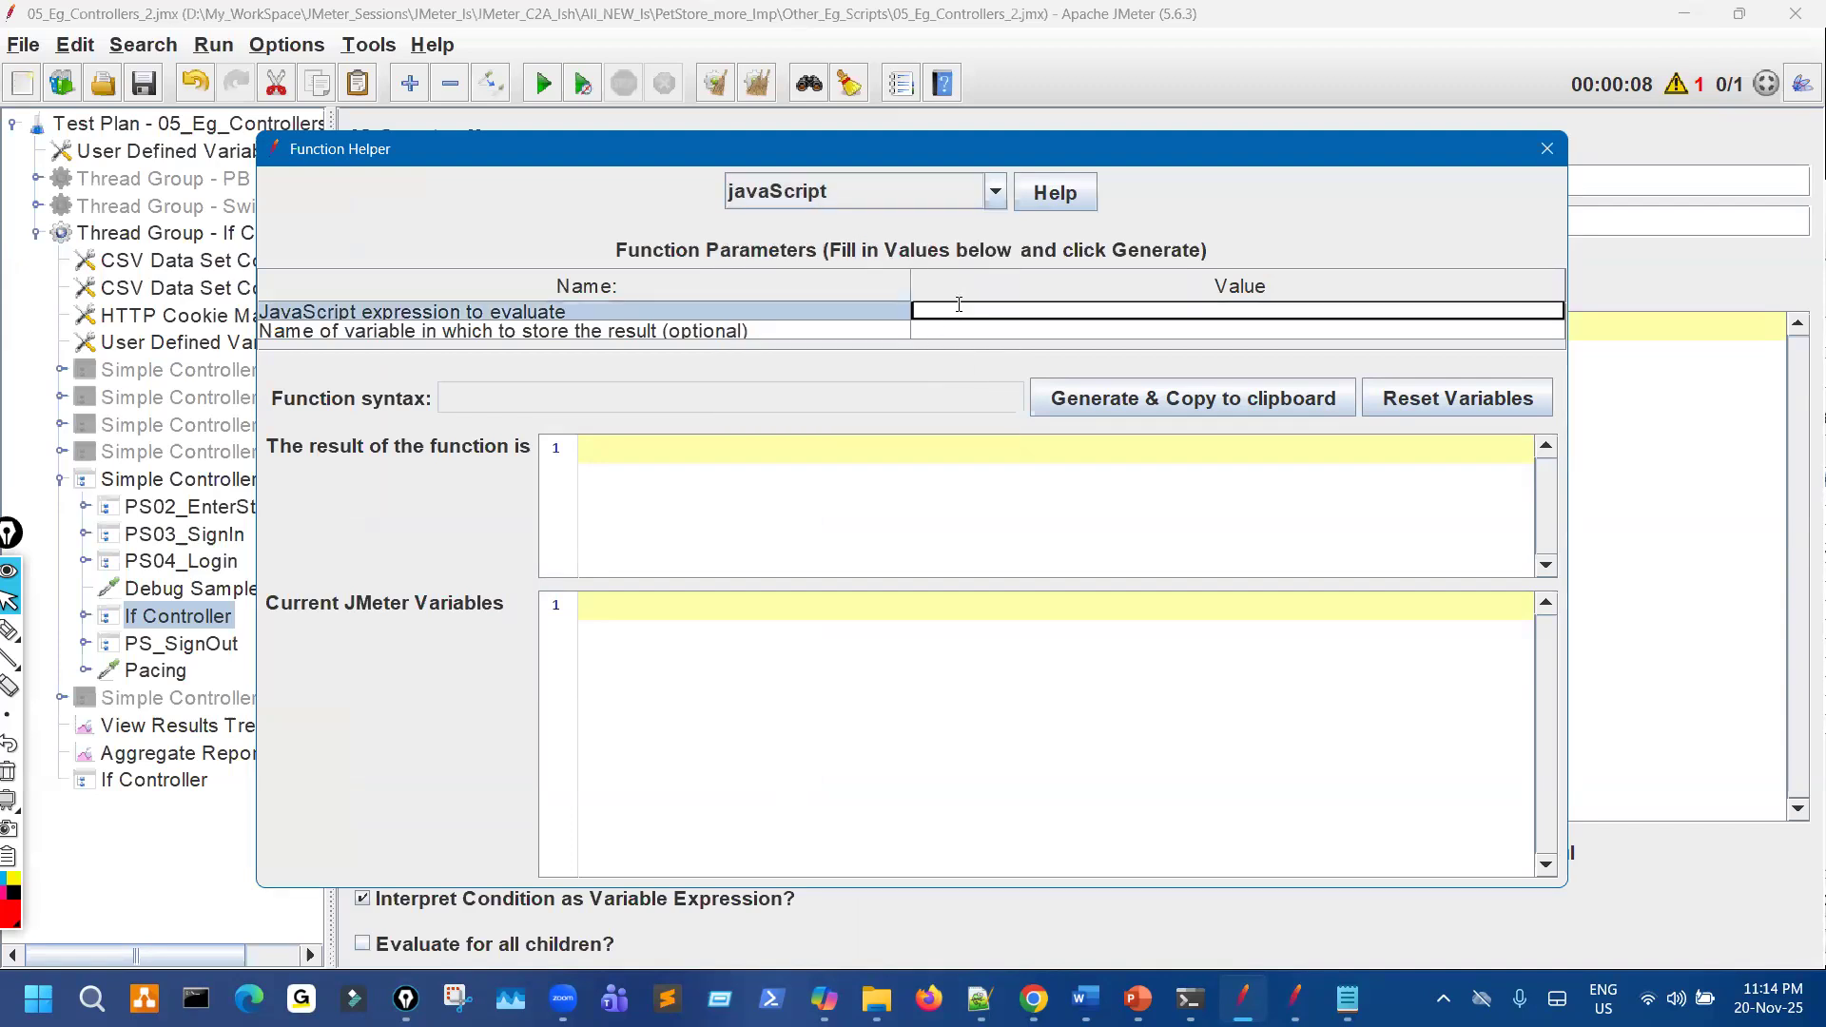
{"action": "key", "text": "ctrl+v"}
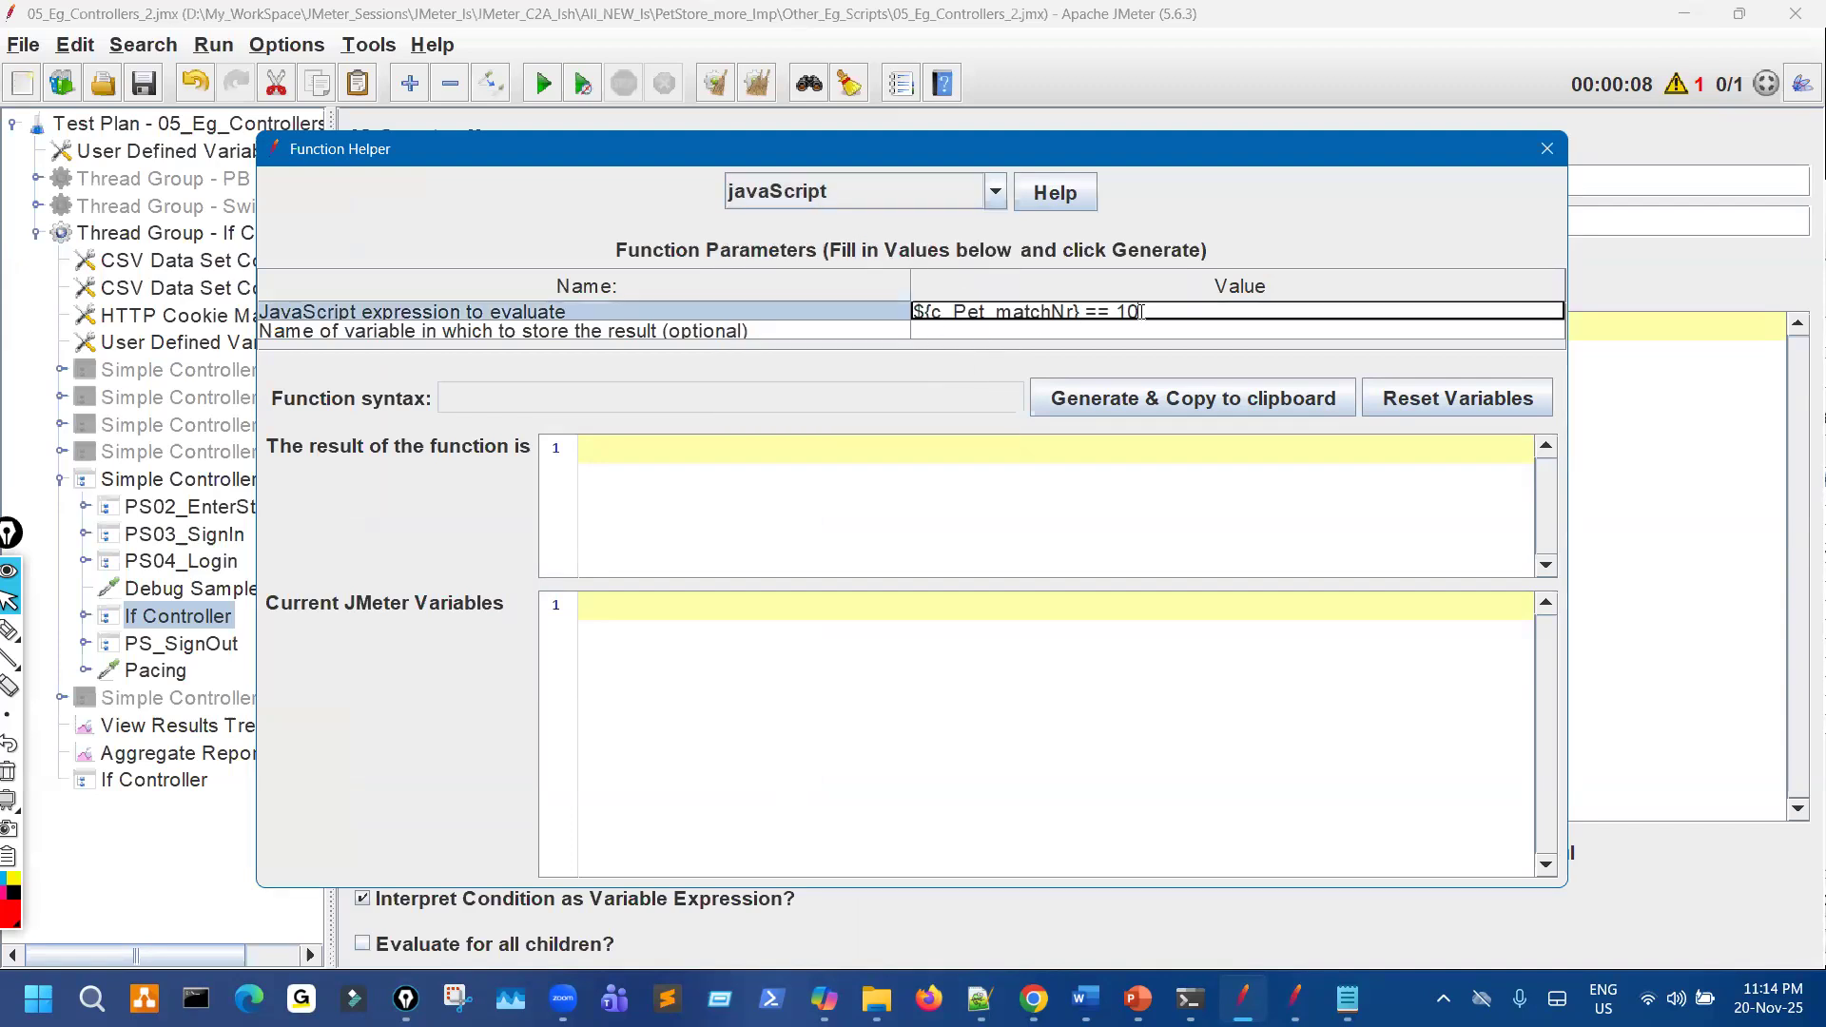
{"action": "left_click", "coordinate": [1162, 399]}
Close the Function Helper and replace the If Controller's expression with the copied ${__javaScript(${c_Pet_matchNr} == 10,)}.
{"action": "left_click", "coordinate": [1547, 150]}
{"action": "left_click_drag", "start_coordinate": [1100, 339], "coordinate": [761, 338]}
{"action": "key", "text": "ctrl+v"}
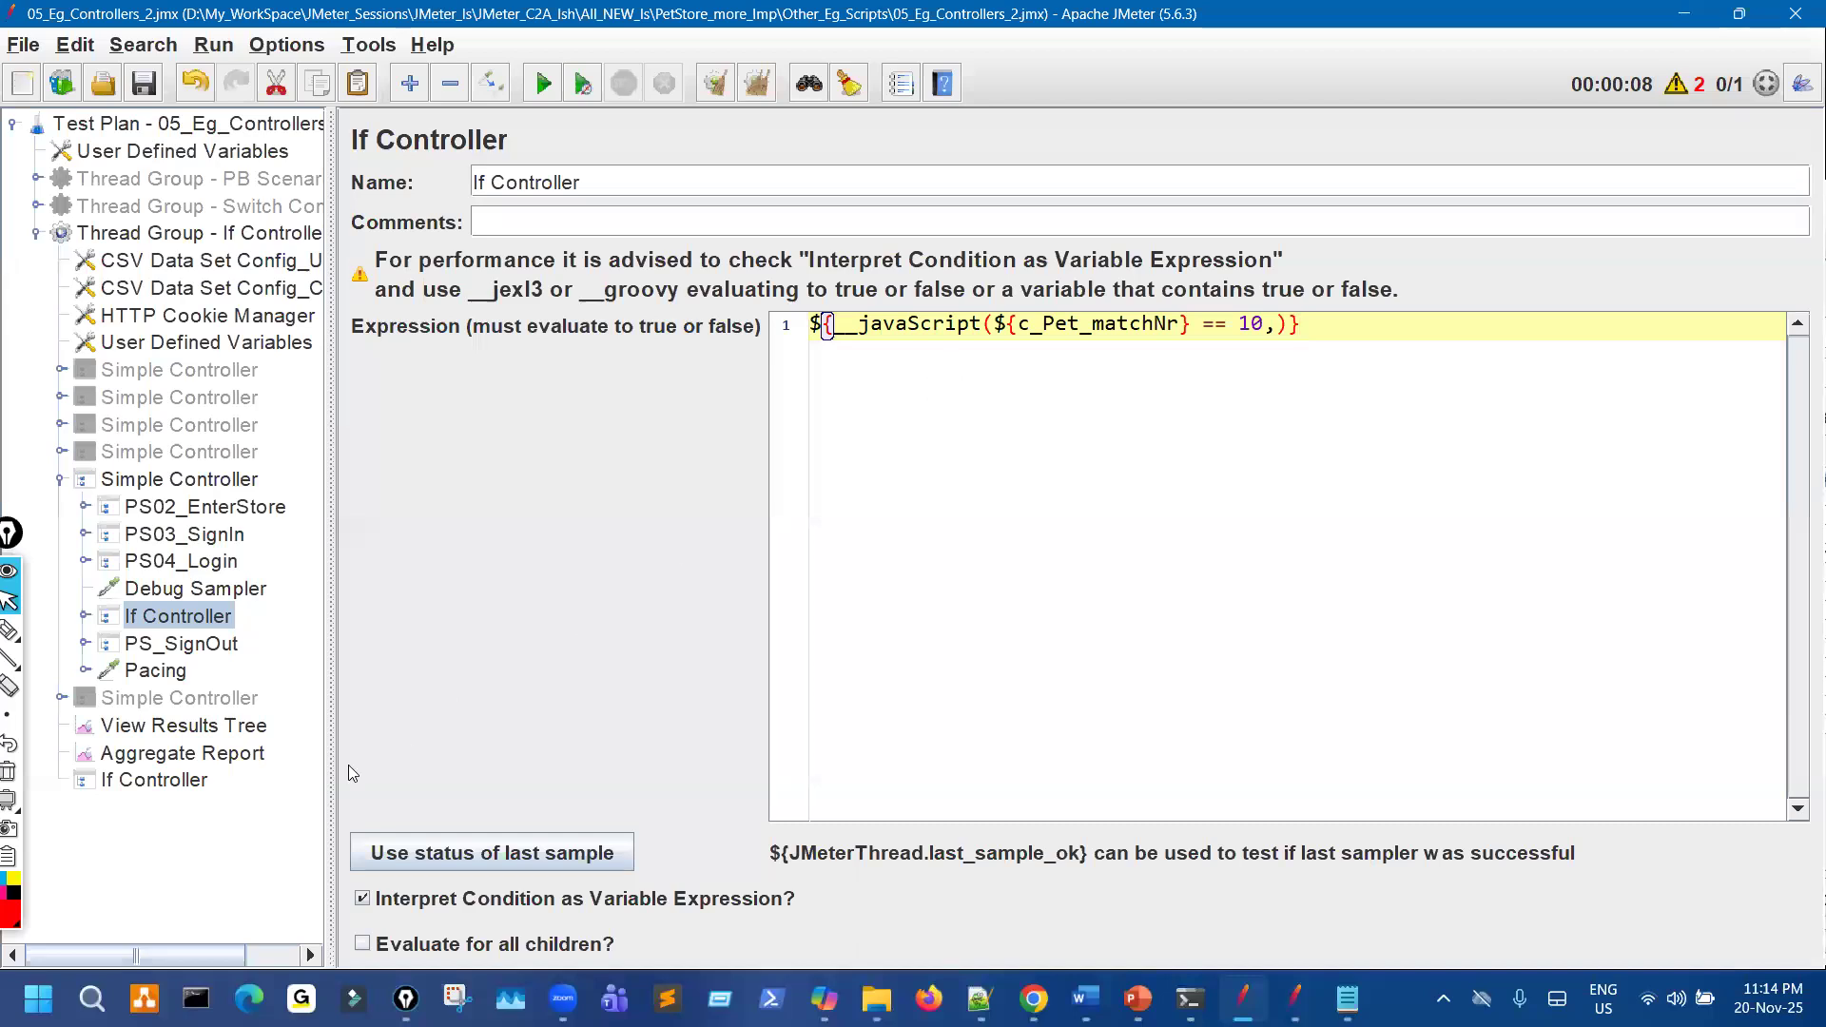
Clear the previous results in View Results Tree and run the test with the __javaScript expression.
{"action": "left_click", "coordinate": [190, 726]}
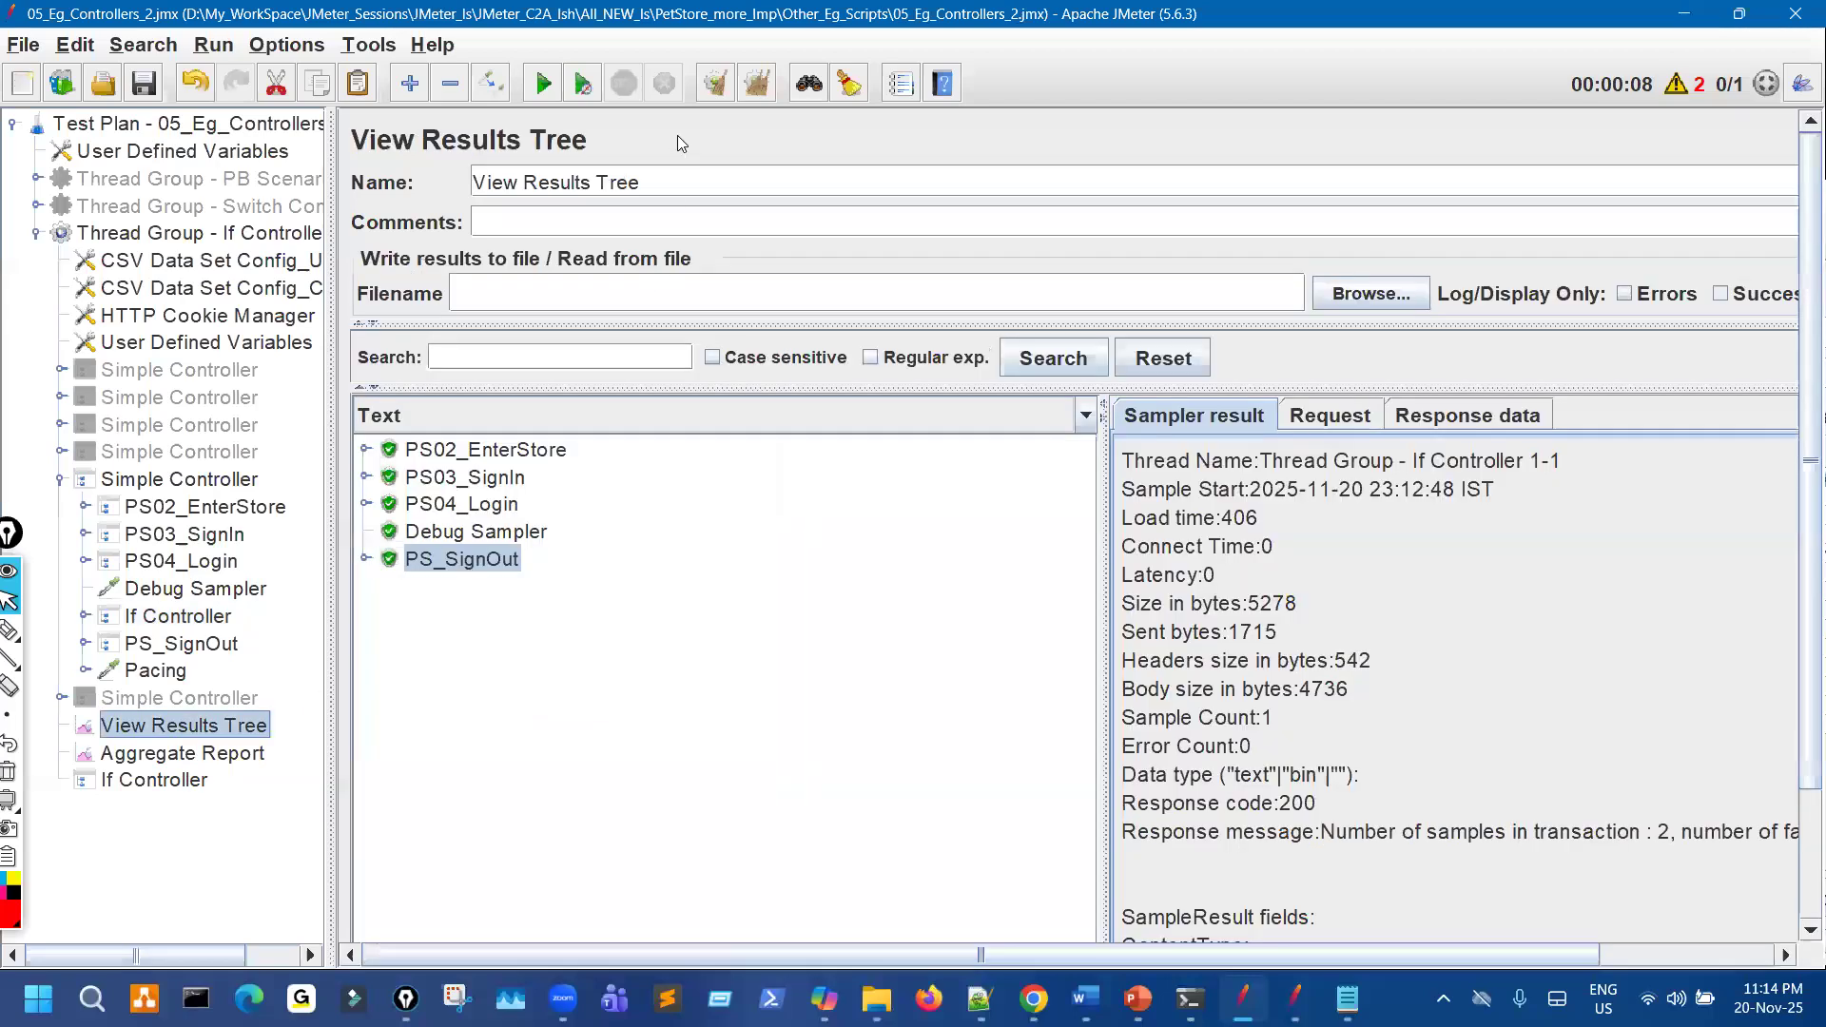
{"action": "left_click", "coordinate": [716, 84]}
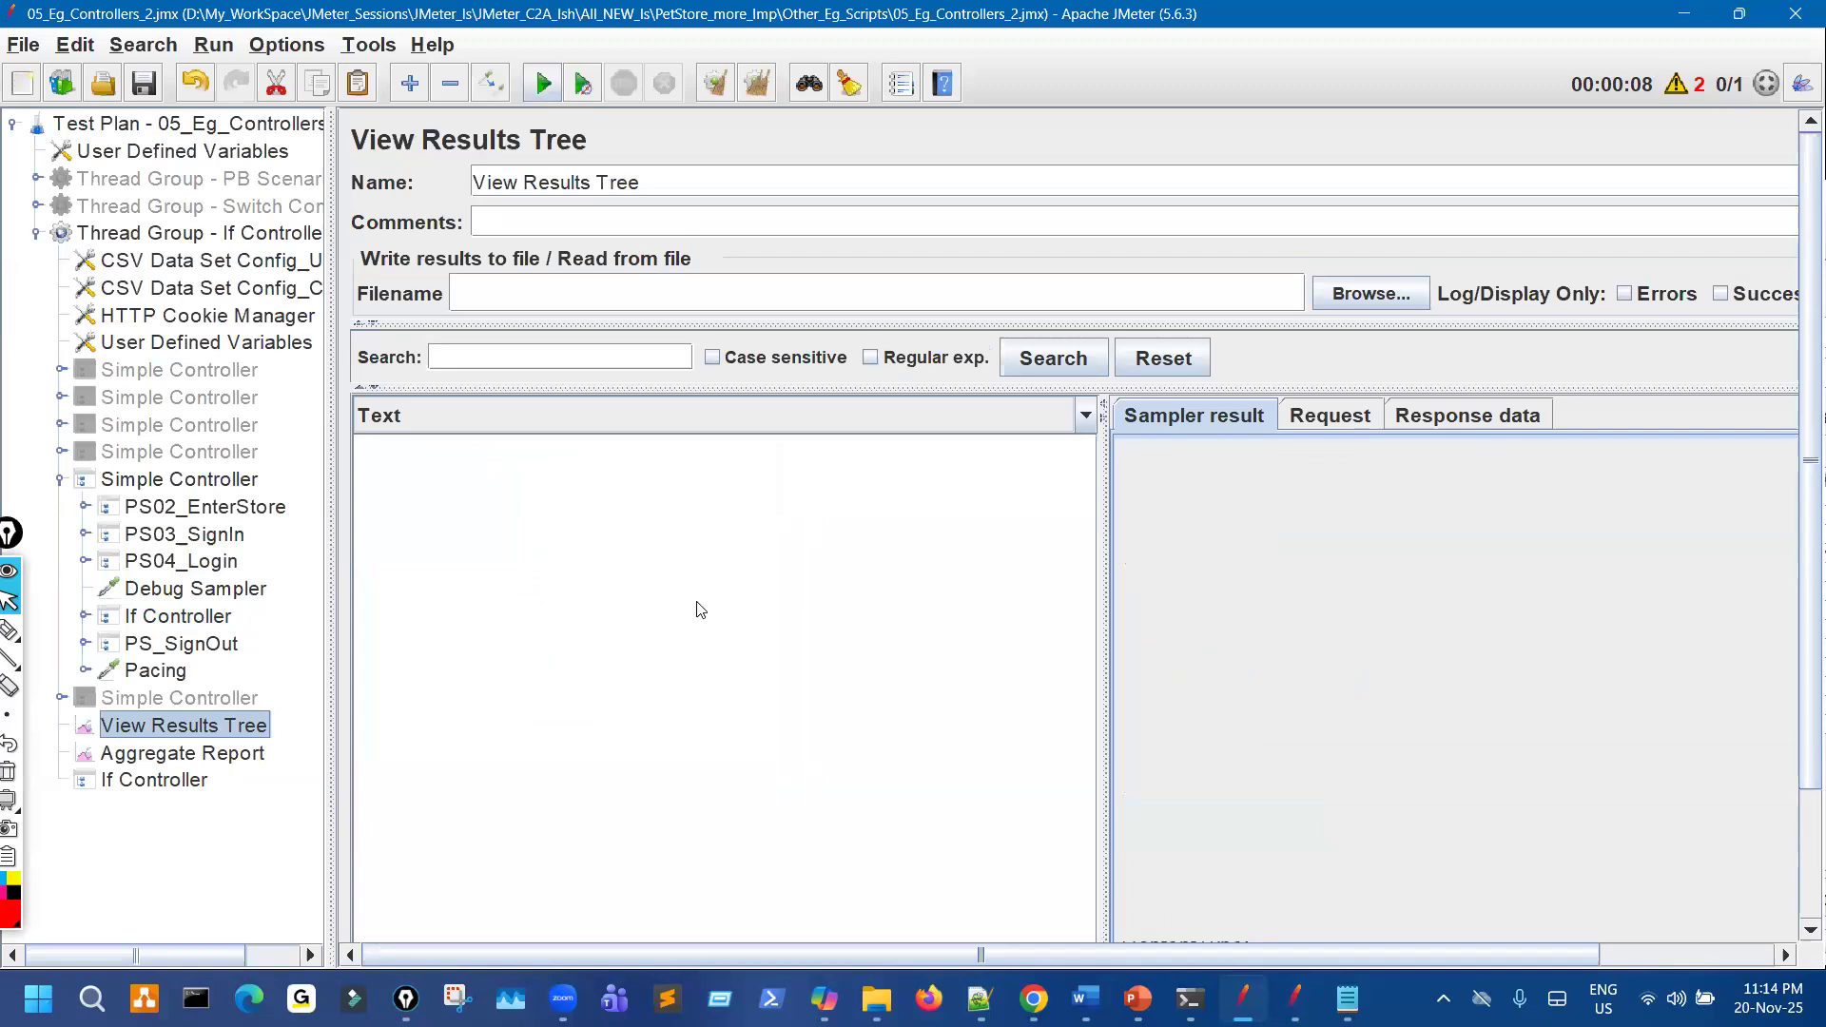
{"action": "key", "text": "ctrl+r"}
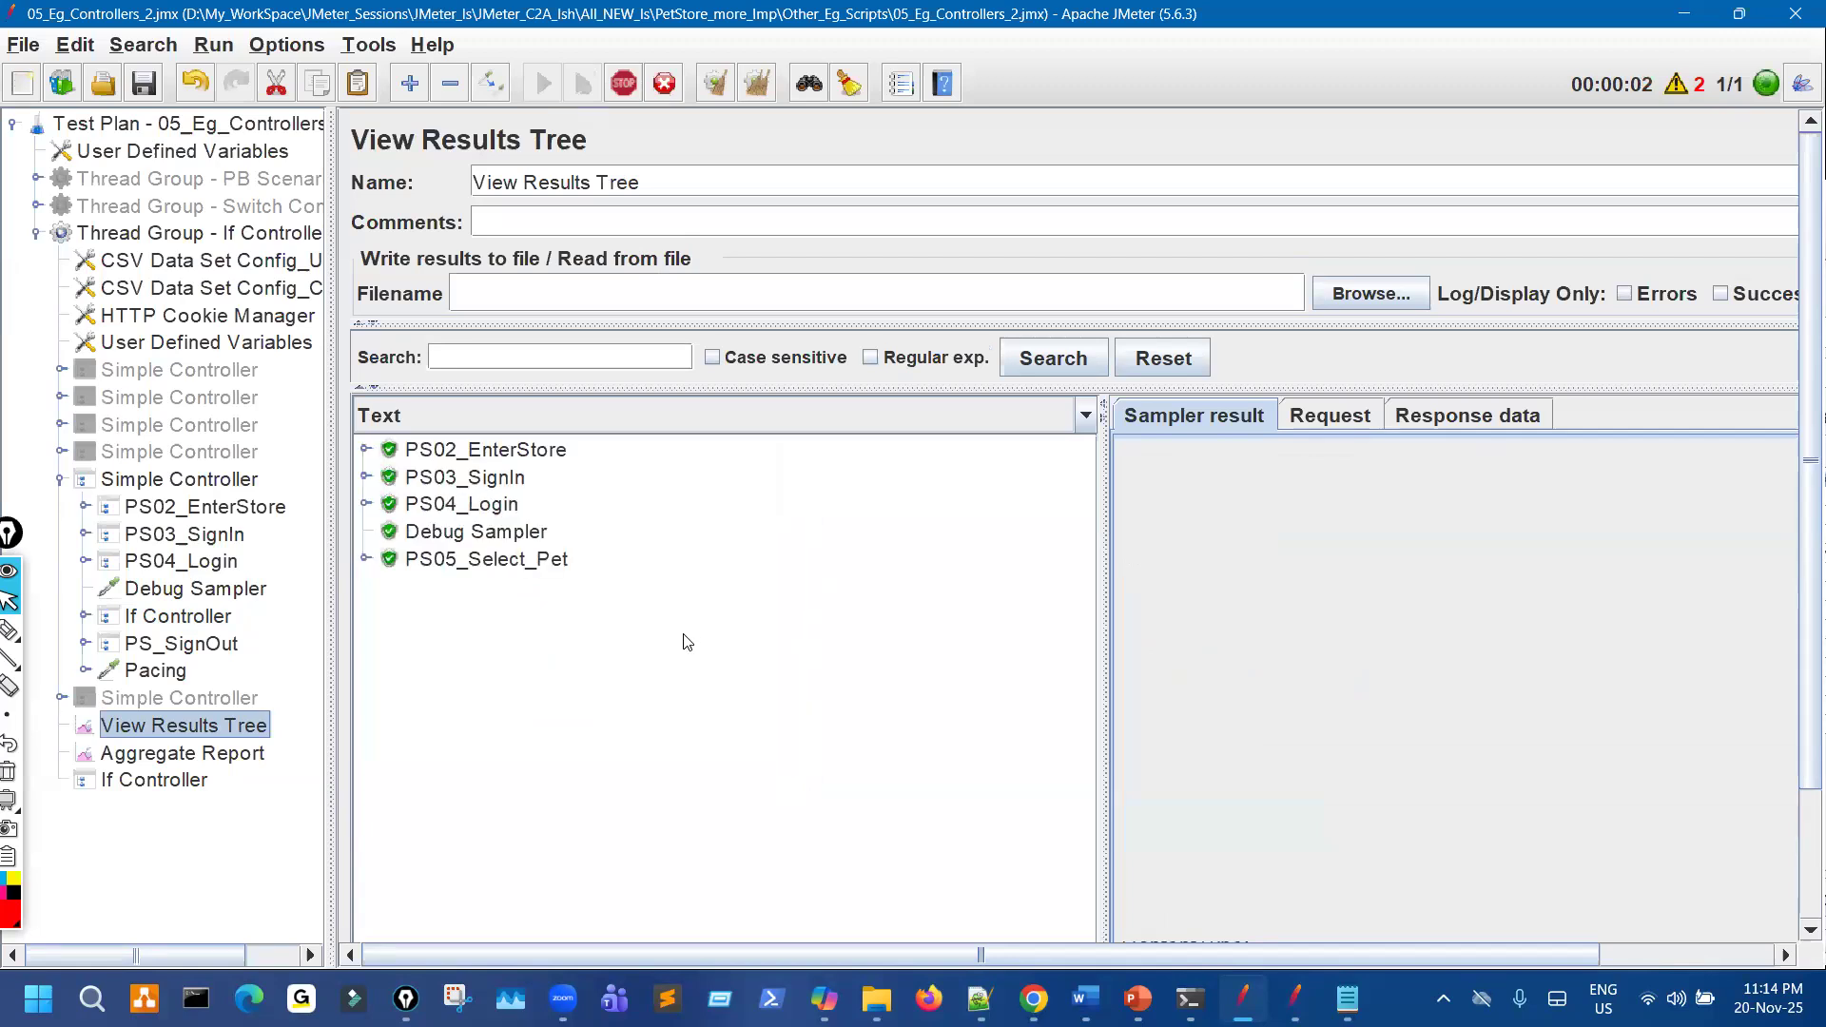
Examine the If Controller's ${__javaScript(${c_Pet_matchNr} == 10,)} expression, highlighting its function name and comparison and underlining parts with the pen.
{"action": "left_click", "coordinate": [218, 613]}
{"action": "left_click_drag", "start_coordinate": [1194, 323], "coordinate": [1251, 325]}
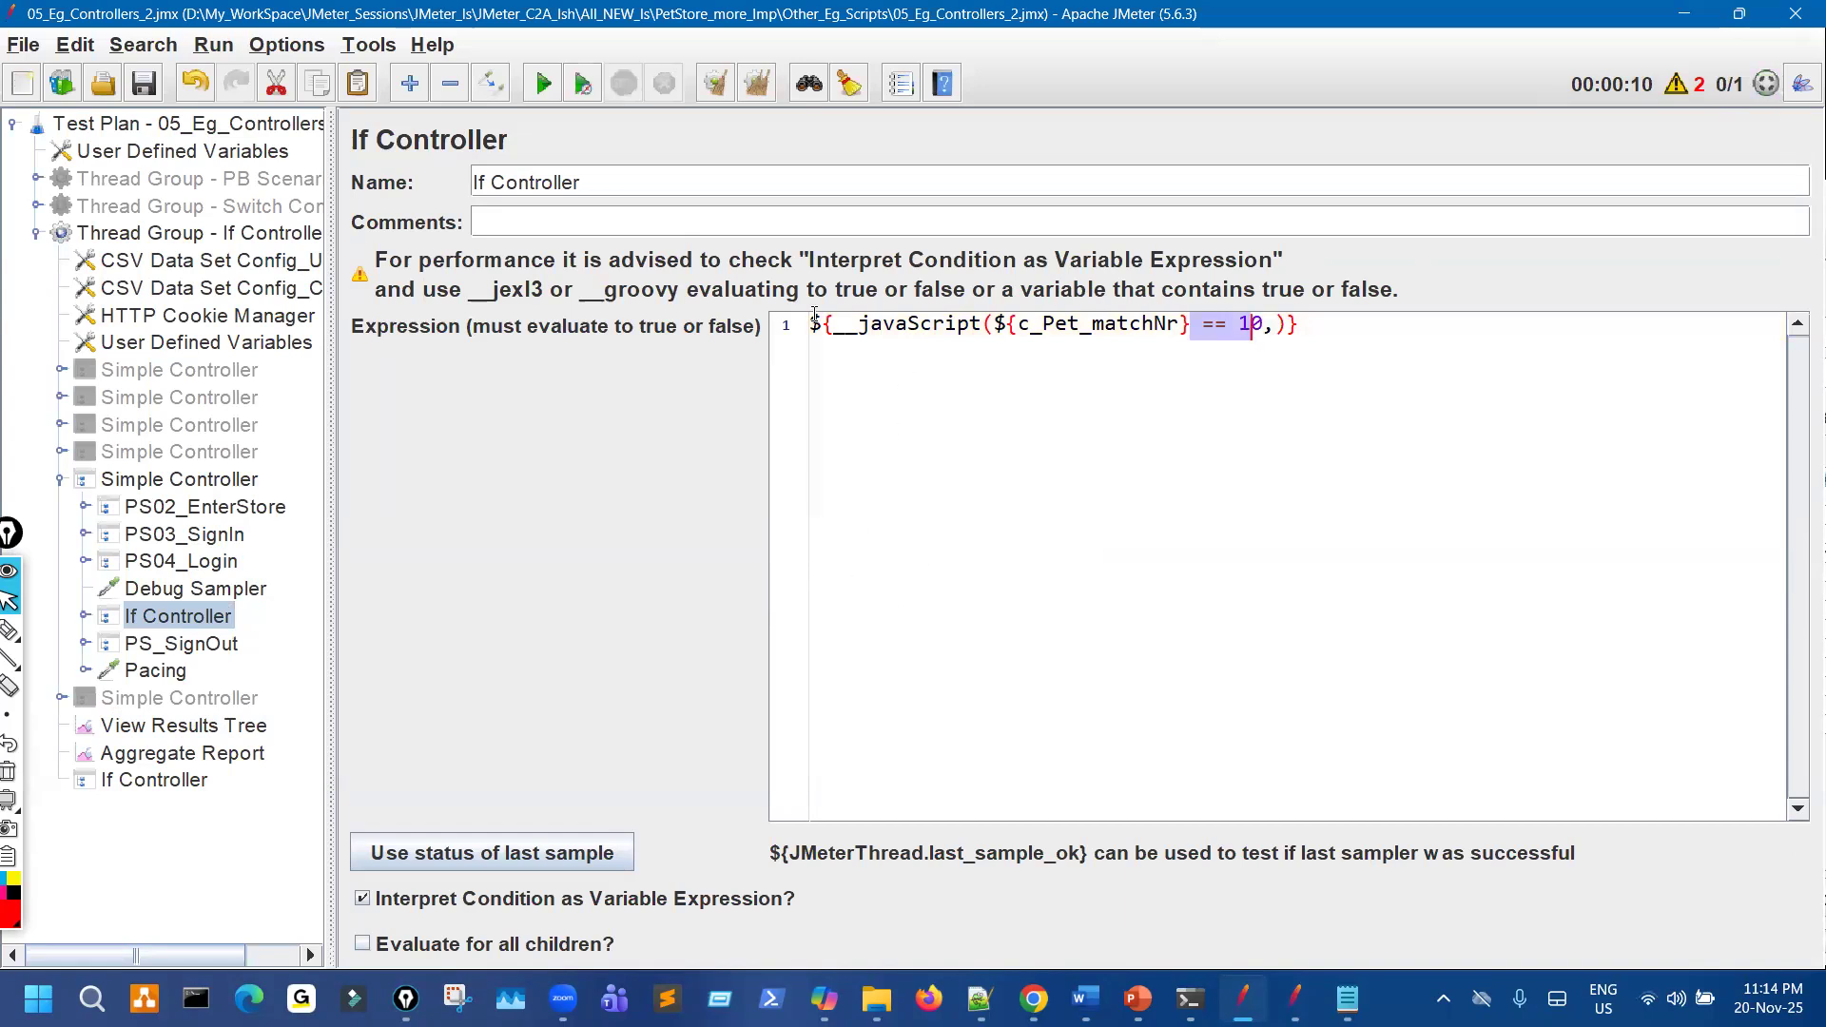
{"action": "left_click_drag", "start_coordinate": [833, 323], "coordinate": [972, 324]}
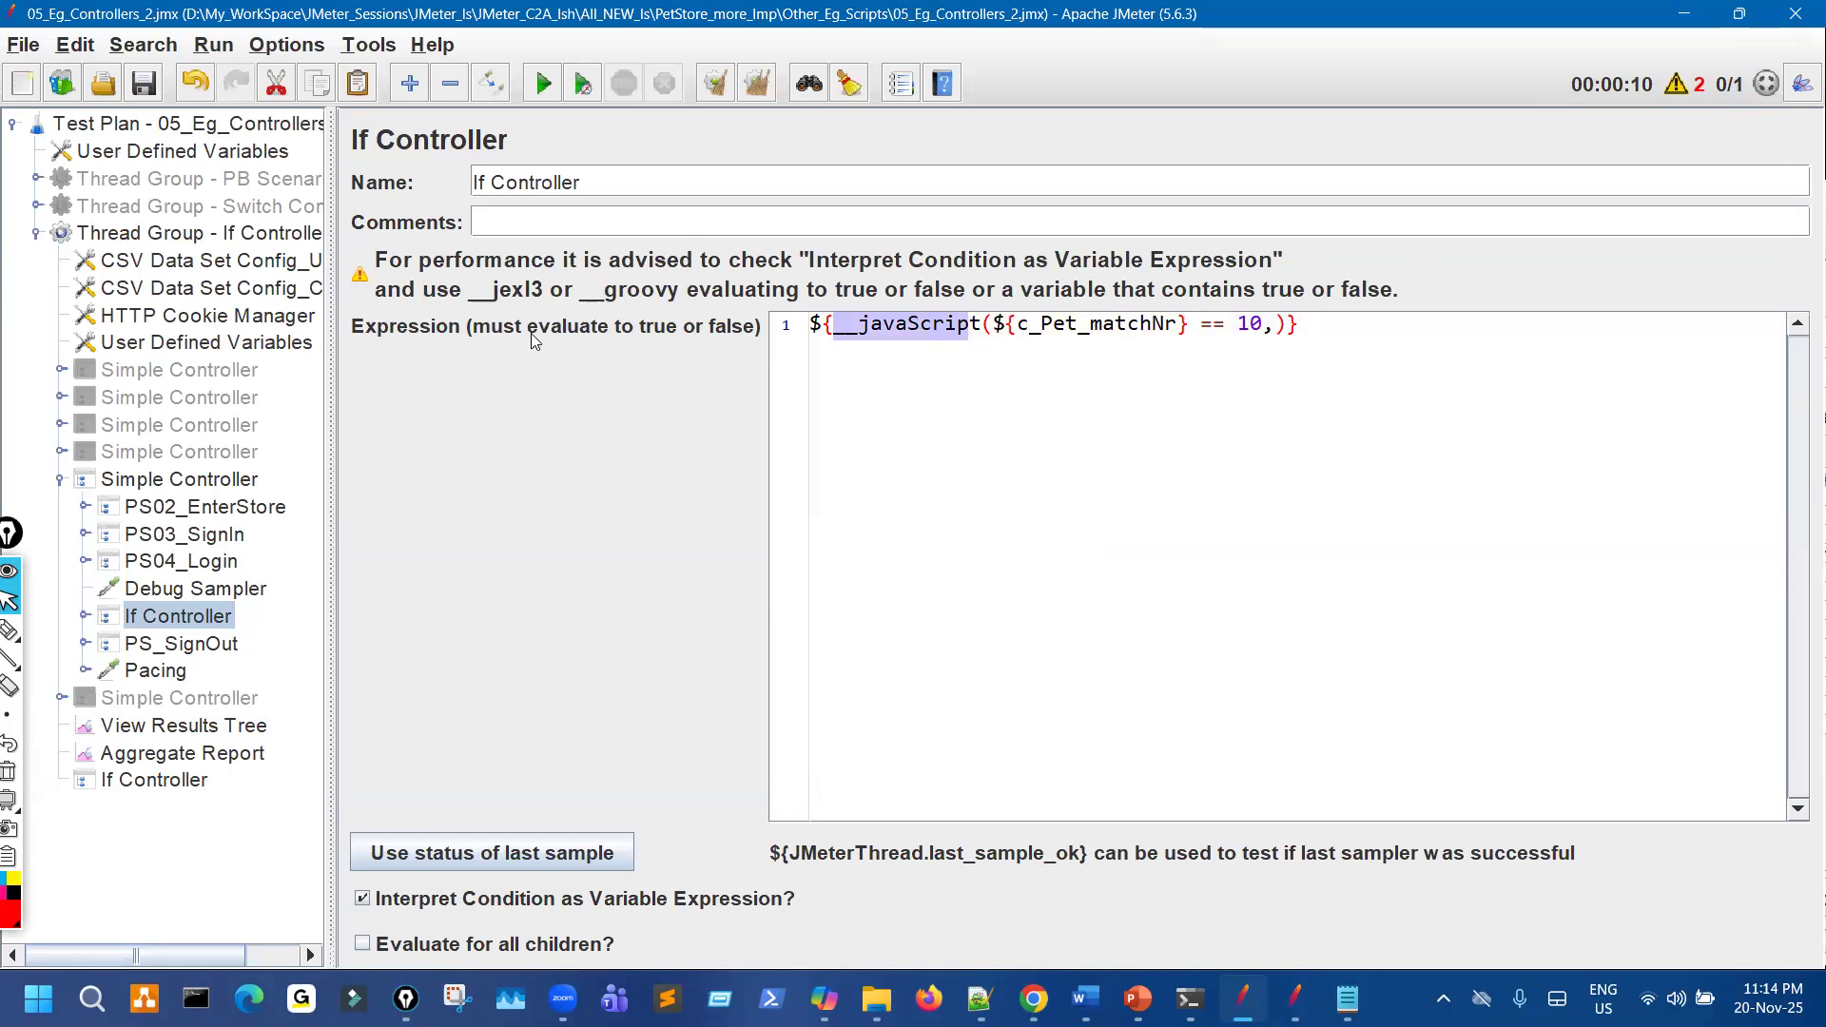
{"action": "left_click", "coordinate": [9, 630]}
{"action": "left_click_drag", "start_coordinate": [1076, 301], "coordinate": [1037, 349]}
{"action": "mouse_move", "coordinate": [1044, 531]}
{"action": "left_mouse_down"}
{"action": "mouse_move", "coordinate": [1106, 449]}
{"action": "mouse_move", "coordinate": [1283, 500]}
{"action": "mouse_move", "coordinate": [1322, 465]}
{"action": "left_mouse_up"}
{"action": "mouse_move", "coordinate": [787, 570]}
{"action": "left_mouse_down"}
{"action": "mouse_move", "coordinate": [941, 518]}
{"action": "mouse_move", "coordinate": [980, 561]}
{"action": "left_mouse_up"}
{"action": "left_click_drag", "start_coordinate": [959, 537], "coordinate": [1053, 496]}
{"action": "left_click_drag", "start_coordinate": [1044, 480], "coordinate": [1111, 509]}
{"action": "left_click_drag", "start_coordinate": [996, 561], "coordinate": [1082, 483]}
{"action": "left_click_drag", "start_coordinate": [841, 366], "coordinate": [1011, 355]}
{"action": "left_click_drag", "start_coordinate": [871, 379], "coordinate": [954, 379]}
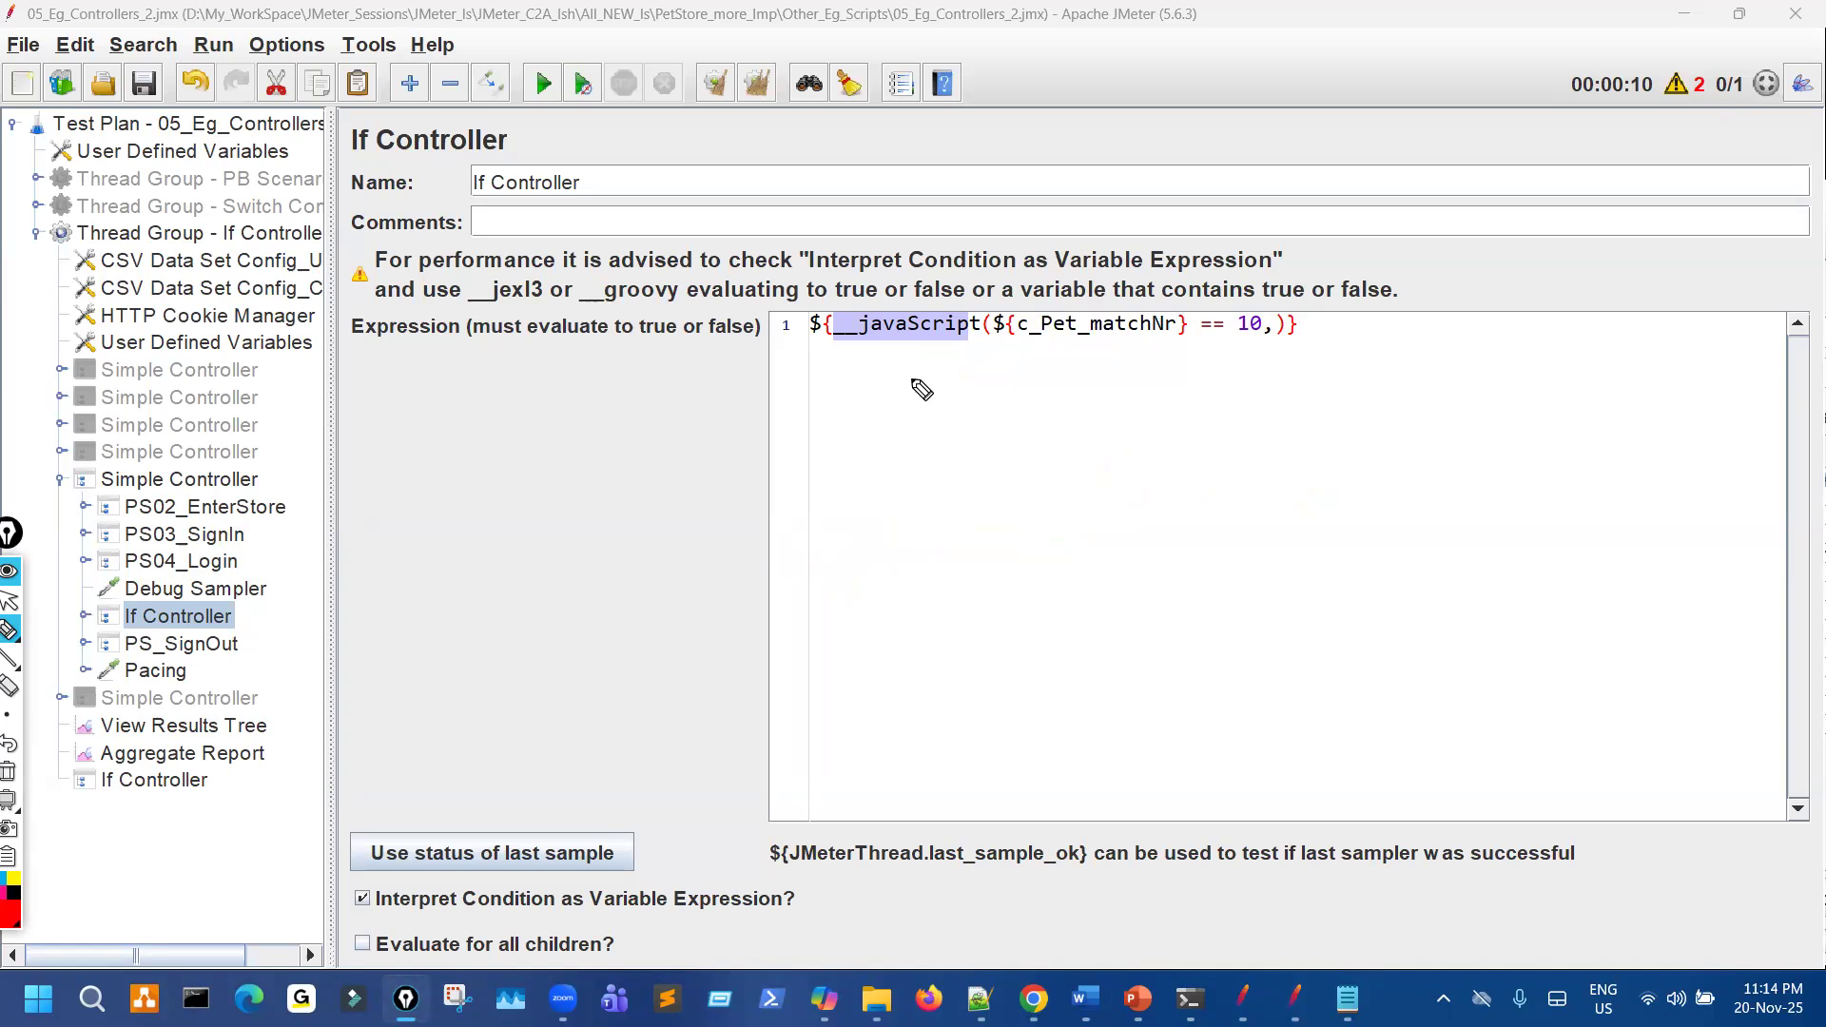
{"action": "left_click", "coordinate": [8, 602]}
Add a While Controller to the Thread Group - If Controller.
{"action": "left_click", "coordinate": [246, 235]}
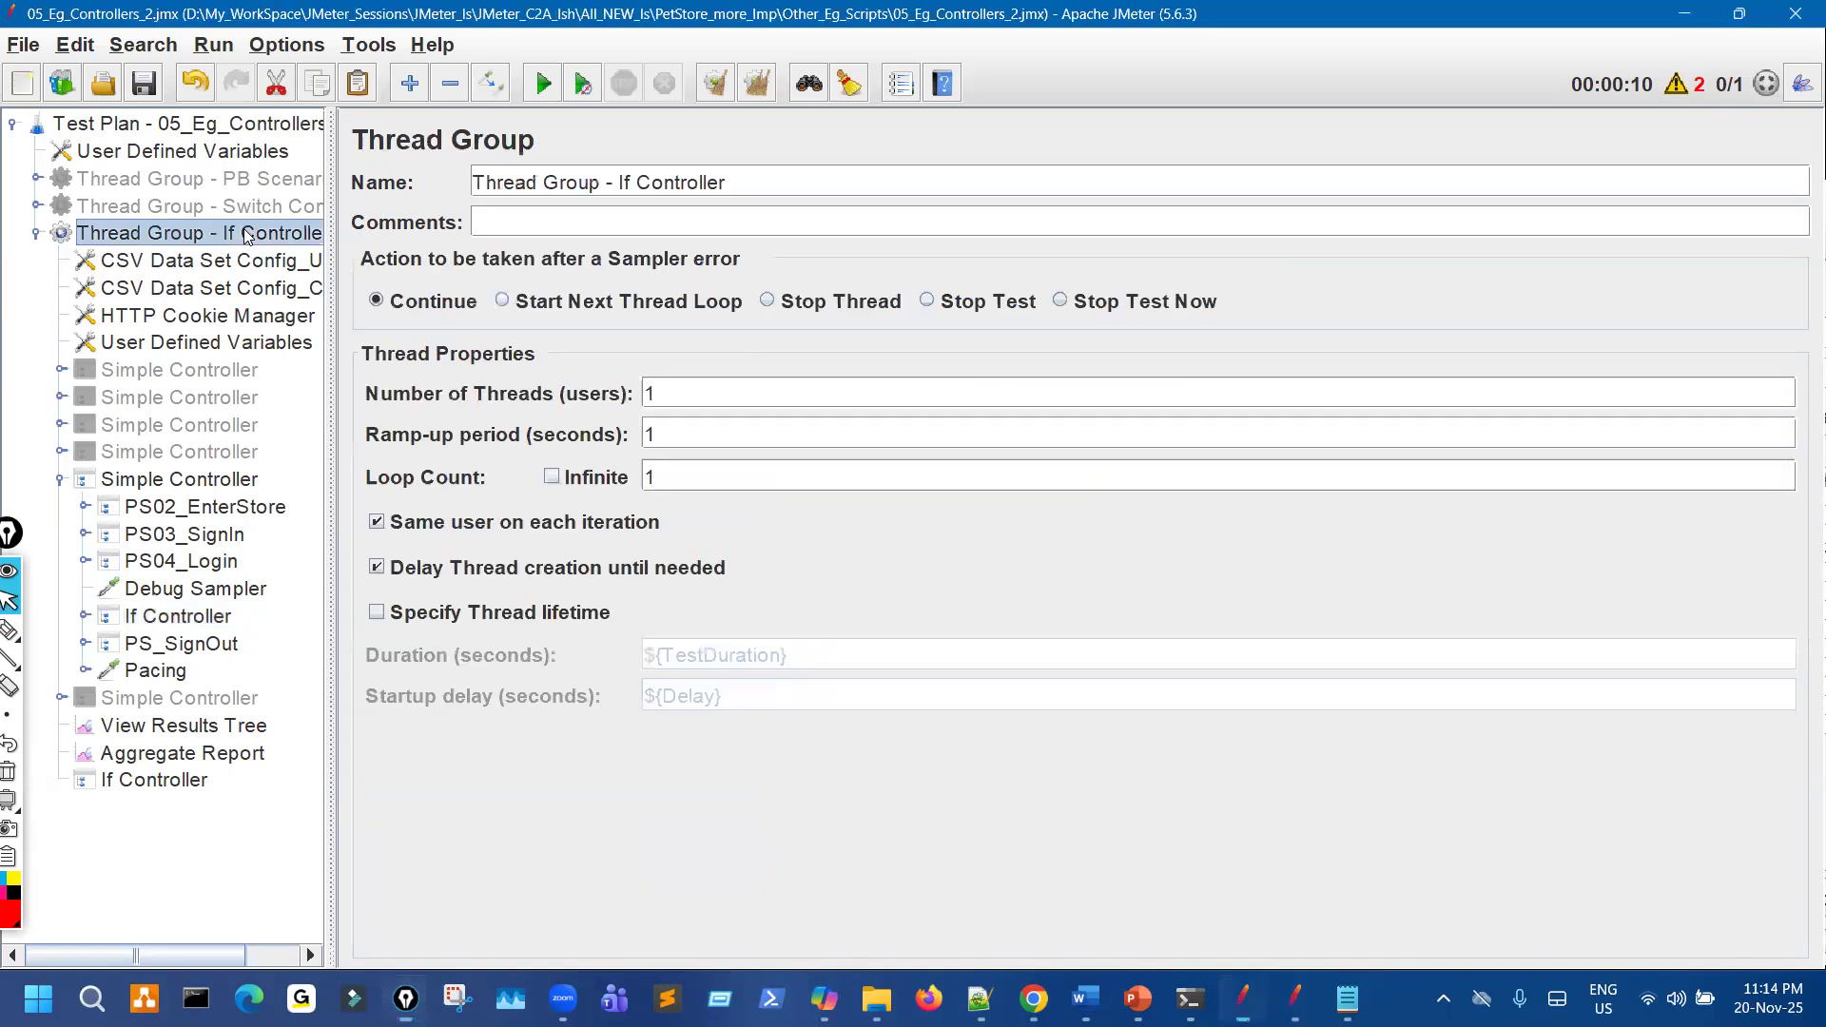
{"action": "right_click", "coordinate": [245, 235]}
{"action": "mouse_move", "coordinate": [428, 248]}
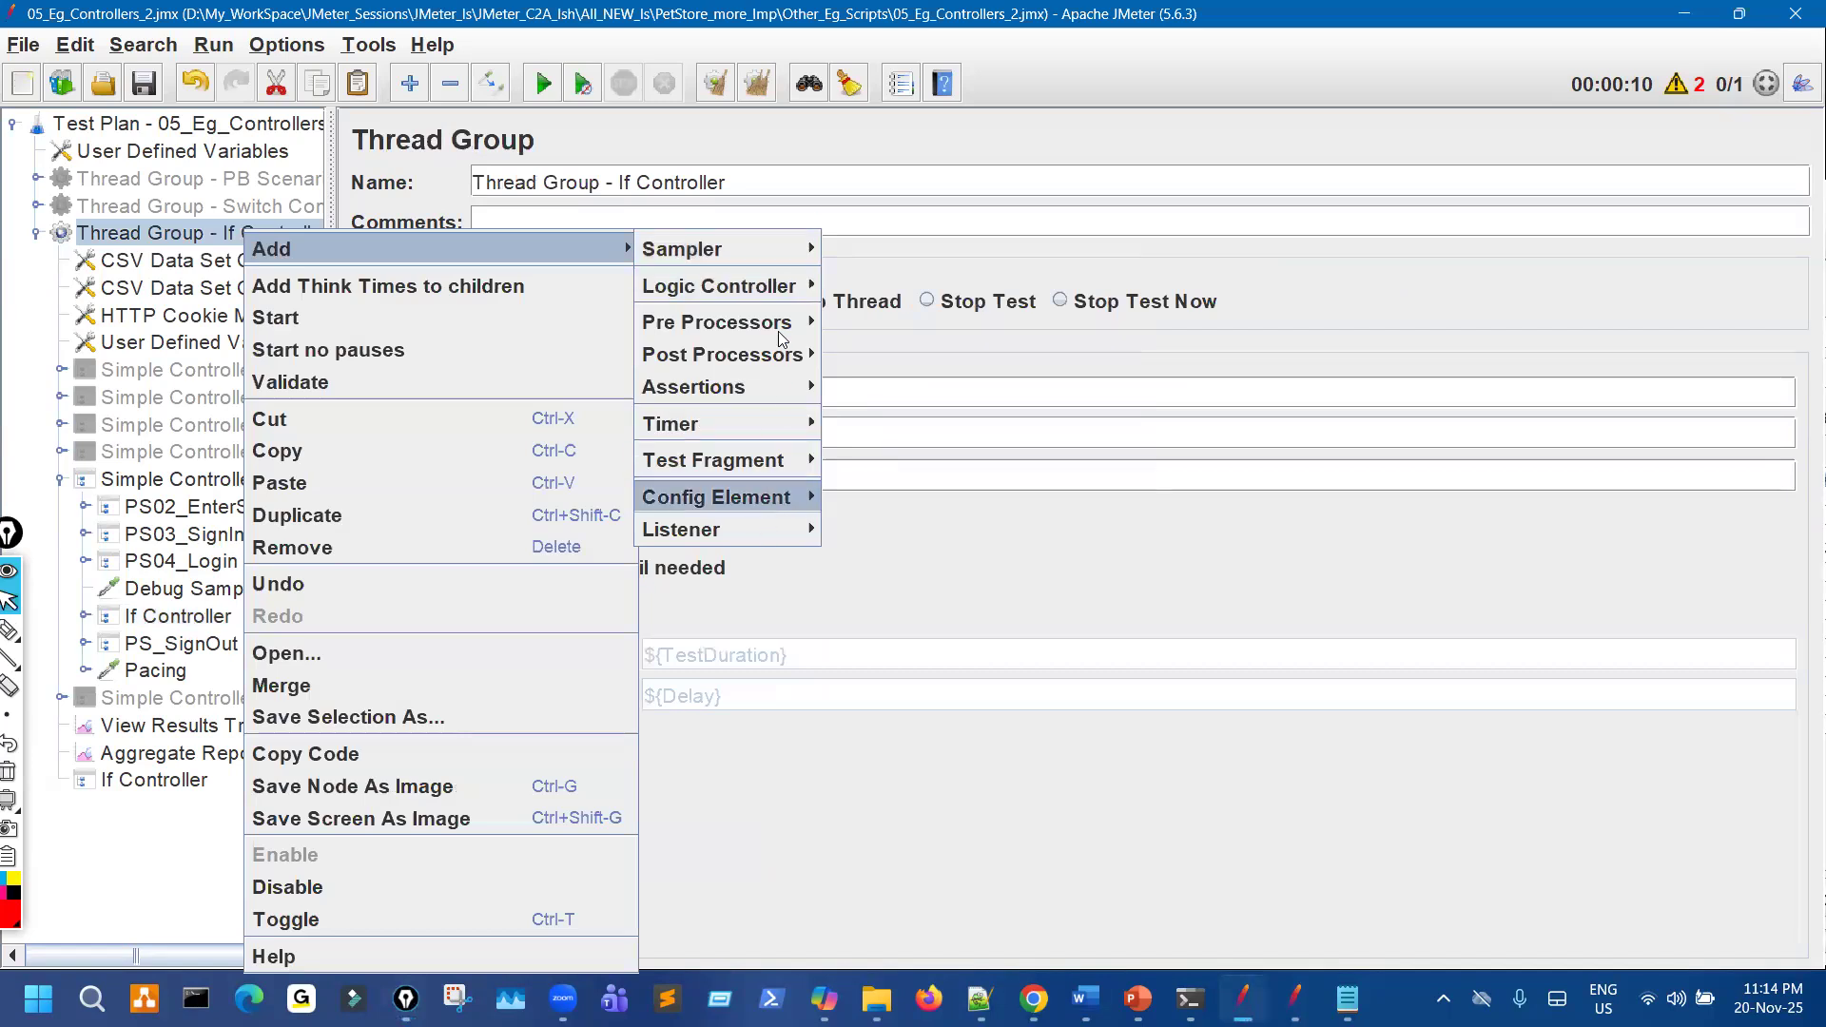
{"action": "mouse_move", "coordinate": [807, 285]}
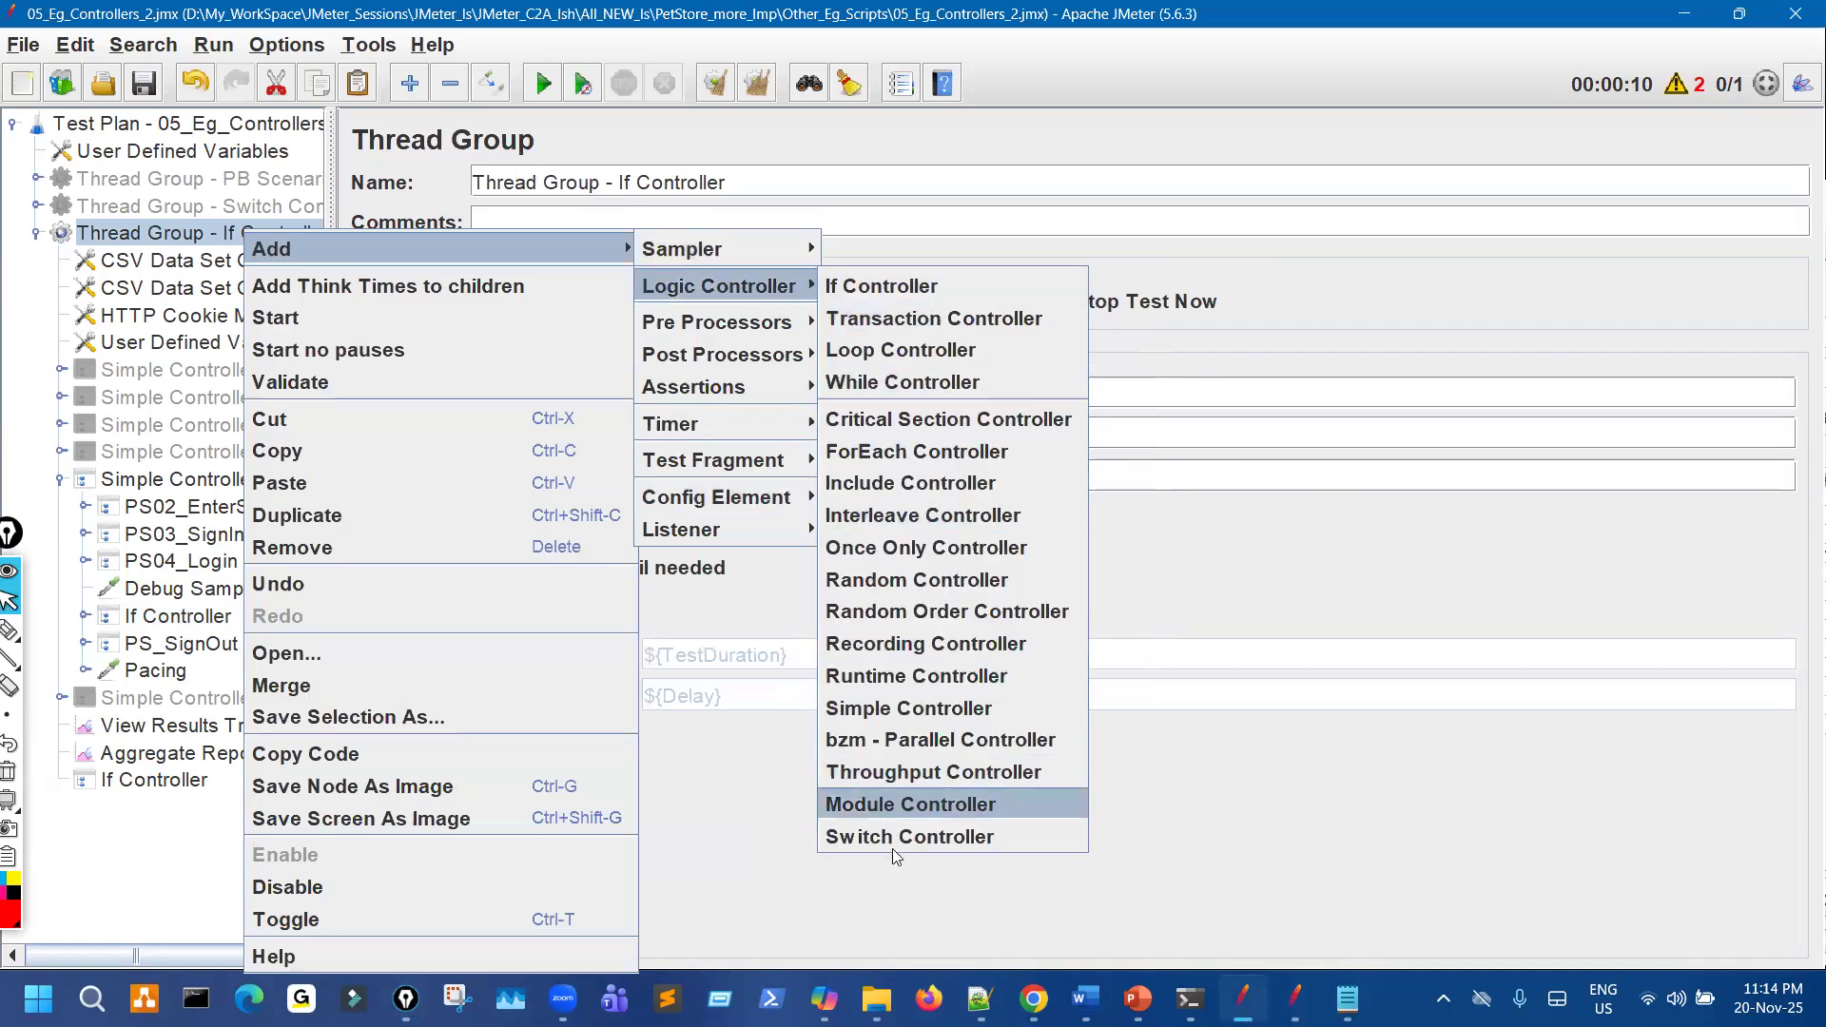
{"action": "key", "text": "Up"}
{"action": "key", "text": "Up"}
{"action": "key", "text": "Up"}
{"action": "key", "text": "Up"}
{"action": "key", "text": "Up"}
{"action": "key", "text": "Up"}
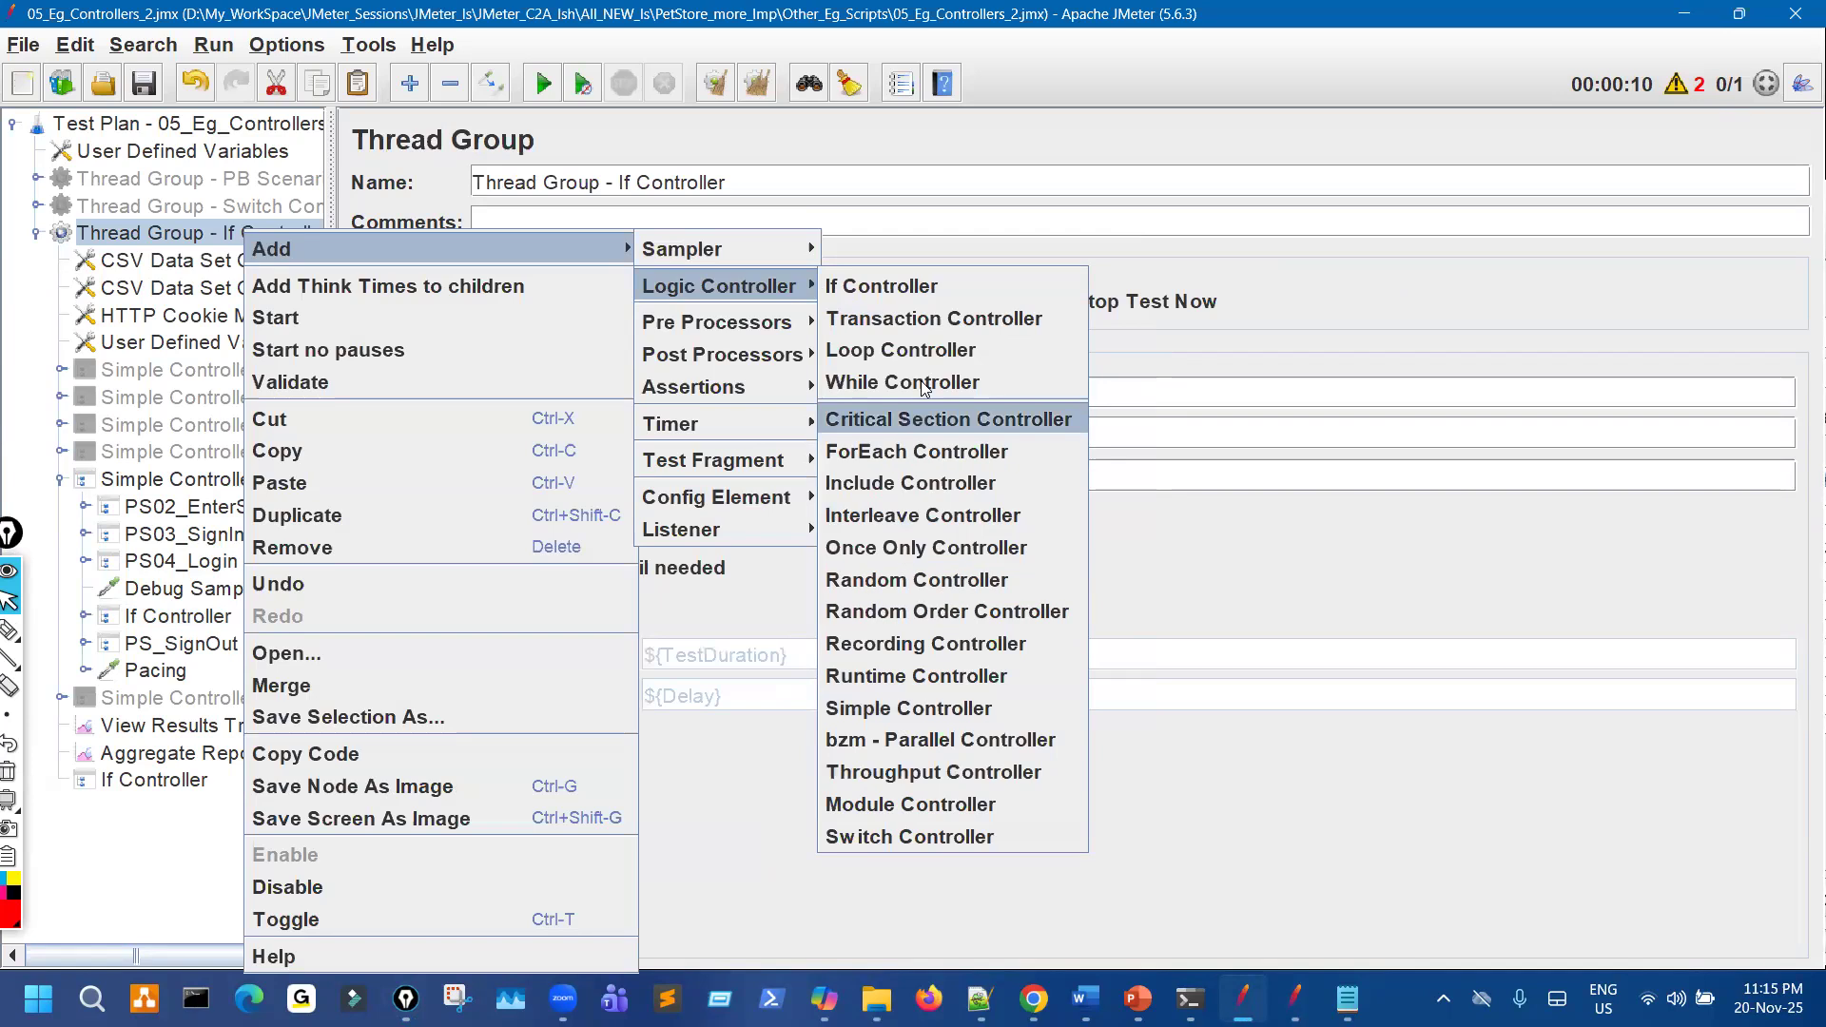
{"action": "key", "text": "Return"}
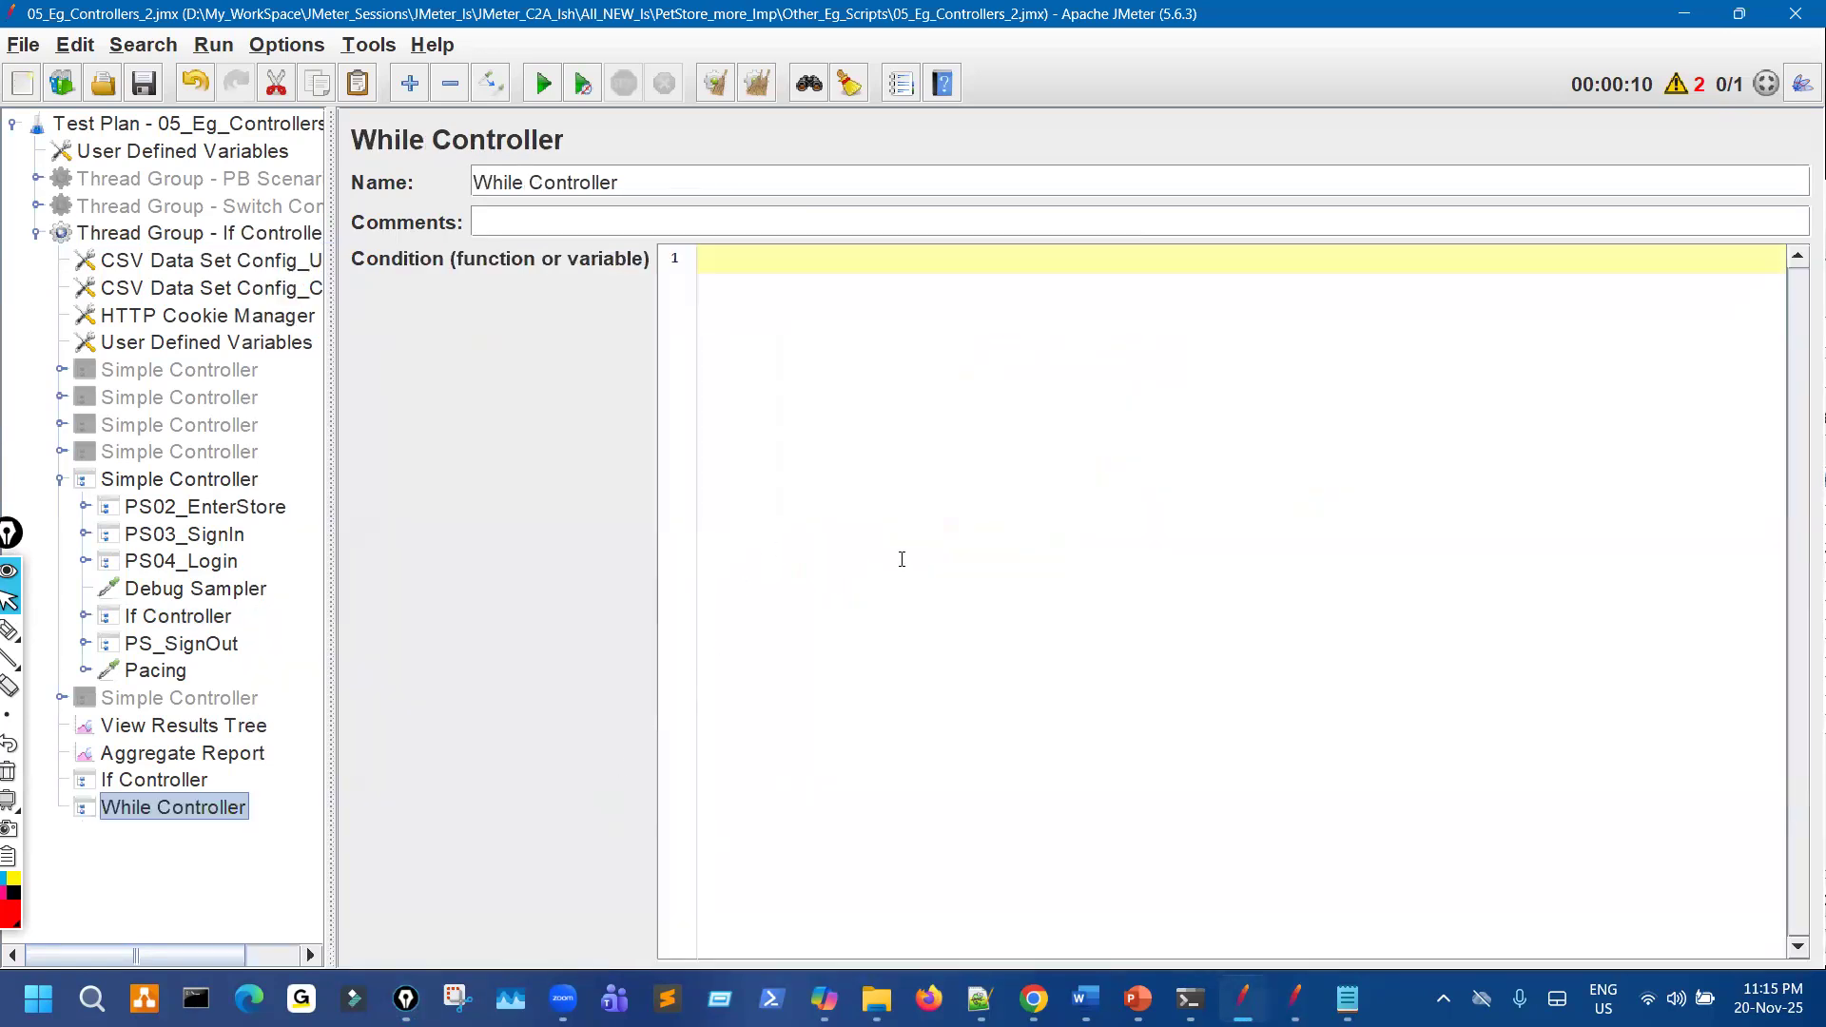
Compare the While Controller's condition field with the empty If Controller's expression field and Interpret Condition option, marking them with the pen.
{"action": "key", "text": "ctrl+shift+3"}
{"action": "mouse_move", "coordinate": [718, 230]}
{"action": "left_mouse_down"}
{"action": "mouse_move", "coordinate": [693, 258]}
{"action": "mouse_move", "coordinate": [836, 309]}
{"action": "left_mouse_up"}
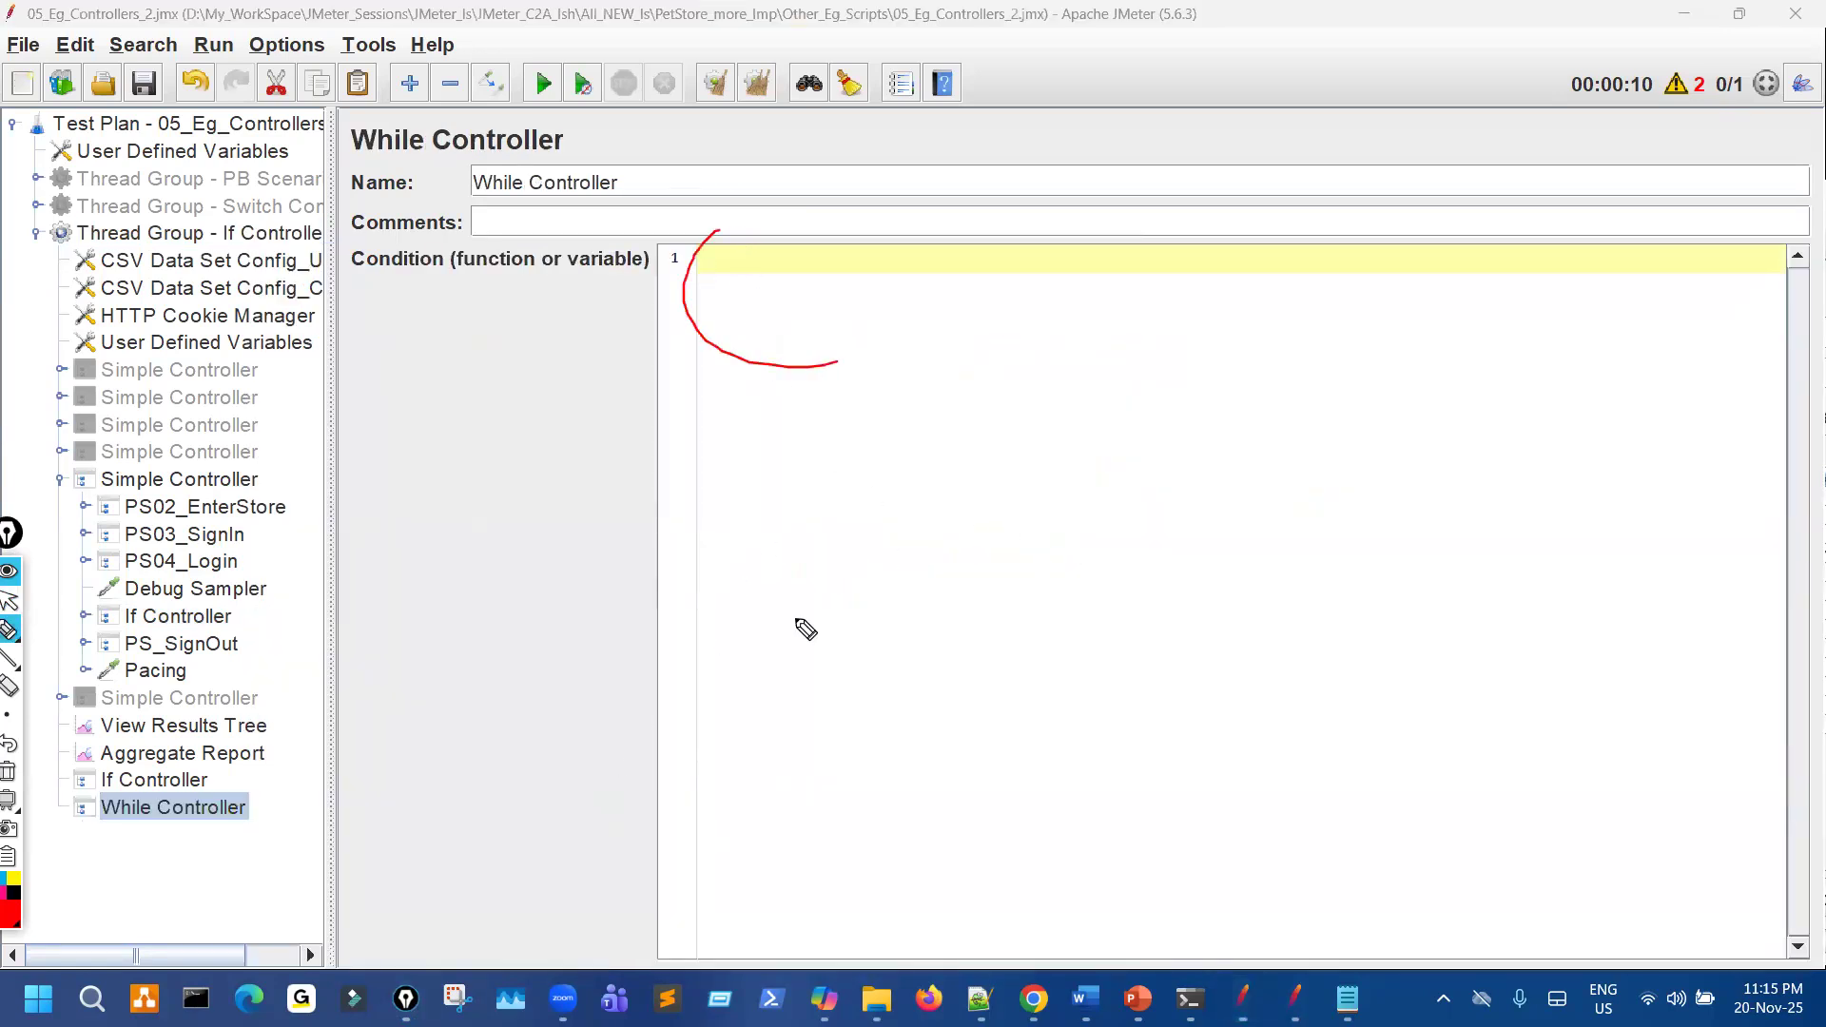
{"action": "left_click", "coordinate": [177, 780]}
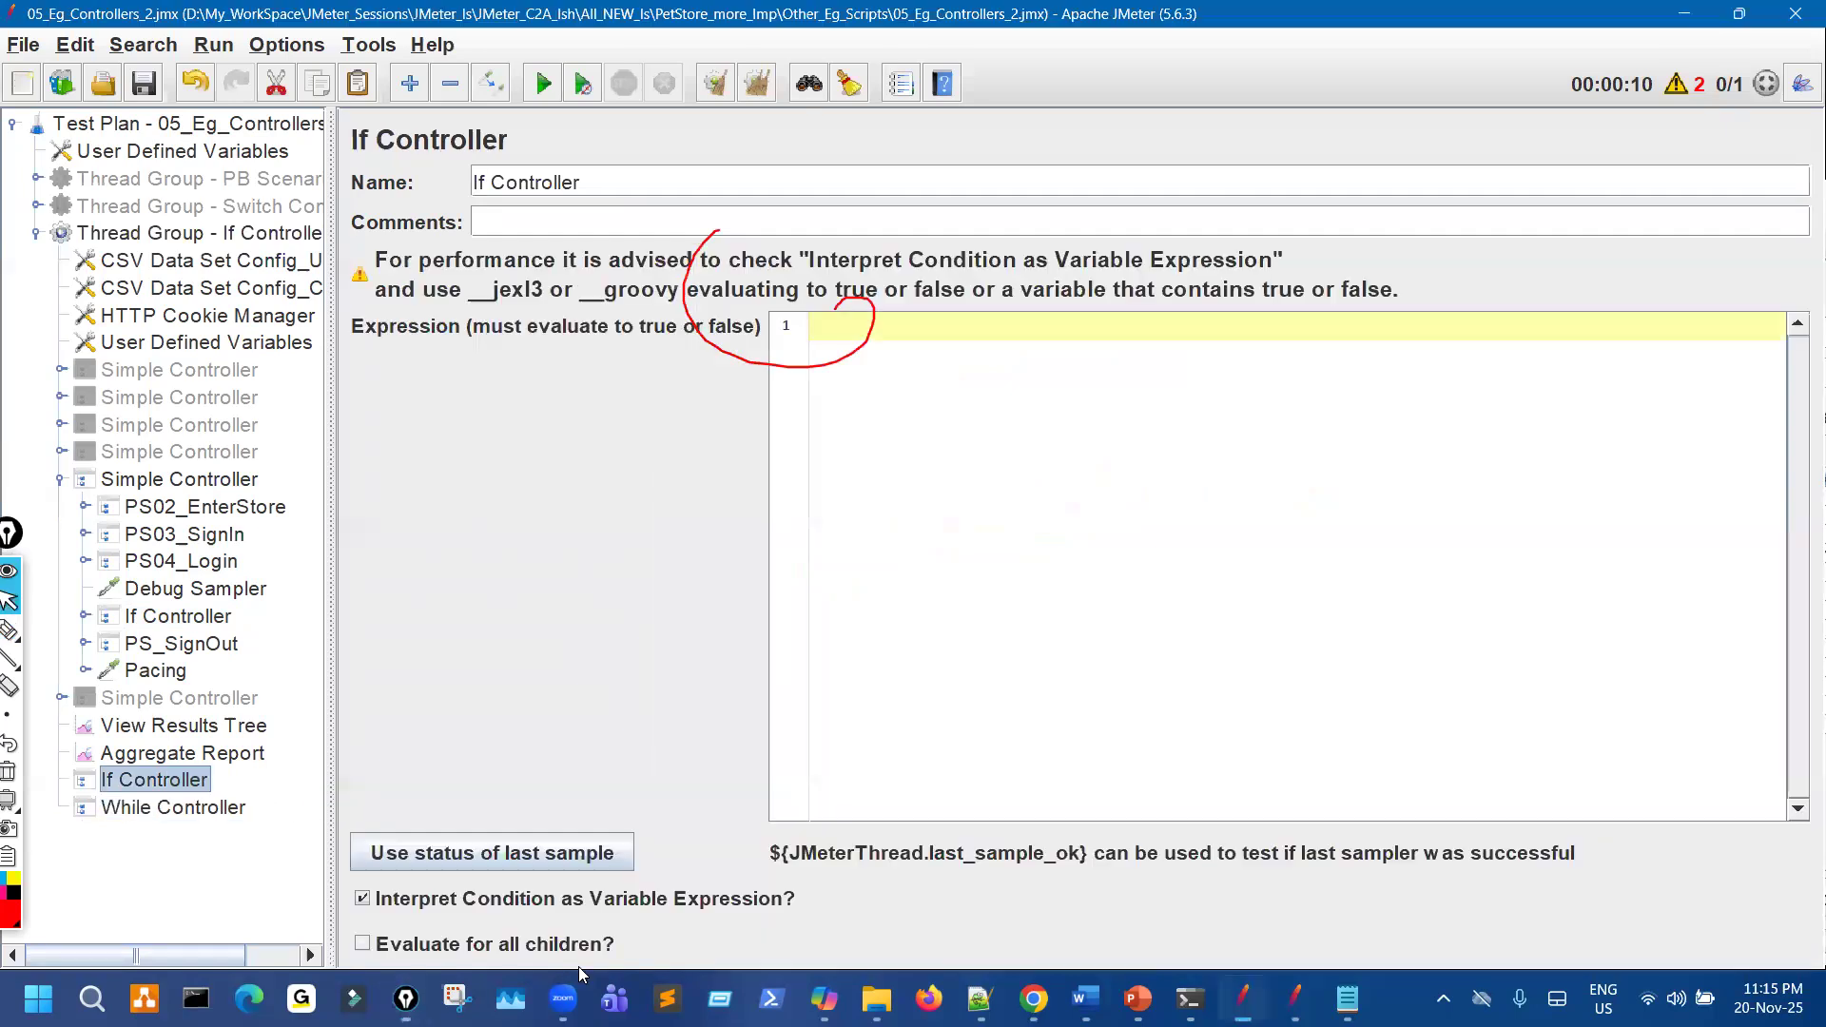
{"action": "left_click_drag", "start_coordinate": [347, 917], "coordinate": [365, 915]}
{"action": "key", "text": "ctrl+shift+7"}
{"action": "key", "text": "ctrl+shift+2"}
{"action": "key", "text": "ctrl+shift+3"}
{"action": "left_click_drag", "start_coordinate": [340, 896], "coordinate": [396, 924]}
{"action": "left_click_drag", "start_coordinate": [376, 890], "coordinate": [316, 949]}
{"action": "left_click_drag", "start_coordinate": [979, 259], "coordinate": [1035, 350]}
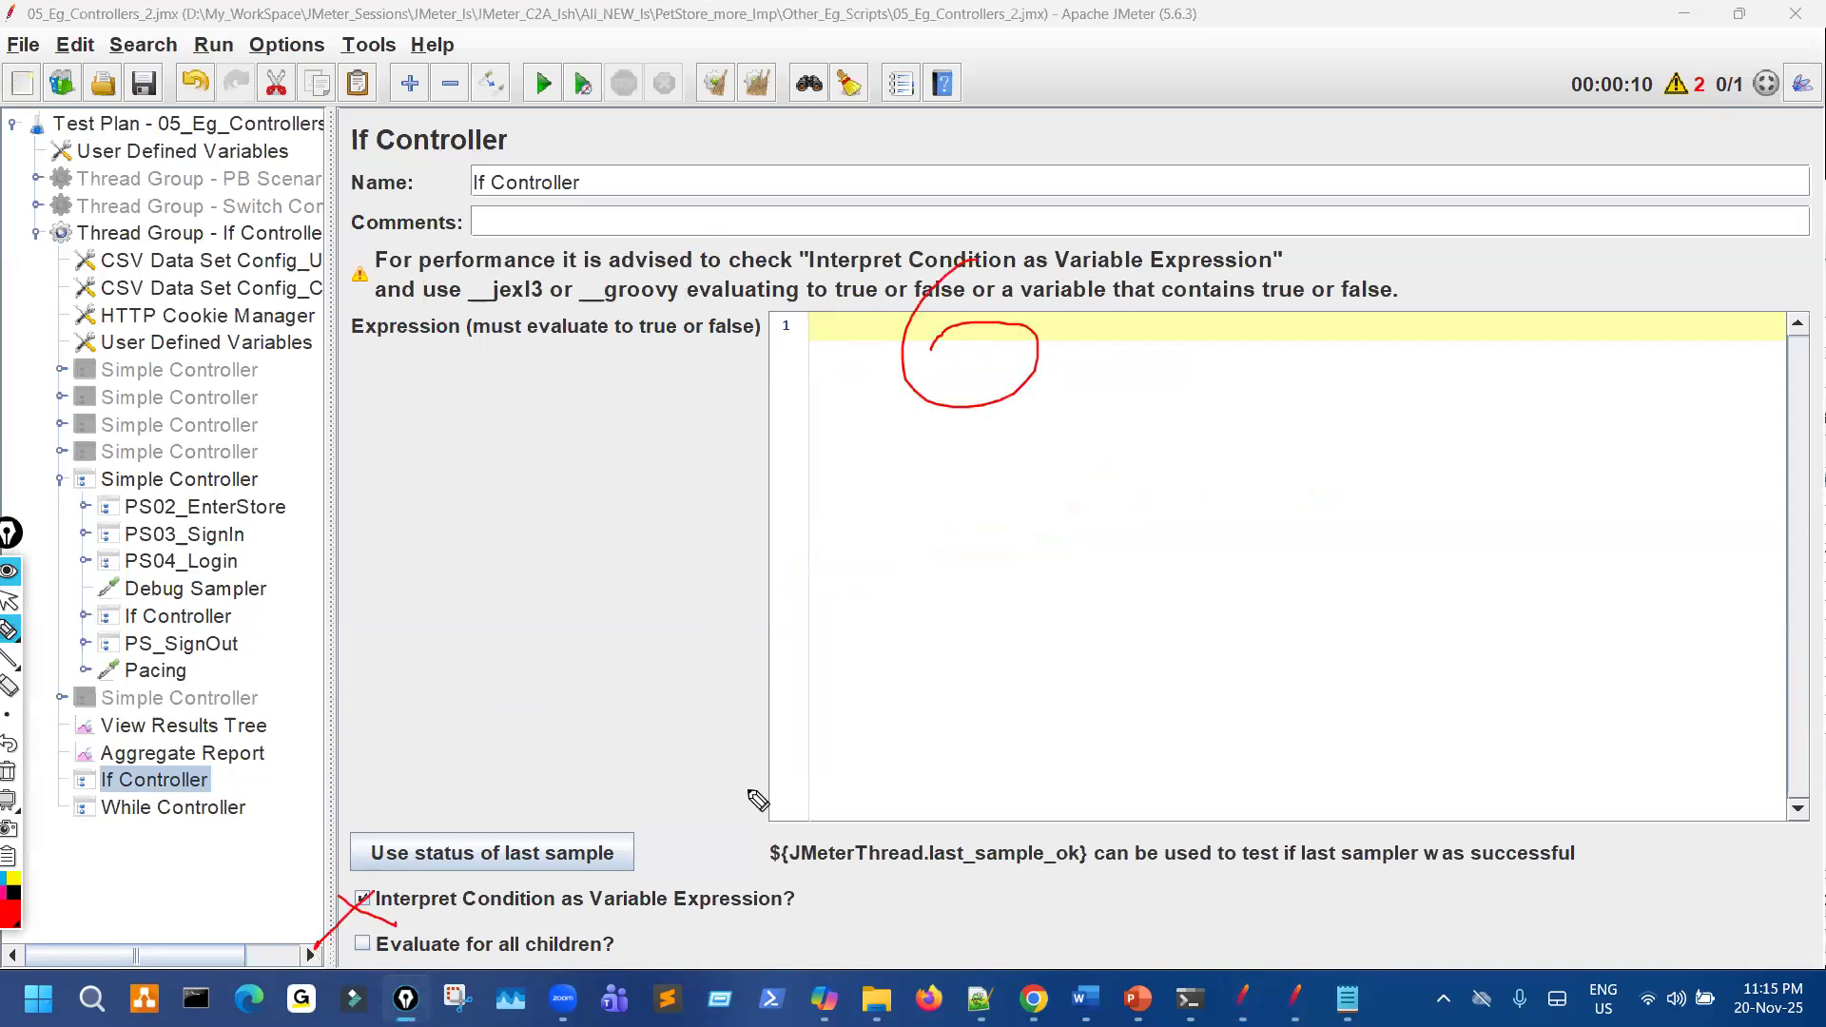
{"action": "mouse_move", "coordinate": [290, 953]}
{"action": "left_mouse_down"}
{"action": "mouse_move", "coordinate": [391, 861]}
{"action": "mouse_move", "coordinate": [290, 951]}
{"action": "left_mouse_up"}
{"action": "mouse_move", "coordinate": [604, 229]}
{"action": "left_mouse_down"}
{"action": "mouse_move", "coordinate": [538, 350]}
{"action": "mouse_move", "coordinate": [589, 287]}
{"action": "left_mouse_up"}
{"action": "key", "text": "ctrl+shift+7"}
{"action": "key", "text": "ctrl+shift+2"}
Return to the While Controller, circle its function-or-variable condition field with the pen, and clear the marks.
{"action": "left_click", "coordinate": [224, 814]}
{"action": "key", "text": "ctrl+shift+3"}
{"action": "mouse_move", "coordinate": [720, 310]}
{"action": "left_mouse_down"}
{"action": "mouse_move", "coordinate": [825, 295]}
{"action": "mouse_move", "coordinate": [904, 248]}
{"action": "mouse_move", "coordinate": [840, 234]}
{"action": "left_mouse_up"}
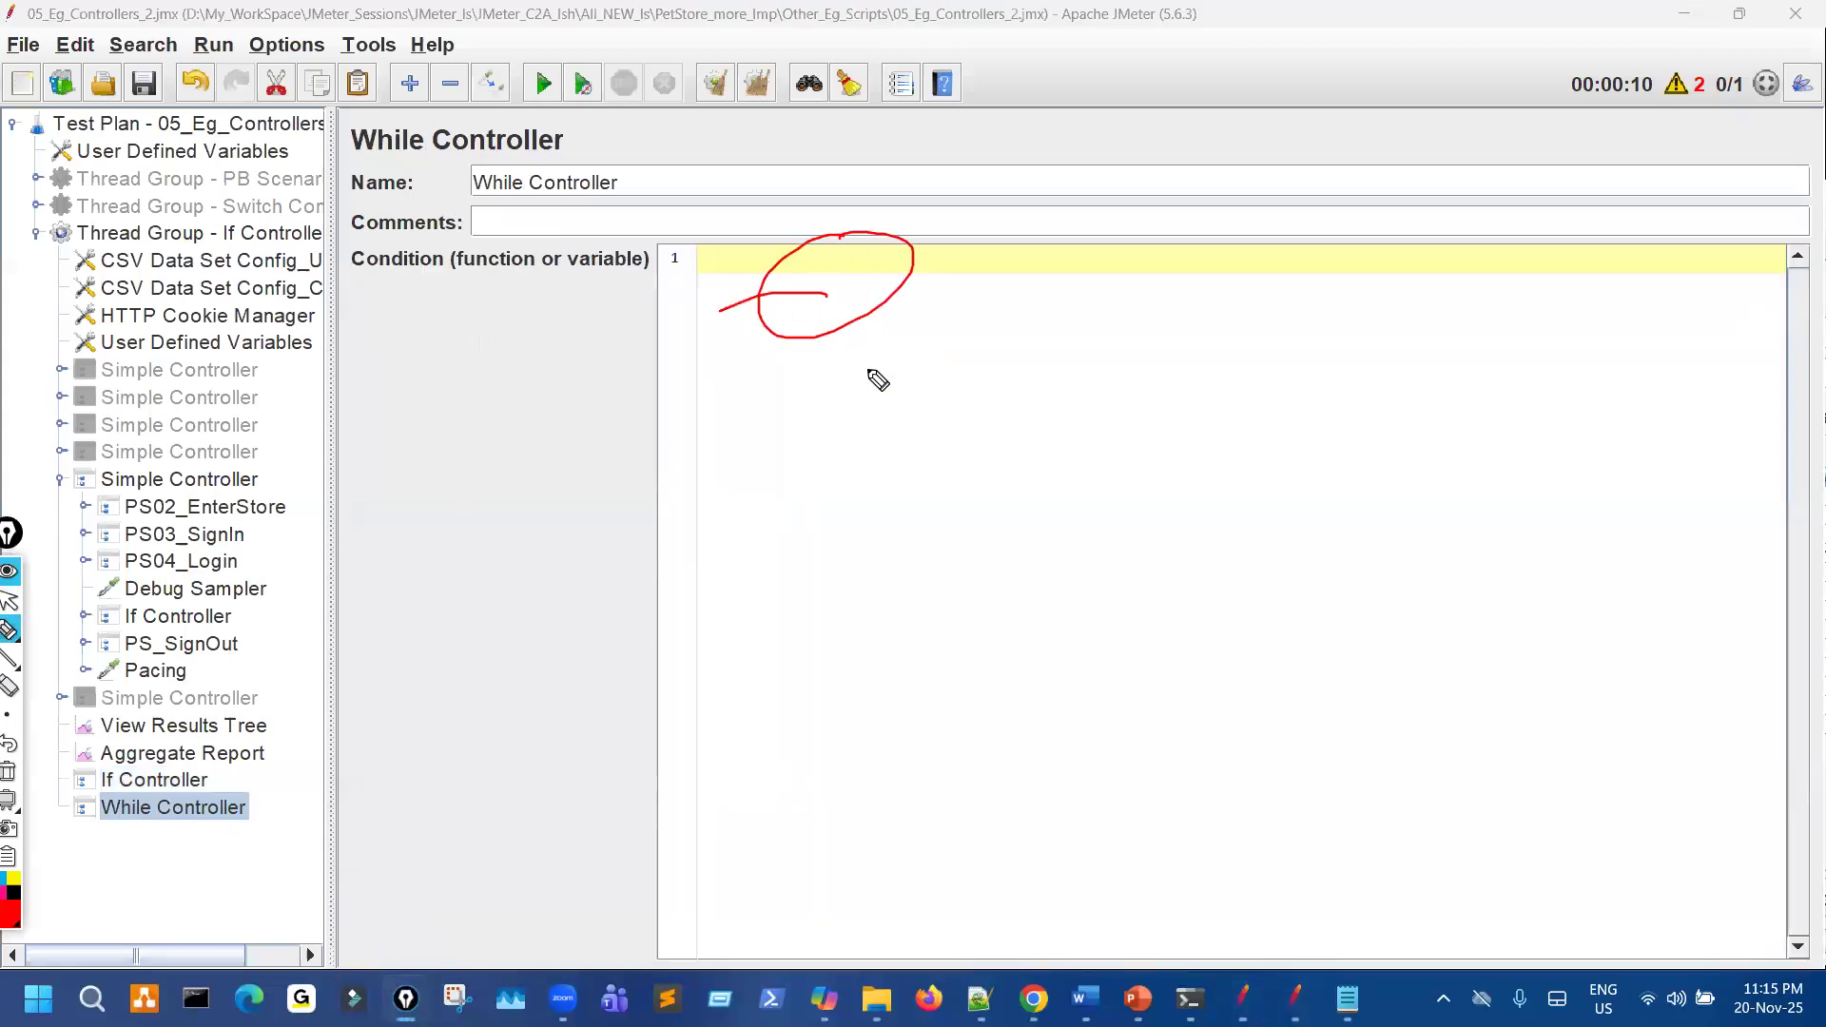
{"action": "key", "text": "ctrl+shift+7"}
{"action": "key", "text": "ctrl+shift+2"}
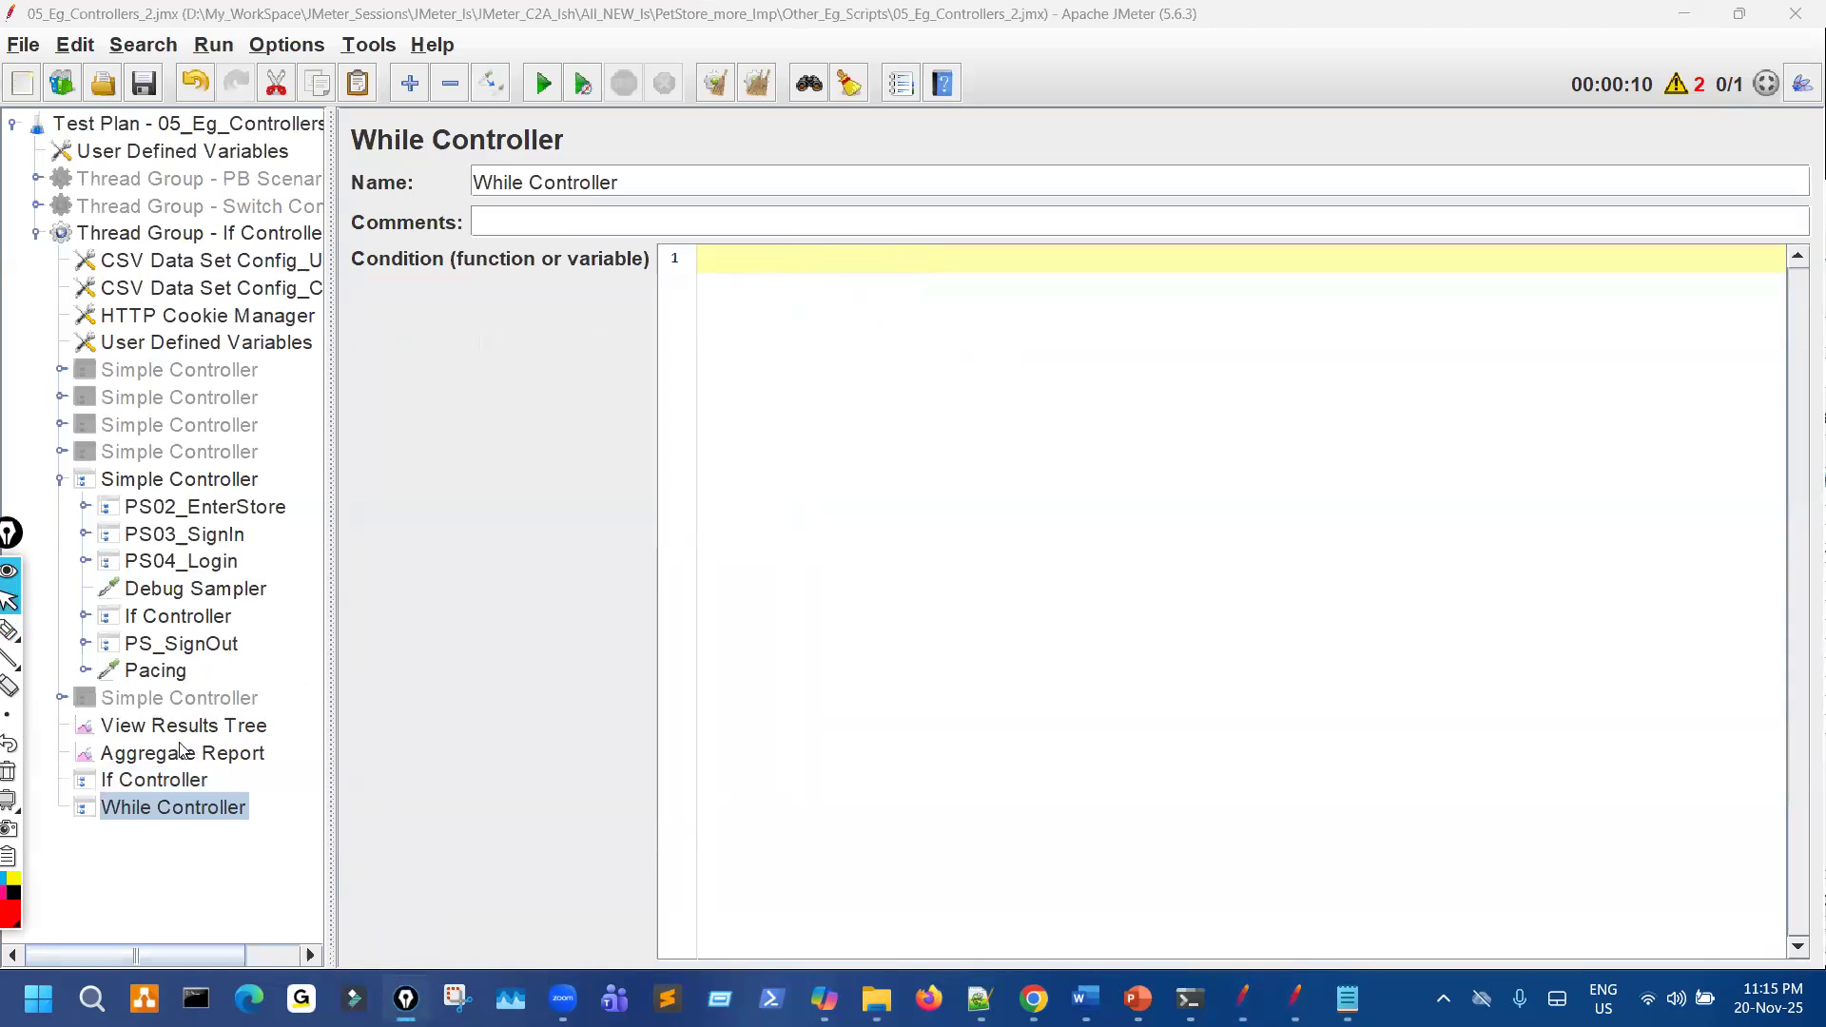
Review the __javaScript function in the nested If Controller's expression, underlining it with the pen and erasing the mark.
{"action": "left_click", "coordinate": [179, 617]}
{"action": "key", "text": "ctrl+shift+1"}
{"action": "left_click_drag", "start_coordinate": [837, 344], "coordinate": [951, 344]}
{"action": "key", "text": "ctrl+shift+7"}
{"action": "key", "text": "ctrl+shift+2"}
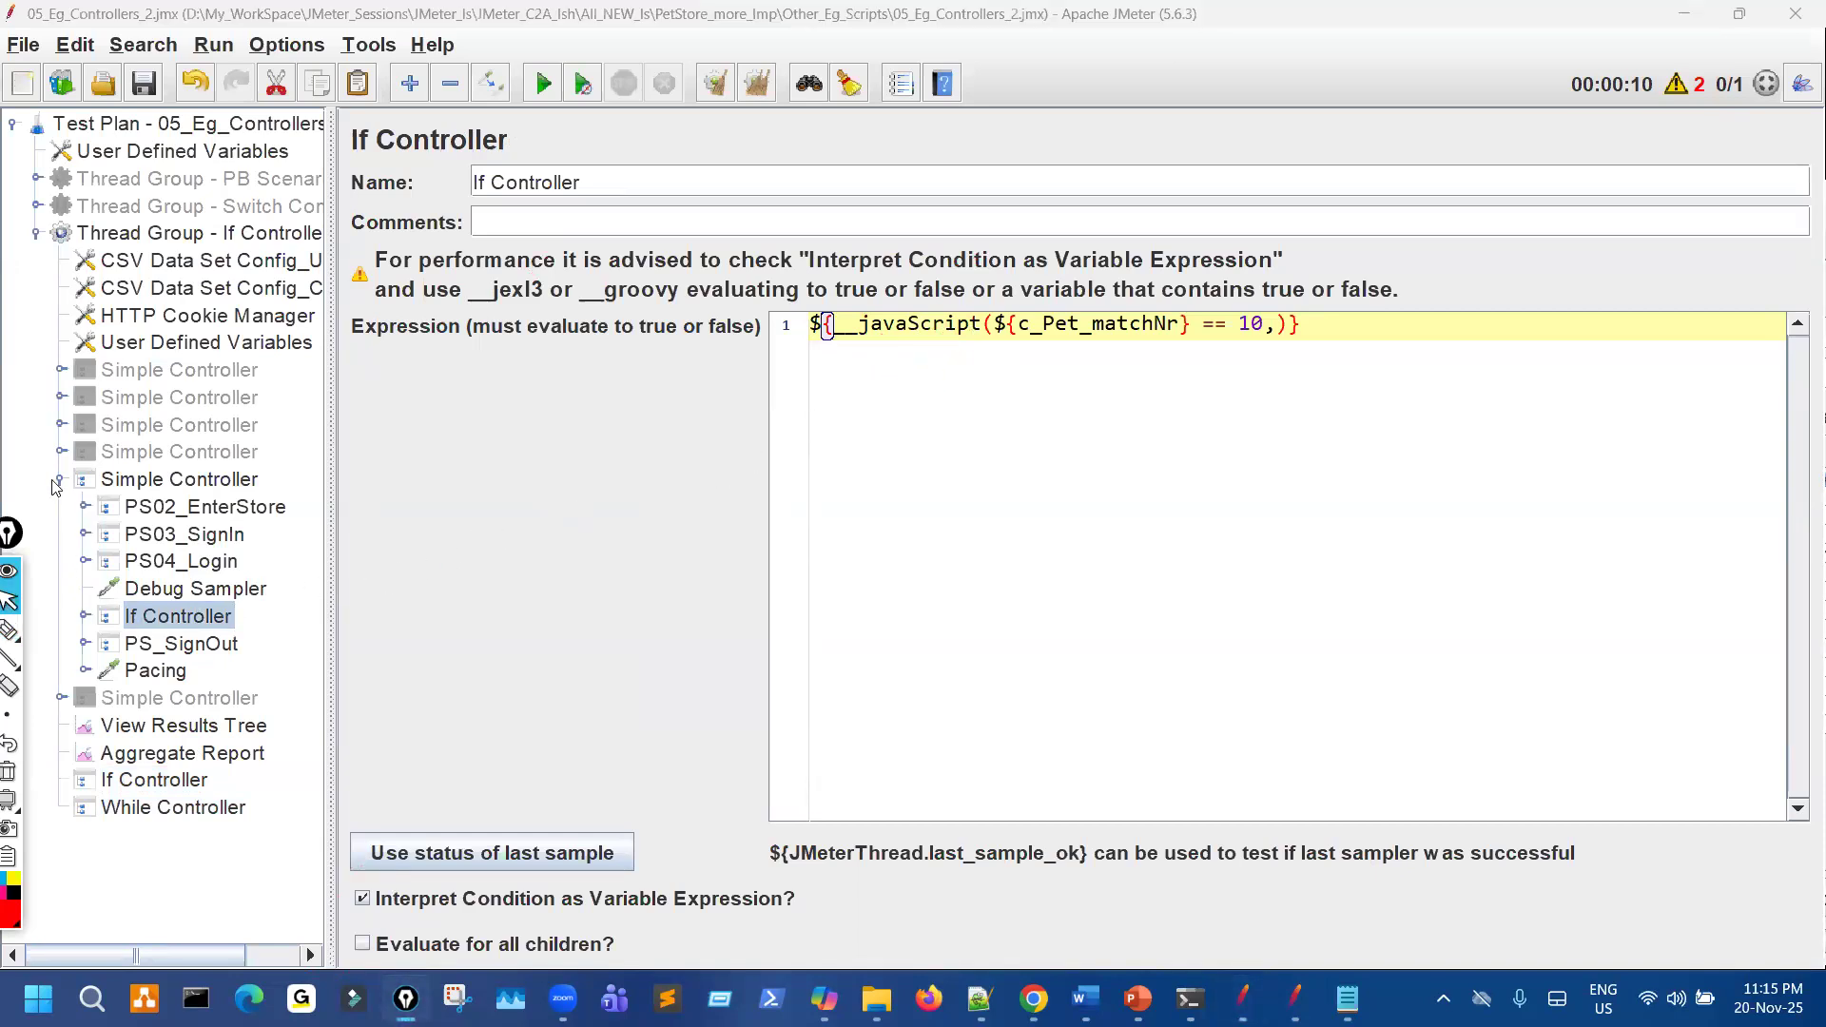
Disable the active Simple Controller, enable the last Simple Controller, and expand it down to its If Controller's transactions.
{"action": "double_click", "coordinate": [191, 485]}
{"action": "key", "text": "ctrl+t"}
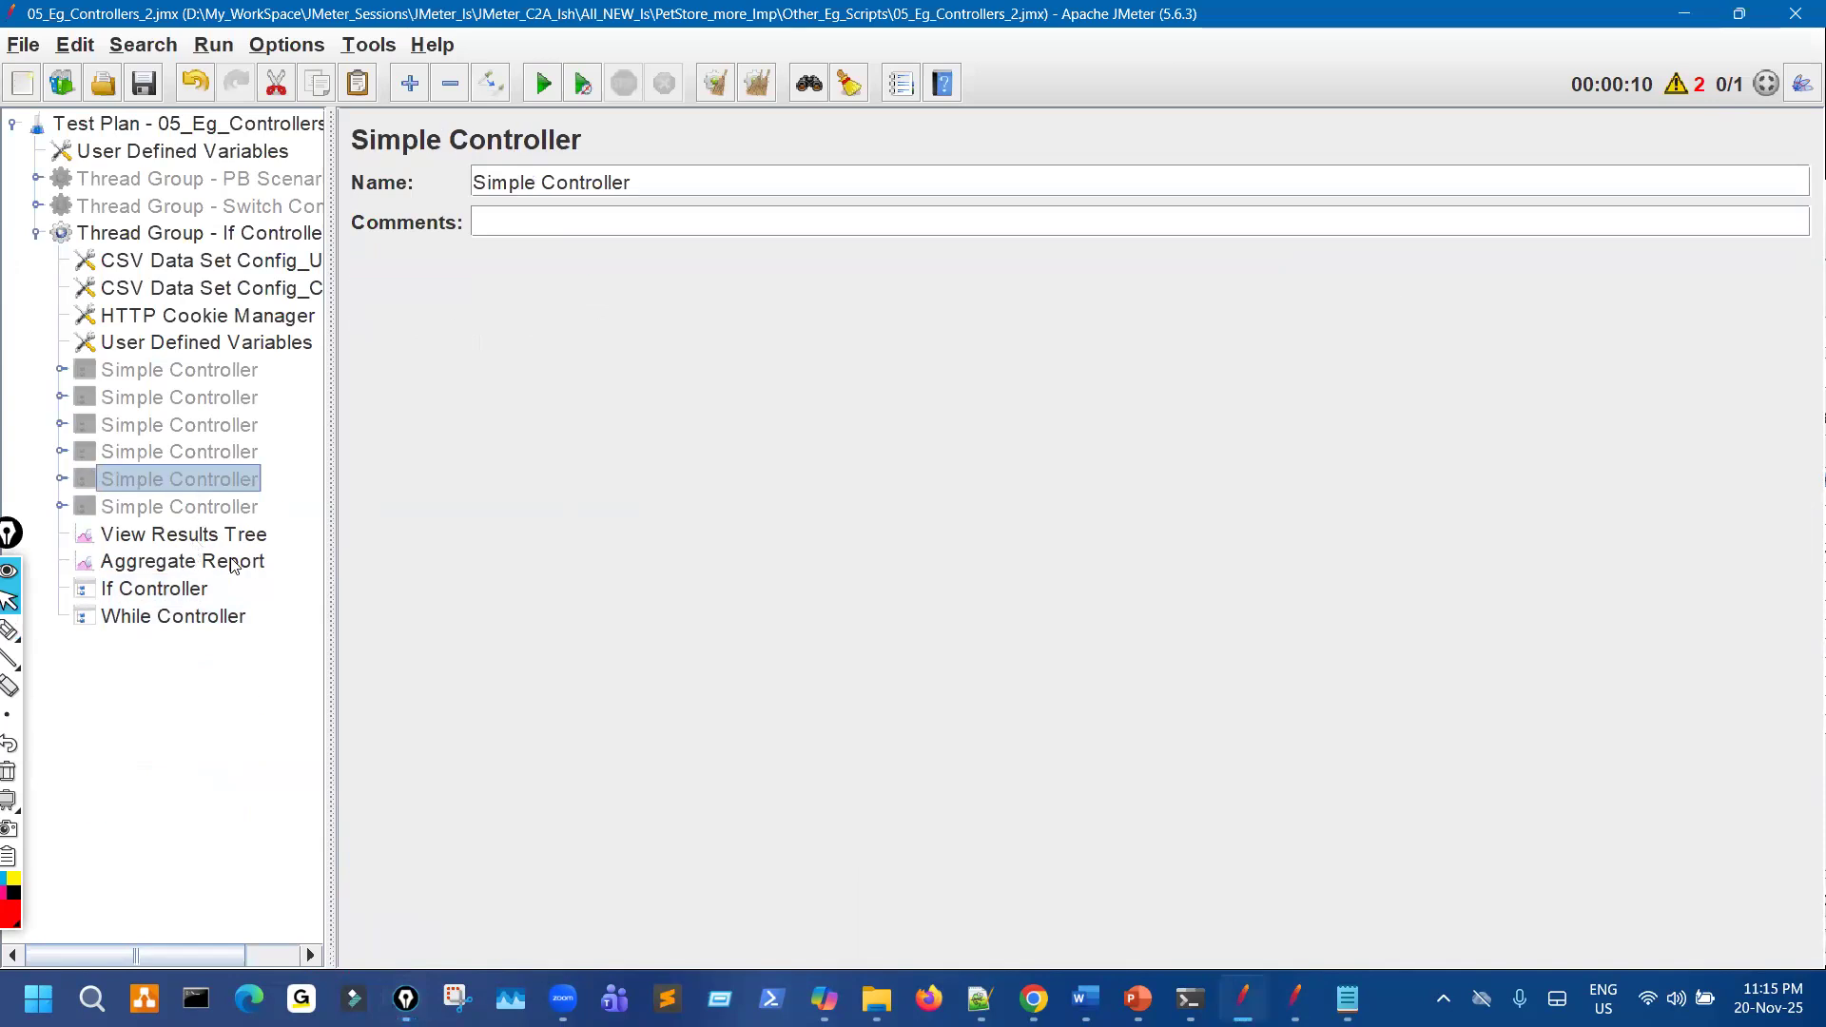
{"action": "left_click", "coordinate": [164, 510]}
{"action": "key", "text": "ctrl+t"}
{"action": "left_click", "coordinate": [61, 506]}
{"action": "left_click", "coordinate": [85, 645]}
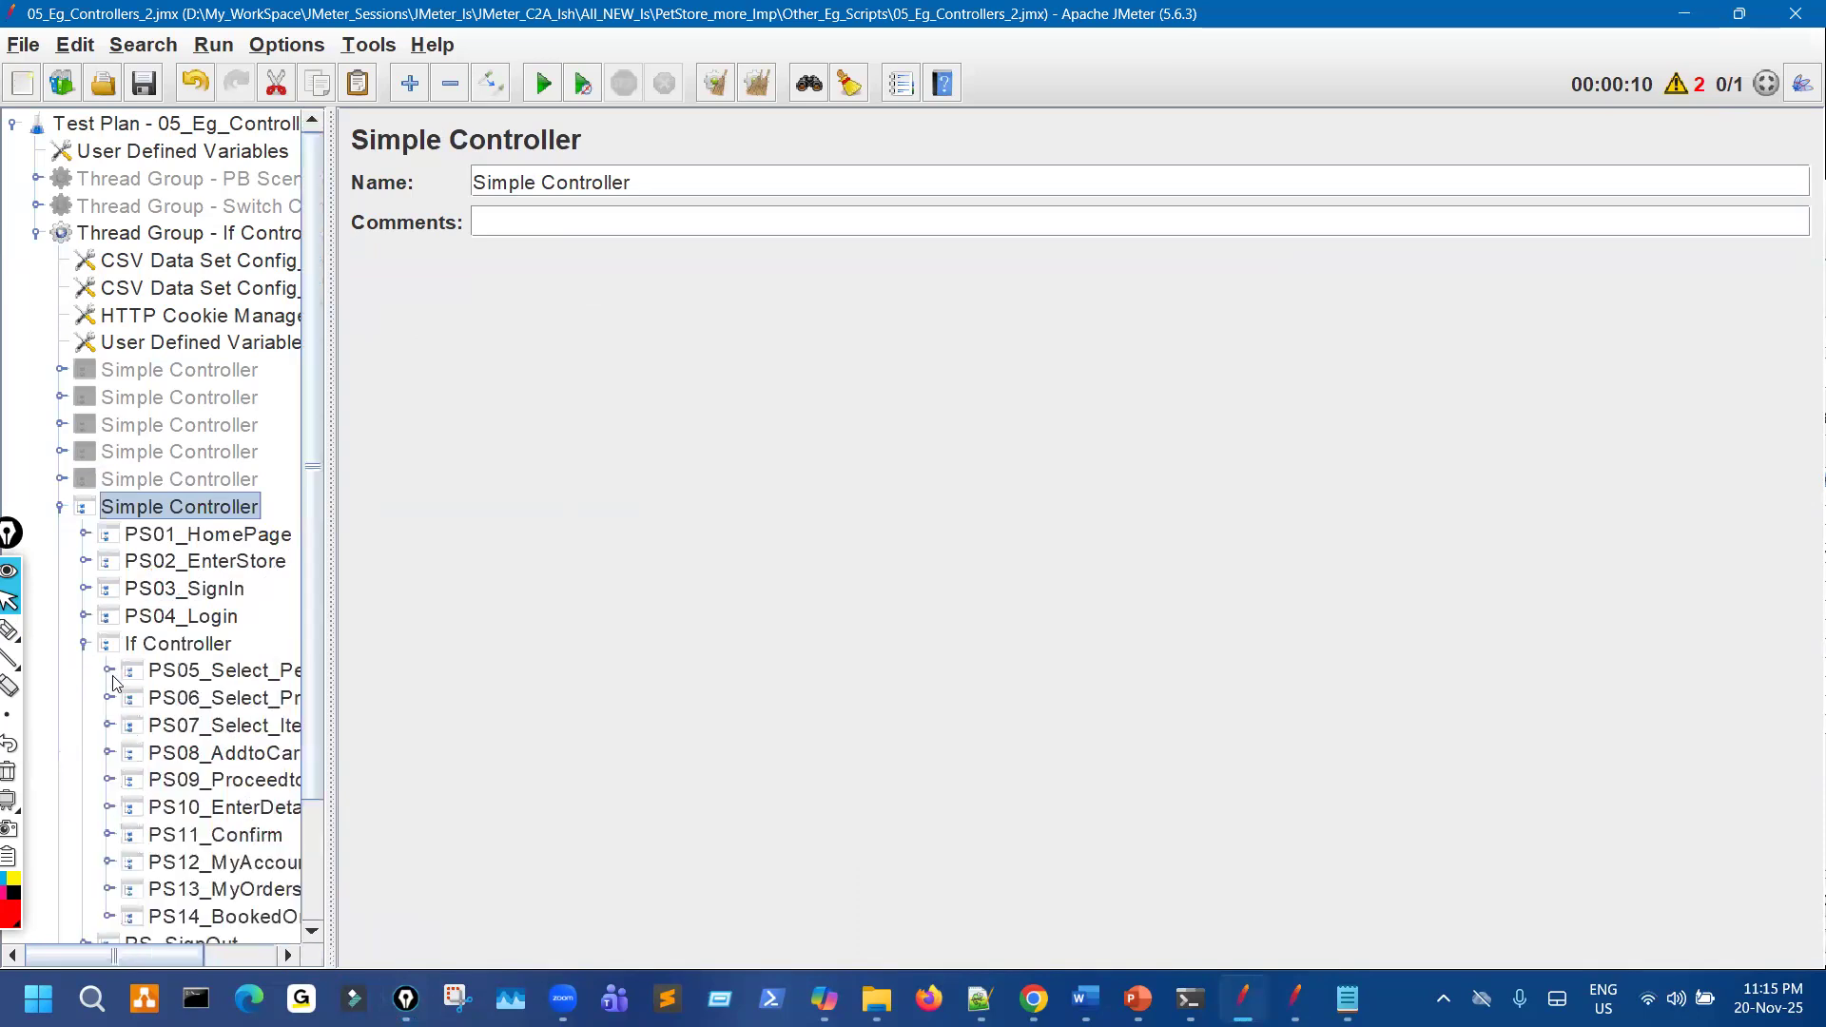
Inspect the If Controller's condition "${c_PageTitle}" == "${ExpectedTitle}" and its Interpret Condition option, widening the test plan tree and marking both areas.
{"action": "left_click", "coordinate": [181, 647]}
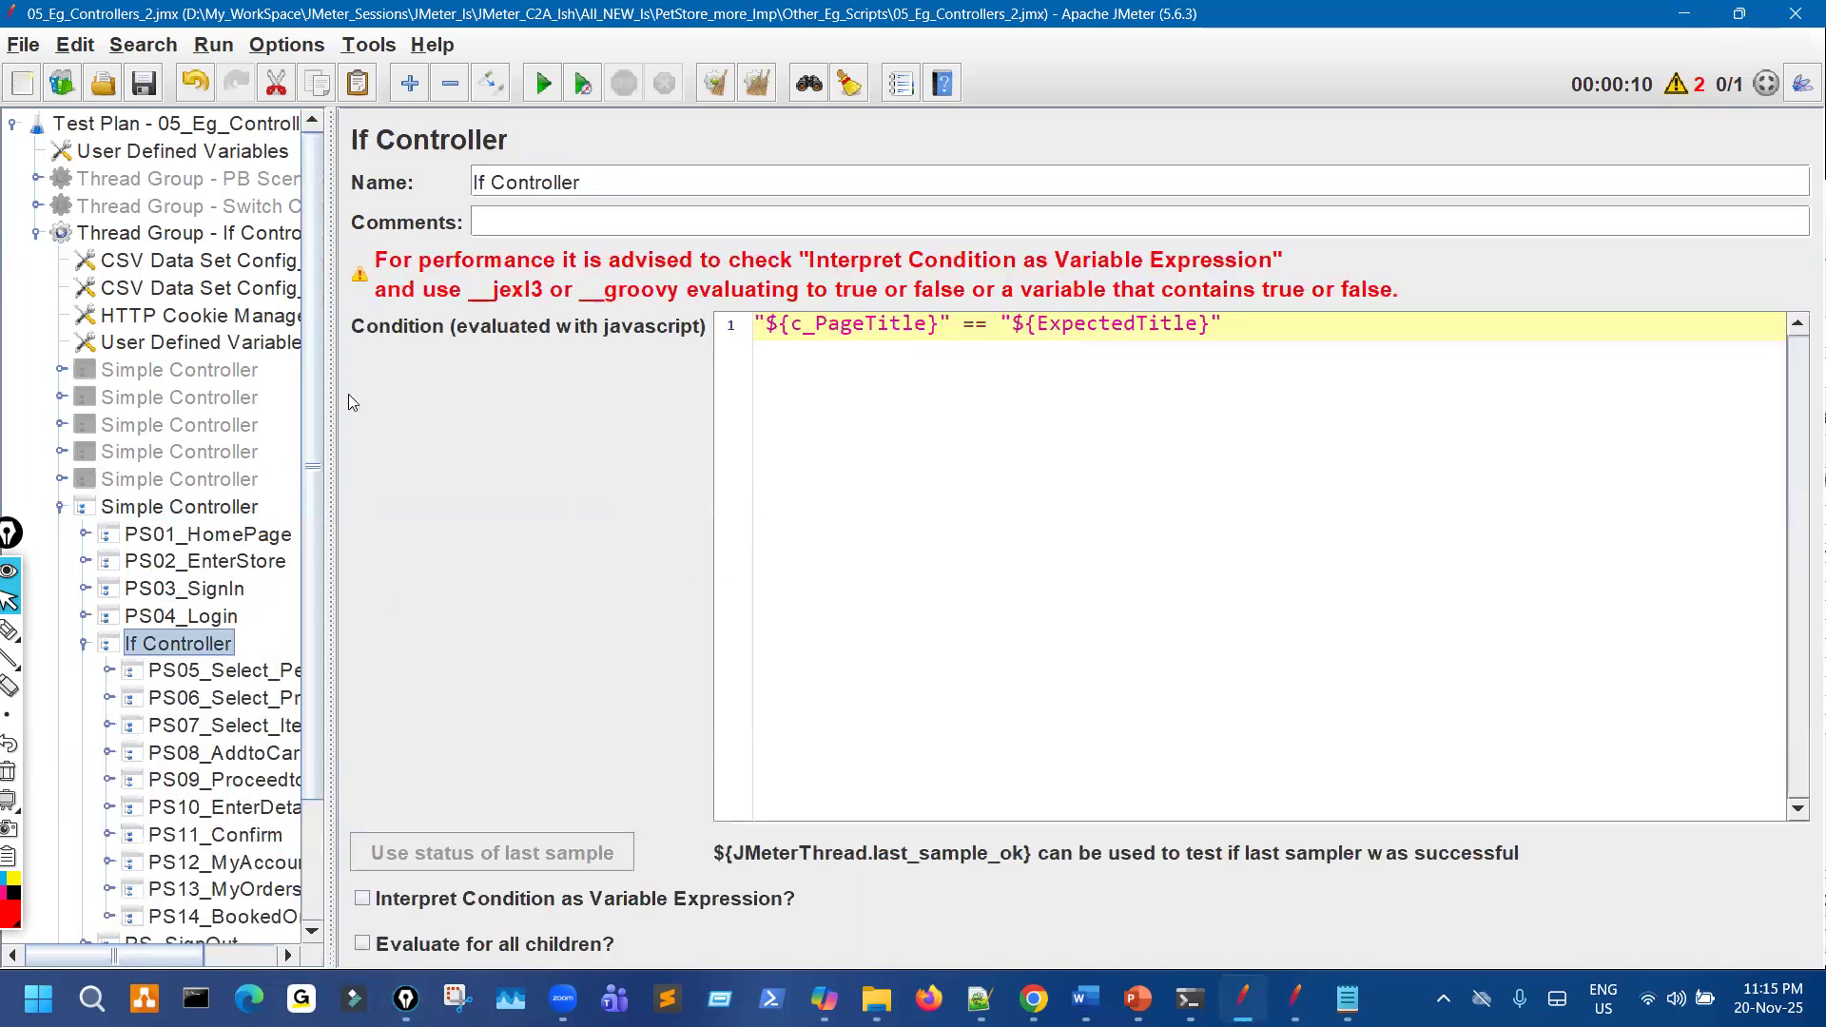
{"action": "left_click_drag", "start_coordinate": [333, 363], "coordinate": [439, 364]}
{"action": "key", "text": "ctrl+shift+3"}
{"action": "mouse_move", "coordinate": [406, 867]}
{"action": "left_mouse_down"}
{"action": "mouse_move", "coordinate": [425, 873]}
{"action": "mouse_move", "coordinate": [424, 857]}
{"action": "left_mouse_up"}
{"action": "mouse_move", "coordinate": [904, 354]}
{"action": "left_mouse_down"}
{"action": "mouse_move", "coordinate": [1335, 343]}
{"action": "mouse_move", "coordinate": [875, 284]}
{"action": "mouse_move", "coordinate": [836, 357]}
{"action": "left_mouse_up"}
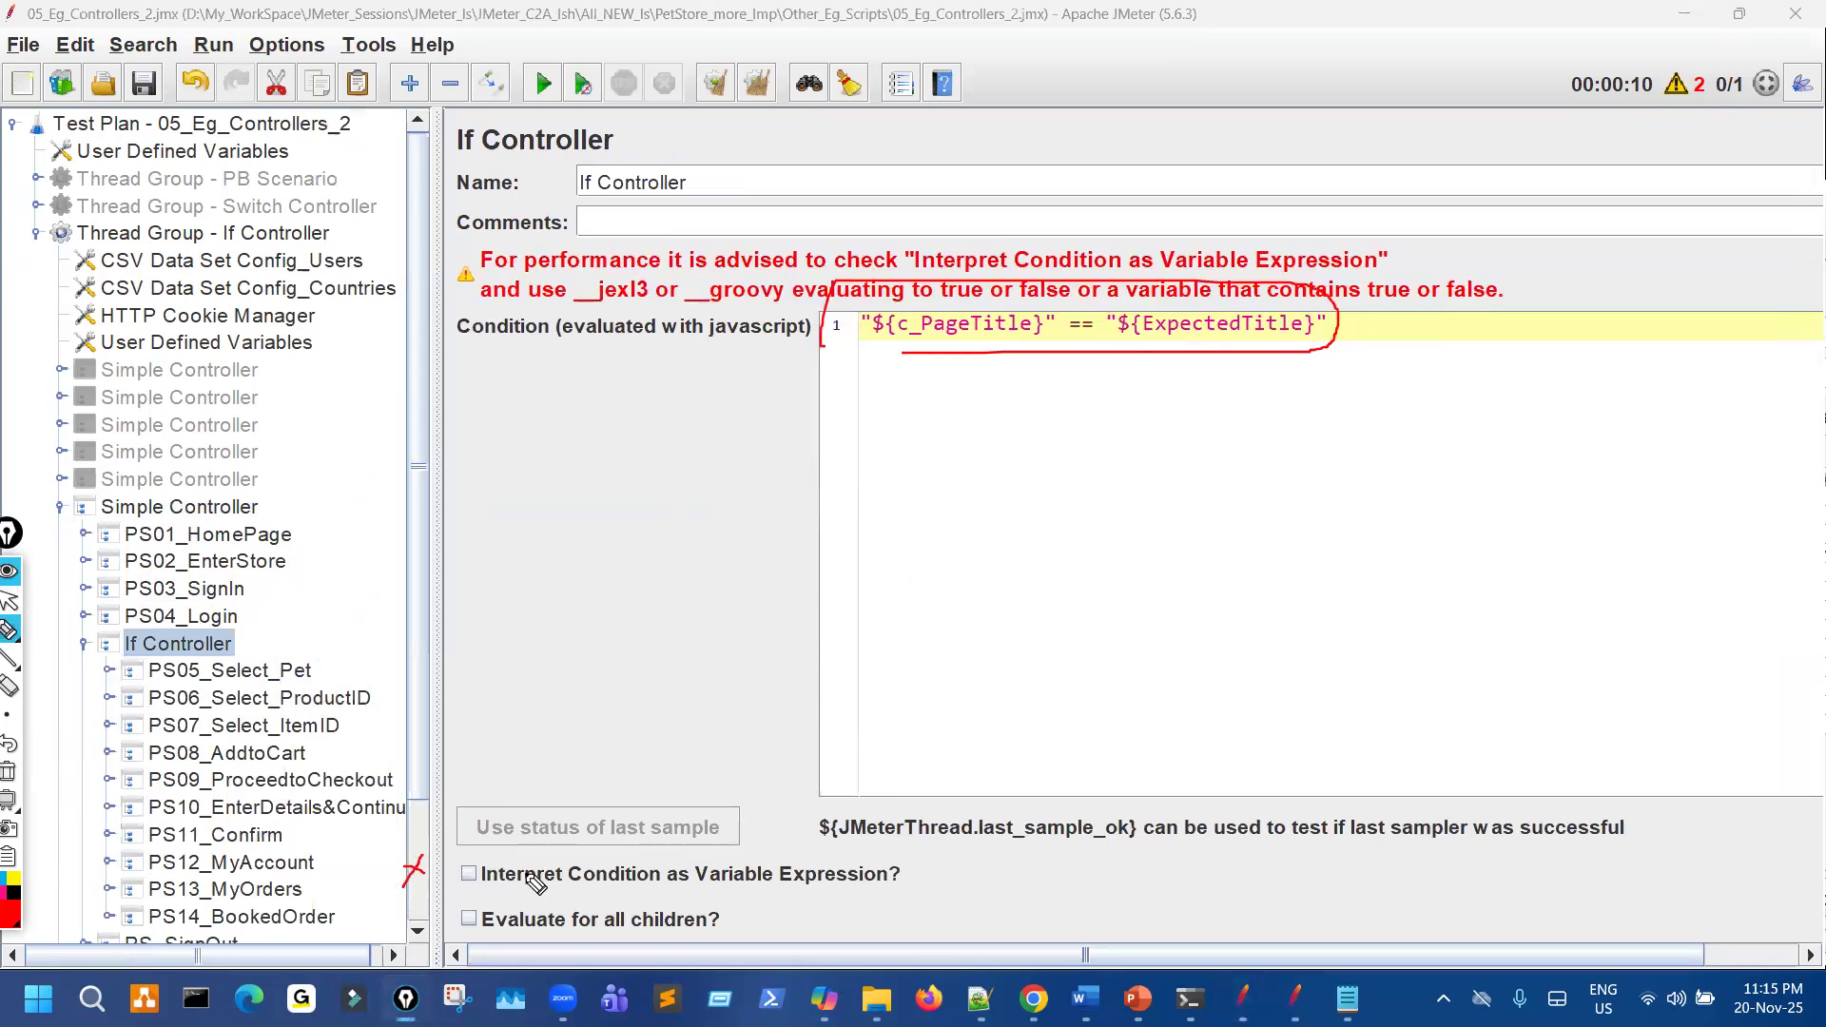
{"action": "left_click_drag", "start_coordinate": [454, 868], "coordinate": [571, 810]}
{"action": "mouse_move", "coordinate": [956, 291]}
{"action": "left_mouse_down"}
{"action": "mouse_move", "coordinate": [873, 321]}
{"action": "mouse_move", "coordinate": [864, 348]}
{"action": "left_mouse_up"}
{"action": "left_click_drag", "start_coordinate": [1346, 367], "coordinate": [1075, 274]}
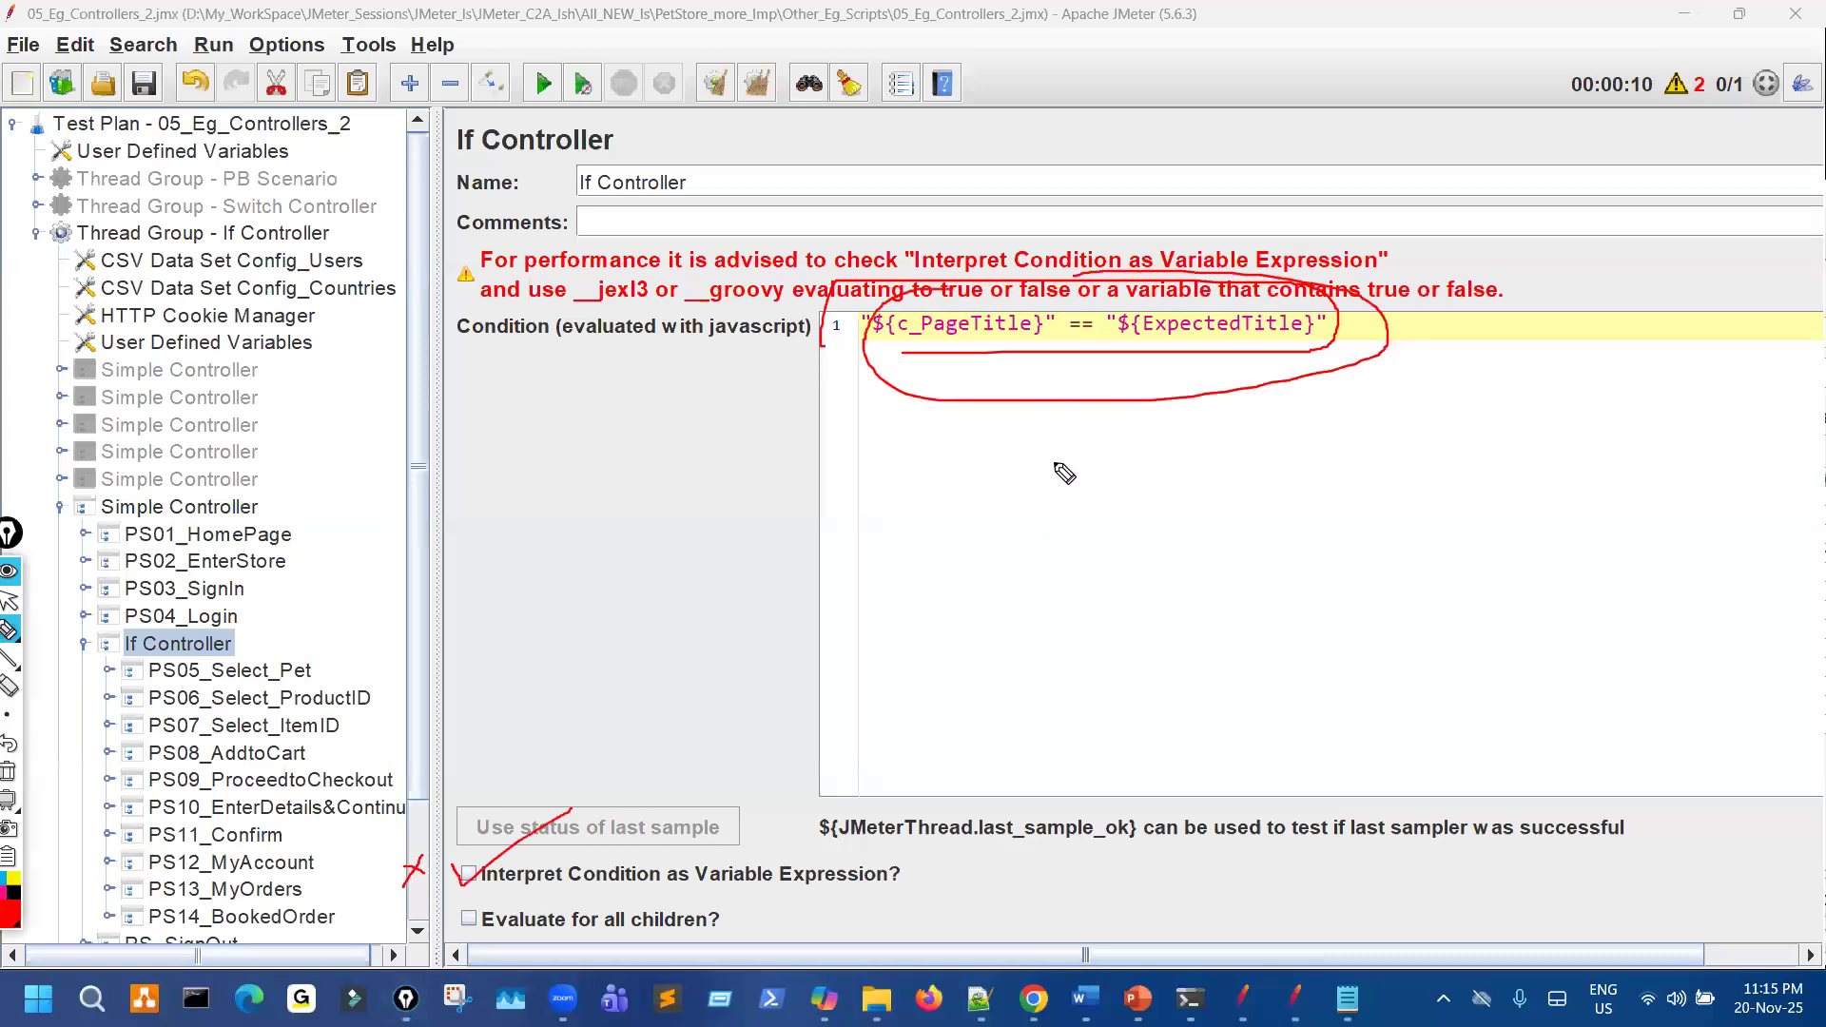
{"action": "key", "text": "ctrl+shift+7"}
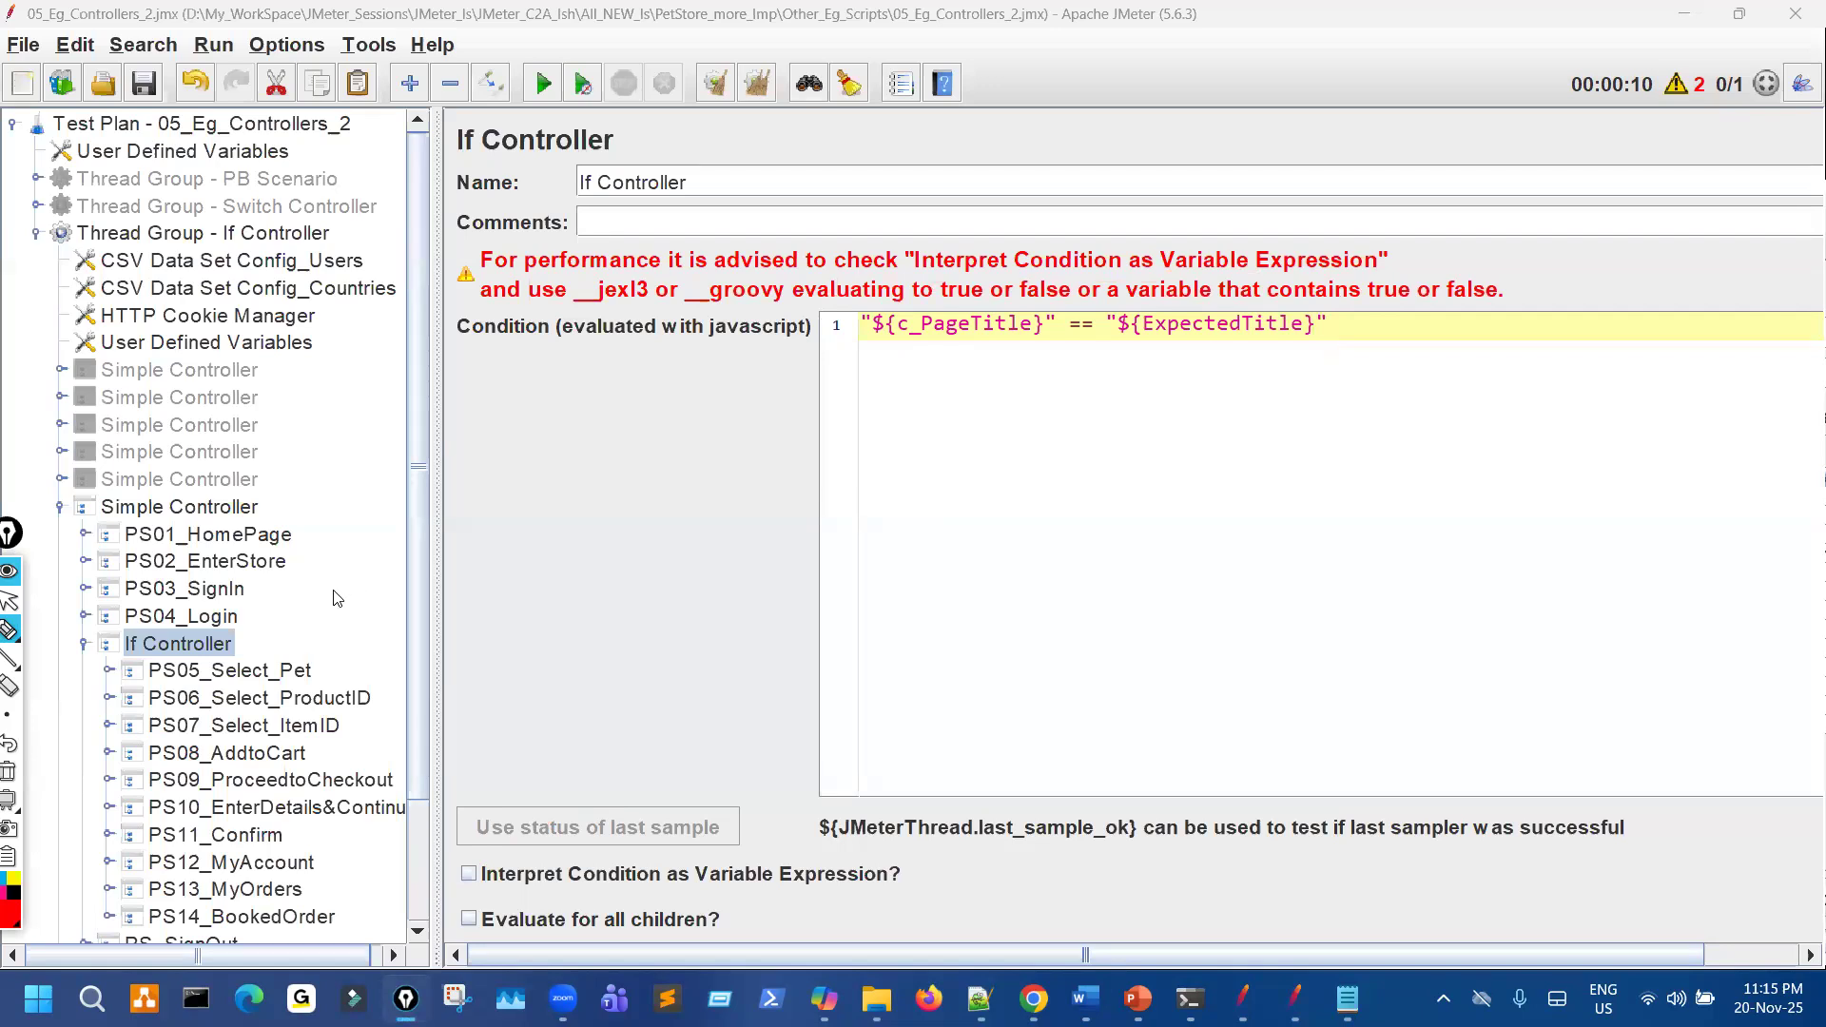
Underline the page title comparison and cross out the Interpret Condition option with the pen.
{"action": "key", "text": "ctrl+shift+1"}
{"action": "scroll", "coordinate": [329, 666], "scroll_direction": "down", "scroll_amount": 2}
{"action": "key", "text": "ctrl+shift+2"}
{"action": "left_click_drag", "start_coordinate": [911, 348], "coordinate": [1273, 350]}
{"action": "mouse_move", "coordinate": [420, 863]}
{"action": "left_mouse_down"}
{"action": "mouse_move", "coordinate": [503, 904]}
{"action": "mouse_move", "coordinate": [417, 920]}
{"action": "left_mouse_up"}
{"action": "key", "text": "ctrl+shift+1"}
Clear the previous results in View Results Tree, then run the test with the plain title condition and stop it.
{"action": "left_click", "coordinate": [244, 856]}
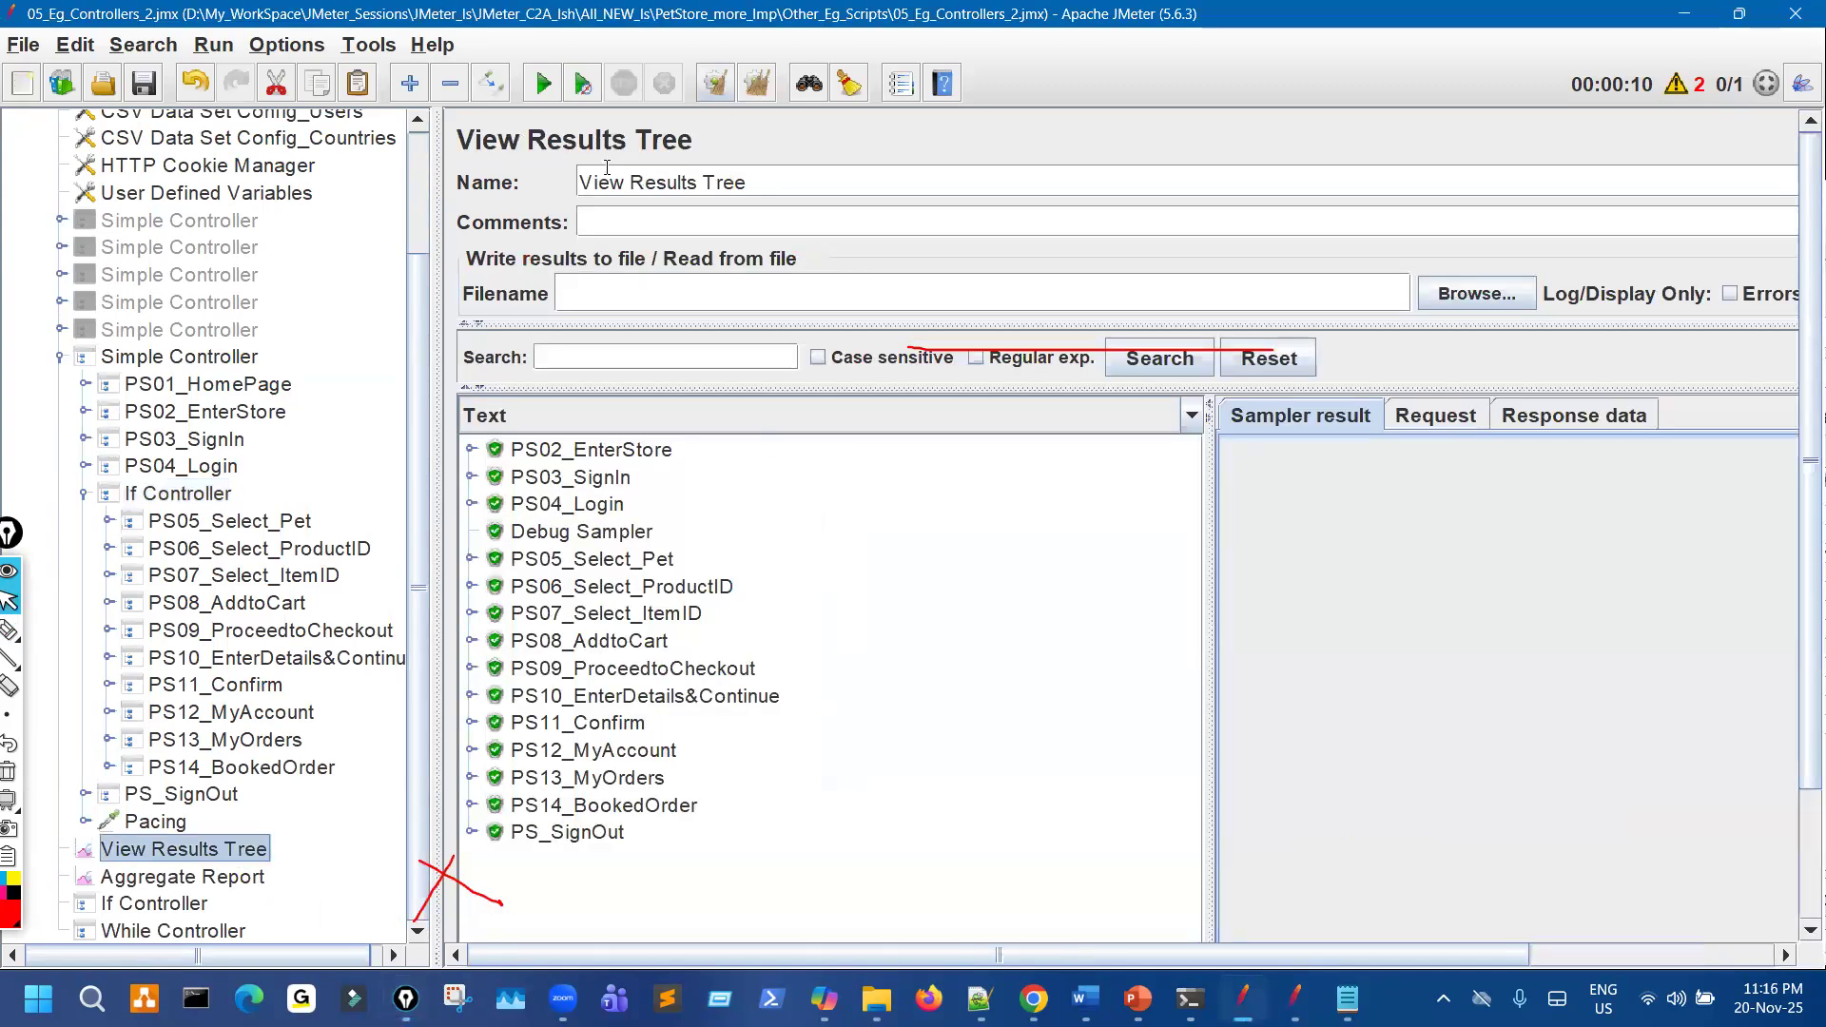
{"action": "key", "text": "ctrl+e"}
{"action": "key", "text": "ctrl+r"}
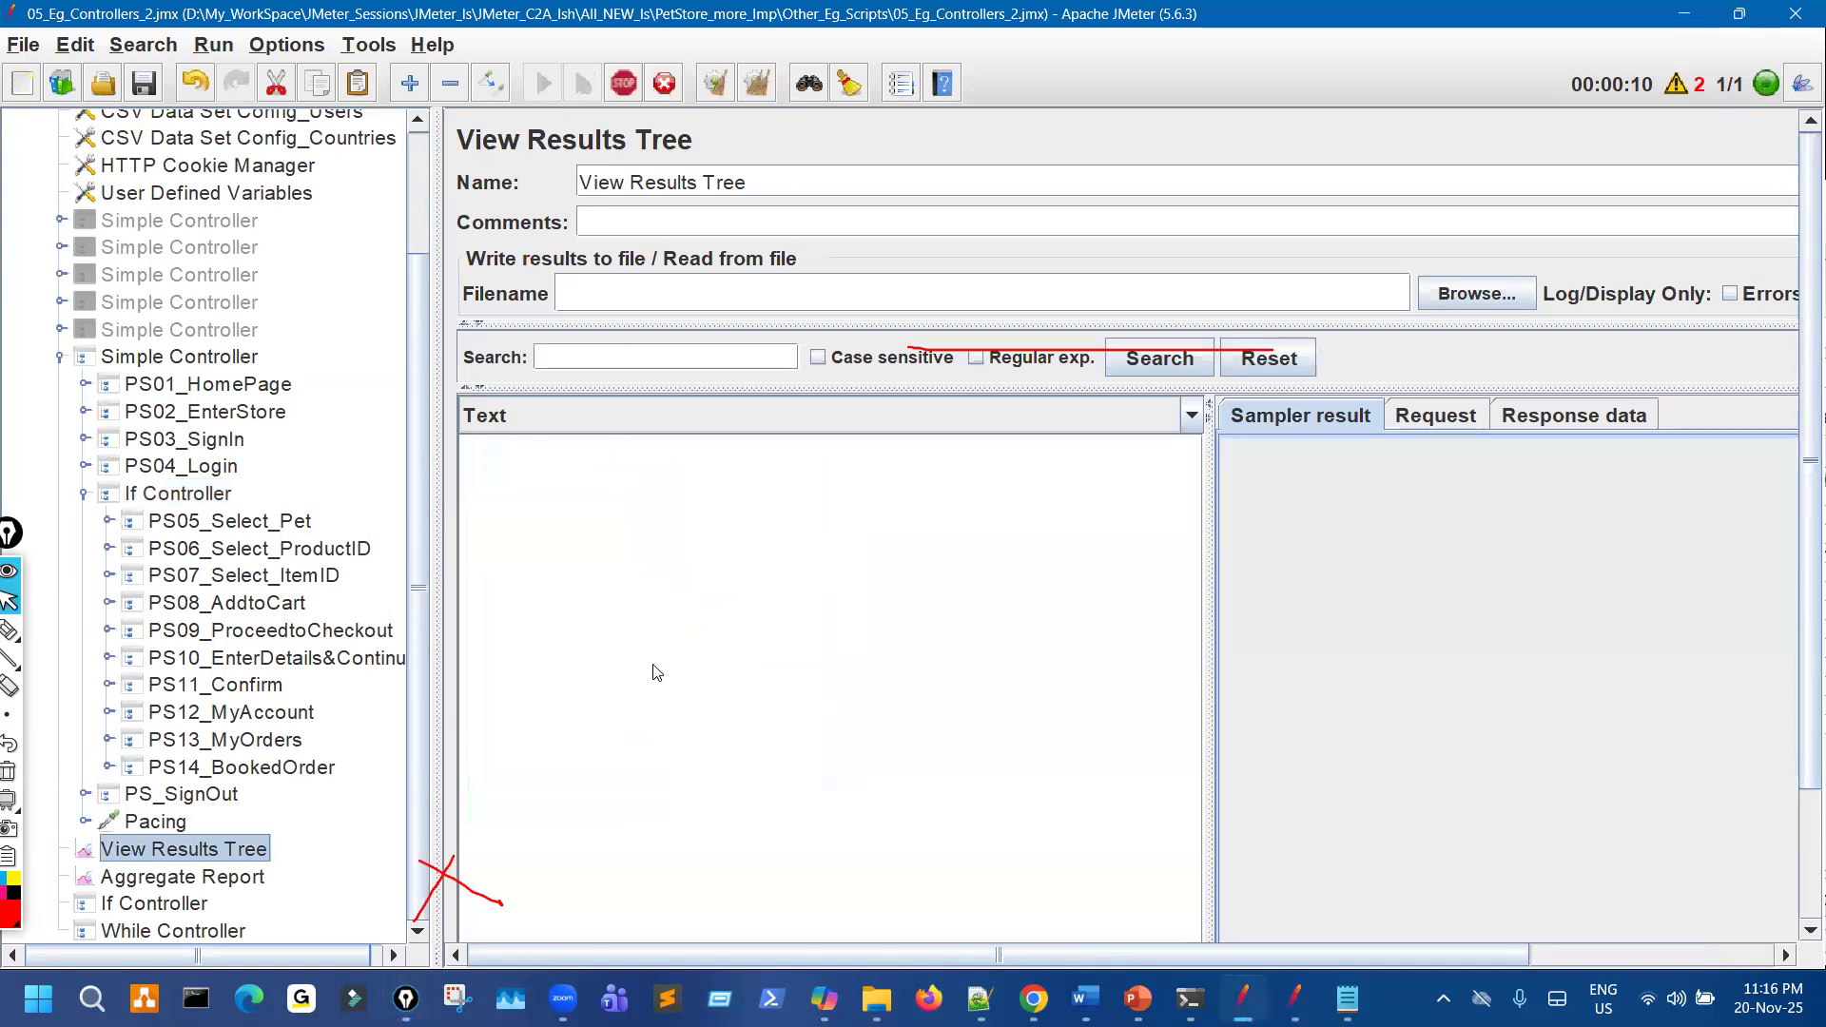
{"action": "key", "text": "ctrl+shift+3"}
{"action": "mouse_move", "coordinate": [628, 501]}
{"action": "left_mouse_down"}
{"action": "mouse_move", "coordinate": [677, 729]}
{"action": "mouse_move", "coordinate": [644, 648]}
{"action": "left_mouse_up"}
{"action": "key", "text": "ctrl+shift+7"}
{"action": "key", "text": "ctrl+shift+2"}
{"action": "left_click", "coordinate": [624, 88]}
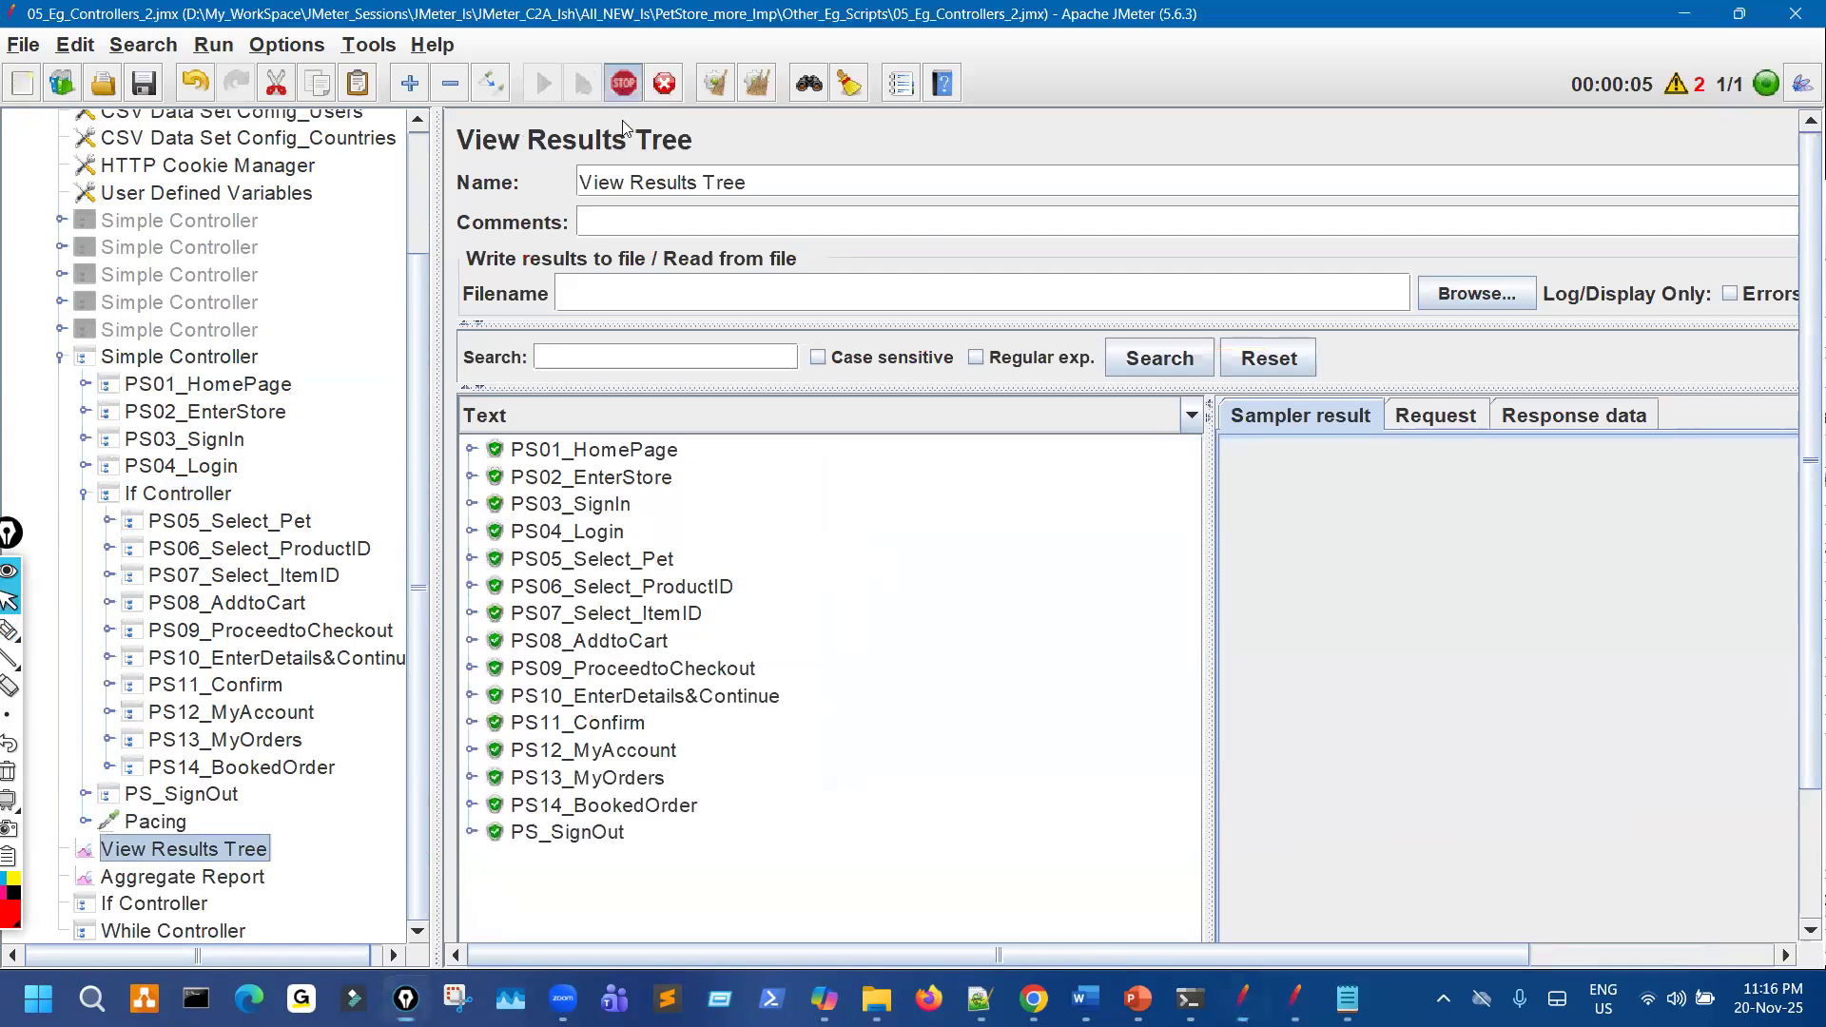
Enable Interpret Condition as Variable Expression on the If Controller and rerun the test with the View Results Tree cleared.
{"action": "left_click", "coordinate": [188, 496]}
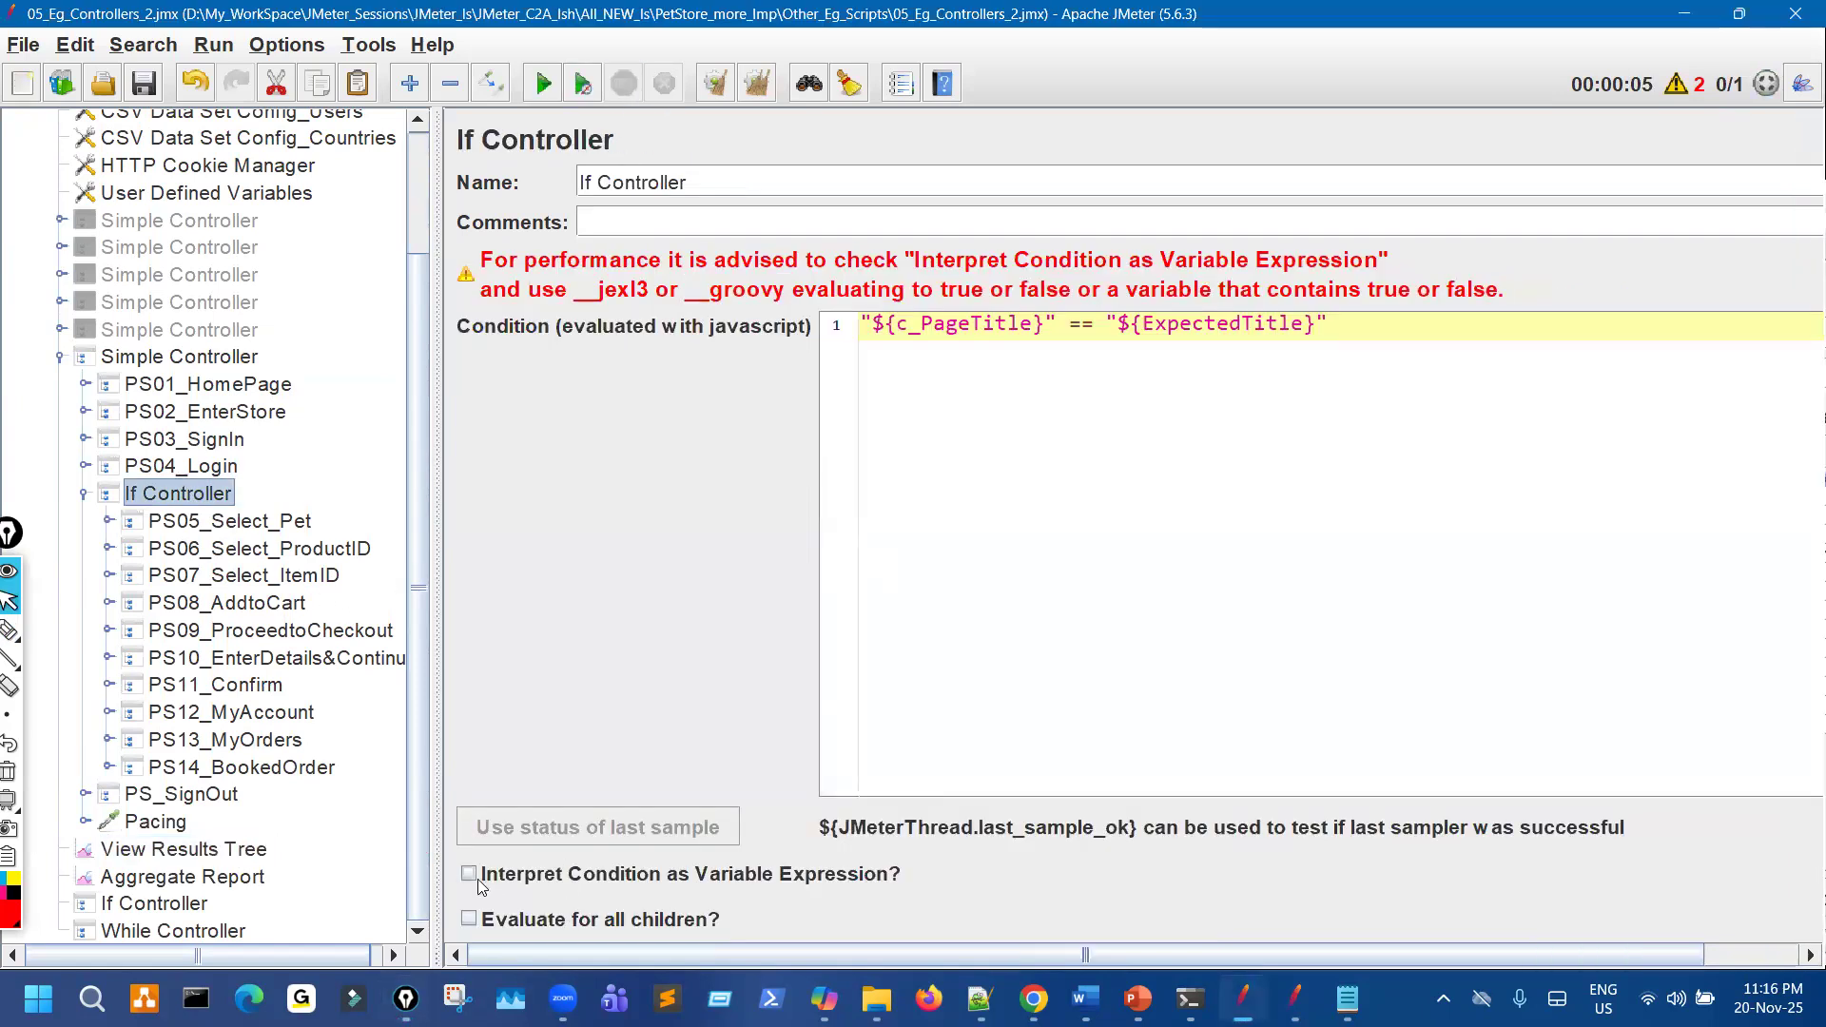
{"action": "left_click", "coordinate": [535, 872]}
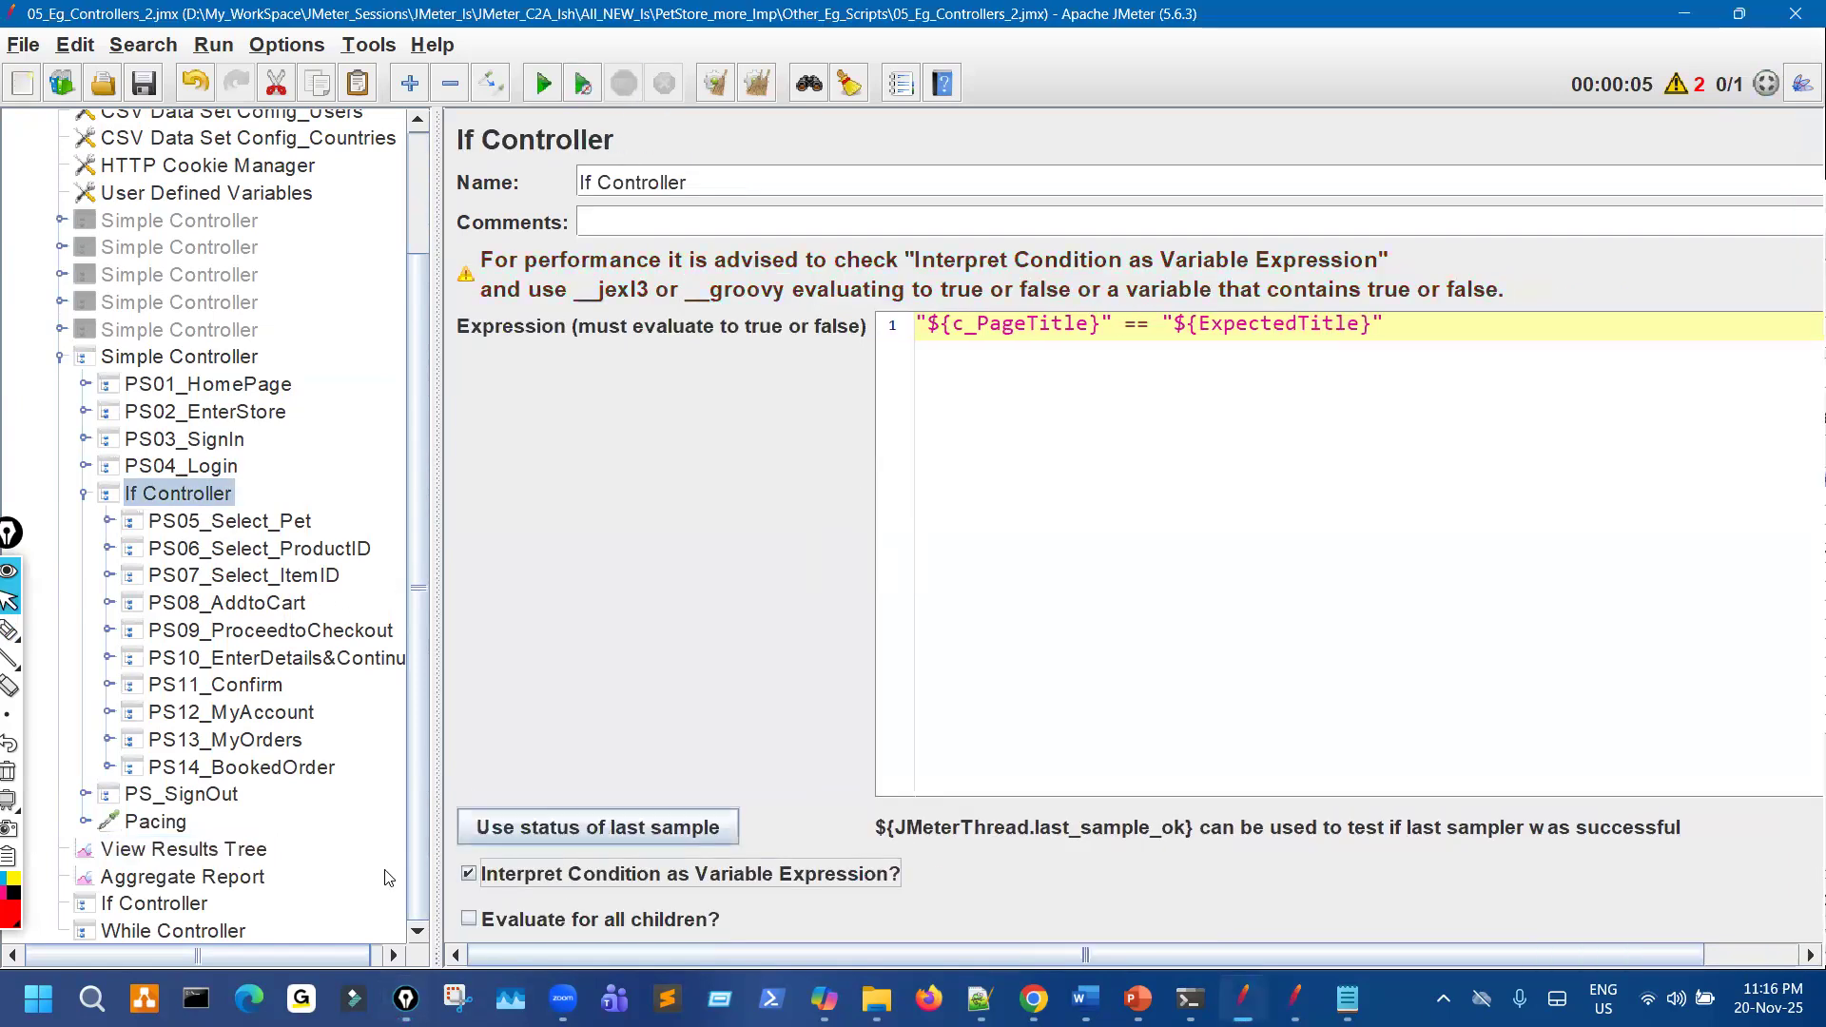
{"action": "left_click", "coordinate": [219, 850]}
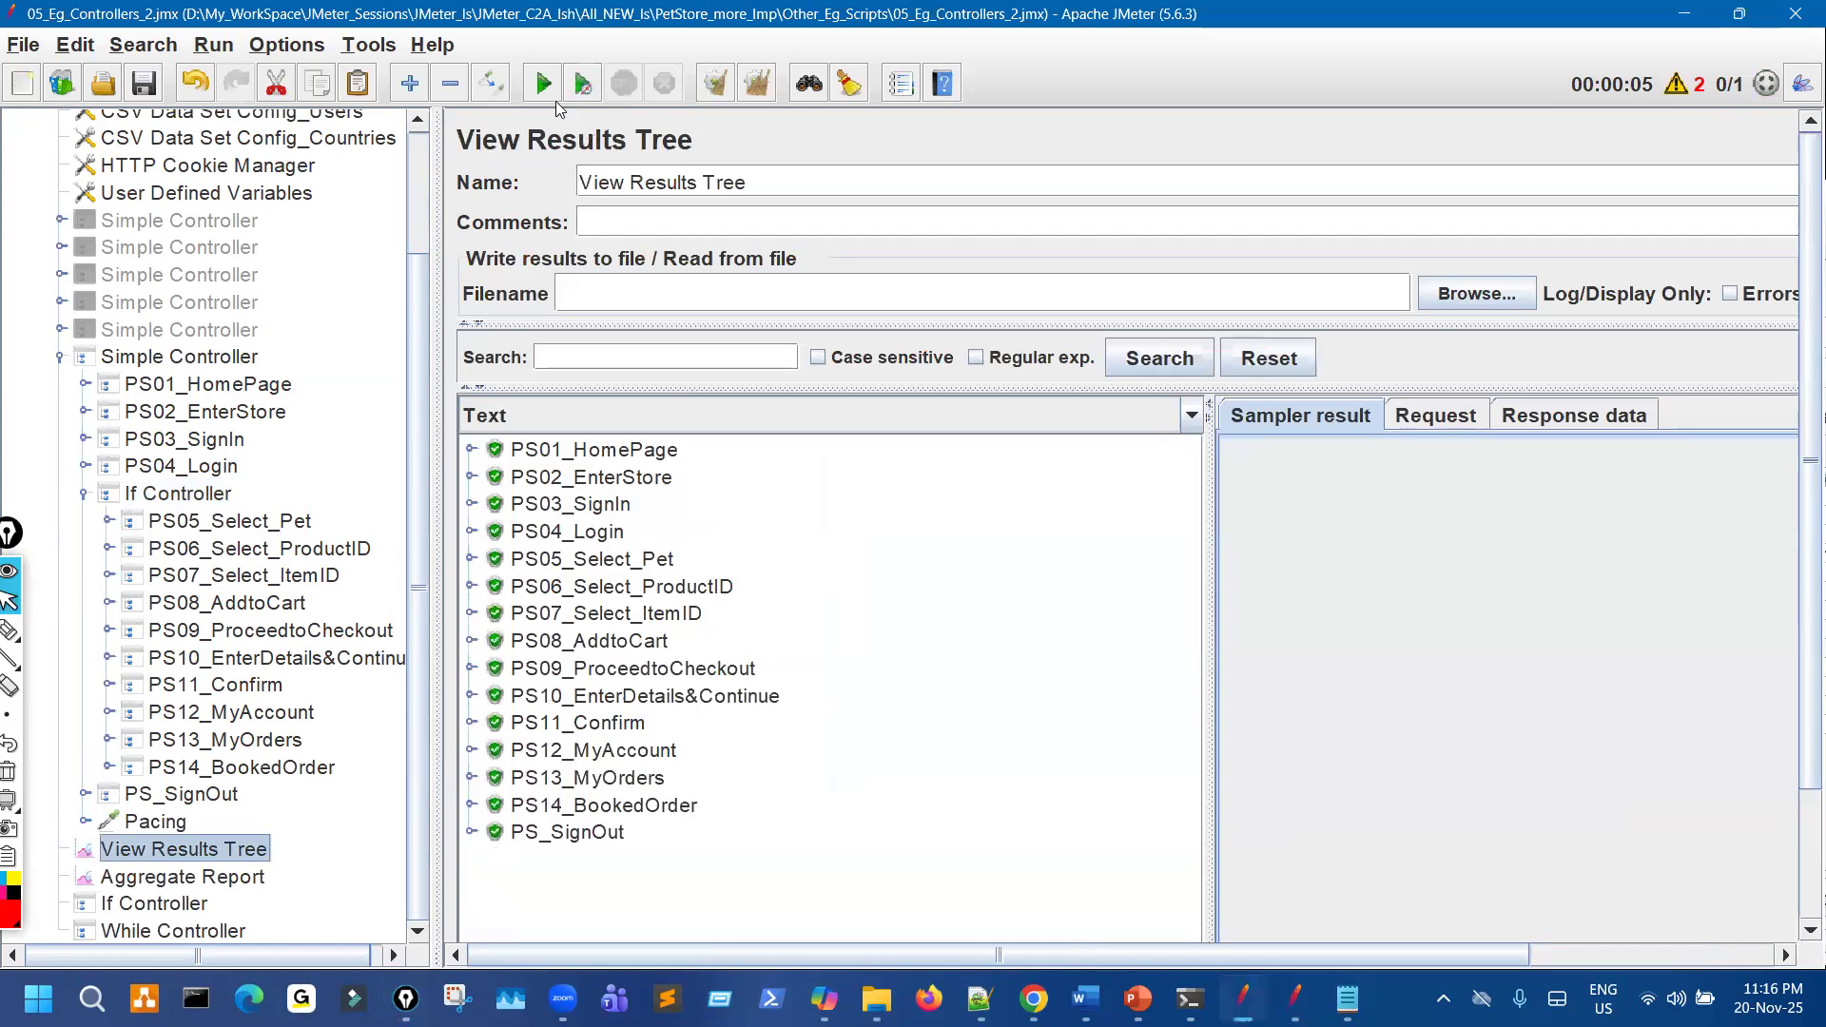
{"action": "key", "text": "ctrl+e"}
{"action": "key", "text": "ctrl+r"}
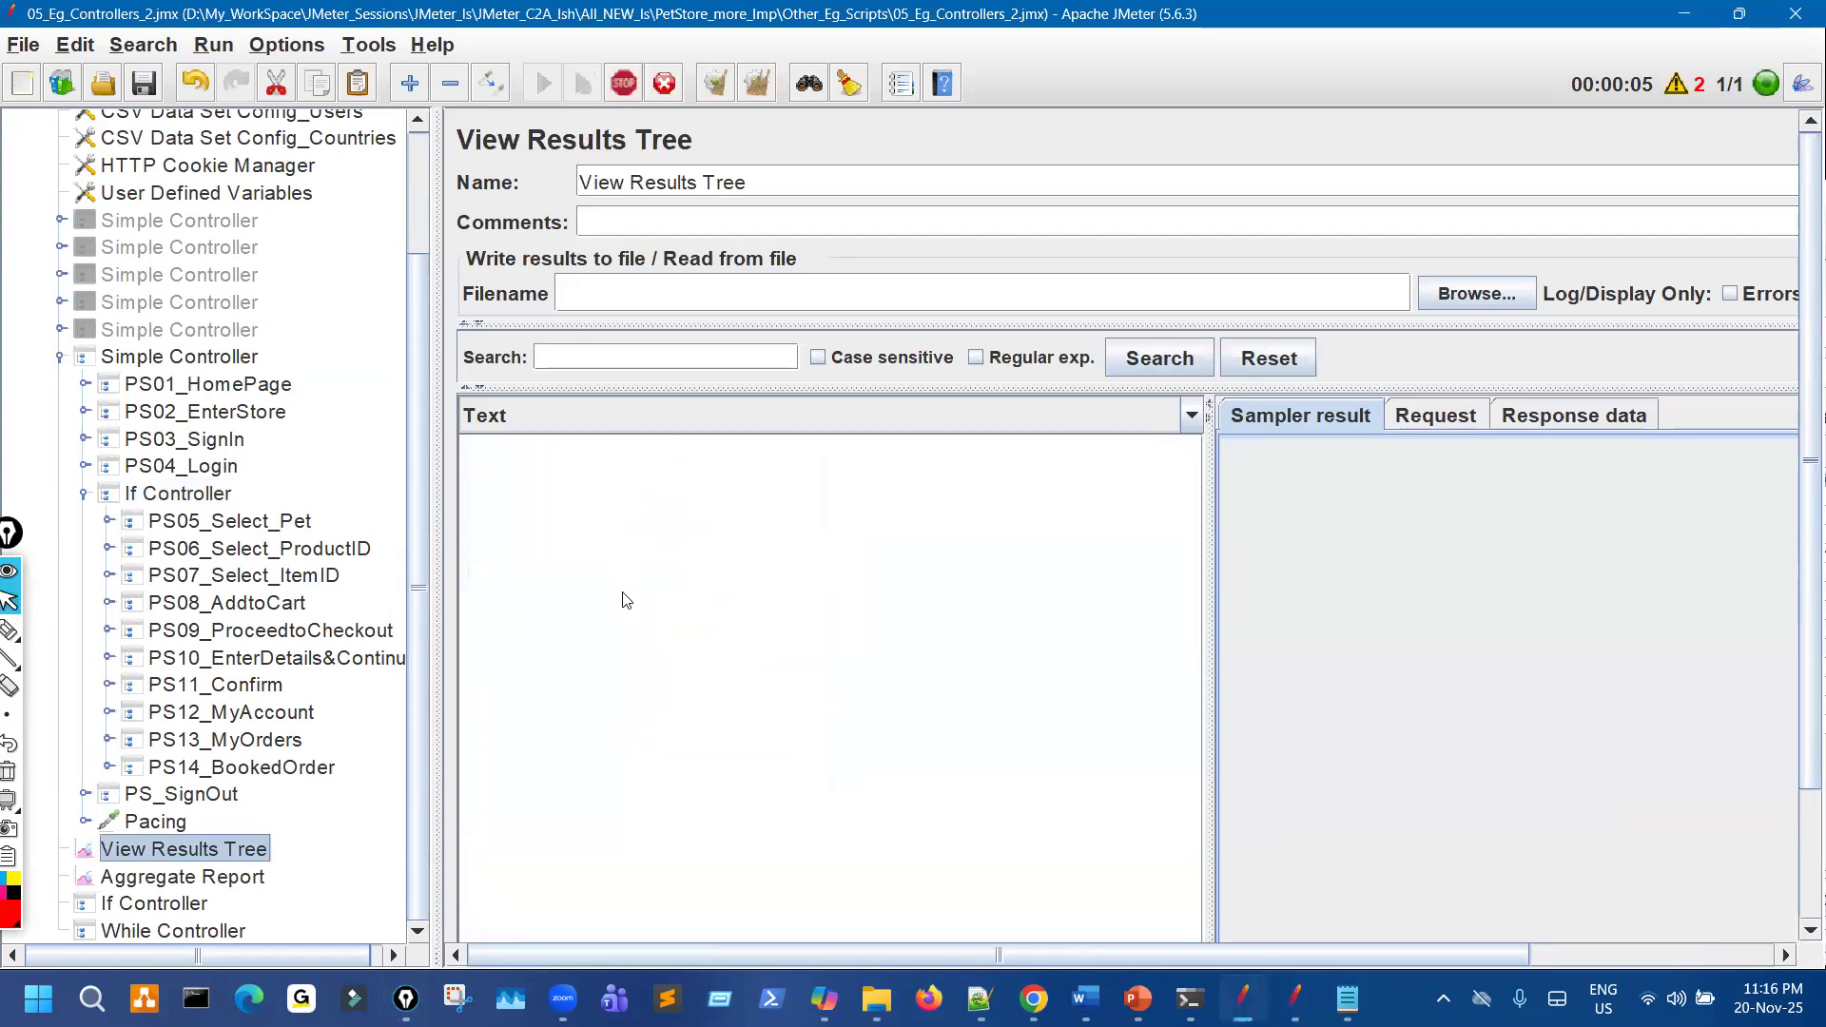
{"action": "key", "text": "ctrl+shift+3"}
{"action": "mouse_move", "coordinate": [627, 527]}
{"action": "left_mouse_down"}
{"action": "mouse_move", "coordinate": [632, 560]}
{"action": "mouse_move", "coordinate": [673, 563]}
{"action": "left_mouse_up"}
{"action": "key", "text": "ctrl+shift+7"}
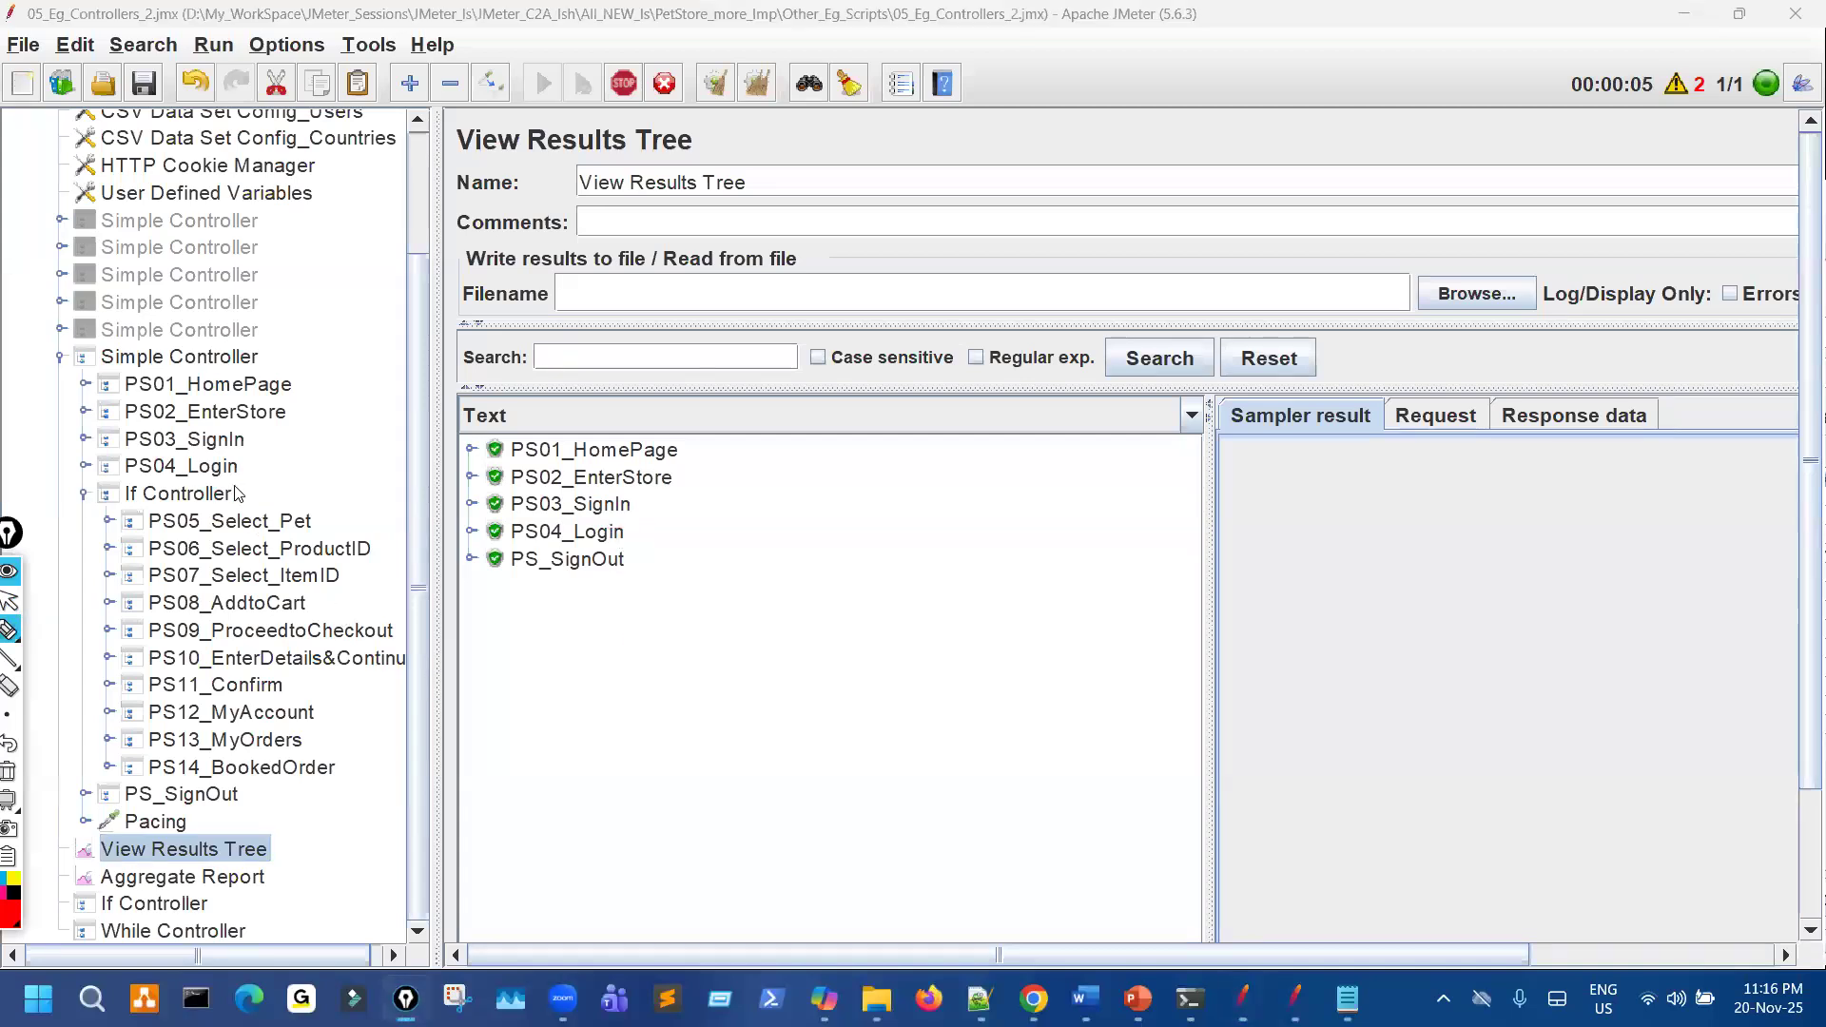
Copy the If Controller's whole expression "${c_PageTitle}" == "${ExpectedTitle}".
{"action": "left_click", "coordinate": [238, 494]}
{"action": "left_click", "coordinate": [974, 328]}
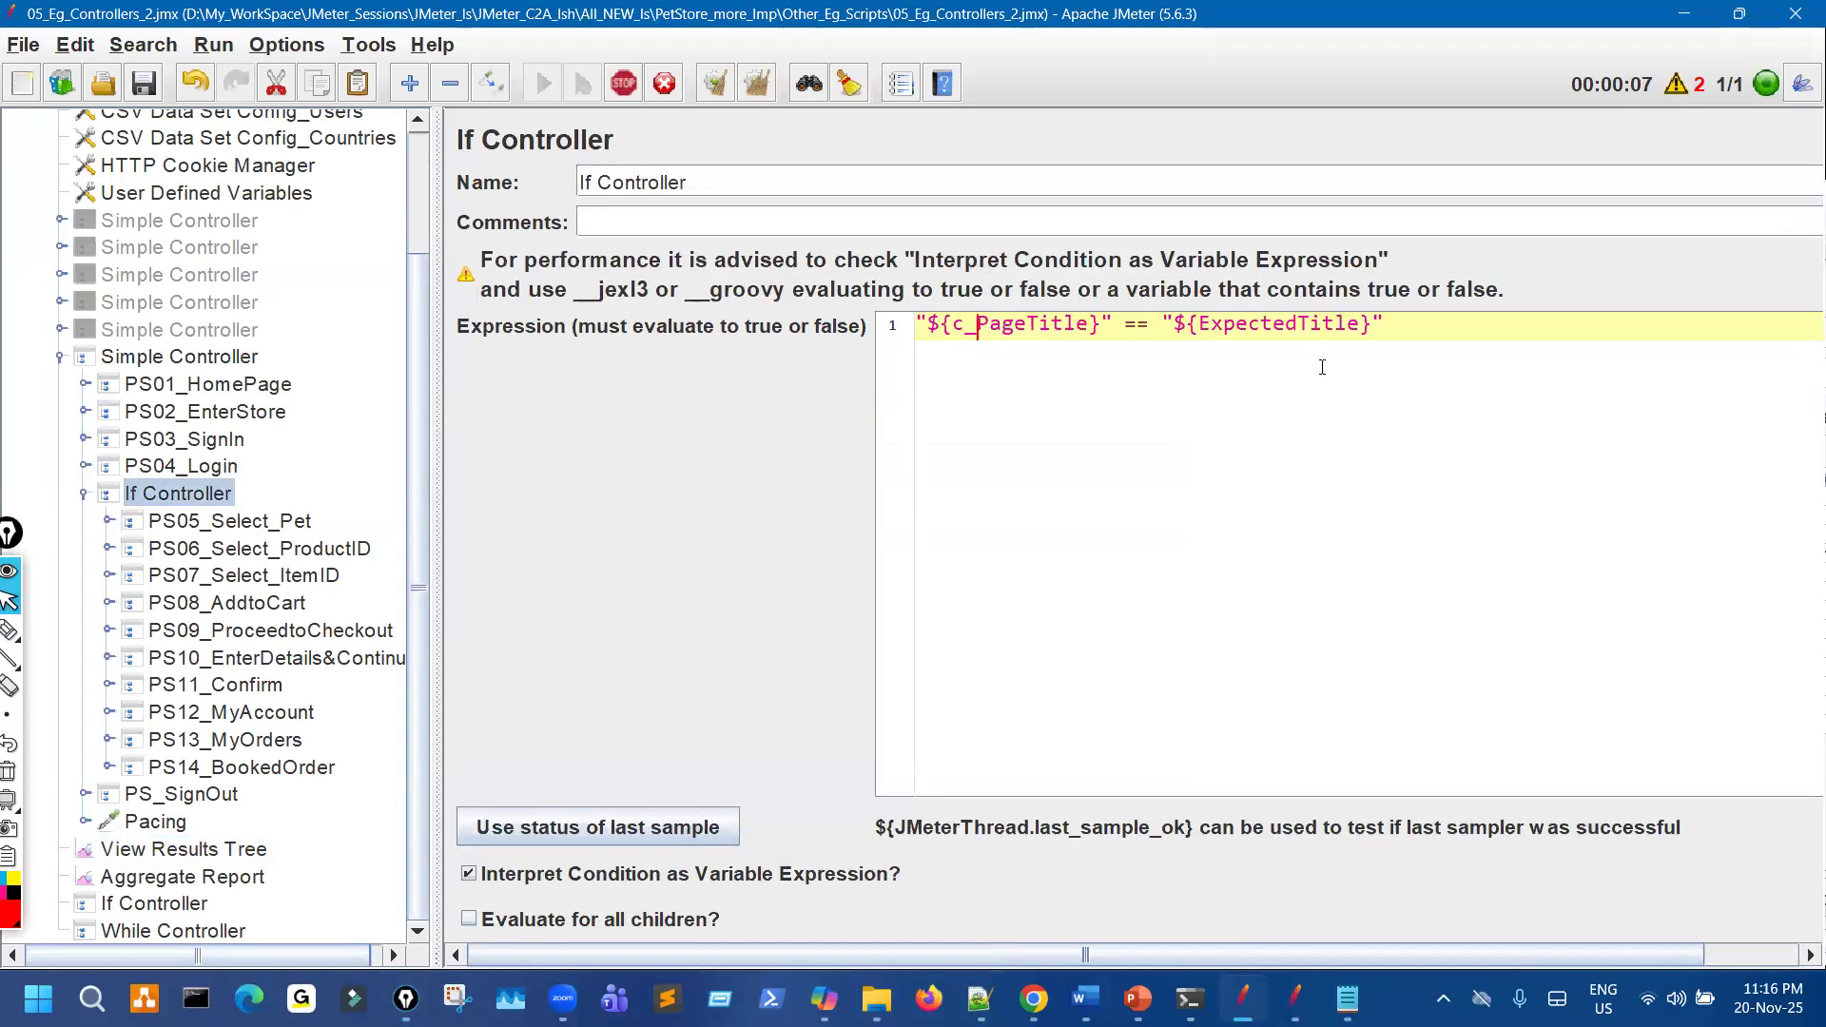
{"action": "left_click_drag", "start_coordinate": [1402, 319], "coordinate": [815, 297]}
{"action": "key", "text": "ctrl+c"}
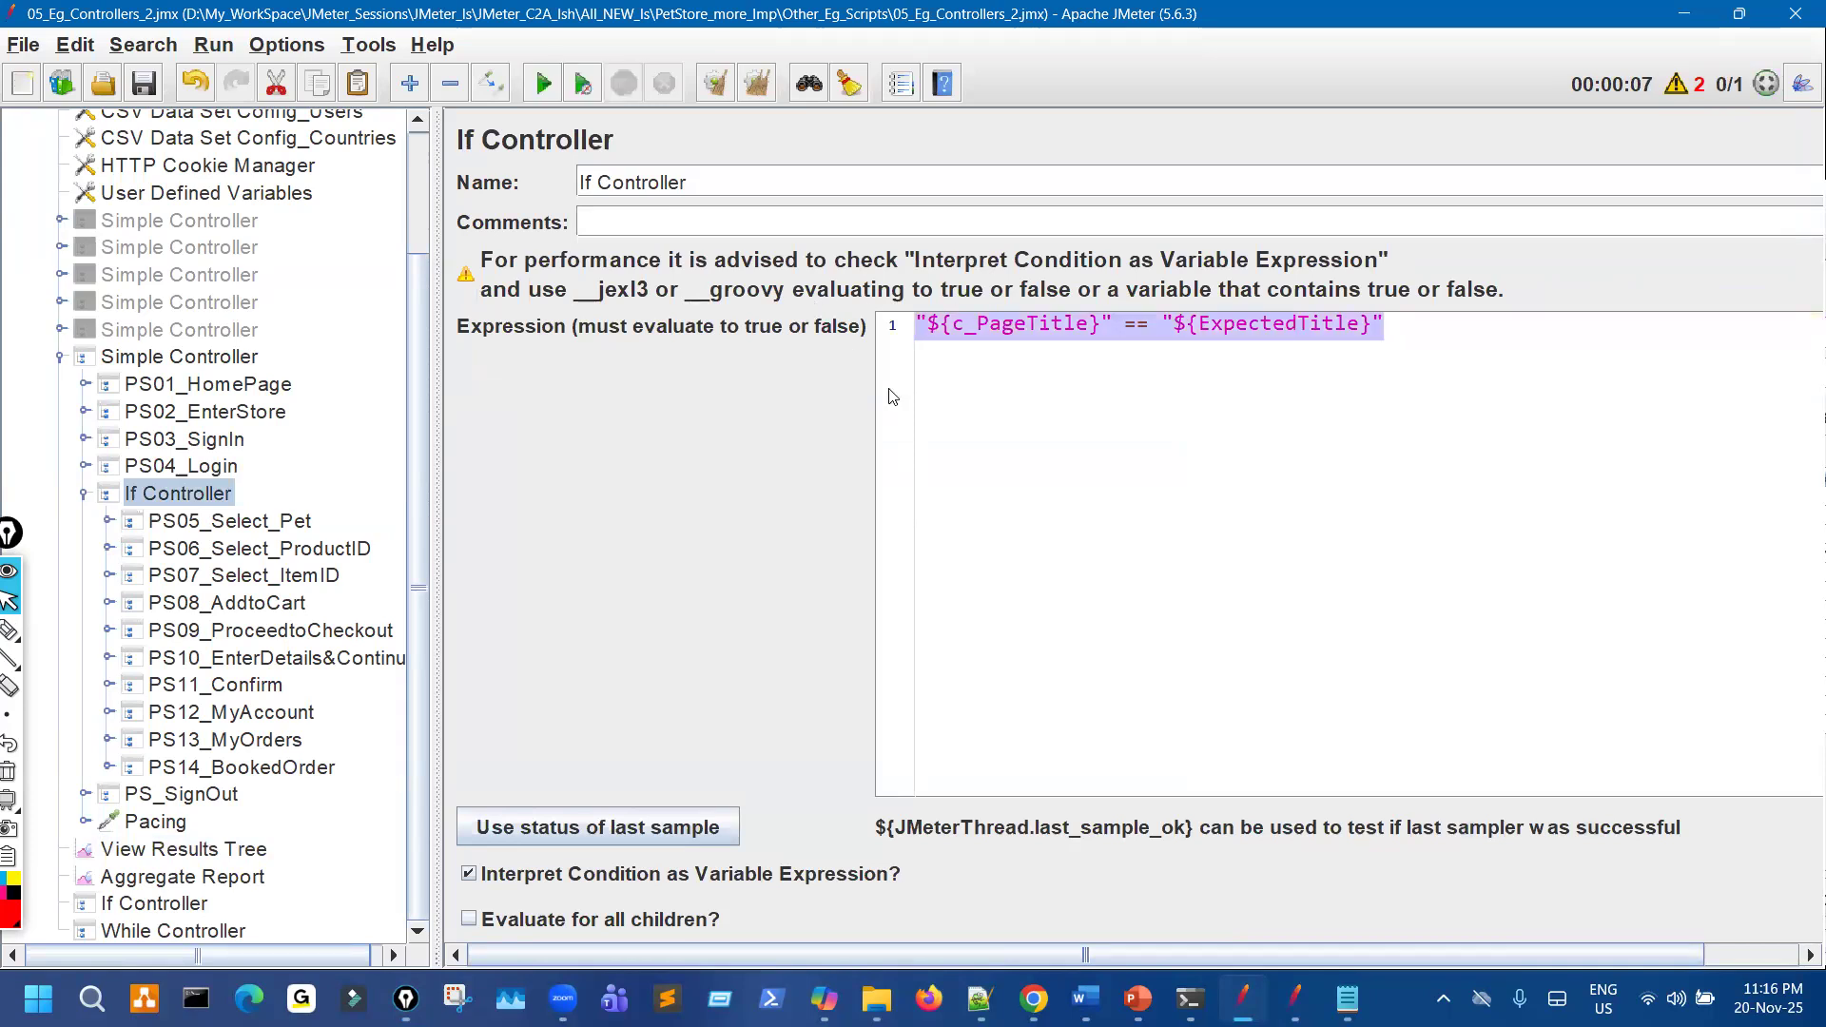
Generate a jexl3 function in the Function Helper from the copied expression "${c_PageTitle}" == "${ExpectedTitle}" and copy it to the clipboard.
{"action": "left_click", "coordinate": [896, 91]}
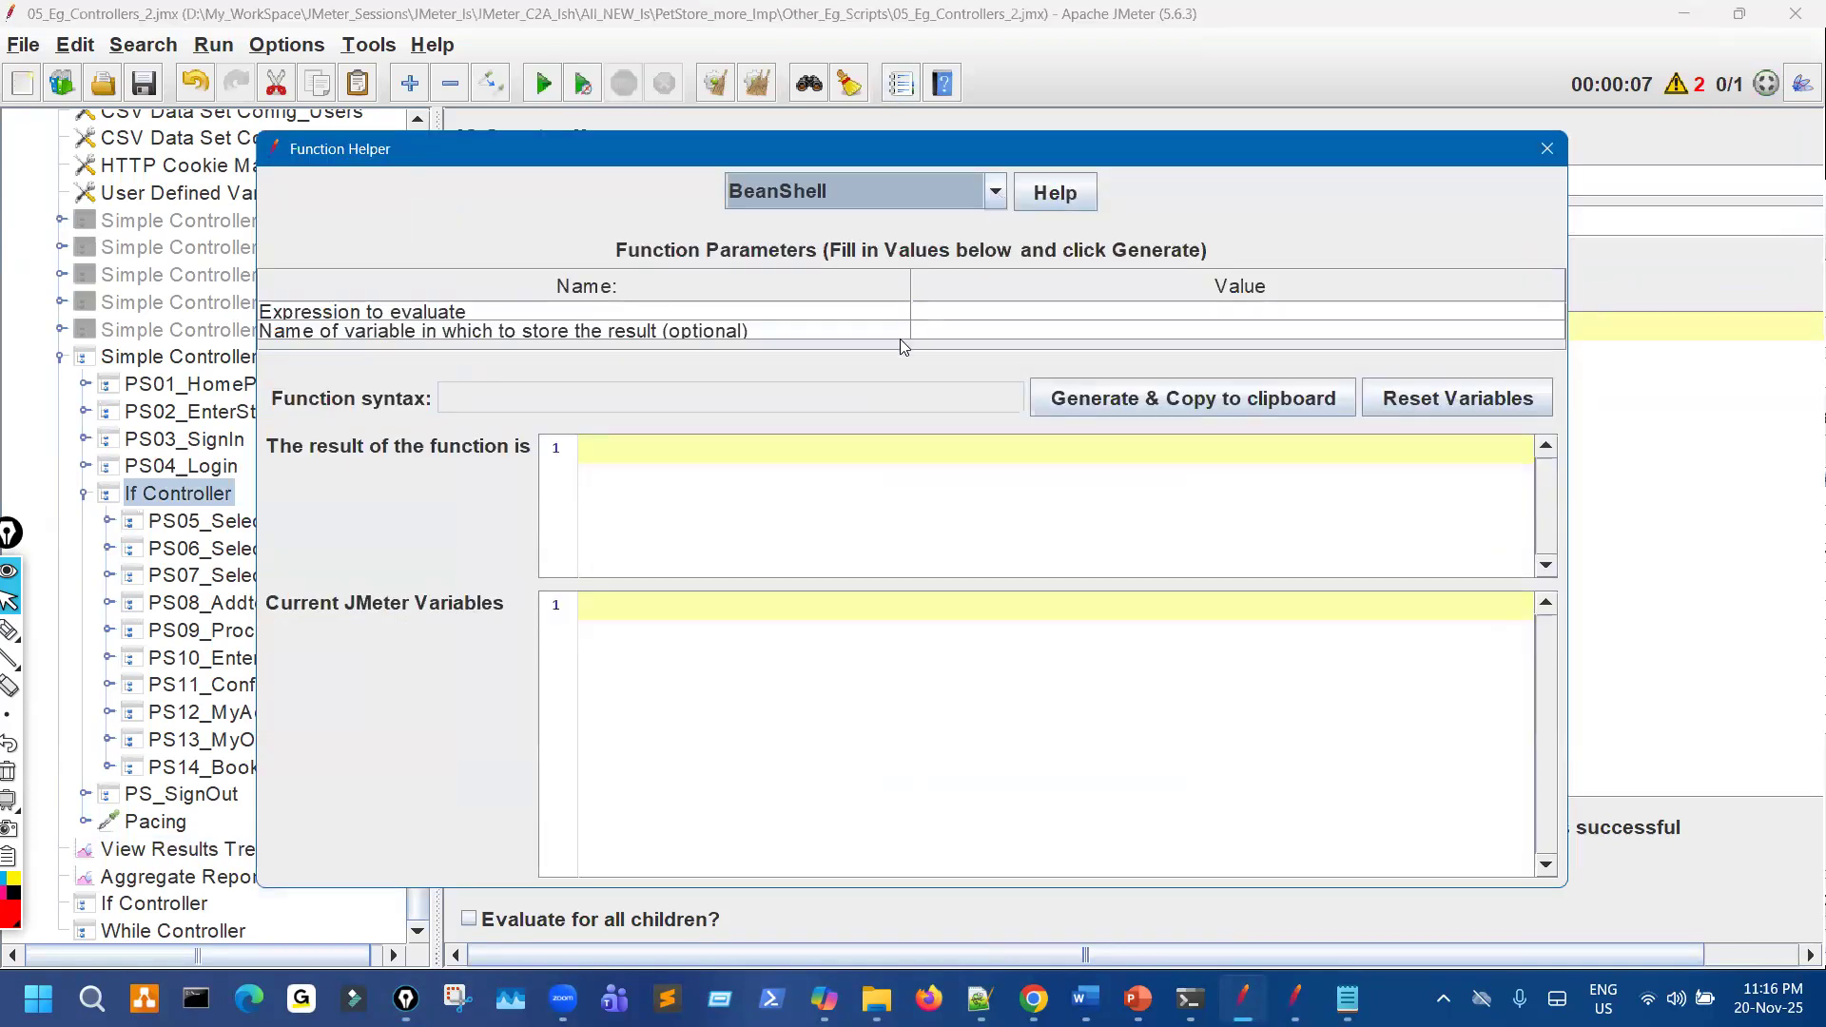
{"action": "left_click", "coordinate": [898, 192]}
{"action": "scroll", "coordinate": [894, 352], "scroll_direction": "down", "scroll_amount": 3}
{"action": "scroll", "coordinate": [826, 416], "scroll_direction": "down", "scroll_amount": 1}
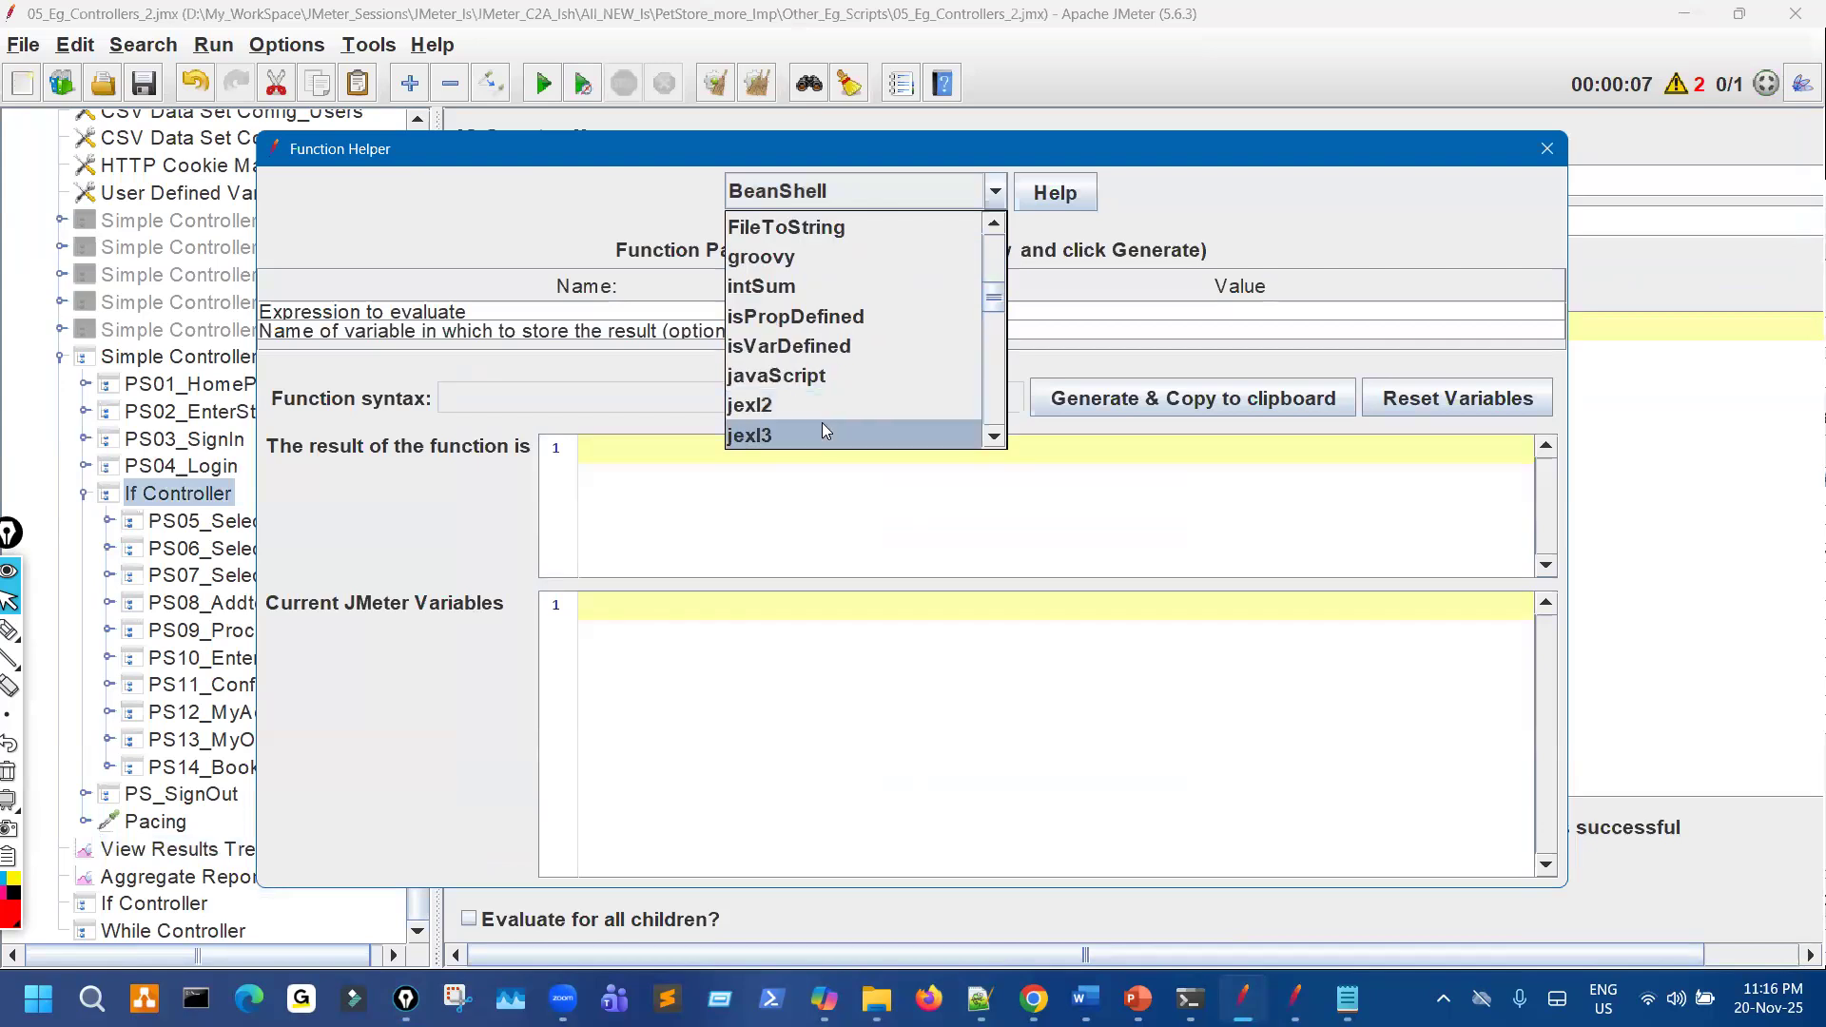
{"action": "left_click", "coordinate": [824, 433]}
{"action": "left_click", "coordinate": [939, 312]}
{"action": "key", "text": "ctrl+v"}
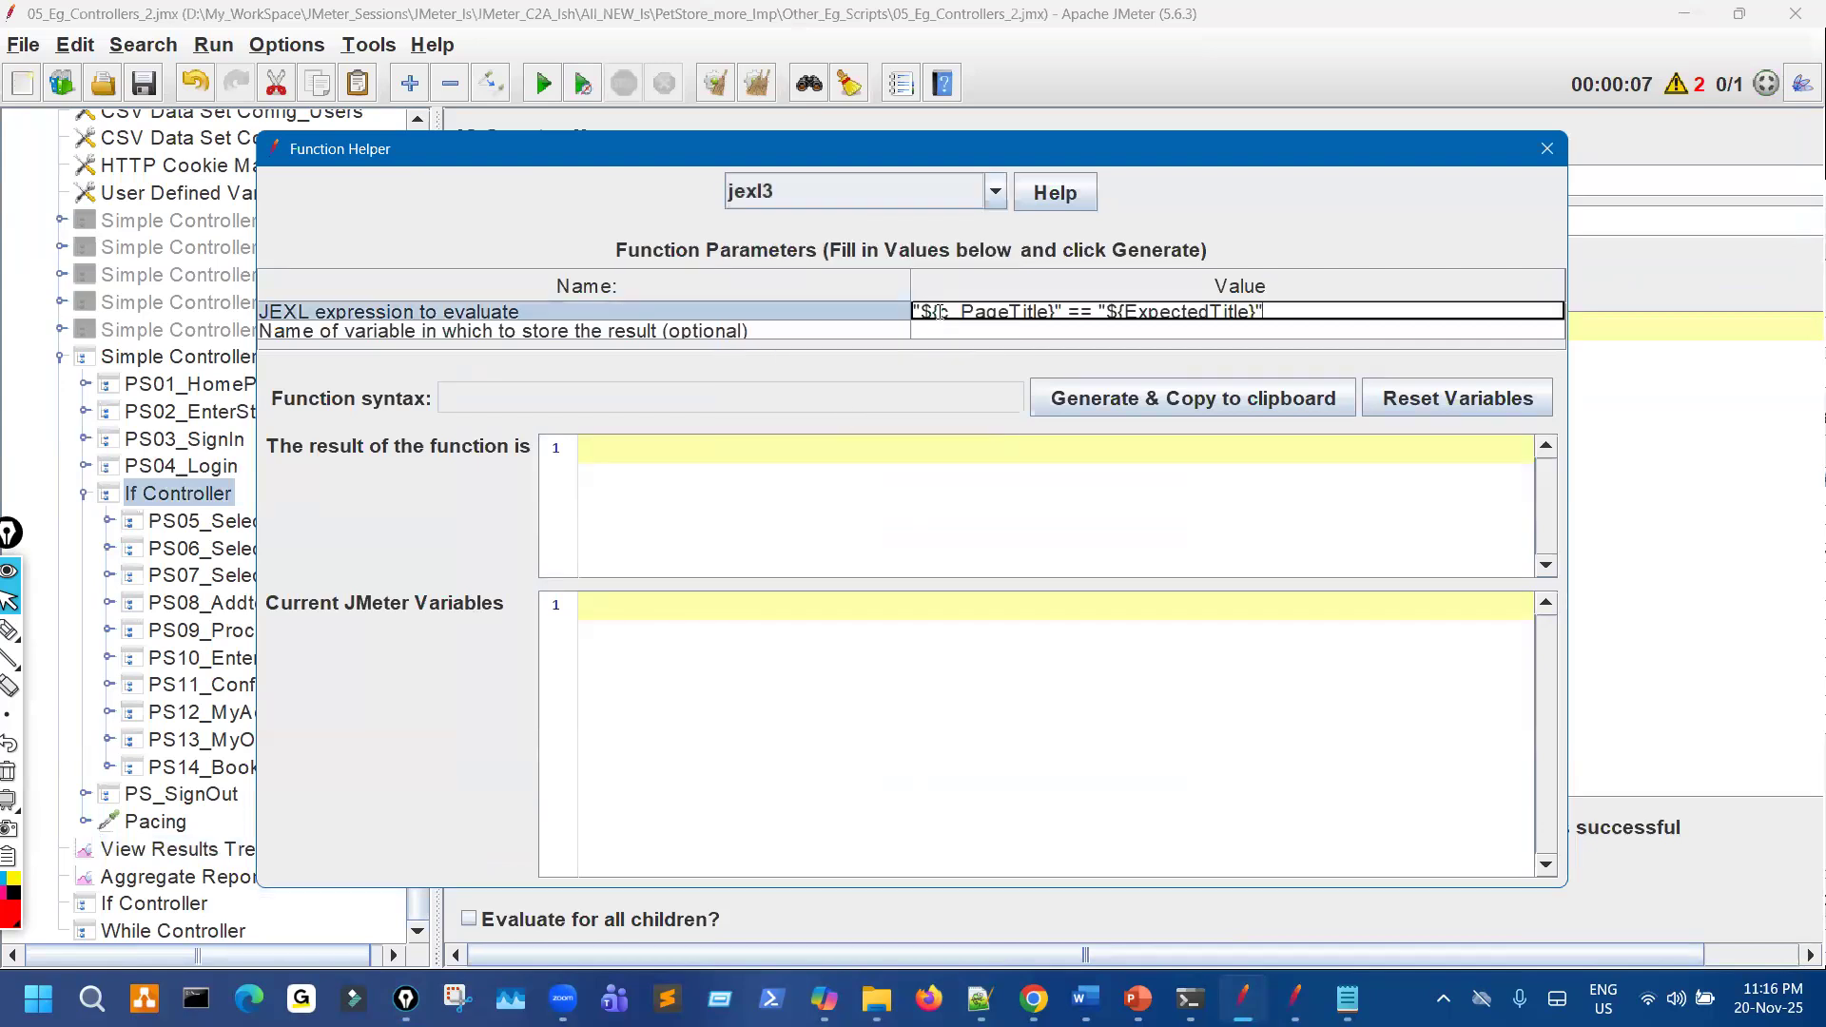
{"action": "left_click", "coordinate": [1108, 397]}
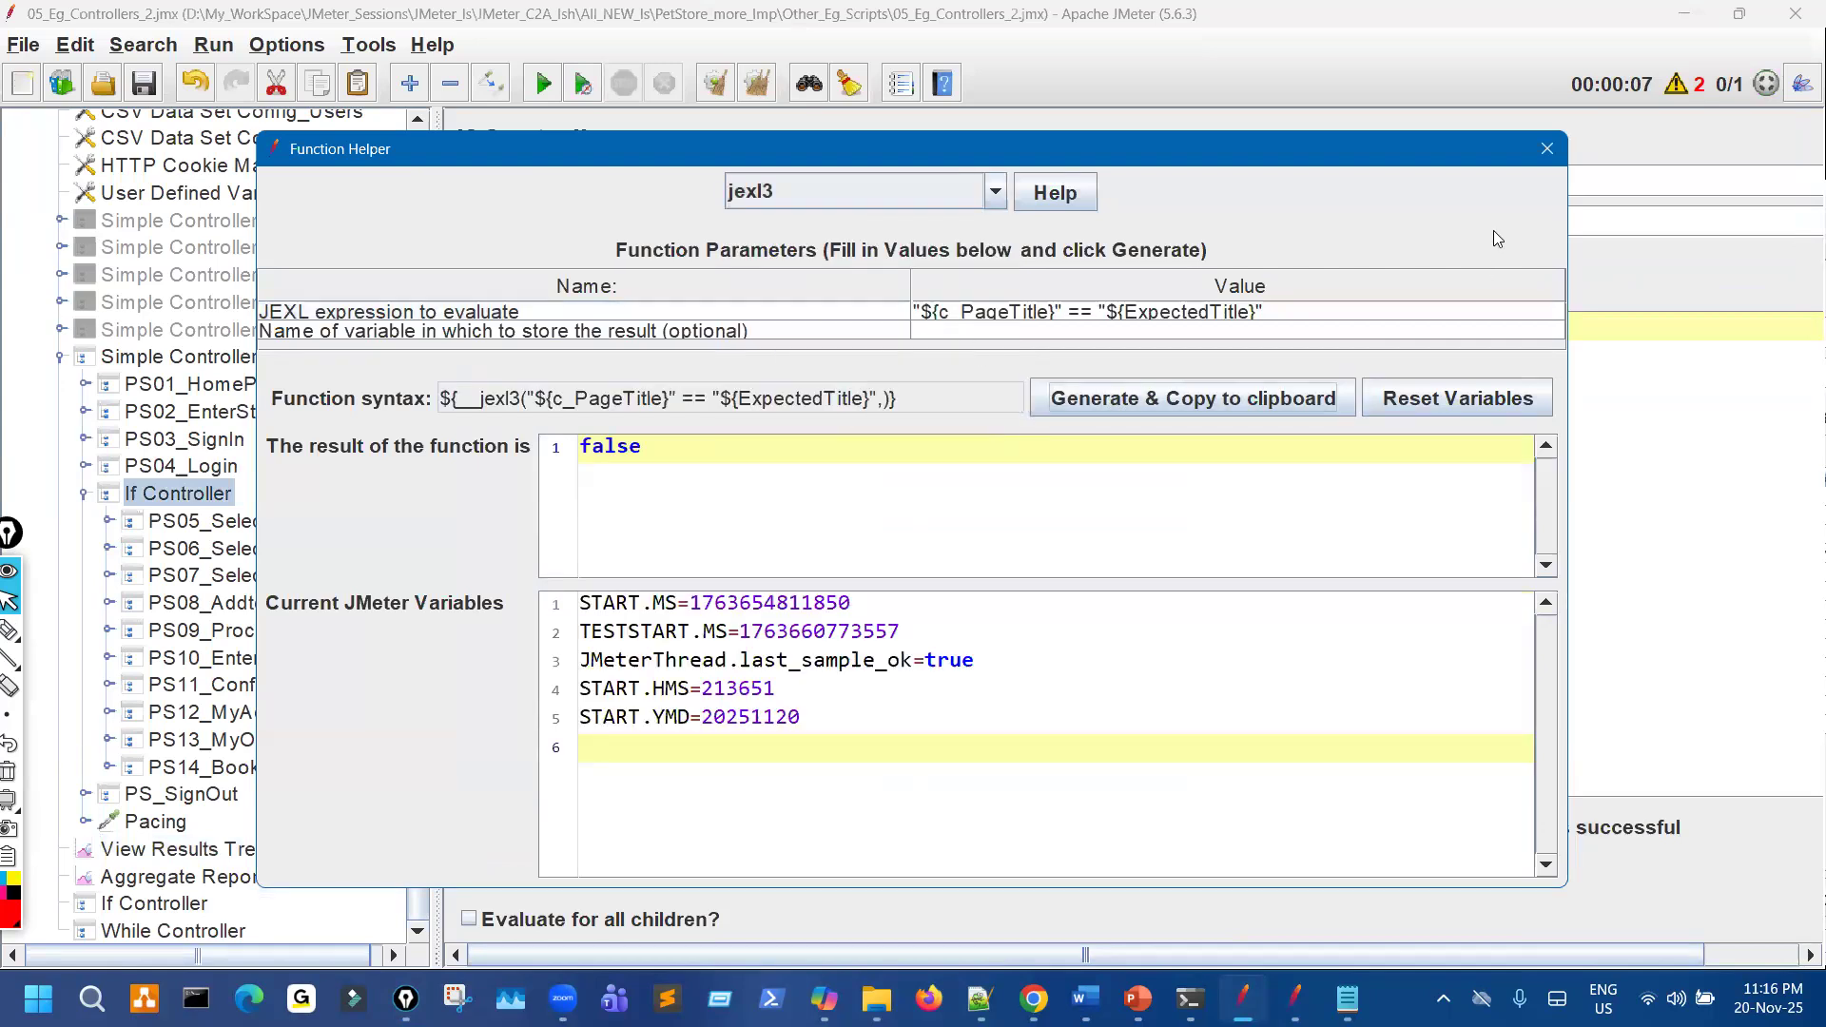
Replace the If Controller's expression with ${__jexl3("${c_PageTitle}" == "${ExpectedTitle}",)} and save the test plan.
{"action": "left_click", "coordinate": [1547, 148]}
{"action": "left_click_drag", "start_coordinate": [1413, 325], "coordinate": [828, 319]}
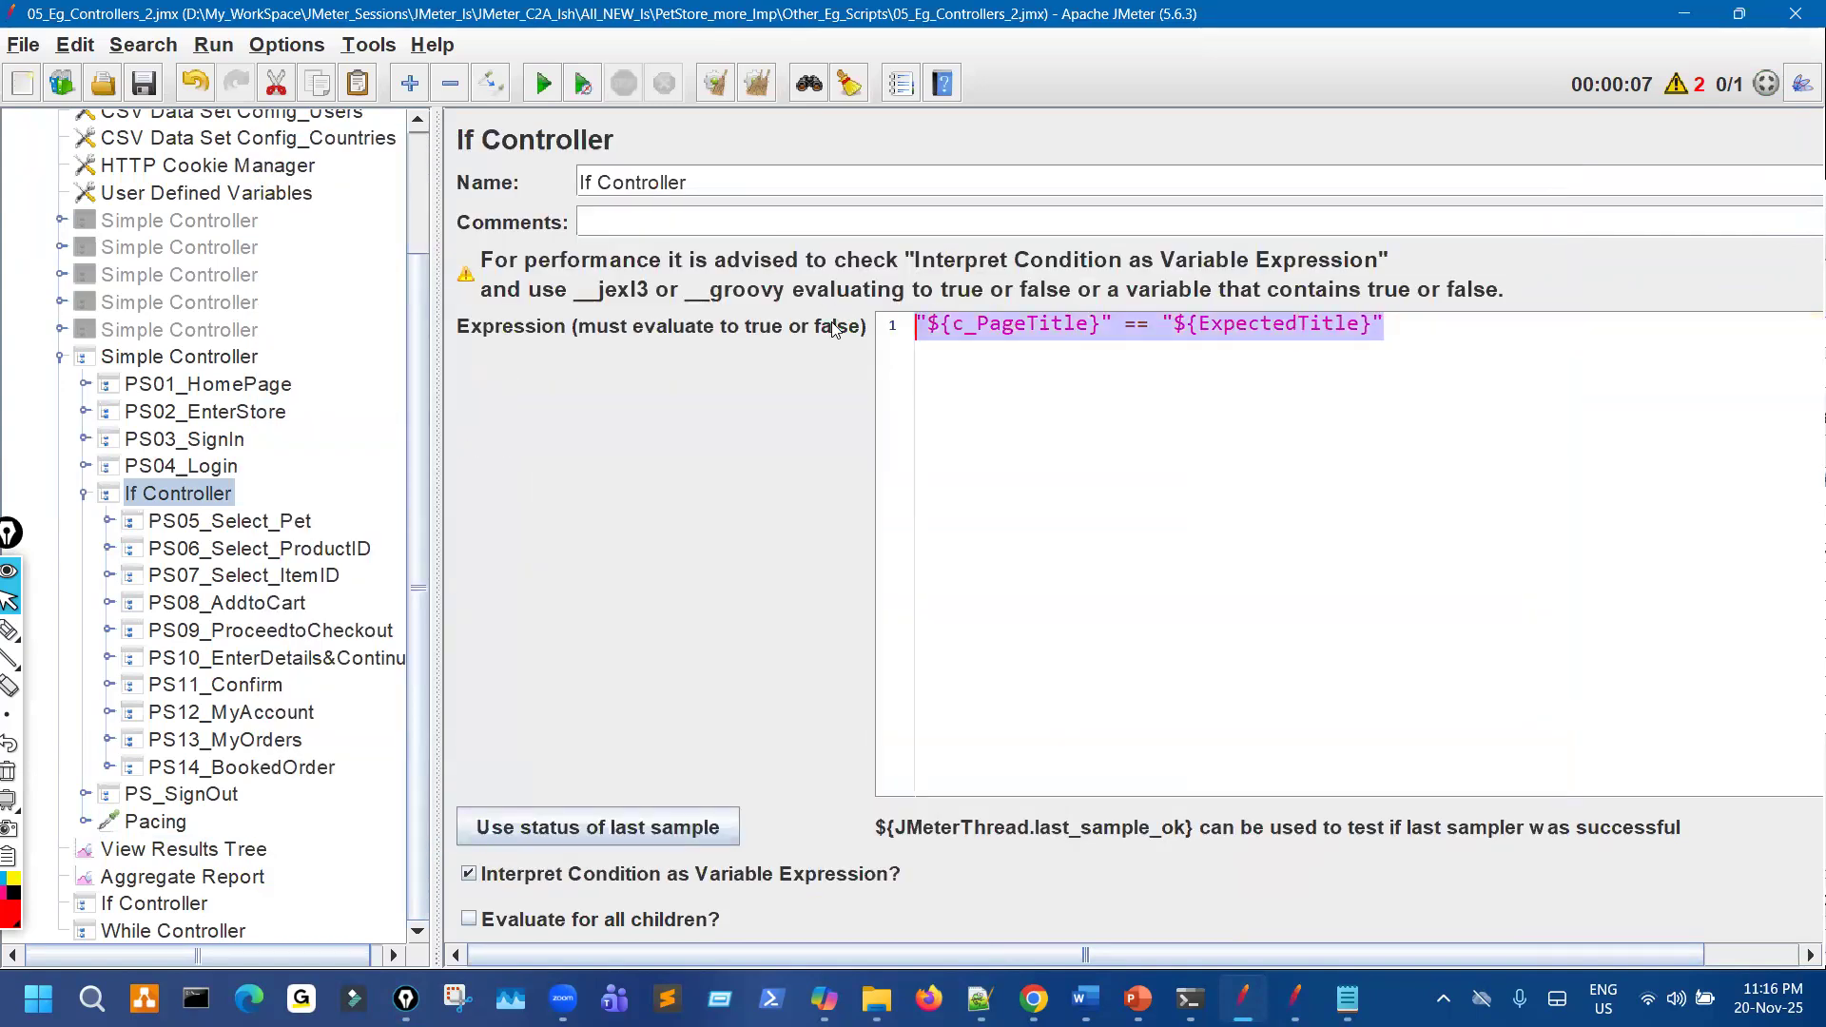
{"action": "type", "text": "${__jexl3(\"${c_PageTitle}\" == \"${ExpectedTitle}\",)}"}
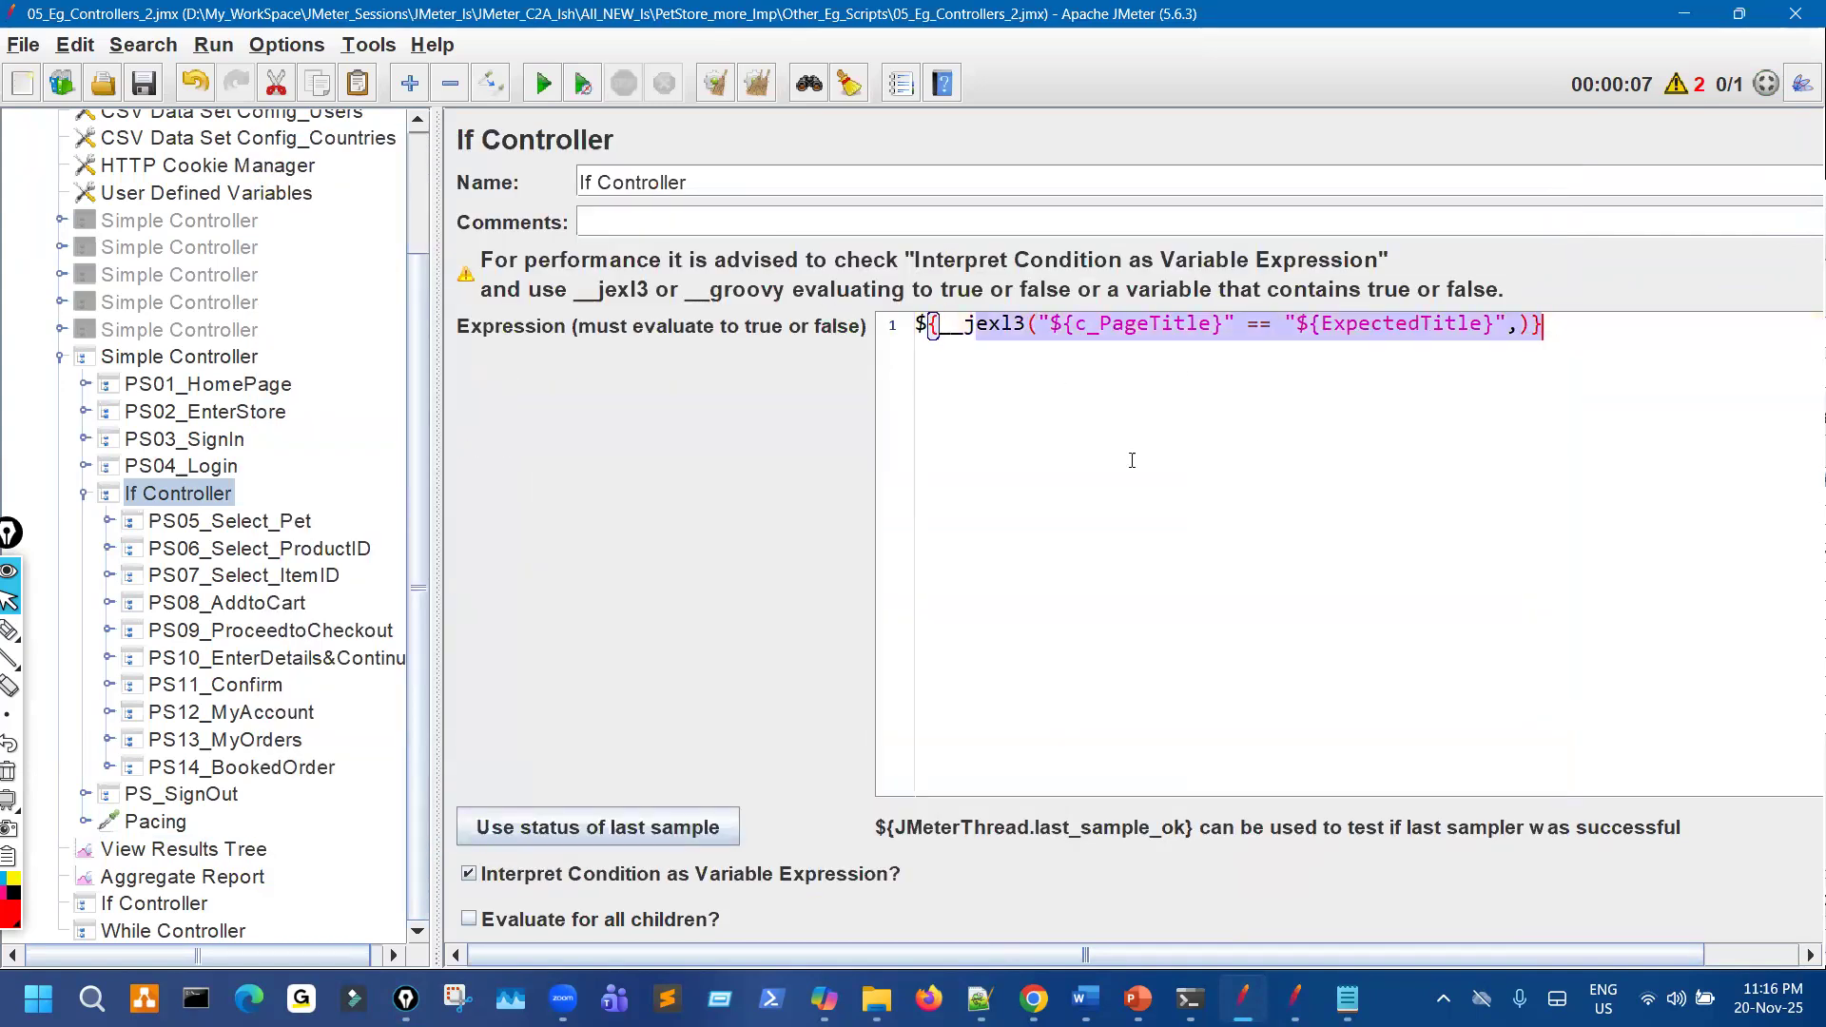
{"action": "left_click", "coordinate": [138, 82]}
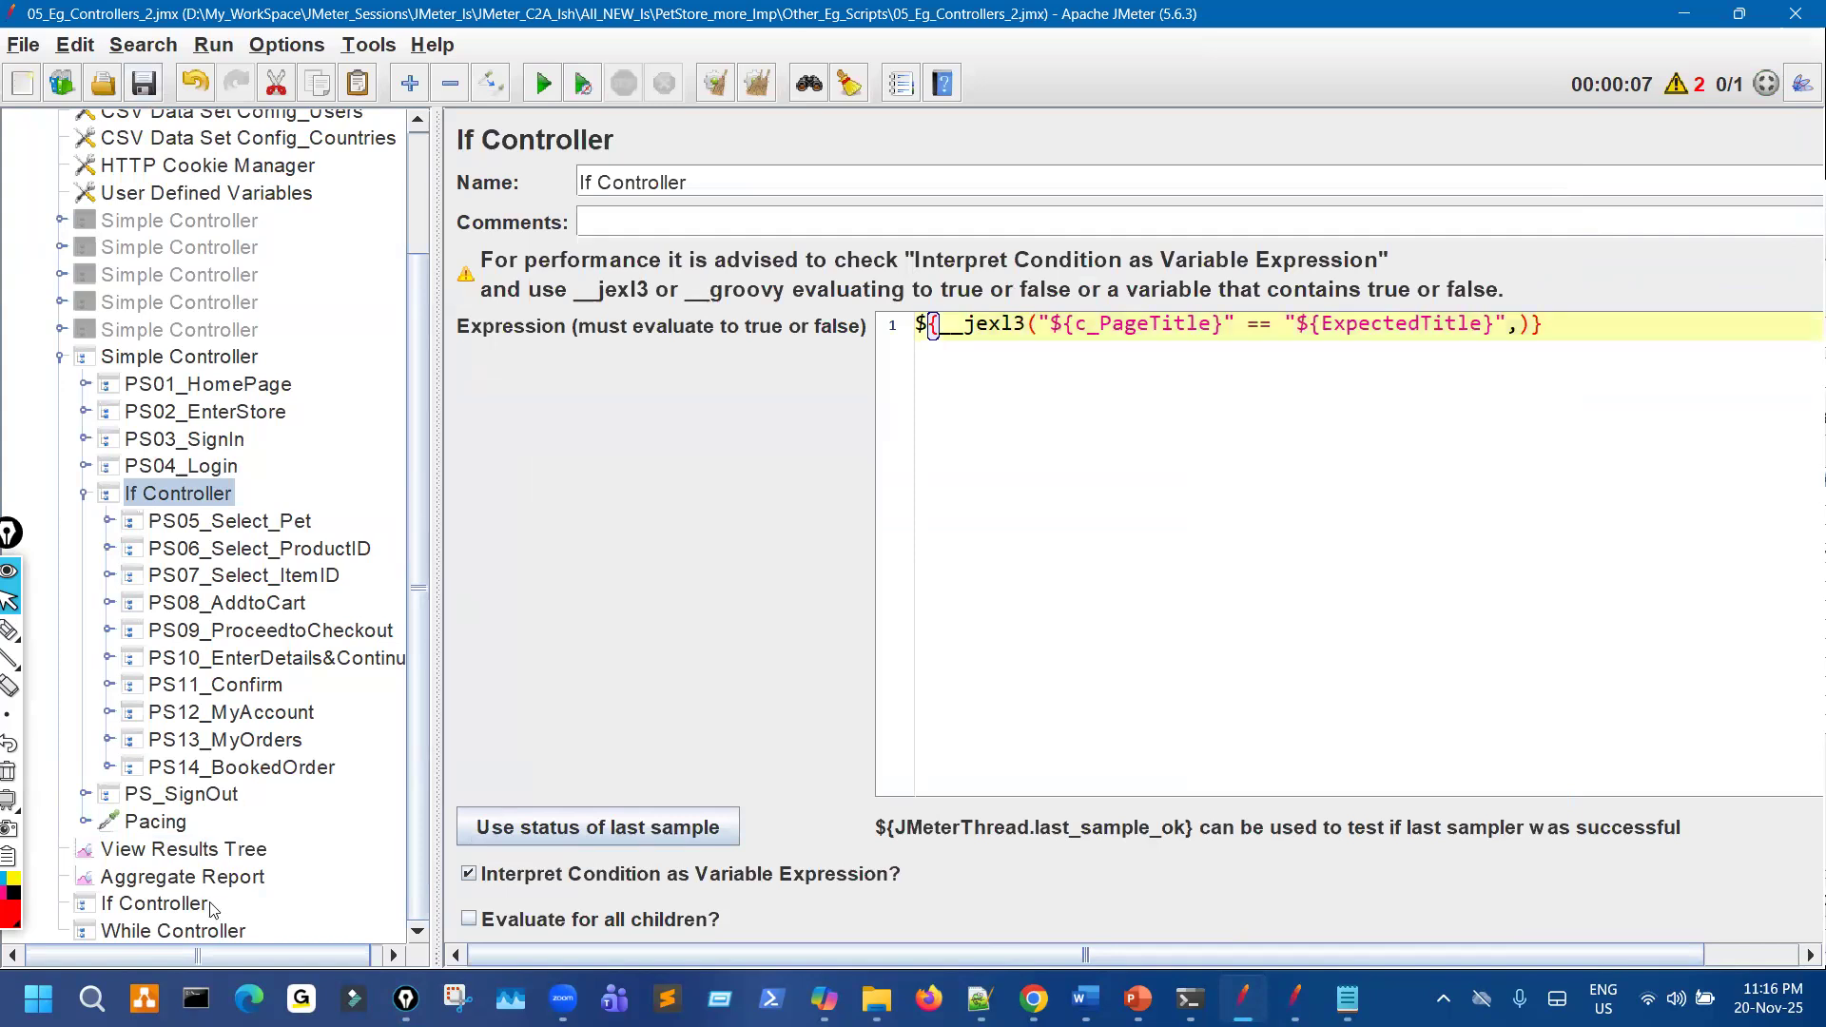
Clear View Results Tree, run the test with the jexl3 condition and inspect the PS04_Login sample result.
{"action": "left_click", "coordinate": [185, 850]}
{"action": "left_click", "coordinate": [712, 91]}
{"action": "left_click", "coordinate": [543, 83]}
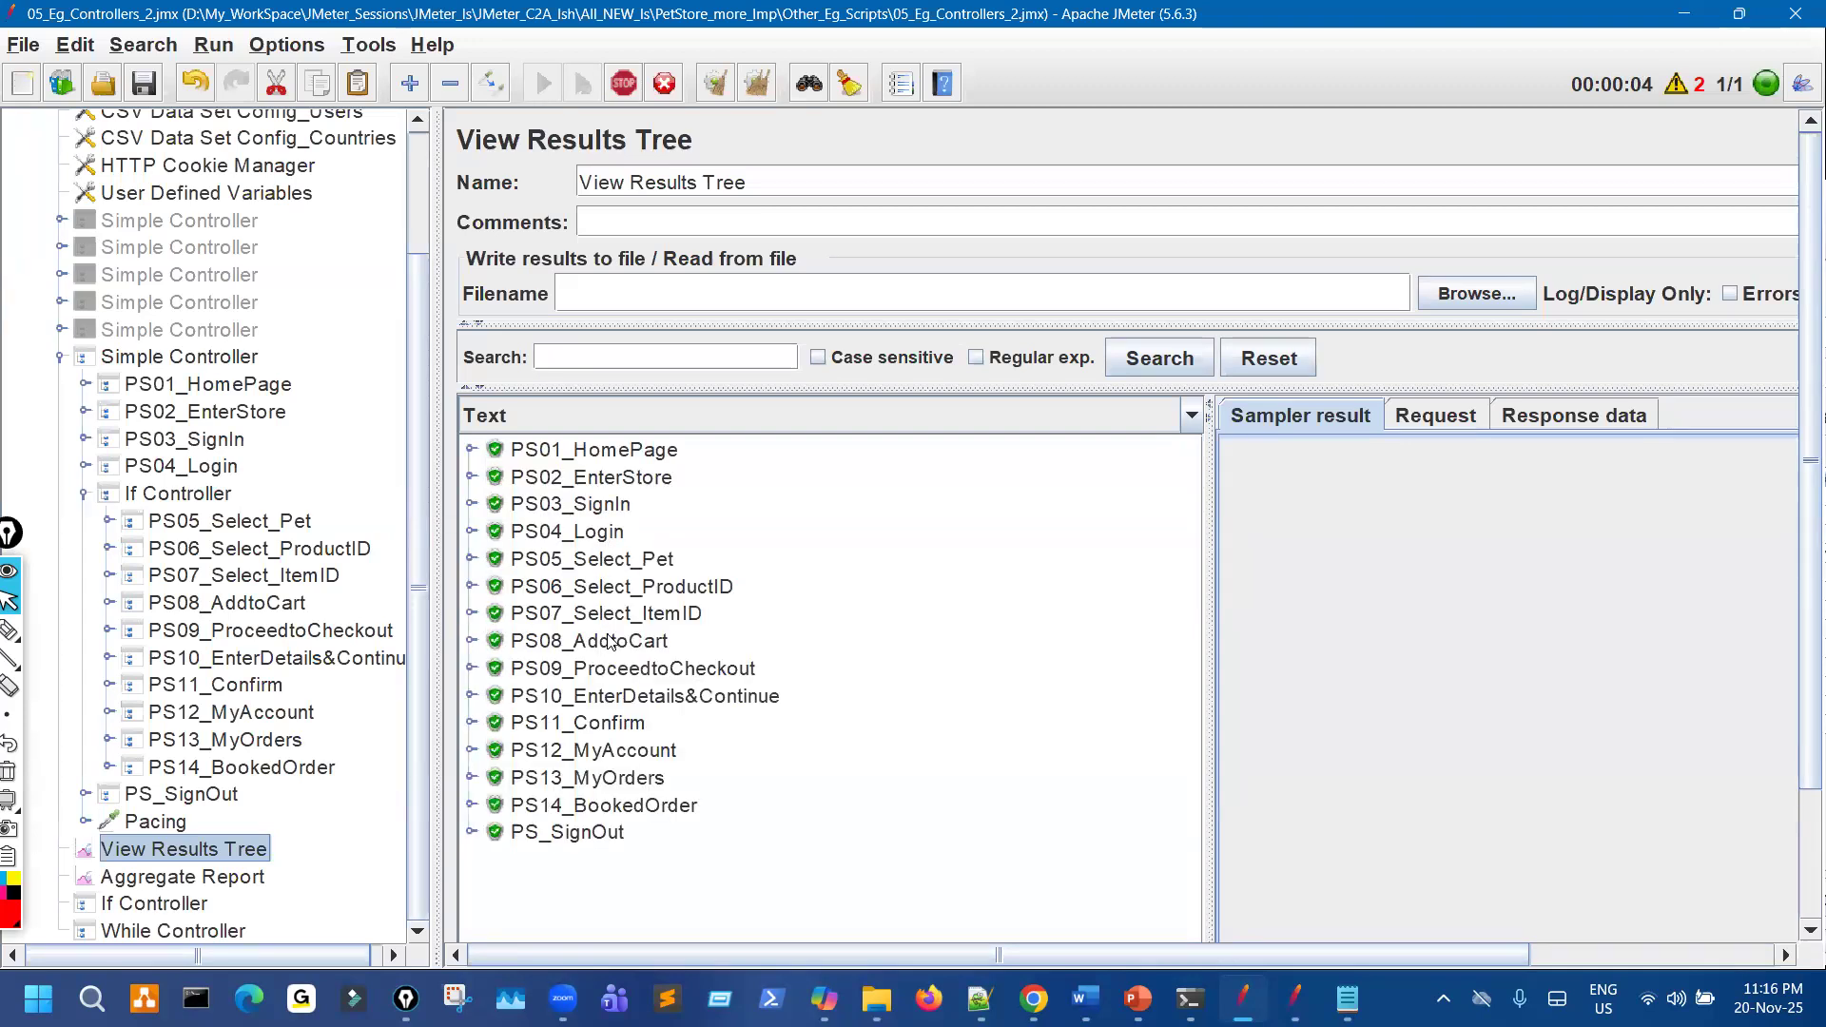
{"action": "left_click", "coordinate": [589, 535]}
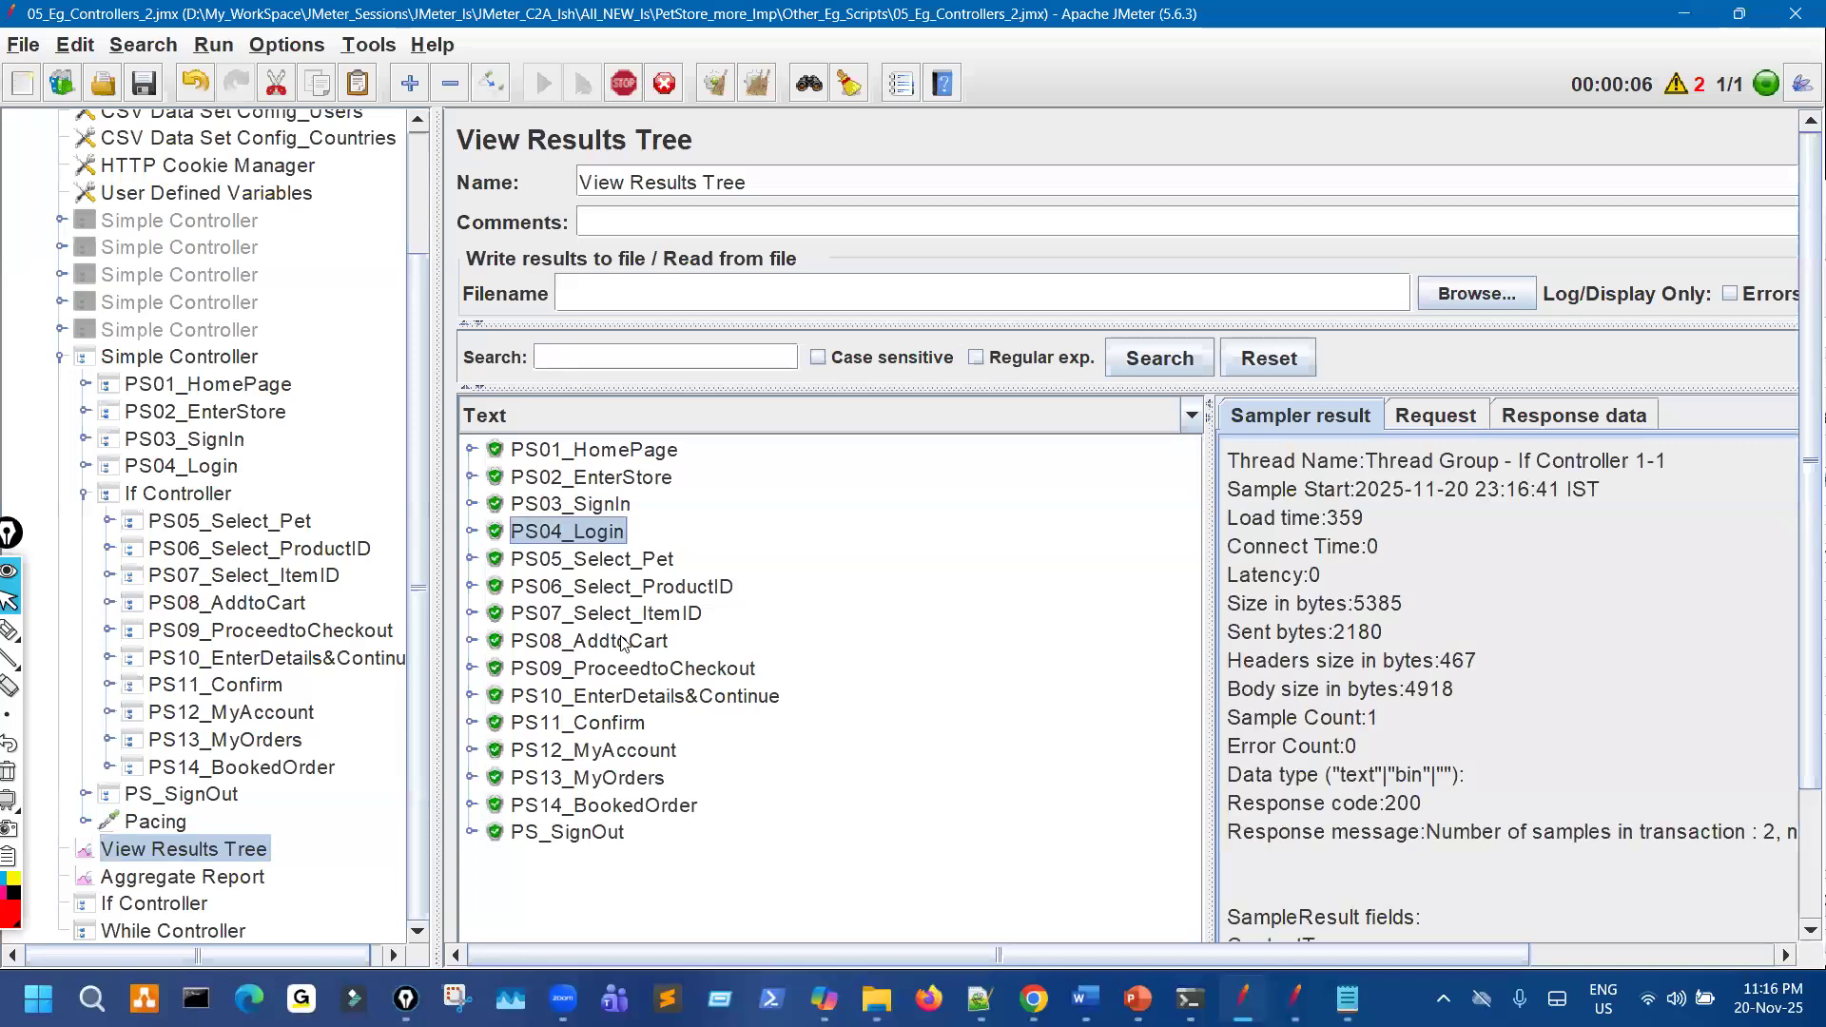
Collapse the enabled Simple Controller and disable it.
{"action": "left_click", "coordinate": [82, 494]}
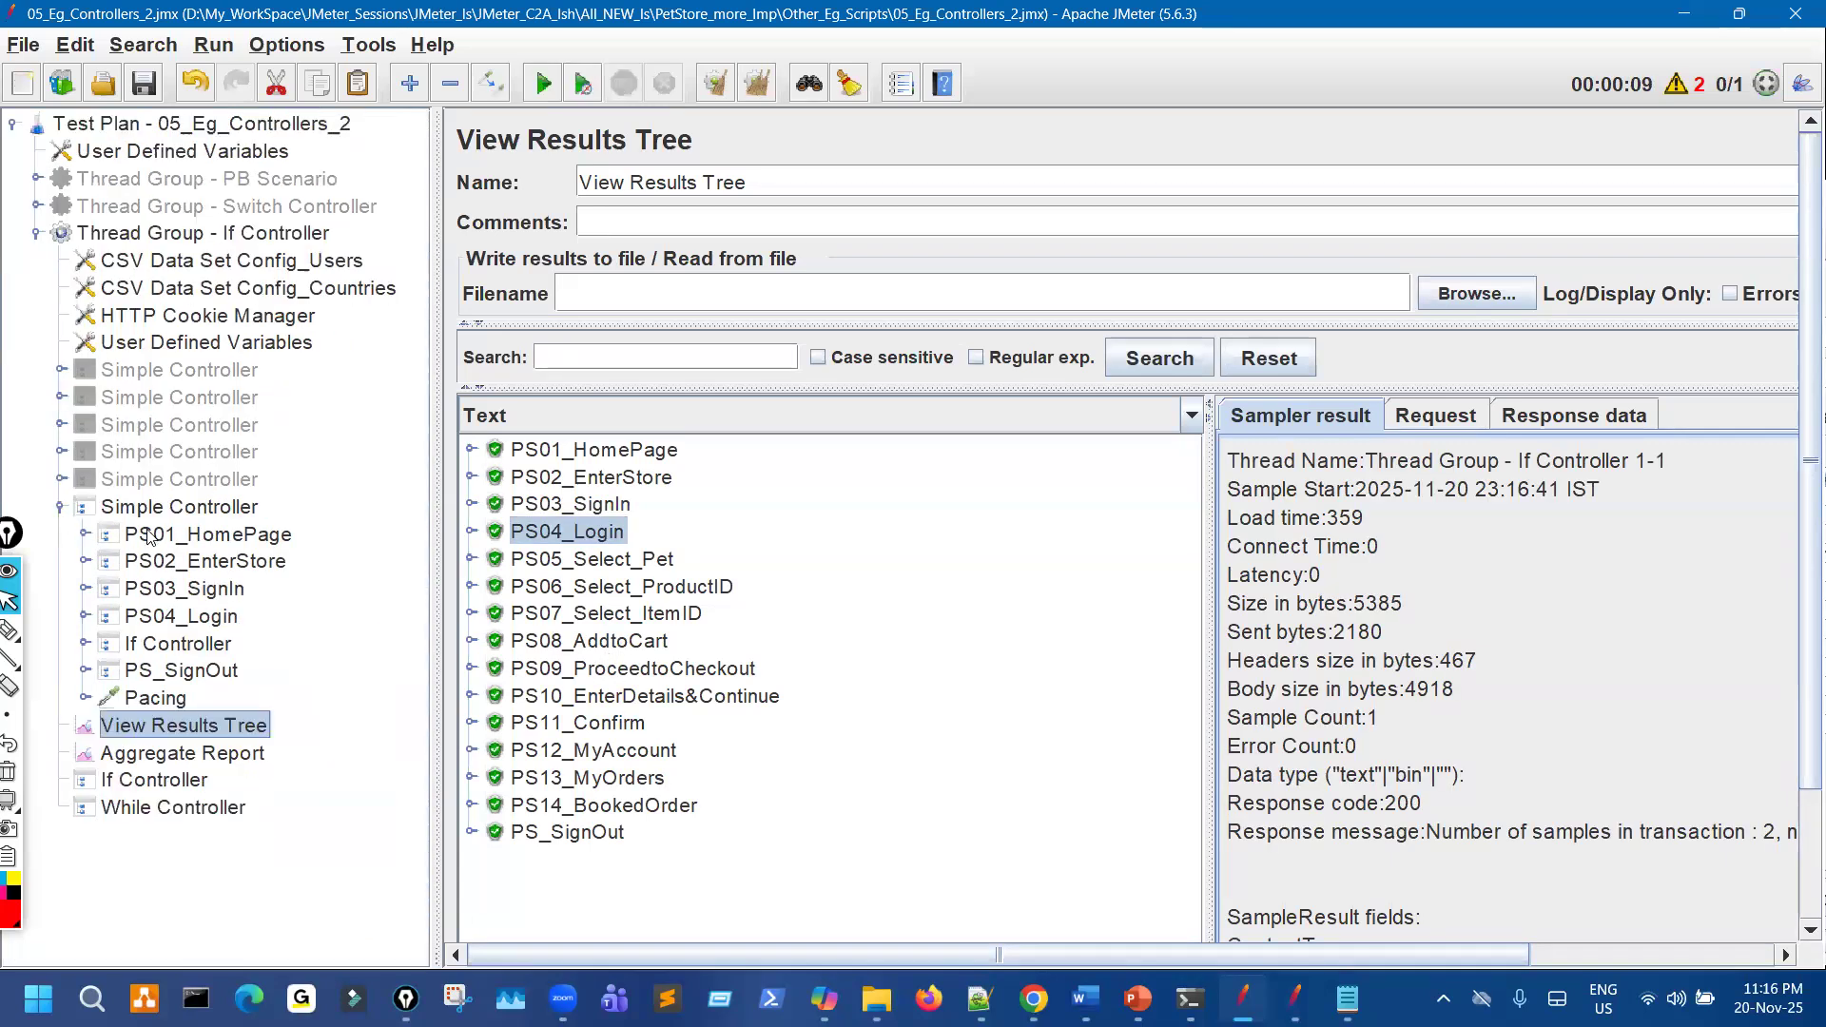
{"action": "double_click", "coordinate": [183, 508]}
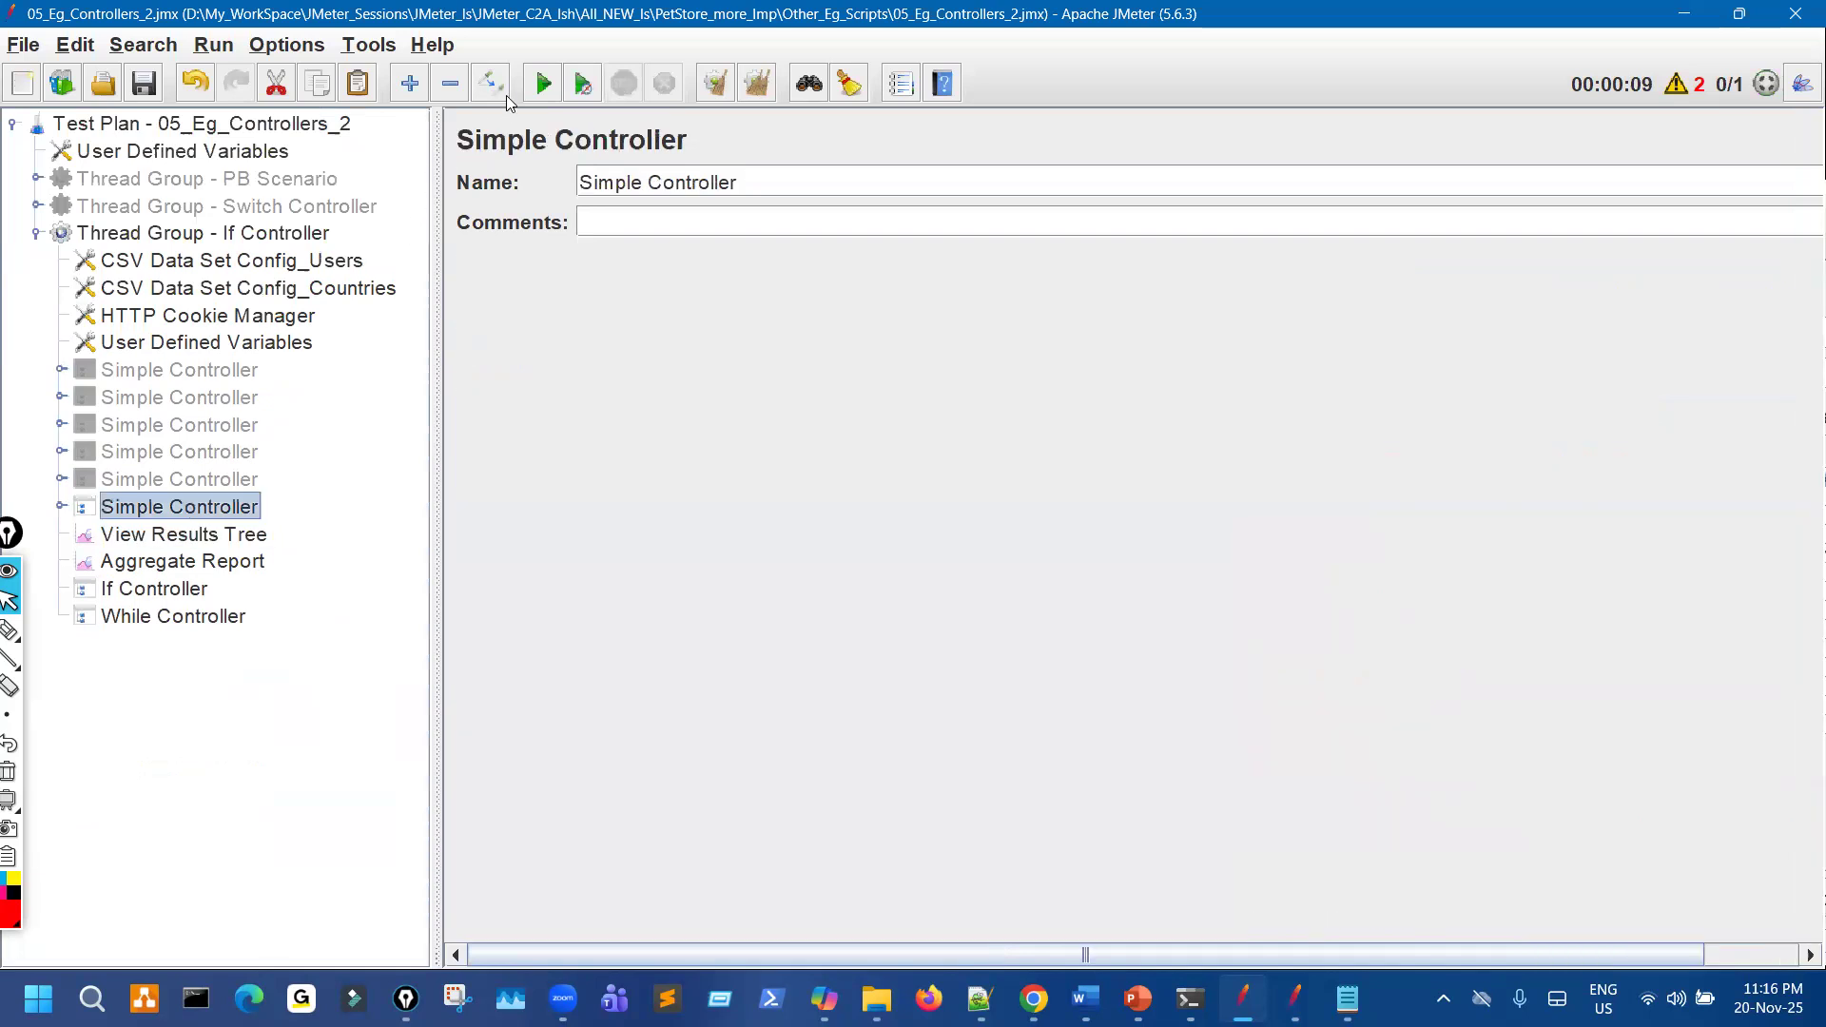
{"action": "key", "text": "ctrl+t"}
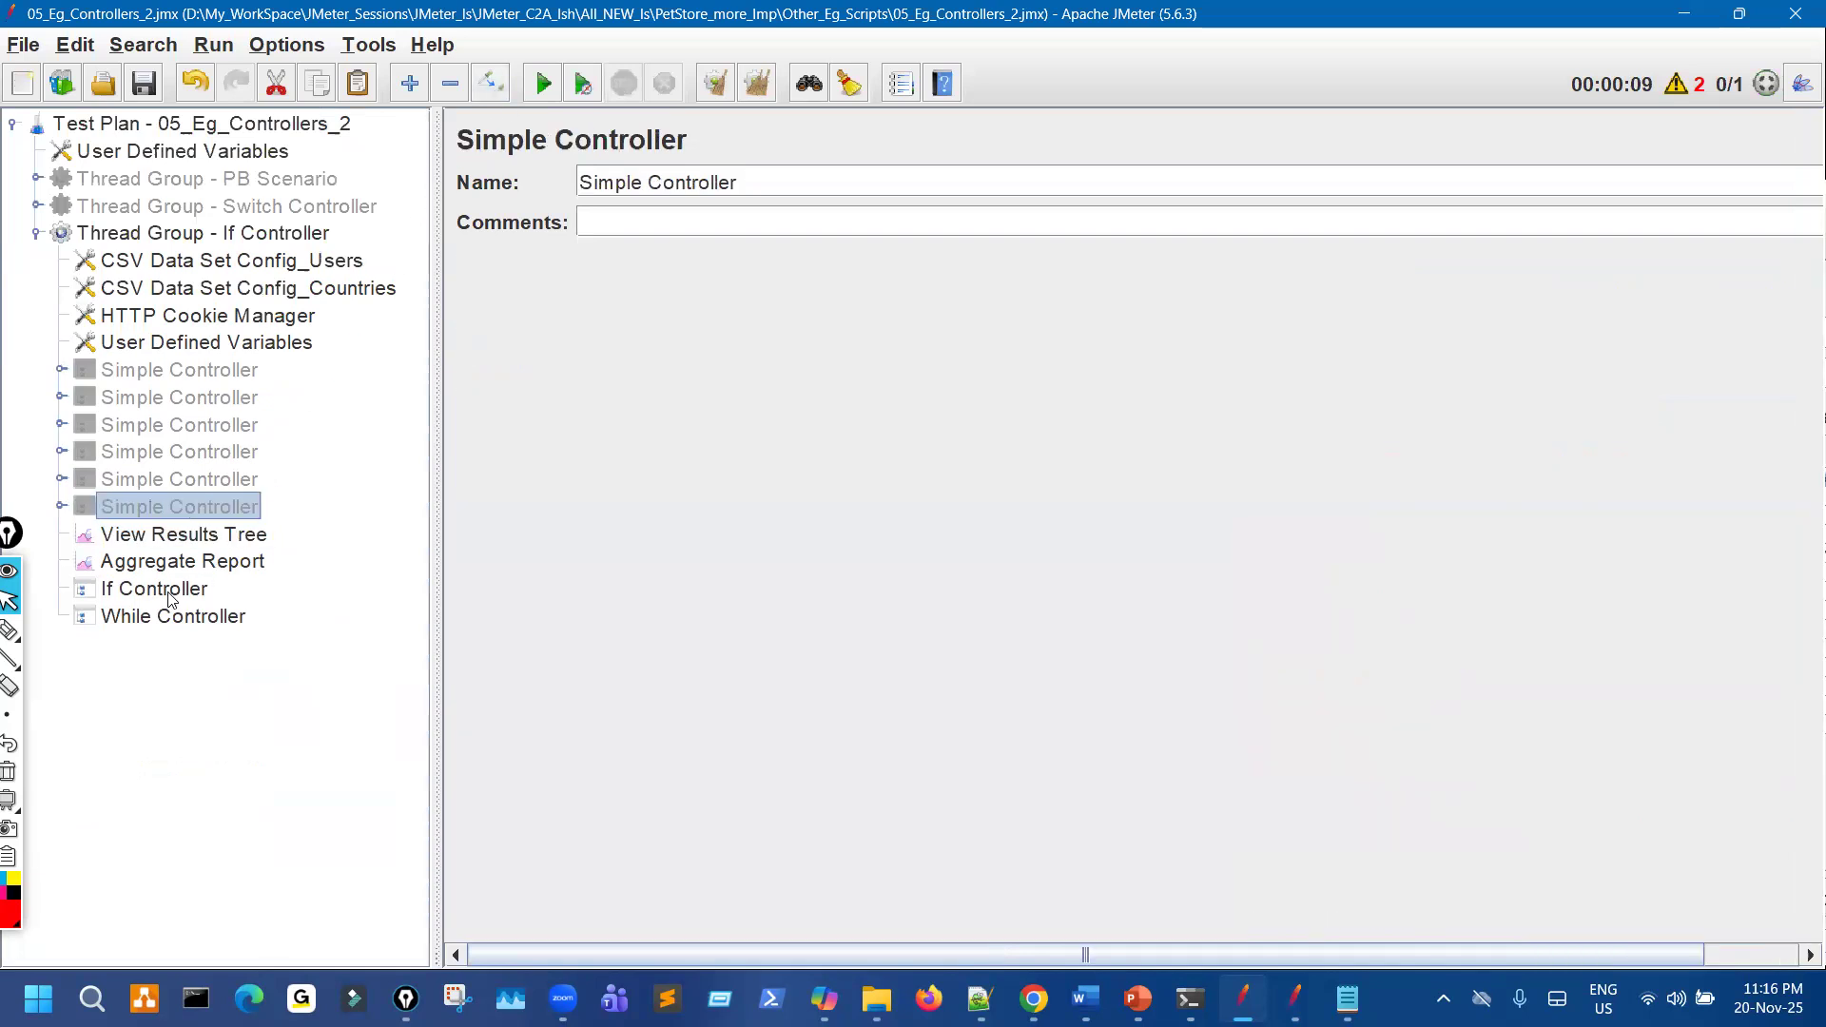
Delete the standalone If Controller and While Controller at the end of the thread group.
{"action": "left_click", "coordinate": [156, 590]}
{"action": "left_click", "coordinate": [174, 617]}
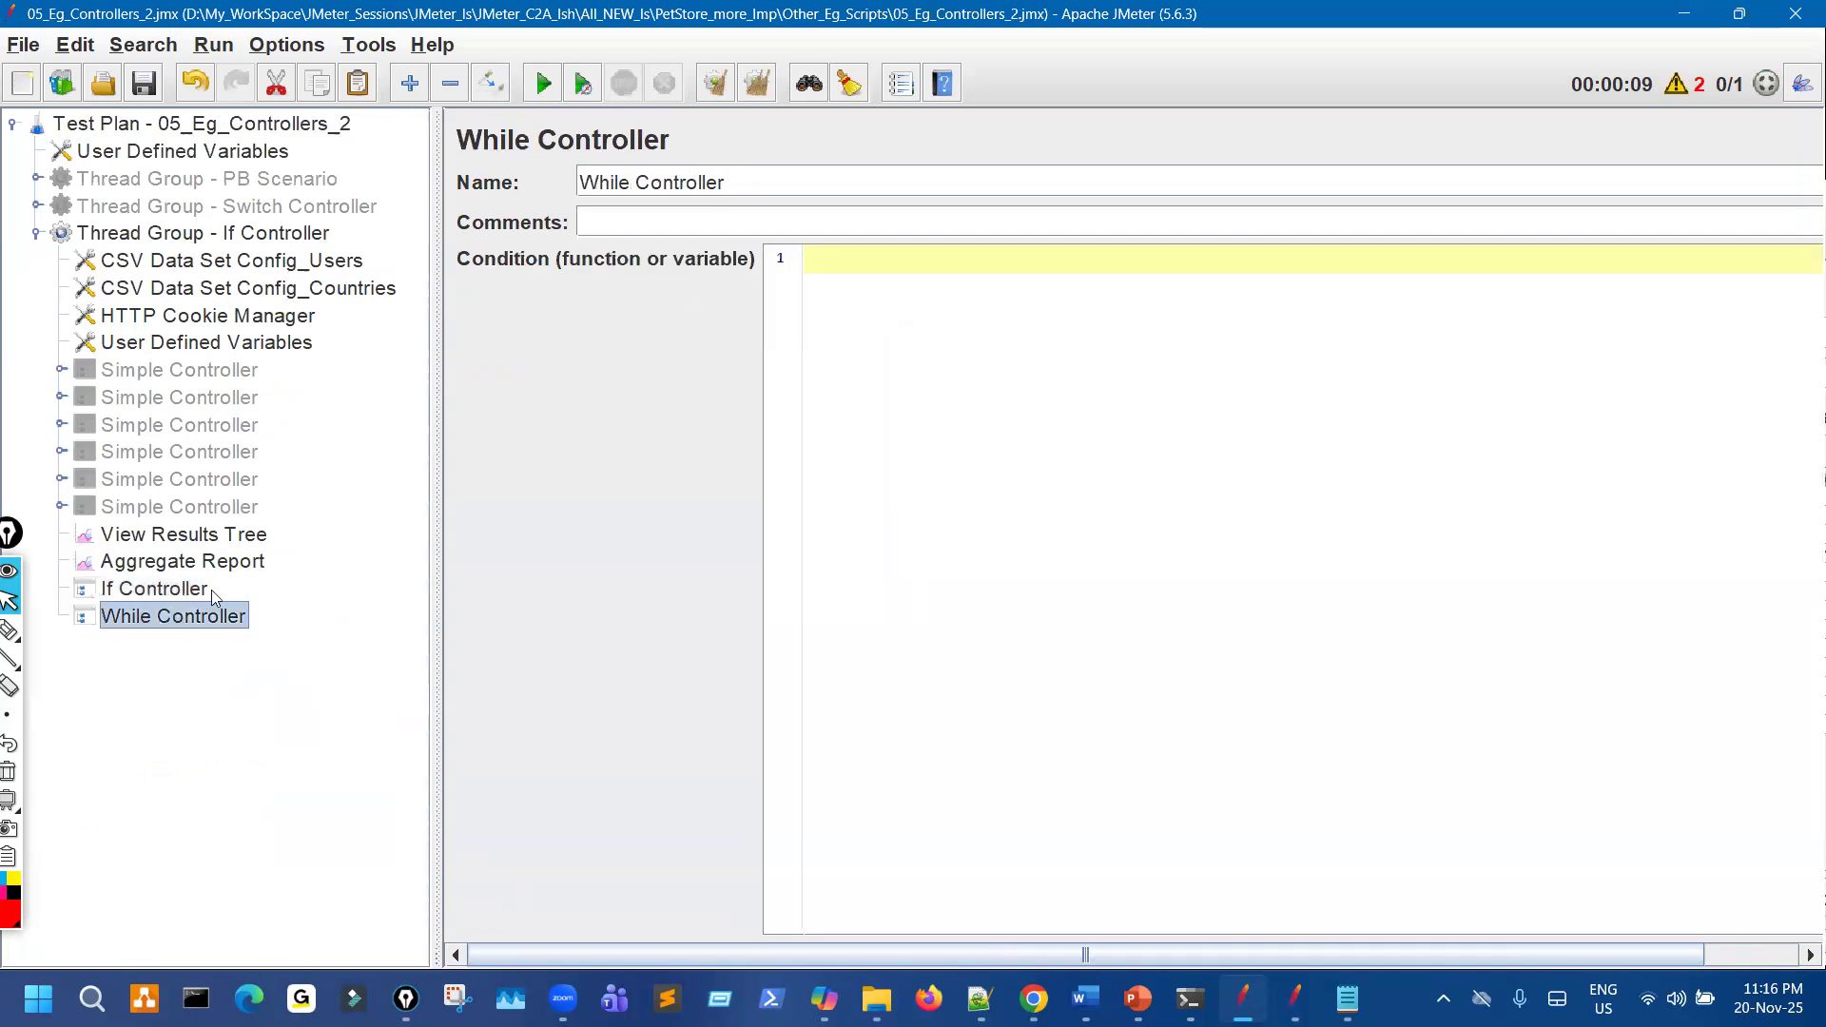
{"action": "left_click", "coordinate": [196, 592], "text": "shift"}
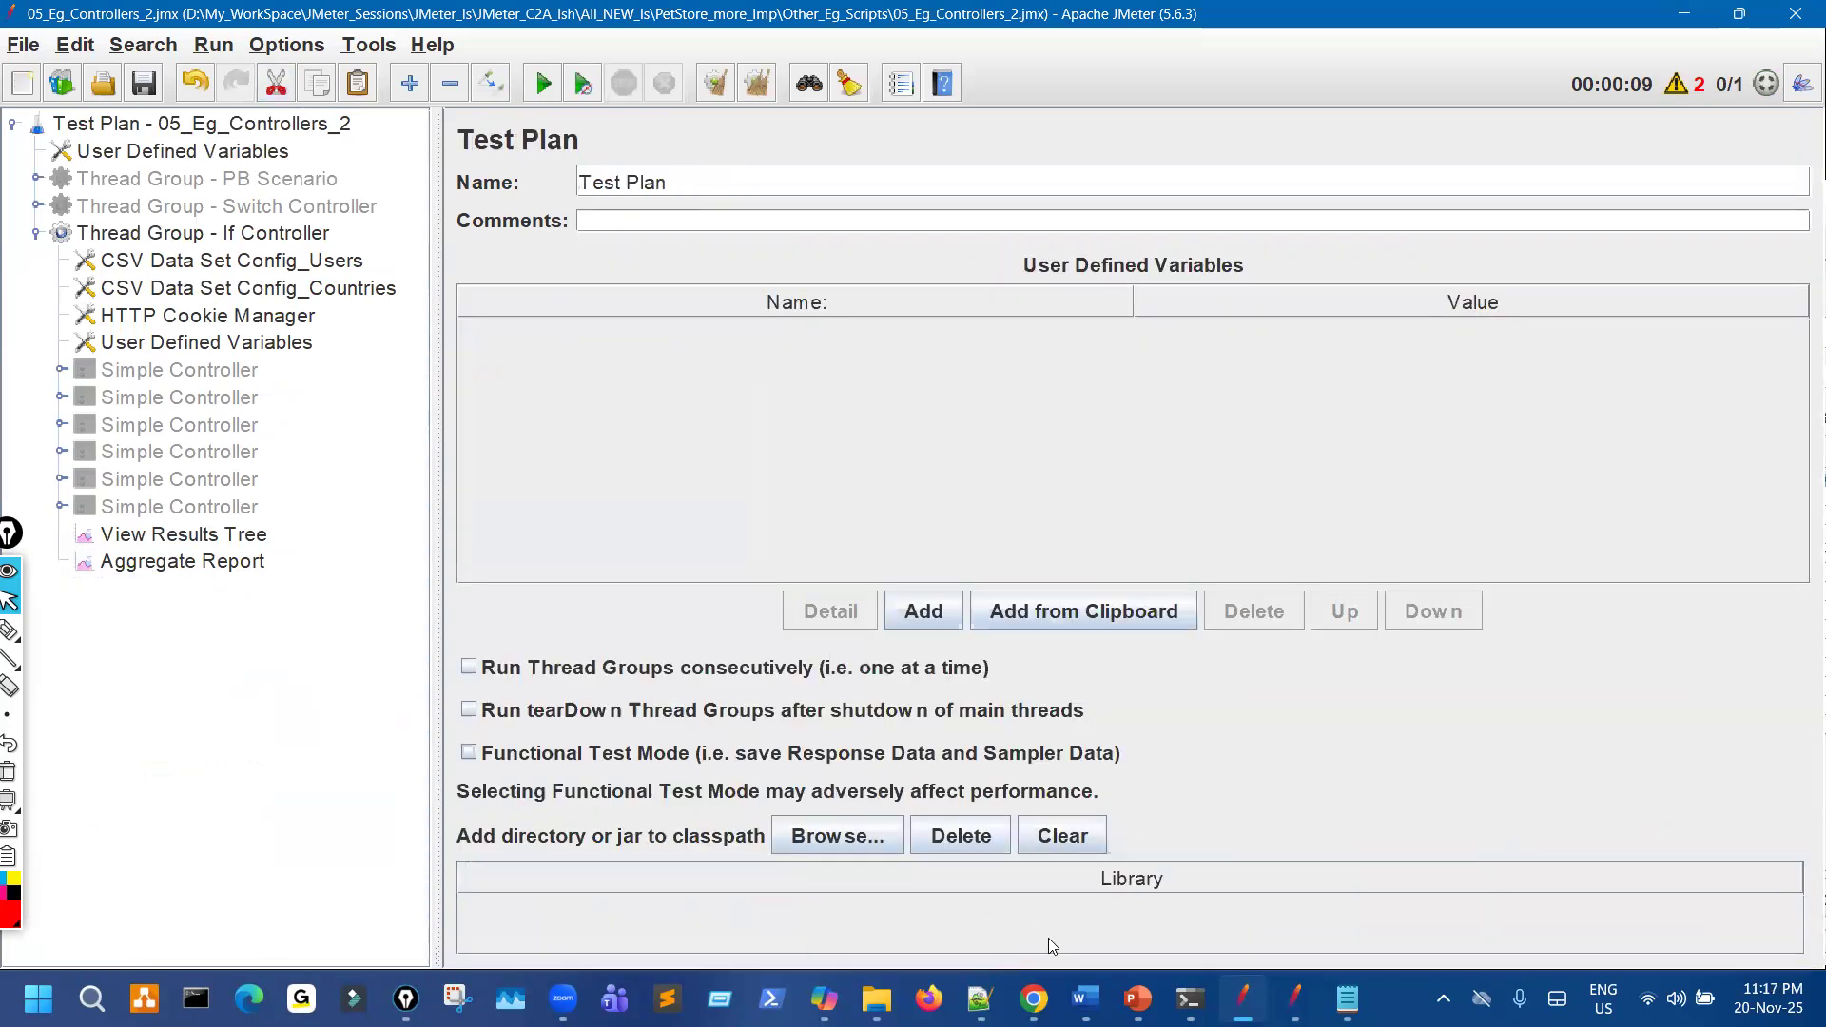
Switch to the z_PetStore_Imp copy of the plan and examine the If Controller expressions in the fifth and sixth Simple Controllers.
{"action": "left_click", "coordinate": [1296, 1000]}
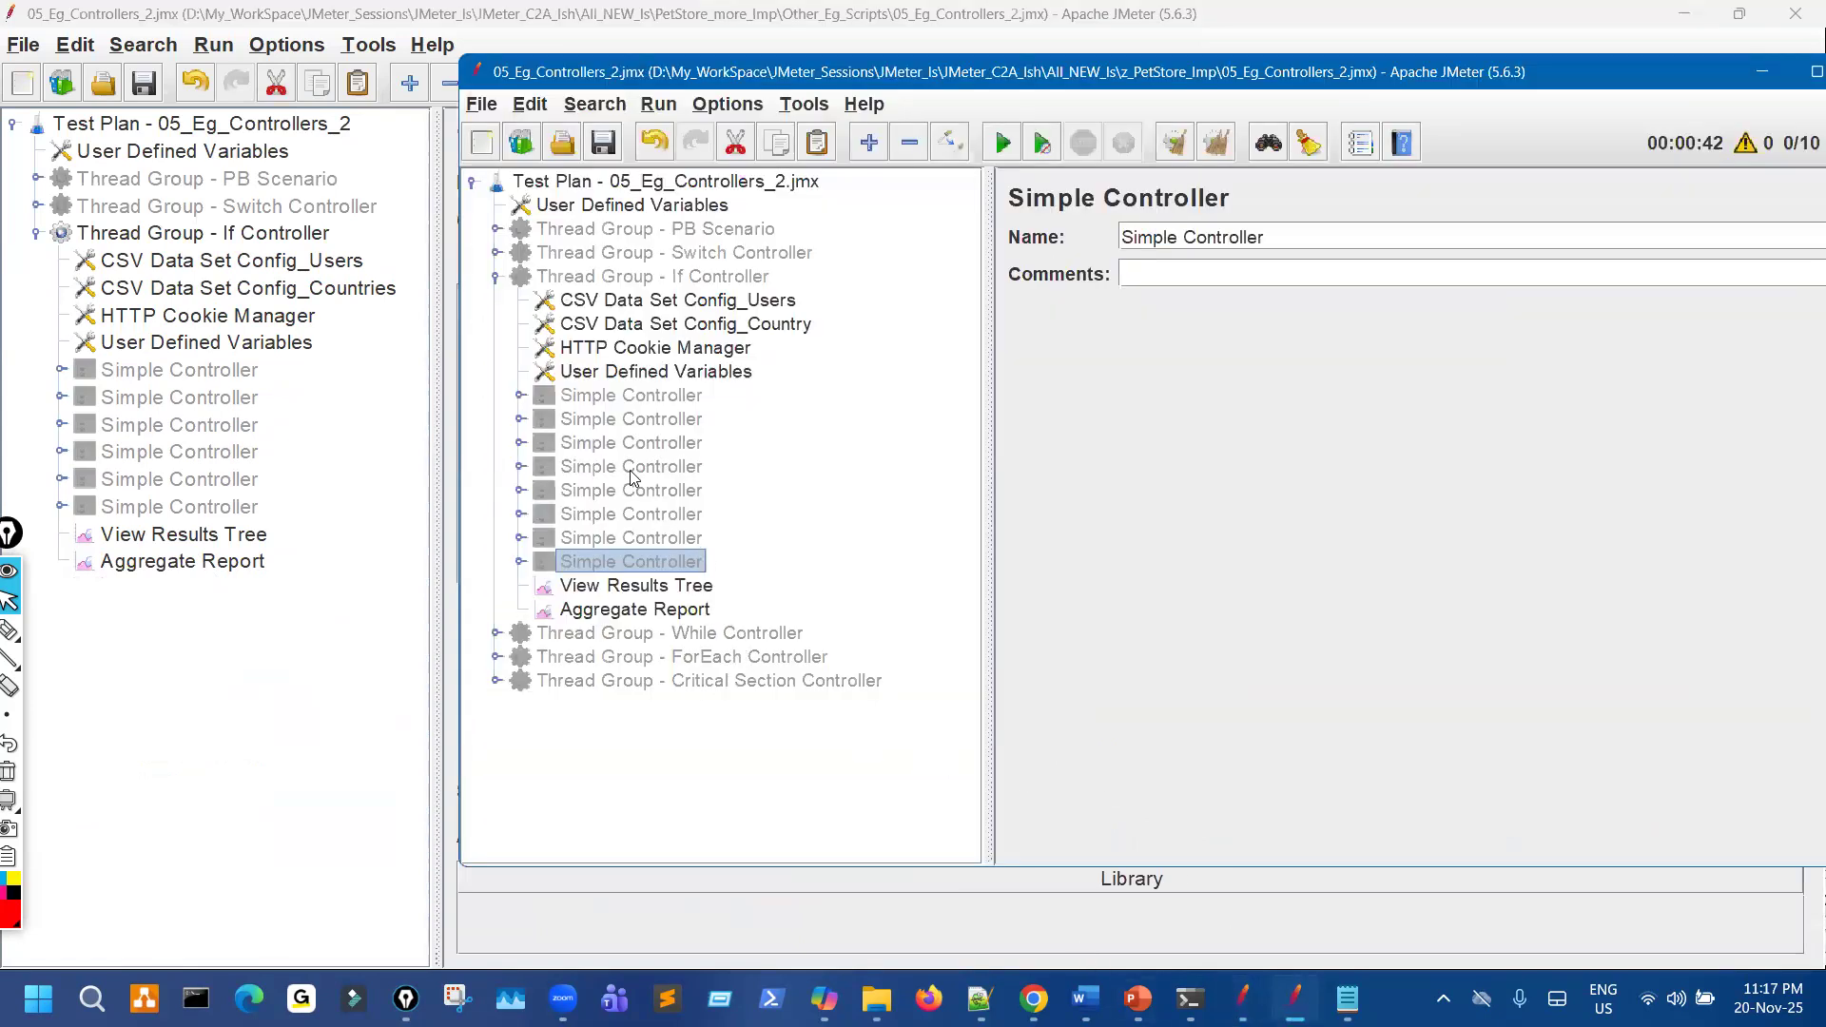
{"action": "left_click", "coordinate": [630, 470]}
{"action": "left_click", "coordinate": [635, 491]}
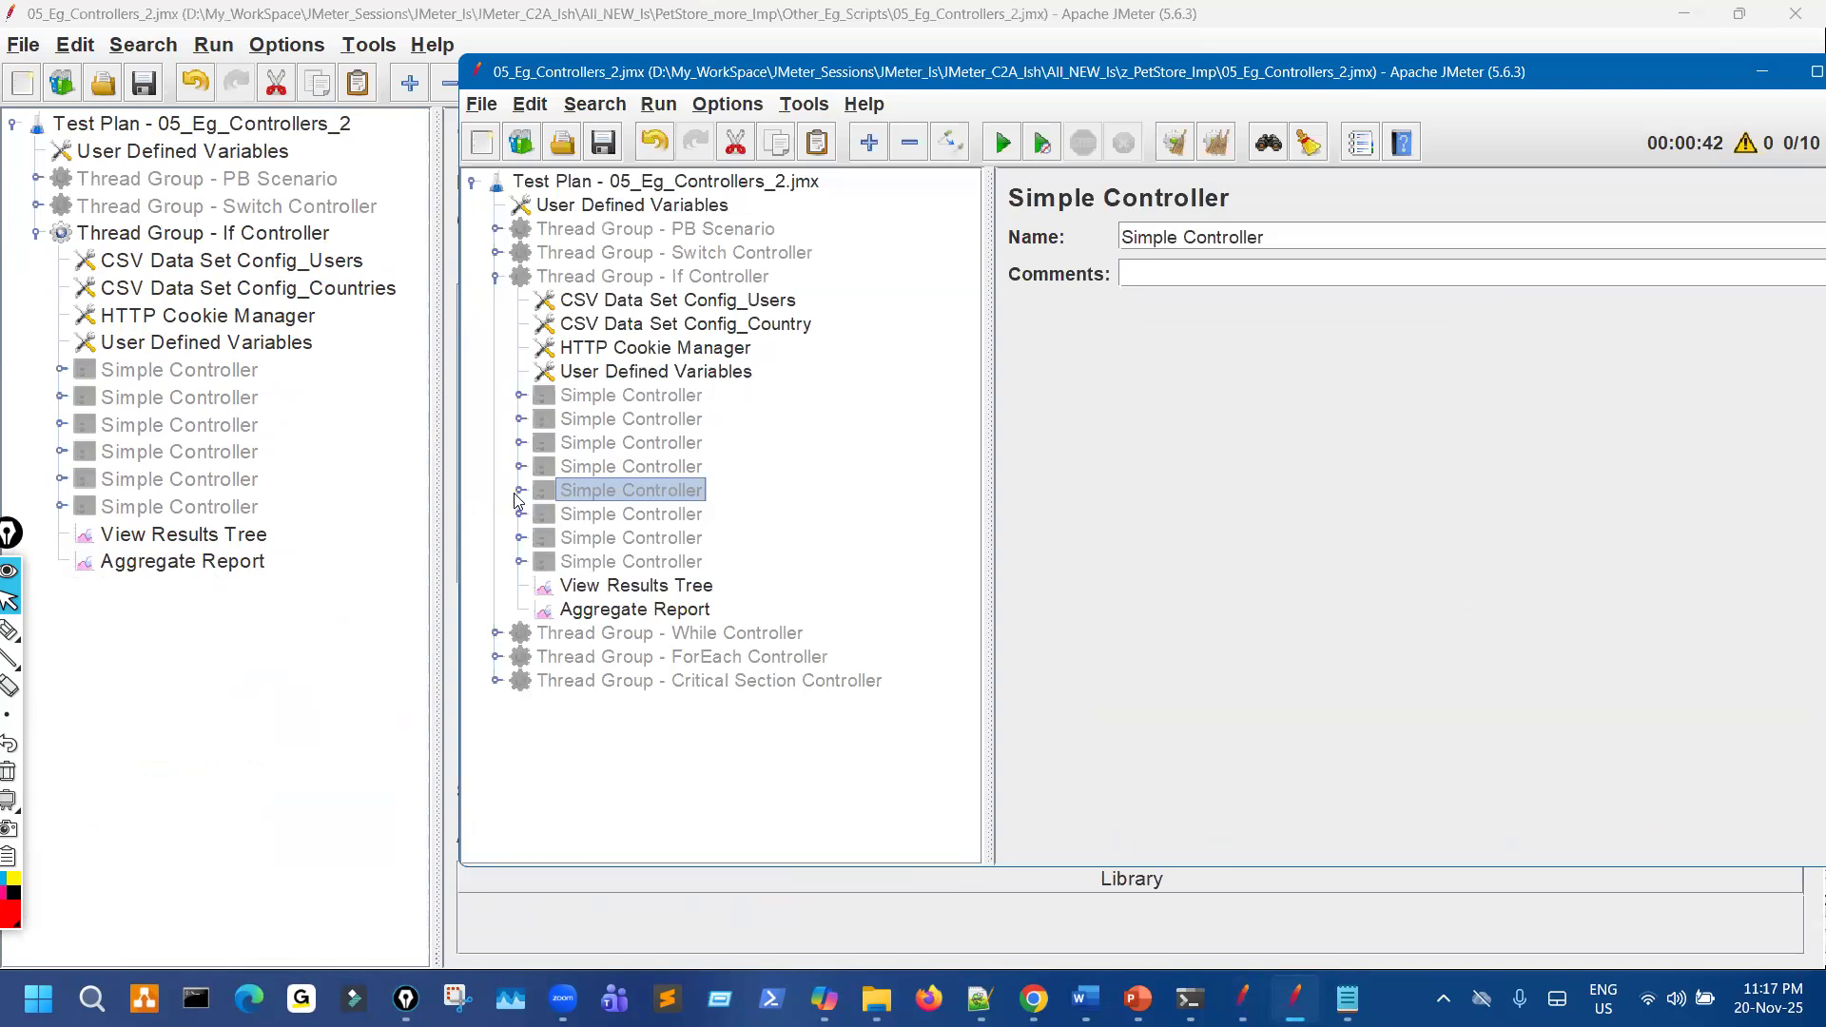
{"action": "left_click", "coordinate": [519, 491]}
{"action": "left_click", "coordinate": [631, 634]}
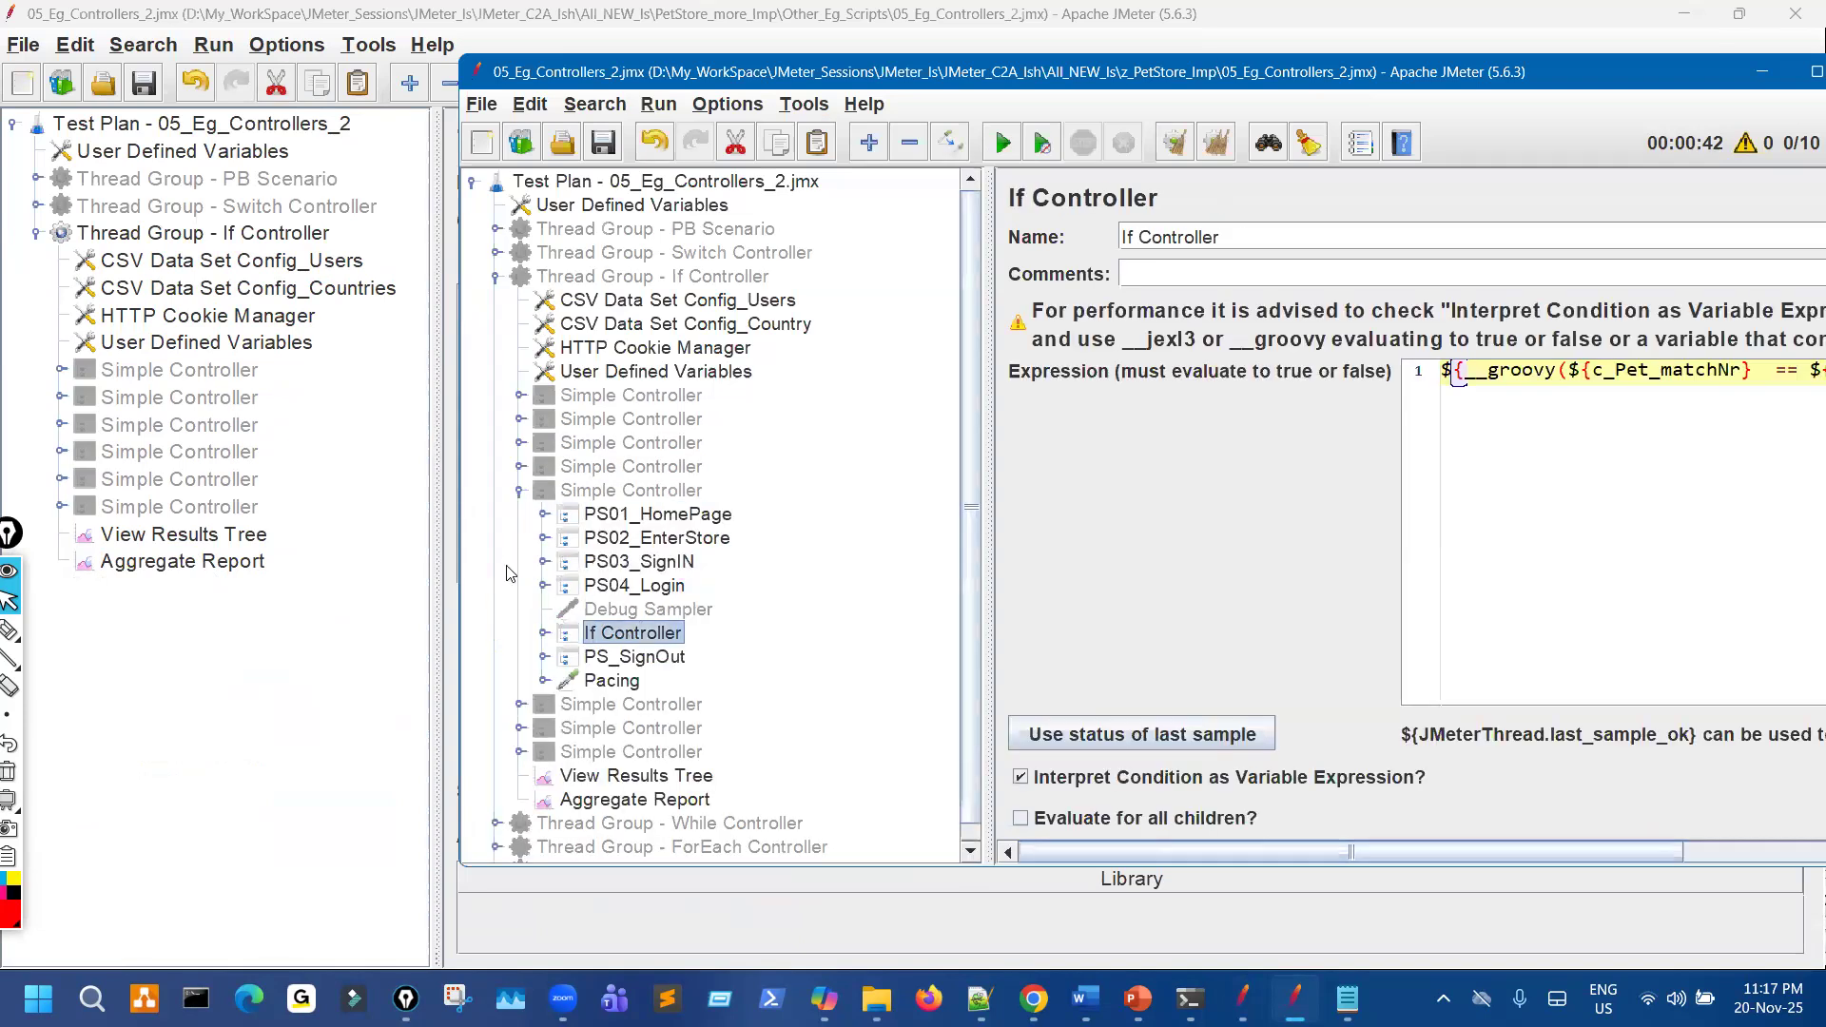
{"action": "left_click", "coordinate": [519, 491]}
{"action": "left_click", "coordinate": [519, 514]}
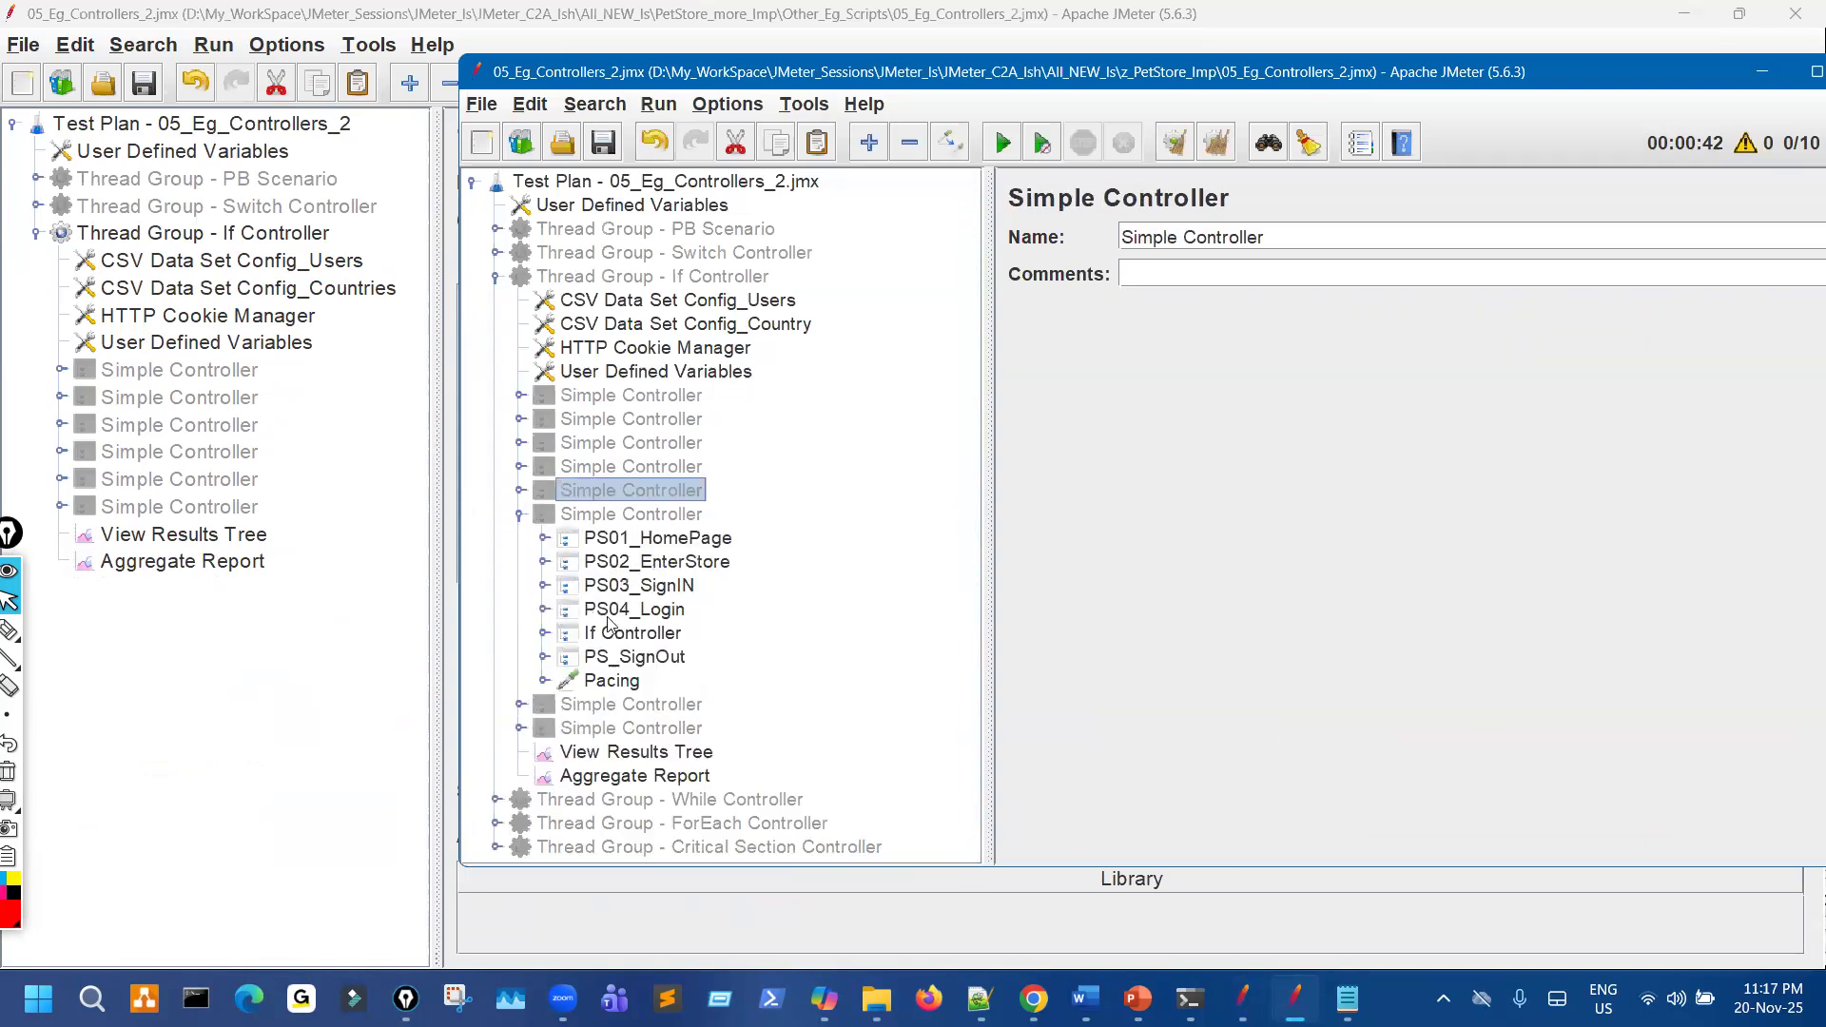
{"action": "left_click", "coordinate": [629, 641]}
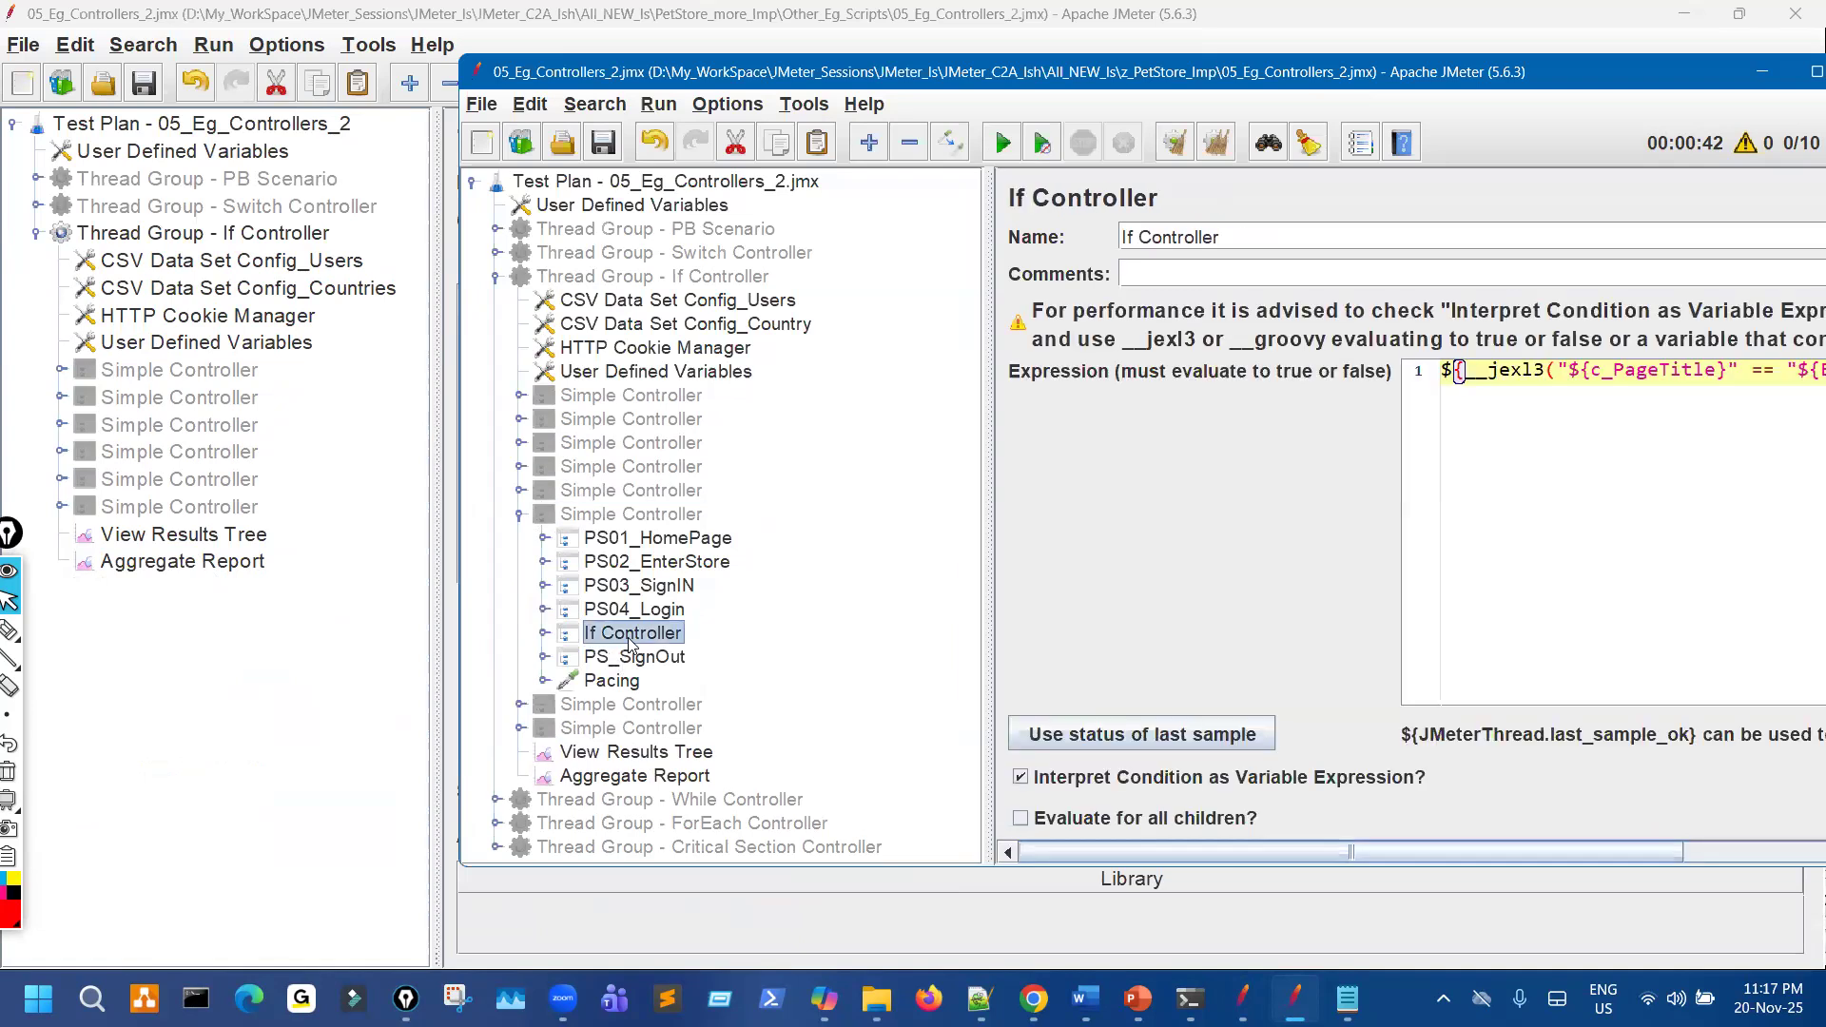
Examine the structure of the reference plan's seventh Simple Controller, including the contents of PS_SignOut and the If Controller.
{"action": "left_click", "coordinate": [519, 514]}
{"action": "left_click", "coordinate": [519, 538]}
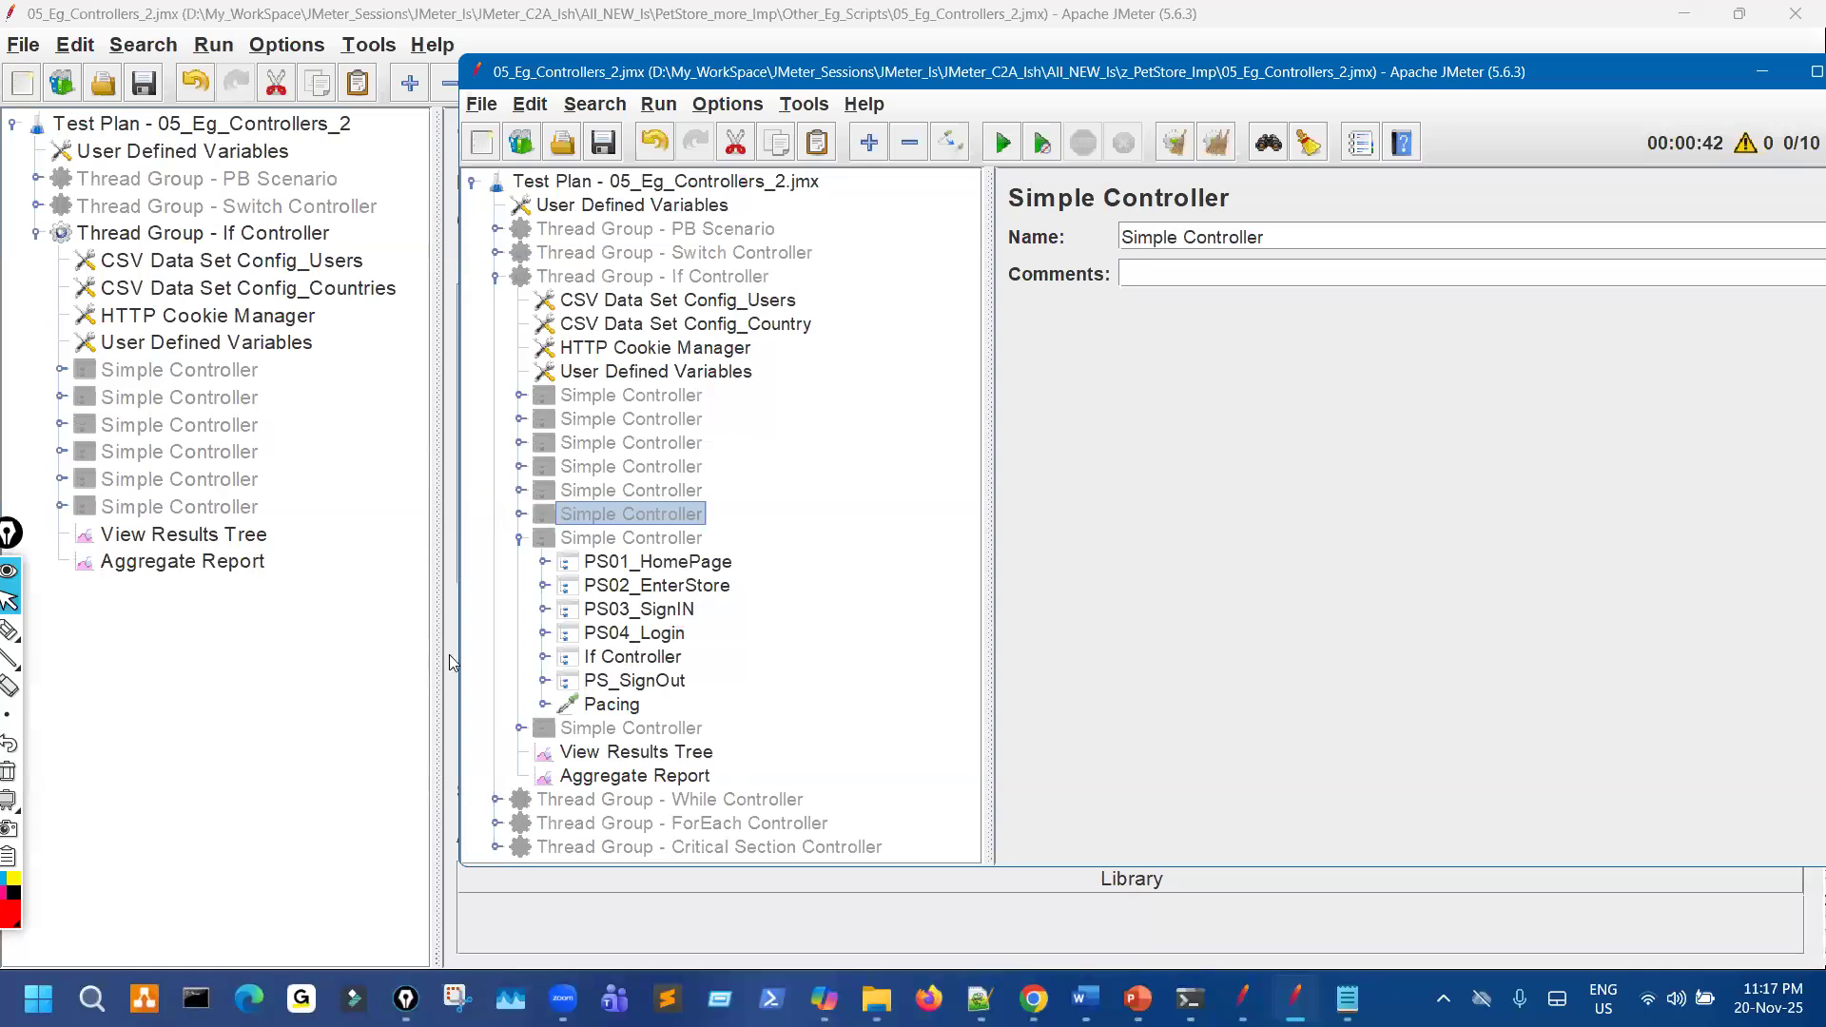
{"action": "left_click", "coordinate": [545, 681]}
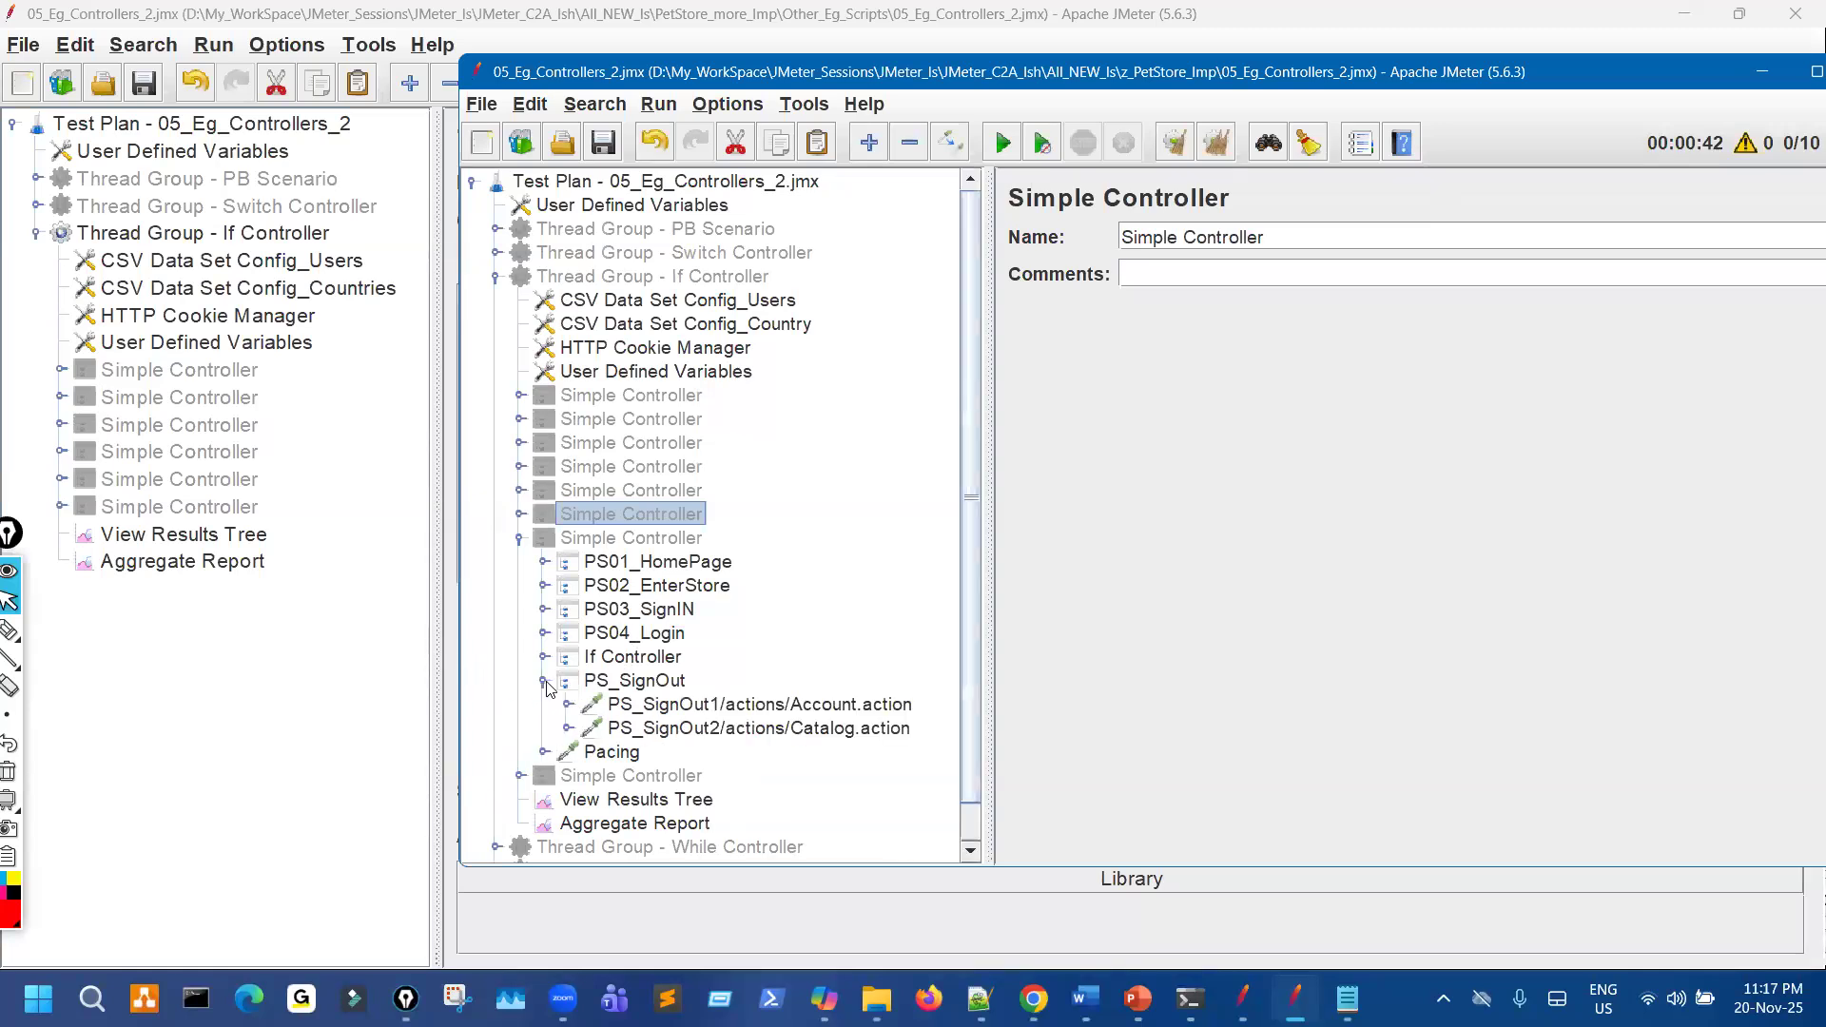
{"action": "left_click", "coordinate": [545, 682]}
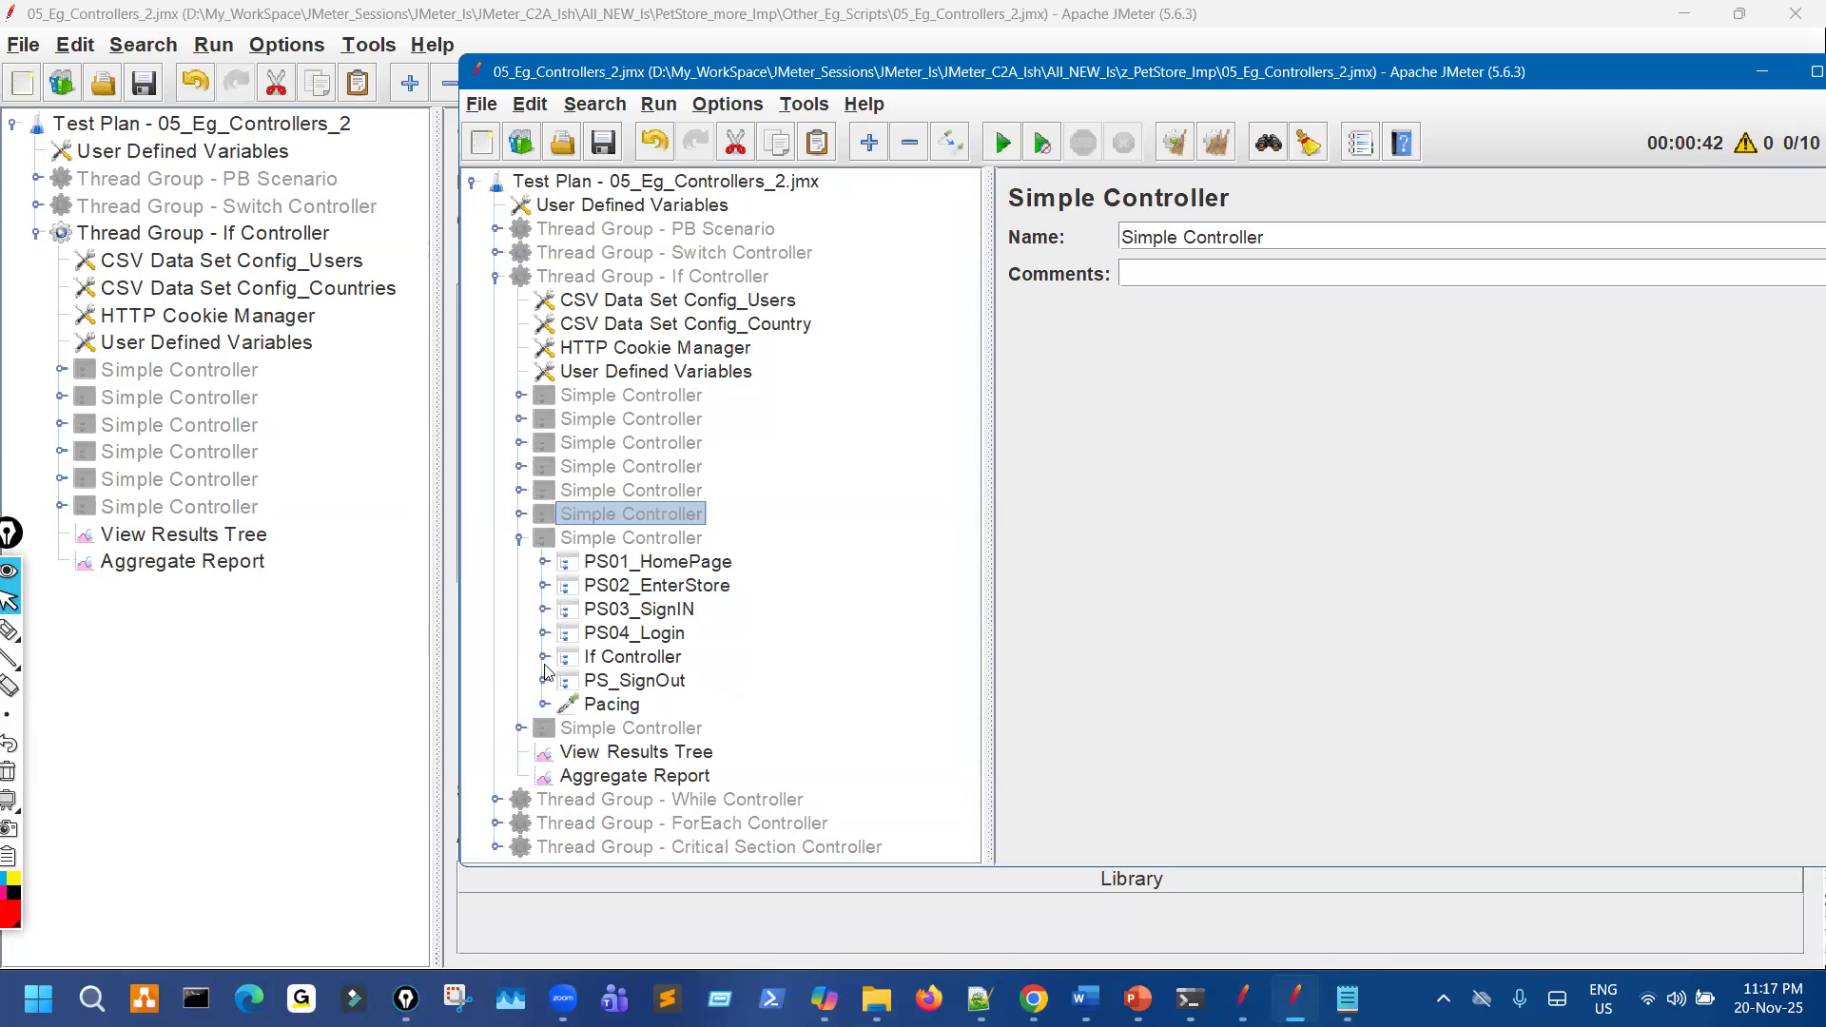
{"action": "left_click", "coordinate": [546, 658]}
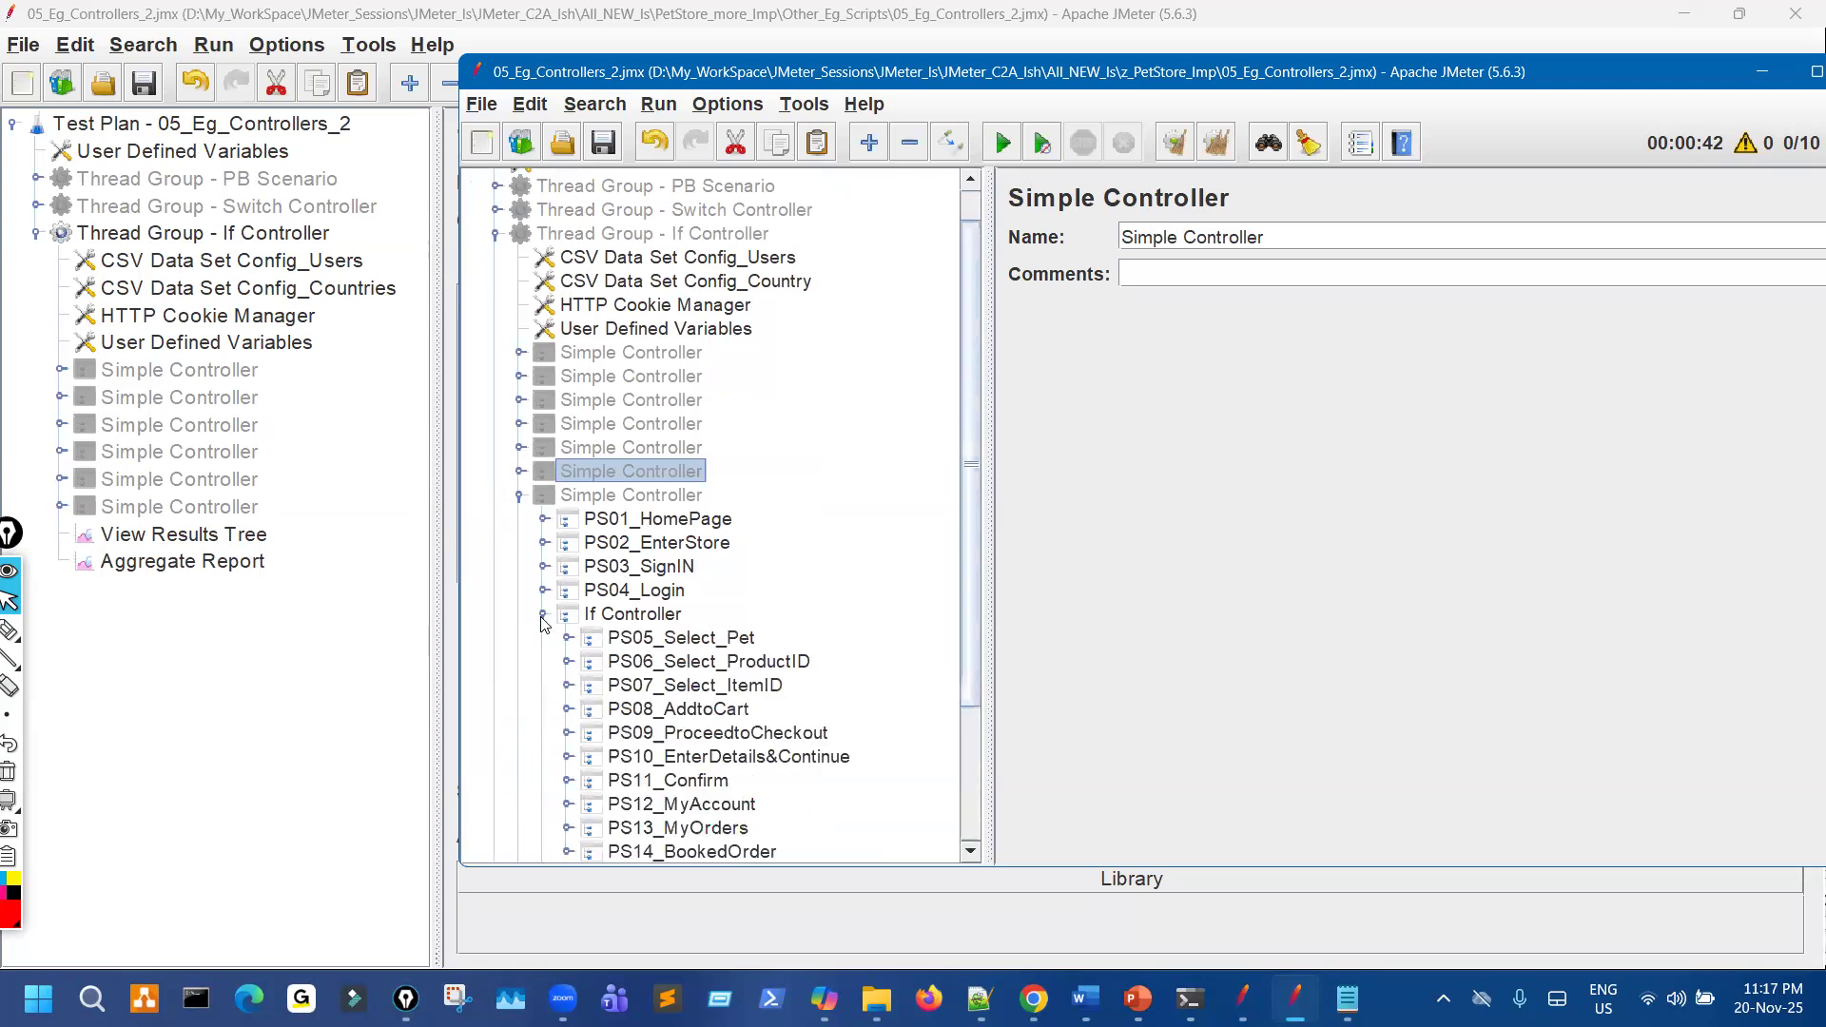
{"action": "left_click", "coordinate": [543, 615]}
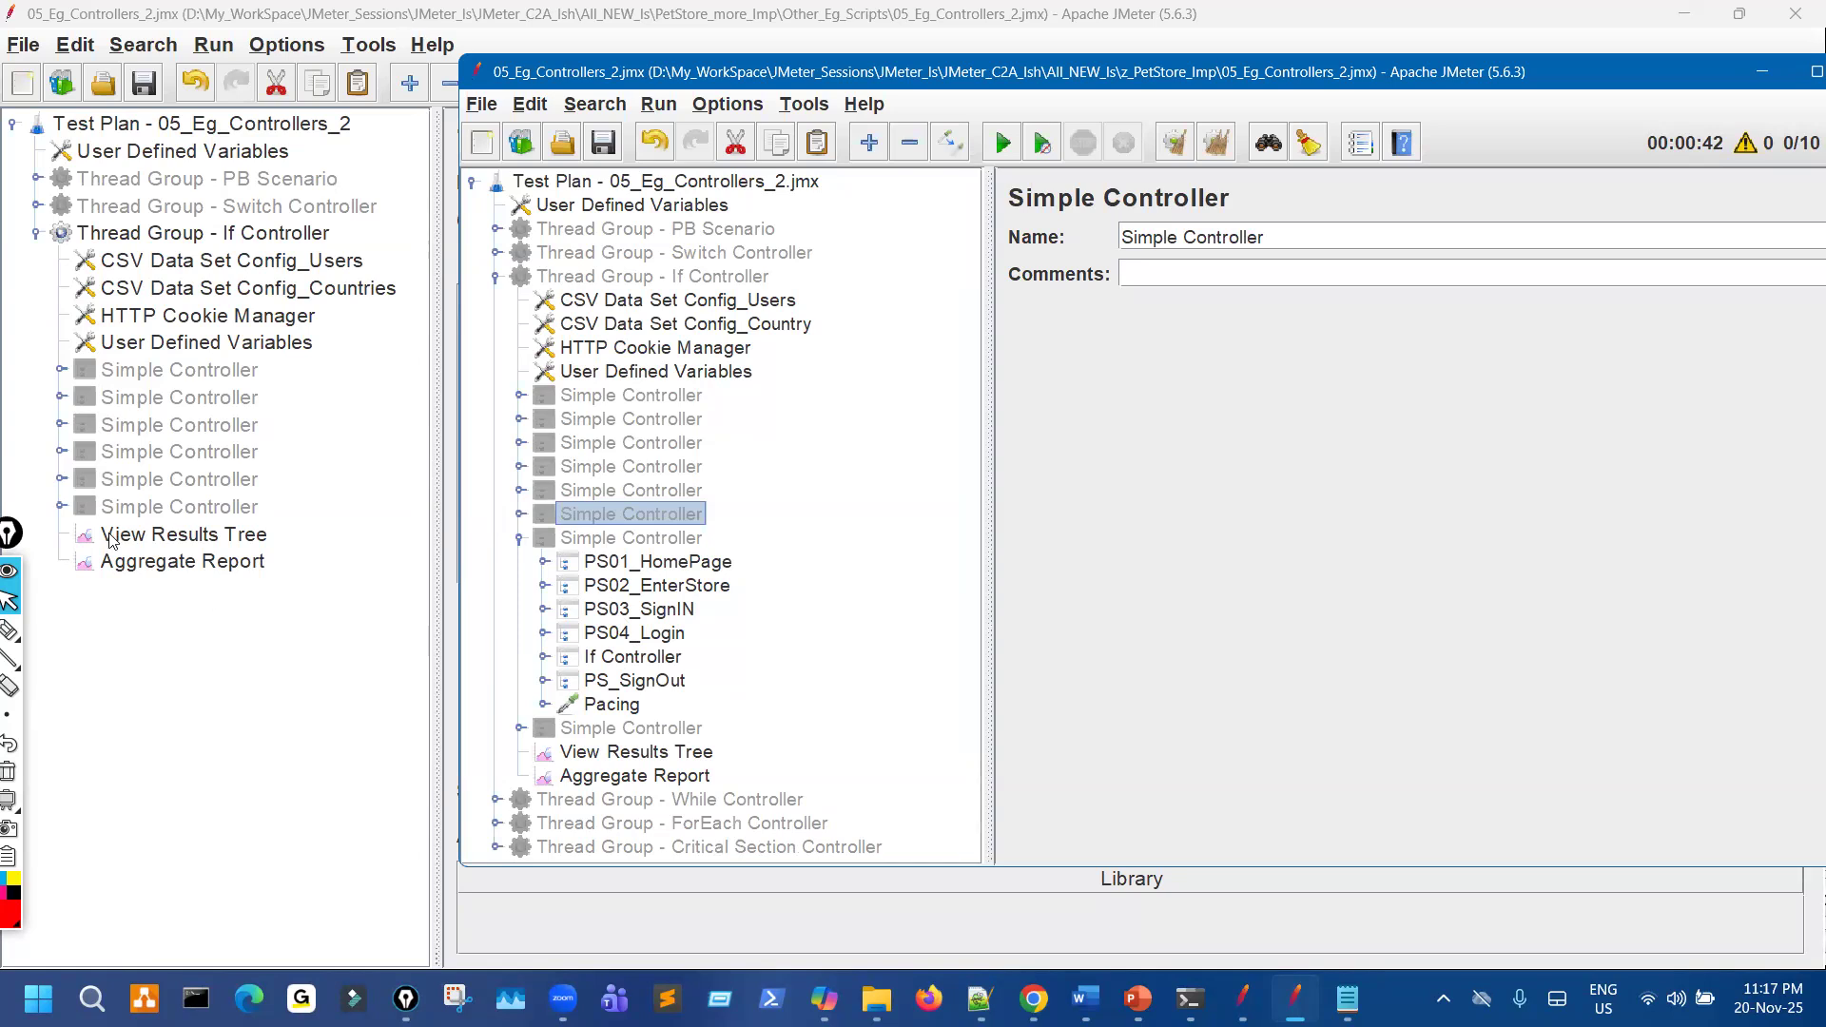
Return to the Other_Eg_Scripts plan and check the If Controller expressions in its last two Simple Controllers.
{"action": "left_click", "coordinate": [62, 479]}
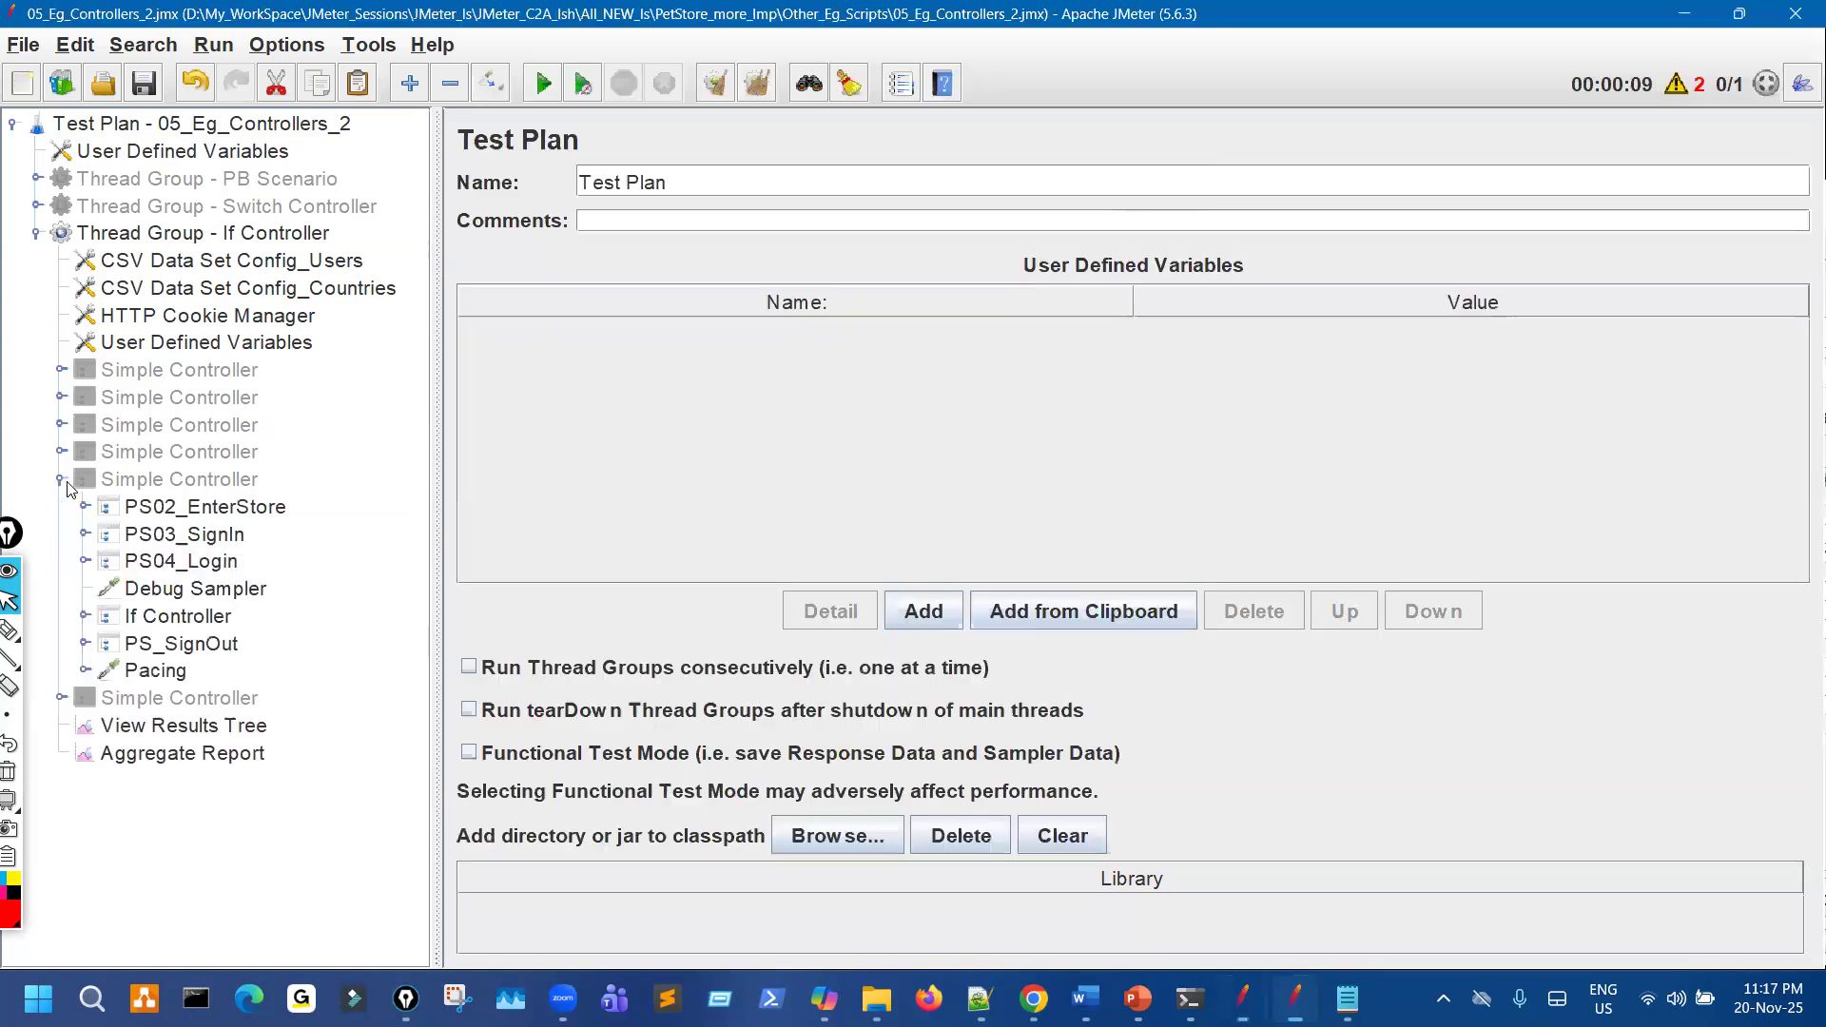
{"action": "left_click", "coordinate": [209, 620]}
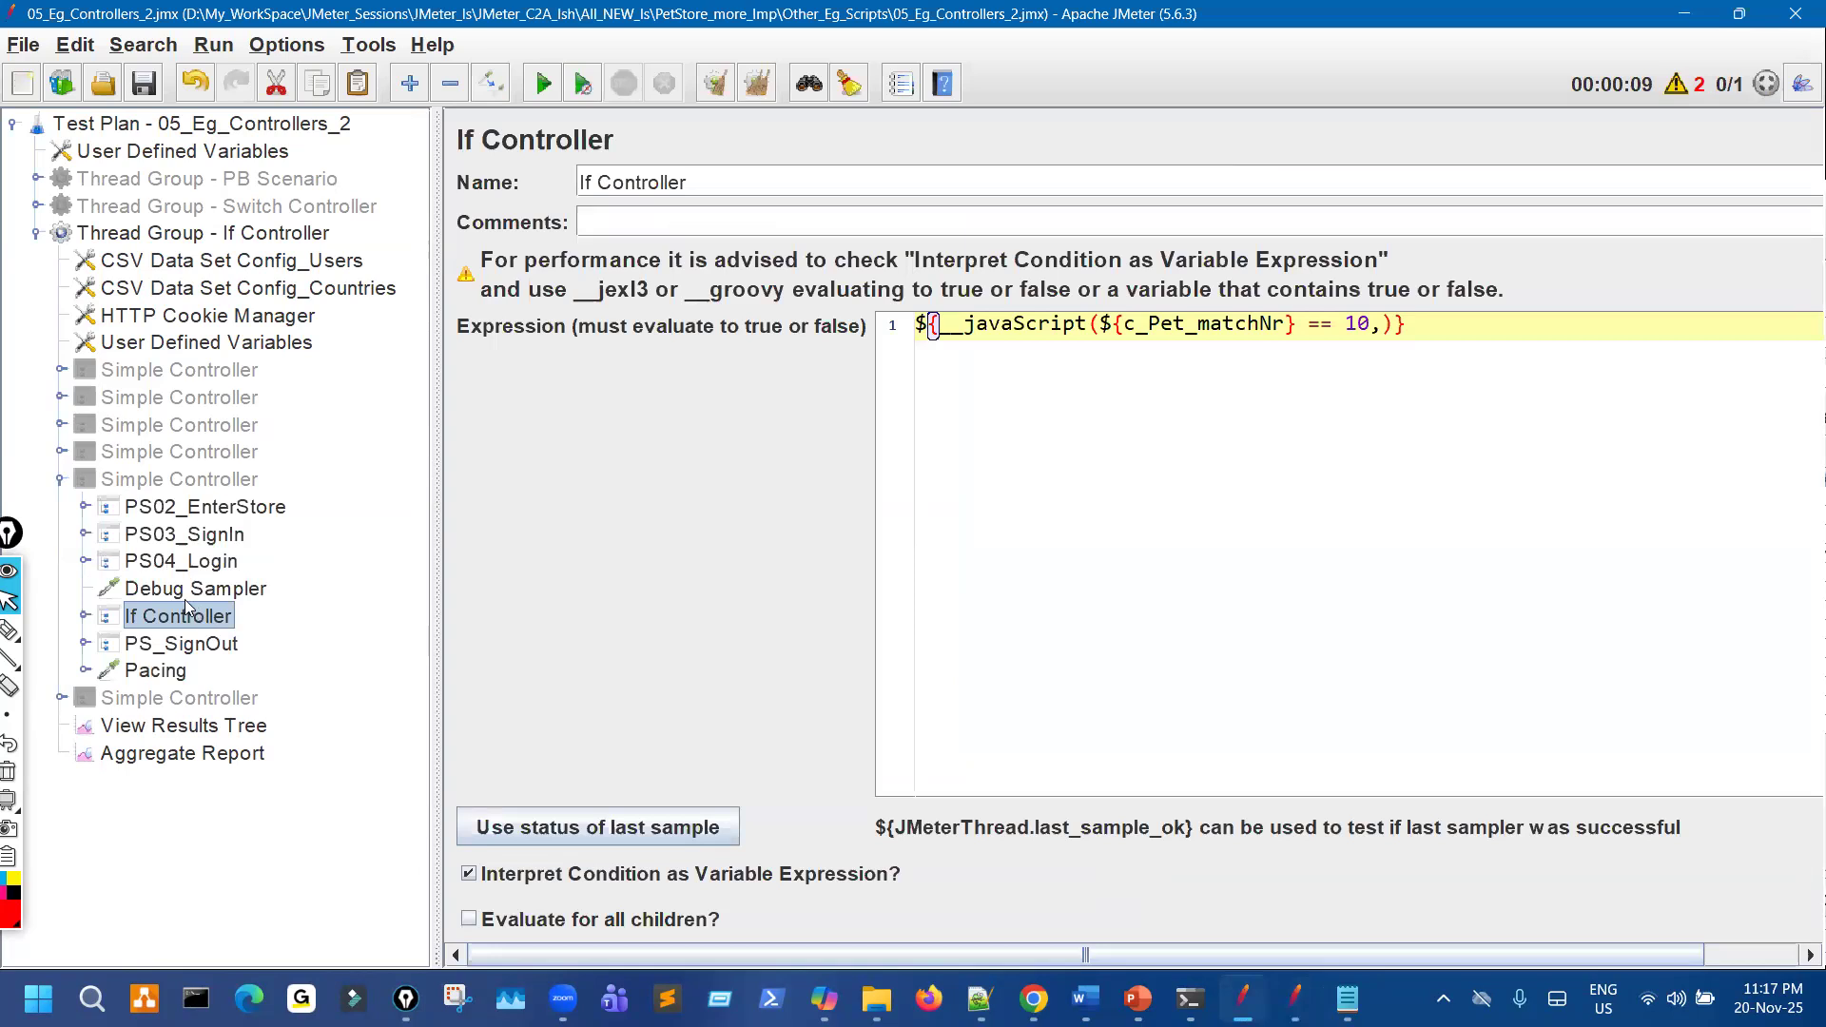
{"action": "left_click", "coordinate": [62, 479]}
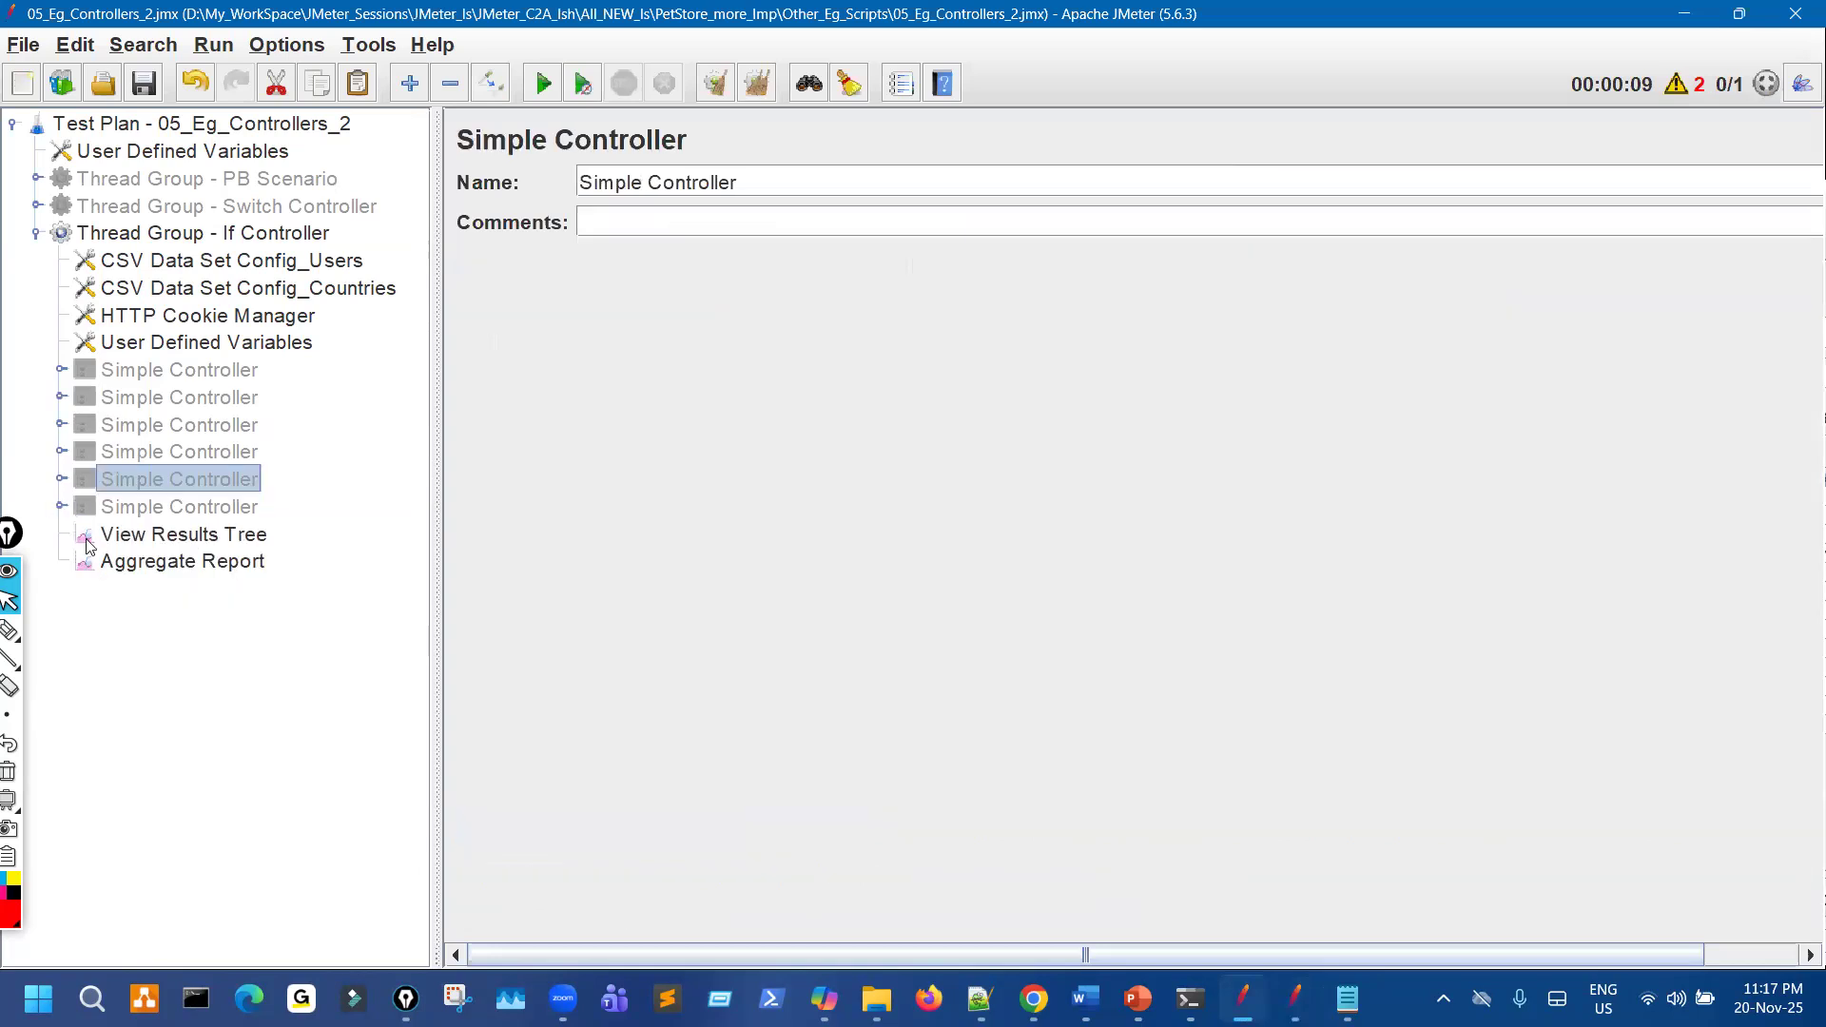
{"action": "left_click", "coordinate": [186, 655]}
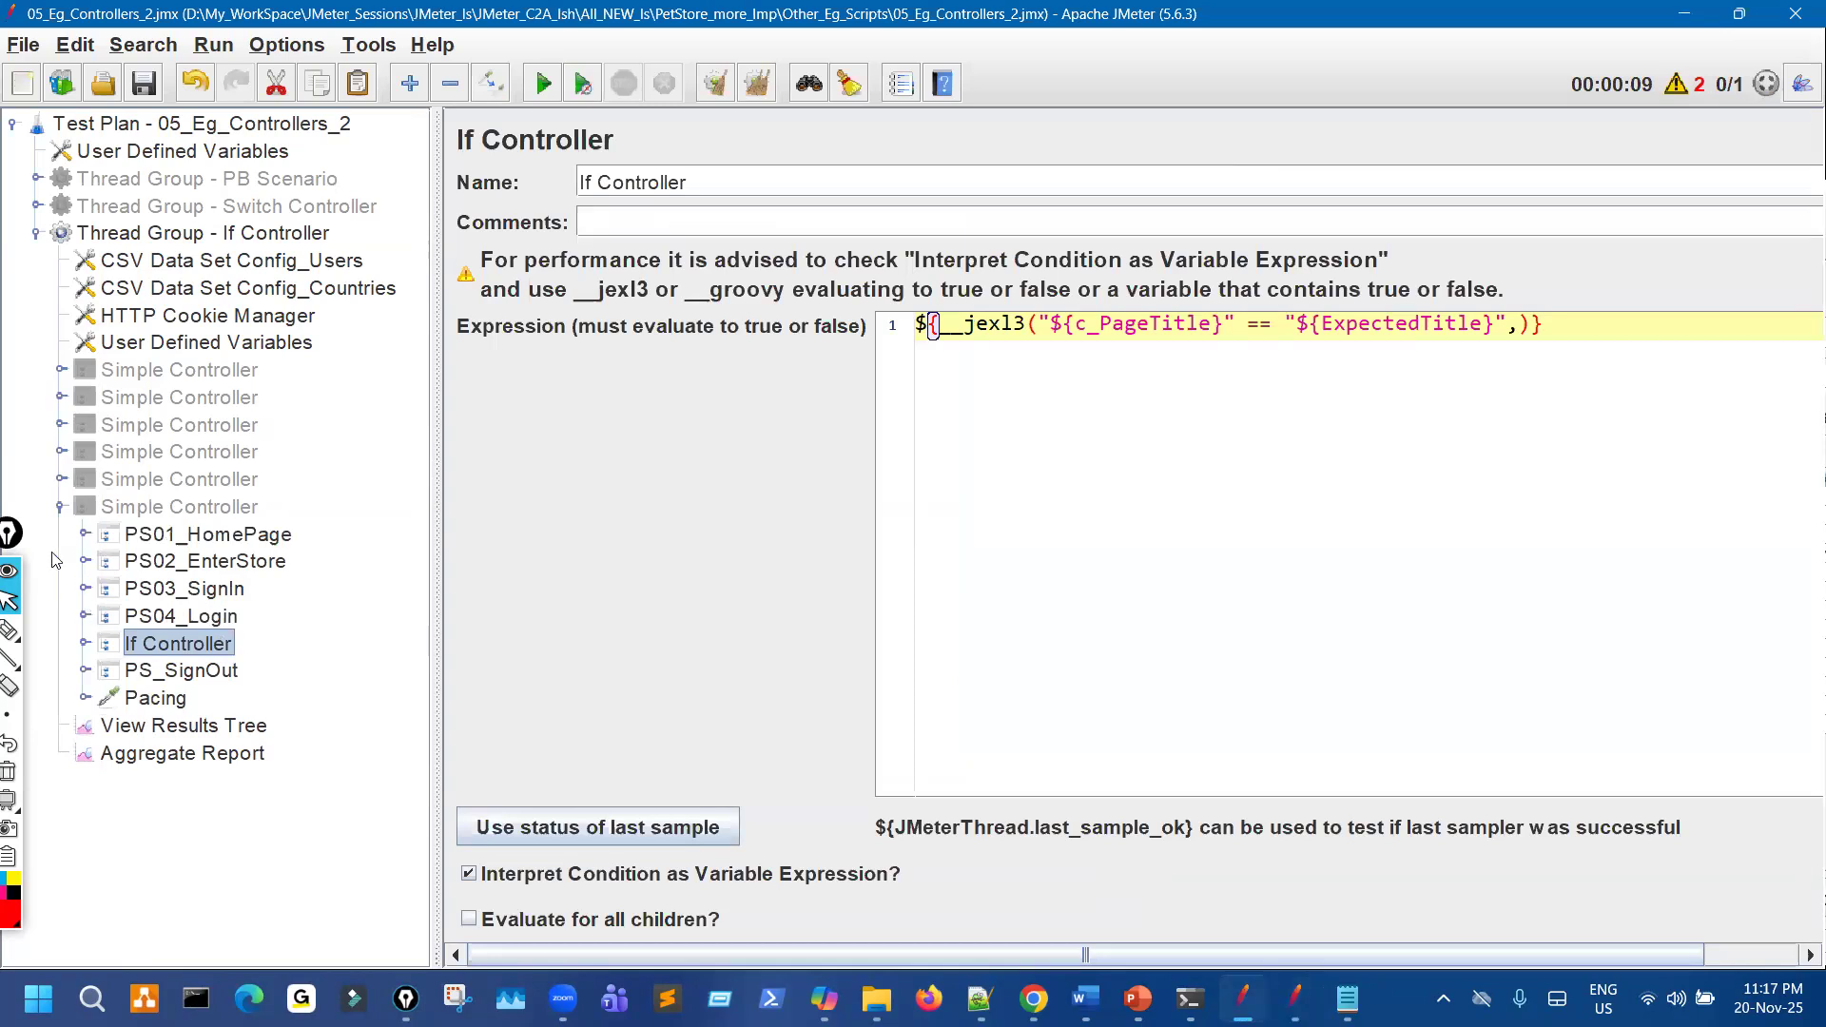
{"action": "left_click", "coordinate": [61, 507]}
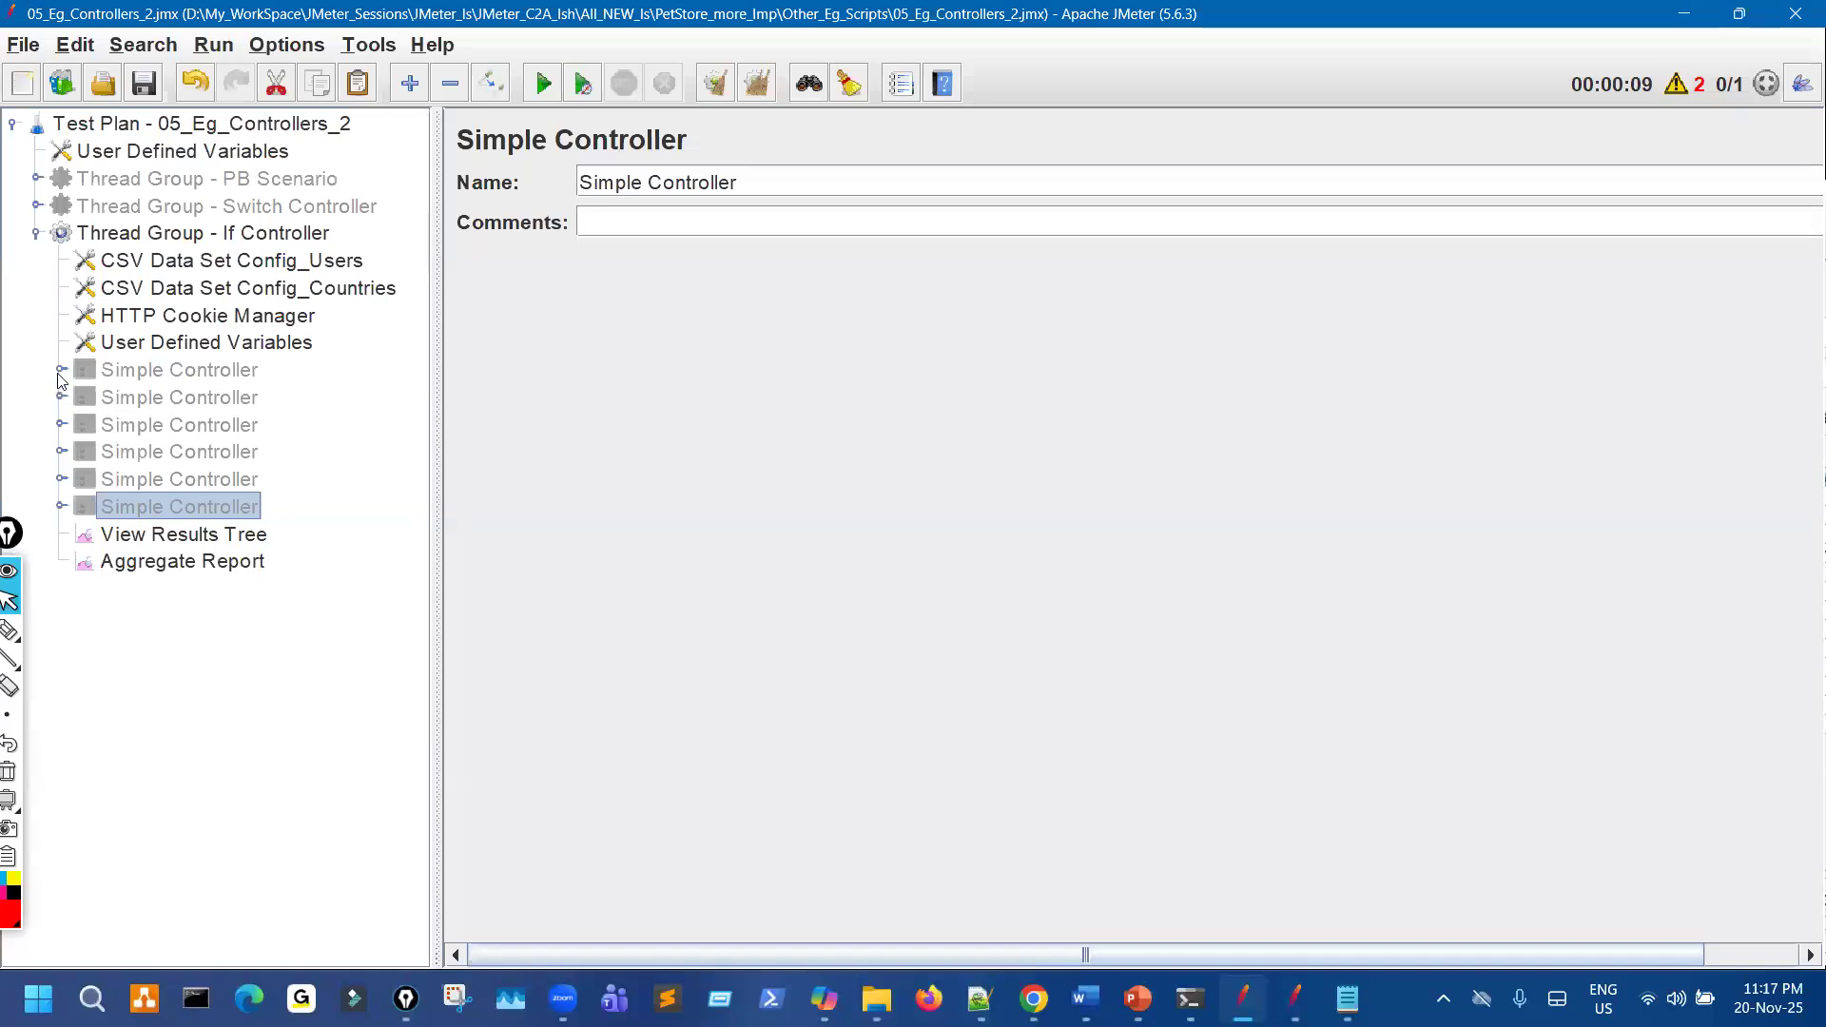
Paste a copy of the first Simple Controller into Thread Group - If Controller, place it after the other Simple Controllers and expand its If Controller.
{"action": "left_click", "coordinate": [189, 377]}
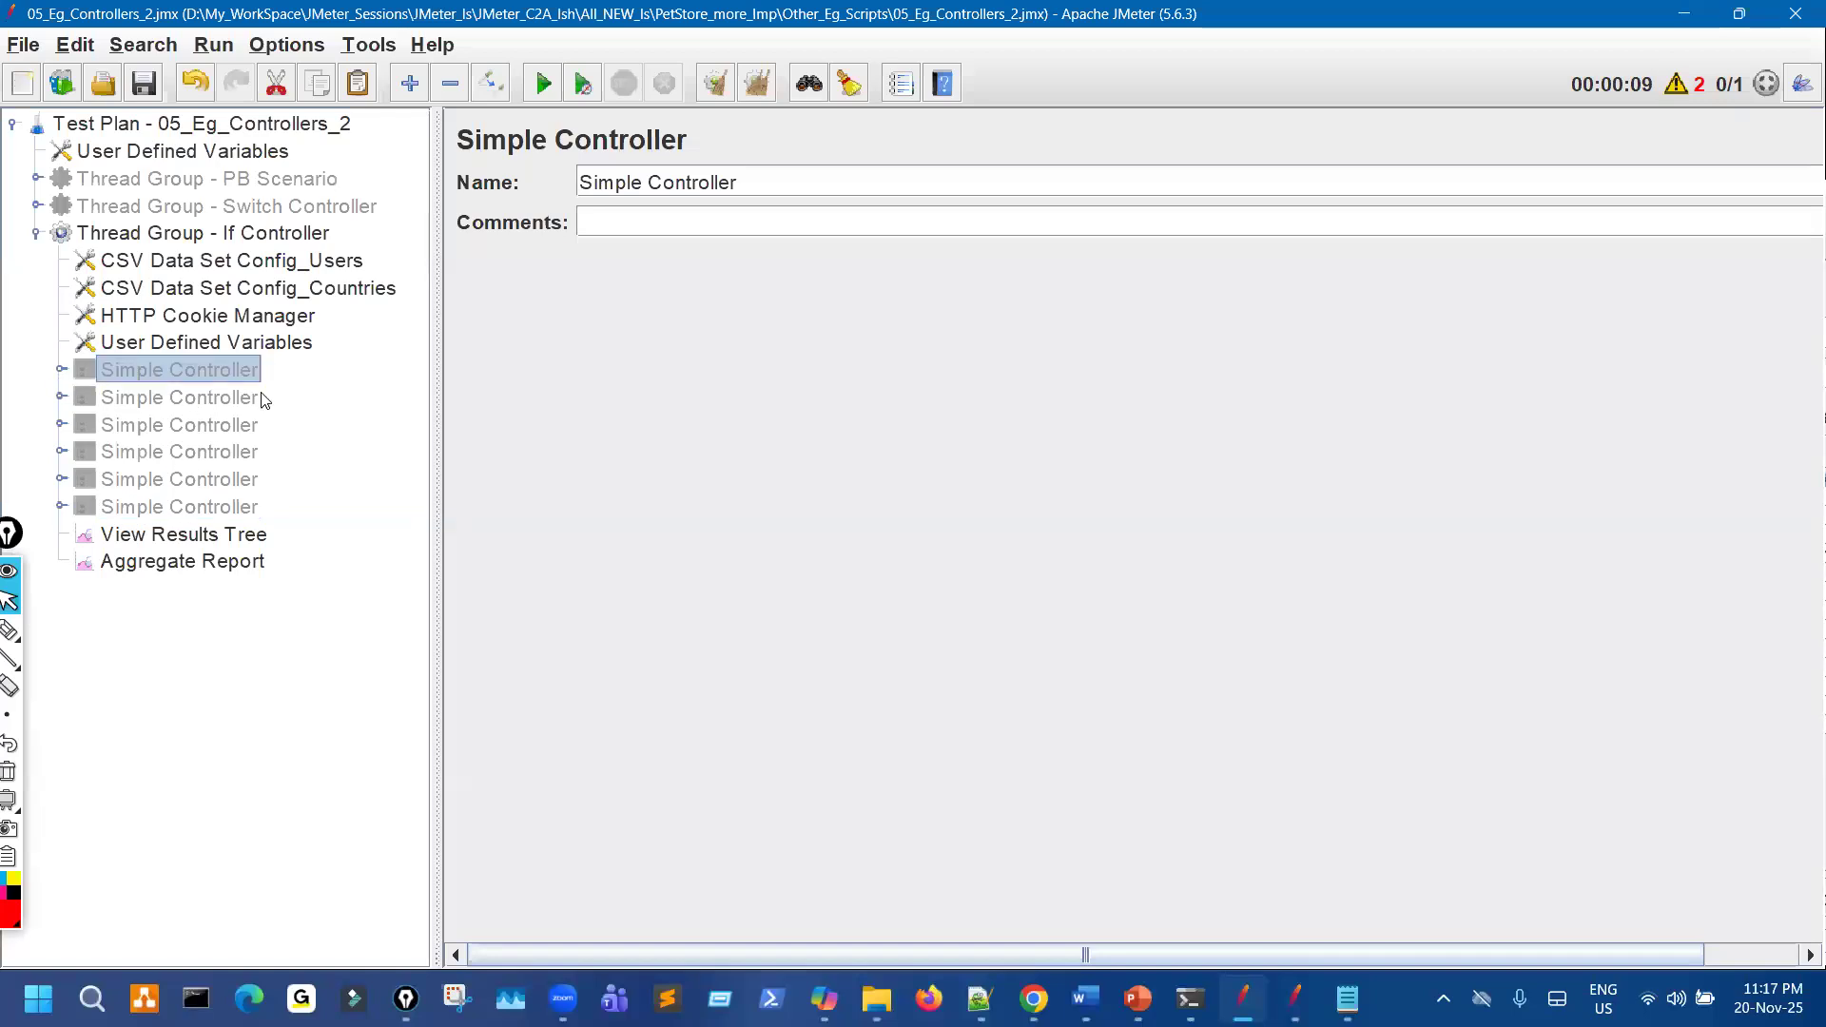
{"action": "left_click", "coordinate": [259, 240]}
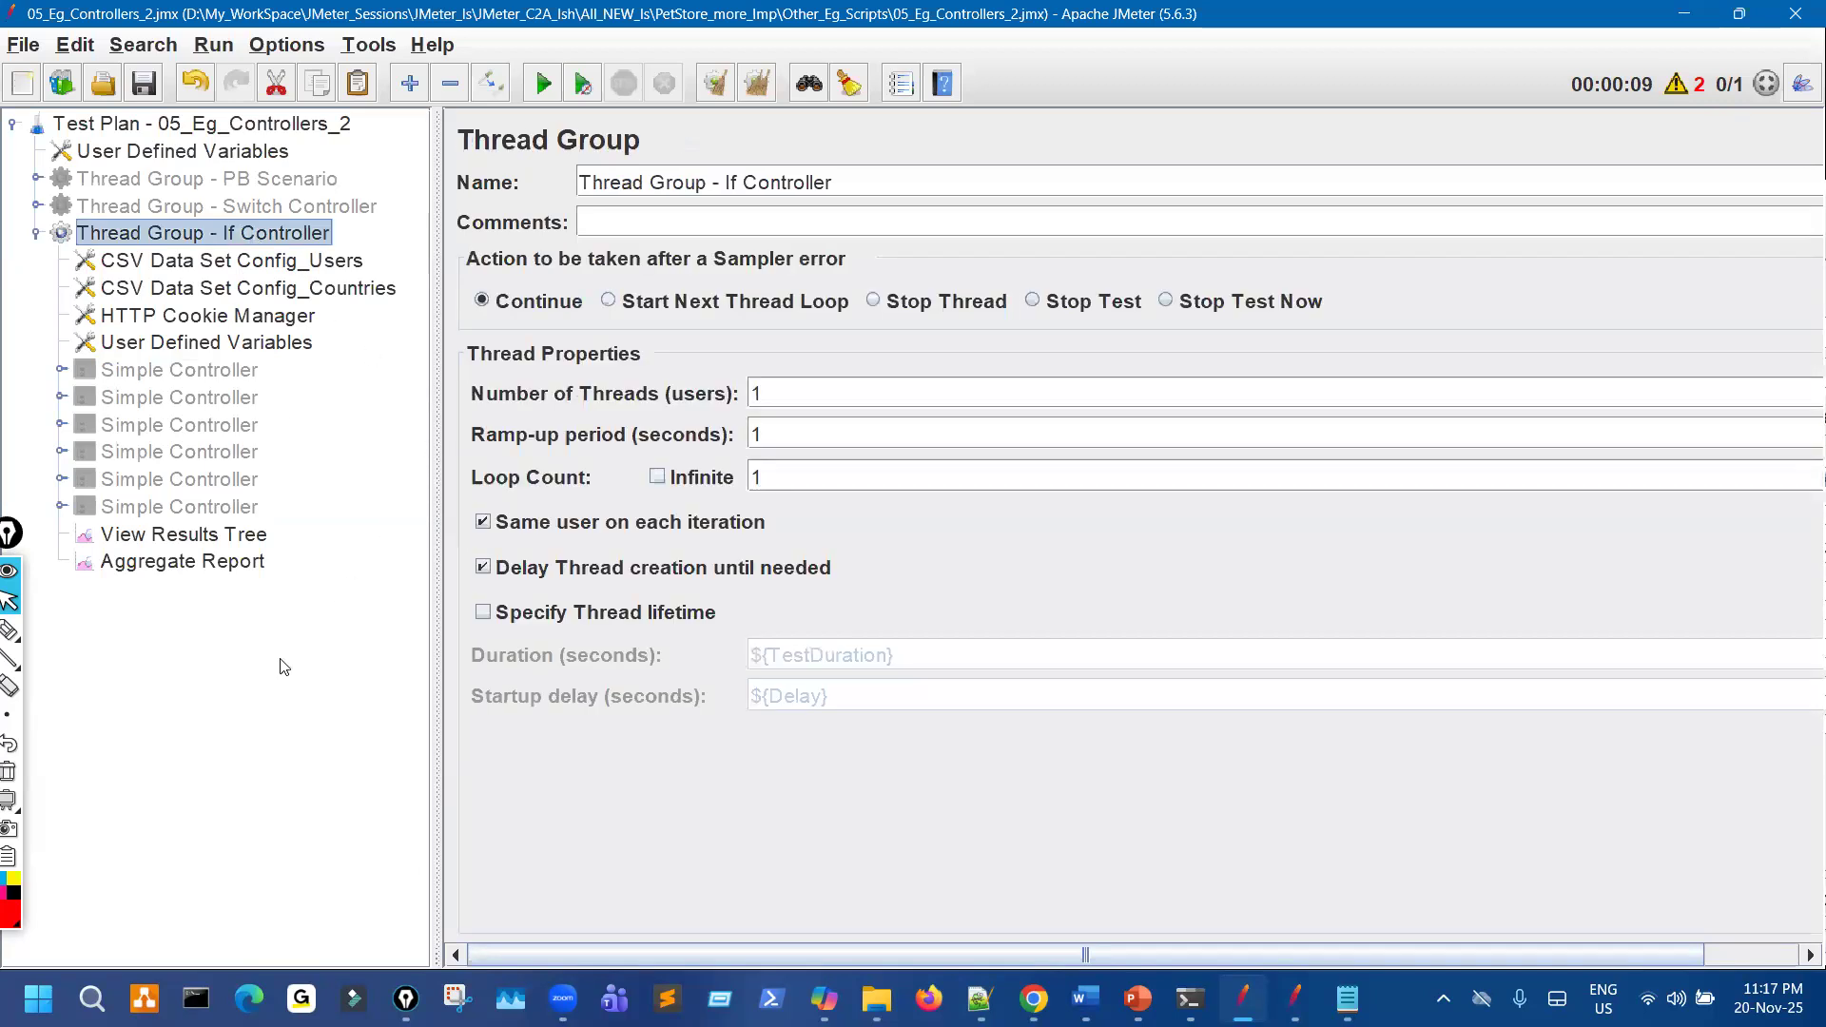
{"action": "key", "text": "ctrl+v"}
{"action": "left_click_drag", "start_coordinate": [217, 599], "coordinate": [270, 525]}
{"action": "left_click", "coordinate": [60, 534]}
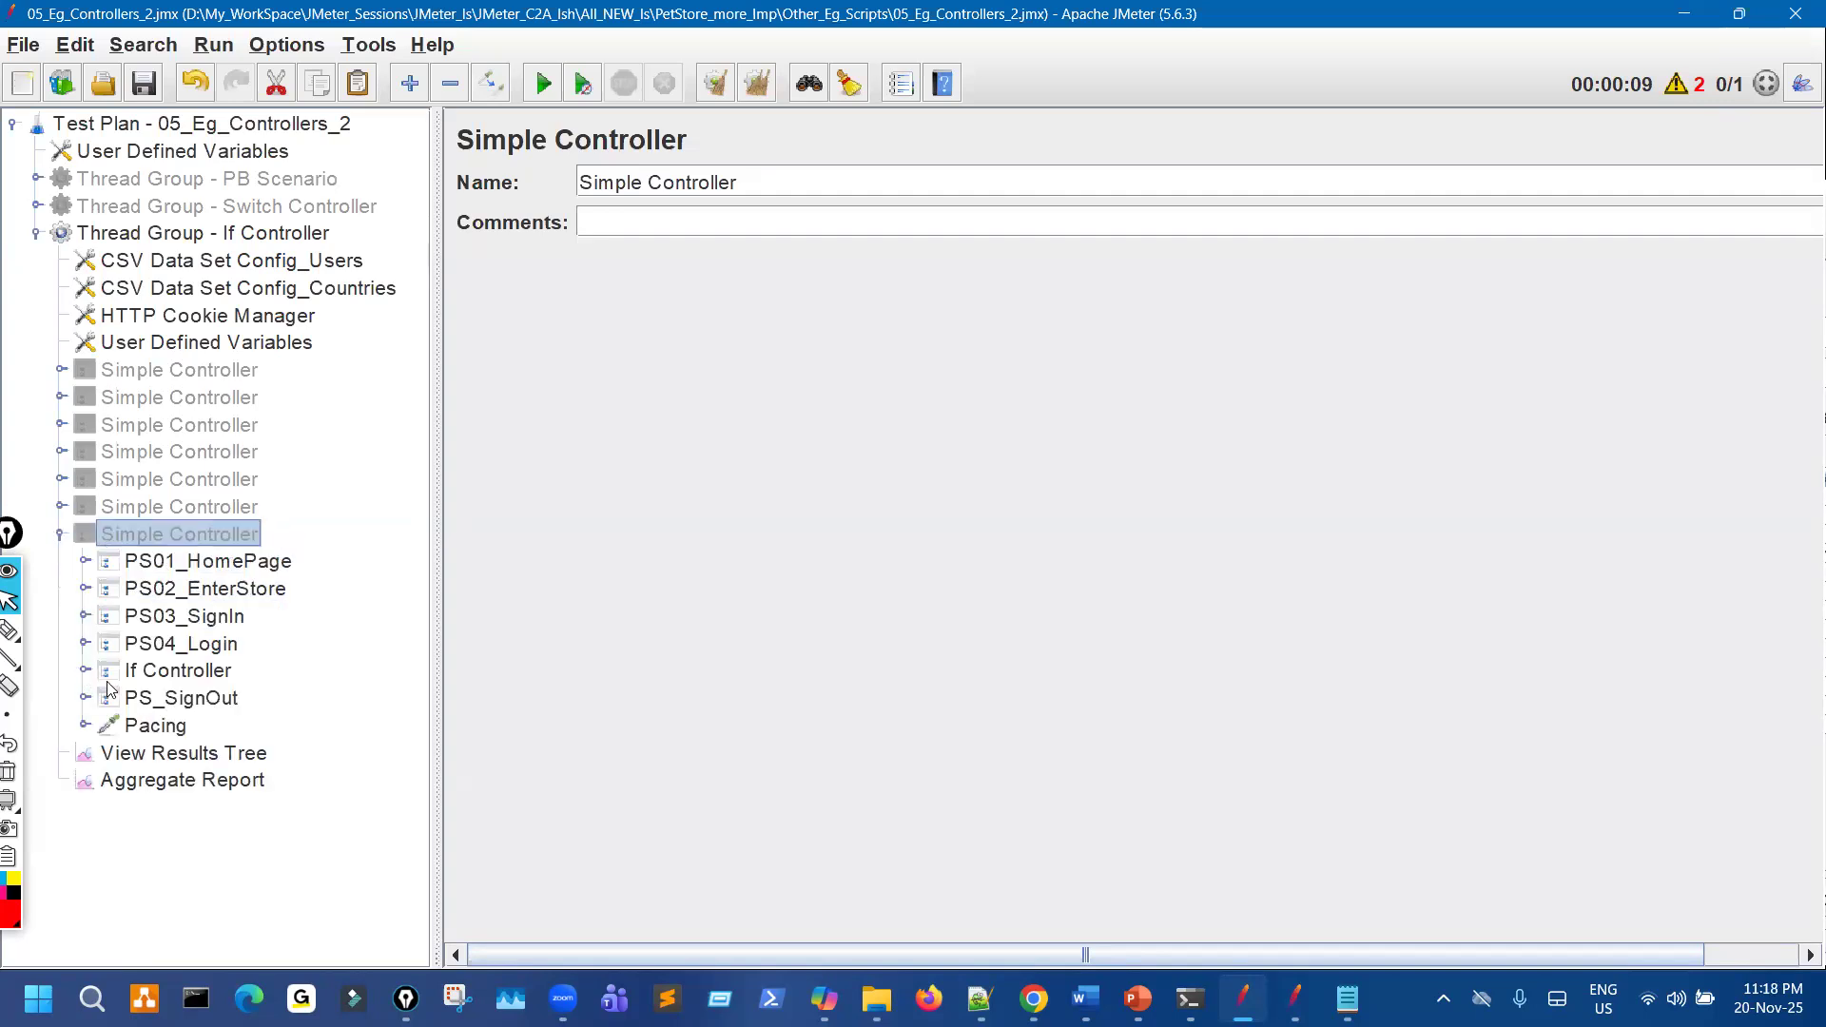
{"action": "left_click", "coordinate": [85, 671]}
{"action": "left_click_drag", "start_coordinate": [438, 421], "coordinate": [582, 448]}
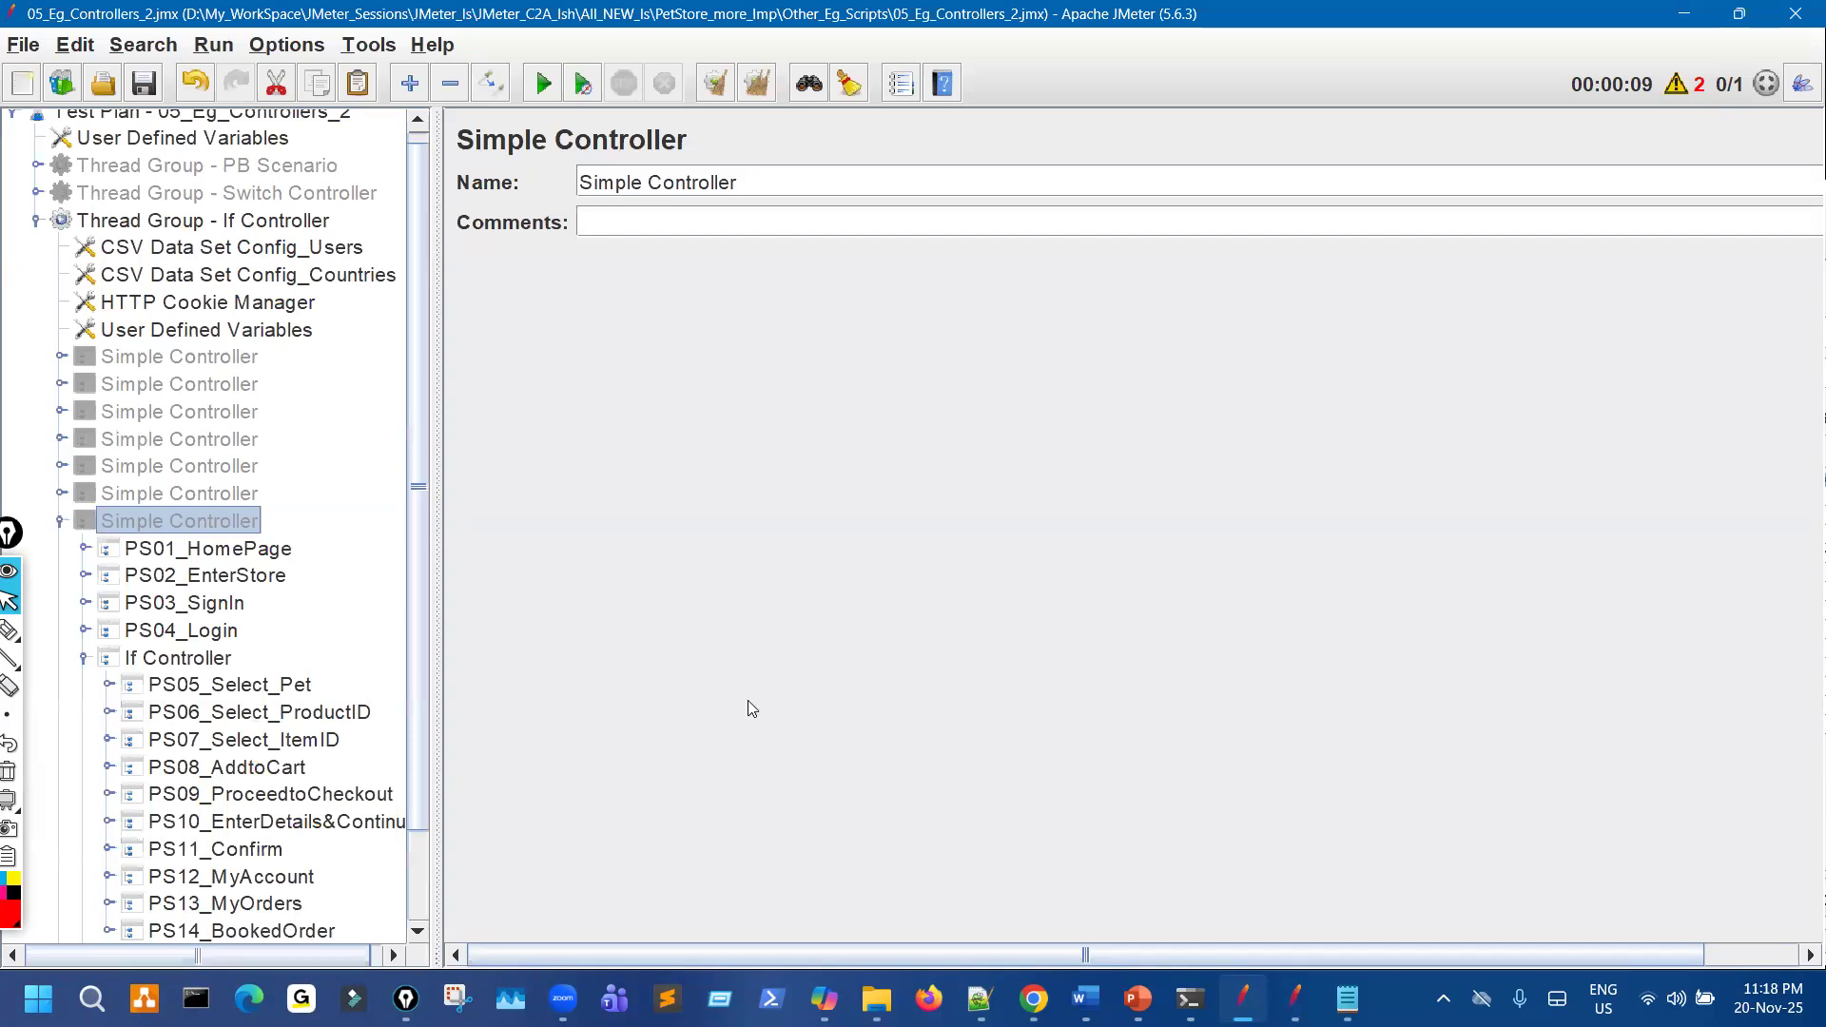
Examine the reference plan's seventh Simple Controller: its If Controller expression and the nested If Controller with PS04_Login2 under PS04_Login.
{"action": "left_click", "coordinate": [1273, 956]}
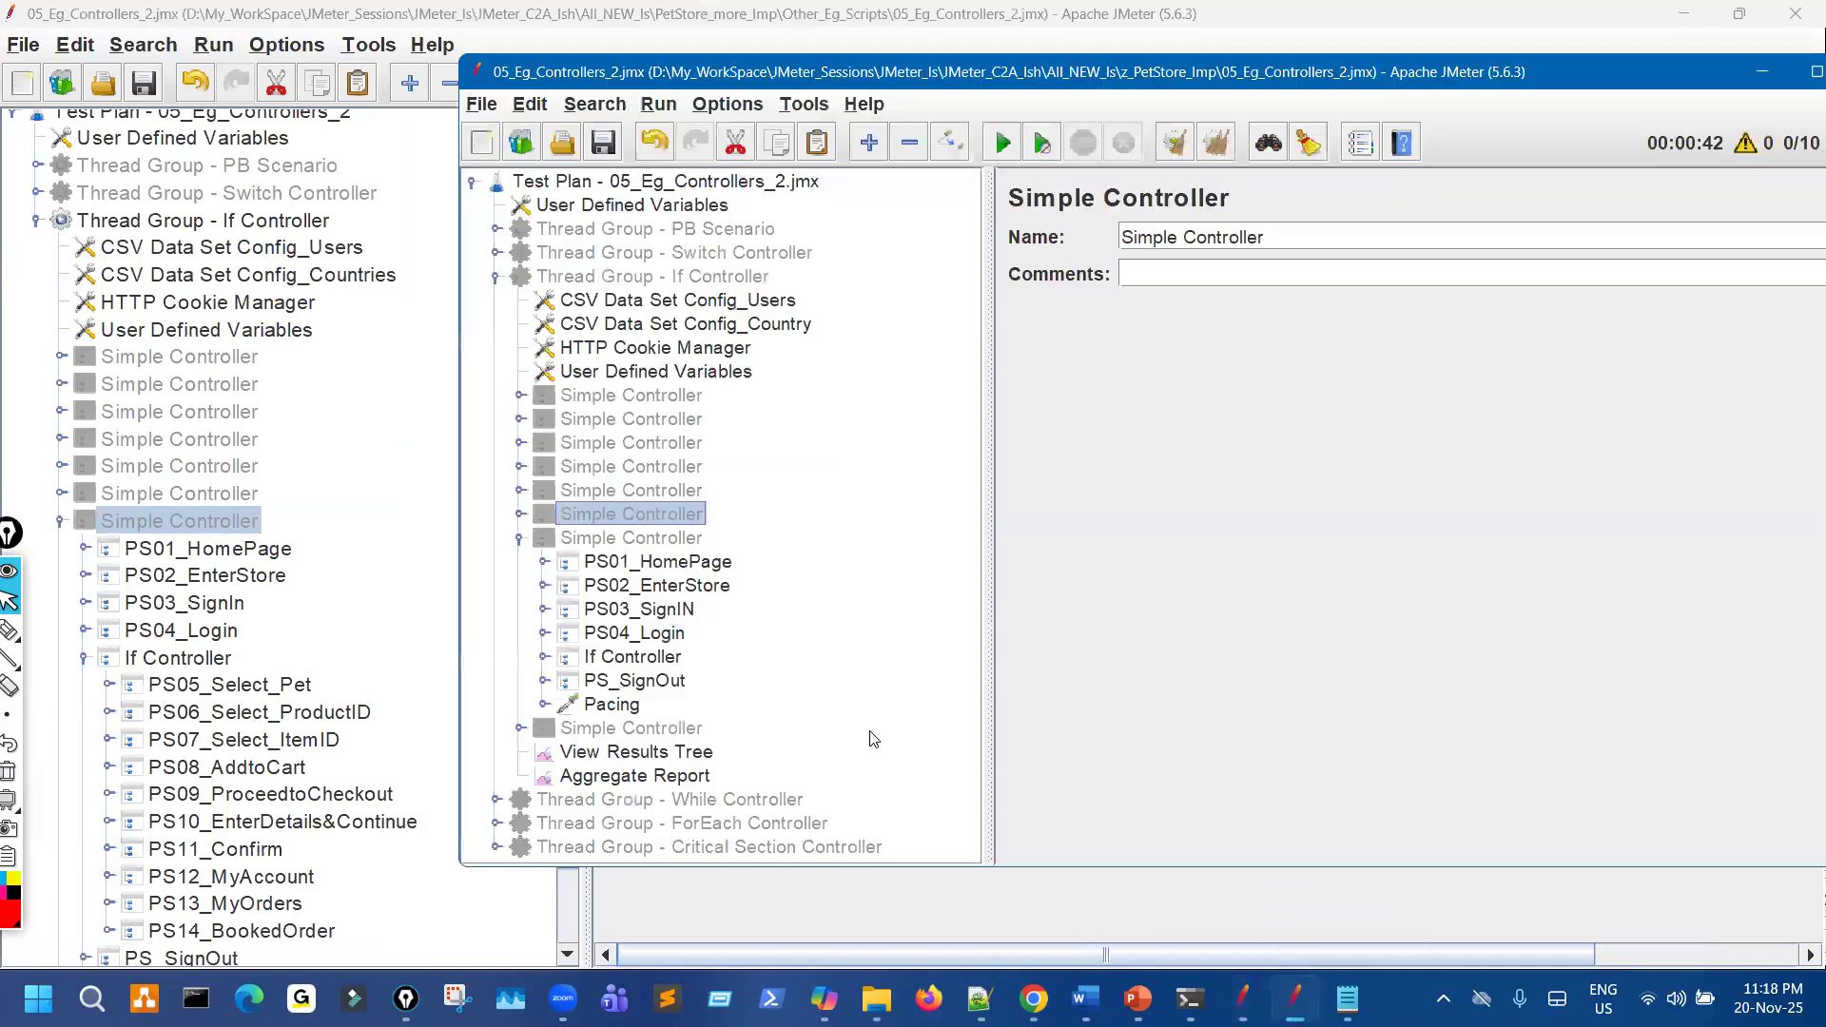
{"action": "left_click", "coordinate": [545, 657]}
{"action": "scroll", "coordinate": [594, 518], "scroll_direction": "down", "scroll_amount": 3}
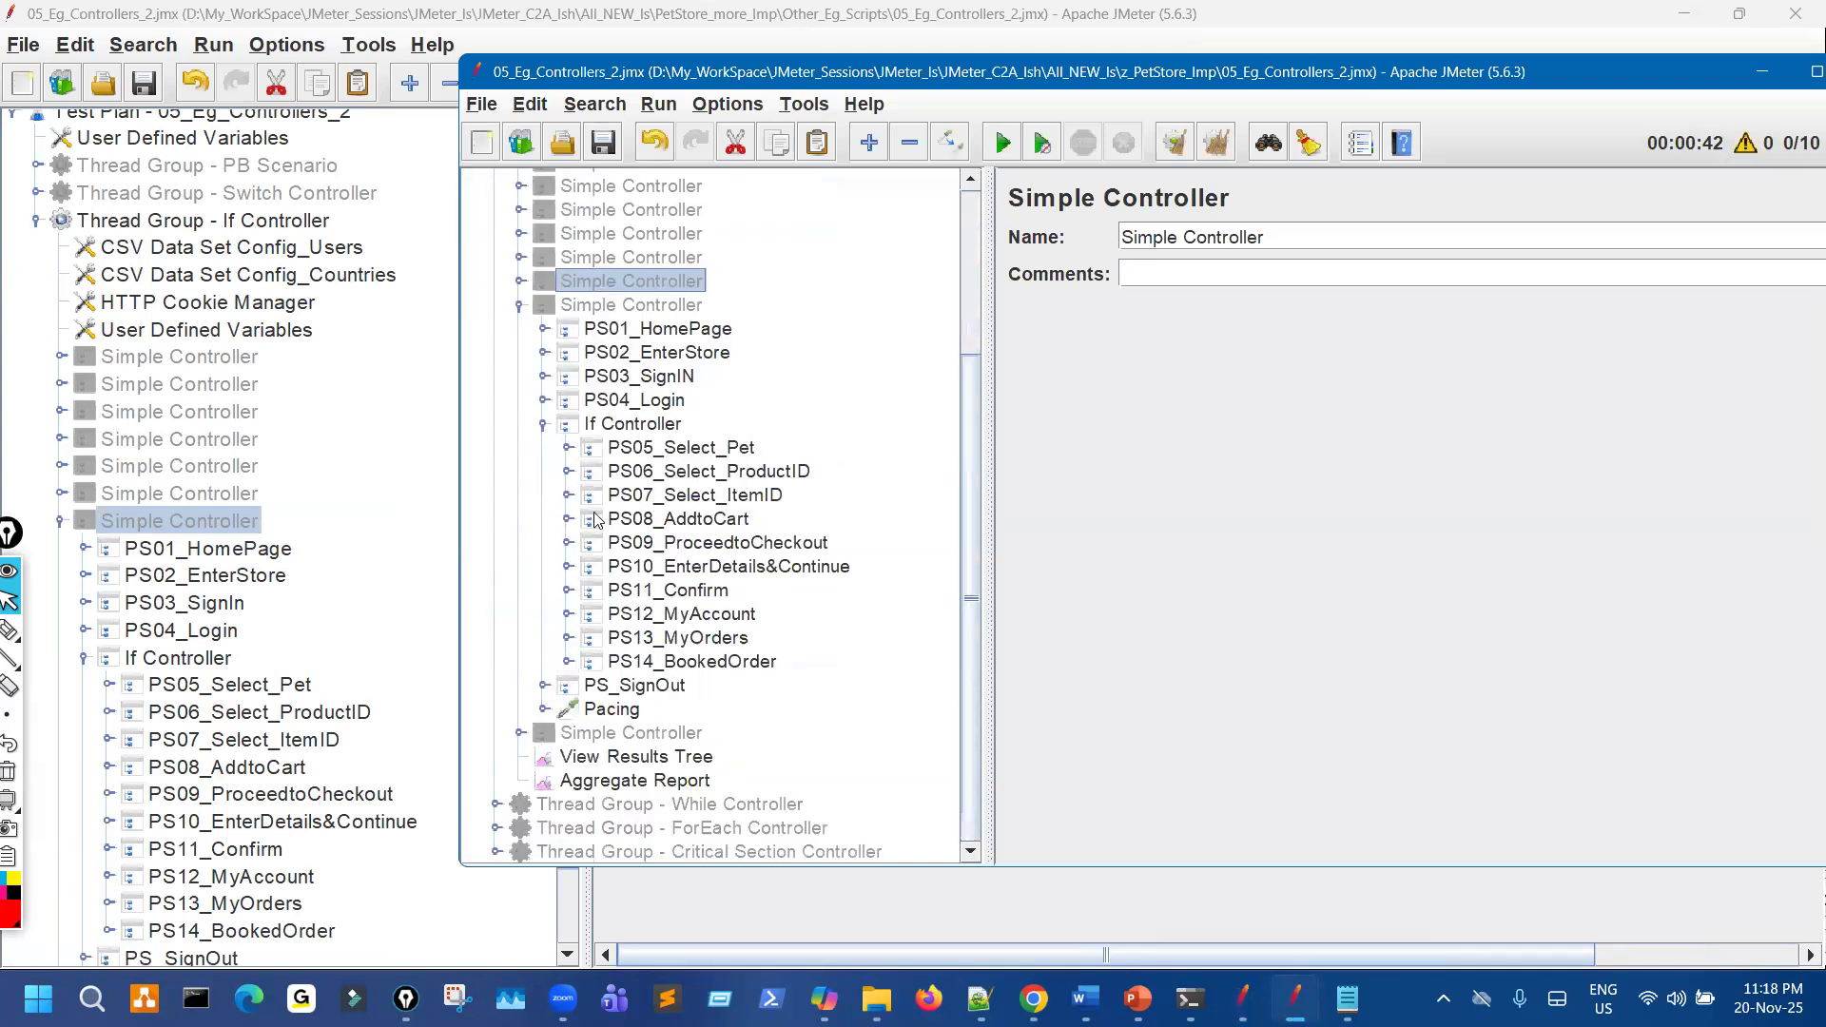
{"action": "left_click", "coordinate": [629, 430]}
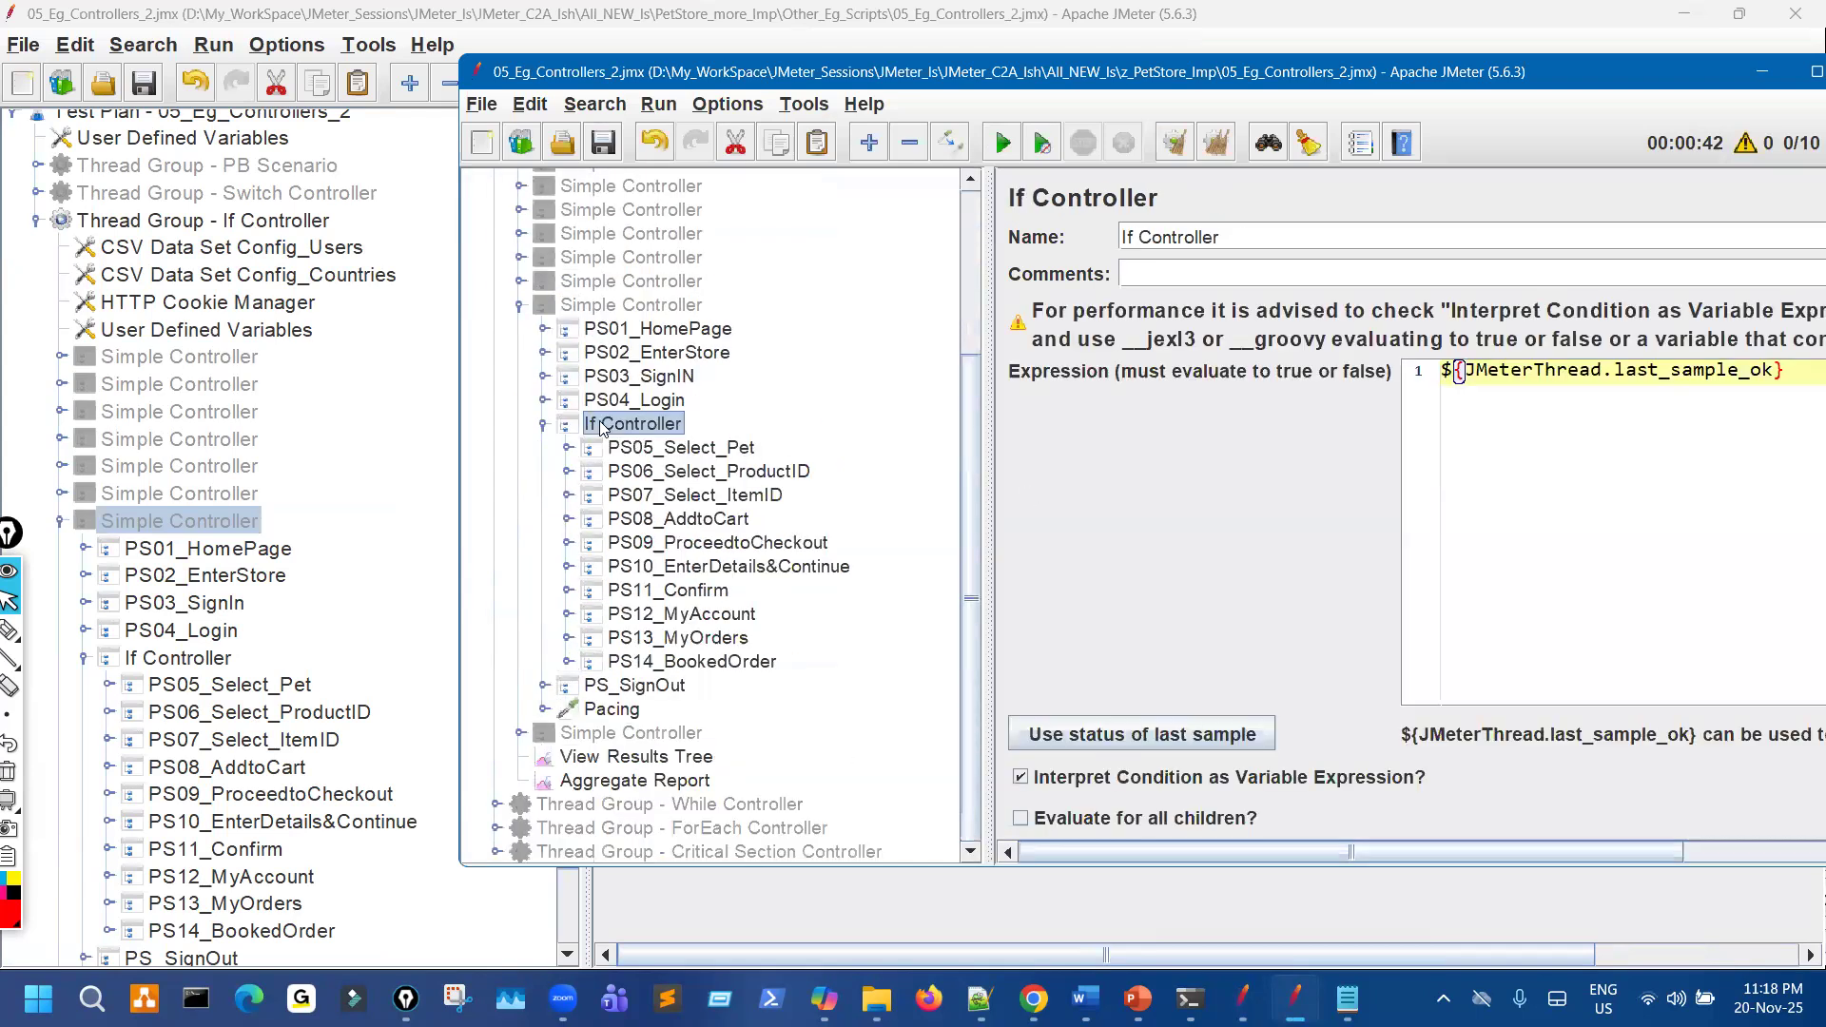
{"action": "left_click", "coordinate": [545, 402]}
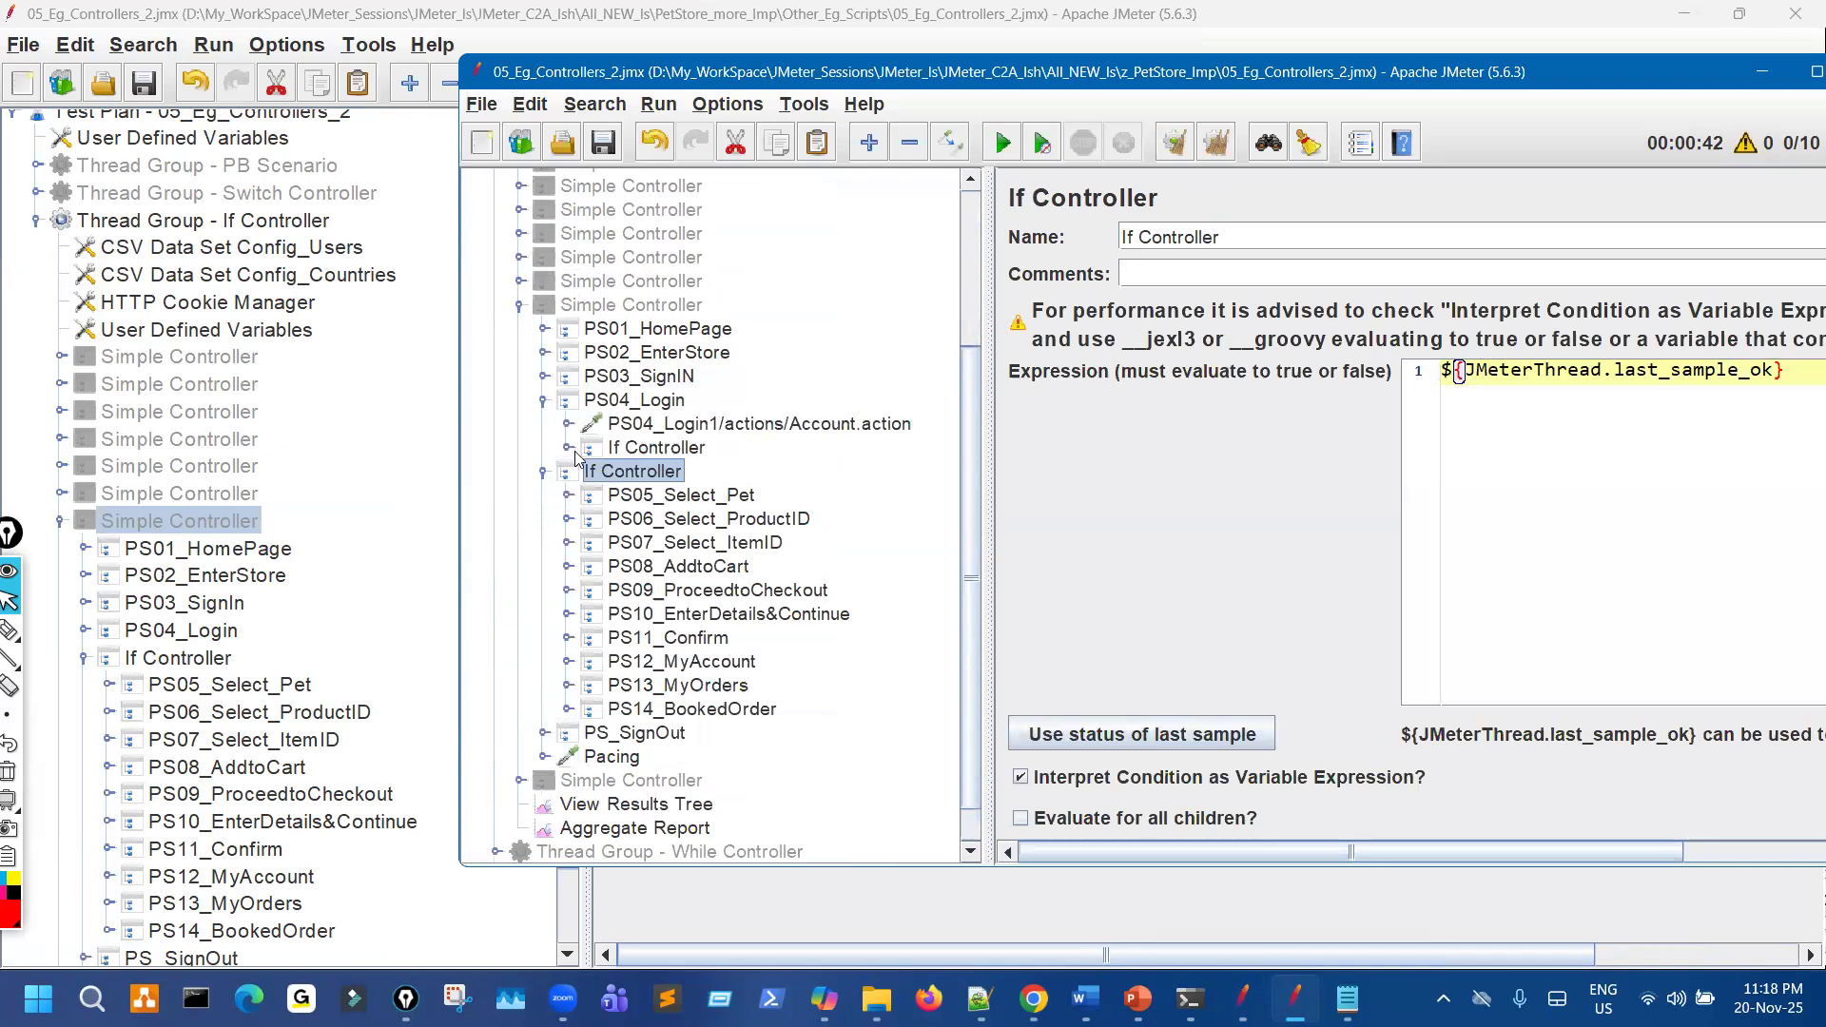
{"action": "left_click", "coordinate": [567, 449]}
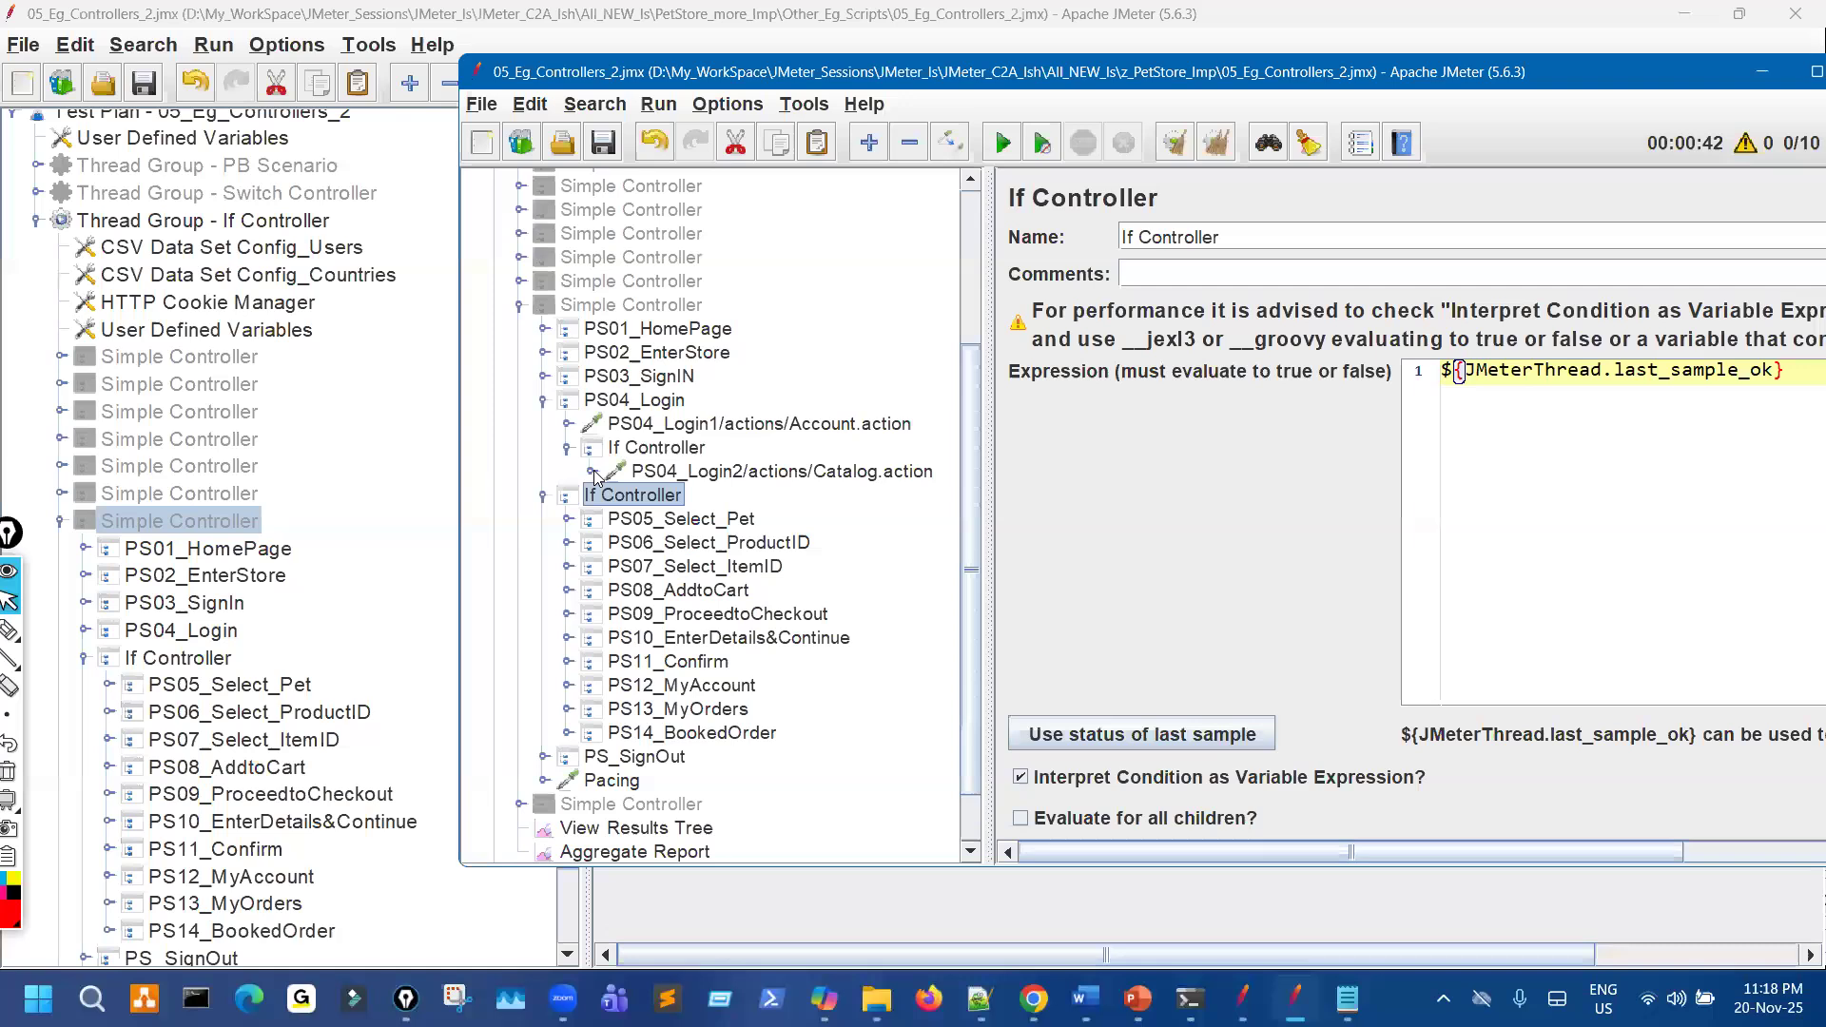
{"action": "left_click", "coordinate": [592, 473]}
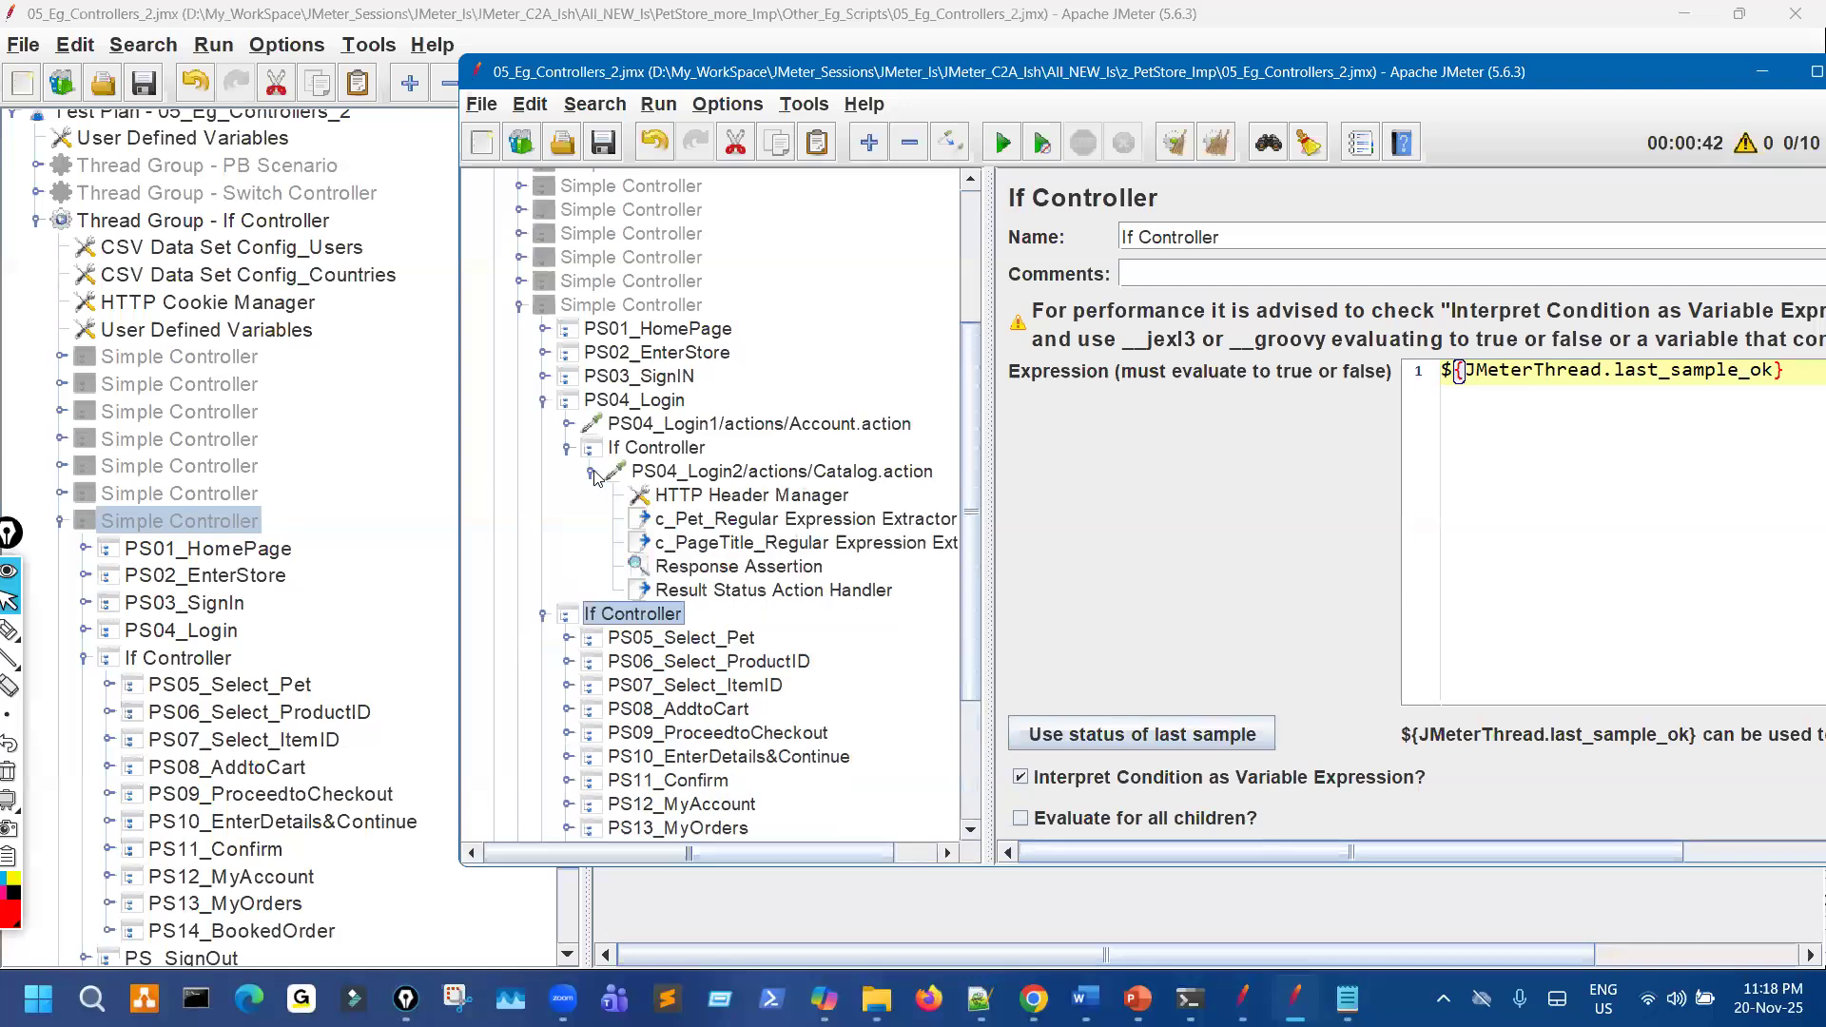
Examine the nested If Controller and the PS04_Login1 request, including its child elements, in the reference plan's PS04_Login.
{"action": "left_click", "coordinate": [670, 455]}
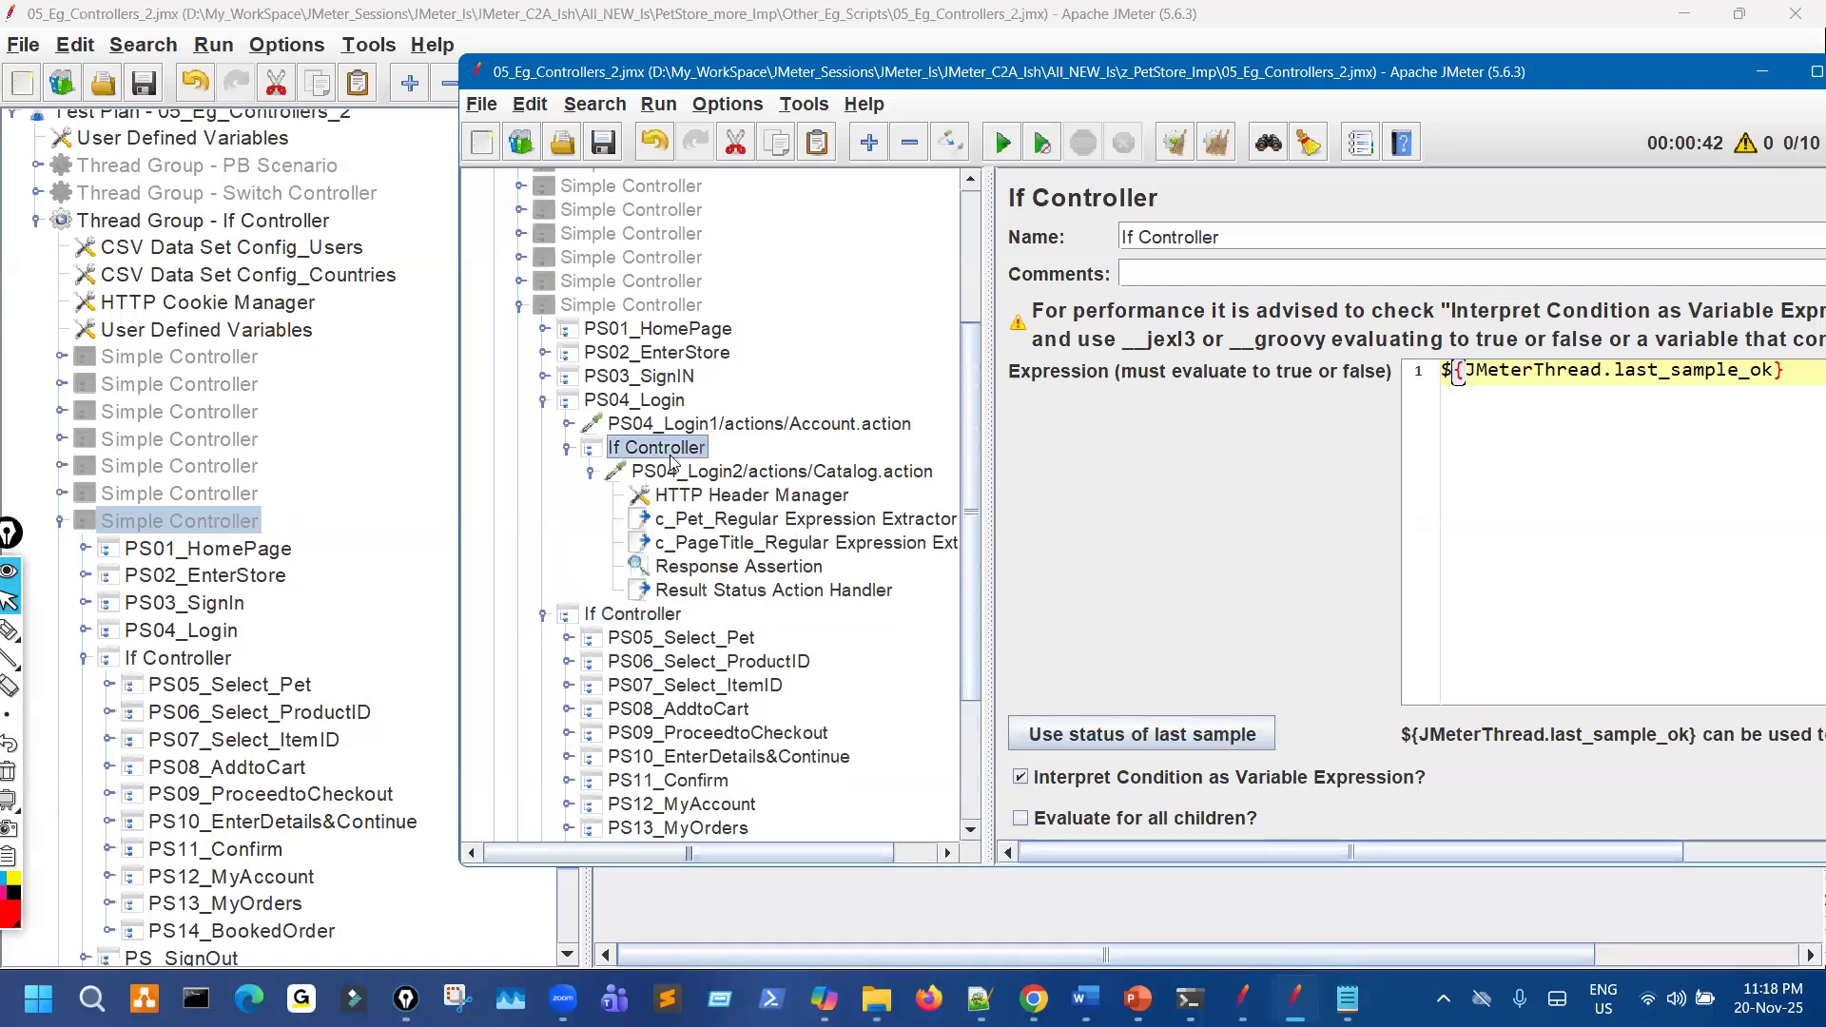
{"action": "left_click", "coordinate": [776, 428]}
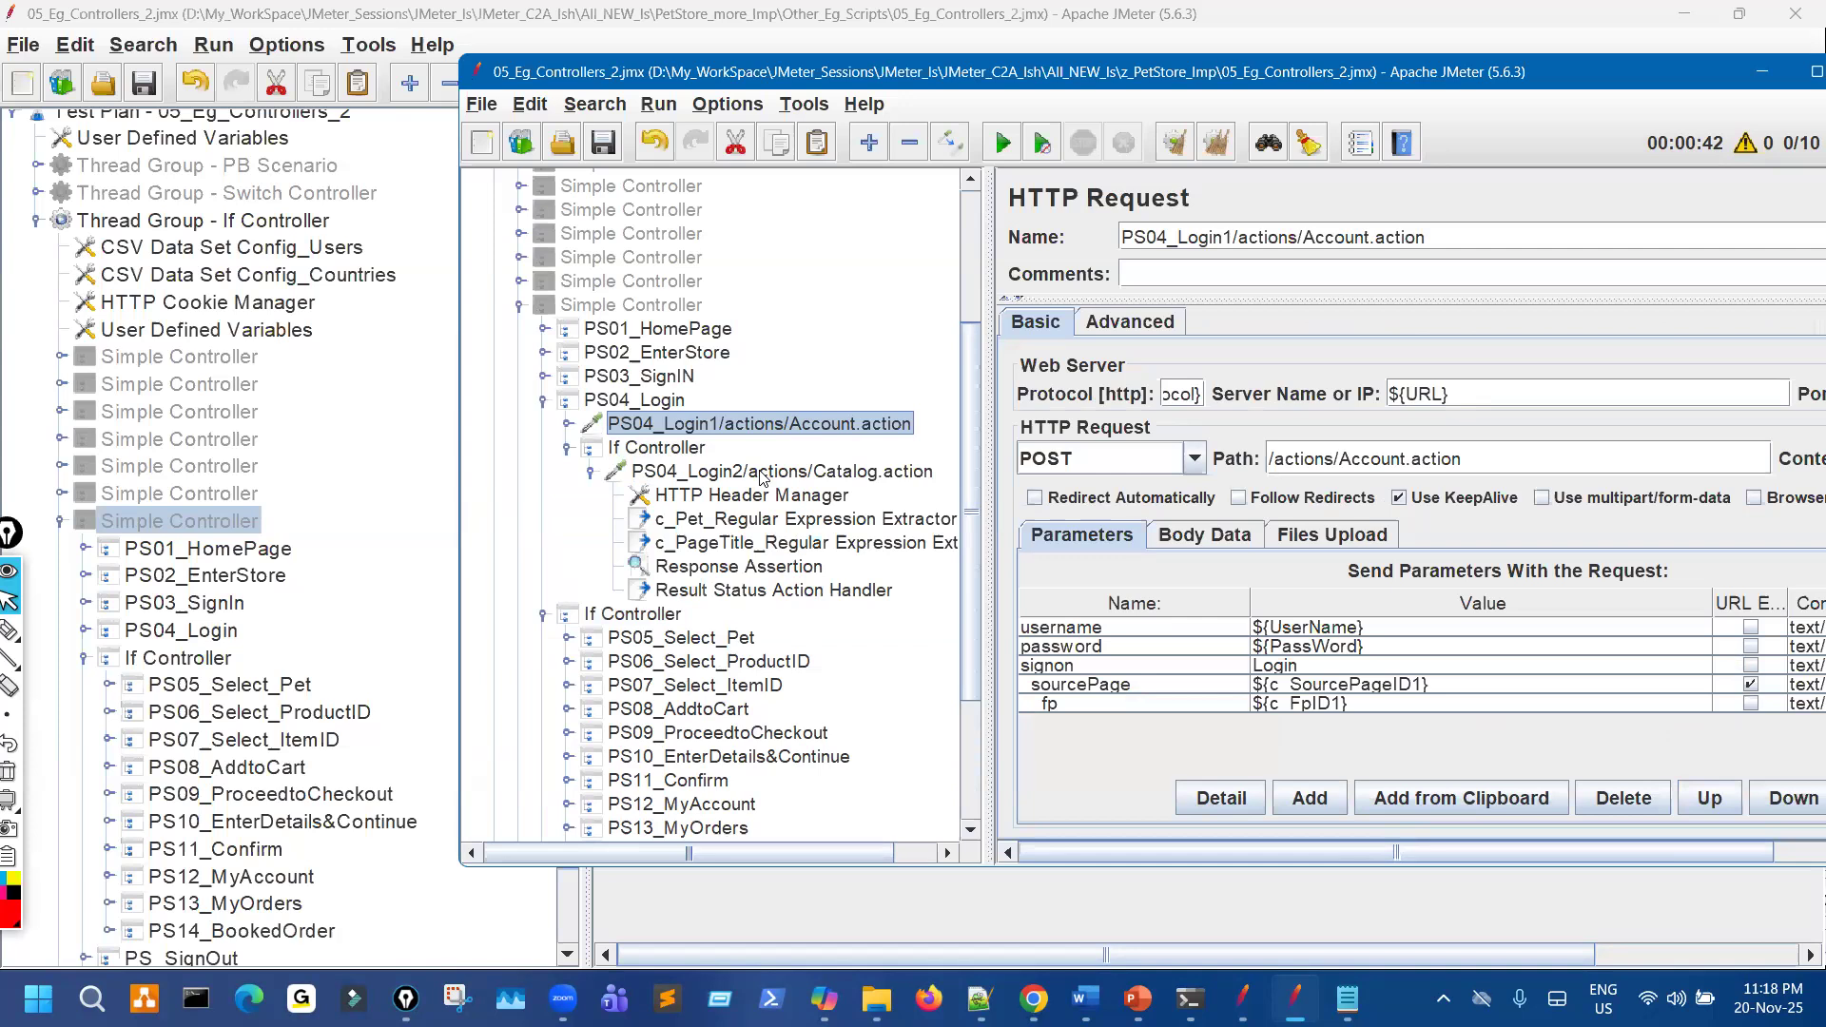
{"action": "left_click", "coordinate": [568, 427]}
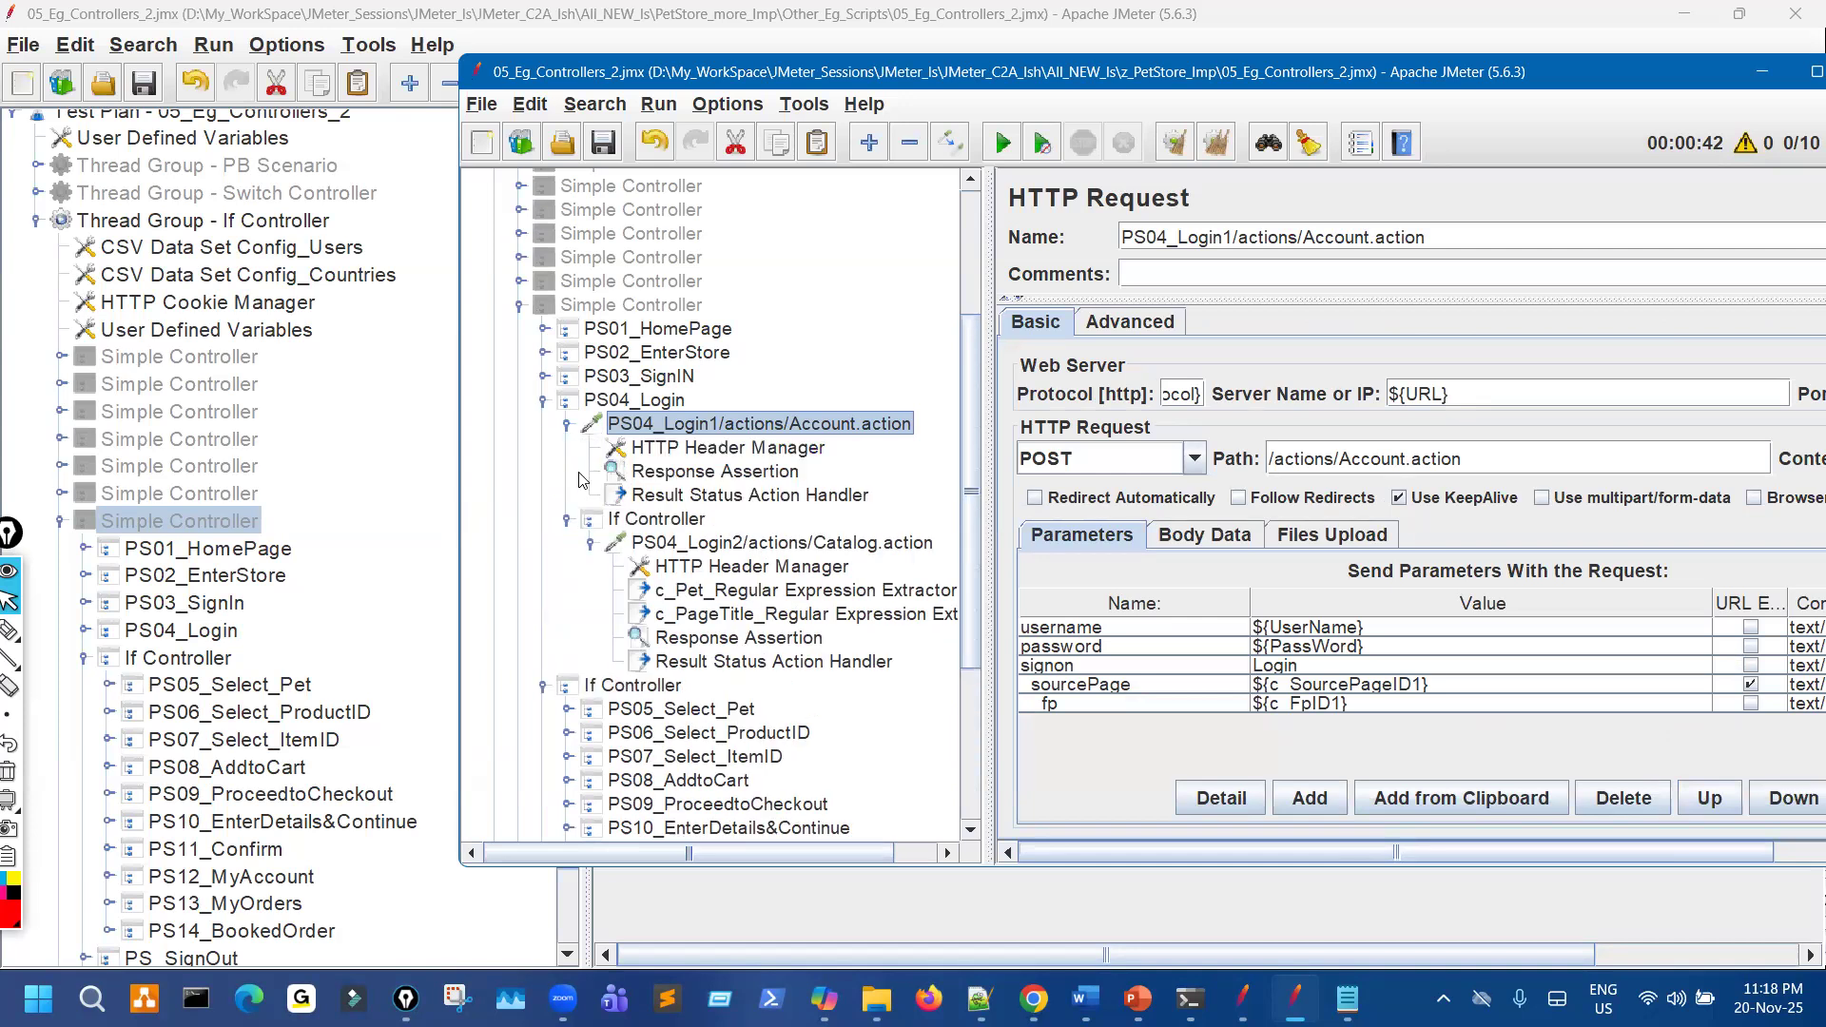
In the Other_Eg_Scripts plan, expand PS04_Login and both of its login requests within the last Simple Controller.
{"action": "left_click", "coordinate": [85, 633]}
{"action": "left_click", "coordinate": [108, 660]}
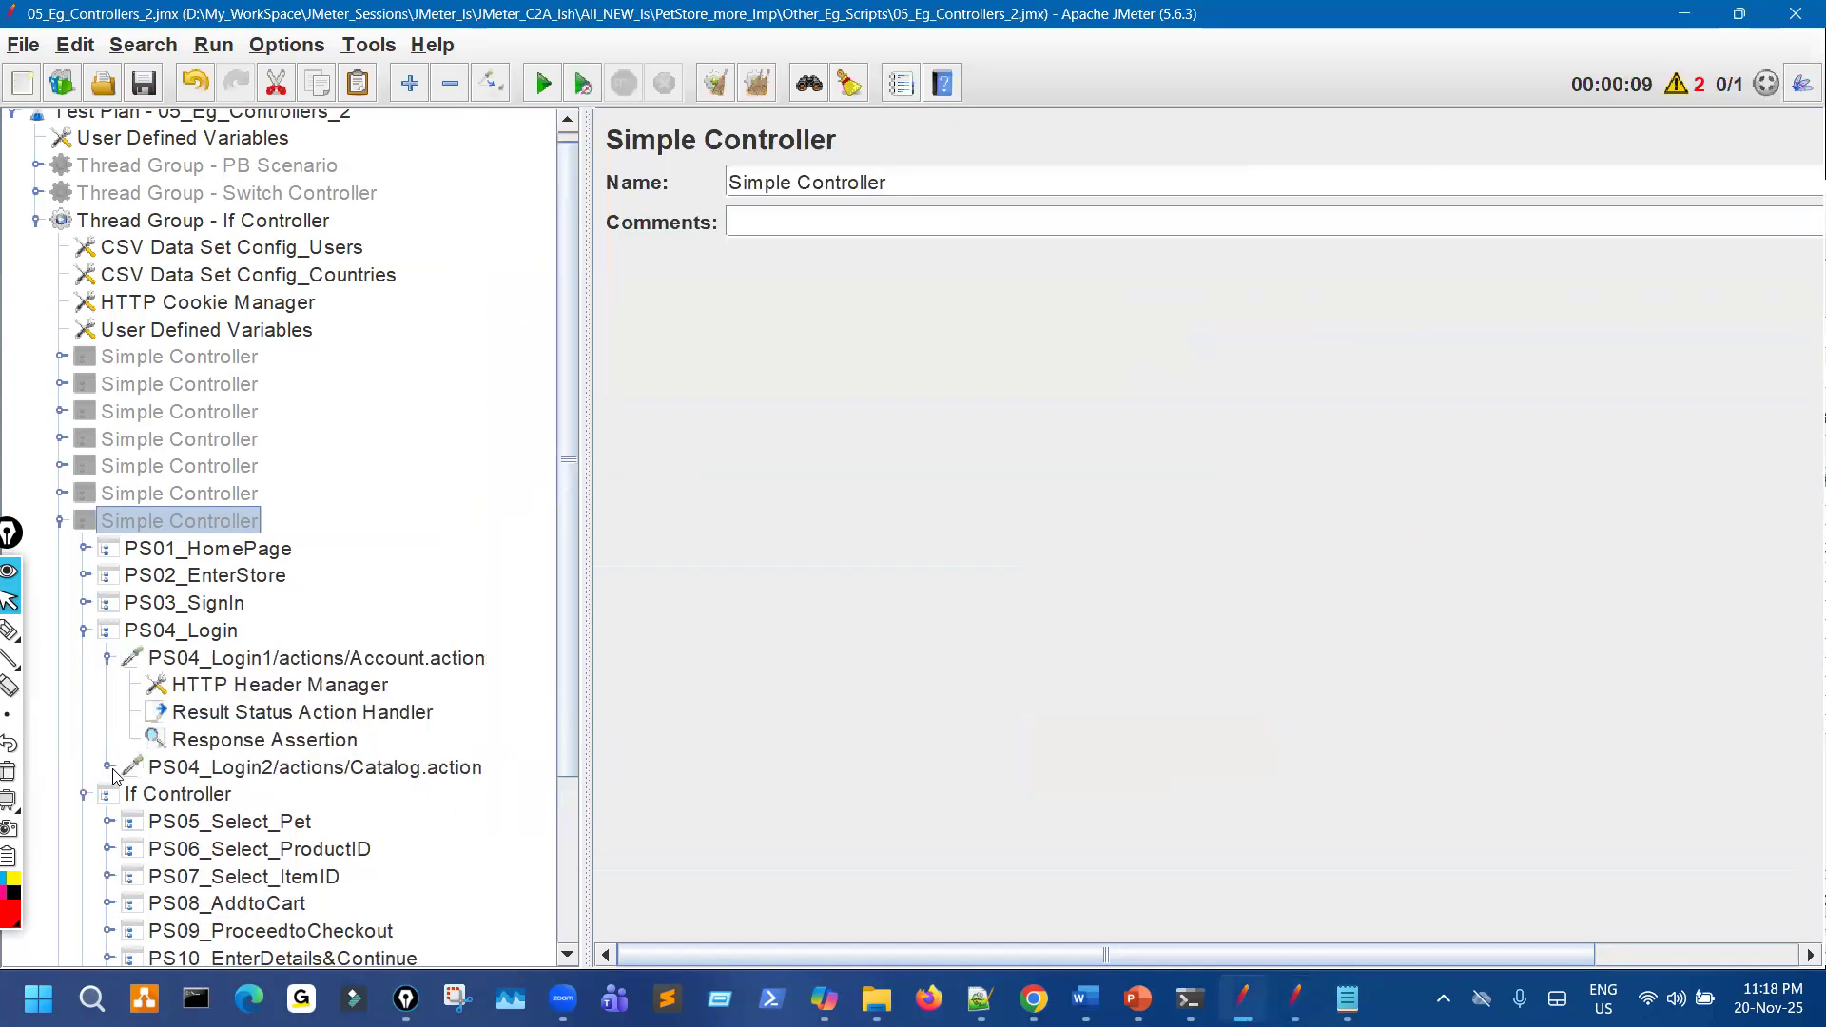
{"action": "left_click", "coordinate": [109, 766]}
Examine the reference plan's extractors, Response Assertion and Result Status Action Handler under PS04_Login2, and return to the Other_Eg_Scripts plan.
{"action": "left_click", "coordinate": [1295, 999]}
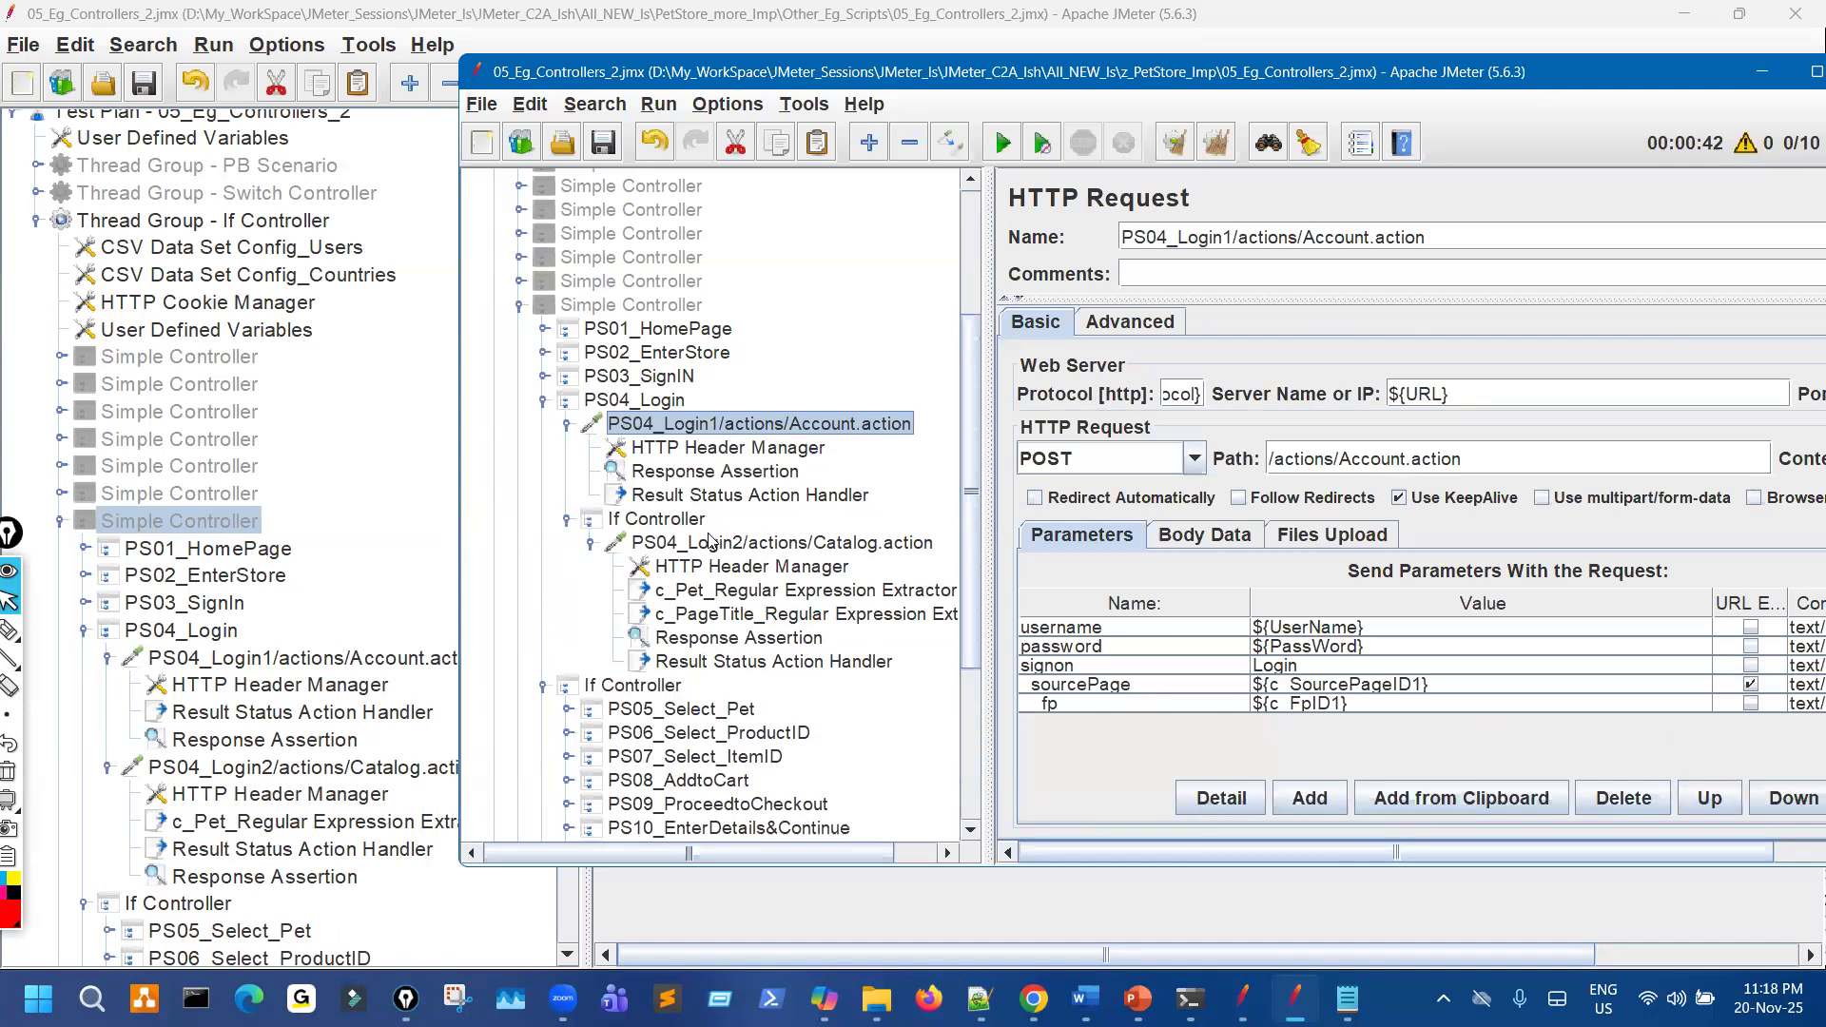
{"action": "left_click", "coordinate": [738, 594]}
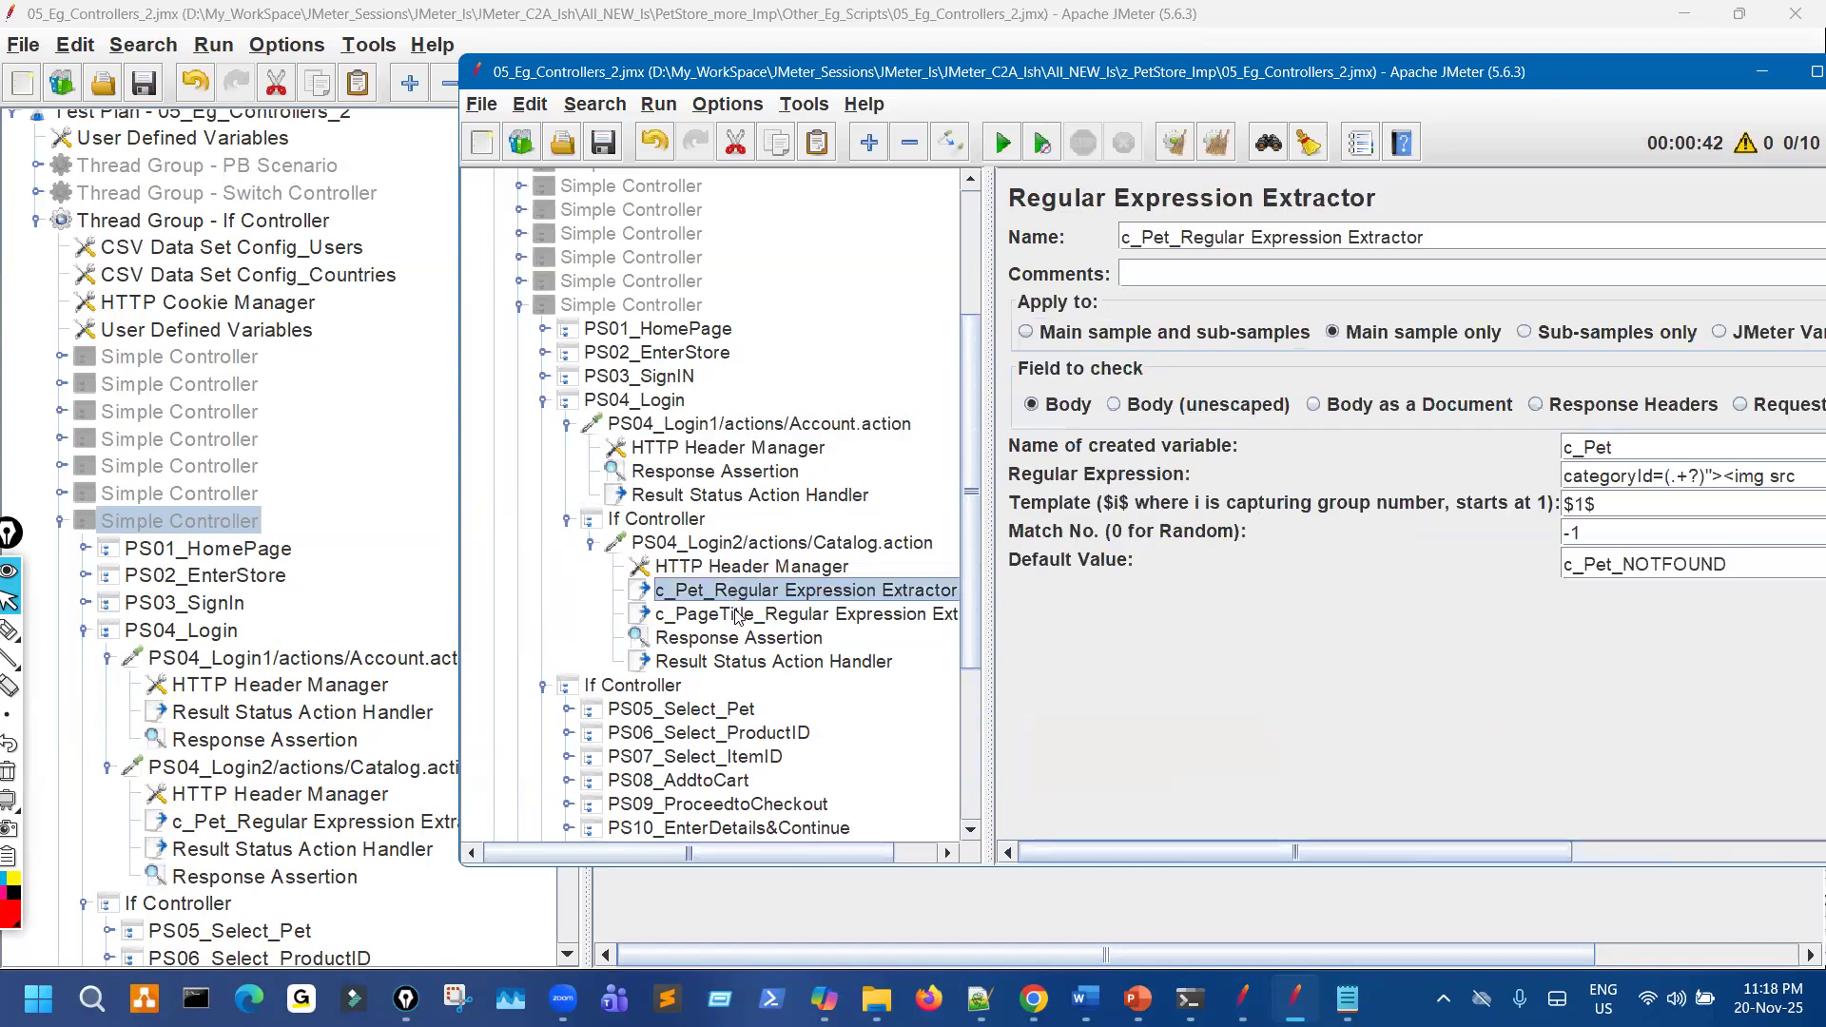
{"action": "left_click", "coordinate": [738, 616]}
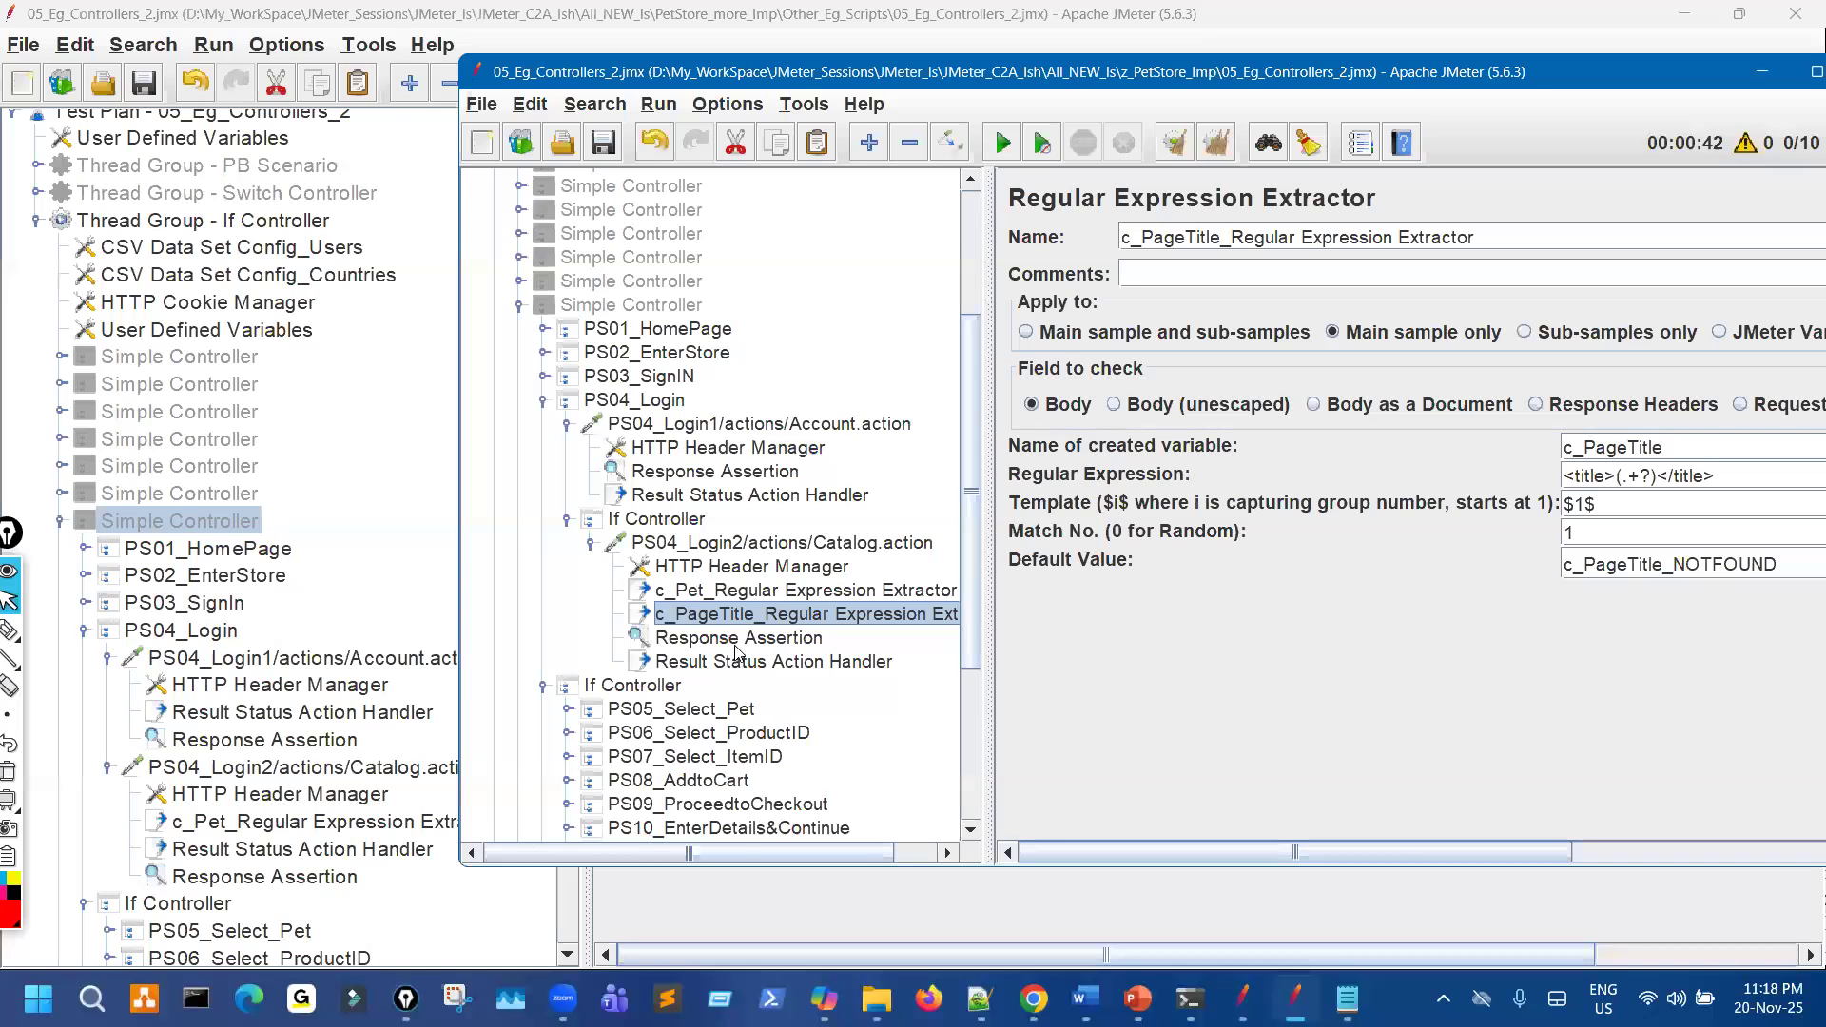
{"action": "left_click", "coordinate": [737, 641]}
{"action": "left_click", "coordinate": [739, 664]}
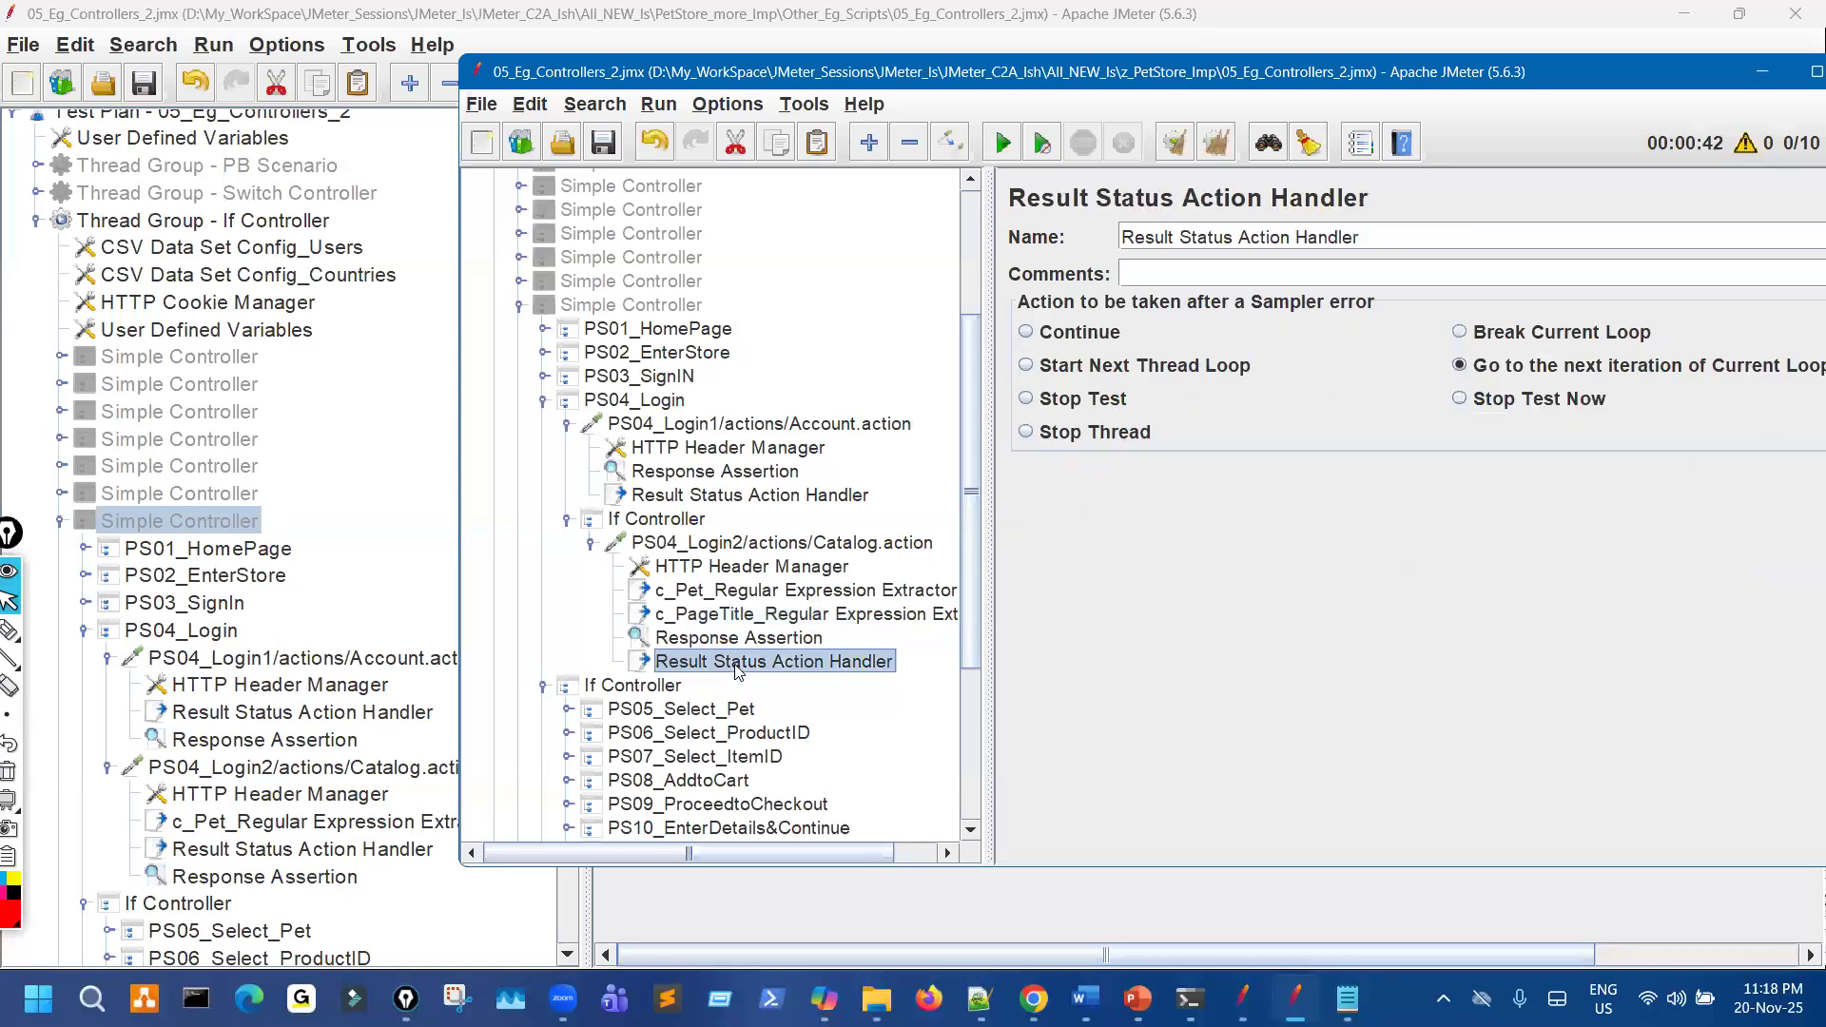
{"action": "left_click", "coordinate": [408, 752]}
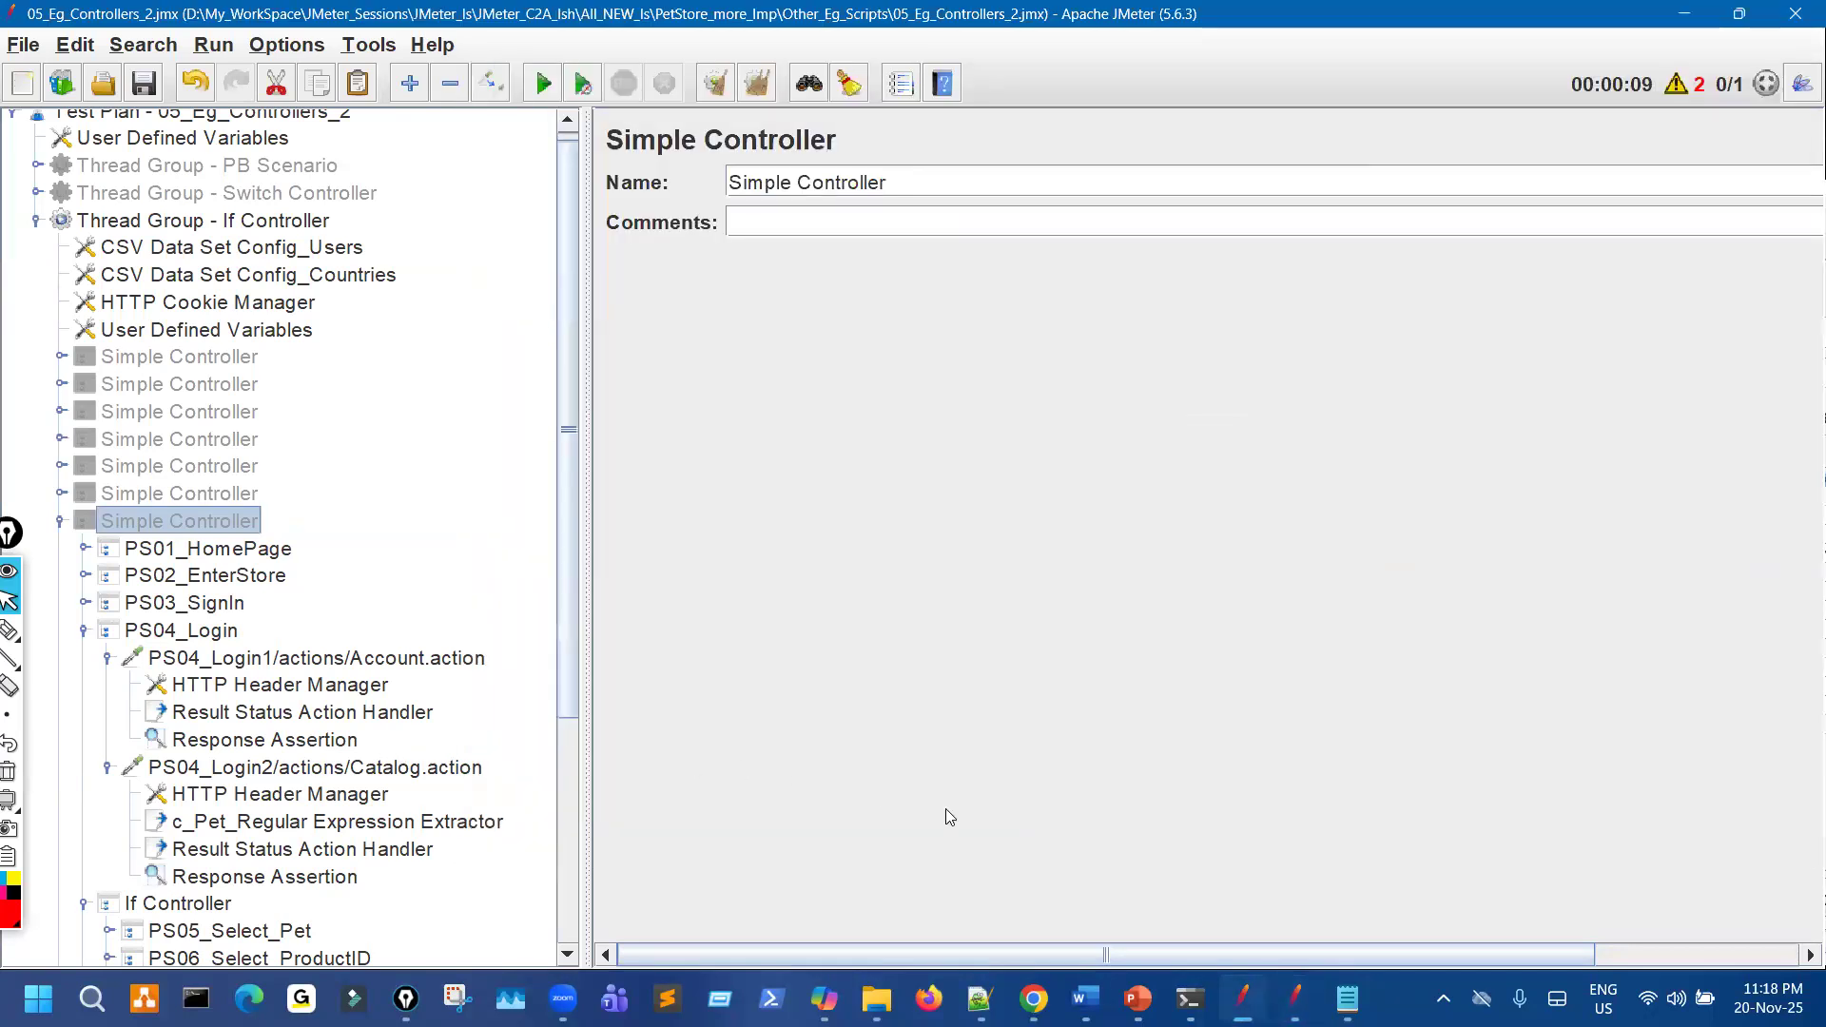
Switch to the PowerPoint slides and review the If Controller's Option 1 and Option 2 condition examples.
{"action": "key", "text": "alt+Tab"}
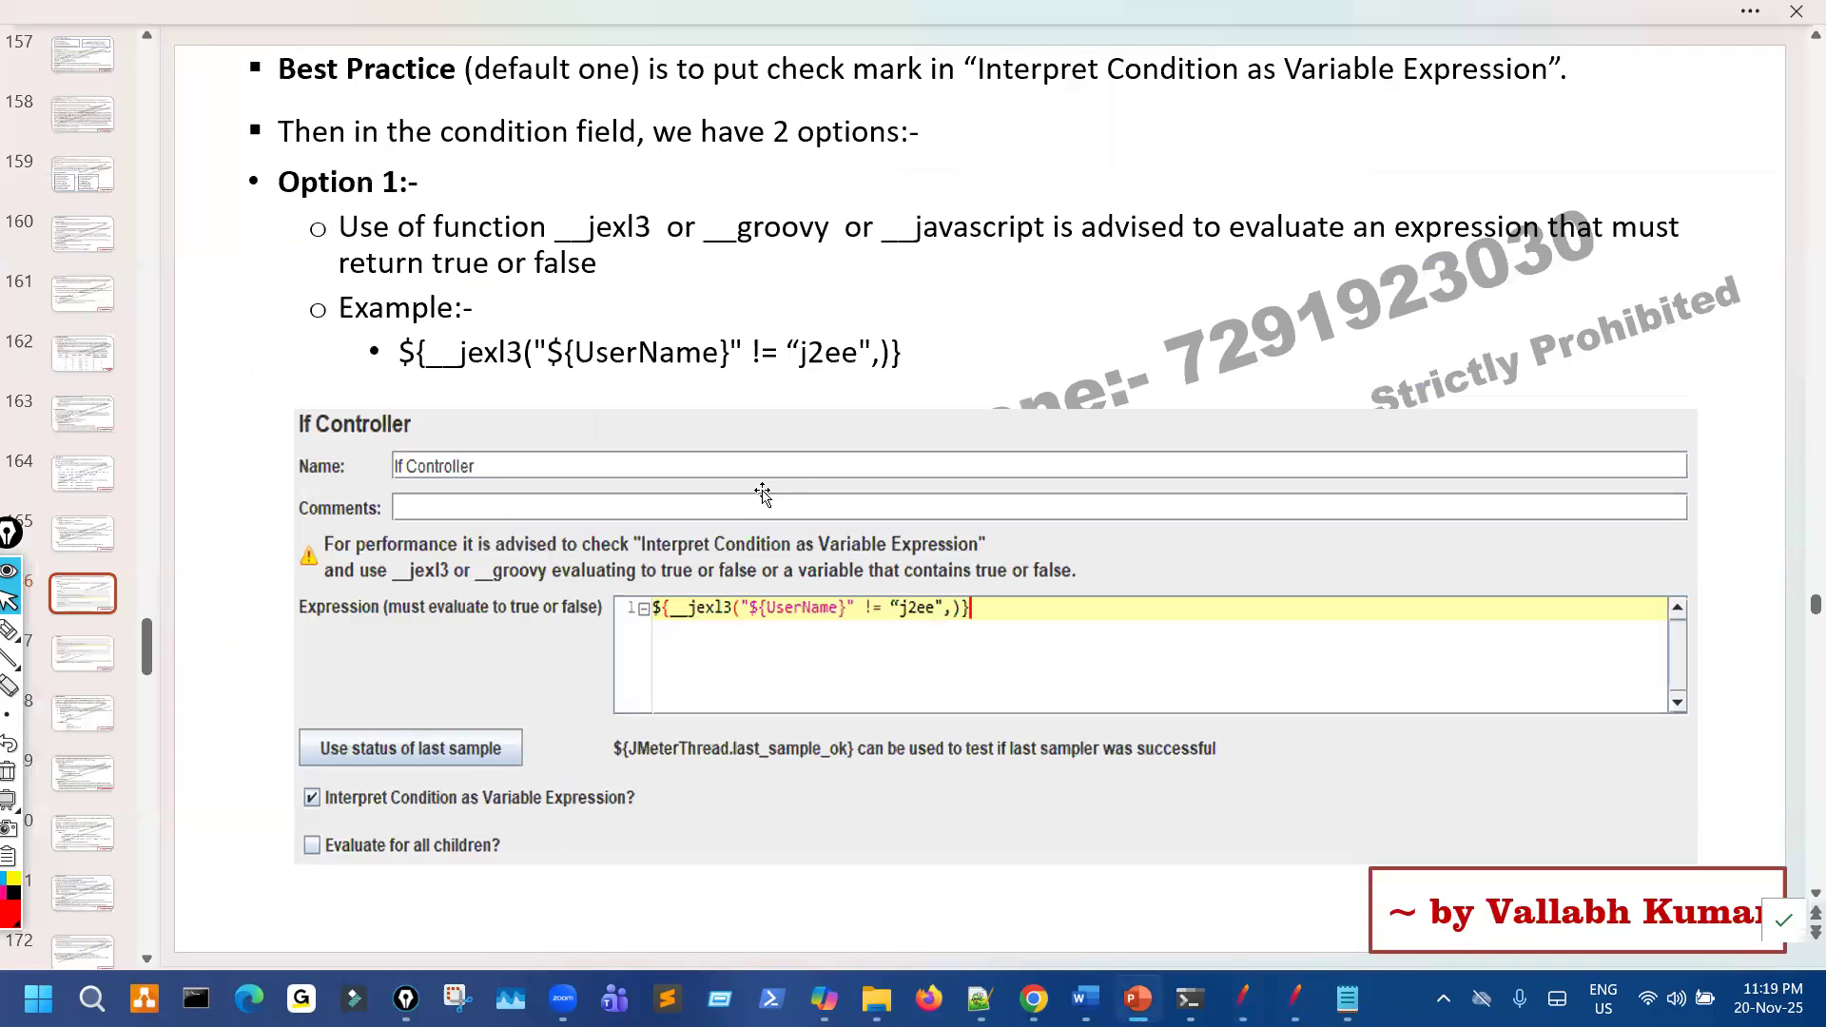
{"action": "scroll", "coordinate": [763, 495], "scroll_direction": "down", "scroll_amount": 1}
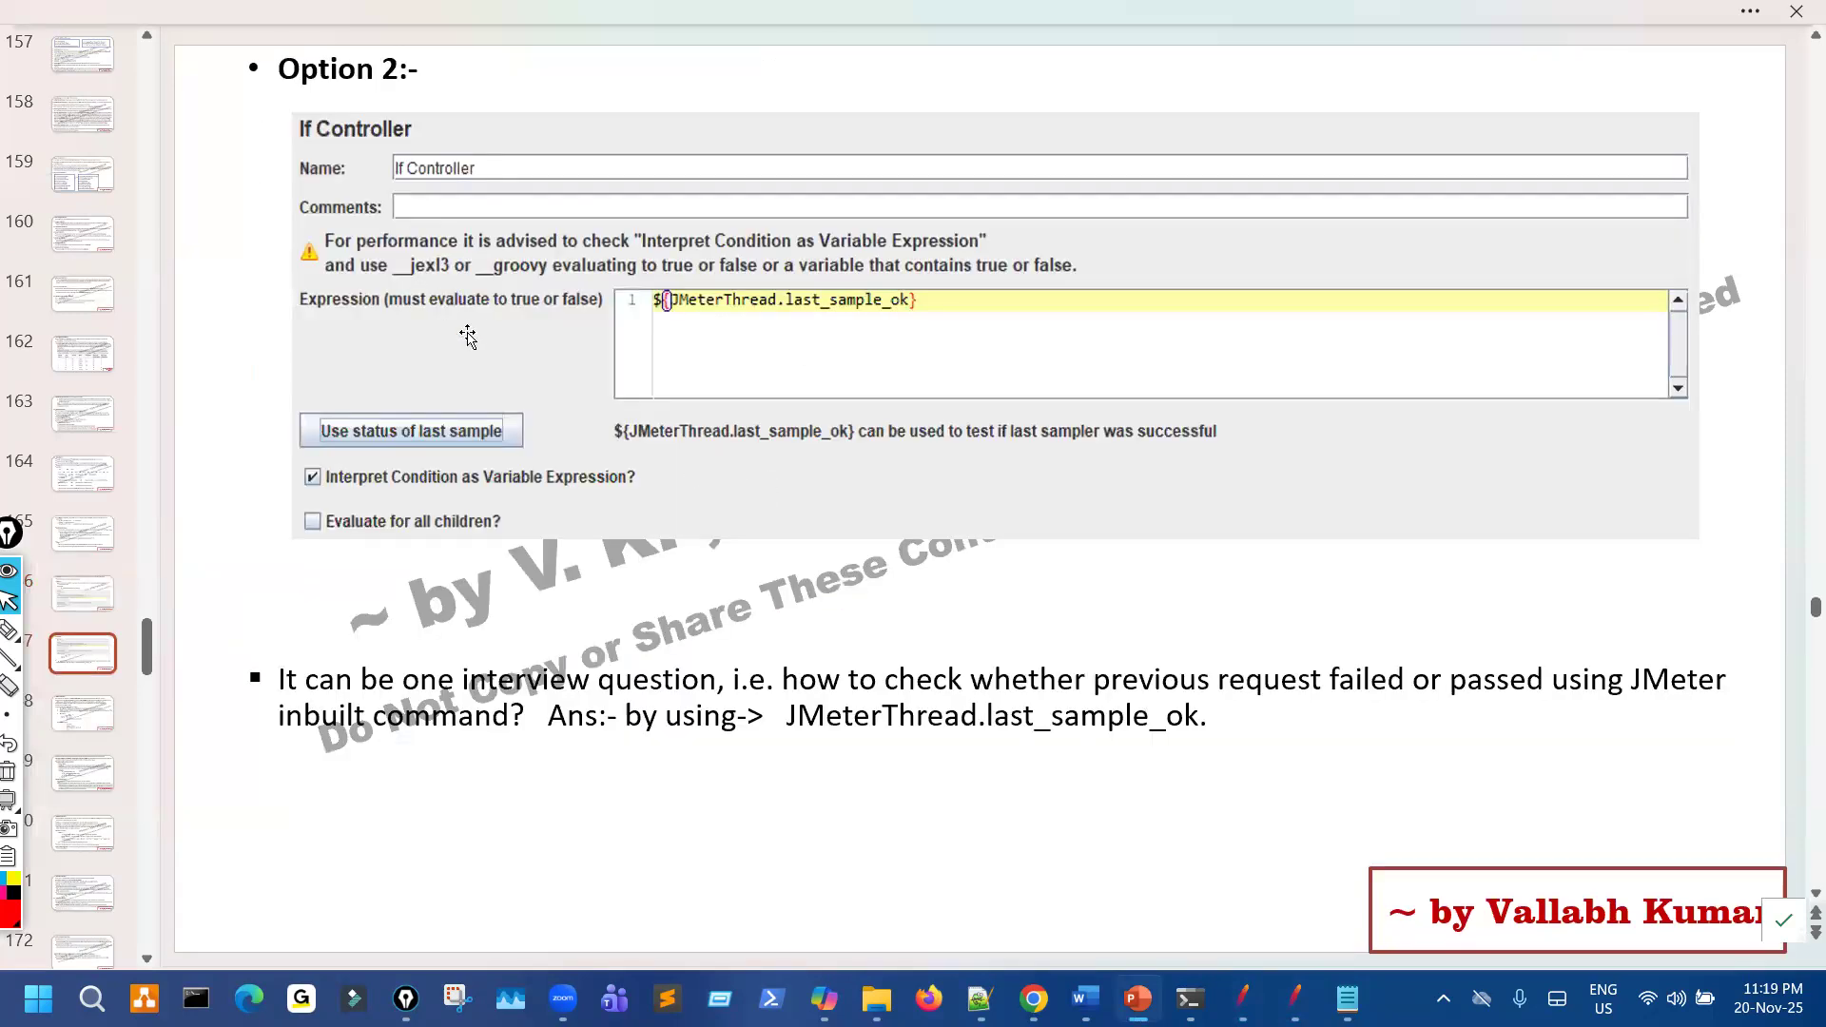
{"action": "scroll", "coordinate": [468, 337], "scroll_direction": "up", "scroll_amount": 1}
{"action": "scroll", "coordinate": [485, 328], "scroll_direction": "down", "scroll_amount": 1}
Circle "Use status of last sample" on the Option 2 slide in red, mark towards its variable hint, and clear the marks.
{"action": "left_click", "coordinate": [9, 630]}
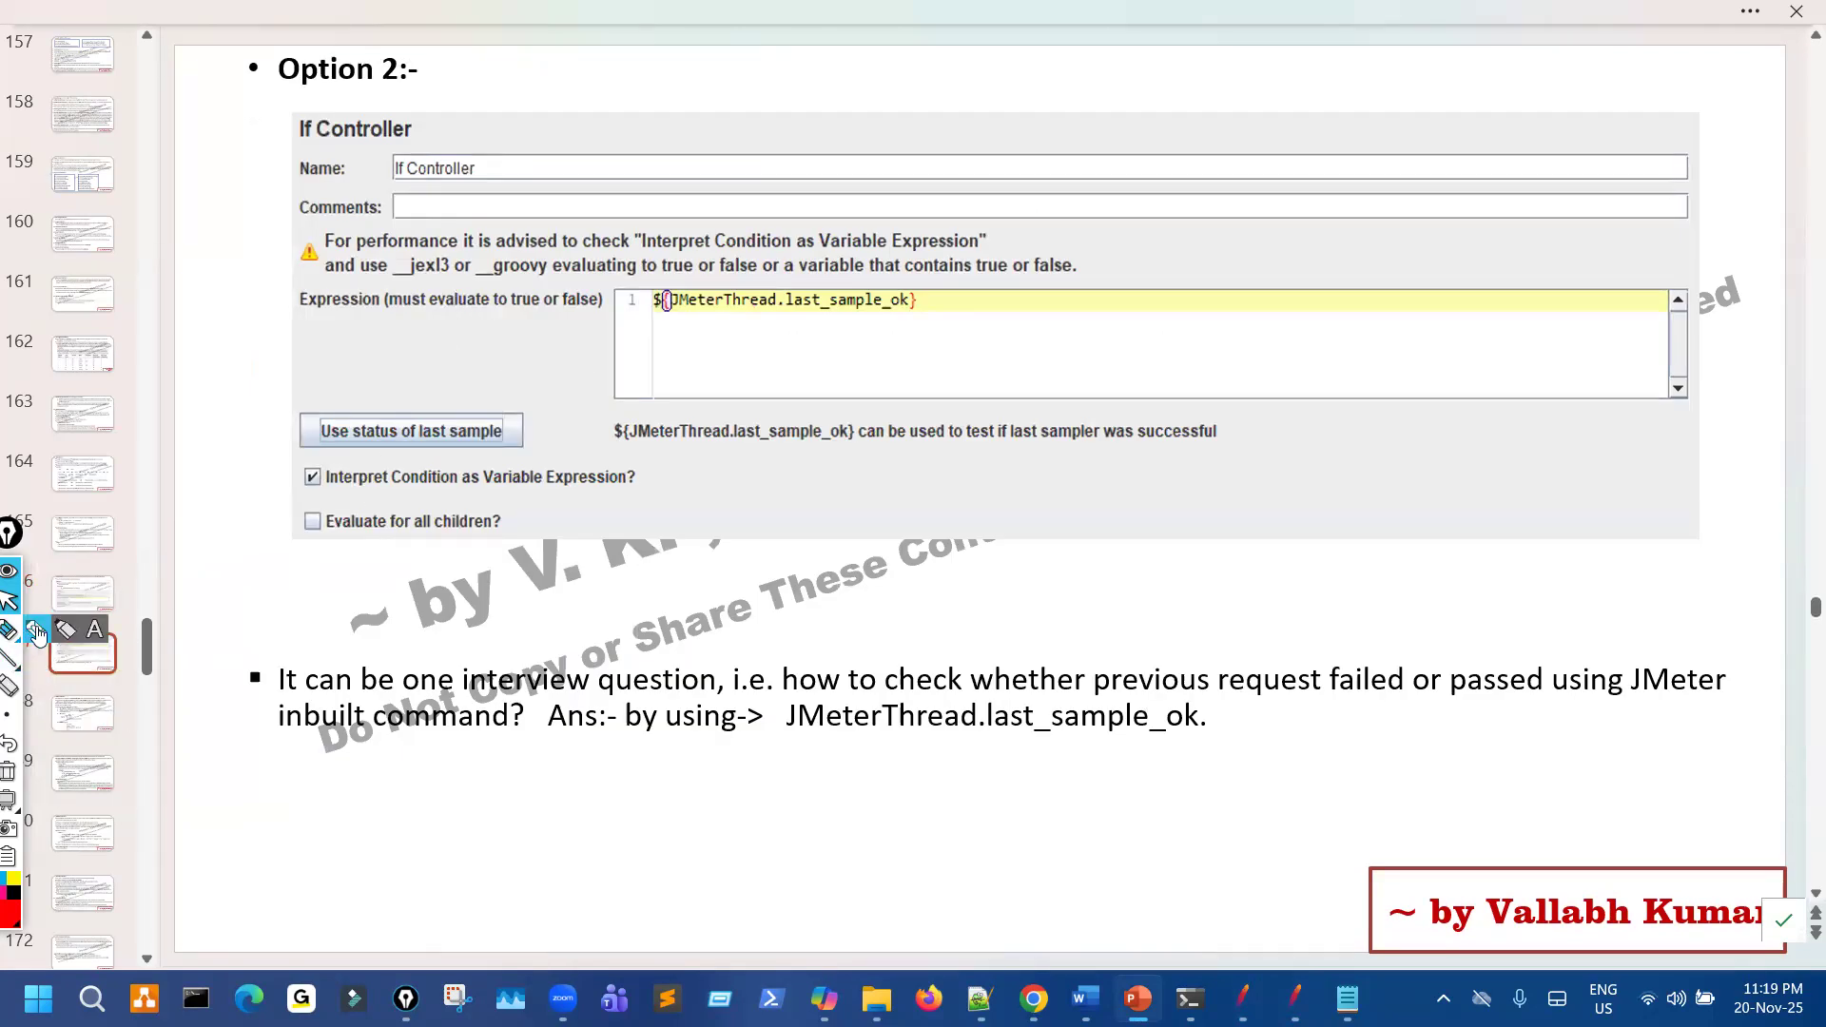
{"action": "mouse_move", "coordinate": [364, 391]}
{"action": "left_mouse_down"}
{"action": "mouse_move", "coordinate": [342, 428]}
{"action": "mouse_move", "coordinate": [465, 428]}
{"action": "mouse_move", "coordinate": [378, 394]}
{"action": "left_mouse_up"}
{"action": "mouse_move", "coordinate": [519, 422]}
{"action": "left_mouse_down"}
{"action": "mouse_move", "coordinate": [594, 415]}
{"action": "mouse_move", "coordinate": [561, 441]}
{"action": "left_mouse_up"}
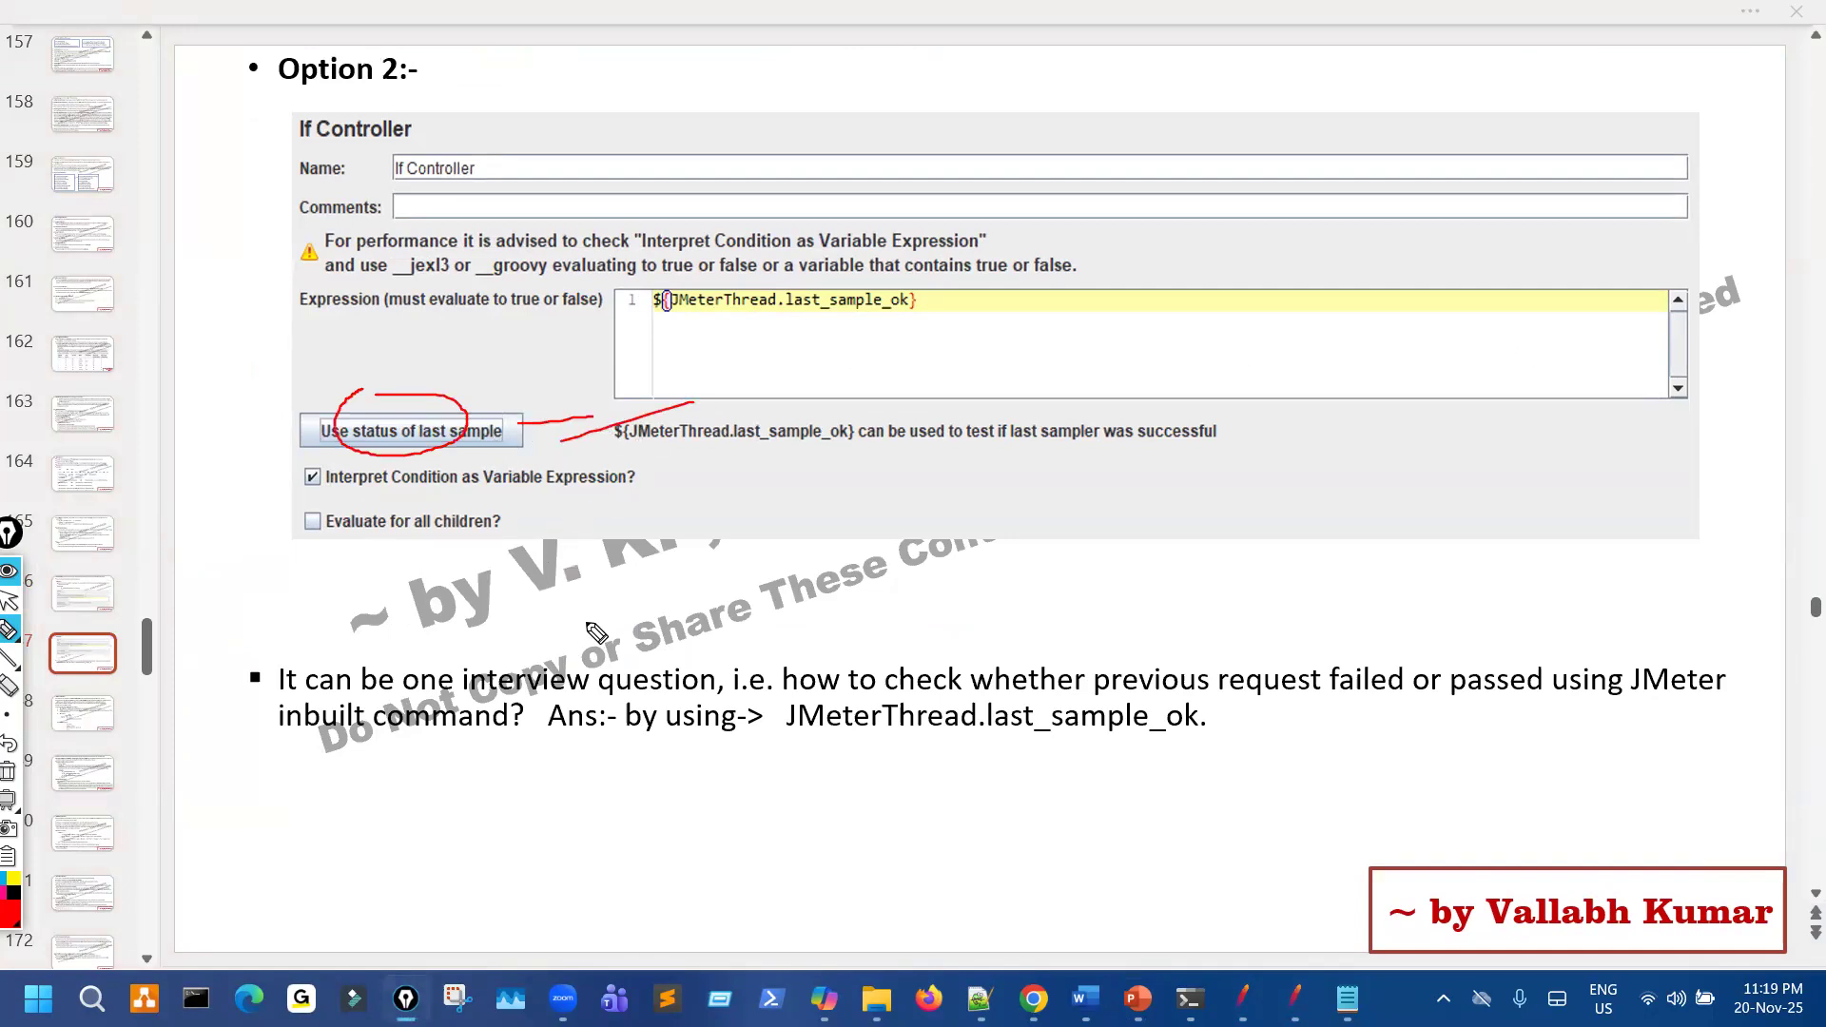
{"action": "key", "text": "ctrl+shift+7"}
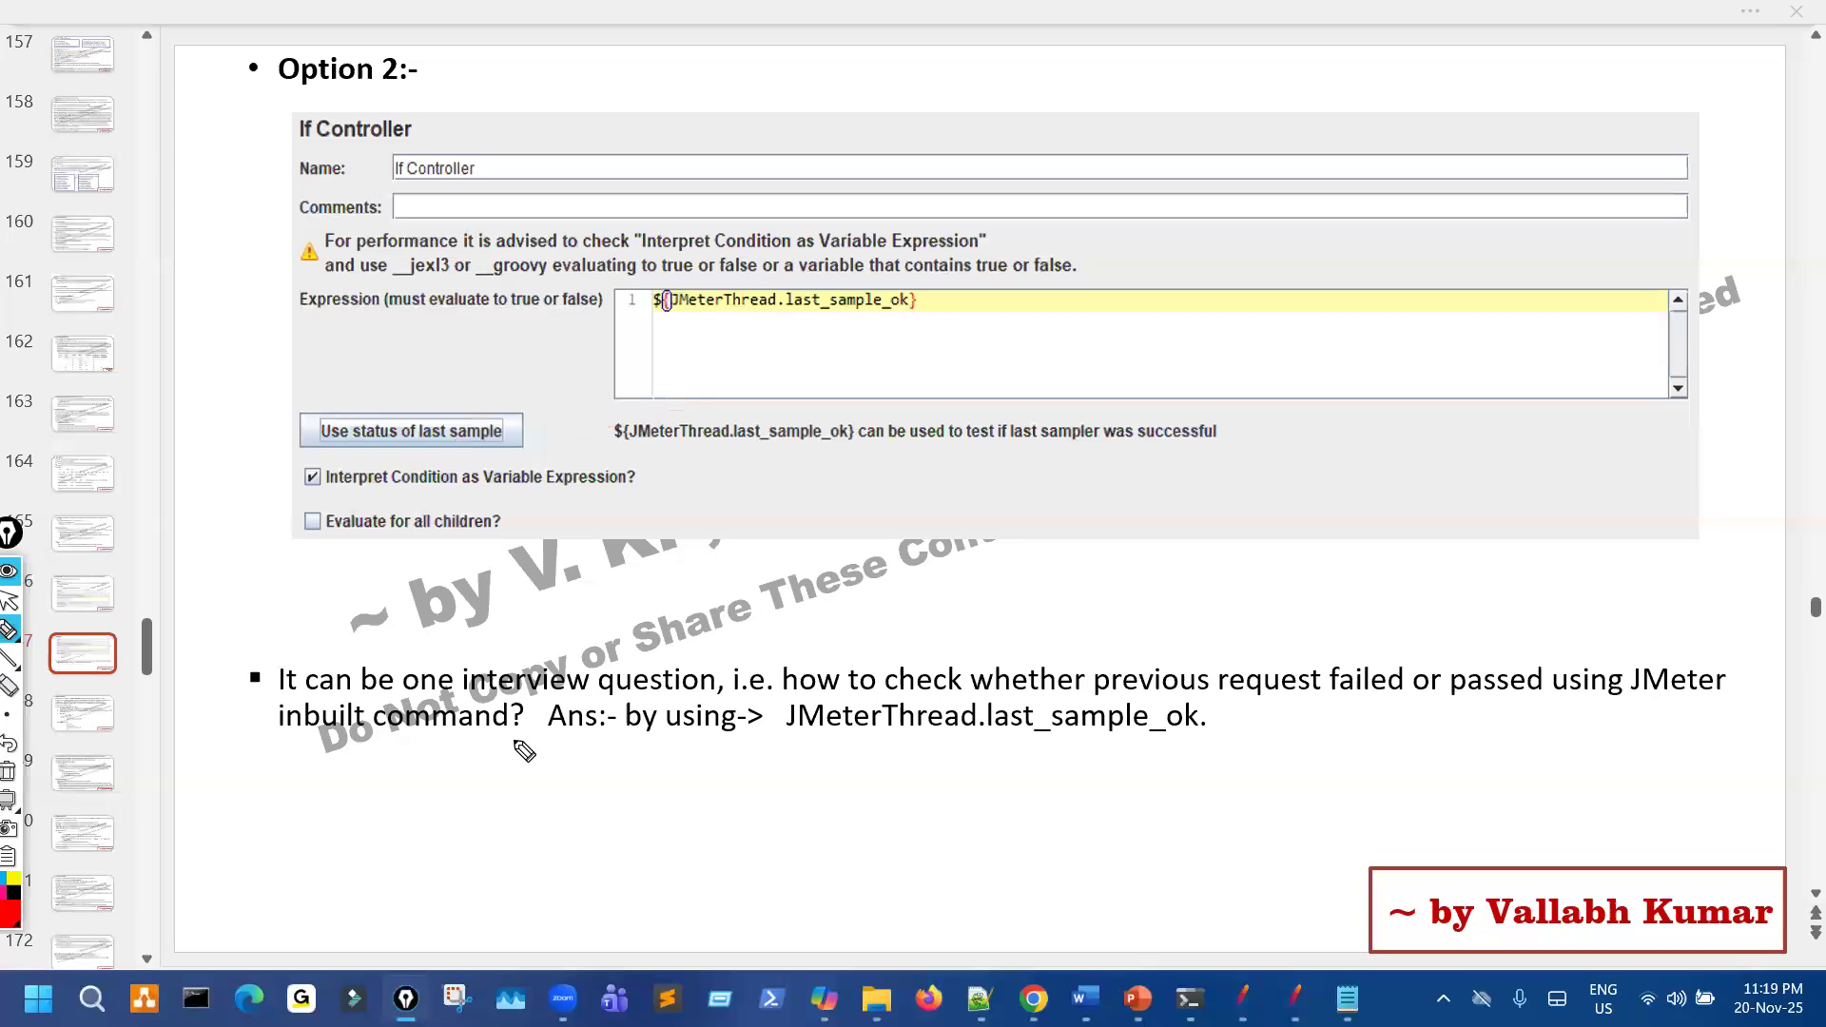
{"action": "key", "text": "ctrl+shift+2"}
Return to the Other_Eg_Scripts plan, collapse the last Simple Controller and add an If Controller to Thread Group - If Controller with a wider settings area.
{"action": "left_click", "coordinate": [1245, 995]}
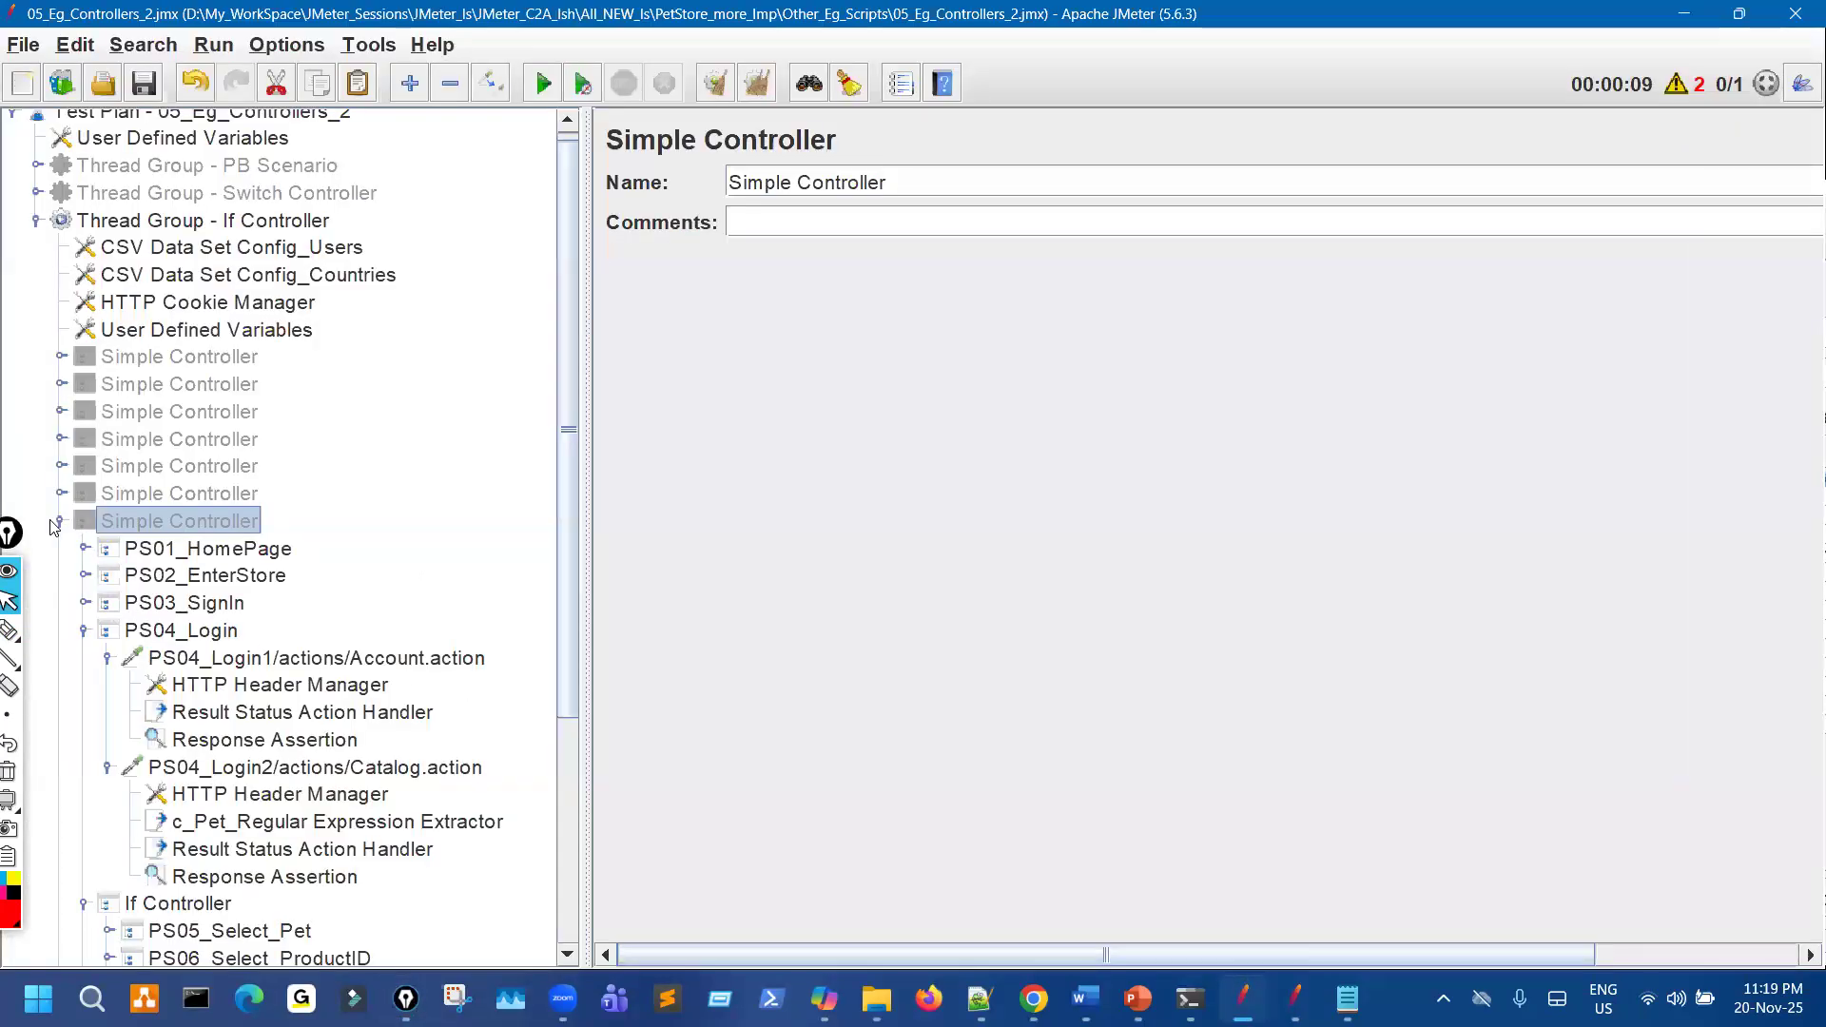
{"action": "left_click", "coordinate": [59, 522]}
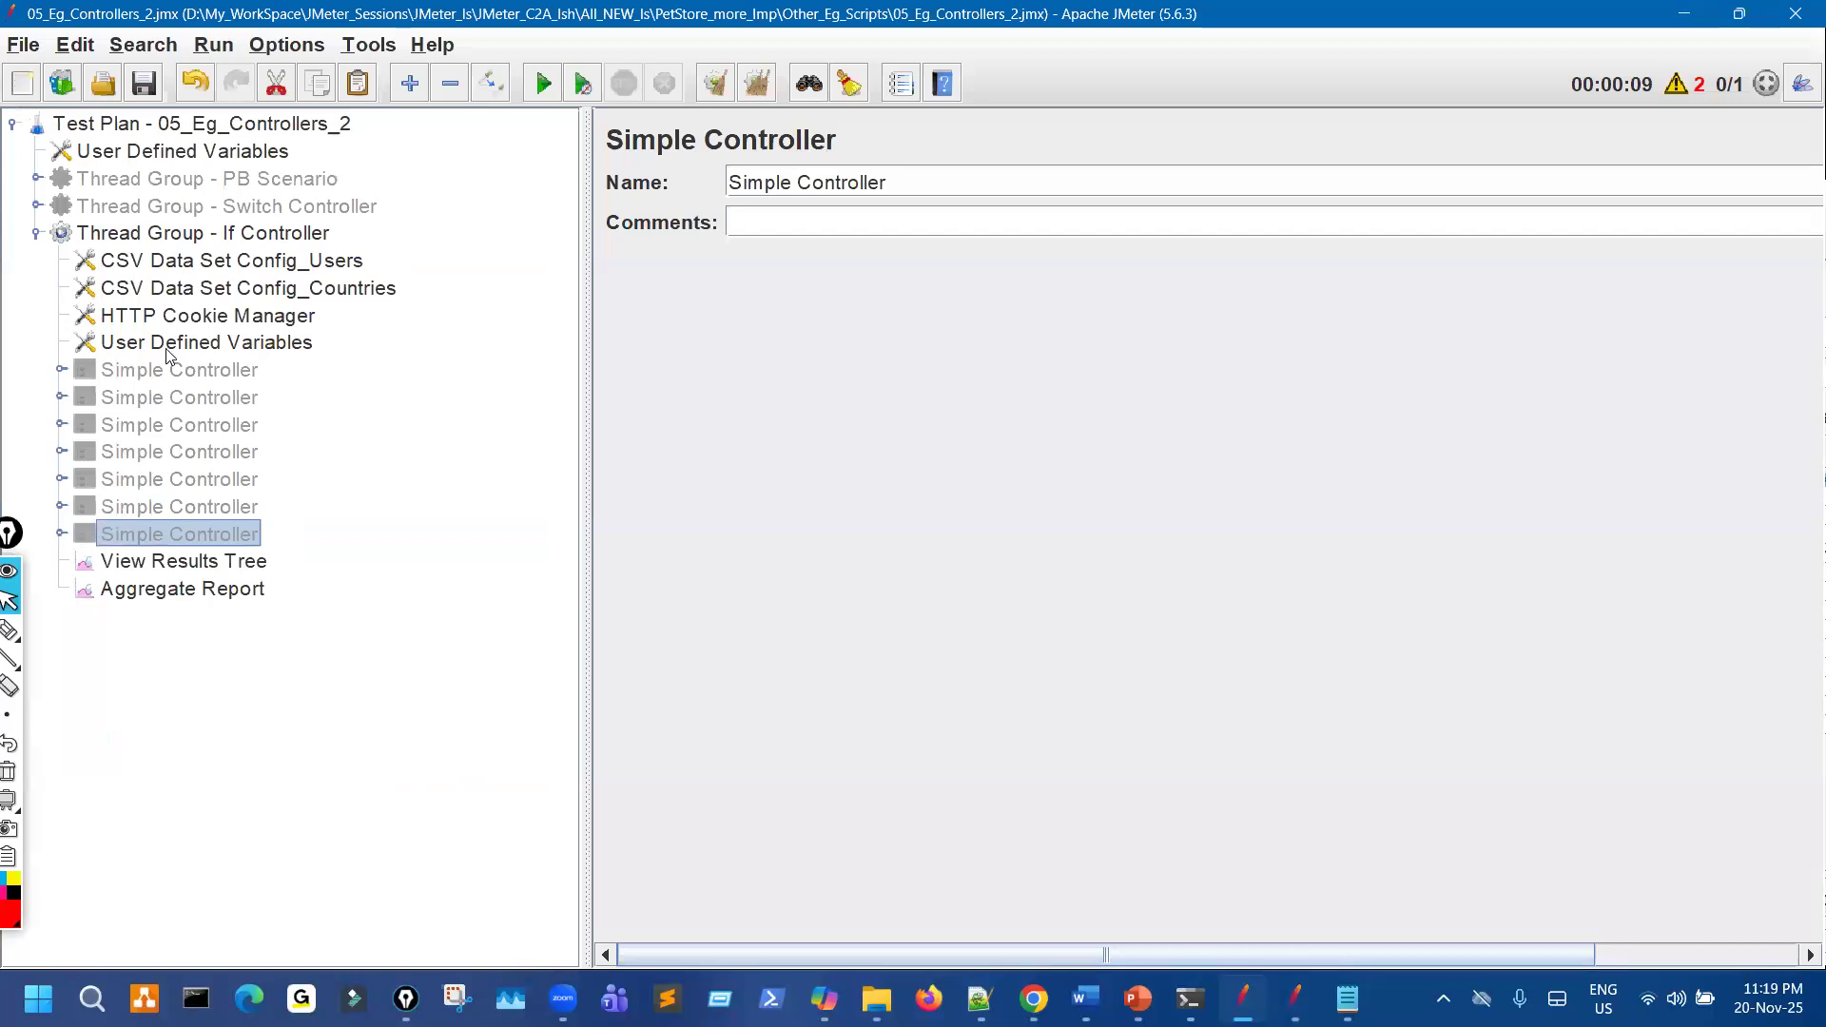
{"action": "left_click", "coordinate": [273, 238]}
{"action": "right_click", "coordinate": [274, 239]}
{"action": "mouse_move", "coordinate": [618, 252]}
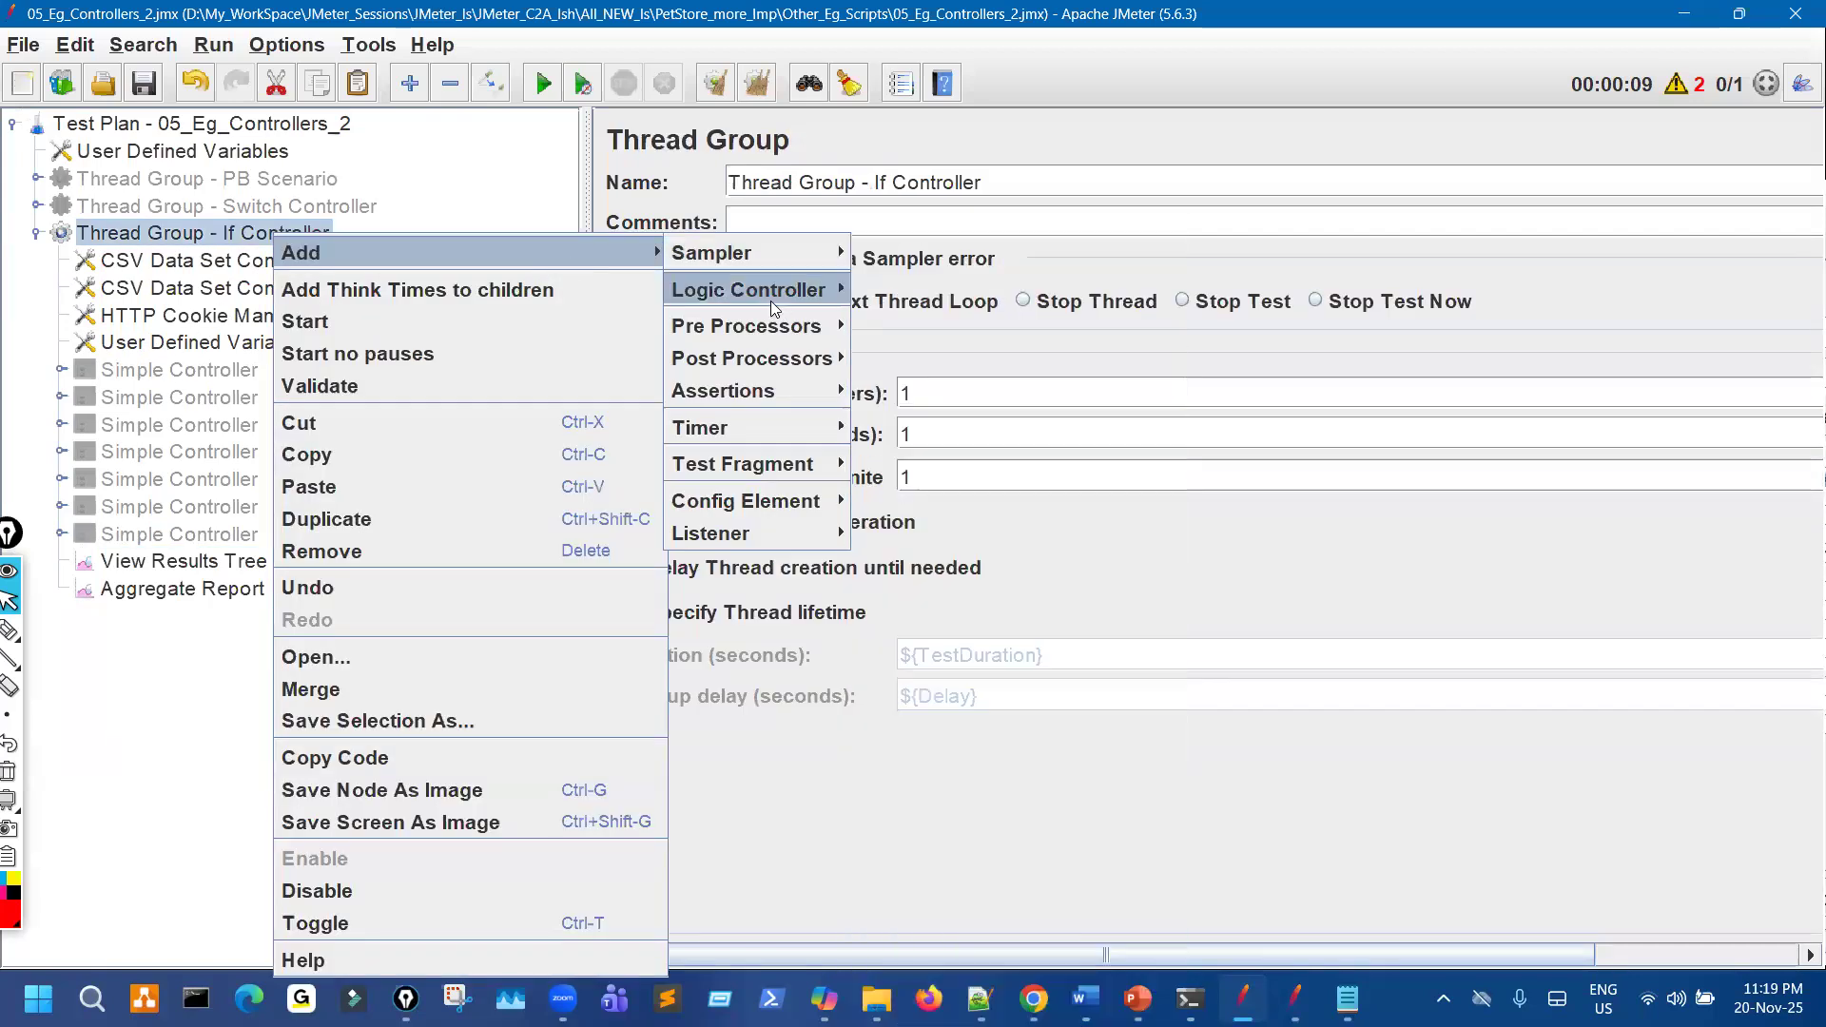
{"action": "mouse_move", "coordinate": [770, 301]}
{"action": "left_click", "coordinate": [928, 293]}
{"action": "left_click_drag", "start_coordinate": [582, 378], "coordinate": [412, 359]}
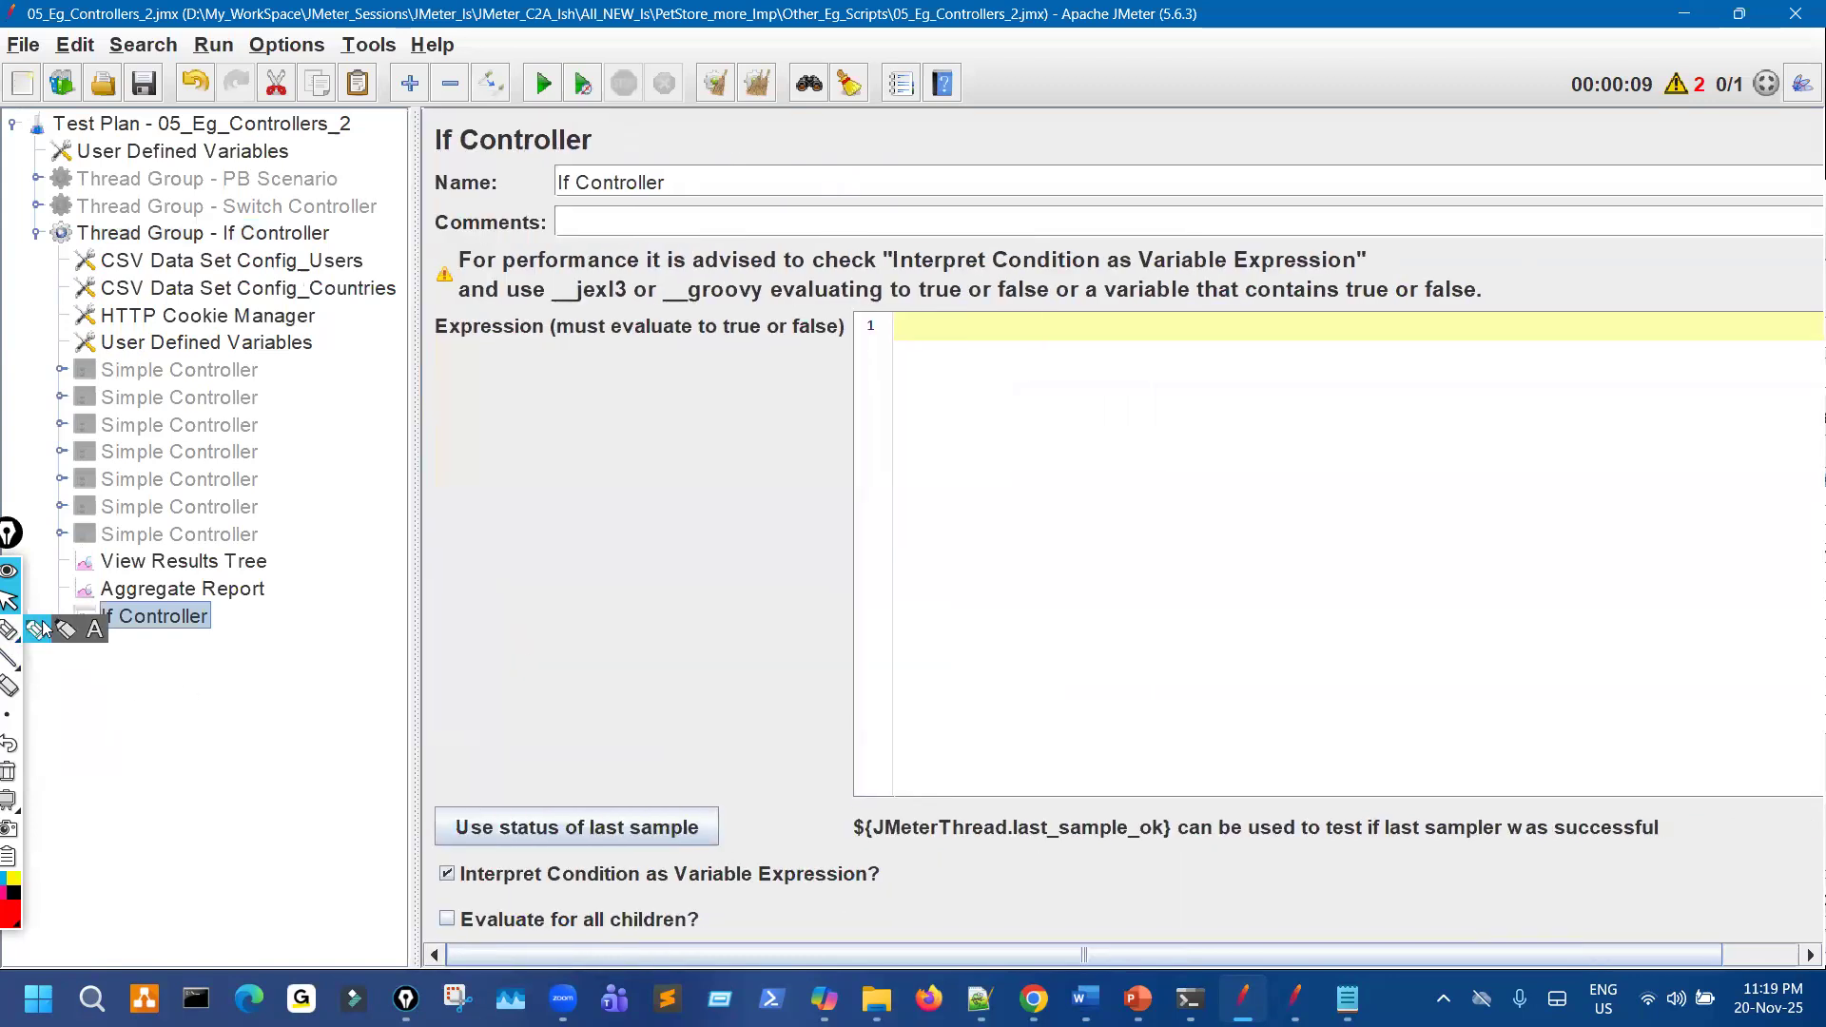
Mark in red the Interpret Condition option, the __jexl3 and __groovy advice, the expression area and the last-sample status option with its variable hint.
{"action": "left_click", "coordinate": [38, 629]}
{"action": "left_click_drag", "start_coordinate": [464, 862], "coordinate": [449, 917]}
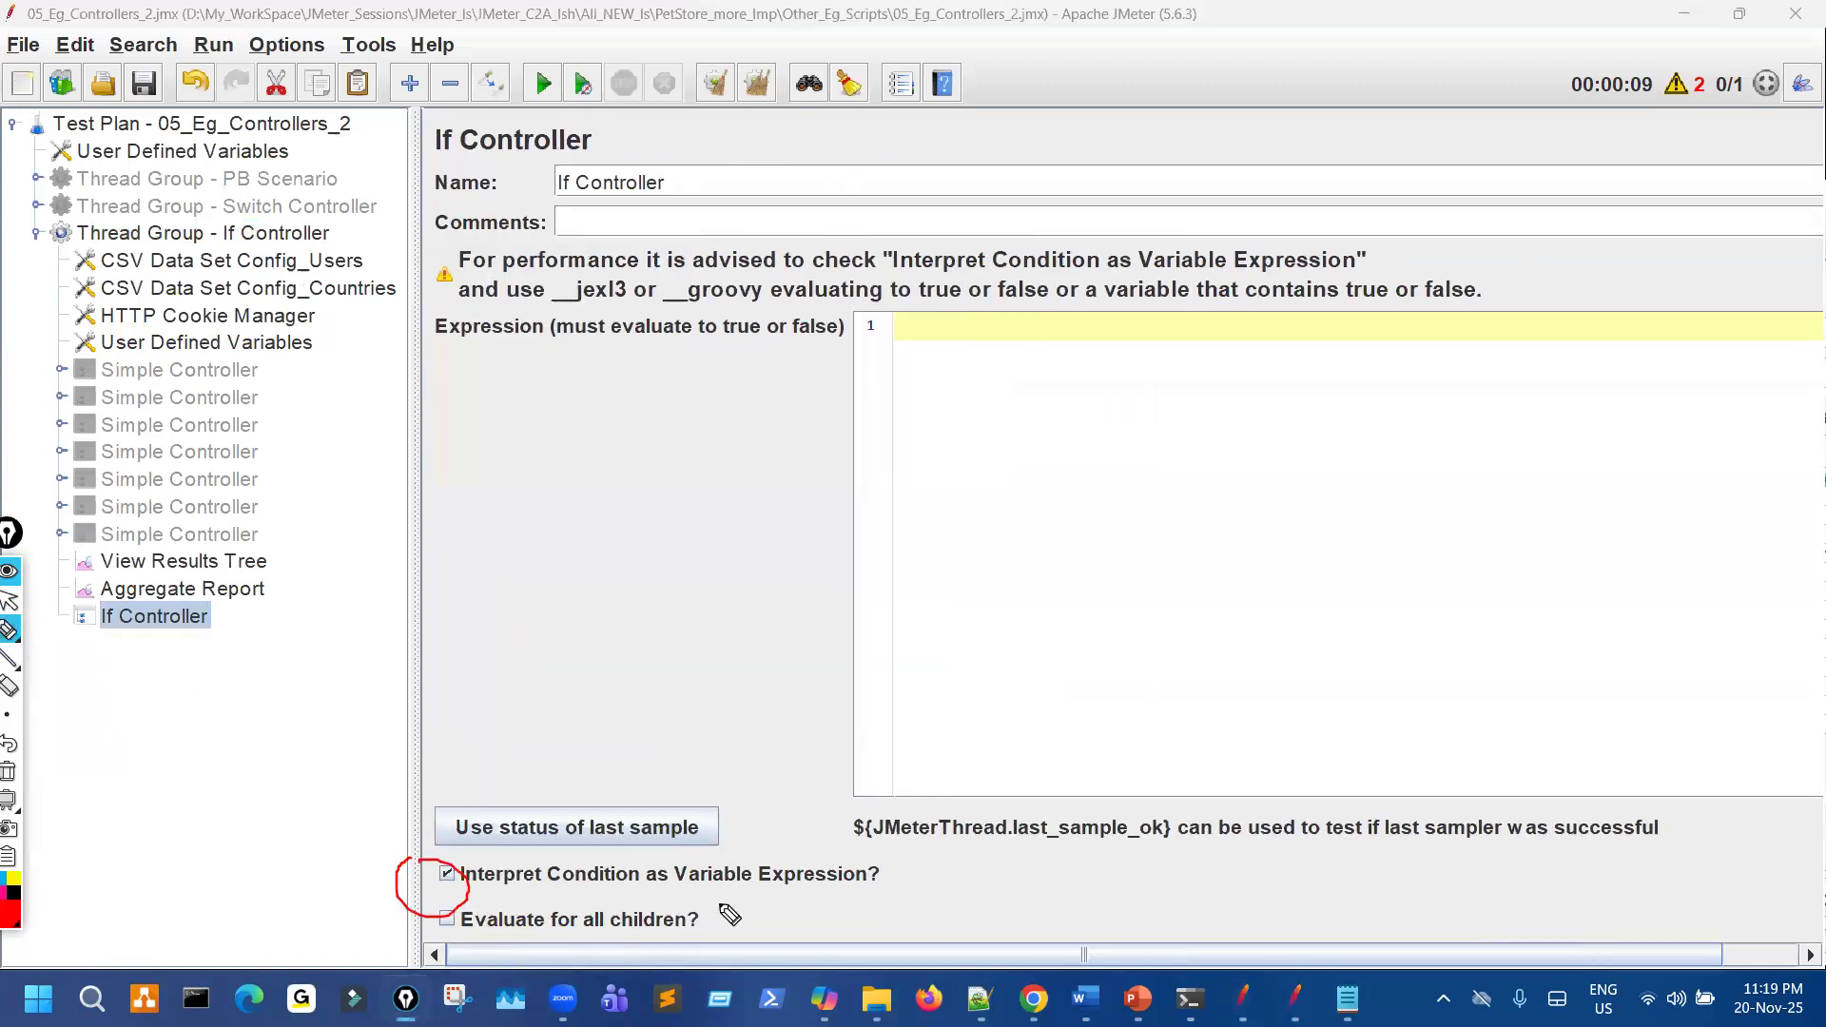
{"action": "left_click_drag", "start_coordinate": [638, 906], "coordinate": [582, 916]}
{"action": "mouse_move", "coordinate": [417, 899]}
{"action": "left_mouse_down"}
{"action": "mouse_move", "coordinate": [457, 860]}
{"action": "mouse_move", "coordinate": [458, 915]}
{"action": "left_mouse_up"}
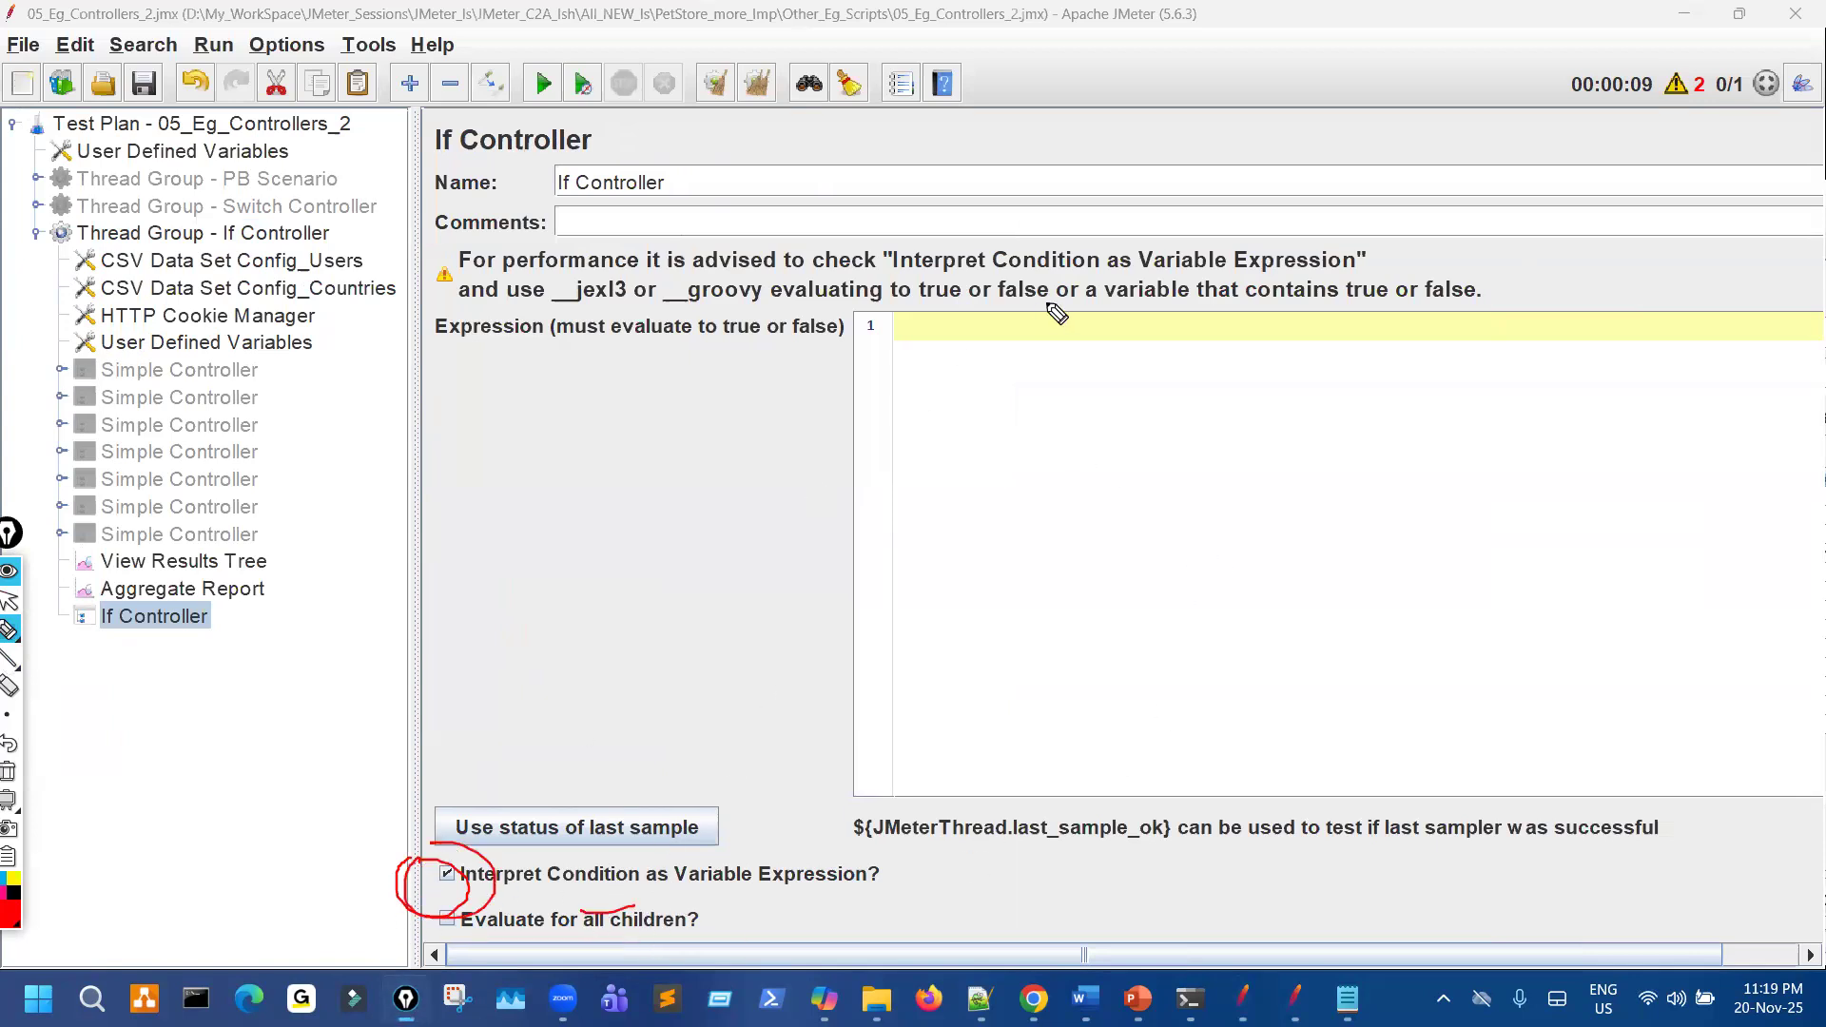
{"action": "mouse_move", "coordinate": [1123, 287]}
{"action": "left_mouse_down"}
{"action": "mouse_move", "coordinate": [1399, 348]}
{"action": "mouse_move", "coordinate": [1186, 312]}
{"action": "left_mouse_up"}
{"action": "left_click_drag", "start_coordinate": [582, 259], "coordinate": [552, 278]}
{"action": "left_click_drag", "start_coordinate": [732, 274], "coordinate": [766, 331]}
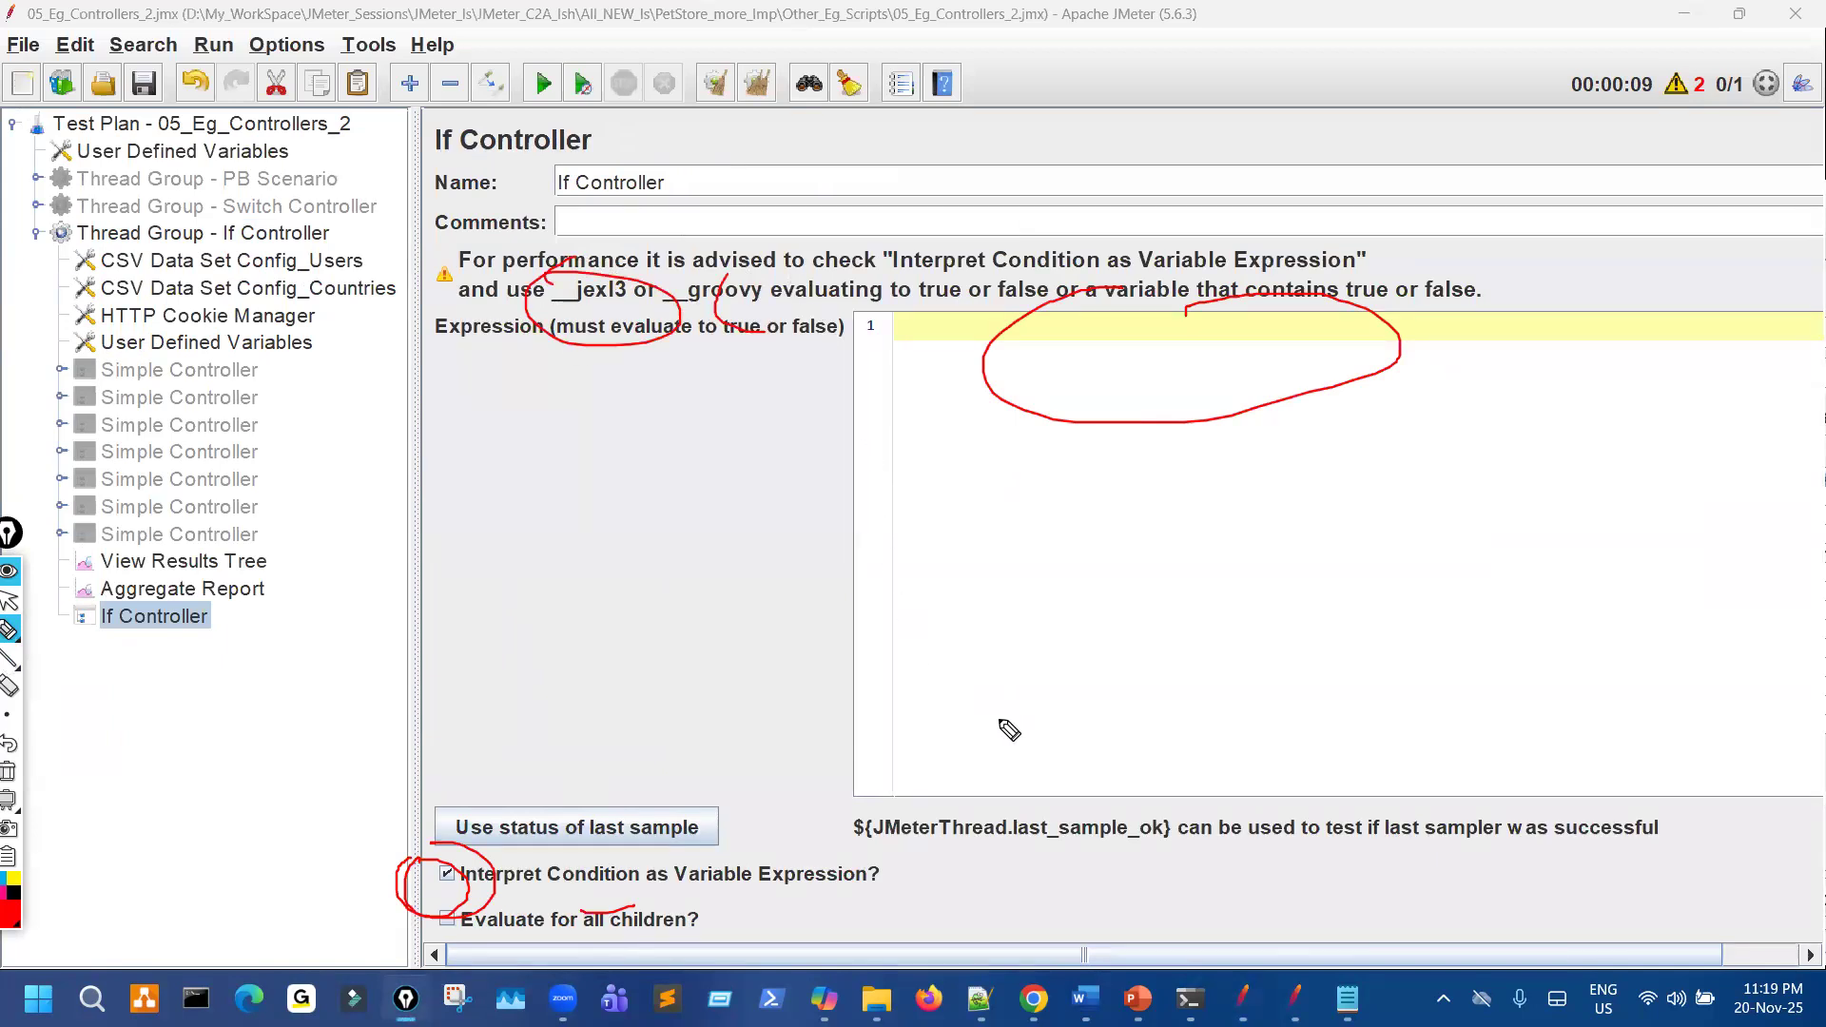
{"action": "left_click_drag", "start_coordinate": [637, 720], "coordinate": [608, 809]}
{"action": "mouse_move", "coordinate": [604, 785]}
{"action": "left_mouse_down"}
{"action": "mouse_move", "coordinate": [677, 790]}
{"action": "mouse_move", "coordinate": [600, 860]}
{"action": "mouse_move", "coordinate": [586, 791]}
{"action": "left_mouse_up"}
{"action": "mouse_move", "coordinate": [1007, 299]}
{"action": "left_mouse_down"}
{"action": "mouse_move", "coordinate": [946, 380]}
{"action": "mouse_move", "coordinate": [1052, 362]}
{"action": "mouse_move", "coordinate": [1027, 290]}
{"action": "left_mouse_up"}
{"action": "mouse_move", "coordinate": [864, 867]}
{"action": "left_mouse_down"}
{"action": "mouse_move", "coordinate": [1227, 868]}
{"action": "mouse_move", "coordinate": [835, 811]}
{"action": "left_mouse_up"}
Fill the new If Controller's expression with the last sample's status, ${JMeterThread.last_sample_ok}, and clear the red annotations.
{"action": "left_click", "coordinate": [9, 601]}
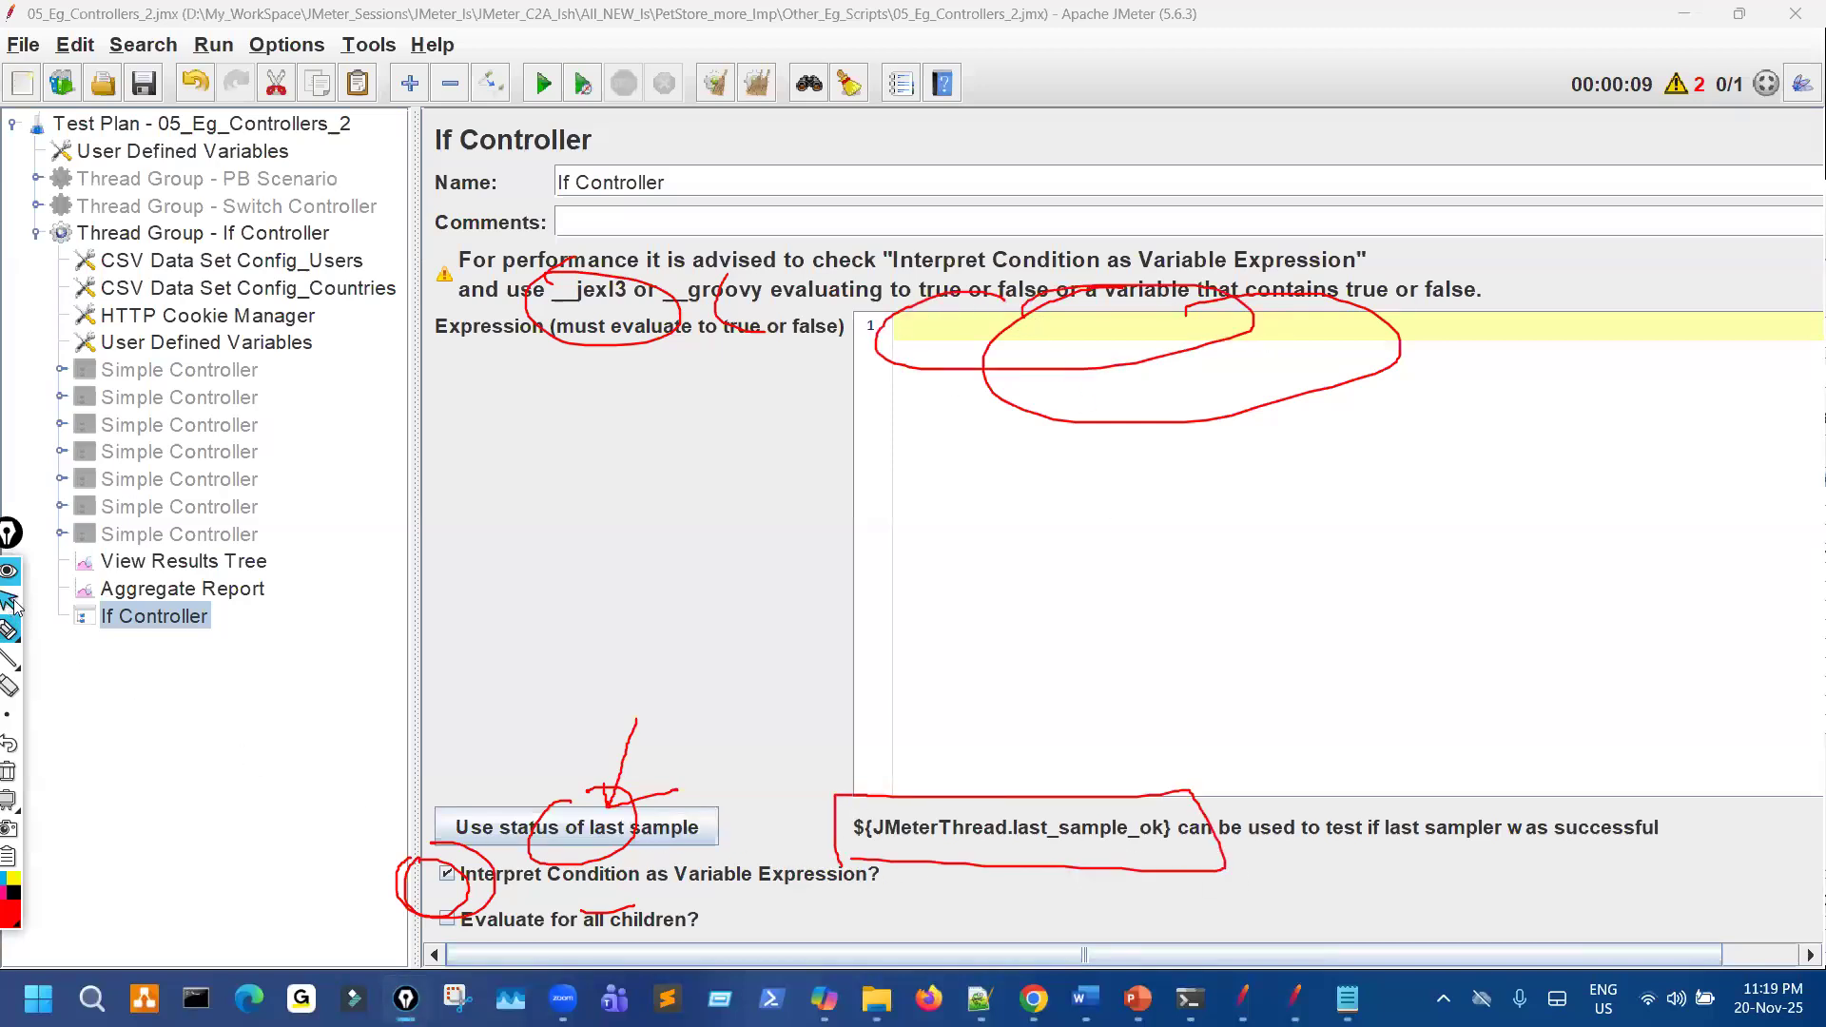
{"action": "left_click", "coordinate": [505, 811]}
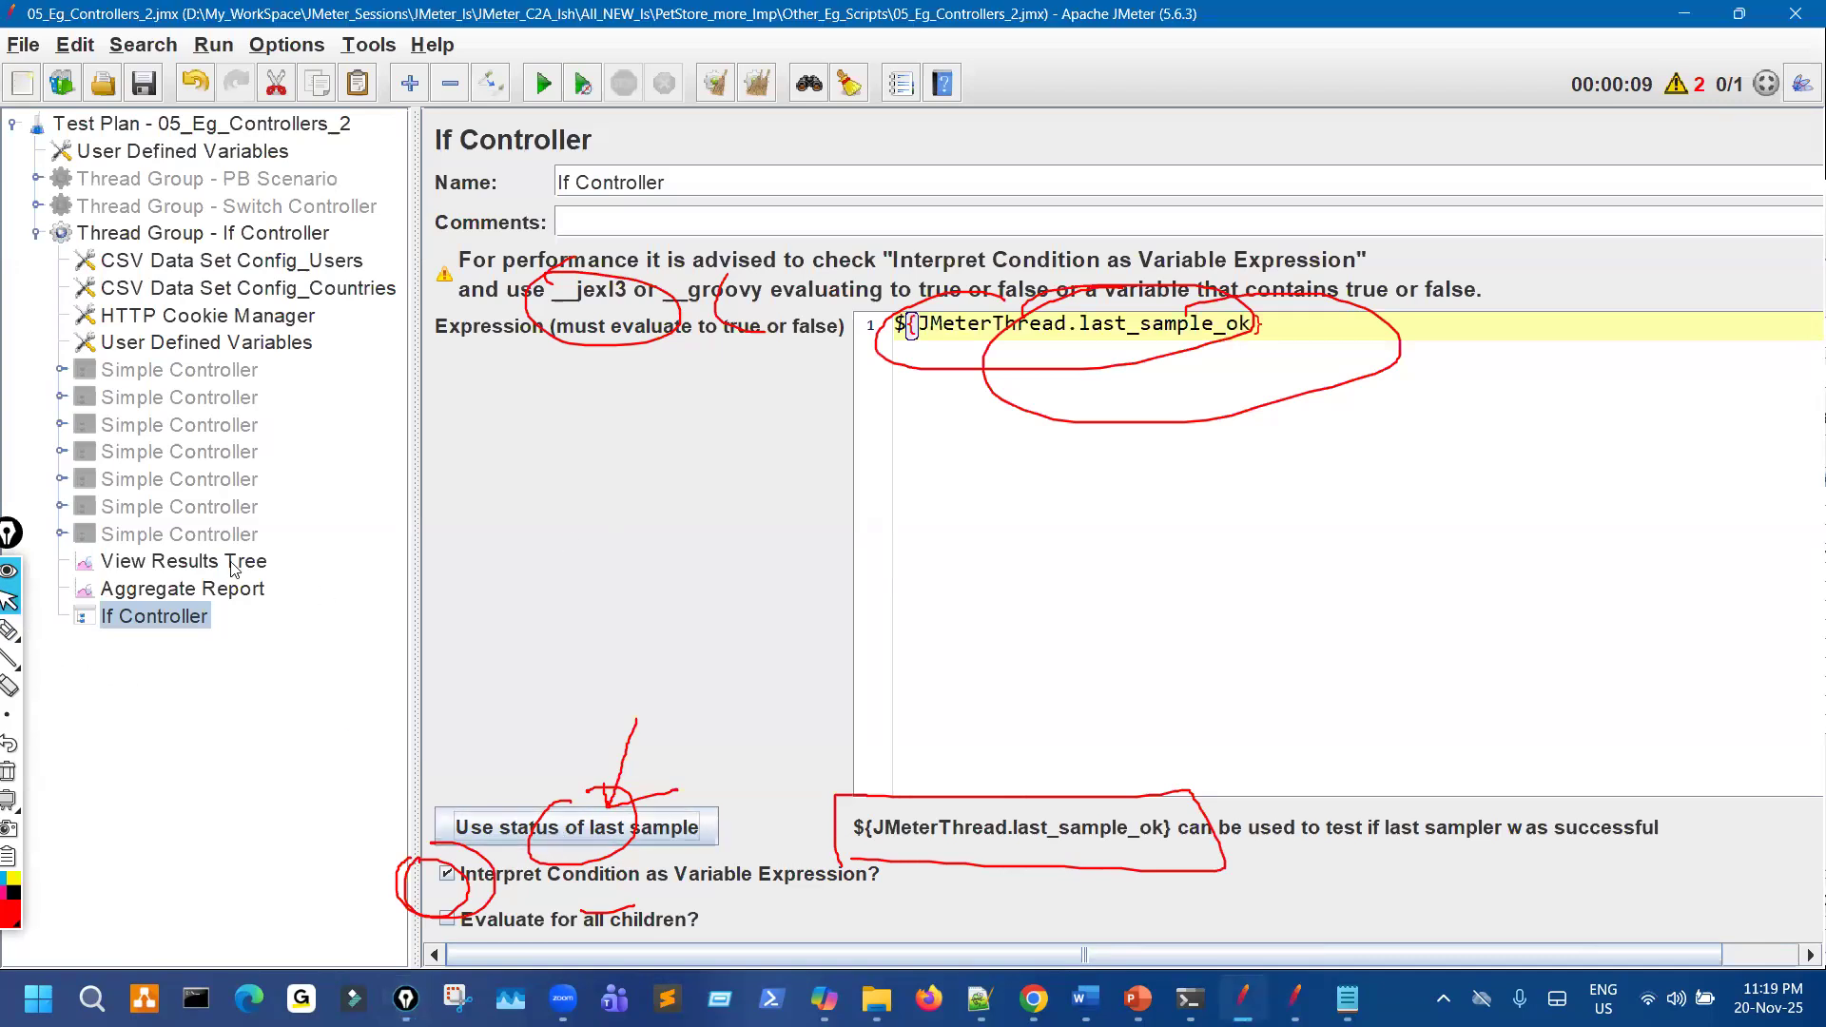
{"action": "left_click", "coordinate": [41, 631]}
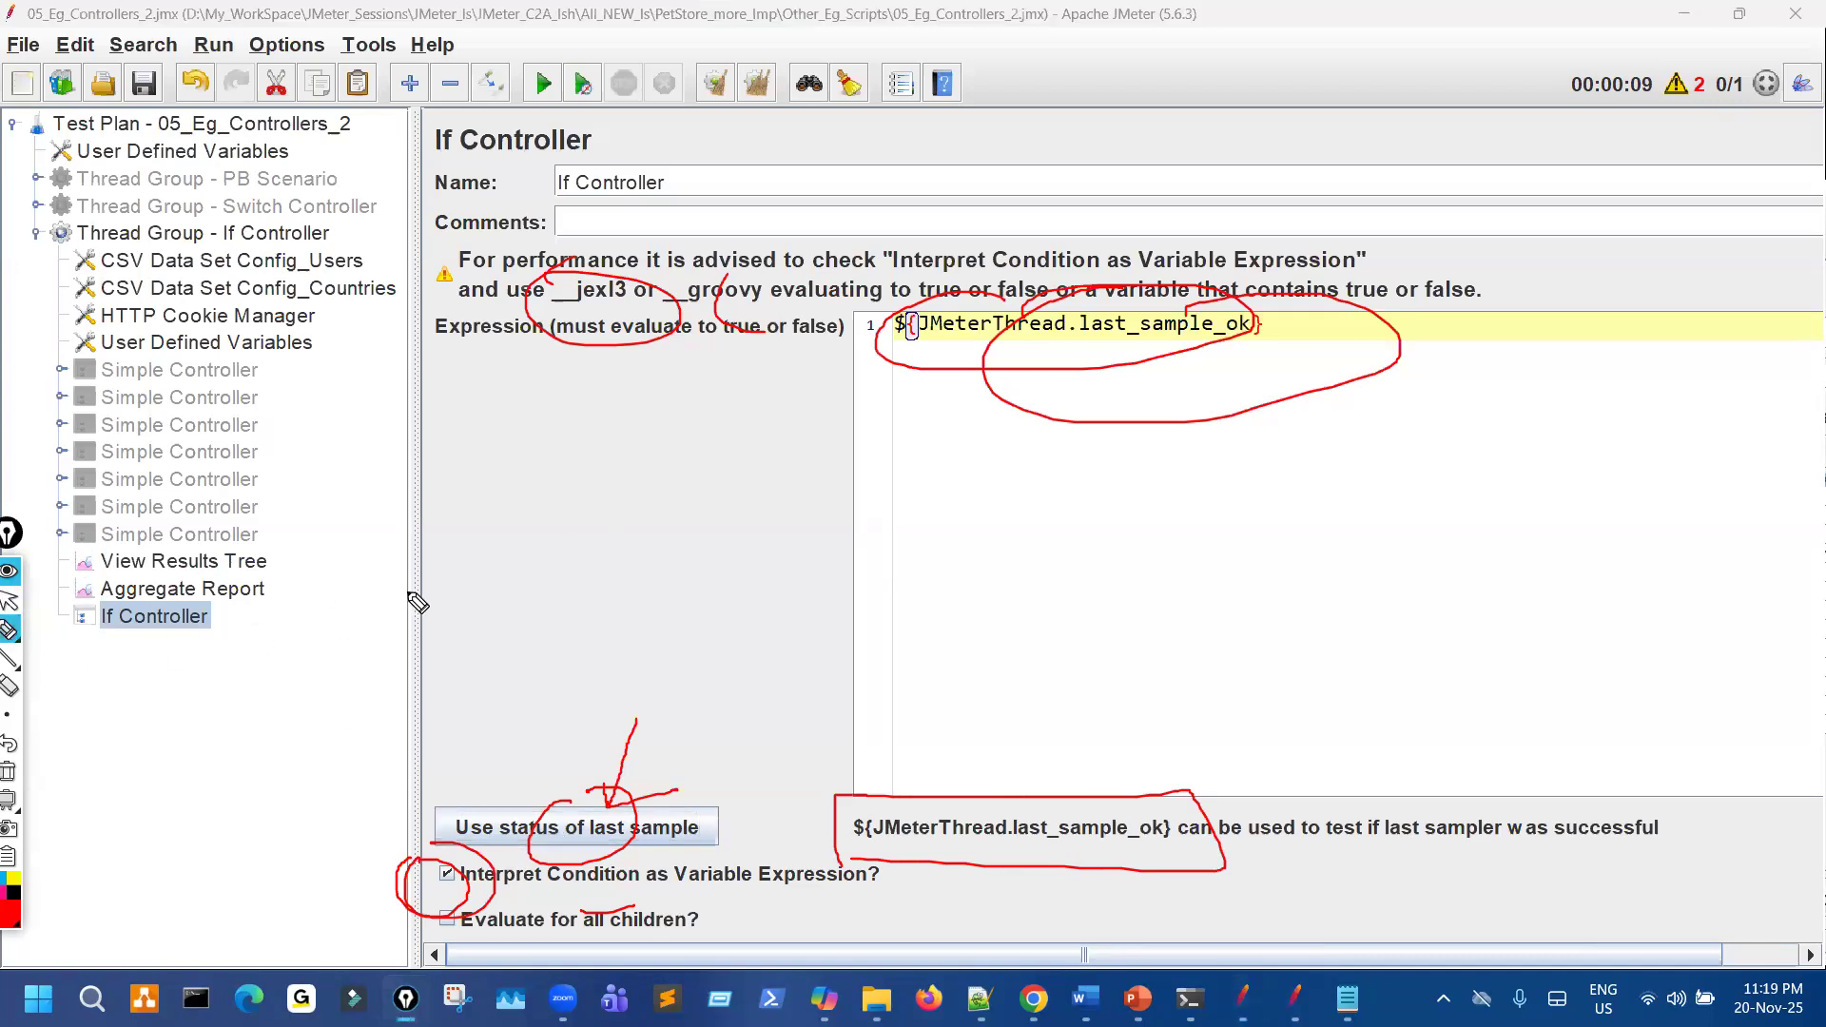
{"action": "key", "text": "ctrl+shift+7"}
Circle "last sample", underline the expression and its variable hint, and circle "was successful" in red.
{"action": "left_click_drag", "start_coordinate": [575, 824], "coordinate": [614, 775]}
{"action": "left_click_drag", "start_coordinate": [978, 362], "coordinate": [1242, 350]}
{"action": "left_click_drag", "start_coordinate": [1111, 860], "coordinate": [986, 866]}
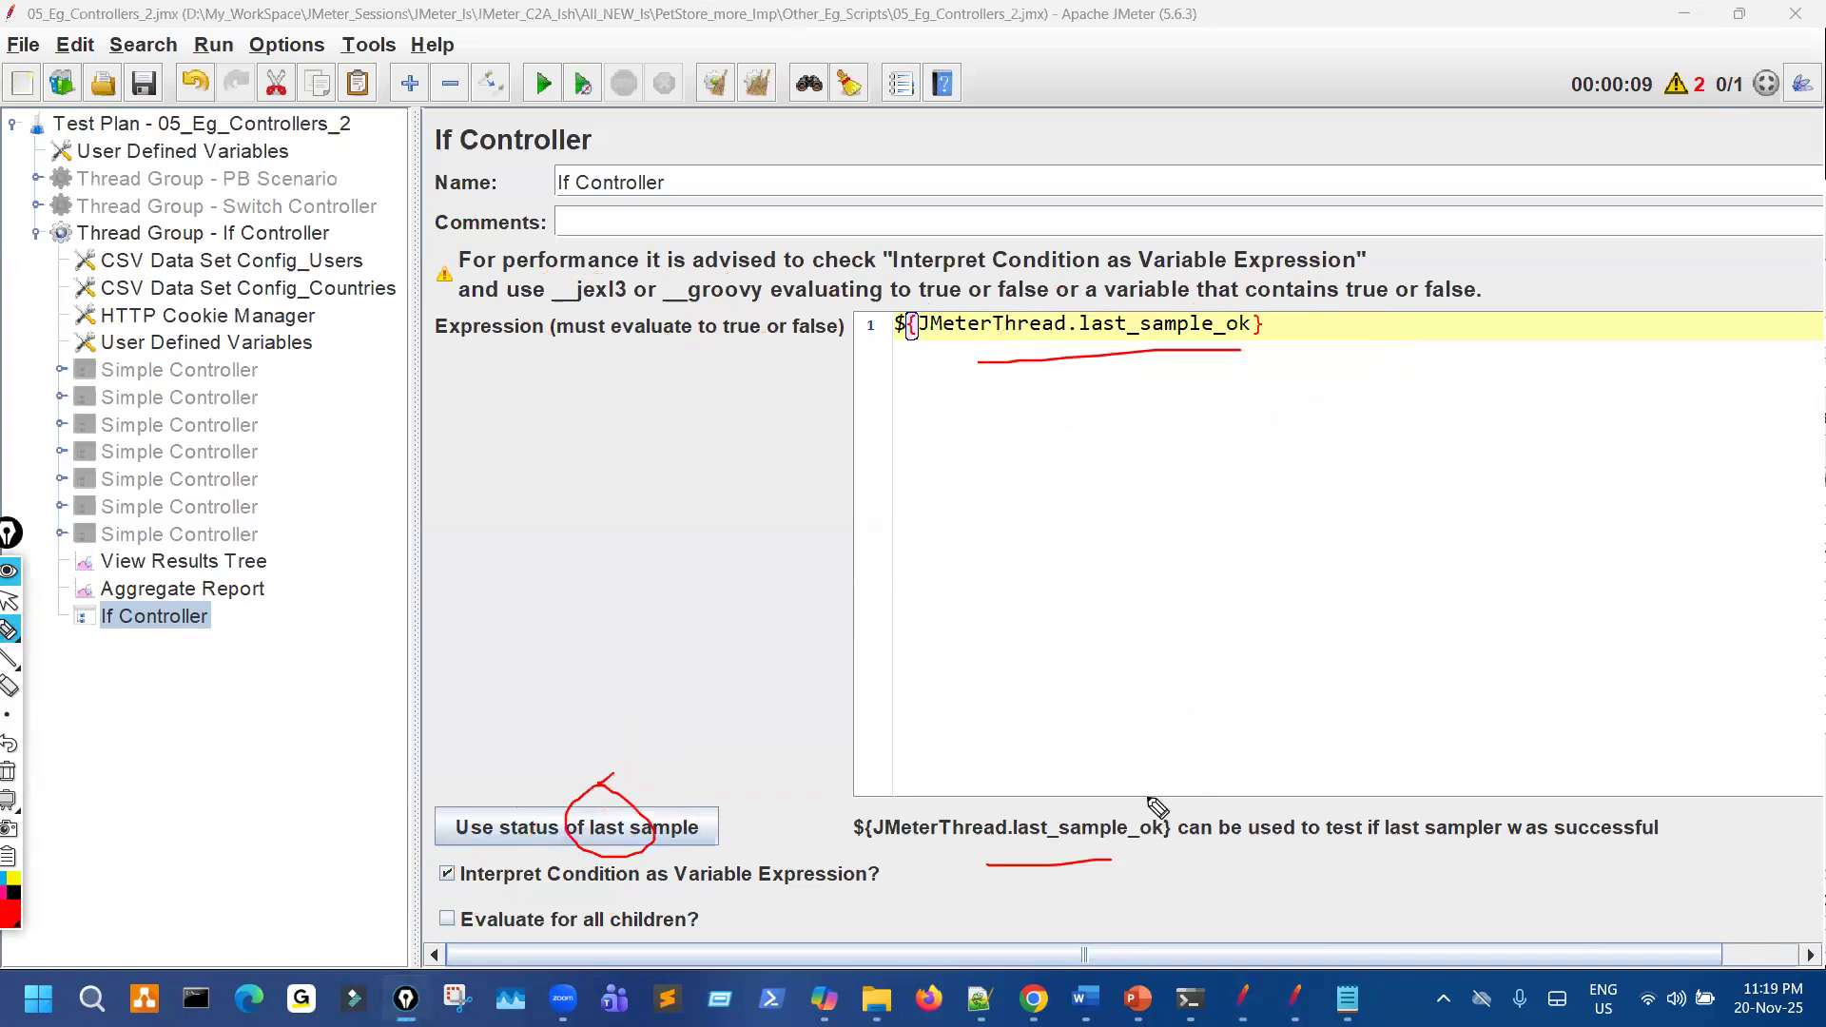
{"action": "left_click_drag", "start_coordinate": [1209, 846], "coordinate": [1444, 845]}
{"action": "mouse_move", "coordinate": [1532, 807]}
{"action": "left_mouse_down"}
{"action": "mouse_move", "coordinate": [1503, 815]}
{"action": "mouse_move", "coordinate": [1584, 812]}
{"action": "mouse_move", "coordinate": [1534, 799]}
{"action": "left_mouse_up"}
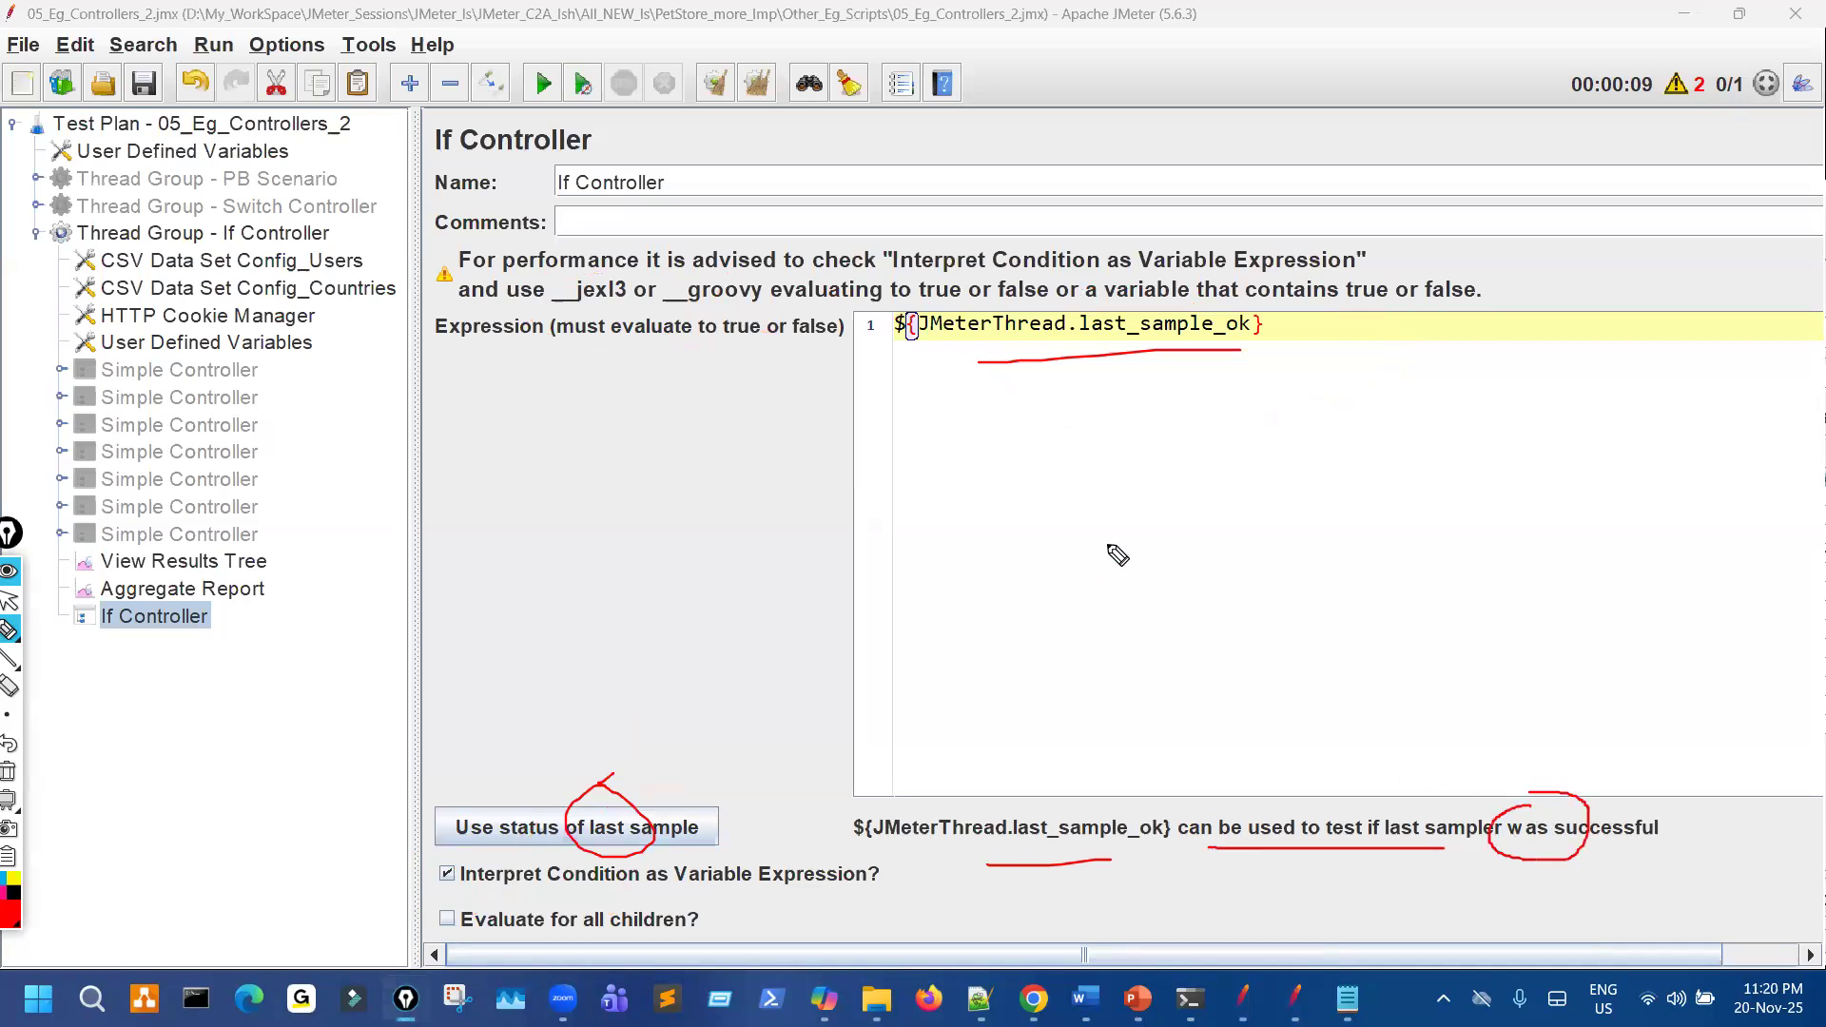
Handwrite "Request" in red over the expression area, draw arrows beside it, circle "was successful" again and clear all annotations.
{"action": "mouse_move", "coordinate": [1262, 655]}
{"action": "left_mouse_down"}
{"action": "mouse_move", "coordinate": [1272, 543]}
{"action": "mouse_move", "coordinate": [1575, 425]}
{"action": "mouse_move", "coordinate": [1596, 395]}
{"action": "left_mouse_up"}
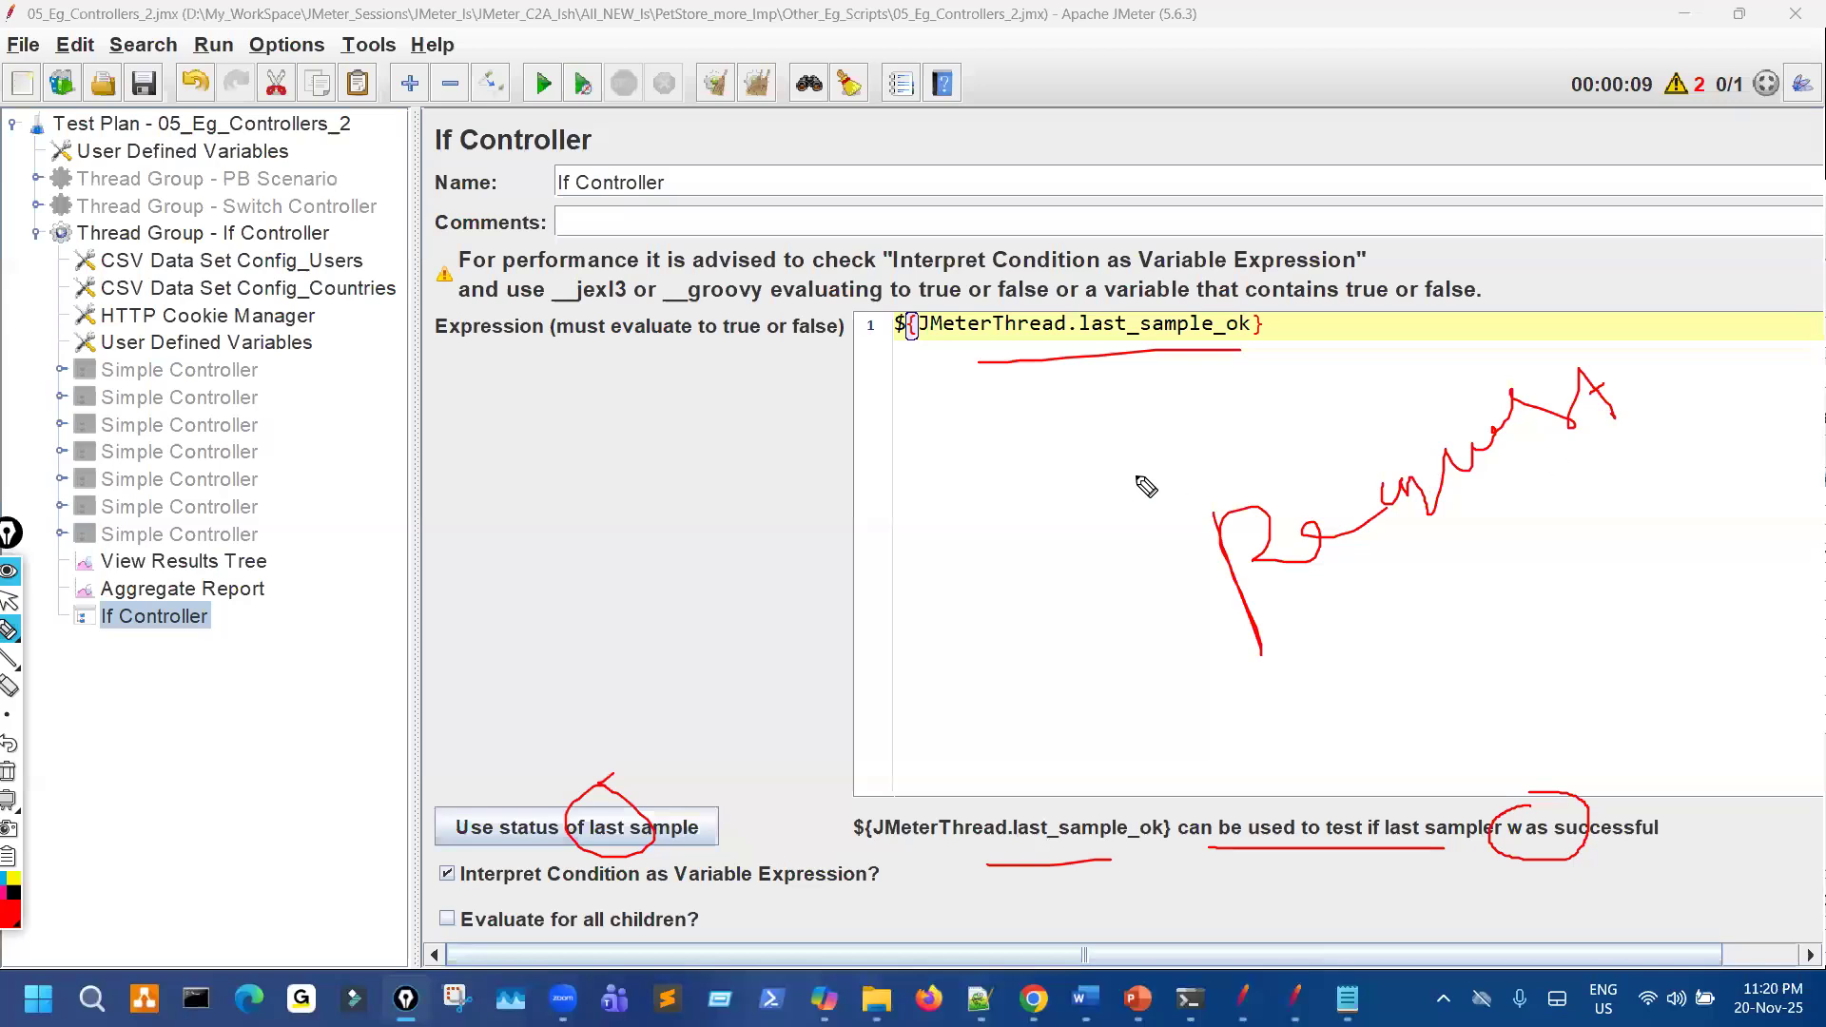
{"action": "left_click_drag", "start_coordinate": [552, 473], "coordinate": [757, 455]}
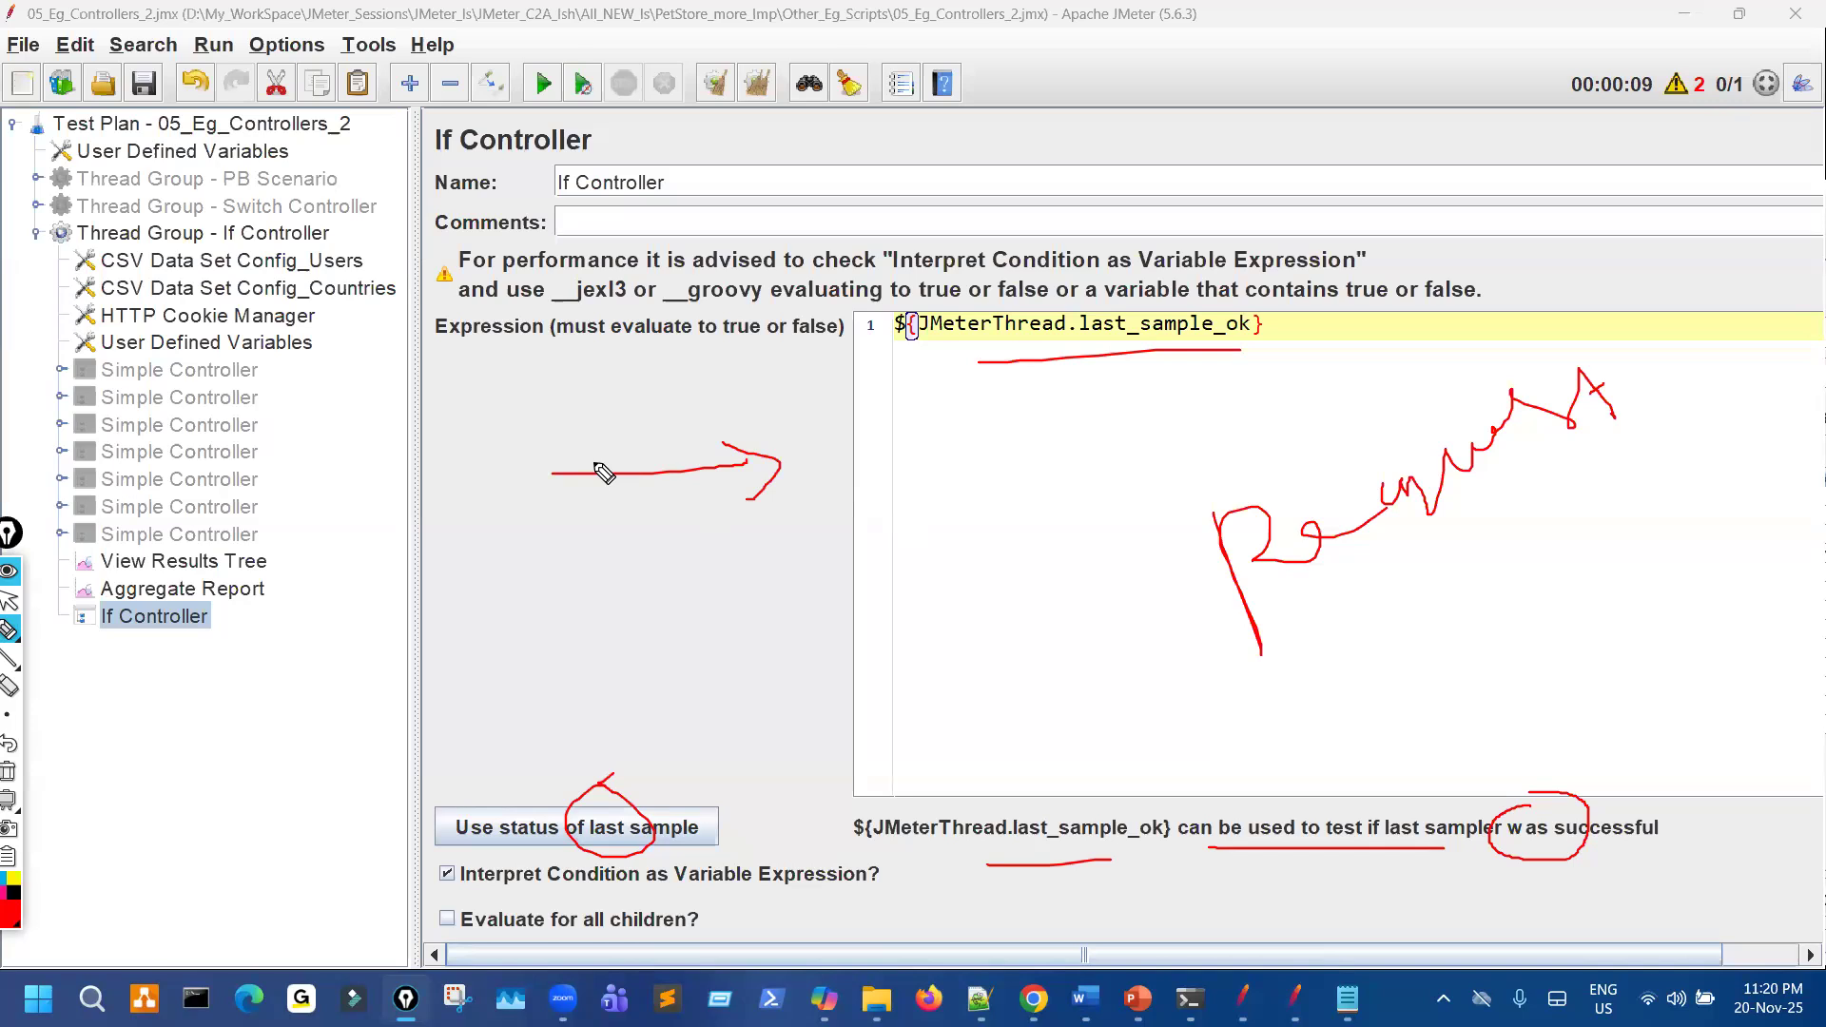
{"action": "mouse_move", "coordinate": [582, 476]}
{"action": "left_mouse_down"}
{"action": "mouse_move", "coordinate": [799, 466]}
{"action": "mouse_move", "coordinate": [781, 503]}
{"action": "left_mouse_up"}
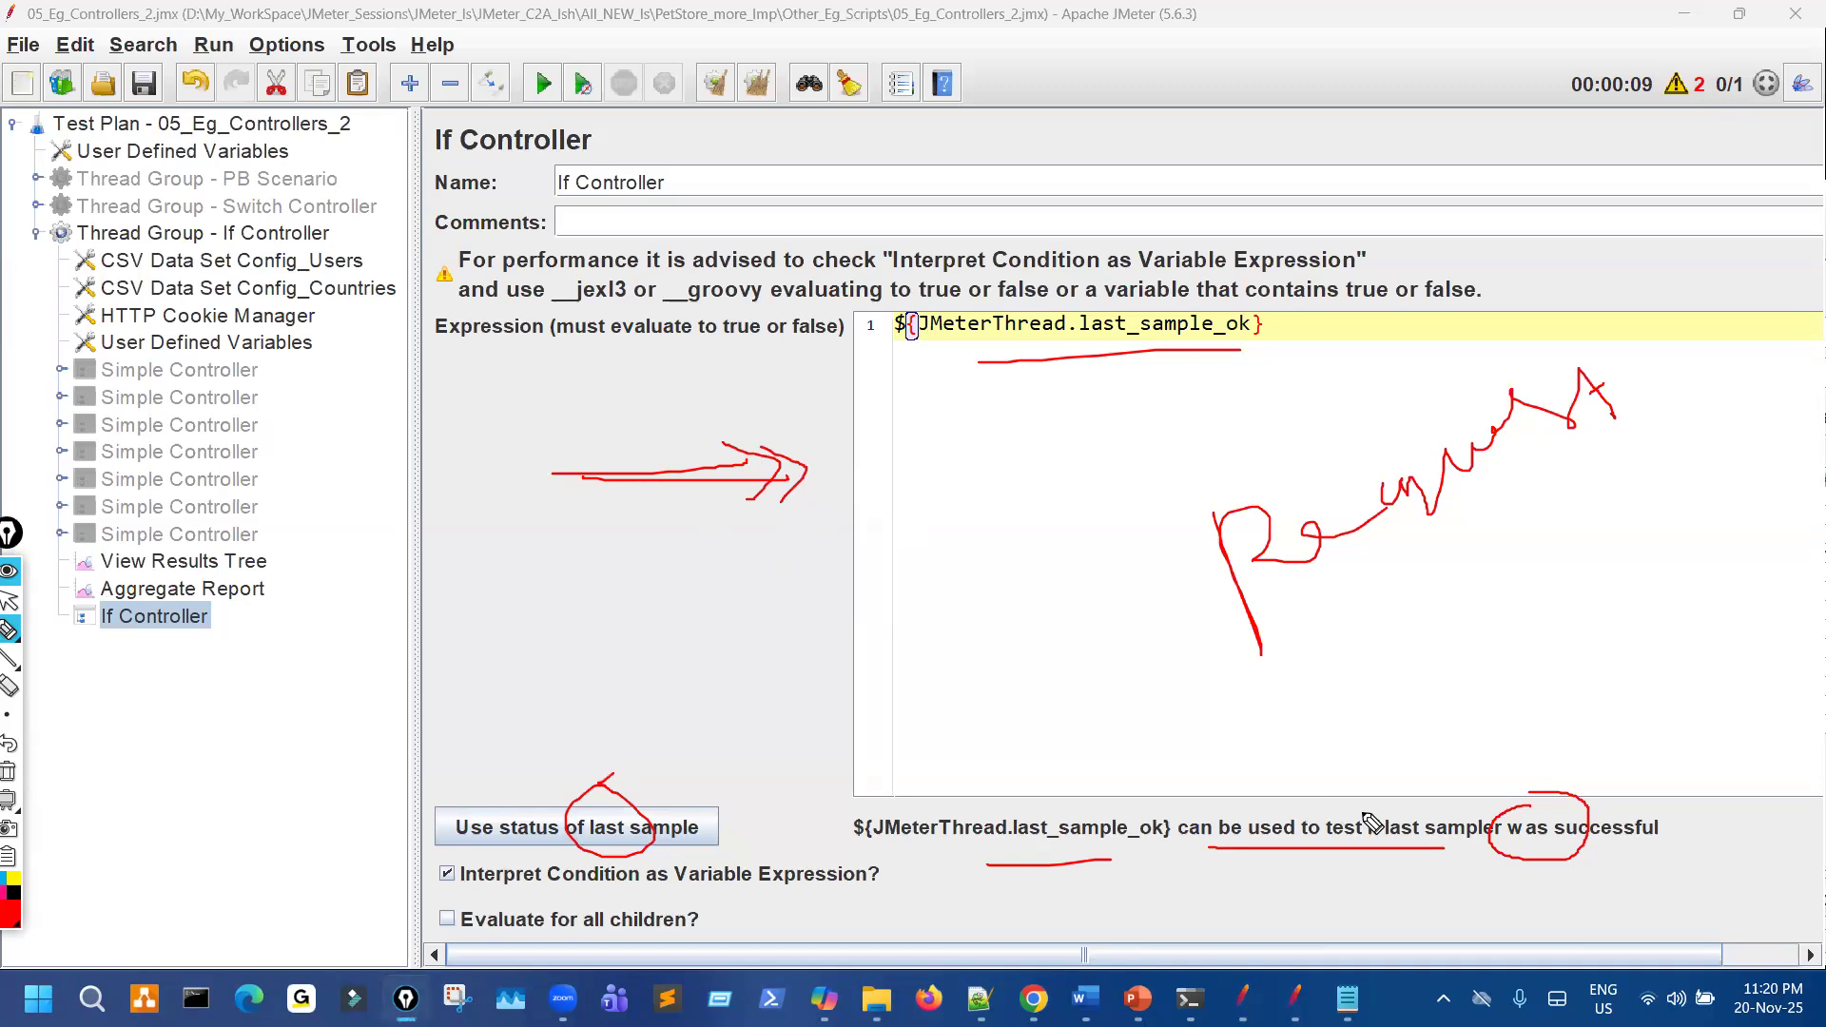
{"action": "mouse_move", "coordinate": [1560, 823]}
{"action": "left_mouse_down"}
{"action": "mouse_move", "coordinate": [1588, 809]}
{"action": "mouse_move", "coordinate": [1560, 813]}
{"action": "left_mouse_up"}
{"action": "left_click_drag", "start_coordinate": [646, 588], "coordinate": [661, 672]}
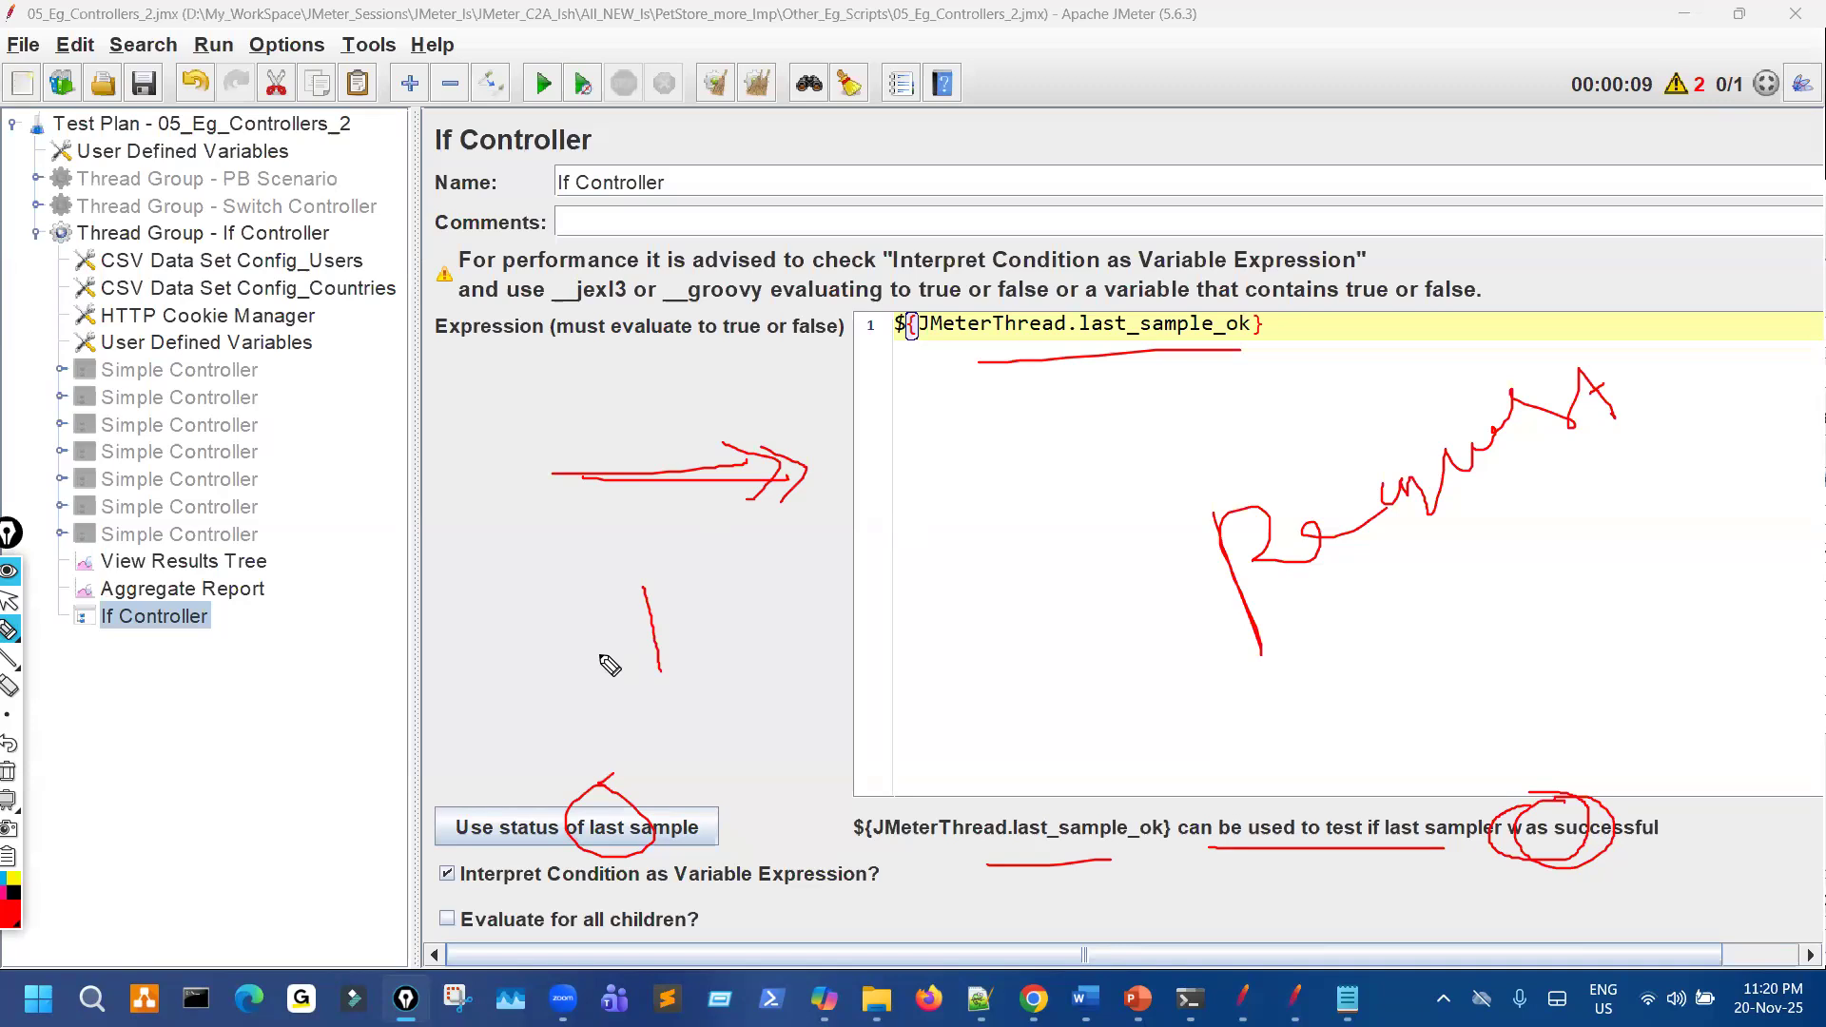
{"action": "key", "text": "ctrl+shift+7"}
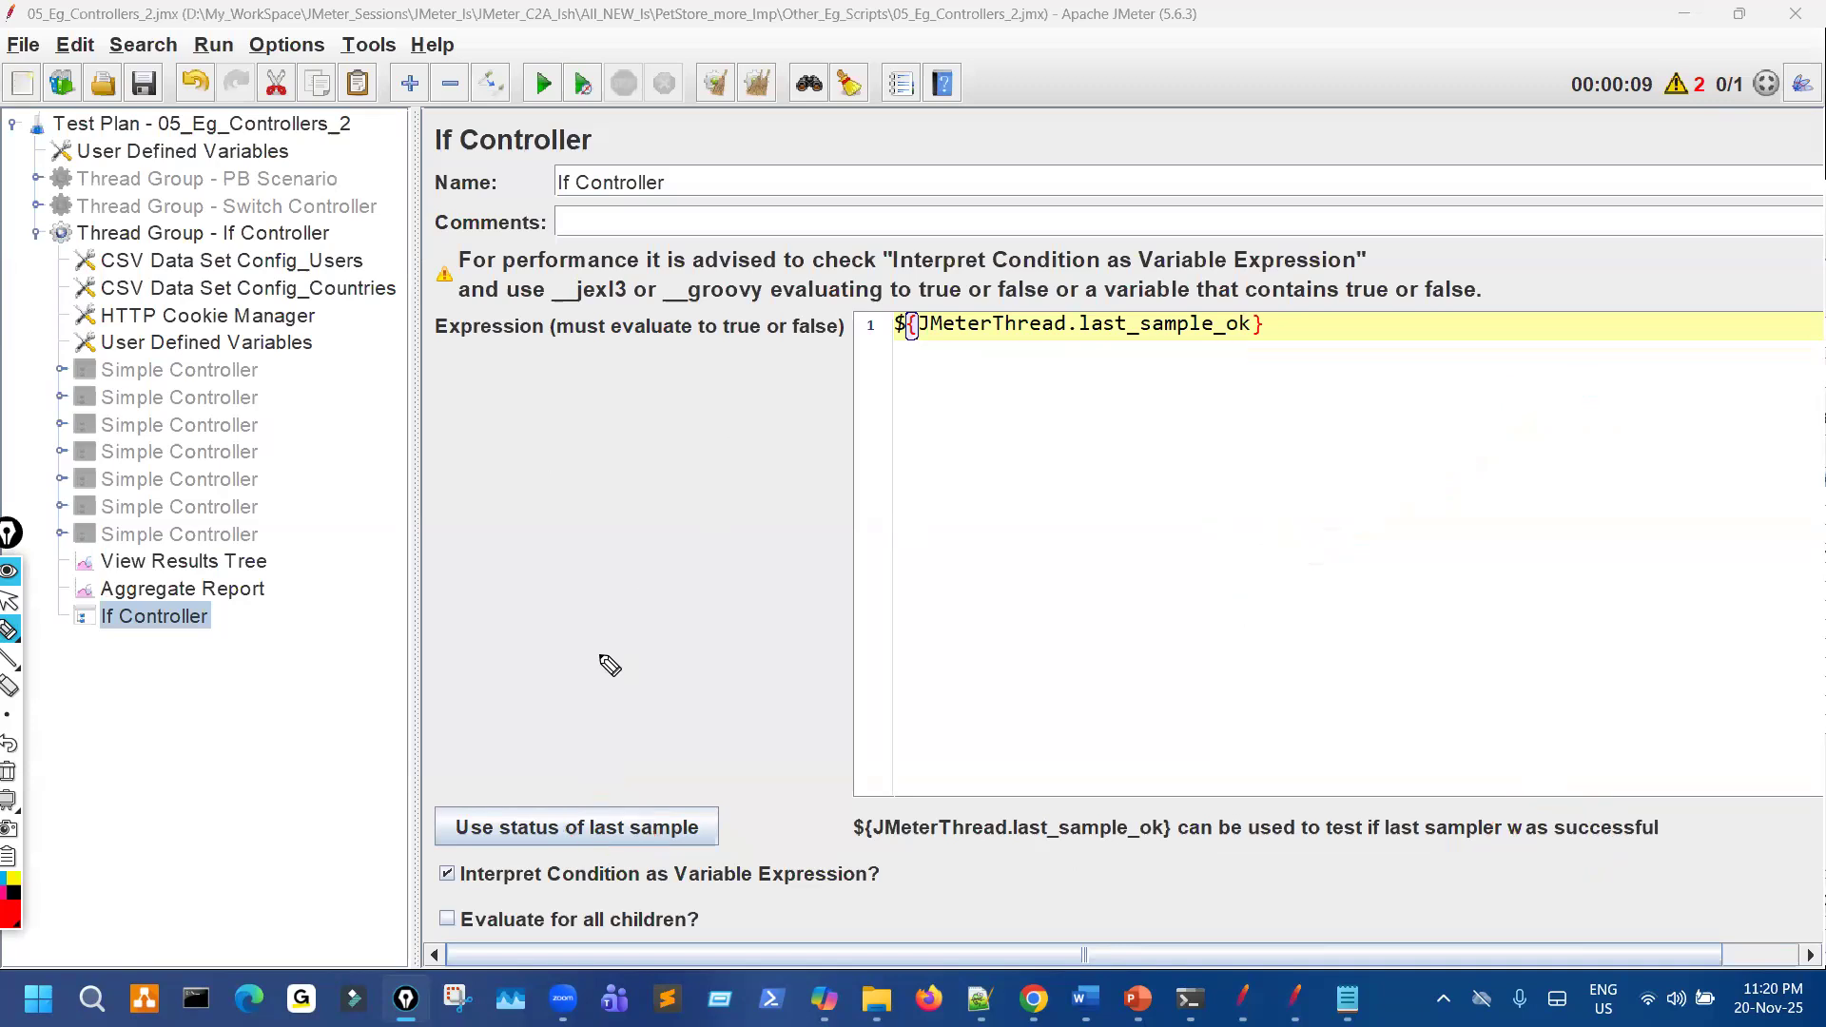
{"action": "key", "text": "ctrl+shift+2"}
Sketch an arrow, a double circle and the letters "RSA" in red beside the expression area, and clear the drawing.
{"action": "left_click", "coordinate": [9, 630]}
{"action": "left_click_drag", "start_coordinate": [498, 495], "coordinate": [780, 492]}
{"action": "mouse_move", "coordinate": [738, 466]}
{"action": "left_mouse_down"}
{"action": "mouse_move", "coordinate": [836, 523]}
{"action": "mouse_move", "coordinate": [815, 528]}
{"action": "left_mouse_up"}
{"action": "mouse_move", "coordinate": [793, 610]}
{"action": "left_mouse_down"}
{"action": "mouse_move", "coordinate": [837, 636]}
{"action": "mouse_move", "coordinate": [761, 723]}
{"action": "mouse_move", "coordinate": [771, 666]}
{"action": "left_mouse_up"}
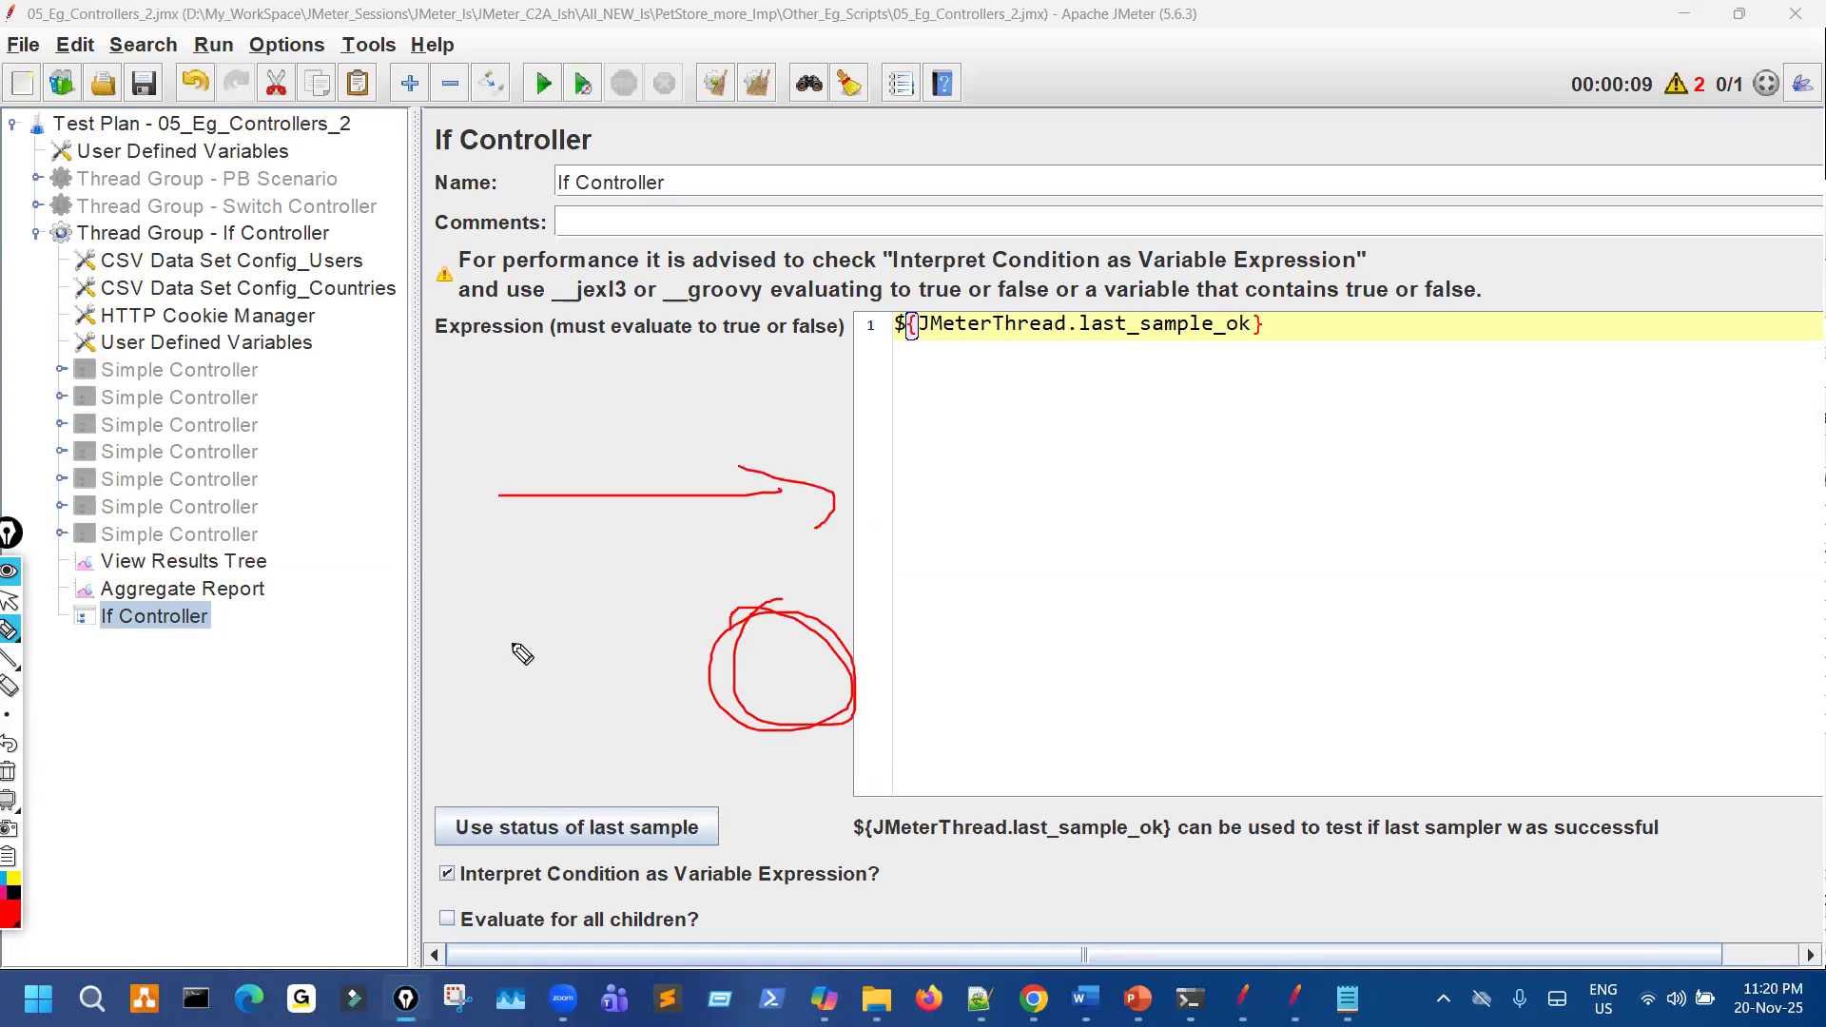
{"action": "mouse_move", "coordinate": [514, 583]}
{"action": "left_mouse_down"}
{"action": "mouse_move", "coordinate": [529, 623]}
{"action": "mouse_move", "coordinate": [643, 544]}
{"action": "left_mouse_up"}
{"action": "left_click_drag", "start_coordinate": [554, 632], "coordinate": [606, 608]}
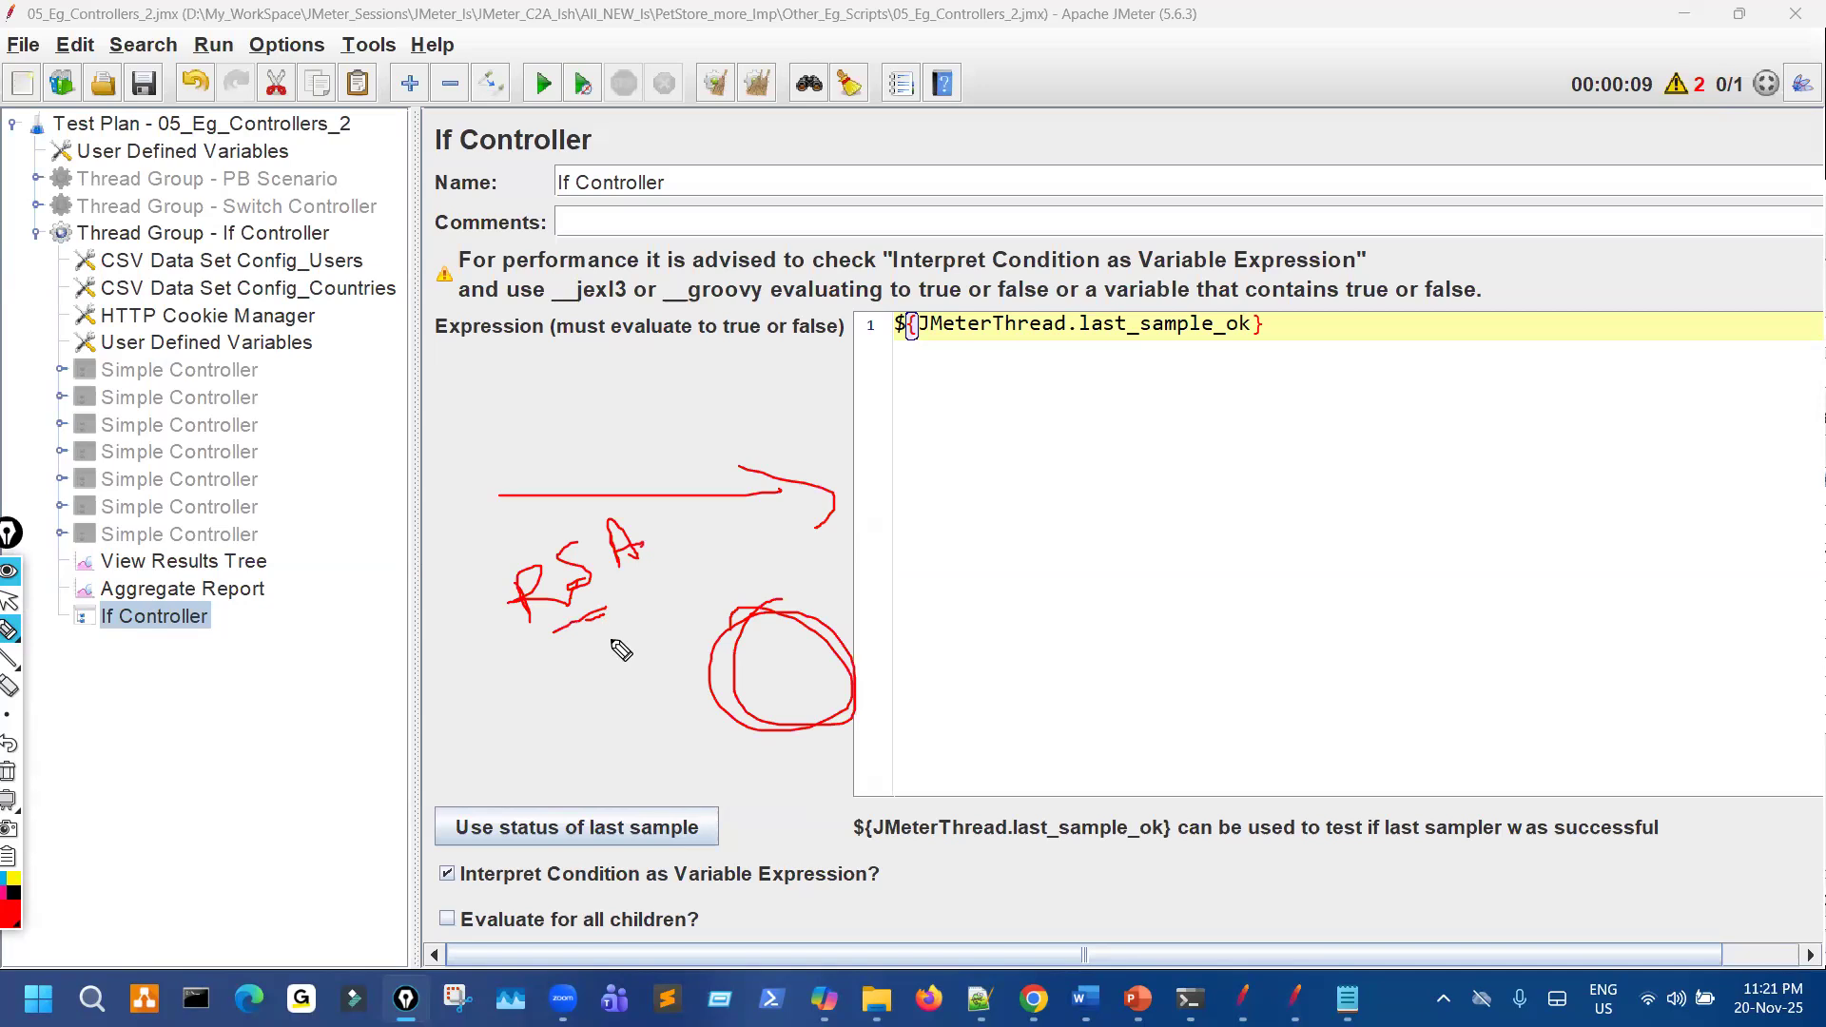
{"action": "mouse_move", "coordinate": [597, 526]}
{"action": "left_mouse_down"}
{"action": "mouse_move", "coordinate": [498, 551]}
{"action": "mouse_move", "coordinate": [485, 601]}
{"action": "left_mouse_up"}
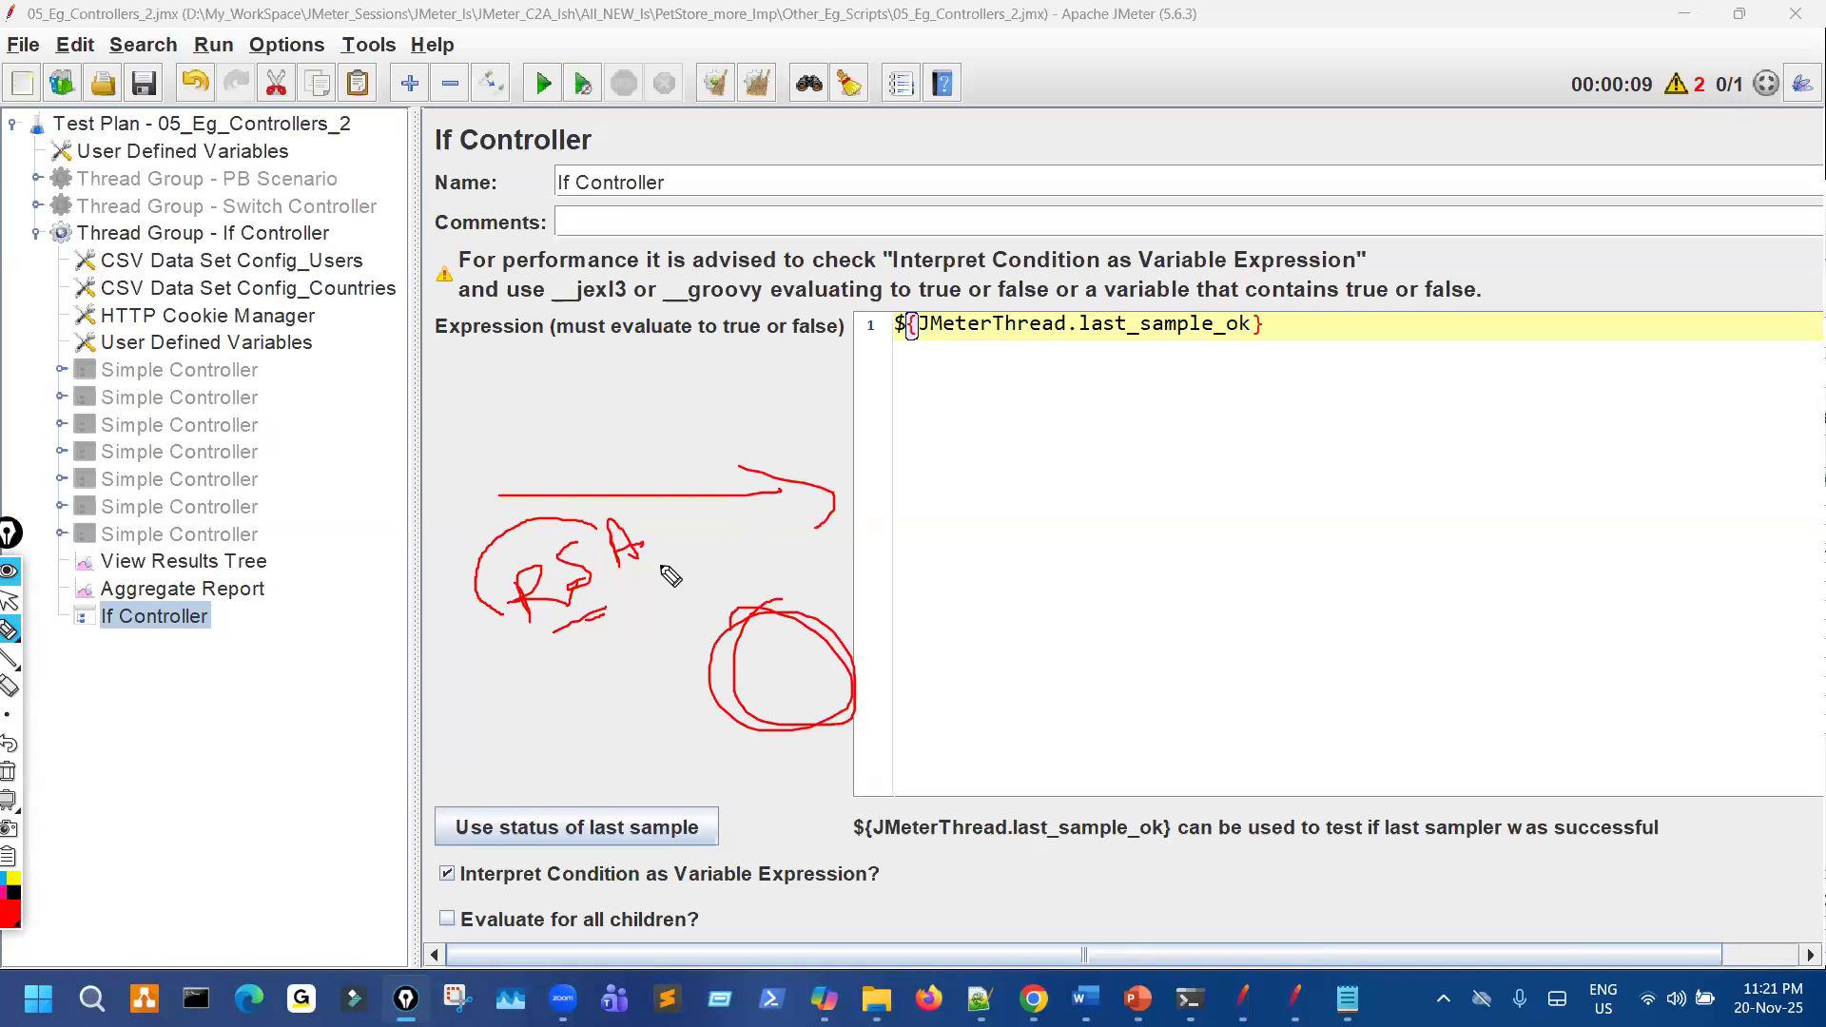
{"action": "key", "text": "ctrl+shift+7"}
{"action": "key", "text": "ctrl+shift+2"}
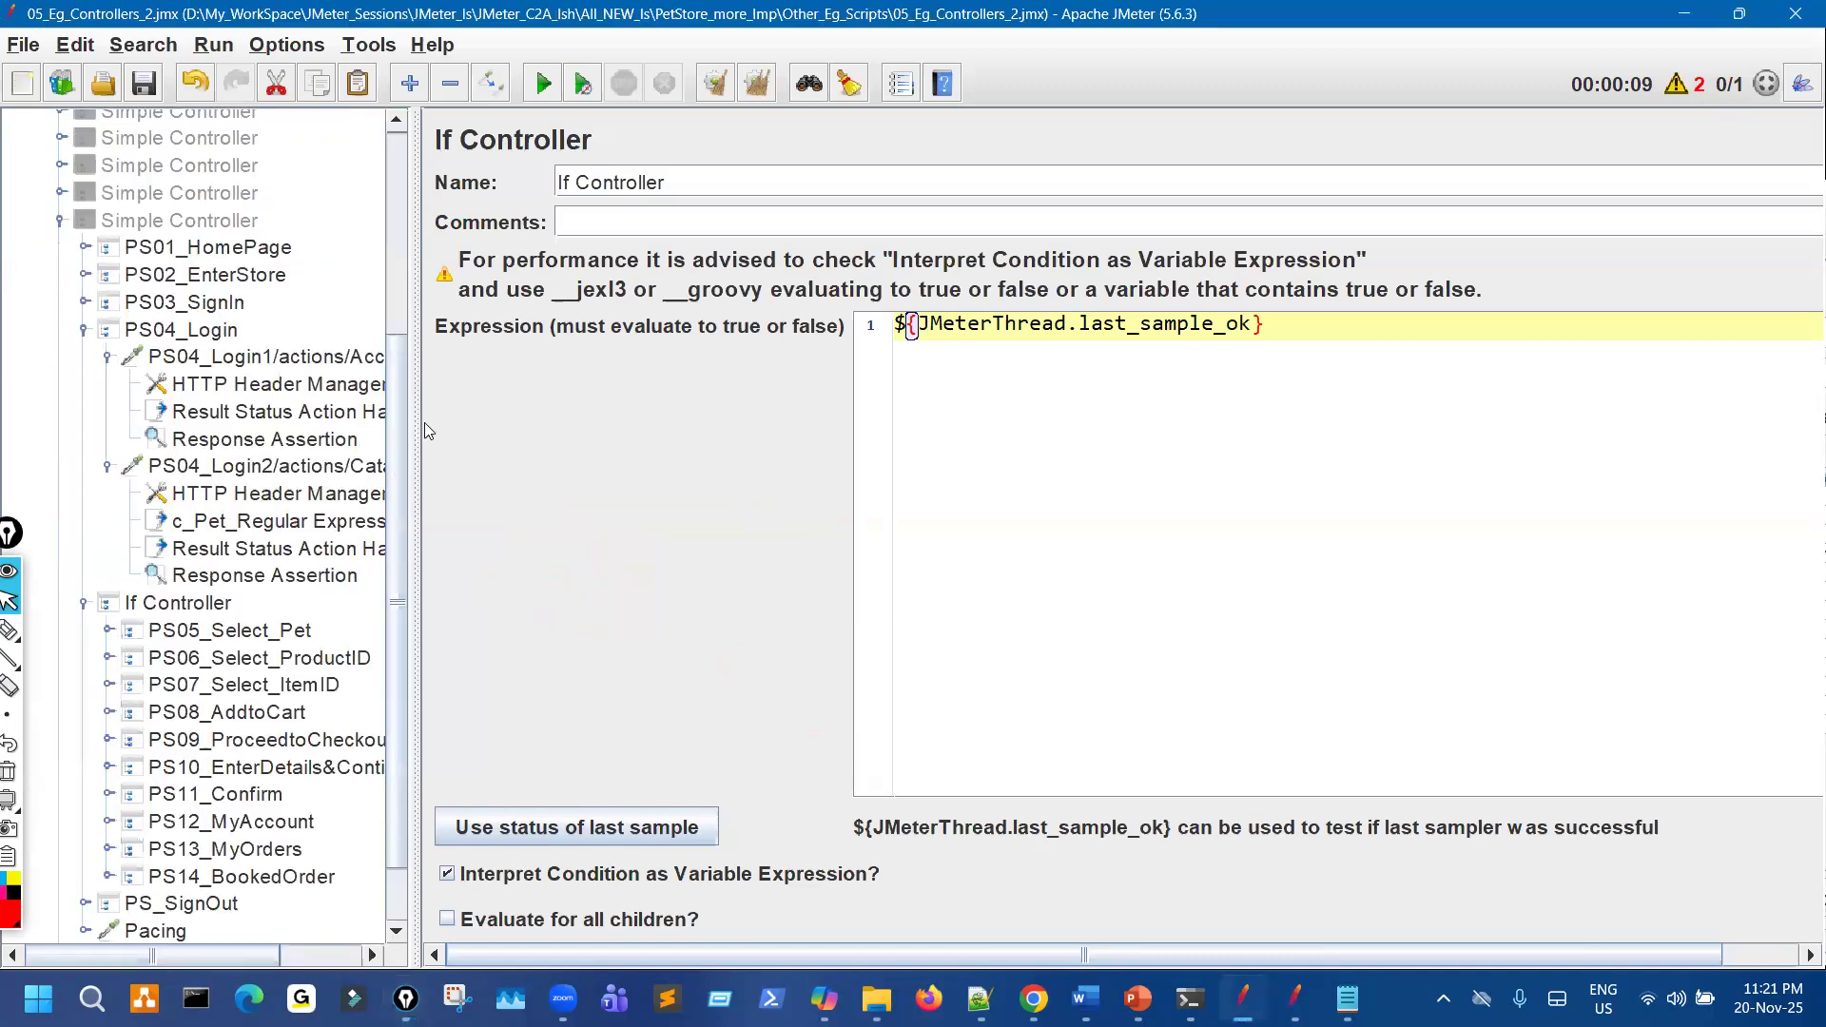
Widen the test plan tree, open Login1's Result Status Action Handler and circle it, underline Stop Thread and handwrite "User" in red.
{"action": "left_click_drag", "start_coordinate": [416, 423], "coordinate": [671, 419]}
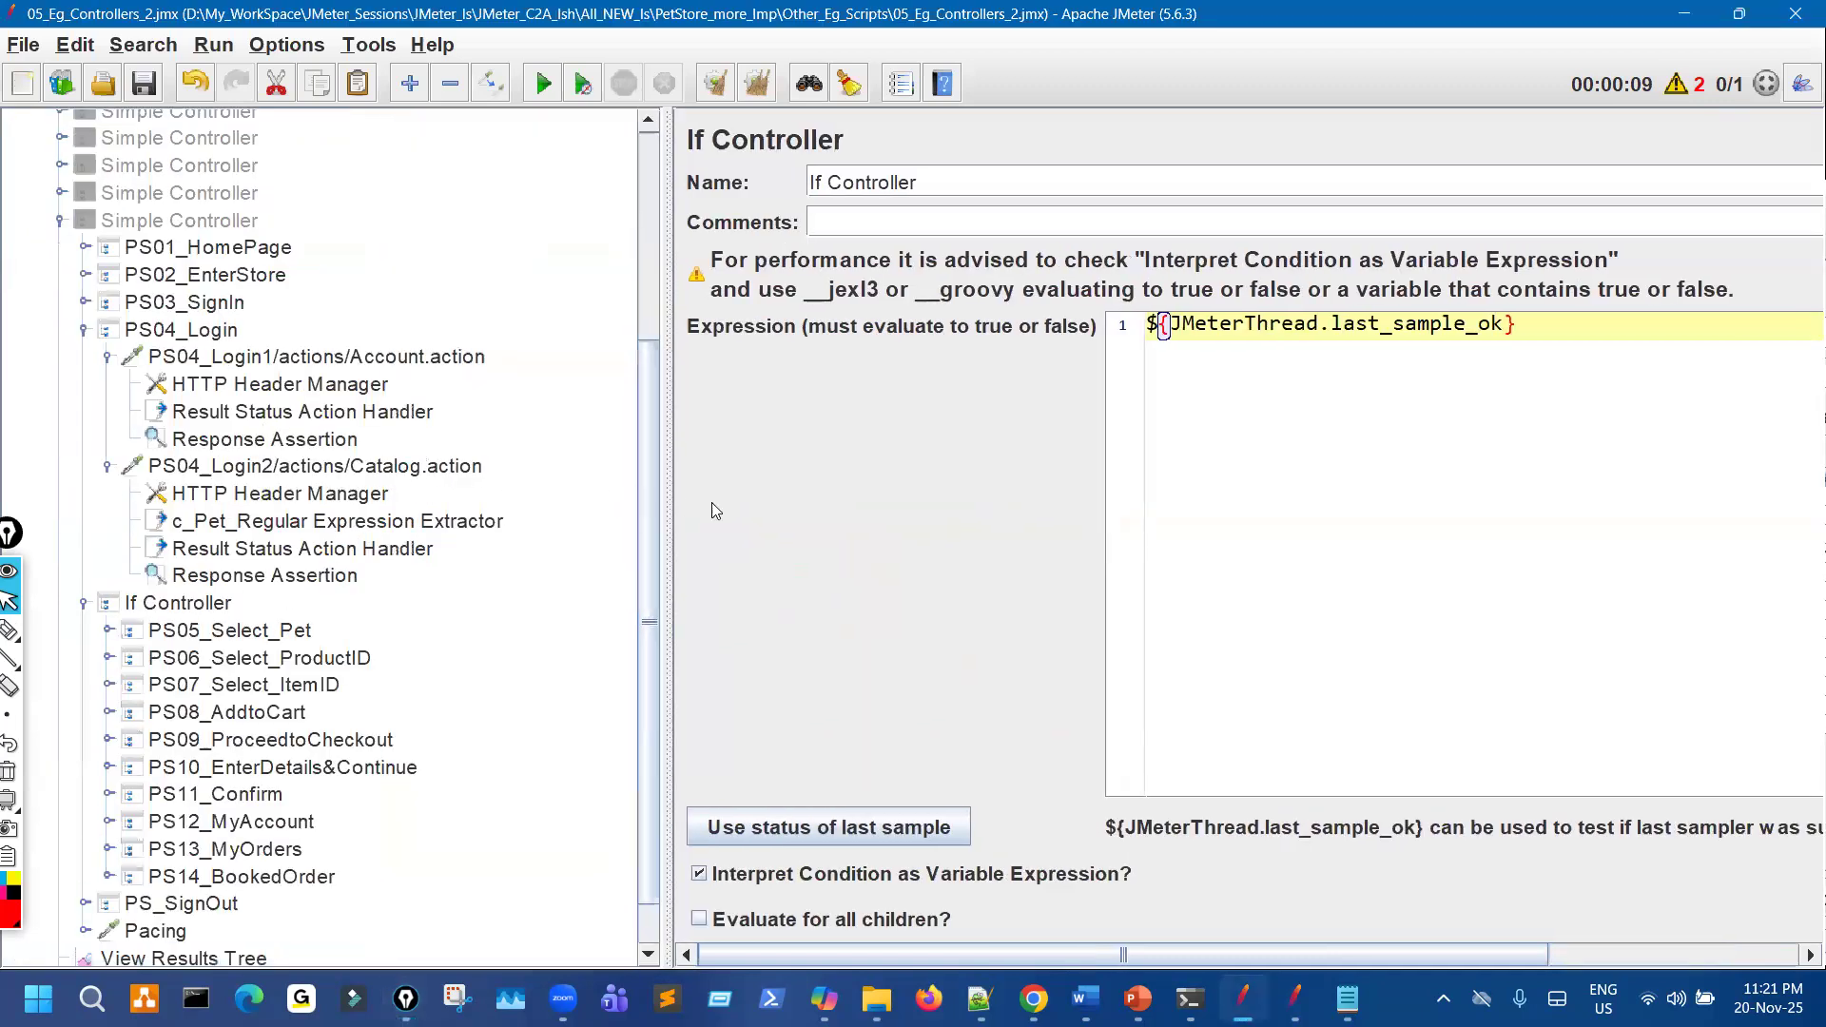
{"action": "left_click", "coordinate": [282, 415]}
{"action": "mouse_move", "coordinate": [228, 395]}
{"action": "left_mouse_down"}
{"action": "mouse_move", "coordinate": [266, 443]}
{"action": "mouse_move", "coordinate": [276, 402]}
{"action": "left_mouse_up"}
{"action": "mouse_move", "coordinate": [710, 419]}
{"action": "left_mouse_down"}
{"action": "mouse_move", "coordinate": [788, 418]}
{"action": "mouse_move", "coordinate": [785, 435]}
{"action": "mouse_move", "coordinate": [854, 416]}
{"action": "mouse_move", "coordinate": [899, 459]}
{"action": "mouse_move", "coordinate": [930, 407]}
{"action": "mouse_move", "coordinate": [957, 418]}
{"action": "left_mouse_up"}
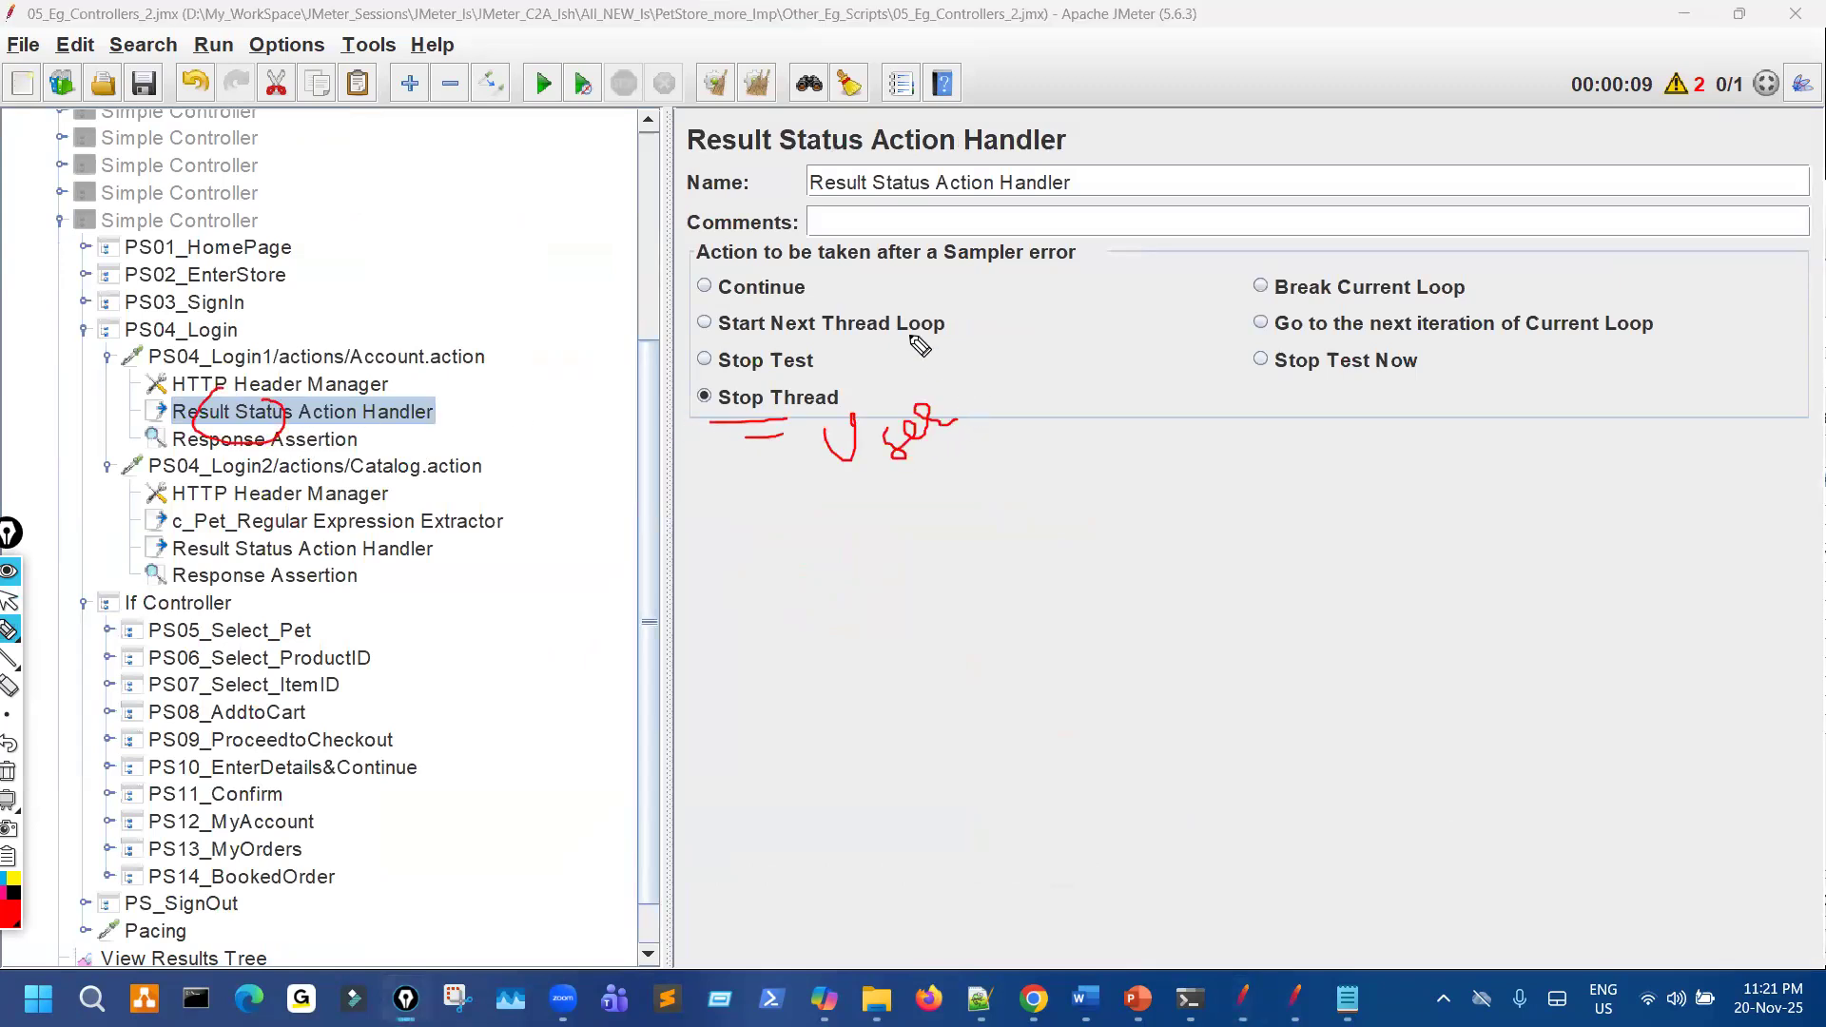
Draw an arrow and circle at the Login1 request, circle its handler, underline If Controller and draw an arrow from the Login2 request.
{"action": "mouse_move", "coordinate": [525, 314]}
{"action": "left_mouse_down"}
{"action": "mouse_move", "coordinate": [473, 350]}
{"action": "mouse_move", "coordinate": [525, 353]}
{"action": "mouse_move", "coordinate": [504, 374]}
{"action": "mouse_move", "coordinate": [471, 349]}
{"action": "left_mouse_up"}
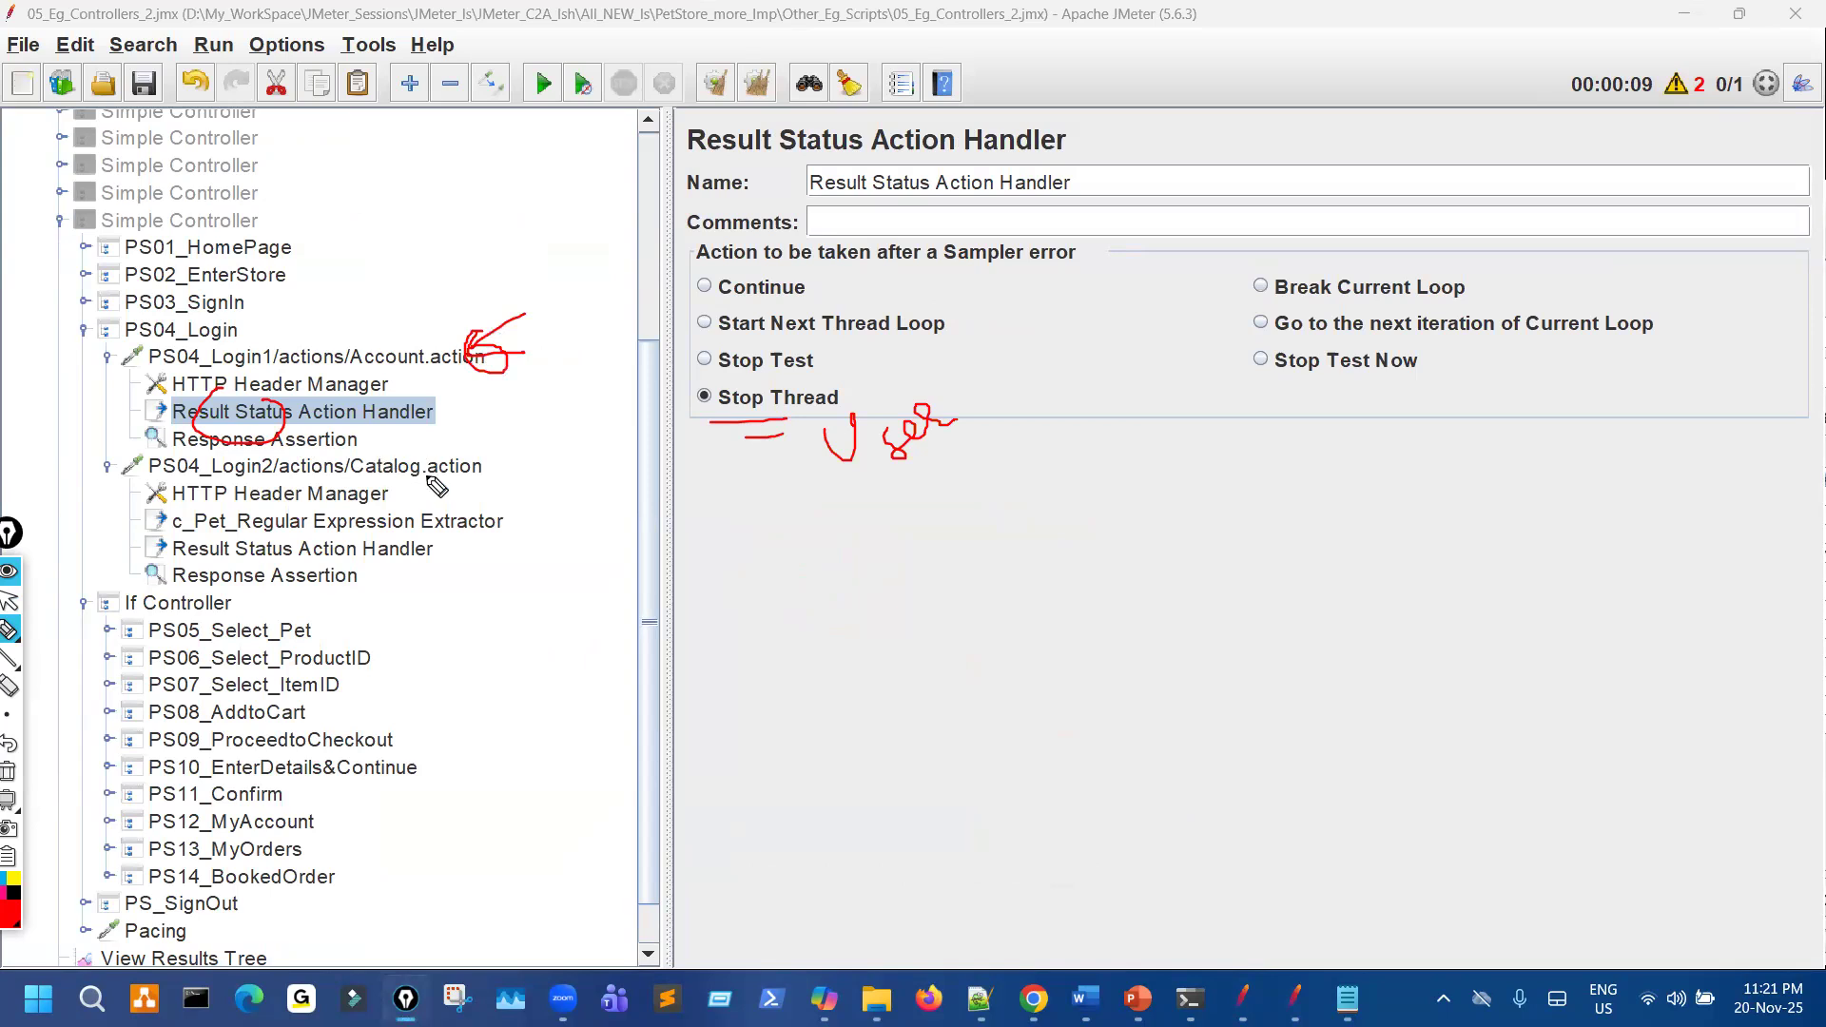
{"action": "left_click_drag", "start_coordinate": [419, 425], "coordinate": [426, 422]}
{"action": "left_click_drag", "start_coordinate": [199, 616], "coordinate": [244, 604]}
{"action": "left_click_drag", "start_coordinate": [413, 481], "coordinate": [544, 484]}
{"action": "mouse_move", "coordinate": [546, 652]}
{"action": "left_mouse_down"}
{"action": "mouse_move", "coordinate": [561, 728]}
{"action": "mouse_move", "coordinate": [575, 687]}
{"action": "mouse_move", "coordinate": [598, 693]}
{"action": "left_mouse_up"}
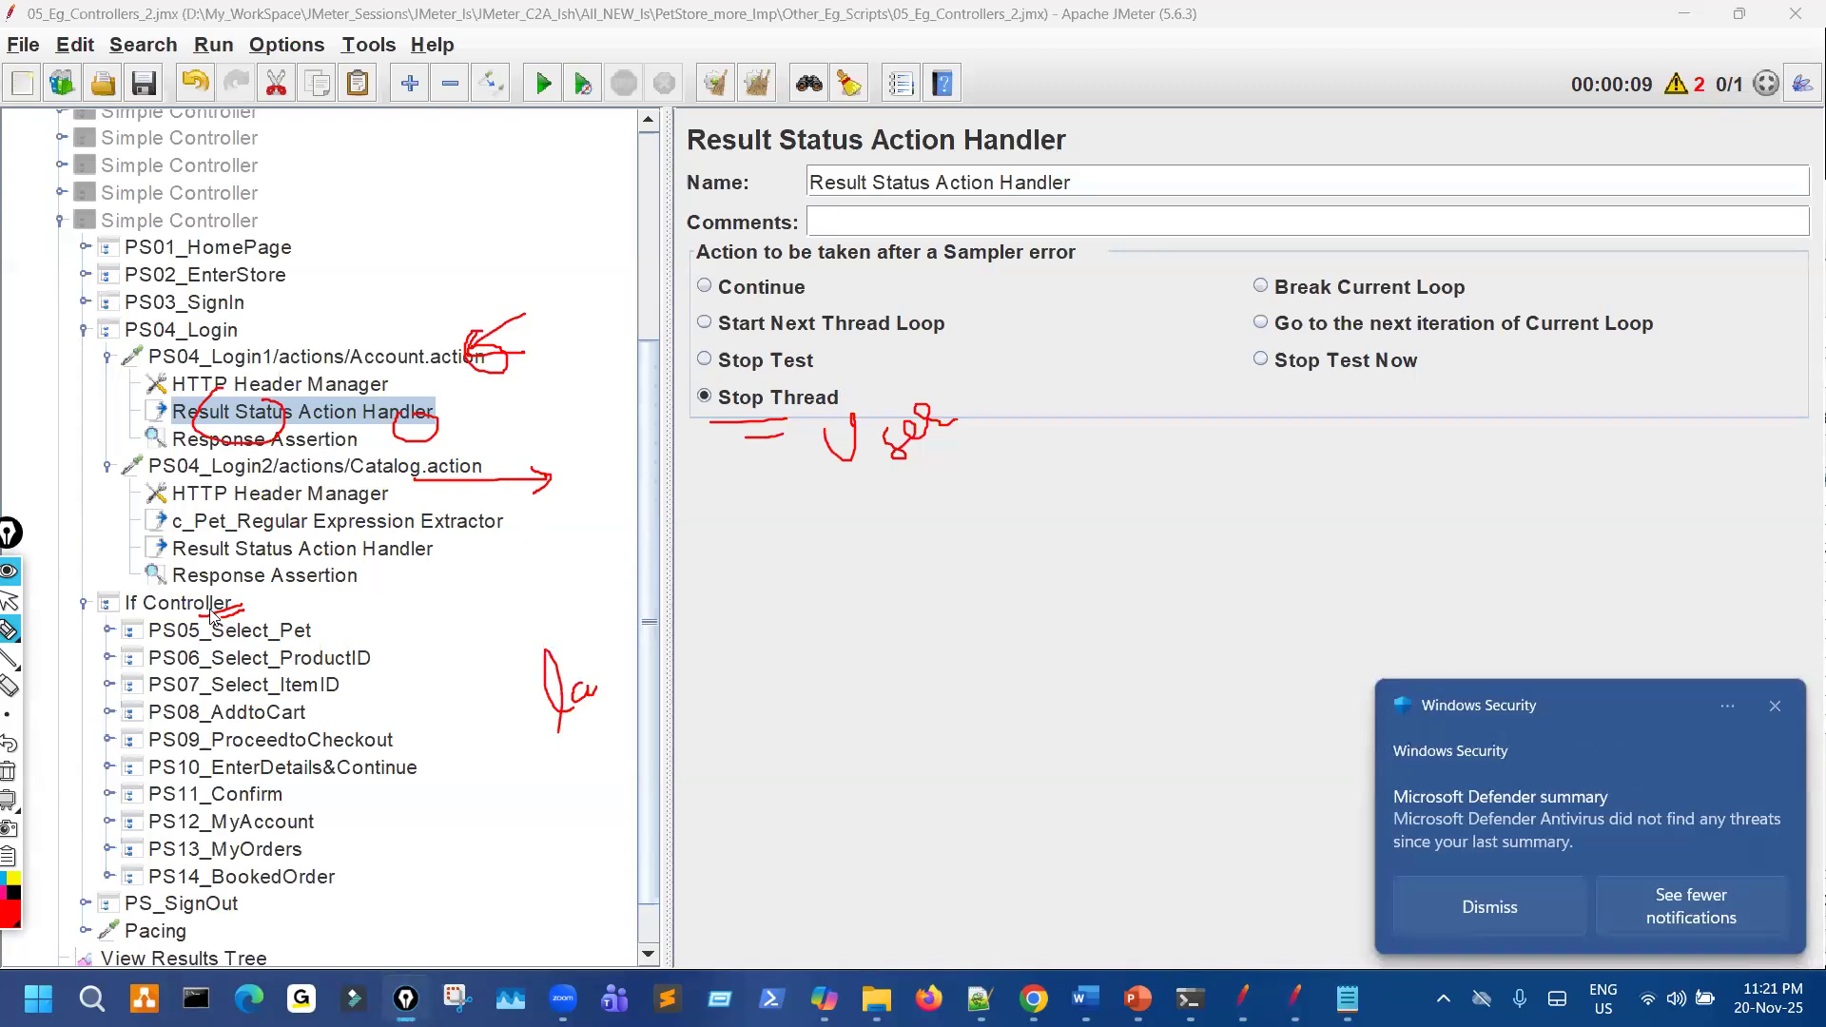
View the If Controller above PS05_Select_Pet and underline its last-sample hint, then open the Login2 request and mark its result with a line and circle.
{"action": "left_click", "coordinate": [185, 603]}
{"action": "left_click", "coordinate": [1772, 706]}
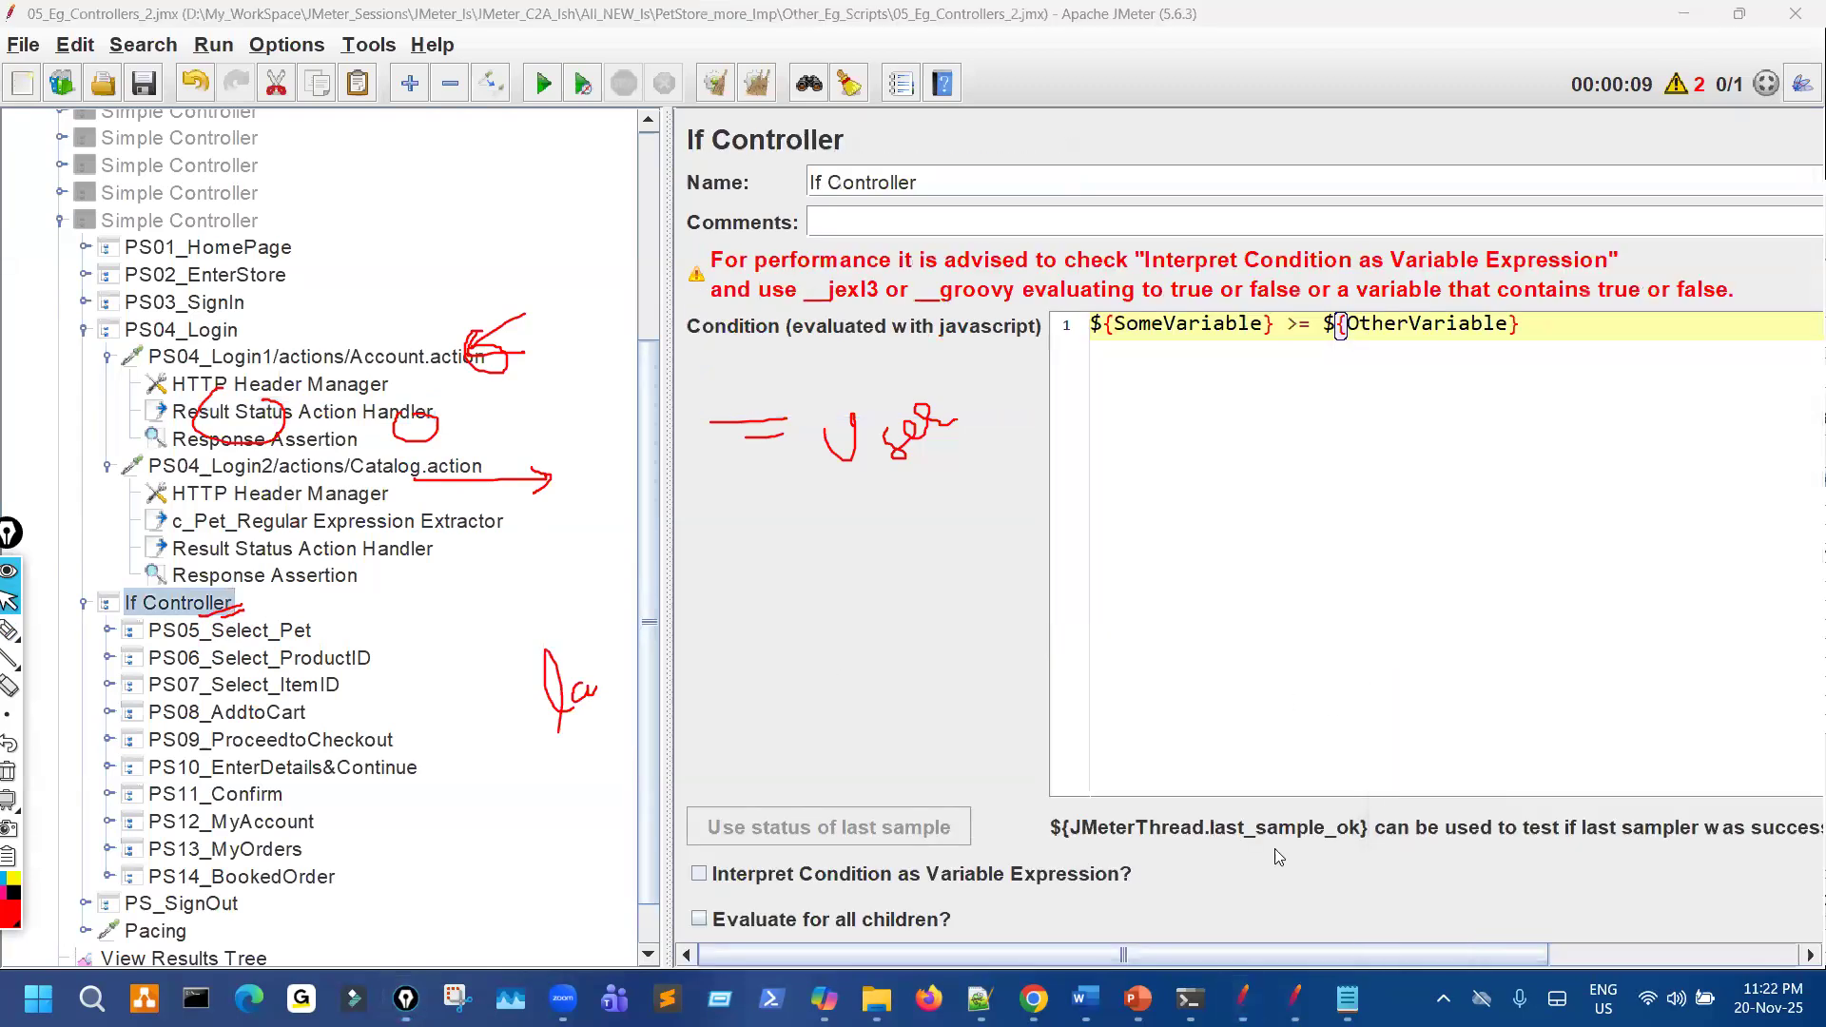
{"action": "left_click_drag", "start_coordinate": [1332, 864], "coordinate": [1146, 868]}
{"action": "left_click", "coordinate": [461, 468]}
{"action": "key", "text": "ctrl+shift+3"}
{"action": "left_click_drag", "start_coordinate": [494, 500], "coordinate": [662, 491]}
{"action": "mouse_move", "coordinate": [740, 566]}
{"action": "left_mouse_down"}
{"action": "mouse_move", "coordinate": [726, 578]}
{"action": "mouse_move", "coordinate": [861, 599]}
{"action": "left_mouse_up"}
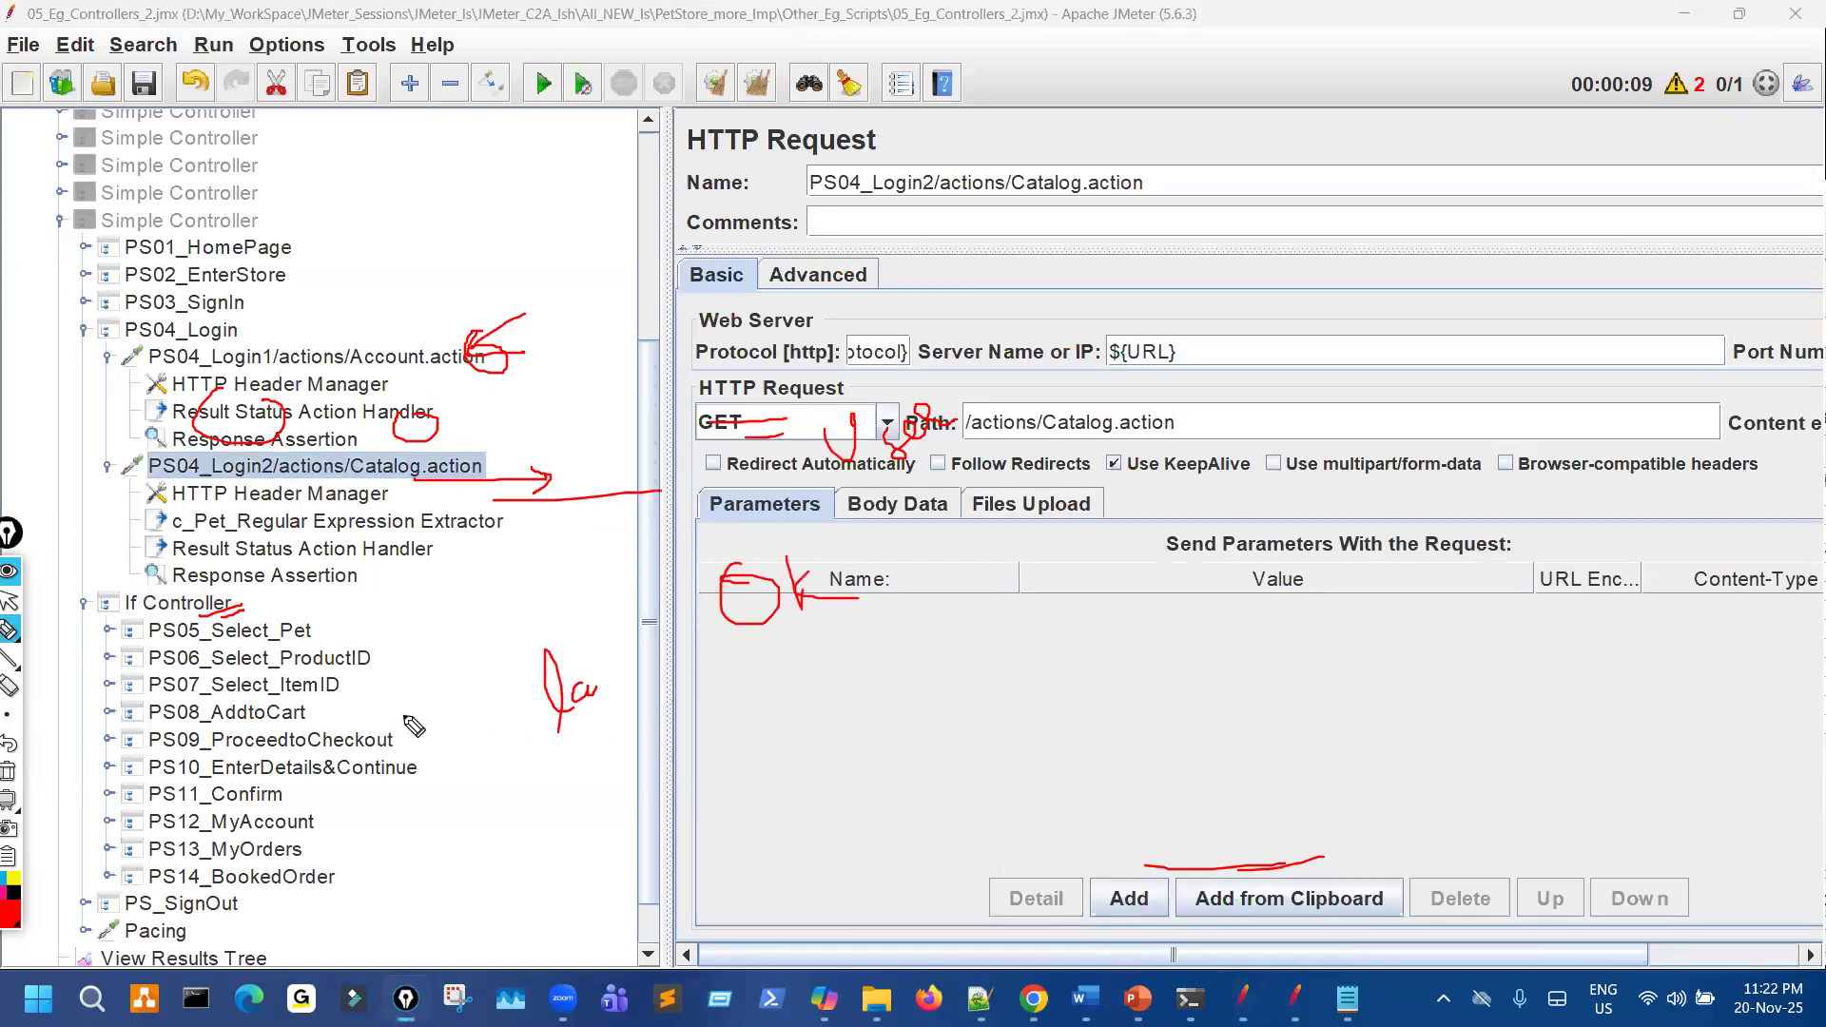
Circle the transactions PS05 to PS14, cross out the Login2 line, write "No" and draw an arc from the If Controller to PS_SignOut.
{"action": "mouse_move", "coordinate": [285, 621]}
{"action": "left_mouse_down"}
{"action": "mouse_move", "coordinate": [242, 677]}
{"action": "mouse_move", "coordinate": [318, 870]}
{"action": "mouse_move", "coordinate": [276, 646]}
{"action": "left_mouse_up"}
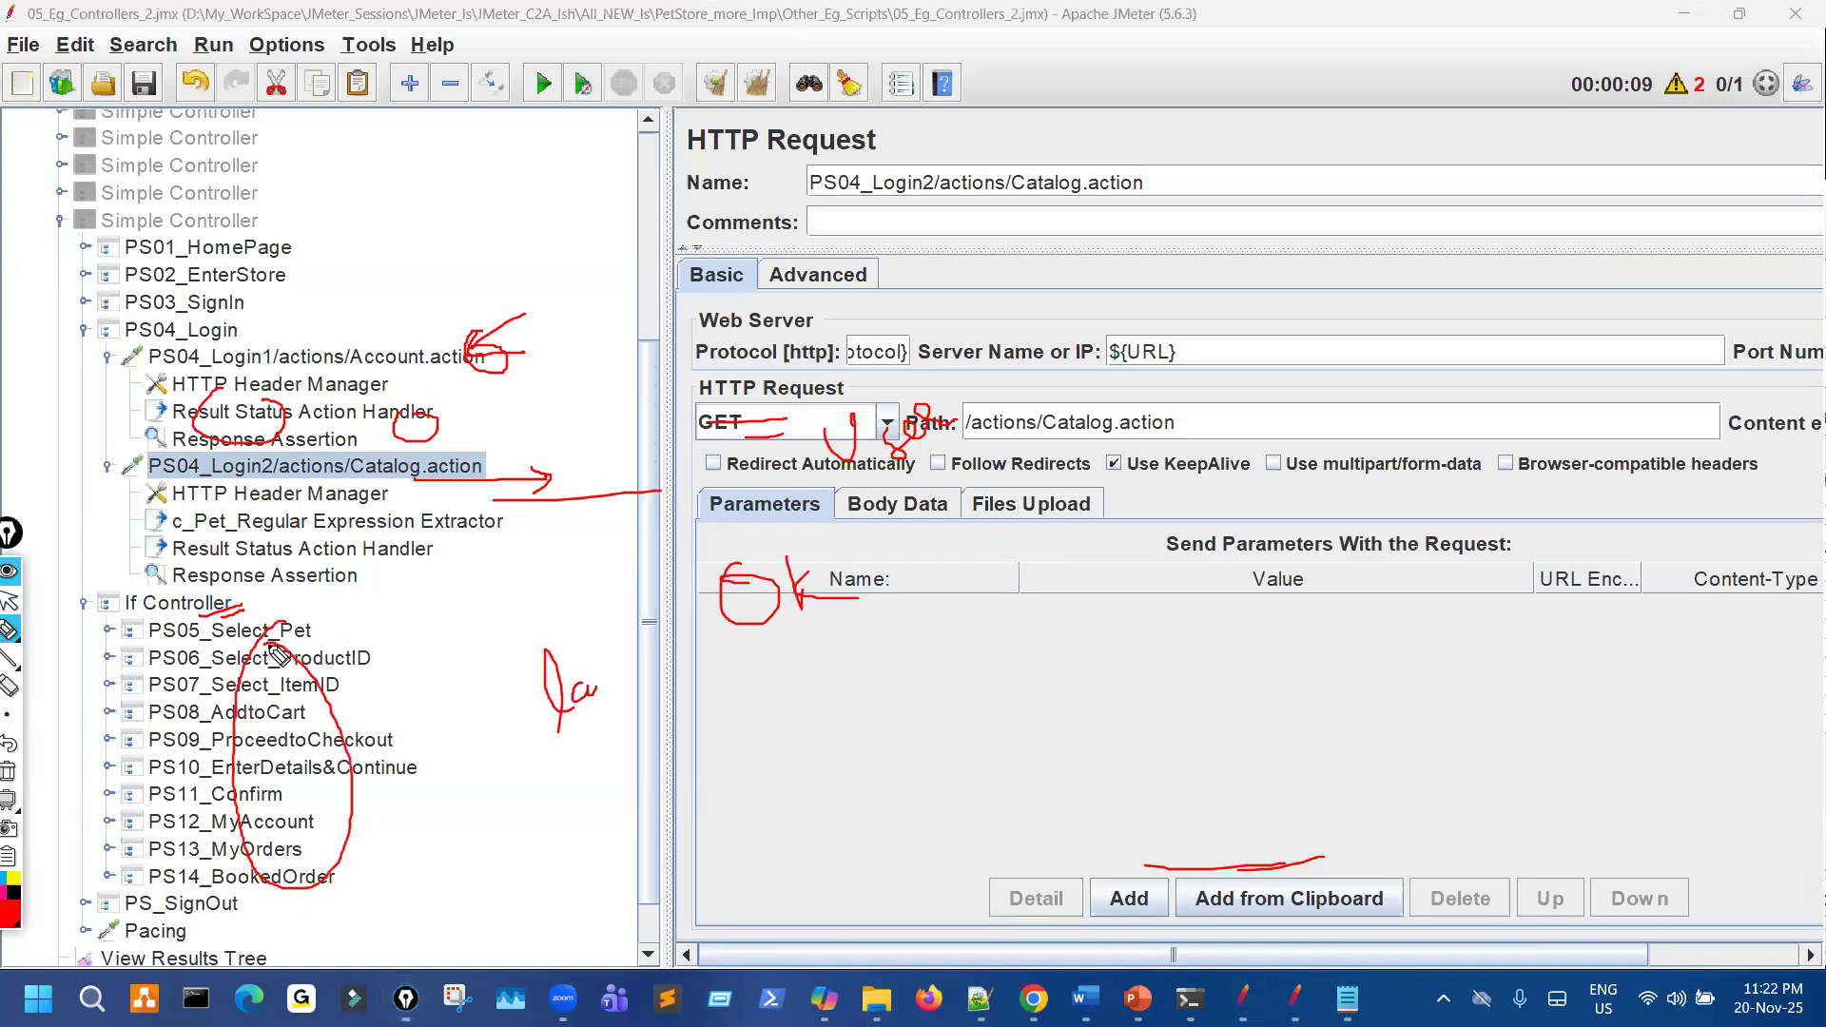
{"action": "mouse_move", "coordinate": [596, 522]}
{"action": "left_mouse_down"}
{"action": "mouse_move", "coordinate": [700, 554]}
{"action": "mouse_move", "coordinate": [669, 513]}
{"action": "left_mouse_up"}
{"action": "left_click_drag", "start_coordinate": [834, 682], "coordinate": [978, 613]}
{"action": "mouse_move", "coordinate": [269, 655]}
{"action": "left_mouse_down"}
{"action": "mouse_move", "coordinate": [341, 681]}
{"action": "mouse_move", "coordinate": [302, 718]}
{"action": "left_mouse_up"}
{"action": "left_click_drag", "start_coordinate": [348, 598], "coordinate": [456, 680]}
{"action": "mouse_move", "coordinate": [470, 769]}
{"action": "left_mouse_down"}
{"action": "mouse_move", "coordinate": [290, 921]}
{"action": "mouse_move", "coordinate": [245, 919]}
{"action": "mouse_move", "coordinate": [277, 934]}
{"action": "mouse_move", "coordinate": [255, 937]}
{"action": "mouse_move", "coordinate": [242, 890]}
{"action": "left_mouse_up"}
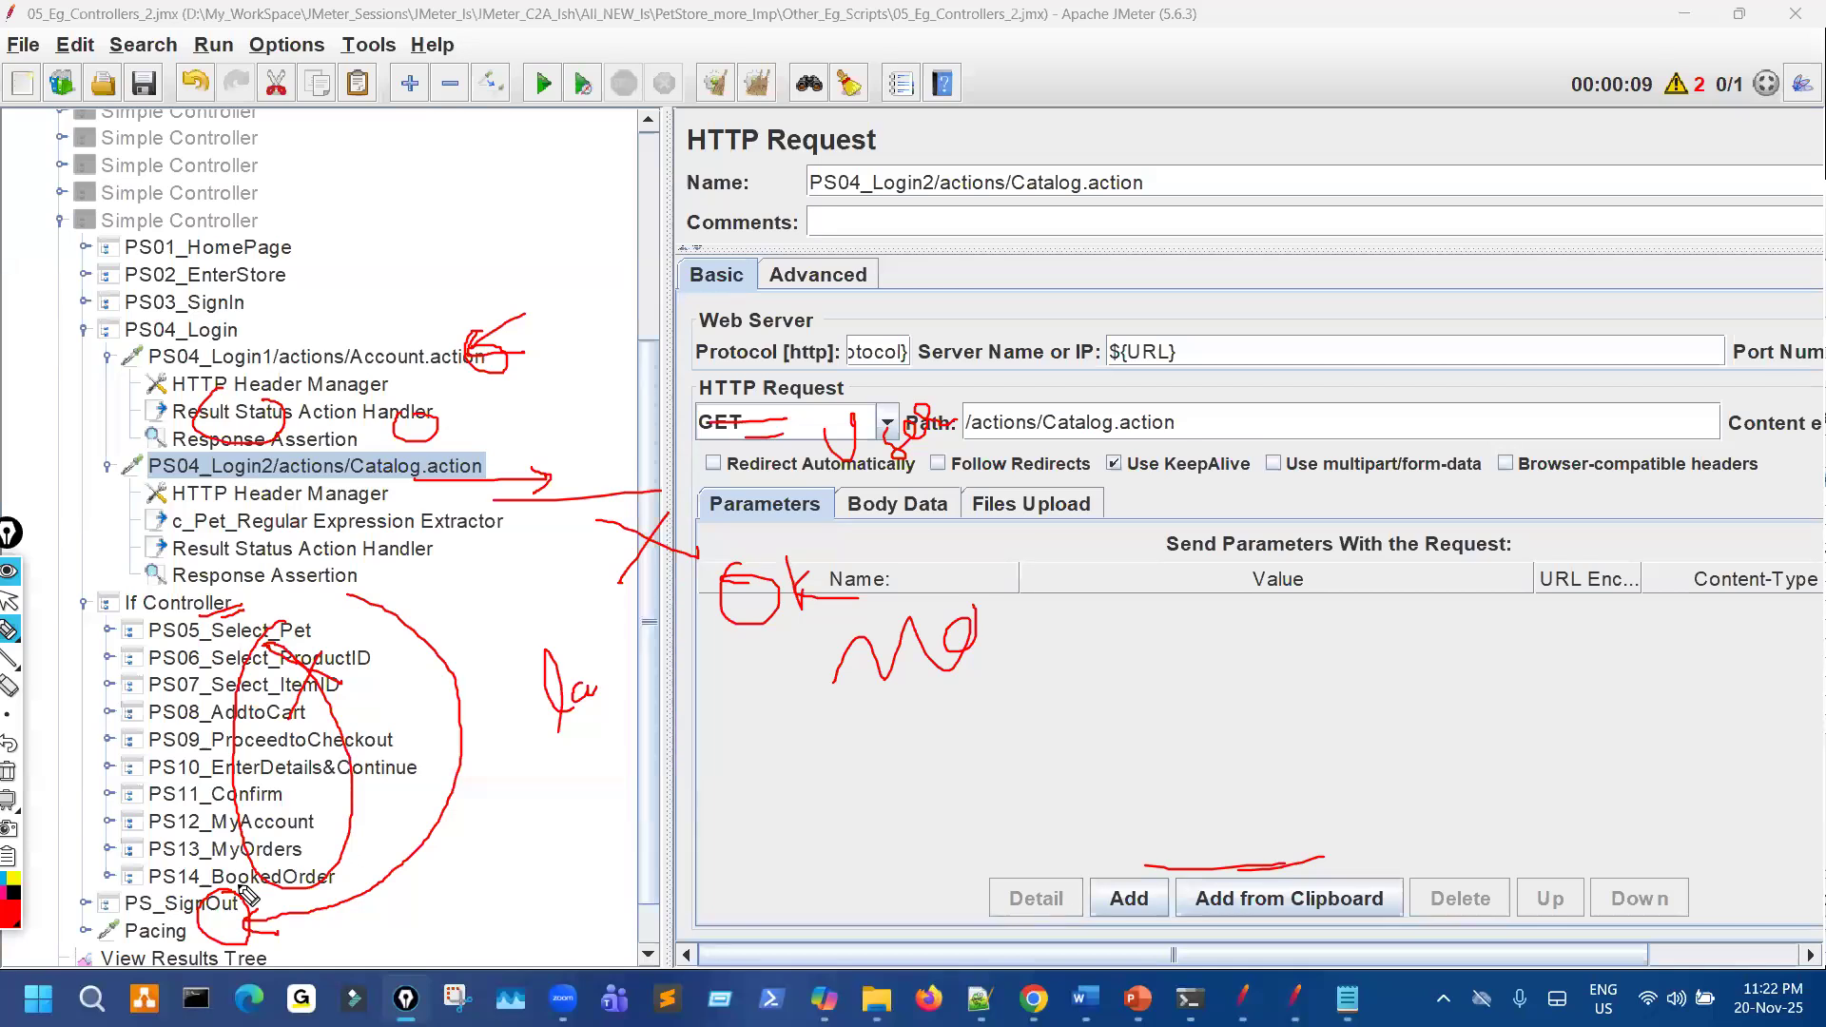
Reopen Login1's Result Status Action Handler, mark Stop Test and Stop Thread, and loop around the If Controller's transactions with an arc to PS_SignOut.
{"action": "key", "text": "ctrl+shift+2"}
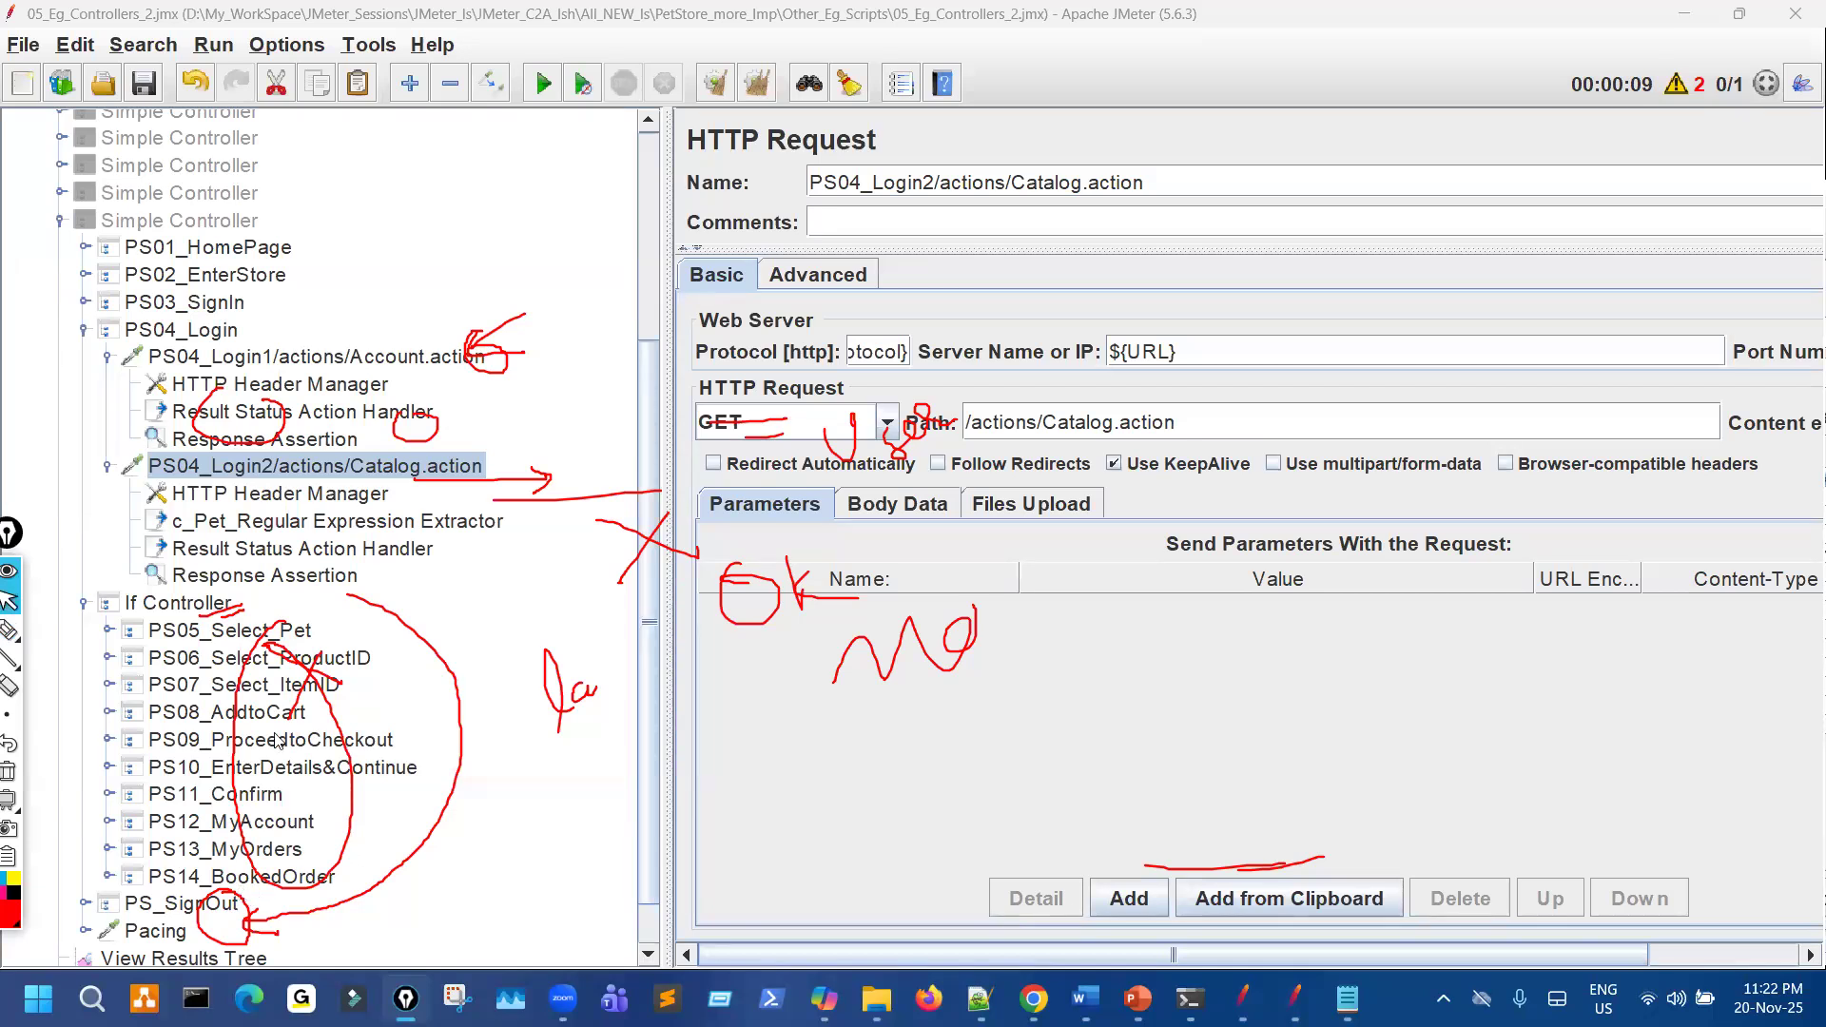
{"action": "left_click", "coordinate": [355, 414]}
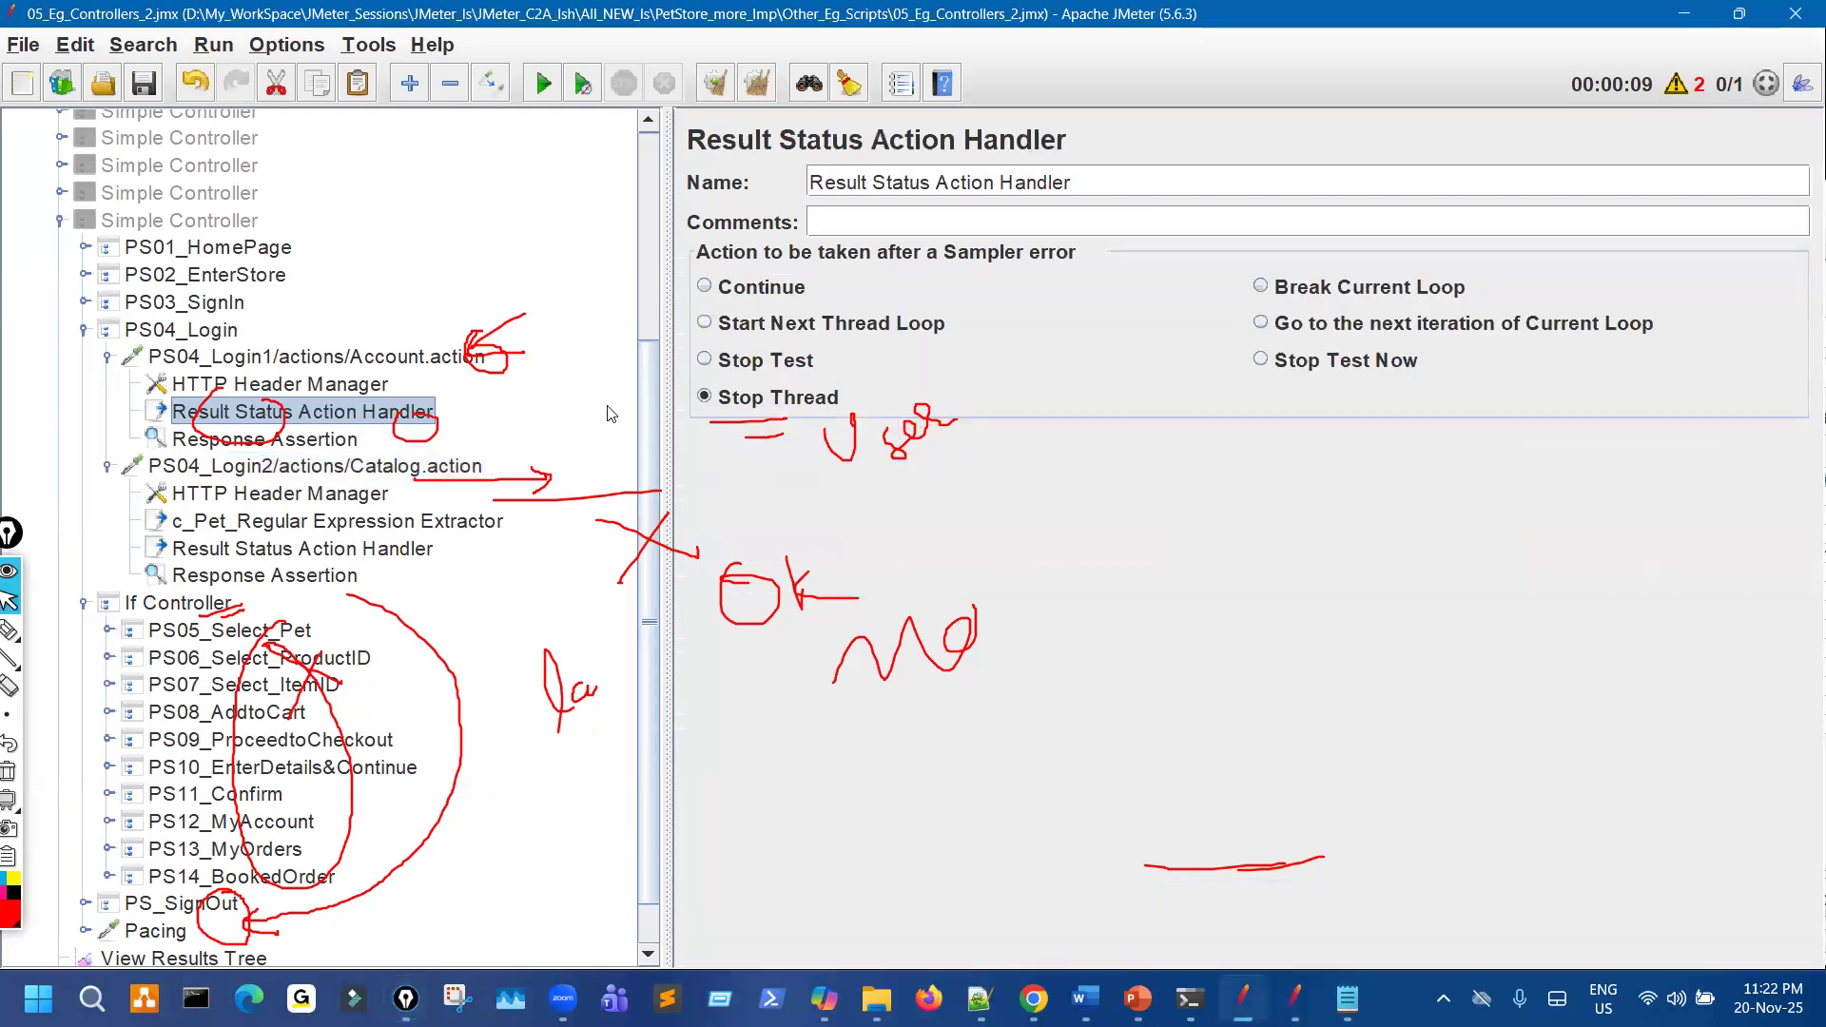
{"action": "key", "text": "ctrl+shift+1"}
{"action": "mouse_move", "coordinate": [767, 373]}
{"action": "left_mouse_down"}
{"action": "mouse_move", "coordinate": [802, 369]}
{"action": "mouse_move", "coordinate": [813, 409]}
{"action": "left_mouse_up"}
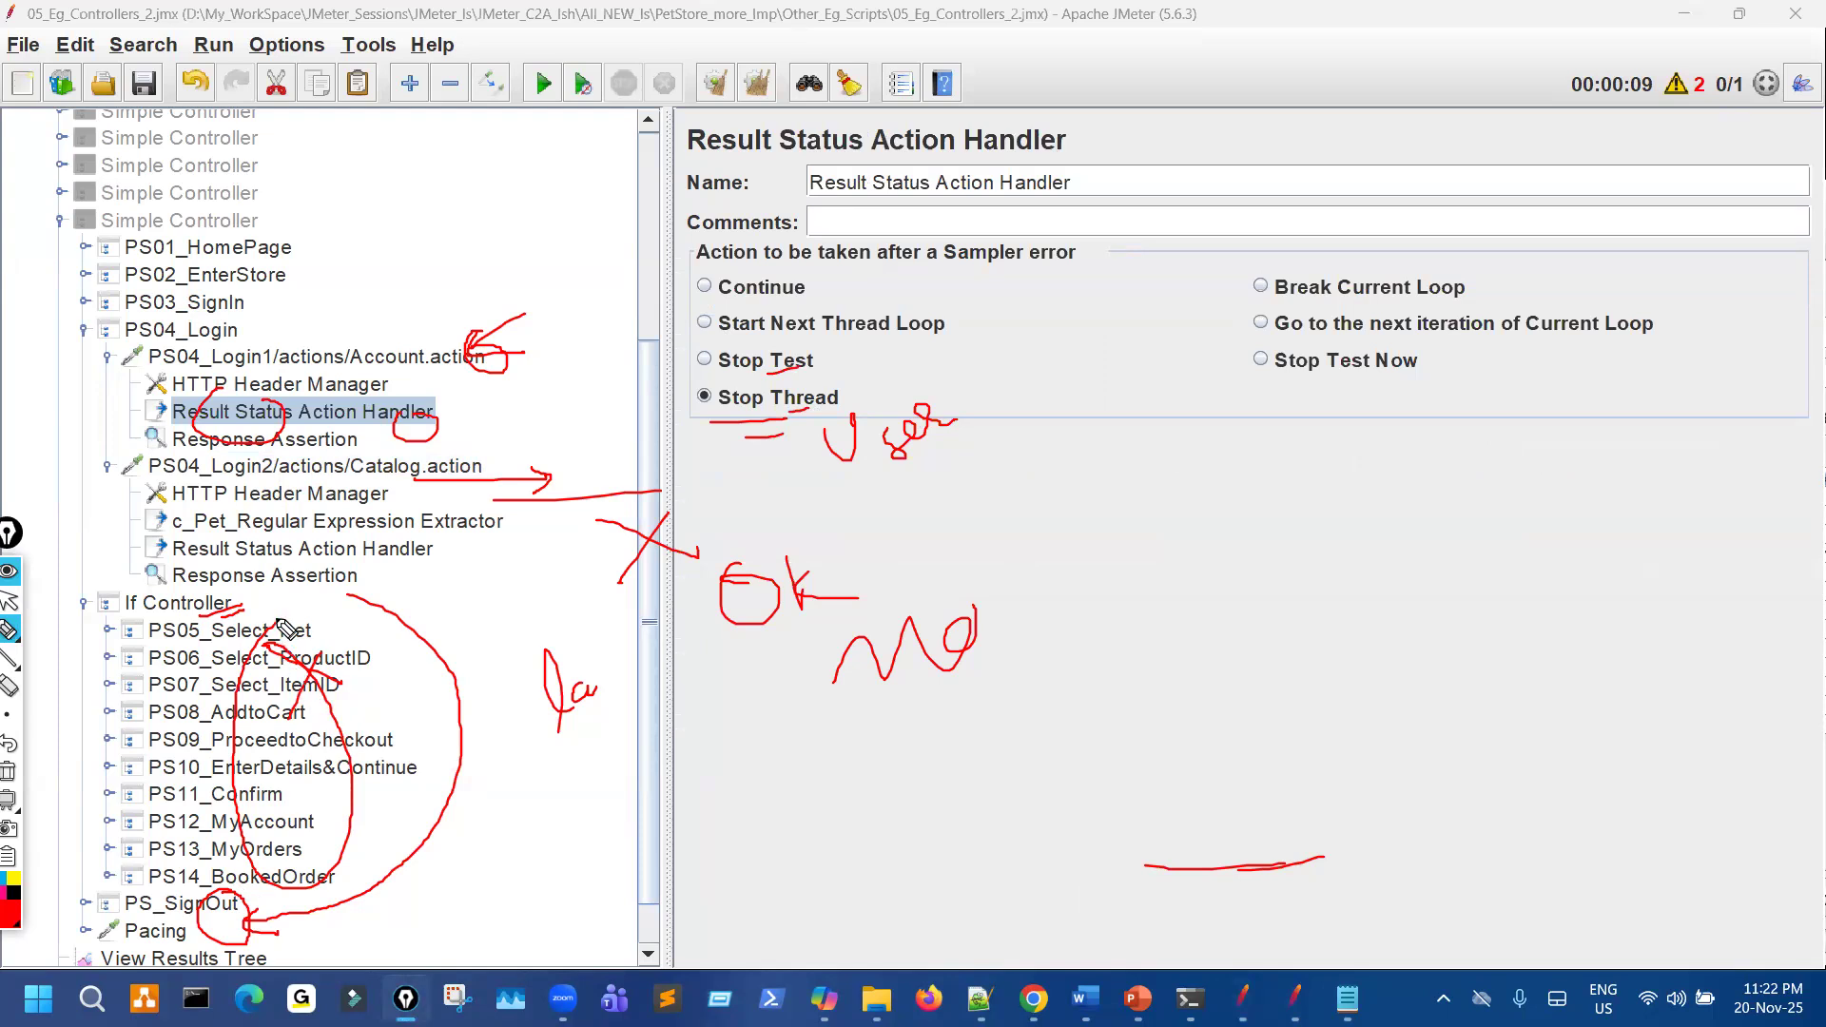
{"action": "left_click_drag", "start_coordinate": [1187, 534], "coordinate": [1172, 556]}
{"action": "left_click_drag", "start_coordinate": [258, 818], "coordinate": [254, 820]}
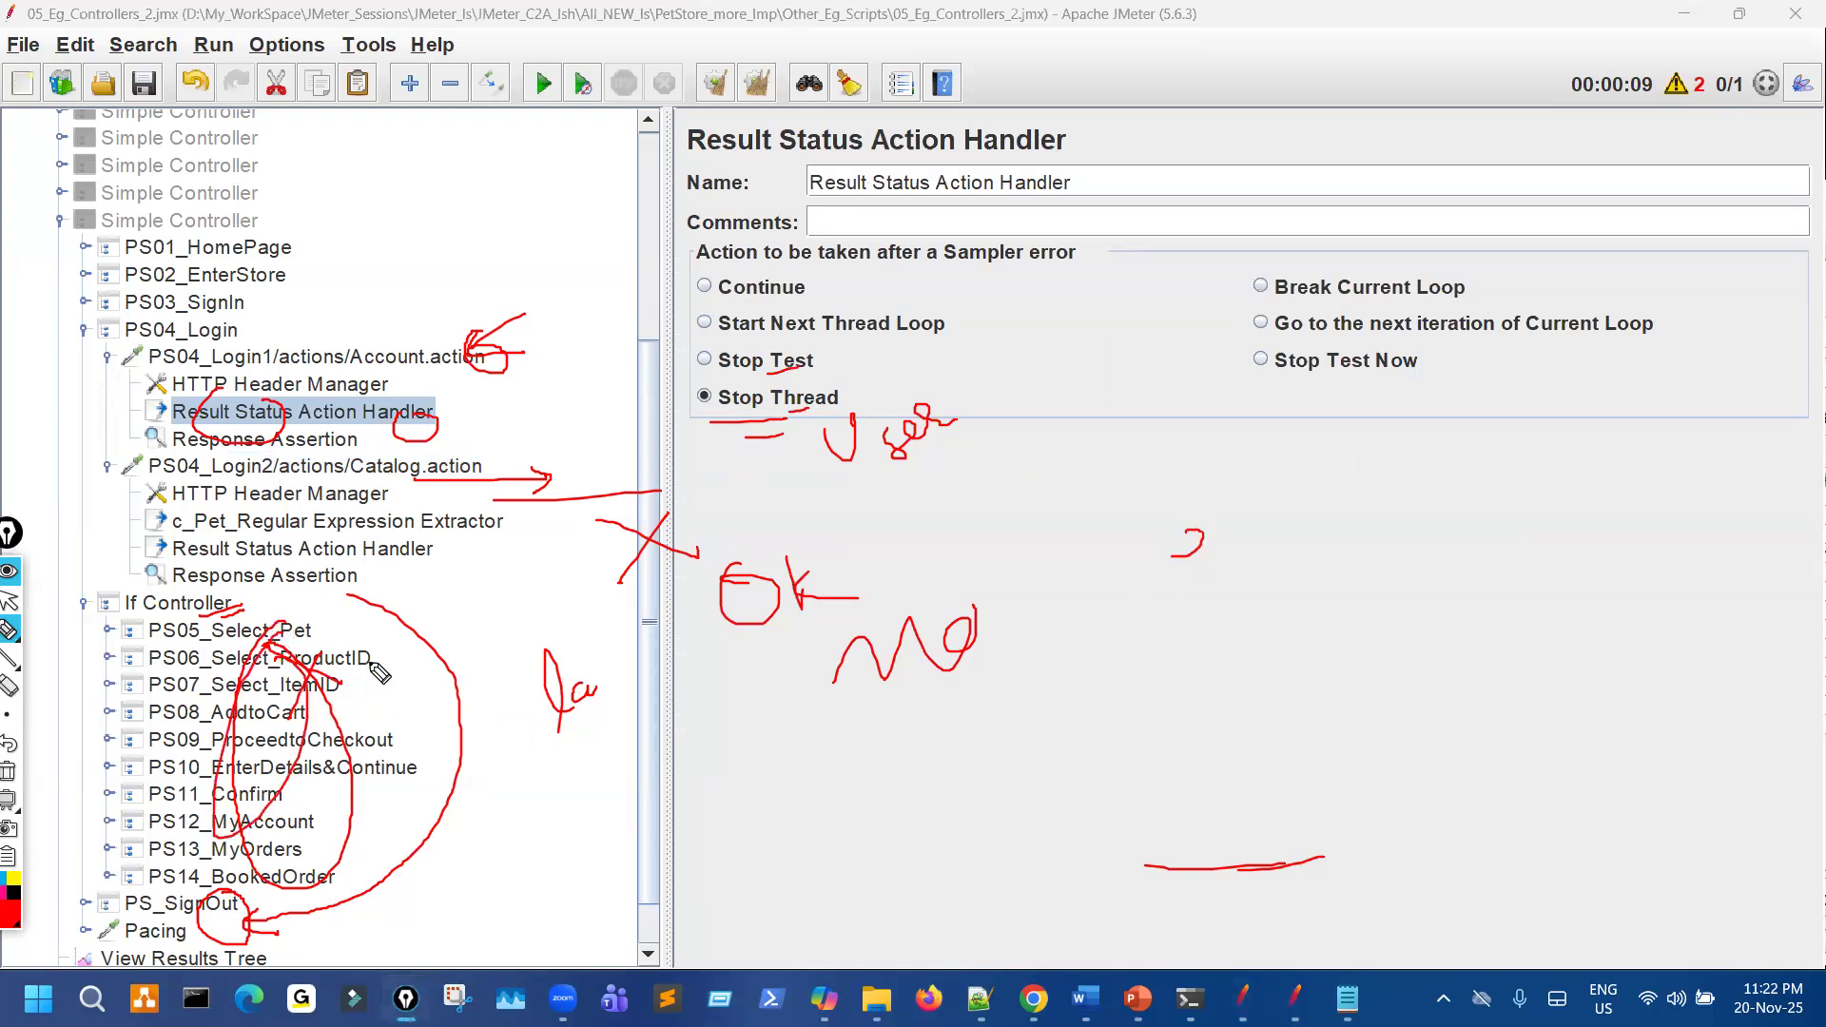
{"action": "mouse_move", "coordinate": [337, 629]}
{"action": "left_mouse_down"}
{"action": "mouse_move", "coordinate": [455, 780]}
{"action": "mouse_move", "coordinate": [283, 927]}
{"action": "left_mouse_up"}
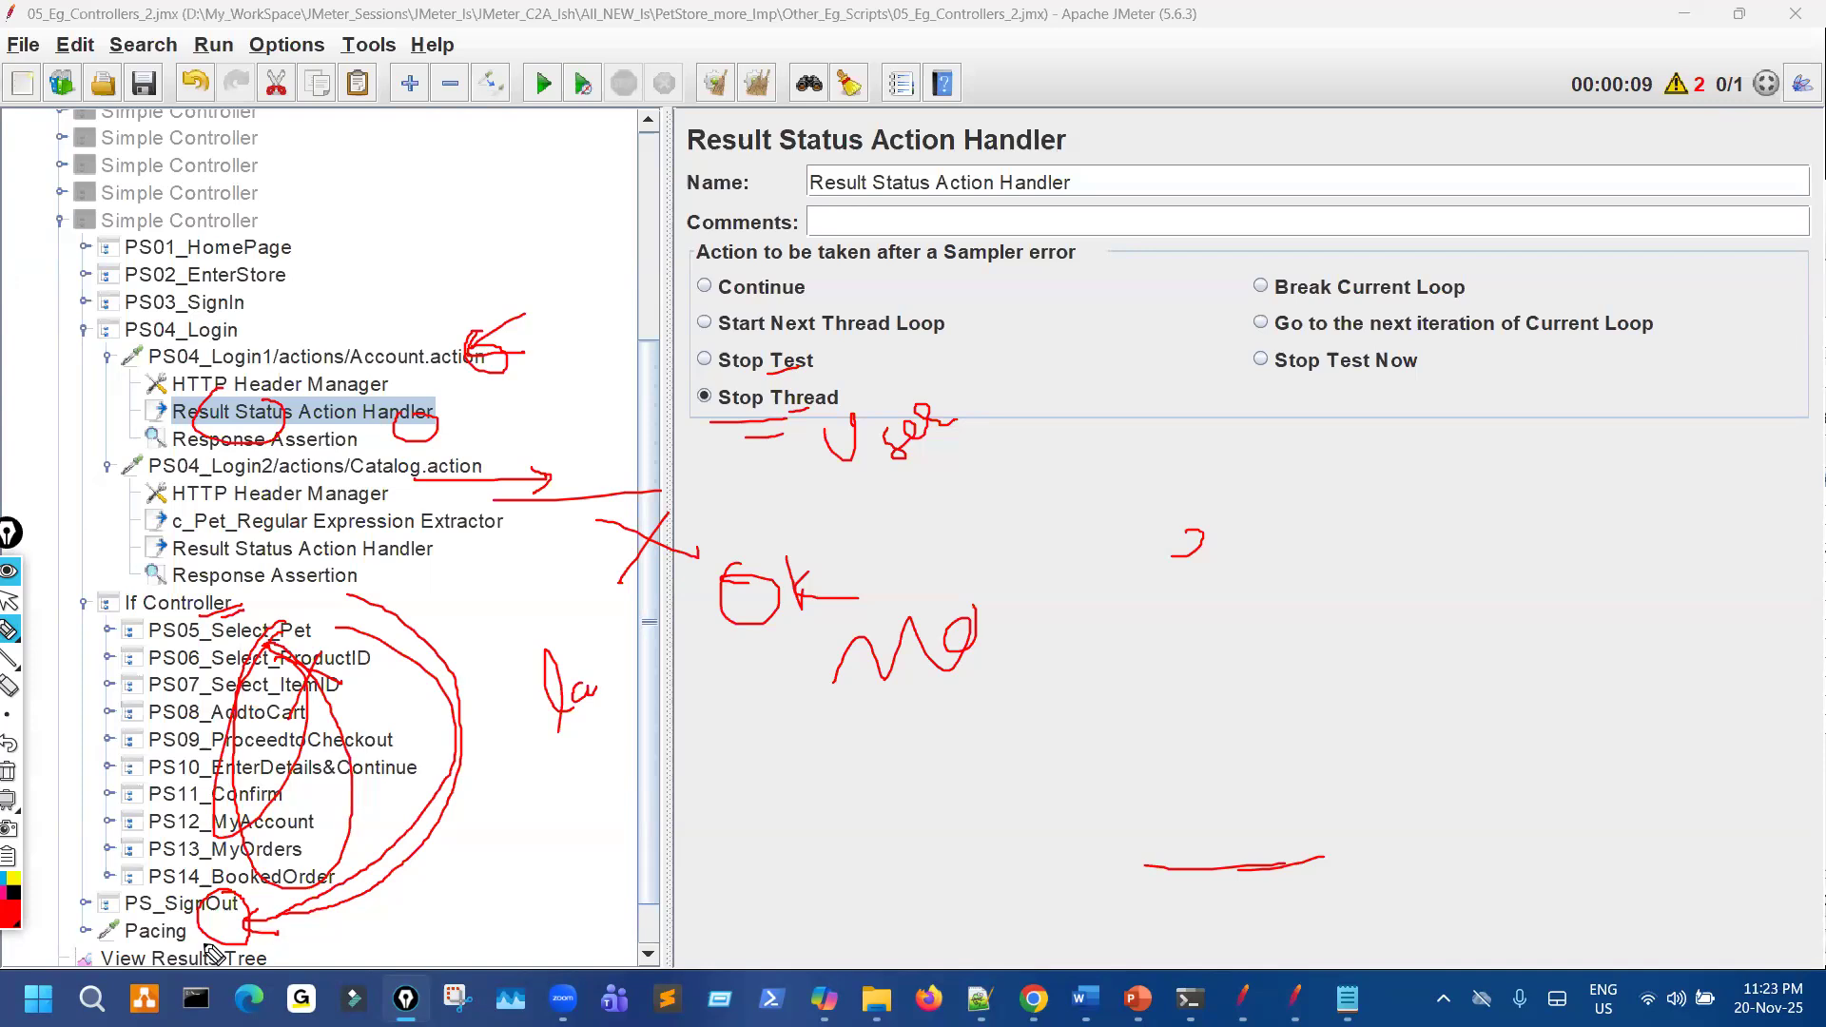
Redraw the Login2 arrow, the cross over the PS05 transactions and the arcs to PS_SignOut, underline Stop Thread, and clear all annotations.
{"action": "left_click_drag", "start_coordinate": [438, 483], "coordinate": [595, 466]}
{"action": "mouse_move", "coordinate": [558, 450]}
{"action": "left_mouse_down"}
{"action": "mouse_move", "coordinate": [589, 492]}
{"action": "mouse_move", "coordinate": [572, 502]}
{"action": "left_mouse_up"}
{"action": "mouse_move", "coordinate": [303, 618]}
{"action": "left_mouse_down"}
{"action": "mouse_move", "coordinate": [393, 689]}
{"action": "mouse_move", "coordinate": [291, 713]}
{"action": "left_mouse_up"}
{"action": "mouse_move", "coordinate": [390, 599]}
{"action": "left_mouse_down"}
{"action": "mouse_move", "coordinate": [459, 700]}
{"action": "mouse_move", "coordinate": [355, 860]}
{"action": "mouse_move", "coordinate": [267, 897]}
{"action": "mouse_move", "coordinate": [224, 888]}
{"action": "left_mouse_up"}
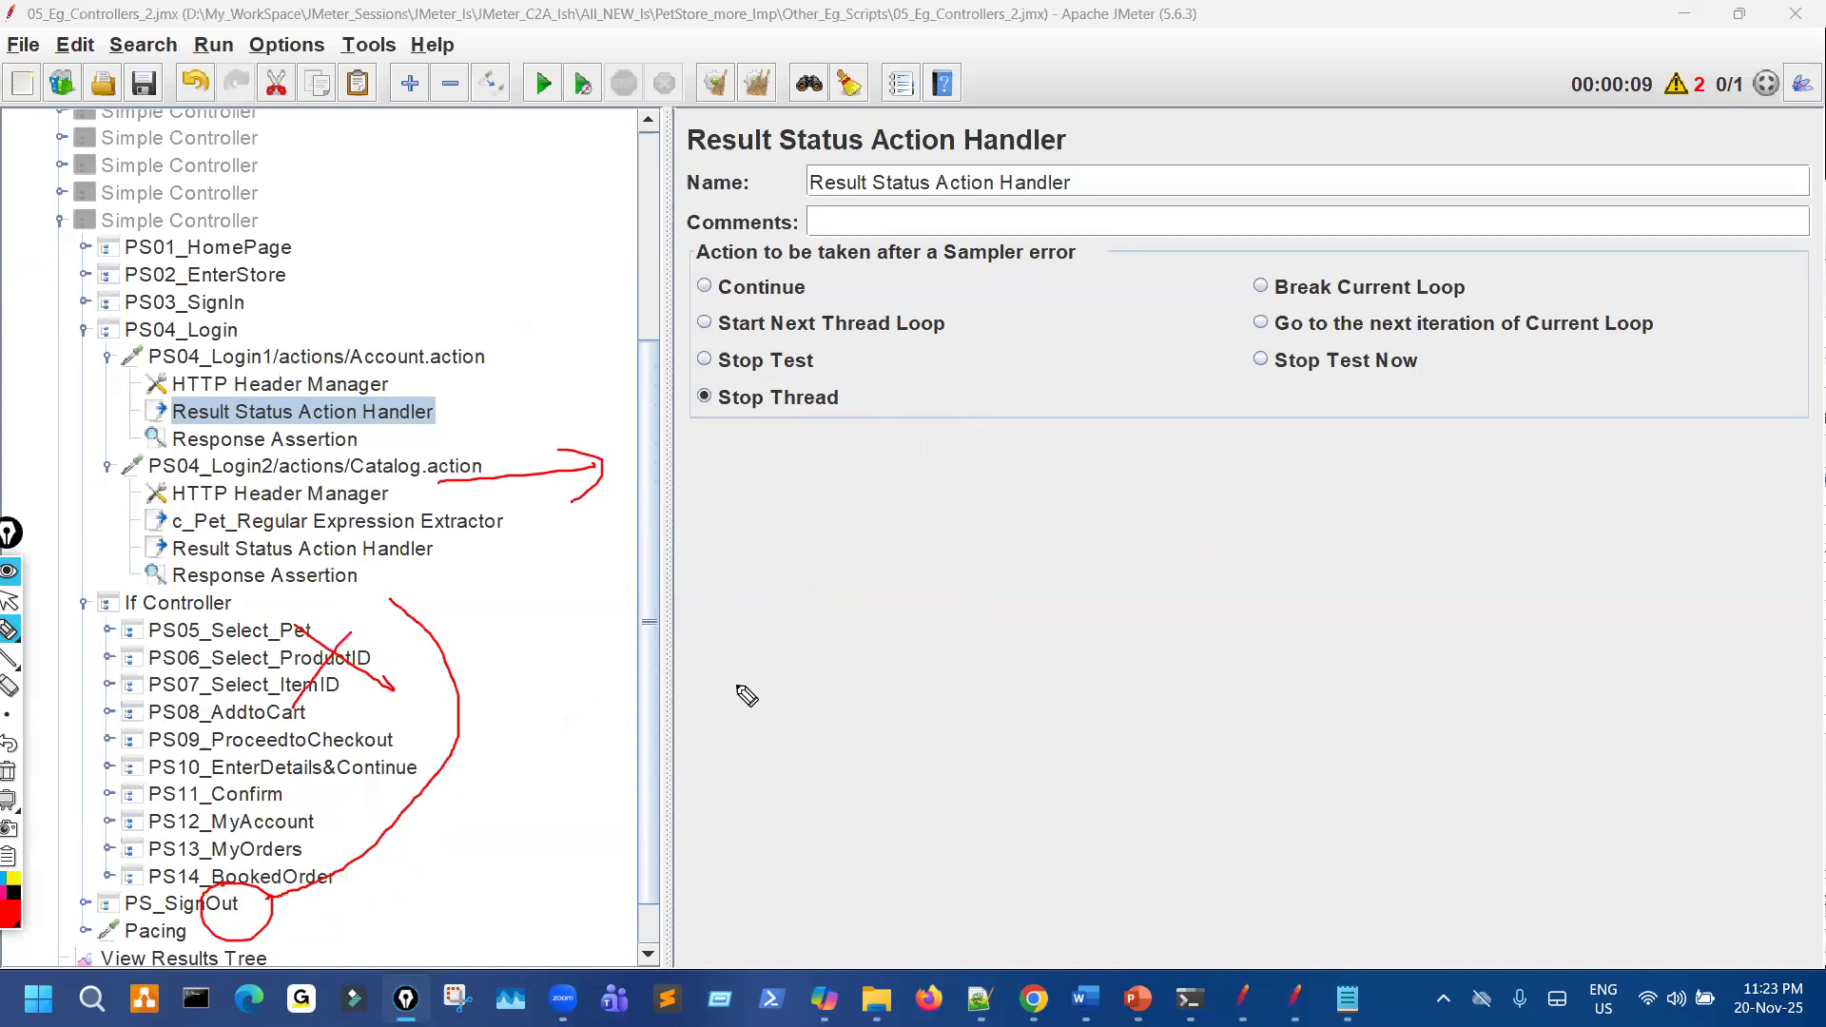
{"action": "left_click_drag", "start_coordinate": [722, 426], "coordinate": [819, 417]}
{"action": "left_click_drag", "start_coordinate": [402, 597], "coordinate": [385, 920]}
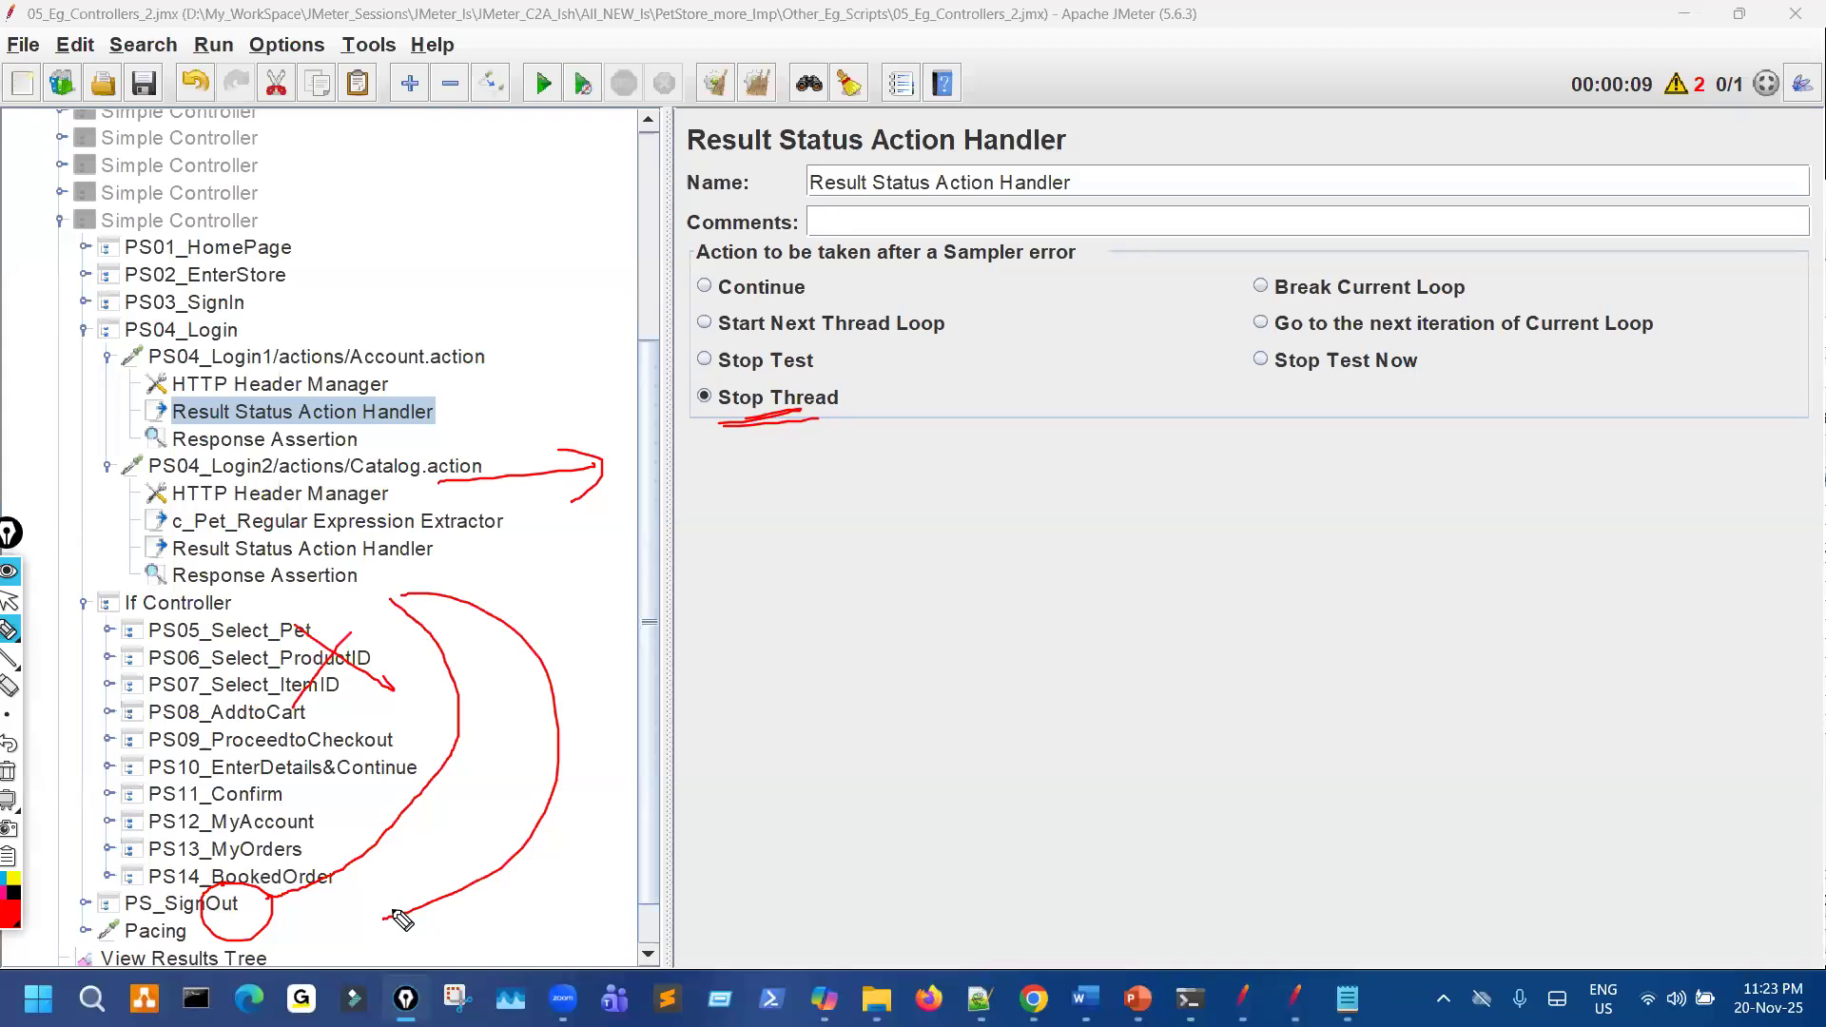
{"action": "key", "text": "ctrl+shift+7"}
{"action": "key", "text": "ctrl+shift+2"}
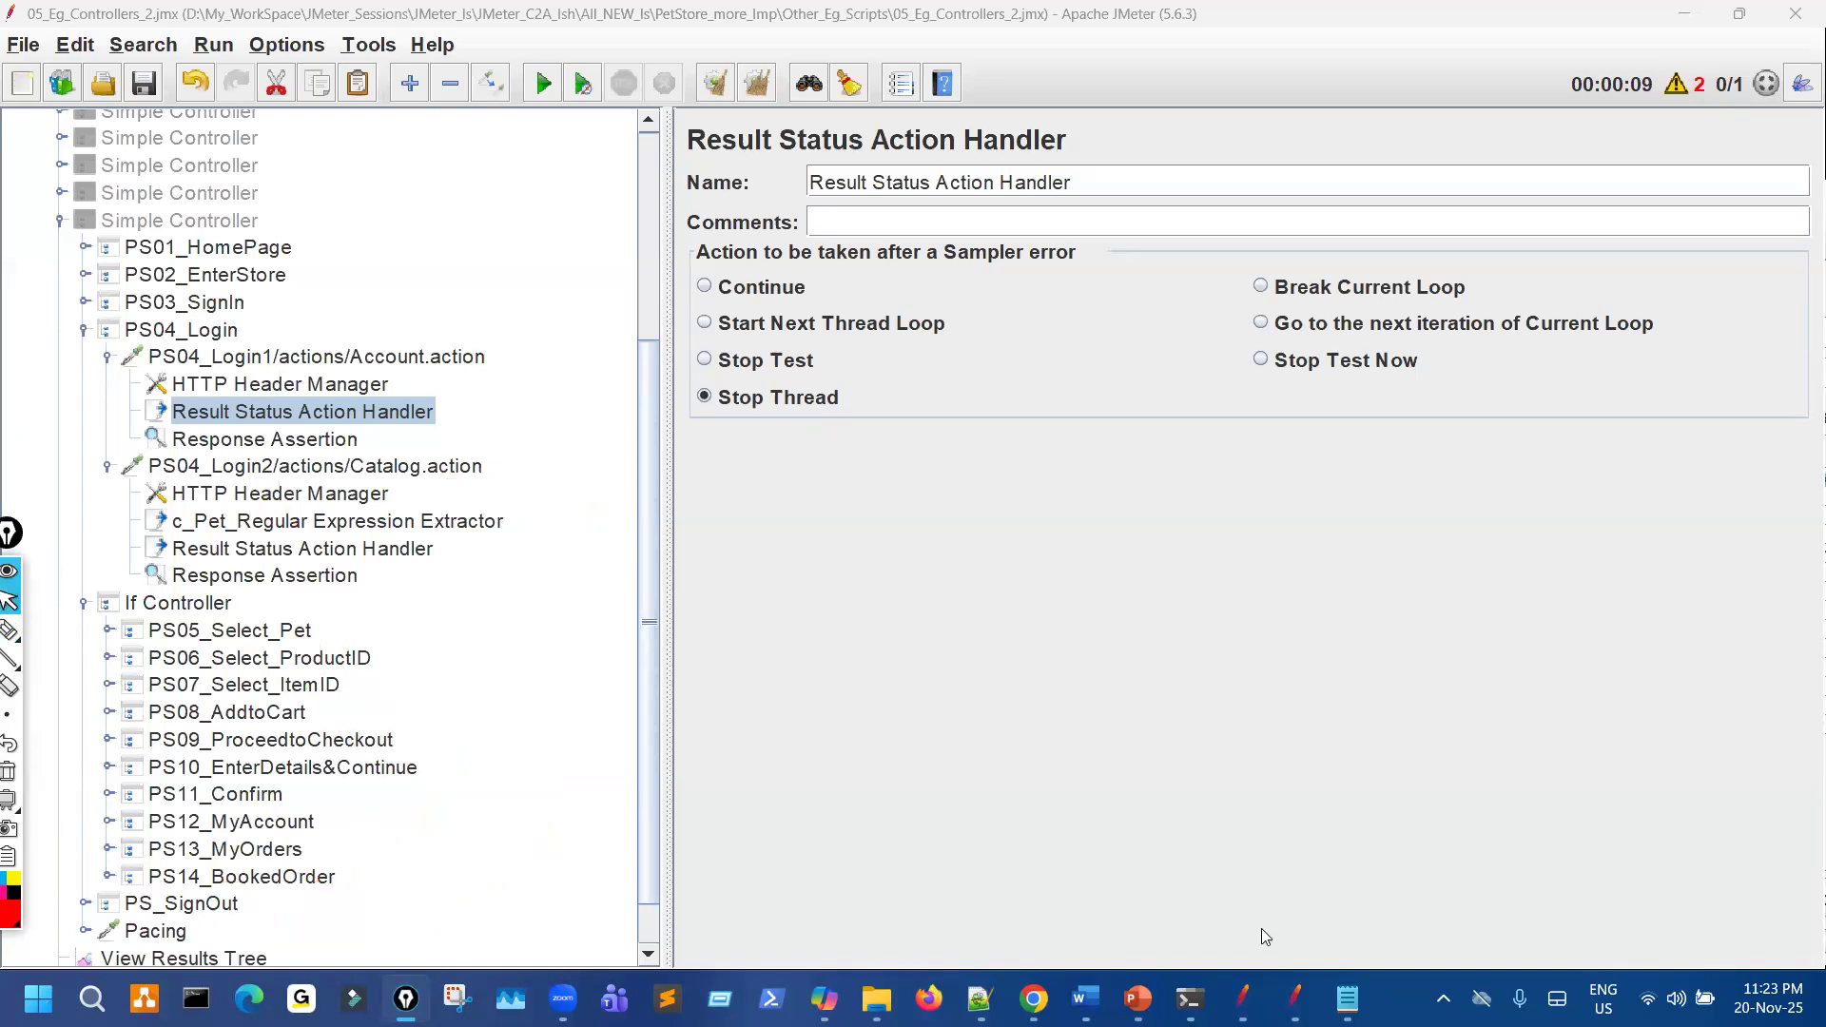
Interpret the If Controller's condition above PS05_Select_Pet as a variable expression and replace it with the last sample's status, ${JMeterThread.last_sample_ok}.
{"action": "left_click", "coordinate": [1296, 999]}
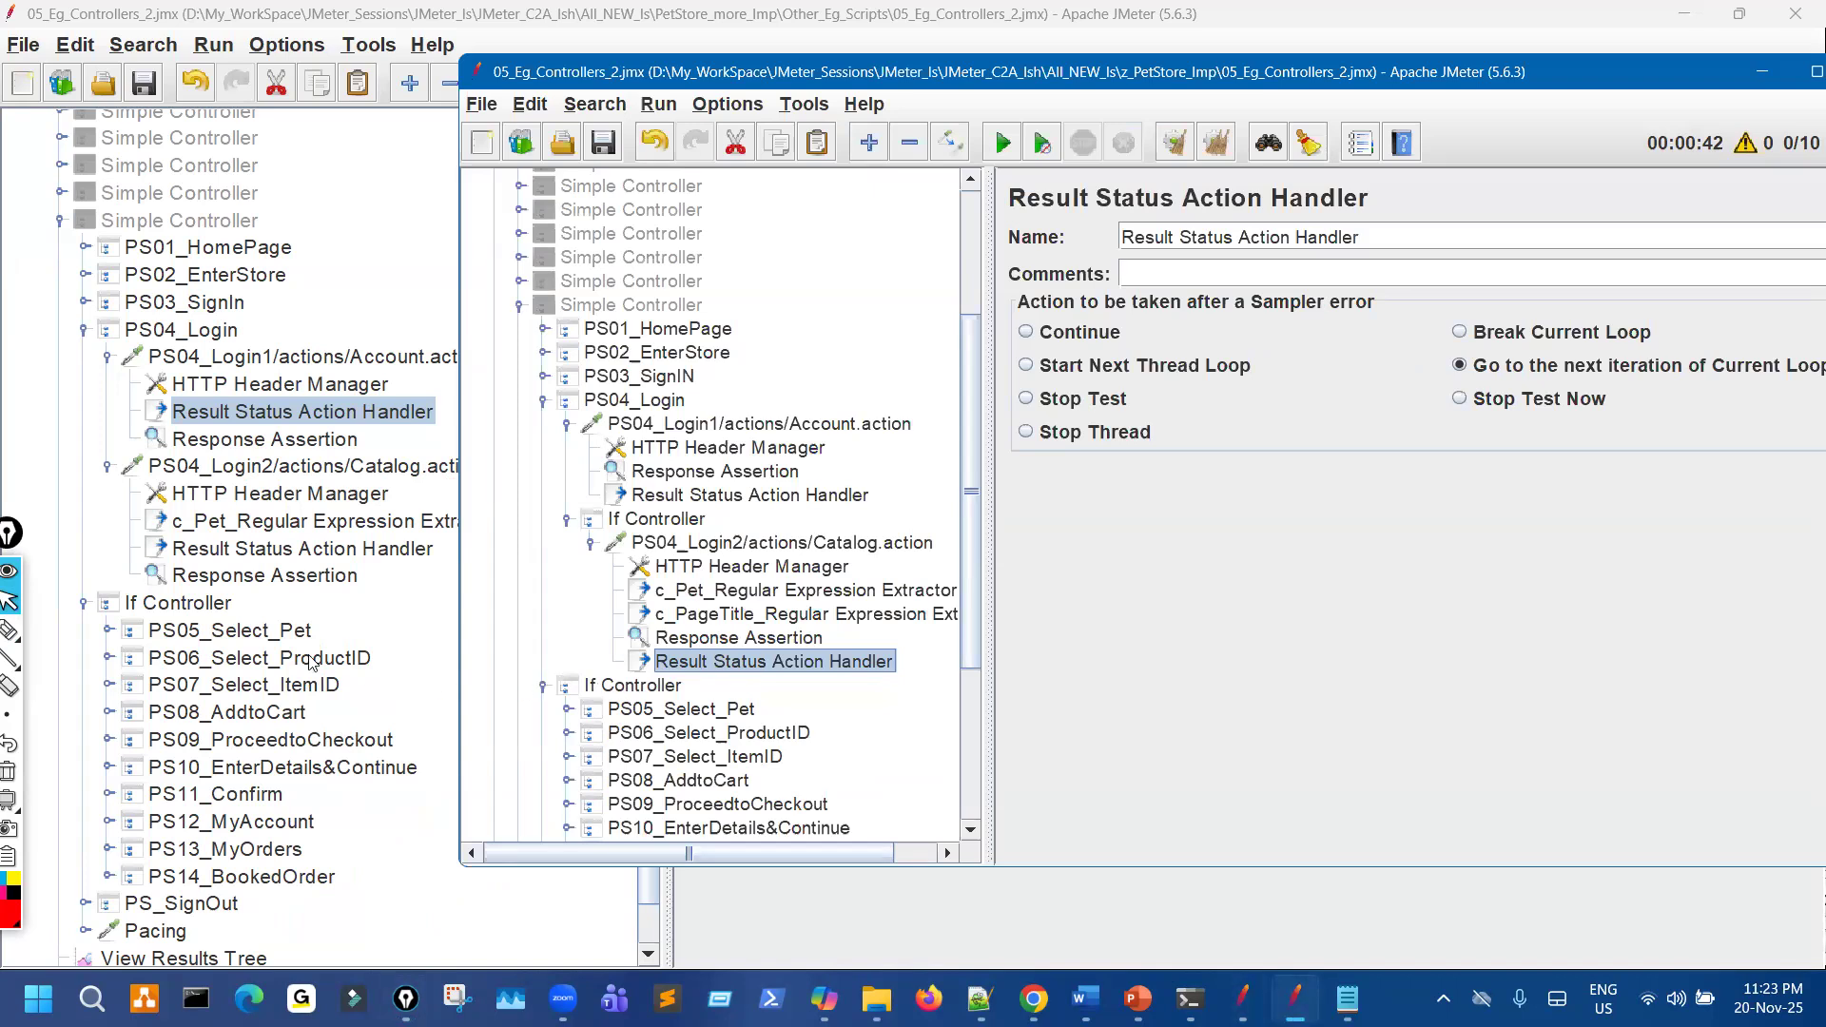
{"action": "left_click", "coordinate": [180, 603]}
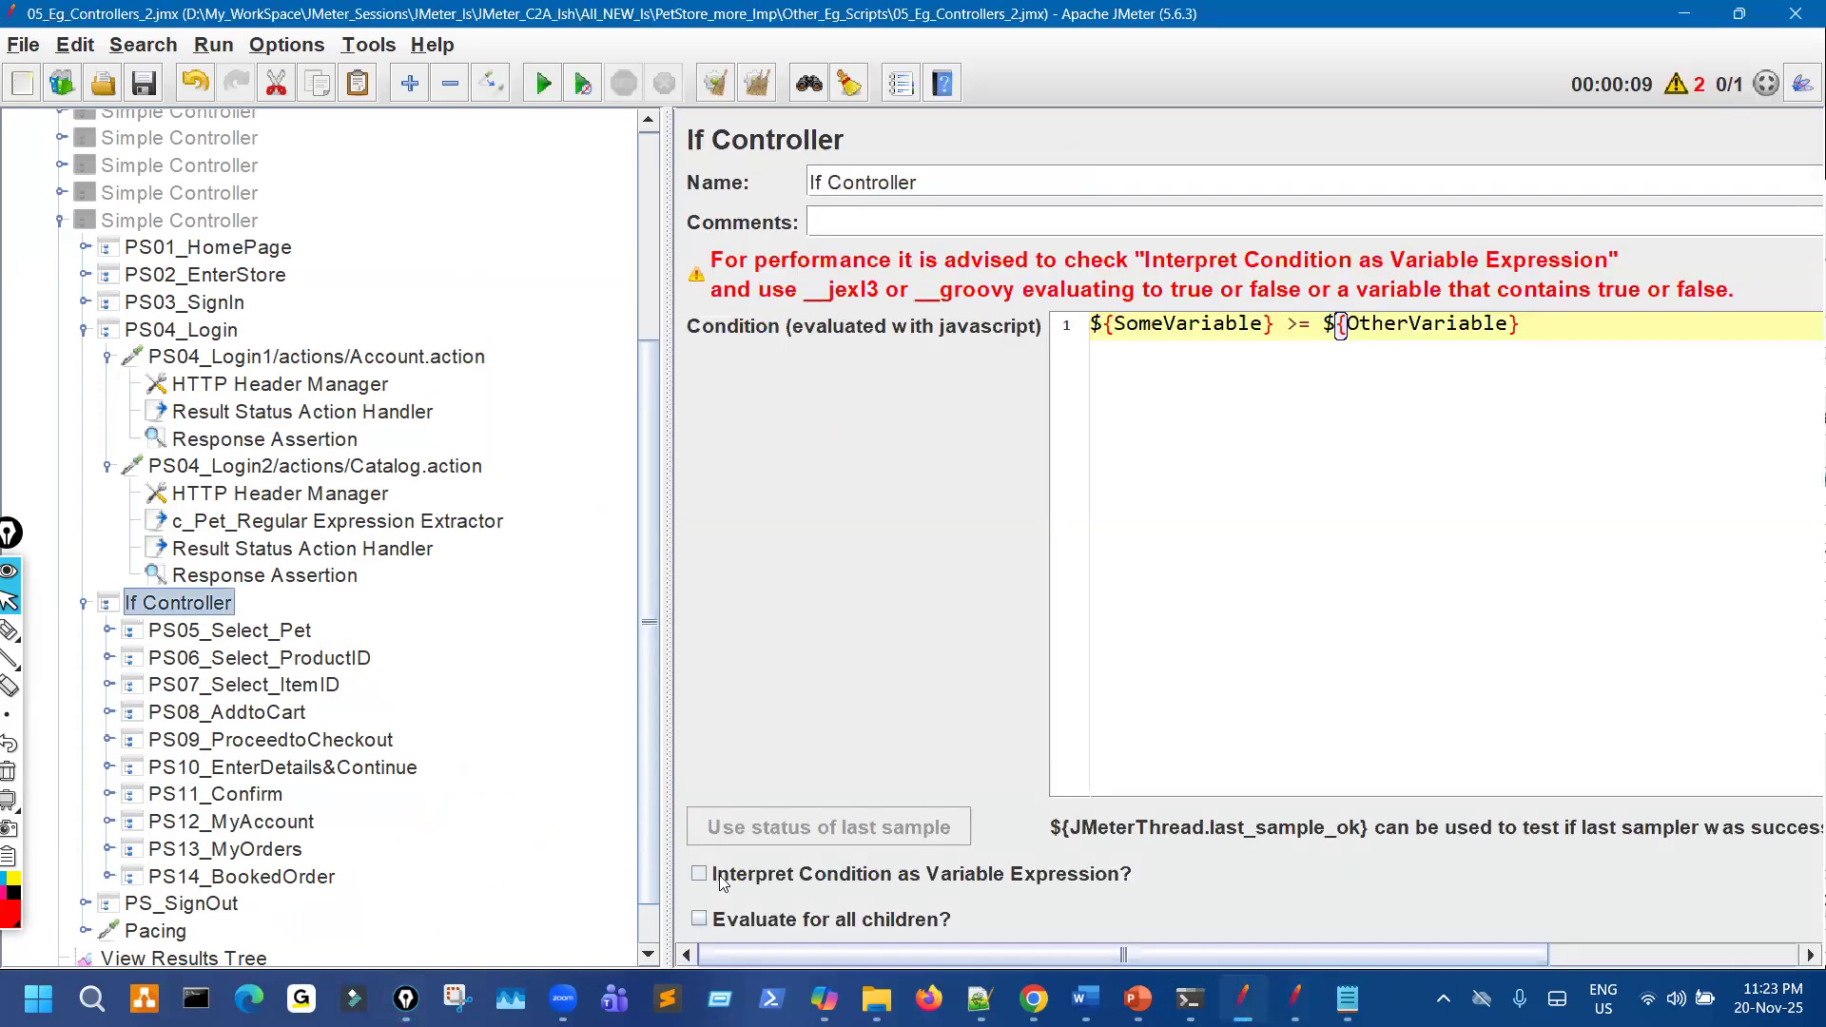
{"action": "left_click", "coordinate": [719, 875]}
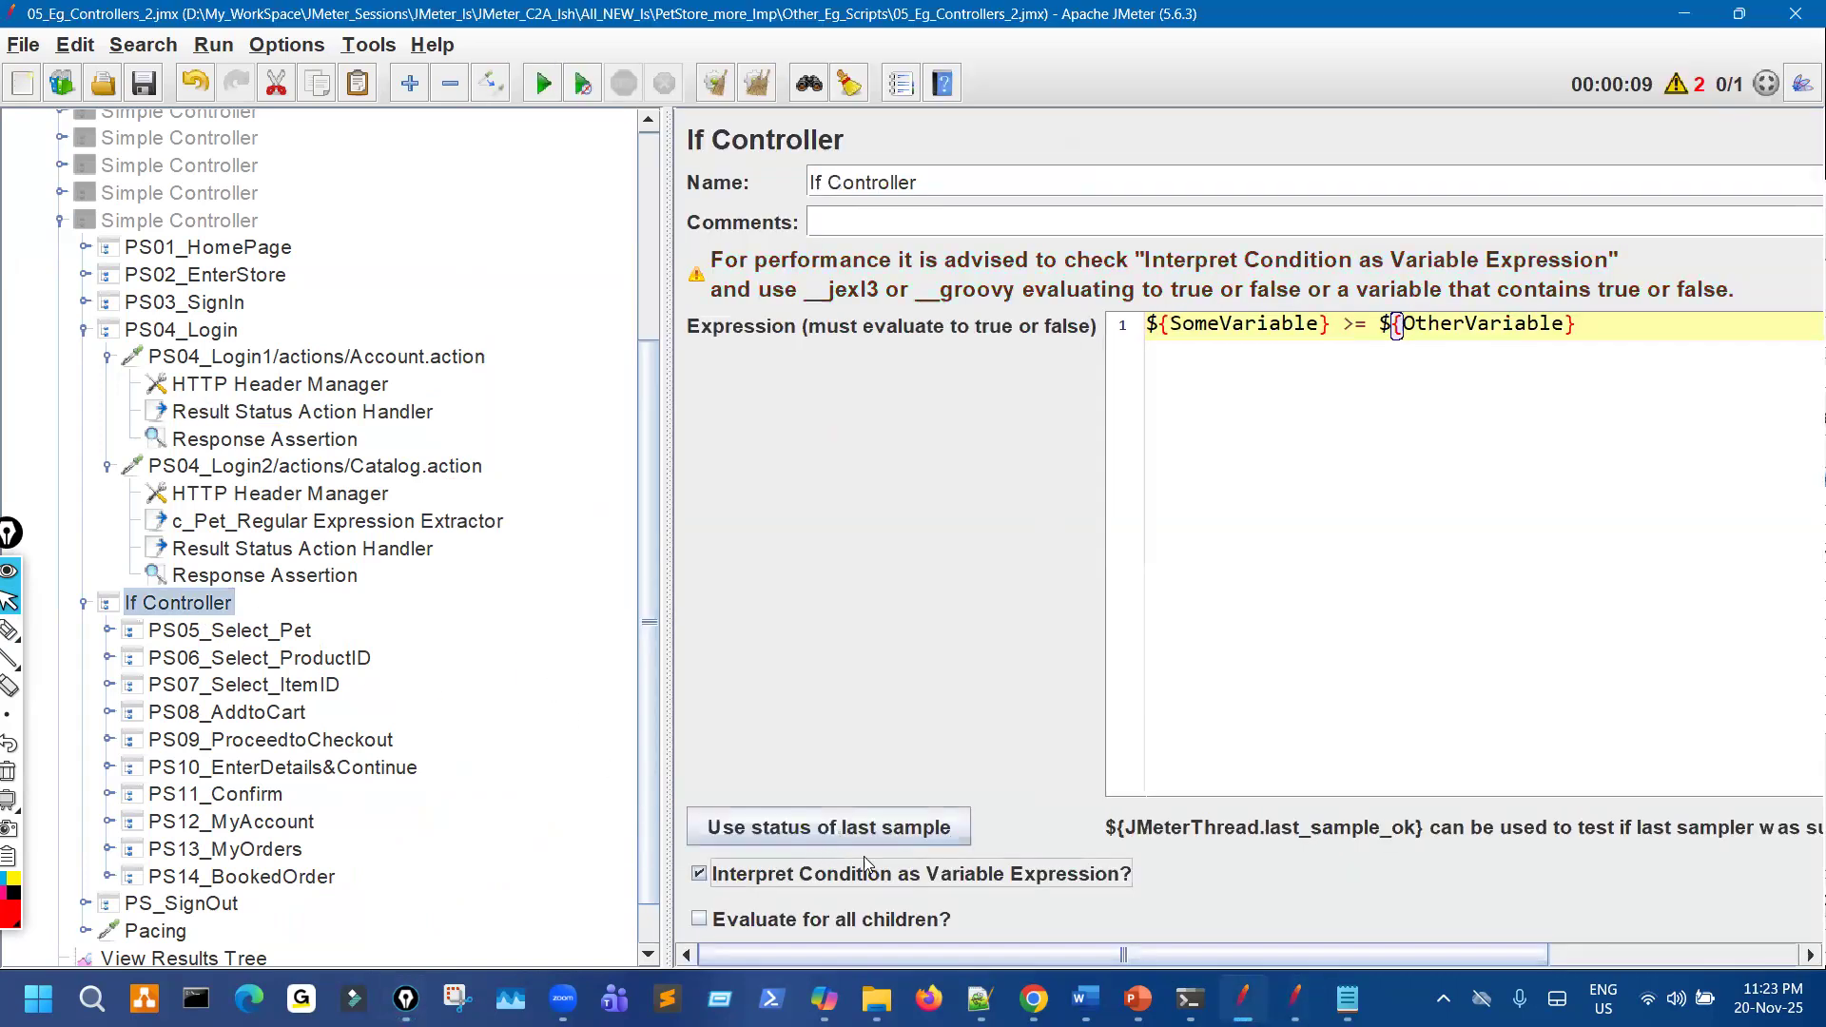
{"action": "left_click", "coordinate": [905, 825]}
{"action": "left_click", "coordinate": [1323, 330]}
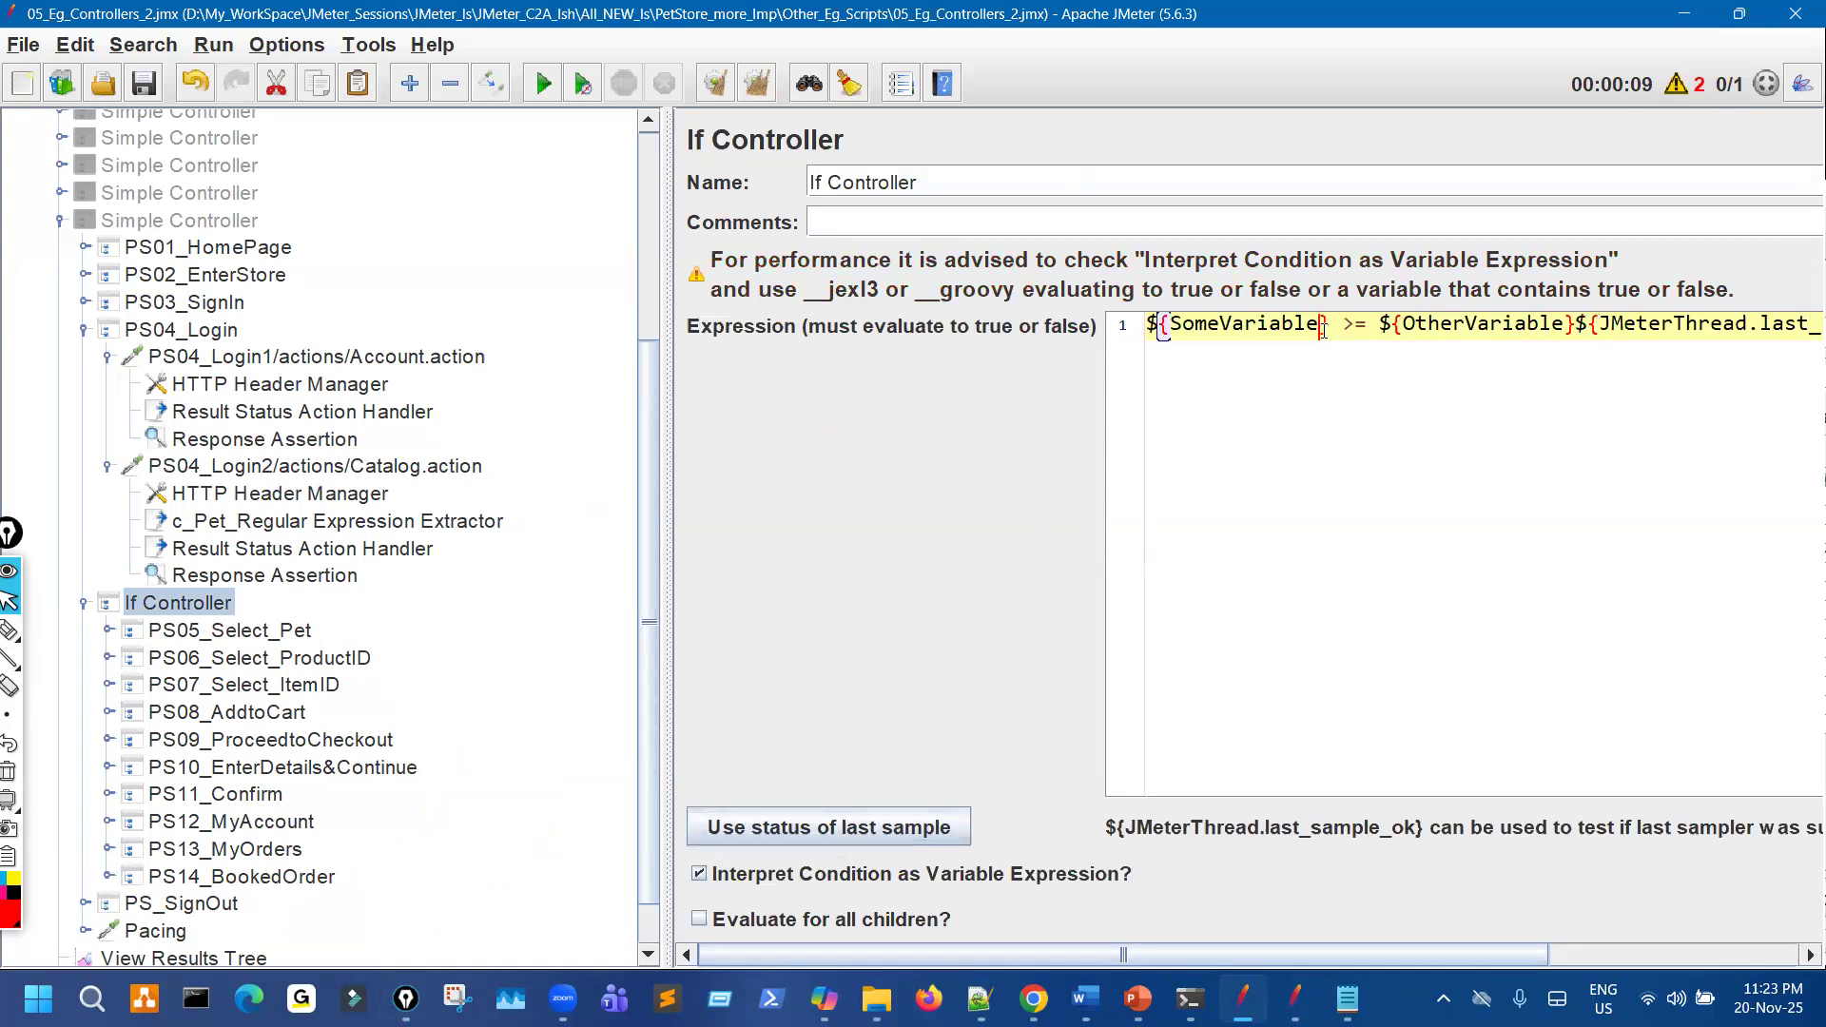
{"action": "key", "text": "ctrl+a"}
{"action": "key", "text": "BackSpace"}
{"action": "left_click", "coordinate": [859, 827]}
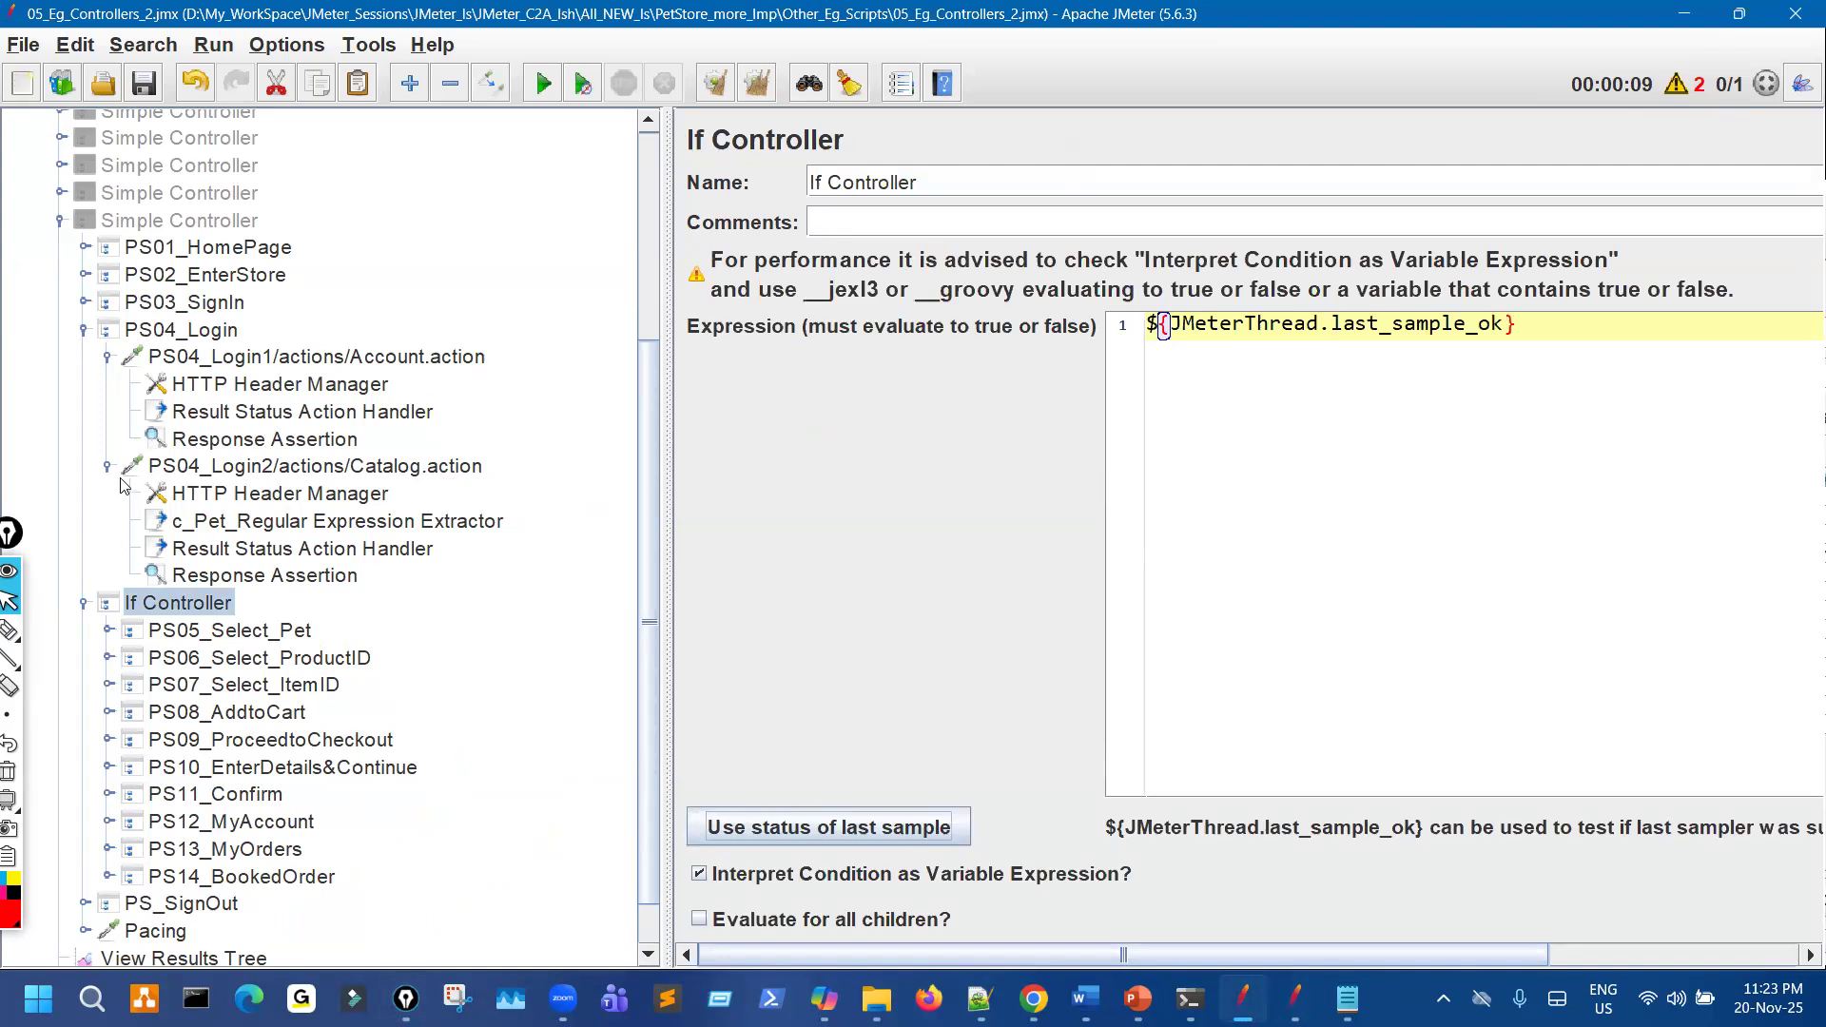
Collapse both PS04 login requests and add an If Controller inside the PS04_Login transaction.
{"action": "left_click", "coordinate": [107, 358]}
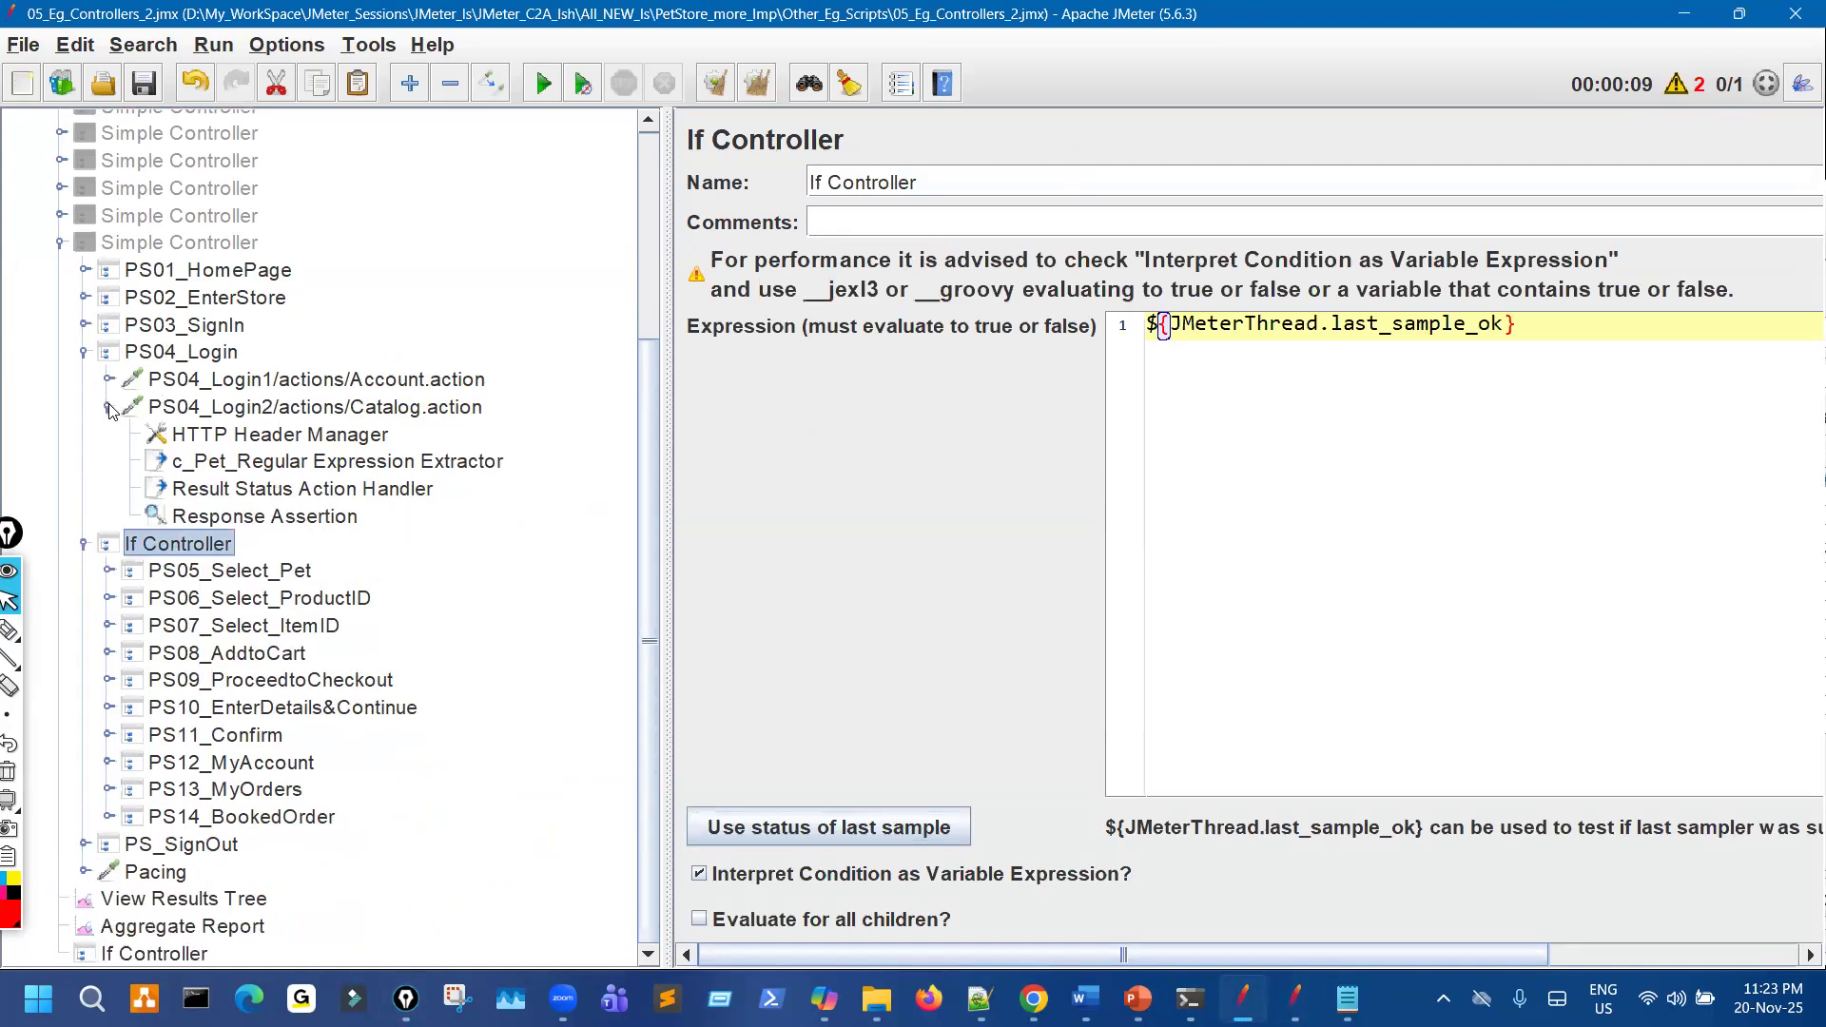
{"action": "left_click", "coordinate": [108, 409]}
{"action": "left_click", "coordinate": [181, 460]}
{"action": "right_click", "coordinate": [208, 461]}
{"action": "mouse_move", "coordinate": [532, 274]}
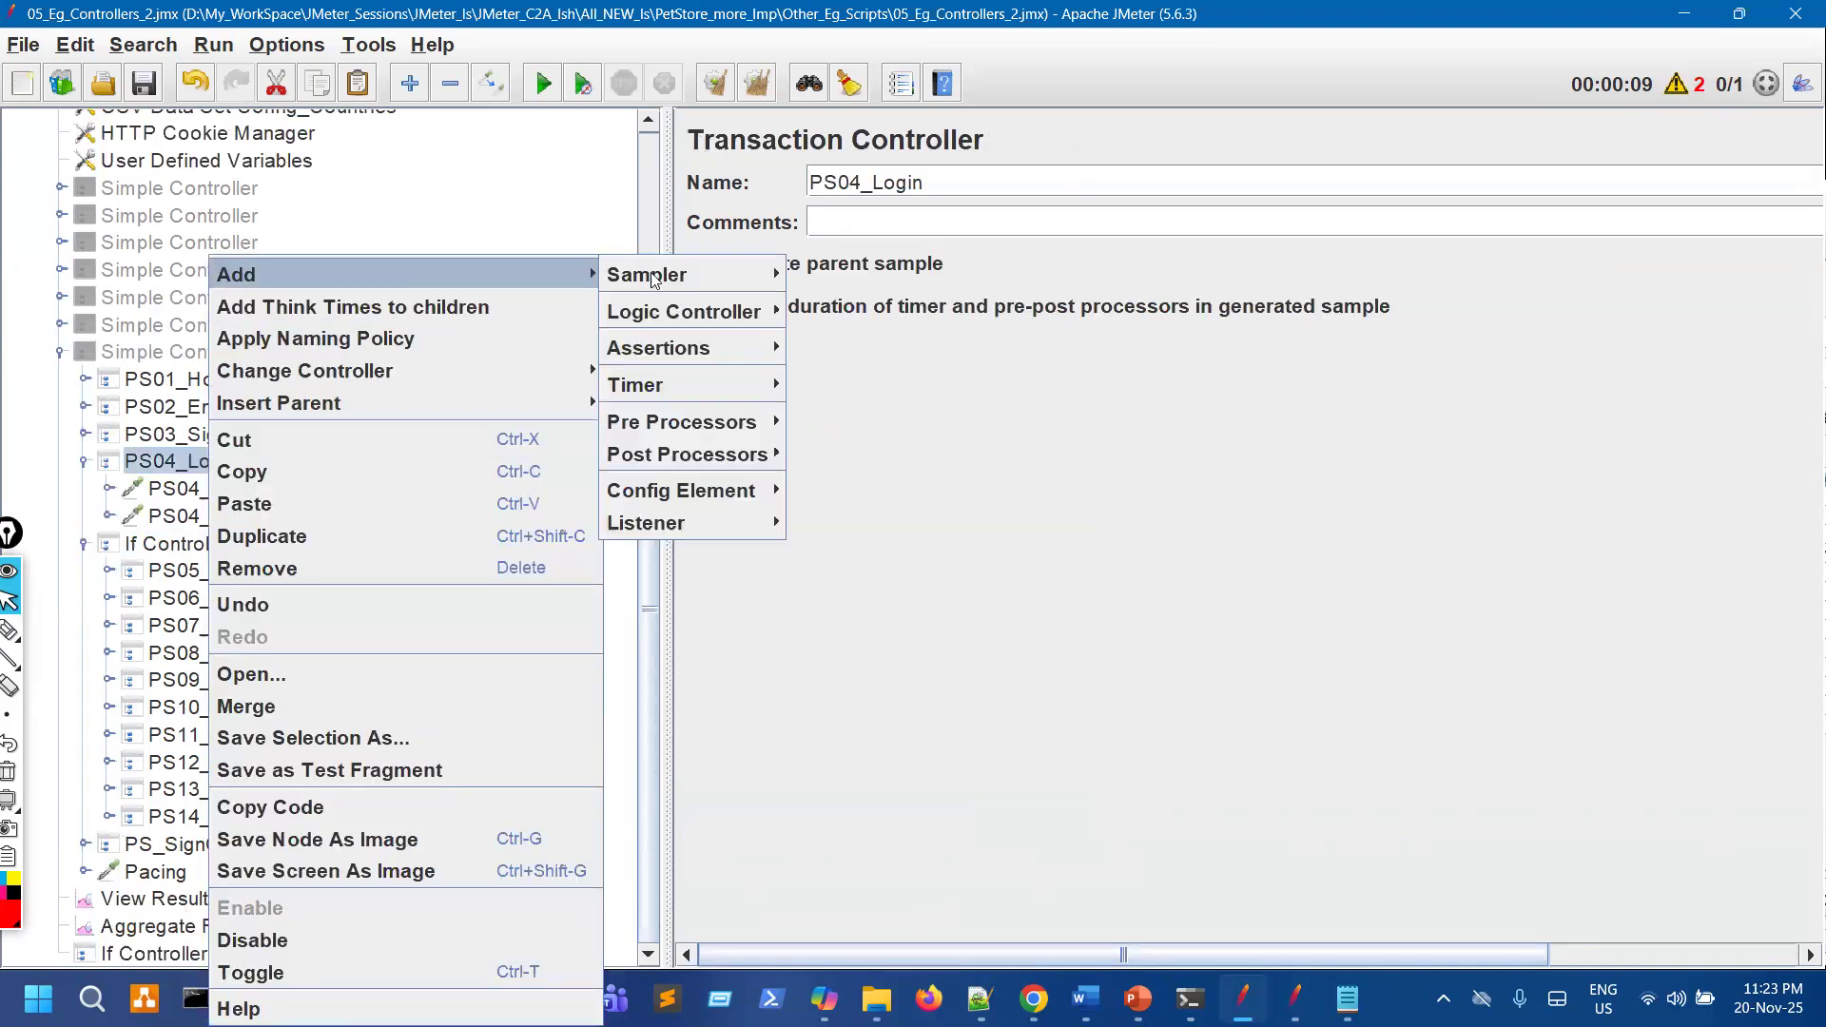
{"action": "left_click", "coordinate": [839, 310]}
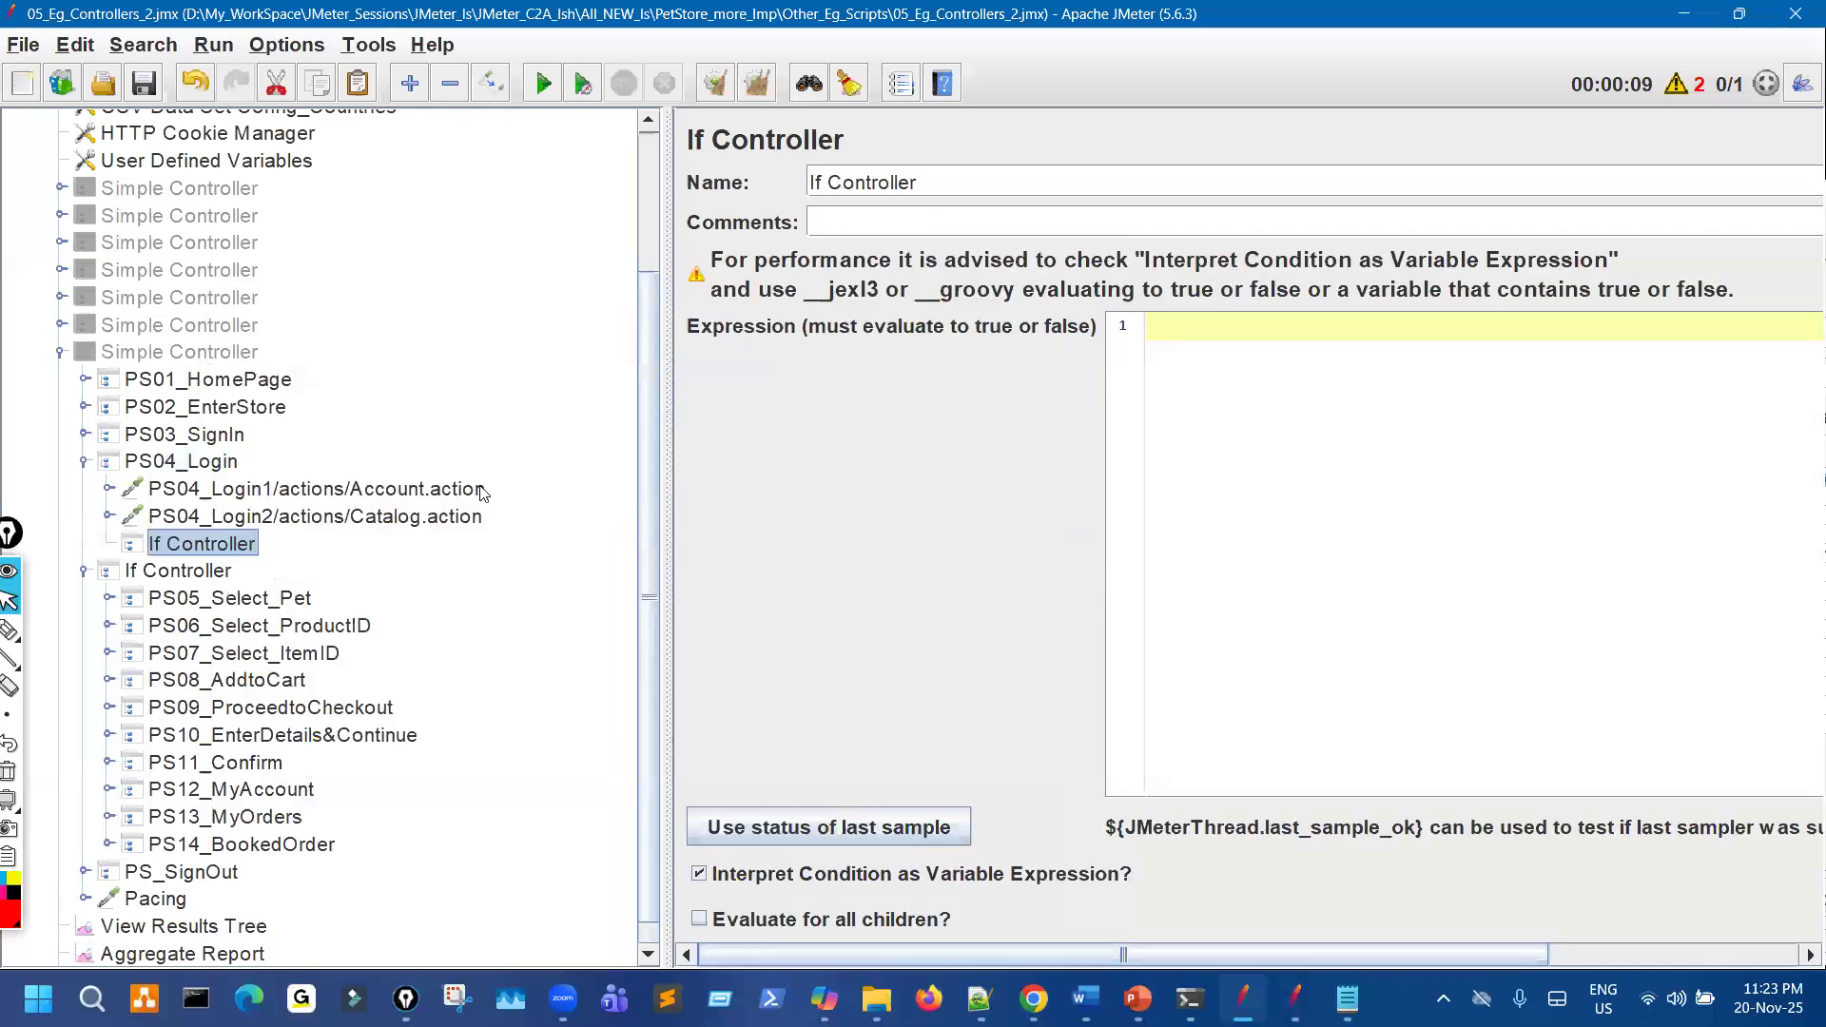
Move the PS04_Login2 request into the new If Controller, set its expression to ${JMeterThread.last_sample_ok}, and collapse PS04_Login and the If Controller after it.
{"action": "left_click", "coordinate": [247, 519]}
{"action": "key", "text": "Delete"}
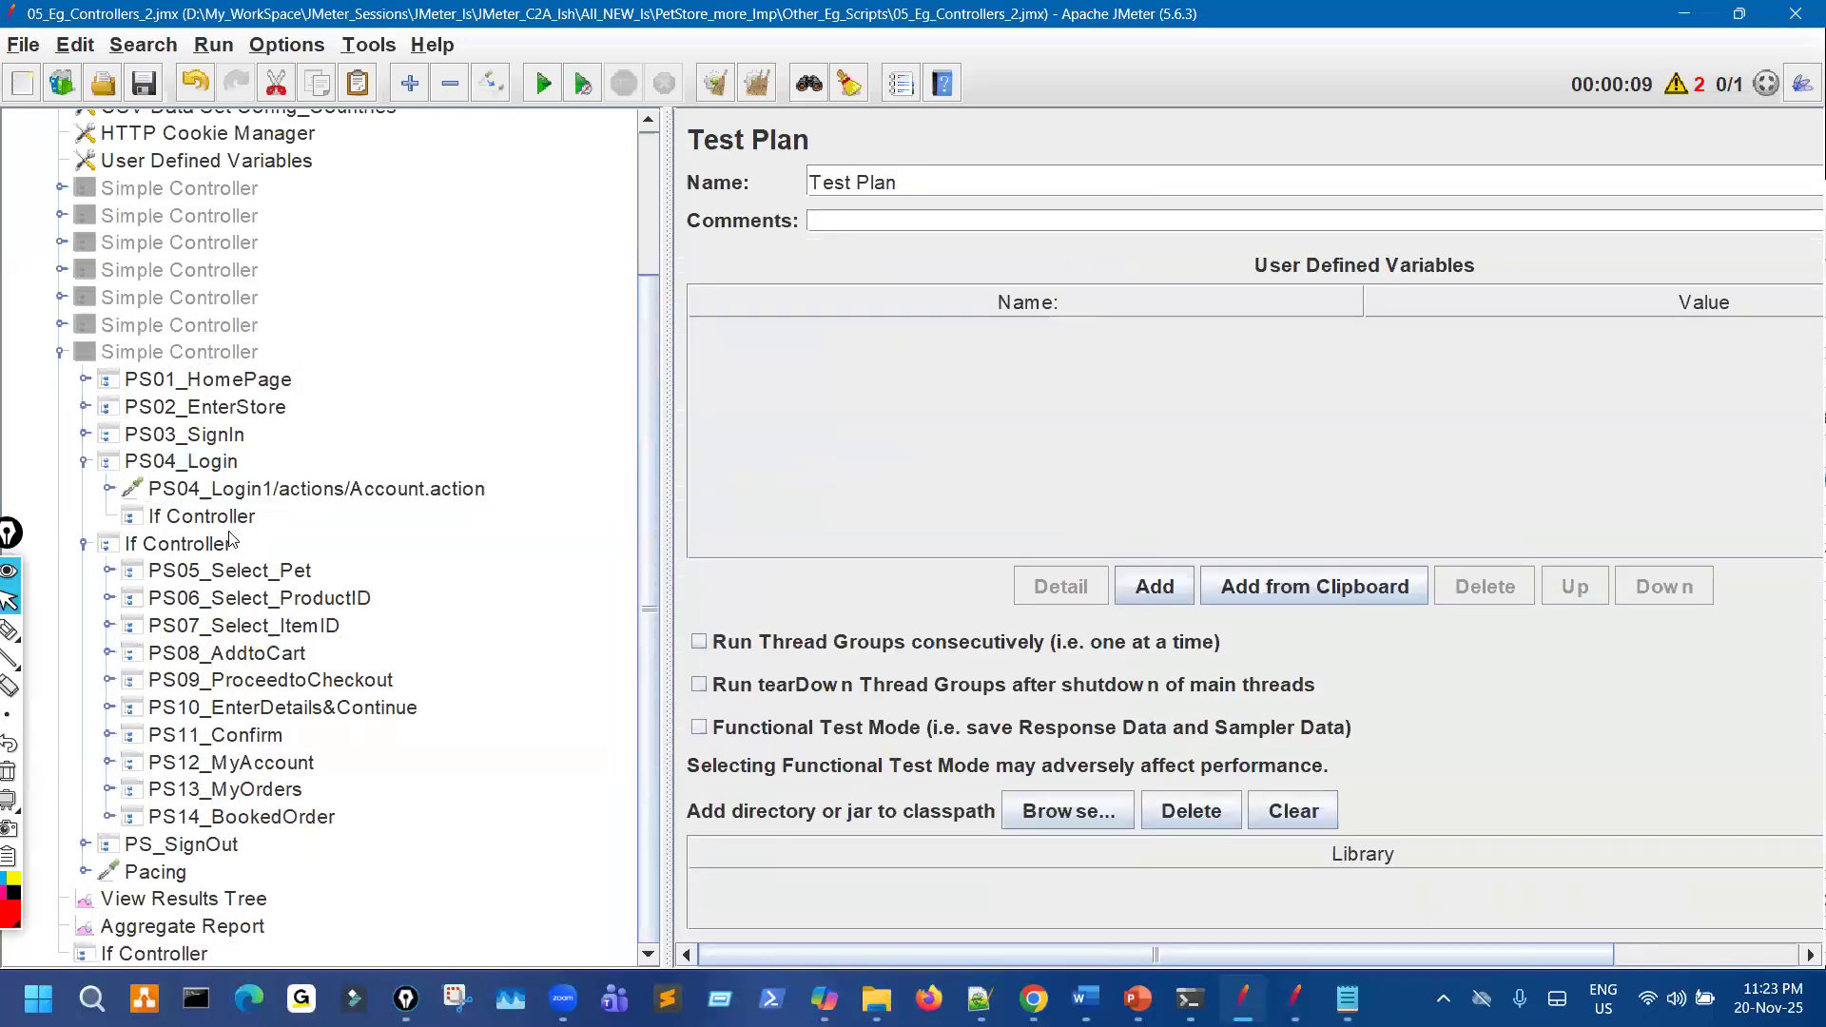
{"action": "left_click", "coordinate": [942, 826]}
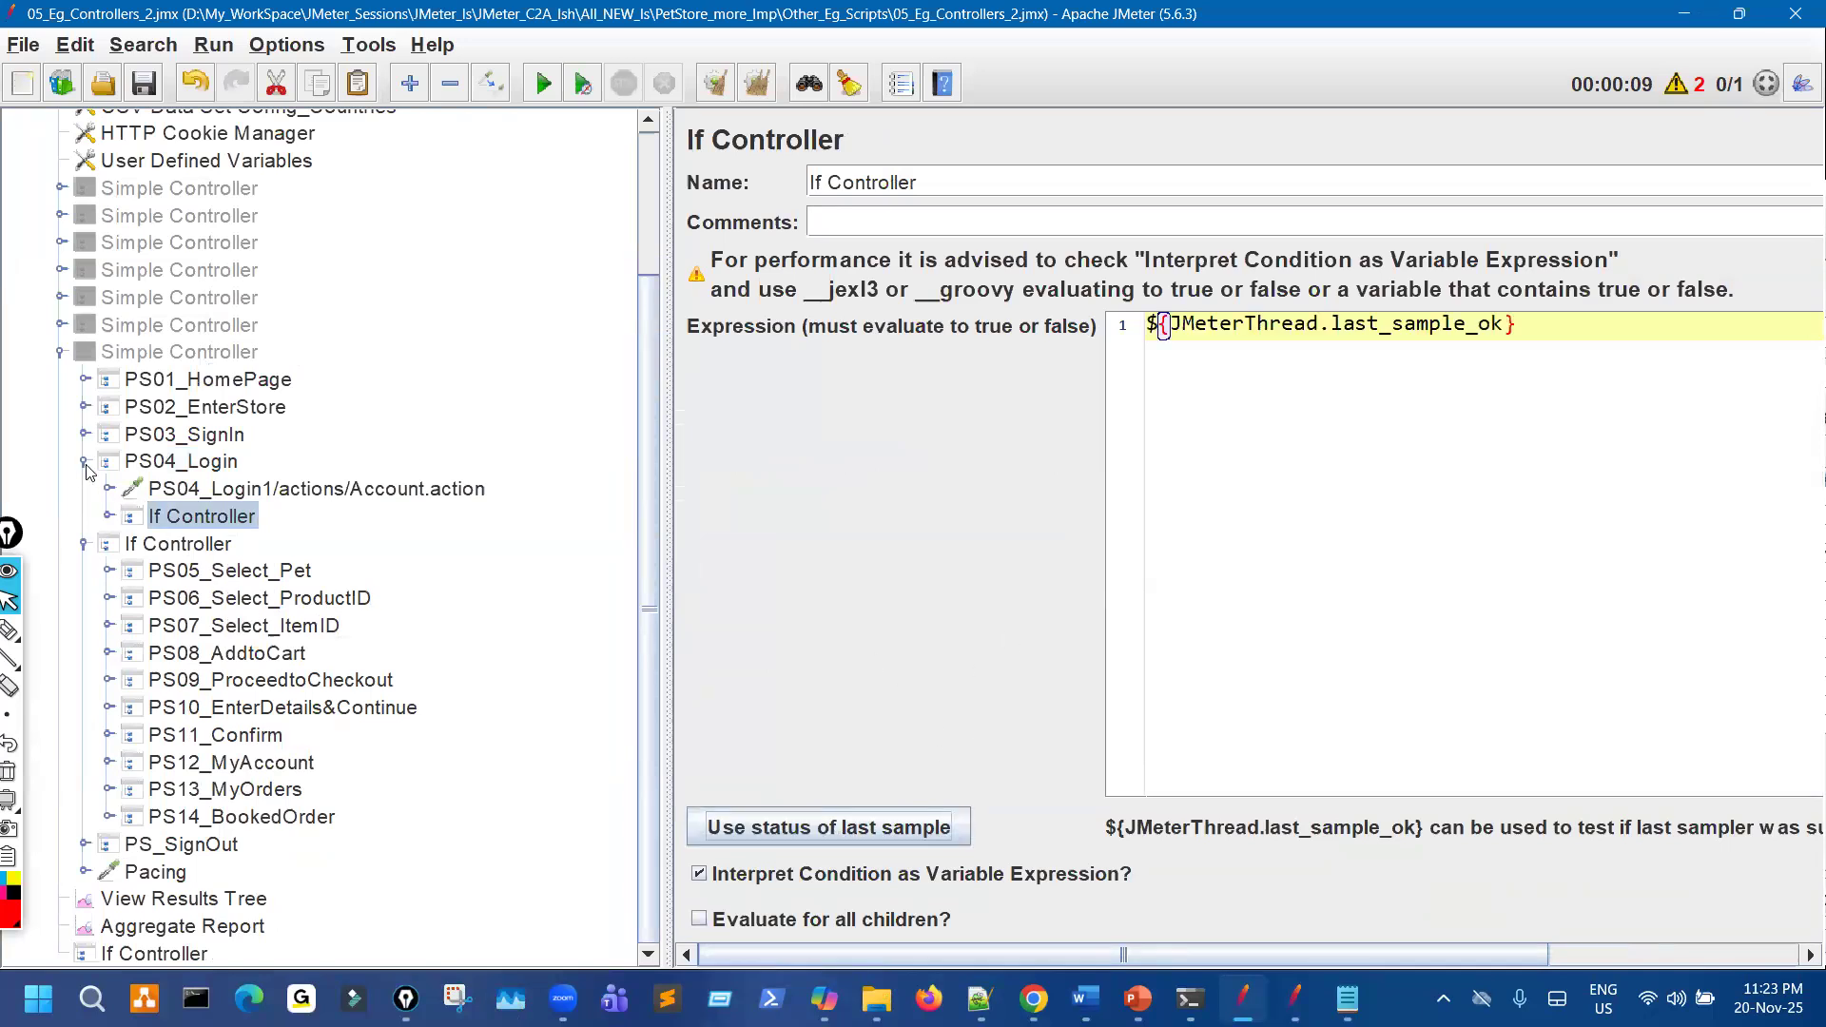
{"action": "left_click", "coordinate": [85, 463]}
{"action": "left_click", "coordinate": [85, 545]}
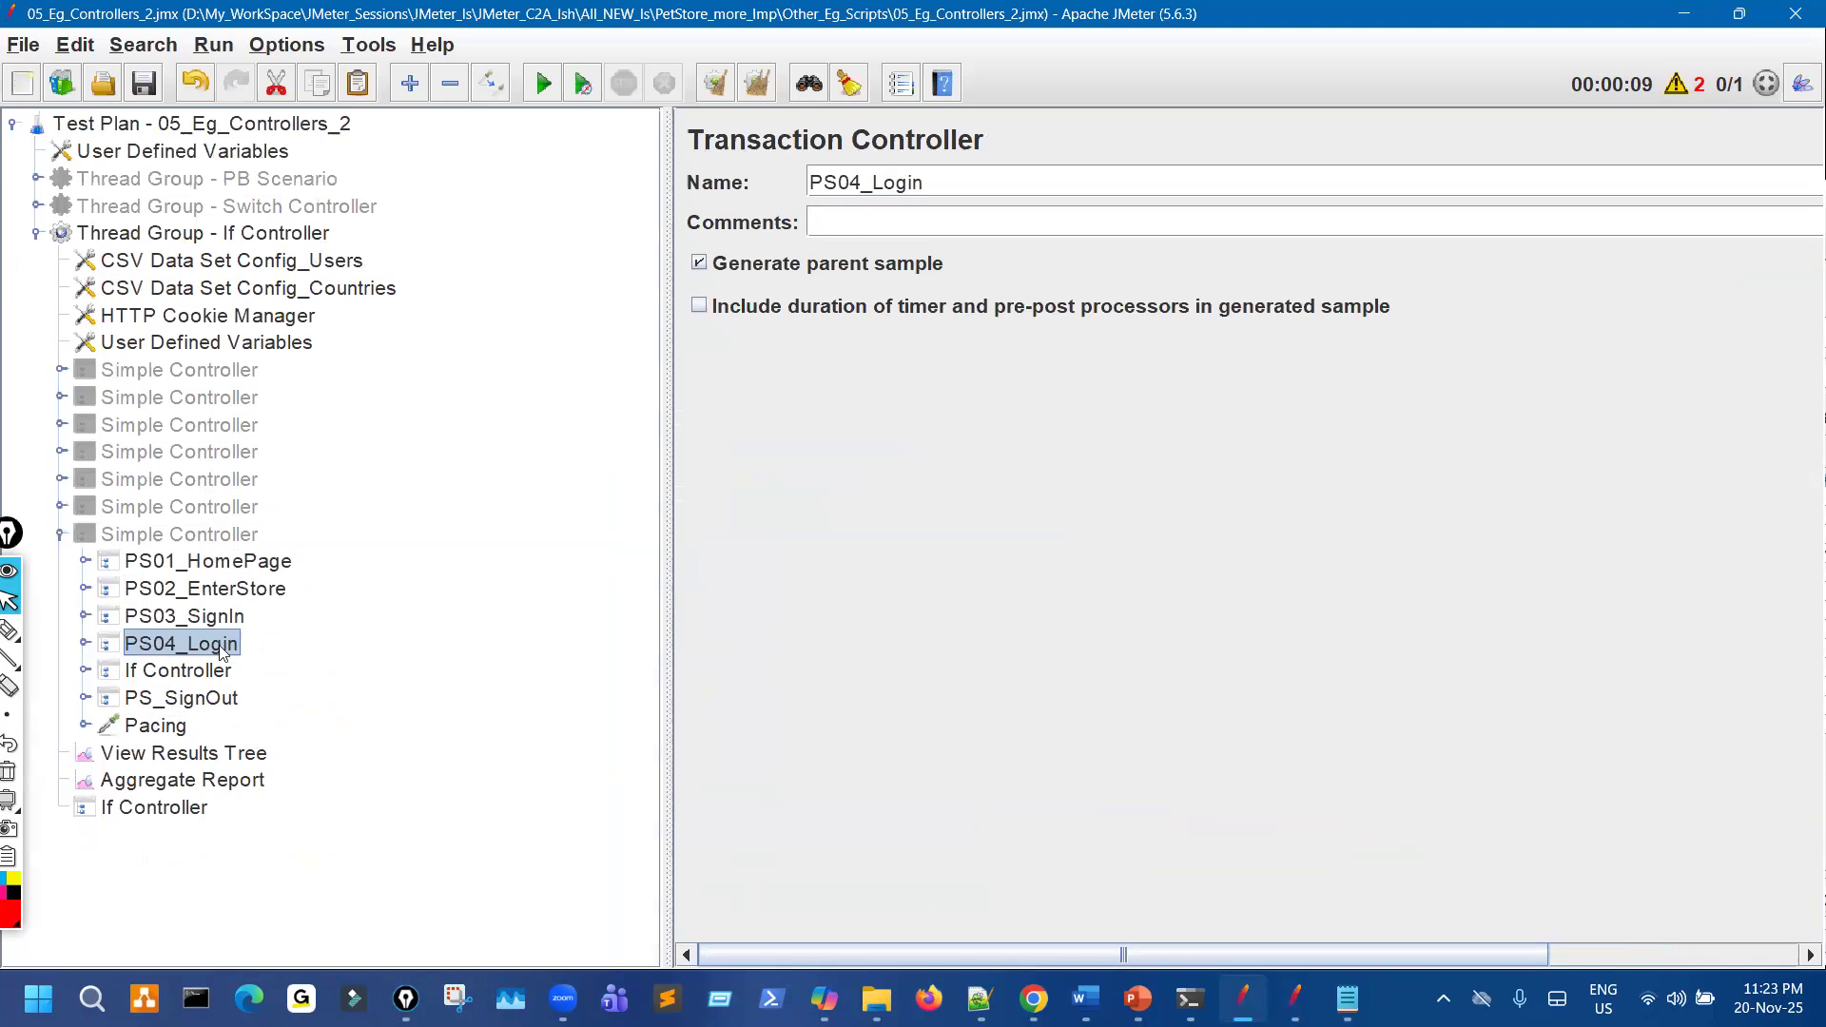
Expand PS04_Login and its nested If Controller and review the Login1 request, the Login2 request and the controller's expression.
{"action": "double_click", "coordinate": [220, 649]}
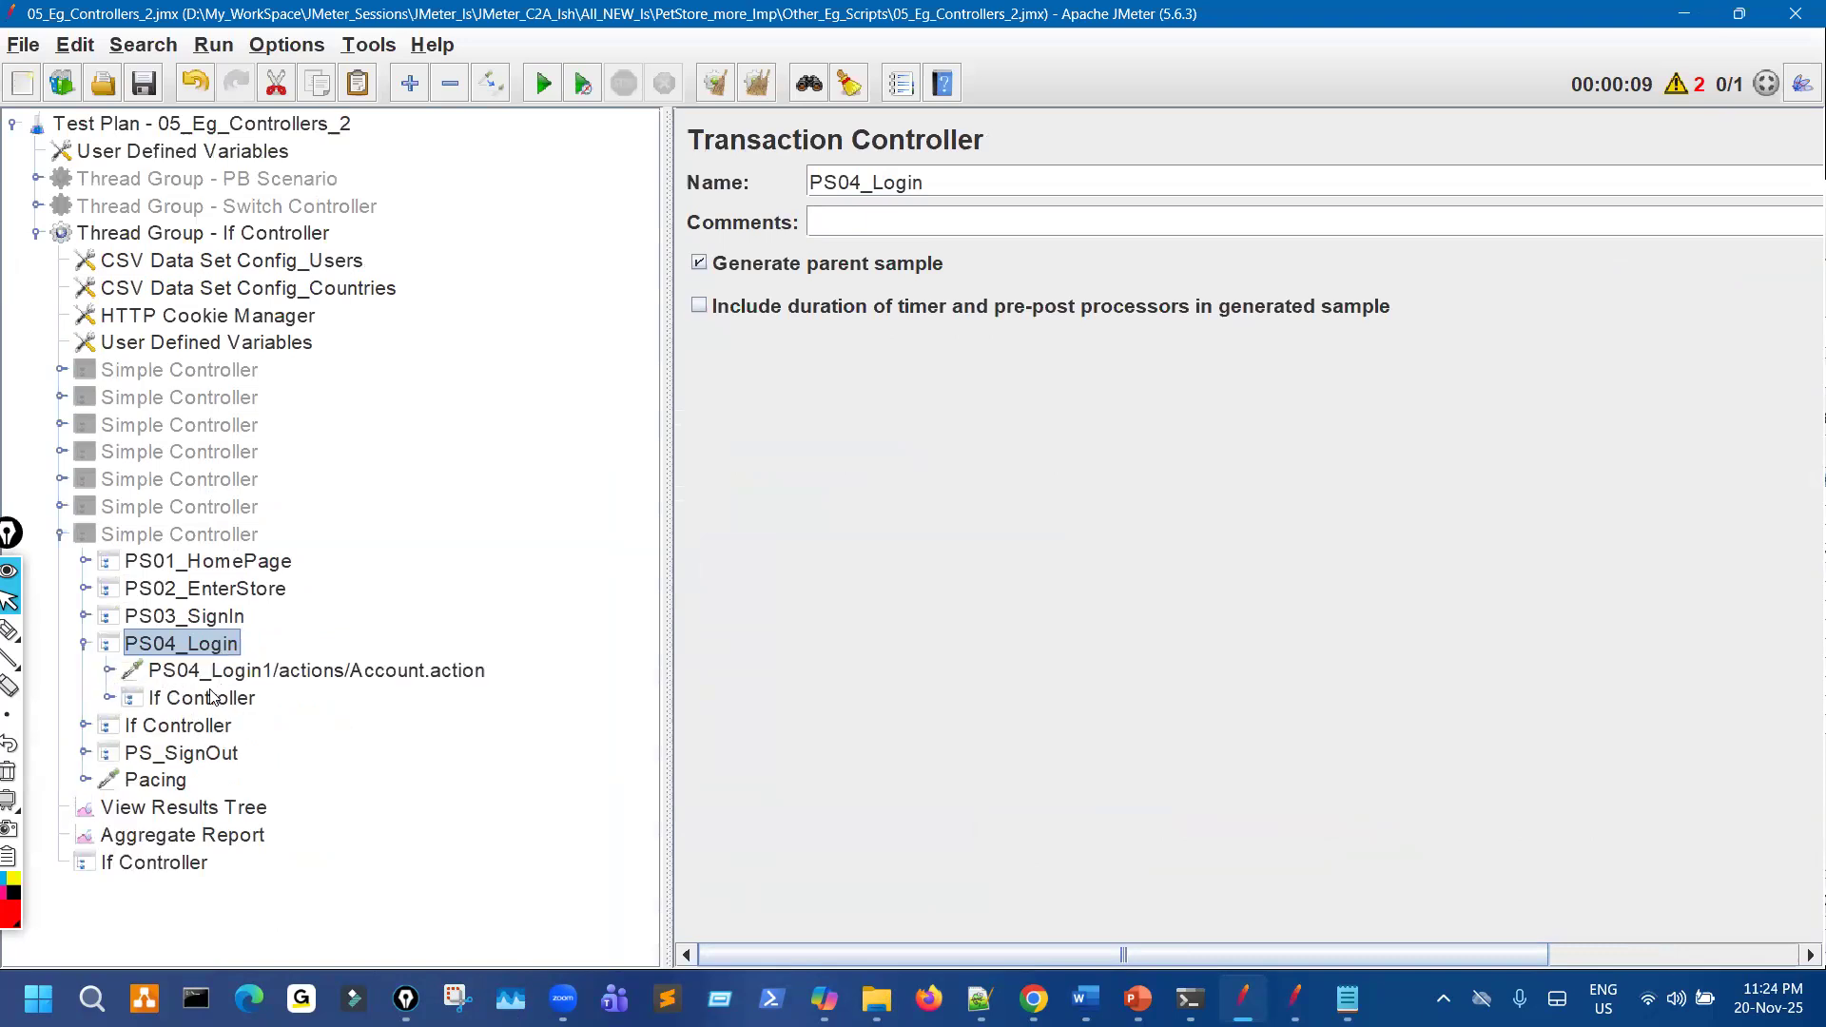
{"action": "left_click", "coordinate": [113, 700]}
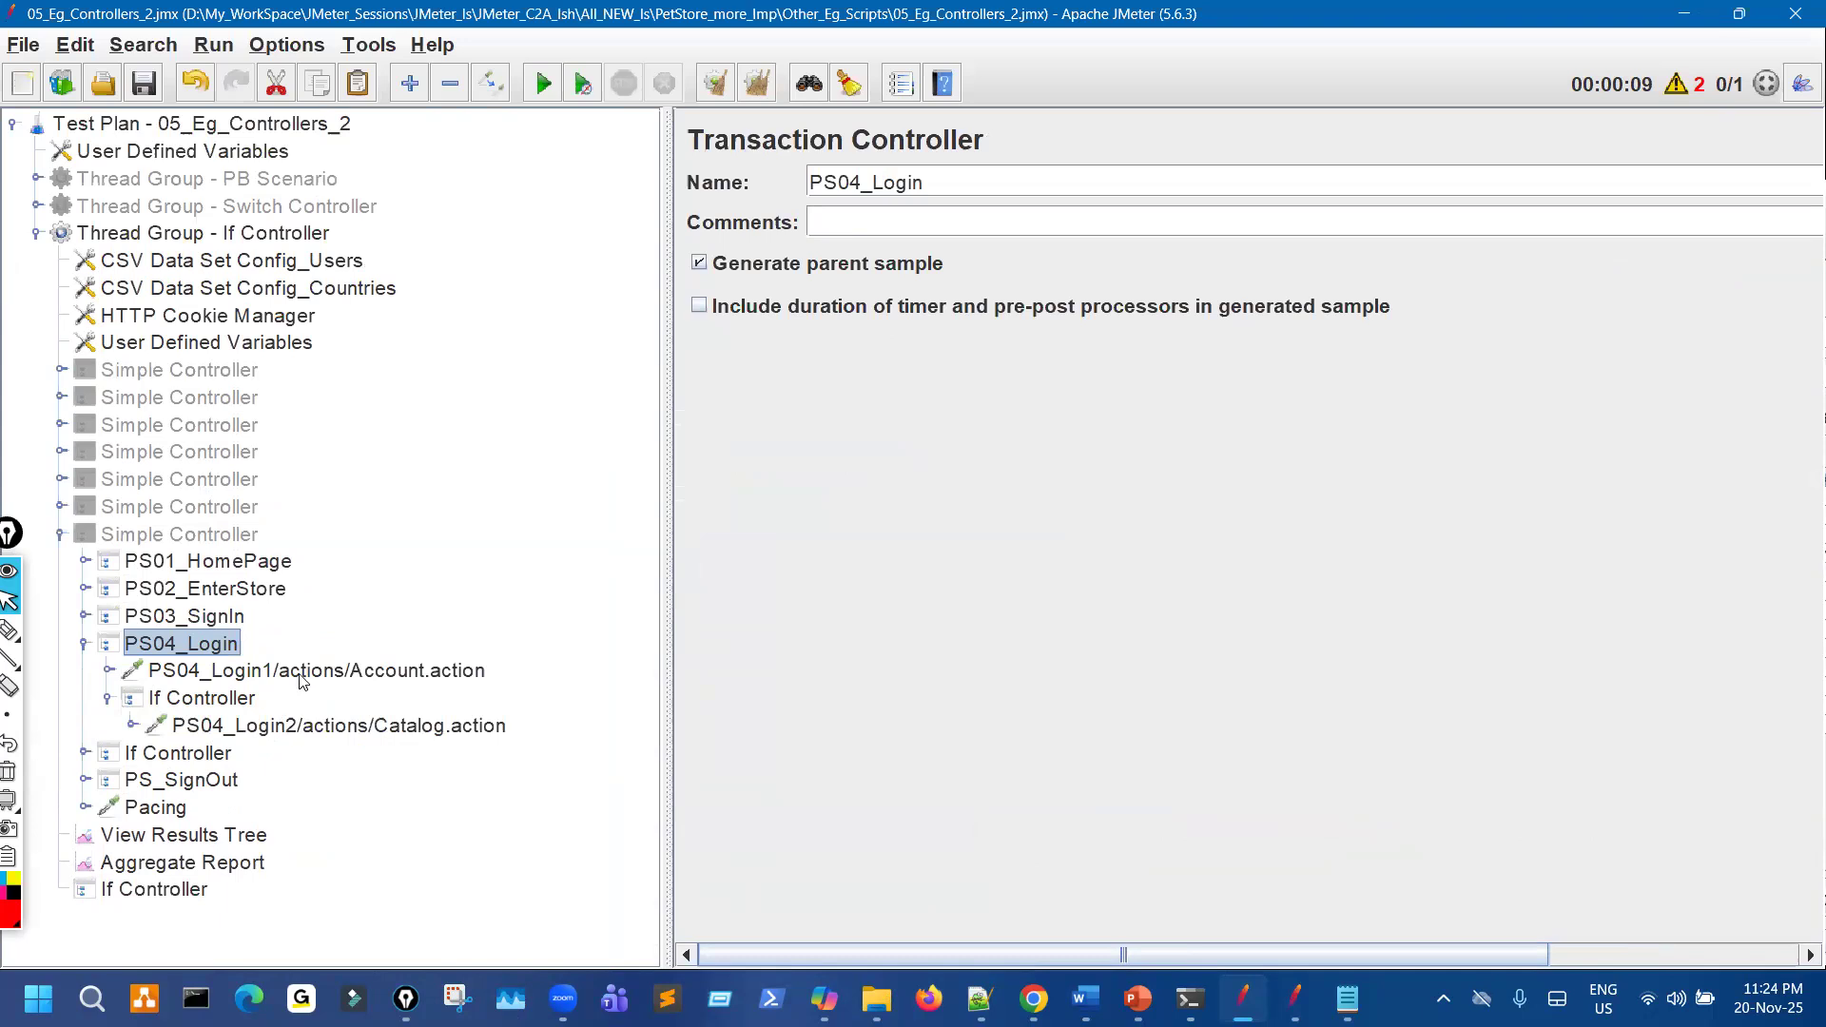
{"action": "left_click", "coordinate": [390, 668]}
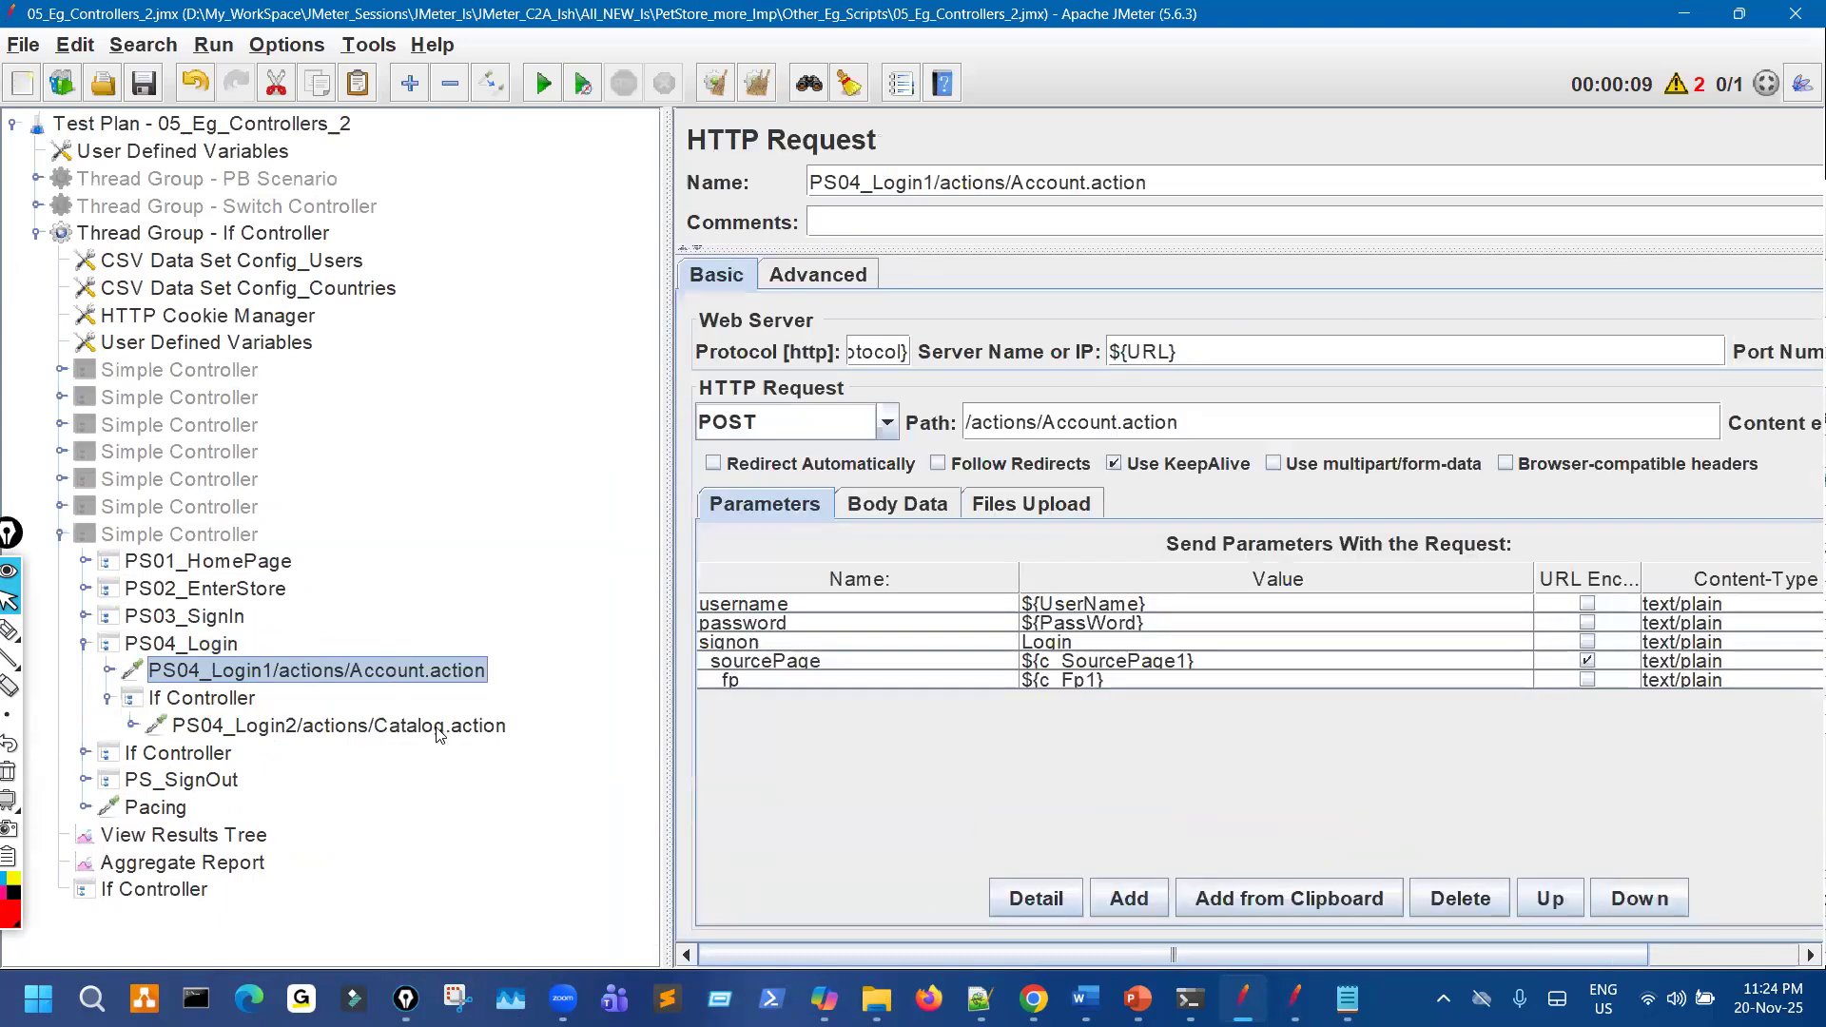
{"action": "left_click", "coordinate": [440, 731]}
{"action": "left_click", "coordinate": [630, 694]}
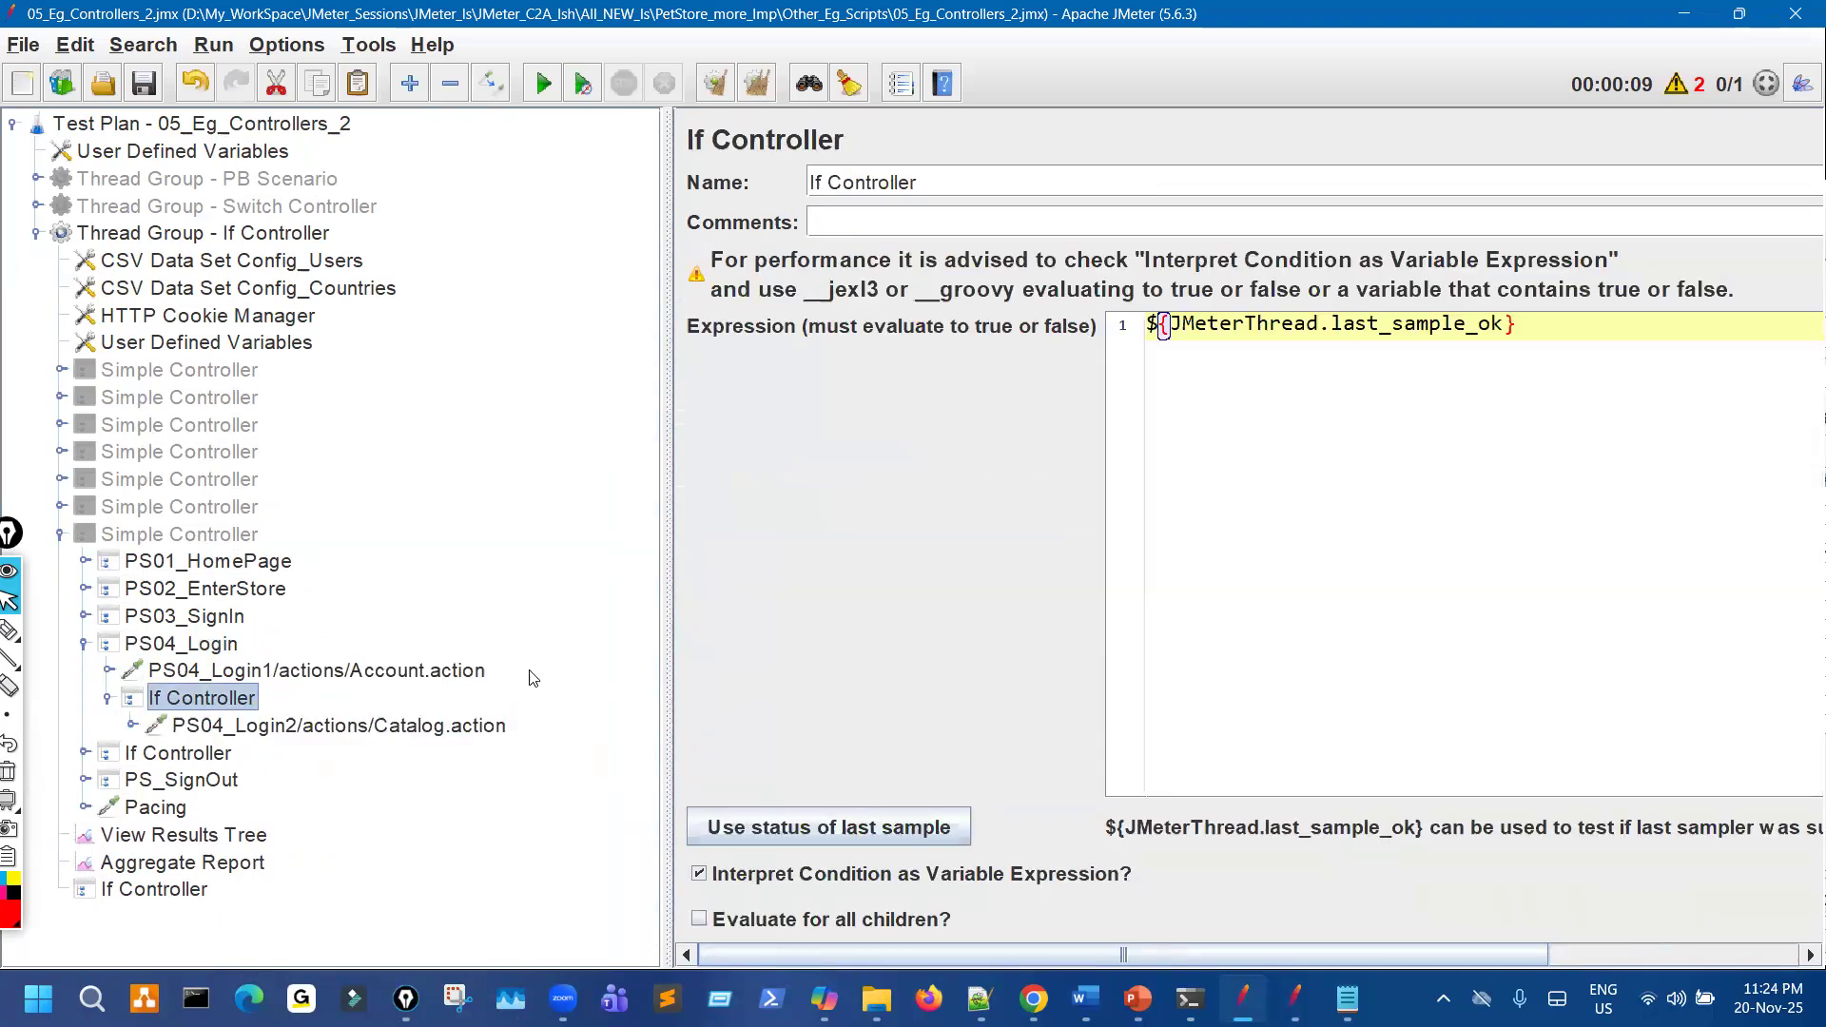
Circle last_sample_ok, tick and cross the Login1 and Login2 requests, draw an arc down to the following elements, and clear all annotations.
{"action": "key", "text": "ctrl+shift+3"}
{"action": "mouse_move", "coordinate": [1488, 295]}
{"action": "left_mouse_down"}
{"action": "mouse_move", "coordinate": [1497, 310]}
{"action": "mouse_move", "coordinate": [1434, 309]}
{"action": "left_mouse_up"}
{"action": "left_click_drag", "start_coordinate": [378, 658], "coordinate": [457, 618]}
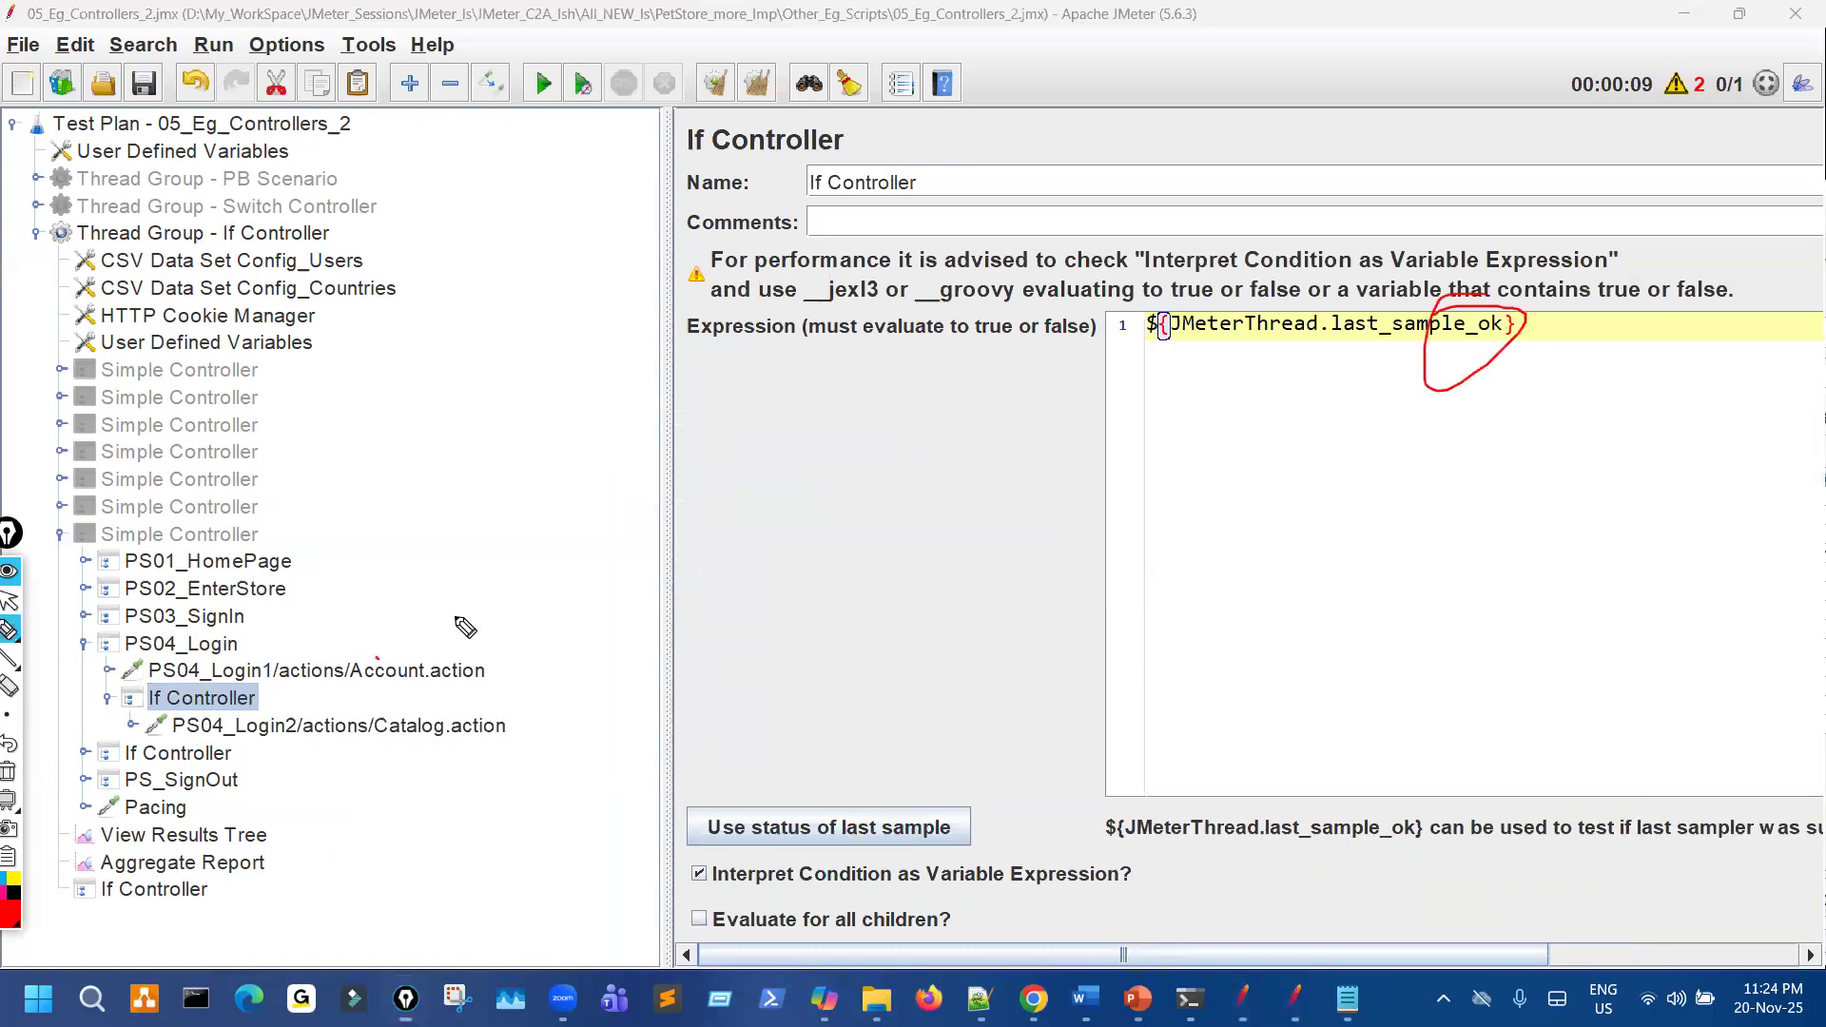
{"action": "left_click_drag", "start_coordinate": [443, 721], "coordinate": [434, 723]}
{"action": "mouse_move", "coordinate": [419, 658]}
{"action": "left_mouse_down"}
{"action": "mouse_move", "coordinate": [468, 677]}
{"action": "mouse_move", "coordinate": [441, 670]}
{"action": "left_mouse_up"}
{"action": "left_click_drag", "start_coordinate": [467, 710], "coordinate": [505, 727]}
{"action": "mouse_move", "coordinate": [484, 706]}
{"action": "left_mouse_down"}
{"action": "mouse_move", "coordinate": [471, 739]}
{"action": "mouse_move", "coordinate": [458, 687]}
{"action": "mouse_move", "coordinate": [483, 747]}
{"action": "left_mouse_up"}
{"action": "mouse_move", "coordinate": [353, 782]}
{"action": "left_mouse_down"}
{"action": "mouse_move", "coordinate": [287, 789]}
{"action": "mouse_move", "coordinate": [278, 899]}
{"action": "left_mouse_up"}
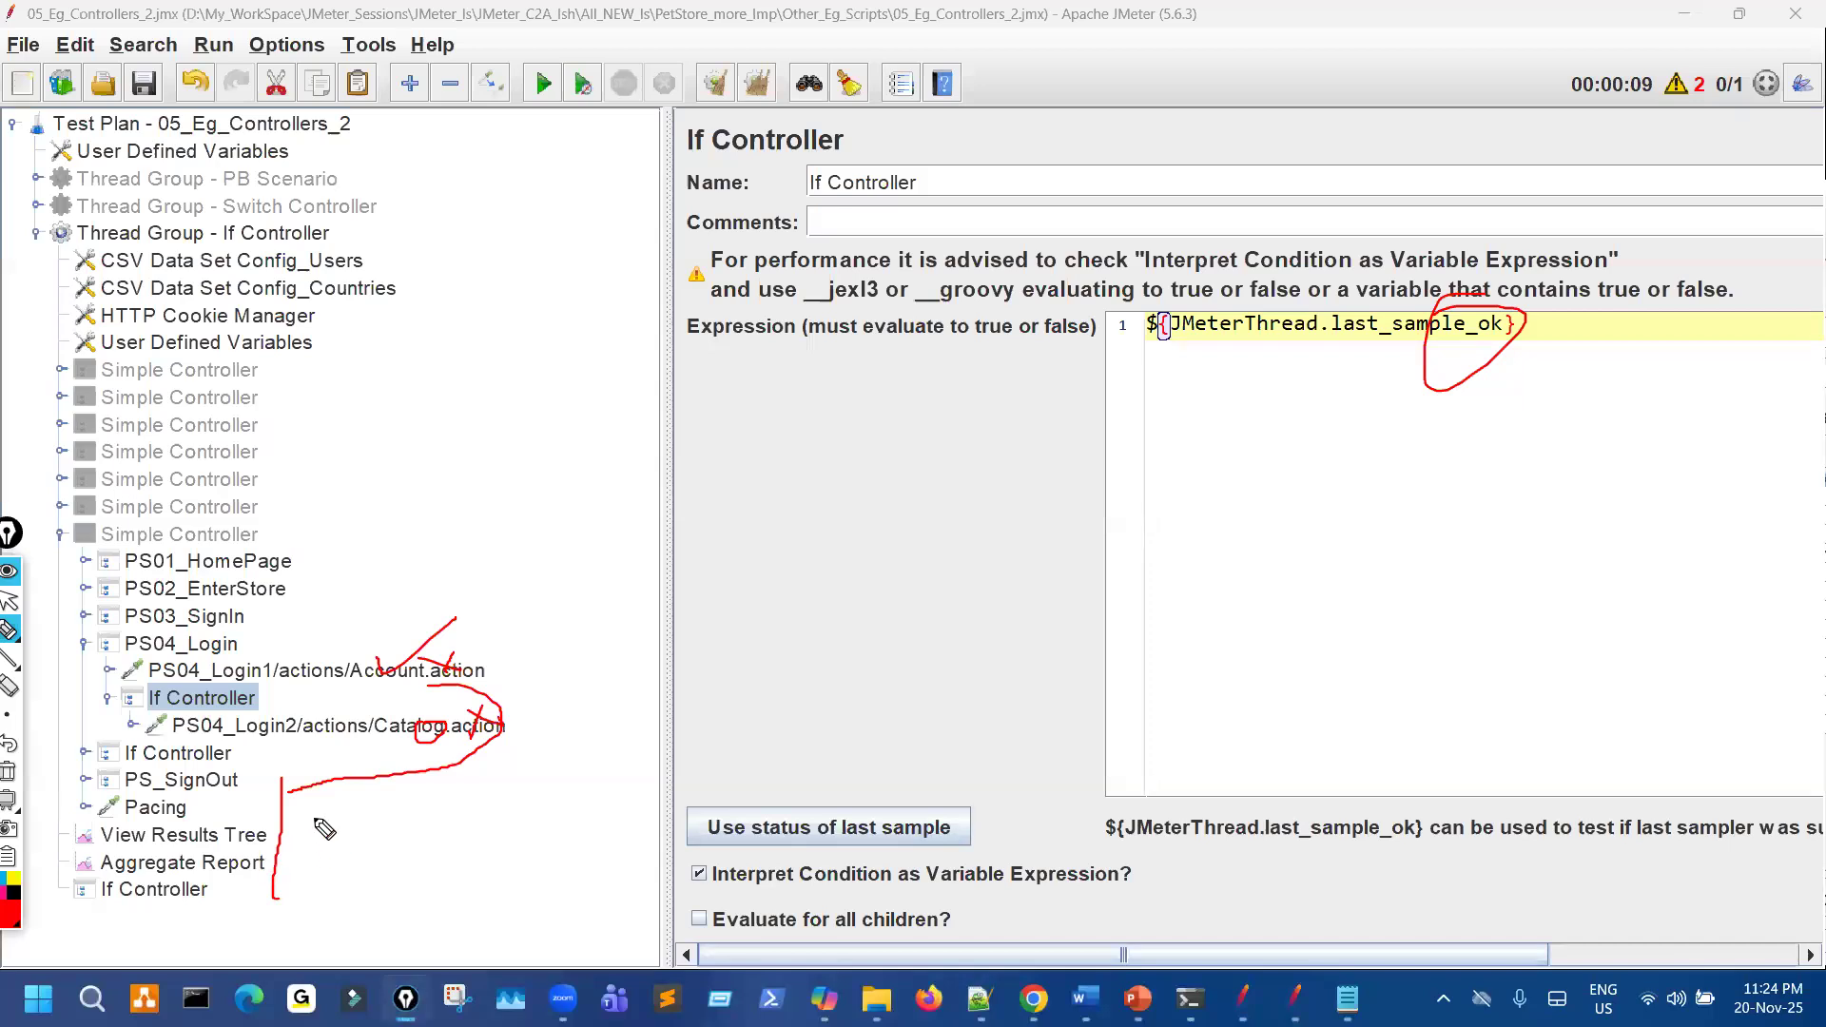
{"action": "key", "text": "ctrl+shift+7"}
{"action": "key", "text": "ctrl+shift+2"}
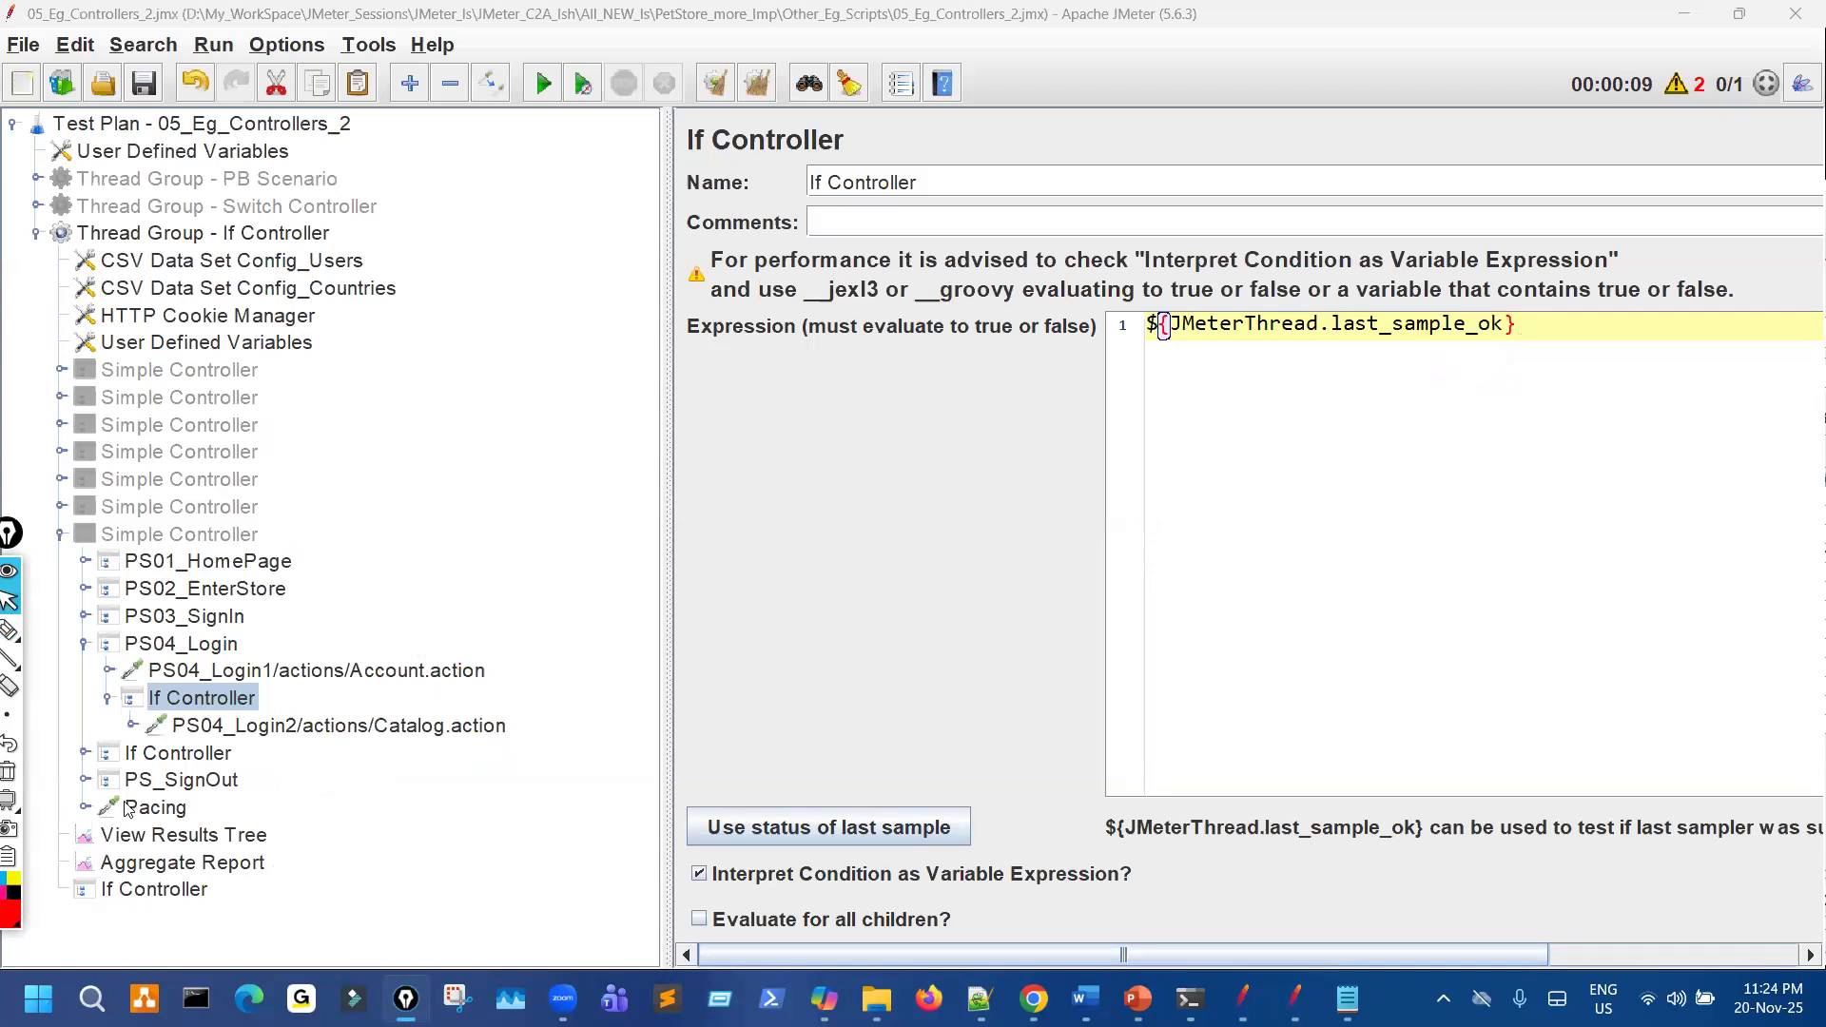
Expand the If Controller below PS04_Login, select it, underline last_sample_ok, mark up the Login2 request, and clear the annotations.
{"action": "left_click", "coordinate": [88, 753]}
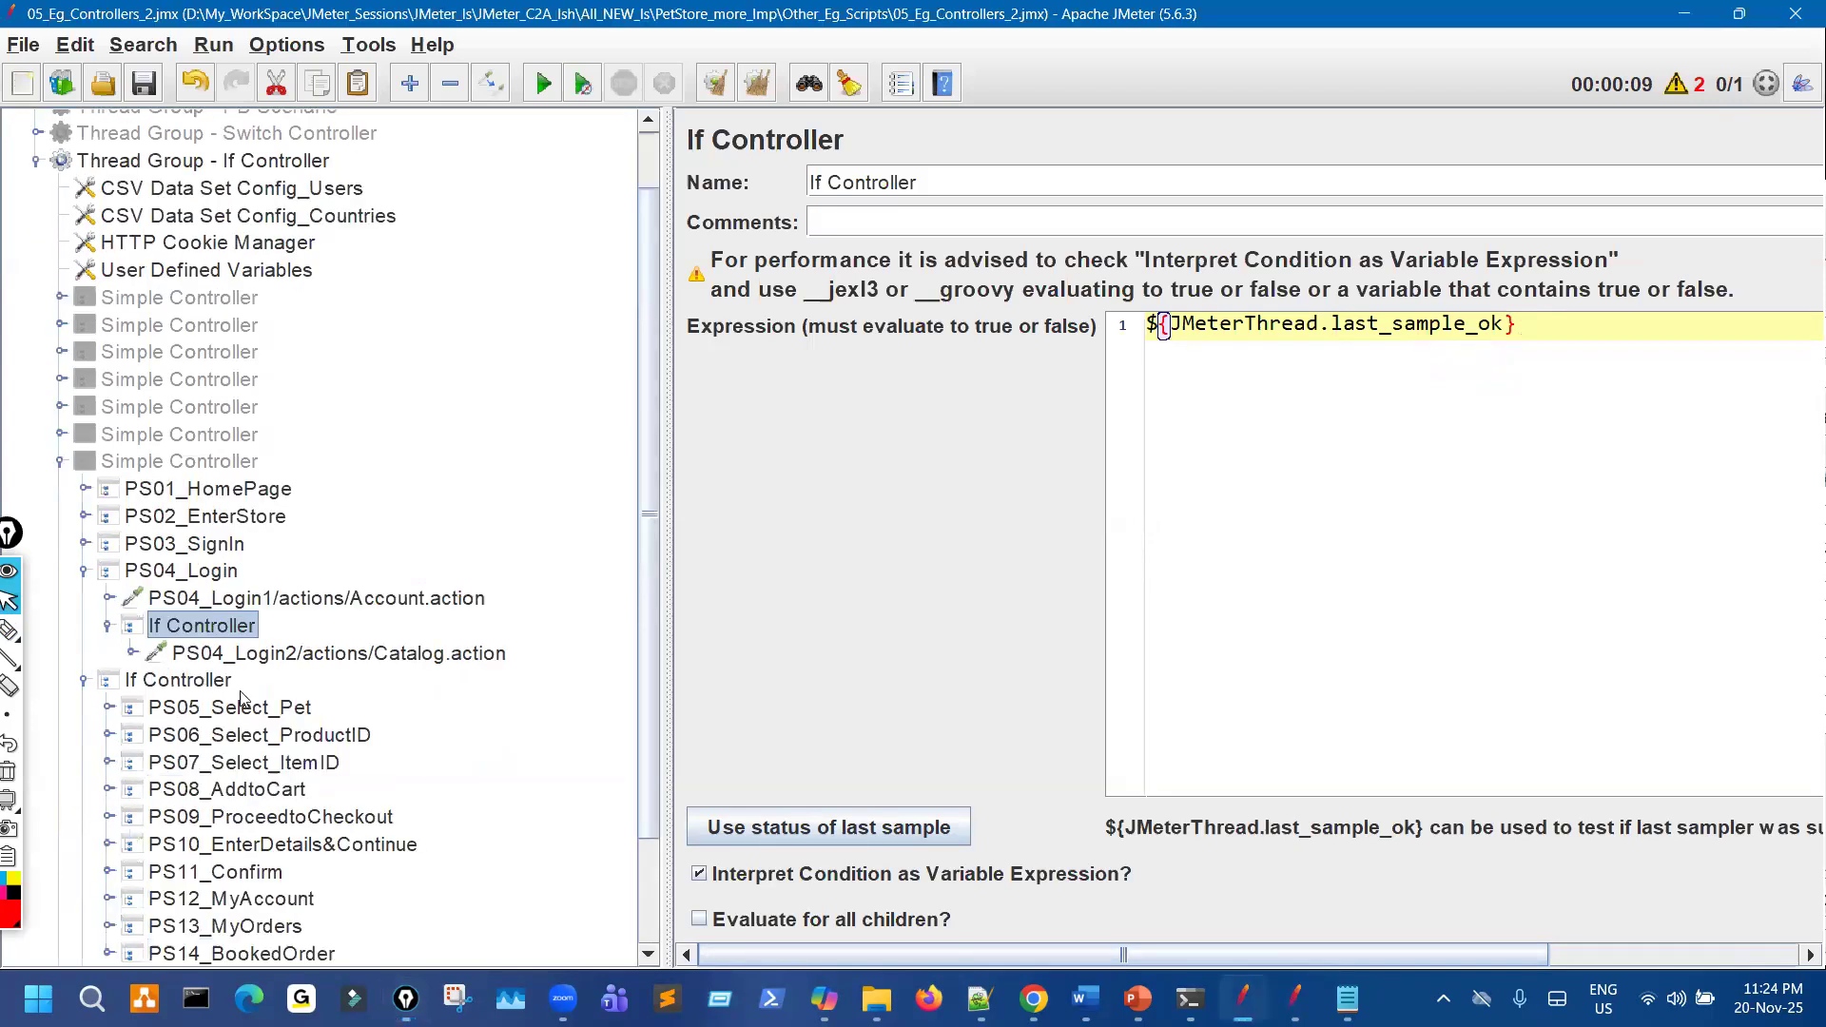
{"action": "left_click", "coordinate": [229, 685]}
{"action": "key", "text": "ctrl+shift+1"}
{"action": "left_click_drag", "start_coordinate": [1415, 347], "coordinate": [1565, 340]}
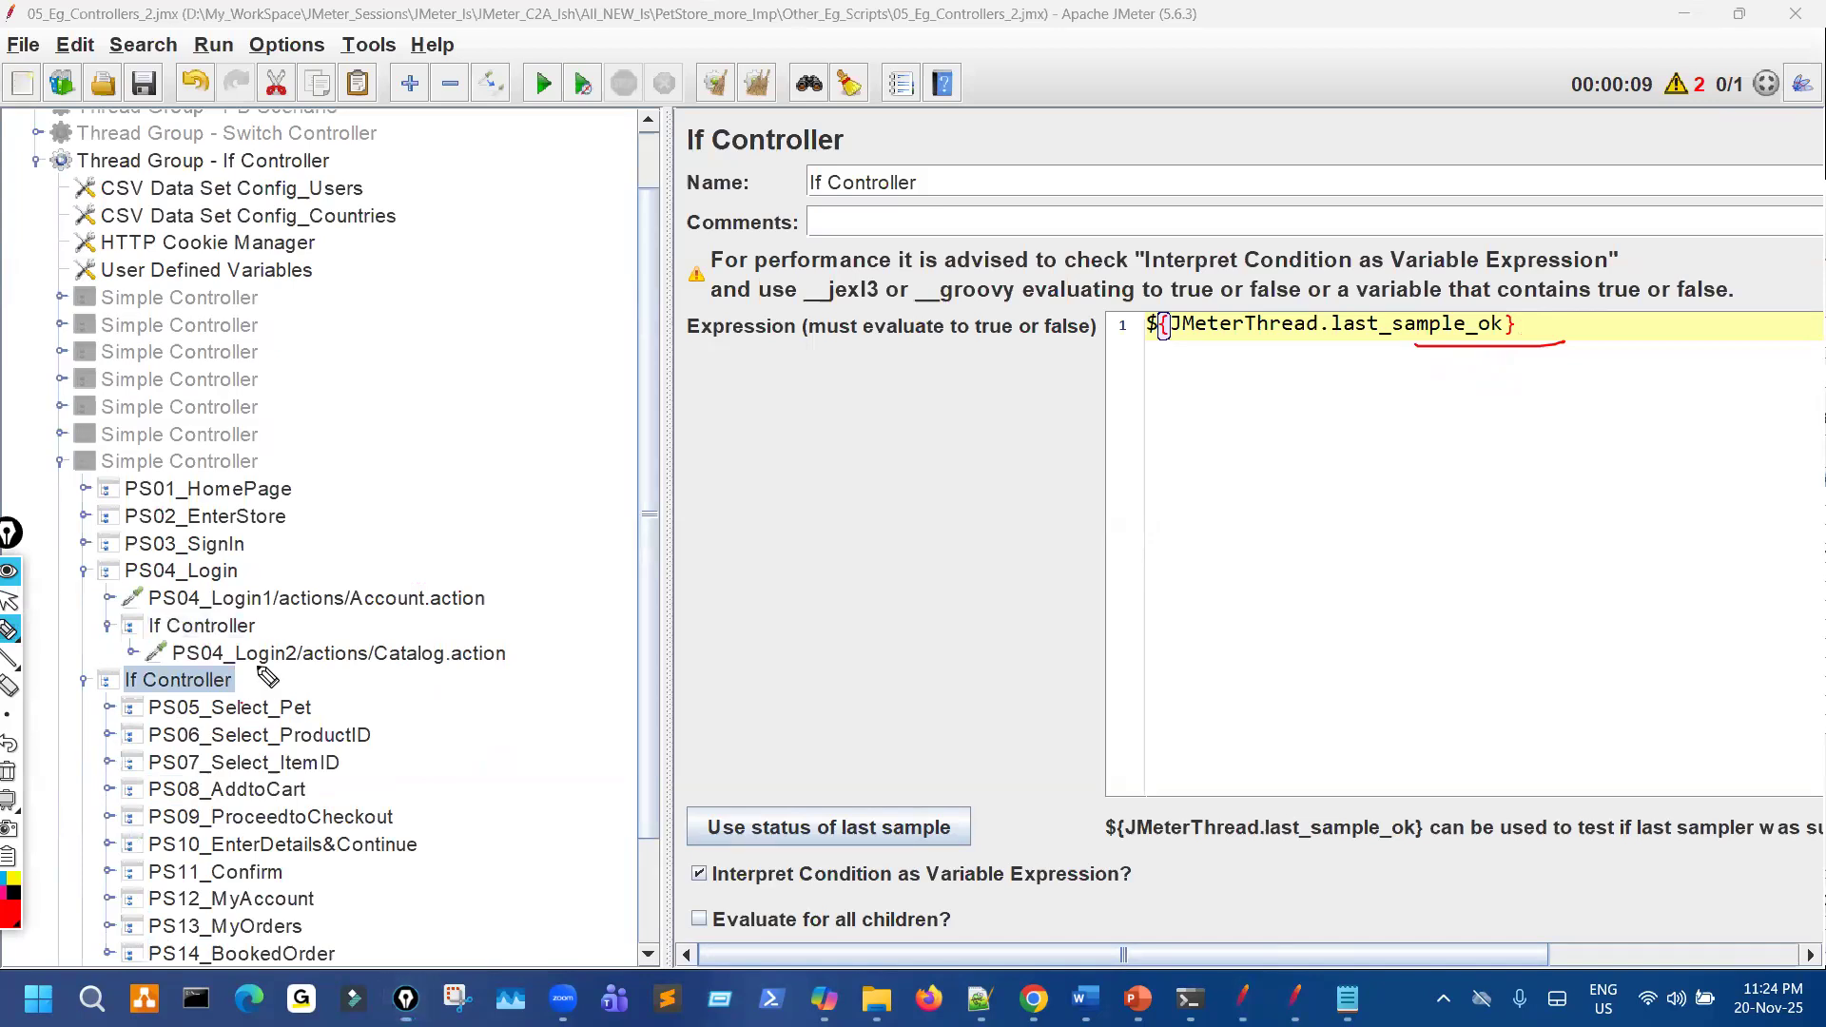
{"action": "left_click_drag", "start_coordinate": [159, 696], "coordinate": [217, 694]}
{"action": "left_click_drag", "start_coordinate": [495, 644], "coordinate": [478, 643]}
{"action": "left_click_drag", "start_coordinate": [236, 634], "coordinate": [314, 597]}
{"action": "left_click_drag", "start_coordinate": [1271, 846], "coordinate": [1197, 855]}
{"action": "key", "text": "ctrl+shift+7"}
Circle the outer If Controller and its transactions, underline last_sample_ok and circle its ending, mark the Login2 request with a cross, and clear the annotations.
{"action": "mouse_move", "coordinate": [266, 705]}
{"action": "left_mouse_down"}
{"action": "mouse_move", "coordinate": [218, 850]}
{"action": "mouse_move", "coordinate": [143, 672]}
{"action": "mouse_move", "coordinate": [179, 697]}
{"action": "left_mouse_up"}
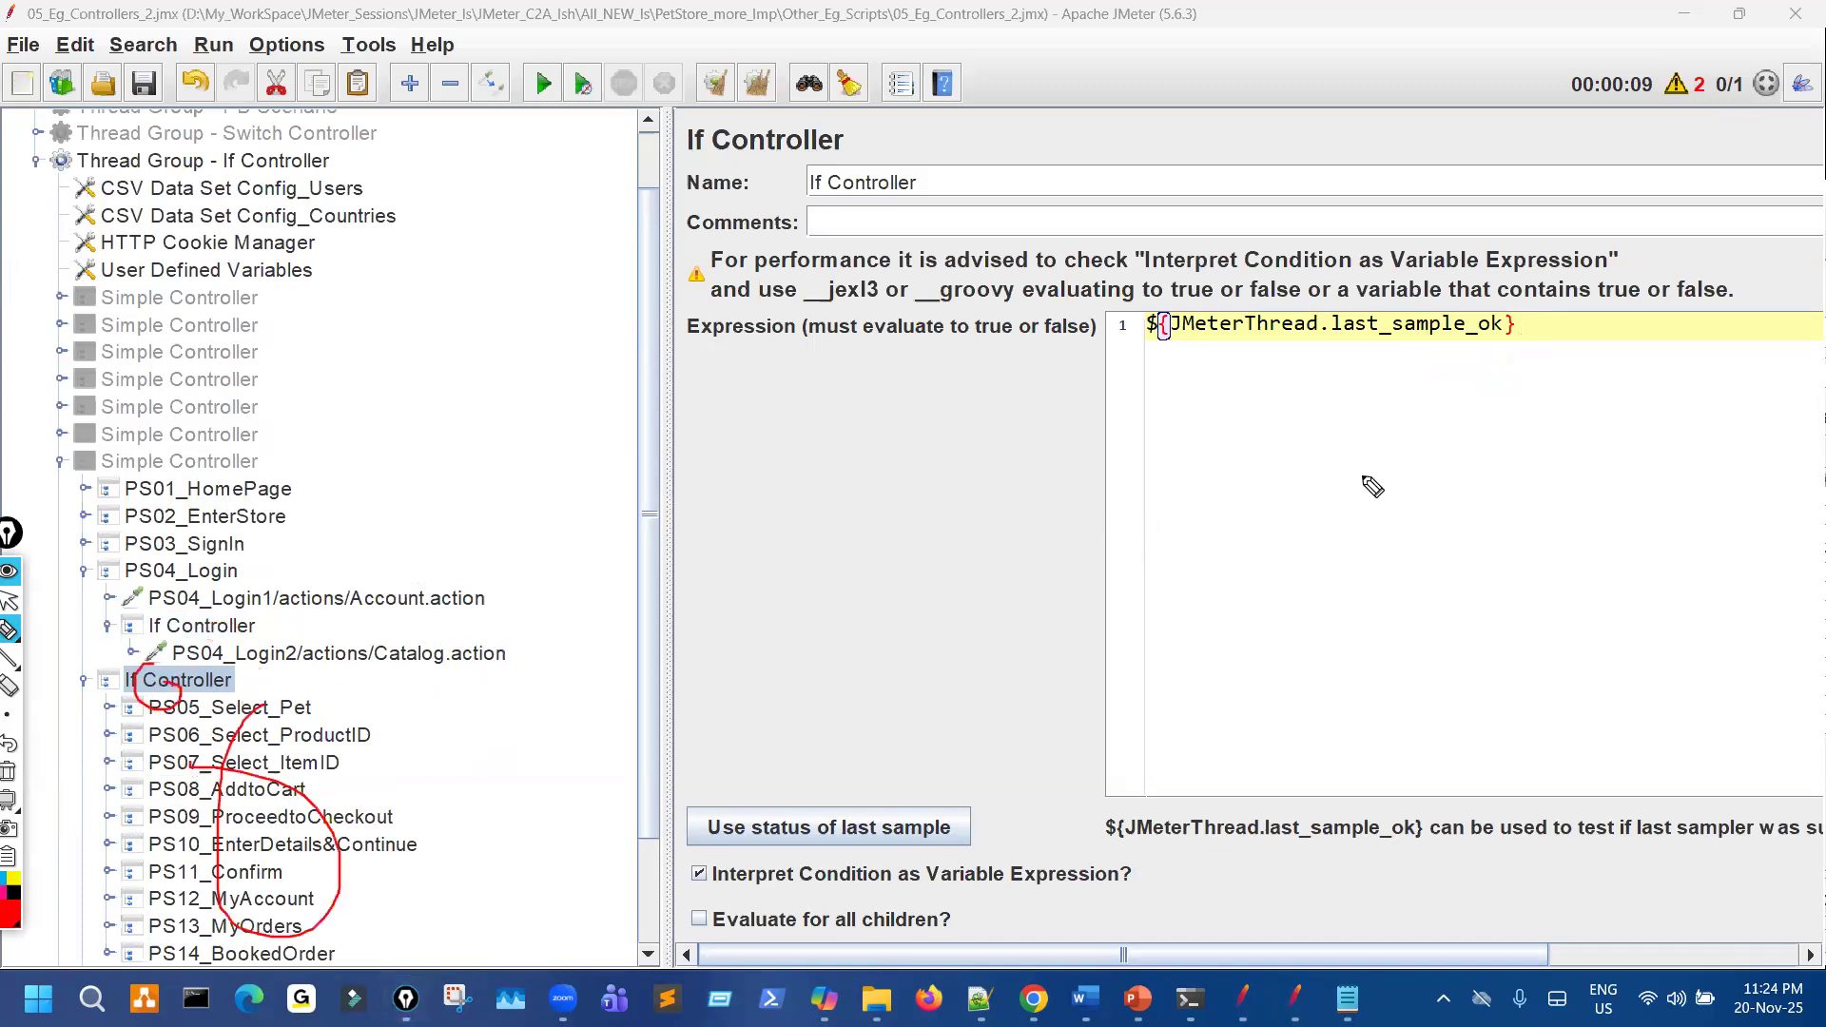
{"action": "mouse_move", "coordinate": [1286, 352]}
{"action": "left_mouse_down"}
{"action": "mouse_move", "coordinate": [1458, 345]}
{"action": "mouse_move", "coordinate": [1363, 353]}
{"action": "left_mouse_up"}
{"action": "mouse_move", "coordinate": [1528, 301]}
{"action": "left_mouse_down"}
{"action": "mouse_move", "coordinate": [1490, 314]}
{"action": "mouse_move", "coordinate": [1531, 309]}
{"action": "left_mouse_up"}
{"action": "mouse_move", "coordinate": [320, 663]}
{"action": "left_mouse_down"}
{"action": "mouse_move", "coordinate": [310, 643]}
{"action": "mouse_move", "coordinate": [363, 663]}
{"action": "left_mouse_up"}
{"action": "left_click_drag", "start_coordinate": [535, 651], "coordinate": [630, 649]}
{"action": "left_click_drag", "start_coordinate": [655, 620], "coordinate": [701, 636]}
{"action": "mouse_move", "coordinate": [735, 575]}
{"action": "left_mouse_down"}
{"action": "mouse_move", "coordinate": [769, 622]}
{"action": "mouse_move", "coordinate": [790, 612]}
{"action": "left_mouse_up"}
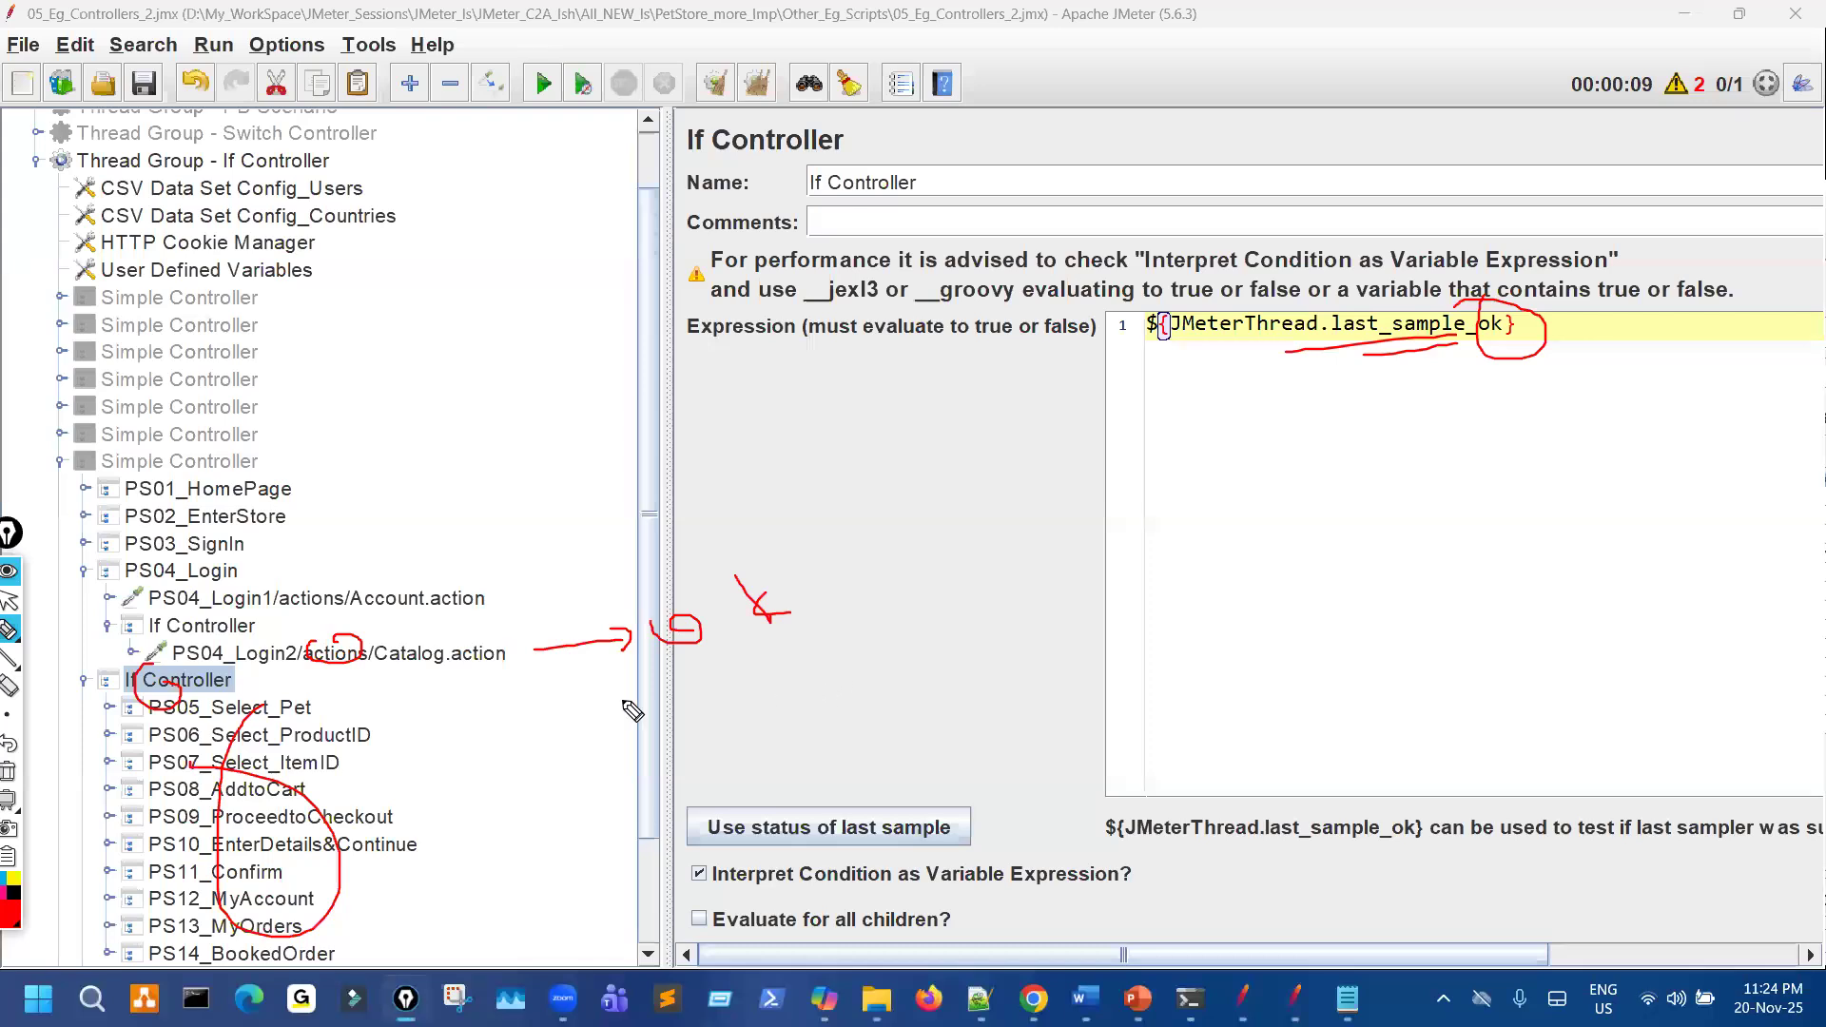
{"action": "key", "text": "ctrl+F1"}
{"action": "scroll", "coordinate": [383, 765], "scroll_direction": "down", "scroll_amount": 2}
{"action": "key", "text": "ctrl+shift+7"}
Circle the PS05–PS14 transactions, cross out the Login2 request, draw an arc past the group to PS_SignOut, and clear the annotations.
{"action": "key", "text": "ctrl+shift+3"}
{"action": "mouse_move", "coordinate": [285, 565]}
{"action": "left_mouse_down"}
{"action": "mouse_move", "coordinate": [285, 824]}
{"action": "mouse_move", "coordinate": [217, 584]}
{"action": "mouse_move", "coordinate": [328, 603]}
{"action": "left_mouse_up"}
{"action": "left_click_drag", "start_coordinate": [430, 502], "coordinate": [503, 522]}
{"action": "left_click_drag", "start_coordinate": [400, 557], "coordinate": [468, 490]}
{"action": "left_click_drag", "start_coordinate": [245, 606], "coordinate": [337, 651]}
{"action": "left_click_drag", "start_coordinate": [319, 612], "coordinate": [274, 687]}
{"action": "mouse_move", "coordinate": [323, 533]}
{"action": "left_mouse_down"}
{"action": "mouse_move", "coordinate": [442, 635]}
{"action": "mouse_move", "coordinate": [286, 860]}
{"action": "mouse_move", "coordinate": [264, 846]}
{"action": "mouse_move", "coordinate": [288, 856]}
{"action": "left_mouse_up"}
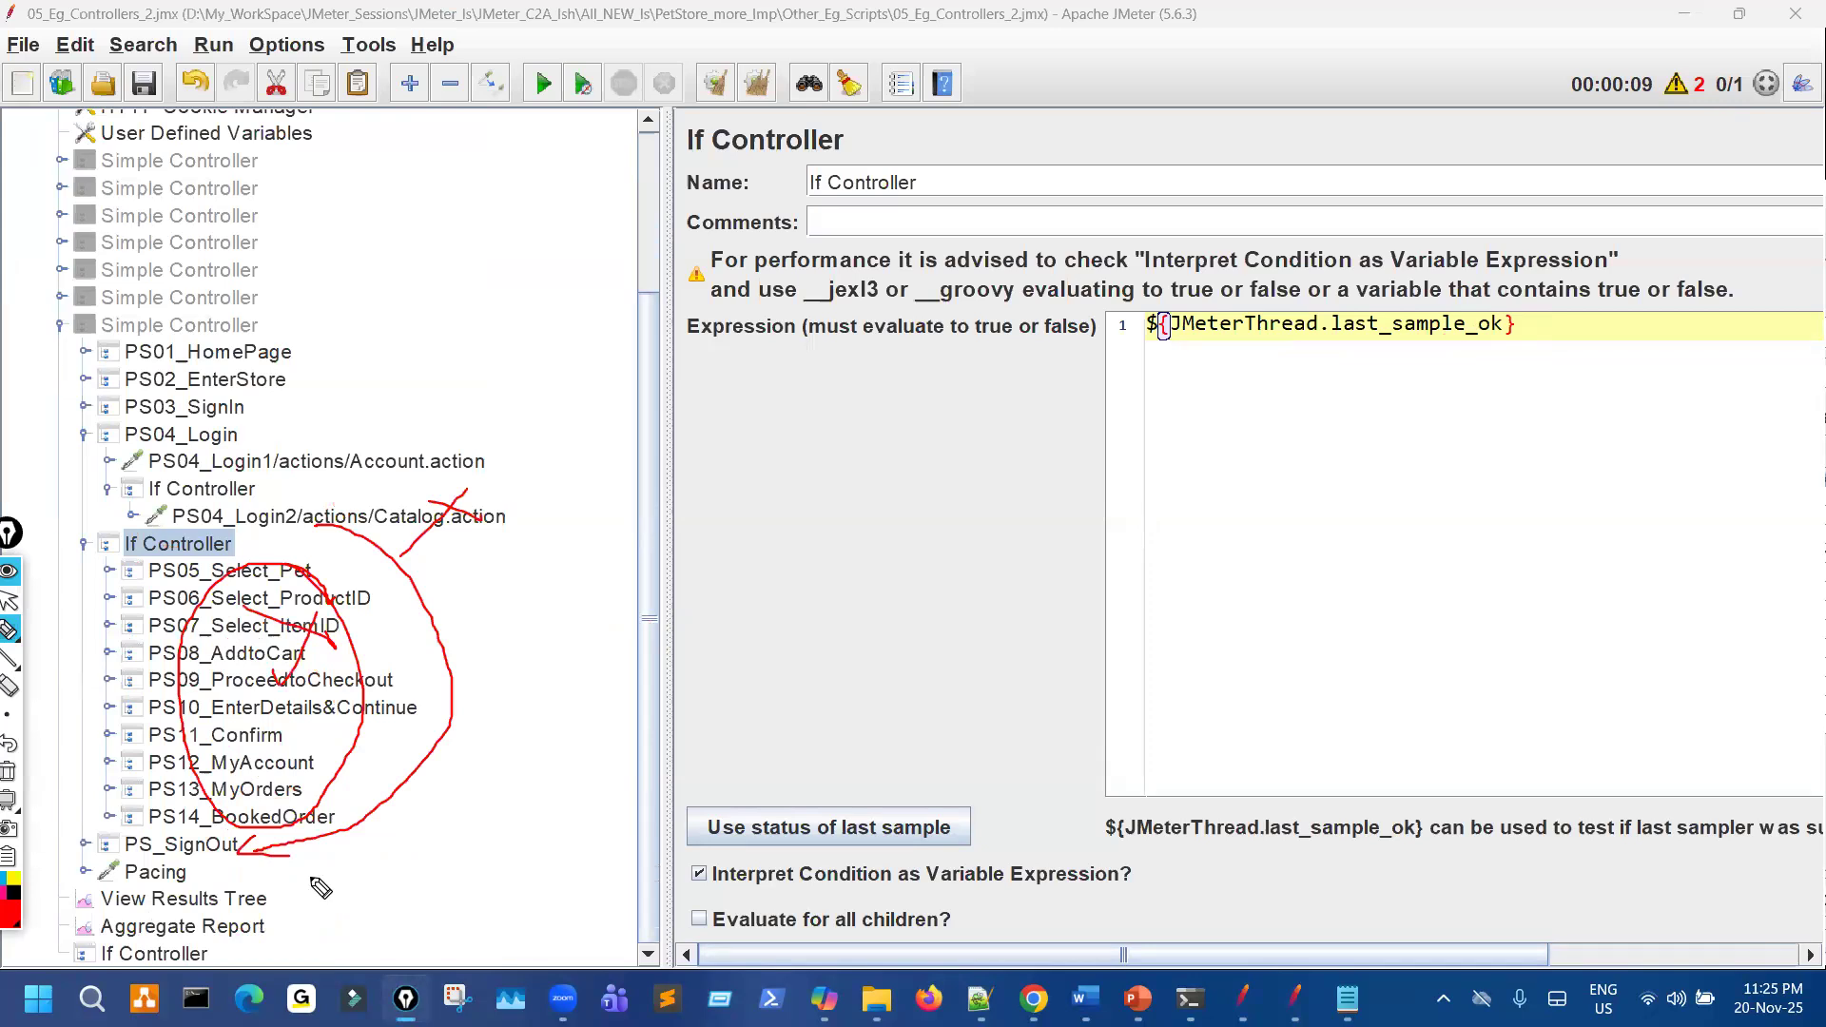
{"action": "key", "text": "ctrl+shift+7"}
{"action": "key", "text": "ctrl+shift+2"}
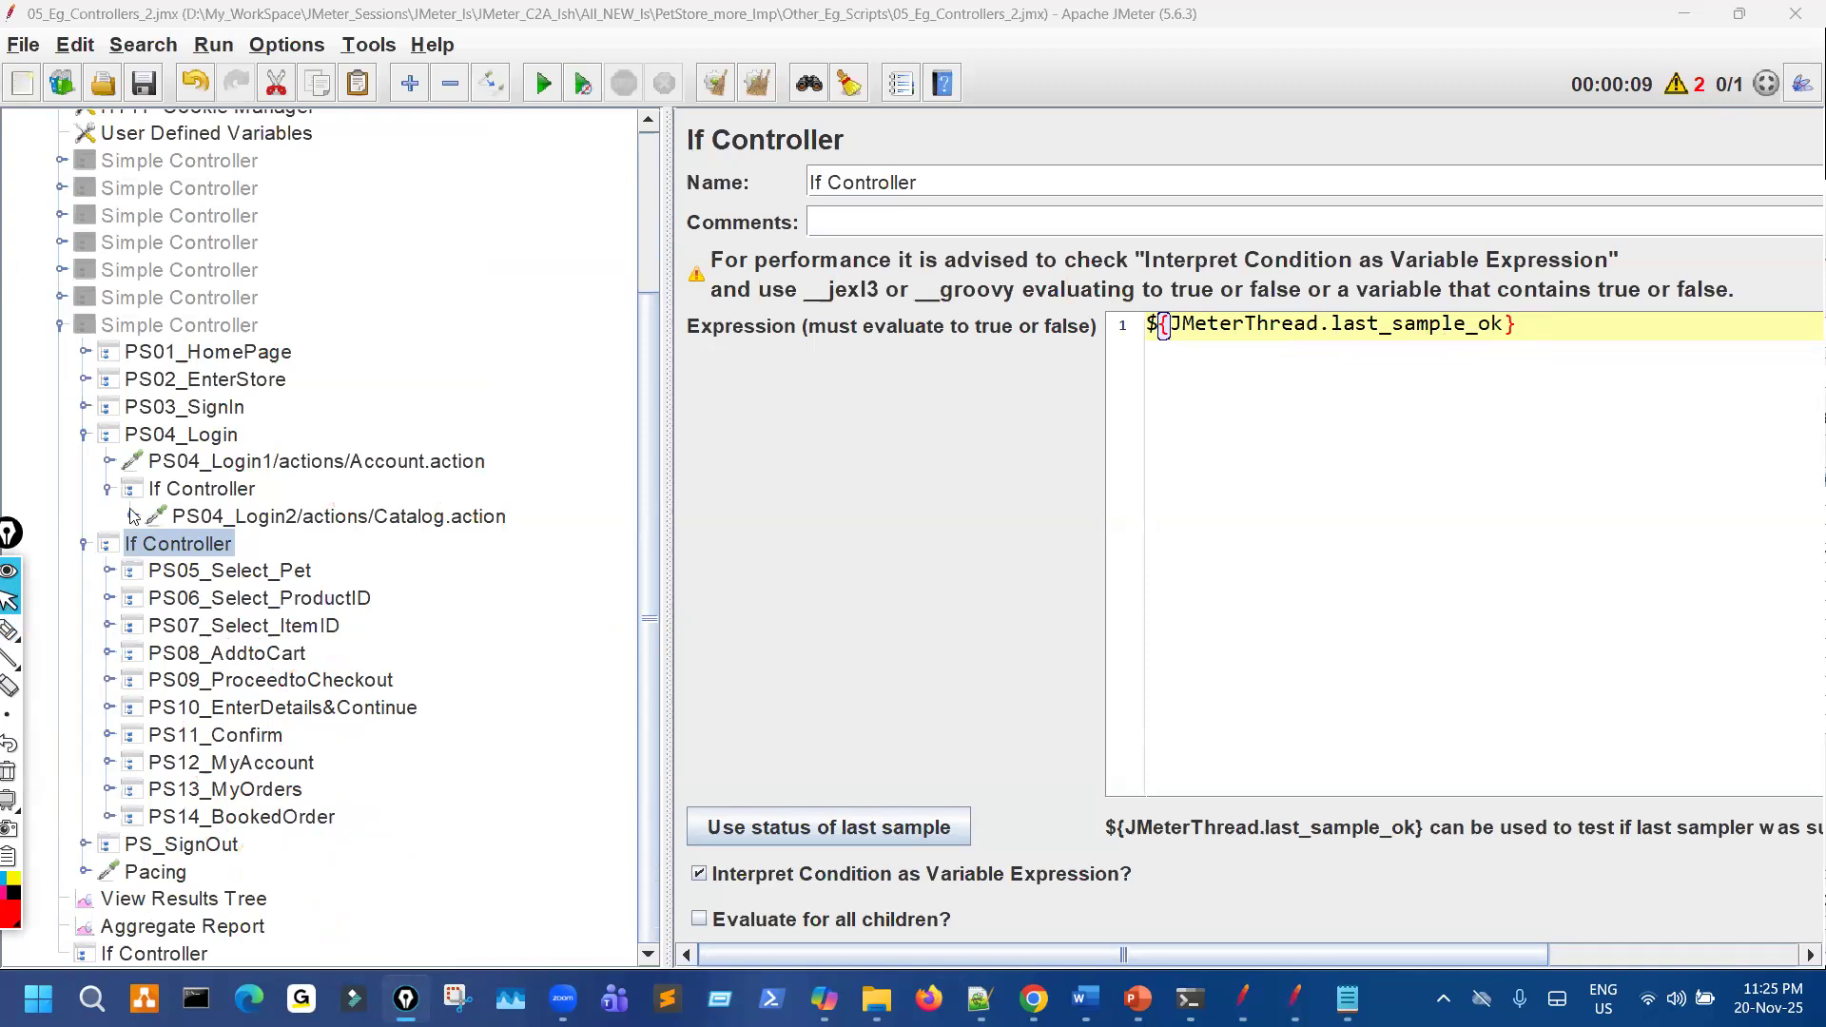
Expand PS04_Login2 and PS05_Select_Pet and review the Result Status Action Handler, the c_Pet extractor and the PS05 Catalog request.
{"action": "left_click", "coordinate": [132, 516]}
{"action": "left_click", "coordinate": [268, 601]}
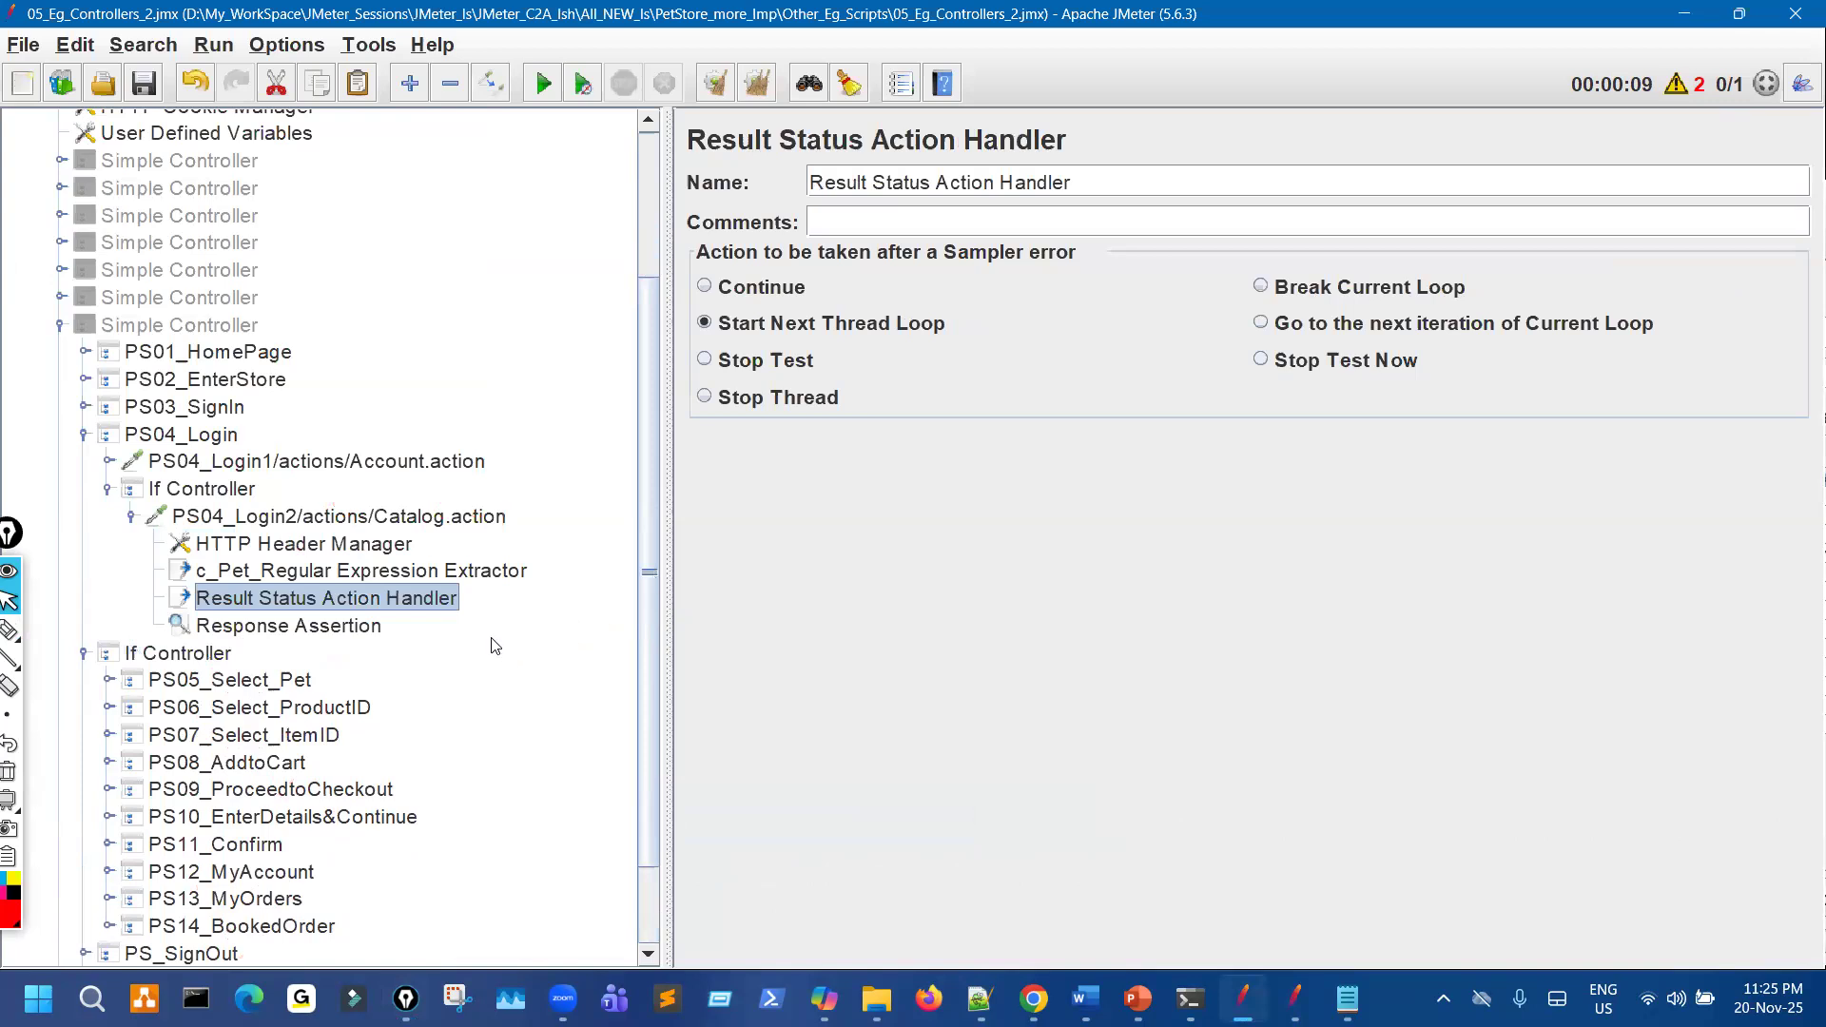
{"action": "left_click", "coordinate": [401, 519]}
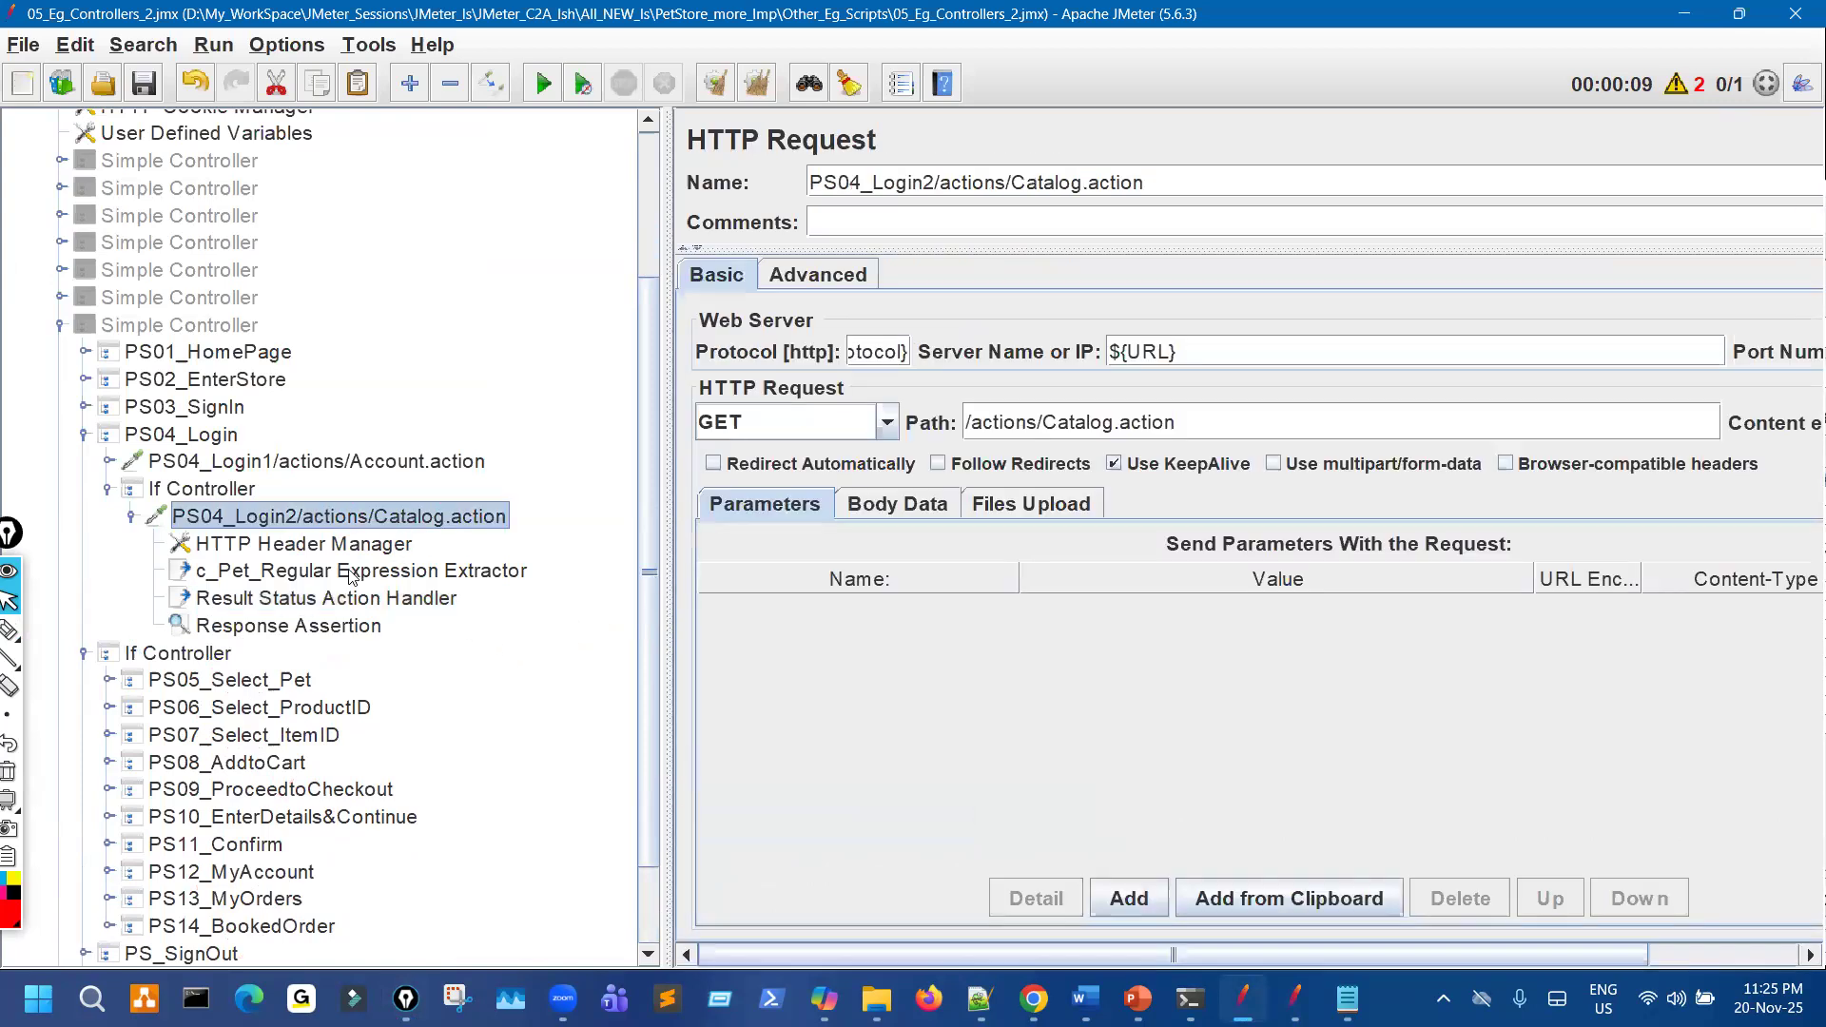
{"action": "left_click", "coordinate": [349, 574]}
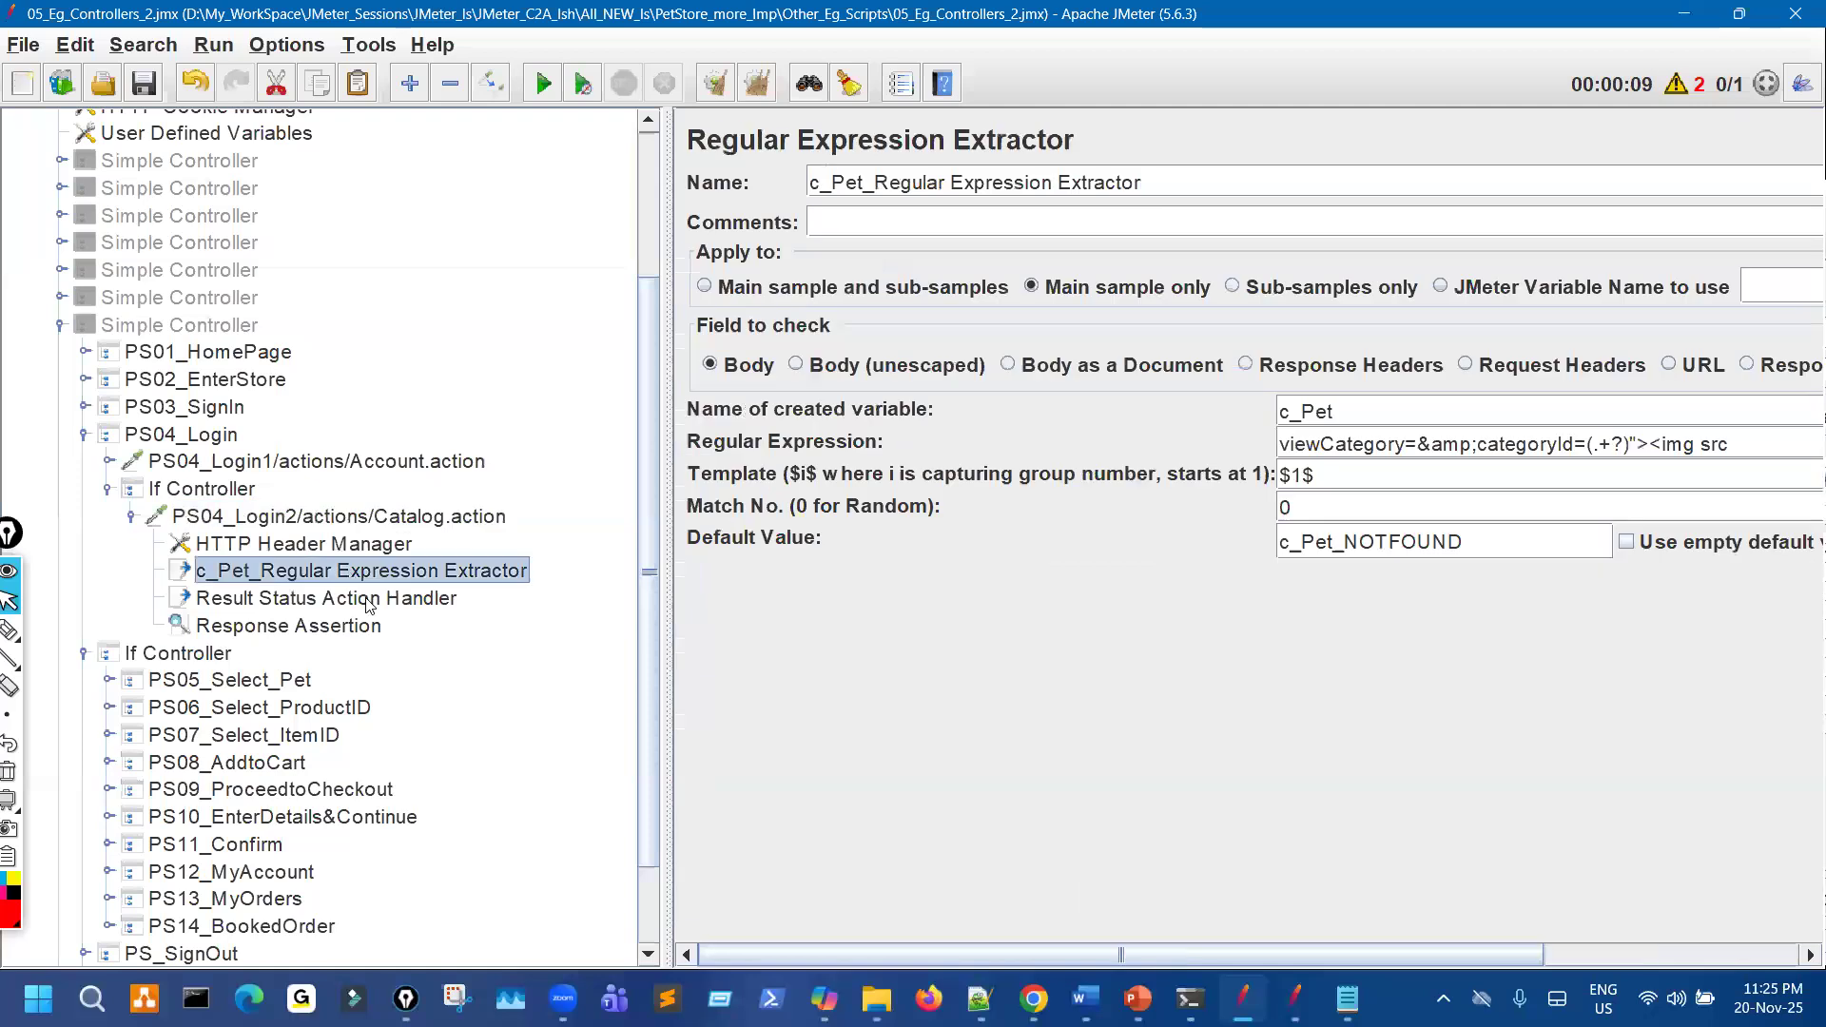
{"action": "left_click", "coordinate": [109, 681]}
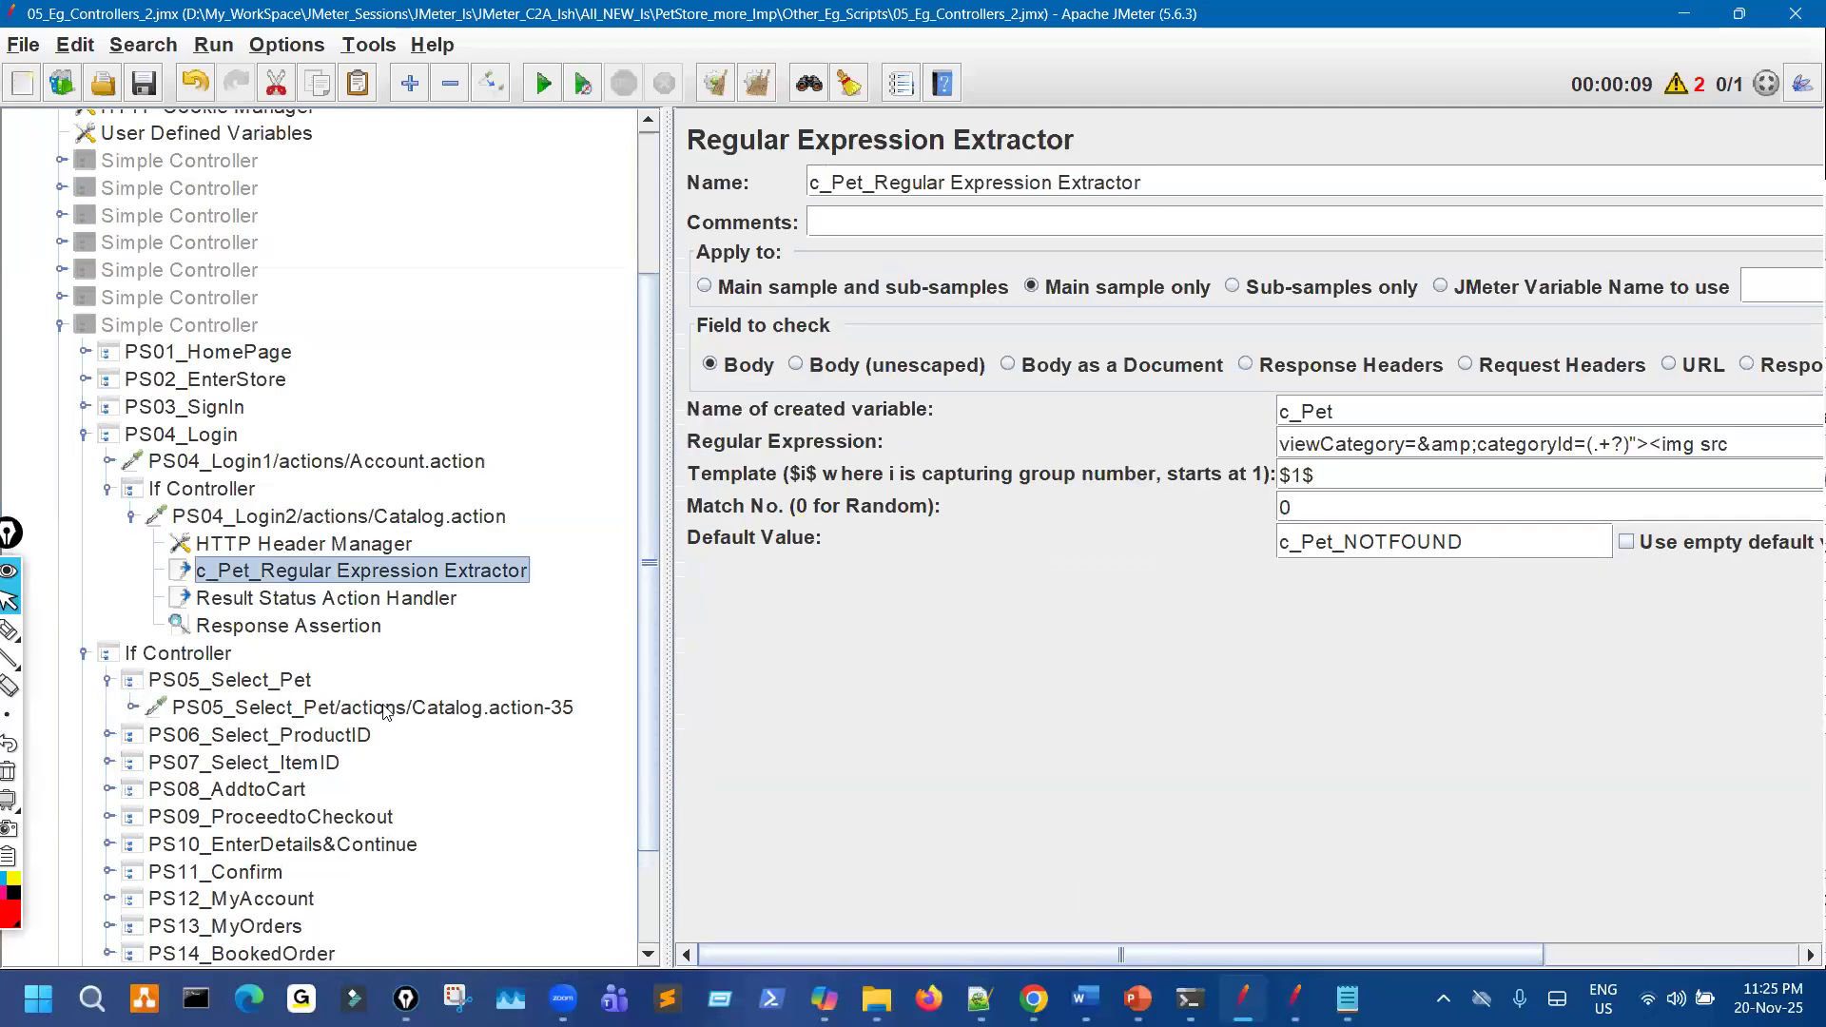
{"action": "left_click", "coordinate": [366, 709]}
Circle the ${c_Pet} value and the Login2 elements, cross out the Login2 and PS05 requests, and draw an arc down past the remaining transactions.
{"action": "left_click", "coordinate": [62, 633]}
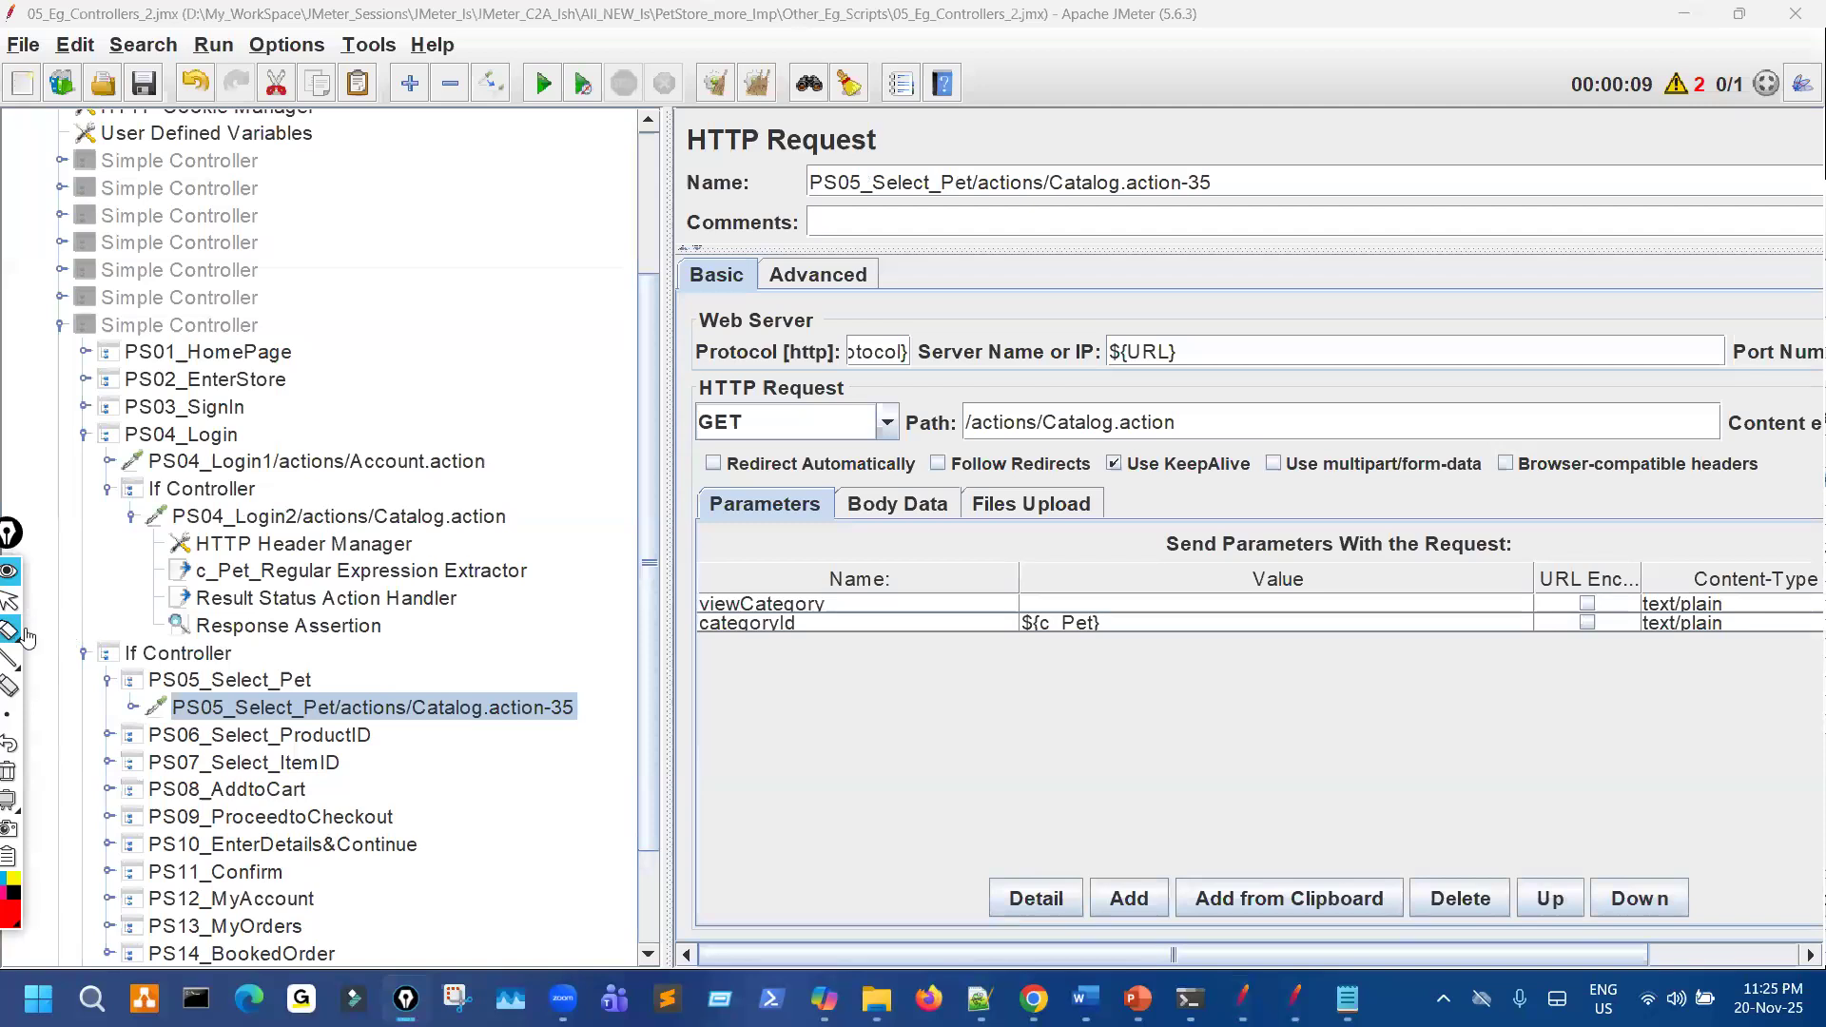
{"action": "left_click_drag", "start_coordinate": [1093, 628], "coordinate": [985, 592]}
{"action": "left_click_drag", "start_coordinate": [356, 520], "coordinate": [328, 569]}
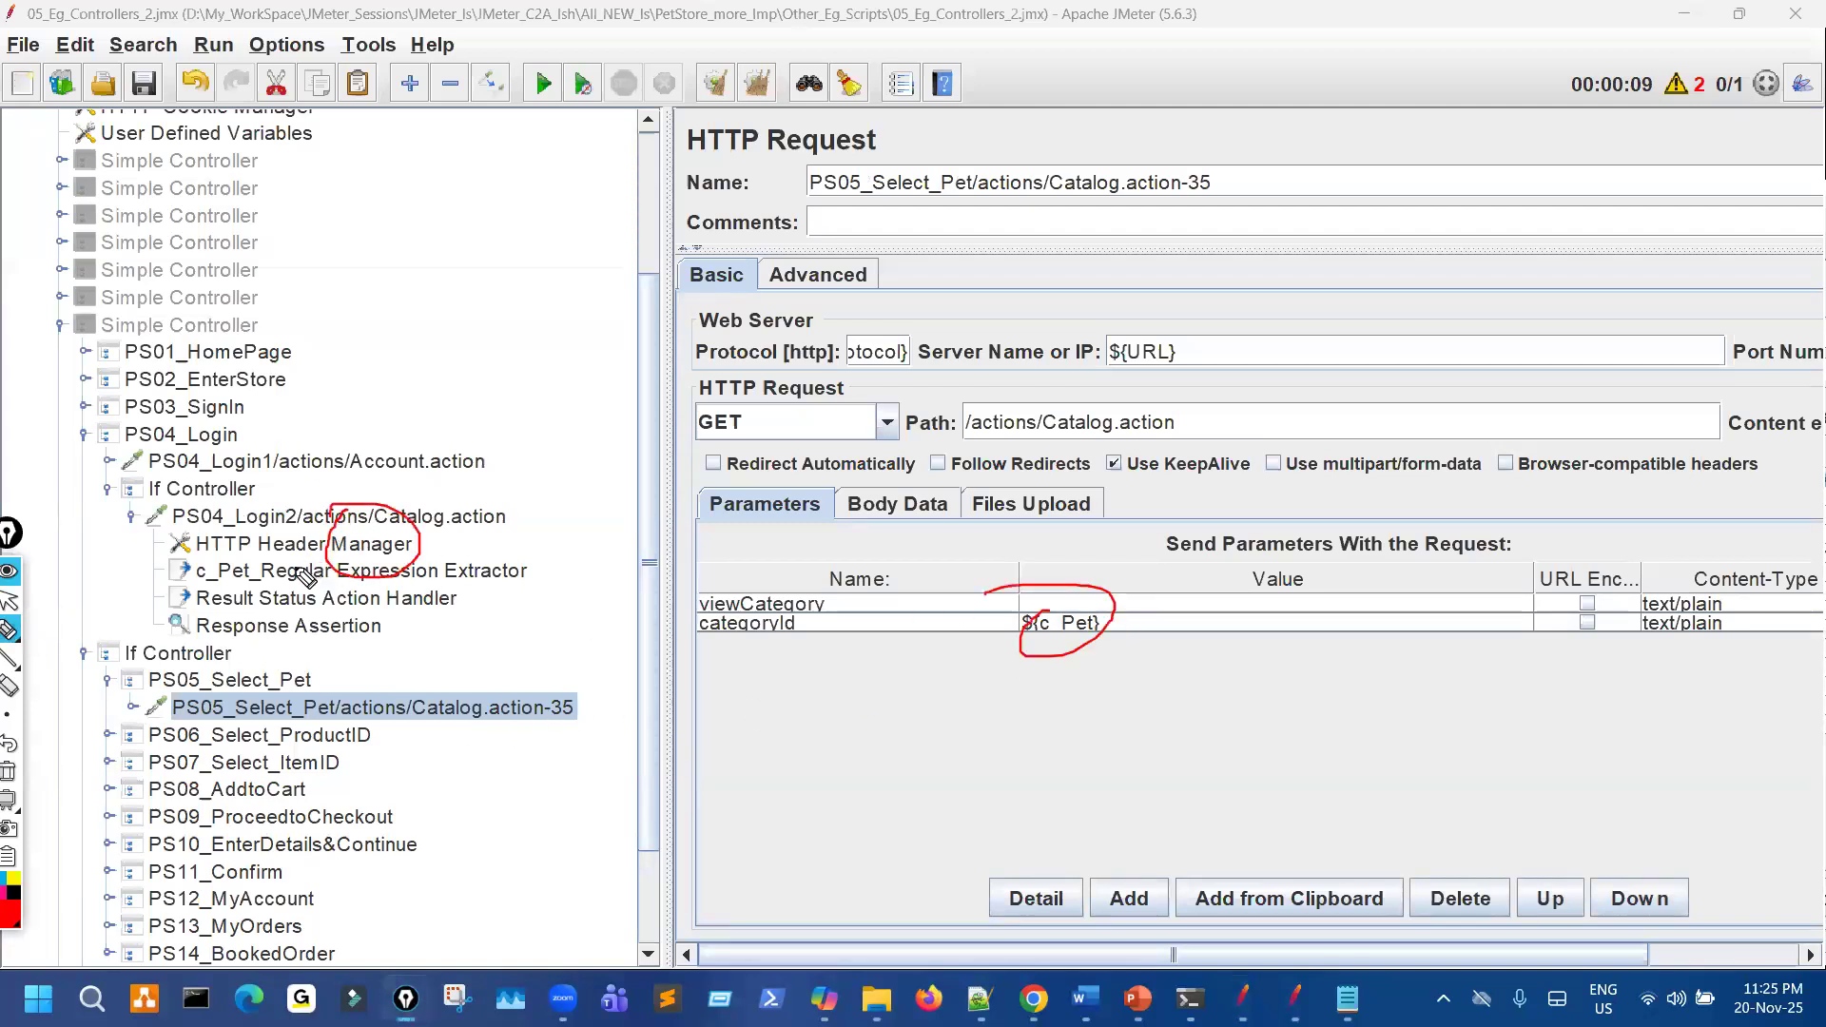
{"action": "mouse_move", "coordinate": [458, 540]}
{"action": "left_mouse_down"}
{"action": "mouse_move", "coordinate": [509, 547]}
{"action": "mouse_move", "coordinate": [475, 552]}
{"action": "left_mouse_up"}
{"action": "left_click_drag", "start_coordinate": [600, 720], "coordinate": [632, 685]}
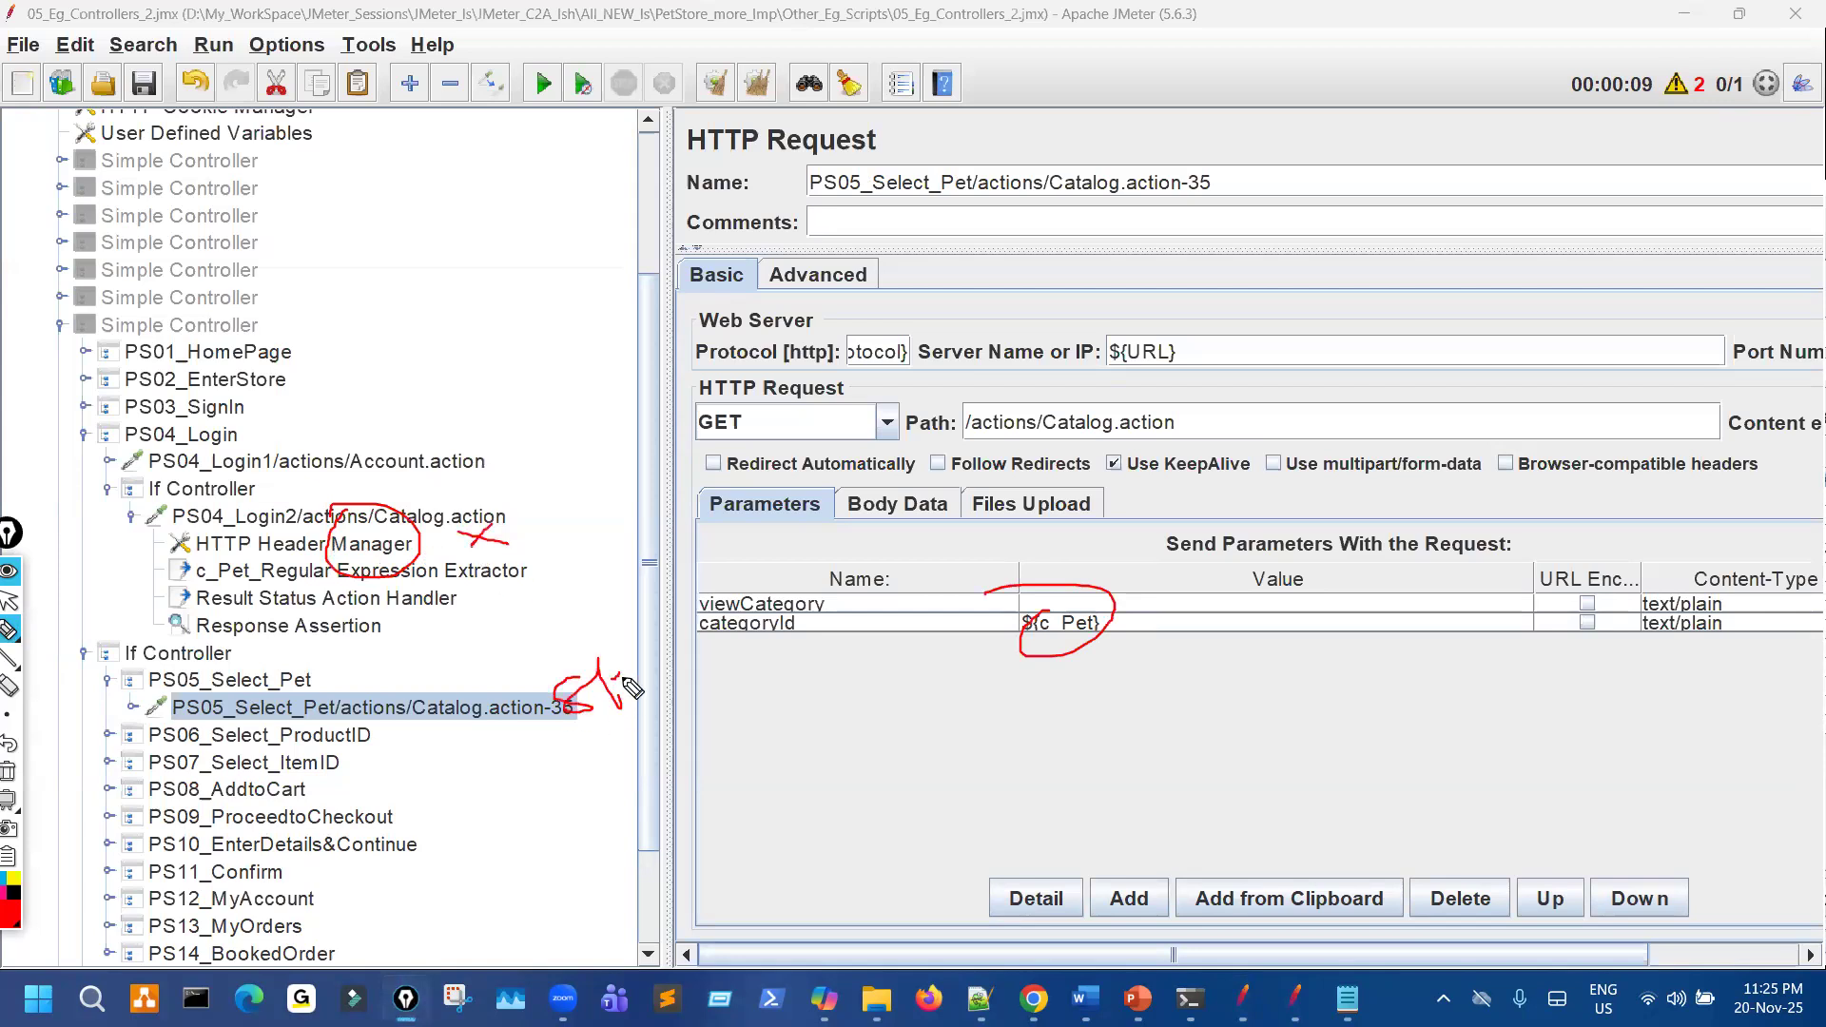
{"action": "left_click_drag", "start_coordinate": [285, 586], "coordinate": [241, 598]}
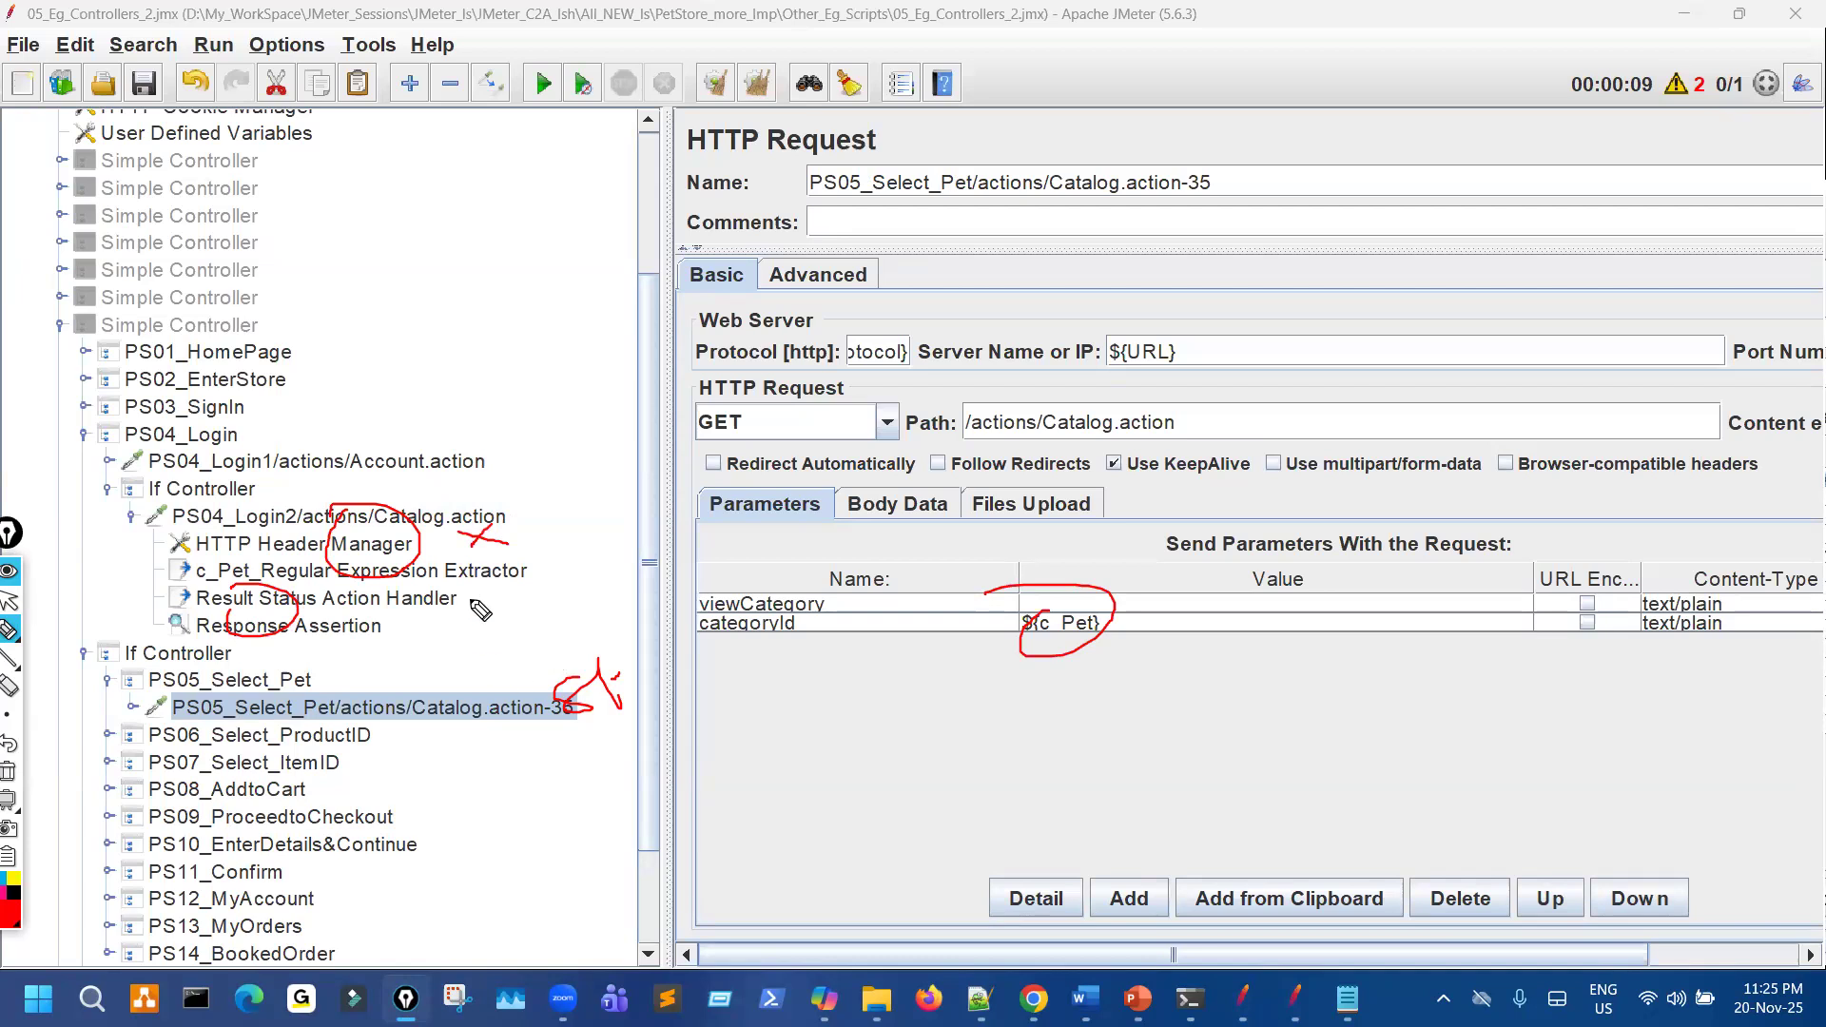
{"action": "left_click_drag", "start_coordinate": [468, 541], "coordinate": [568, 533]}
{"action": "left_click_drag", "start_coordinate": [496, 681], "coordinate": [543, 707]}
{"action": "left_click_drag", "start_coordinate": [509, 731], "coordinate": [543, 706]}
{"action": "mouse_move", "coordinate": [550, 640]}
{"action": "left_mouse_down"}
{"action": "mouse_move", "coordinate": [492, 854]}
{"action": "mouse_move", "coordinate": [433, 950]}
{"action": "left_mouse_up"}
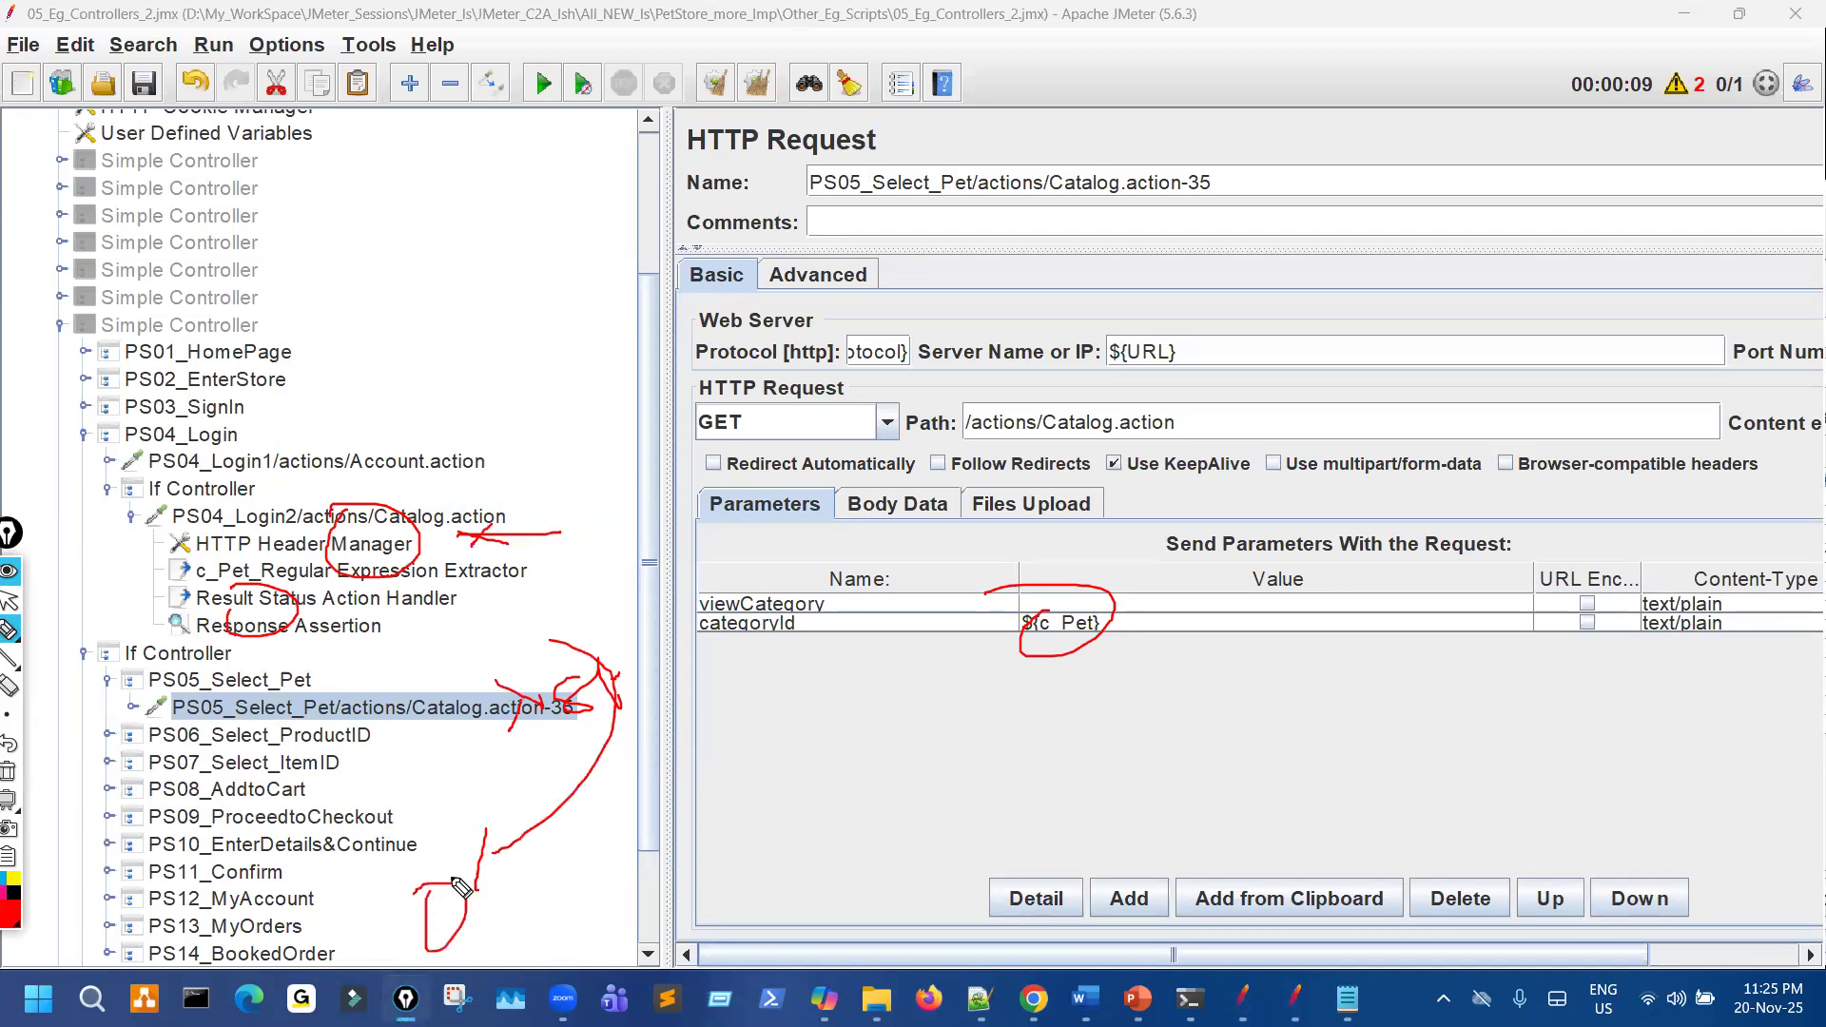
Collapse the PS04_Login2 request, its If Controller, the PS04_Login transaction and the outer If Controller.
{"action": "left_click", "coordinate": [9, 601]}
{"action": "left_click", "coordinate": [131, 517]}
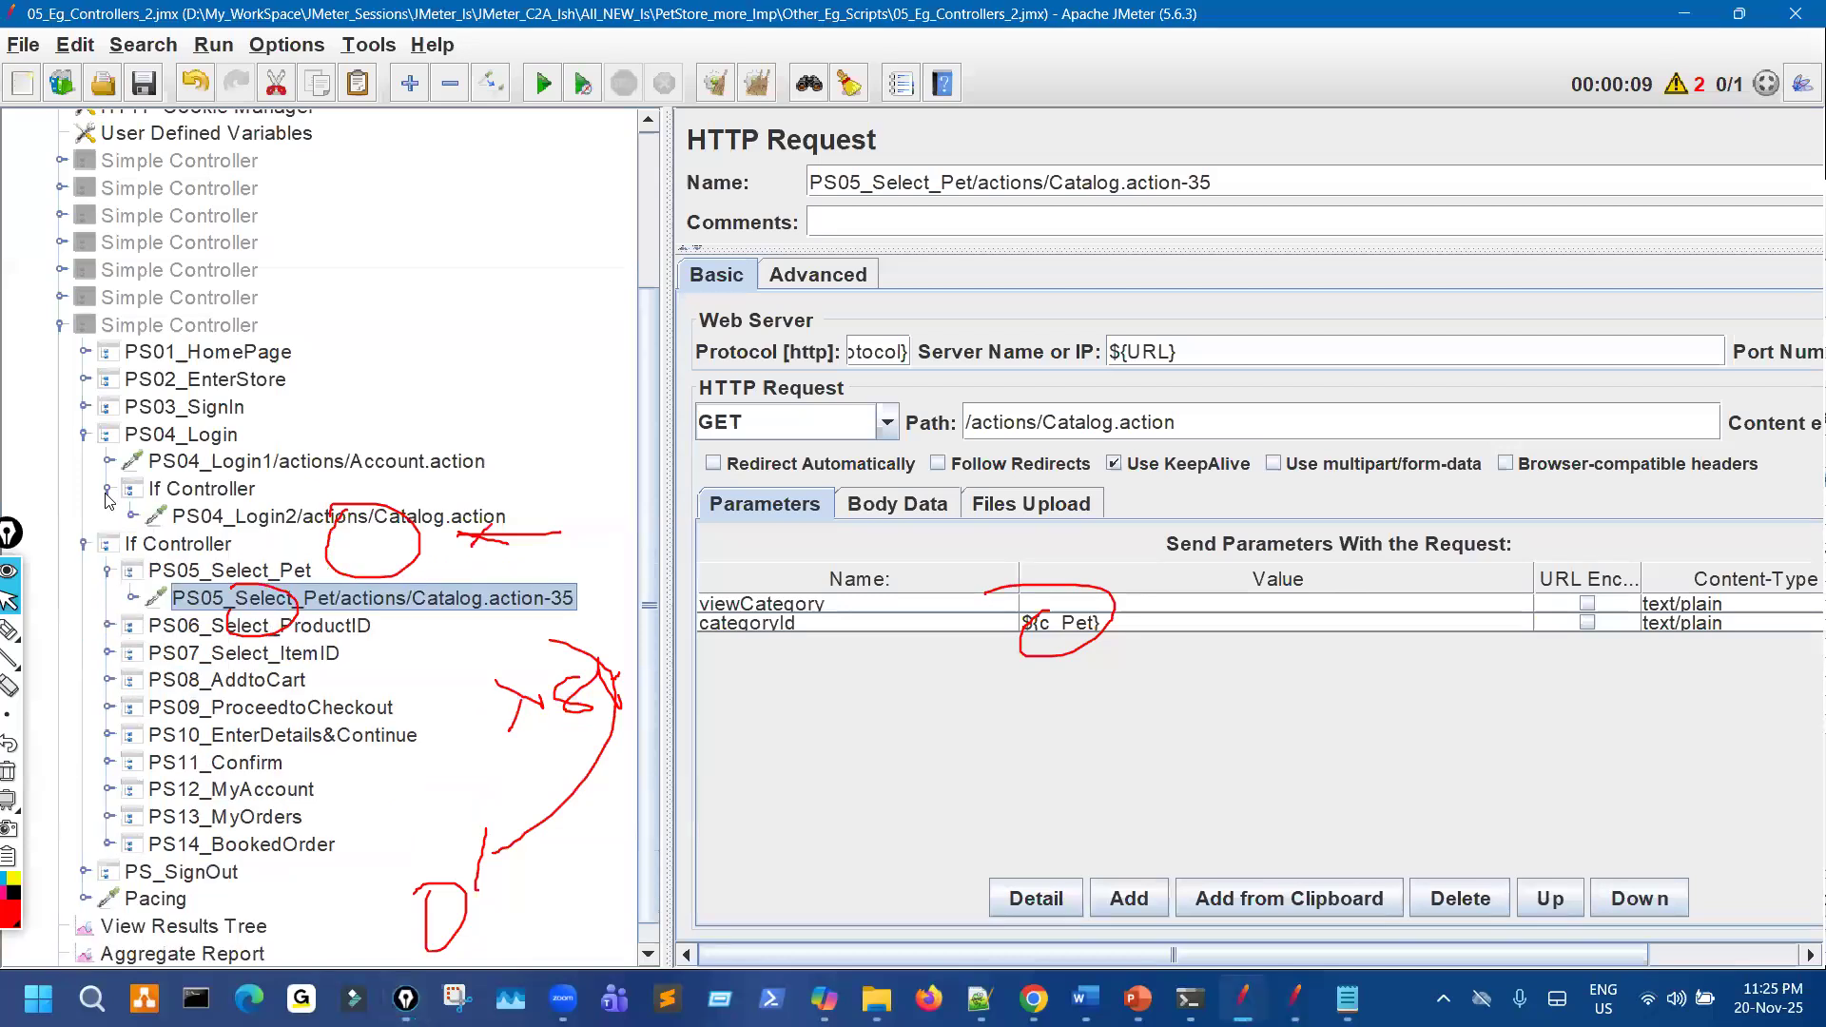
{"action": "left_click", "coordinate": [108, 490]}
{"action": "left_click", "coordinate": [84, 438]}
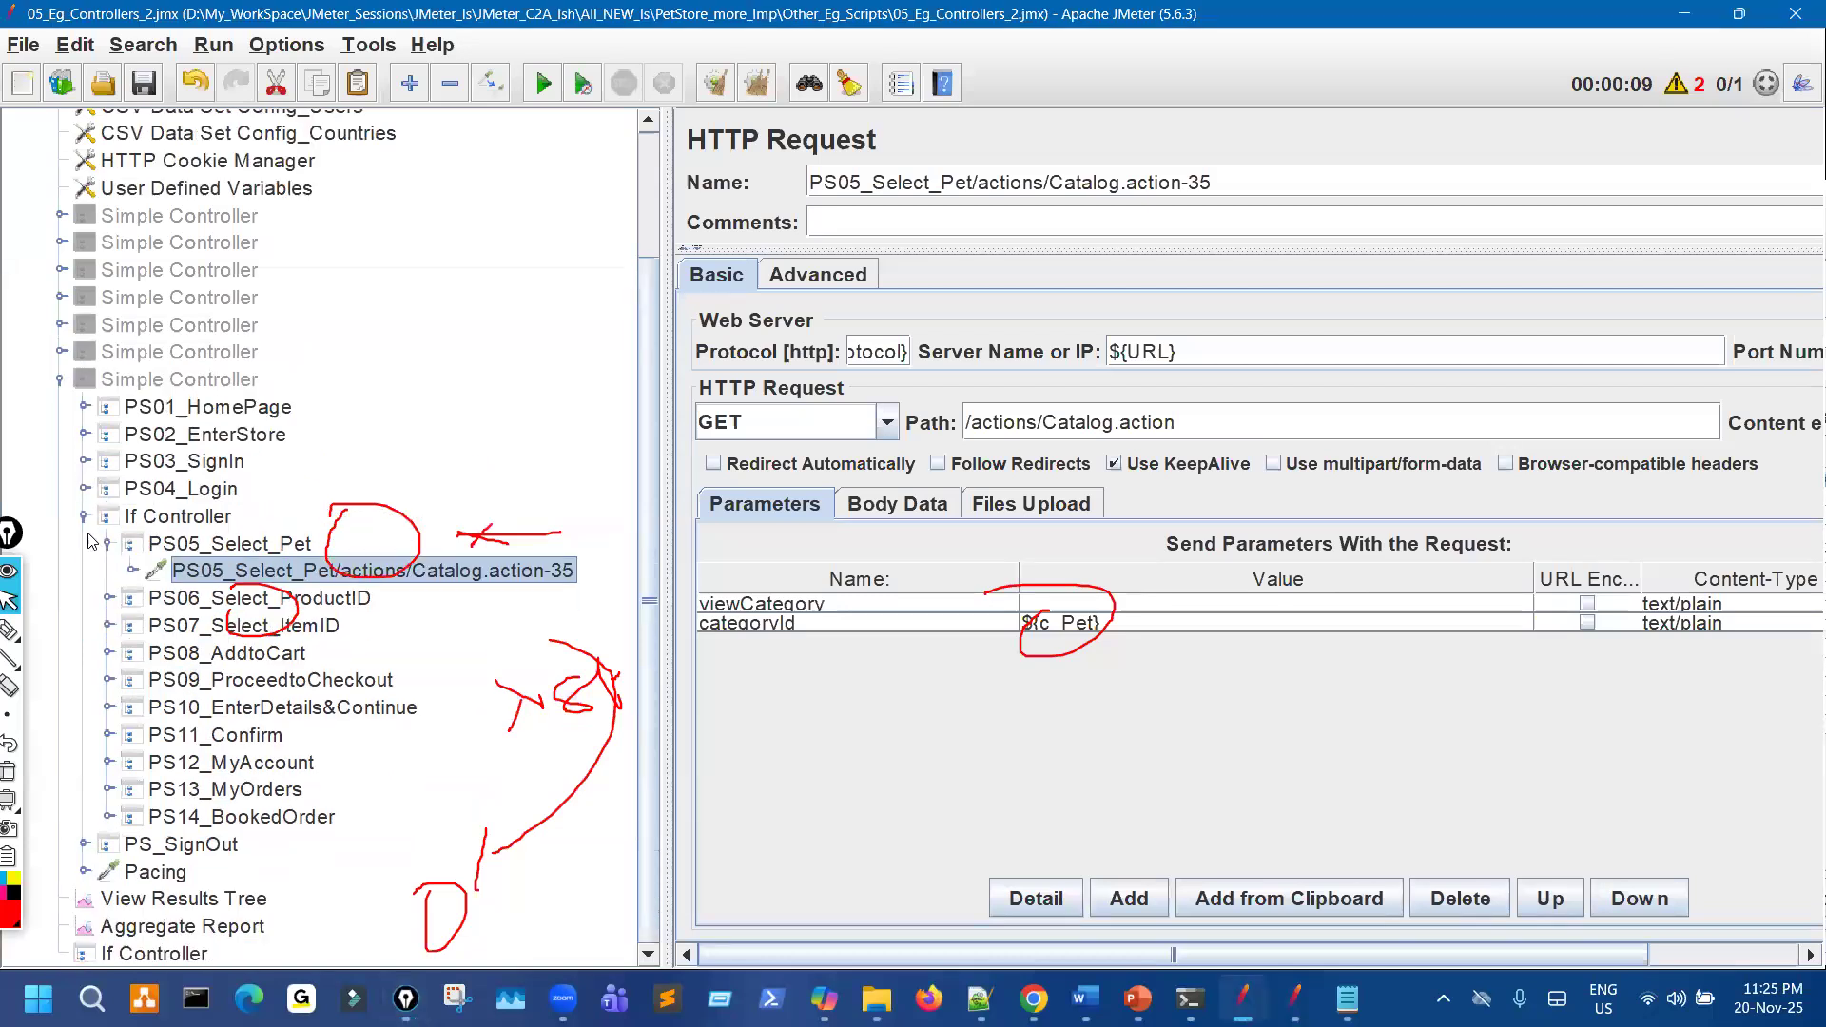
{"action": "left_click", "coordinate": [92, 542]}
{"action": "left_click", "coordinate": [82, 546]}
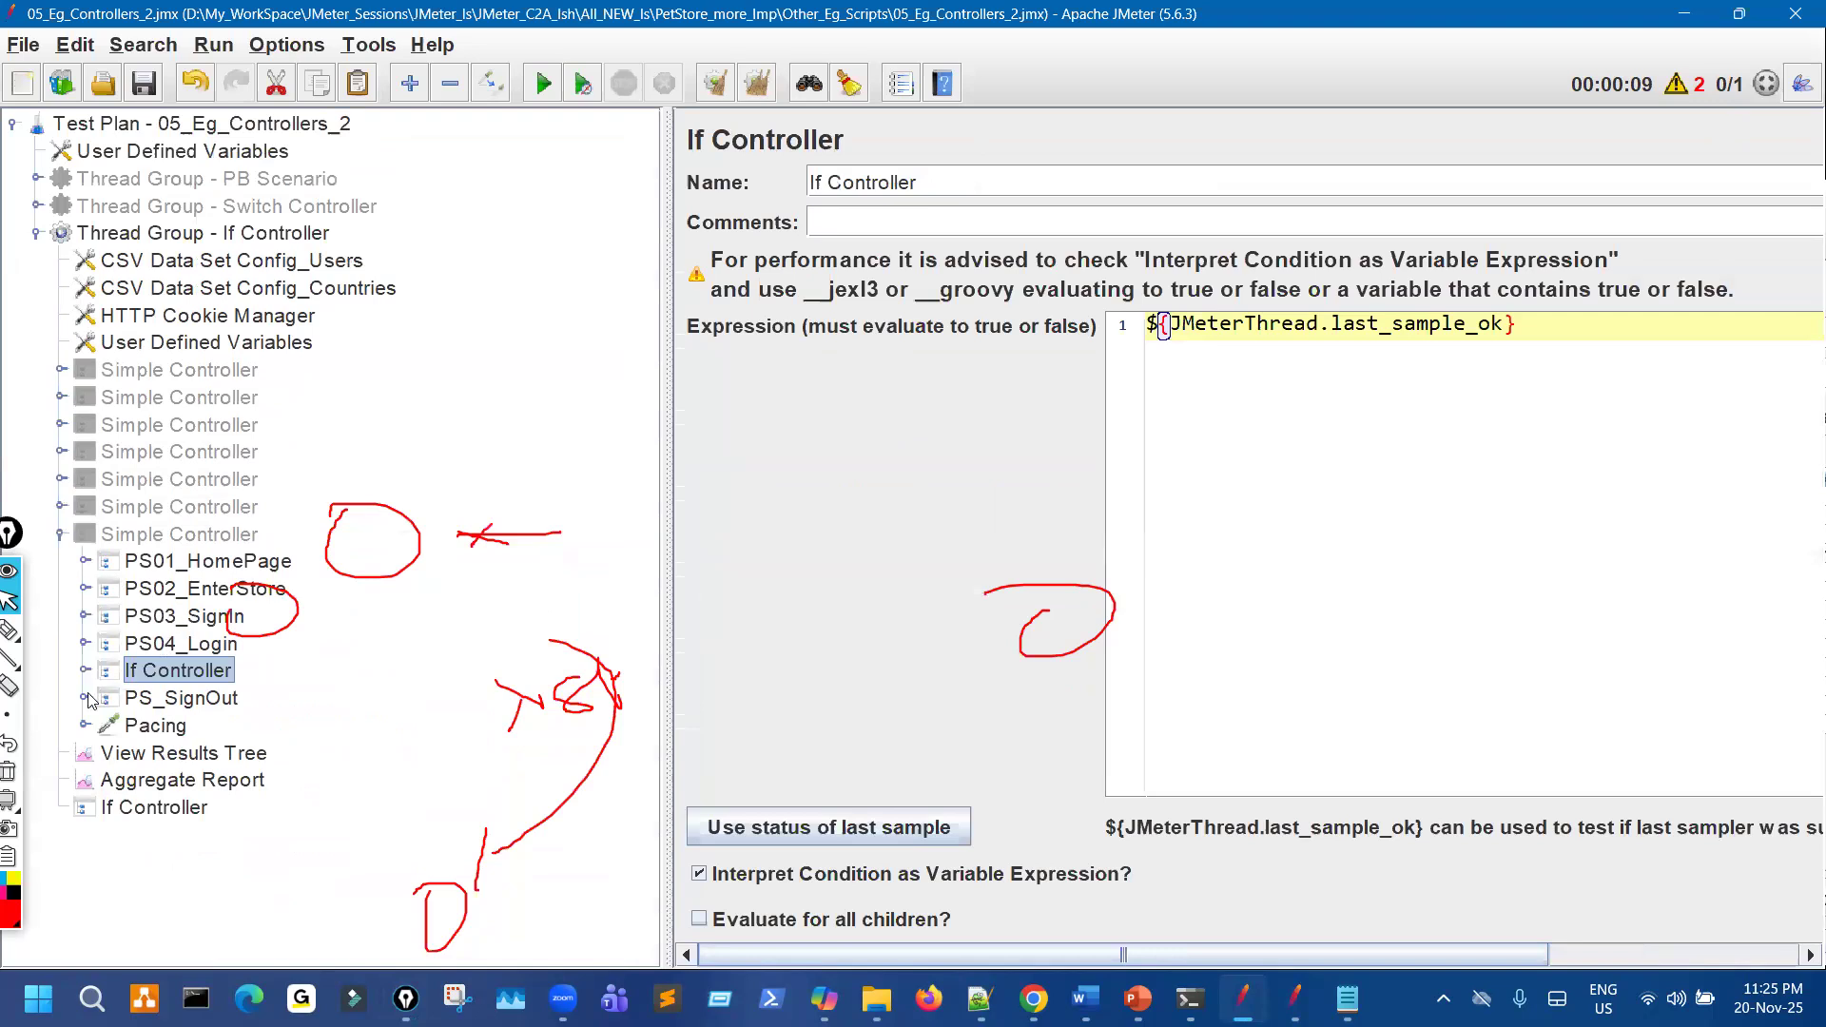
Sketch a circle labelled "fail", two circled arrows beneath it, and an arc bypassing them to another circle, and circle the label.
{"action": "left_click", "coordinate": [9, 630]}
{"action": "left_click_drag", "start_coordinate": [860, 651], "coordinate": [846, 651]}
{"action": "left_click_drag", "start_coordinate": [969, 659], "coordinate": [1005, 651]}
{"action": "left_click_drag", "start_coordinate": [948, 699], "coordinate": [1019, 704]}
{"action": "left_click_drag", "start_coordinate": [984, 640], "coordinate": [998, 664]}
{"action": "left_click_drag", "start_coordinate": [782, 539], "coordinate": [1004, 505]}
{"action": "left_click", "coordinate": [925, 457]}
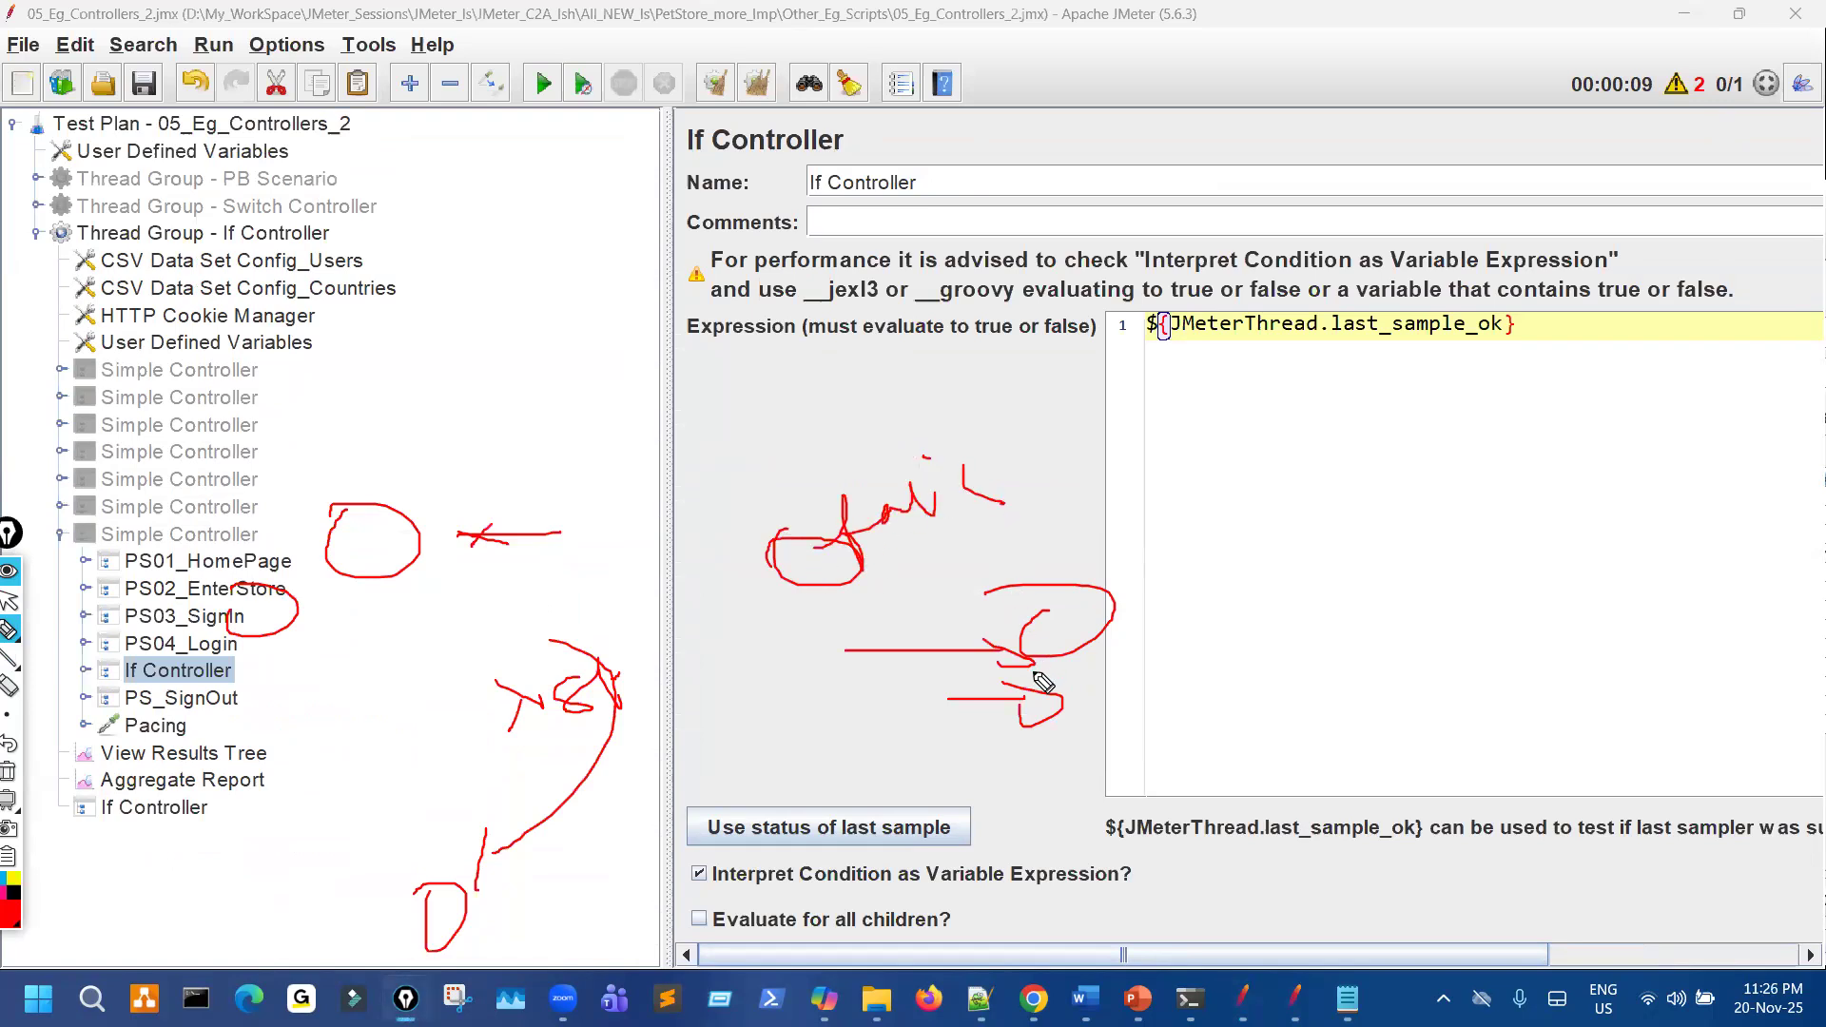
{"action": "left_click_drag", "start_coordinate": [1052, 685], "coordinate": [994, 666]}
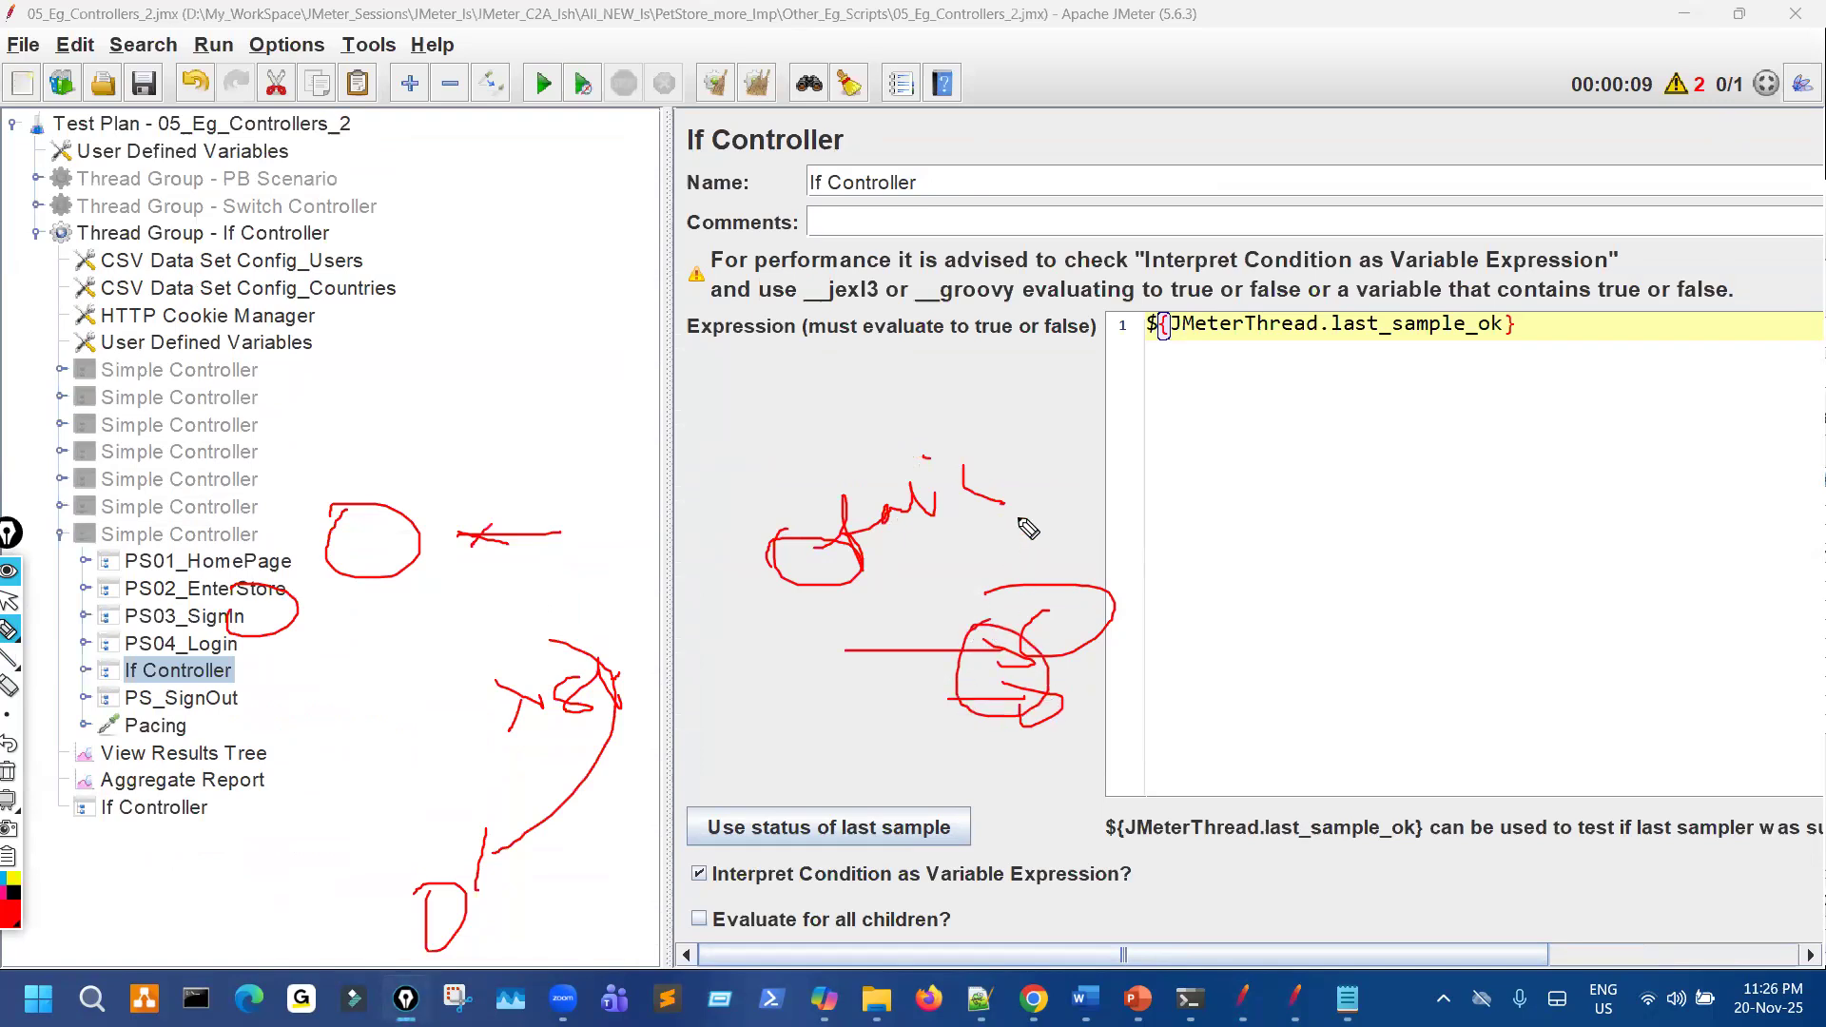
{"action": "mouse_move", "coordinate": [1014, 495]}
{"action": "left_mouse_down"}
{"action": "mouse_move", "coordinate": [1194, 687]}
{"action": "mouse_move", "coordinate": [1075, 794]}
{"action": "left_mouse_up"}
{"action": "left_click_drag", "start_coordinate": [1042, 880], "coordinate": [1056, 616]}
{"action": "left_click_drag", "start_coordinate": [929, 476], "coordinate": [890, 519]}
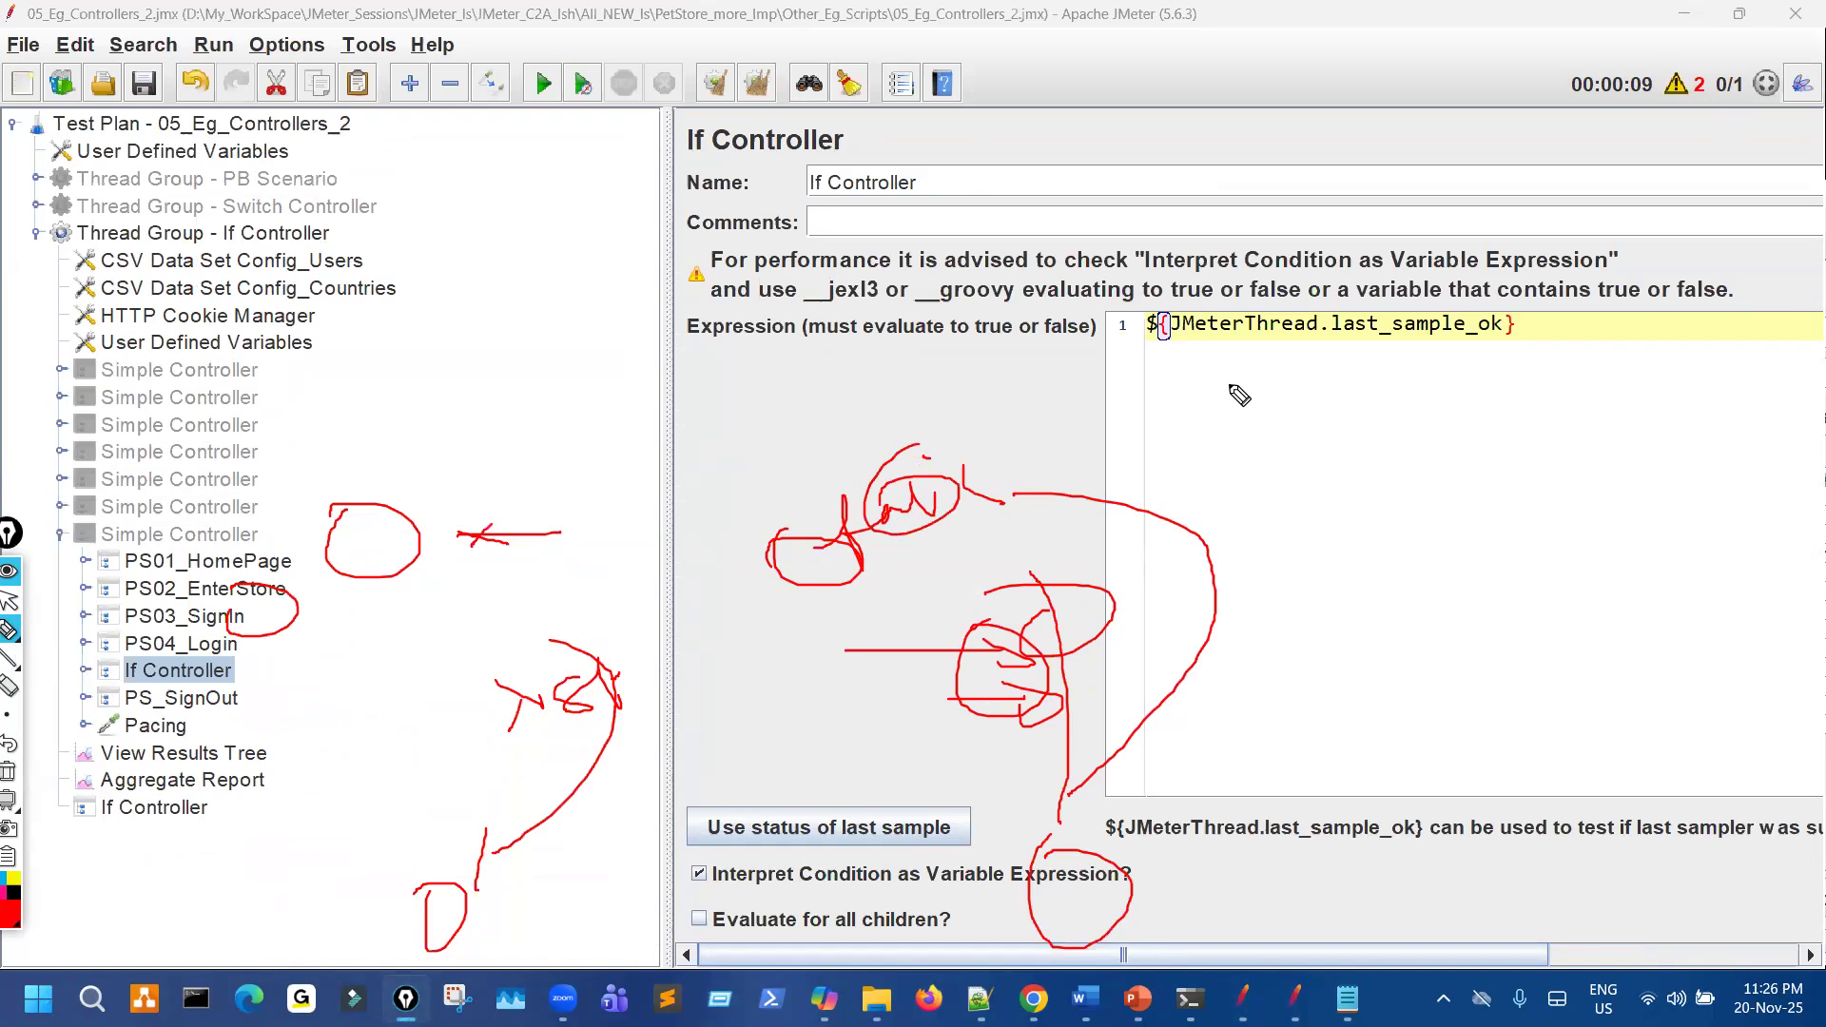
Draw a long arrow, a looped pair of arrows and two further arrows beneath the expression, and mark the upper three with crosses.
{"action": "mouse_move", "coordinate": [1252, 387]}
{"action": "left_mouse_down"}
{"action": "mouse_move", "coordinate": [1545, 381]}
{"action": "mouse_move", "coordinate": [1529, 393]}
{"action": "left_mouse_up"}
{"action": "mouse_move", "coordinate": [1435, 507]}
{"action": "left_mouse_down"}
{"action": "mouse_move", "coordinate": [1550, 505]}
{"action": "mouse_move", "coordinate": [1543, 520]}
{"action": "left_mouse_up"}
{"action": "left_click_drag", "start_coordinate": [1473, 604], "coordinate": [1565, 614]}
{"action": "mouse_move", "coordinate": [1493, 477]}
{"action": "left_mouse_down"}
{"action": "mouse_move", "coordinate": [1480, 658]}
{"action": "mouse_move", "coordinate": [1518, 498]}
{"action": "mouse_move", "coordinate": [1472, 411]}
{"action": "mouse_move", "coordinate": [1489, 420]}
{"action": "left_mouse_up"}
{"action": "left_click_drag", "start_coordinate": [1475, 748], "coordinate": [1470, 761]}
{"action": "mouse_move", "coordinate": [1394, 855]}
{"action": "left_mouse_down"}
{"action": "mouse_move", "coordinate": [1468, 850]}
{"action": "mouse_move", "coordinate": [1458, 884]}
{"action": "left_mouse_up"}
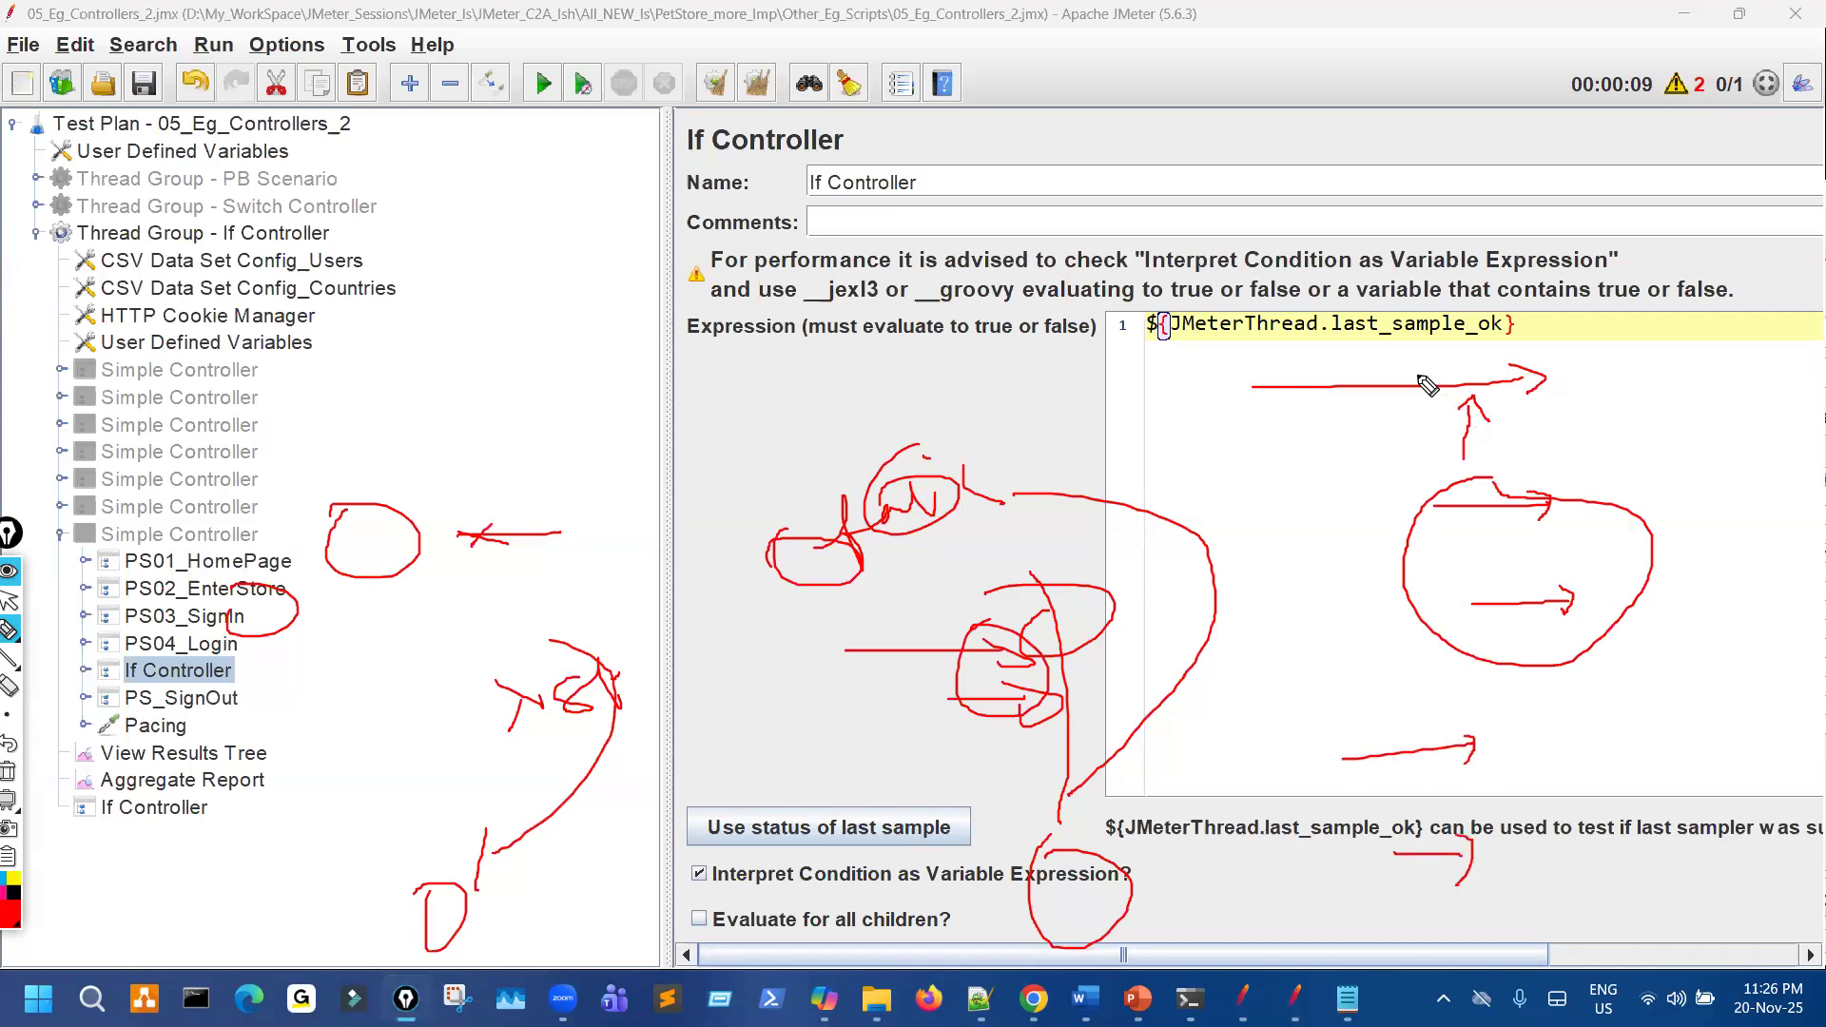
{"action": "left_click_drag", "start_coordinate": [1417, 390], "coordinate": [1522, 369]}
{"action": "mouse_move", "coordinate": [1510, 497]}
{"action": "left_mouse_down"}
{"action": "mouse_move", "coordinate": [1539, 519]}
{"action": "mouse_move", "coordinate": [1520, 538]}
{"action": "left_mouse_up"}
{"action": "left_click_drag", "start_coordinate": [1519, 608], "coordinate": [1534, 623]}
{"action": "left_click_drag", "start_coordinate": [1538, 611], "coordinate": [1529, 620]}
Draw an arc skipping the looped arrows, circle the If Controller heading and expression, cross out the lower arrows, and clear all annotations.
{"action": "left_click_drag", "start_coordinate": [1563, 449], "coordinate": [1502, 804]}
{"action": "left_click_drag", "start_coordinate": [1473, 899], "coordinate": [1465, 925]}
{"action": "mouse_move", "coordinate": [747, 95]}
{"action": "left_mouse_down"}
{"action": "mouse_move", "coordinate": [609, 143]}
{"action": "mouse_move", "coordinate": [730, 152]}
{"action": "left_mouse_up"}
{"action": "mouse_move", "coordinate": [1376, 288]}
{"action": "left_mouse_down"}
{"action": "mouse_move", "coordinate": [1551, 323]}
{"action": "mouse_move", "coordinate": [1587, 290]}
{"action": "left_mouse_up"}
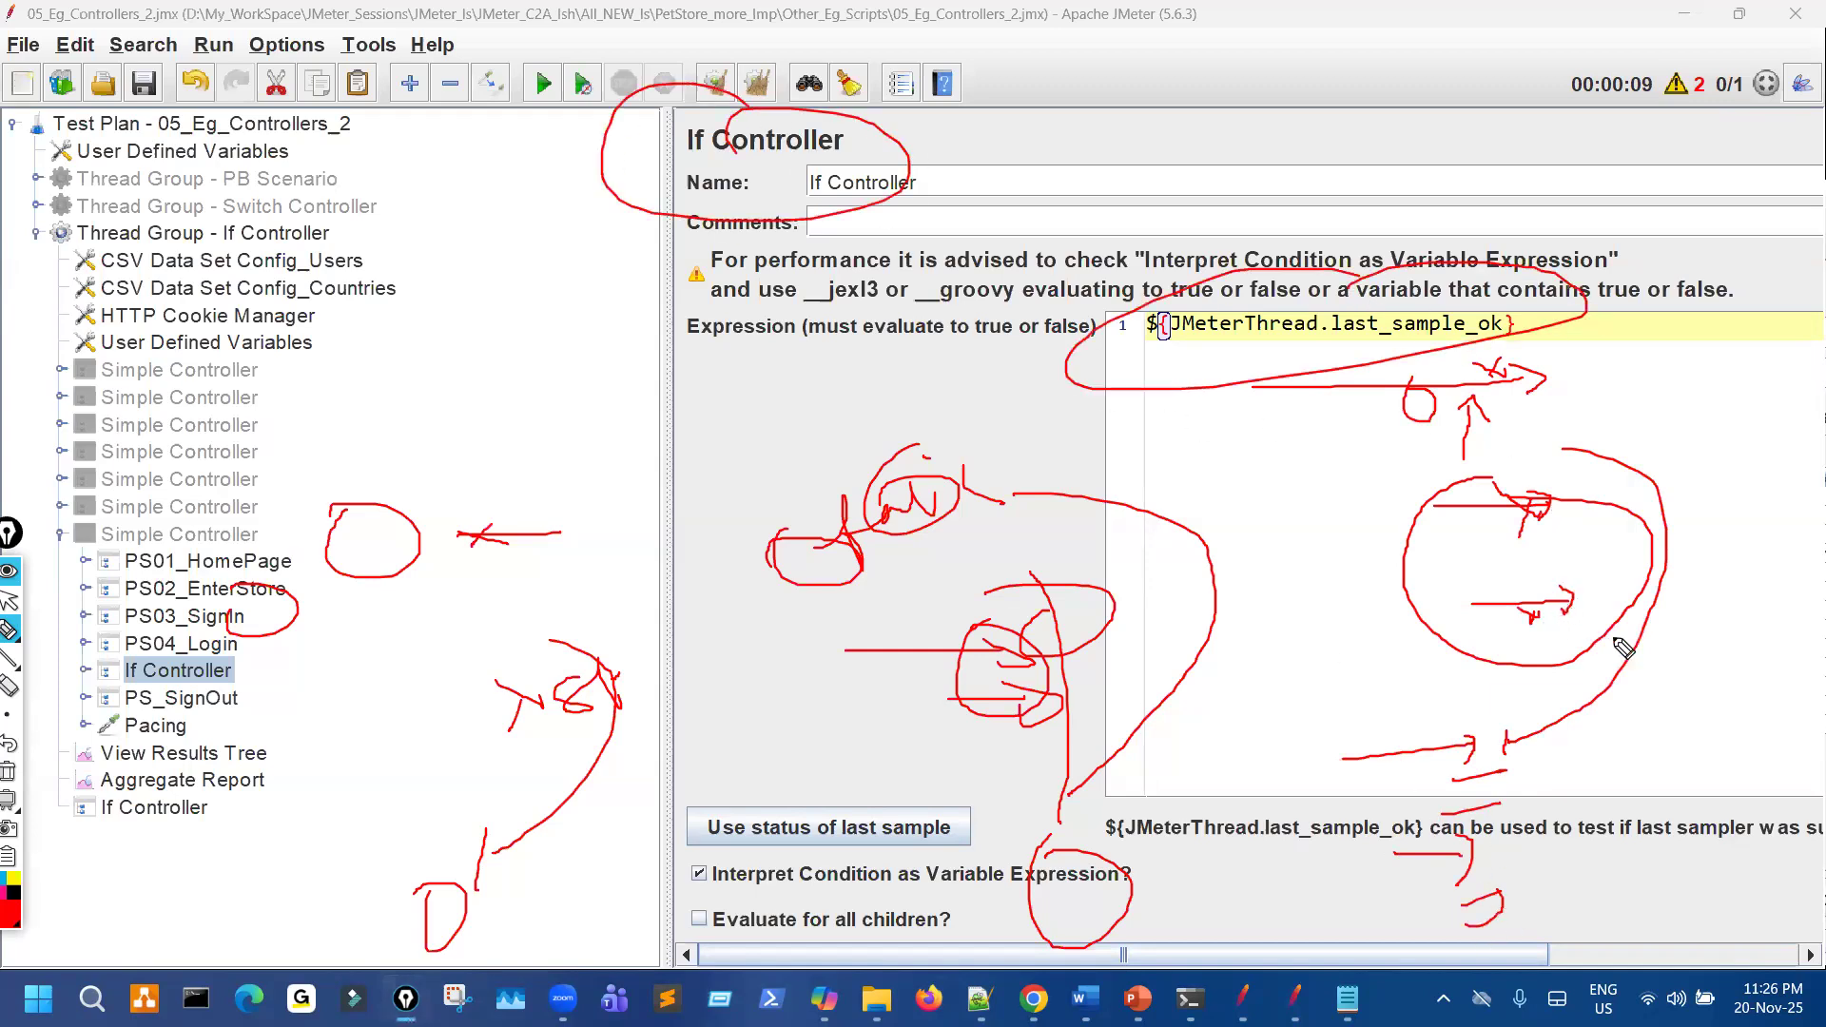
{"action": "mouse_move", "coordinate": [1300, 495]}
{"action": "left_mouse_down"}
{"action": "mouse_move", "coordinate": [1322, 462]}
{"action": "mouse_move", "coordinate": [1470, 494]}
{"action": "left_mouse_up"}
{"action": "left_click_drag", "start_coordinate": [1353, 580], "coordinate": [1434, 798]}
{"action": "mouse_move", "coordinate": [1366, 731]}
{"action": "left_mouse_down"}
{"action": "mouse_move", "coordinate": [1478, 775]}
{"action": "mouse_move", "coordinate": [1370, 860]}
{"action": "left_mouse_up"}
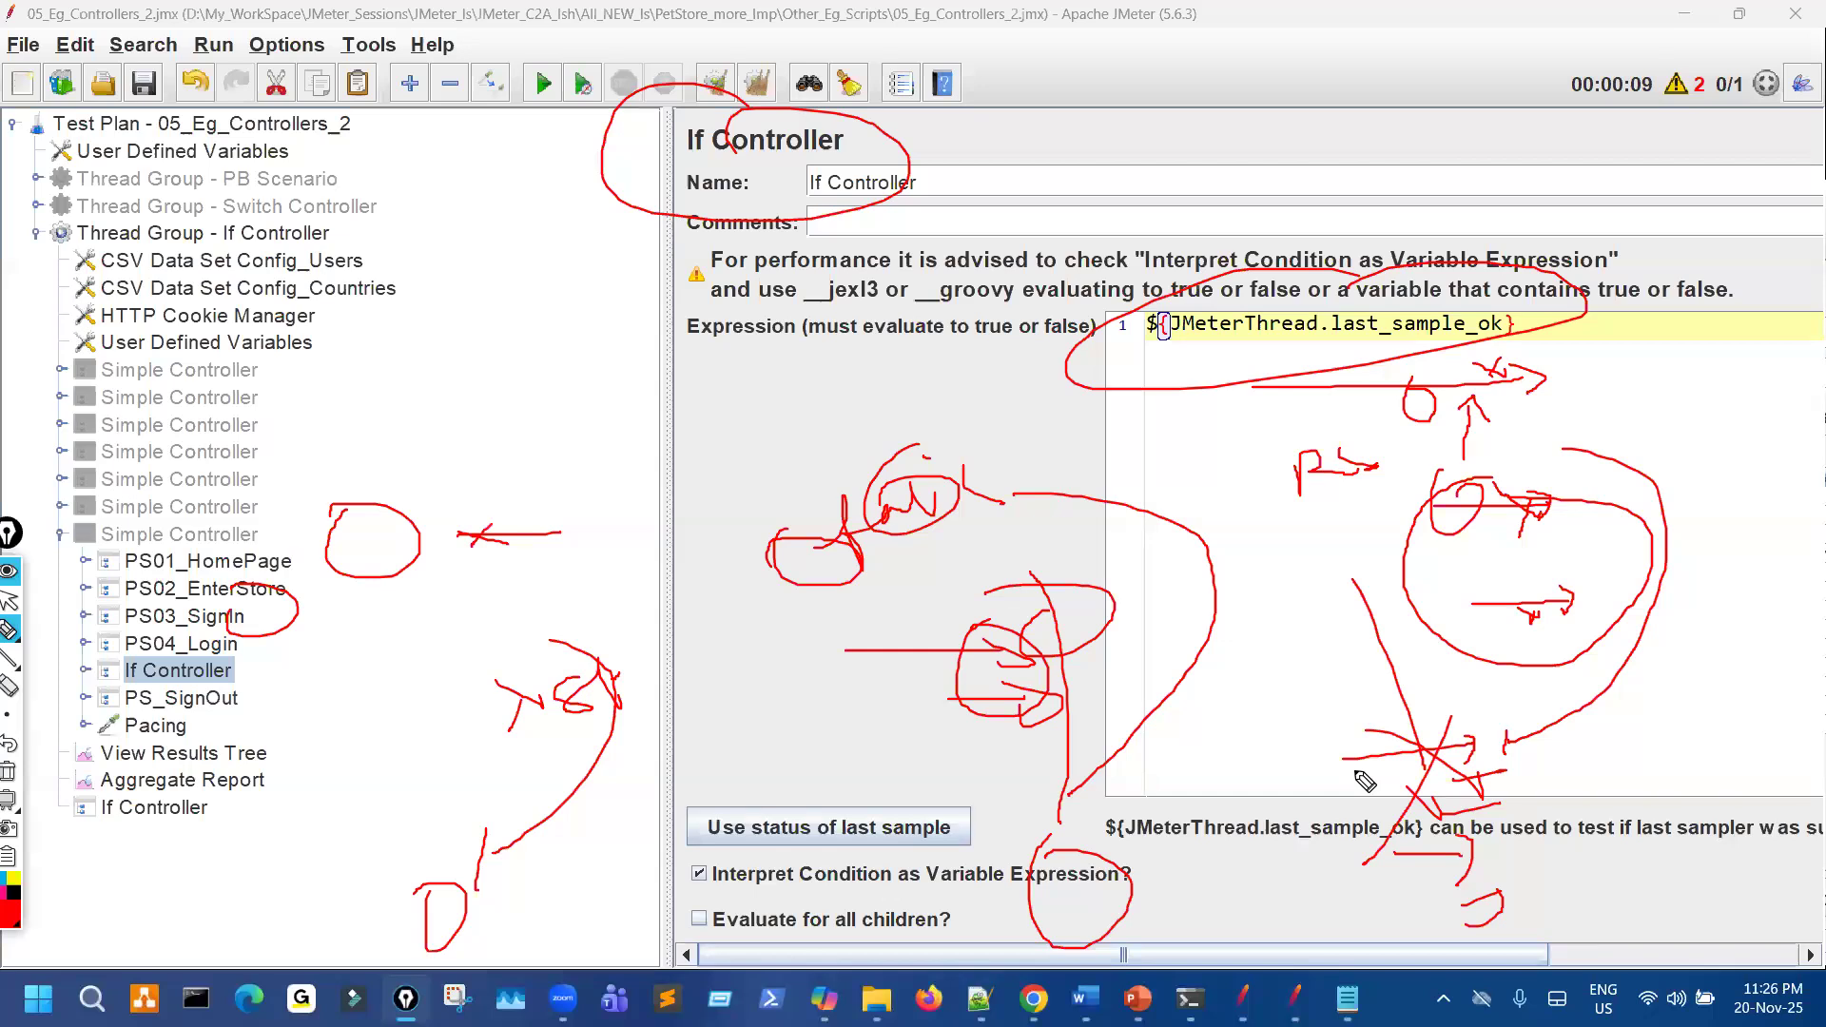
{"action": "key", "text": "ctrl+shift+7"}
{"action": "key", "text": "ctrl+shift+1"}
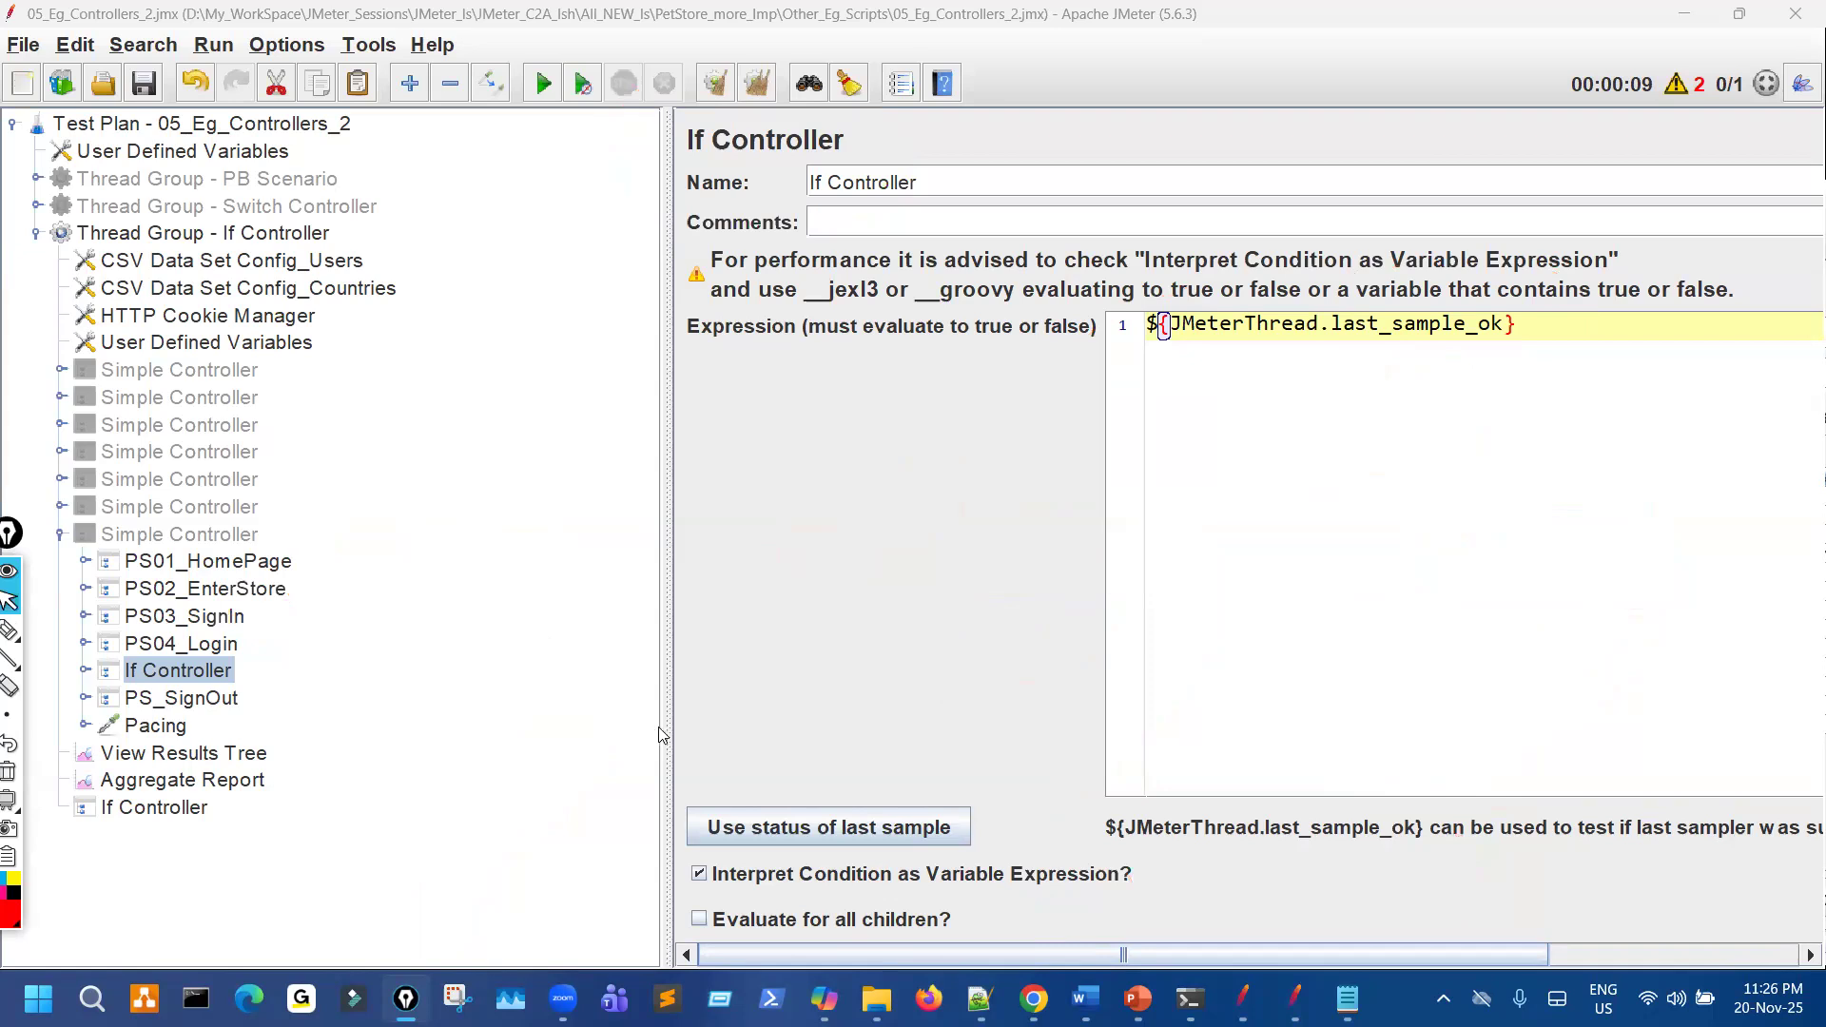
Collapse the last Simple Controller and Thread Group - If Controller, and save the test plan.
{"action": "left_click", "coordinate": [60, 537]}
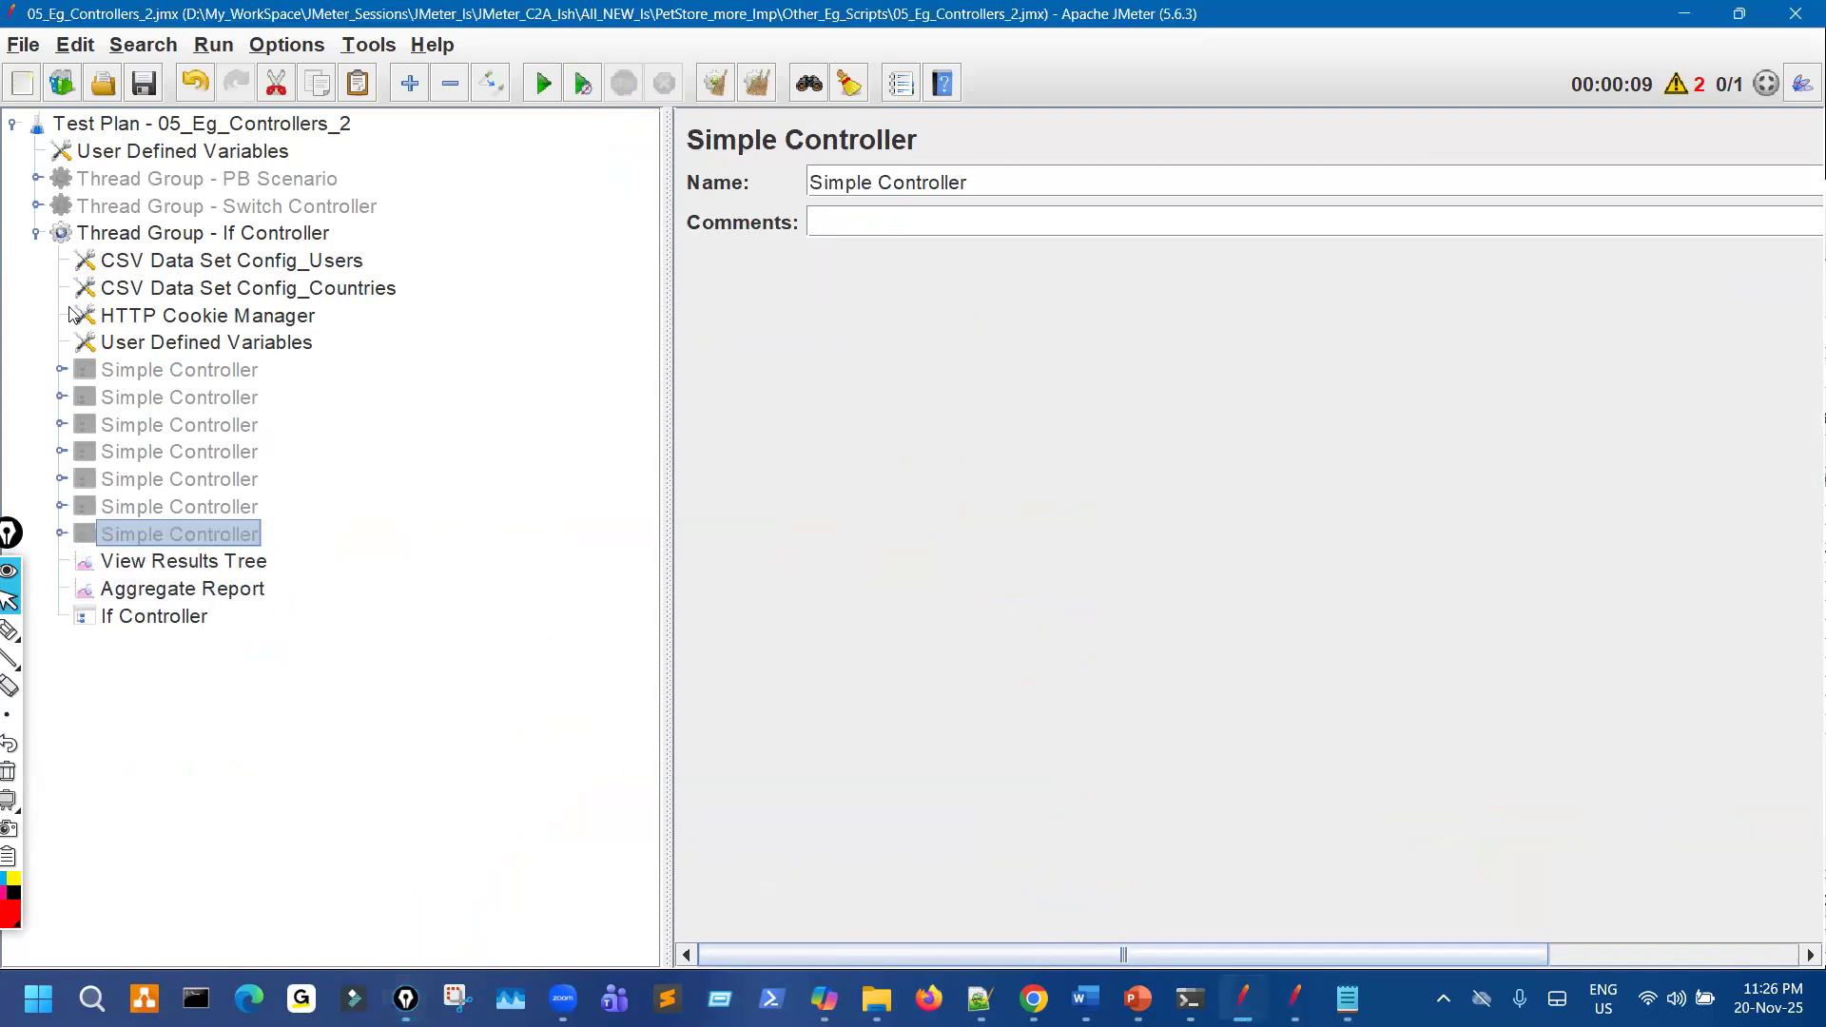
{"action": "left_click", "coordinate": [59, 235]}
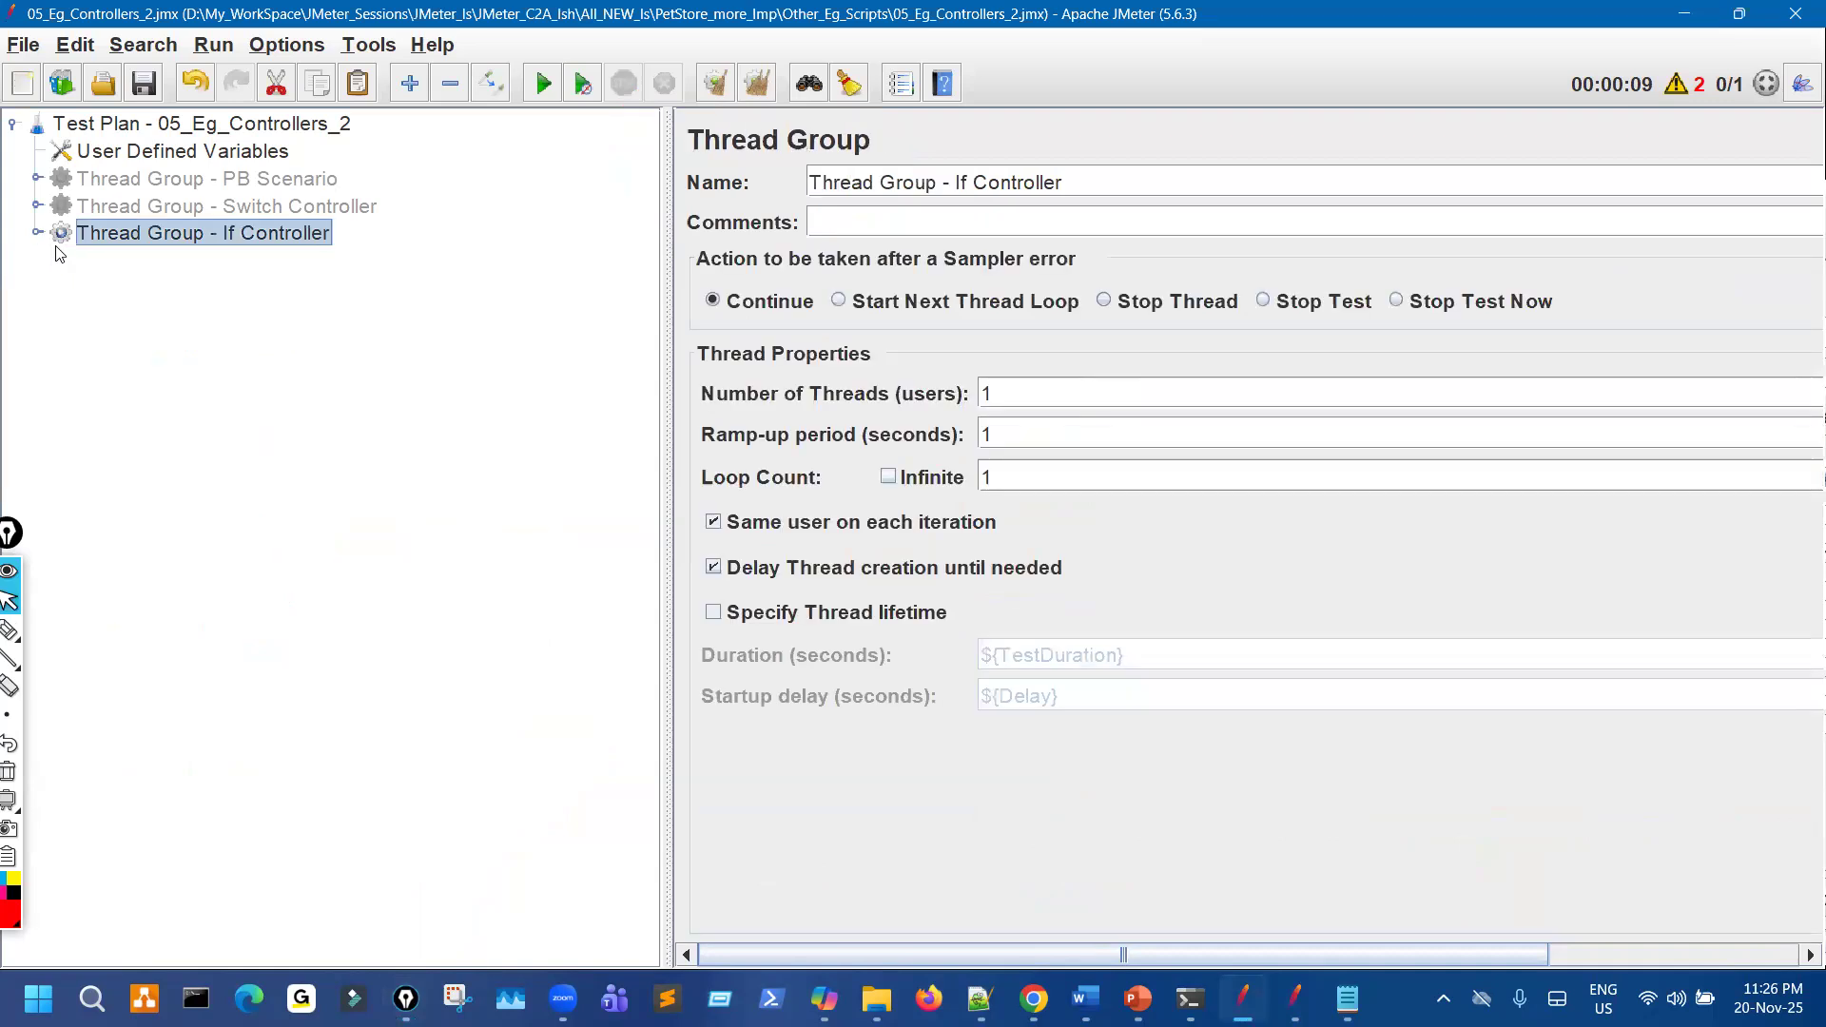
{"action": "left_click", "coordinate": [35, 232]}
{"action": "left_click", "coordinate": [35, 232]}
{"action": "left_click", "coordinate": [153, 98]}
Switch to the other JMeter window, collapse PS04_Login and its parent Simple Controller, and expand Thread Group - PB Scenario.
{"action": "left_click", "coordinate": [1295, 999]}
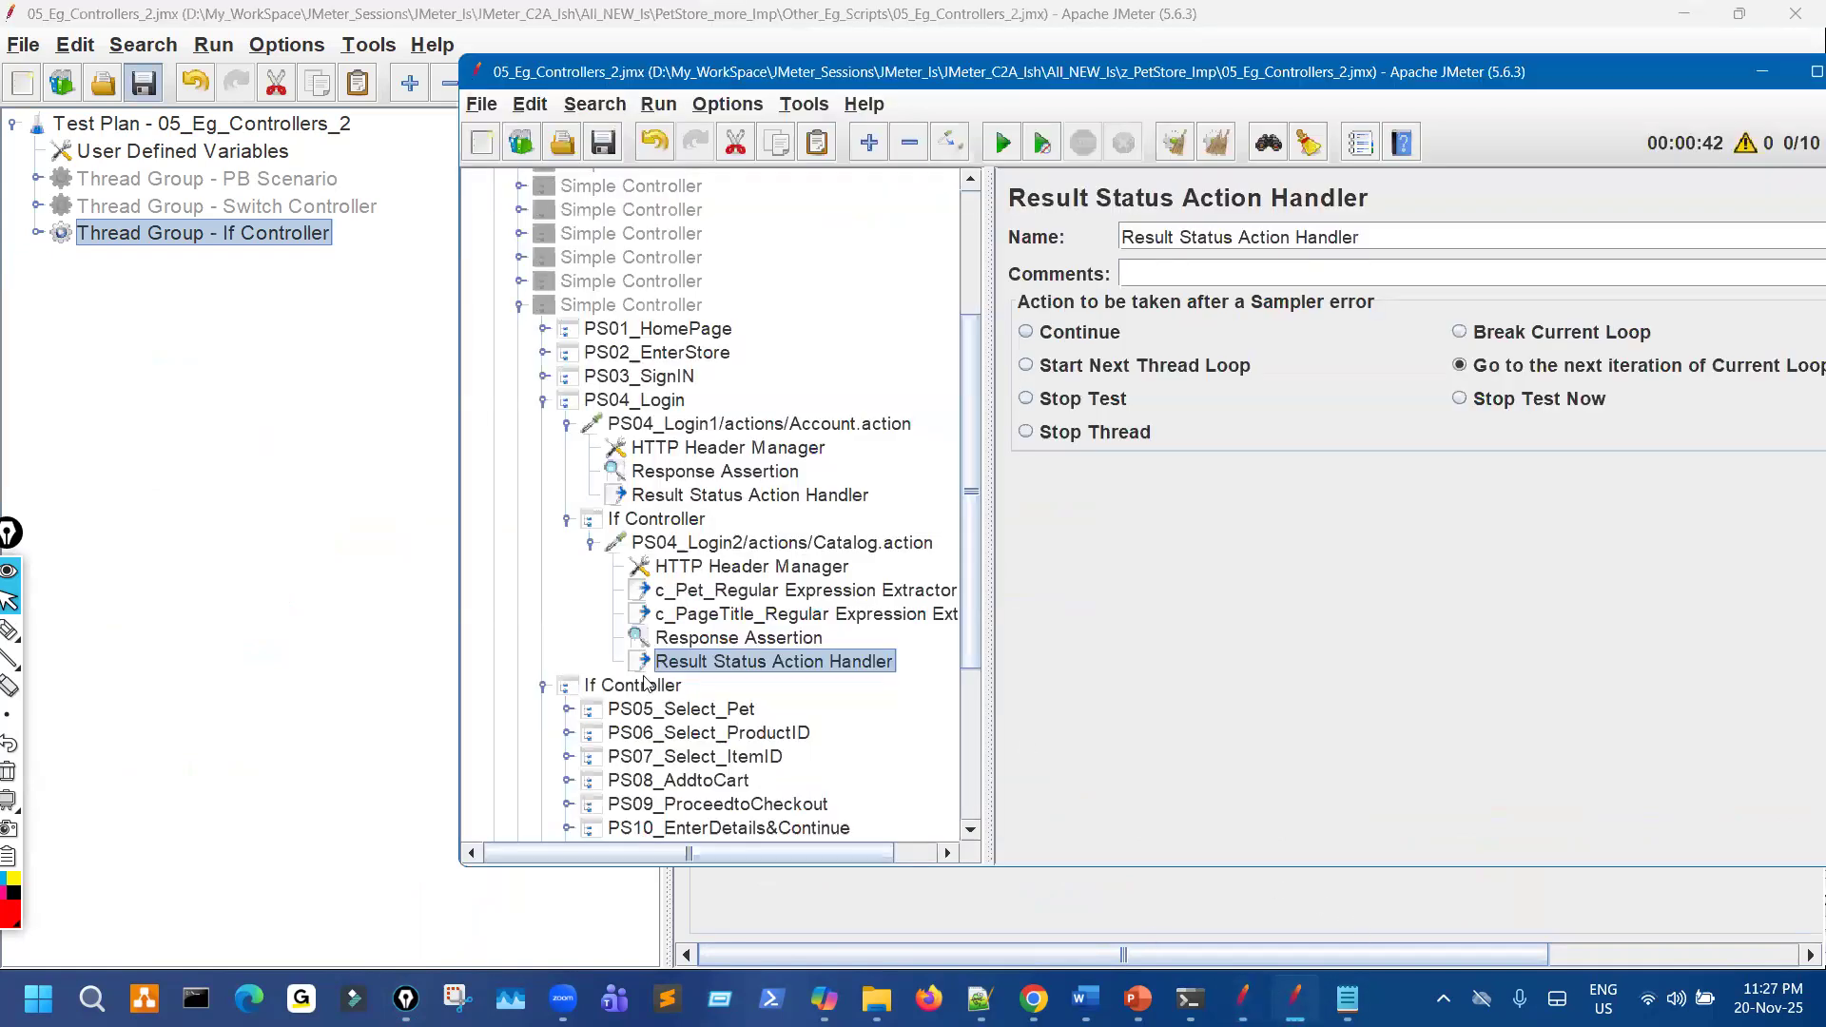
{"action": "double_click", "coordinate": [563, 401]}
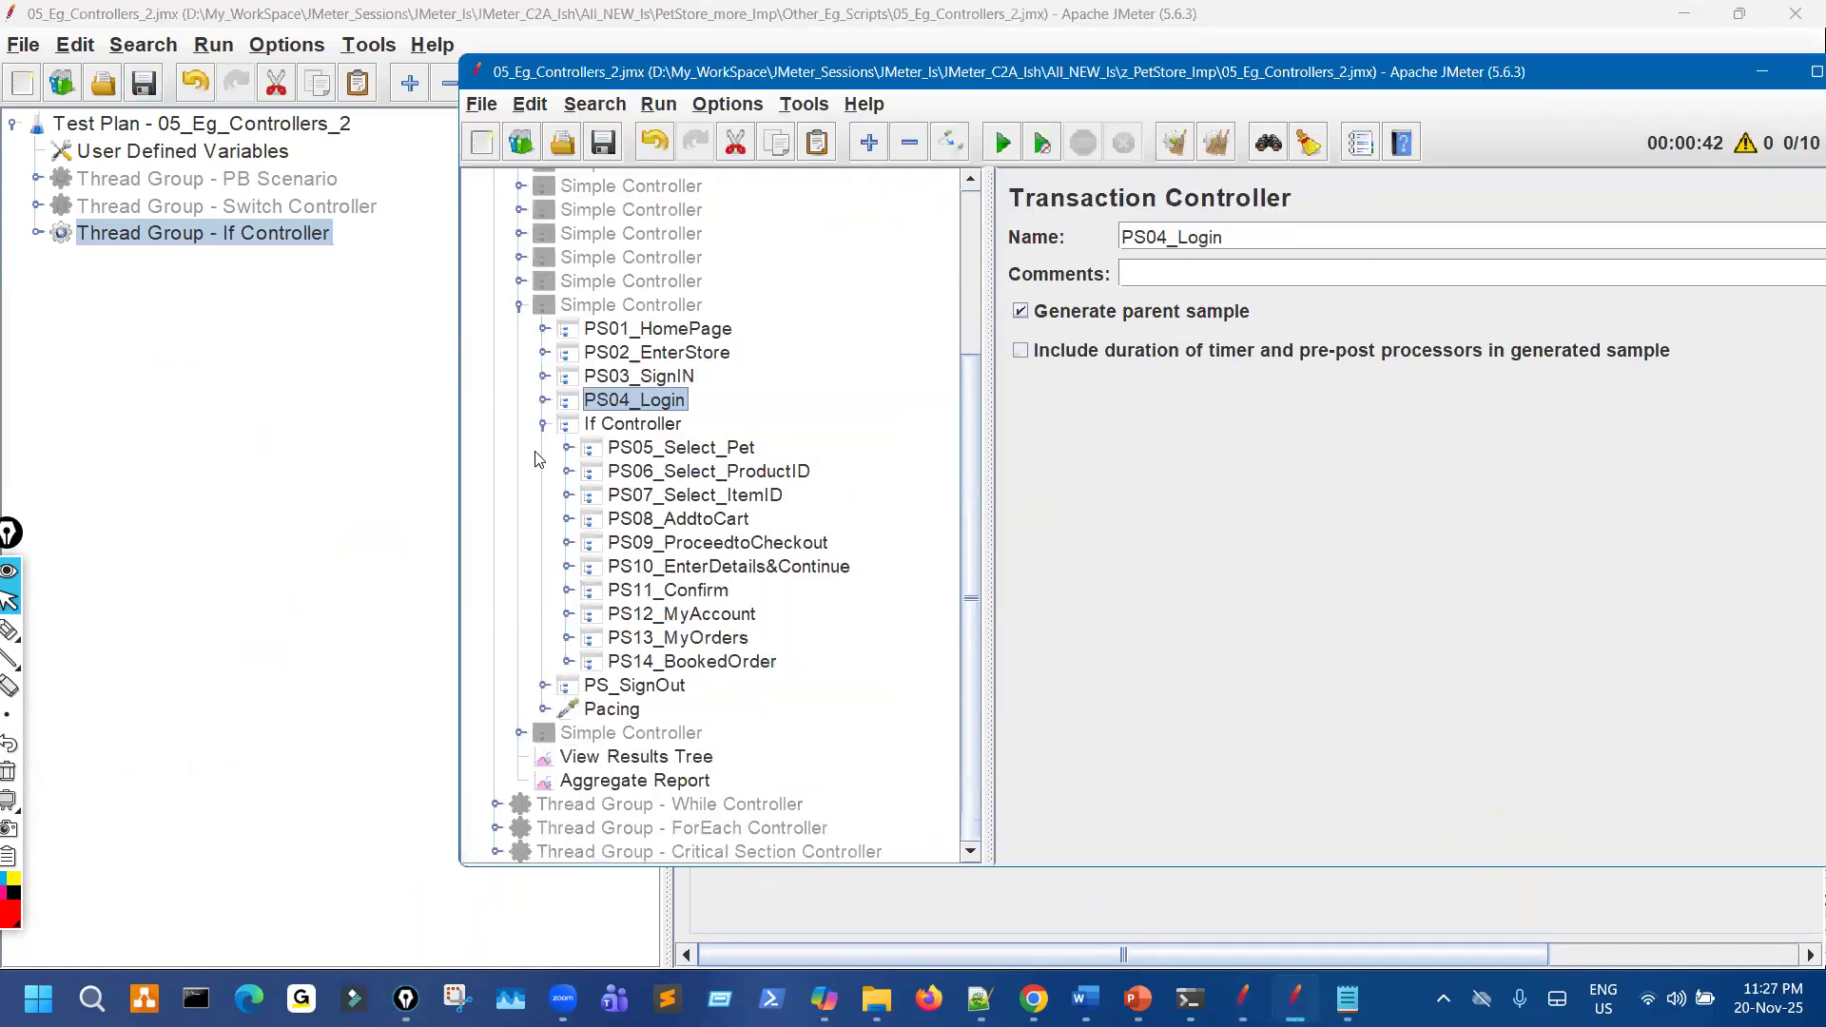
{"action": "double_click", "coordinate": [523, 310]}
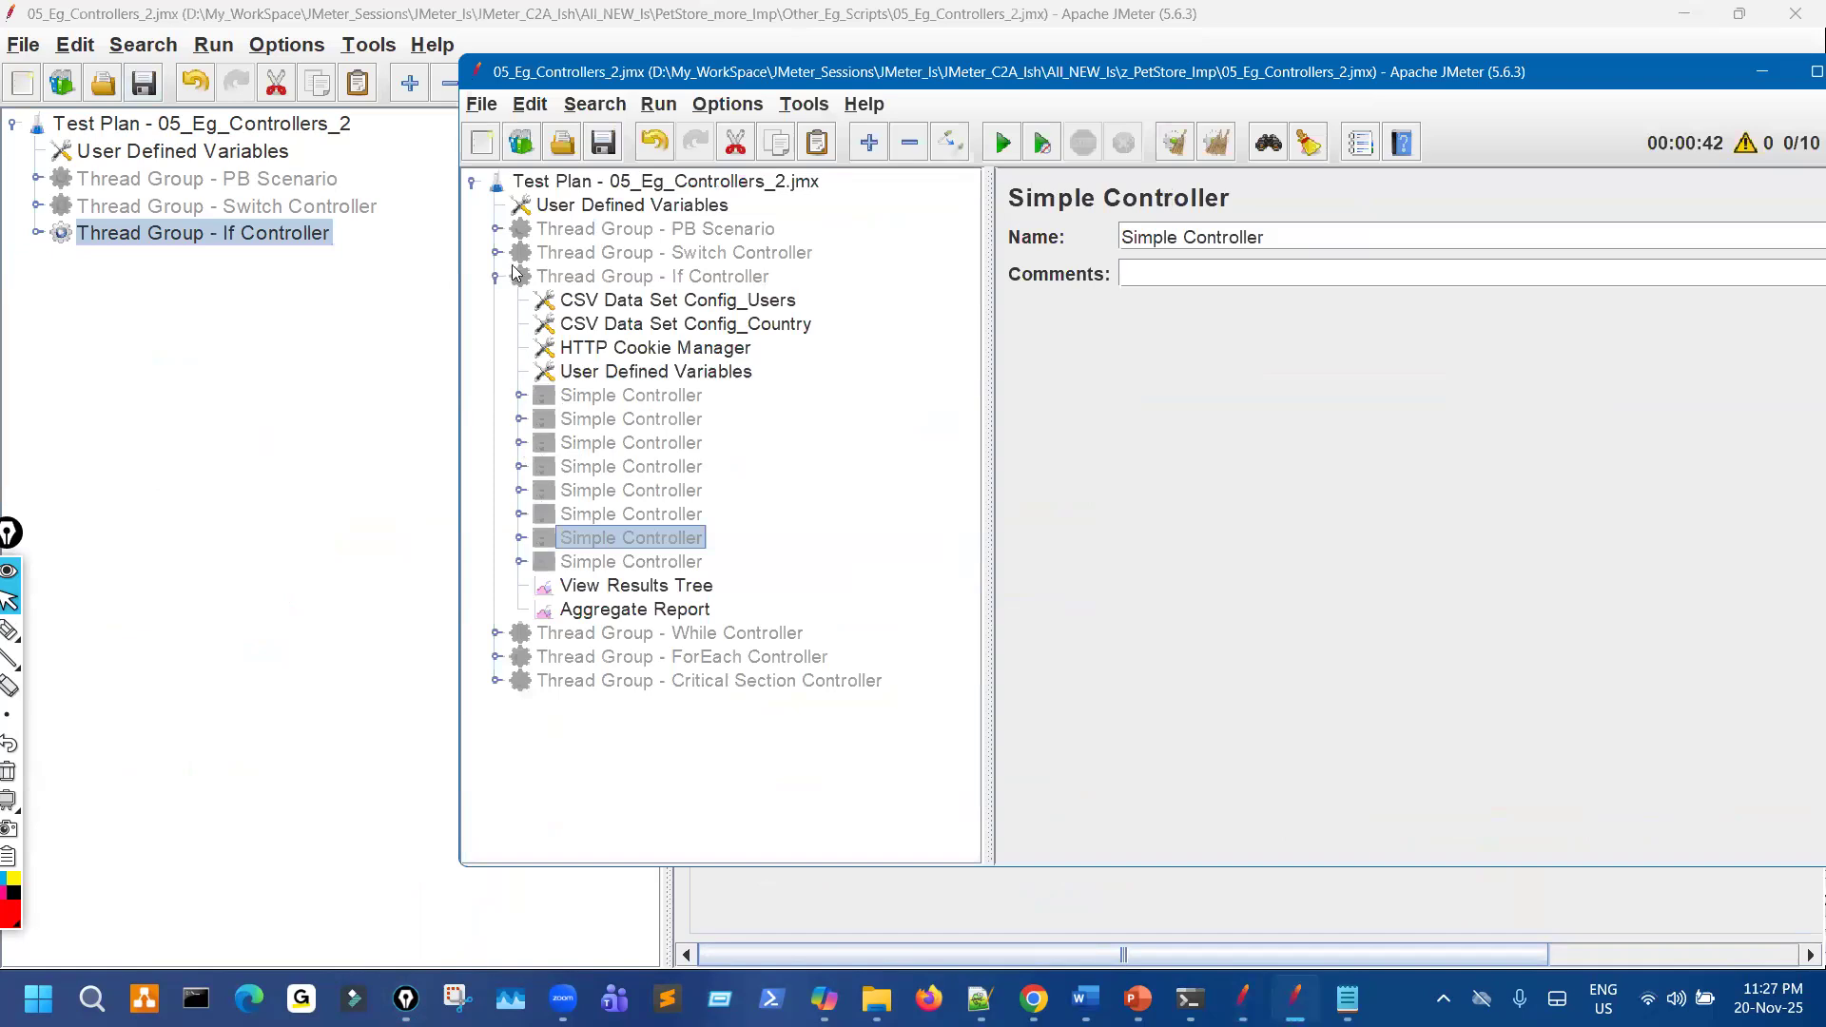
{"action": "left_click", "coordinate": [498, 232]}
{"action": "left_click", "coordinate": [497, 231]}
{"action": "left_click", "coordinate": [498, 231]}
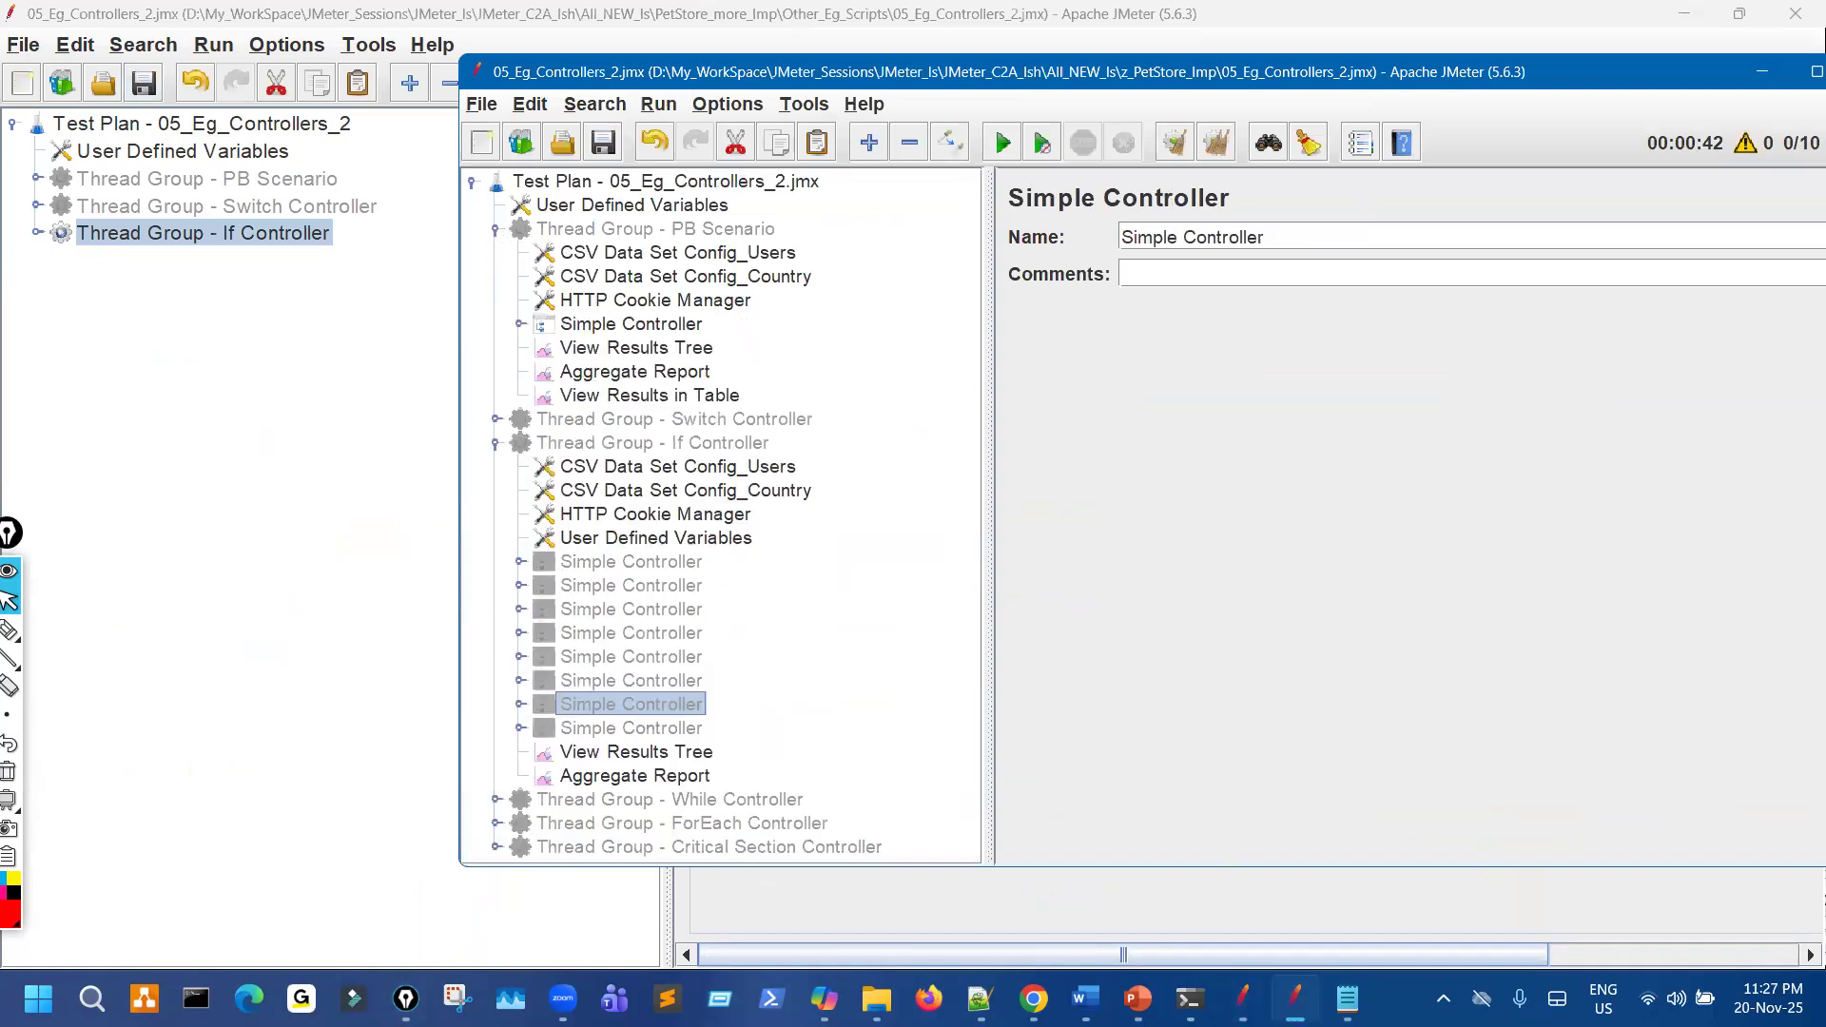
Switch to the PowerPoint presentation and advance to the 4.14 While Controller slide.
{"action": "left_click", "coordinate": [1139, 998]}
{"action": "key", "text": "Right"}
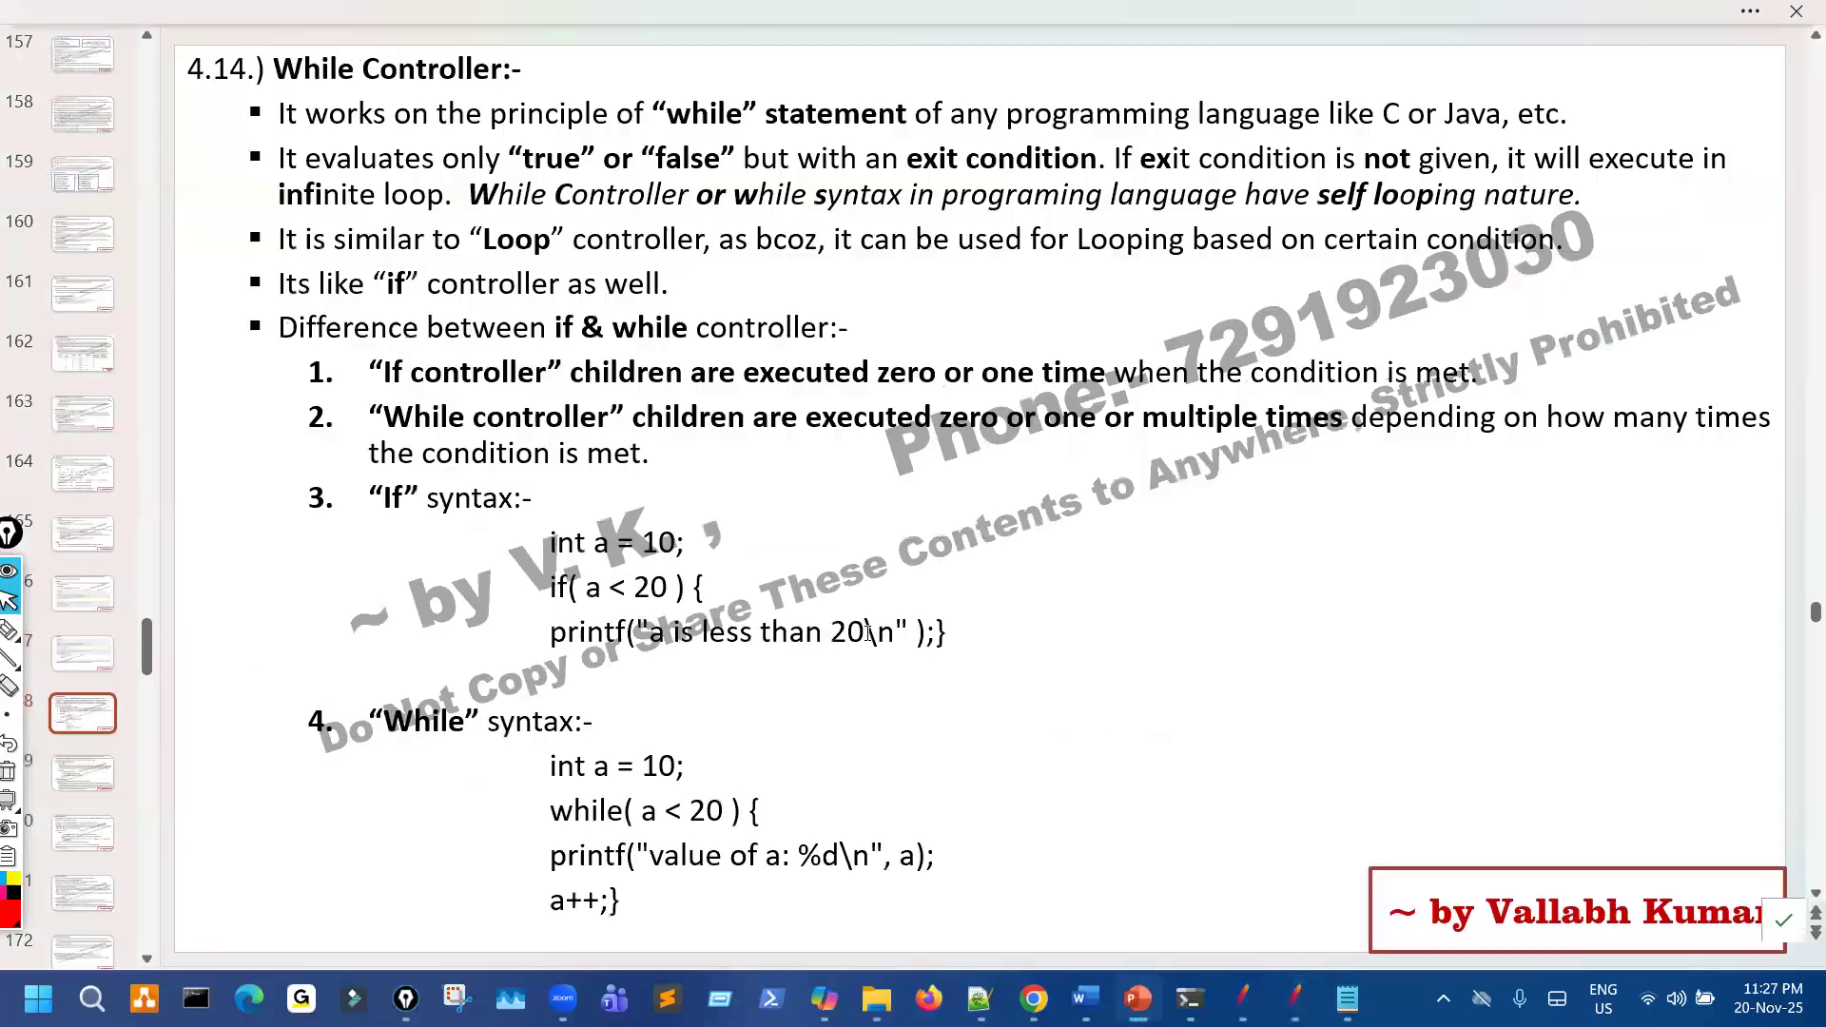